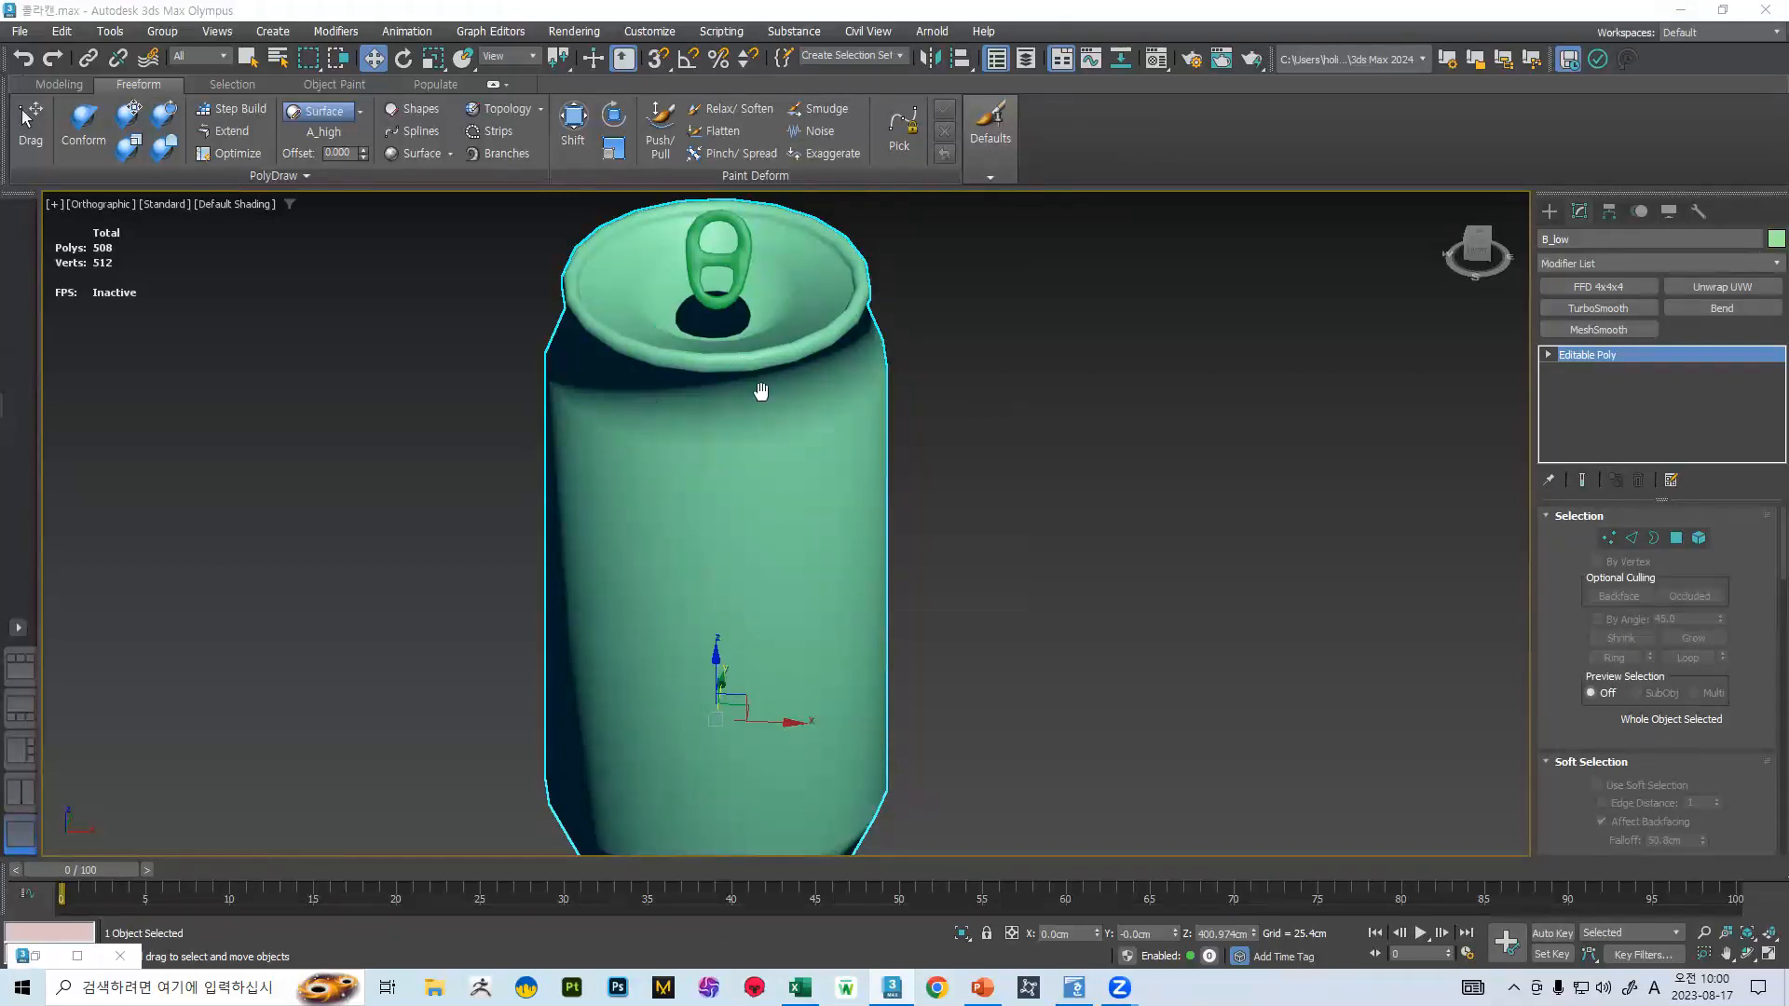
- Add an Unwrap UVW modifier to the can body and examine the seams around its lid
middle_click_drag(761, 391, 805, 420)
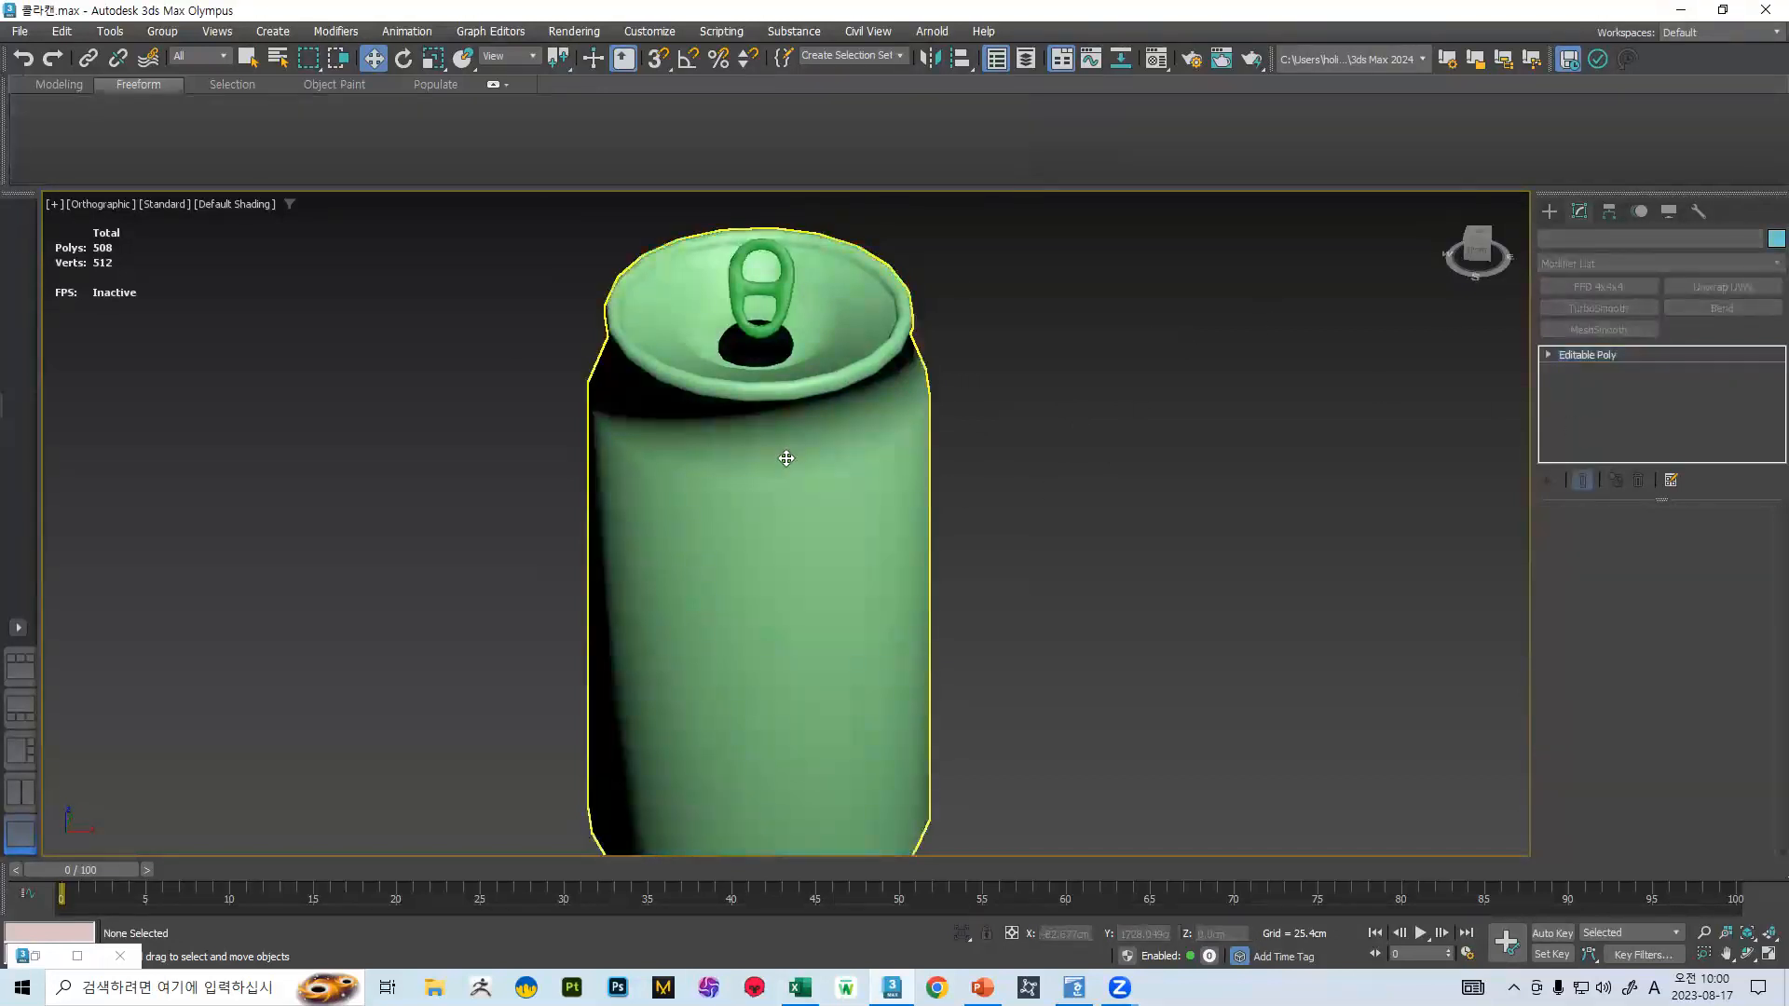
middle_click_drag(831, 356, 846, 418)
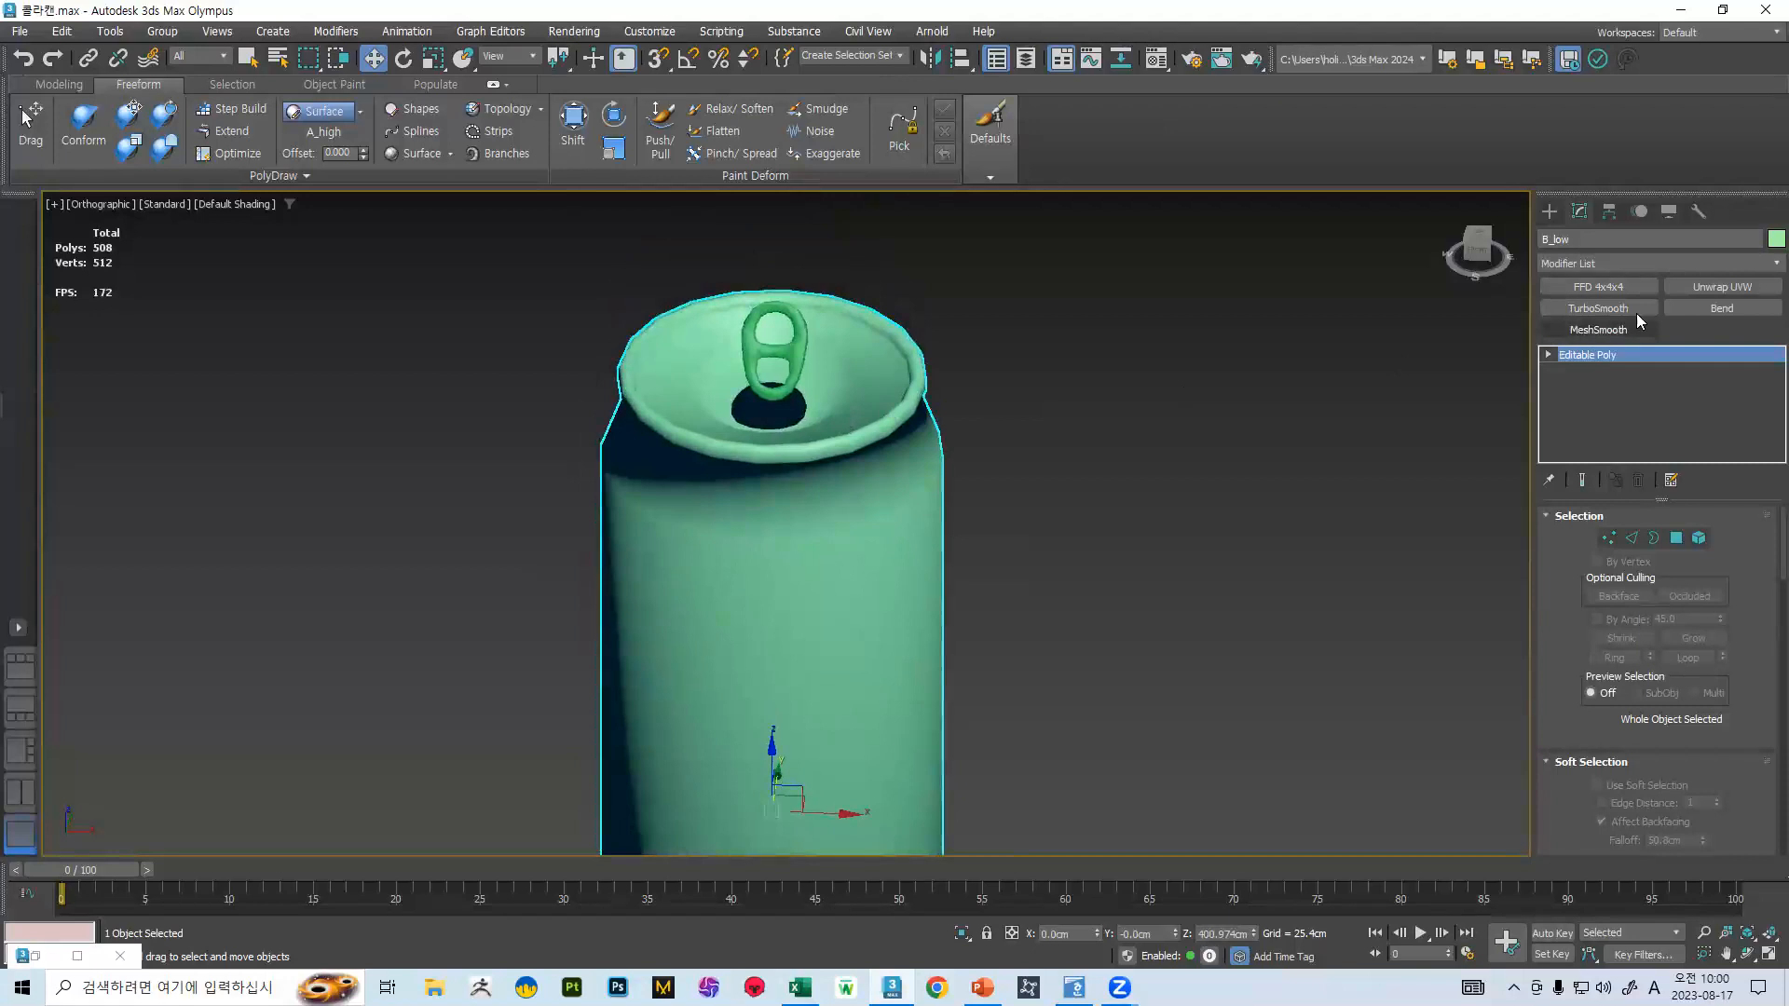
left_click(1709, 289)
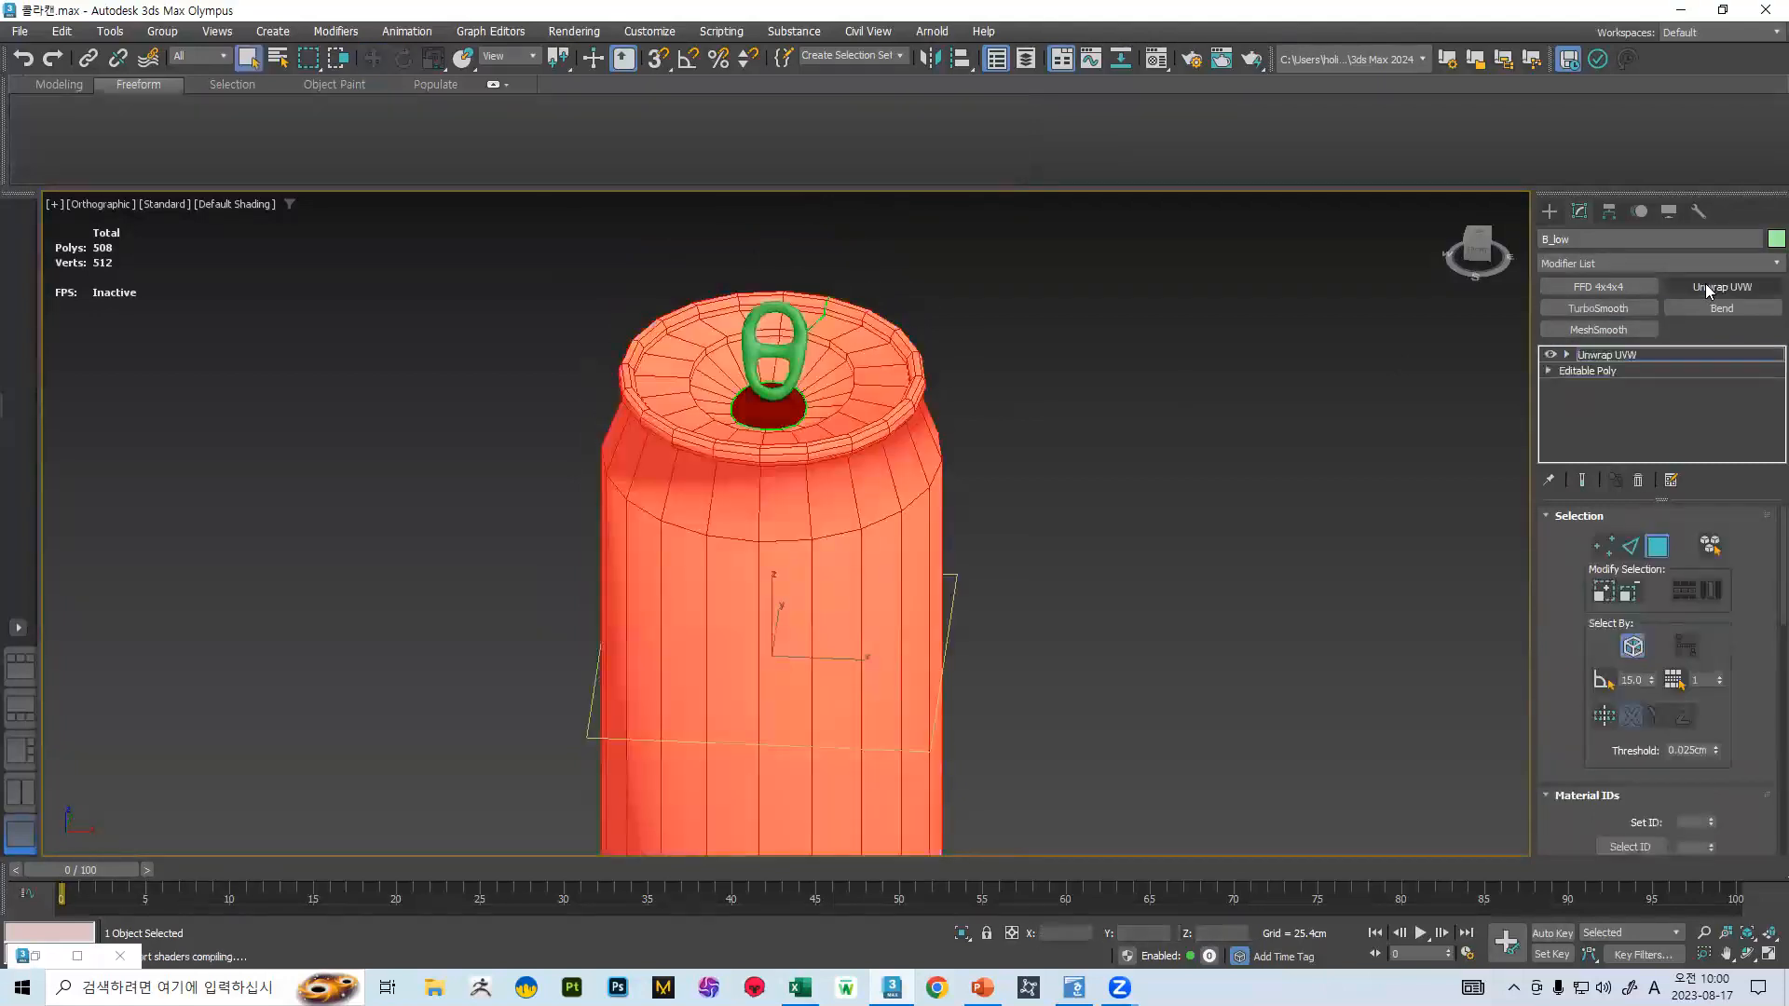
middle_click_drag(820, 437, 890, 410)
scroll(931, 361, "down", 3)
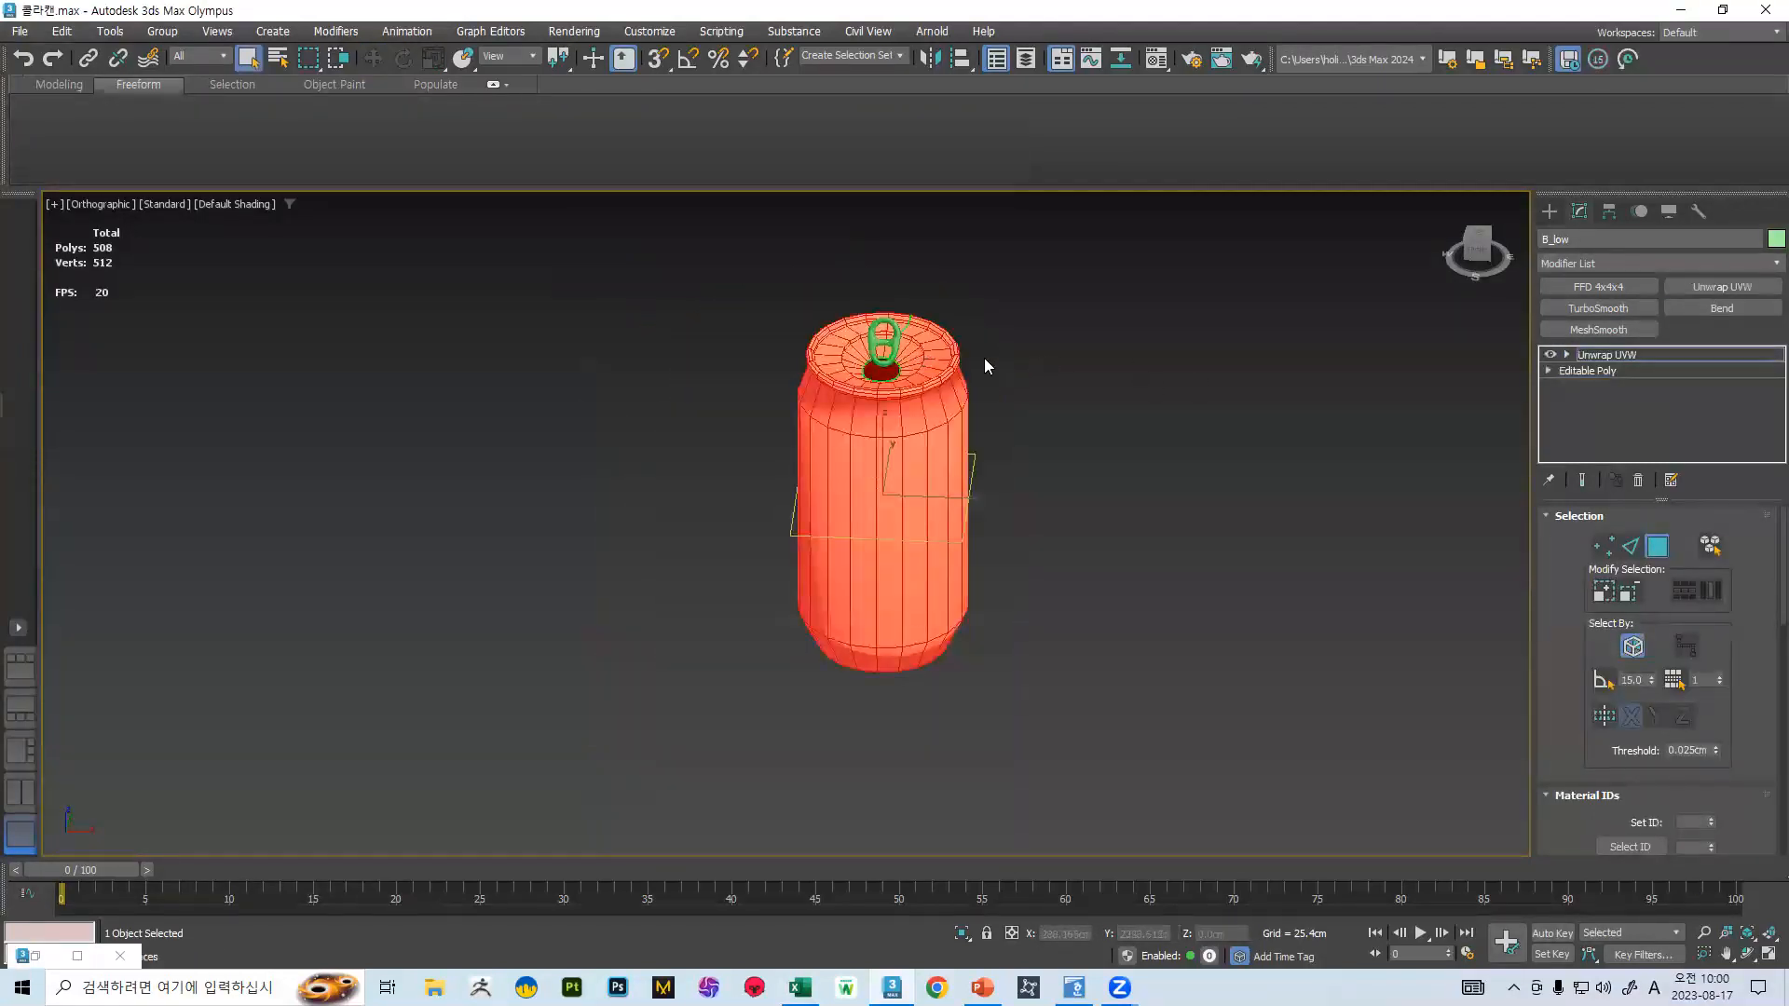
scroll(926, 336, "up", 5)
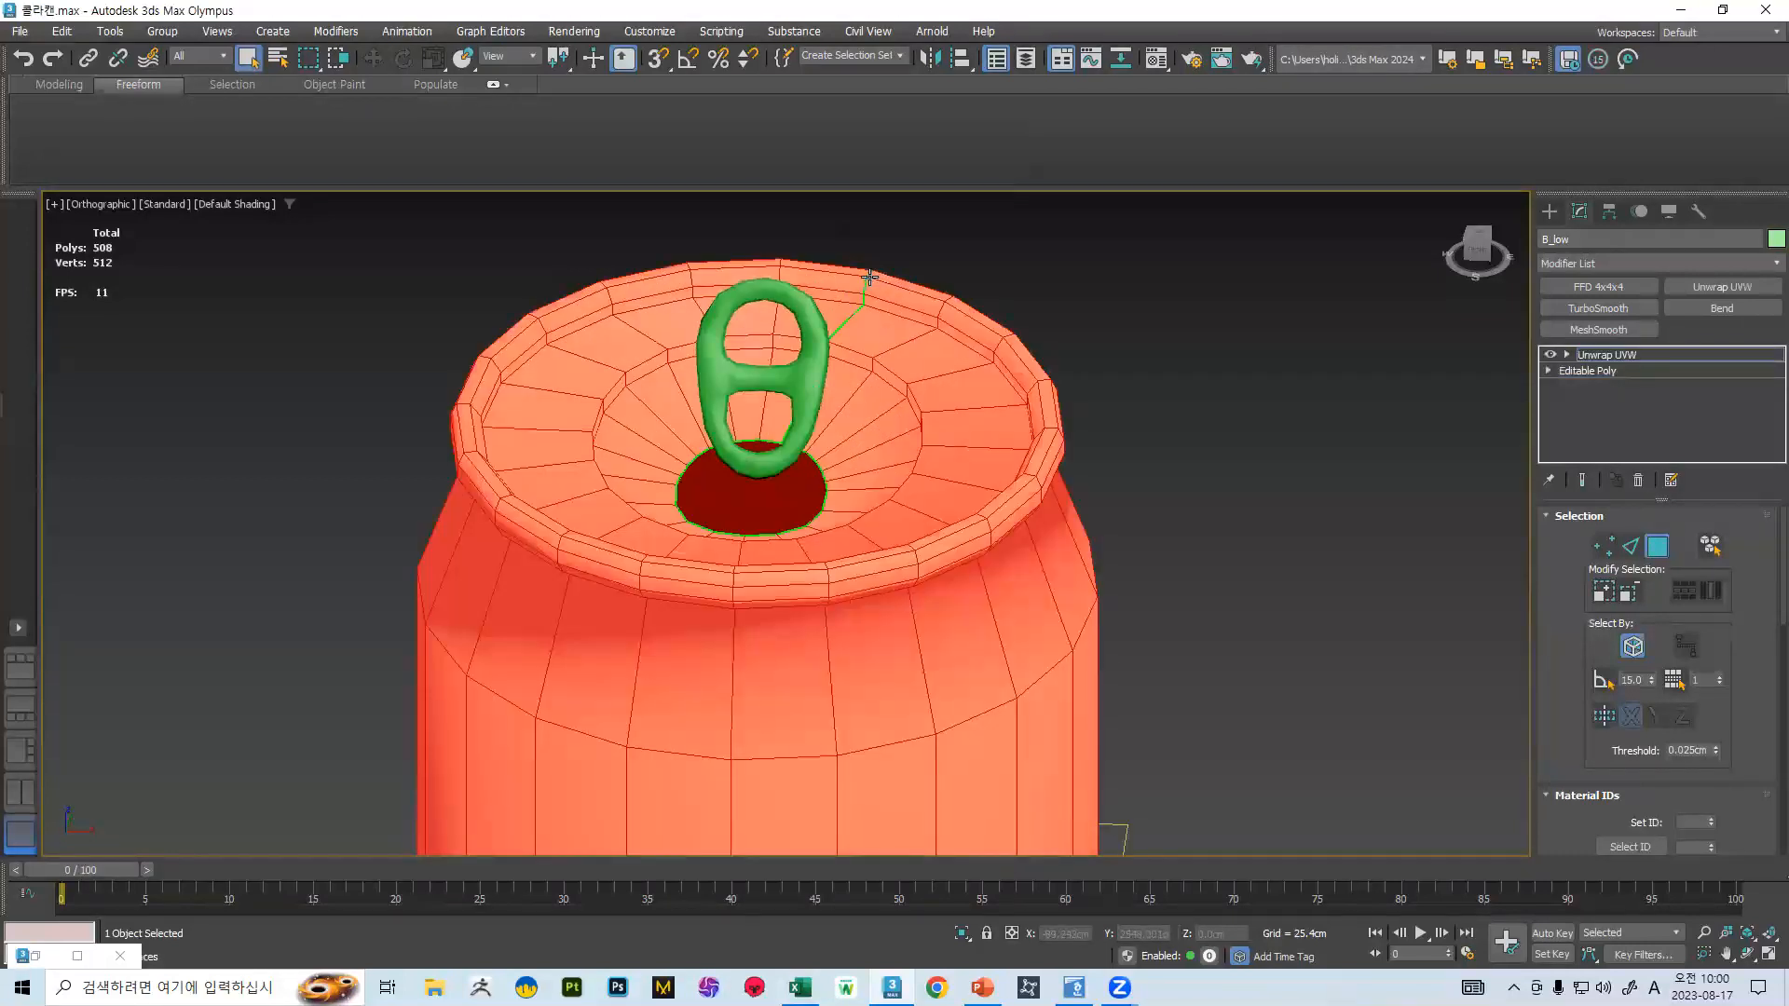
scroll(870, 276, "up", 4)
scroll(850, 348, "down", 6)
scroll(1700, 585, "down", 5)
- Open the UV editor for the can body and bring its UV layout into view
left_click(1649, 625)
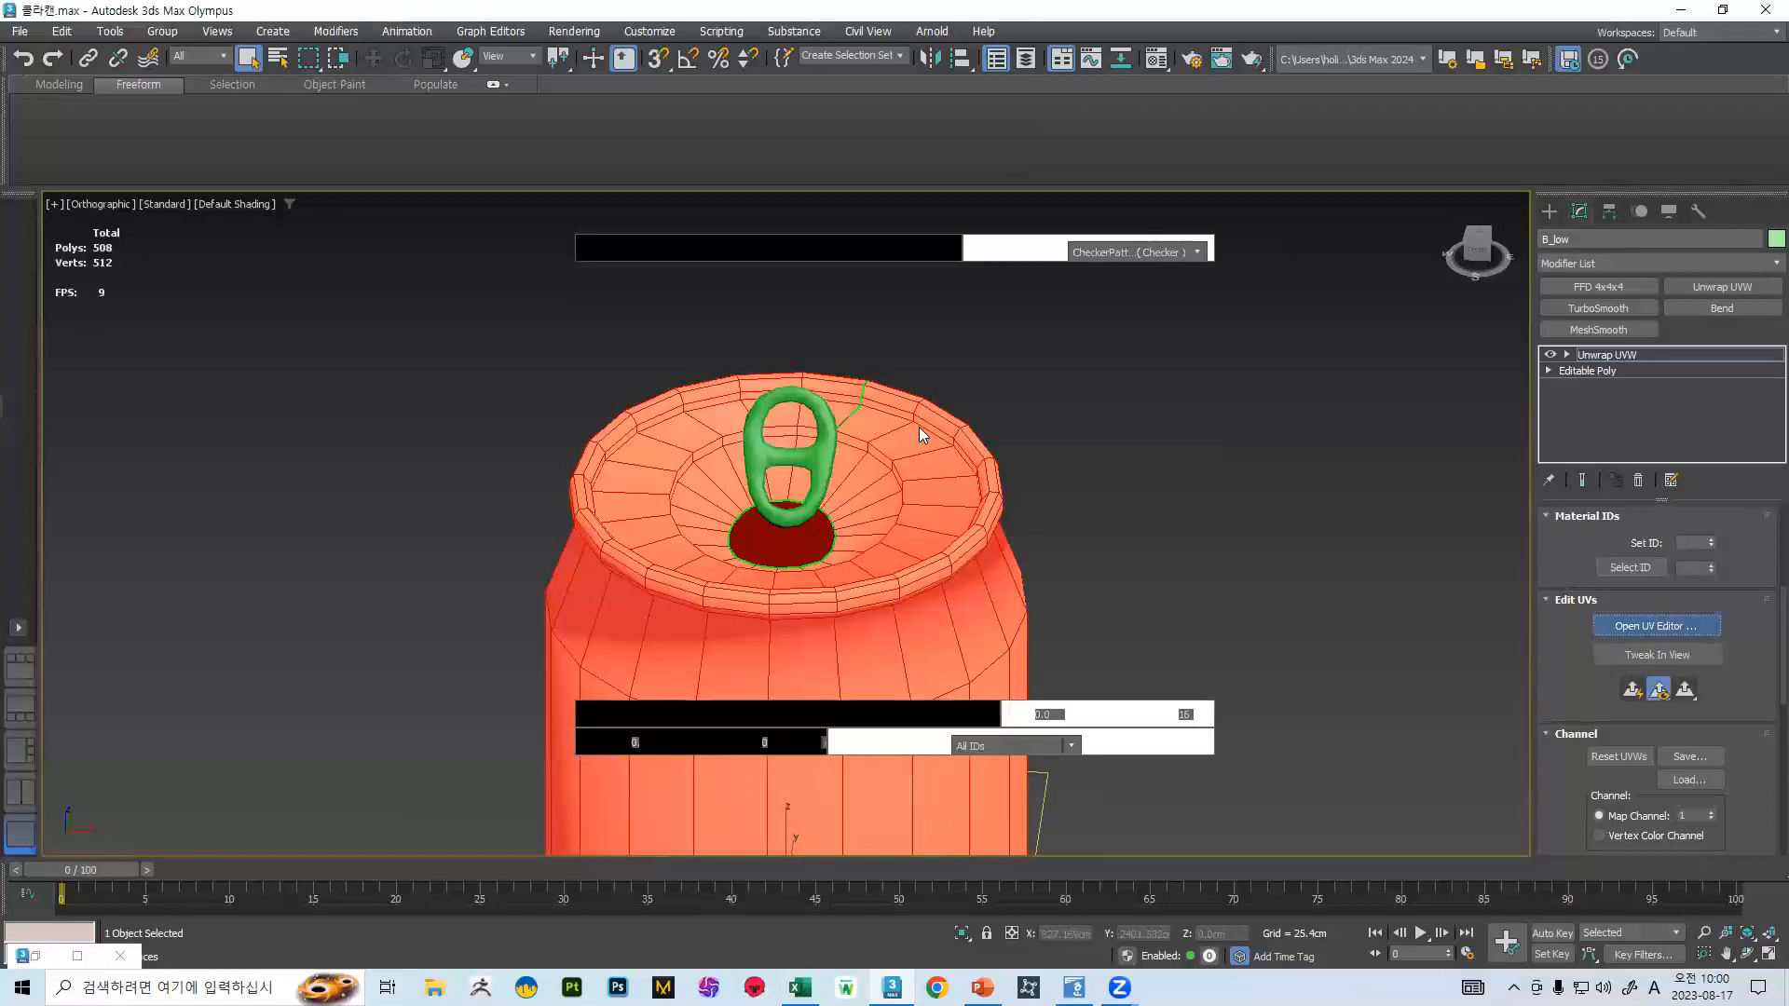
scroll(890, 423, "down", 4)
scroll(1013, 416, "up", 2)
left_click(1014, 415)
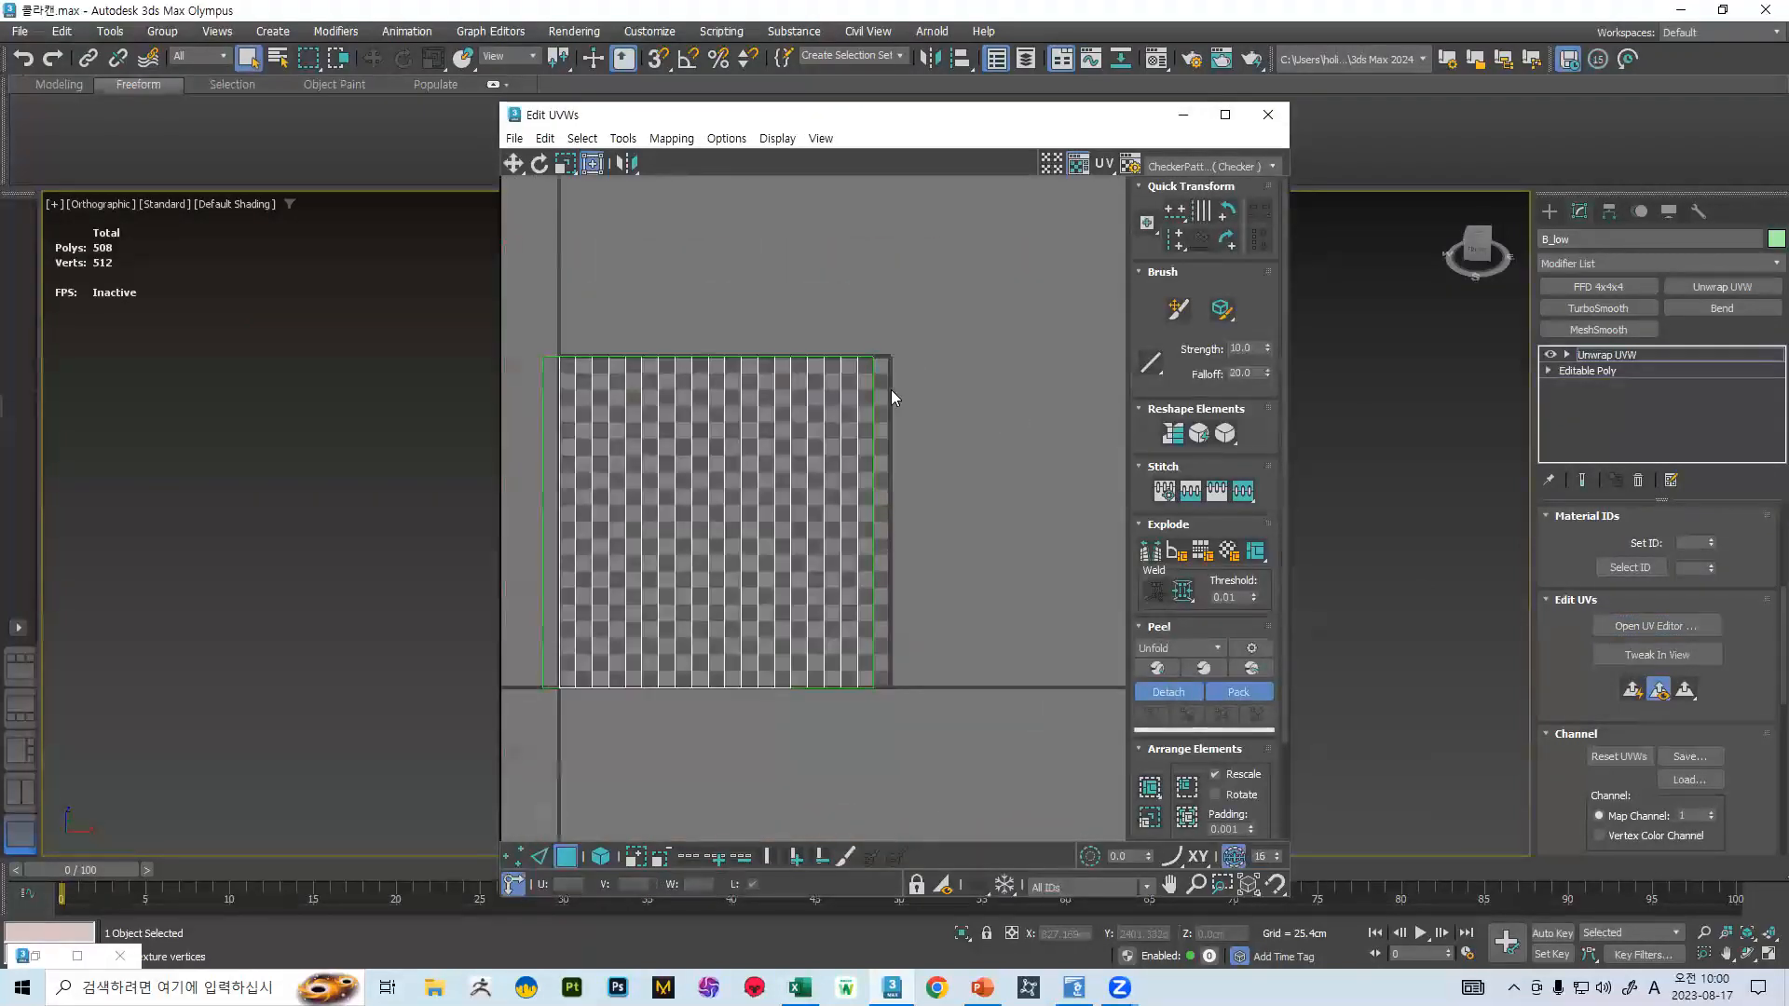
middle_click_drag(891, 390, 969, 377)
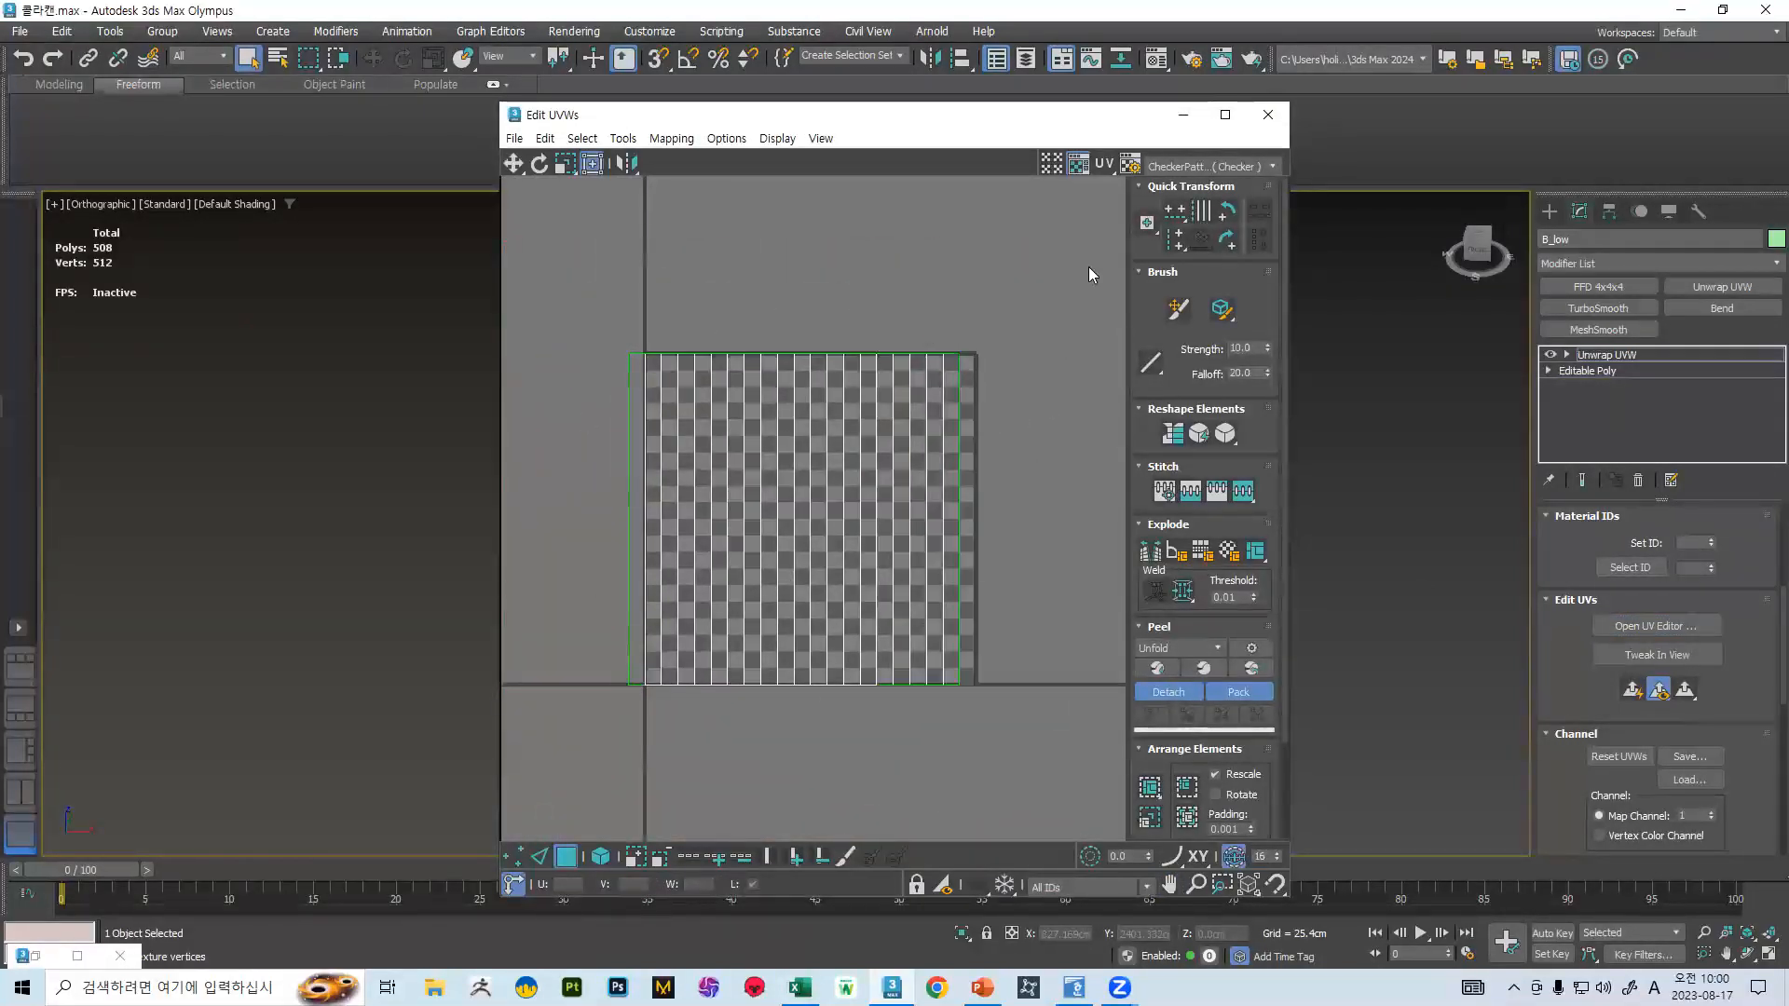
- Undo a trial move of a single polygon strip, and move the whole UV element diagonally off the checker tile using element selection
left_click_drag(798, 442, 721, 585)
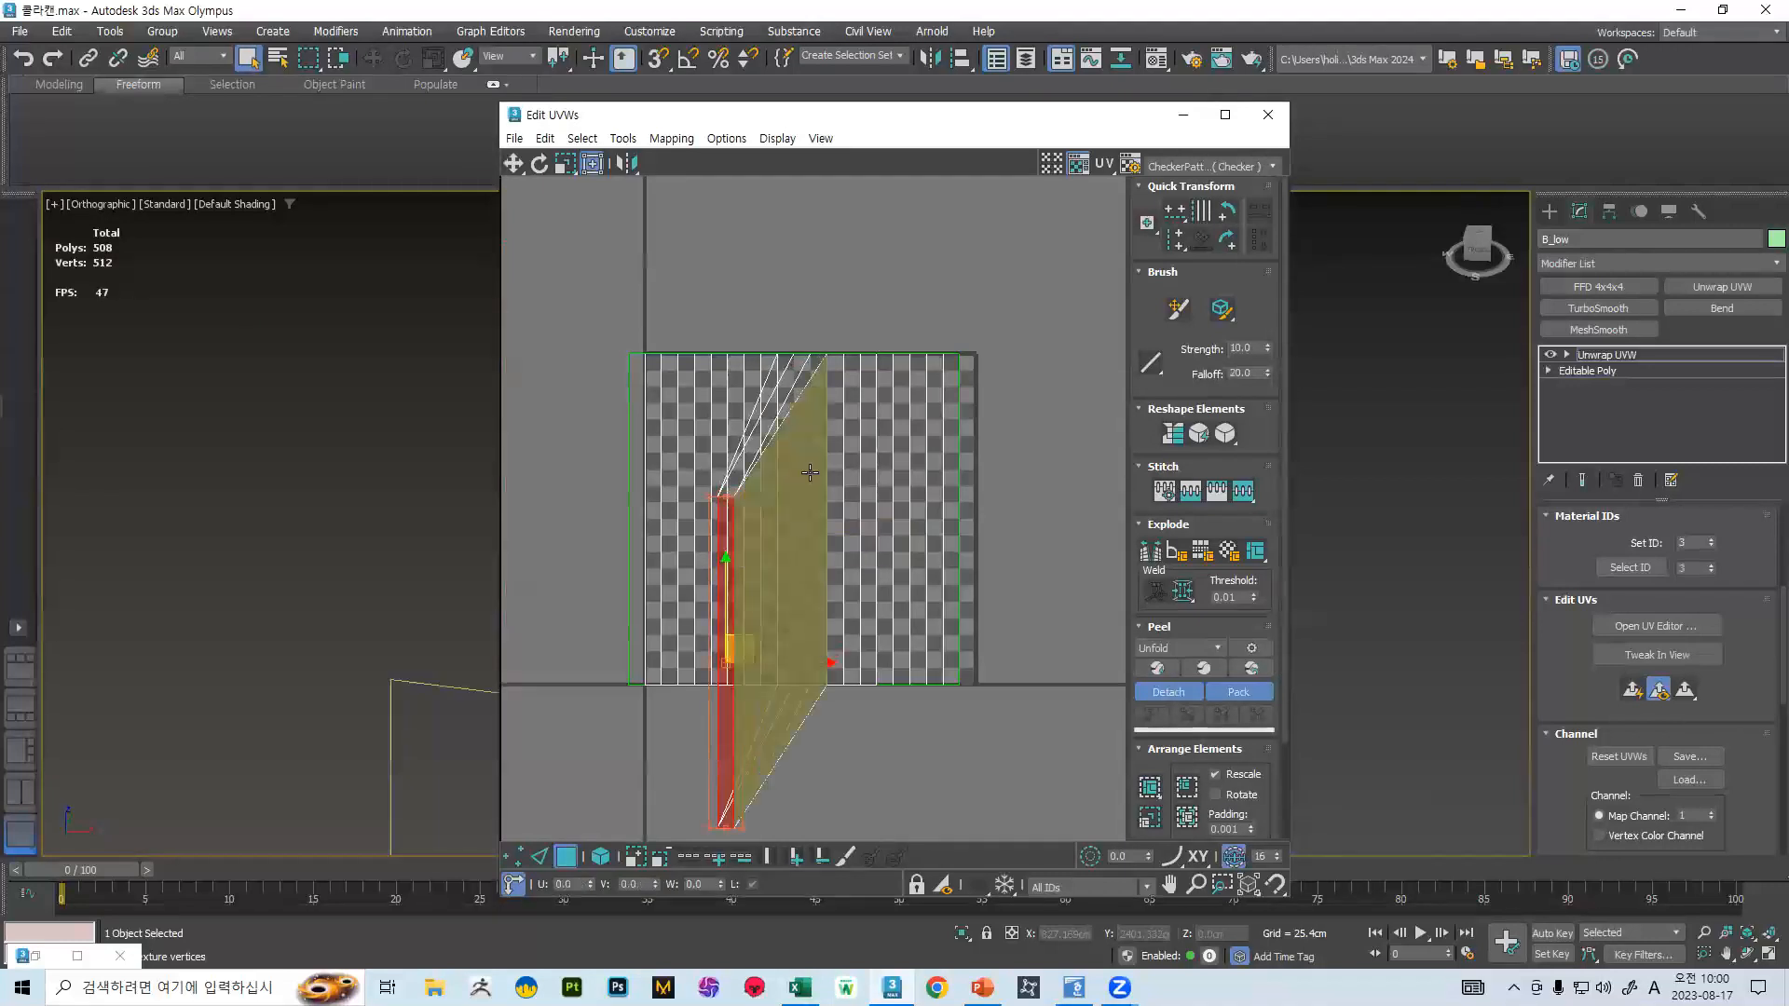
key("ctrl+z")
left_click(596, 854)
left_click(758, 503)
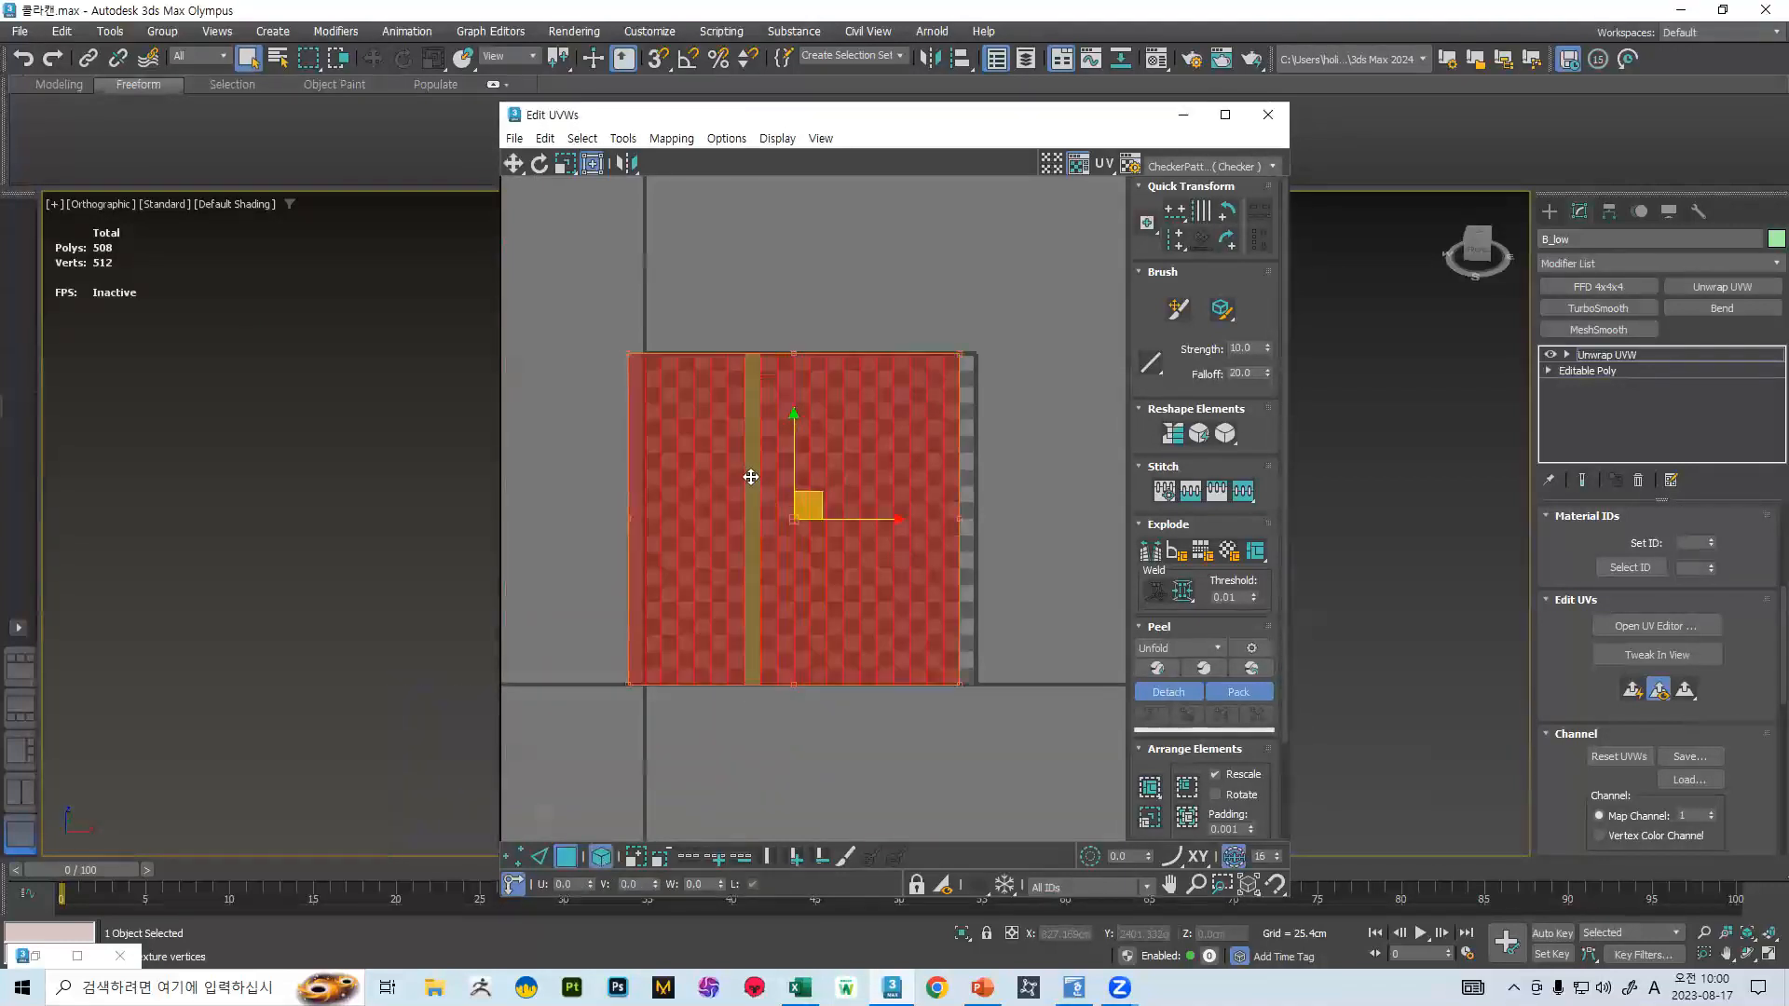
left_click_drag(759, 503, 553, 818)
scroll(742, 512, "down", 3)
scroll(742, 512, "up", 2)
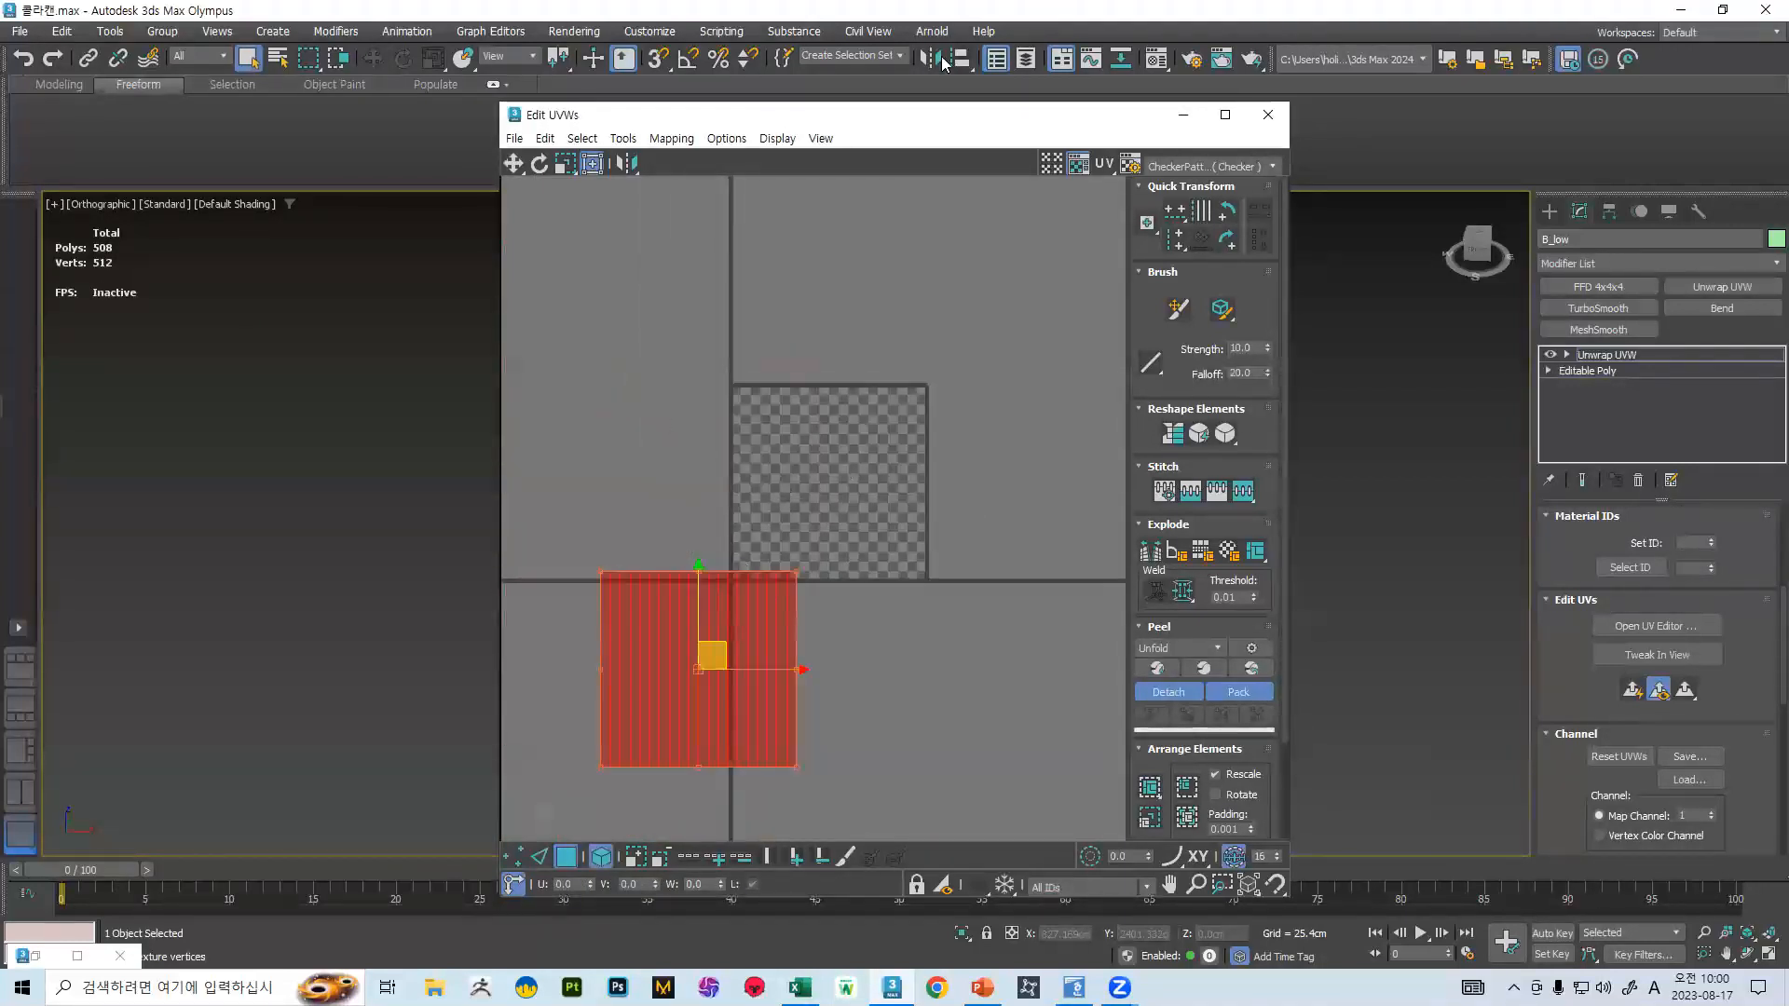
- Place the UV editor beside the can model and examine the seams on the can's underside
left_click_drag(884, 124, 1221, 136)
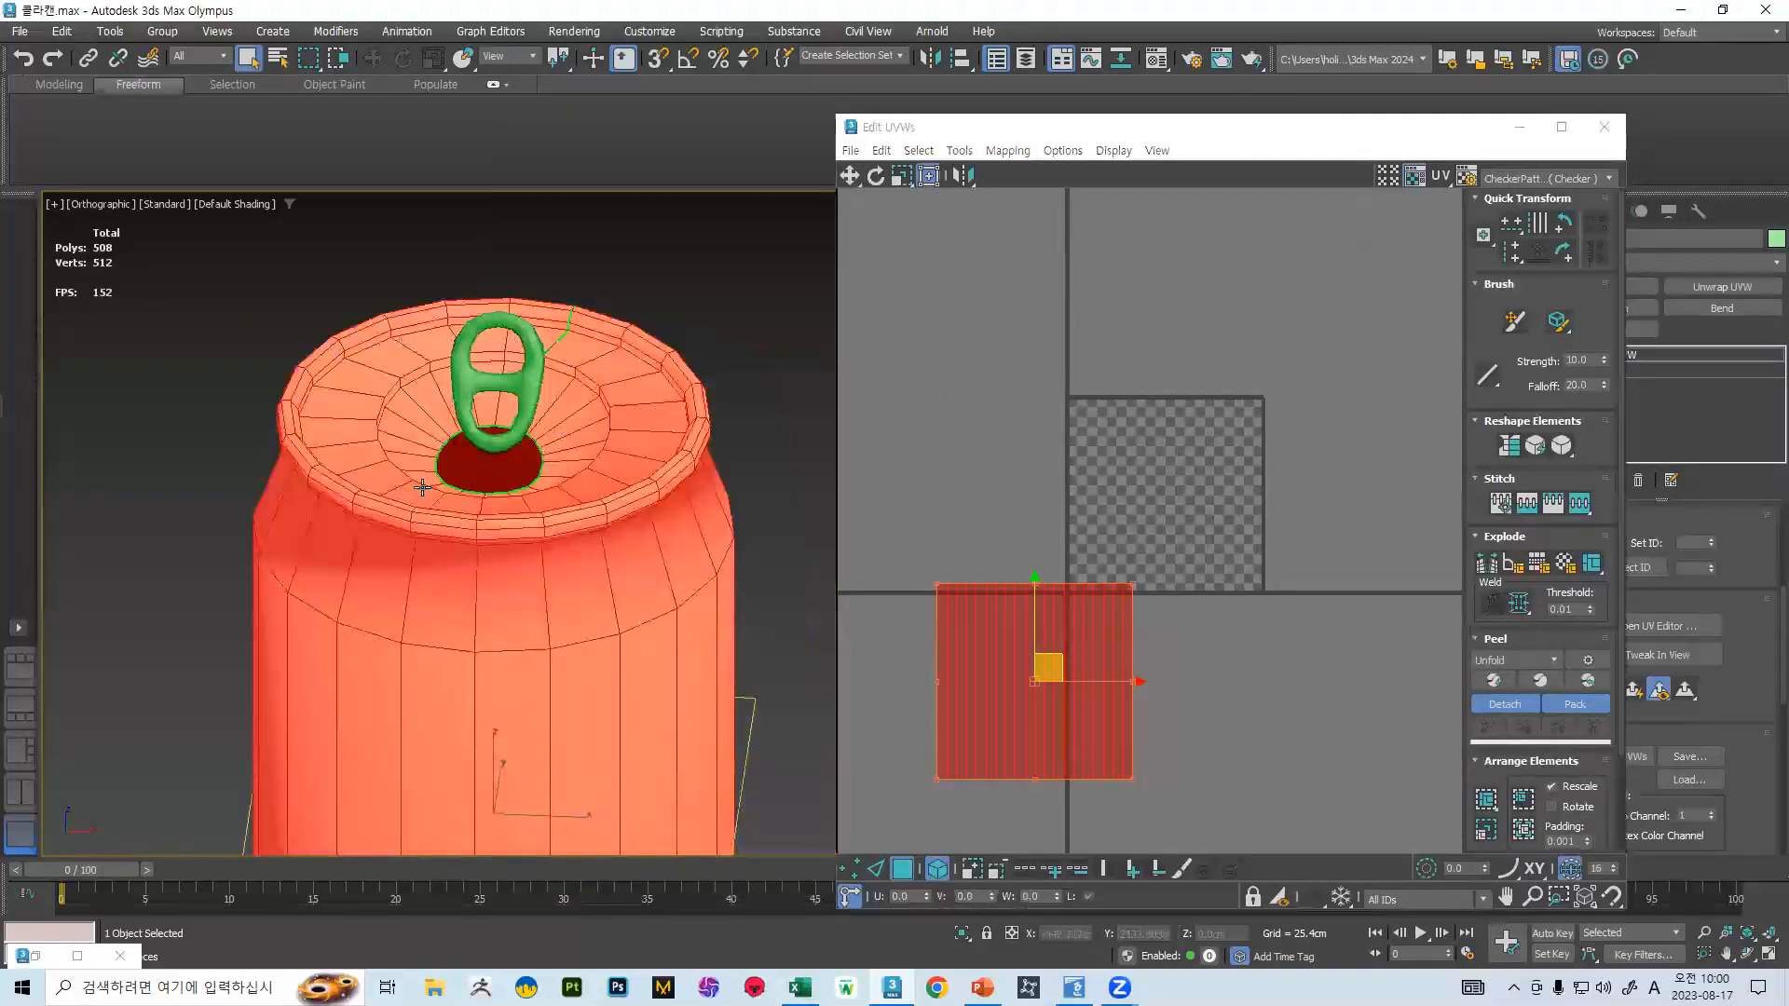
scroll(540, 563, "down", 5)
middle_click_drag(607, 511, 603, 623, "alt")
scroll(603, 623, "up", 6)
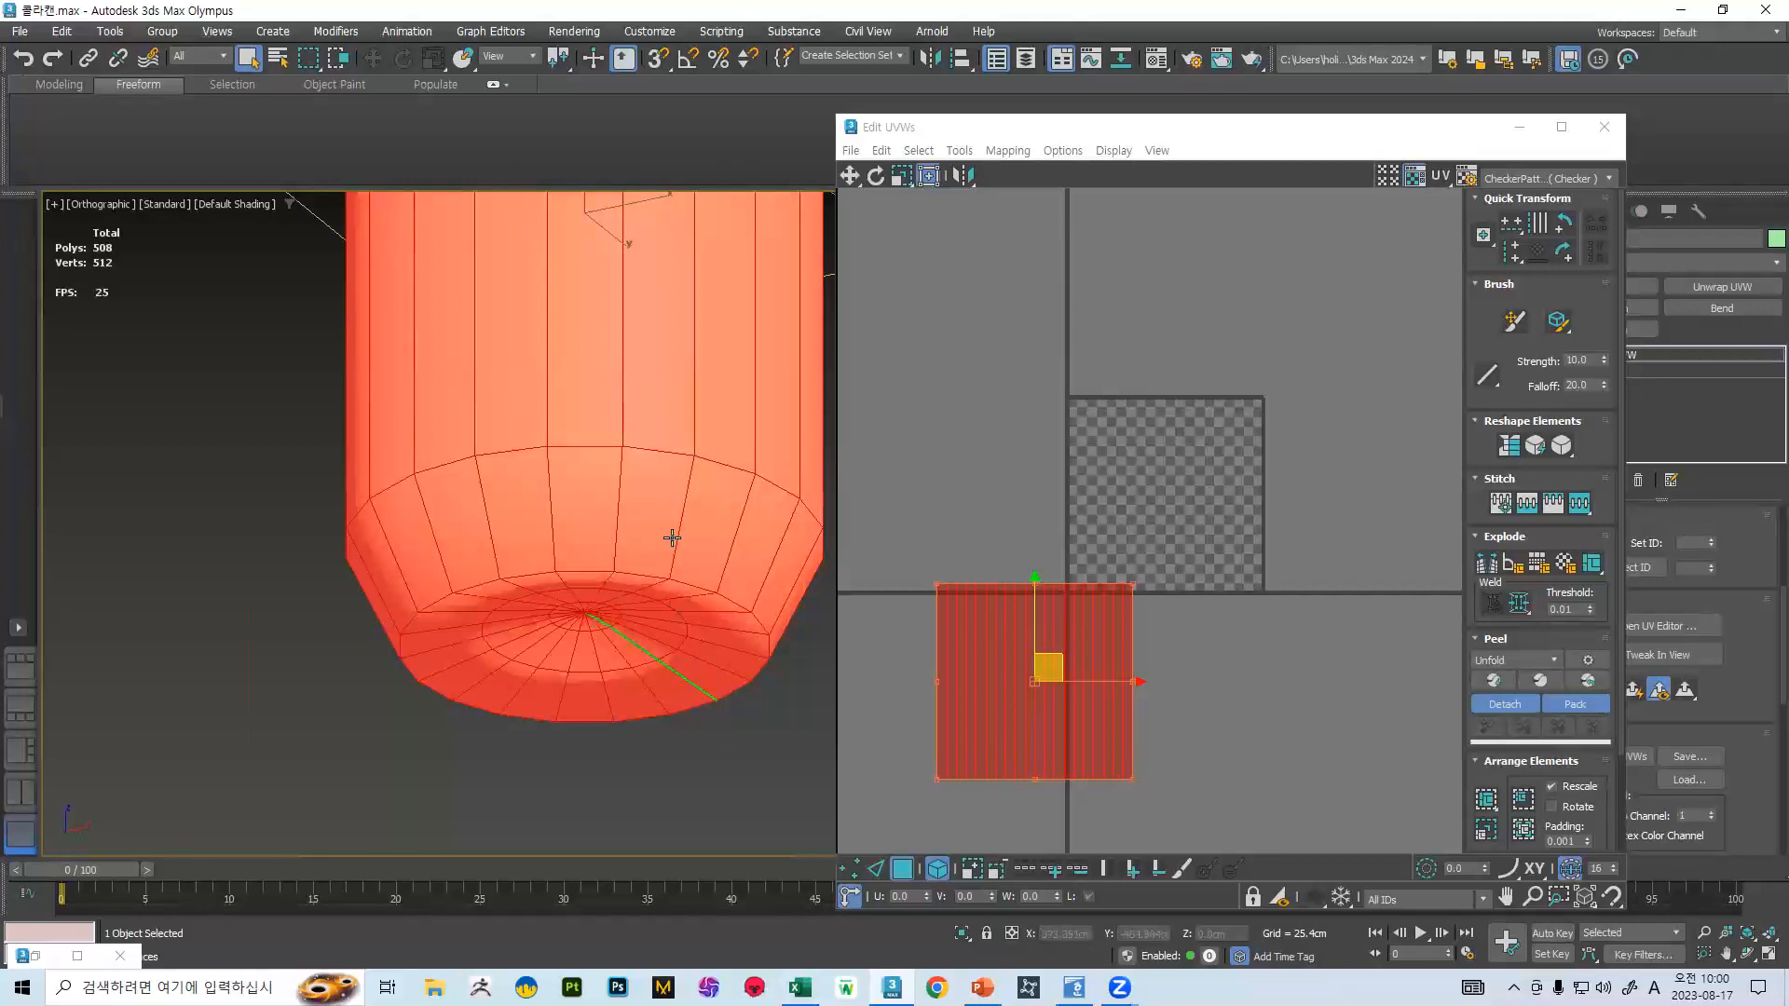
scroll(673, 560, "down", 5)
- Close the UV editor and delete the Unwrap UVW modifier from the can body
left_click(1604, 127)
middle_click_drag(715, 410, 719, 487)
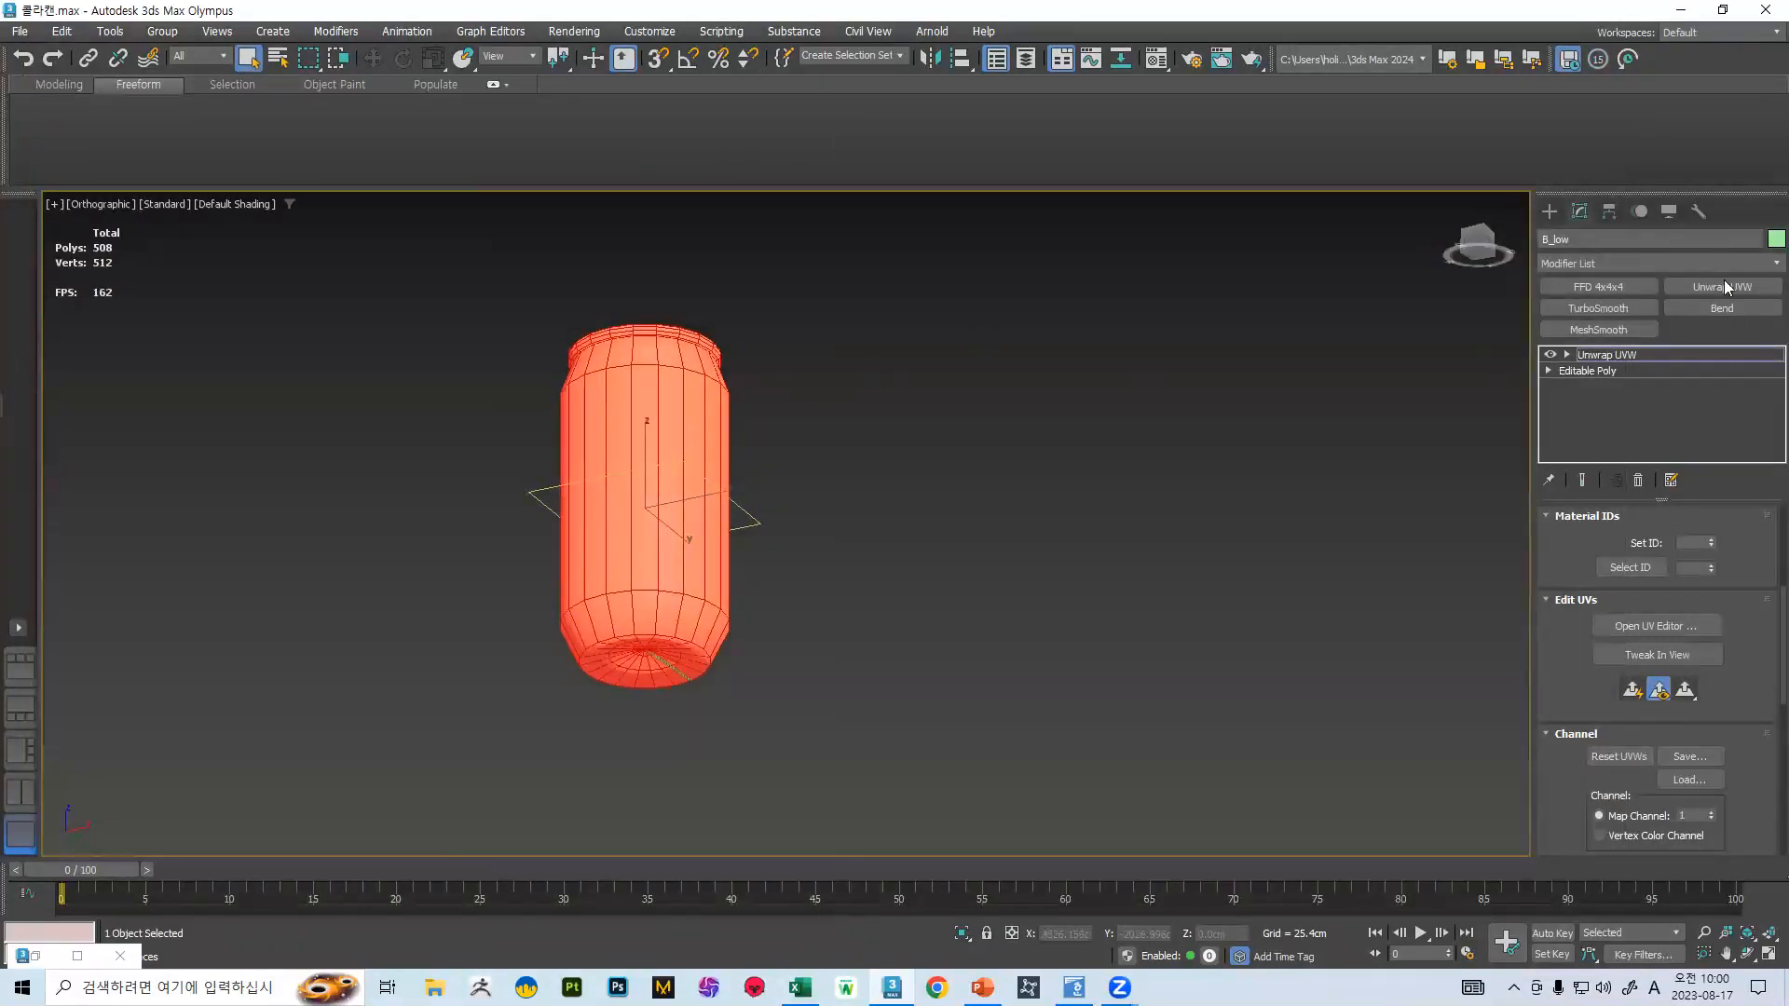
left_click(1629, 357)
left_click(1639, 480)
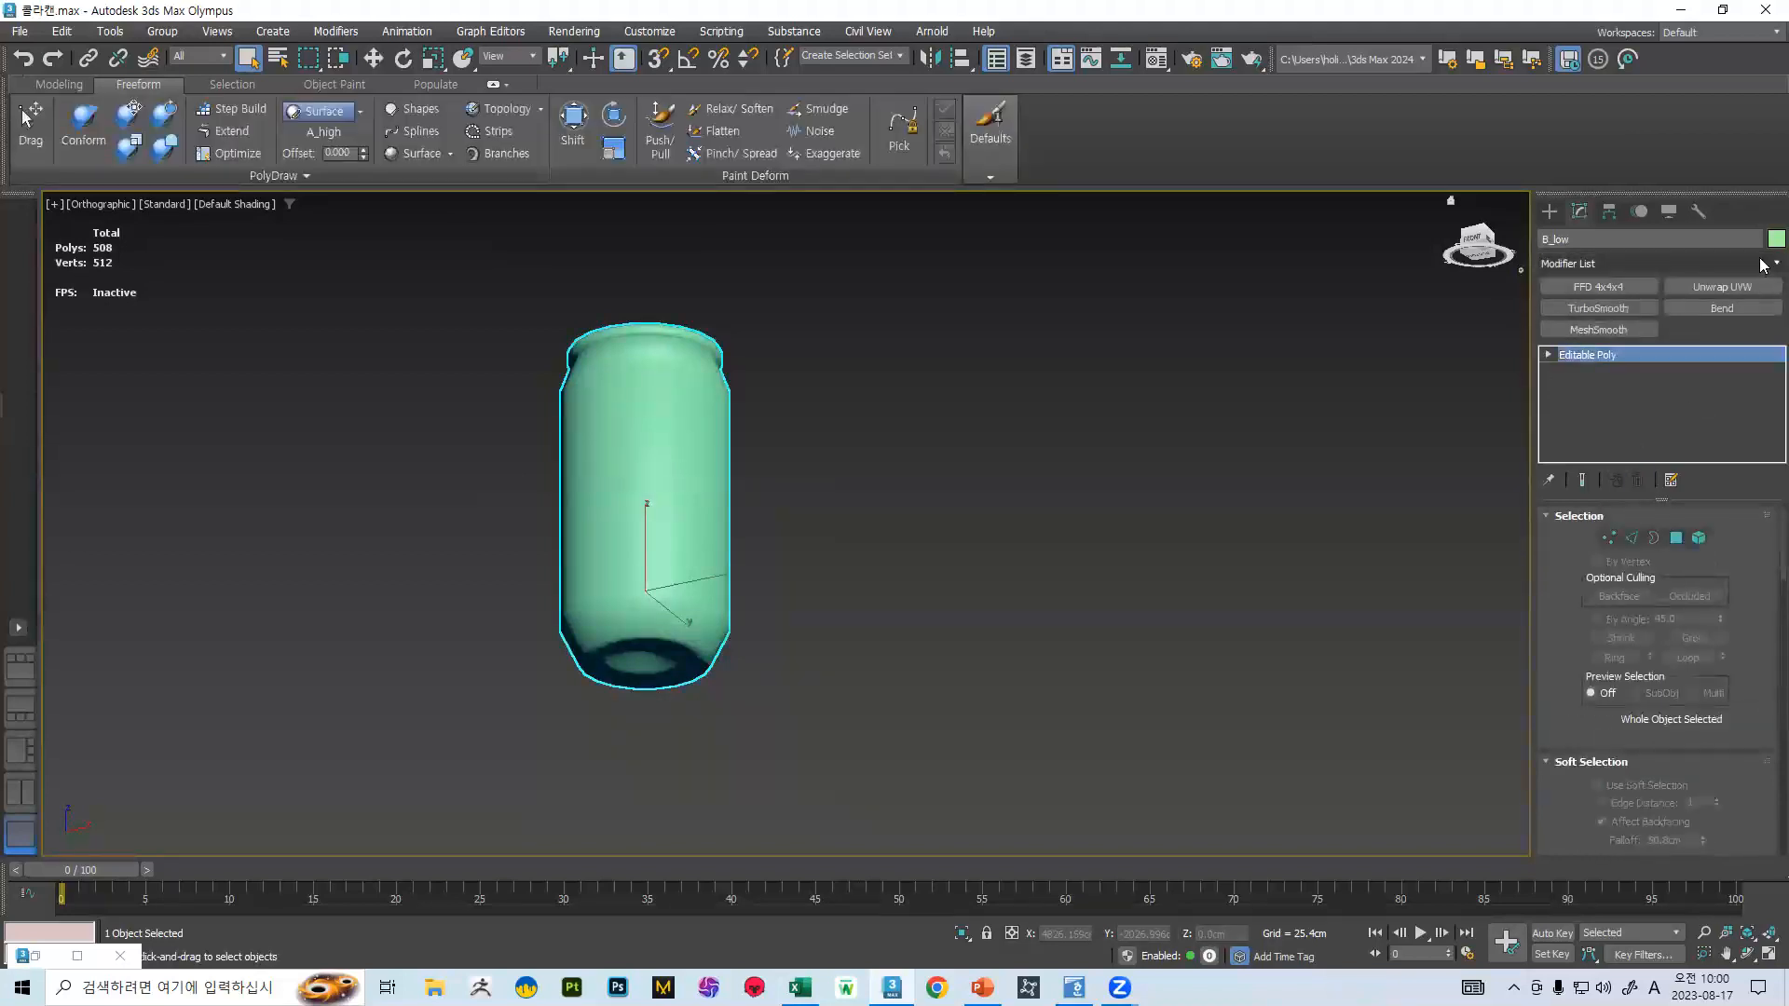
- Clear the can body's existing mapping with a UVW Mapping Clear modifier and convert it to an Editable Poly
left_click(1764, 266)
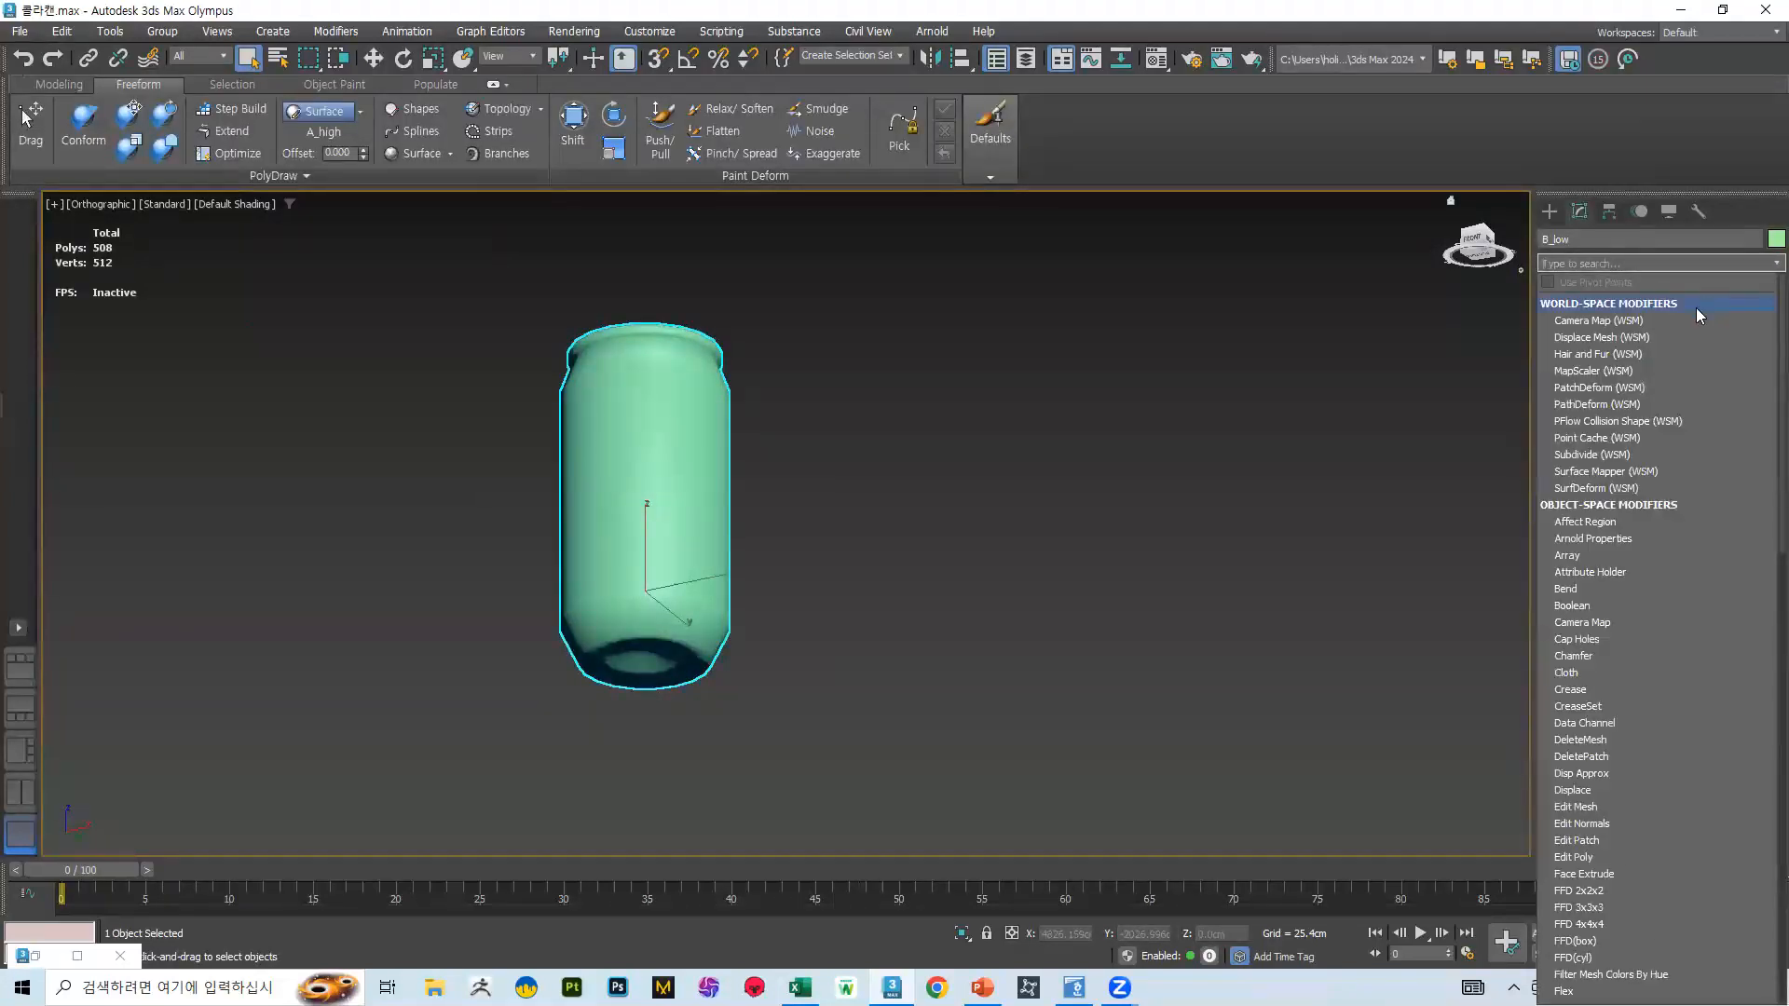
type("u")
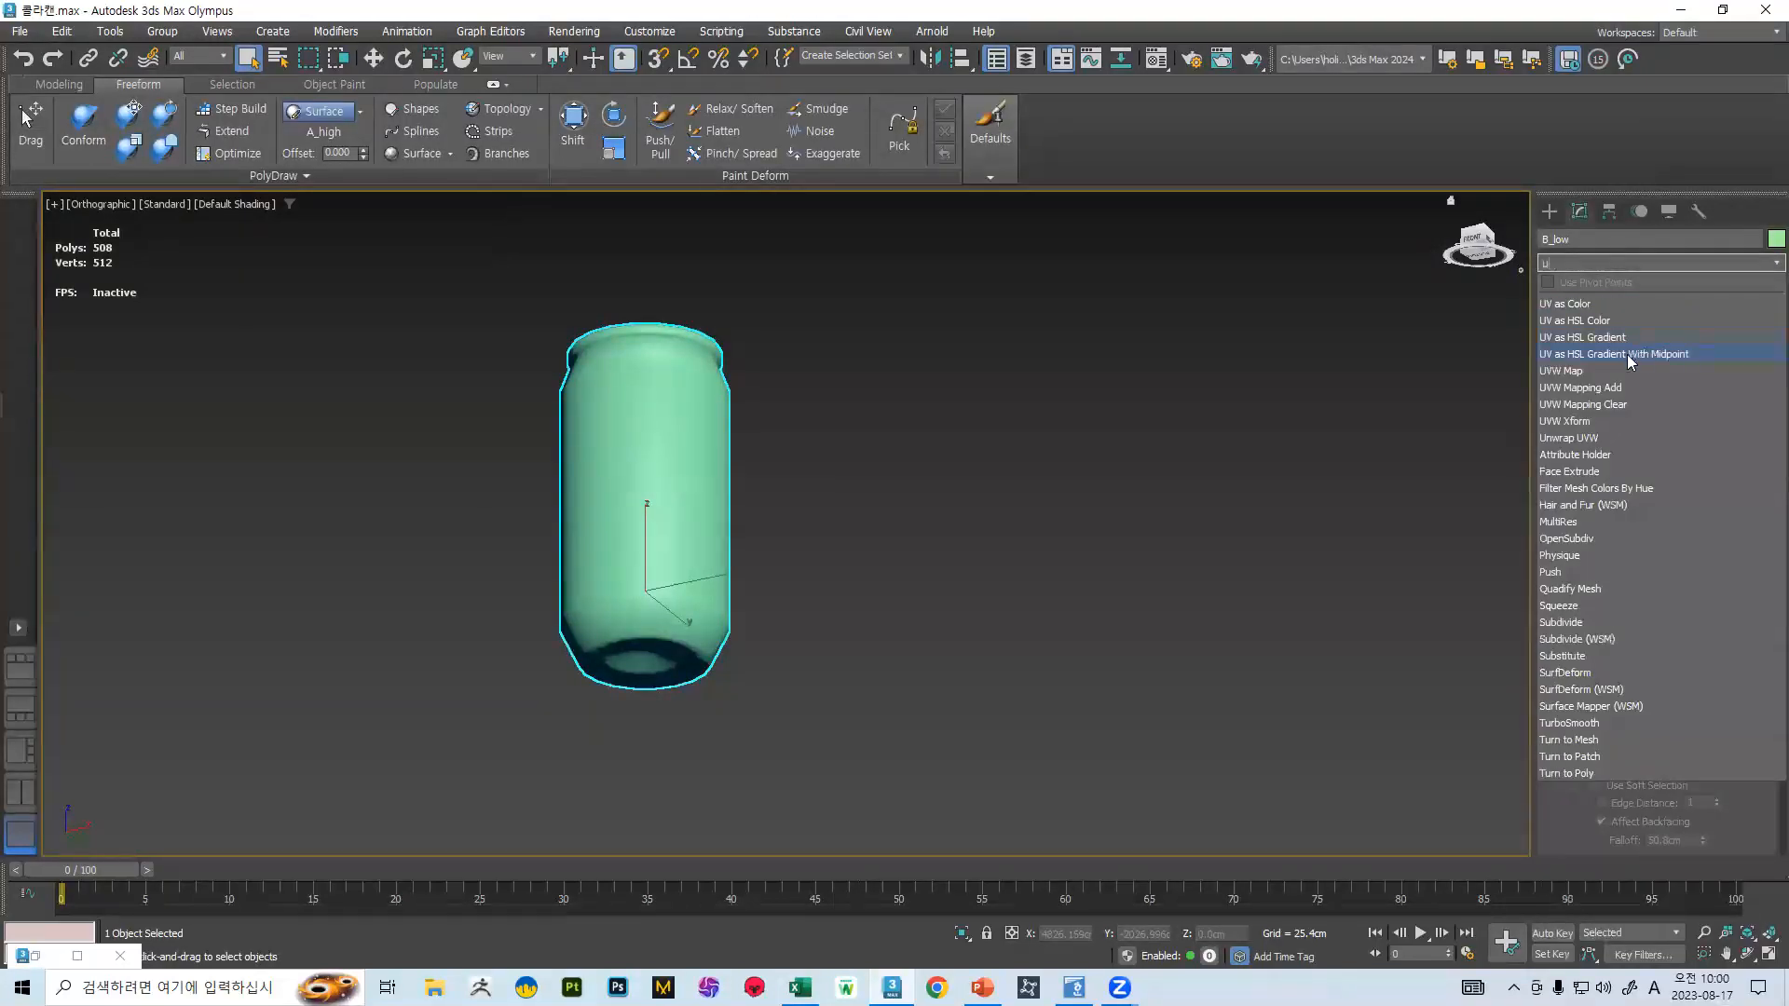
left_click(1581, 406)
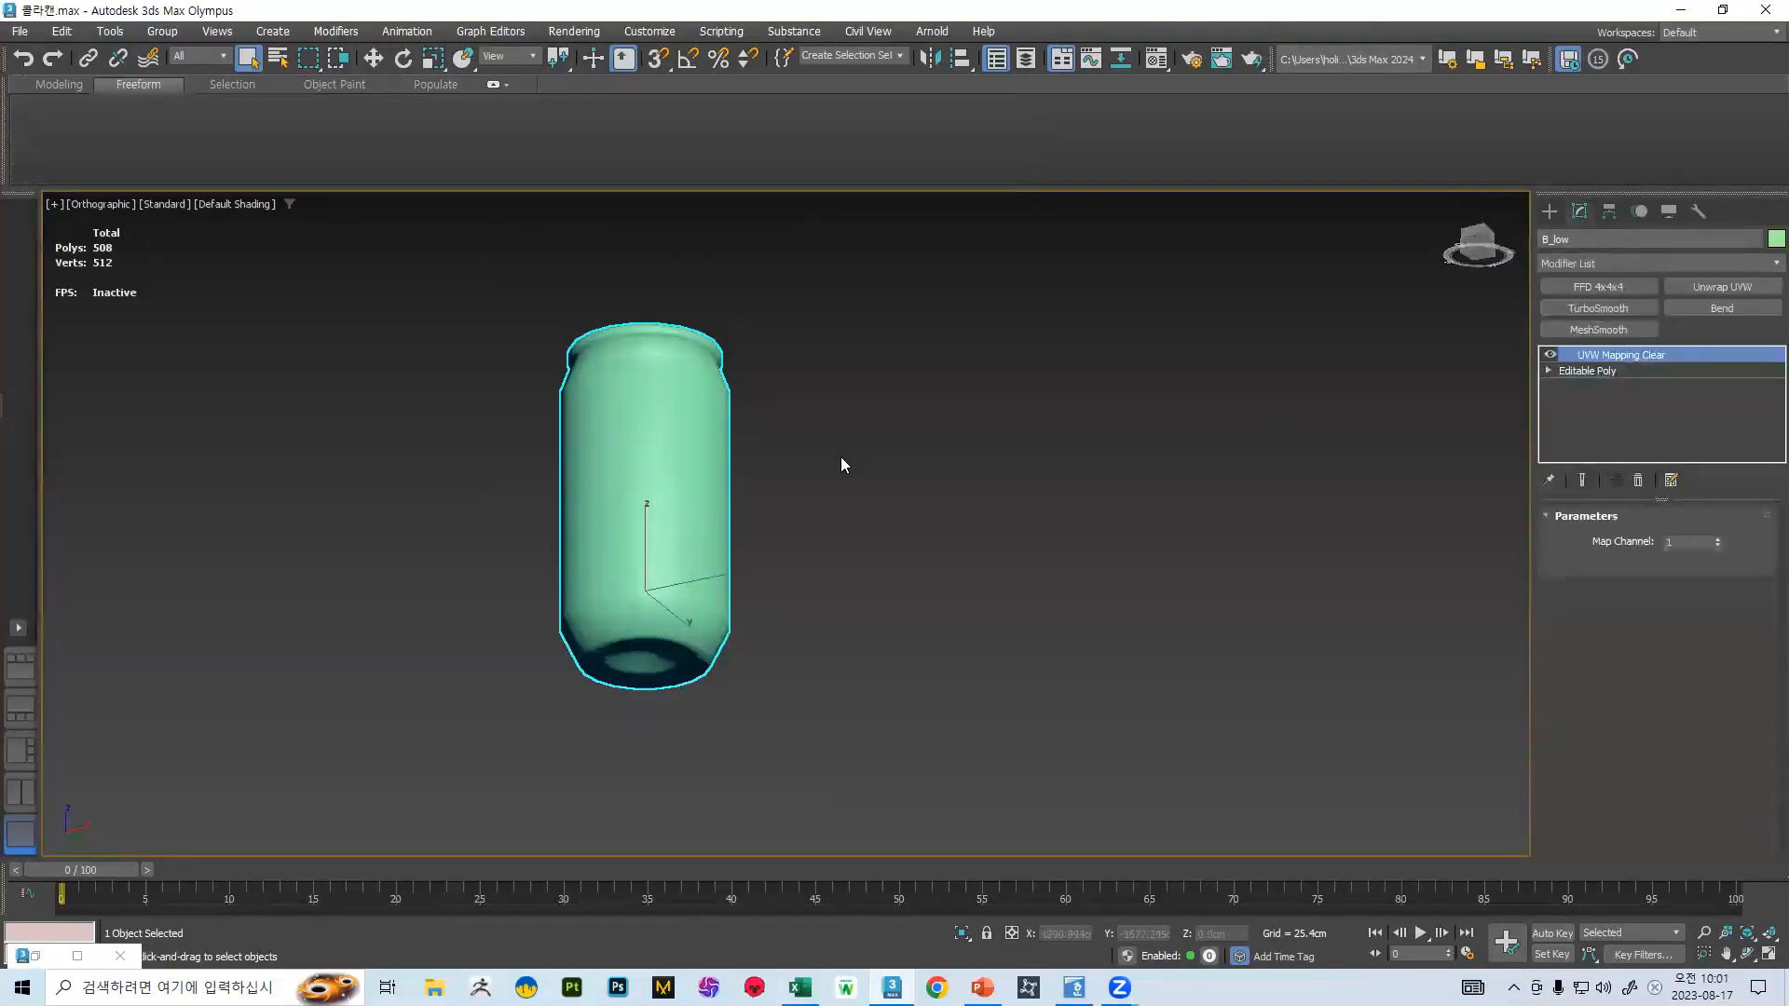
right_click(619, 498)
mouse_move(717, 725)
left_click(851, 741)
scroll(636, 472, "up", 5)
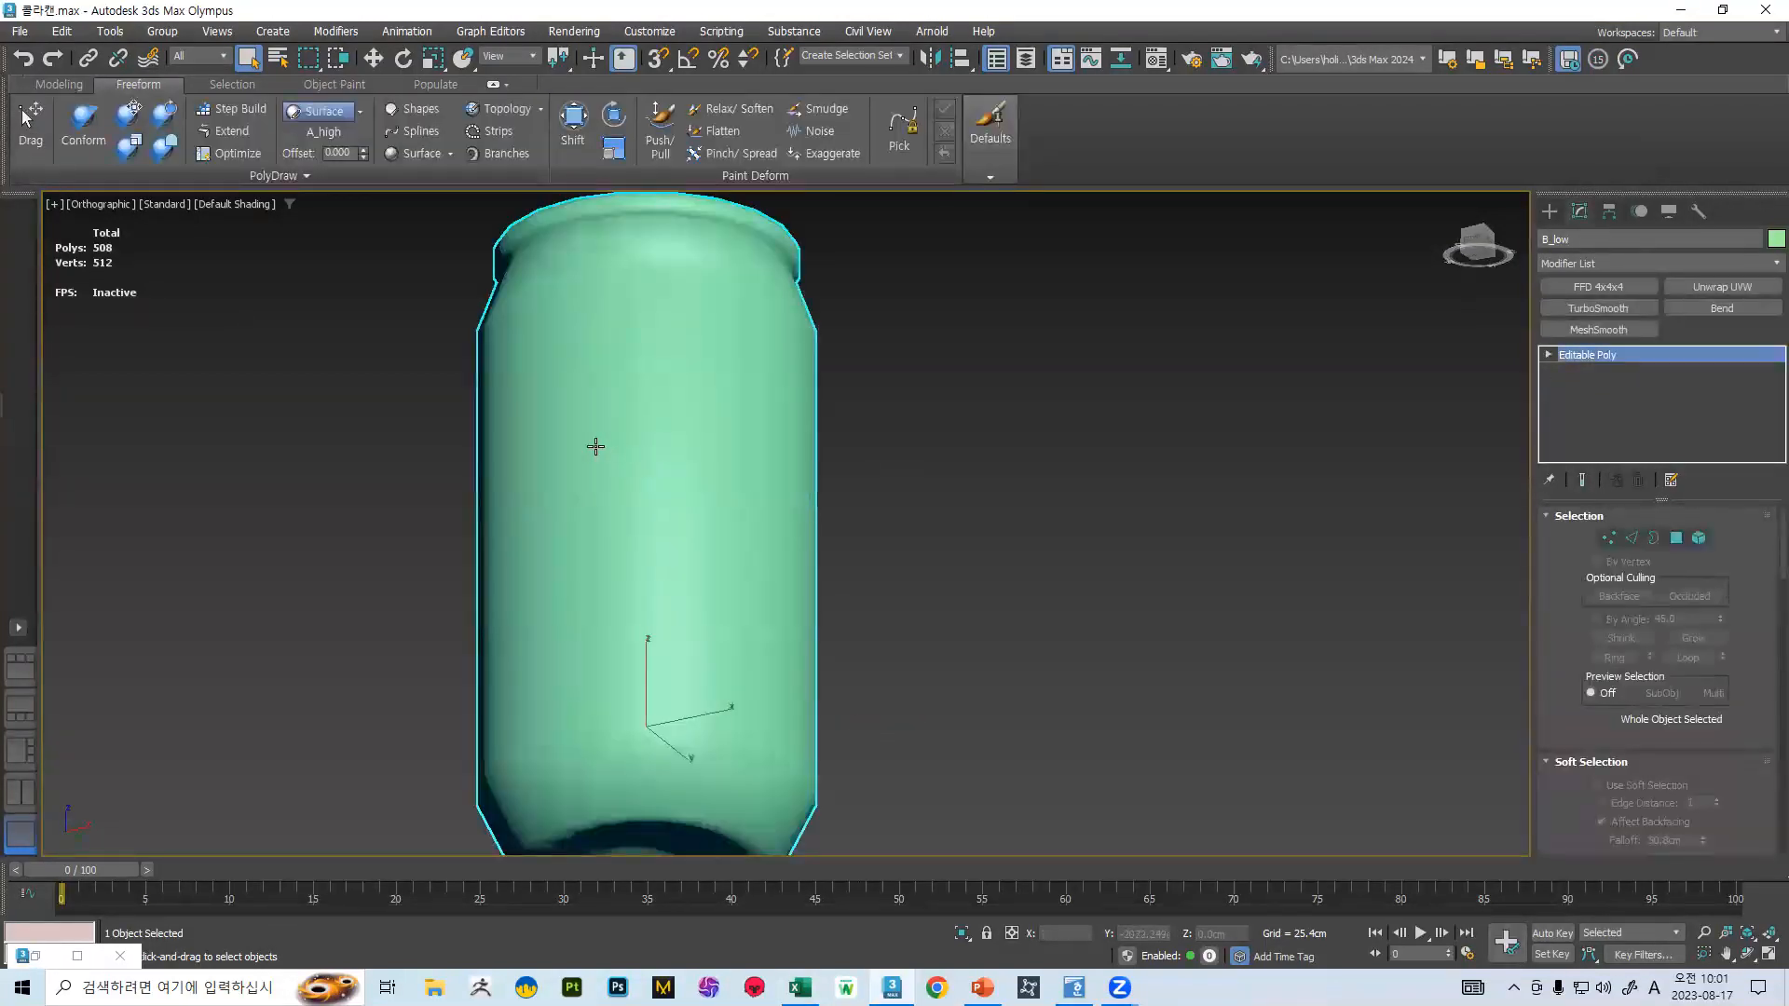
- Add a fresh Unwrap UVW modifier to the can body and view its cleared layout in the UV editor
left_click(1722, 287)
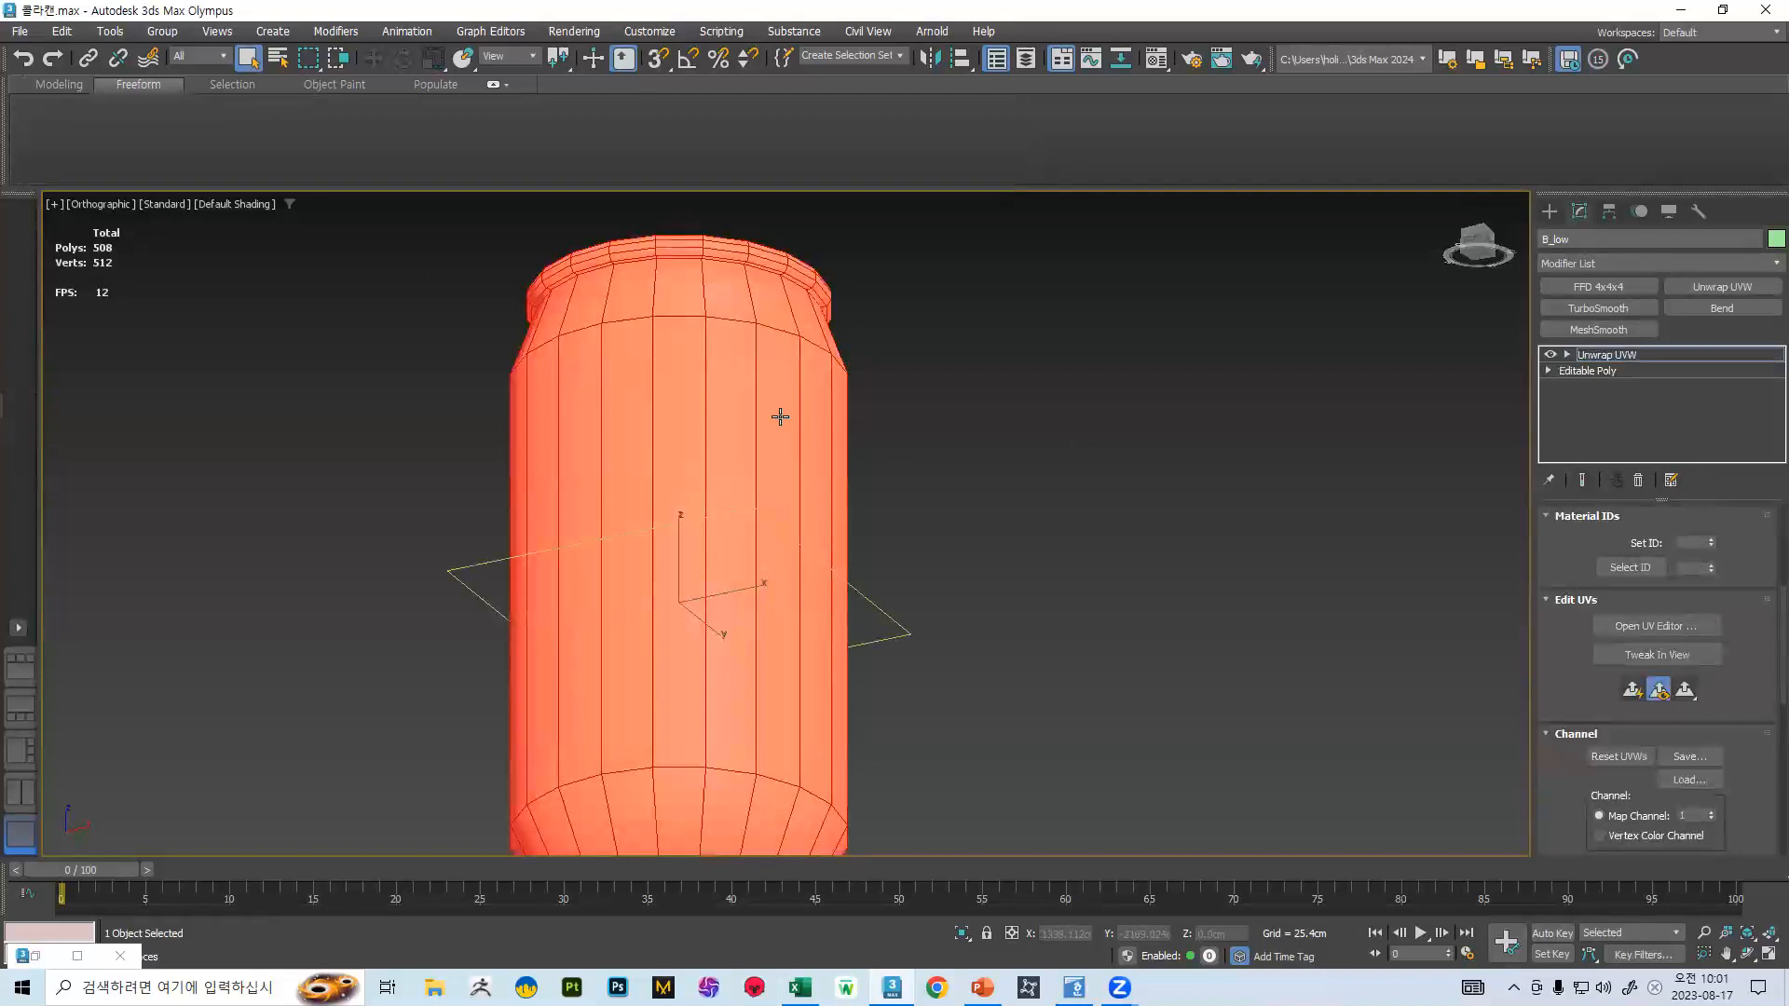
scroll(779, 411, "down", 3)
scroll(1744, 545, "down", 5)
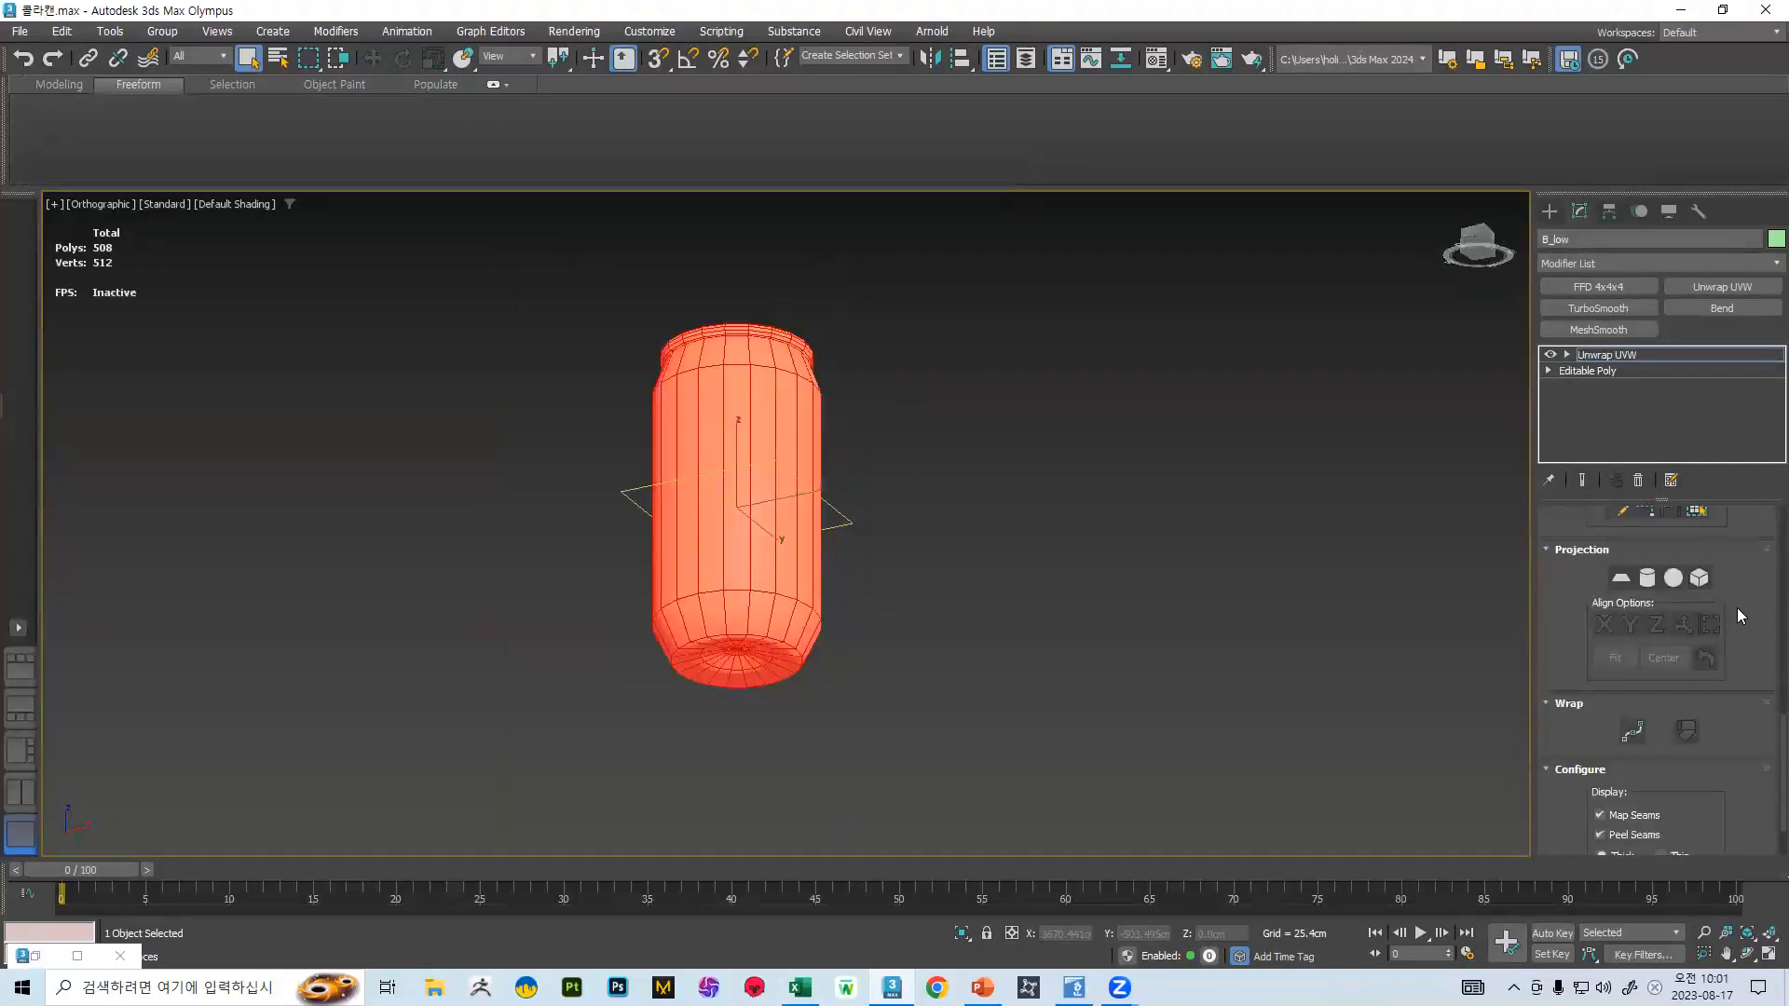
scroll(1750, 623, "up", 5)
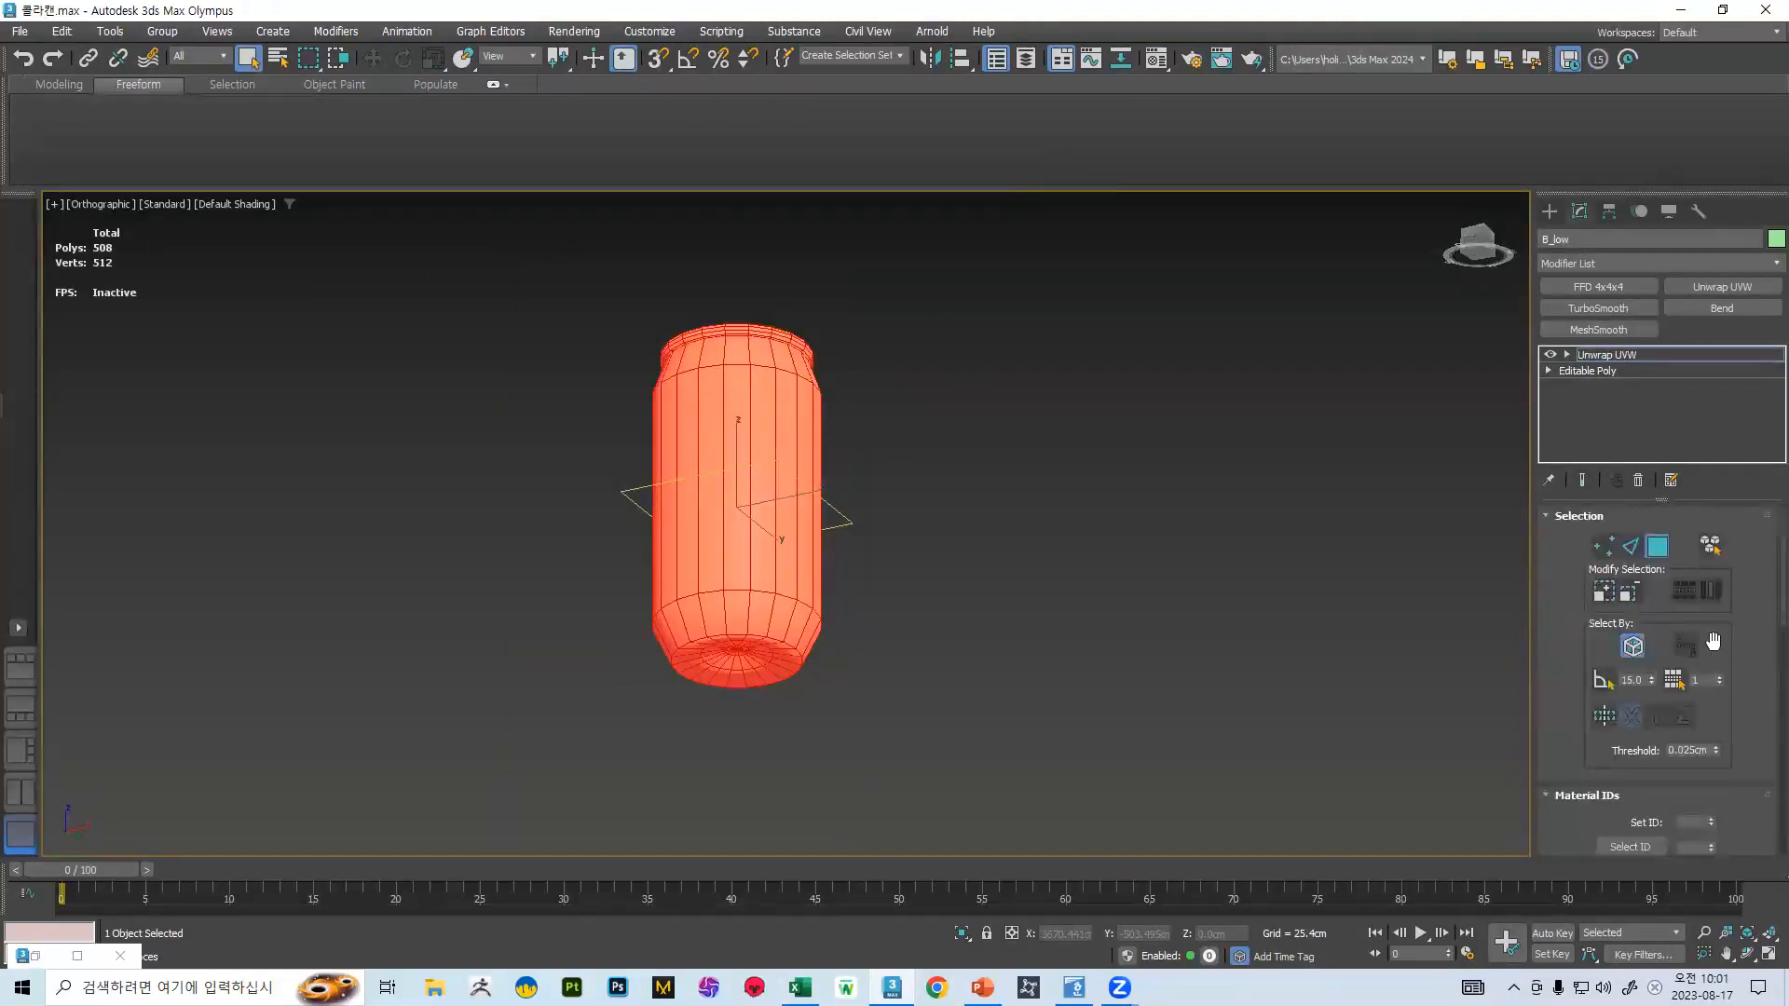
left_click(1661, 764)
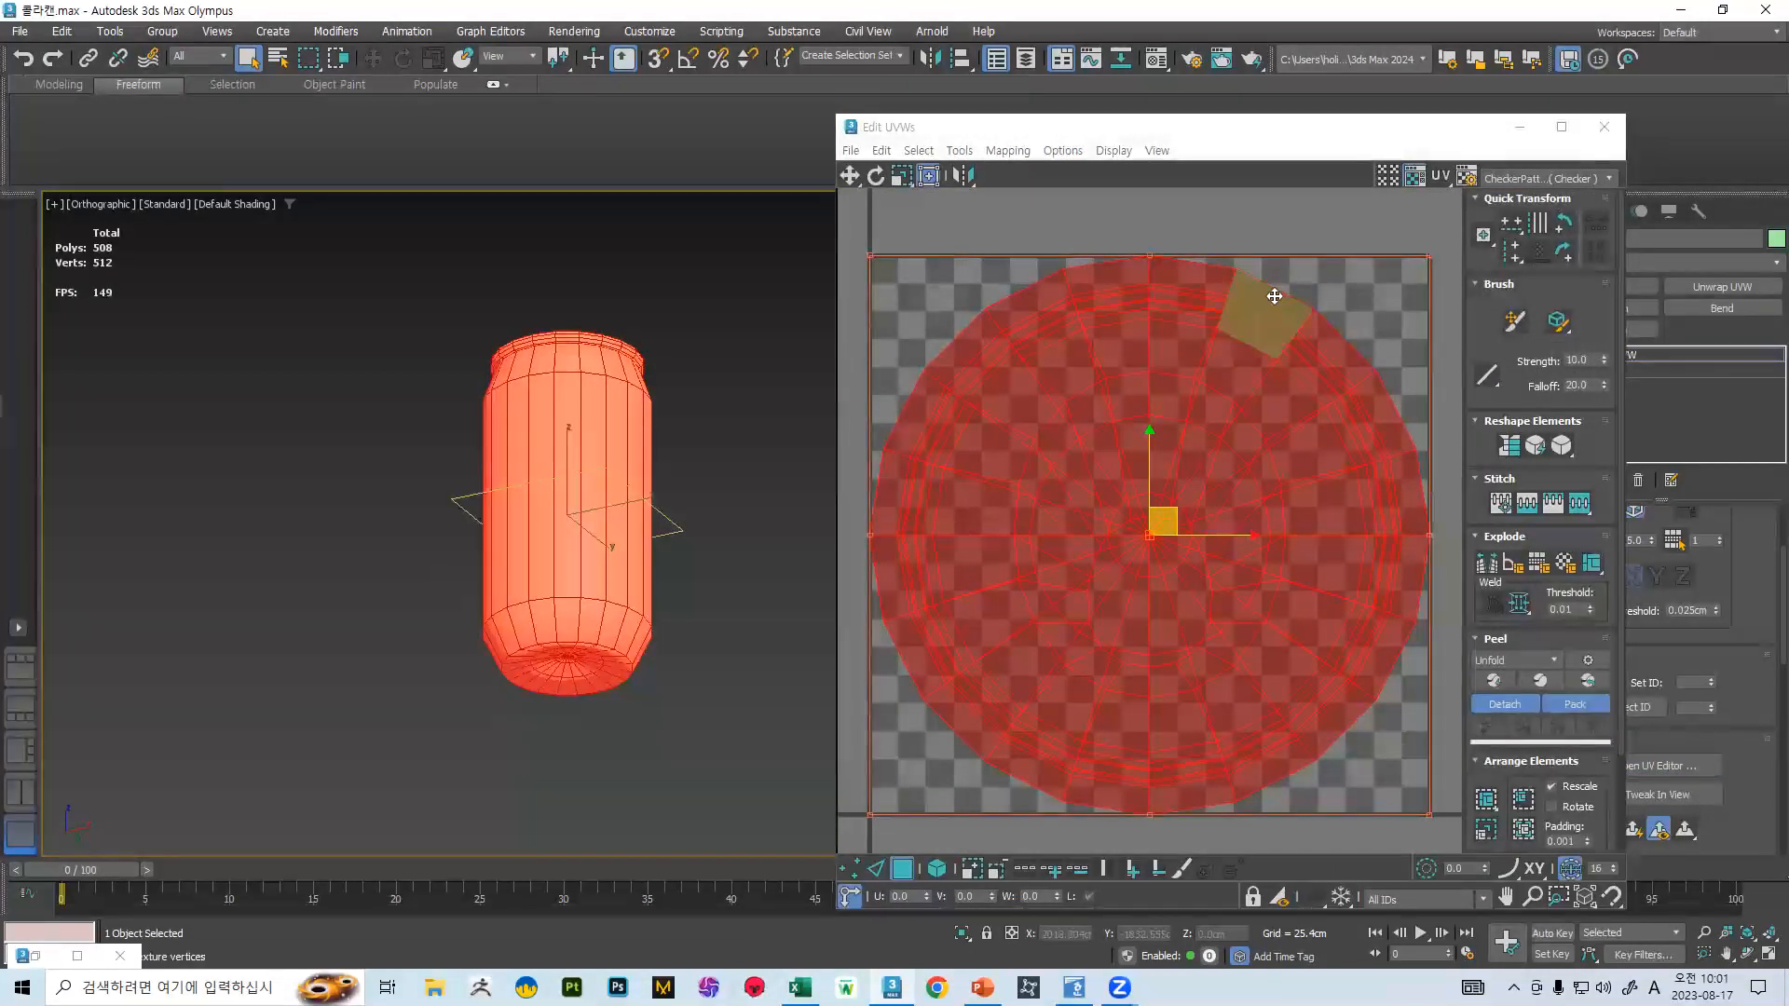
scroll(1271, 291, "down", 2)
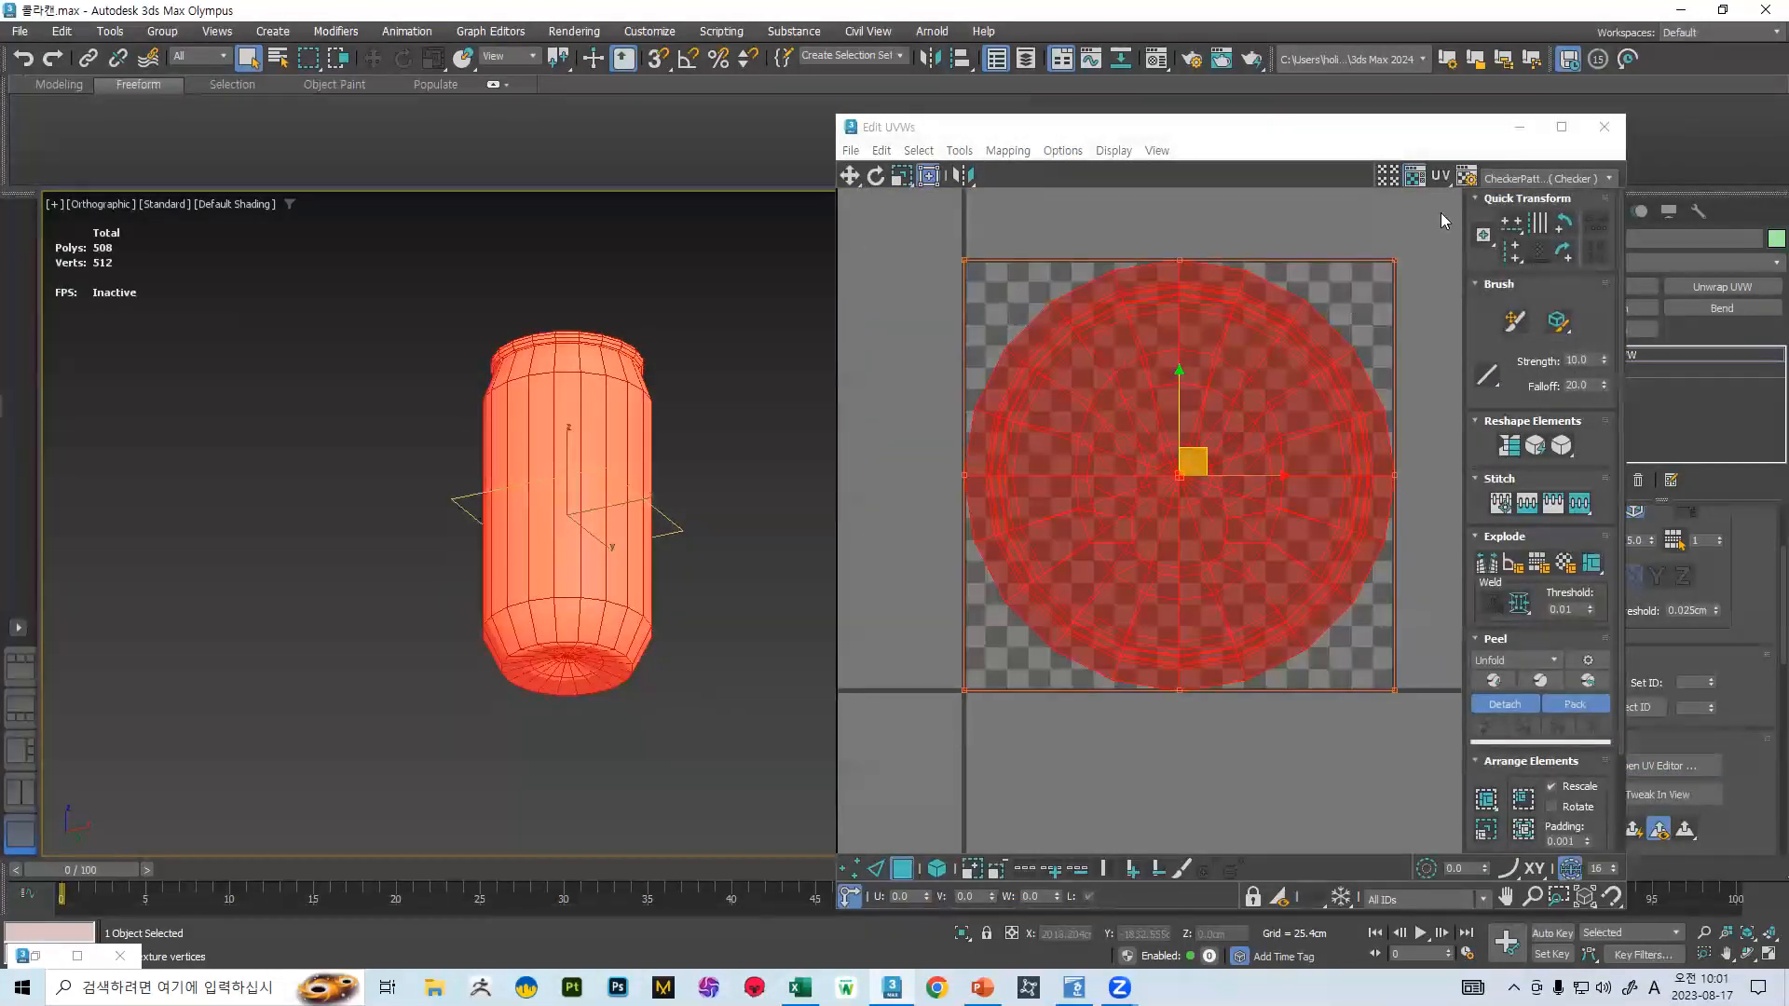
- Close the UV editor, try edge selection on the can body and return to polygon selection
left_click(1604, 127)
middle_click_drag(781, 366, 719, 463, "alt")
scroll(587, 407, "up", 5)
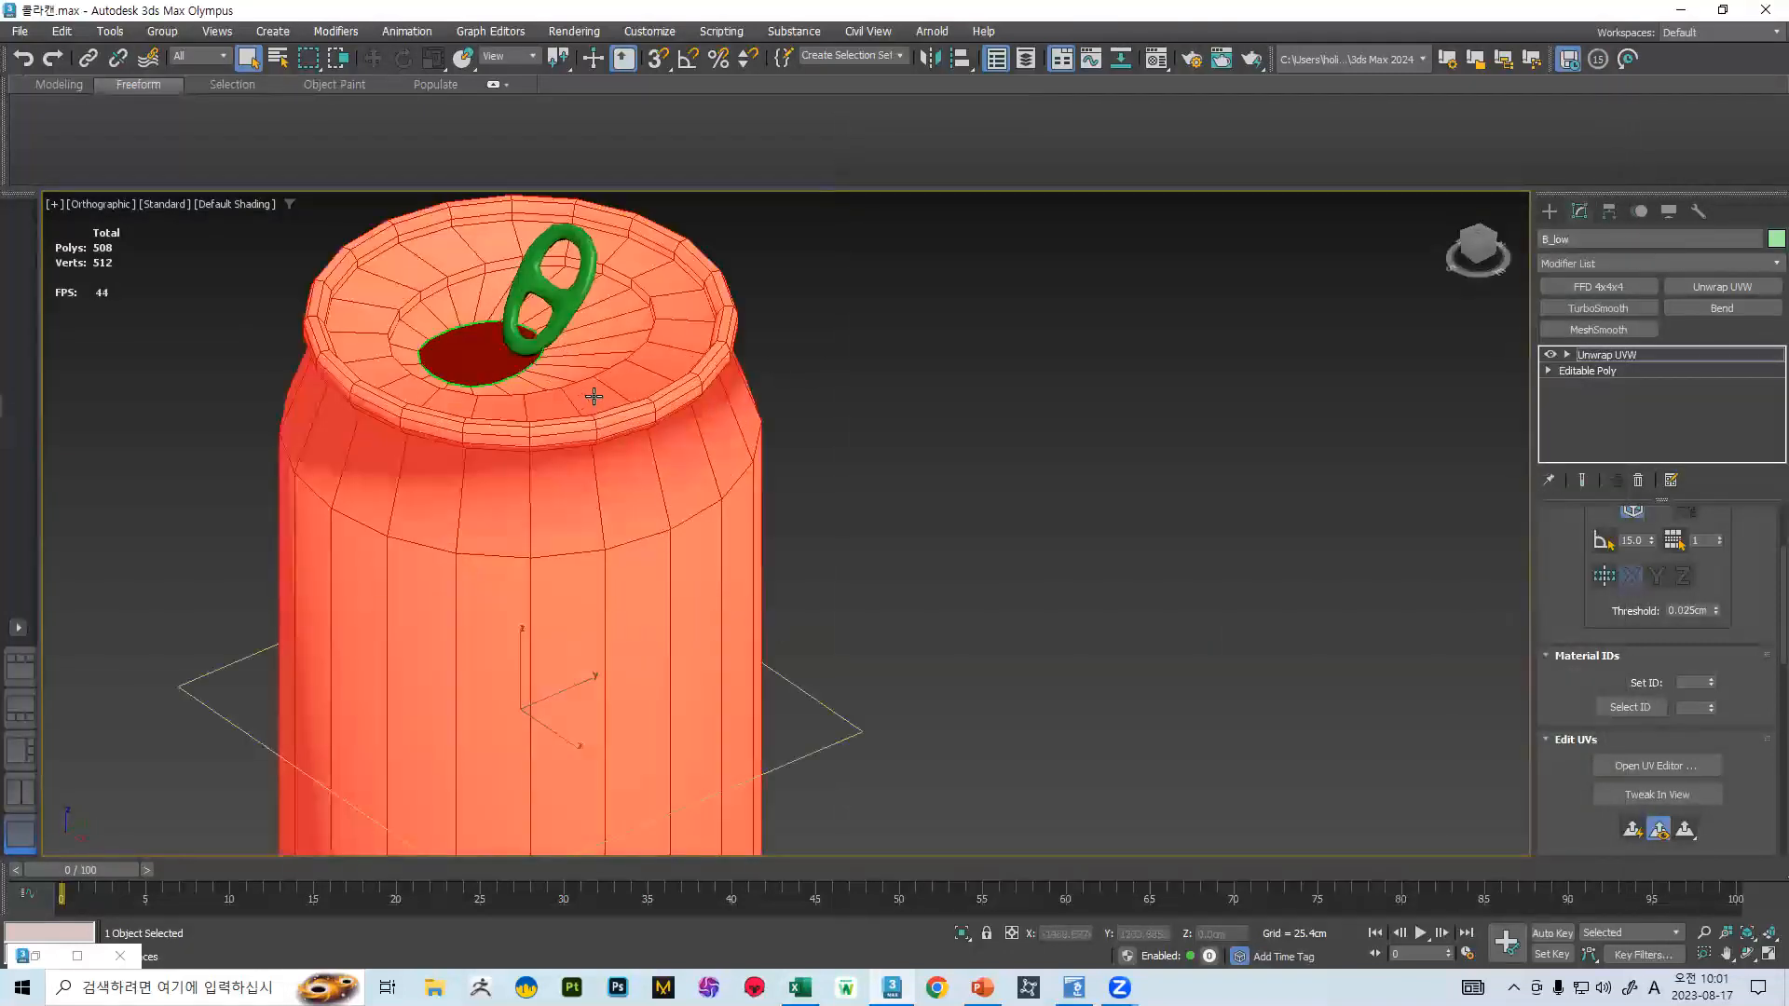
scroll(1721, 587, "up", 3)
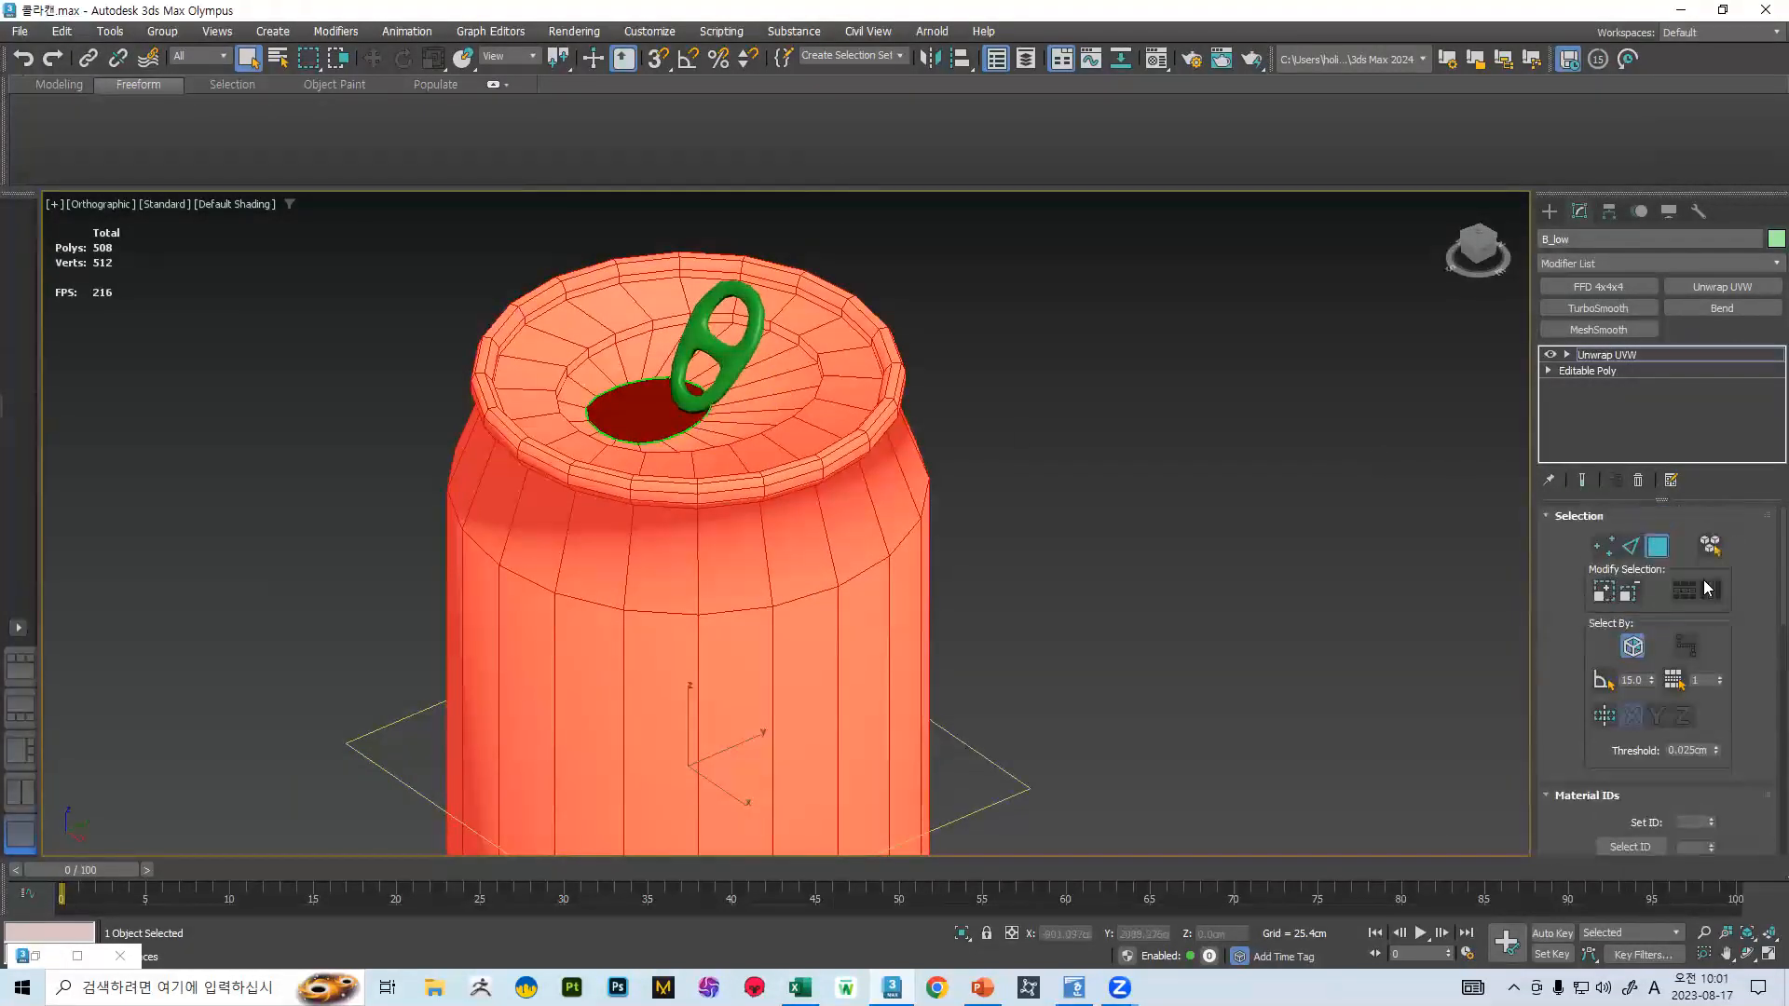
left_click(1632, 548)
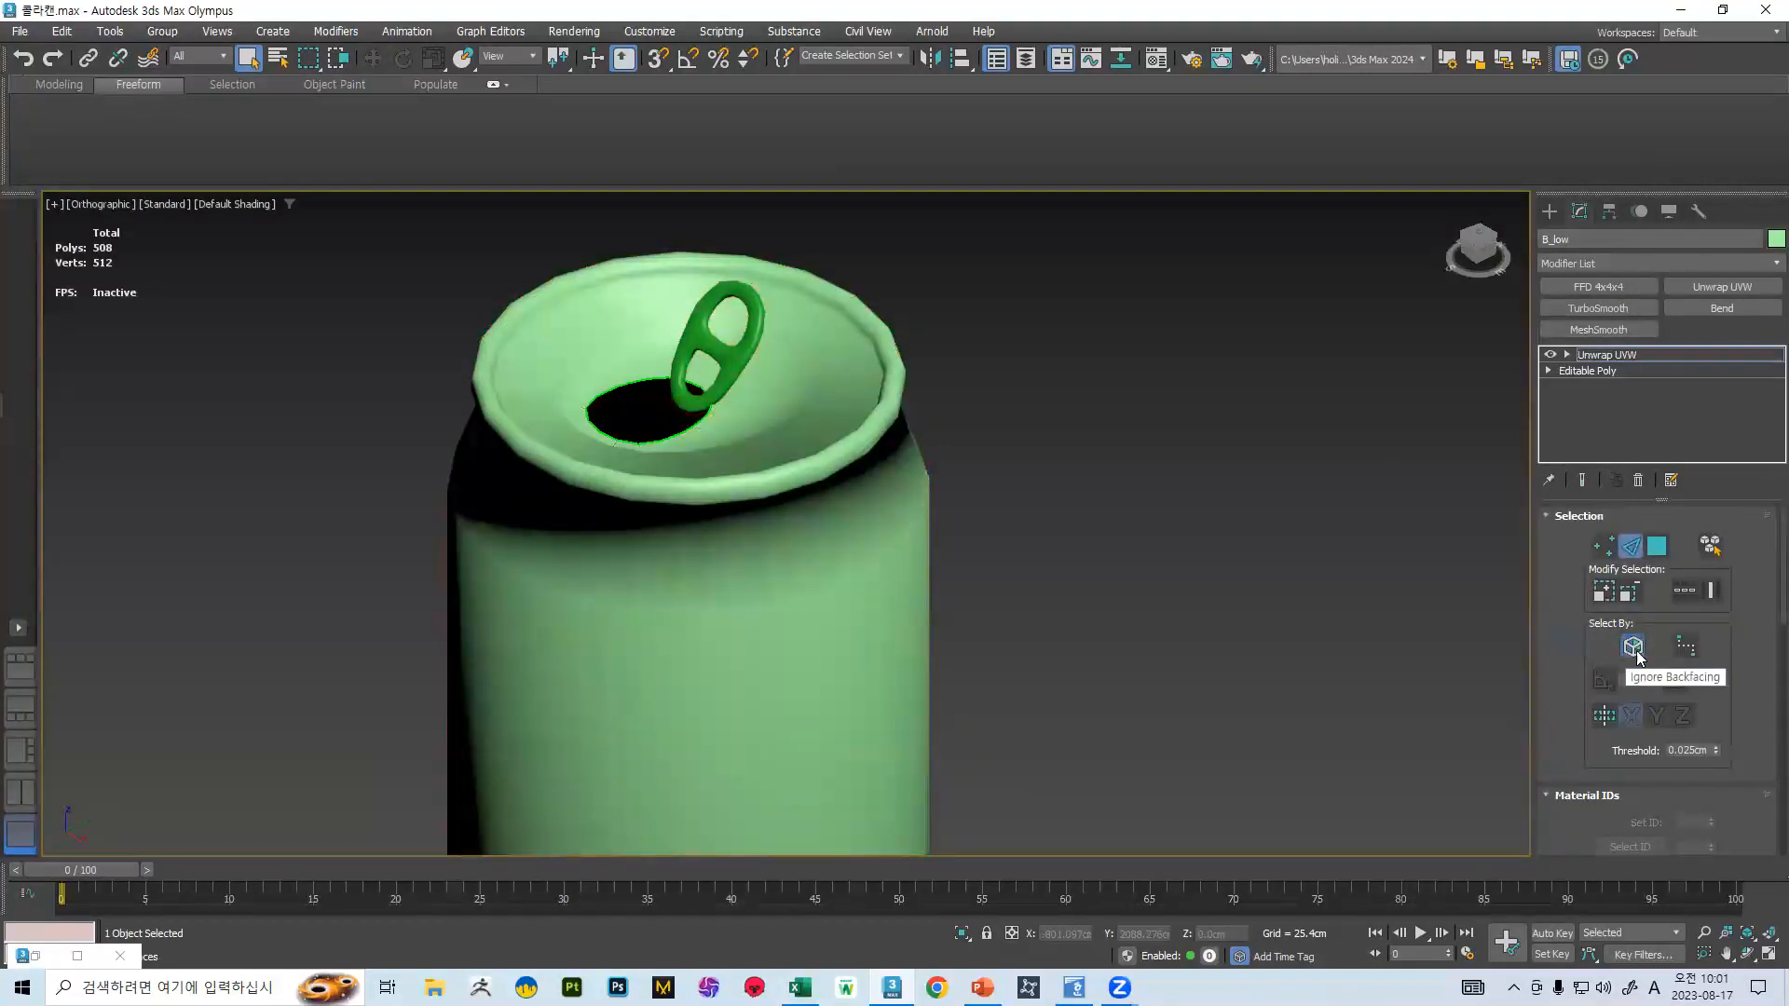
left_click(1657, 546)
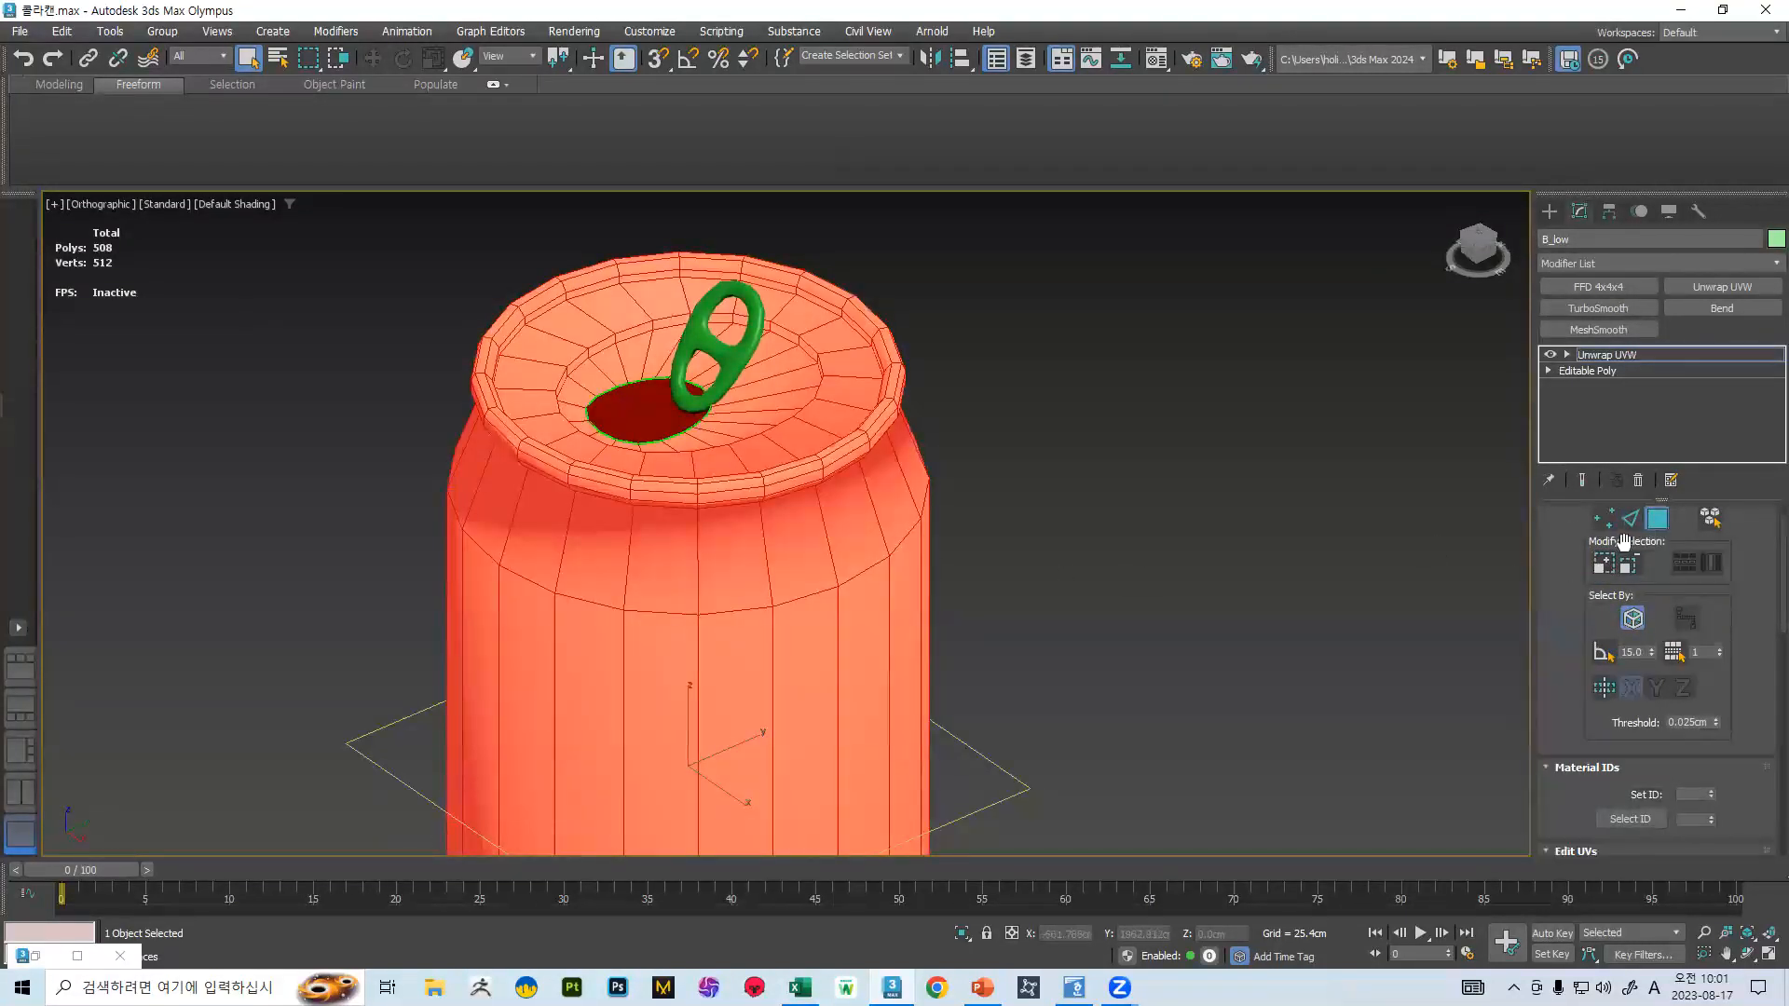
- Box-select the can's polygons with Ignore Backfacing on and examine the selection on its far side
left_click_drag(773, 844, 776, 846)
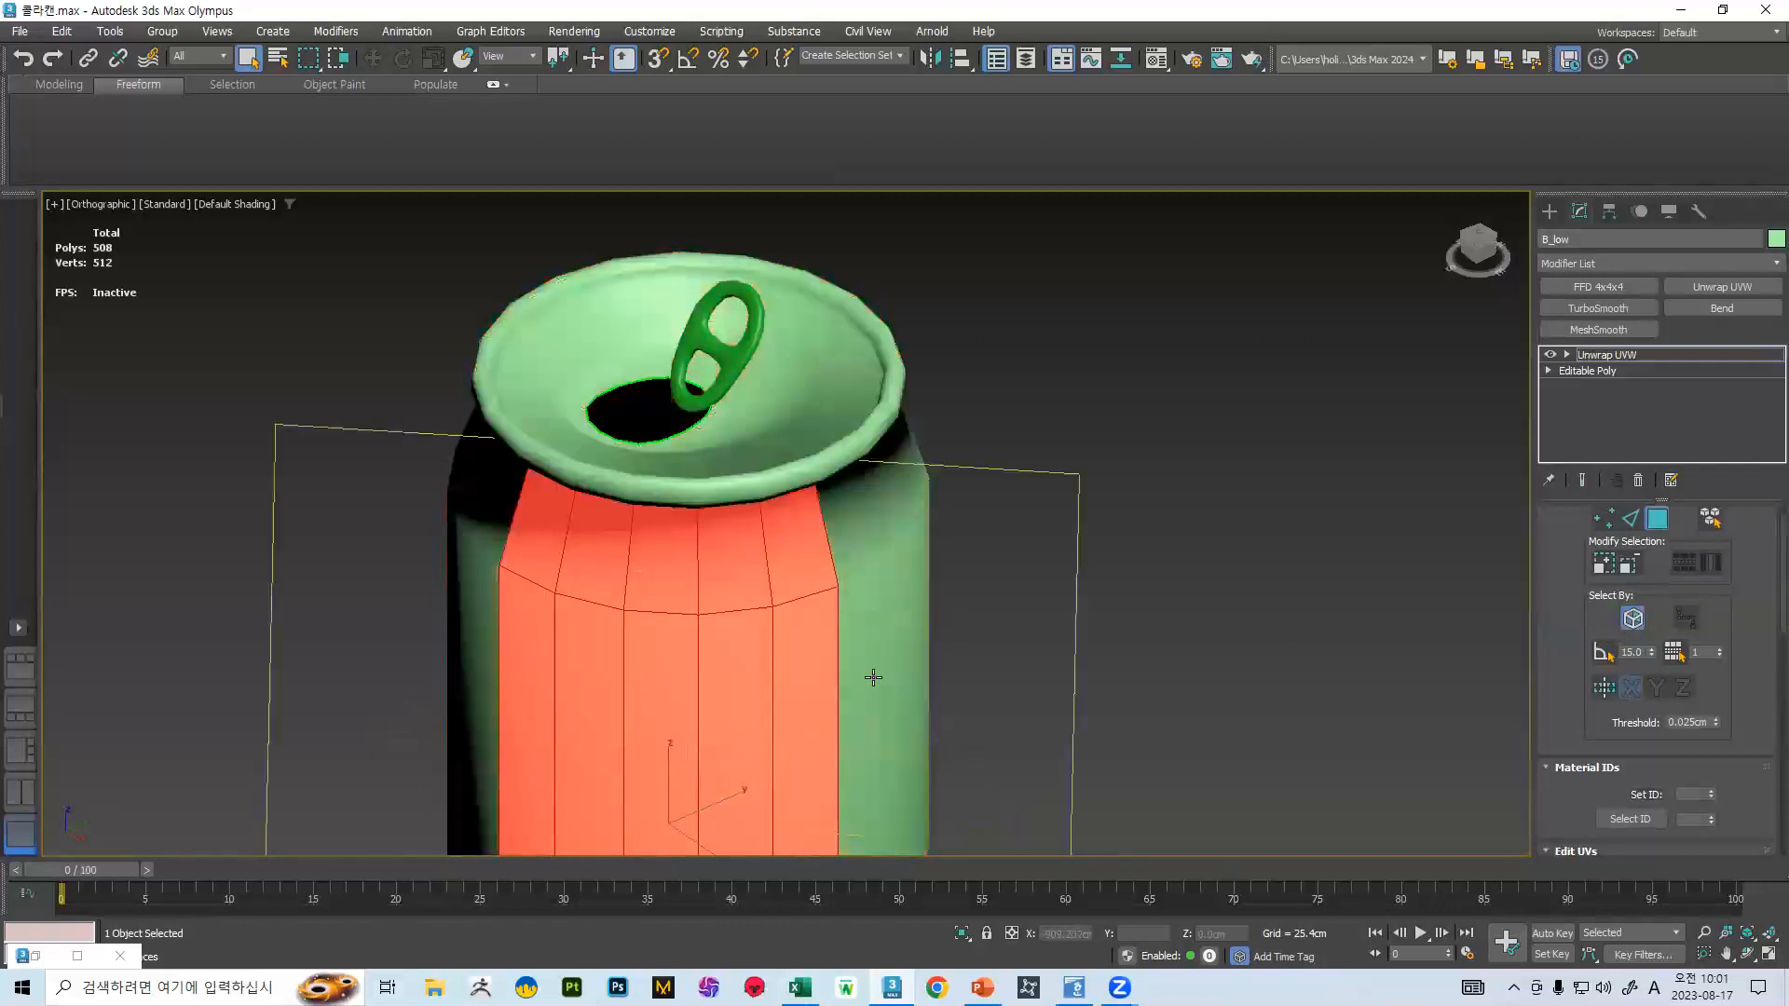
scroll(939, 600, "down", 2)
middle_click_drag(954, 548, 959, 536, "alt")
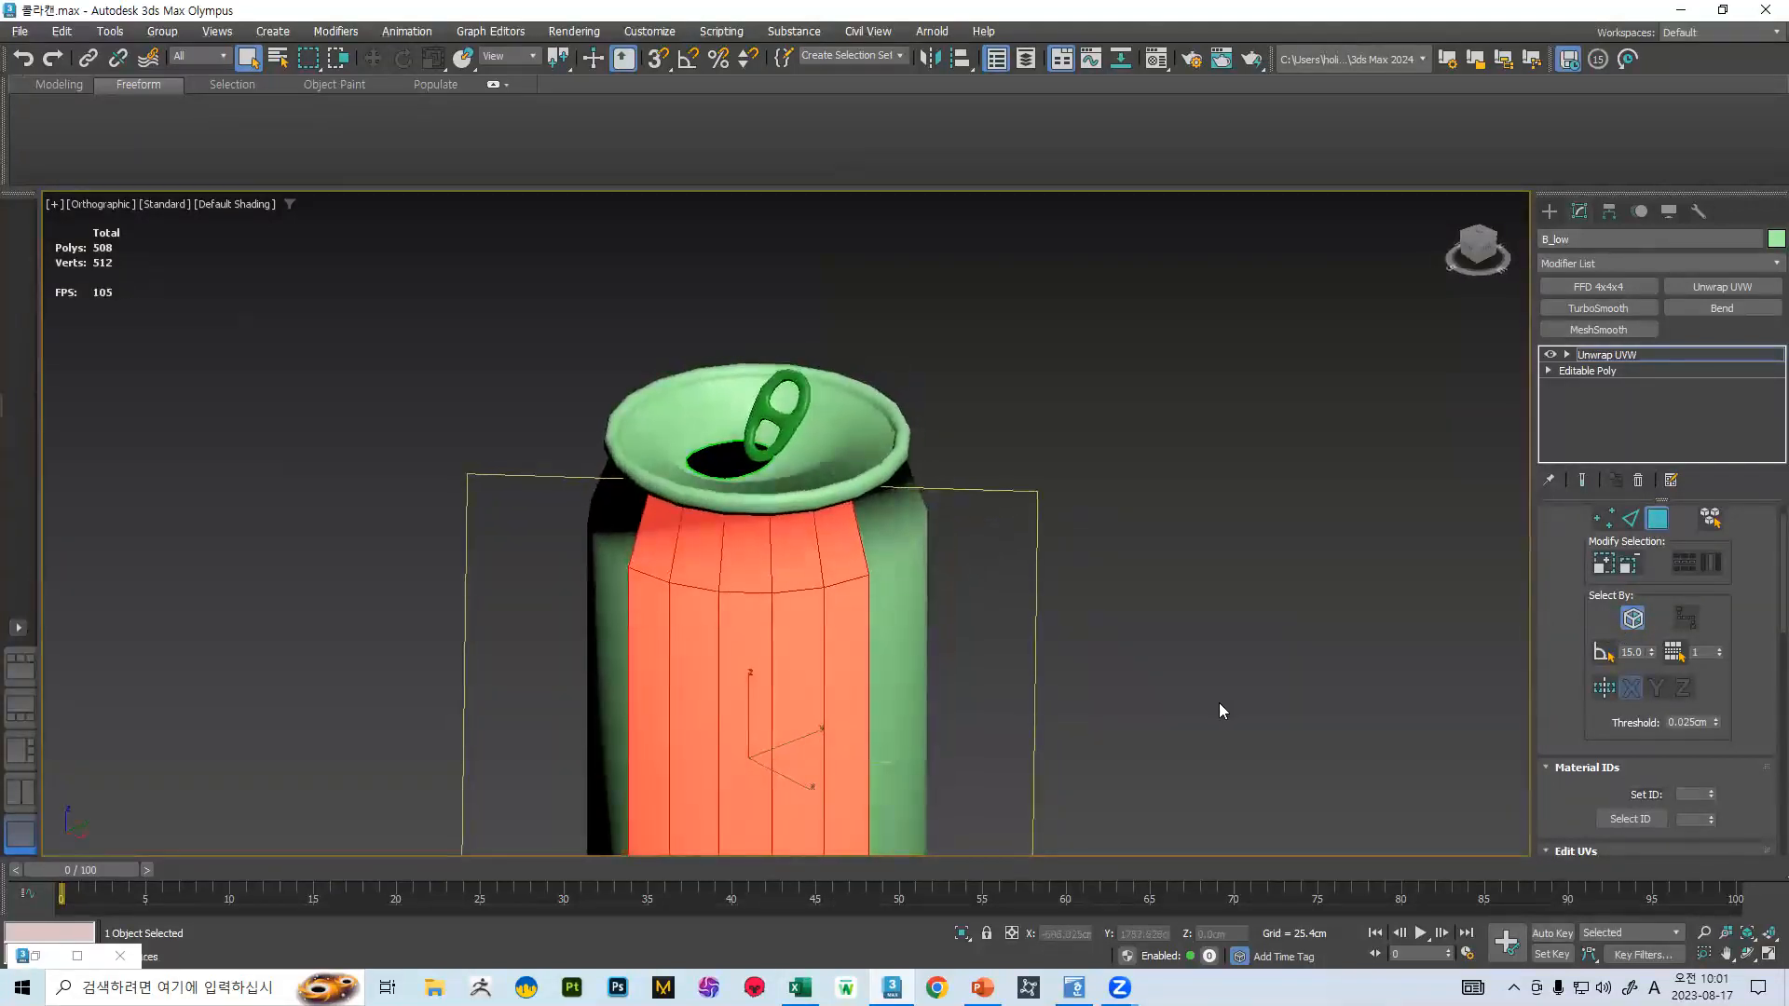
left_click_drag(333, 343, 340, 347)
scroll(507, 336, "down", 3)
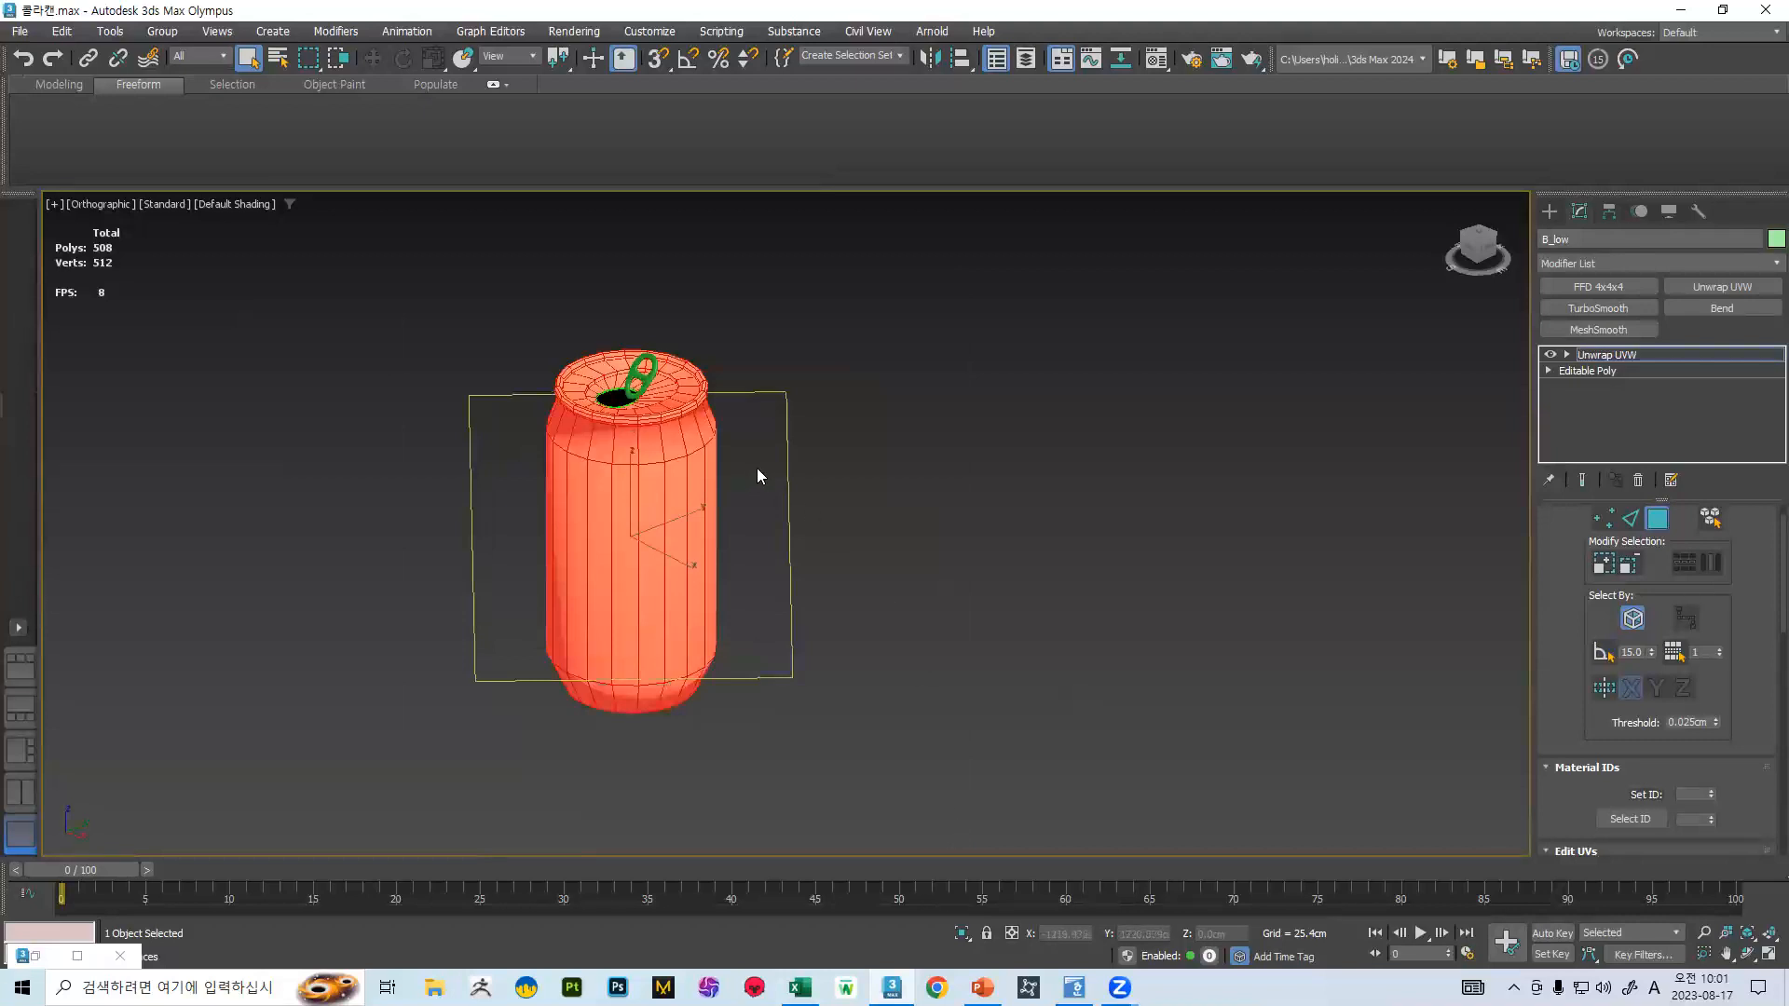
middle_click_drag(818, 505, 465, 486, "alt")
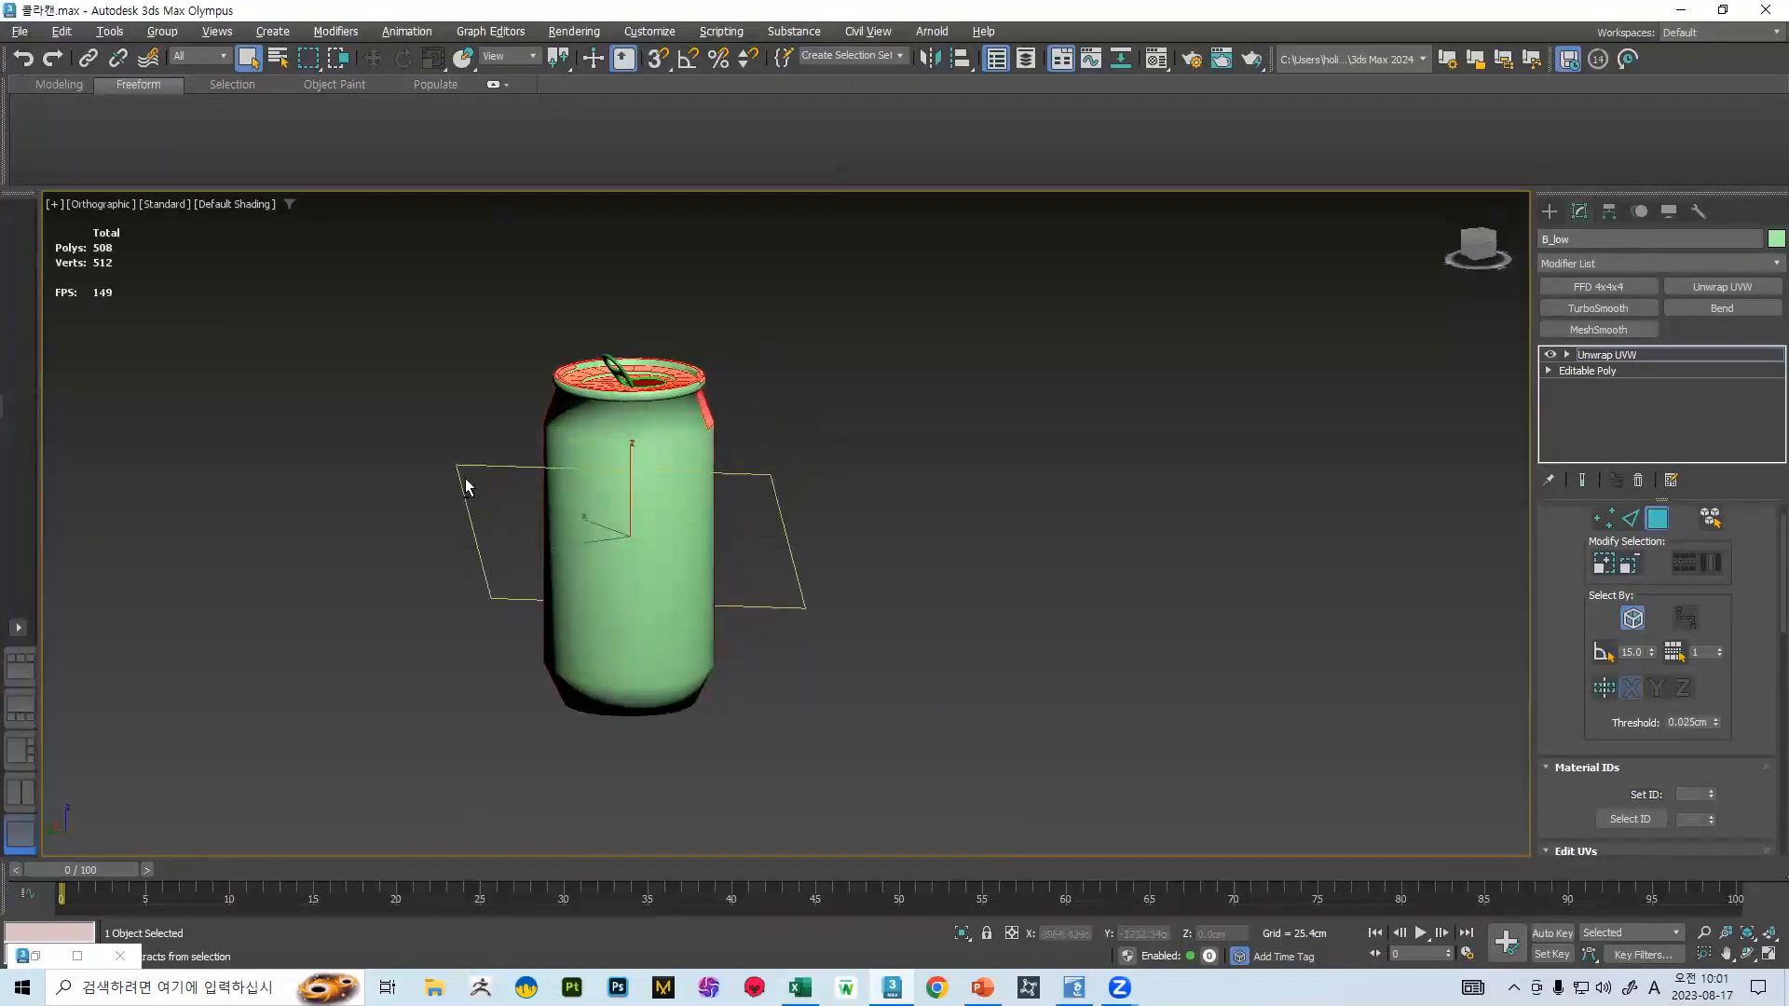
scroll(617, 368, "up", 5)
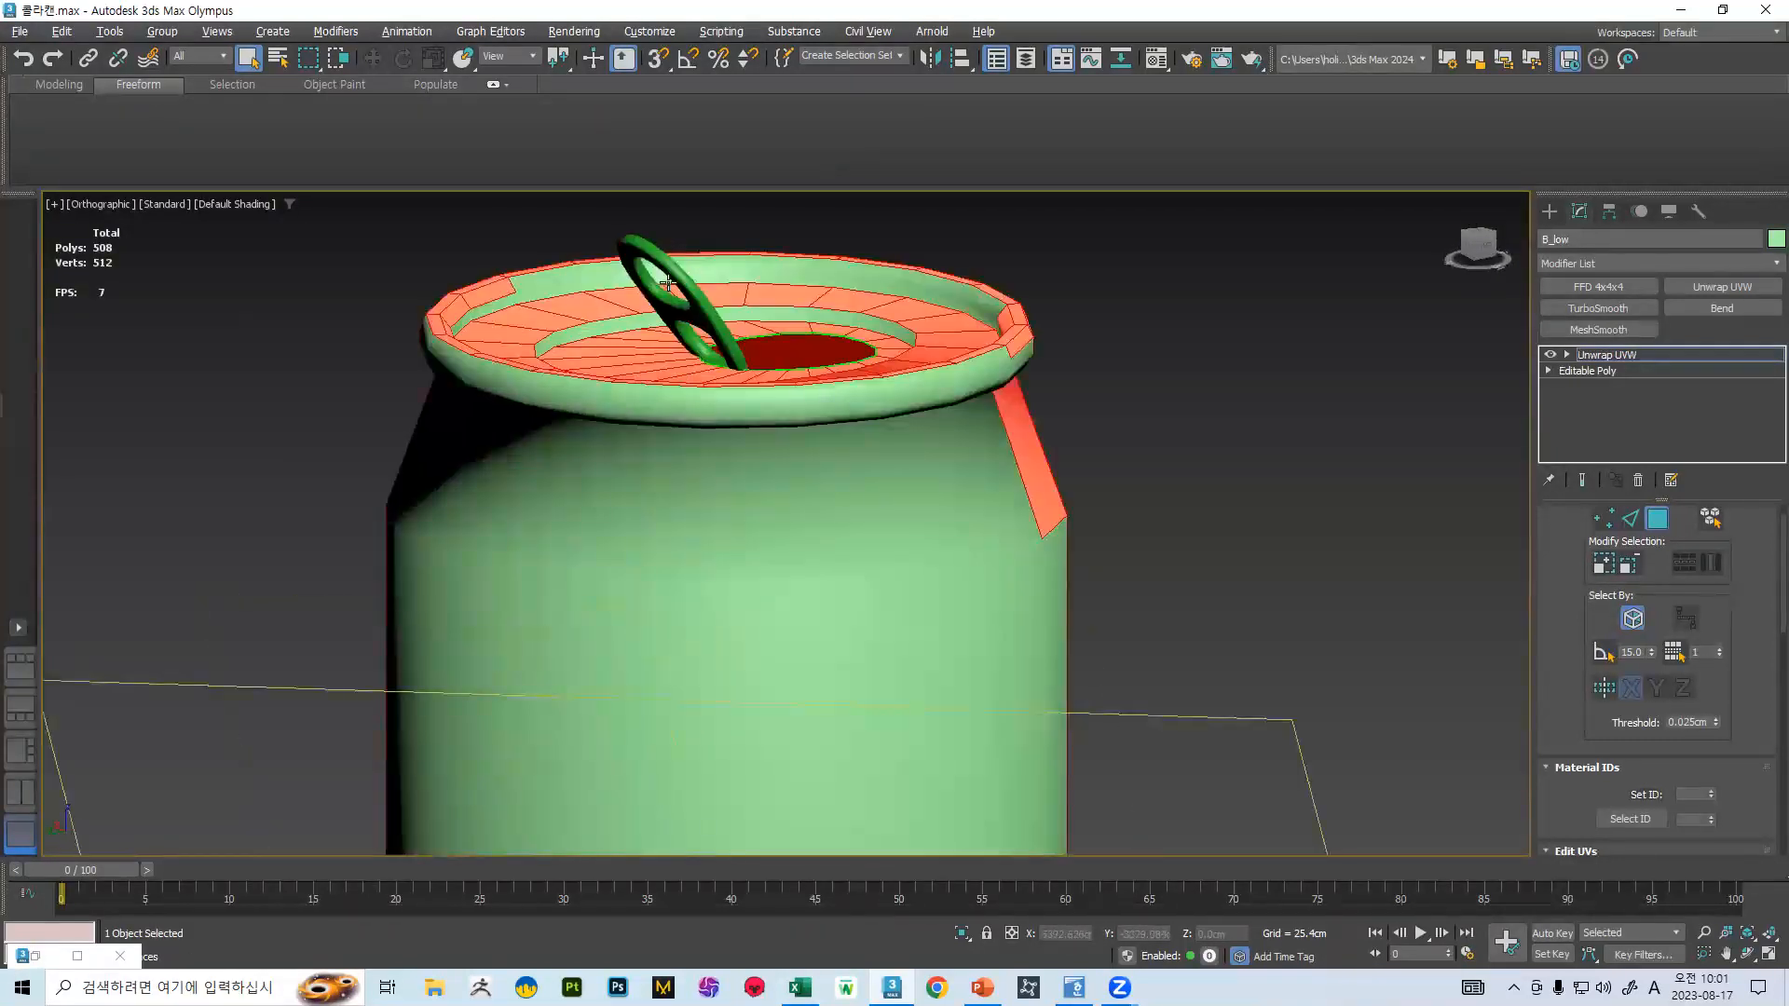
scroll(865, 391, "down", 4)
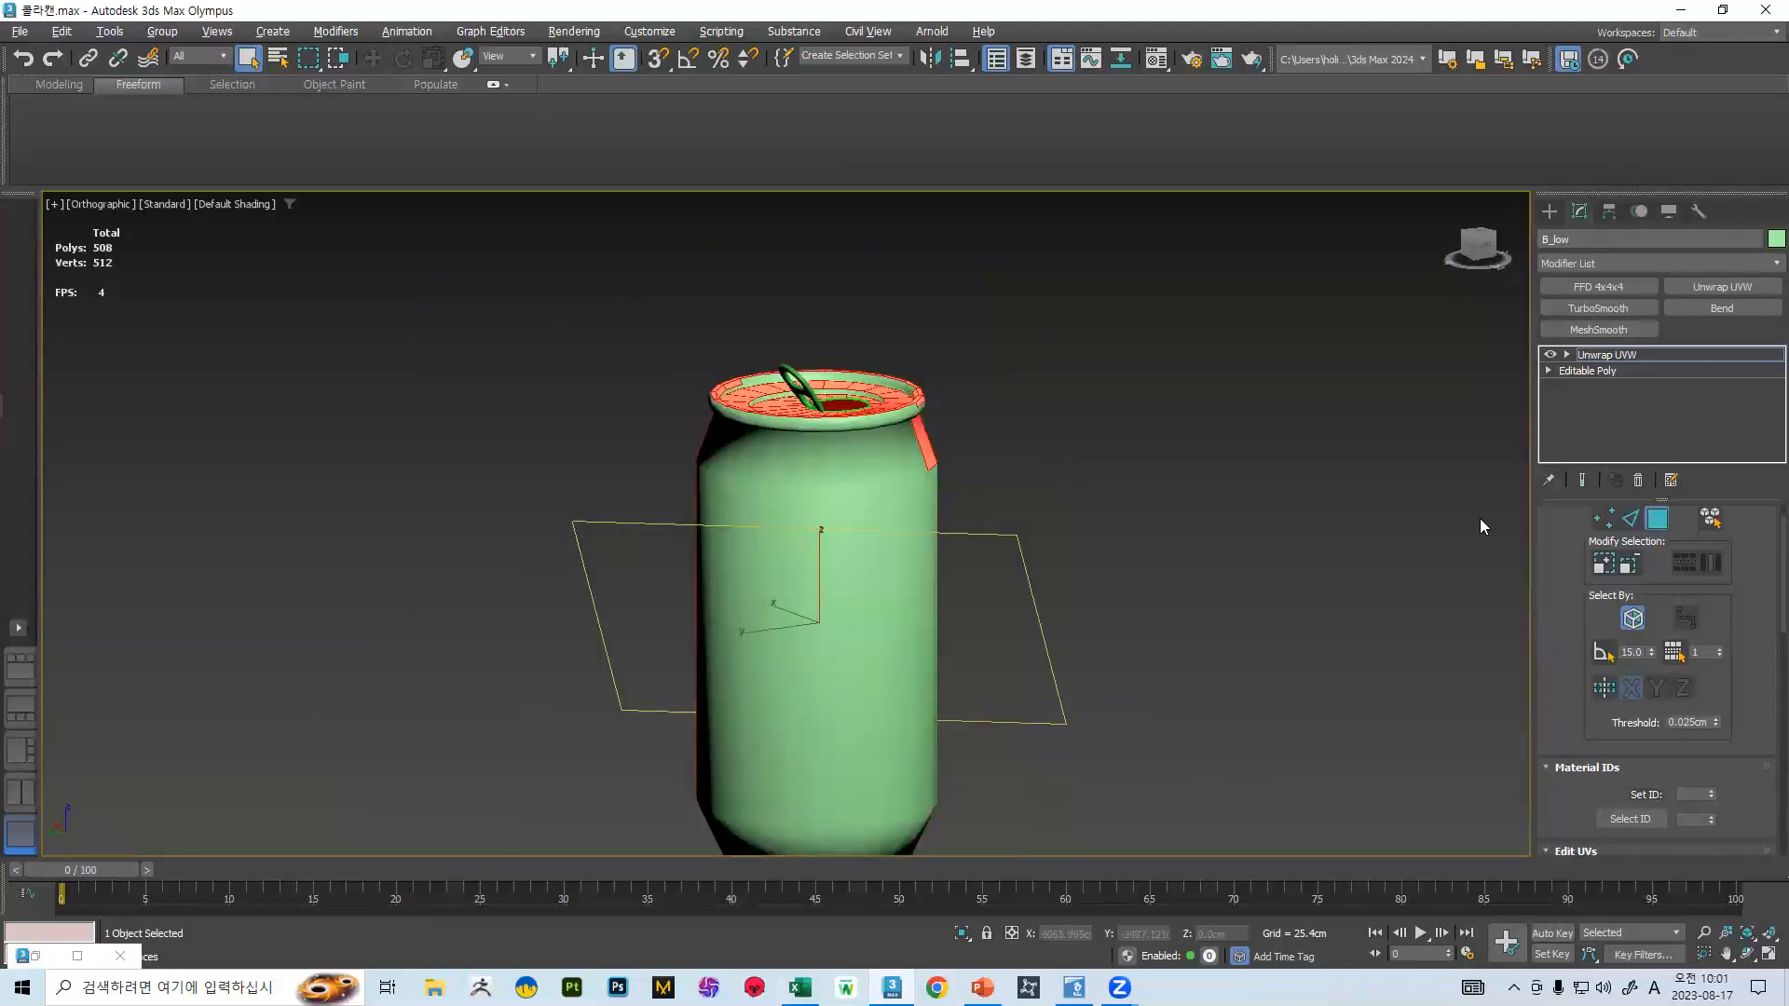
- Turn off Ignore Backfacing and select all polygons of the can body, including those on its far side
left_click(1633, 617)
middle_click_drag(1049, 579, 1299, 583, "alt")
middle_click_drag(701, 682, 776, 538)
middle_click_drag(776, 539, 842, 504, "alt")
scroll(943, 480, "down", 3)
middle_click_drag(1088, 484, 1089, 572, "alt")
middle_click_drag(658, 370, 1219, 490, "alt")
scroll(958, 373, "up", 5)
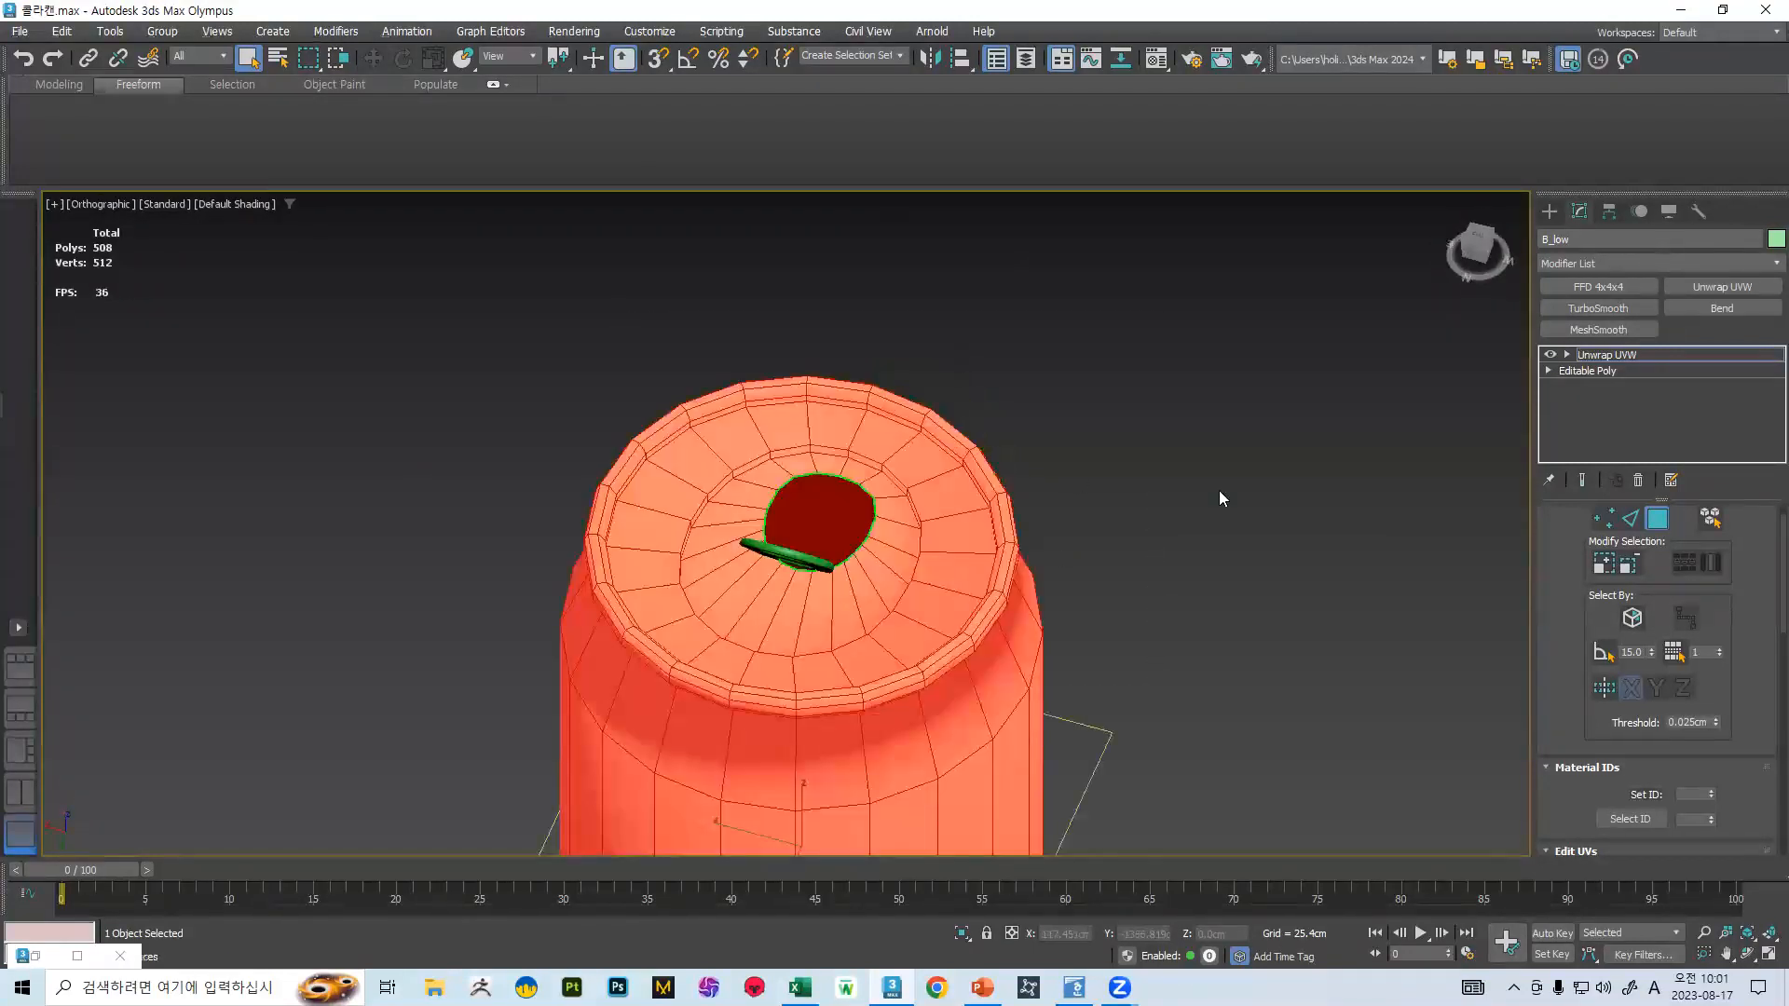
- Turn on edged faces, select the edge loop where the lid meets the raised rim, and convert it to a peel seam
left_click(1631, 522)
key("F4")
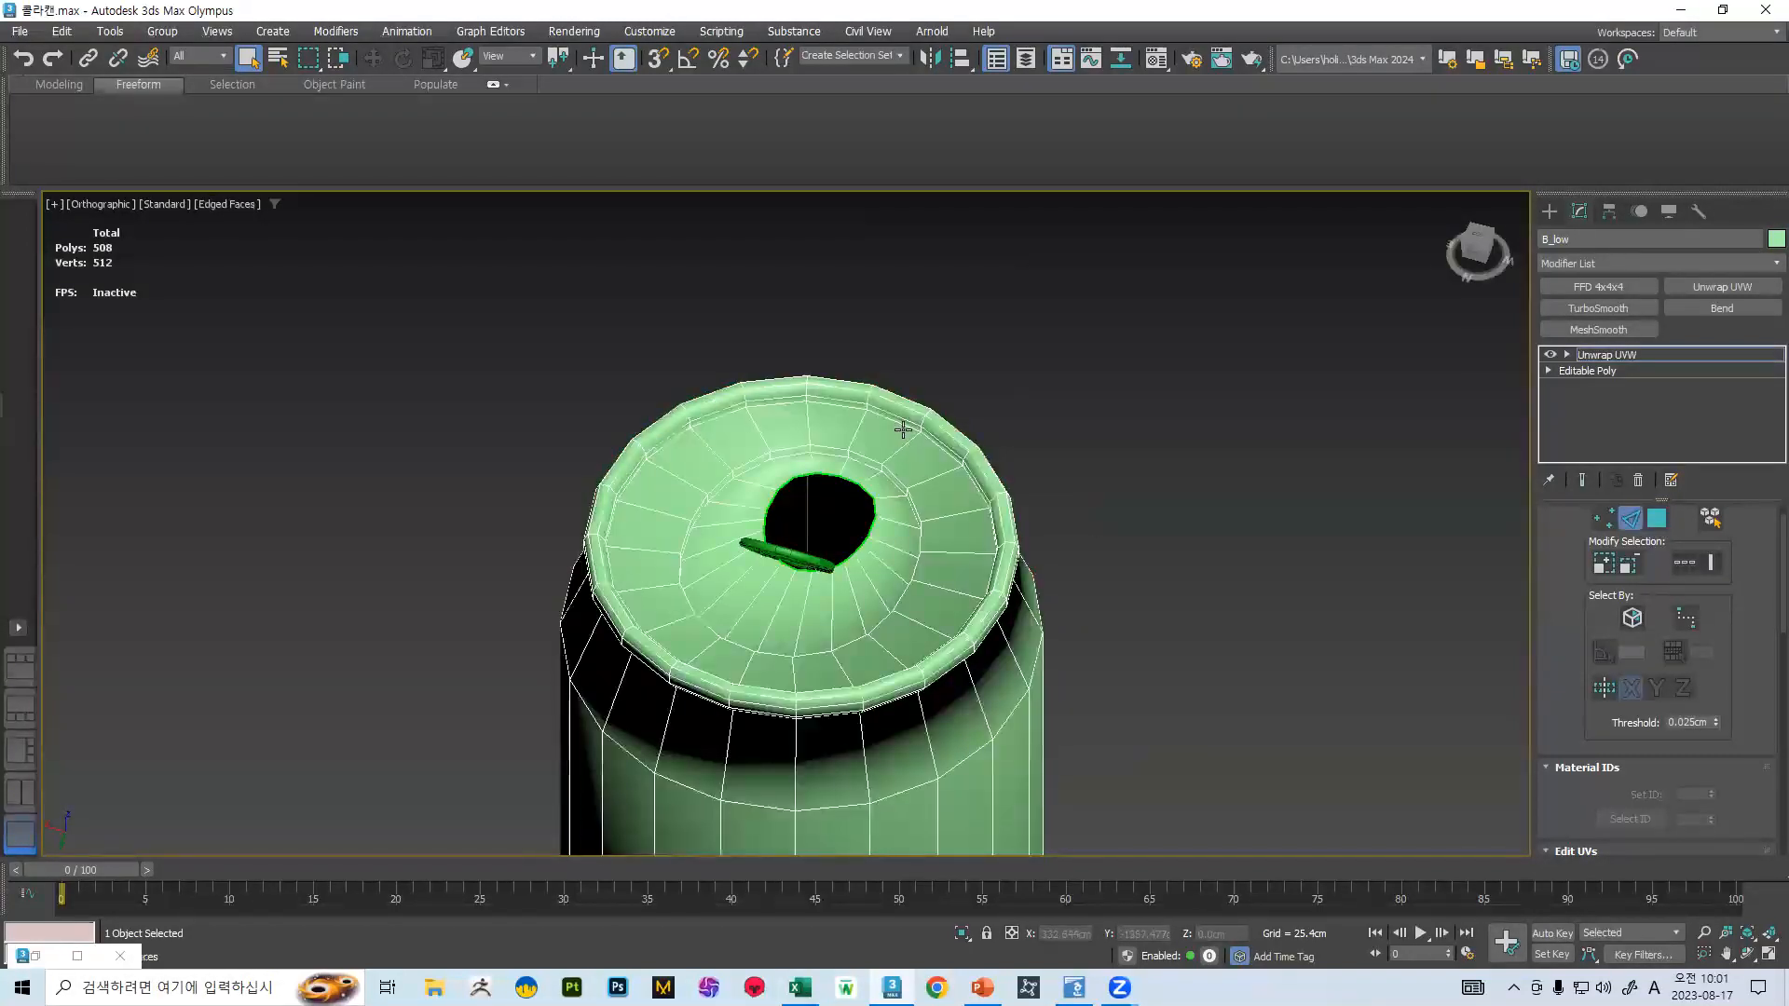
double_click(903, 428)
middle_click_drag(854, 419, 784, 395, "alt")
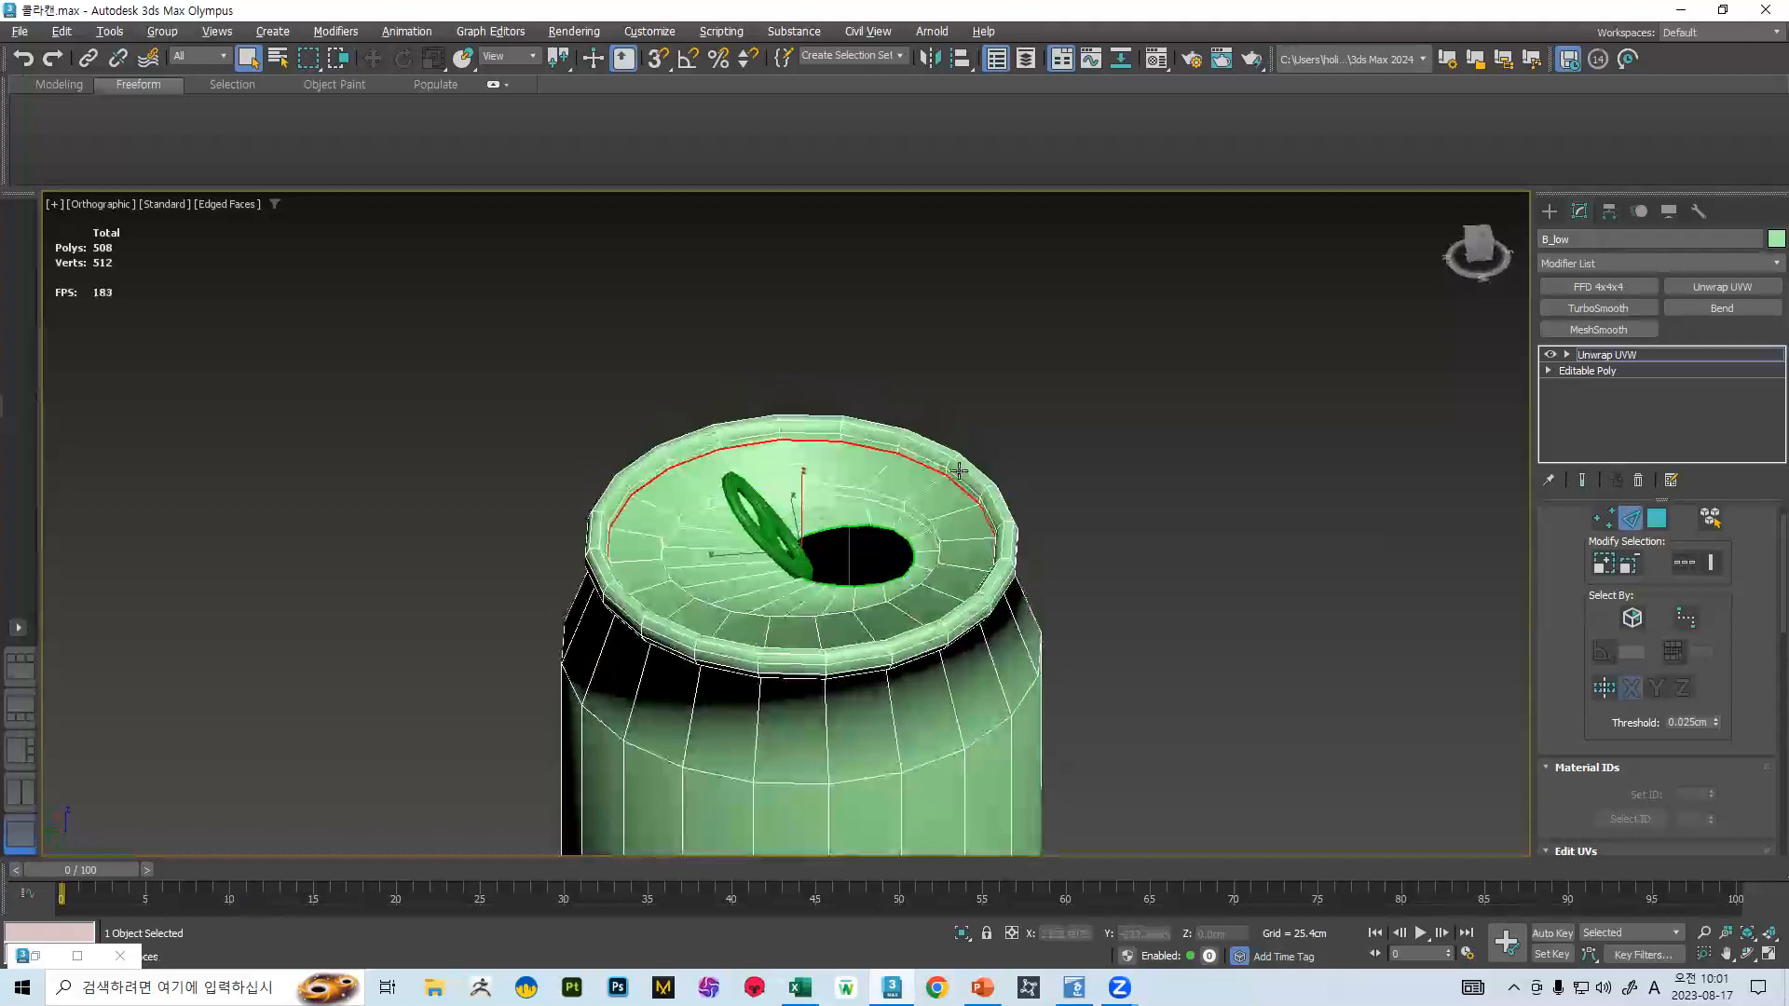
scroll(953, 479, "up", 5)
middle_click_drag(870, 451, 827, 467, "alt")
scroll(834, 439, "down", 5)
scroll(819, 423, "up", 6)
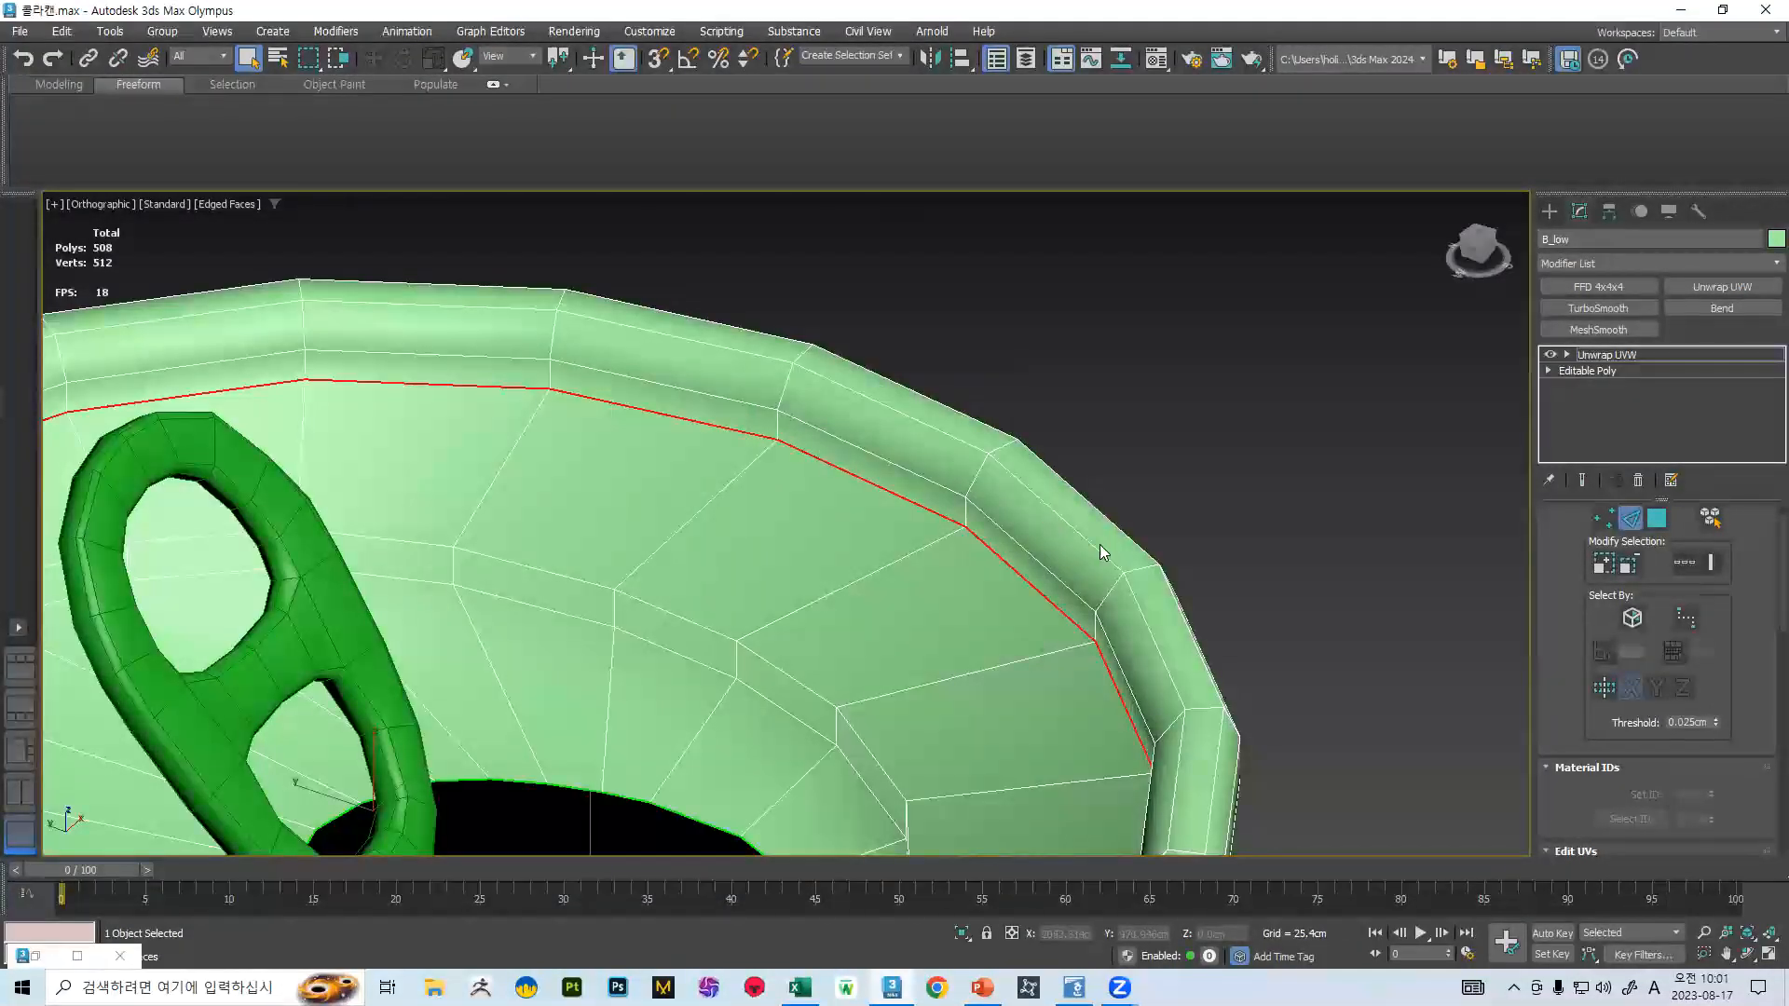
scroll(1100, 552, "down", 5)
scroll(1707, 613, "down", 5)
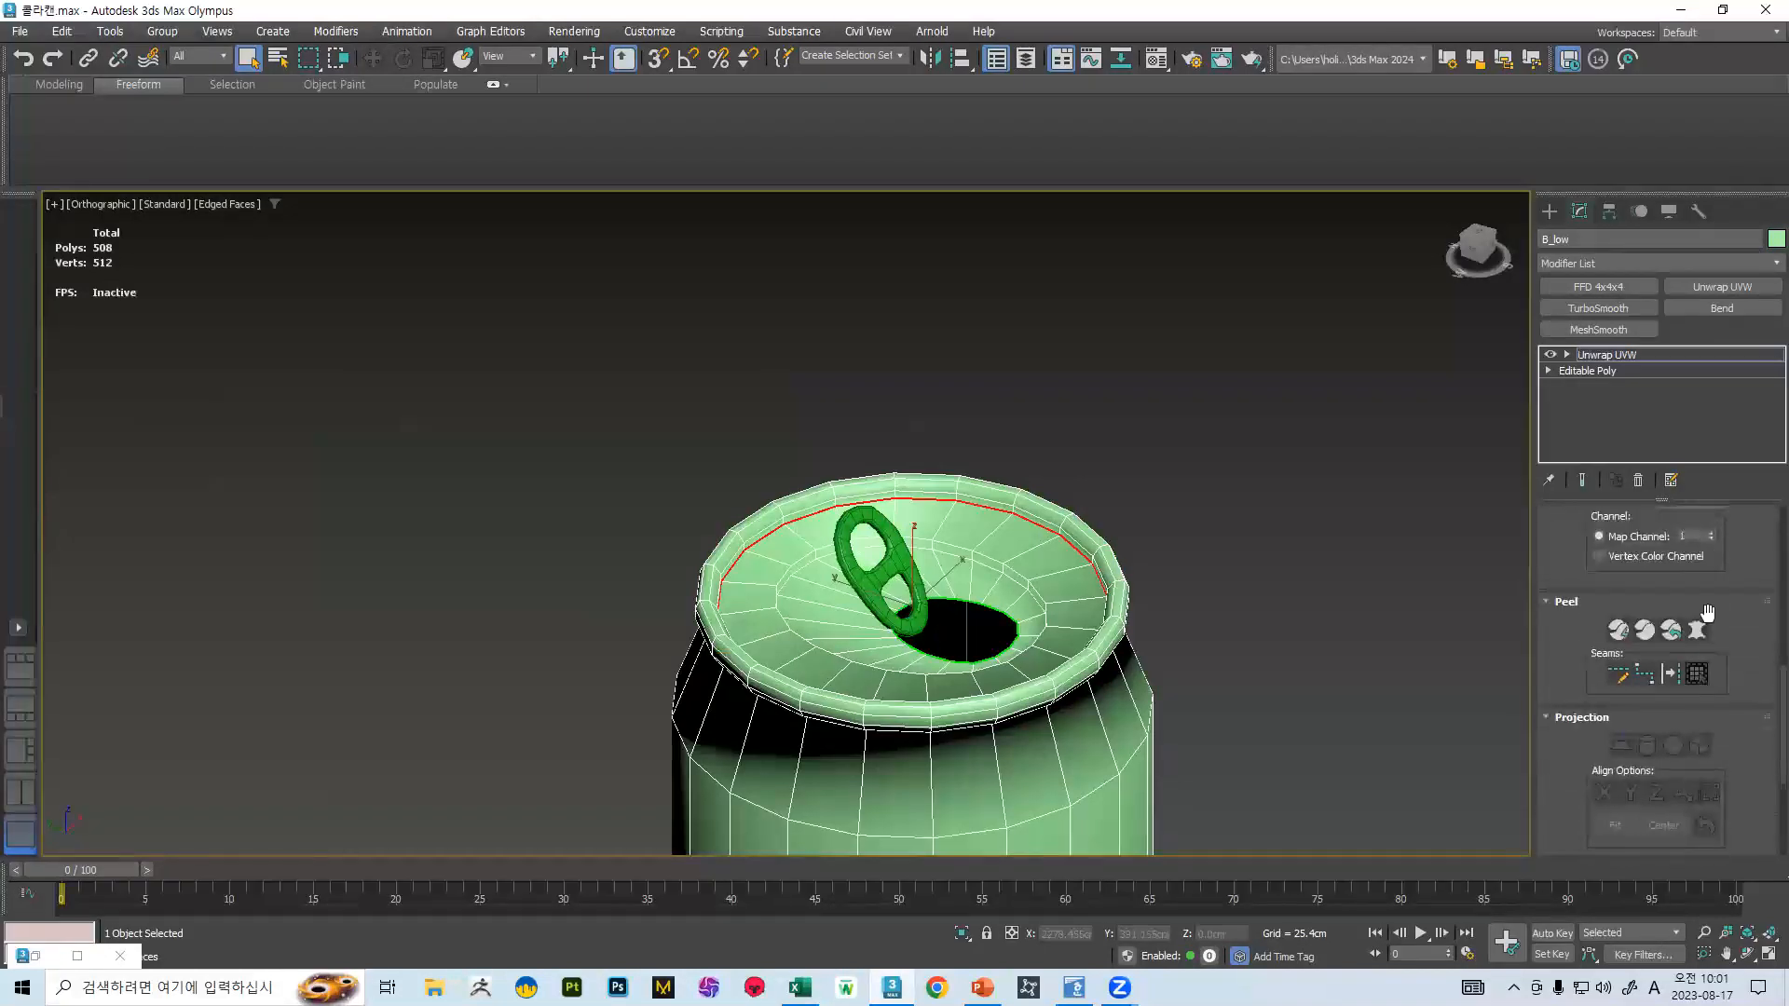
left_click(1669, 673)
- Try converting the edge loop along the upper edge of the lid's inner step to a peel seam
middle_click_drag(978, 551, 838, 526)
scroll(830, 401, "up", 6)
scroll(752, 322, "down", 5)
scroll(895, 507, "up", 4)
scroll(895, 508, "down", 4)
middle_click_drag(895, 507, 889, 510, "alt")
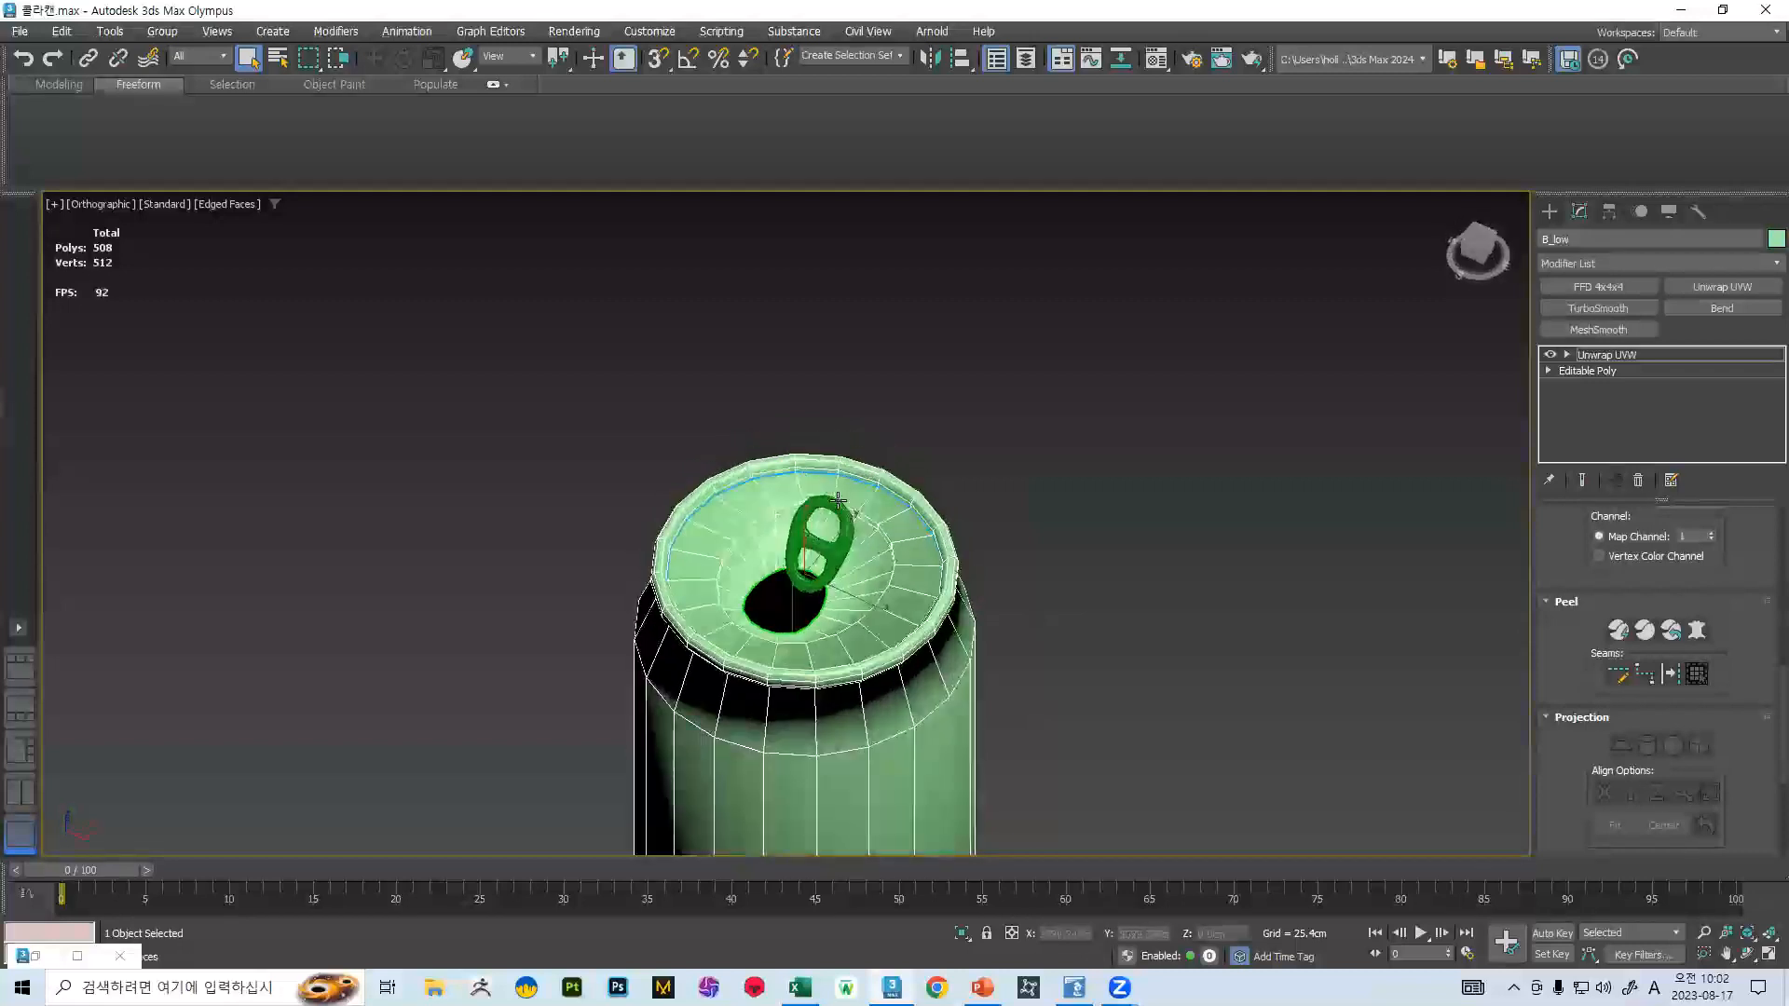
scroll(884, 513, "up", 3)
scroll(943, 463, "up", 2)
double_click(873, 560)
middle_click_drag(873, 560, 848, 466)
left_click(1665, 679)
- Select the edge loop at the foot of the lid's inner step and convert it to a peel seam
scroll(941, 464, "down", 5)
mouse_move(939, 463)
middle_mouse_down("alt")
mouse_move(980, 508)
mouse_move(935, 459)
mouse_move(982, 379)
mouse_move(978, 404)
mouse_move(930, 426)
mouse_move(929, 491)
middle_mouse_up("alt")
scroll(935, 457, "up", 4)
scroll(927, 480, "up", 3)
middle_click_drag(825, 573, 850, 469)
left_click(943, 357)
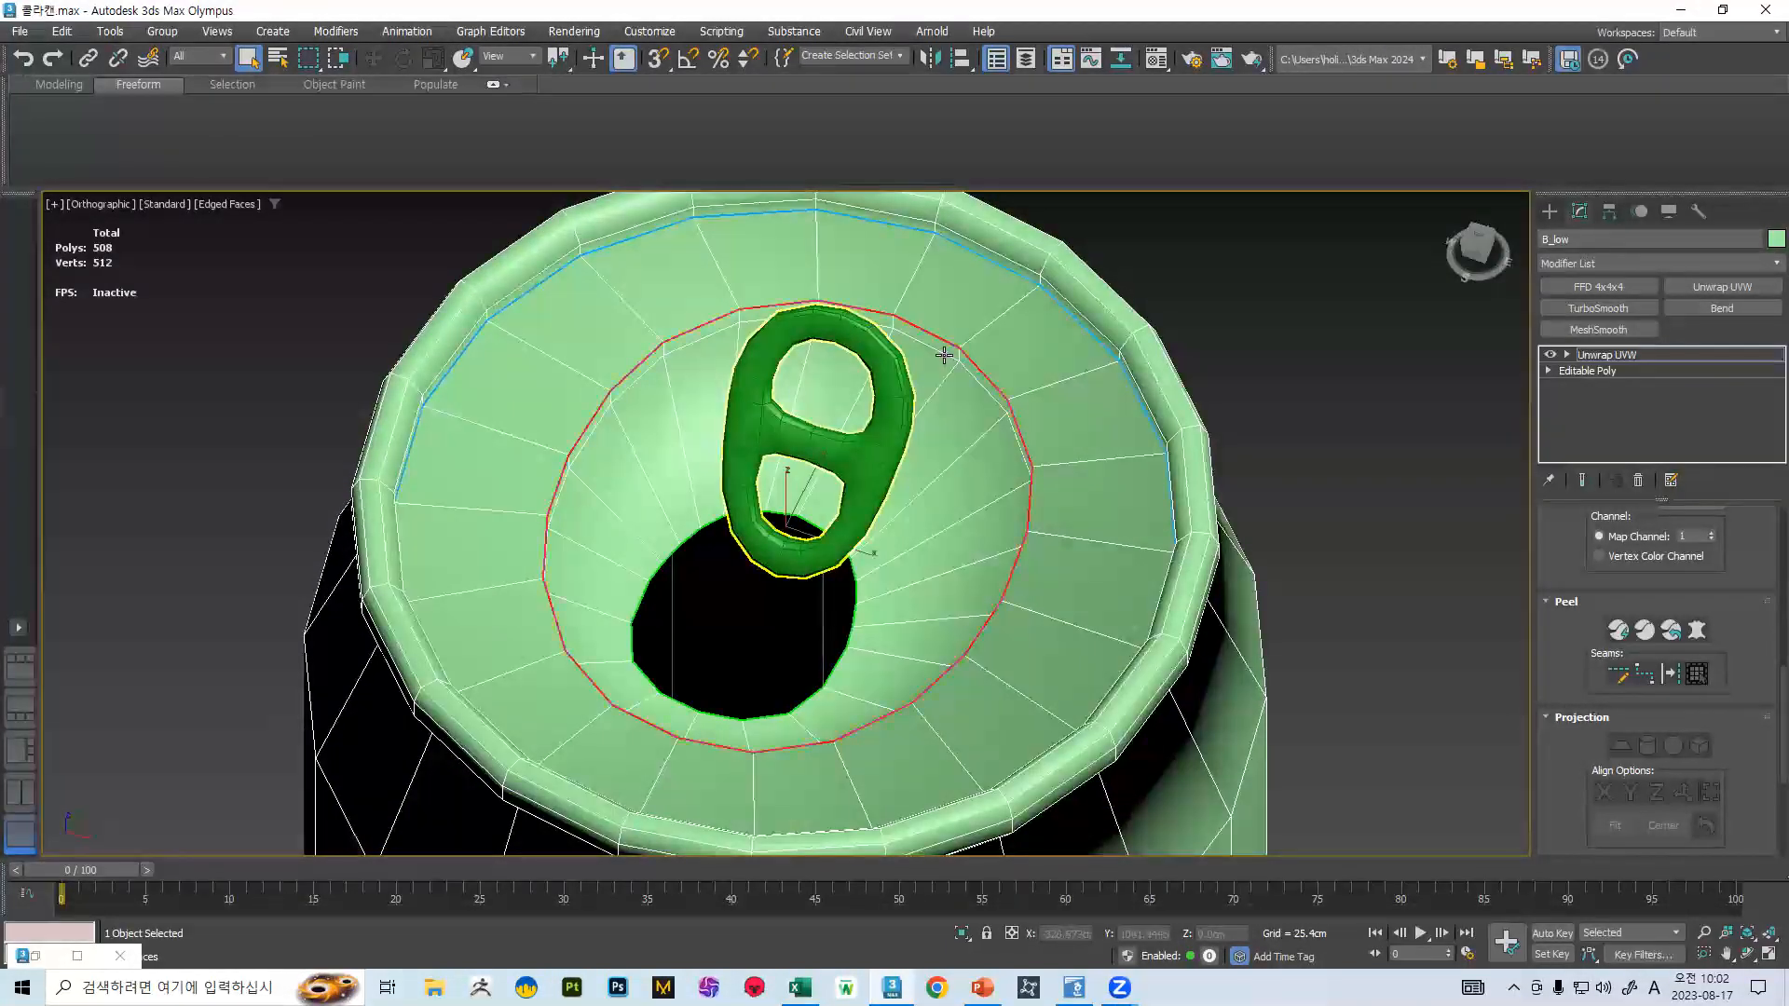
scroll(932, 364, "down", 2)
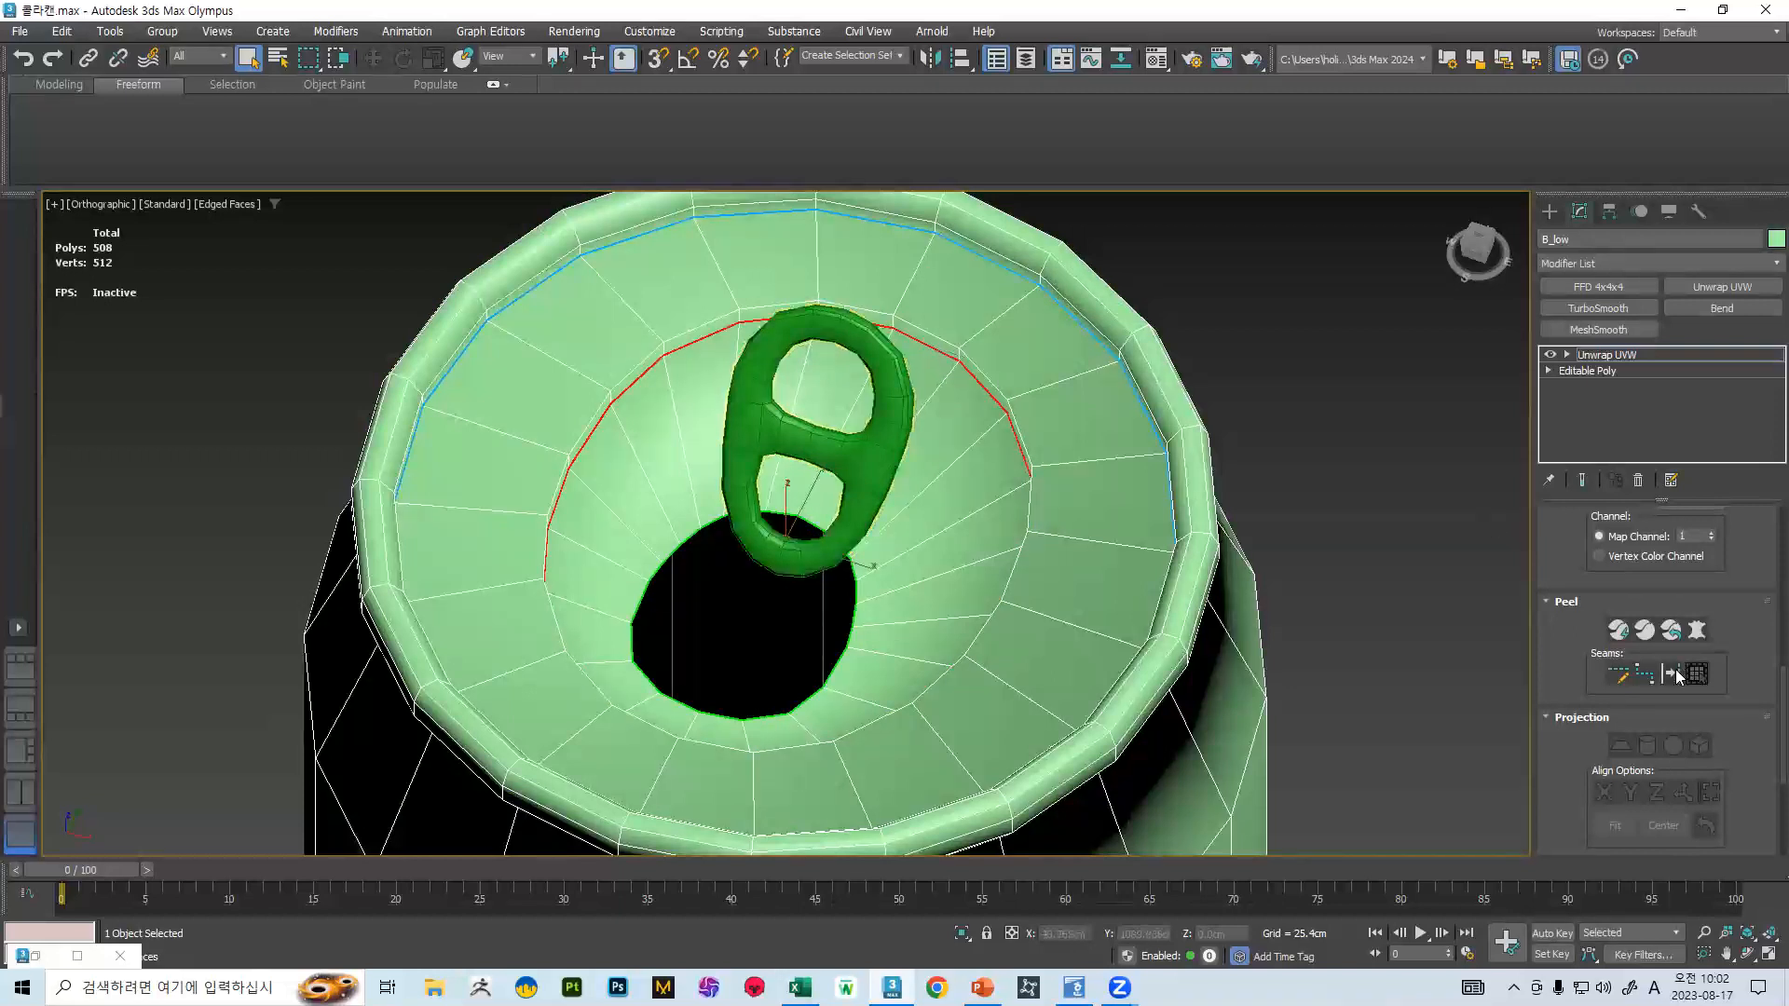
scroll(798, 448, "down", 3)
mouse_move(798, 448)
middle_mouse_down("alt")
mouse_move(651, 398)
mouse_move(669, 497)
mouse_move(449, 409)
mouse_move(810, 415)
middle_mouse_up("alt")
scroll(816, 411, "up", 5)
scroll(913, 466, "down", 6)
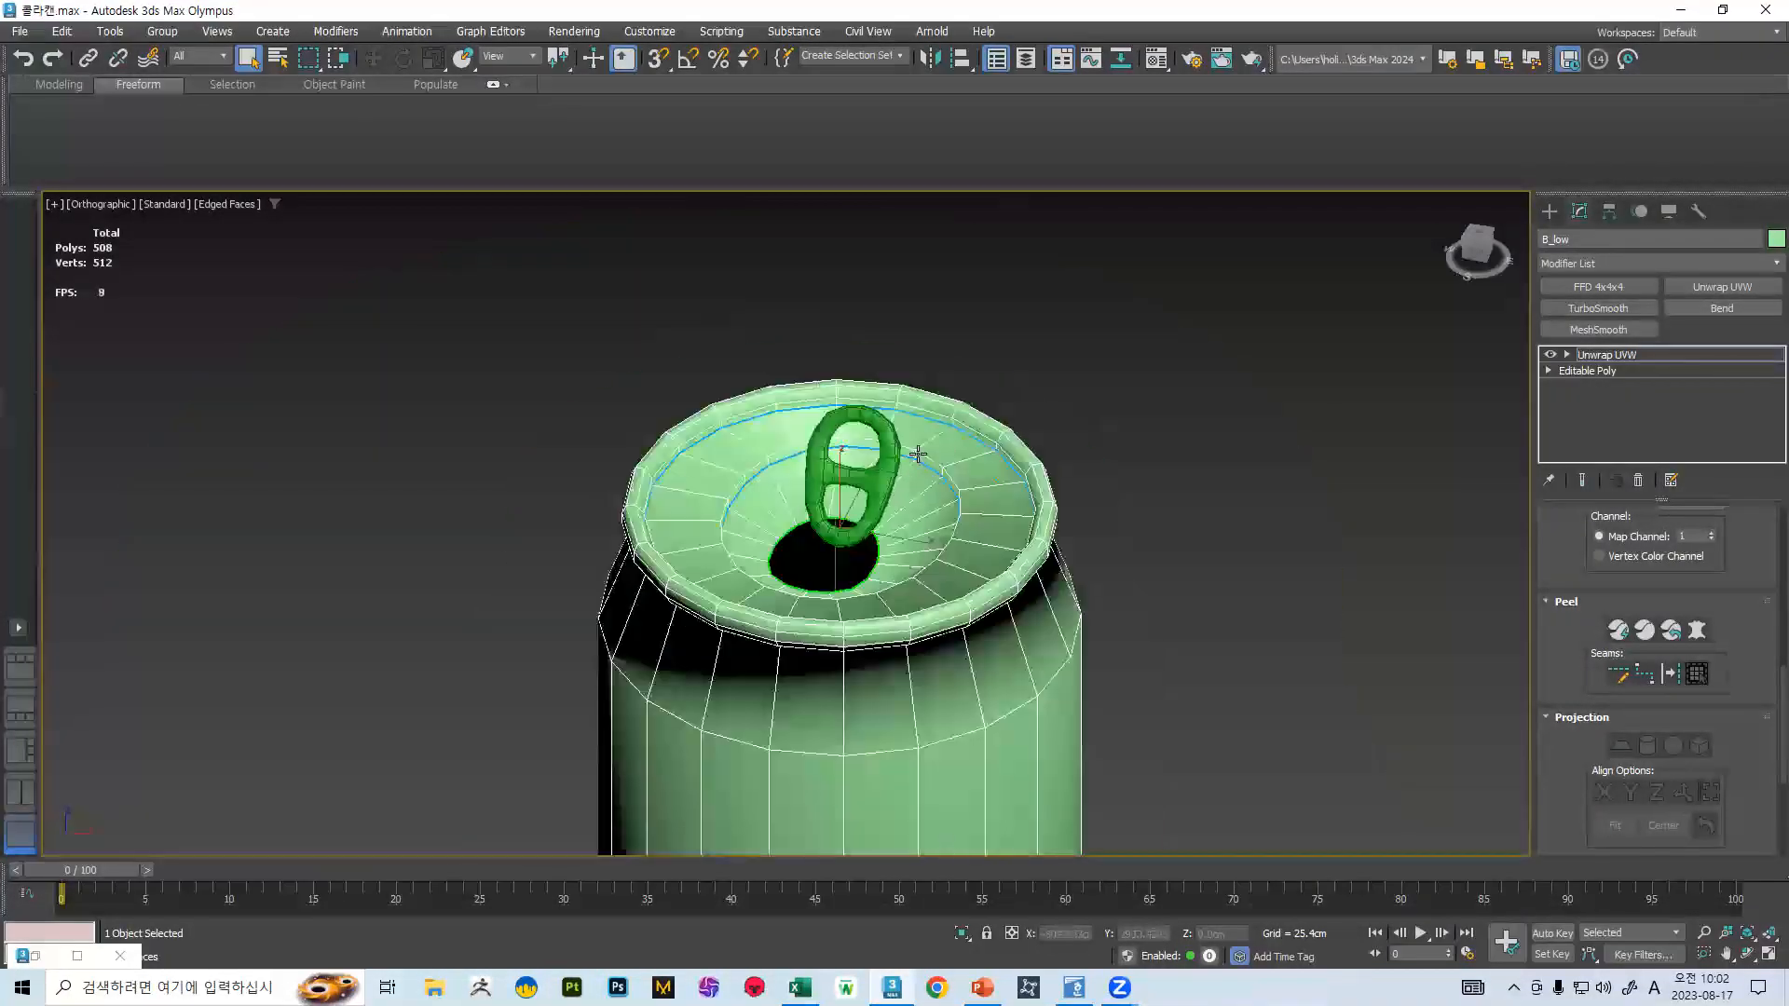
- Convert the edge loop where the underside of the rim meets the can's neck to a peel seam
middle_click_drag(1028, 454, 731, 503, "alt")
scroll(806, 426, "up", 4)
double_click(804, 443)
scroll(803, 441, "up", 2)
left_click(1673, 678)
- Select the edge loops at the shoulder and lower end of the can's straight body and convert both to peel seams
scroll(1179, 480, "down", 3)
middle_click_drag(1179, 480, 906, 388, "alt")
double_click(854, 324)
middle_click_drag(1131, 486, 960, 501, "alt")
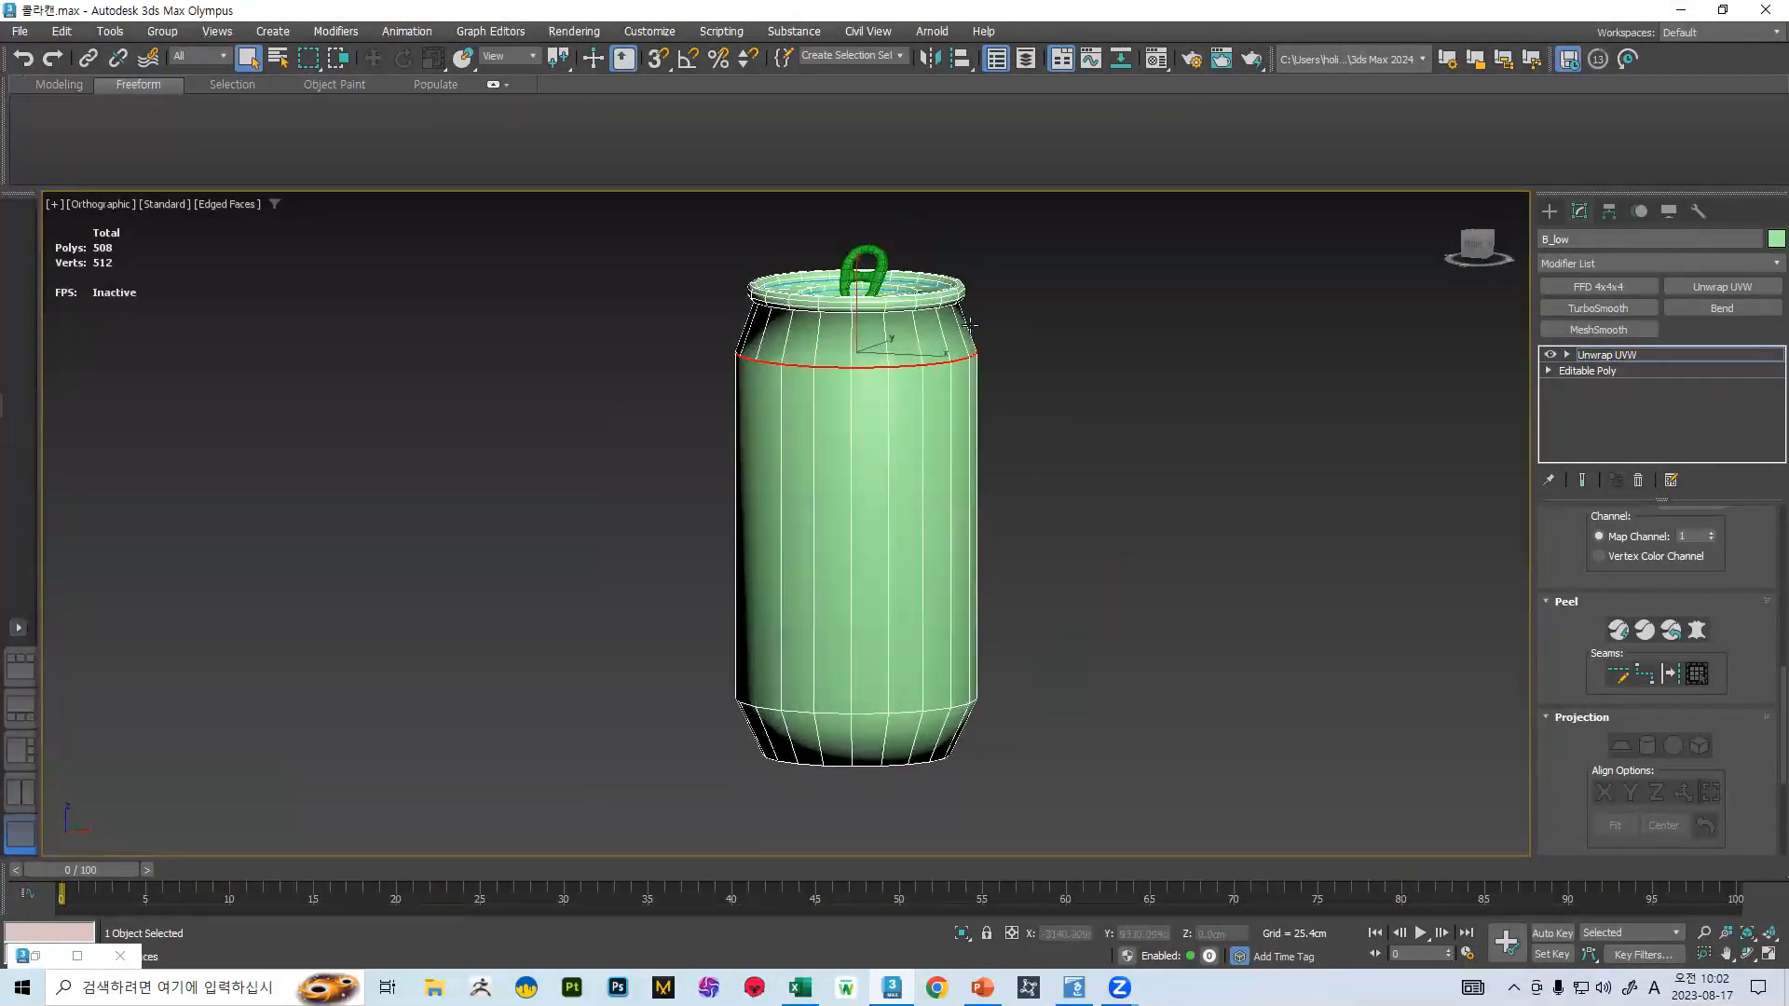
middle_click_drag(852, 588, 823, 463, "alt")
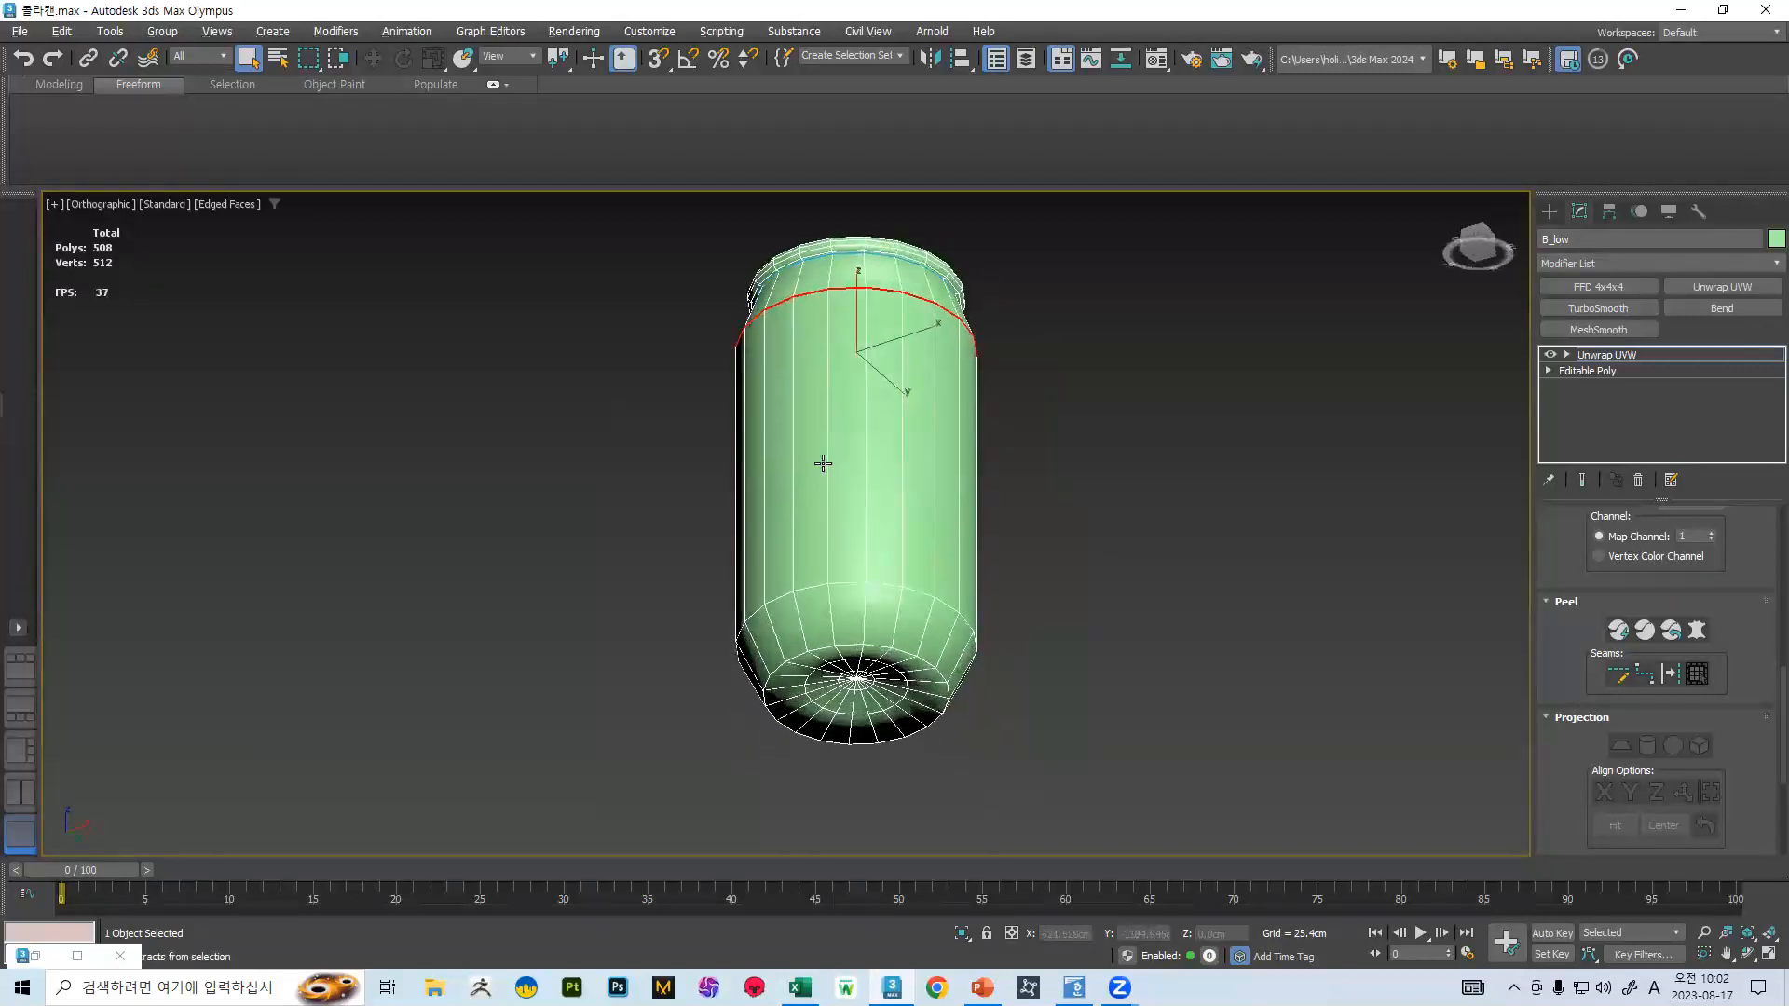
left_click(841, 584, "ctrl")
middle_click_drag(903, 447, 921, 482, "alt")
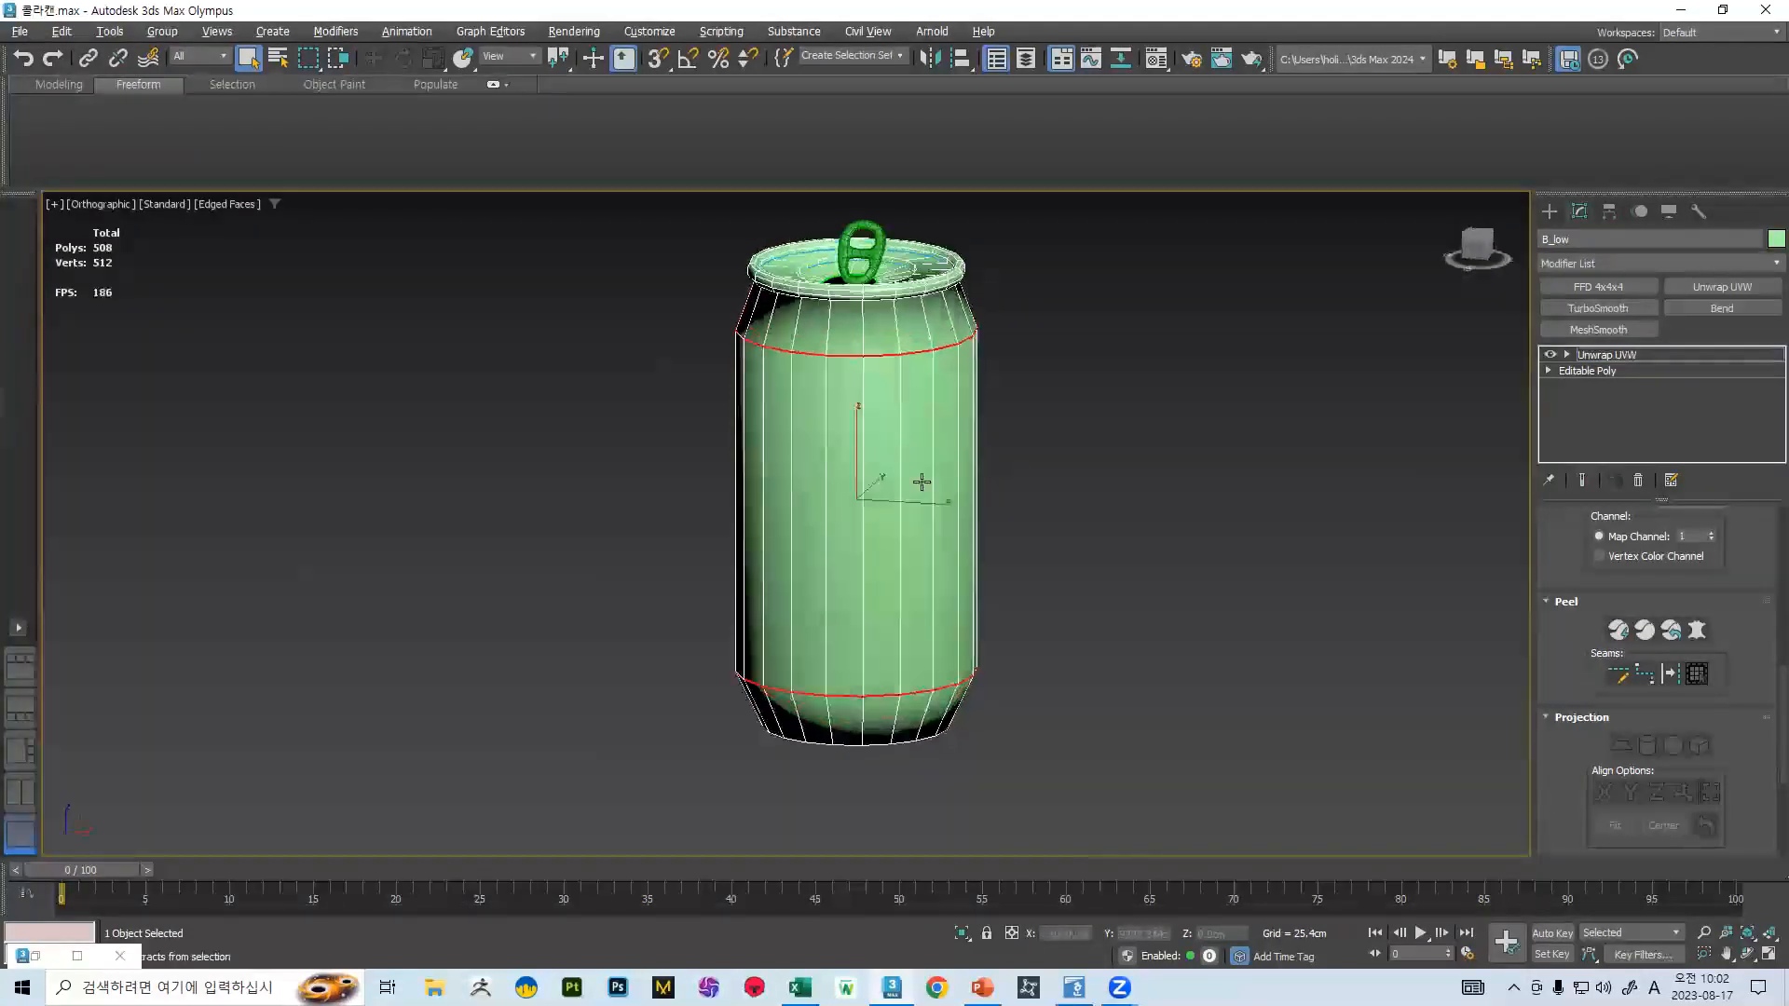
left_click(1677, 674)
- Convert the edge loop around the outer edge of the can's base to a peel seam
middle_click_drag(942, 388, 914, 547)
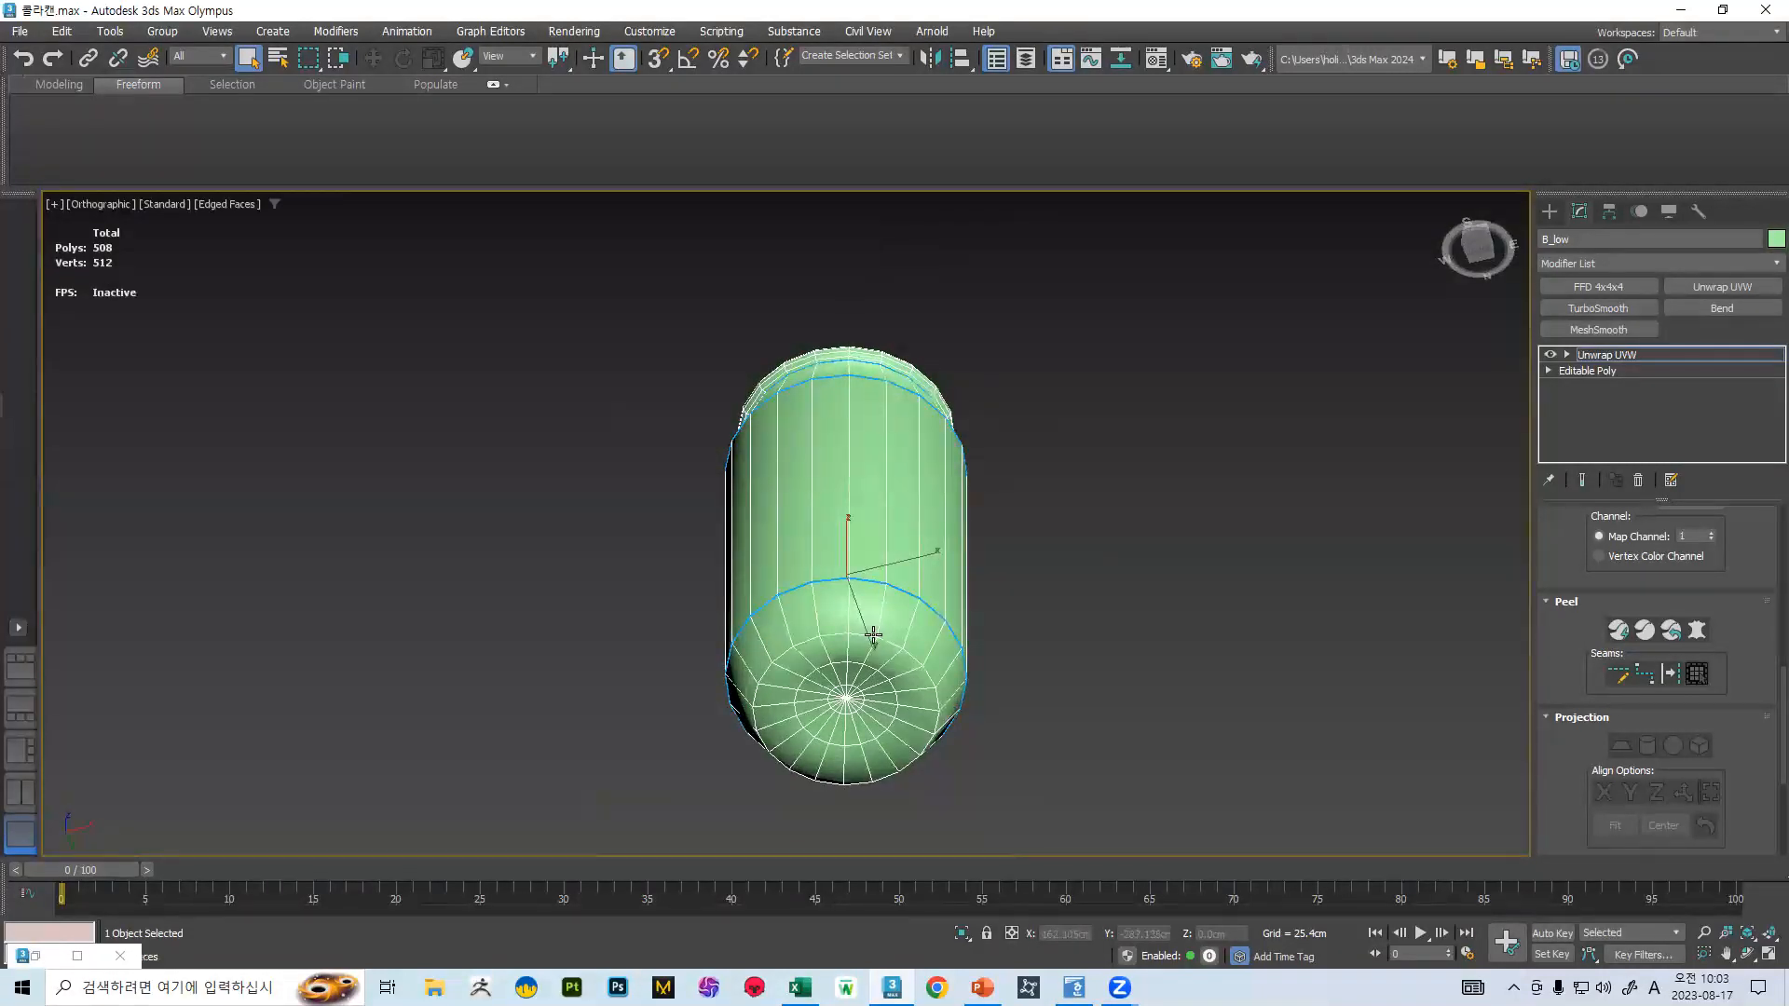
mouse_move(861, 625)
middle_mouse_down("alt")
mouse_move(860, 547)
mouse_move(886, 544)
mouse_move(895, 634)
middle_mouse_up("alt")
double_click(862, 519)
left_click(1669, 673)
- Return to polygon selection with the whole can selected and open the UV editor
middle_click_drag(1002, 423, 996, 541, "alt")
scroll(822, 317, "up", 4)
middle_click_drag(823, 317, 843, 424, "alt")
scroll(1730, 547, "up", 10)
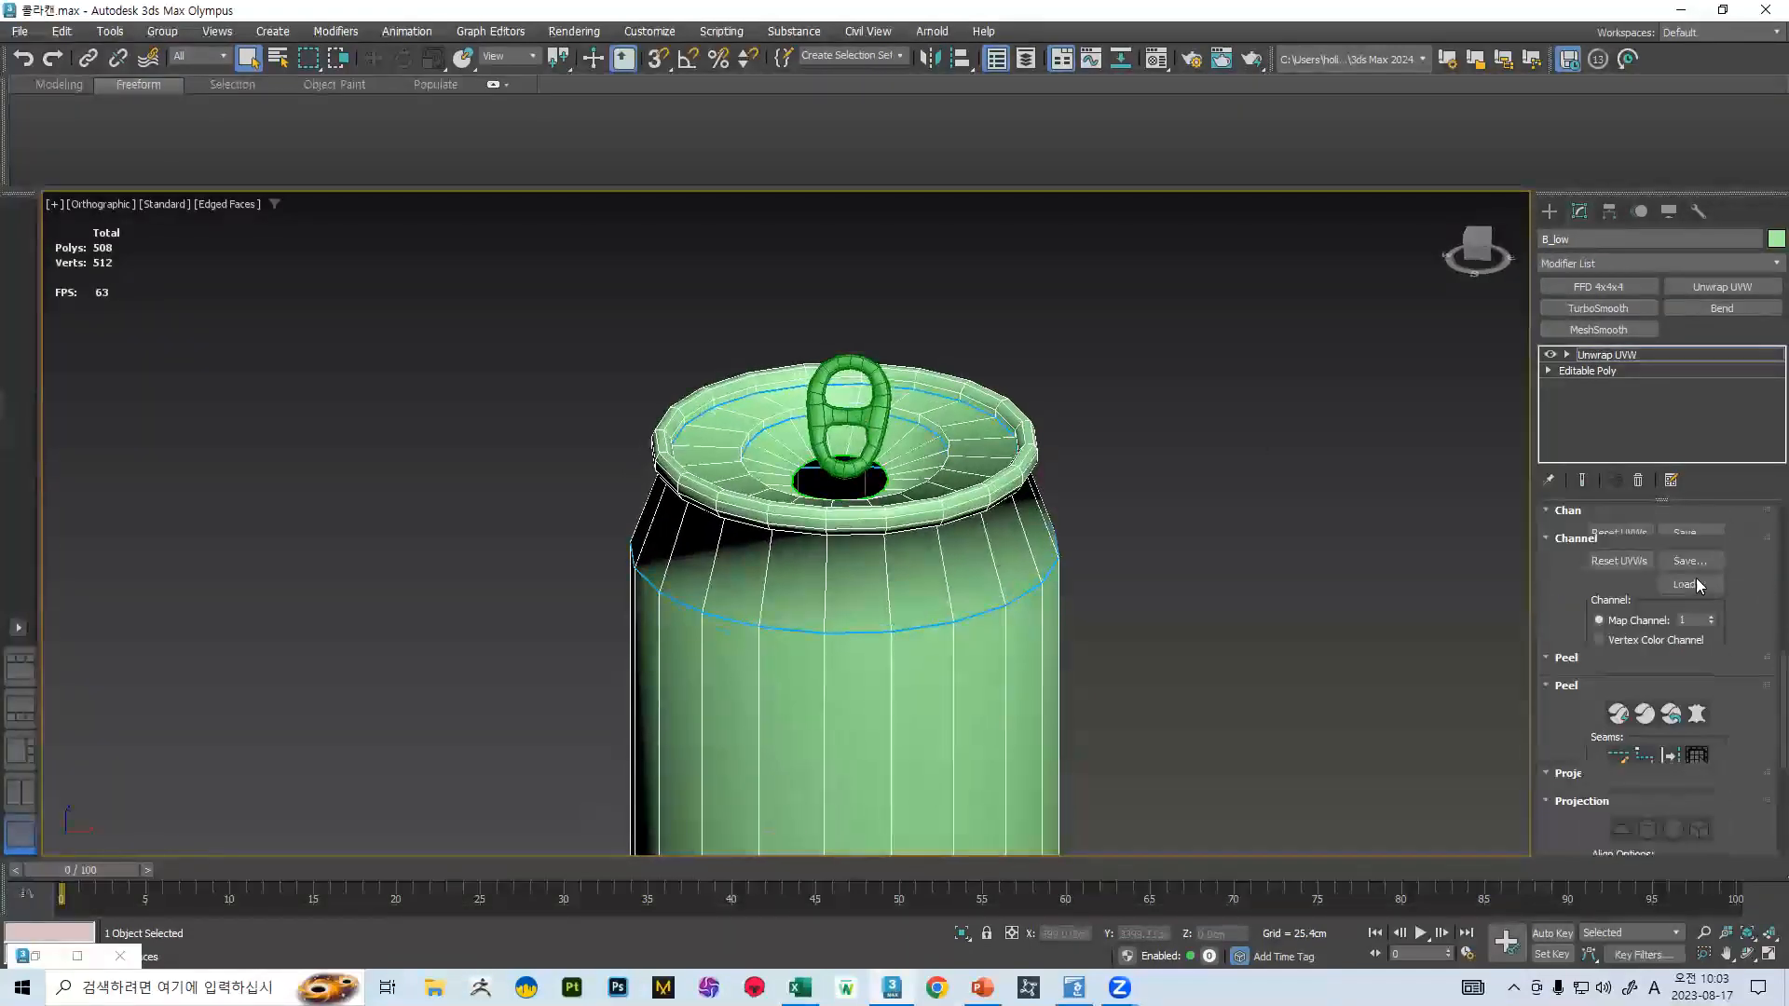
scroll(1730, 547, "up", 1)
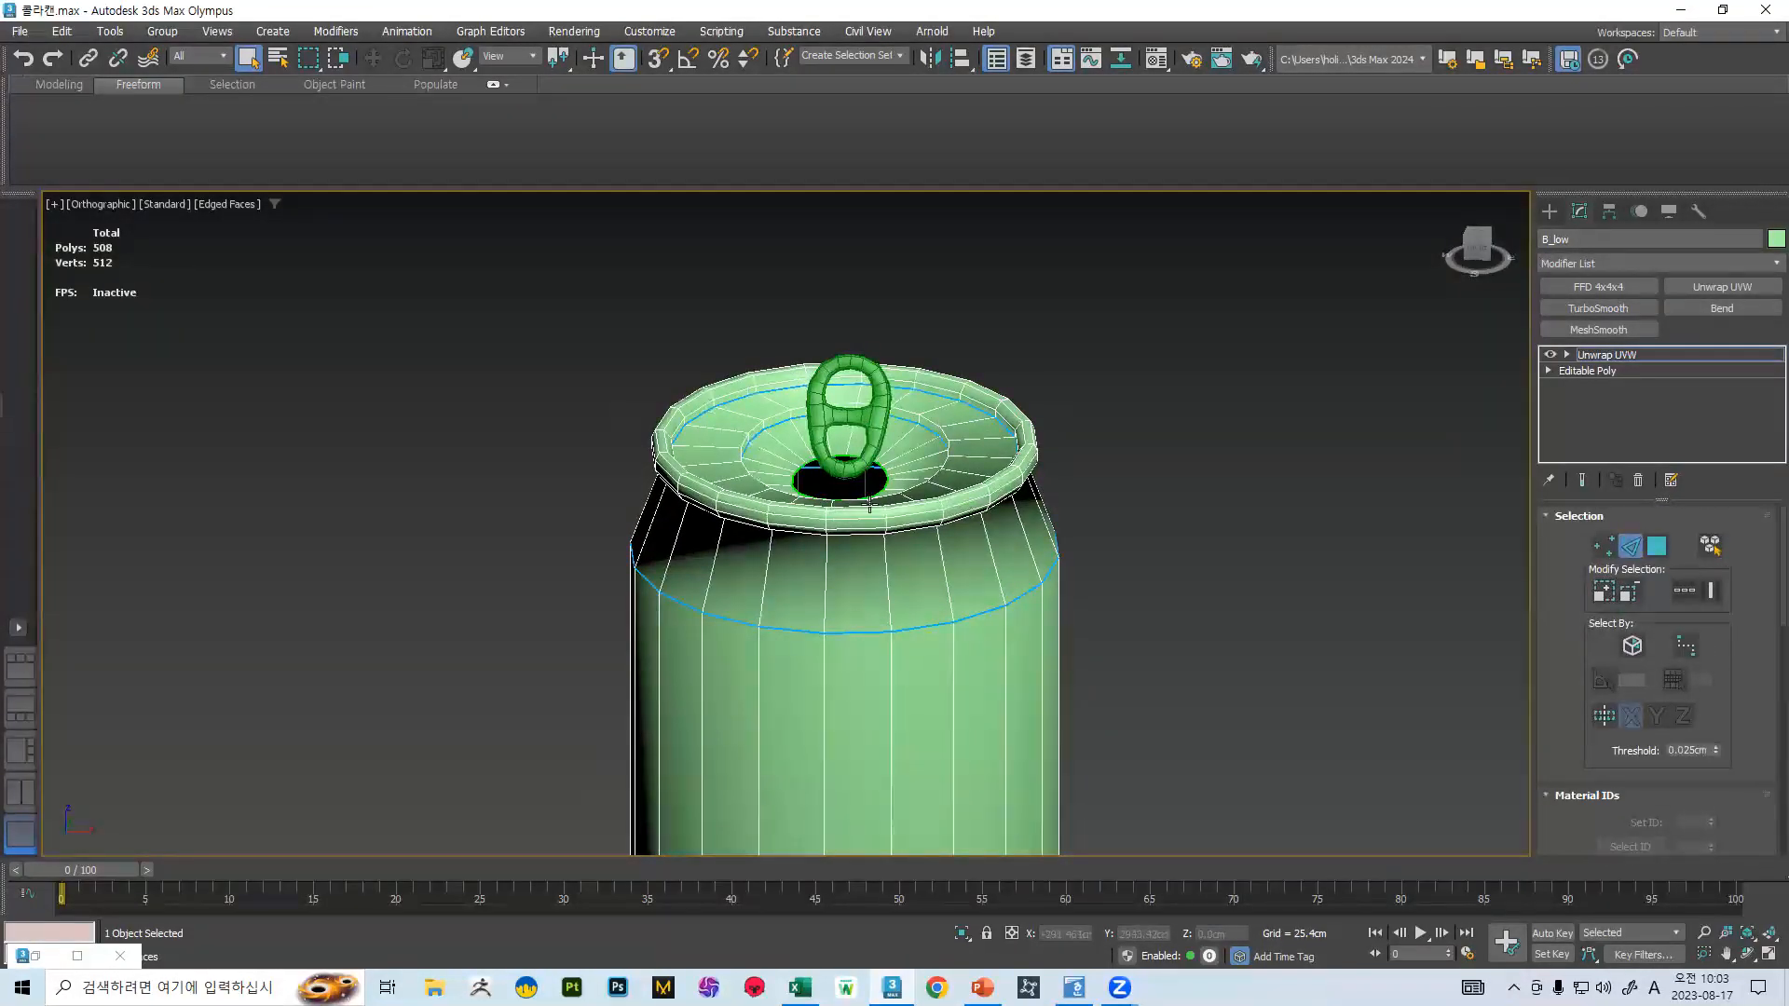
left_click(1655, 552)
scroll(1080, 513, "down", 5)
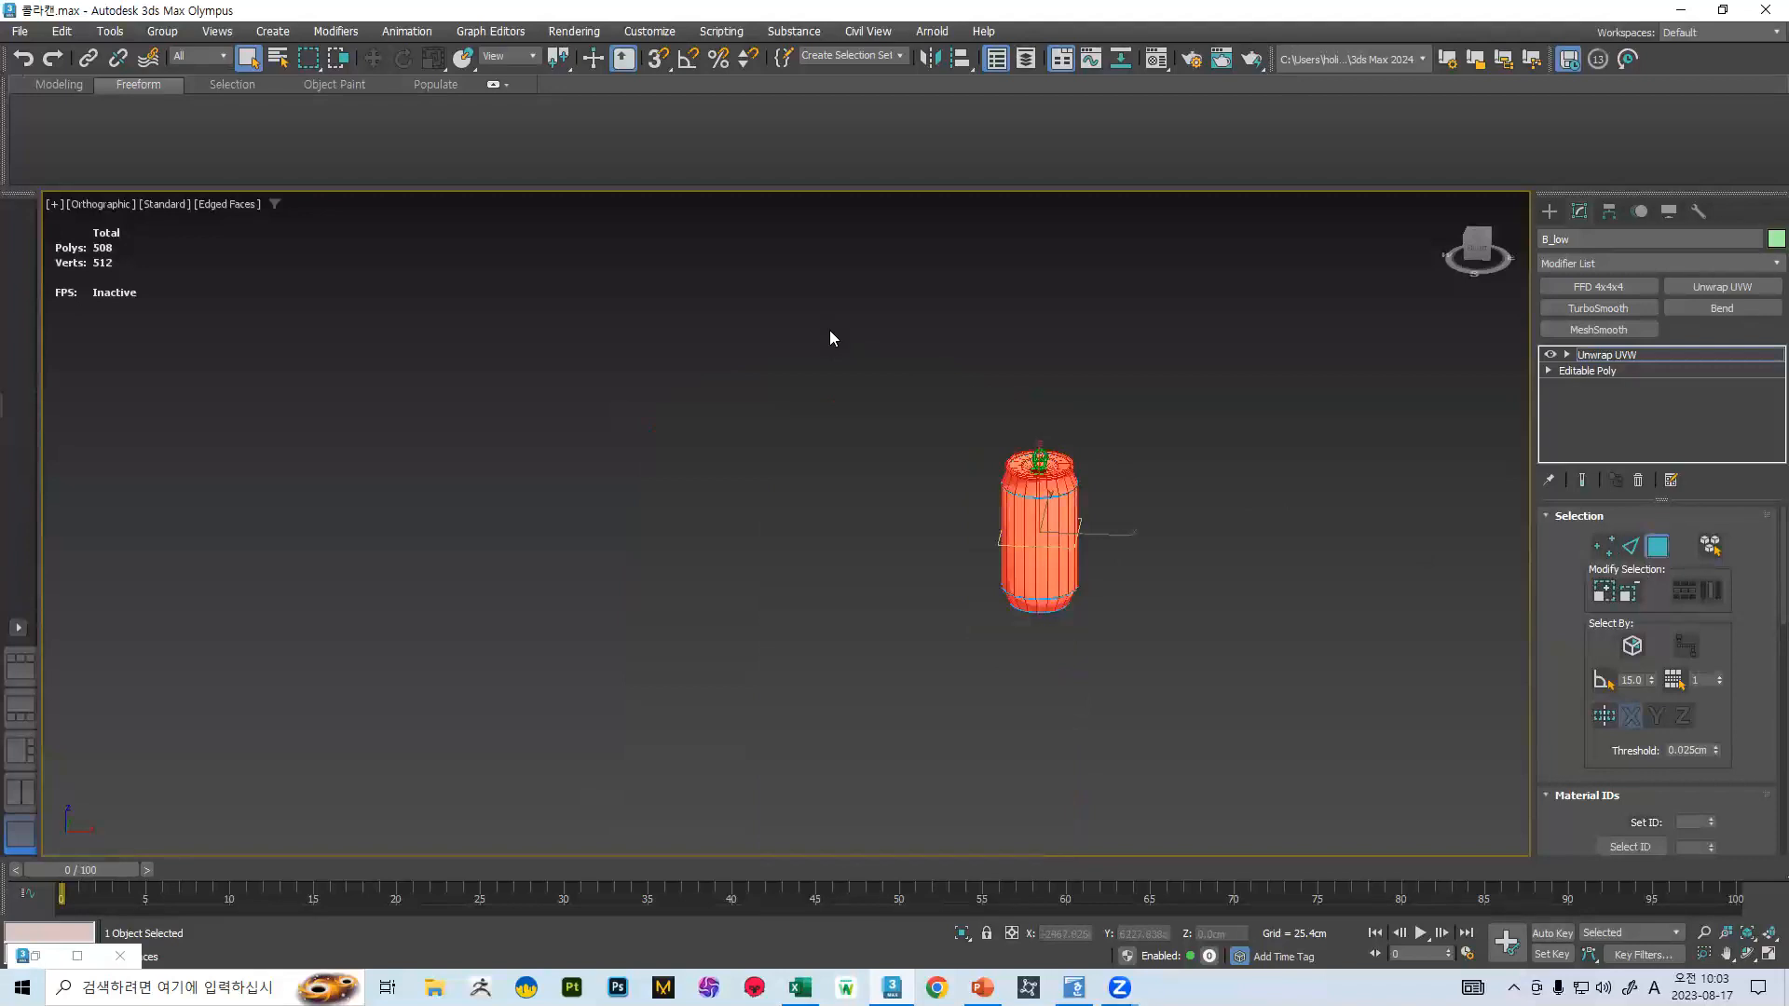
scroll(1724, 652, "down", 10)
left_click(1666, 572)
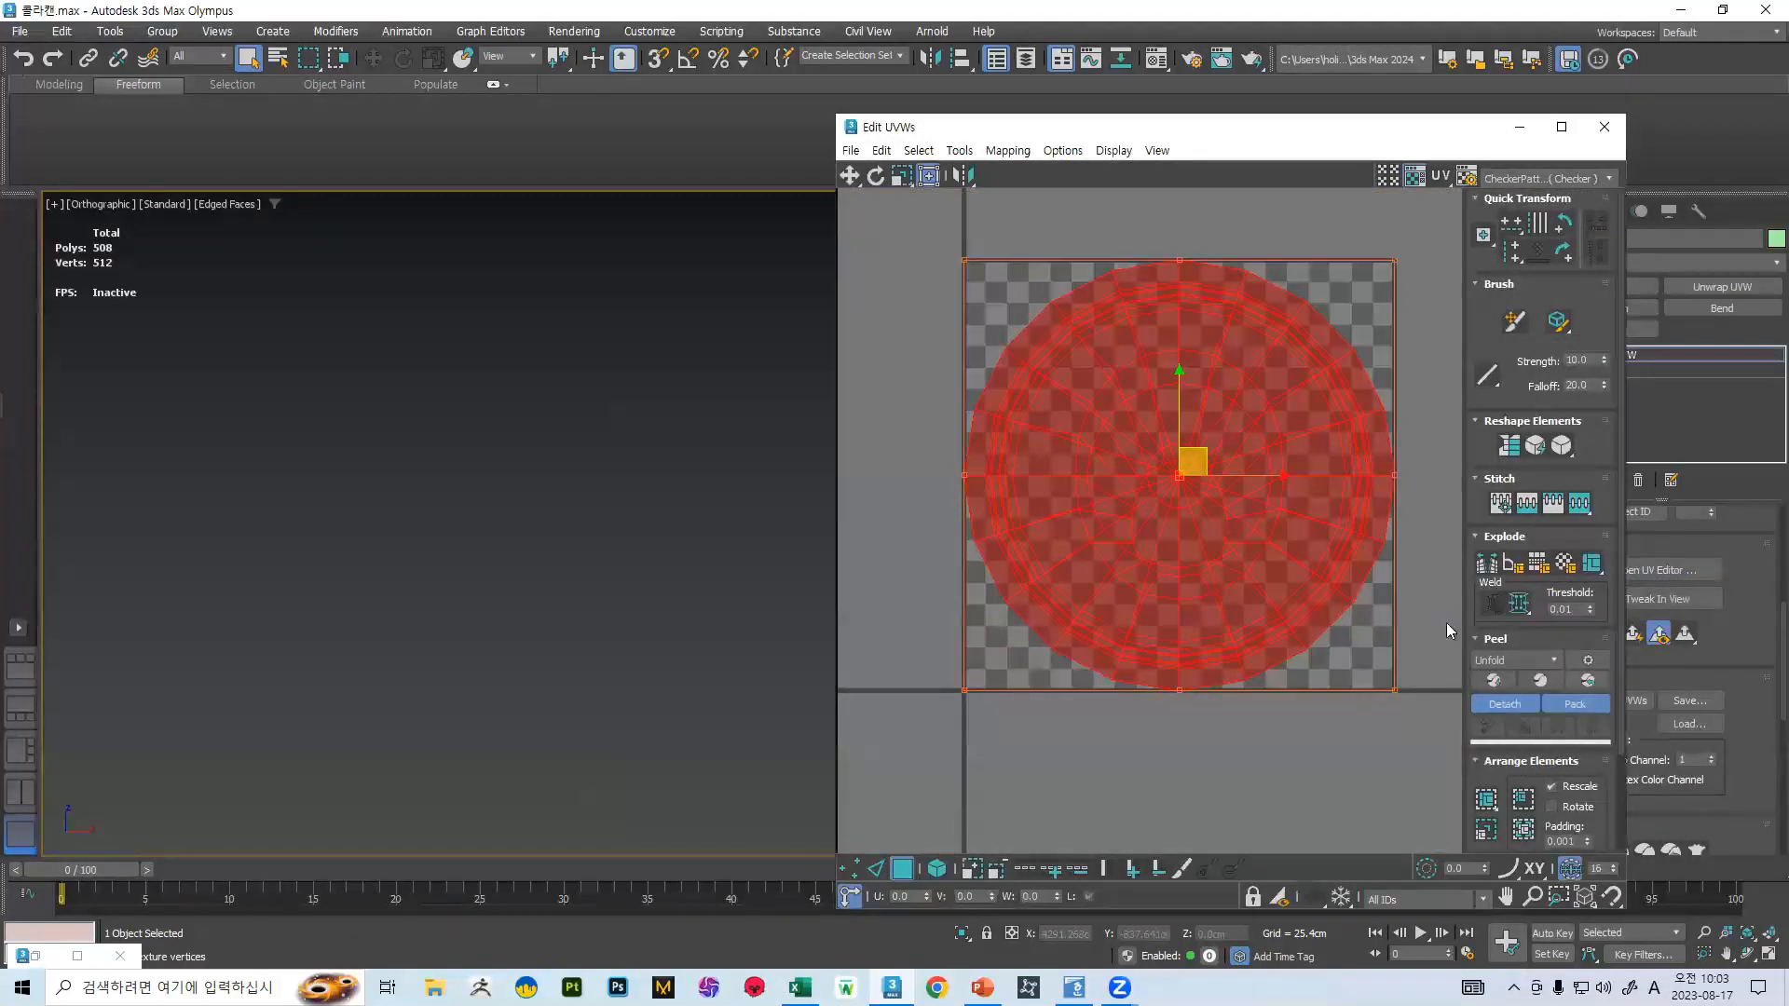
- Unwrap the selected polygons along the loop seams with Quick Peel and inspect the resulting UV islands
scroll(1446, 622, "down", 3)
middle_click_drag(1261, 580, 1164, 568)
scroll(1164, 568, "down", 4)
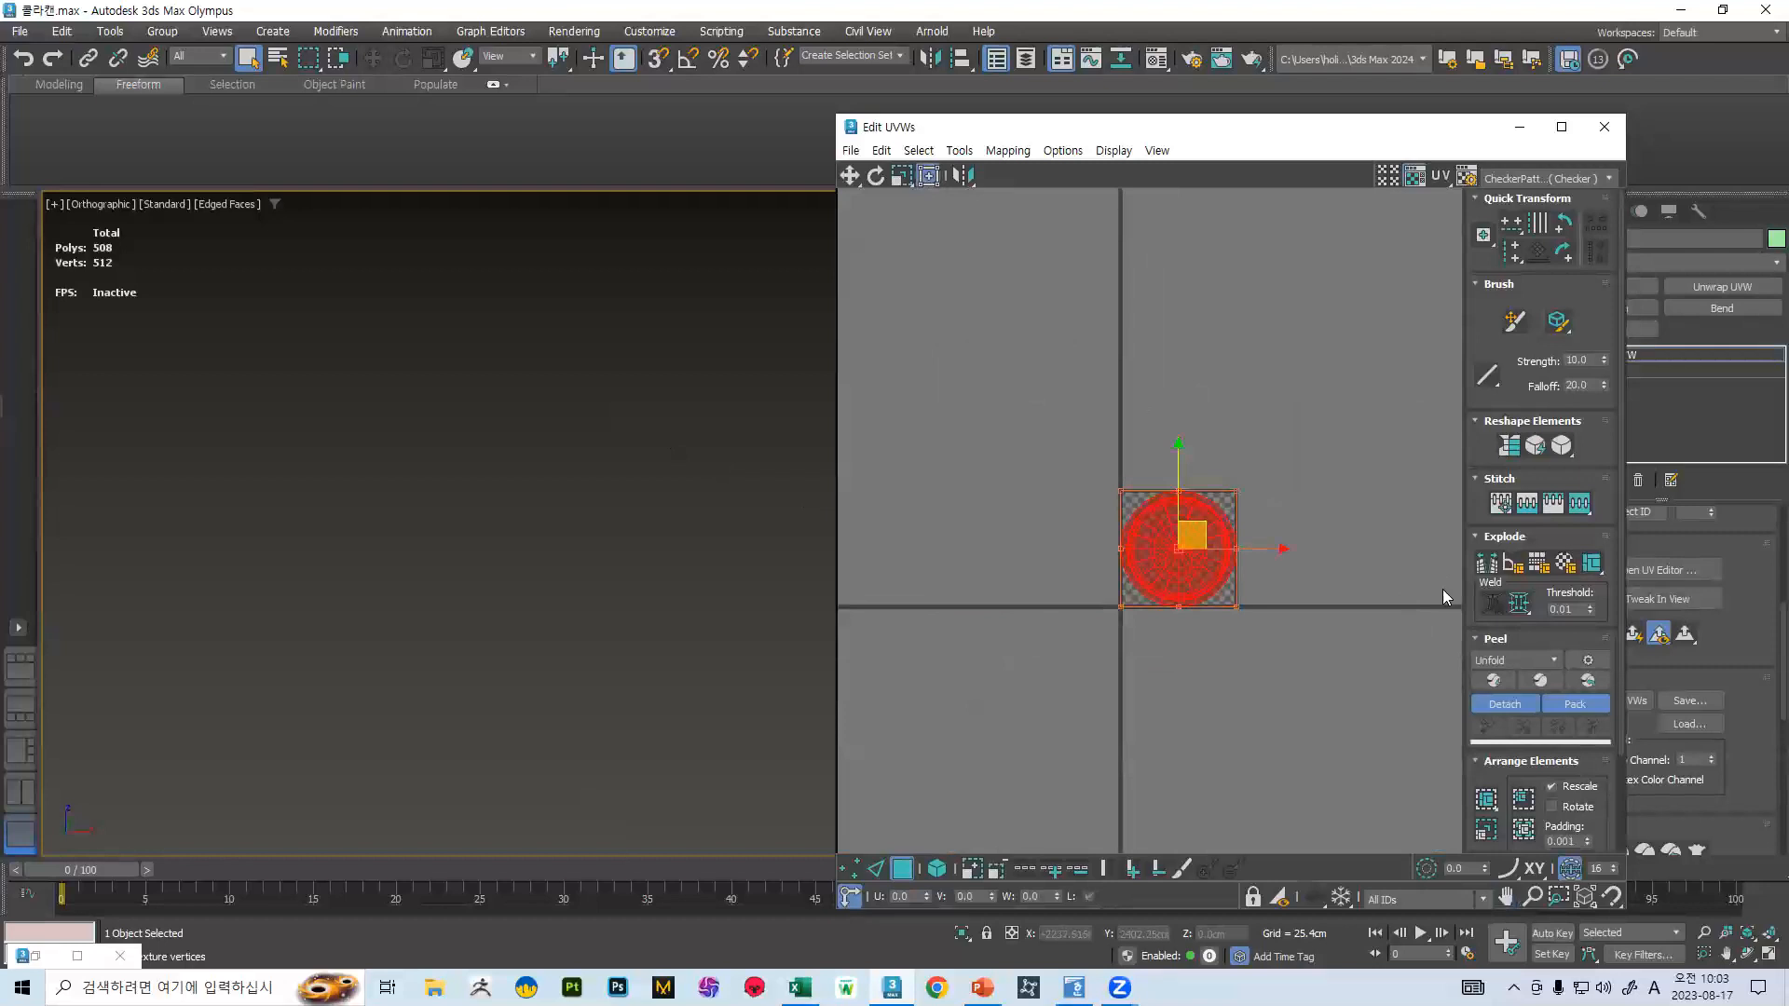
left_click(1494, 679)
scroll(1211, 541, "up", 6)
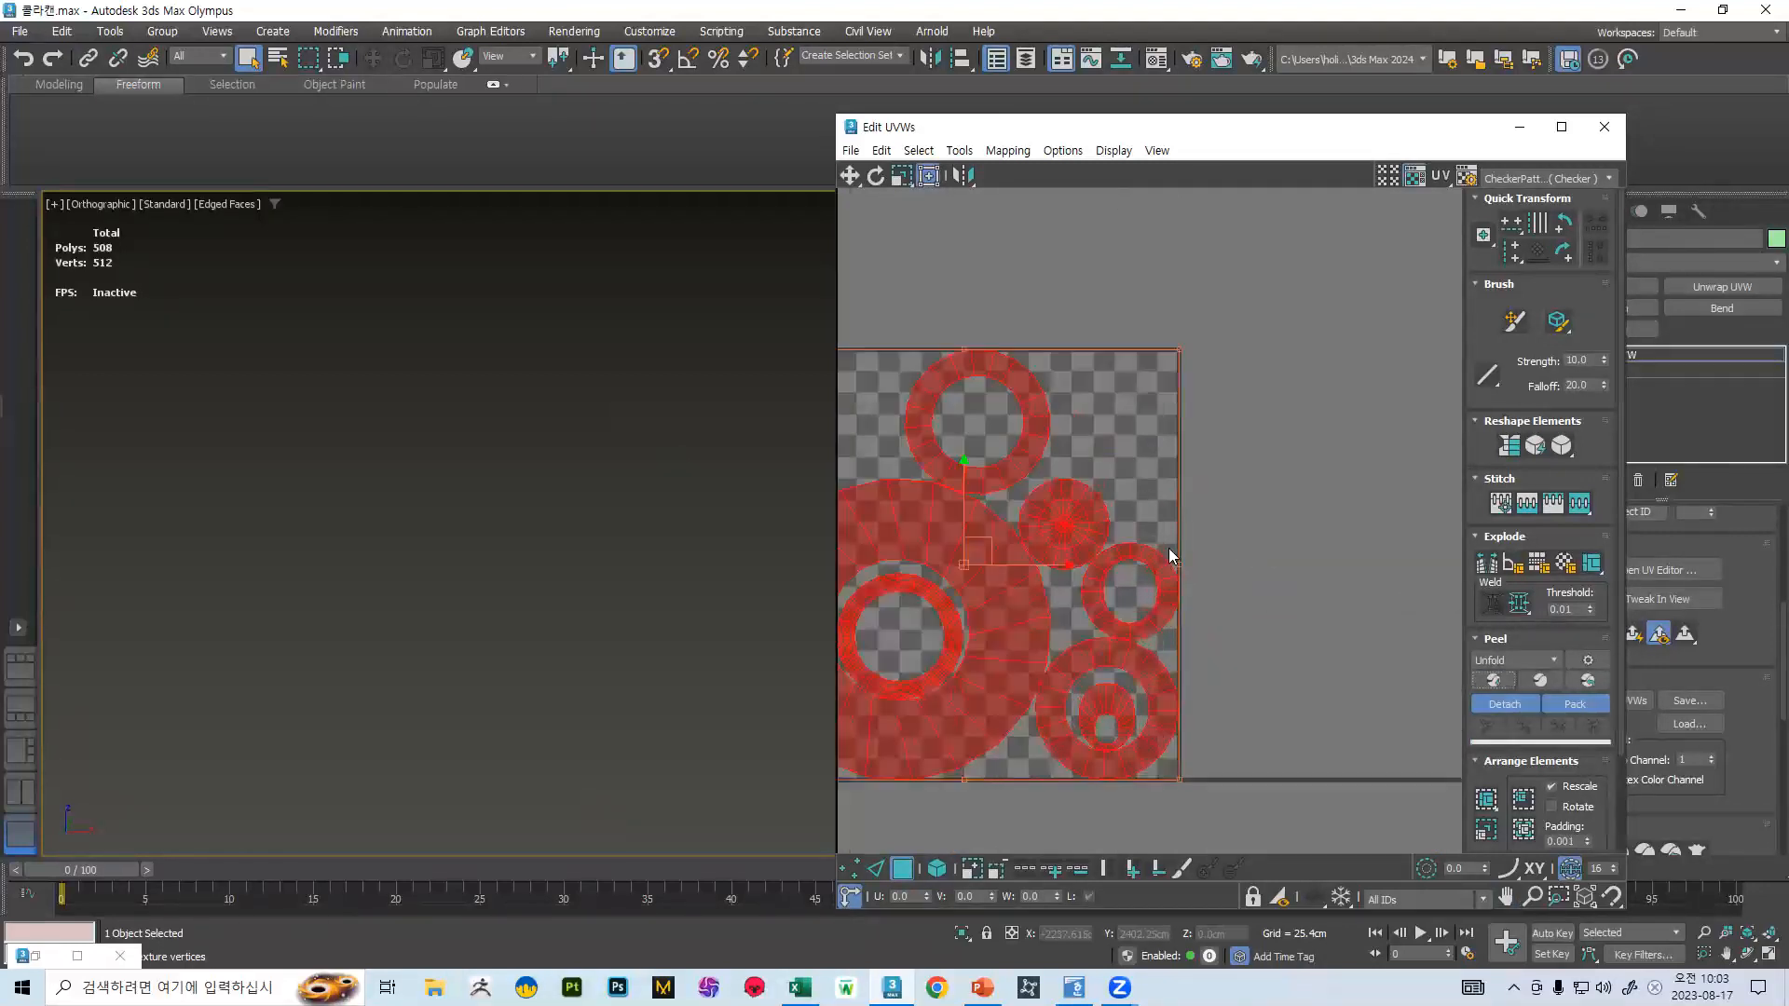
scroll(1110, 512, "up", 2)
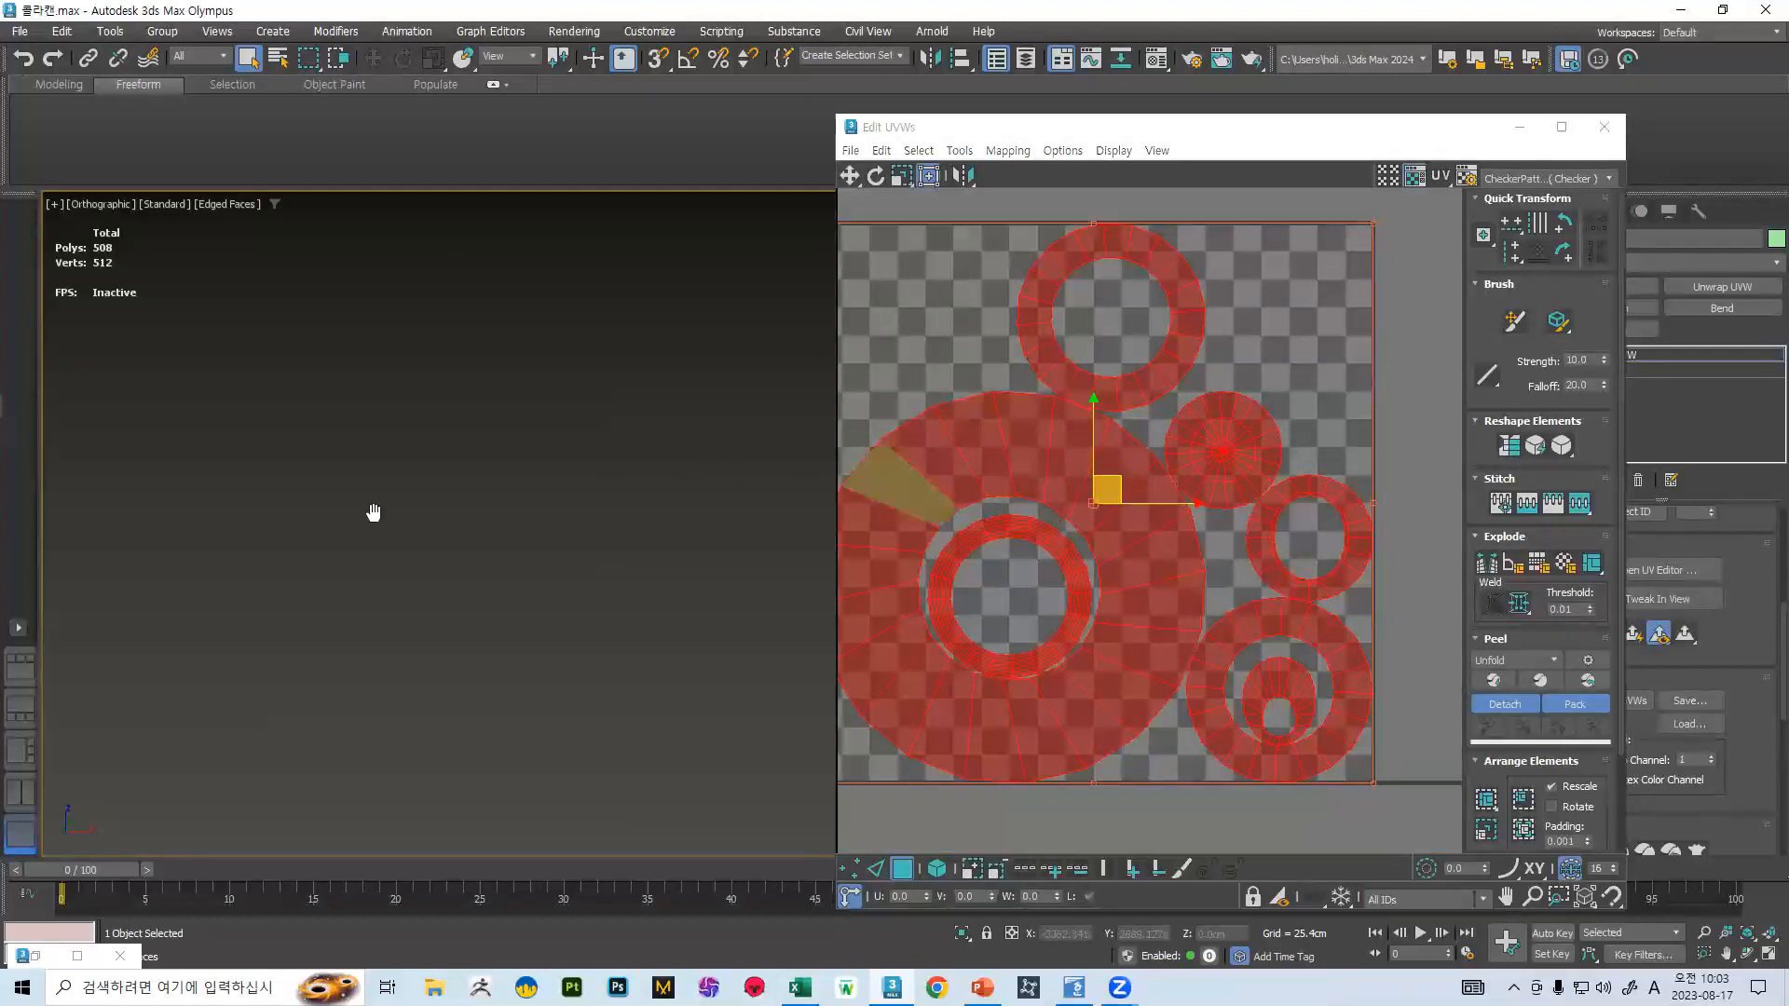
- Minimize the UV editor, select one vertical edge along the can's straight body, and convert it to a peel seam
left_click(435, 532)
scroll(436, 531, "up", 4)
left_click(1520, 127)
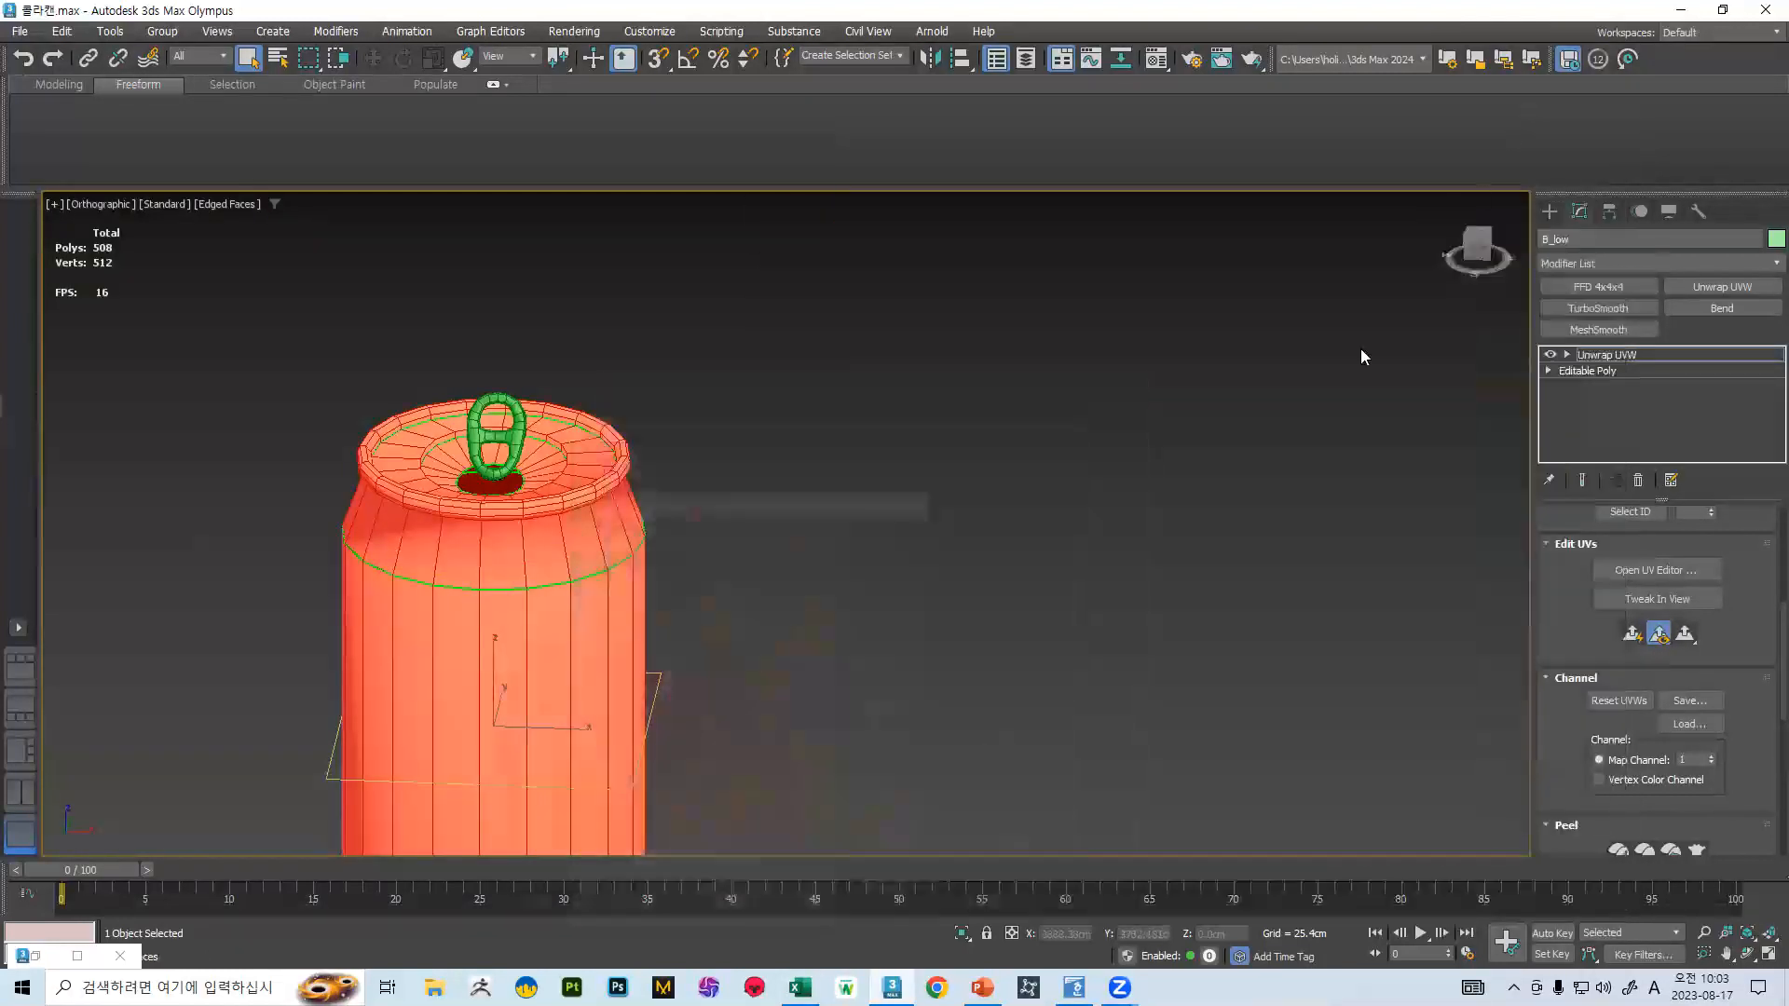
scroll(1693, 624, "up", 4)
left_click(1637, 545)
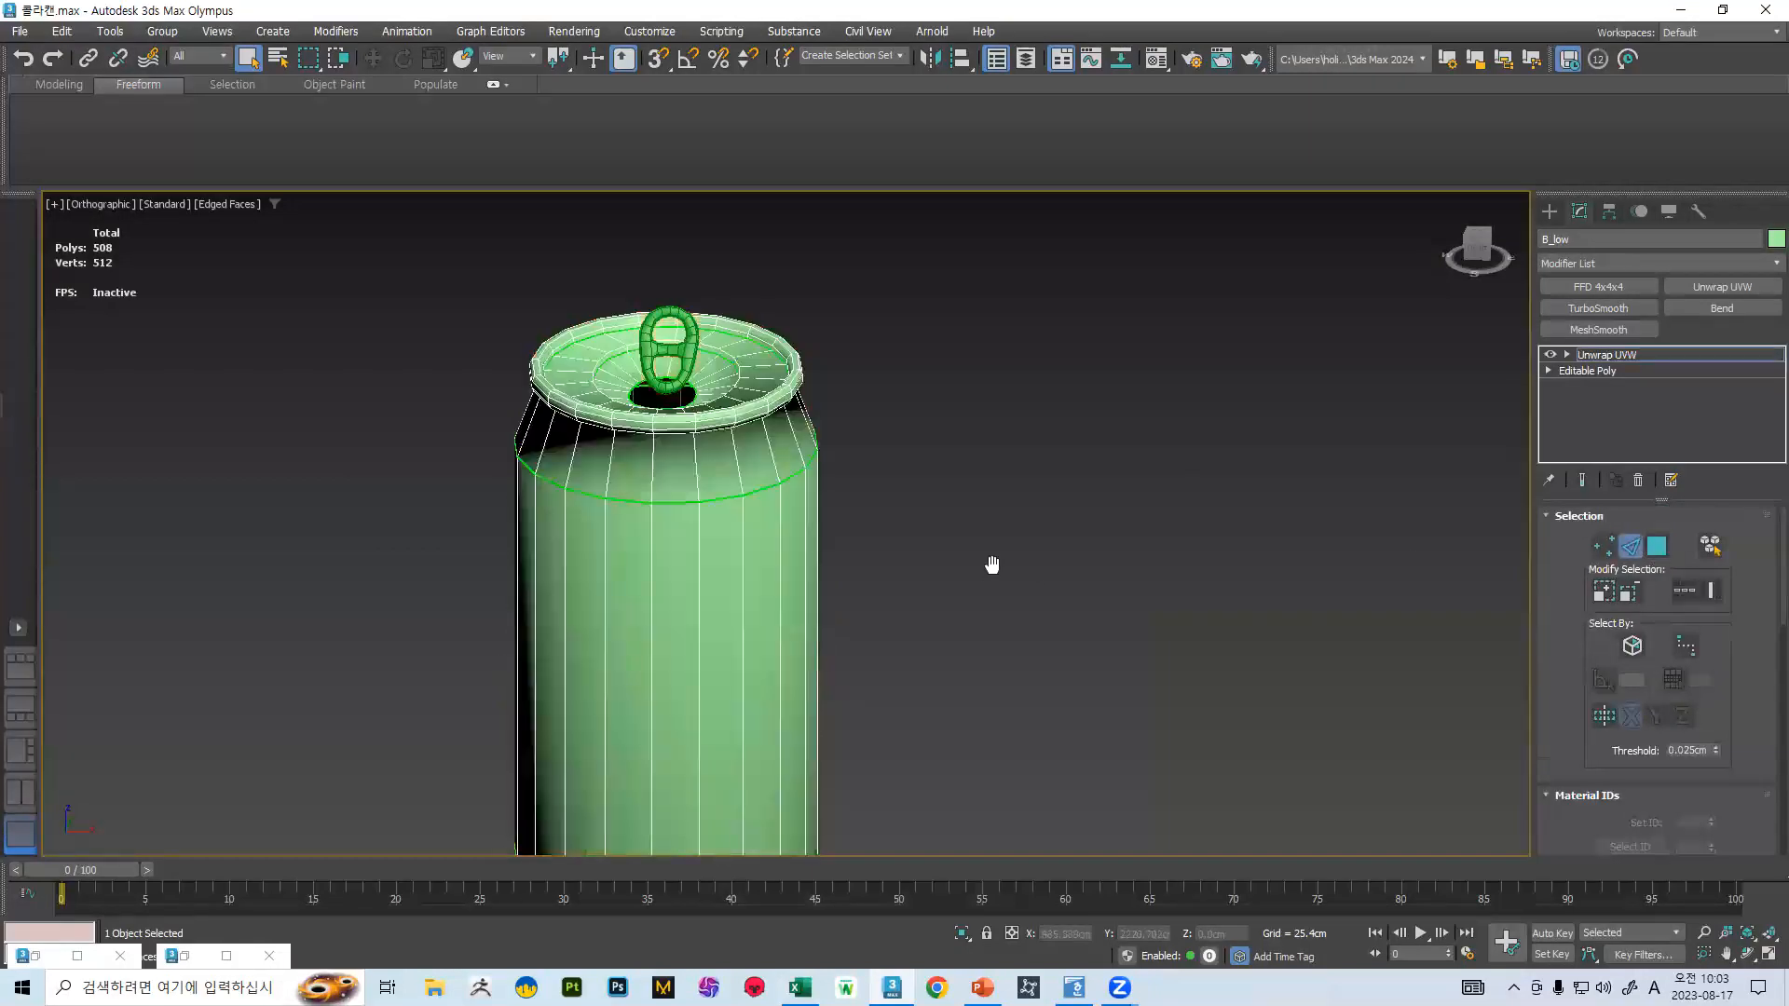
middle_click_drag(711, 509, 807, 423)
middle_click_drag(991, 427, 661, 424, "alt")
left_click(770, 482)
middle_click_drag(832, 482, 879, 385, "alt")
scroll(1696, 647, "down", 10)
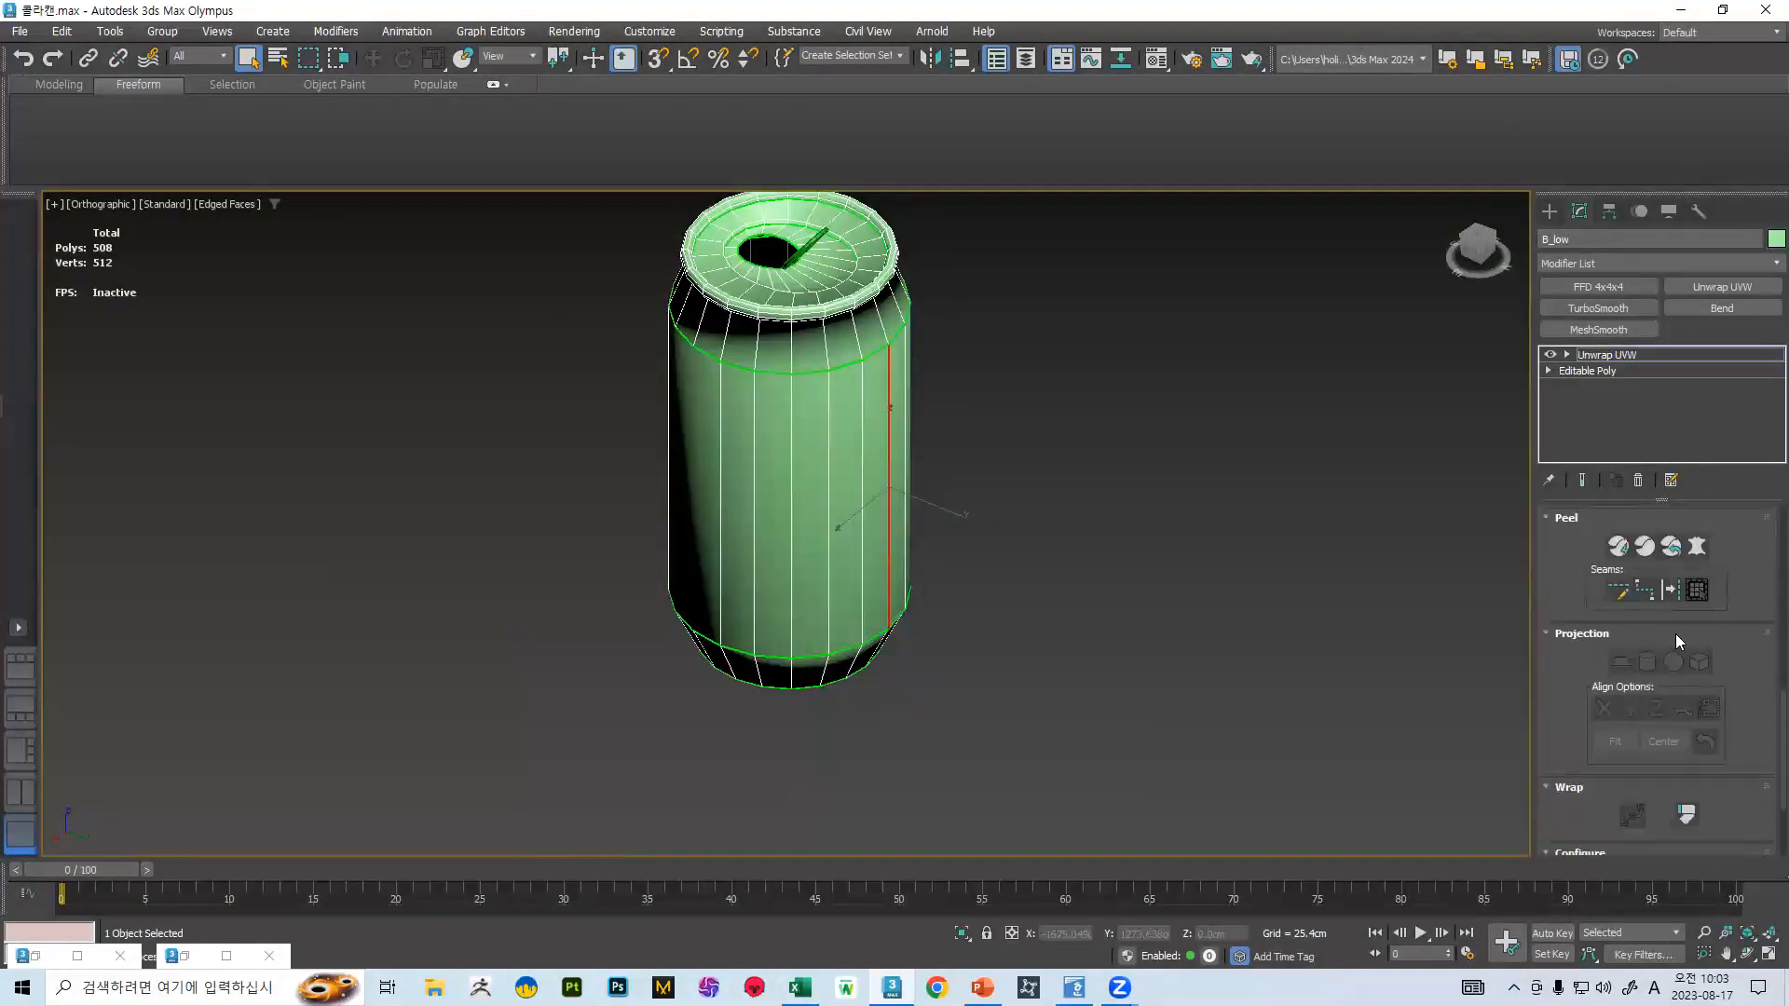
left_click(1671, 589)
- Convert the neck edge directly above the vertical body seam to a peel seam
scroll(865, 447, "up", 3)
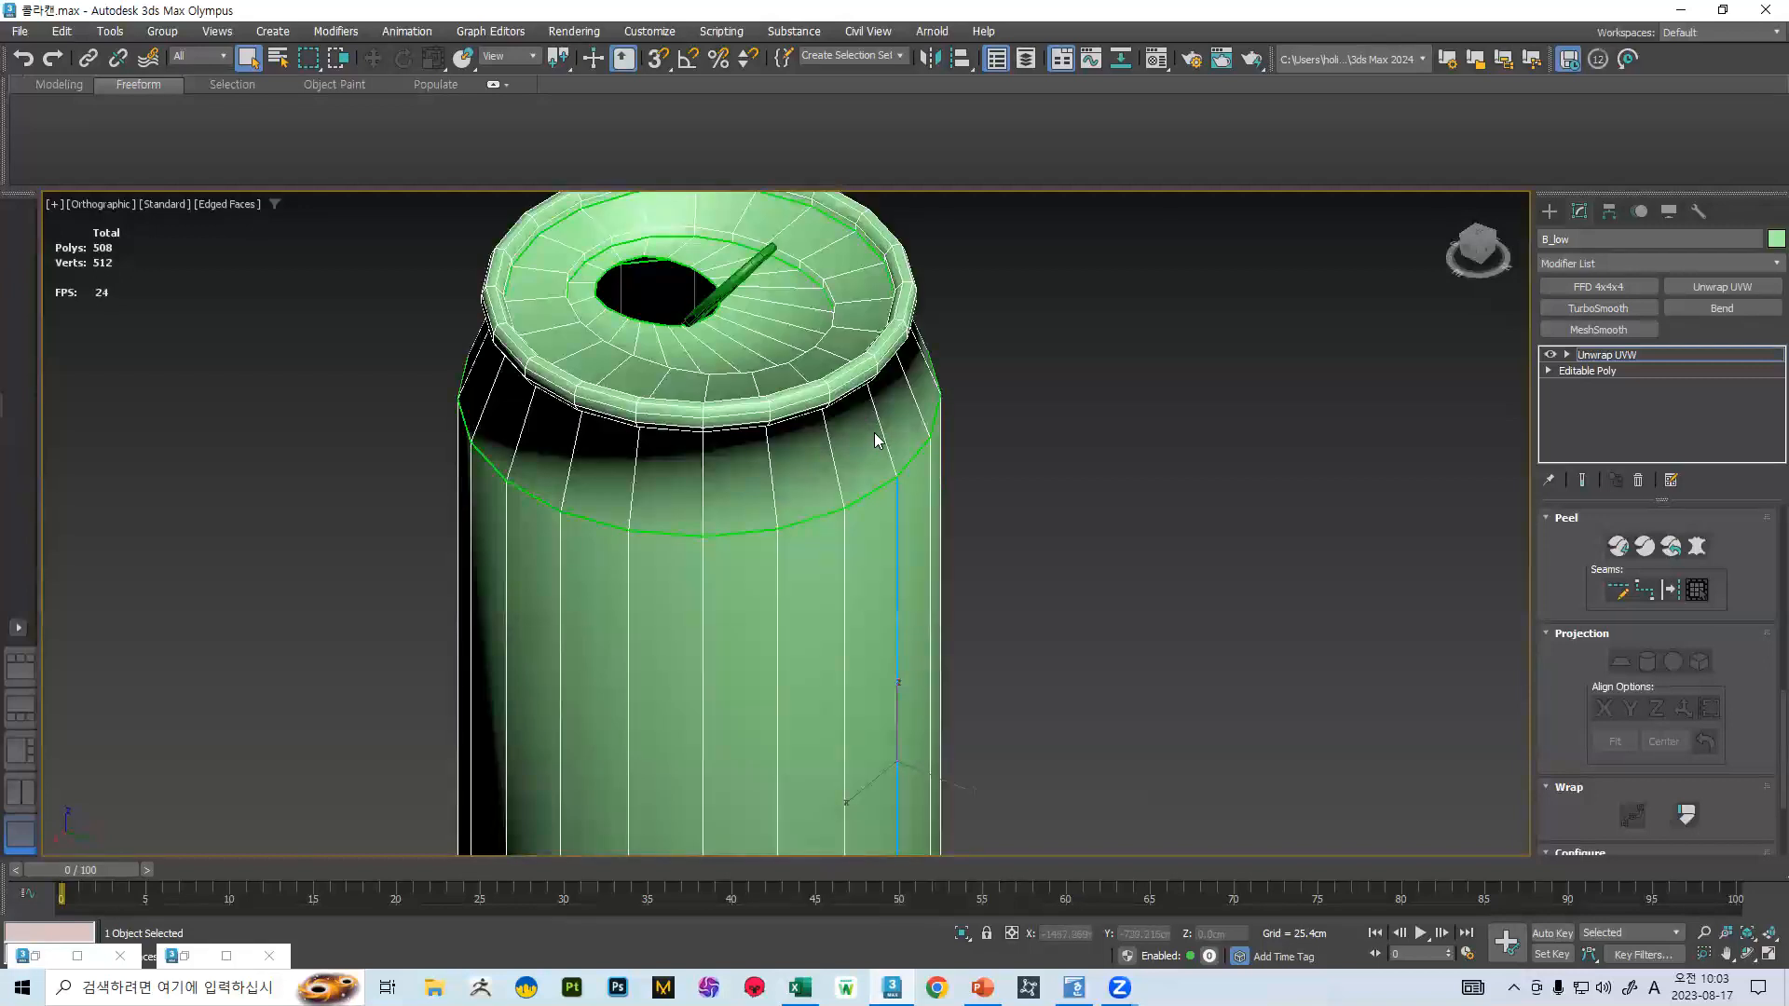
middle_click_drag(746, 559, 1139, 488, "alt")
scroll(905, 494, "up", 3)
scroll(905, 493, "up", 2)
left_click(1681, 589)
- Select the edges crossing the rolled rim, from the neck up and over to the lid's outer seam, for a peel seam
scroll(988, 513, "down", 5)
key("ctrl+z")
key("ctrl+z")
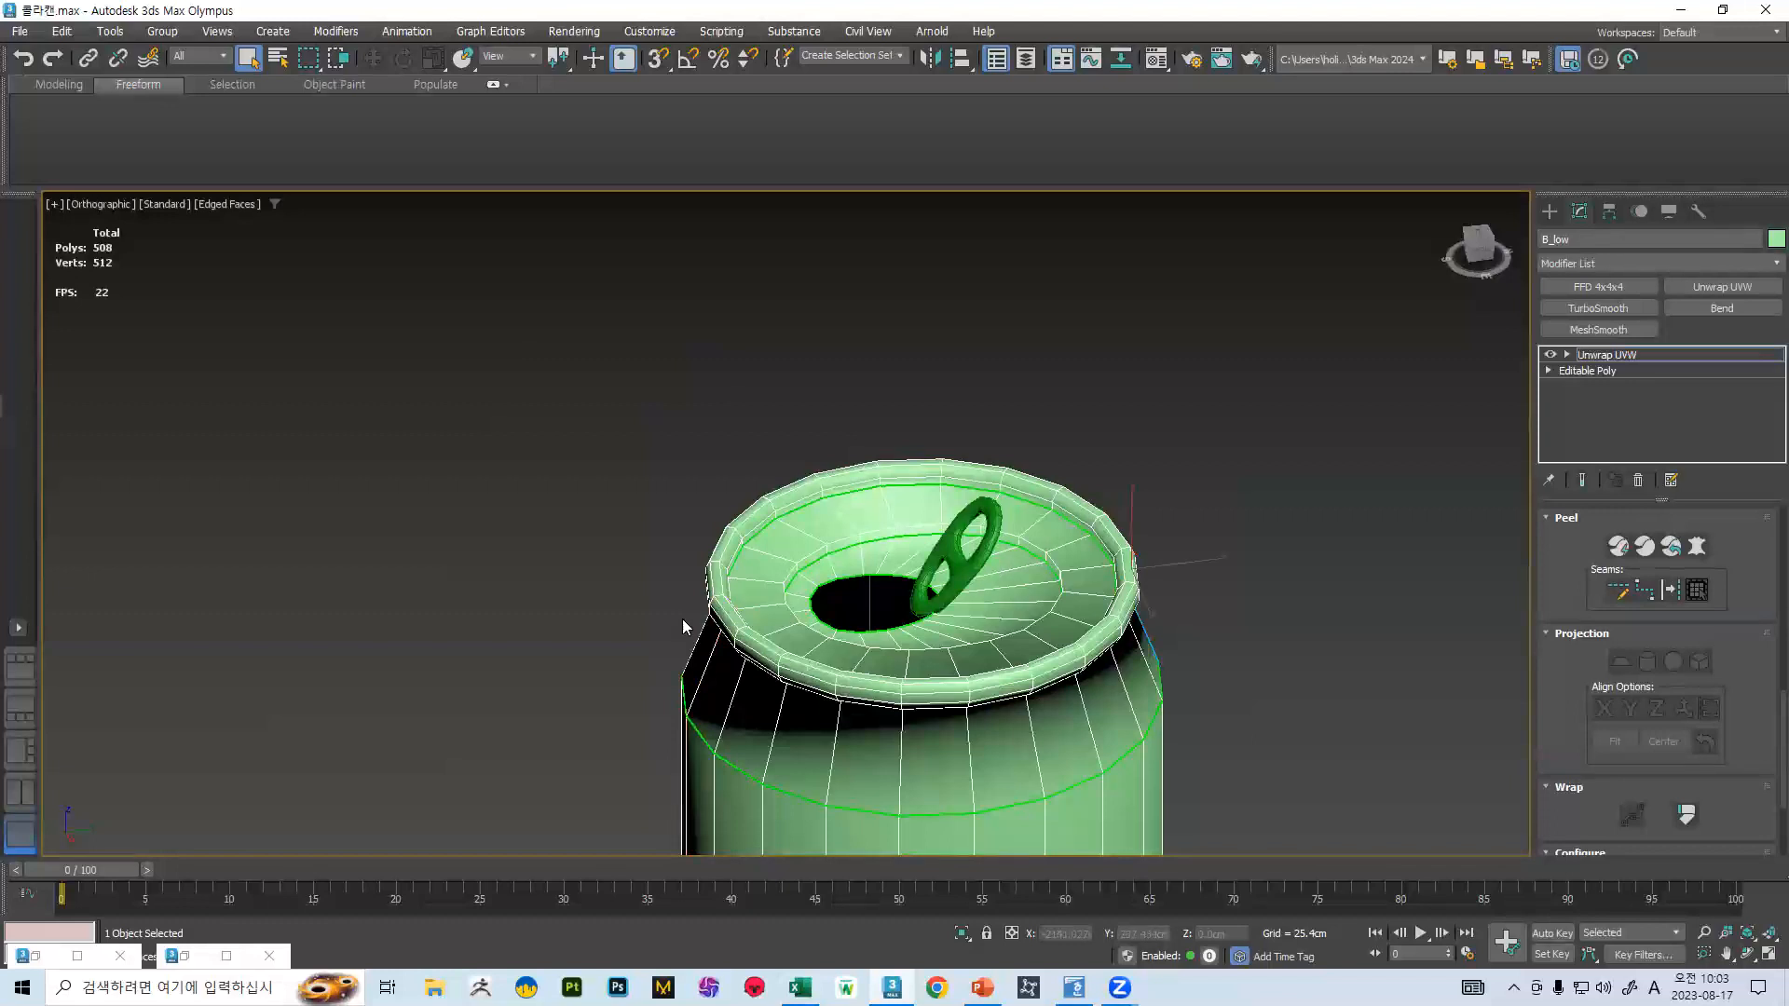
middle_click_drag(1093, 569, 1081, 635, "alt")
scroll(1087, 562, "up", 4)
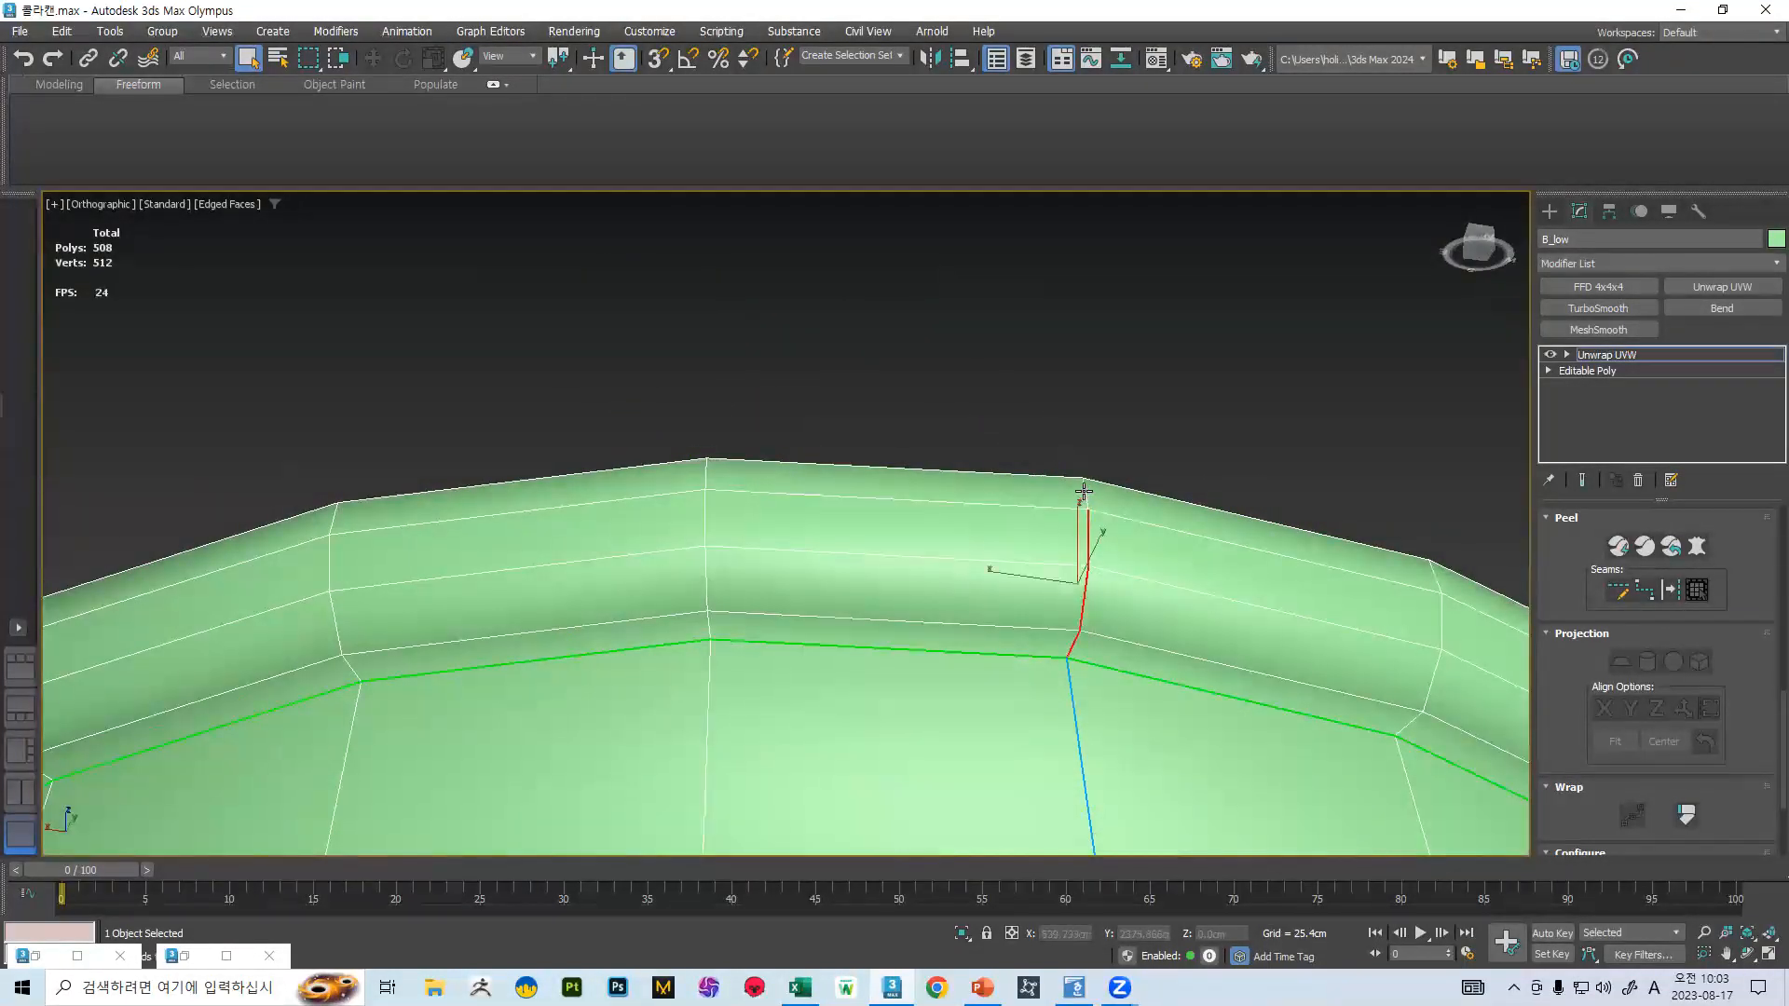
left_click(1081, 493, "ctrl")
scroll(1084, 493, "down", 4)
mouse_move(1094, 487)
middle_mouse_down("alt")
mouse_move(1126, 647)
mouse_move(1231, 476)
mouse_move(1070, 507)
middle_mouse_up("alt")
left_click(1084, 497, "ctrl")
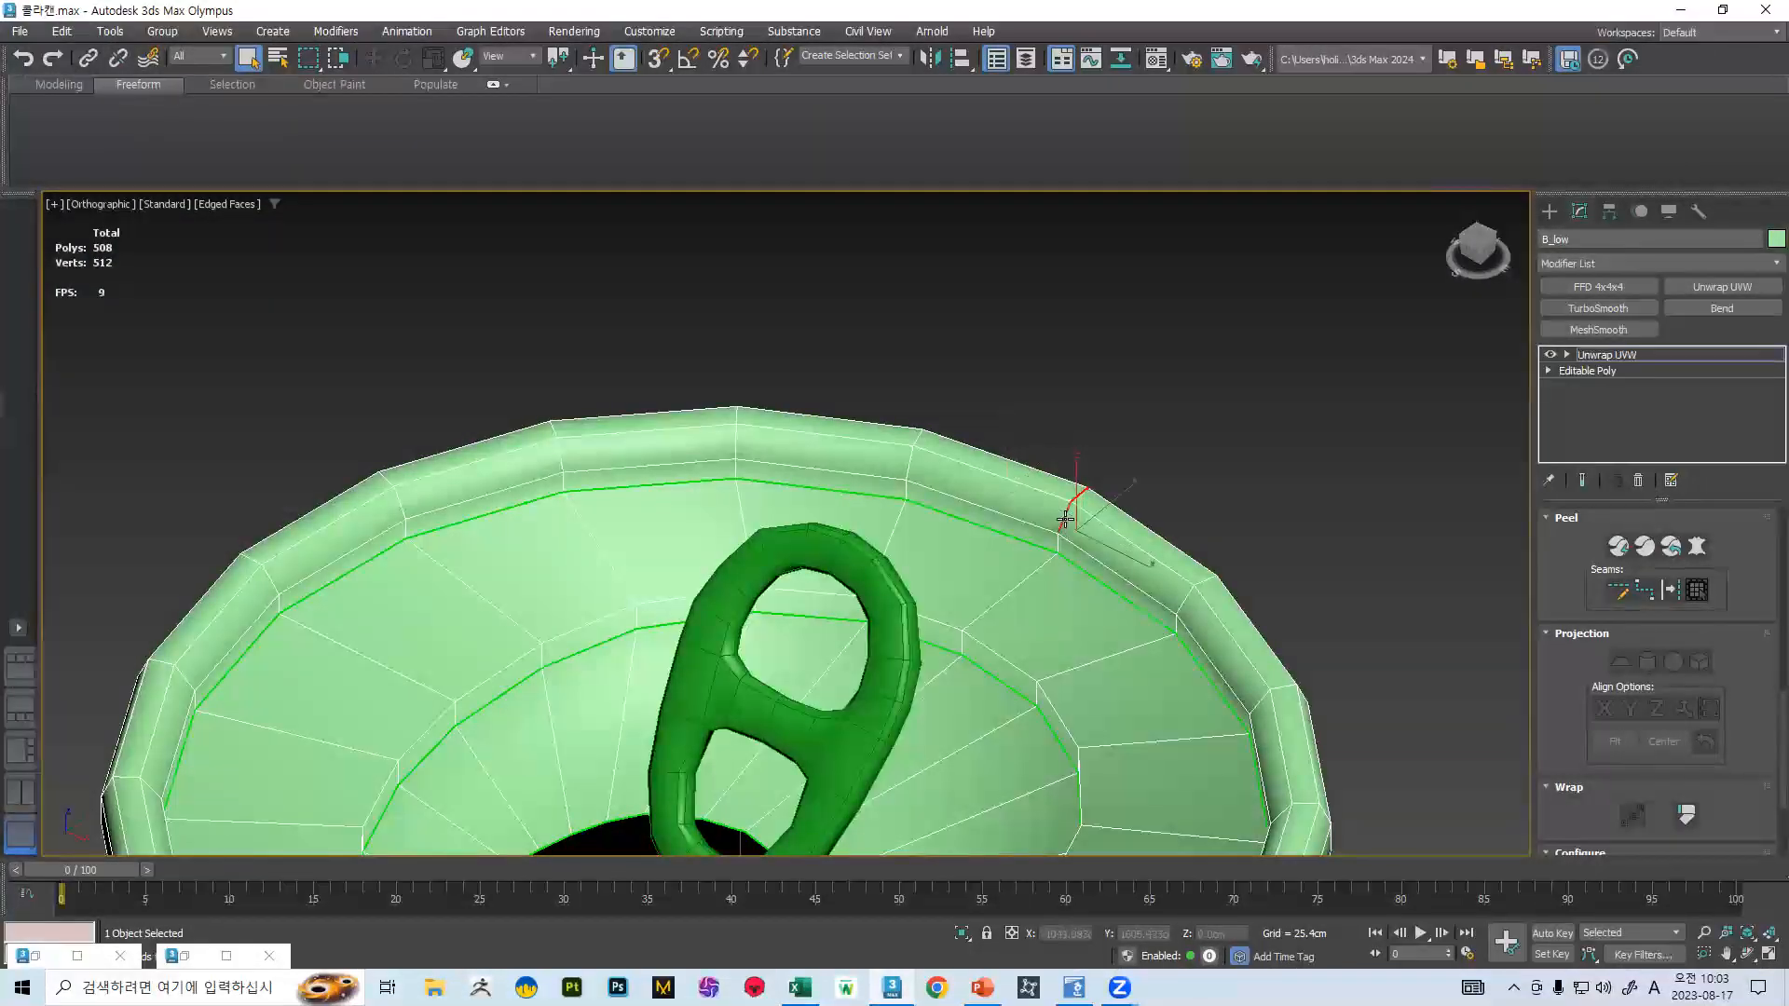
- Select the edge on the lower taper in line with the vertical body seam and convert it to a peel seam
scroll(1072, 517, "down", 5)
middle_click_drag(1071, 516, 980, 417, "alt")
scroll(953, 488, "down", 3)
middle_click_drag(918, 489, 931, 610, "alt")
scroll(967, 528, "up", 6)
scroll(959, 506, "down", 4)
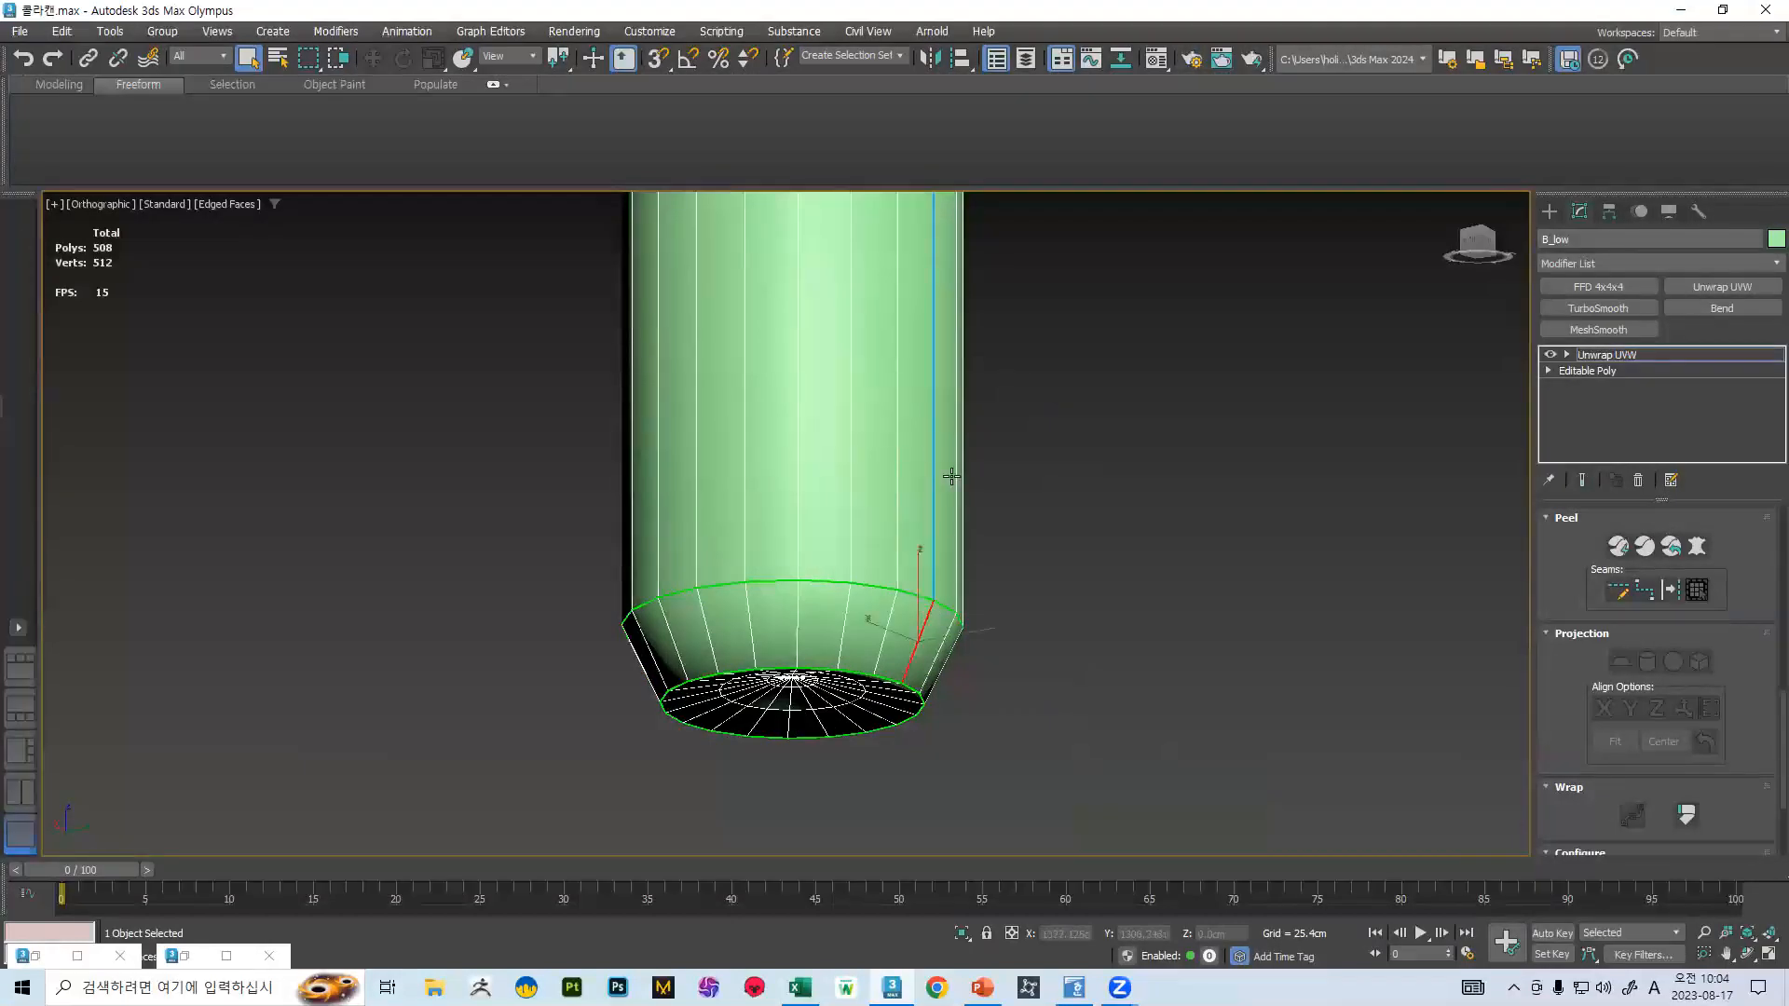
scroll(951, 476, "down", 5)
scroll(955, 483, "up", 4)
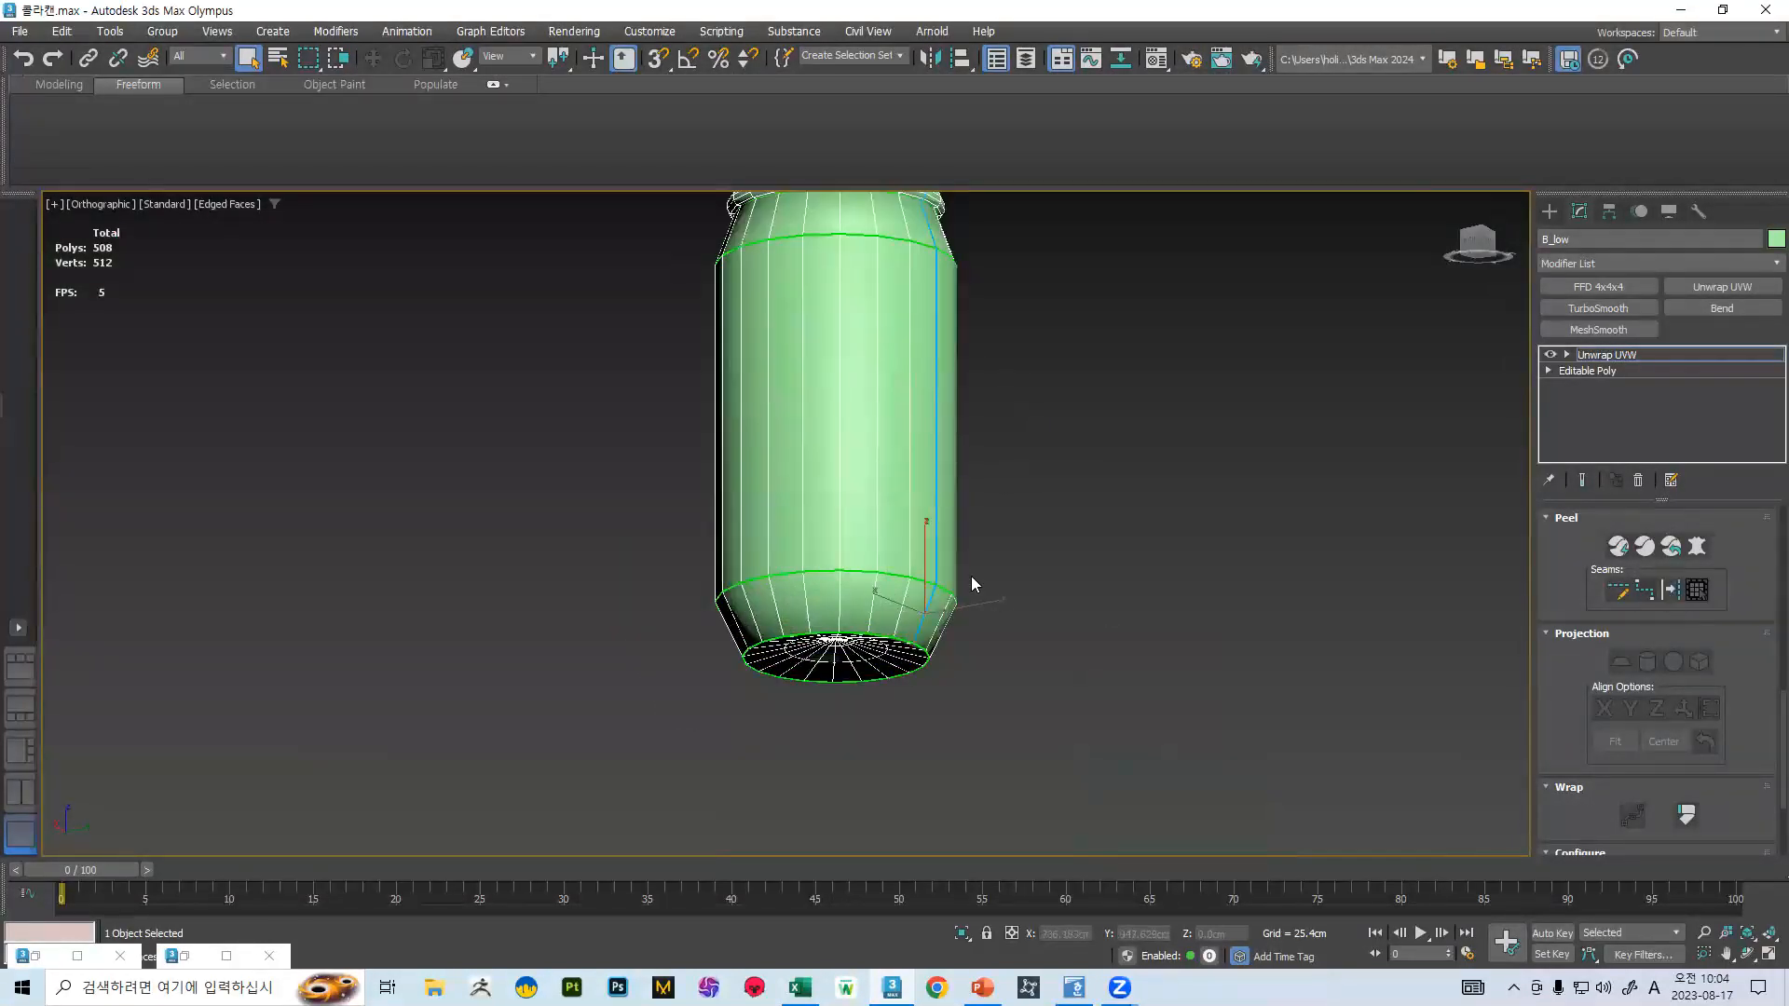
- Switch from edge to polygon selection with all the can's polygons selected and reopen the UV editor
scroll(972, 585, "down", 3)
middle_click_drag(972, 585, 1006, 541, "alt")
scroll(1696, 639, "up", 6)
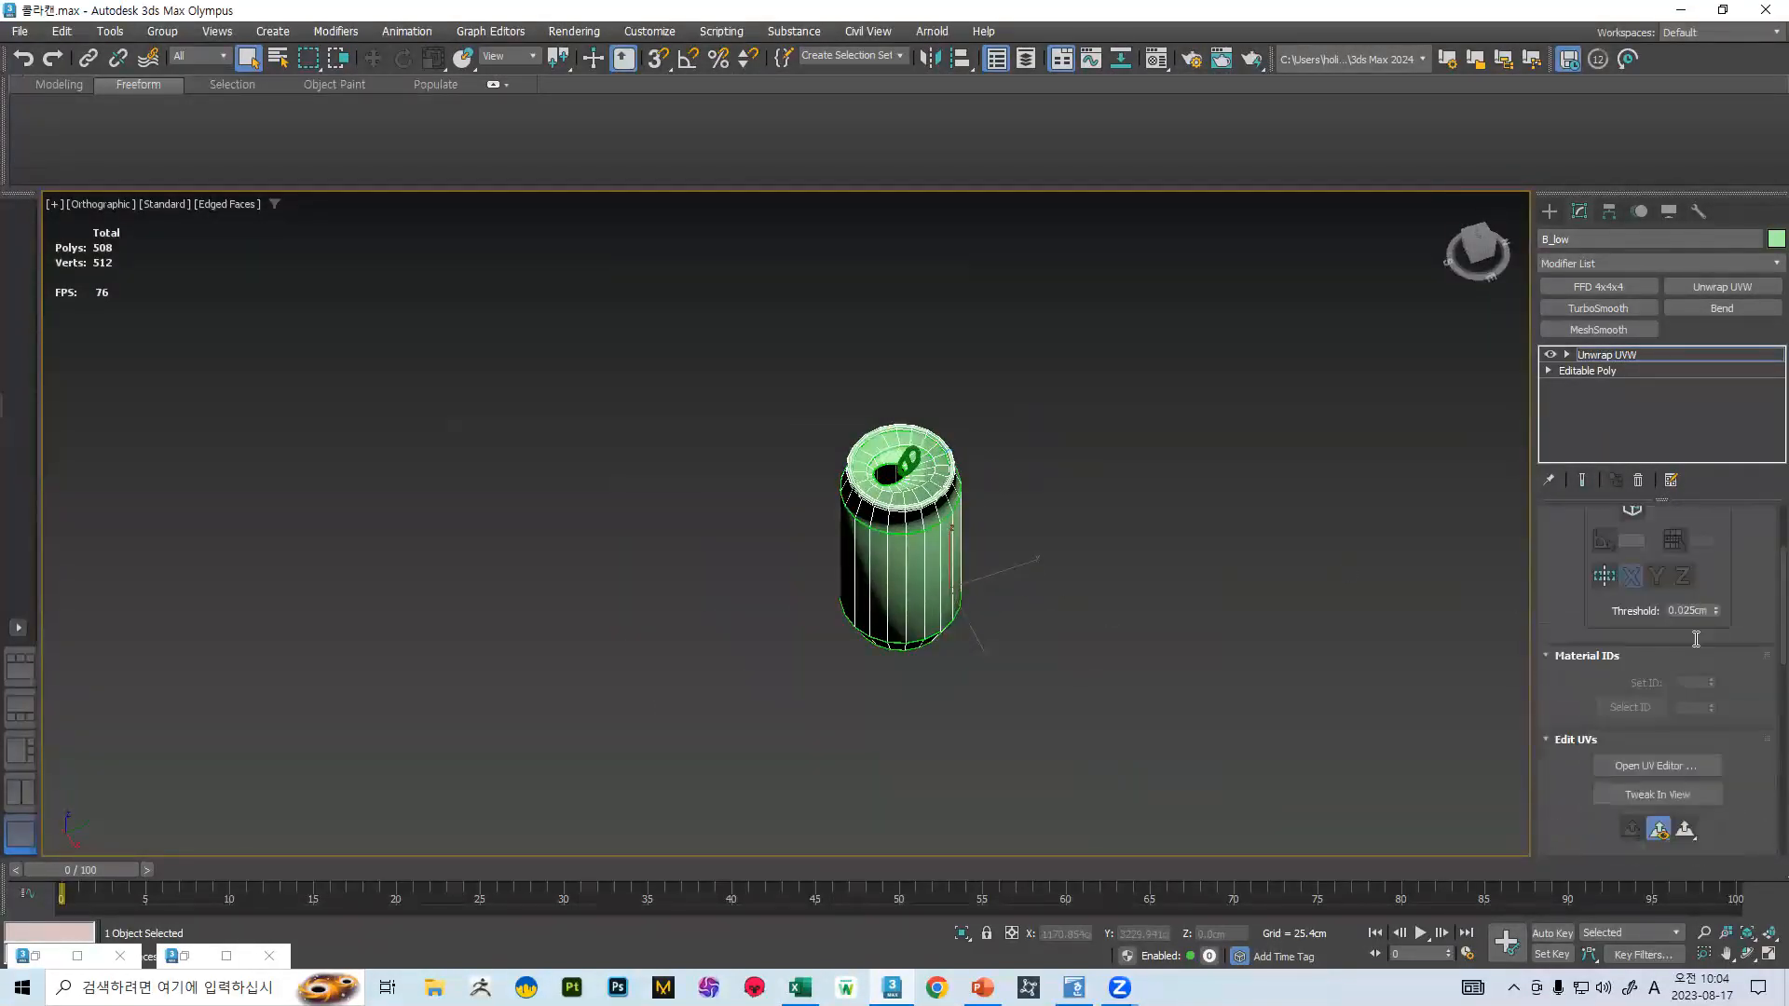
scroll(1695, 639, "up", 2)
scroll(894, 461, "up", 6)
scroll(1072, 508, "down", 3)
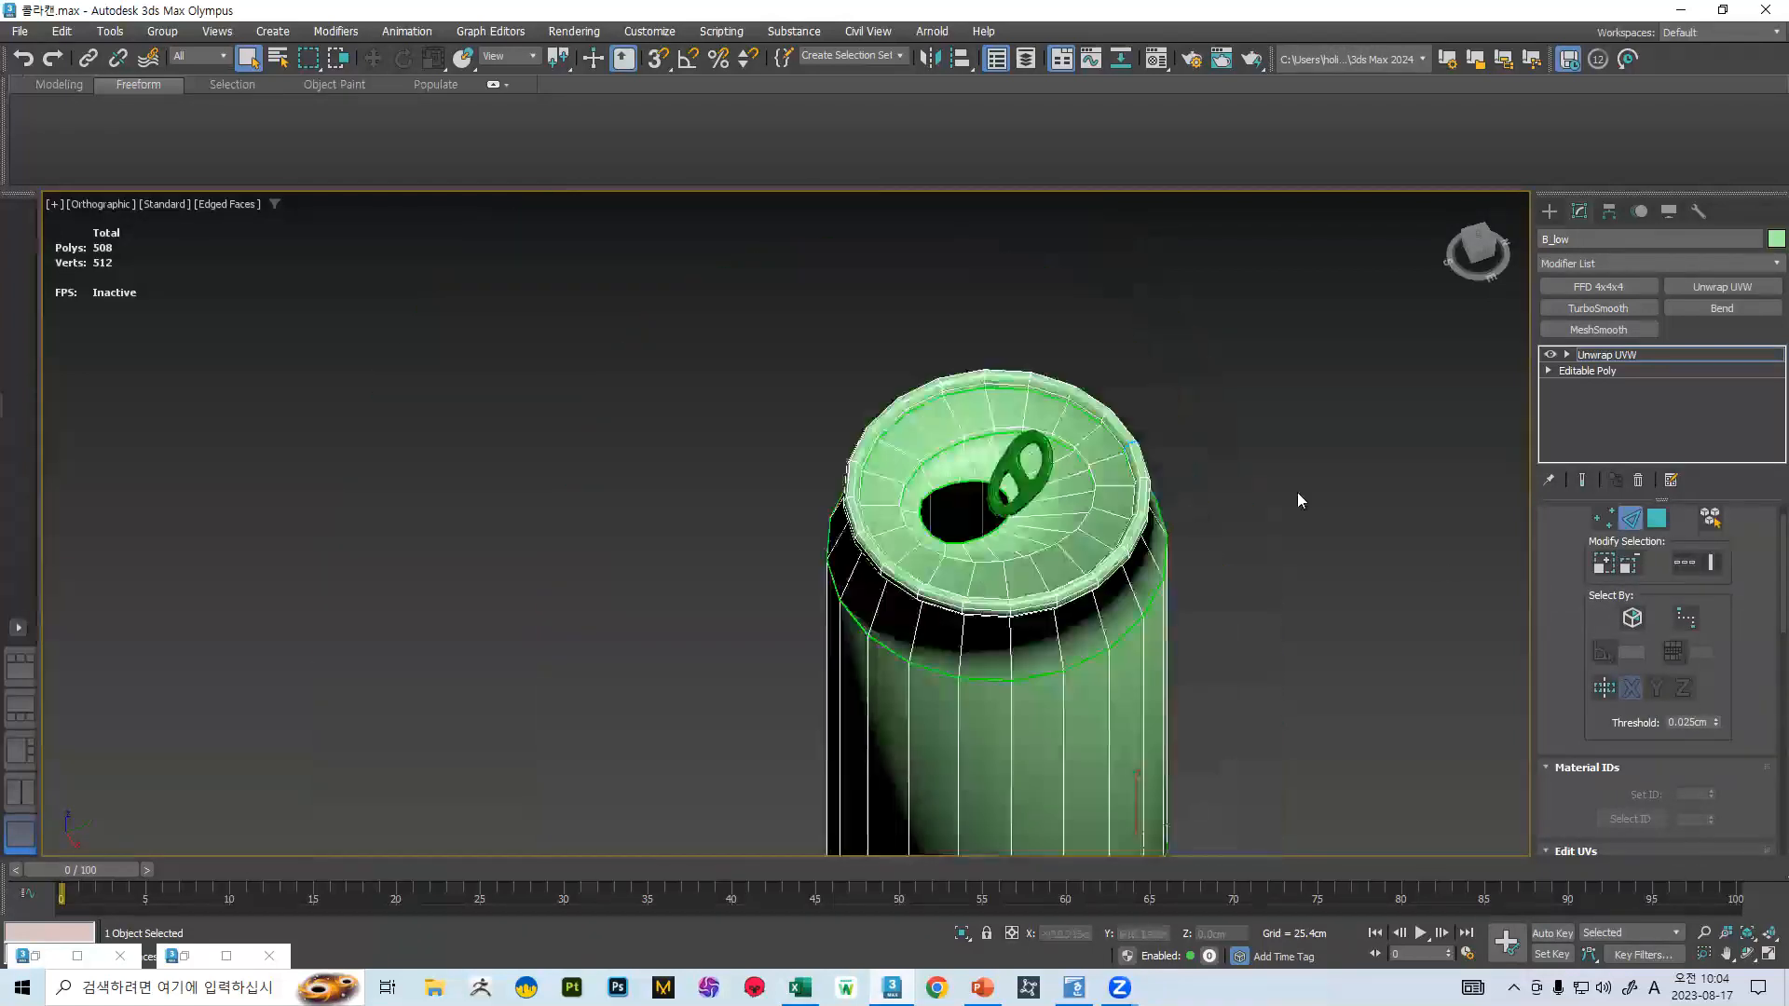
scroll(1661, 529, "up", 1)
left_click(1658, 544)
scroll(1029, 440, "down", 4)
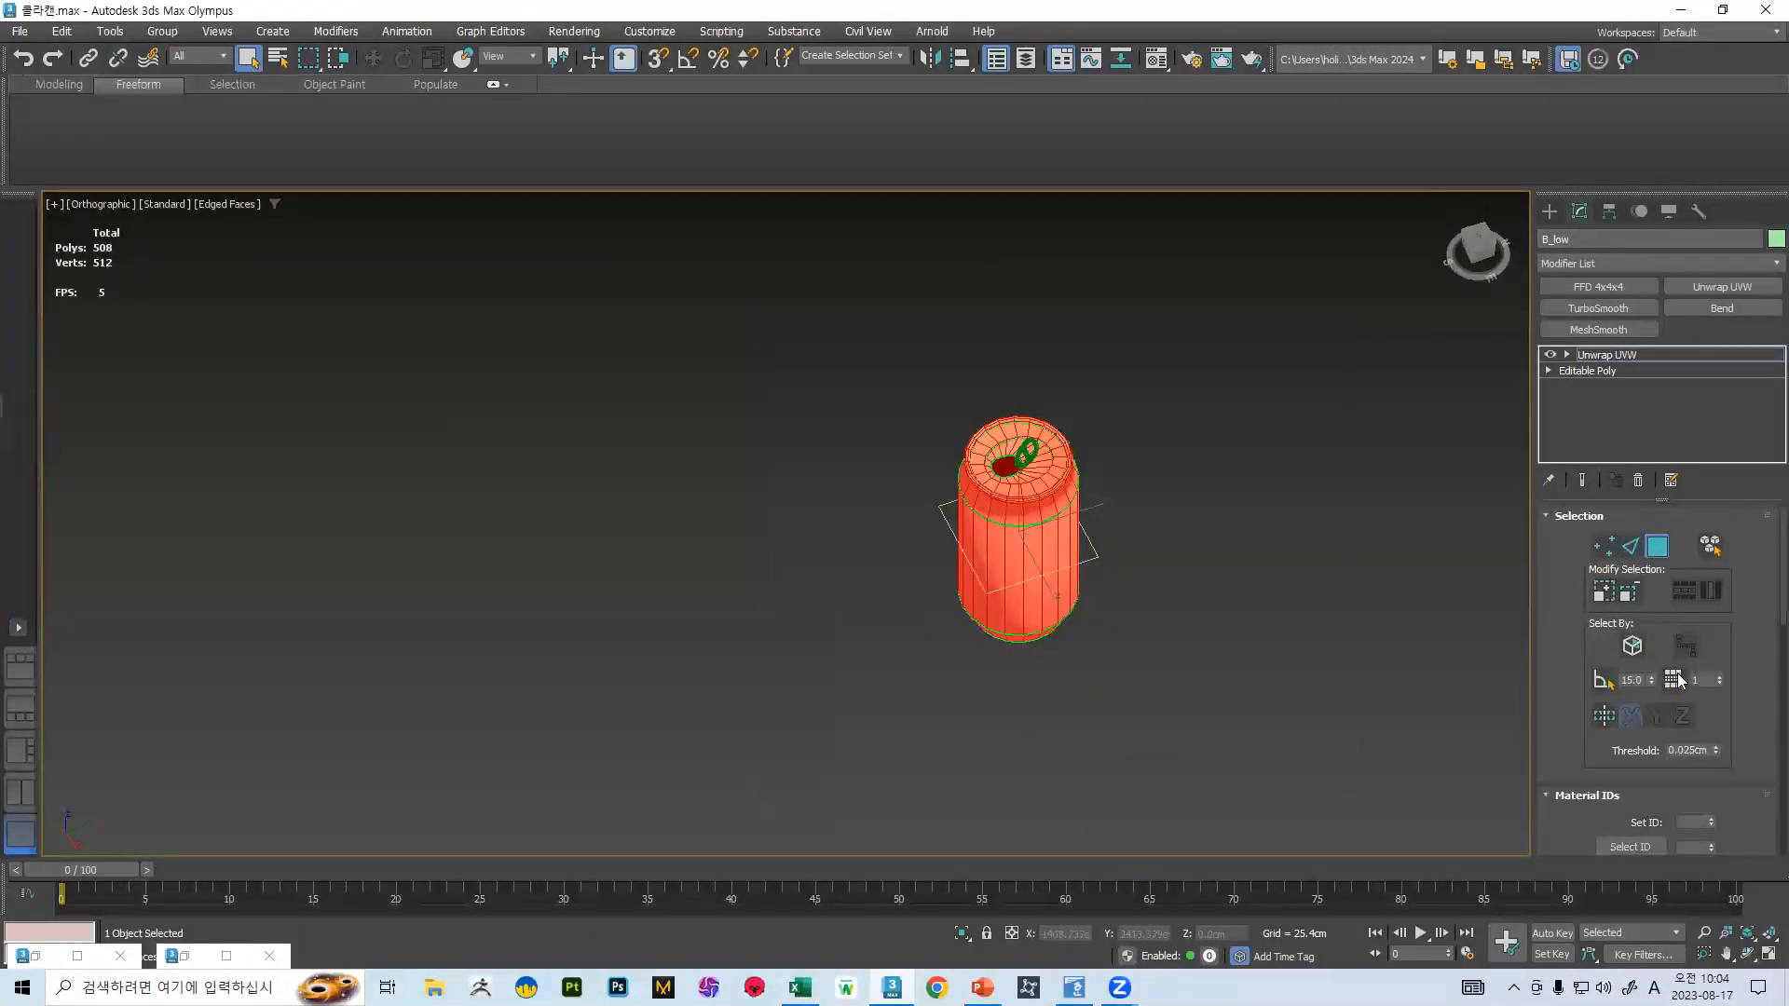
scroll(1675, 681, "down", 3)
left_click(1681, 604)
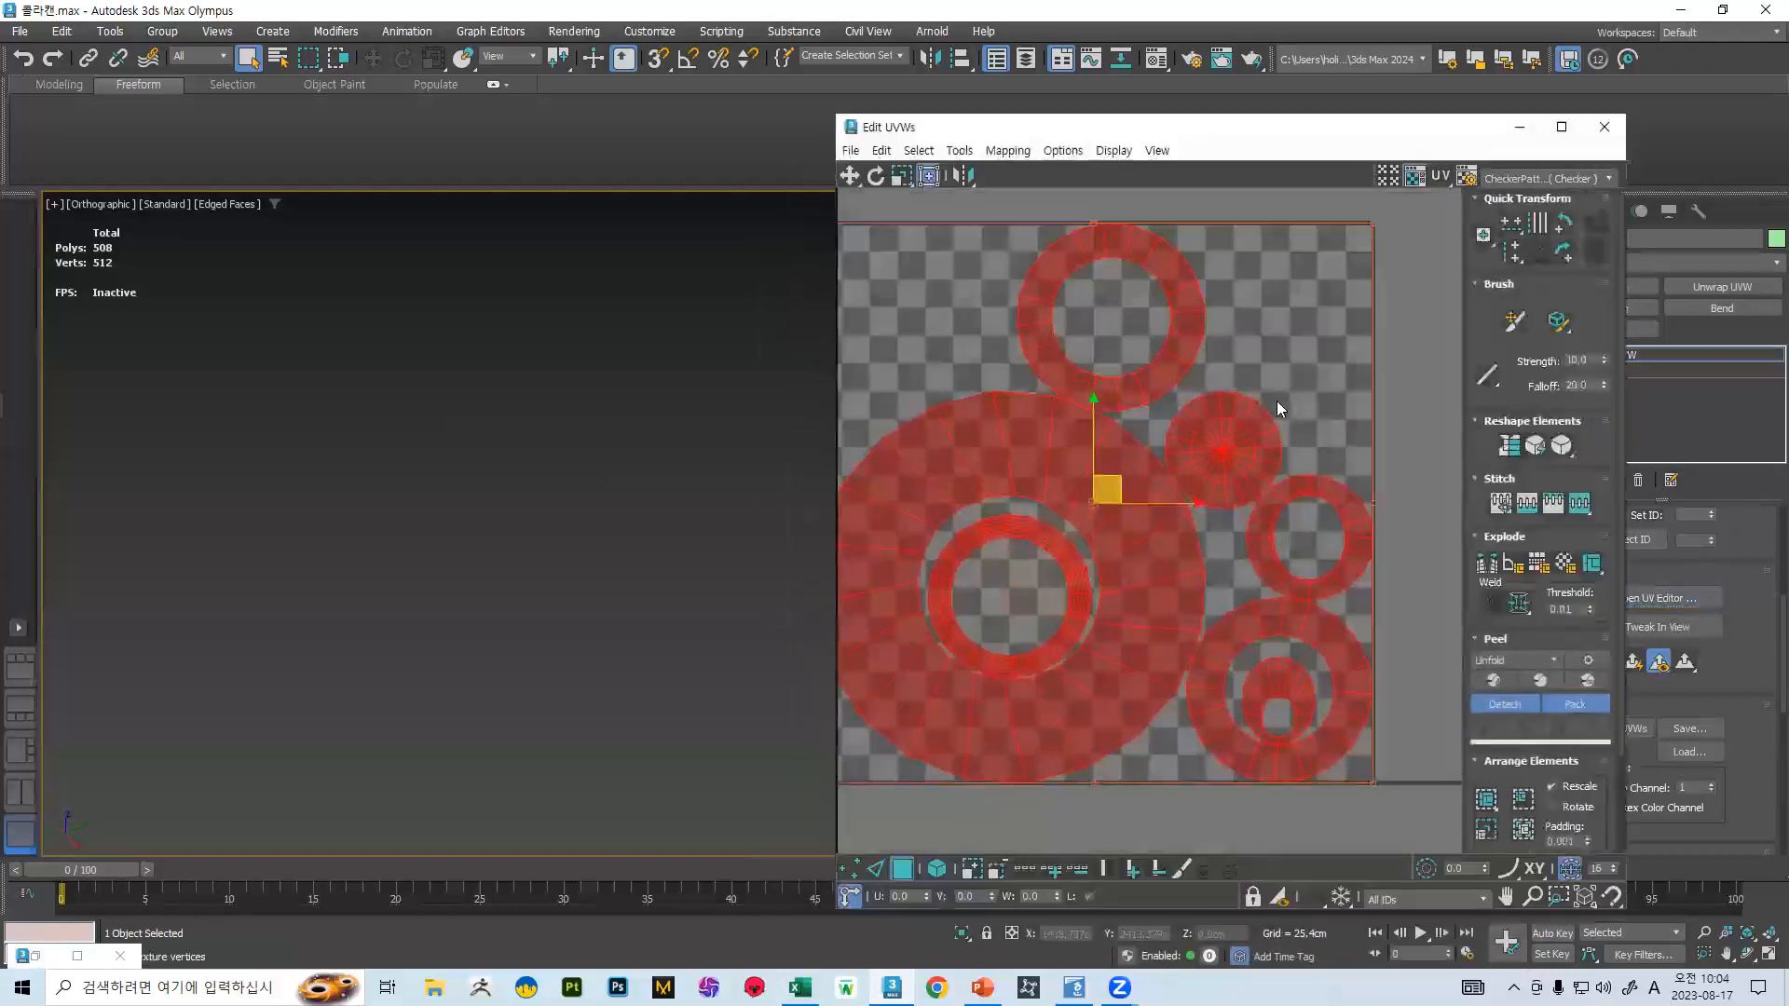
- Quick Peel the can again using the added vertical seams and clear the polygon selection in the UV layout
left_click(1494, 679)
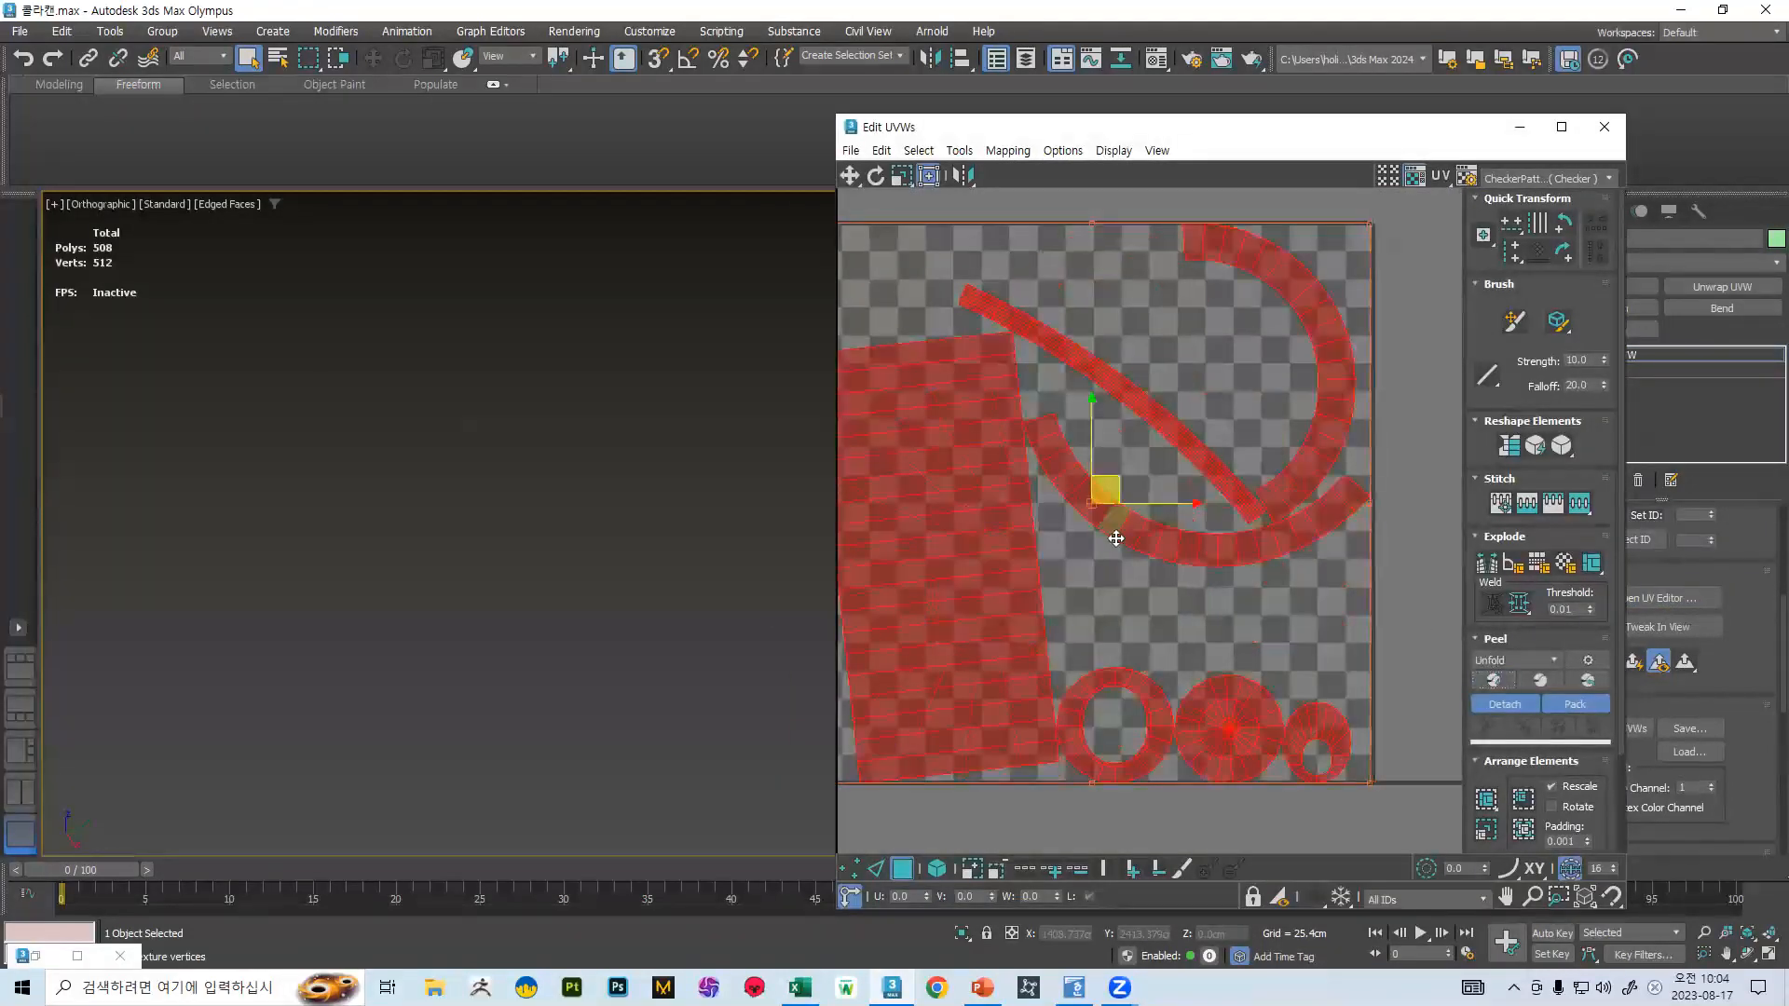
scroll(1099, 420, "down", 4)
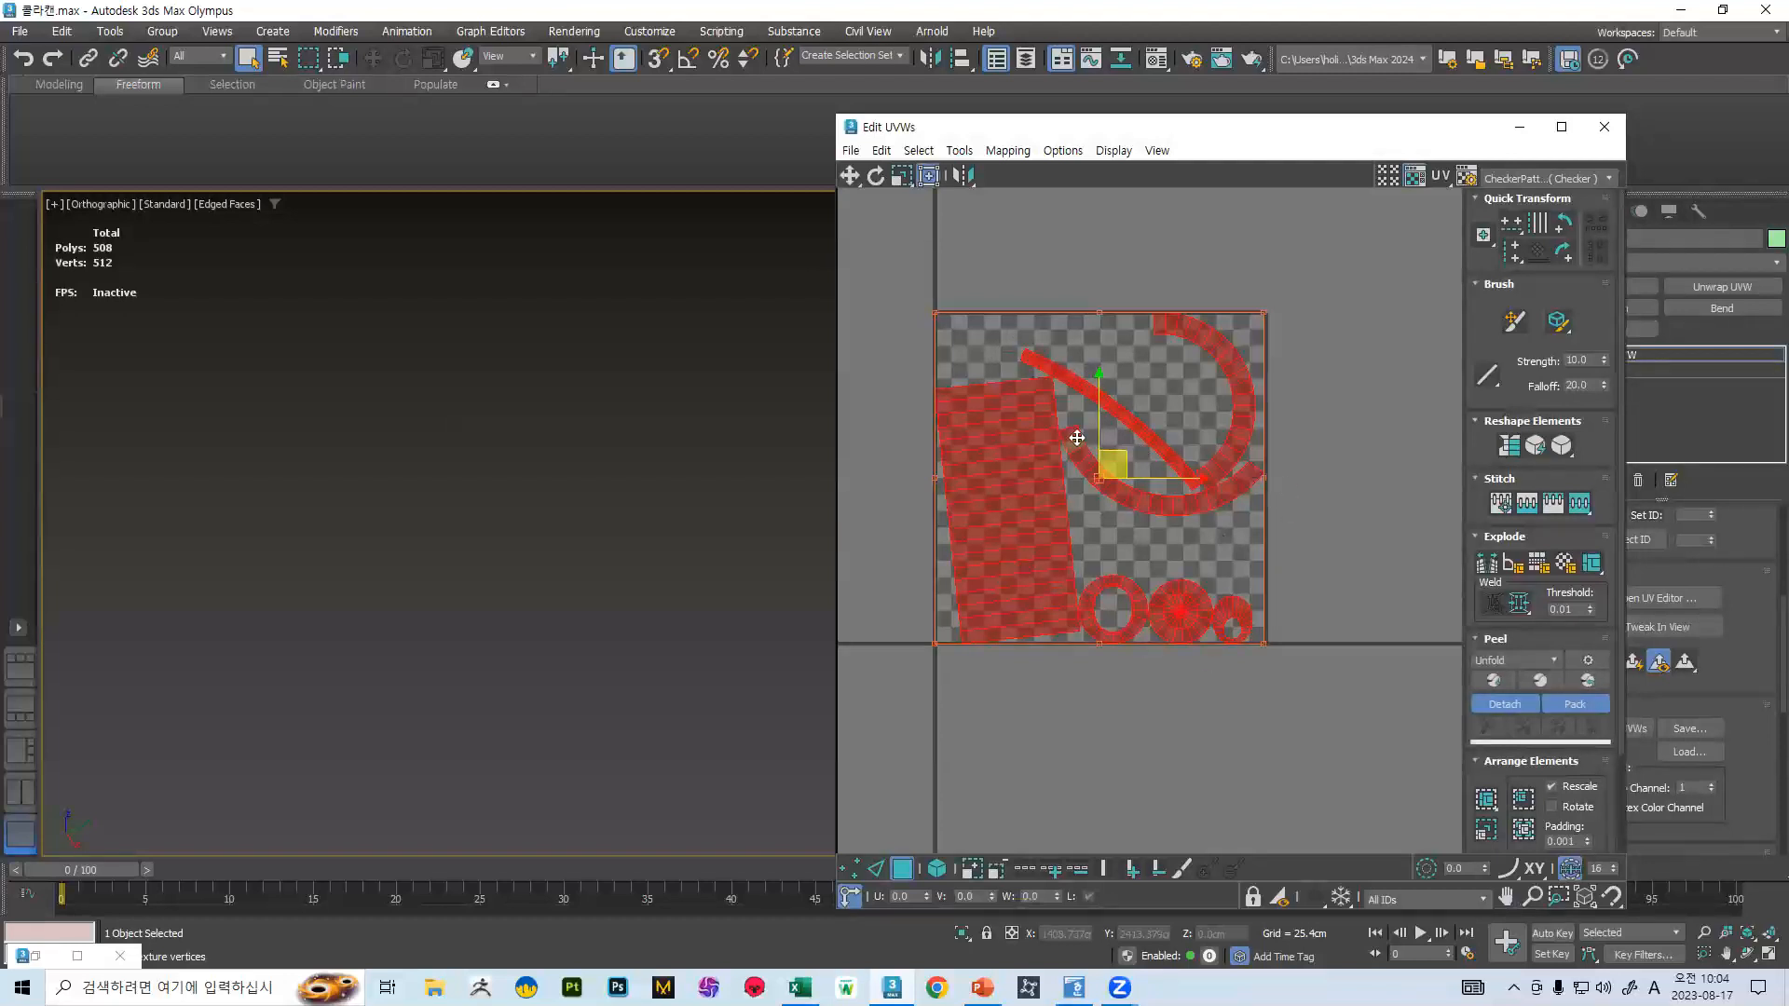
left_click(1343, 479)
scroll(1120, 345, "up", 2)
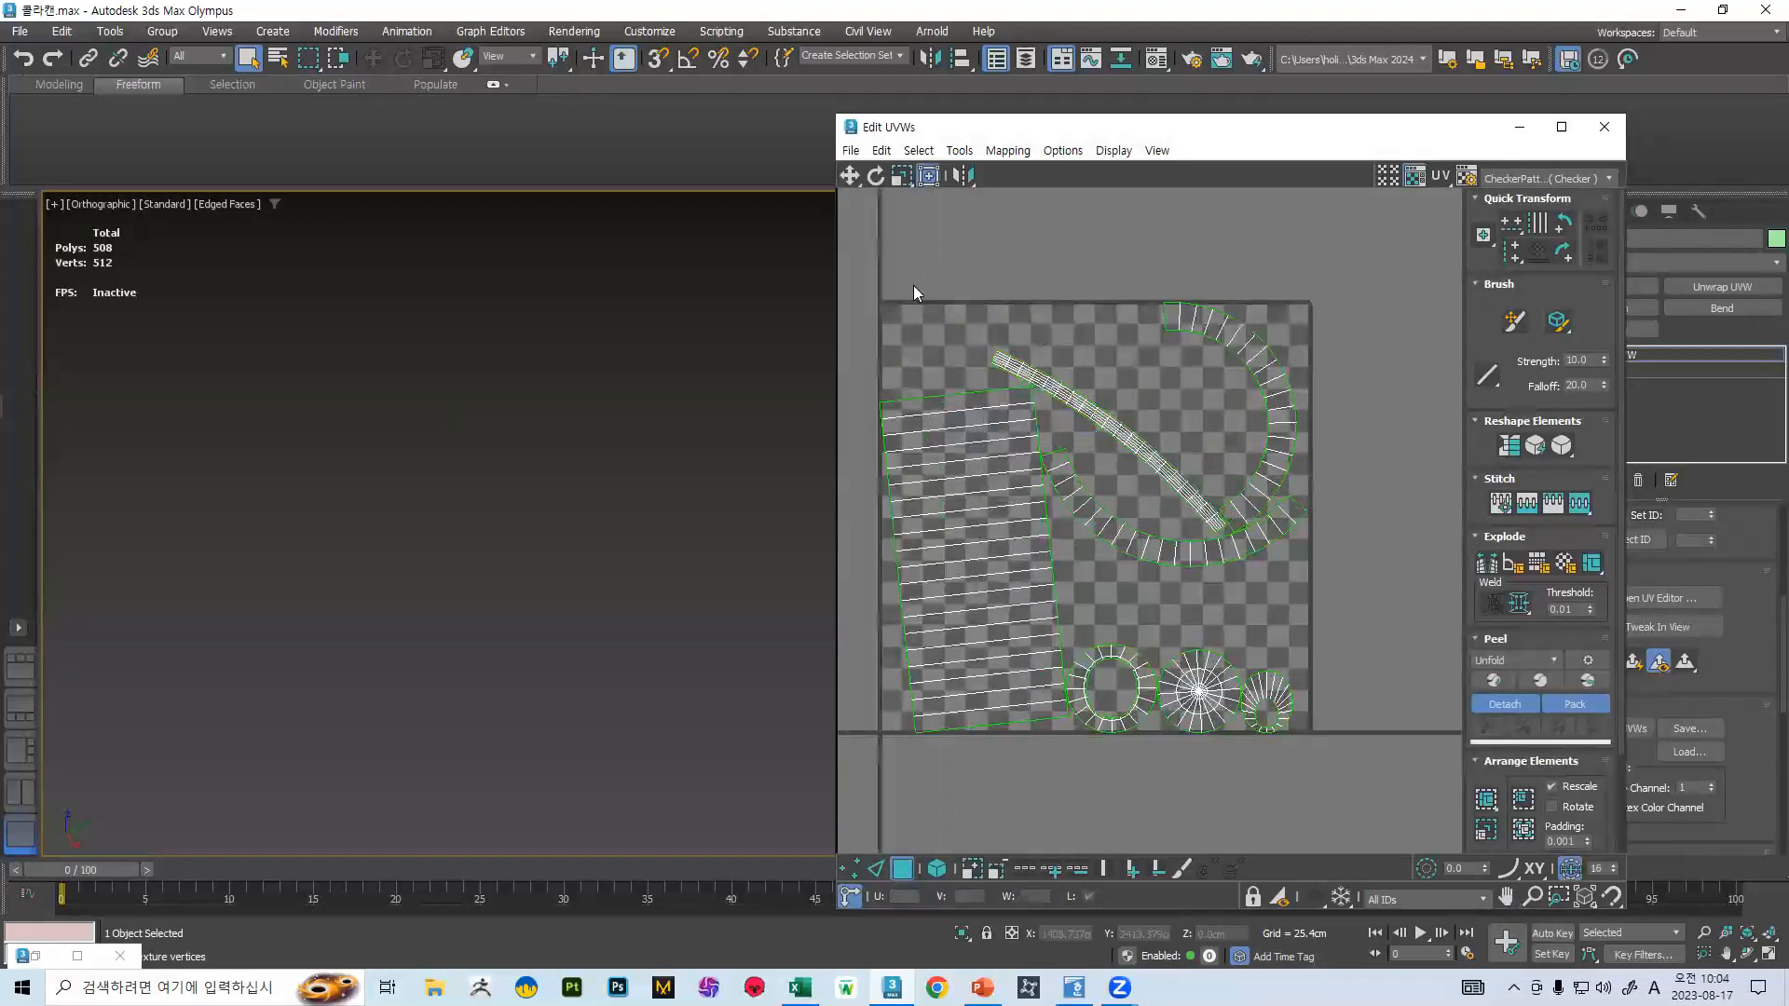
- Select the body, rim and taper islands as whole UV elements and examine which parts of the can they cover
scroll(988, 364, "down", 2)
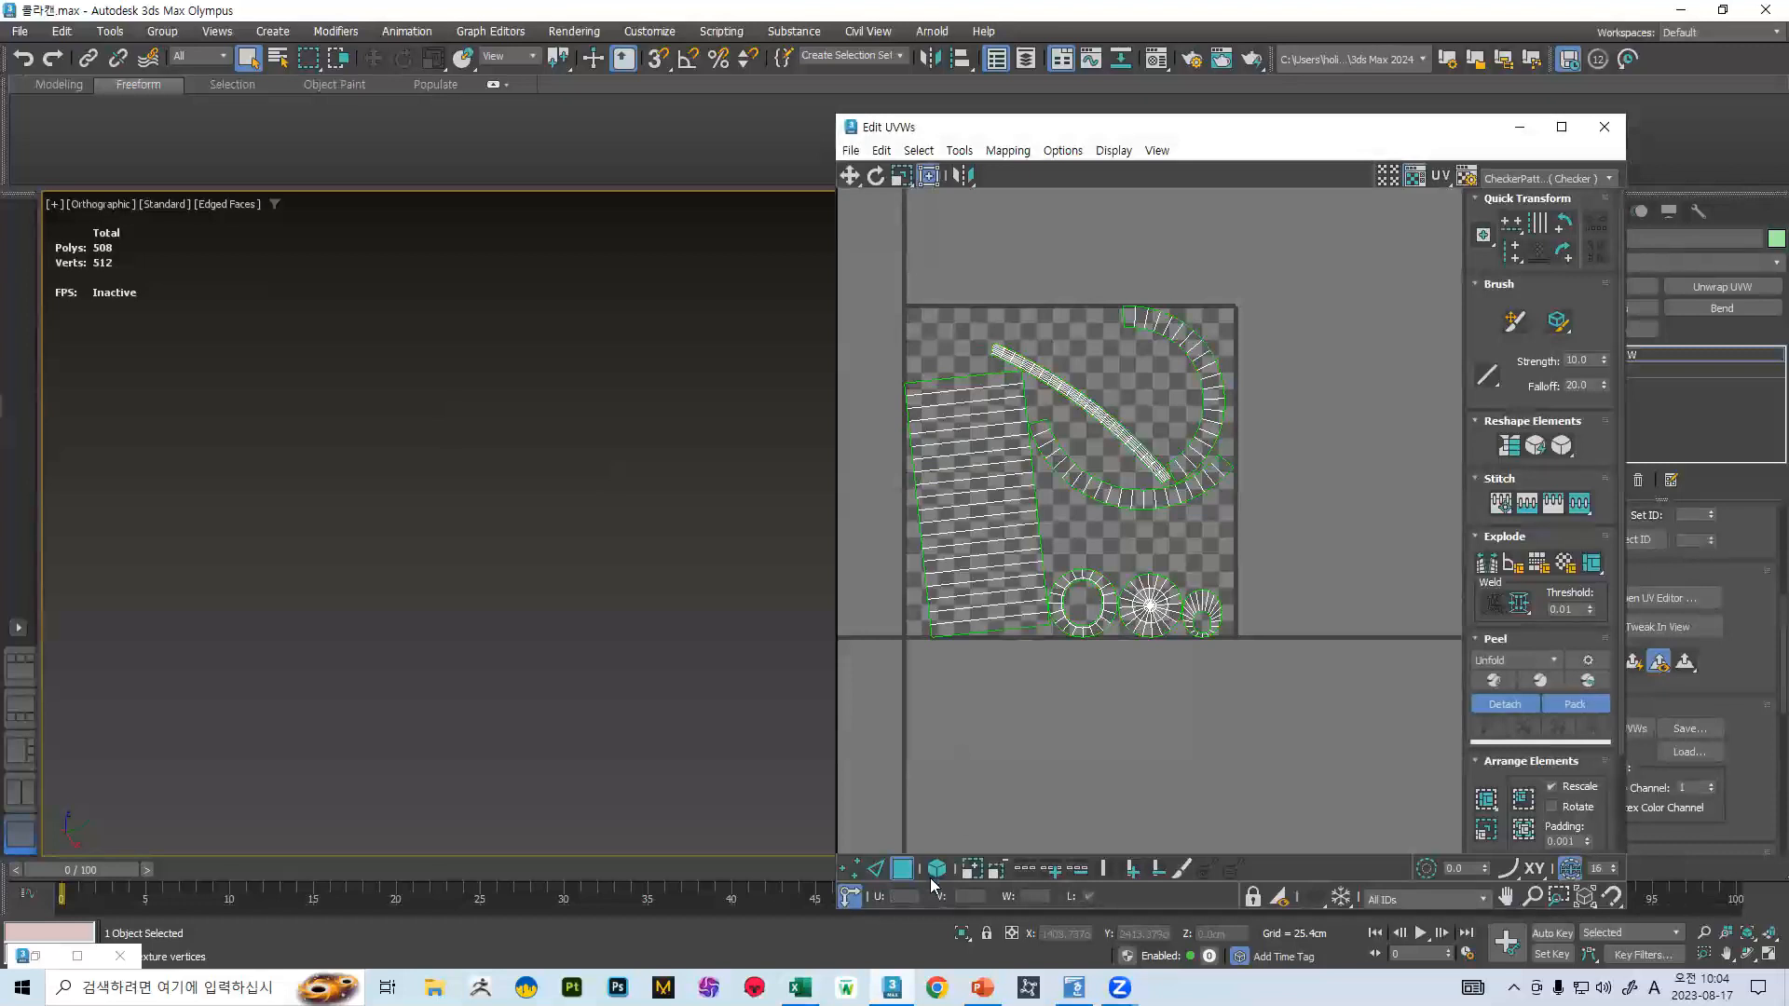
middle_click_drag(994, 362, 1083, 424)
left_click_drag(988, 309, 1344, 596)
middle_click_drag(1258, 485, 500, 453)
scroll(501, 451, "down", 8)
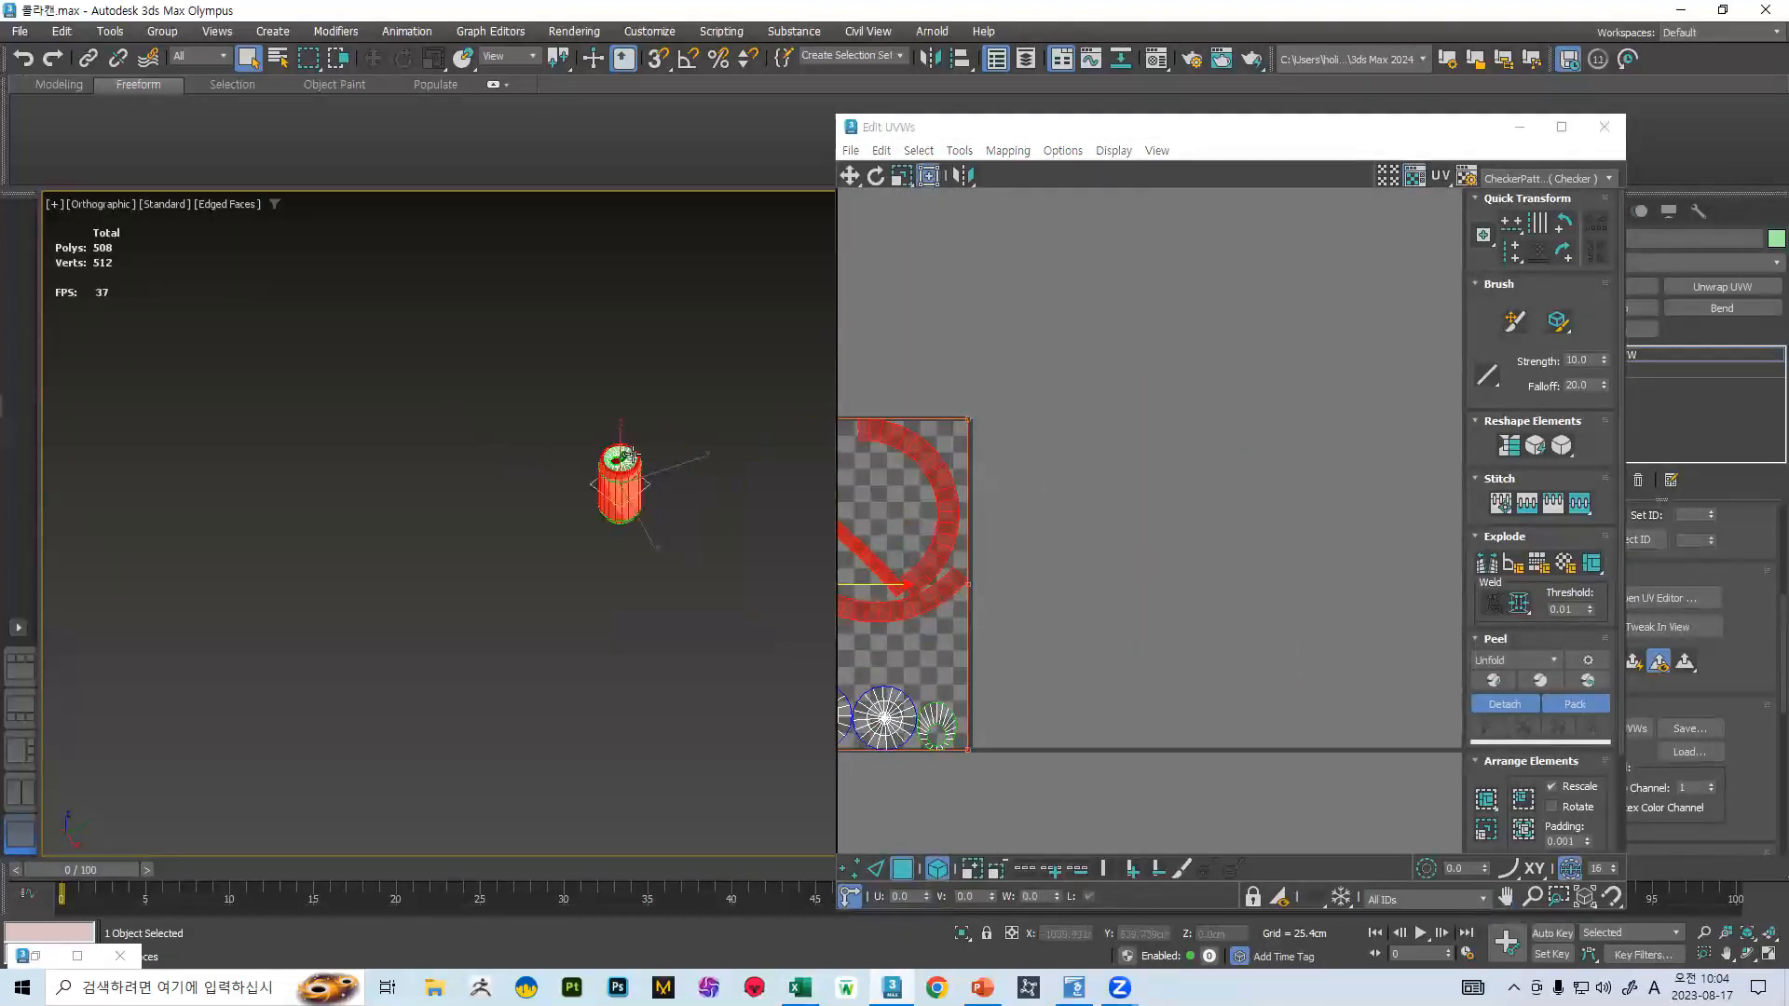
scroll(641, 451, "up", 5)
middle_click_drag(627, 572, 553, 491, "alt")
scroll(641, 420, "up", 5)
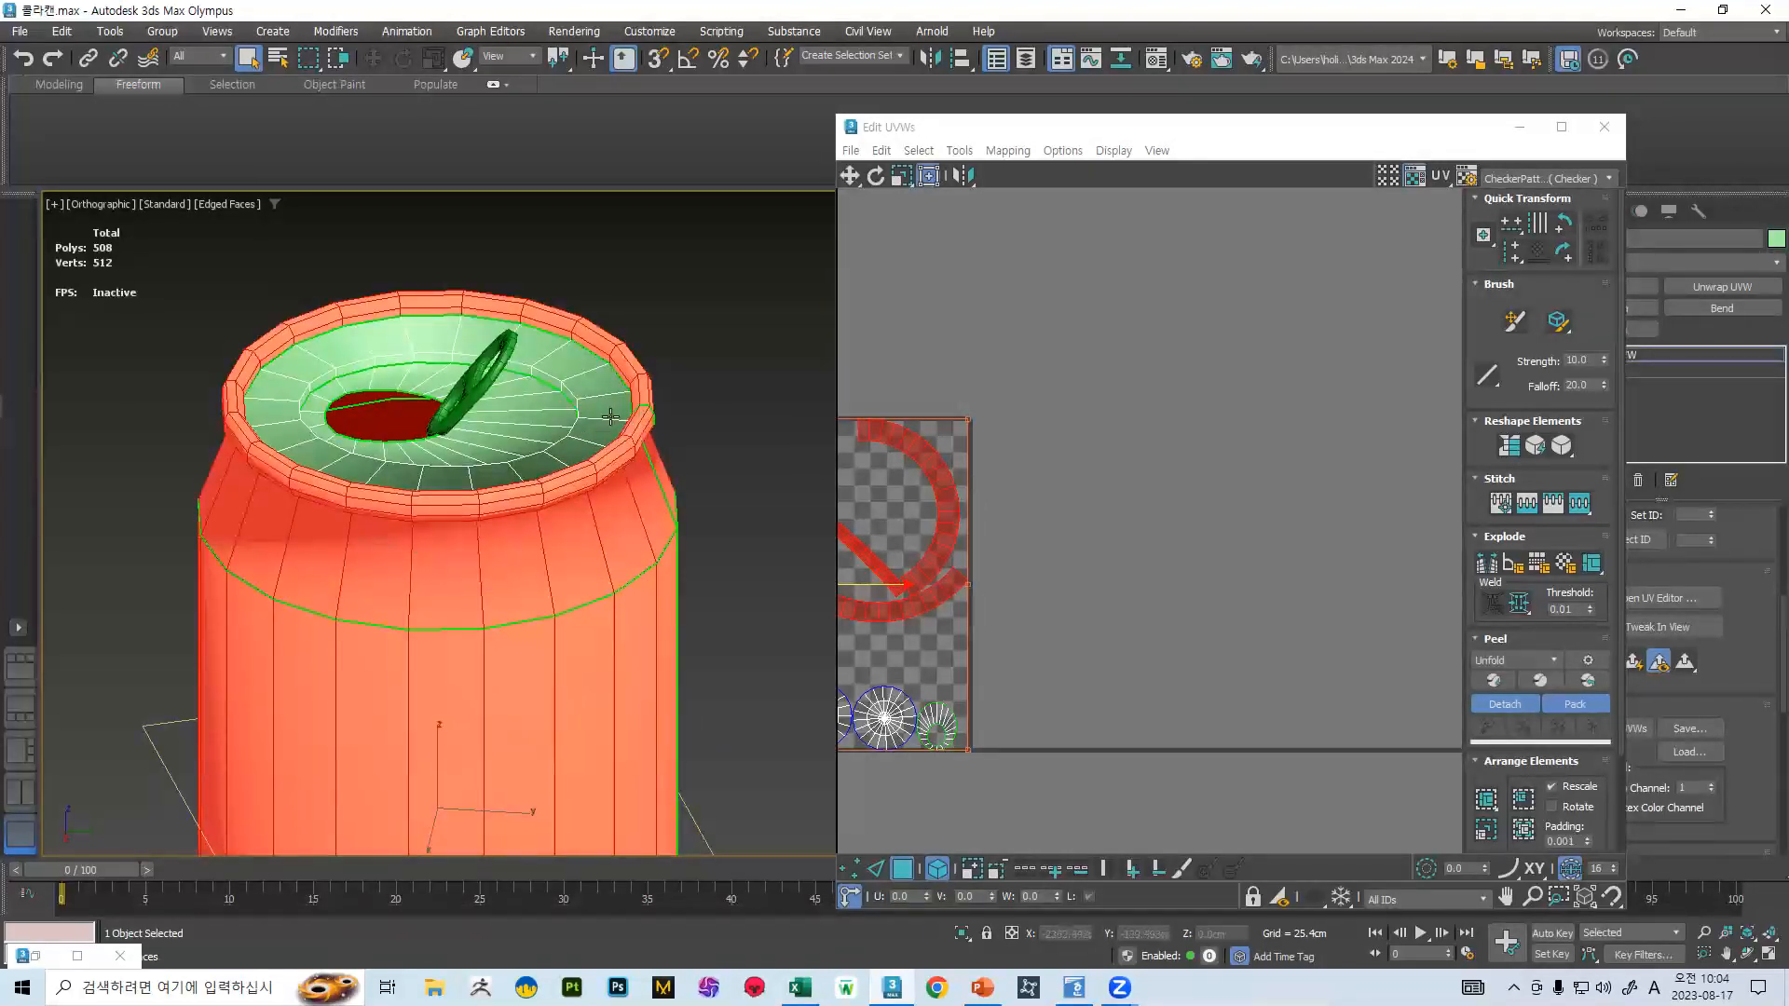
scroll(708, 452, "down", 3)
middle_click_drag(641, 511, 1165, 419)
scroll(643, 374, "down", 3)
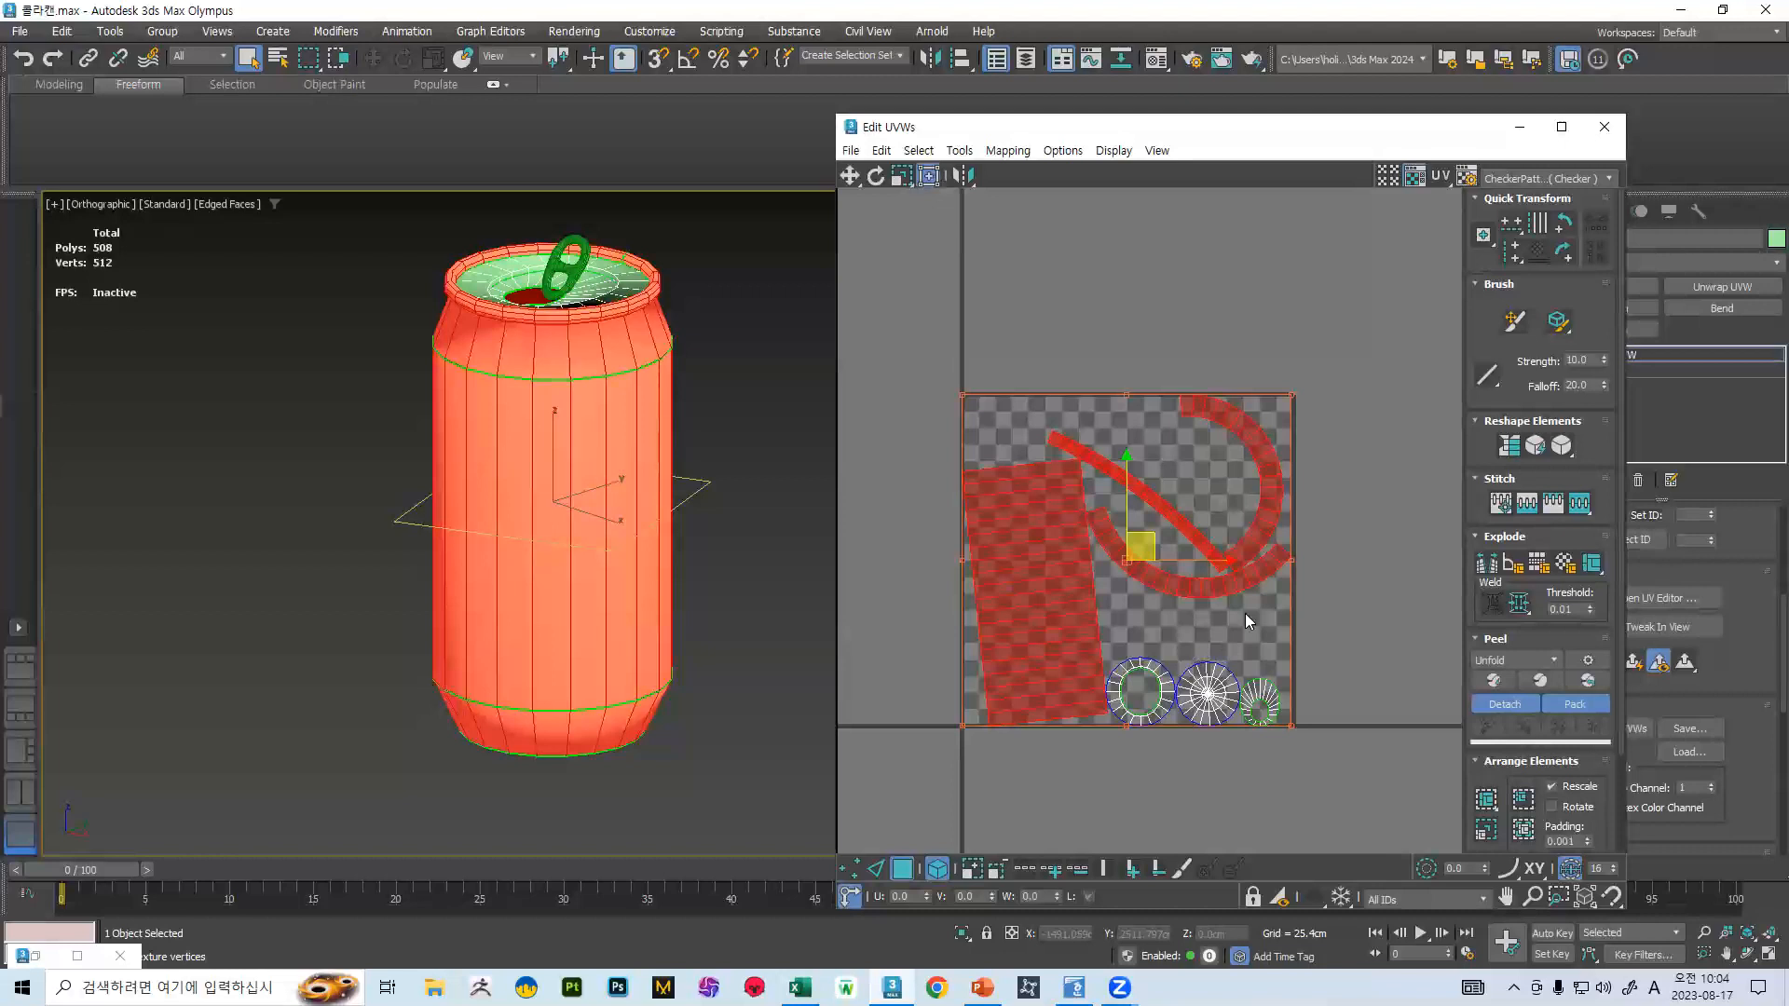
- Straighten the can body island and the rim strip, and place the strip along the upper edge of the UV tile
left_click(1051, 587)
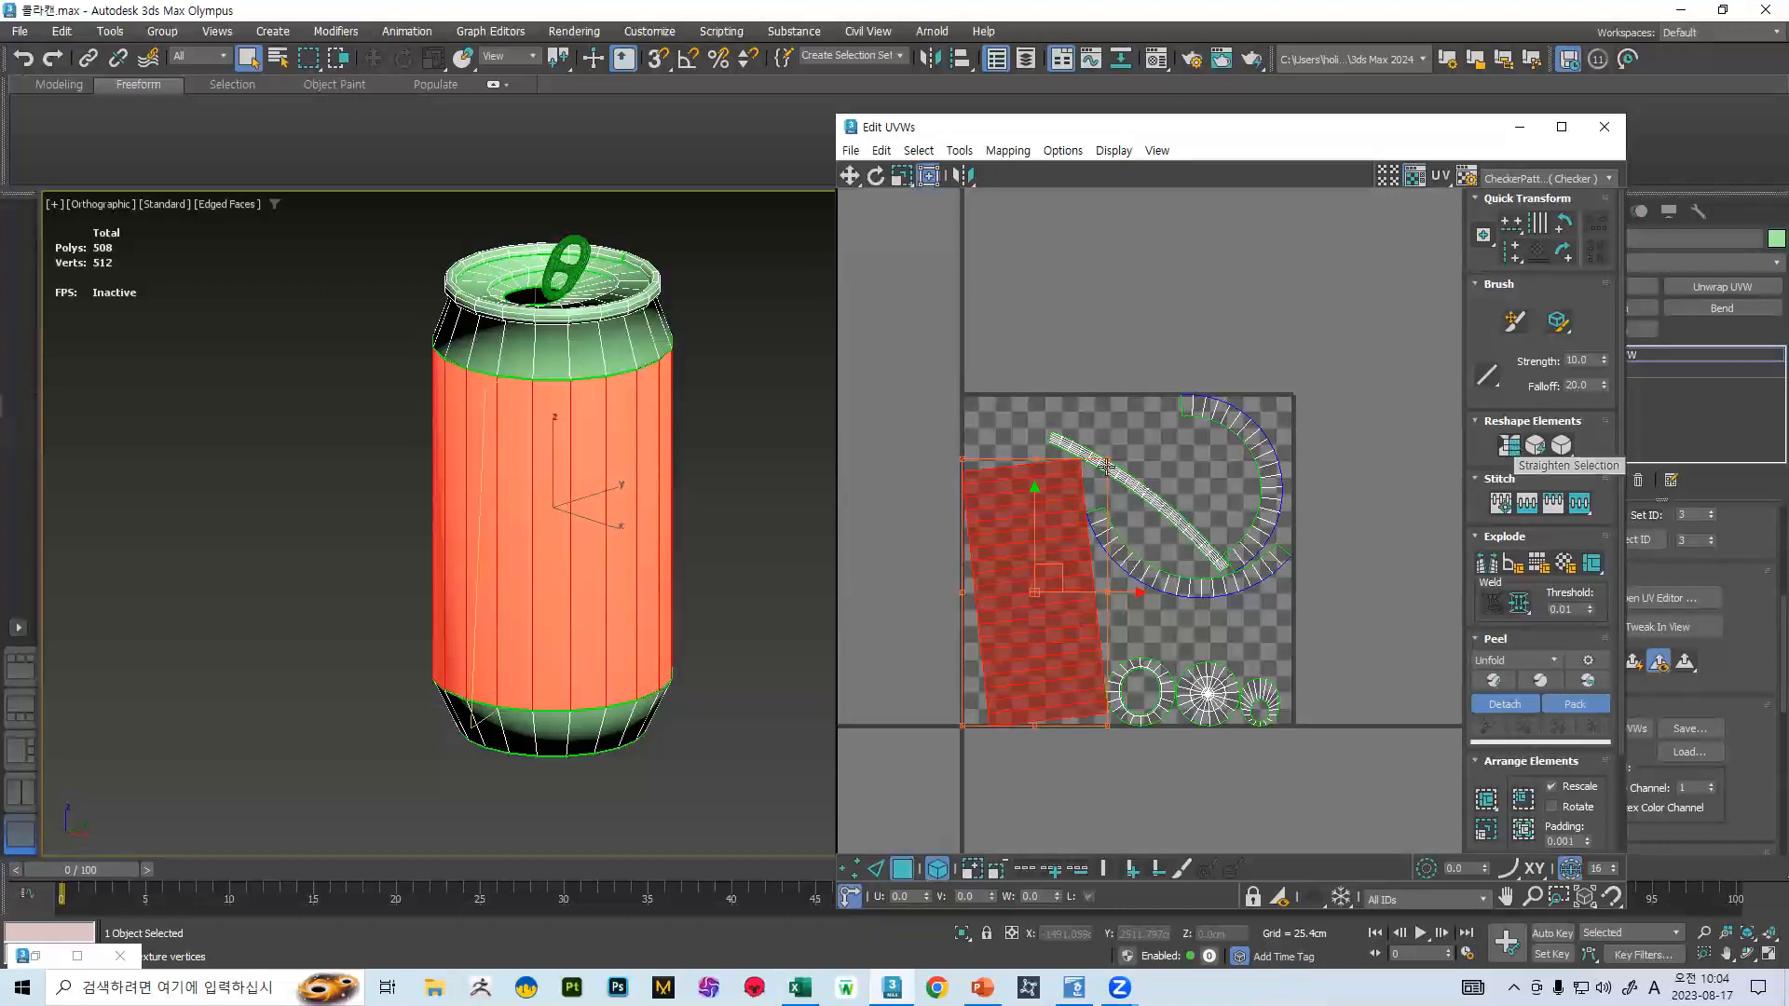
left_click(1506, 450)
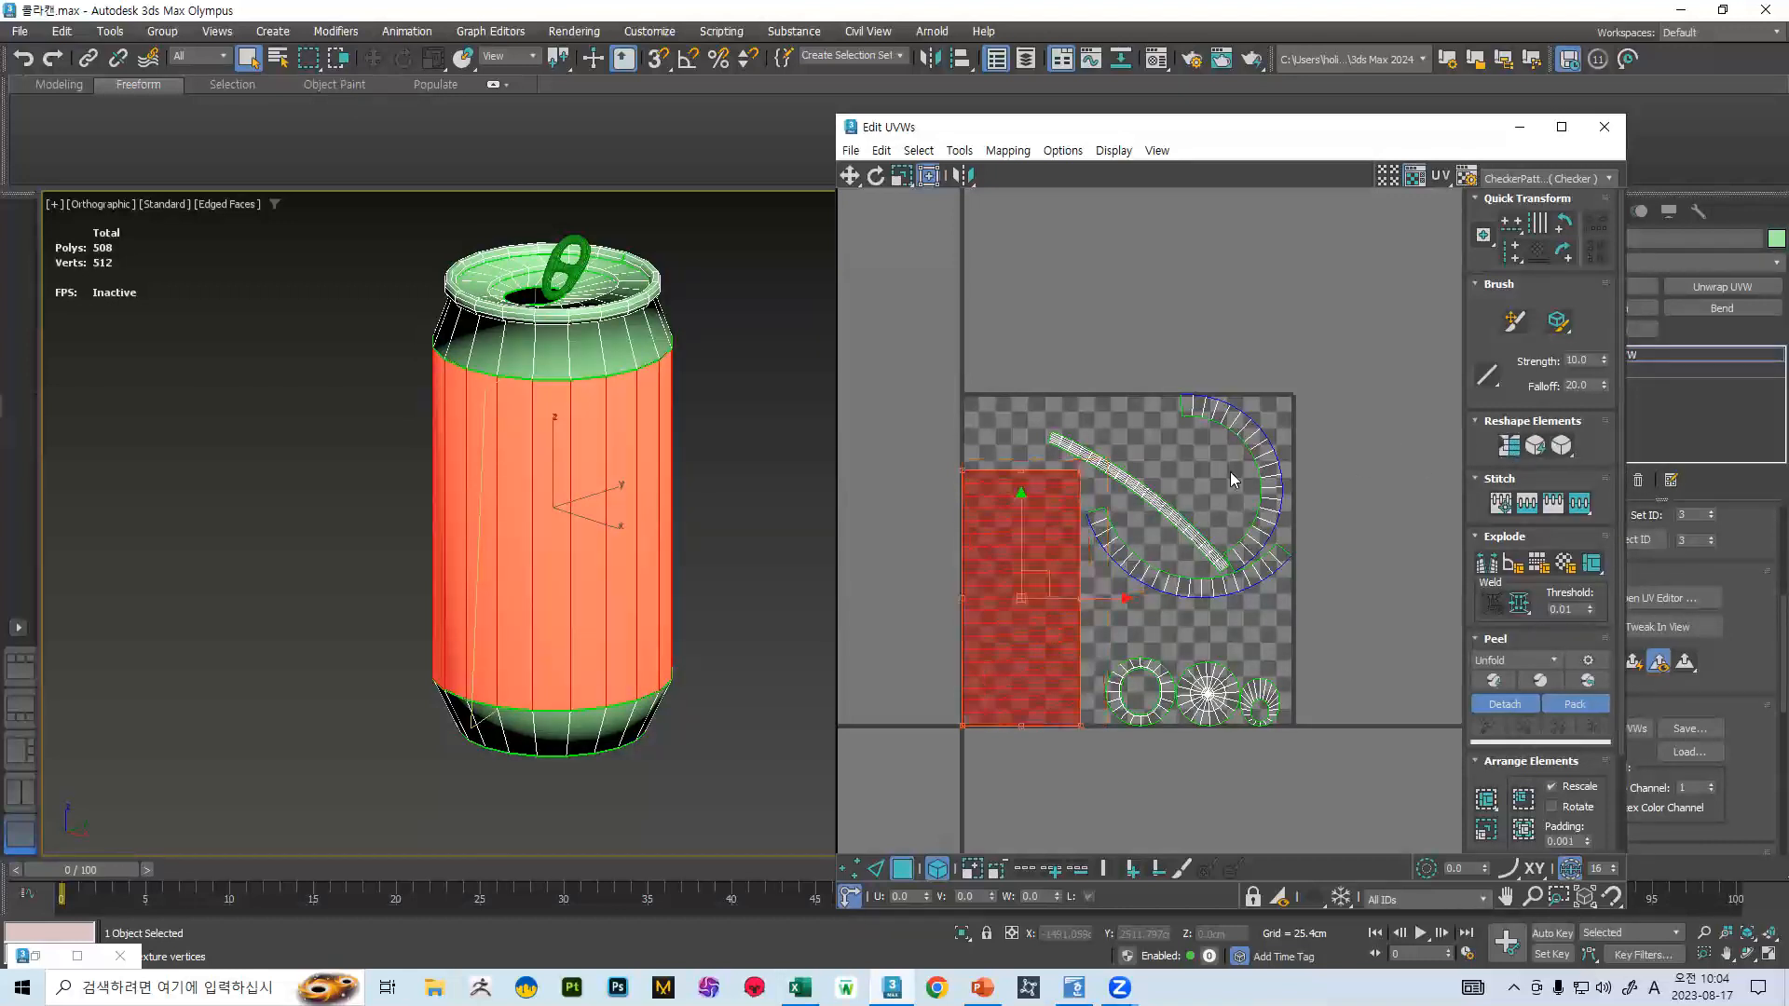
left_click(1148, 488)
key("z")
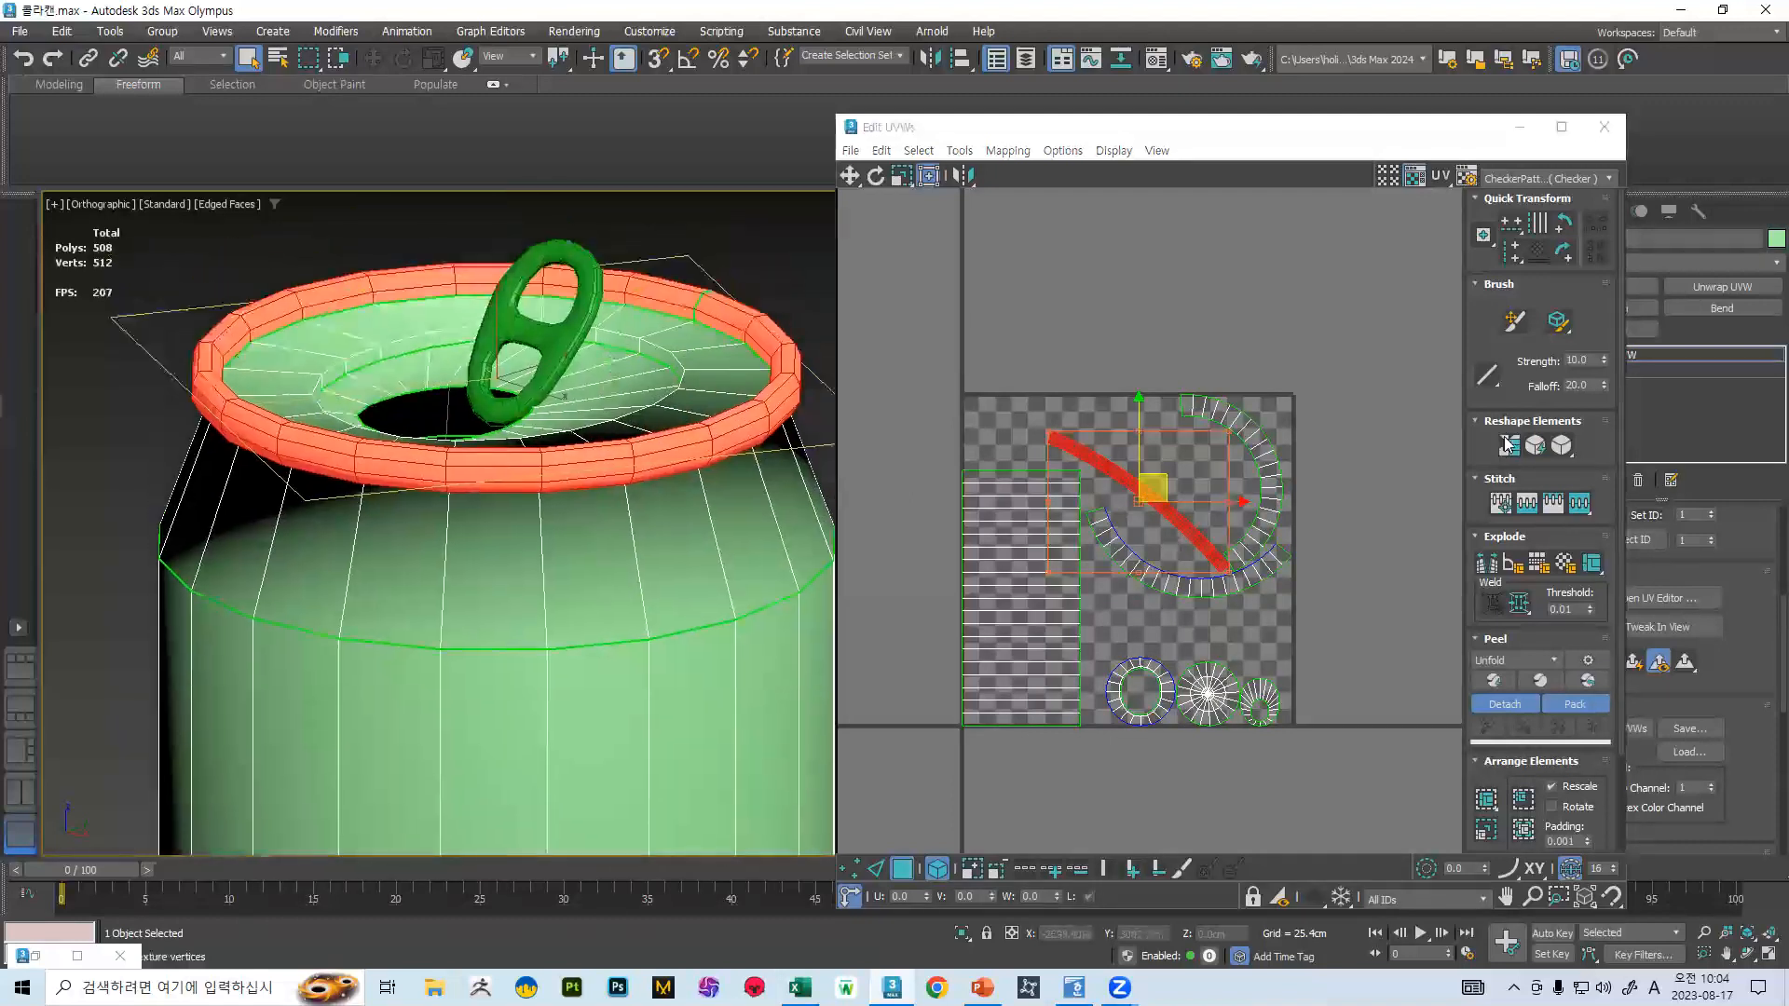
left_click(1506, 445)
left_click_drag(1105, 562, 1013, 407)
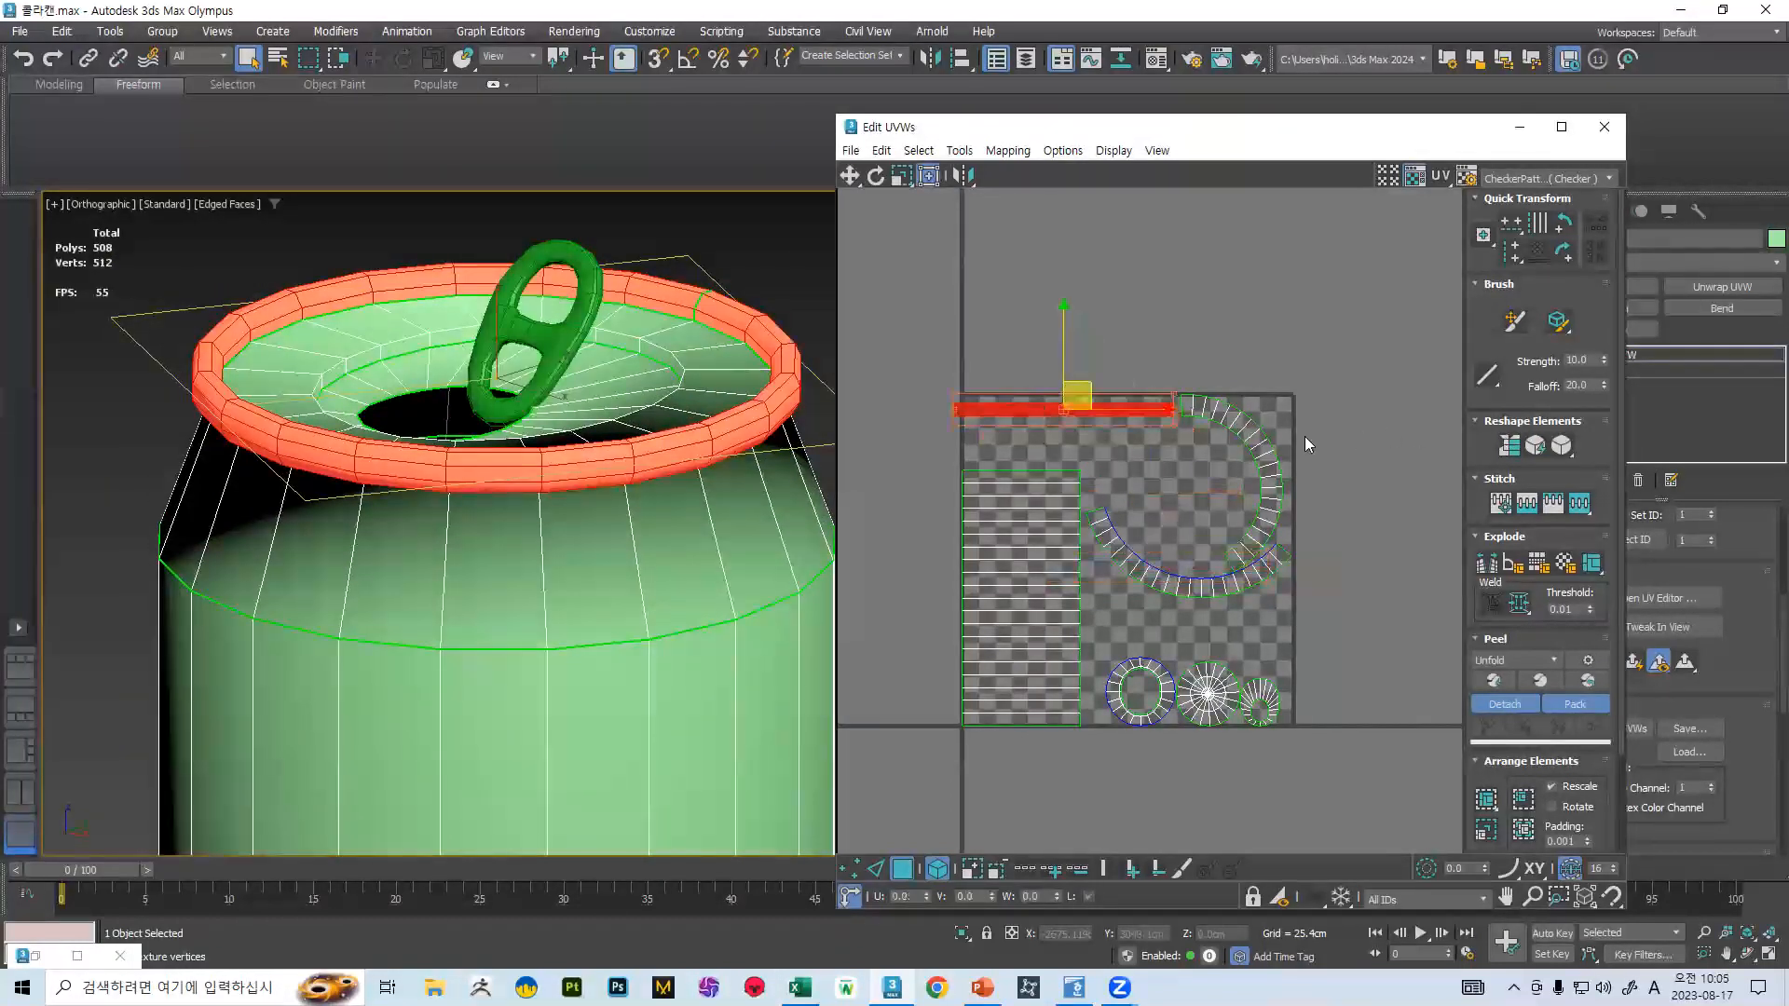
- Try to straighten the curved UV island of the can's lower taper
left_click(1258, 458)
key("z")
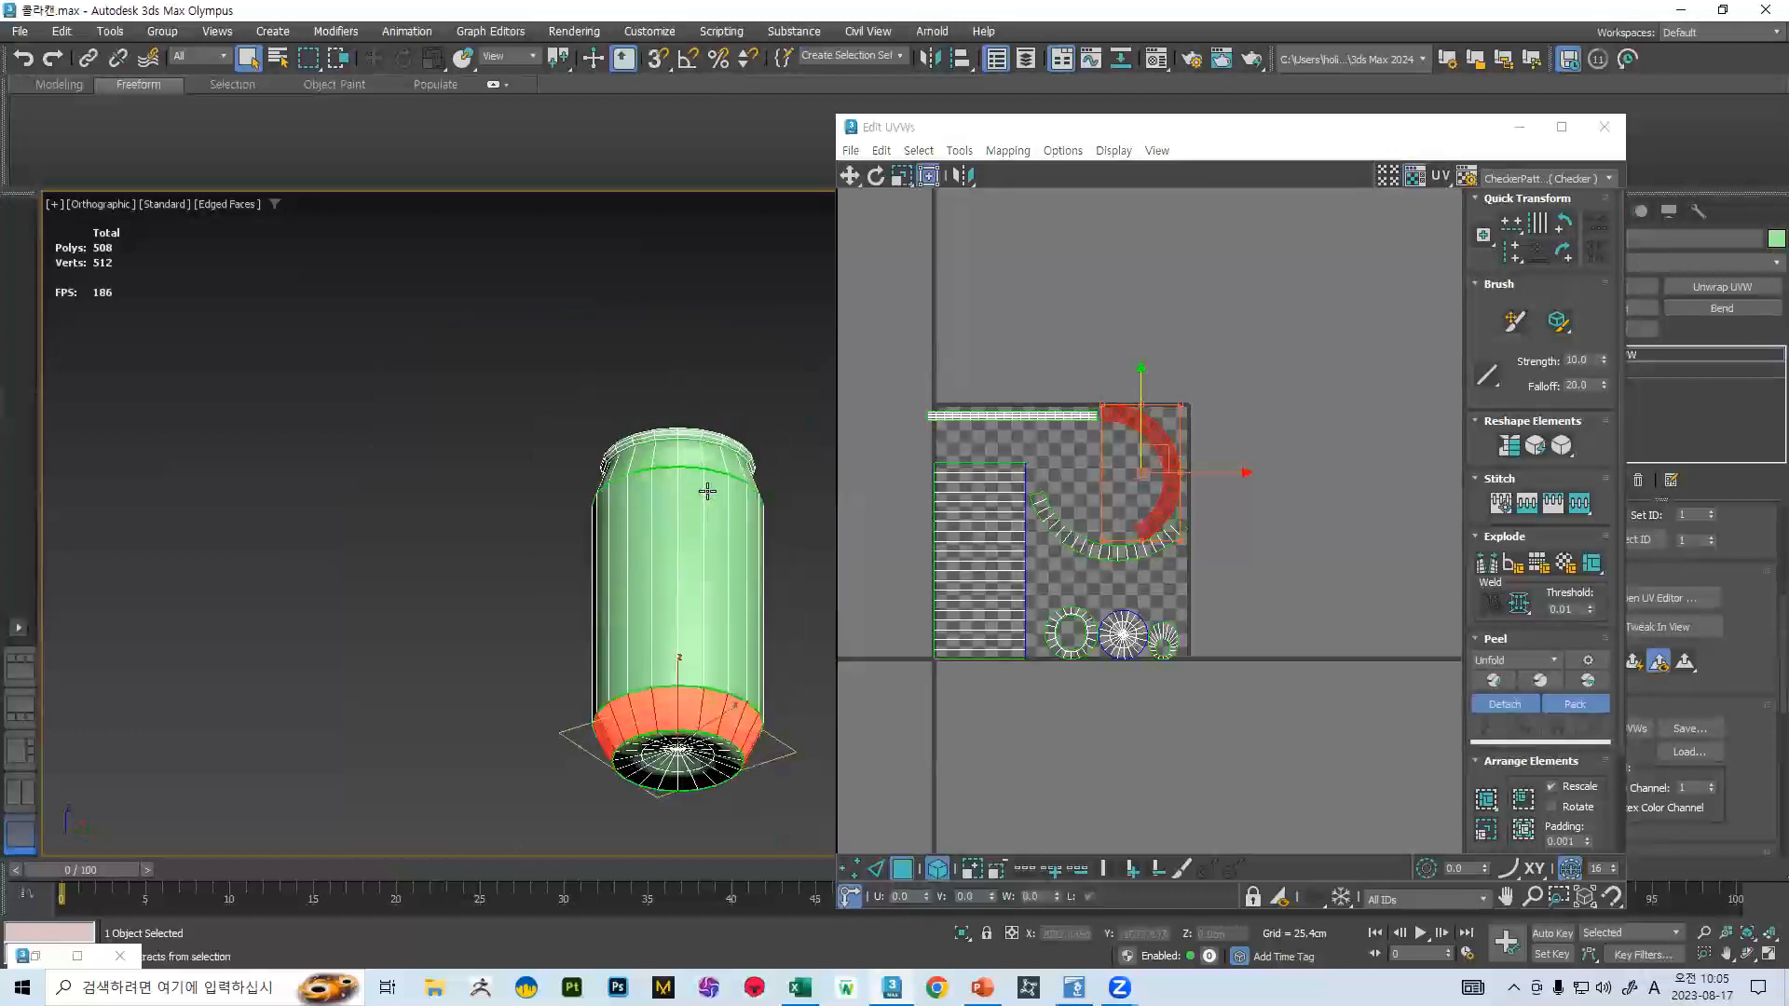
scroll(1137, 387, "up", 3)
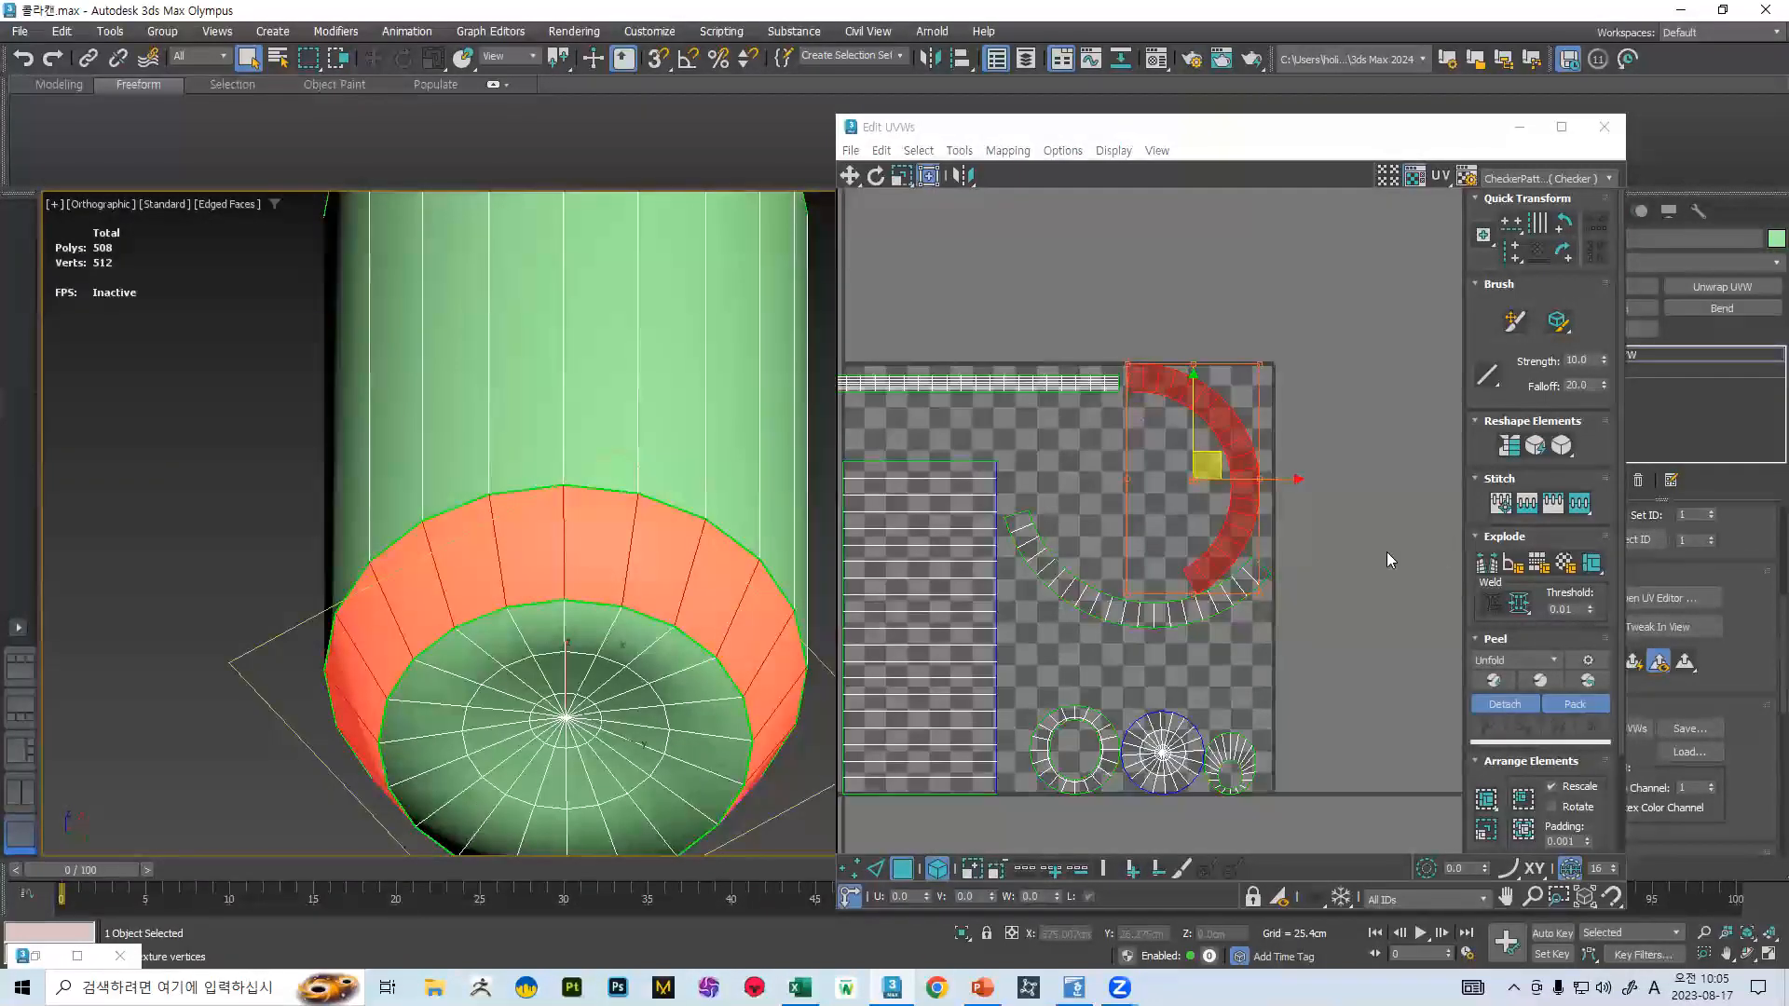
left_click(1503, 445)
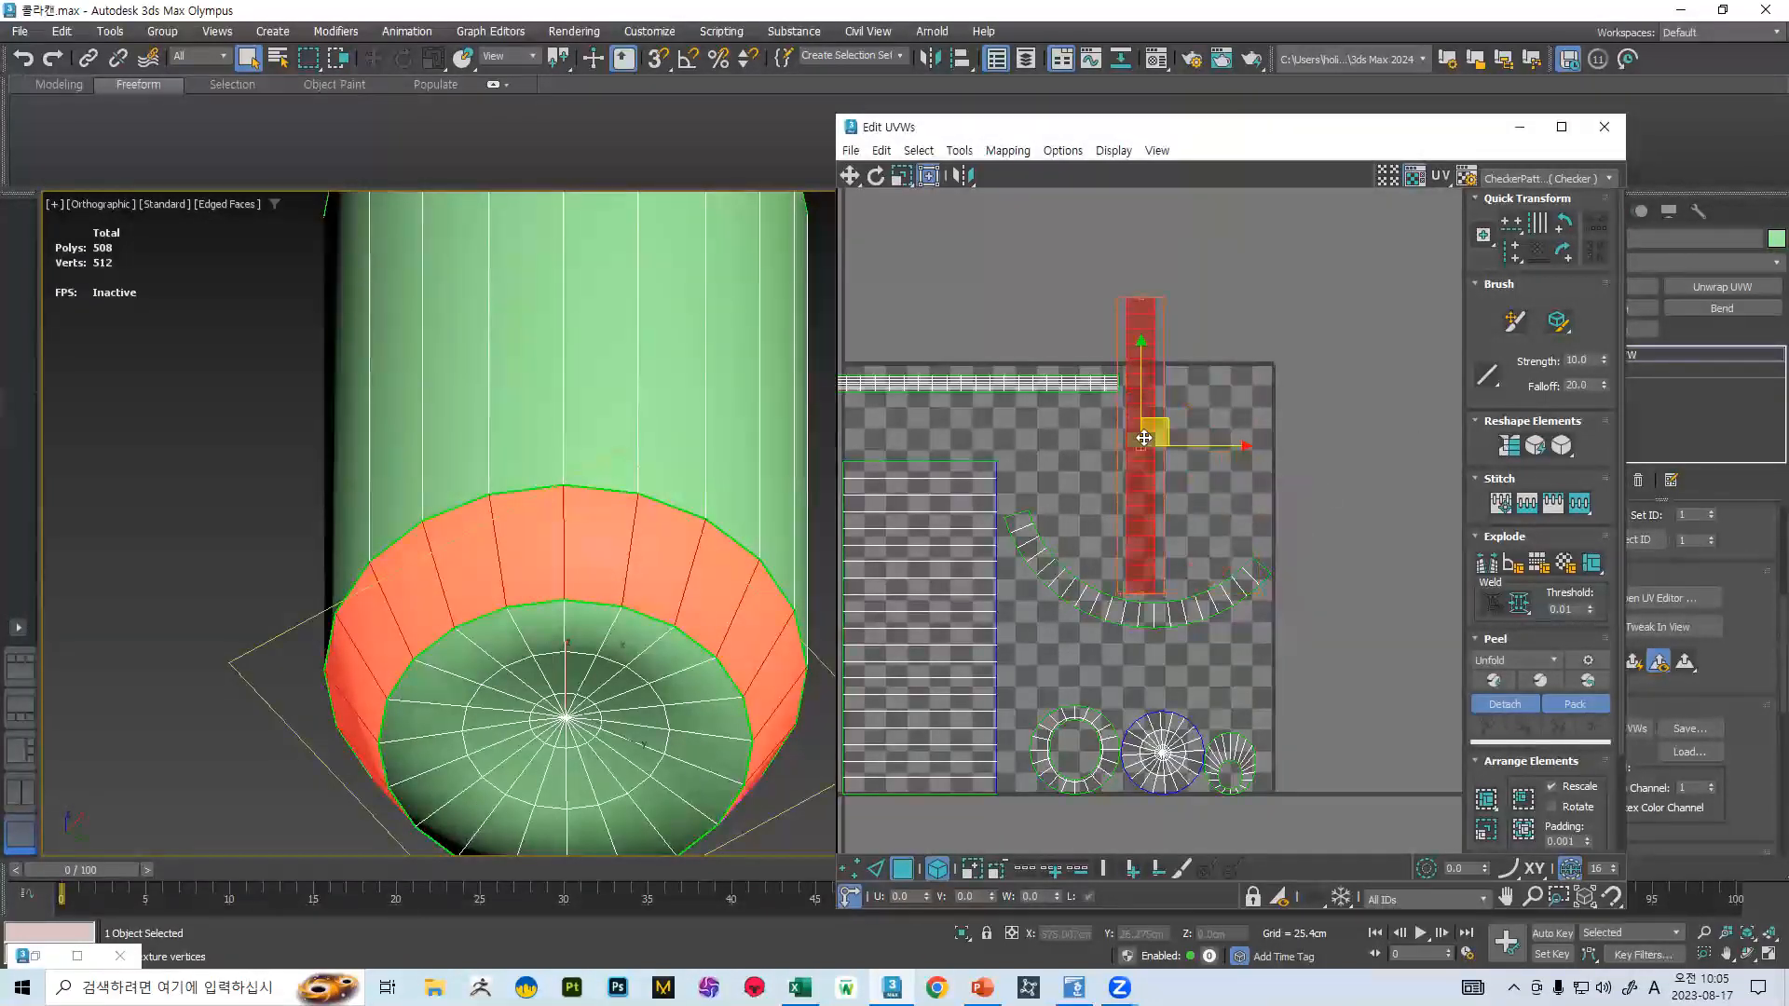
key("ctrl+z")
- Compare the curved lower and upper taper islands in the UV layout with their polygon bands on the can
scroll(671, 484, "up", 4)
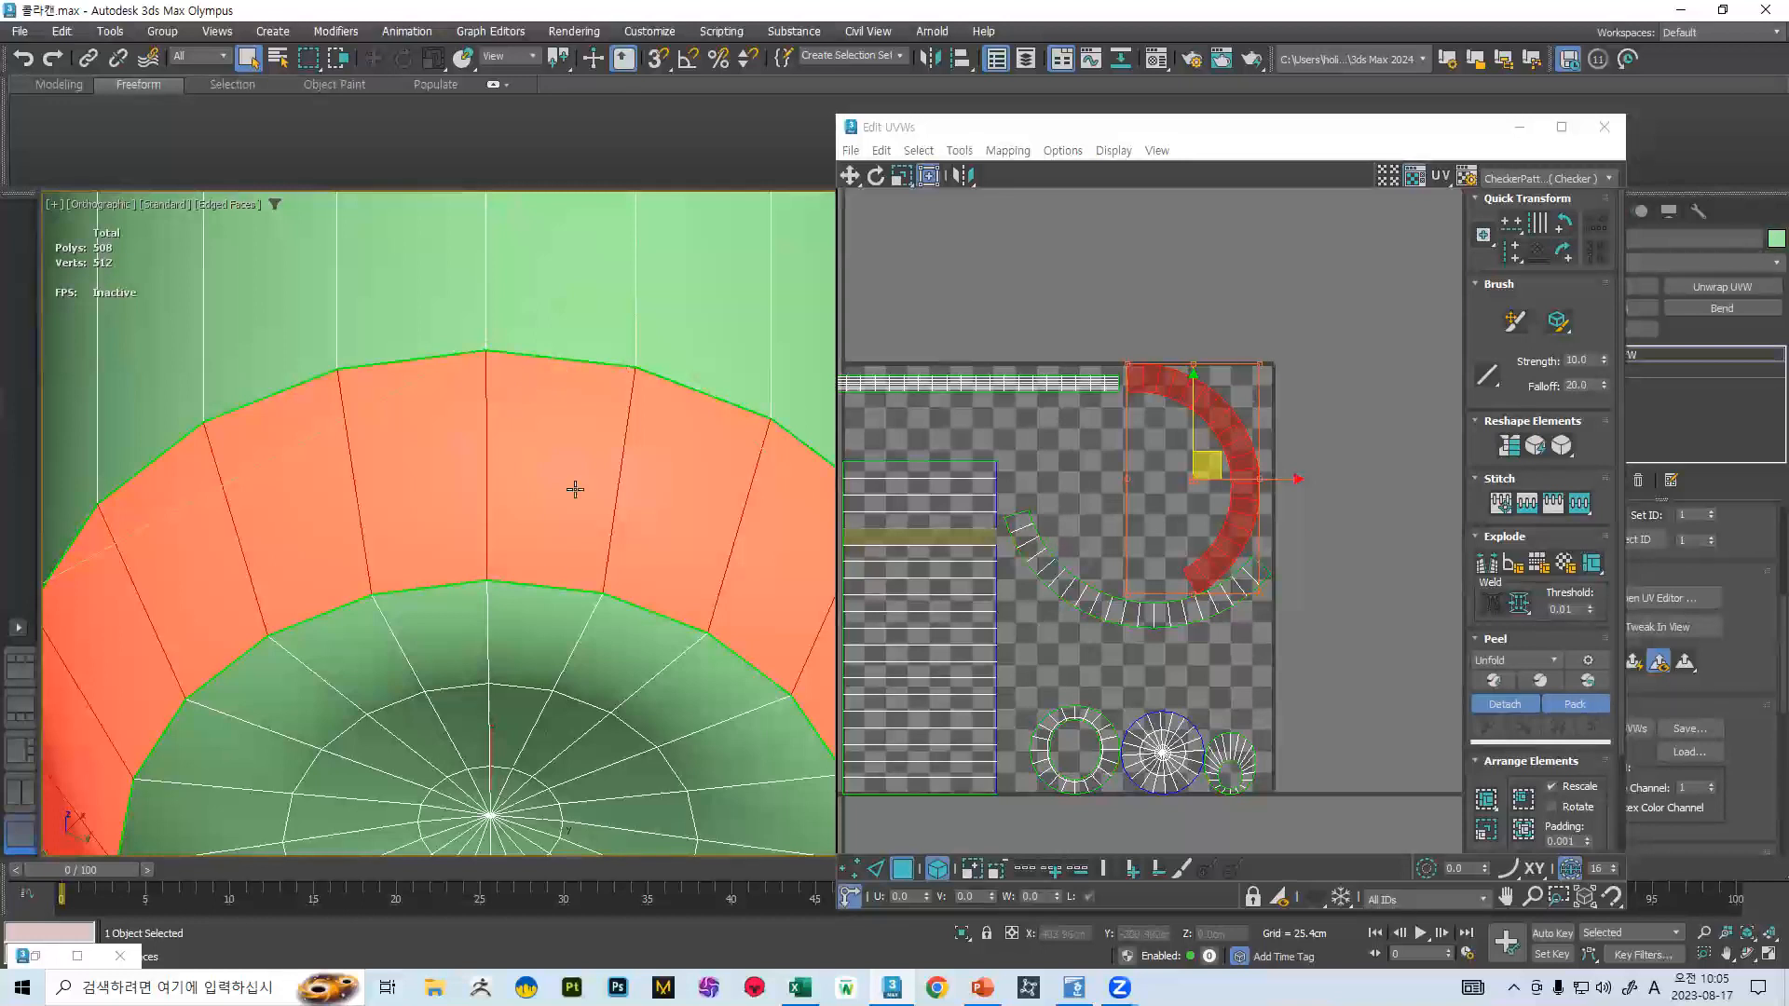
scroll(1193, 396, "up", 6)
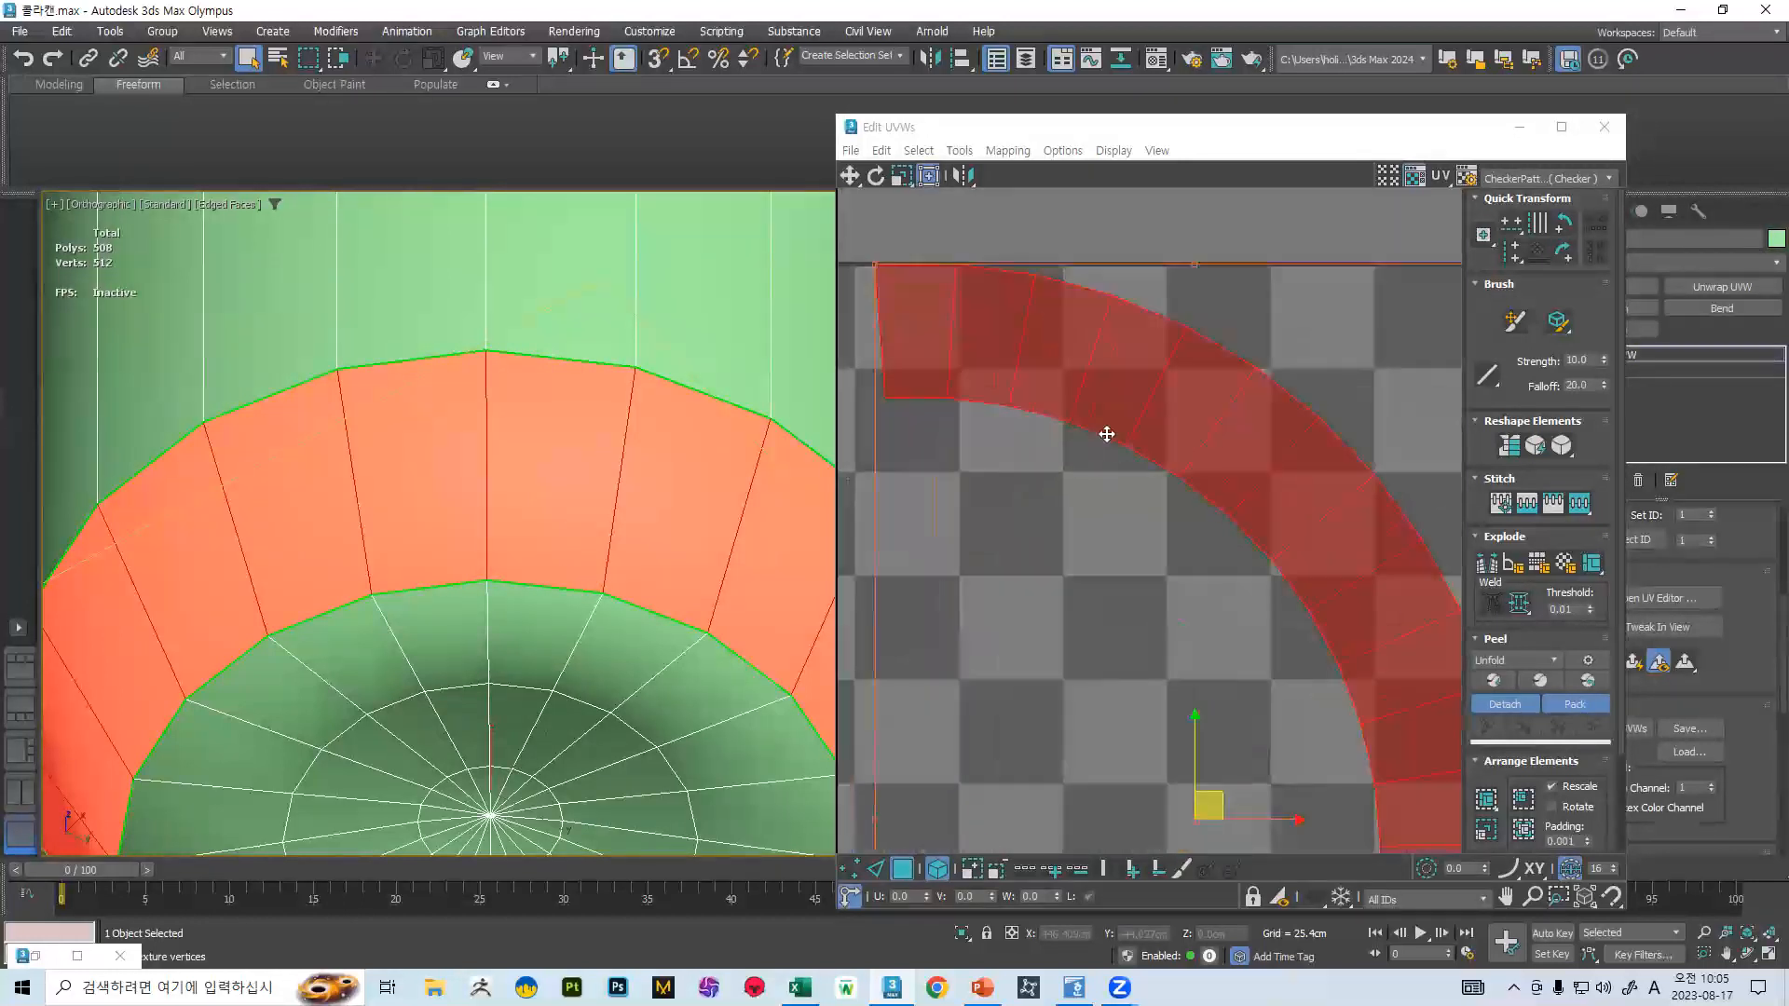
scroll(1327, 648, "down", 6)
middle_click_drag(1219, 809, 1218, 521)
scroll(1162, 574, "down", 3)
scroll(1223, 623, "up", 3)
scroll(1136, 535, "down", 3)
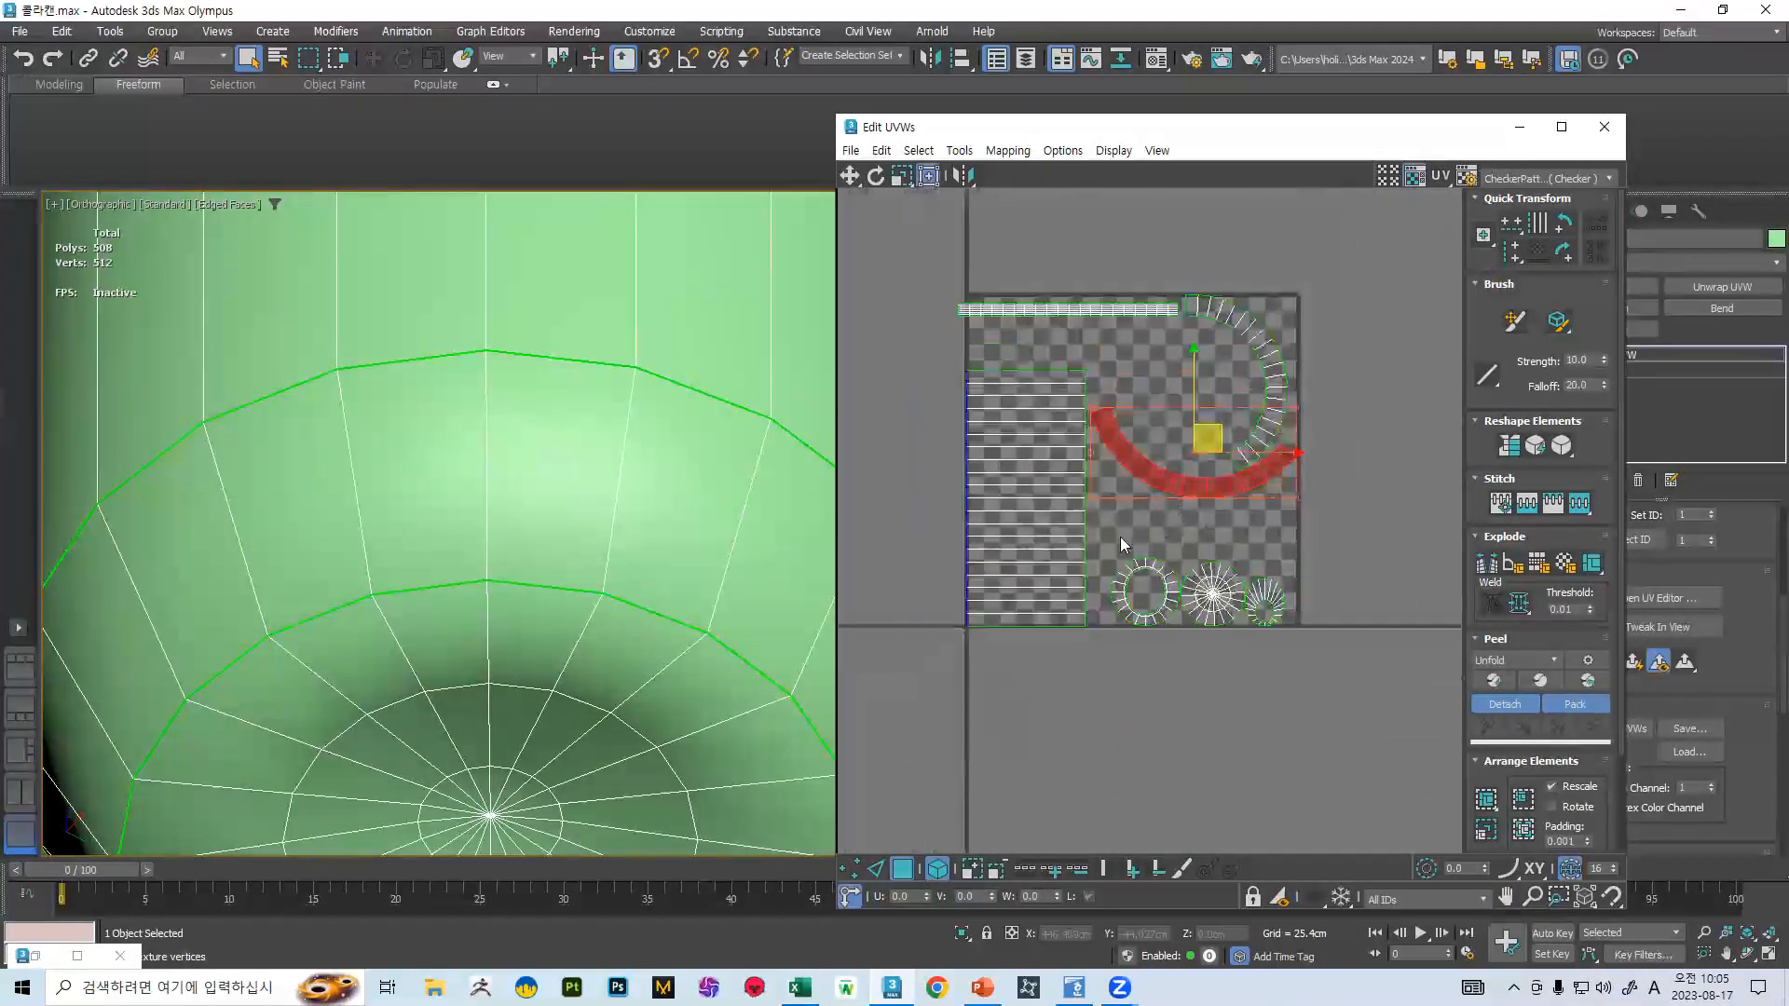
scroll(725, 345, "down", 5)
middle_click_drag(693, 277, 676, 459)
scroll(621, 438, "up", 5)
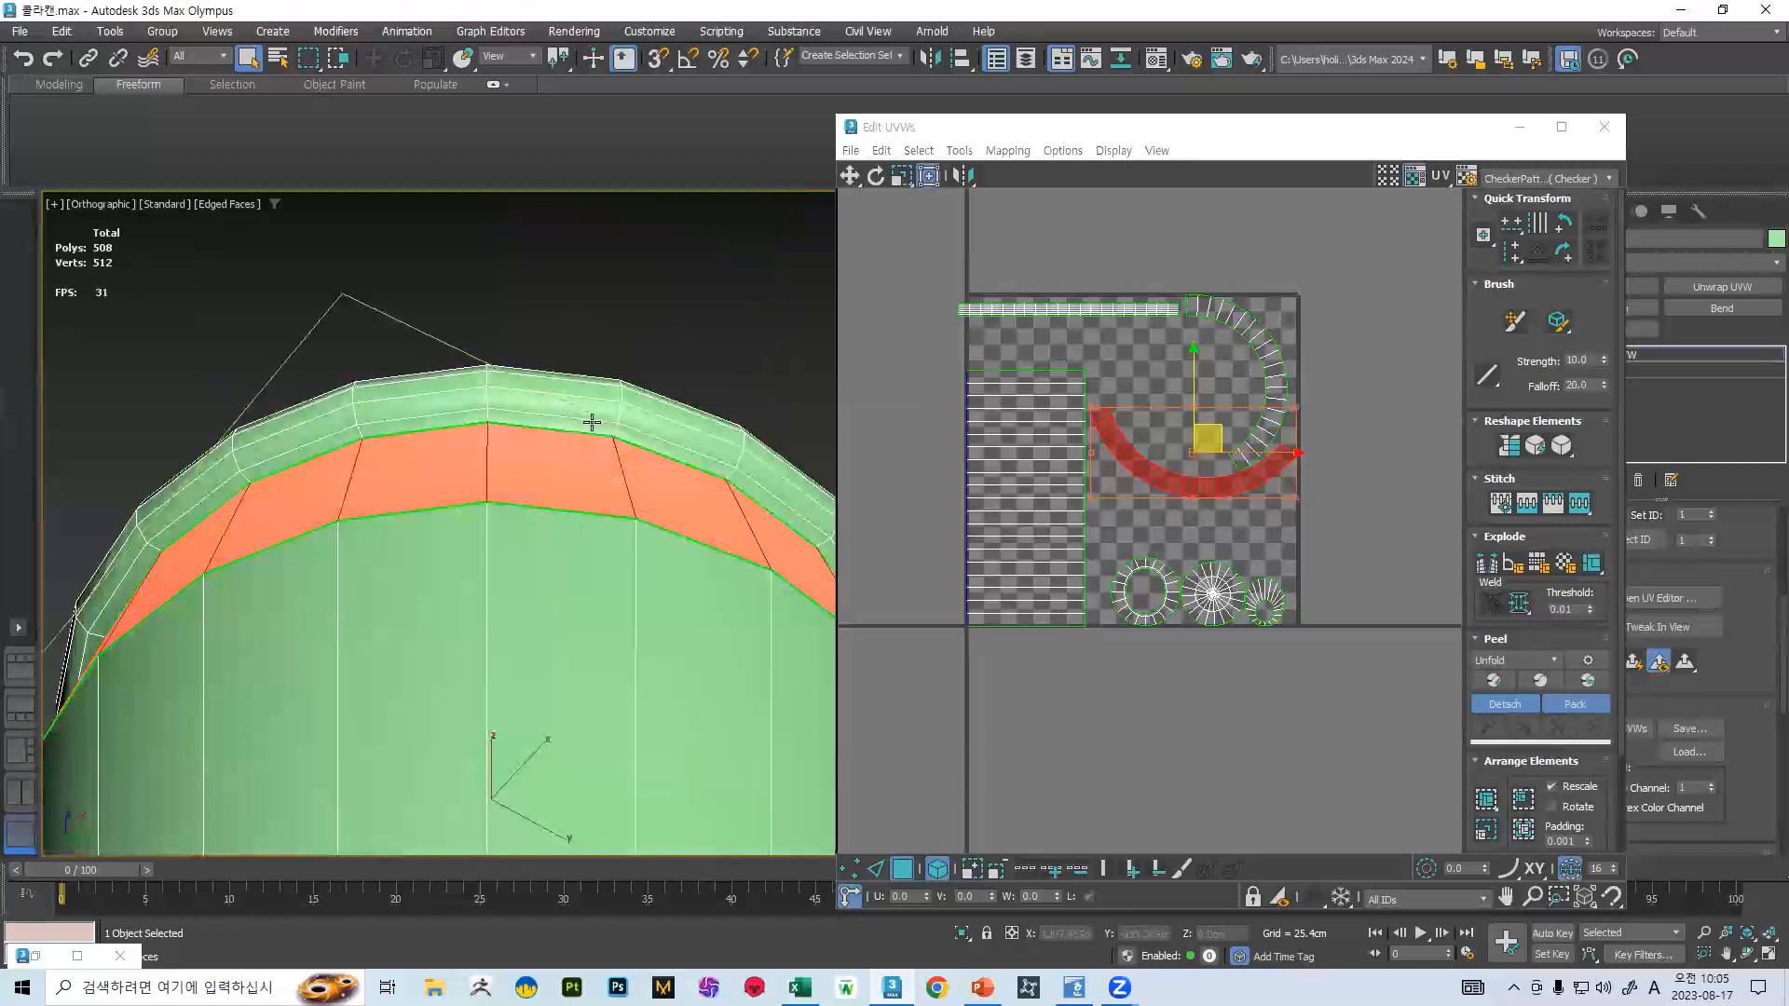
- Select a rim polygon on the can and examine its place in the straightened rim strip of the UV layout
left_click(591, 418)
middle_click_drag(637, 388, 910, 547, "alt")
scroll(463, 379, "up", 6)
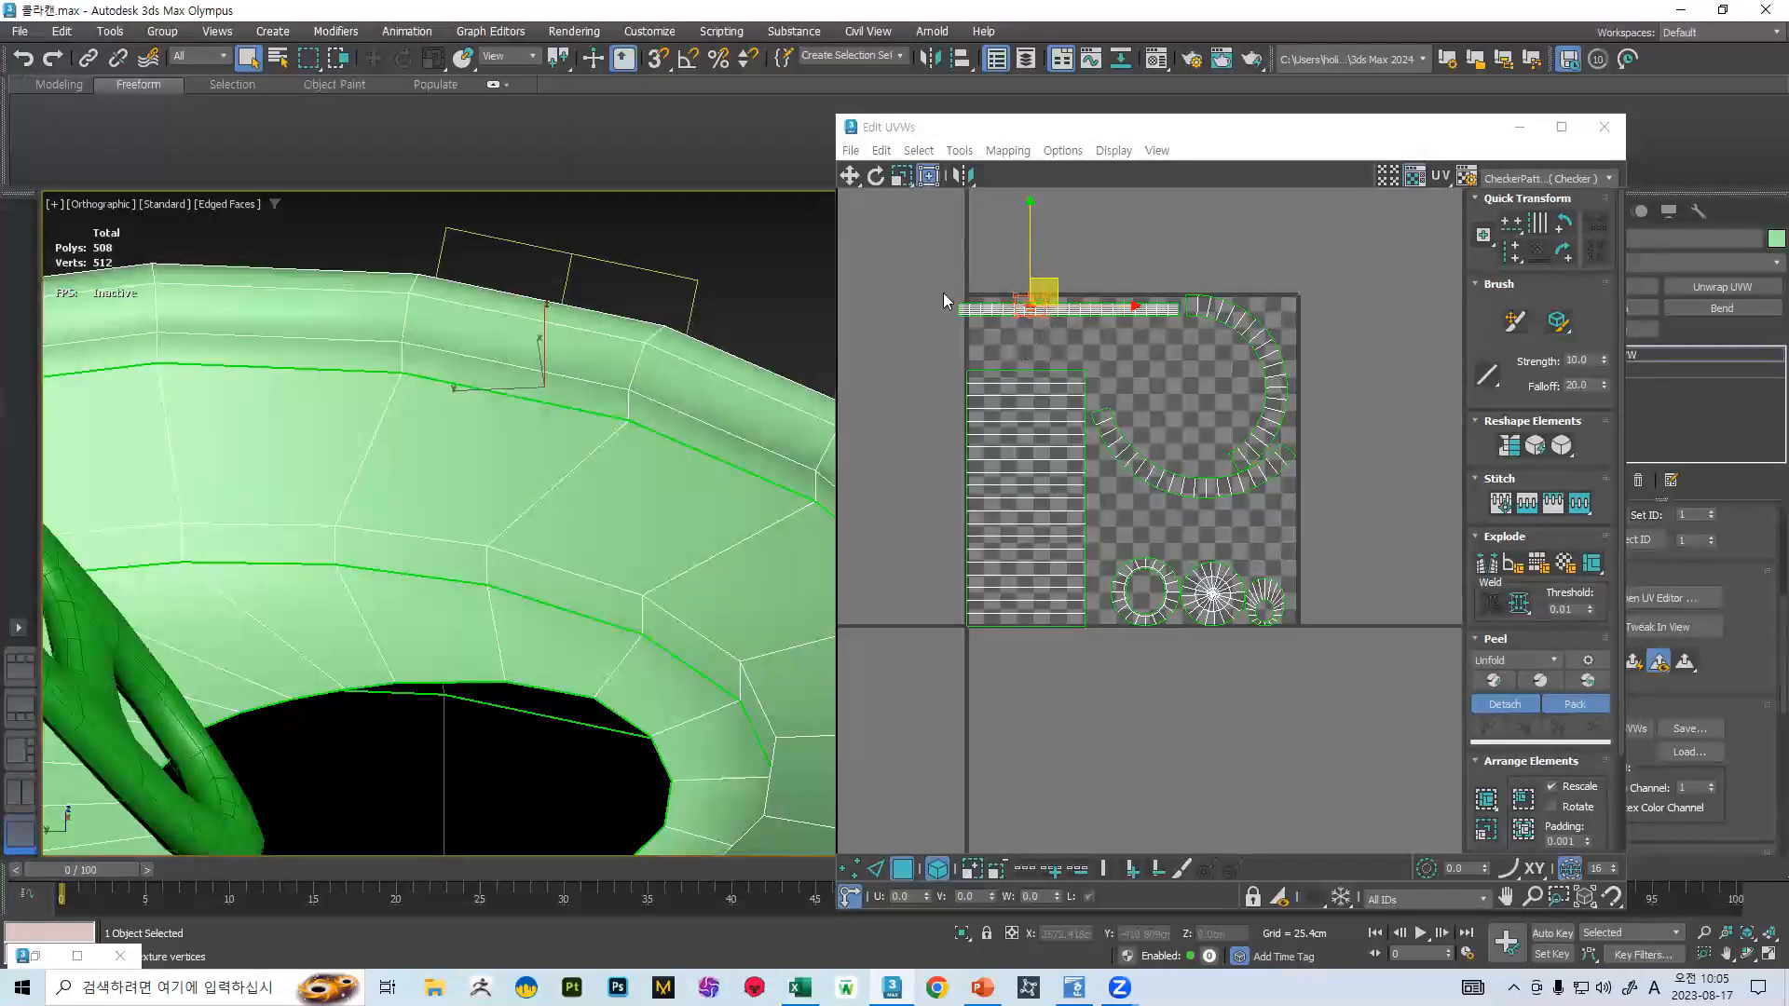
scroll(670, 357, "down", 5)
middle_click_drag(670, 357, 647, 423, "alt")
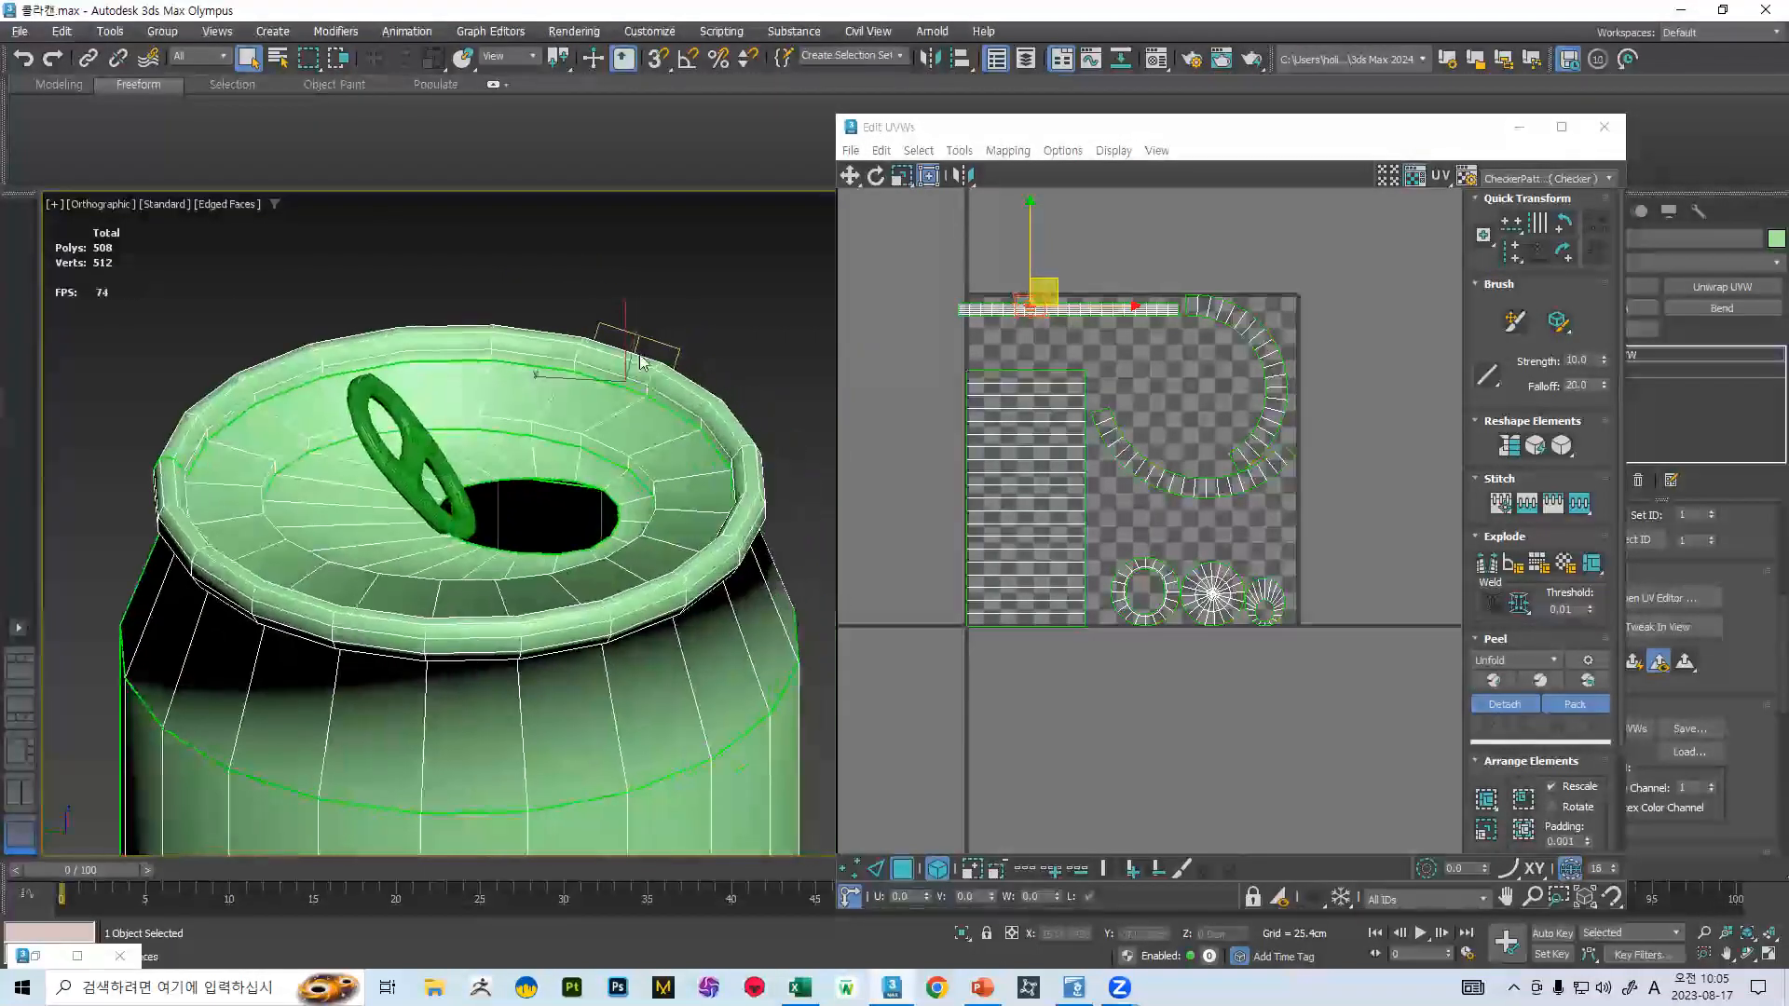
scroll(648, 423, "up", 5)
scroll(1002, 308, "up", 5)
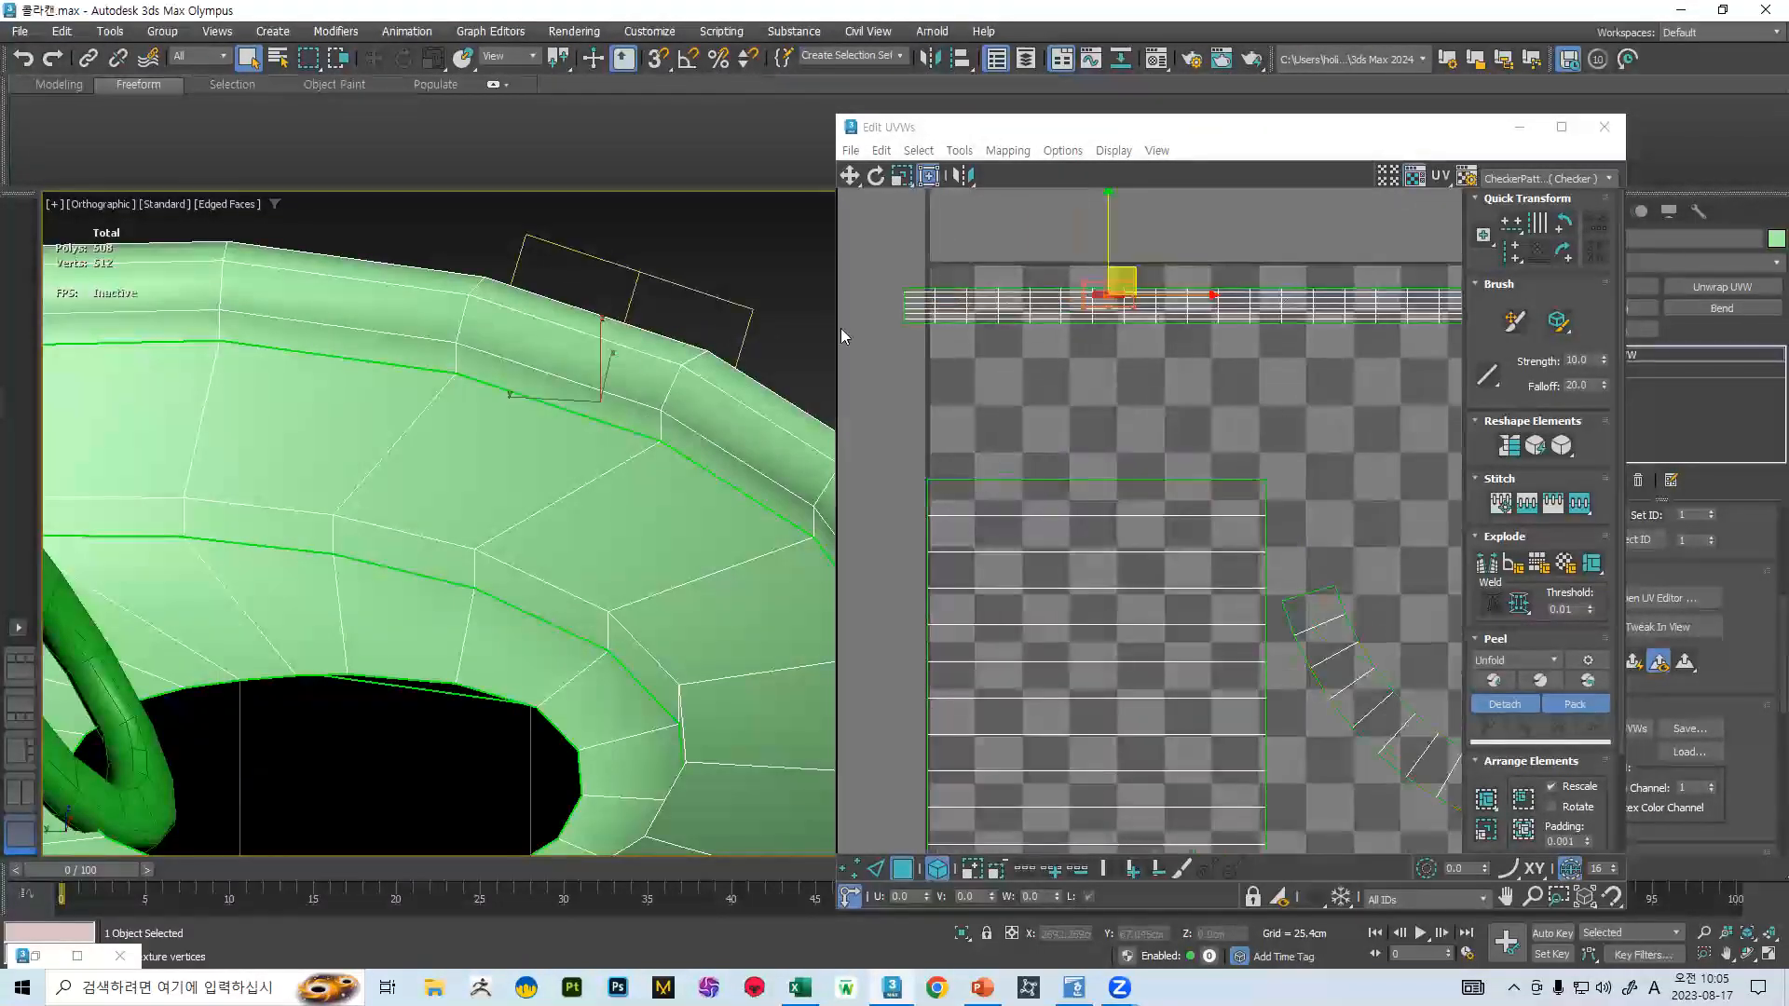
scroll(1145, 302, "down", 5)
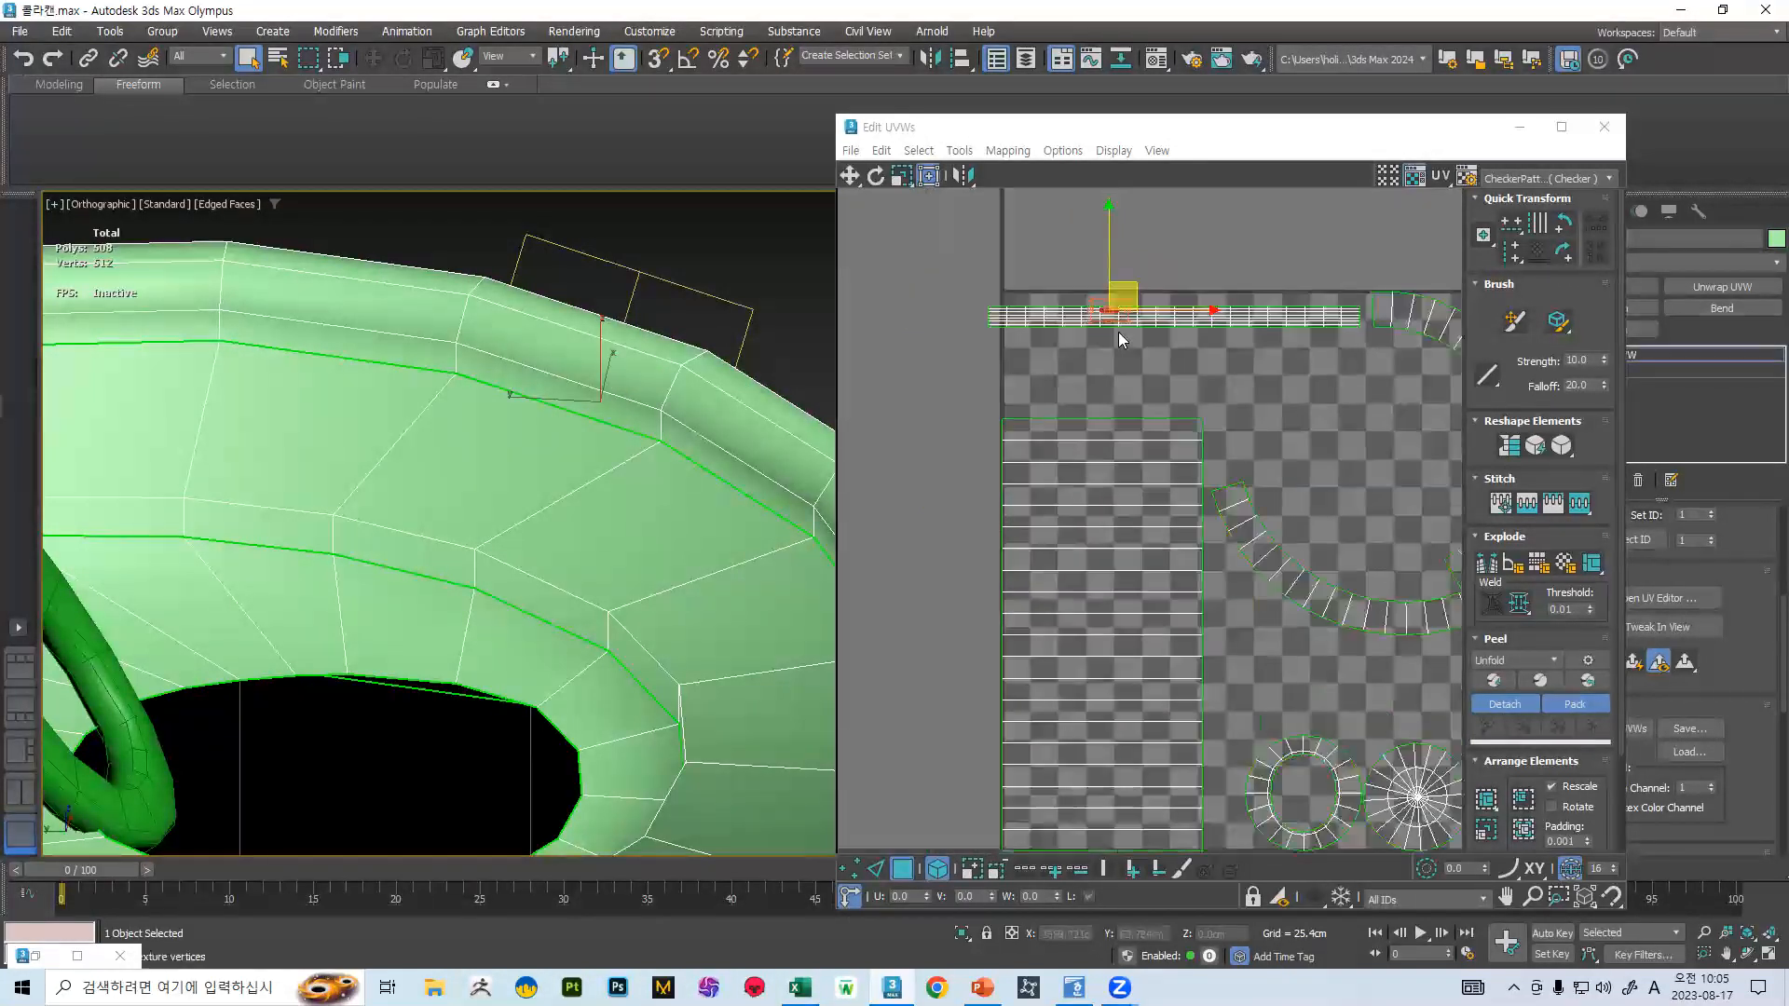
scroll(1256, 462, "down", 1)
scroll(888, 472, "down", 1)
scroll(1103, 363, "up", 2)
scroll(1087, 388, "up", 2)
scroll(1168, 397, "down", 2)
scroll(1168, 397, "down", 1)
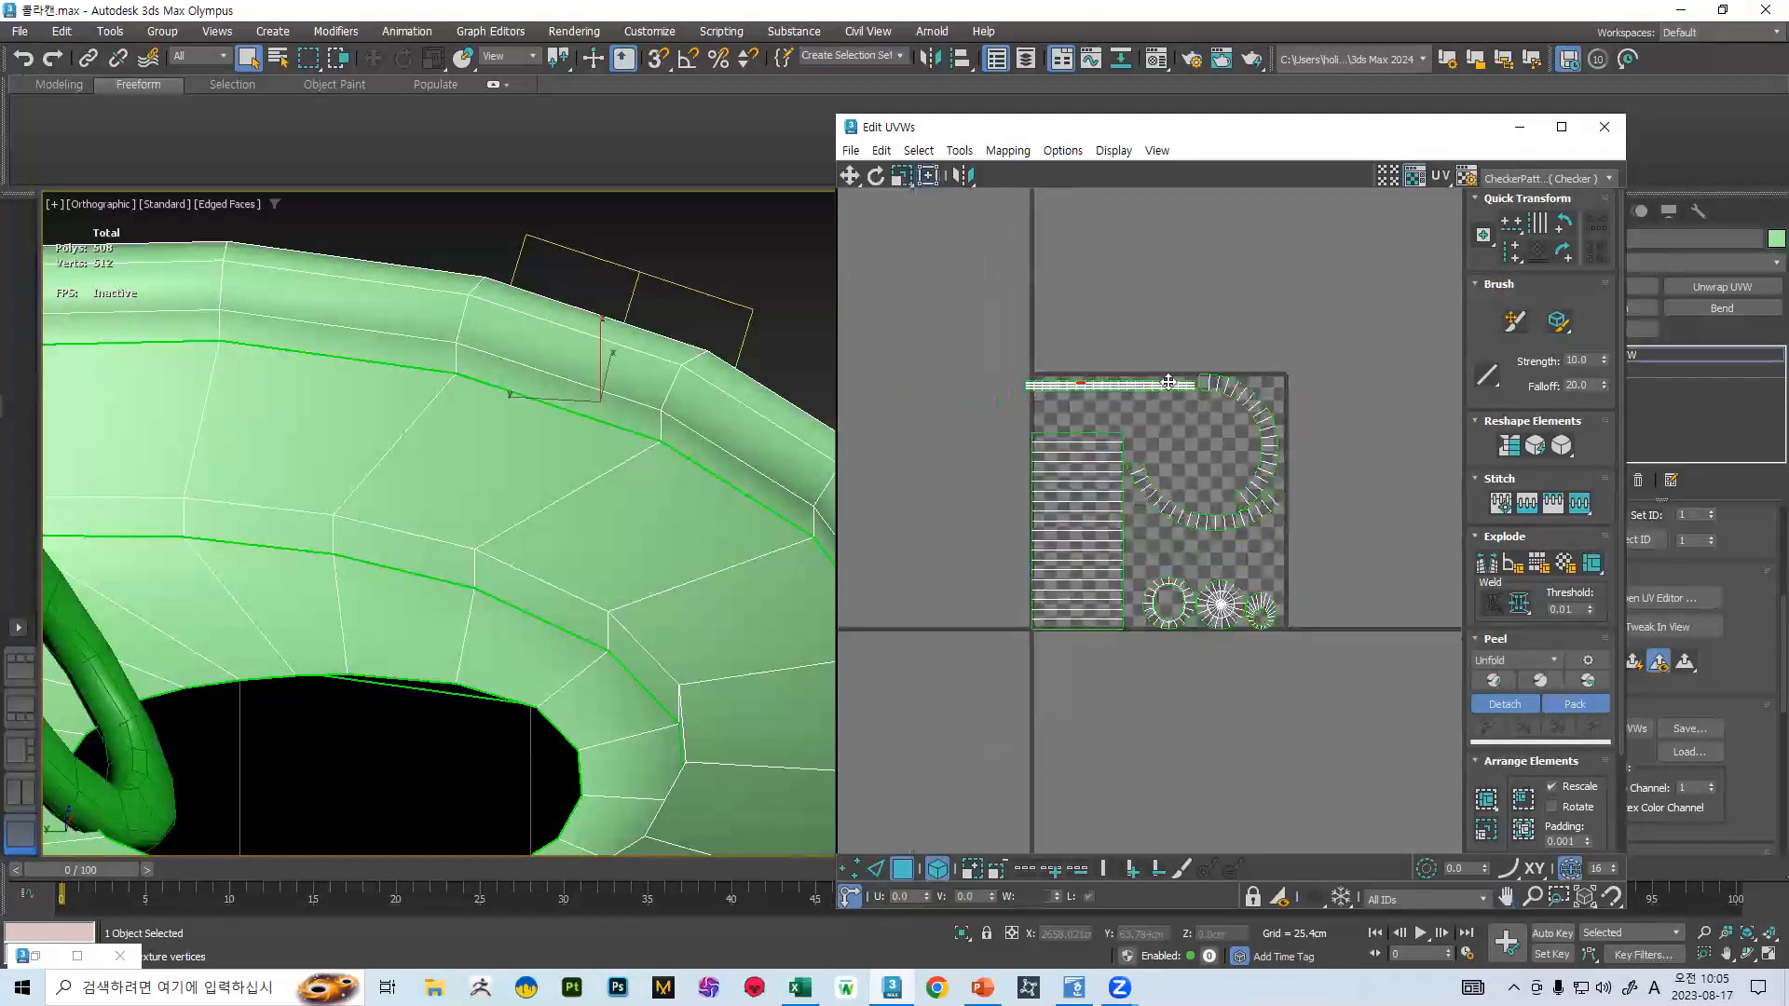
- Move all the can's UV islands together to the left, outside the UV tile, and close the UV editor
key("ctrl+a")
scroll(1086, 502, "down", 1)
left_click_drag(1087, 501, 874, 488)
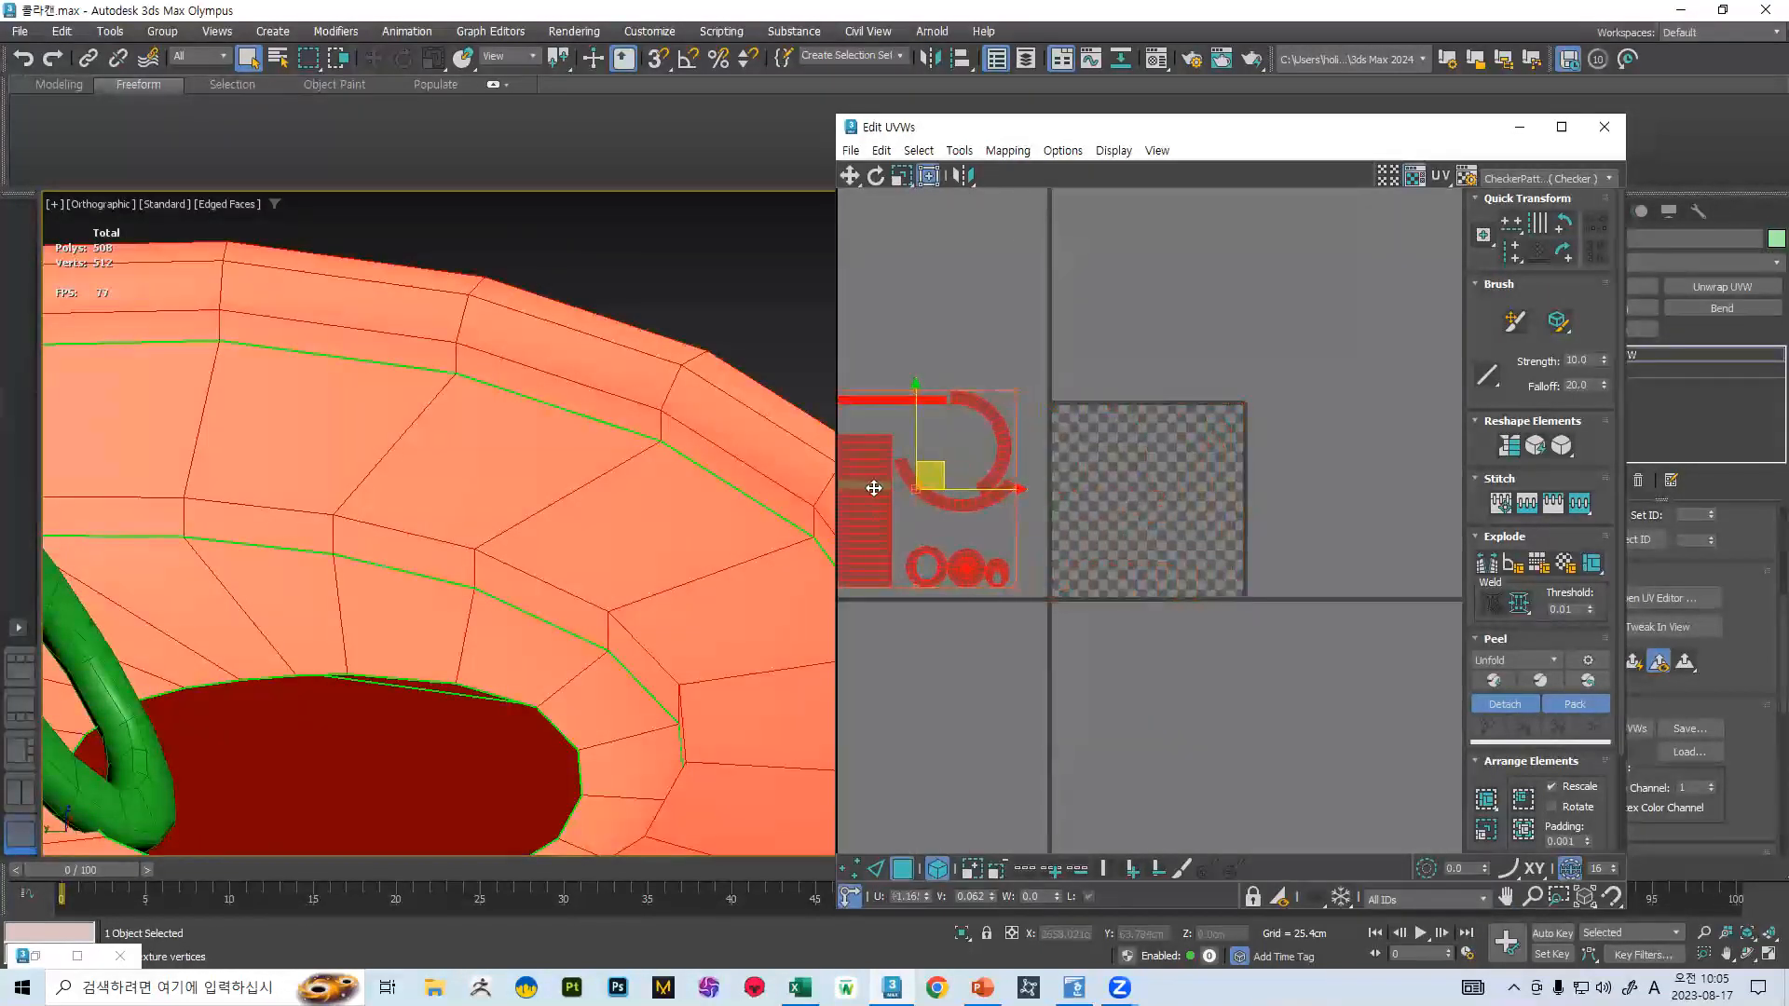
left_click(1198, 373)
left_click(1601, 131)
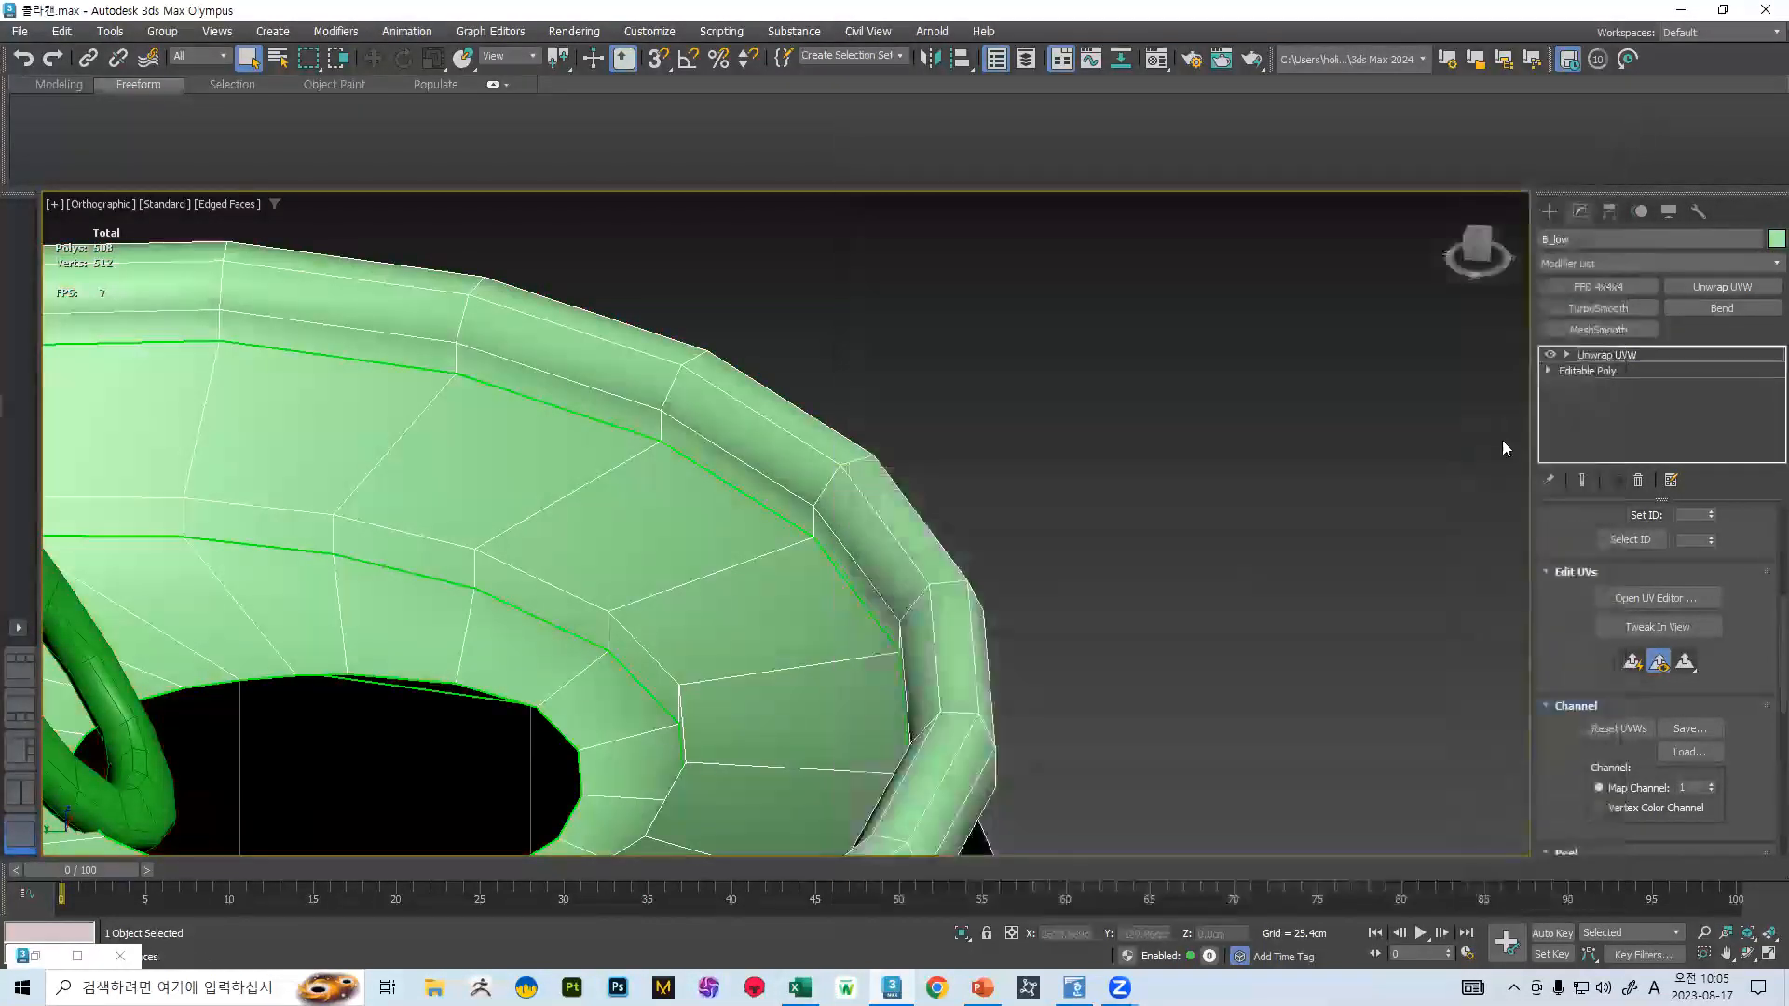
- Convert the unwrapped can to Editable Poly and save the scene
right_click(803, 509)
mouse_move(885, 745)
left_click(1031, 758)
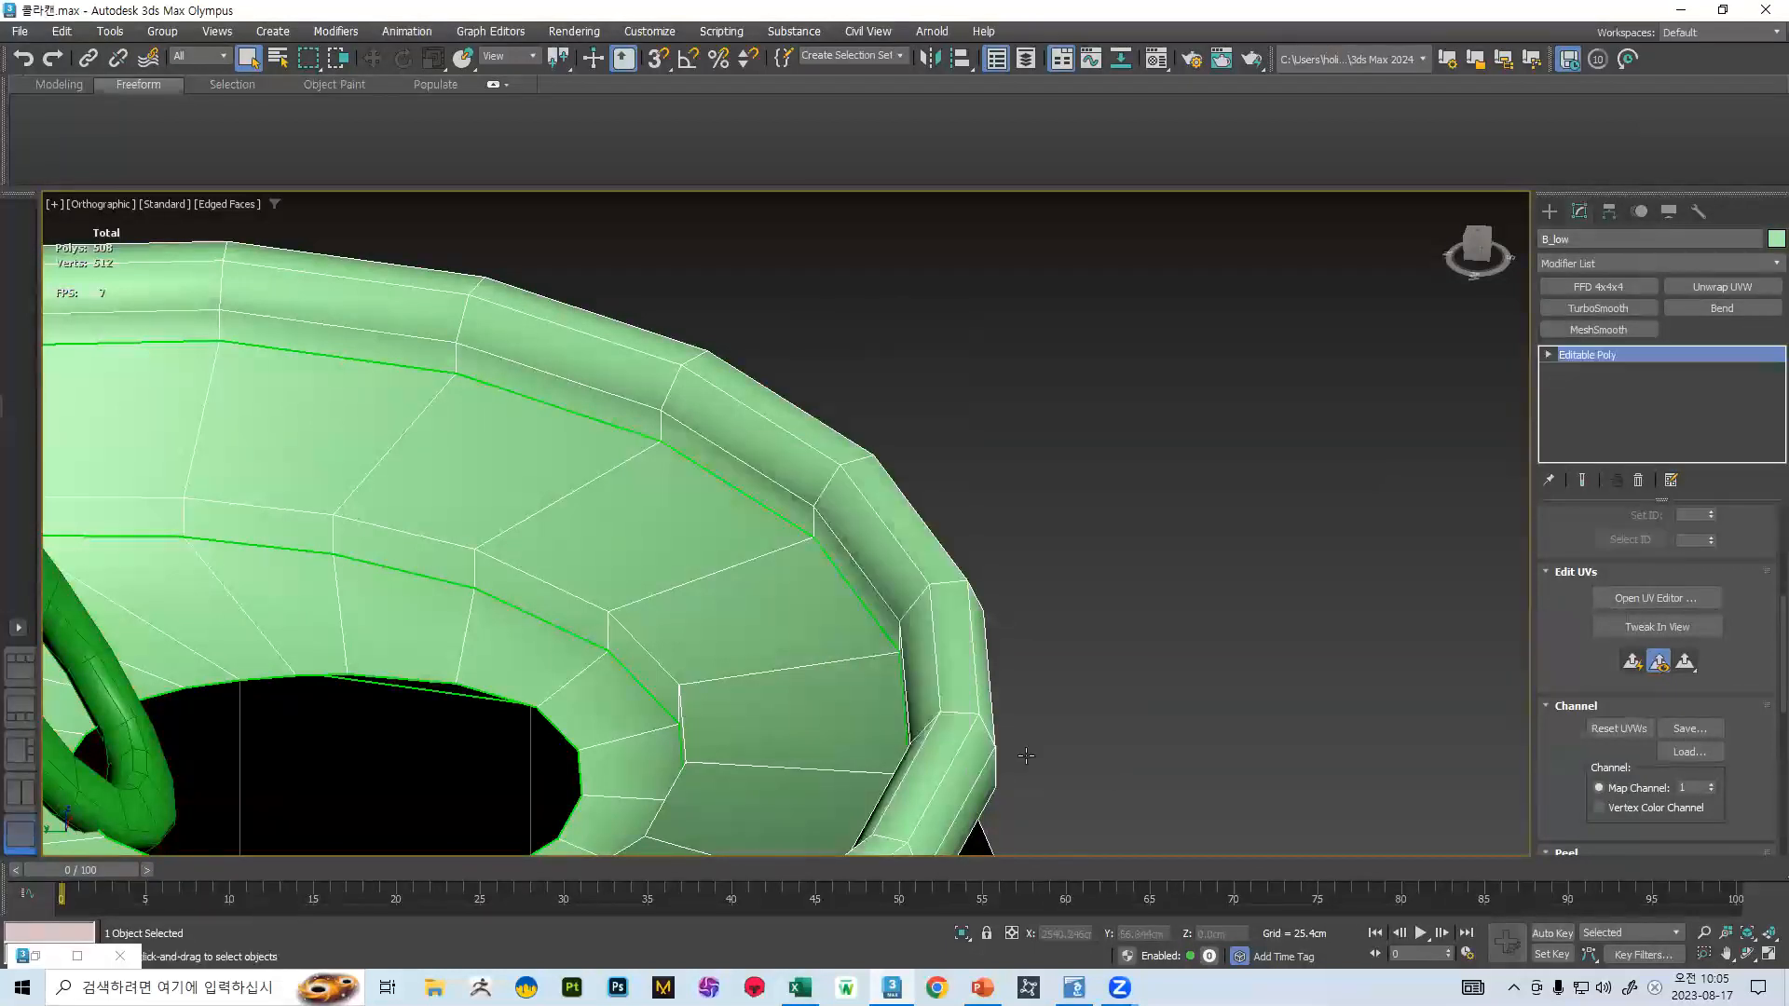
left_click(19, 31)
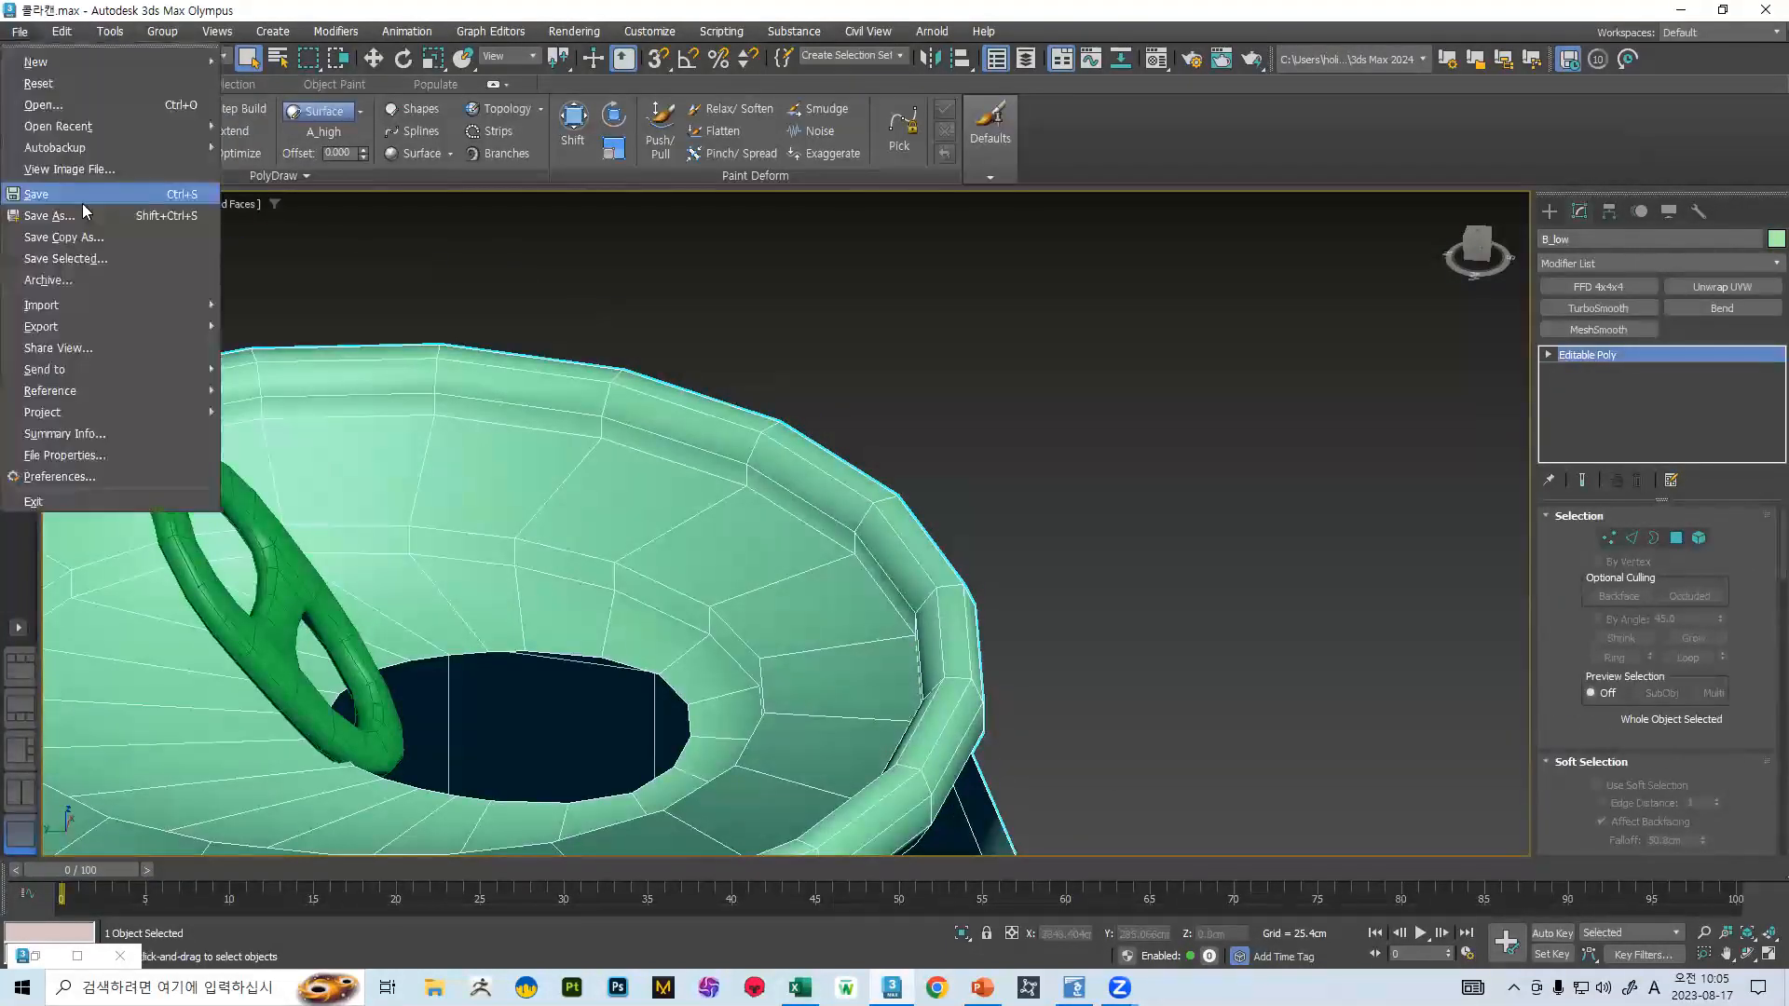
left_click(42, 140)
- Select the can's pull tab and apply a UVW Mapping Clear modifier to it
scroll(982, 295, "down", 6)
left_click(937, 410)
scroll(949, 411, "up", 5)
middle_click_drag(950, 411, 753, 433, "alt")
scroll(988, 400, "up", 4)
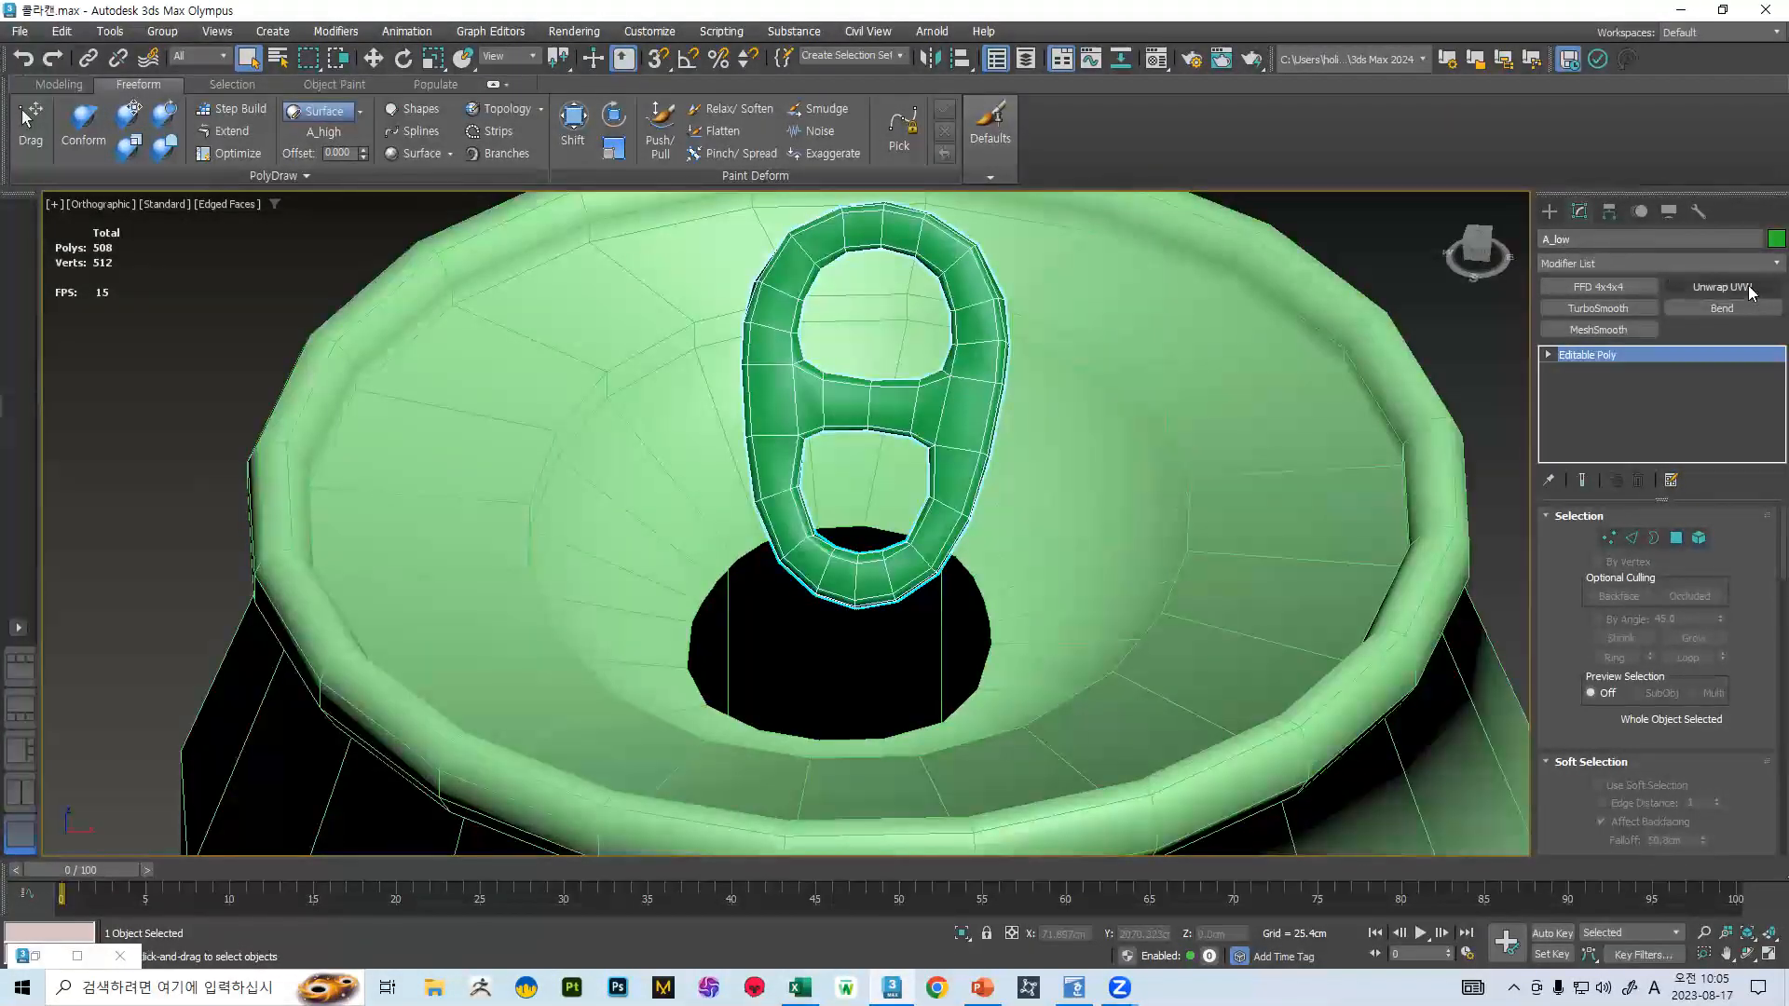
left_click(1724, 264)
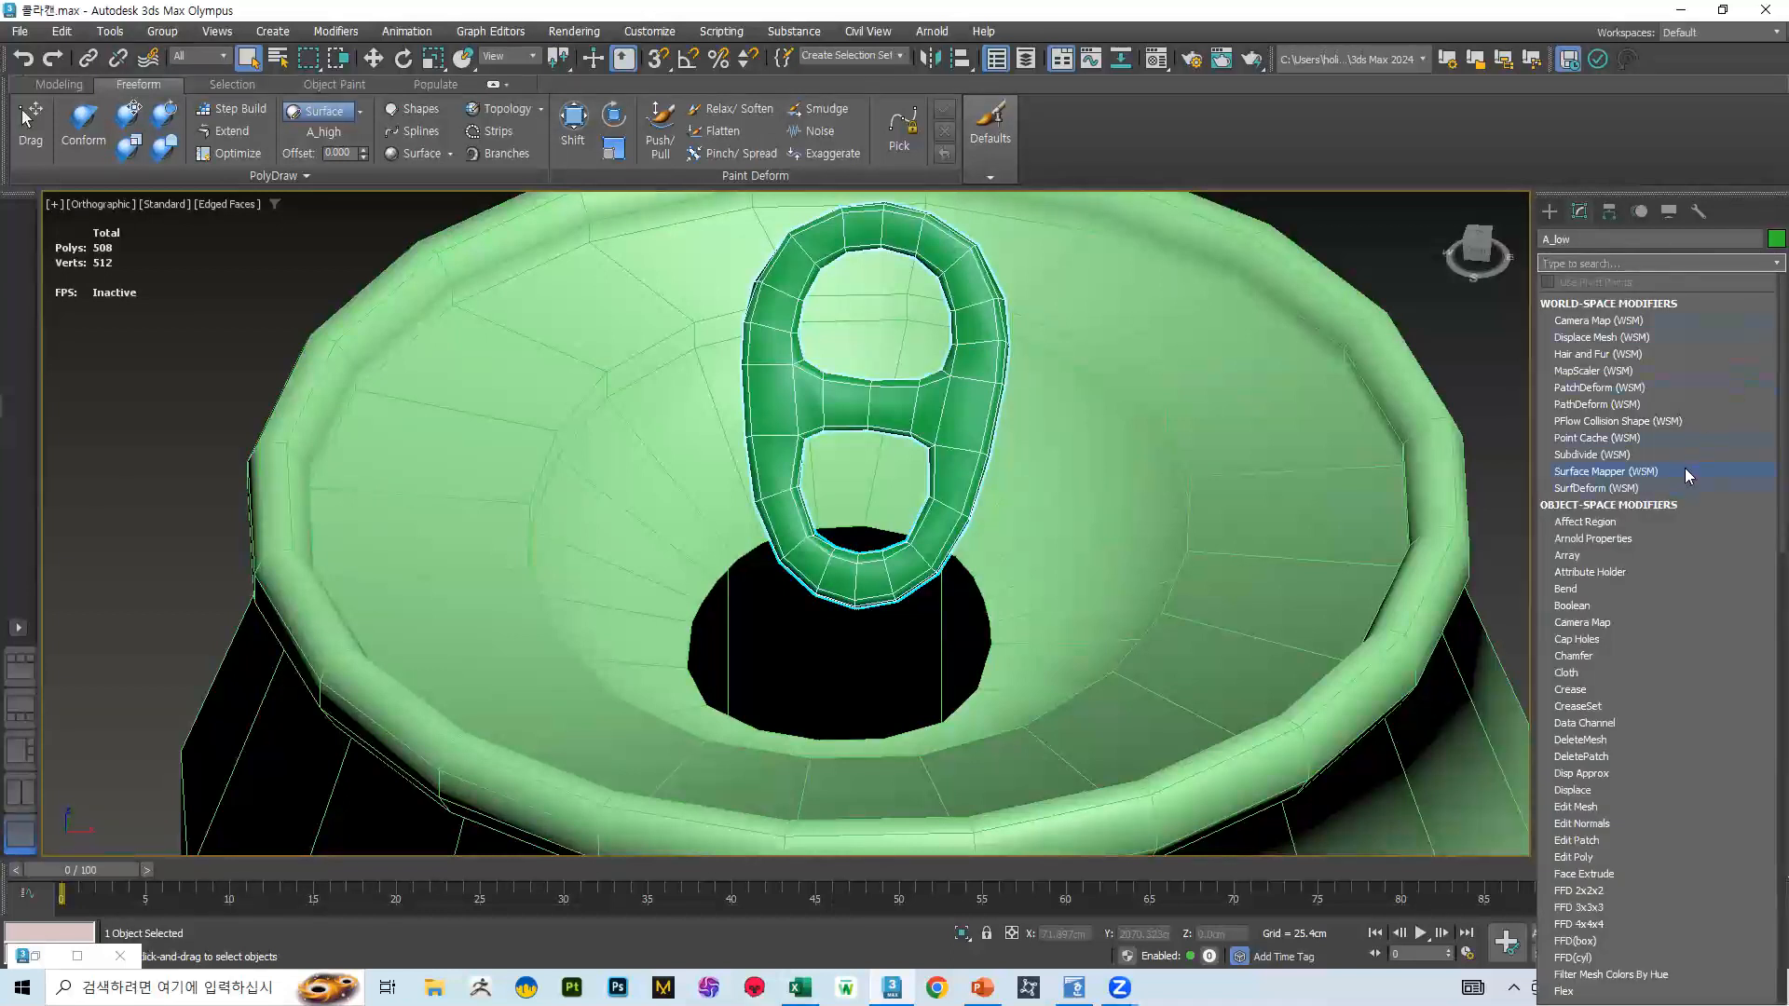
type("u")
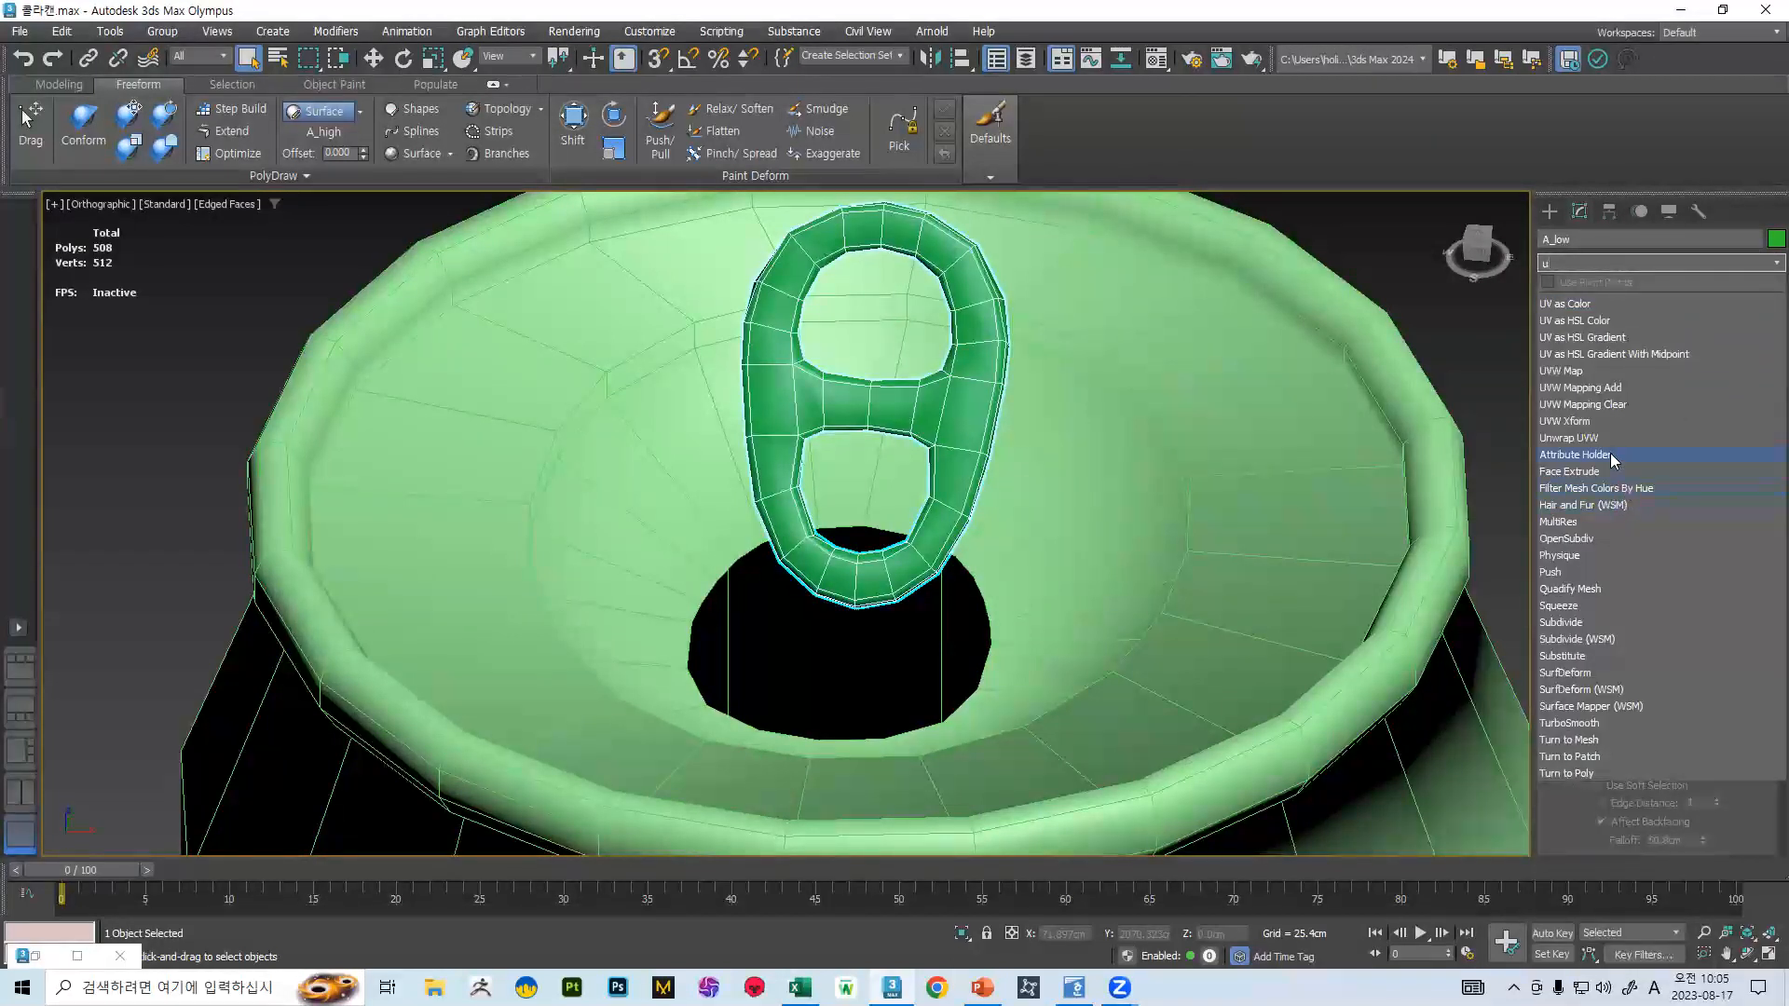
left_click(1588, 405)
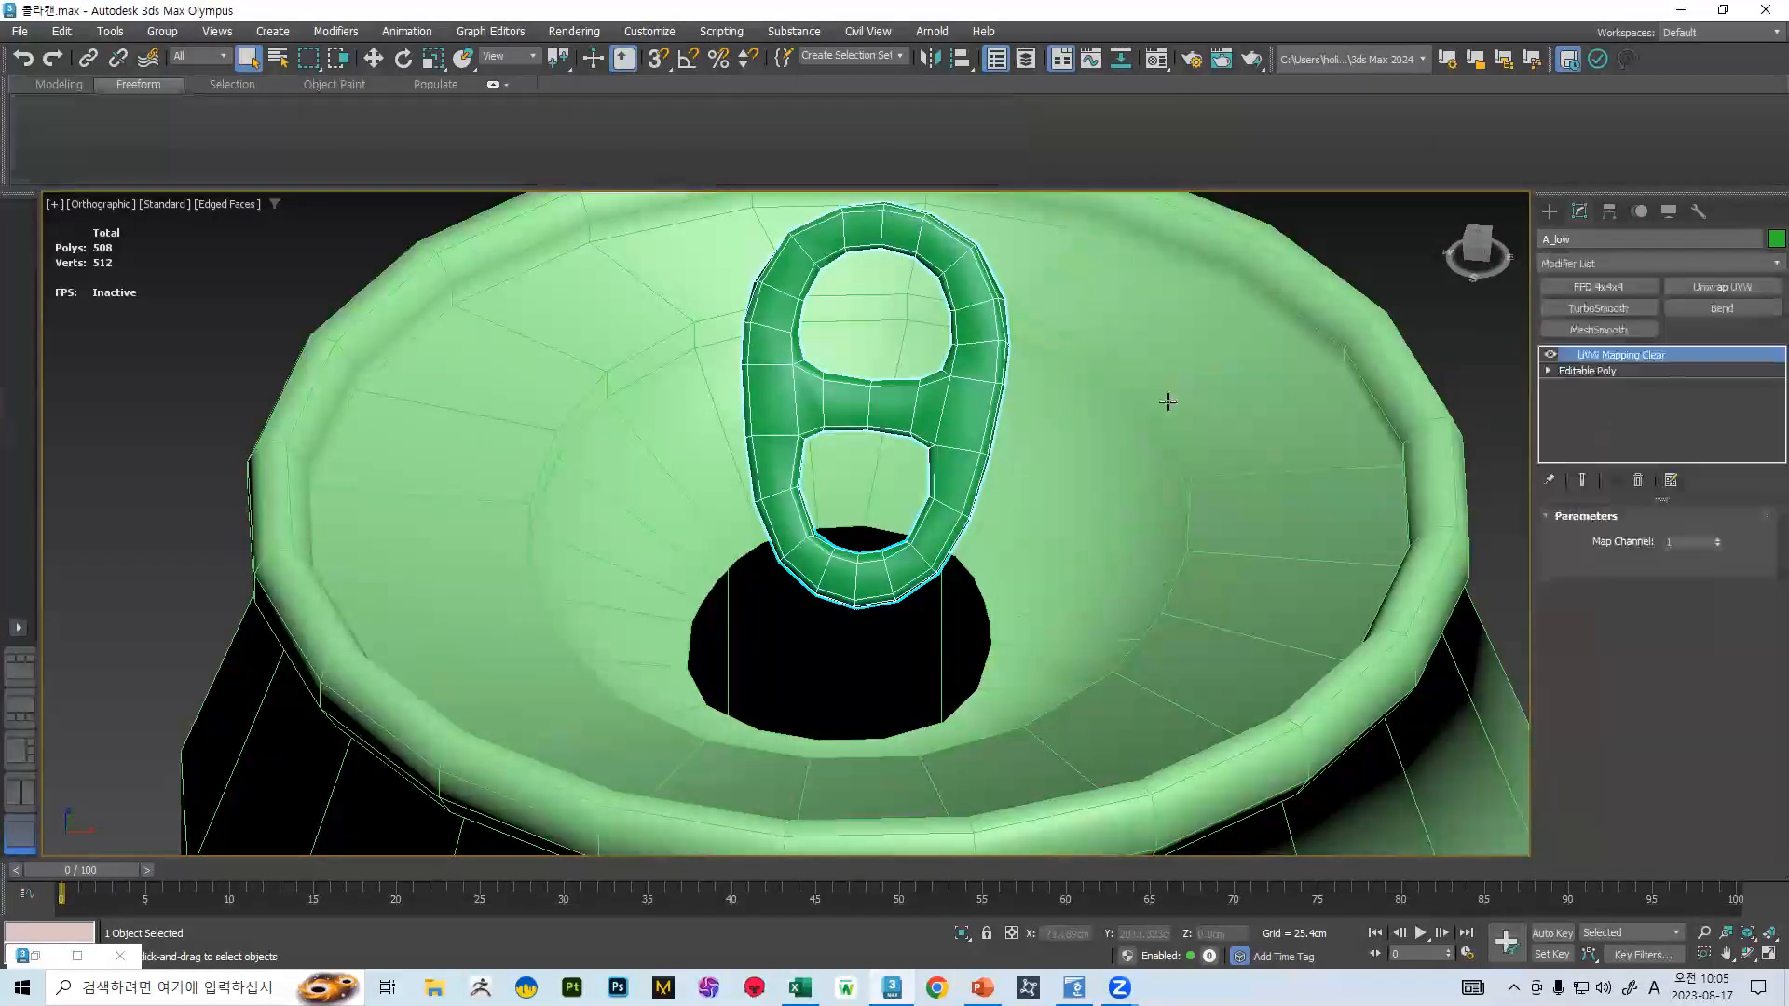
- Convert the pull tab to Editable Poly and add an Unwrap UVW modifier
right_click(896, 413)
mouse_move(1022, 652)
left_click(1130, 663)
middle_click_drag(979, 384, 950, 442)
left_click(1711, 289)
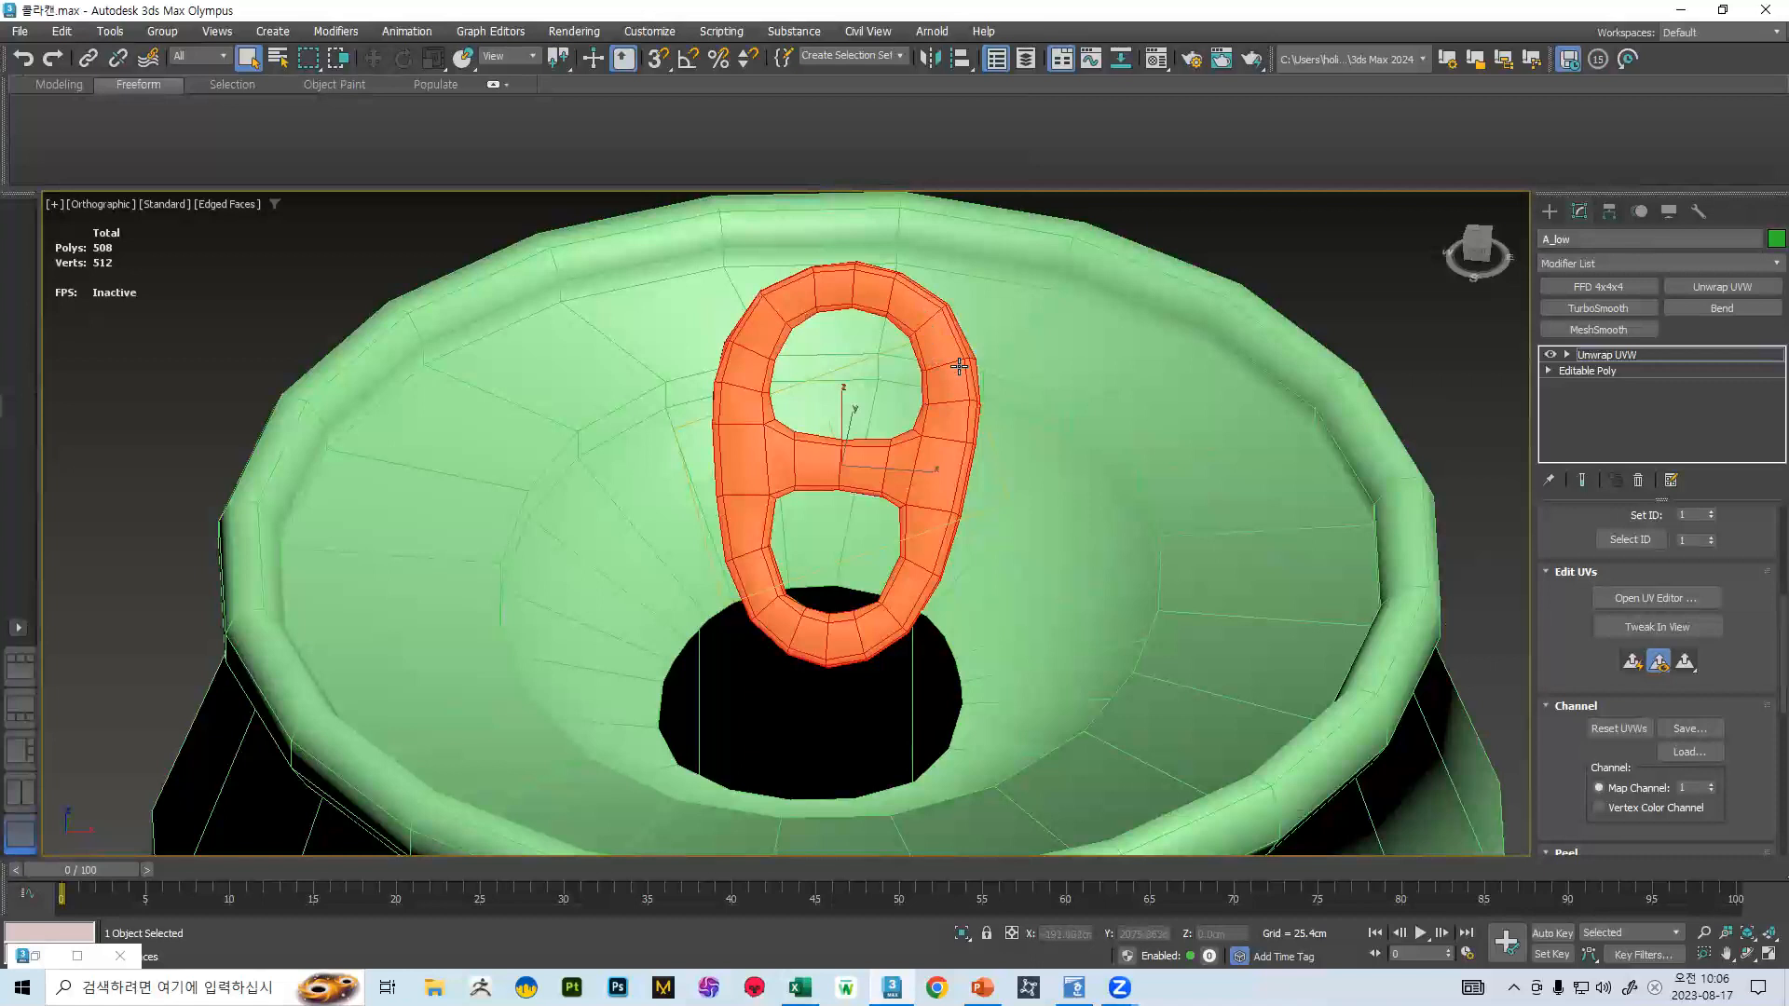
- Open the UV editor to inspect the pull tab's current UV layout, and close it again
scroll(959, 366, "down", 3)
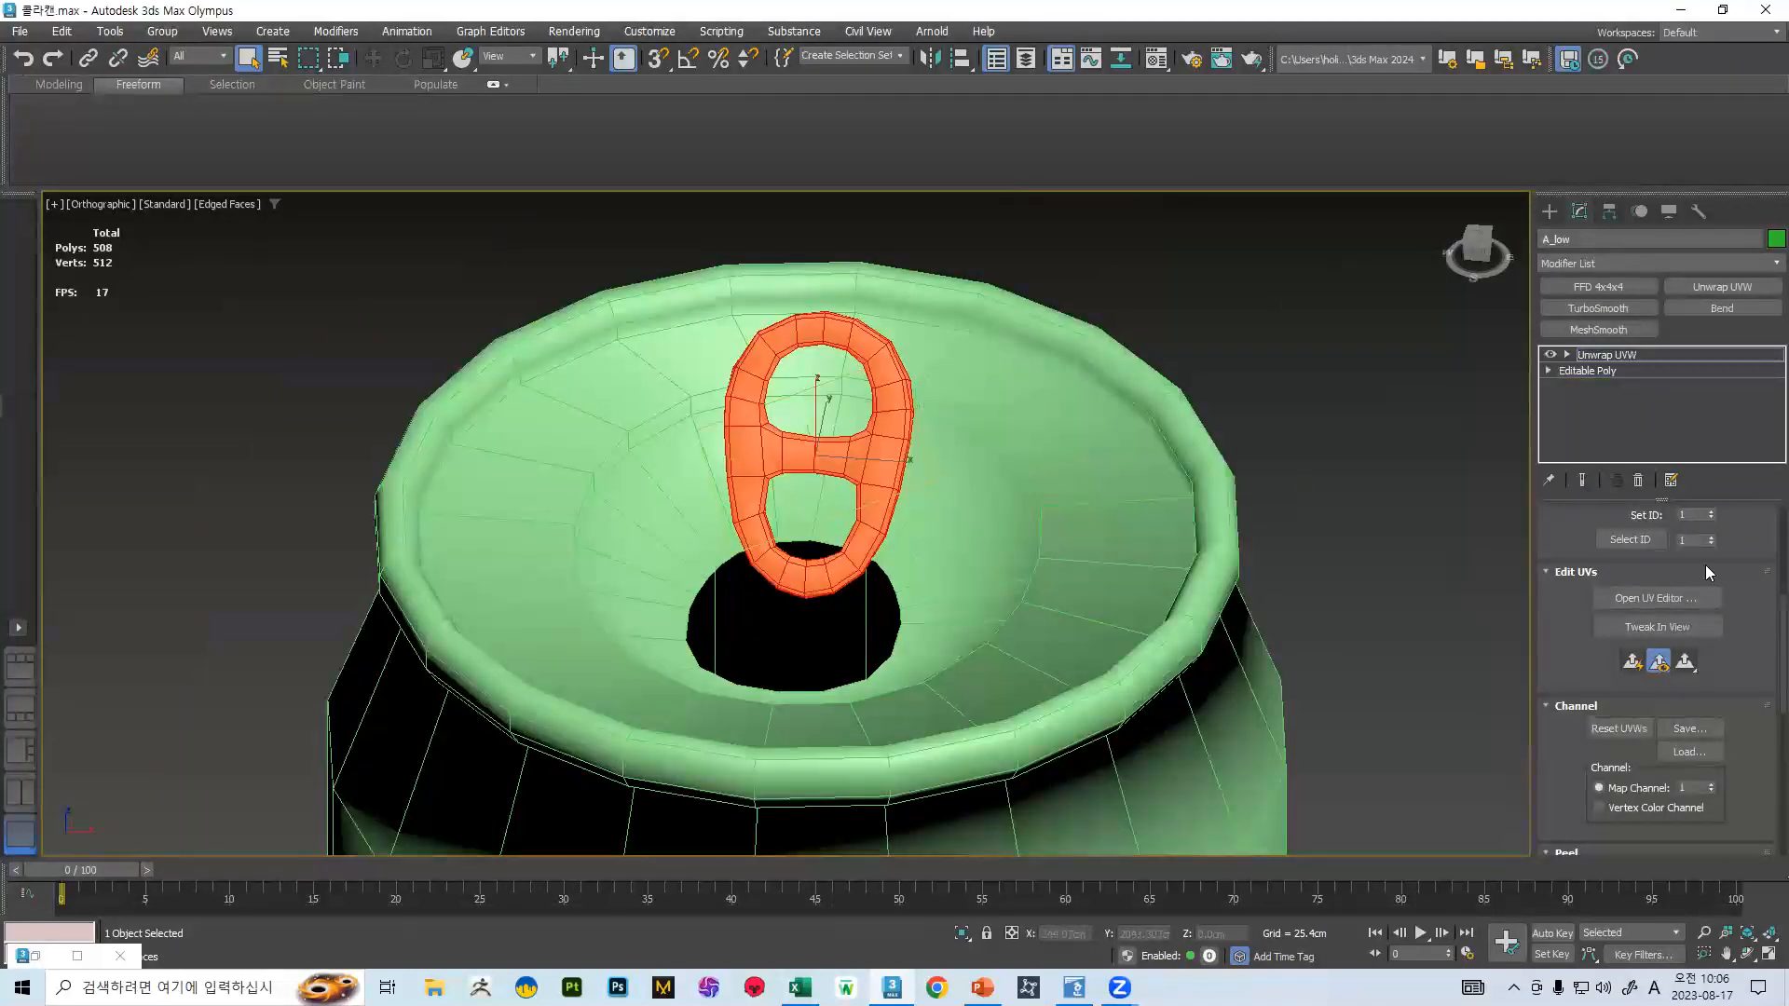
left_click(1656, 598)
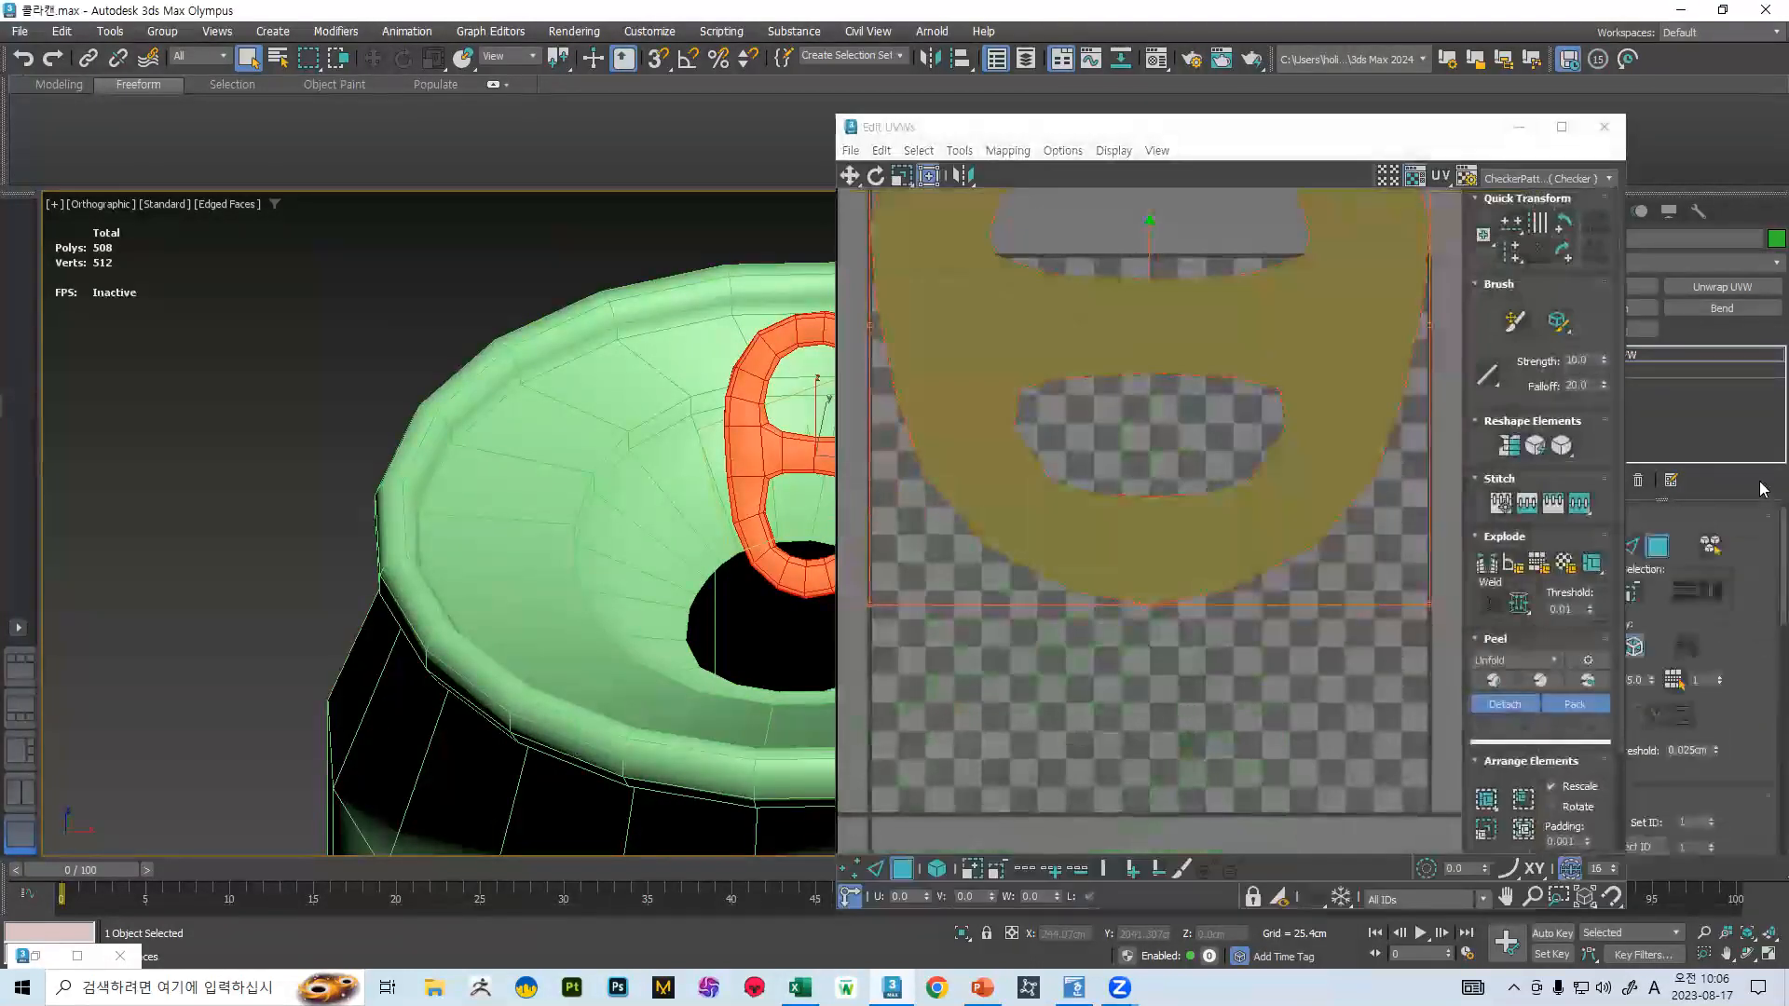
left_click_drag(1267, 127, 1073, 177)
scroll(984, 520, "down", 4)
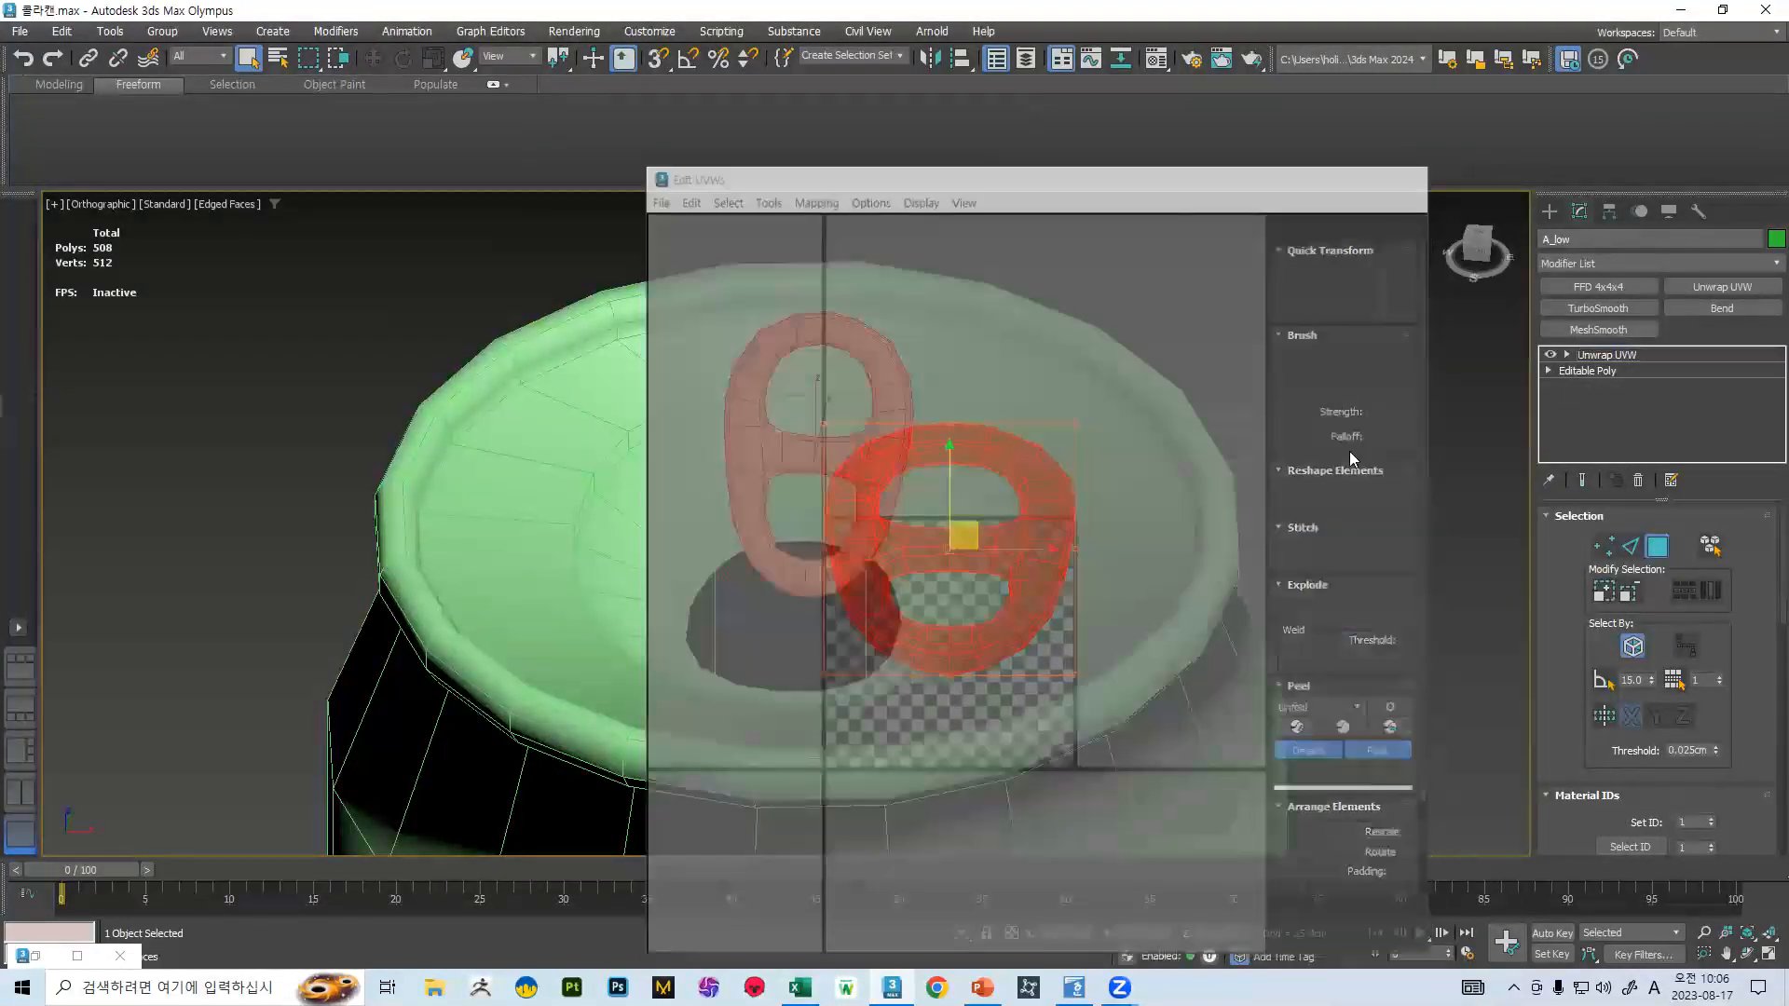
left_click(1411, 175)
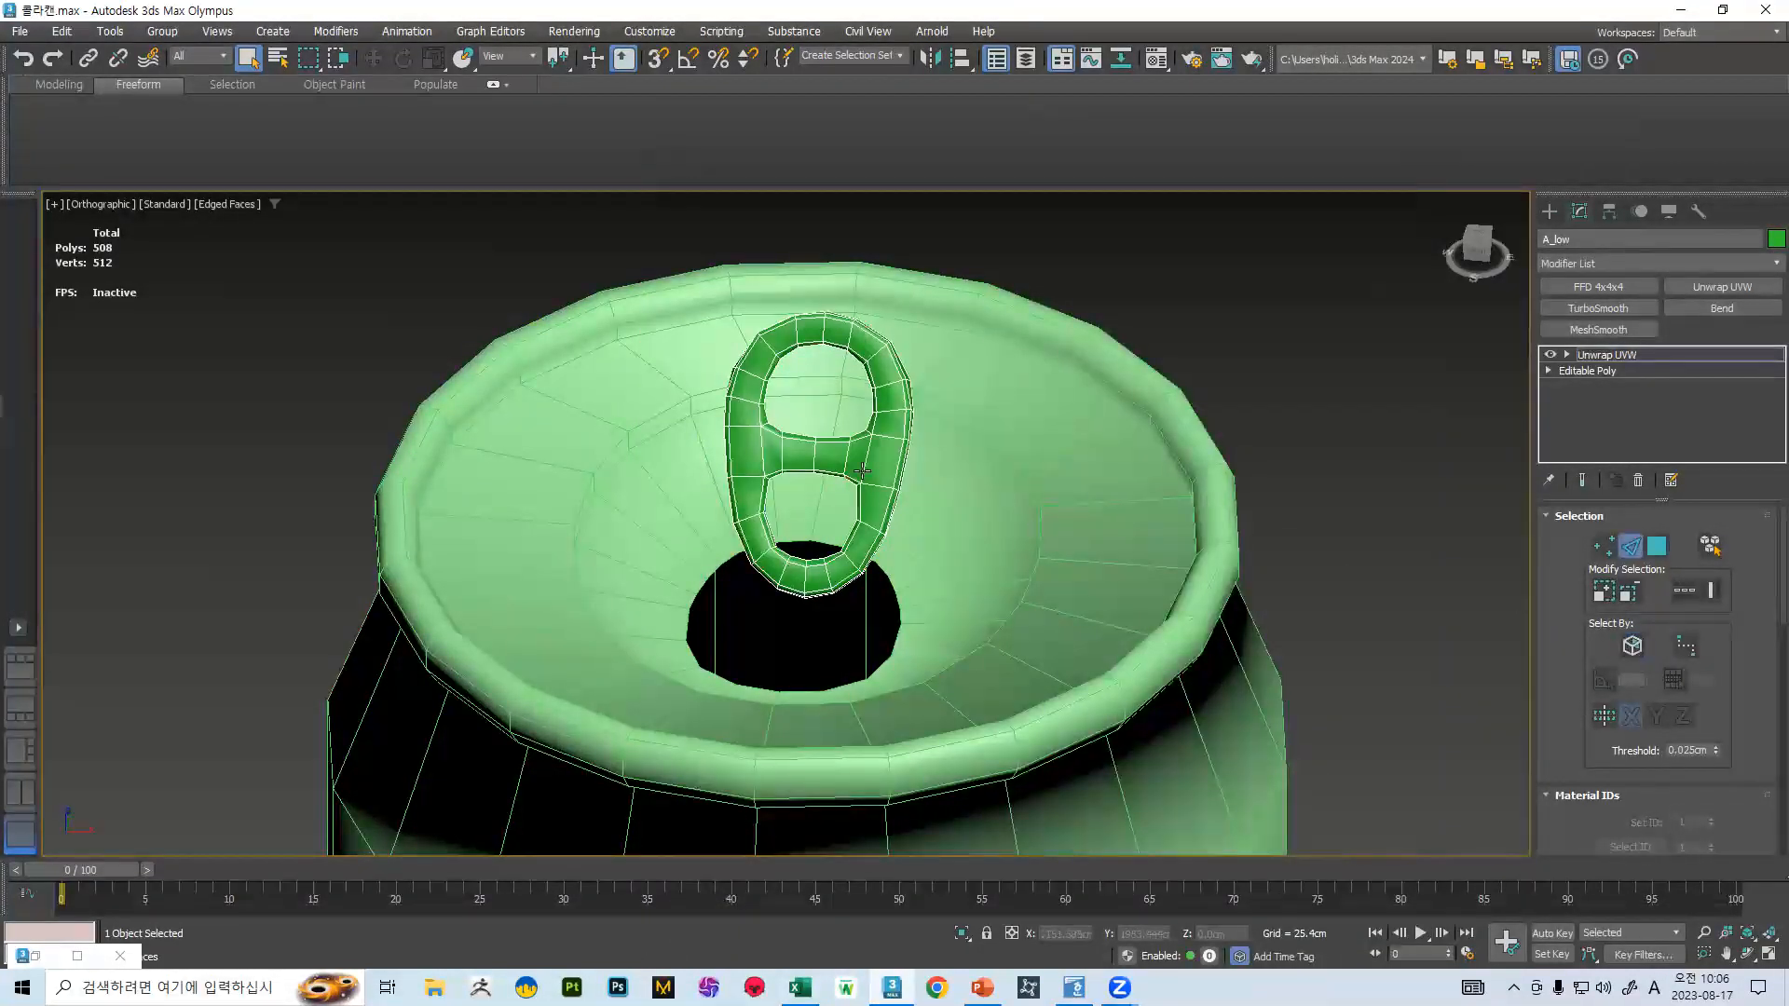
- Select the pull tab's outer edge loop together with the edge loops around its upper and lower holes
scroll(862, 472, "up", 4)
double_click(915, 453)
scroll(892, 459, "down", 2)
middle_click_drag(857, 439, 964, 446, "alt")
scroll(909, 449, "up", 4)
double_click(784, 383, "ctrl")
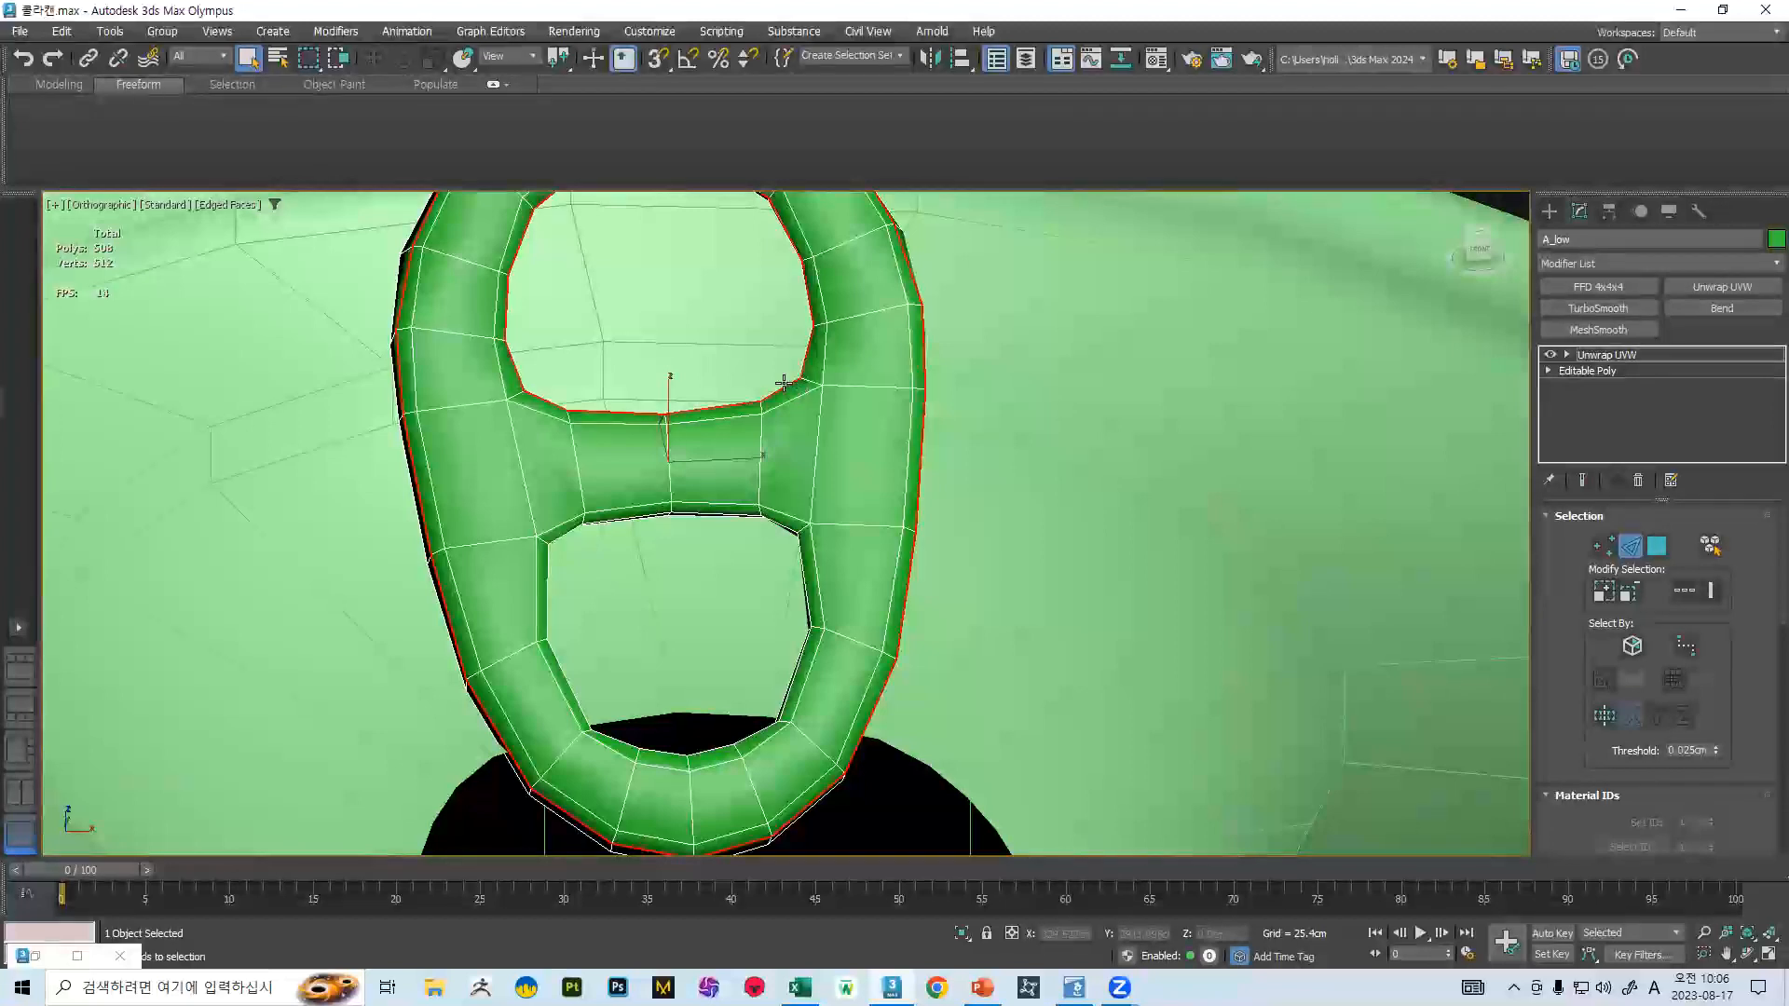
double_click(772, 521, "ctrl")
middle_click_drag(770, 479, 1278, 579, "alt")
scroll(1612, 575, "down", 10)
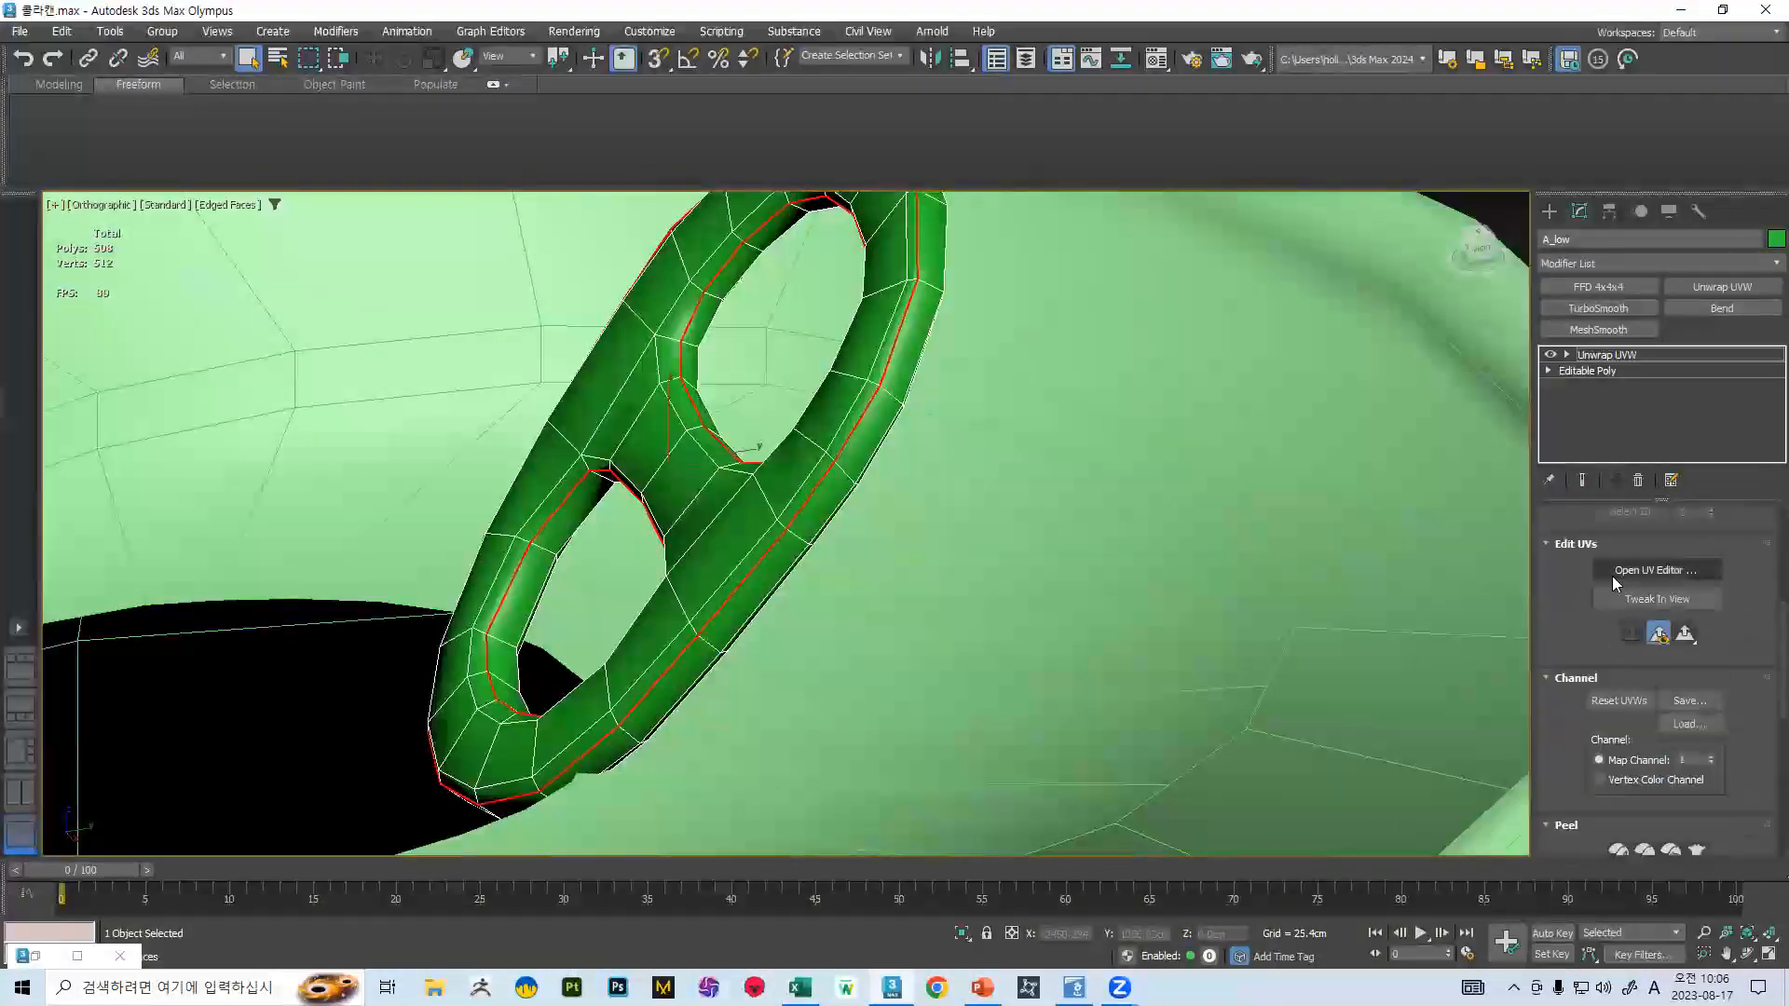
- Convert the selected edge loops and the remaining loops along the pull tab's rim and around its holes to peel seams
left_click(1674, 675)
middle_click_drag(816, 459, 668, 514, "alt")
double_click(692, 450)
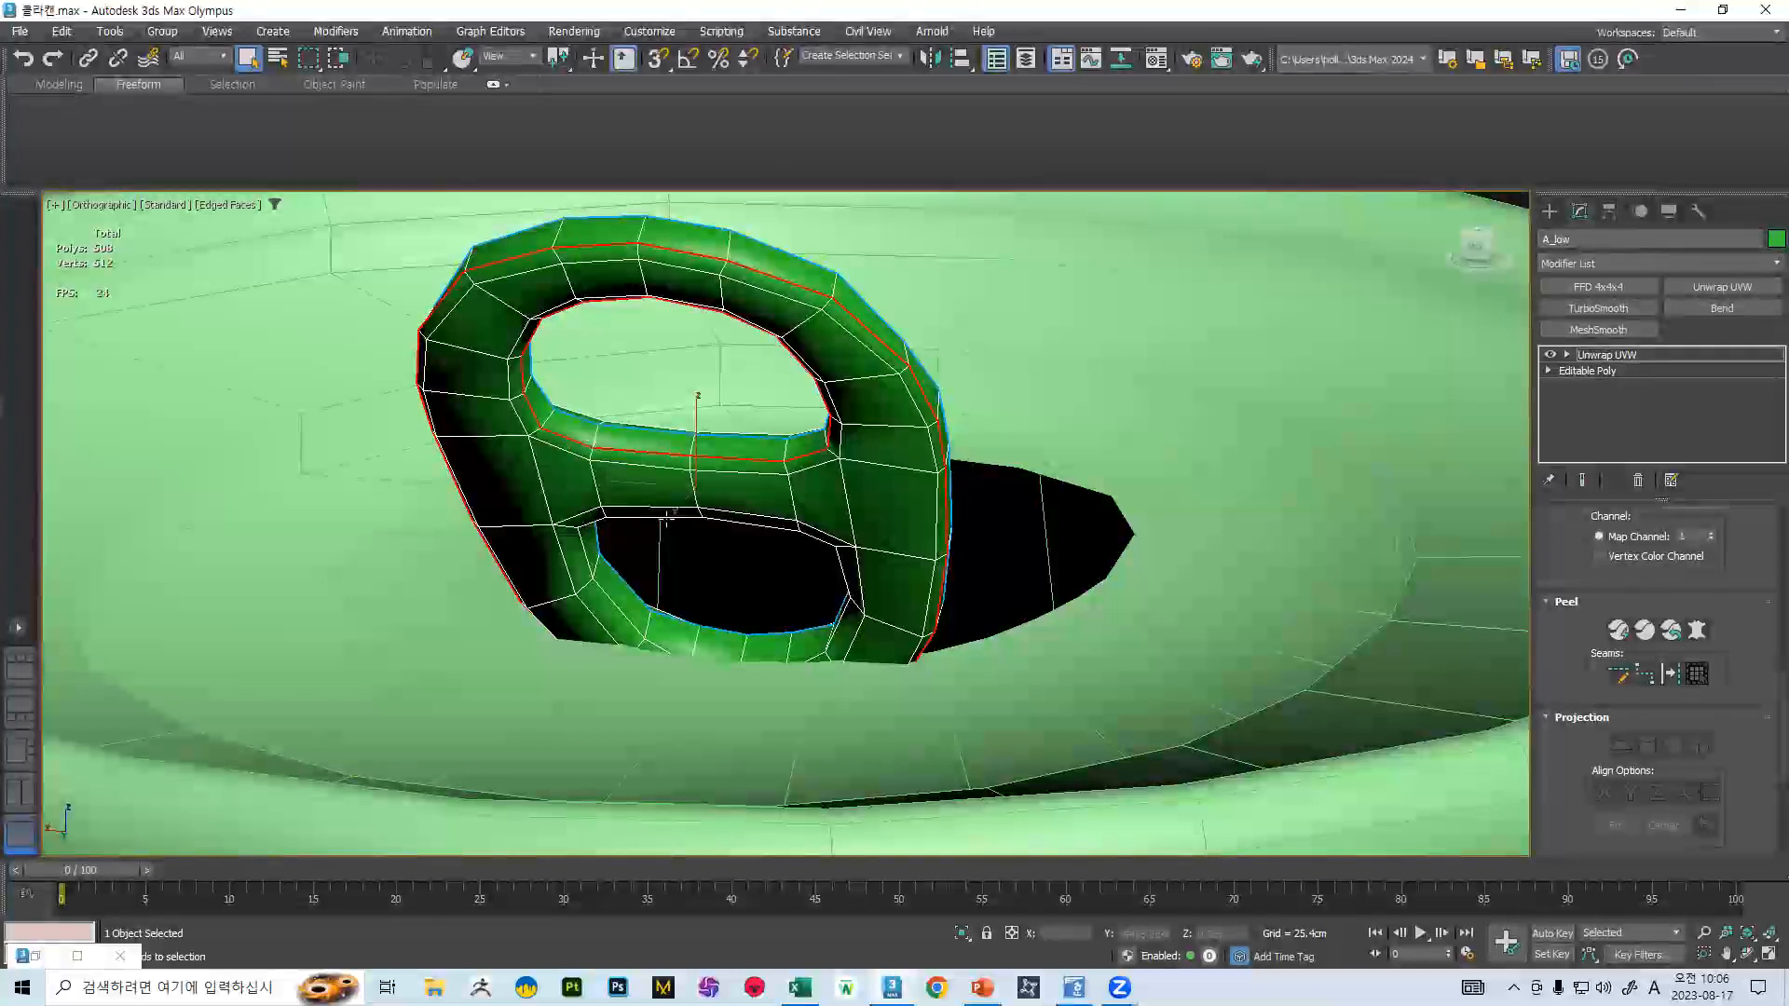
left_click(1673, 675)
middle_click_drag(736, 368, 1009, 492, "alt")
left_click(984, 479)
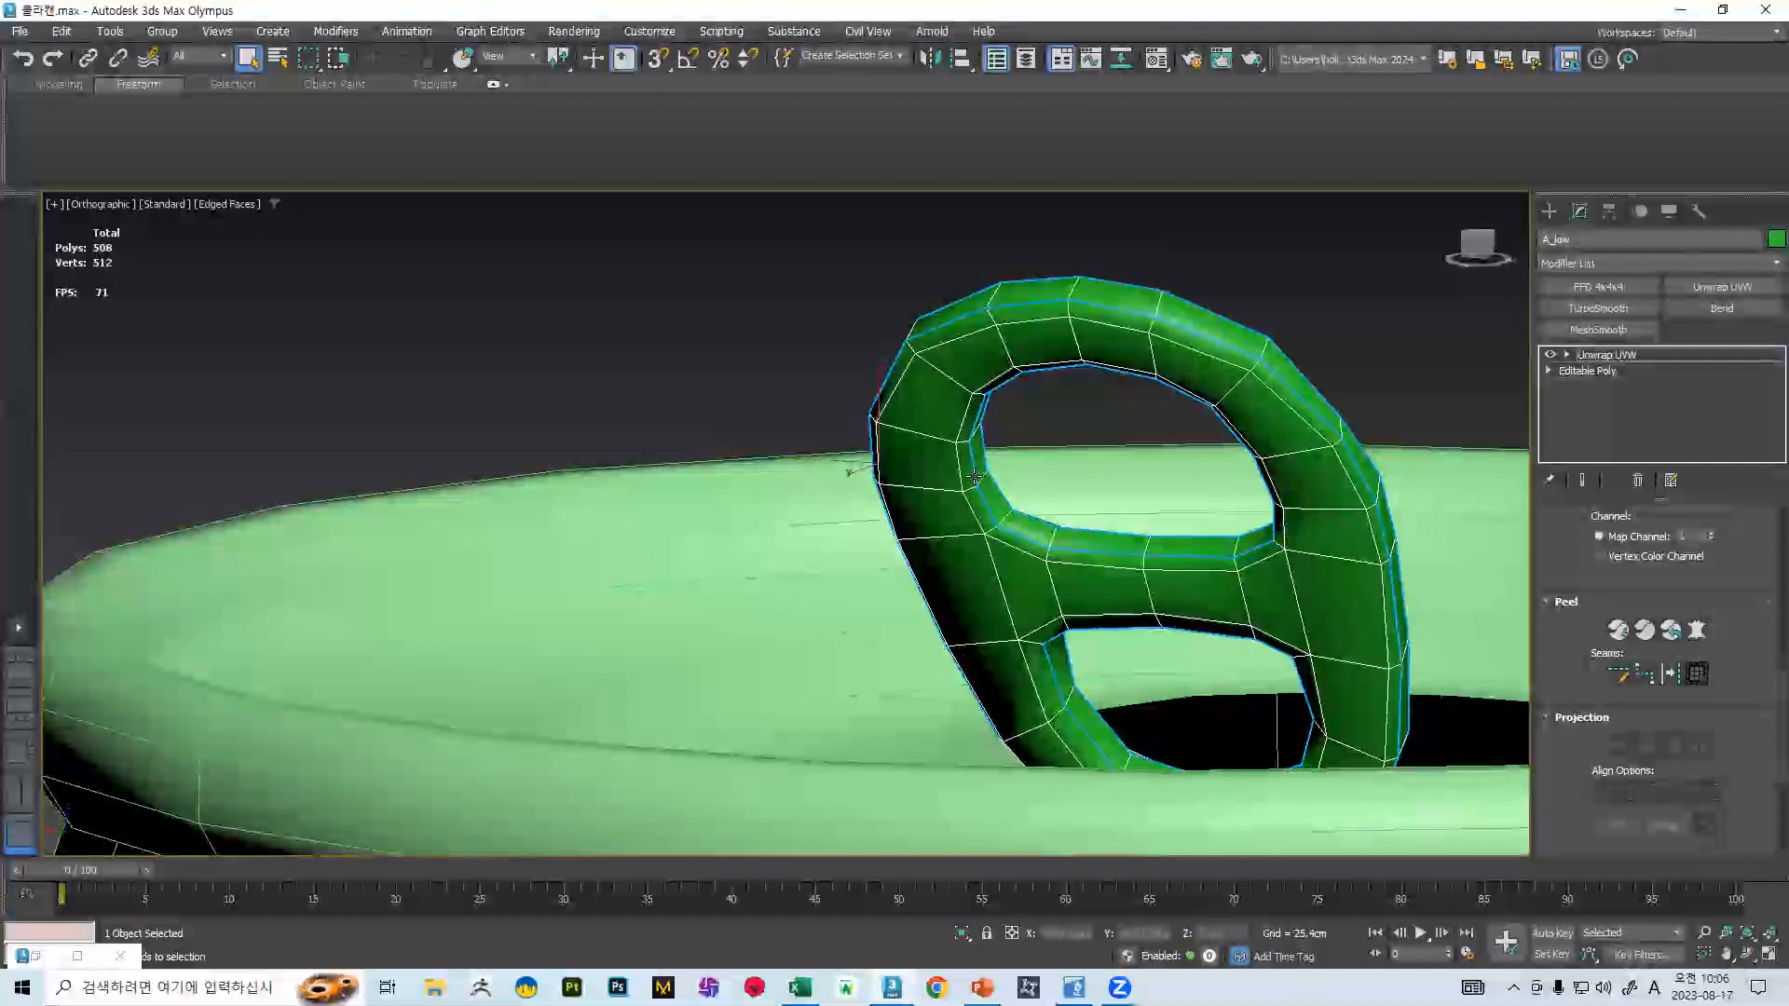
middle_click_drag(1085, 672, 1215, 494)
left_click(985, 517, "ctrl")
scroll(965, 481, "down", 3)
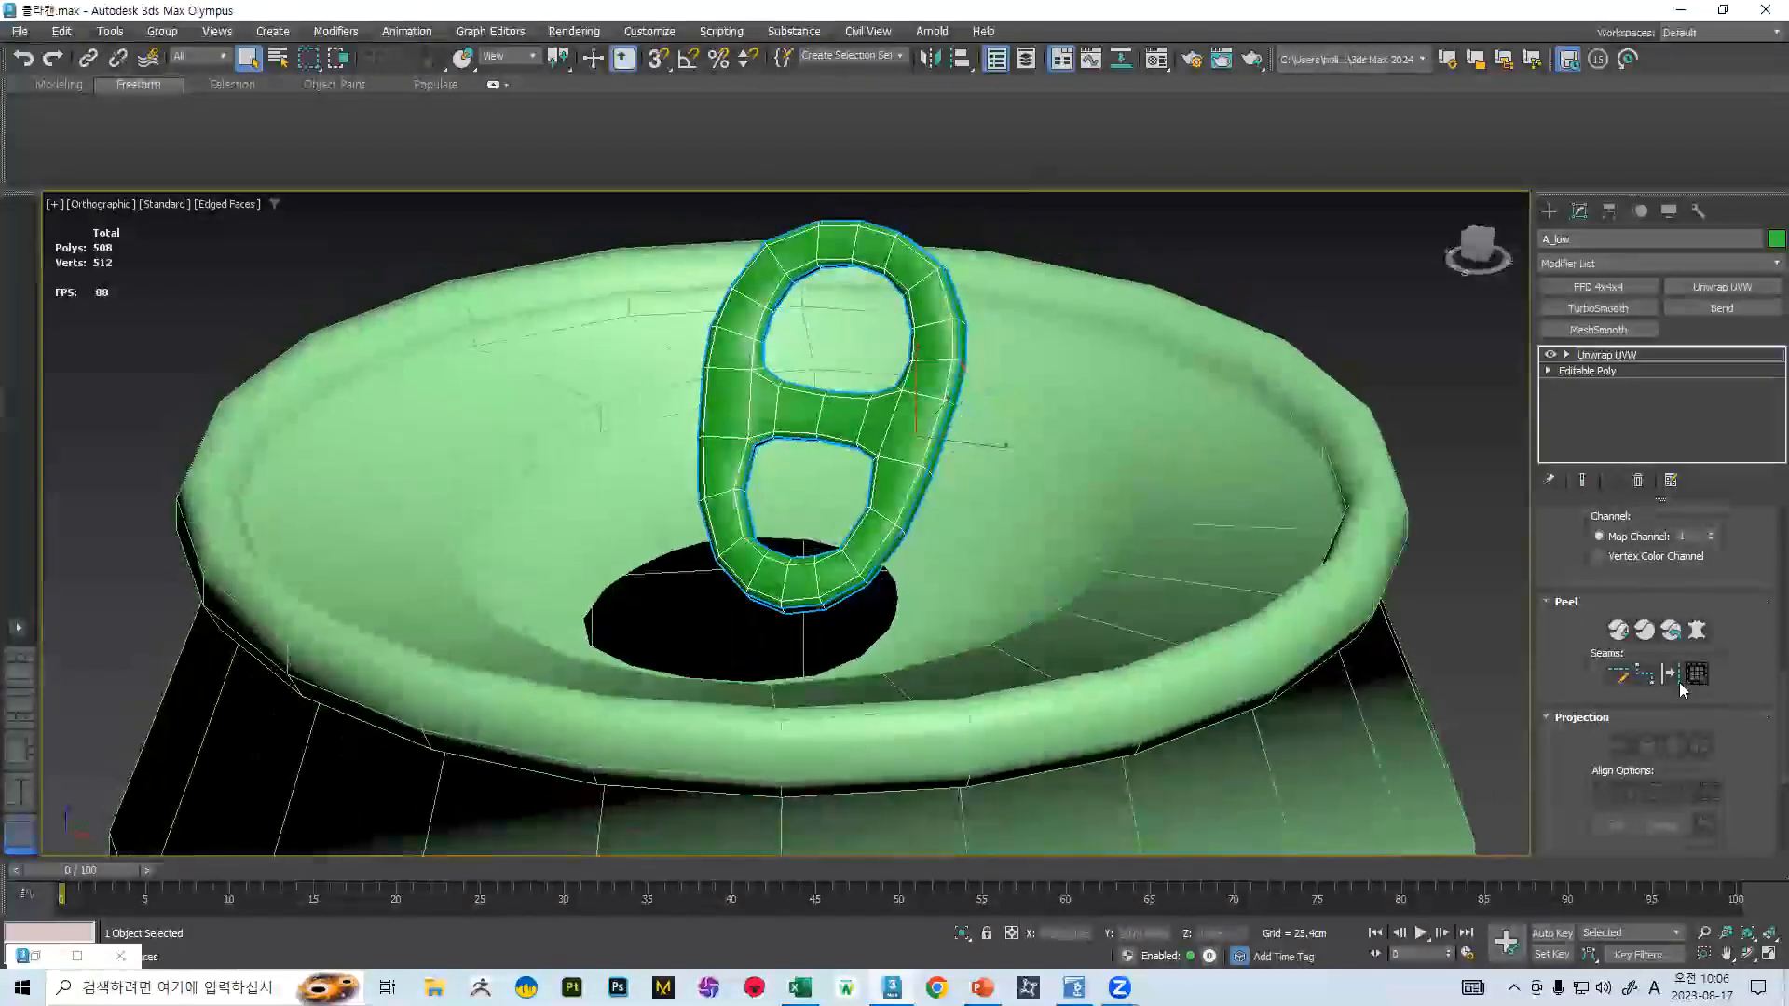
scroll(1714, 643, "up", 5)
scroll(1690, 602, "up", 2)
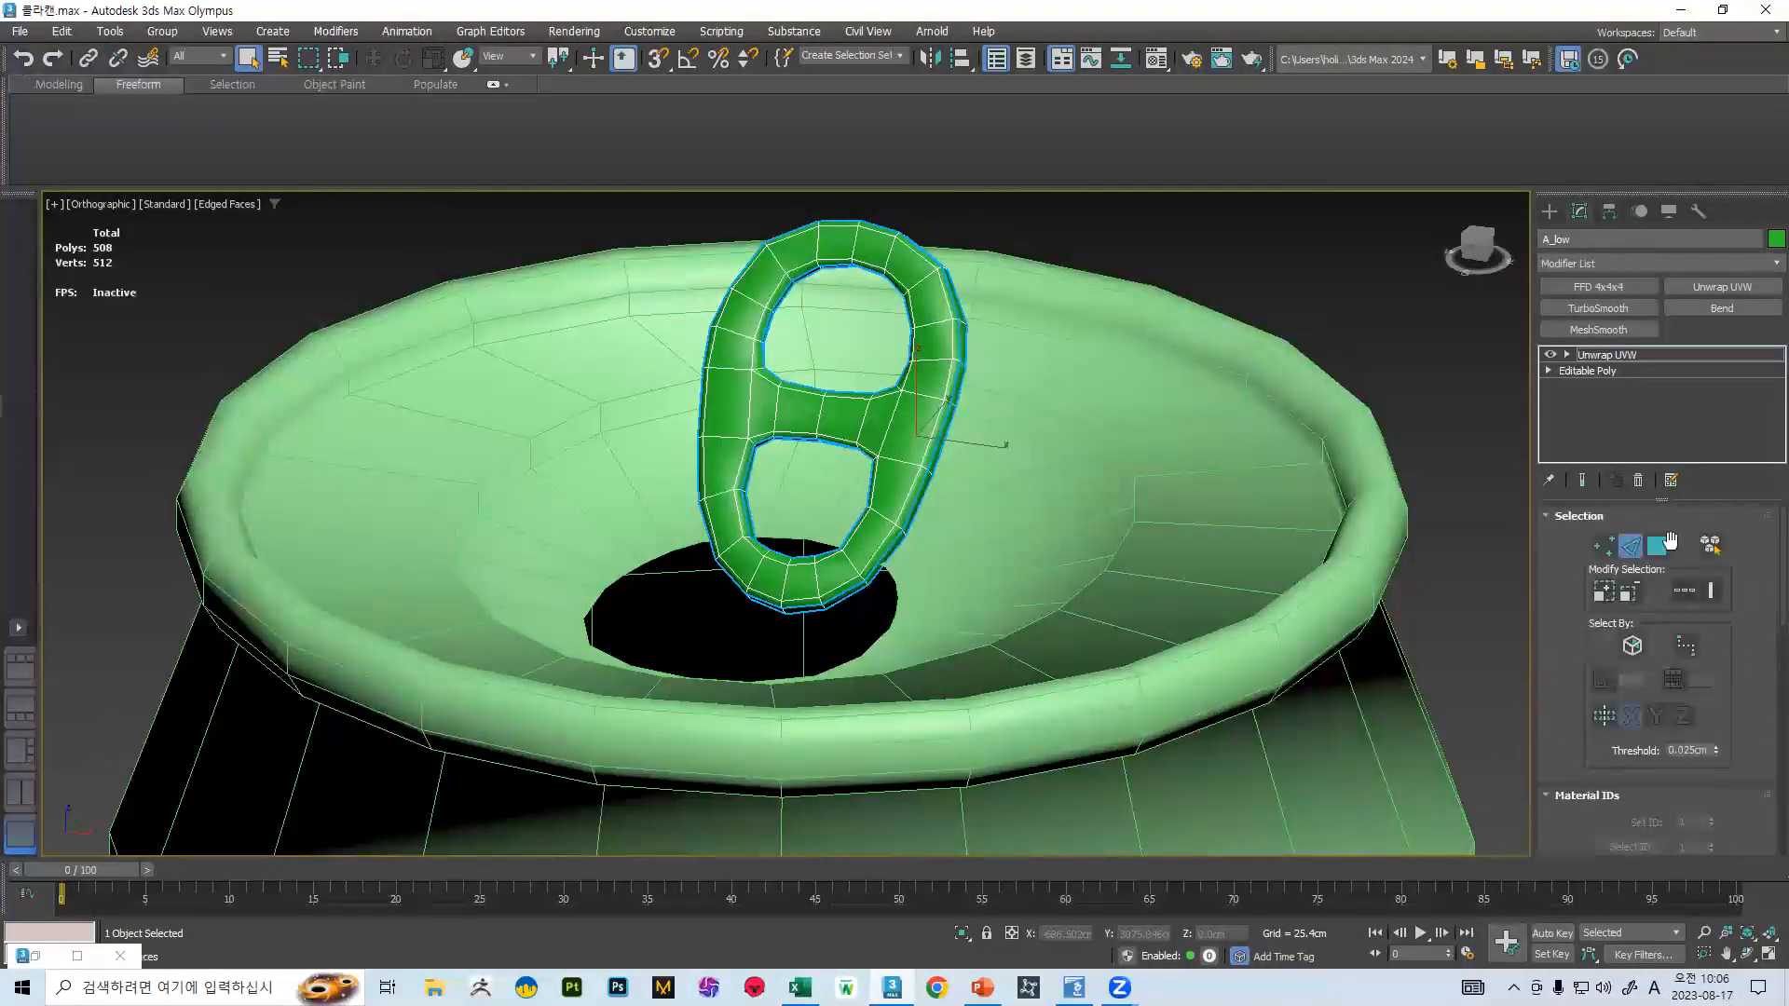
- Select all of the pull tab's polygons and peel them along the seams in the UV editor
left_click(1657, 546)
scroll(885, 326, "down", 5)
scroll(1658, 652, "down", 4)
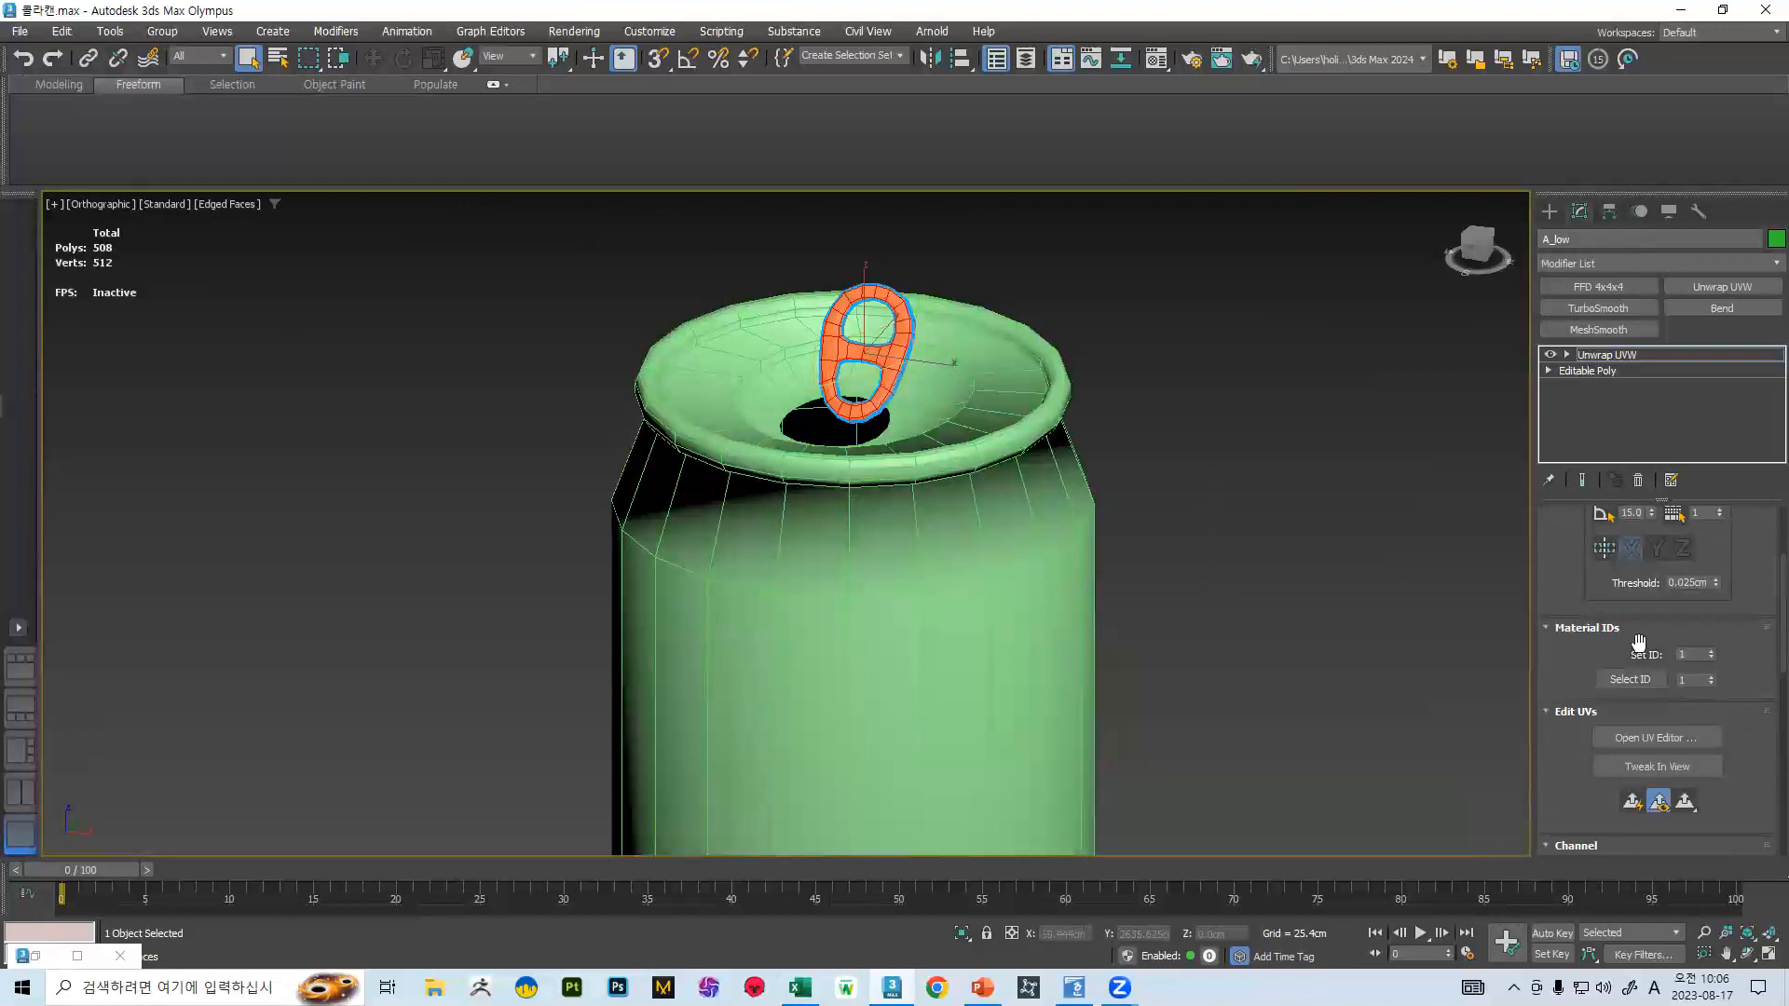
left_click(1655, 570)
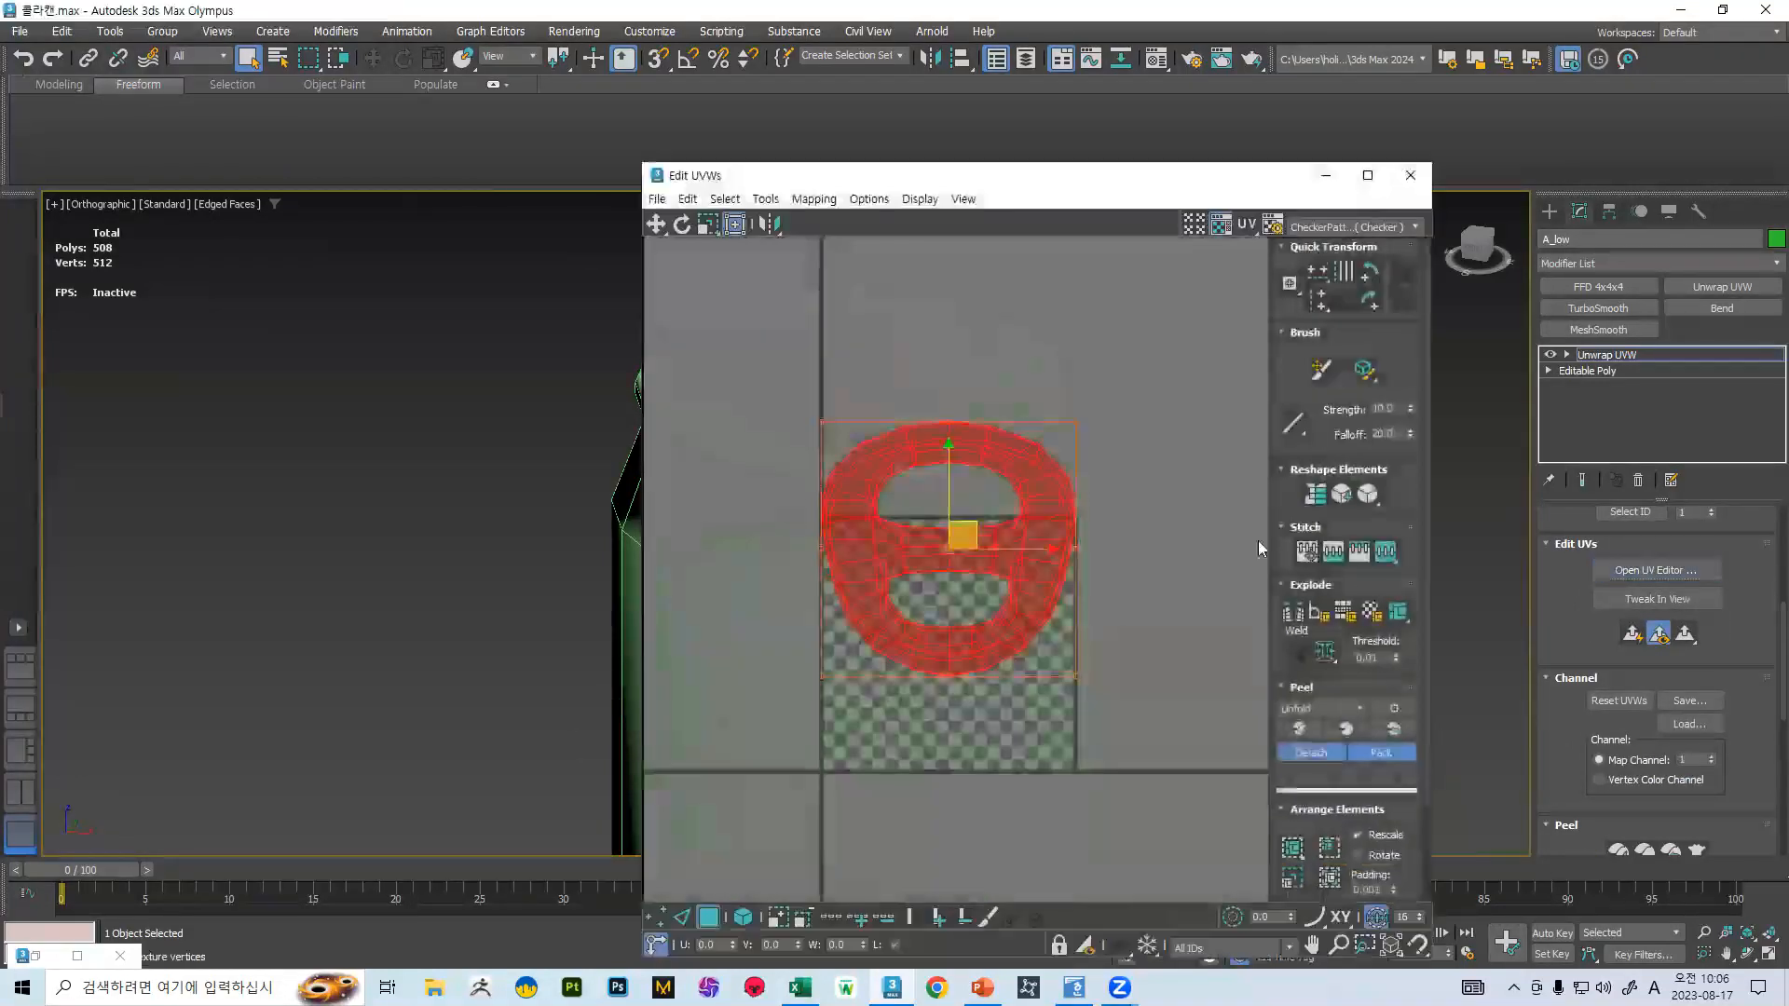
scroll(982, 503, "up", 3)
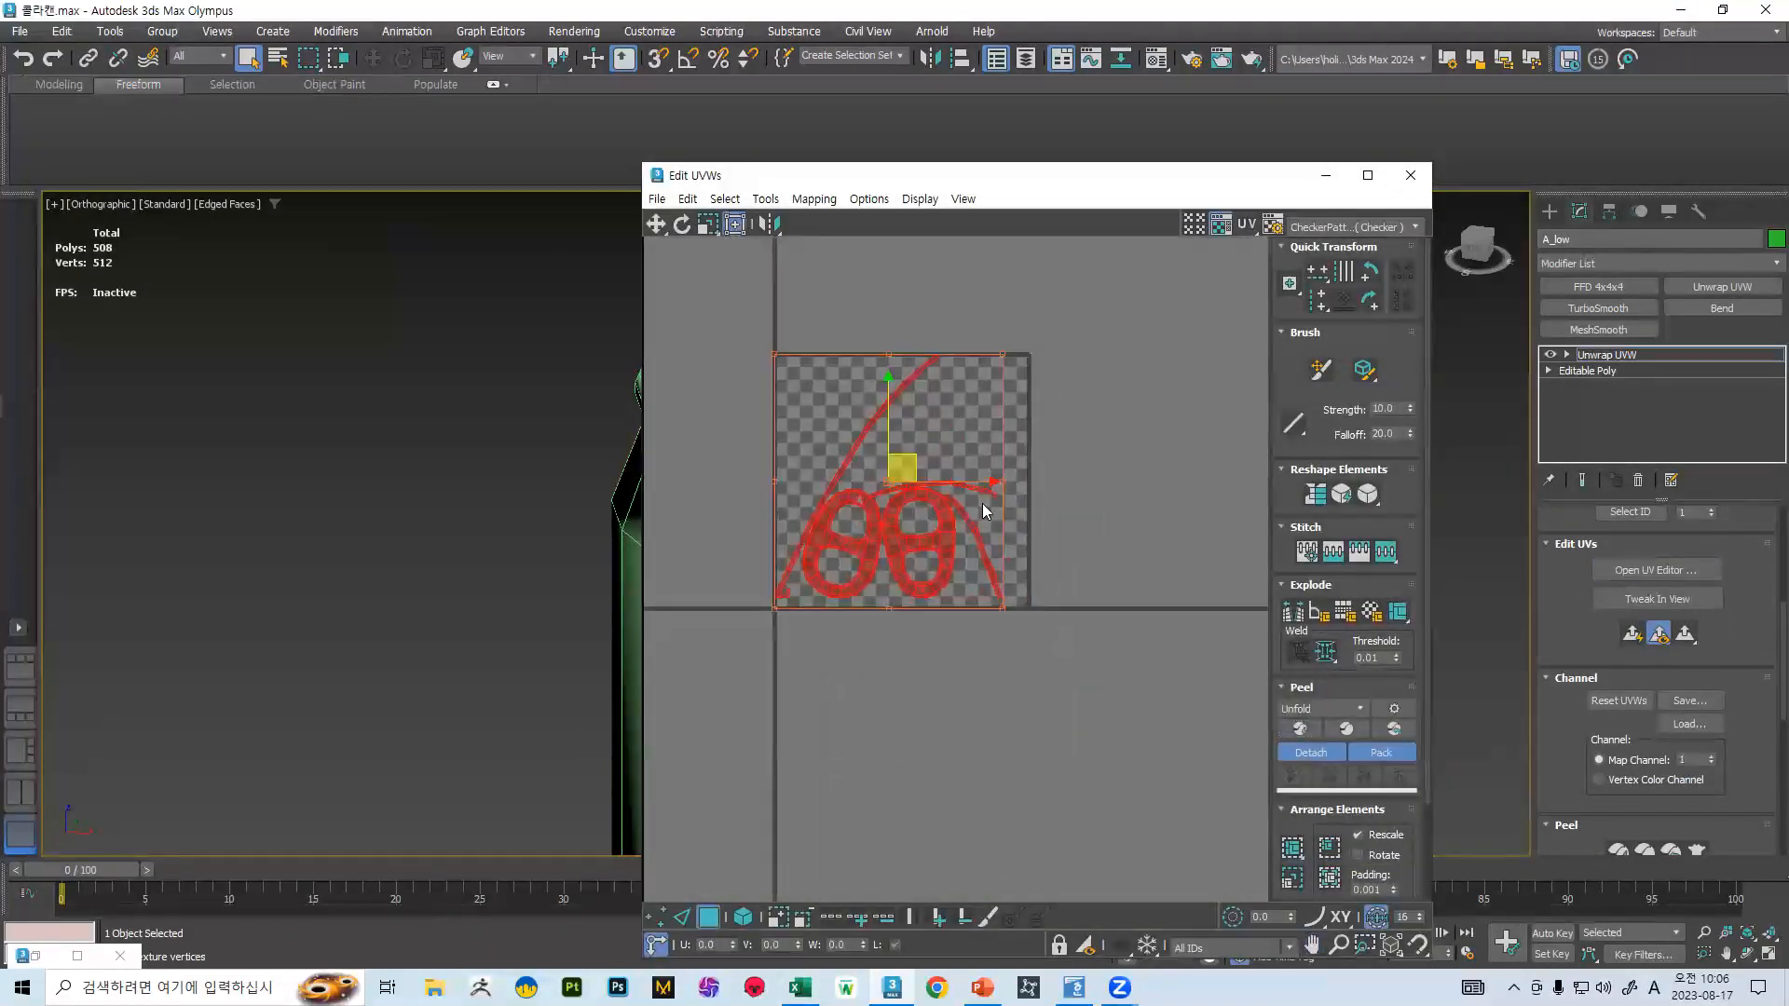
middle_click_drag(489, 384, 347, 427)
scroll(346, 427, "up", 3)
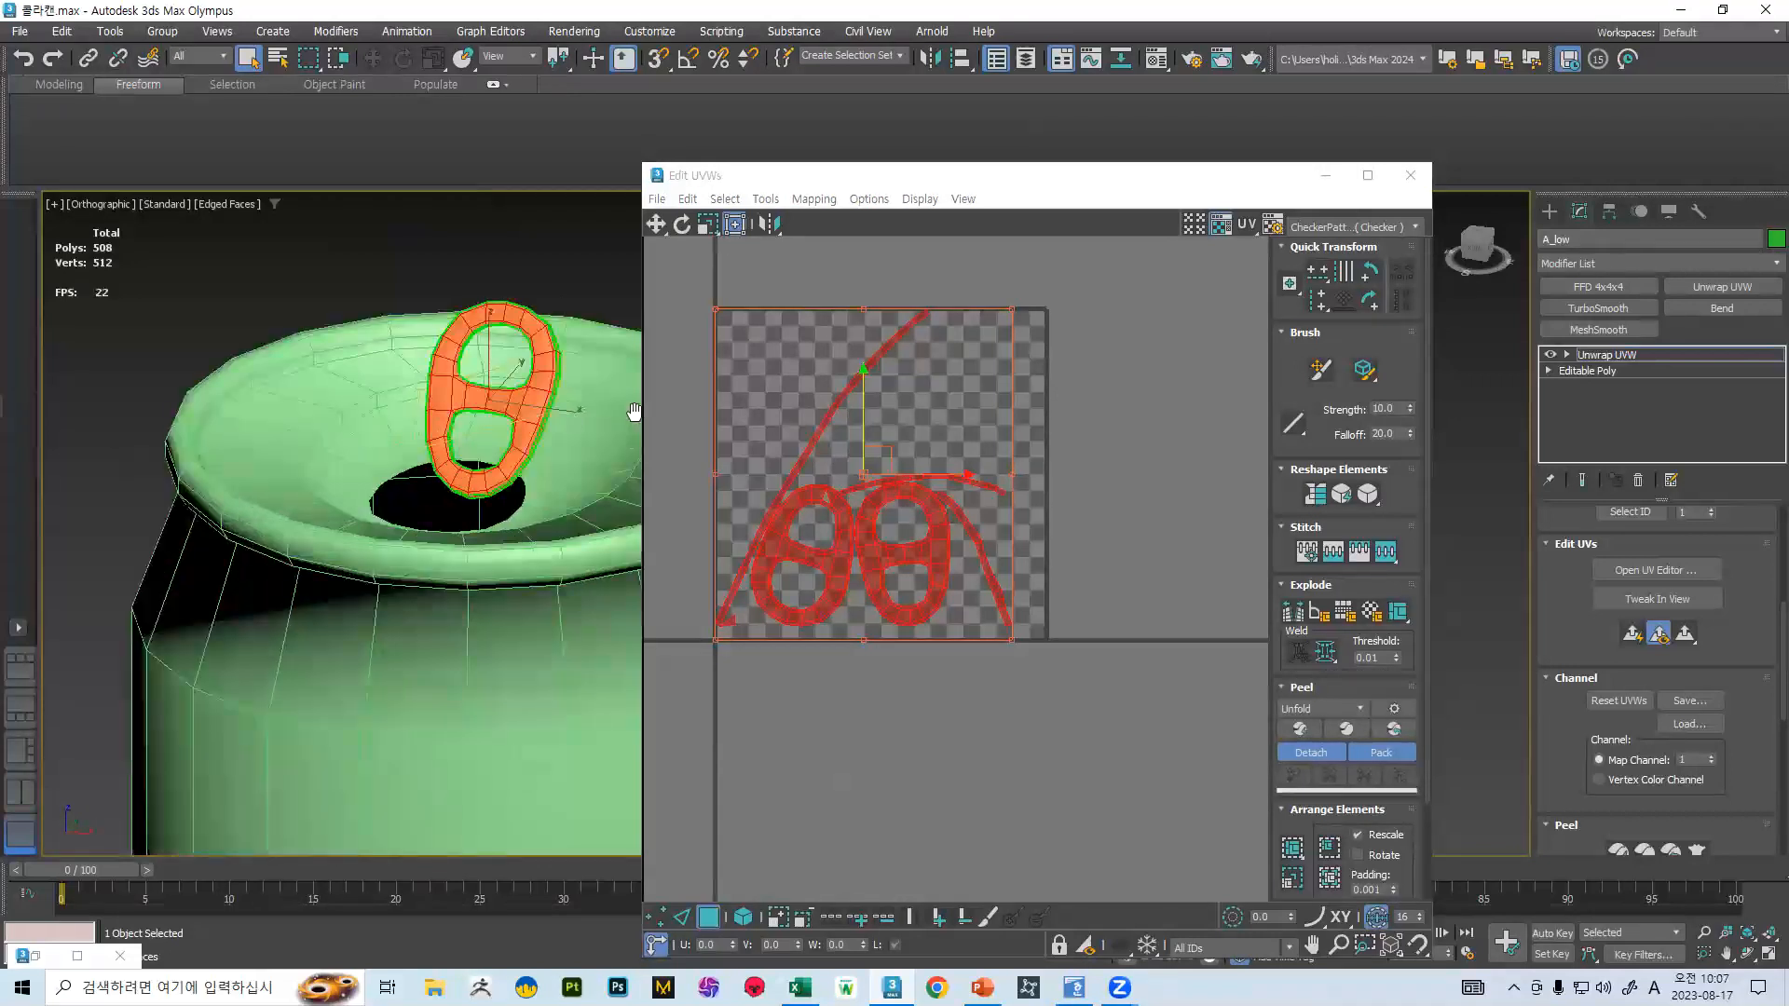
- Select the stray triangular UV face beside the lower end of the long strip and isolate the pull tab
middle_click_drag(630, 411, 651, 442)
scroll(725, 608, "up", 6)
scroll(726, 649, "up", 4)
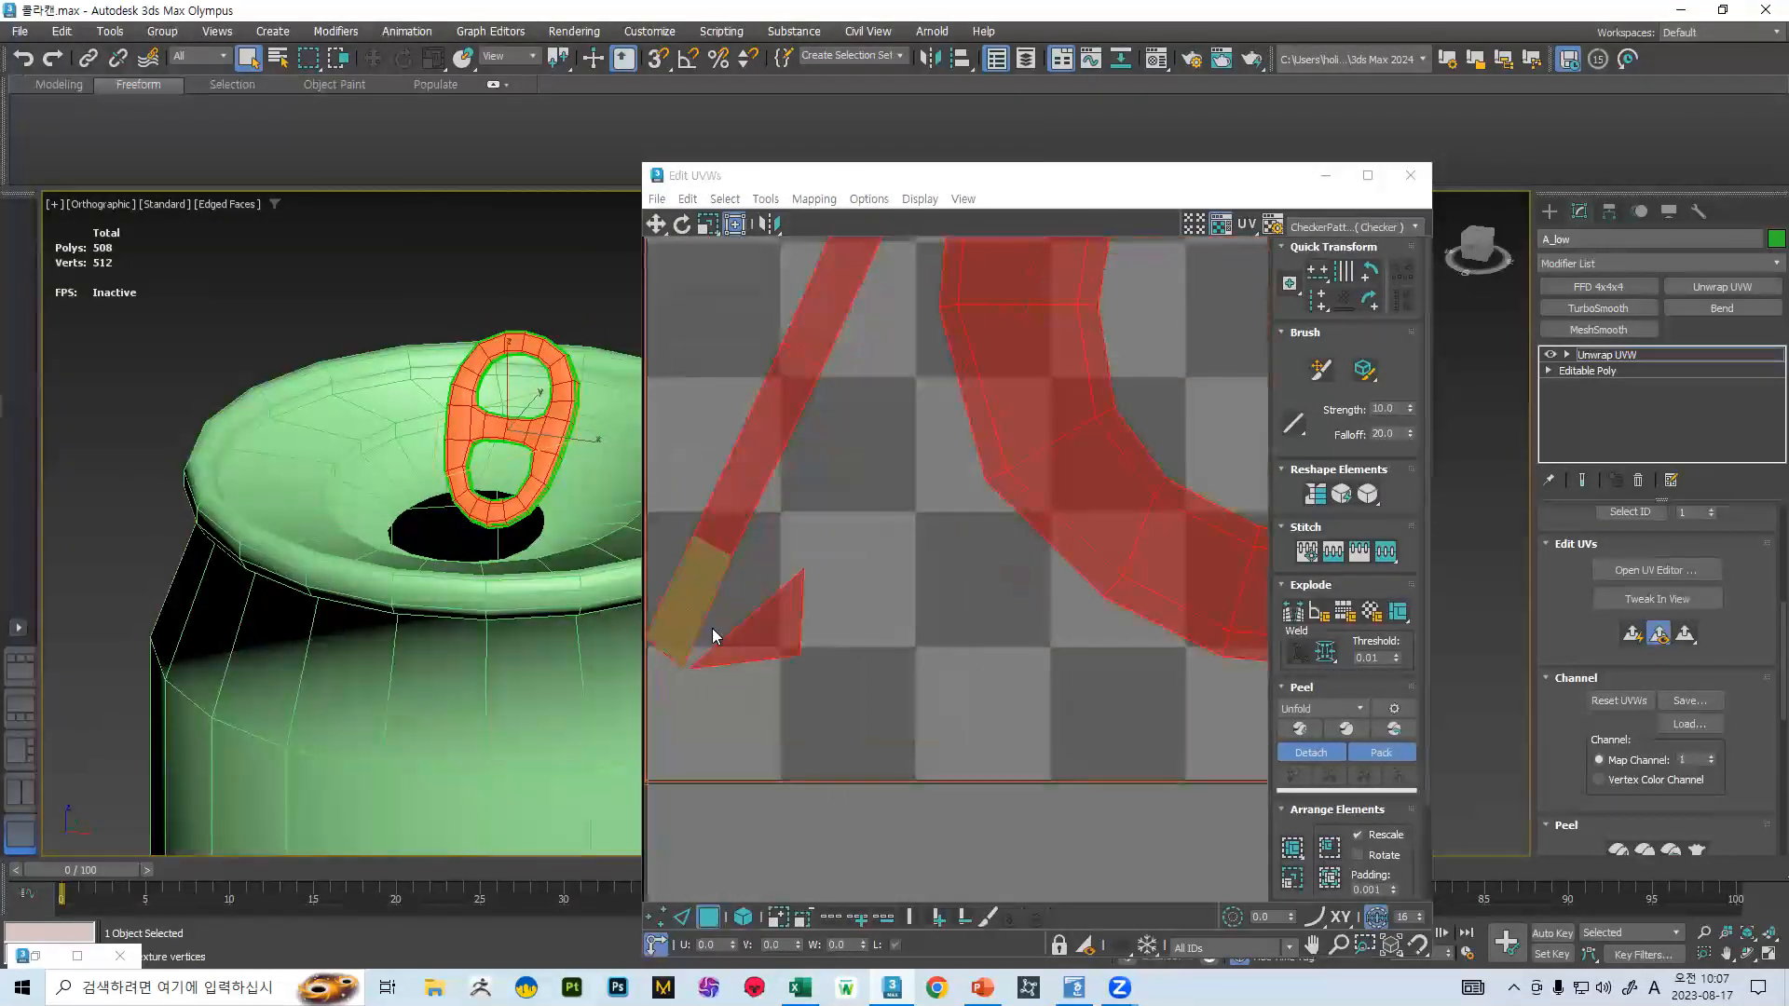
left_click(892, 690)
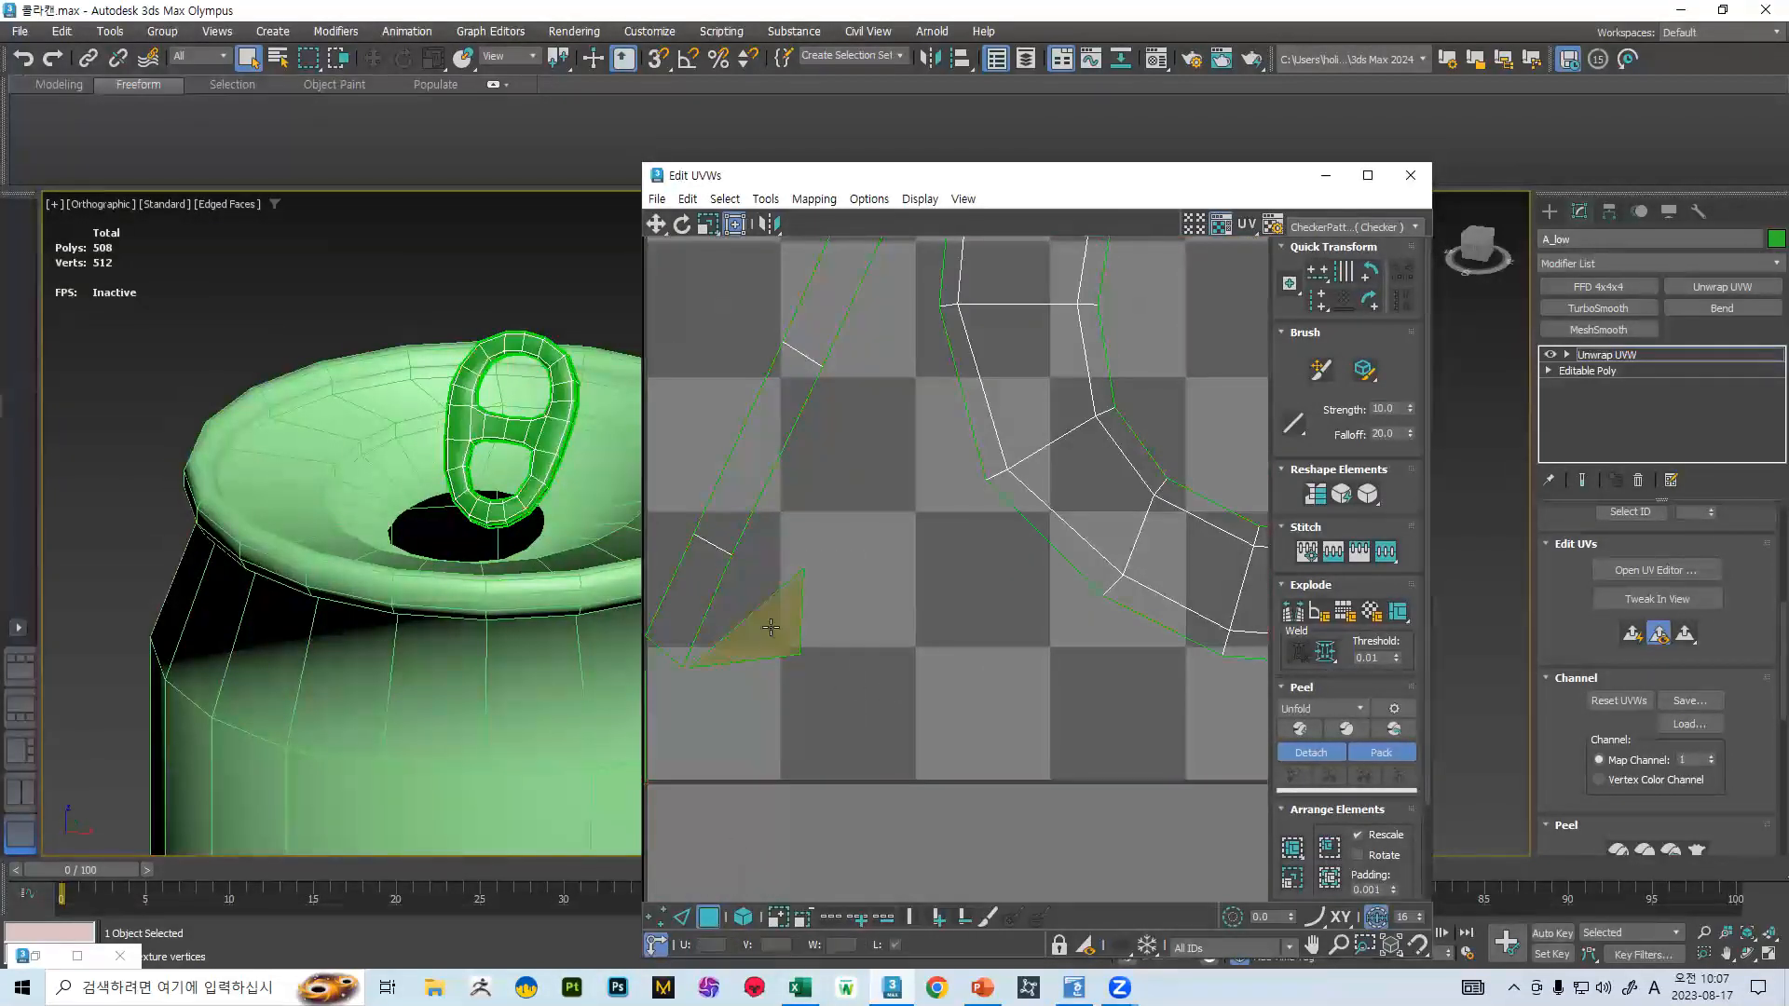
left_click(771, 627)
scroll(347, 428, "down", 4)
middle_click_drag(347, 428, 164, 412, "alt")
scroll(516, 431, "up", 6)
middle_click_drag(203, 528, 441, 536)
mouse_move(441, 535)
middle_mouse_down("alt")
mouse_move(459, 606)
mouse_move(590, 519)
mouse_move(506, 479)
mouse_move(506, 440)
mouse_move(423, 523)
middle_mouse_up("alt")
right_click(402, 378)
left_click(466, 204)
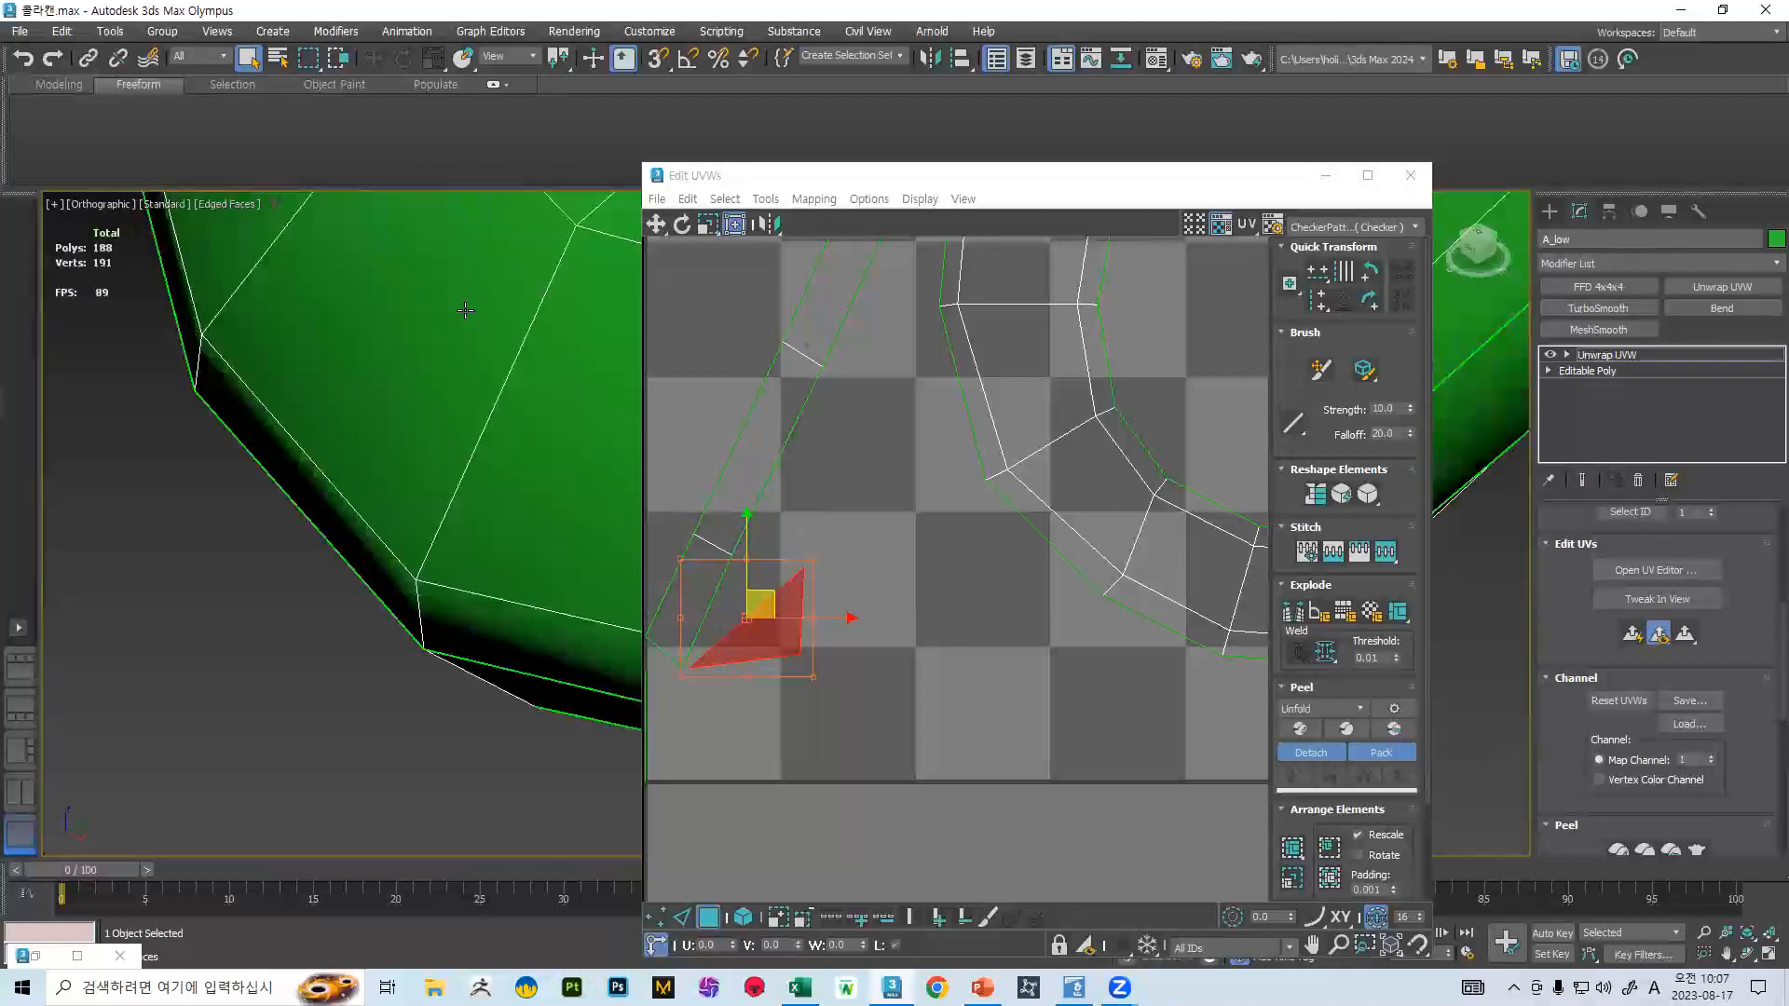
- Examine the stray triangle and its neighbouring triangle on the pull tab and in the UV layout
scroll(465, 309, "down", 5)
scroll(466, 309, "up", 4)
middle_click_drag(465, 310, 428, 224, "alt")
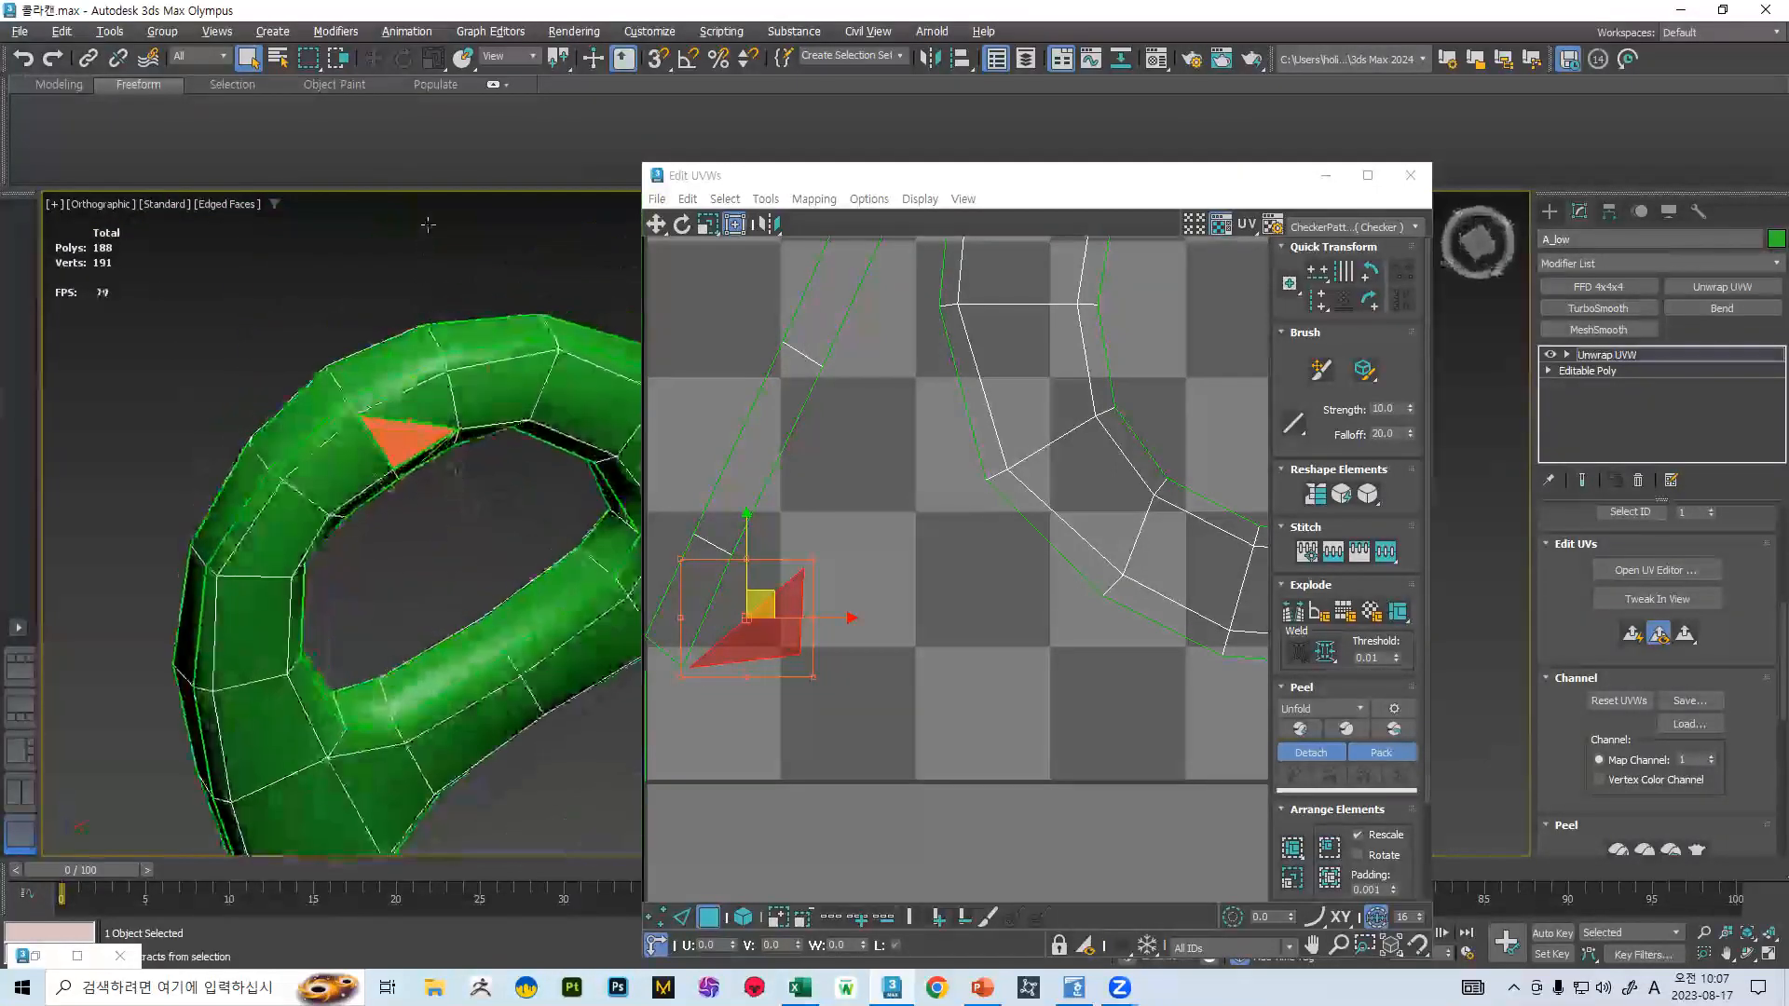
key("z")
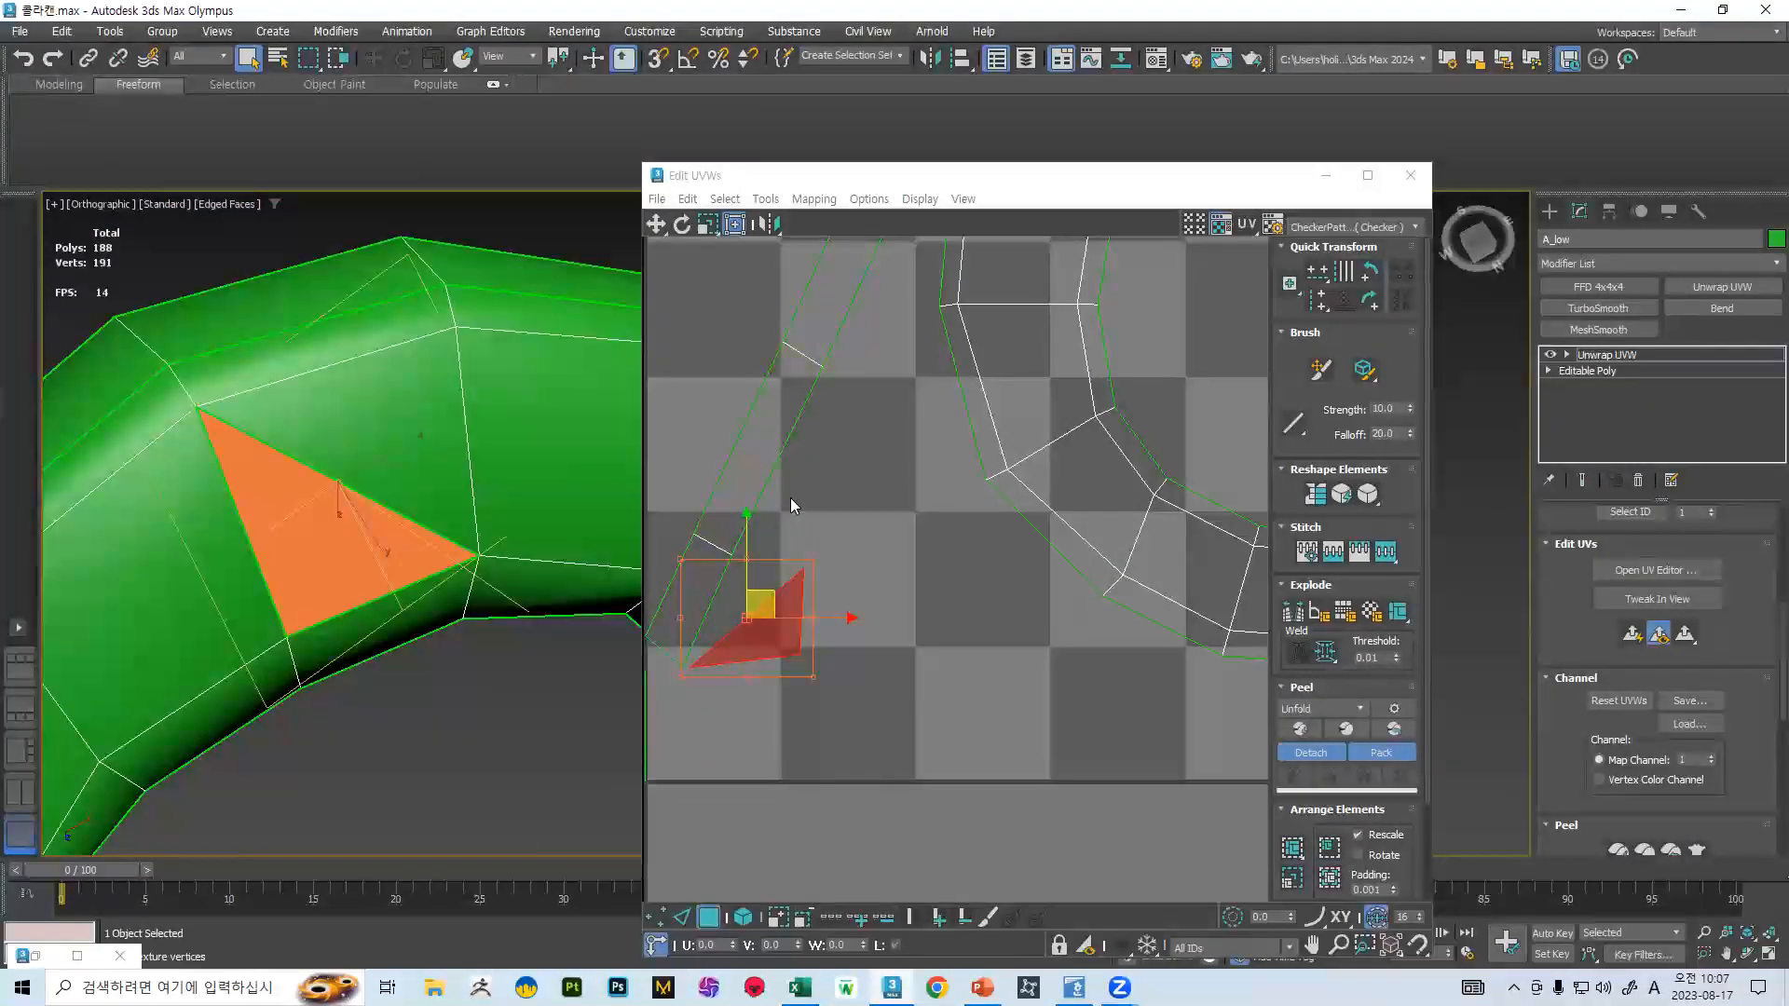
left_click(394, 439)
scroll(912, 421, "down", 5)
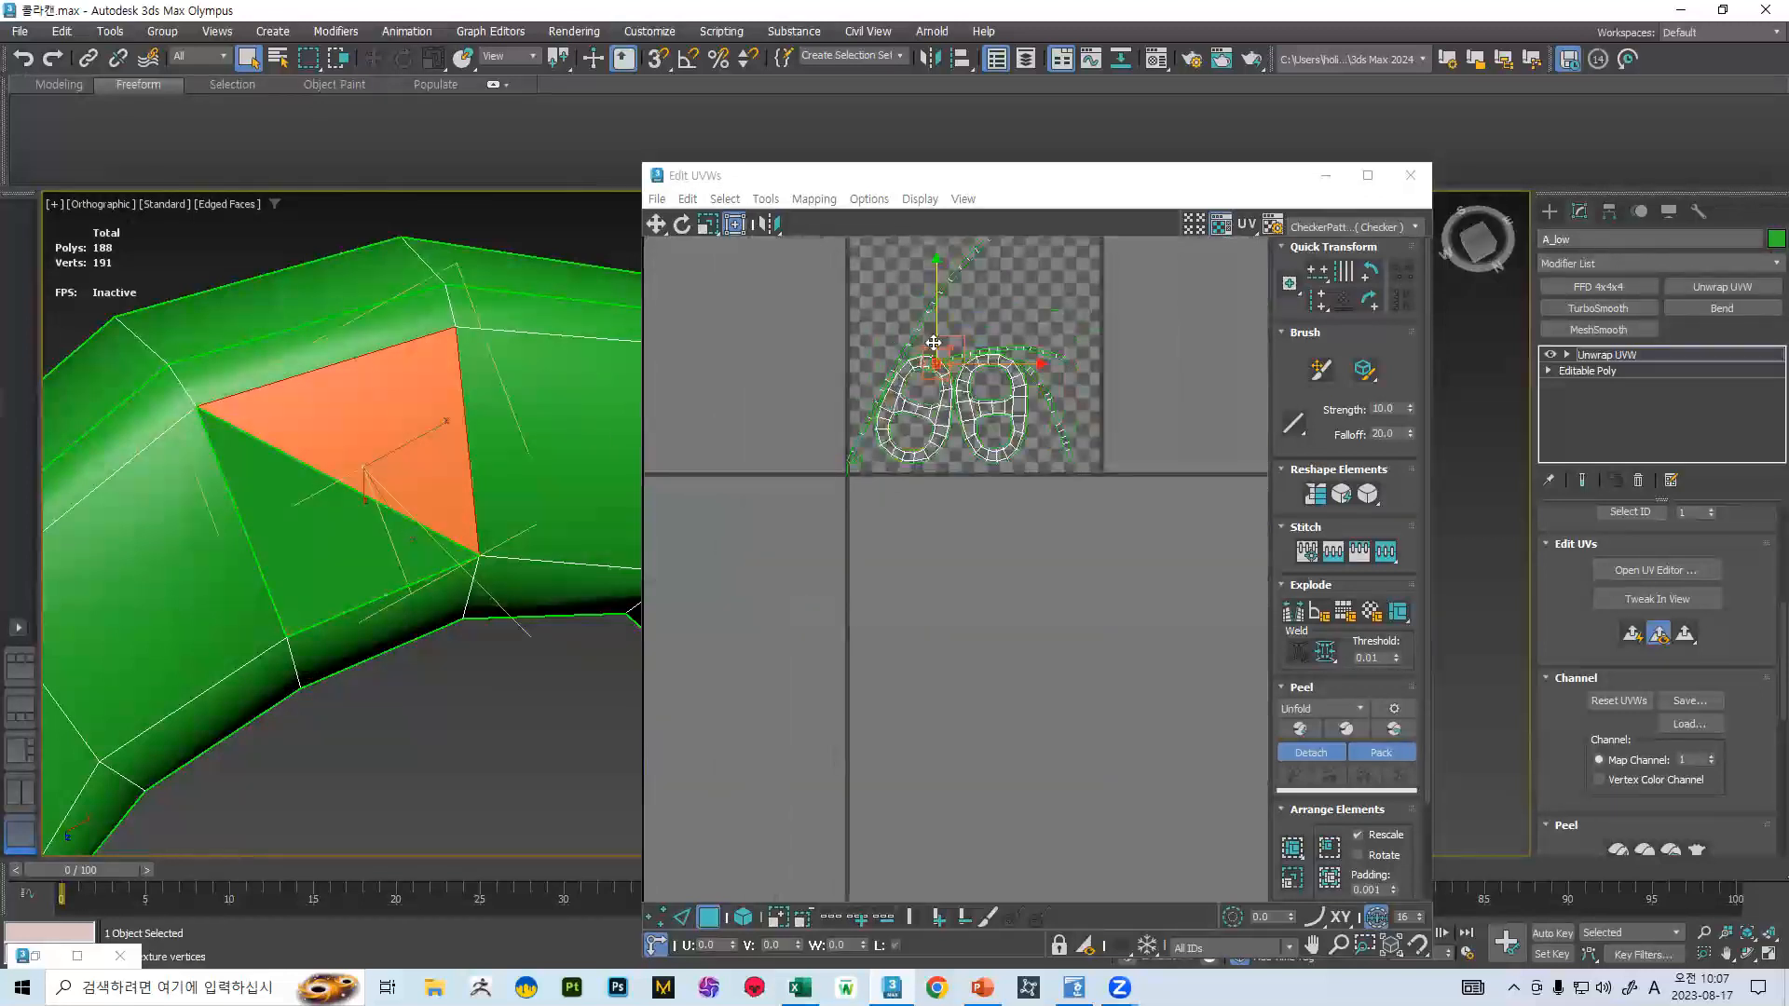
scroll(911, 421, "up", 7)
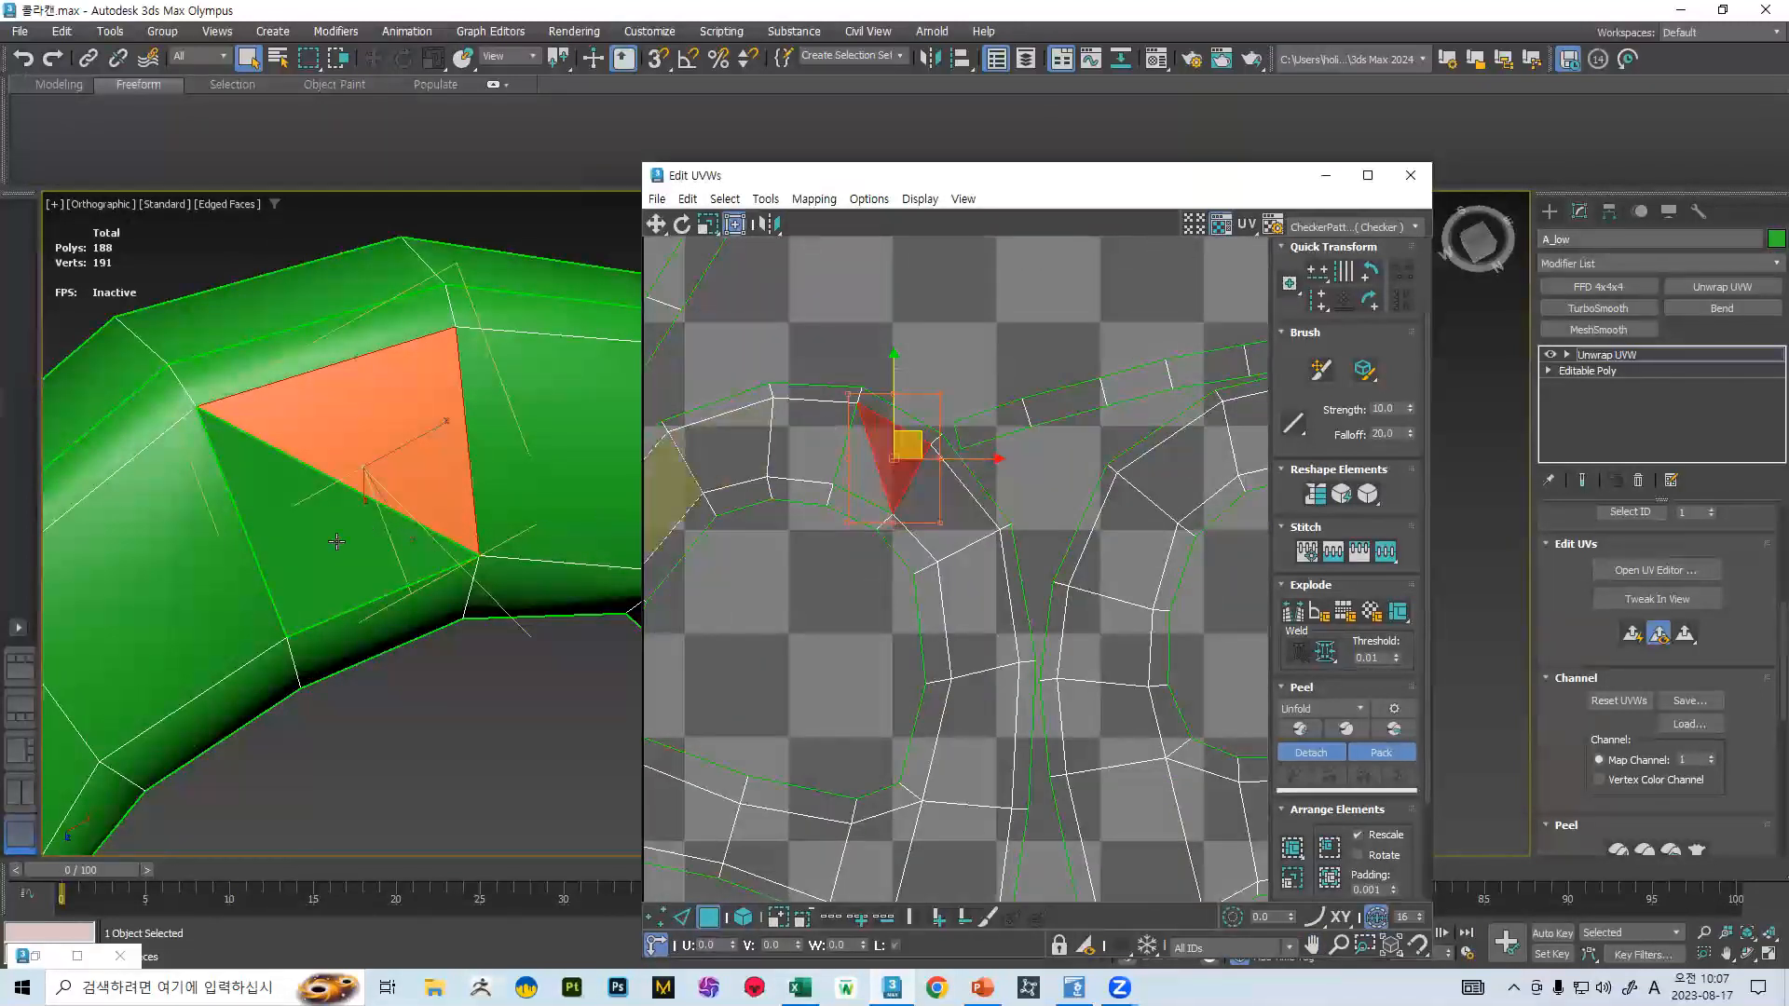
scroll(336, 541, "down", 5)
middle_click_drag(454, 511, 459, 475, "alt")
- Close the UV editor and convert the pull tab to Editable Poly
left_click(1418, 191)
left_click(1407, 176)
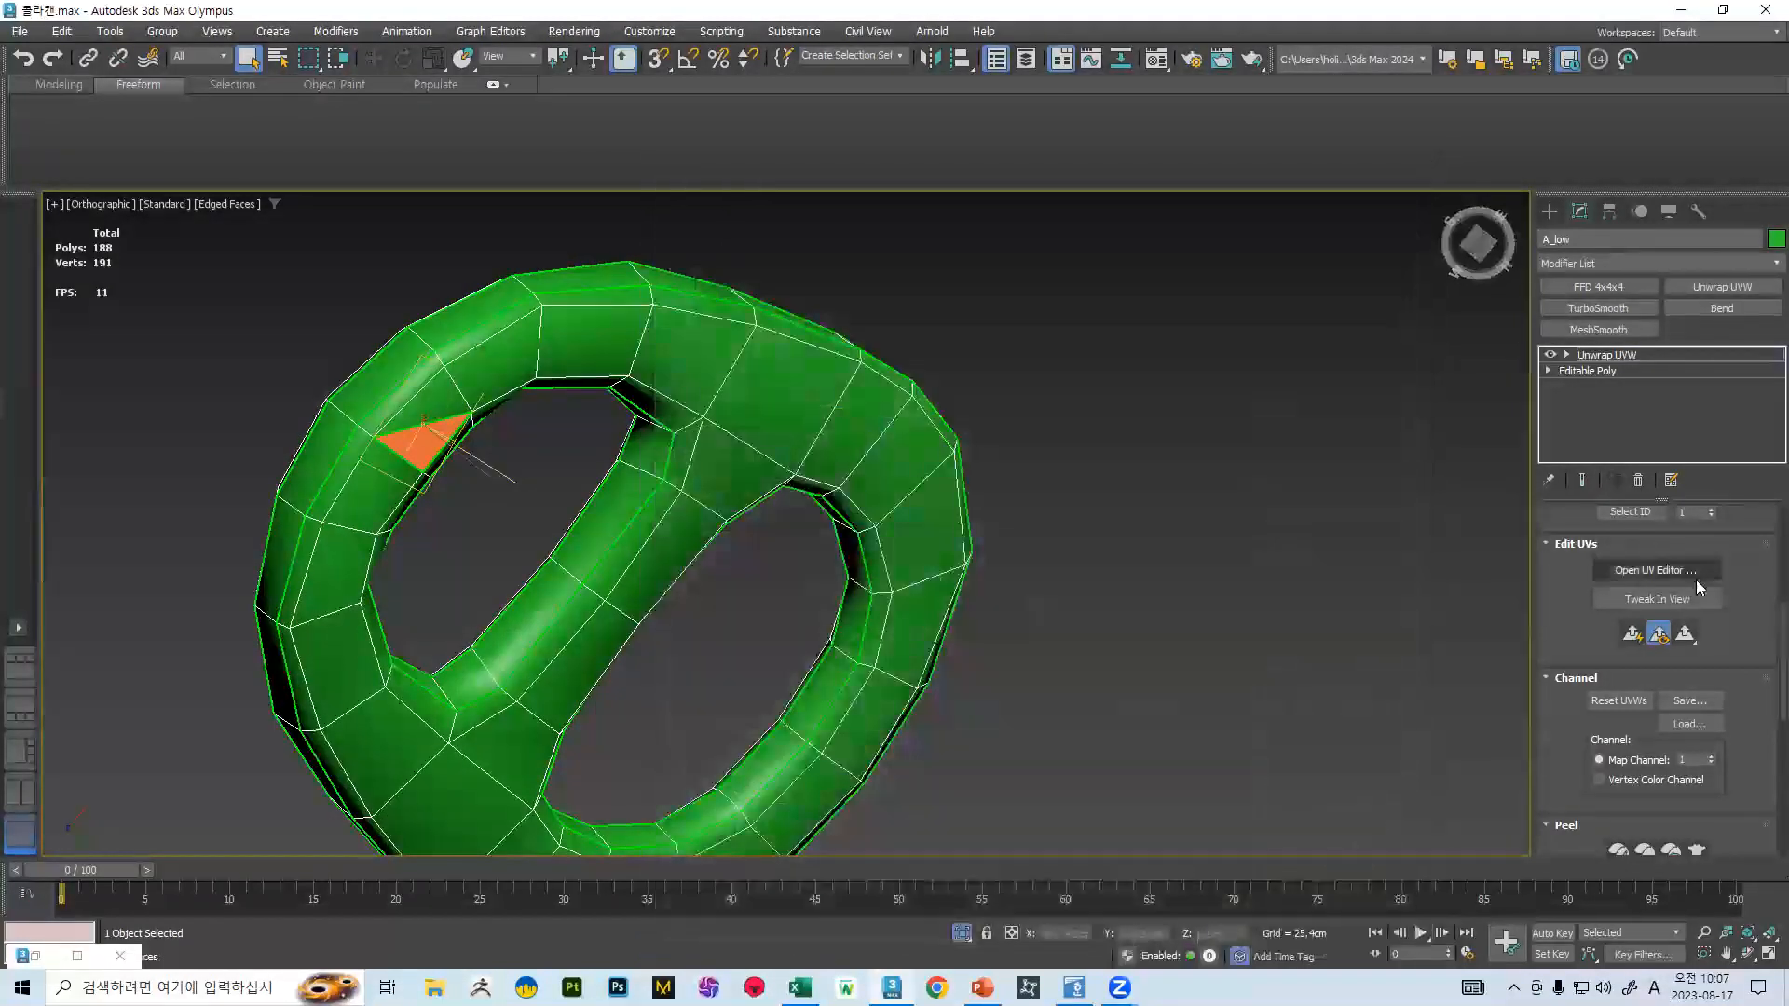
scroll(1677, 569, "up", 5)
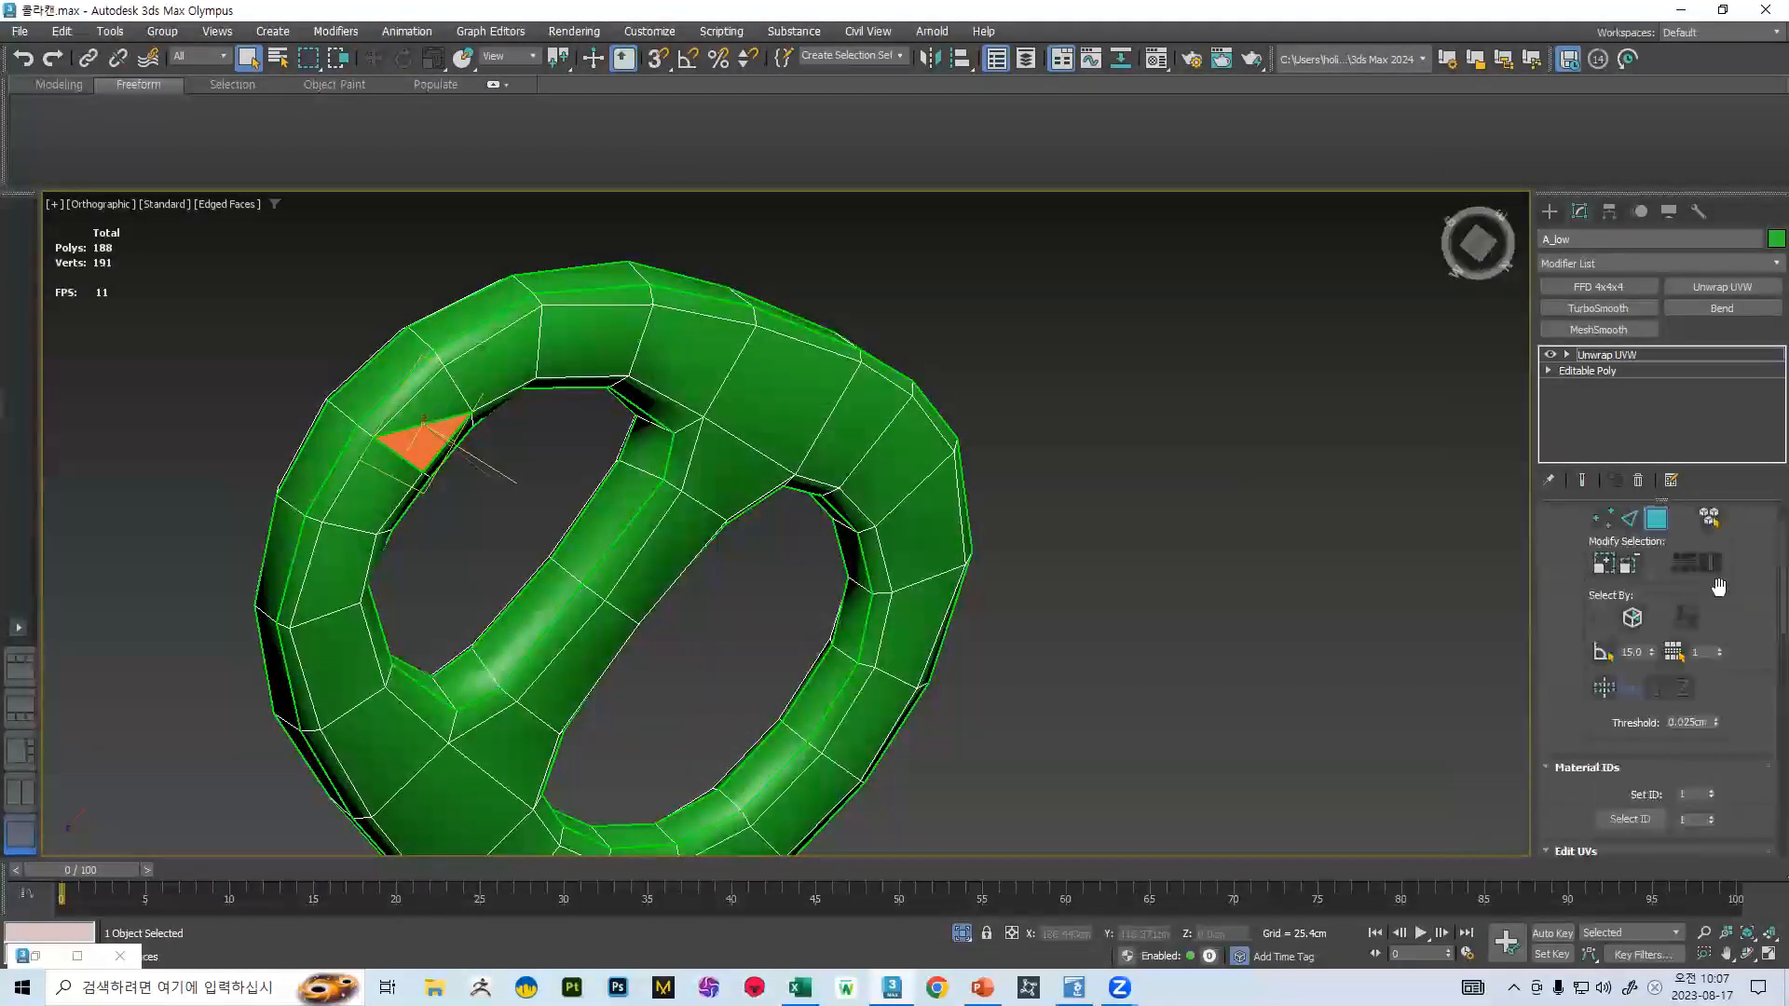
right_click(530, 355)
mouse_move(657, 567)
left_click(774, 601)
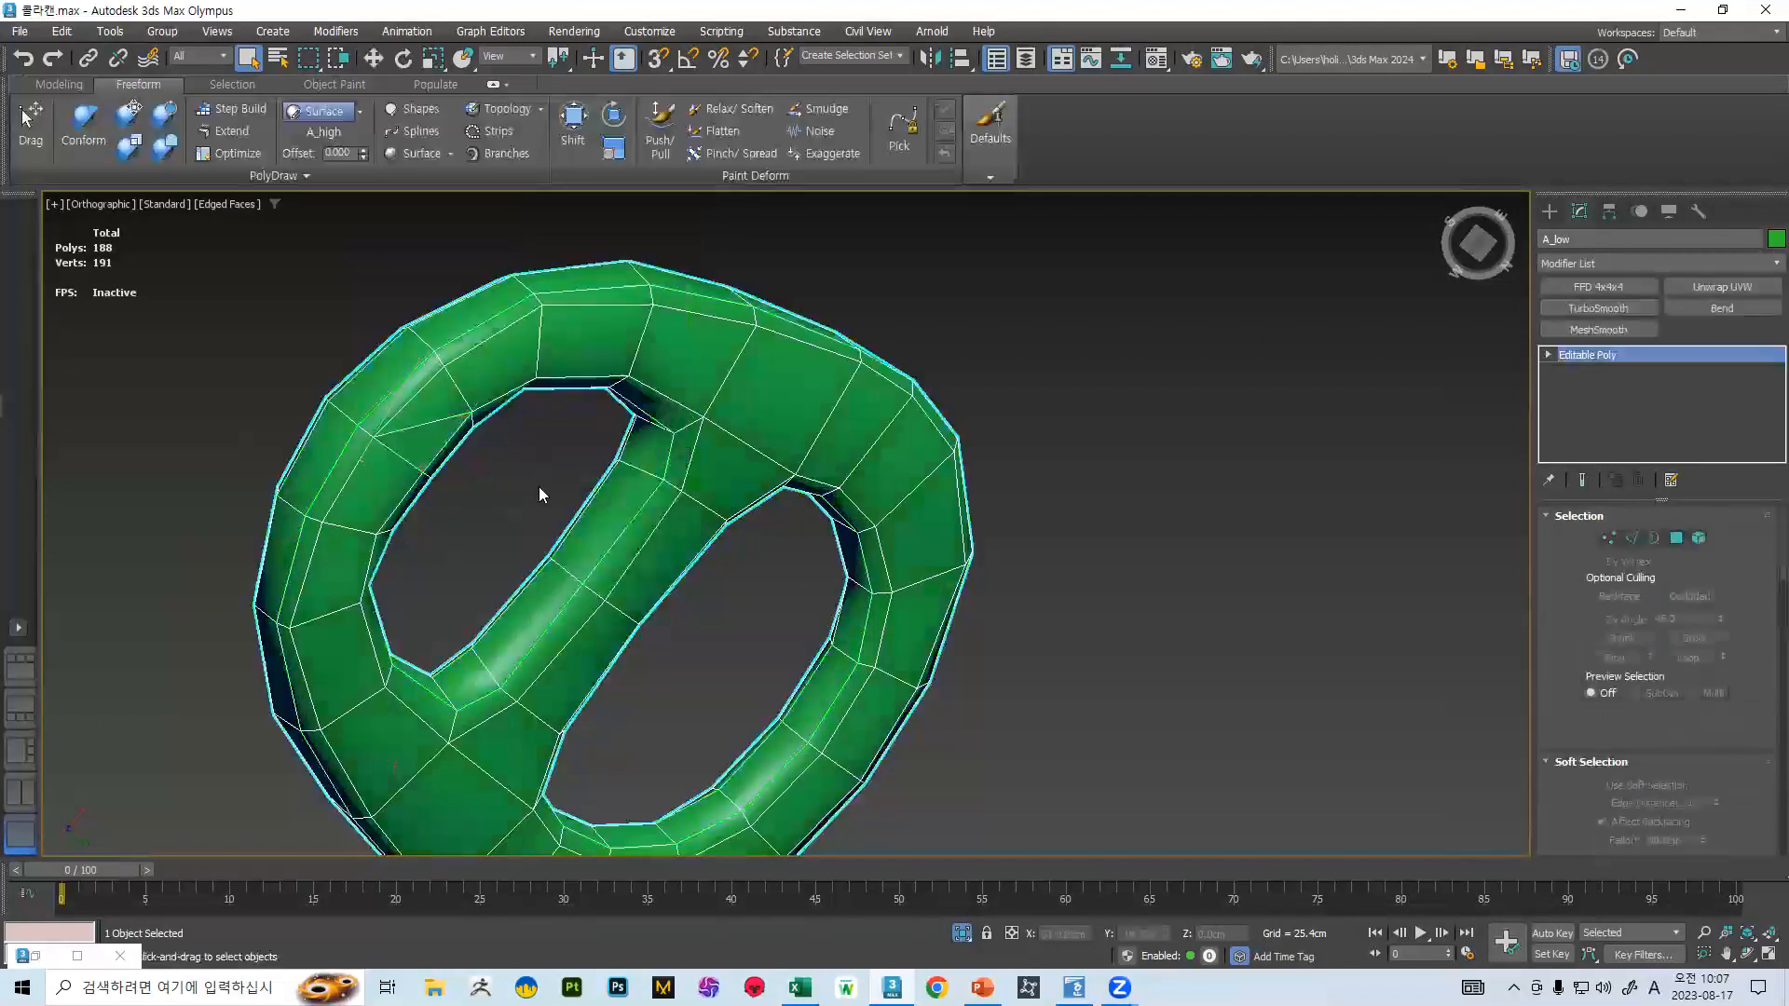
- Delete the two adjoining triangular polygons beside the pull tab's smaller hole
scroll(446, 408, "up", 5)
key("4")
left_click(429, 469)
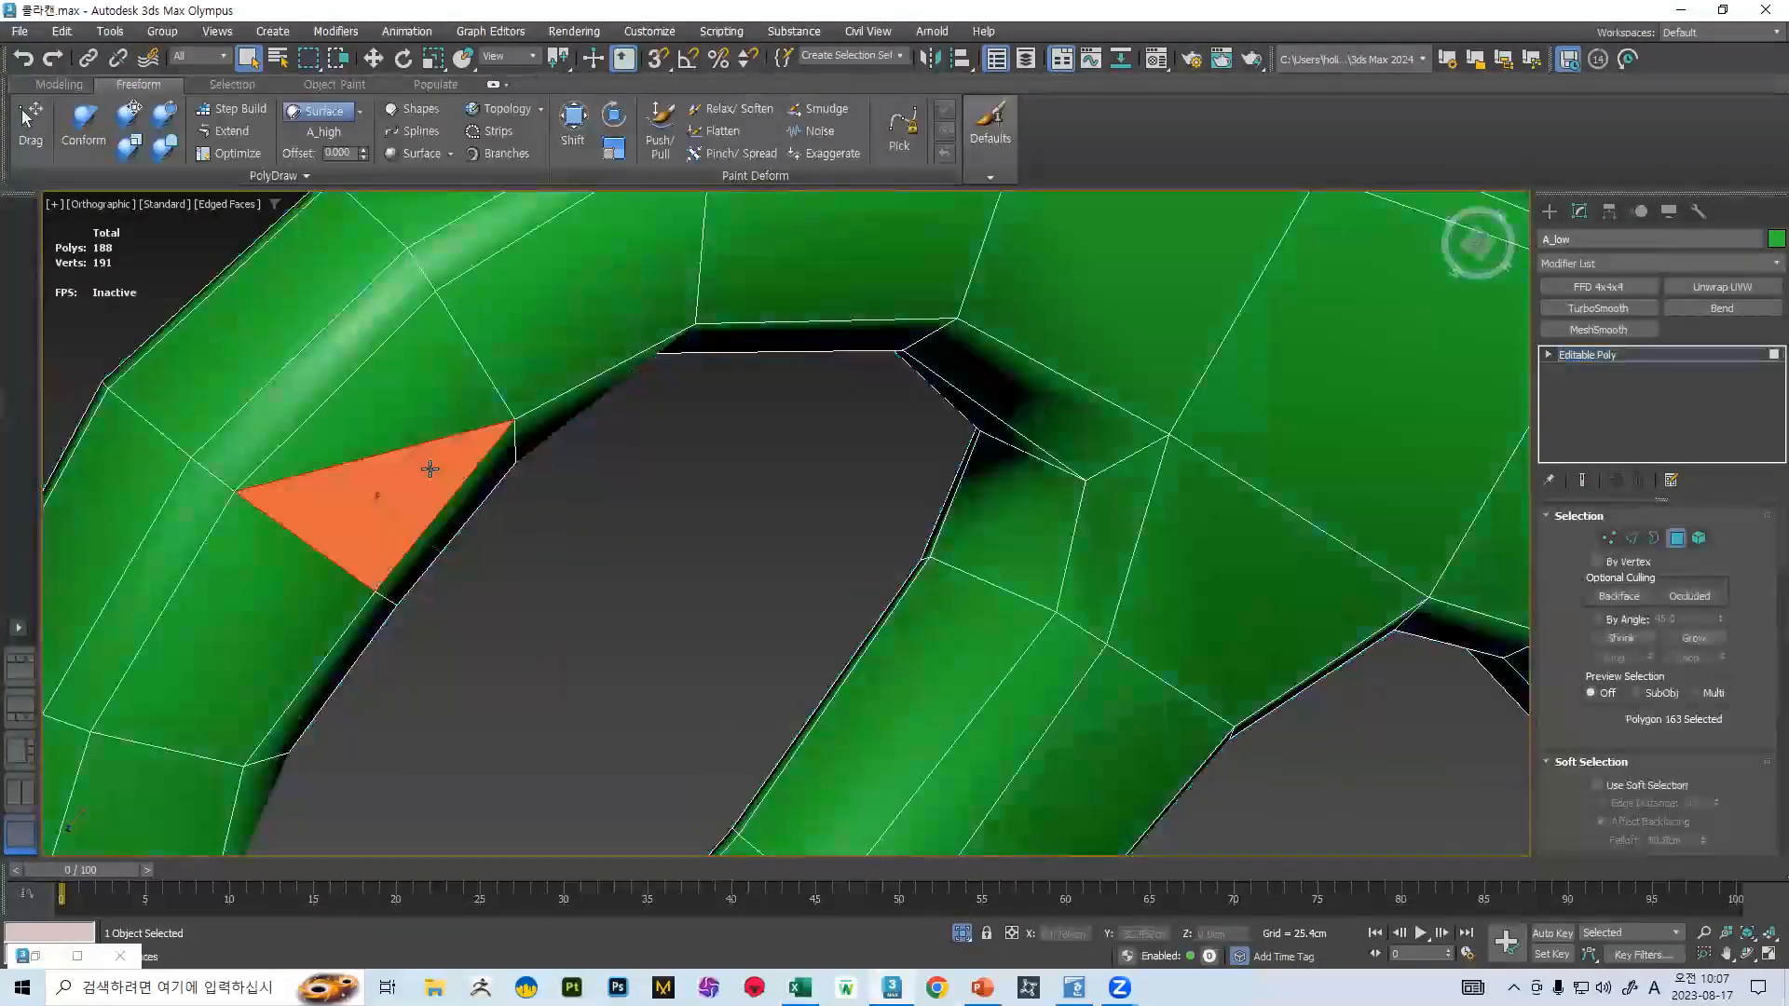
key("Delete")
left_click(426, 435)
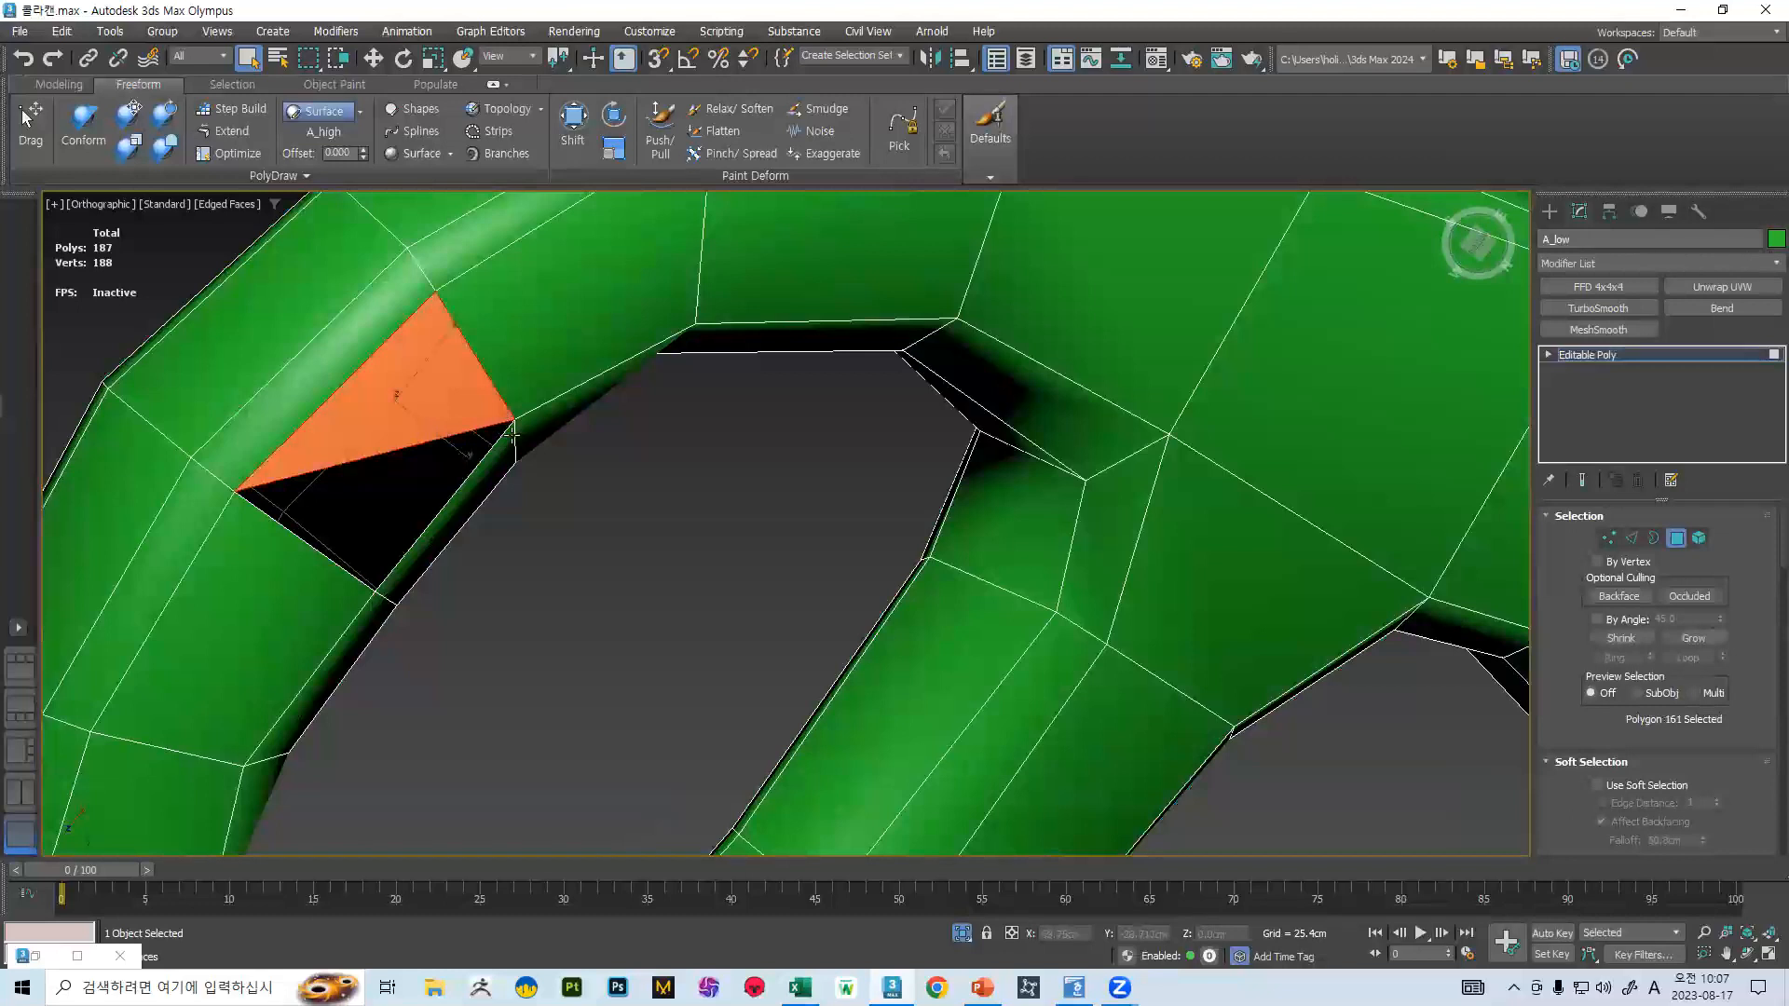
key("Delete")
- Select the border of the opening left by the deleted triangles and cap it with a single polygon
scroll(350, 502, "down", 6)
middle_click_drag(351, 503, 257, 576, "alt")
scroll(461, 715, "up", 6)
middle_click_drag(730, 764, 705, 583)
left_click(664, 571)
scroll(671, 571, "down", 5)
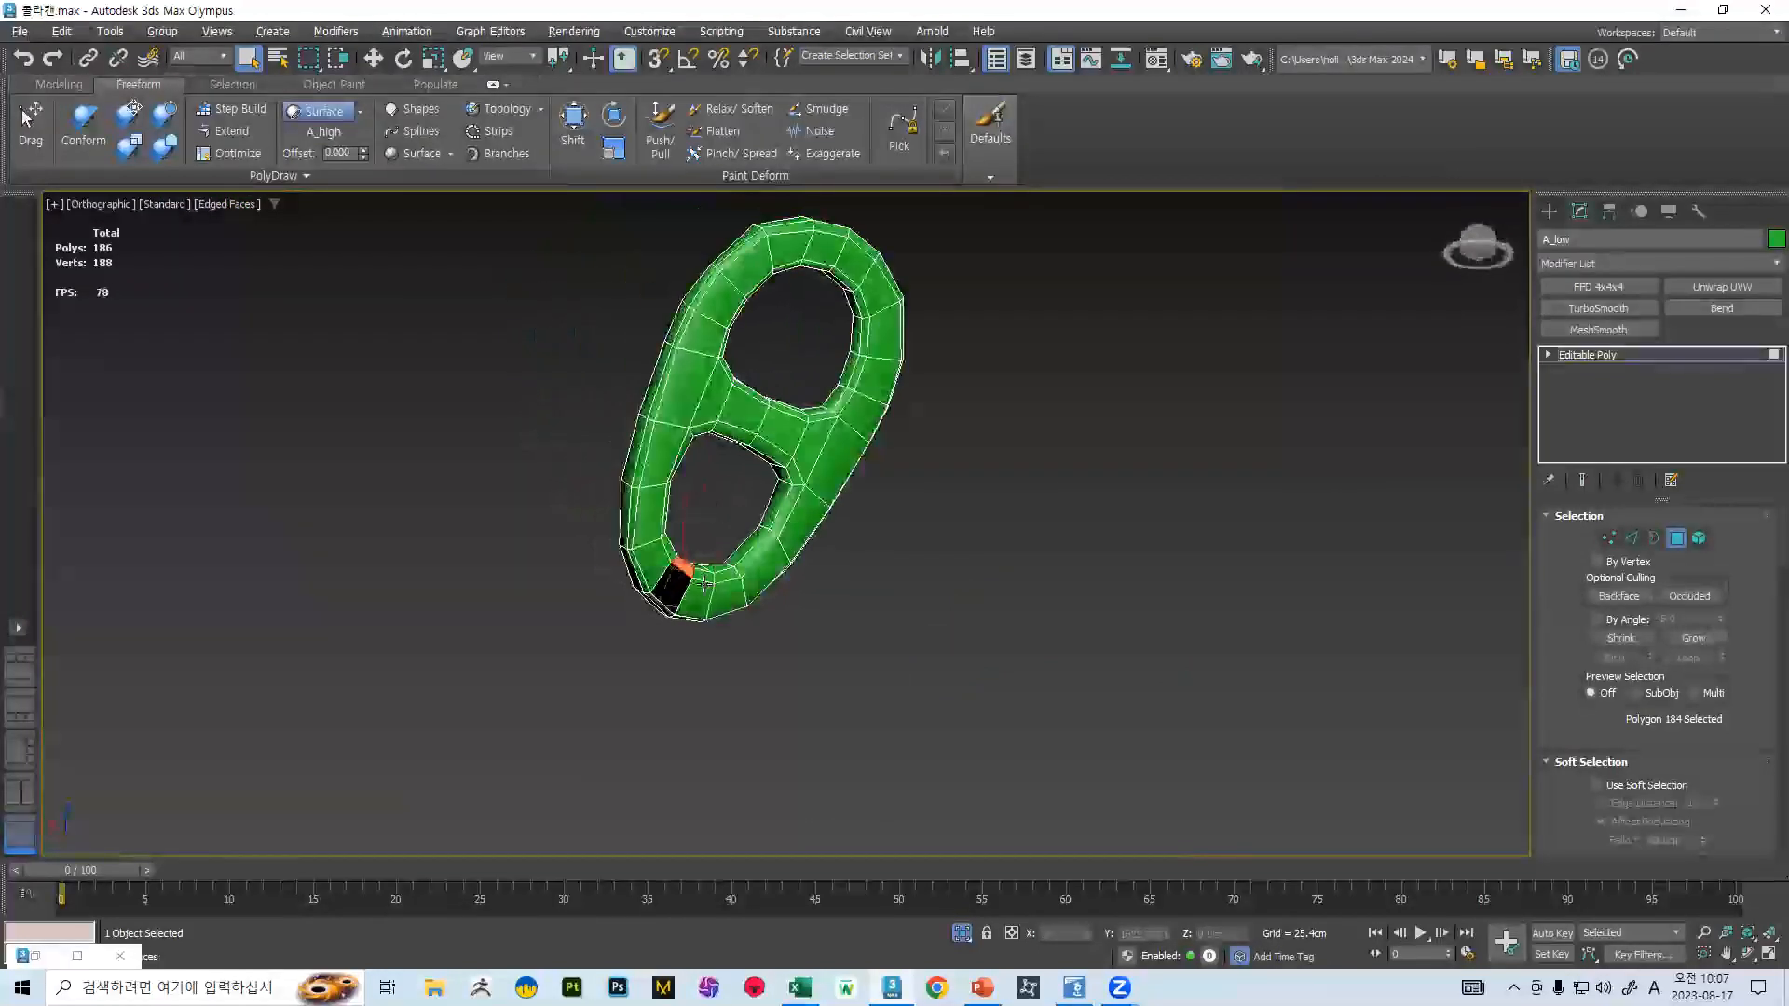
scroll(703, 585, "up", 6)
left_click(679, 614)
left_click(548, 527)
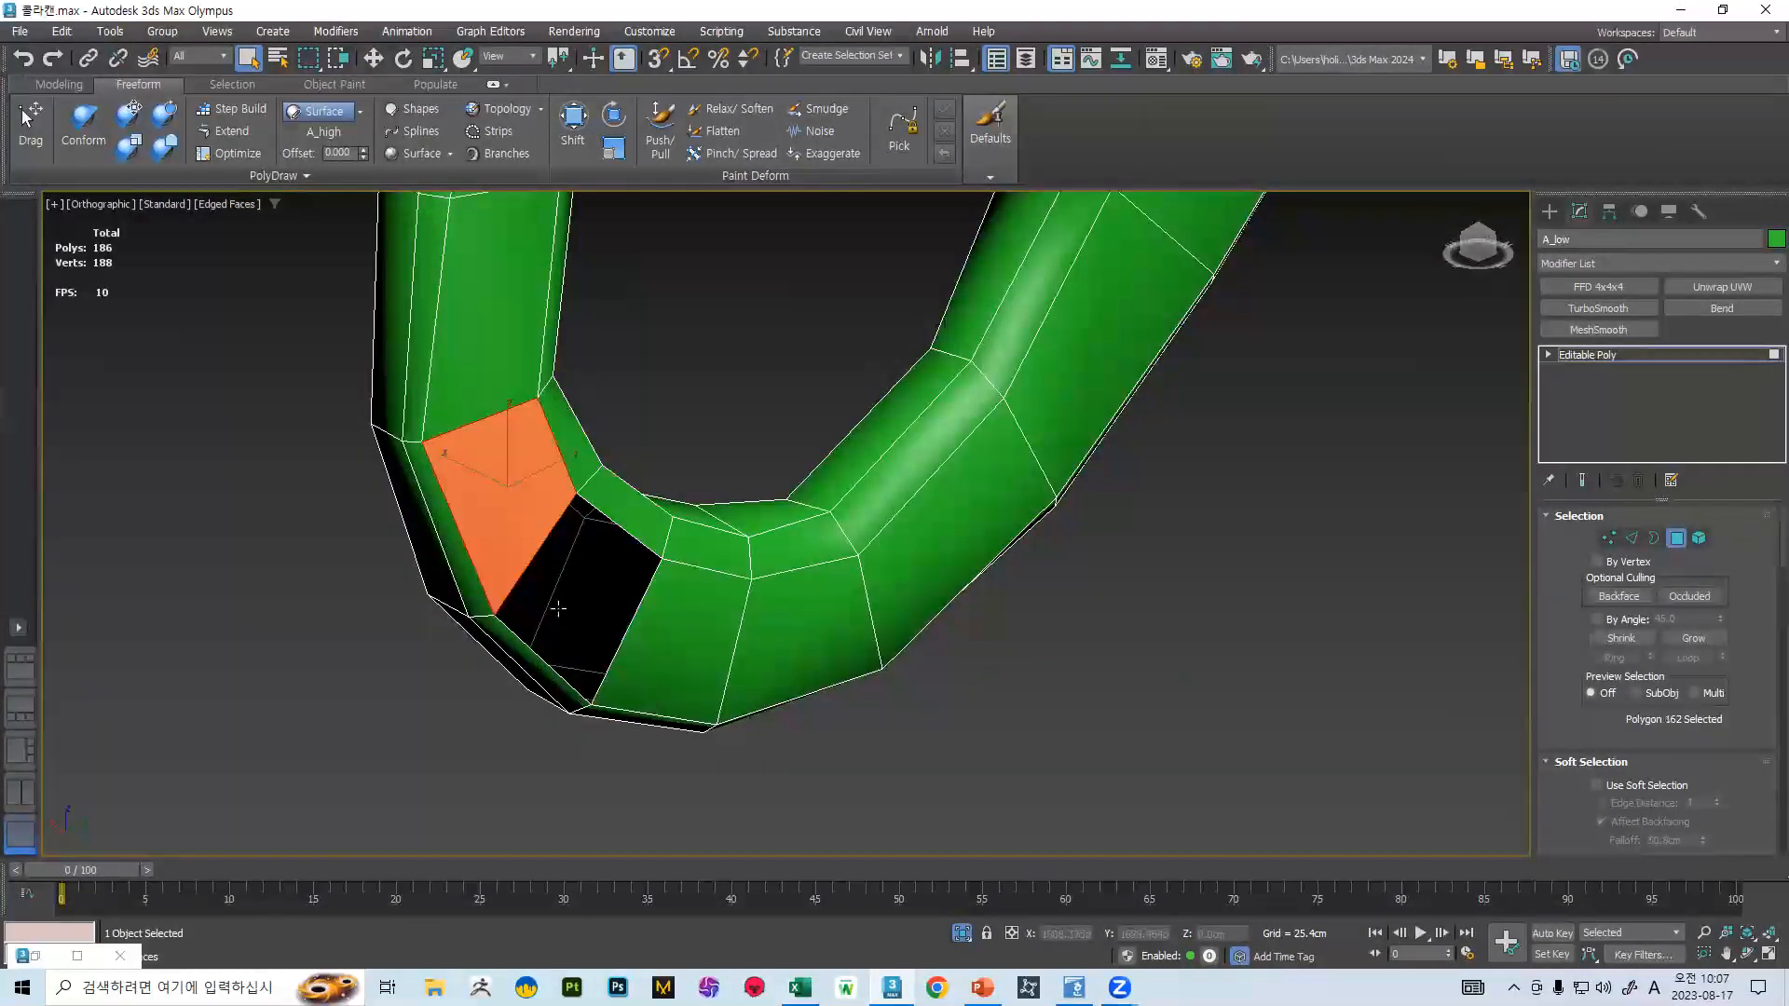
key("2")
left_click(525, 645)
key("3")
scroll(1674, 657, "down", 5)
middle_click_drag(718, 622, 910, 618, "alt")
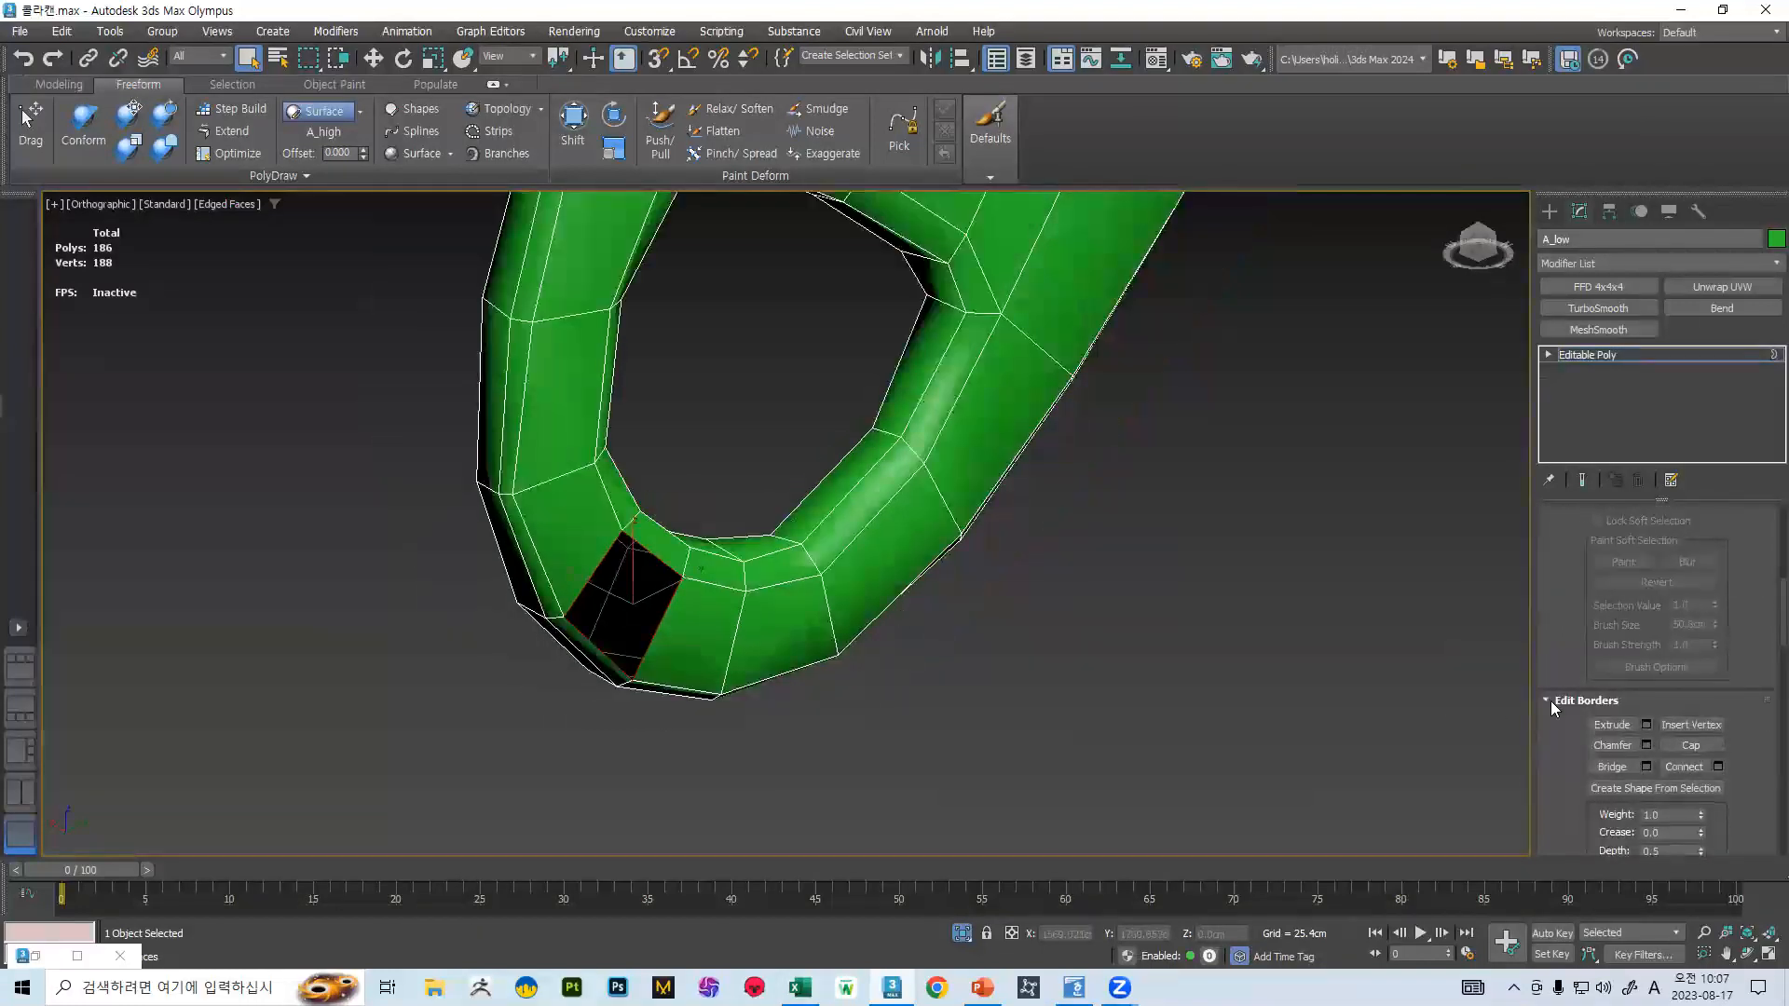
left_click(1701, 743)
scroll(633, 671, "down", 5)
- Select all of the pull tab's vertices and weld them with a 0.254 cm threshold
key("1")
left_click_drag(430, 316, 1002, 834)
scroll(1720, 610, "down", 3)
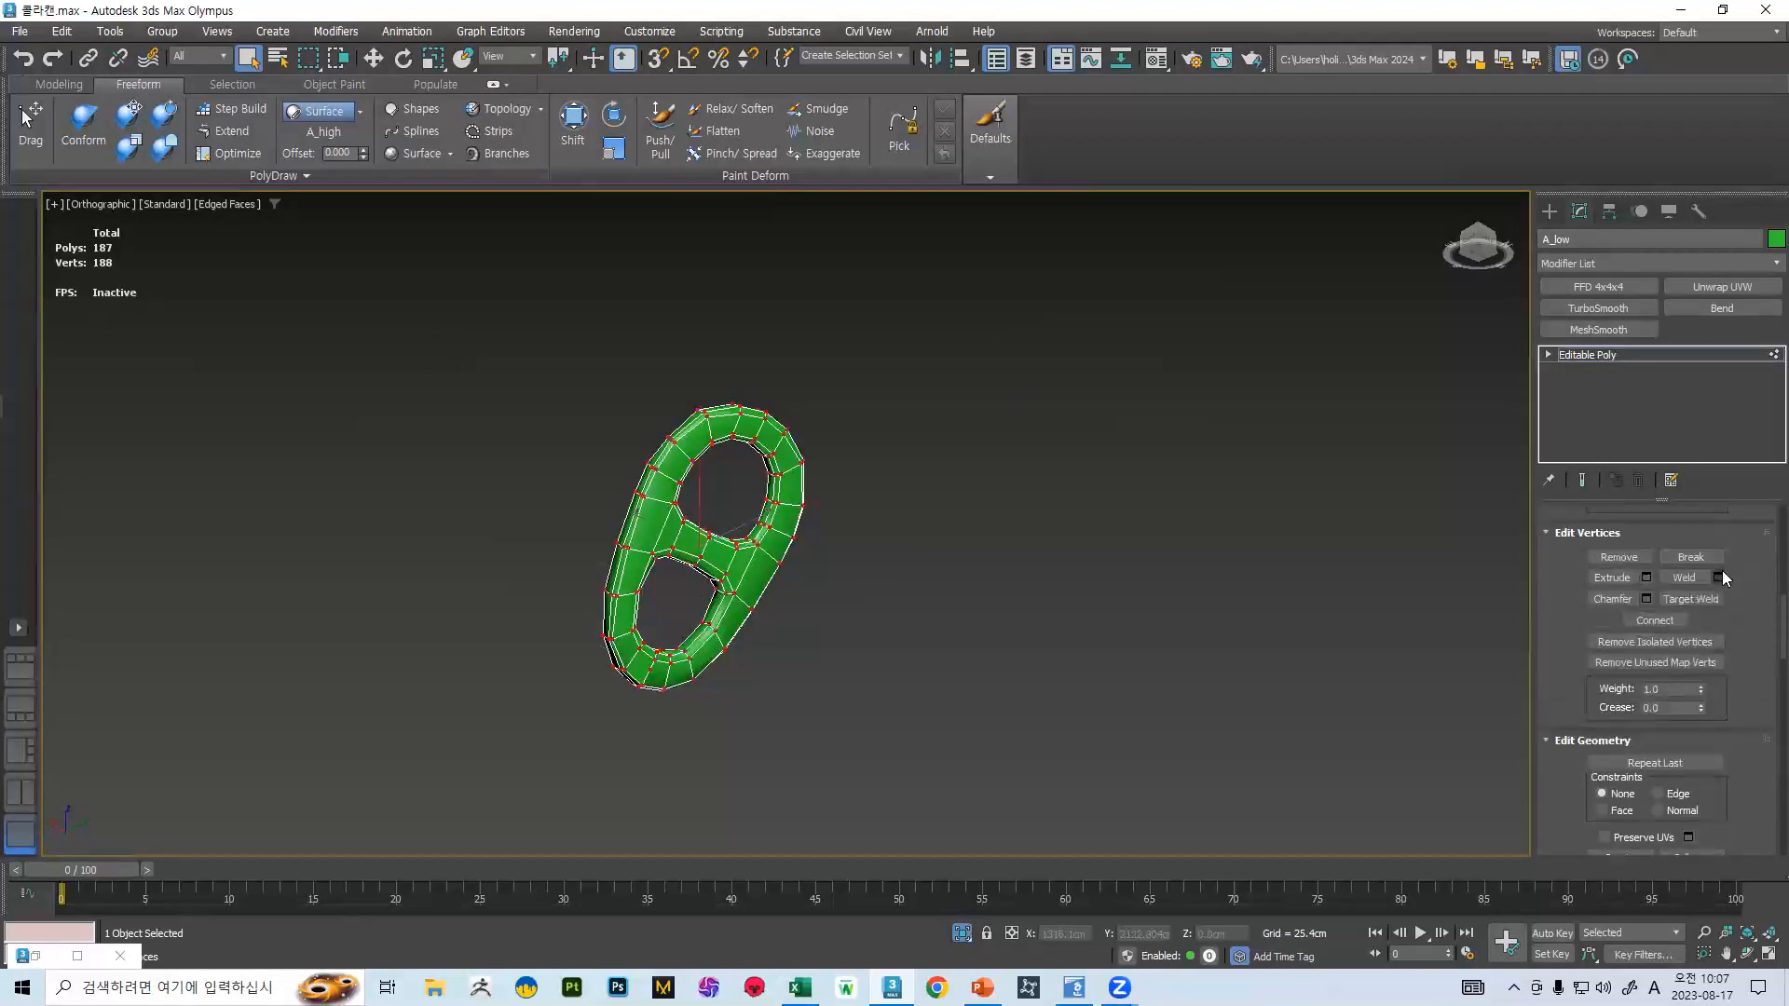
left_click(1718, 578)
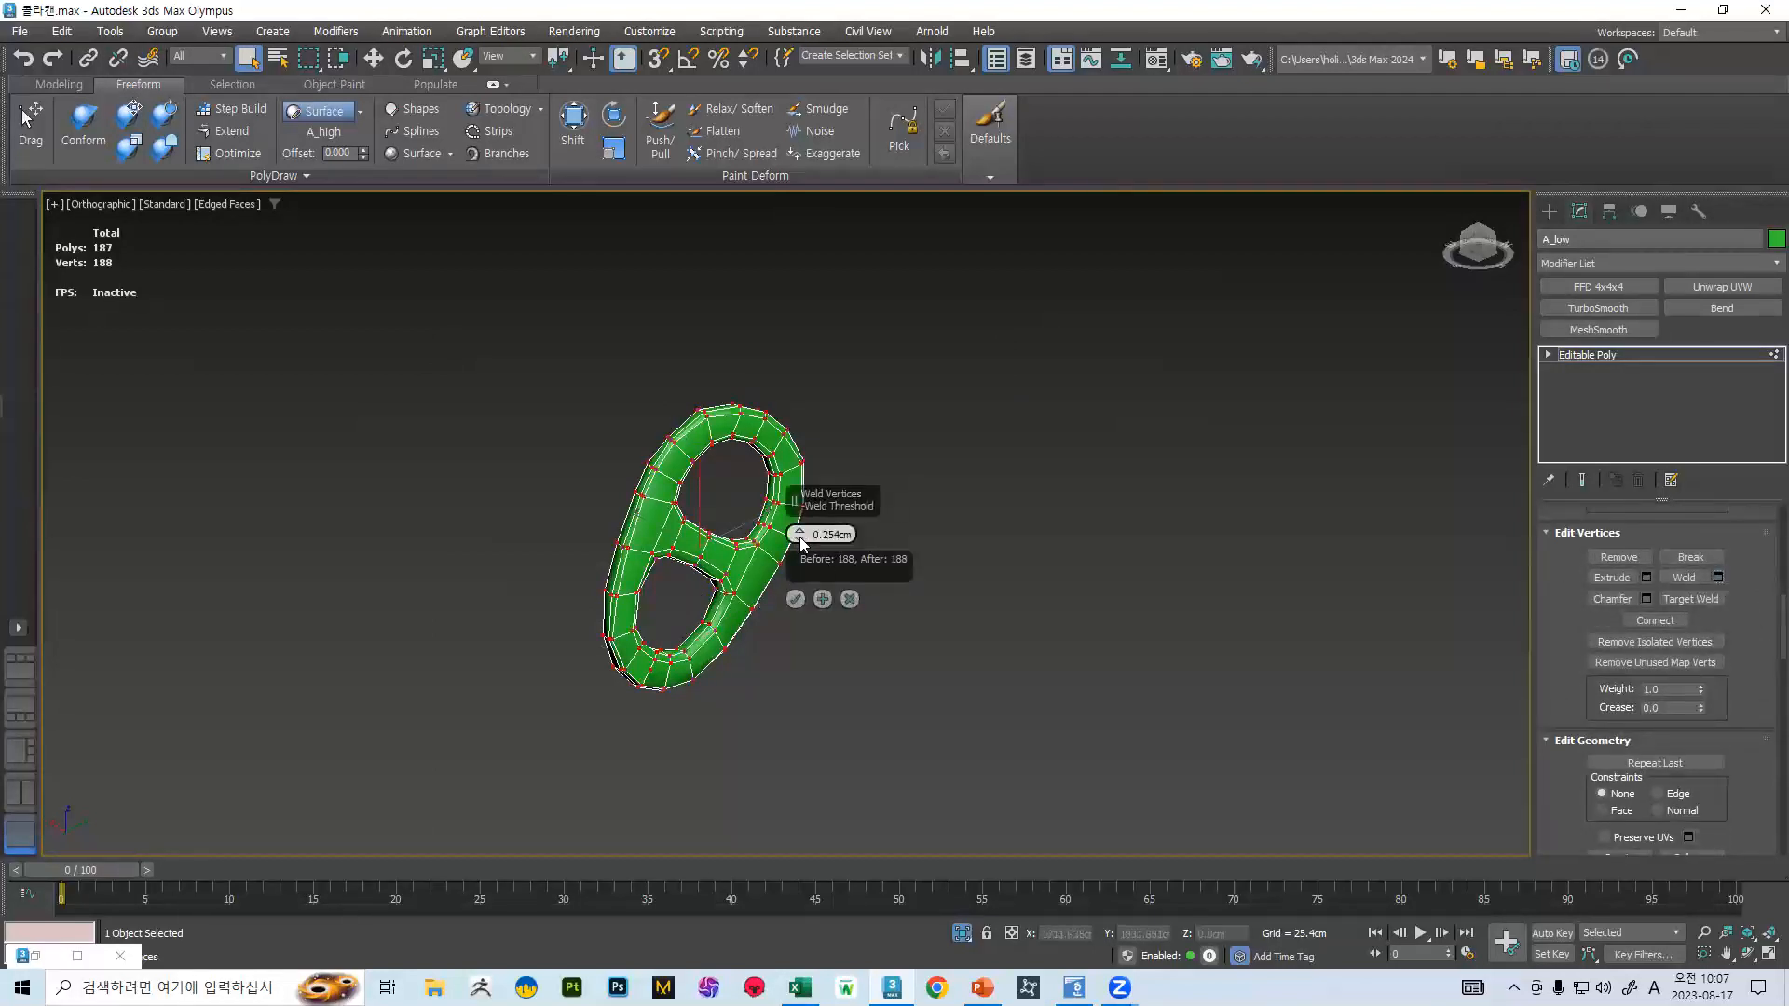
left_click(800, 595)
scroll(645, 650, "up", 5)
middle_click_drag(644, 650, 577, 769, "alt")
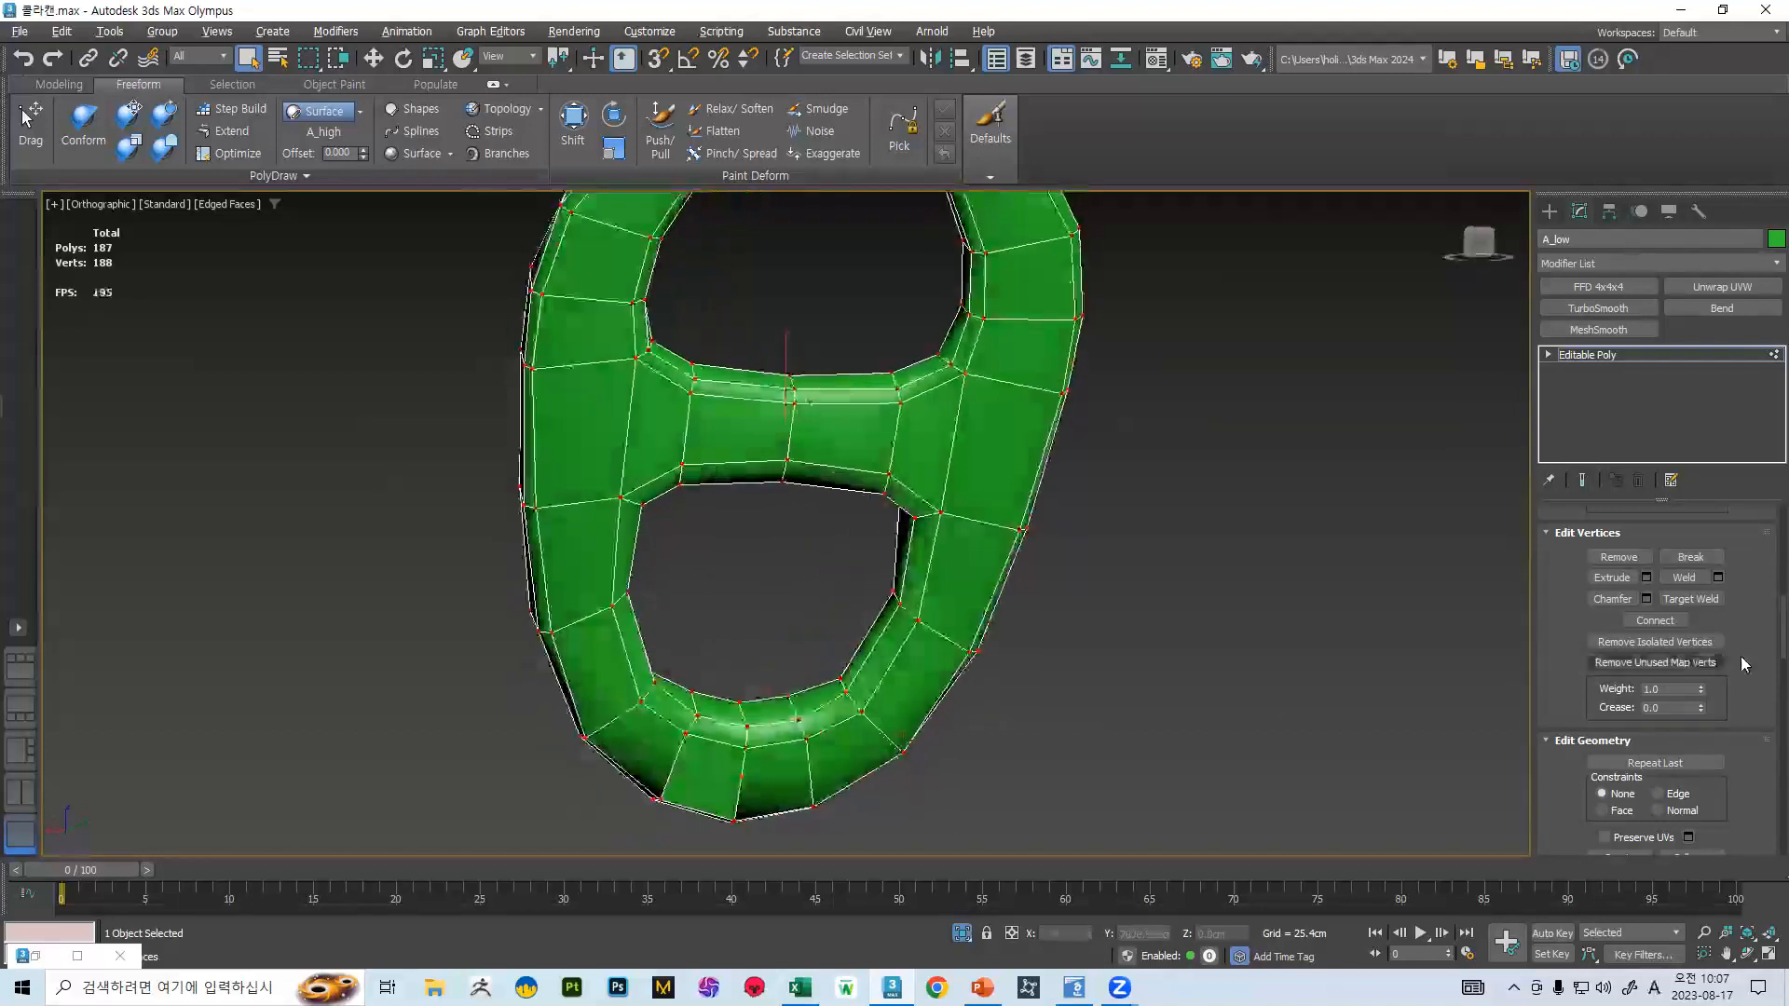
scroll(1719, 624, "up", 10)
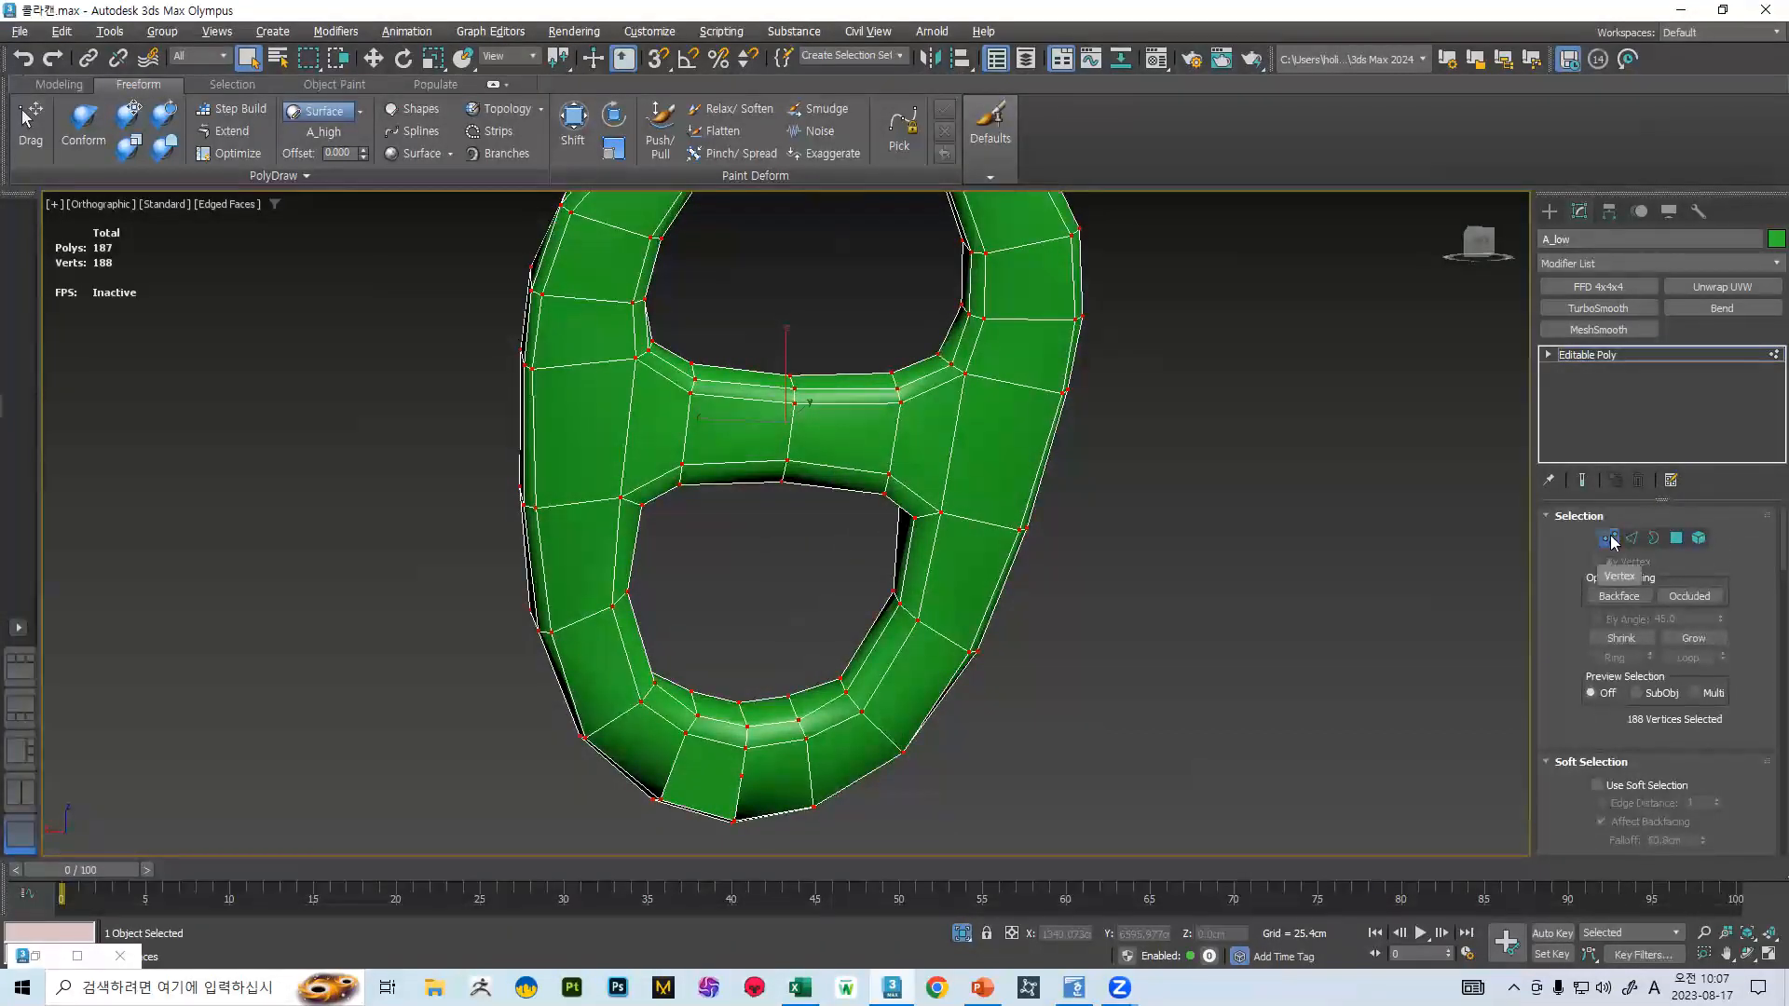
- Clear the smoothing groups on all of the pull tab's polygons, smooth them as one group, and leave polygon editing
left_click(1613, 540)
scroll(699, 526, "down", 8)
key("1")
scroll(1720, 665, "down", 5)
scroll(1720, 665, "down", 6)
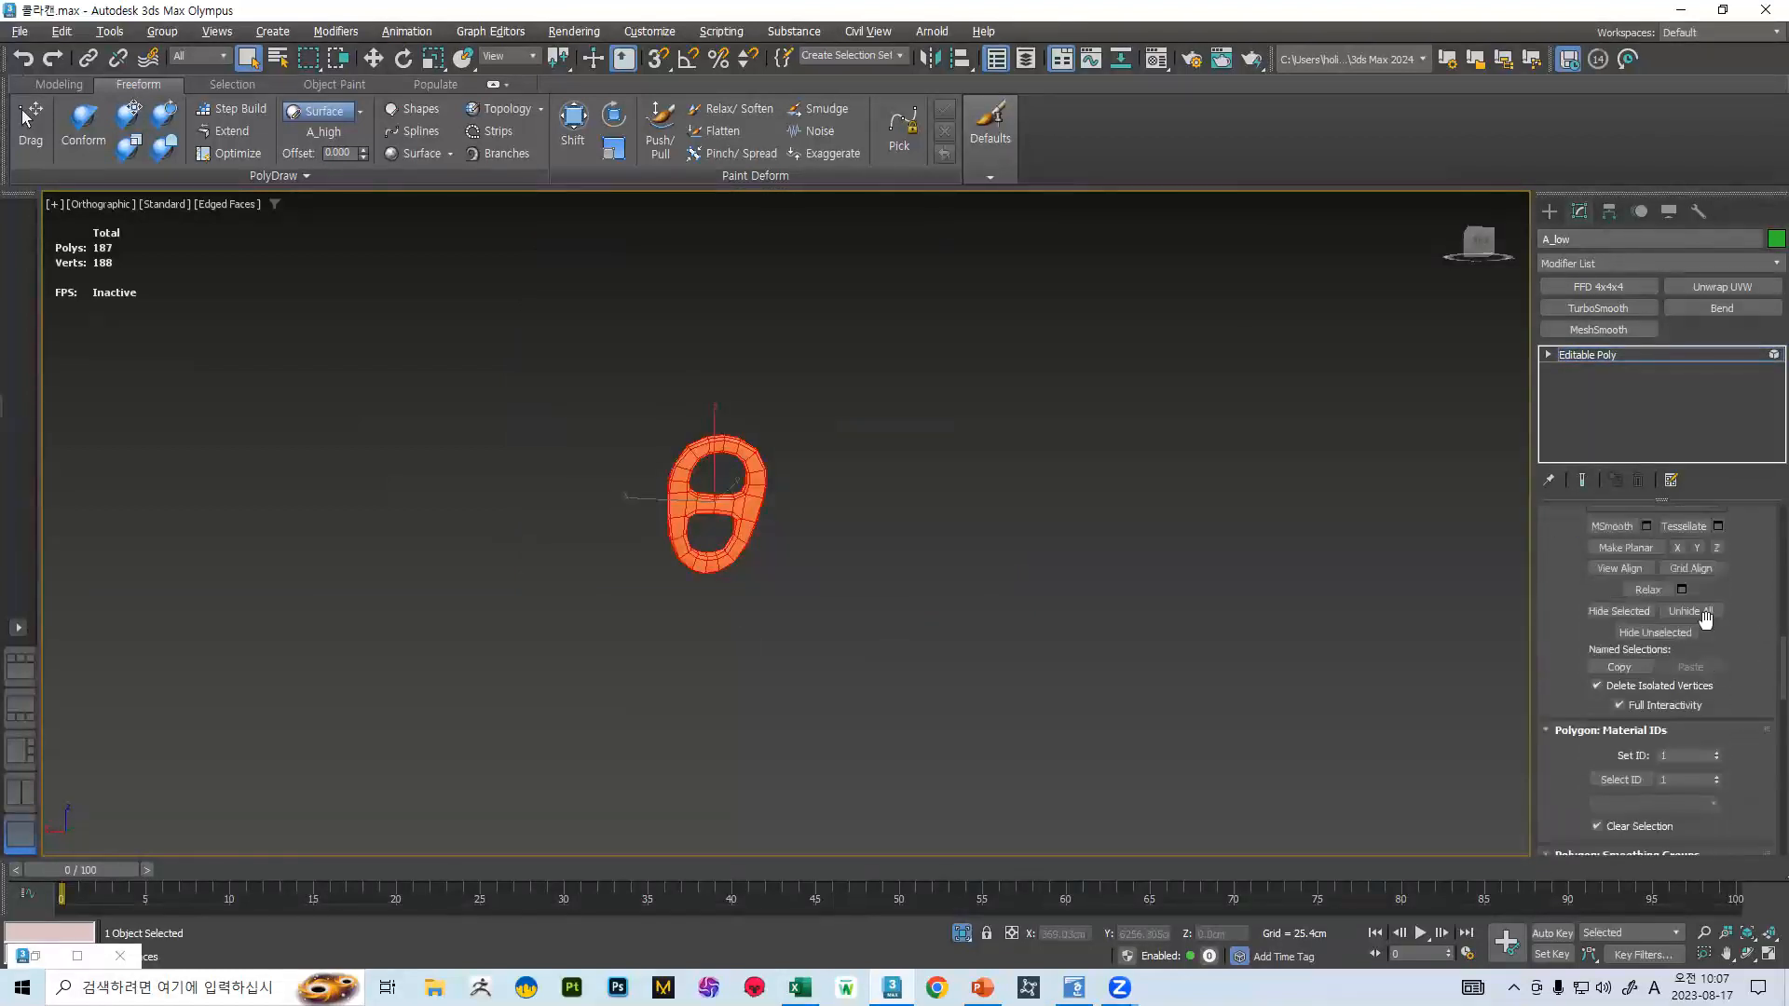
scroll(1714, 585, "down", 3)
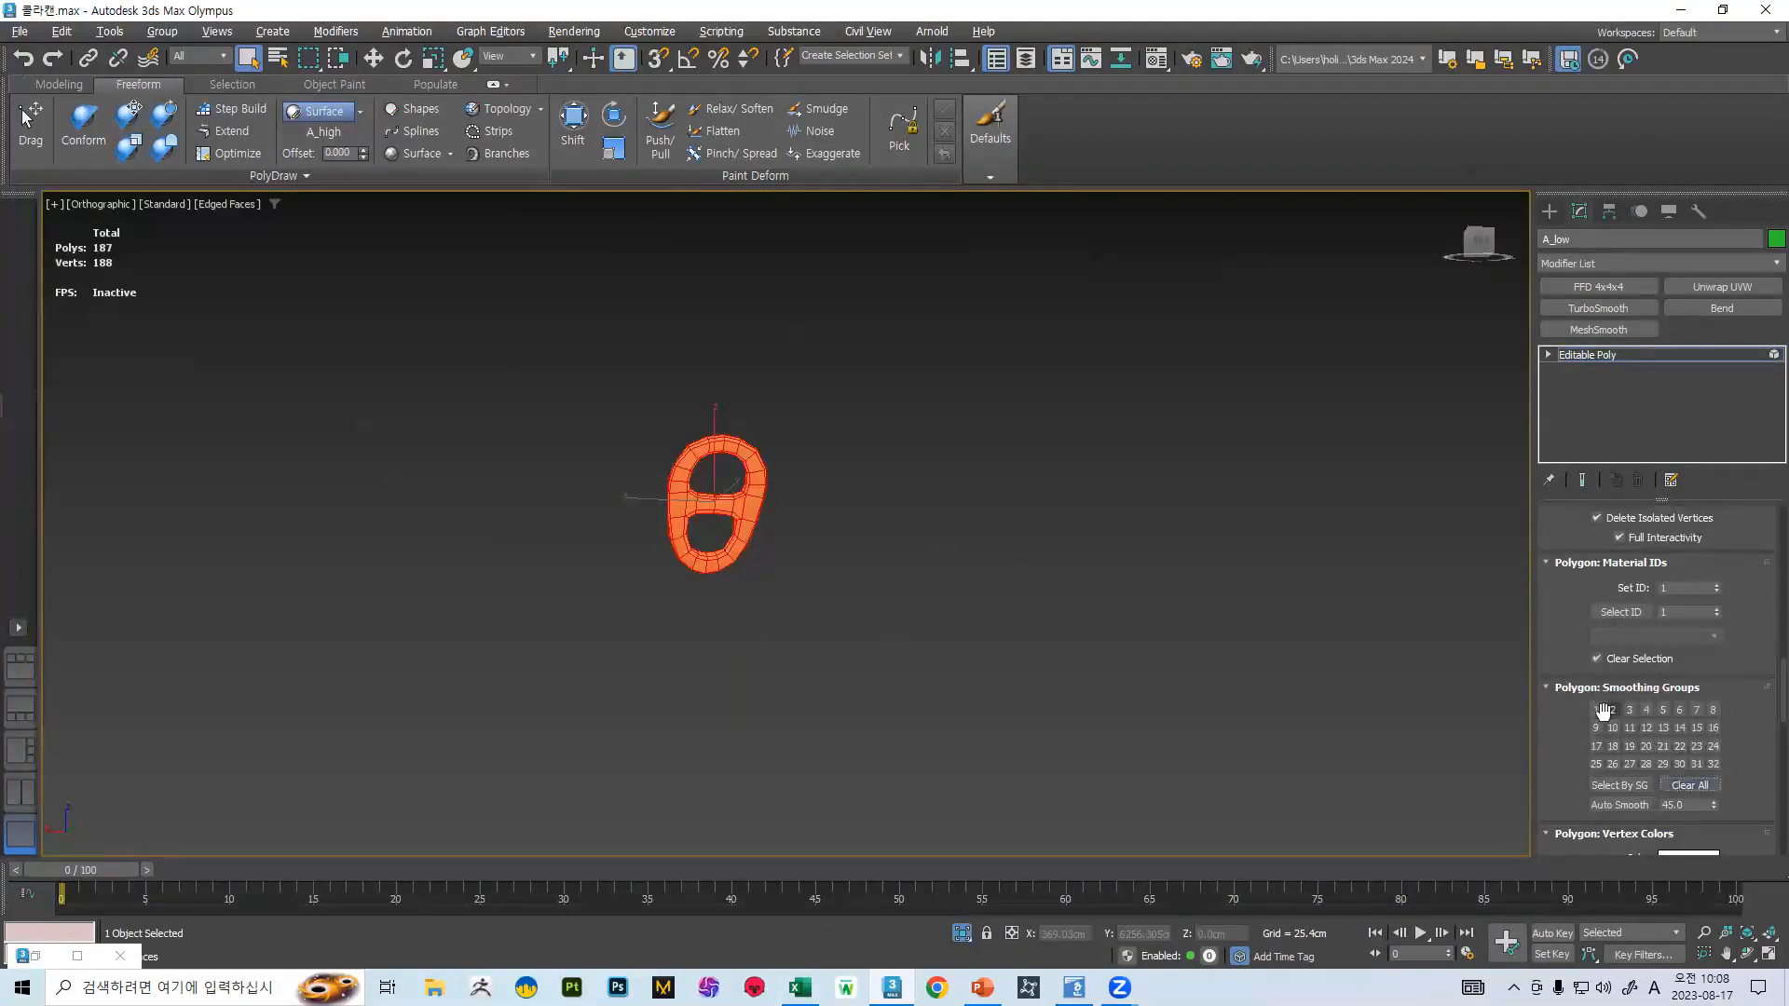
scroll(1761, 687, "up", 8)
left_click(1677, 511)
scroll(944, 542, "up", 6)
key("z")
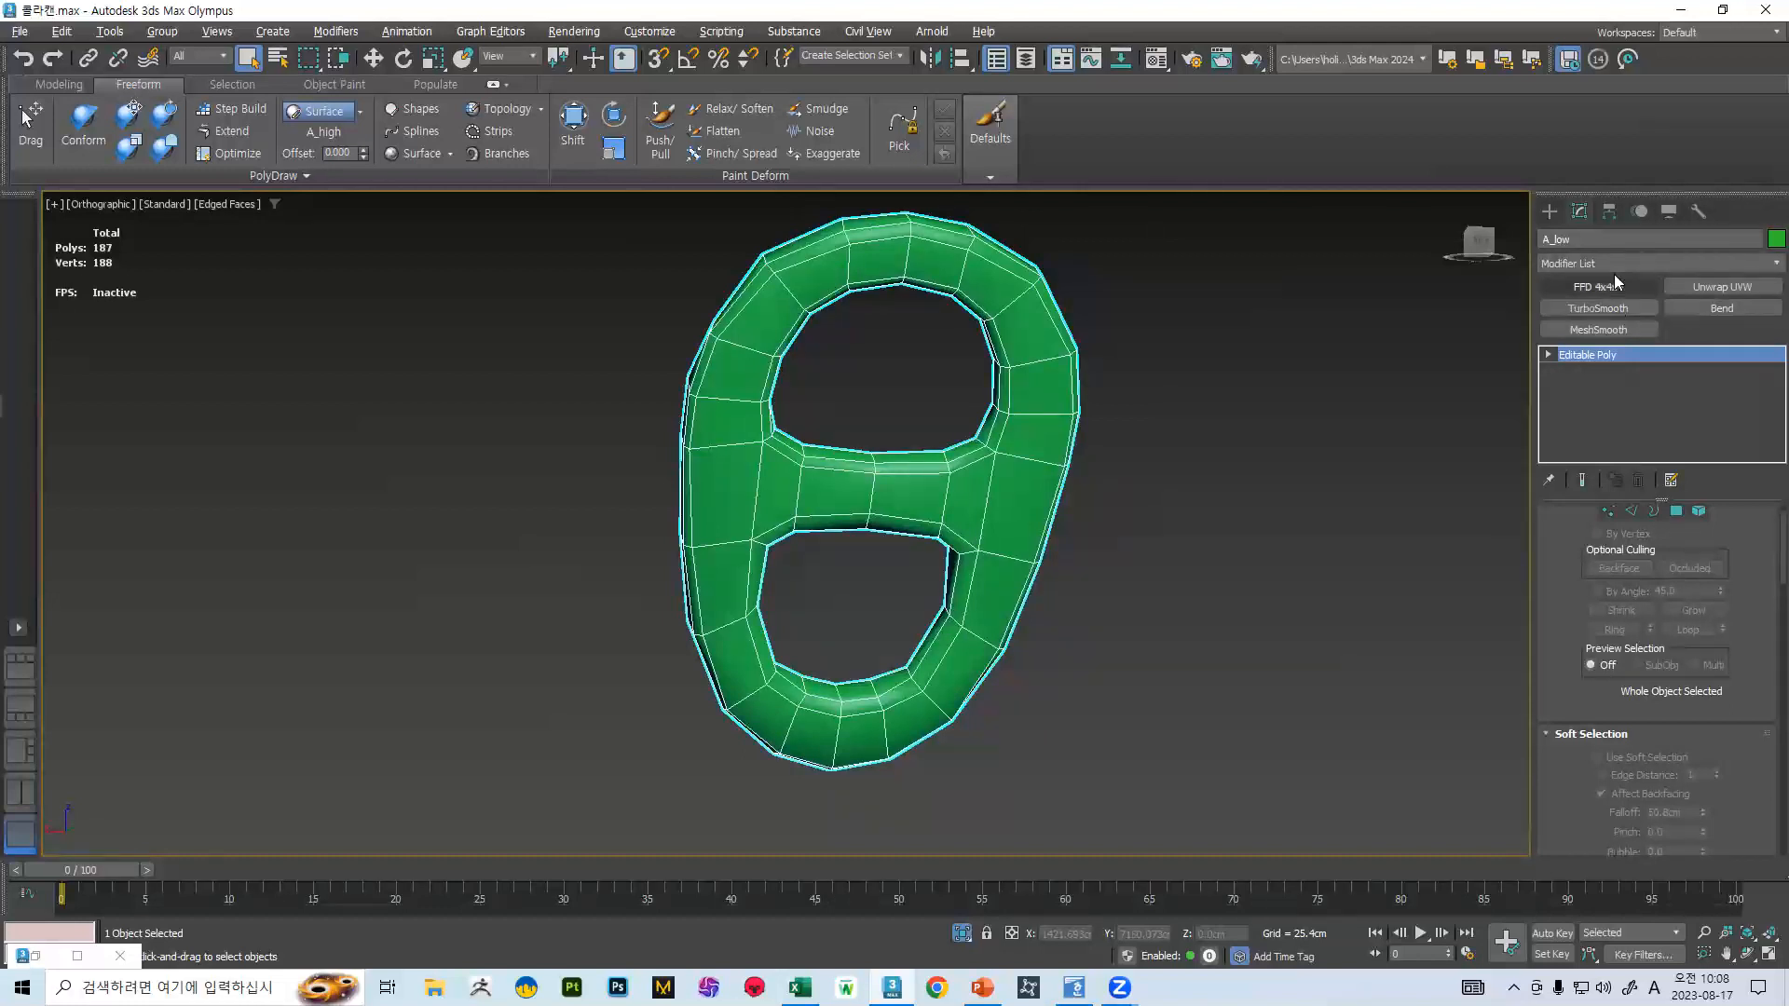
- Apply a UVW Mapping Clear modifier to the repaired pull tab
left_click(1761, 264)
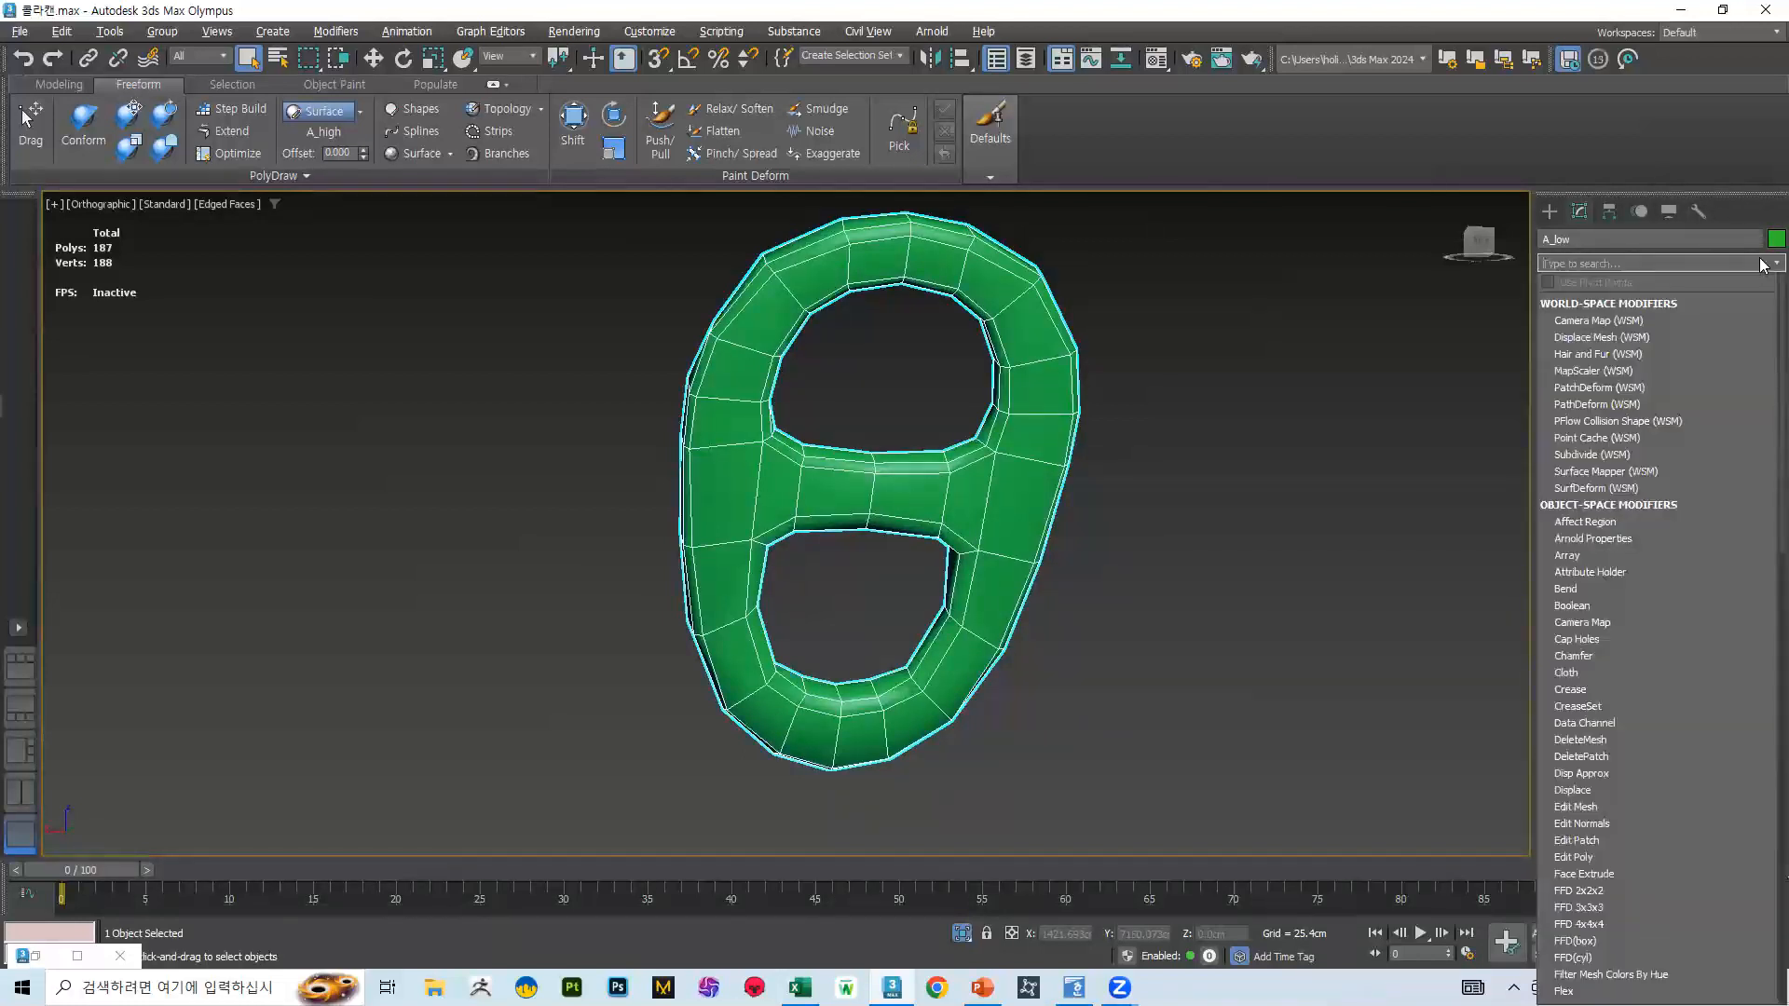
scroll(1625, 368, "down", 1)
type("u")
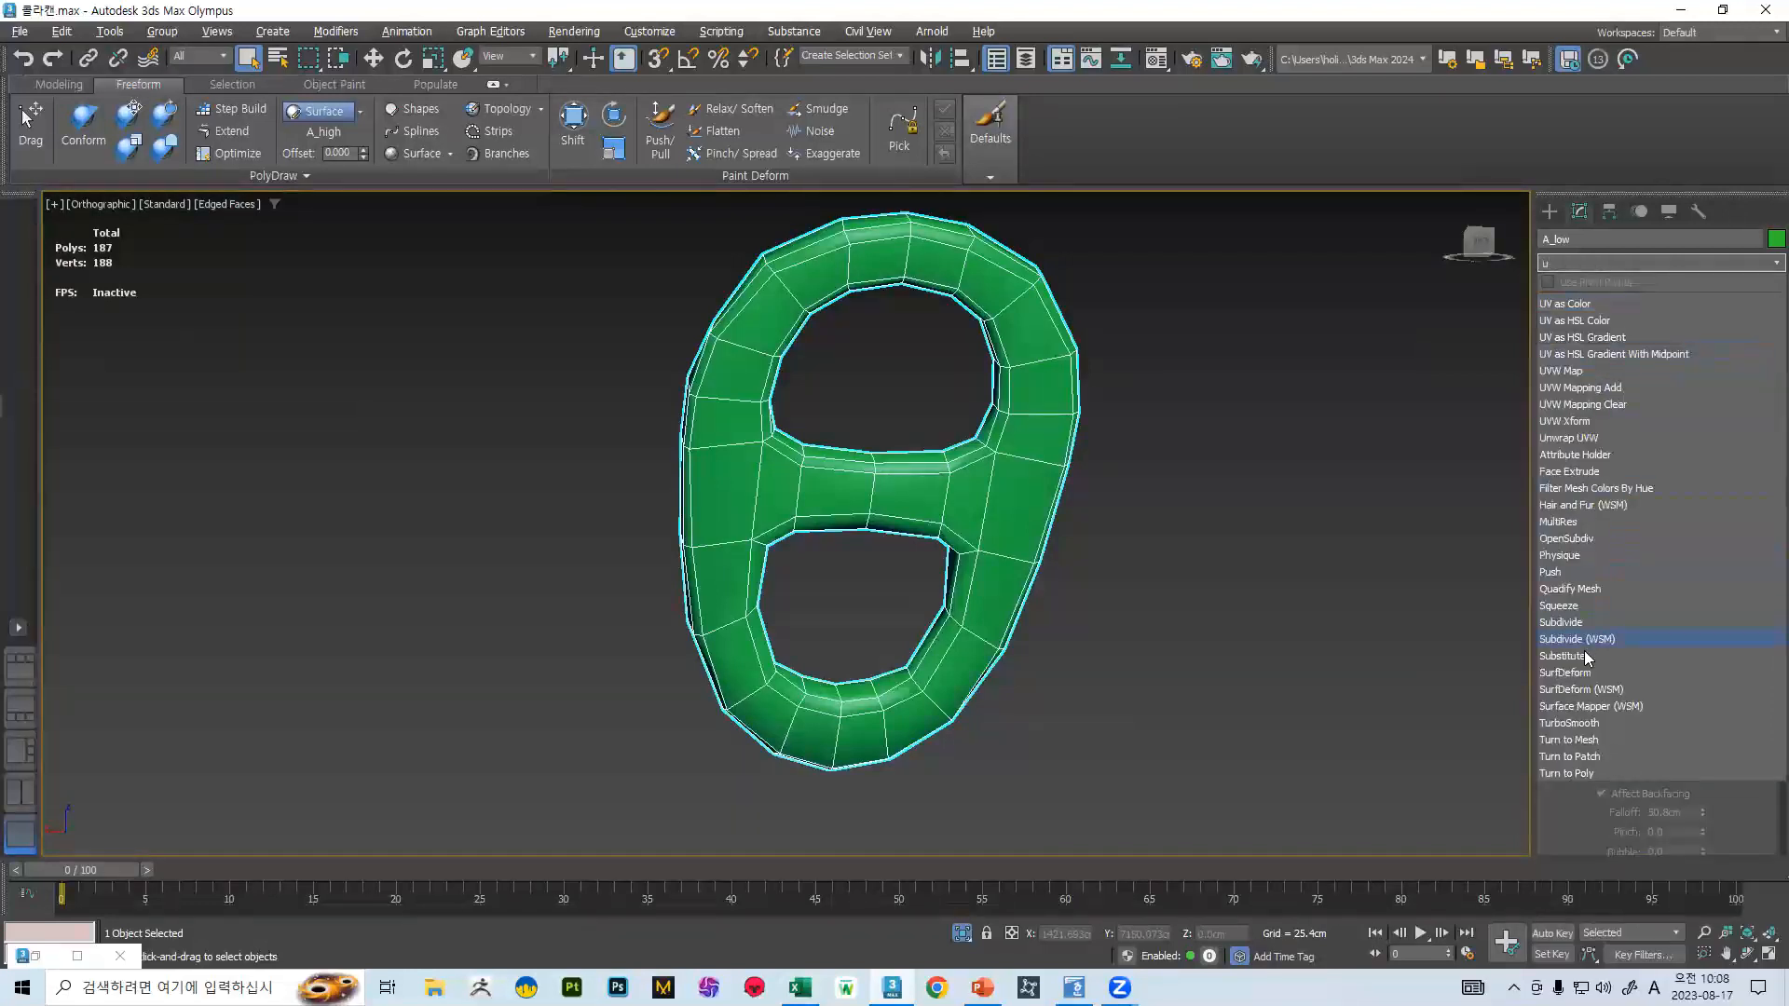
left_click(1608, 404)
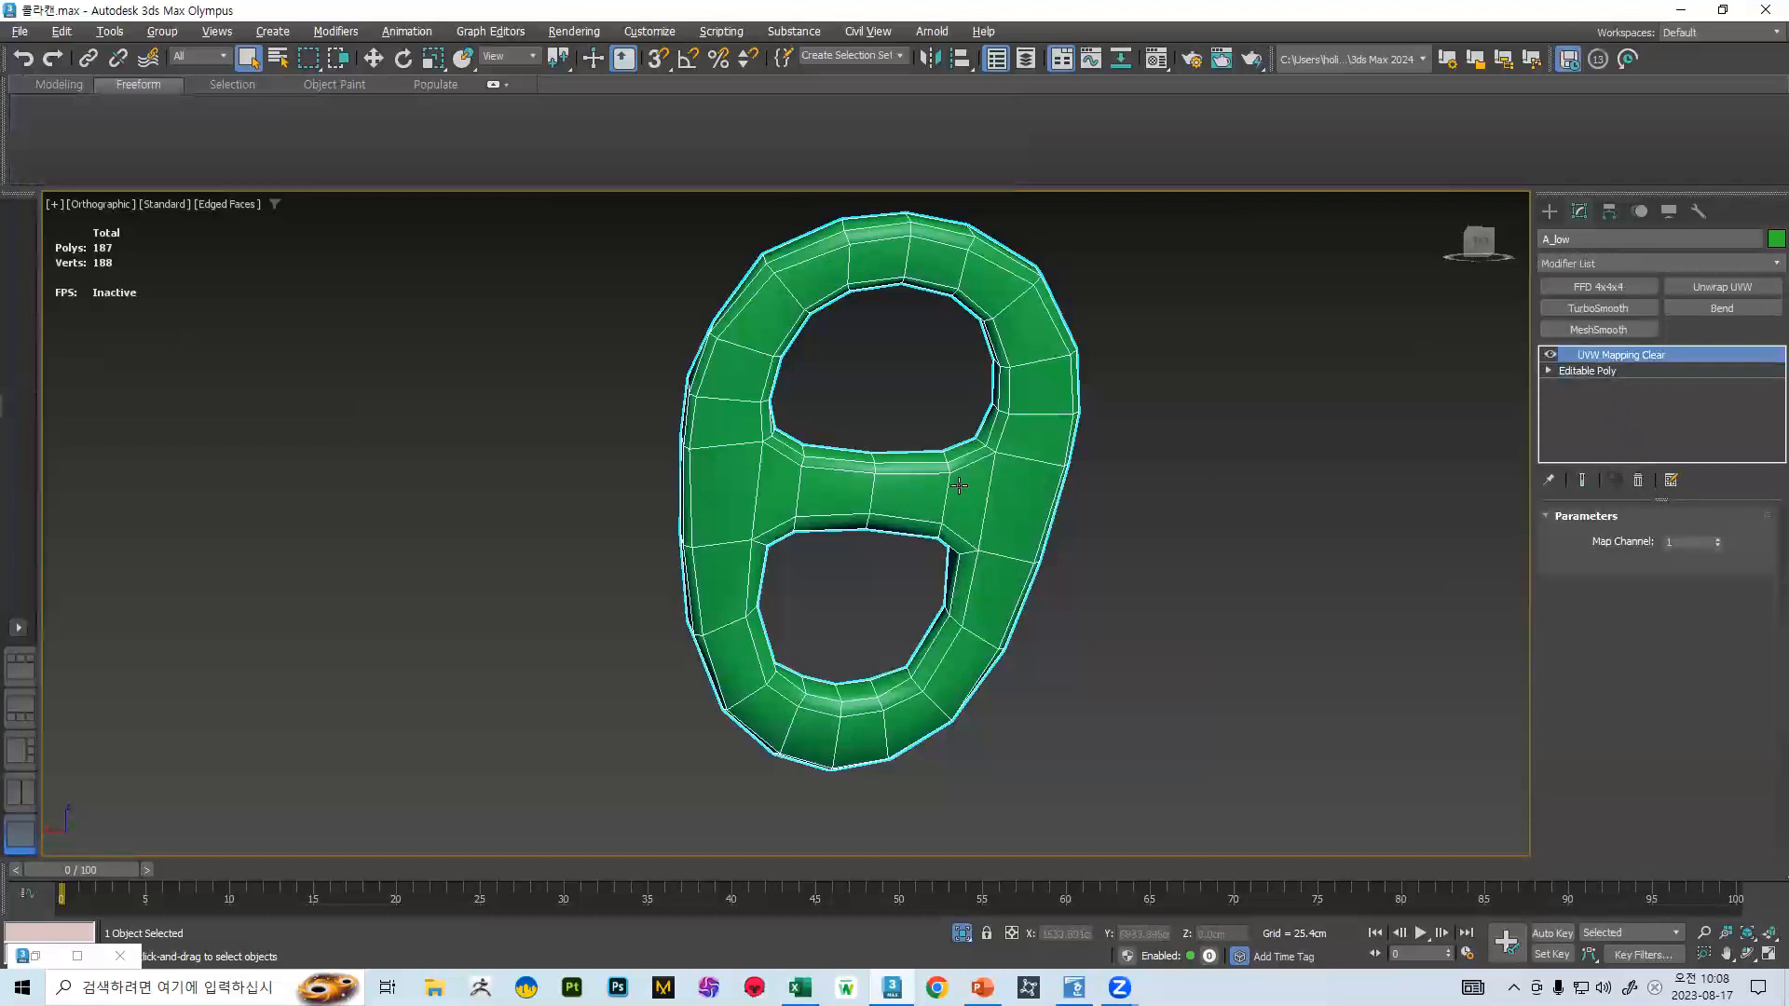
- Convert the pull tab to Editable Poly and add a new Unwrap UVW modifier set to edge selection
right_click(952, 476)
mouse_move(1017, 714)
left_click(1155, 727)
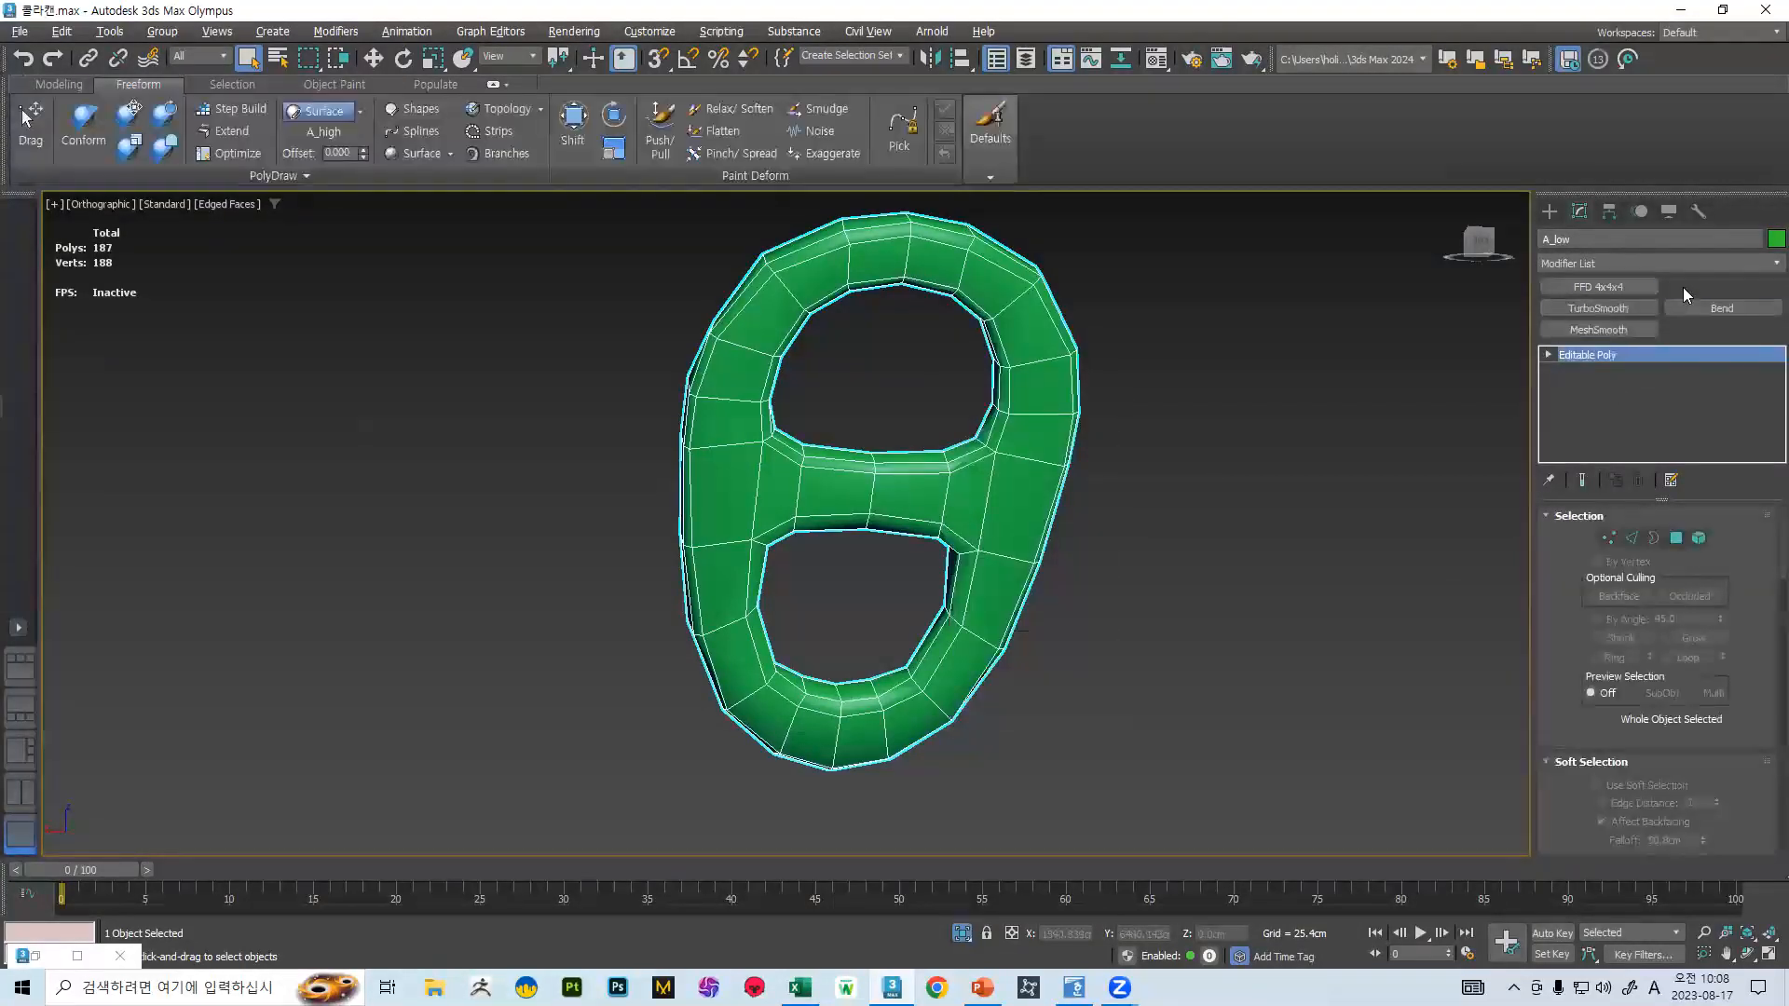
left_click(1705, 287)
left_click(1629, 549)
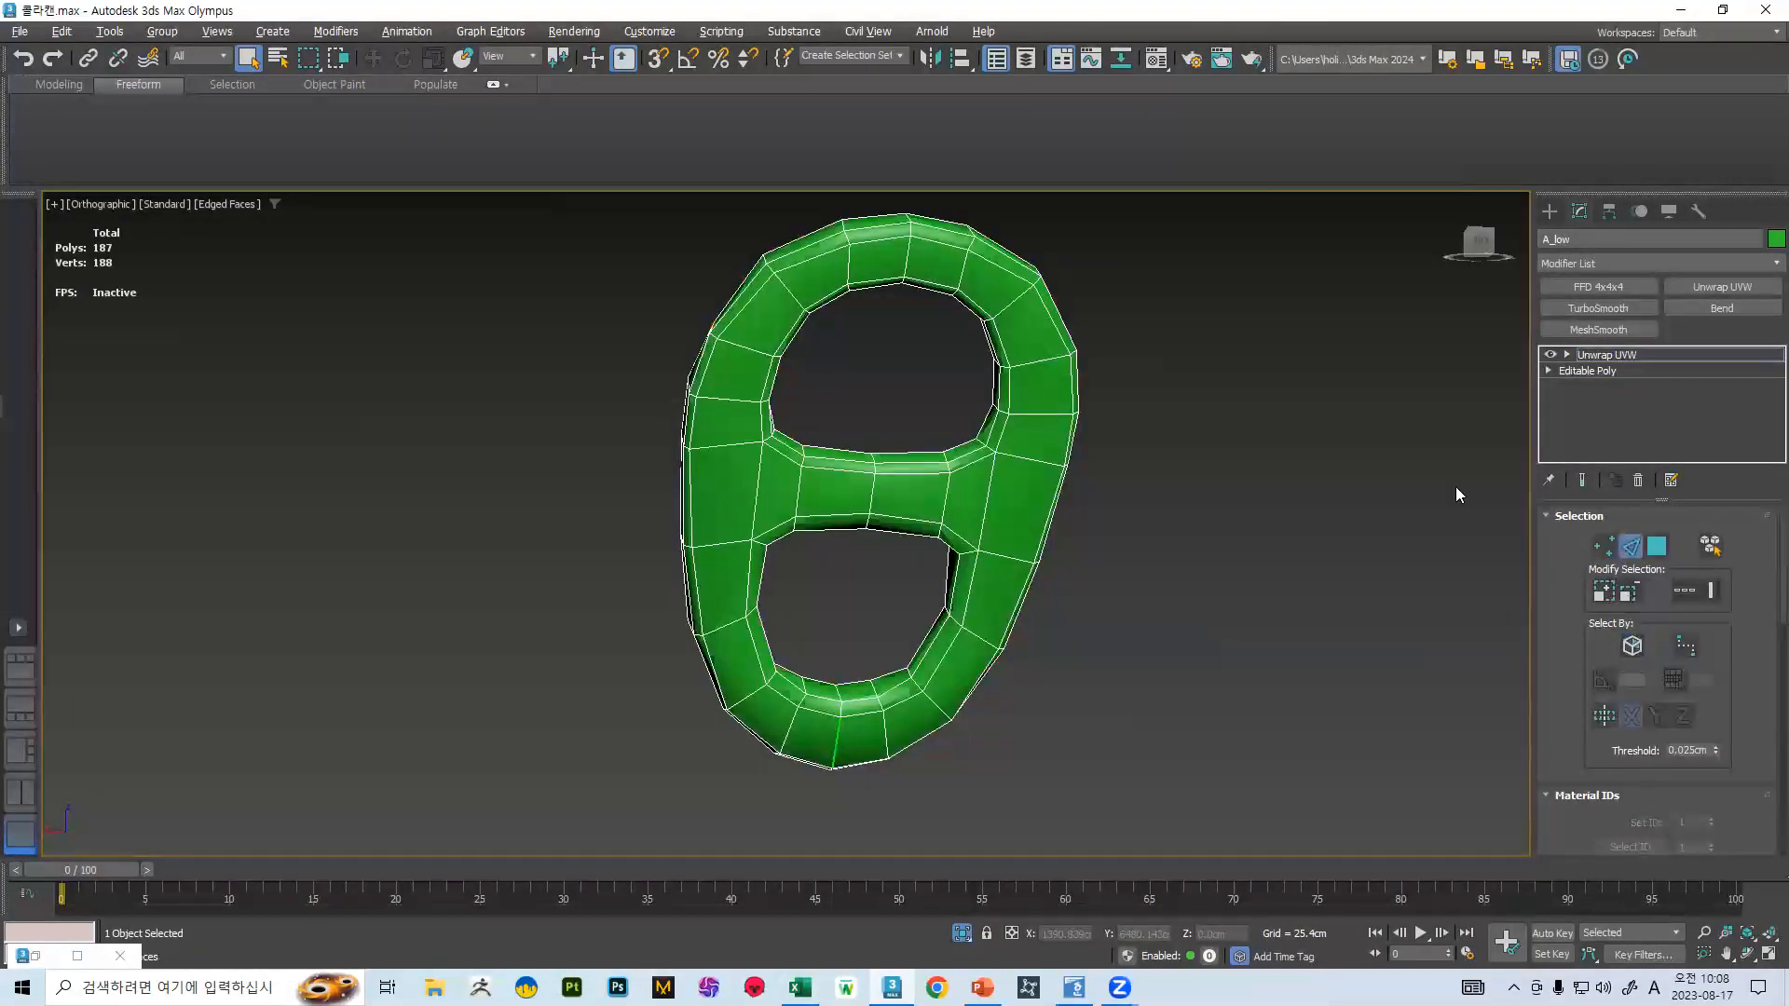
- Check the pull tab's UV layout in the UV editor, close it, and examine the shading around the green edge at the tab's lower end
scroll(838, 247, "up", 2)
scroll(1588, 623, "down", 3)
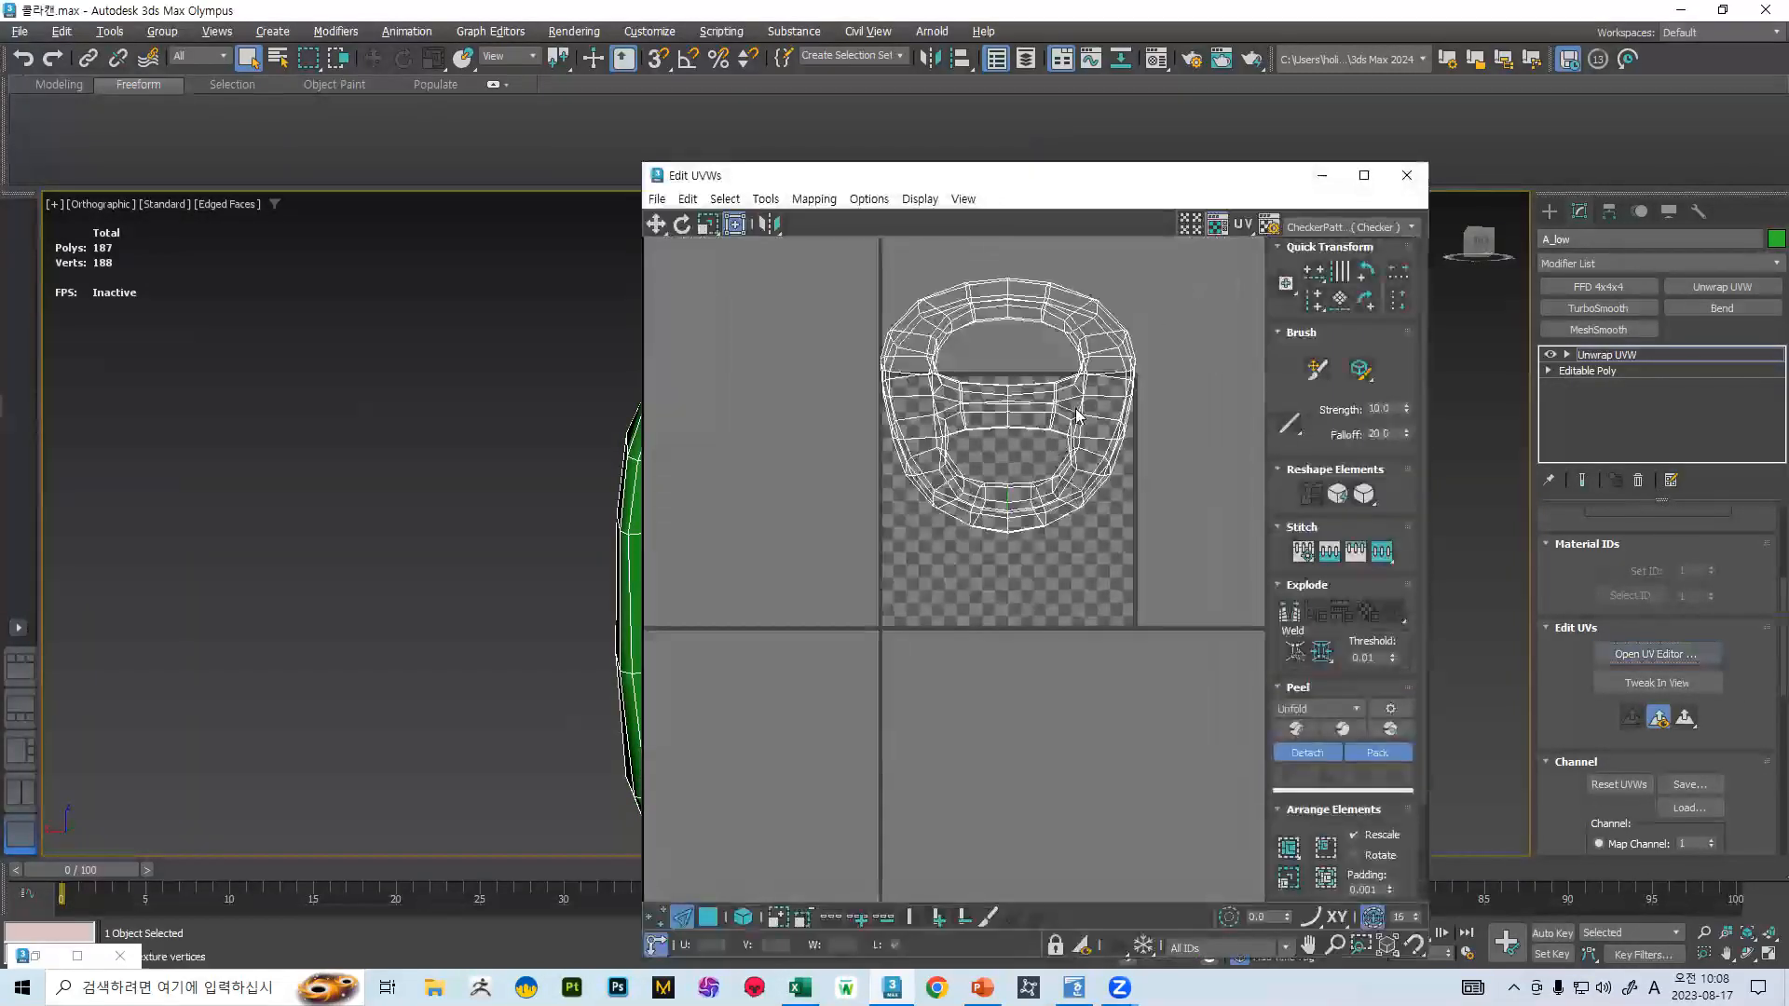
left_click(1409, 175)
scroll(1155, 485, "down", 2)
scroll(970, 511, "up", 3)
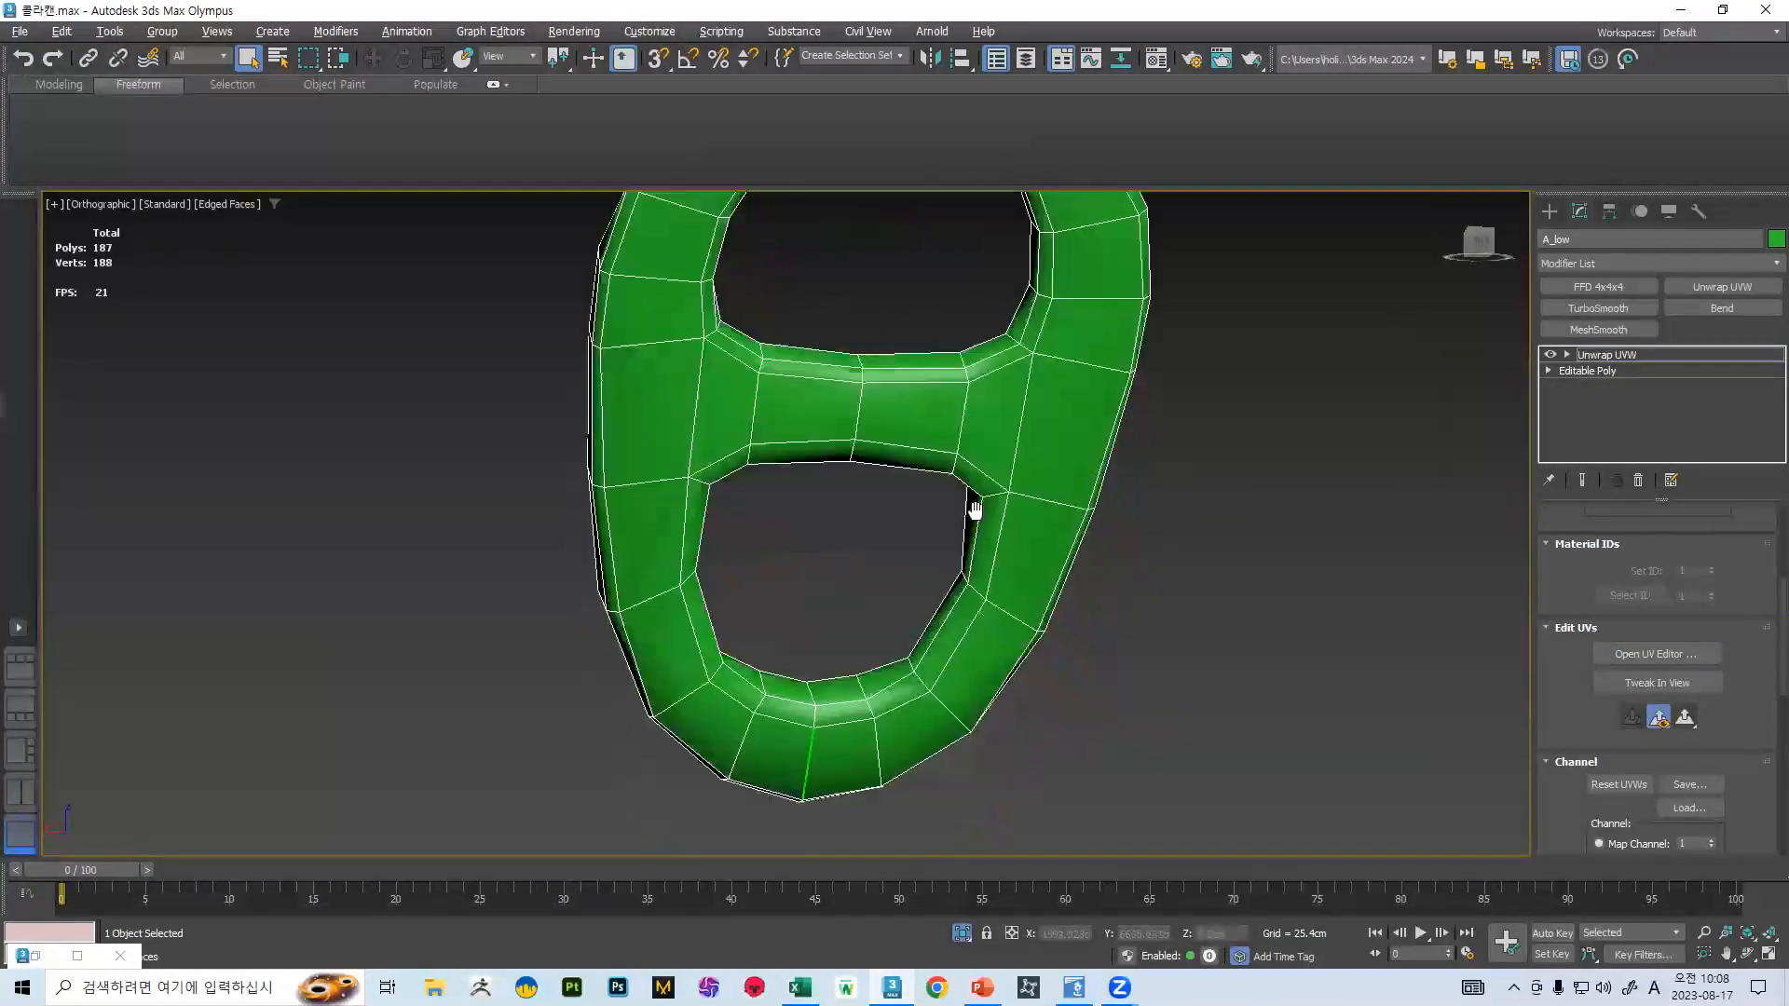
scroll(836, 666, "up", 2)
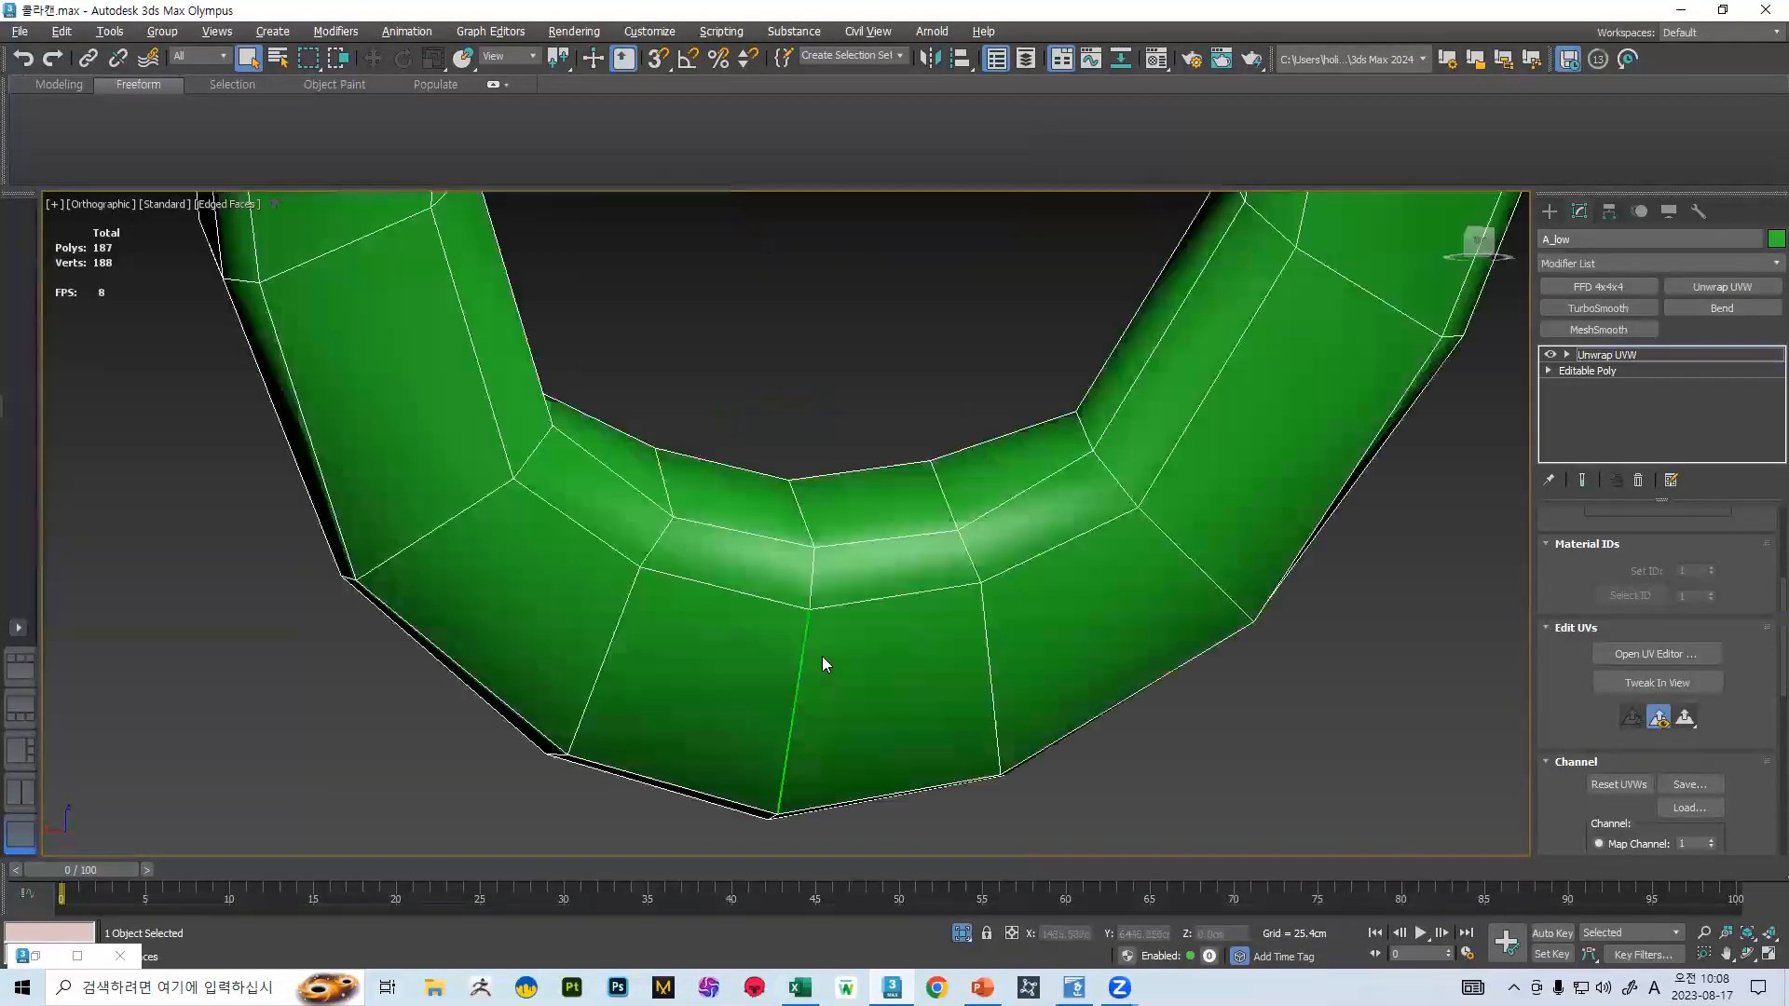
scroll(810, 597, "up", 6)
scroll(844, 647, "down", 6)
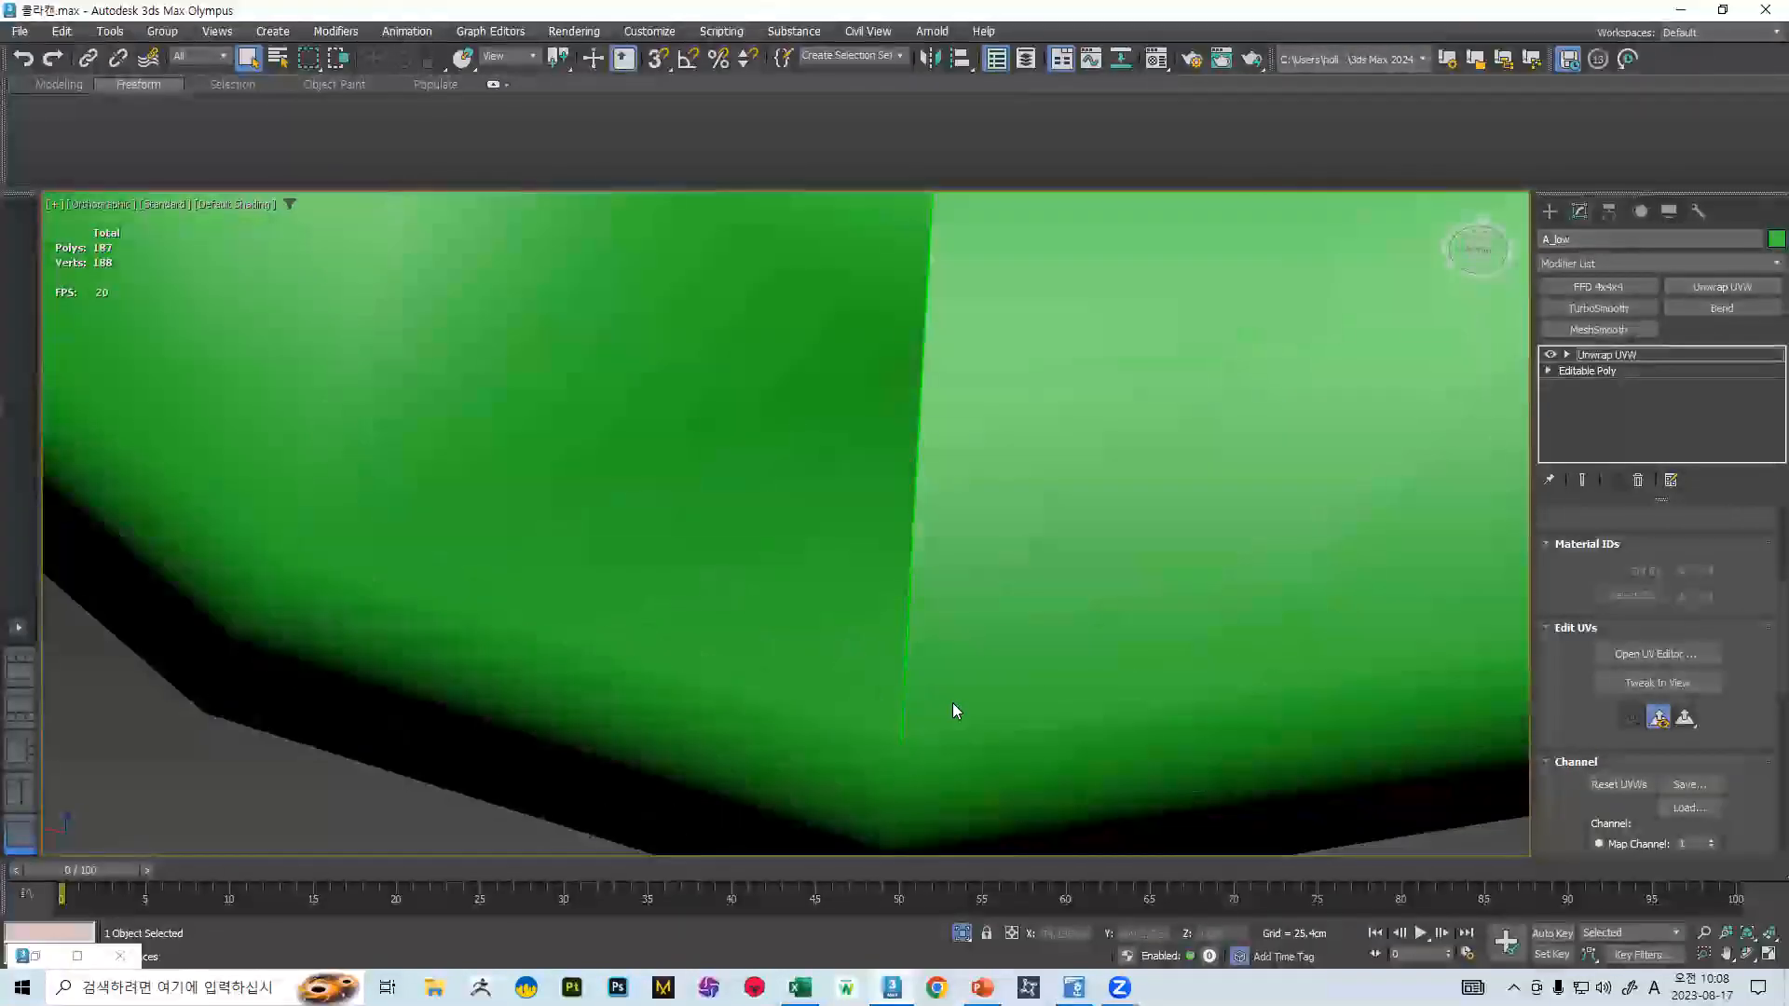
key("F4")
key("F4")
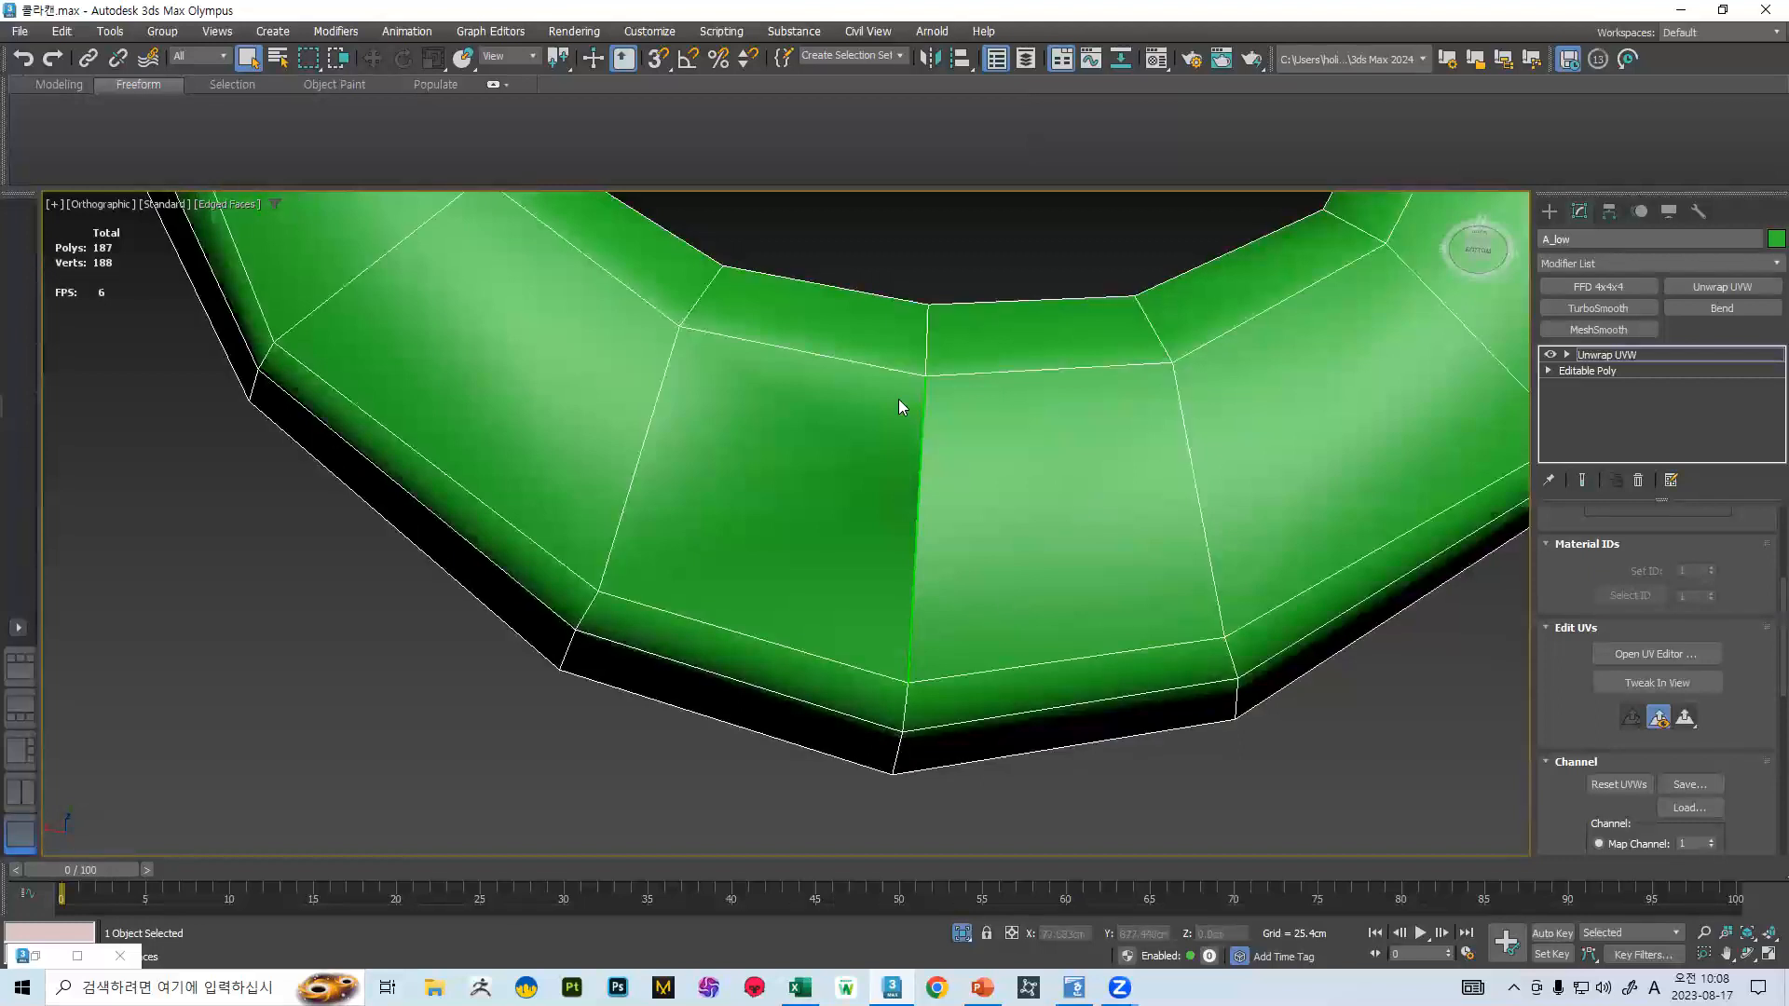
scroll(1745, 606, "up", 3)
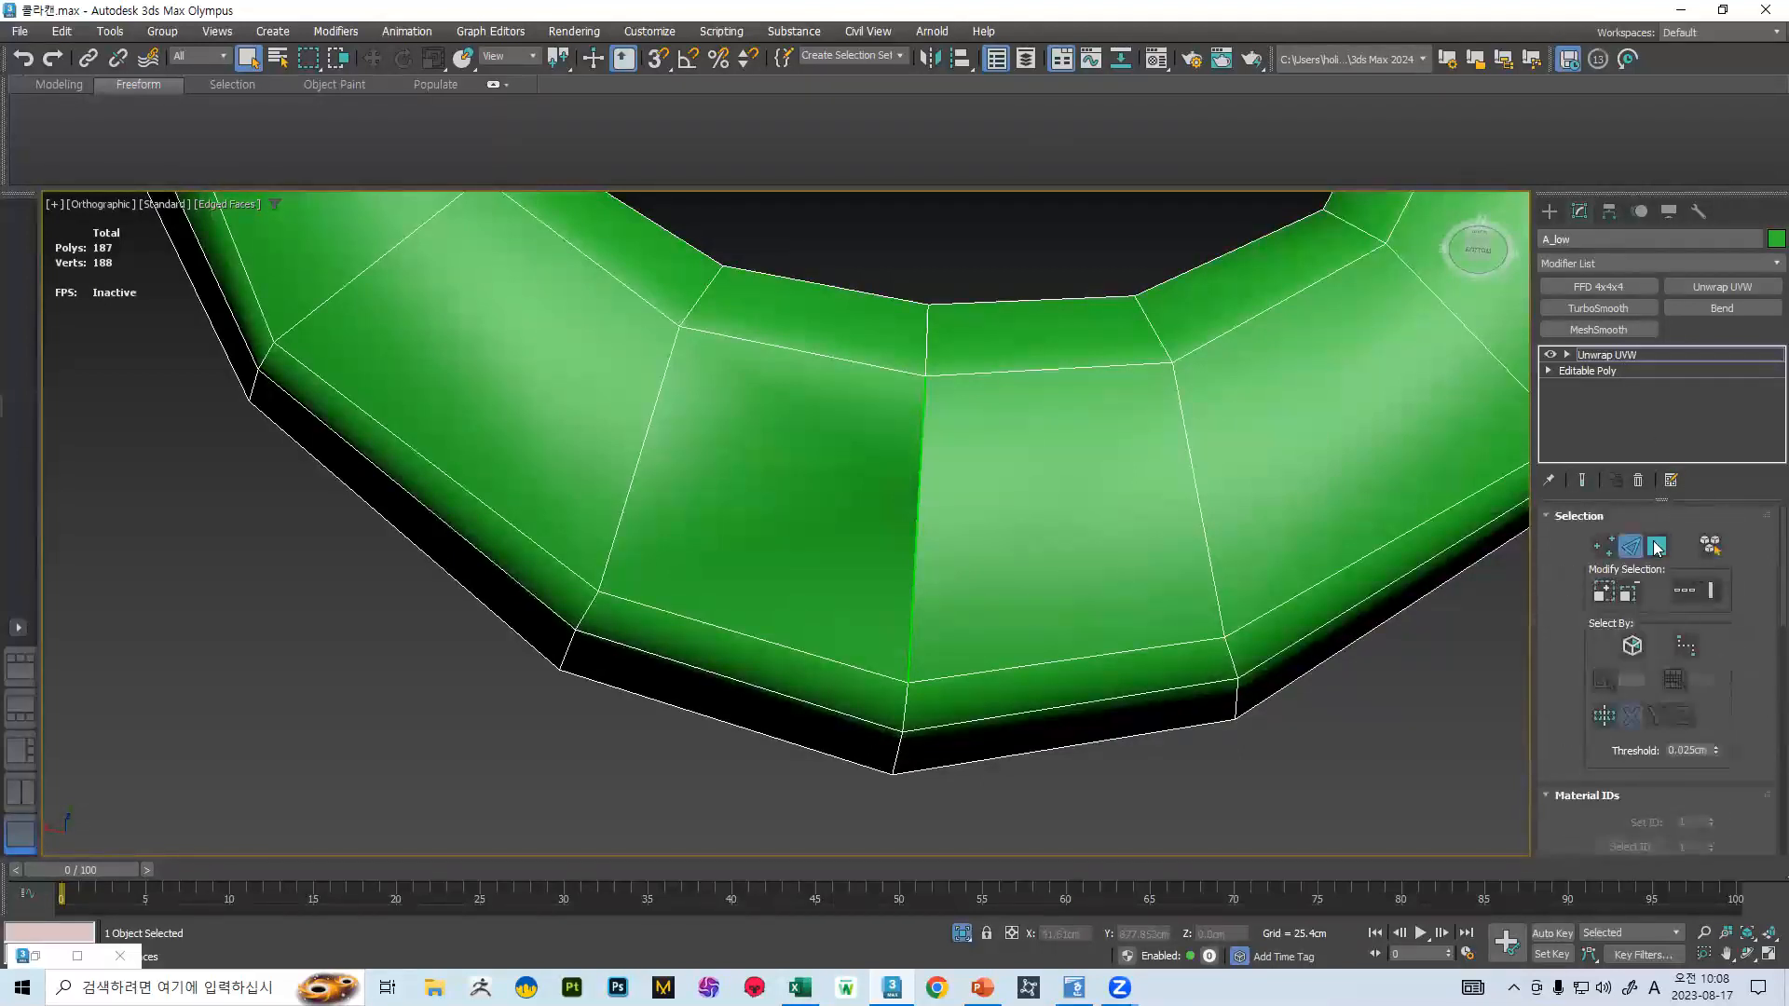
- Leave edge selection in the Unwrap UVW modifier and convert the pull tab to Editable Poly
left_click(1631, 548)
right_click(1003, 461)
mouse_move(1076, 695)
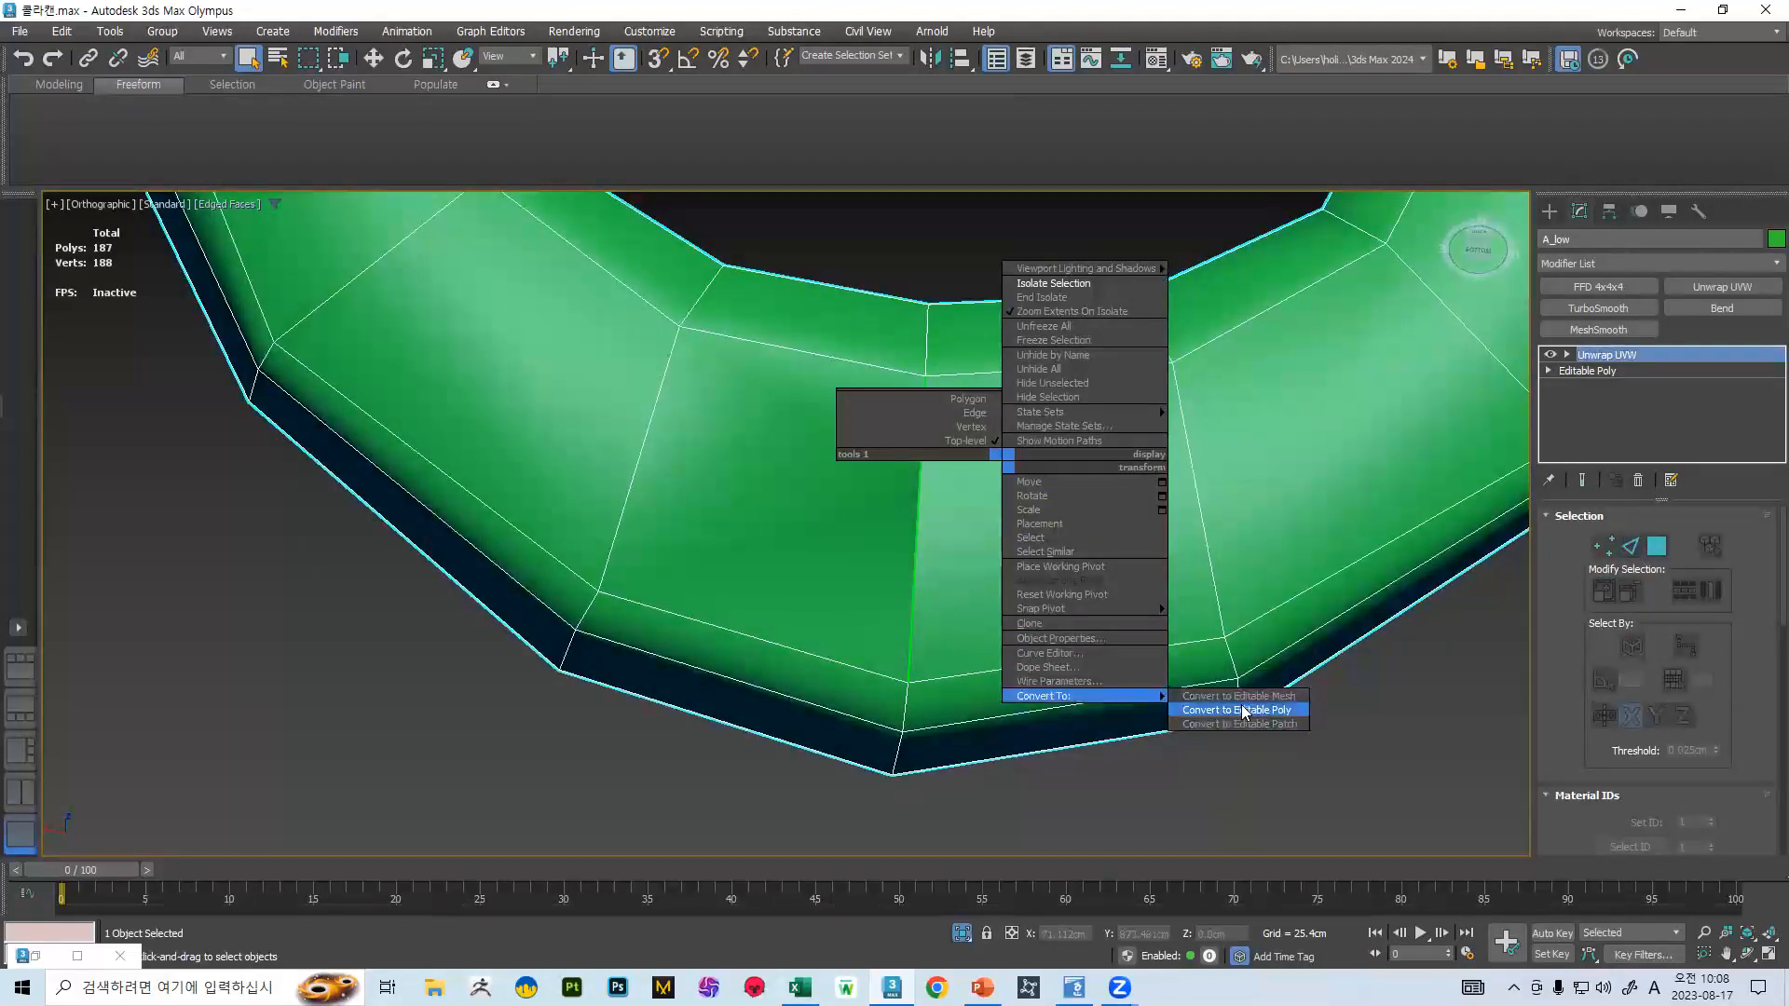
left_click(1239, 710)
- Collapse the two overlapping vertices on the middle edge of the tab's lower end and remove the merged vertex
key("1")
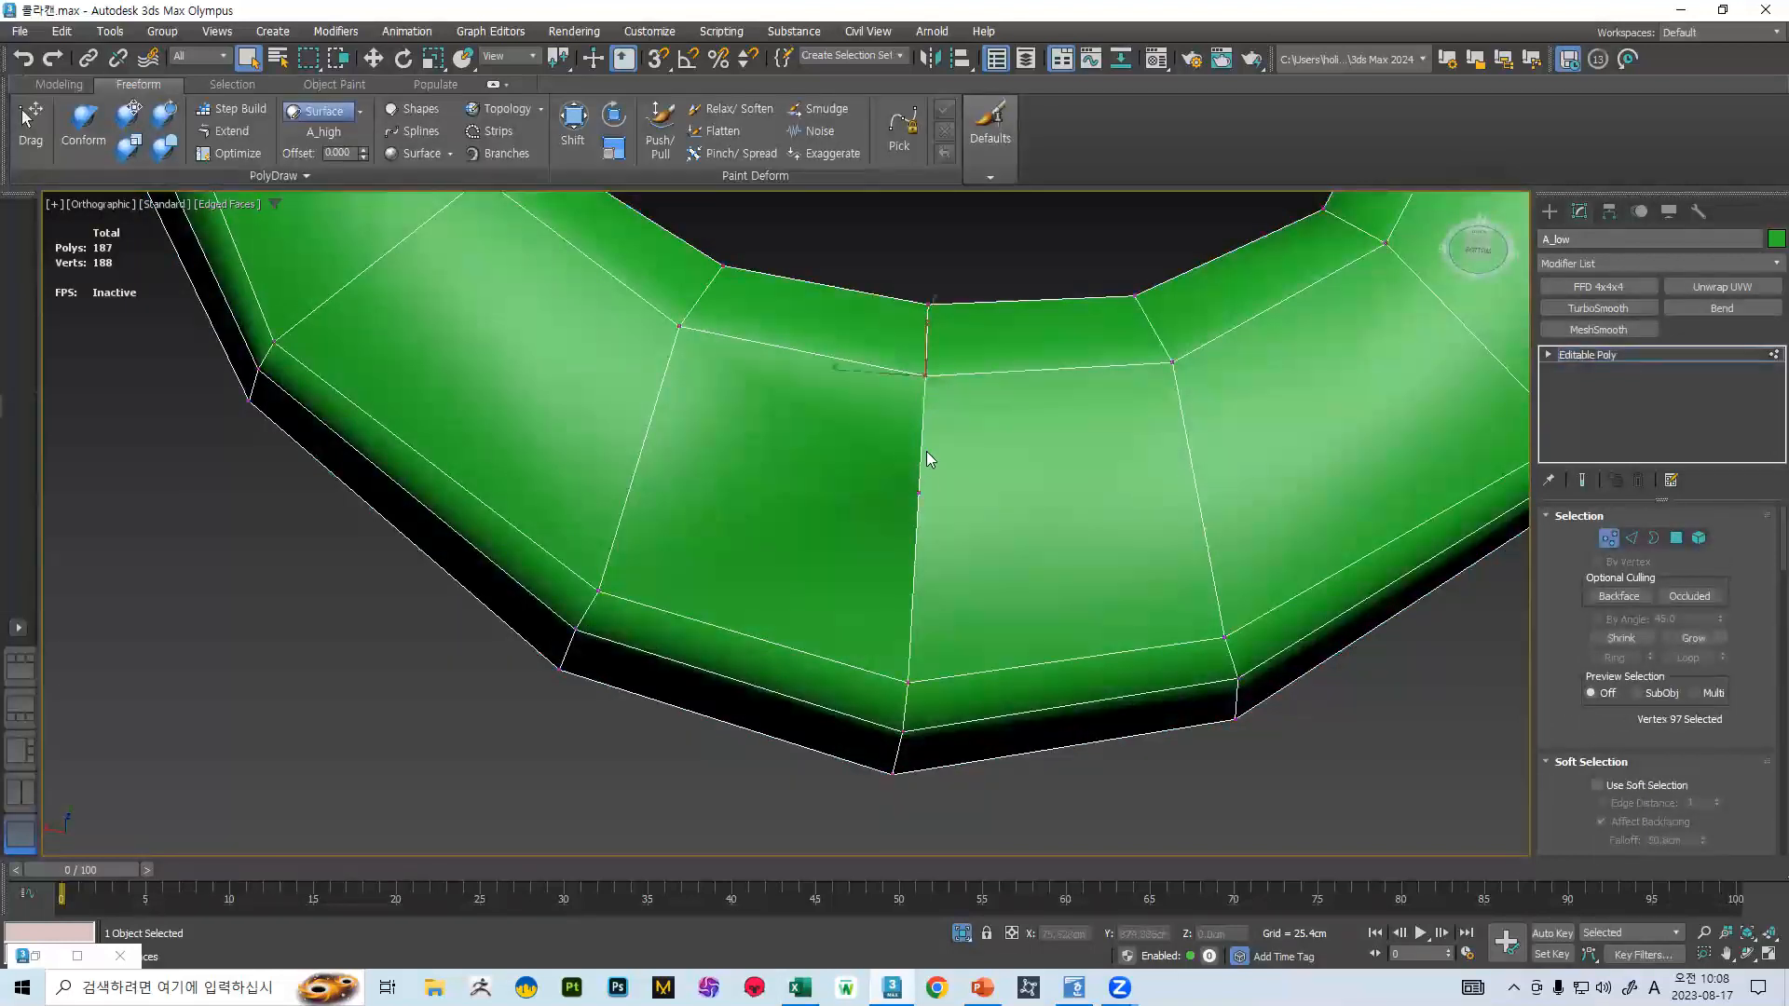
mouse_move(939, 486)
middle_mouse_down("alt")
mouse_move(1010, 576)
mouse_move(936, 520)
middle_mouse_up("alt")
key("w")
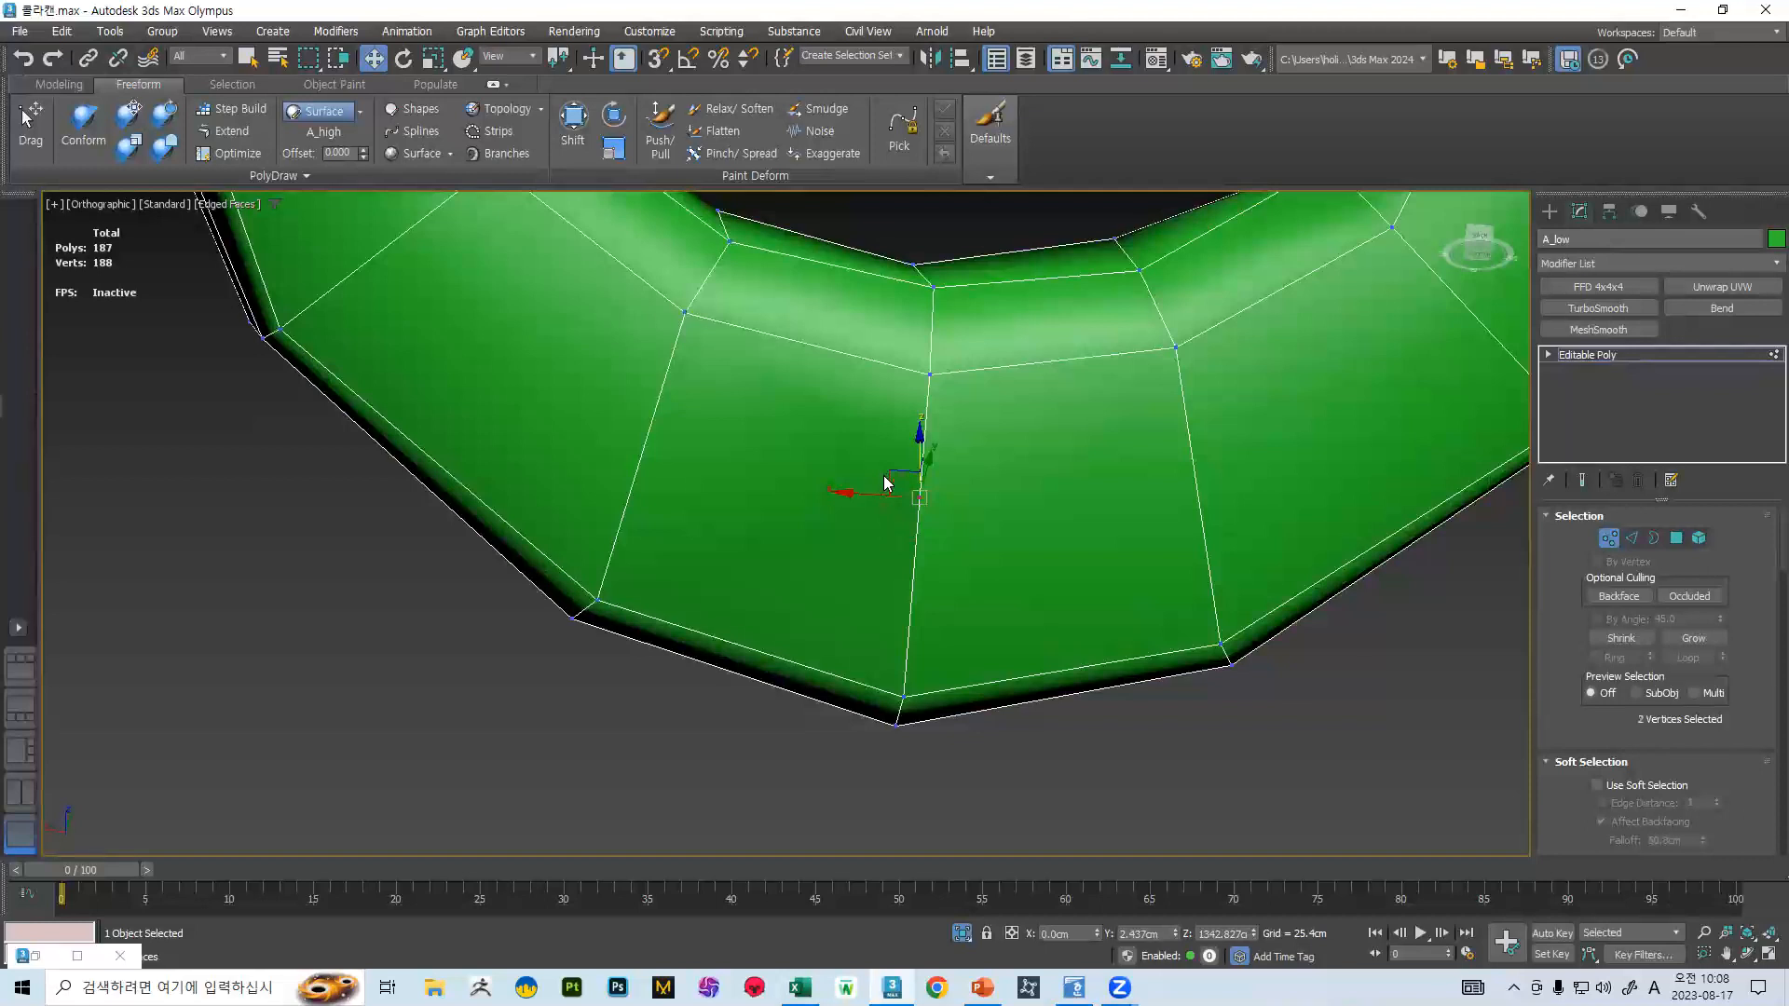
key("ctrl+alt+c")
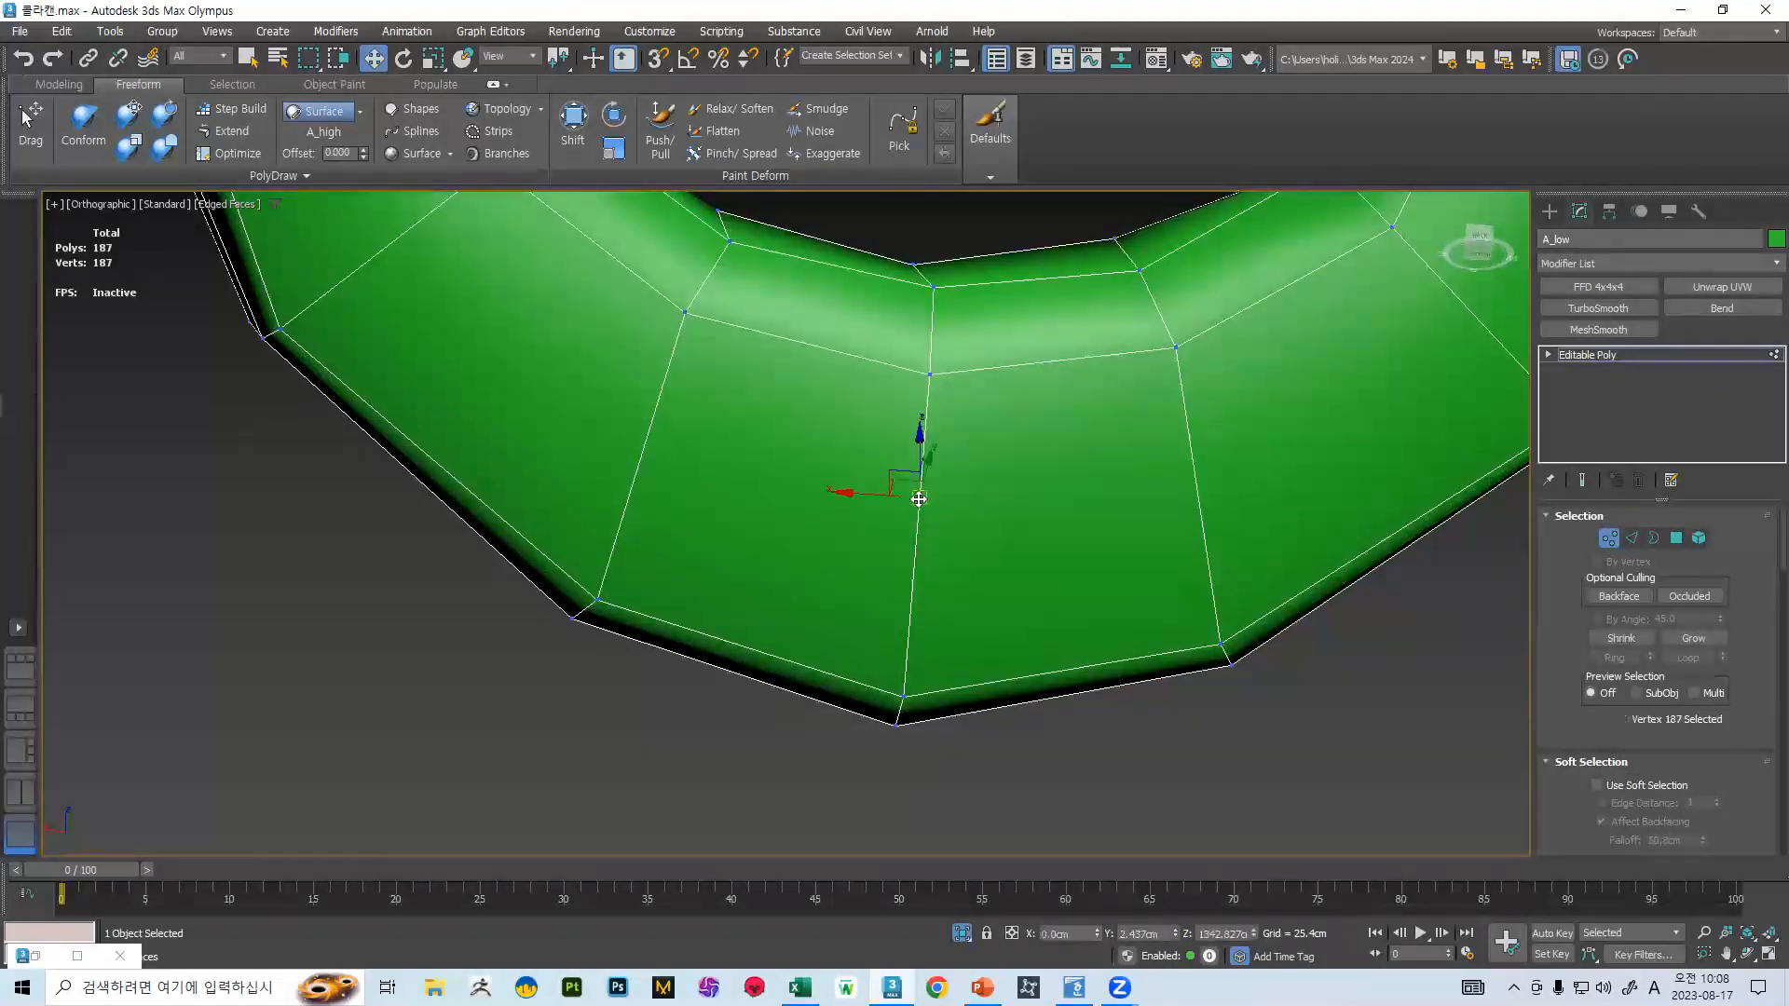
key("BackSpace")
- Select all of the pull tab's vertices in the front view, weld them at 0.254 cm, and leave vertex editing
scroll(957, 453, "down", 5)
middle_click_drag(958, 455, 850, 326, "alt")
middle_click_drag(849, 326, 939, 565)
middle_click_drag(939, 565, 847, 553, "alt")
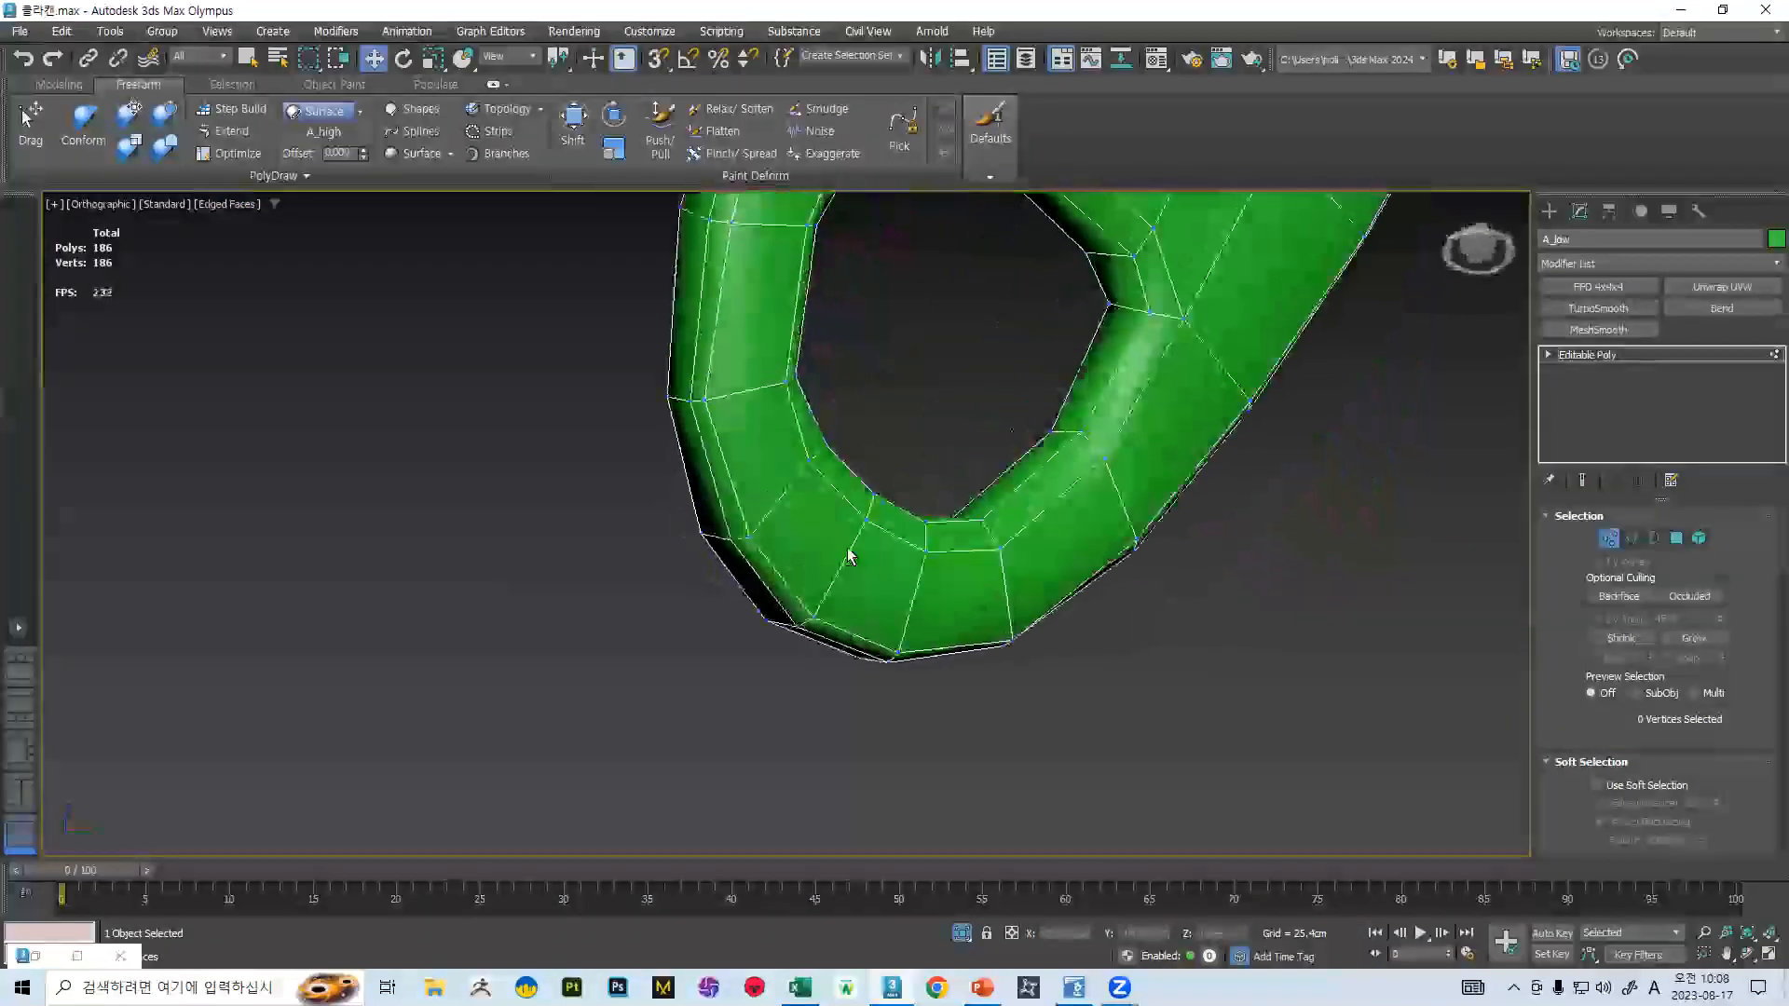
scroll(847, 553, "up", 5)
scroll(753, 451, "down", 5)
key("f")
scroll(852, 414, "up", 5)
middle_click_drag(853, 417, 818, 367)
left_click_drag(668, 241, 1232, 716)
scroll(1719, 622, "down", 8)
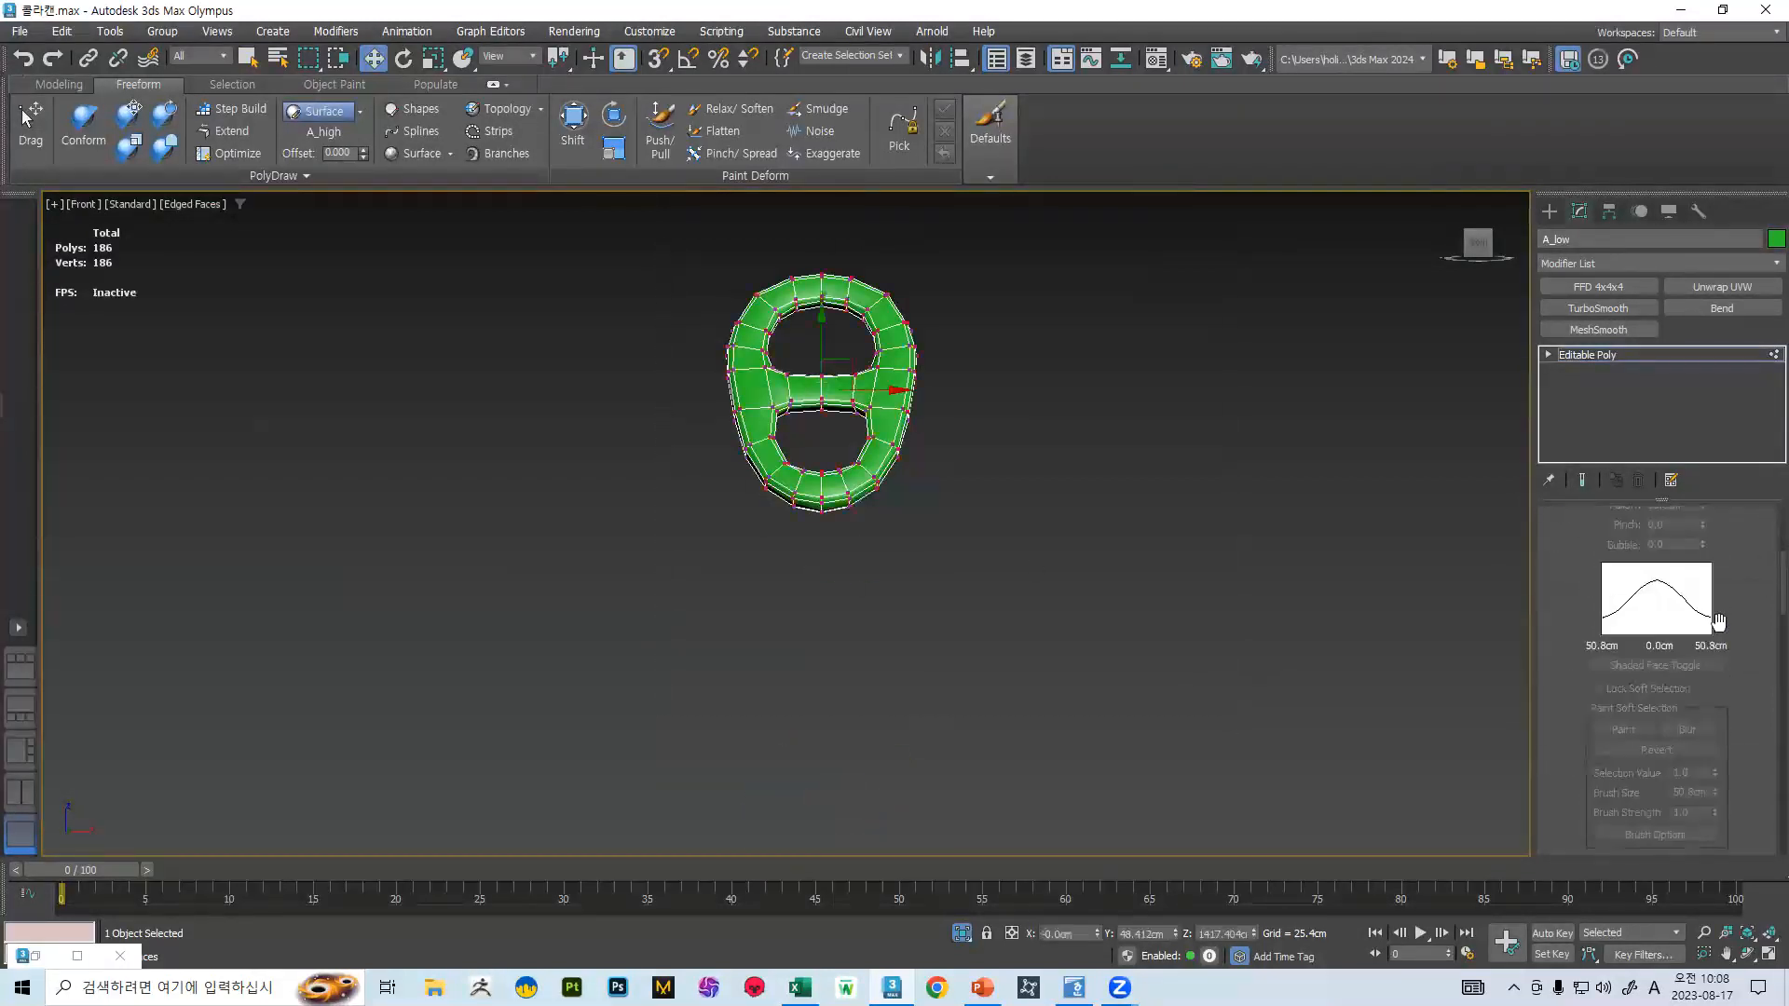
left_click(1720, 551)
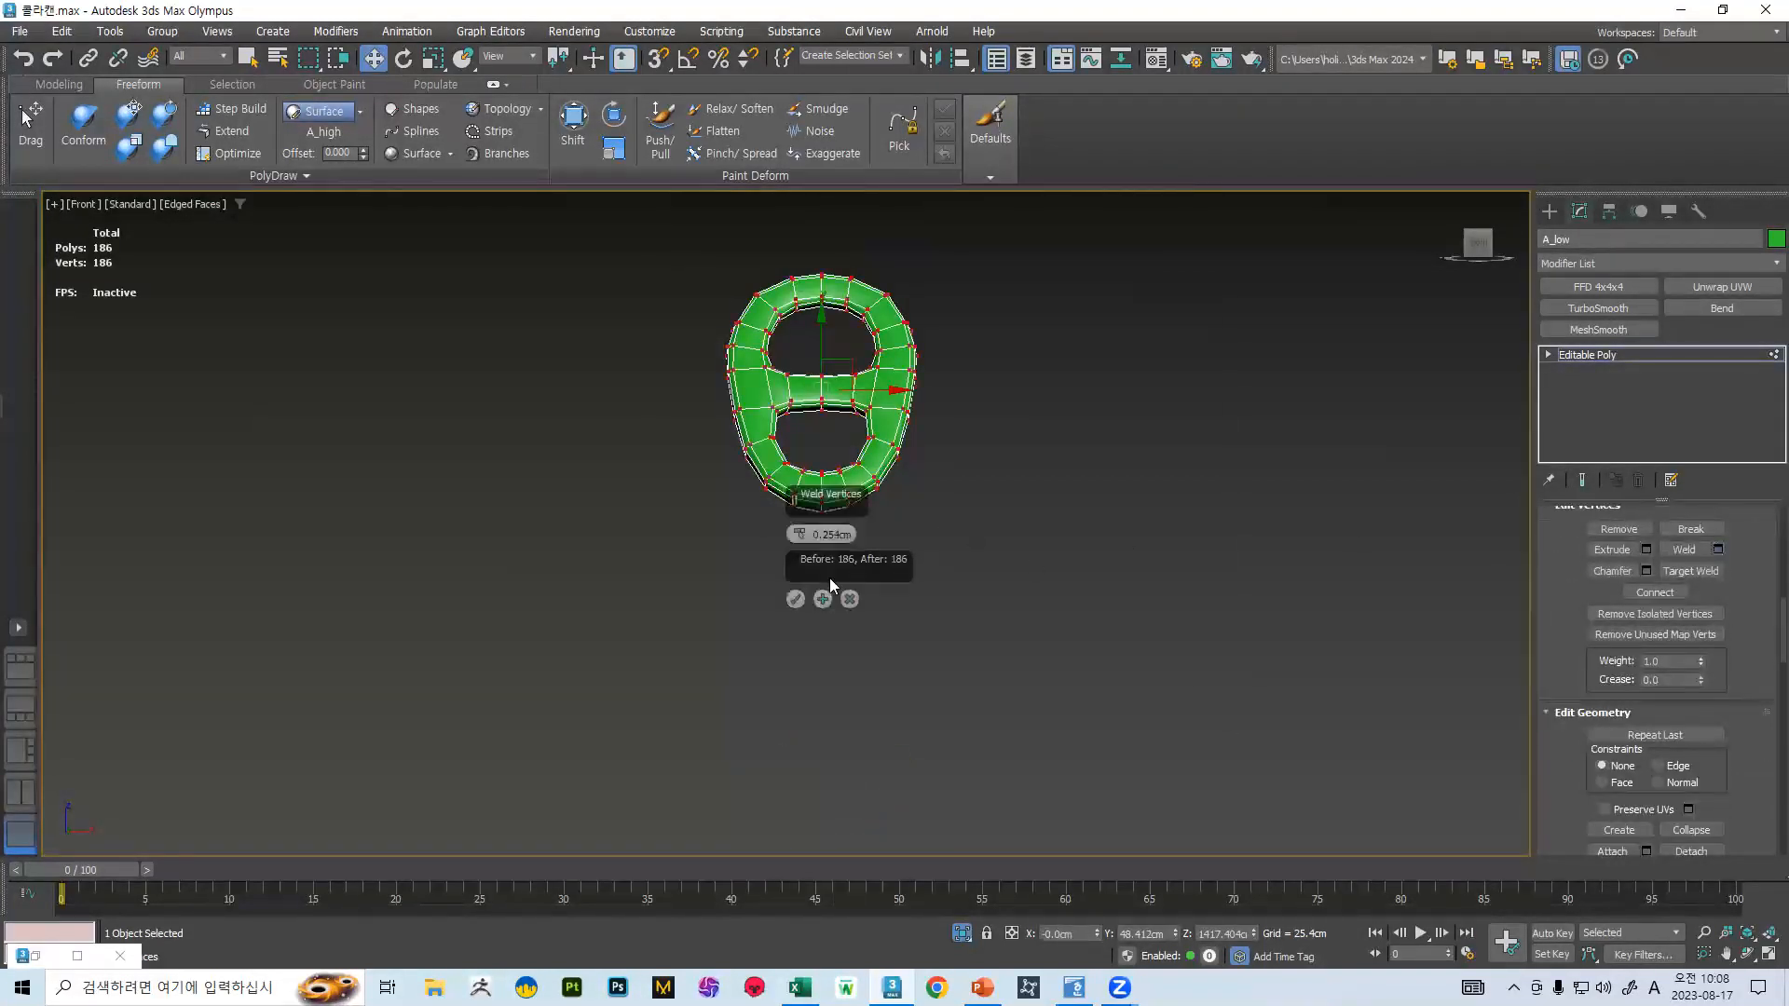
left_click(797, 598)
scroll(1677, 652, "up", 6)
right_click(1729, 554)
left_click(1759, 554)
scroll(1757, 555, "up", 3)
left_click(1610, 539)
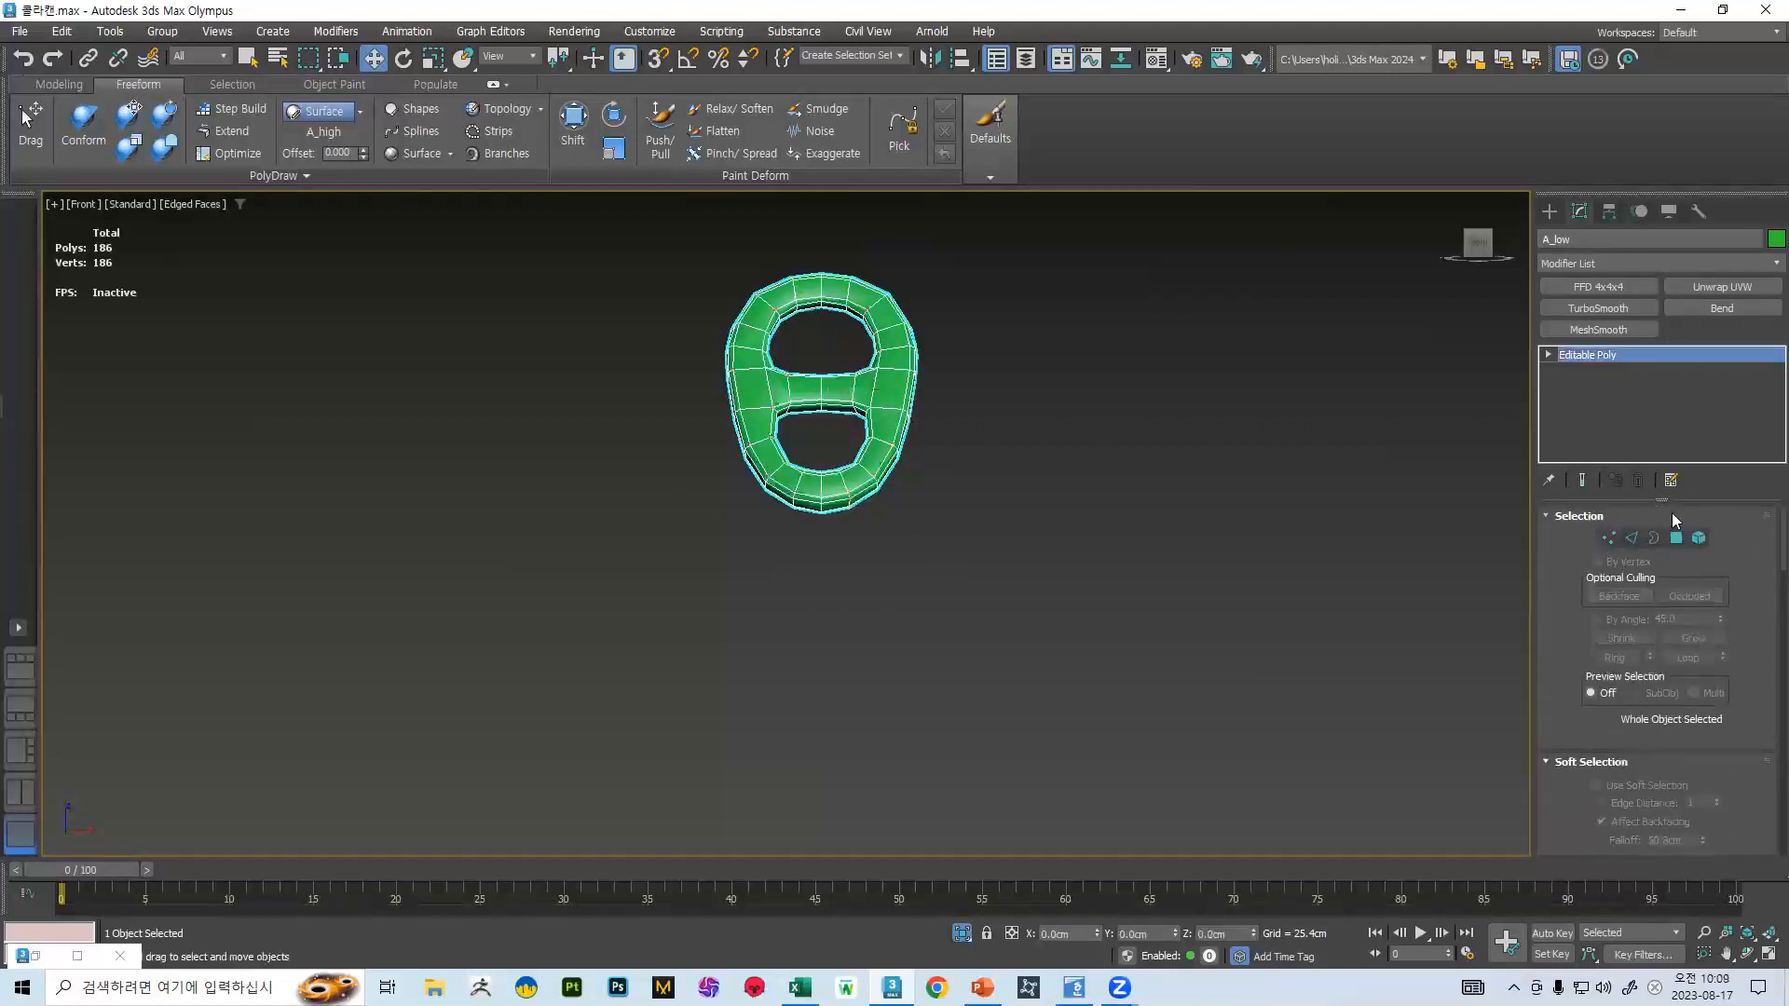
- Select the whole pull tab as an element, check its smoothing group assignment, and leave element editing
left_click(1698, 539)
scroll(1722, 610, "down", 10)
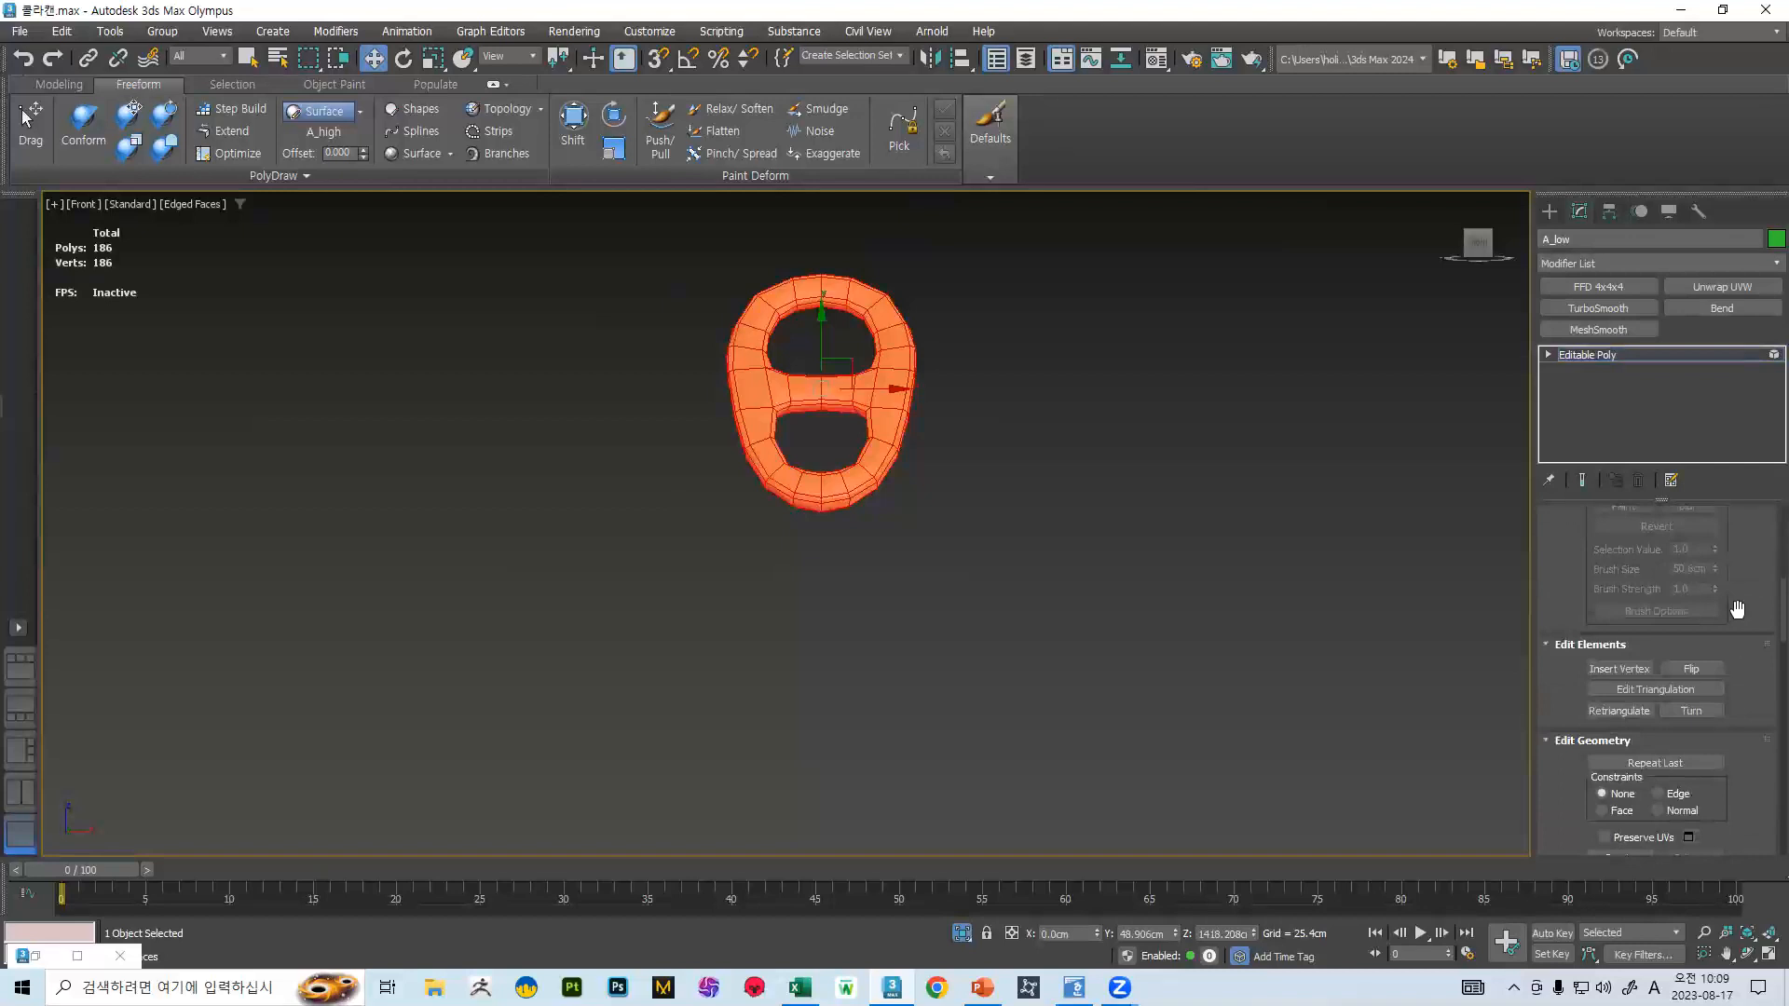
scroll(1723, 601, "down", 8)
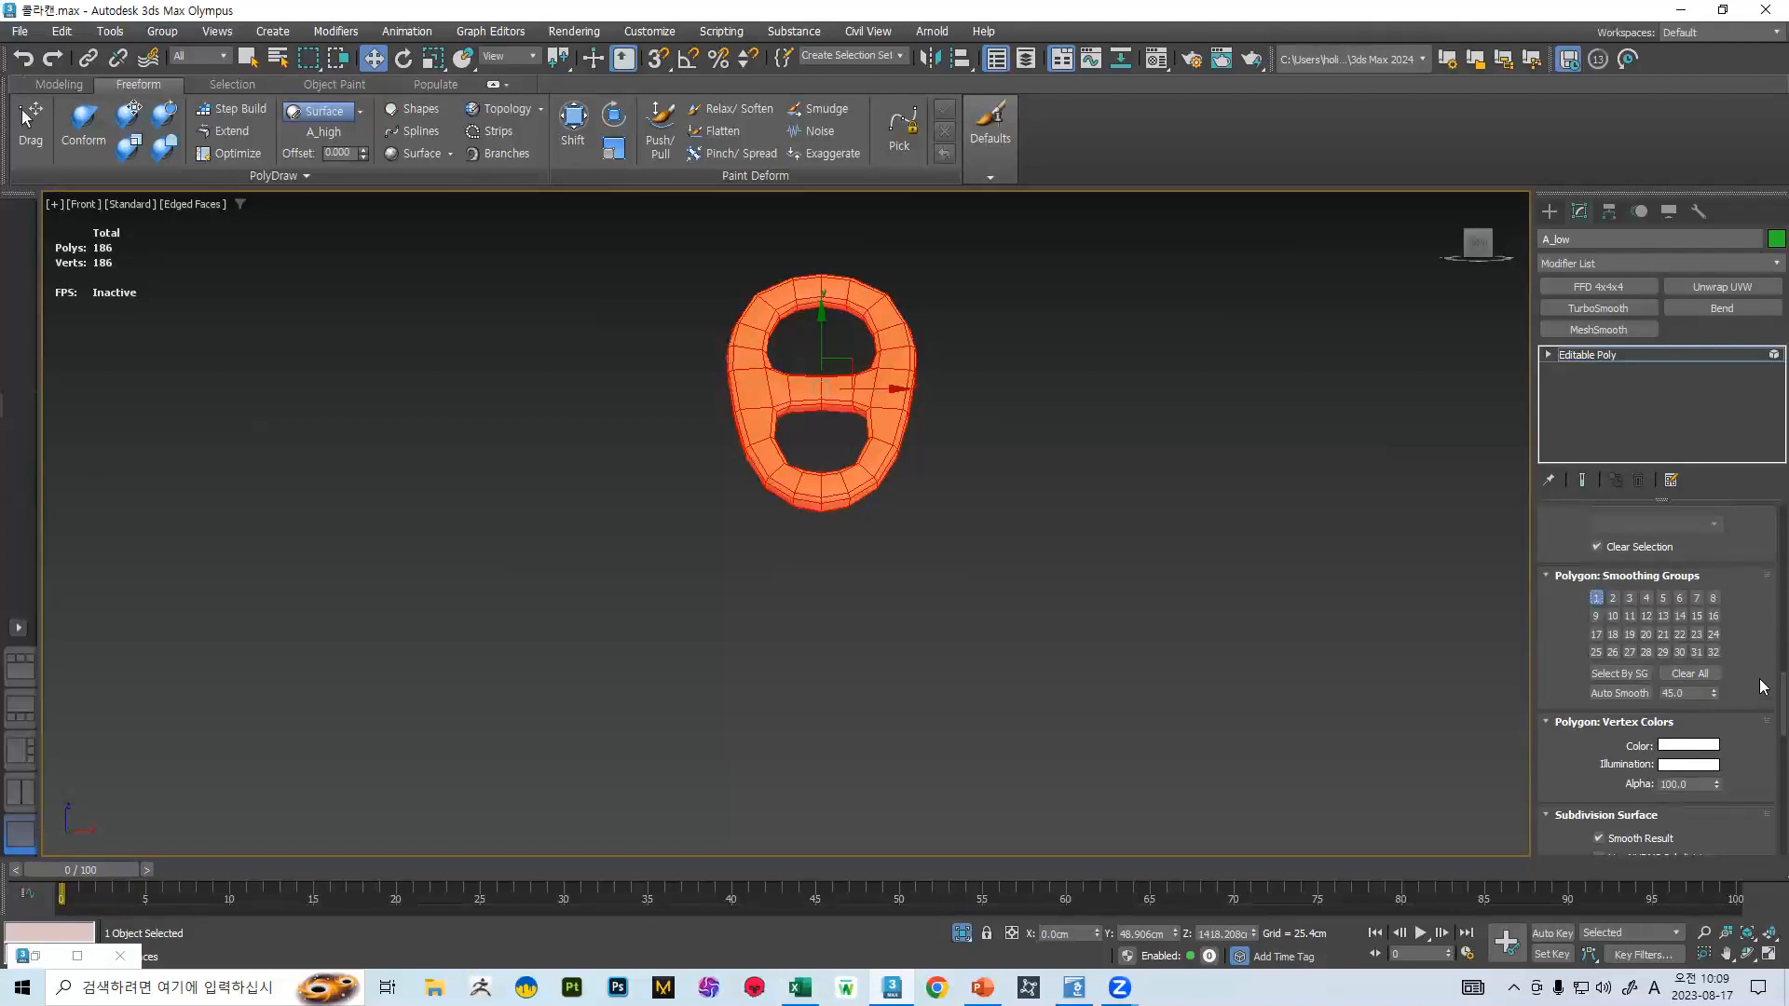
scroll(1759, 680, "up", 5)
left_click(1748, 459)
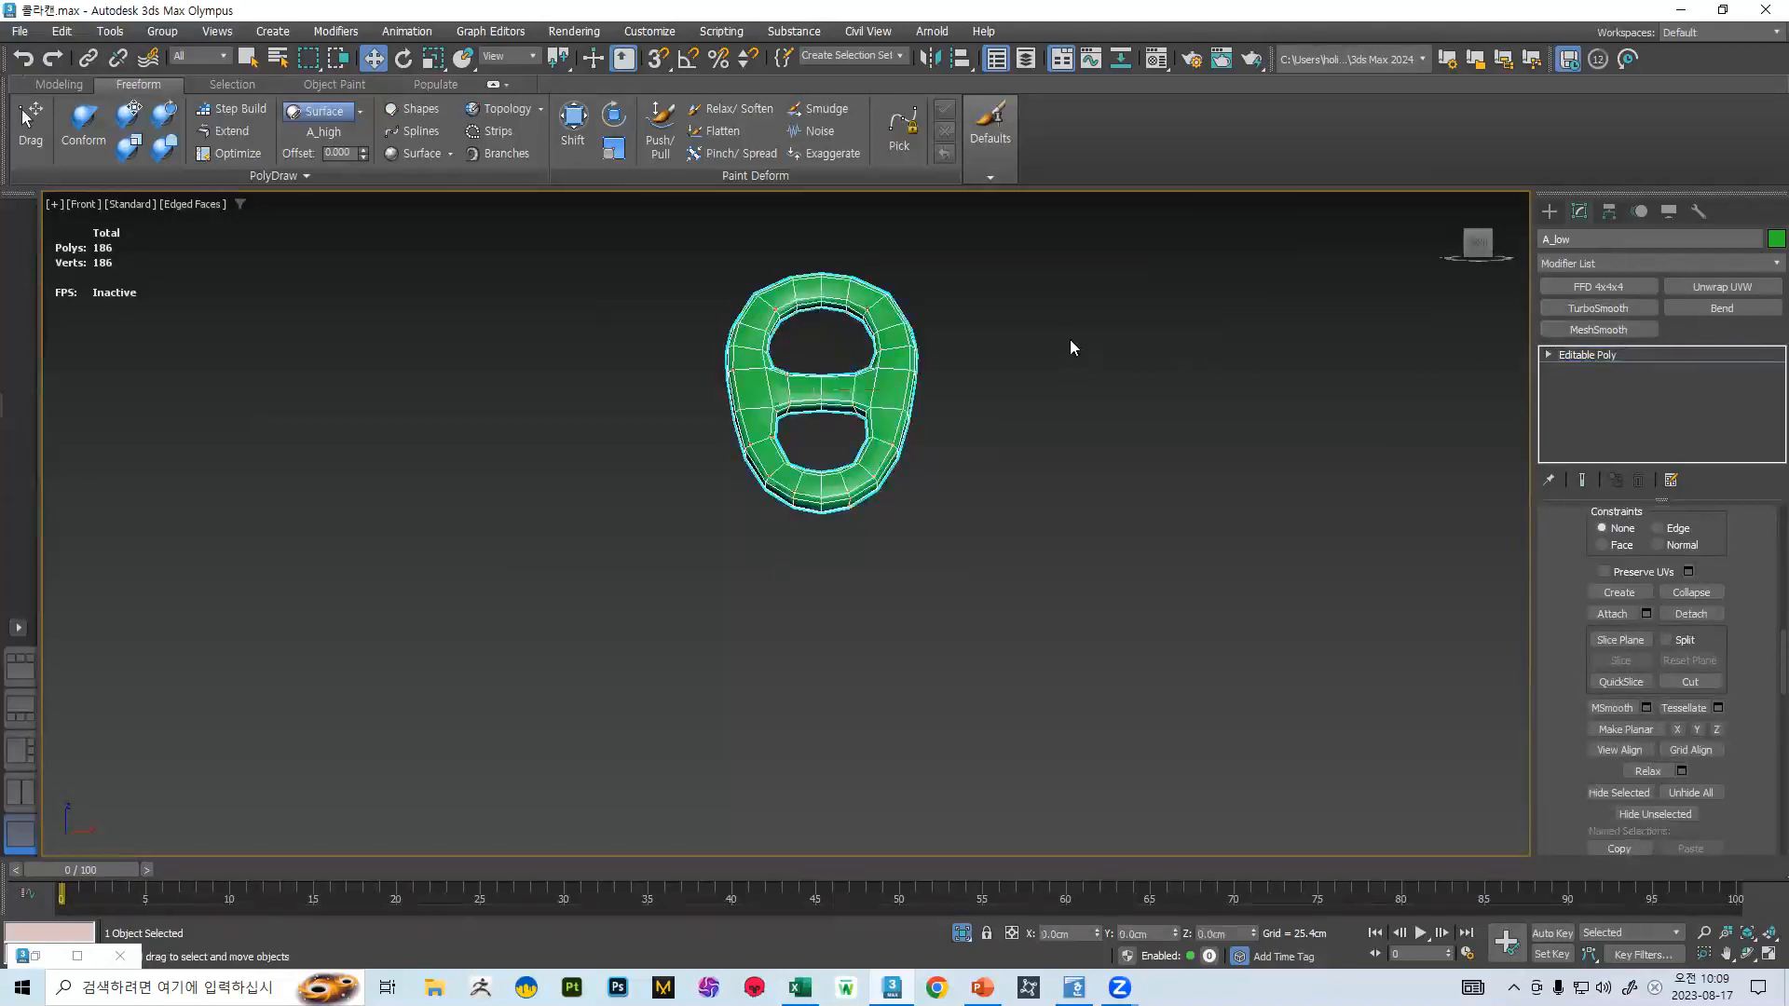
- Apply a UVW Mapping Clear modifier to the cleaned-up pull tab
key("z")
left_click(1760, 266)
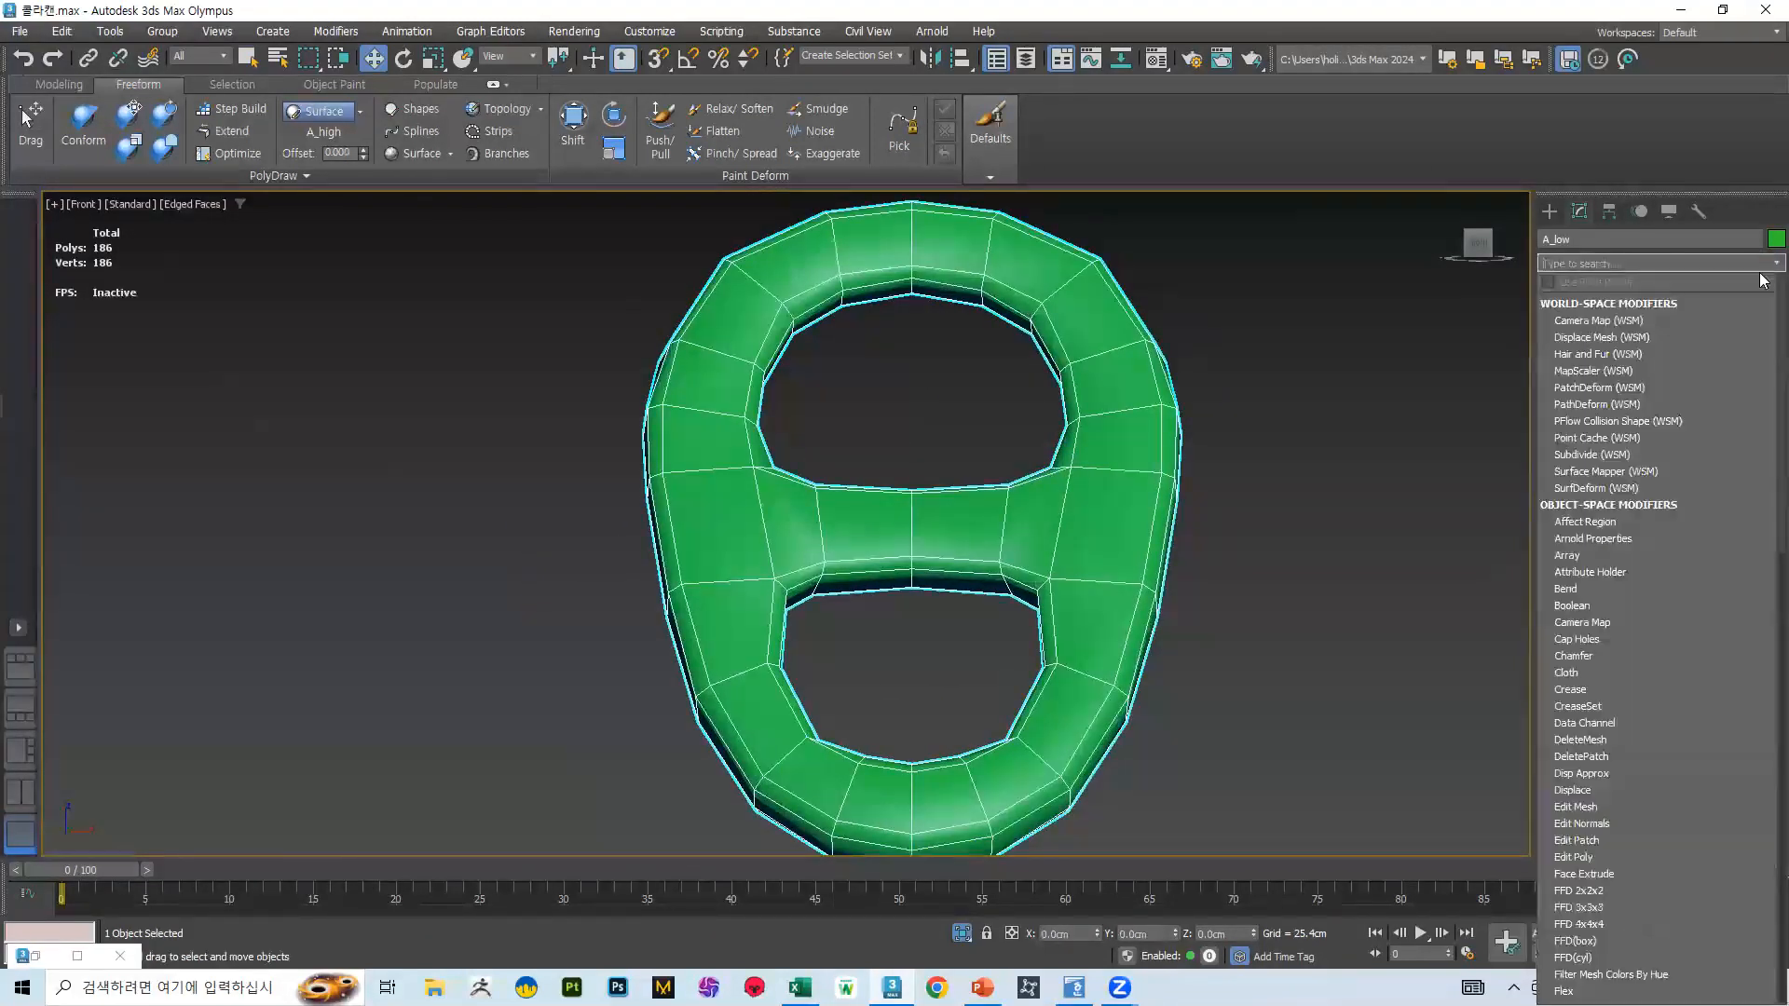
type("u")
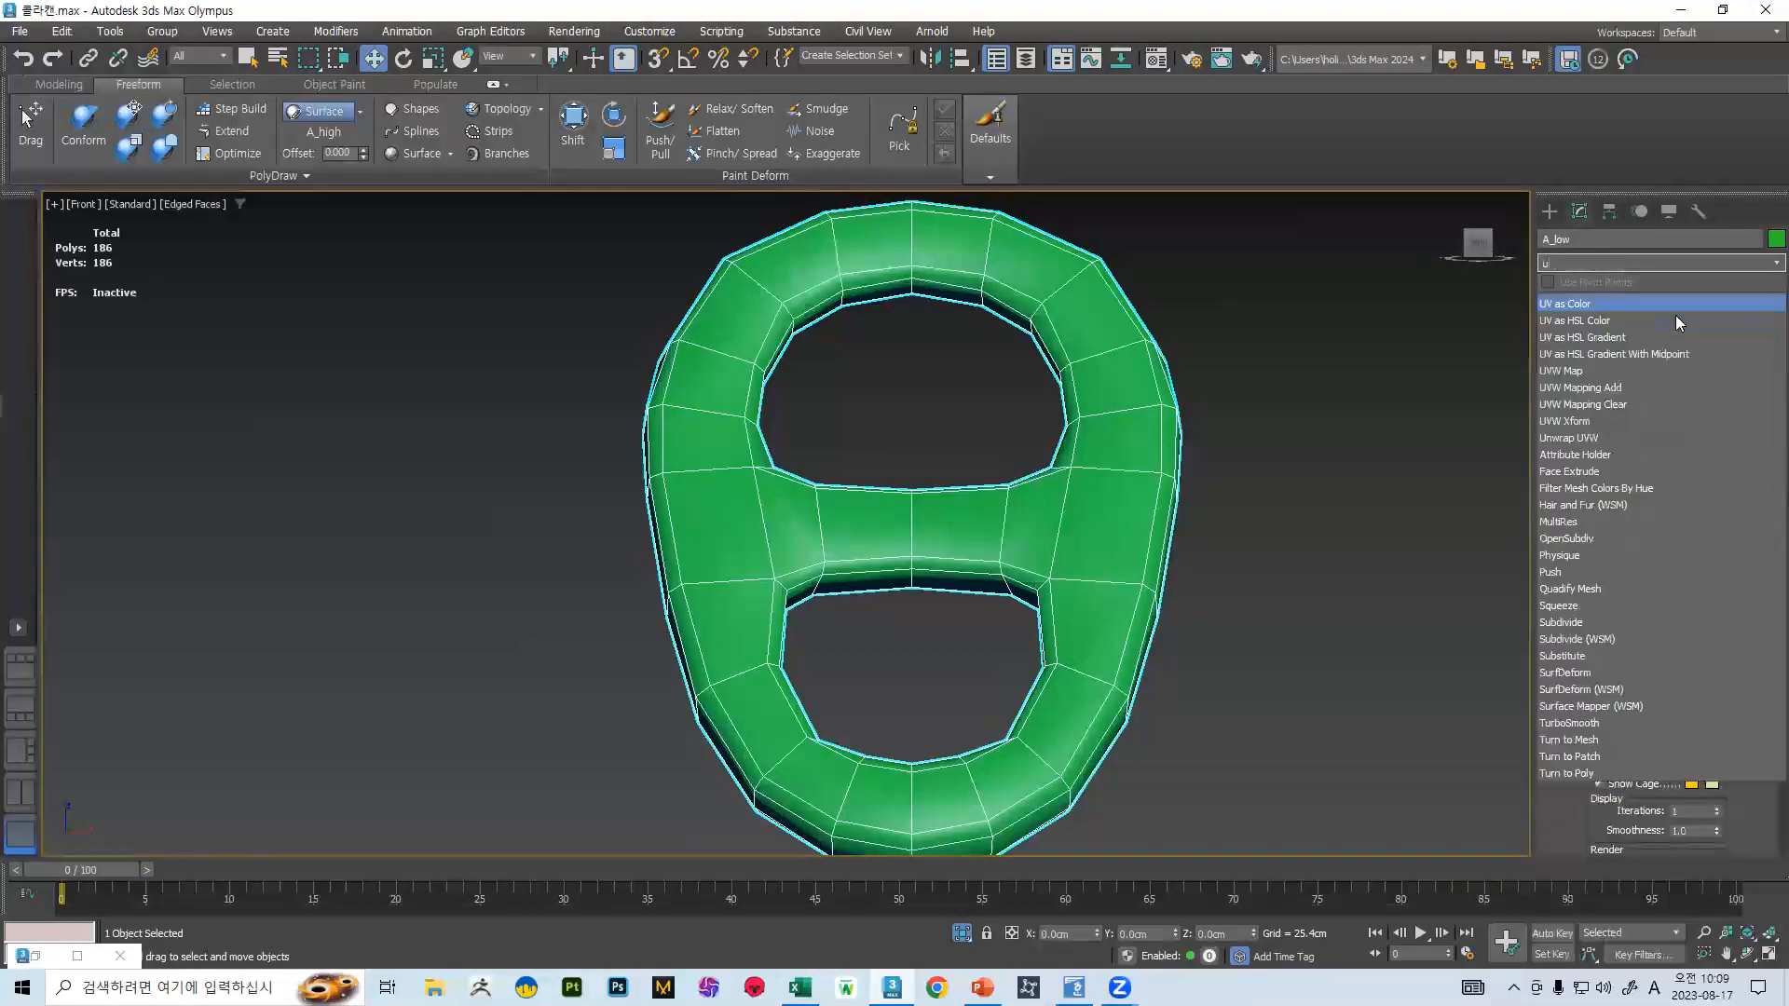
left_click(1614, 411)
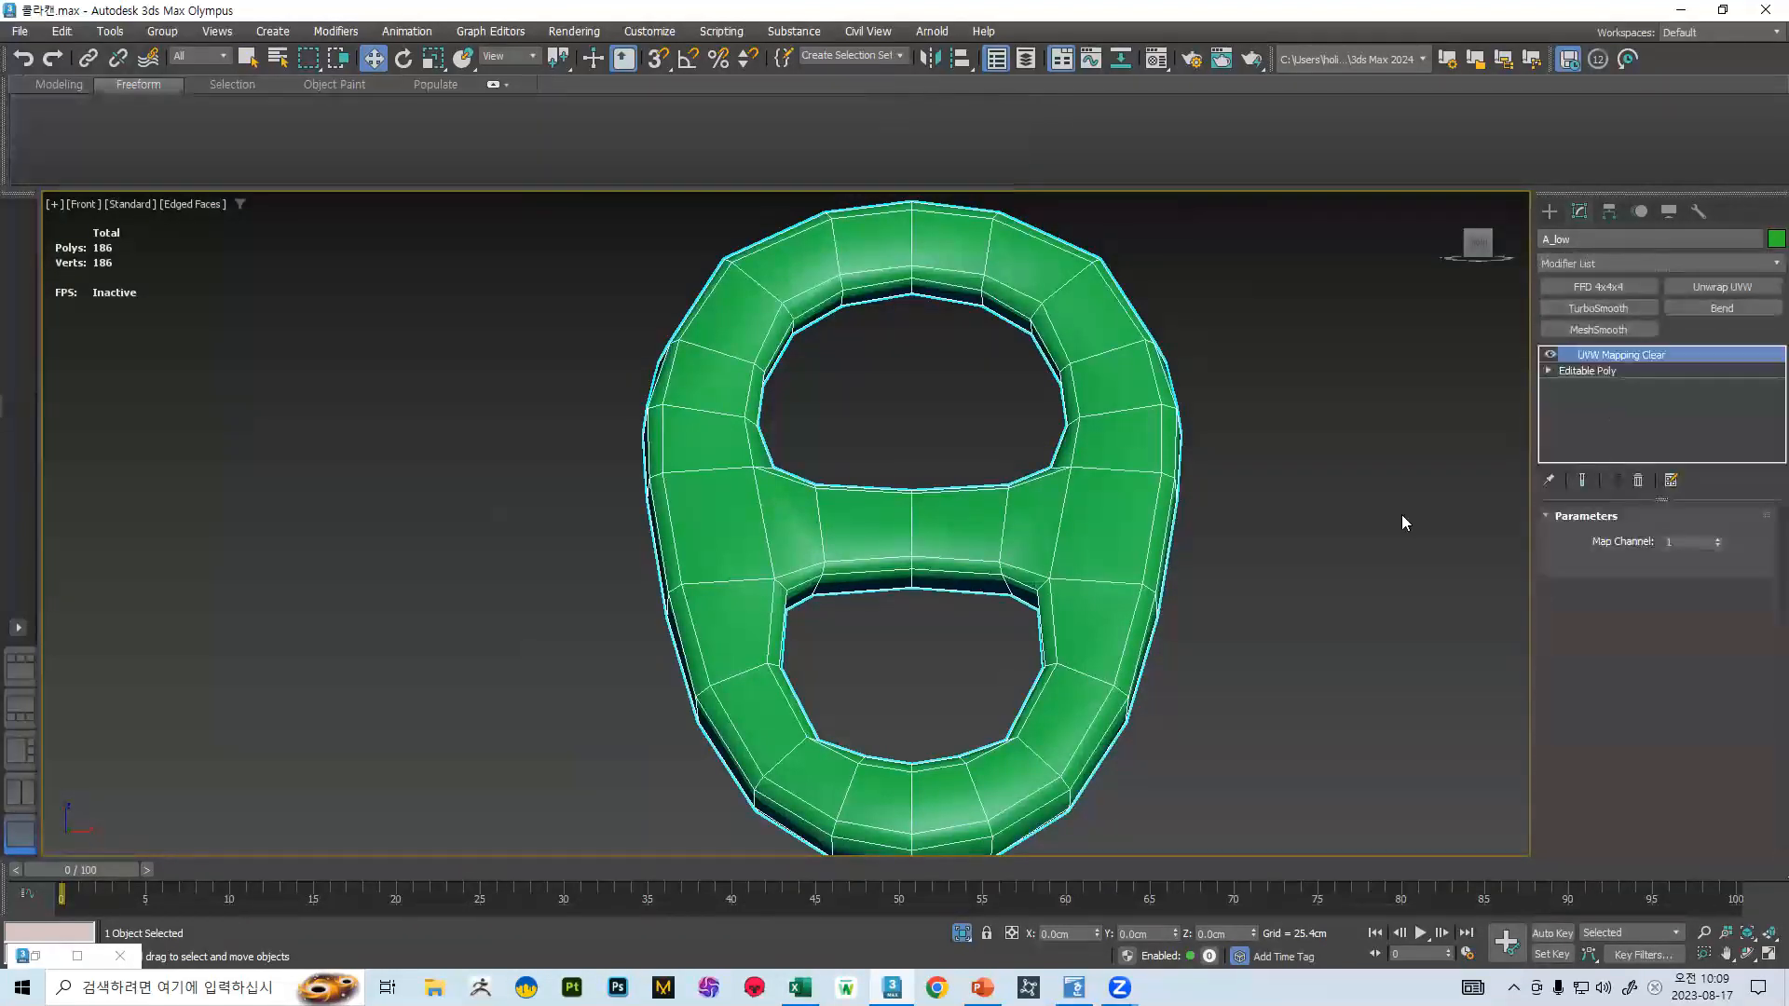
- Collapse the cleared pull tab to Editable Poly and add a fresh Unwrap UVW modifier
right_click(1053, 483)
mouse_move(1190, 719)
left_click(1283, 732)
left_click(1723, 287)
- Open the UV editor, examine the tab's UV layout with nothing selected, and close the editor
scroll(1724, 580, "down", 3)
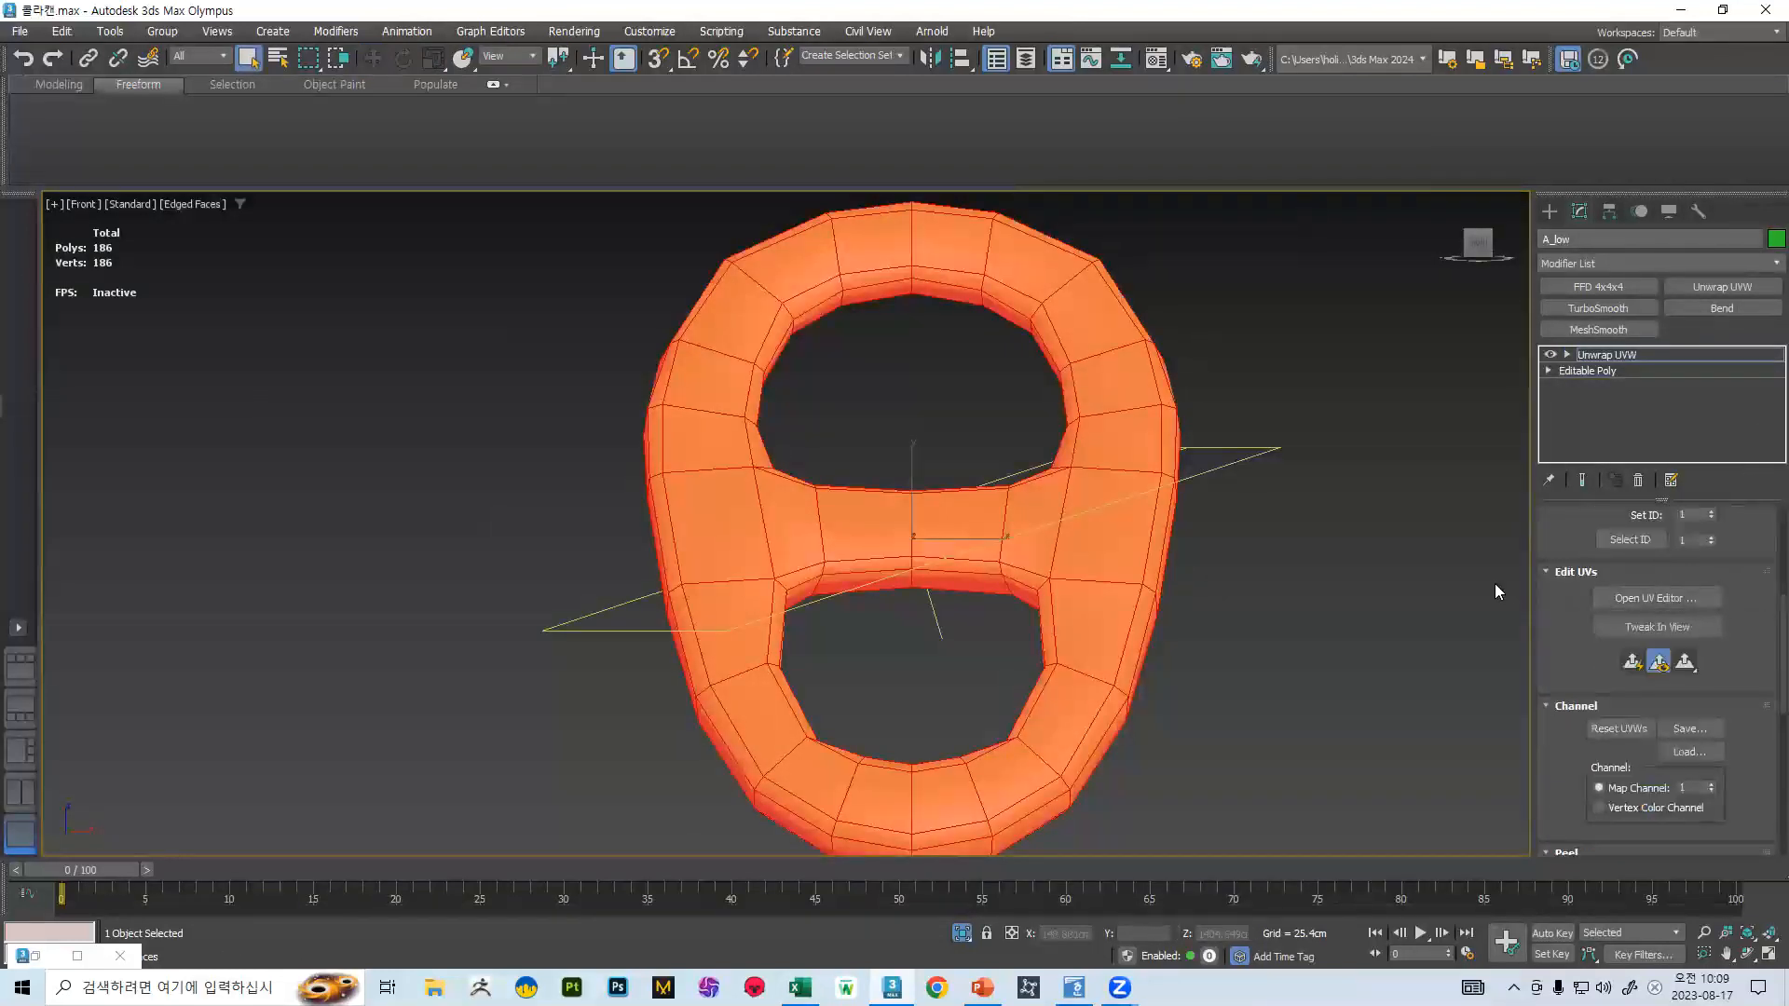
scroll(1009, 512, "down", 4)
middle_click_drag(1009, 511, 838, 447, "alt")
left_click(1626, 602)
scroll(1038, 490, "down", 3)
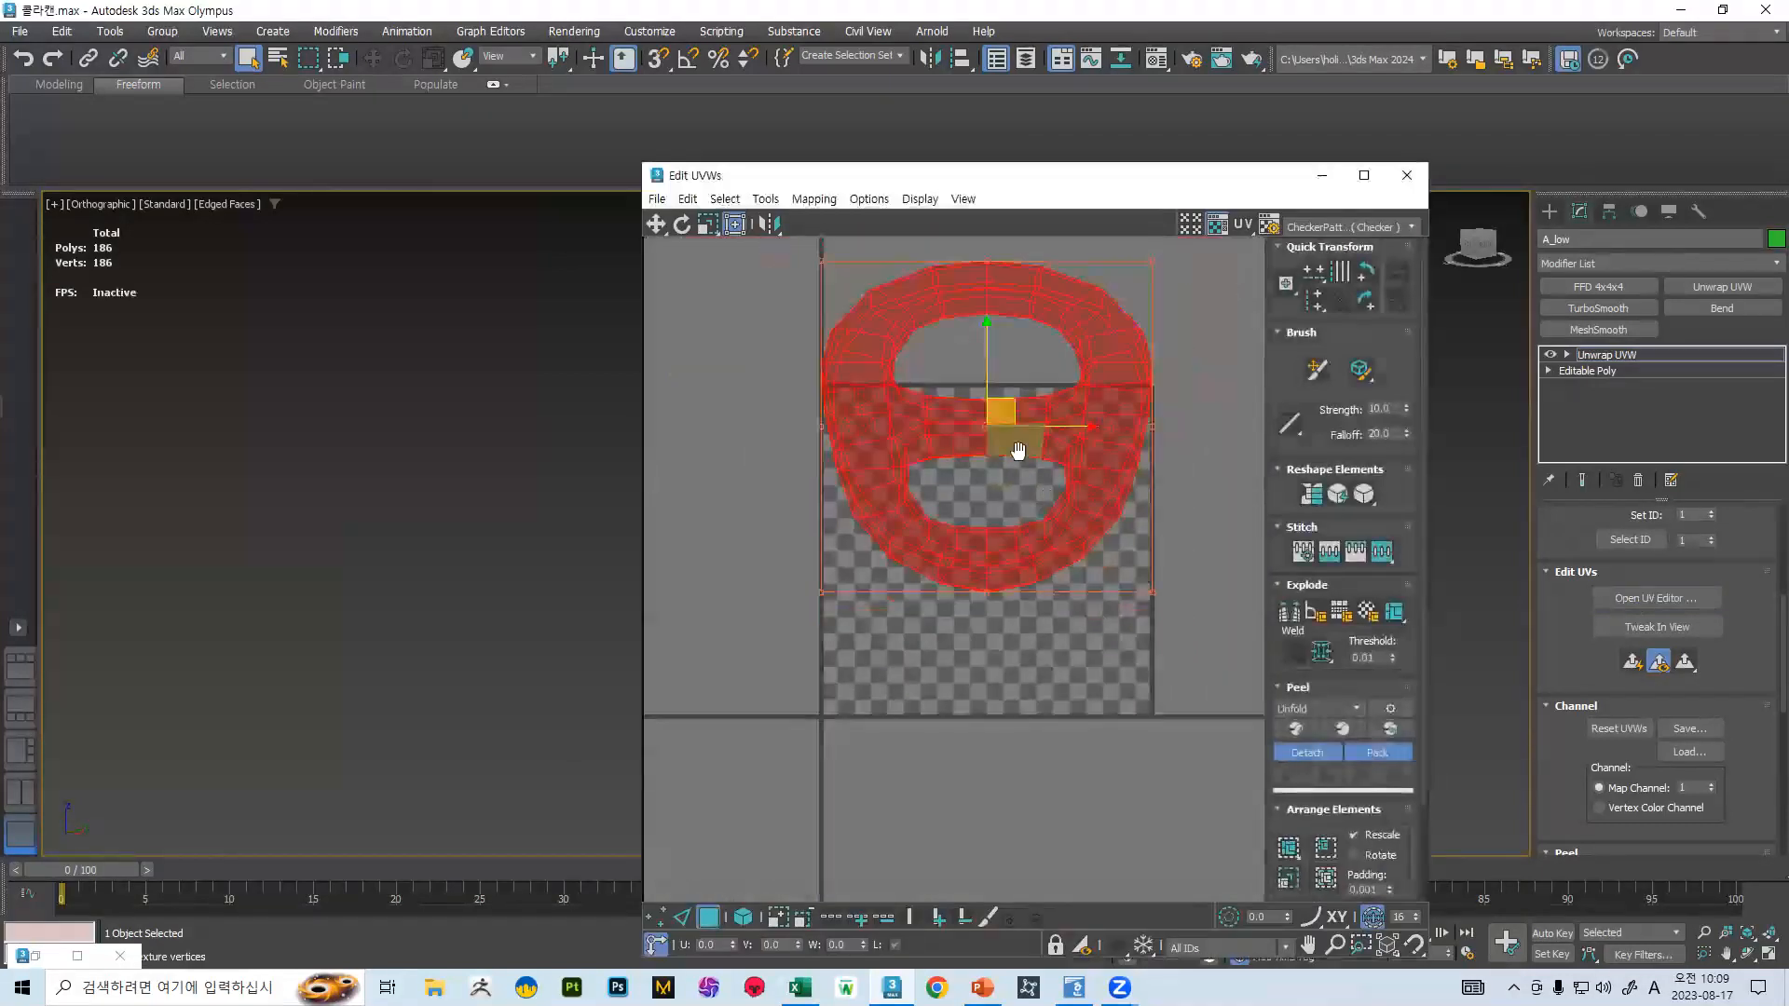
middle_click_drag(1018, 451, 967, 587)
left_click(1185, 539)
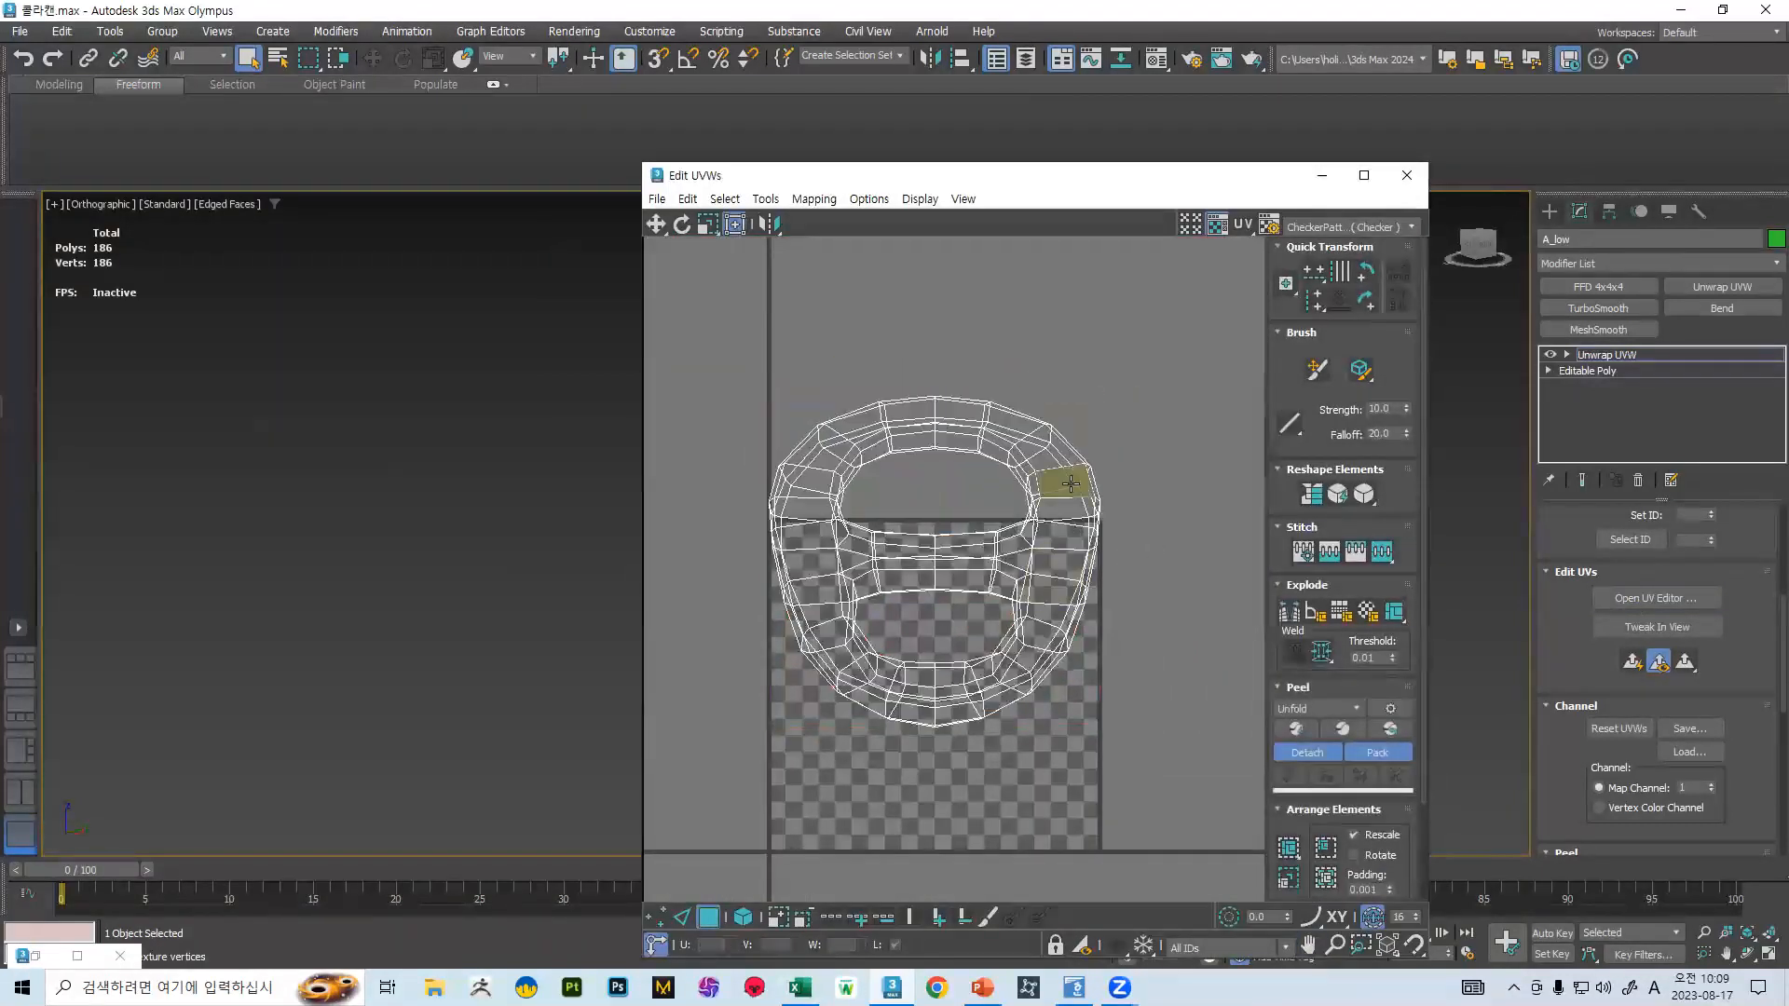
left_click(1404, 176)
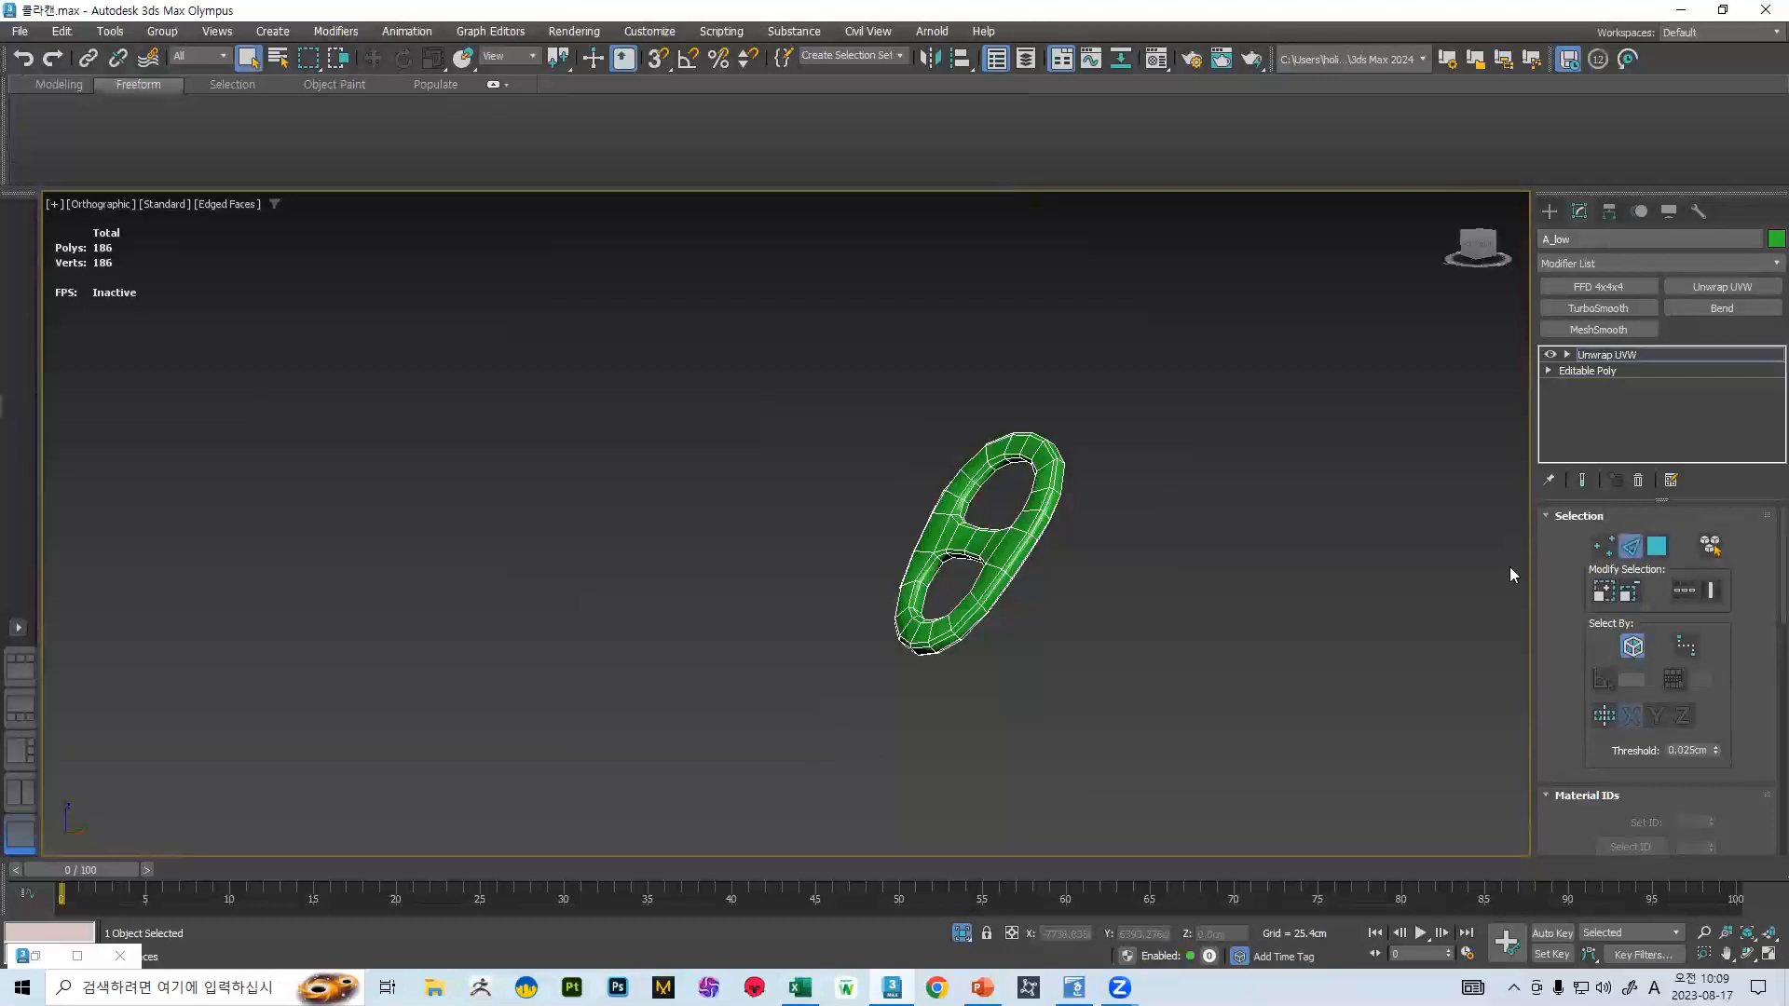
- Select the edge loops around both holes and the outer rim of the pull tab and convert them to seams
scroll(928, 508, "up", 5)
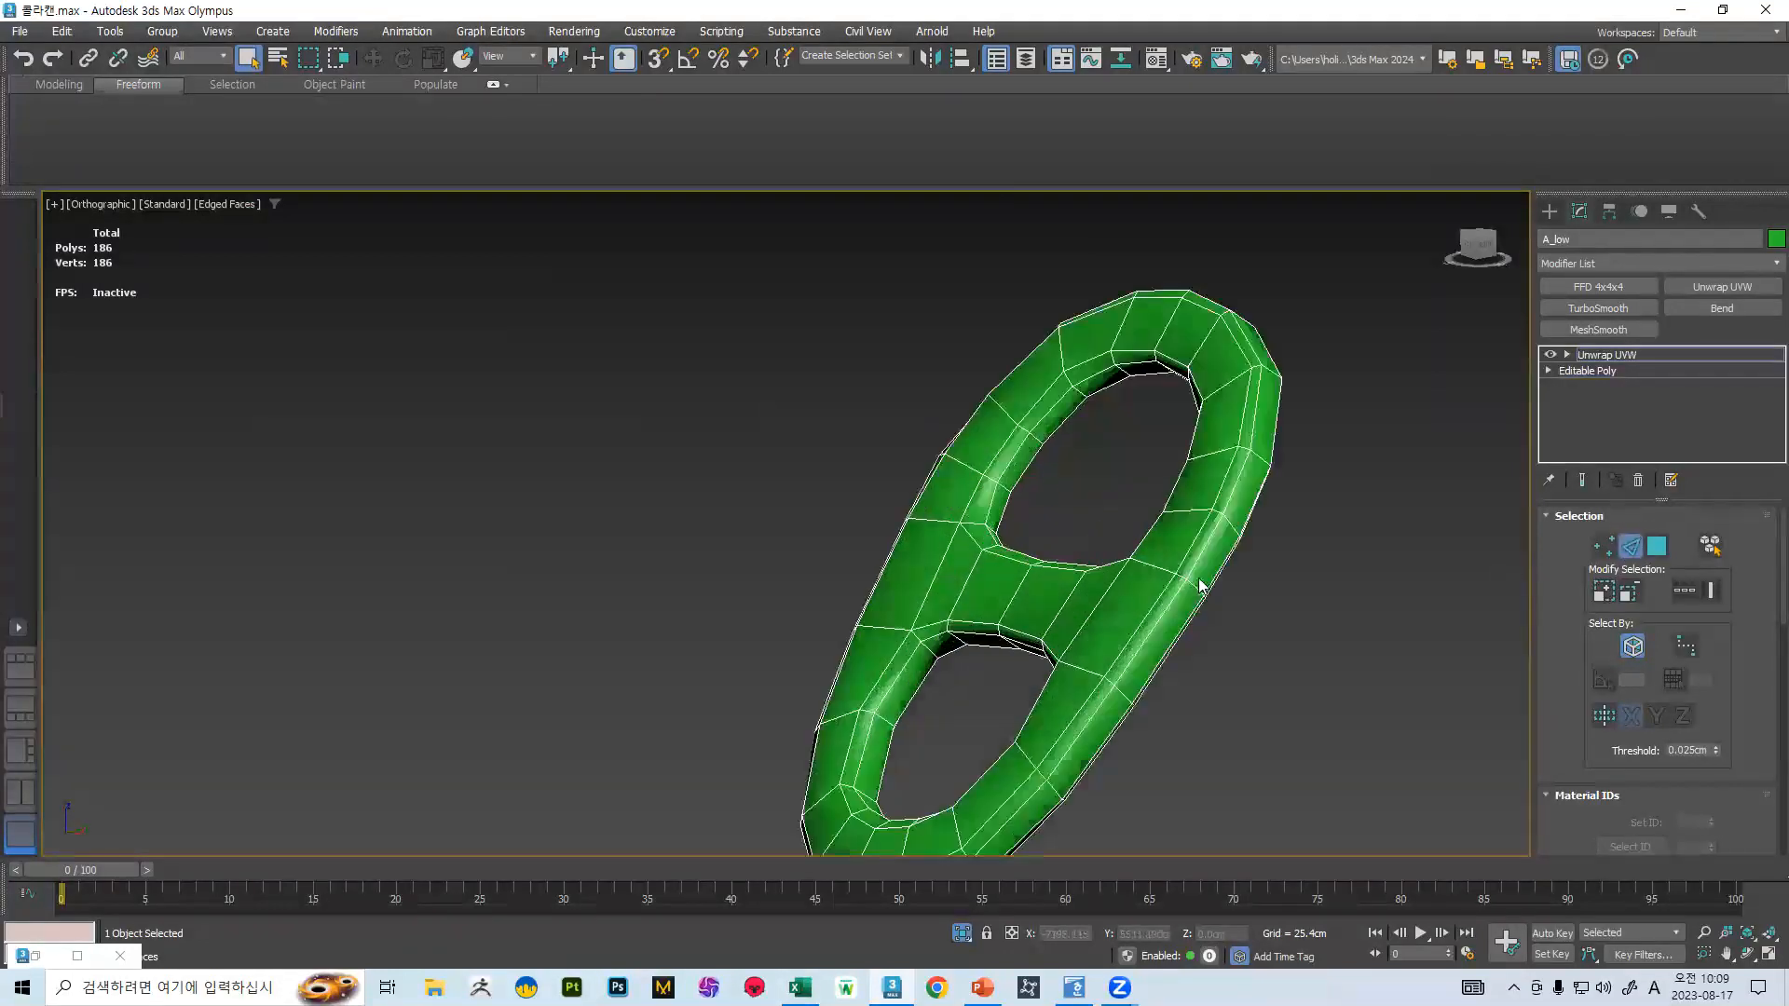
double_click(1000, 541)
double_click(974, 629, "ctrl")
middle_click_drag(1111, 679, 978, 736, "alt")
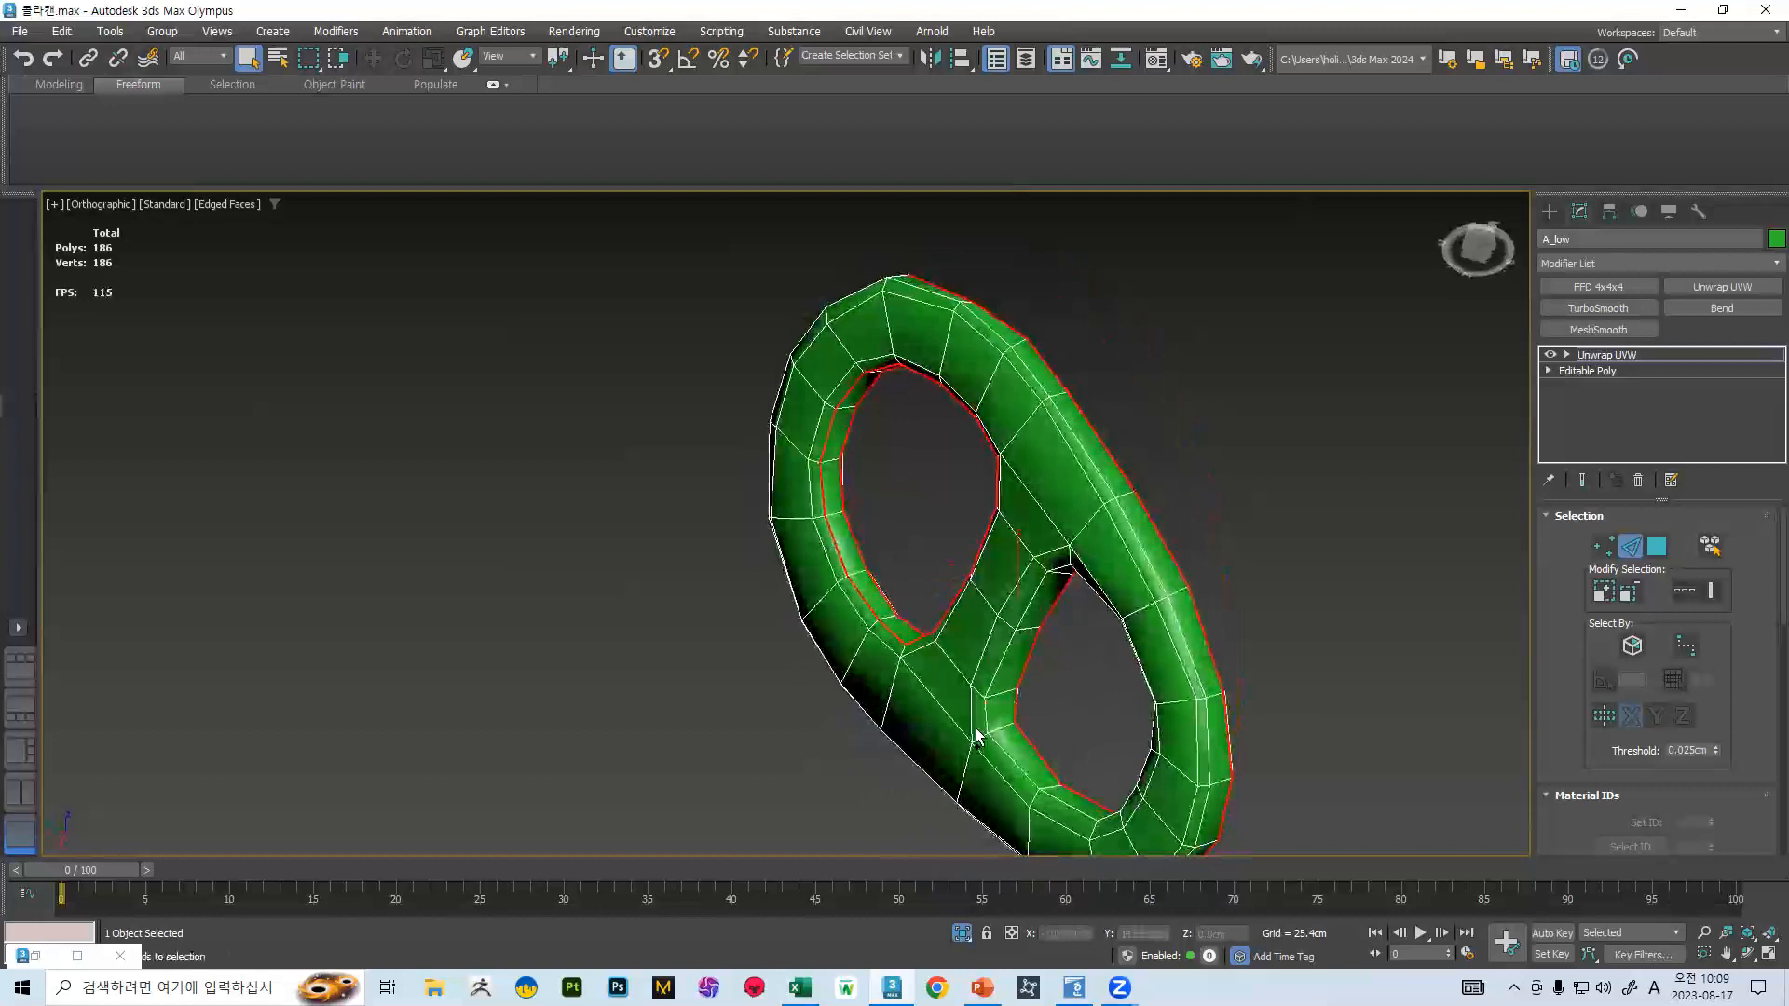
scroll(1648, 666, "down", 5)
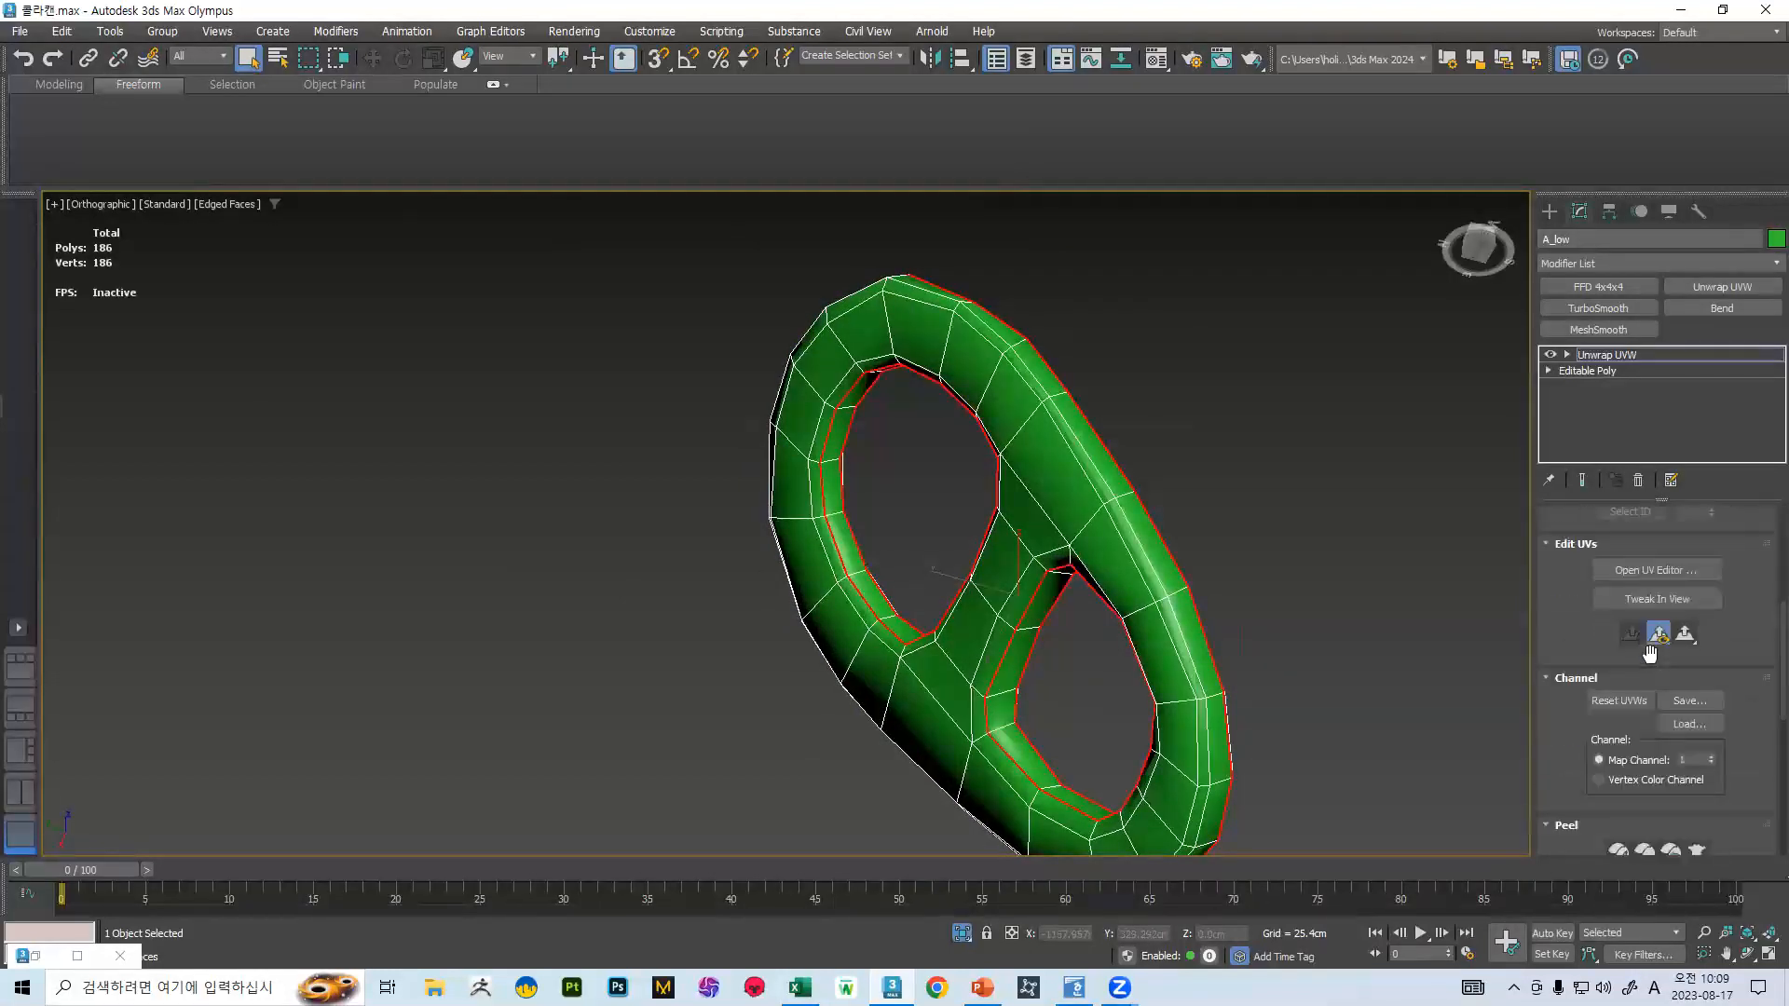
left_click(1670, 760)
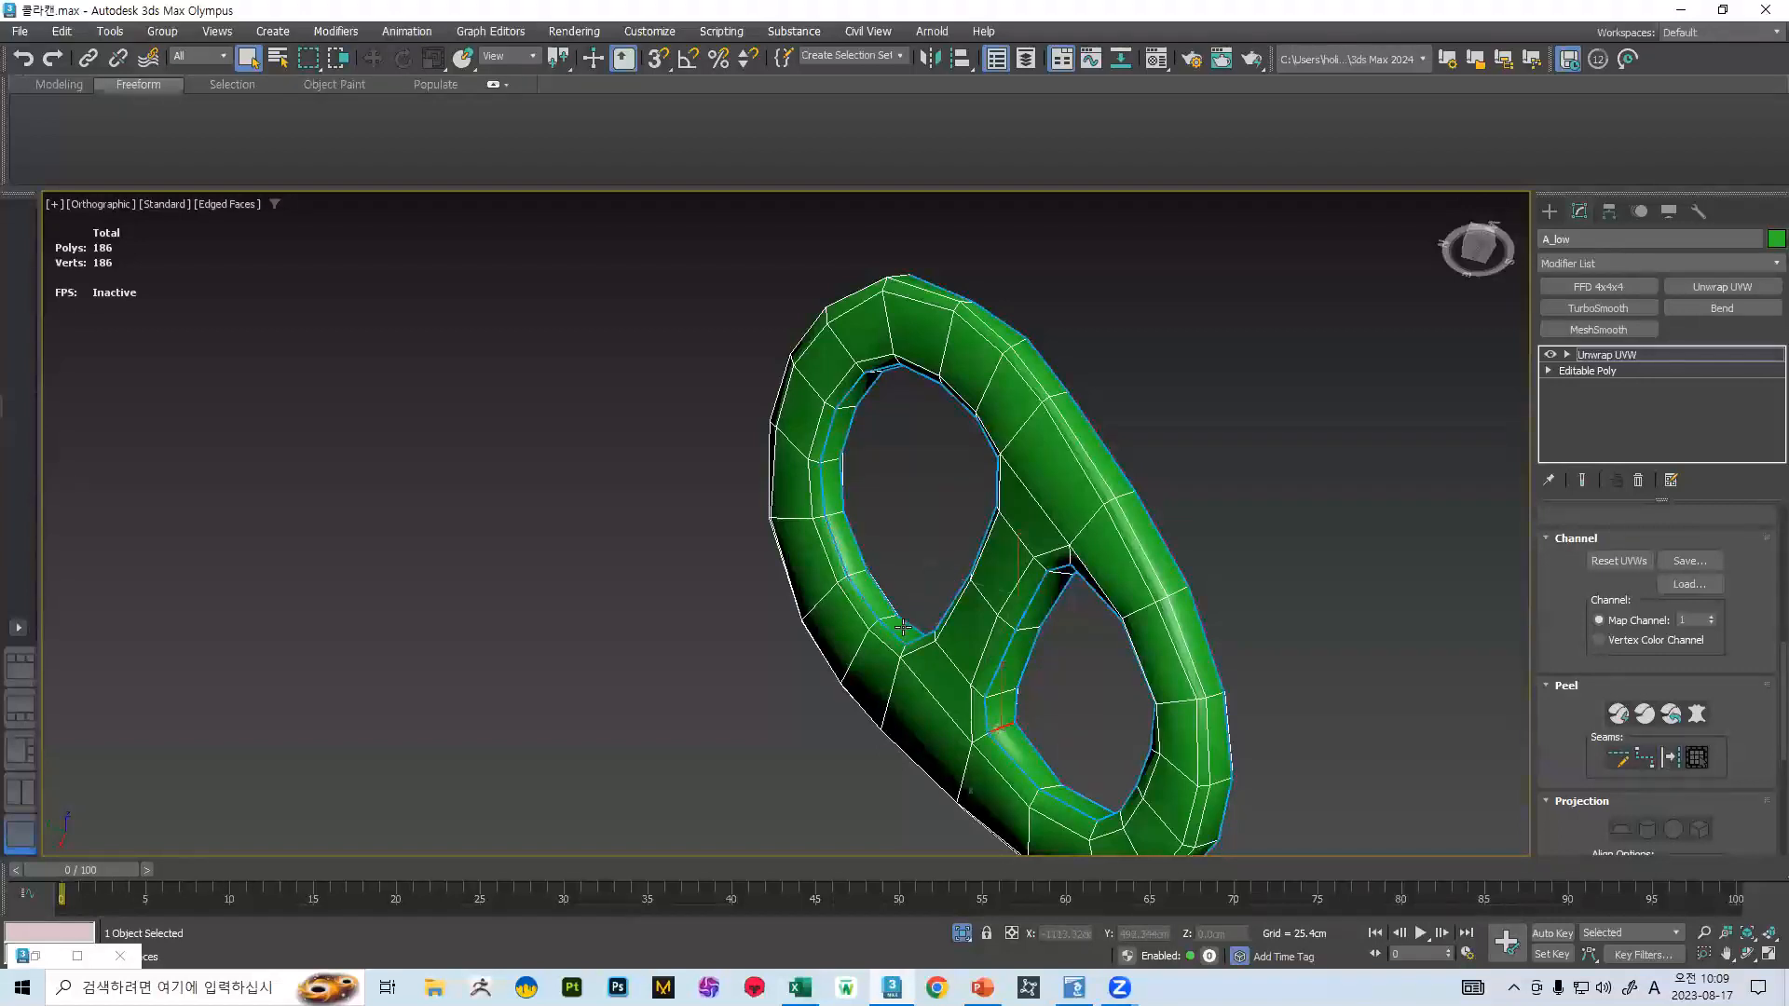
- Select the other edge loop along the tab's outer rim and convert it to a seam
mouse_move(1127, 497)
middle_mouse_down("alt")
mouse_move(1131, 438)
mouse_move(1151, 505)
middle_mouse_up("alt")
double_click(1151, 506)
left_click(1671, 760)
- Select all of the pull tab's polygons and Quick Peel them in the UV editor
middle_click_drag(1160, 538, 1379, 576, "alt")
scroll(1654, 578, "up", 8)
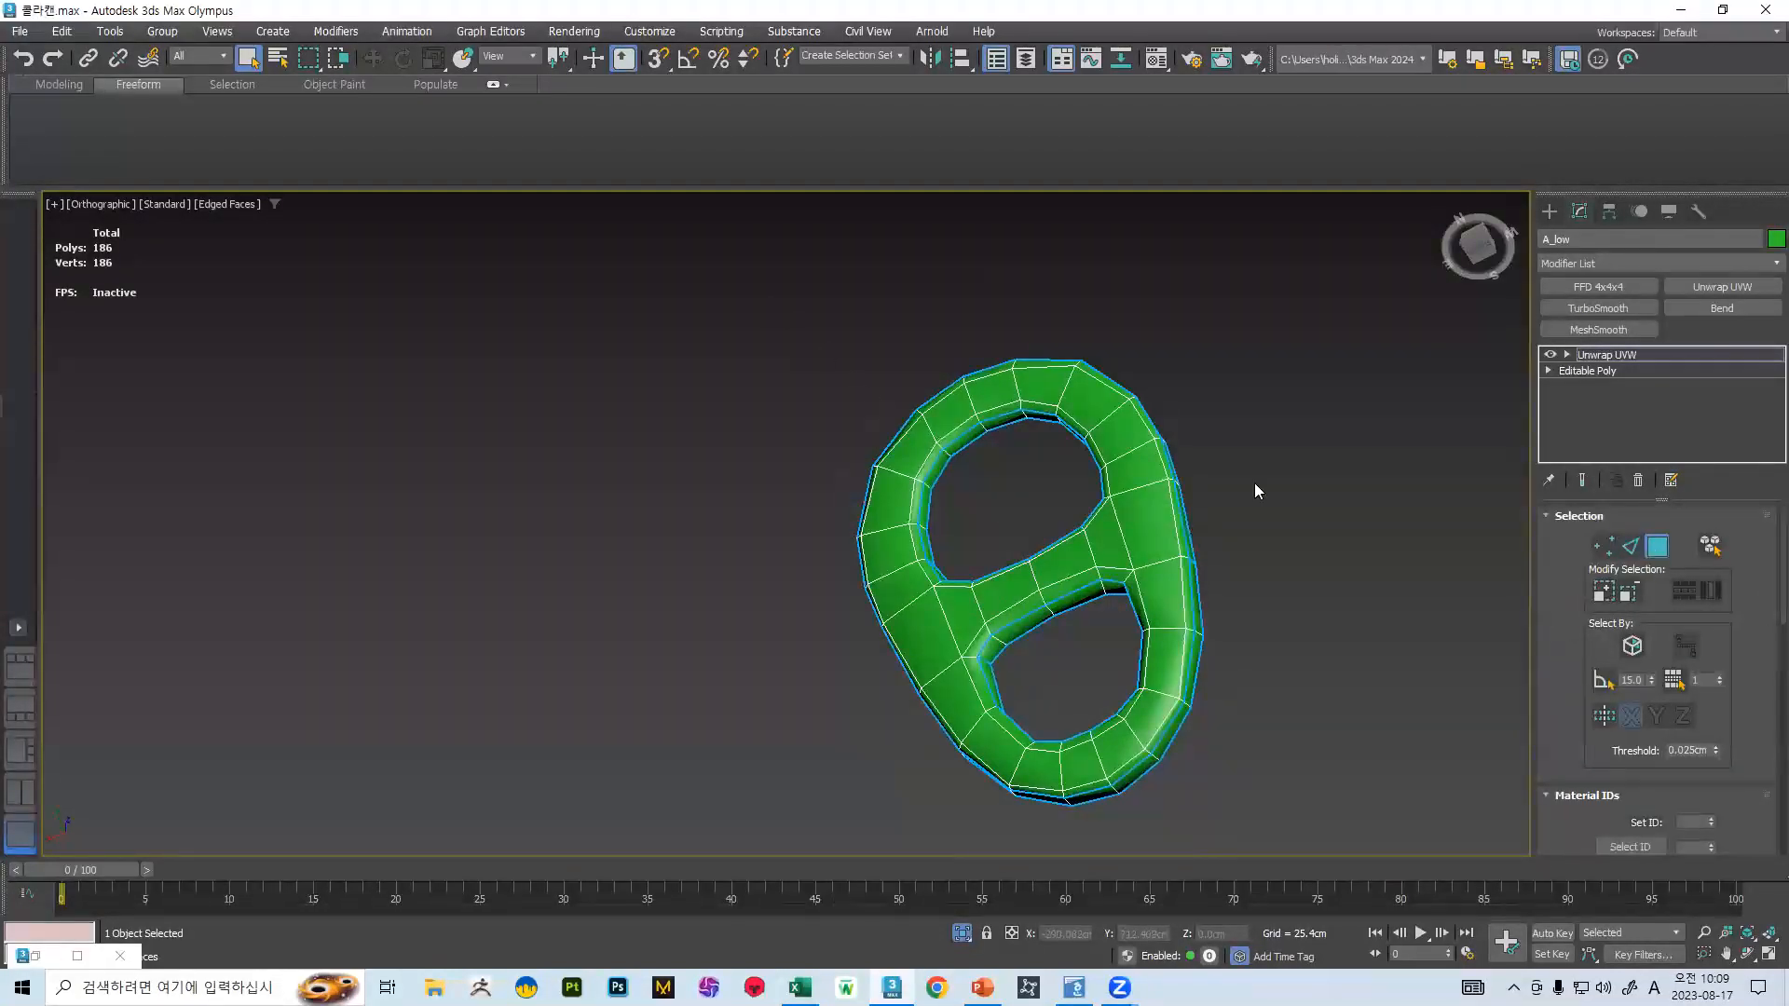
key("ctrl+a")
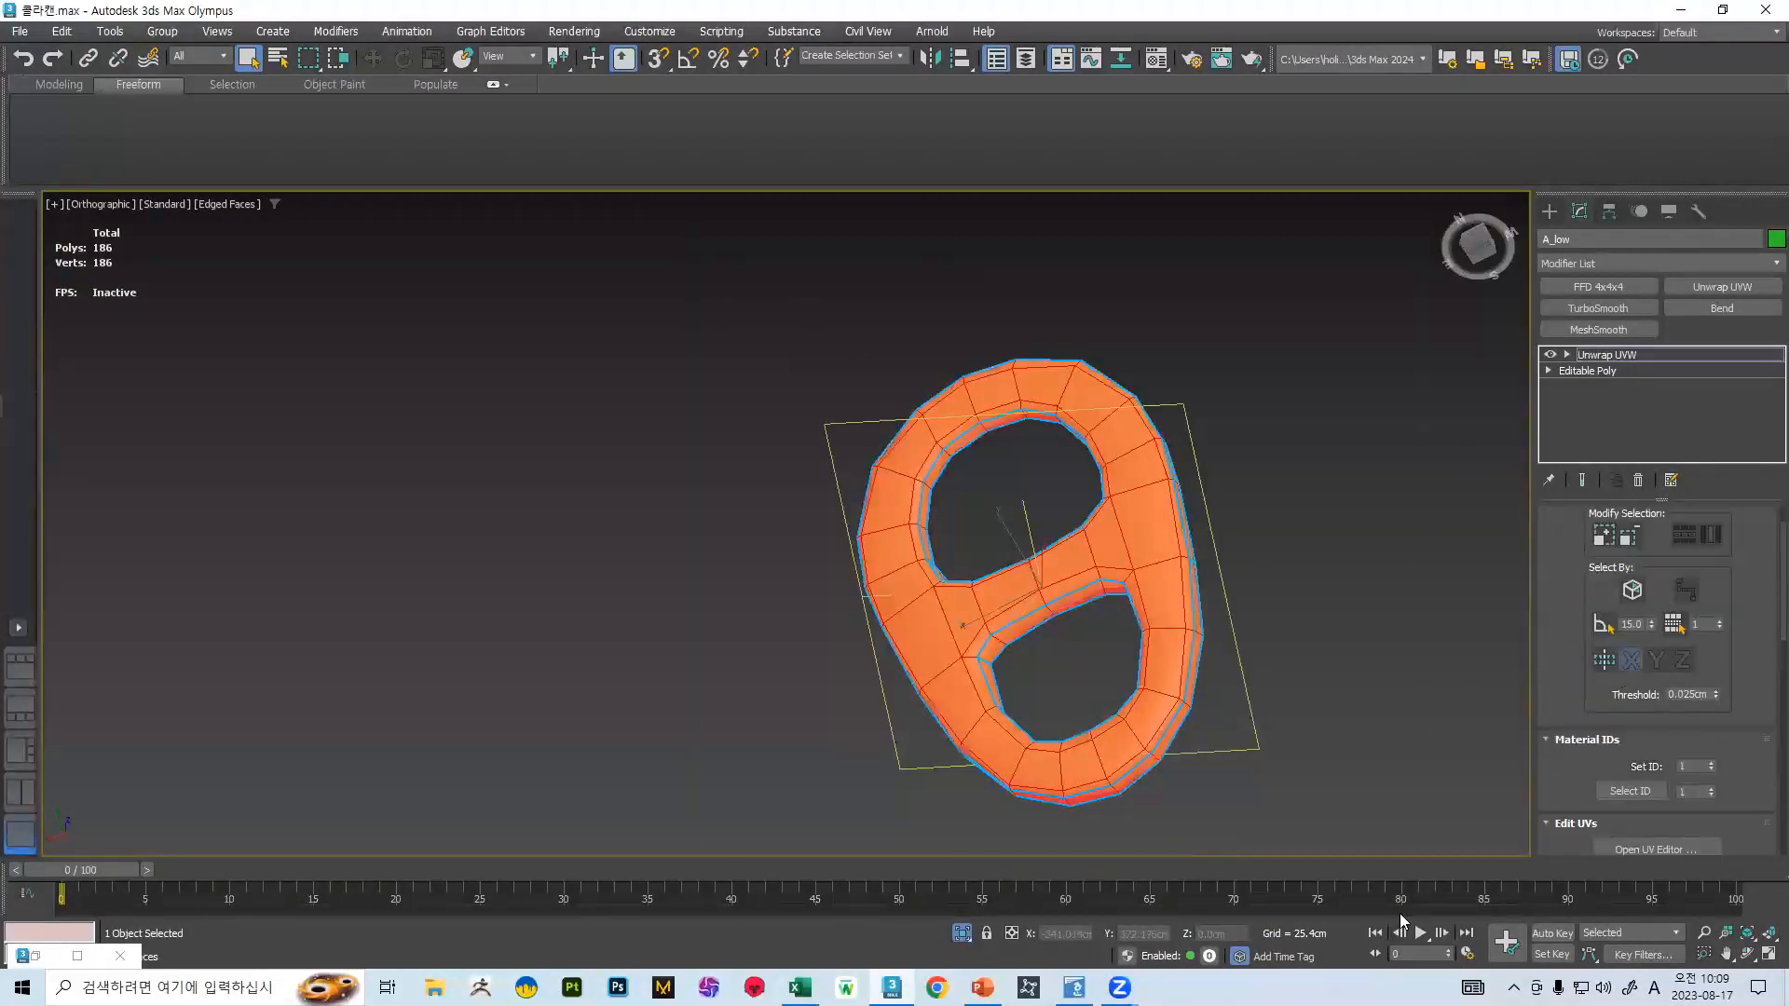
scroll(1521, 705, "down", 5)
scroll(1677, 689, "down", 3)
left_click(1645, 596)
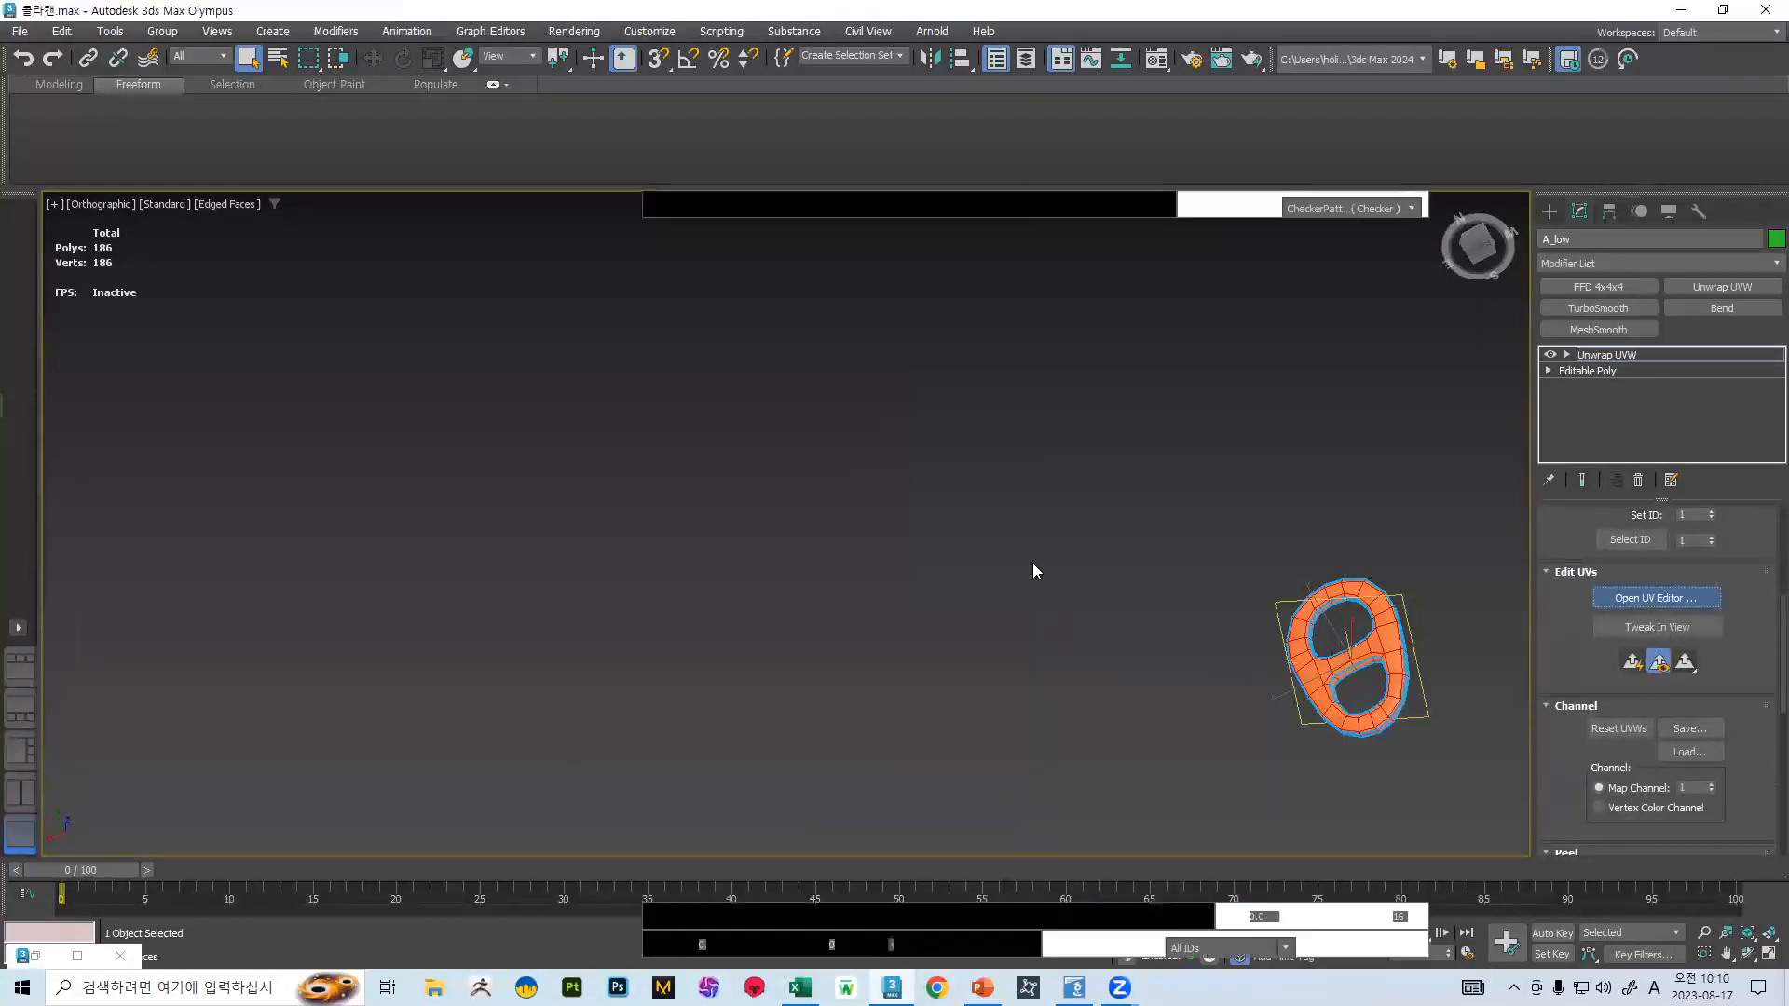
left_click(1295, 728)
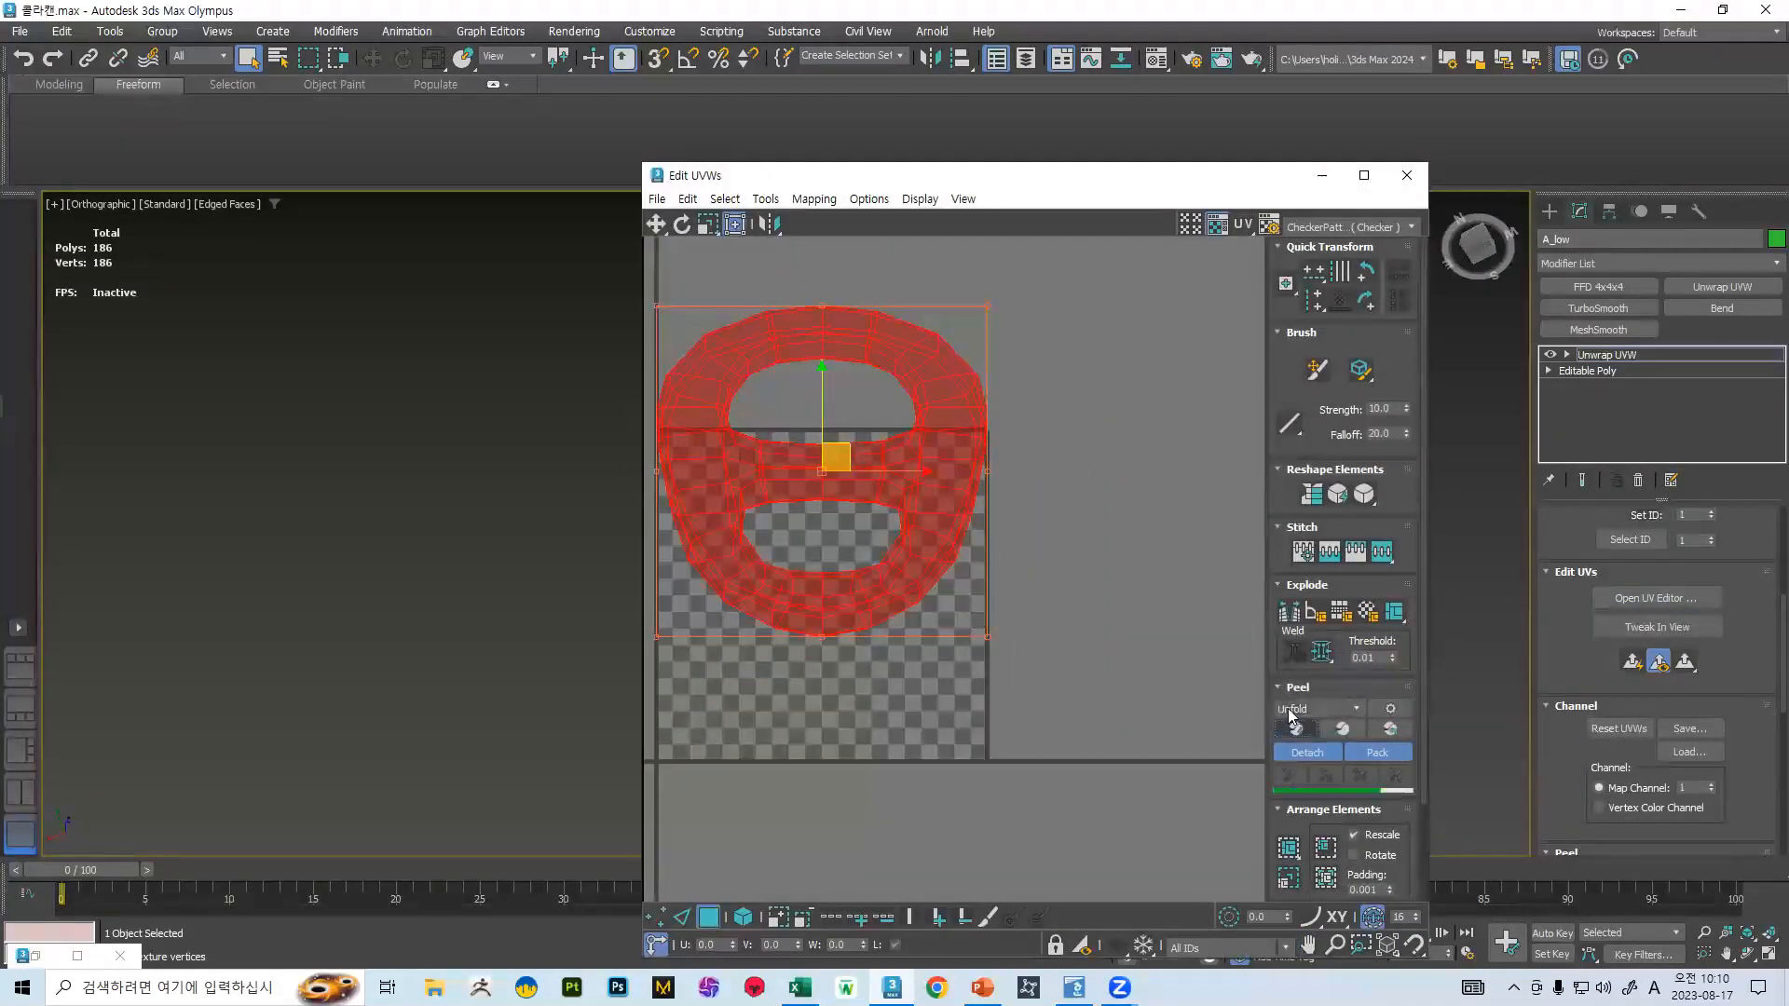
- Select the pull tab's three thin curved strip islands as whole elements and straighten them
scroll(992, 496, "up", 4)
scroll(1039, 498, "down", 5)
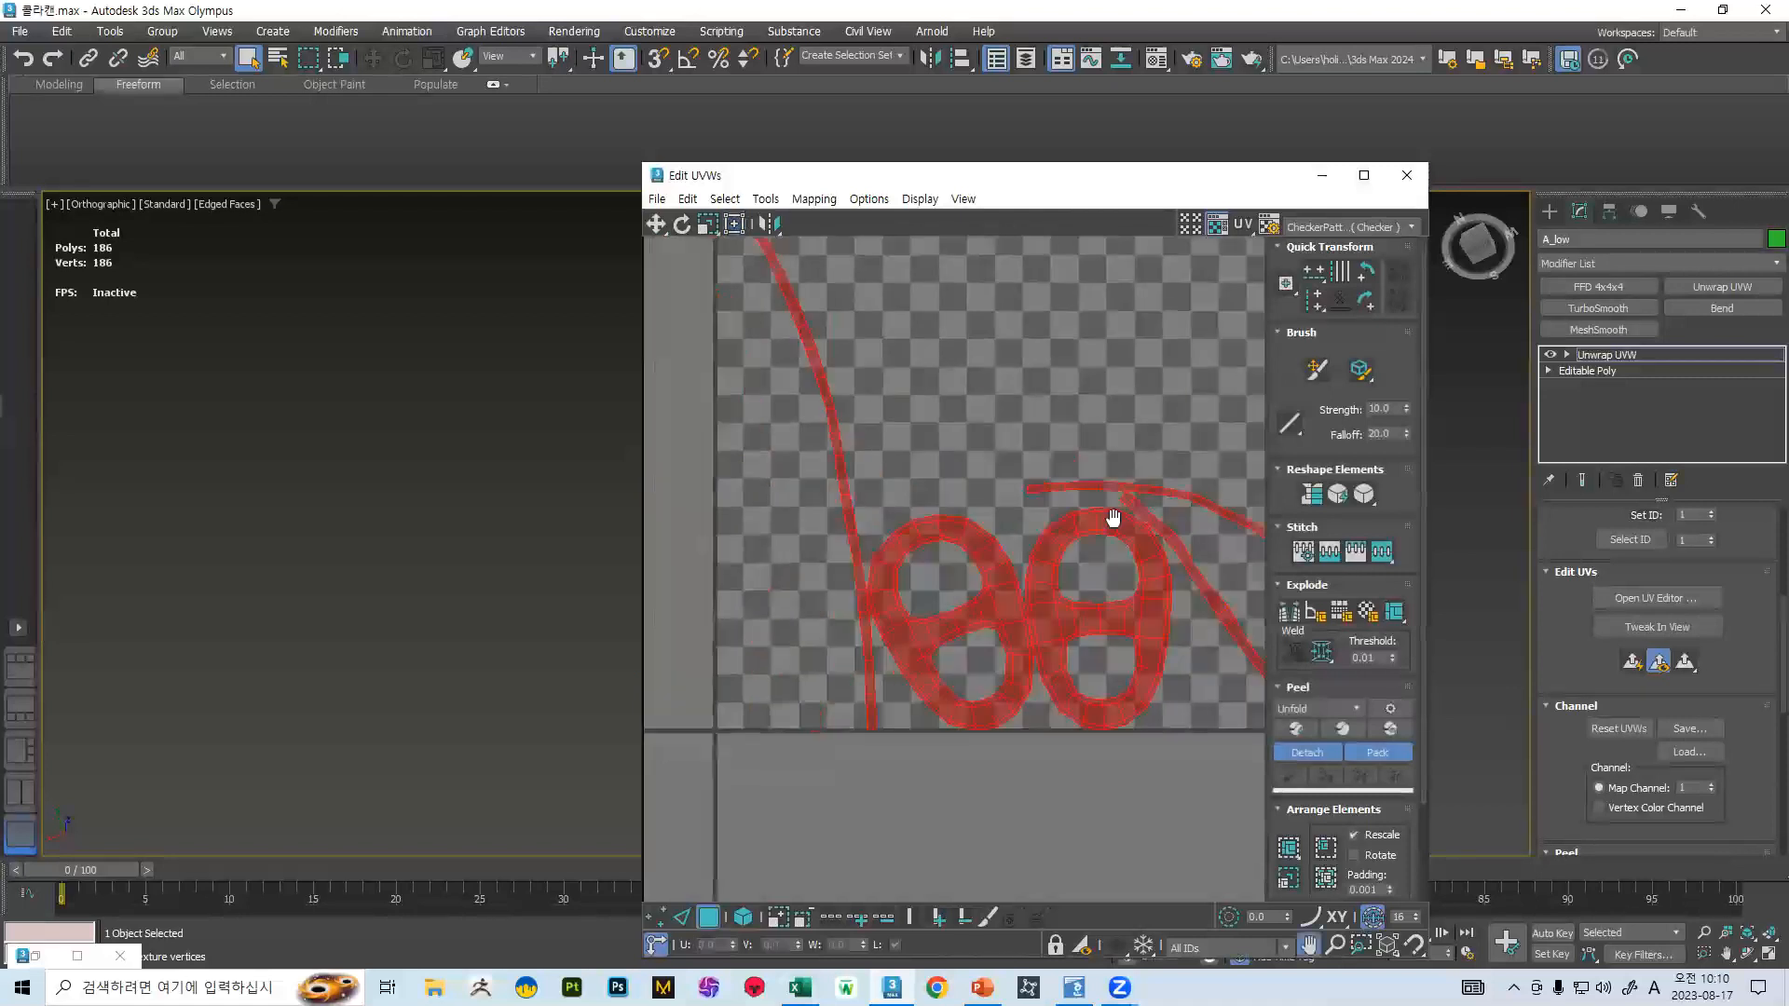
left_click_drag(821, 416, 937, 528)
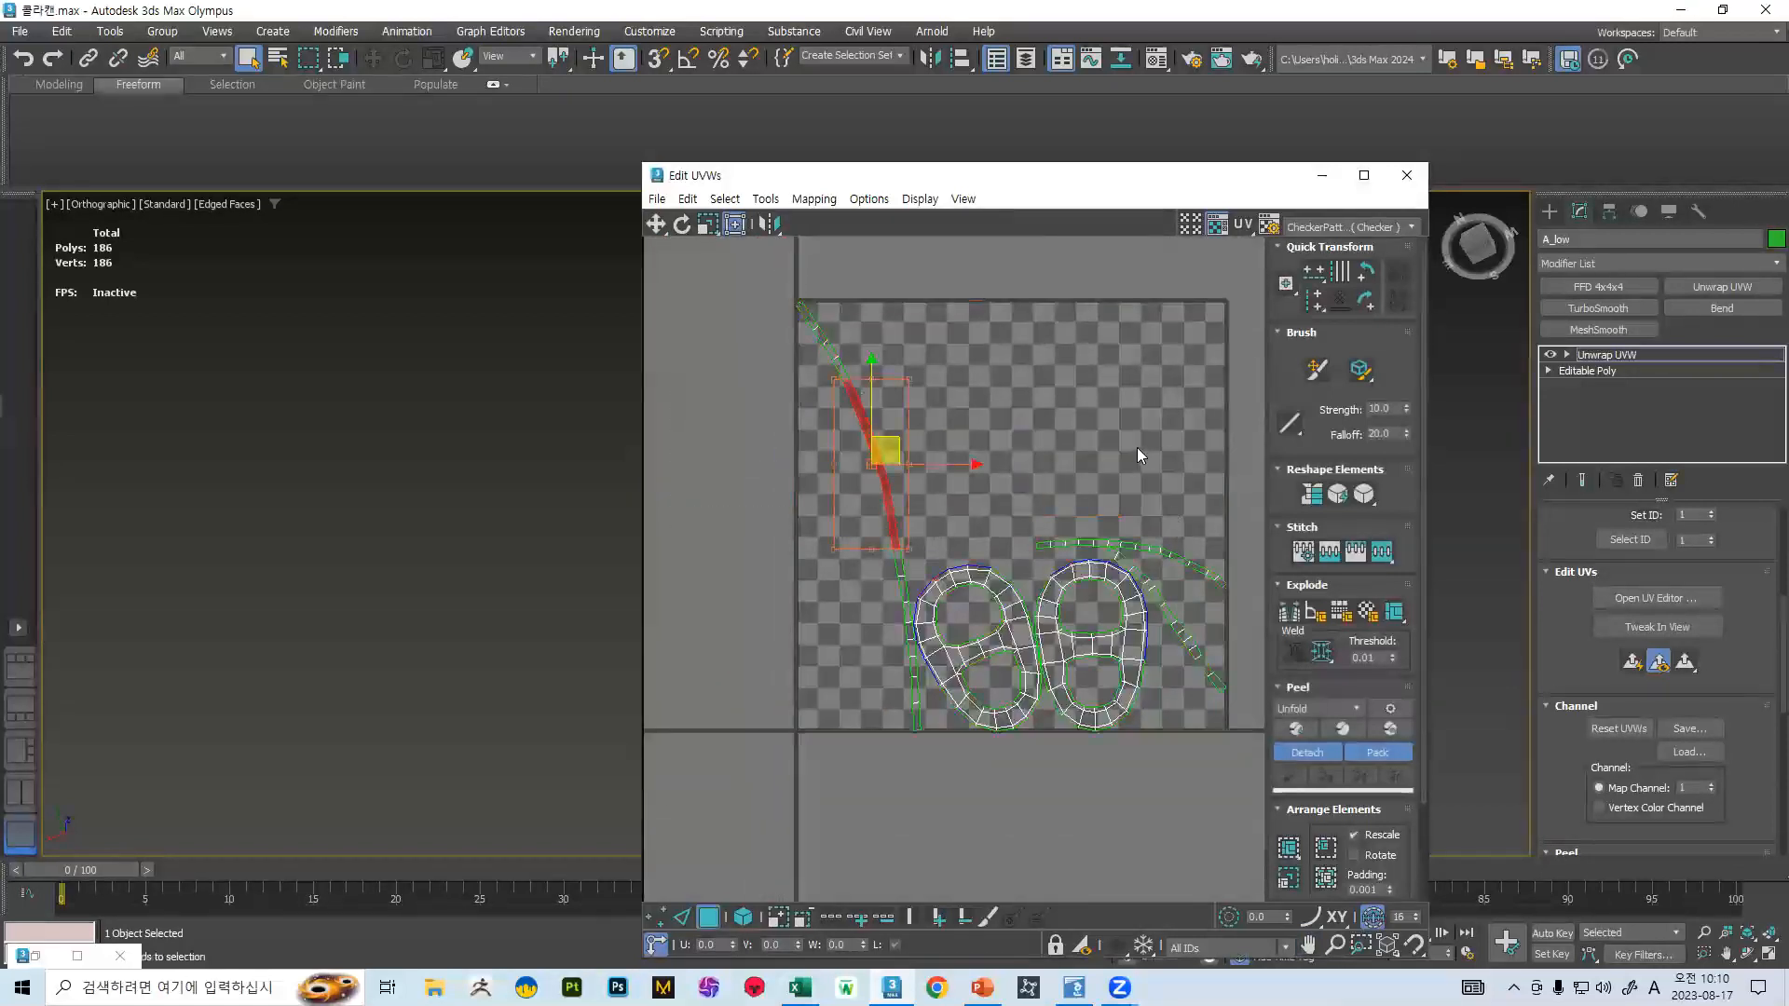
left_click(826, 373)
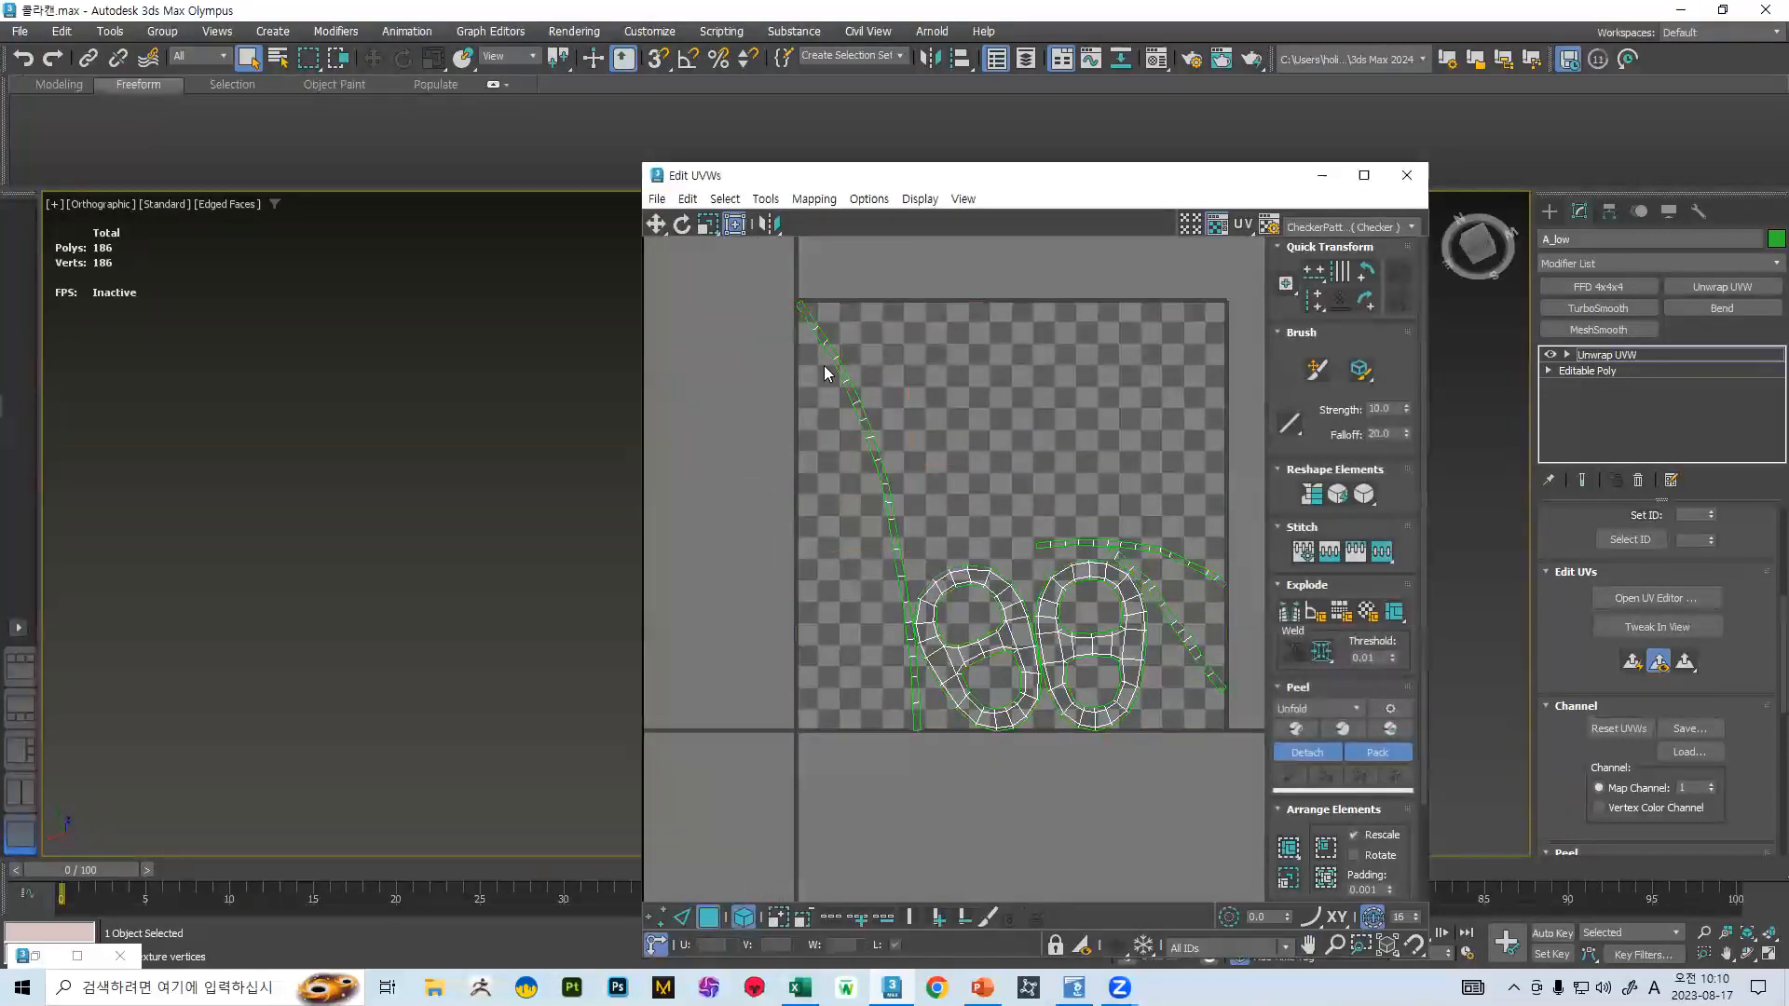
left_click_drag(1157, 538, 1165, 550)
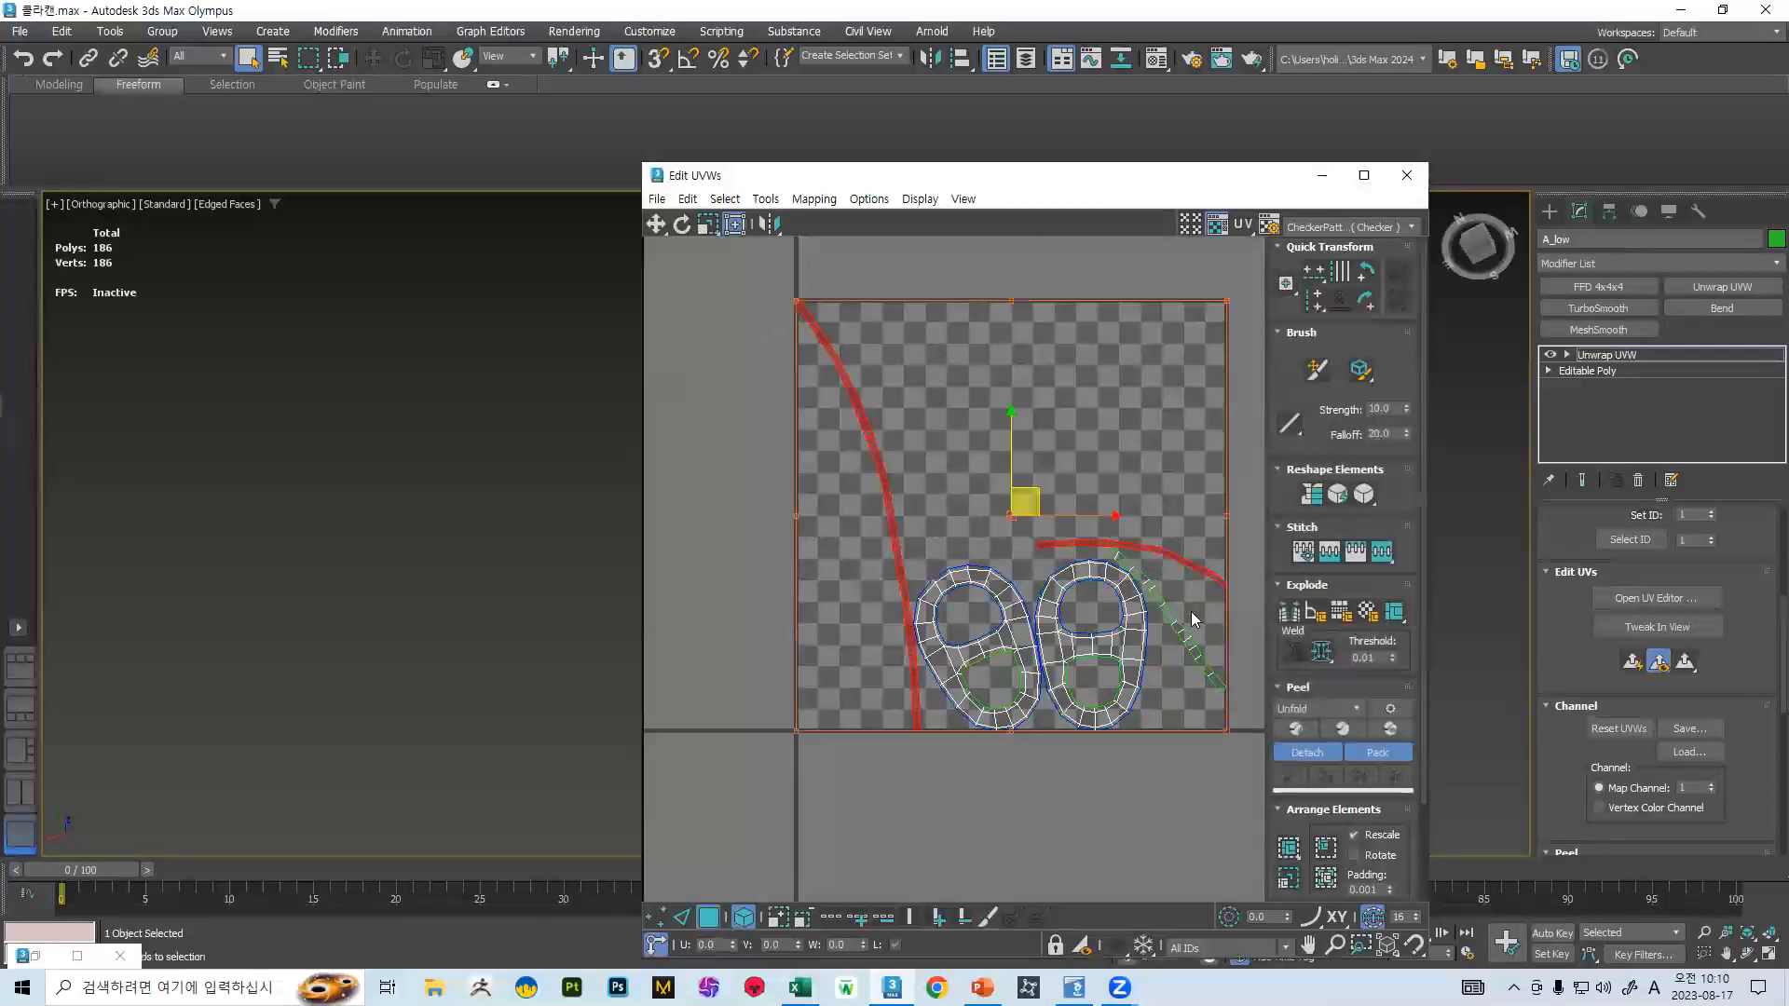
left_click(1187, 643, "ctrl")
left_click(1312, 494)
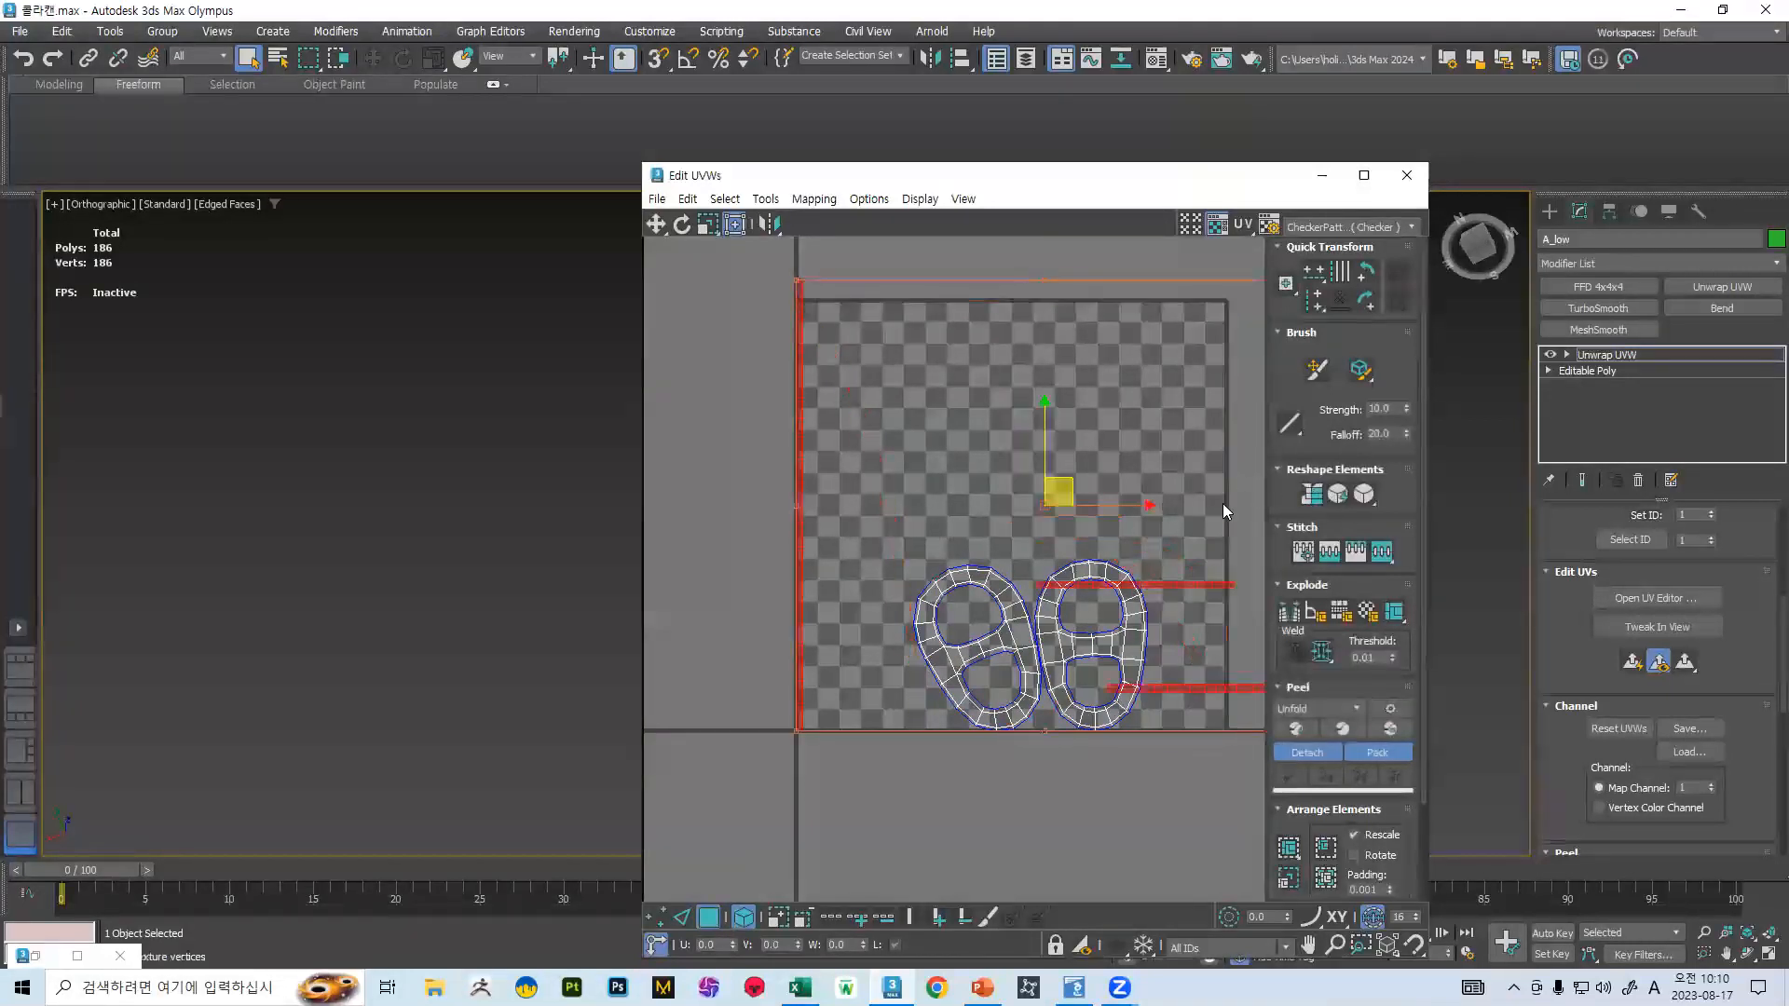
- Select all of the pull tab's UV islands and move them outside the UV tile, just past its right edge
scroll(1106, 536, "down", 3)
left_click_drag(1108, 536, 1171, 520)
key("ctrl+a")
middle_click_drag(1098, 578, 780, 575)
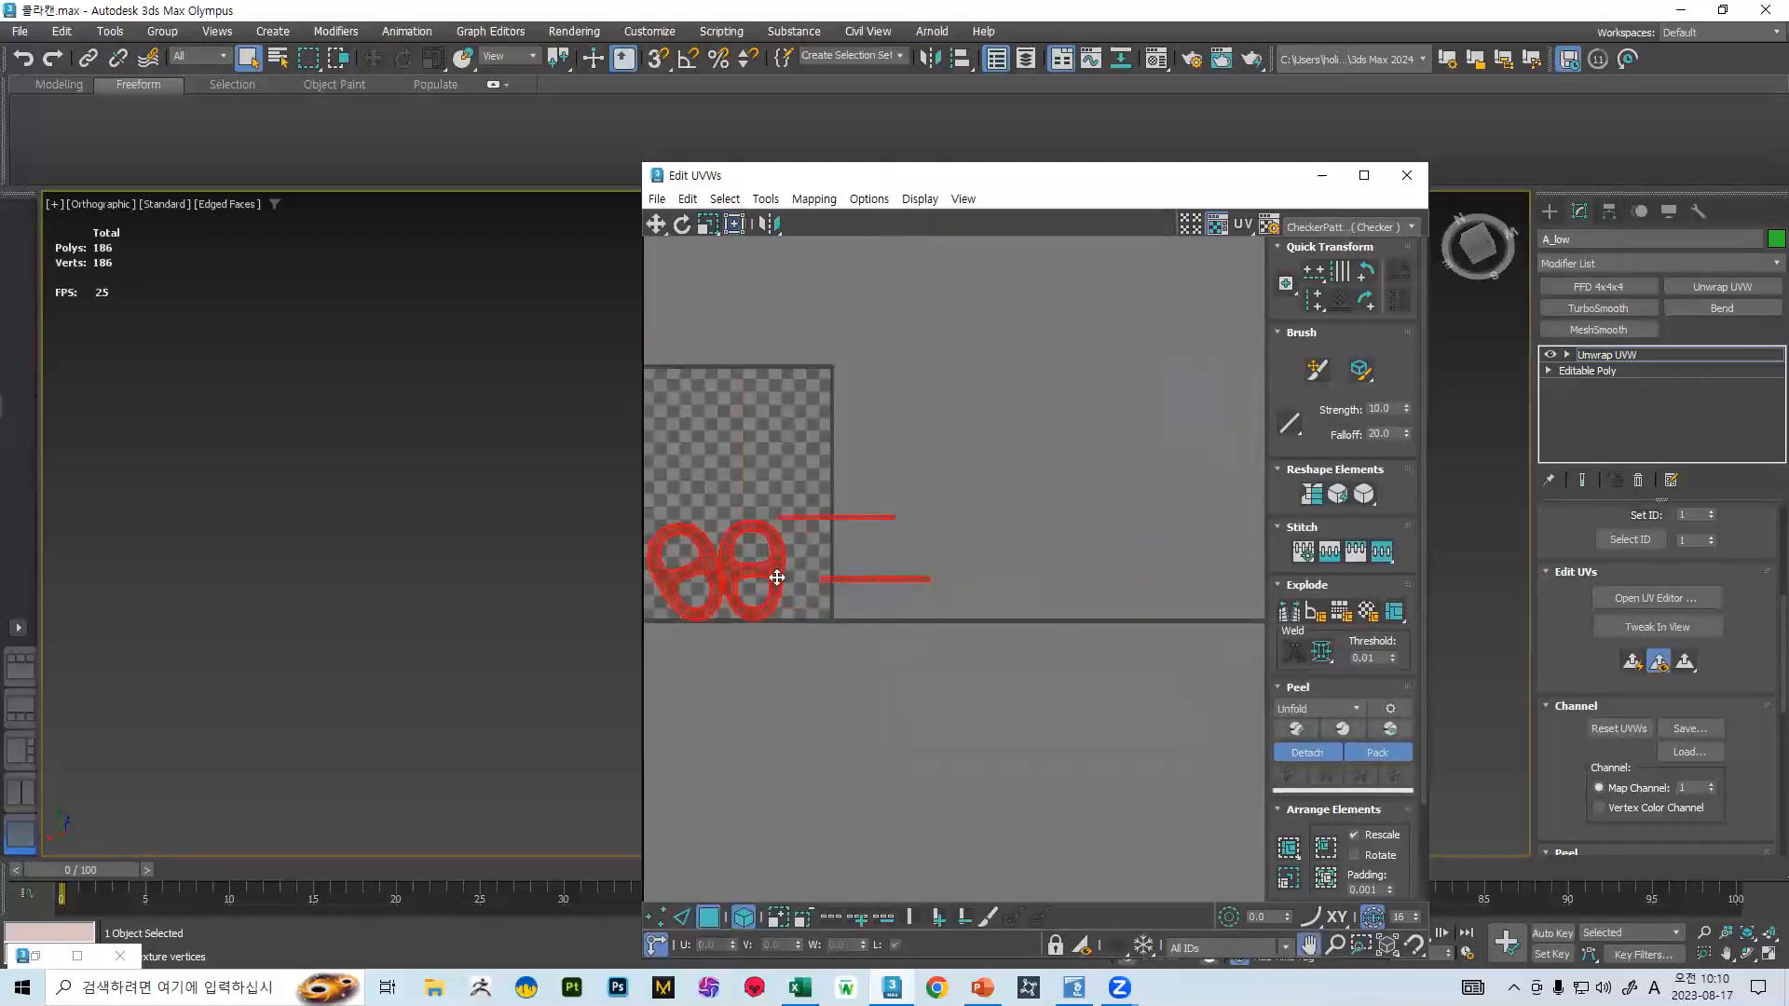
left_click_drag(788, 566, 1006, 553)
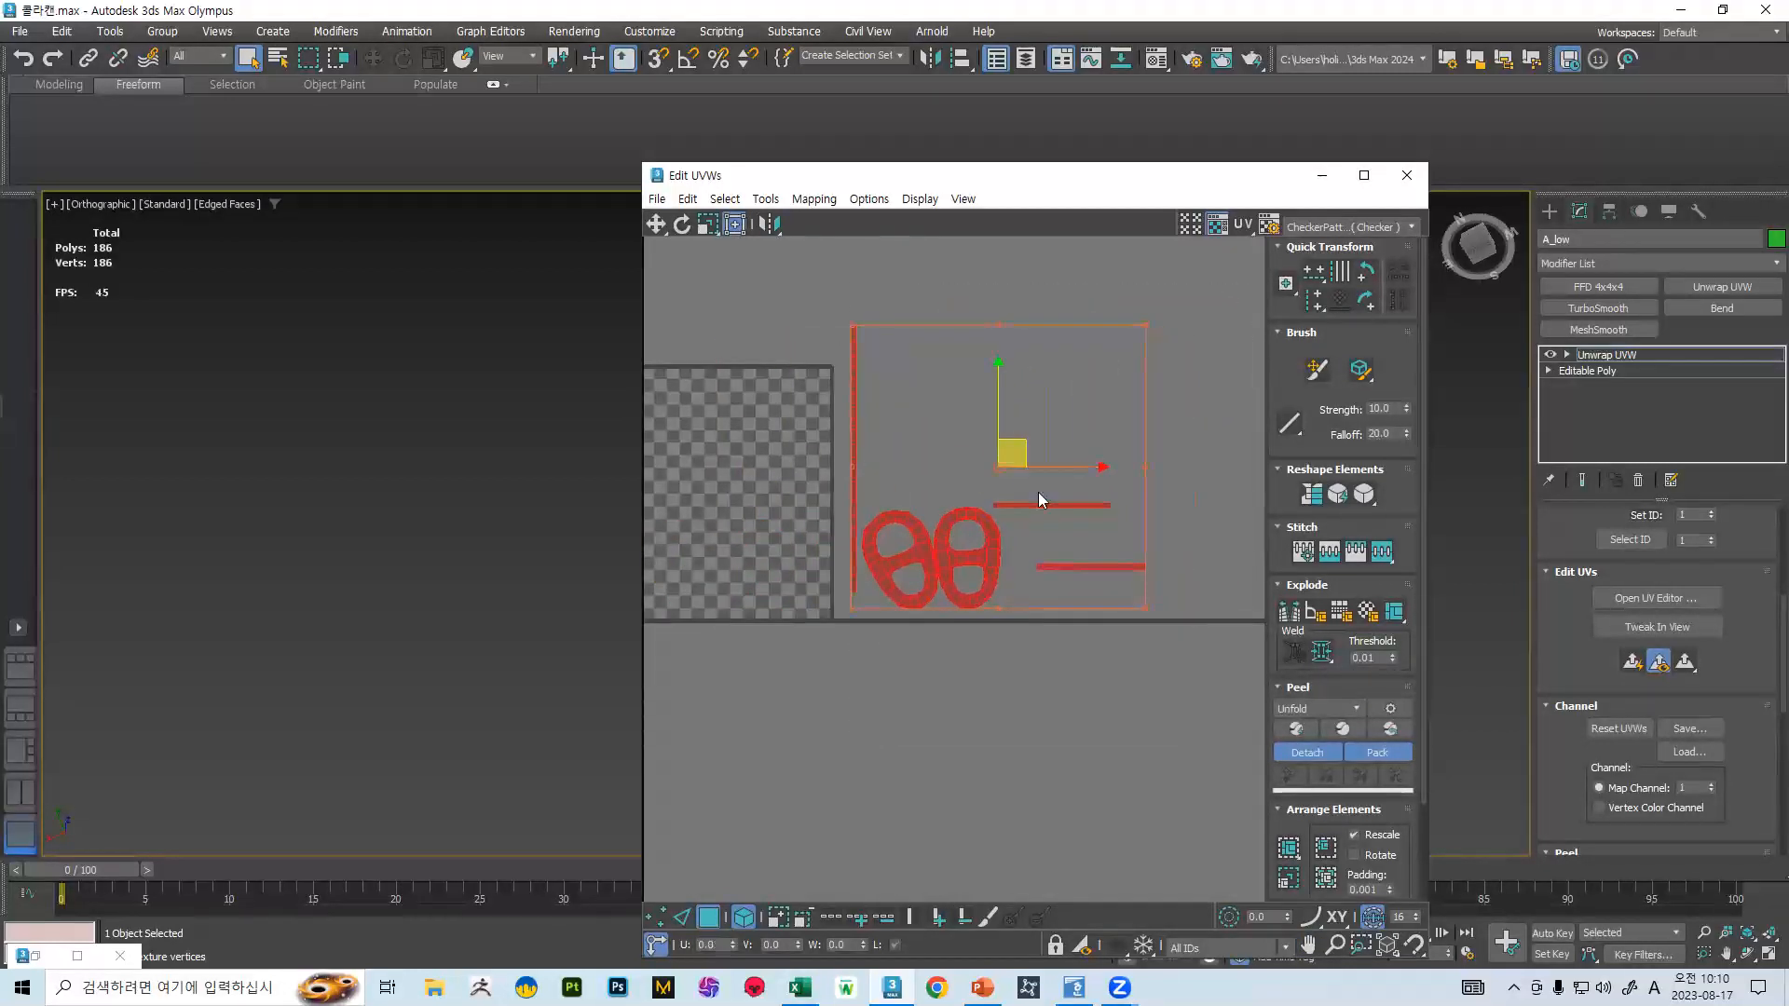
- Close the UV editor and convert the pull tab to an Editable Poly, leaving sub-object selection
left_click(1407, 175)
scroll(1757, 594, "up", 5)
middle_click_drag(1350, 615, 895, 523)
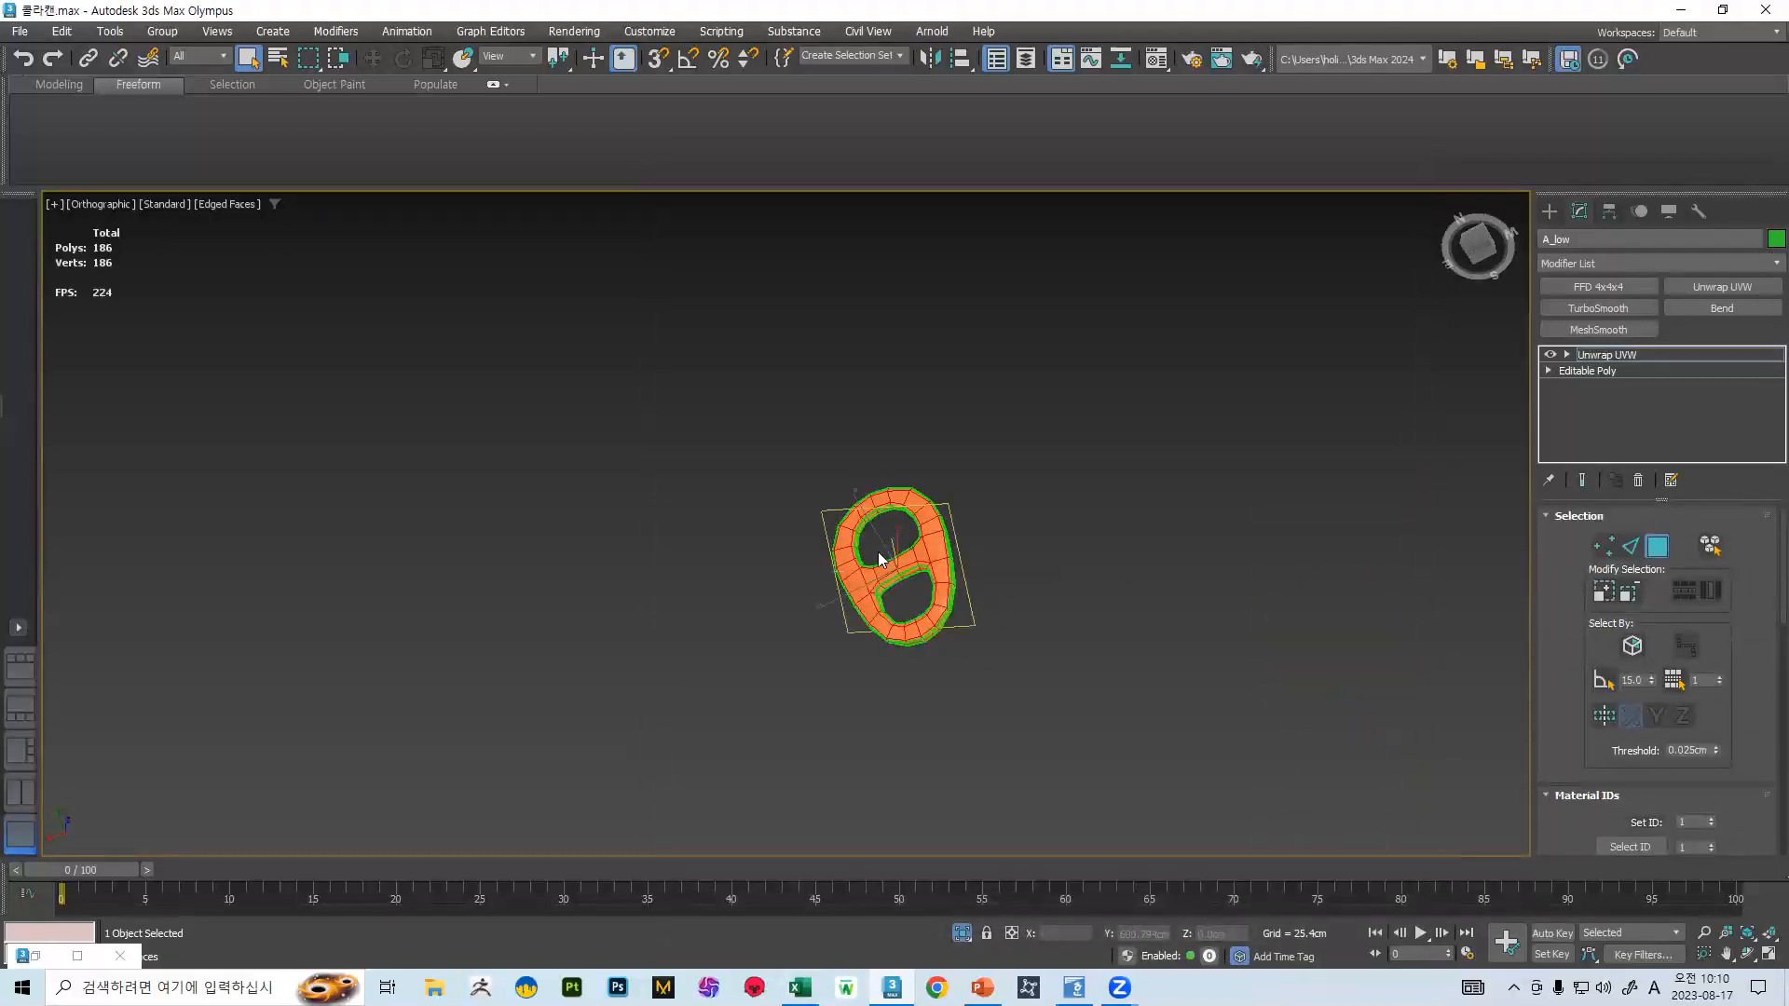
right_click(880, 559)
mouse_move(941, 797)
left_click(1101, 811)
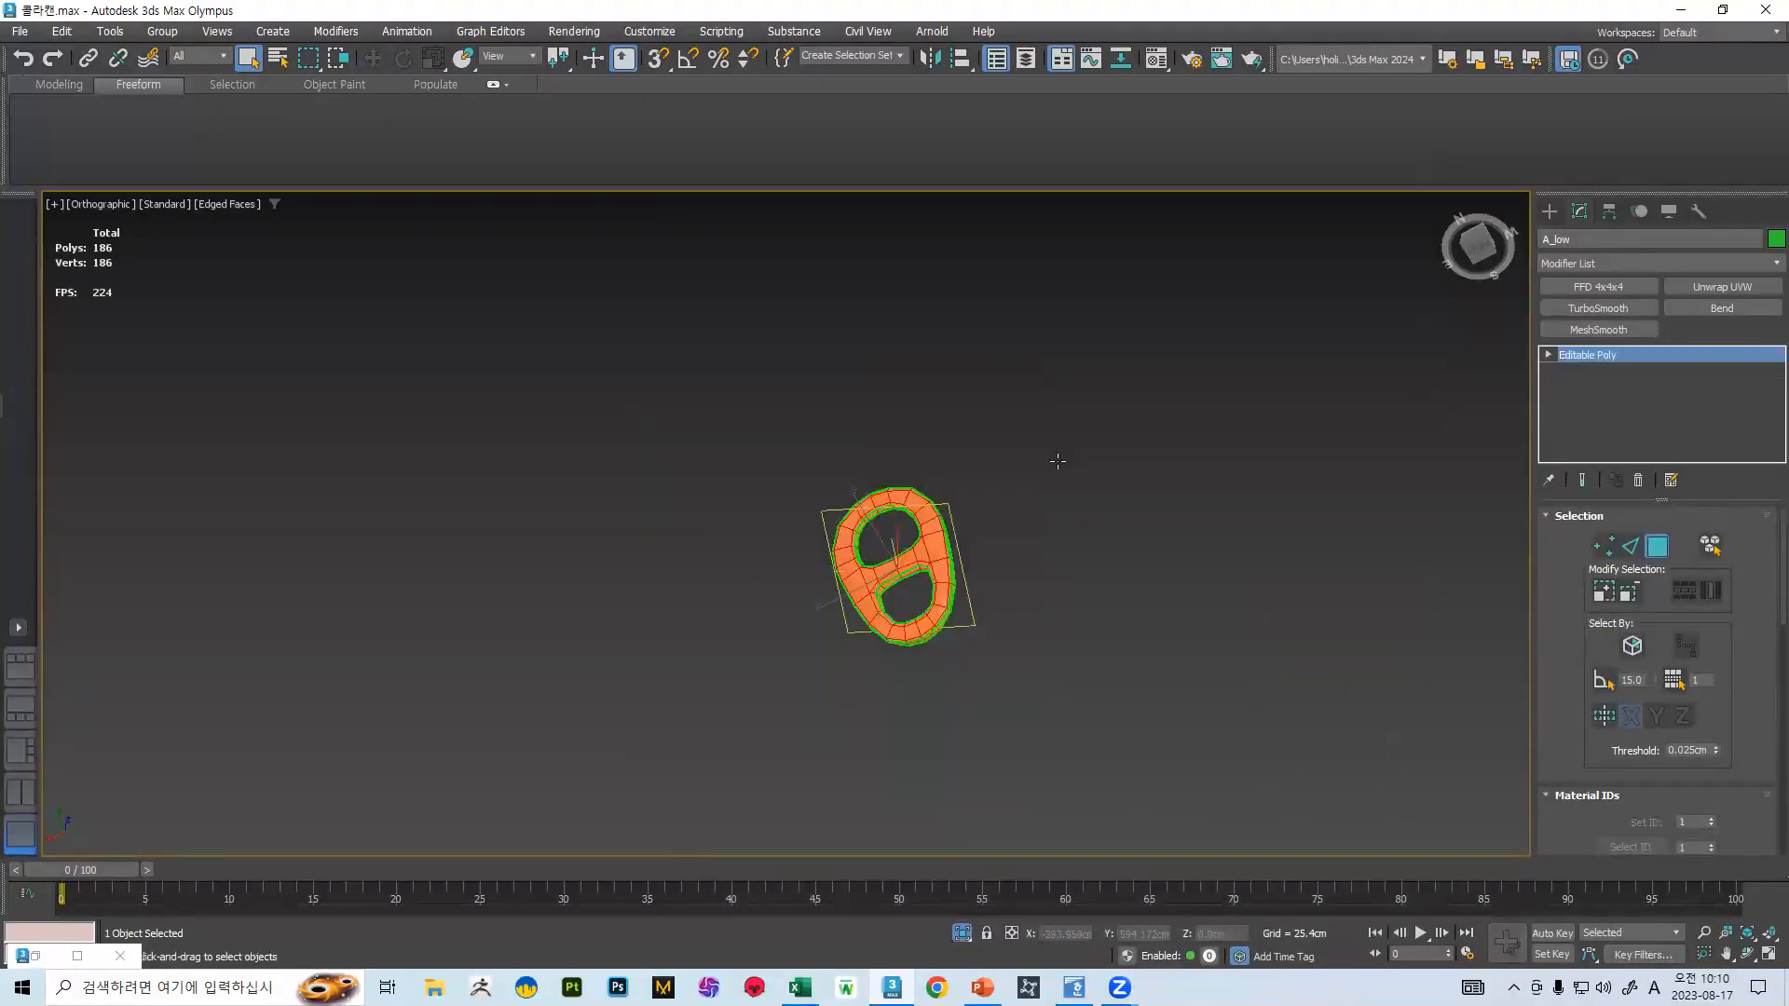
right_click(1043, 430)
middle_click_drag(832, 507, 852, 381)
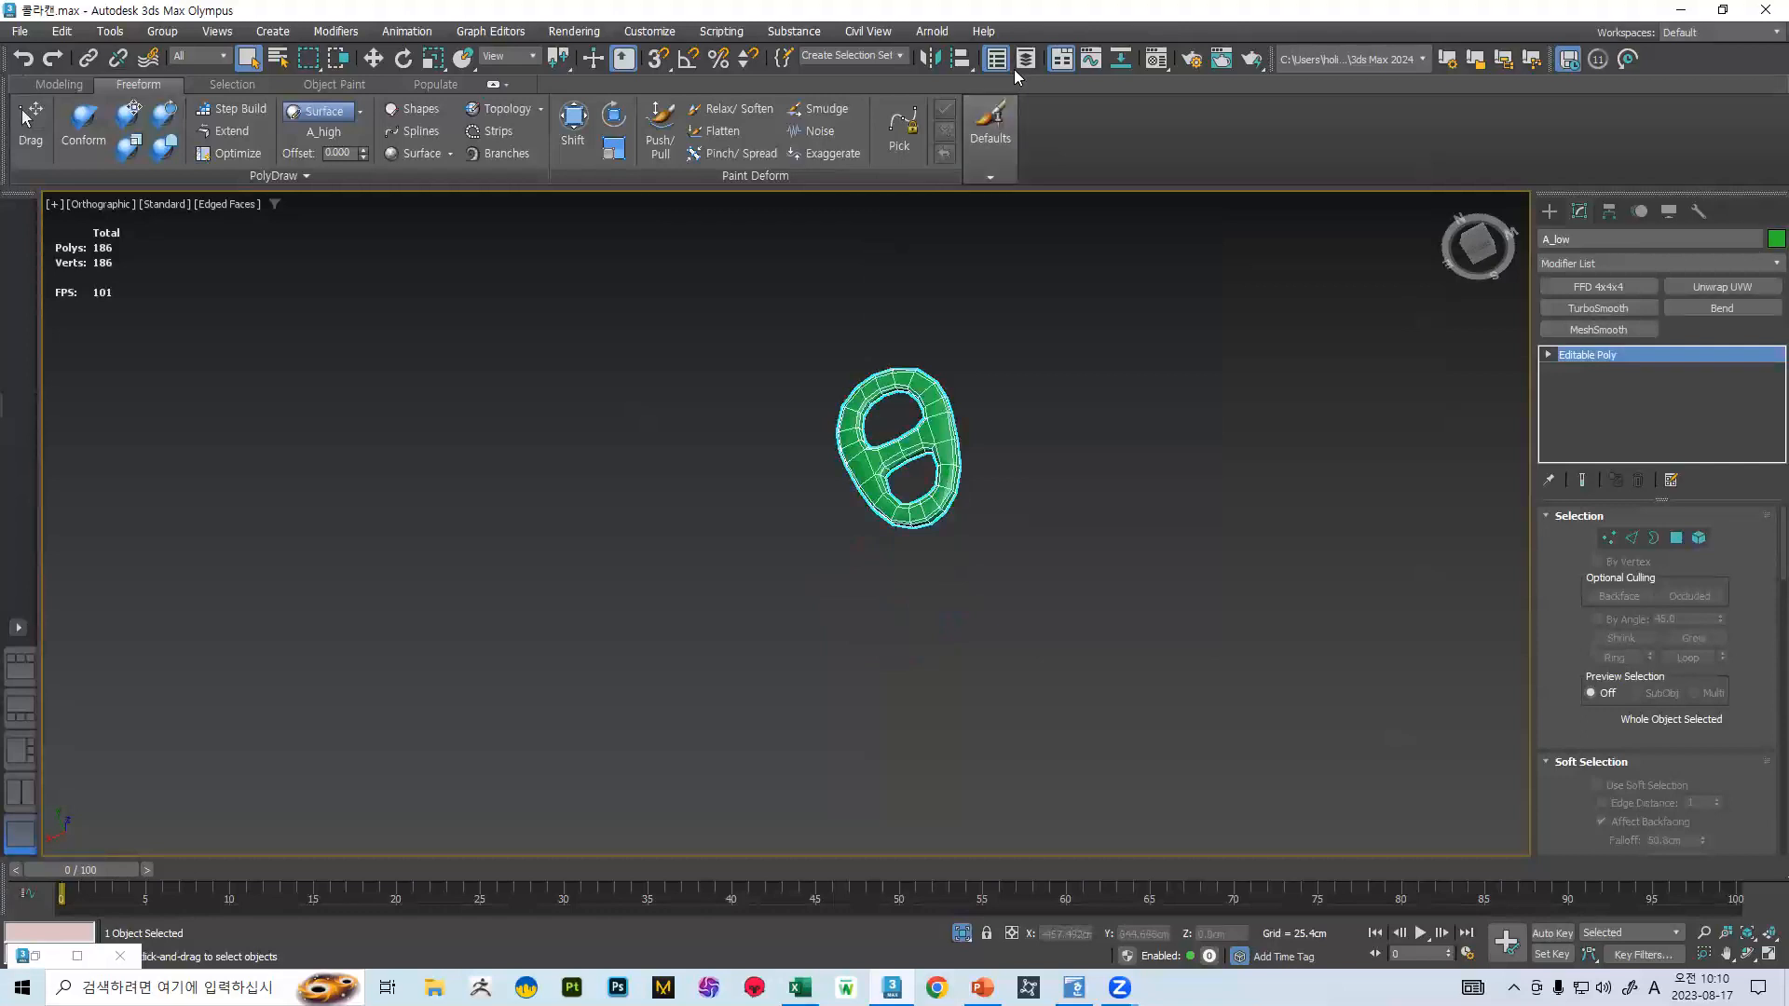
- Open the Scene Explorer and unhide B_low so it shows together with A_low
left_click(999, 59)
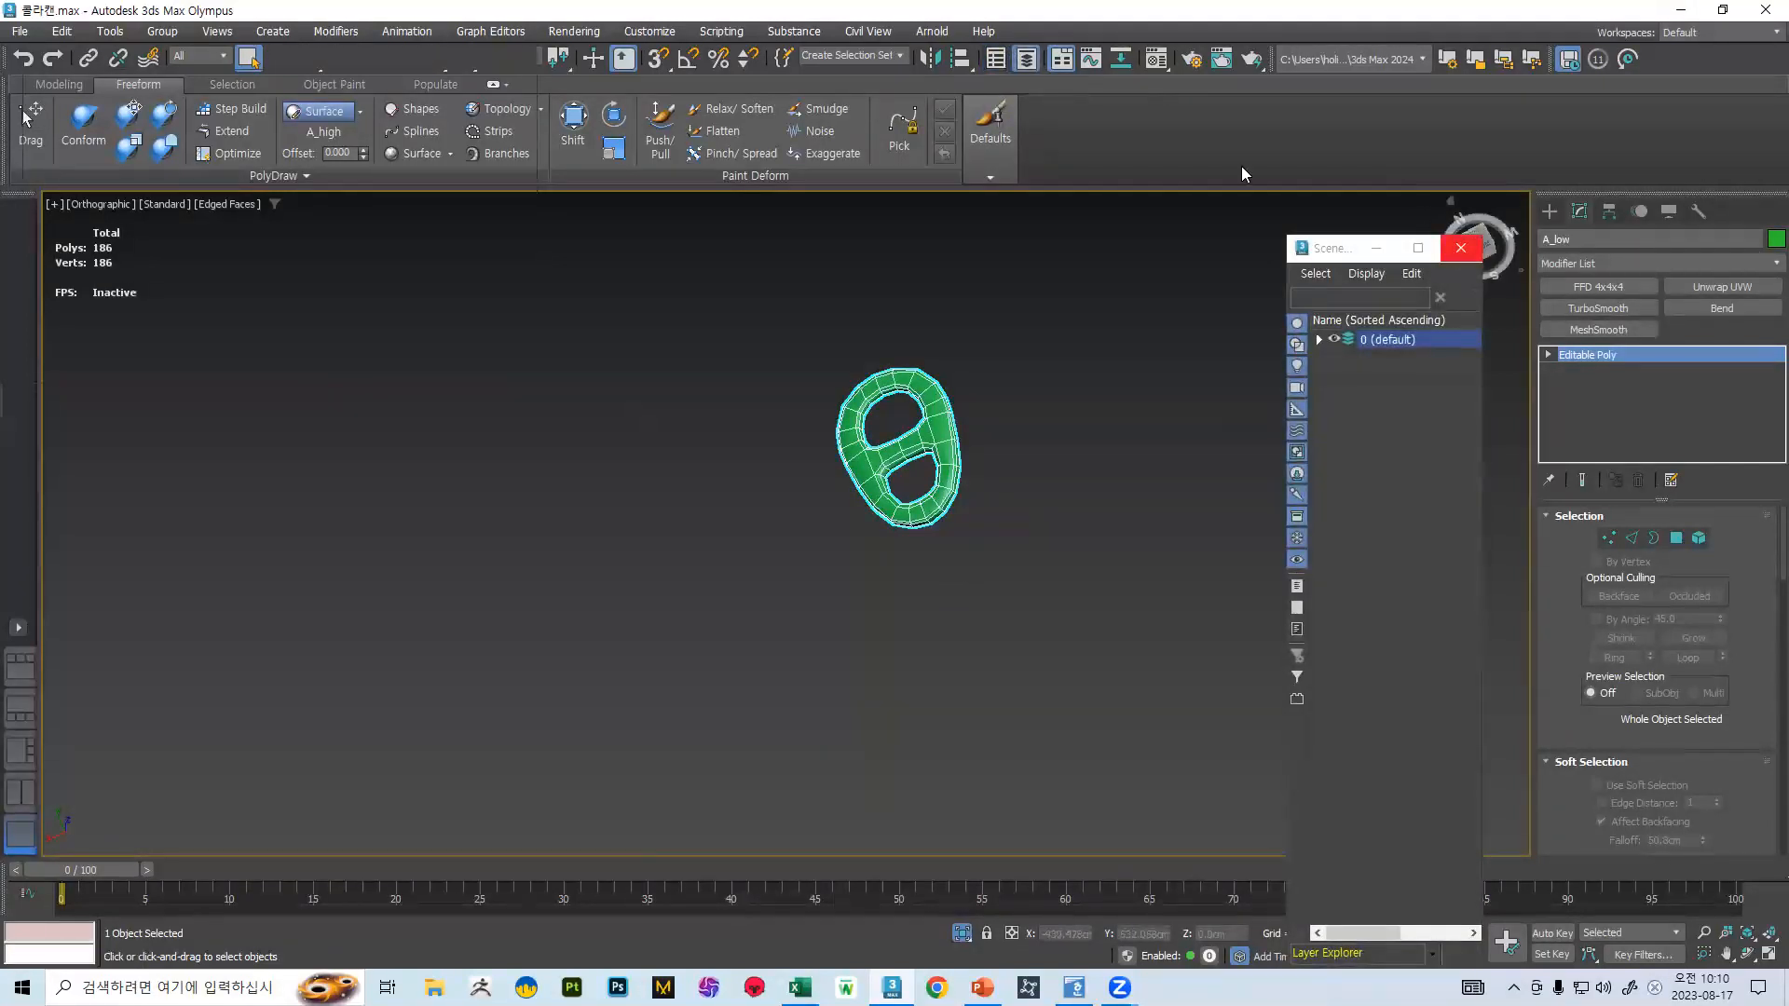
left_click(1468, 240)
left_click(997, 59)
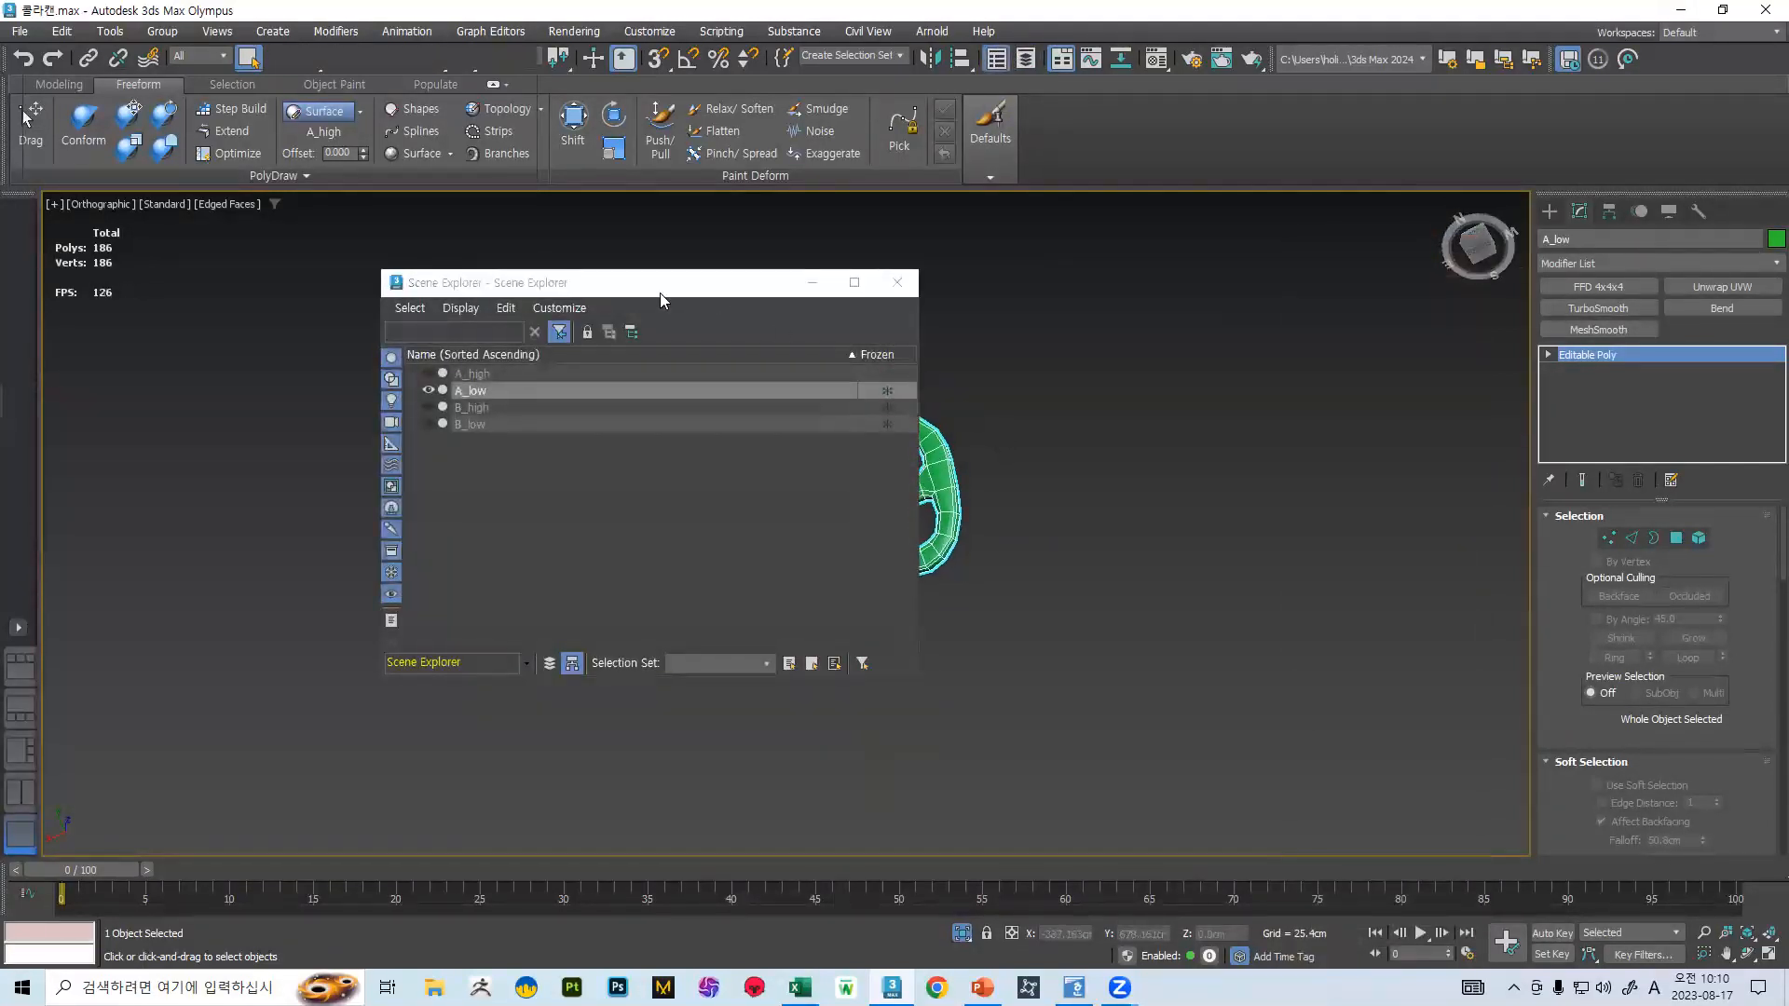
left_click_drag(660, 293, 414, 292)
left_click(225, 428)
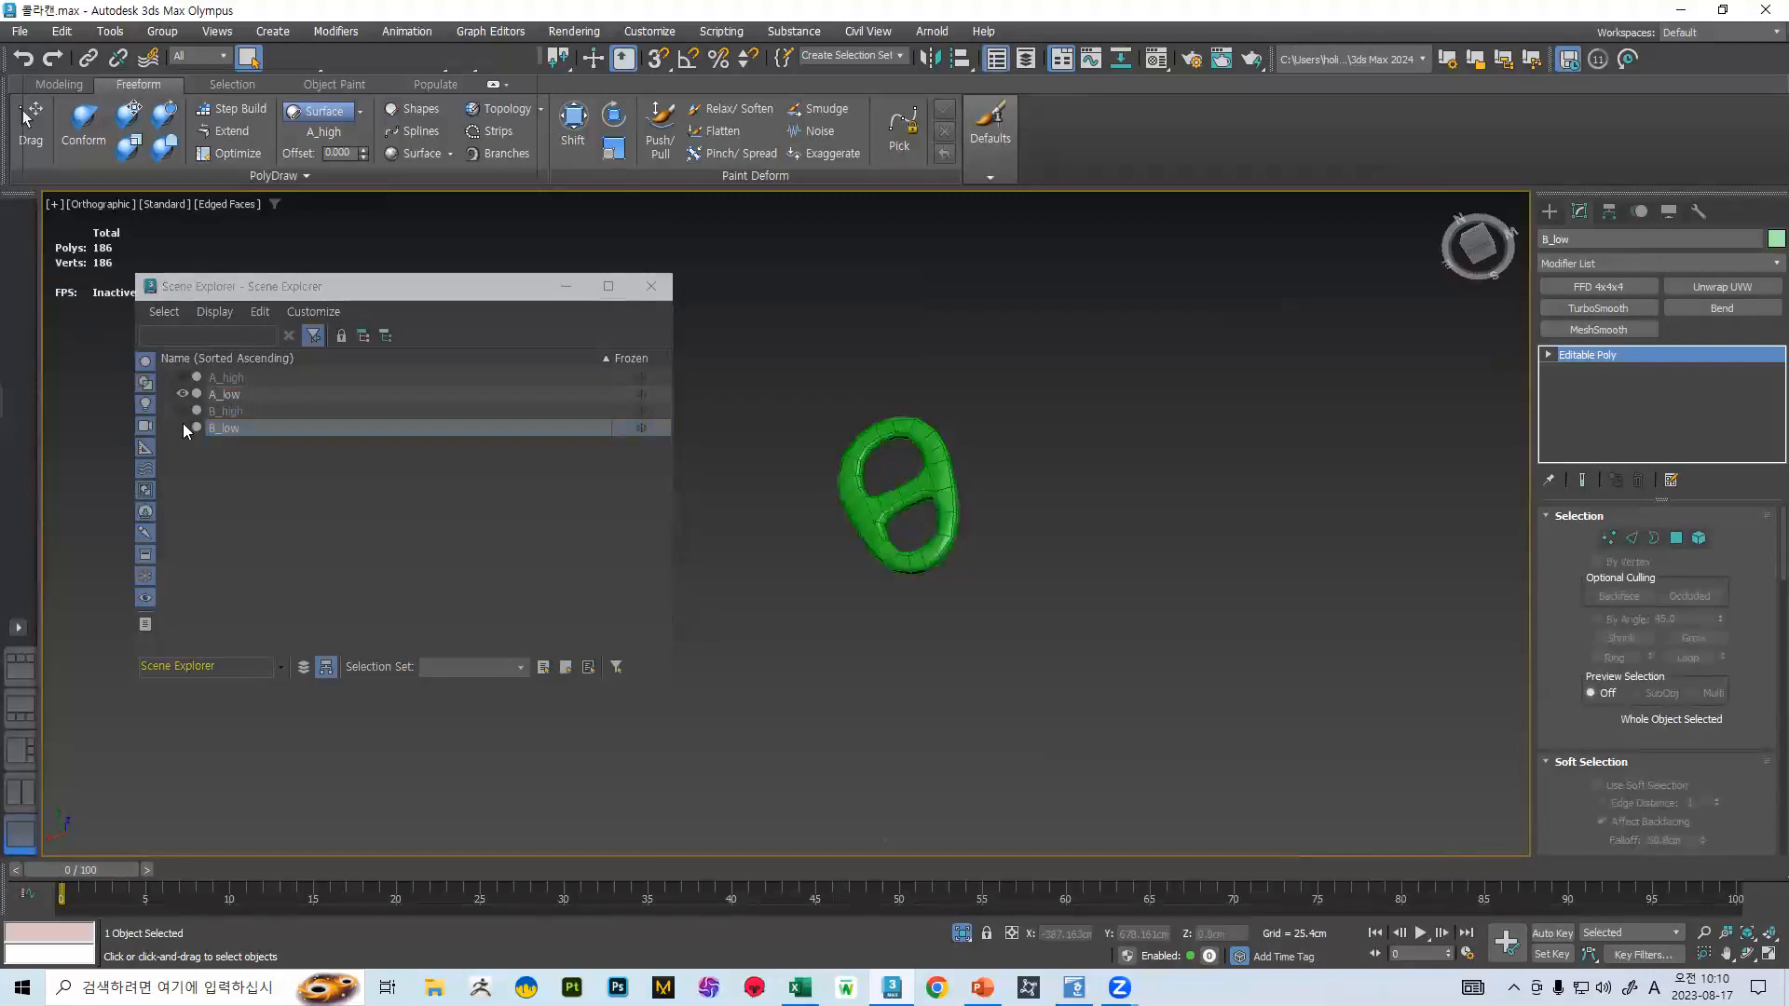
left_click(183, 427)
scroll(1067, 396, "down", 5)
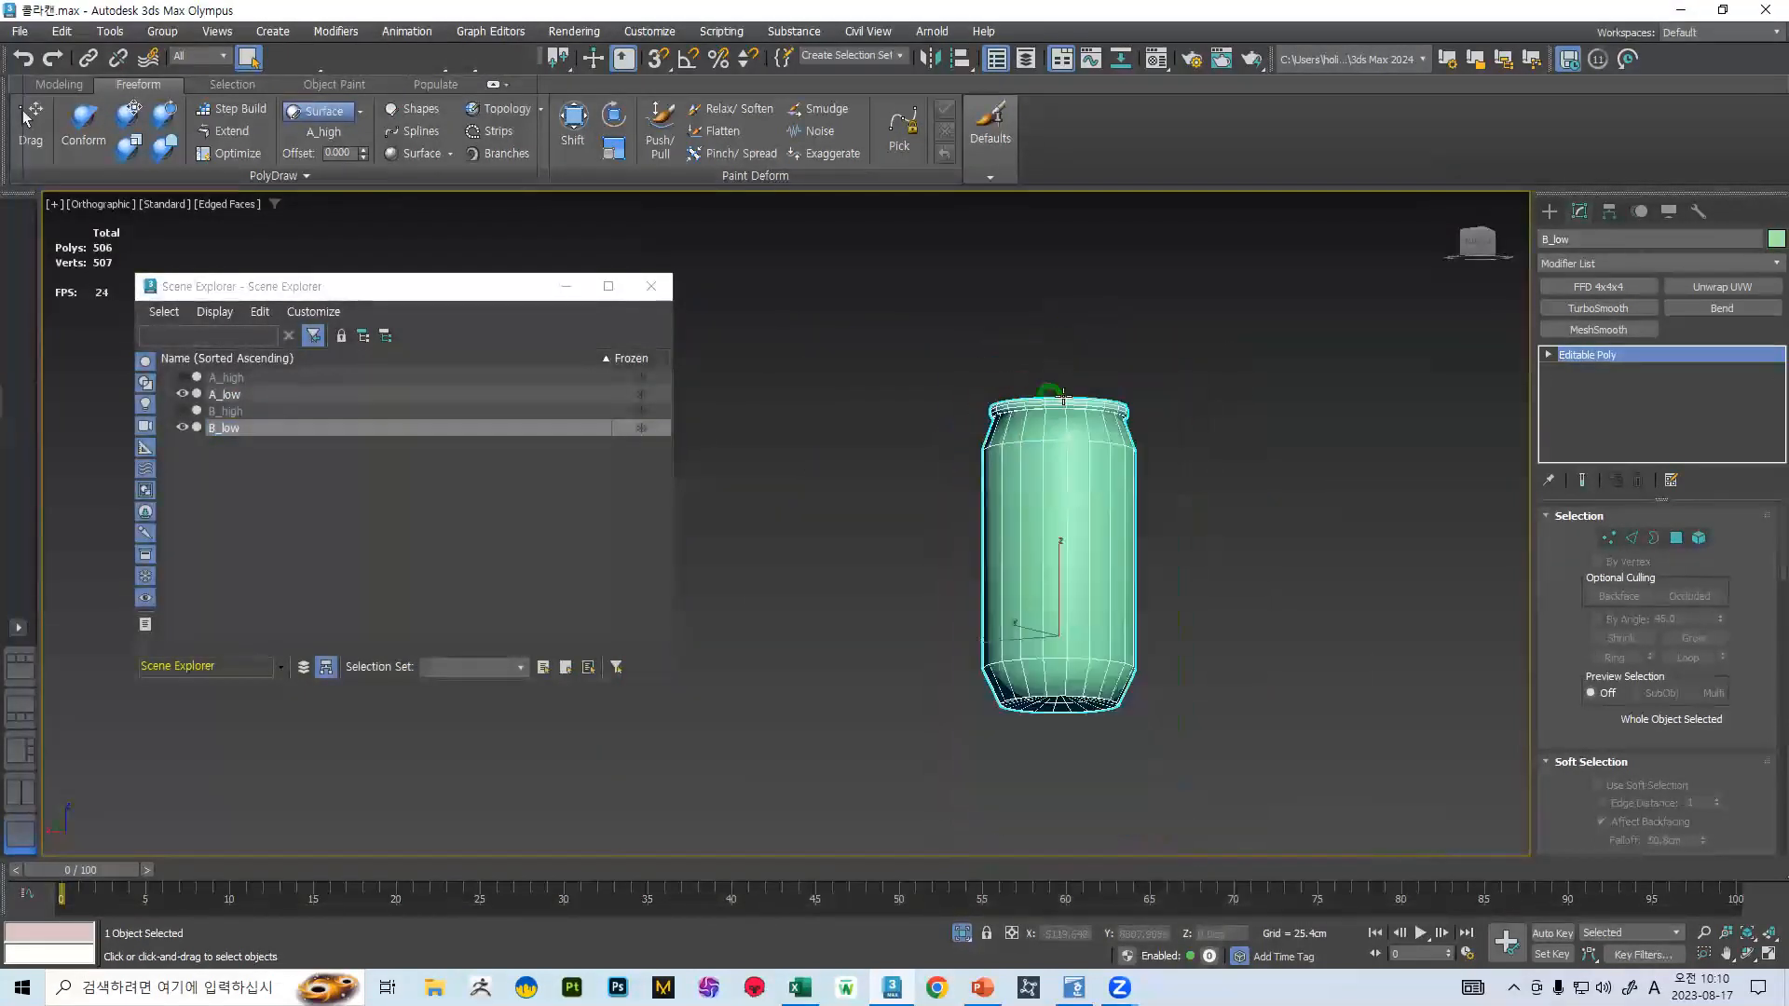
- Select A_low and B_low together, apply one shared Unwrap UVW modifier, and open its UV editor
middle_click_drag(1063, 397, 941, 452, "alt")
left_click_drag(873, 311, 1308, 761)
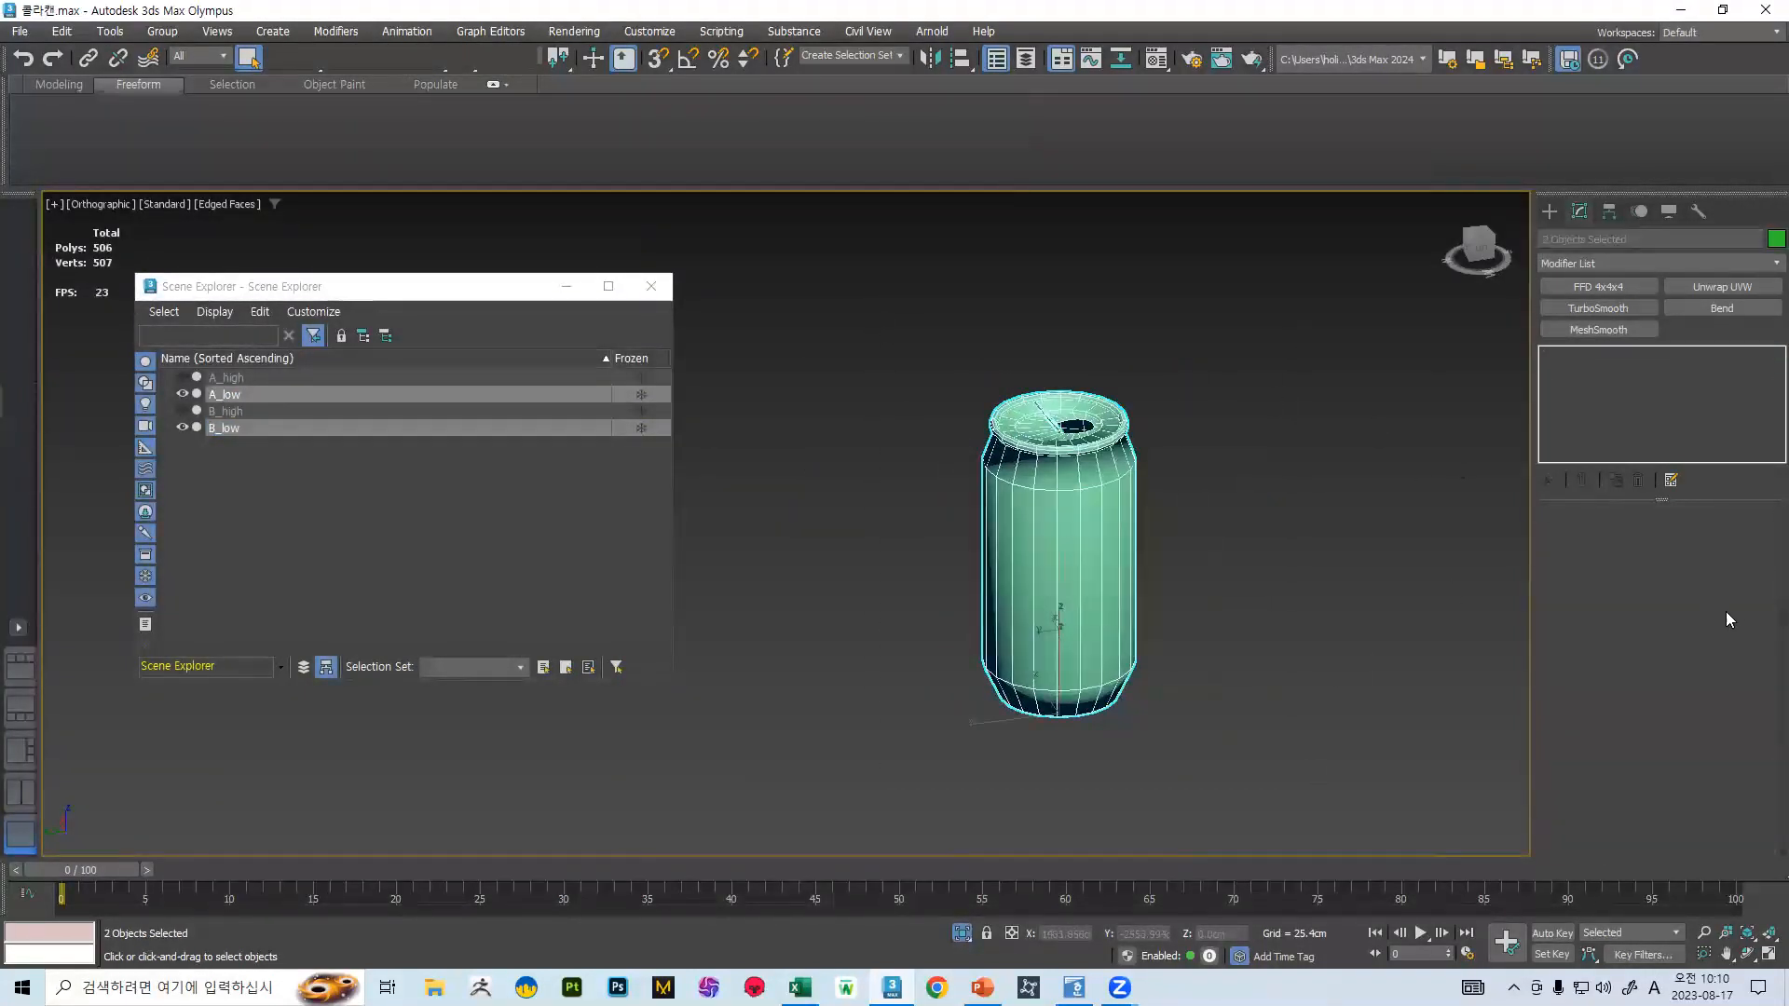
left_click(1722, 287)
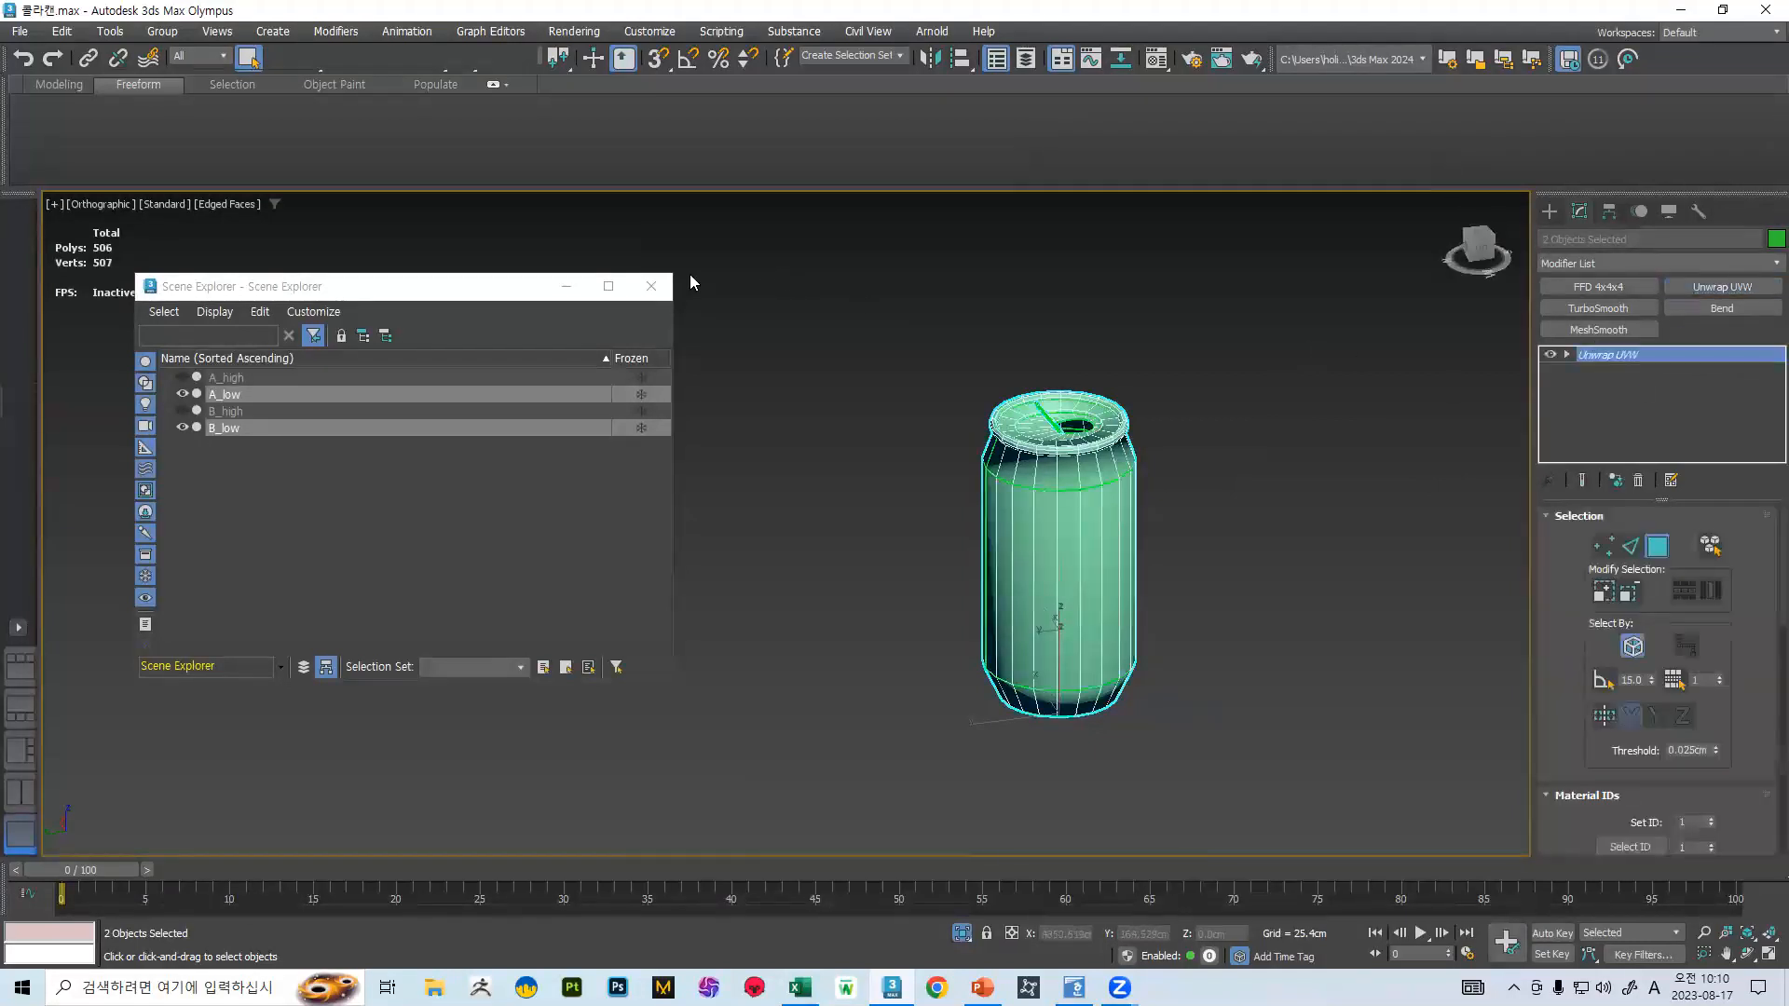
left_click(651, 286)
scroll(1702, 529, "down", 3)
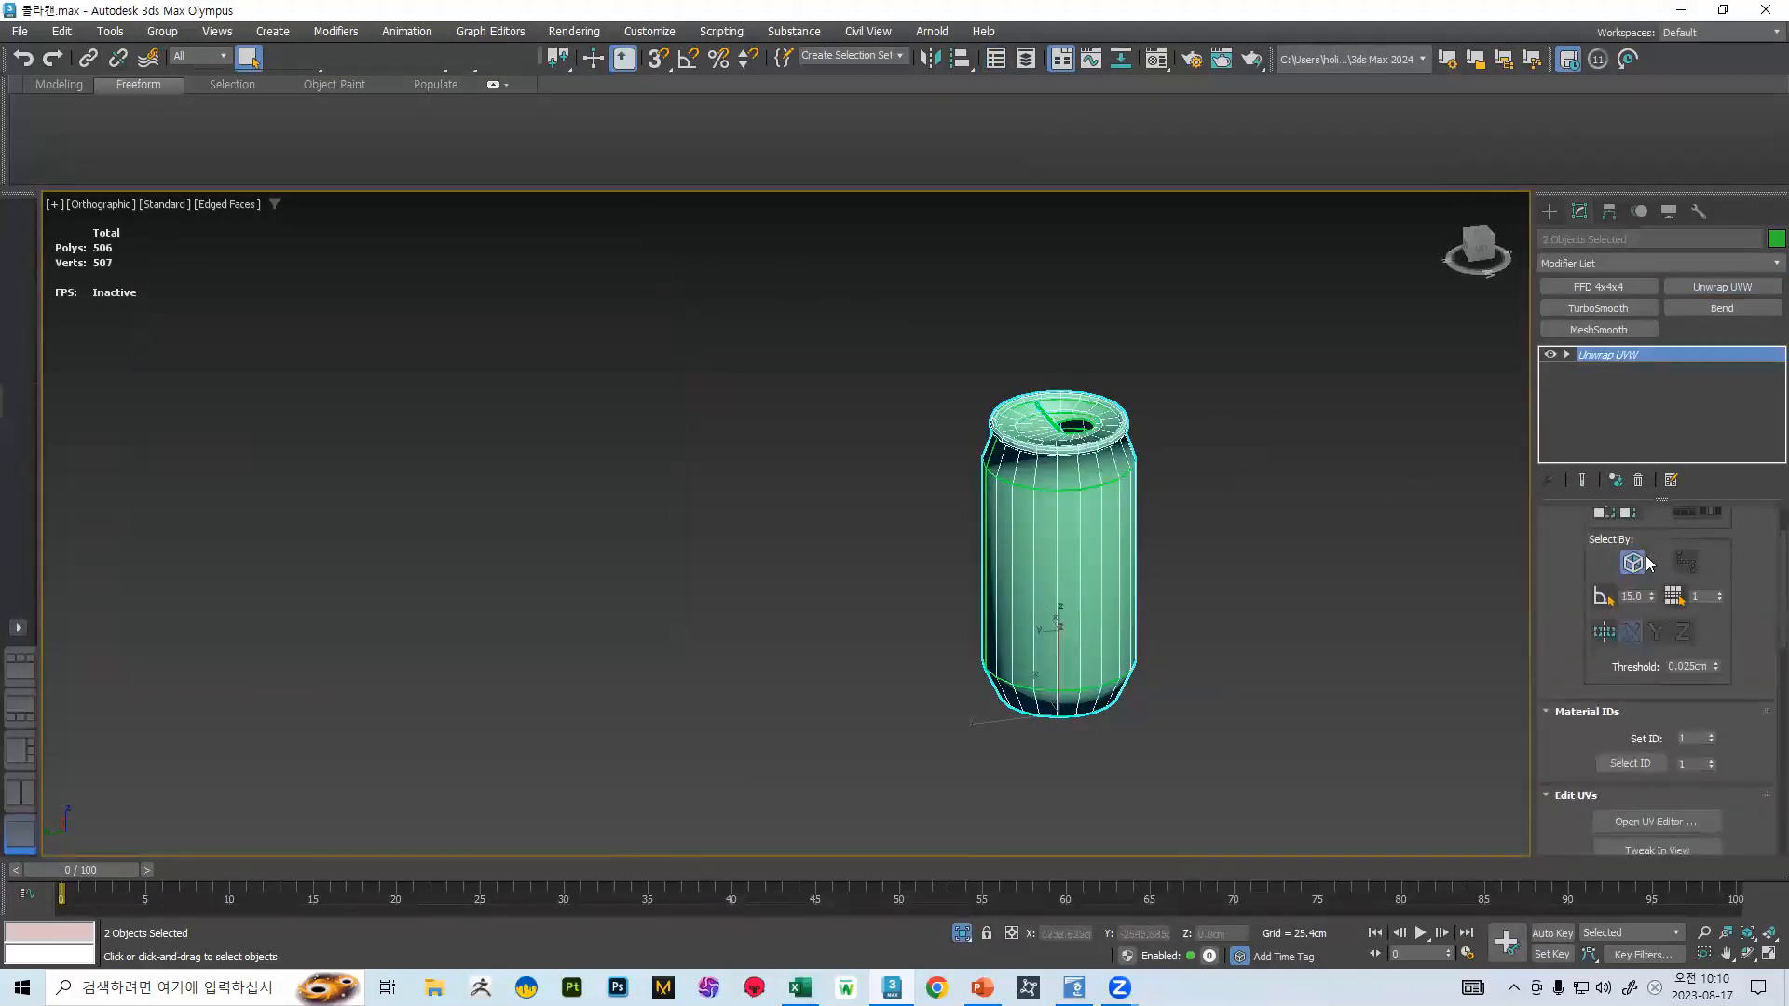
scroll(1677, 709, "down", 2)
left_click(1636, 764)
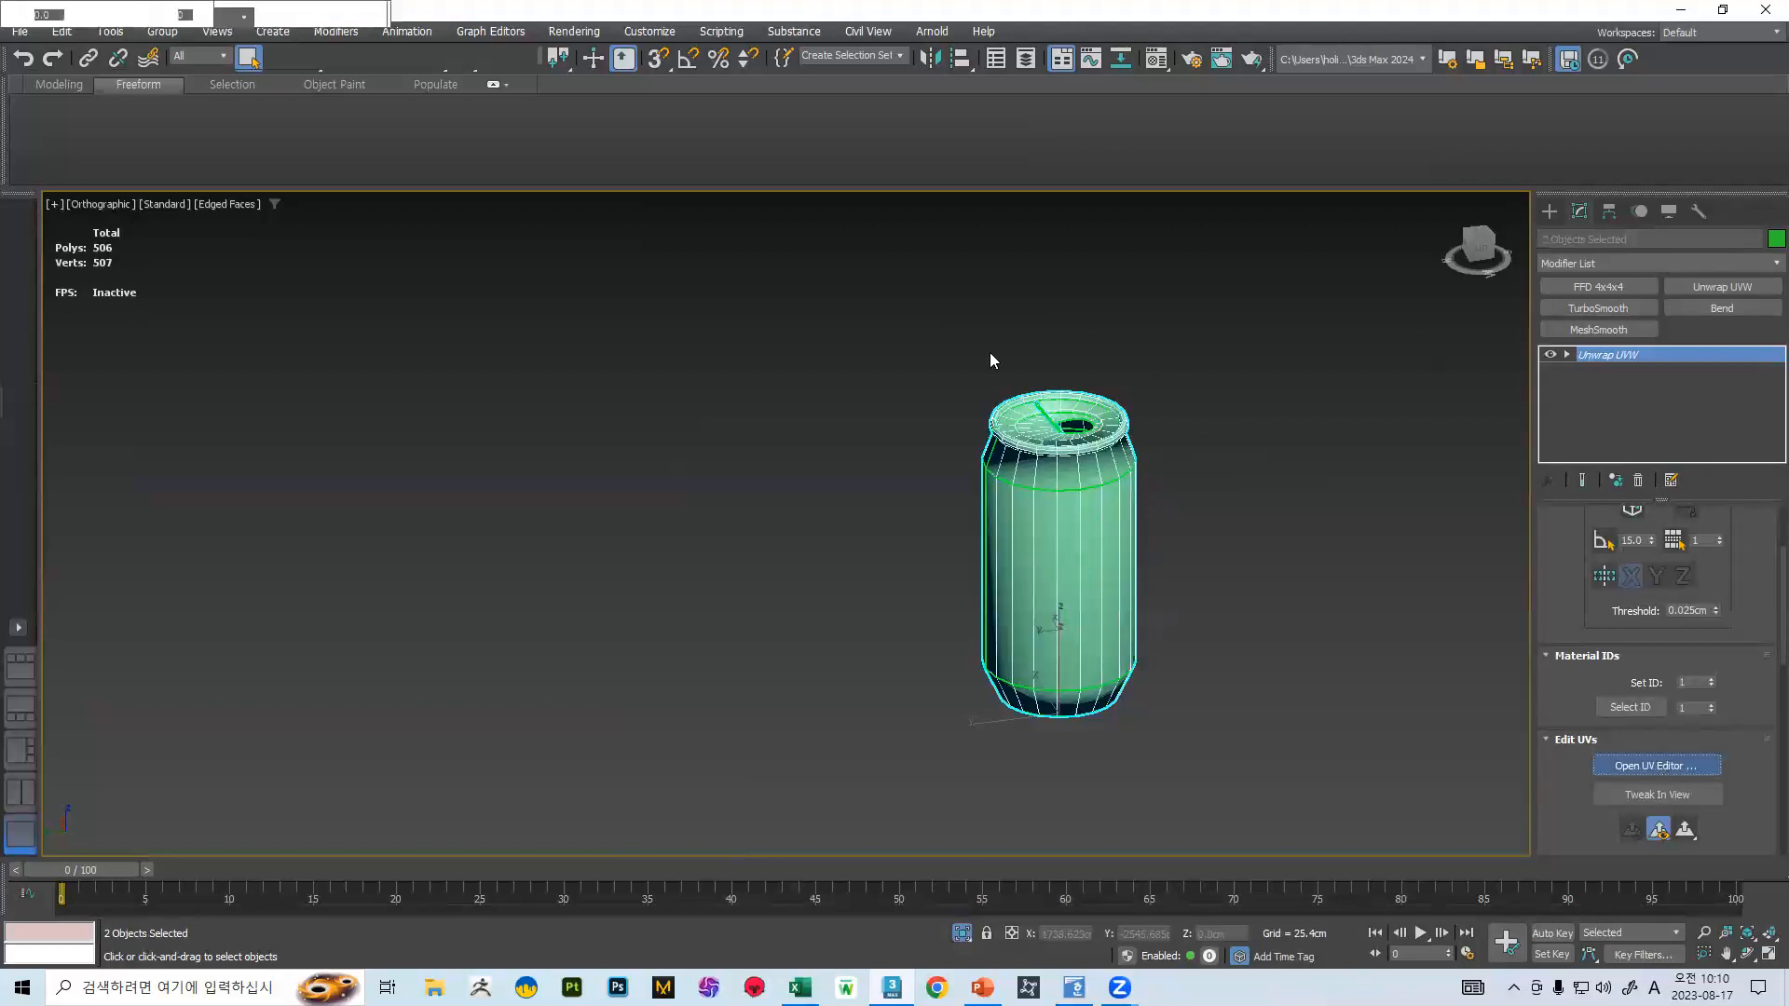
- Examine how the can's and the pull tab's UV islands lie on either side of the UV tile
scroll(988, 438, "down", 2)
scroll(984, 439, "up", 1)
middle_click_drag(1018, 452, 1049, 423)
left_click_drag(719, 372, 1023, 685)
scroll(867, 442, "up", 2)
left_click(743, 917)
left_click(533, 491)
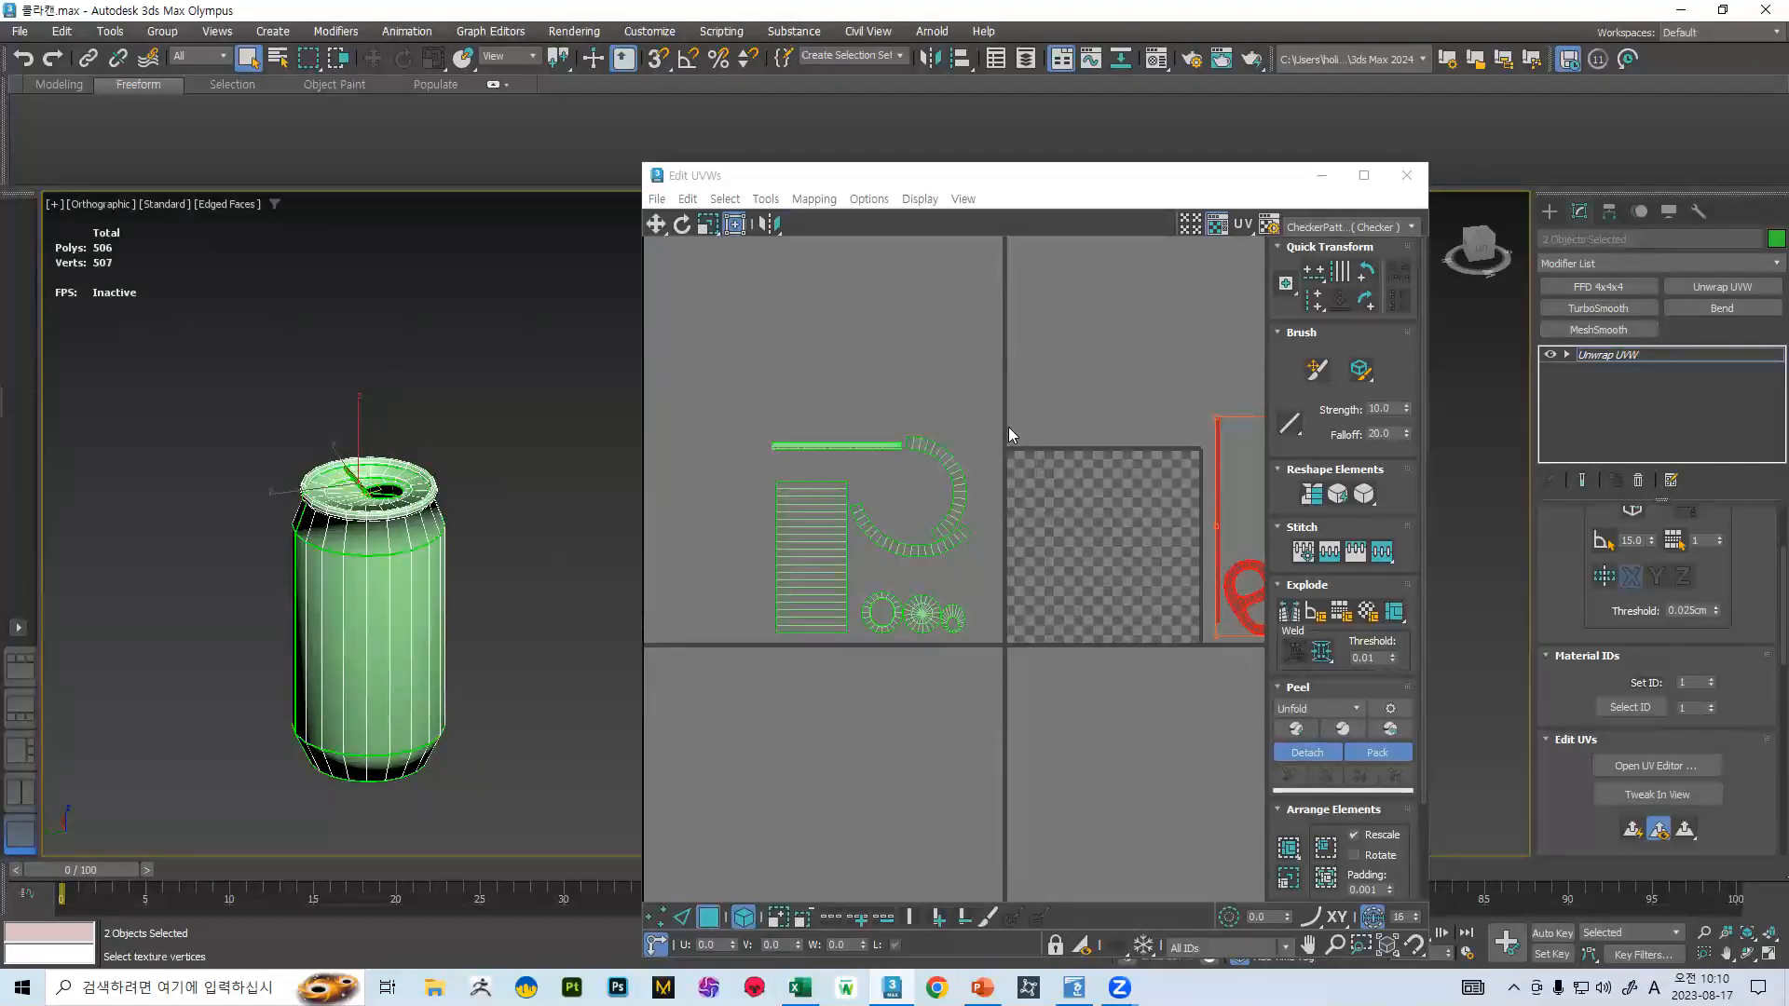
middle_click_drag(1097, 541, 1006, 559)
middle_click_drag(1150, 460, 1018, 472)
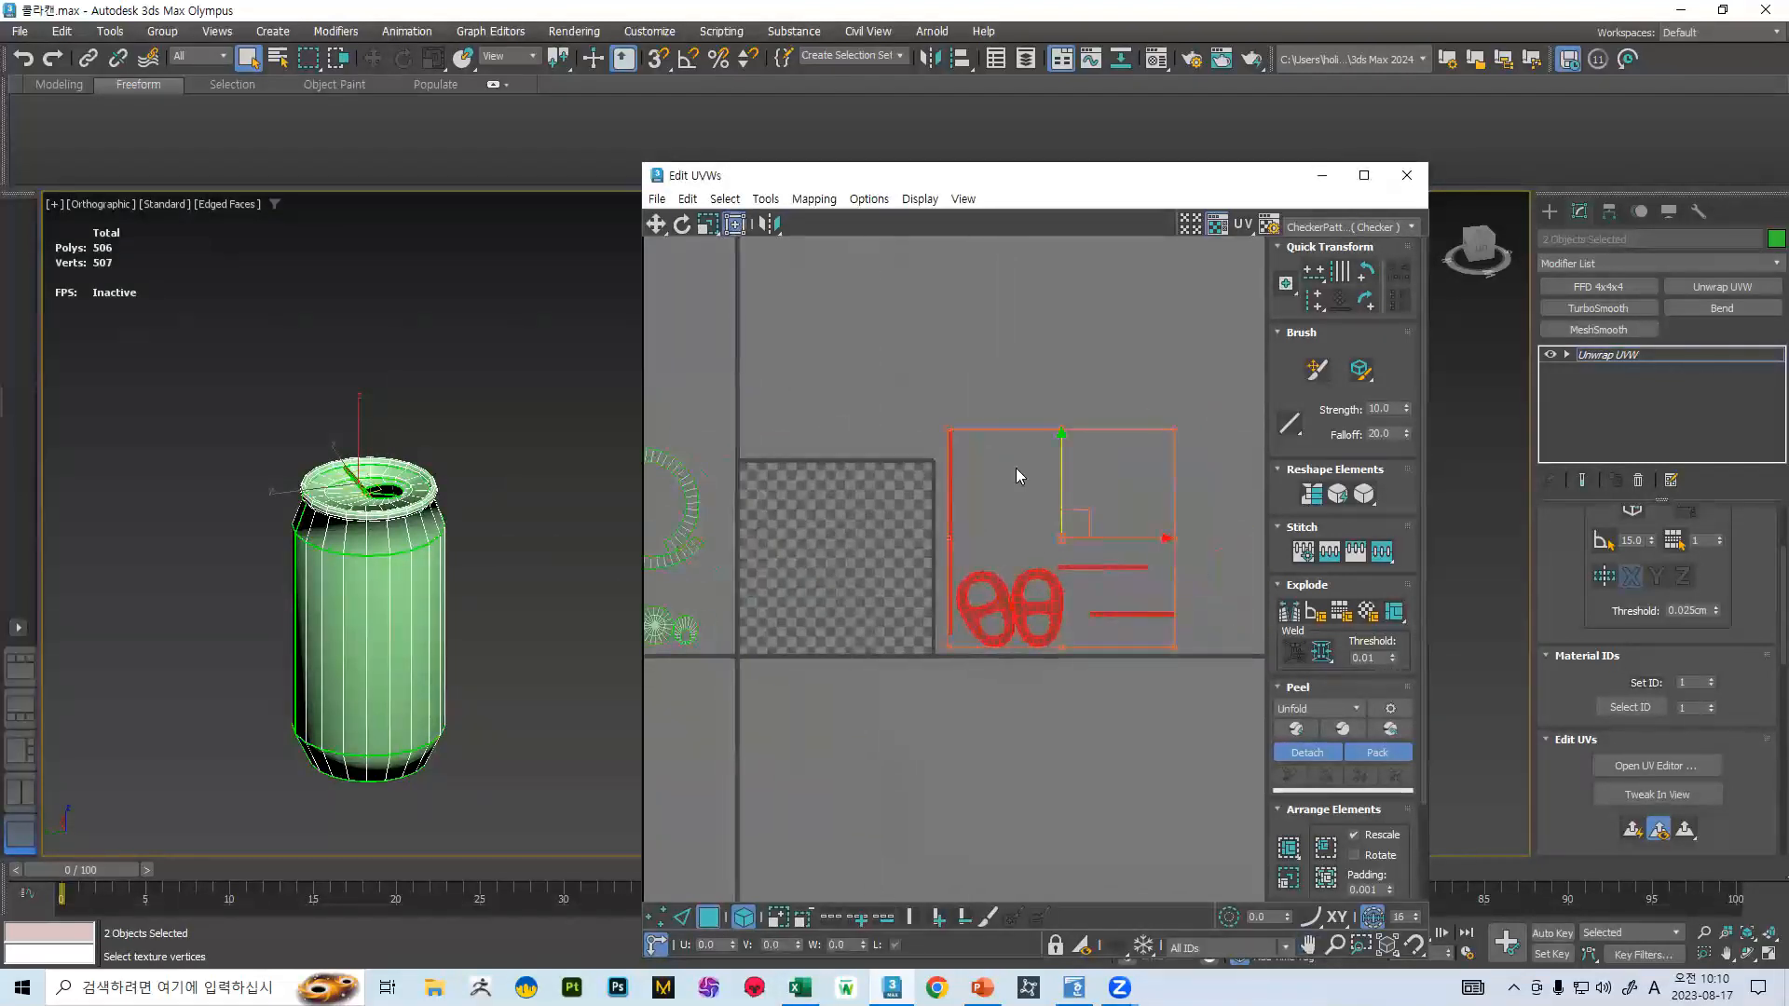
middle_click_drag(979, 544, 1069, 553)
scroll(345, 461, "up", 5)
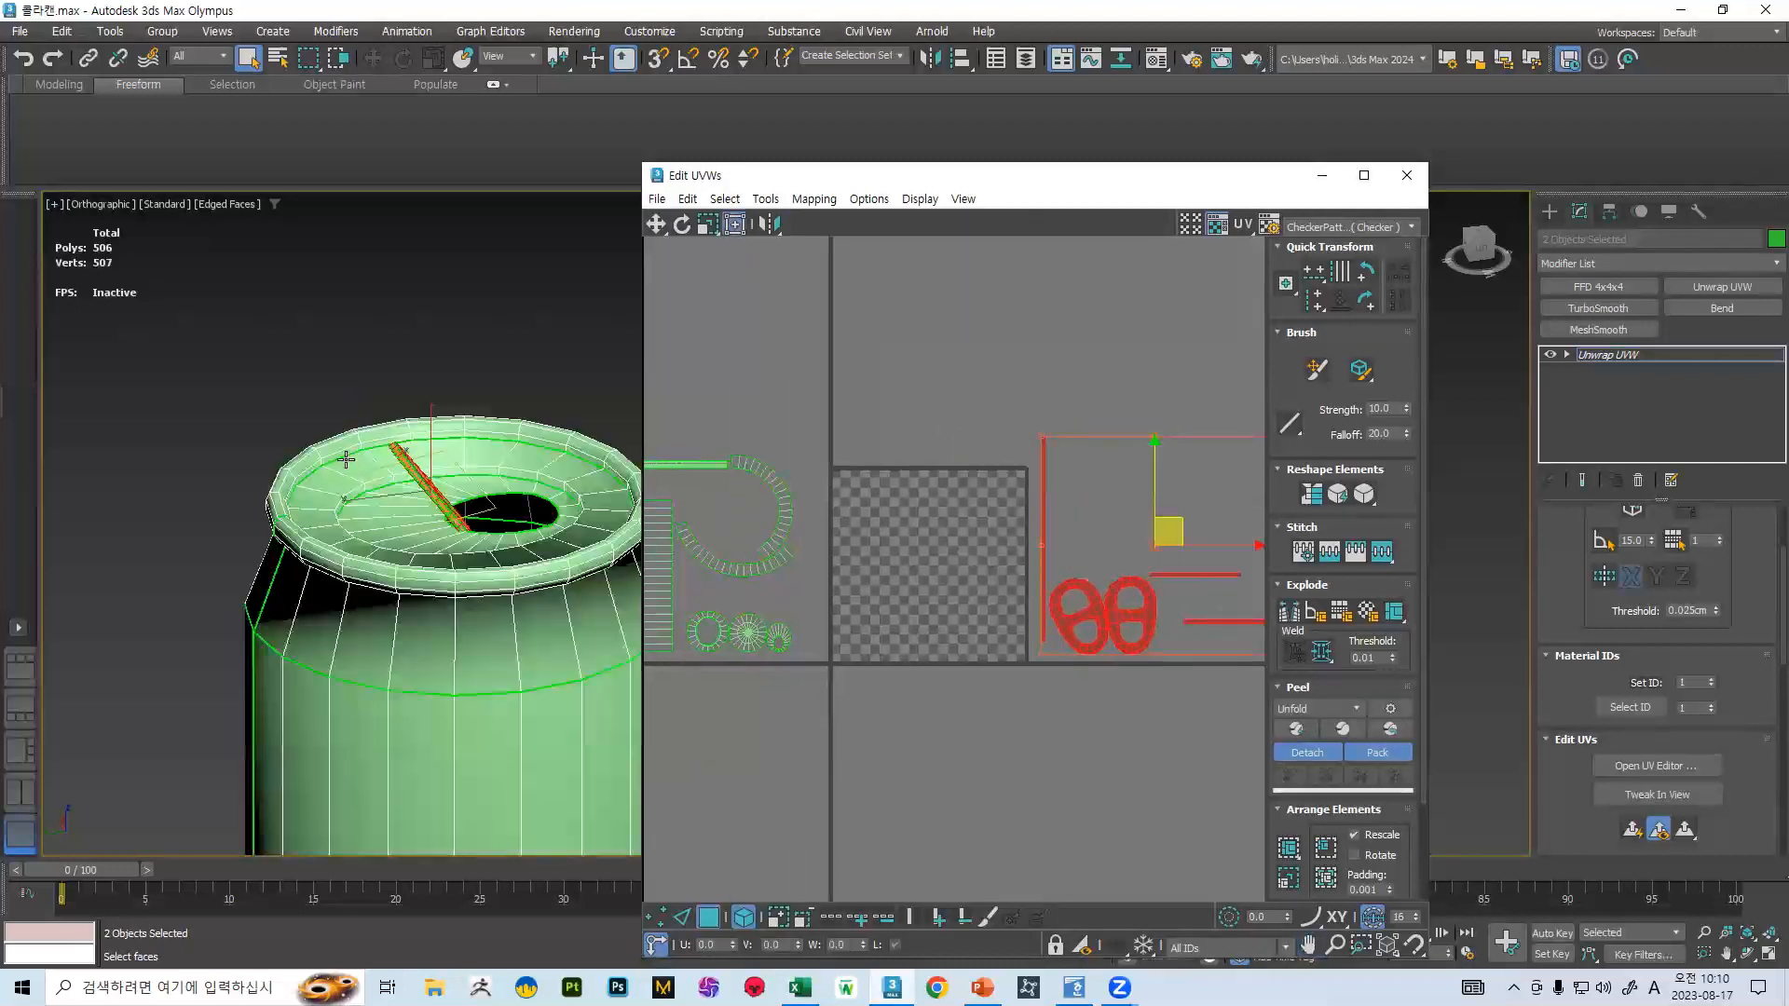
middle_click_drag(831, 514, 964, 520)
middle_click_drag(825, 582, 867, 587)
- Highlight the can's full set of UV islands and its rim strip to match them to the model, and clear the selection
left_click_drag(779, 394, 1027, 712)
middle_click_drag(566, 607, 435, 571)
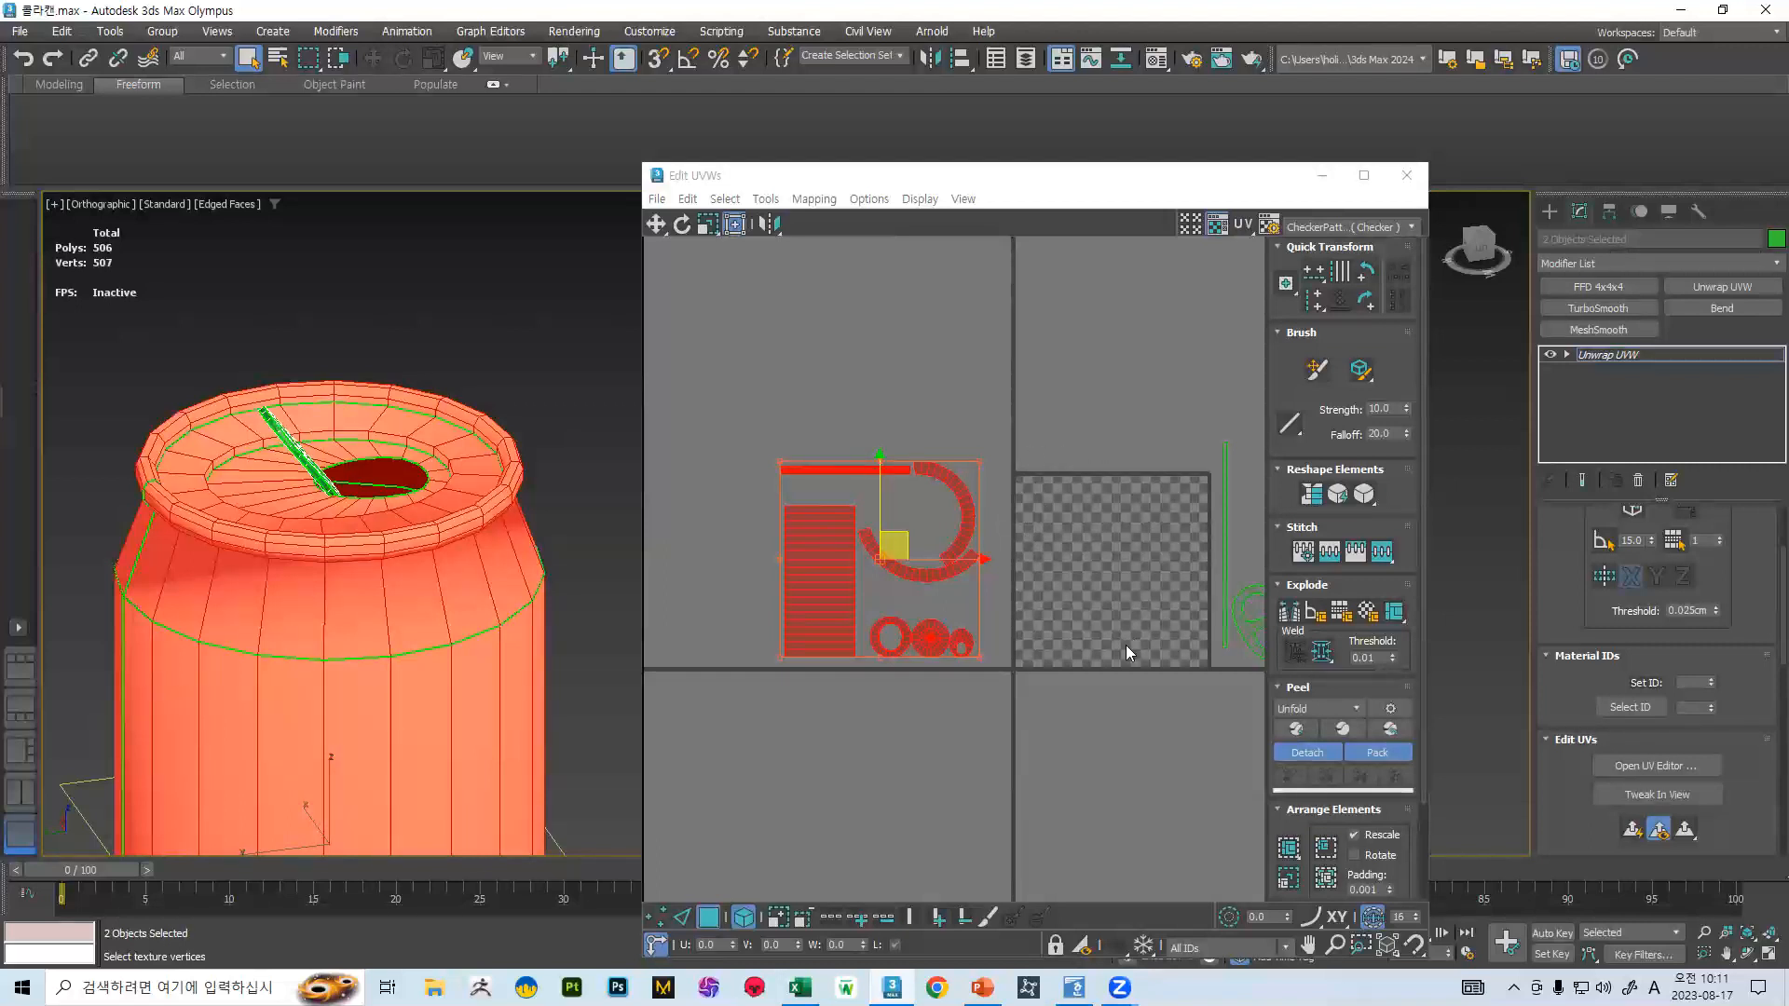
middle_click_drag(1085, 460, 722, 476)
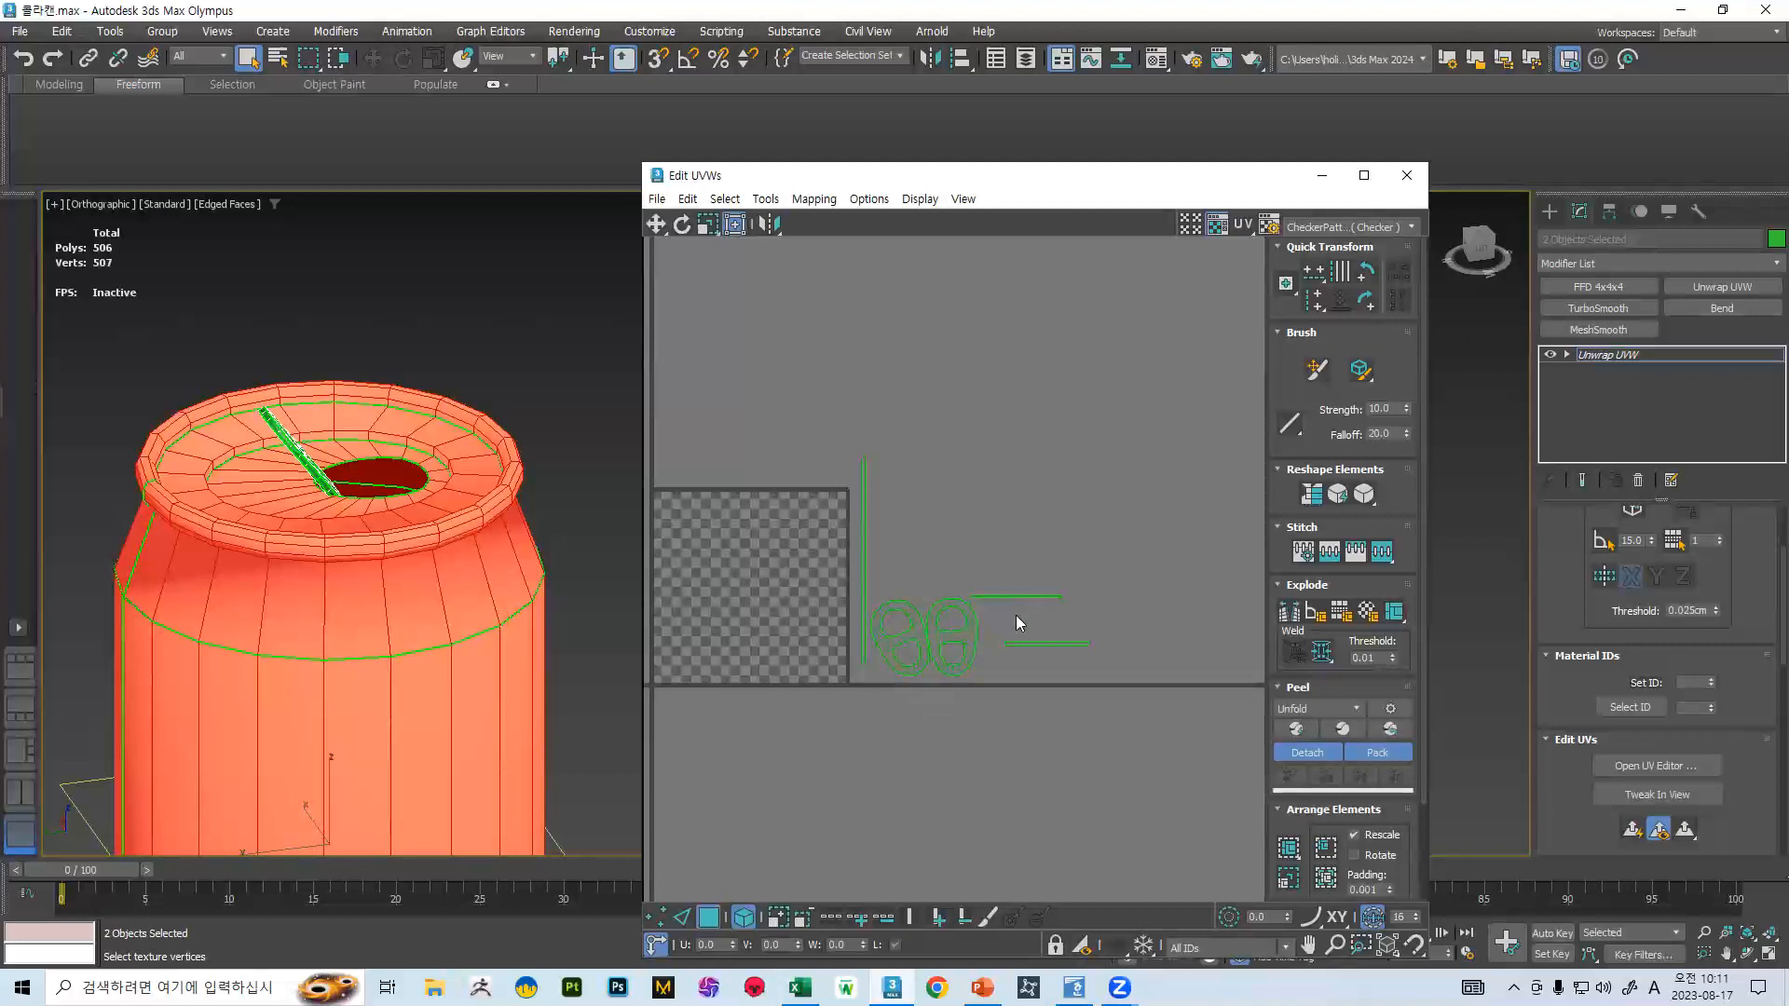
middle_click_drag(910, 561, 1044, 545)
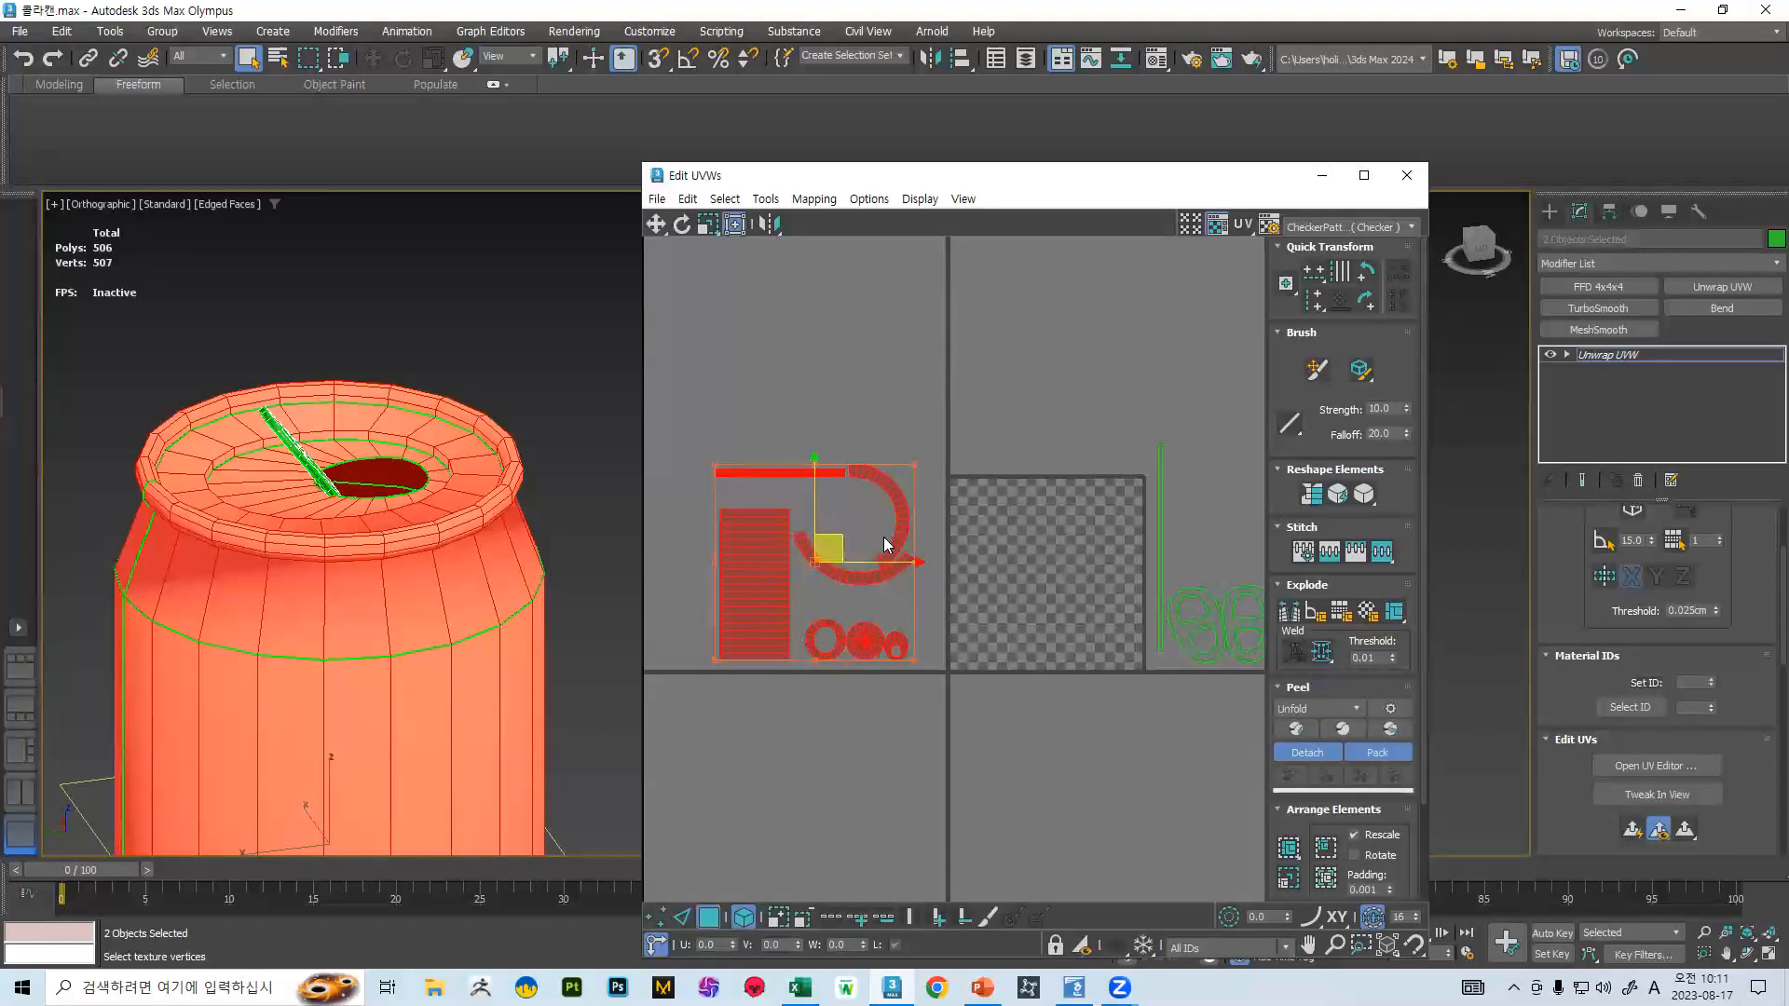
middle_click_drag(1026, 544, 1062, 429)
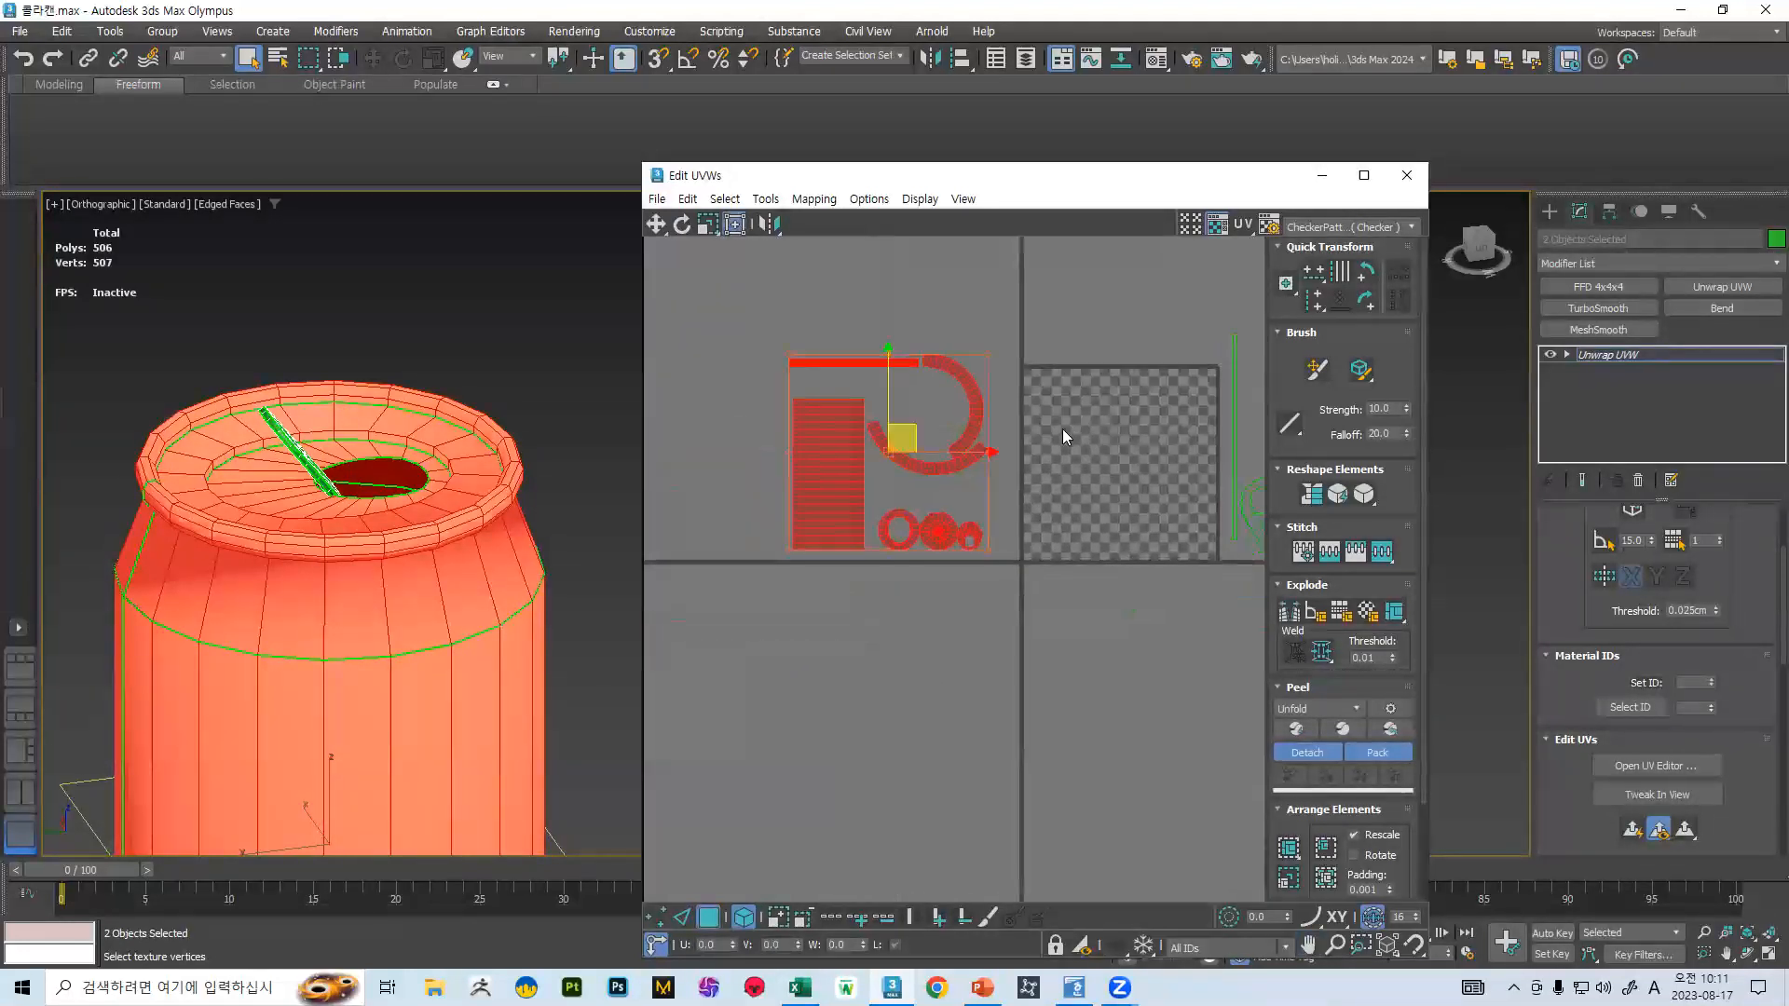
left_click(850, 341)
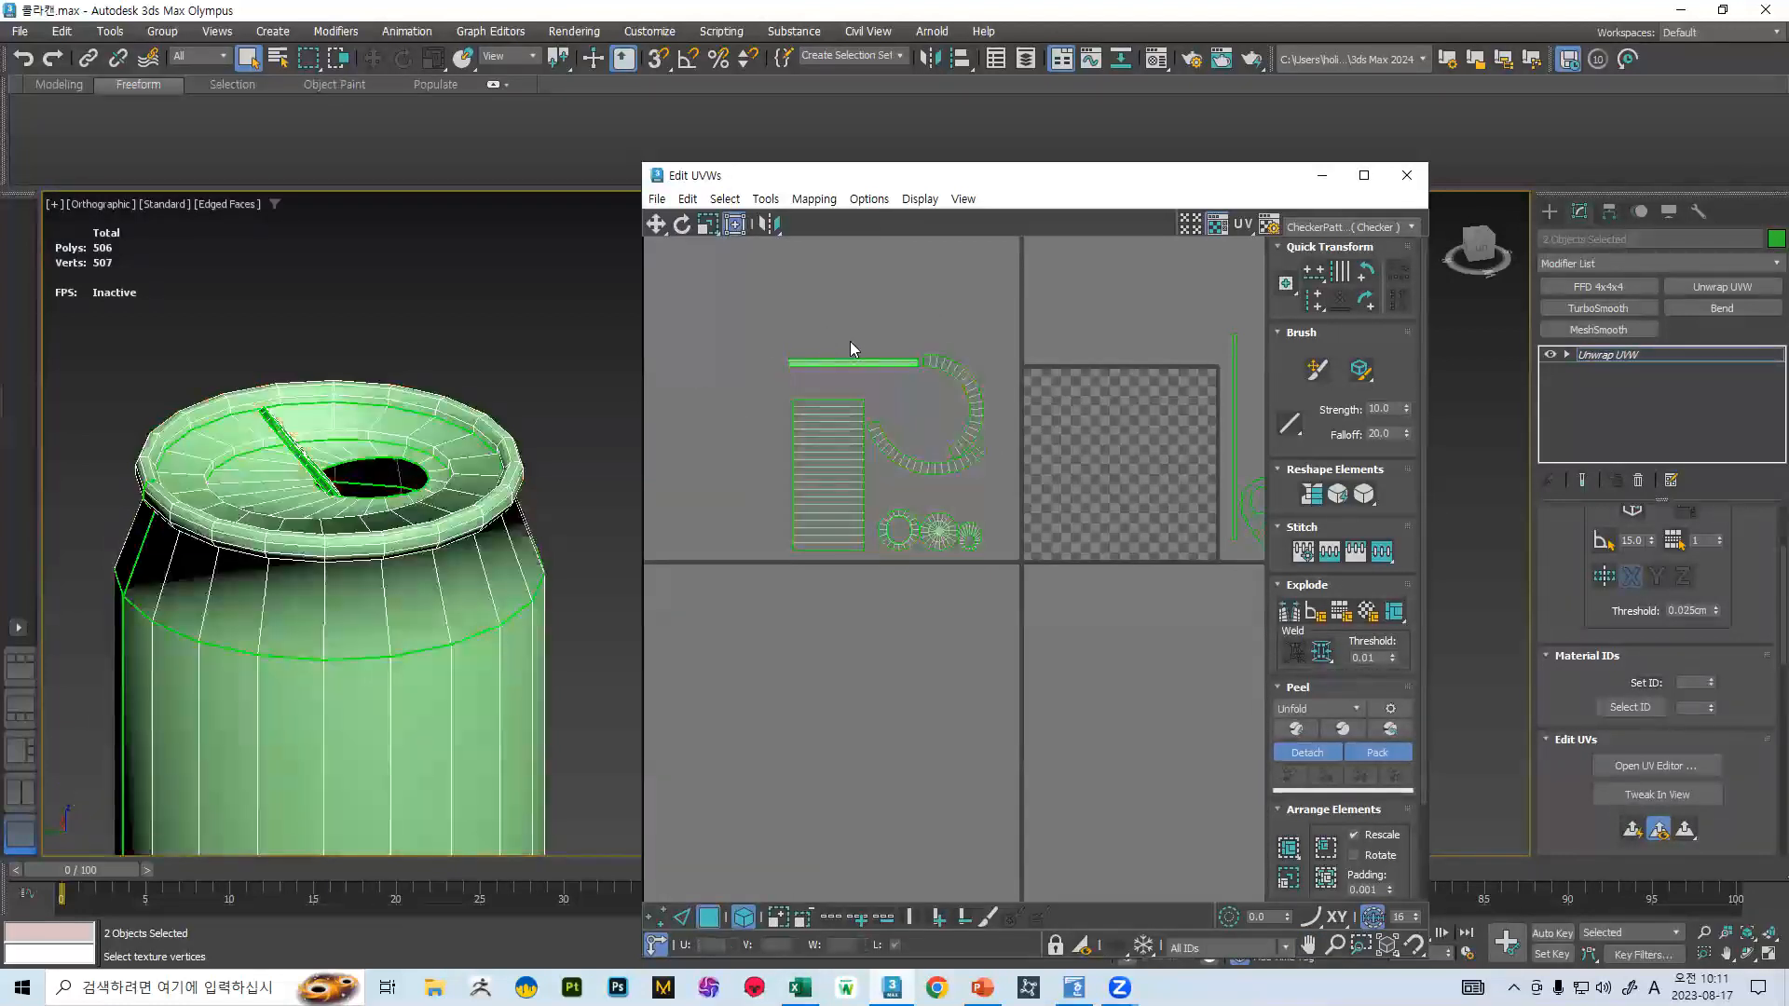
left_click(824, 365)
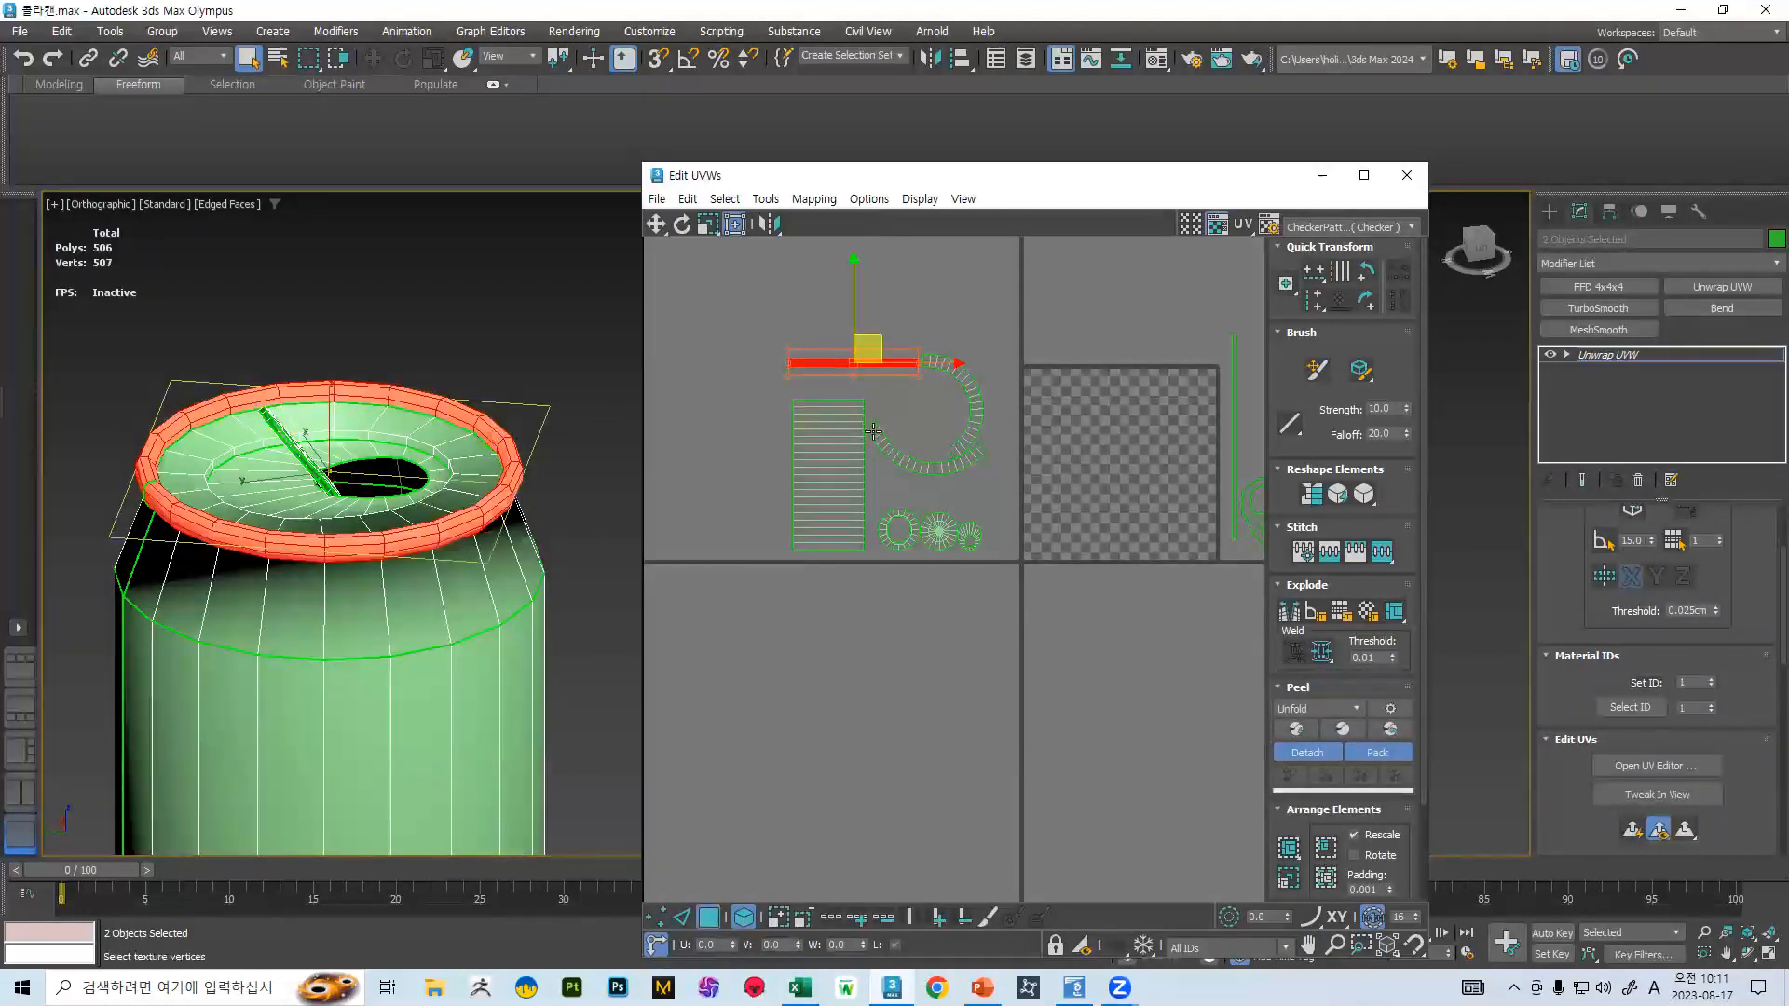
scroll(932, 407, "up", 2)
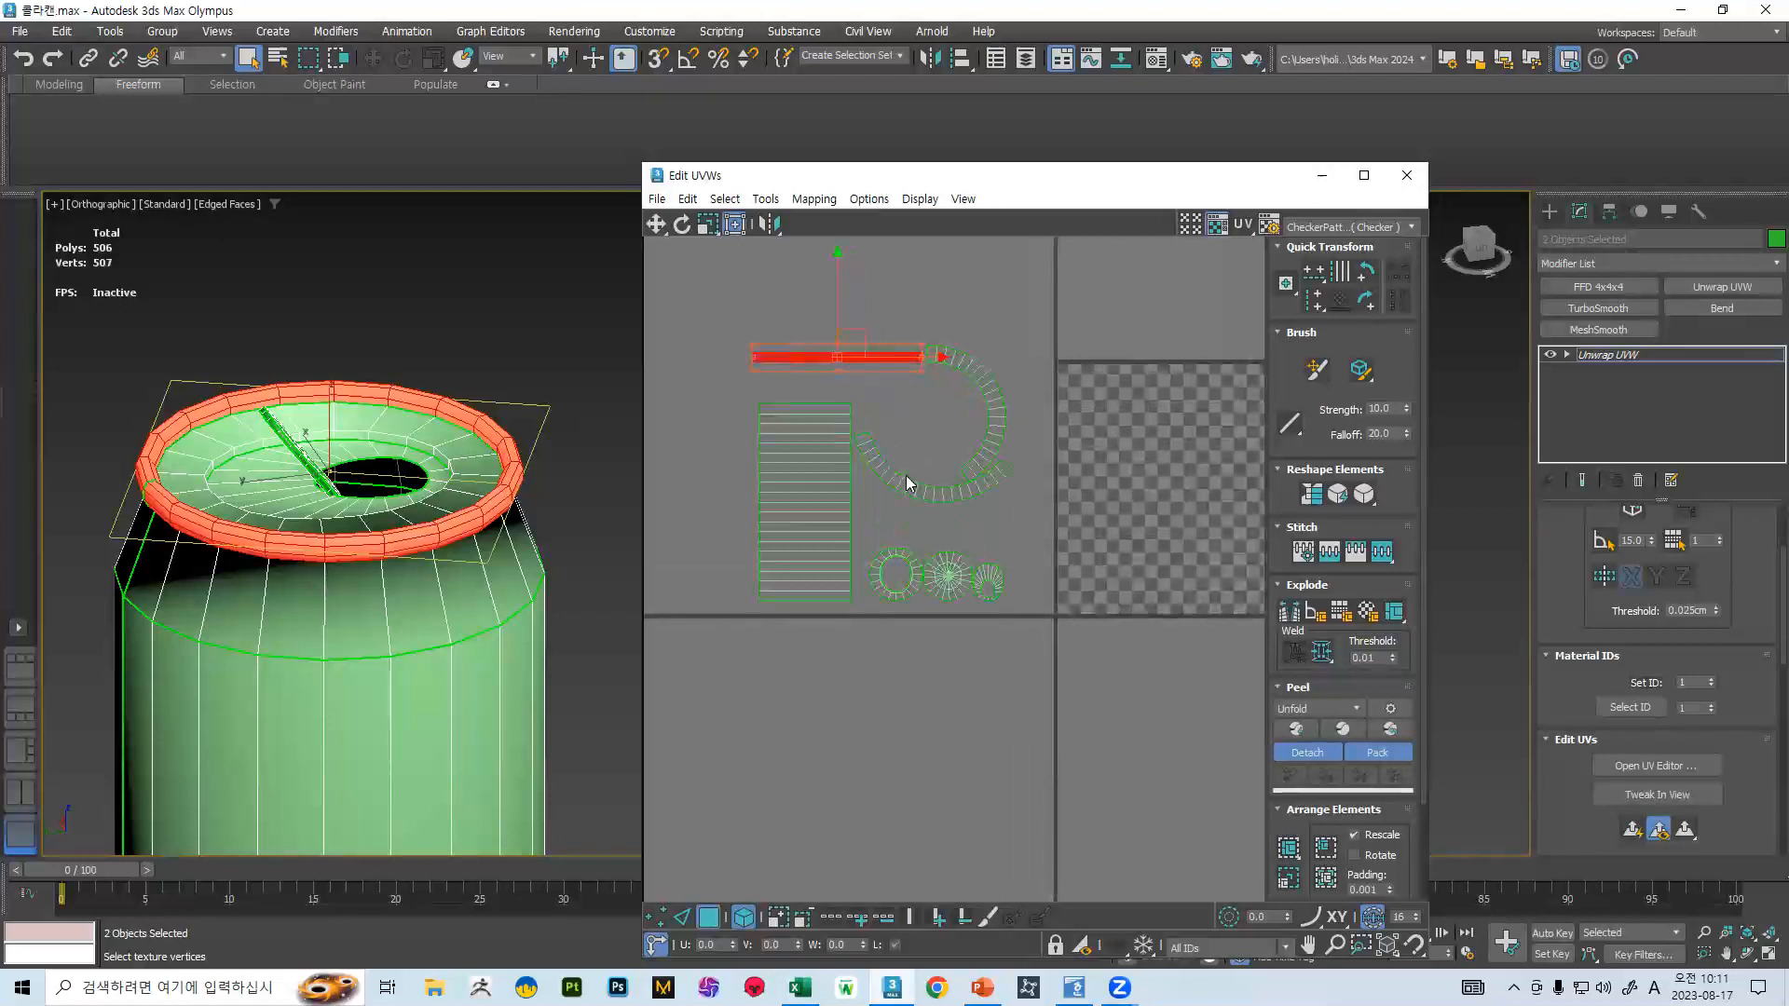
left_click(784, 435)
- Select all of the can's UV islands, scale them up uniformly, and place them against the tile's left edge
left_click_drag(683, 272, 1120, 709)
middle_click_drag(987, 559, 897, 568)
key("r")
left_click_drag(730, 463, 749, 410)
key("w")
left_click_drag(795, 493, 1029, 454)
scroll(920, 478, "down", 2)
left_click_drag(891, 461, 746, 470)
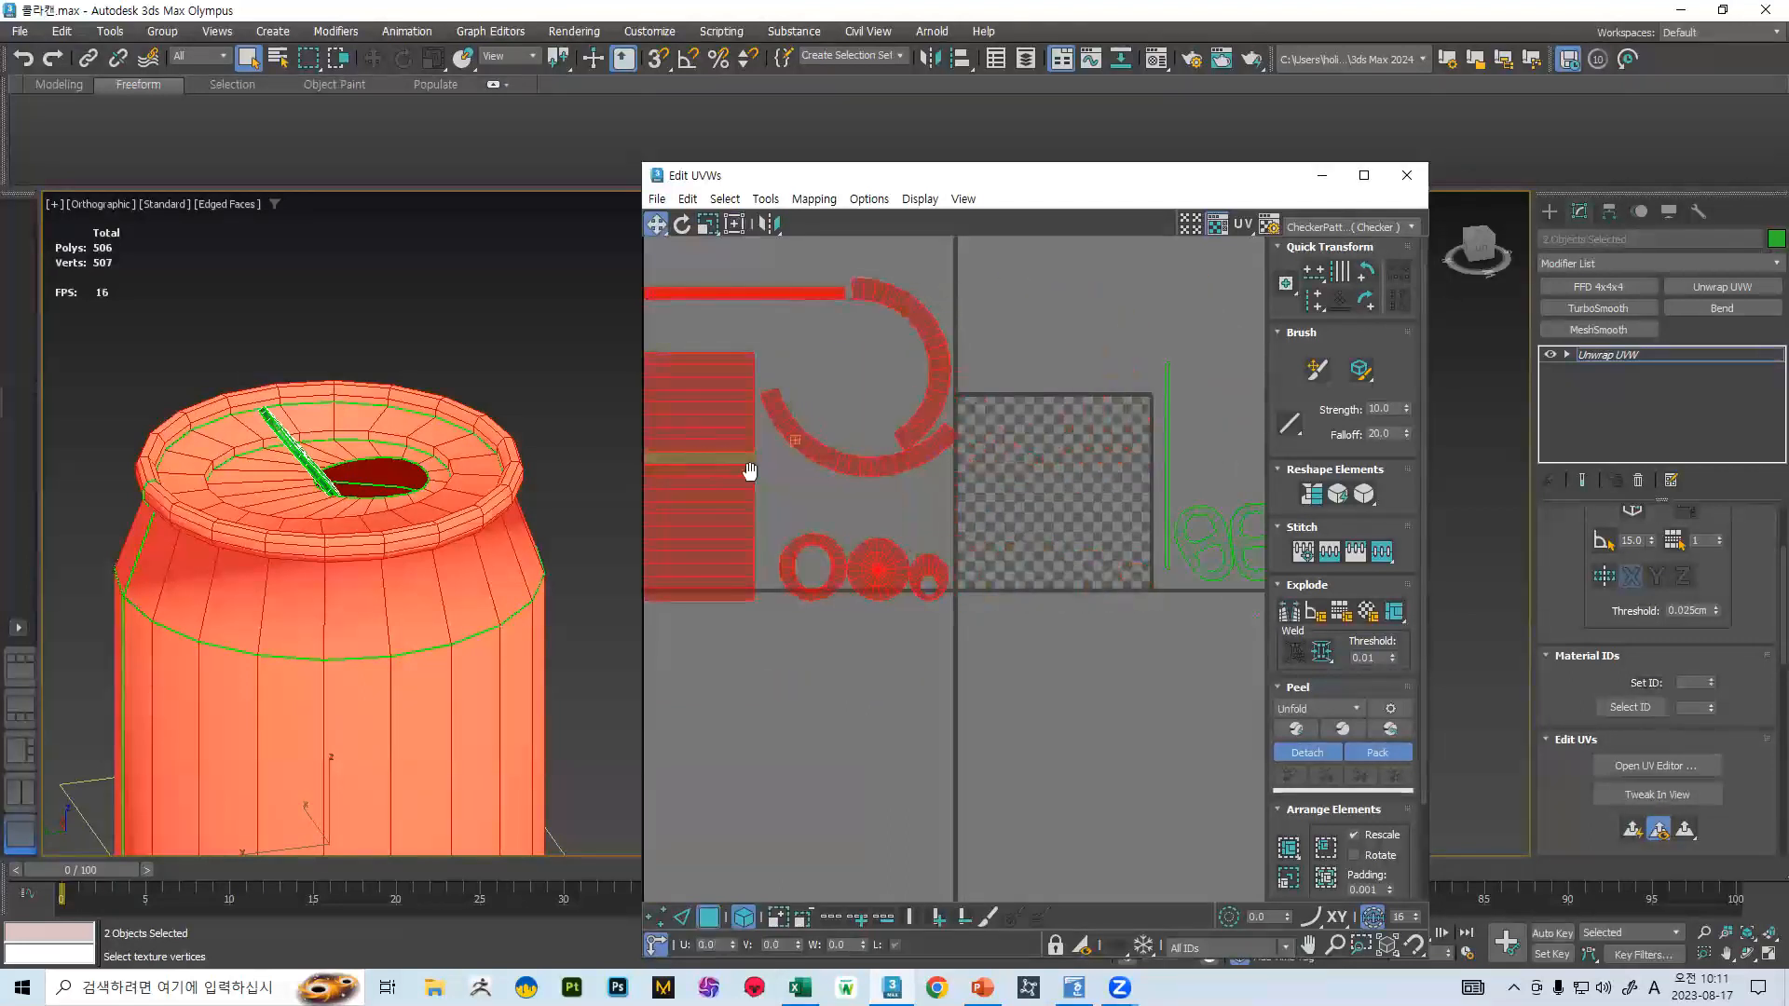
middle_click_drag(746, 471, 915, 474)
- View the can from the side and select the UV island of its cylindrical body
left_click(756, 367)
scroll(473, 537, "down", 5)
middle_click_drag(466, 538, 286, 550, "alt")
middle_click_drag(510, 561, 300, 559, "alt")
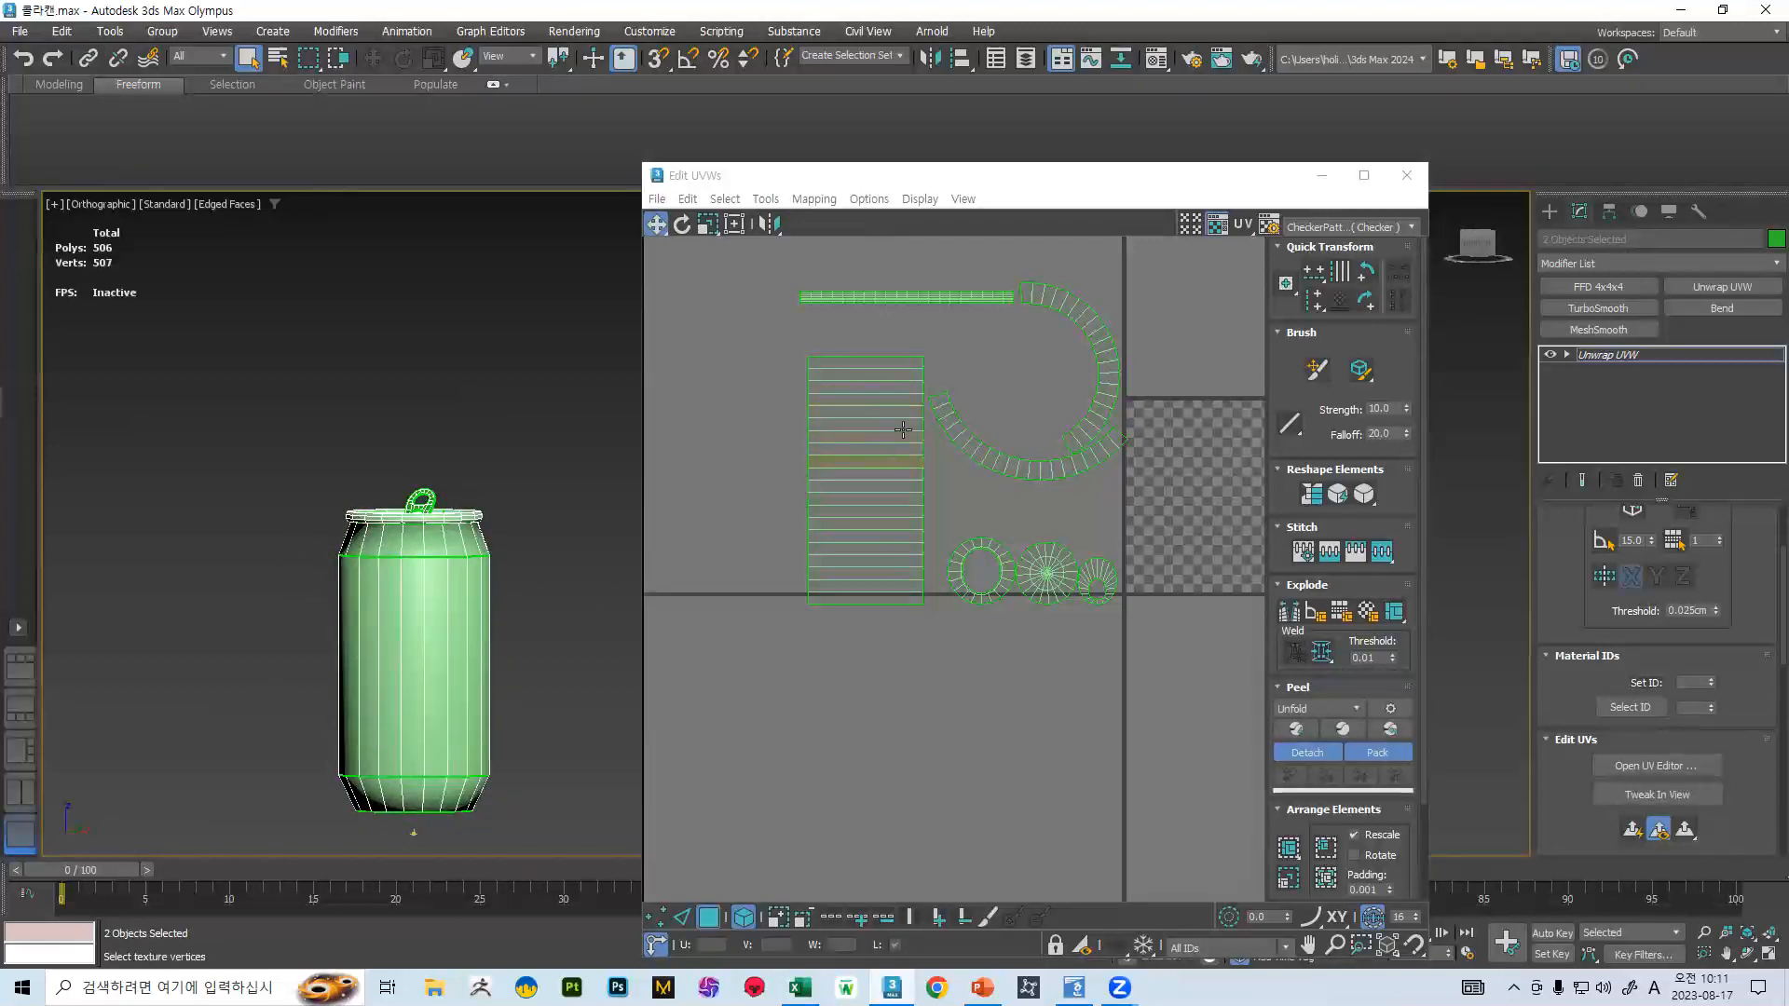
left_click(819, 450)
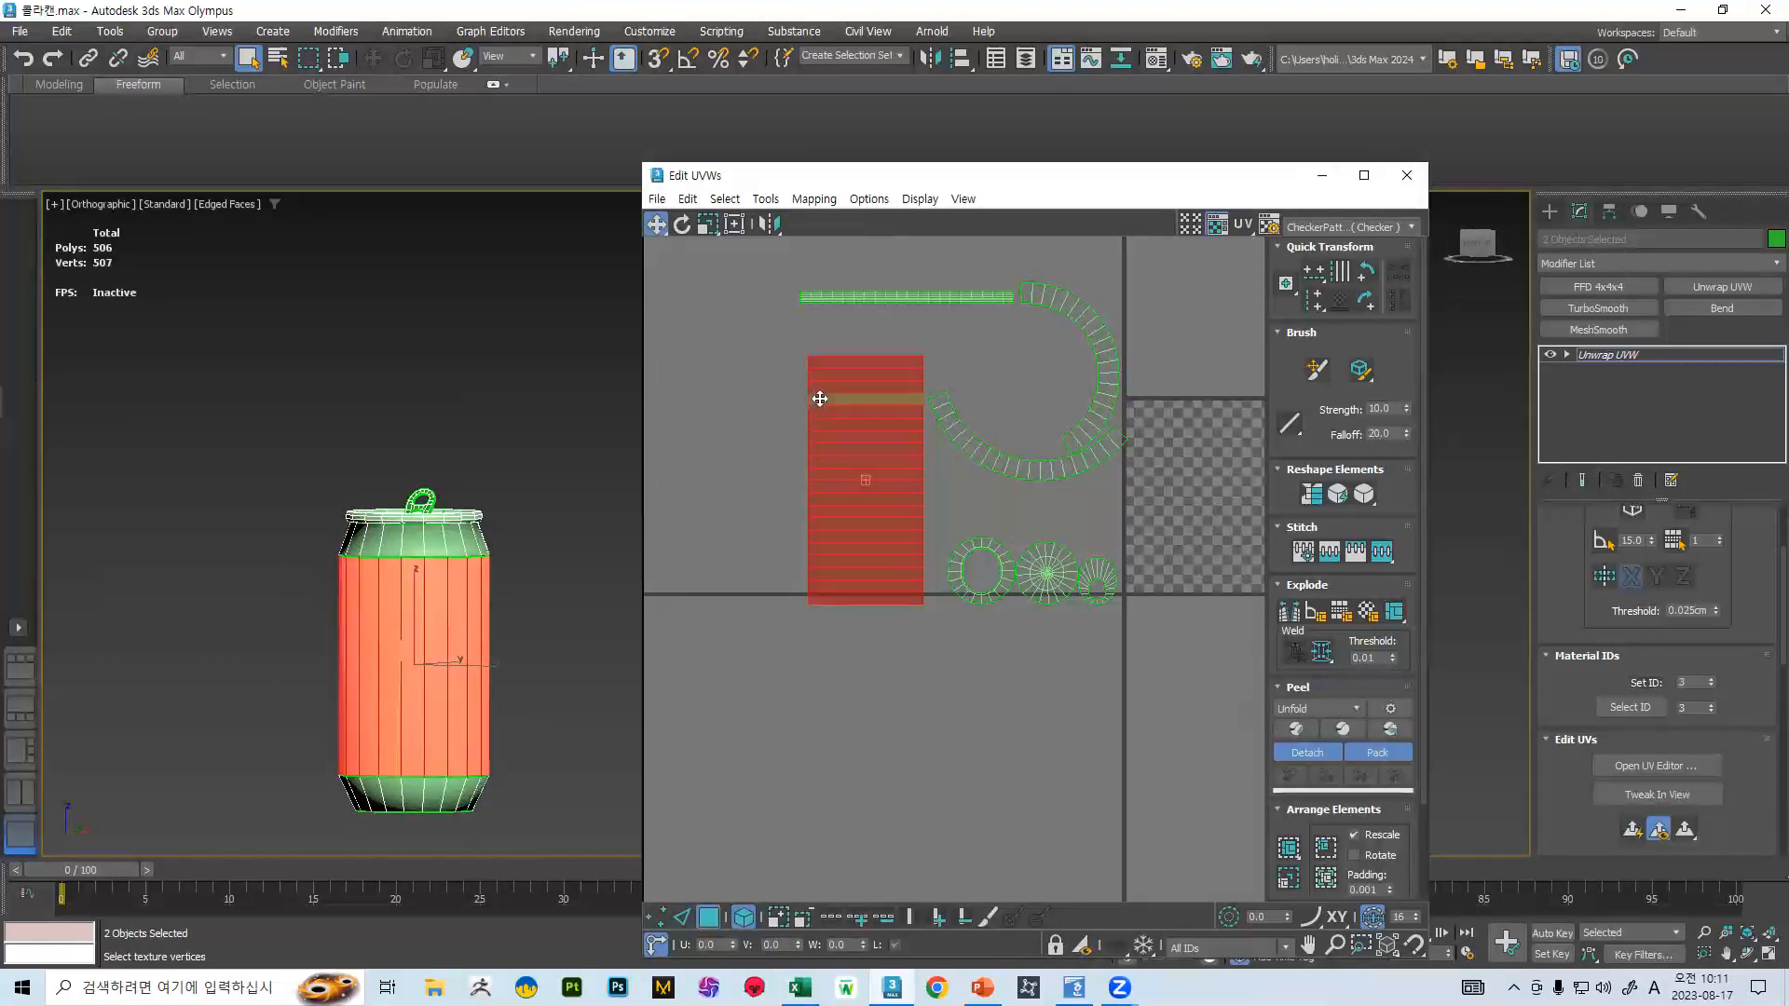
- Pick a seam vertex on the can body's UV island and examine where all the islands lie relative to the tile
key("1")
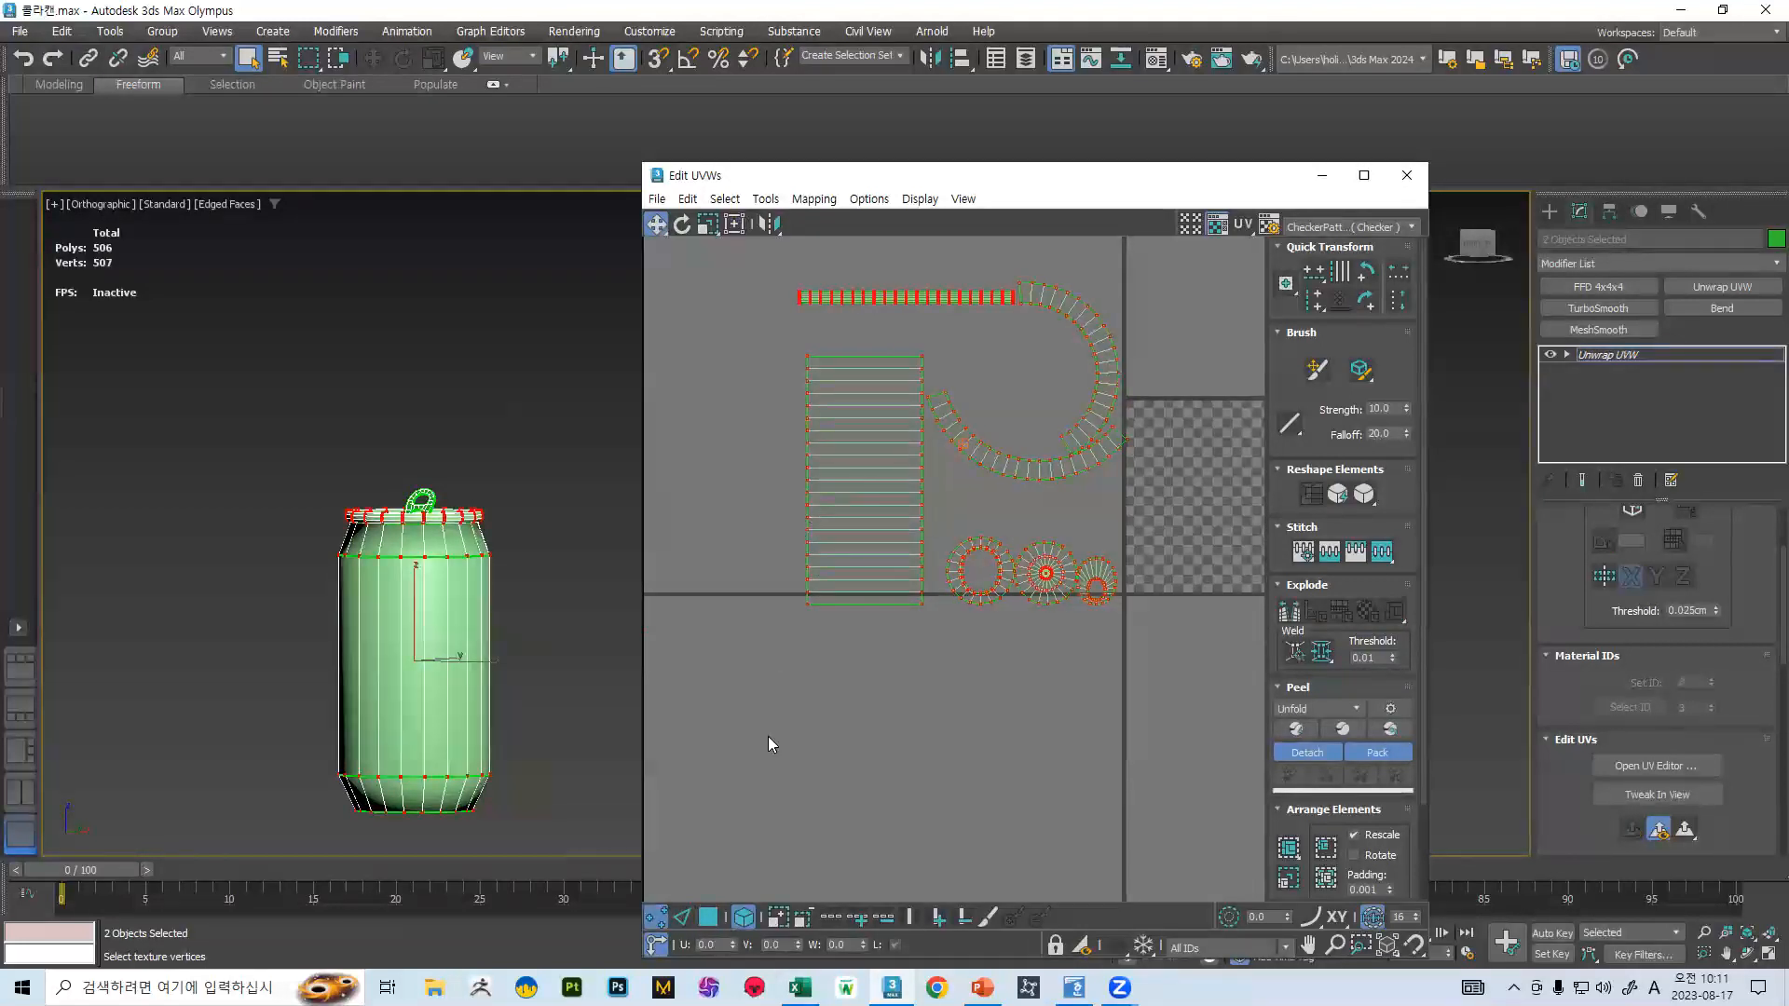
left_click(744, 918)
scroll(781, 516, "up", 3)
left_click(798, 490)
left_click(824, 476)
scroll(377, 559, "up", 3)
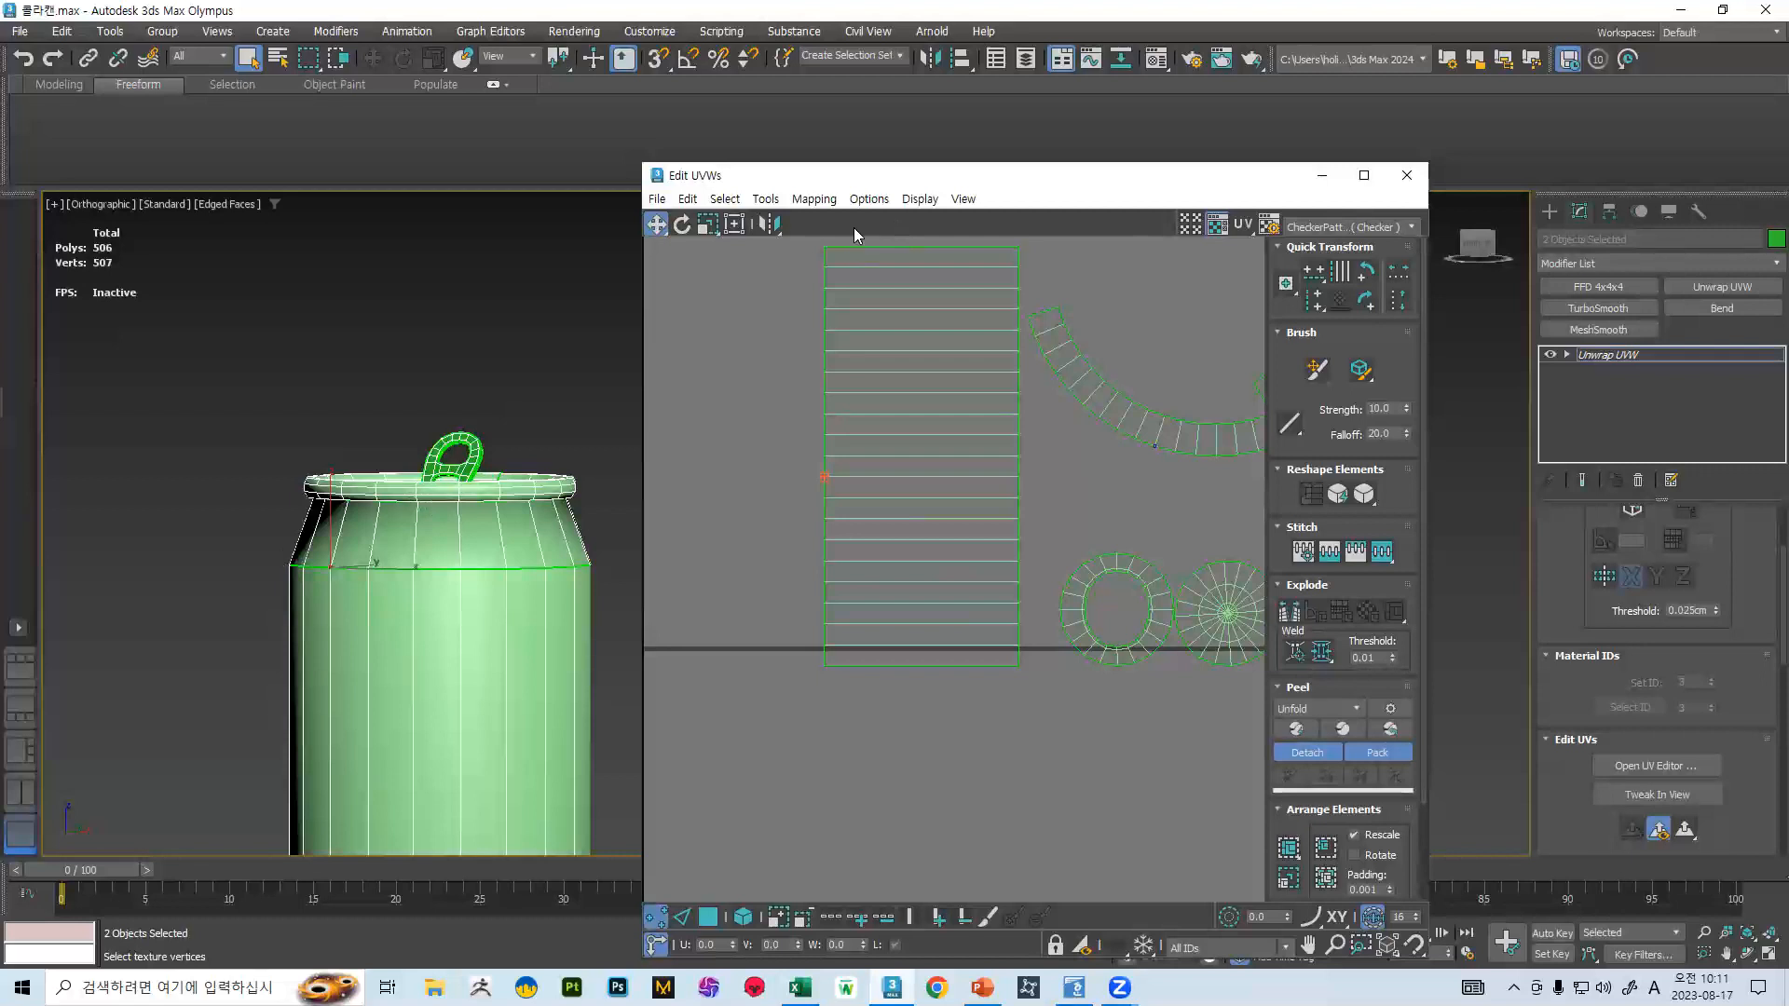
scroll(857, 434, "down", 3)
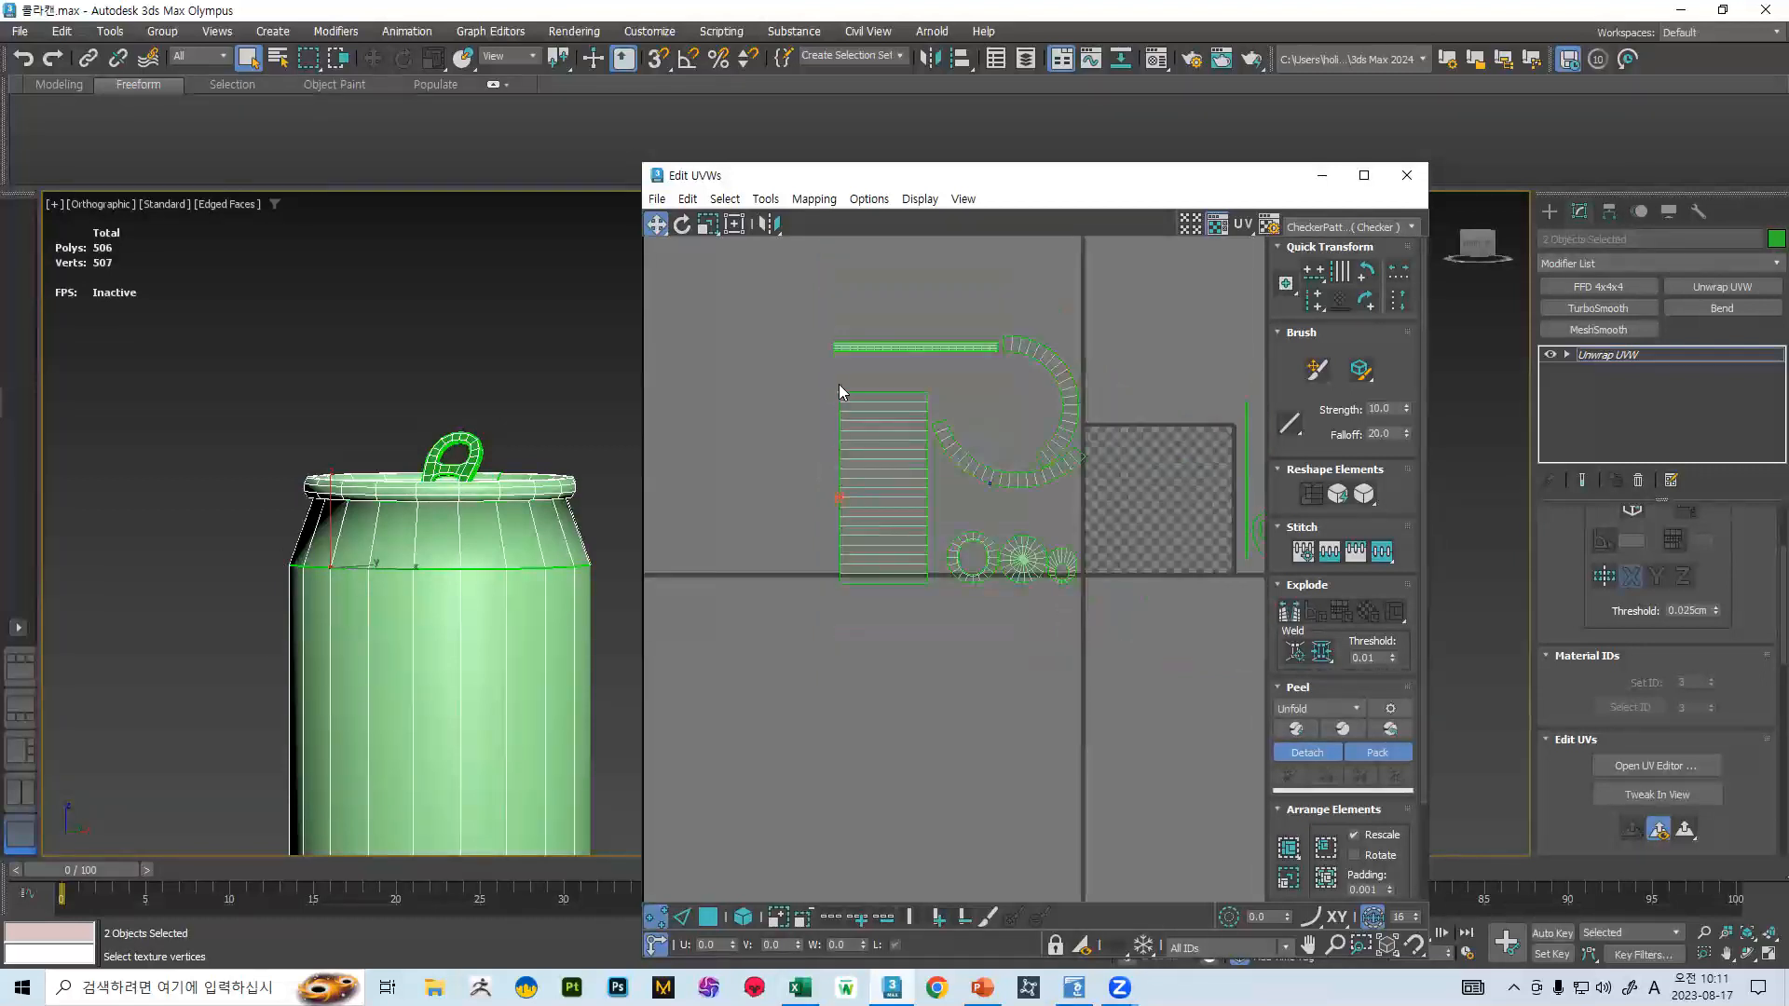
scroll(1202, 499, "down", 2)
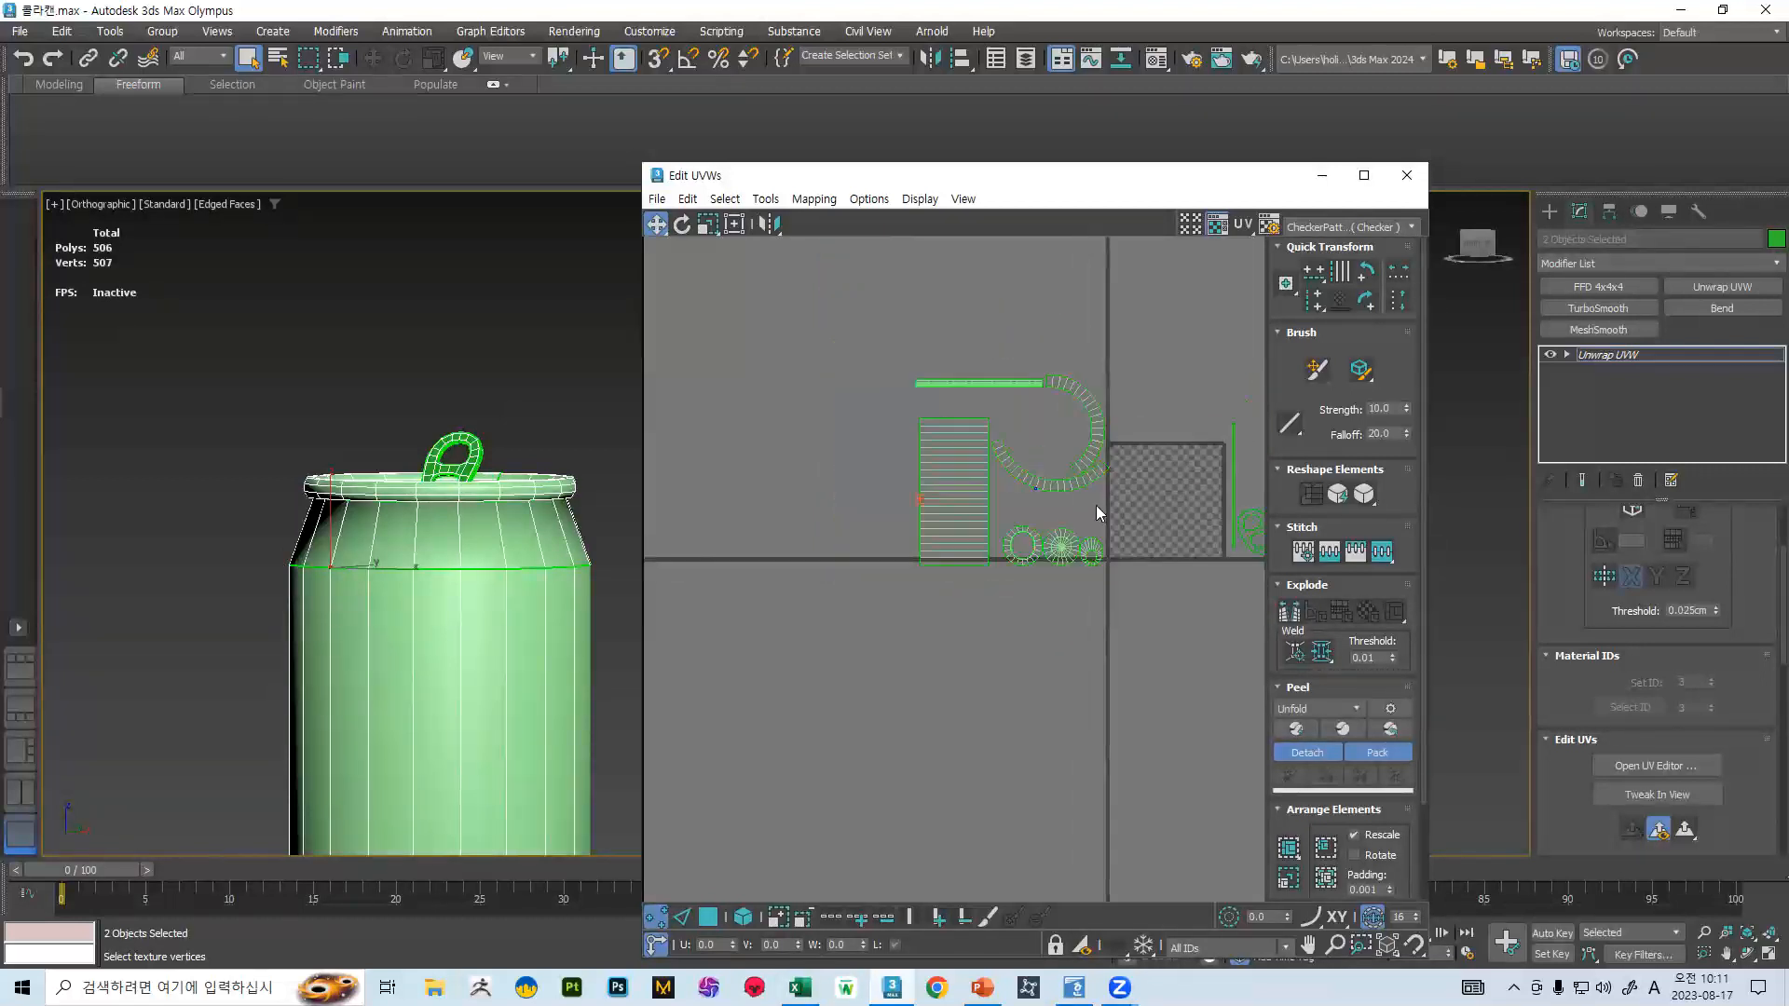
scroll(1174, 475, "up", 3)
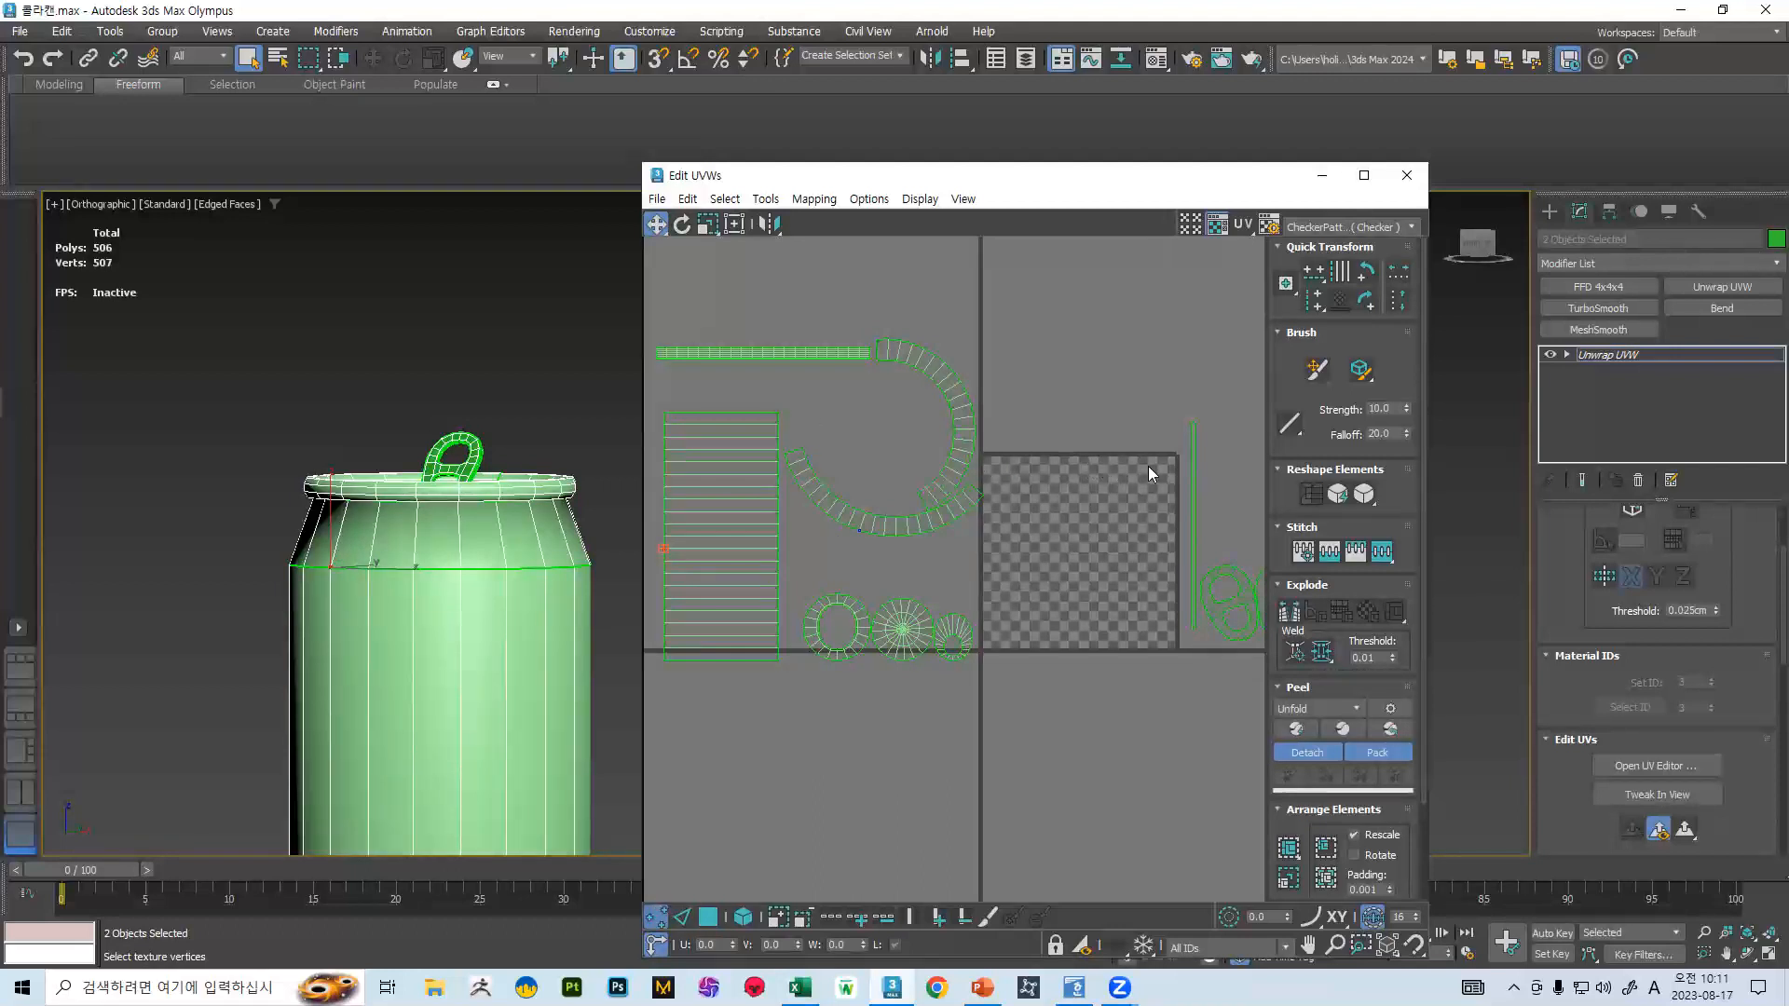
middle_click_drag(706, 476, 875, 480)
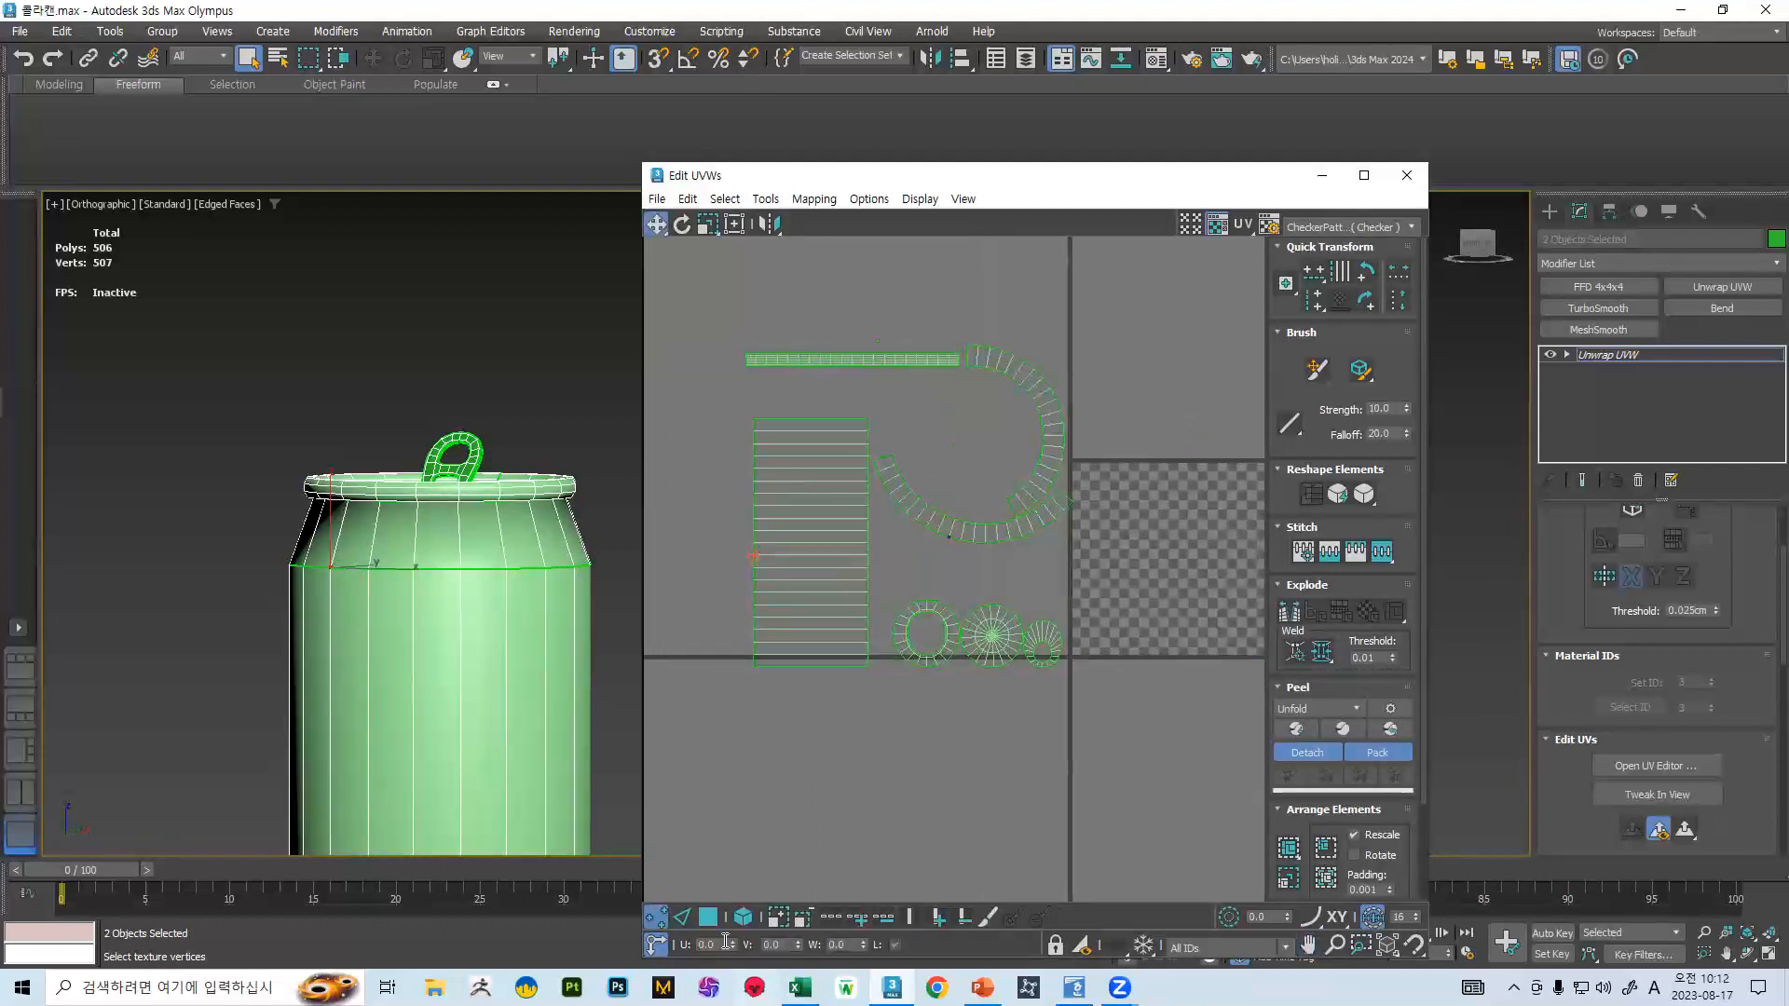
- Select the can body's UV island, rotate it 90 degrees to horizontal with angle snap, and move it clear of the other islands
left_click(709, 917)
left_click_drag(775, 321, 1062, 730)
left_click(817, 637)
key("e")
left_click_drag(811, 500, 855, 535)
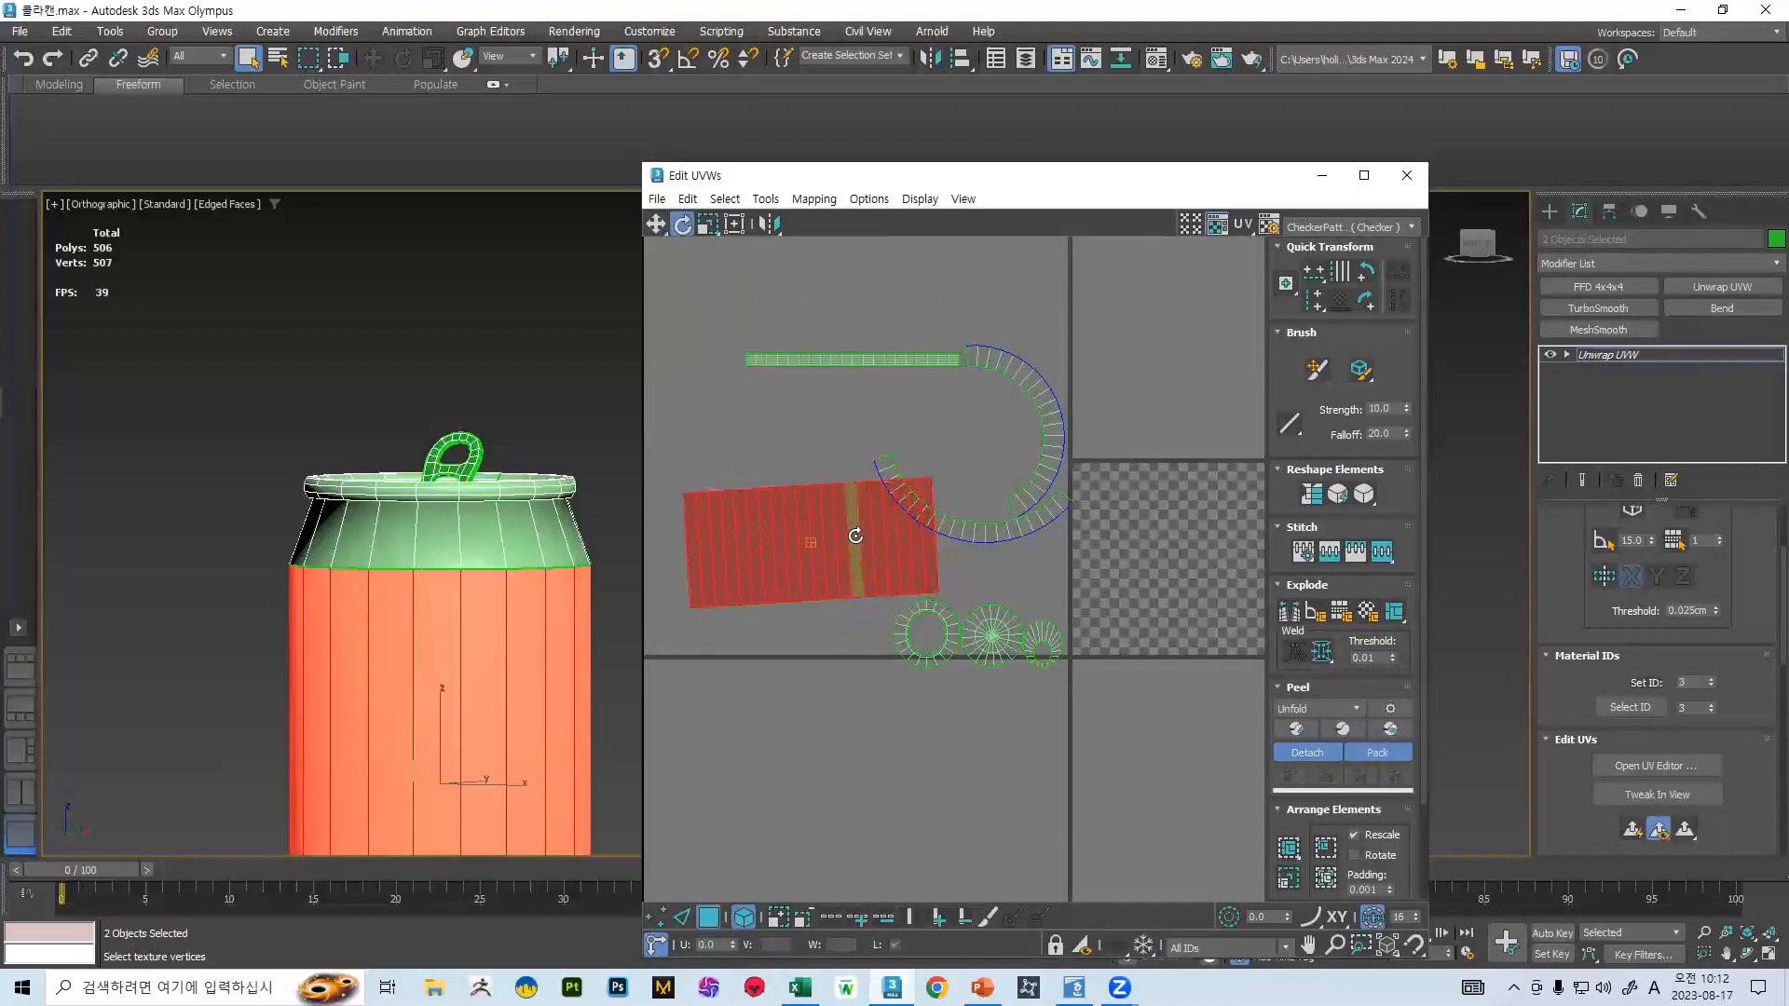
key("ctrl+z")
middle_click_drag(764, 444, 808, 444)
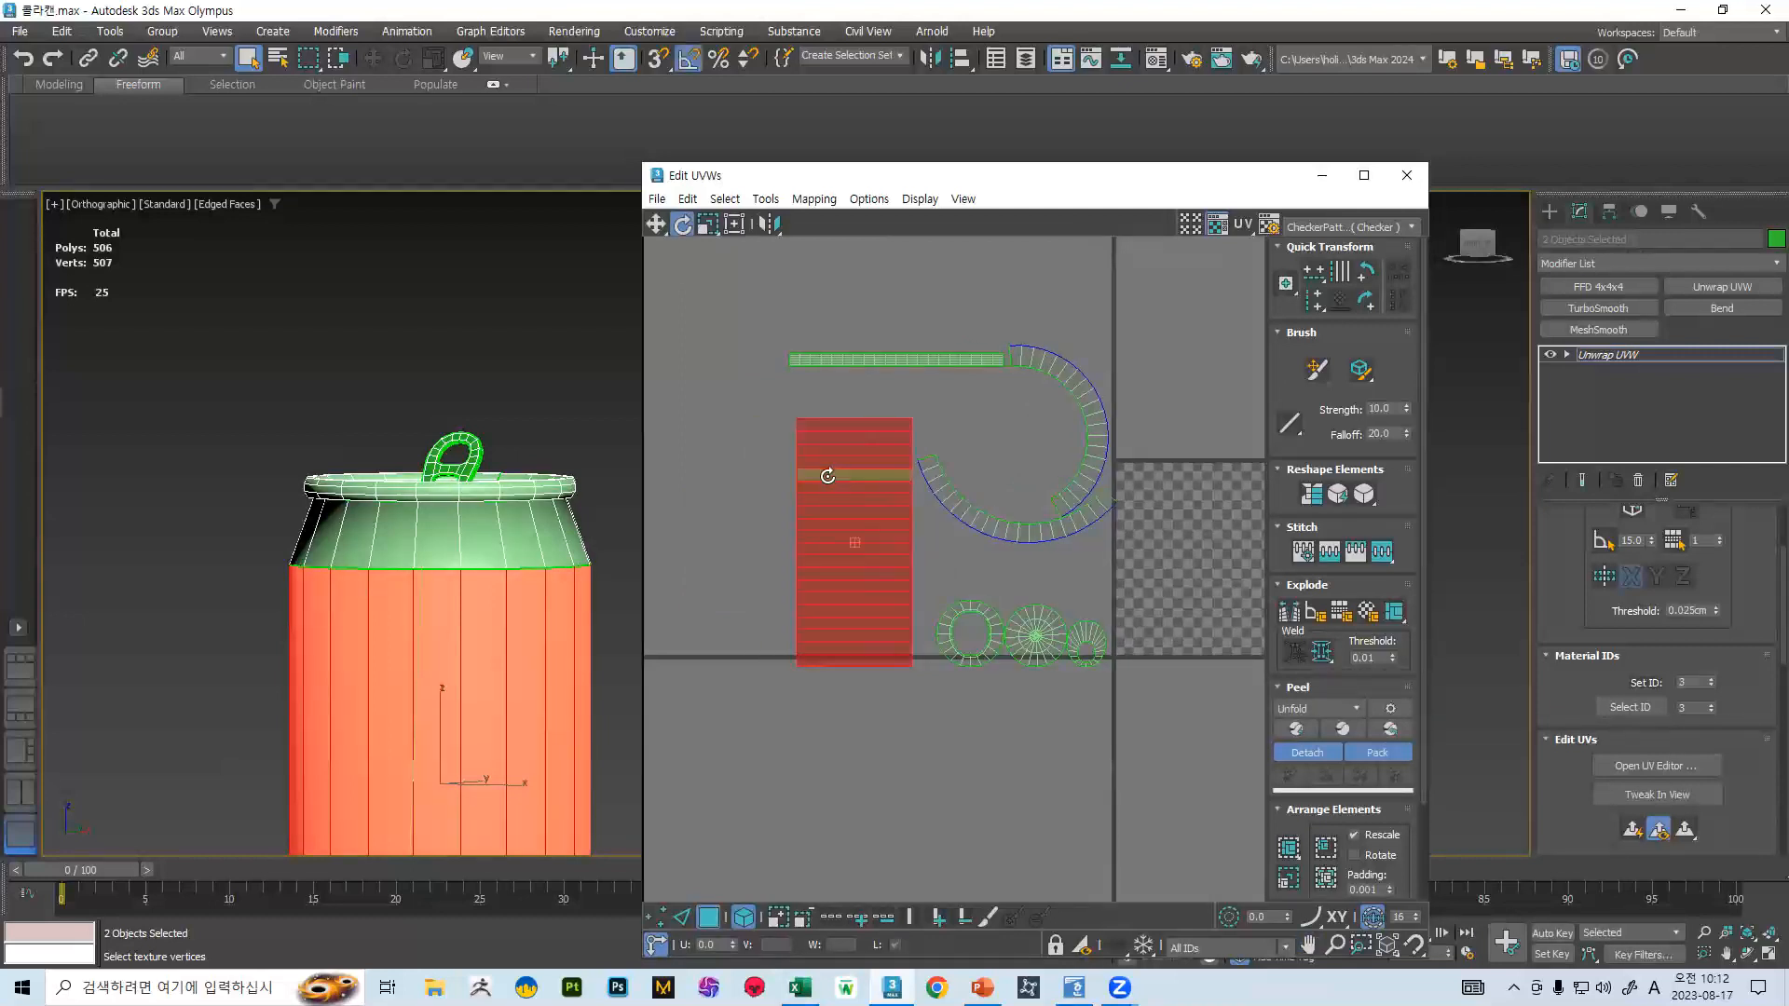
left_click_drag(872, 506, 934, 533)
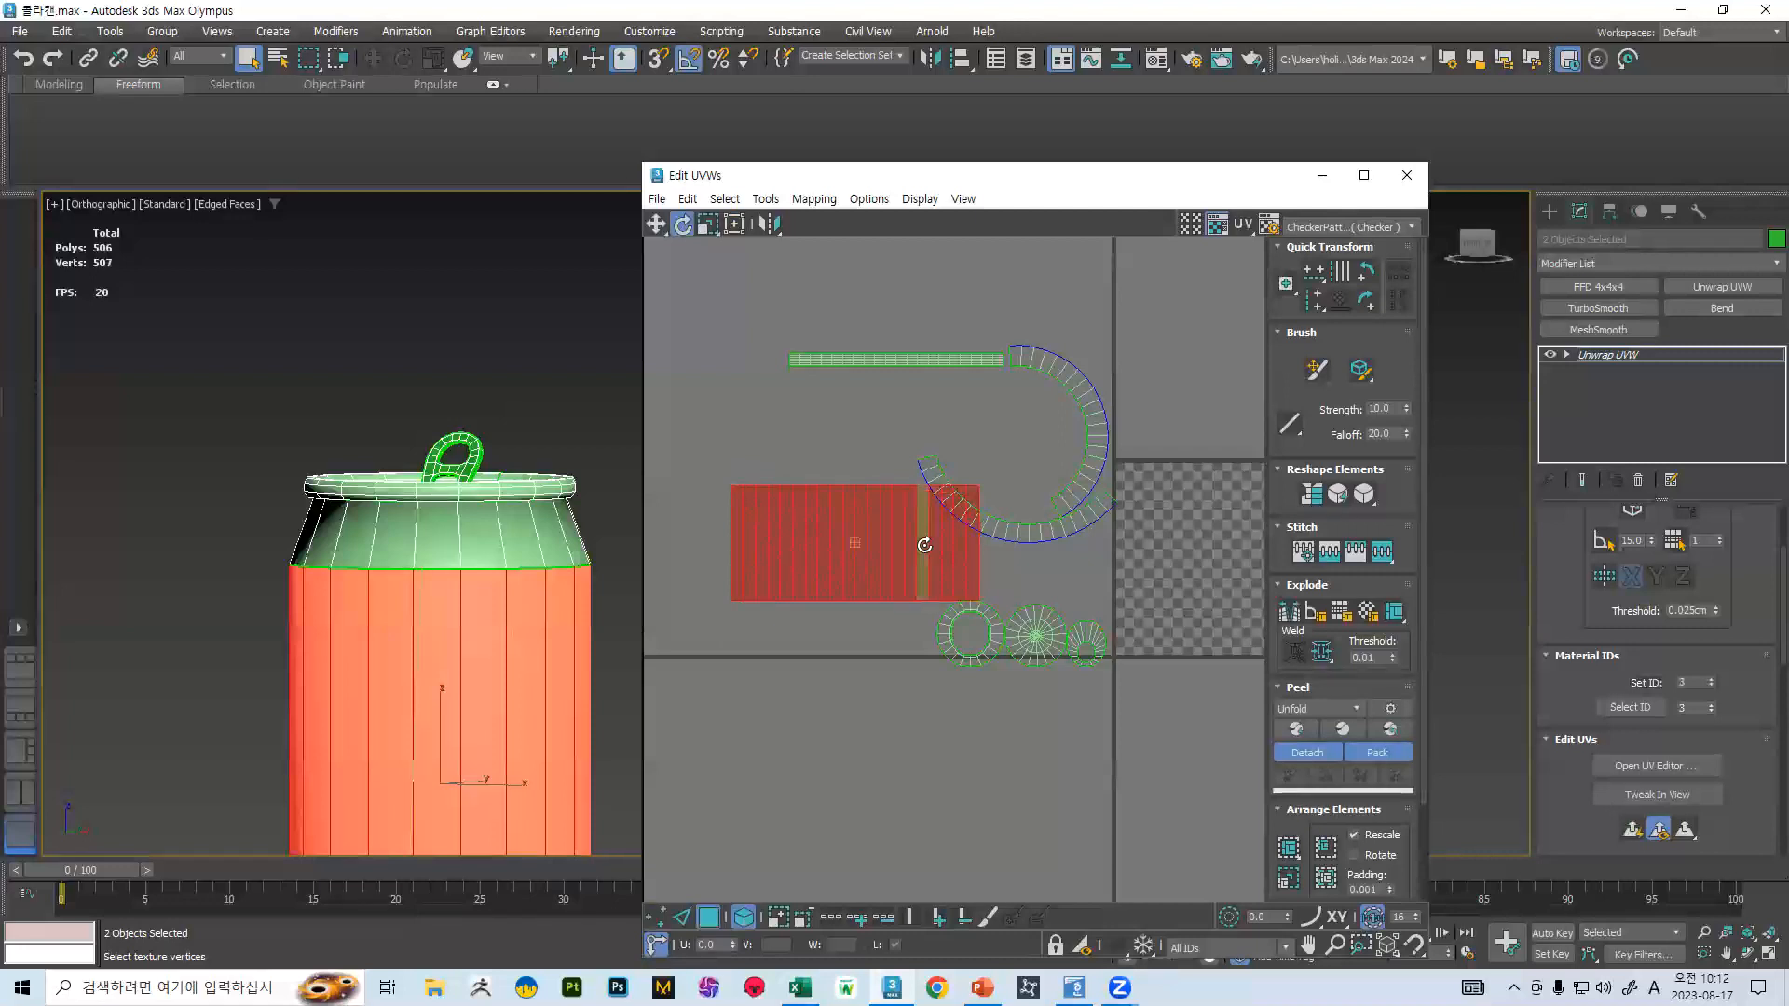
middle_click_drag(925, 545, 853, 543)
key("w")
left_click_drag(794, 532, 696, 543)
- Select all of the can's UV islands, scale them down uniformly until the body spans the tile's width, and align the body with the tile's top
scroll(765, 528, "down", 3)
left_click_drag(664, 379, 971, 710)
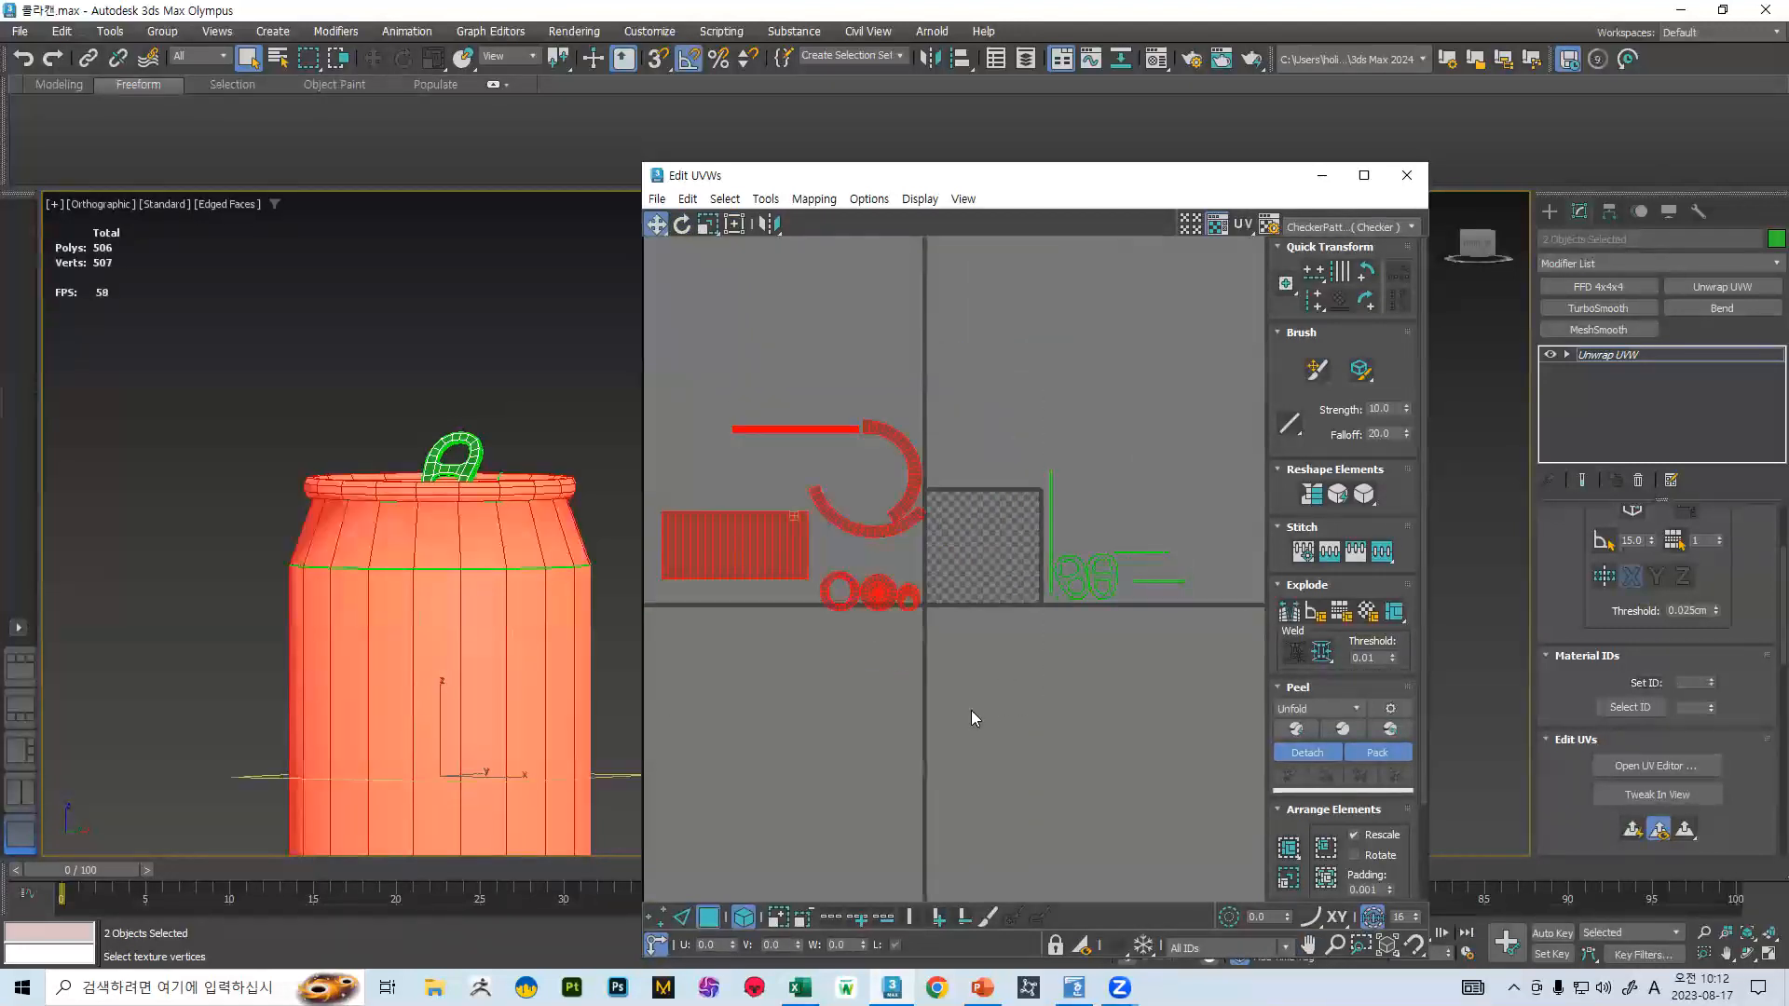
key("r")
left_click_drag(817, 532, 974, 534)
key("w")
scroll(974, 533, "up", 5)
scroll(980, 520, "up", 1)
middle_click_drag(895, 499, 853, 605)
scroll(853, 604, "down", 1)
scroll(954, 547, "up", 1)
key("r")
left_click_drag(964, 547, 965, 517)
key("w")
left_click_drag(894, 562, 1019, 542)
scroll(1005, 538, "down", 1)
key("r")
key("w")
key("r")
key("w")
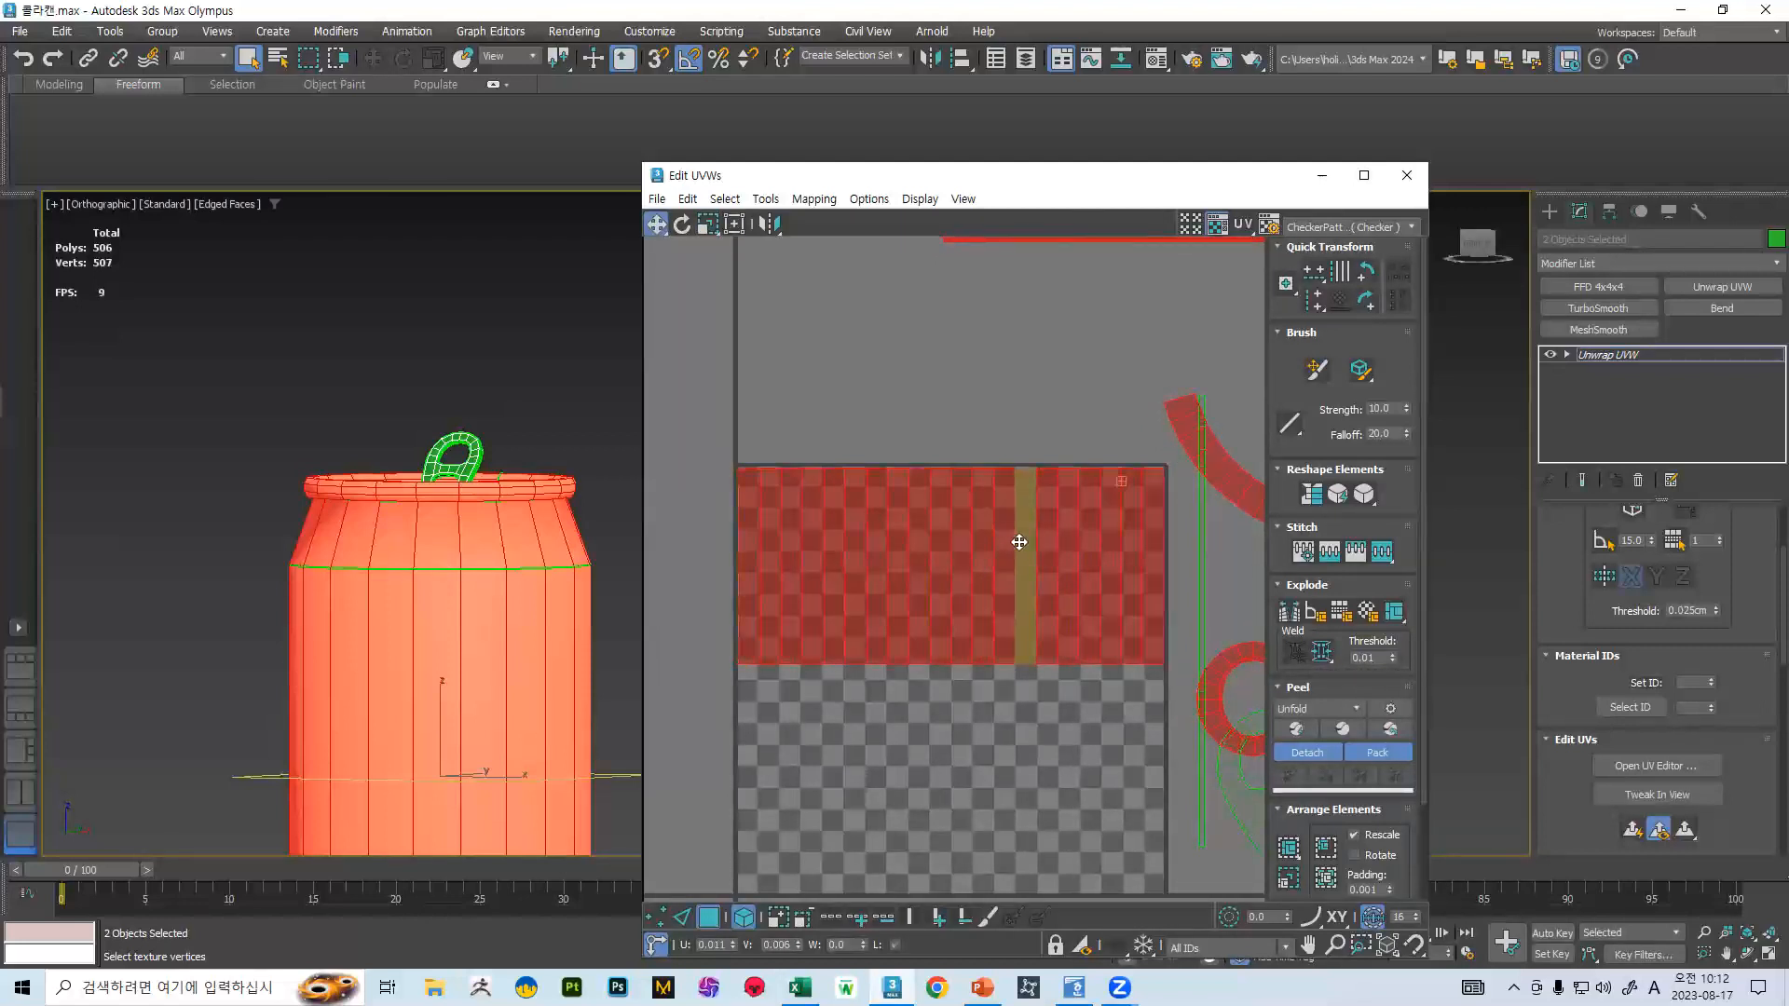
- Examine the margins between the body island and the tile's top, left and right edges
scroll(1160, 477, "up", 6)
scroll(1165, 493, "down", 5)
middle_click_drag(778, 541, 1147, 511)
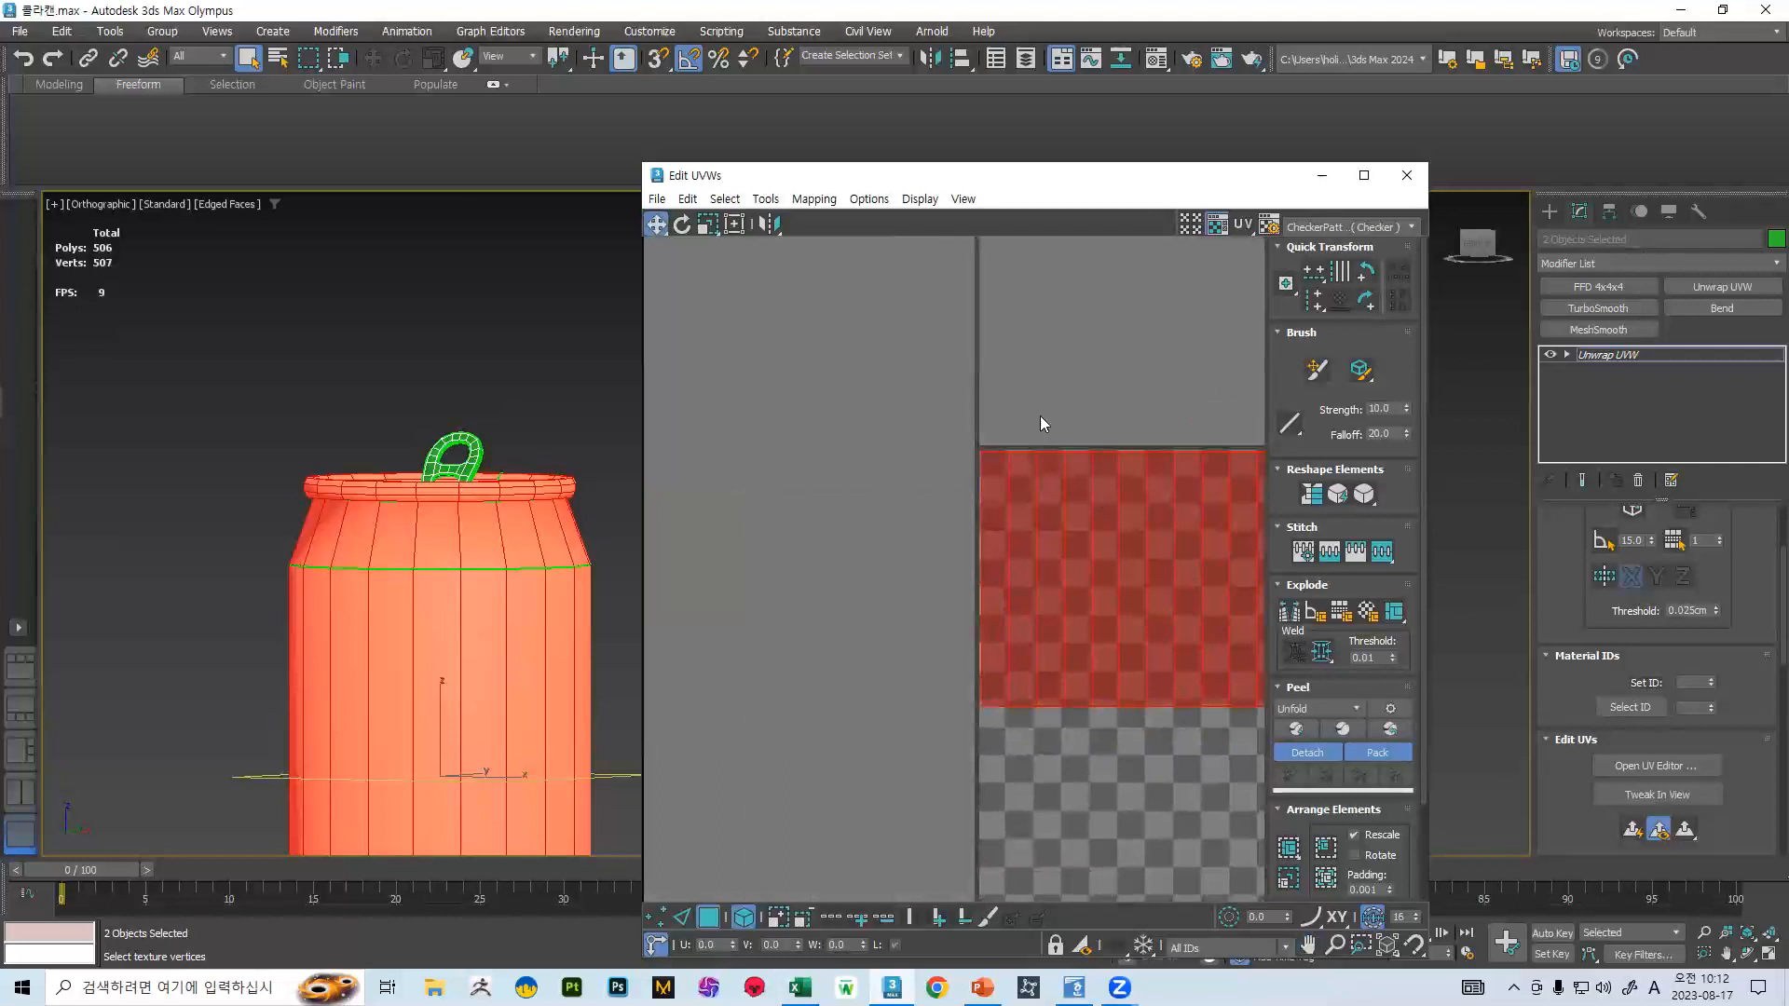
scroll(939, 474, "up", 4)
scroll(917, 474, "down", 8)
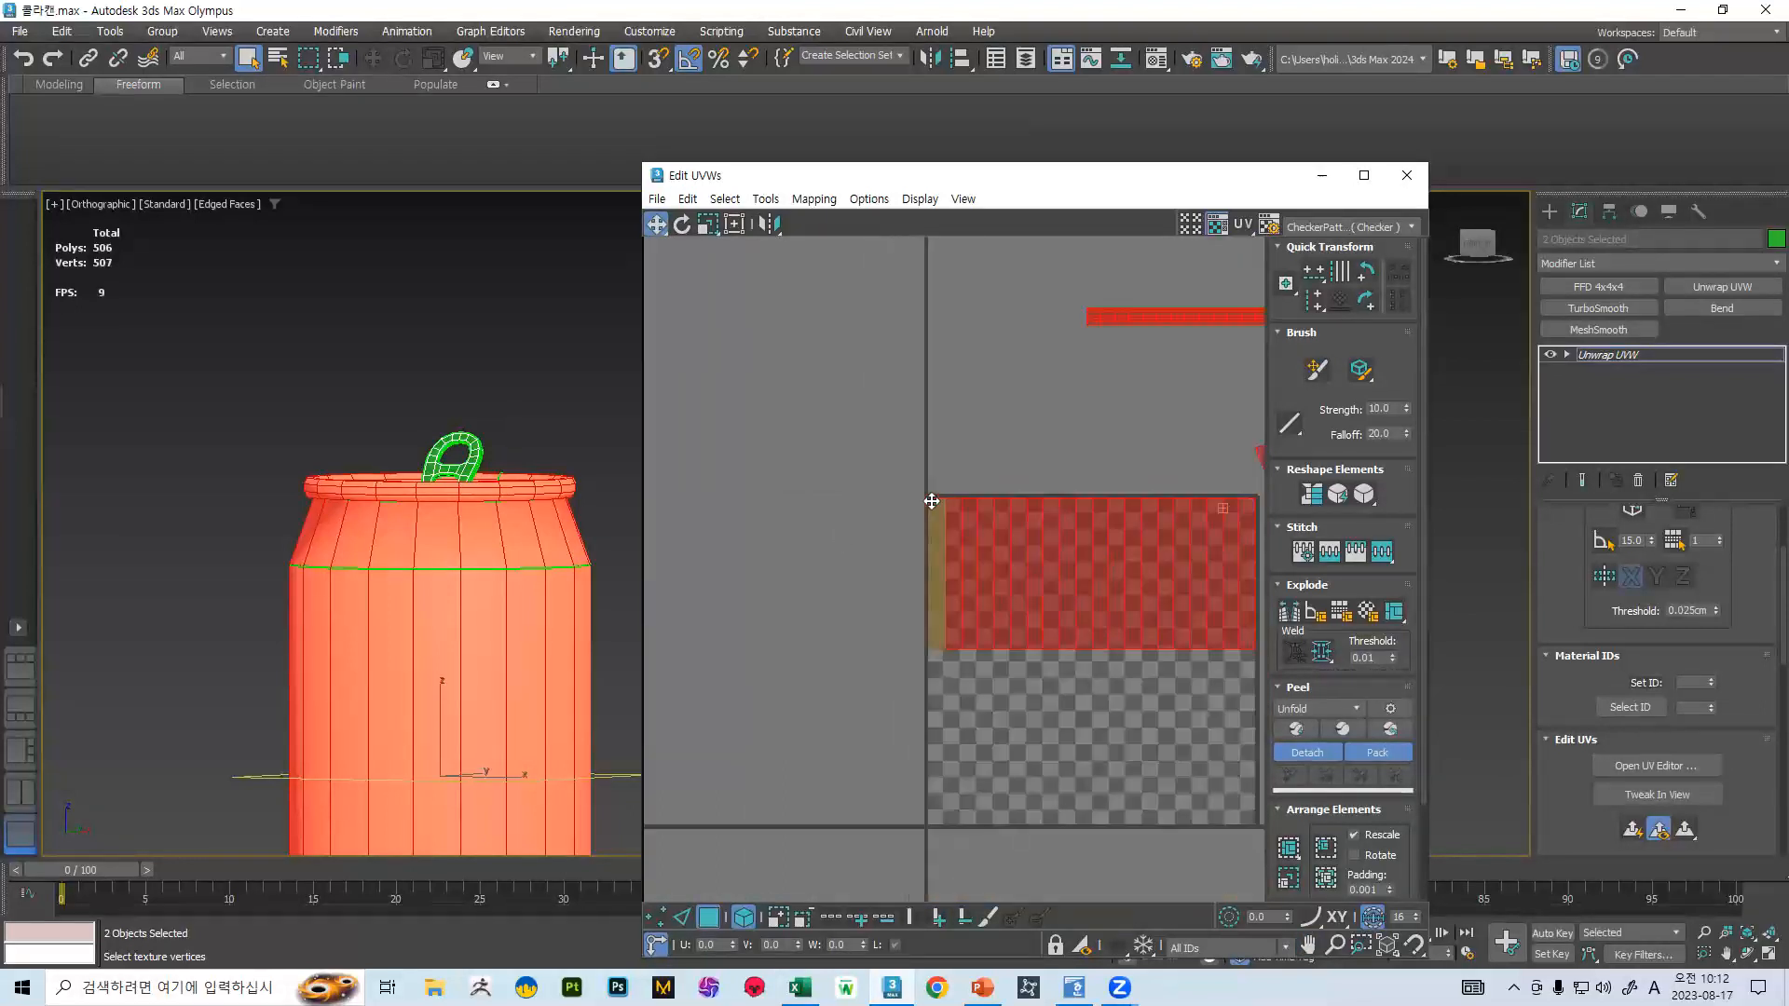
middle_click_drag(990, 575, 914, 568)
scroll(880, 598, "up", 3)
scroll(985, 694, "down", 4)
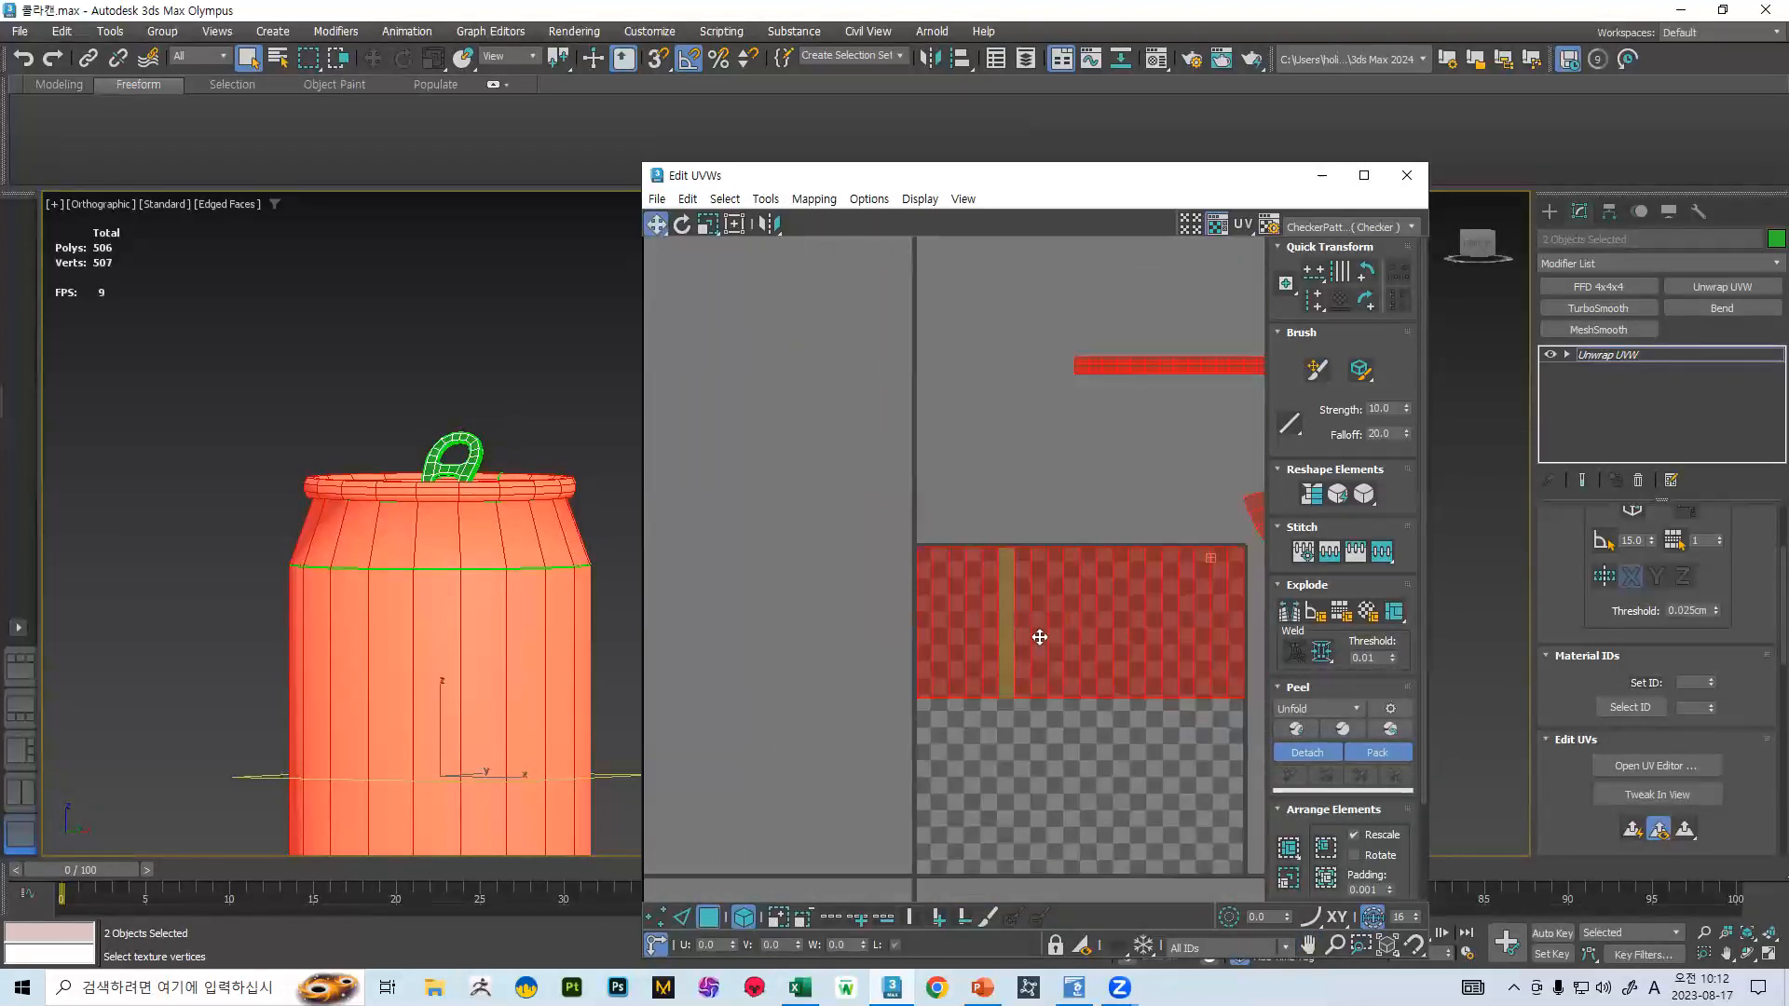
middle_click_drag(1183, 592, 984, 572)
scroll(1043, 561, "up", 6)
scroll(1046, 543, "down", 4)
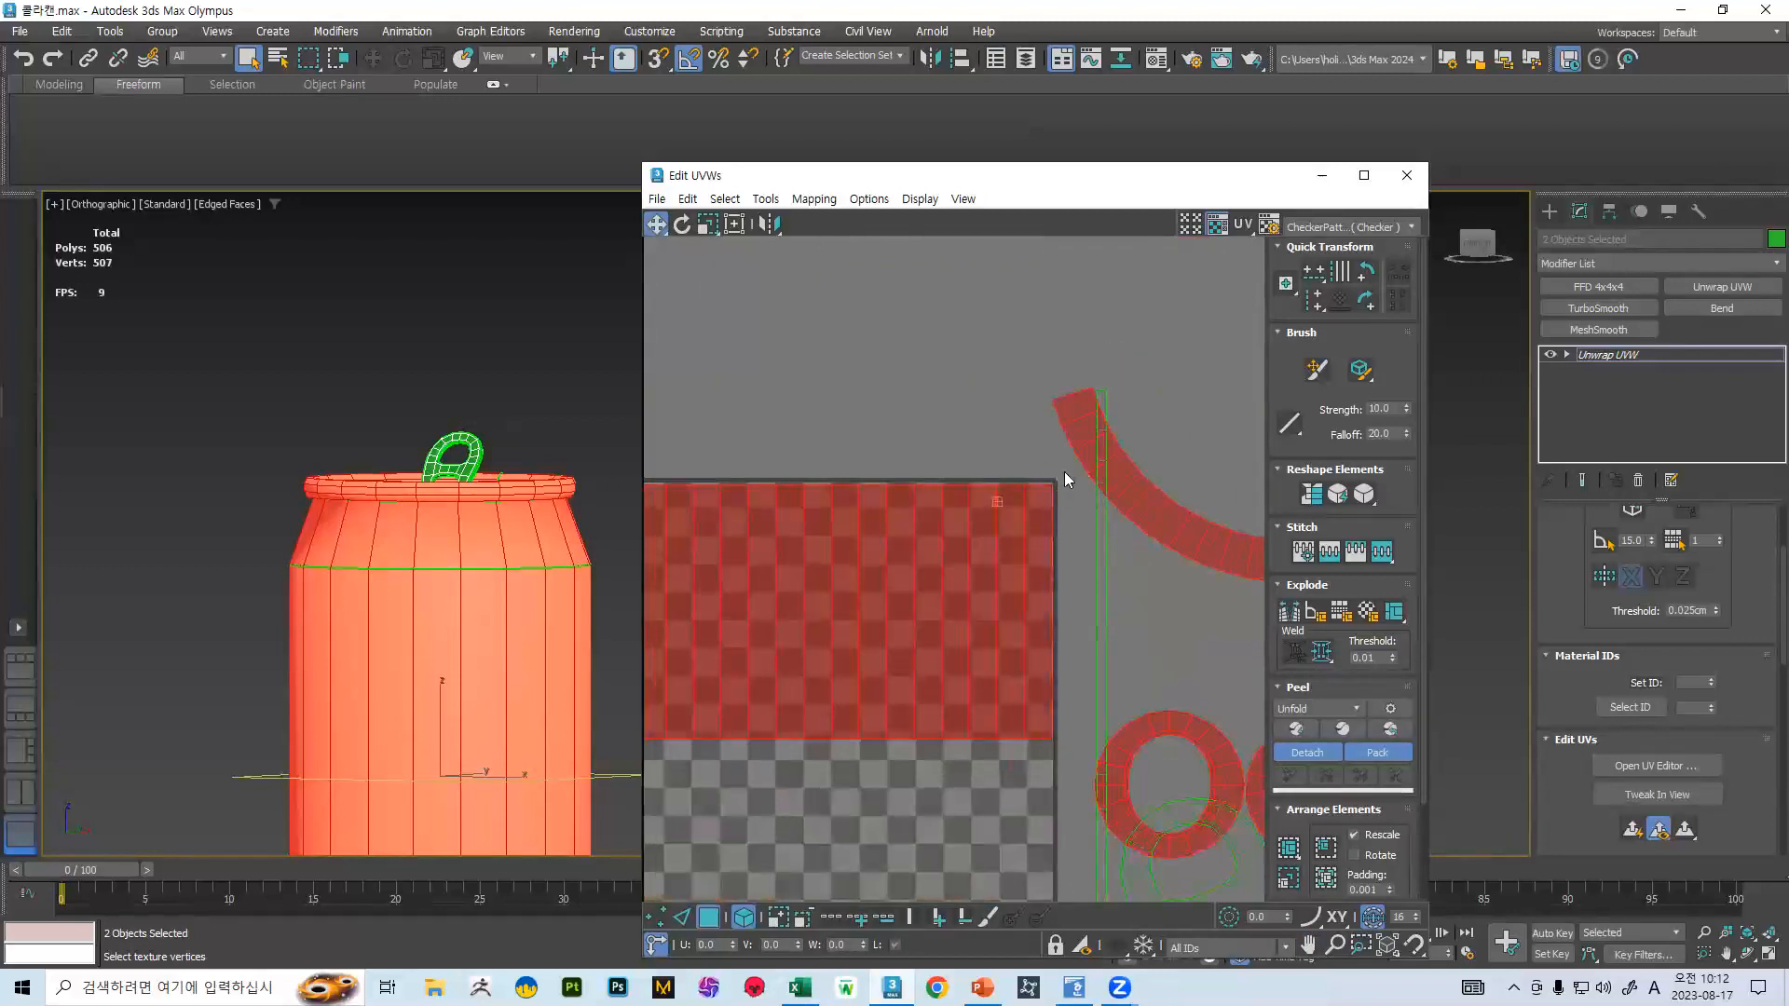
scroll(1063, 470, "up", 5)
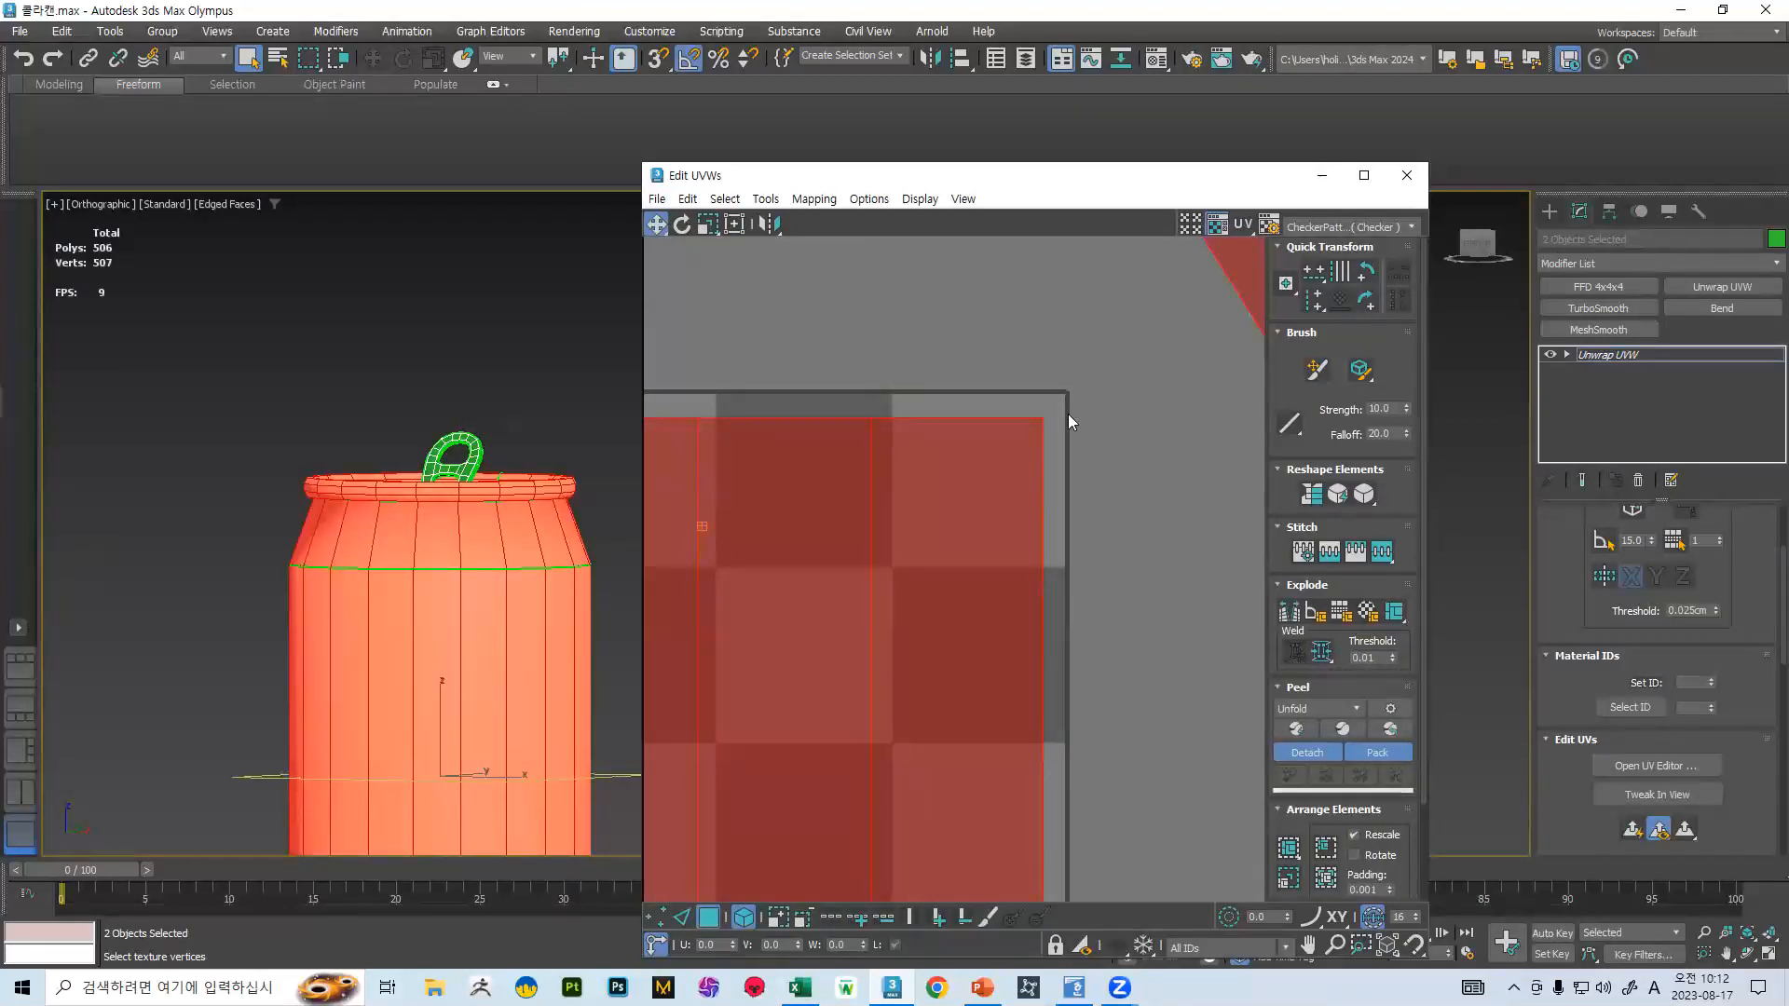
scroll(1067, 413, "up", 2)
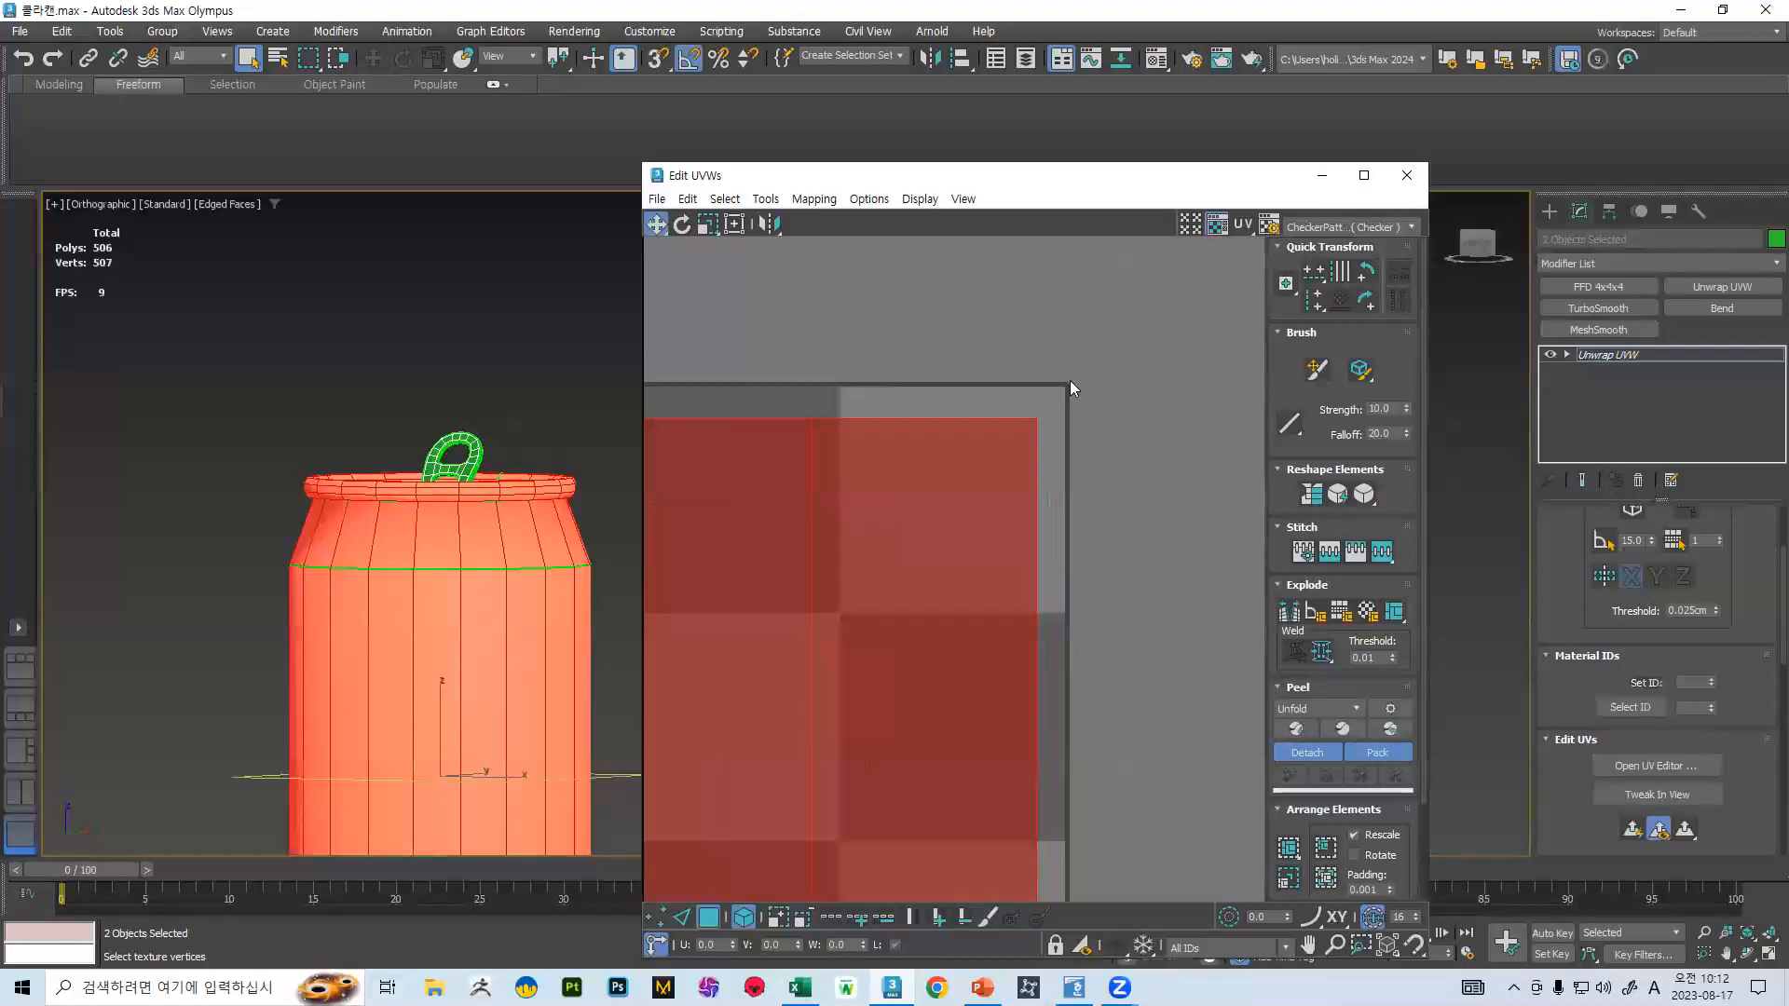
scroll(1065, 381, "up", 5)
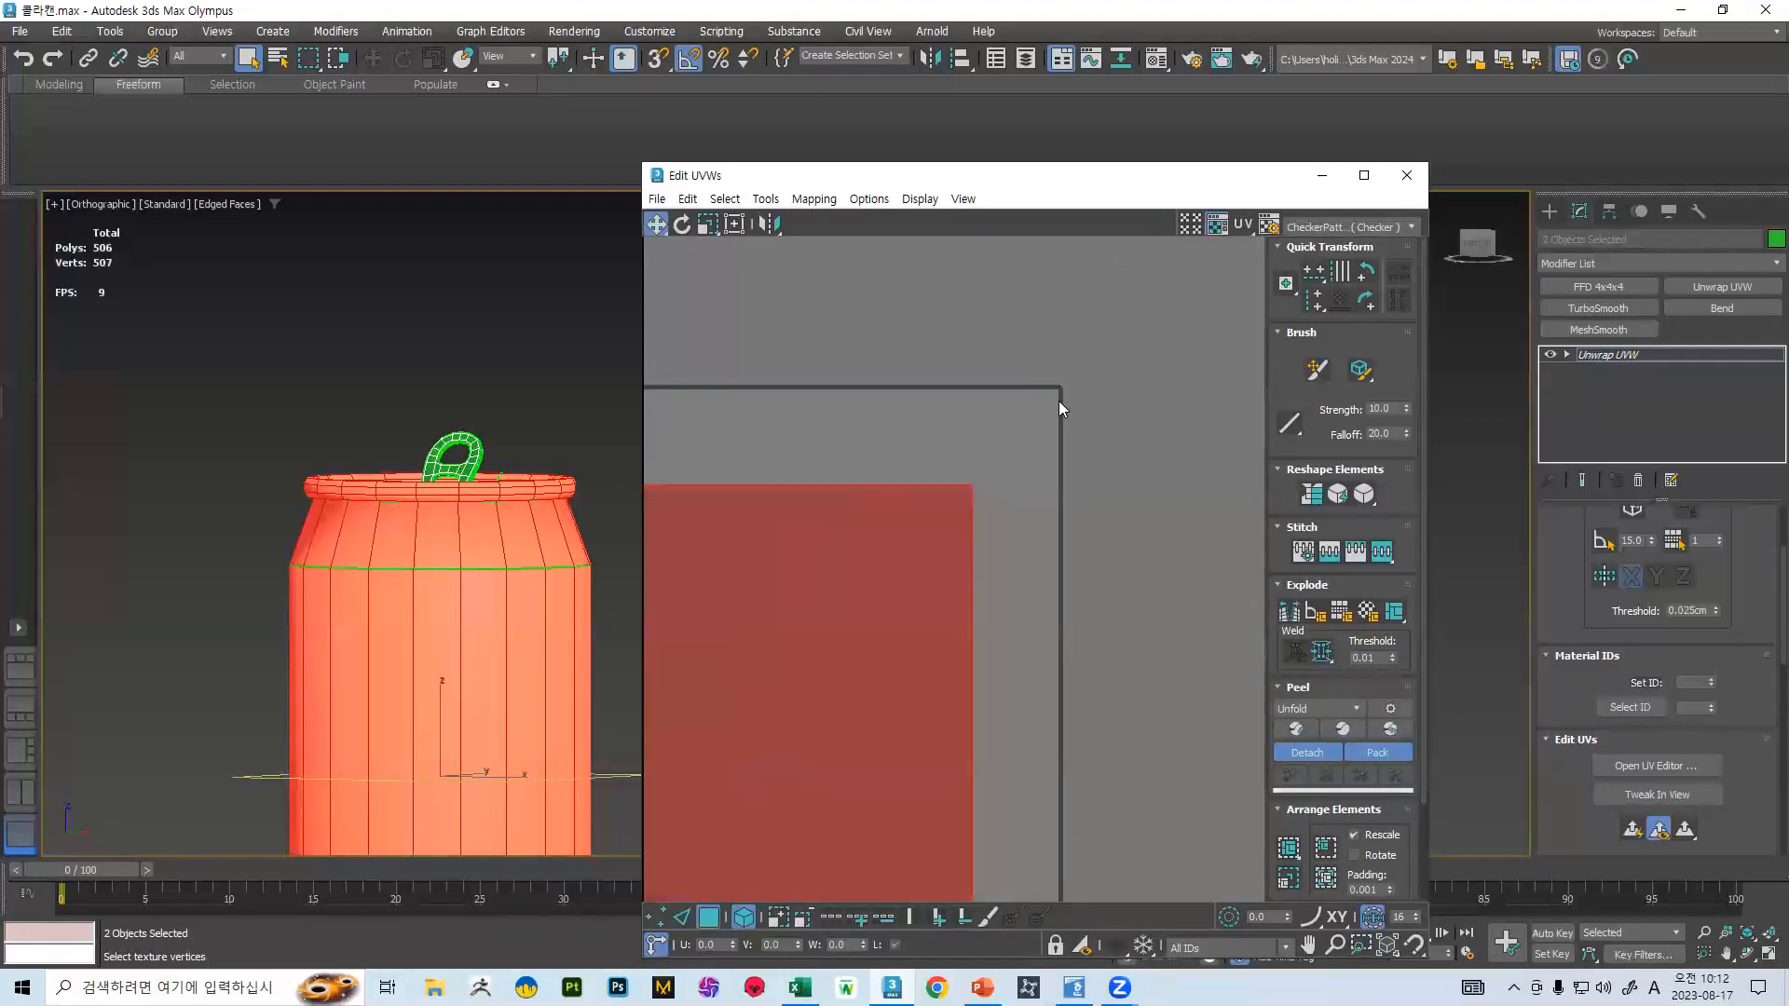
scroll(1050, 504, "down", 8)
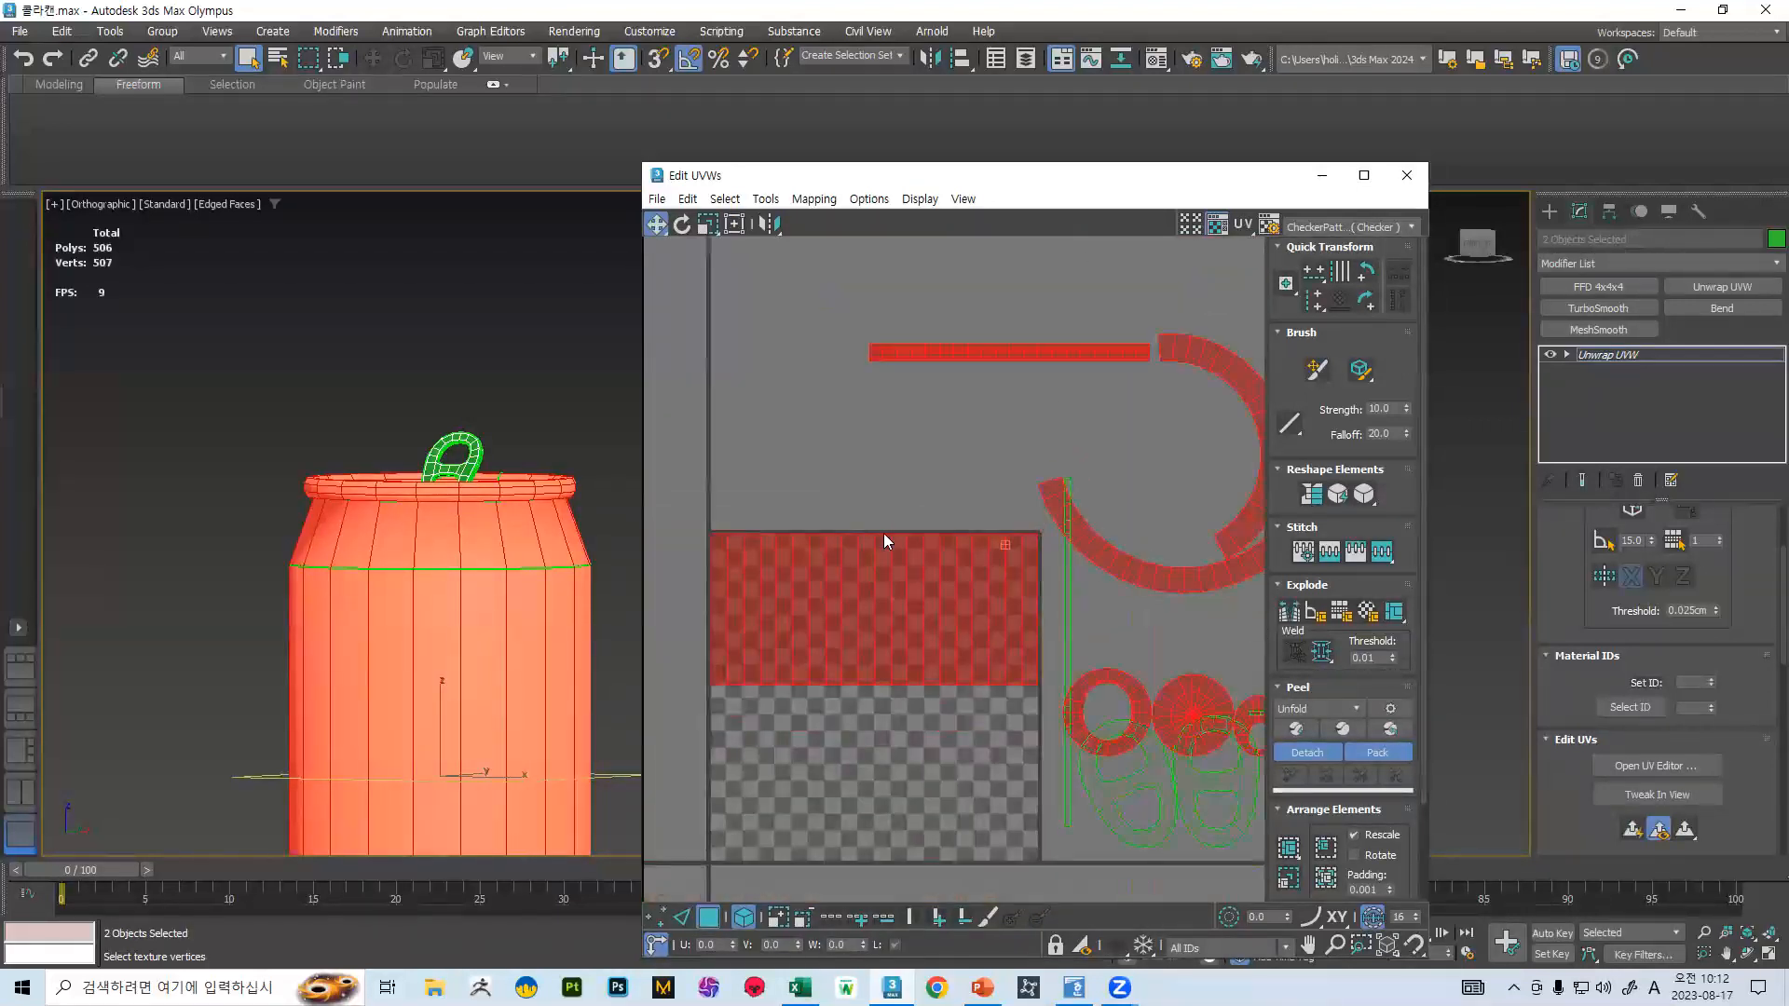
scroll(830, 501, "up", 5)
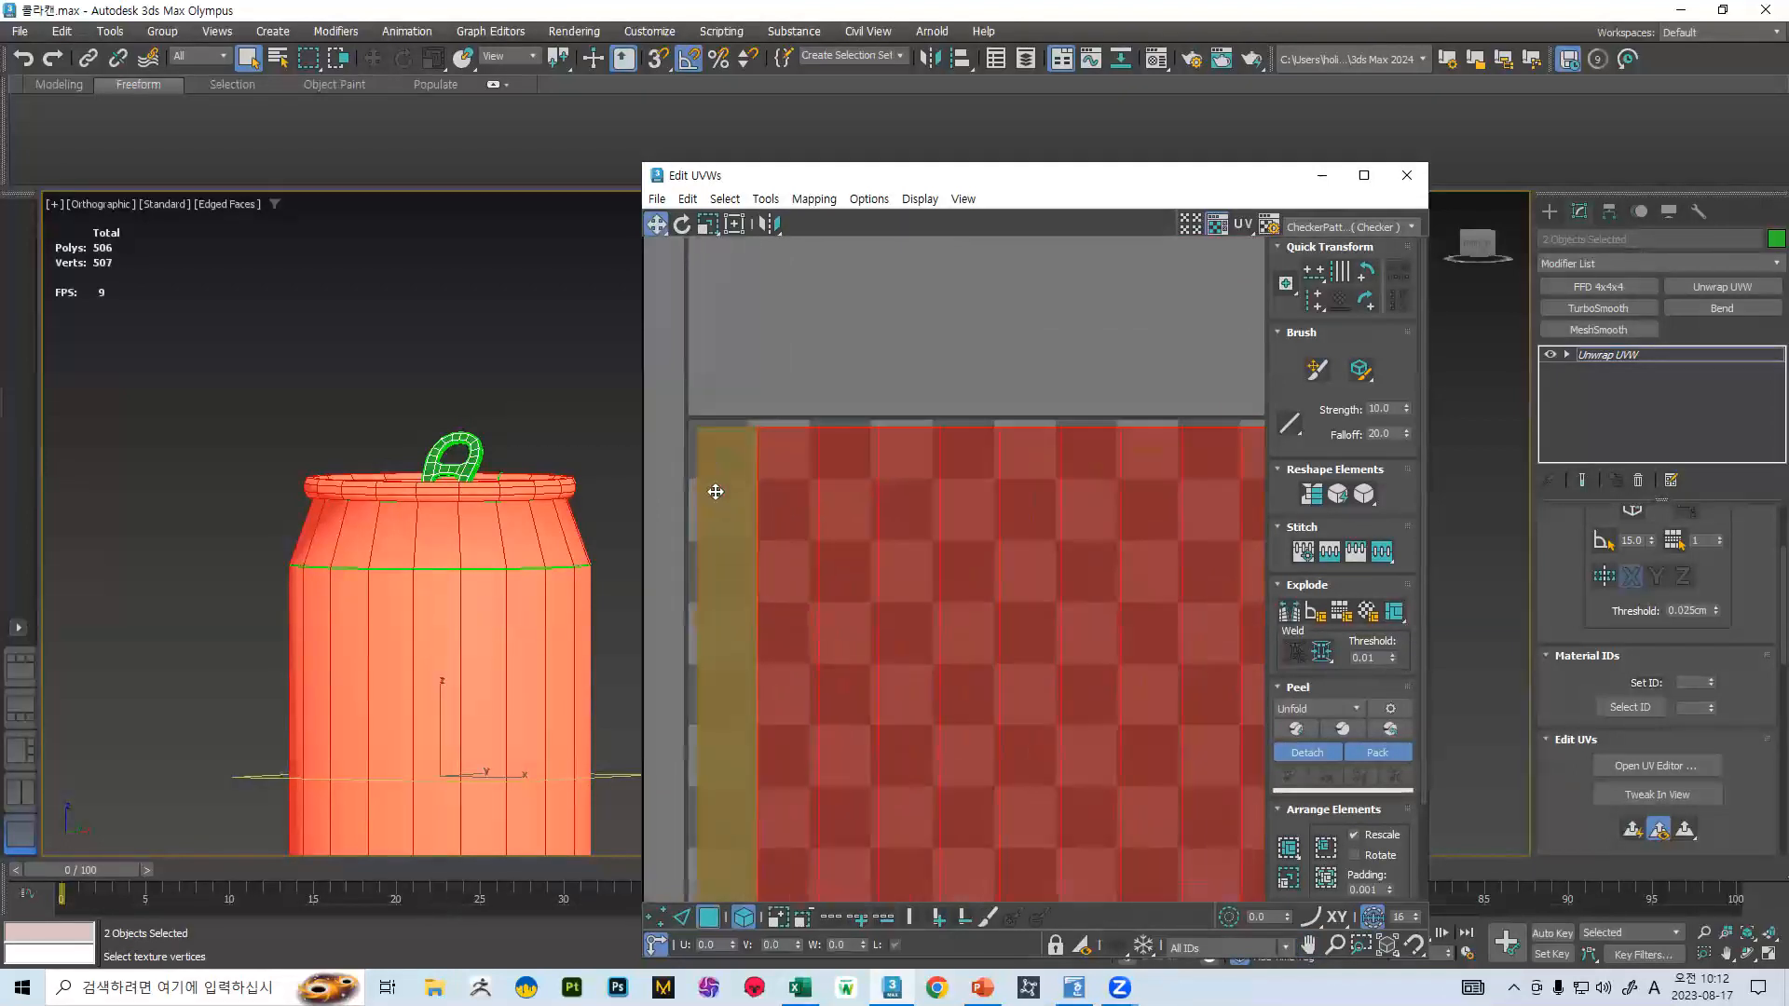
scroll(797, 453, "down", 5)
middle_click_drag(992, 458, 883, 484)
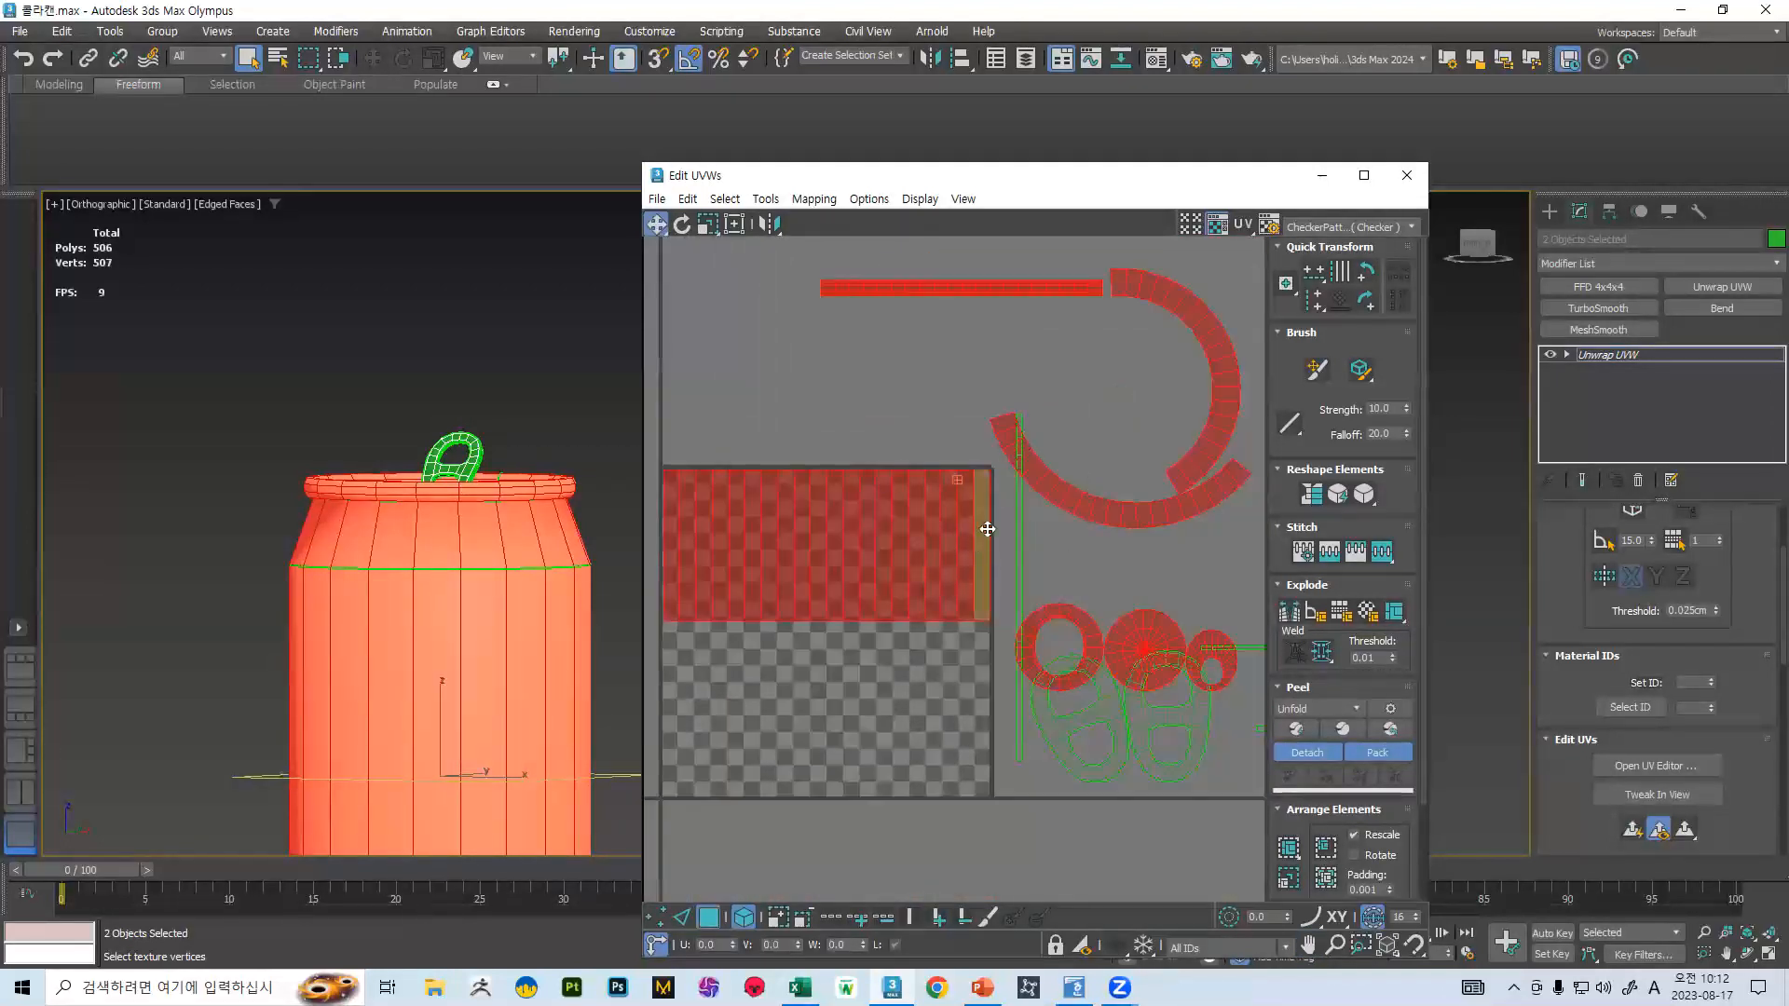
- Exclude the body island from the selection and move the can's remaining islands down below it, clearing the tile's free area
left_click_drag(936, 666, 736, 551, "alt")
left_click_drag(1070, 508, 715, 891)
middle_click_drag(827, 677, 913, 609)
scroll(959, 522, "down", 3)
left_click_drag(962, 591, 977, 657)
- Place the rim strip's island directly beneath the body island, lined up with its left end
left_click(857, 641)
left_click(814, 626)
left_click_drag(814, 626, 831, 534)
scroll(918, 559, "up", 6)
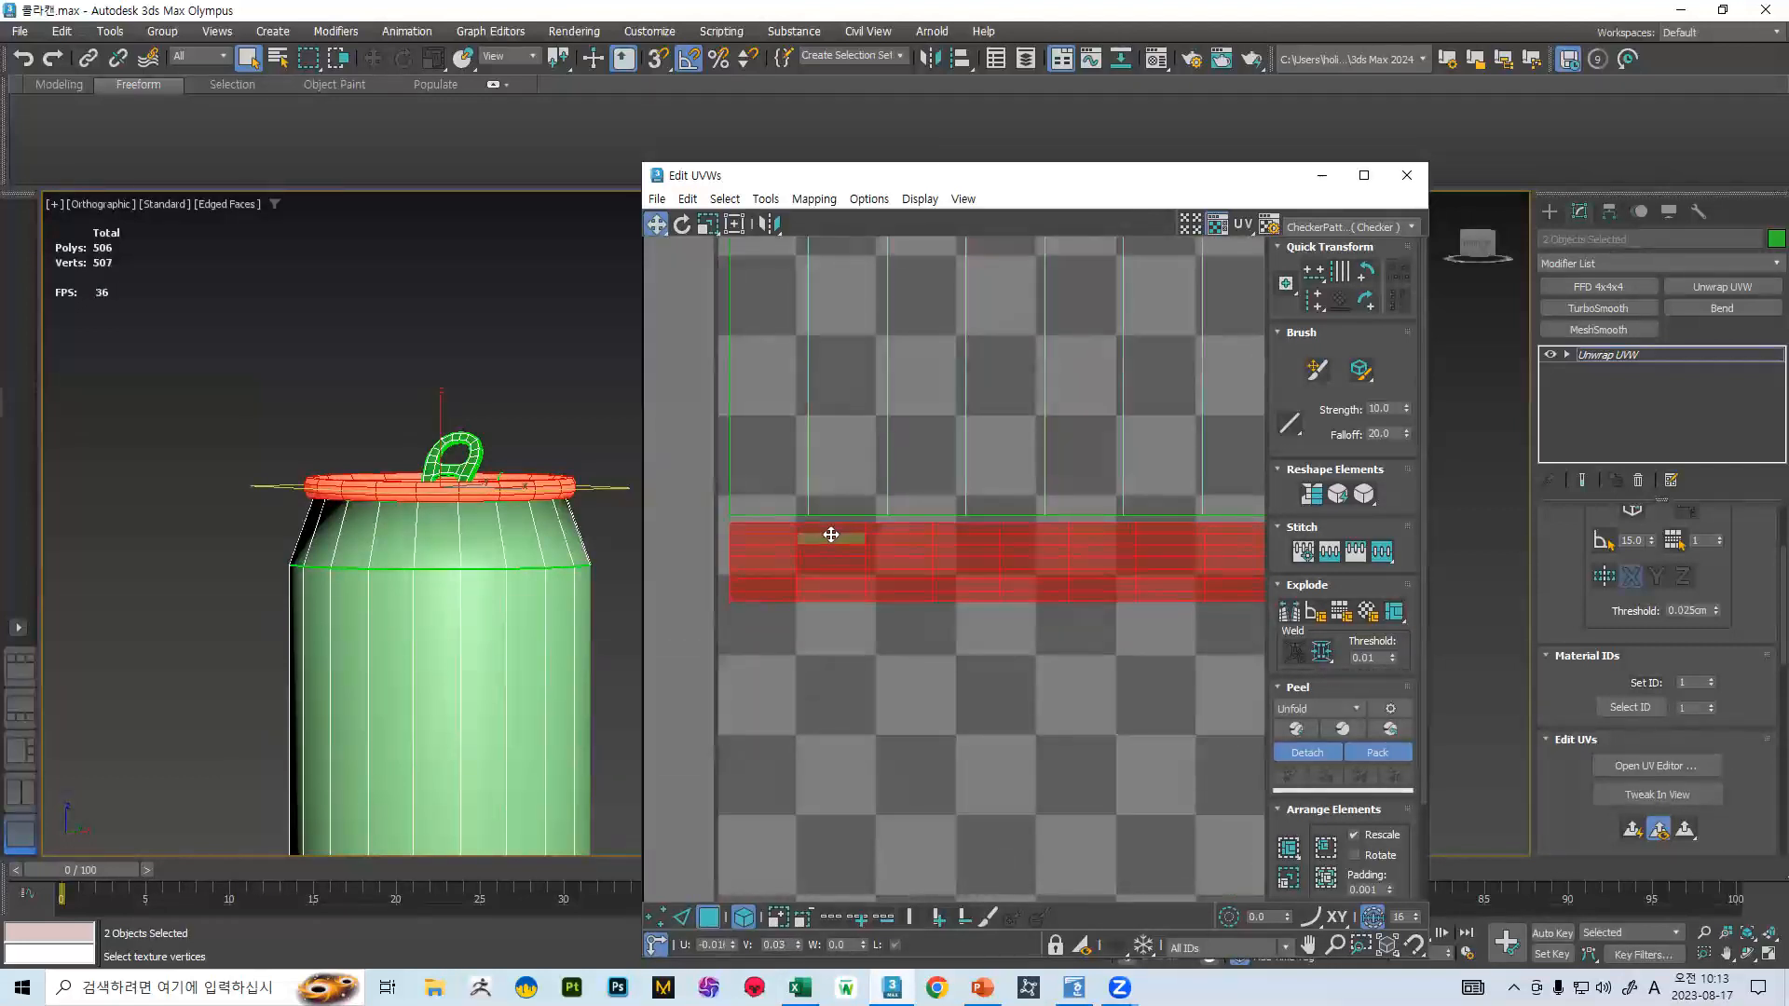
scroll(918, 560, "down", 5)
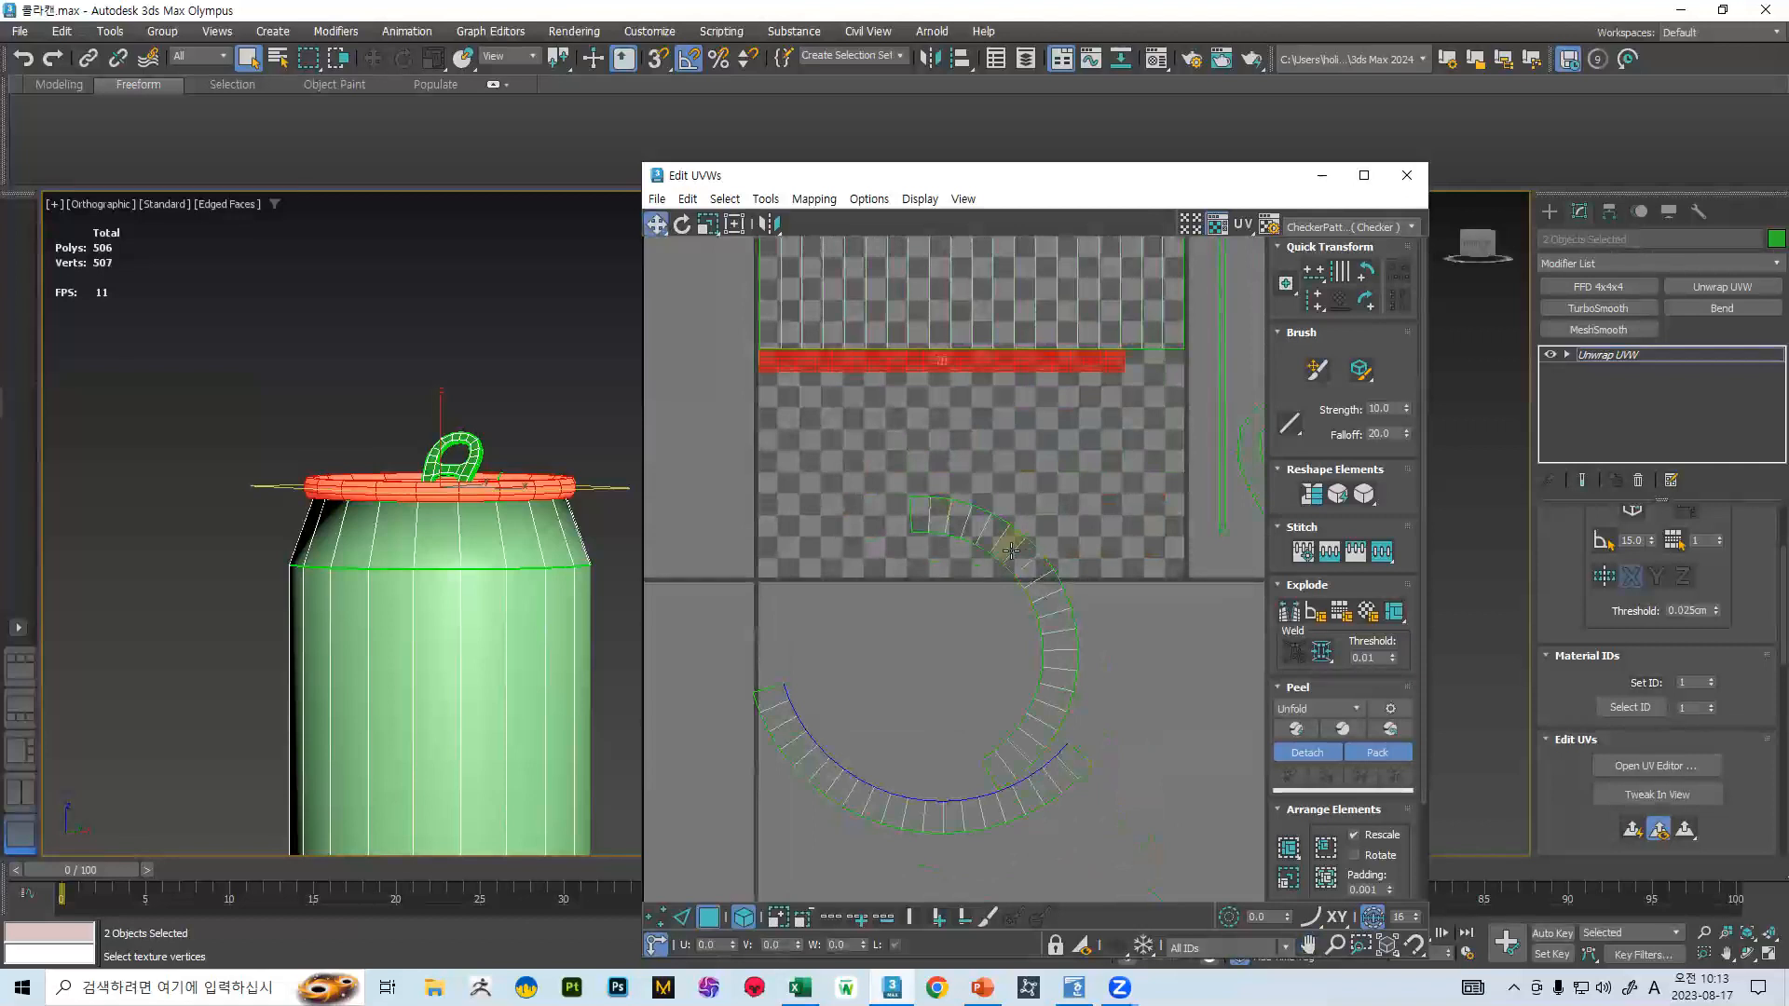
- Rotate the can's bottom taper arc so it opens upward and place it in the tile's lower left area
left_click(967, 442)
key("e")
left_click_drag(967, 442, 872, 437)
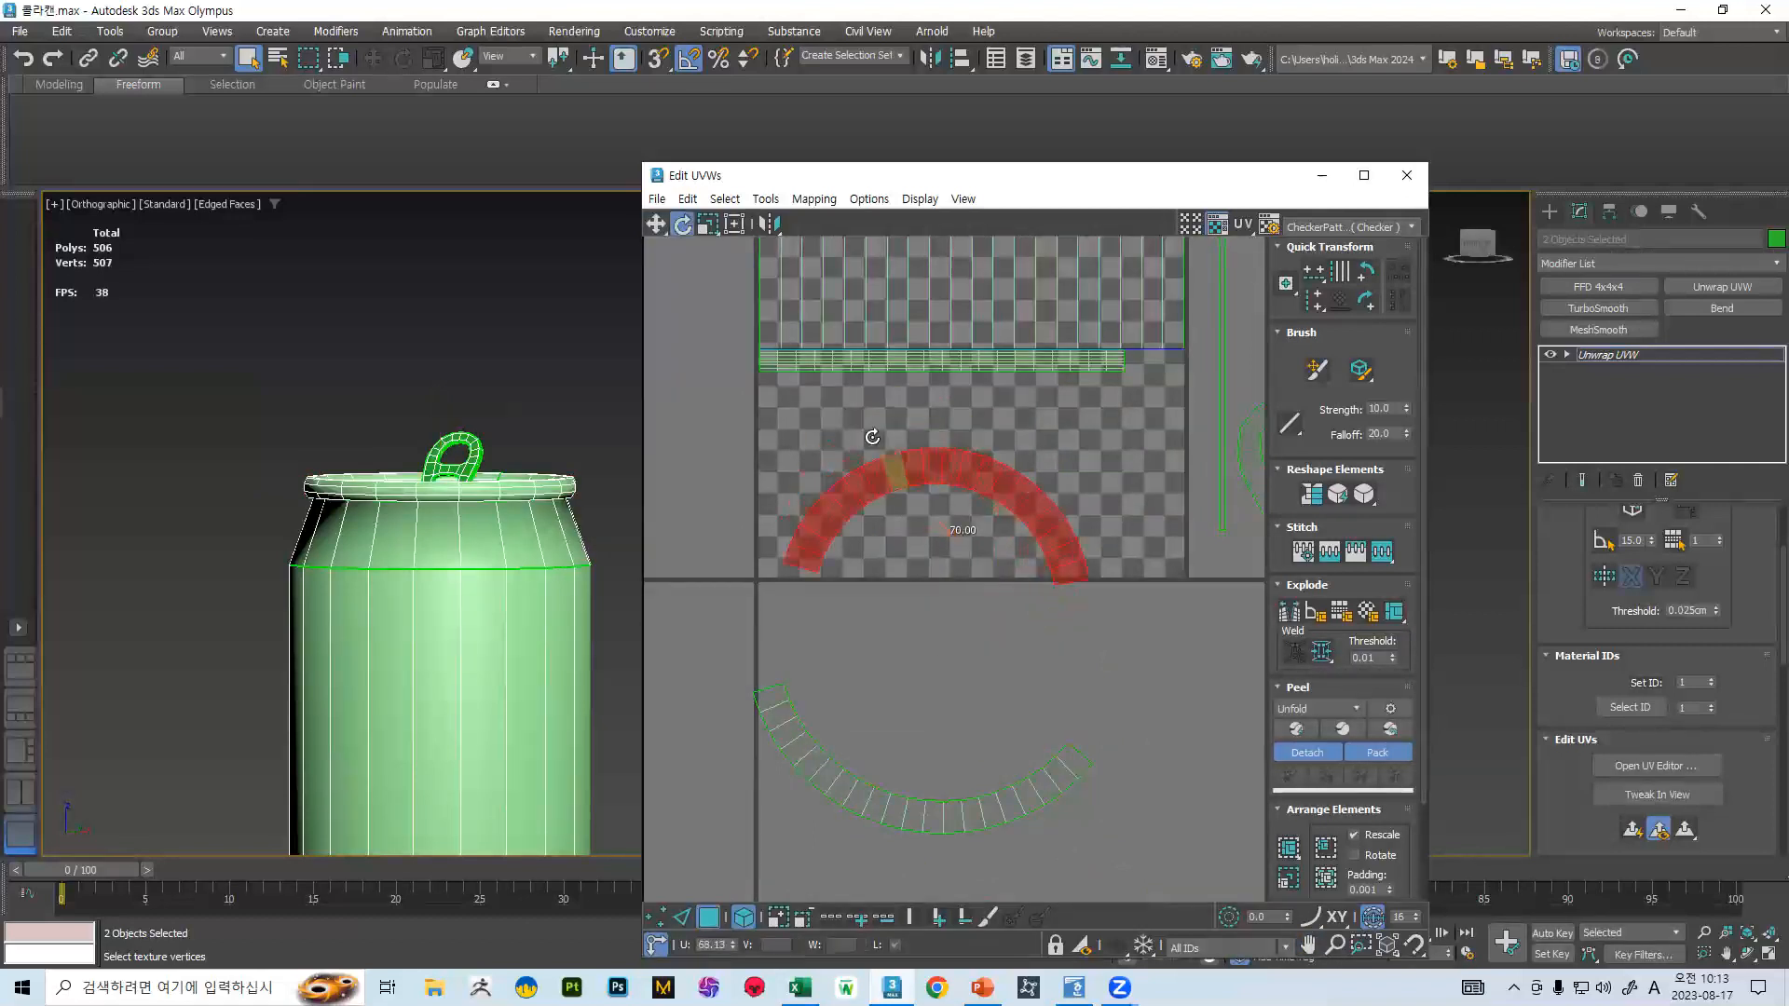
scroll(835, 447, "down", 3)
scroll(452, 601, "down", 5)
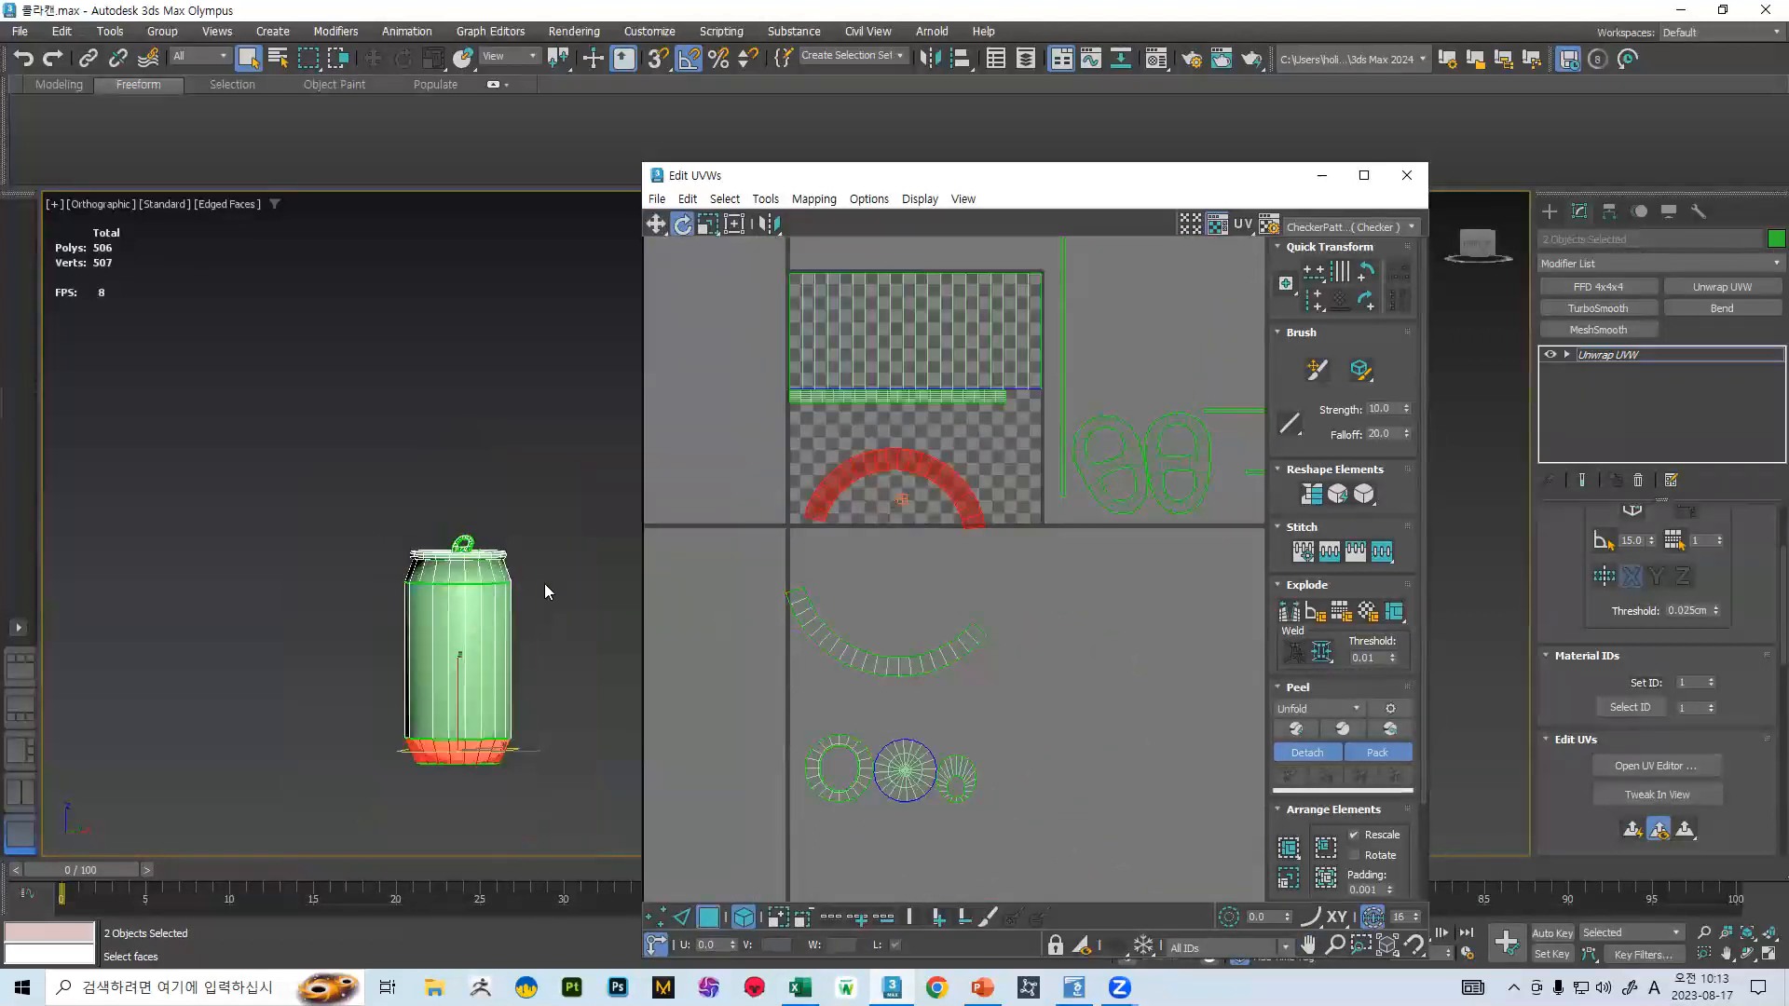
scroll(539, 583, "up", 3)
left_click_drag(892, 459, 939, 636)
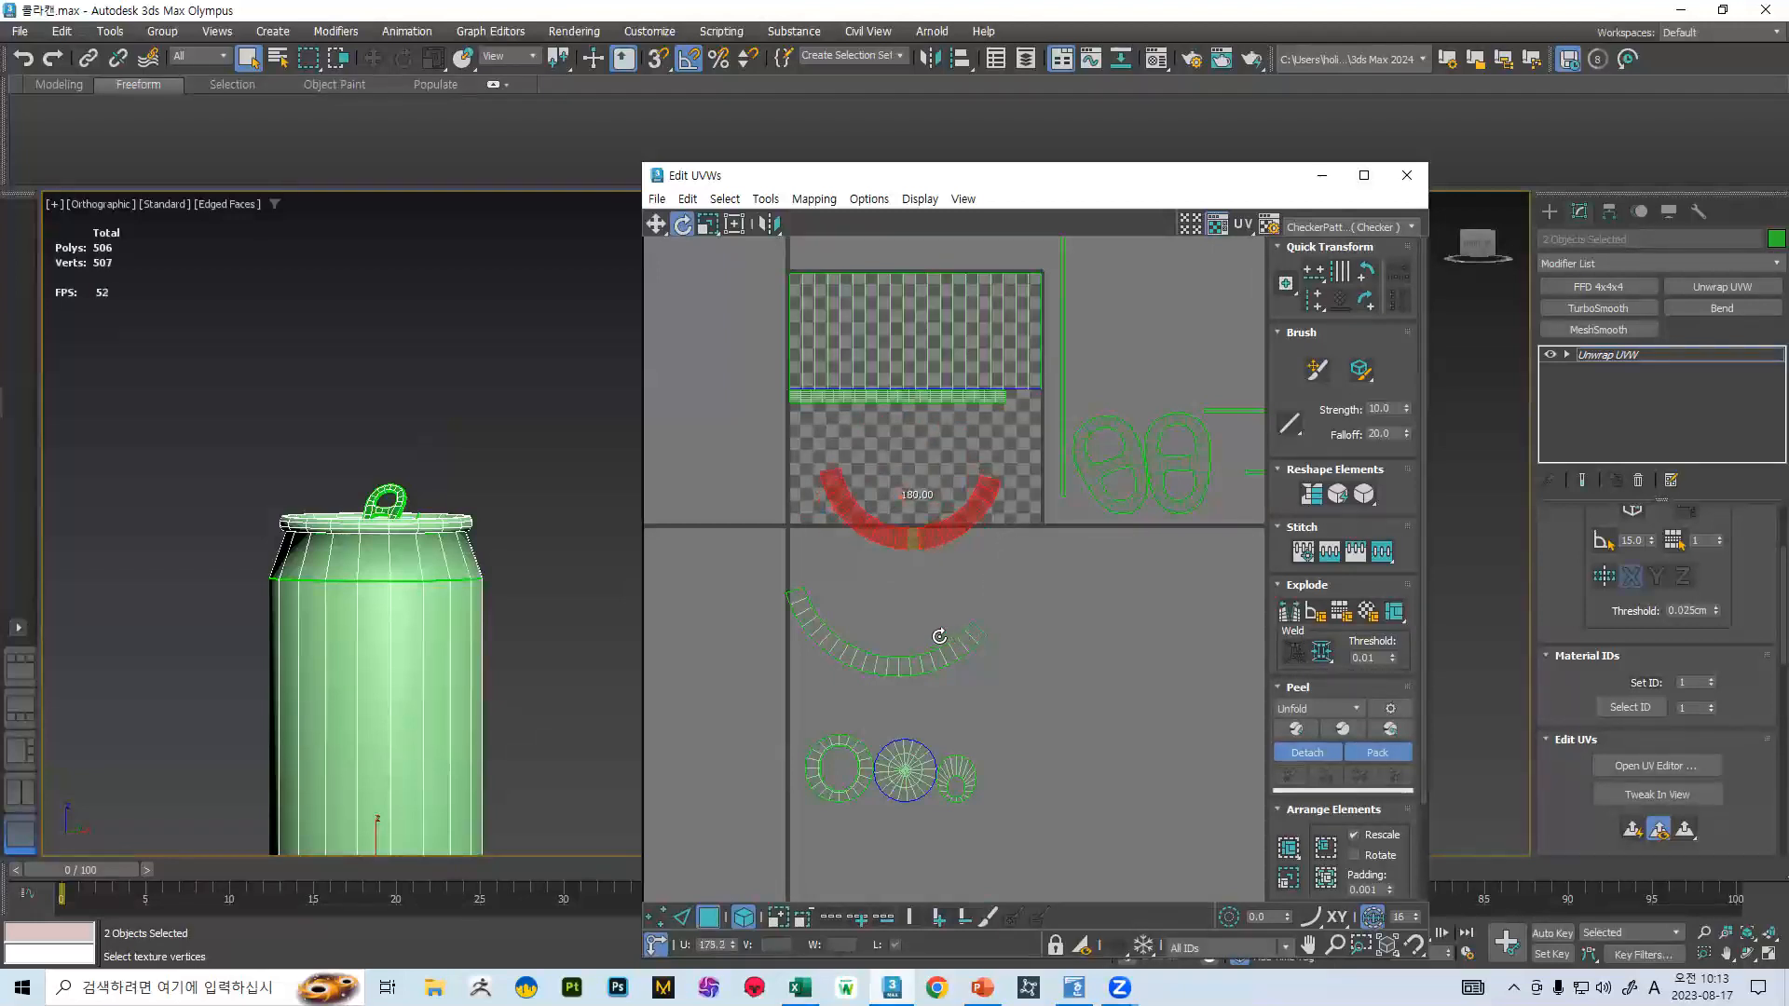
key("w")
left_click_drag(929, 525, 913, 504)
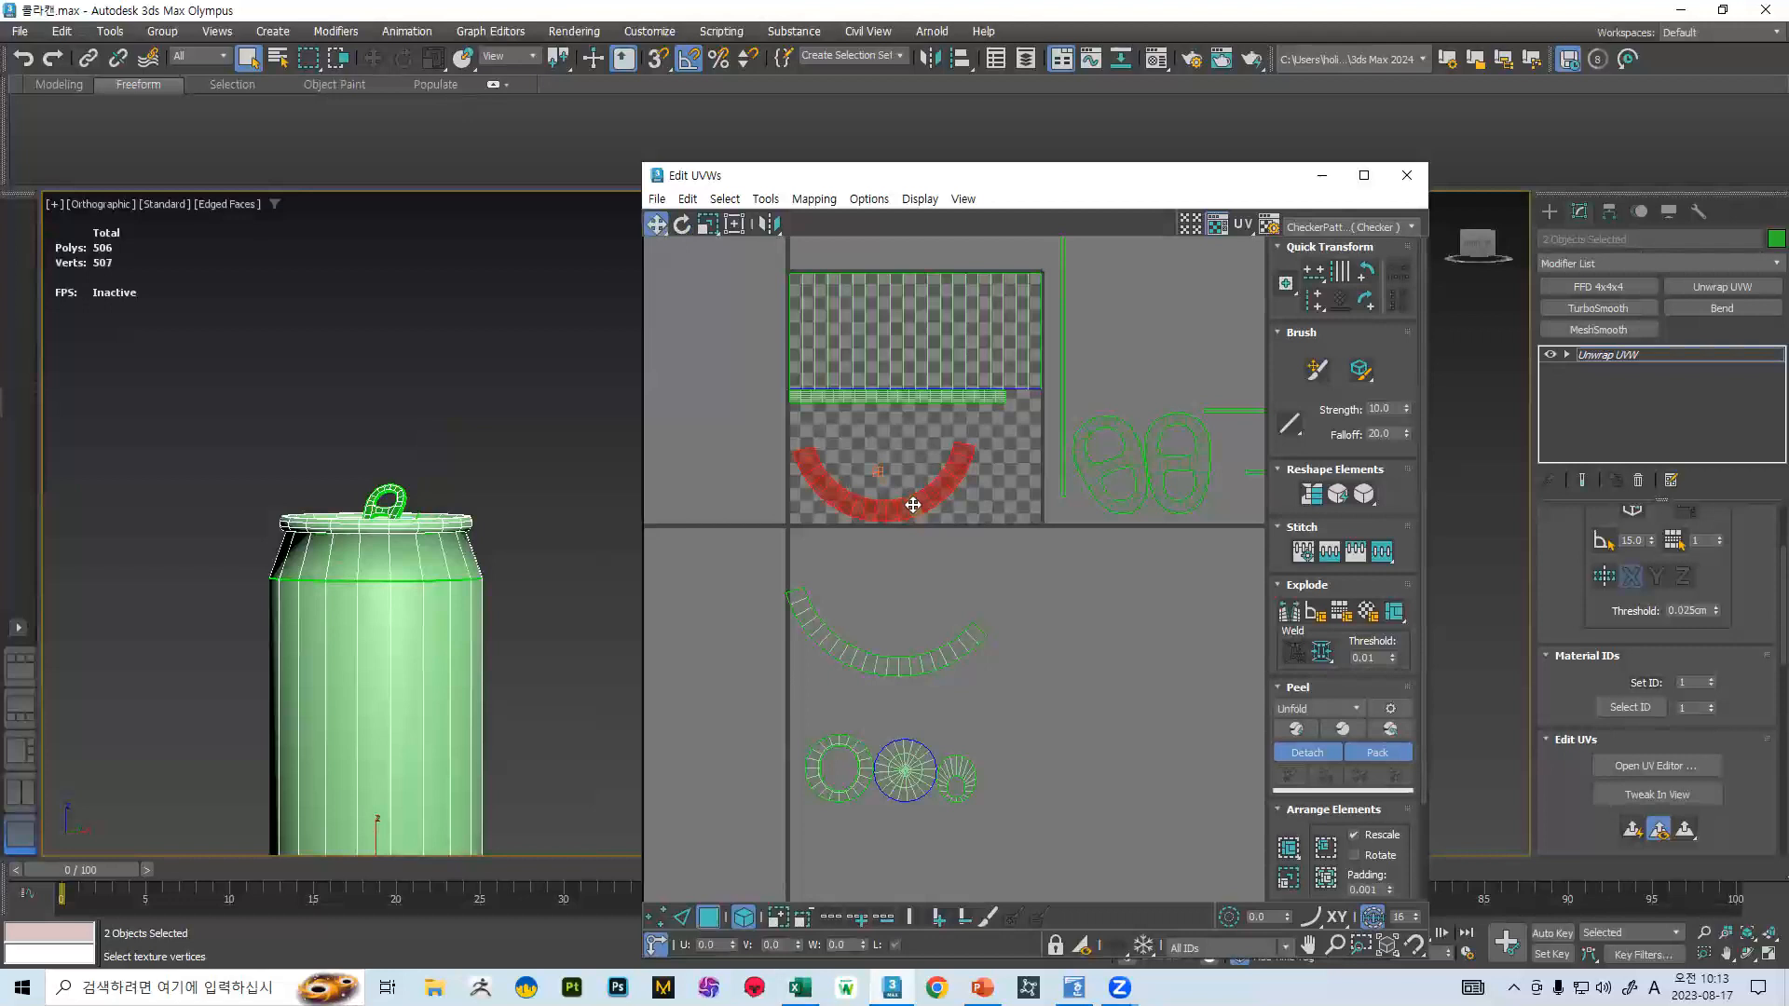
- Rotate the can's neck arc so it opens downward and place it just beneath the rim strip
left_click(865, 654)
key("e")
left_click(876, 623)
left_click(822, 636)
left_click_drag(822, 637, 956, 618)
key("w")
left_click_drag(956, 618, 956, 433)
scroll(957, 433, "up", 4)
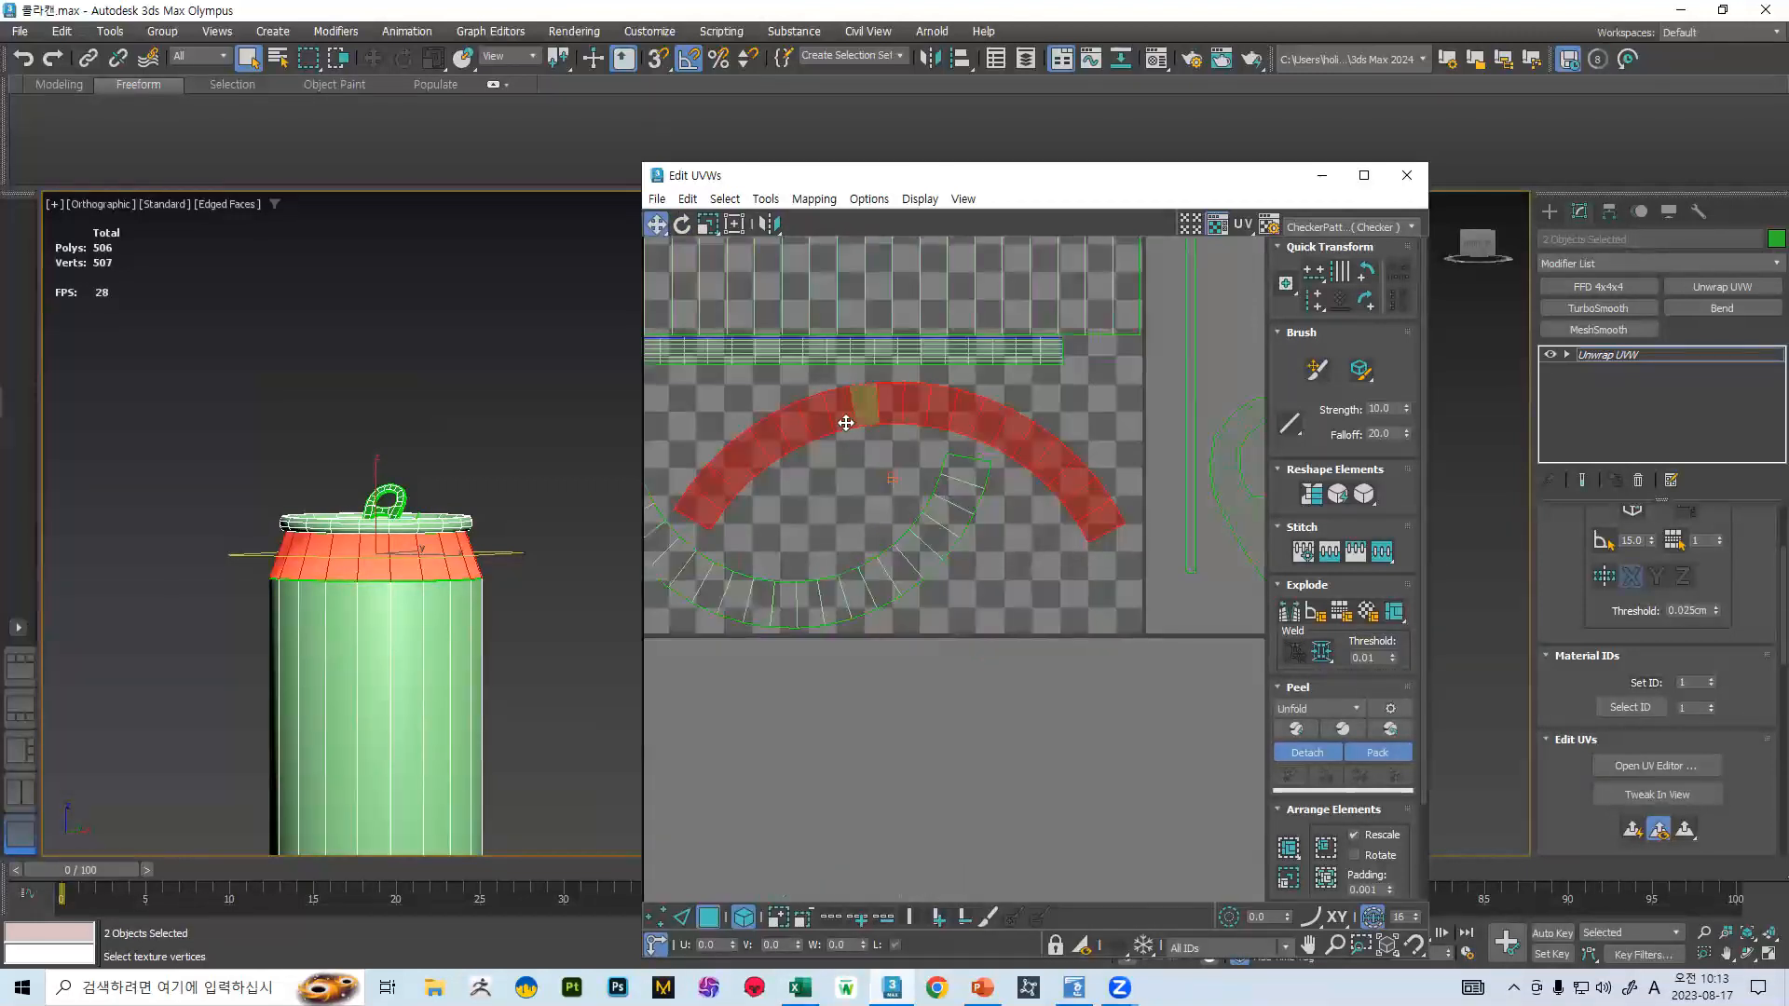
middle_click_drag(880, 418, 958, 511)
left_click_drag(960, 503, 937, 488)
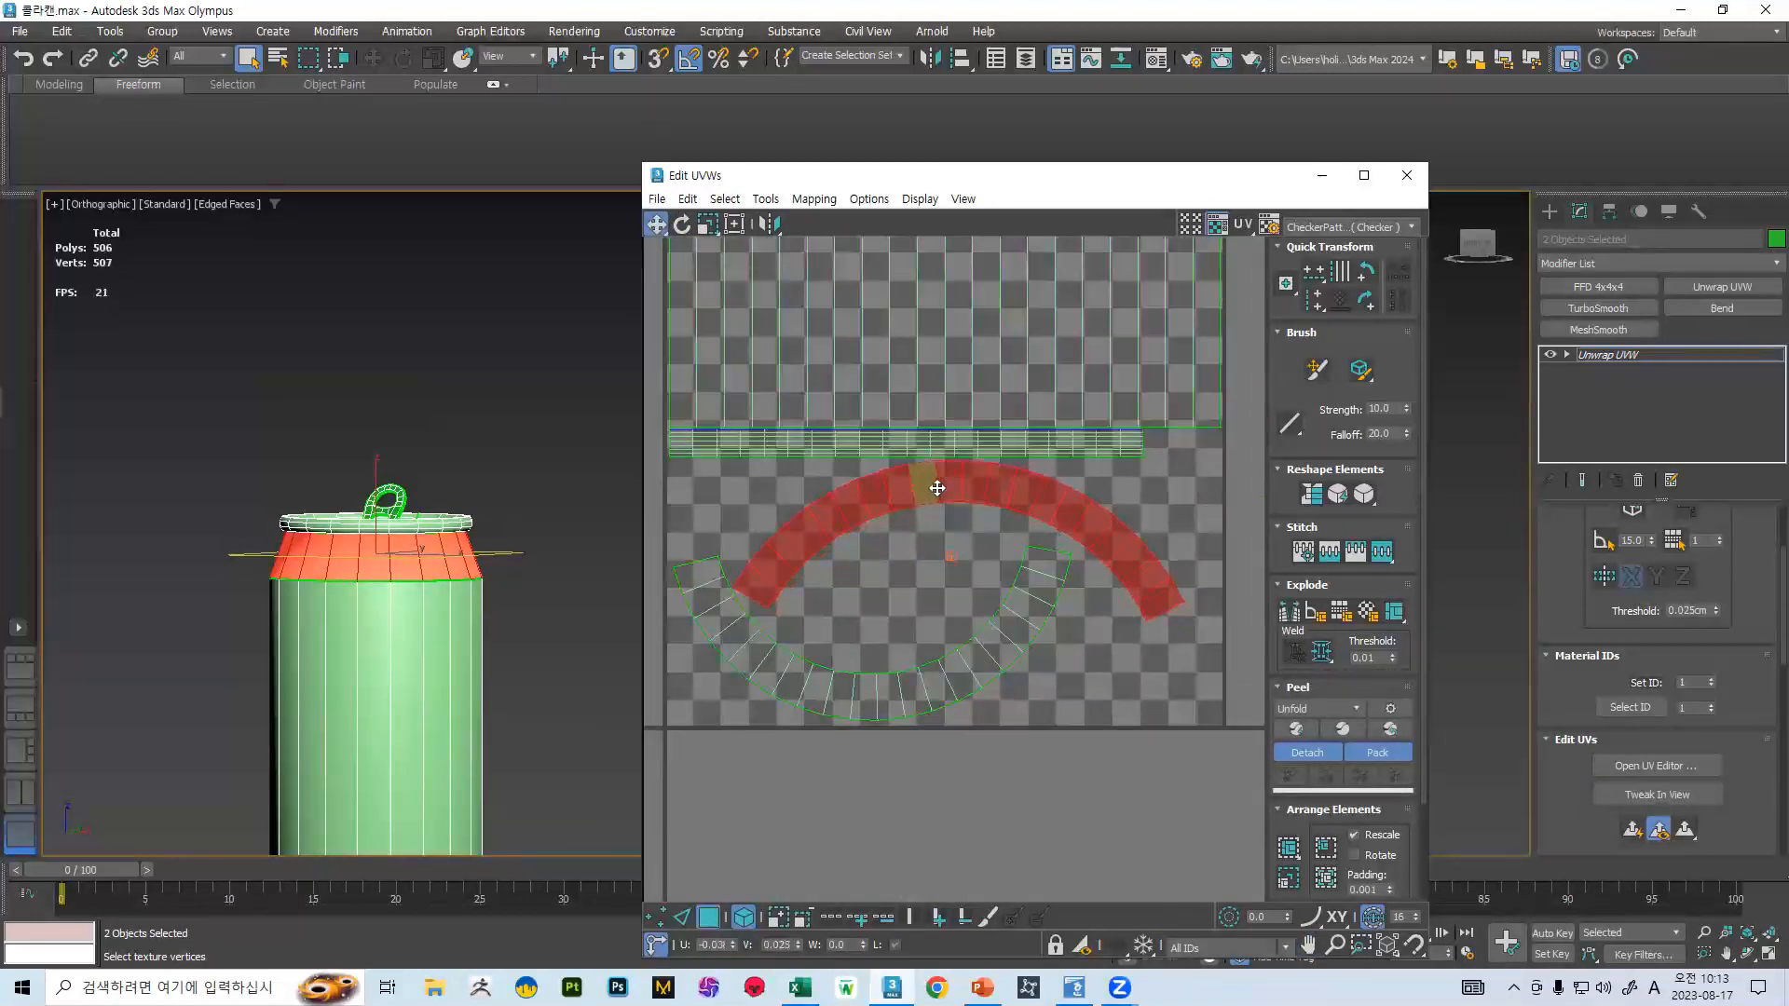
- Move the ring-shaped island into the gap between the neck arc and the bottom taper arc
scroll(941, 503, "down", 2)
middle_click_drag(852, 745, 870, 681)
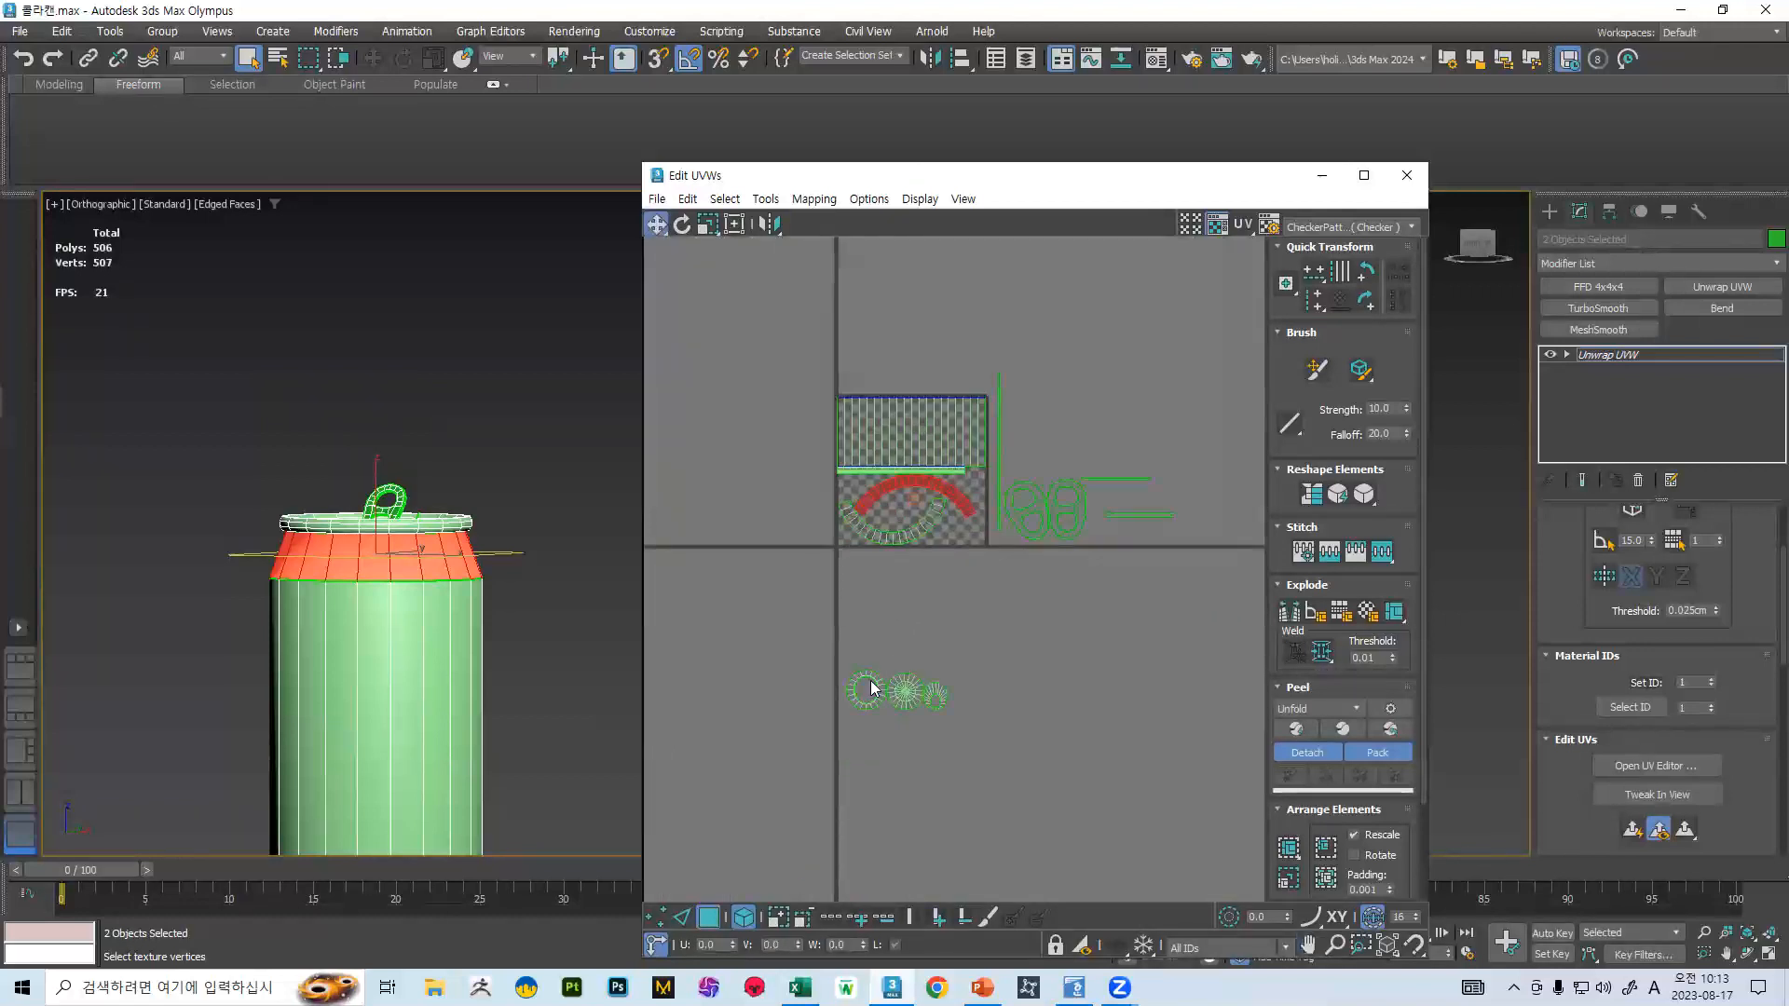
left_click_drag(873, 675, 907, 494)
scroll(908, 493, "up", 3)
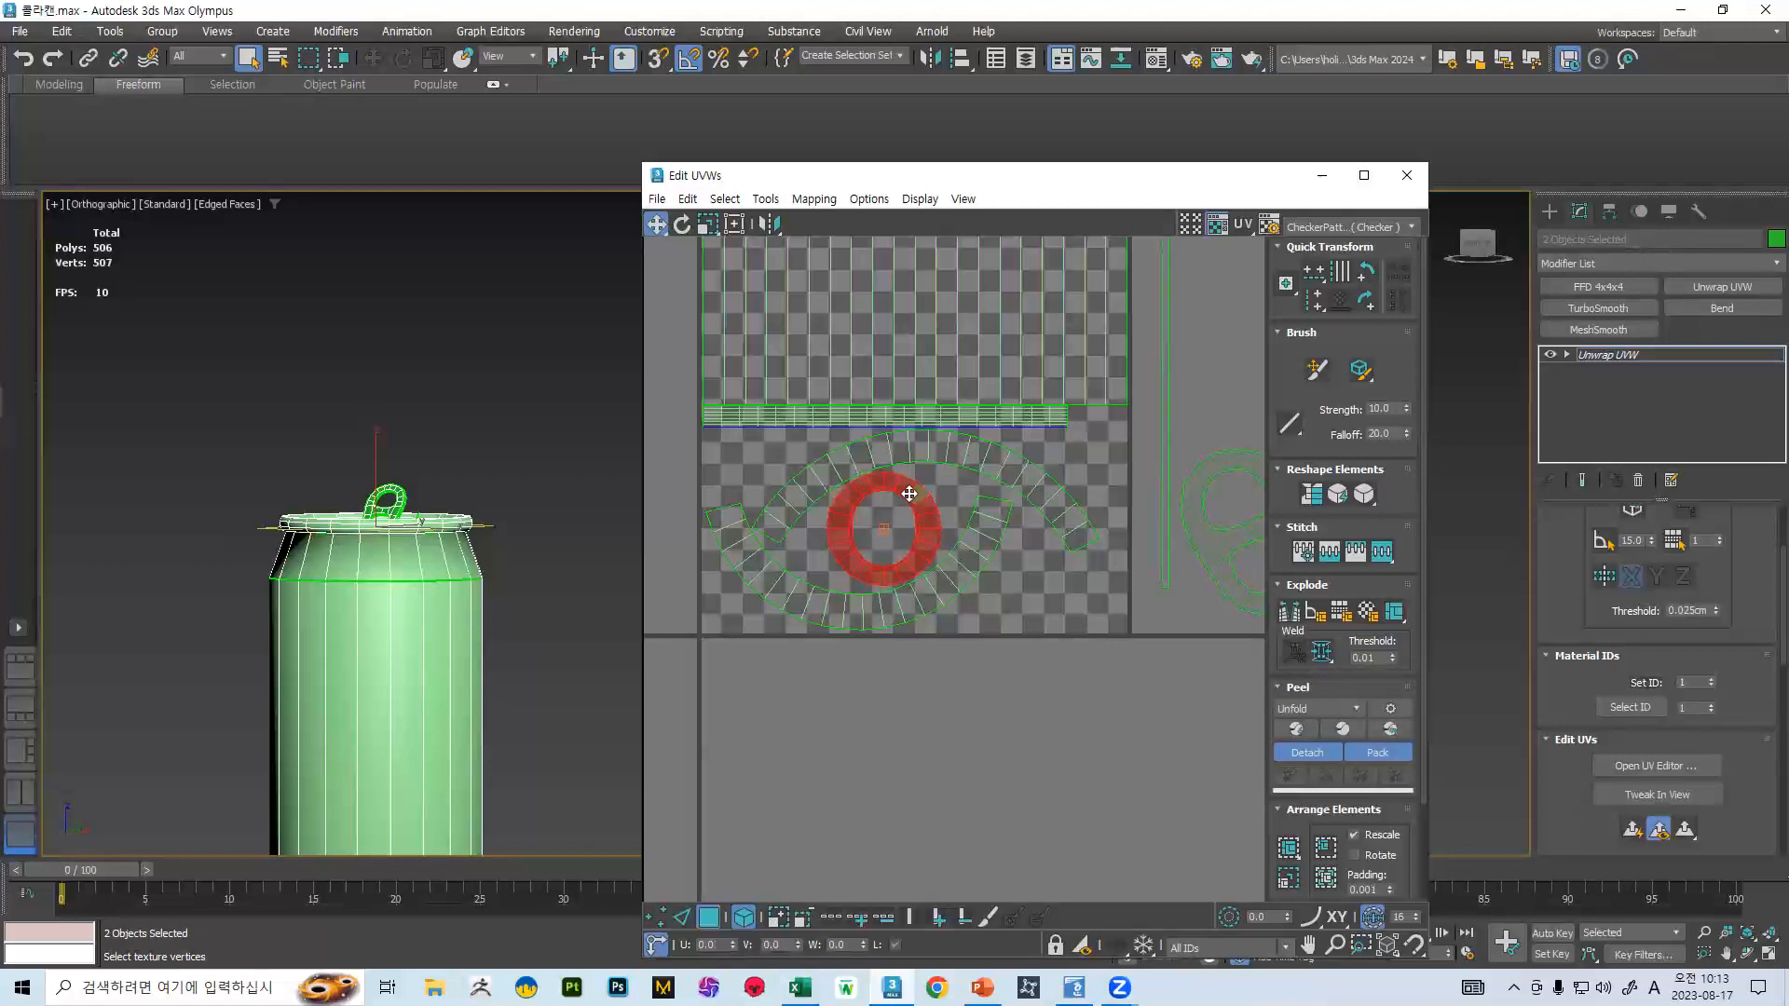
- Move the round disc island into the tile's lower right area, beneath the end of the neck arc
scroll(908, 493, "down", 3)
left_click_drag(893, 500, 955, 573)
scroll(964, 535, "up", 3)
scroll(980, 518, "down", 3)
scroll(982, 576, "up", 2)
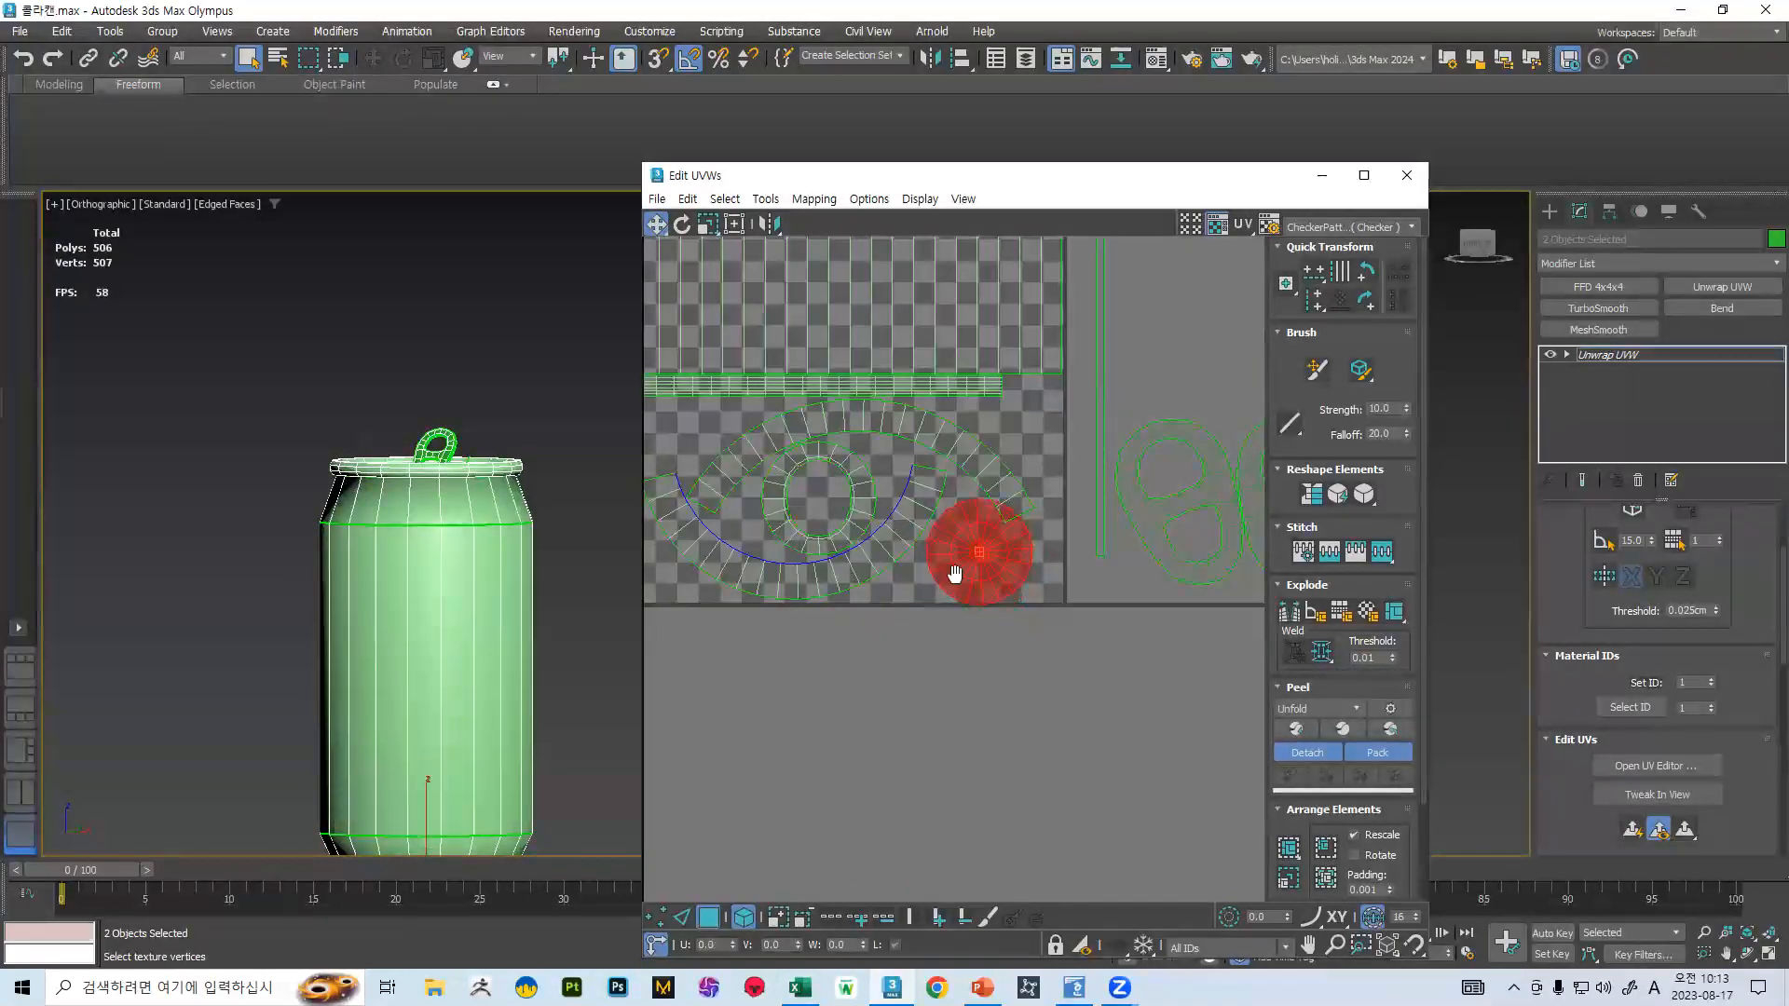
- Move the small oval island to just below the tile, then select the neck arc
scroll(1002, 667, "down", 4)
left_click_drag(1002, 667, 898, 681)
scroll(974, 699, "up", 4)
left_click(964, 433)
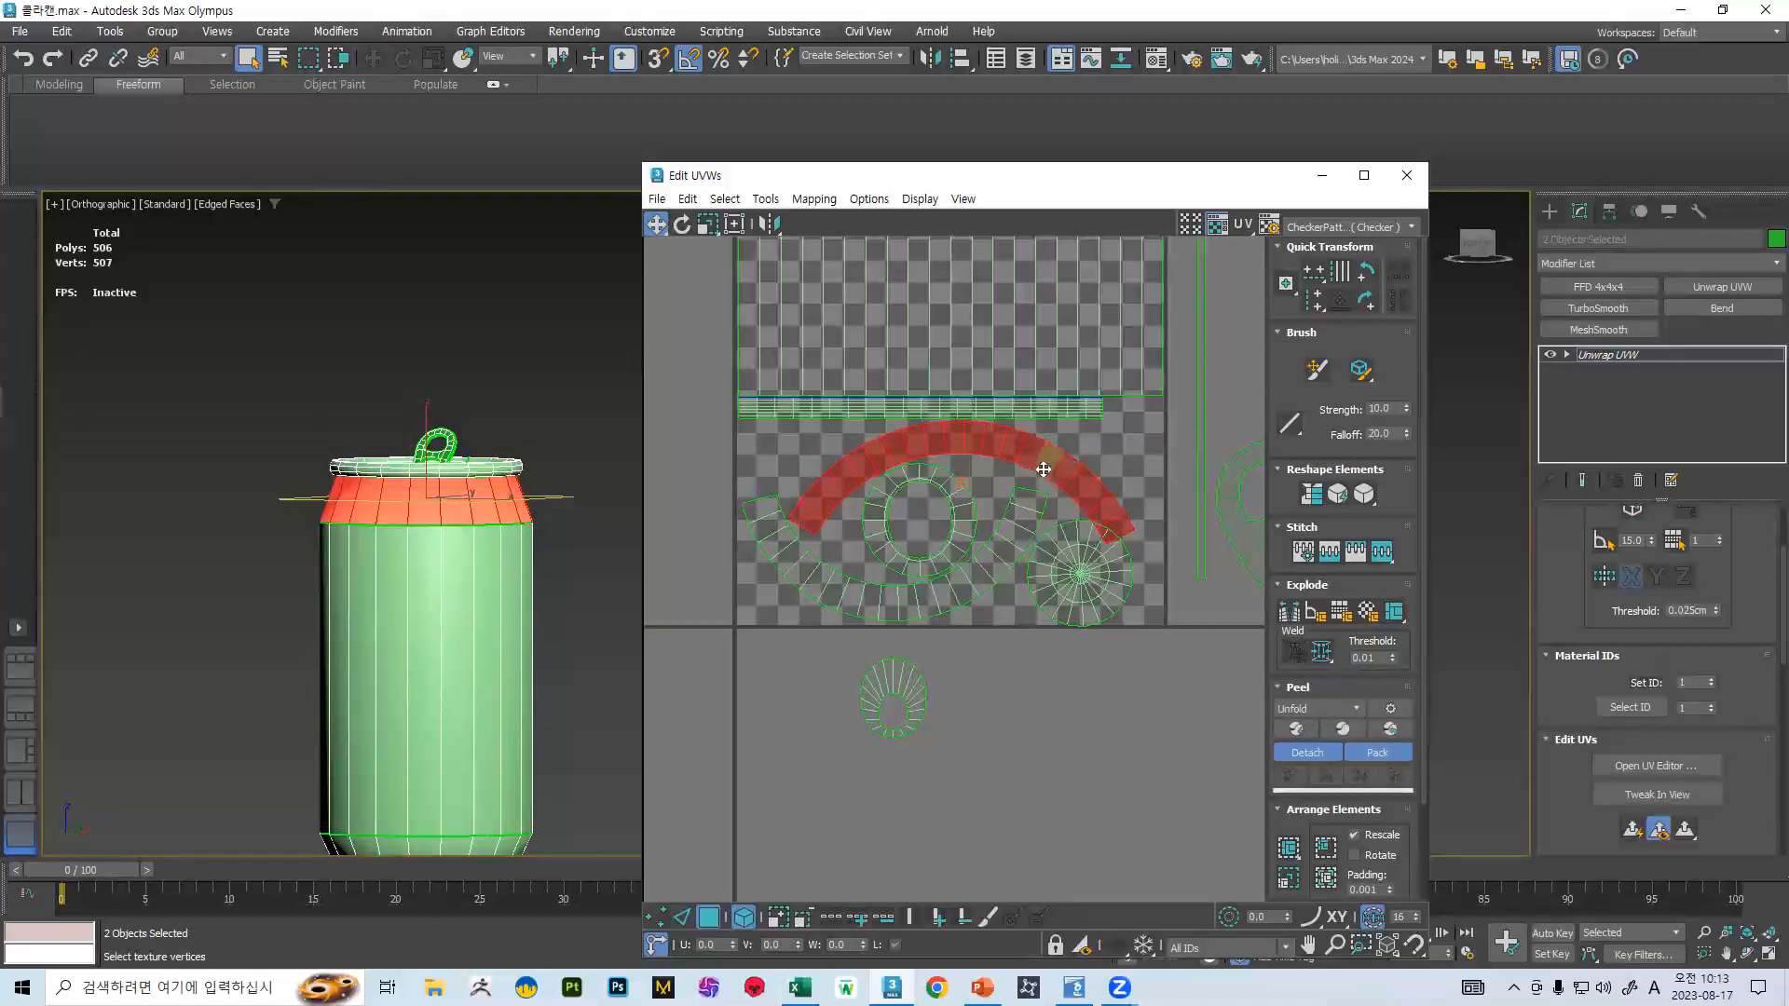
- Rotate the bottom taper arc slightly and fit it close to the tile's left edge
left_click(823, 580)
key("e")
mouse_move(819, 579)
left_mouse_down()
mouse_move(847, 564)
mouse_move(760, 565)
mouse_move(835, 581)
left_mouse_up()
key("w")
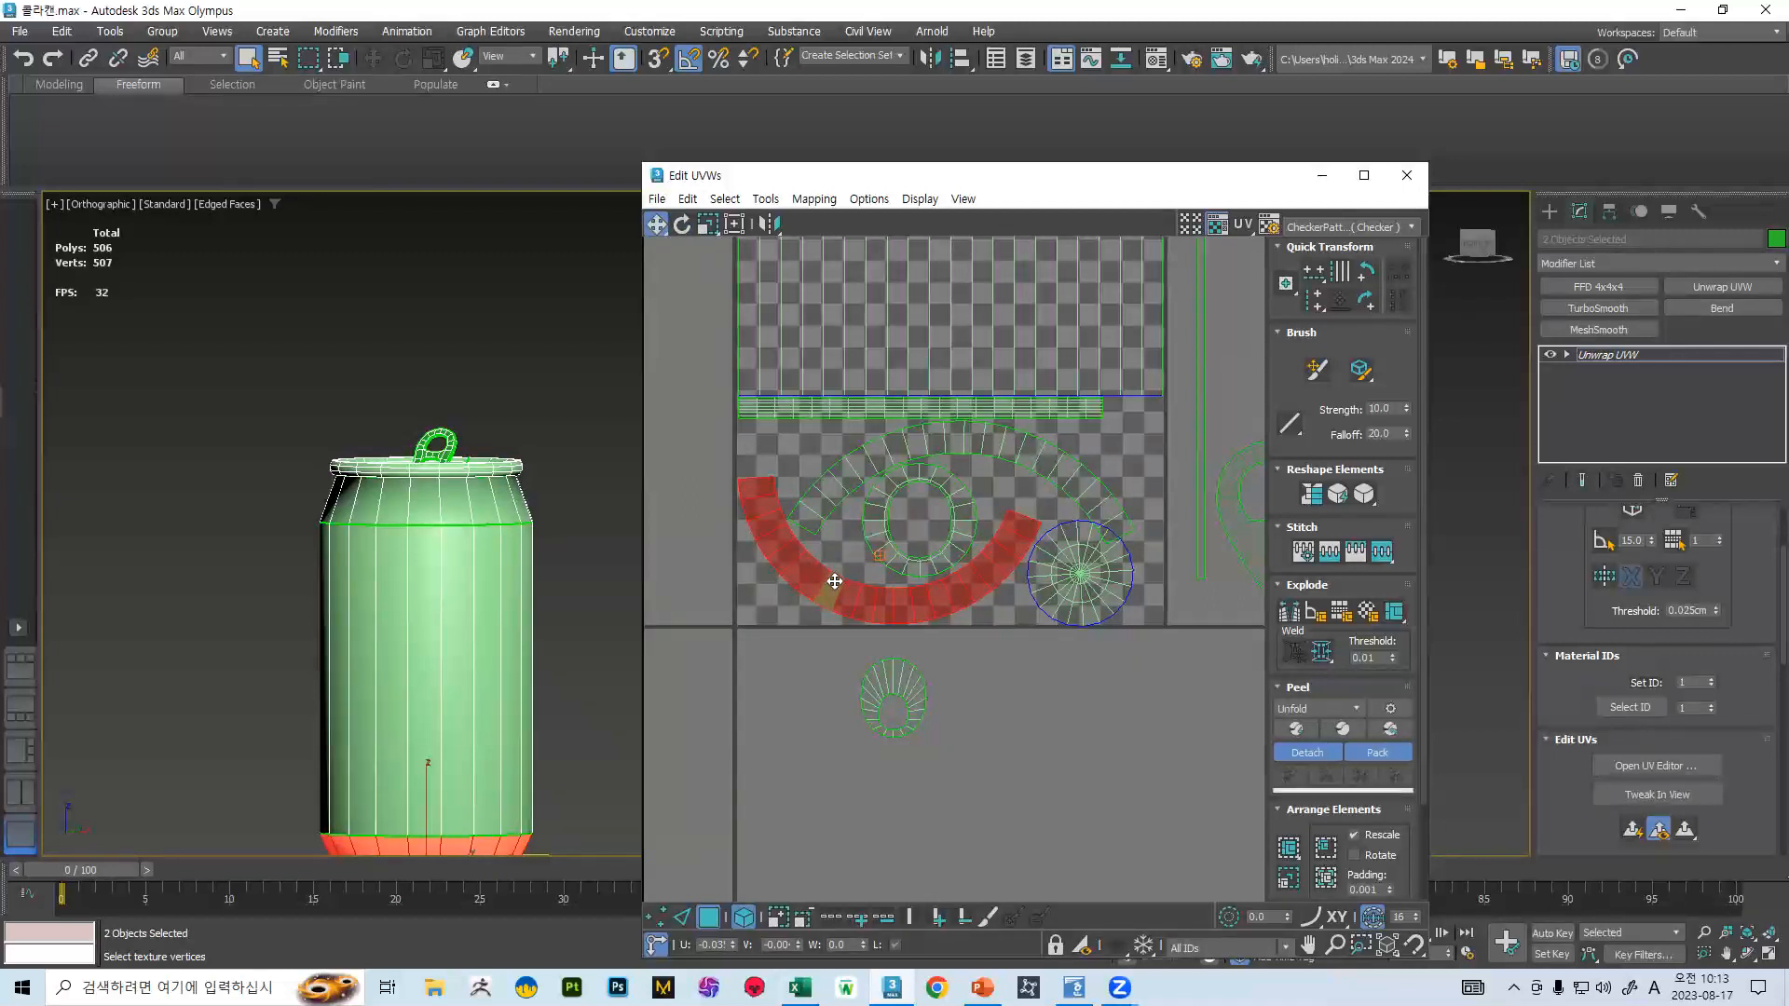
scroll(835, 581, "up", 6)
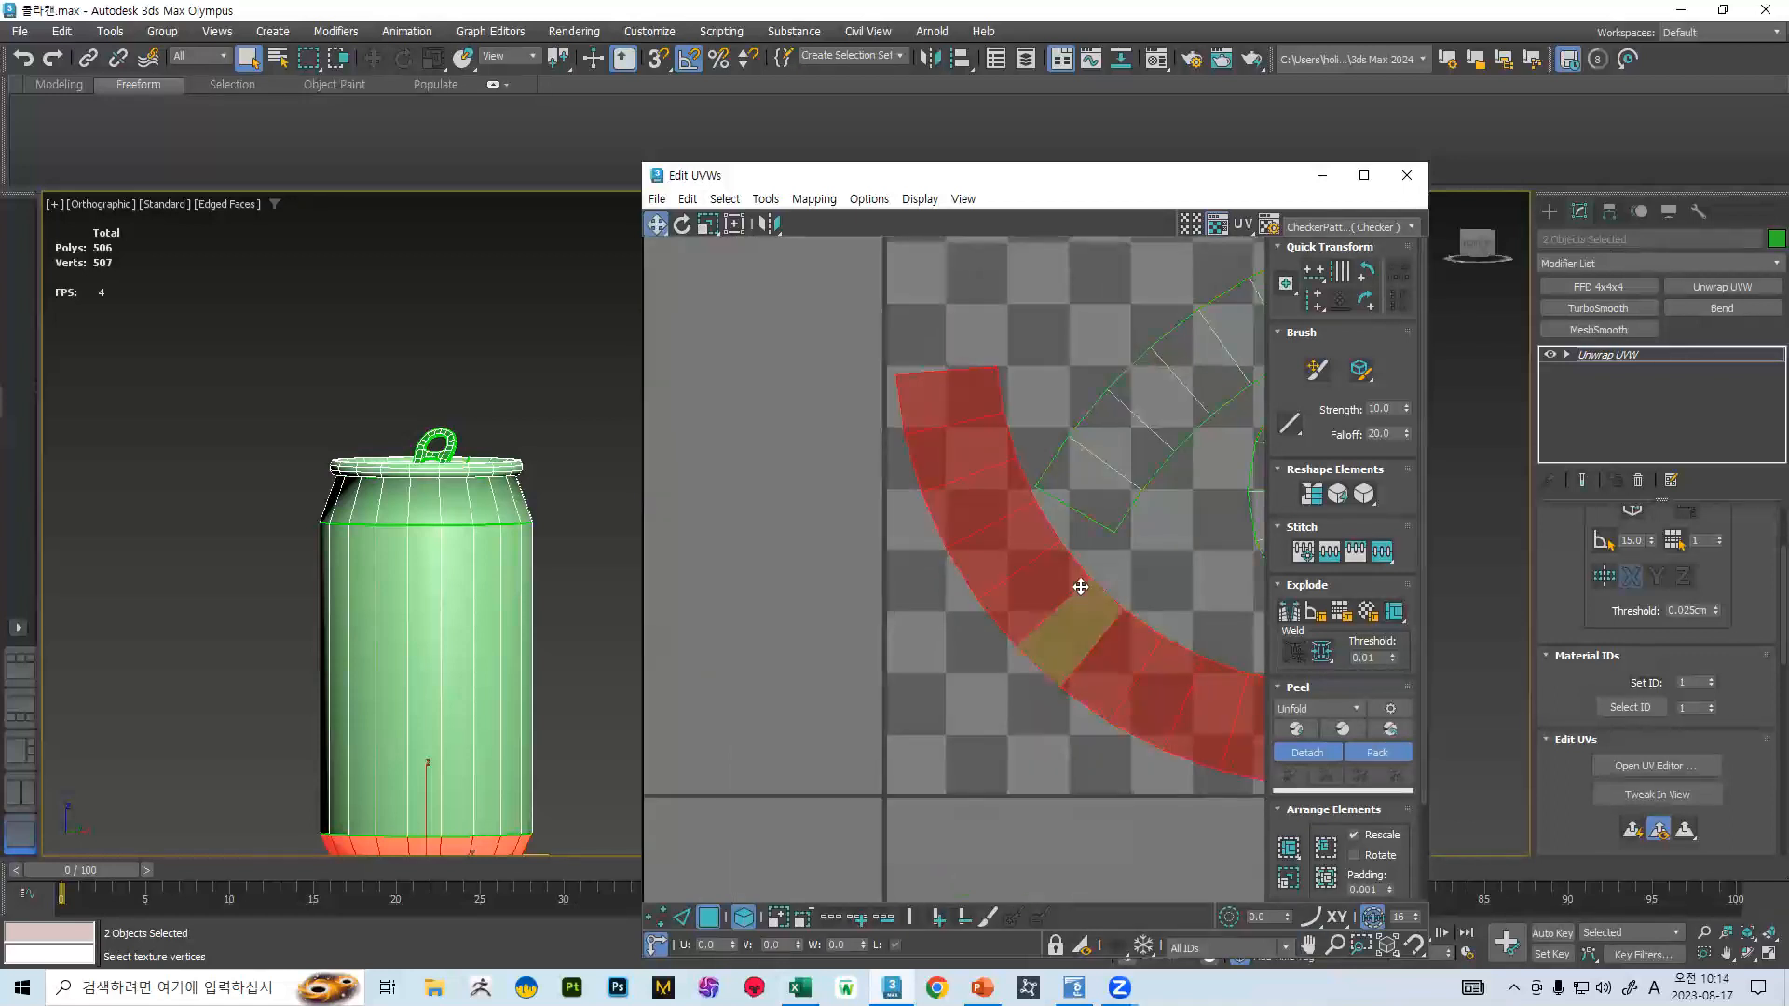
- Rotate the neck arc and shift it towards the tile's right side, above the bottom taper arc
scroll(1081, 587, "down", 5)
scroll(1030, 634, "up", 3)
scroll(1053, 596, "down", 3)
middle_click_drag(944, 416, 1056, 482)
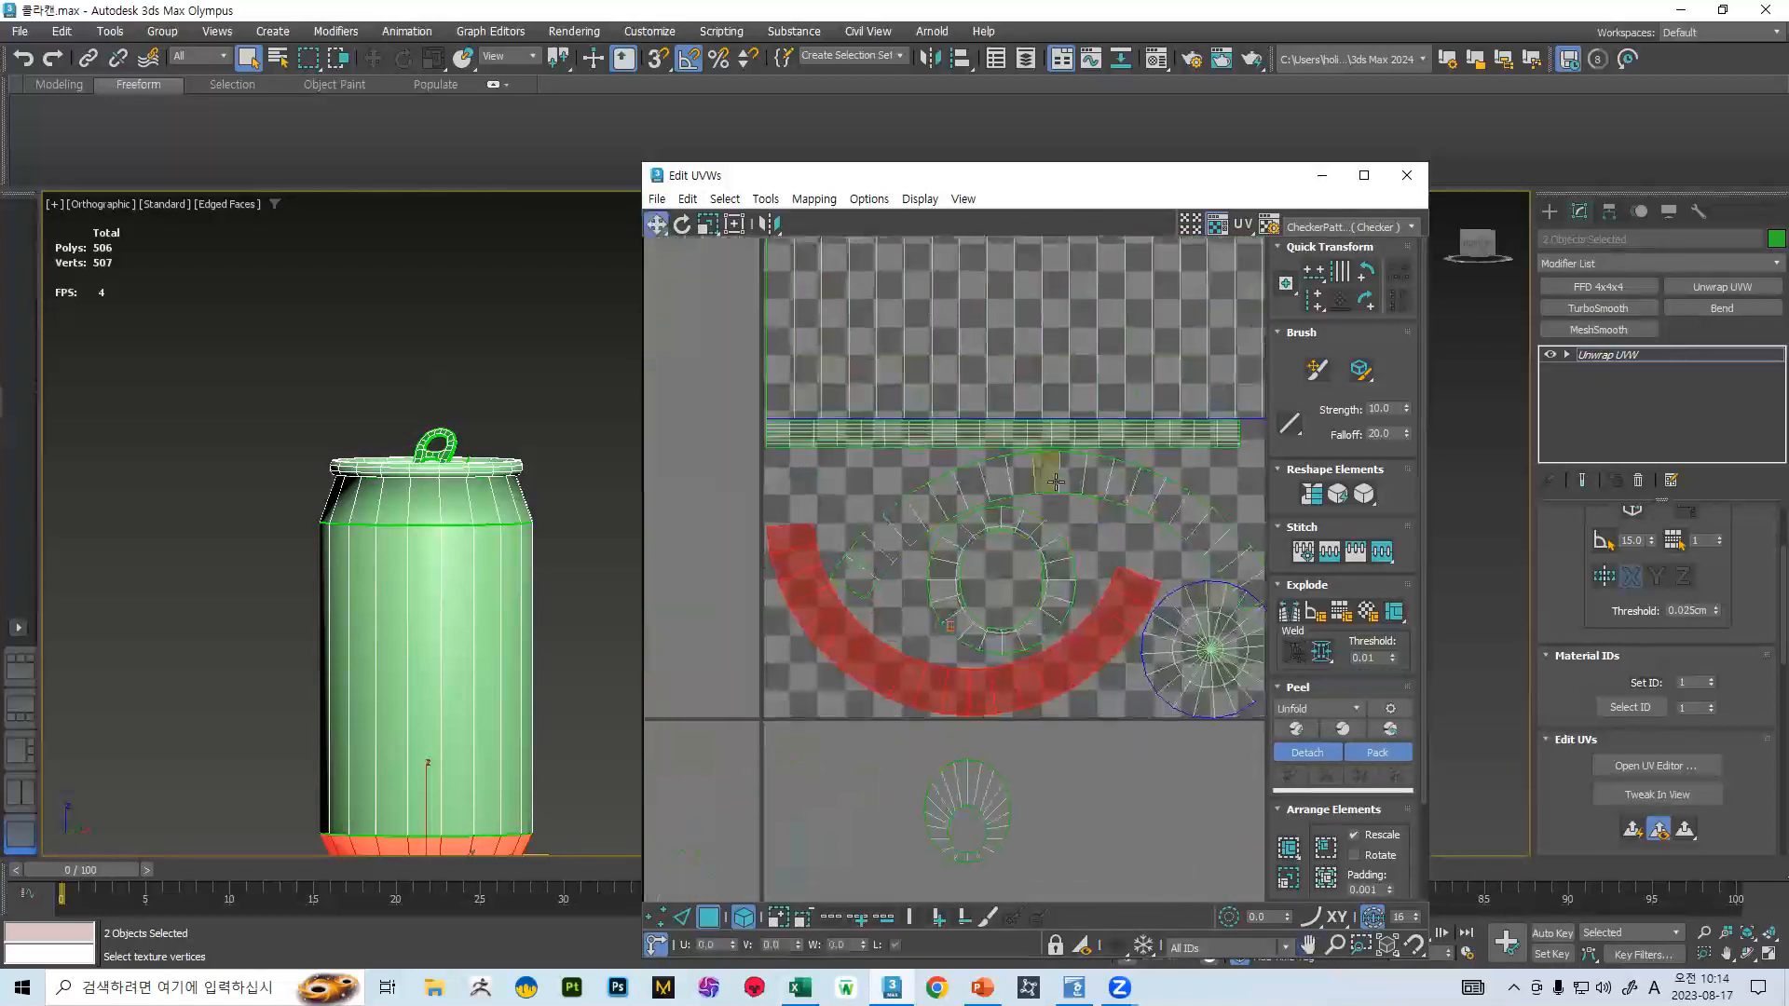
scroll(1242, 589, "up", 2)
scroll(1099, 494, "down", 2)
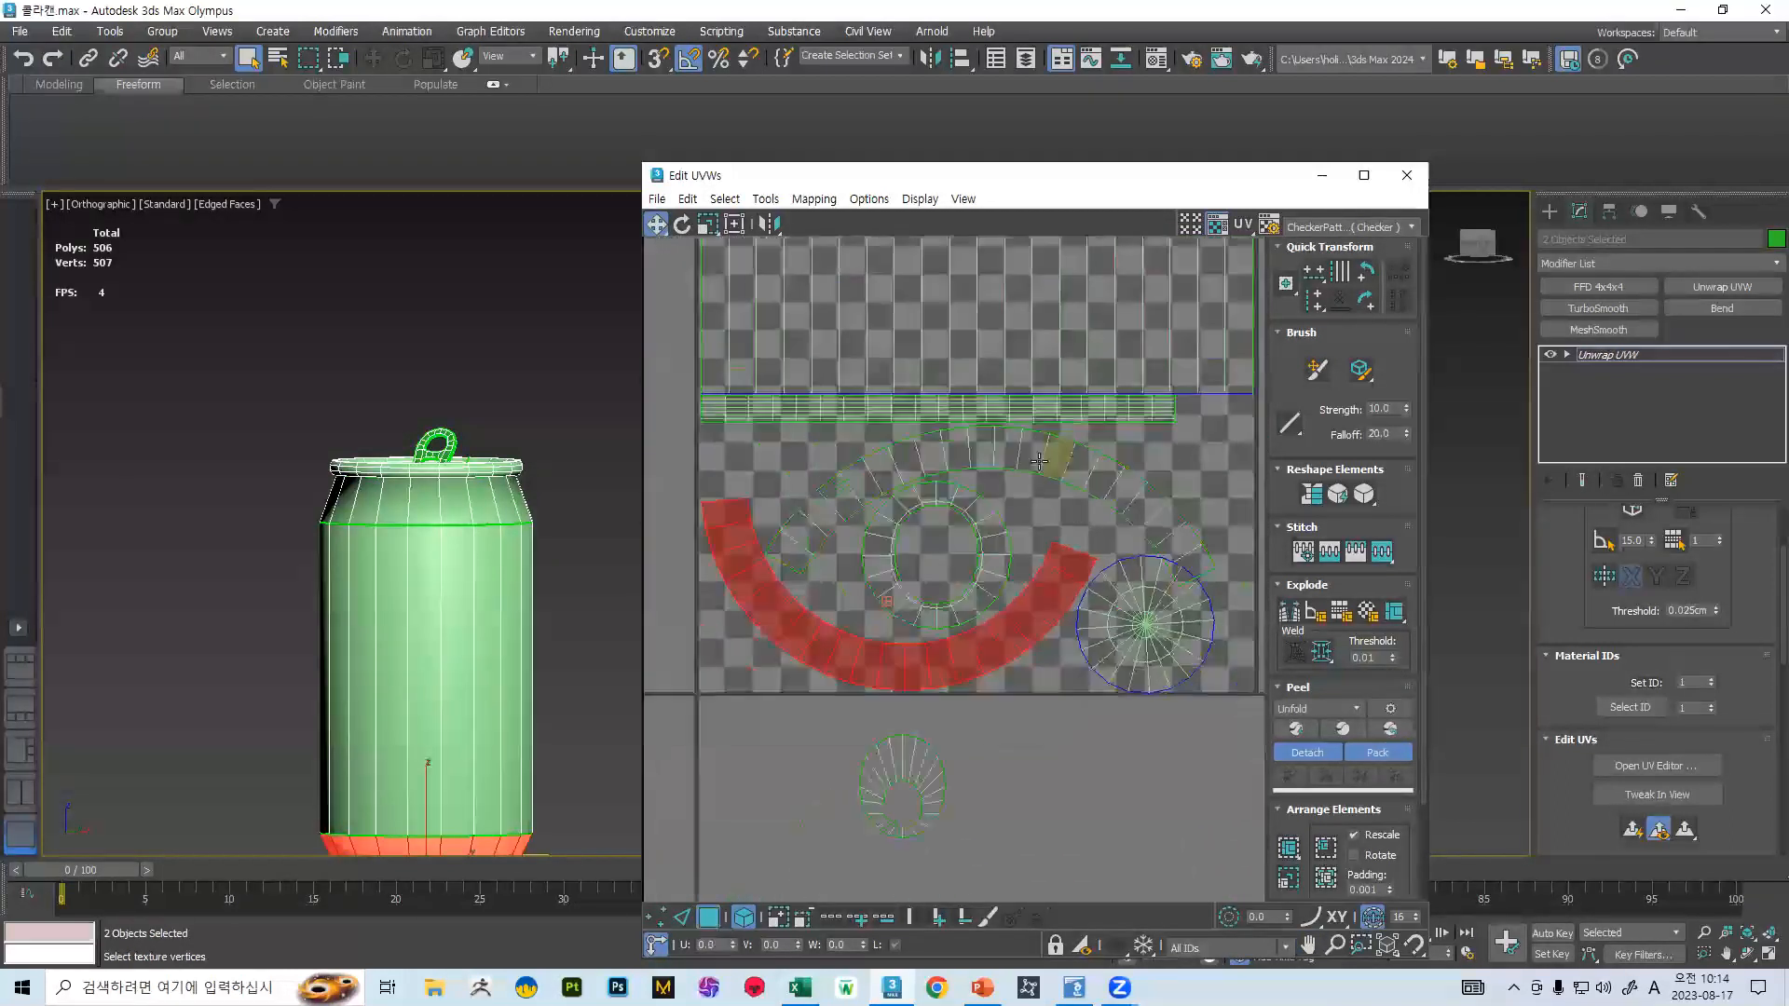
left_click(1039, 456)
key("e")
left_click_drag(1118, 496, 1147, 531)
key("w")
key("e")
key("w")
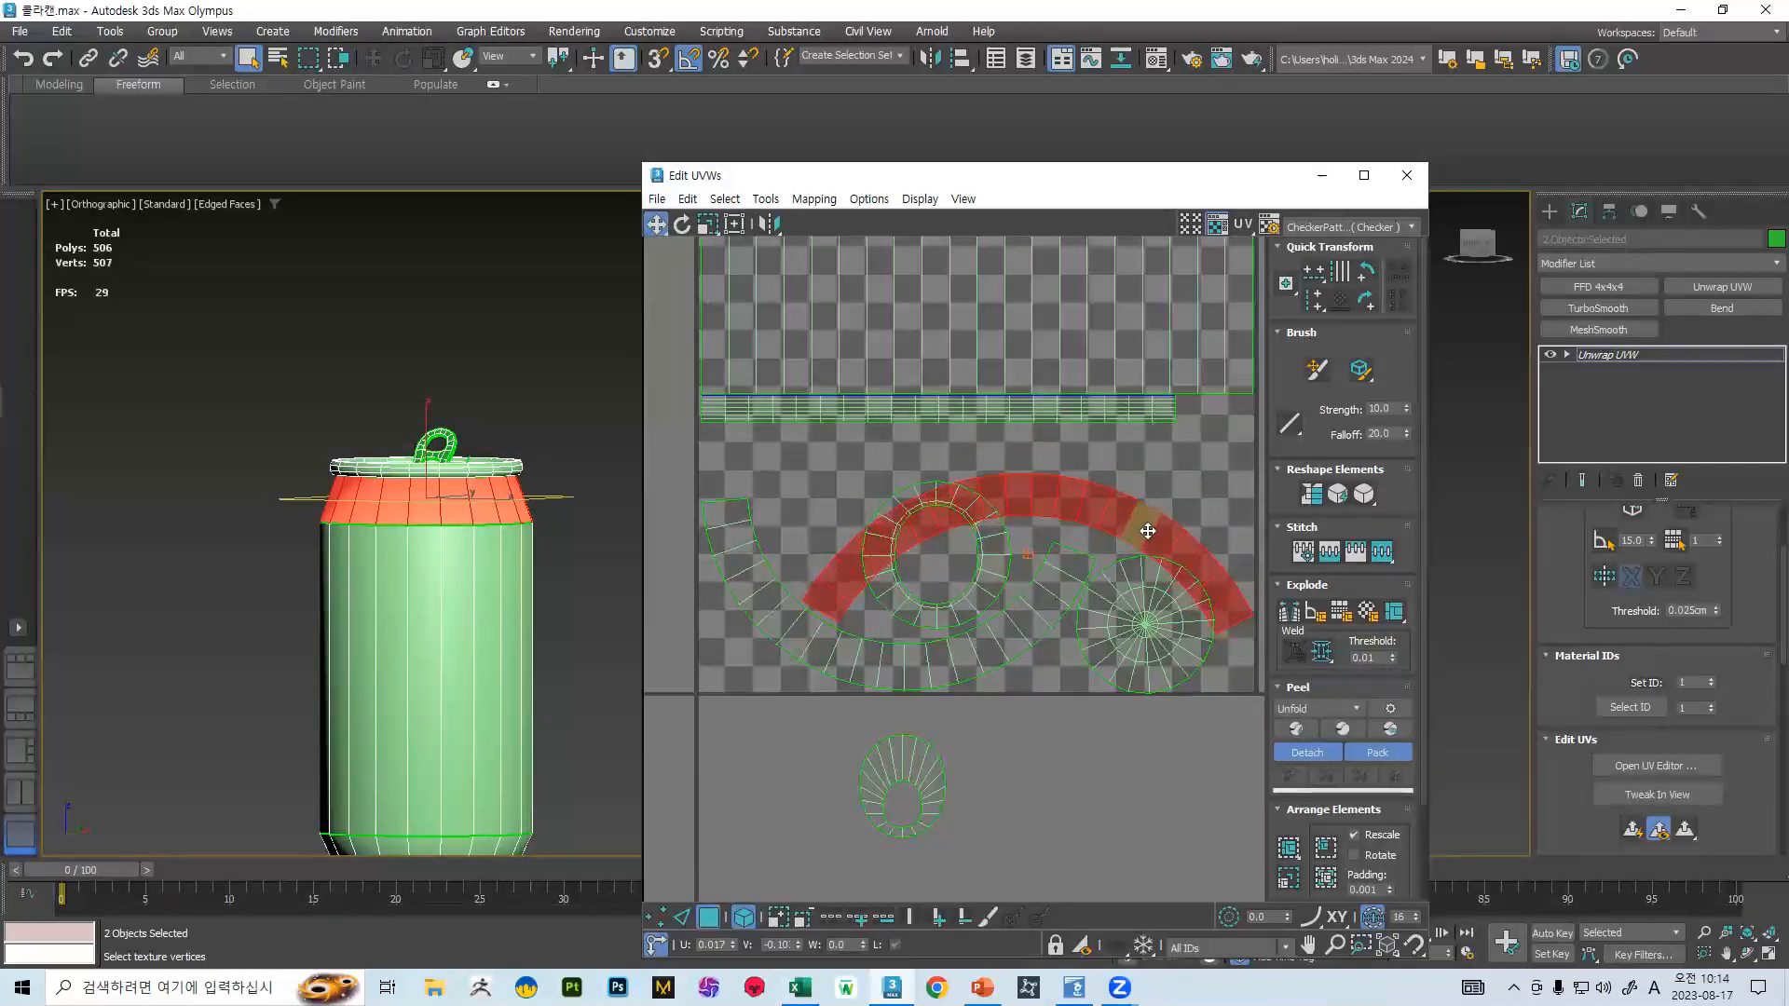
- Move the ring and round disc islands out of the tile into the empty area beneath it
left_click(1134, 666)
left_click_drag(1120, 642, 794, 512)
left_click_drag(926, 601, 1088, 773)
left_click(916, 764, "ctrl")
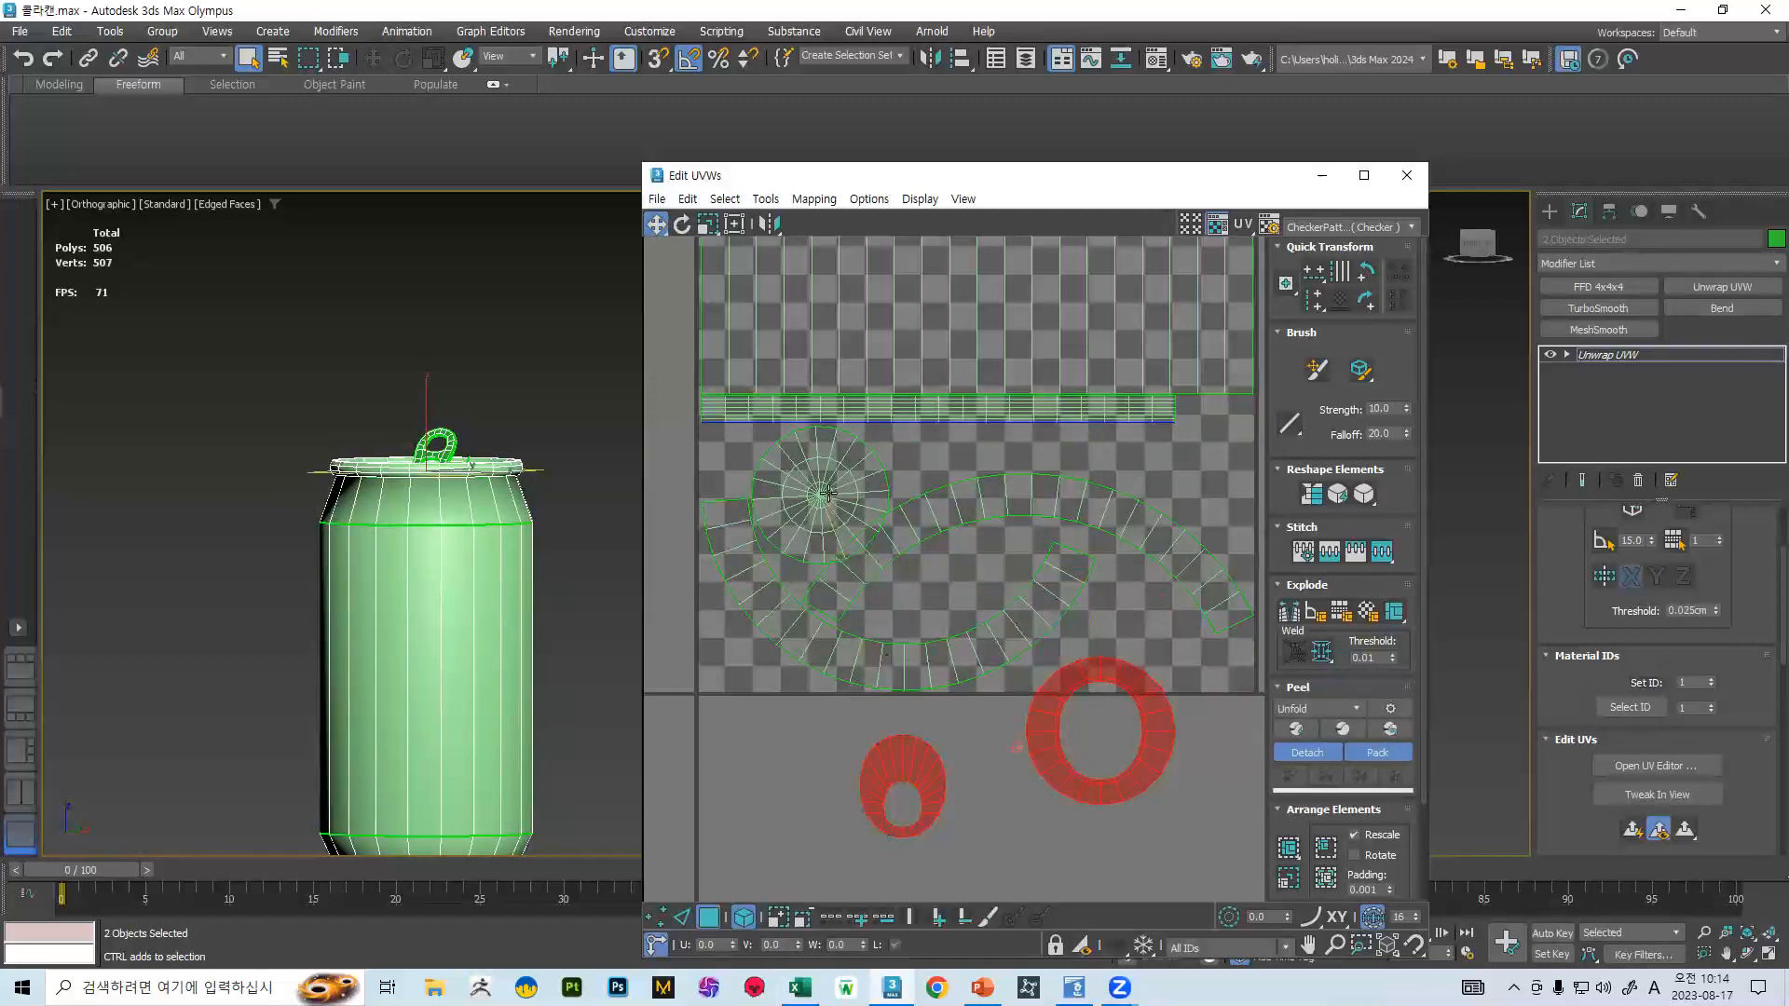
left_click(873, 468)
left_click_drag(881, 493, 757, 849)
- Rotate the neck arc and fit it just beneath the rim strip so it interlocks with the bottom taper arc
left_click_drag(1018, 494, 1058, 458)
key("e")
key("w")
key("e")
key("w")
left_click(1024, 585, "ctrl")
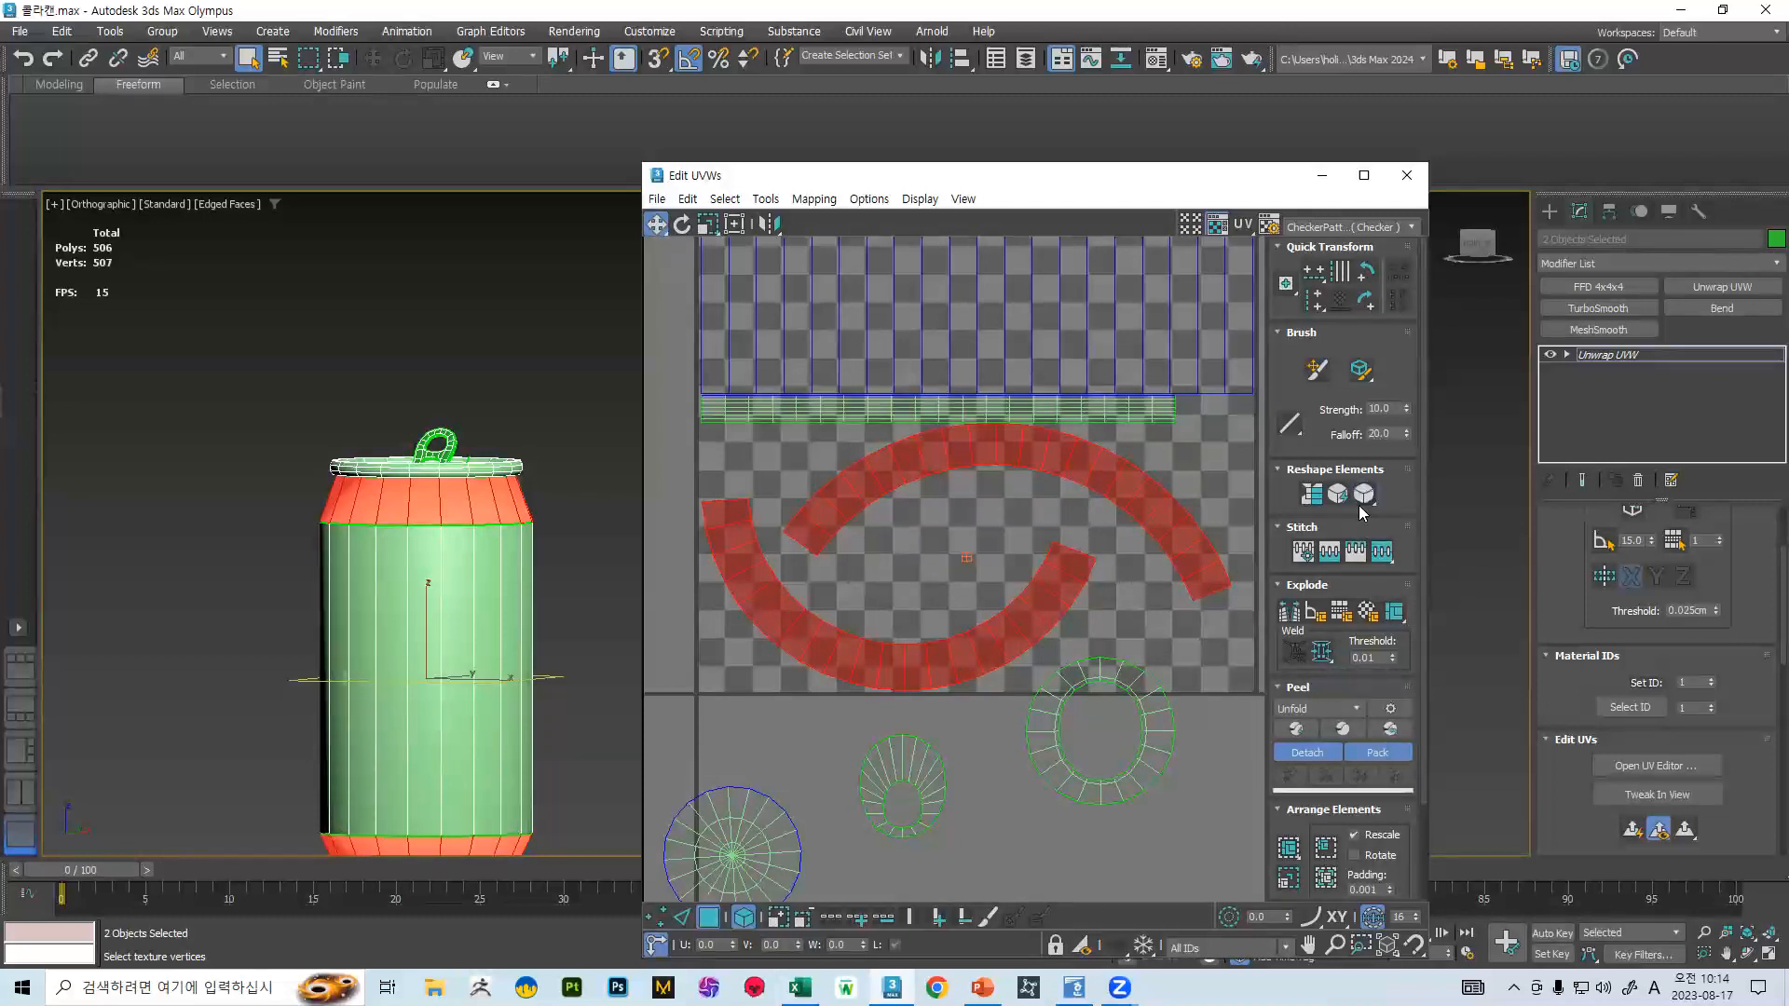
left_click(1070, 523)
left_click(1006, 627)
middle_click_drag(1016, 510, 1021, 460)
left_click_drag(1018, 403, 997, 409)
middle_click_drag(1050, 509, 993, 513)
- Scale down the round disc island and place it in the tile's lower right area
left_click_drag(721, 789, 871, 503)
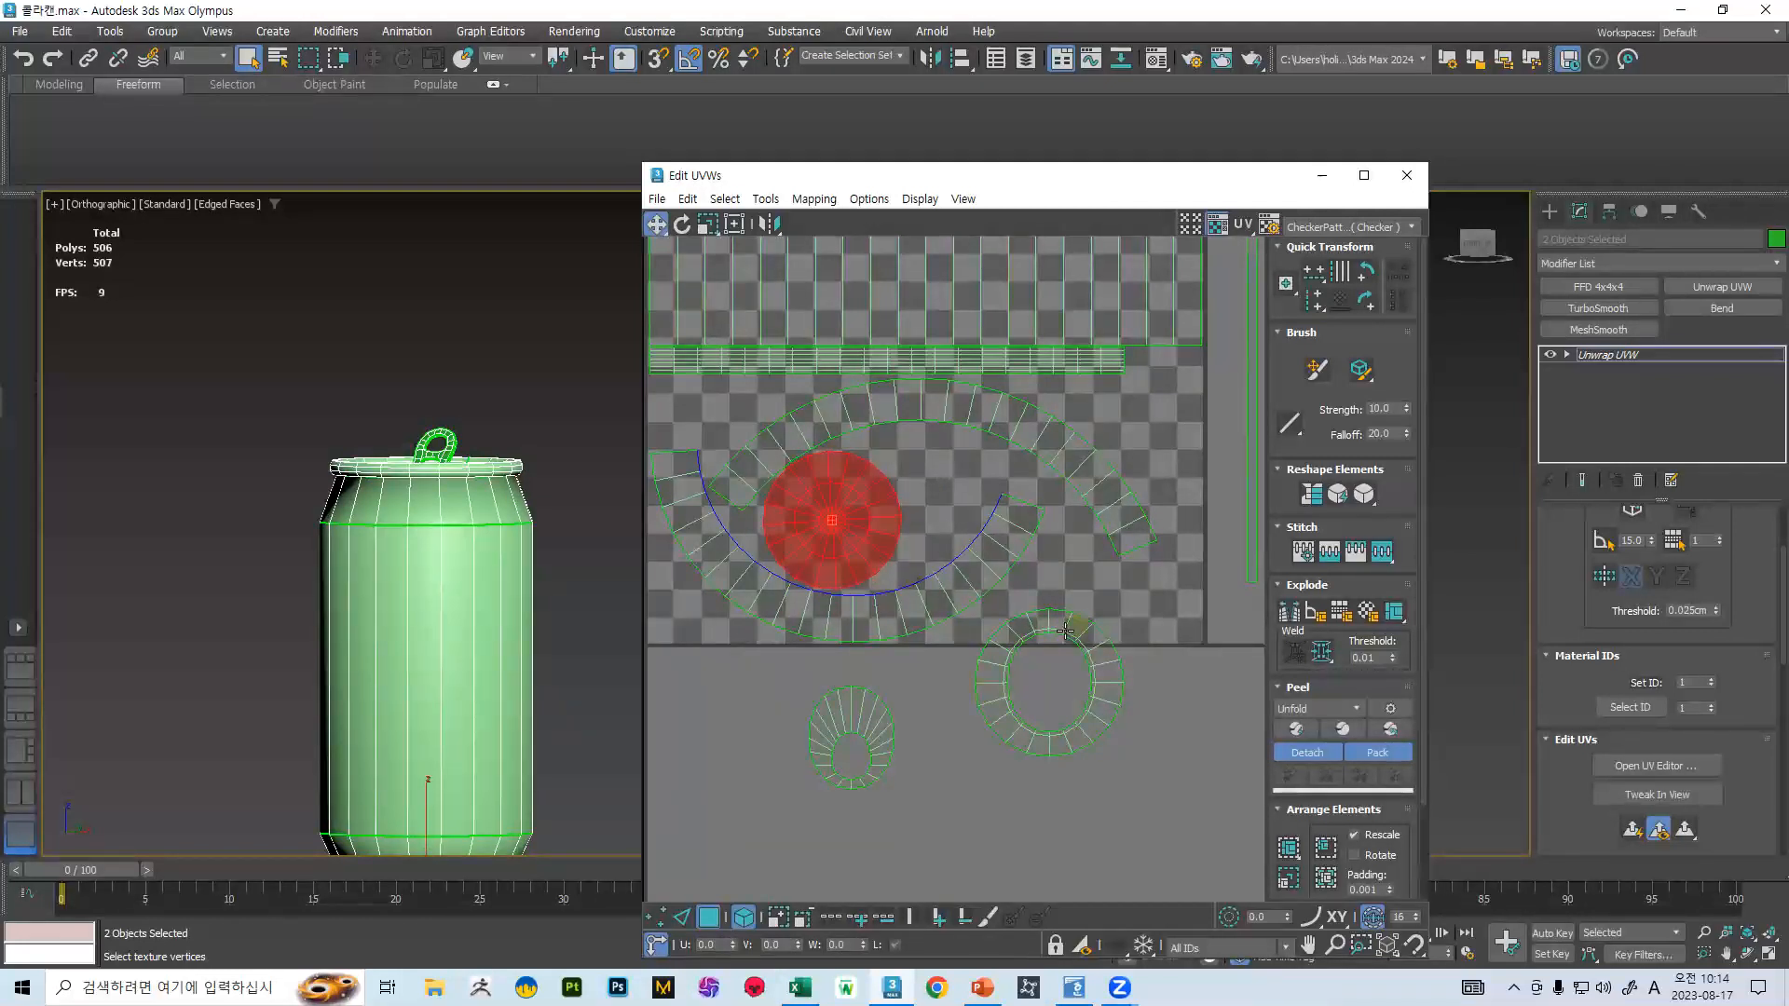
left_click(1065, 631)
middle_click_drag(522, 559, 507, 462, "alt")
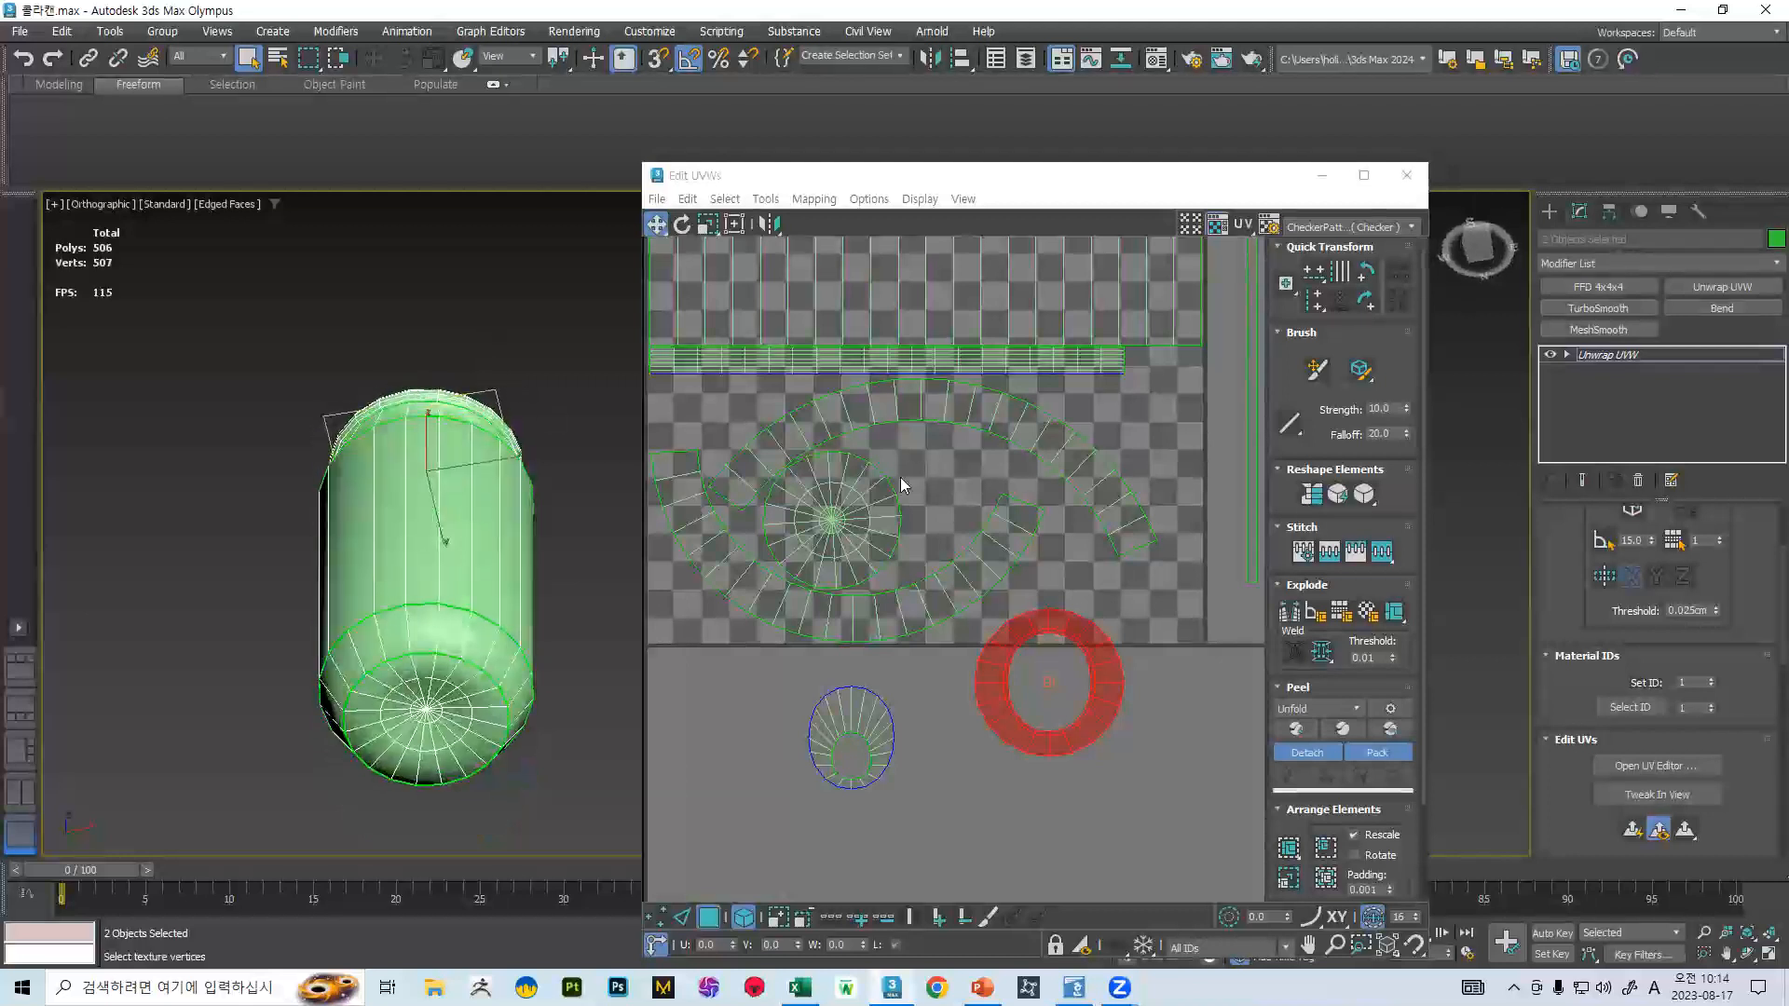
left_click(874, 480)
key("r")
left_click_drag(844, 487, 1166, 570)
key("w")
- Move the ring and small oval islands side by side into the gap between the two arcs
left_click(1065, 620)
left_click_drag(1065, 619, 864, 454)
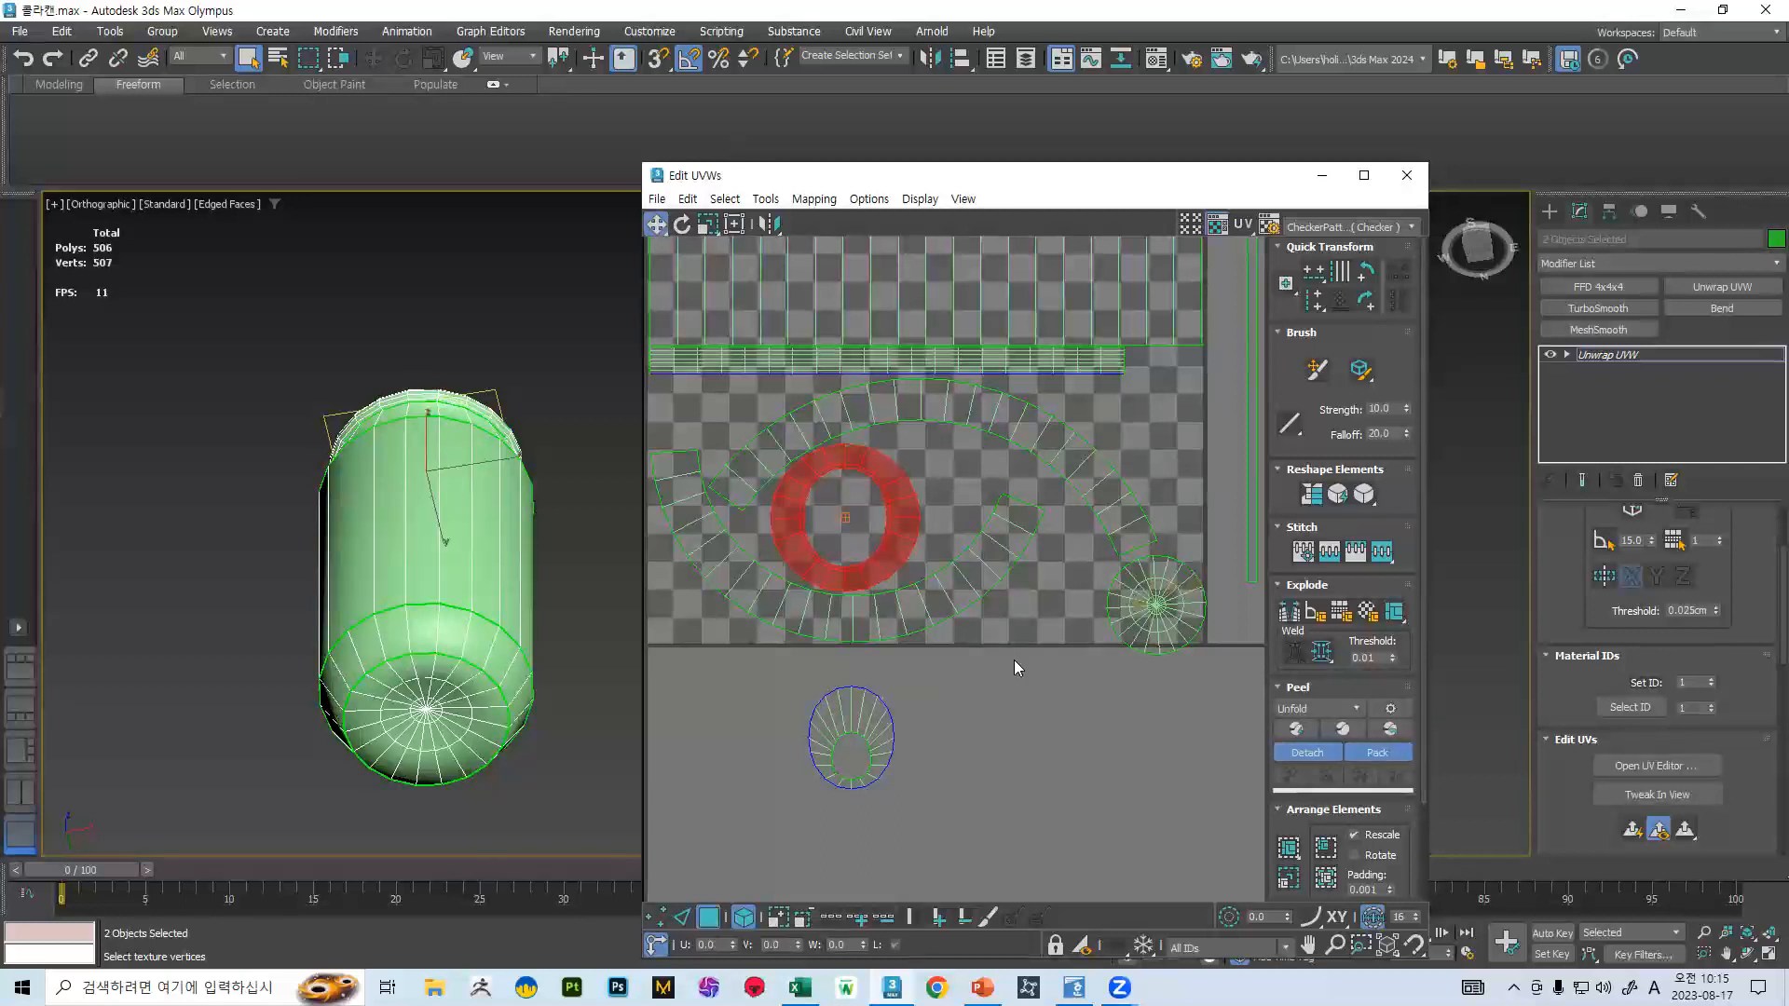
left_click_drag(866, 721, 975, 458)
scroll(965, 462, "up", 3)
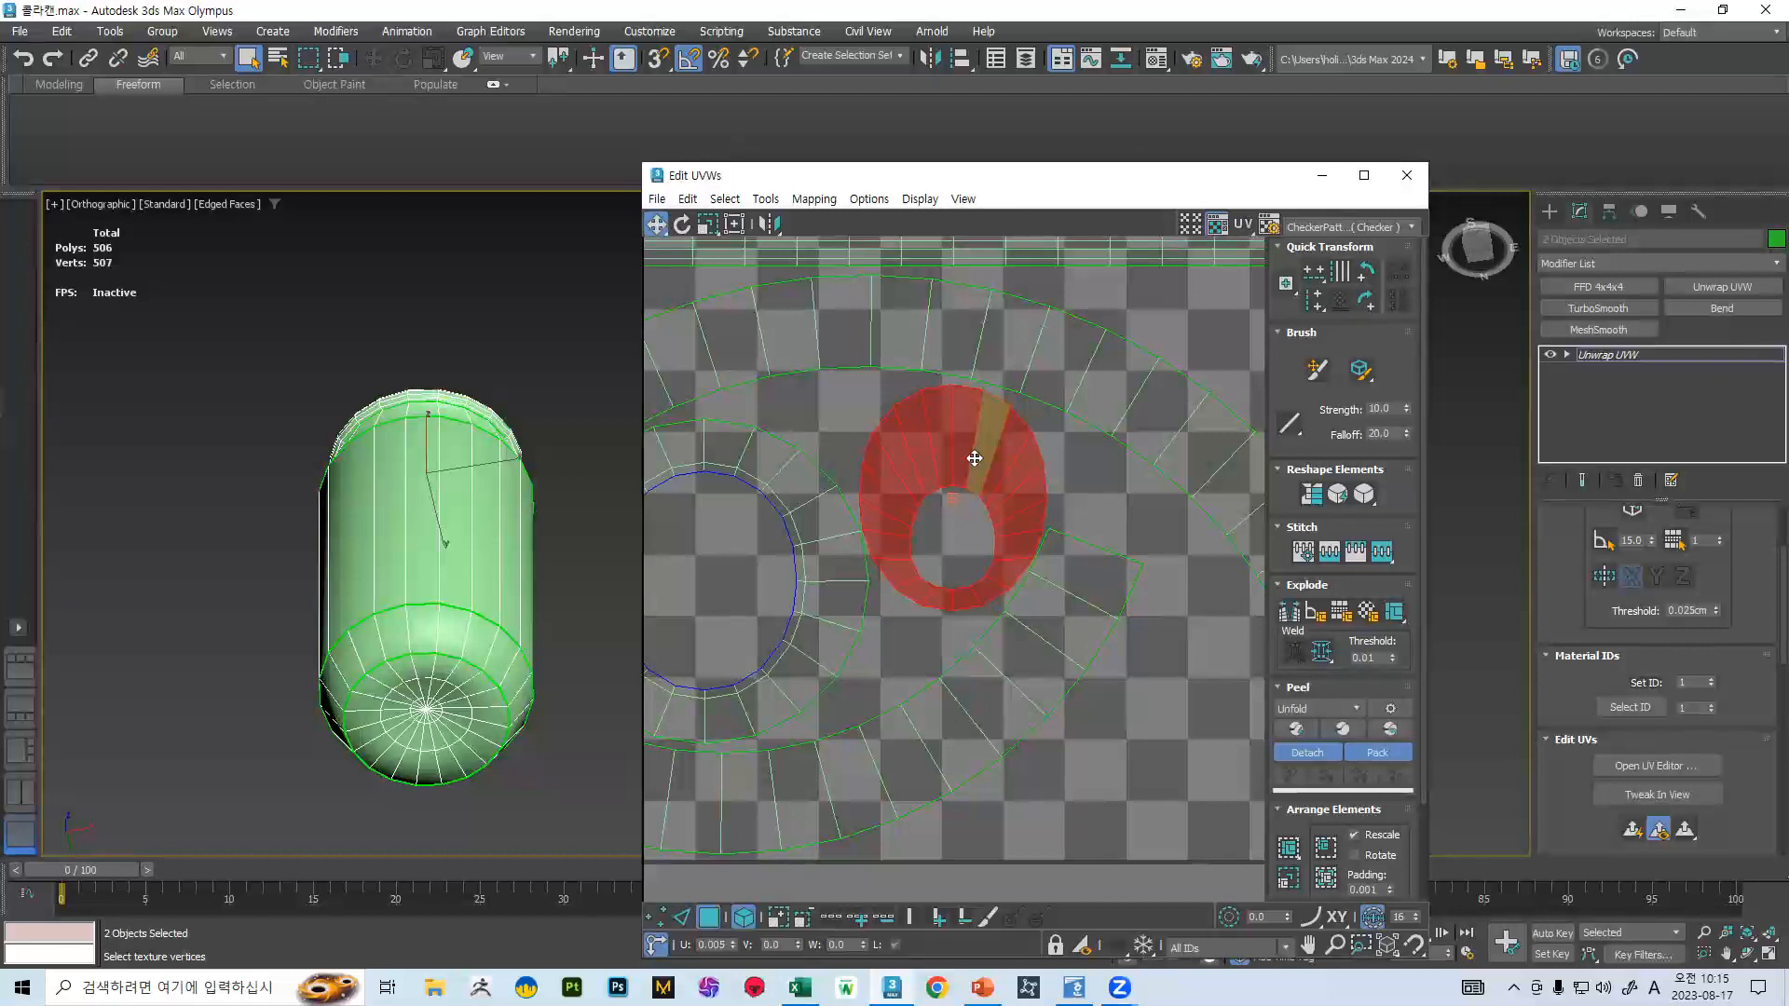
- Enlarge the round disc slightly and settle it beside the bottom taper arc, just inside the tile's bottom edge
scroll(978, 462, "down", 4)
left_click(1104, 606)
left_click_drag(1104, 606, 1071, 595)
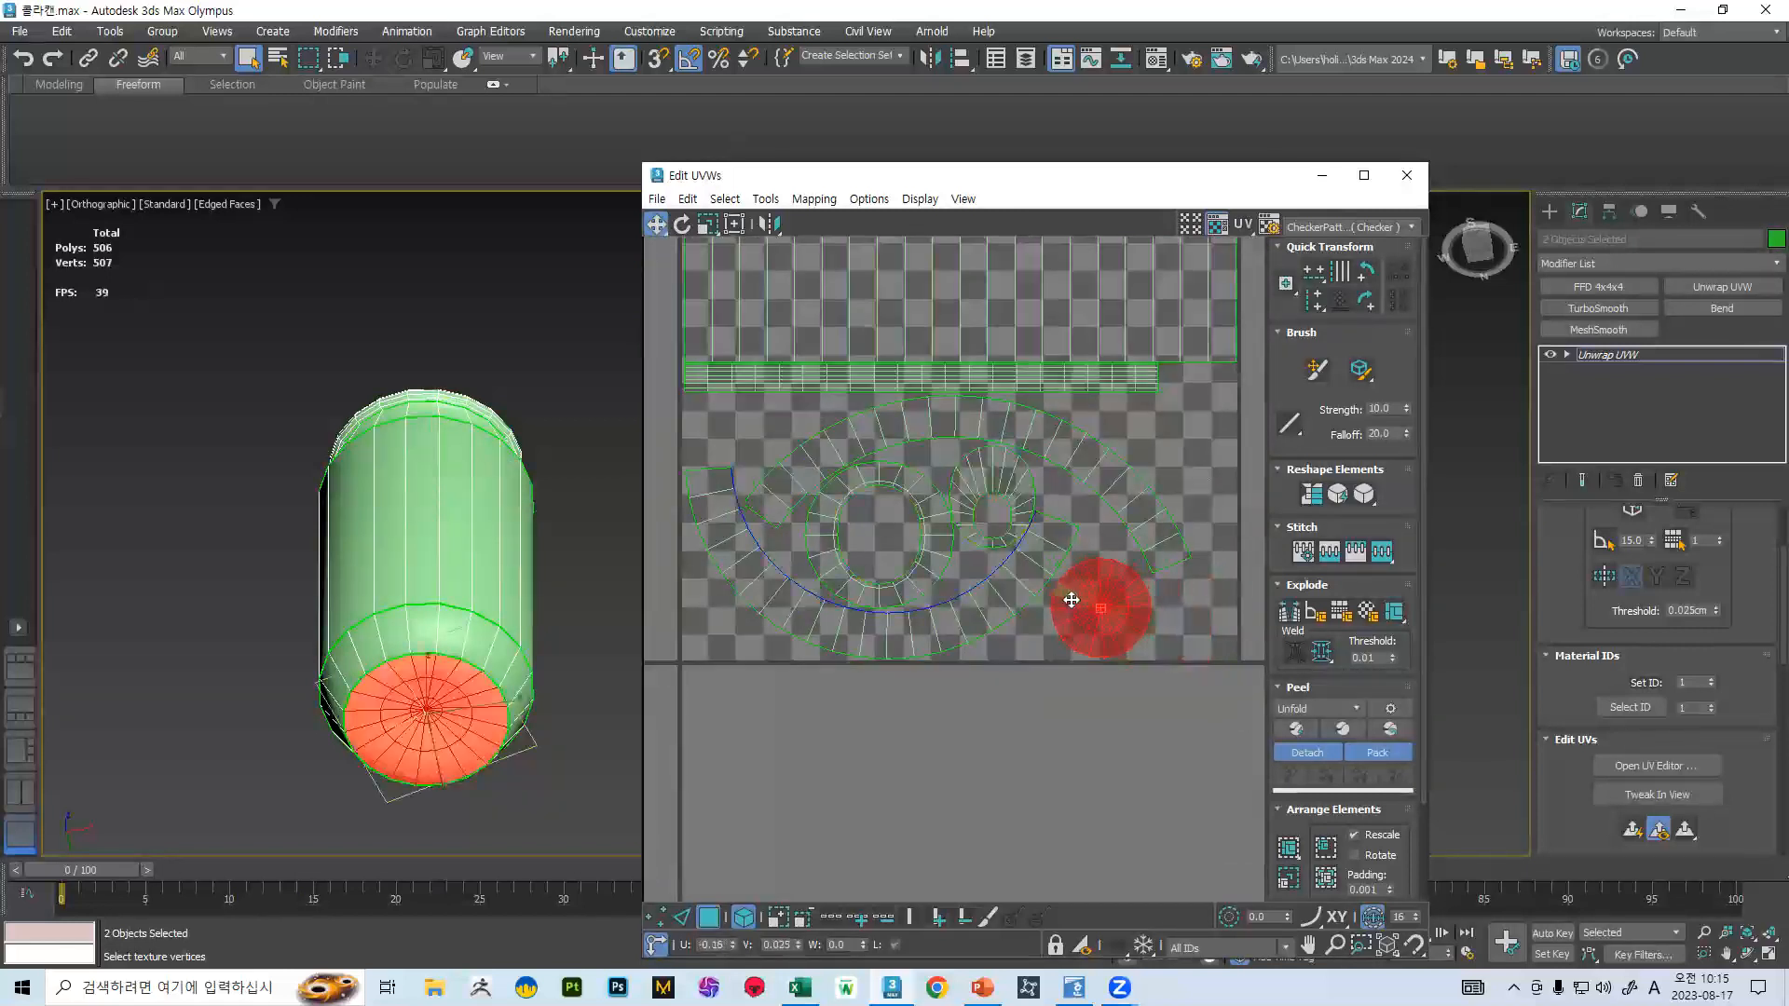
key("w")
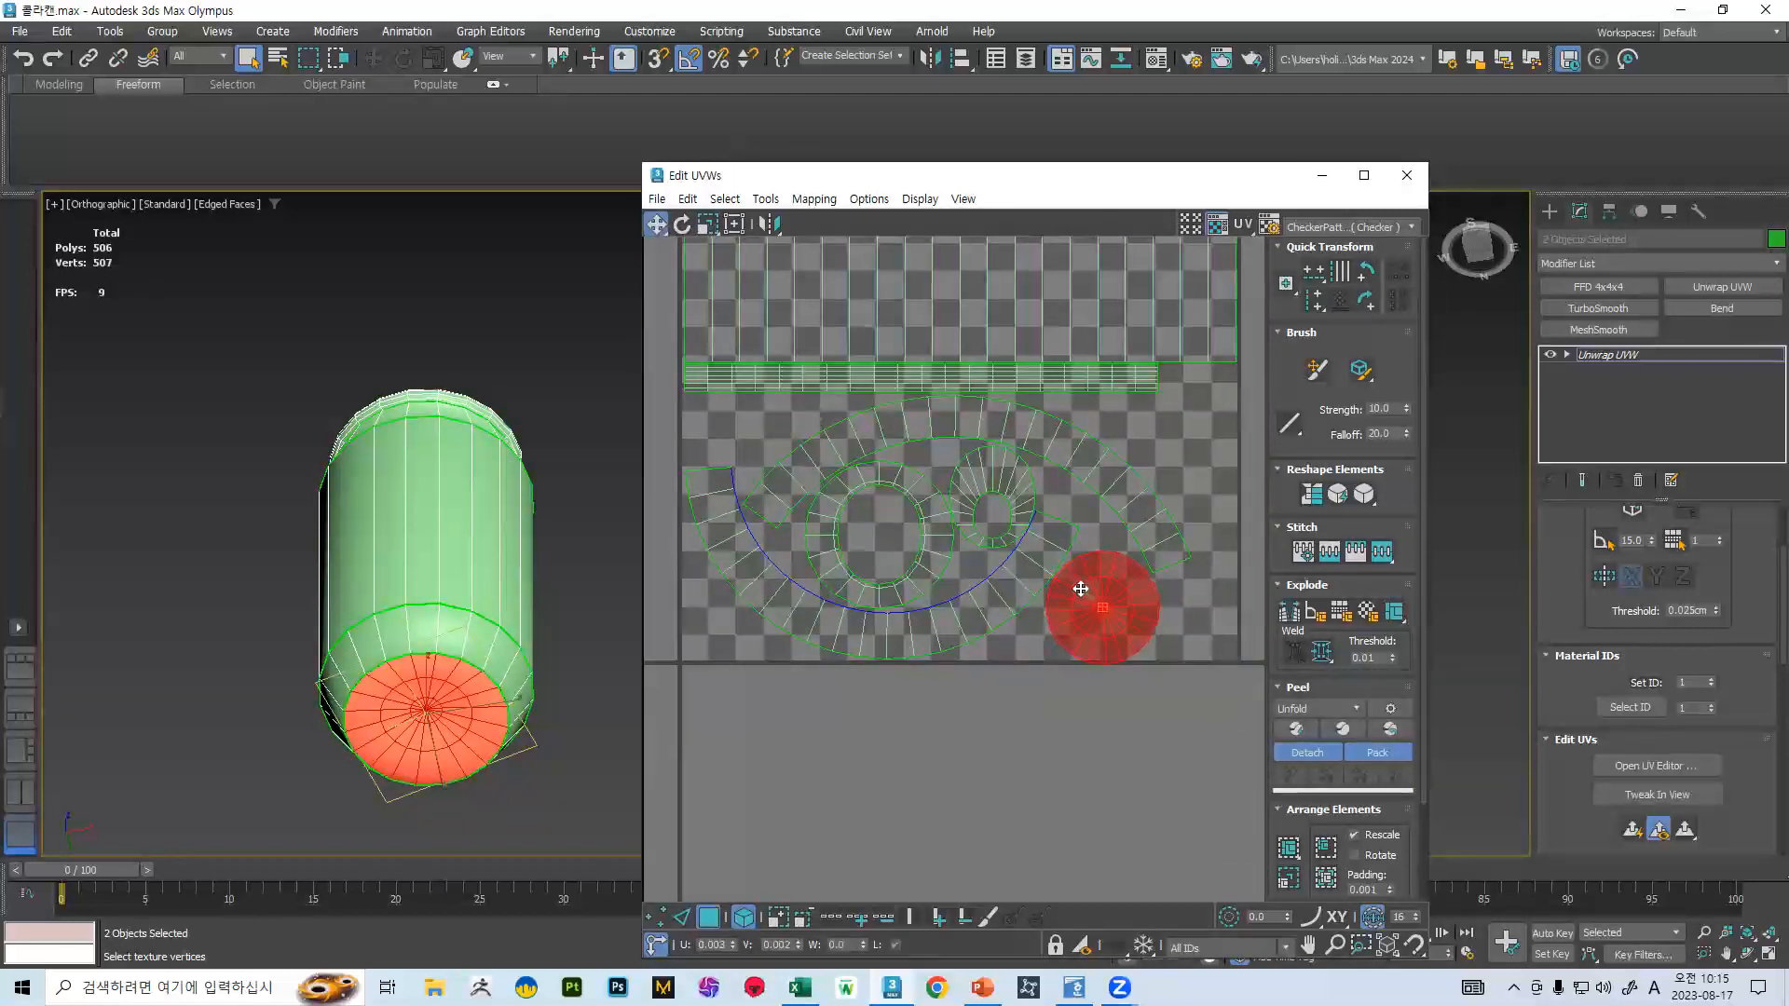
scroll(1101, 654, "up", 3)
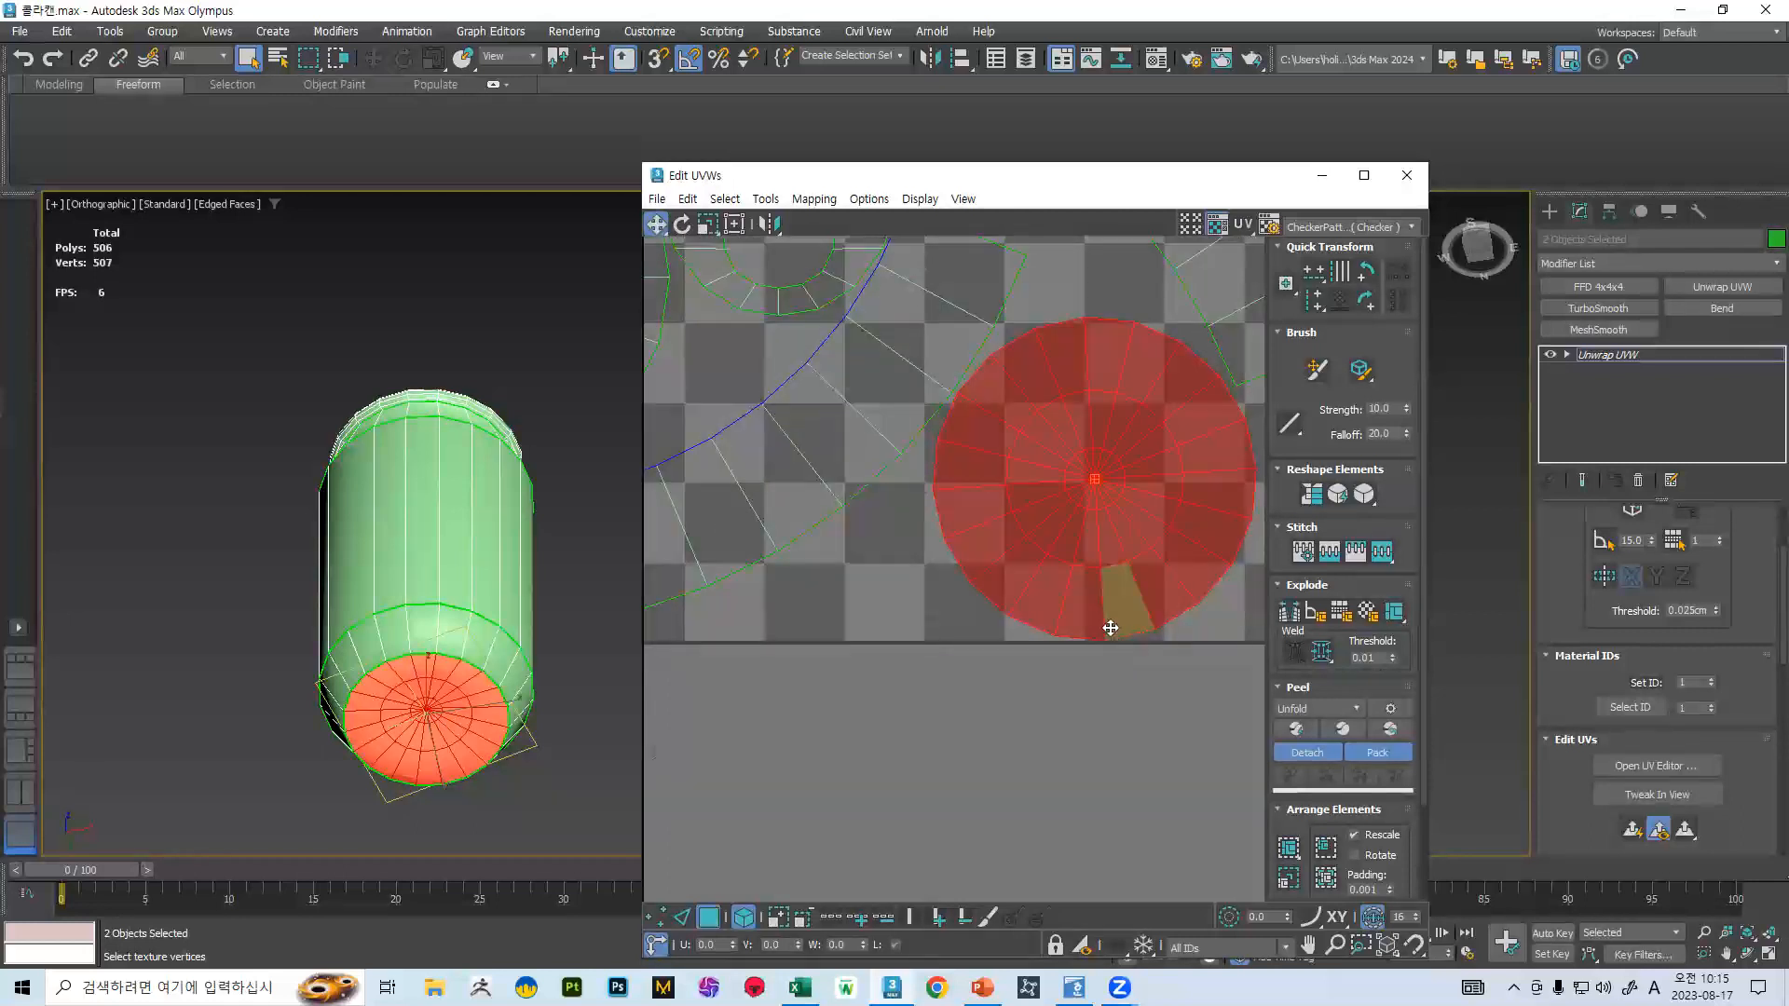
left_click_drag(1111, 626, 1110, 622)
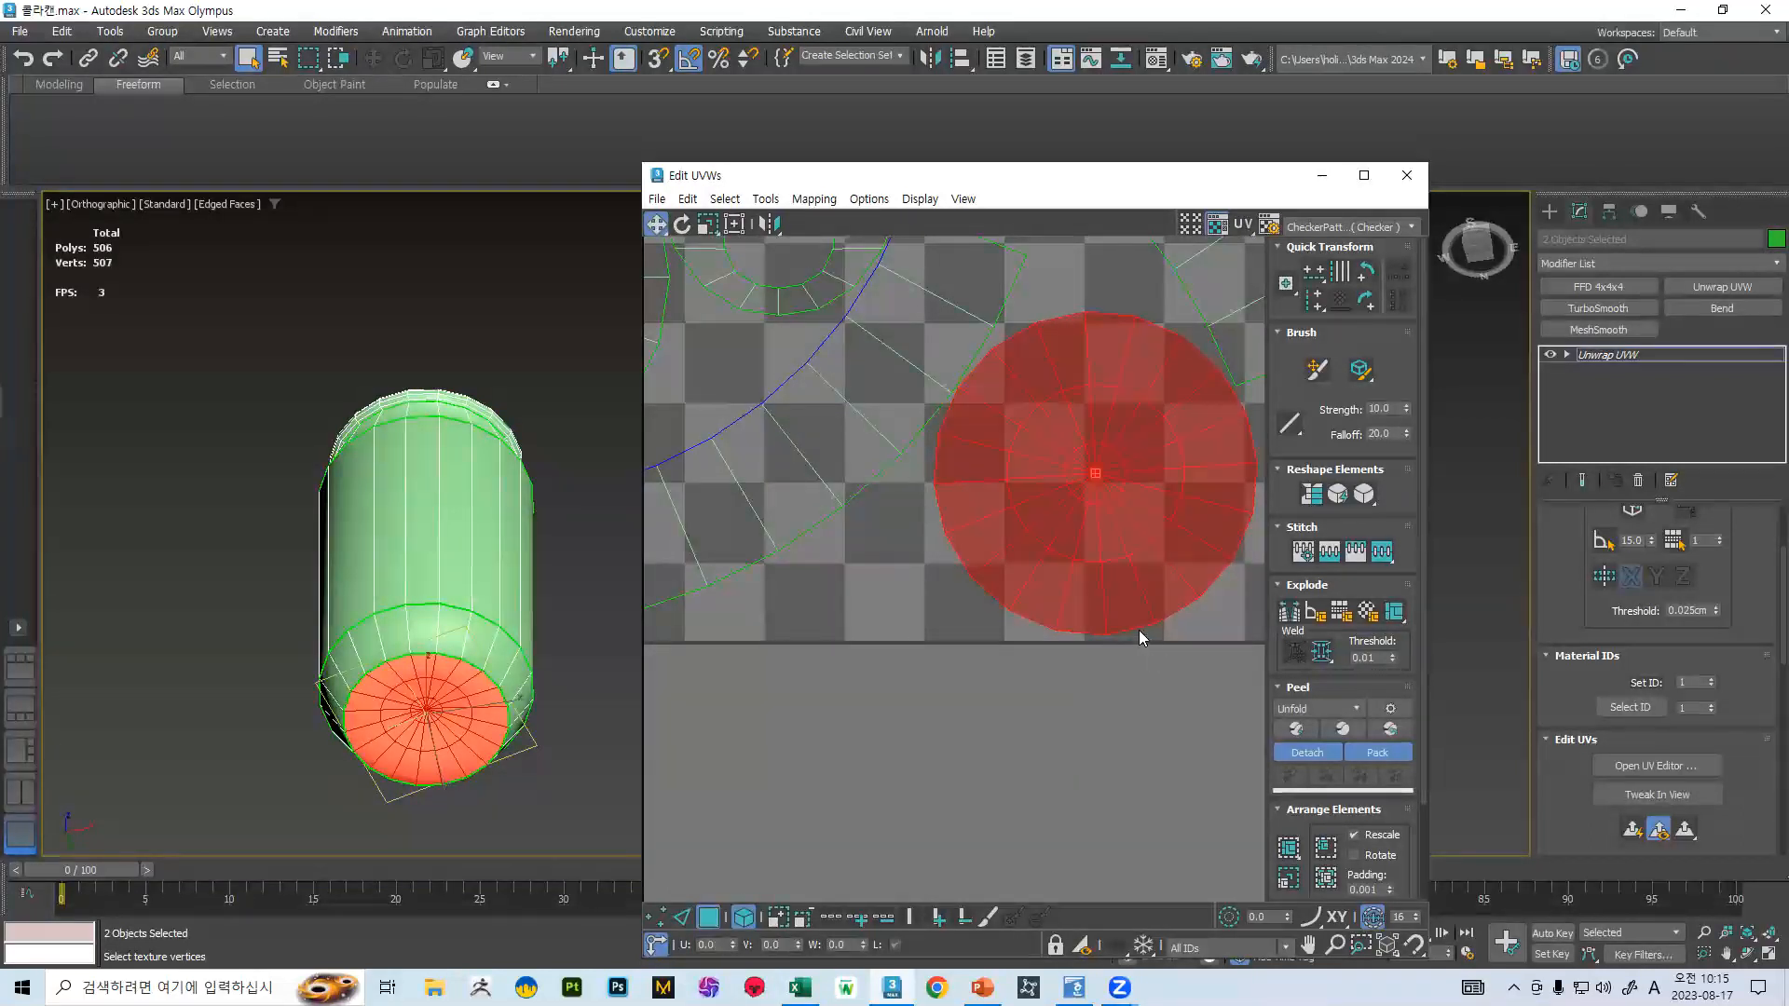
scroll(1138, 630, "down", 6)
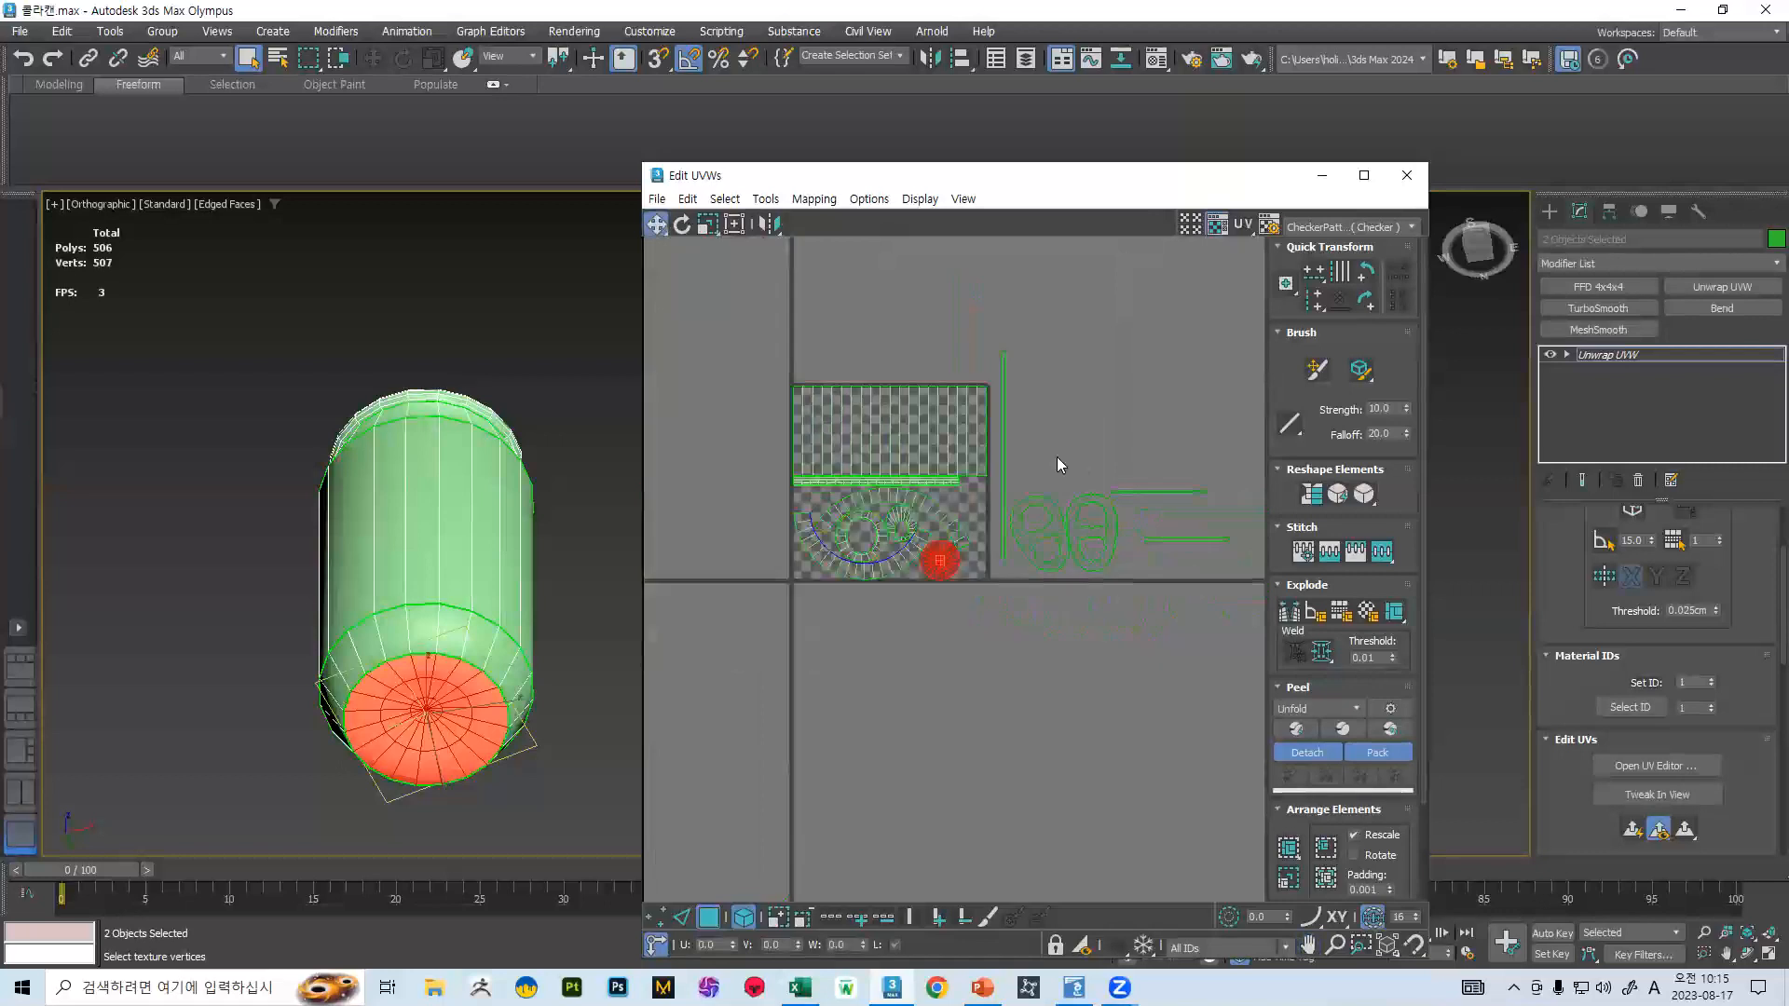
- Scale down all of the pull tab's islands together
left_click_drag(990, 344, 1206, 635)
key("r")
left_click_drag(1070, 511, 1061, 584)
scroll(1053, 520, "up", 2)
- Move one pull tab face island into the tile and rotate it upright beneath the body sheet's right end
left_click_drag(1113, 494, 913, 507)
key("w")
left_click(1029, 523)
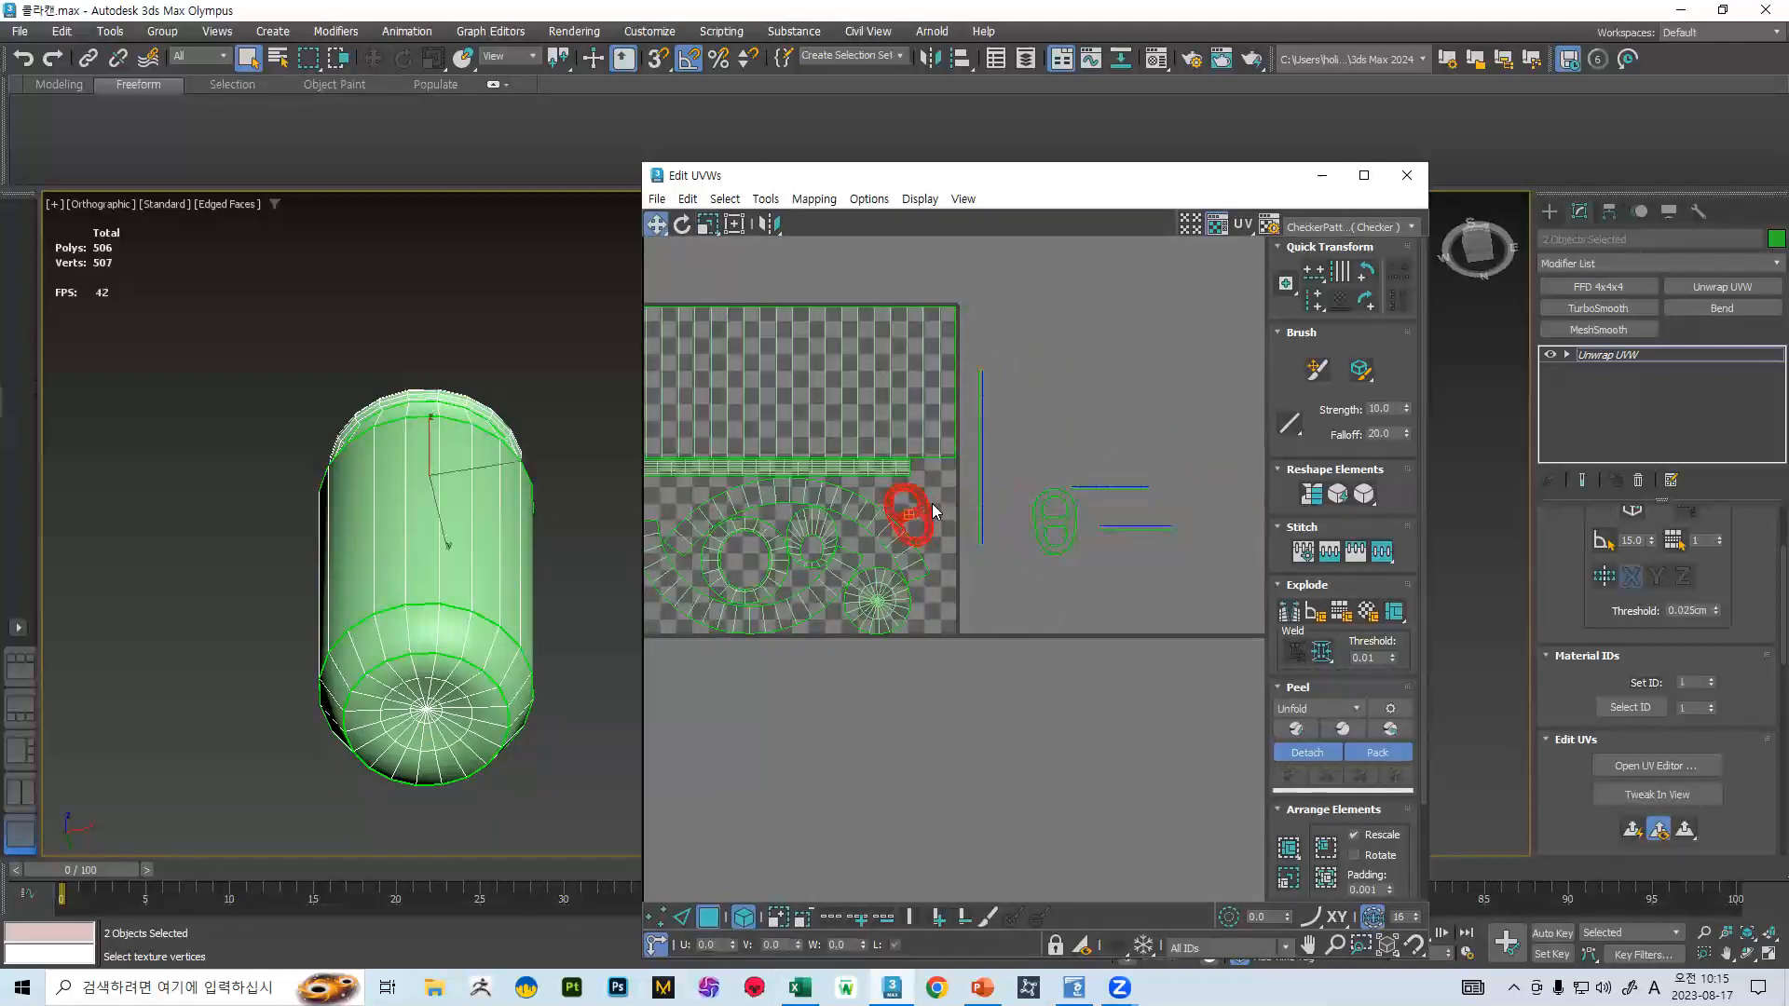
scroll(916, 492, "up", 3)
middle_click_drag(553, 511, 373, 498, "alt")
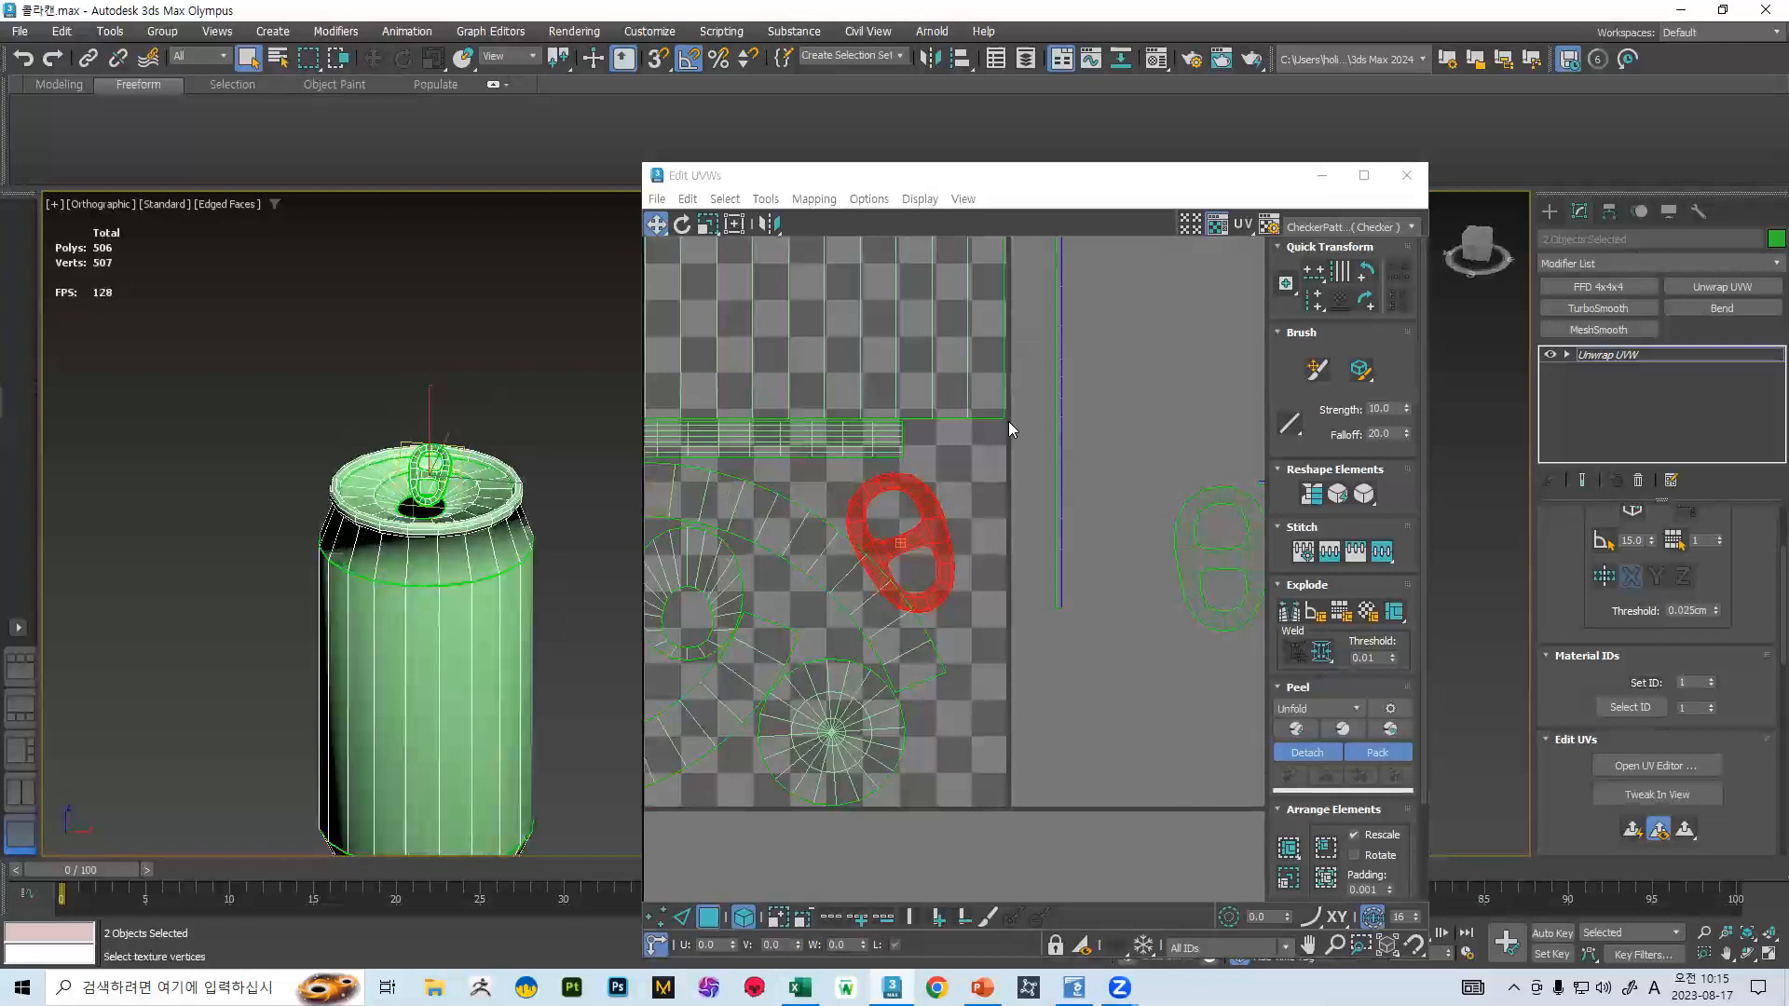
left_click_drag(921, 495, 986, 462)
key("e")
key("w")
- Place the second pull tab face island upright in the tile's lower right corner, beside the round disc
left_click_drag(1208, 515, 966, 672)
key("e")
key("w")
scroll(966, 667, "down", 3)
middle_click_drag(964, 660, 1131, 662)
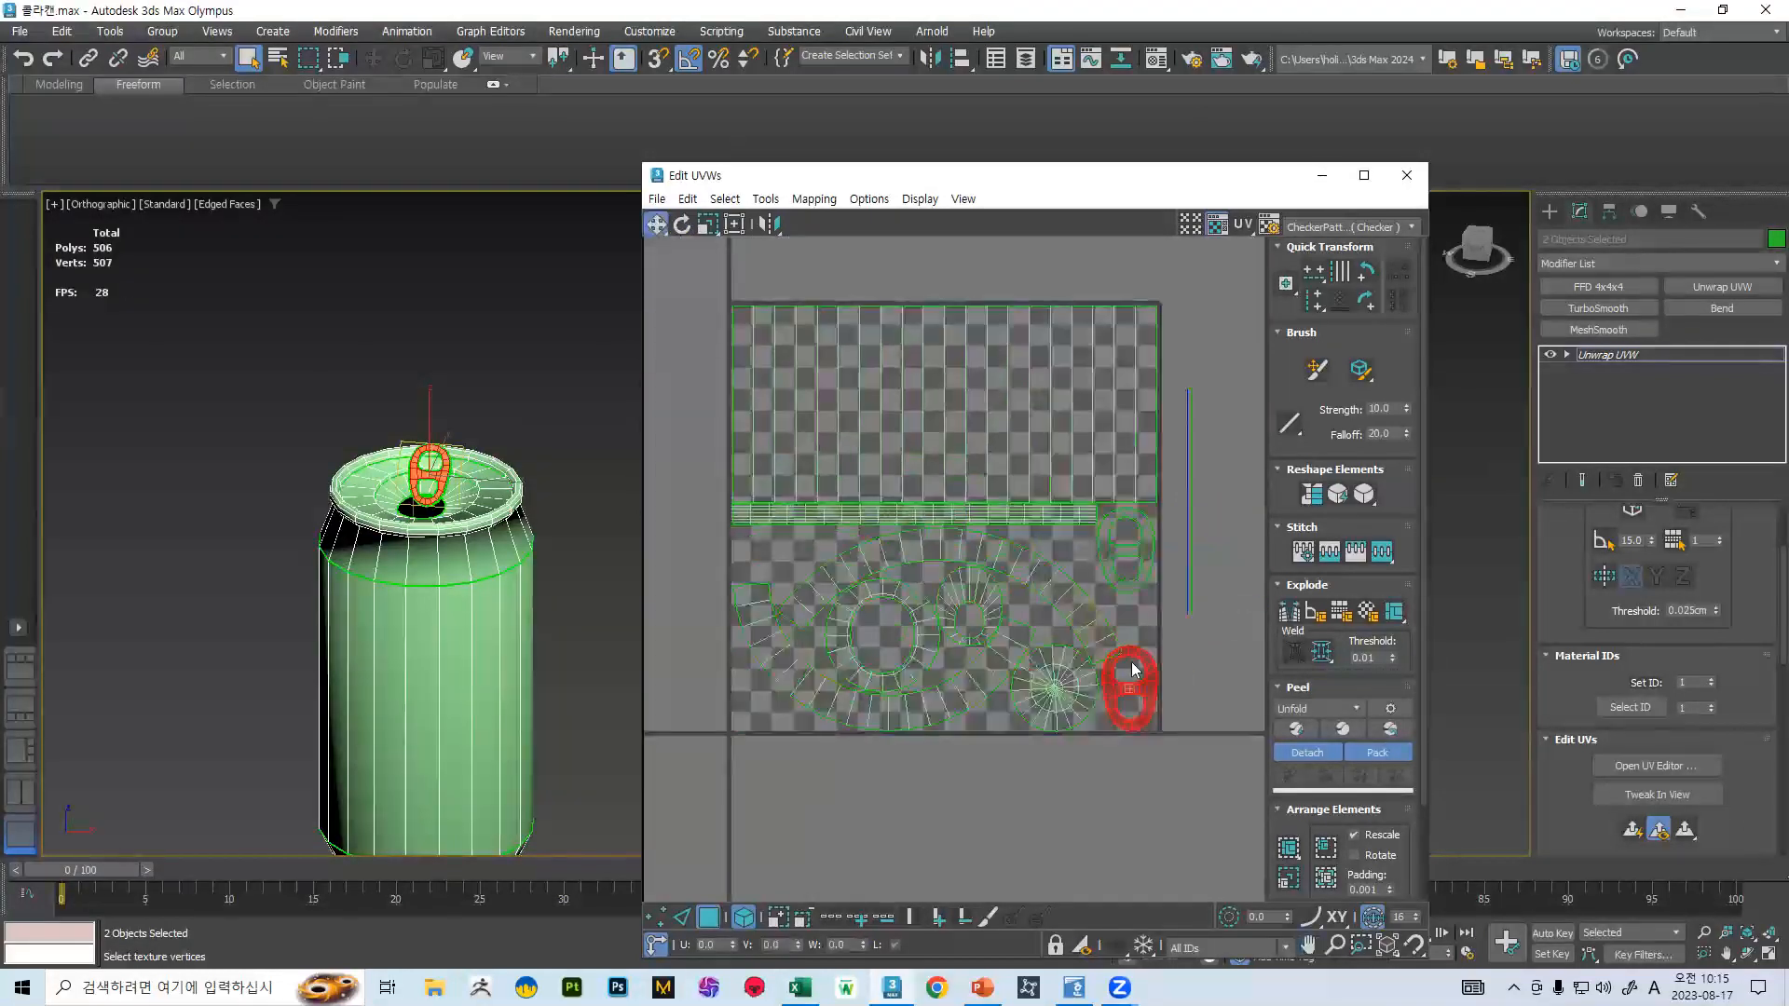
scroll(1152, 670, "up", 2)
scroll(1132, 659, "down", 2)
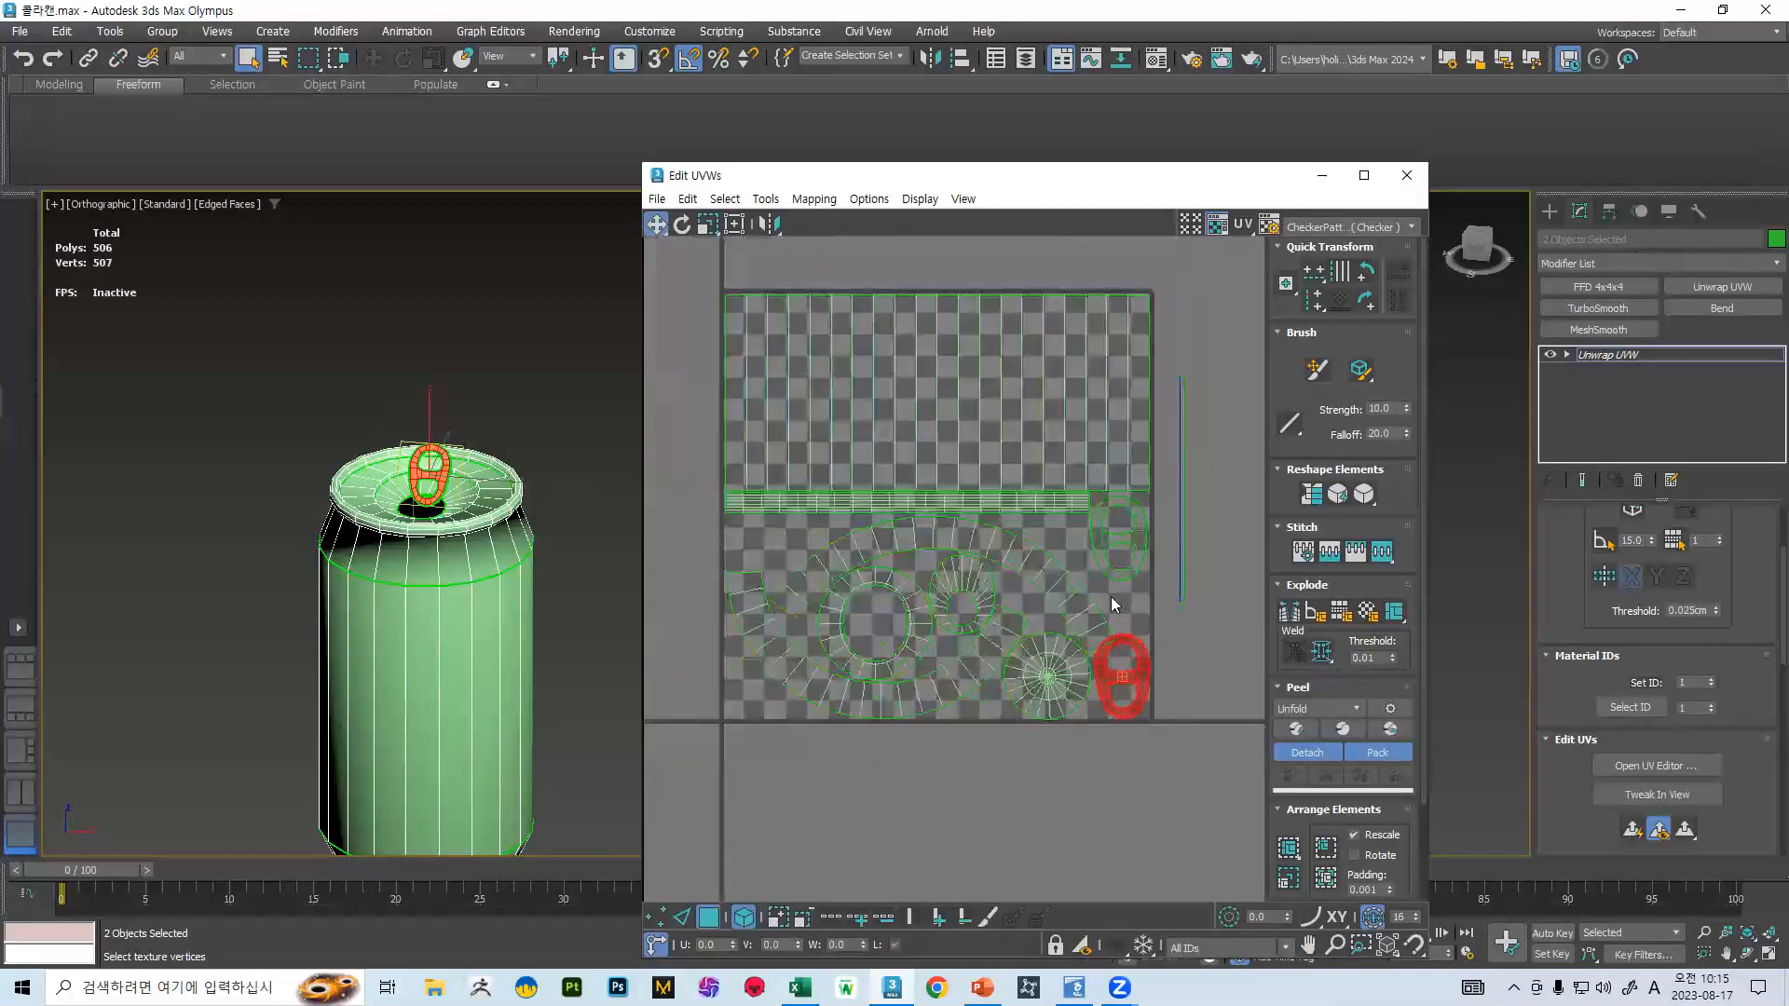
- Turn the second pull tab face island horizontal and fit it under the rim strip at the tile's left edge
left_click_drag(1130, 639, 766, 530)
key("e")
key("w")
scroll(758, 529, "up", 3)
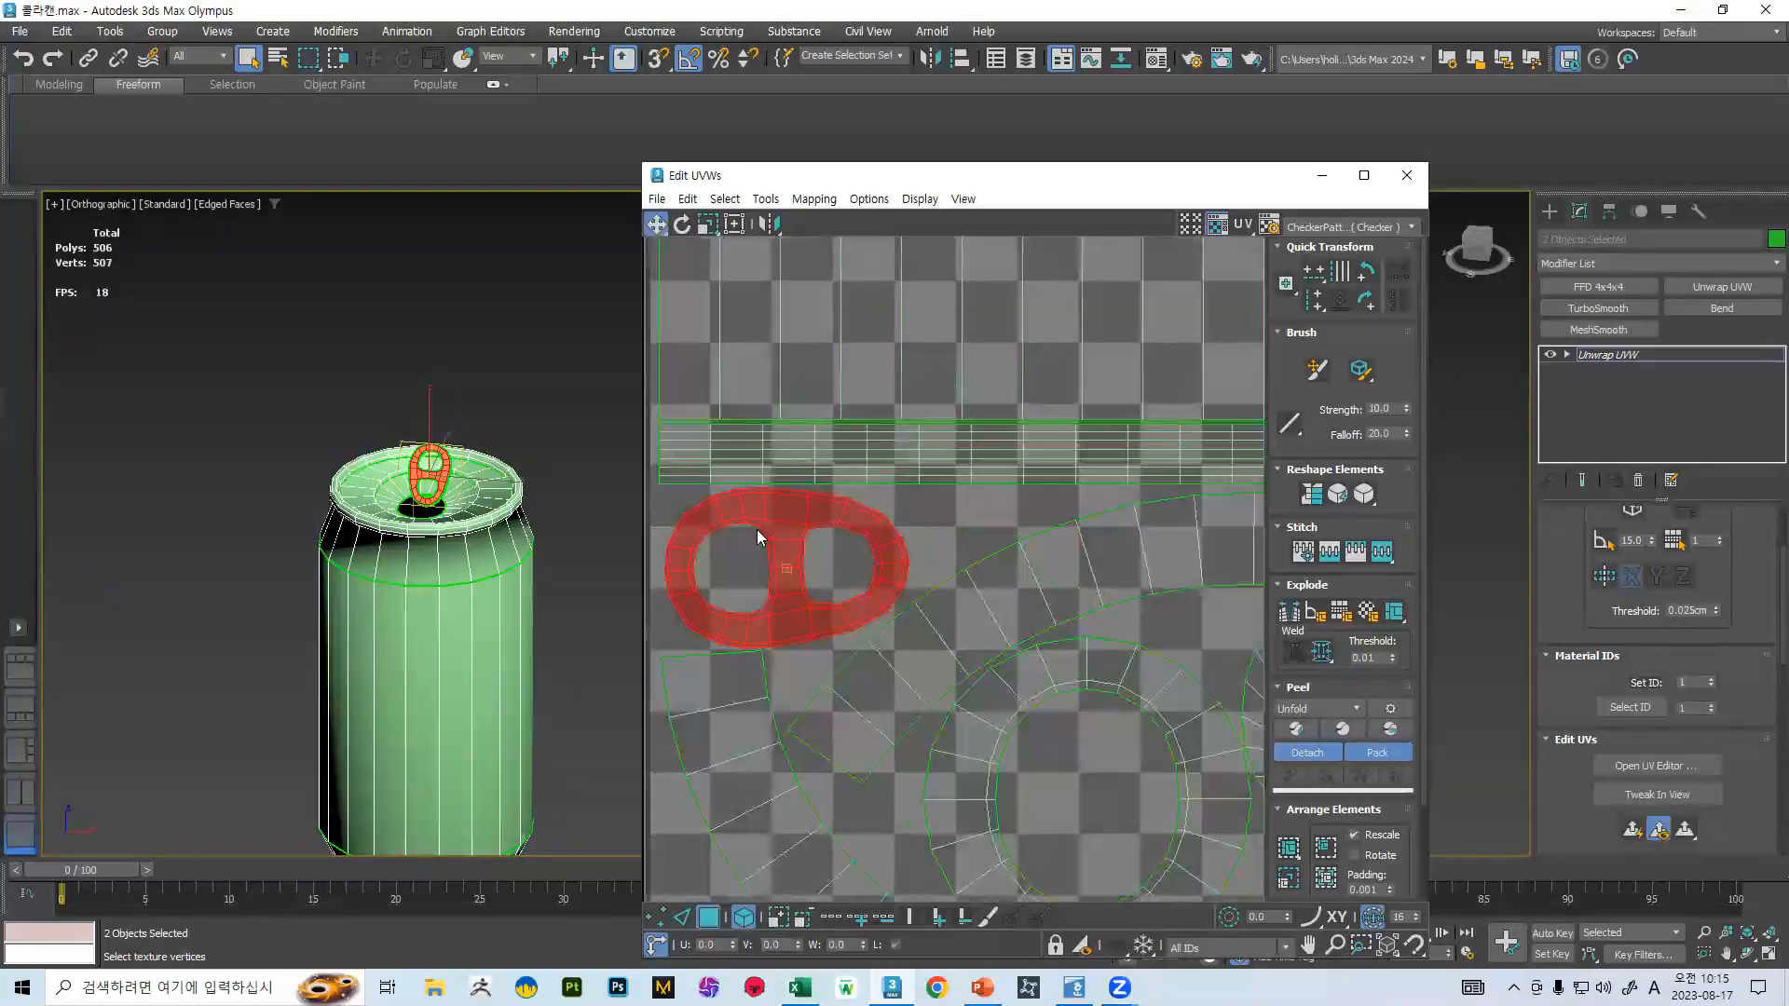
scroll(815, 550, "down", 3)
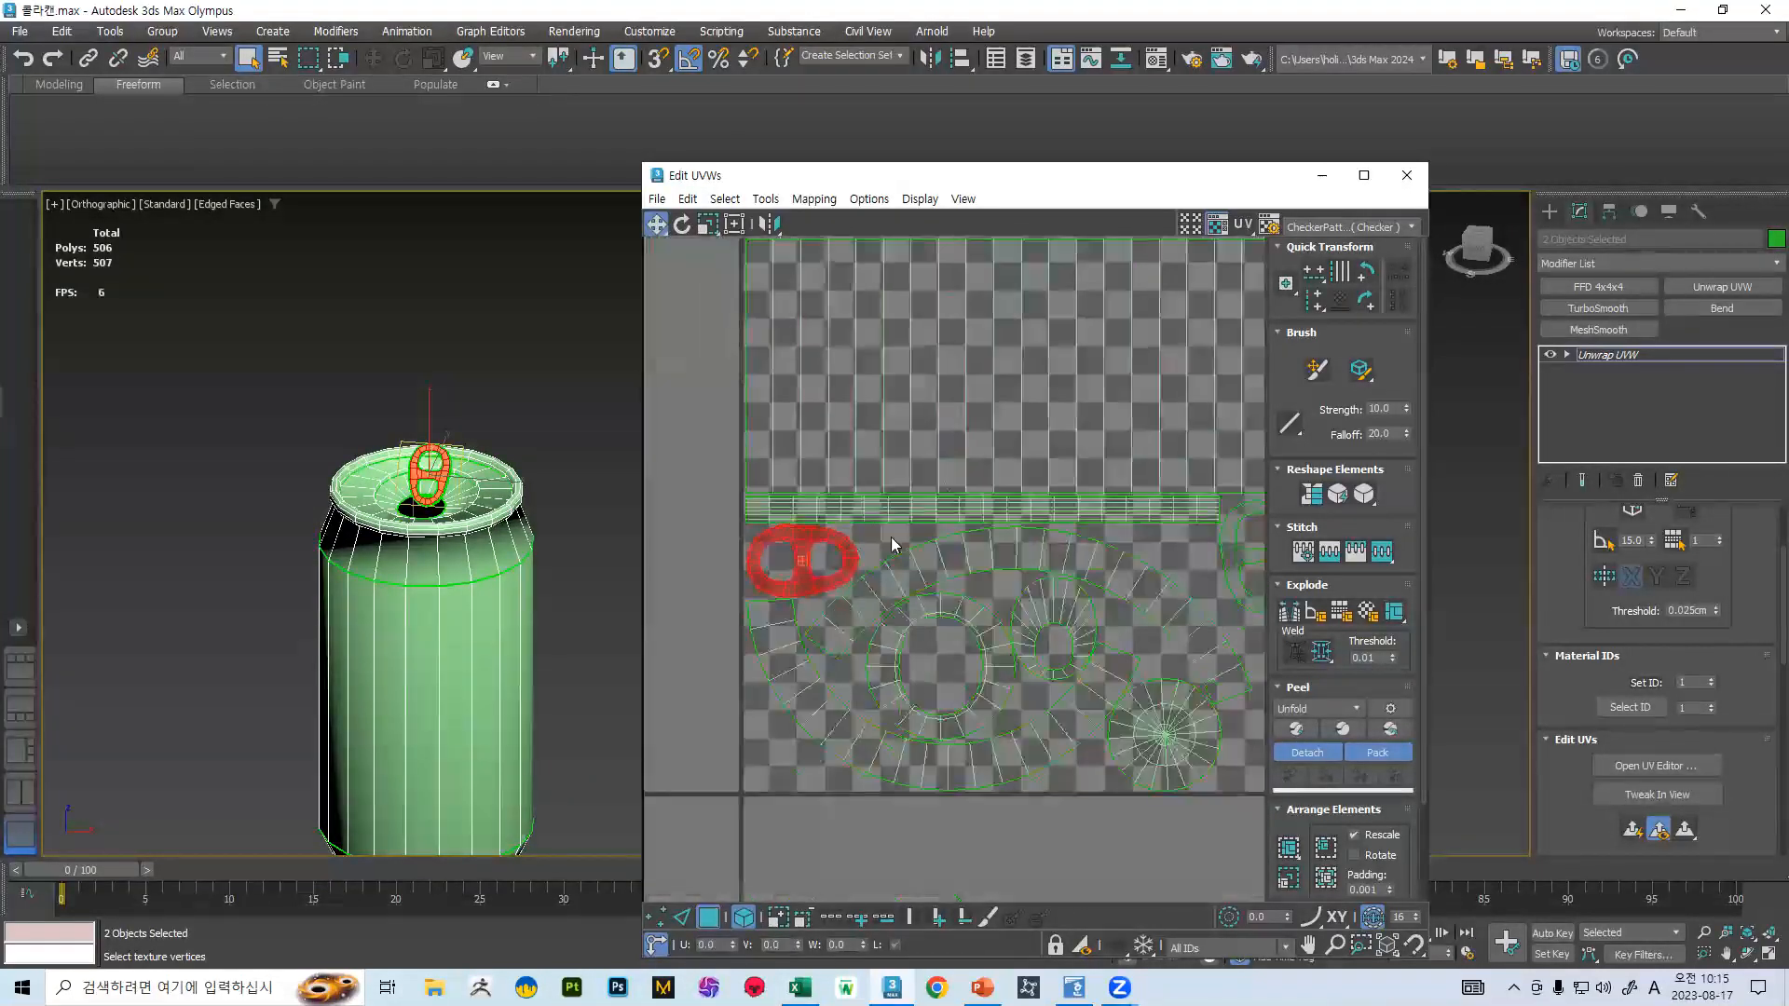
- Move the pull tab's long vertical strip into the tile, along its right edge beside the upright face island
middle_click_drag(922, 540, 621, 490)
left_click_drag(1034, 508, 993, 658)
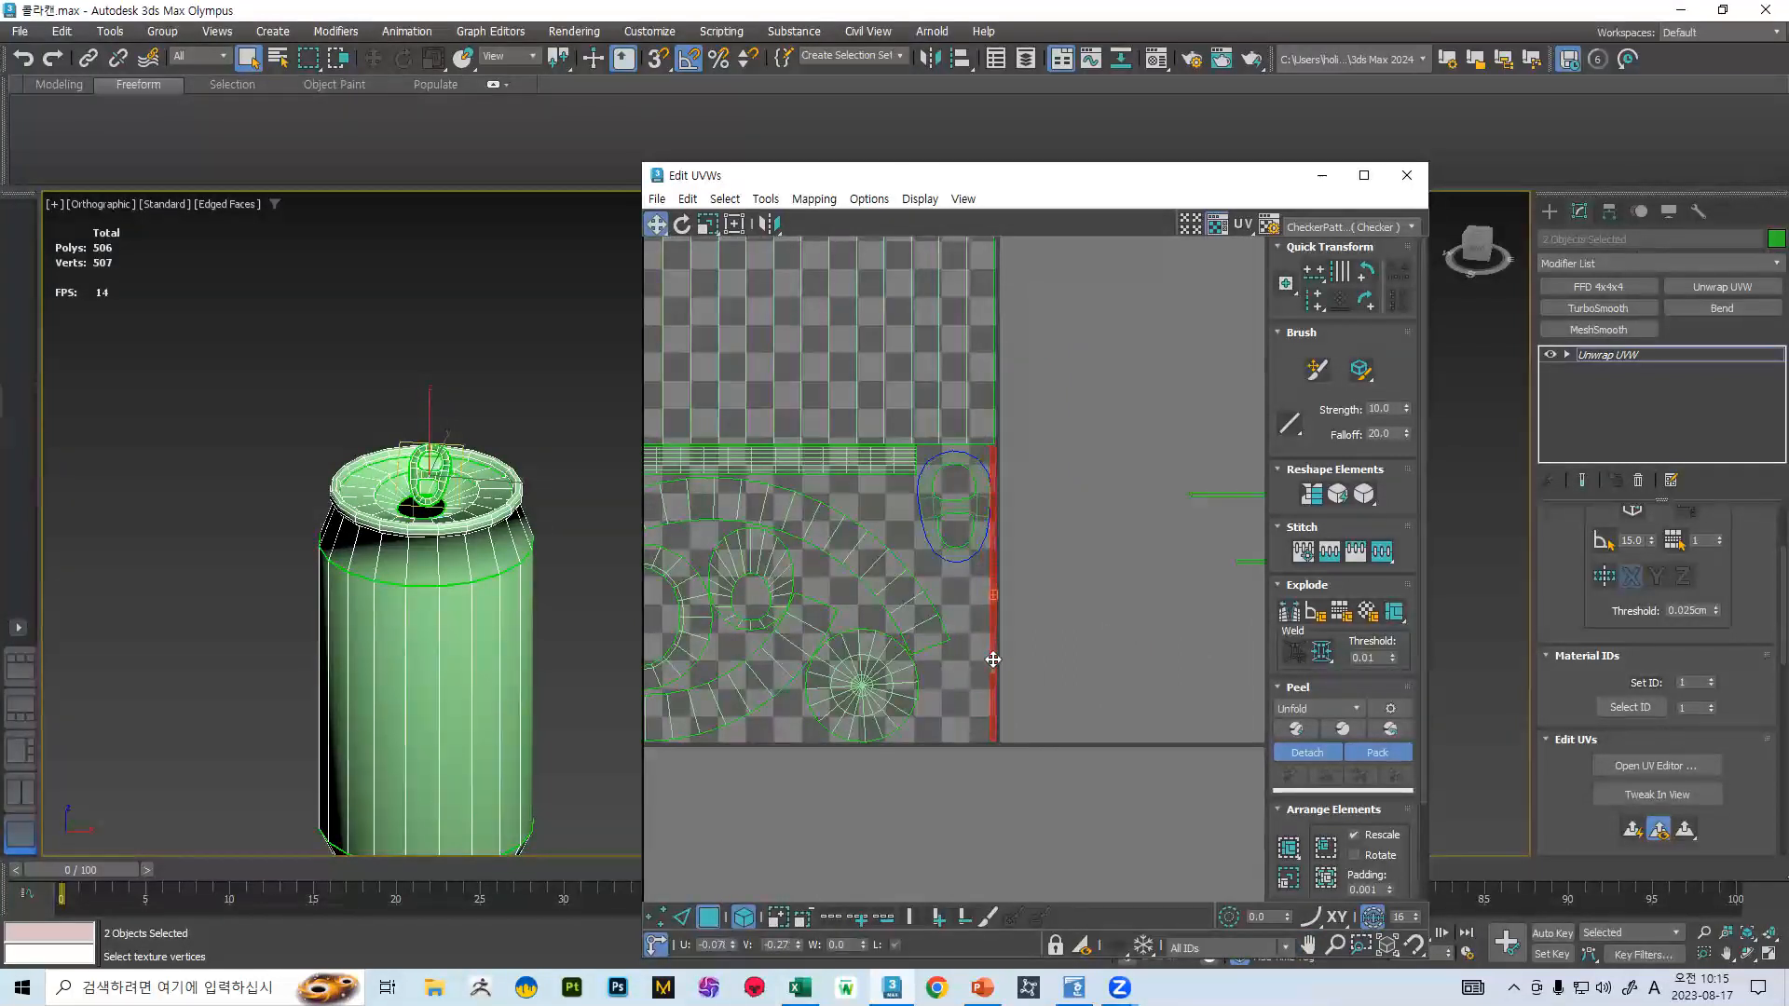
scroll(982, 529, "up", 5)
left_click_drag(1068, 581, 1075, 580)
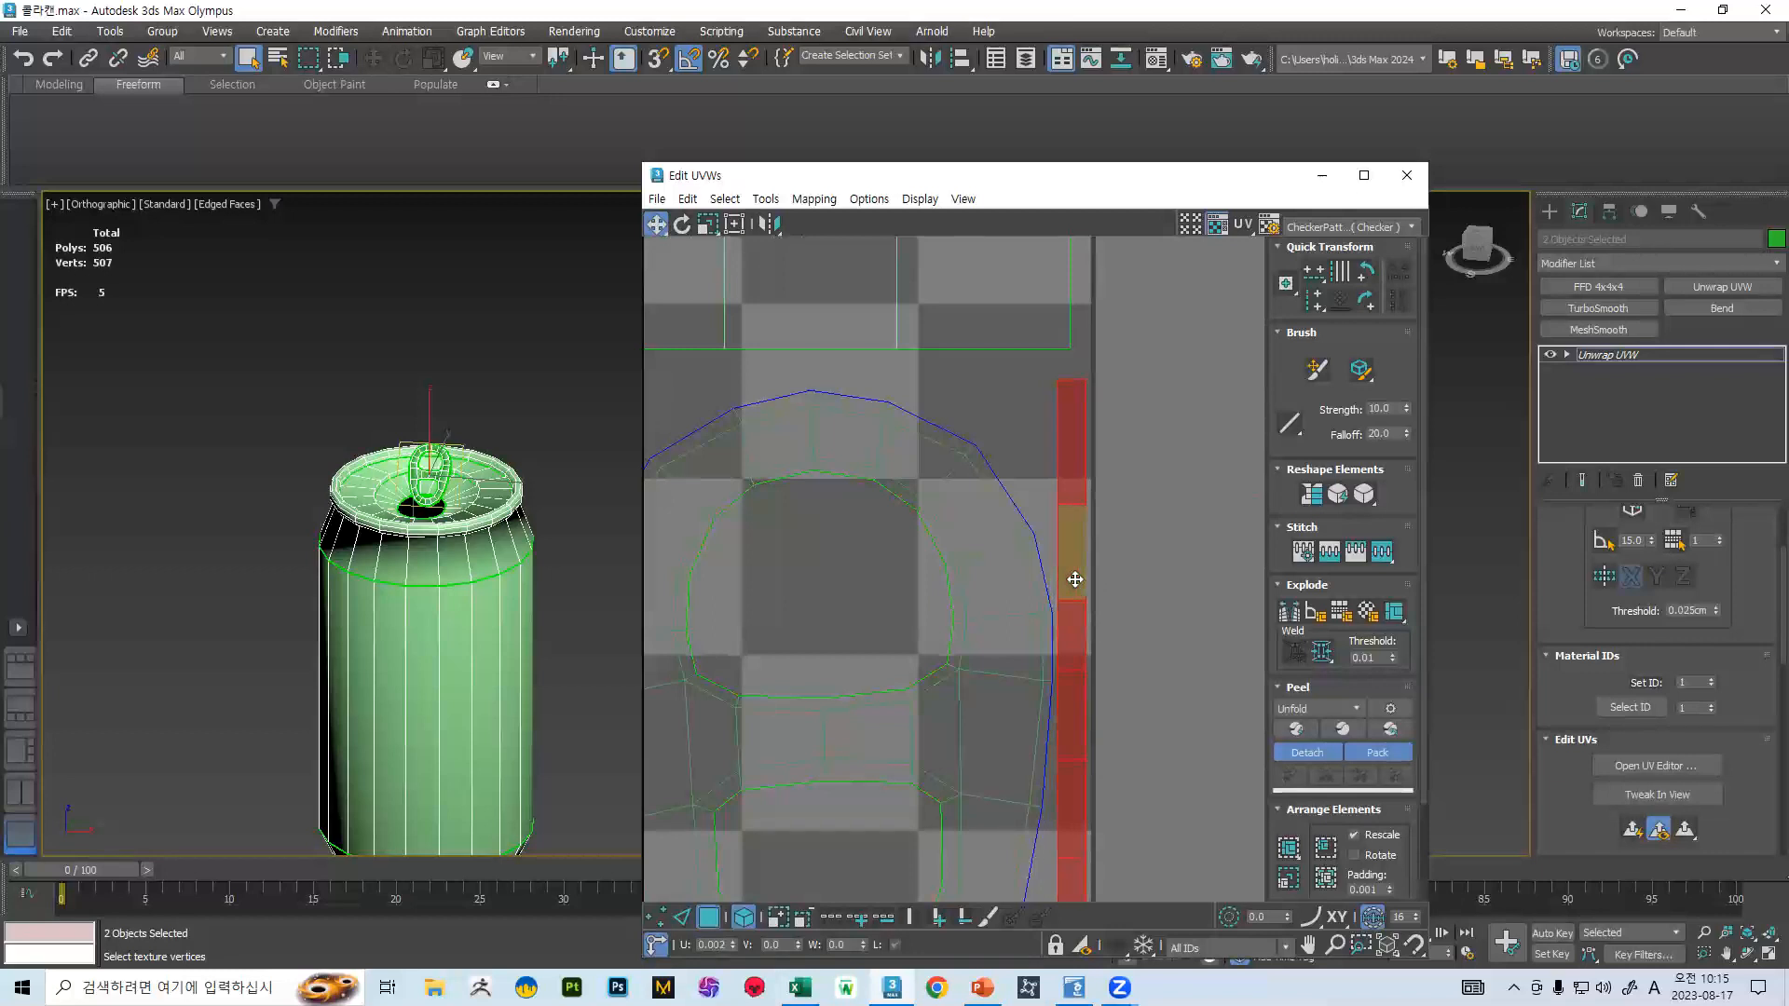
- Move the pull tab's two horizontal strips into the tile, directly beneath the right end of the rim strip
scroll(1100, 550, "down", 6)
left_click_drag(1189, 549, 819, 512)
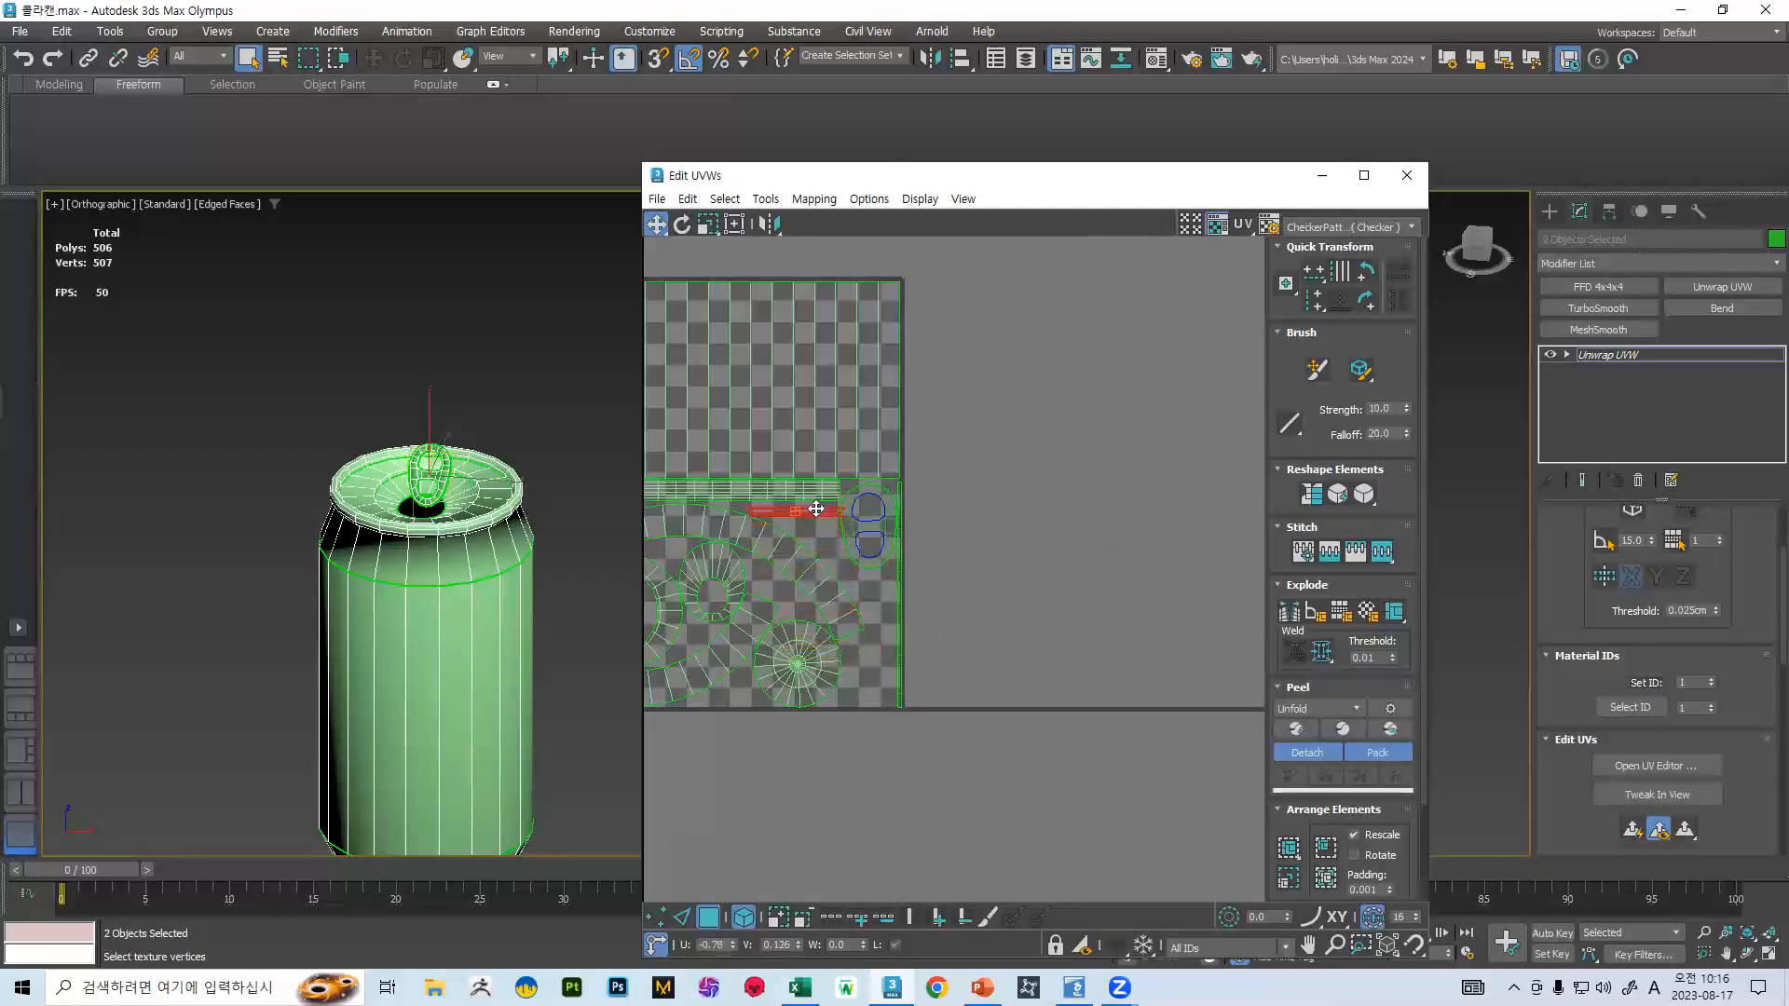
scroll(820, 511, "up", 5)
middle_click_drag(820, 508, 1029, 563)
left_click_drag(986, 540, 968, 531)
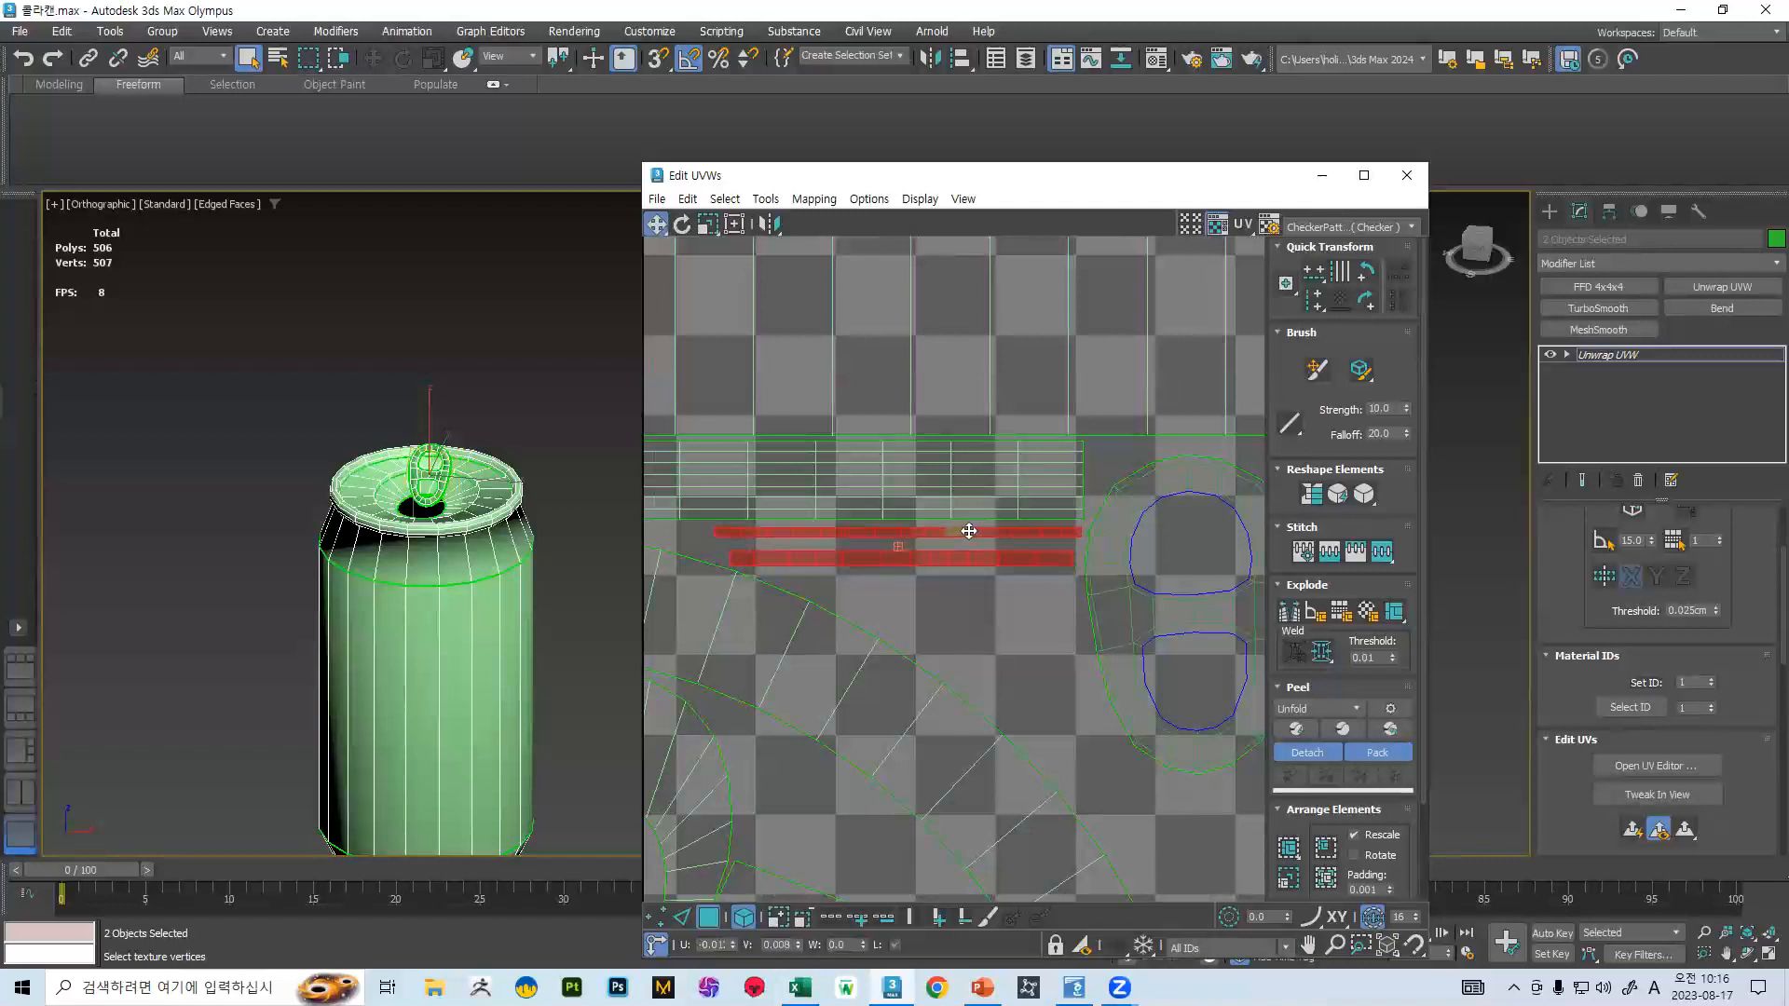
scroll(1025, 522, "down", 6)
- Close the UV editor and leave face selection, framing both objects in the viewport
left_click(1144, 535)
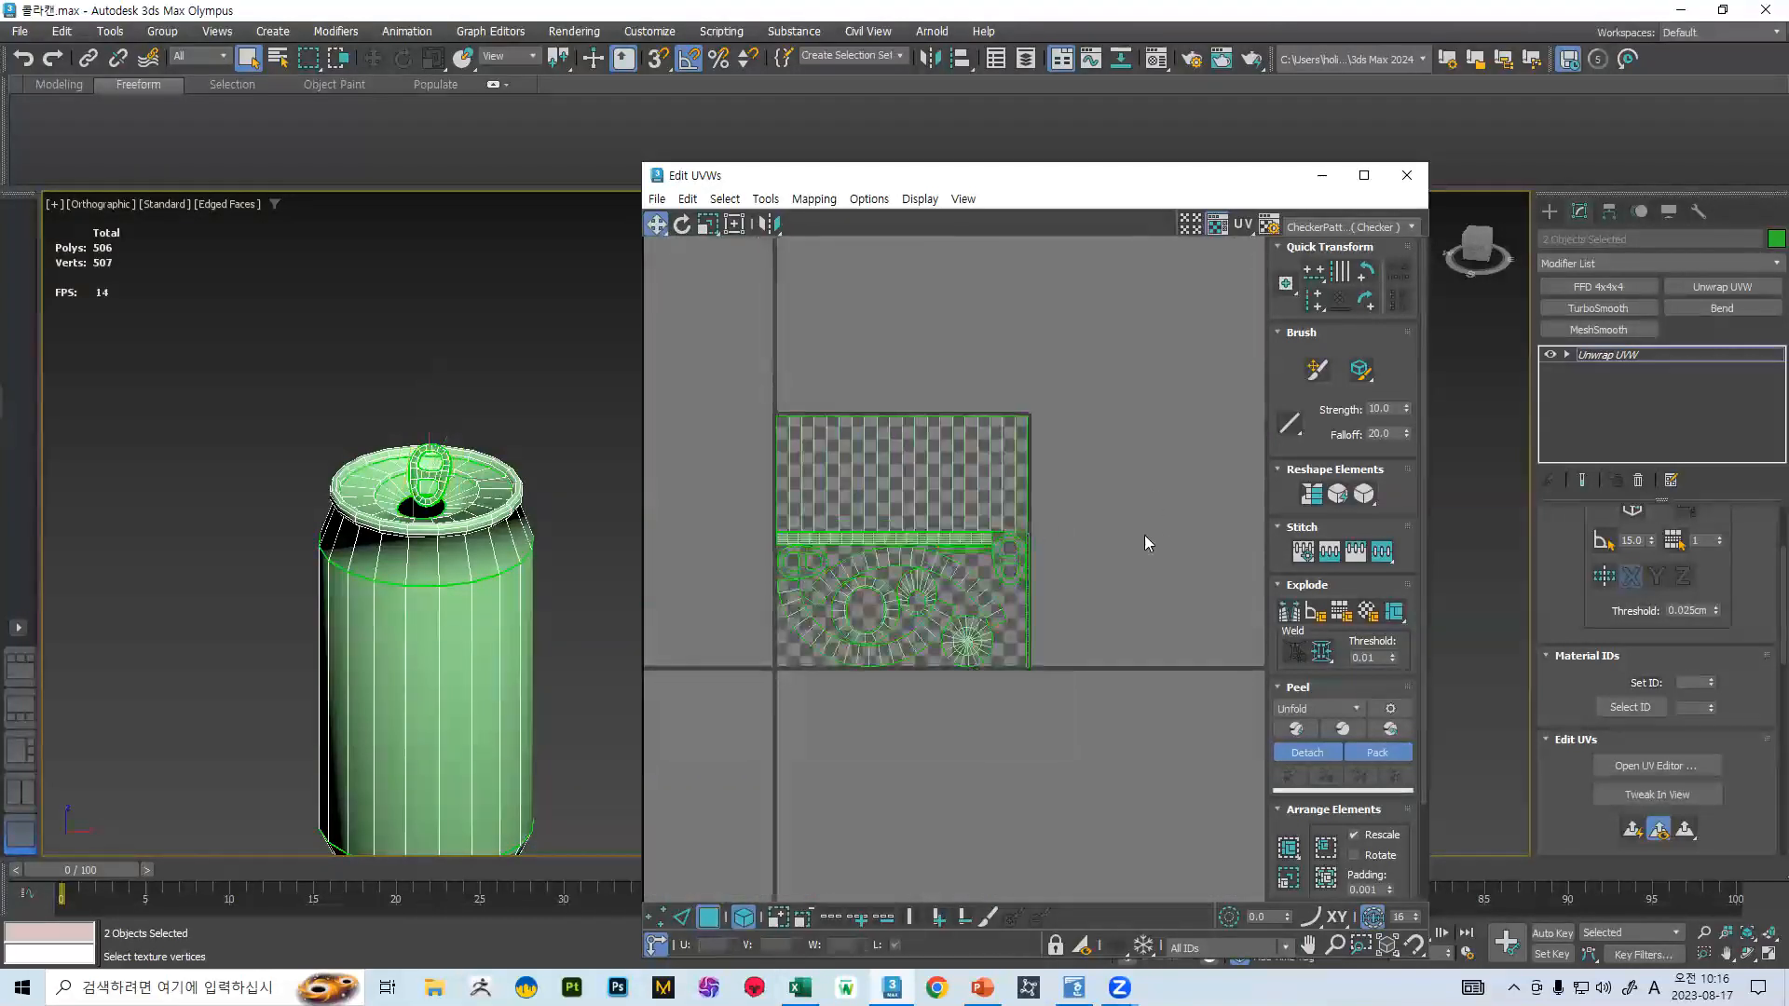
scroll(1038, 561, "up", 1)
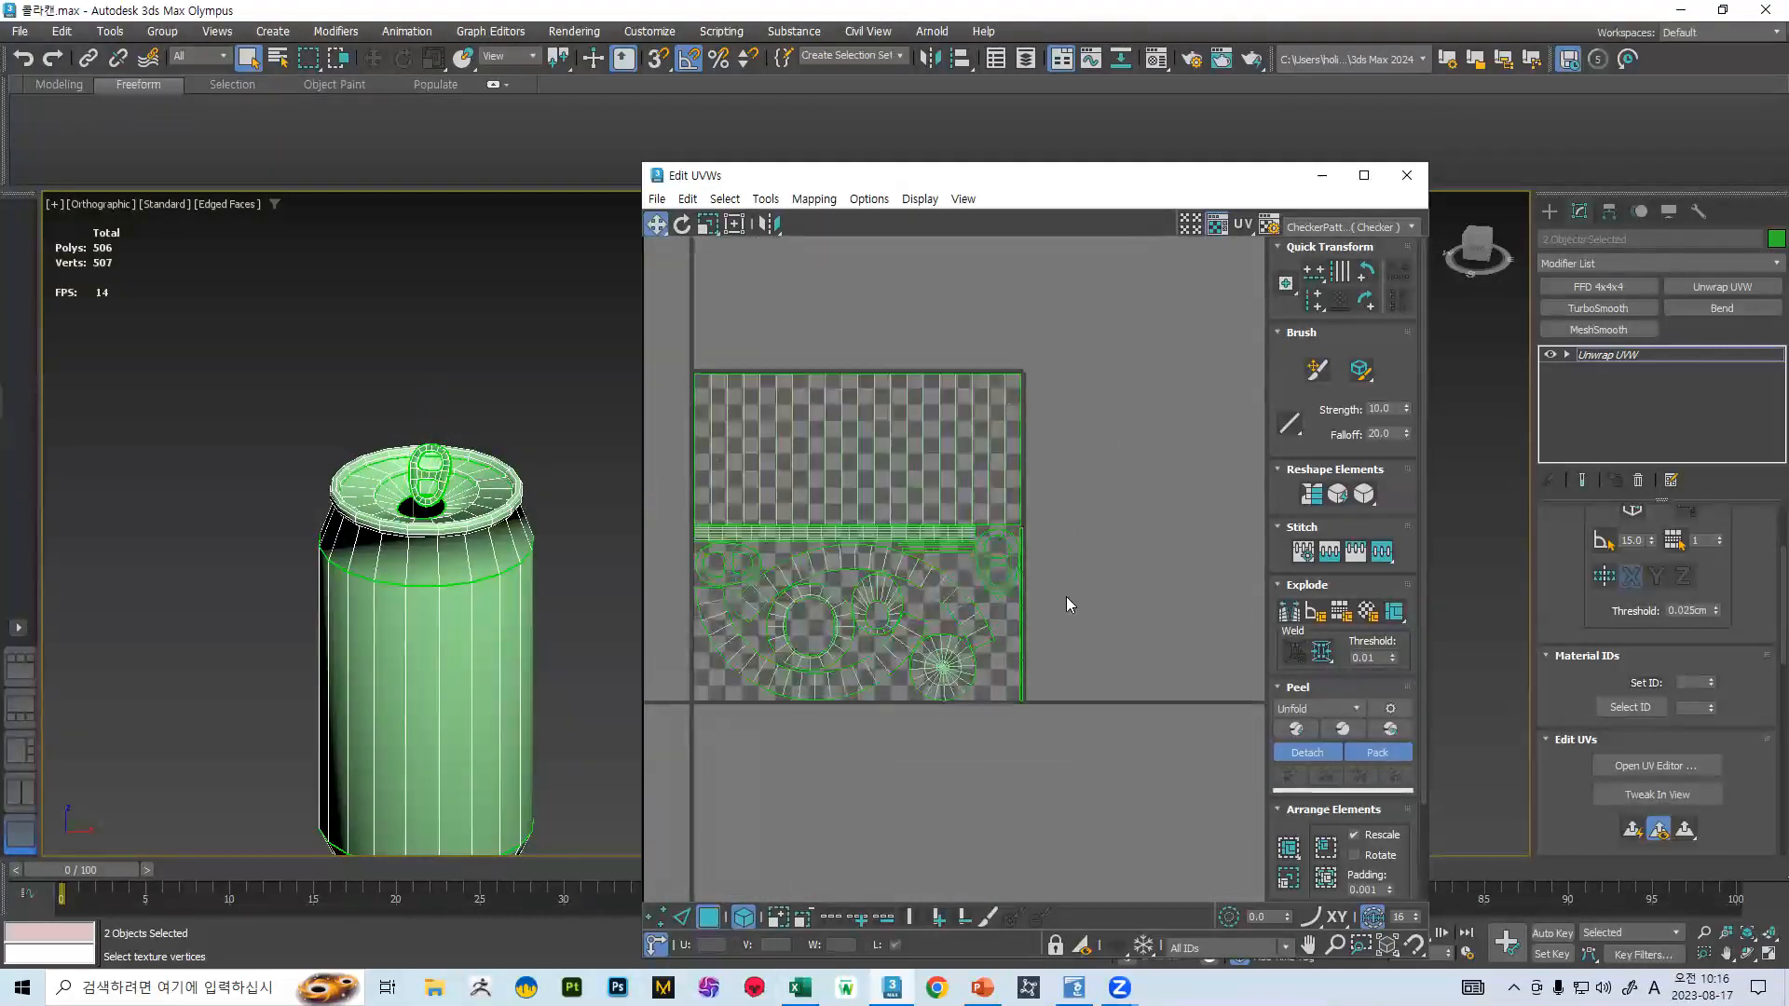
scroll(1130, 488, "down", 5)
left_click(1407, 176)
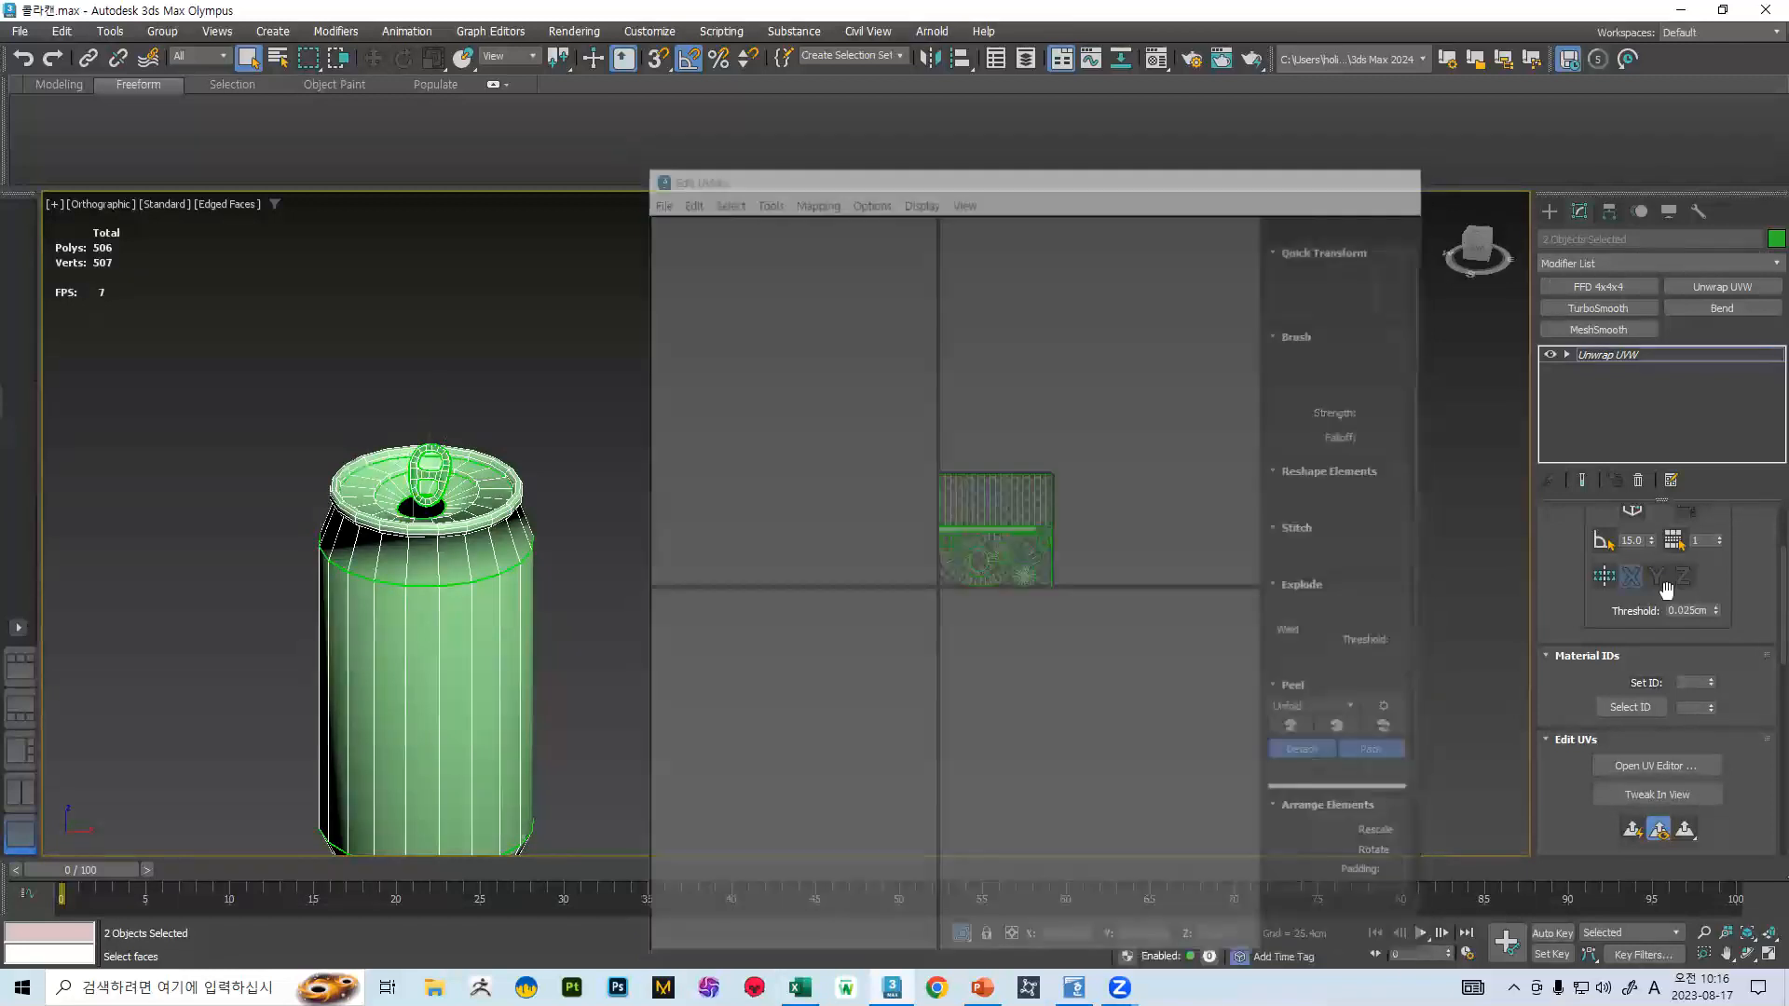
left_click(1658, 550)
key("z")
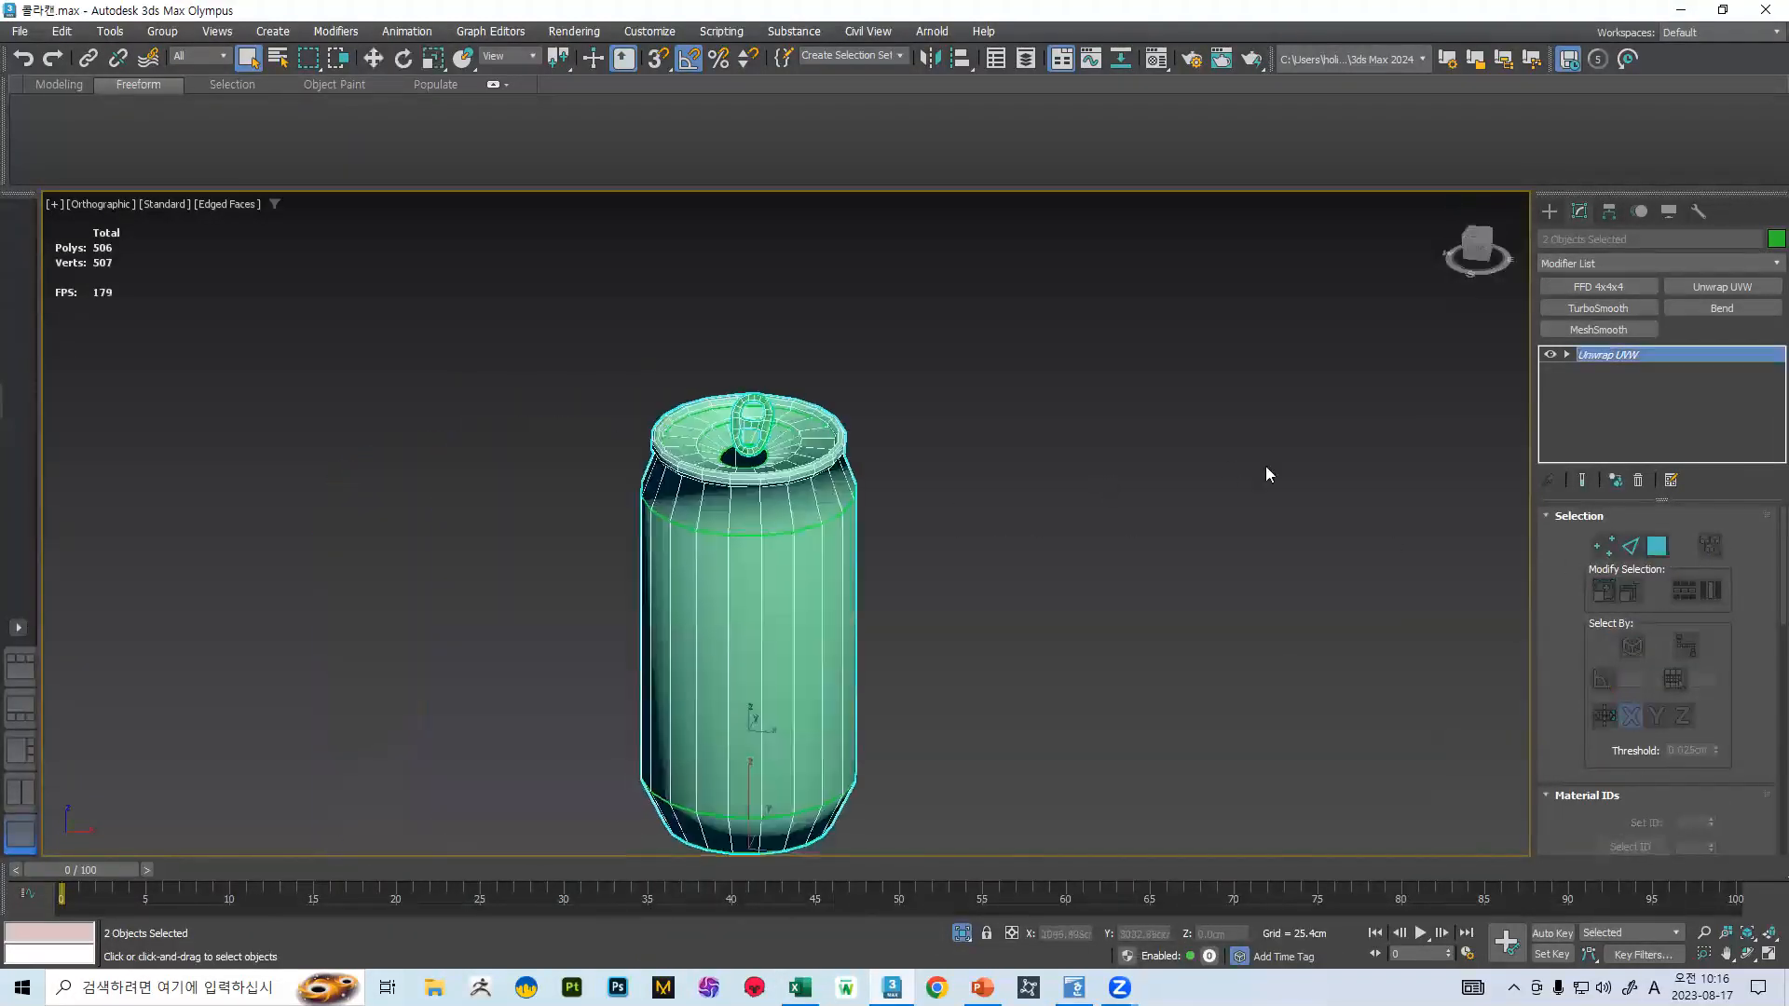
- Collapse the Unwrap UVW modifier on both selected objects and save the scene
right_click(701, 473)
left_click(907, 736)
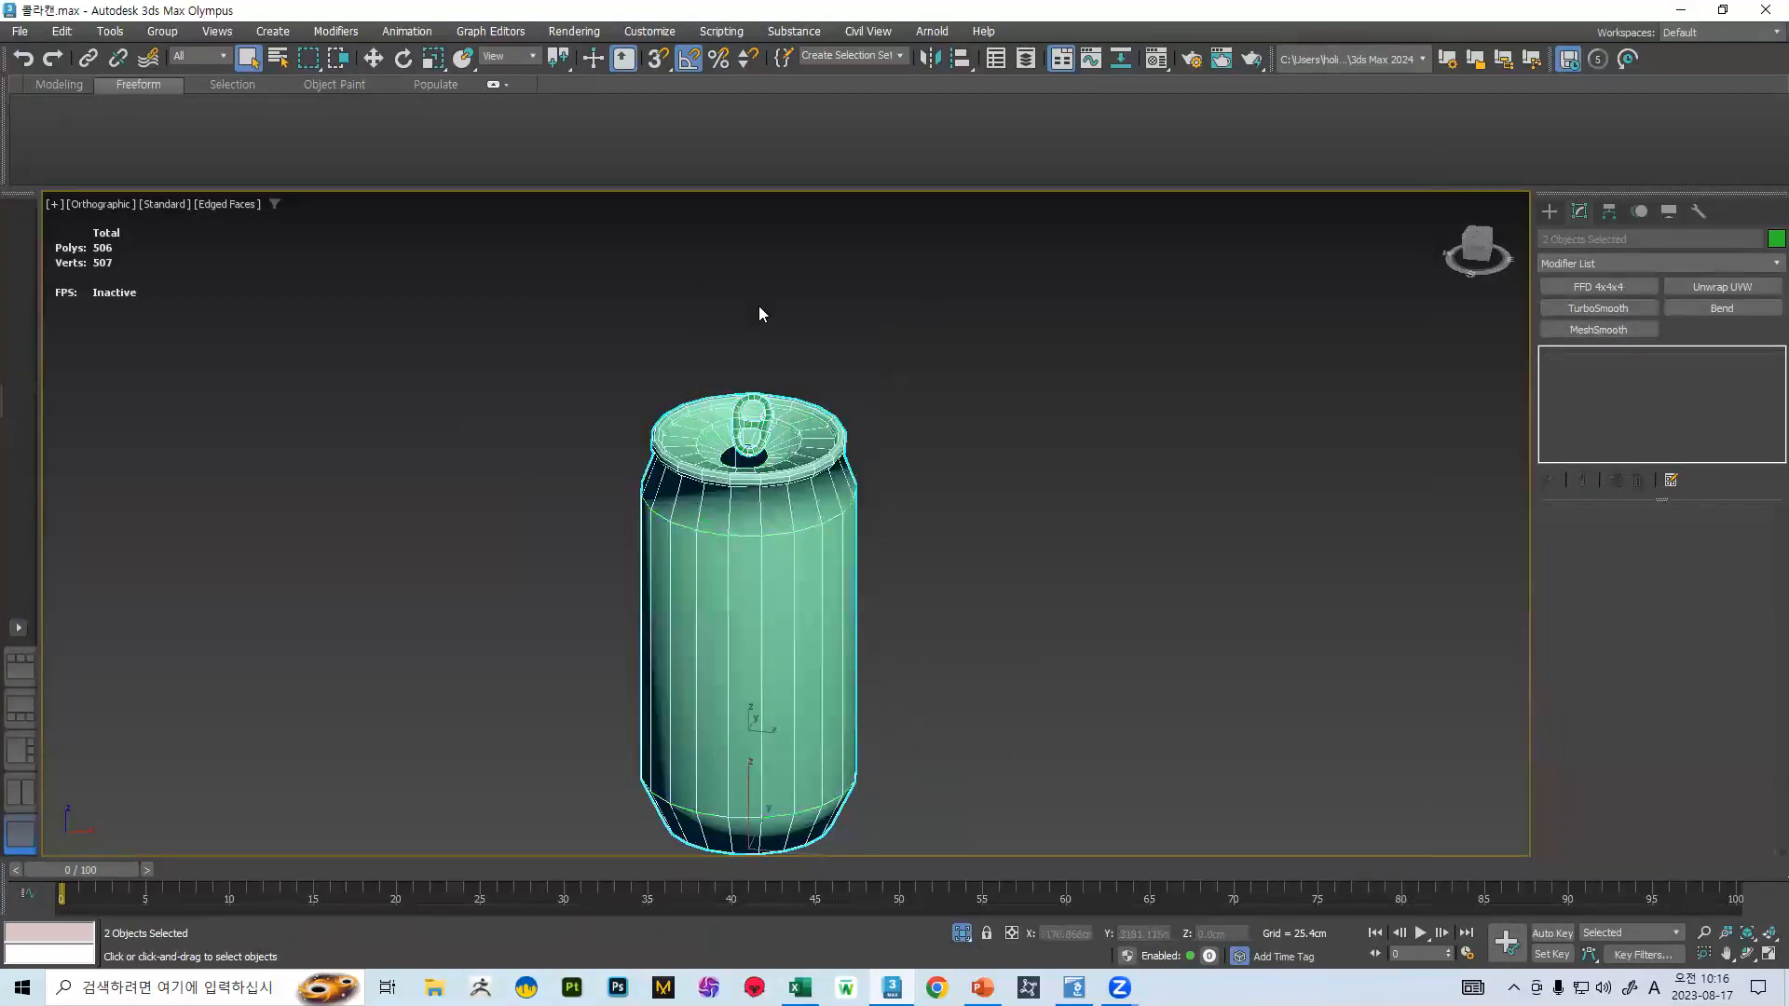
middle_click_drag(612, 315, 724, 349)
left_click(26, 35)
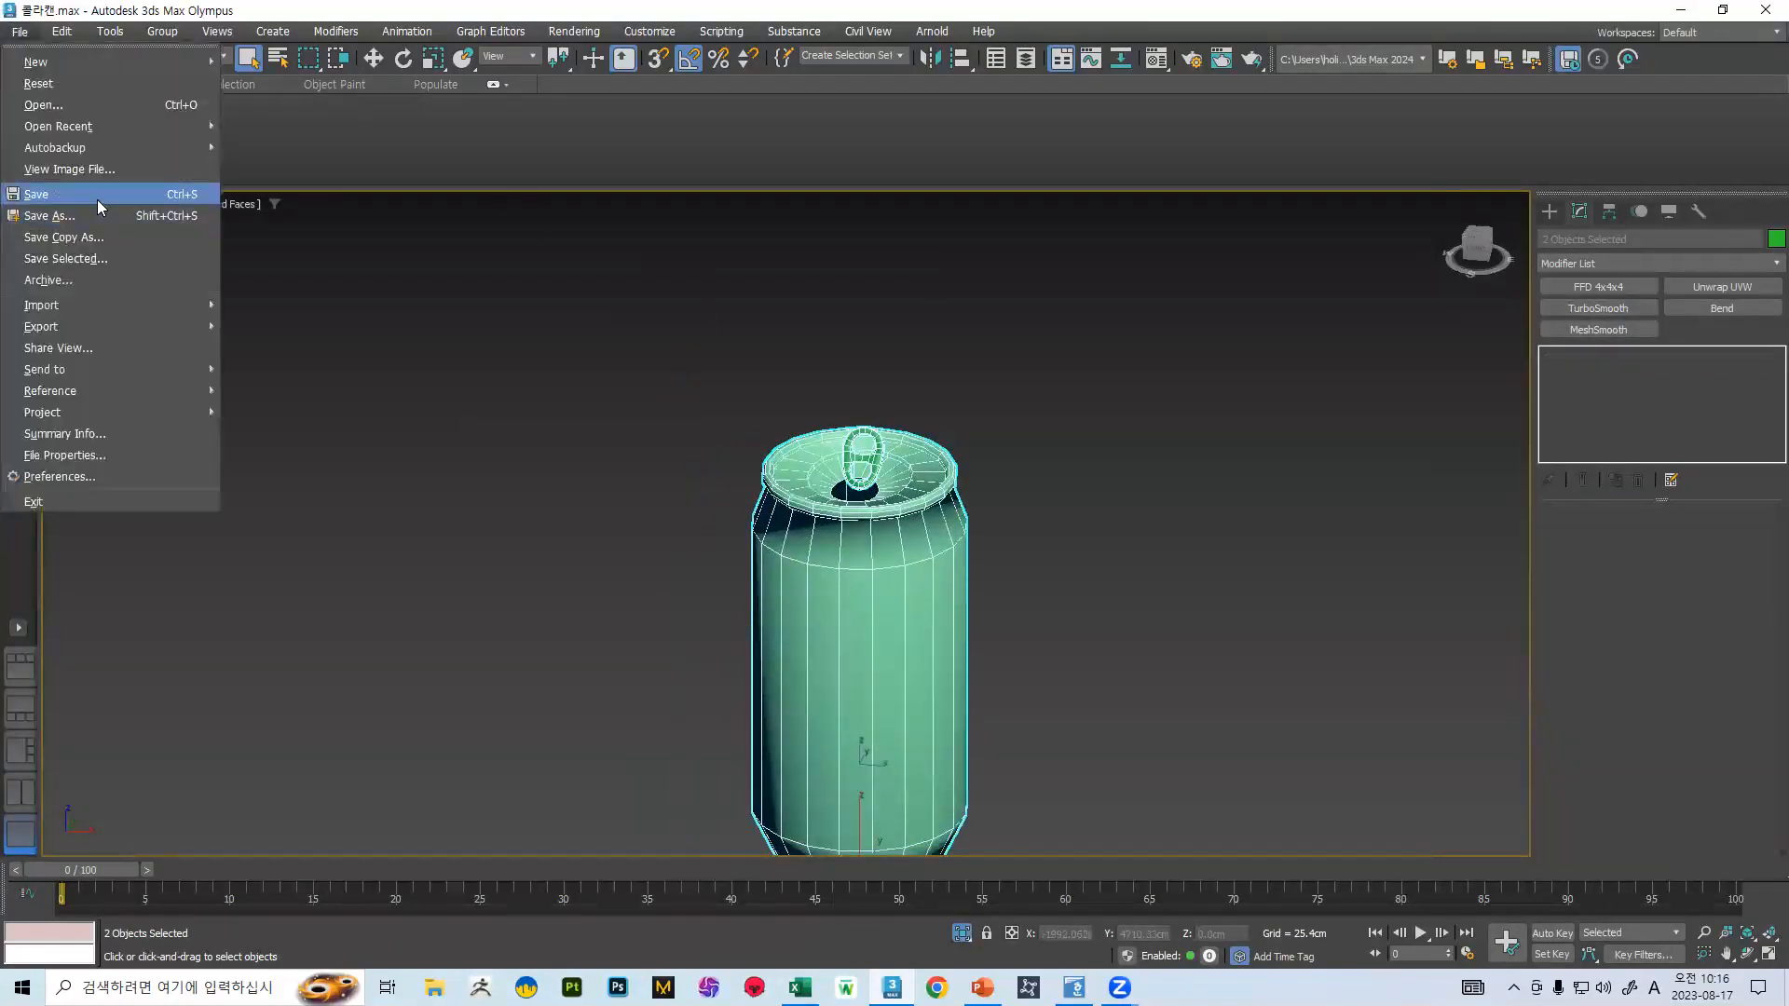
left_click(38, 195)
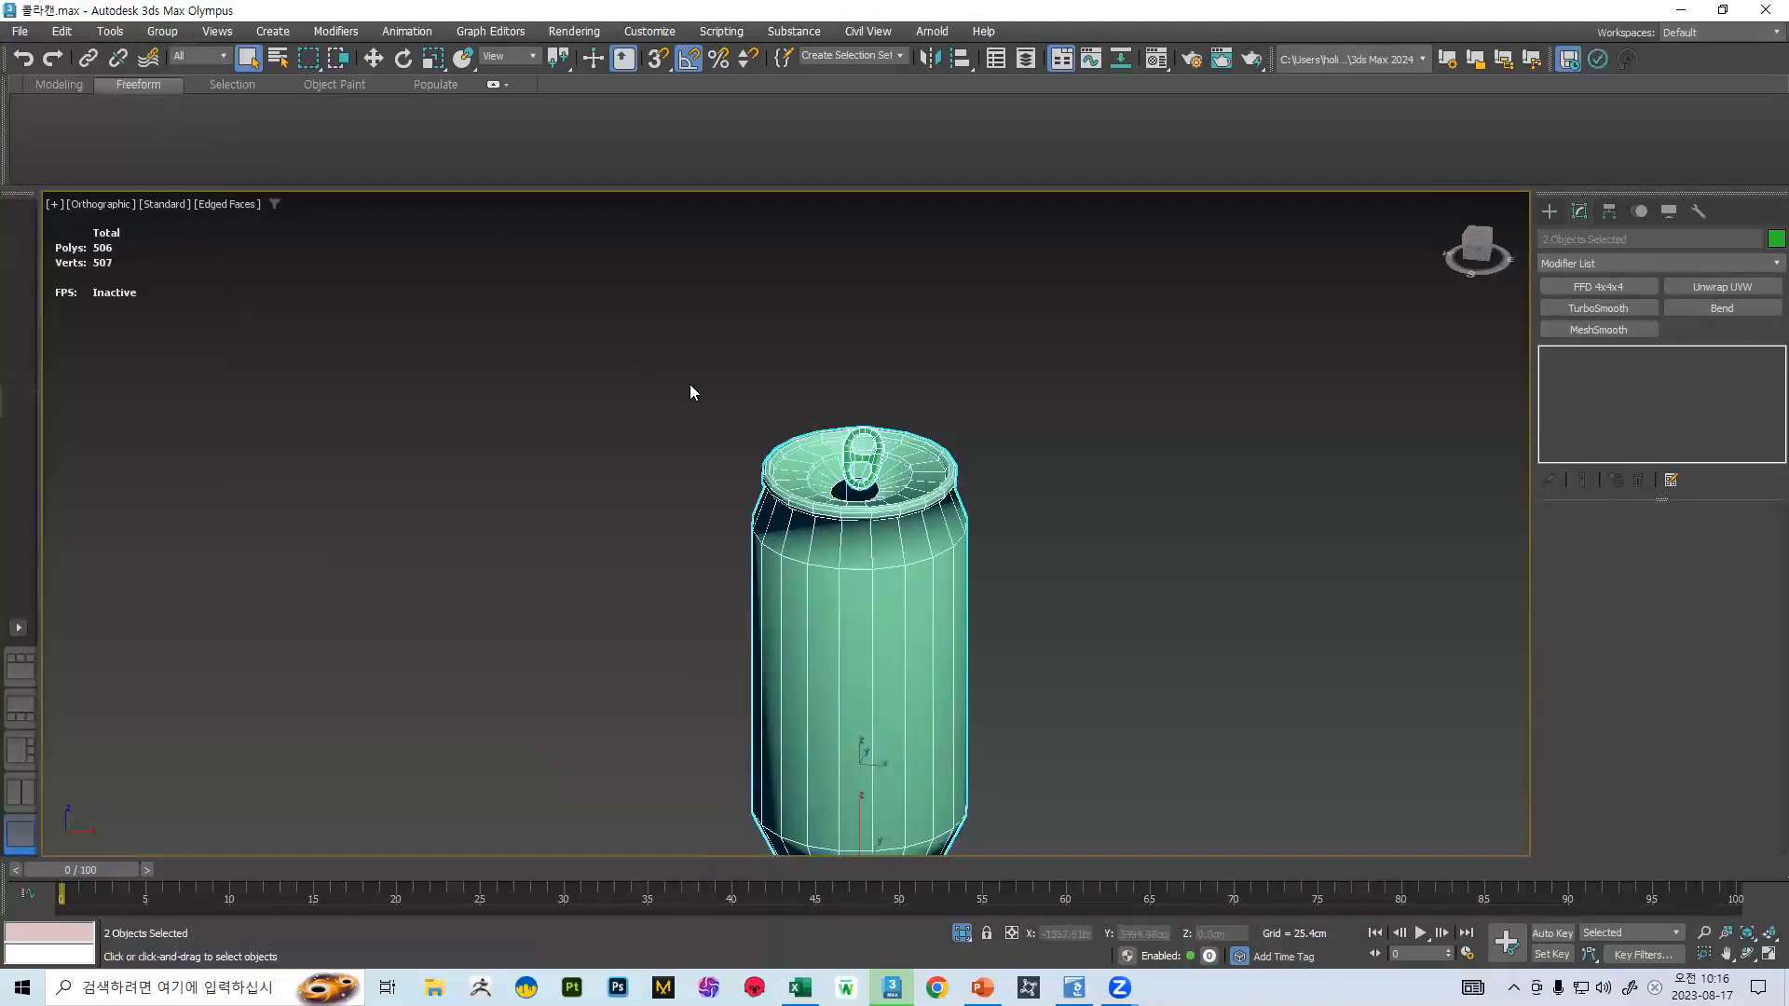
middle_click_drag(690, 384, 751, 313)
- Export the two selected low-poly objects as an FBX file named 캔_low to the desktop folder 바탕 화면
left_click(14, 33)
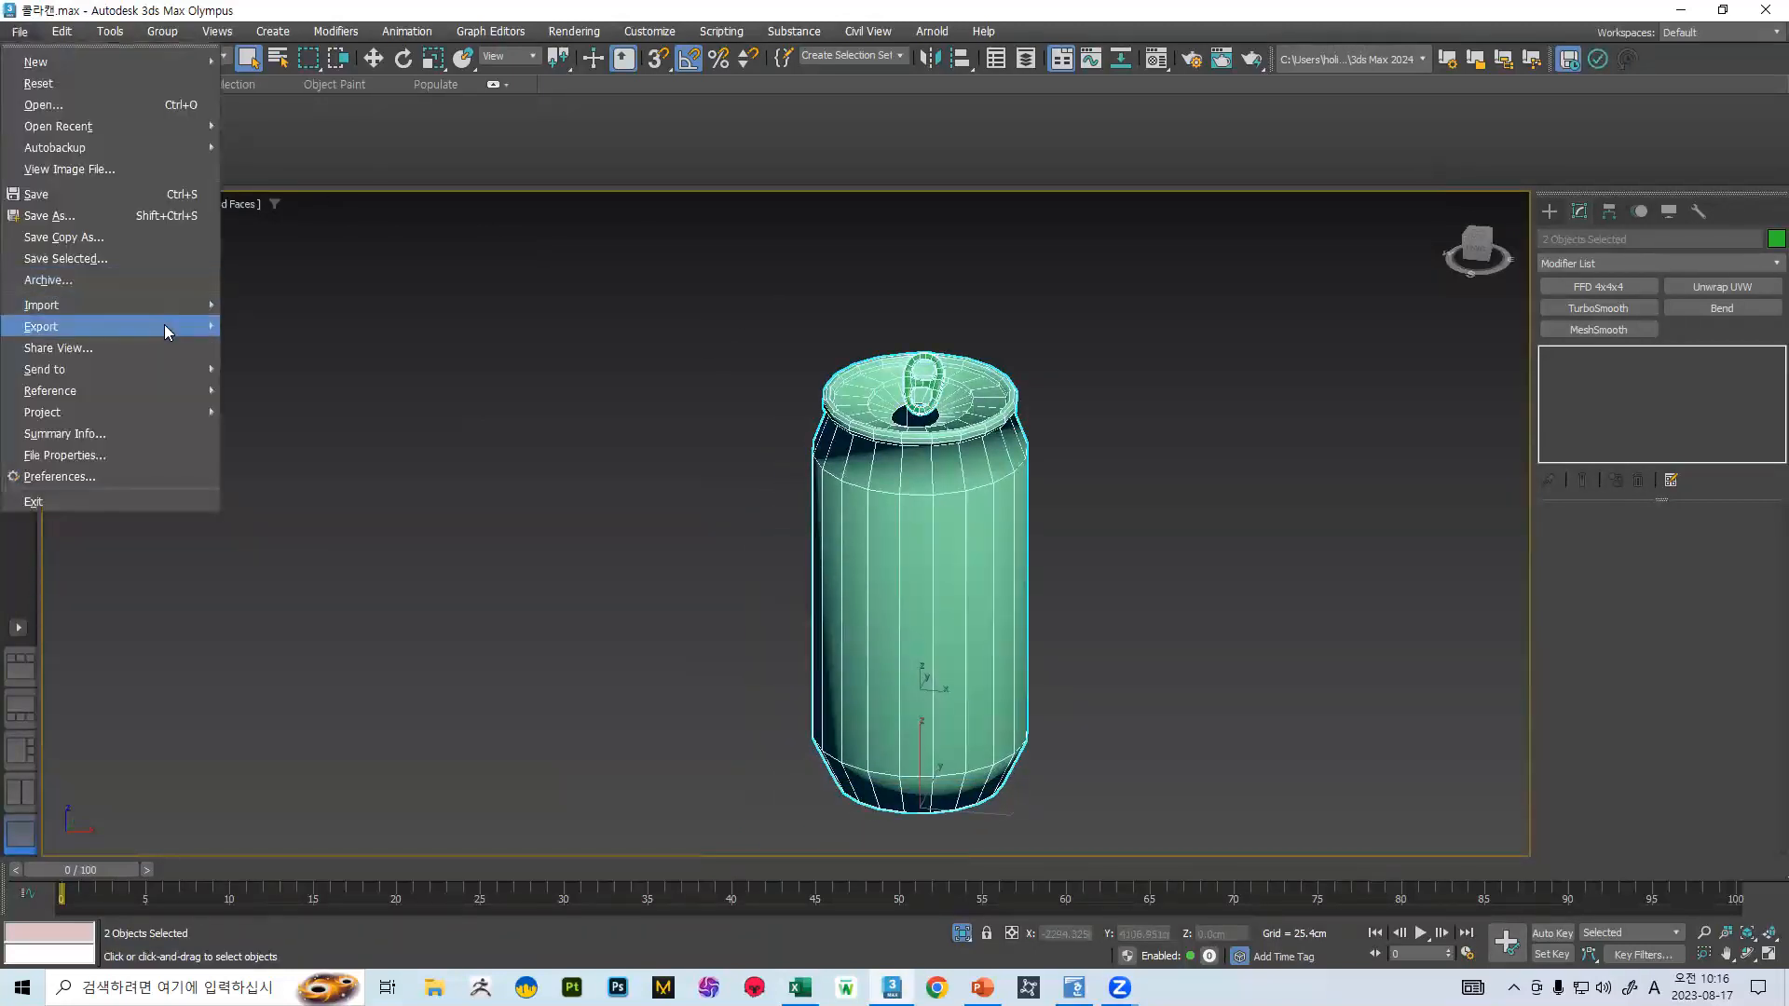
mouse_move(164, 324)
left_click(285, 347)
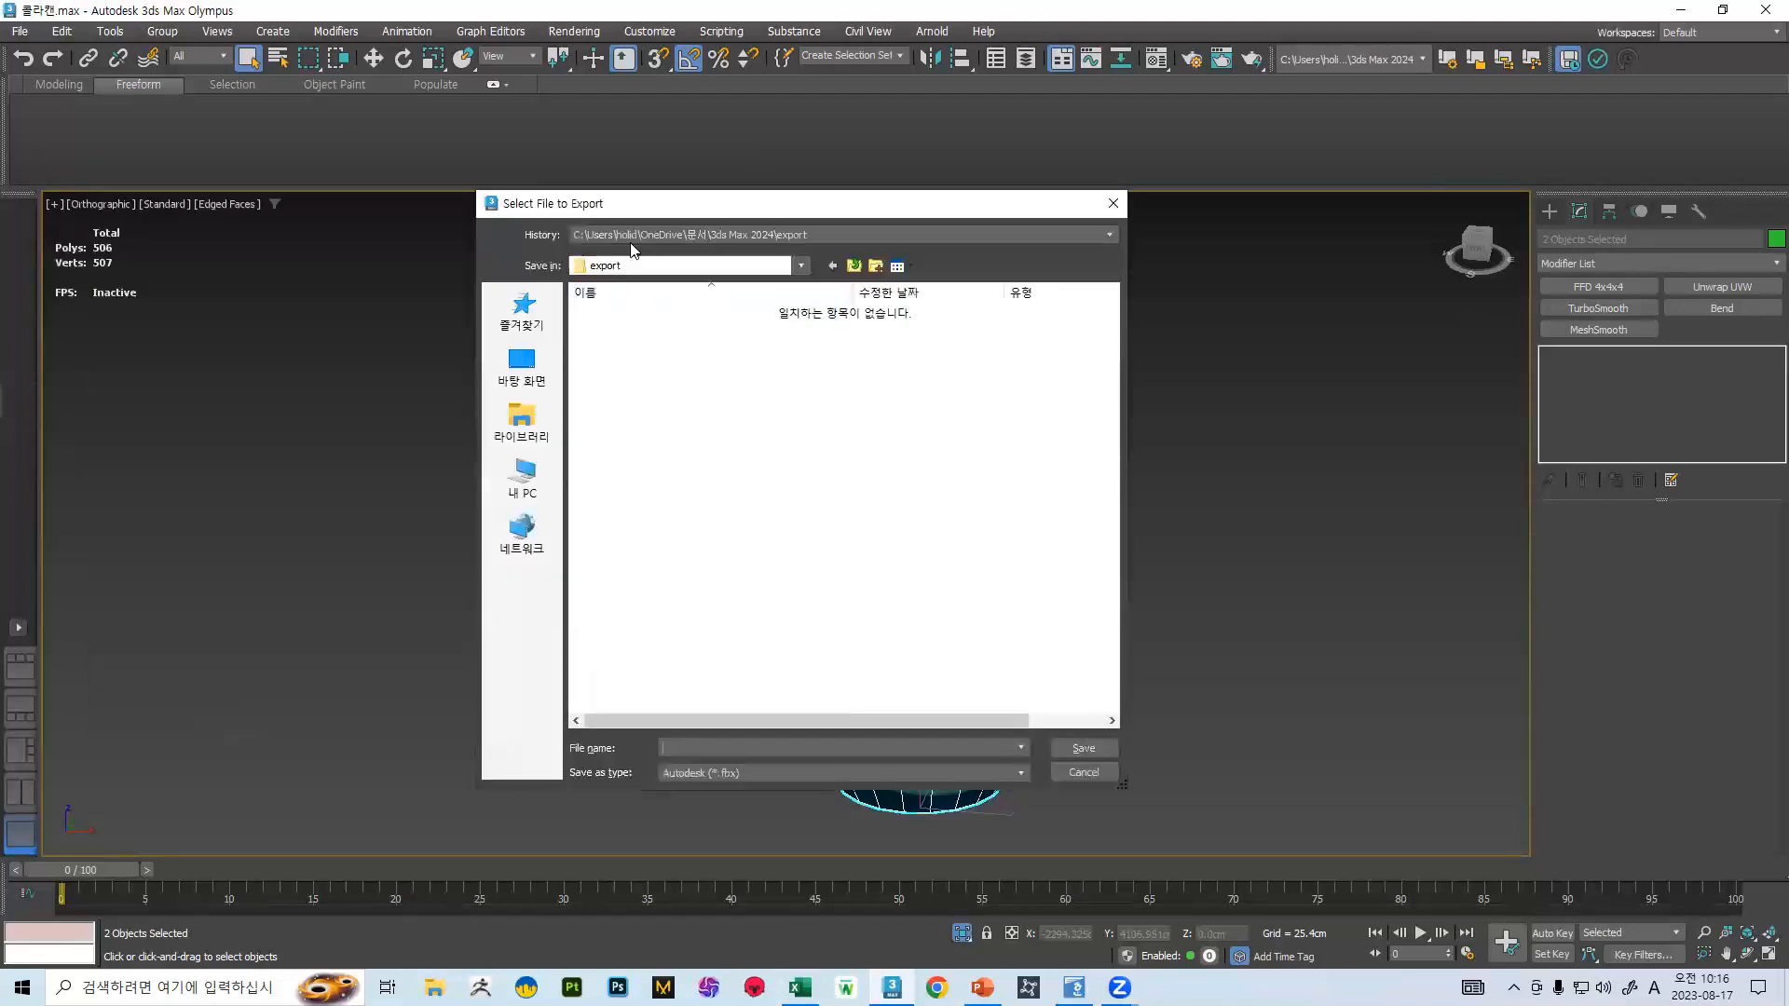
left_click(522, 368)
scroll(723, 628, "down", 10)
left_click(743, 747)
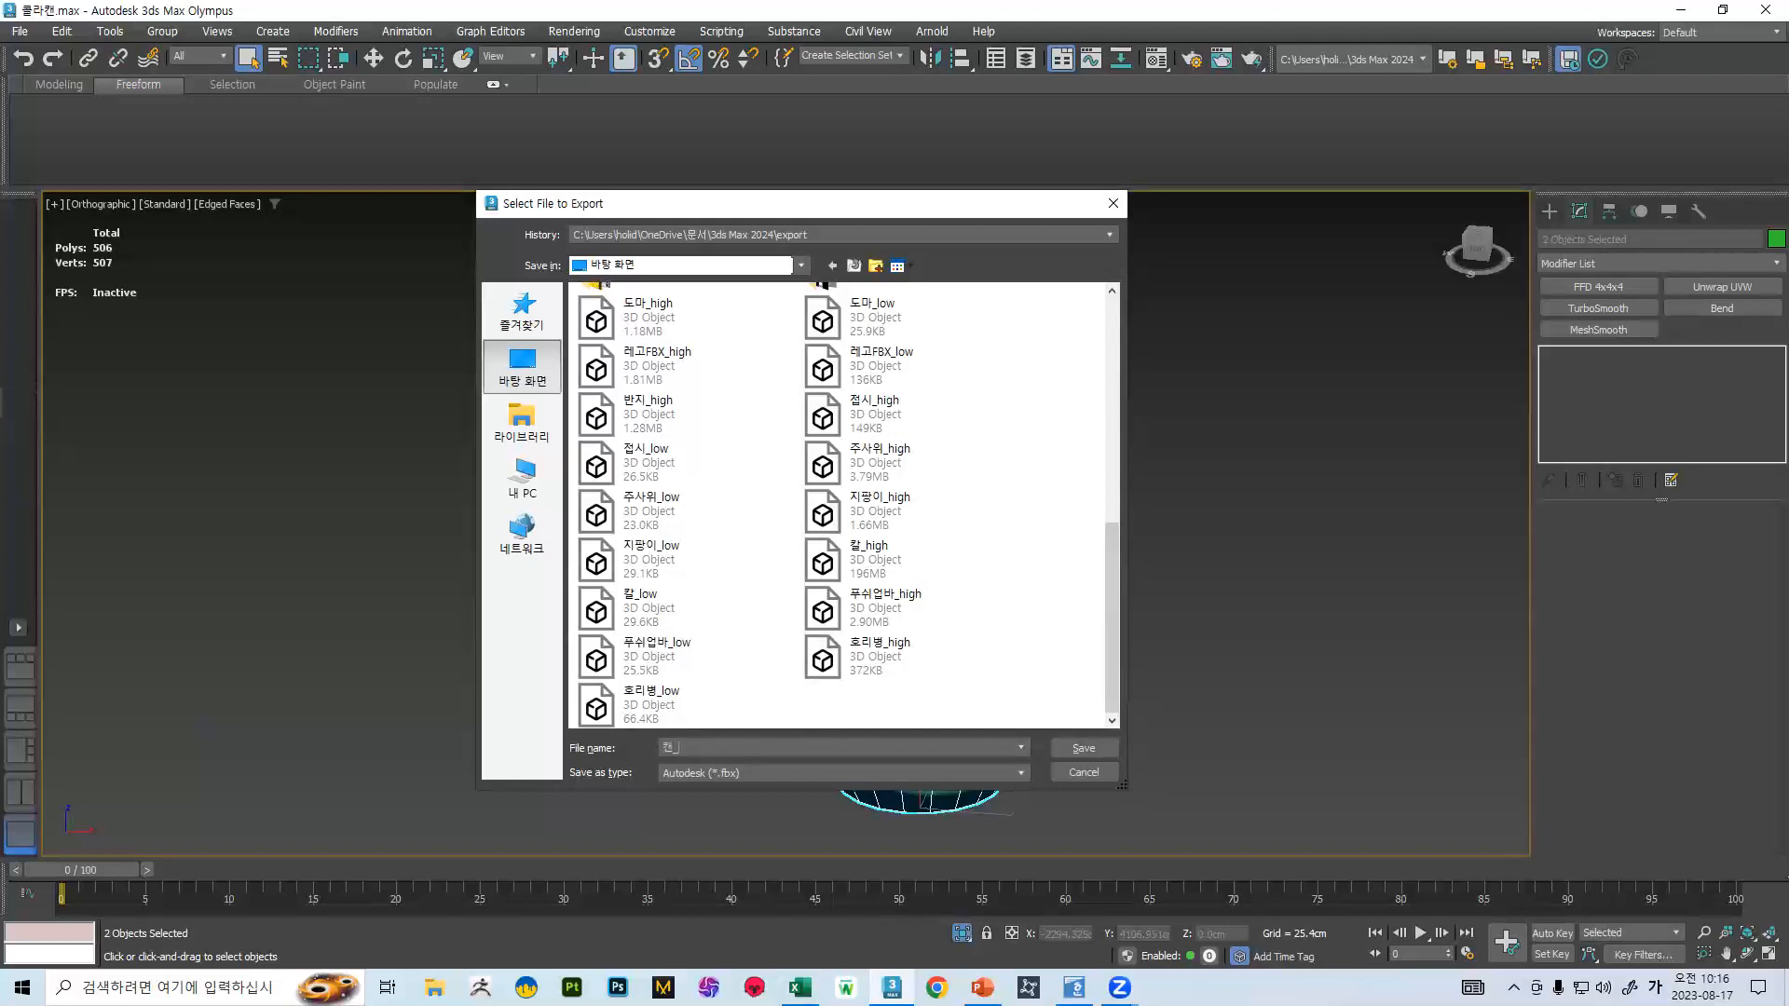
key("Return")
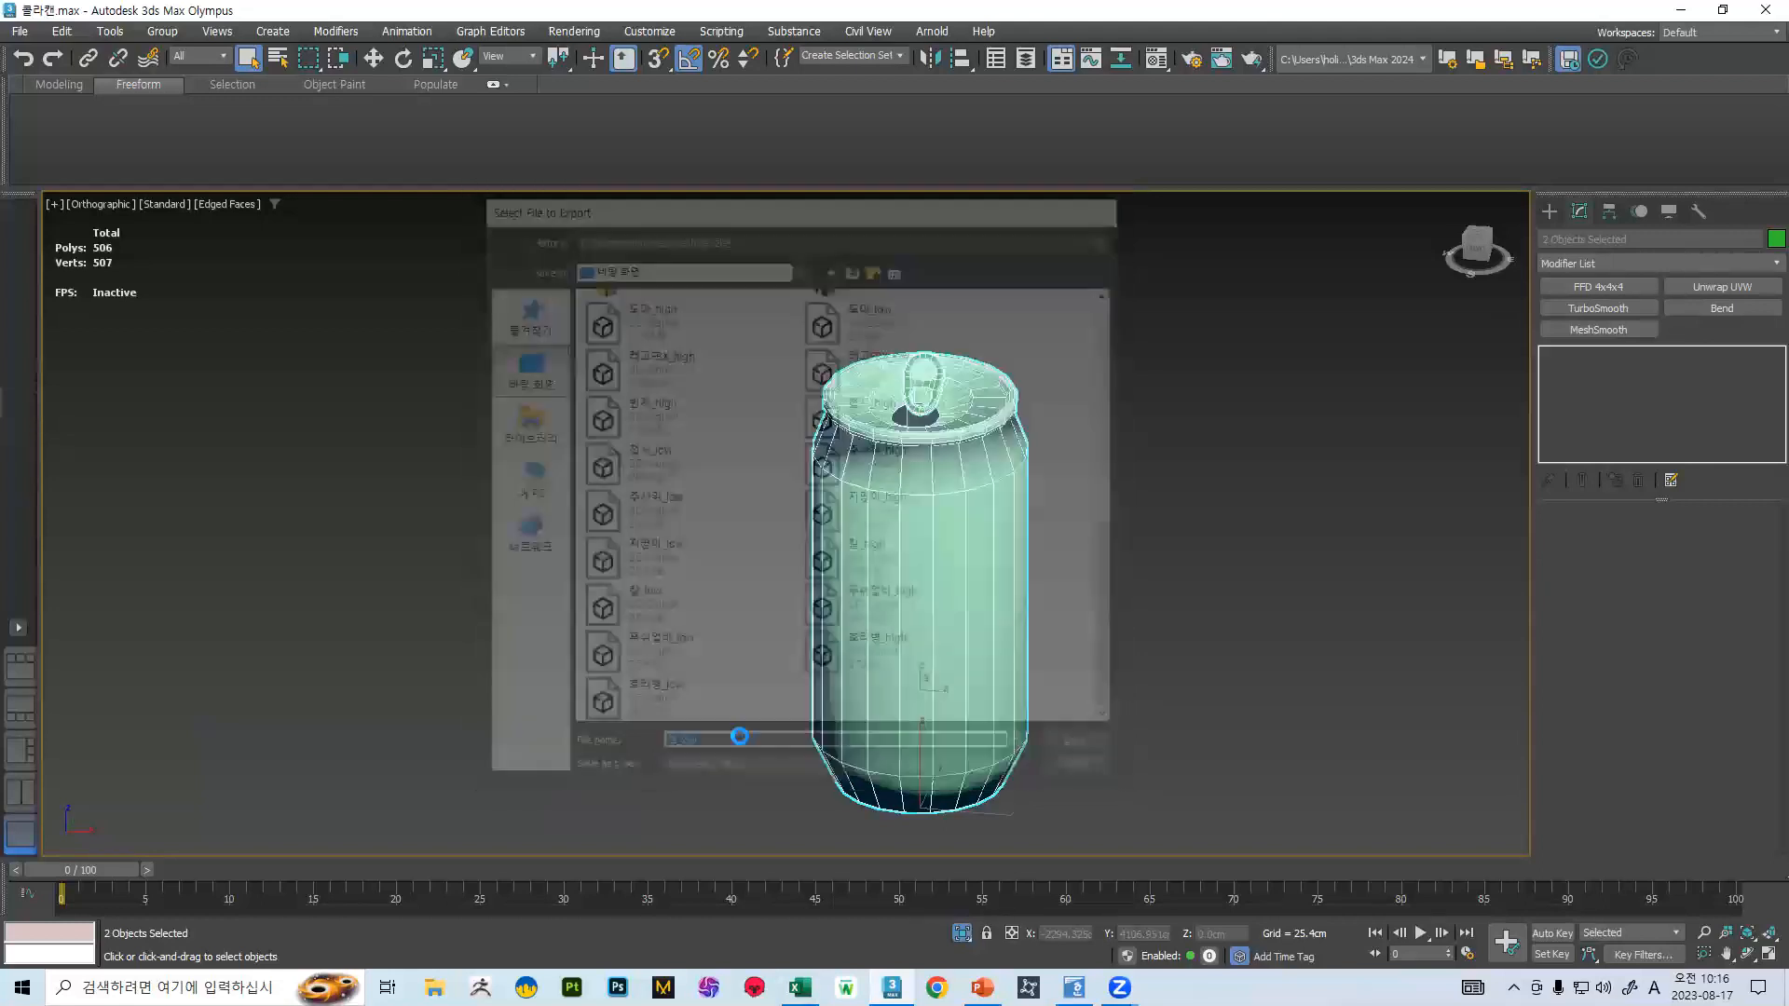
left_click(1127, 764)
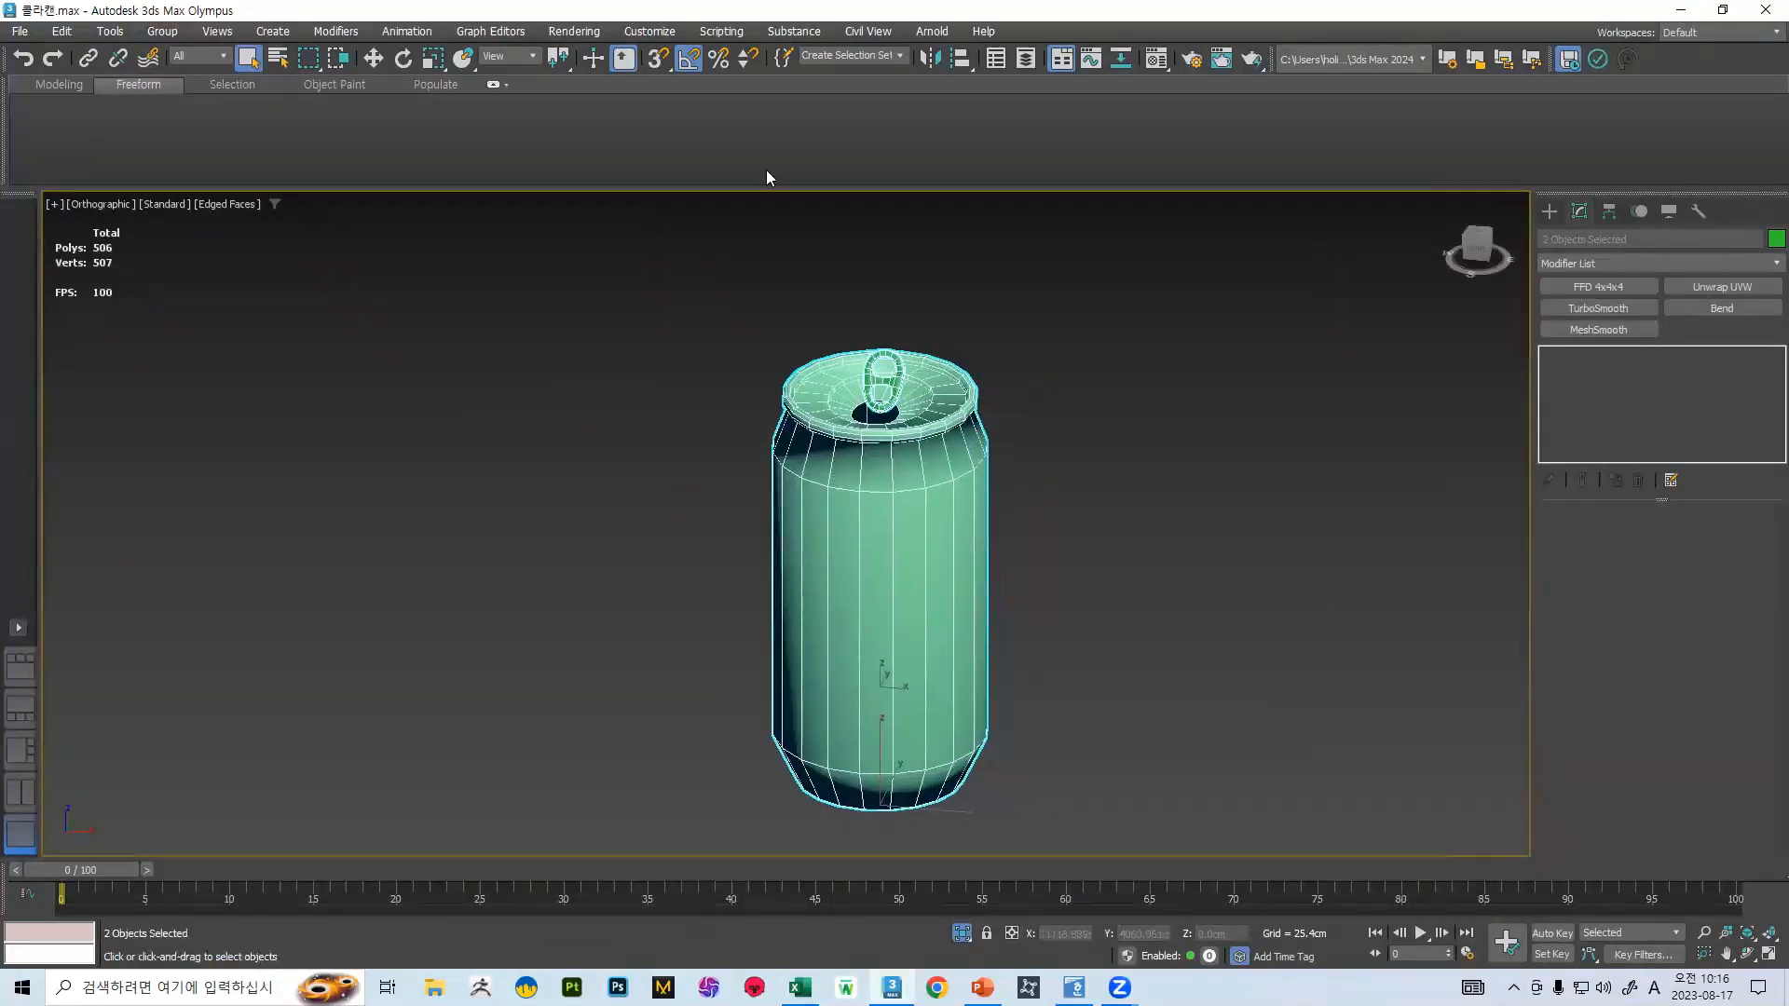
- Hide A_low and B_low in the Scene Explorer, then select A_high and B_high and make them visible
left_click(995, 60)
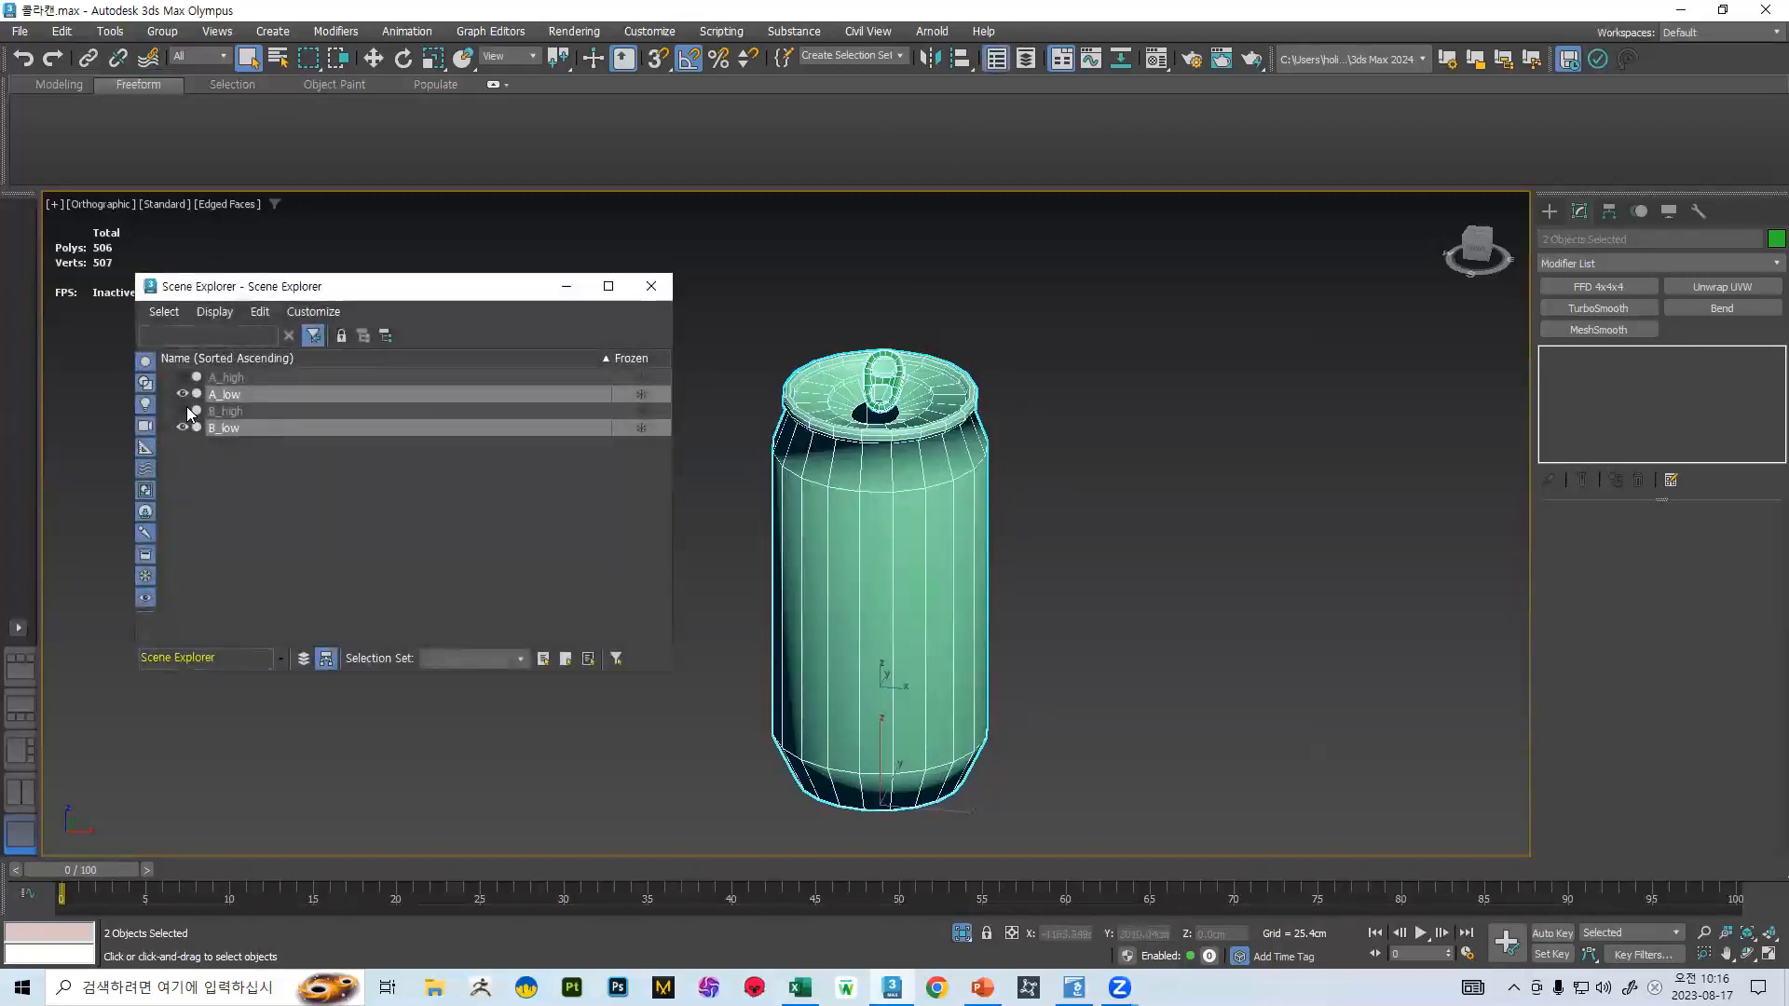
left_click(184, 394)
left_click(250, 411)
left_click(234, 378, "ctrl")
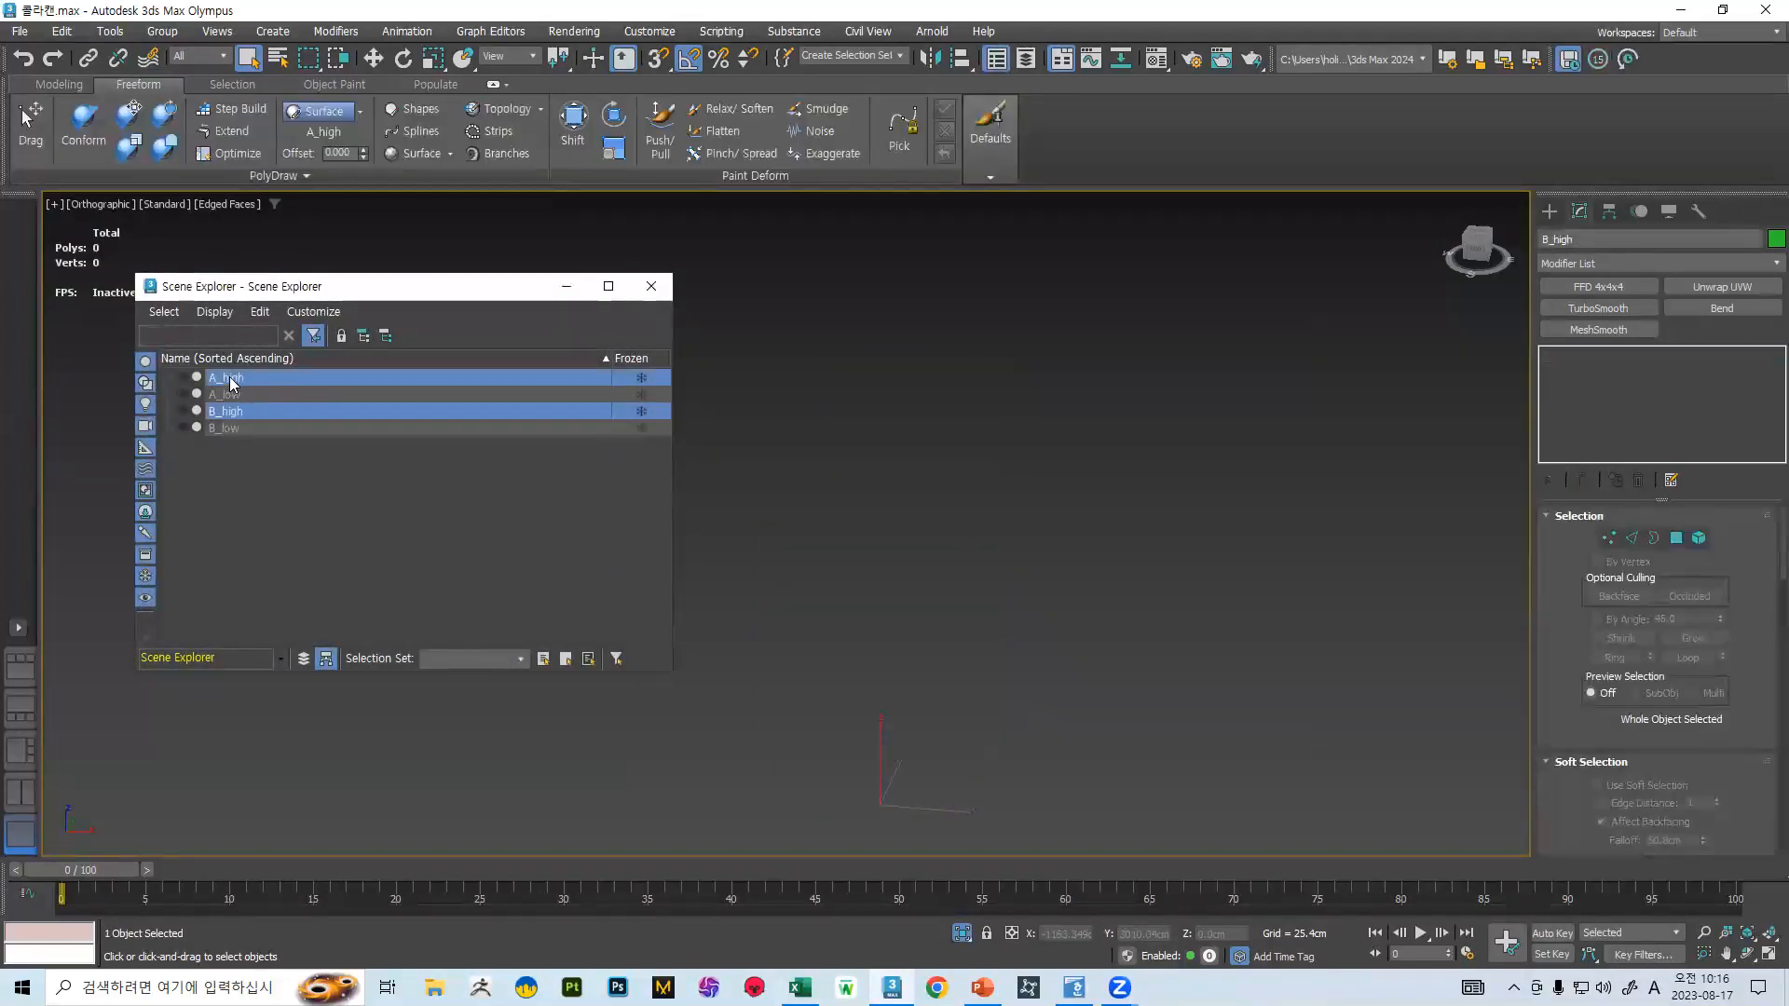
left_click(184, 378)
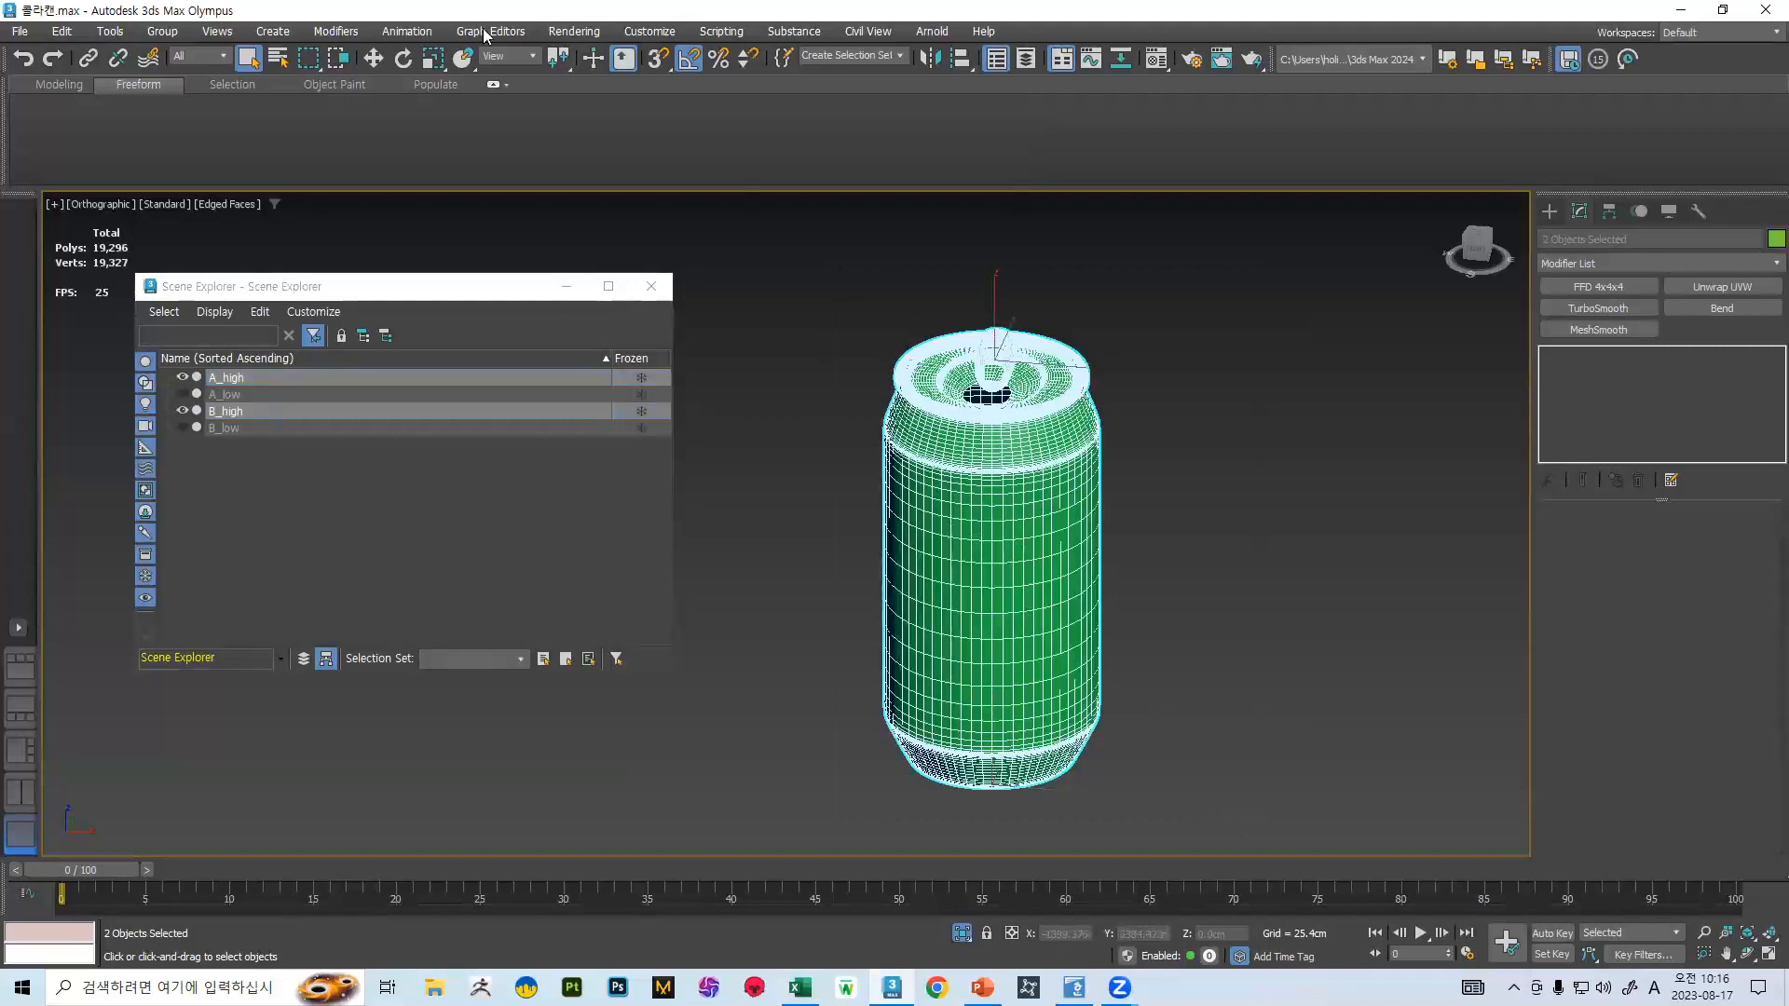
- Export the two selected high-poly objects as an FBX file named 캔_high to the desktop folder
left_click(13, 33)
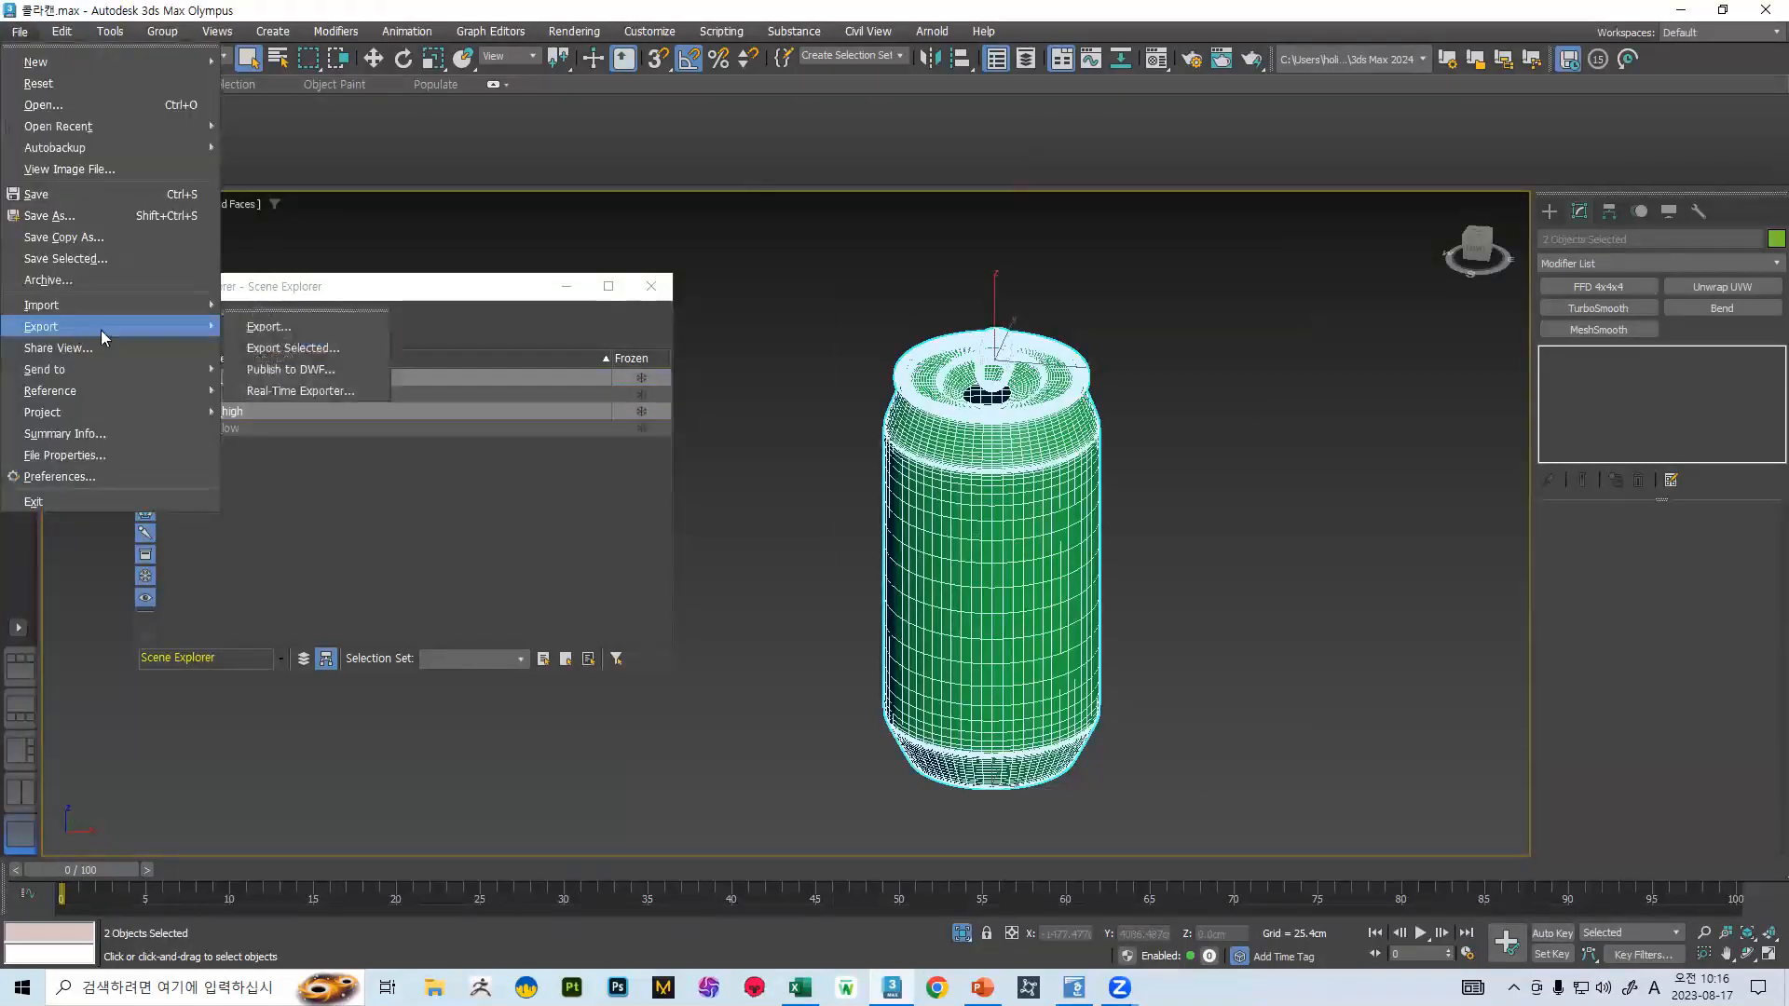
left_click(292, 350)
scroll(812, 714, "down", 5)
type("z")
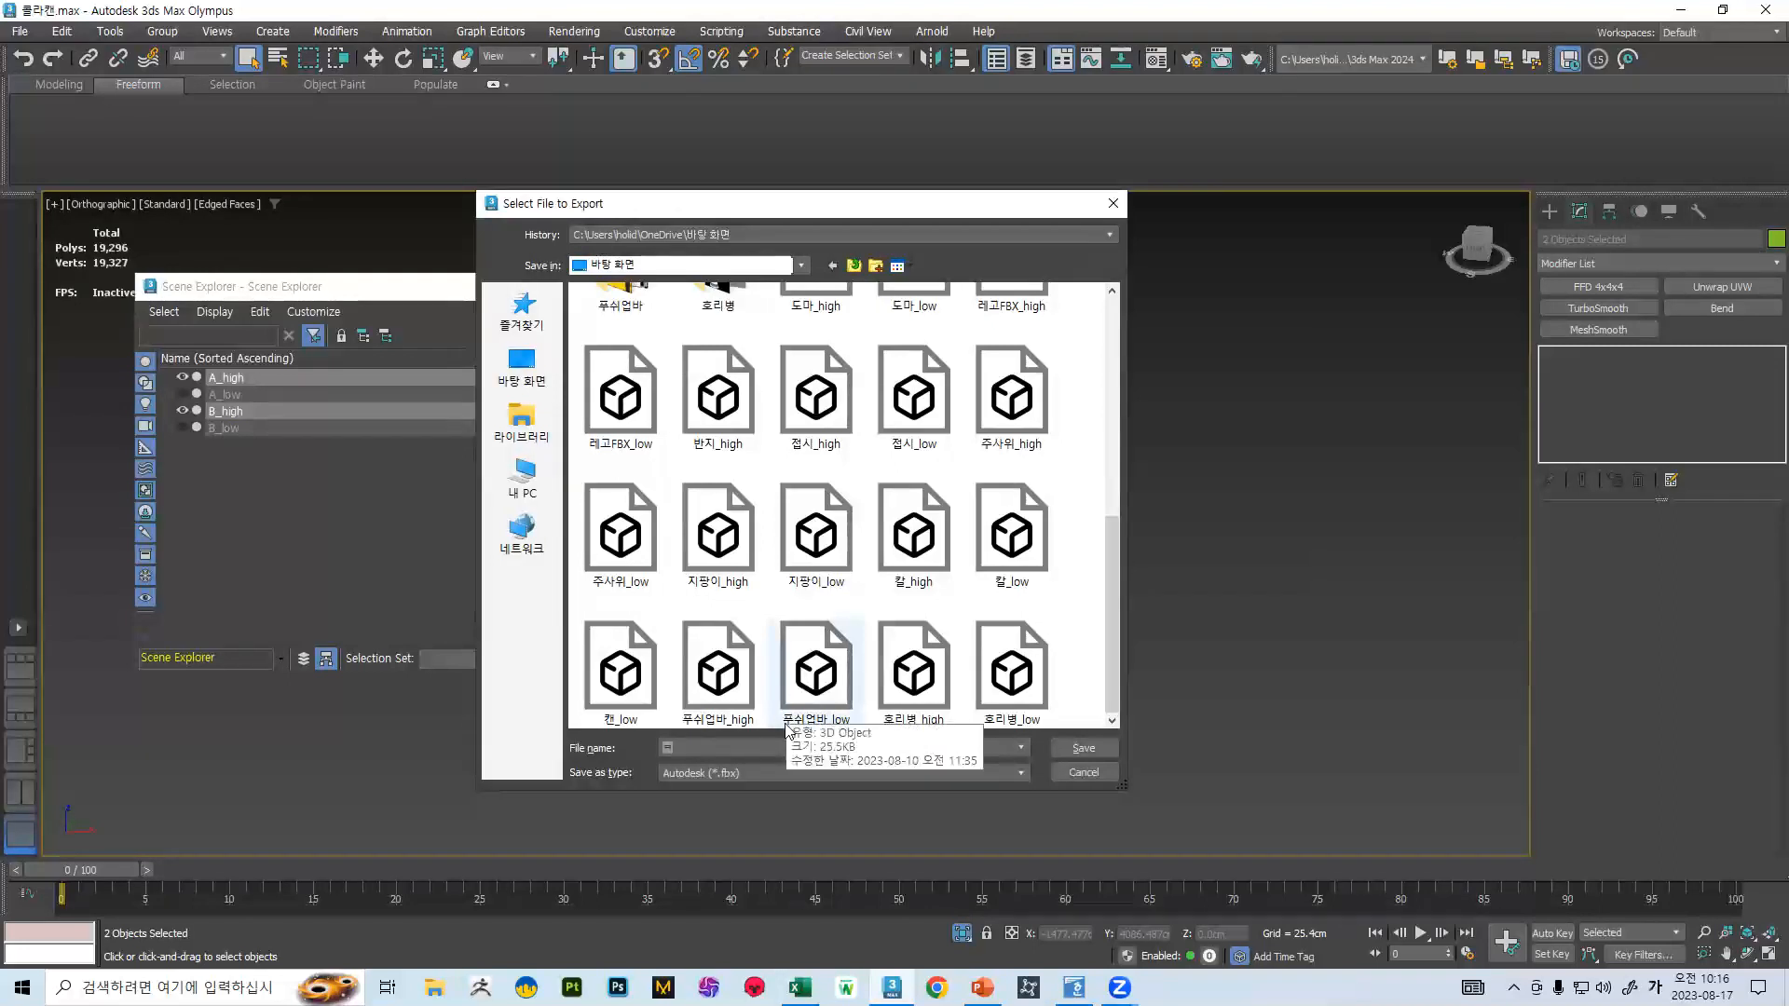
type("캔_ㅗㅑ호")
key("BackSpace")
key("BackSpace")
key("BackSpace")
key("BackSpace")
key("Hangul")
type("low")
key("Return")
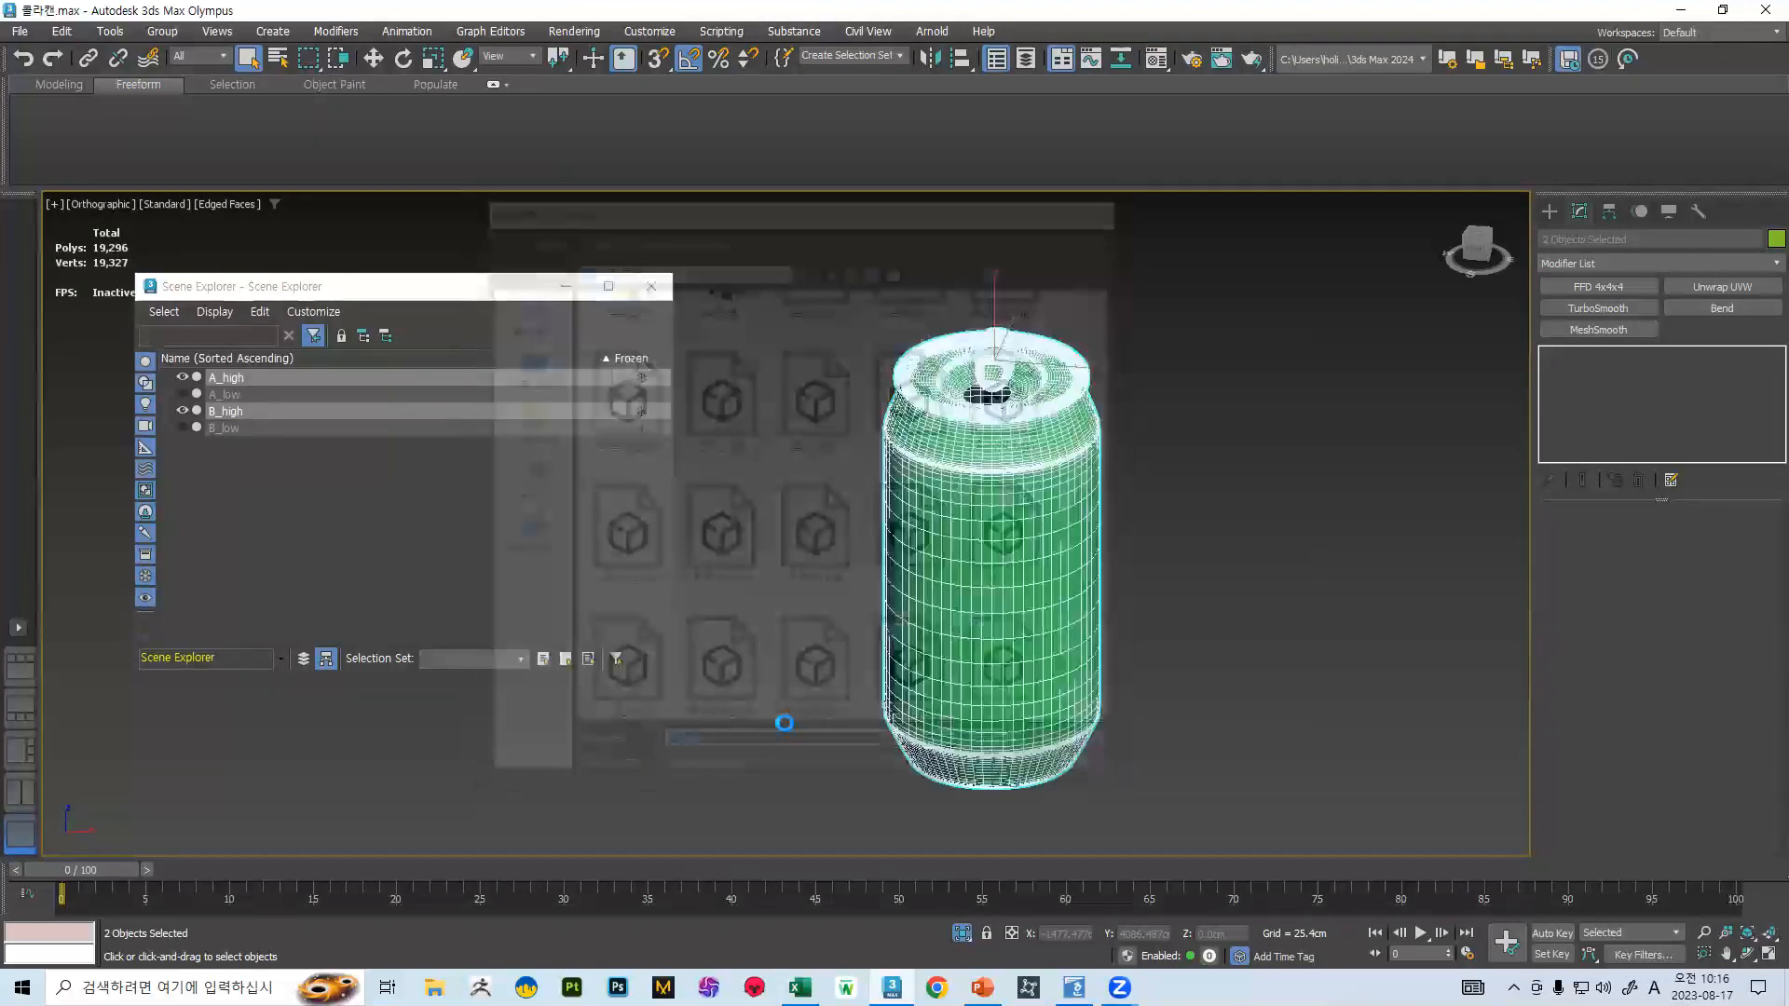
left_click(1117, 760)
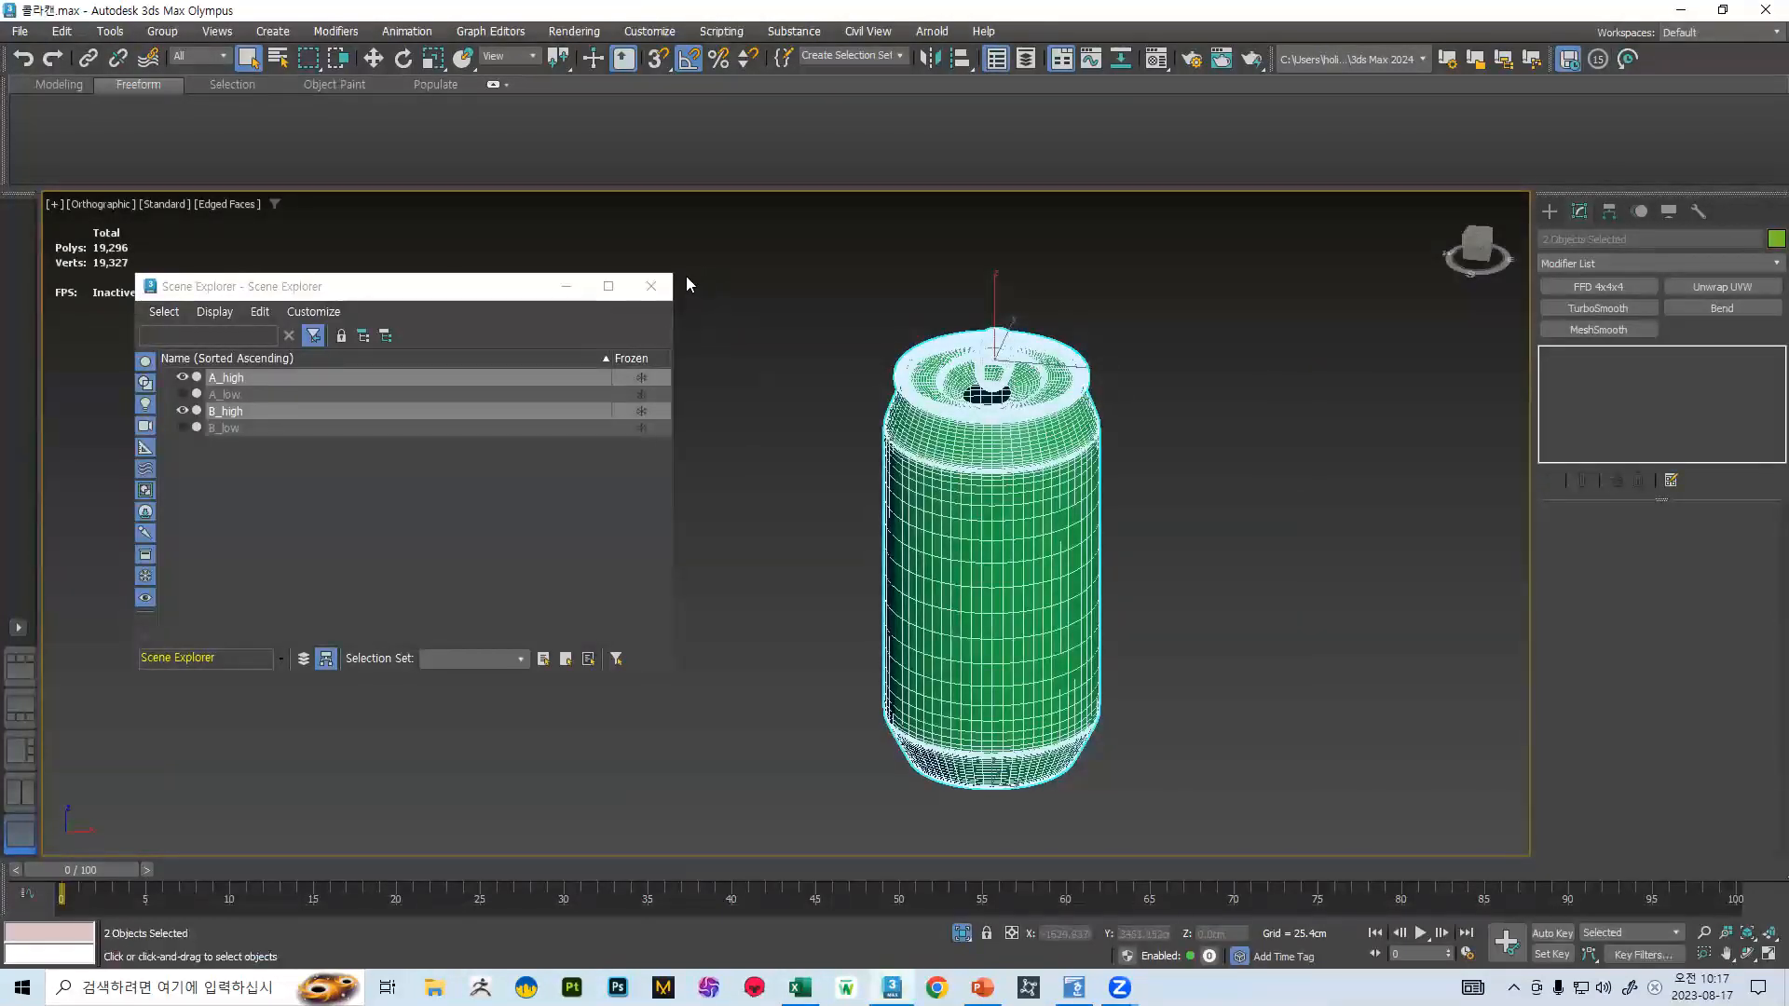
- Close the Scene Explorer and launch Adobe Substance 3D Painter
scroll(842, 367, "down", 3)
left_click(651, 286)
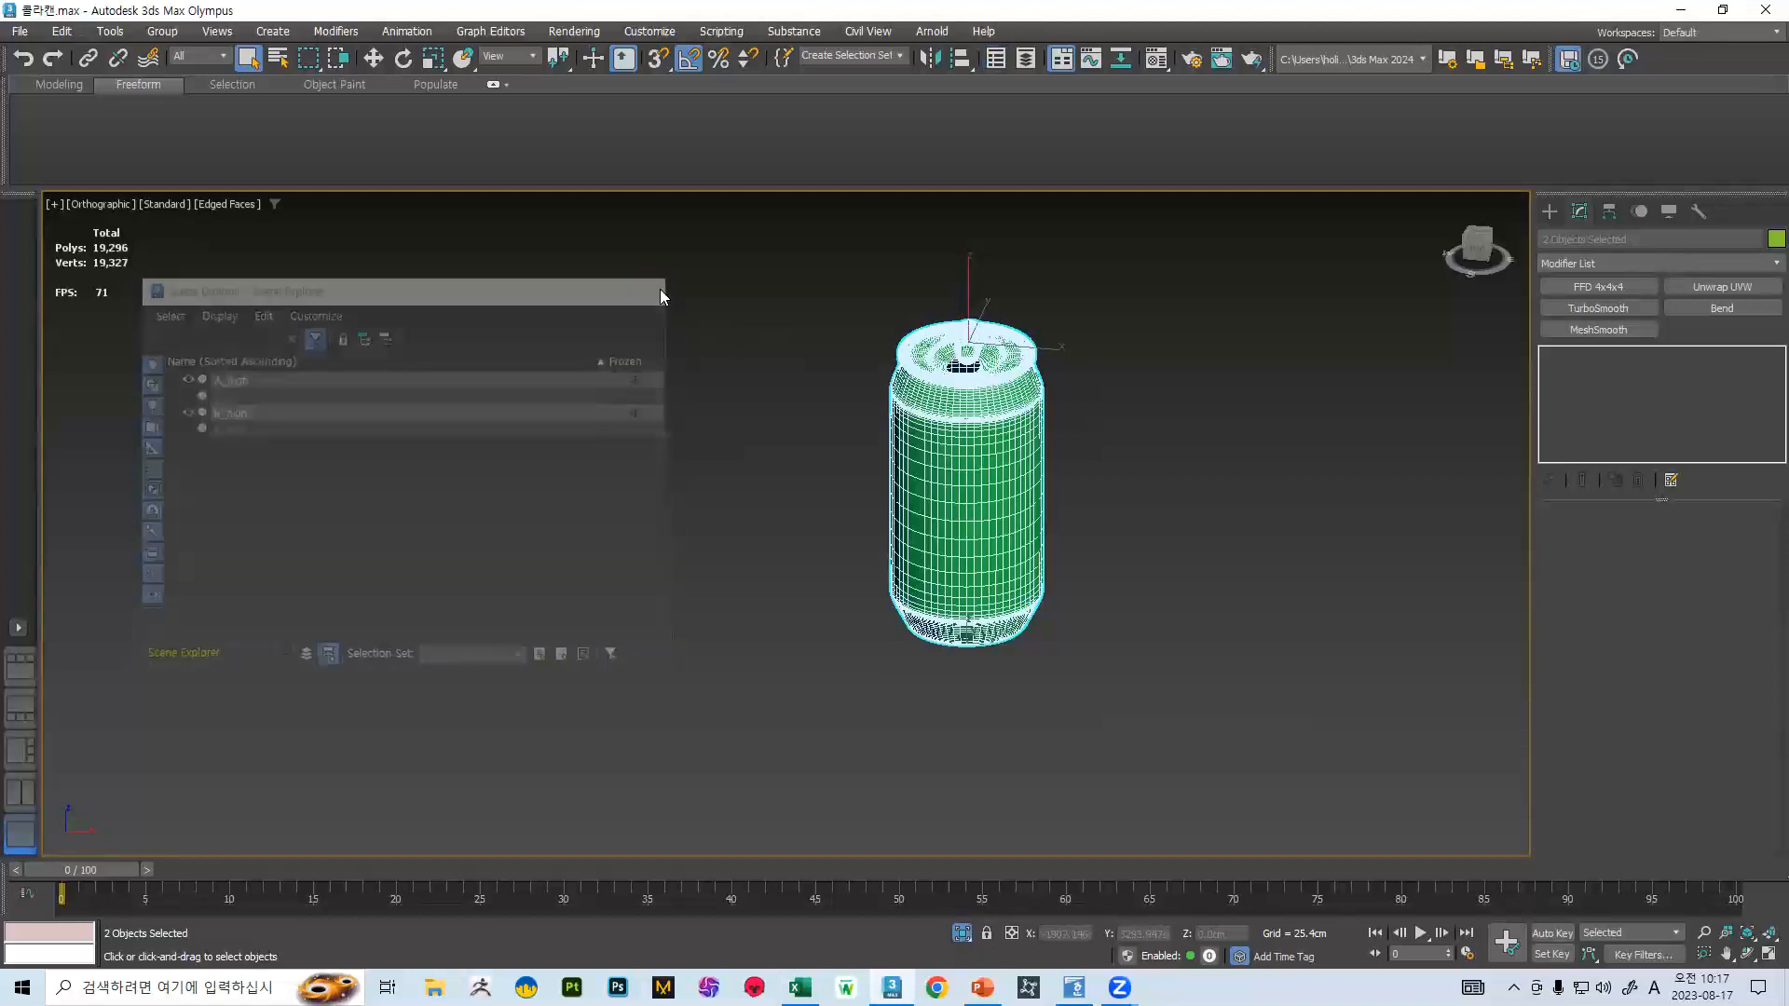
middle_click_drag(753, 569, 664, 636)
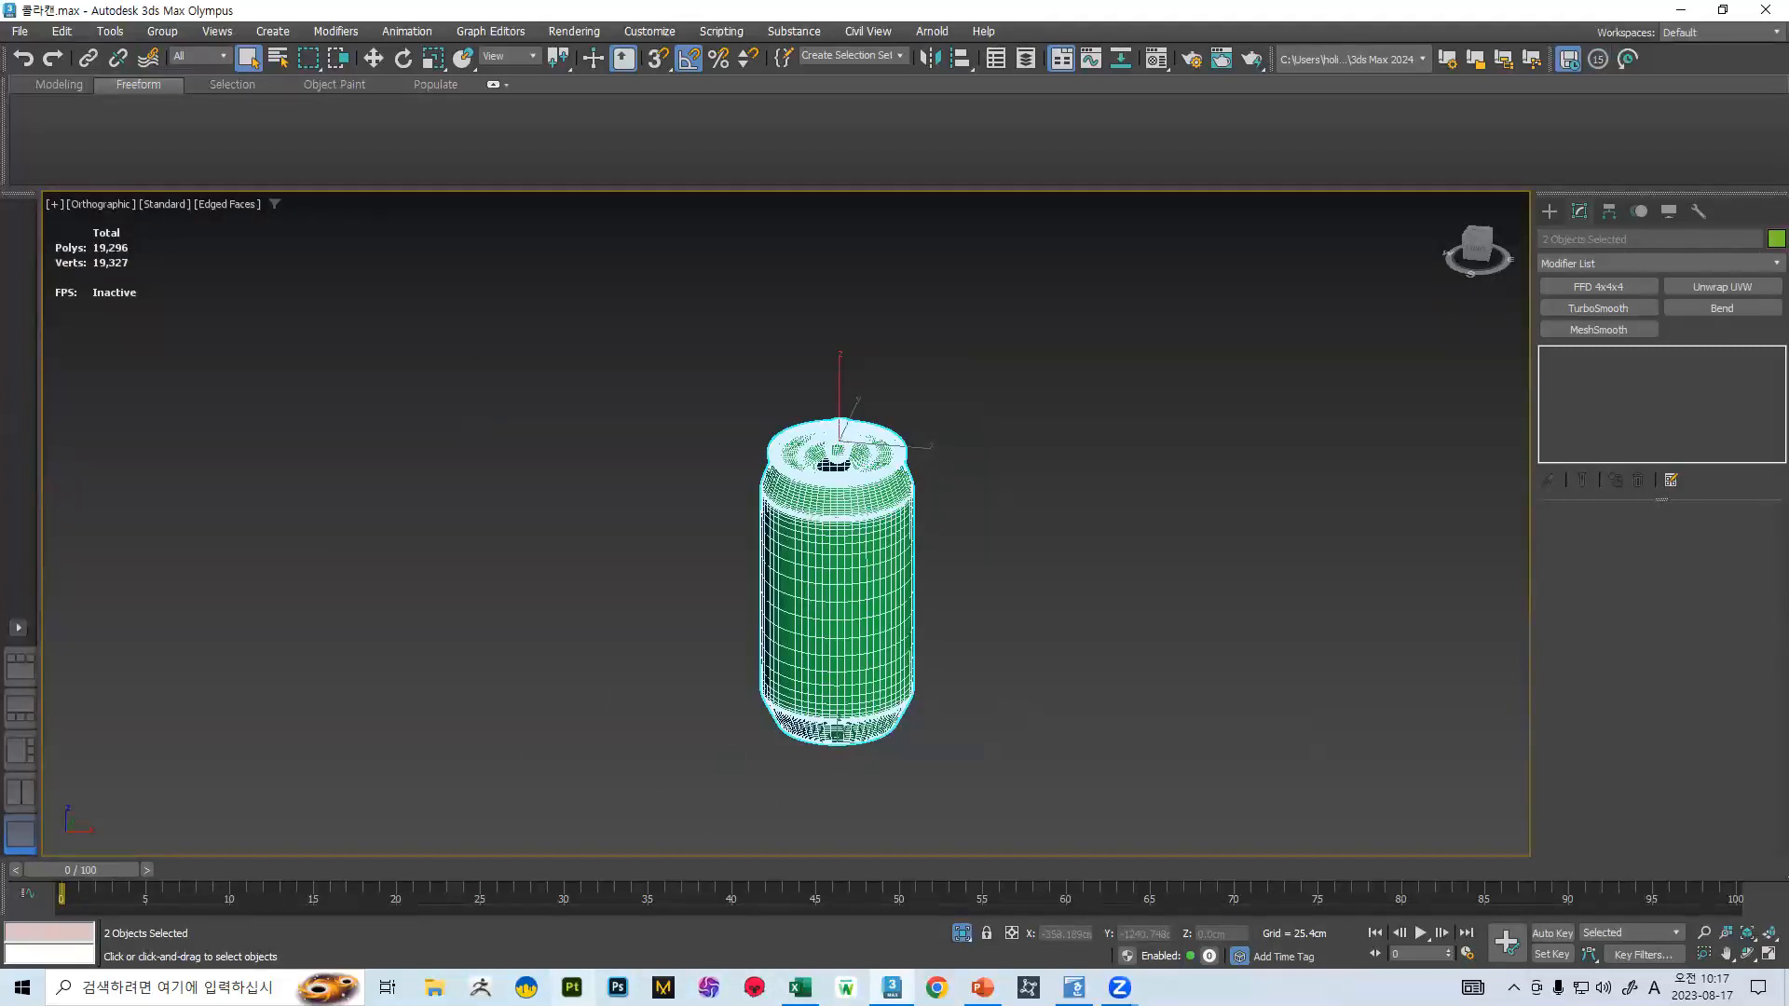
left_click(572, 988)
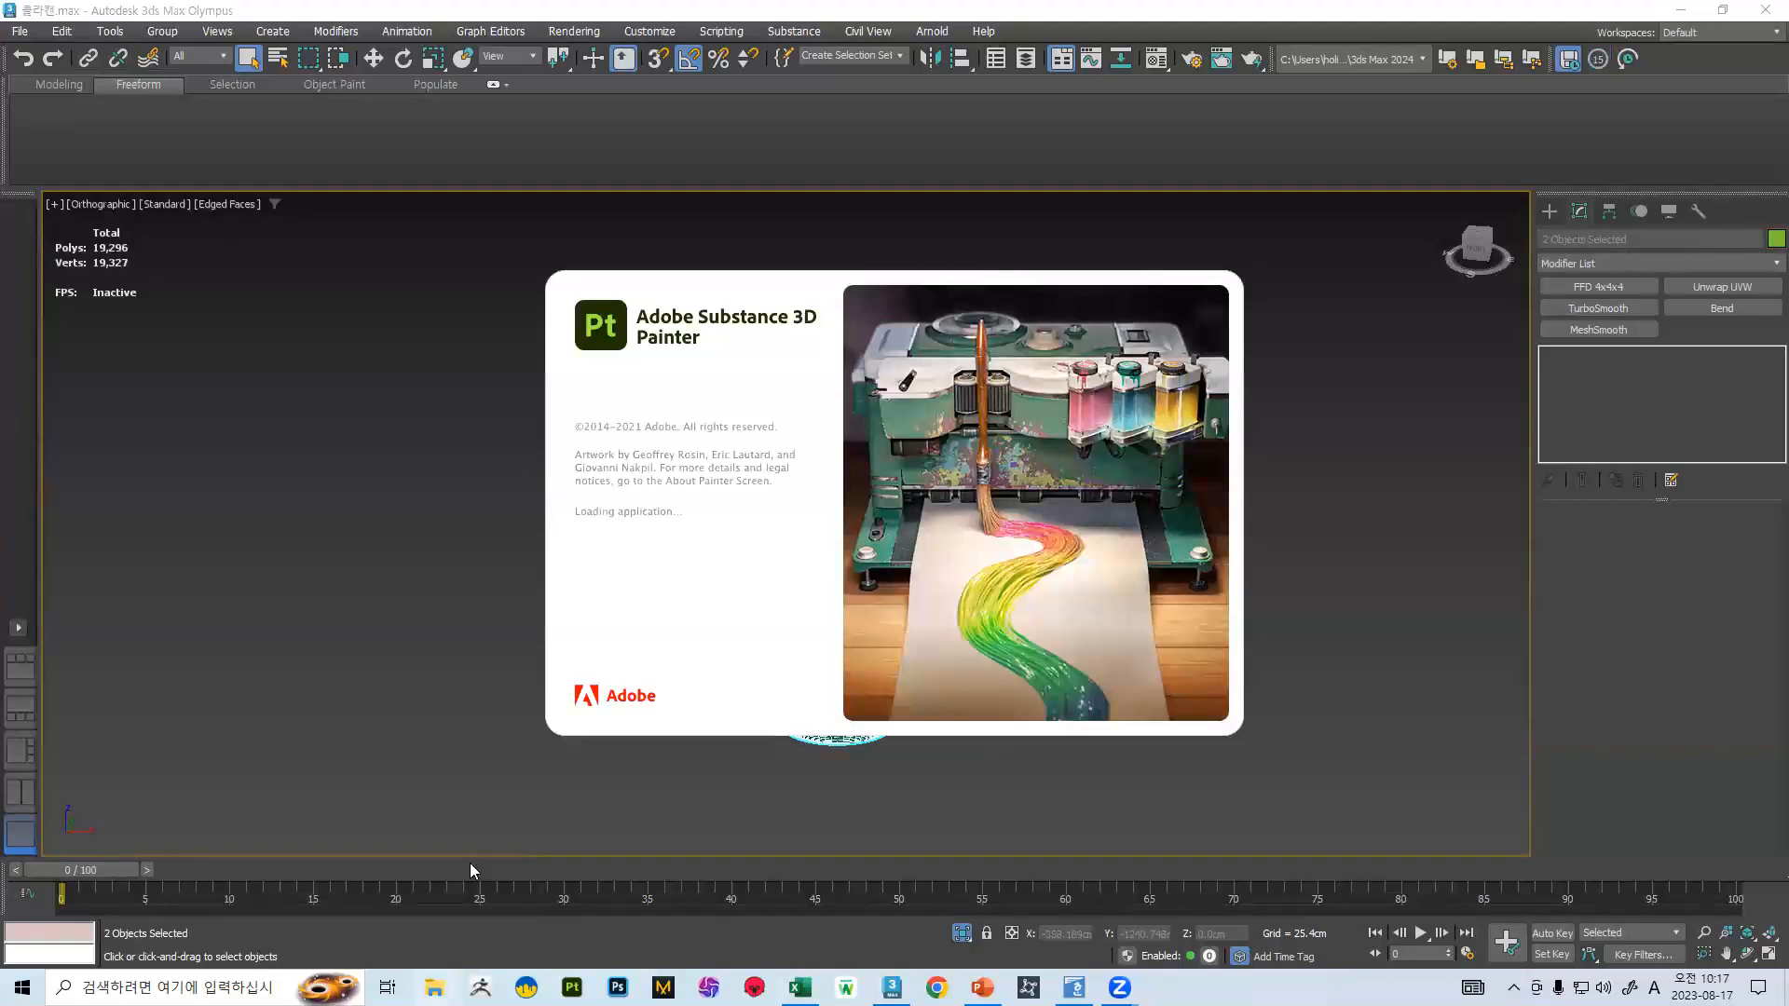
- Browse to the desktop folder in File Explorer and locate the cola label image 콜라이미지
key("super+e")
left_click(809, 466)
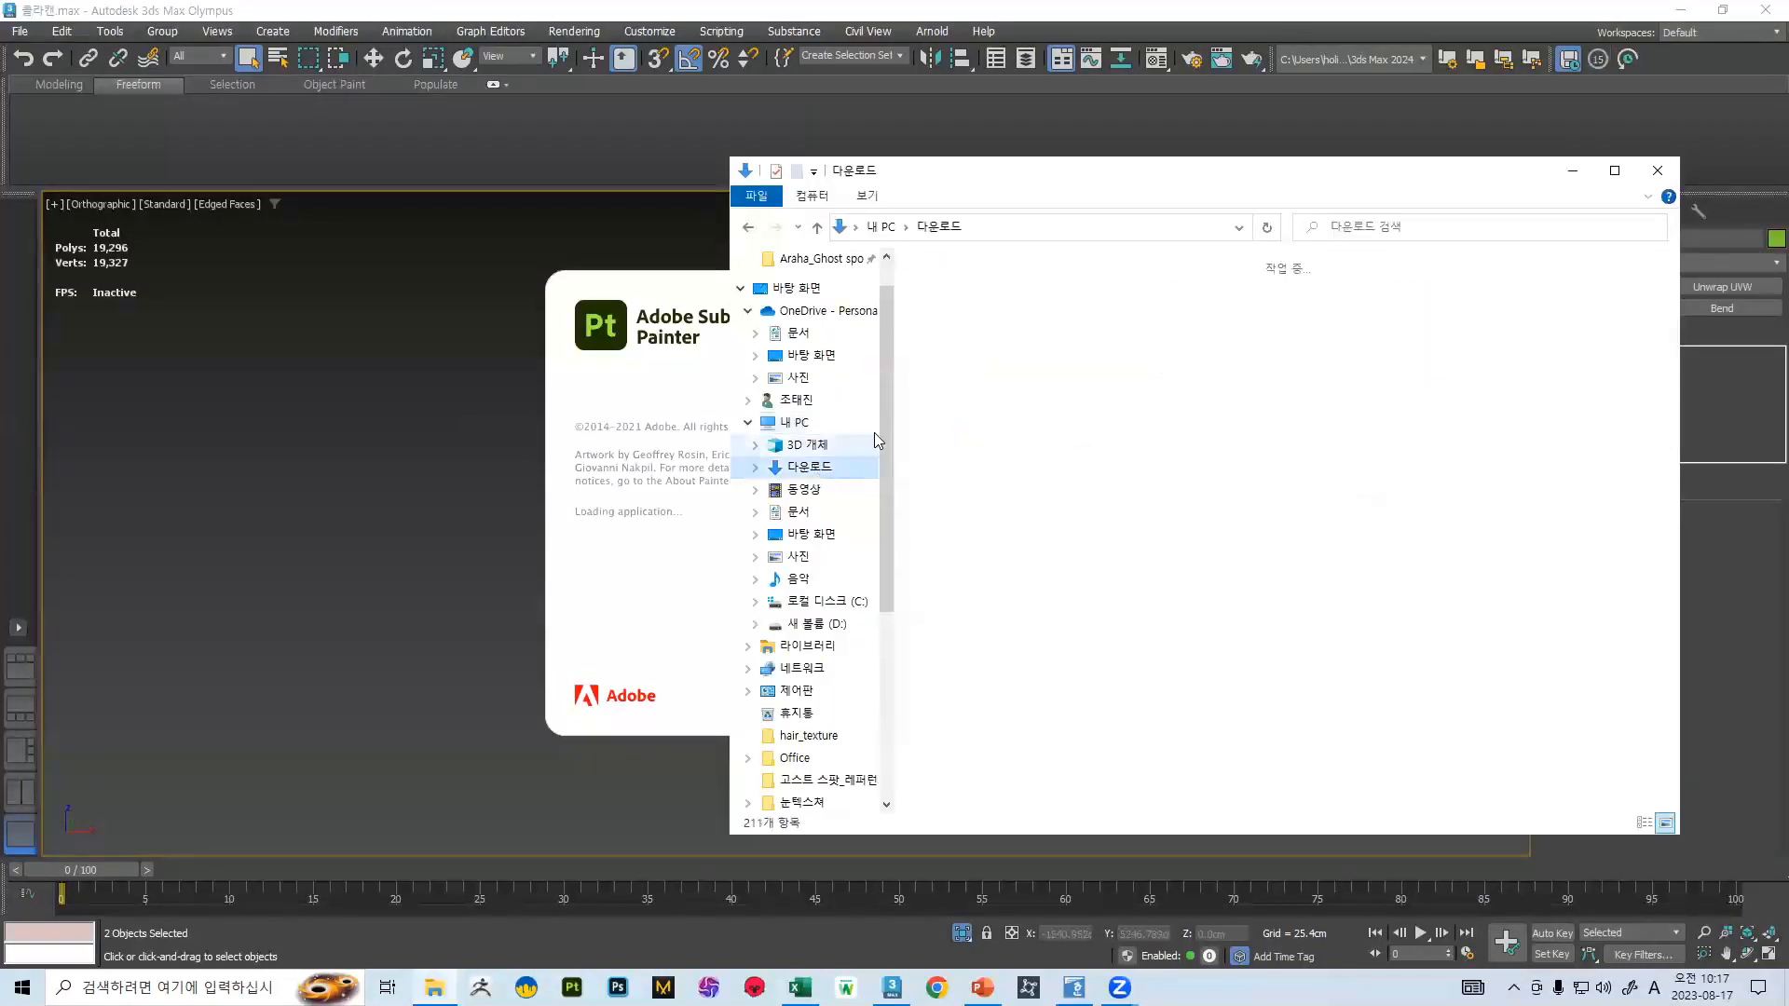
scroll(1071, 349, "down", 10)
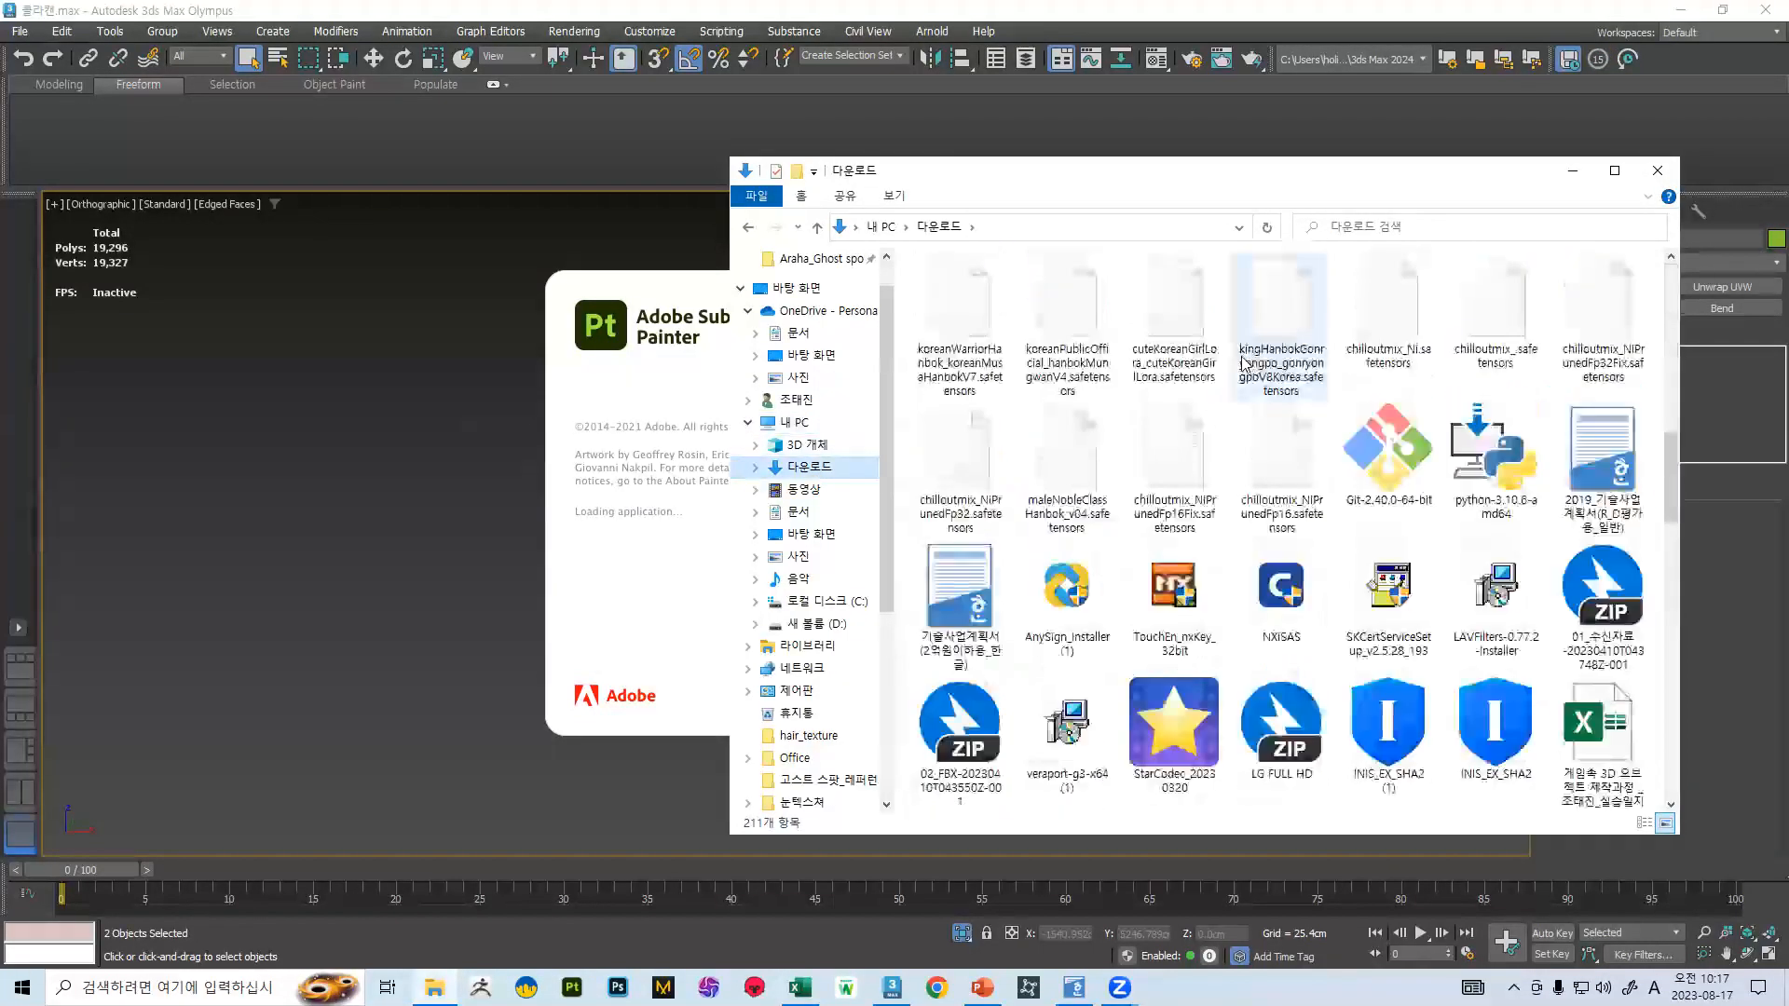
scroll(1238, 367, "up", 10)
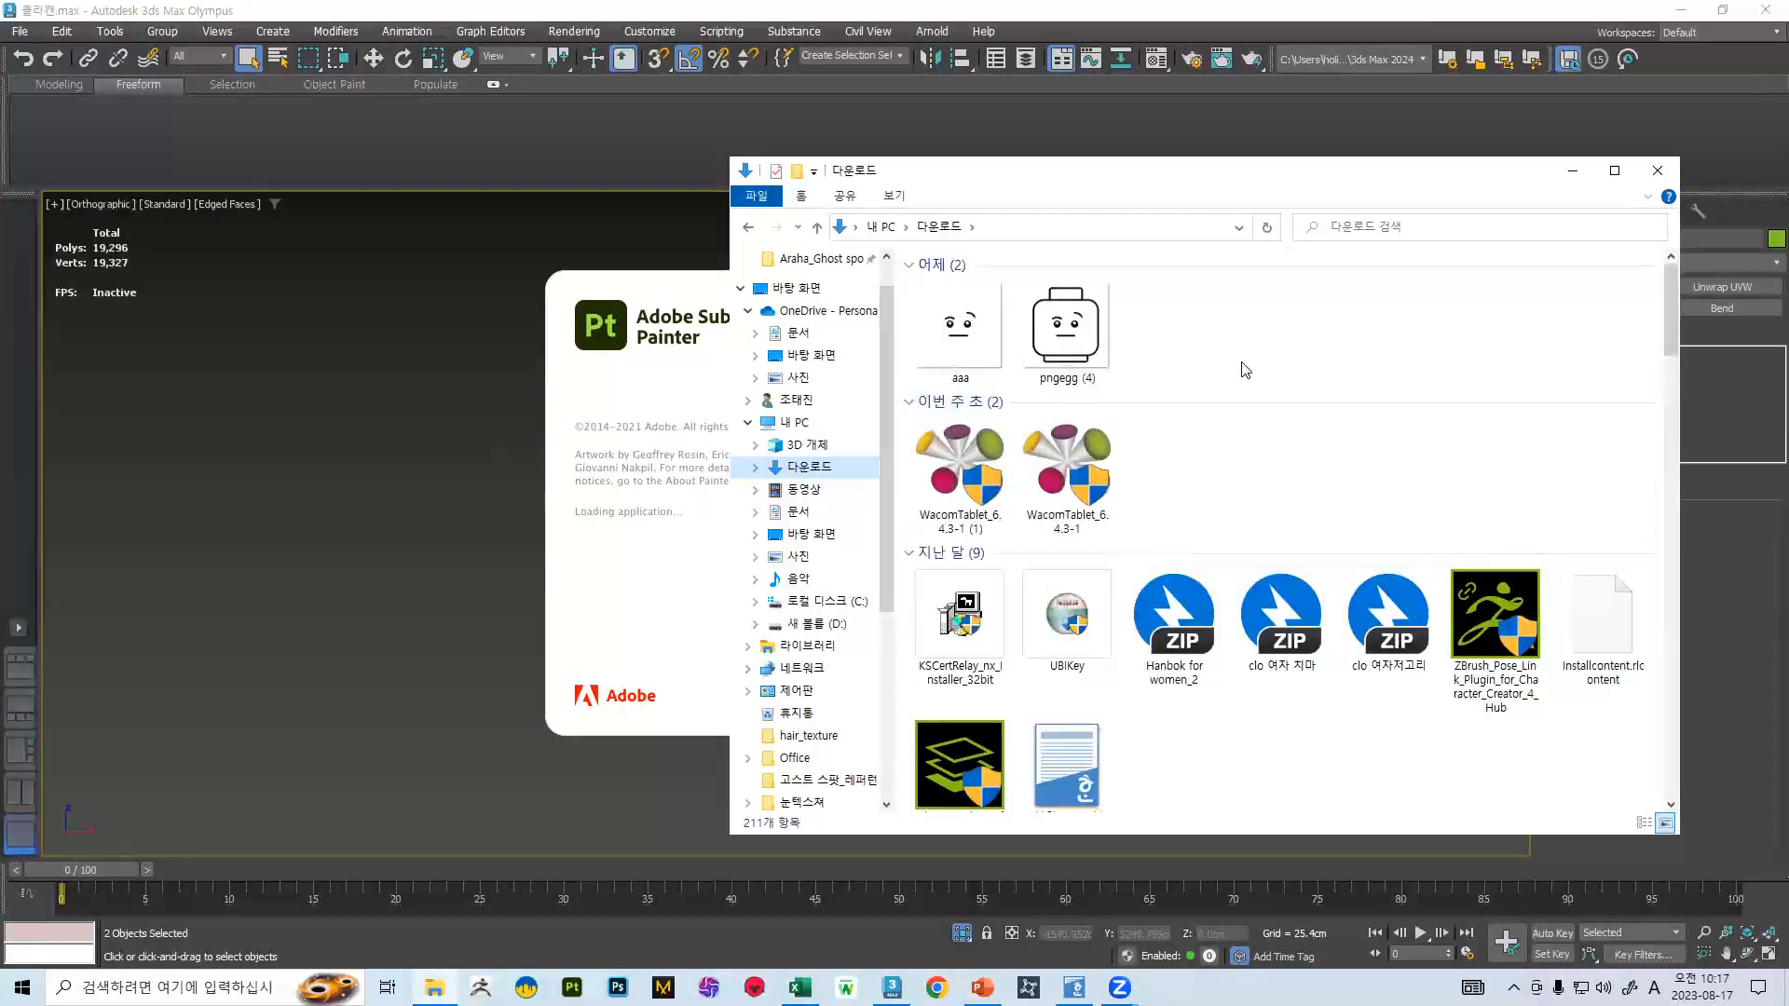
scroll(1238, 372, "down", 10)
left_click(811, 534)
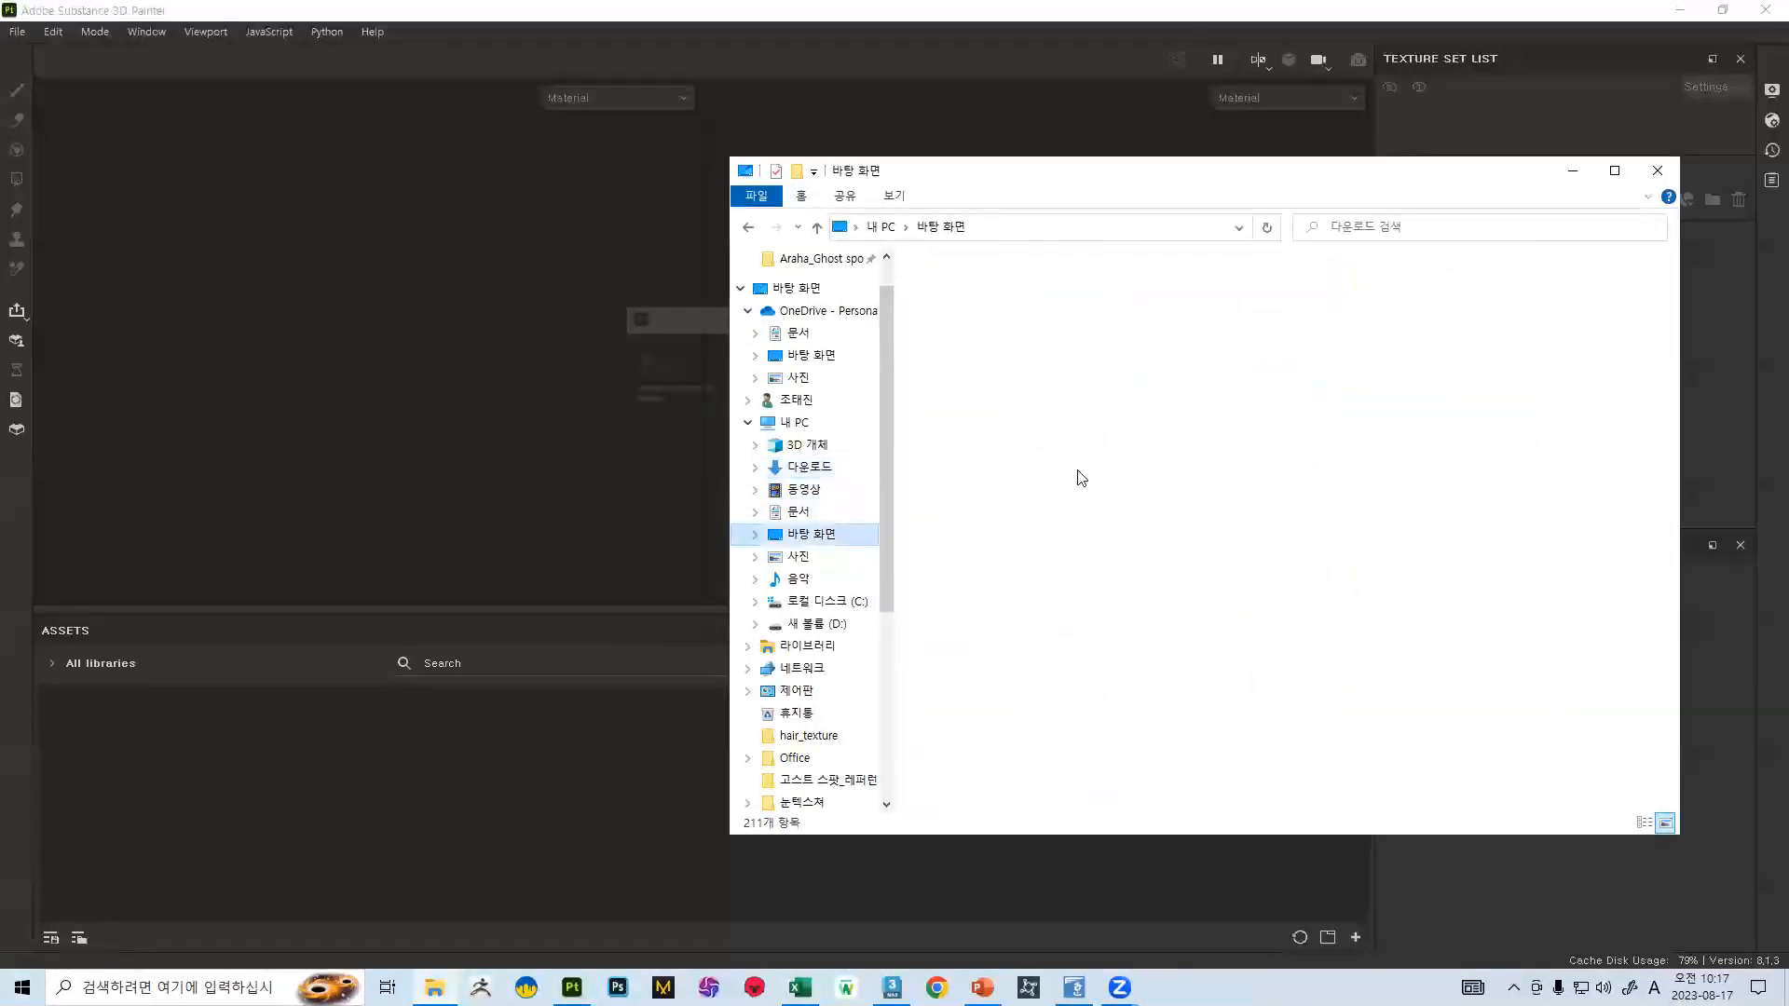
scroll(1086, 485, "down", 10)
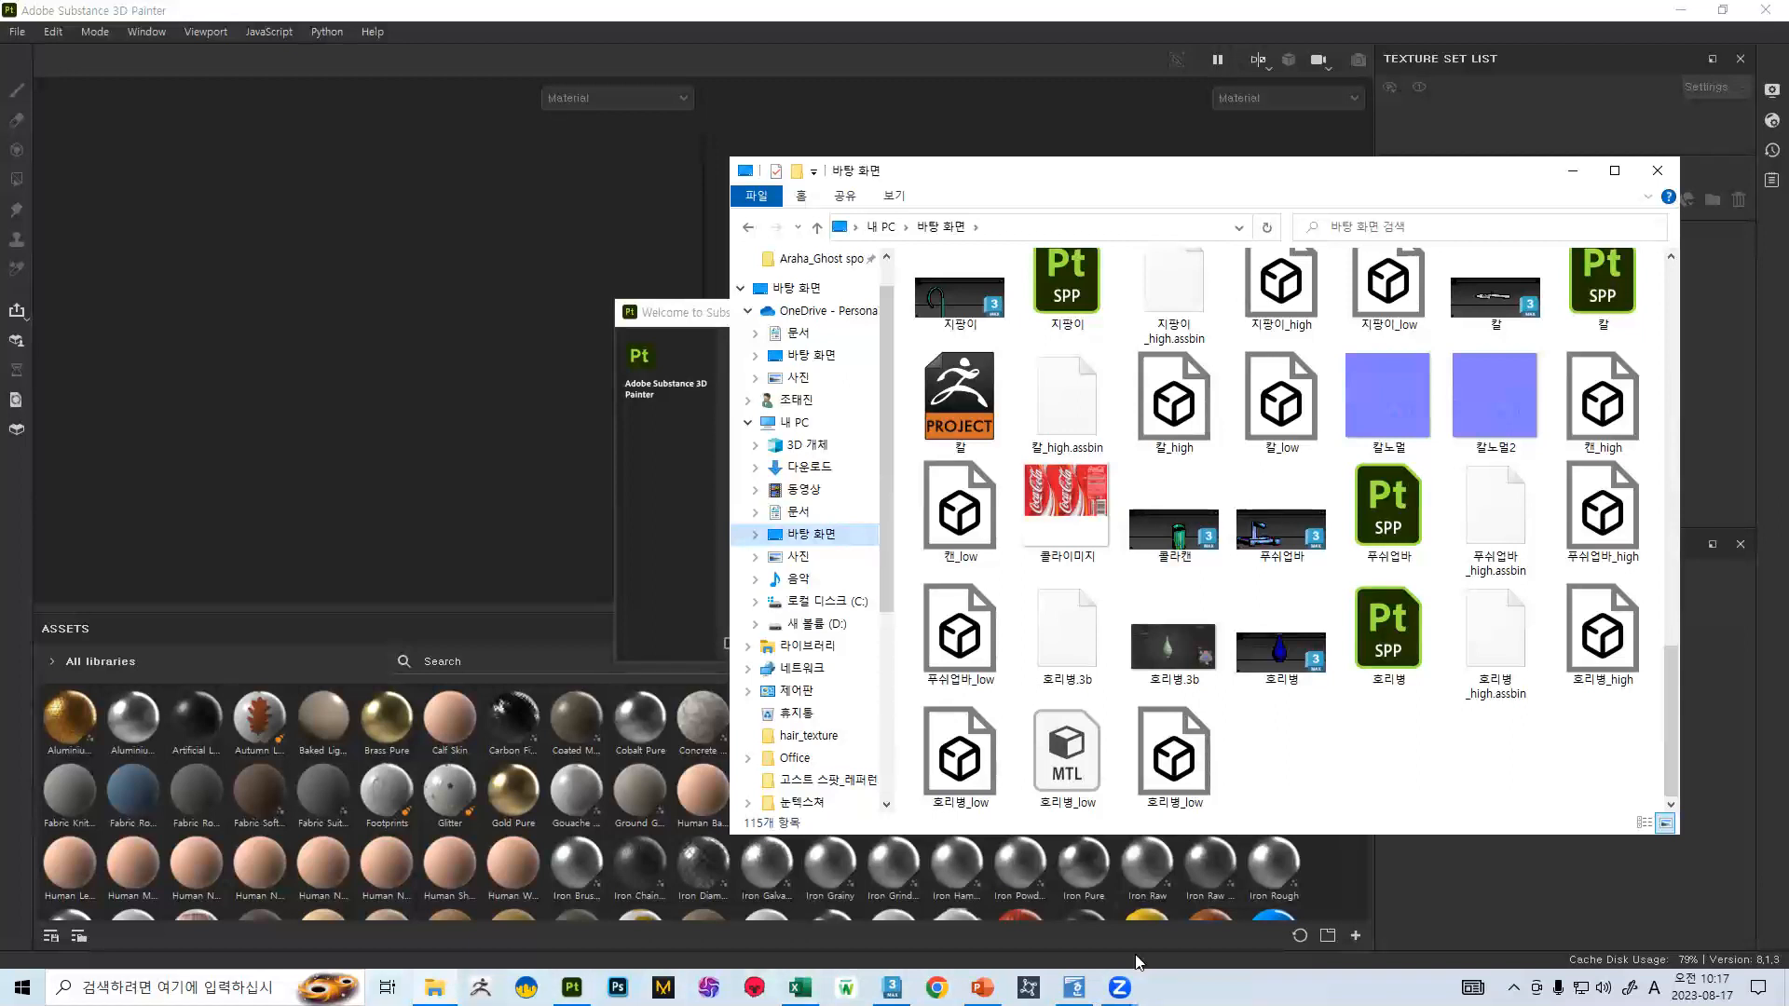
left_click(1042, 484)
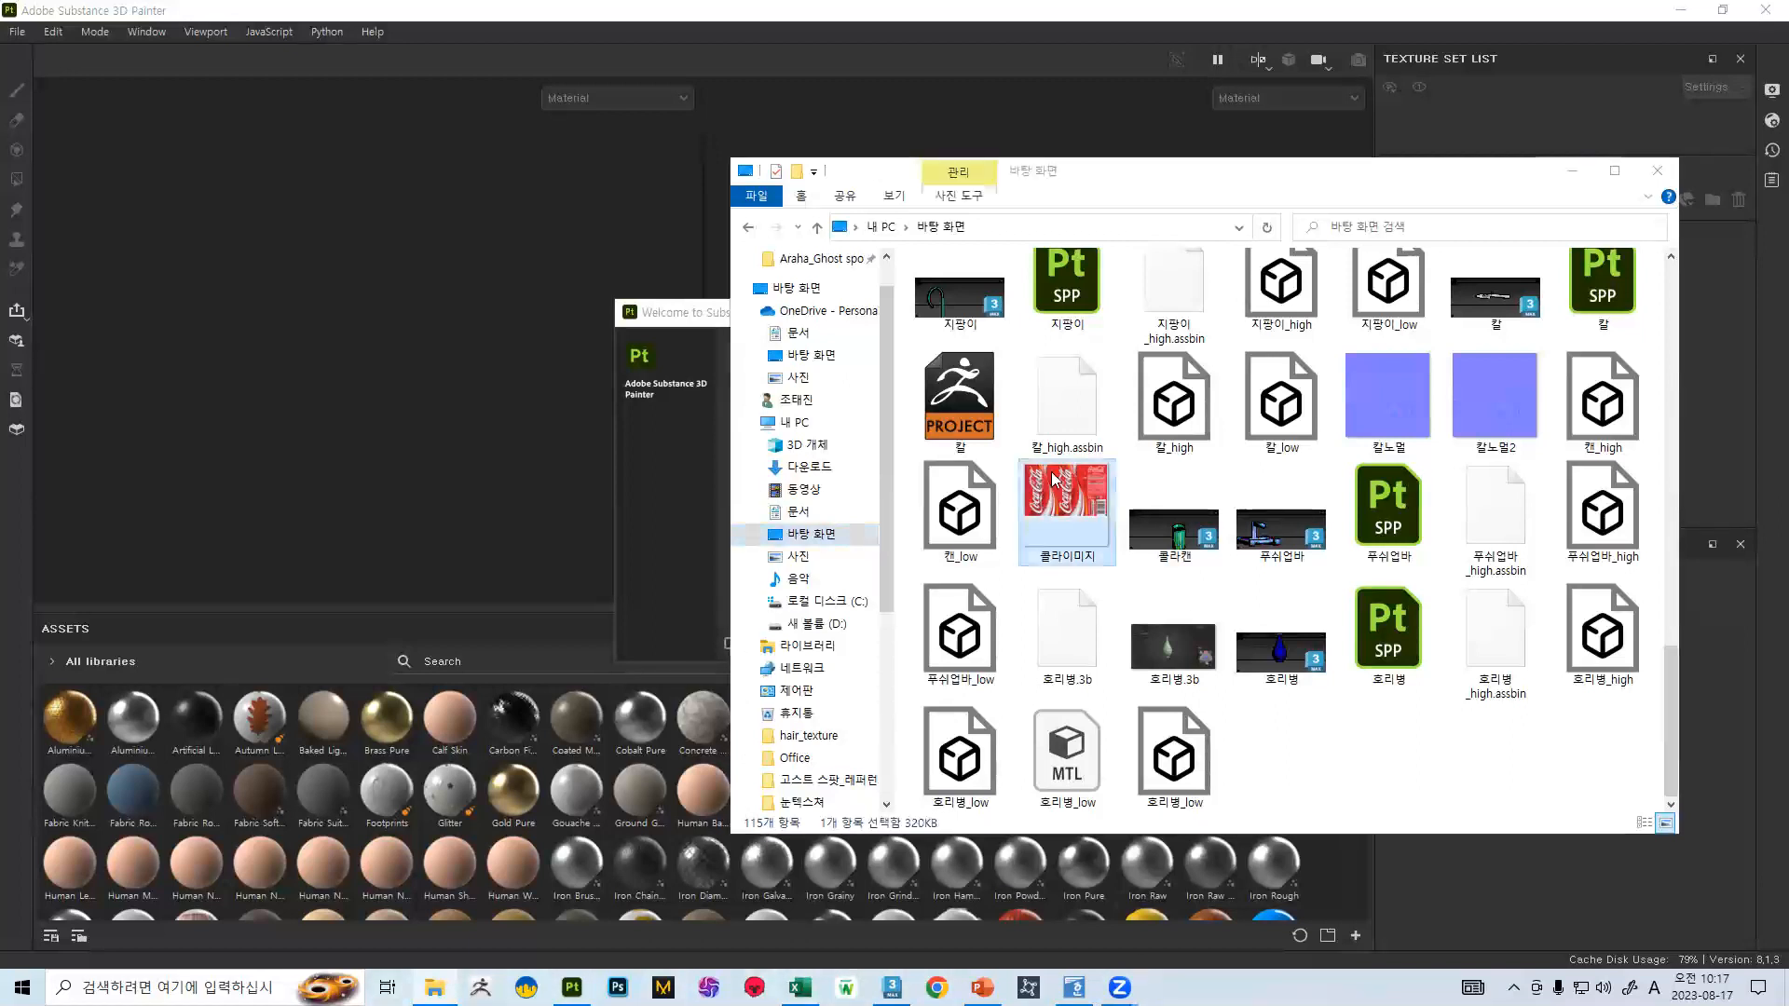
- View the label artwork in 콜라이미지.png, closing the image viewer and File Explorer when done
left_click_drag(1111, 179, 463, 206)
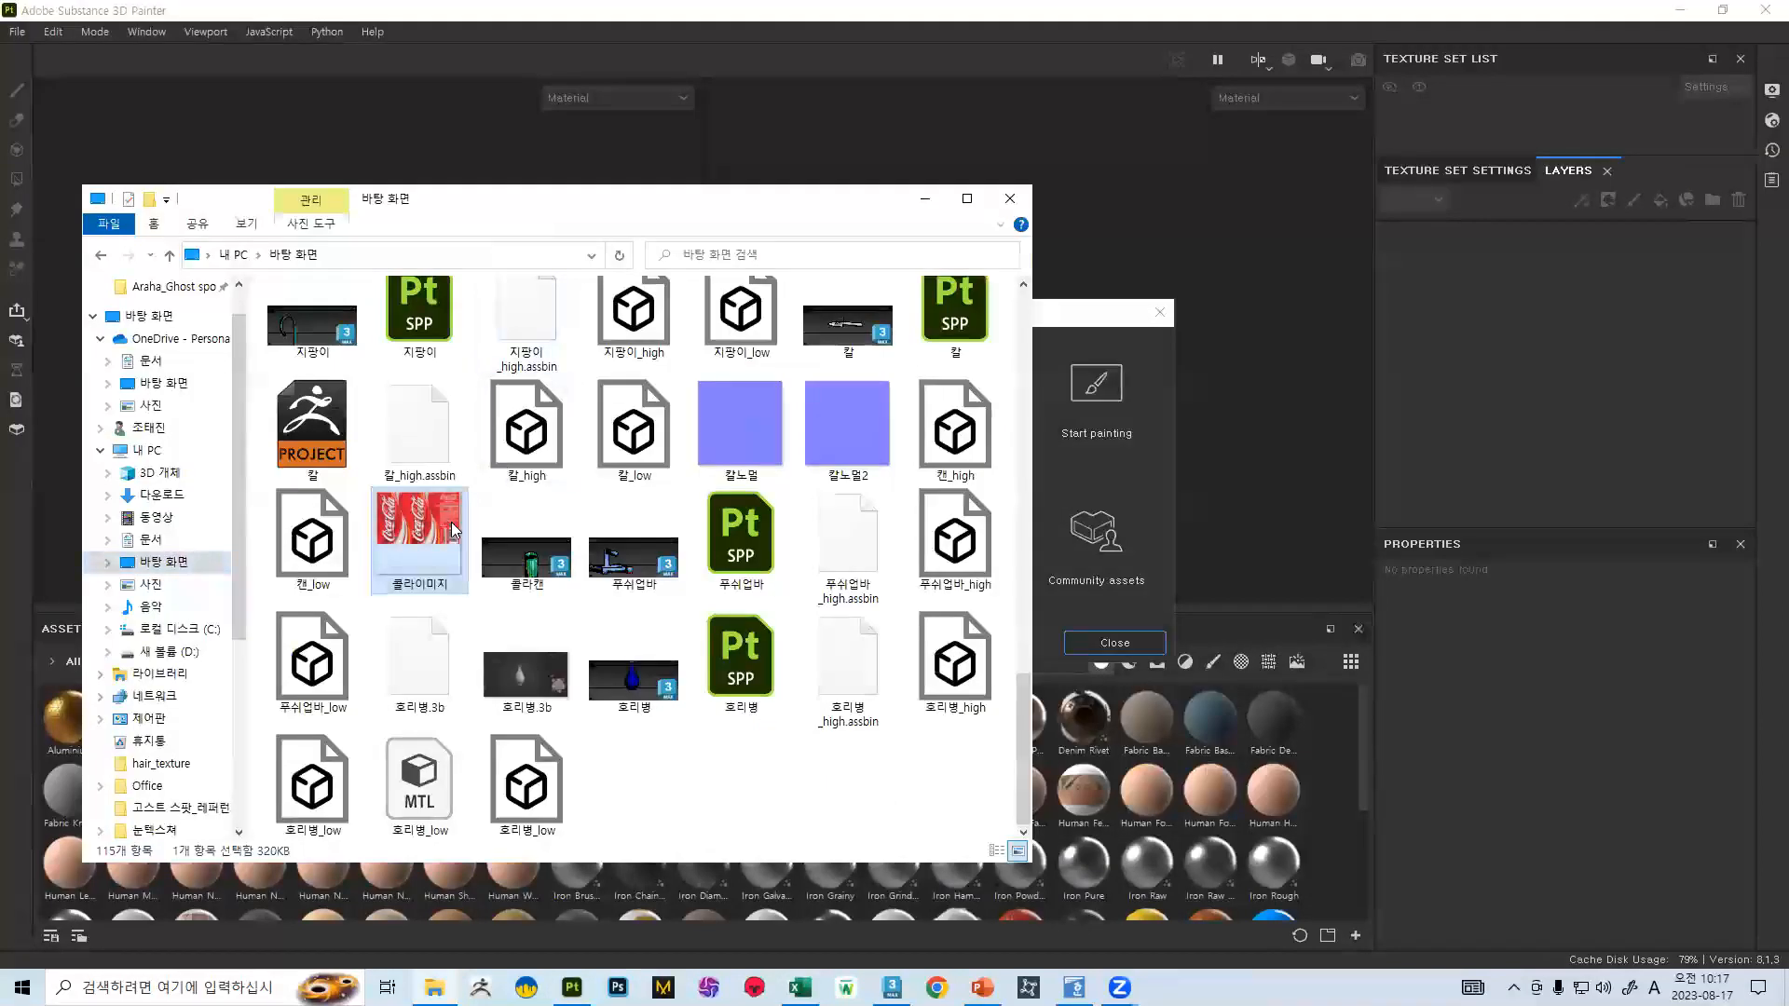
double_click(430, 537)
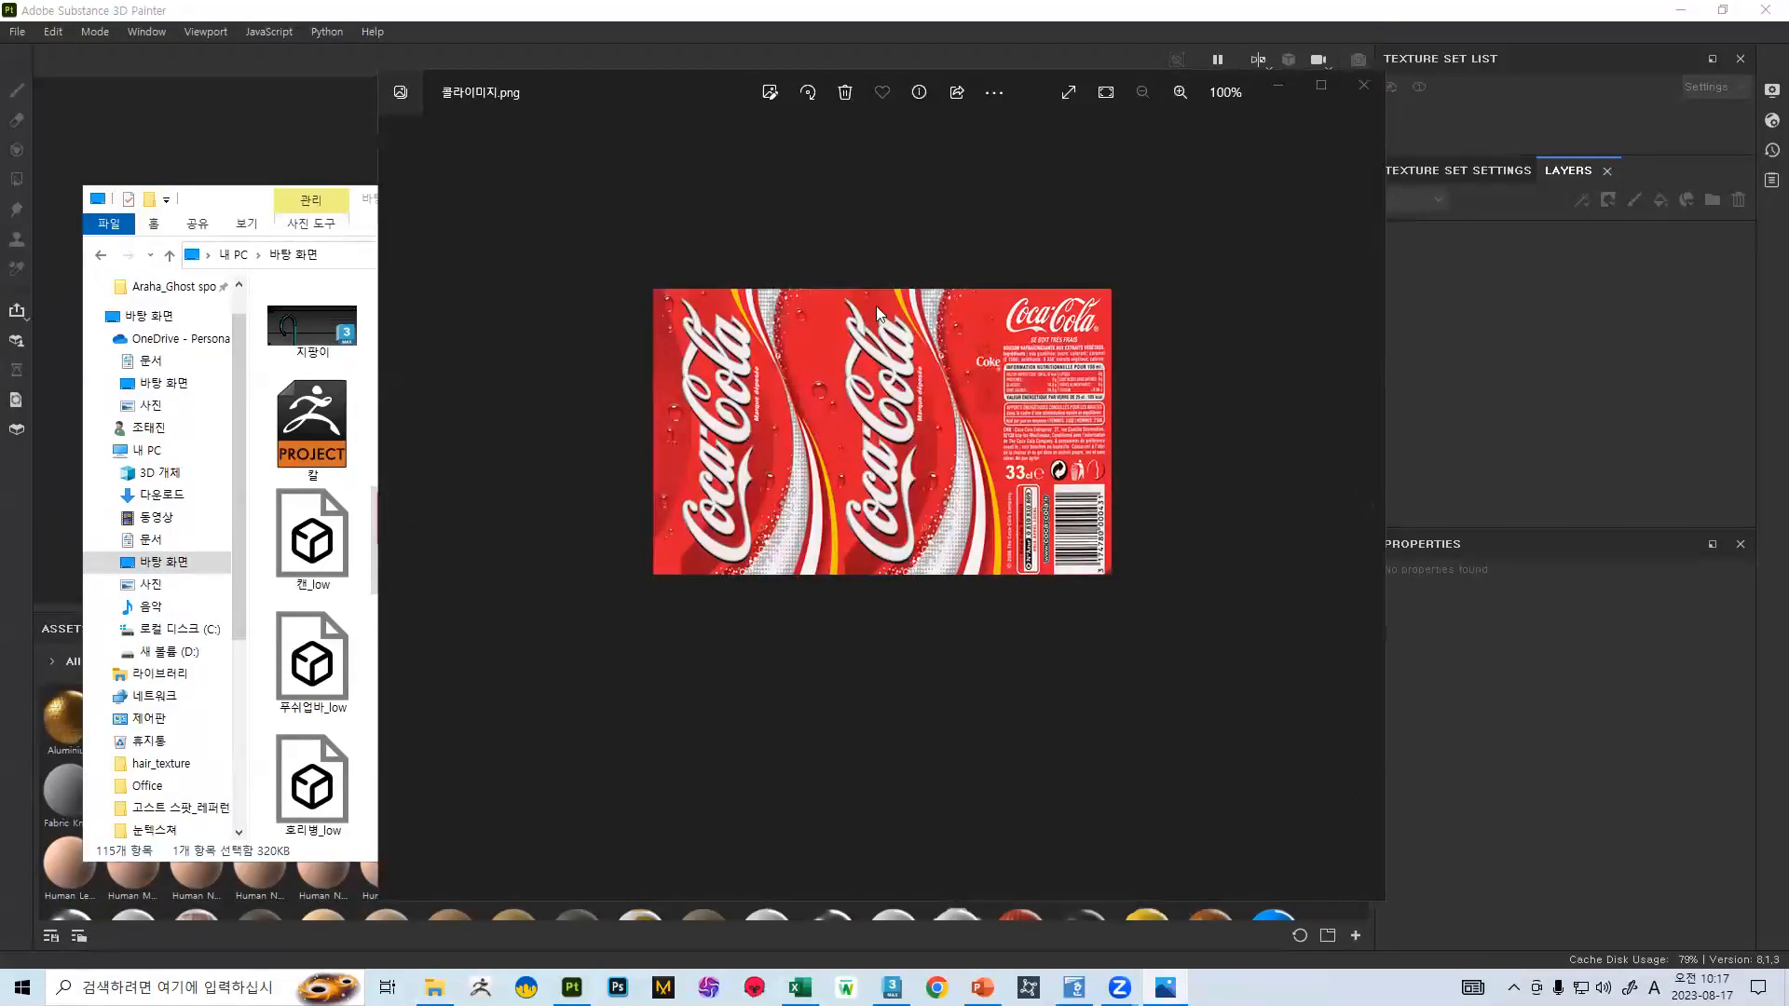
left_click(1364, 85)
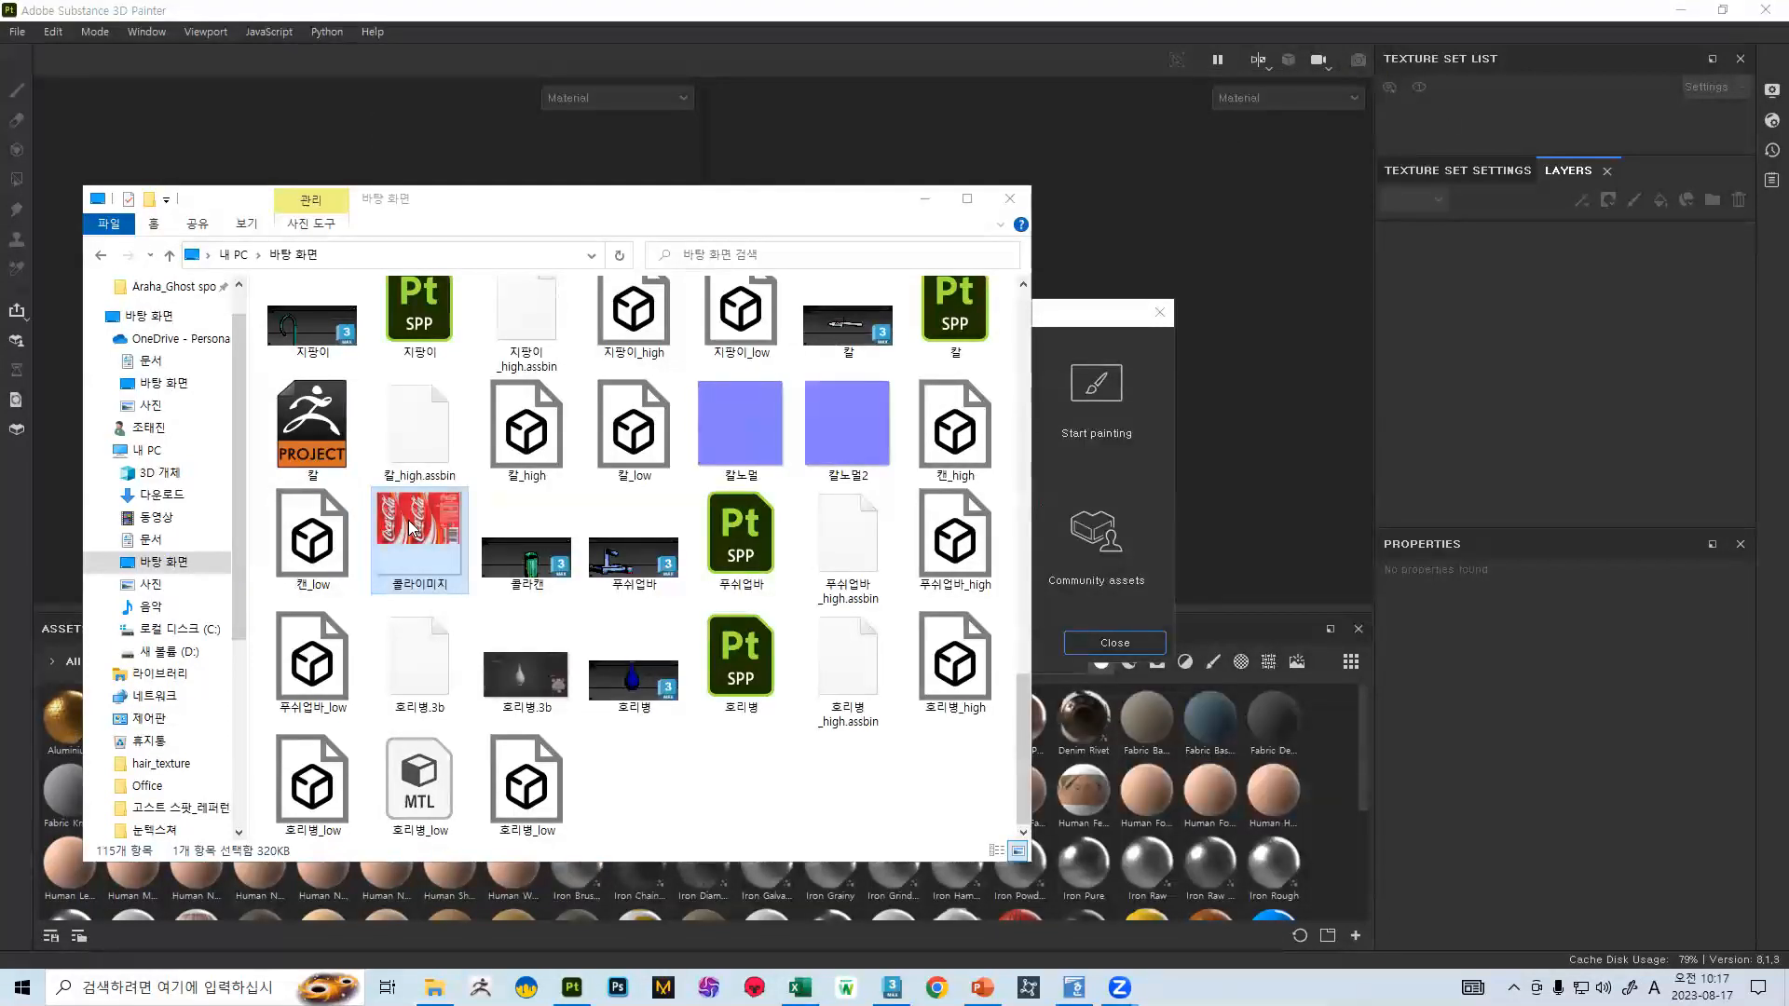
left_click_drag(410, 527, 1068, 550)
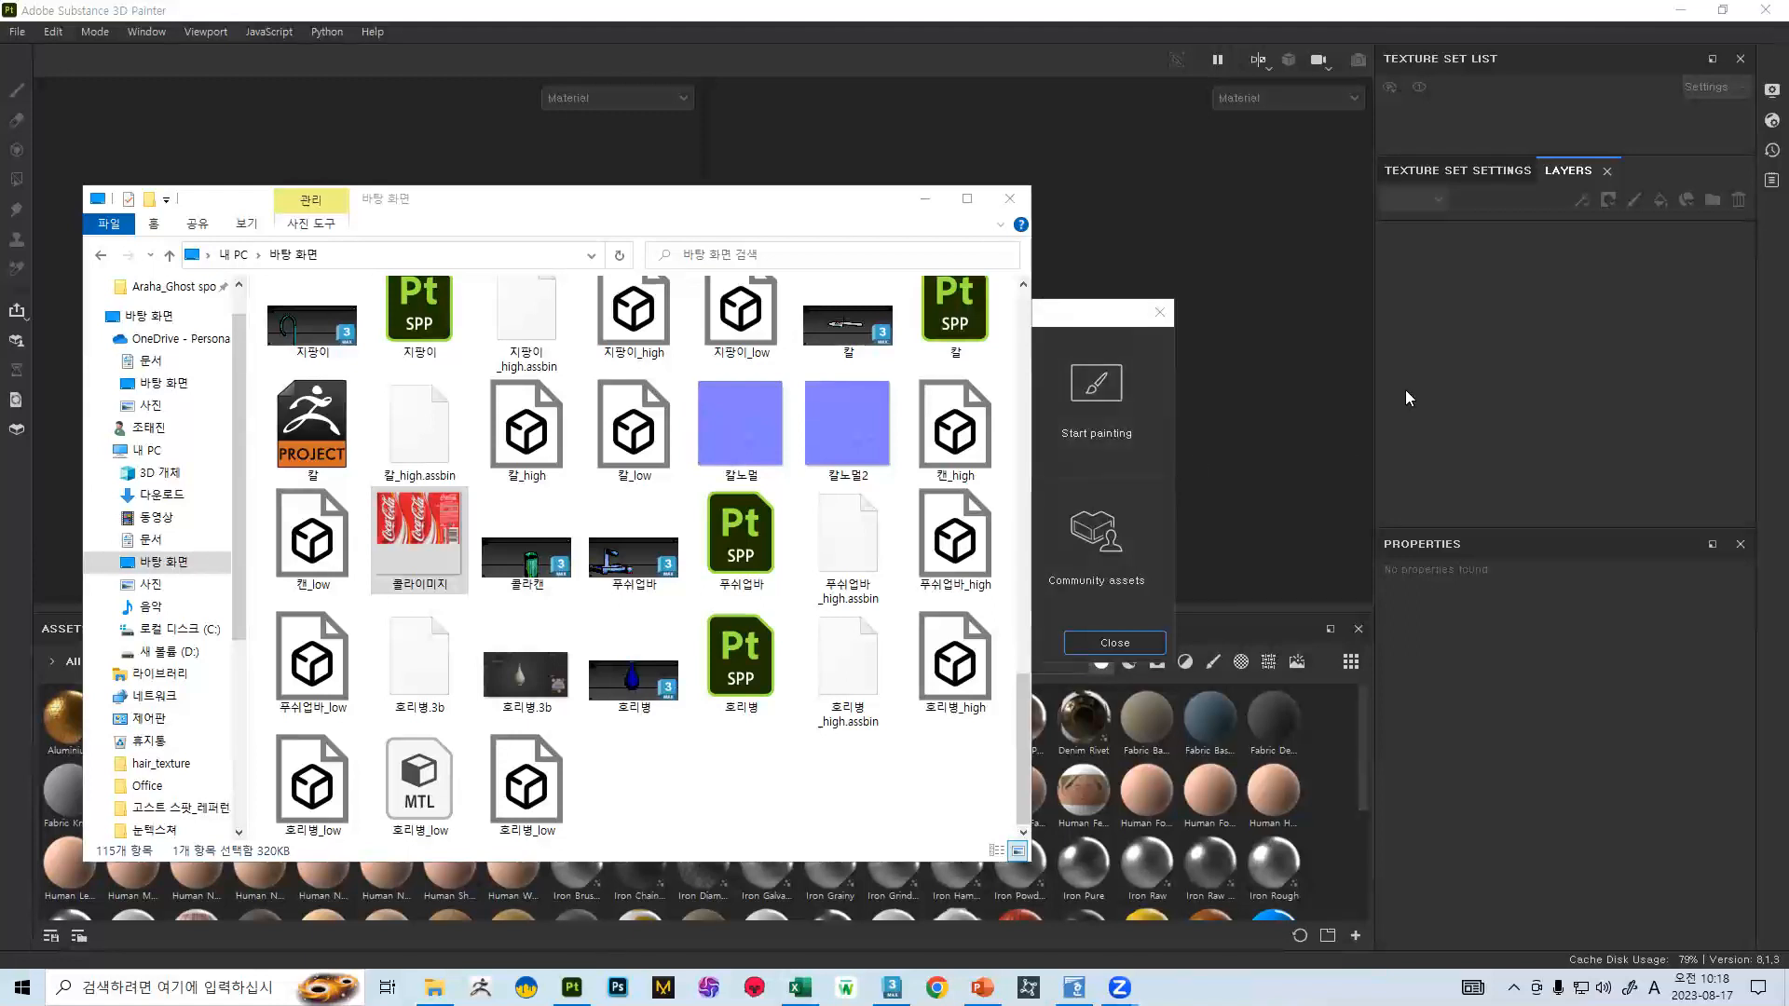
left_click(1002, 207)
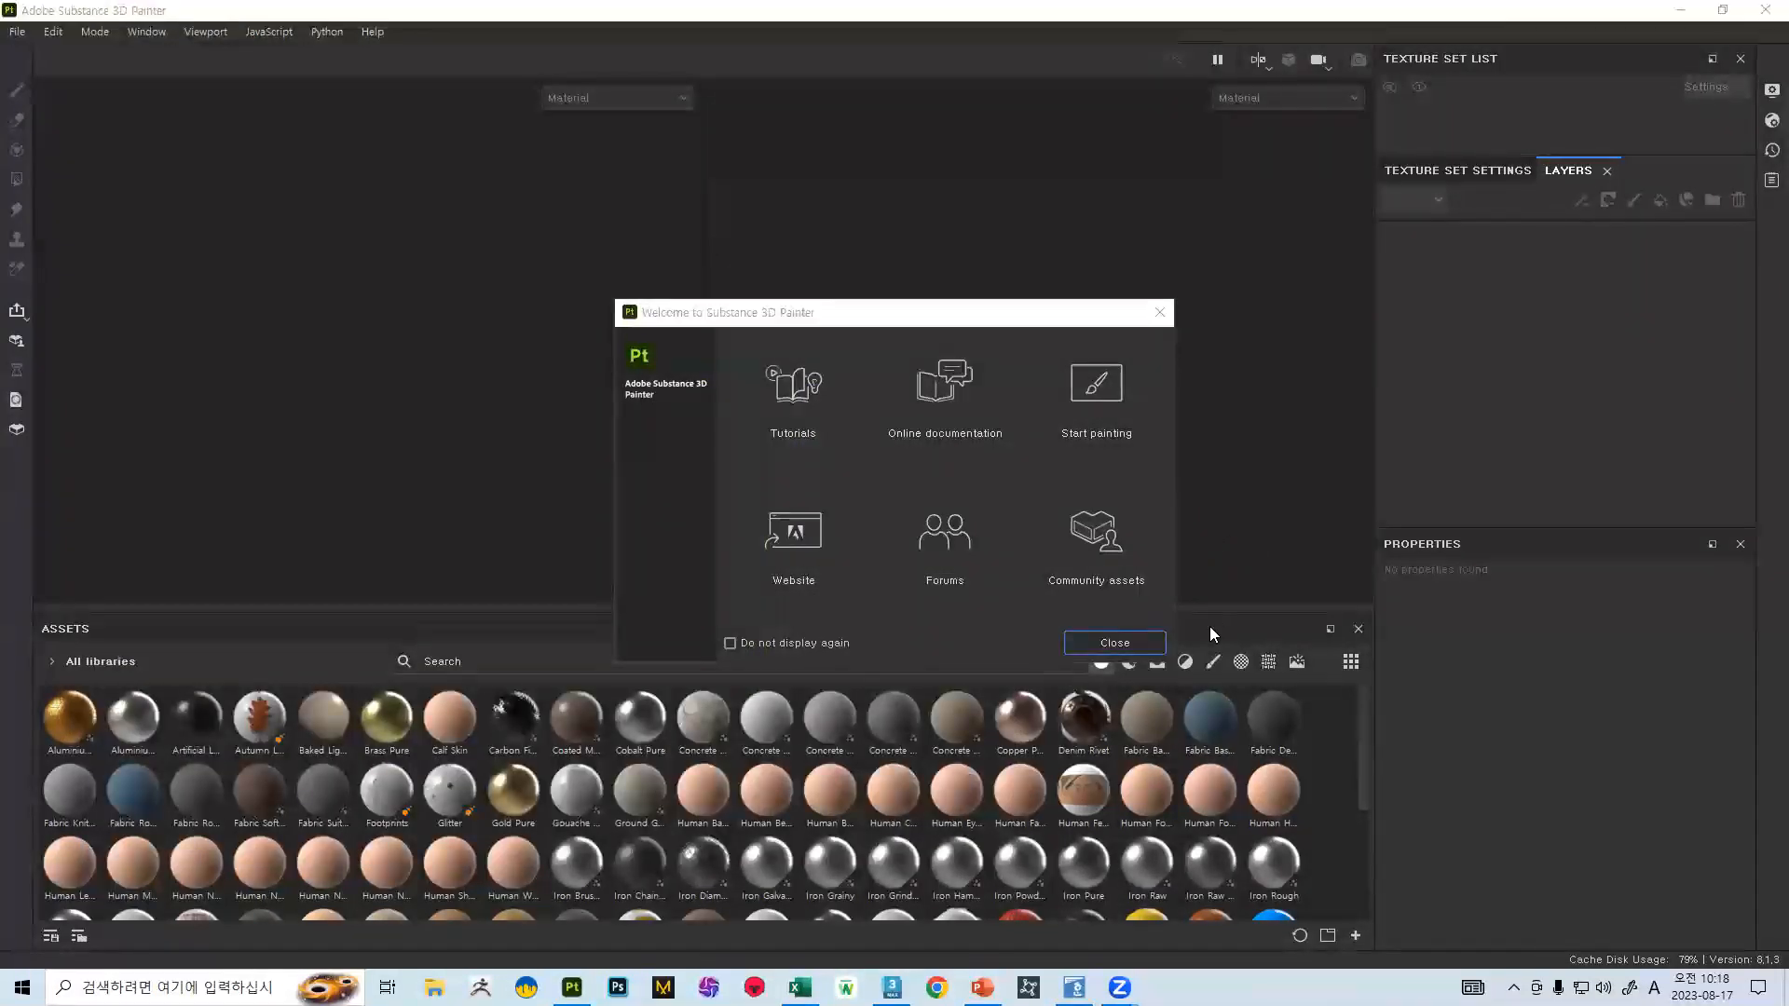
- Dismiss the welcome window and create a new project from the 캔_low mesh on the desktop
left_click(1108, 644)
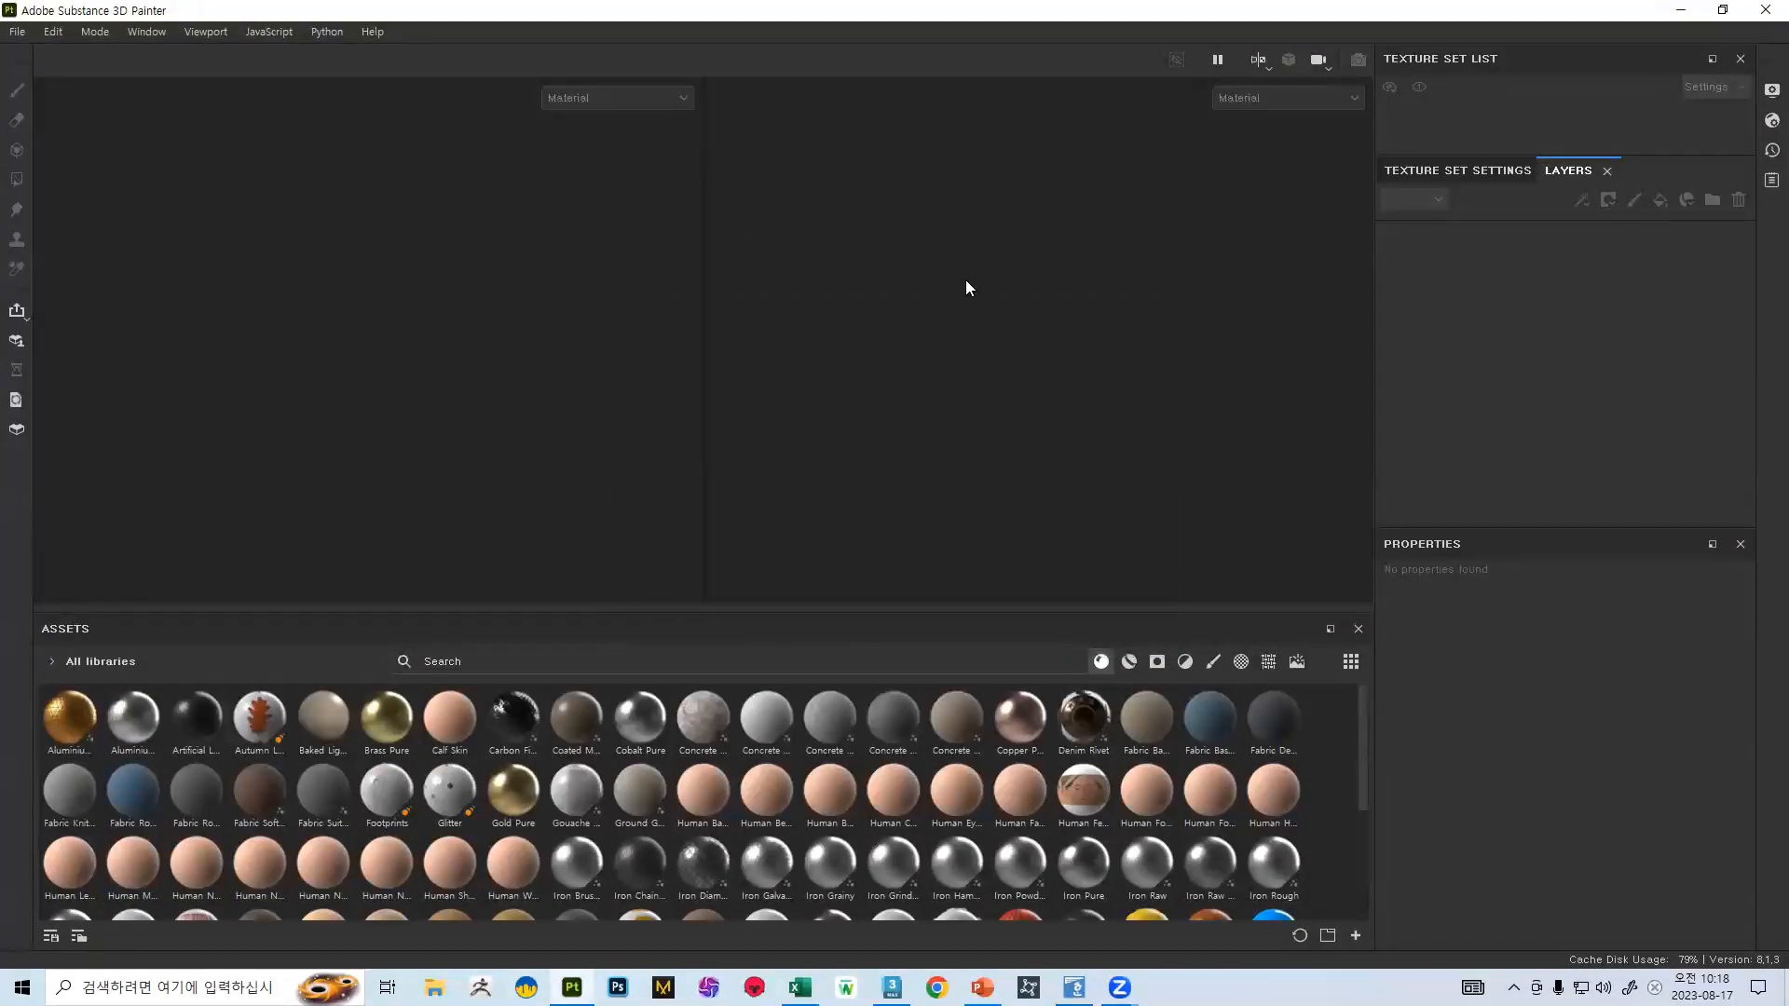
left_click(17, 34)
left_click(44, 60)
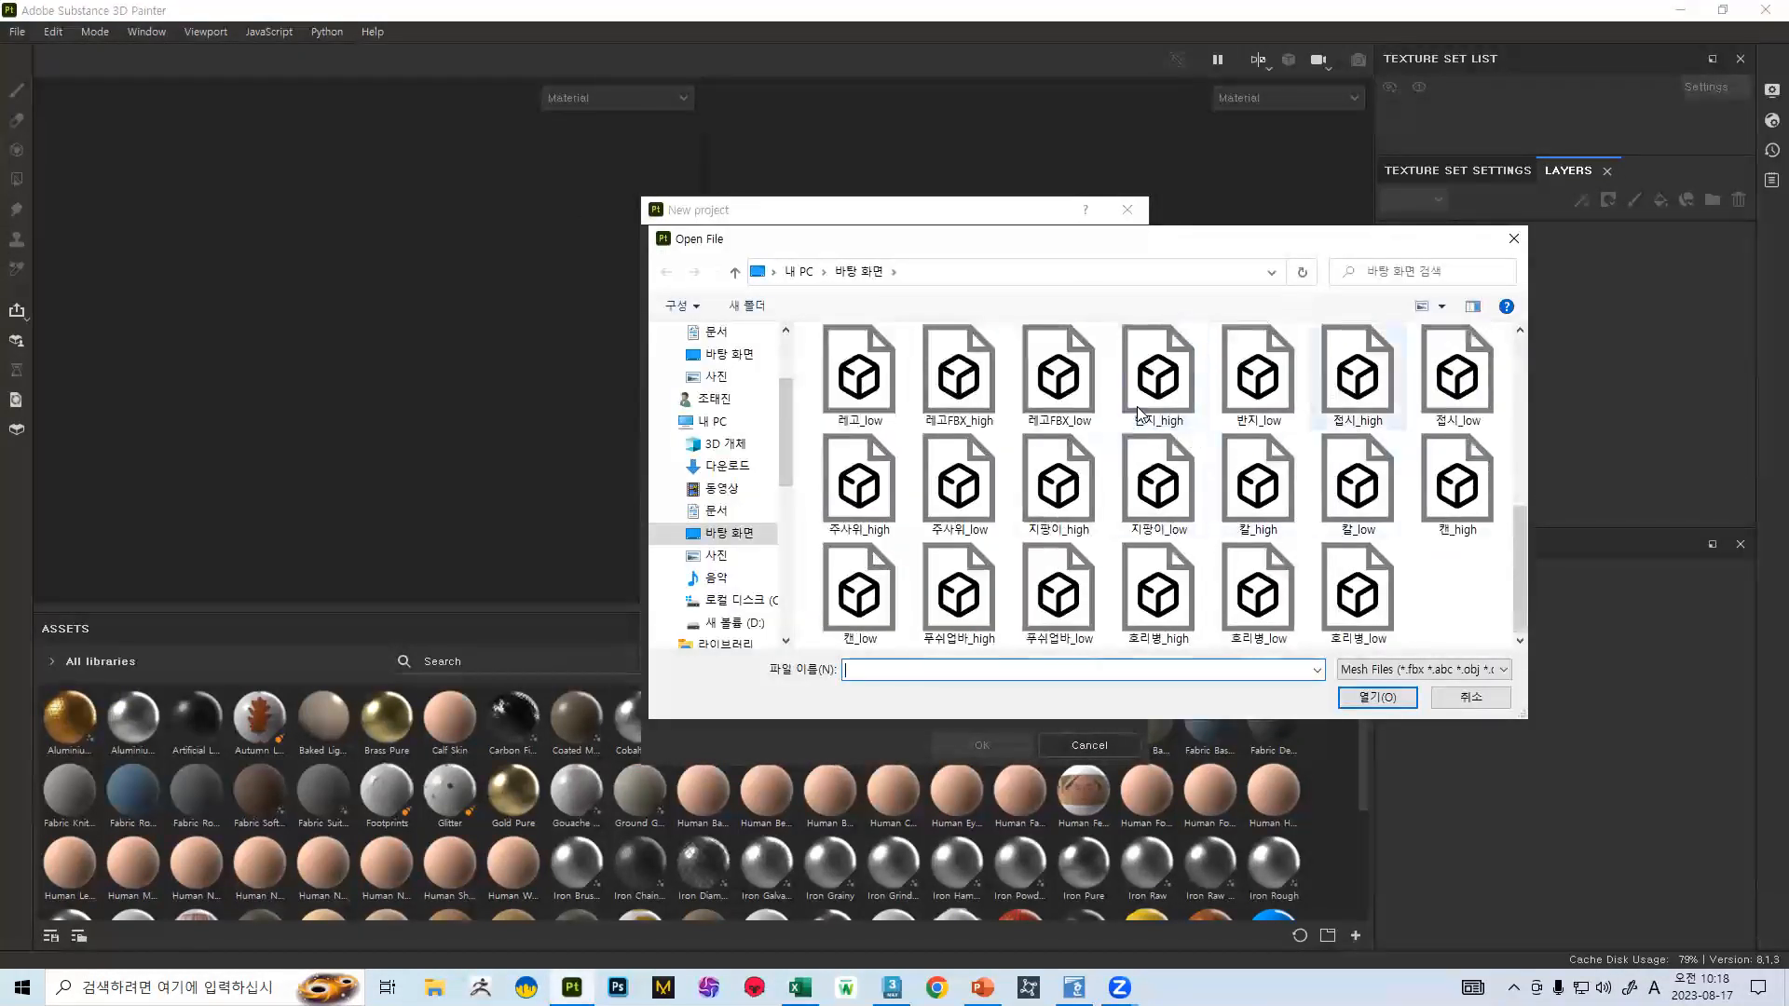
left_click(859, 592)
double_click(861, 589)
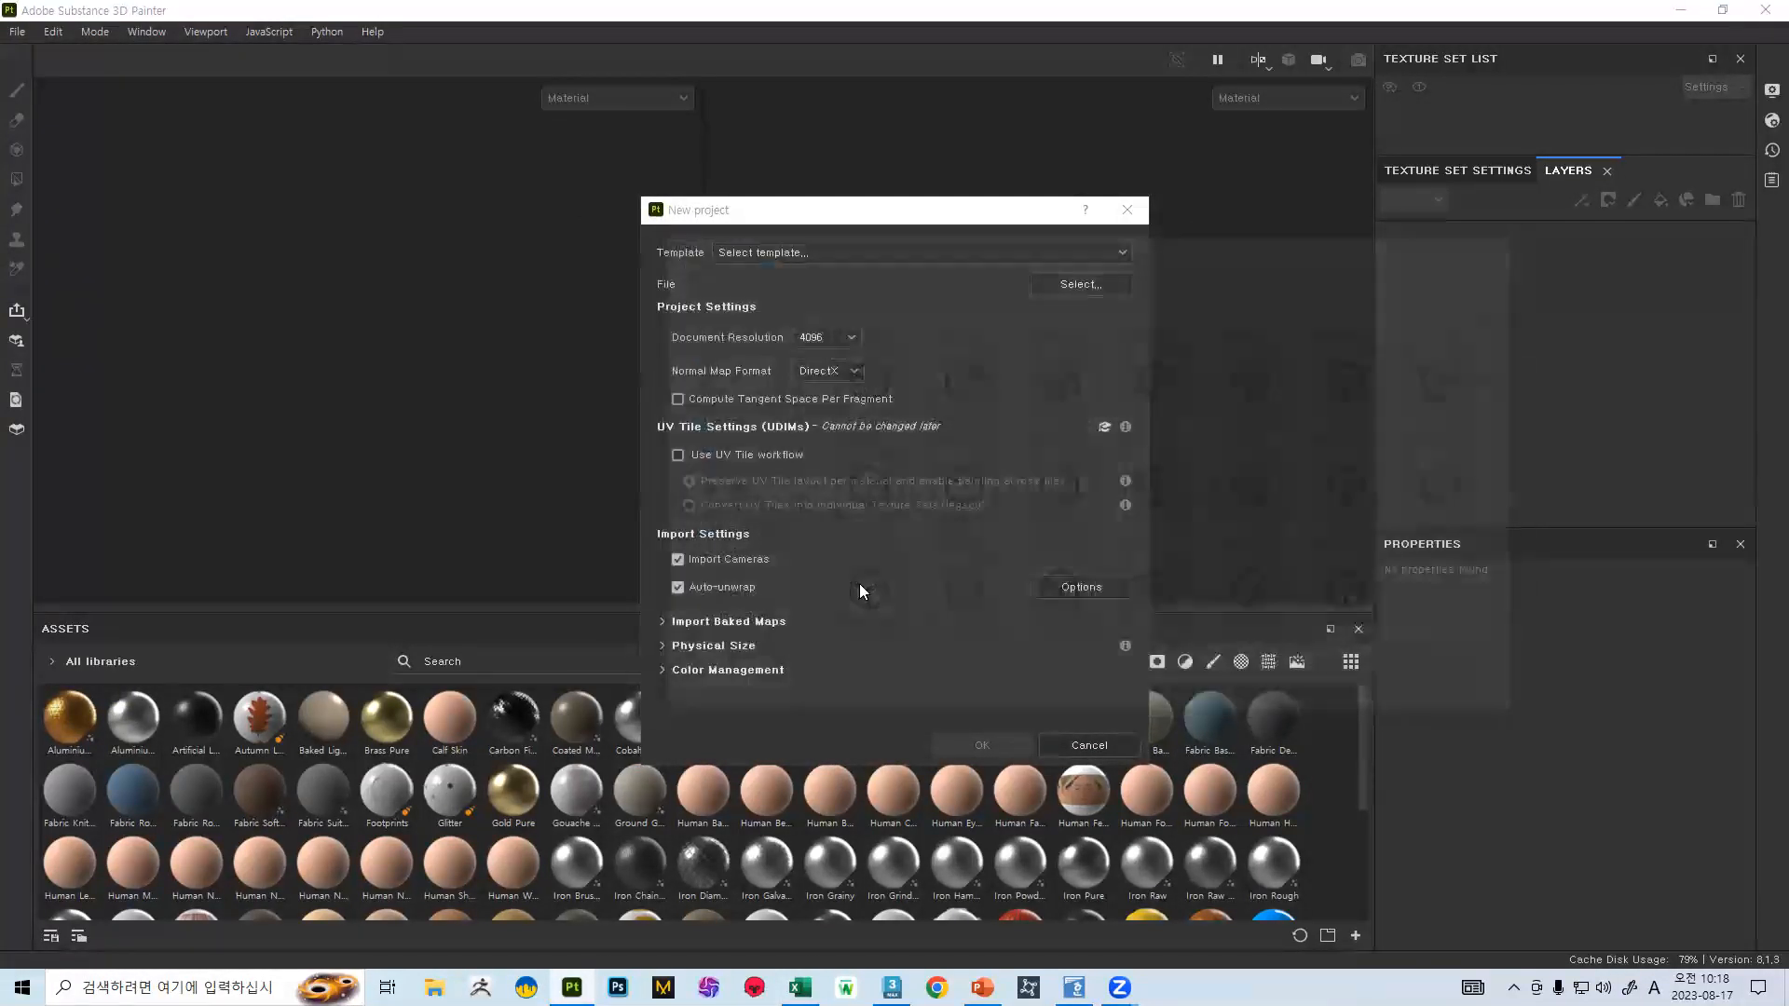
left_click(1006, 743)
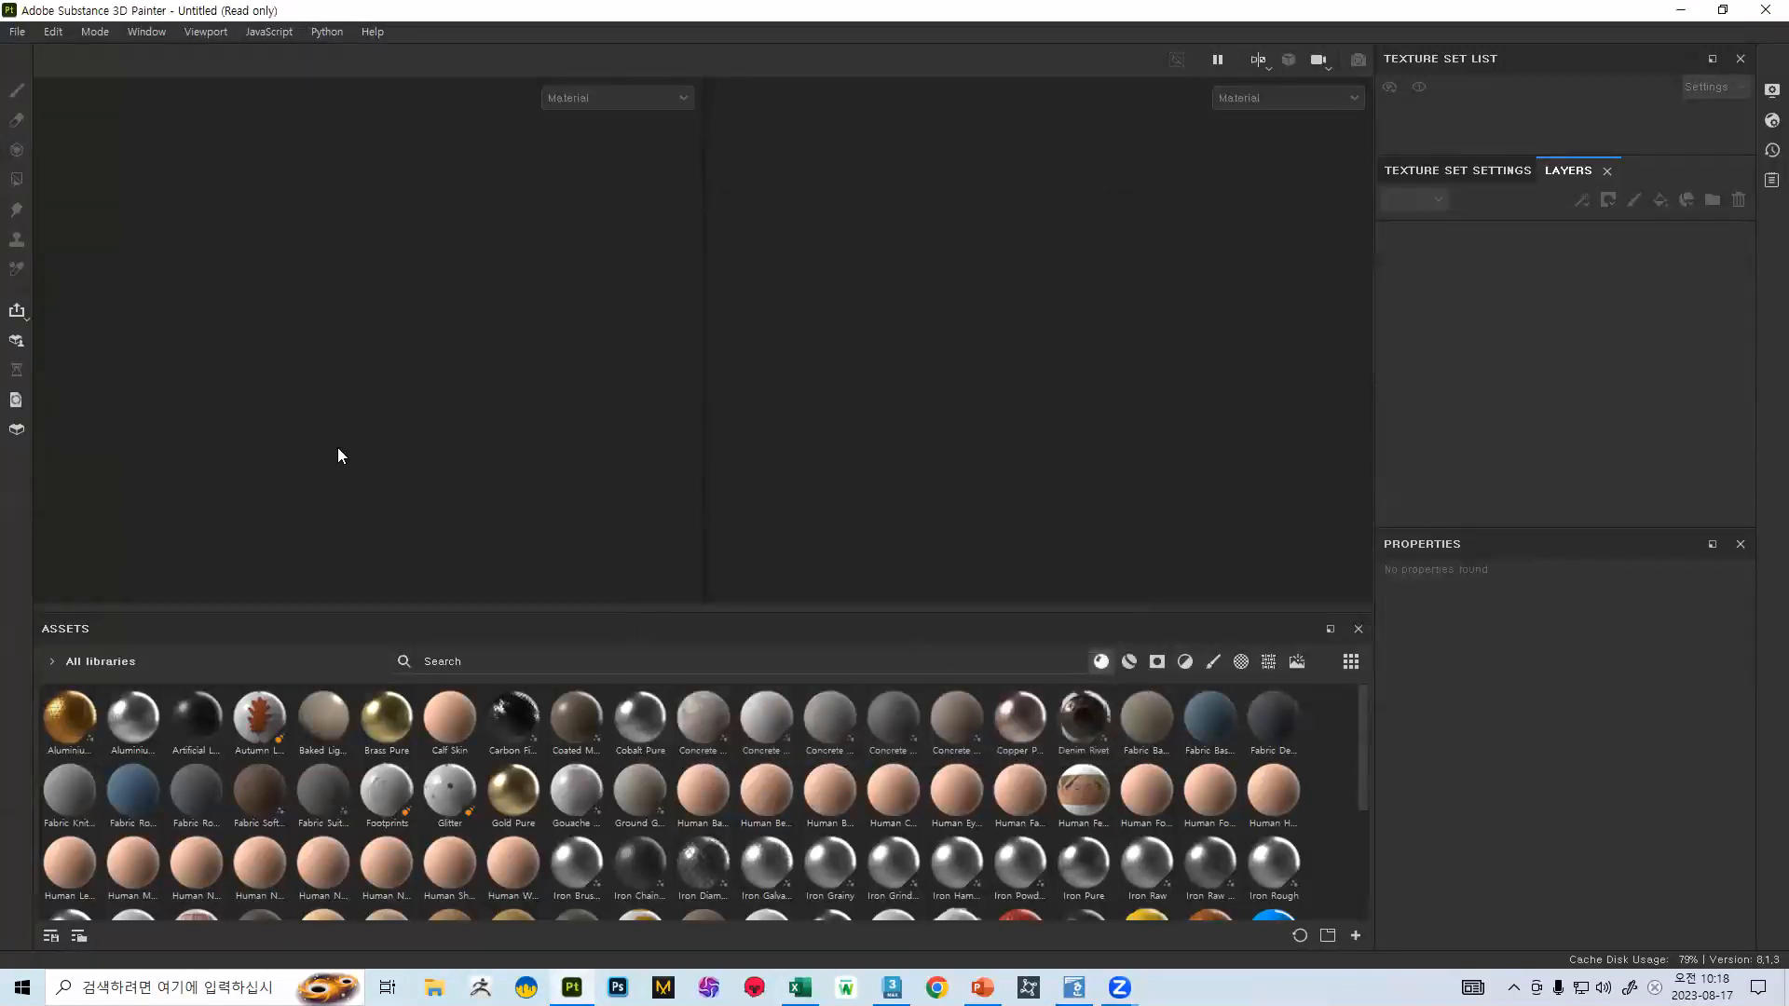
- Open the mesh map baking settings for the can's texture set and set the output size to 4096
left_click_drag(579, 268, 481, 260, "alt")
right_click_drag(523, 339, 453, 246, "alt")
middle_click_drag(512, 372, 485, 315, "alt")
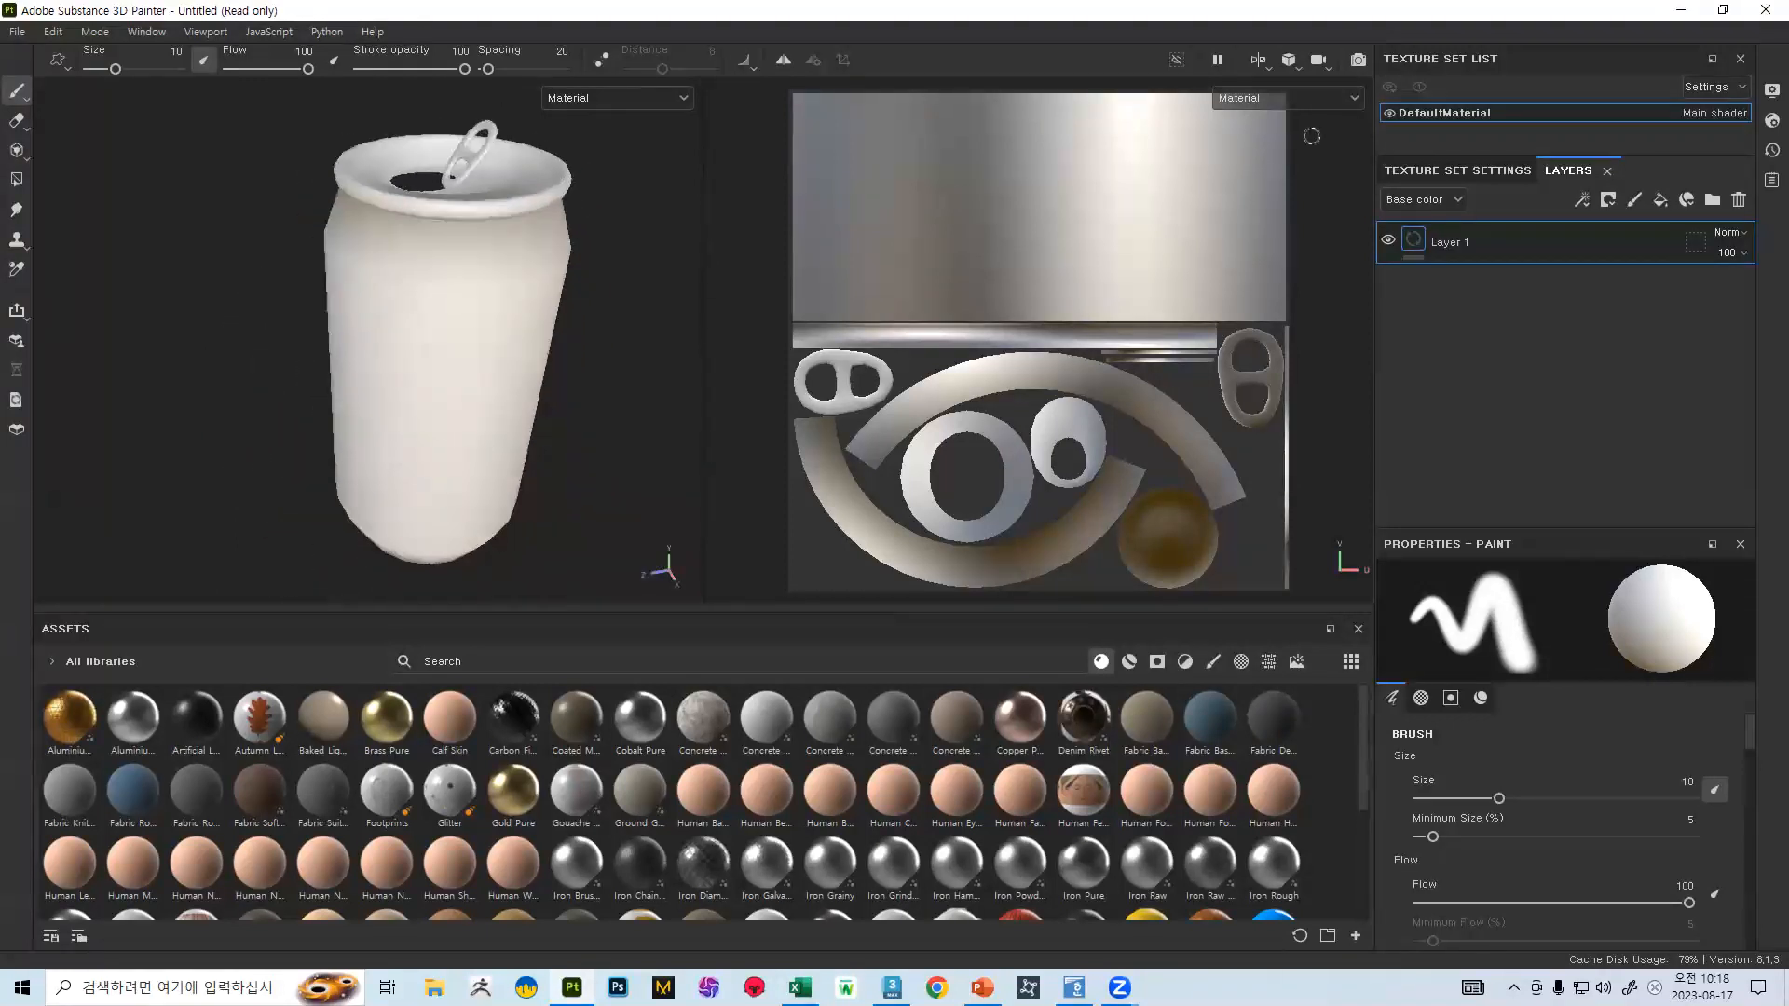
left_click_drag(571, 244, 658, 288, "alt")
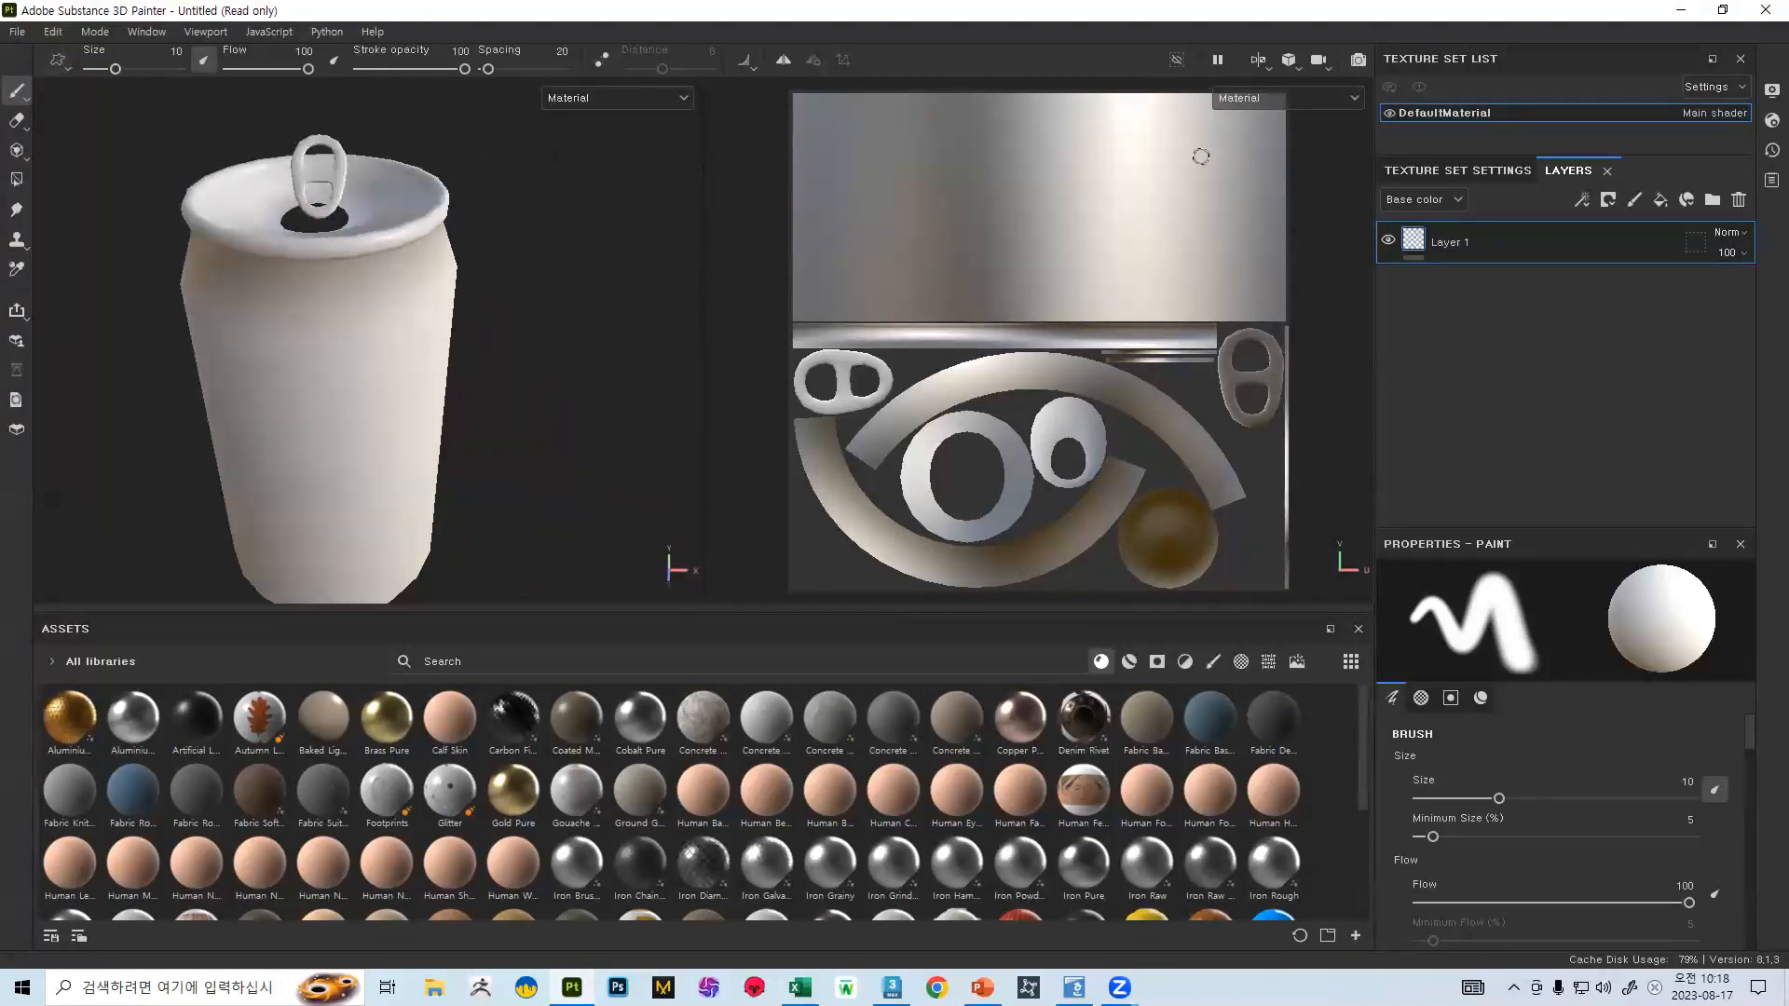
left_click(1426, 177)
scroll(1667, 372, "down", 6)
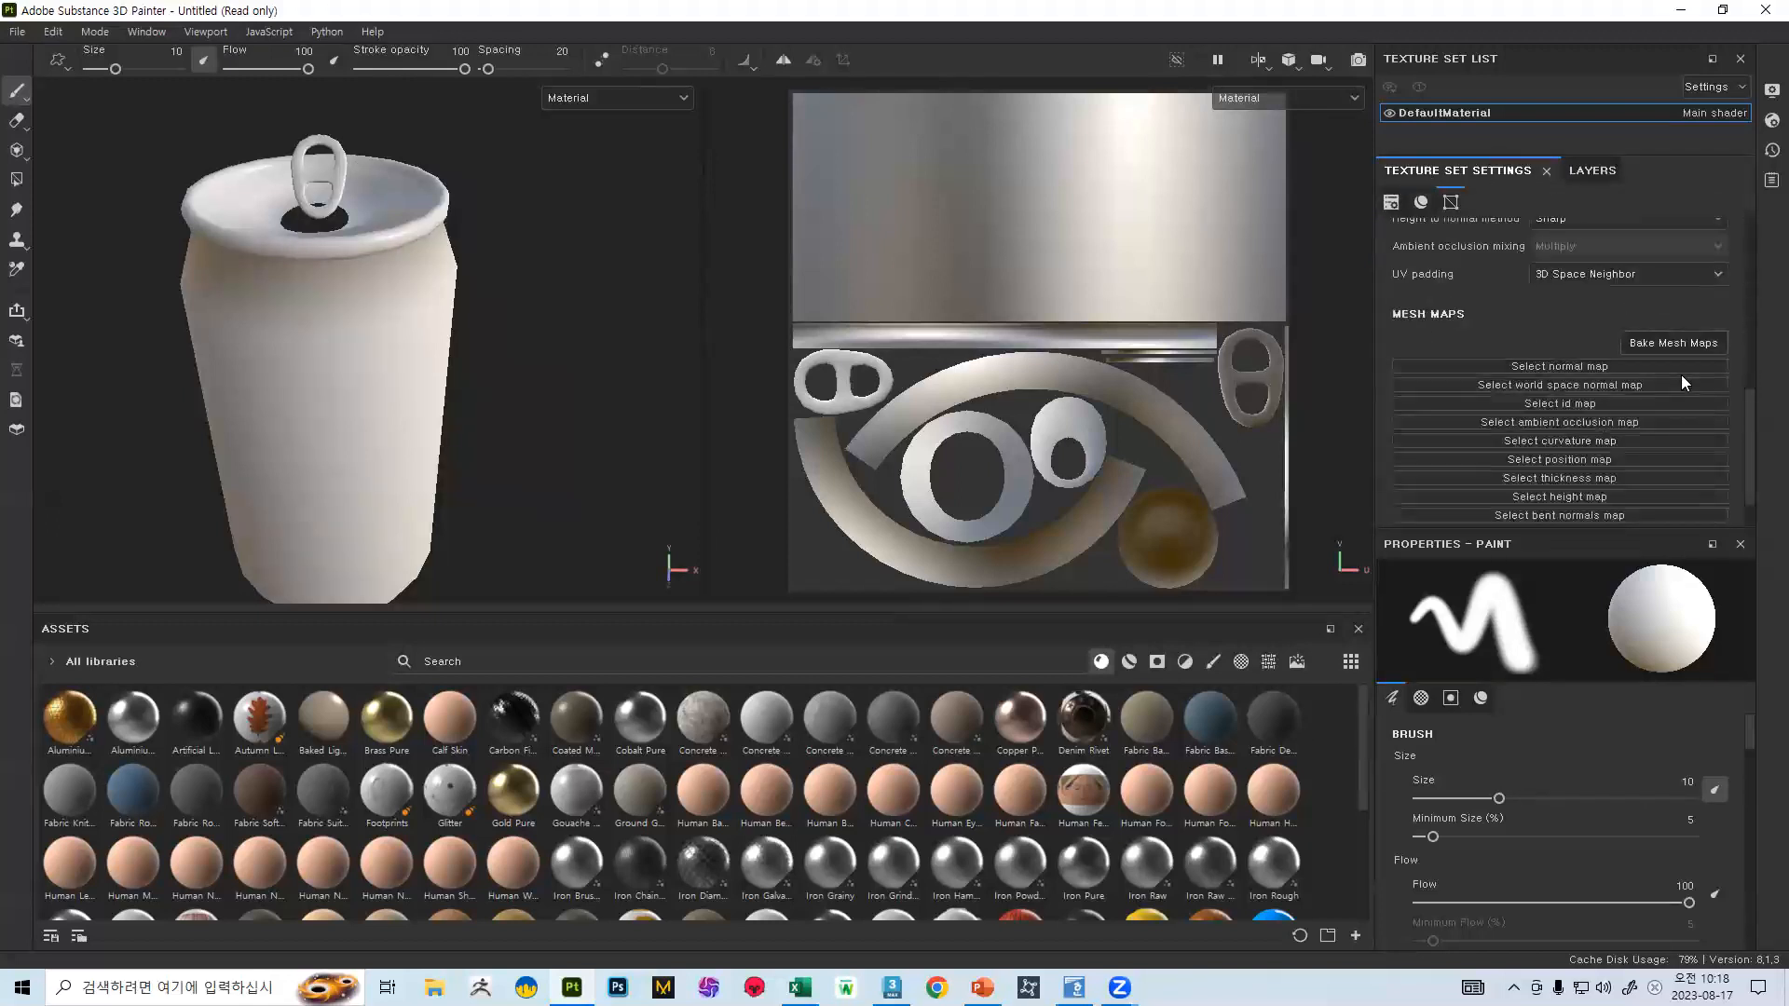
left_click(1697, 341)
left_click(876, 235)
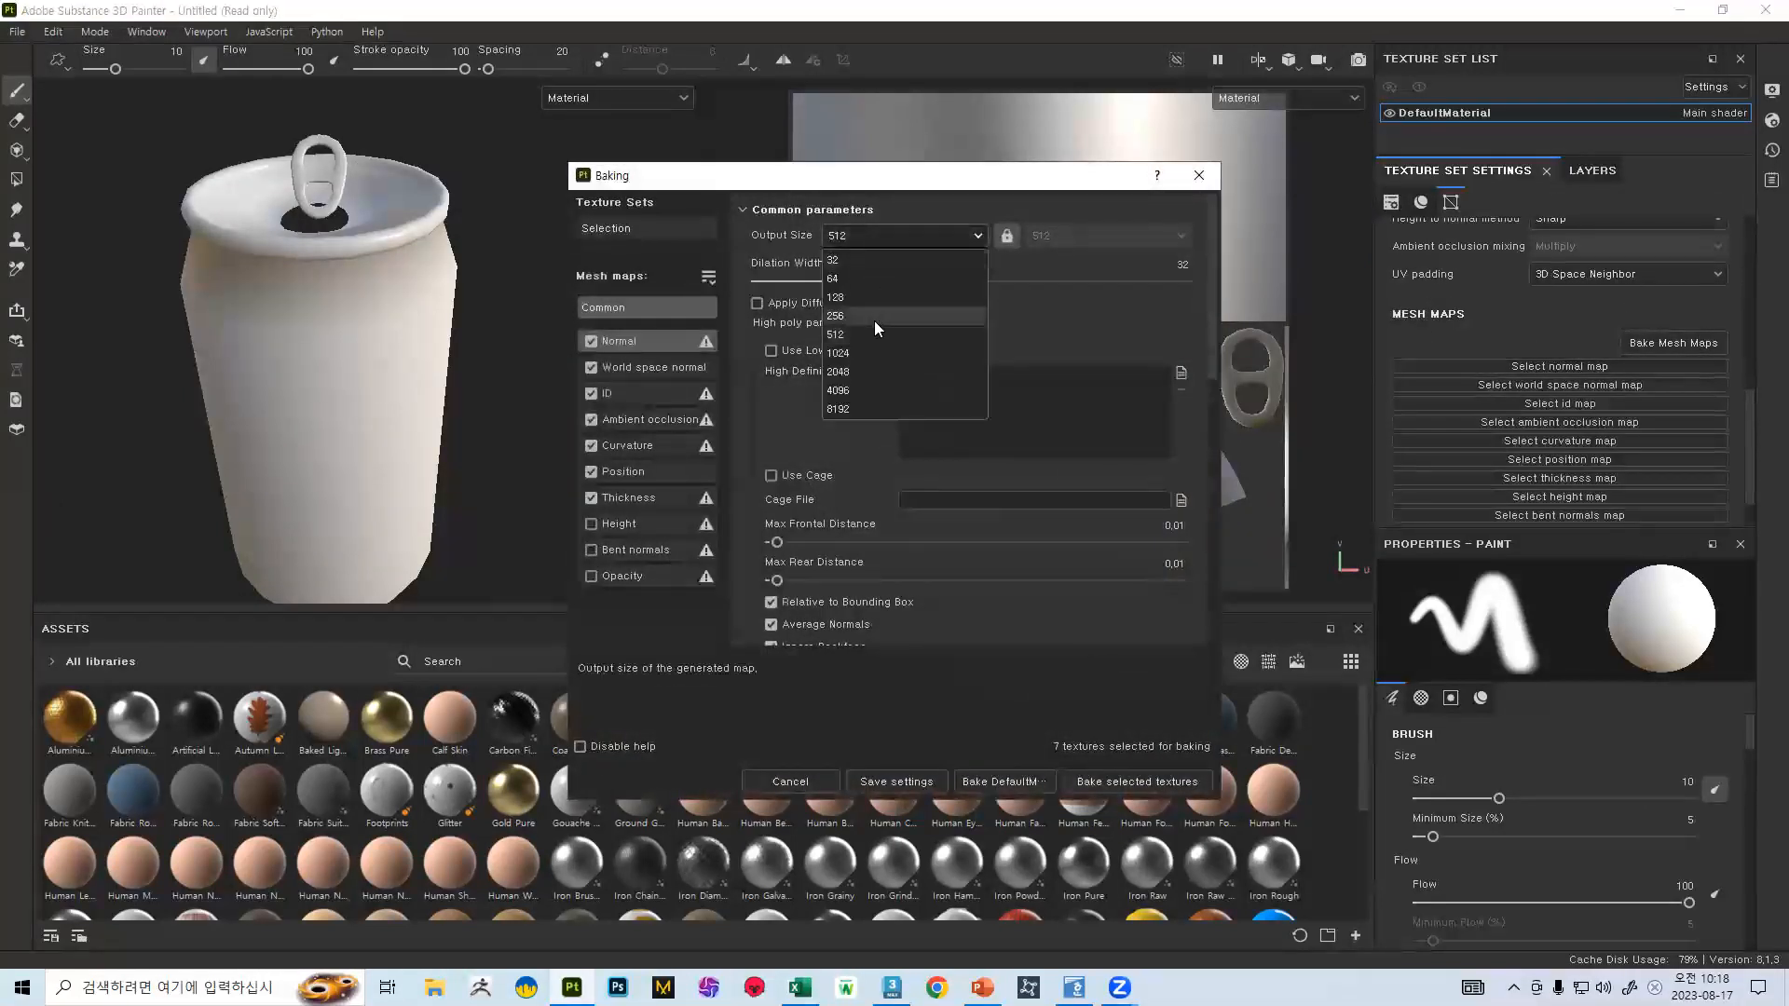
left_click(859, 389)
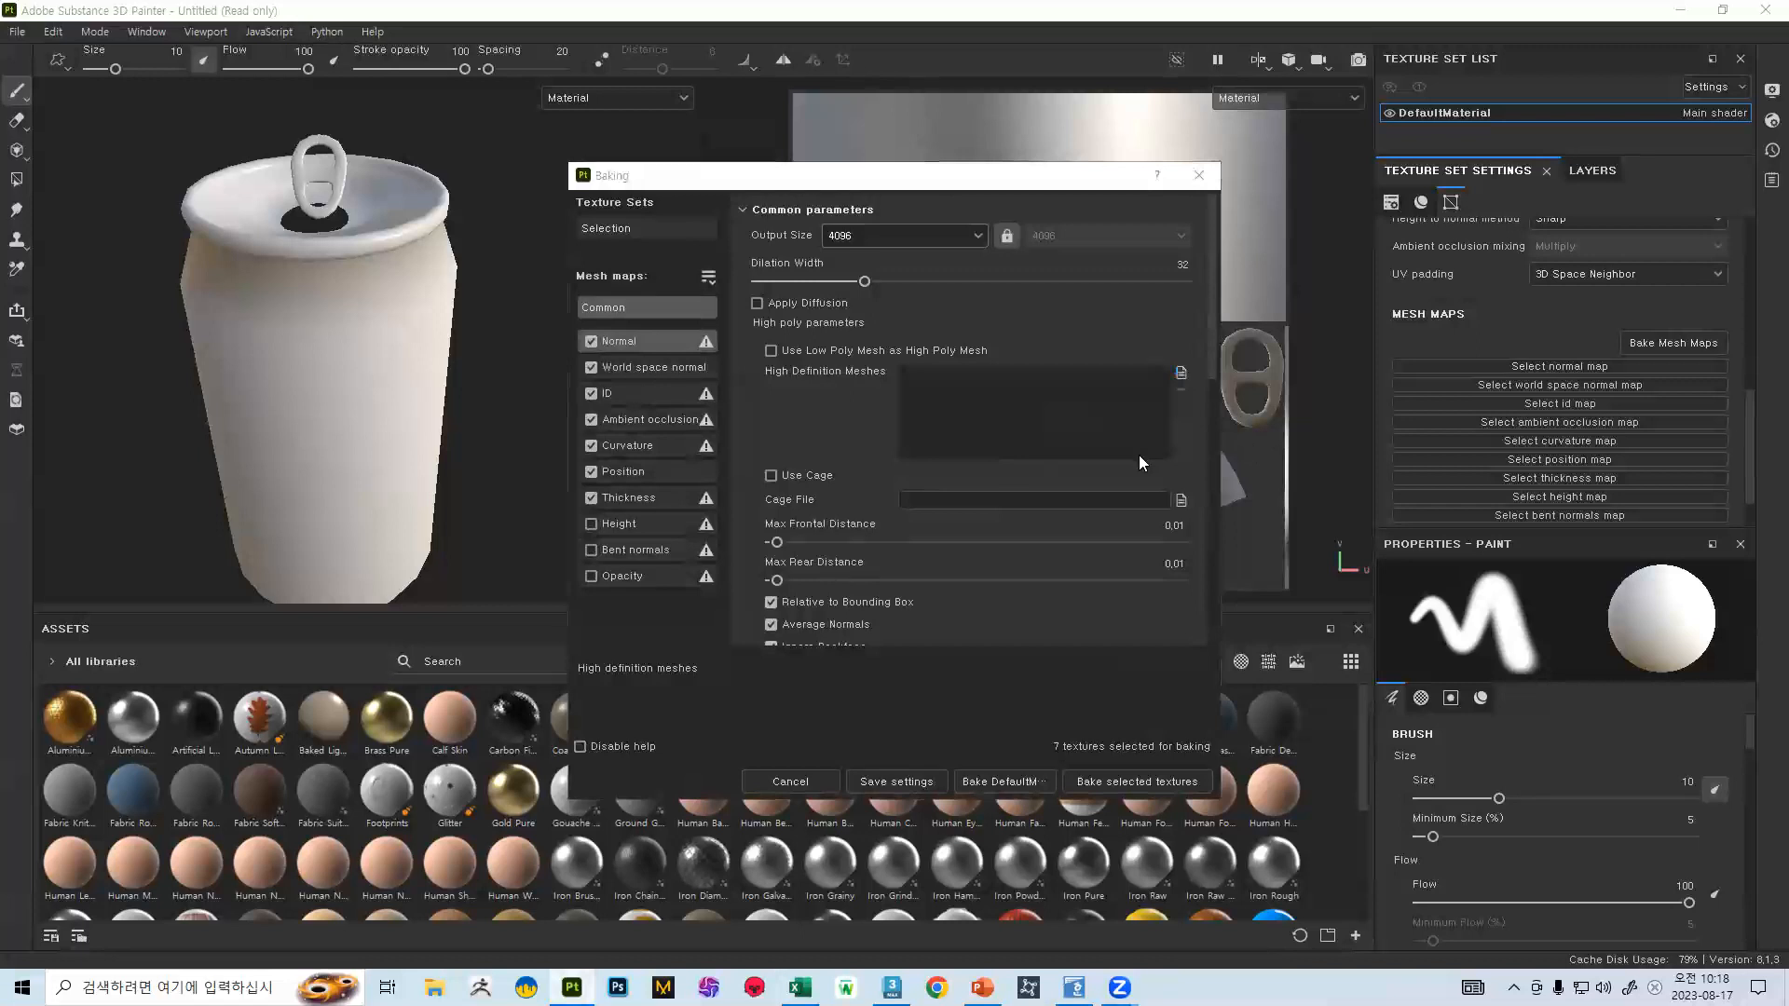
- Load 캔_high from the desktop as the high definition mesh and set the bake matching to By Mesh Name
scroll(1079, 445, "down", 5)
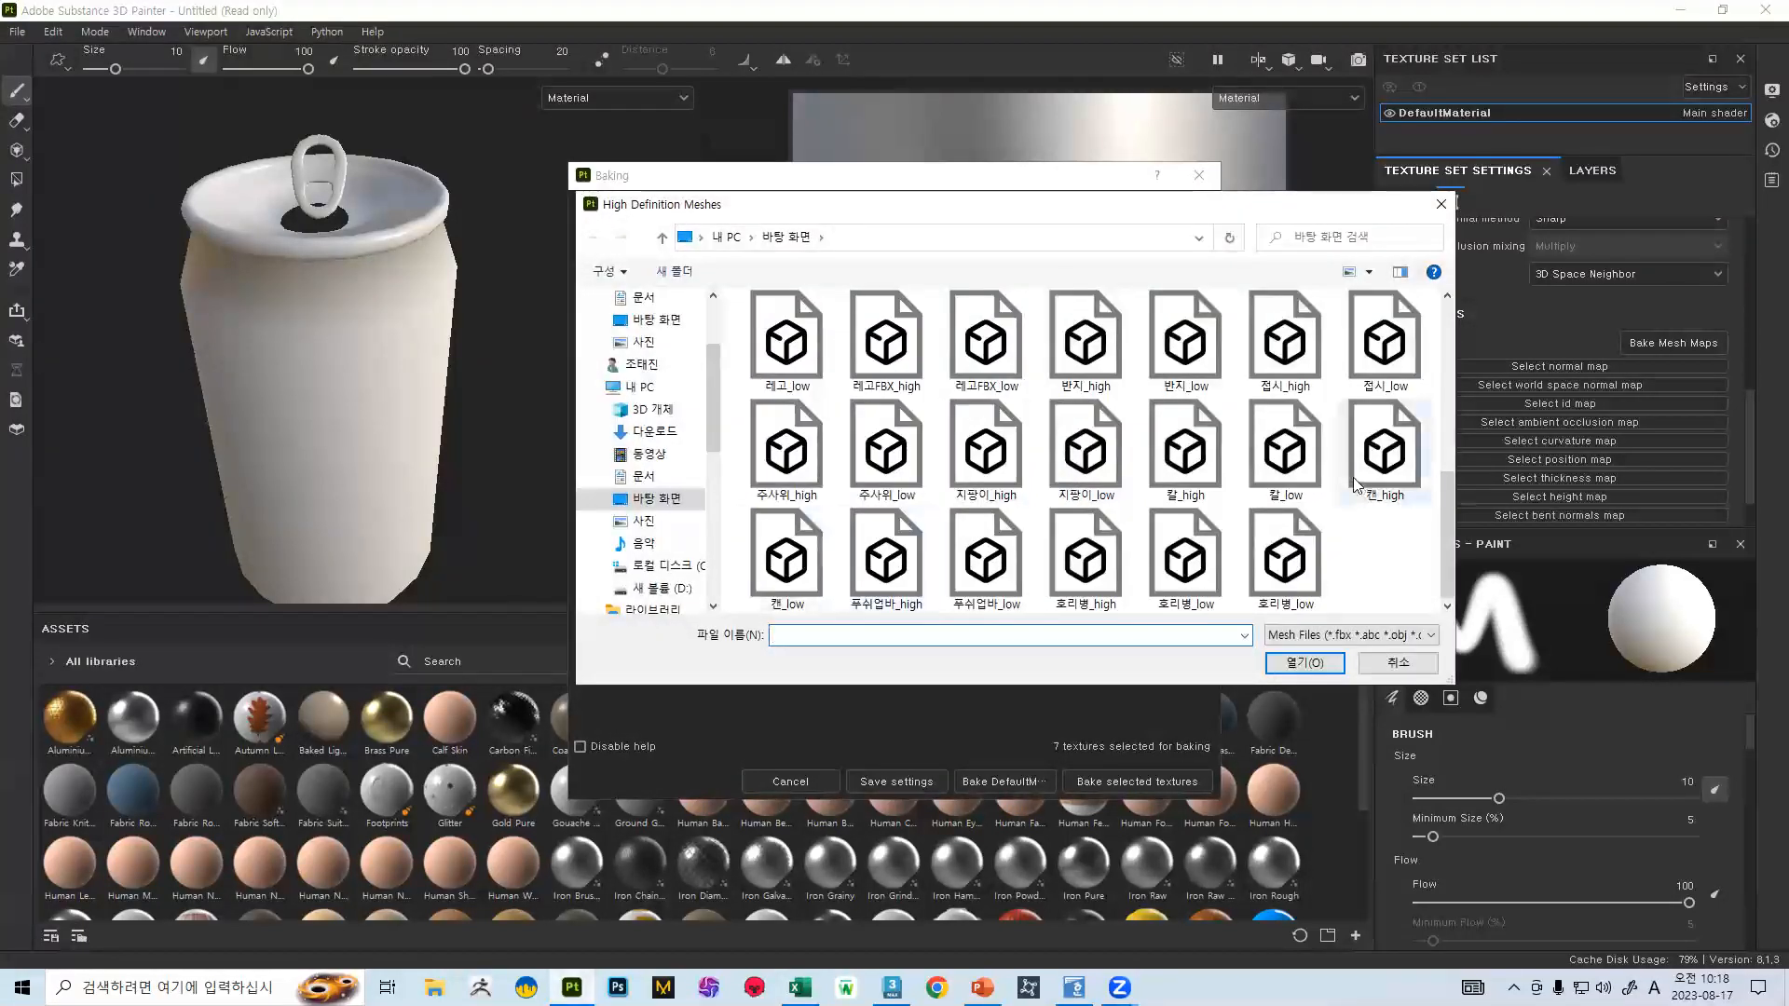
double_click(1354, 480)
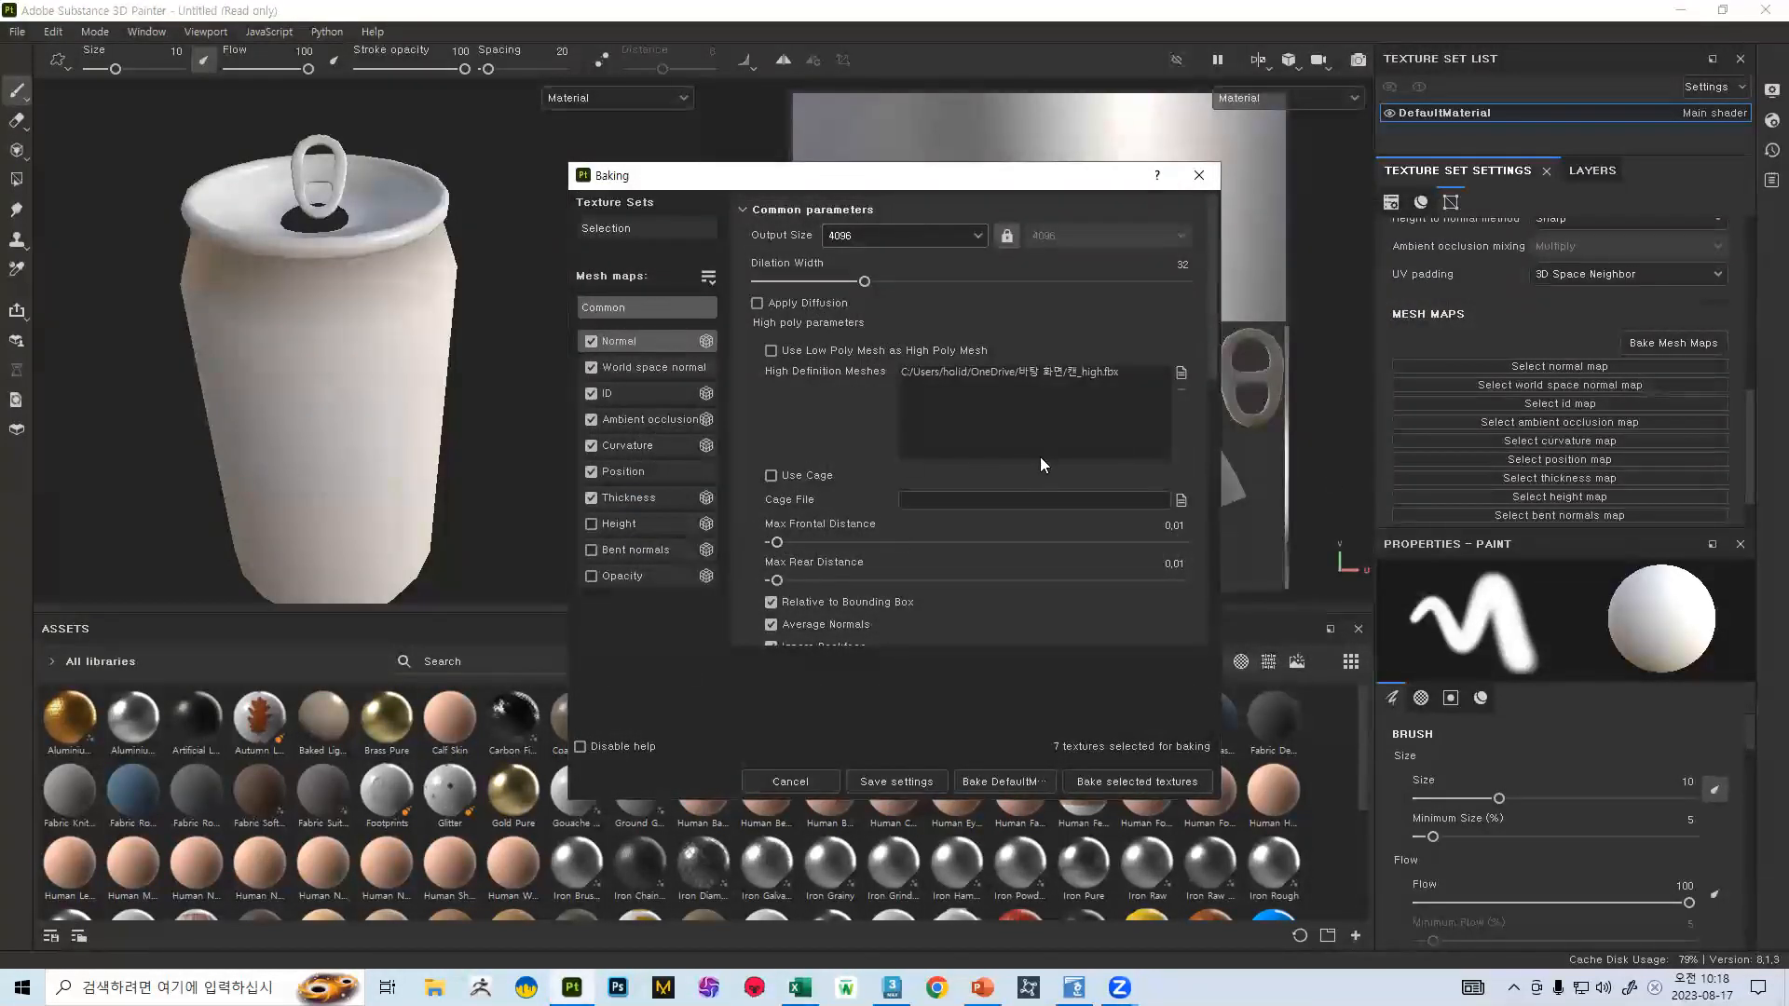
left_click_drag(1213, 319, 1206, 349)
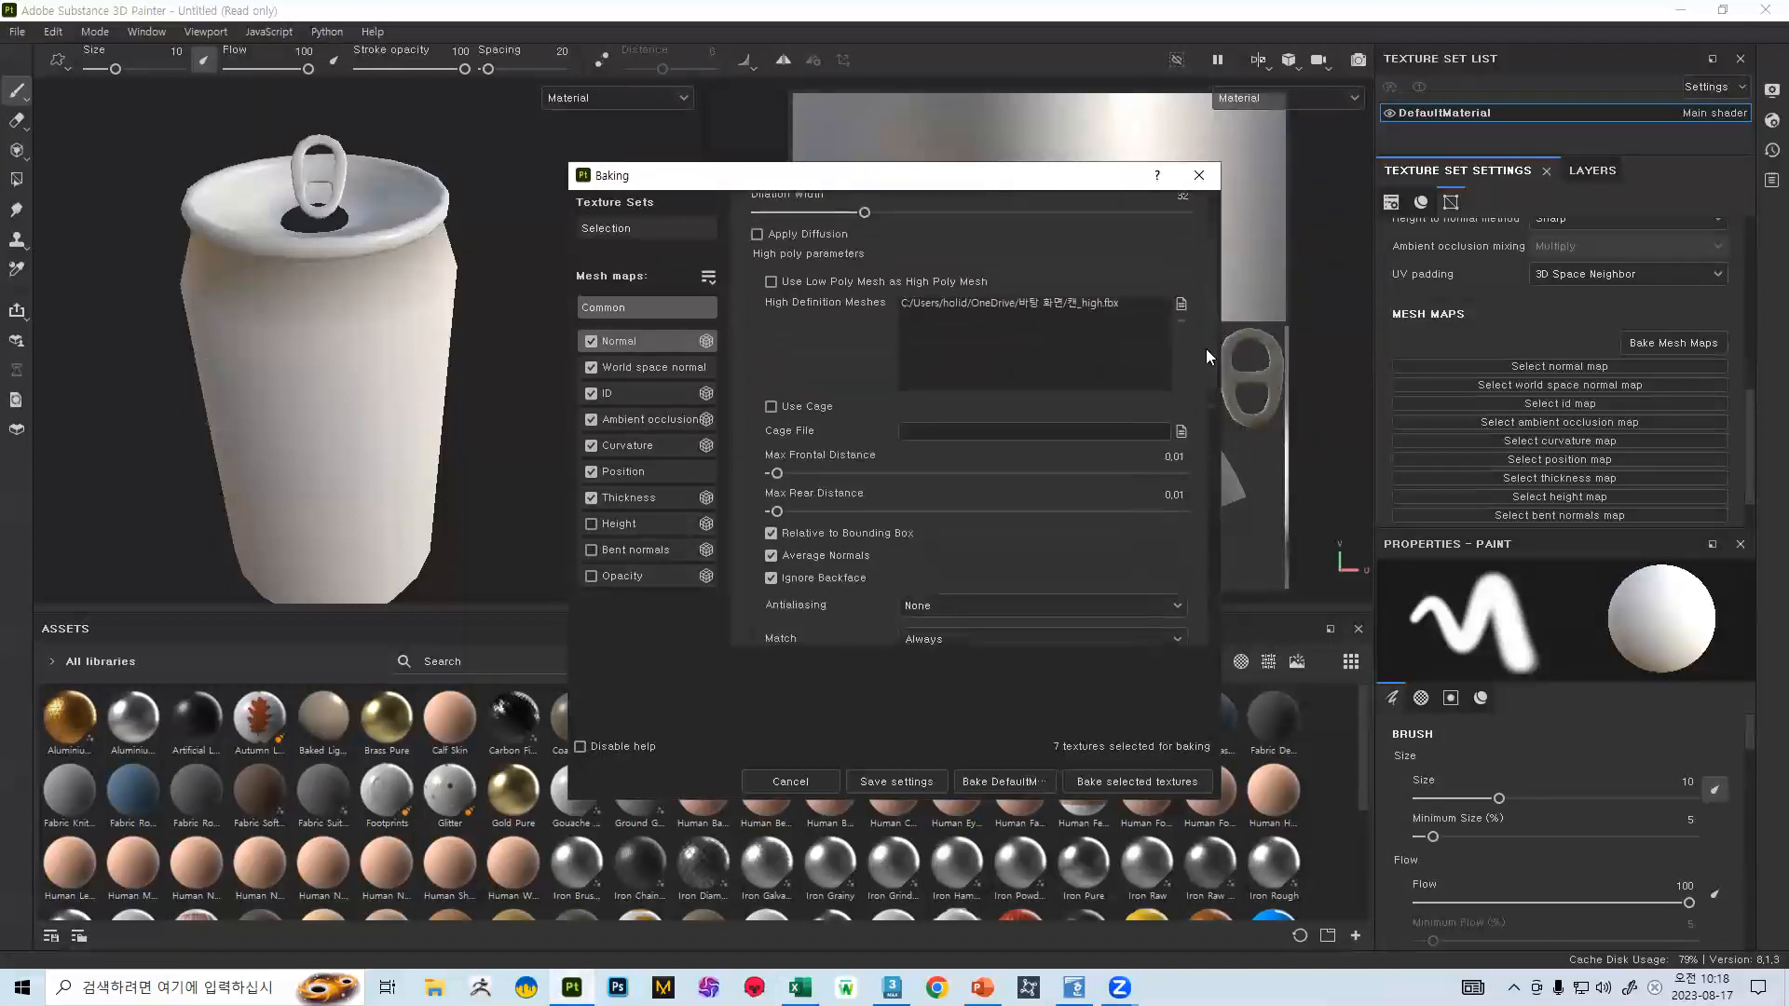
scroll(1200, 357, "down", 3)
left_click(943, 532)
left_click(959, 577)
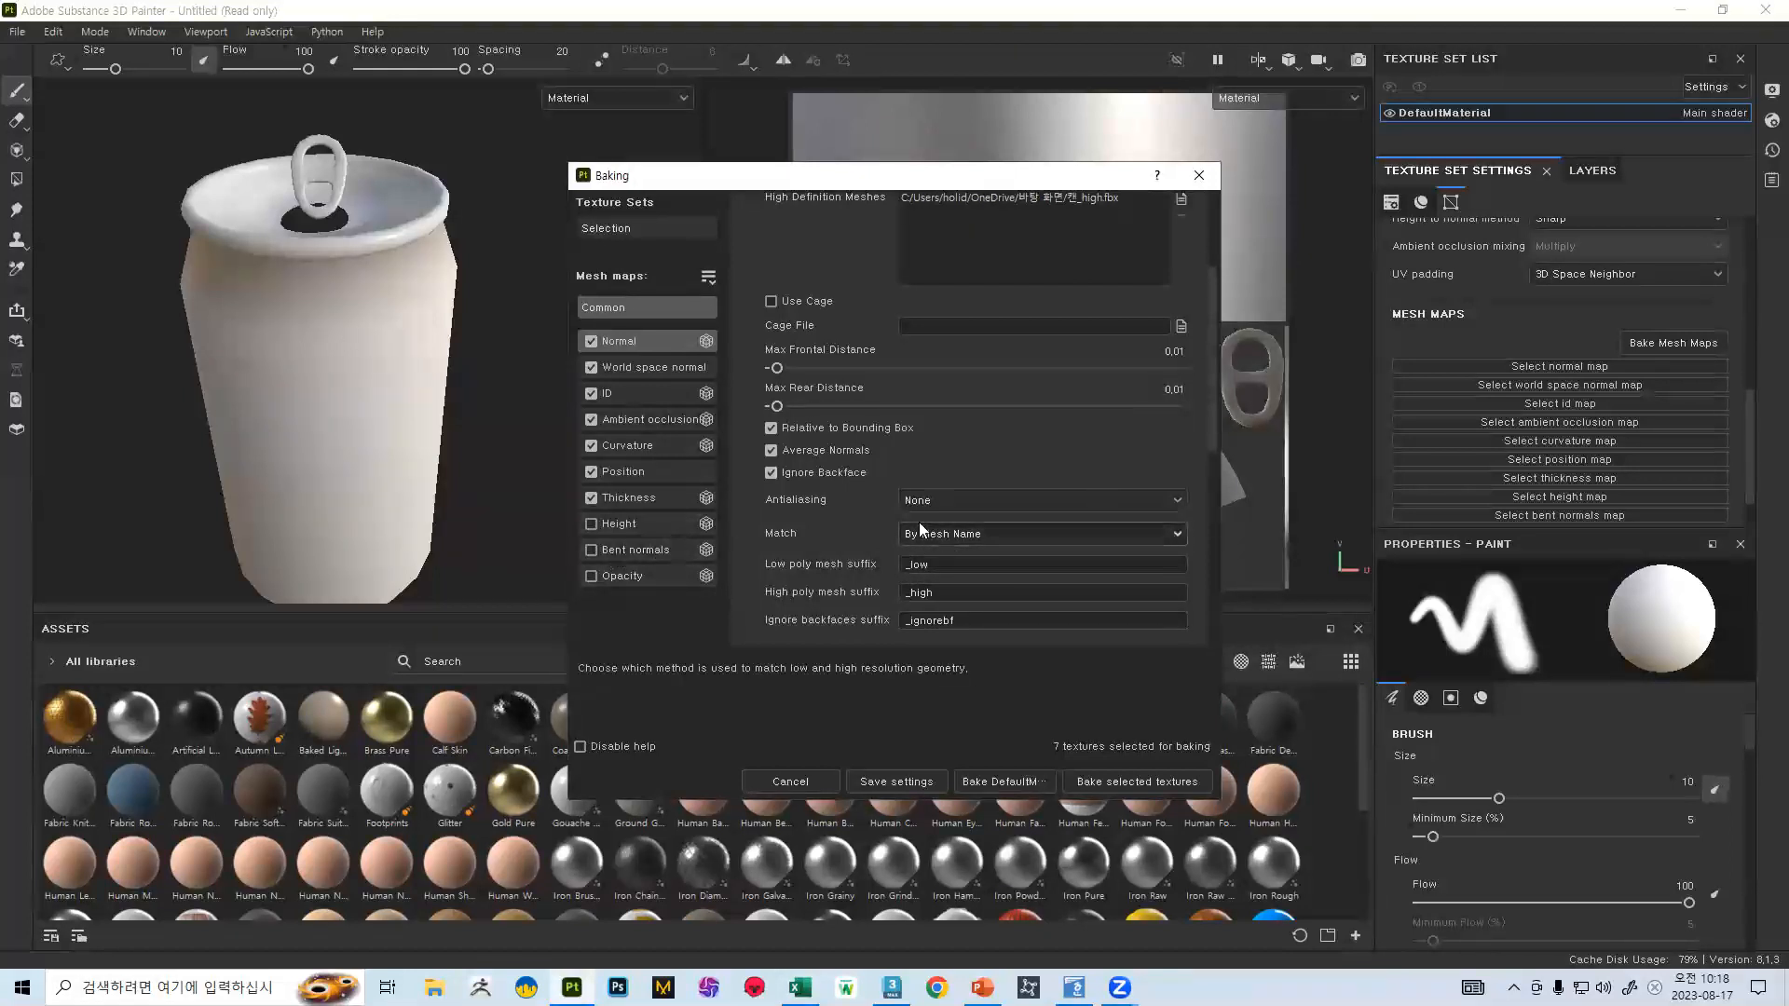
- Exclude the ID, Position and Thickness maps, bake the remaining selected textures and inspect the baked can
left_click(590, 501)
left_click(592, 474)
left_click(591, 394)
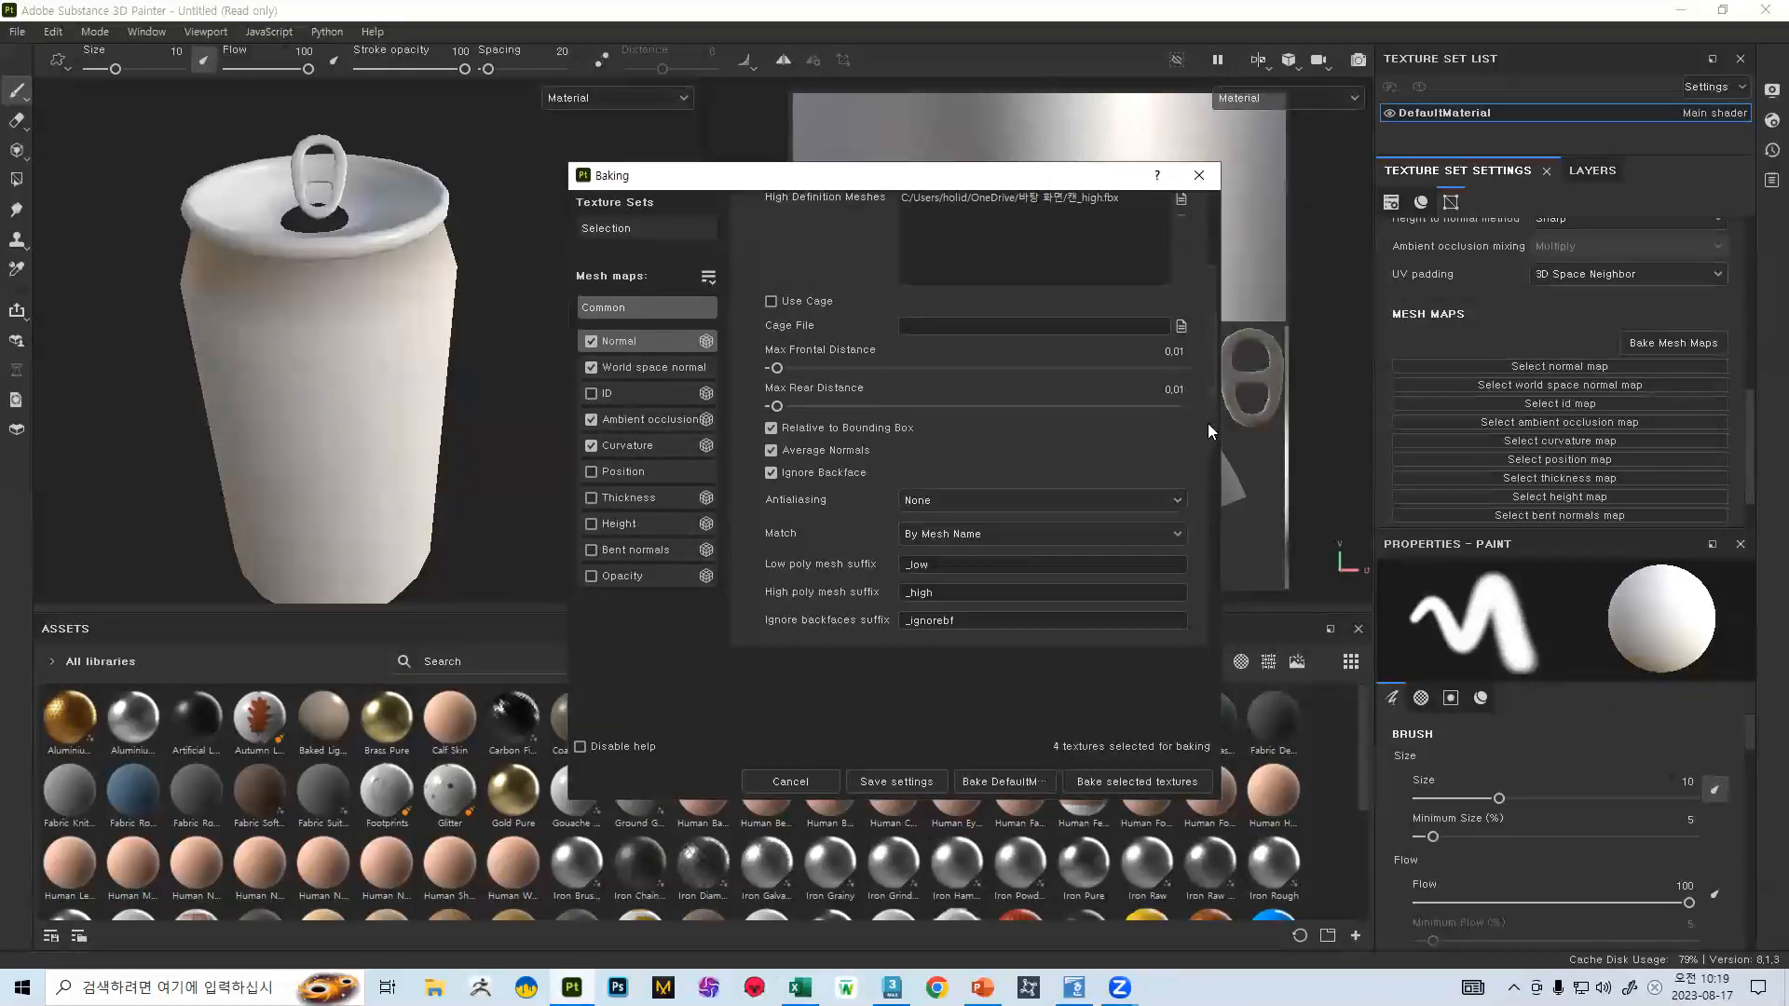
scroll(1187, 505, "down", 3)
scroll(1196, 268, "up", 5)
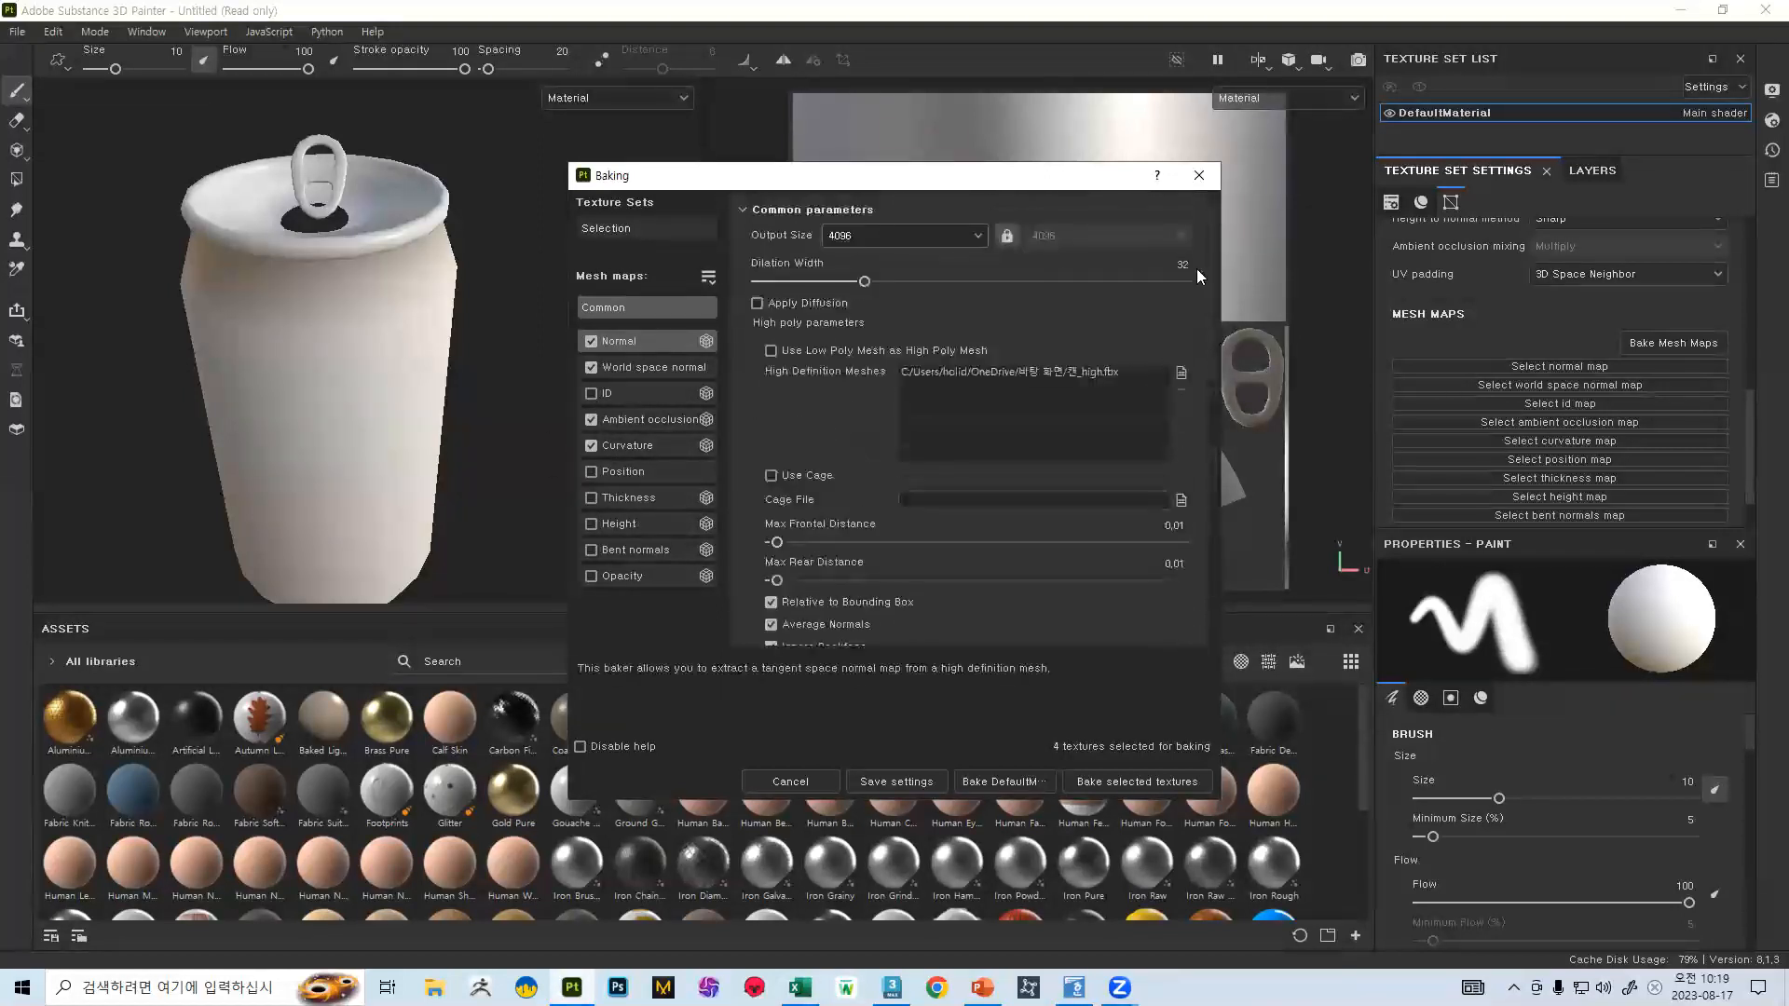
left_click(1131, 781)
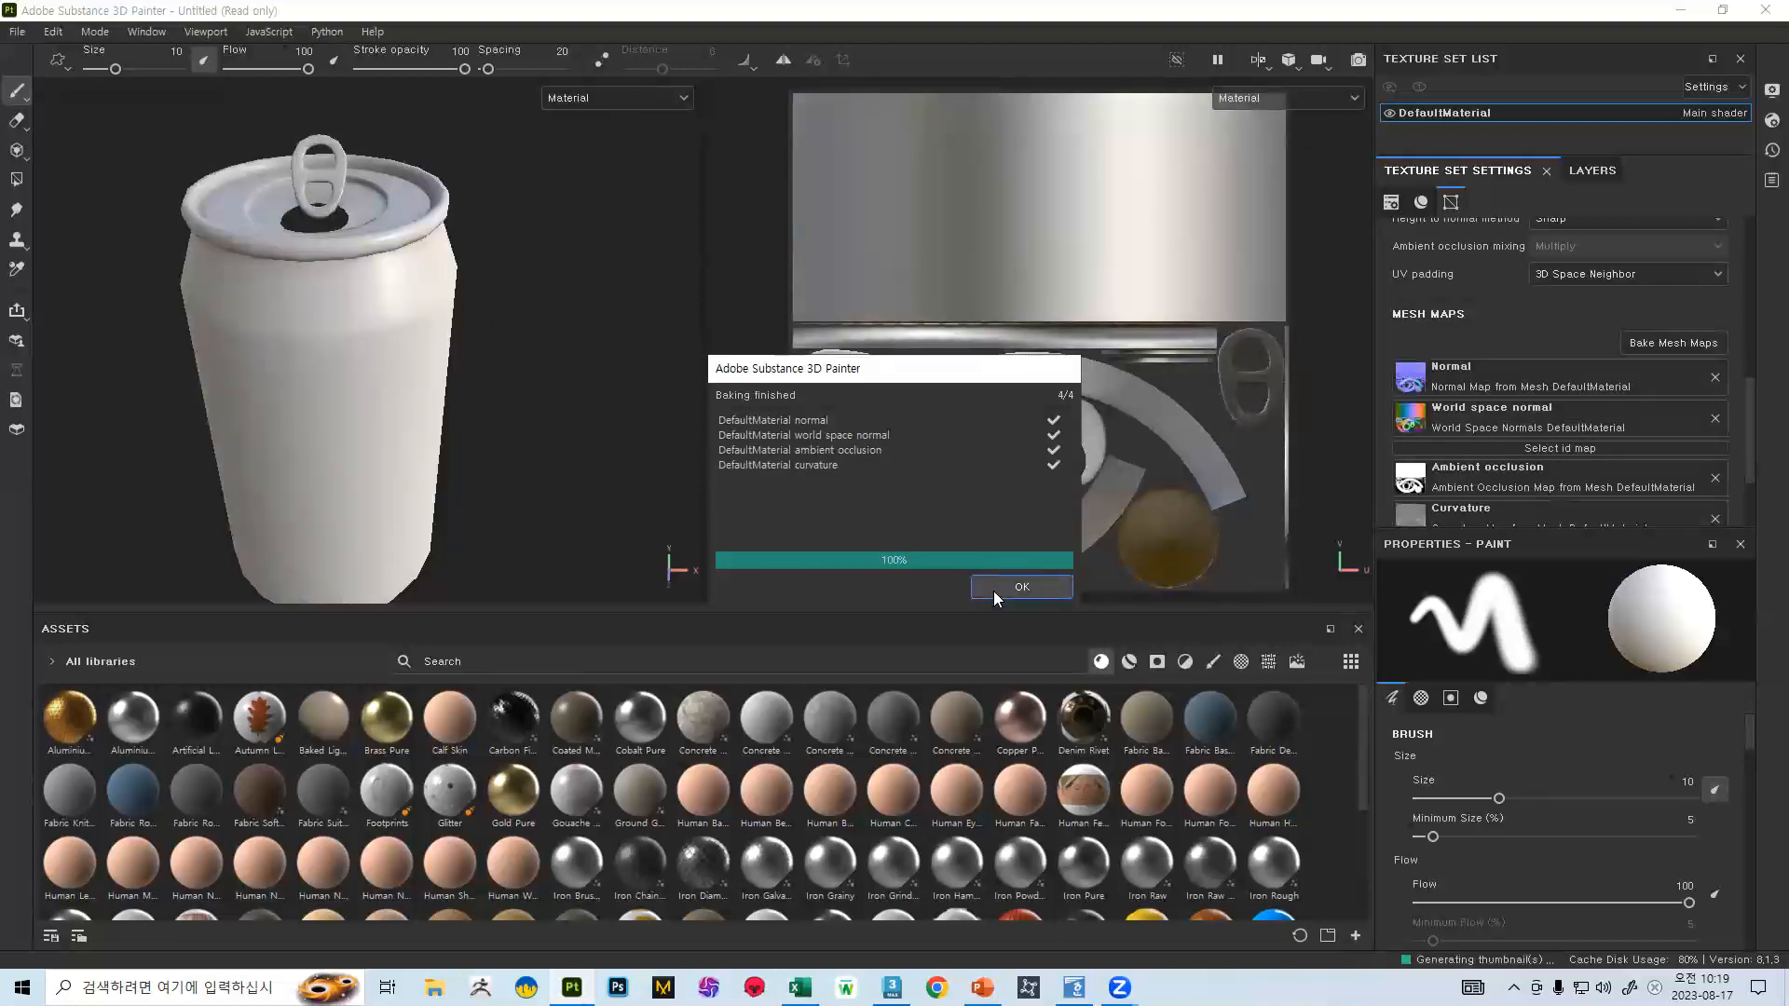
left_click(994, 590)
mouse_move(525, 367)
left_mouse_down("alt")
mouse_move(328, 46)
mouse_move(317, 305)
mouse_move(409, 419)
mouse_move(307, 425)
mouse_move(189, 370)
mouse_move(547, 327)
mouse_move(499, 327)
mouse_move(559, 308)
mouse_move(550, 286)
mouse_move(448, 344)
mouse_move(388, 307)
left_mouse_up("alt")
right_click_drag(388, 307, 248, 131, "alt")
middle_click_drag(386, 256, 384, 326, "alt")
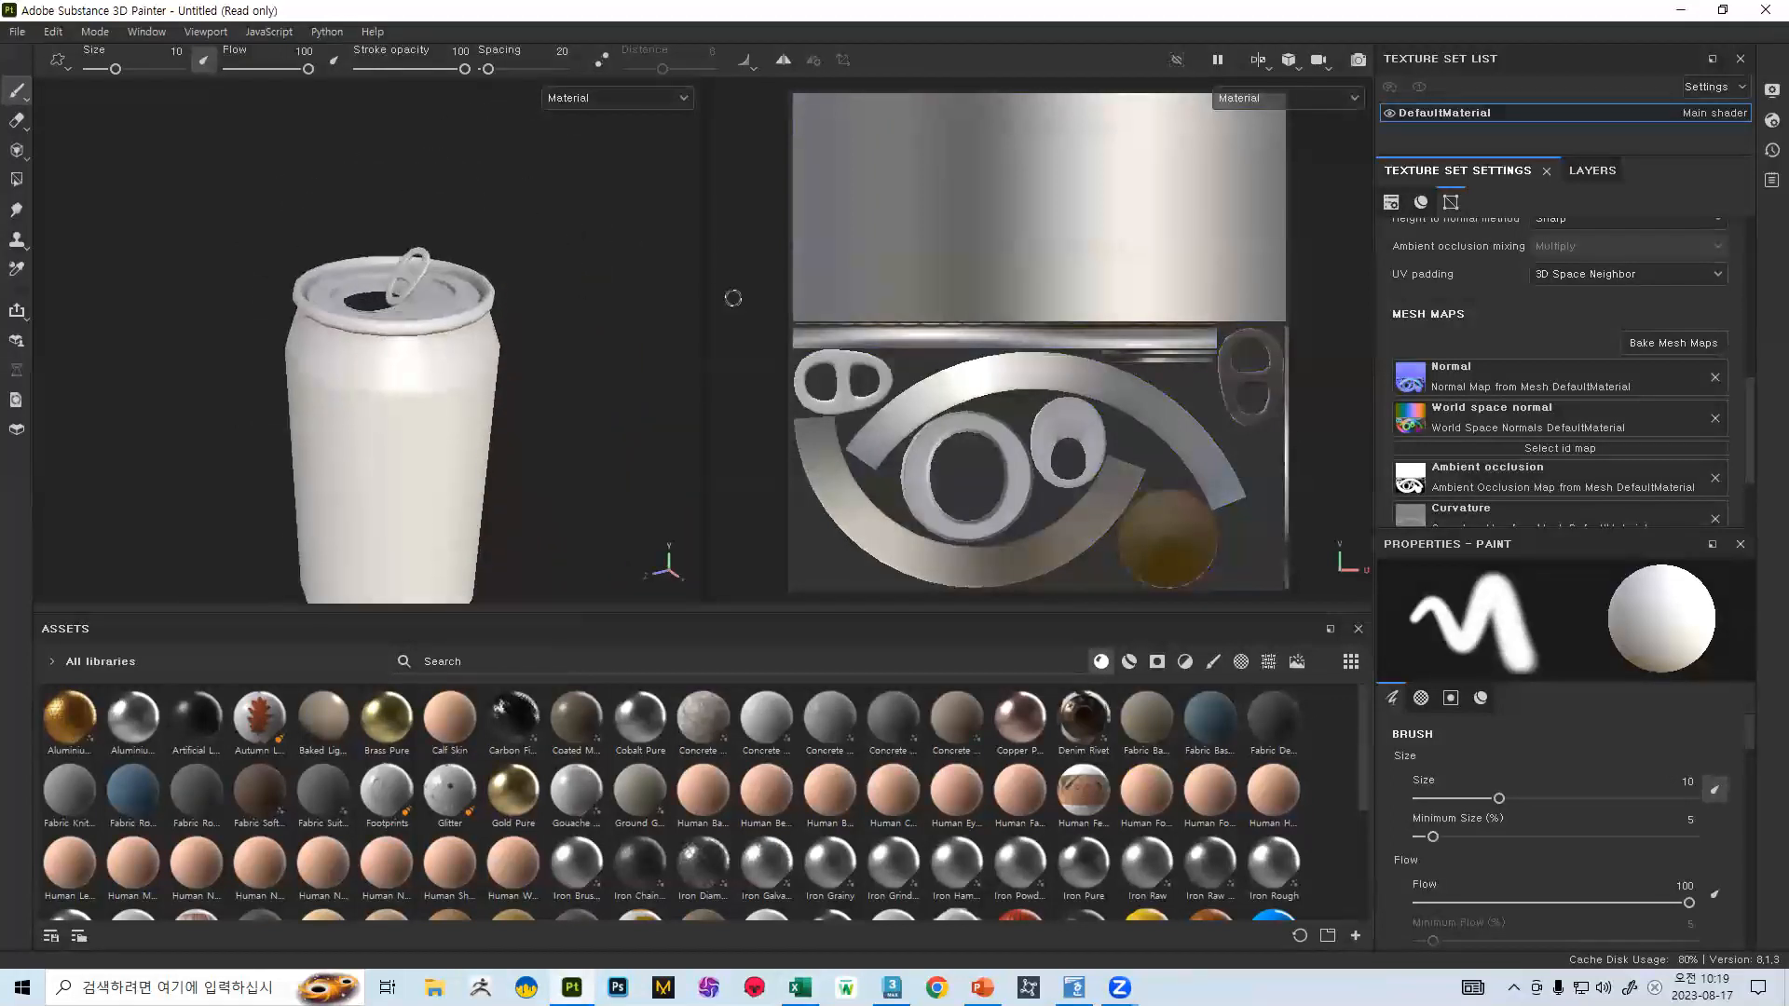
- Save the project on the desktop under the name 캔
left_click(17, 31)
left_click(65, 212)
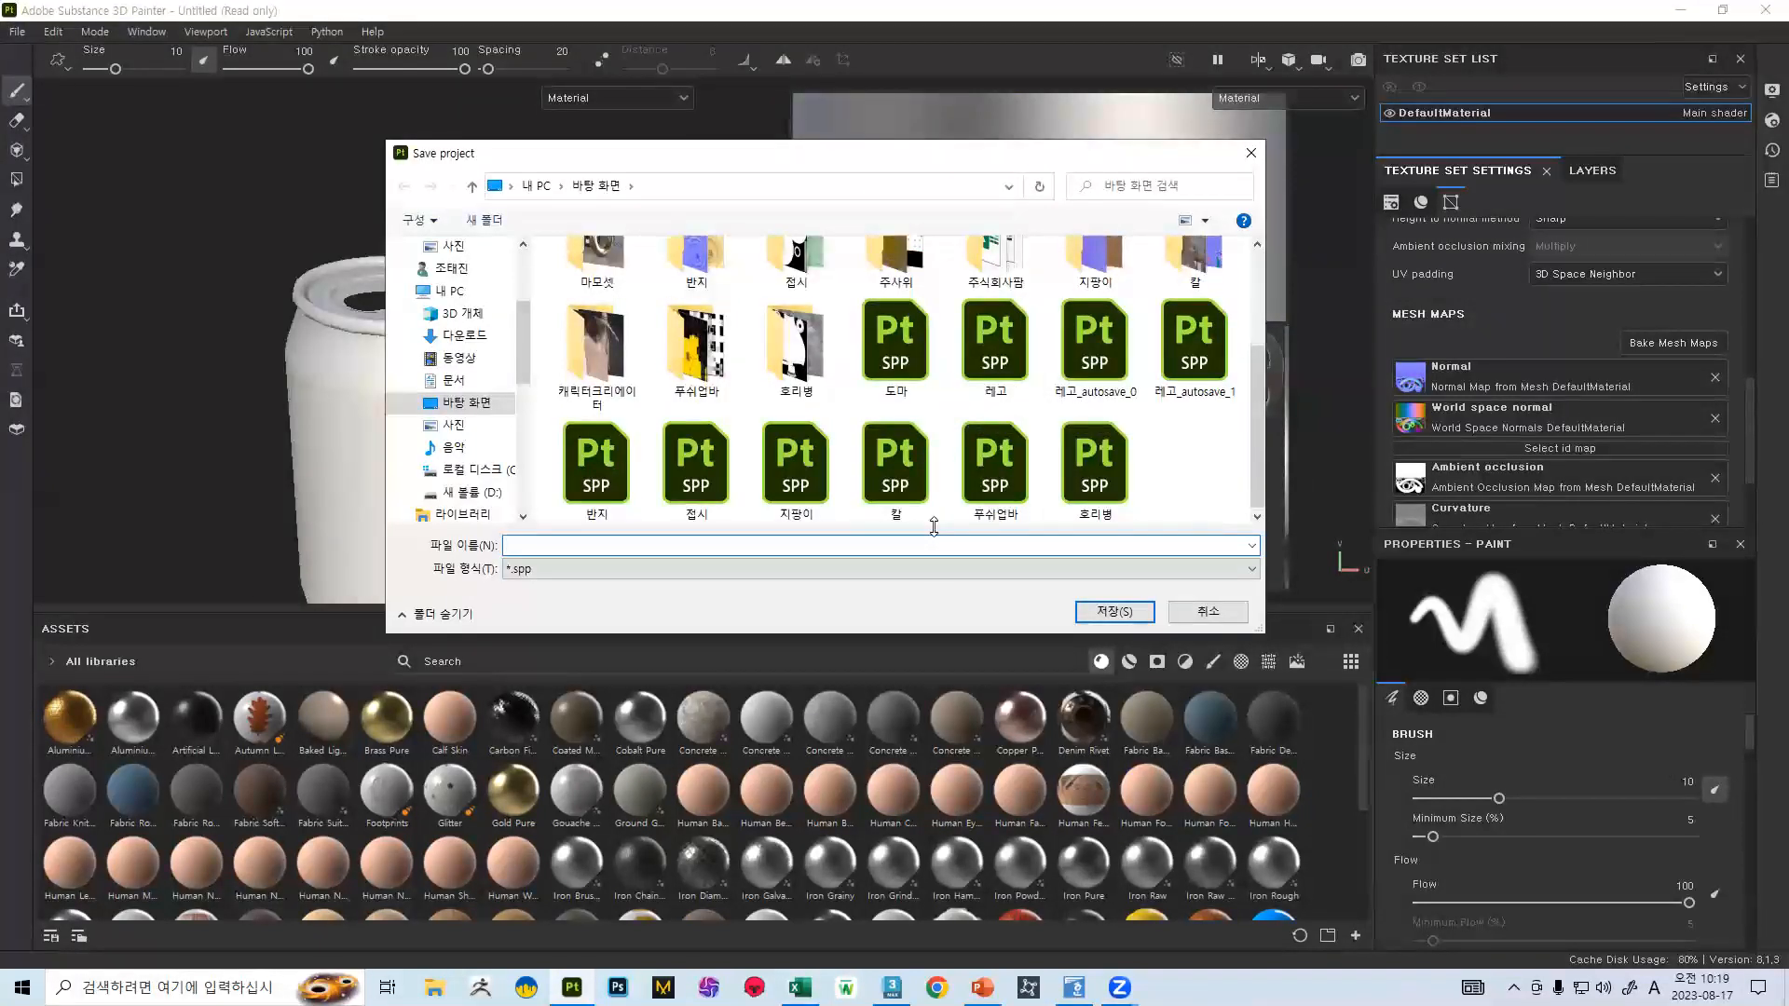
key("Hangul")
type("캔")
key("Return")
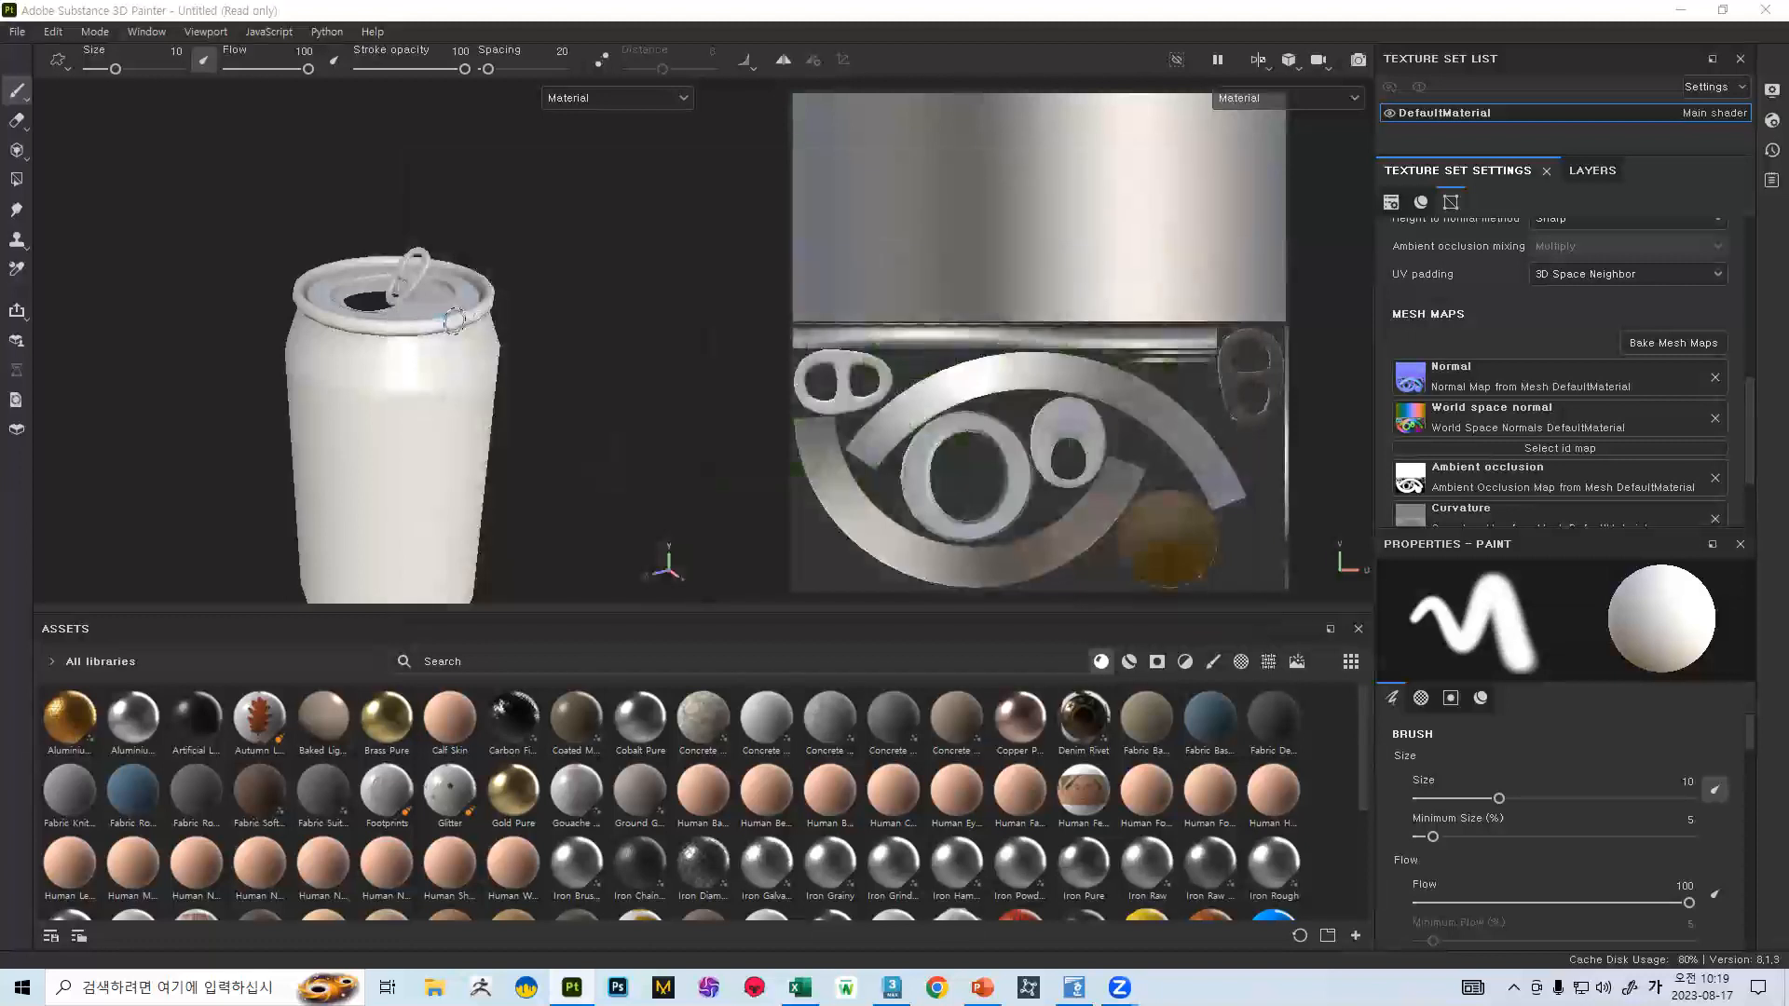
- Delete the default paint layer, Layer 1, from the can's layer stack
left_click_drag(454, 321, 767, 386, "alt")
left_click(1596, 170)
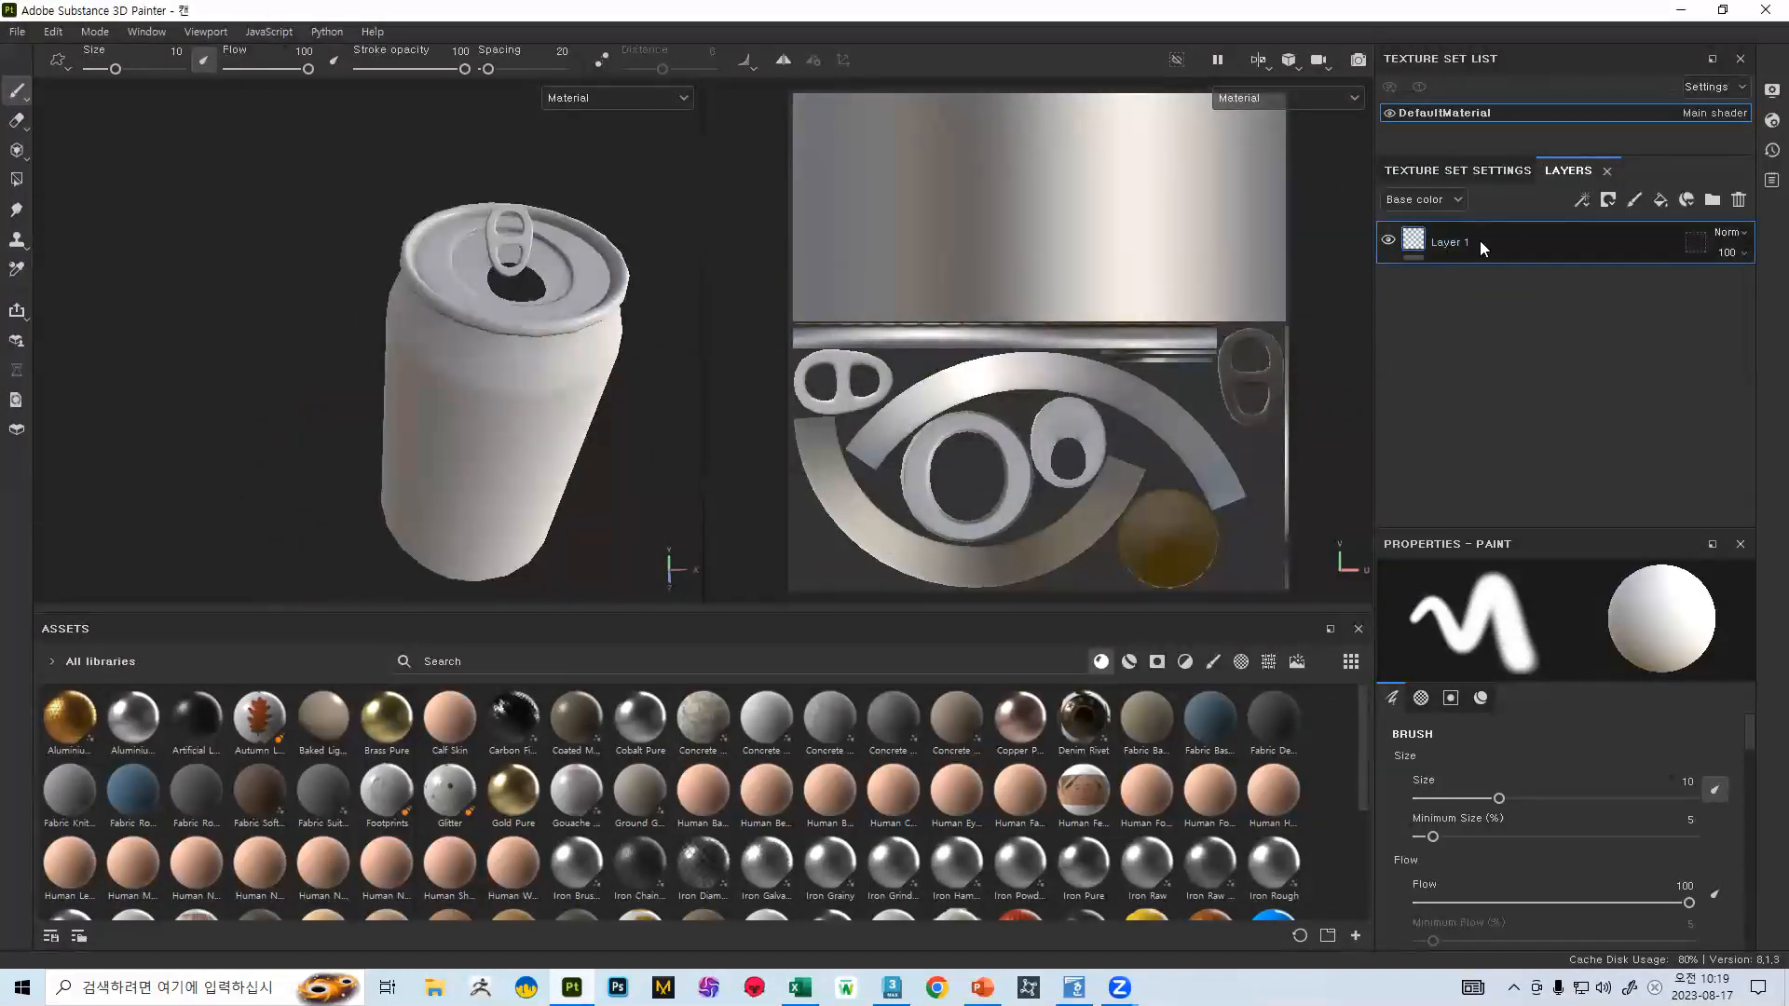
left_click(1738, 201)
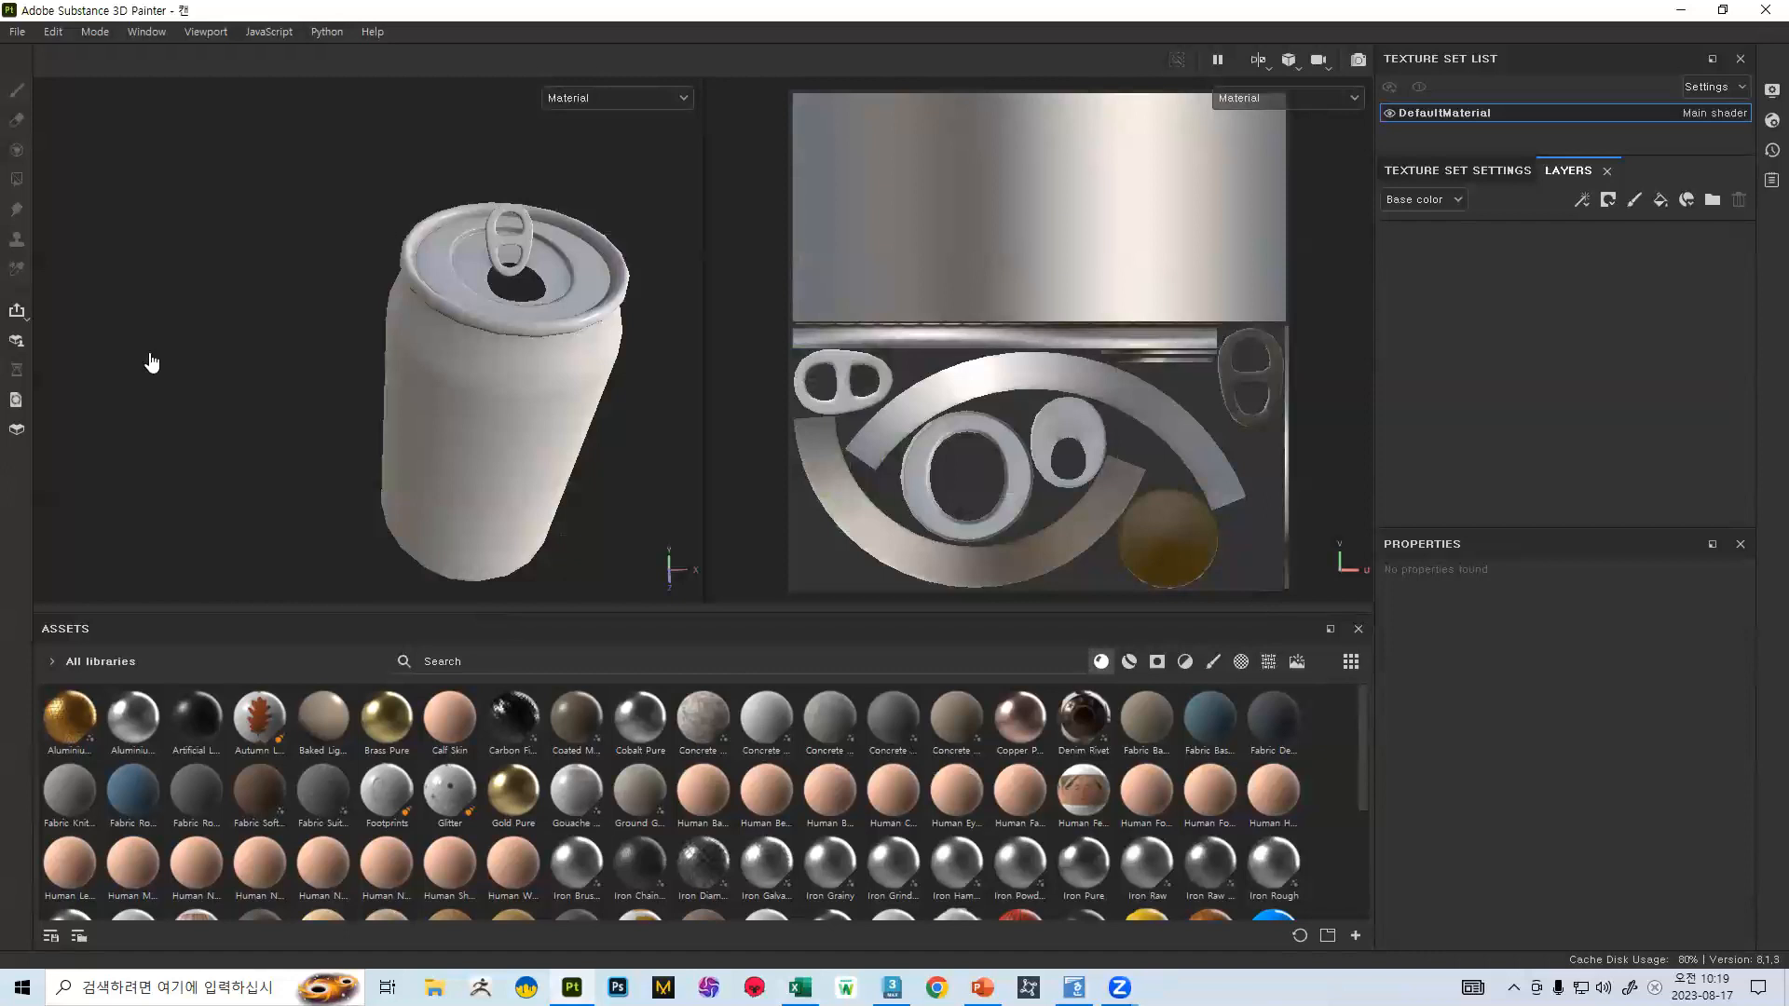
- Bring the 콜라이미지 label image from the desktop folder in File Explorer into the Substance 3D Painter assets and minimize File Explorer
key("alt+Tab")
scroll(701, 448, "up", 6)
scroll(701, 448, "down", 2)
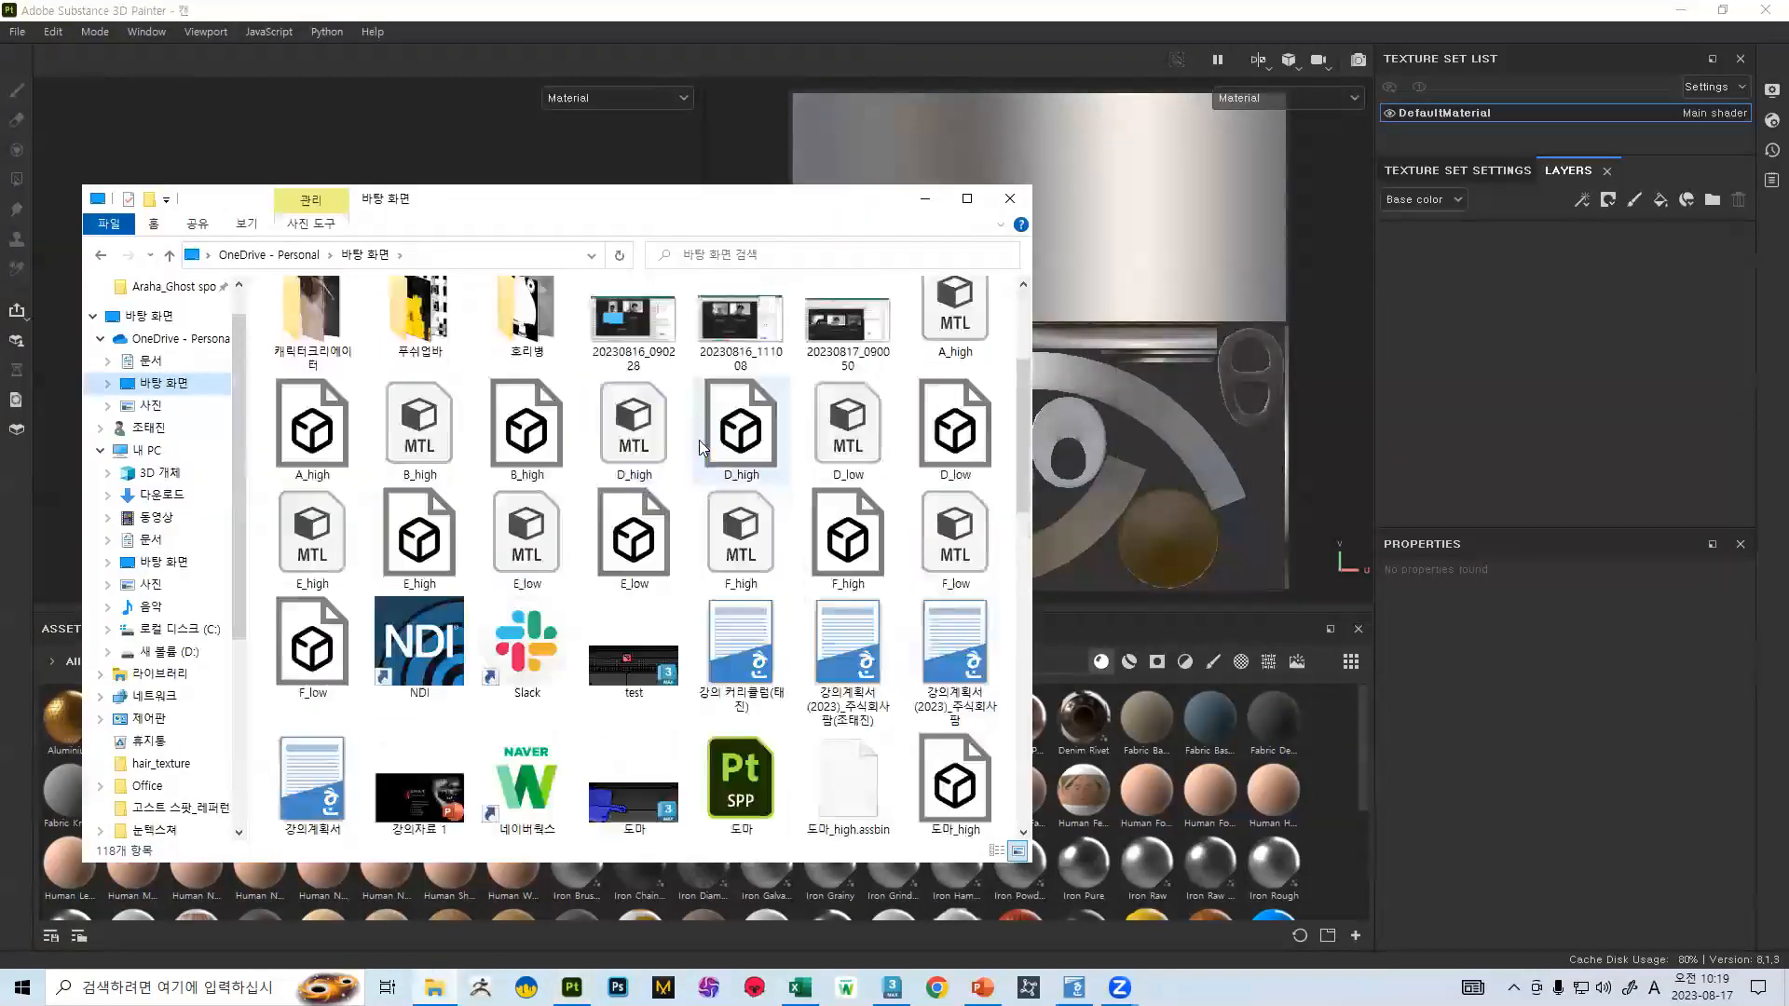
scroll(701, 448, "down", 10)
left_click(740, 546)
mouse_move(737, 540)
left_mouse_down()
mouse_move(869, 533)
mouse_move(1110, 747)
left_mouse_up()
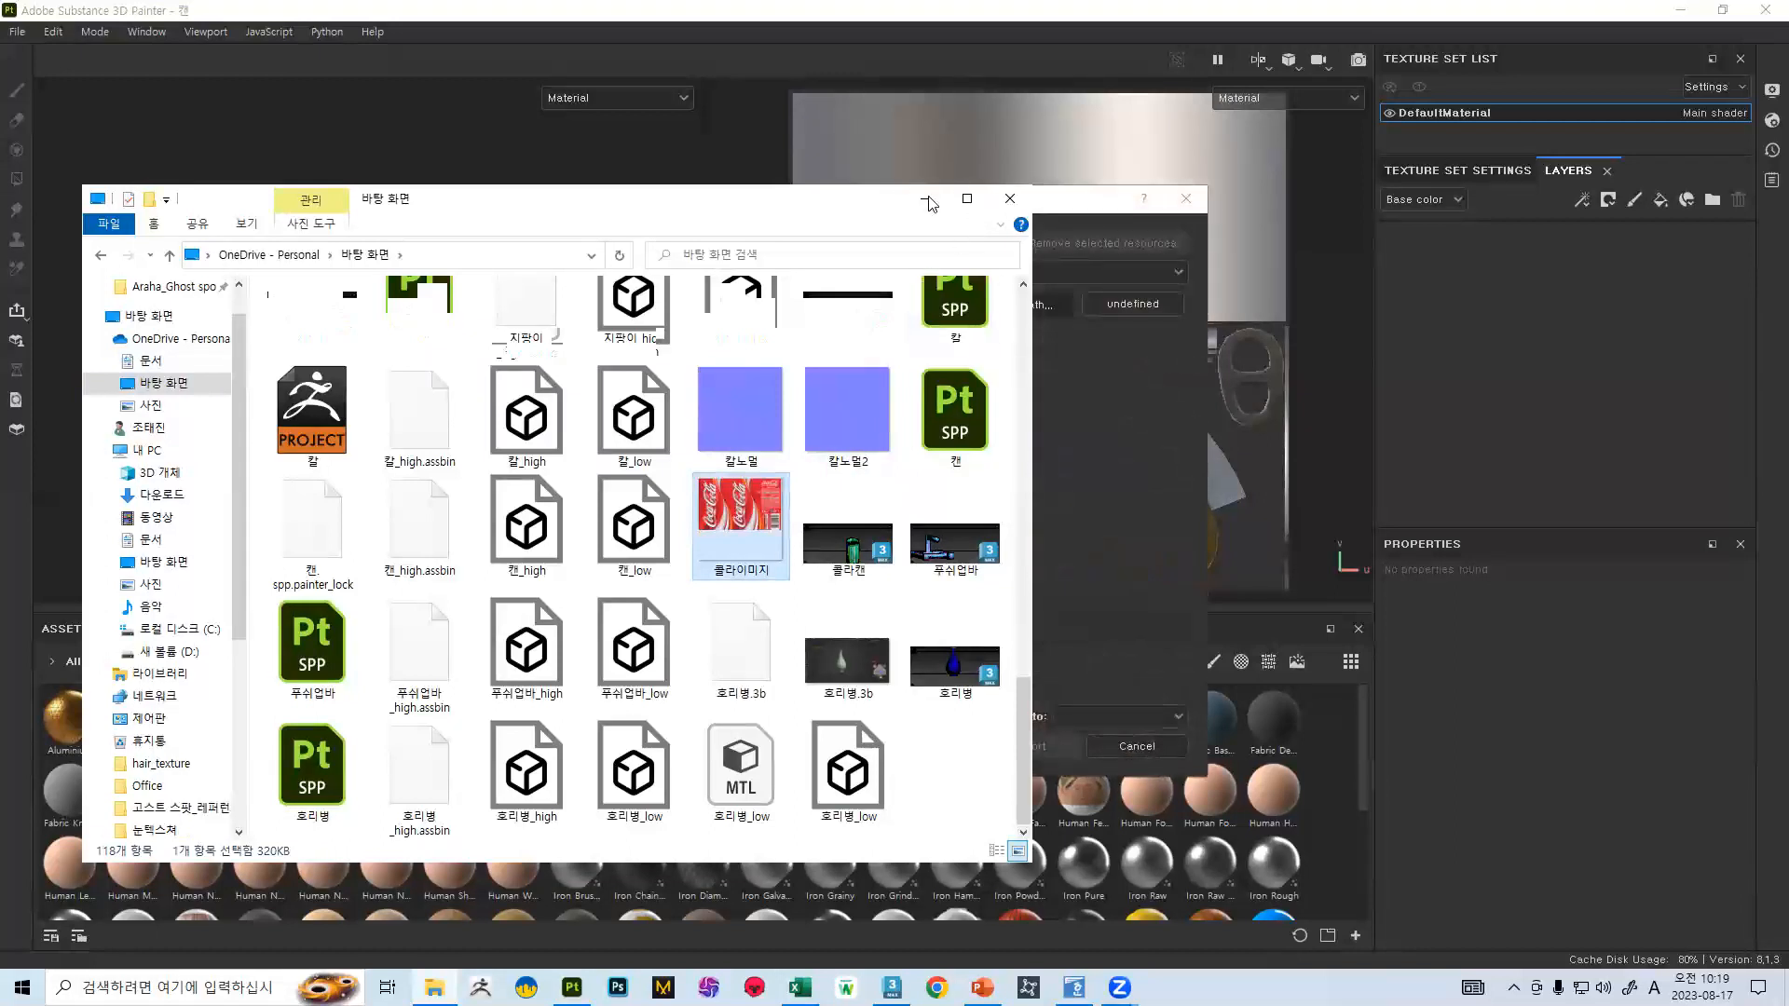
left_click(929, 200)
- Set the usage of 콜라이미지.png to texture and import it into the current session
left_click(1130, 304)
left_click(1180, 368)
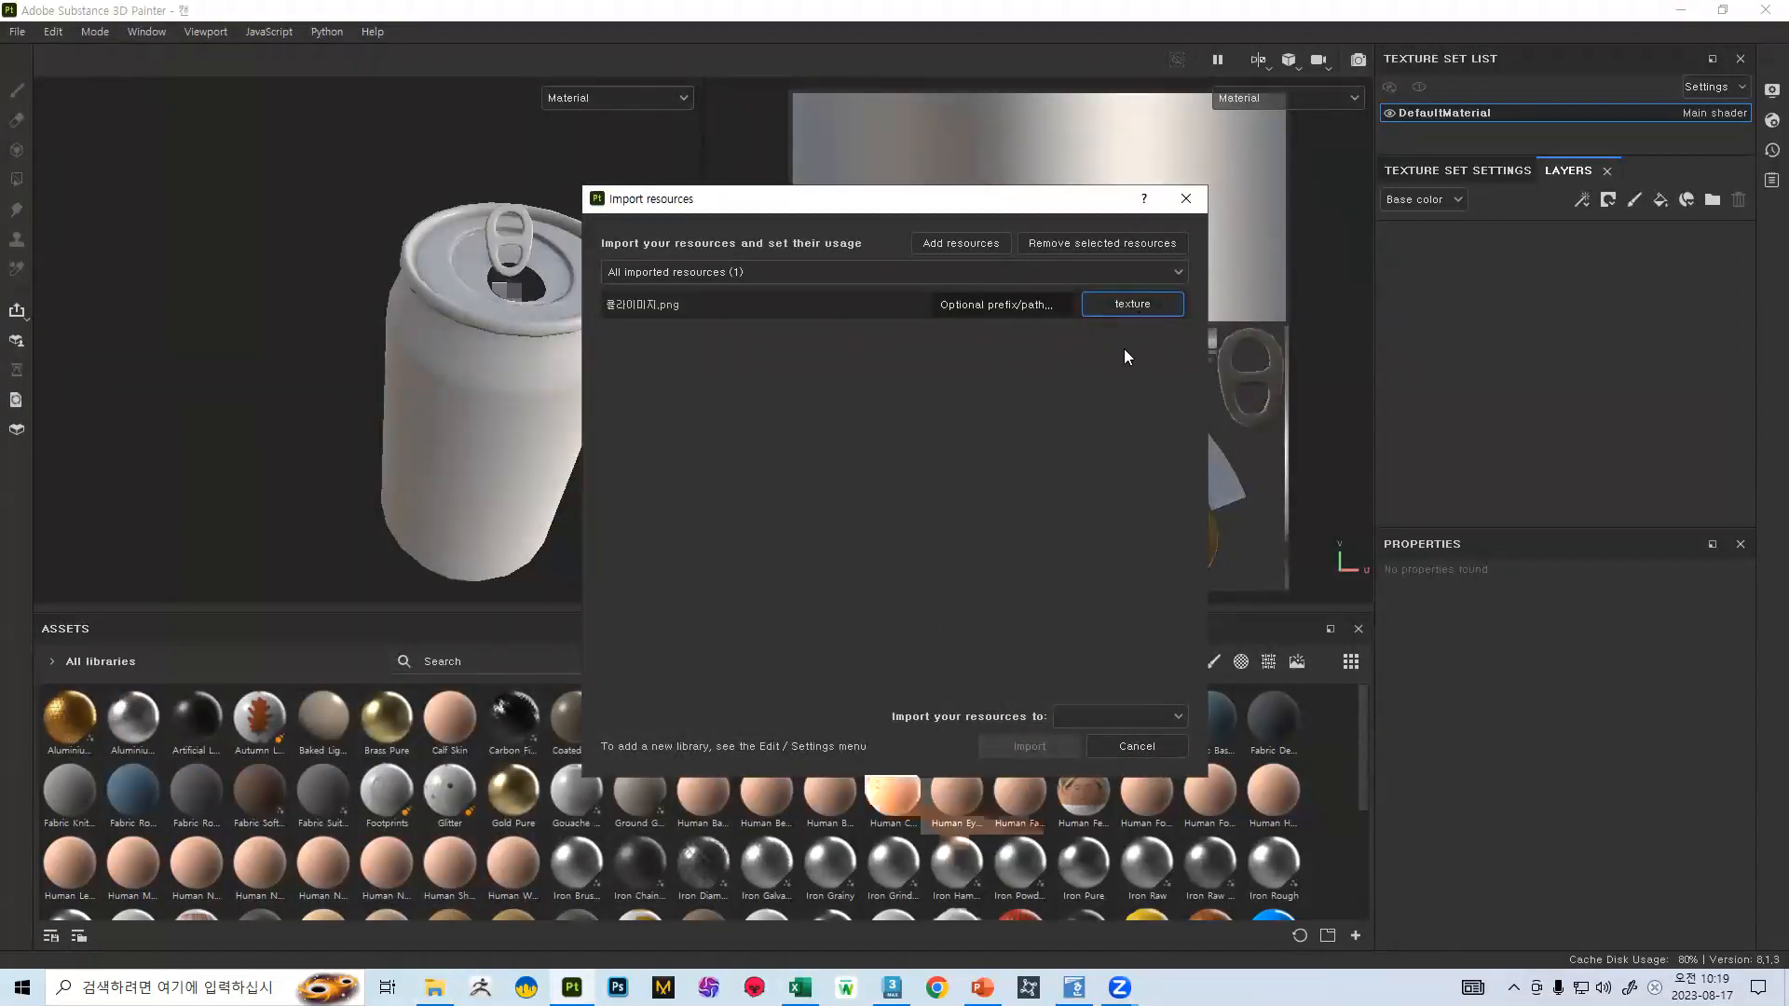
left_click(1072, 717)
left_click(1114, 743)
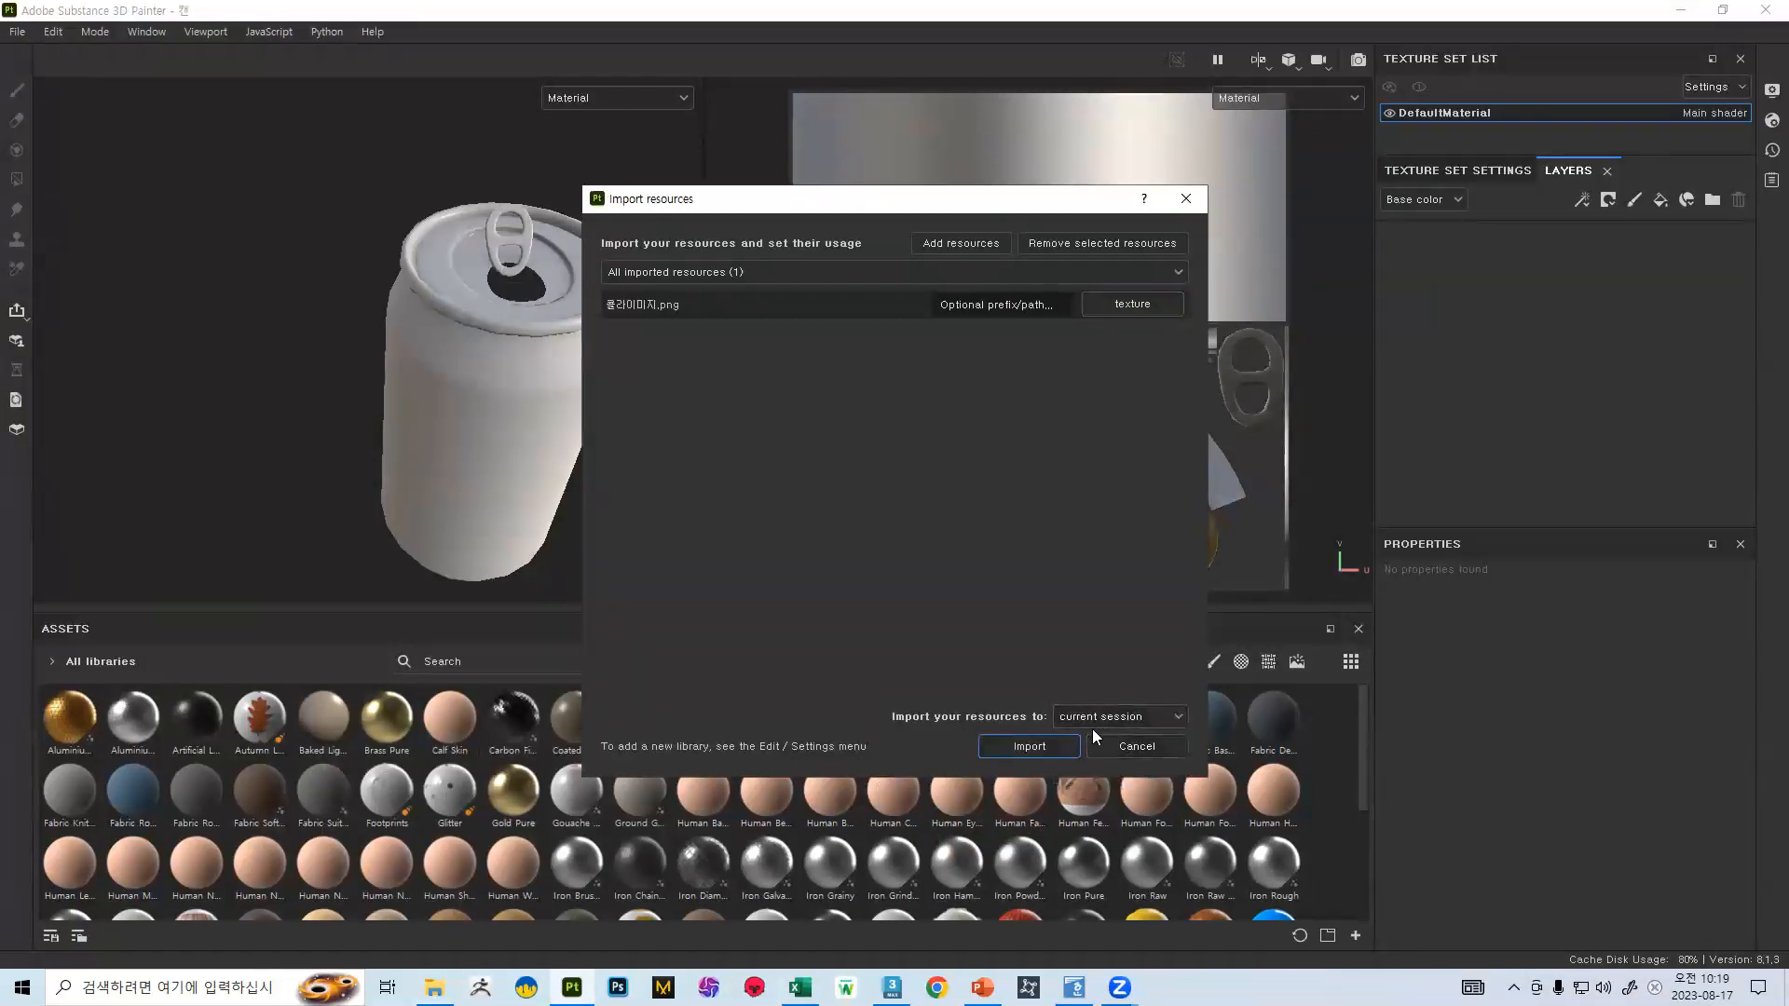
left_click(1045, 745)
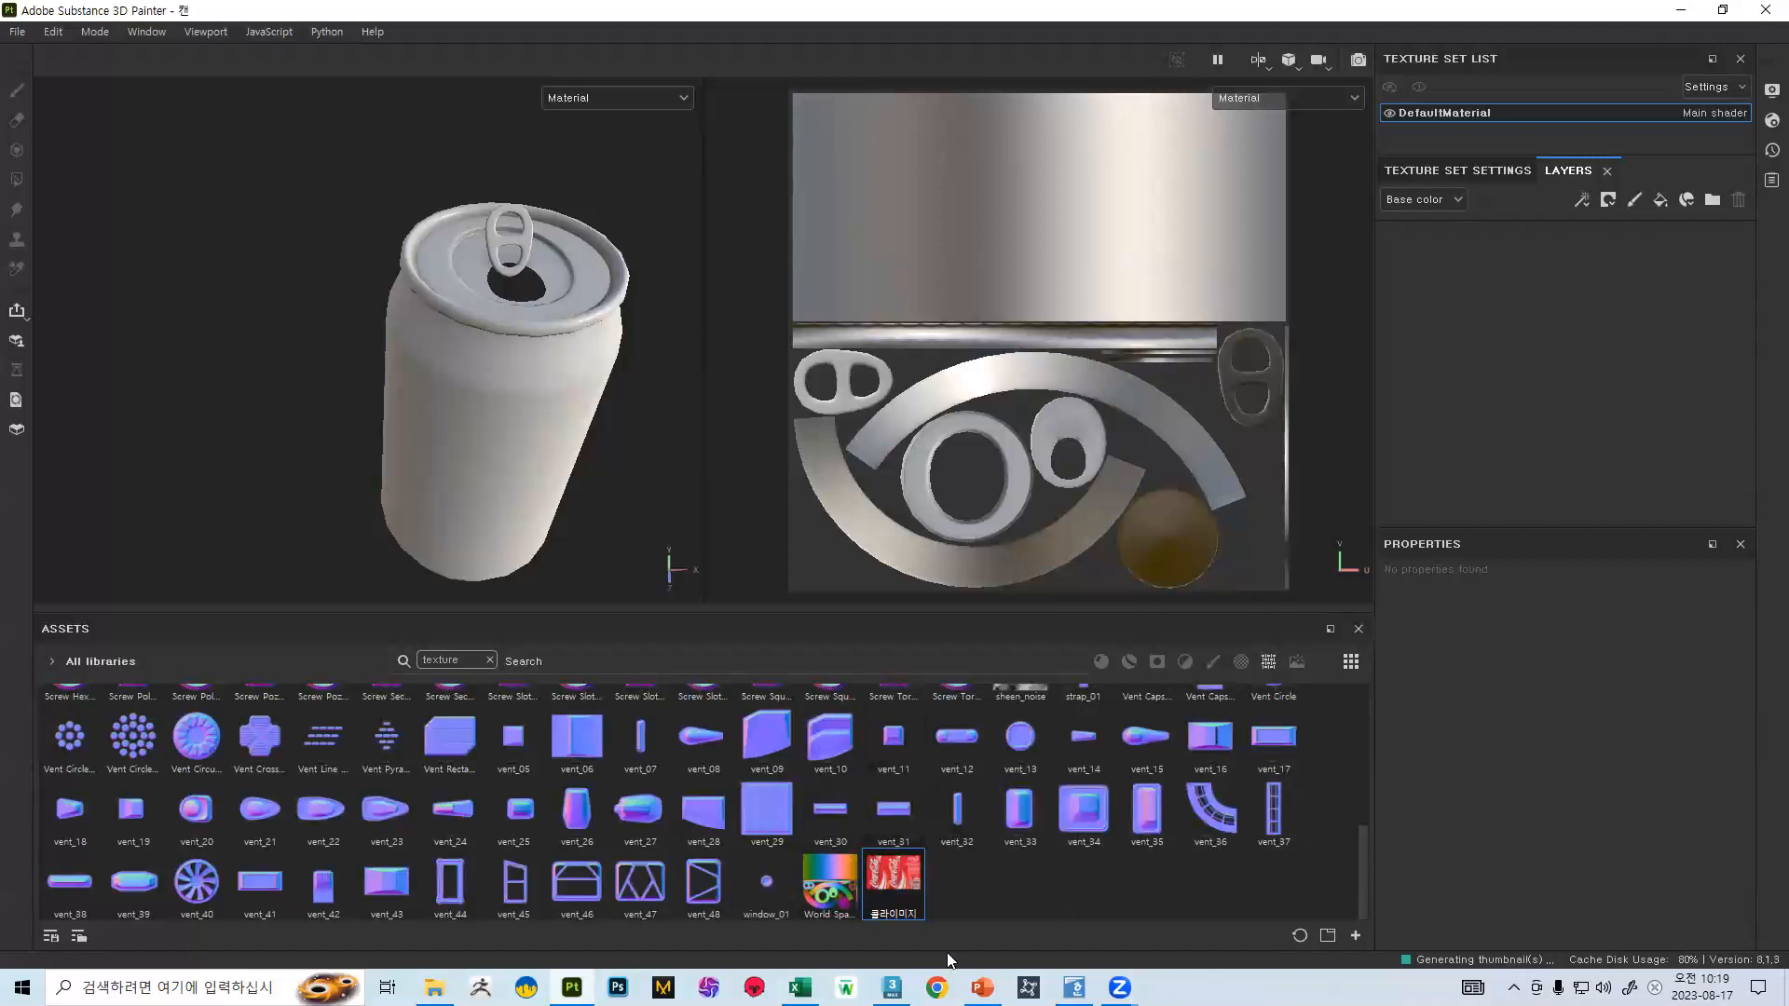
- Add a fill layer and assign the 콜라이미지 texture to its base color
left_click(1660, 198)
scroll(1598, 660, "down", 3)
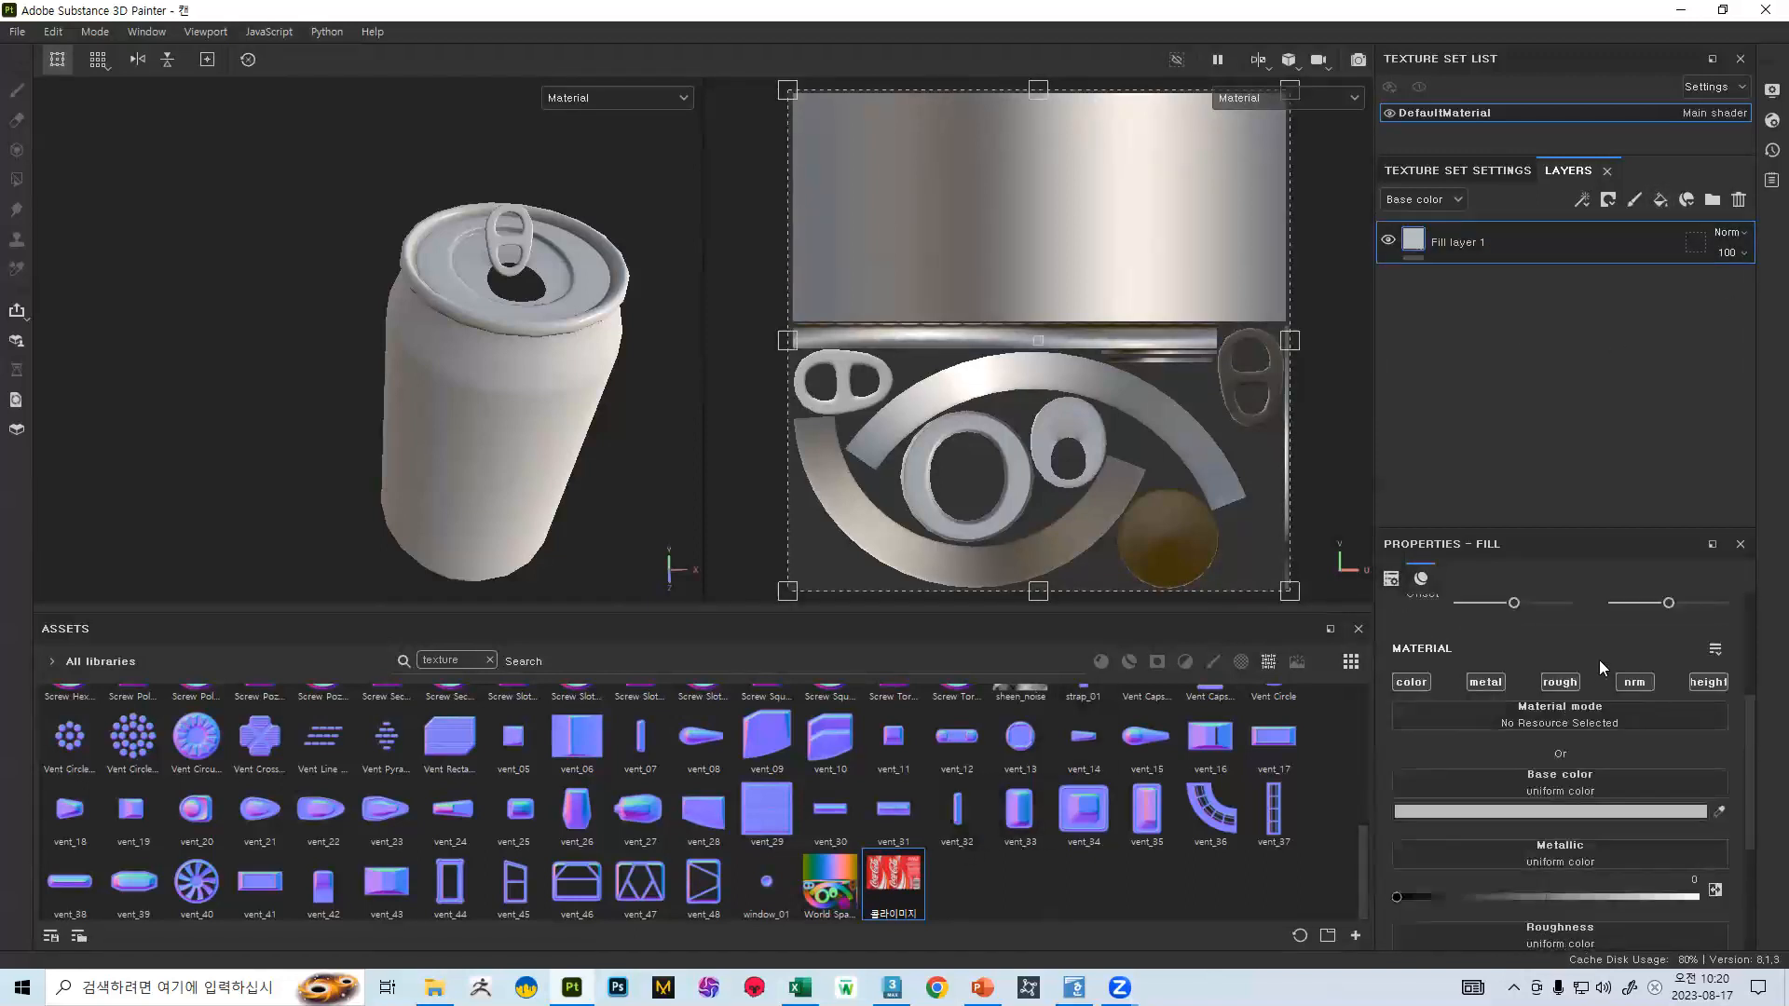
left_click_drag(901, 887, 1593, 671)
scroll(1407, 764, "down", 3)
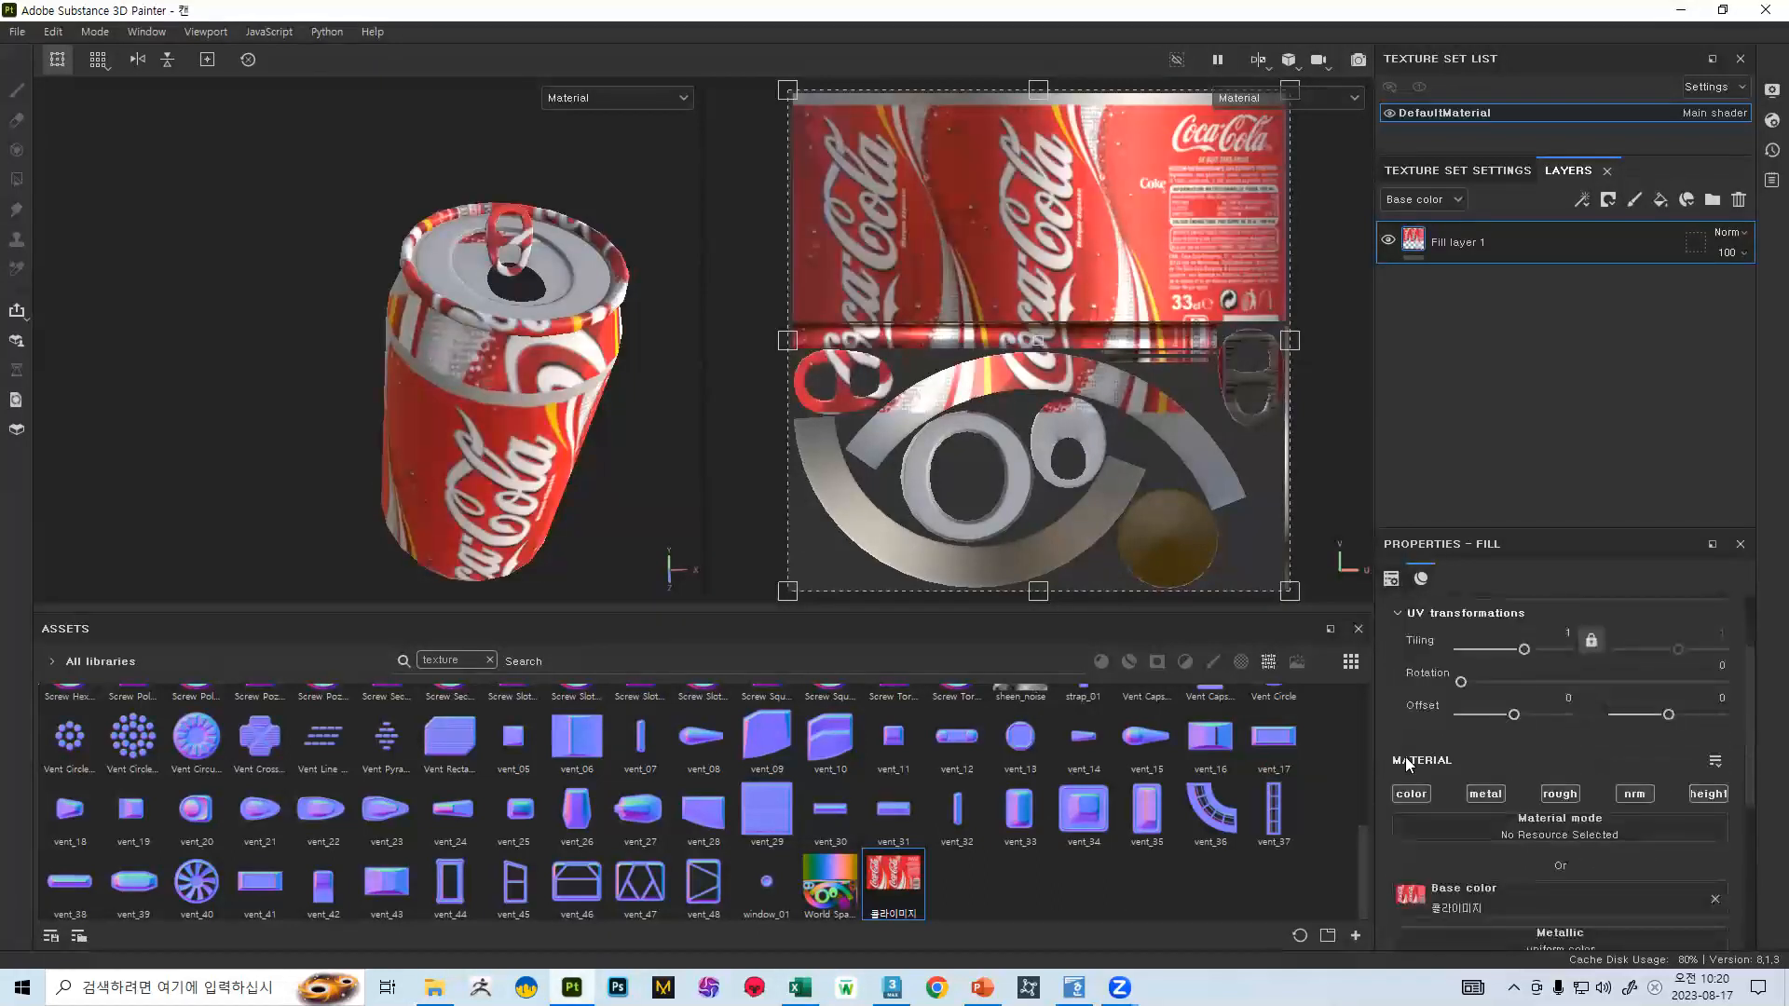
- Restrict the label fill layer to the color channel by disabling metal, rough, nrm and height
left_click(1409, 792)
left_click(1409, 793)
left_click(1485, 792)
left_click(1560, 793)
left_click(1637, 794)
left_click(1709, 794)
left_click_drag(651, 311, 546, 294, "alt")
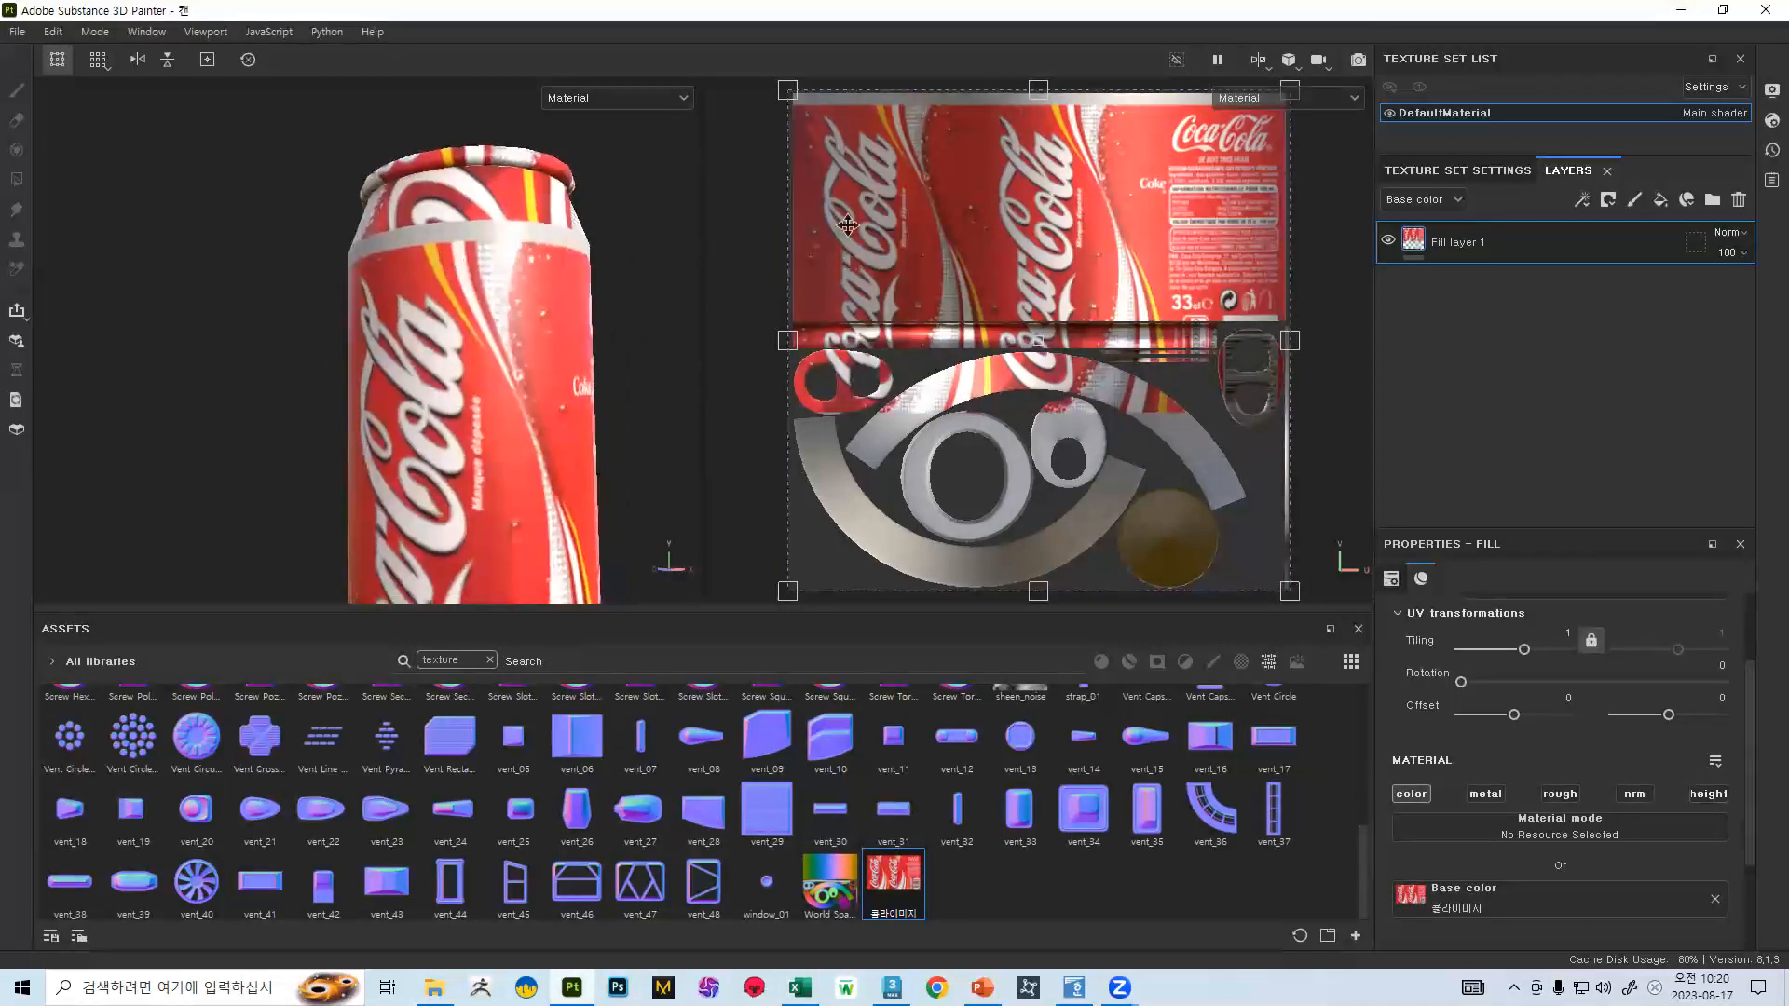
- Shift the label image around the UV layout and set the fill's UV Wrap to None
left_click_drag(1024, 284, 1102, 271)
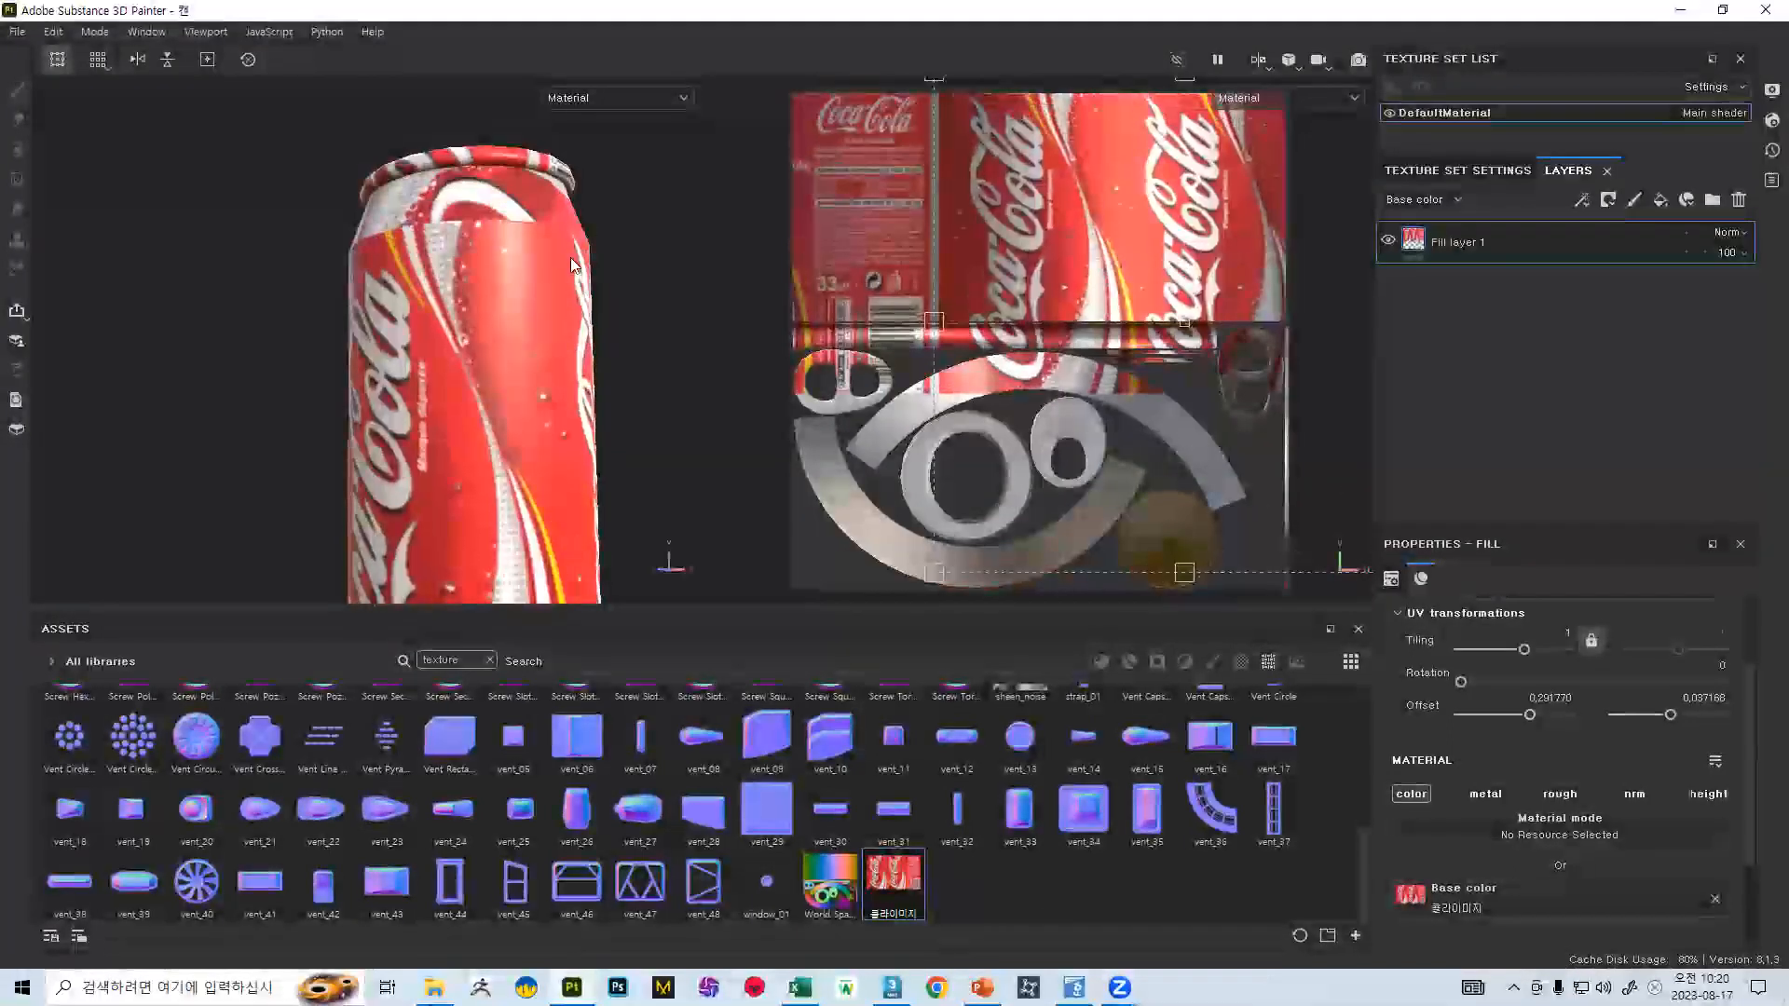
left_click_drag(833, 300, 778, 177)
scroll(1726, 736, "up", 1)
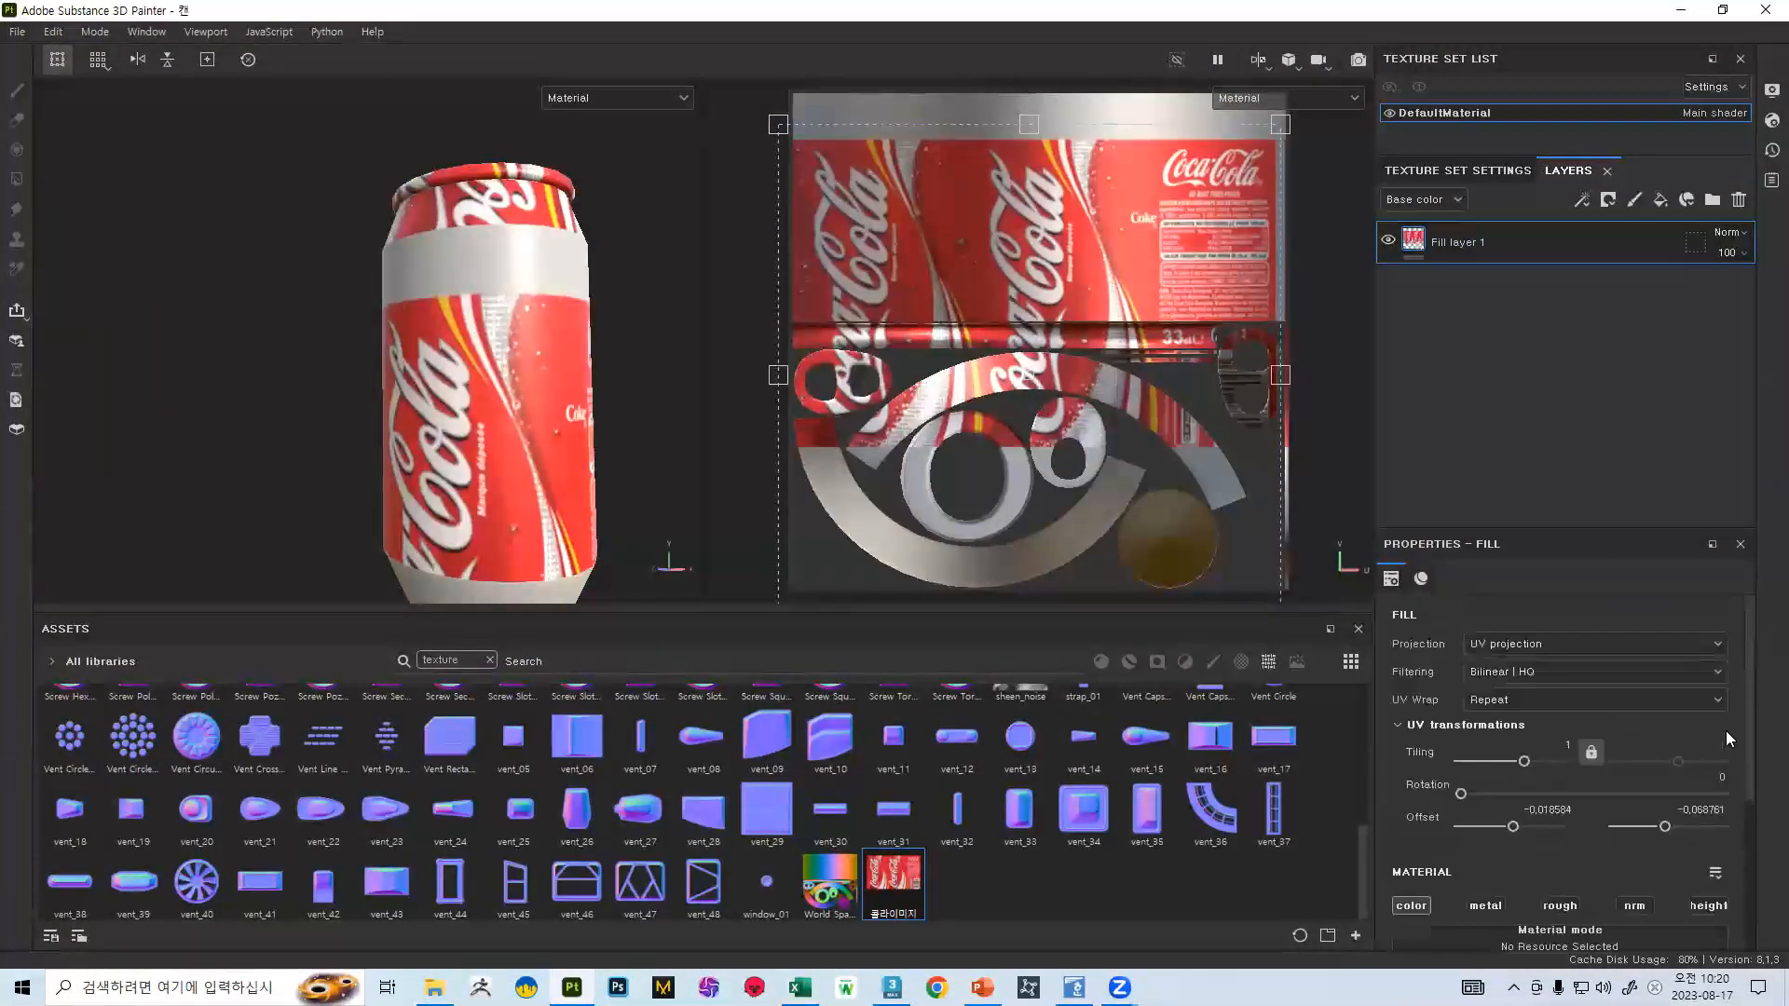
left_click(1537, 698)
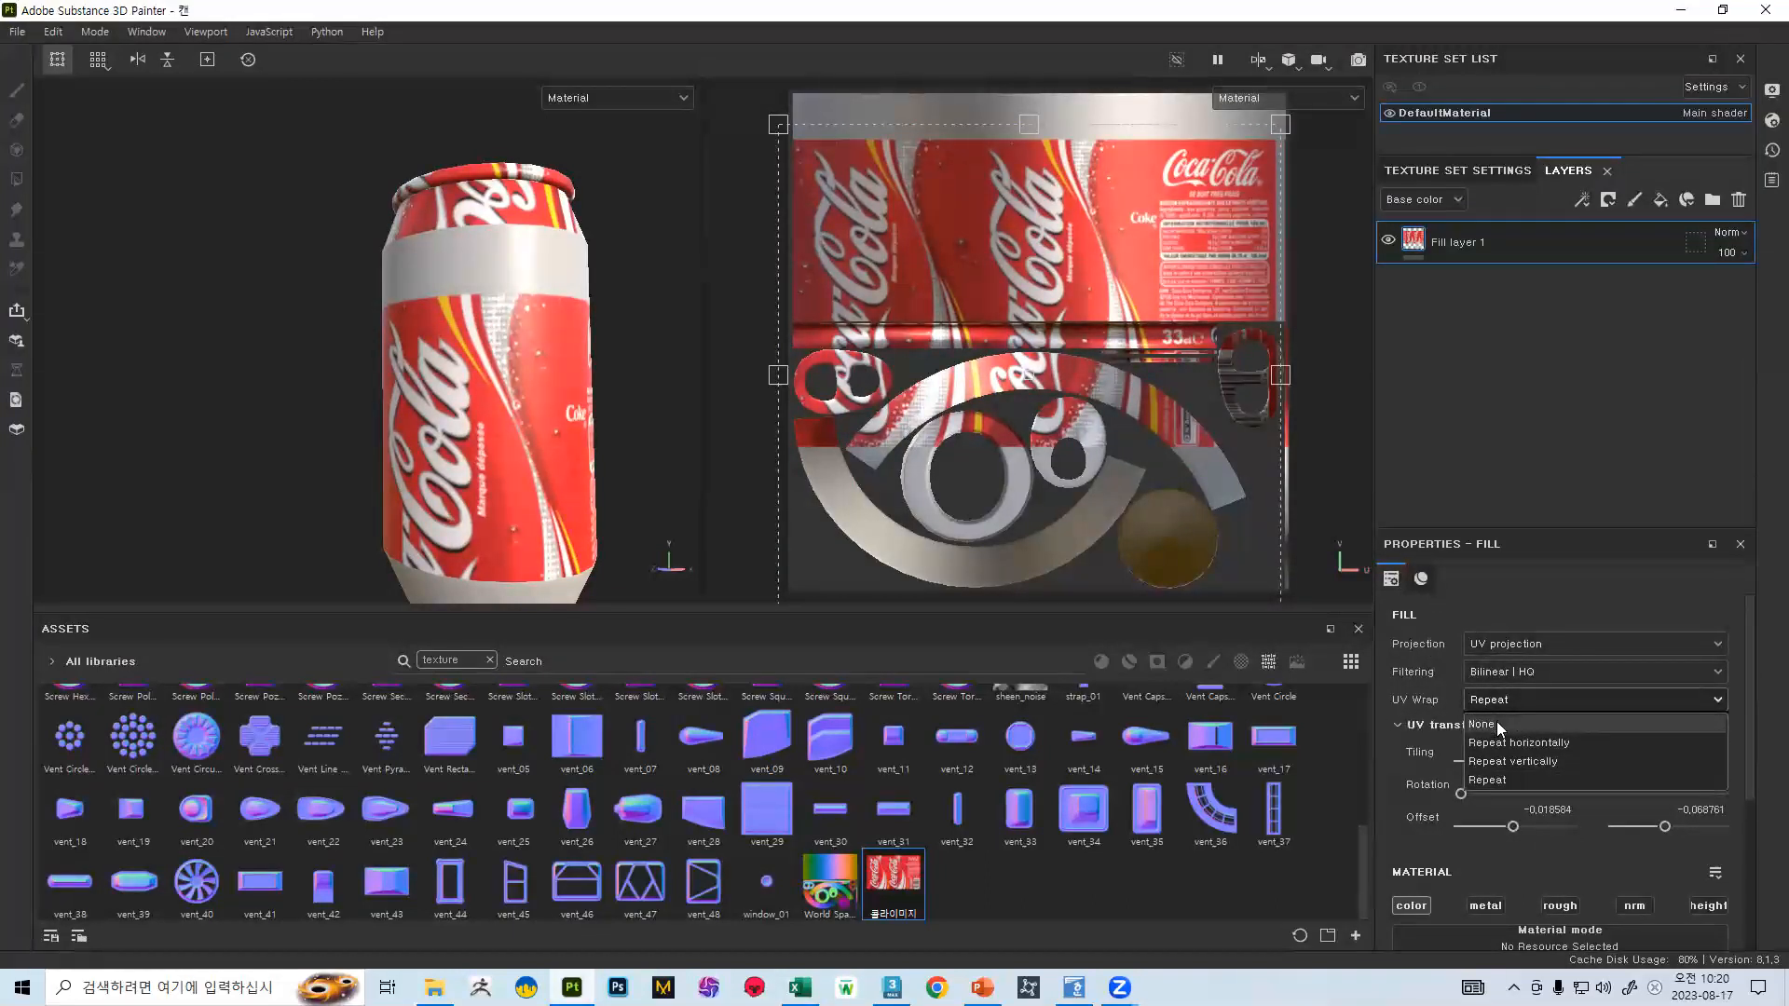
left_click(1498, 723)
- Reposition the label image over the can body's UV island, with an offset of about 0 and 0.025
left_click_drag(1026, 276, 1053, 218)
scroll(466, 226, "up", 2)
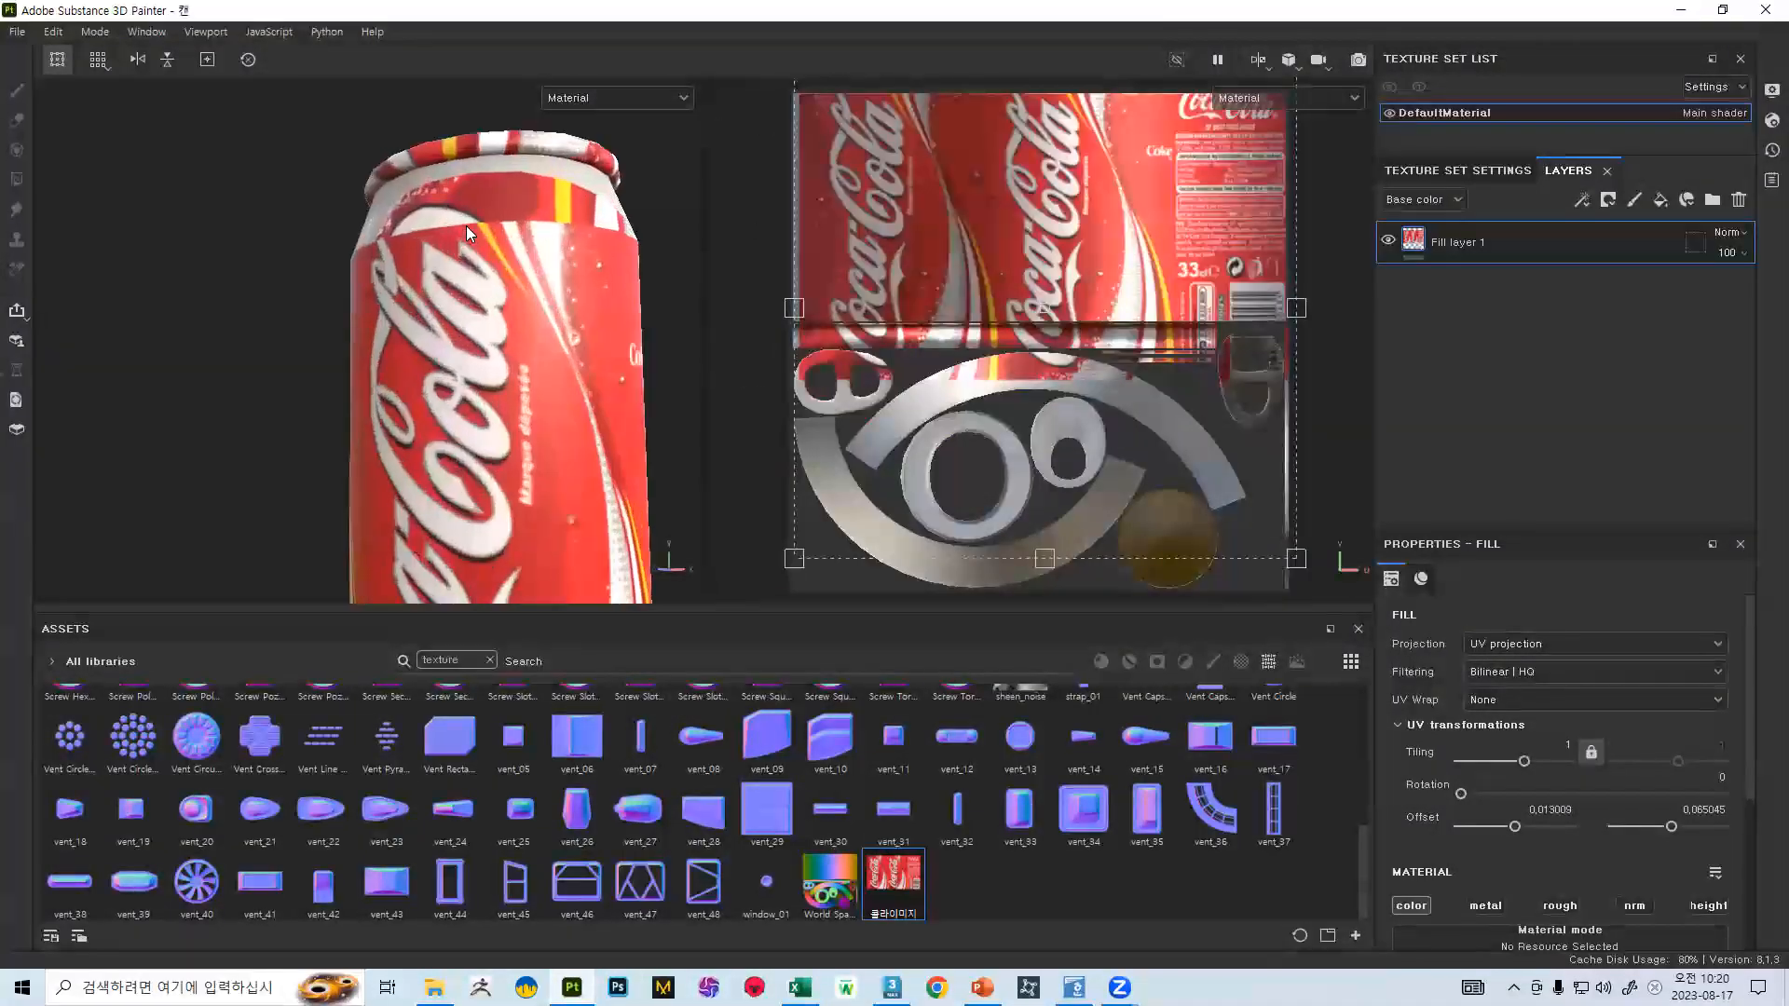
left_click_drag(511, 246, 356, 356, "alt")
scroll(356, 356, "up", 2)
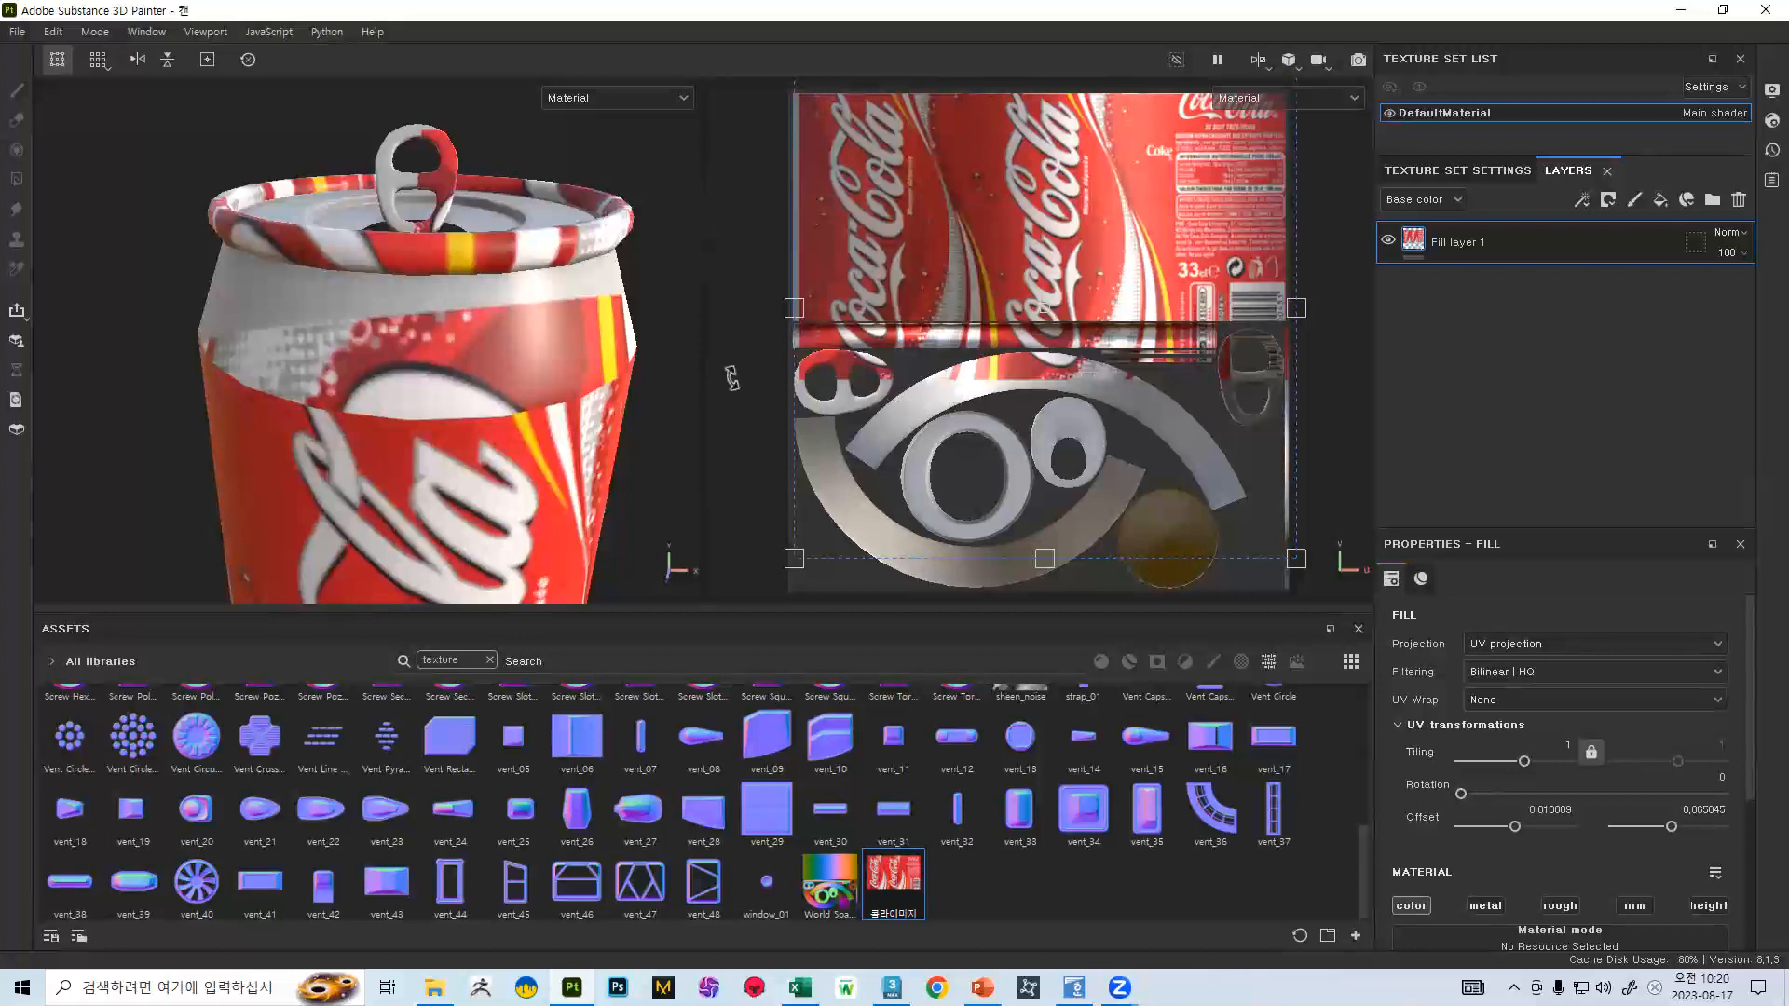
scroll(964, 306, "down", 1)
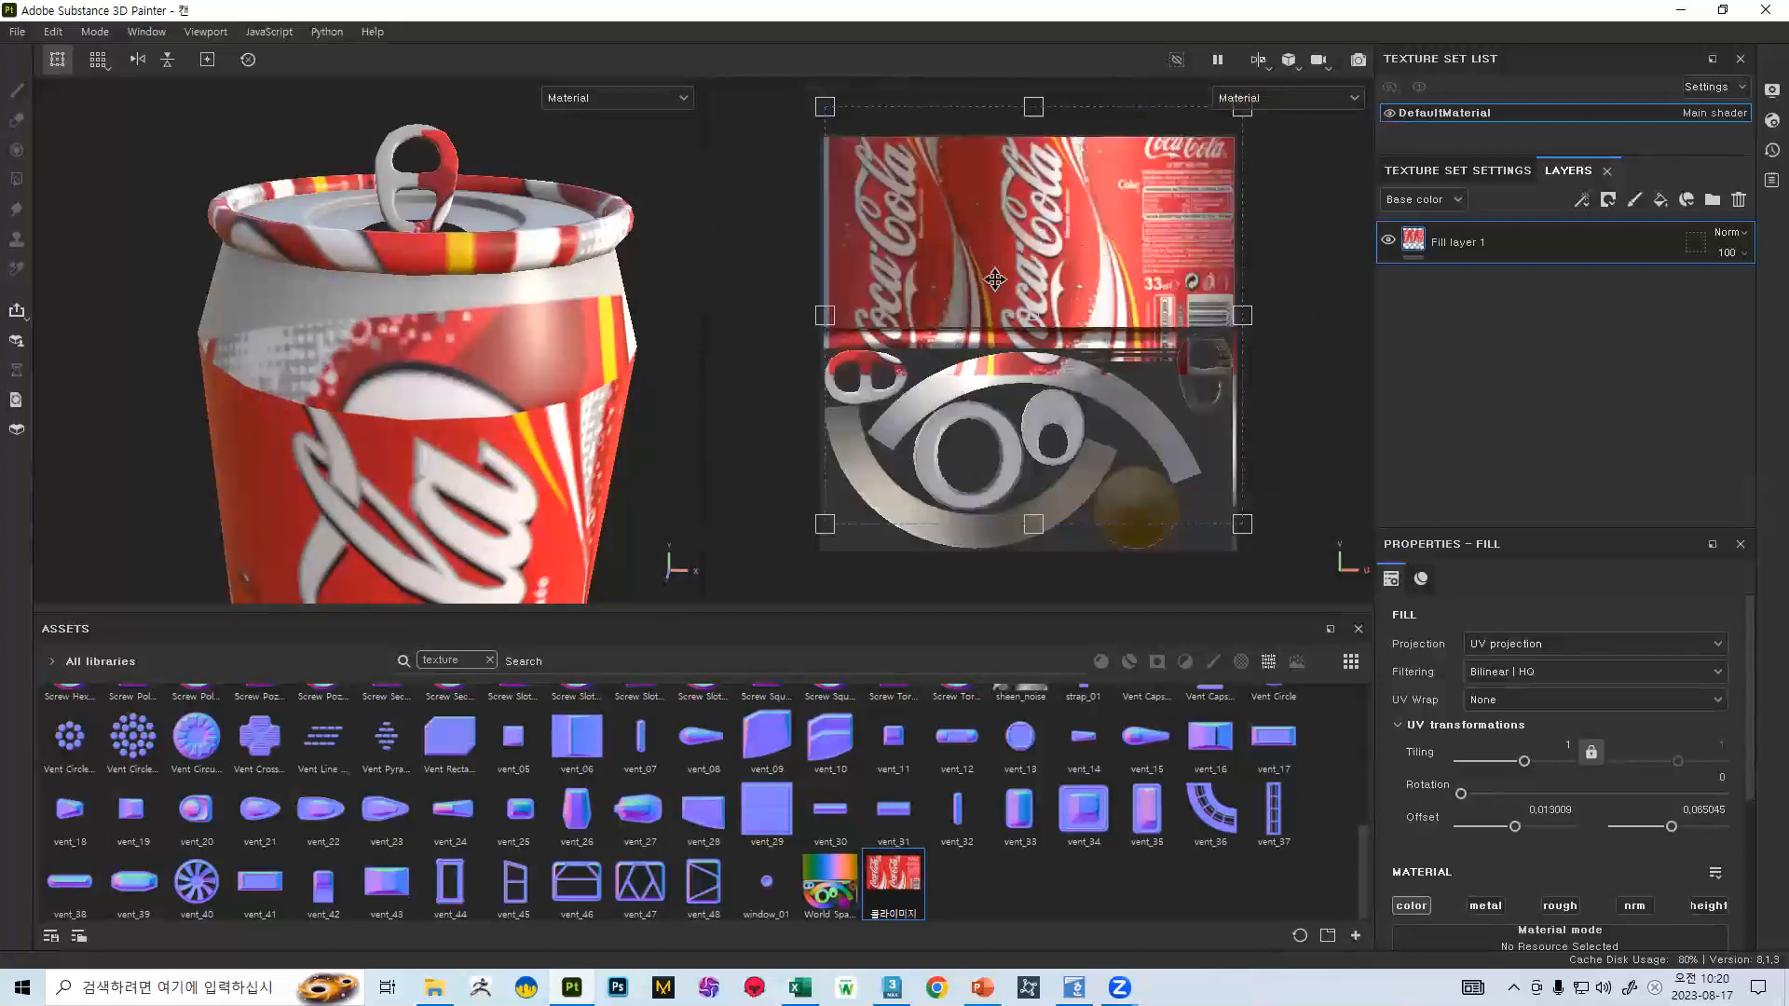
left_click_drag(1017, 295, 1012, 266)
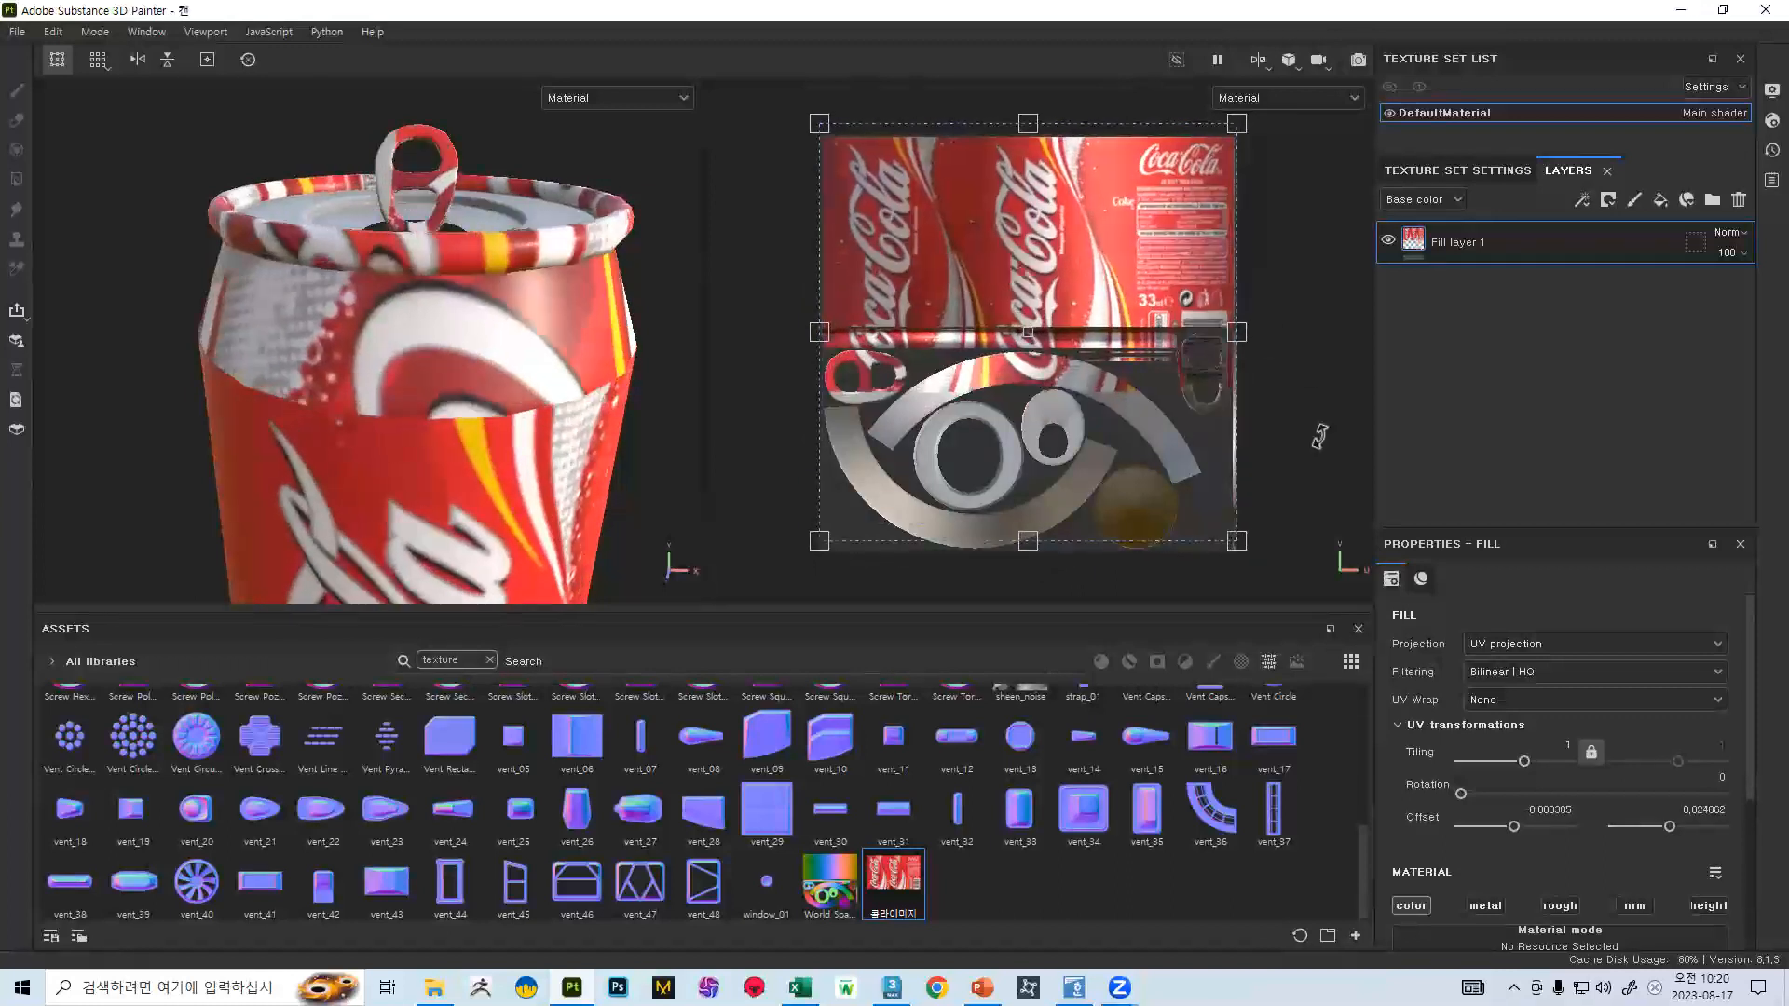
- Try compressing the label image vertically to fit the can body's UV island, and undo the scaling
left_click_drag(1238, 540, 1244, 438)
middle_click_drag(468, 301, 449, 220, "alt")
scroll(457, 242, "down", 3)
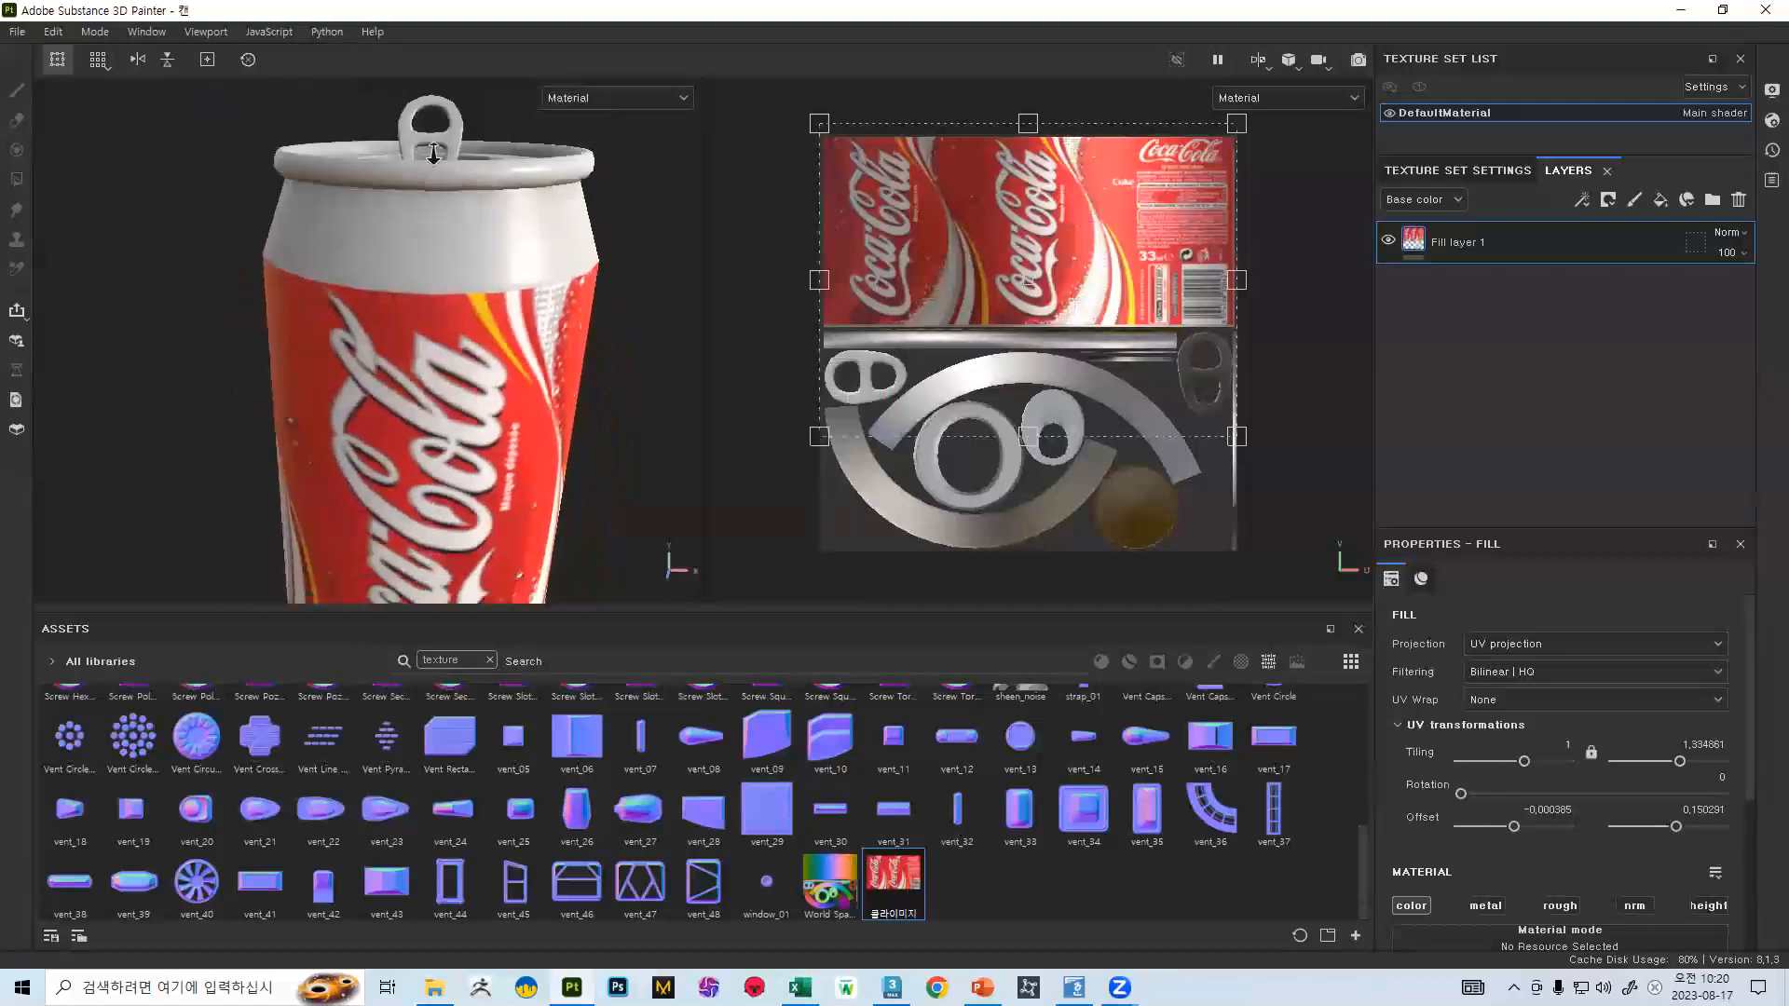
key("ctrl+z")
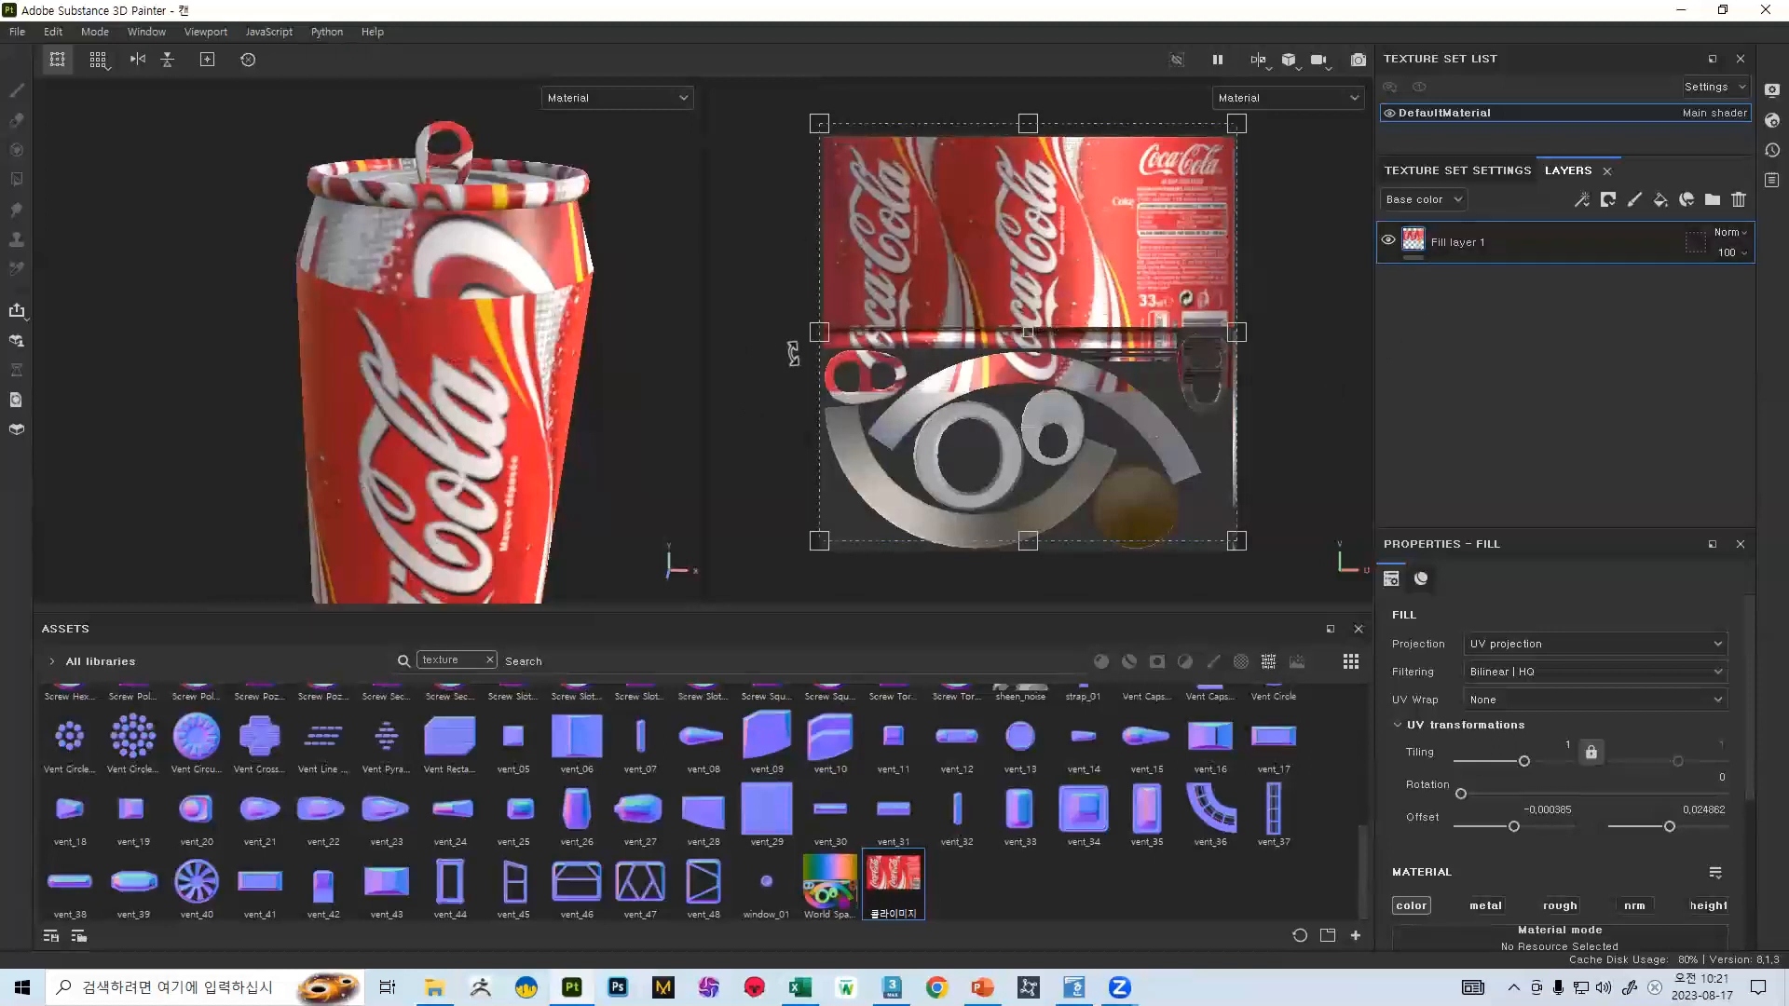
- Add a black mask to the label layer, reveal only the can body with a UV chunk polygon fill, and reselect the layer's fill content
right_click(1502, 241)
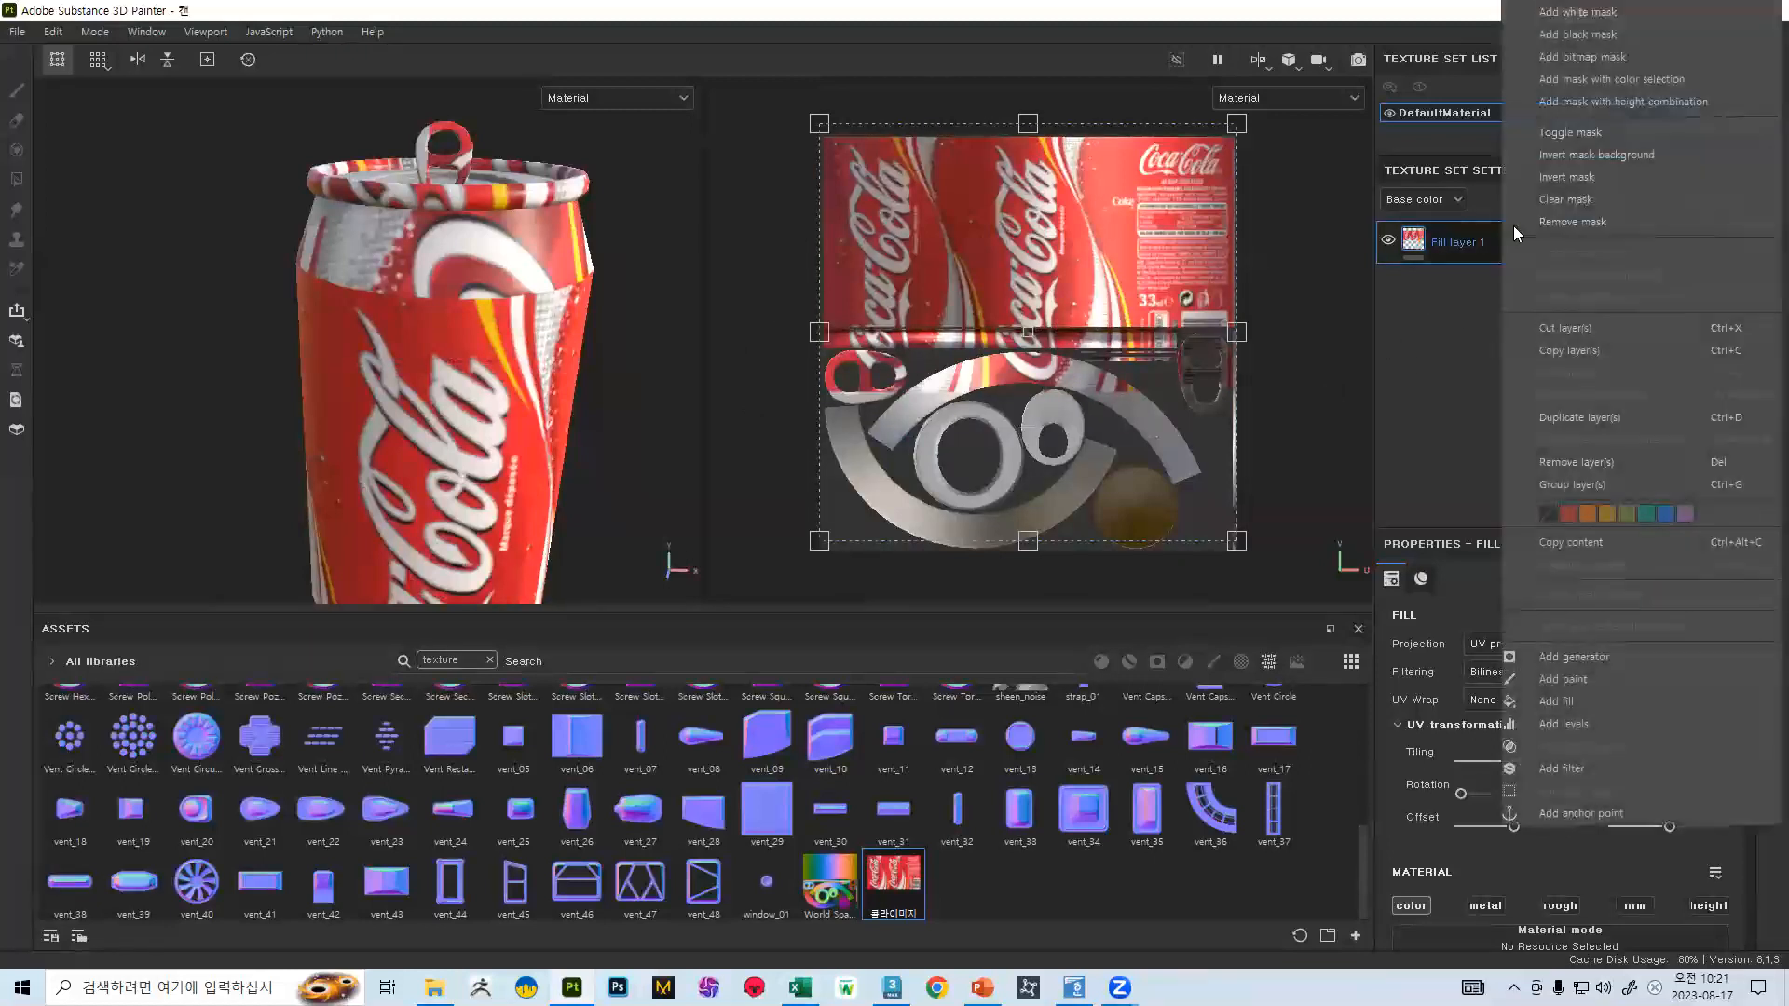
left_click(1601, 35)
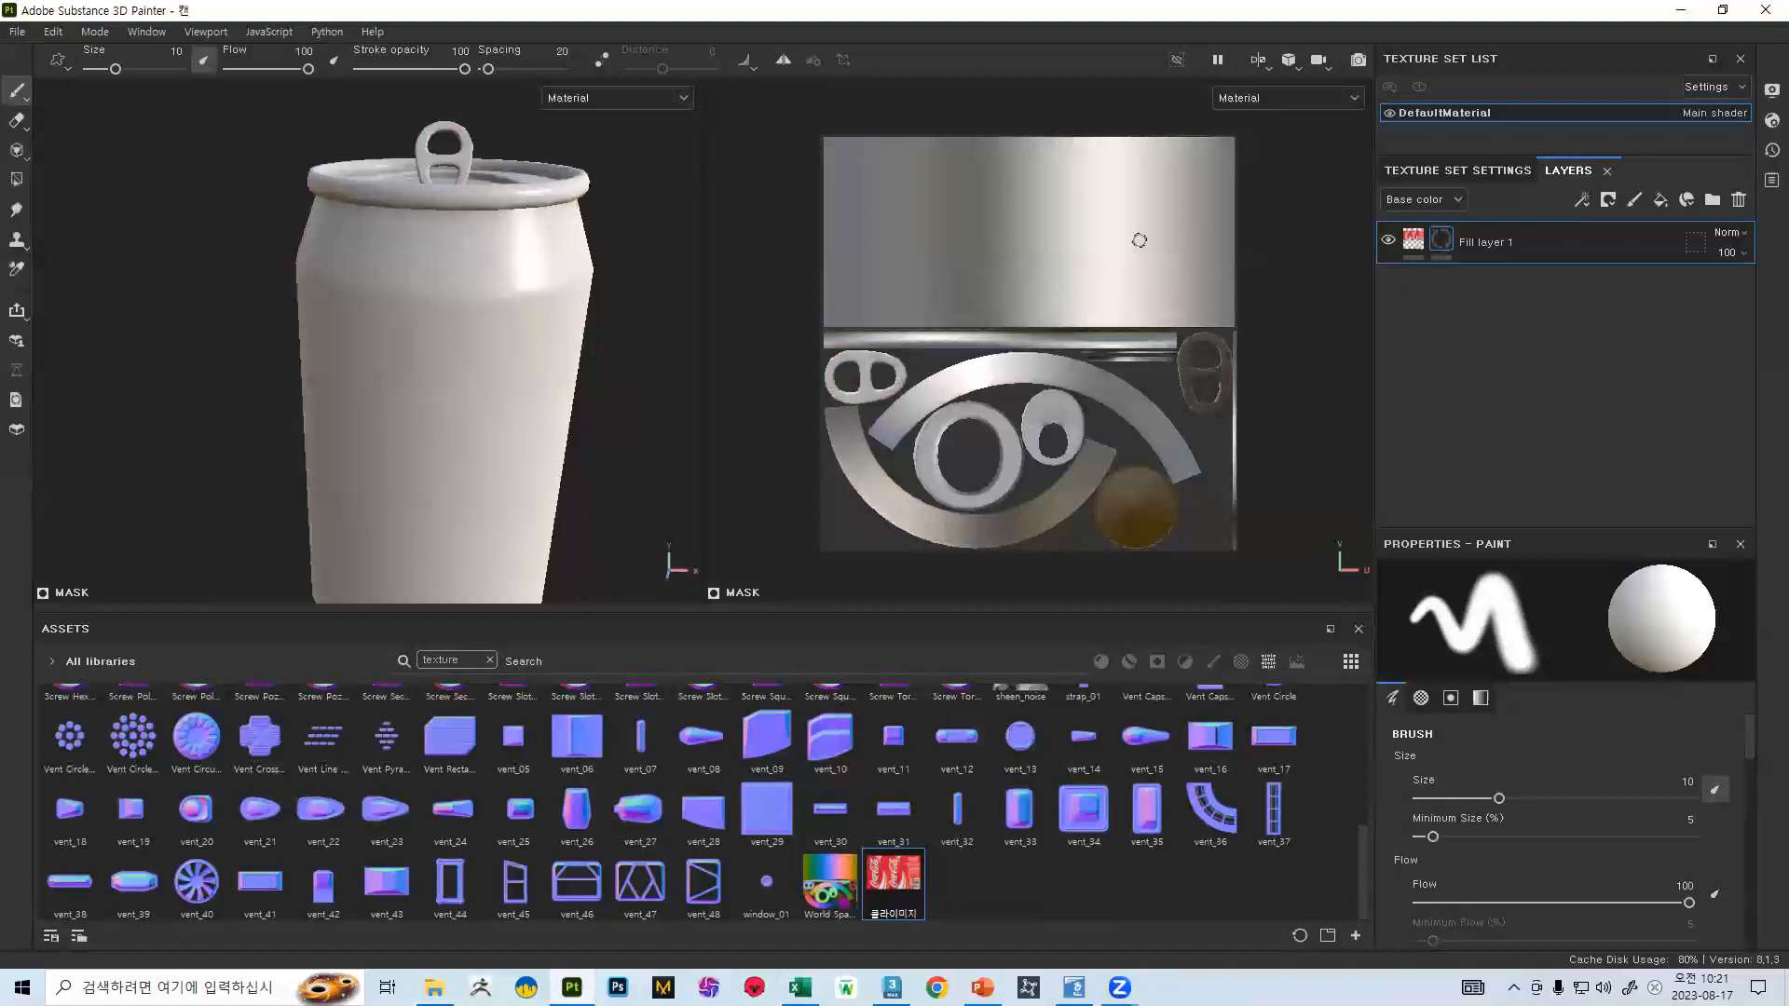
left_click(17, 179)
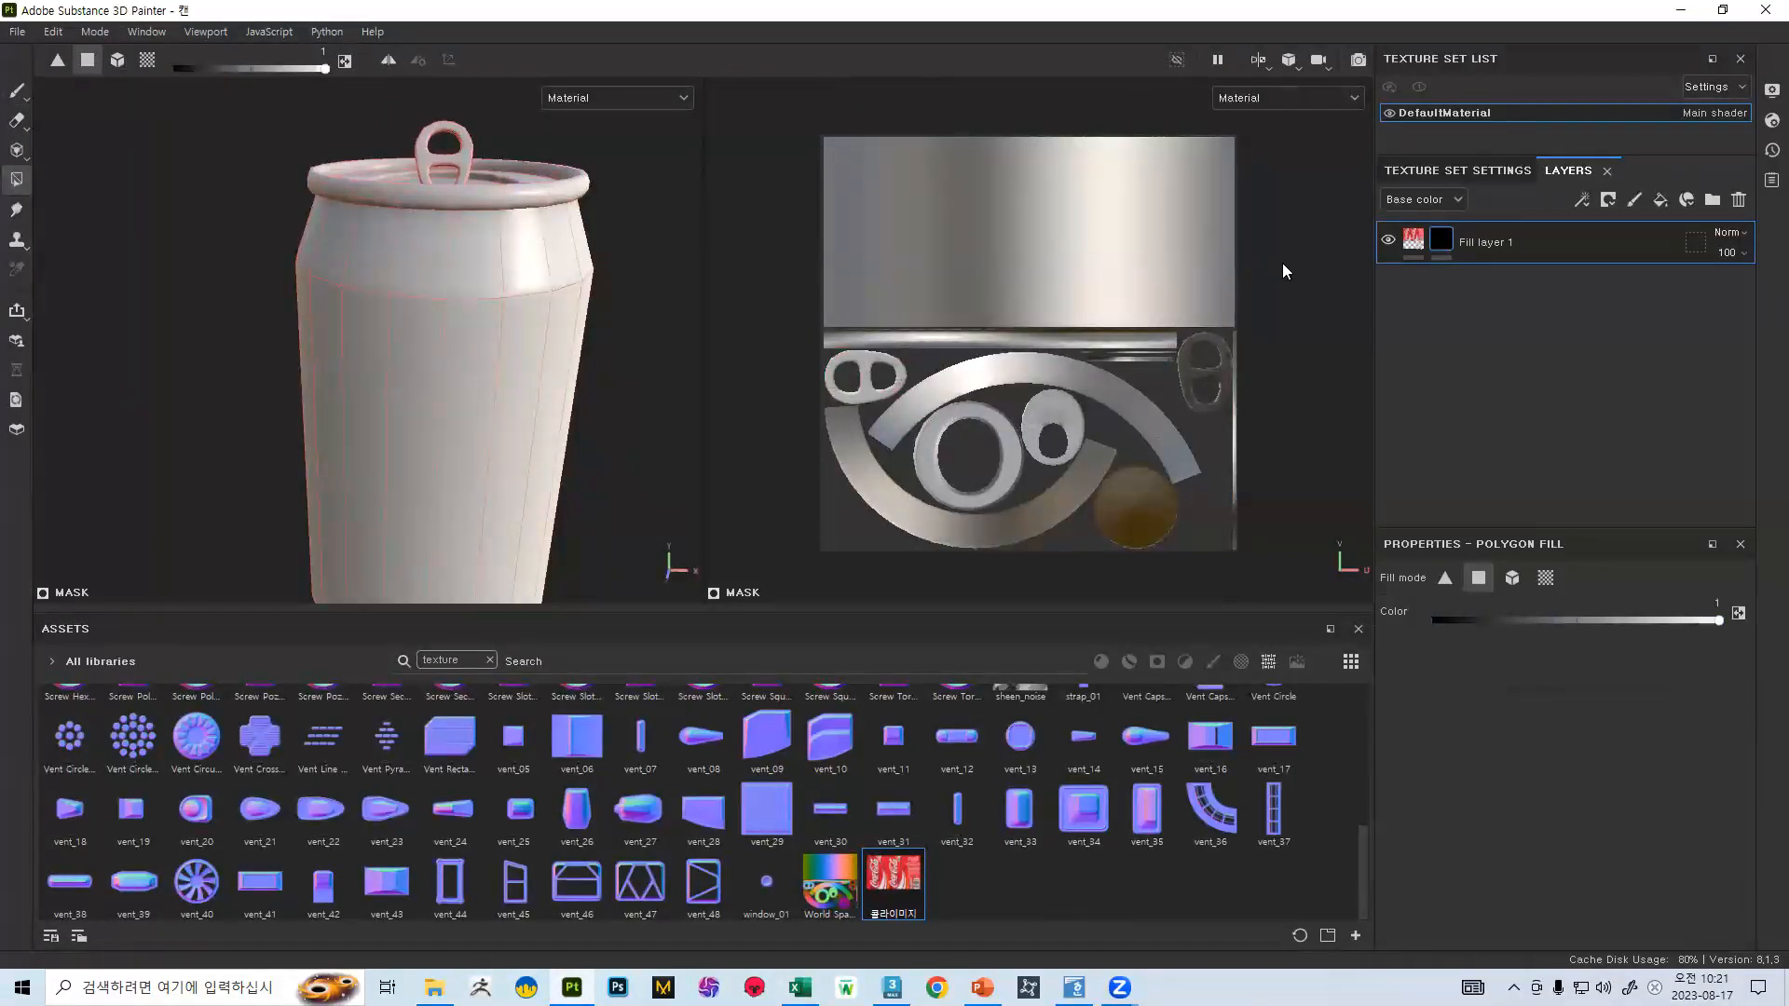
left_click(1511, 578)
left_click(1545, 577)
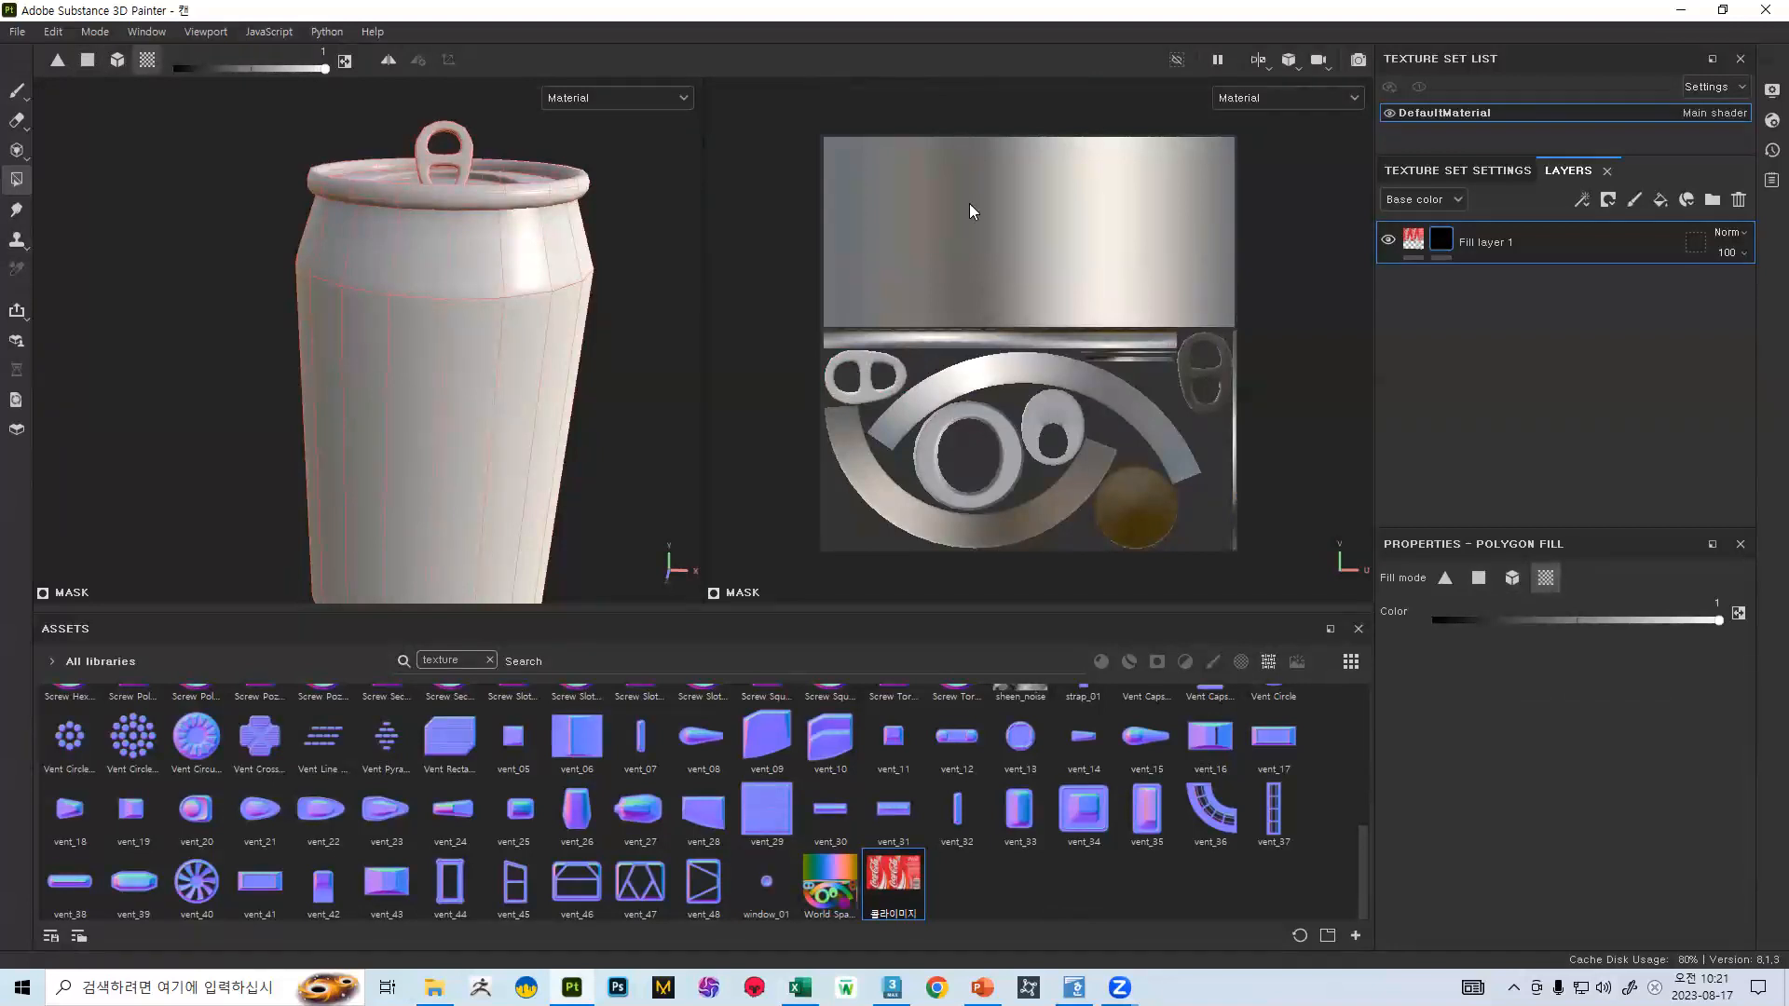
left_click(916, 168)
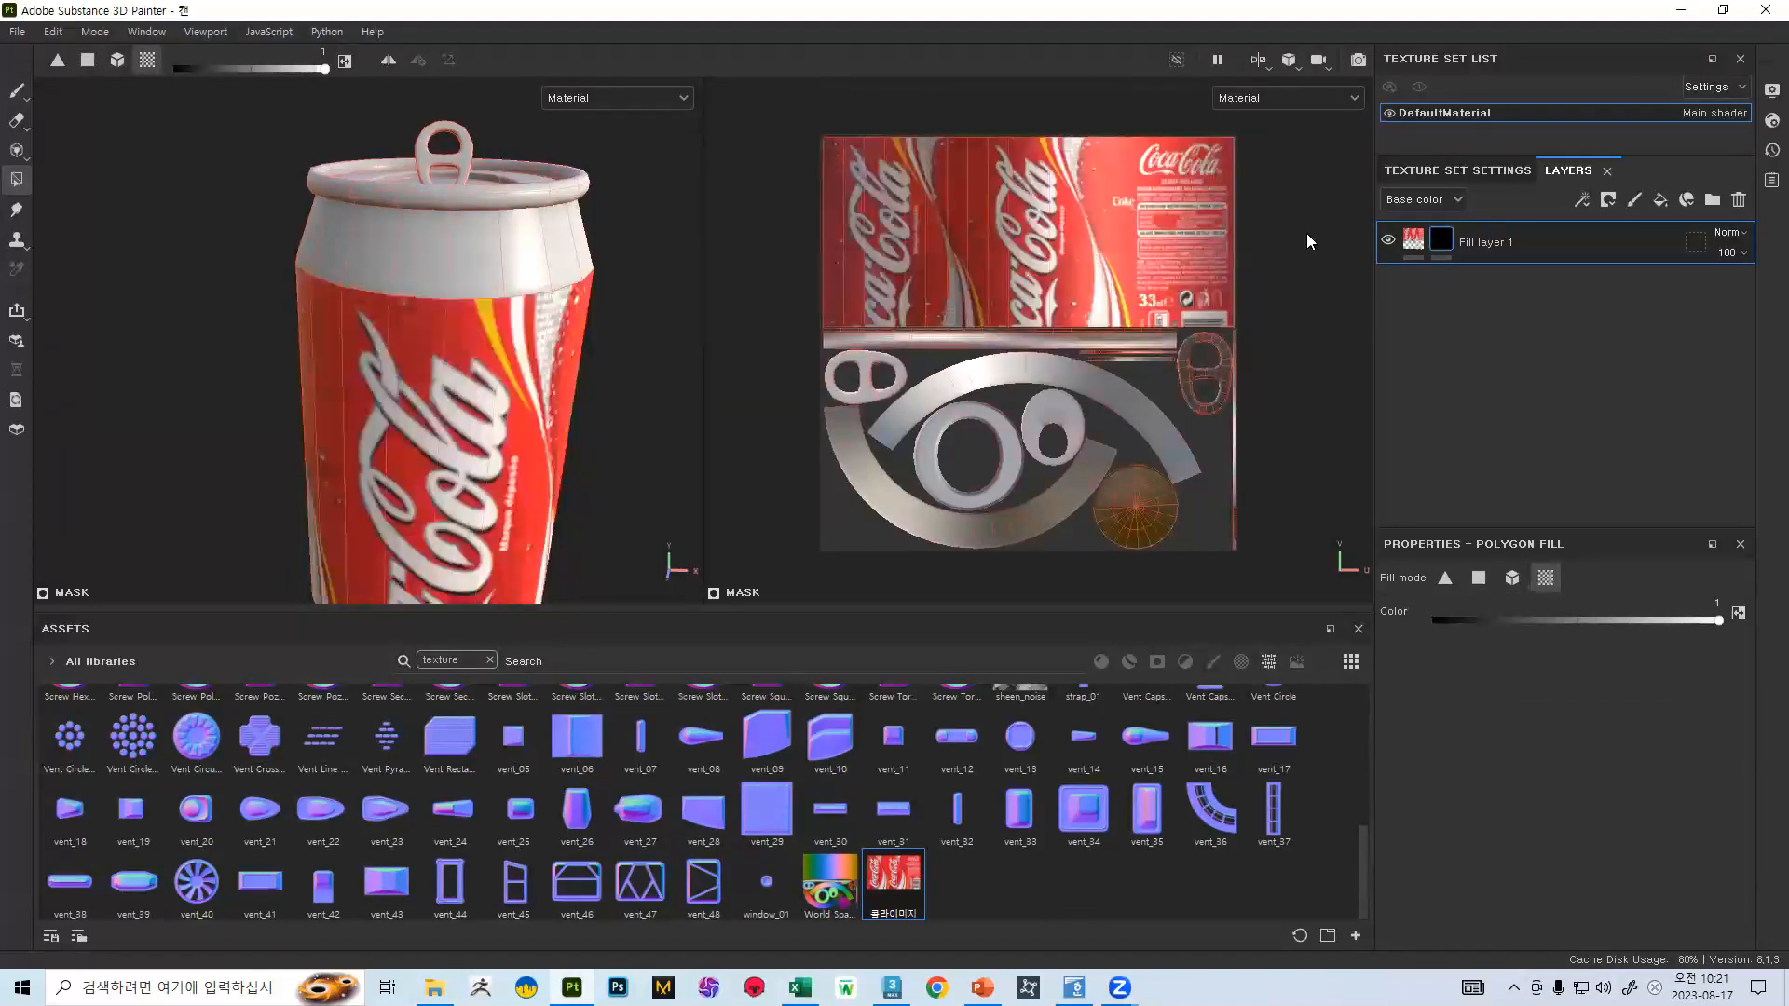
left_click(17, 90)
left_click(1413, 240)
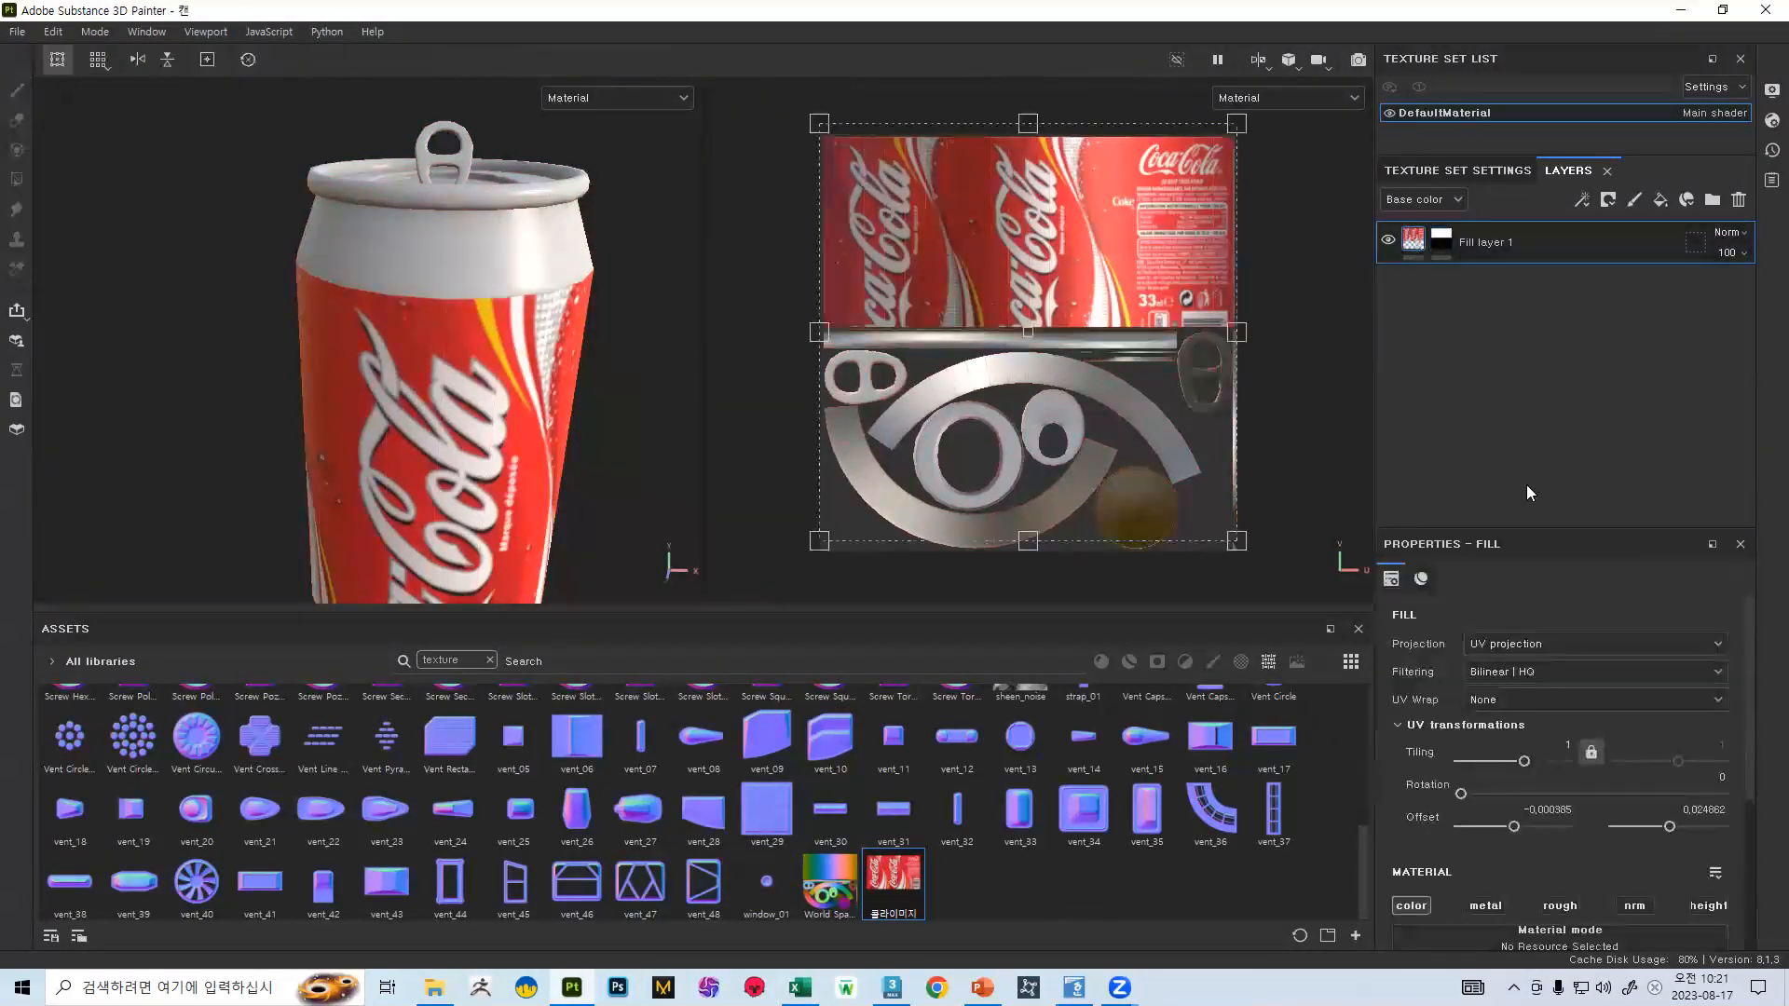
- Move the label image over the can body's UV island, with an offset of about -0.002 and 0.18
left_click_drag(1179, 429, 1184, 355)
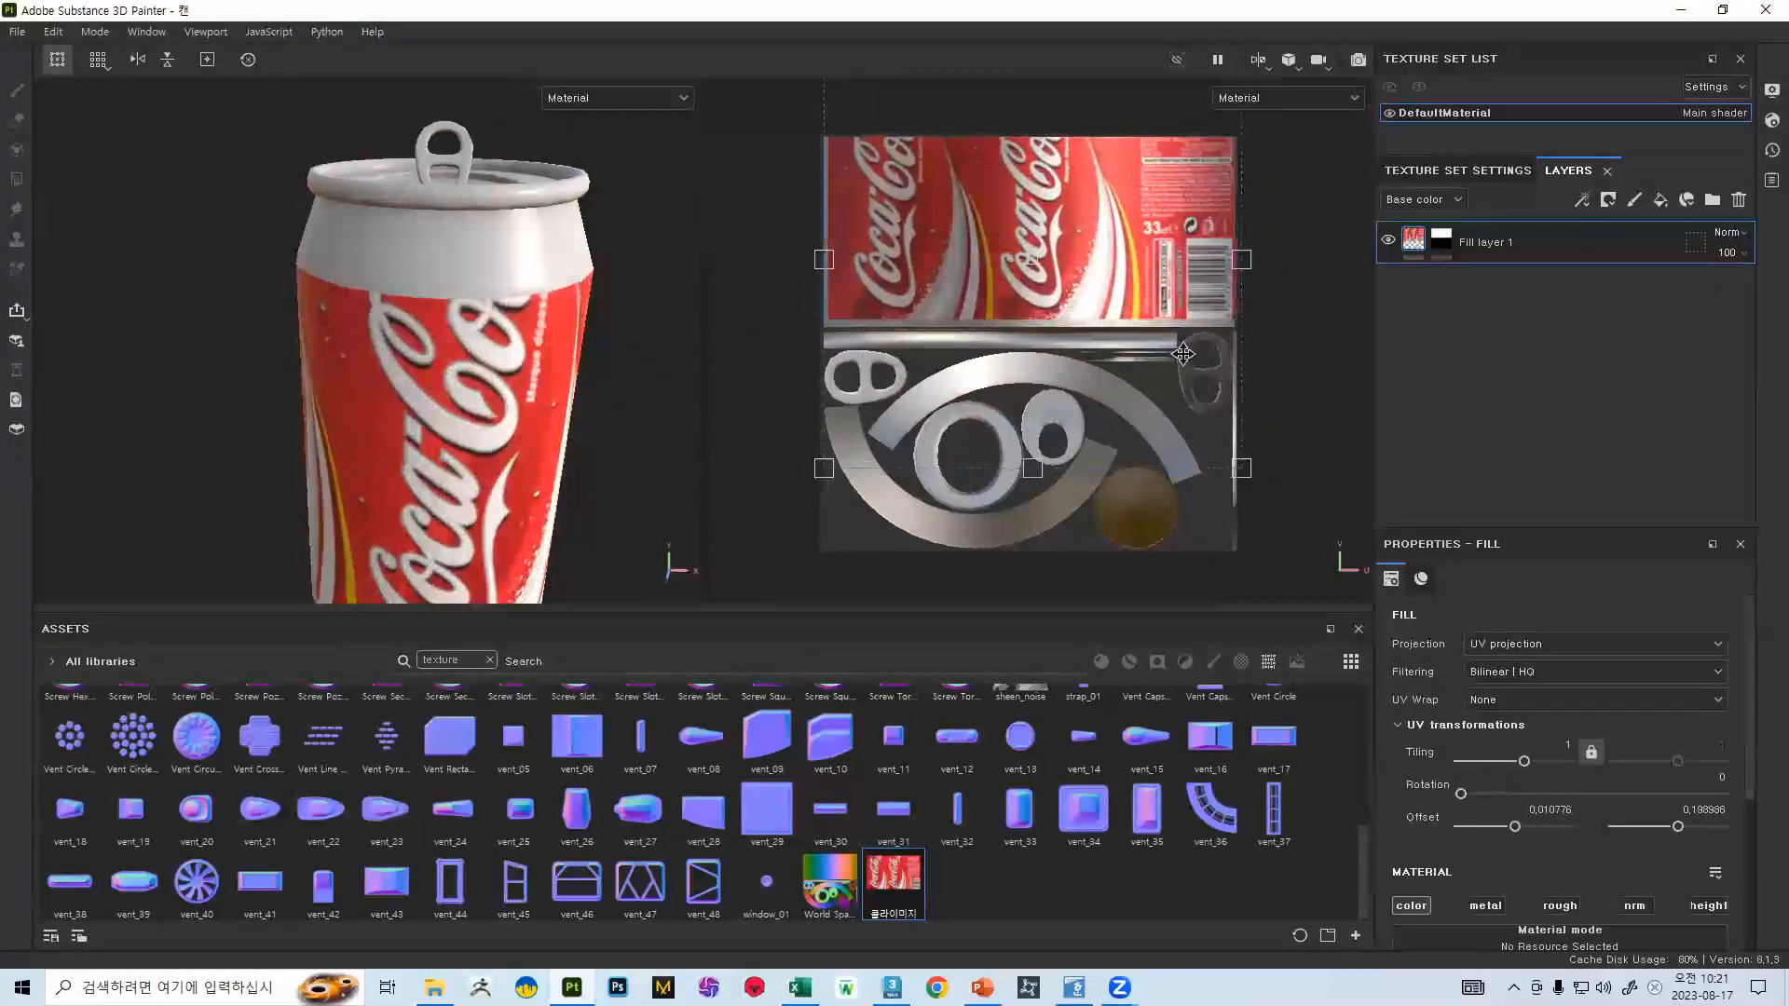
scroll(849, 302, "up", 3)
scroll(787, 308, "up", 5)
left_click_drag(966, 299, 950, 325)
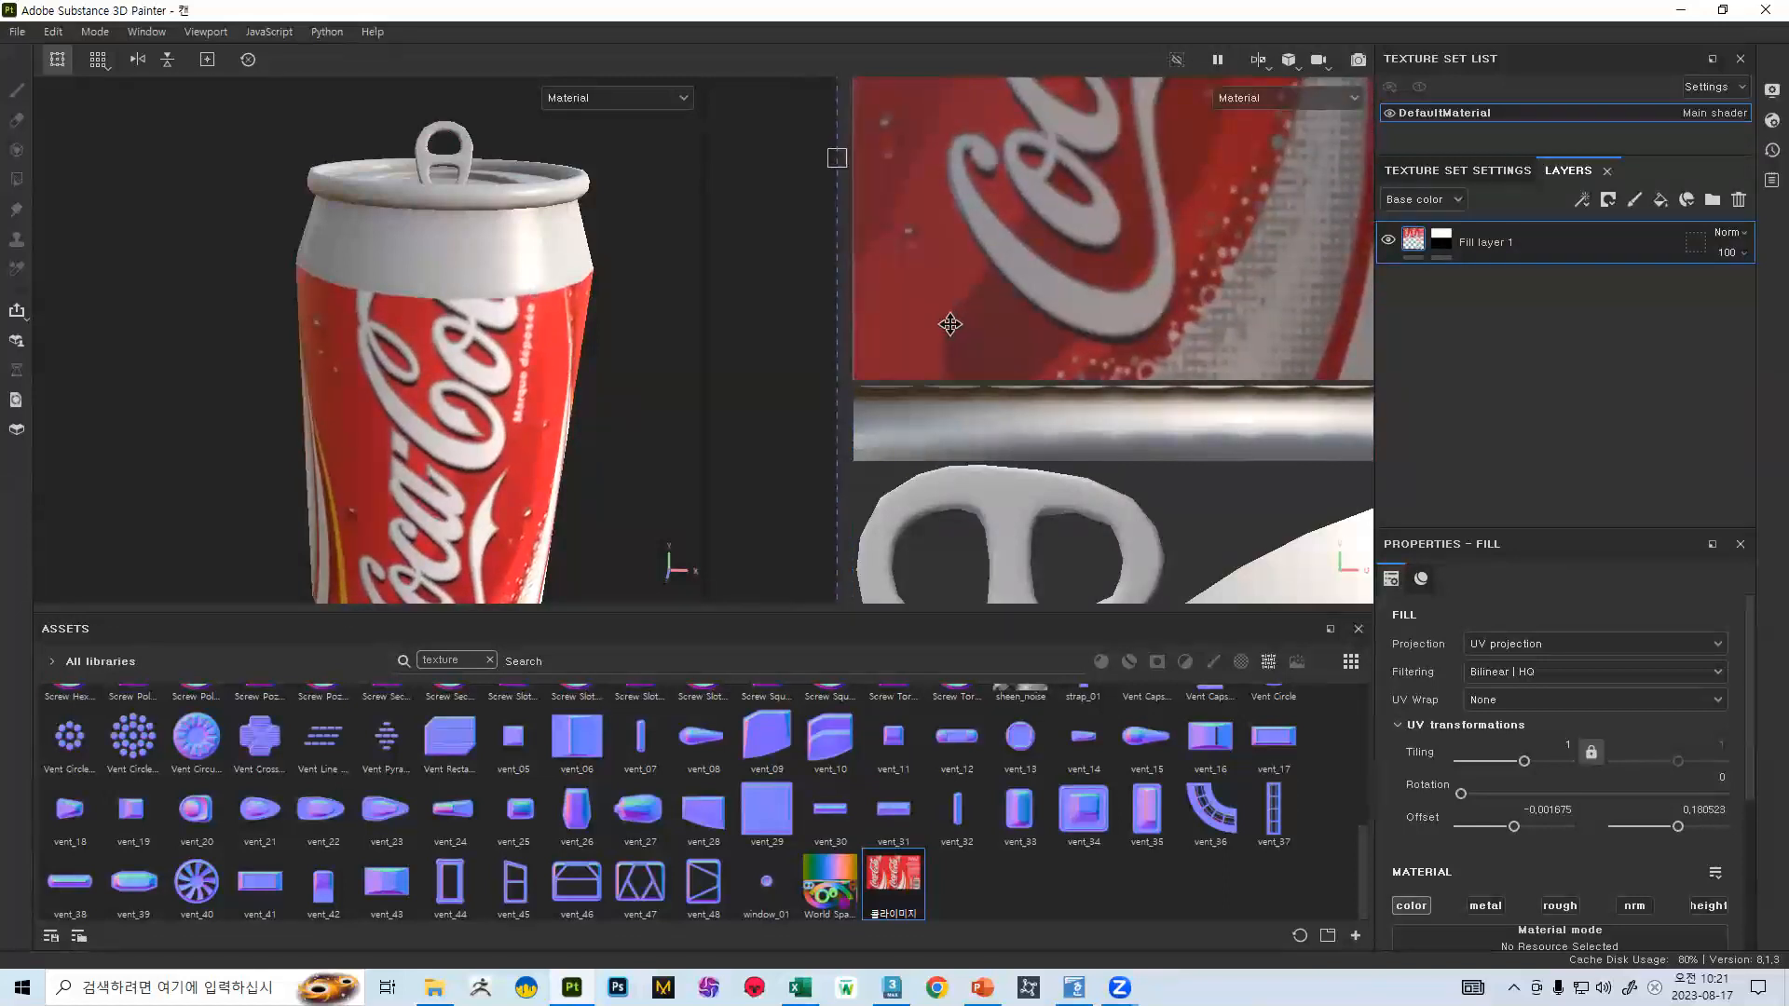
scroll(1021, 357, "down", 6)
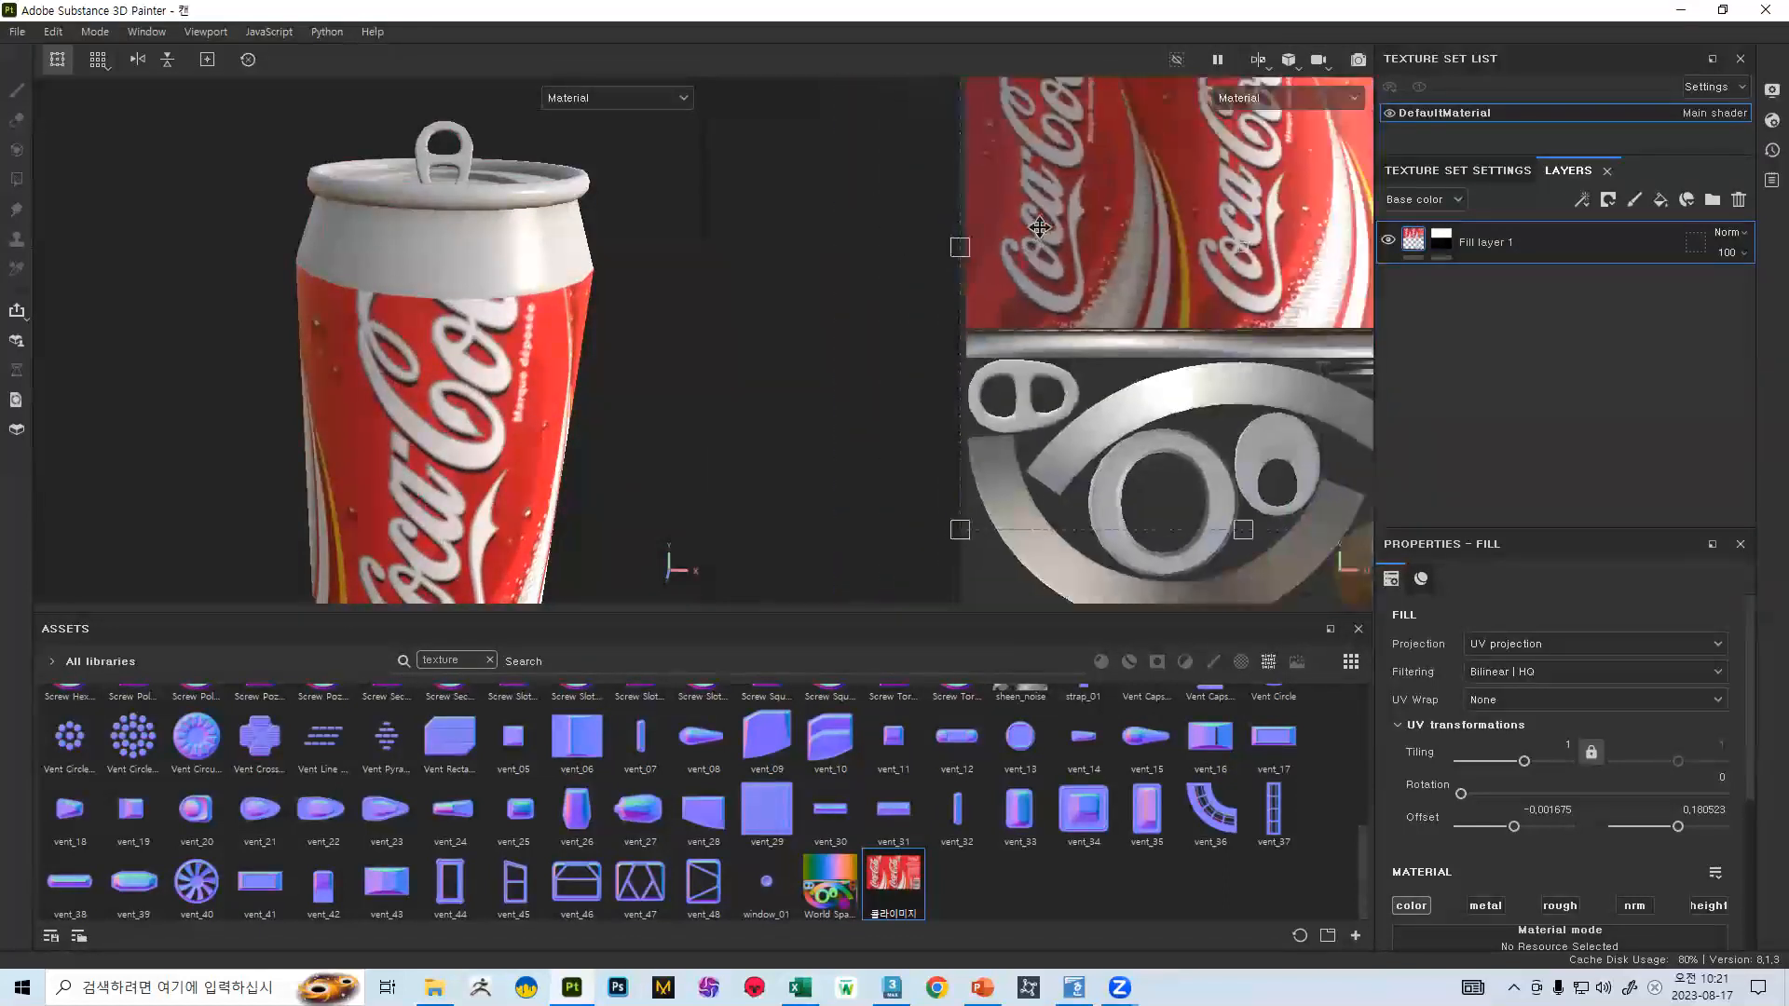
left_click_drag(1217, 158, 1043, 291)
key("ctrl+z")
left_click_drag(849, 271, 814, 330, "alt")
key("f")
scroll(799, 253, "up", 4)
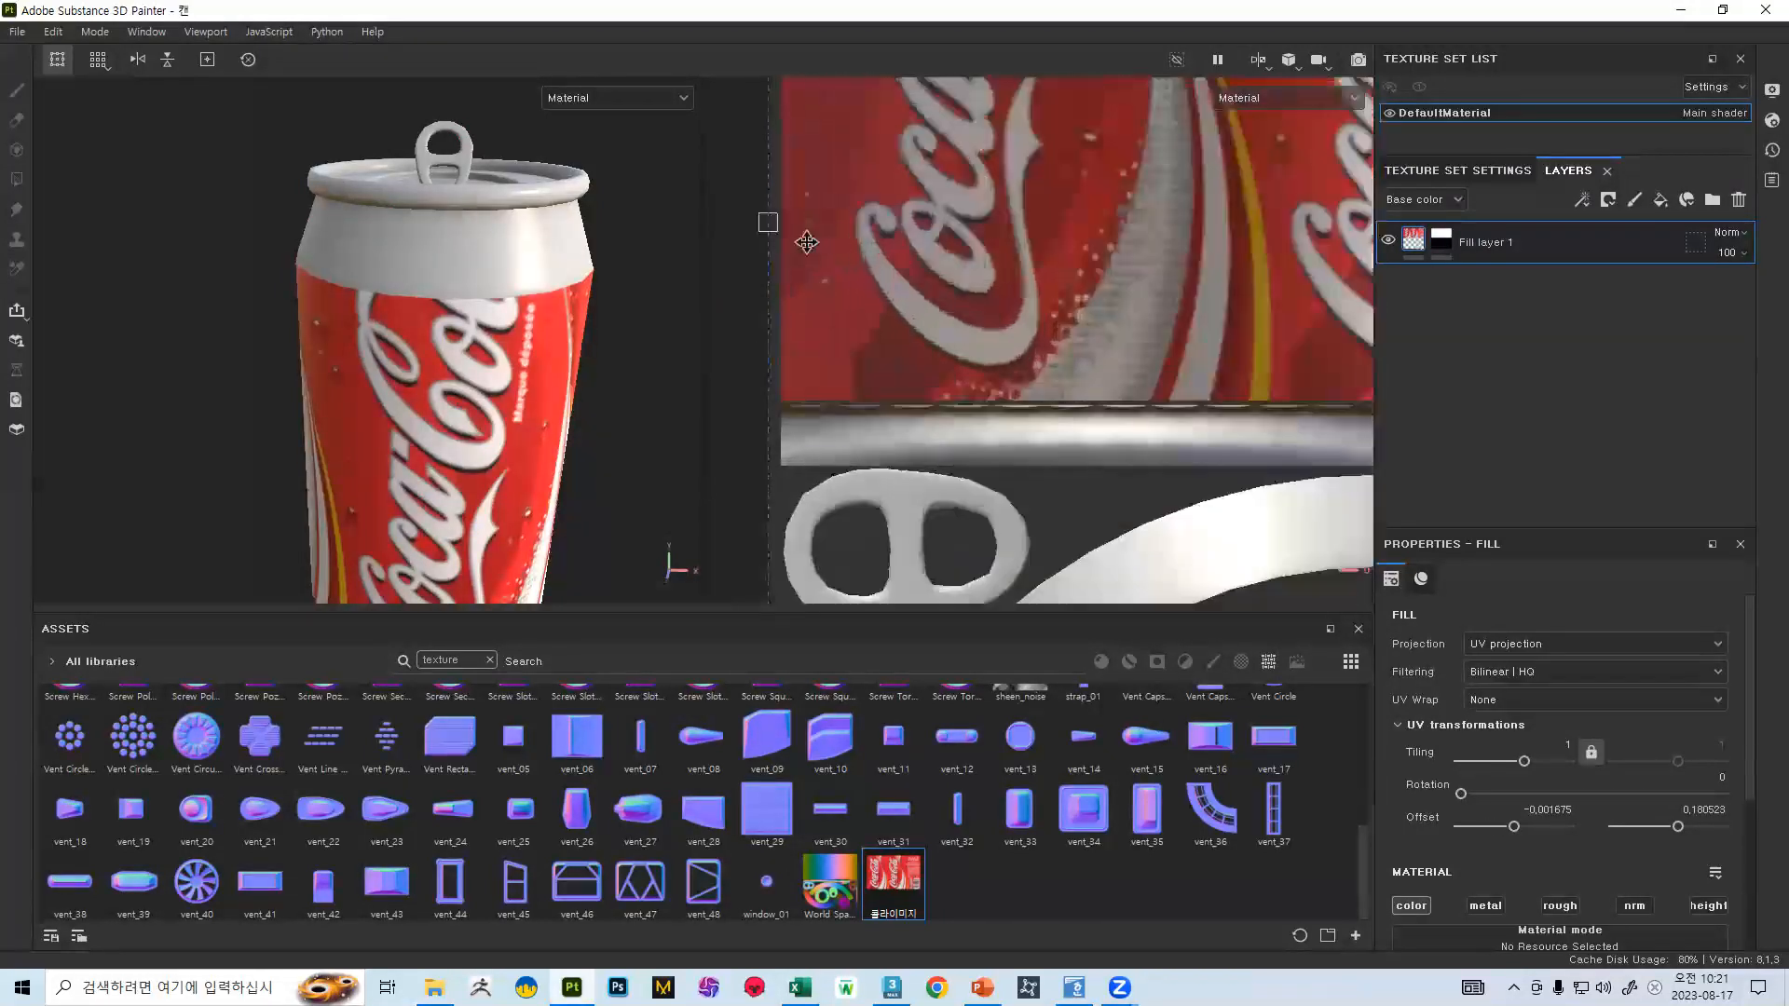
- Try nudging the label image sideways on the can body's UV island while checking the label seam on the can
left_click_drag(830, 235, 836, 234)
left_click_drag(489, 279, 839, 307, "alt")
scroll(563, 434, "up", 5)
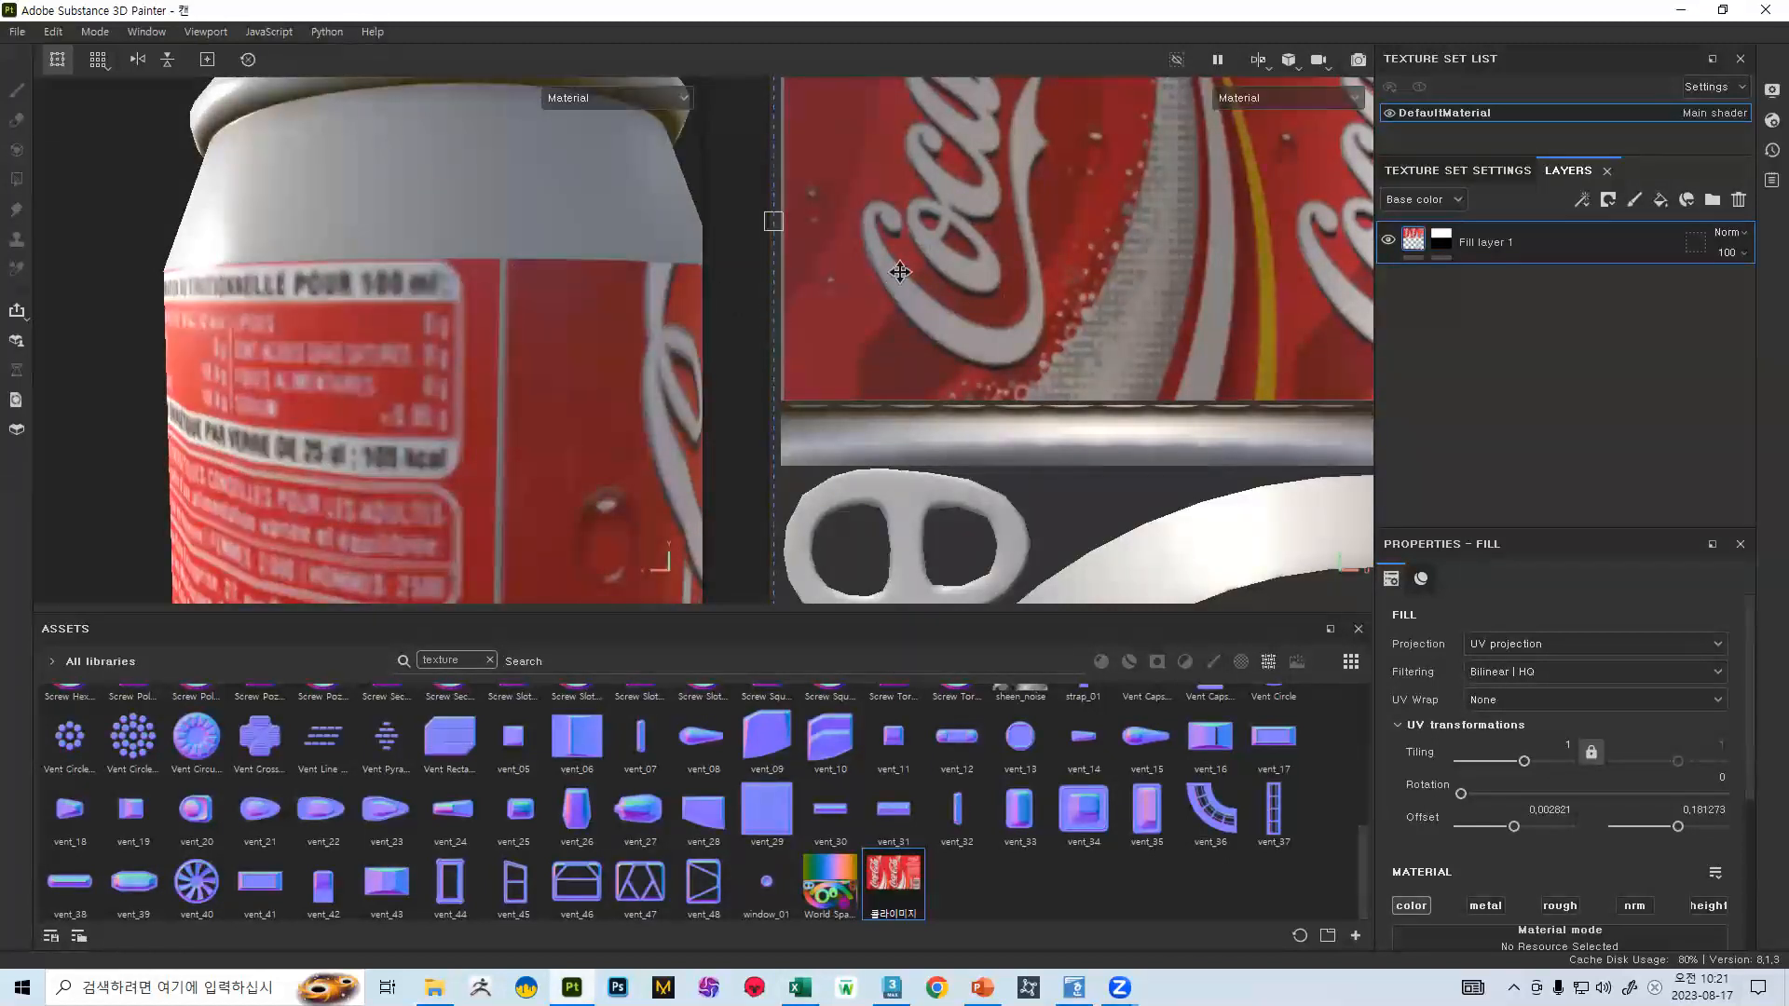
left_click_drag(900, 272, 894, 273)
right_click_drag(746, 358, 523, 12, "alt")
middle_click_drag(892, 262, 896, 332, "alt")
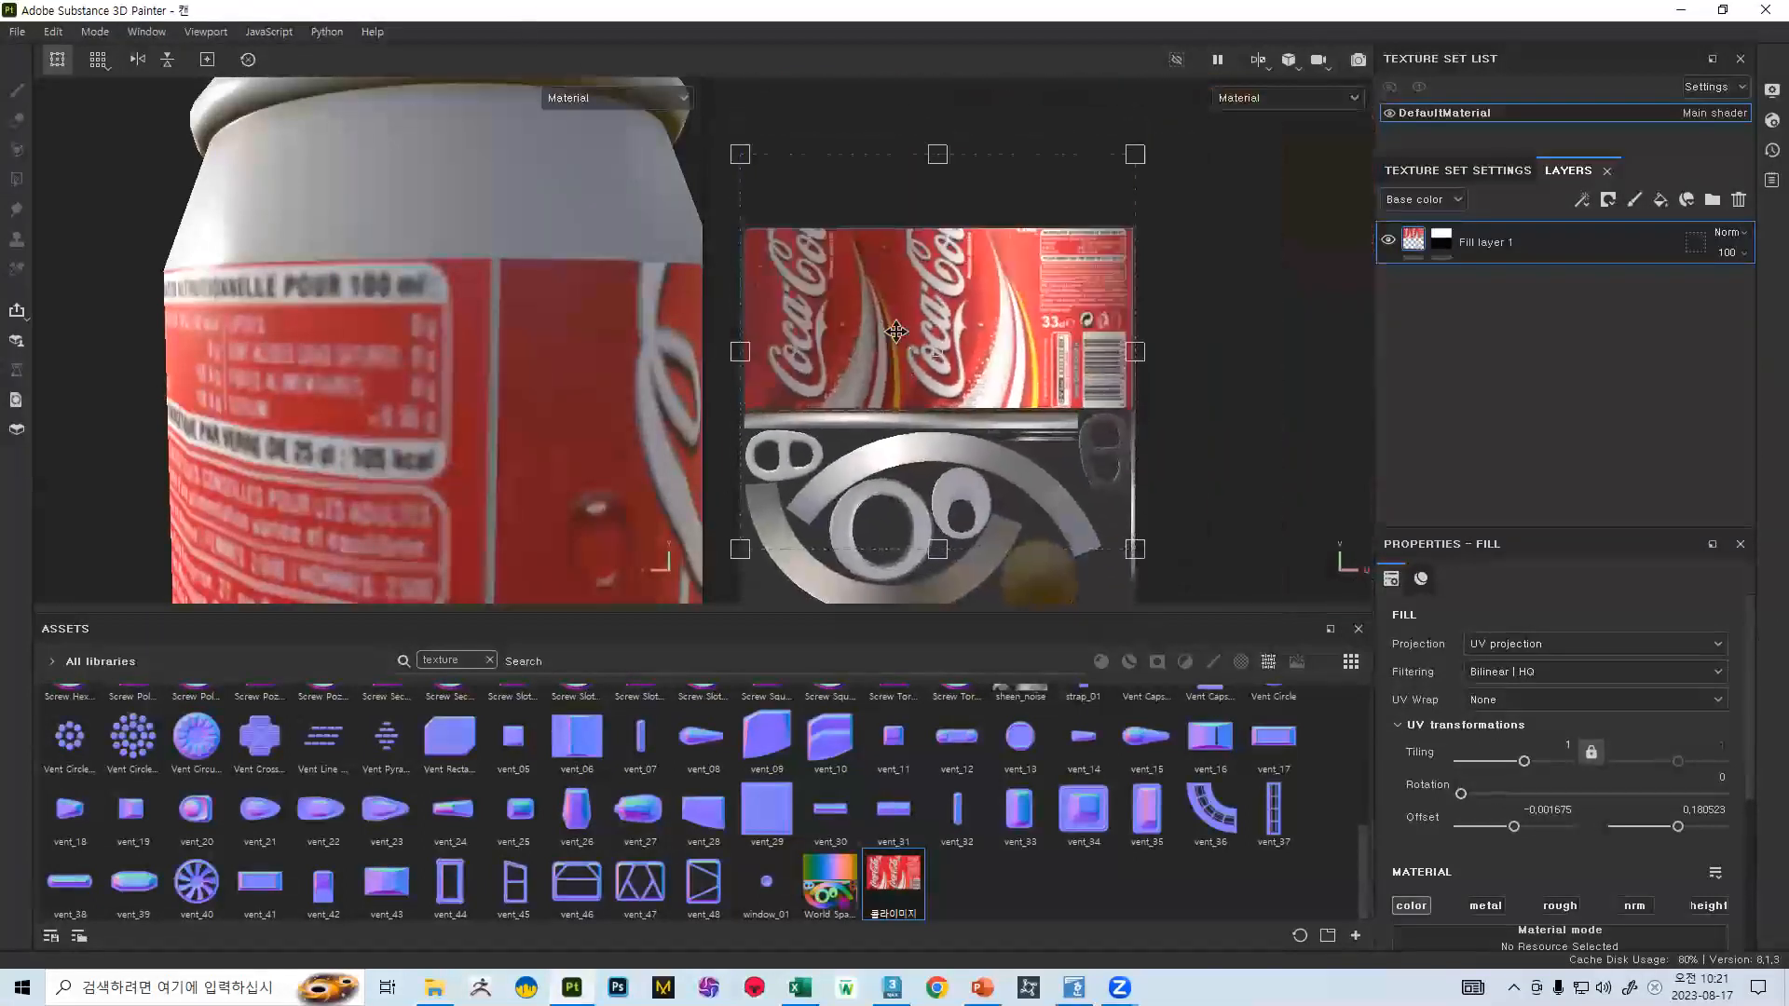
- Scale the label image to fit the can body's UV island, with tiling about 0.996 by 1.336 and offset about 0 and 0.144
scroll(1118, 364, "up", 3)
left_click_drag(1153, 383, 1158, 383)
scroll(1034, 239, "down", 3)
left_click_drag(888, 113, 896, 152)
scroll(878, 186, "up", 5)
scroll(971, 415, "down", 5)
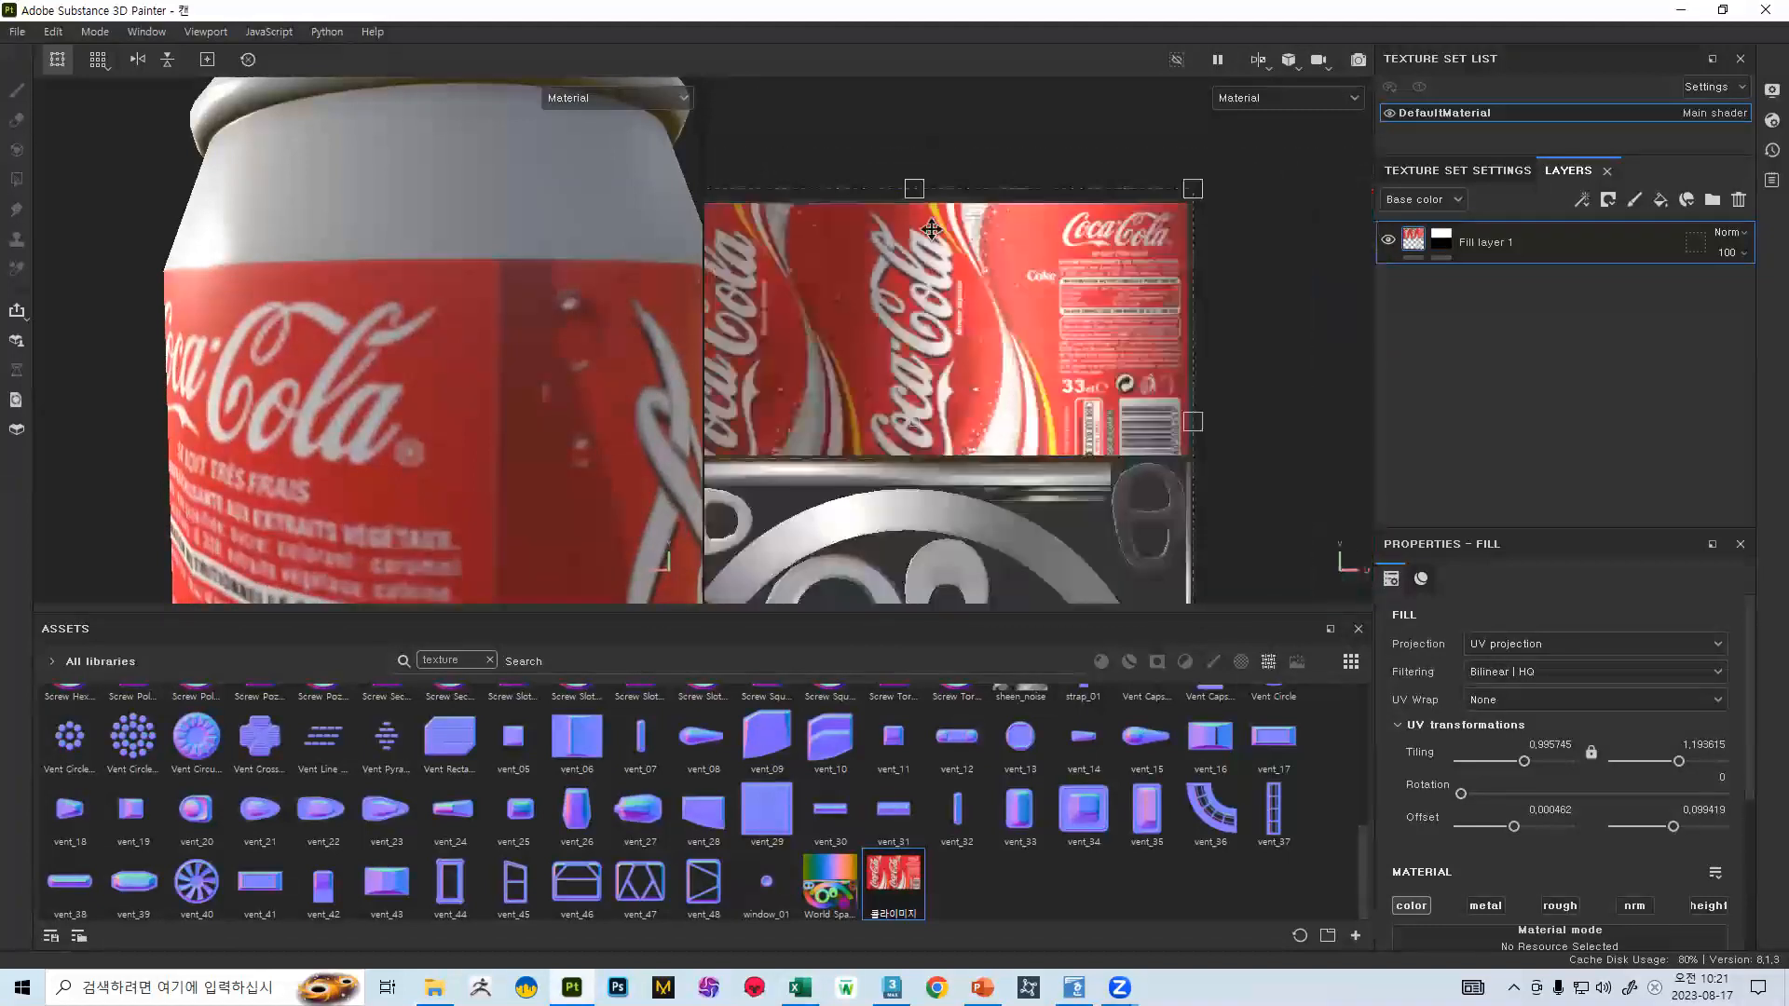
mouse_move(923, 552)
left_mouse_down()
mouse_move(914, 506)
mouse_move(912, 549)
left_mouse_up()
scroll(913, 508, "up", 4)
scroll(965, 550, "up", 2)
key("f")
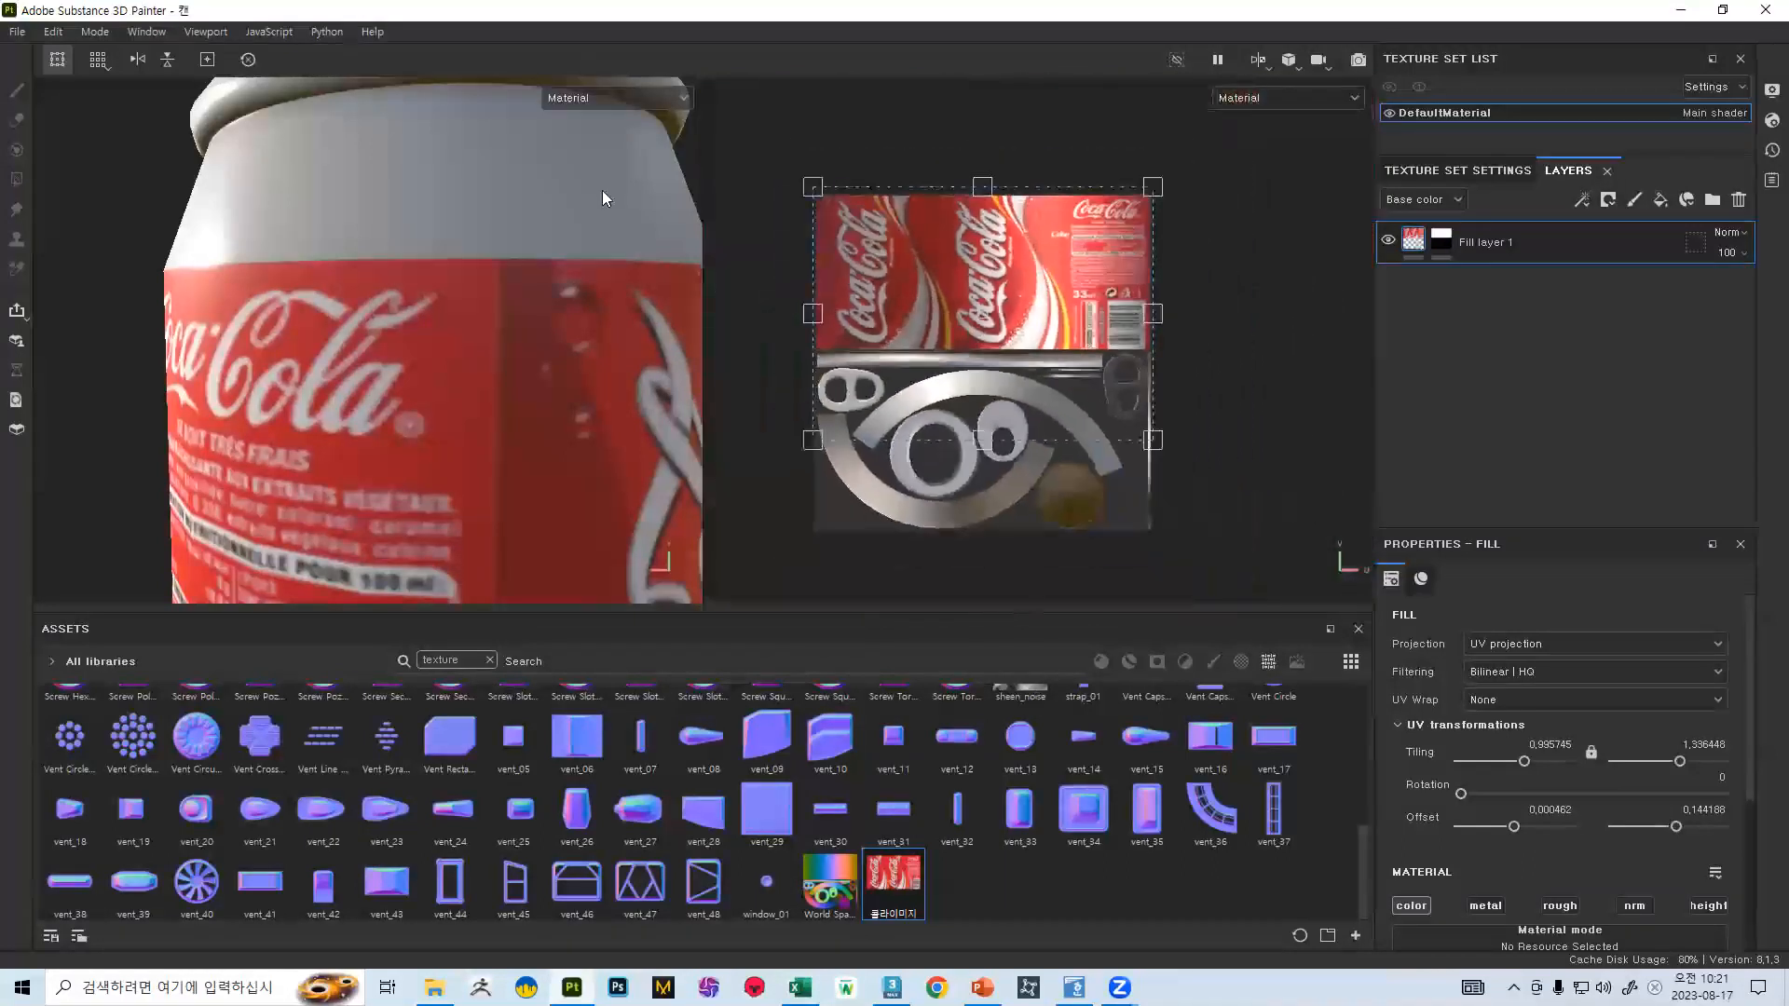
- Check the fitted label around the whole can and save the project
key("f")
left_click_drag(462, 391, 272, 435, "alt")
middle_click_drag(642, 448, 410, 324, "alt")
scroll(410, 270, "down", 3)
left_click_drag(476, 345, 602, 356, "alt")
middle_click_drag(449, 302, 509, 270, "alt")
scroll(508, 345, "up", 1)
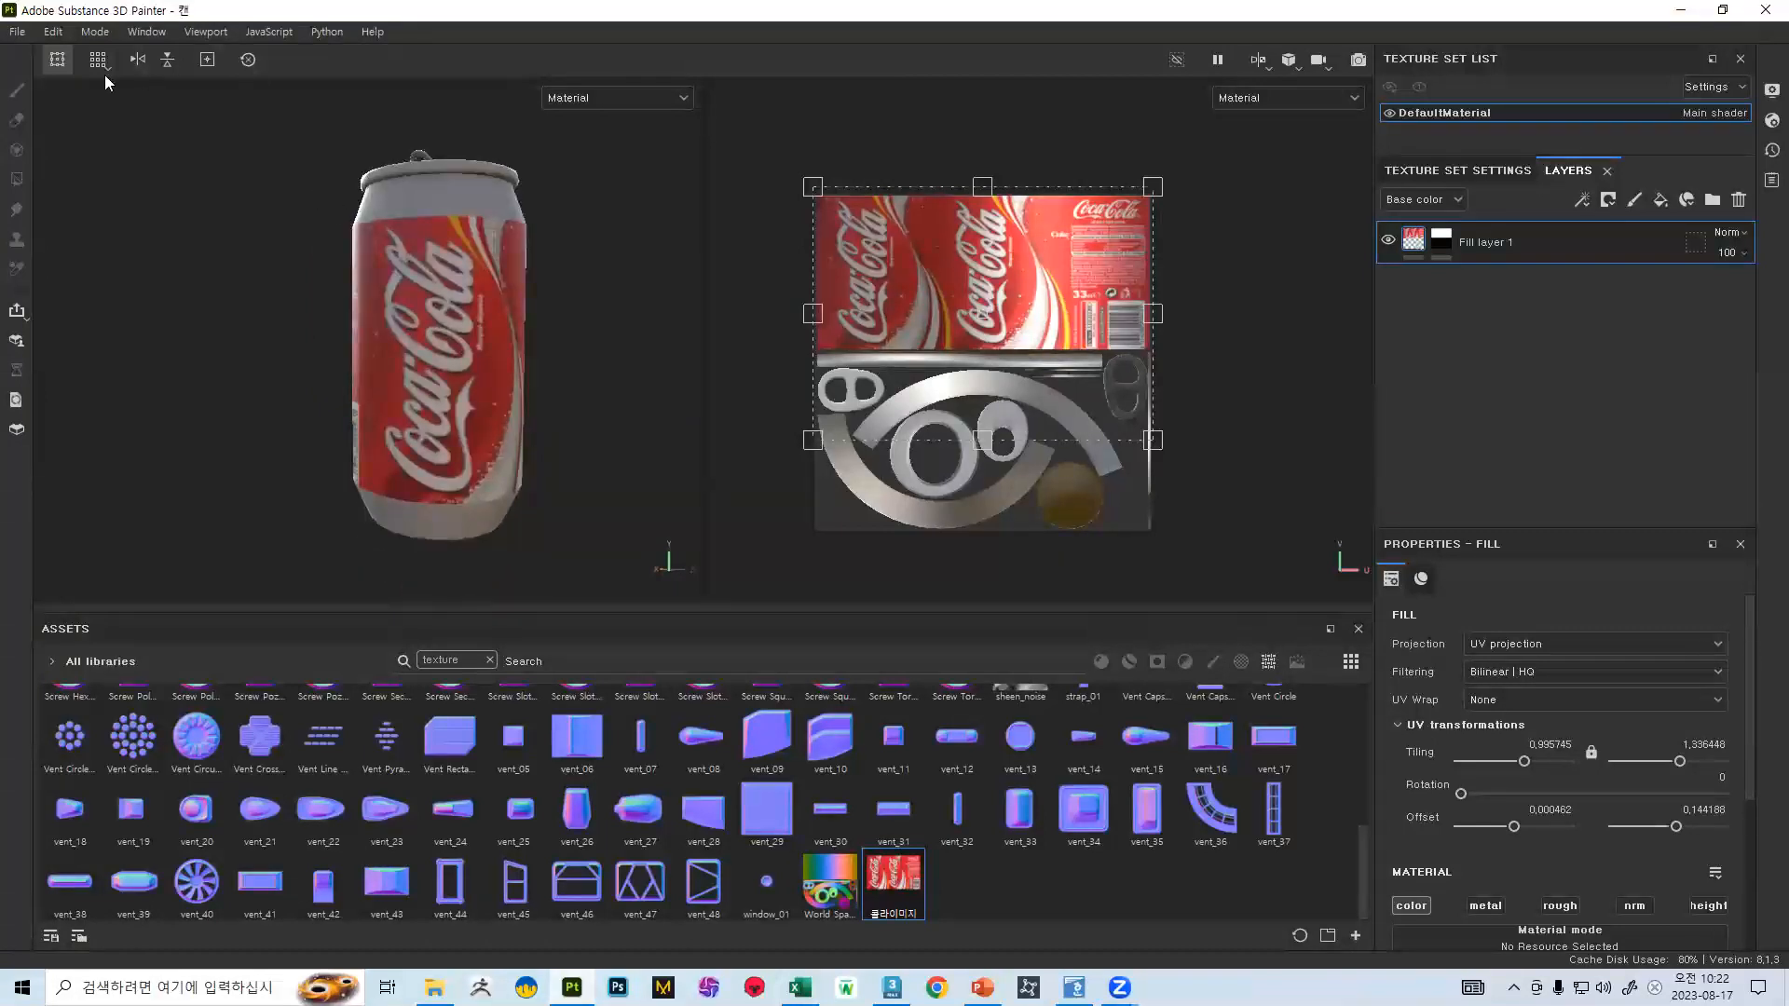
left_click(17, 31)
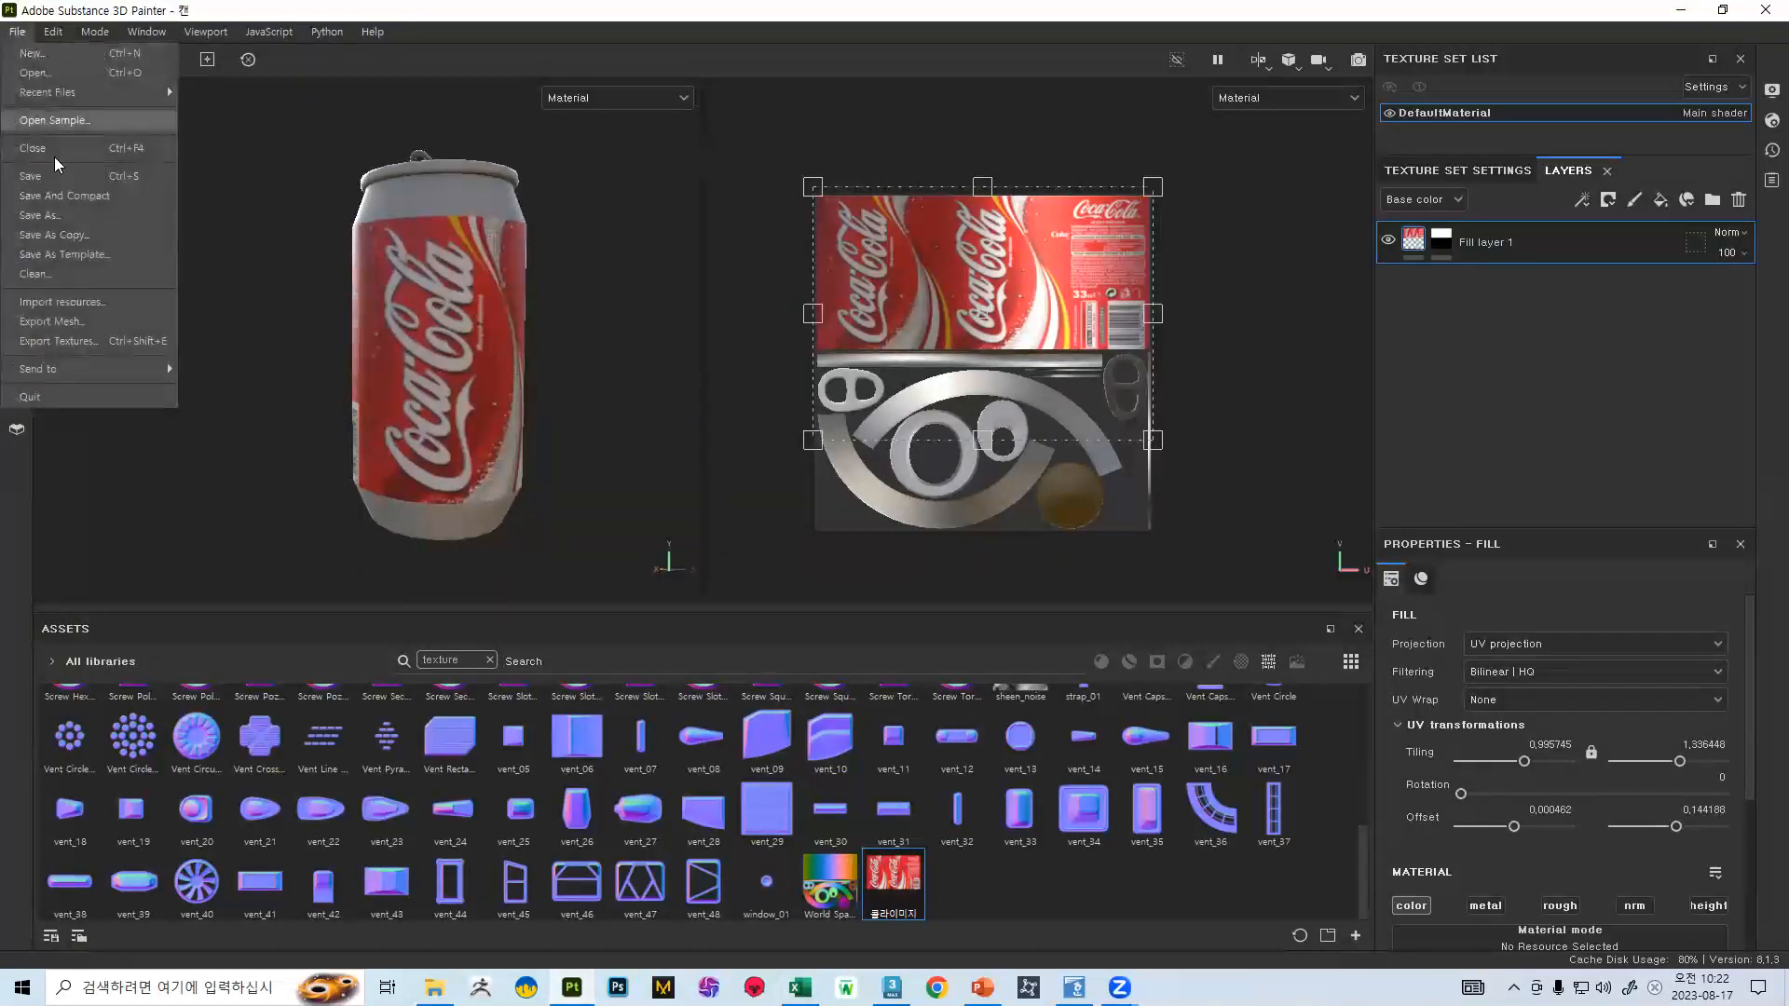
left_click(47, 175)
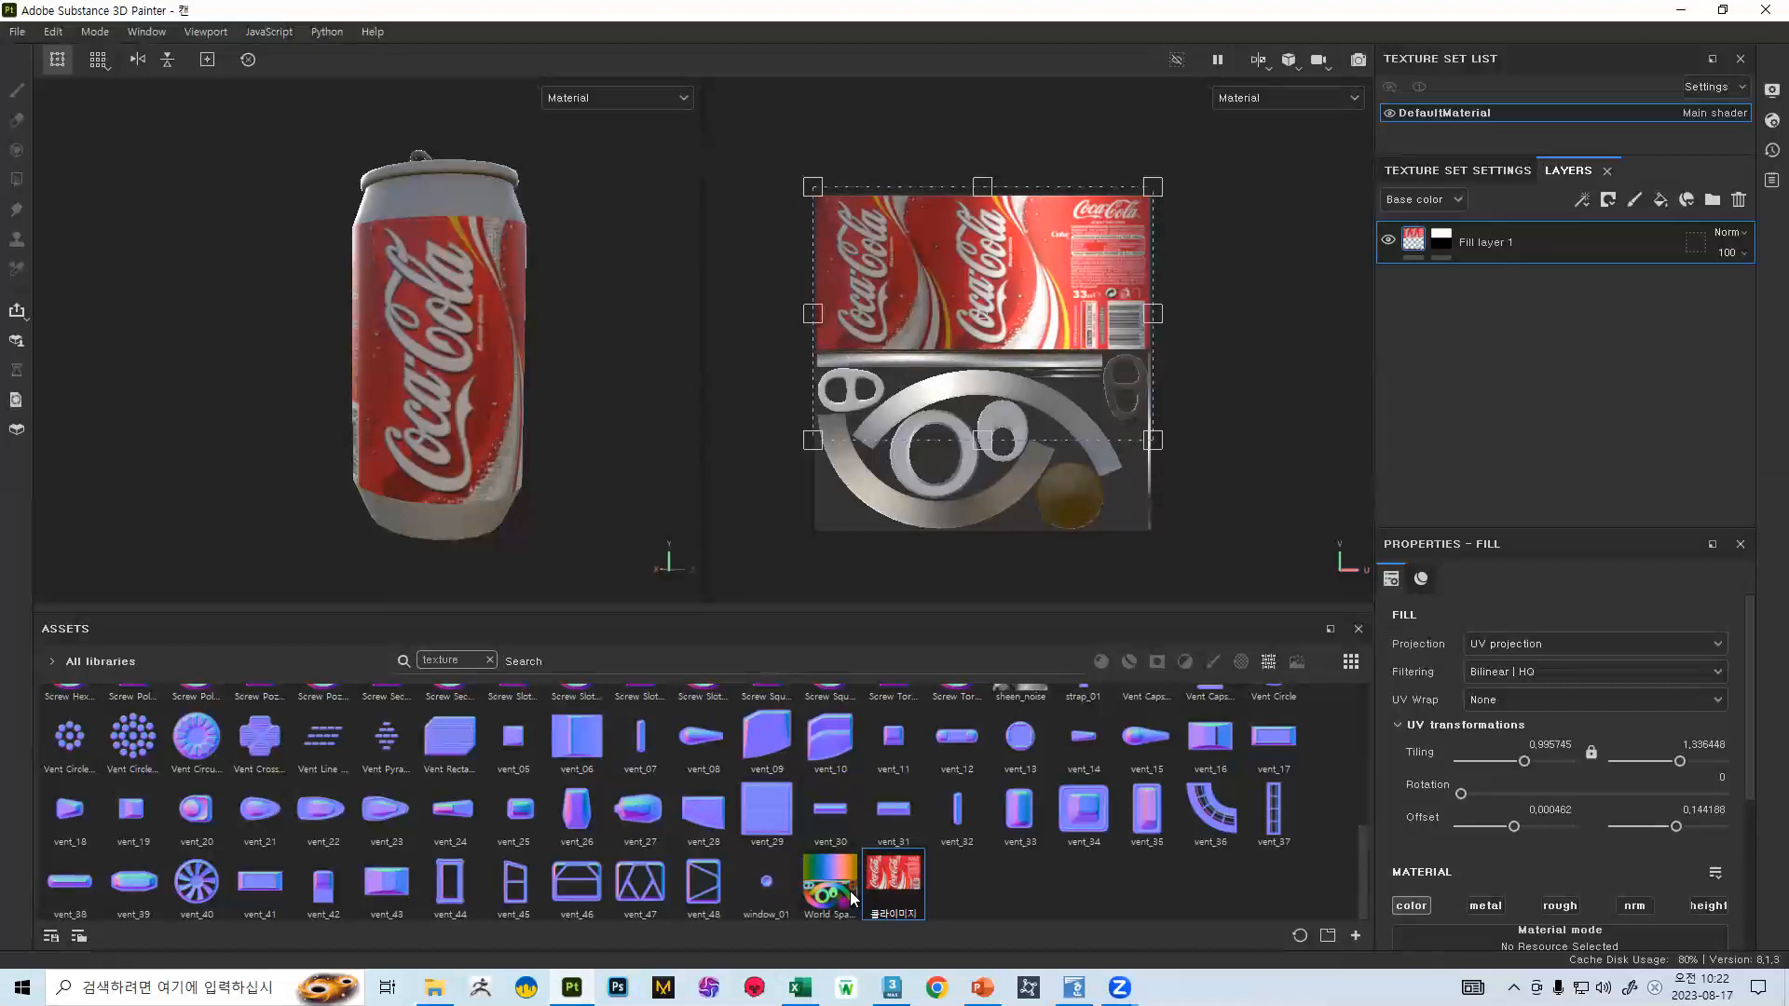
- Look at the reference can slide in PowerPoint, return to Substance 3D Painter and hide the label layer
left_click(981, 988)
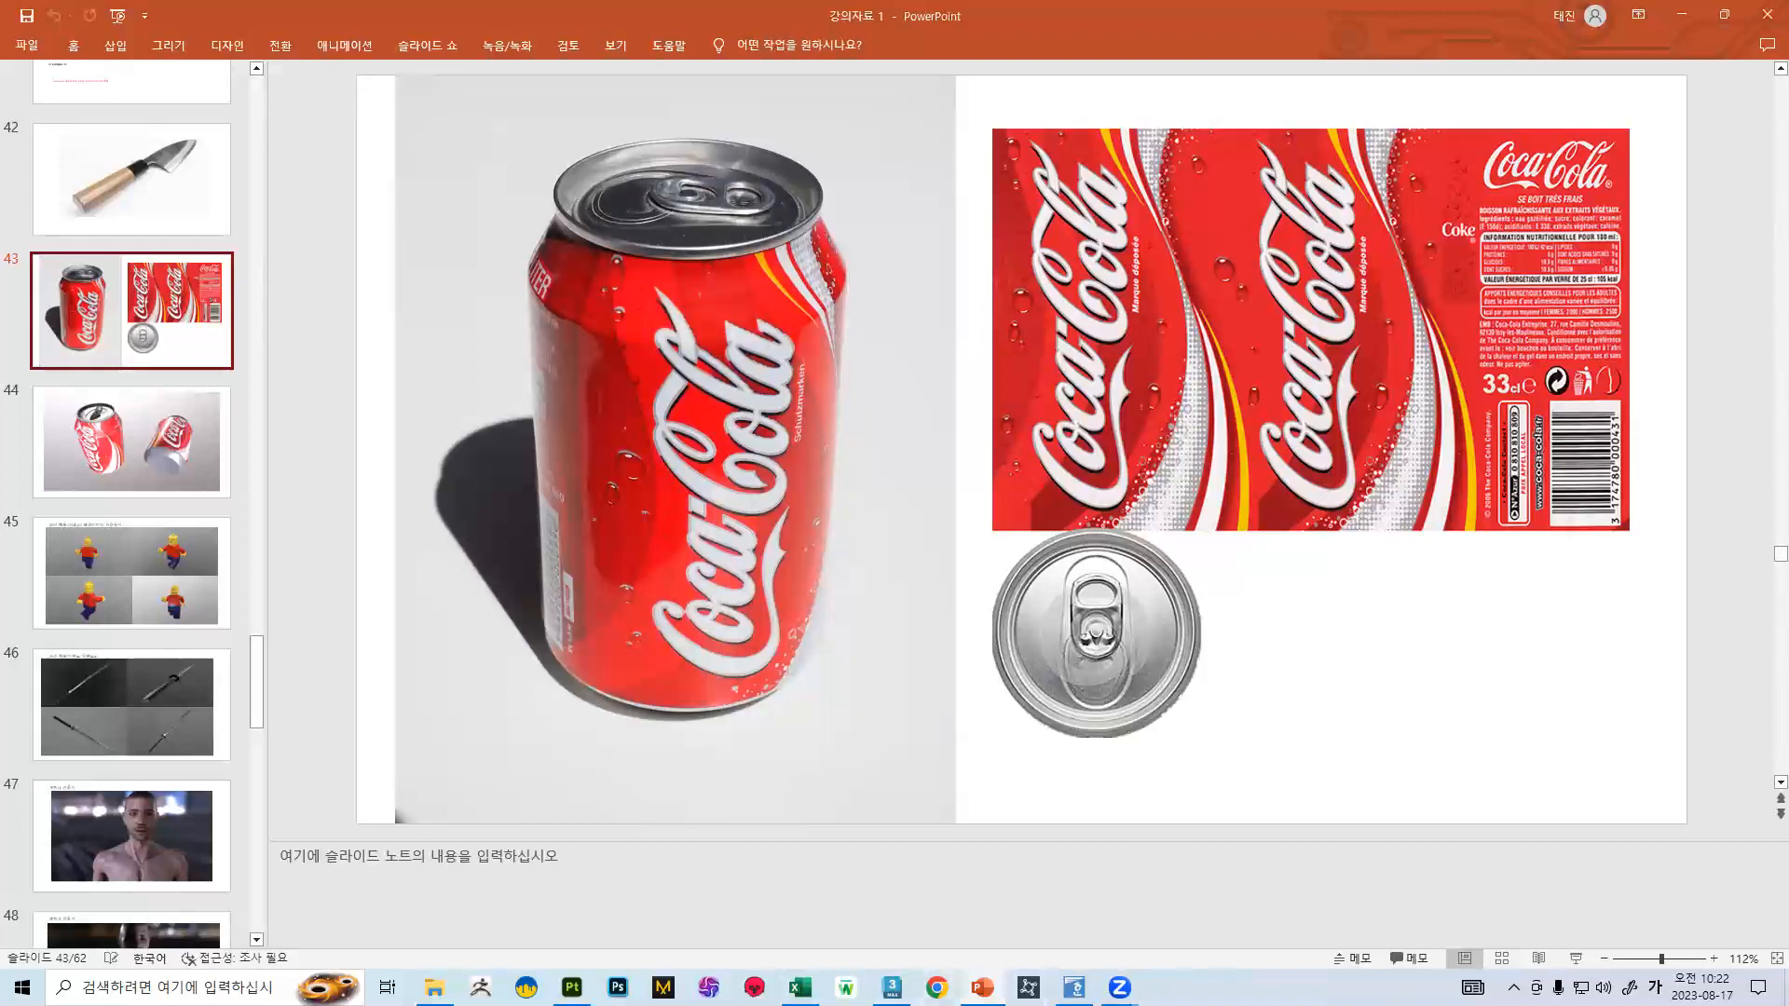
left_click(984, 988)
left_click(1389, 241)
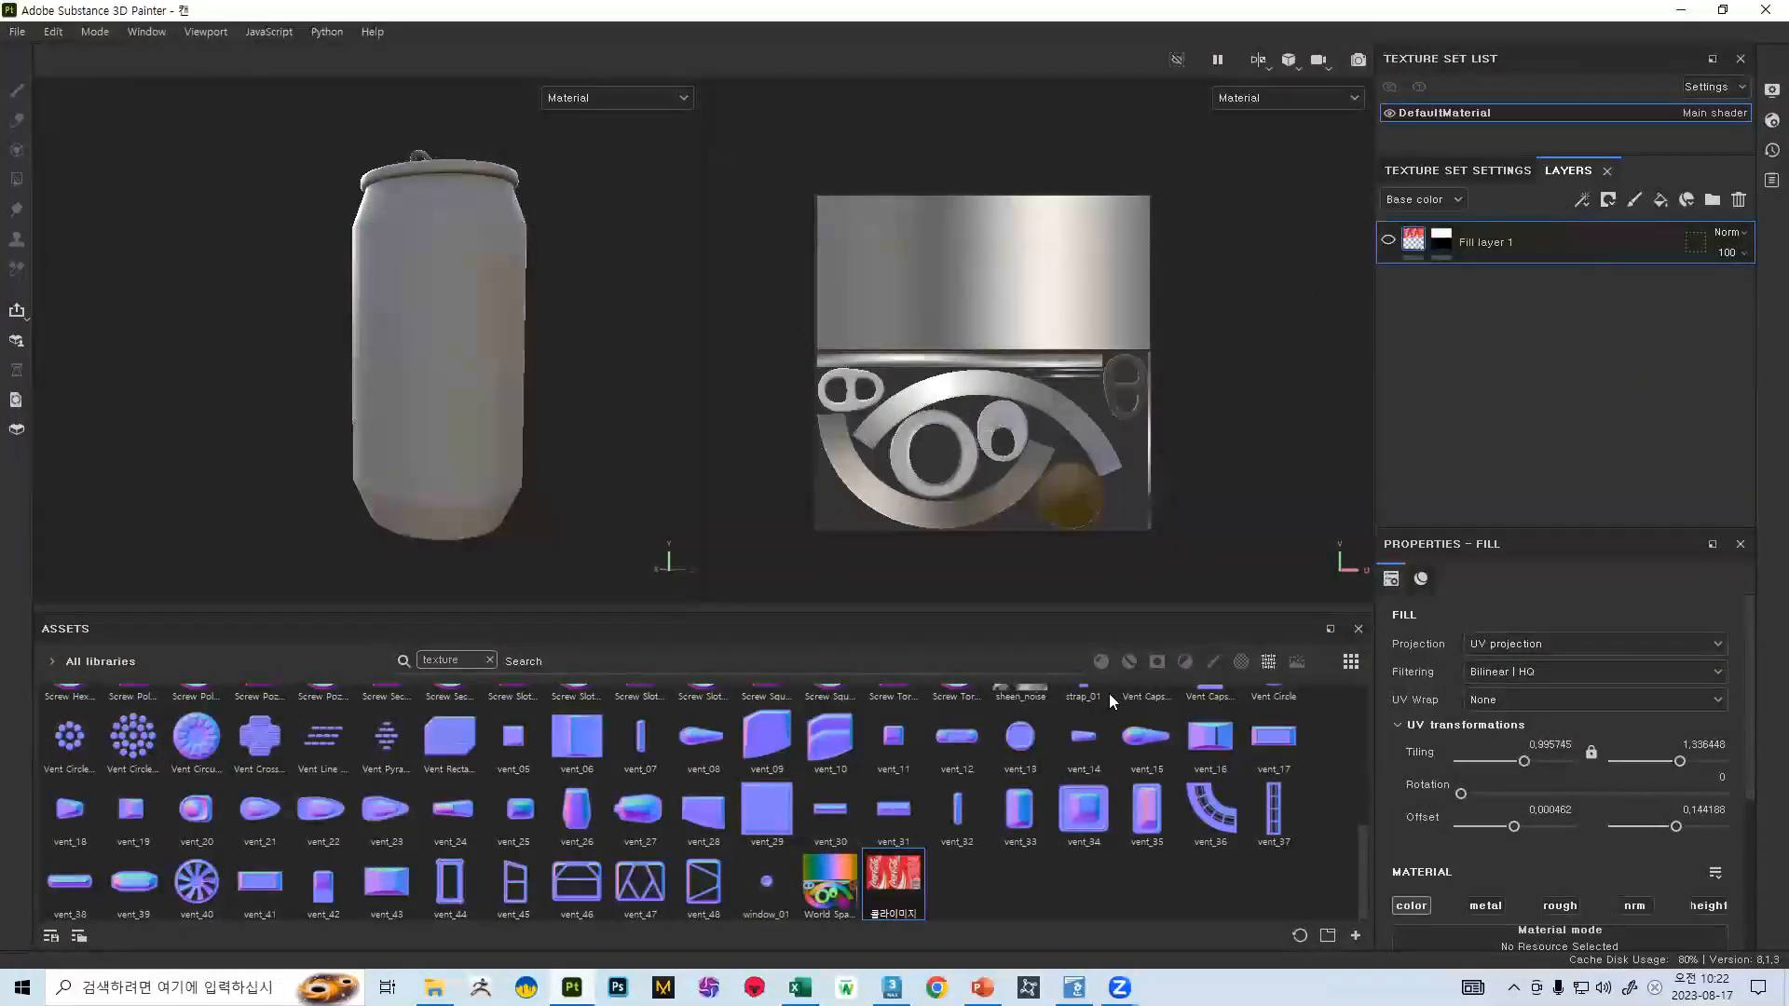
- Add a new fill layer, clear the asset search and browse the asset library's base materials
left_click(1660, 200)
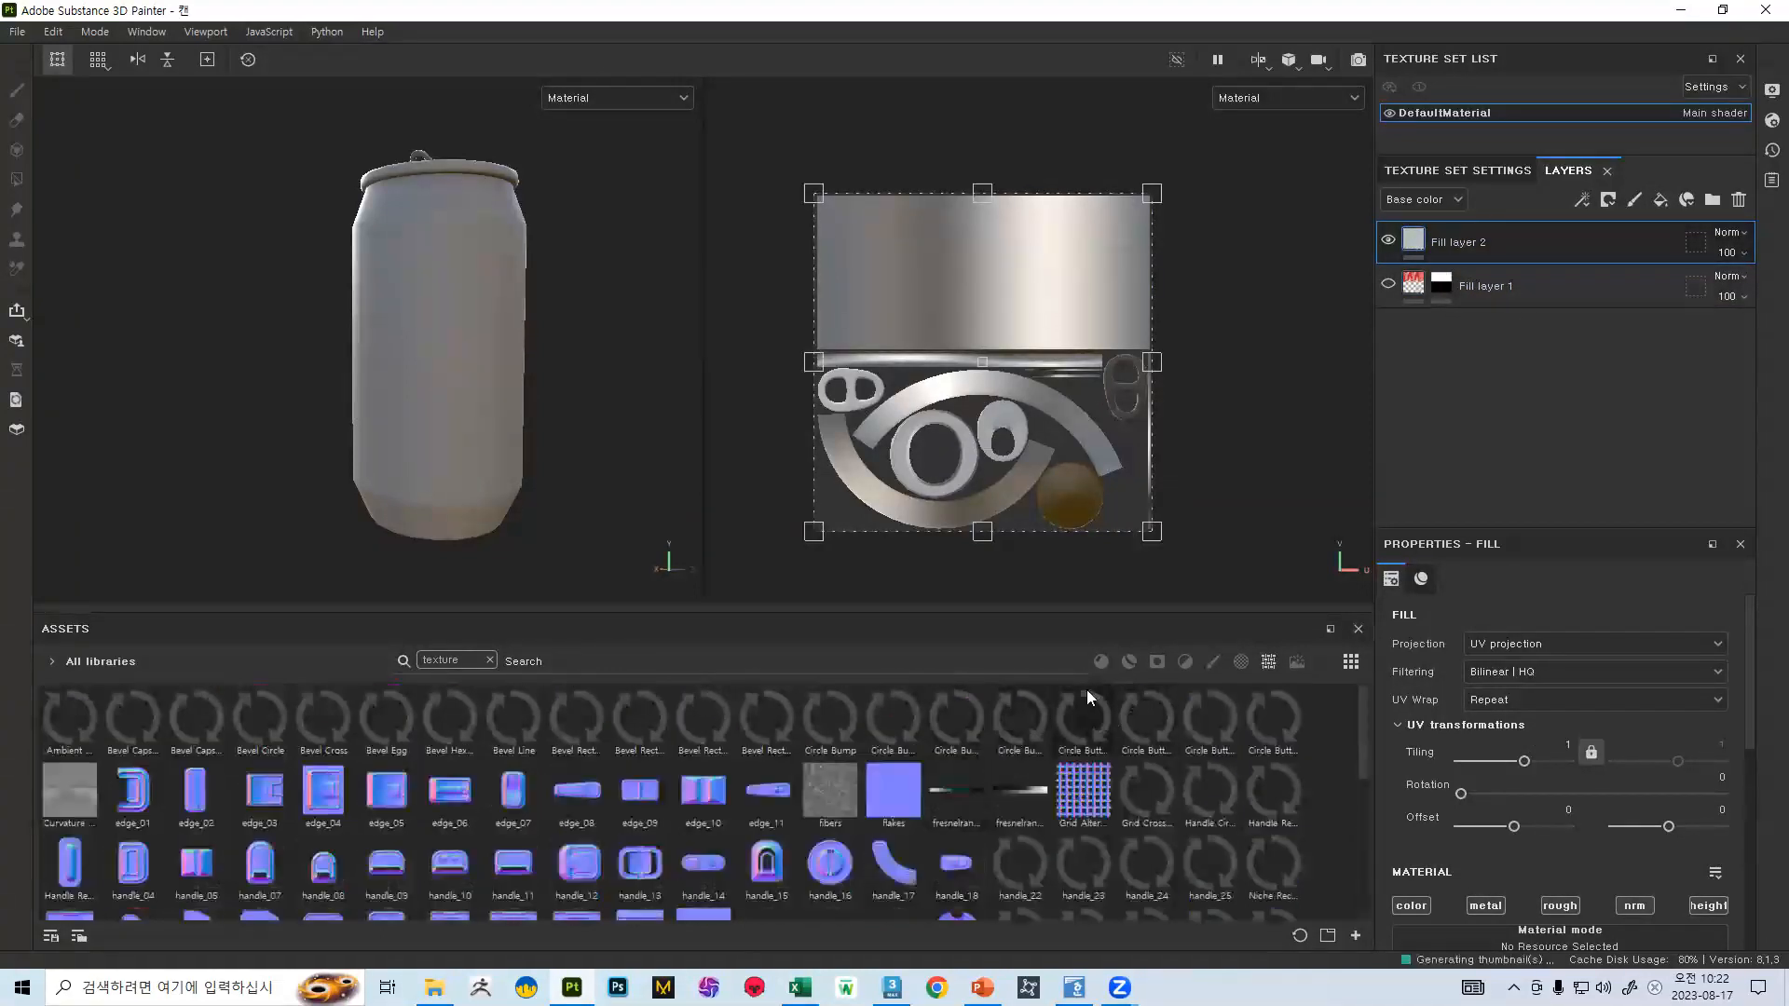
left_click(1126, 659)
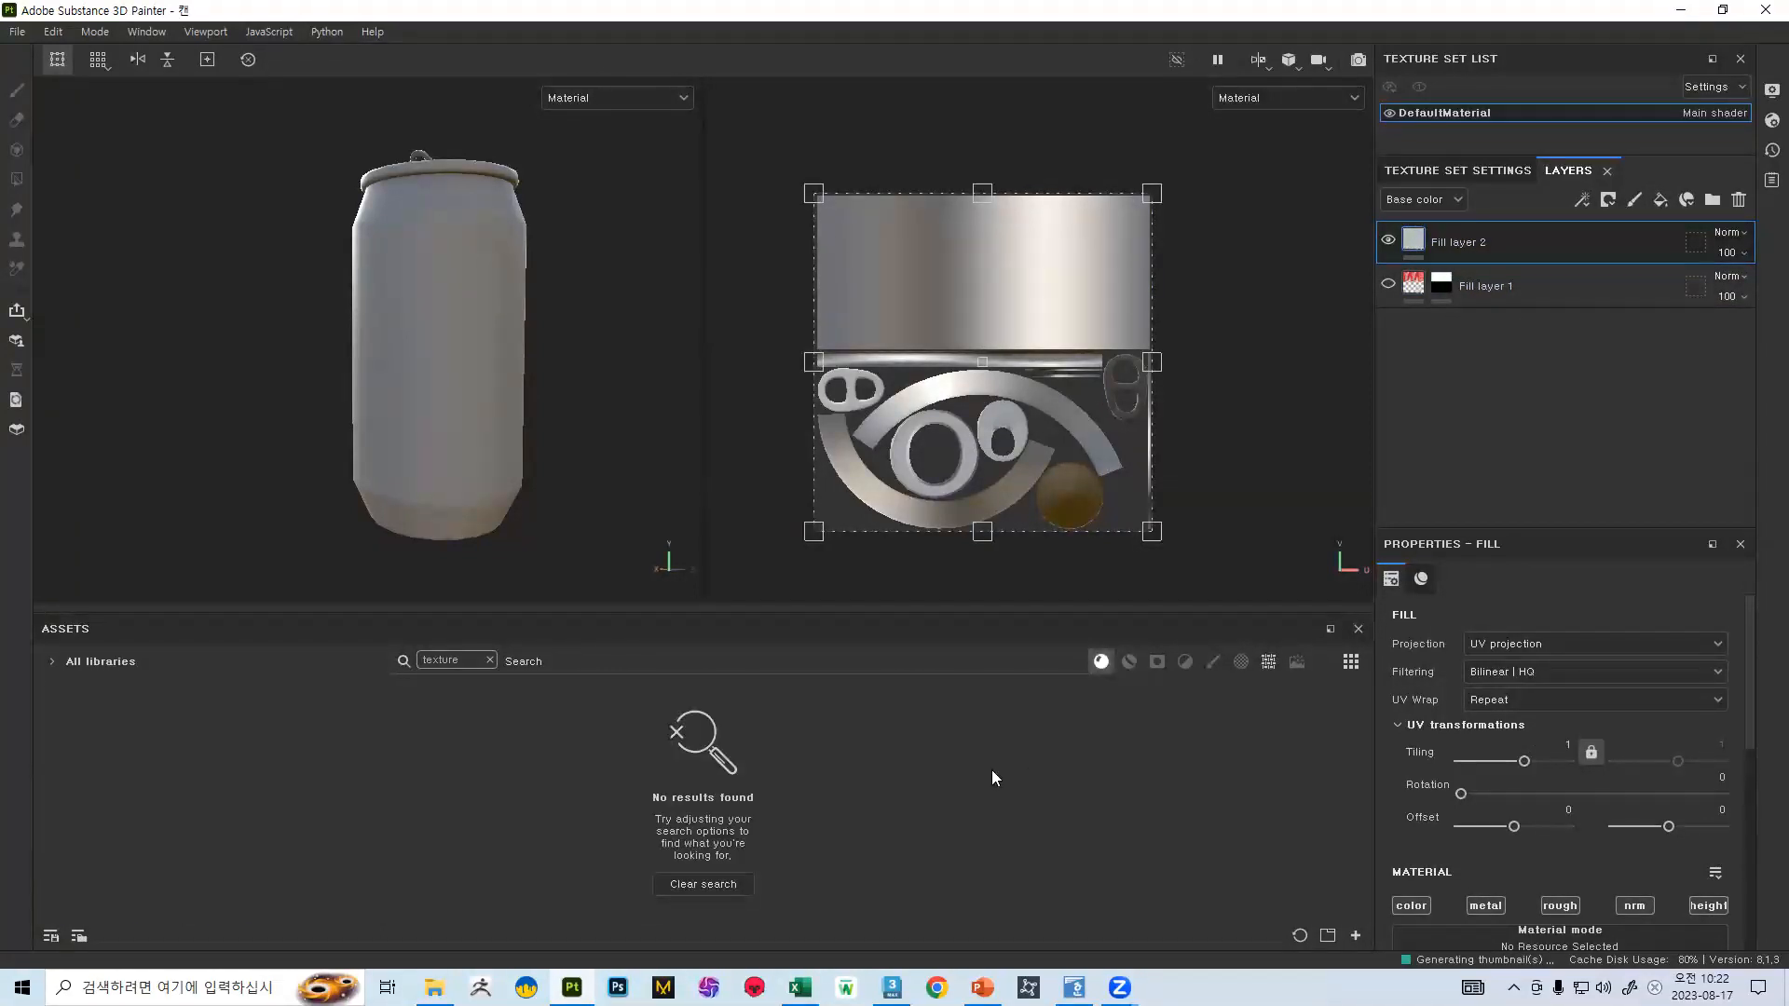
left_click(697, 882)
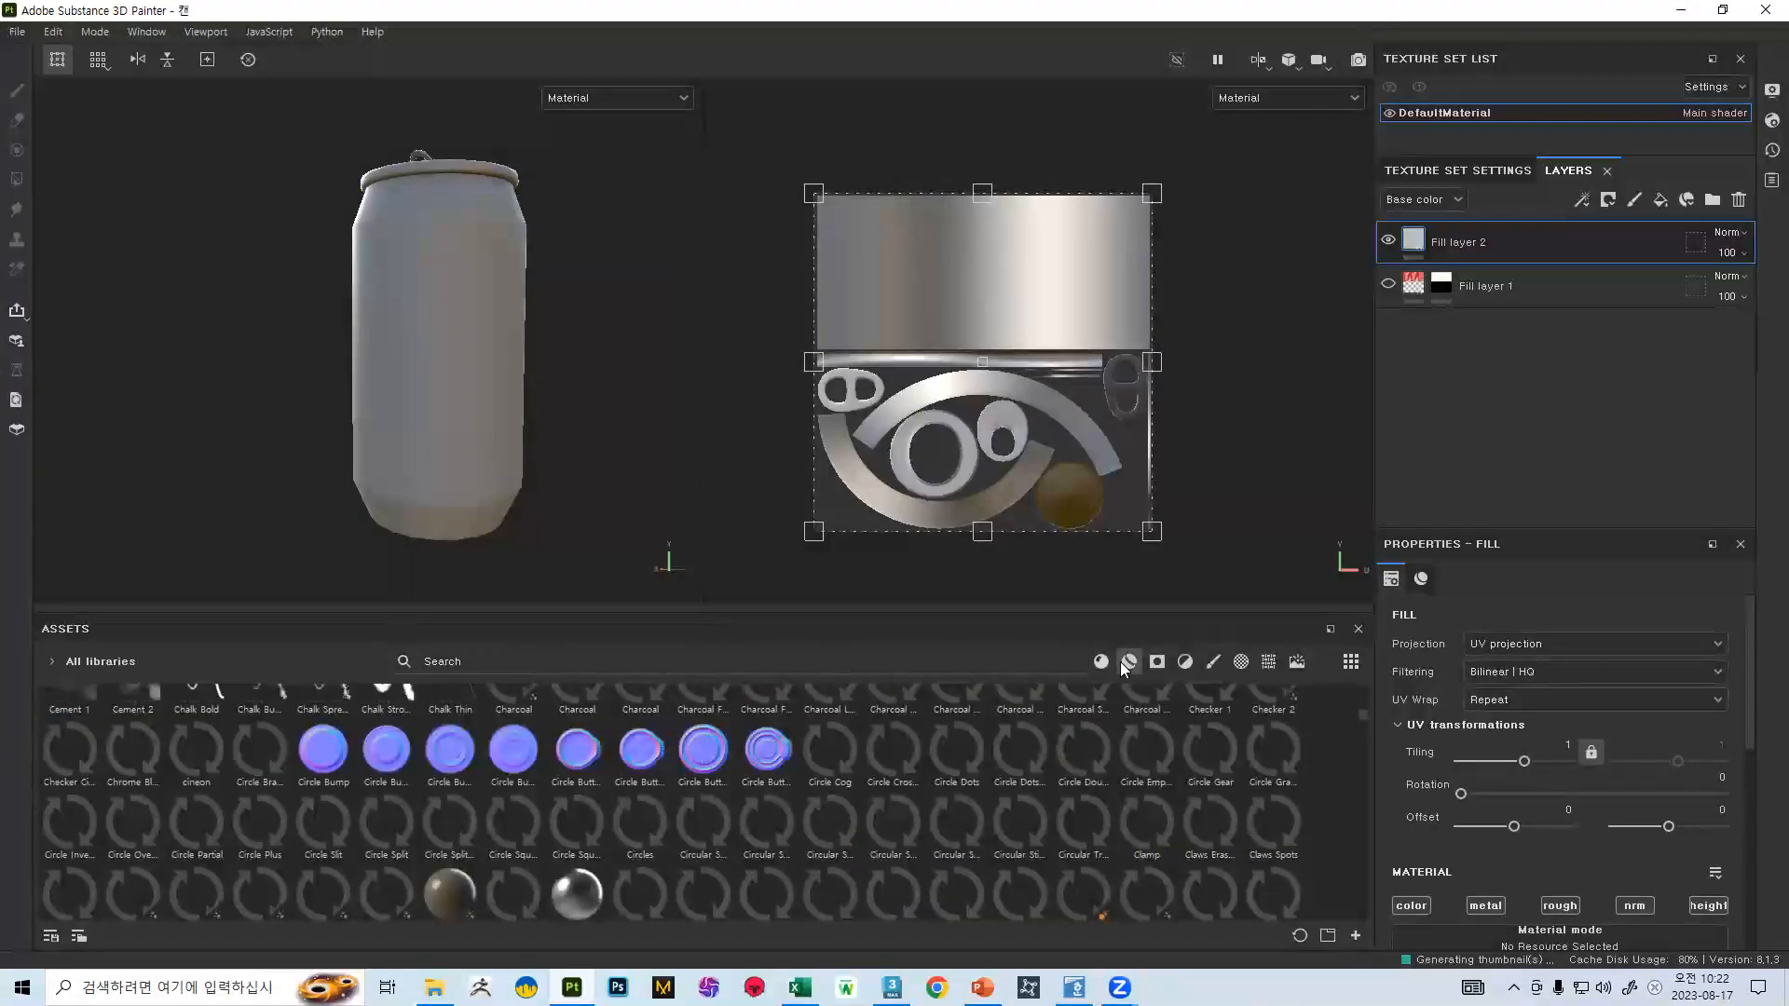
left_click(1127, 664)
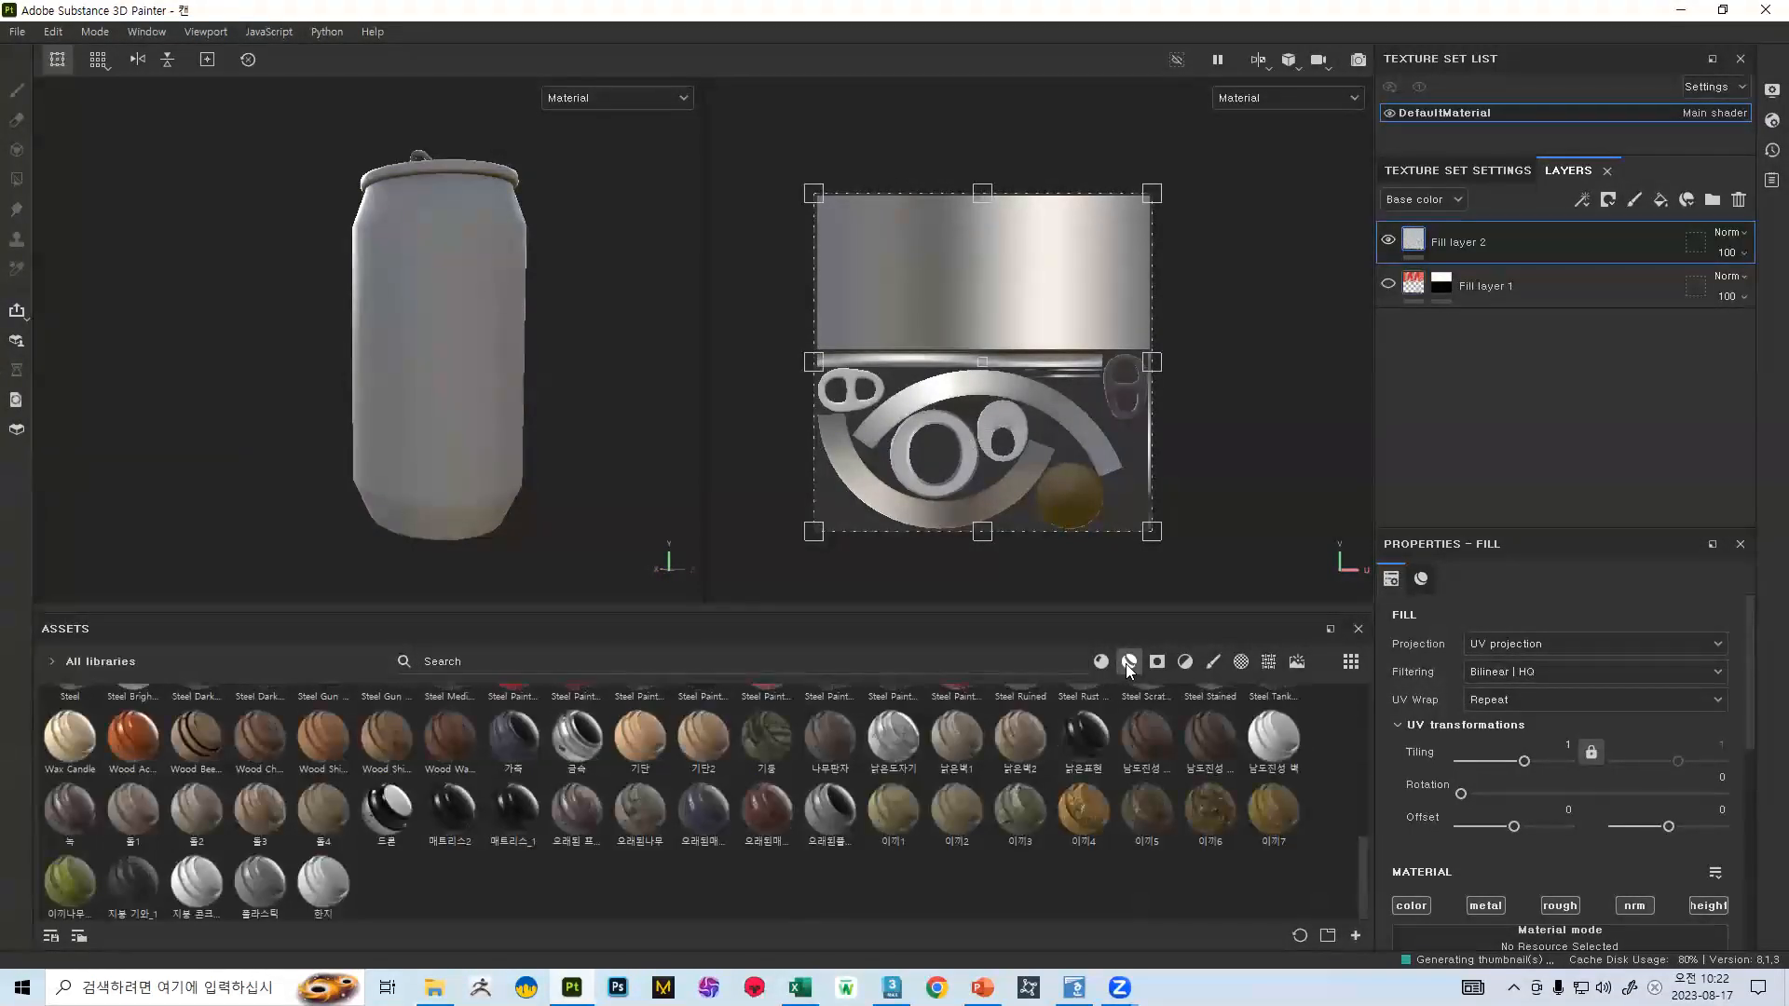
left_click(1153, 667)
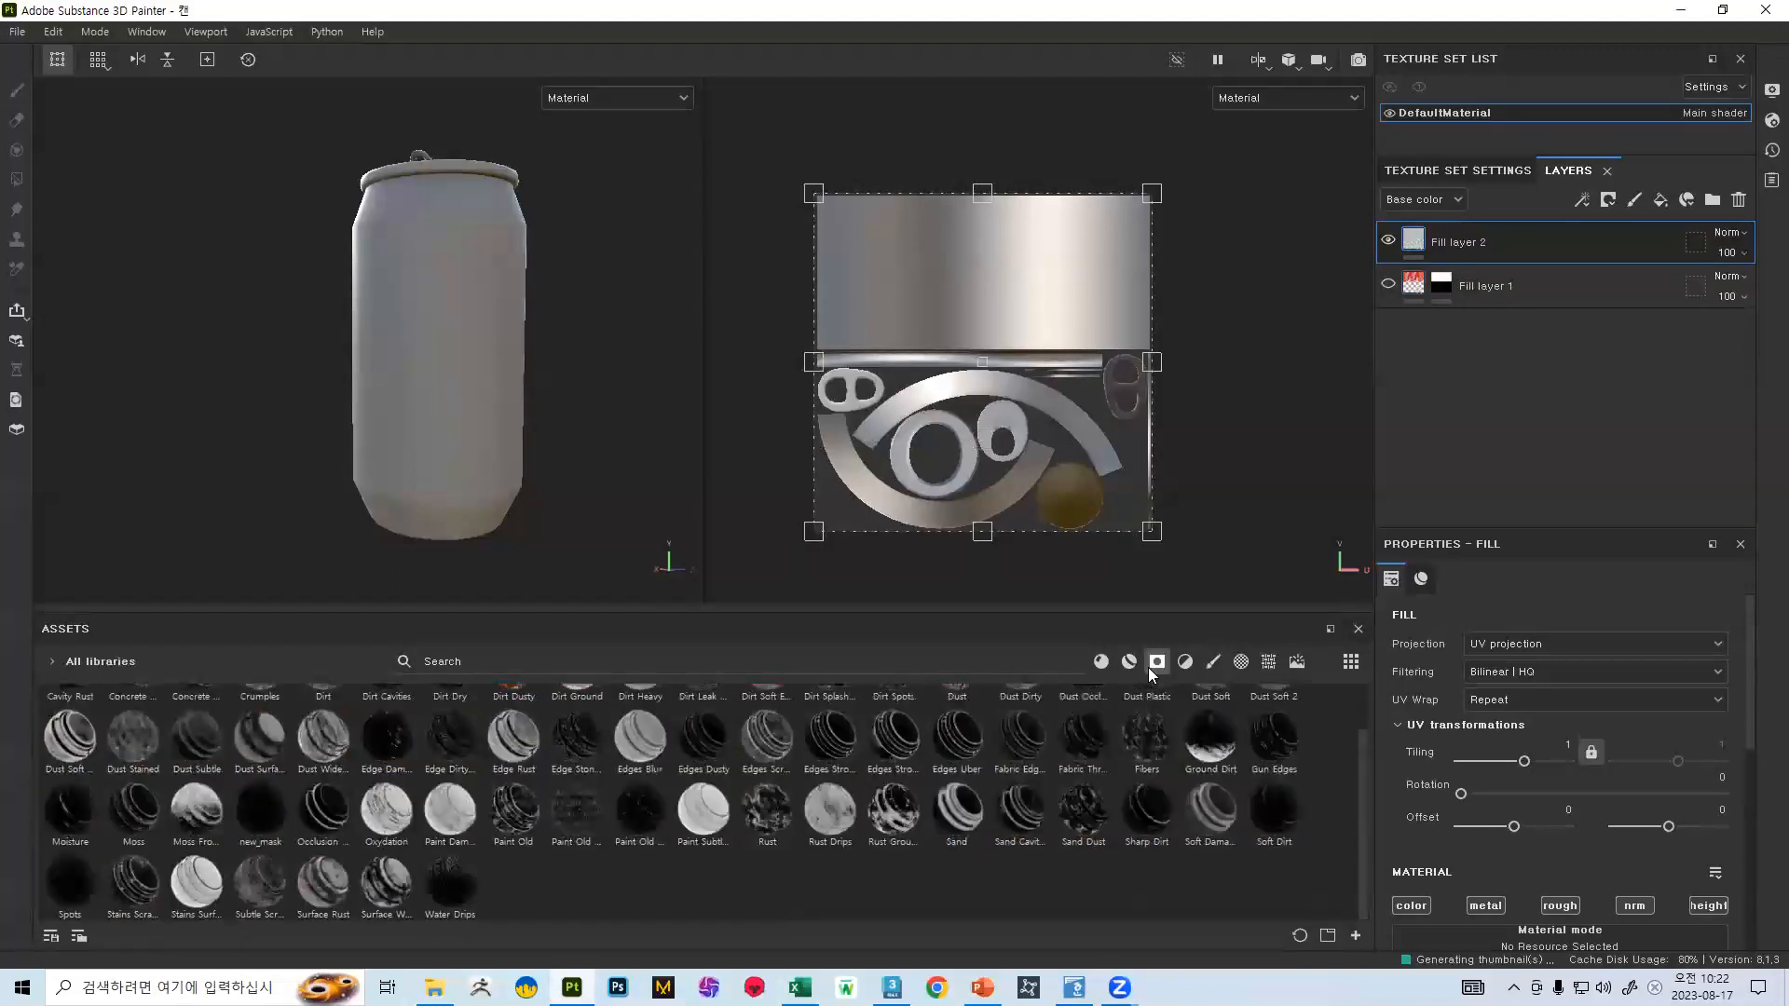
left_click(1181, 663)
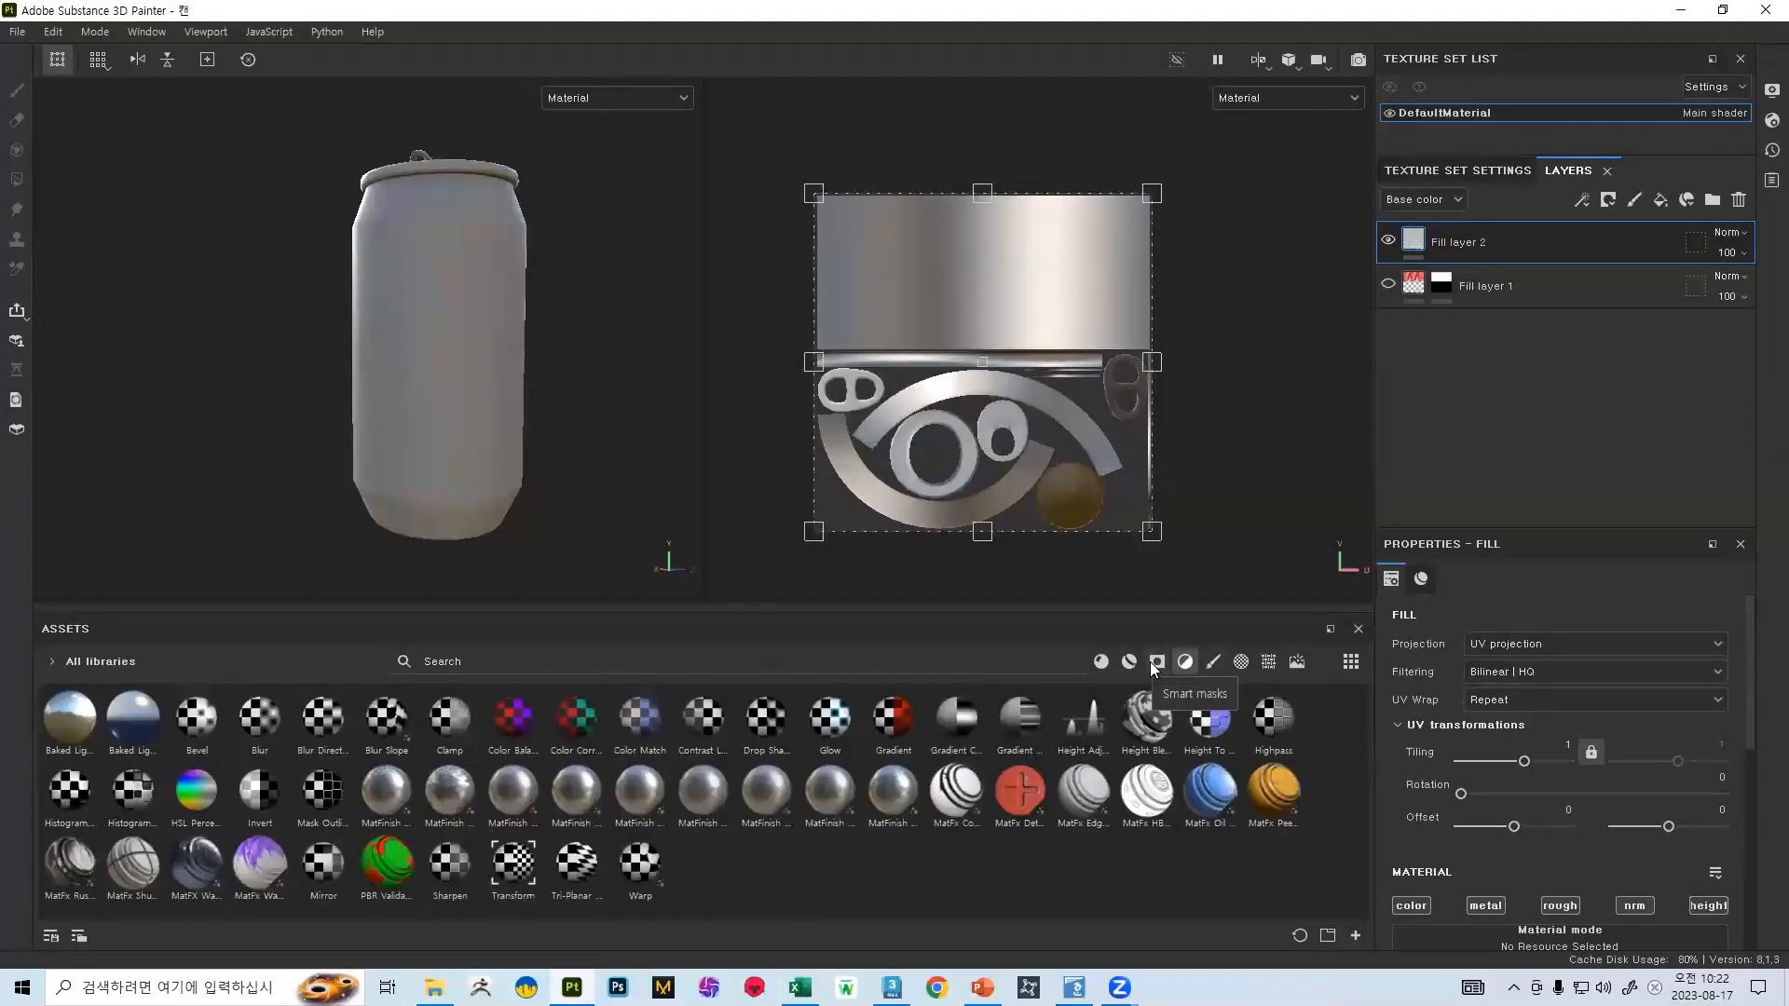
left_click(1109, 663)
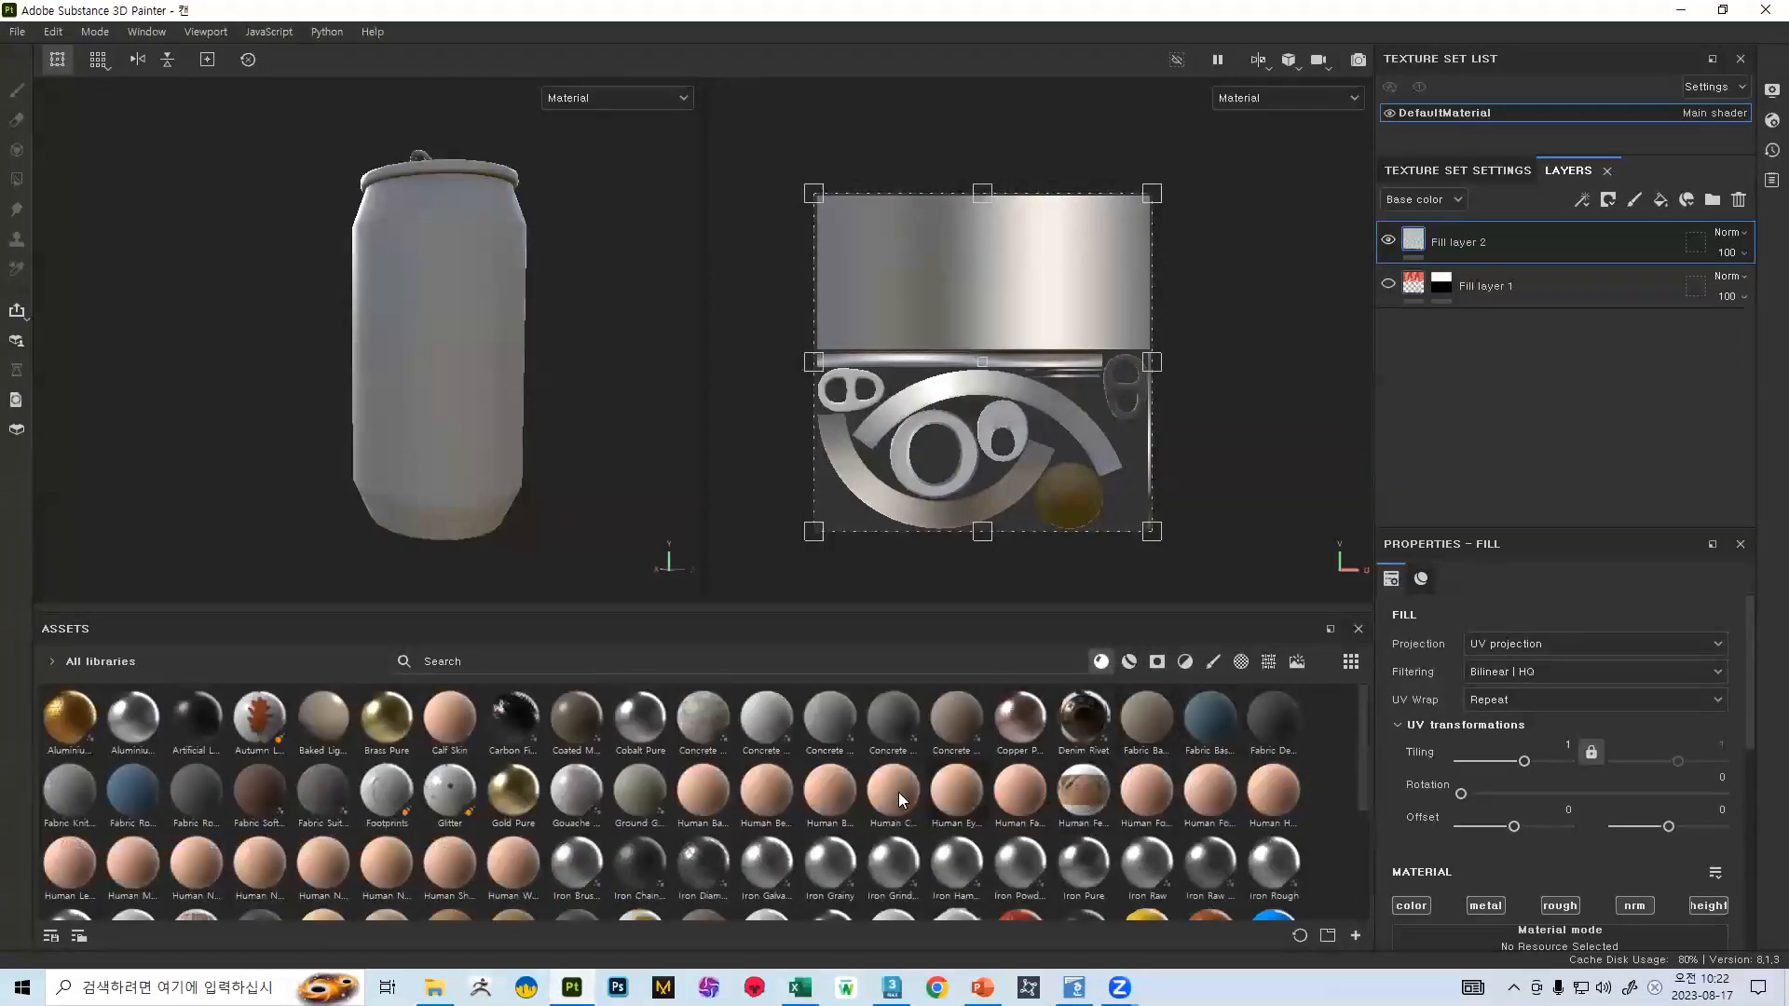
scroll(823, 798, "down", 3)
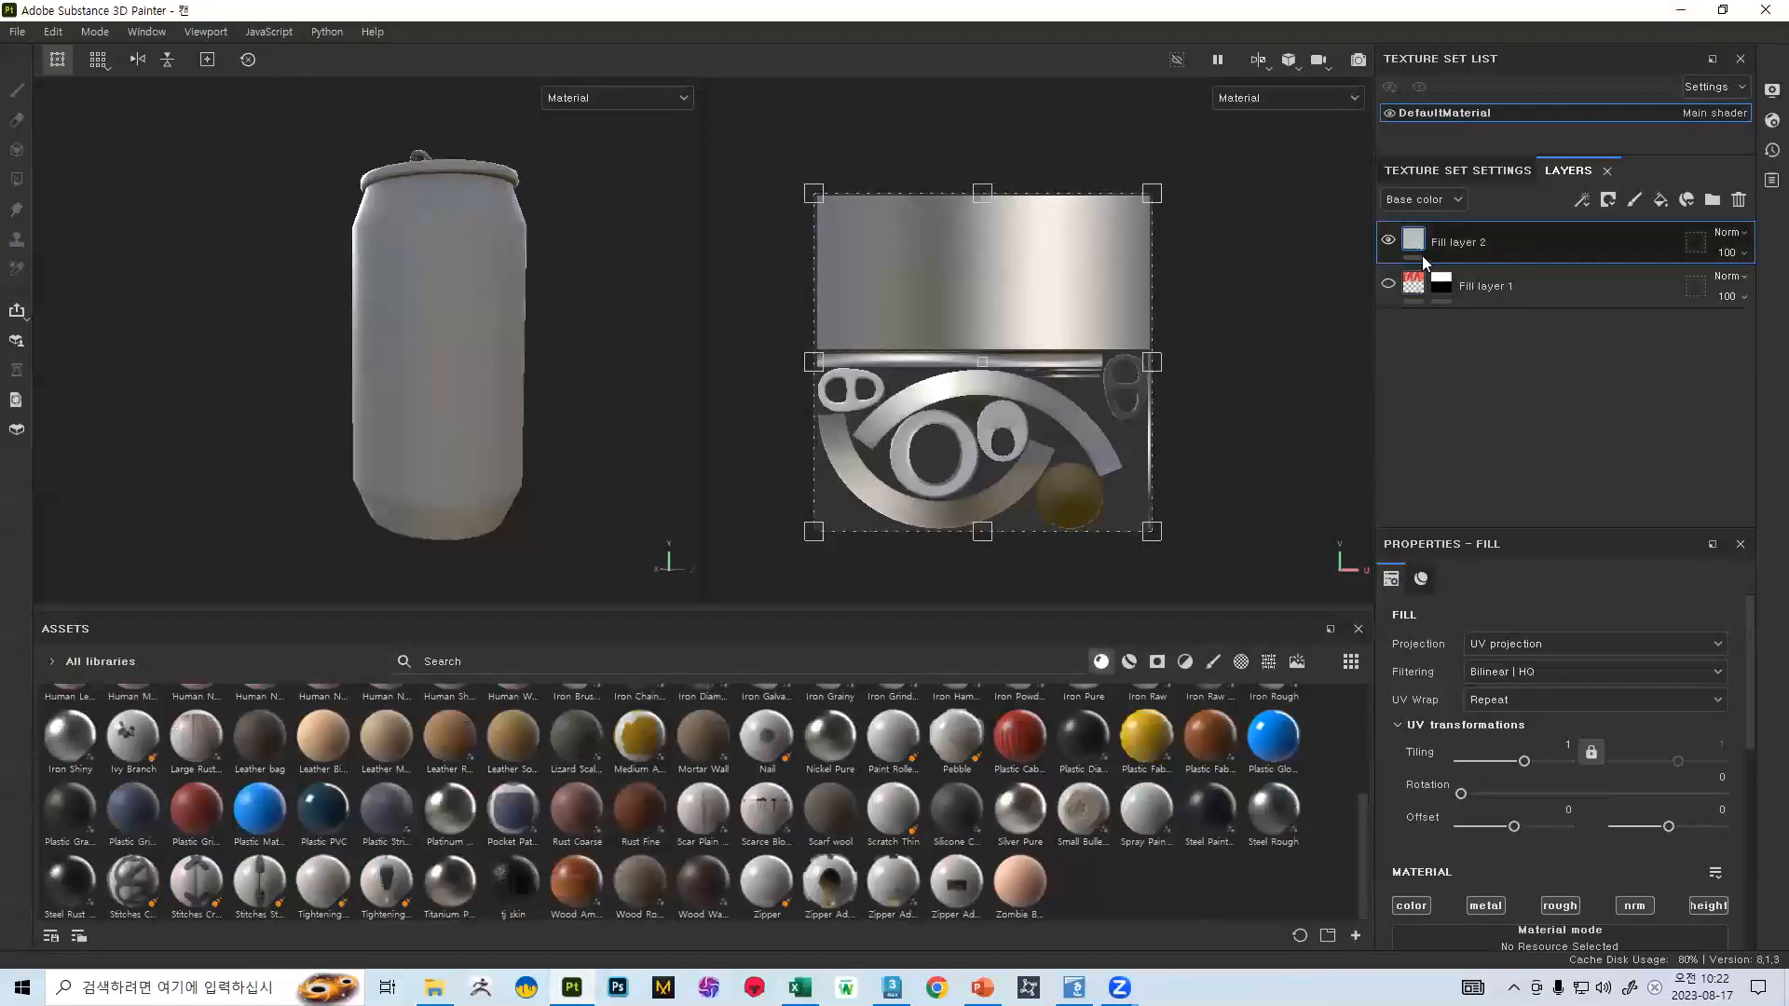
- Examine the can's lid, rim and pull tab from above
scroll(498, 323, "up", 4)
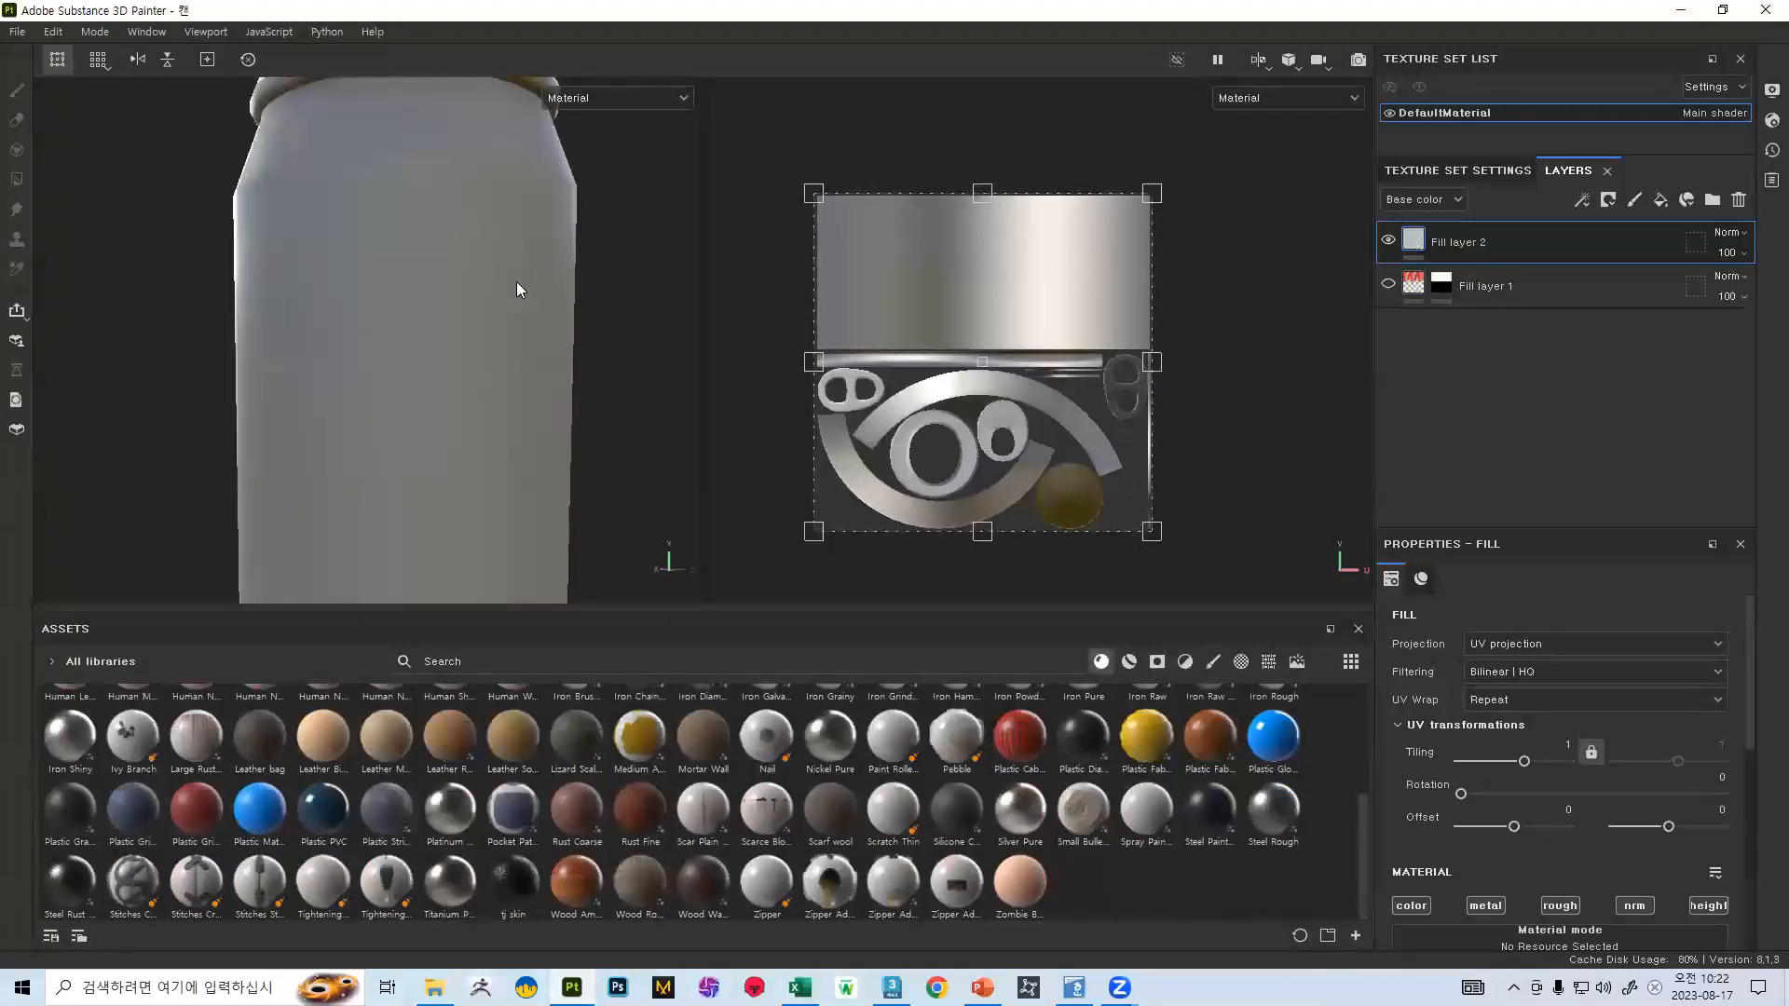
middle_click_drag(517, 281, 568, 475, "alt")
left_click_drag(568, 475, 659, 509, "alt")
right_click_drag(660, 509, 283, 323, "alt")
left_click_drag(284, 322, 627, 404, "alt")
middle_click_drag(627, 405, 391, 417, "alt")
left_click_drag(392, 417, 652, 485, "alt")
right_click_drag(652, 485, 678, 521, "alt")
middle_click_drag(678, 522, 382, 508, "alt")
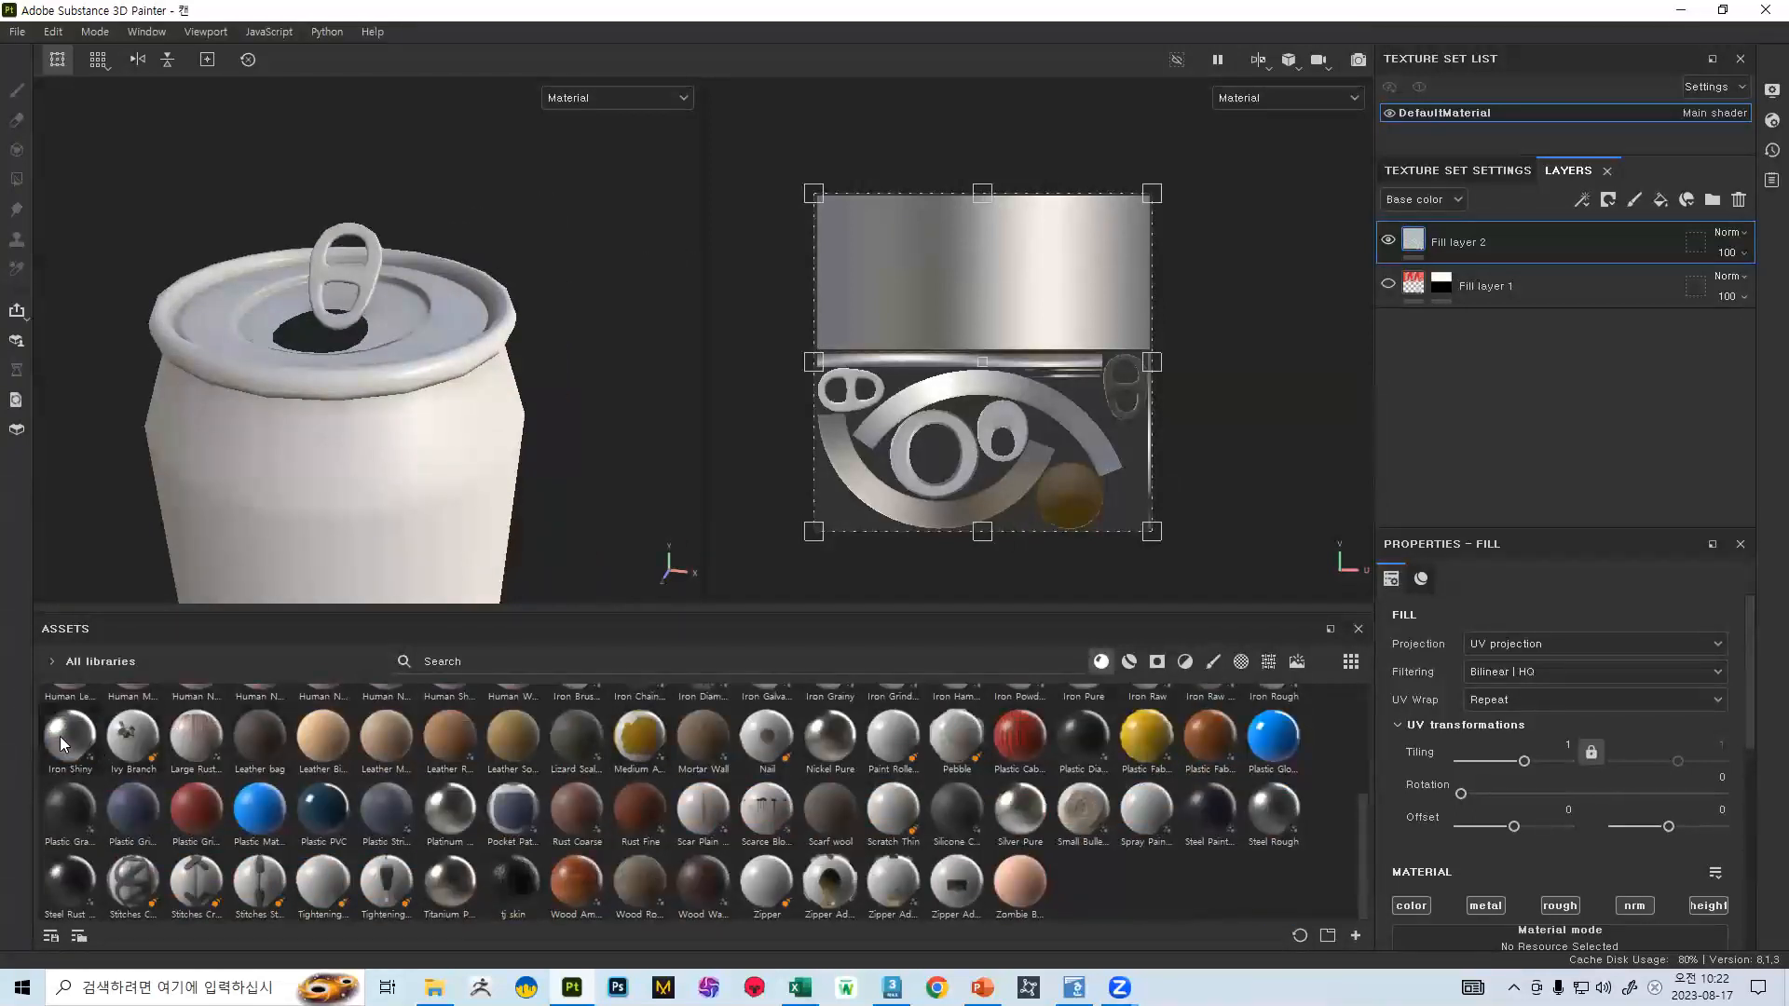
- Add the Aluminium Pure material as a layer on top, delete the unused Fill layer 2 and select the aluminium layer
mouse_move(58, 734)
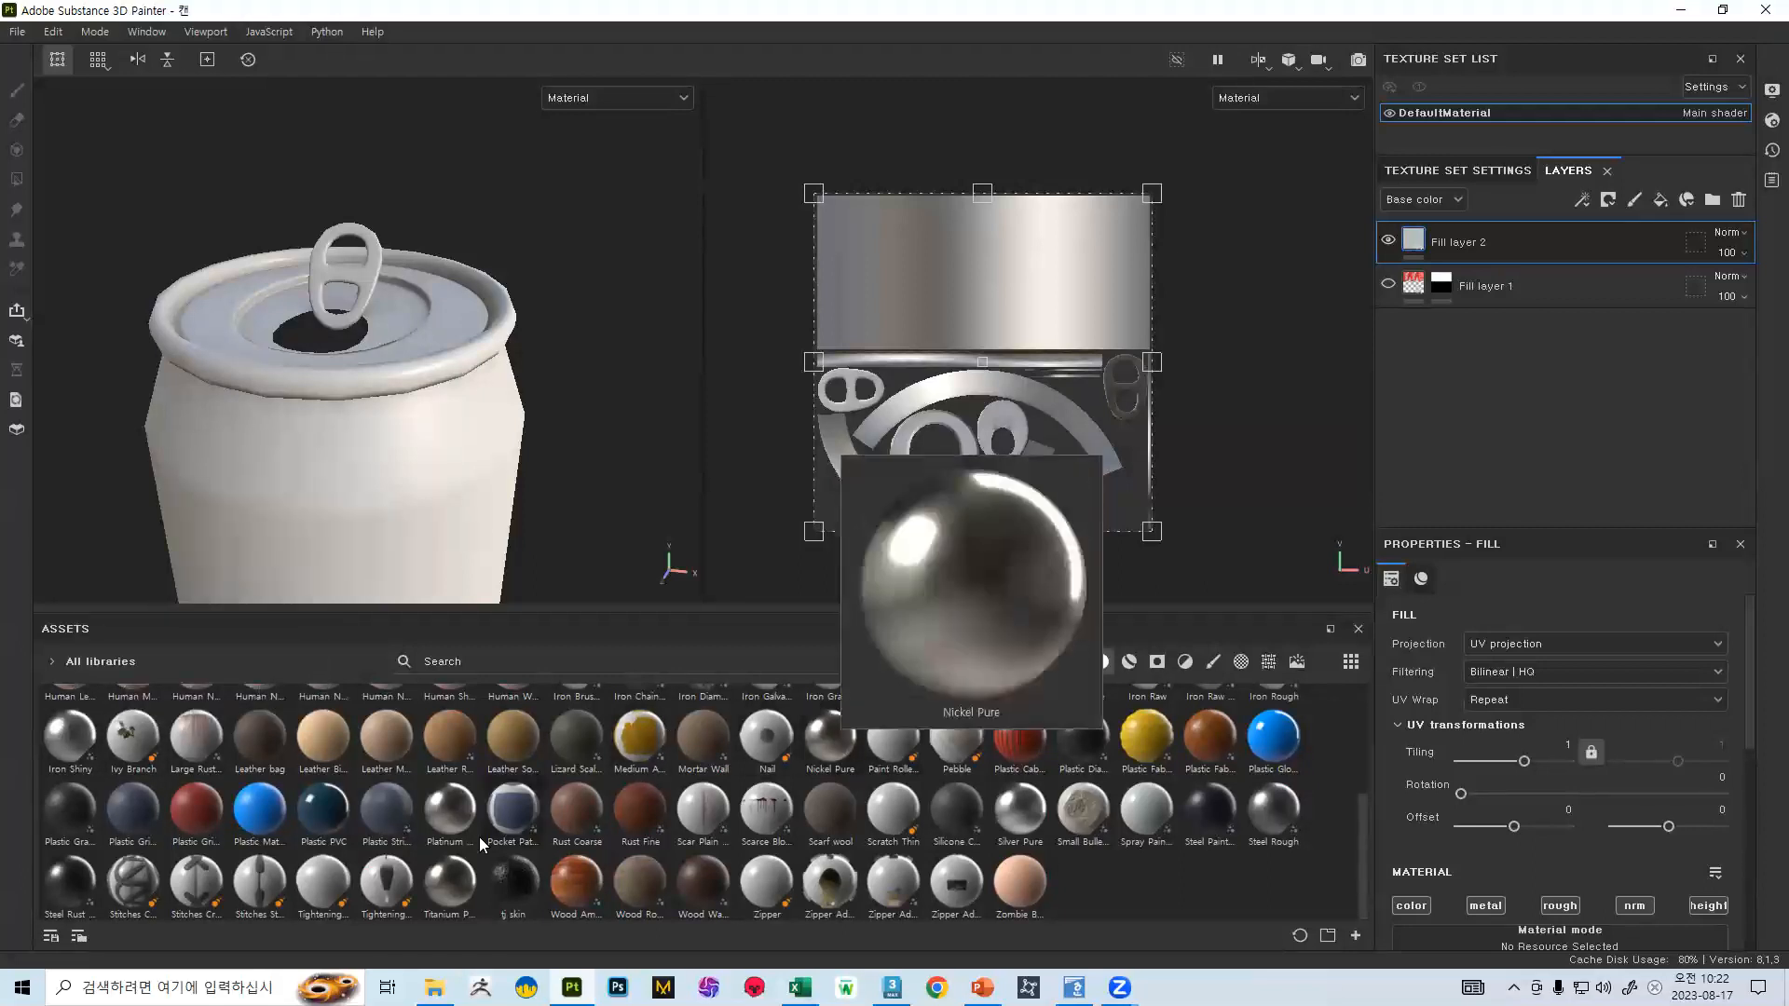
mouse_move(461, 873)
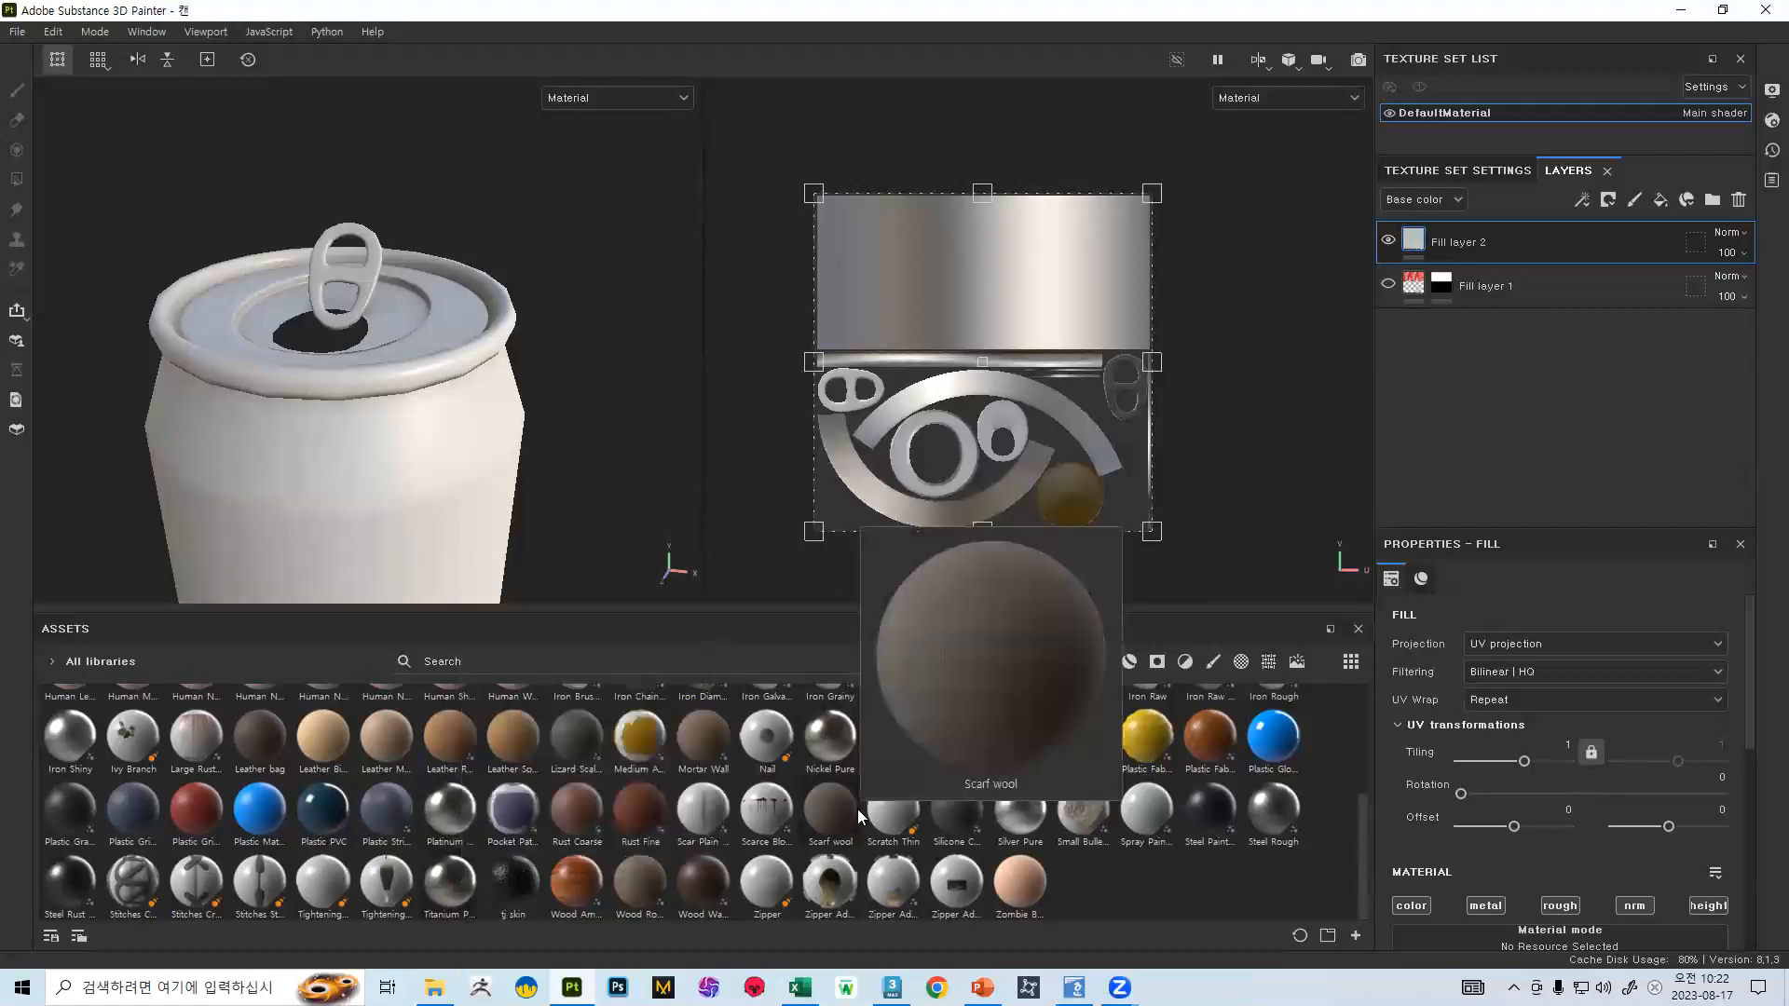
scroll(1332, 819, "up", 3)
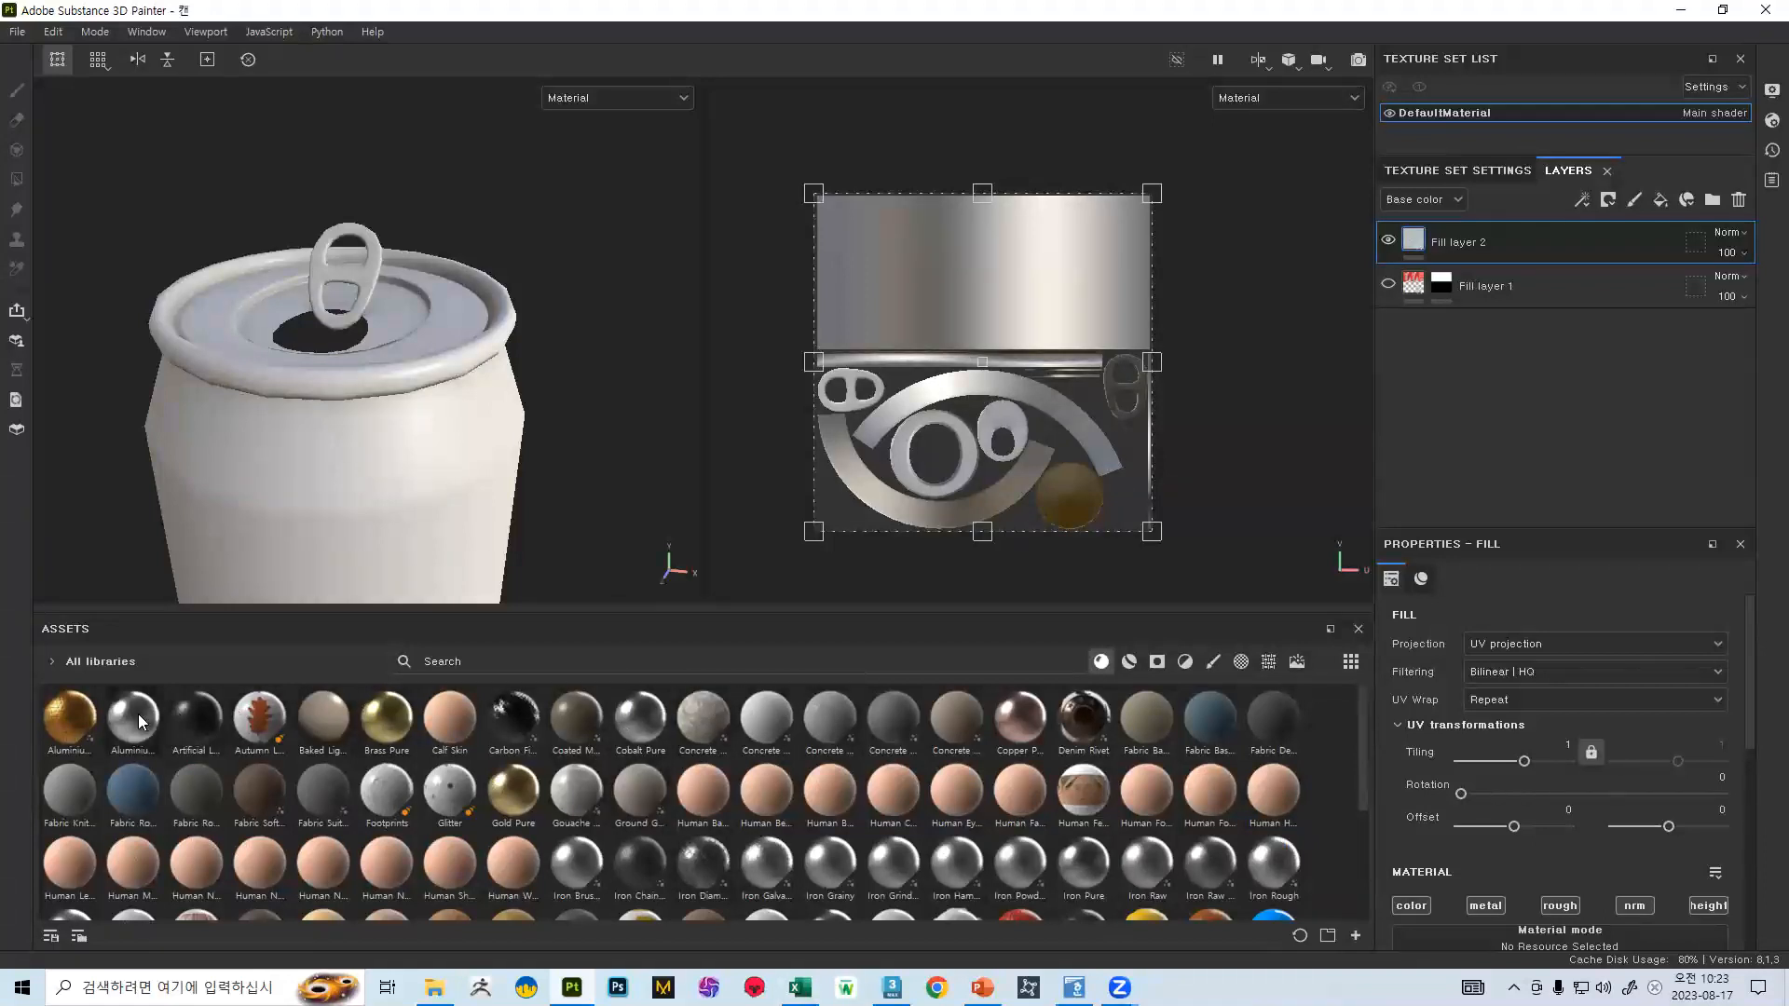
left_click_drag(138, 714, 1476, 241)
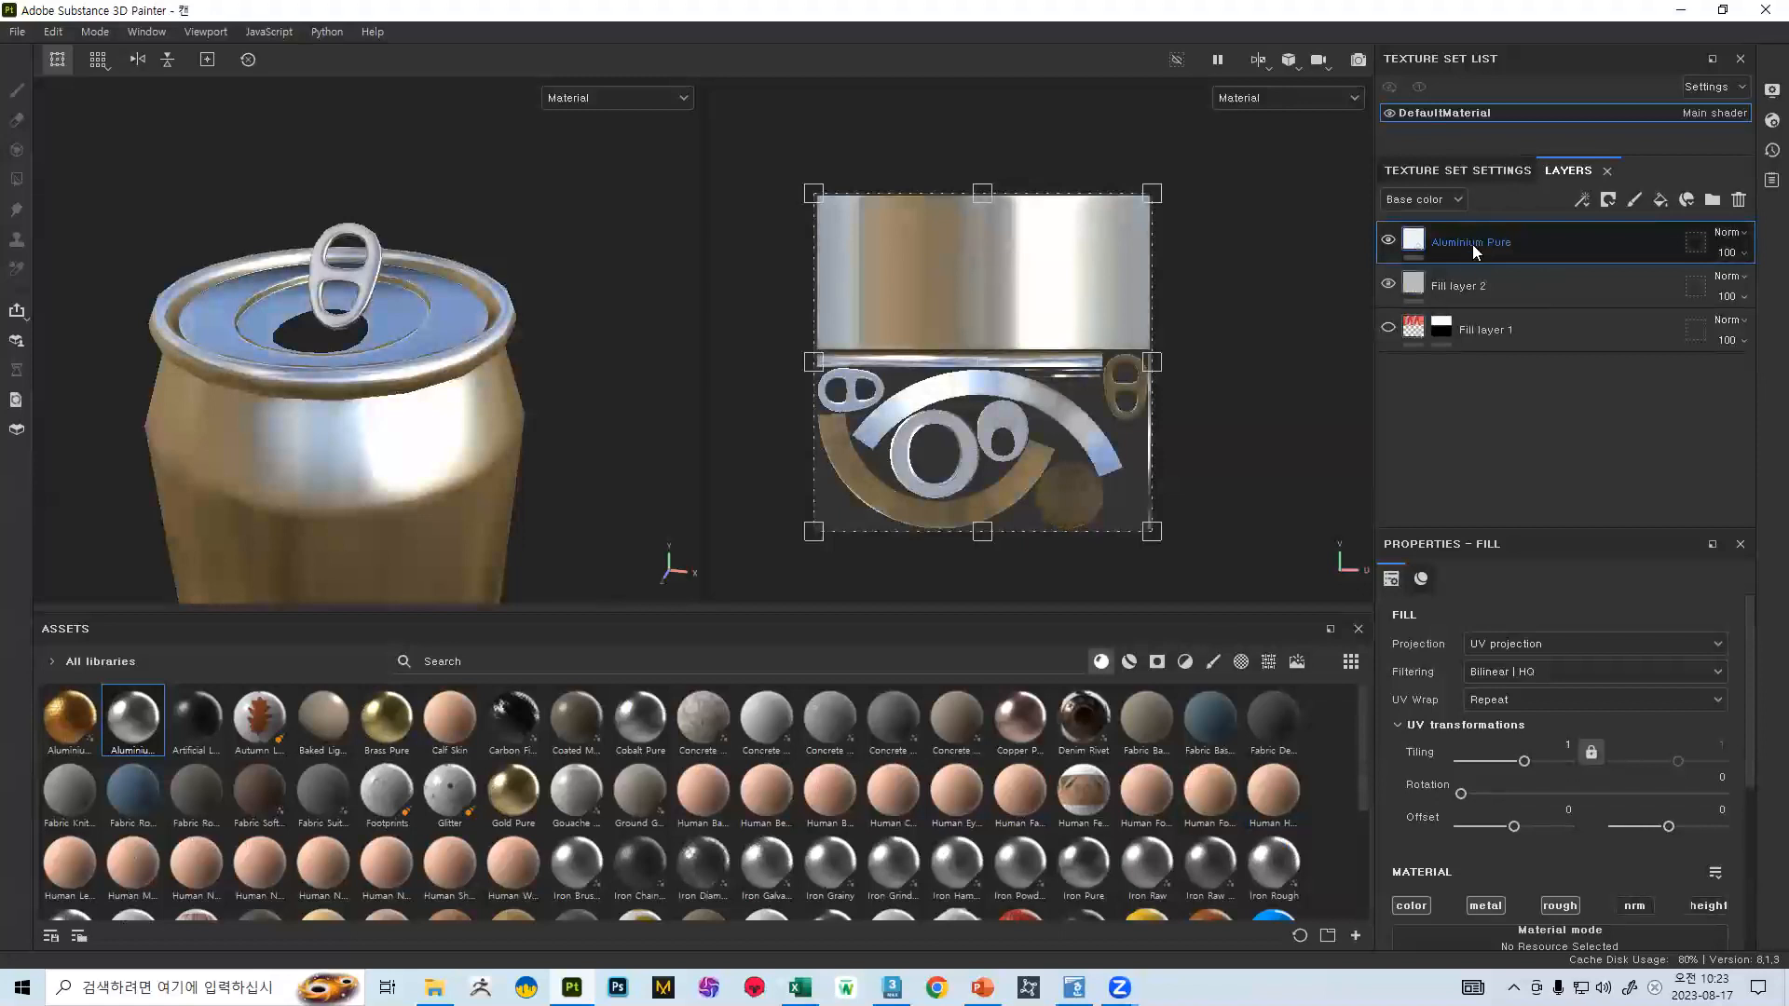
left_click(1472, 287)
left_click(1737, 199)
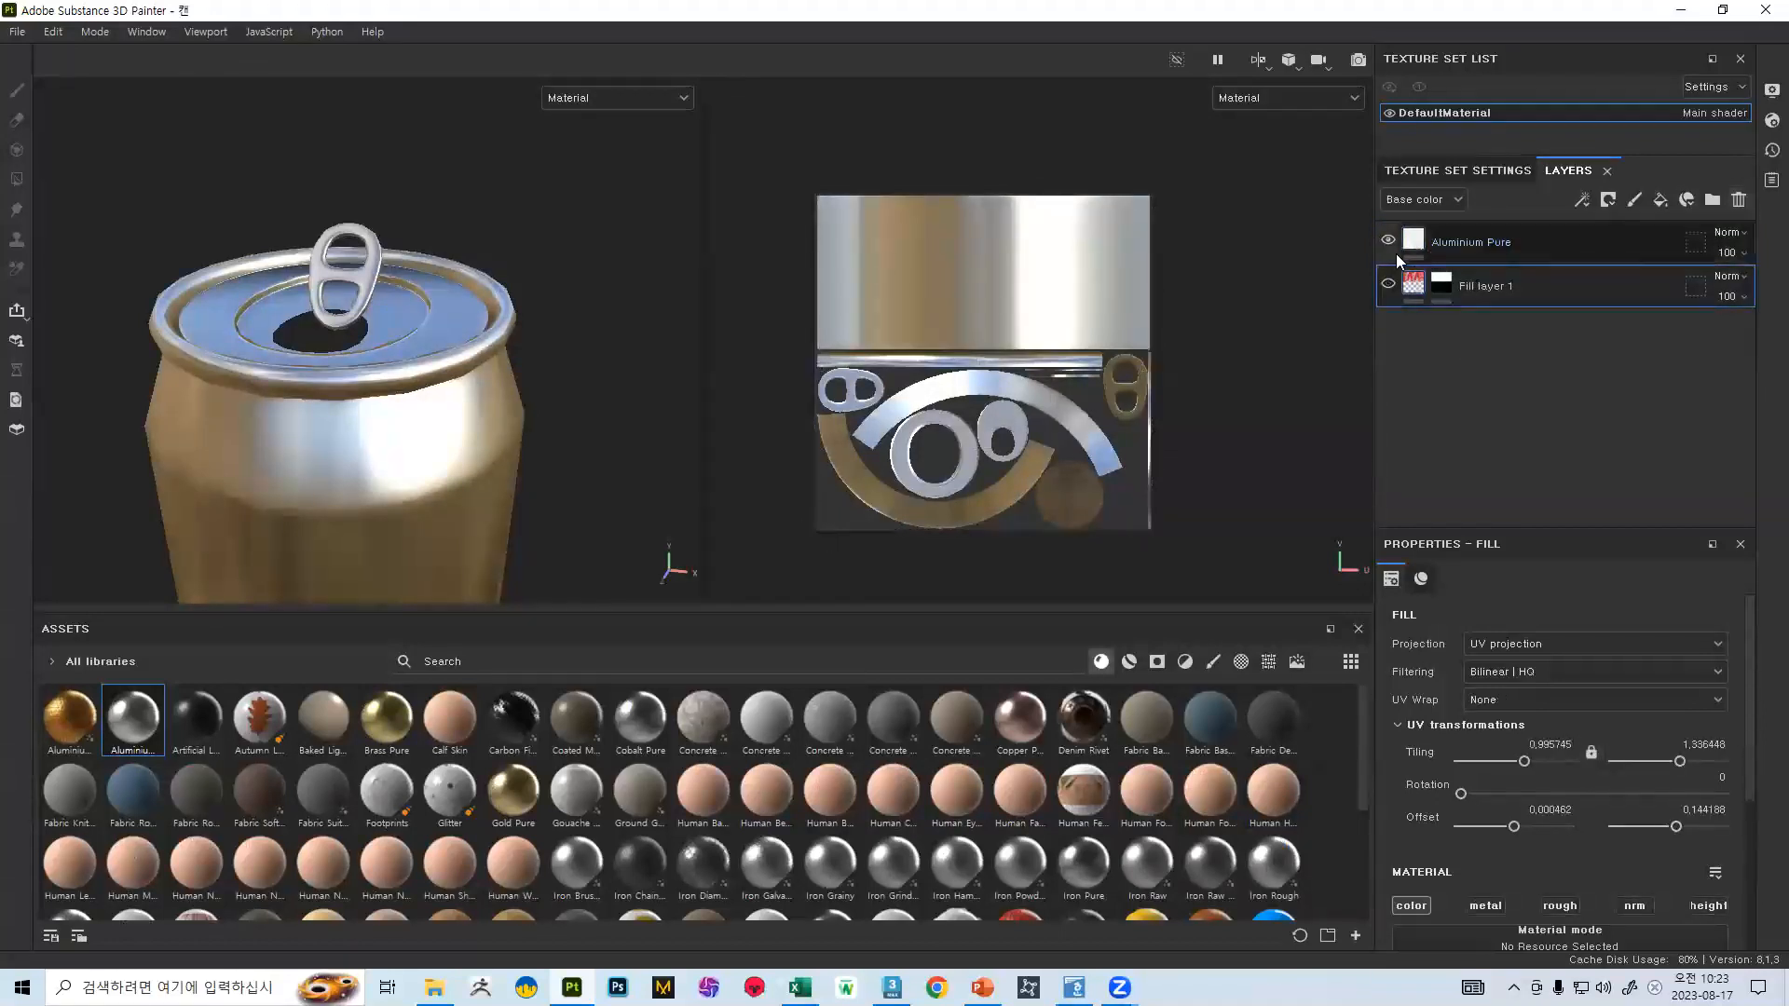
left_click(1416, 248)
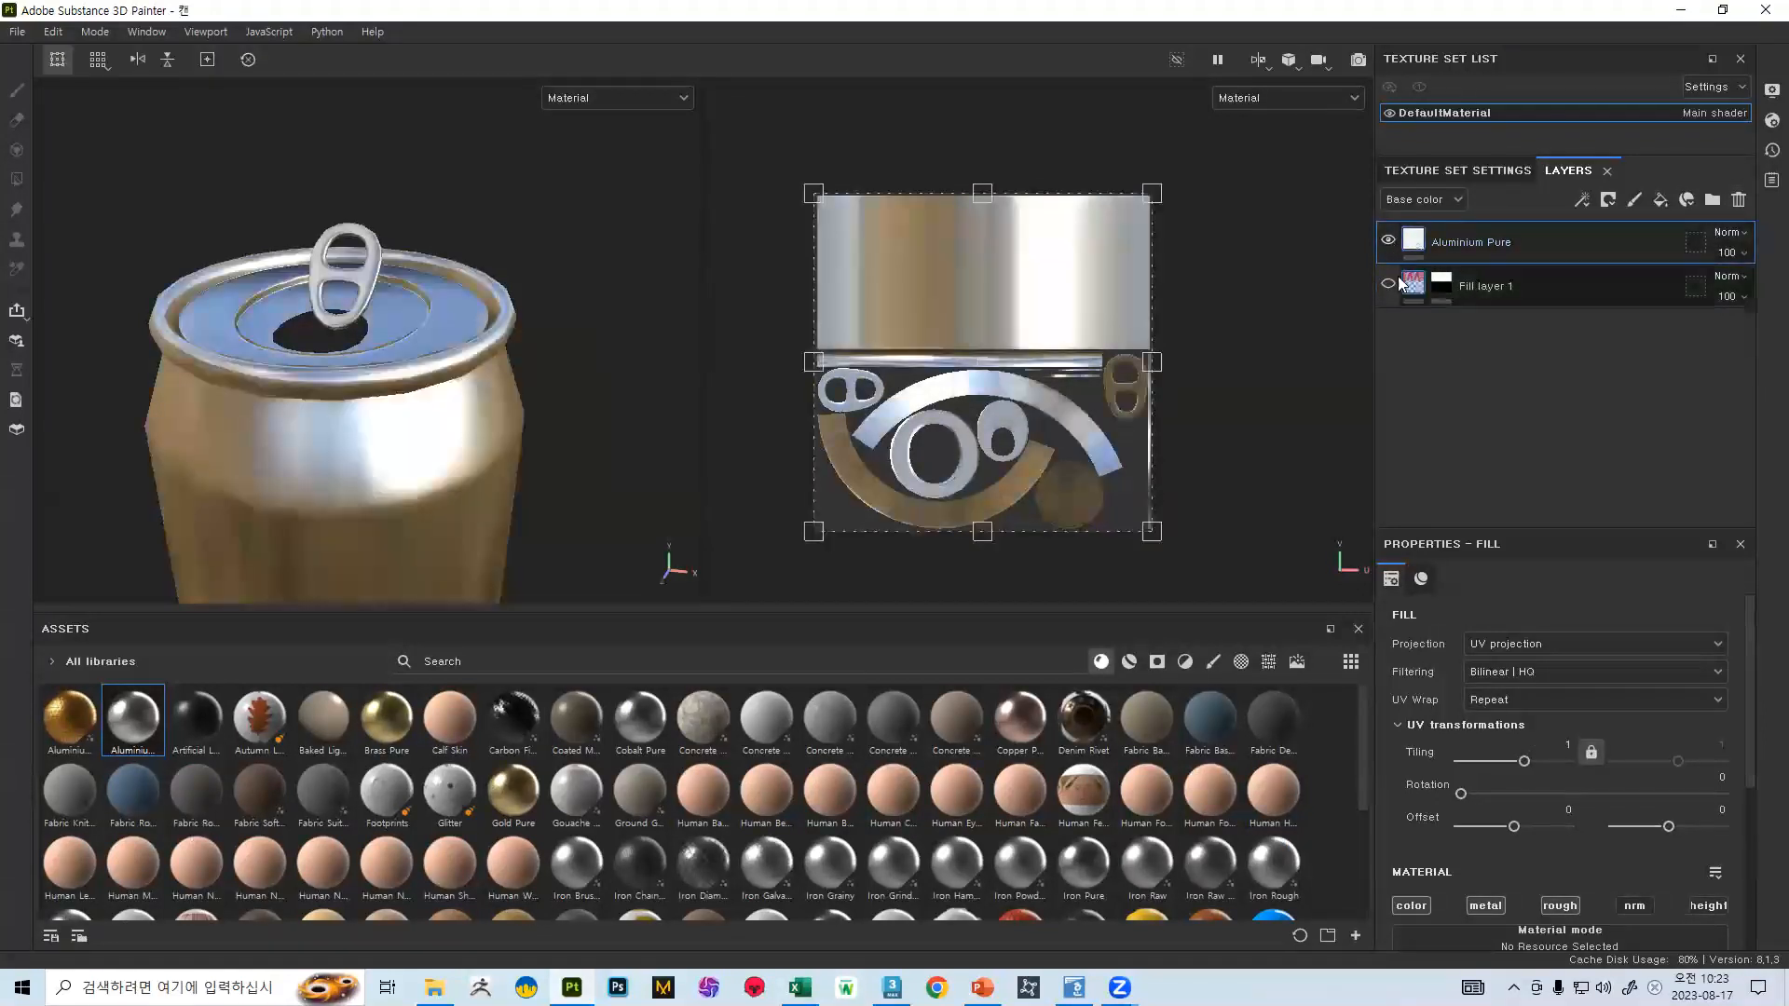
- Inspect the aluminium on the can's lid and compare it with the reference can in PowerPoint
left_click_drag(404, 364, 489, 201, "alt")
scroll(503, 295, "up", 3)
middle_click_drag(503, 296, 379, 279, "alt")
left_click_drag(378, 279, 354, 307, "alt")
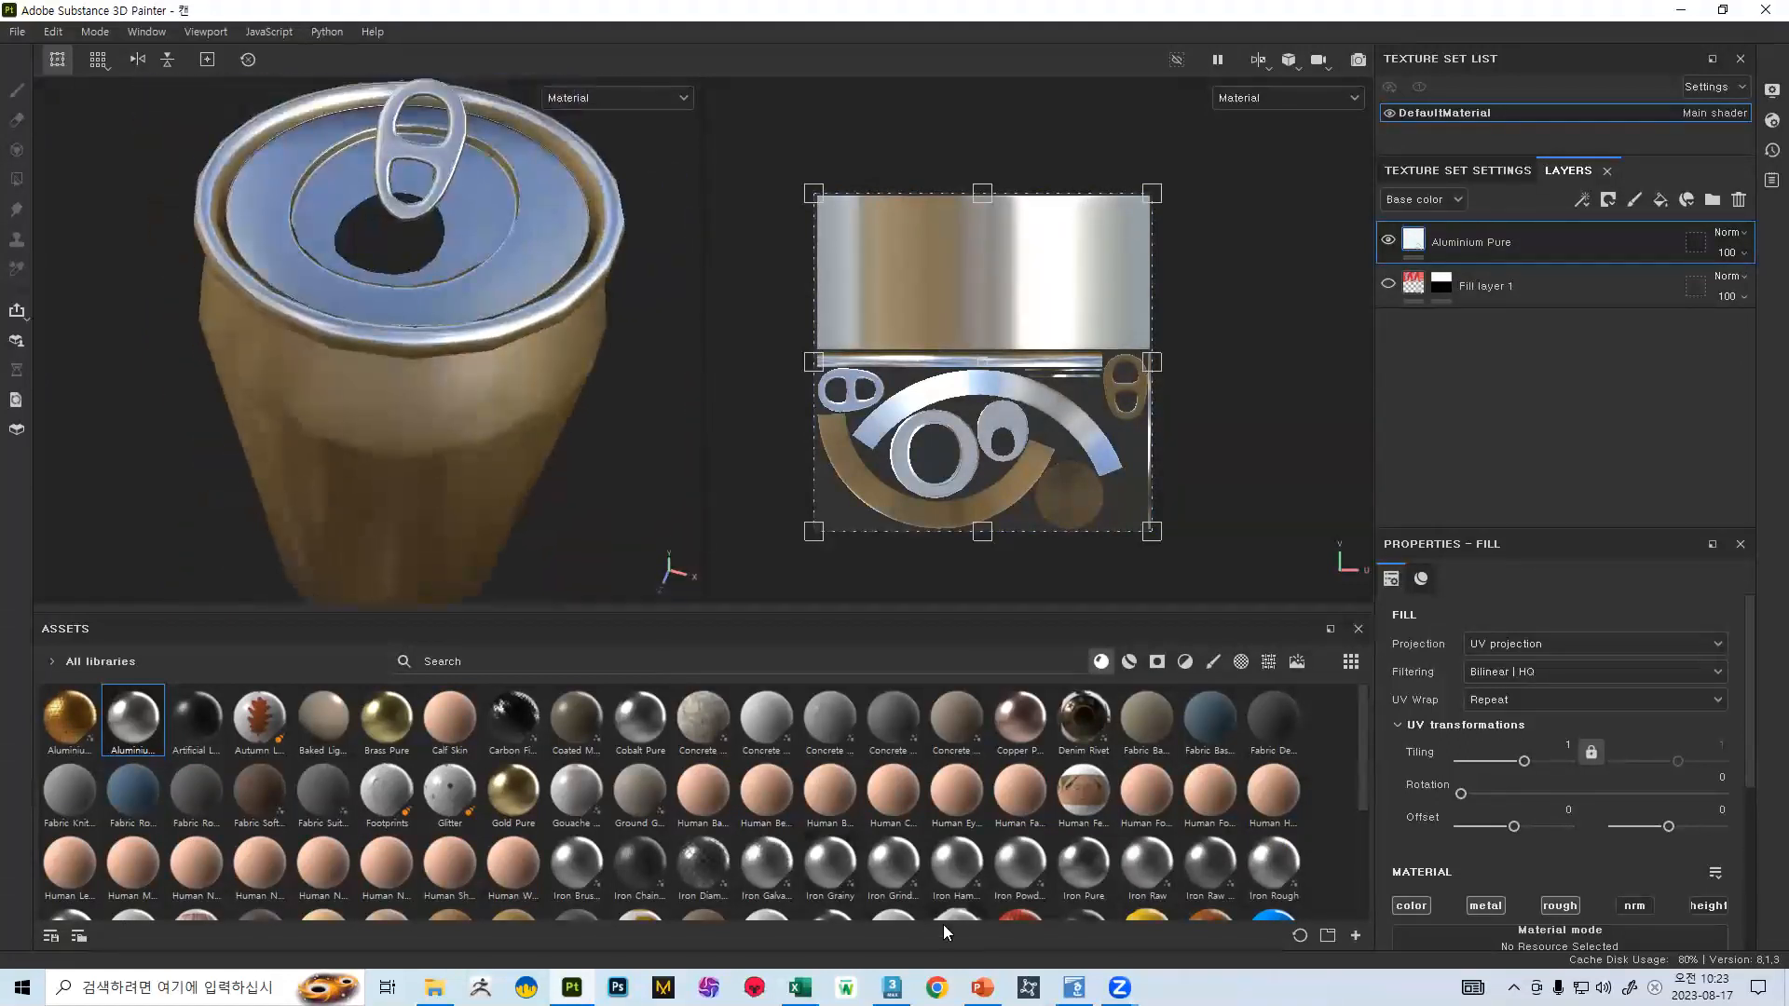
left_click(982, 987)
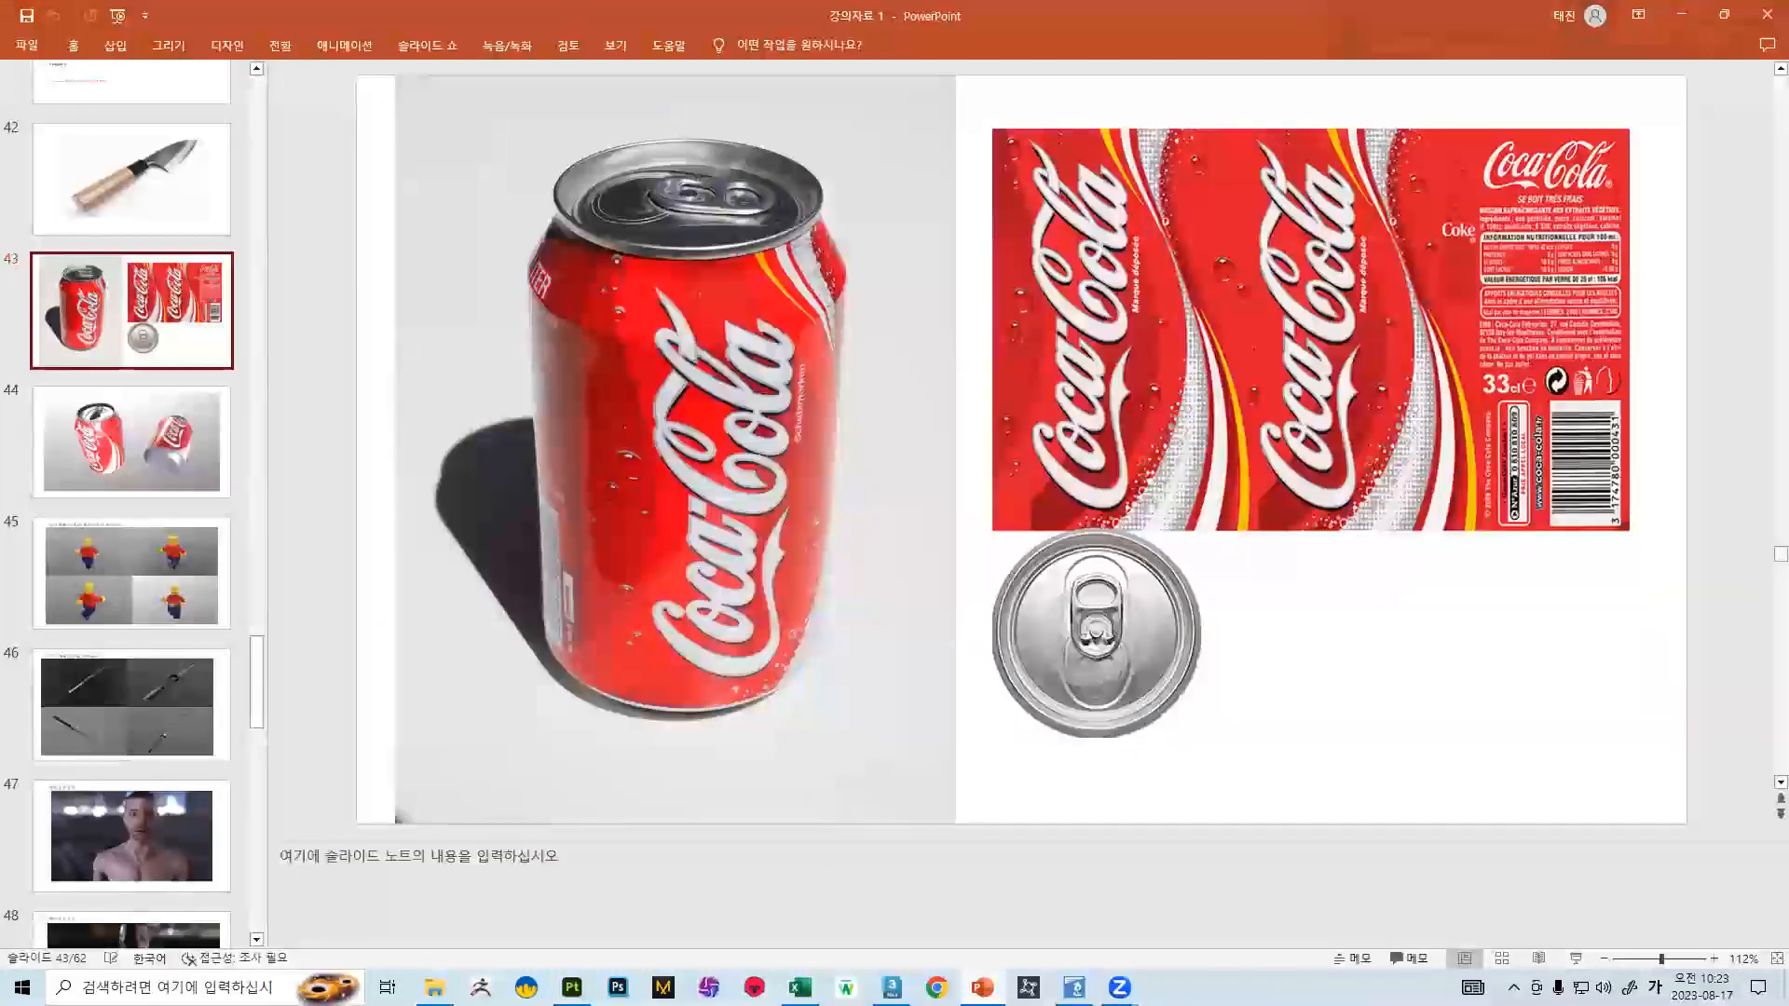
left_click(982, 987)
right_click_drag(516, 263, 645, 506, "alt")
left_click_drag(645, 507, 452, 310, "alt")
right_click_drag(453, 309, 333, 199, "alt")
middle_click_drag(334, 199, 352, 202, "alt")
left_click_drag(352, 202, 444, 347, "alt")
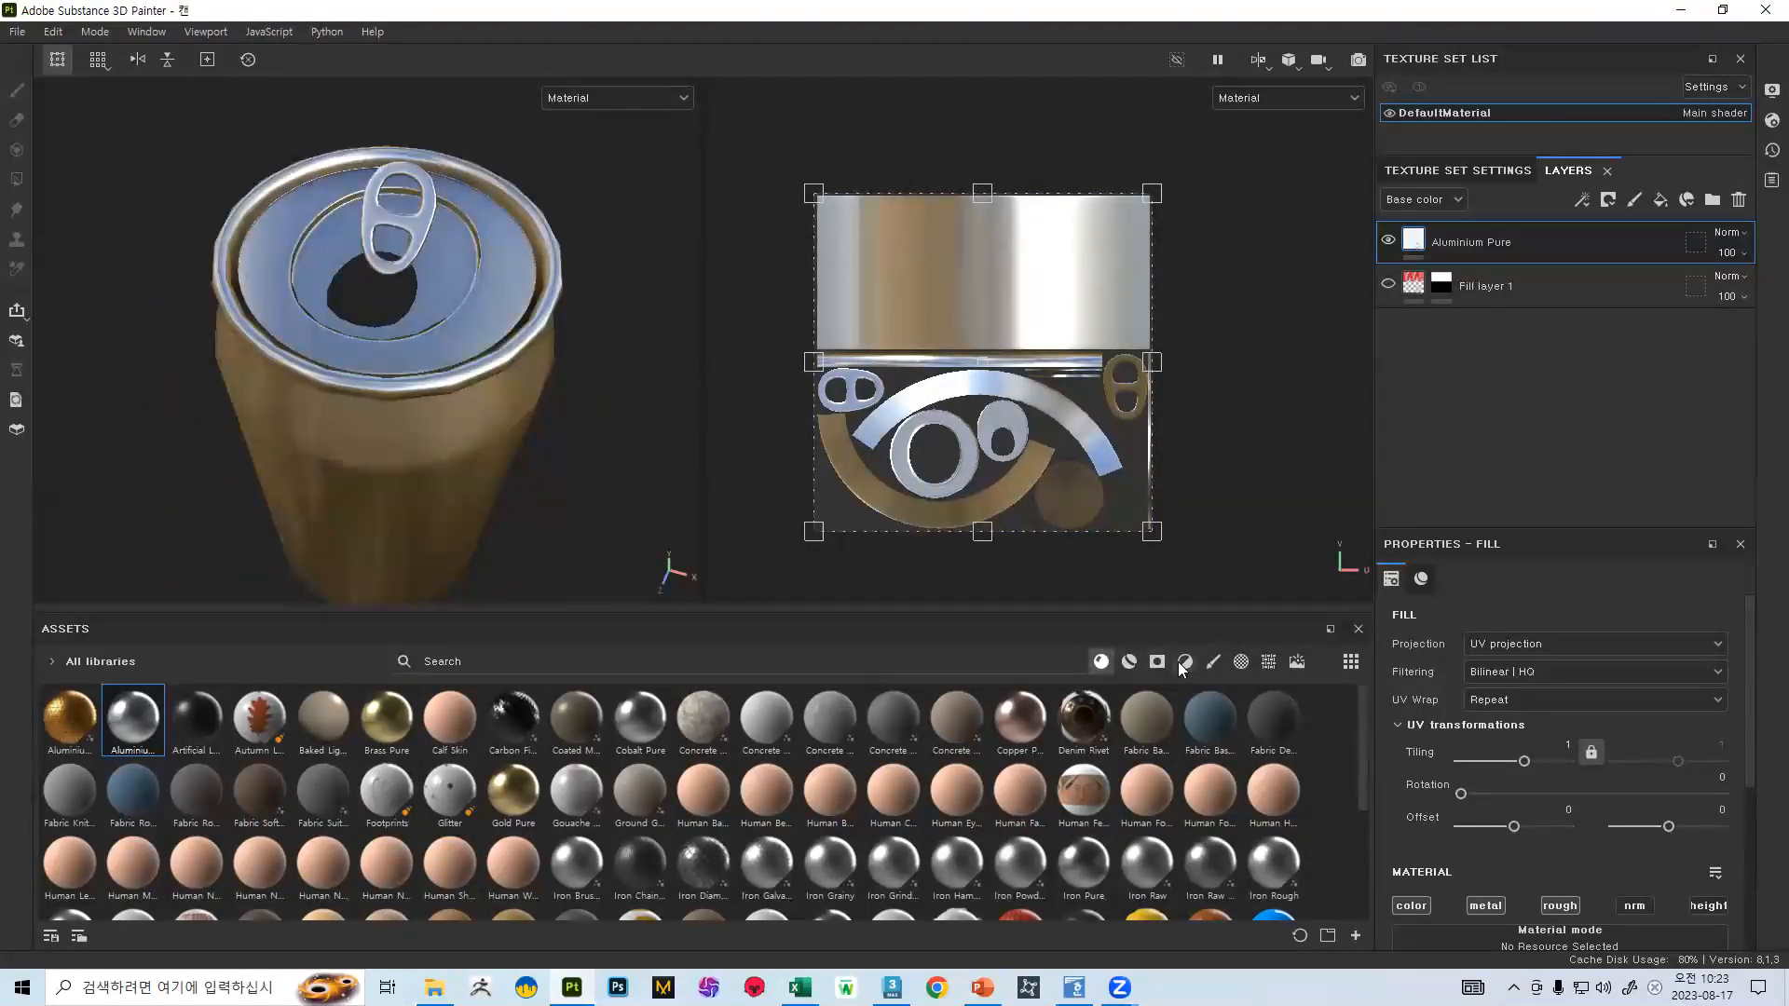
- Browse the MatFinish filters and try to apply MatFinish Brushed Linear to the Aluminium Pure layer
left_click(1172, 662)
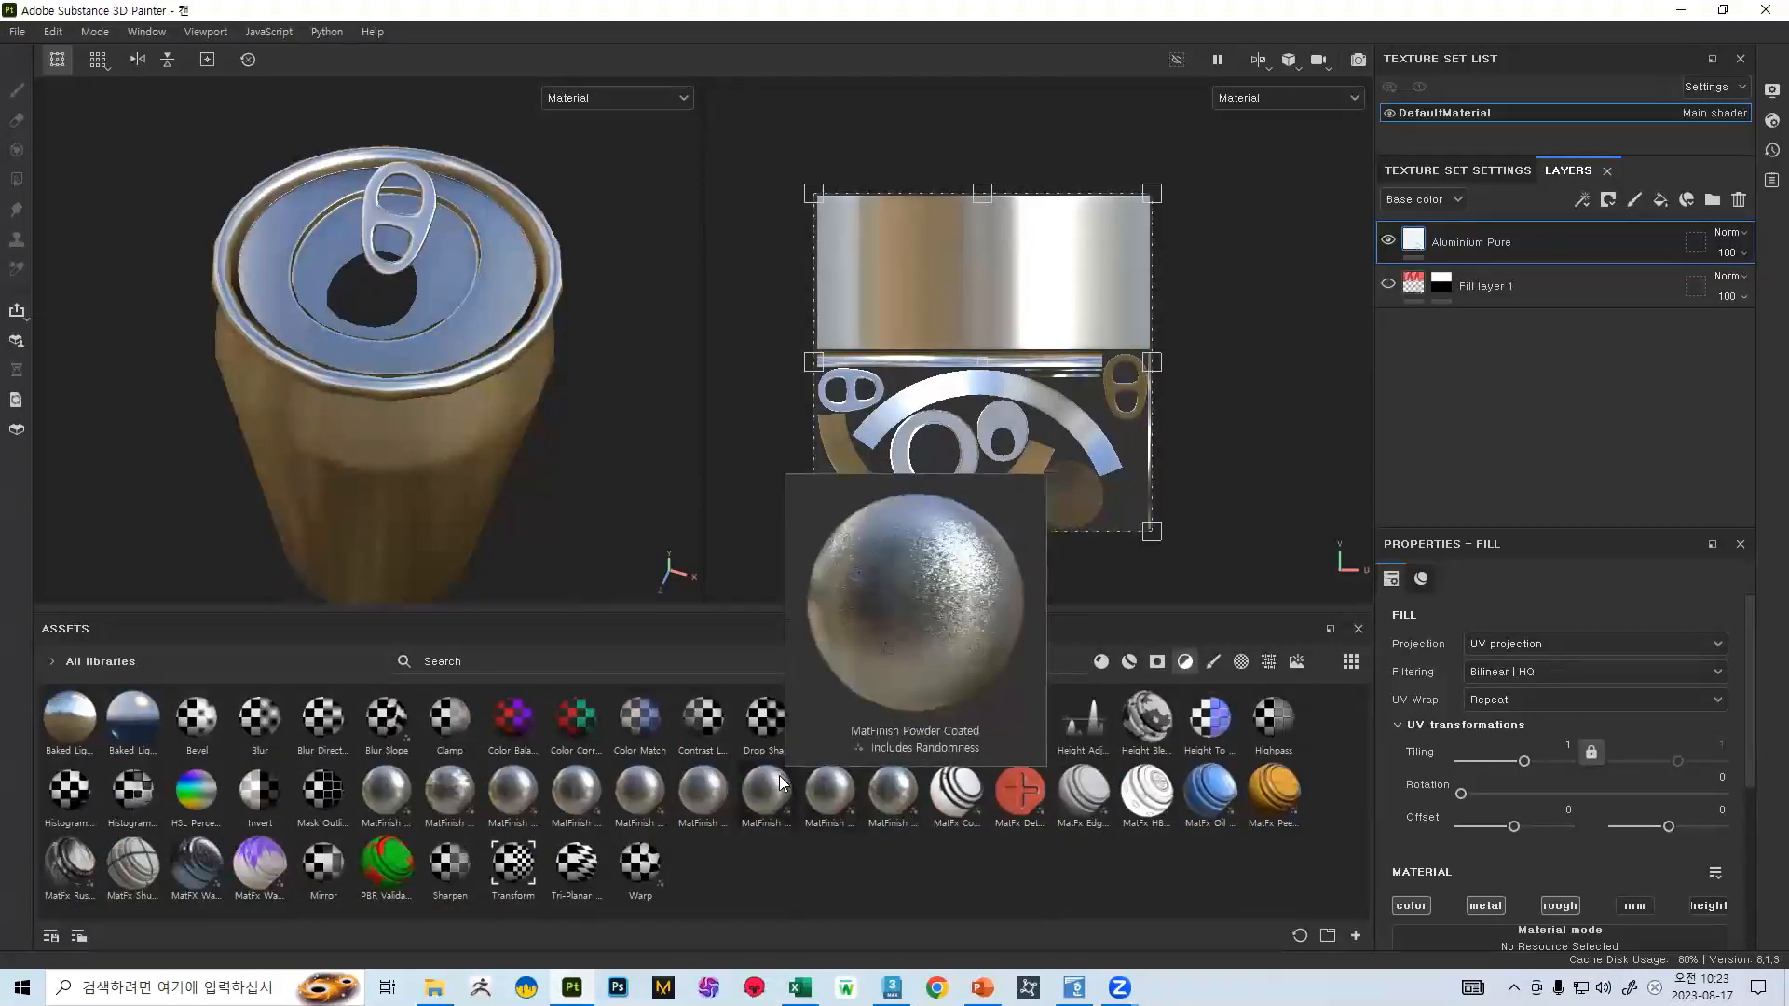
mouse_move(700, 785)
mouse_move(756, 787)
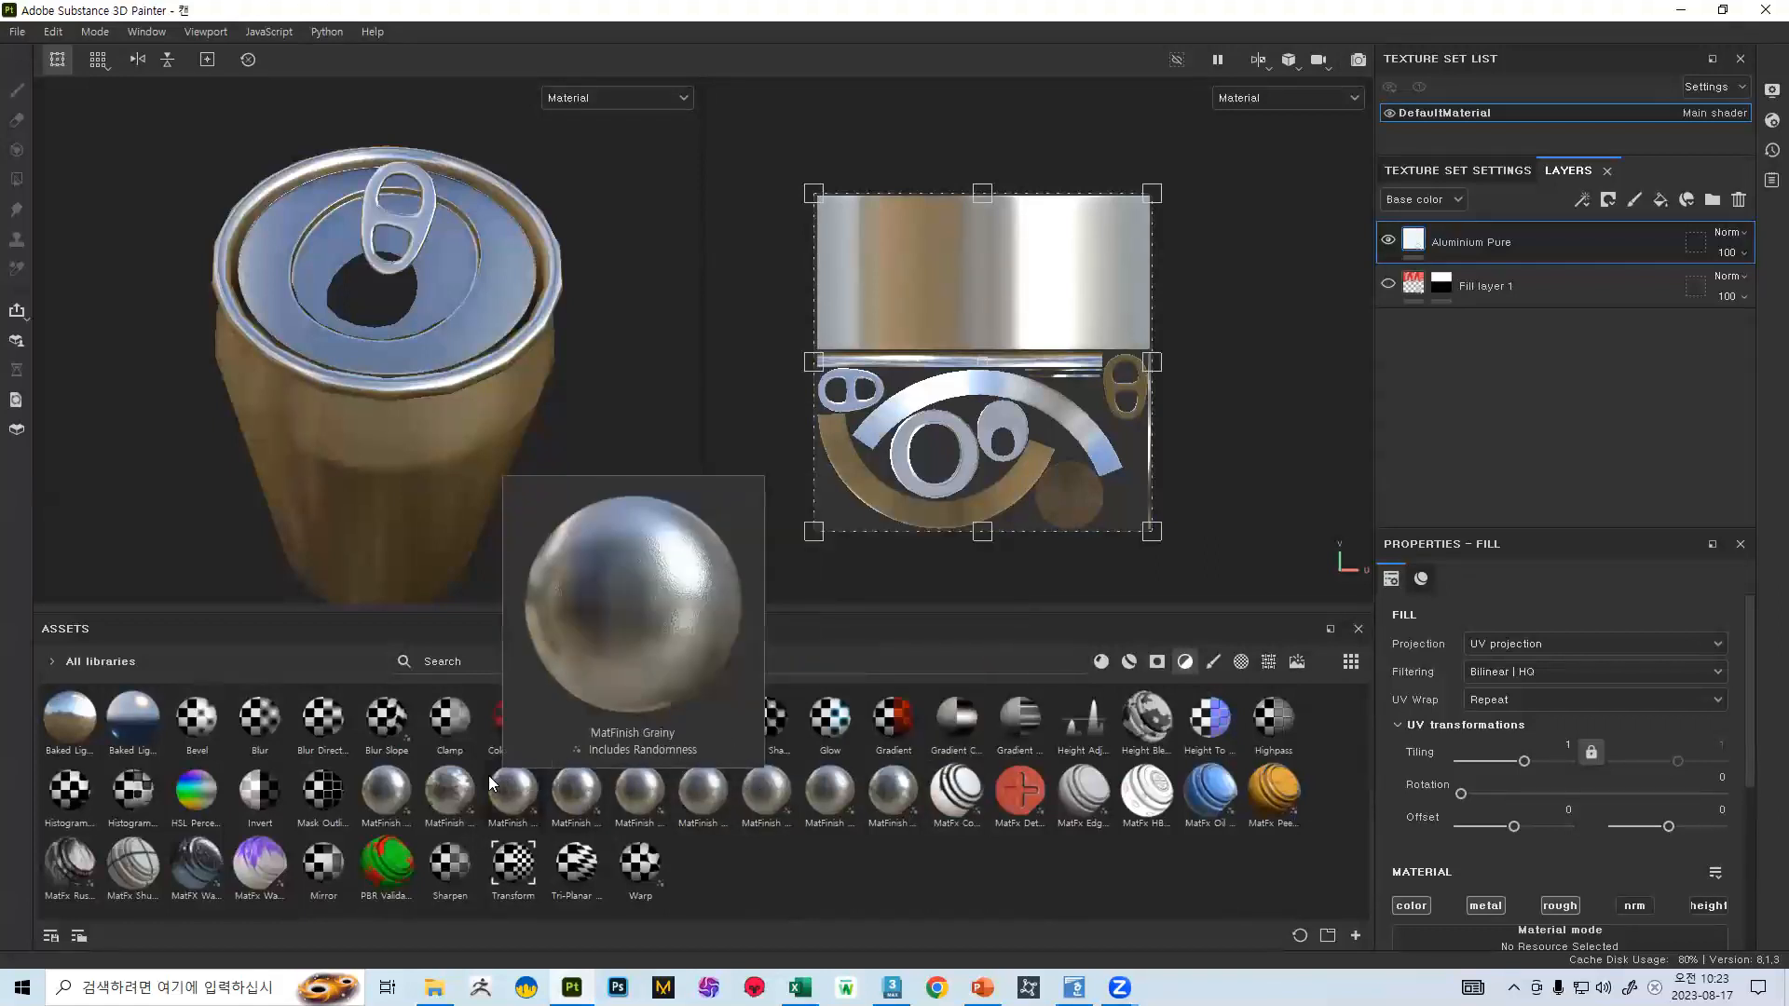
mouse_move(538, 783)
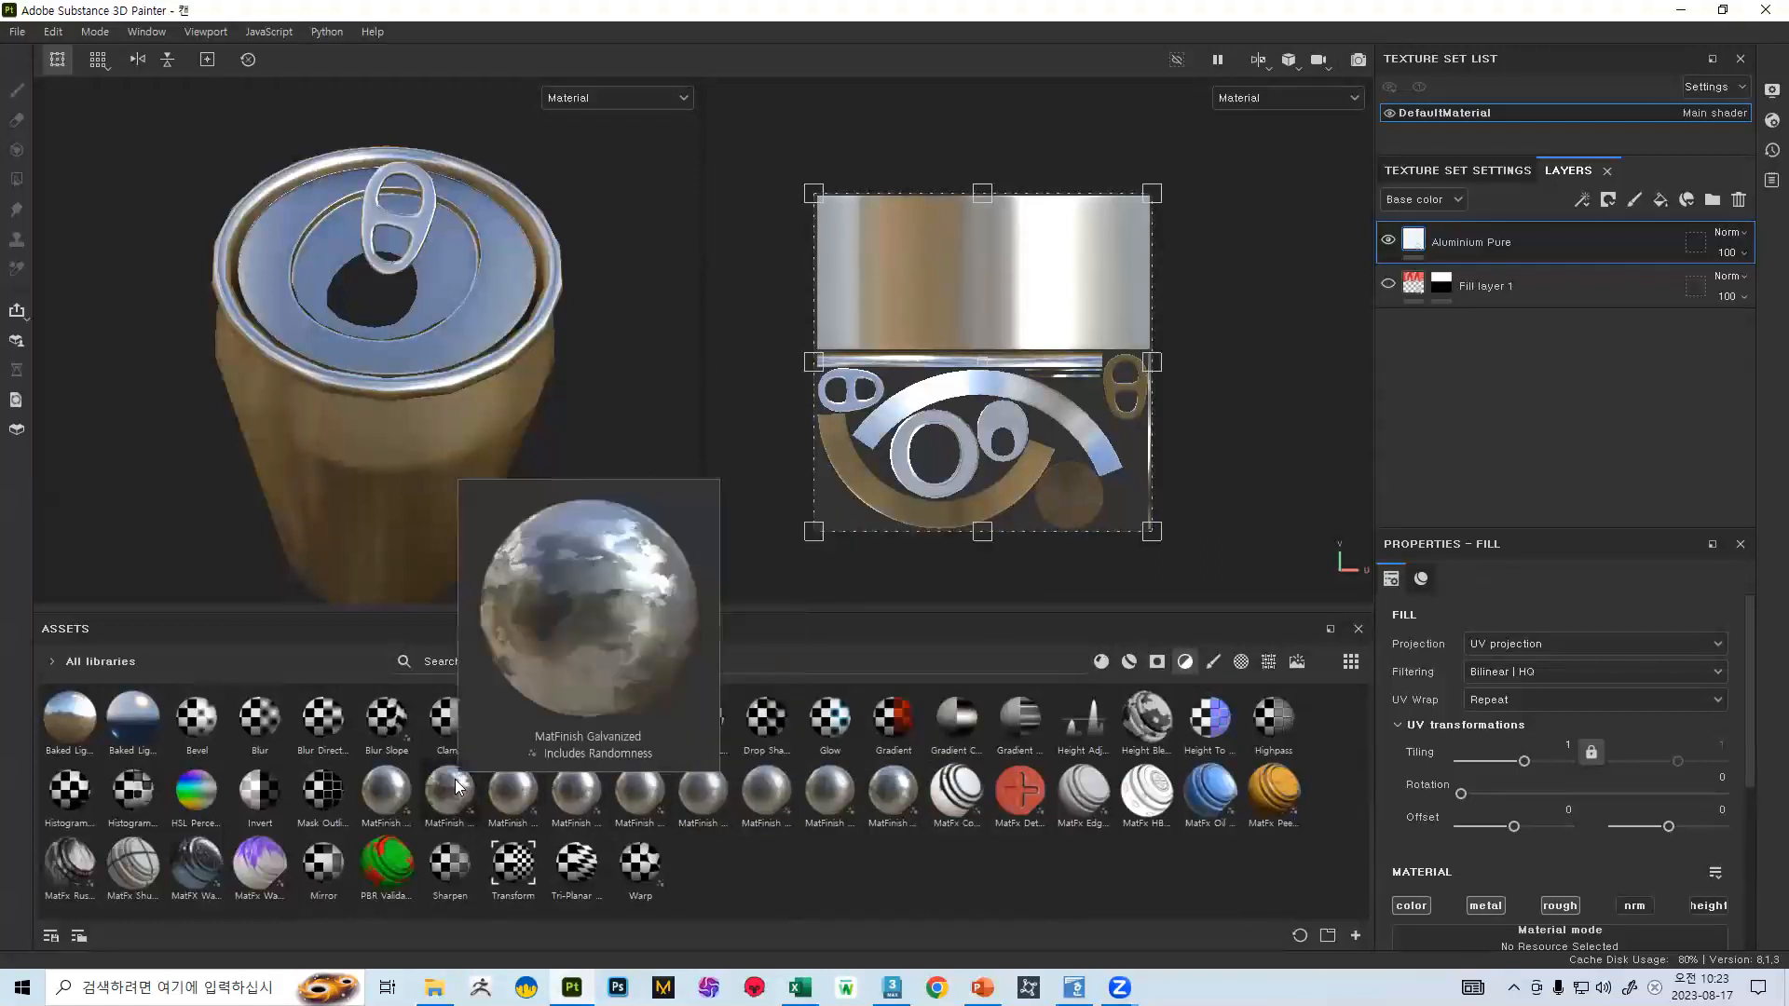
mouse_move(452, 789)
mouse_move(388, 791)
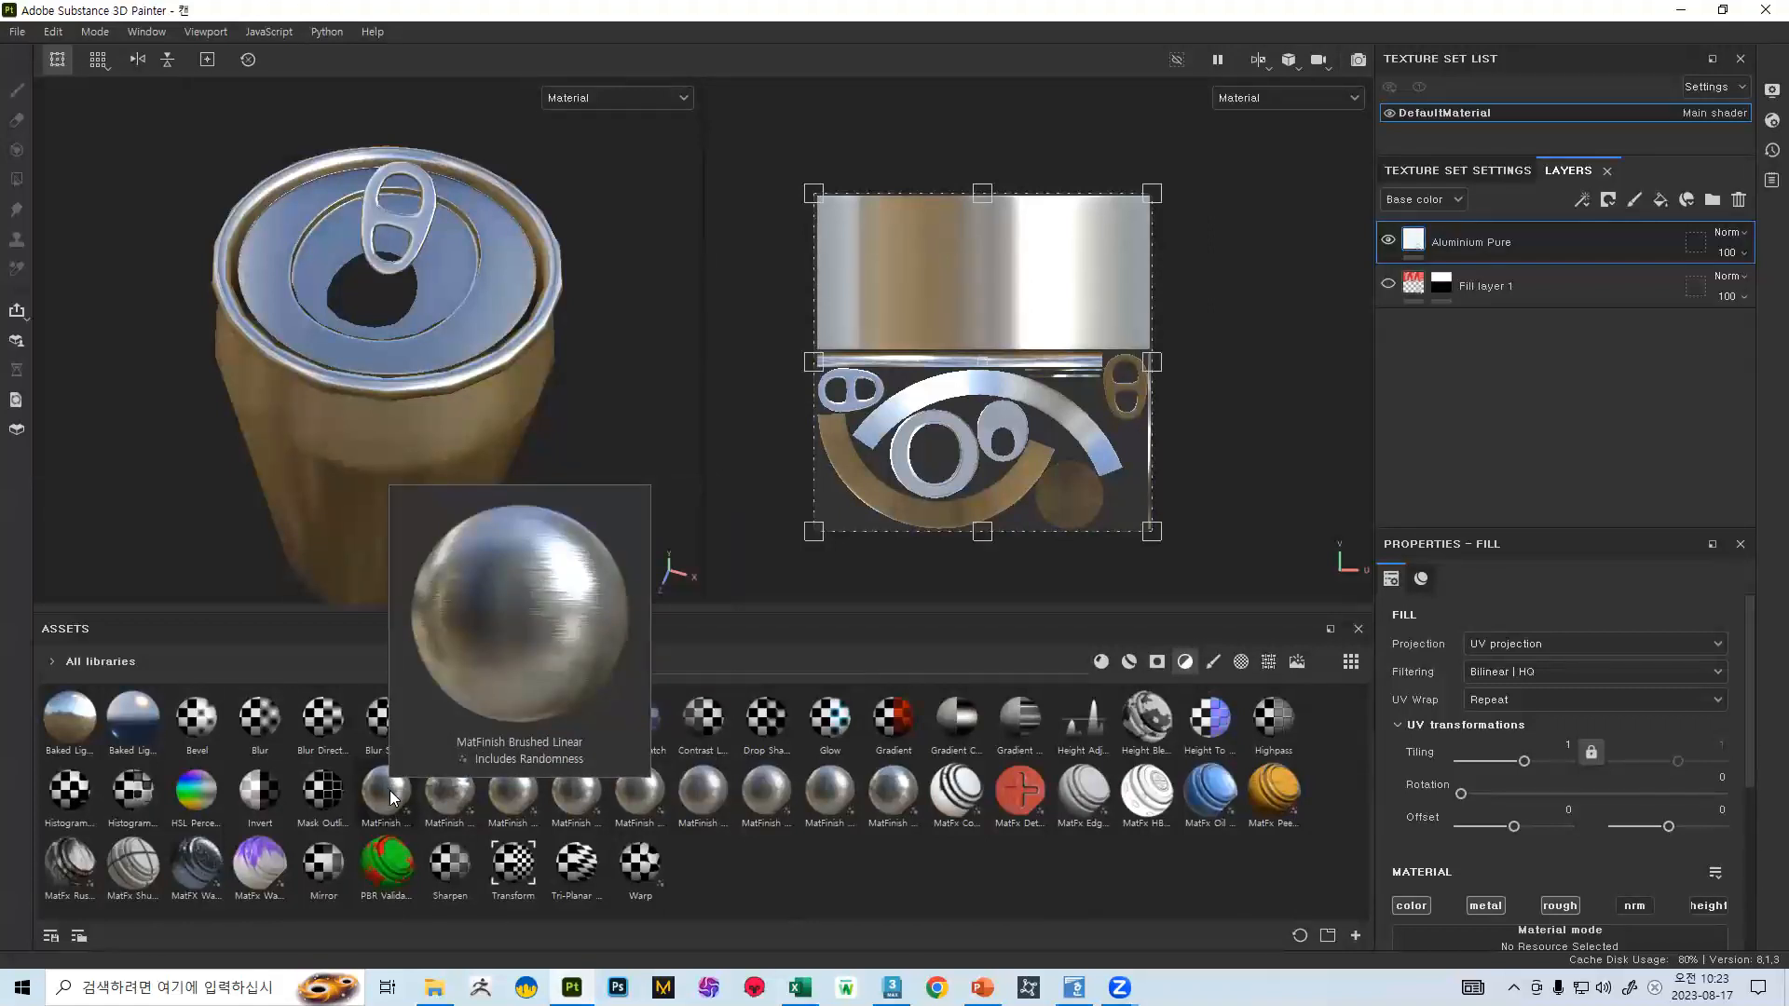
left_click(982, 988)
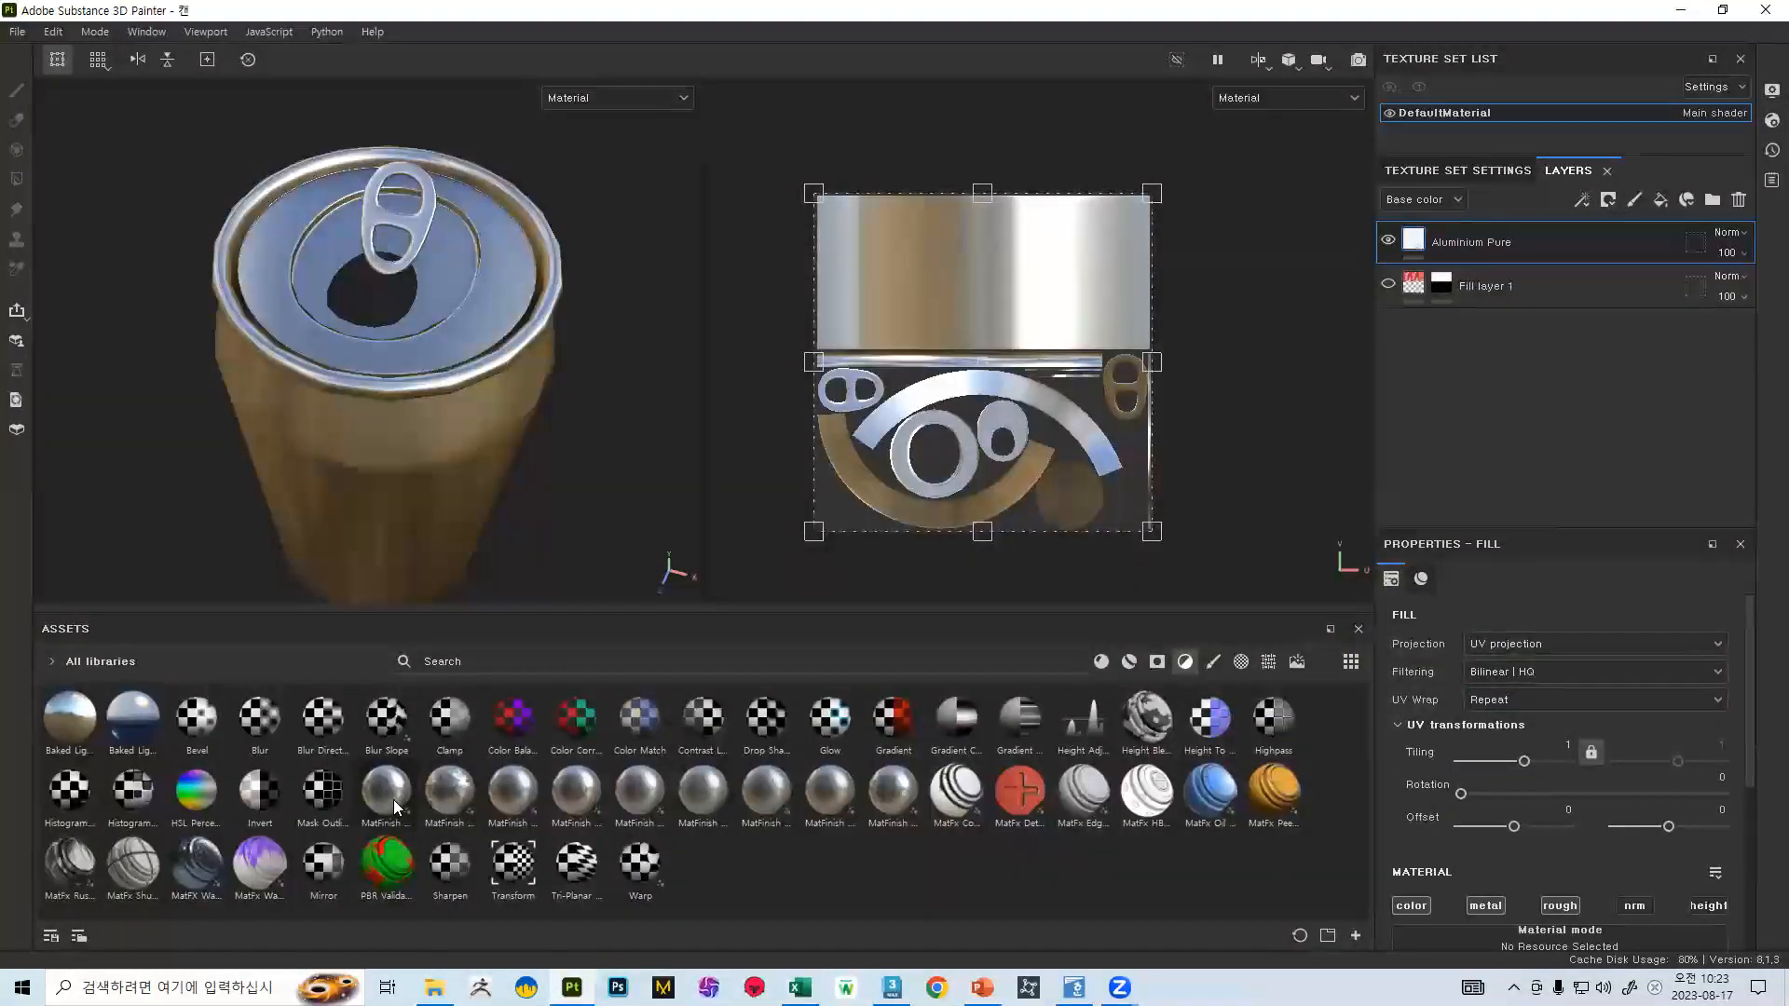
left_click_drag(393, 799, 1485, 239)
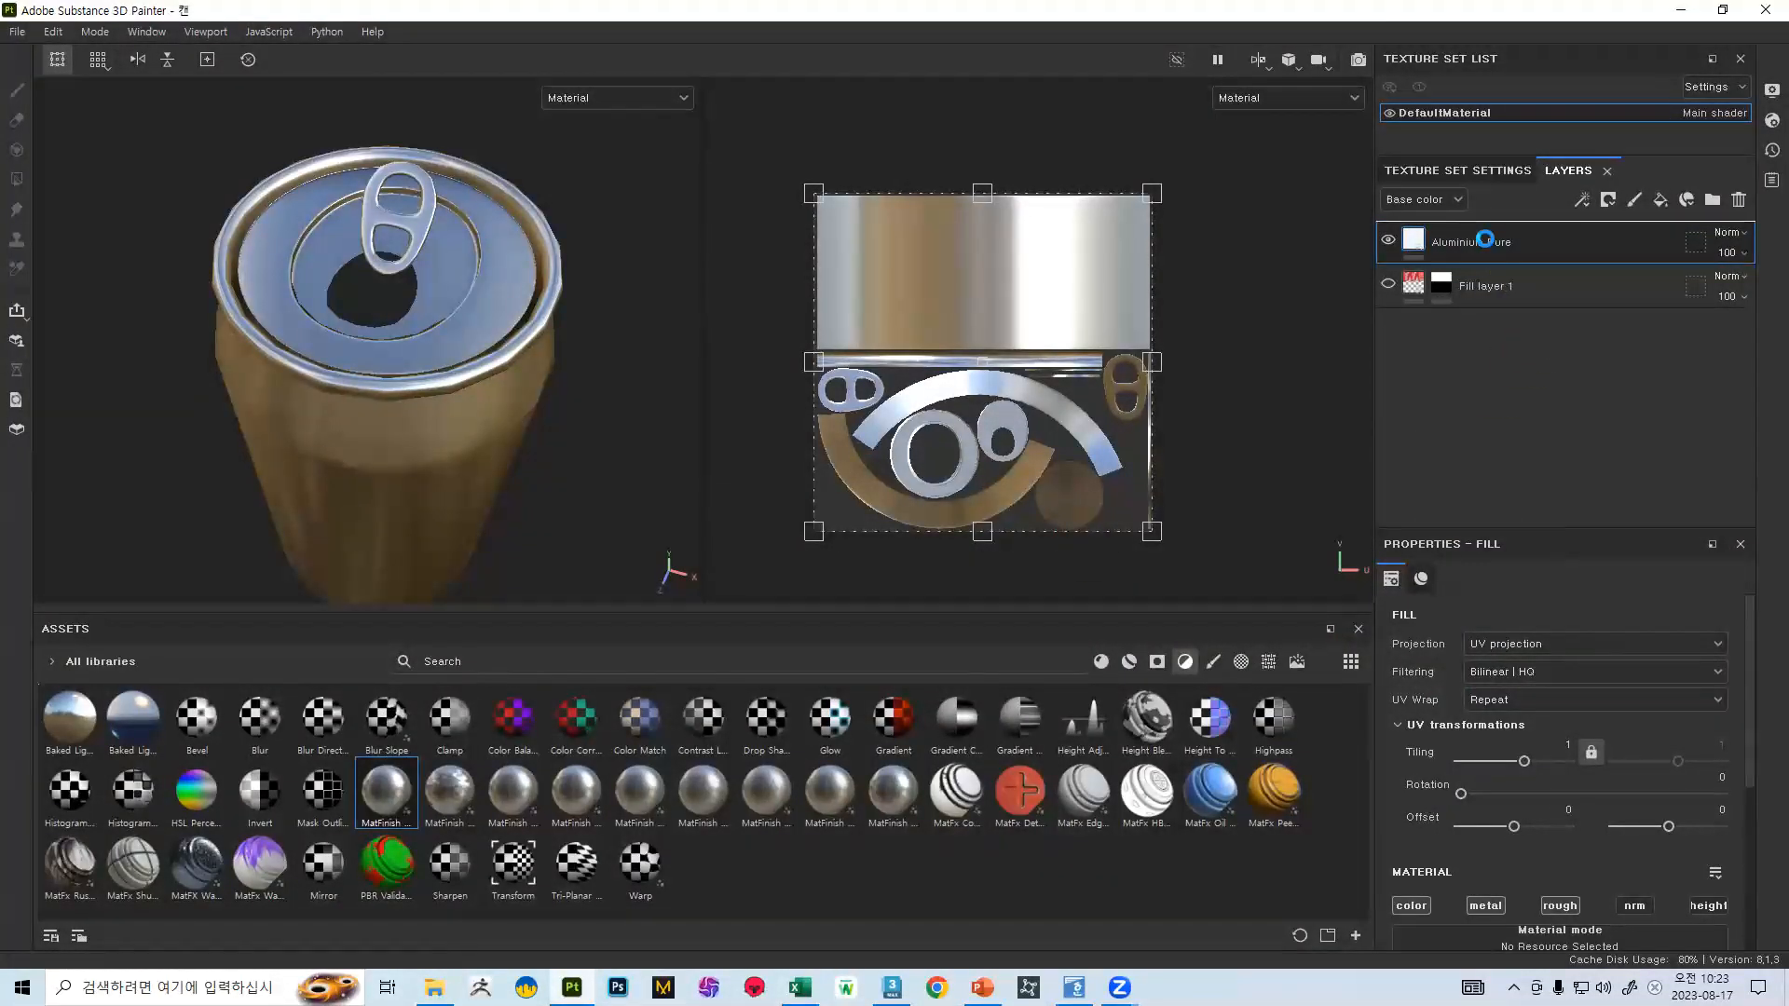
right_click(1459, 242)
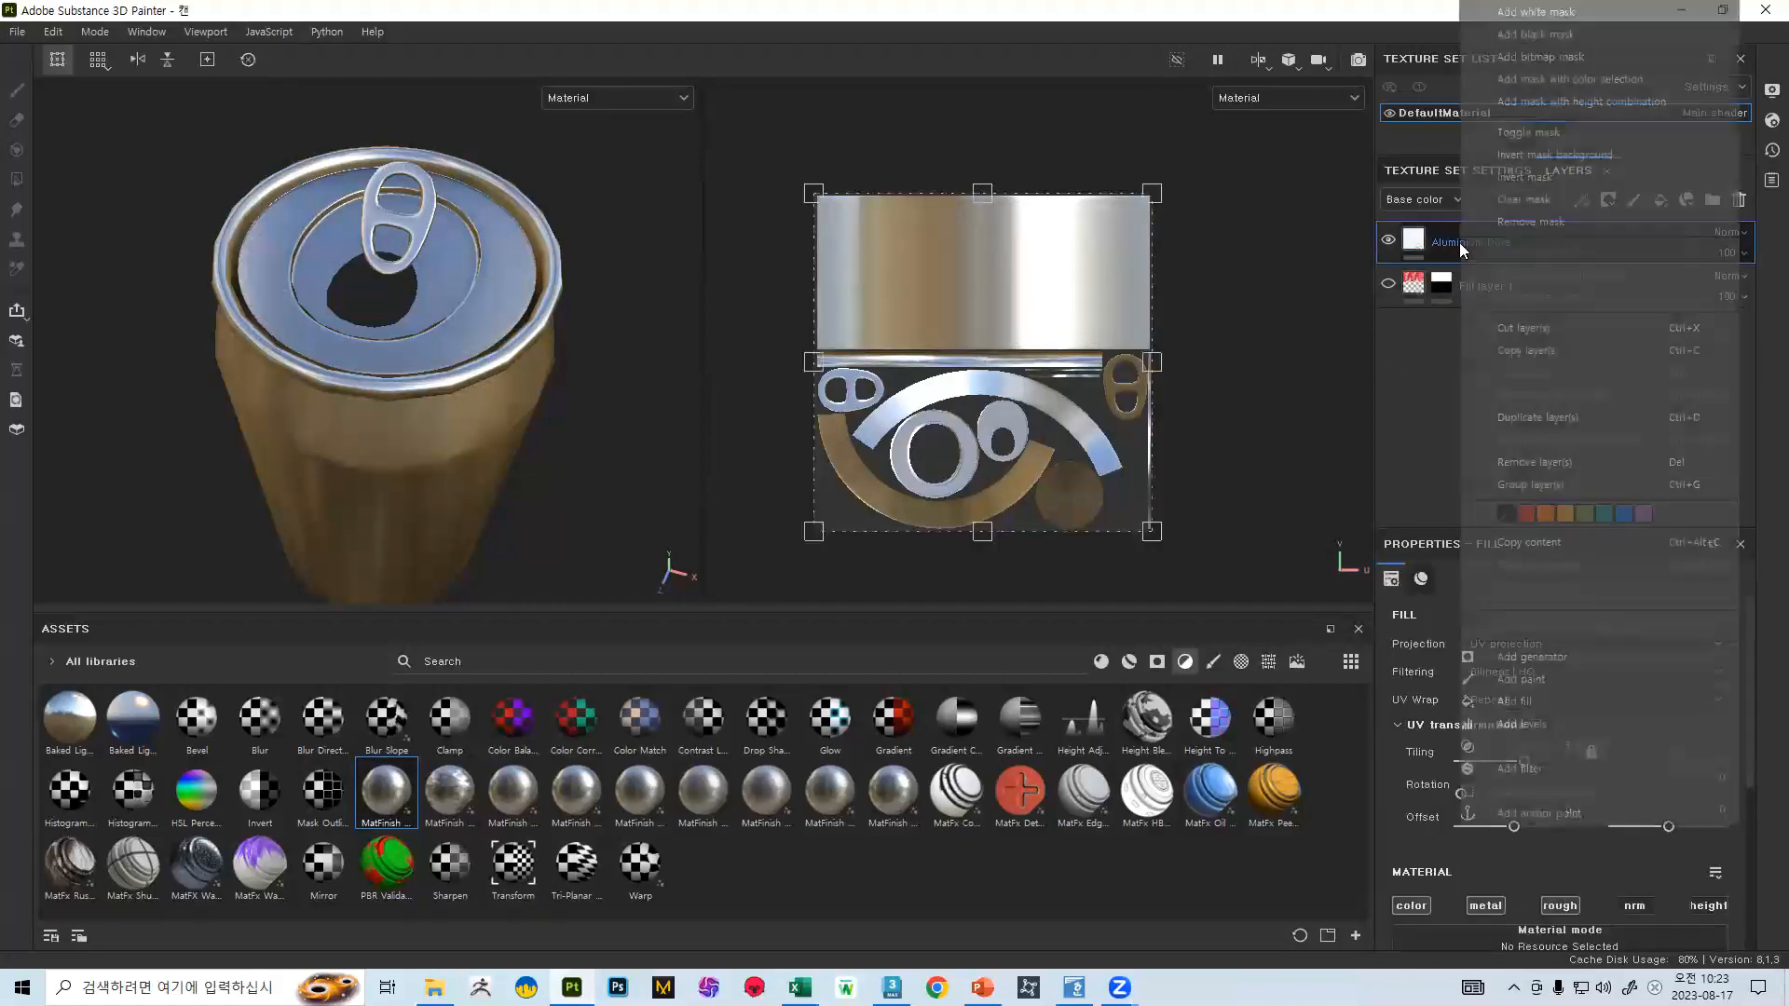
- Try a black mask and the MatFinish Brushed Linear filter on the Aluminium Pure layer, and undo them
left_click(1548, 35)
mouse_move(391, 800)
left_mouse_down()
mouse_move(1439, 365)
mouse_move(1497, 326)
mouse_move(1370, 372)
mouse_move(1502, 308)
left_mouse_up()
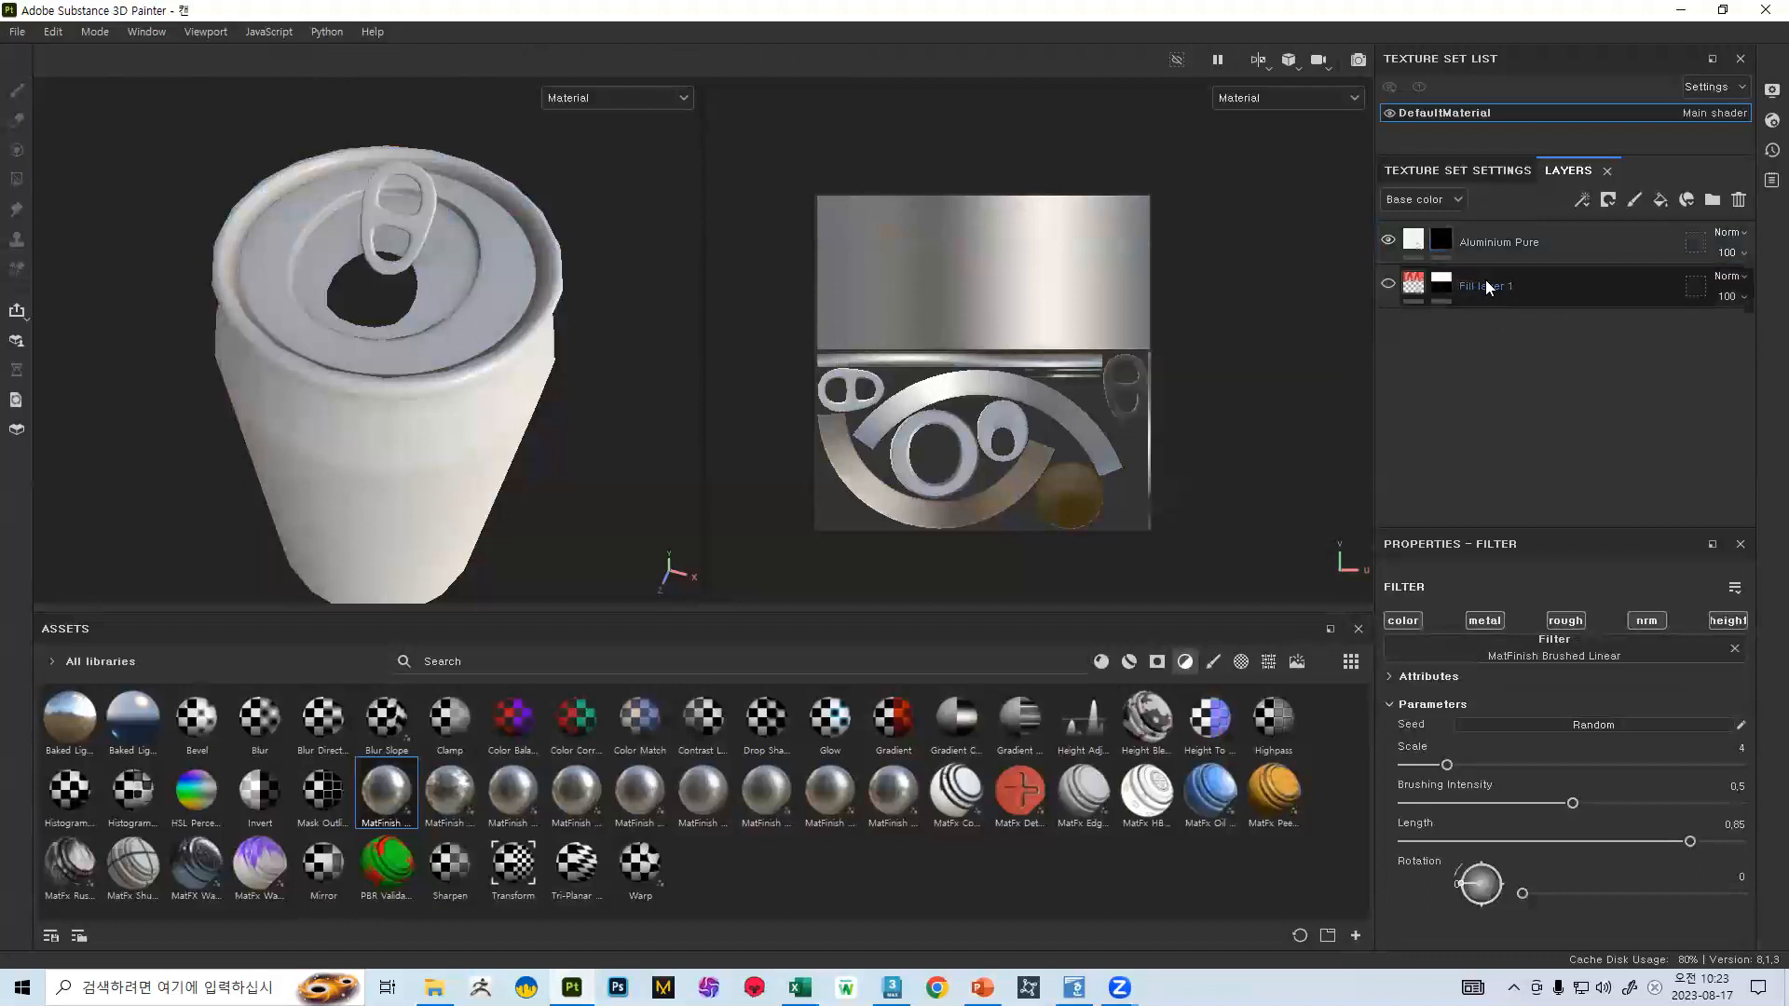
left_click(1510, 243)
right_click(1485, 242)
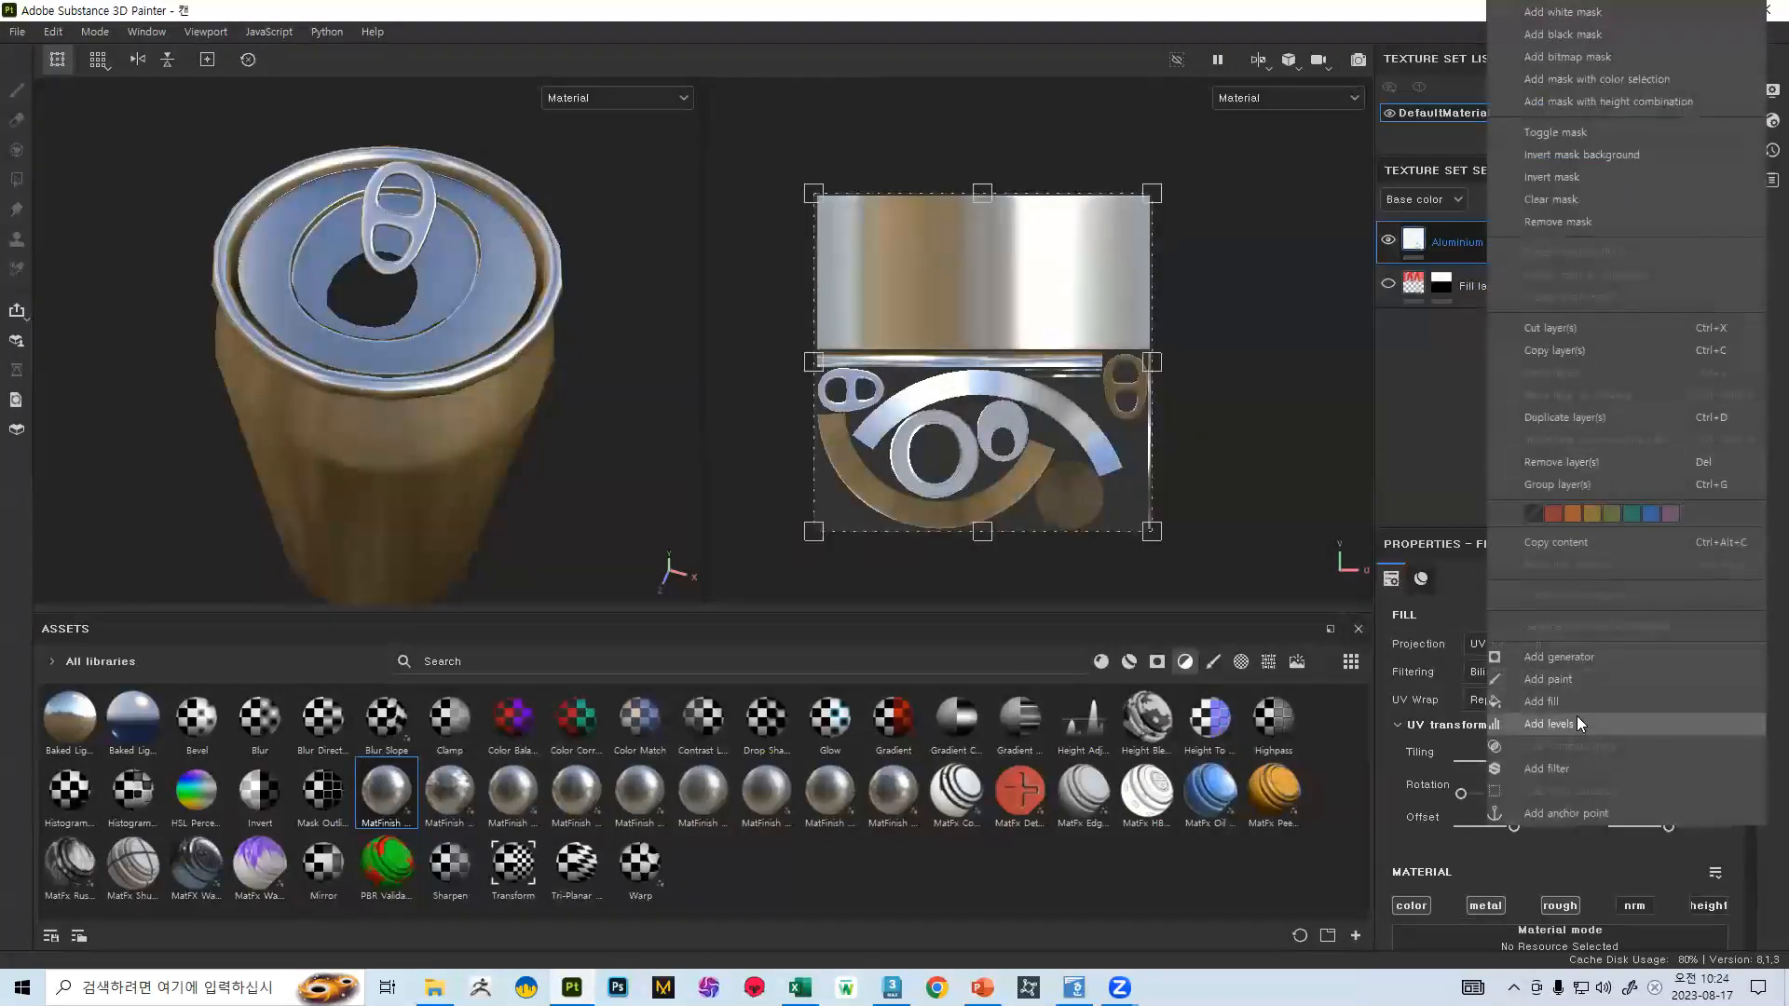
left_click(1563, 769)
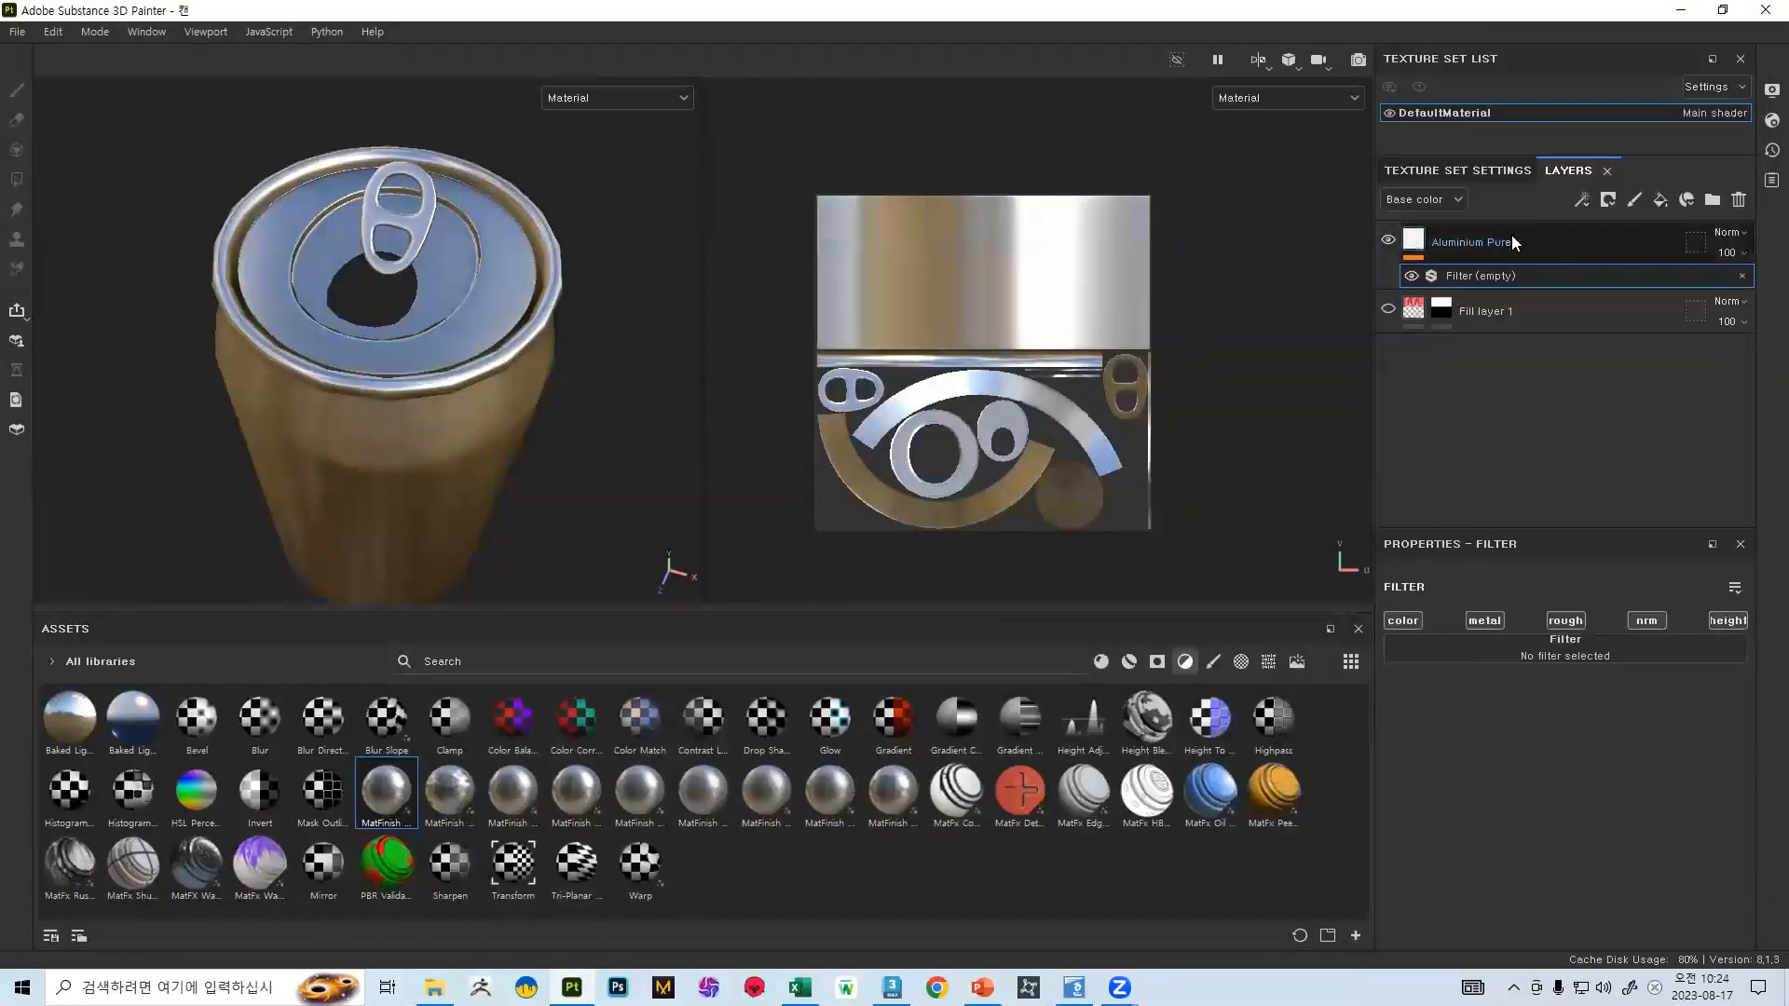
mouse_move(396, 807)
left_mouse_down()
mouse_move(1551, 610)
mouse_move(1568, 652)
left_mouse_up()
right_click_drag(487, 181, 463, 217, "alt")
left_click_drag(464, 219, 485, 265, "alt")
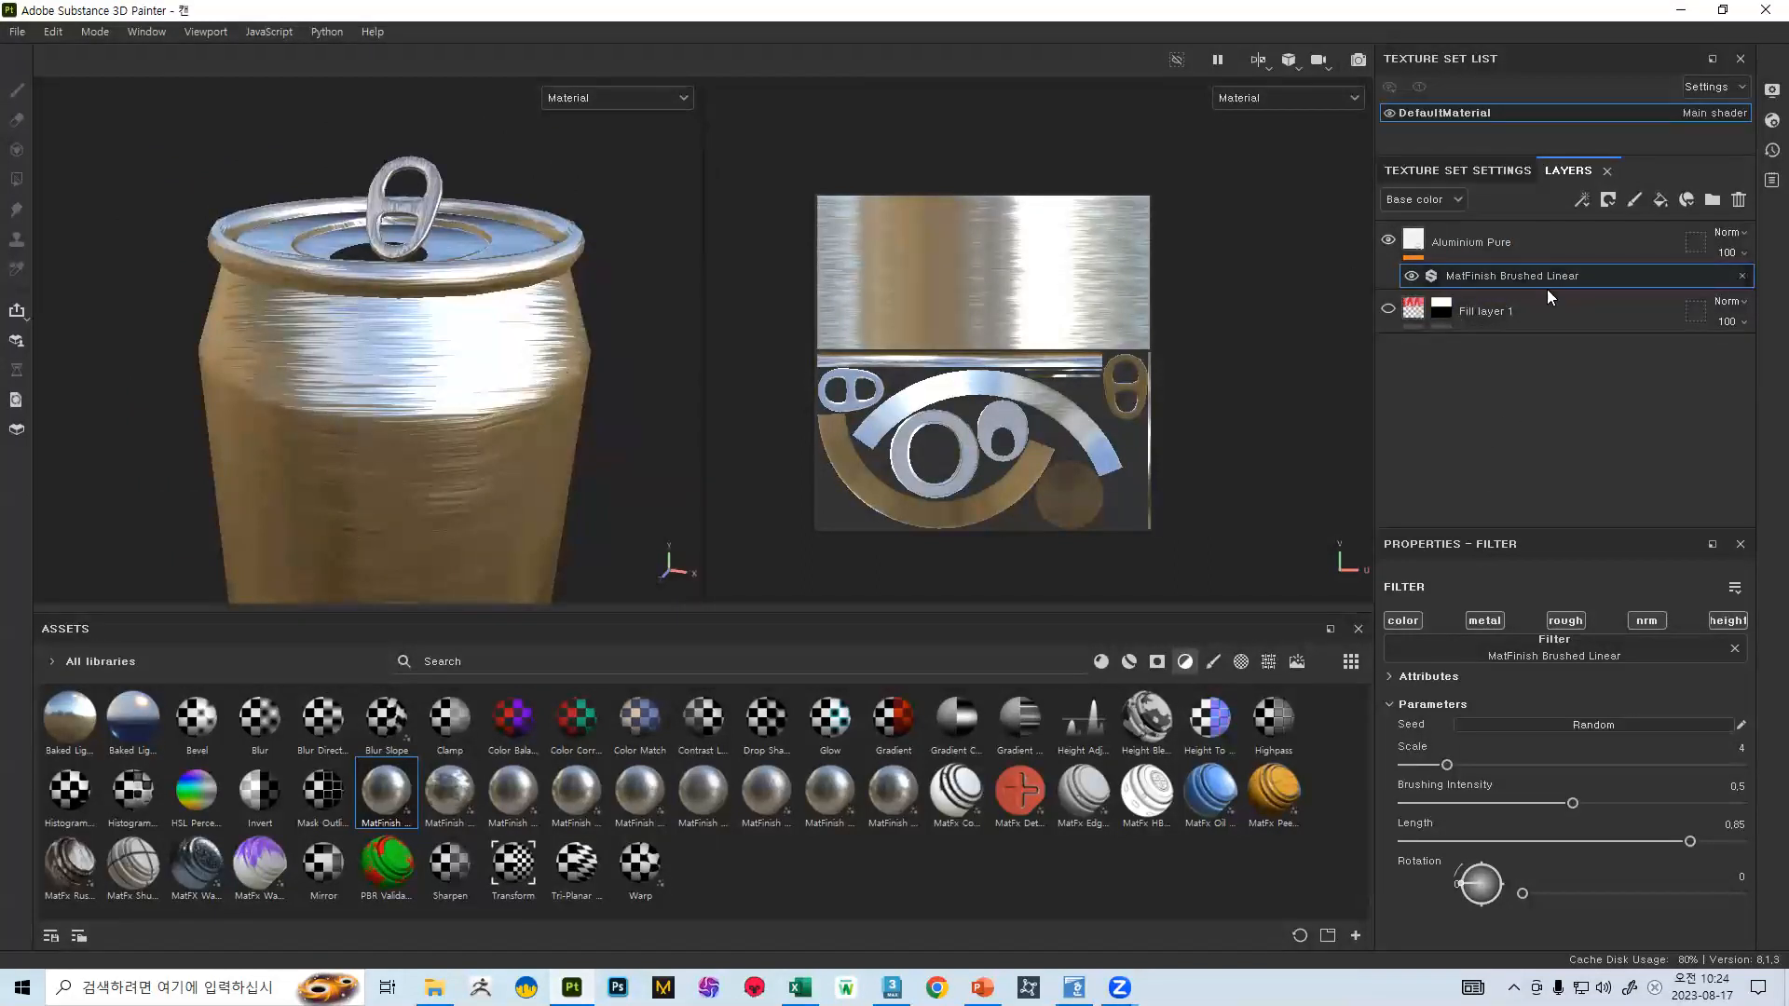
key("ctrl+z")
key("ctrl+z")
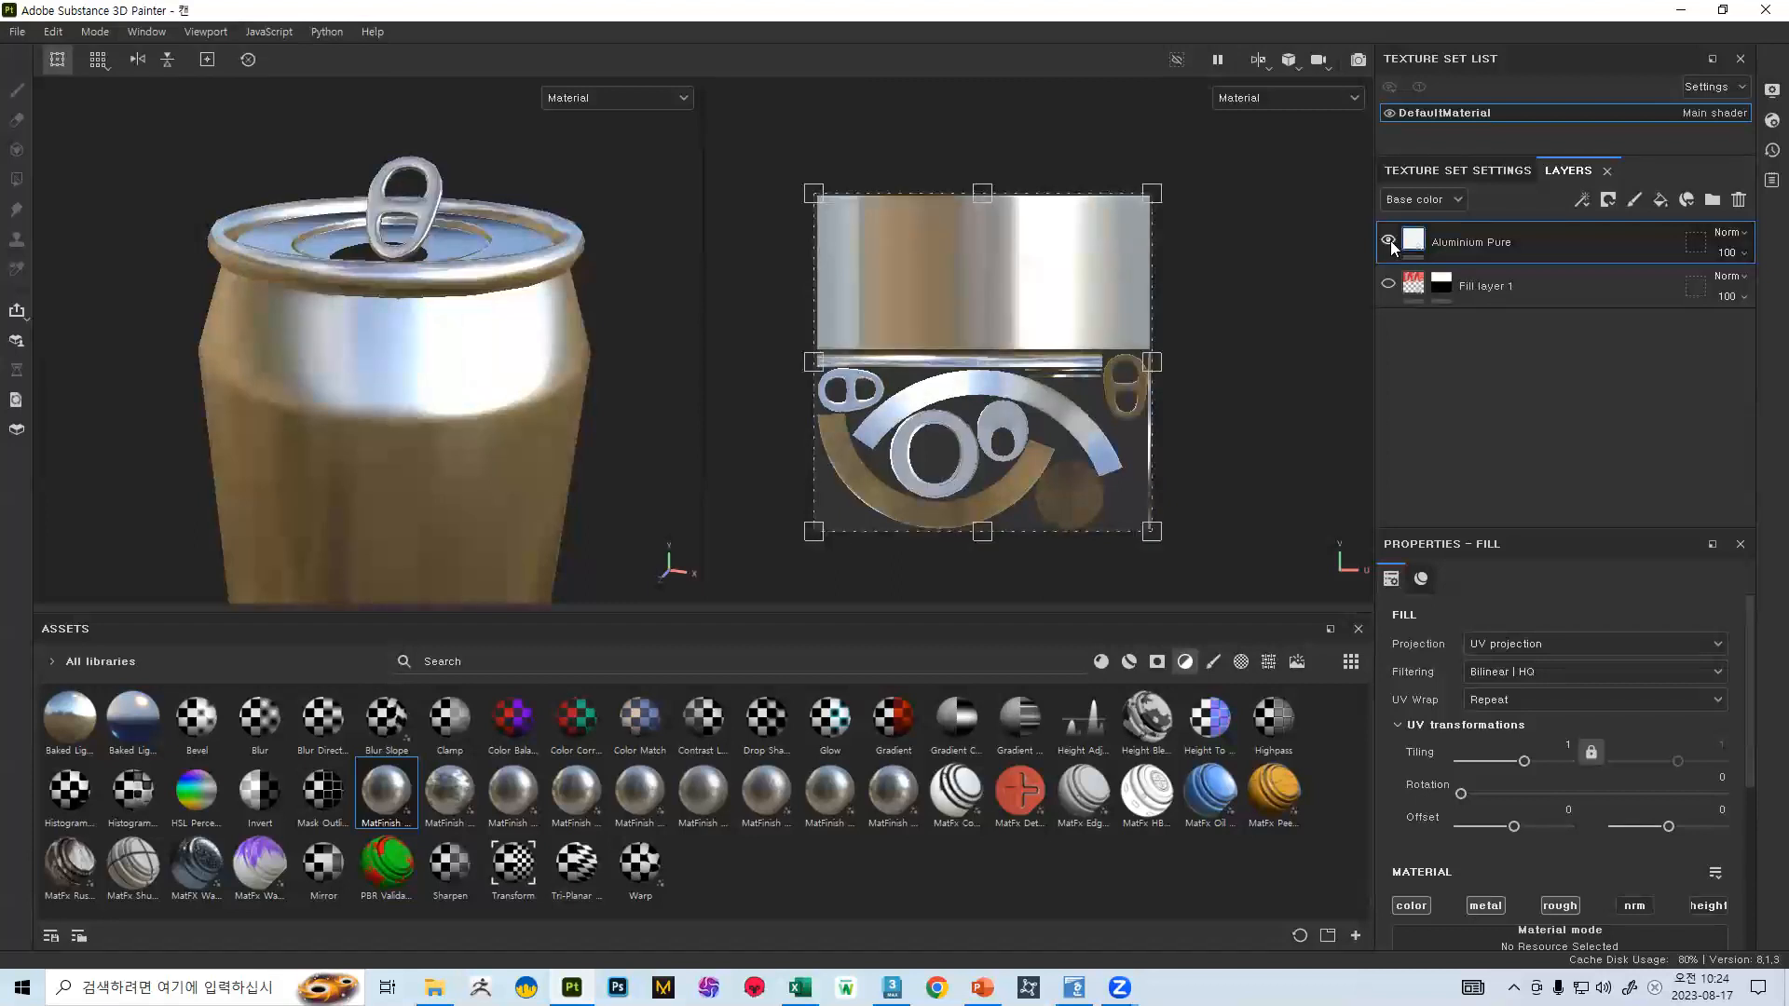
- Add a filter to the Aluminium Pure layer and assign MatFinish Brushed Linear to it
right_click(1490, 240)
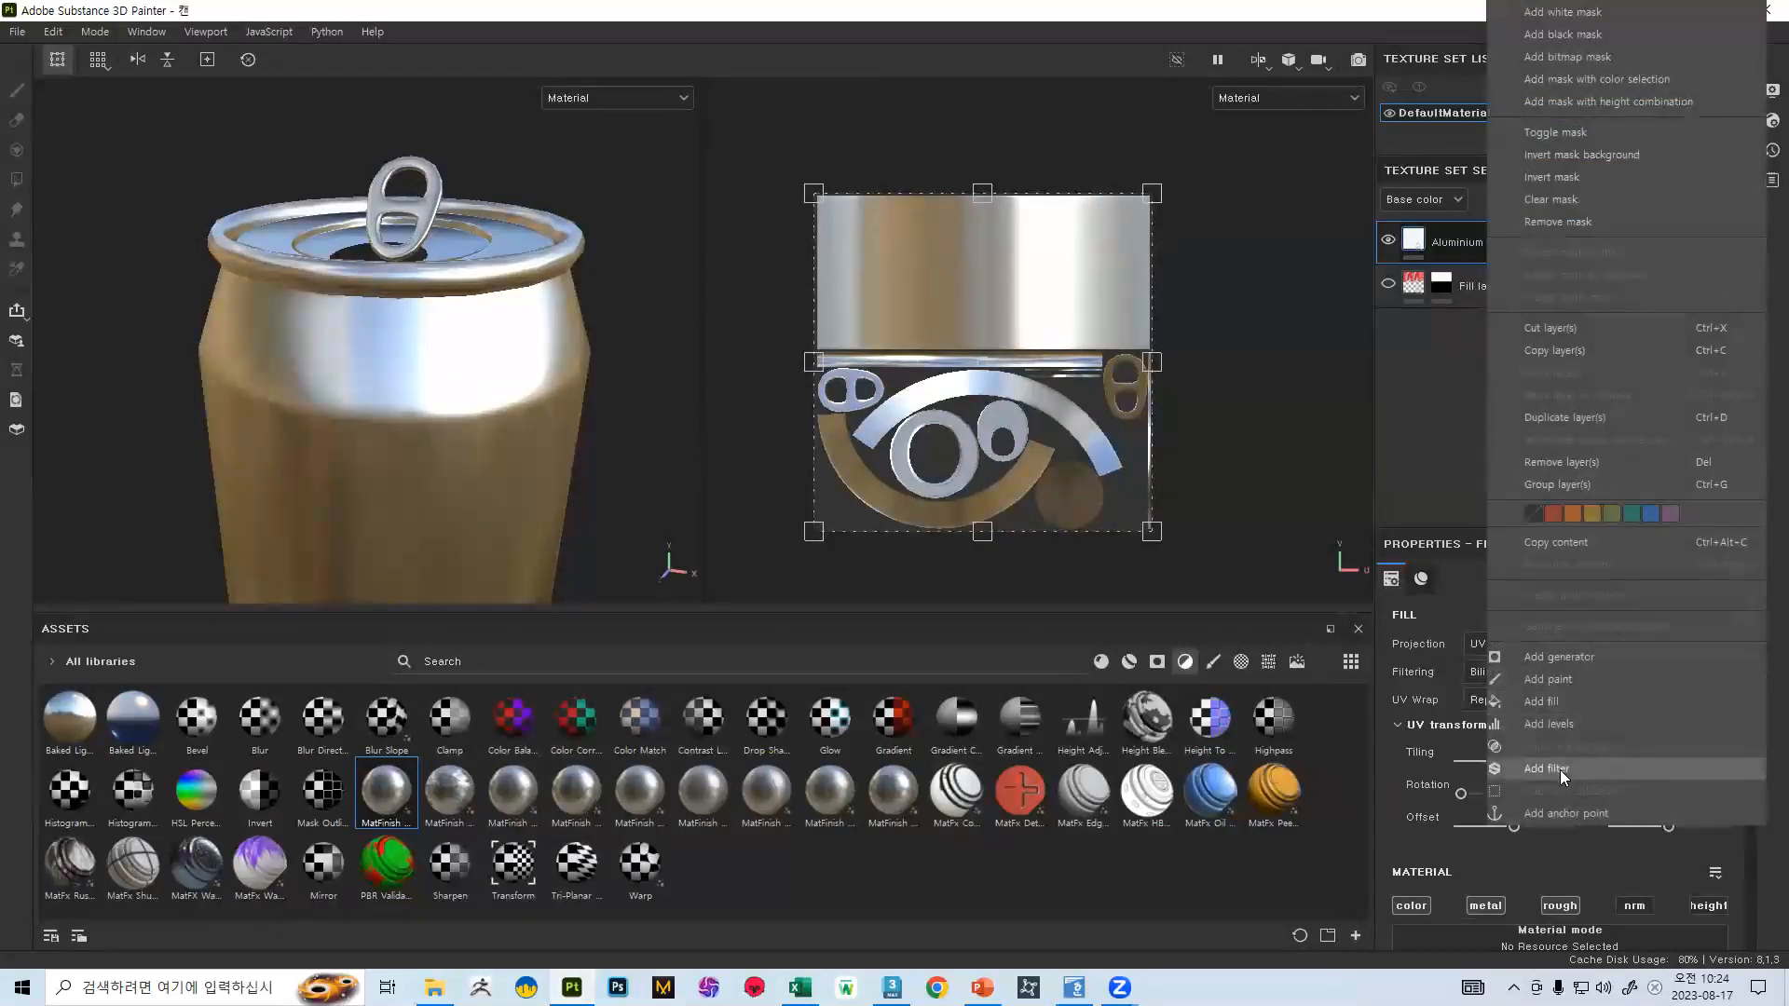
left_click(1559, 770)
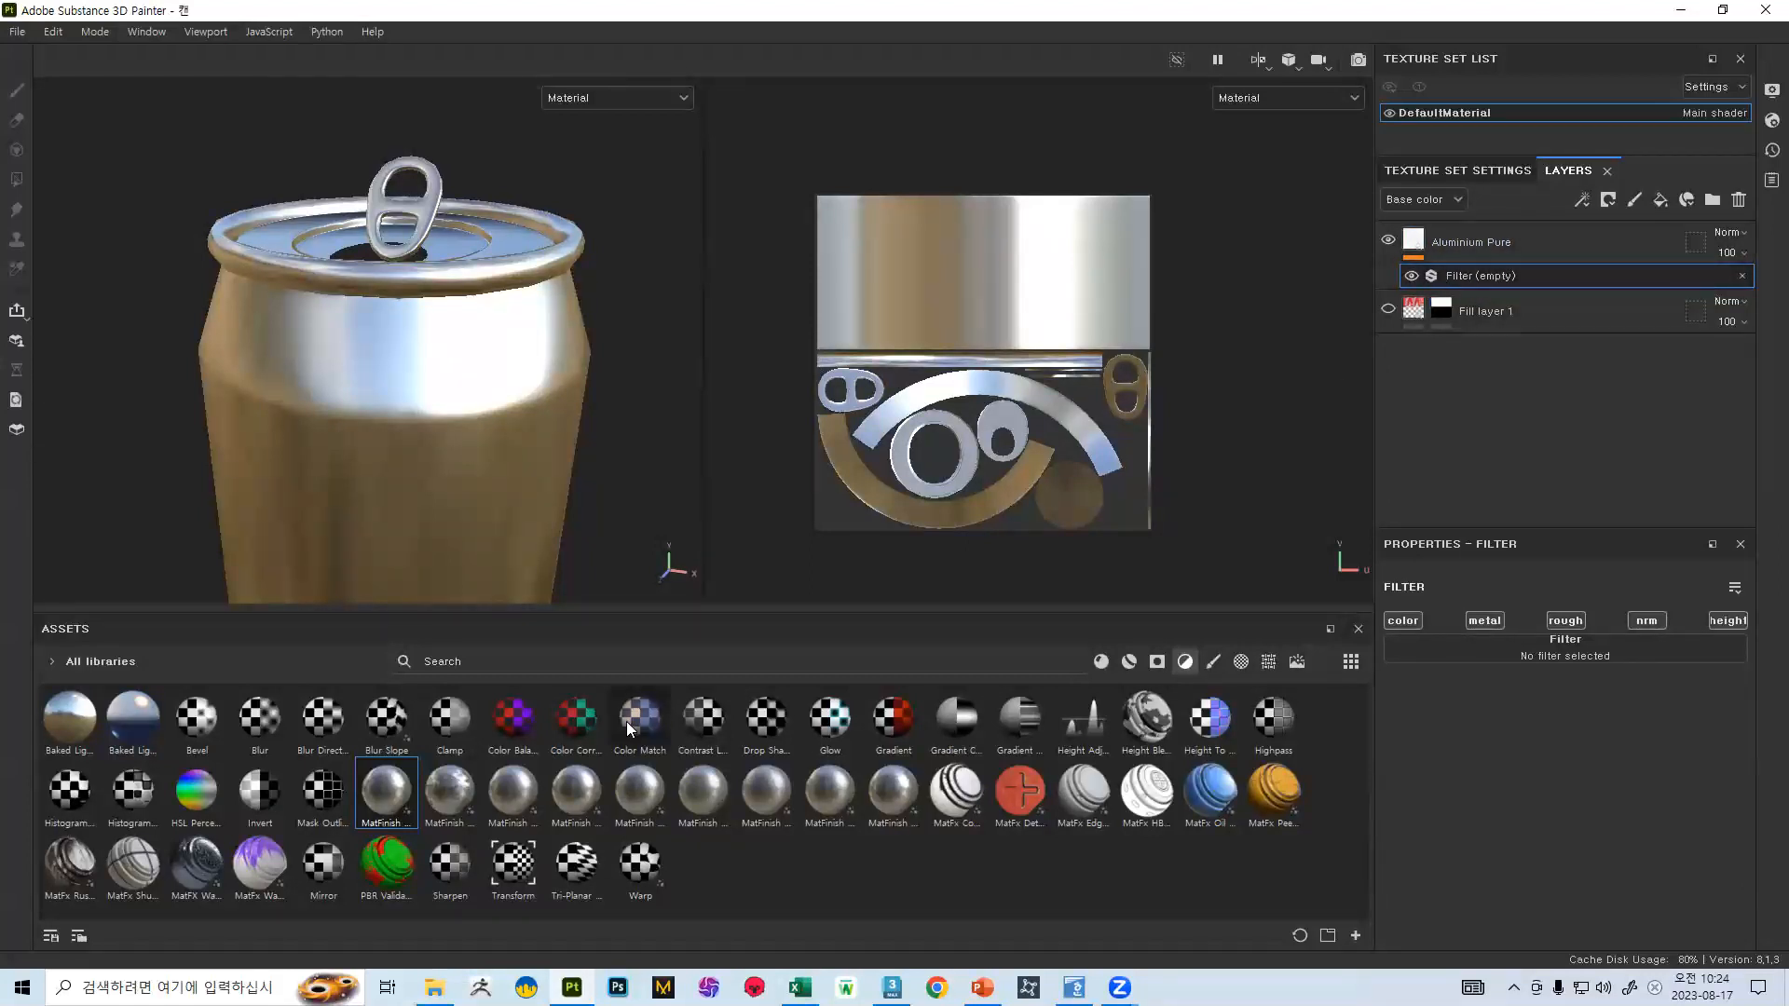
left_click_drag(360, 796, 1518, 652)
scroll(447, 434, "down", 3)
left_click_drag(407, 159, 477, 228, "alt")
scroll(487, 448, "up", 4)
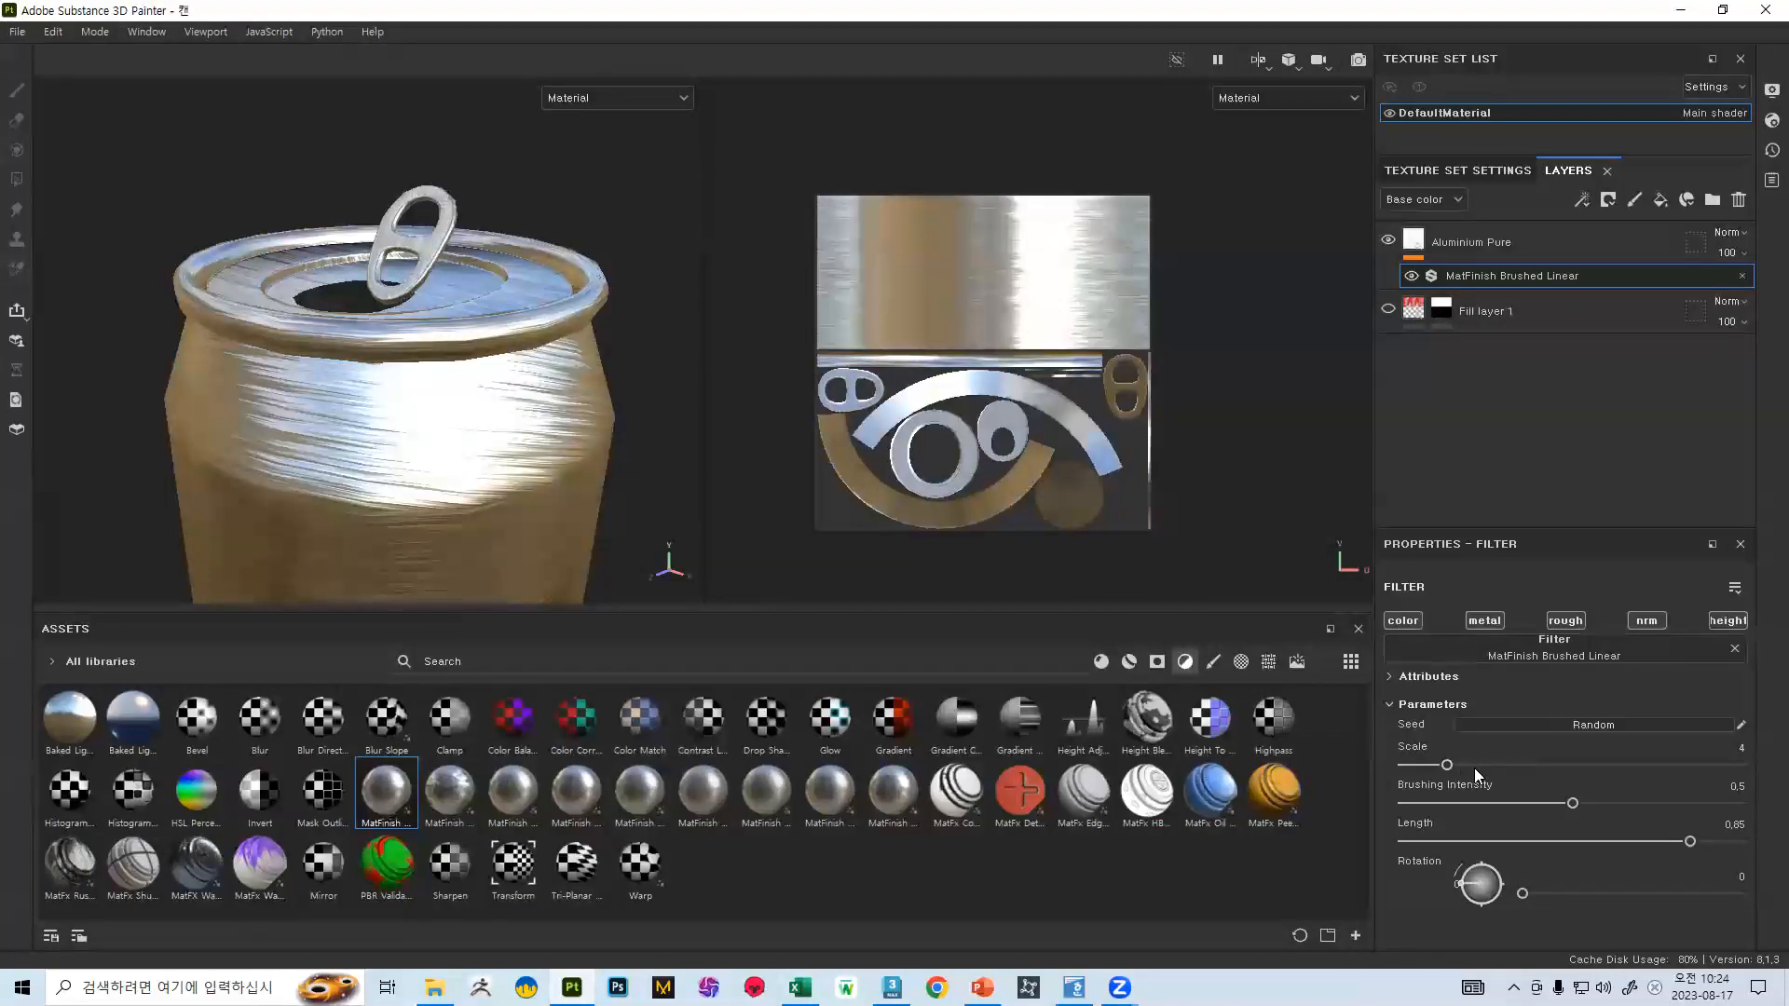
- Set the brushed filter's scale to 23 and brushing intensity to 0.21, and check the can's surface
mouse_move(1447, 766)
left_mouse_down()
mouse_move(1396, 764)
mouse_move(1689, 738)
mouse_move(1651, 747)
left_mouse_up()
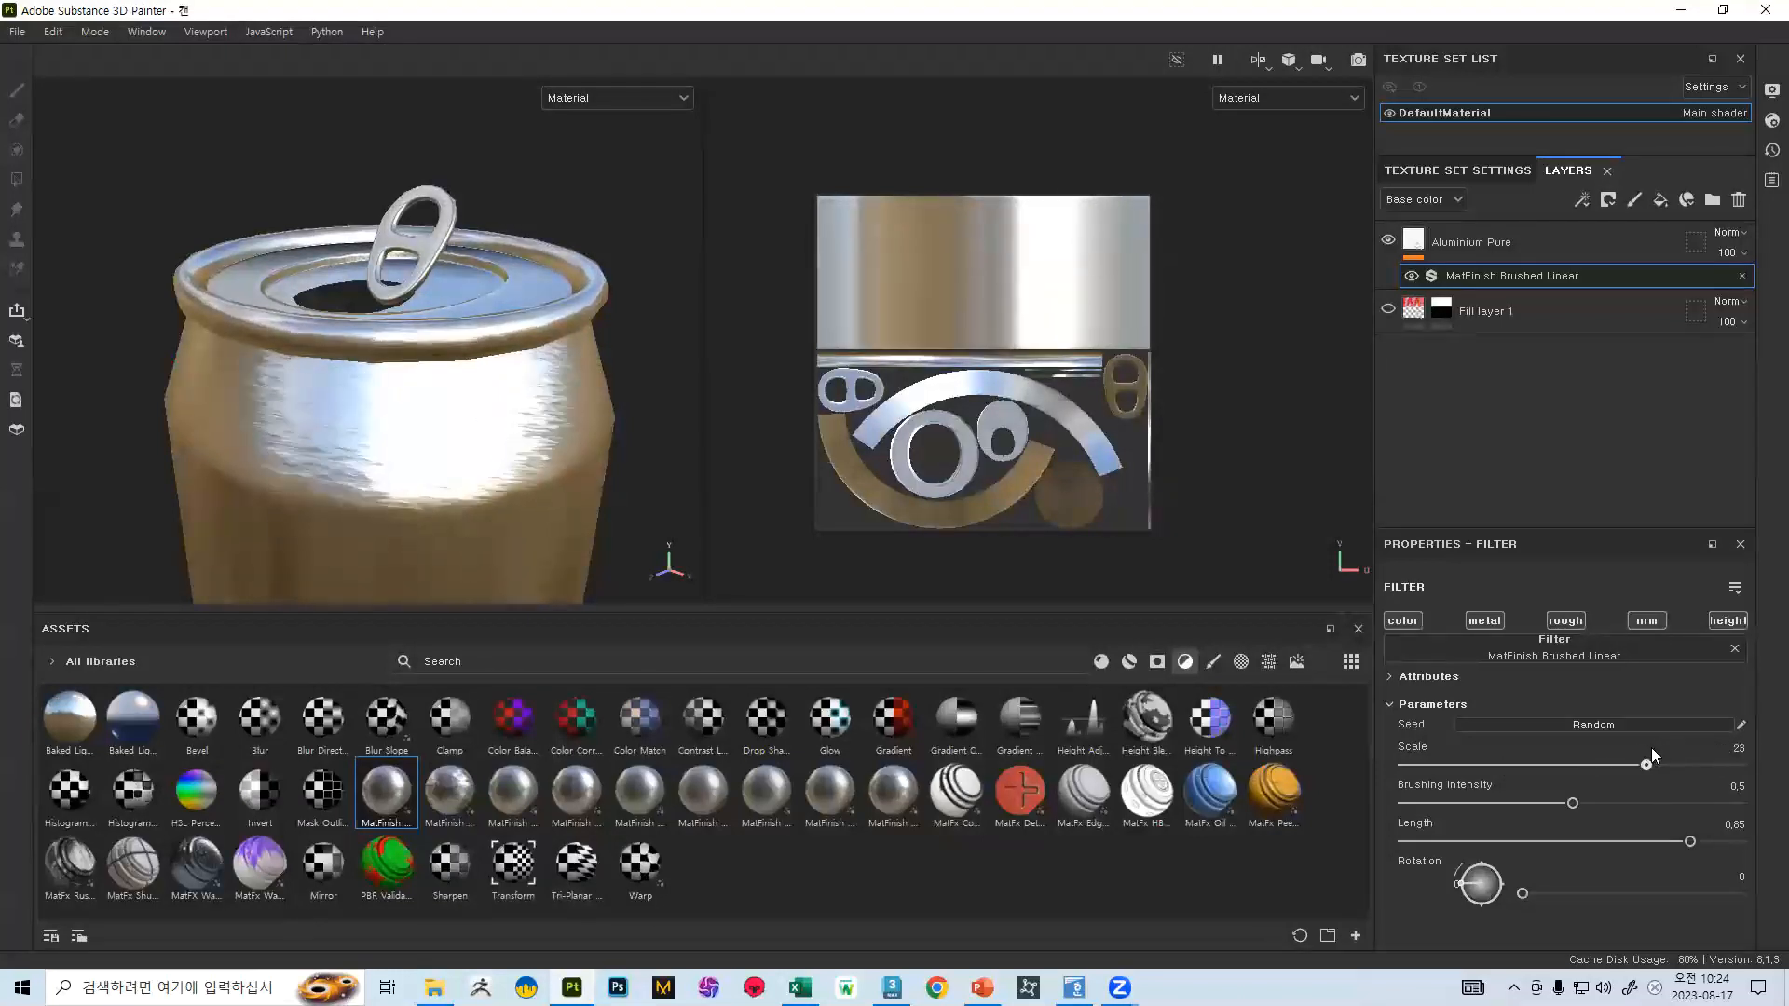
left_click_drag(1575, 803, 1520, 803)
left_click_drag(1395, 789, 1405, 783)
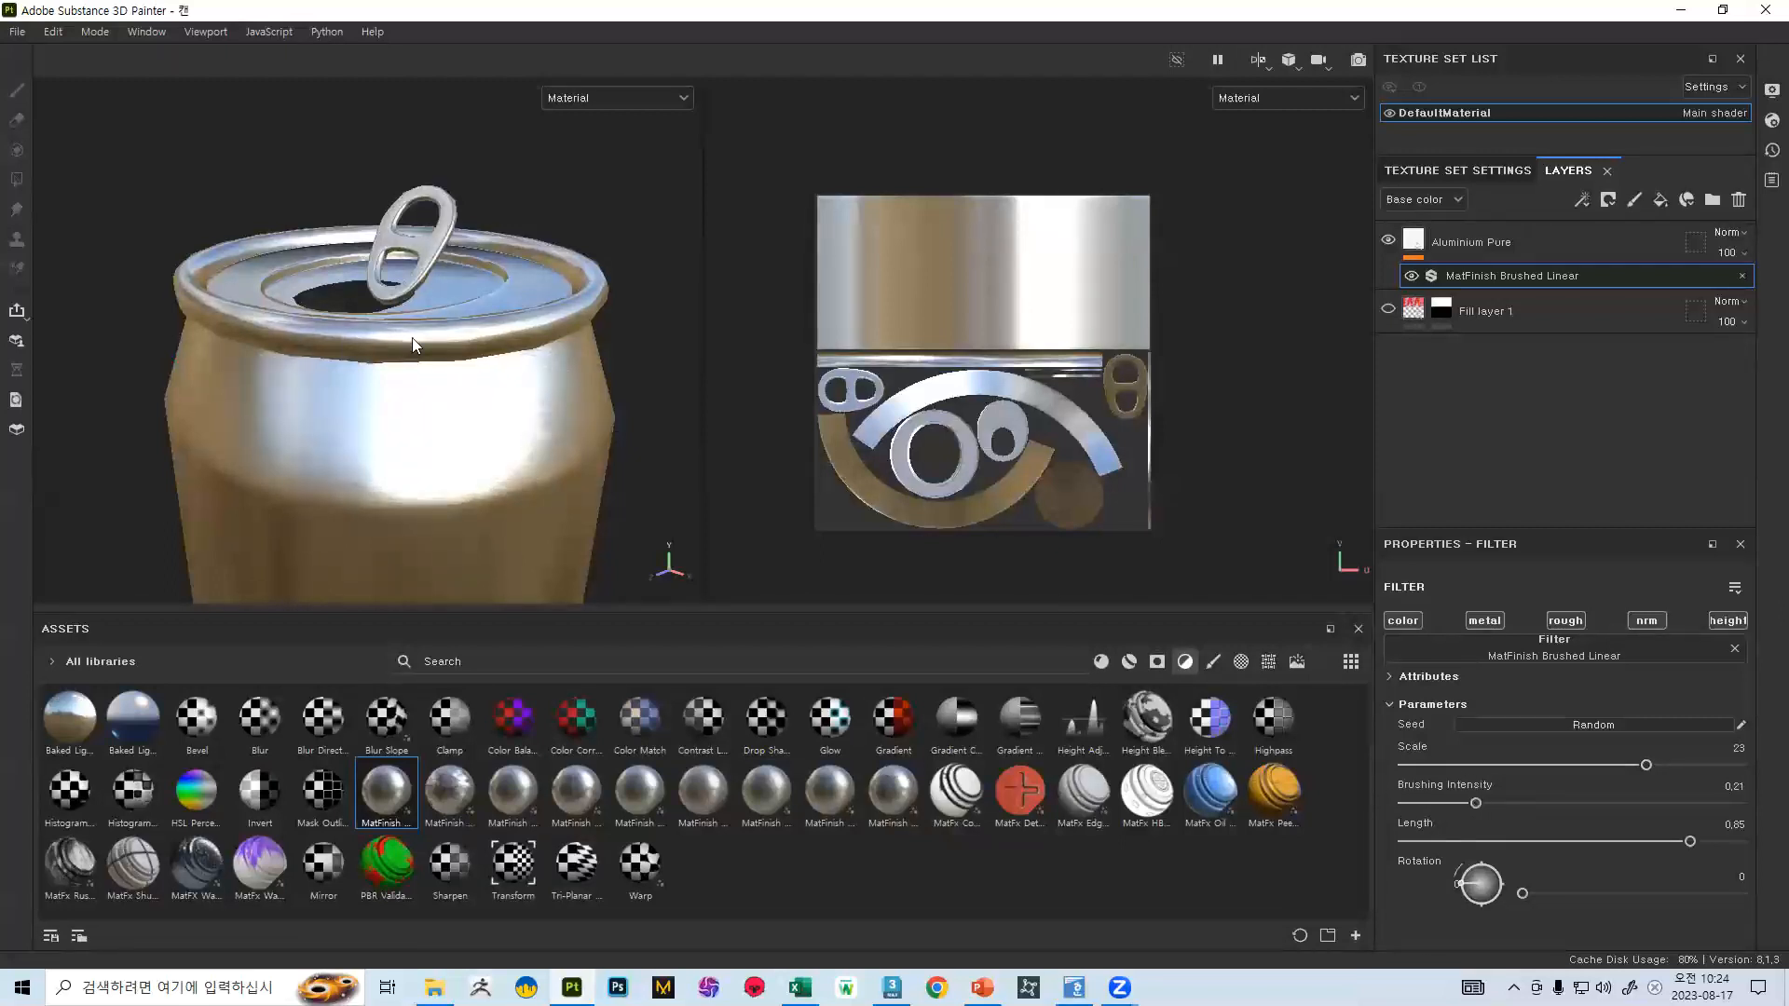
scroll(412, 337, "down", 3)
middle_click_drag(395, 430, 410, 211, "alt")
left_click_drag(447, 220, 382, 235, "alt")
scroll(410, 219, "down", 4)
middle_click_drag(438, 202, 438, 270, "alt")
right_click_drag(438, 270, 643, 550, "alt")
middle_click_drag(427, 360, 432, 419, "alt")
right_click_drag(431, 419, 714, 542, "alt")
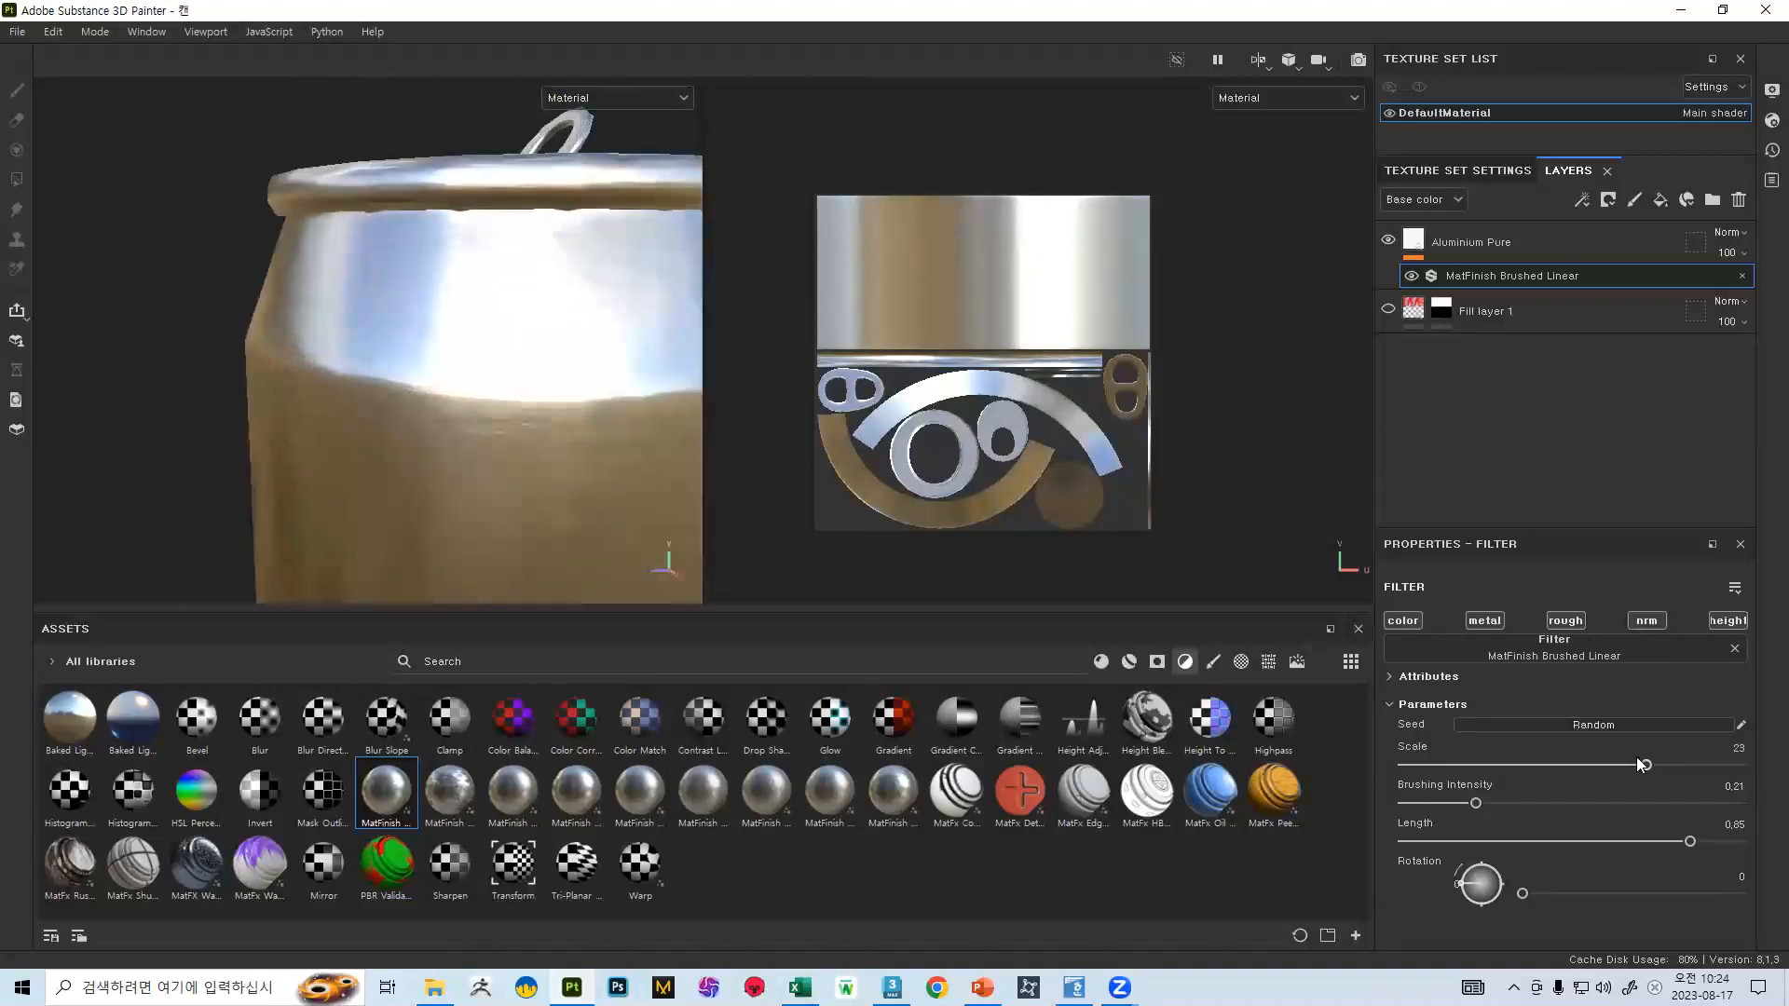
- Set the brushed filter's scale to 32 and its brushing intensity to 0.14
left_click_drag(1720, 773, 1761, 759)
middle_click_drag(493, 425, 434, 377, "alt")
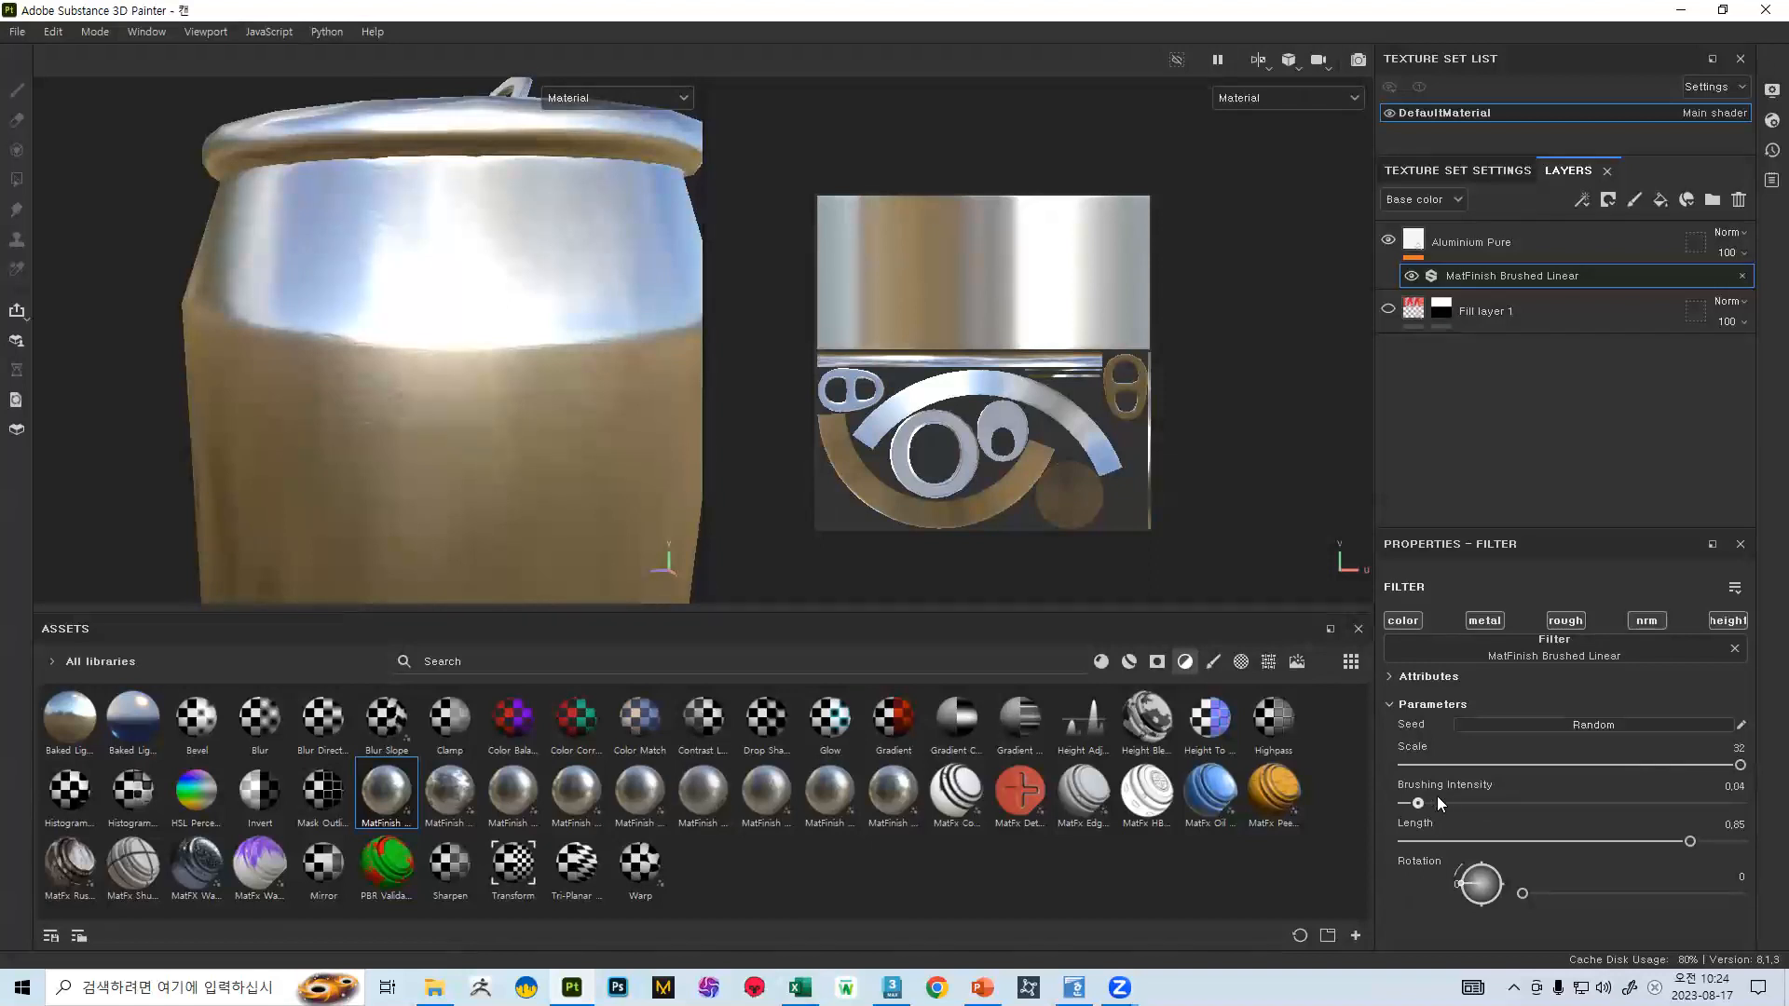
left_click_drag(1472, 799, 1464, 801)
right_click_drag(434, 173, 387, 112, "alt")
left_click_drag(368, 140, 395, 200, "alt")
middle_click_drag(395, 199, 322, 261, "alt")
right_click_drag(459, 287, 480, 359, "alt")
middle_click_drag(480, 359, 458, 367, "alt")
left_click_drag(458, 367, 232, 312, "alt")
right_click_drag(232, 311, 332, 294, "alt")
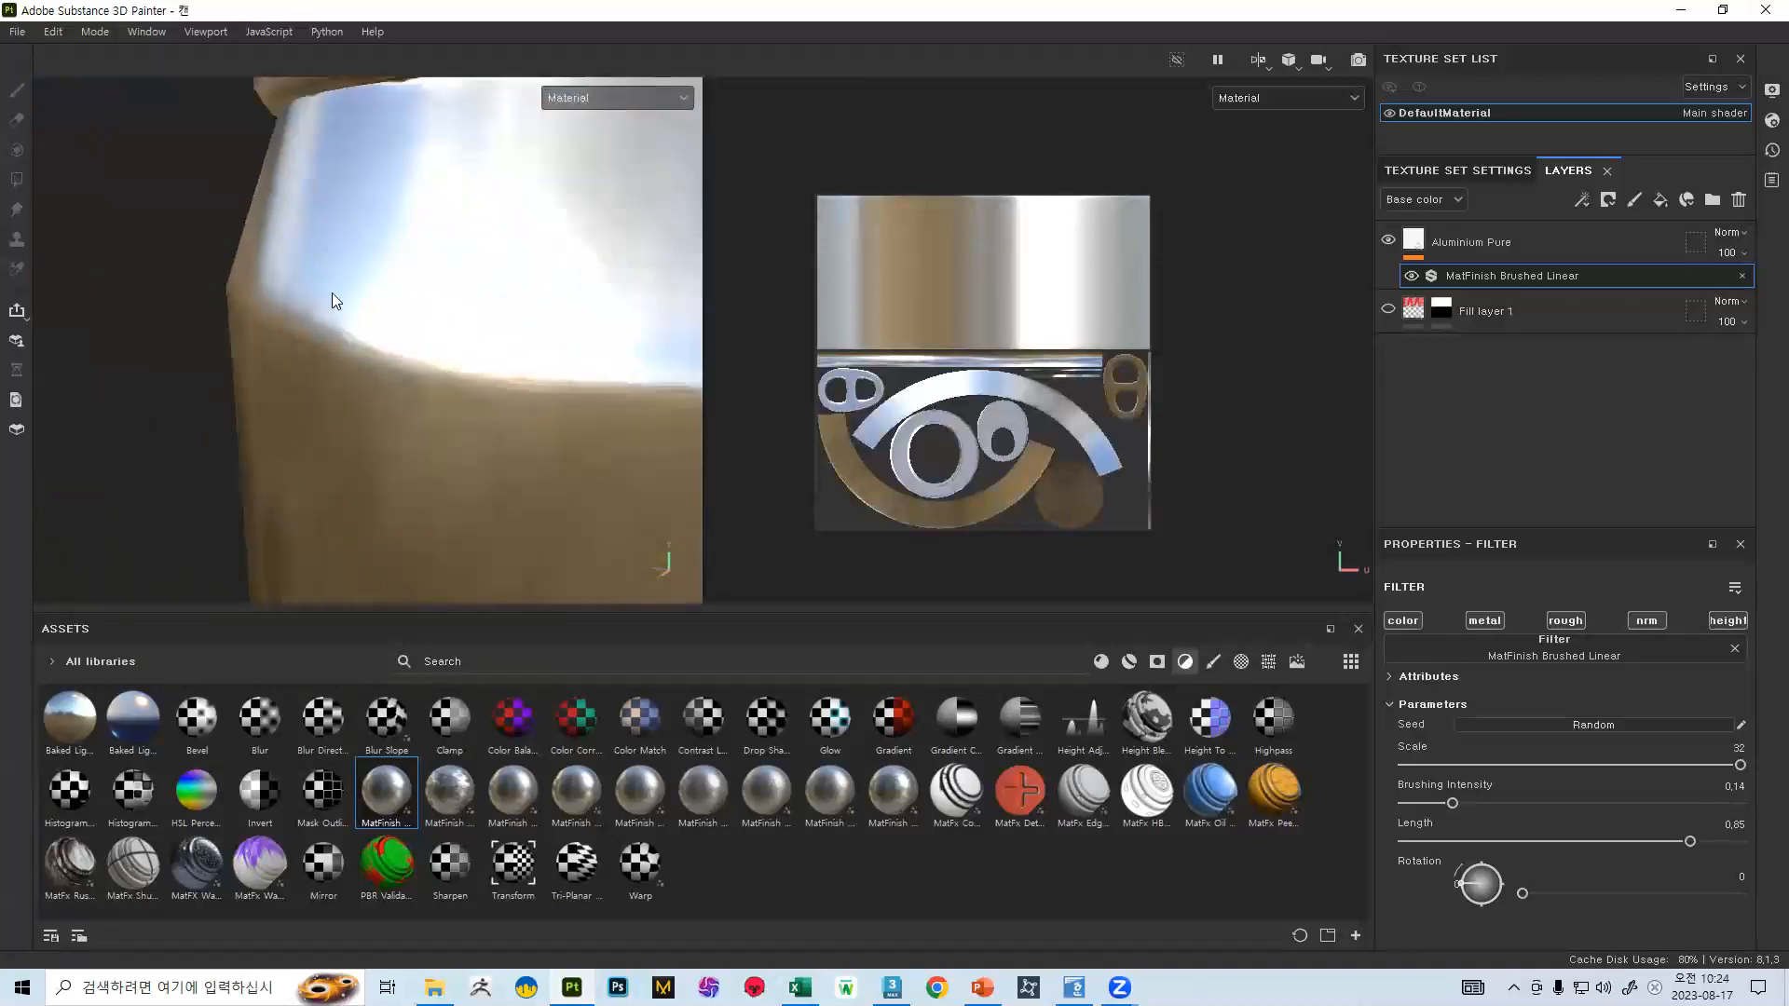
left_click_drag(333, 295, 500, 314, "alt")
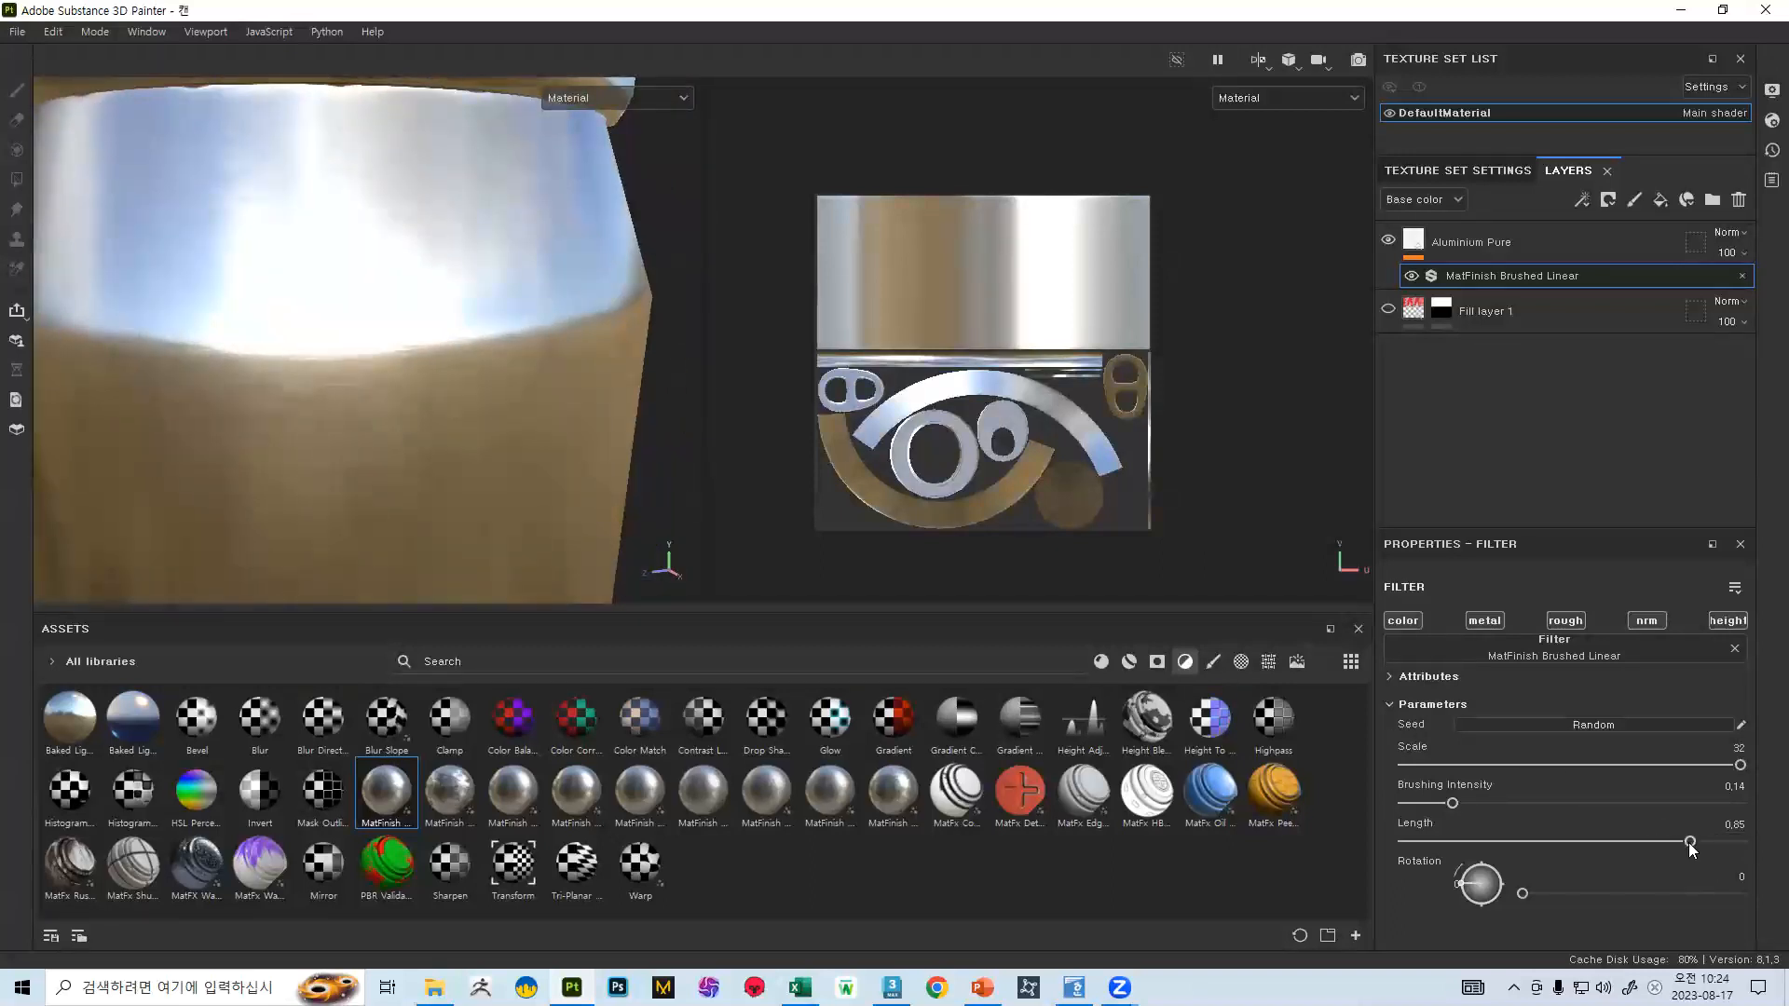
- Set the brushed filter's length to 0.62 and check the brushing on the can up close
left_click_drag(1595, 838, 1612, 775)
scroll(288, 168, "down", 5)
left_click_drag(455, 256, 295, 191, "alt")
right_click_drag(296, 192, 319, 40, "alt")
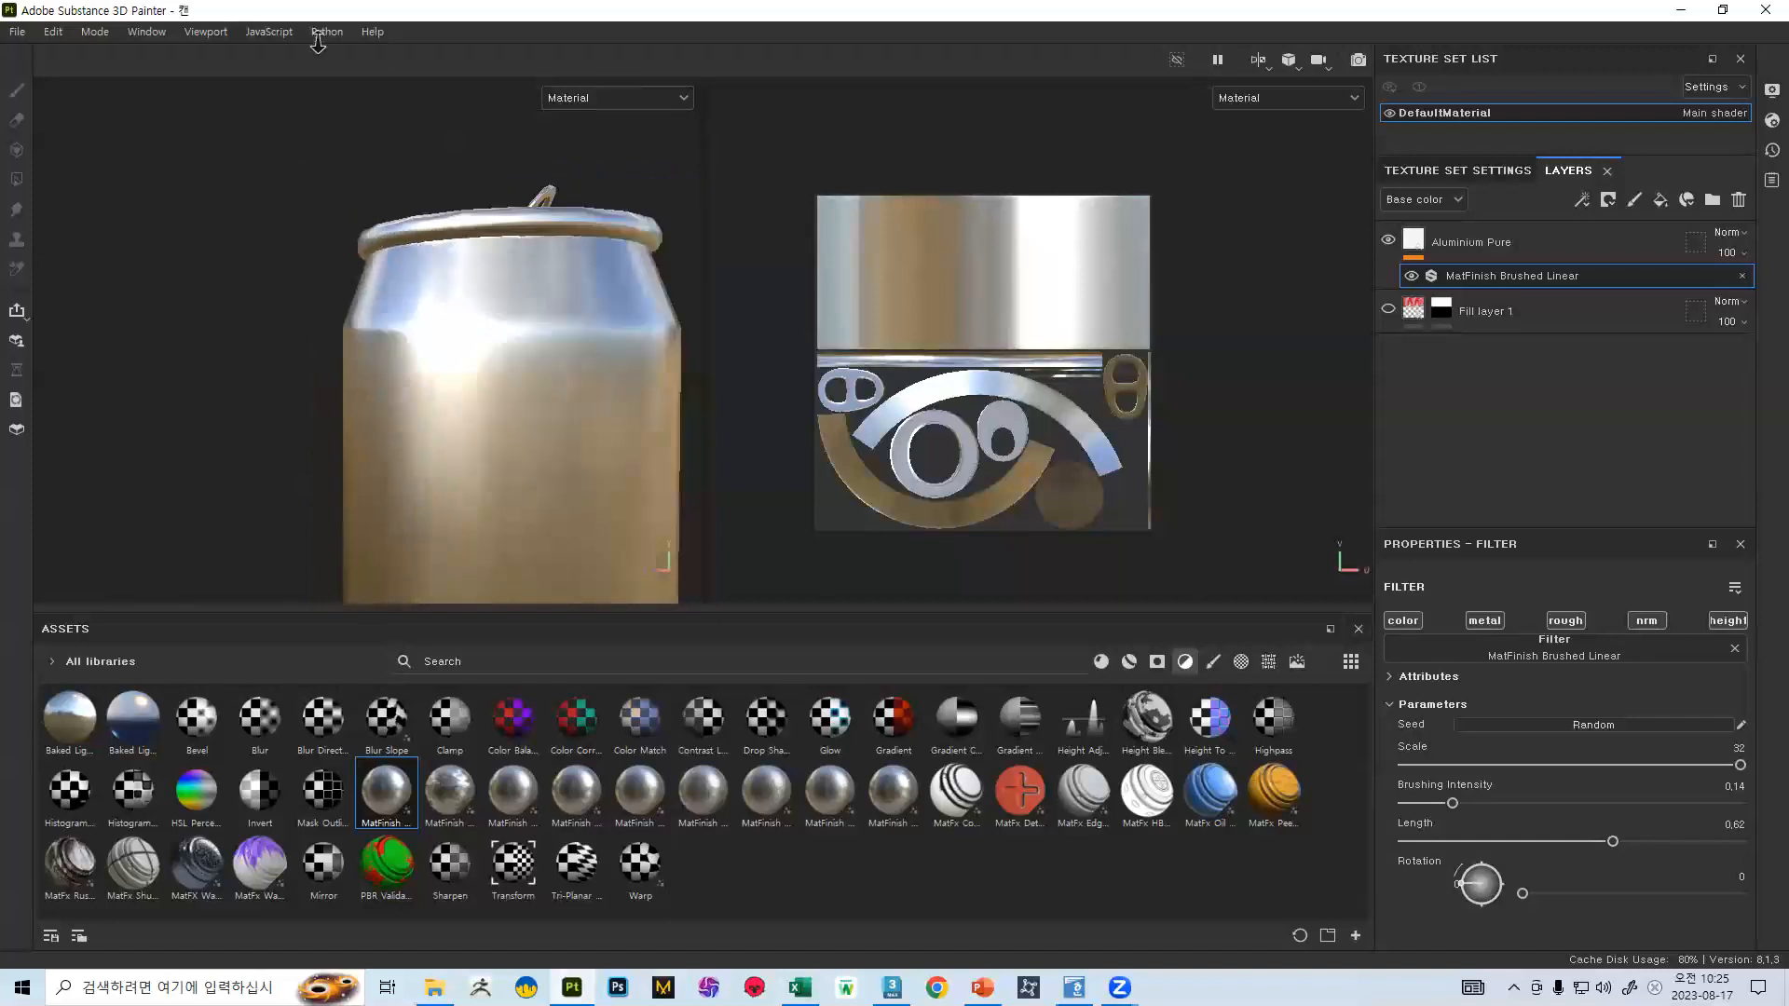
left_click_drag(320, 40, 563, 319, "alt")
right_click_drag(563, 319, 737, 603, "alt")
middle_click_drag(457, 325, 500, 124, "alt")
left_click_drag(499, 124, 1067, 575, "alt")
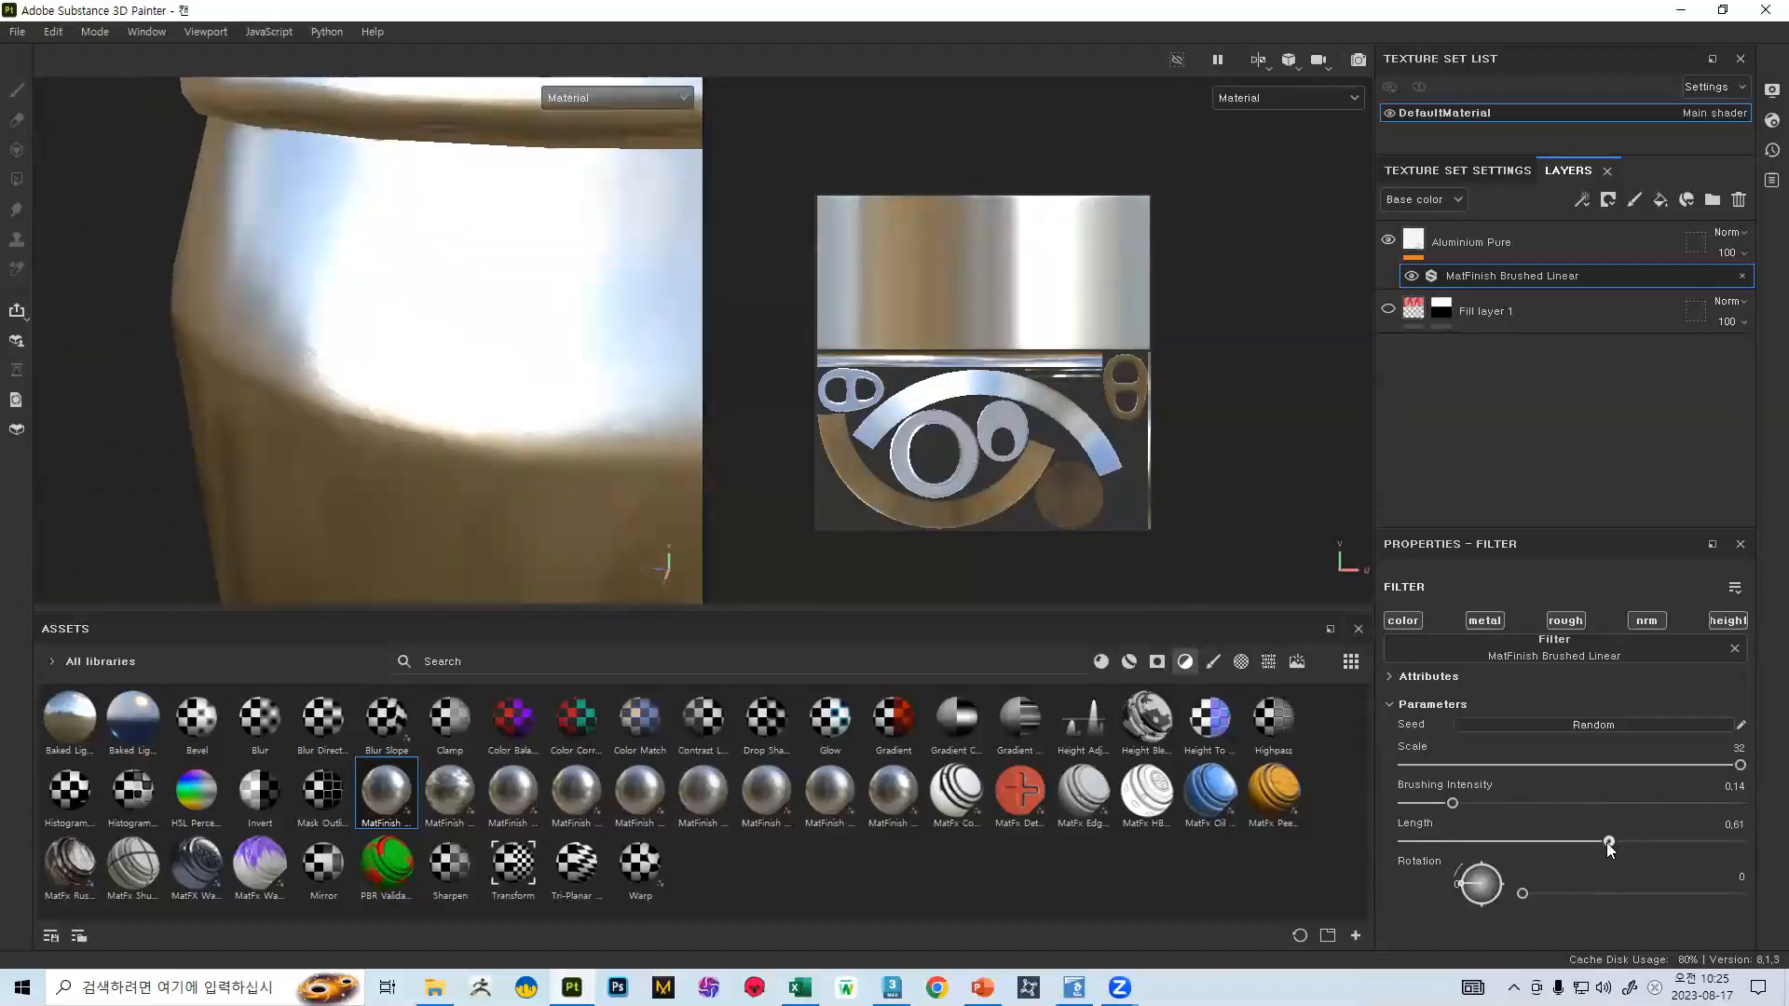
- Reduce the brushed filter's length to 0.32 and check the result around the can
left_click_drag(1722, 832, 1691, 803)
scroll(407, 392, "down", 5)
left_click_drag(407, 392, 568, 279, "alt")
right_click_drag(568, 279, 619, 619, "alt")
middle_click_drag(328, 382, 448, 355, "alt")
left_click_drag(447, 355, 401, 401, "alt")
middle_click_drag(400, 401, 447, 382, "alt")
right_click_drag(447, 382, 92, 99, "alt")
left_click_drag(384, 305, 438, 307, "alt")
right_click_drag(438, 308, 156, 12, "alt")
mouse_move(384, 339)
left_mouse_down("alt")
mouse_move(443, 143)
mouse_move(408, 208)
mouse_move(407, 347)
left_mouse_up("alt")
middle_click_drag(407, 347, 370, 360, "alt")
left_click_drag(371, 359, 376, 305, "alt")
middle_click_drag(376, 306, 350, 192, "alt")
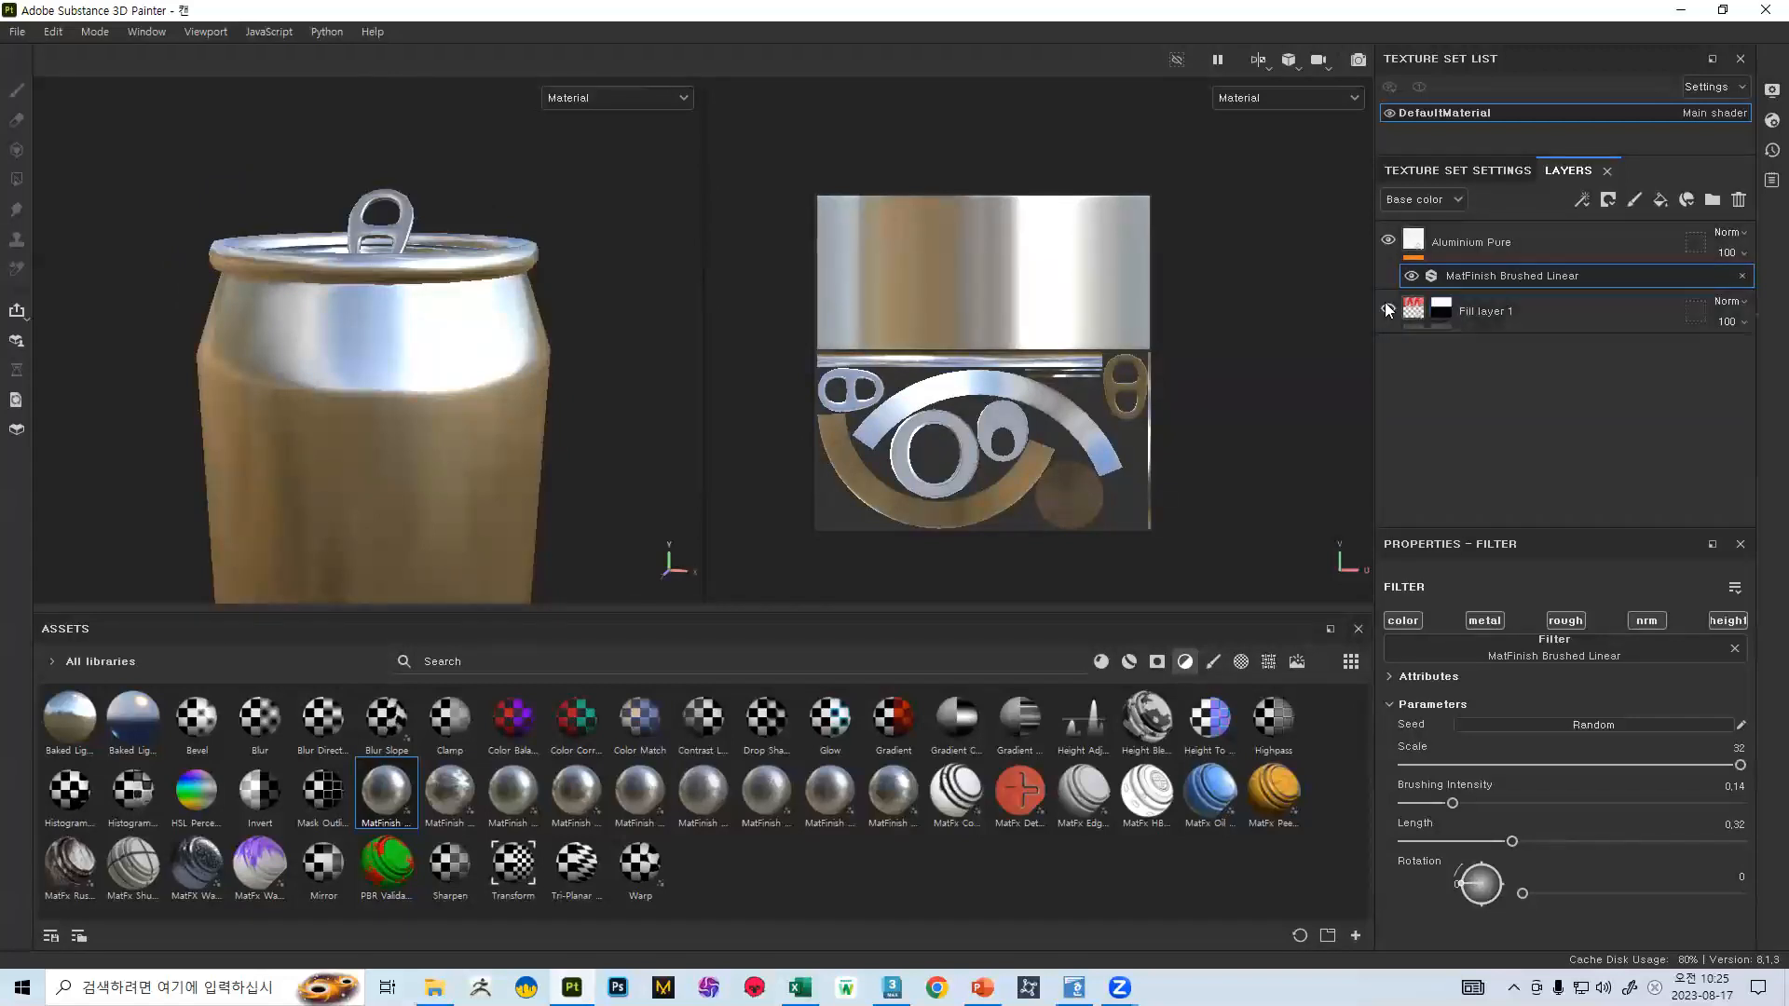
- Make Fill layer 1 with the Coca-Cola label visible and move it above the Aluminium Pure layer
left_click(1502, 316)
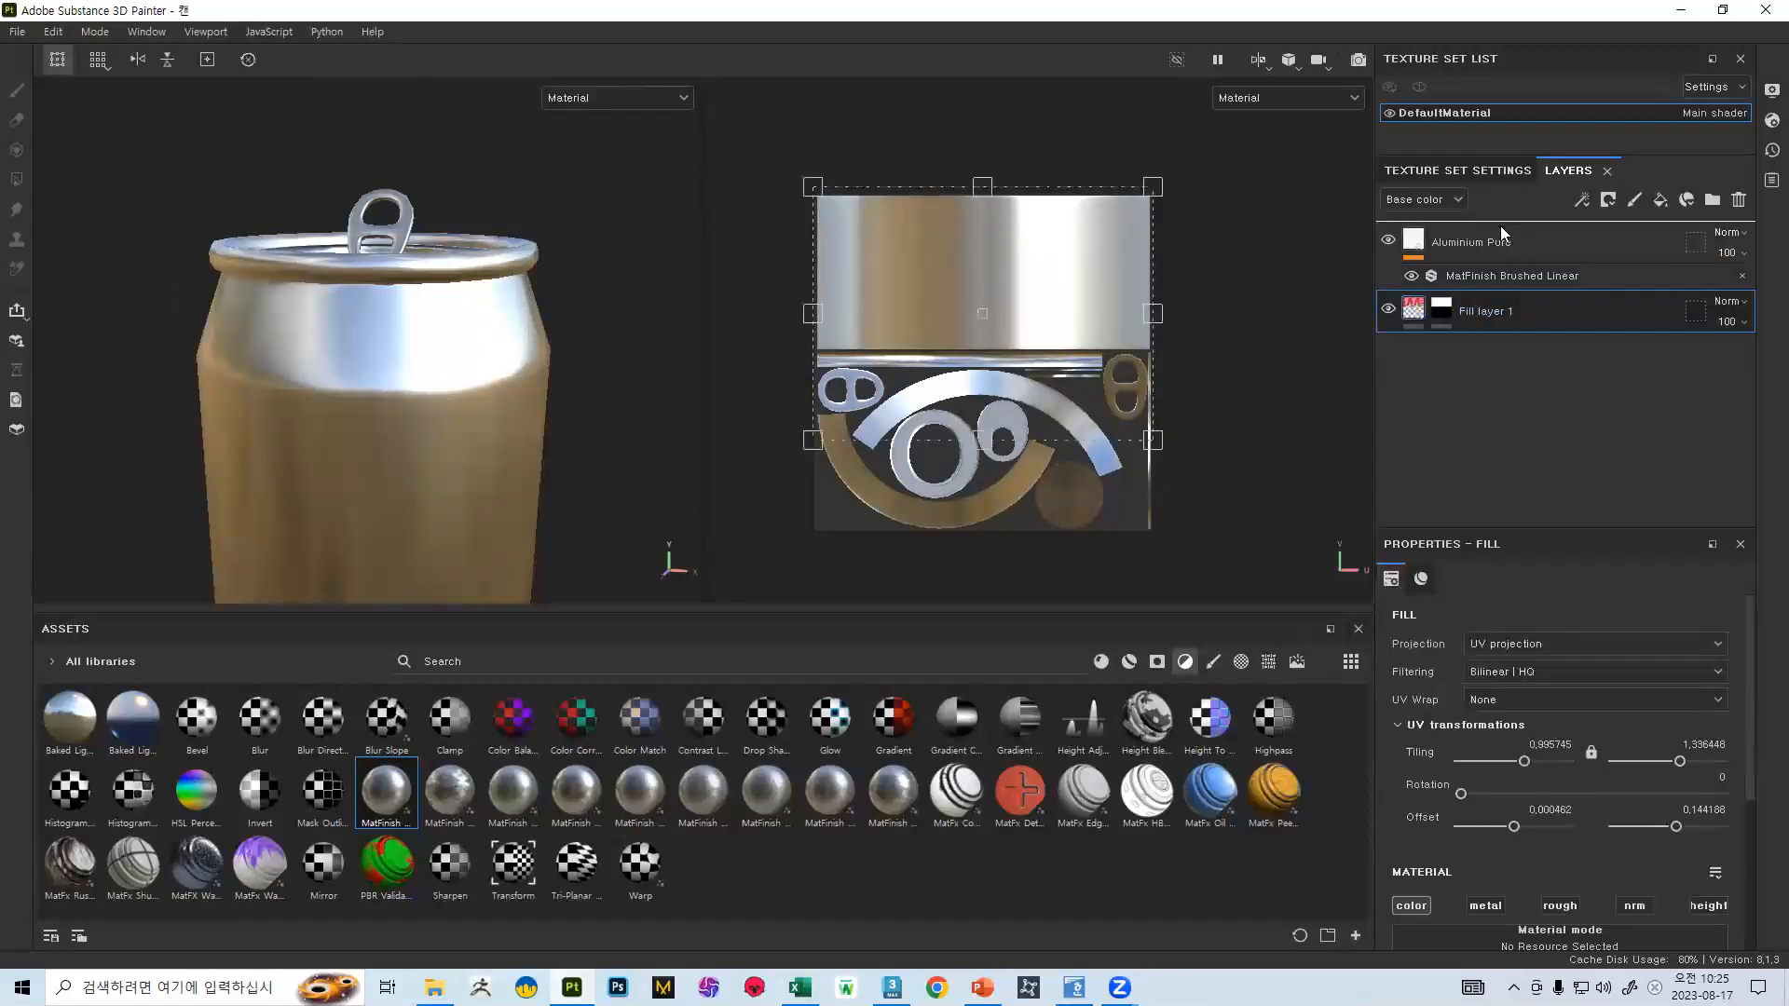
left_click_drag(1500, 233, 1500, 231)
scroll(312, 321, "down", 3)
middle_click_drag(310, 362, 301, 222, "alt")
mouse_move(559, 303)
right_mouse_down("shift")
mouse_move(714, 302)
mouse_move(494, 312)
mouse_move(600, 314)
mouse_move(524, 316)
mouse_move(552, 323)
right_mouse_up("shift")
left_click_drag(550, 325, 378, 287, "alt")
scroll(461, 462, "up", 4)
left_click_drag(466, 447, 540, 354, "alt")
middle_click_drag(539, 352, 569, 447, "alt")
scroll(565, 451, "down", 3)
- Switch to PowerPoint to examine the Coca-Cola can reference photo, and return to Substance 3D Painter
left_click(982, 988)
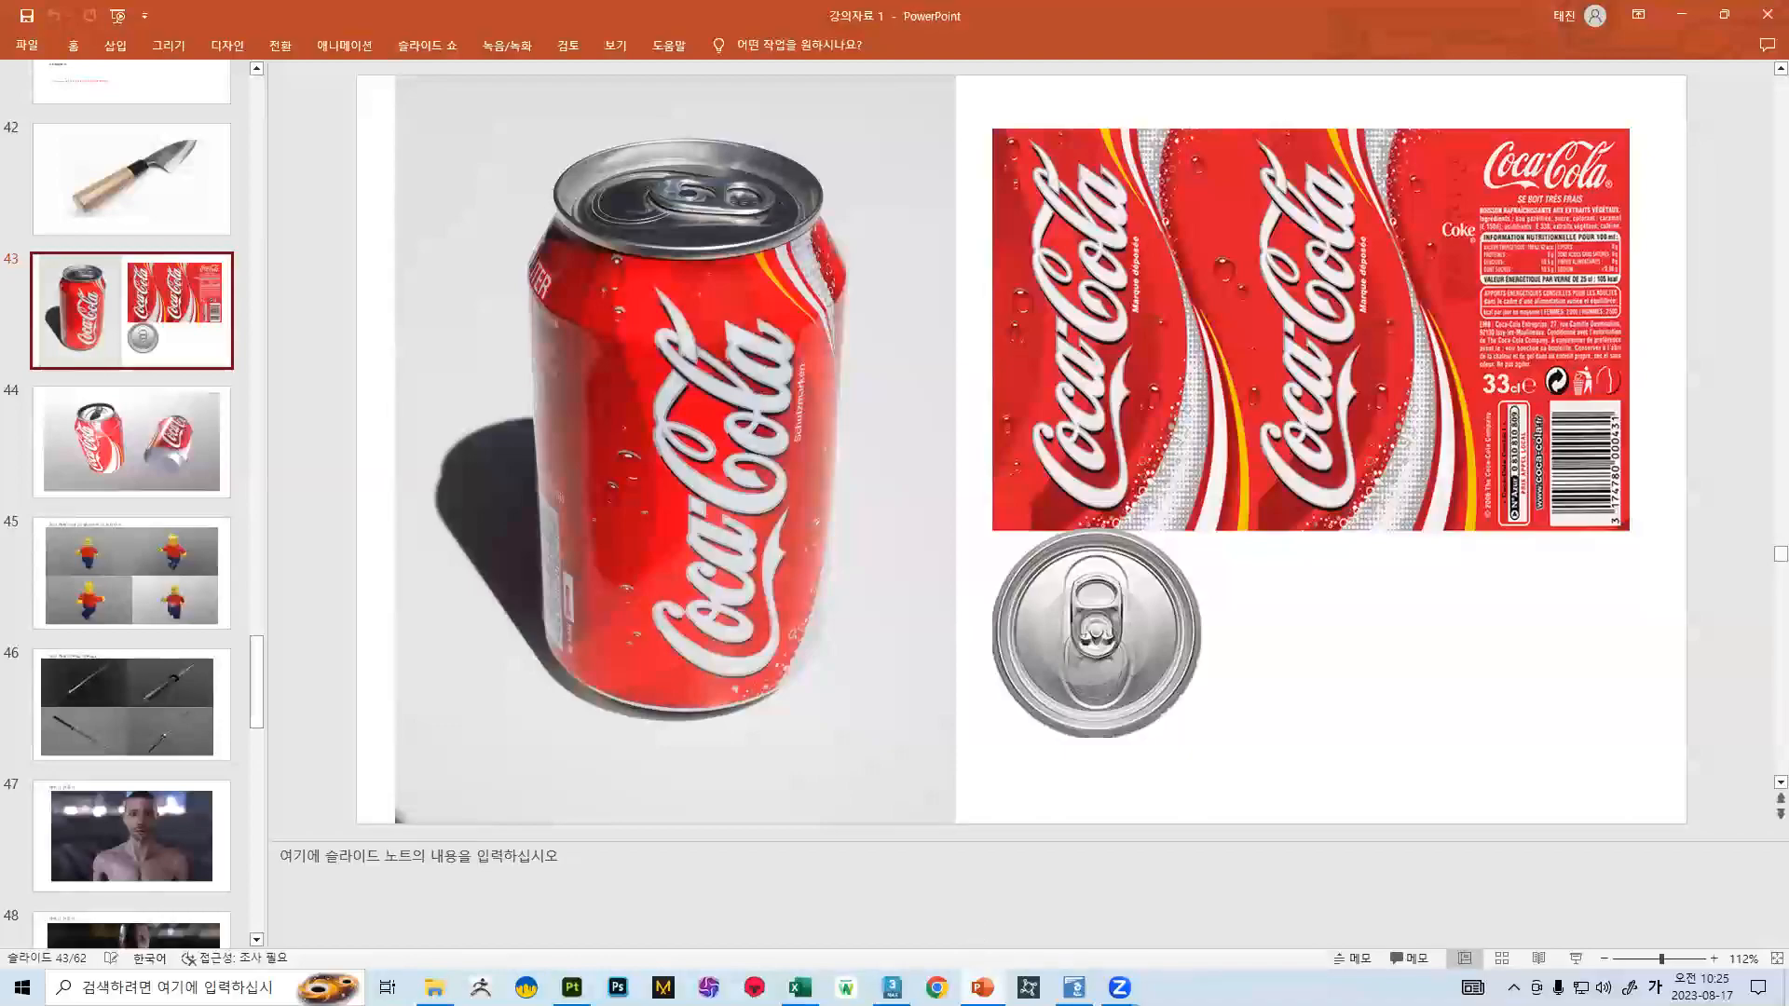
key("alt+Tab")
scroll(1614, 654, "down", 5)
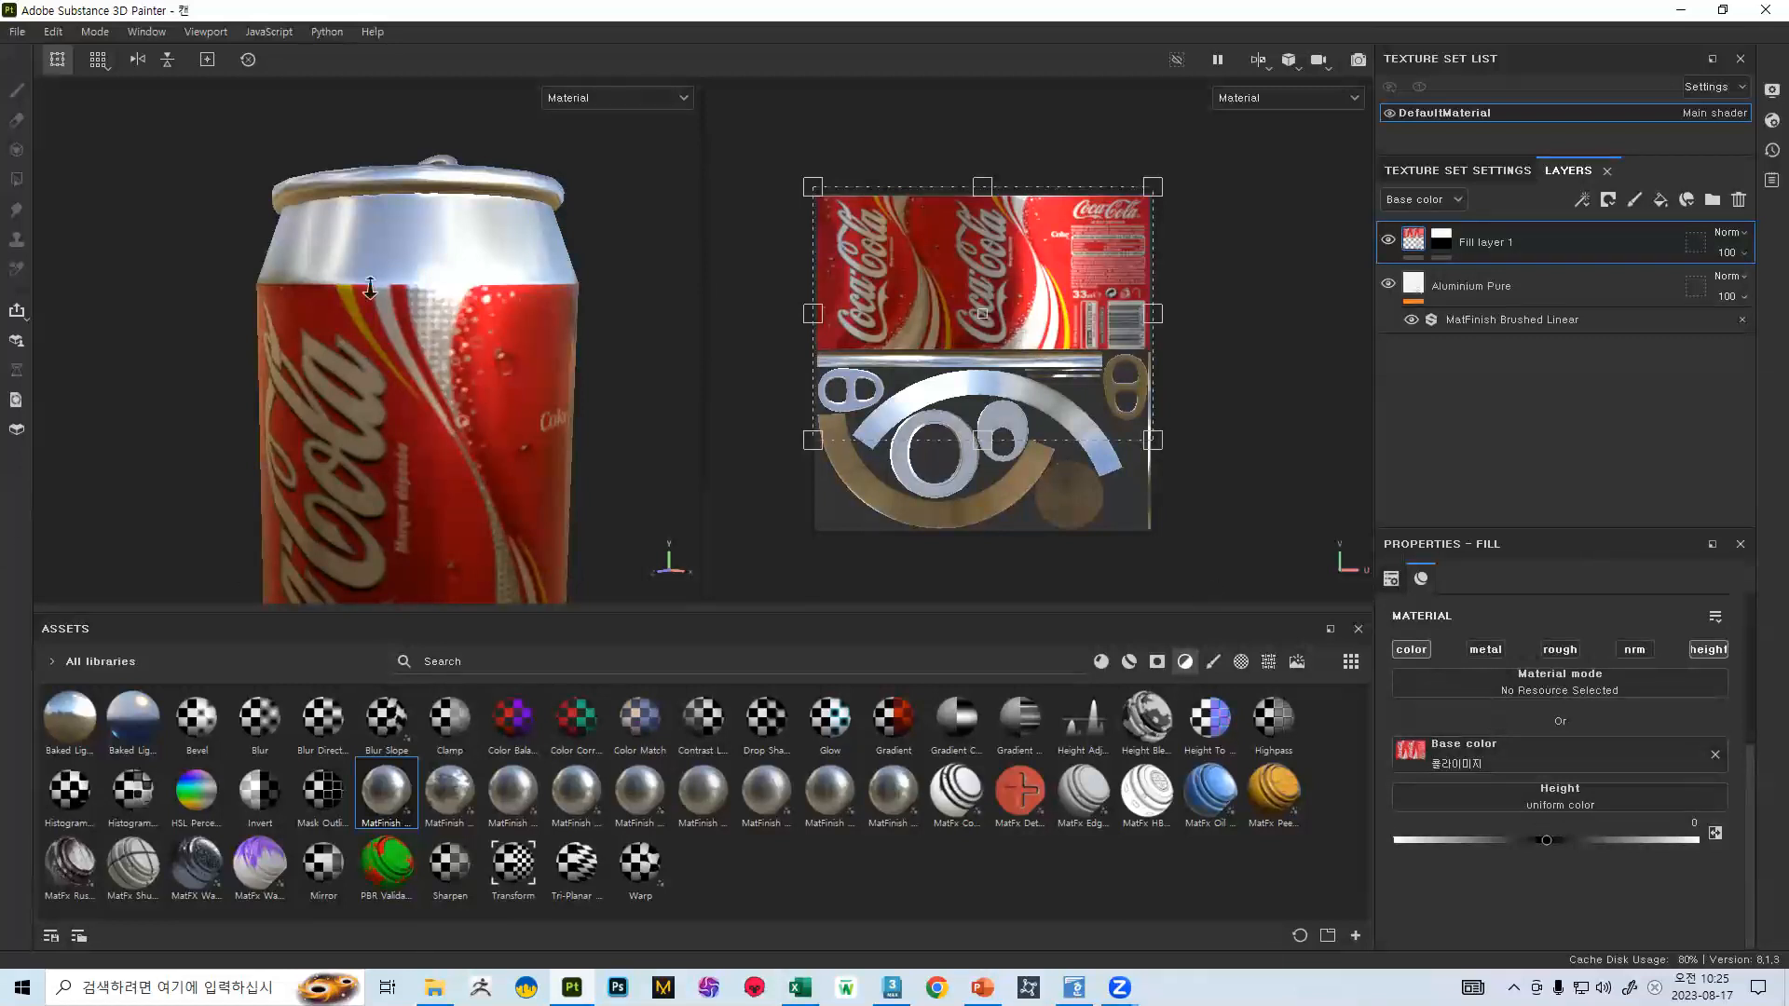
- Try lowering Fill layer 1's height to -0.8659 and inspect the label's edge on the can
scroll(373, 298, "up", 6)
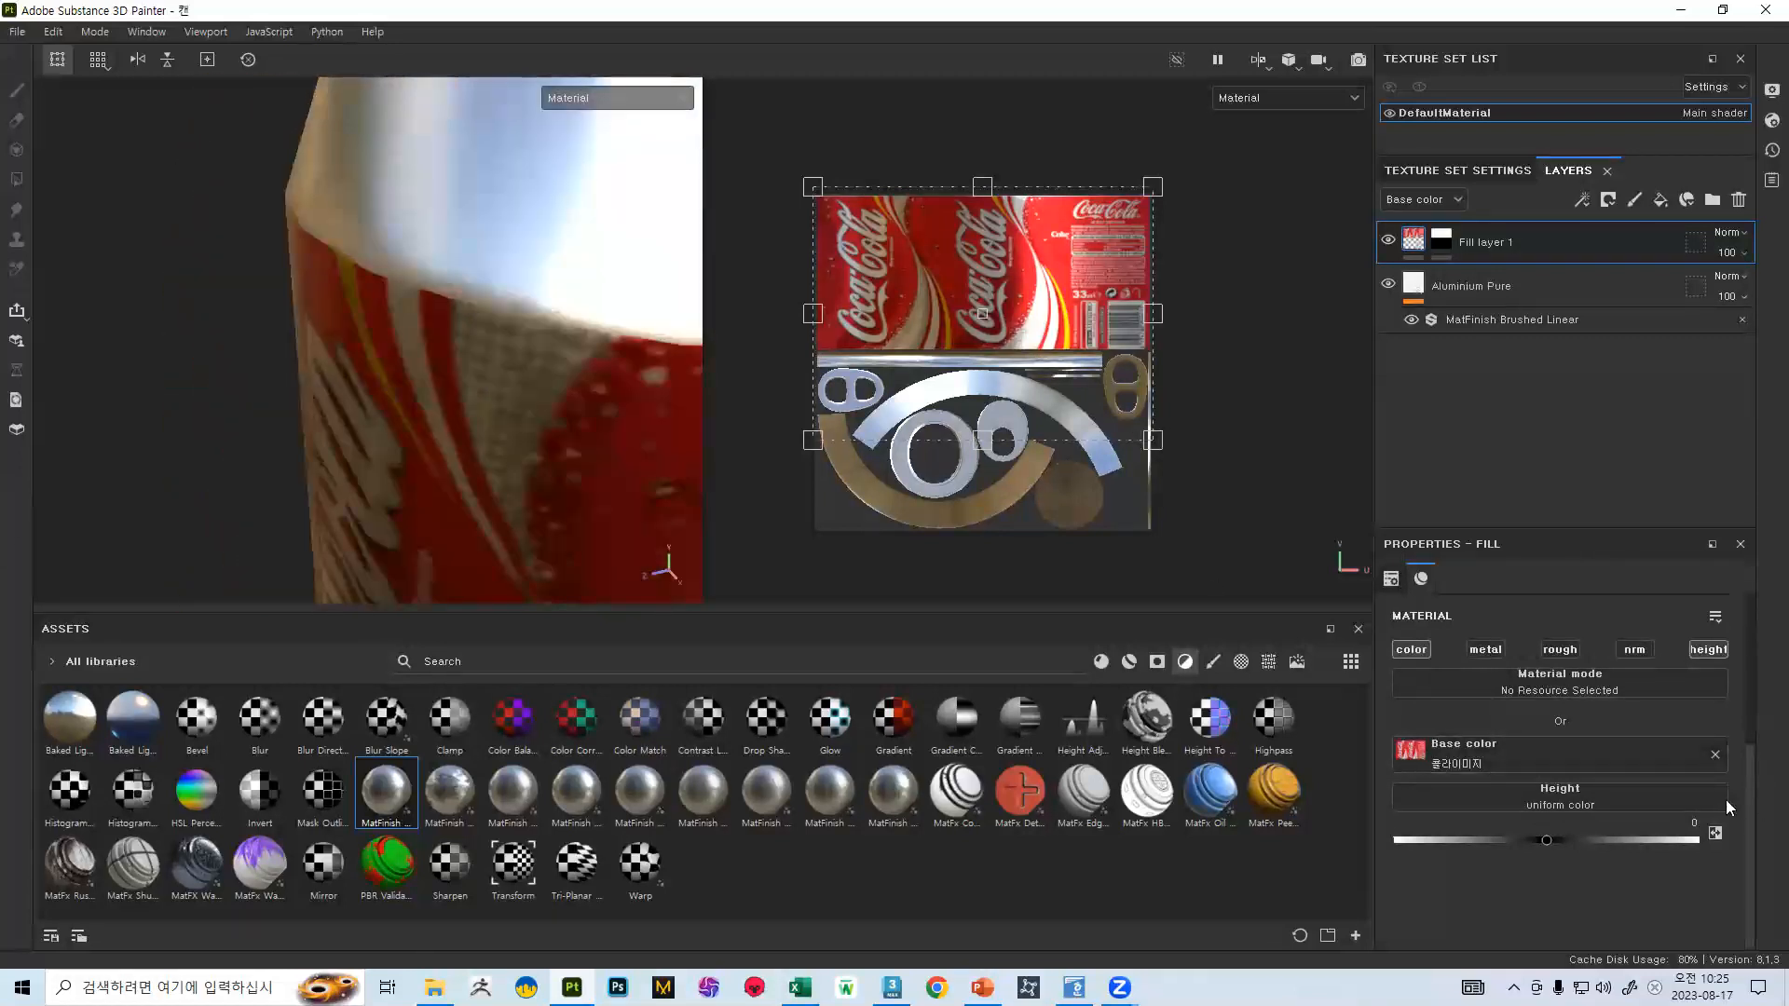
mouse_move(1548, 840)
left_mouse_down()
mouse_move(1591, 835)
mouse_move(1541, 835)
left_mouse_up()
right_click_drag(319, 394, 522, 387, "shift")
left_click_drag(1547, 844, 1534, 840)
right_click_drag(383, 419, 537, 414, "shift")
scroll(466, 443, "down", 4)
left_click_drag(439, 401, 419, 233, "alt")
left_click_drag(1511, 839, 1413, 838)
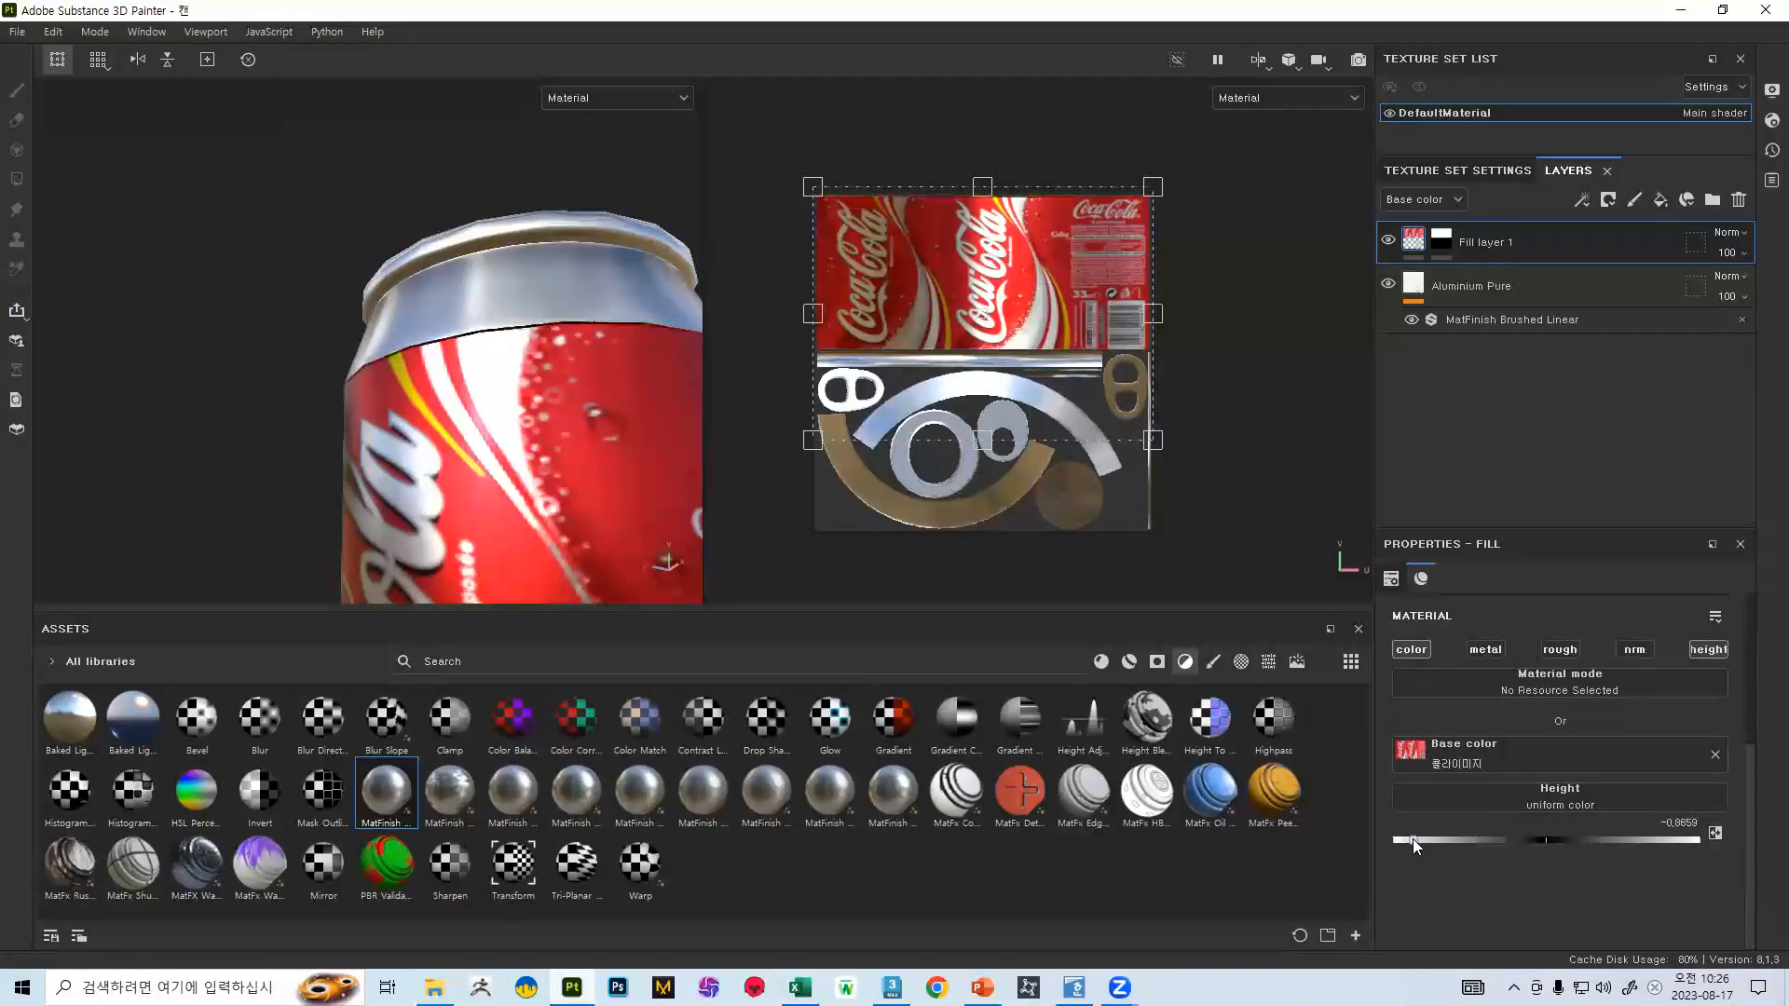
left_click_drag(479, 332, 267, 423, "alt")
scroll(460, 495, "up", 3)
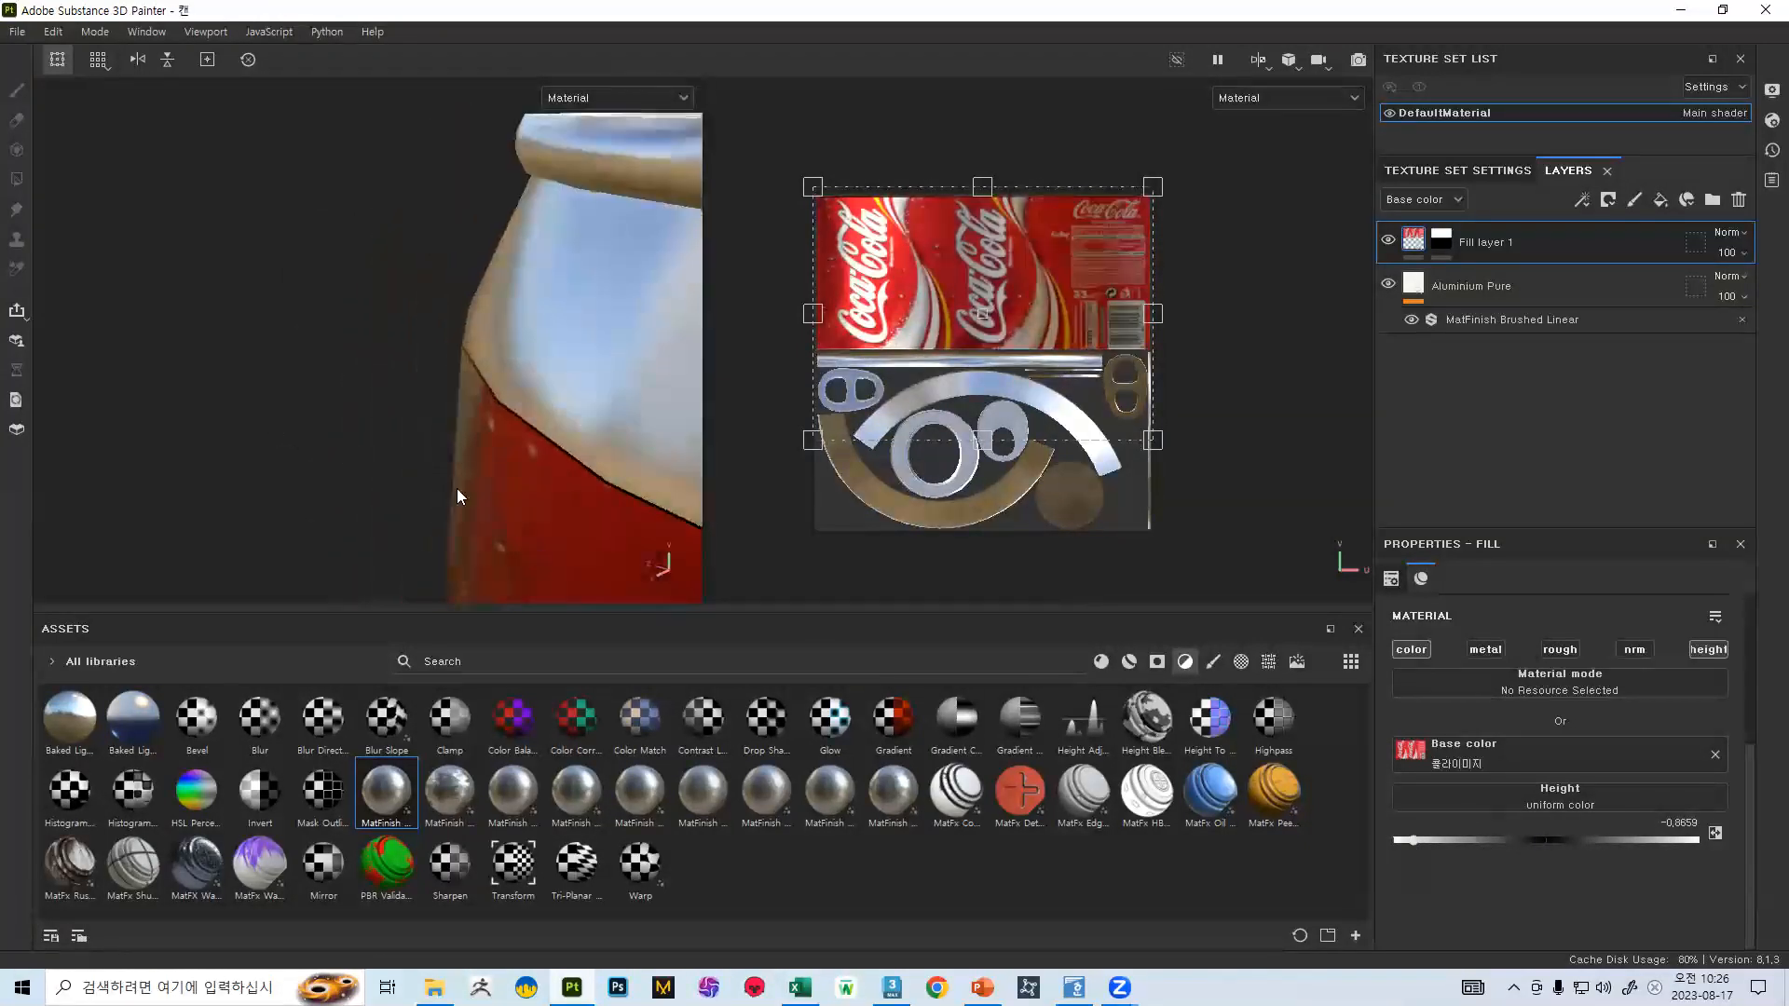
left_click_drag(460, 495, 508, 476, "alt")
- Try a height of -0.1646 on Fill layer 1, and disable the layer's height channel
mouse_move(1506, 839)
left_mouse_down()
mouse_move(1556, 829)
mouse_move(1473, 833)
mouse_move(1524, 833)
left_mouse_up()
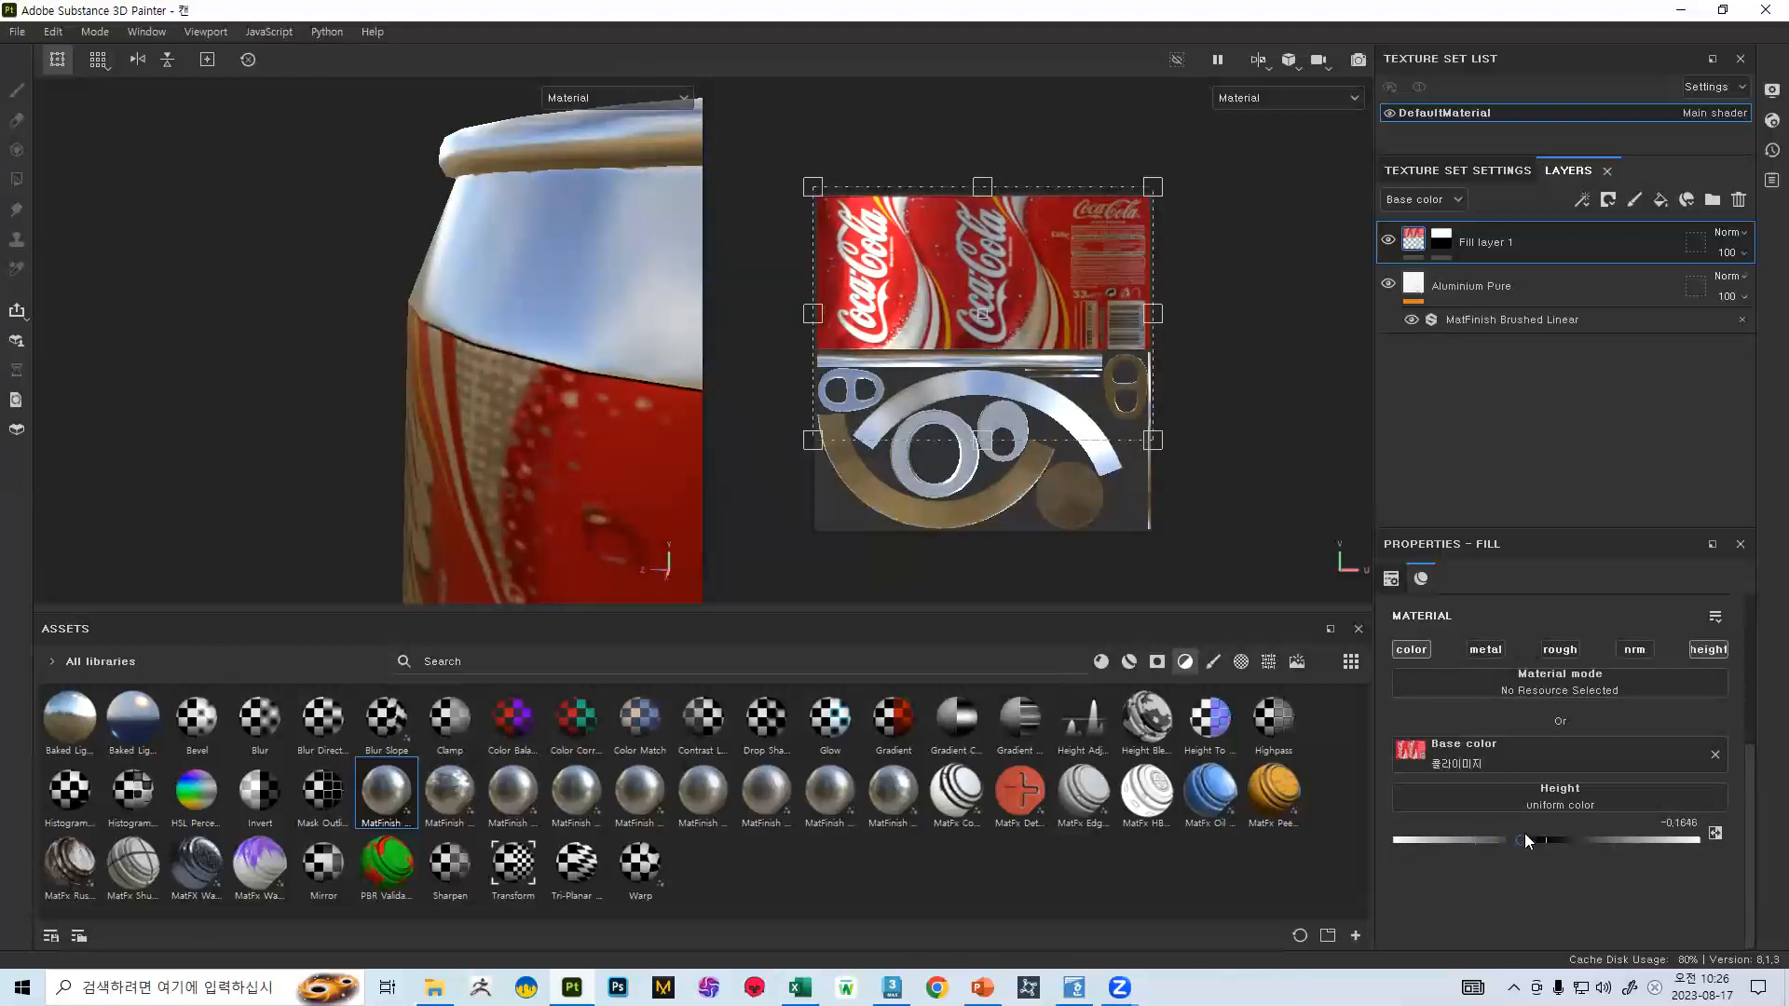
left_click_drag(347, 374, 352, 327, "alt")
right_click_drag(352, 326, 277, 152, "alt")
key("f")
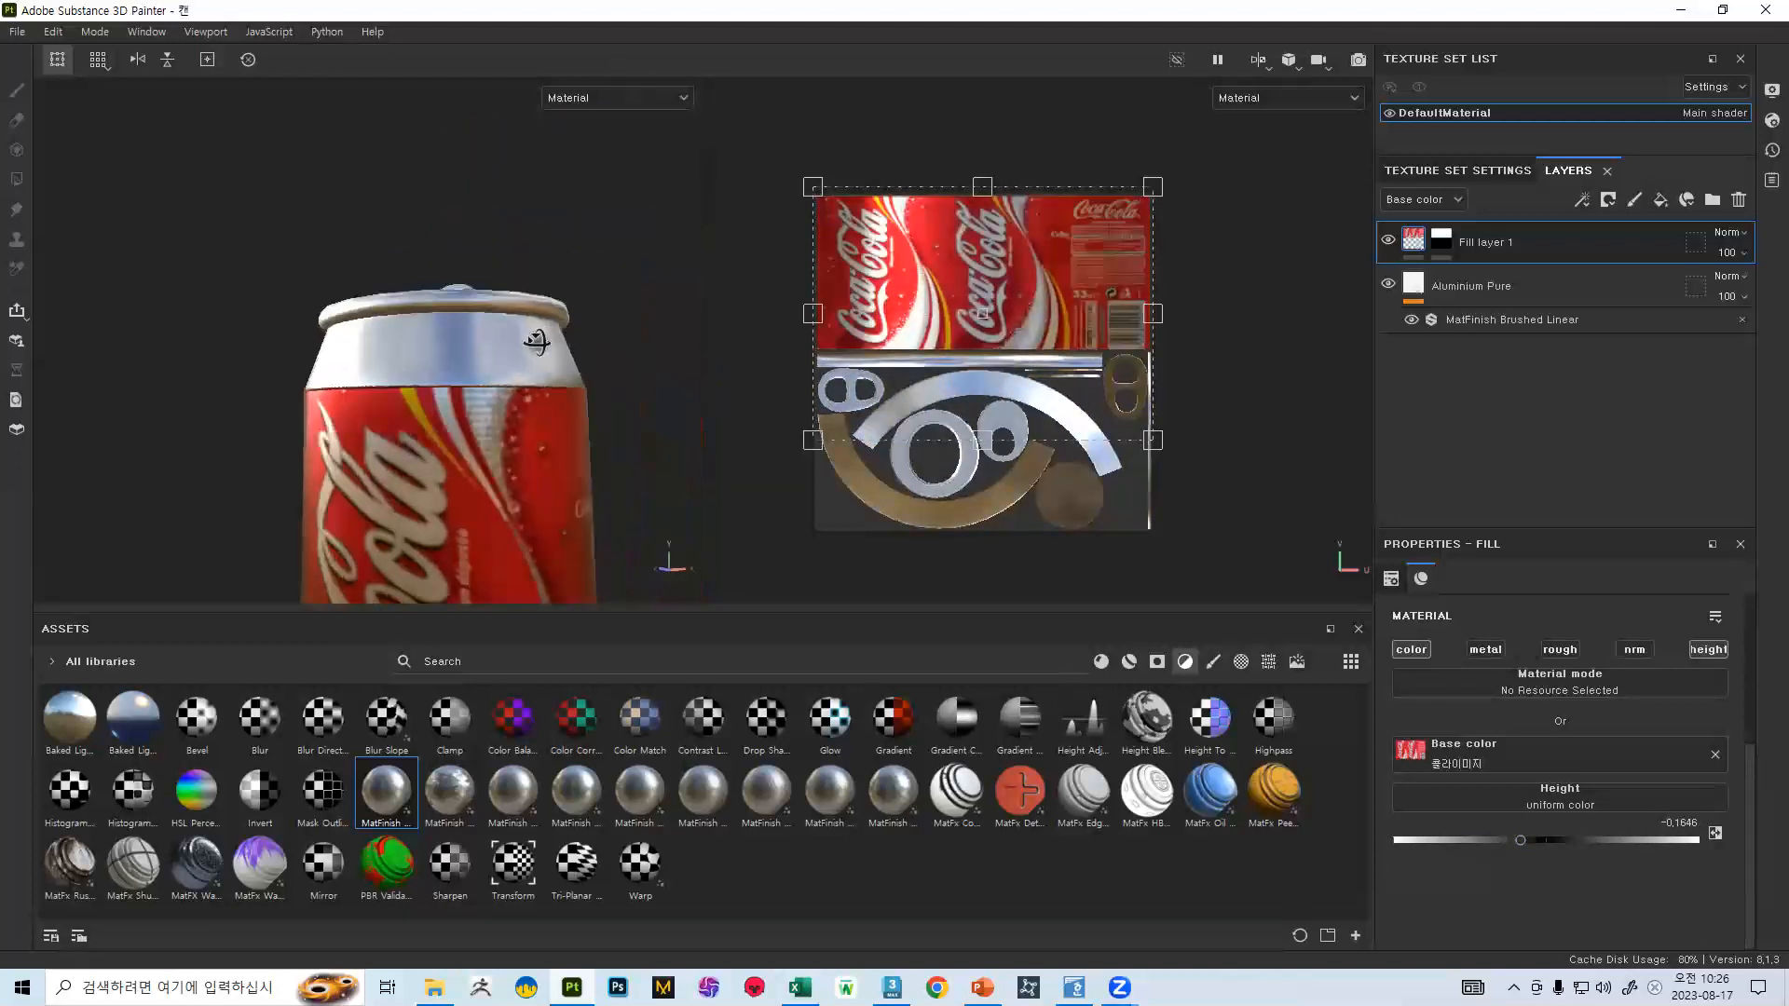
left_click(1709, 649)
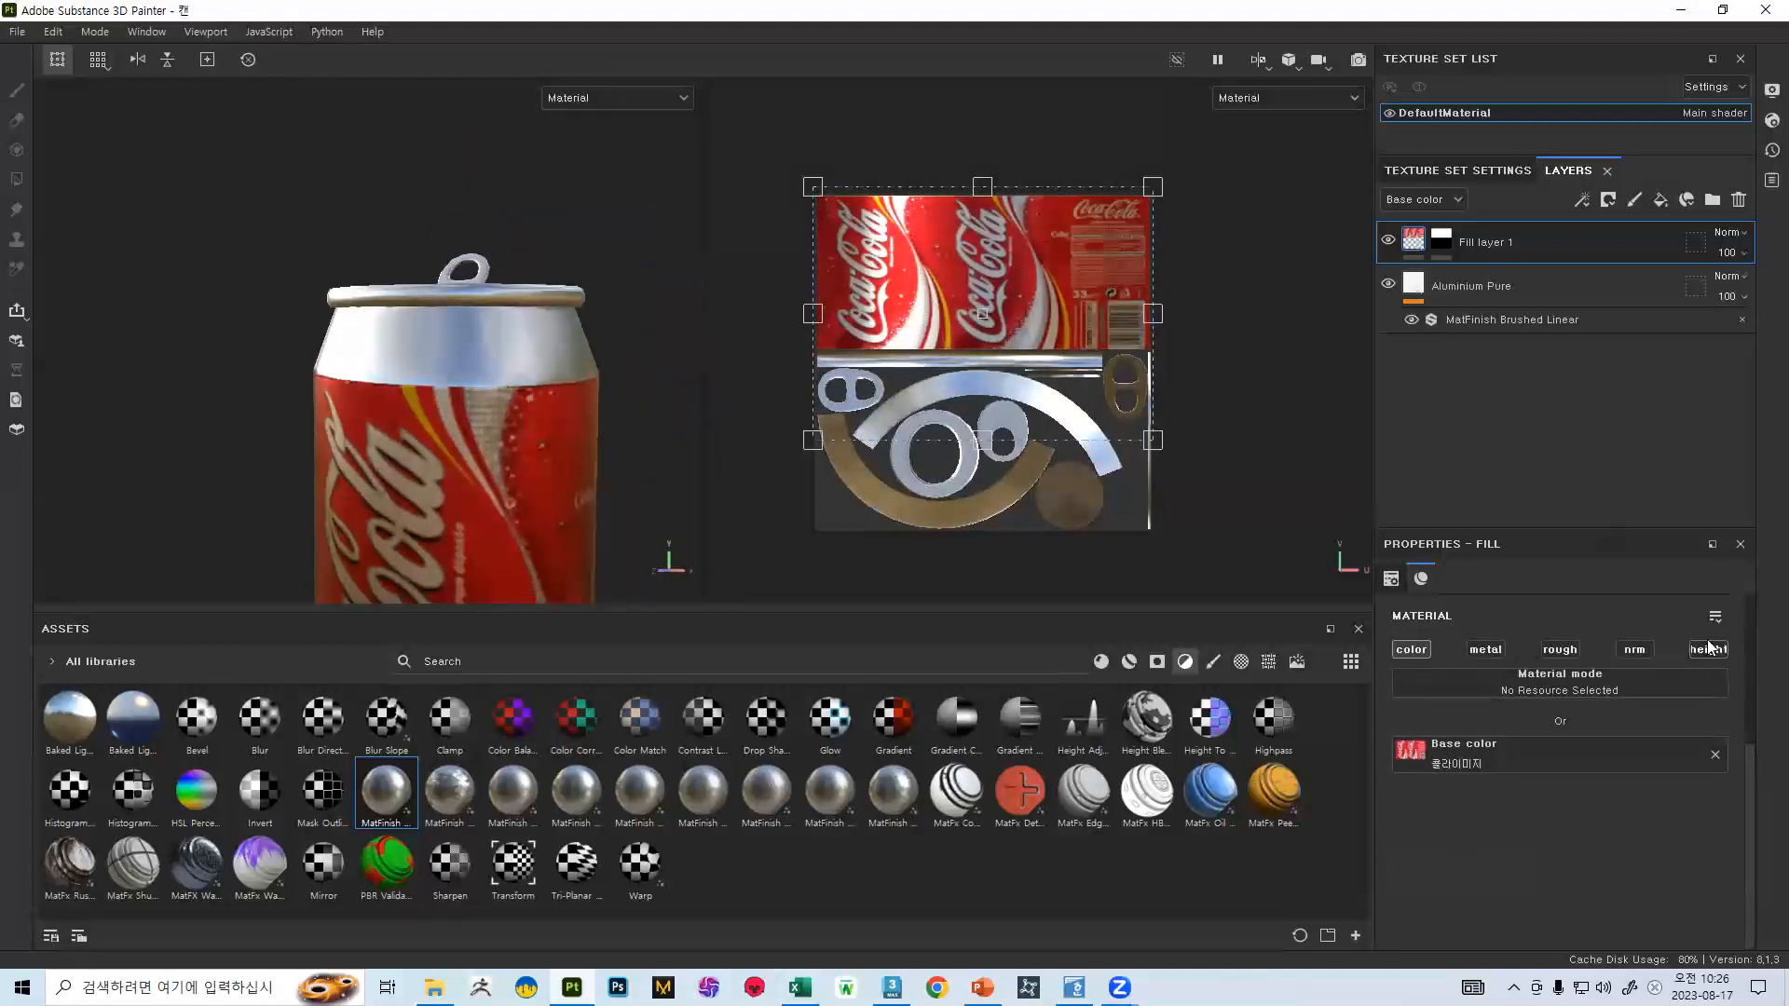
left_click_drag(669, 326, 441, 371, "alt")
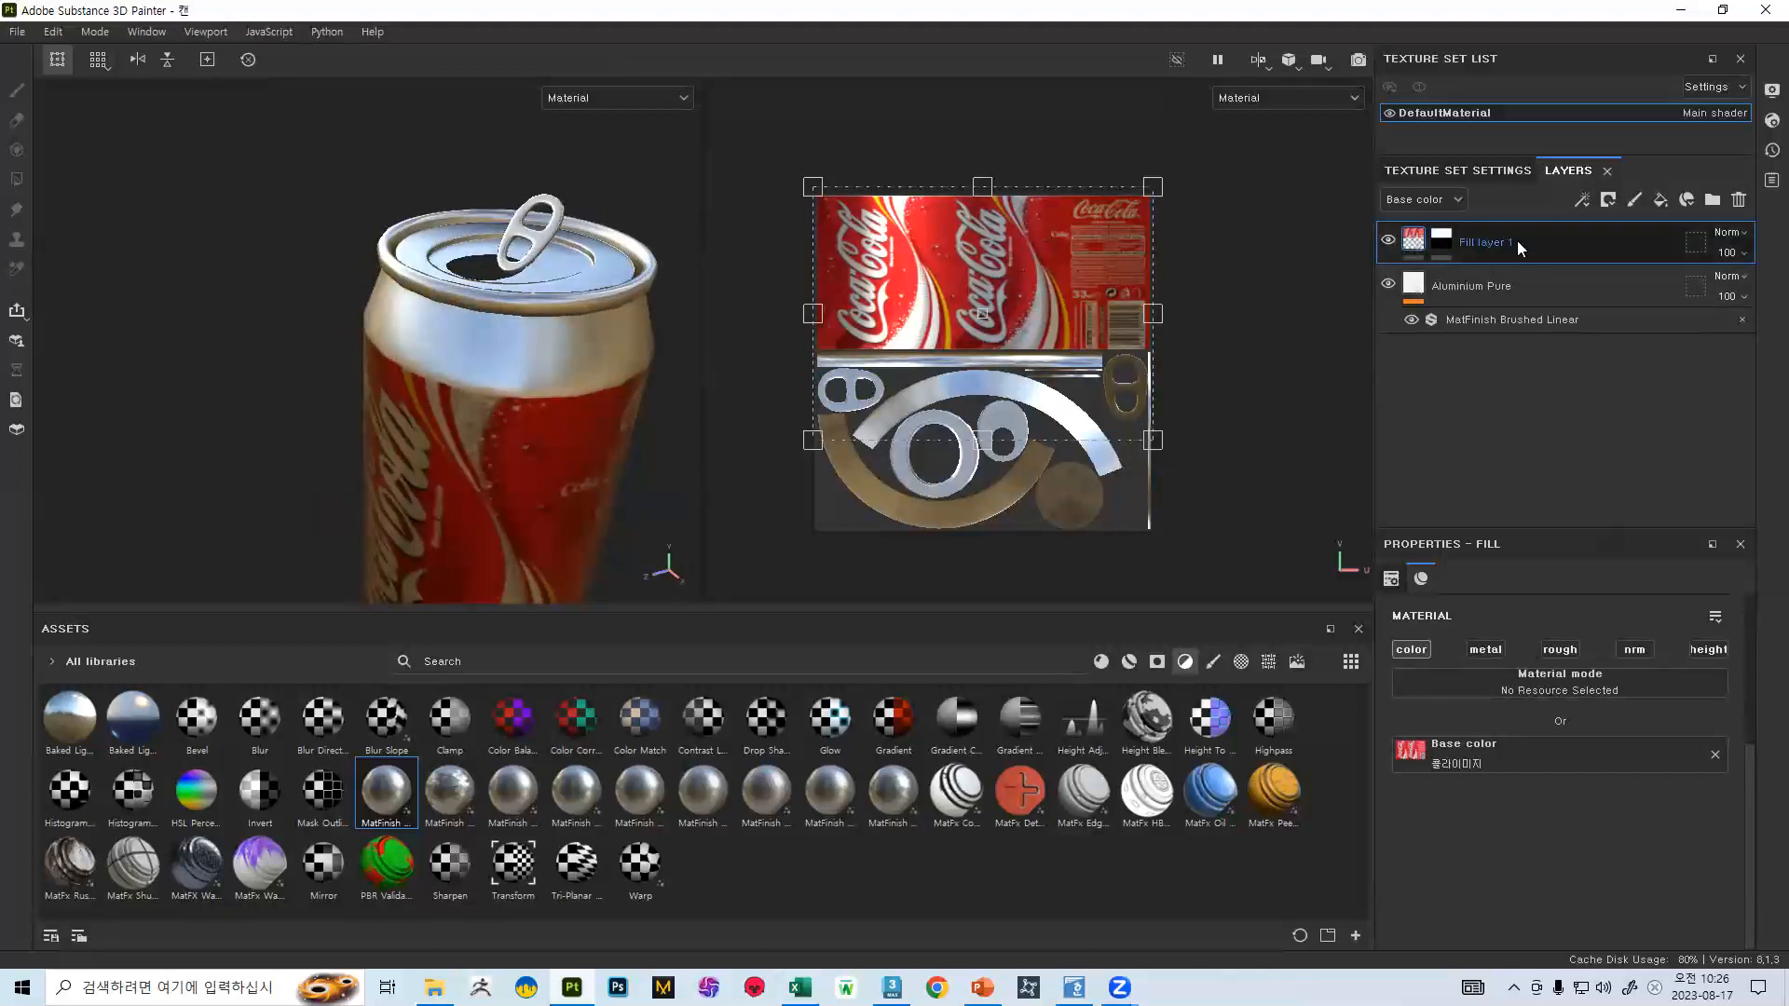
- Group Fill layer 1 into a new folder and select that folder
key("ctrl+g")
left_click(1460, 285)
right_click(1461, 285)
left_click(1433, 283)
left_click(1468, 249)
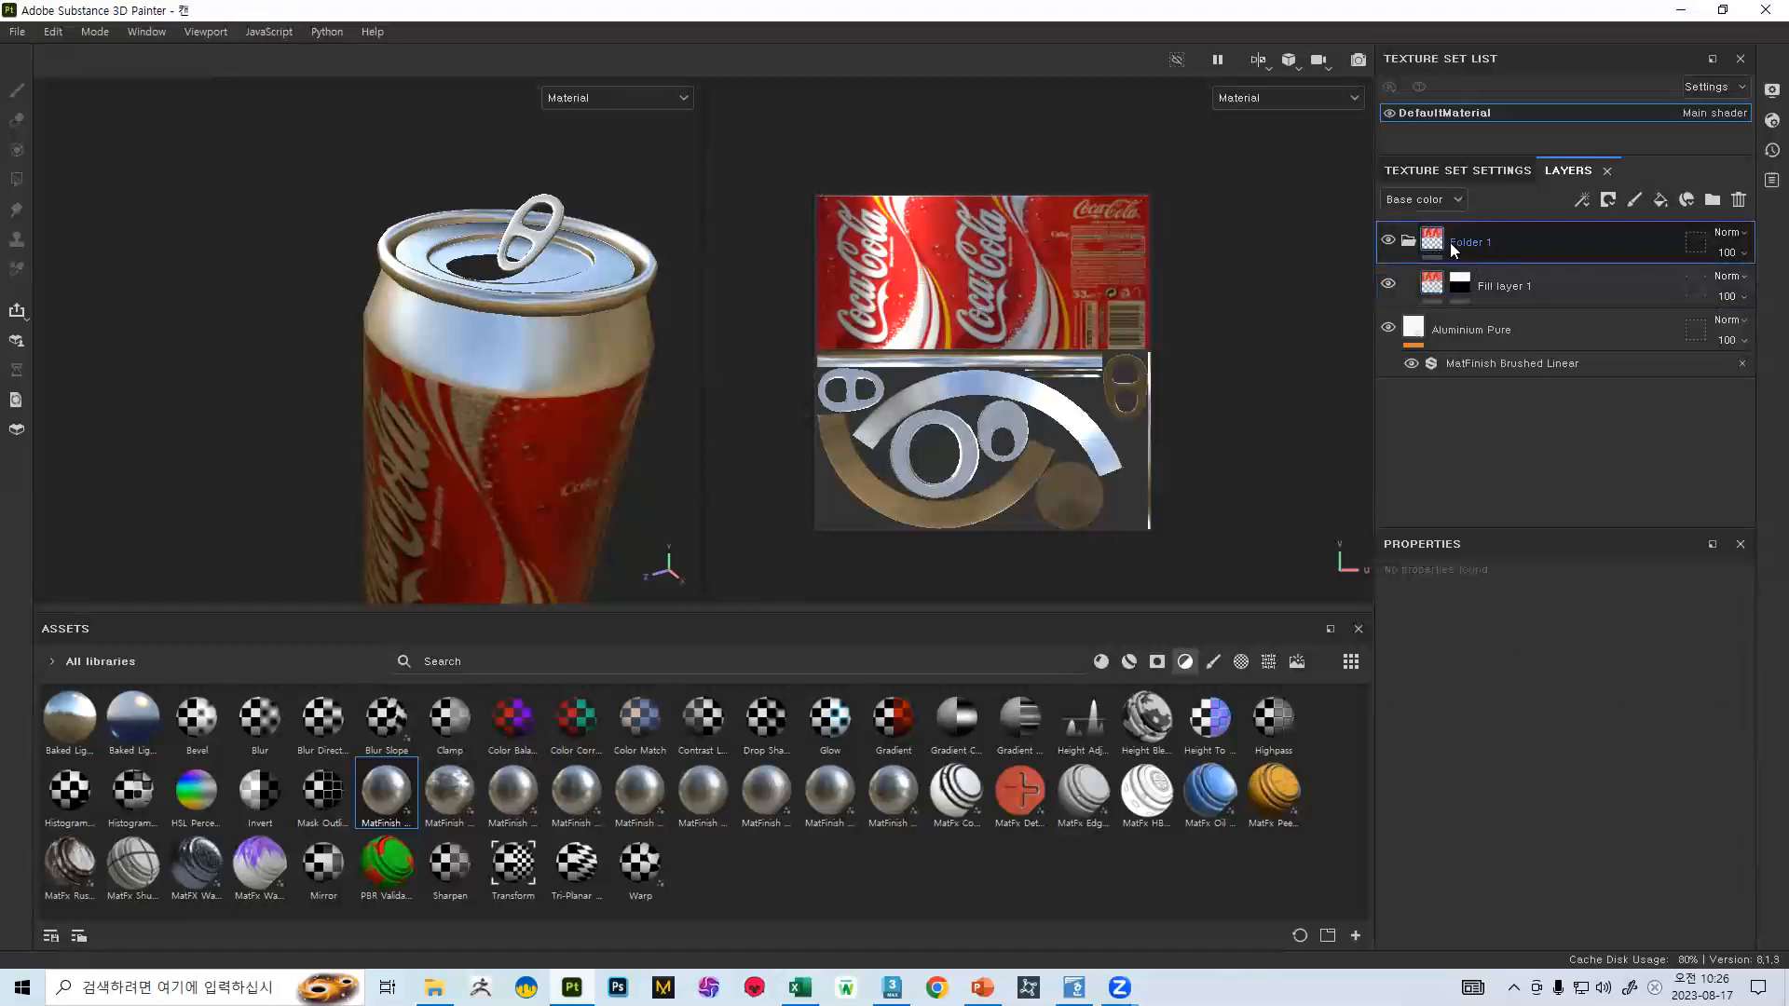
- Copy Fill layer 1's mask, add a black mask to Folder 1 and paste the copied mask into it
left_click(1460, 286)
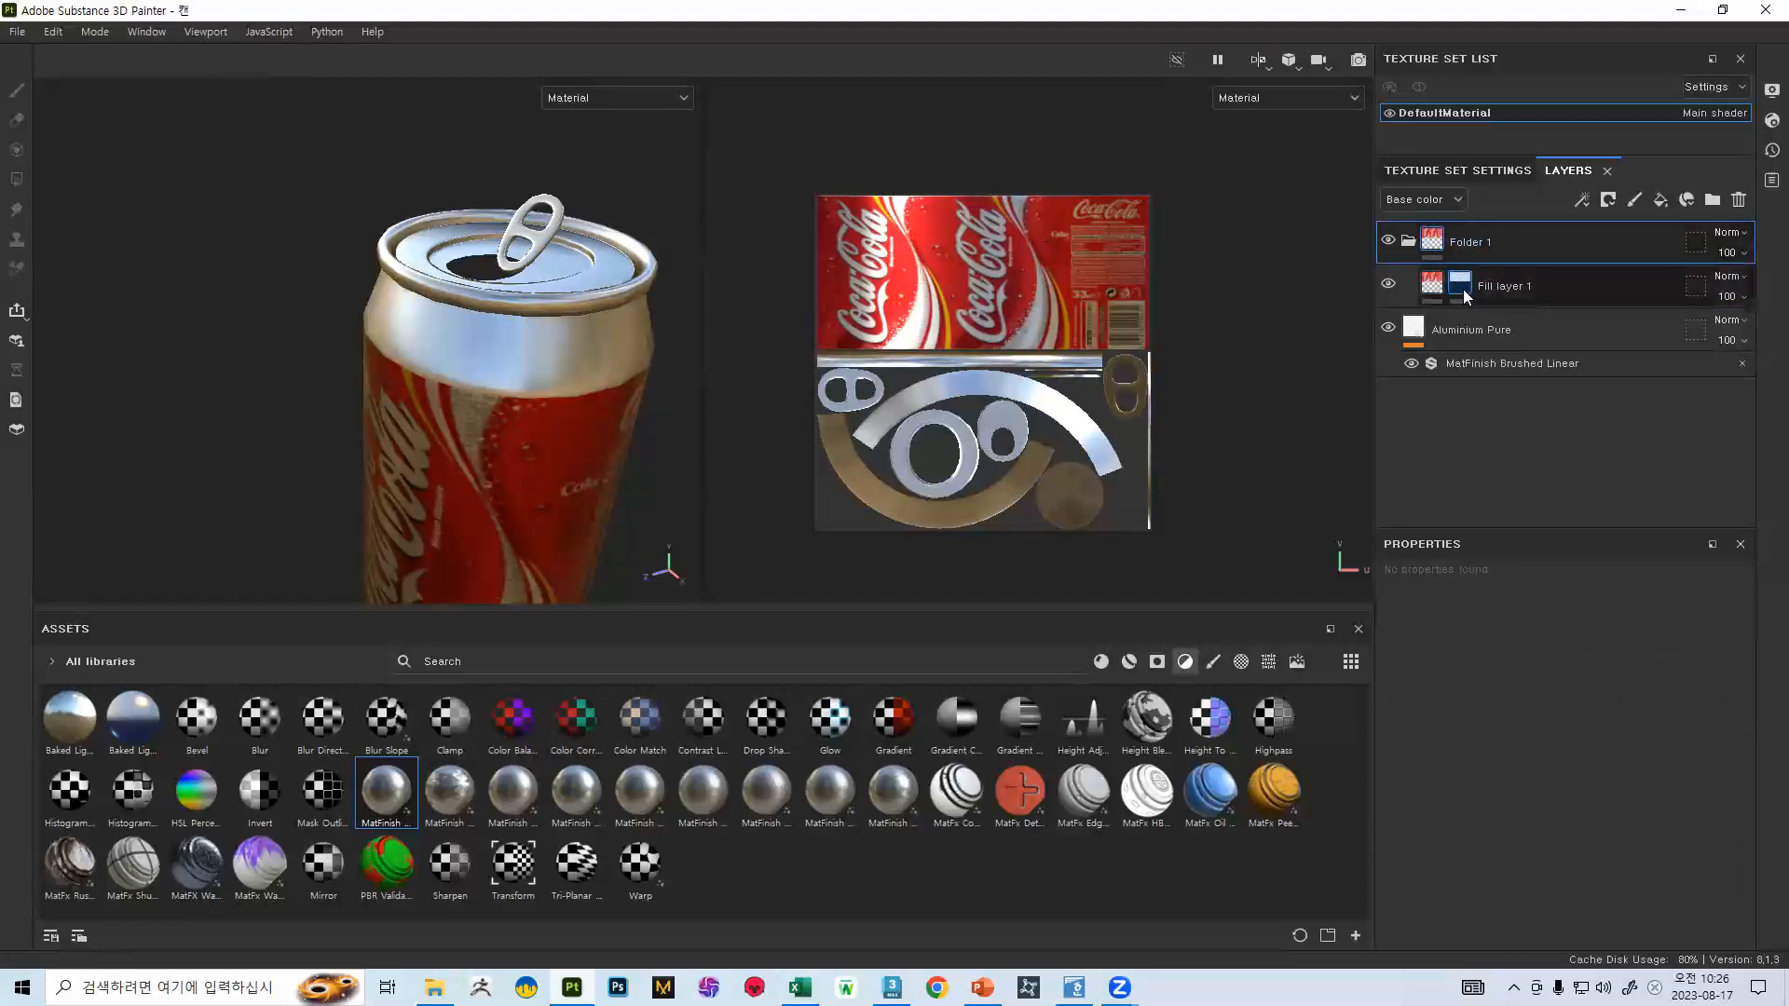
left_click(1462, 289)
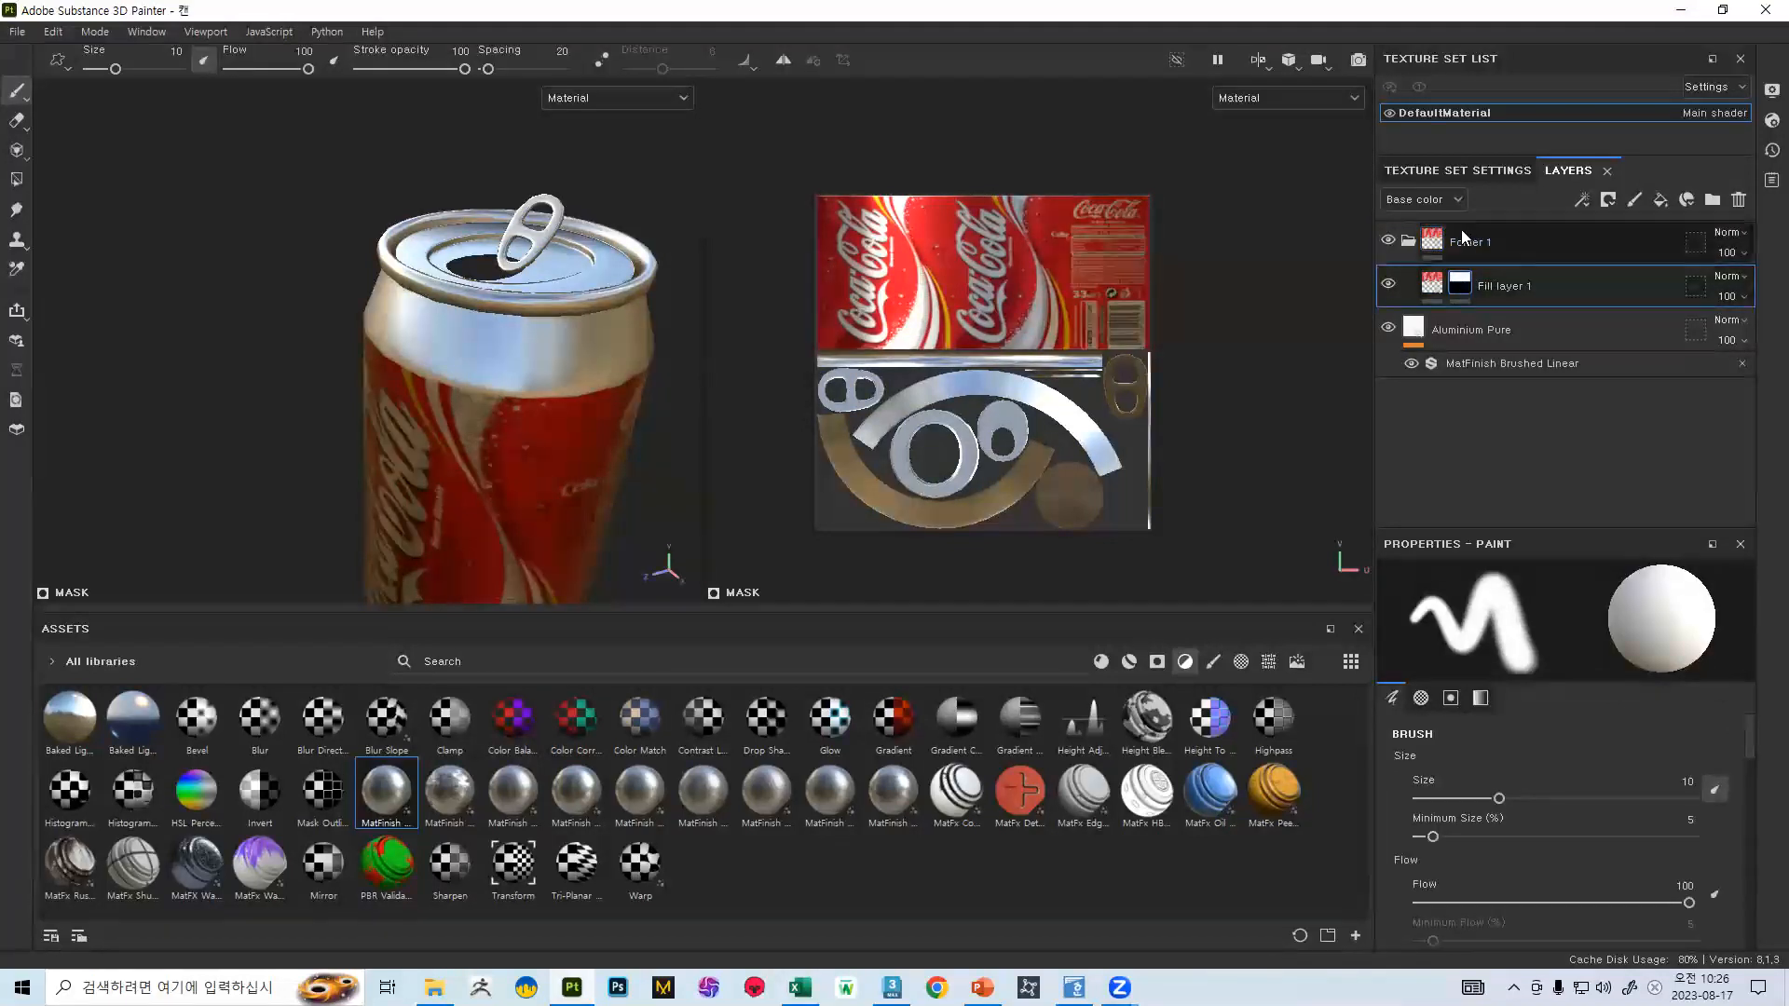
right_click(1461, 281)
left_click(1457, 285)
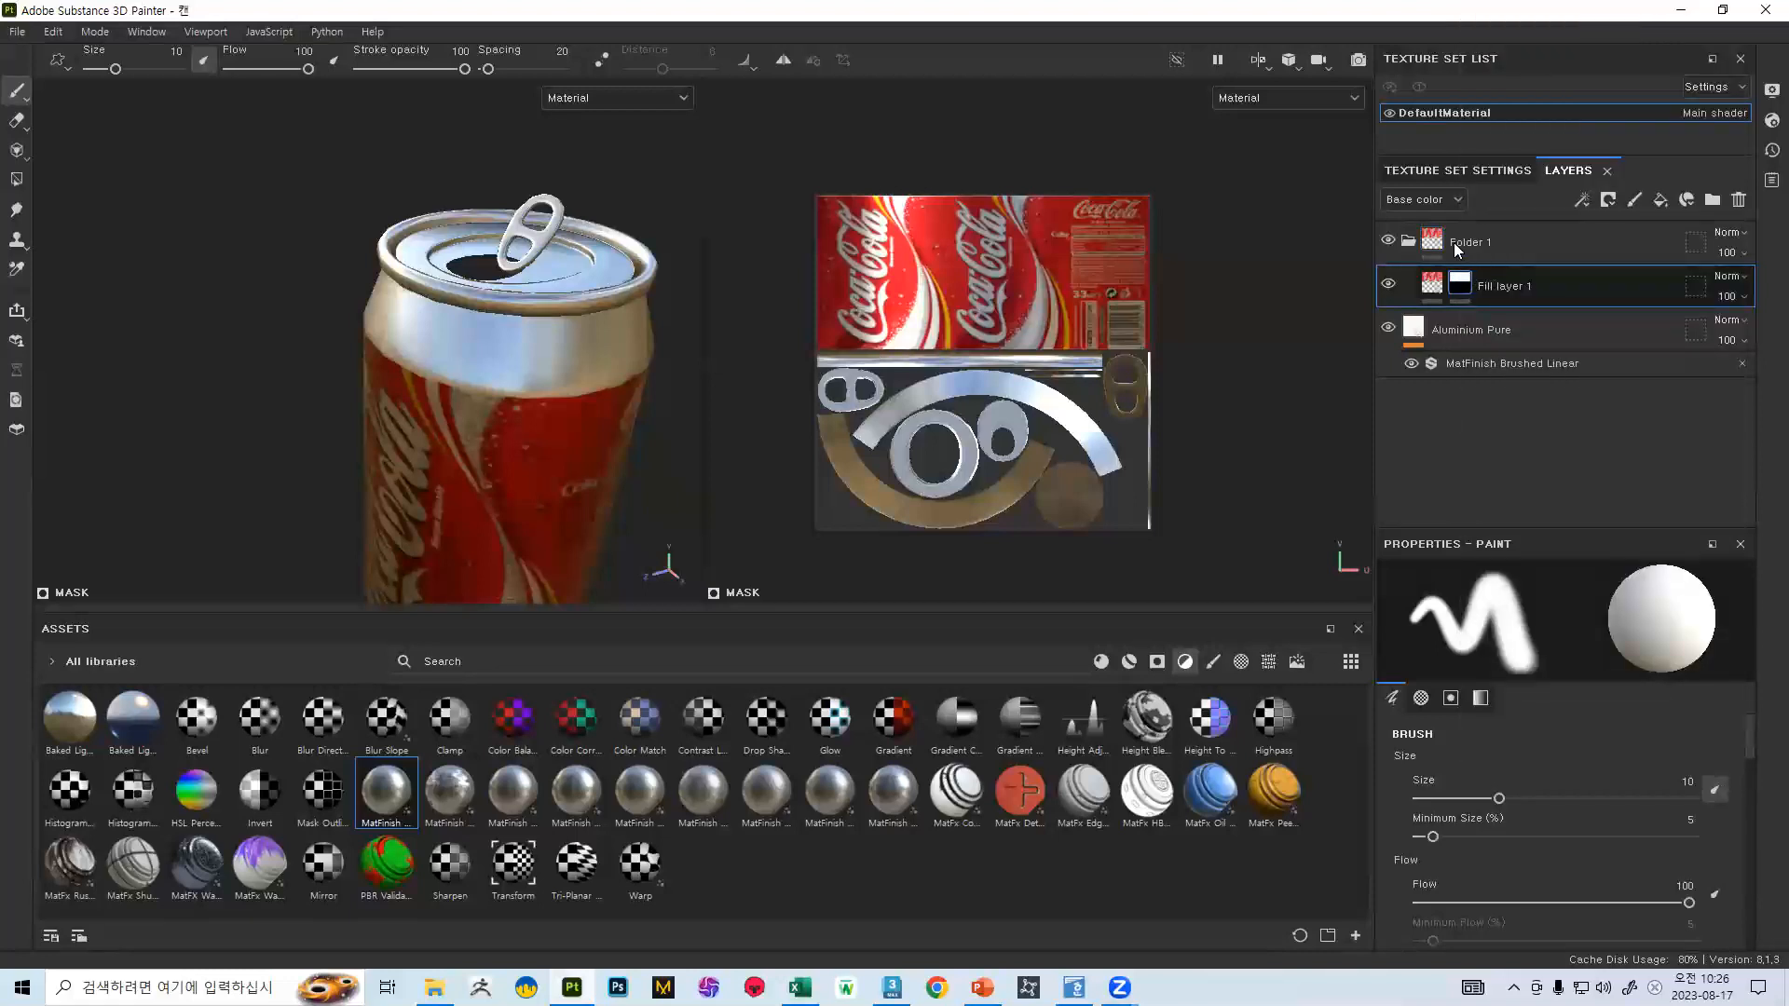
right_click(1457, 284)
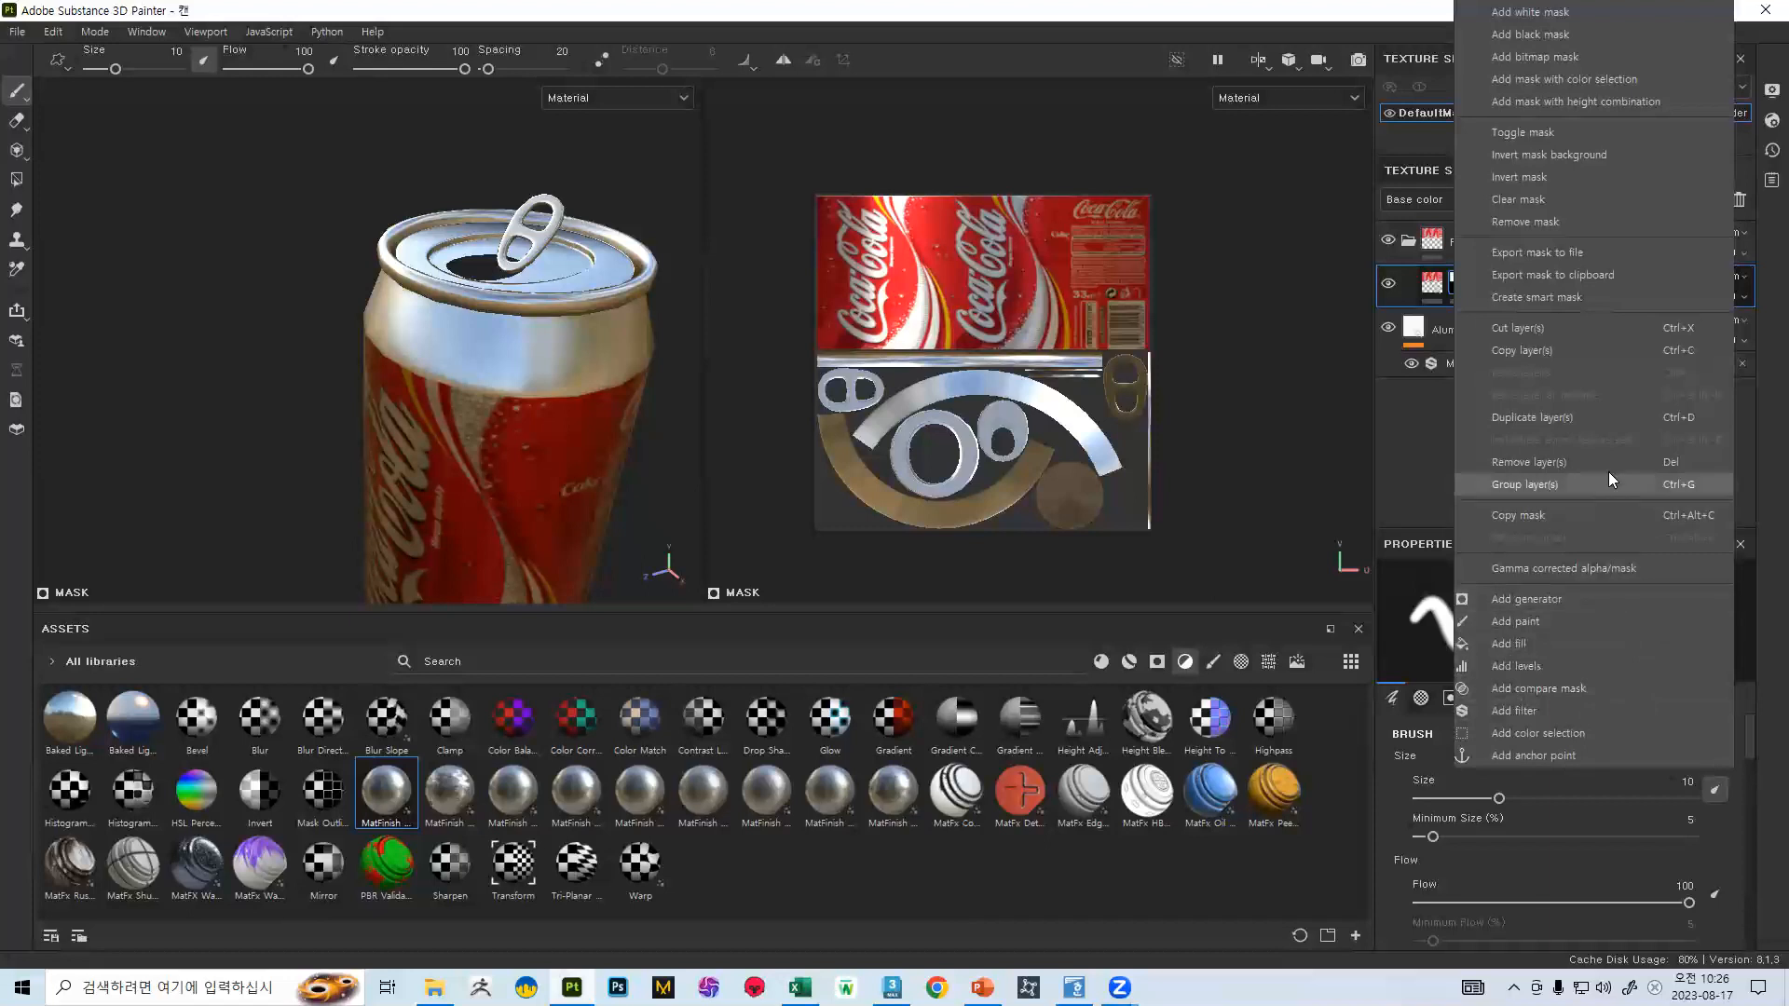
left_click(1542, 516)
left_click(1481, 245)
right_click(1482, 248)
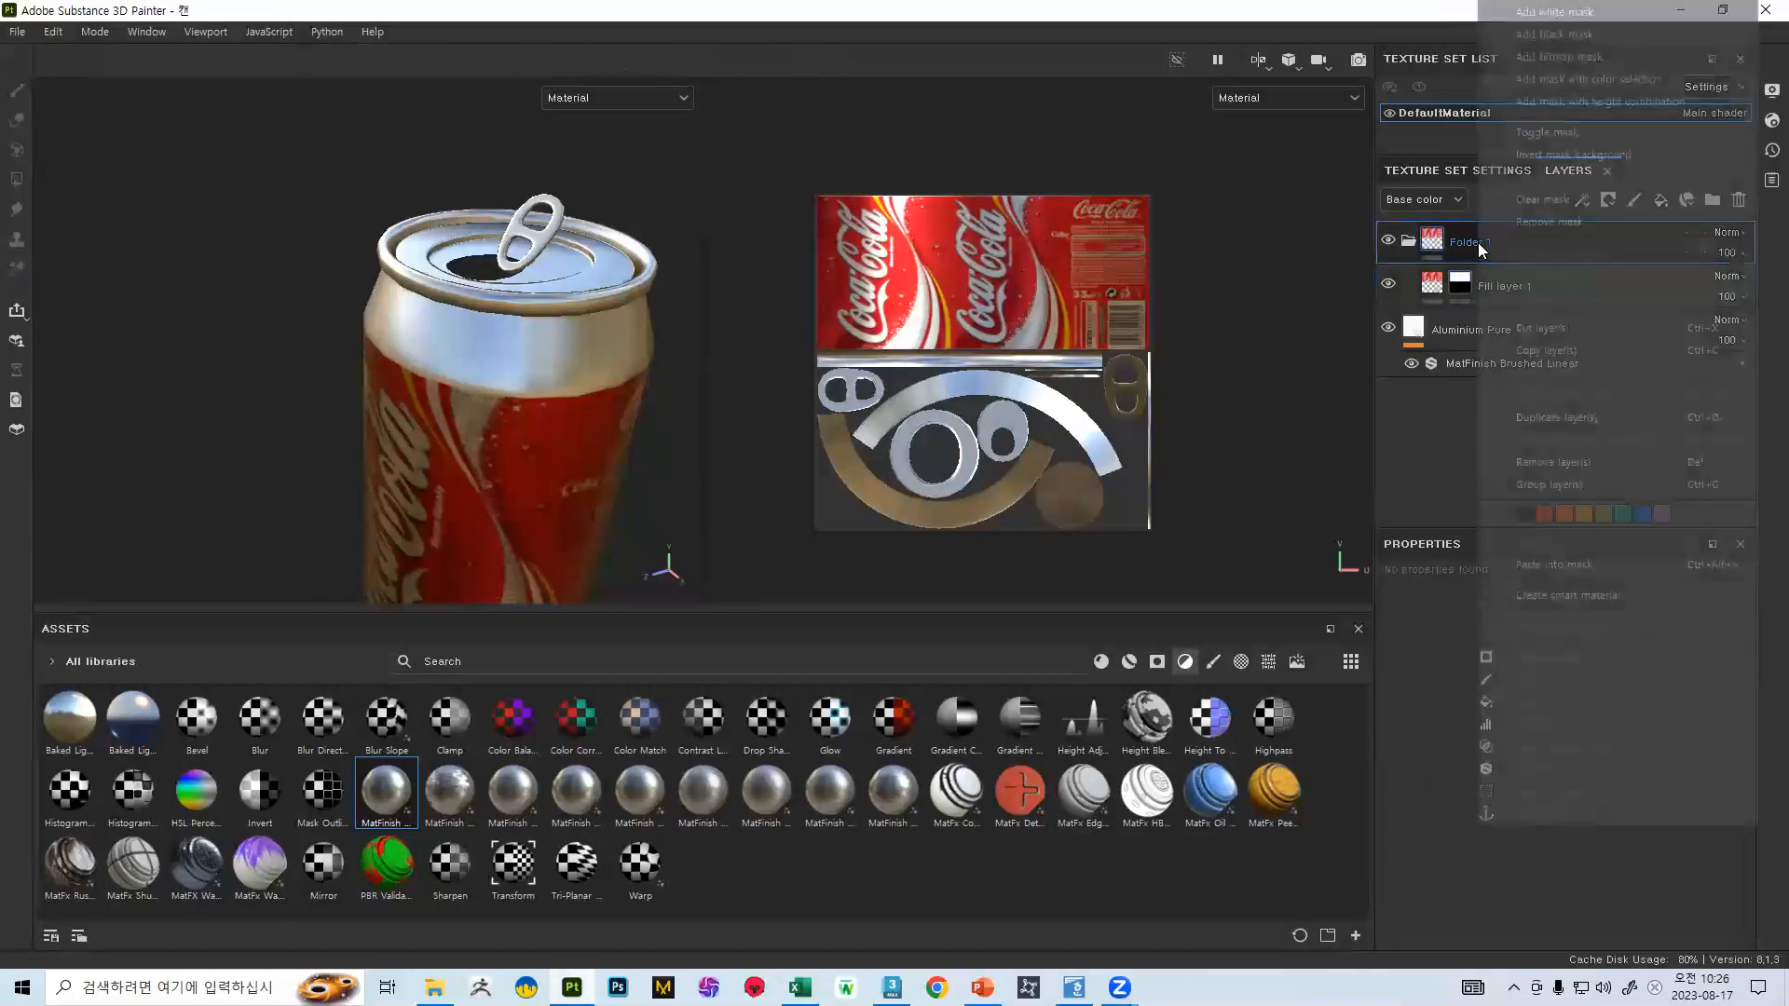
left_click(1548, 43)
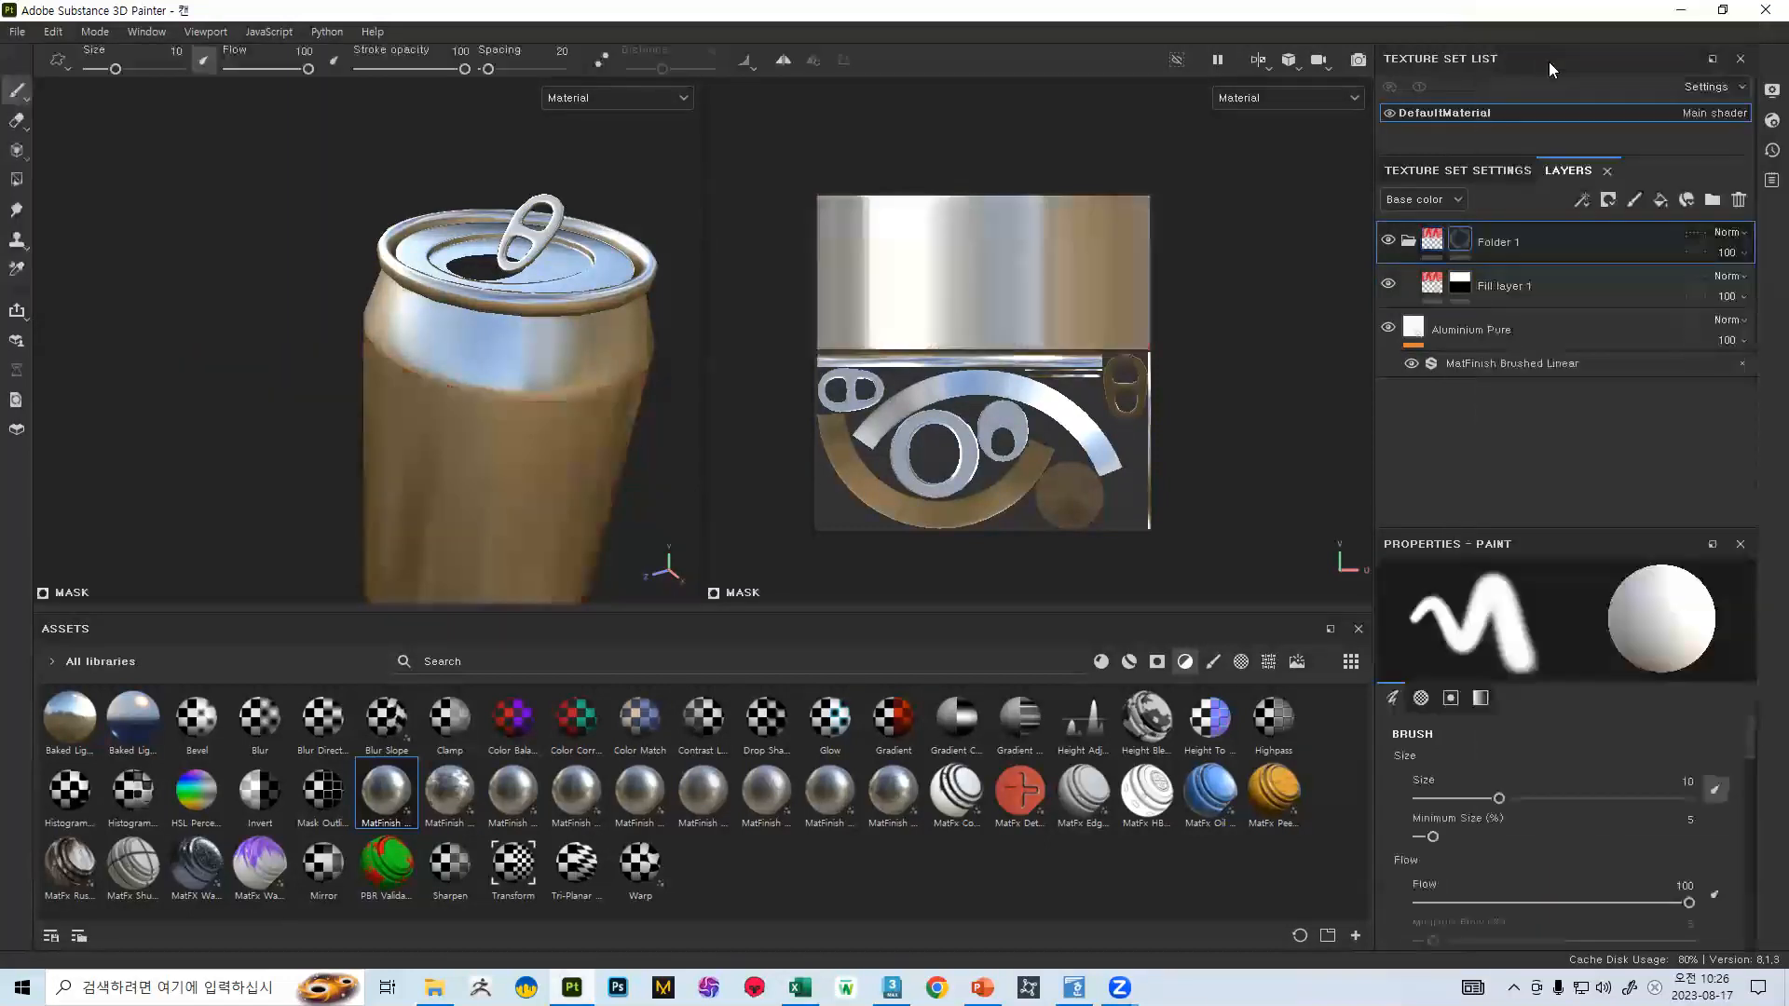
right_click(1455, 241)
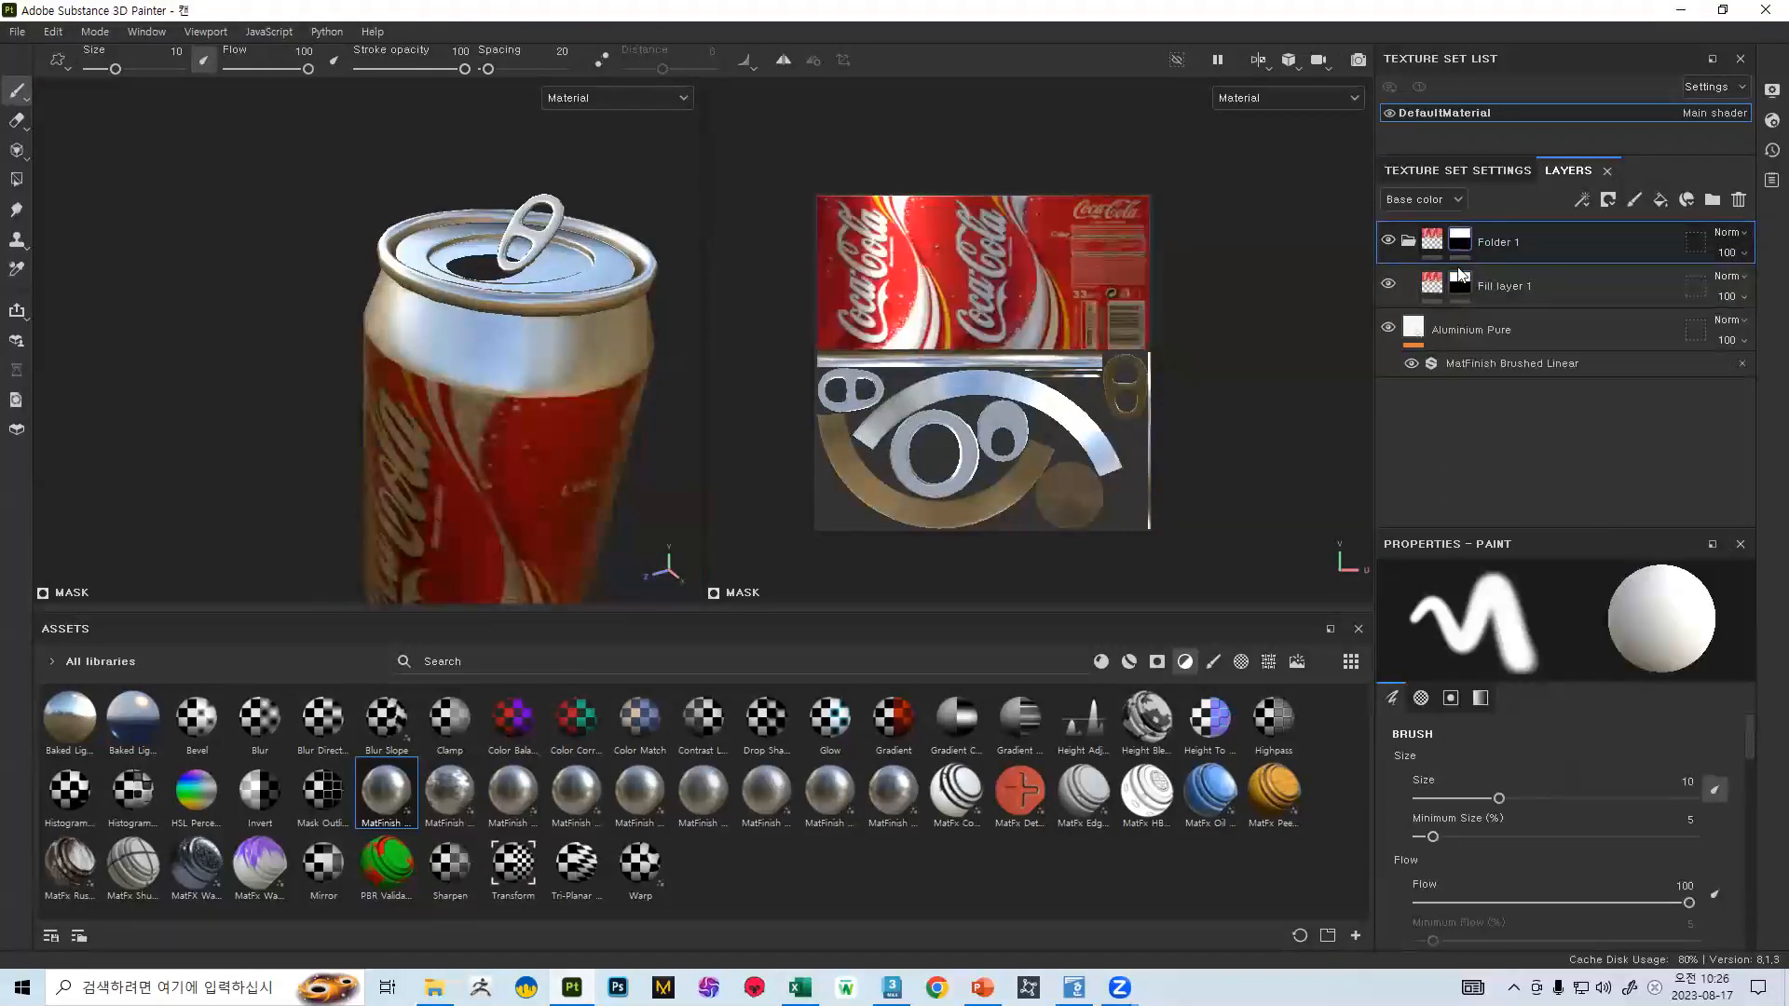
- Remove Fill layer 1's own mask and show the smart masks in the asset library
left_click(1450, 278)
right_click(1450, 278)
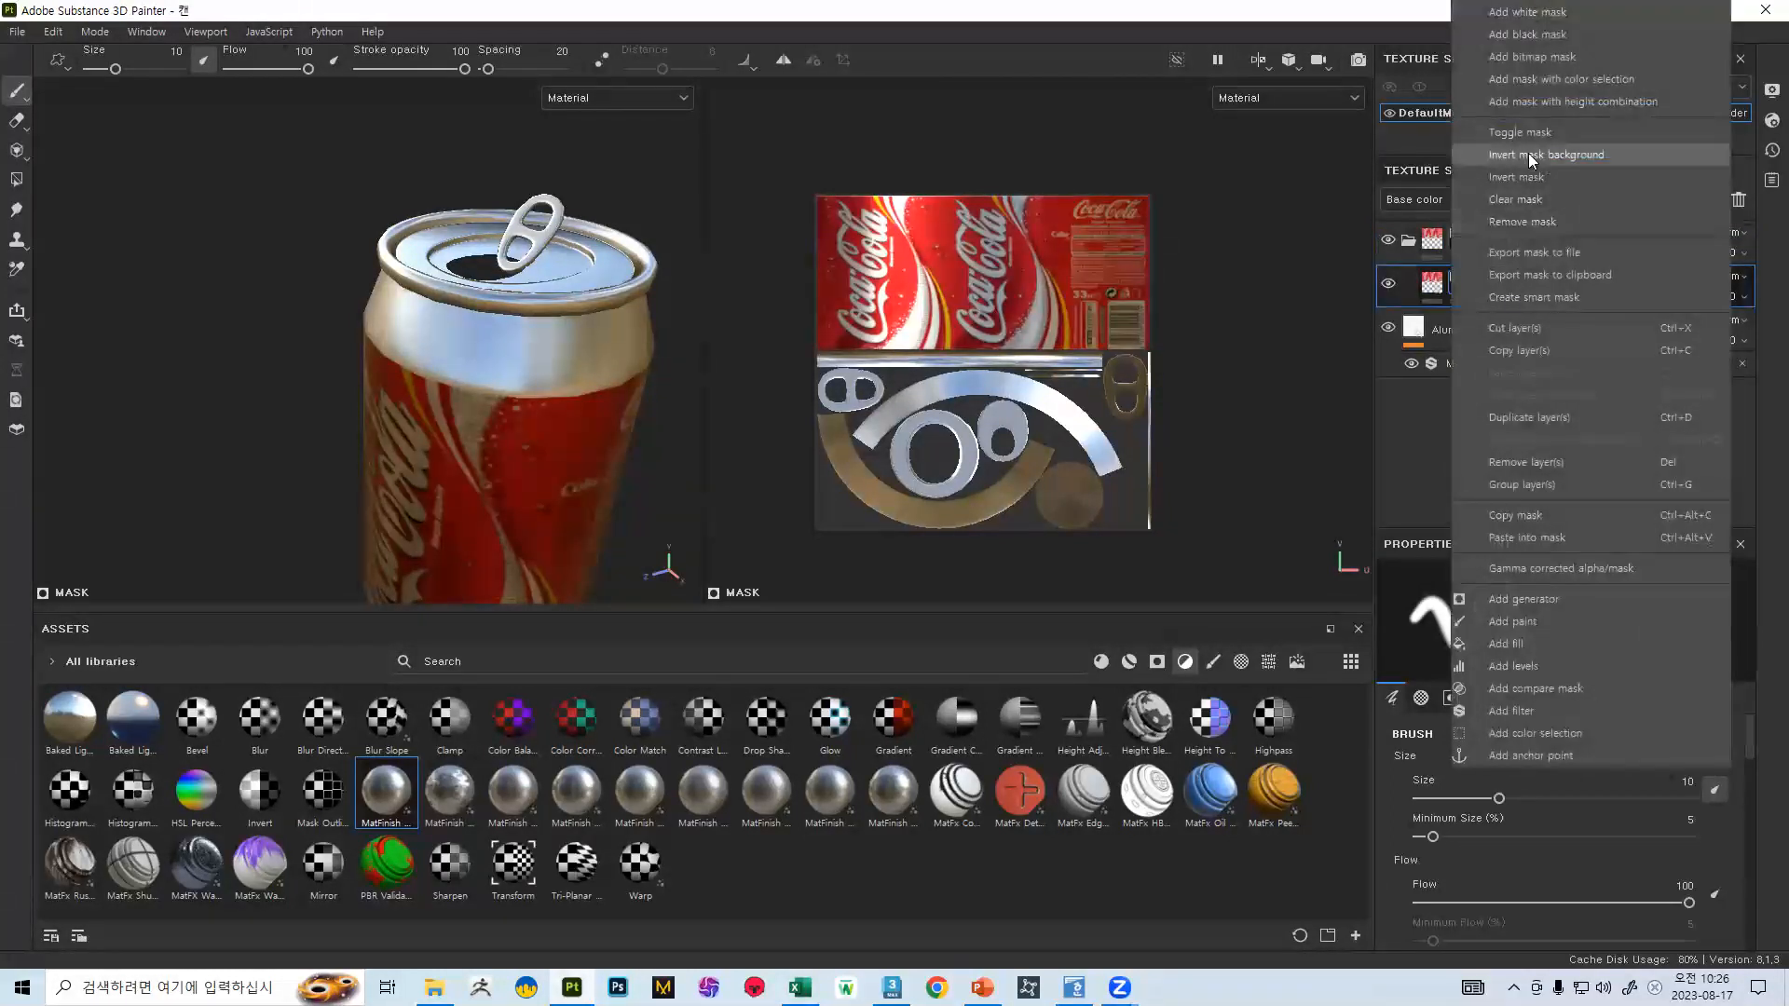
left_click(1528, 222)
left_click_drag(477, 253, 413, 309, "alt")
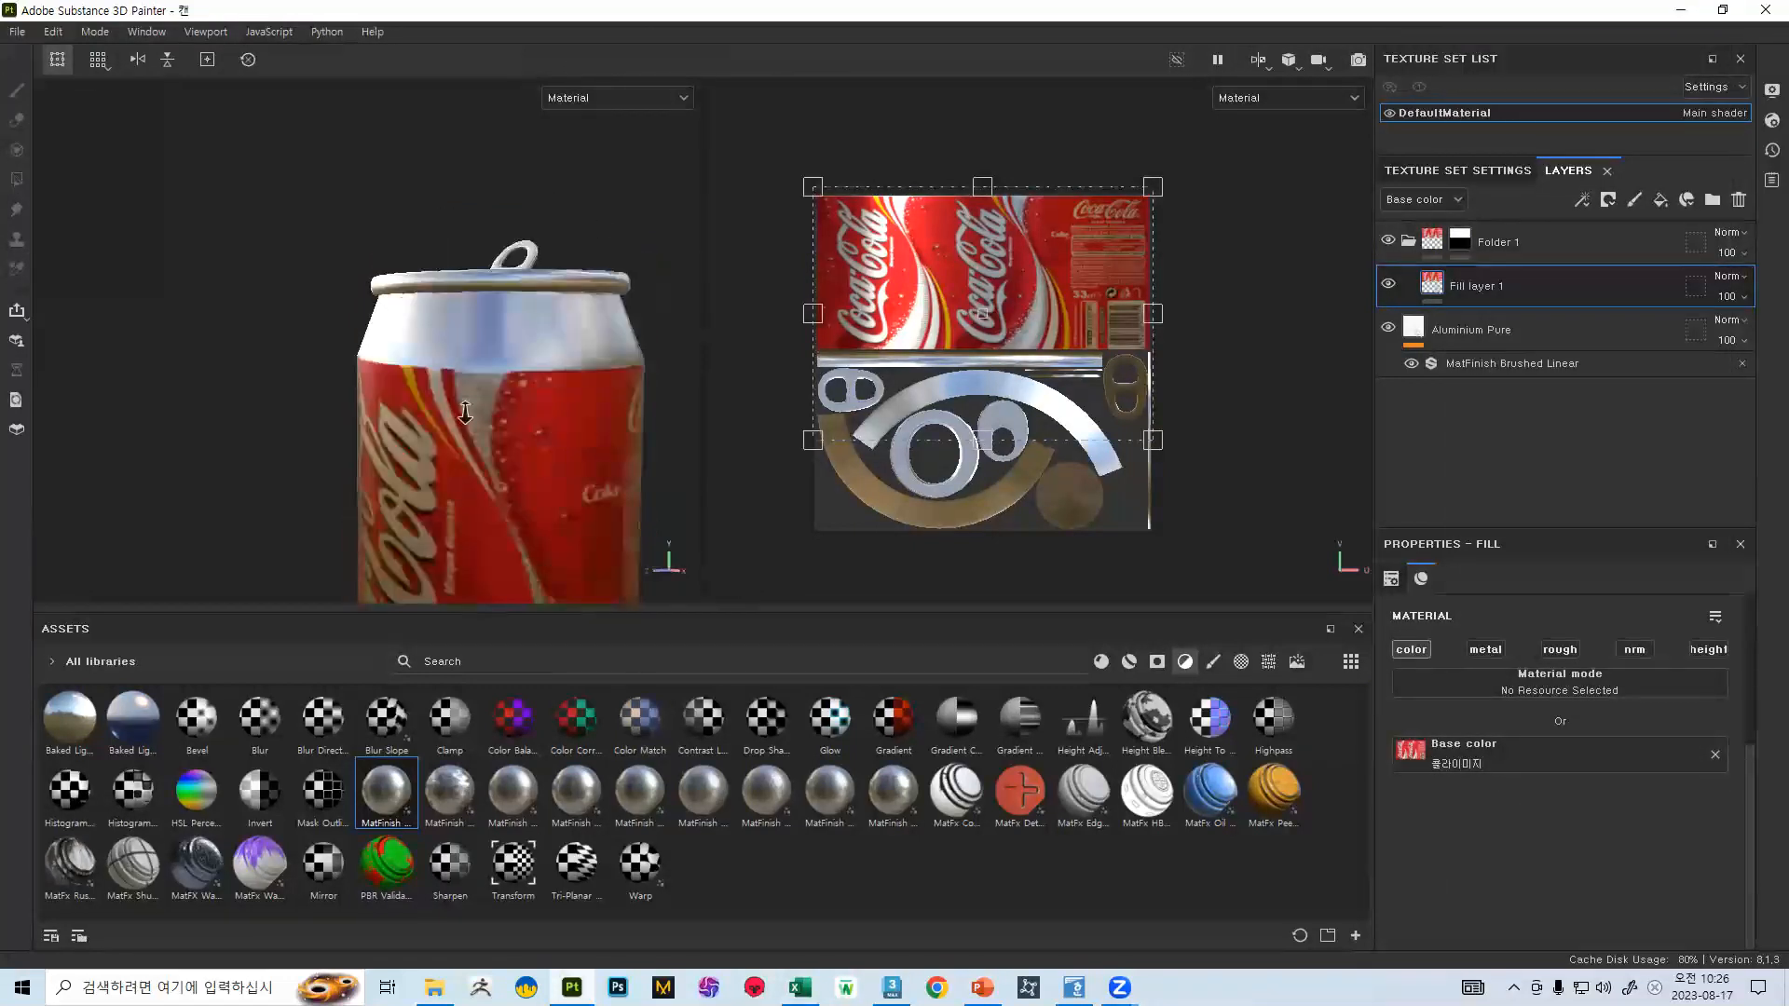
scroll(413, 309, "up", 2)
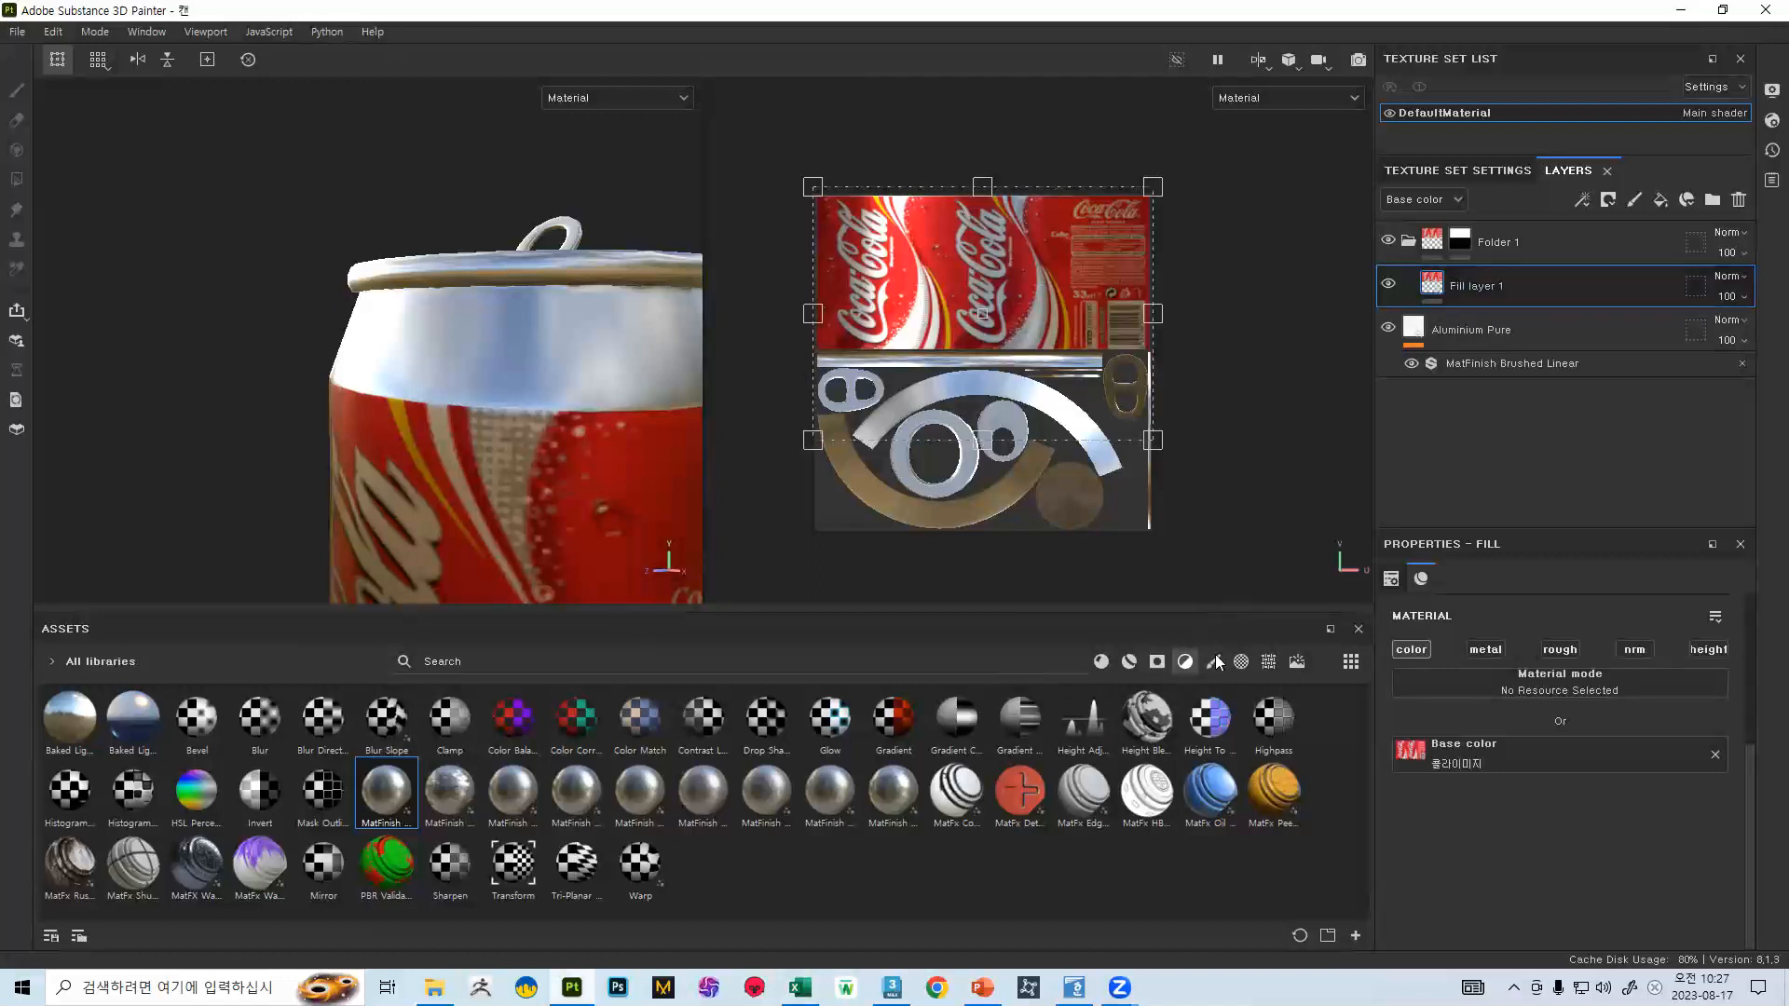
left_click(1156, 663)
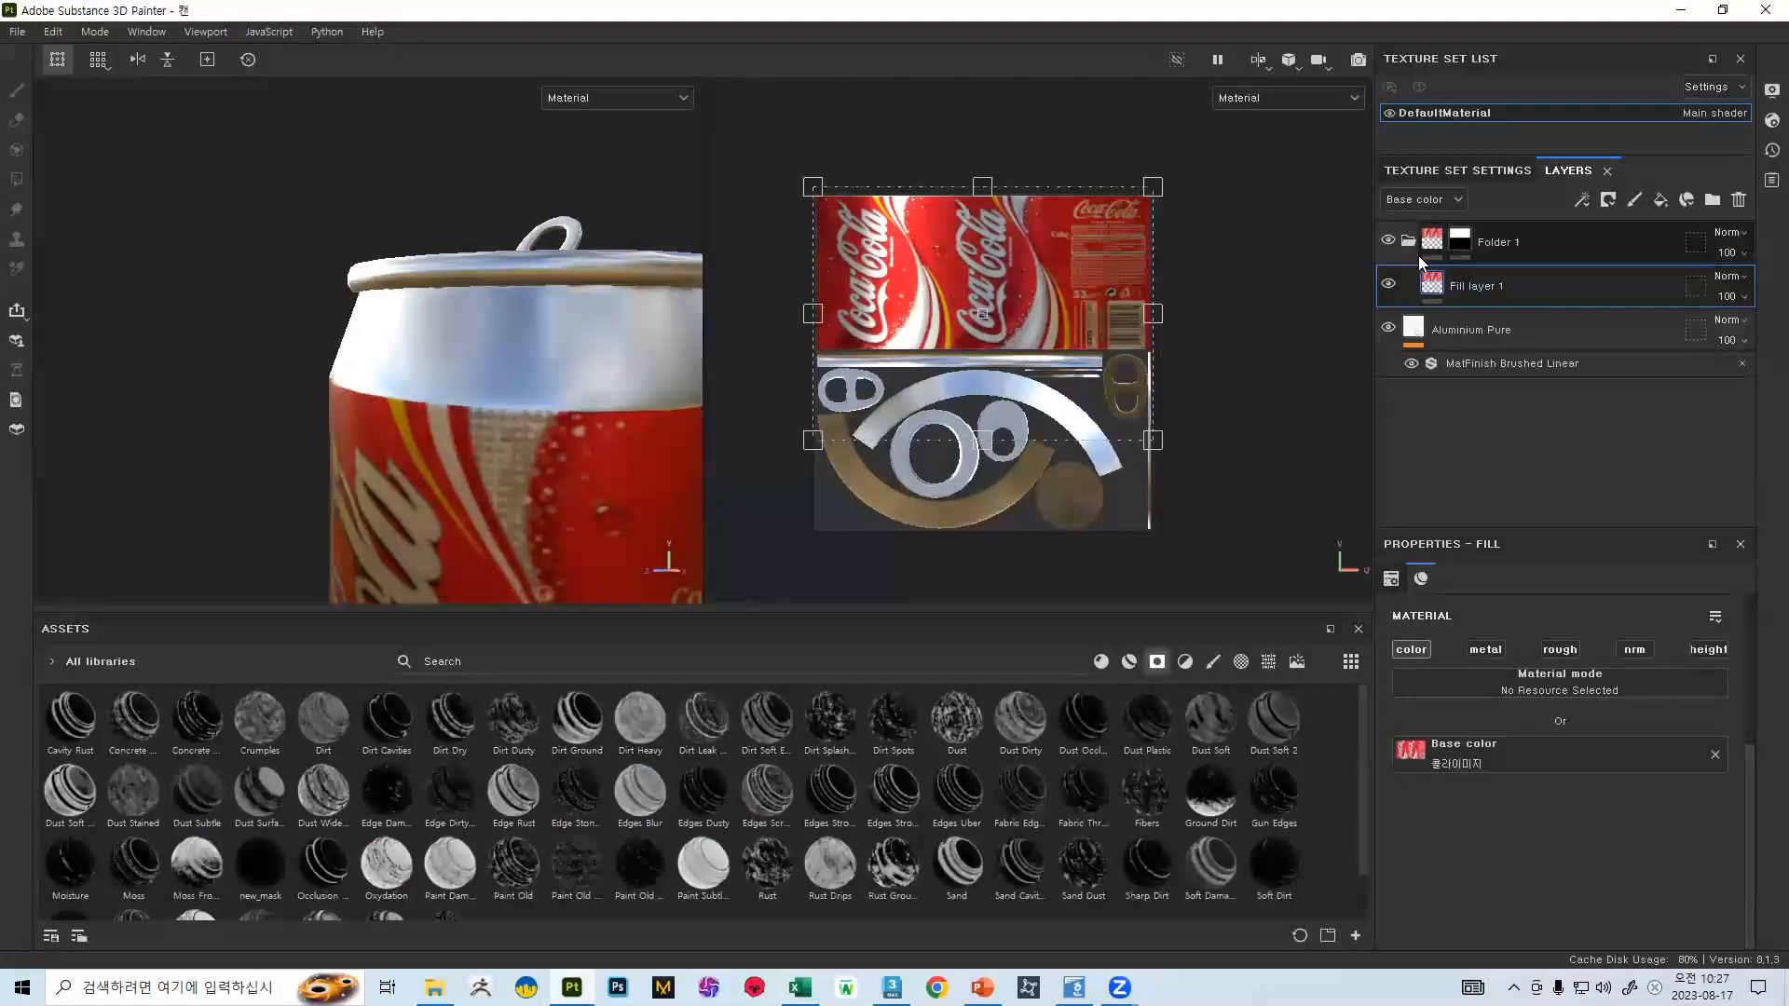
right_click(1464, 282)
left_click(1547, 35)
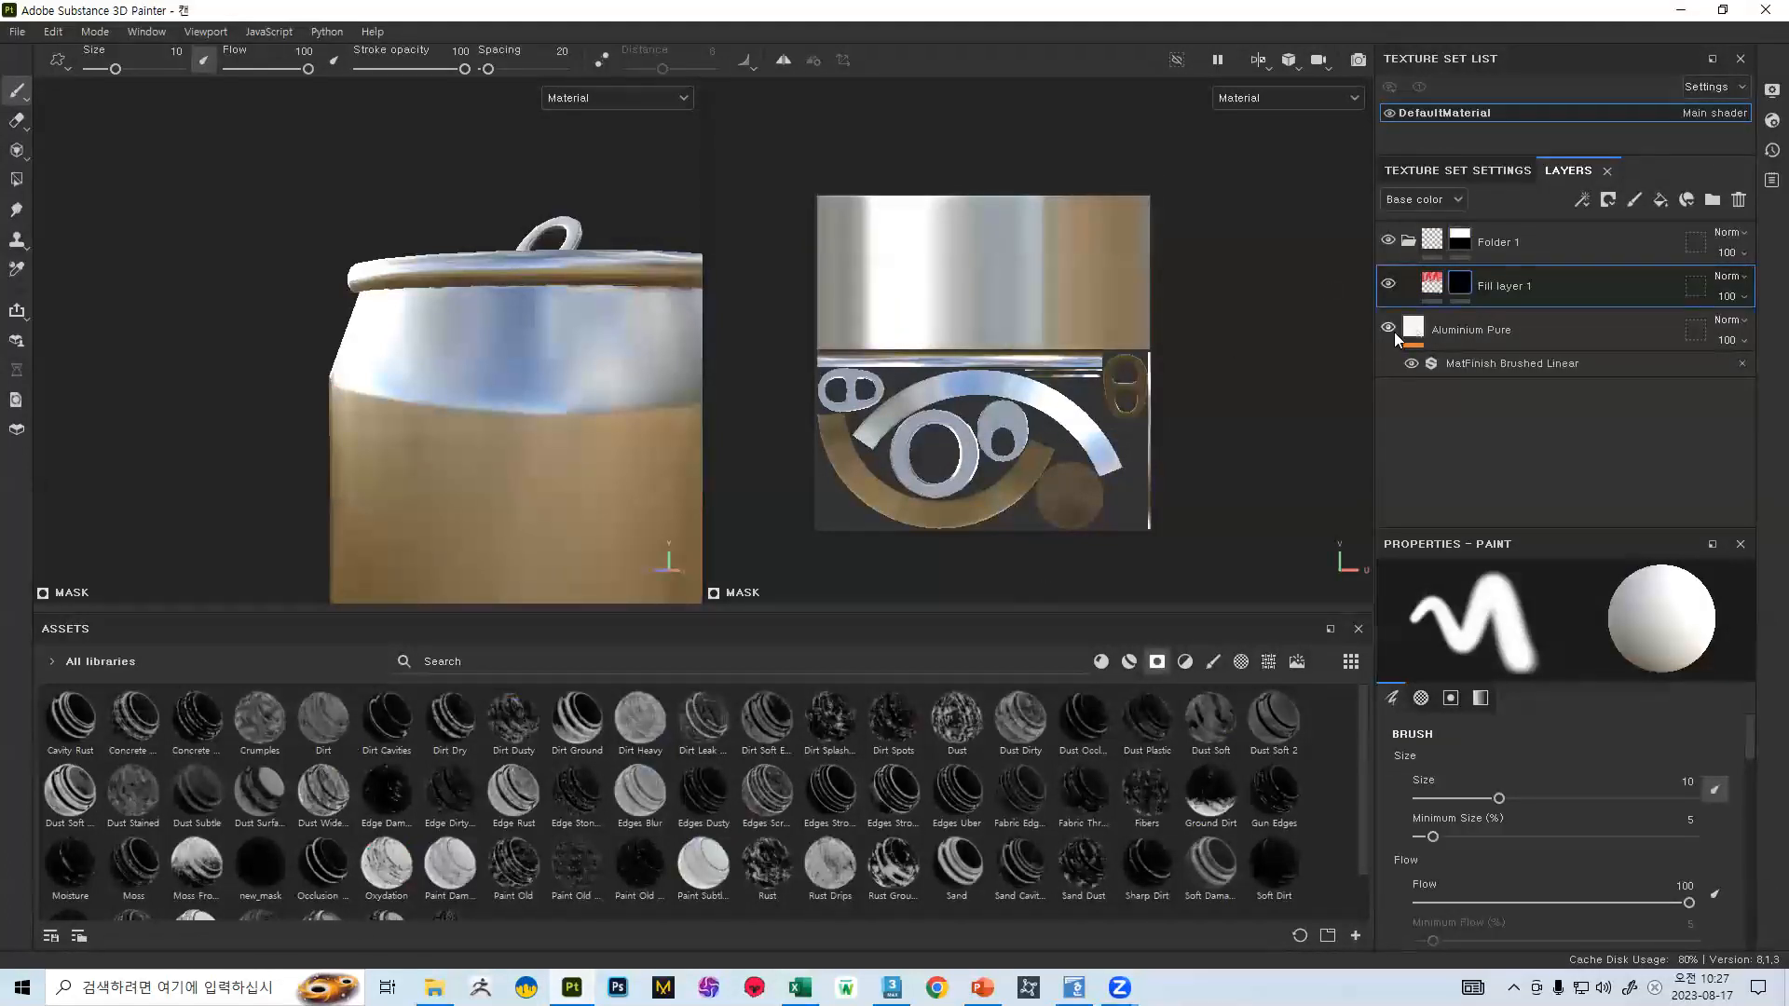
key("ctrl+z")
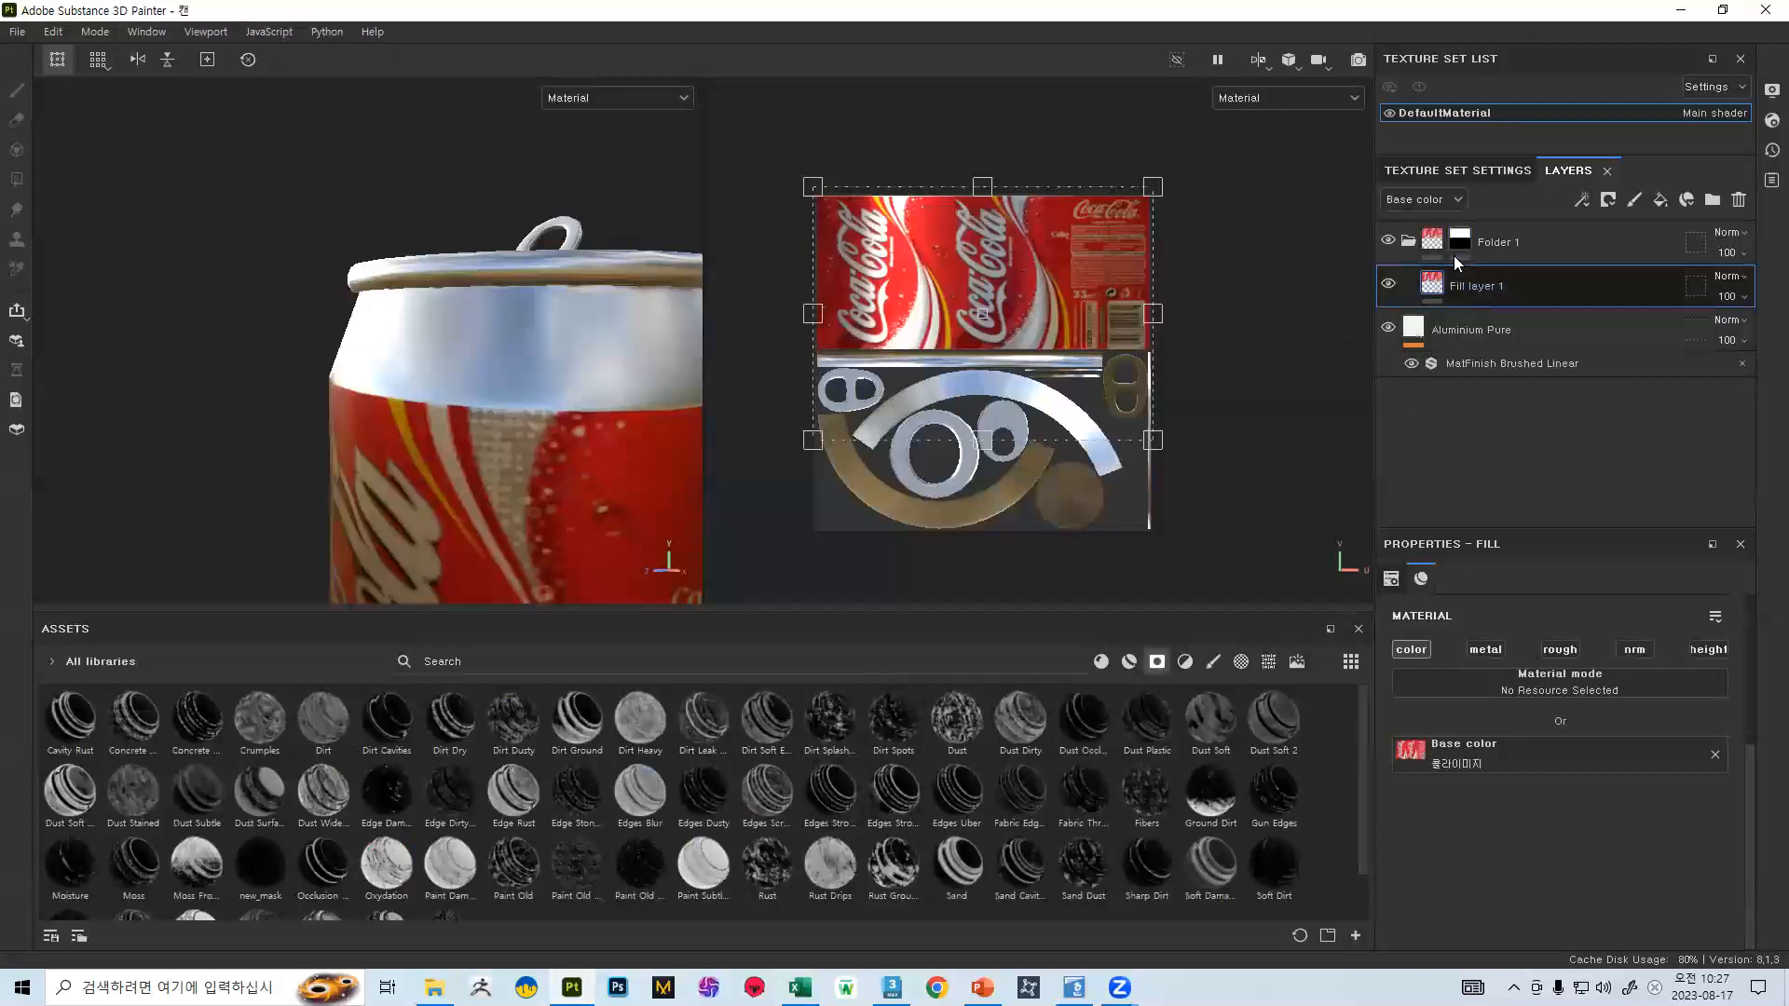
- Apply the Paint Subtle smart mask to Fill layer 1 inside Folder 1
scroll(751, 755, "down", 1)
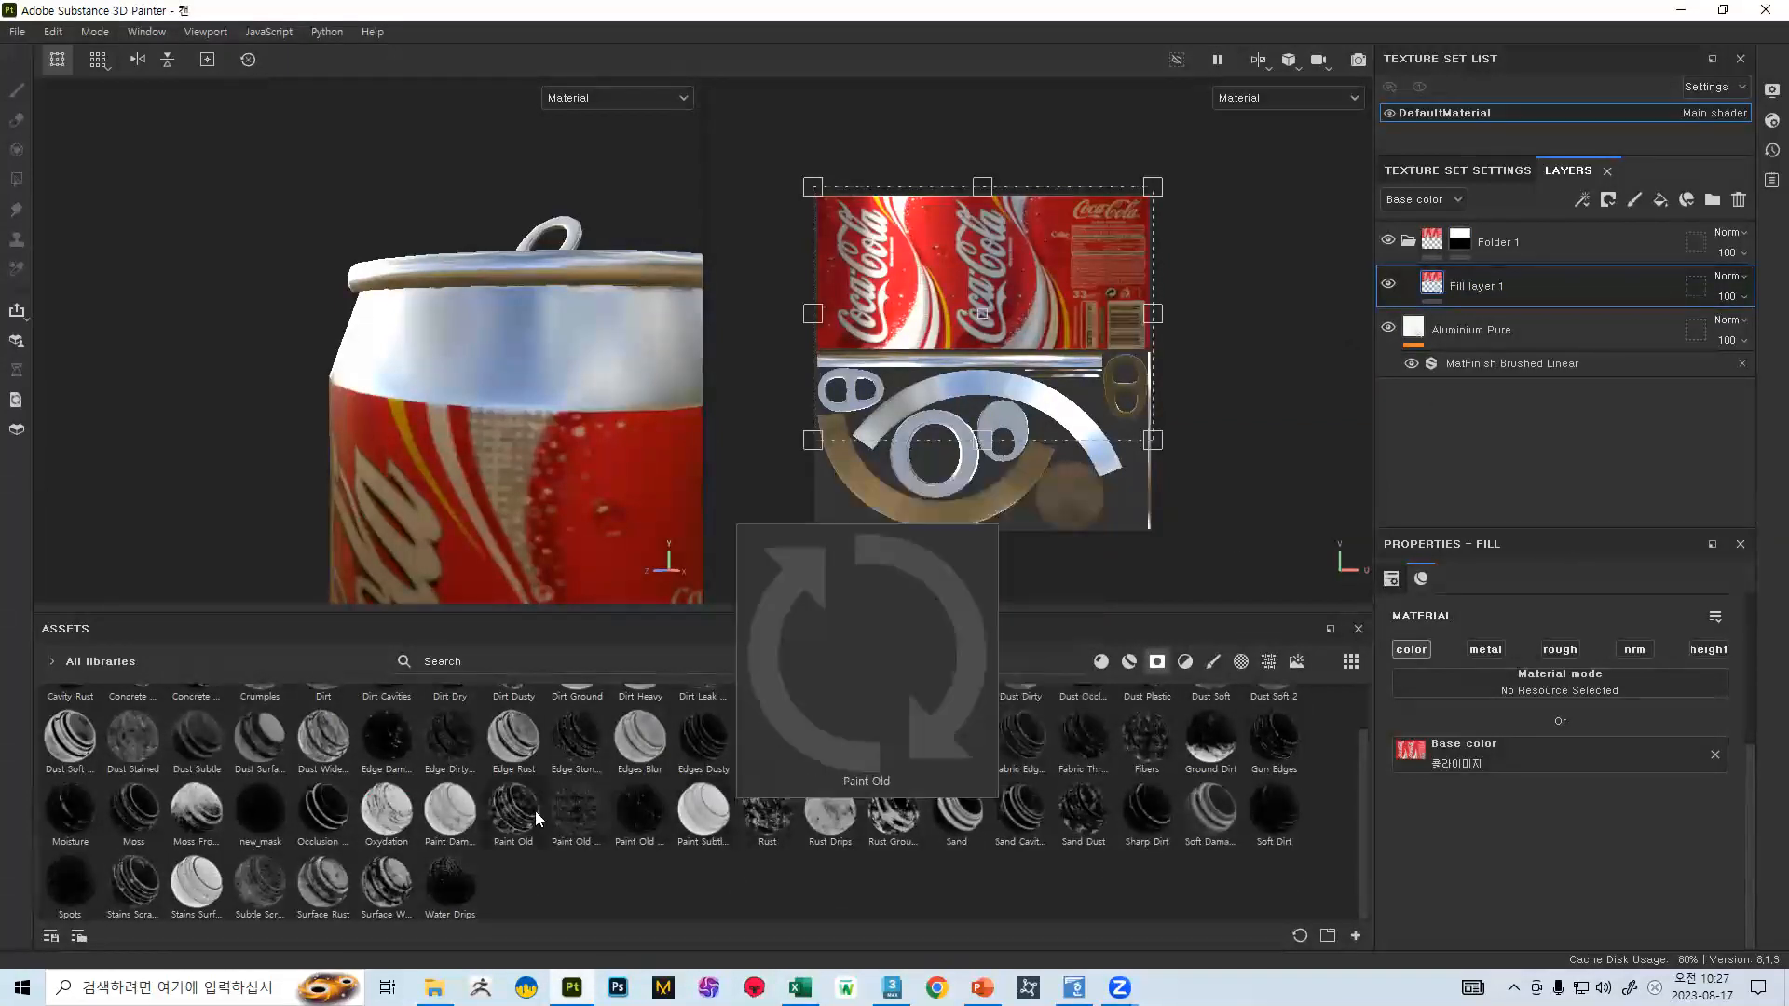
left_click(684, 817)
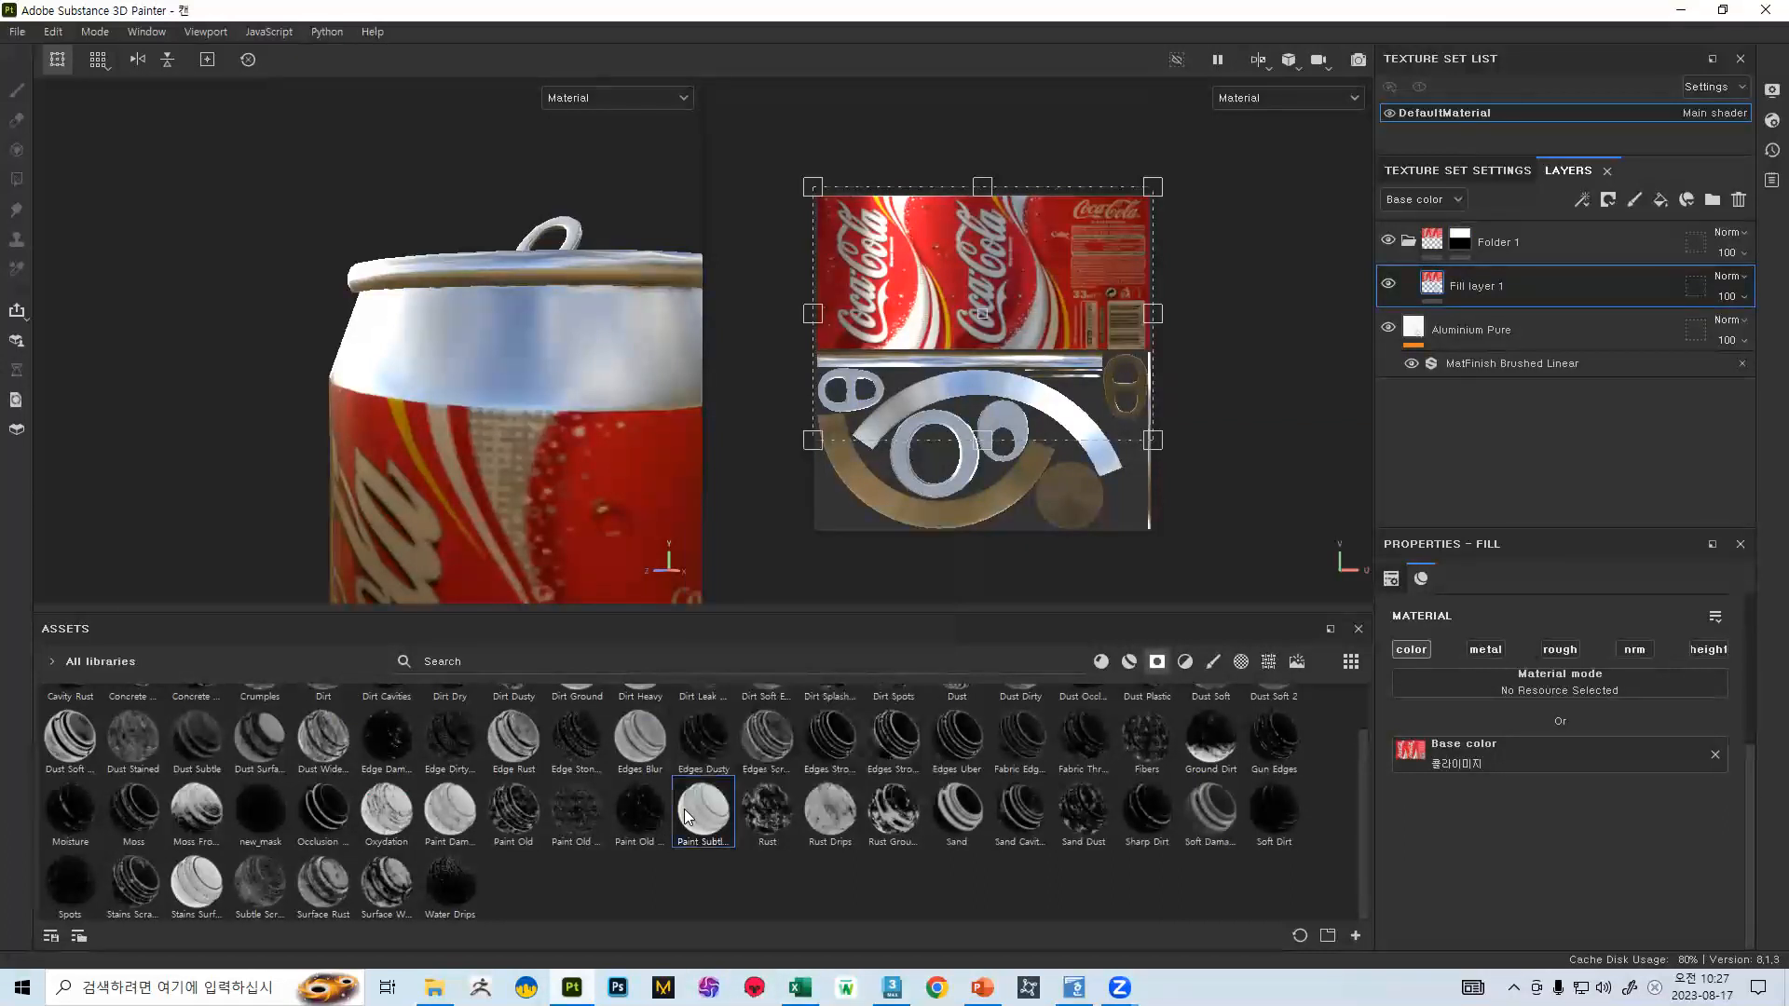
mouse_move(687, 816)
left_mouse_down()
mouse_move(703, 814)
mouse_move(695, 851)
mouse_move(1444, 326)
mouse_move(1450, 286)
left_mouse_up()
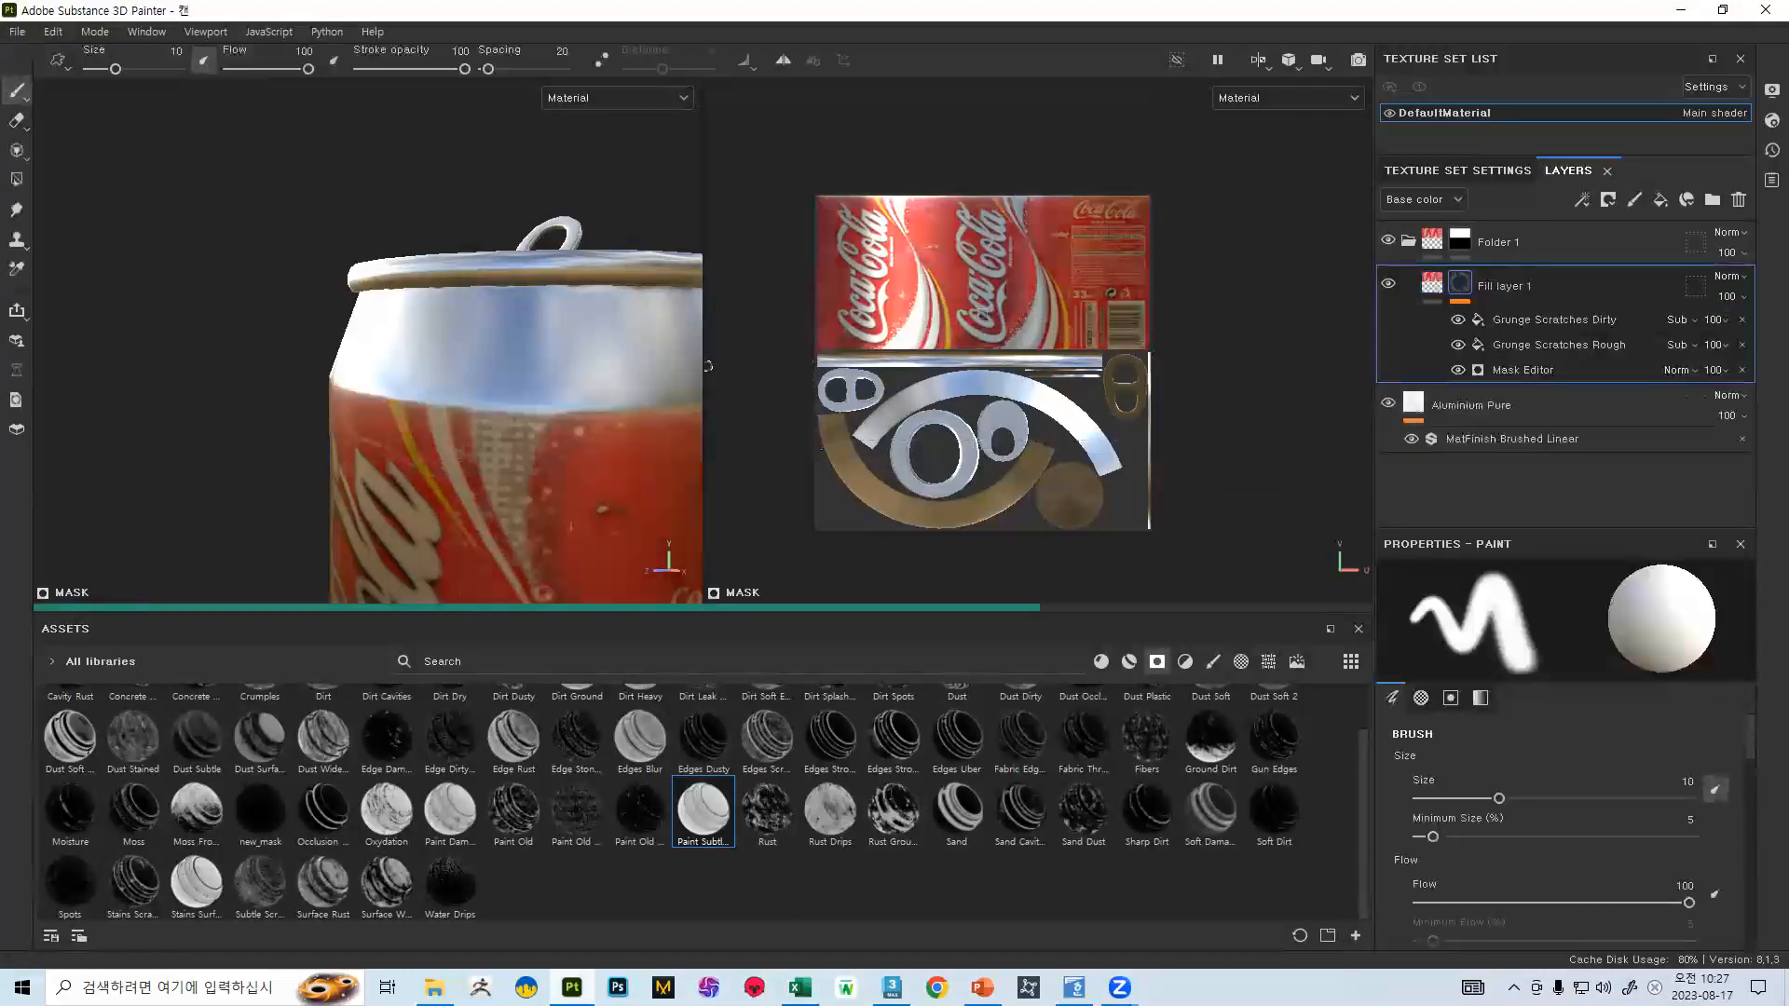
- Examine the scratches on the label up close and all around the can
left_click_drag(498, 377, 373, 401, "alt")
left_click_drag(578, 403, 258, 313, "alt")
right_click_drag(438, 329, 417, 277, "alt")
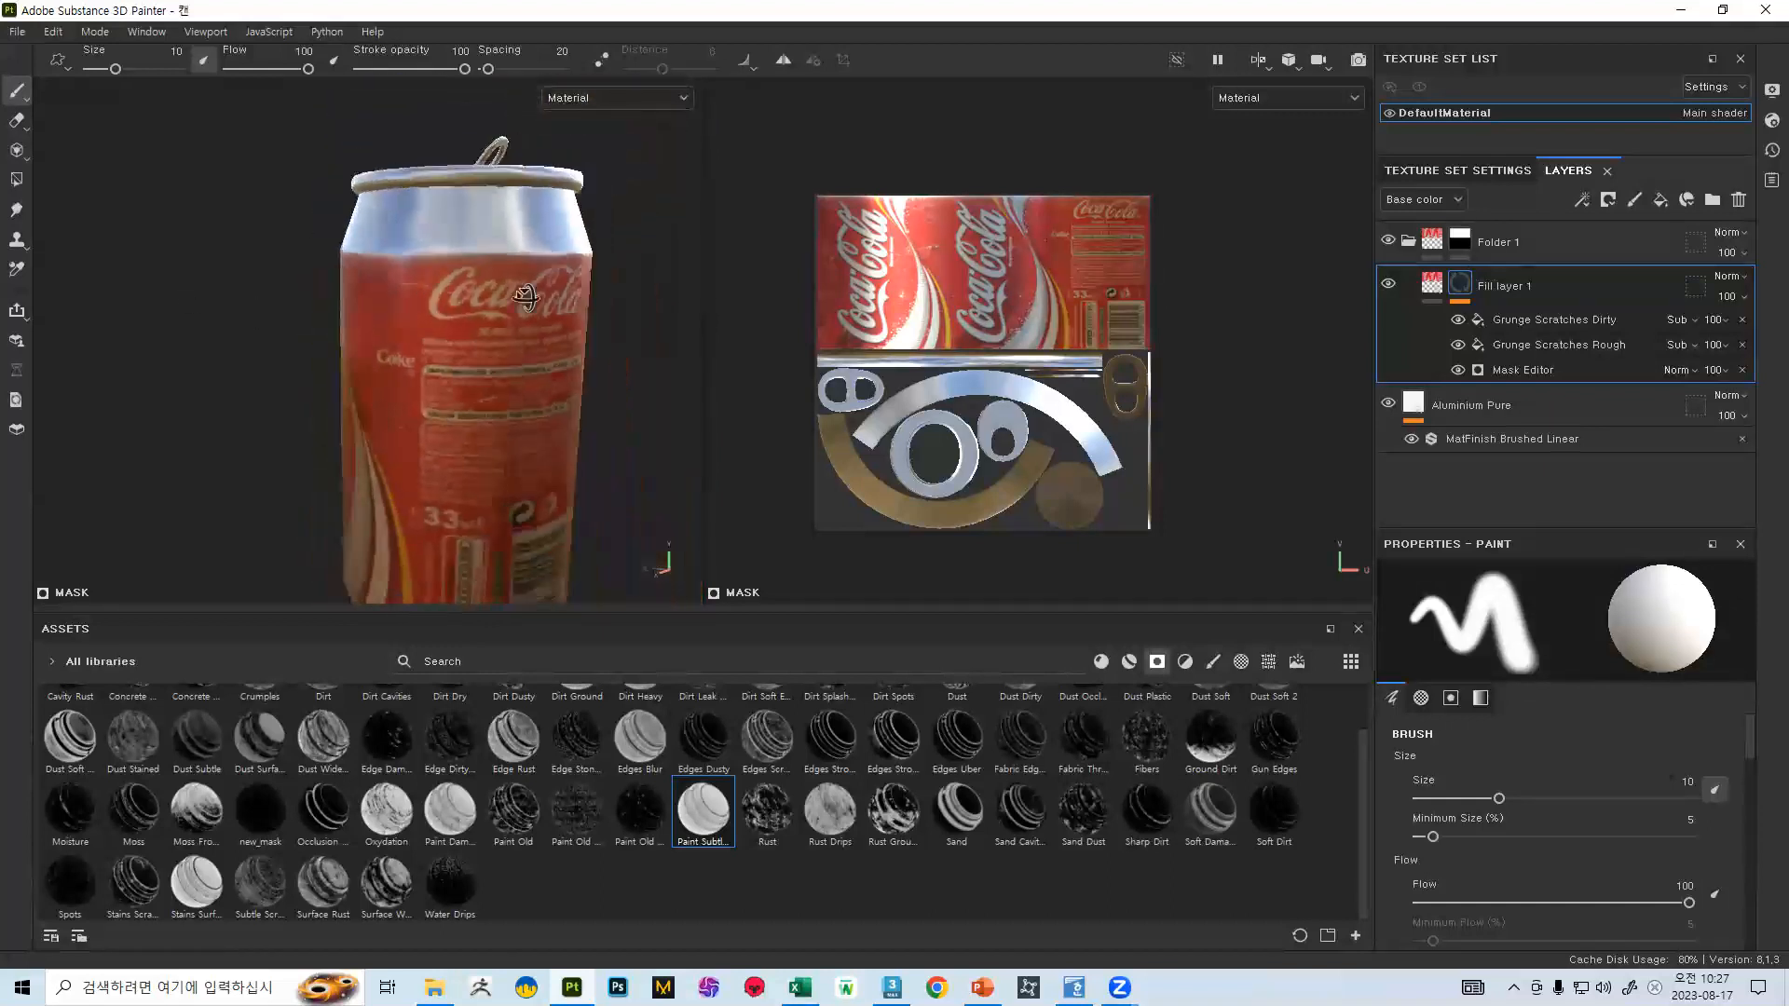
left_click_drag(466, 280, 730, 286, "alt")
right_click_drag(396, 349, 502, 529, "alt")
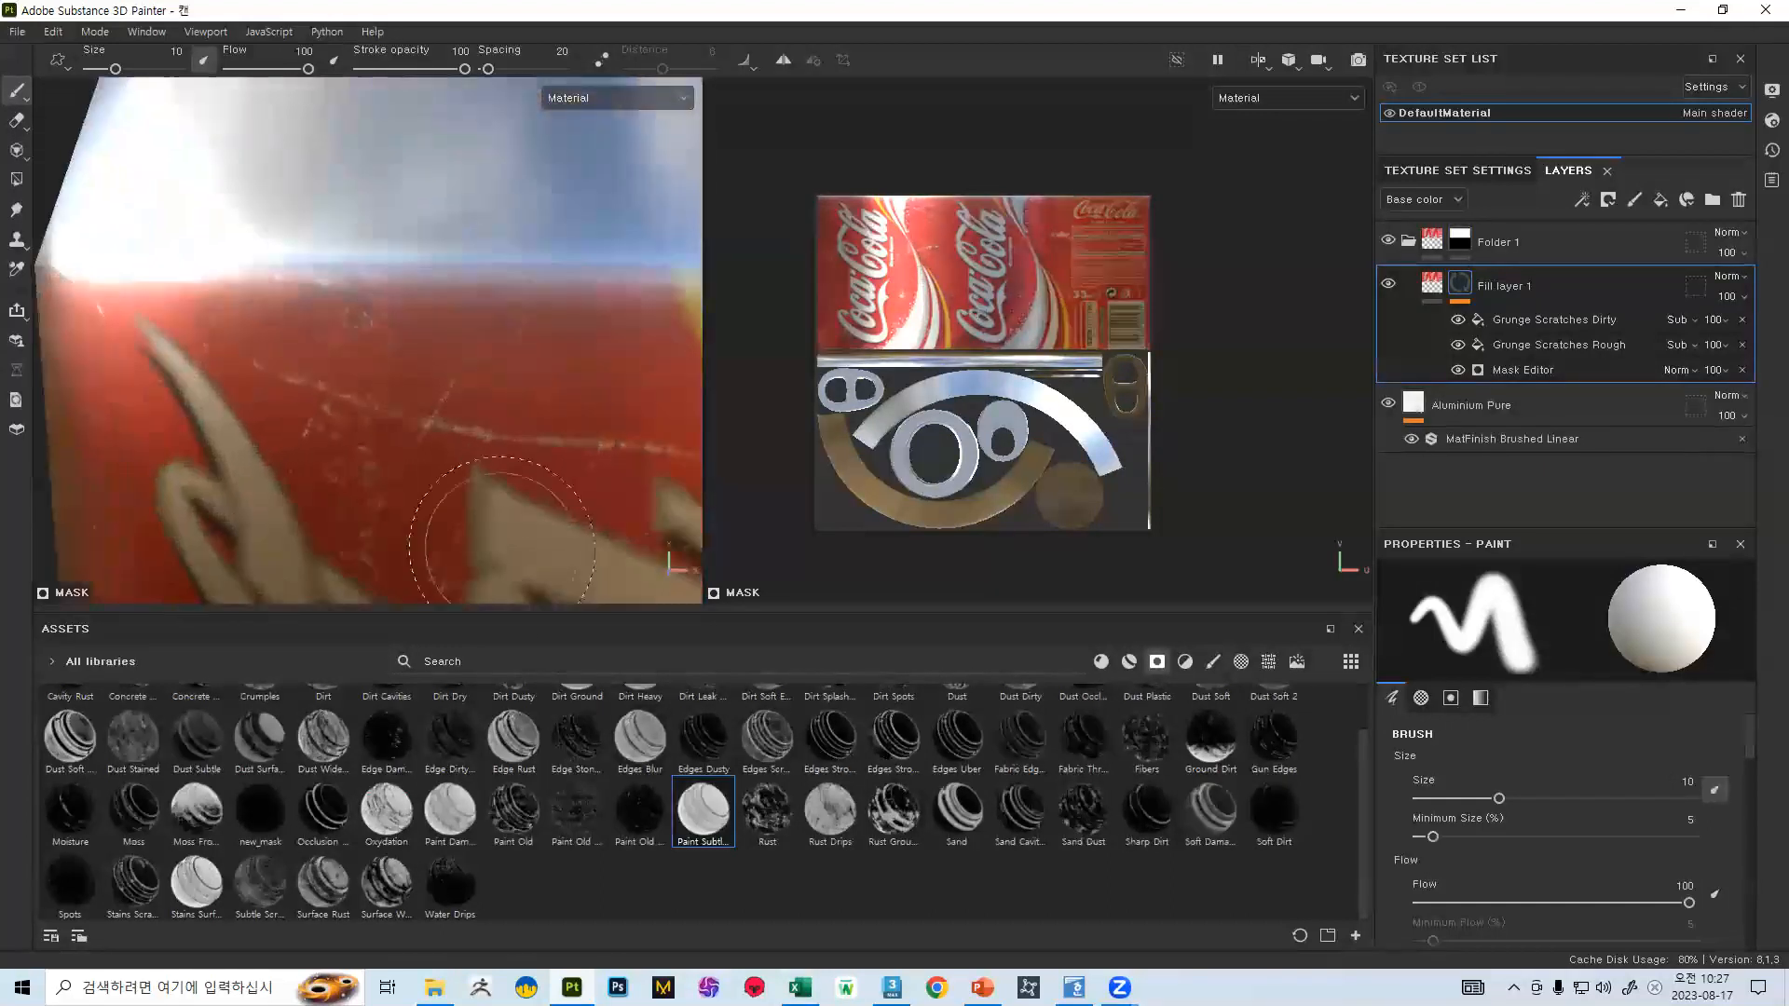
right_click_drag(399, 309, 278, 119, "alt")
middle_click_drag(263, 228, 156, 252, "alt")
right_click_drag(163, 224, 82, 101, "alt")
left_click_drag(479, 457, 570, 452, "alt")
right_click_drag(489, 513, 438, 420, "alt")
middle_click_drag(448, 429, 446, 364, "alt")
right_click_drag(410, 345, 587, 536, "alt")
middle_click_drag(585, 328, 597, 450, "alt")
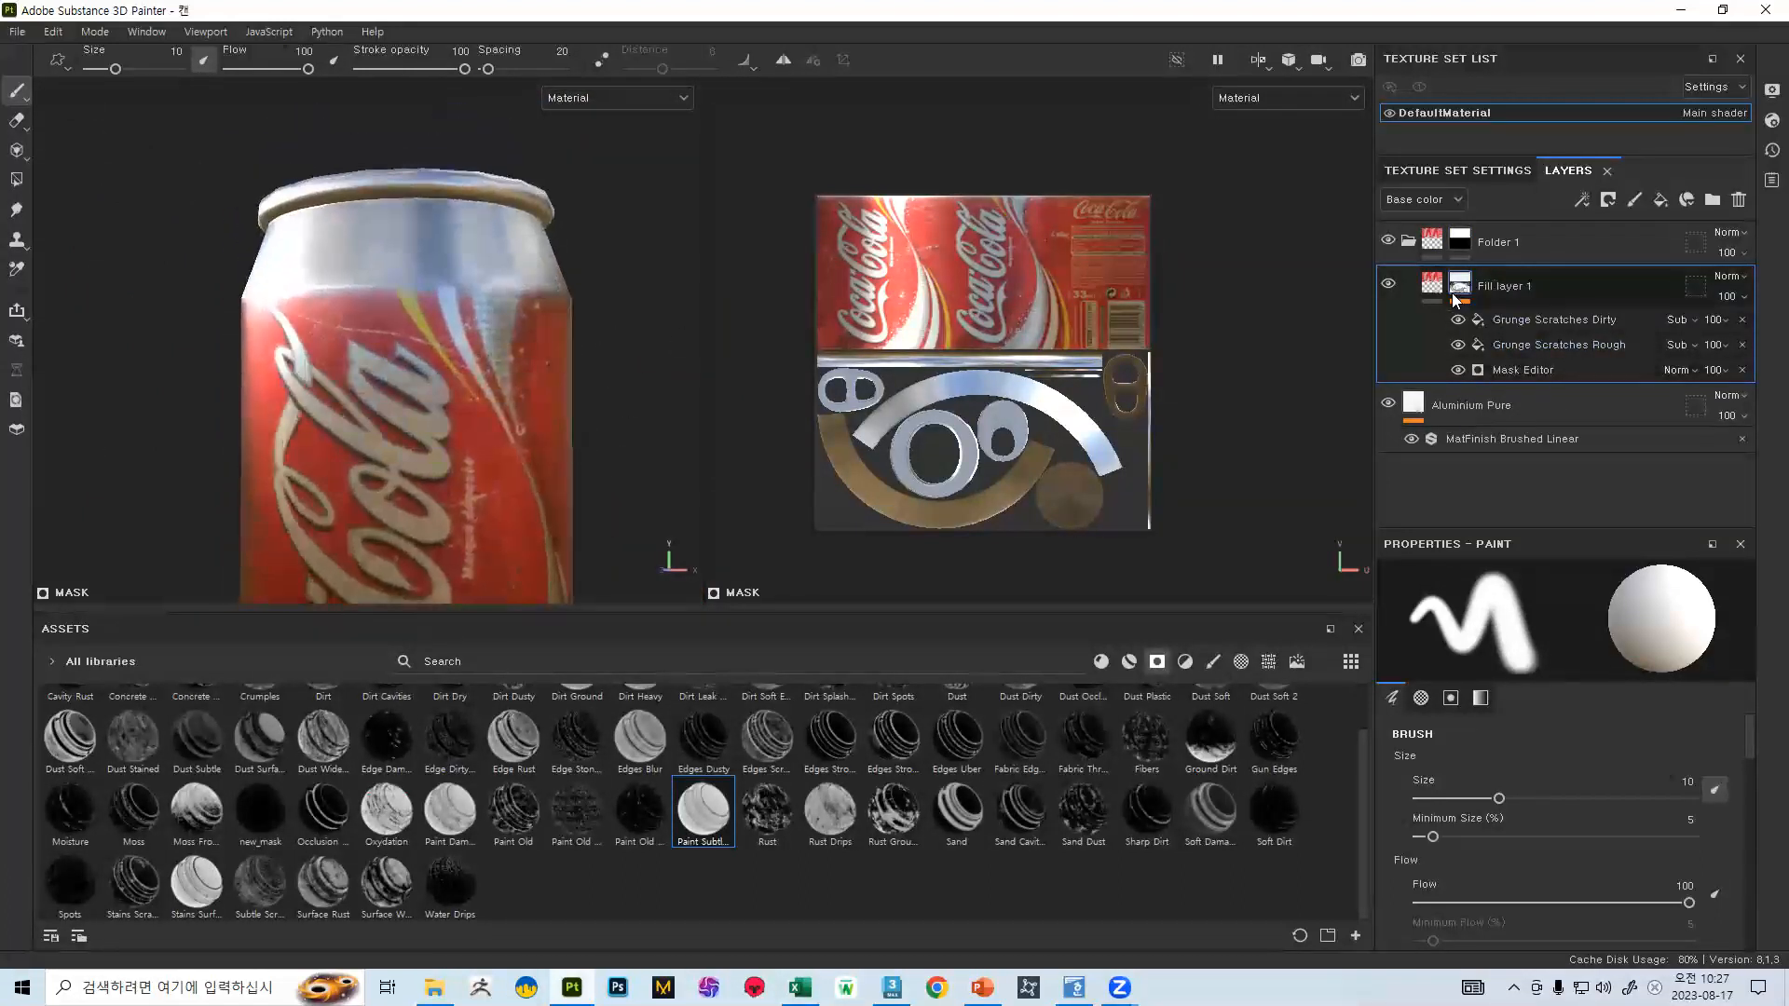
right_click_drag(505, 360, 402, 182, "alt")
mouse_move(415, 279)
left_mouse_down("alt")
mouse_move(319, 298)
mouse_move(313, 205)
mouse_move(396, 302)
left_mouse_up("alt")
right_click_drag(480, 341, 500, 485, "alt")
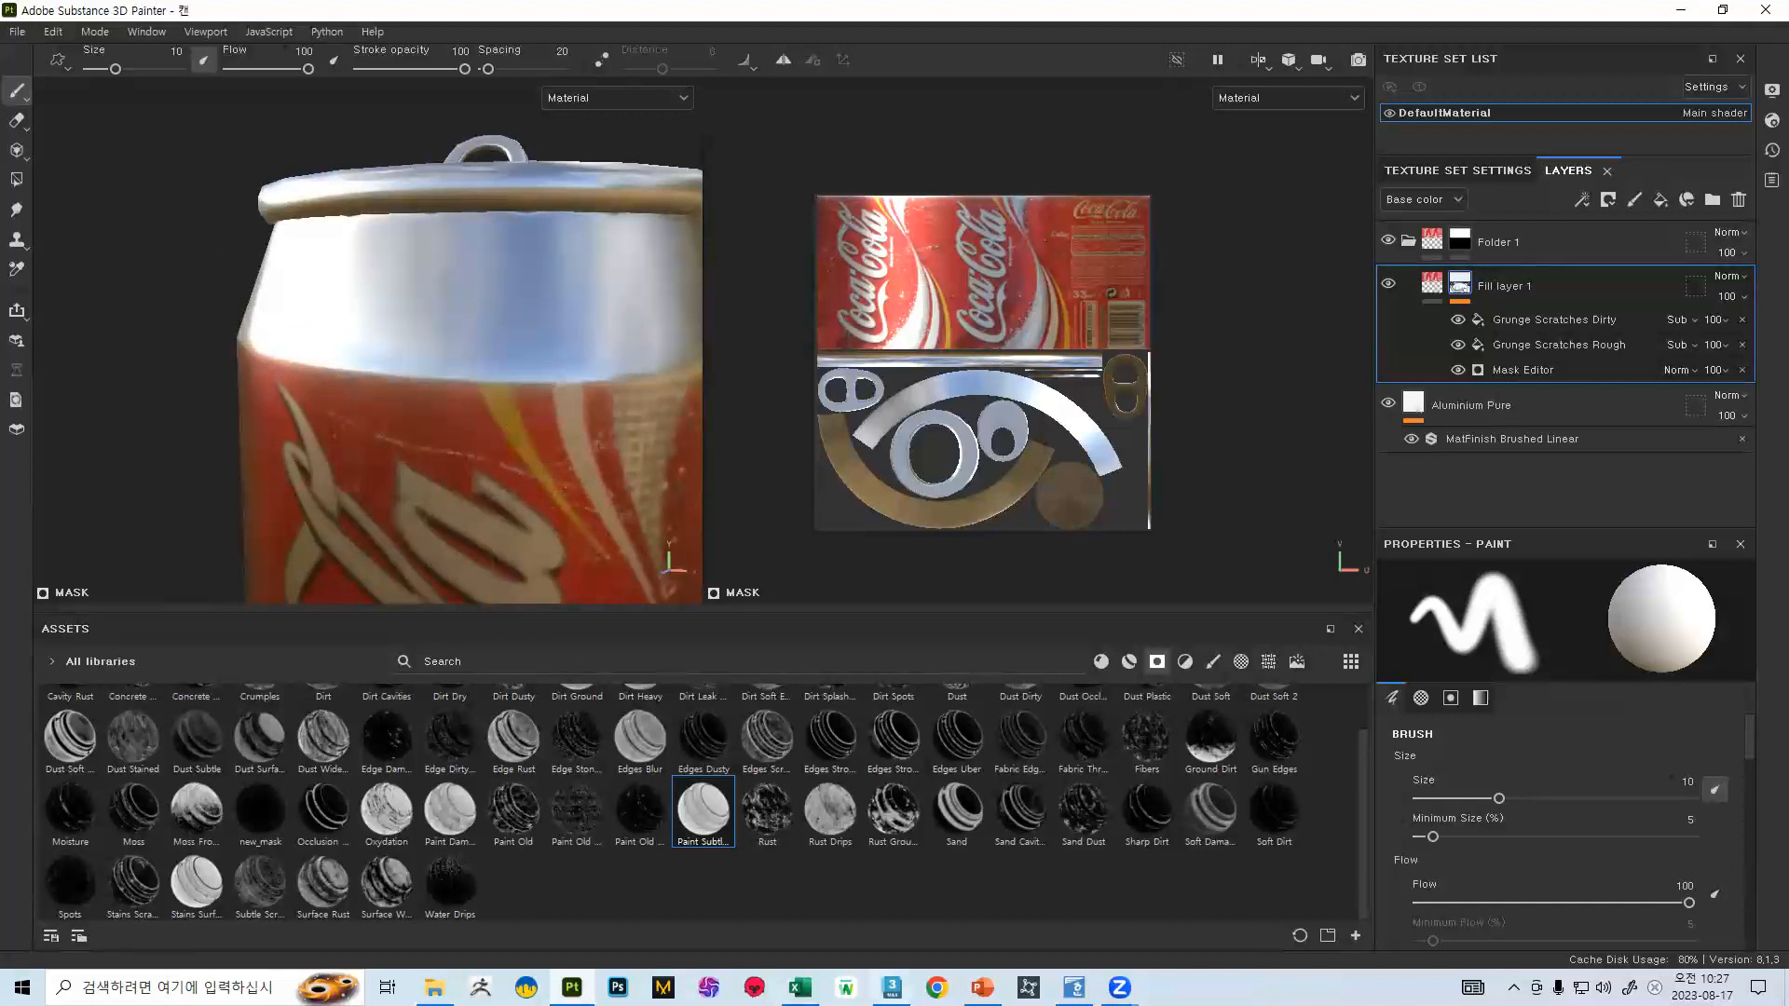
- Switch to PowerPoint to check the Coca-Cola can reference photo, and return to the textured can in Substance 3D Painter
left_click(976, 979)
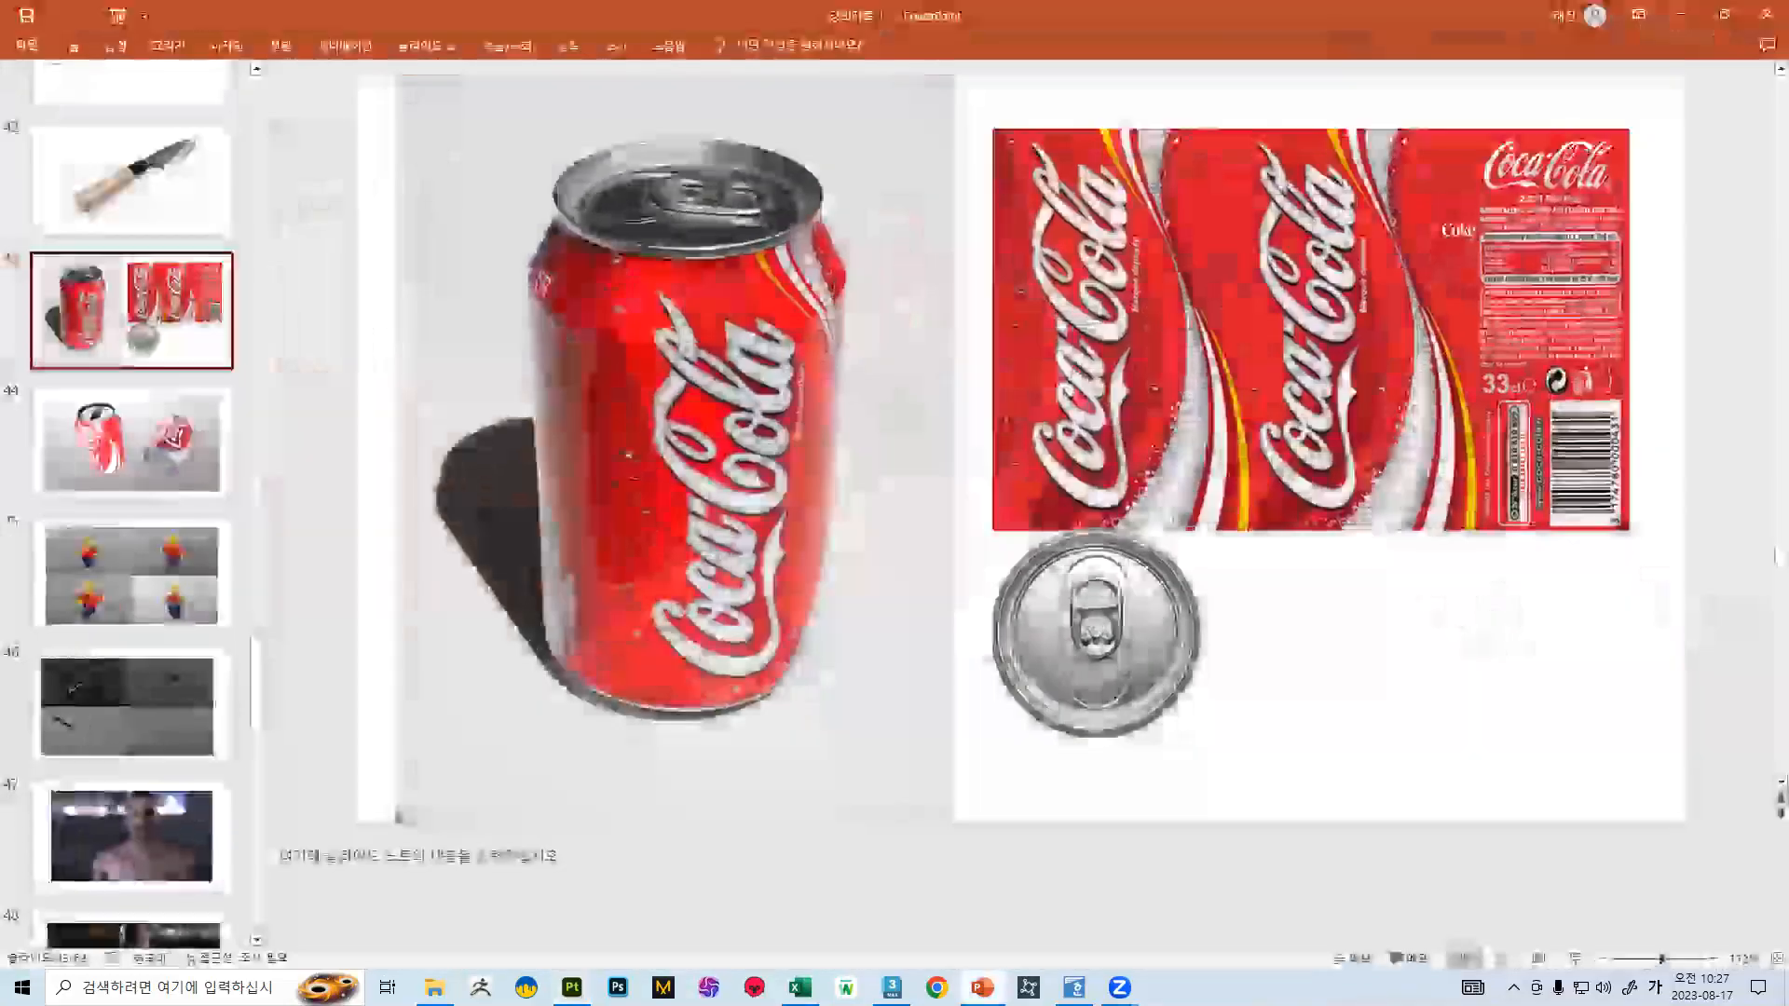
left_click(977, 978)
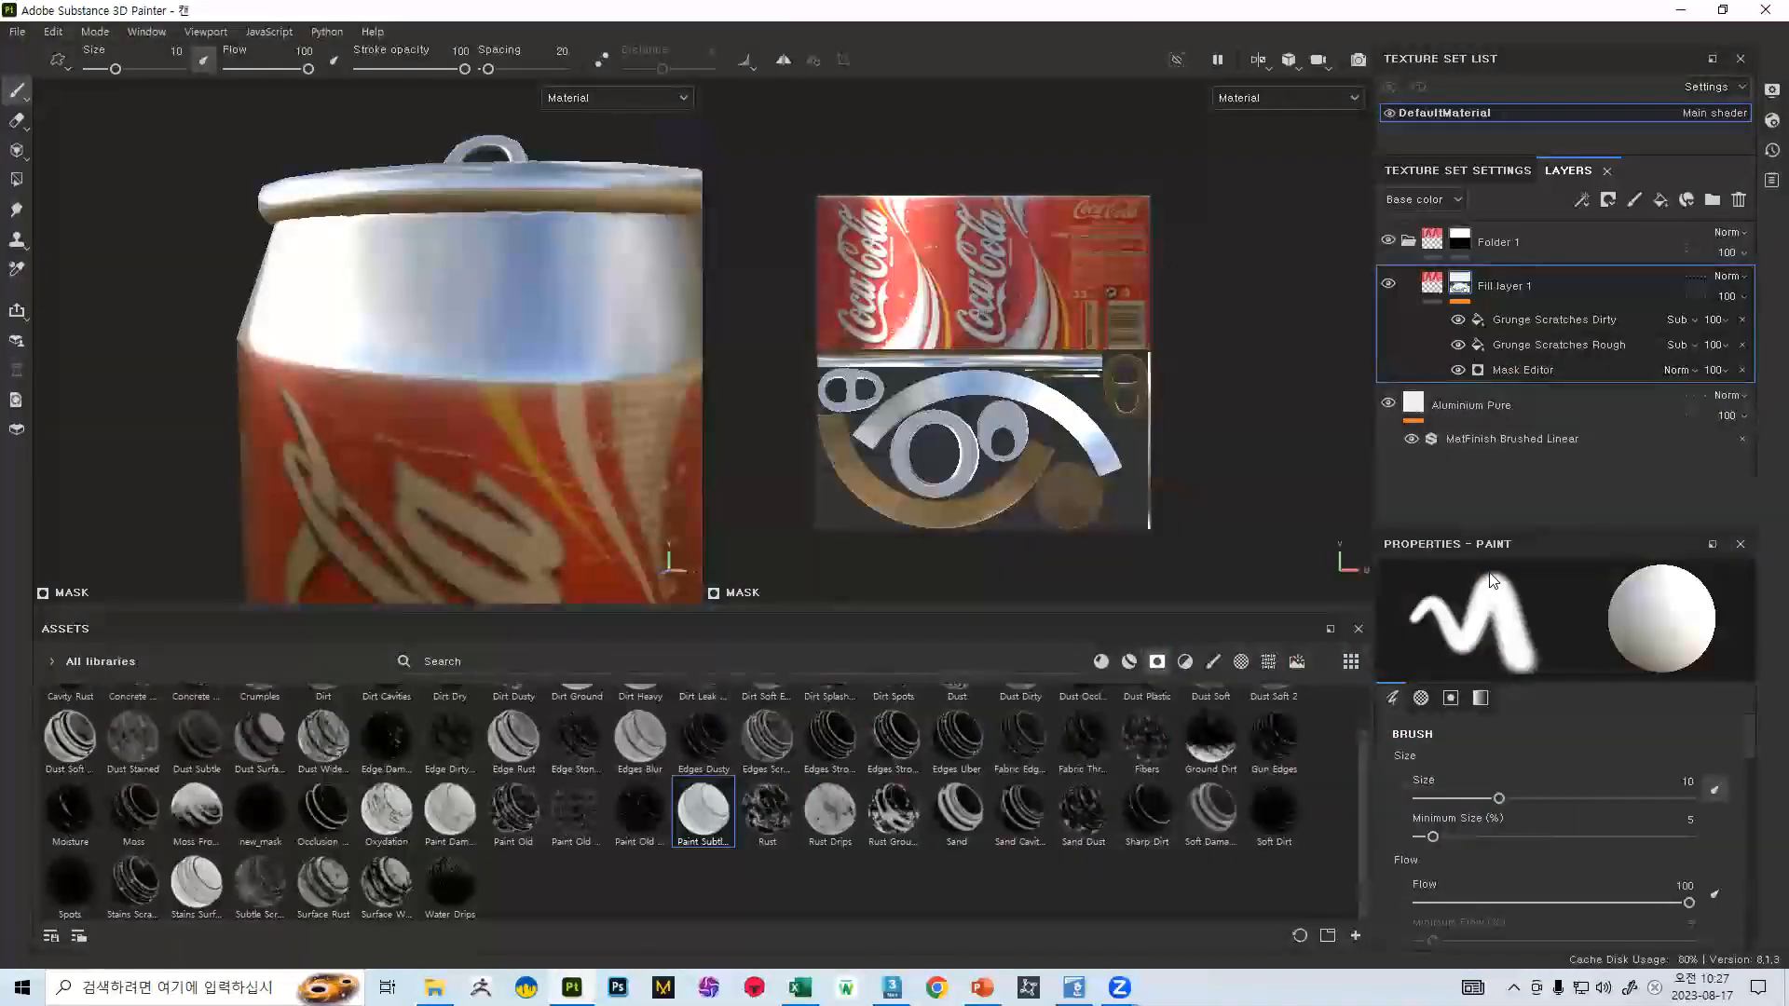
mouse_move(389, 284)
left_mouse_down("alt")
mouse_move(447, 322)
mouse_move(400, 271)
left_mouse_up("alt")
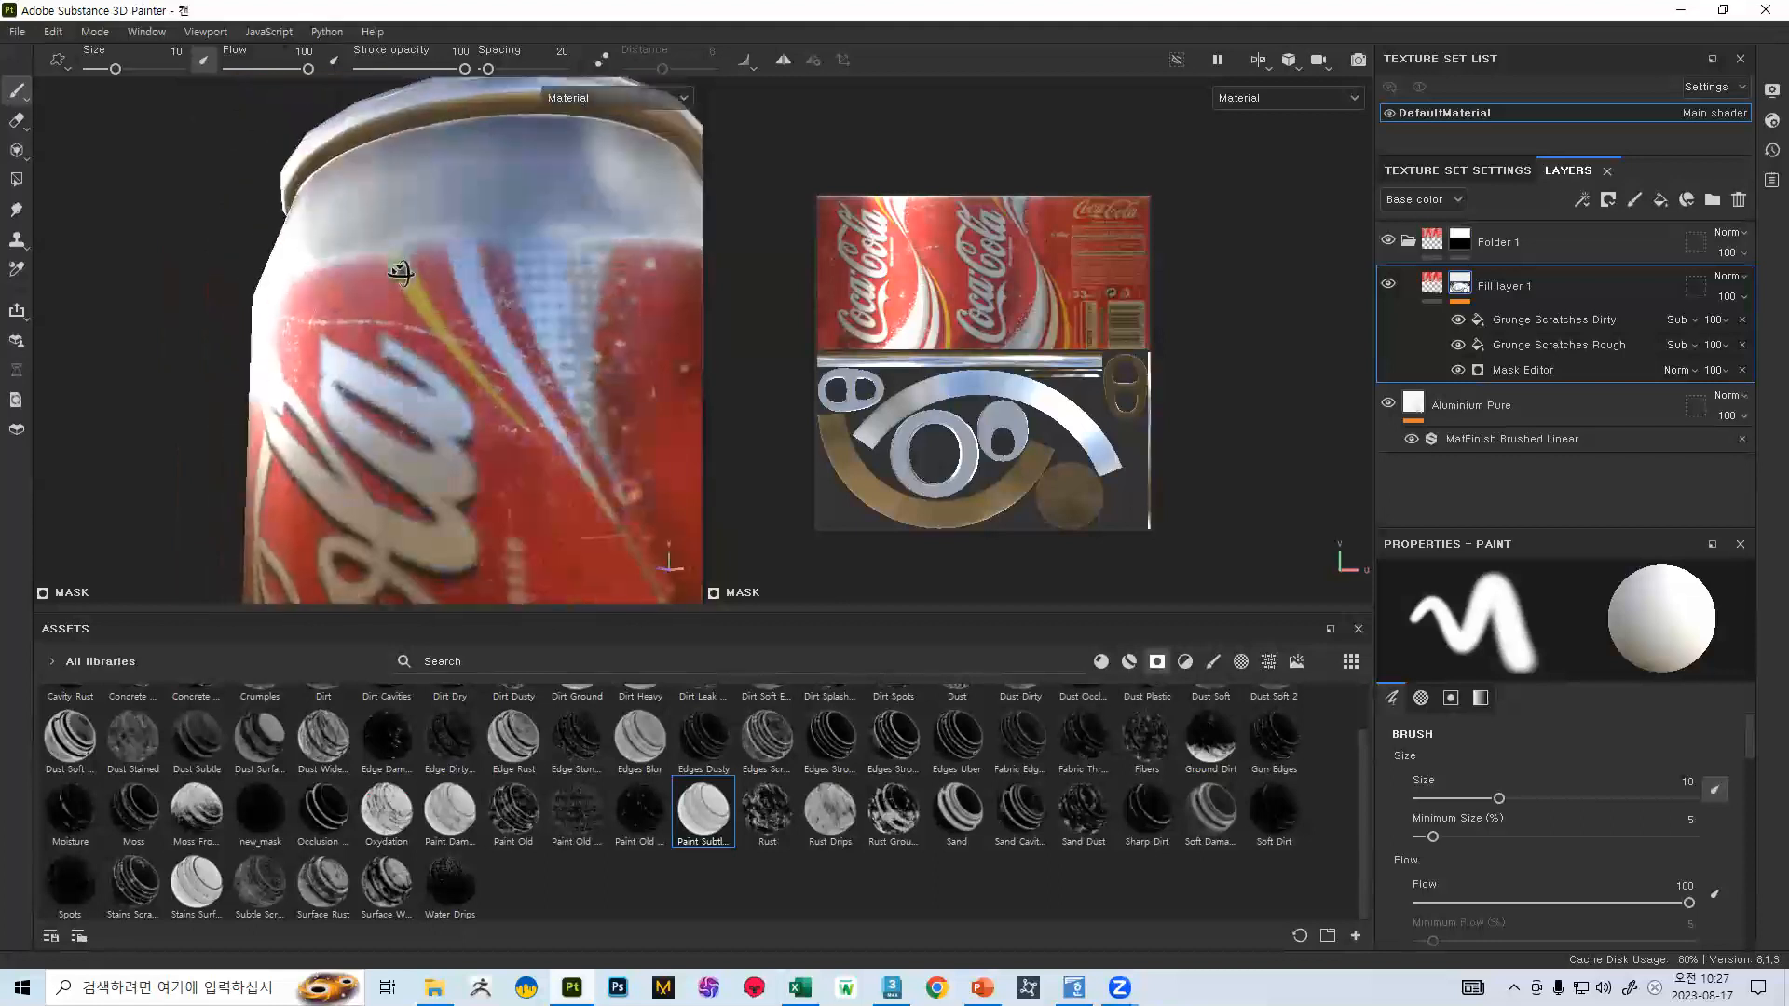
- Set the Global Balance of the Mask Editor generator in Fill layer 1's mask to 0.7 and check the label
scroll(1583, 775, "down", 3)
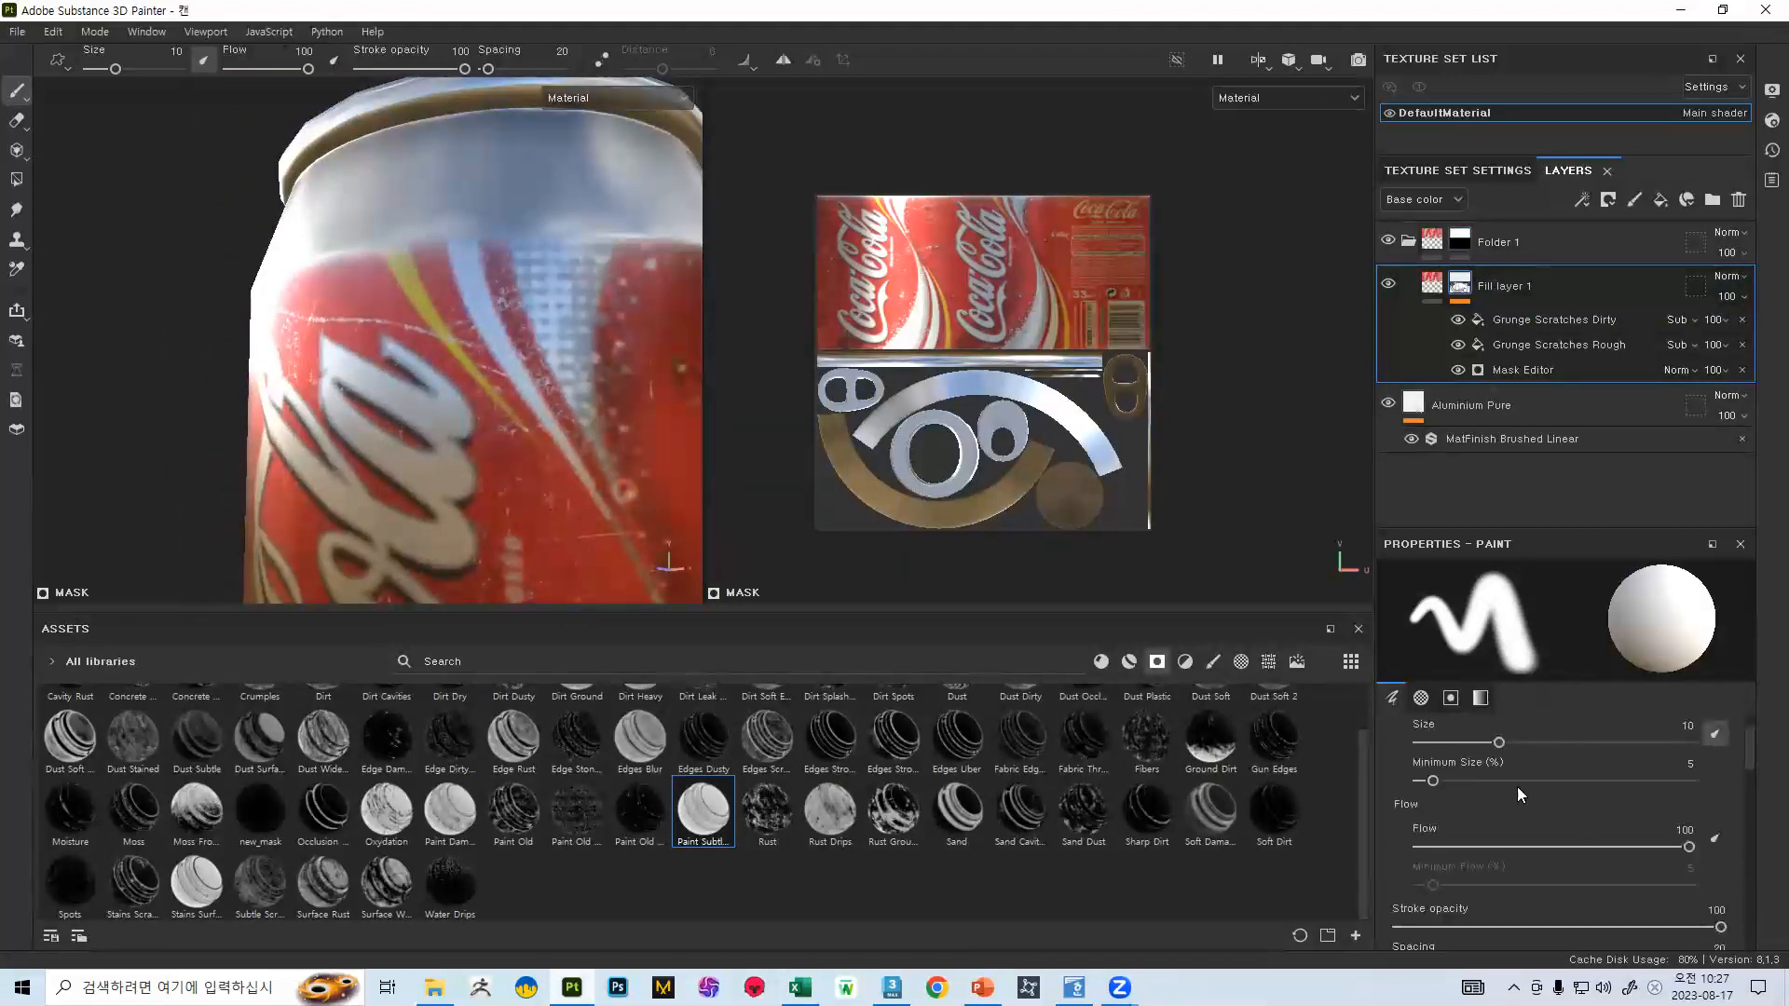
left_click(1509, 368)
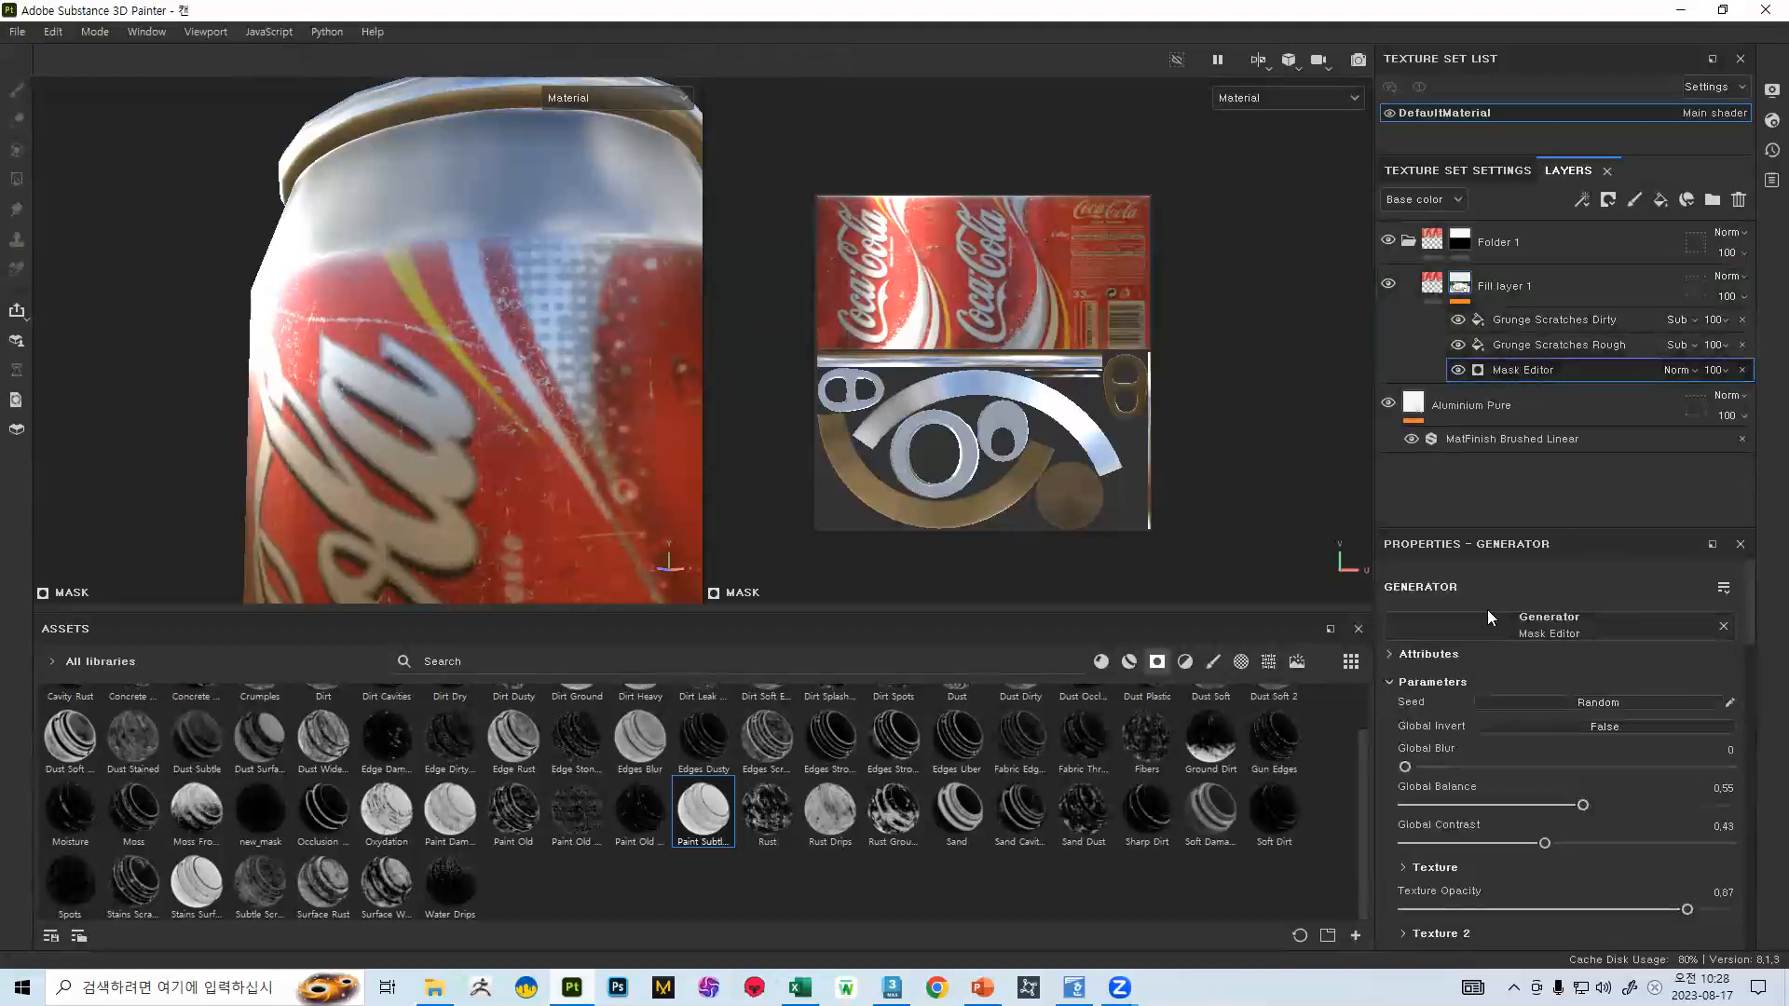
left_click_drag(645, 480, 366, 218, "alt")
left_click_drag(1526, 798, 1629, 760)
left_click_drag(494, 140, 413, 162, "alt")
right_click_drag(413, 162, 446, 398, "alt")
left_click_drag(446, 399, 619, 566, "alt")
right_click_drag(618, 567, 382, 373, "alt")
left_click_drag(382, 373, 351, 365, "alt")
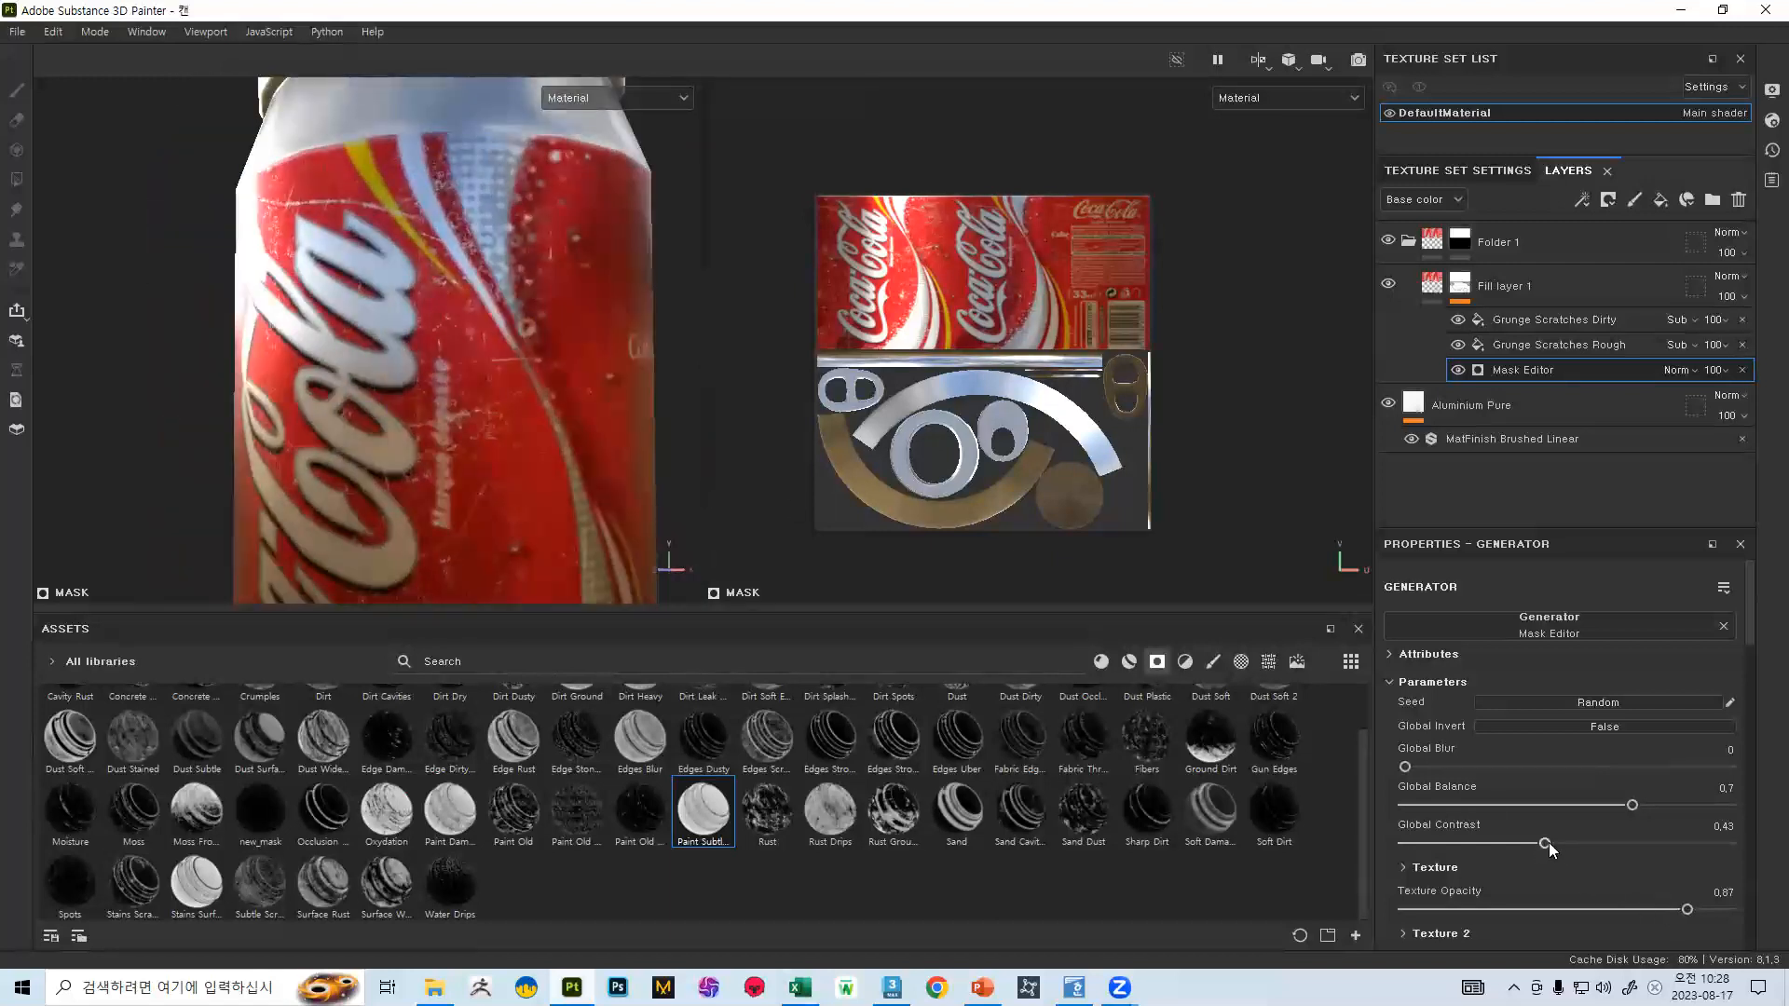
- Try a higher Global Contrast on the Mask Editor generator, and settle on 0.44
left_click_drag(1463, 839, 1506, 821)
left_click_drag(1517, 835, 1577, 829)
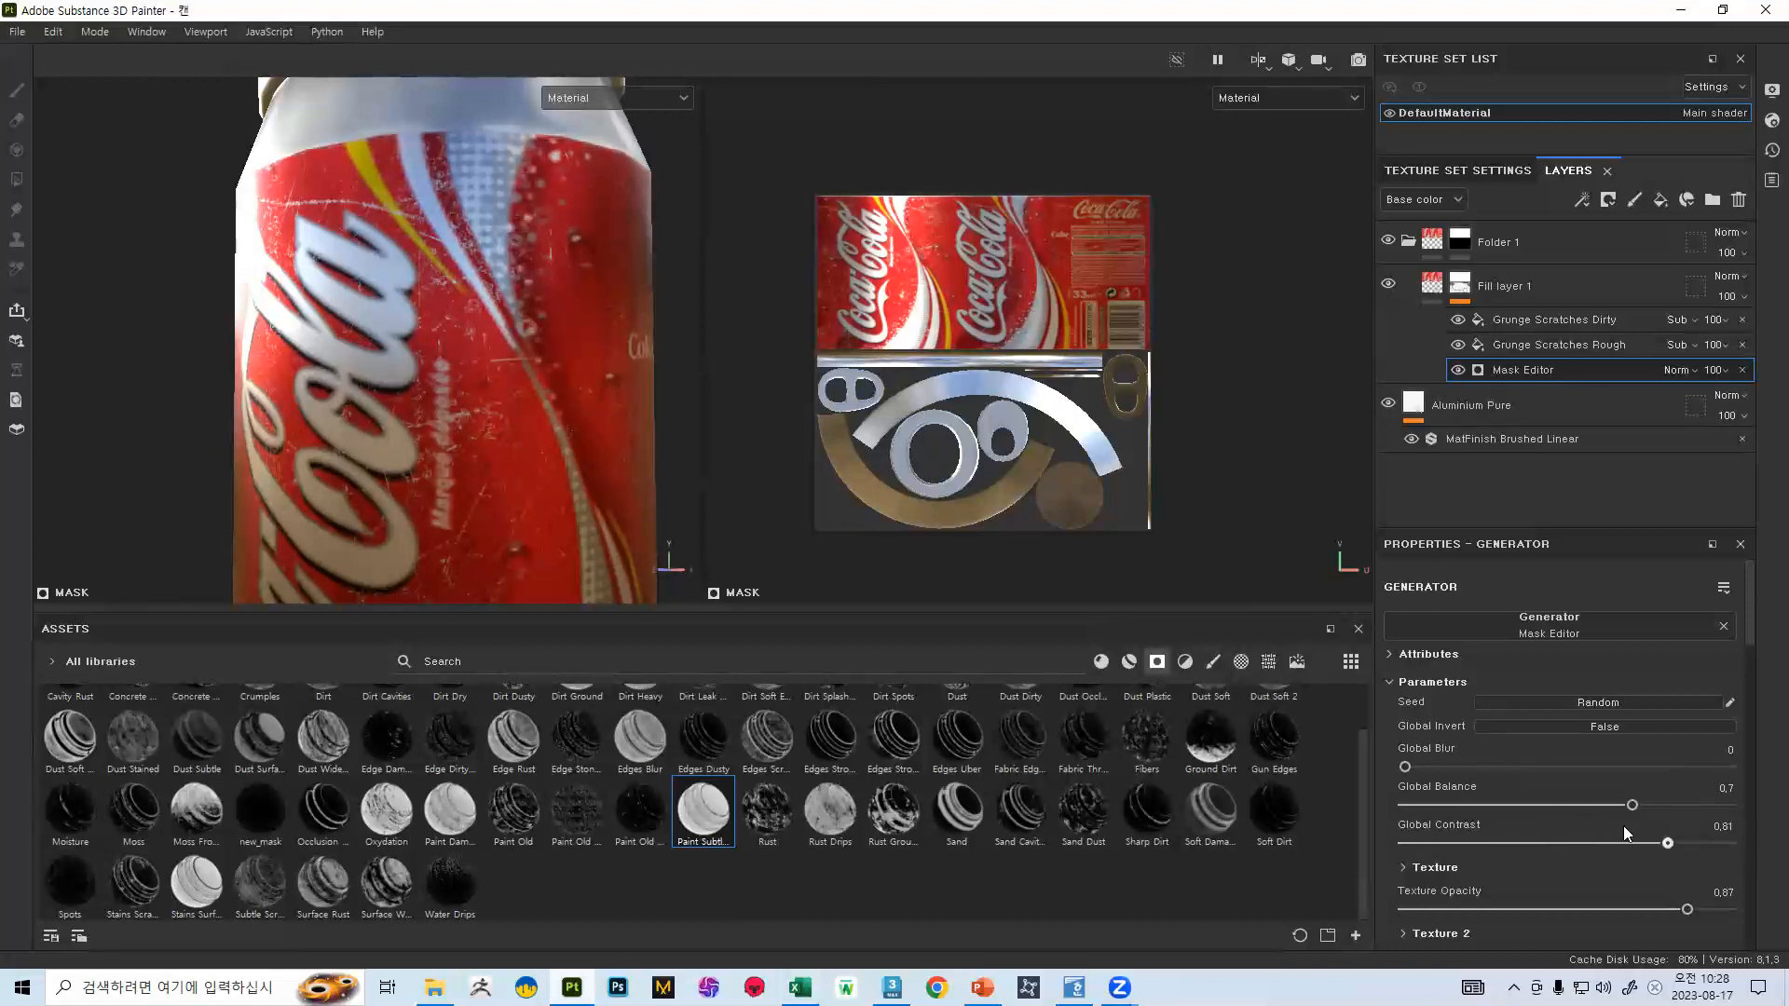
left_click_drag(1576, 824, 1551, 826)
middle_click_drag(533, 479, 535, 615, "alt")
left_click_drag(431, 305, 503, 373, "alt")
- Try a height of 0.0244 on Fill layer 1, inspect the label's scratches and edge, and disable the height channel
left_click(1435, 285)
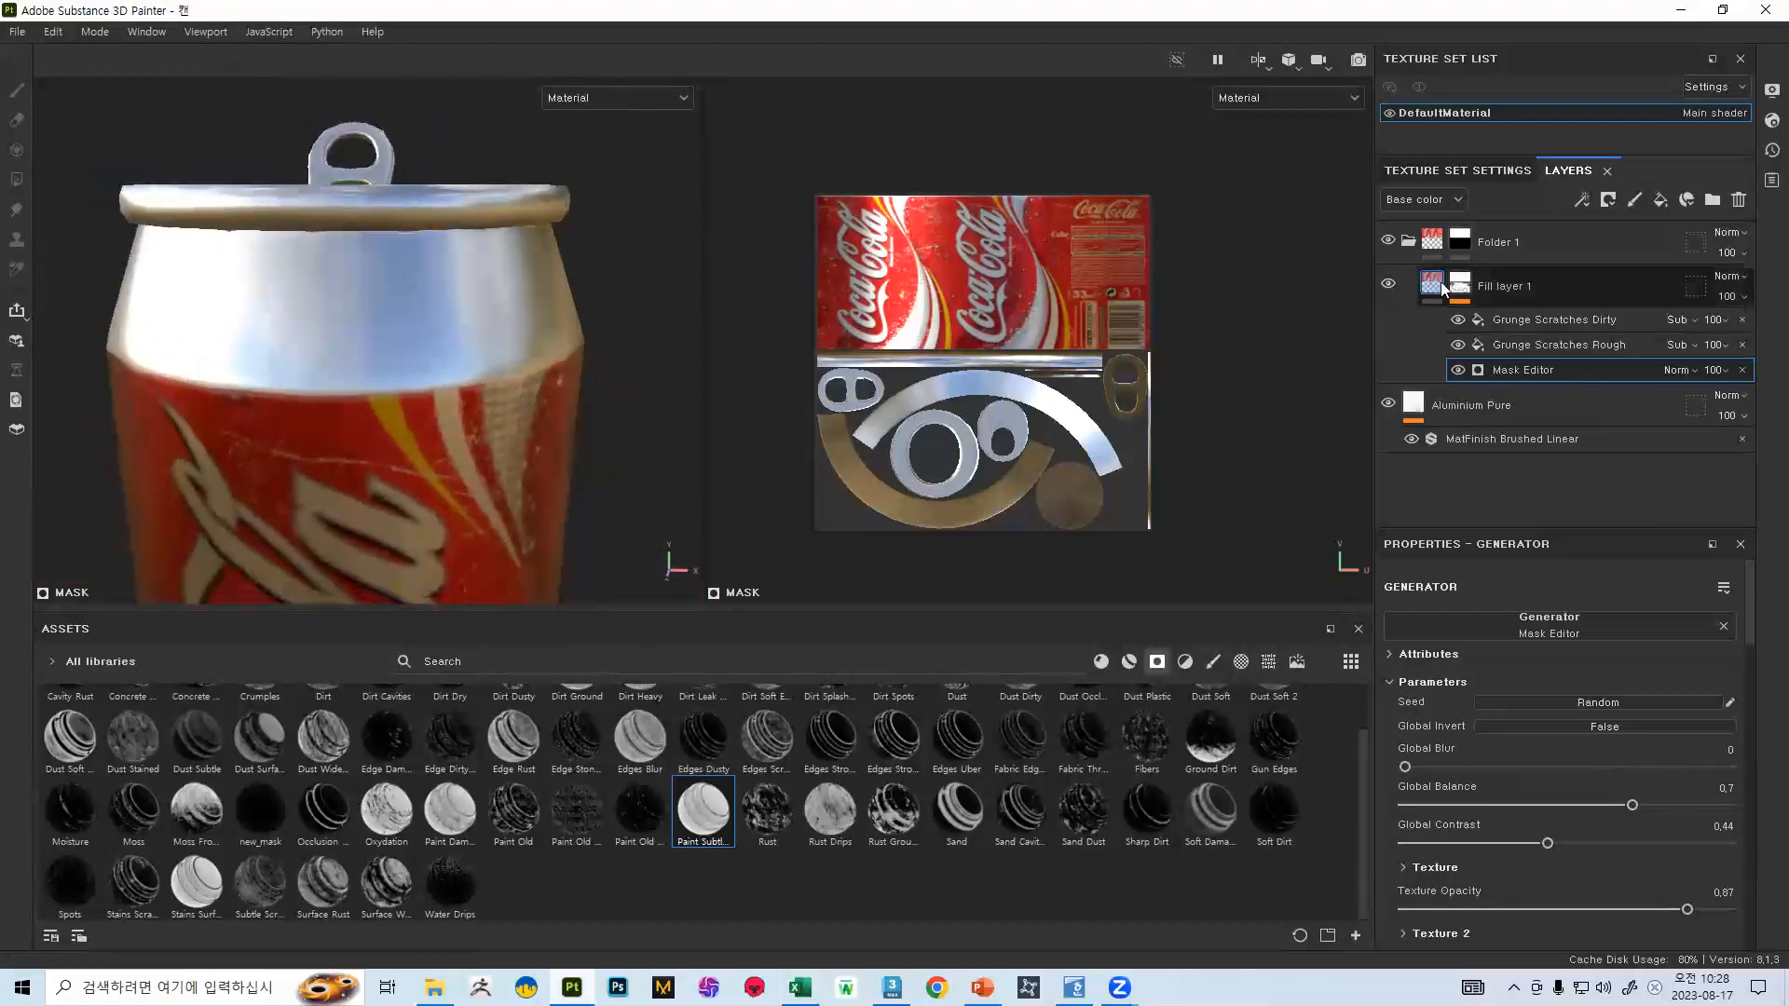
left_click(1708, 649)
mouse_move(1544, 840)
left_mouse_down()
mouse_move(1511, 840)
mouse_move(1549, 835)
left_mouse_up()
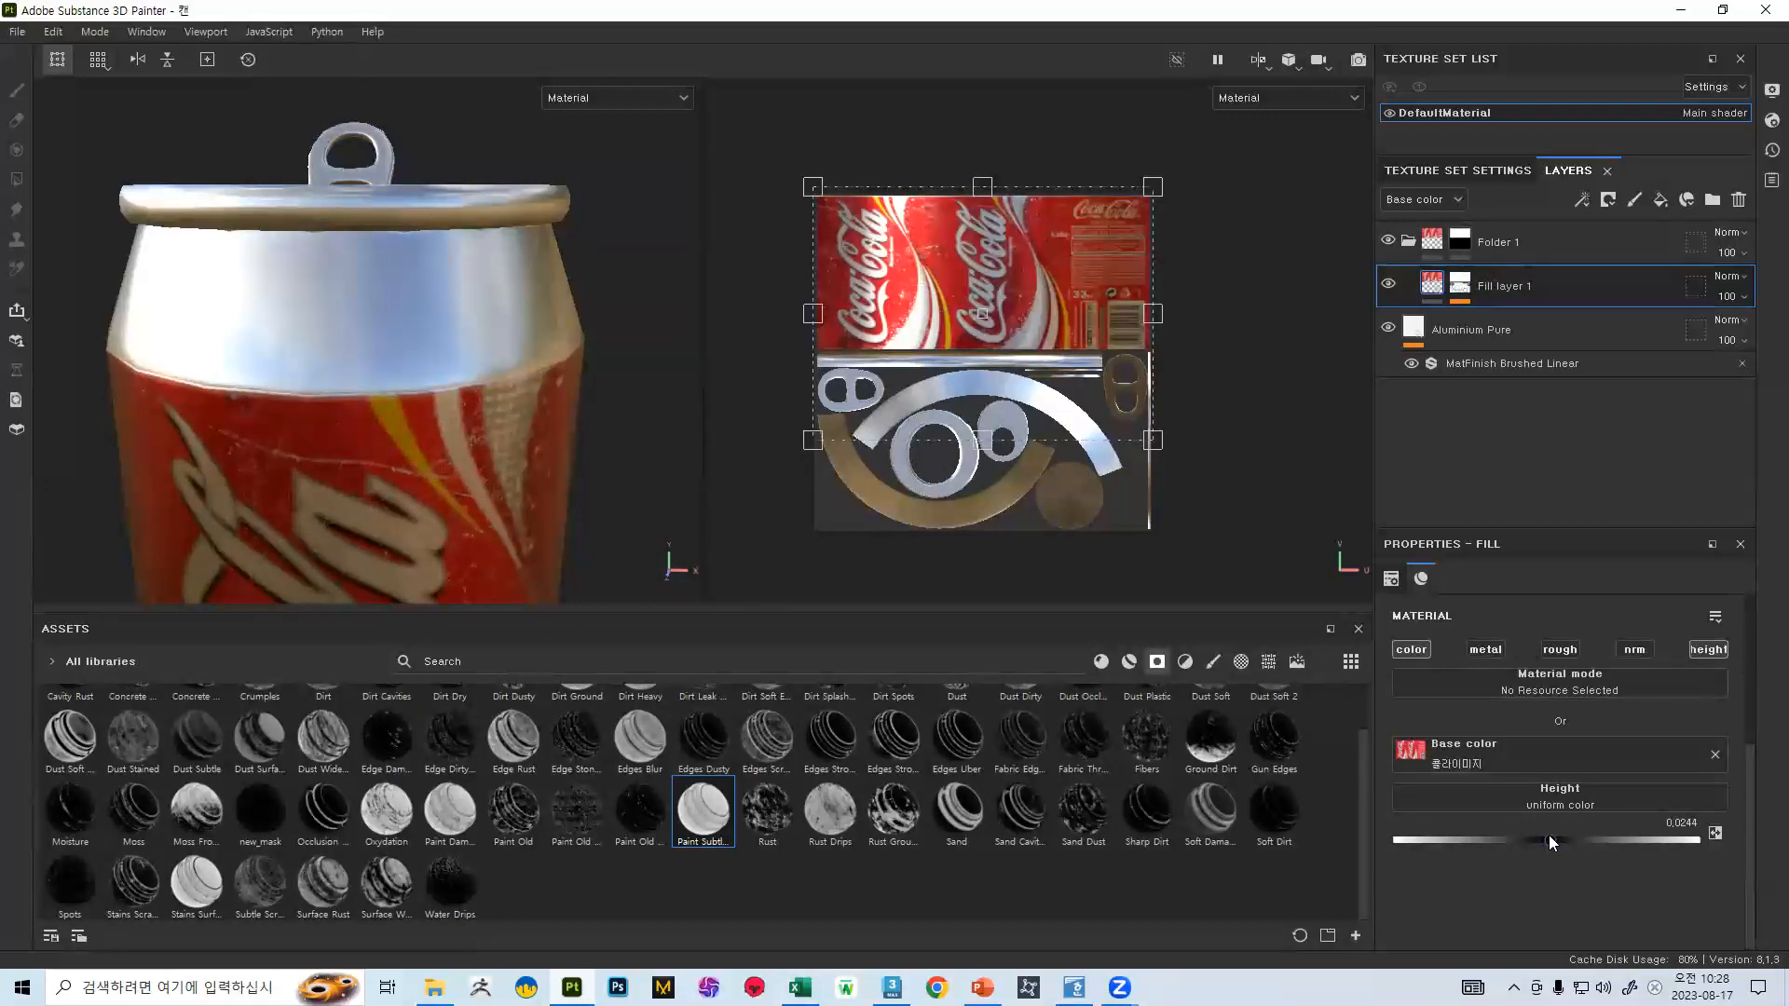
right_click_drag(480, 381, 468, 430, "alt")
left_click_drag(419, 424, 309, 443, "alt")
right_click_drag(297, 354, 244, 177, "alt")
left_click_drag(321, 345, 464, 296, "alt")
right_click_drag(494, 494, 453, 475, "alt")
middle_click_drag(442, 196, 456, 385, "alt")
right_click_drag(452, 350, 210, 39, "alt")
left_click_drag(405, 272, 452, 302, "alt")
left_click(1717, 651)
right_click_drag(381, 226, 463, 240, "alt")
left_click_drag(463, 239, 551, 219, "alt")
- Raise the Balance of the Grunge Scratches Rough fill in Fill layer 1's mask
left_click(1455, 290)
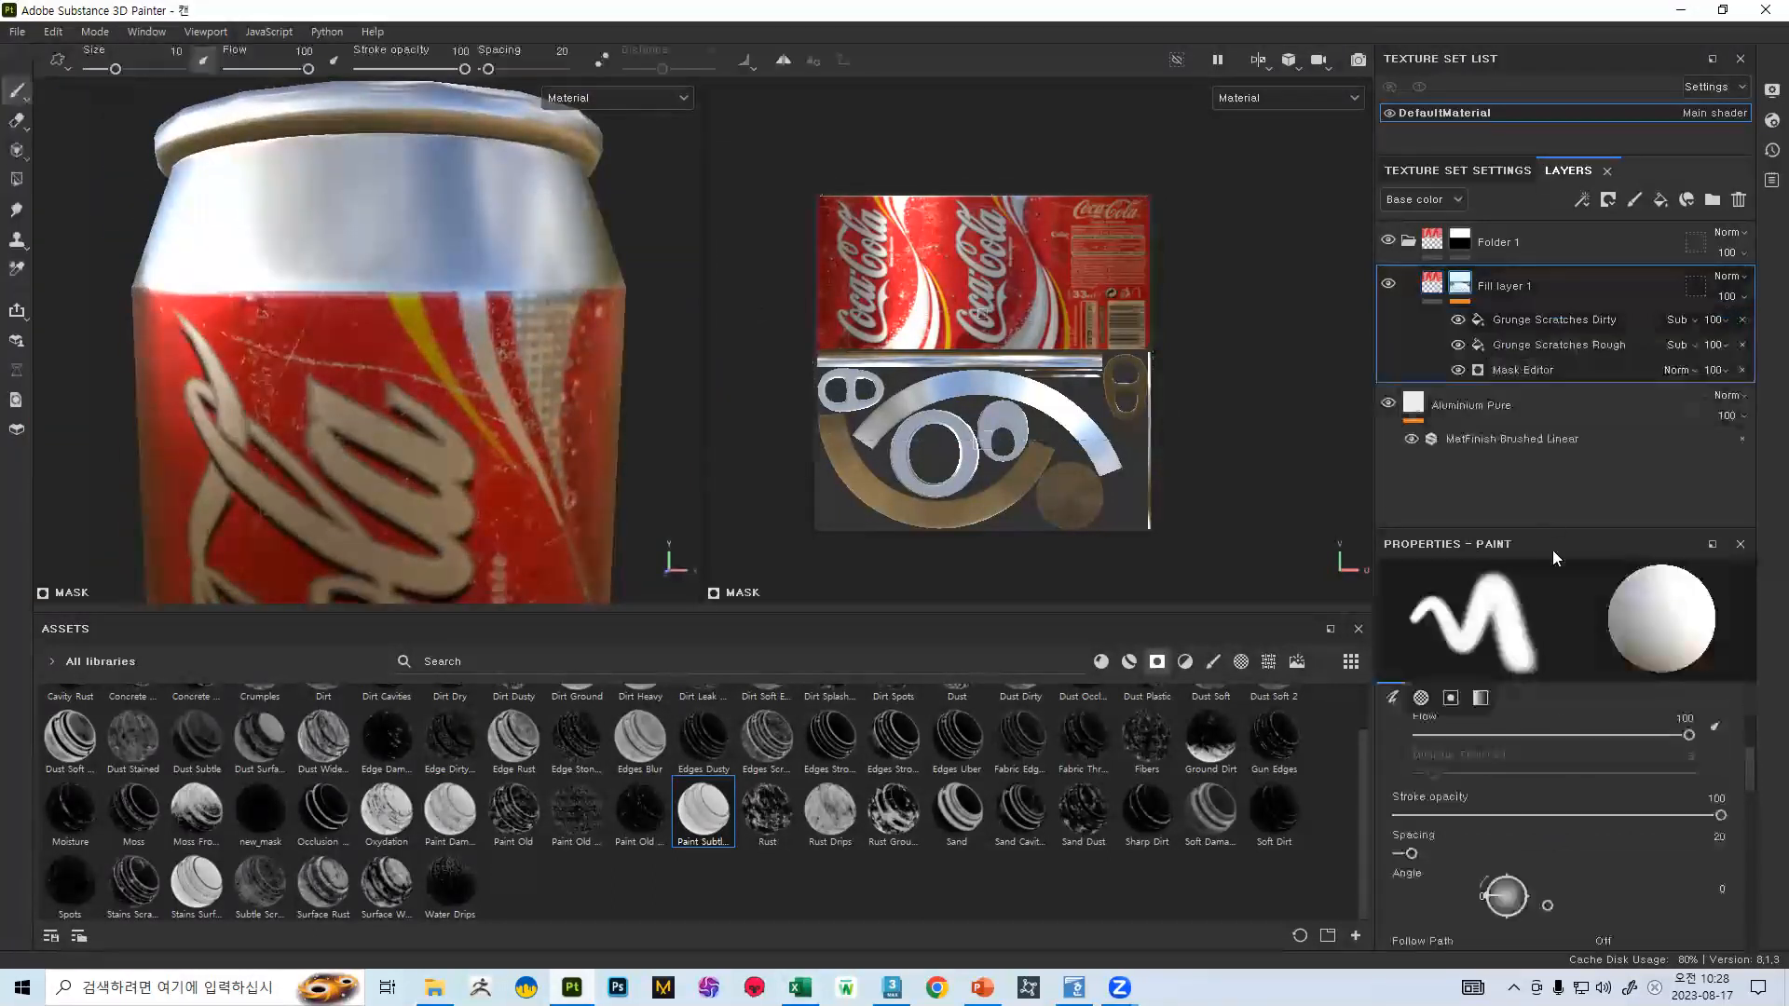
left_click(1526, 367)
left_click(1523, 346)
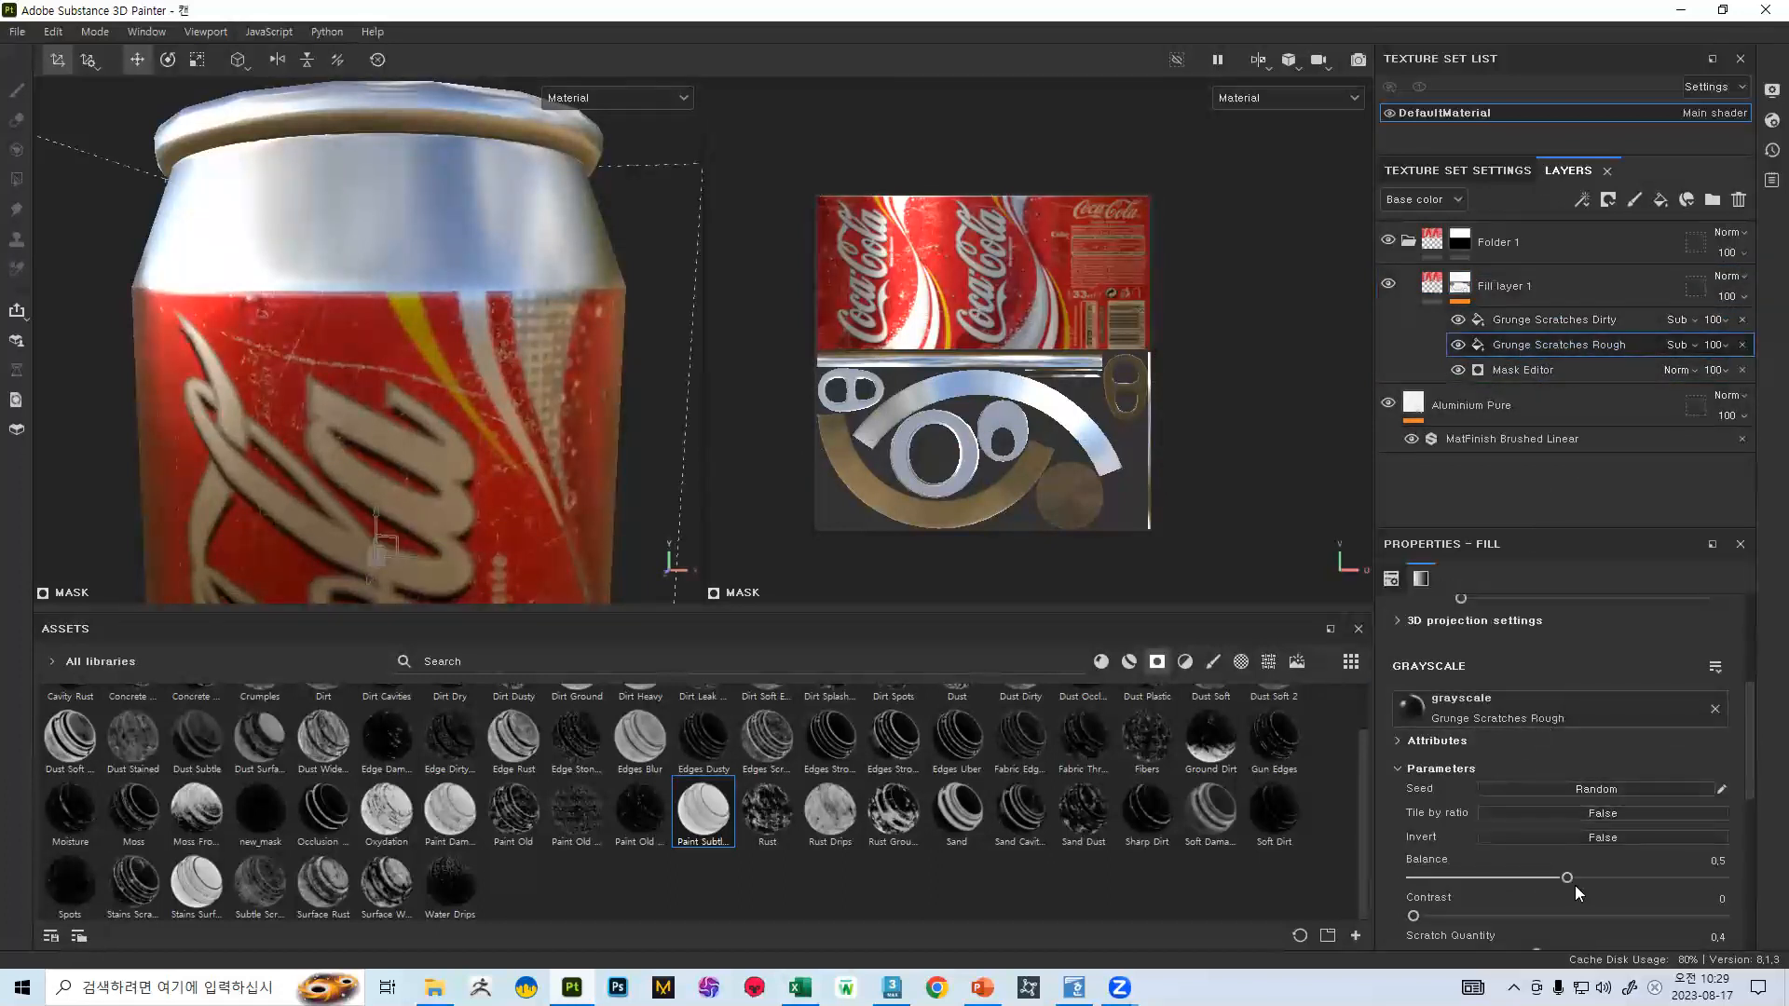
left_click_drag(1567, 878, 1705, 877)
left_click_drag(1720, 877, 1676, 857)
- Set the Grunge Scratches Dirty fill's Balance to 0.38 and compare the can with the reference photo in PowerPoint
left_click(1528, 325)
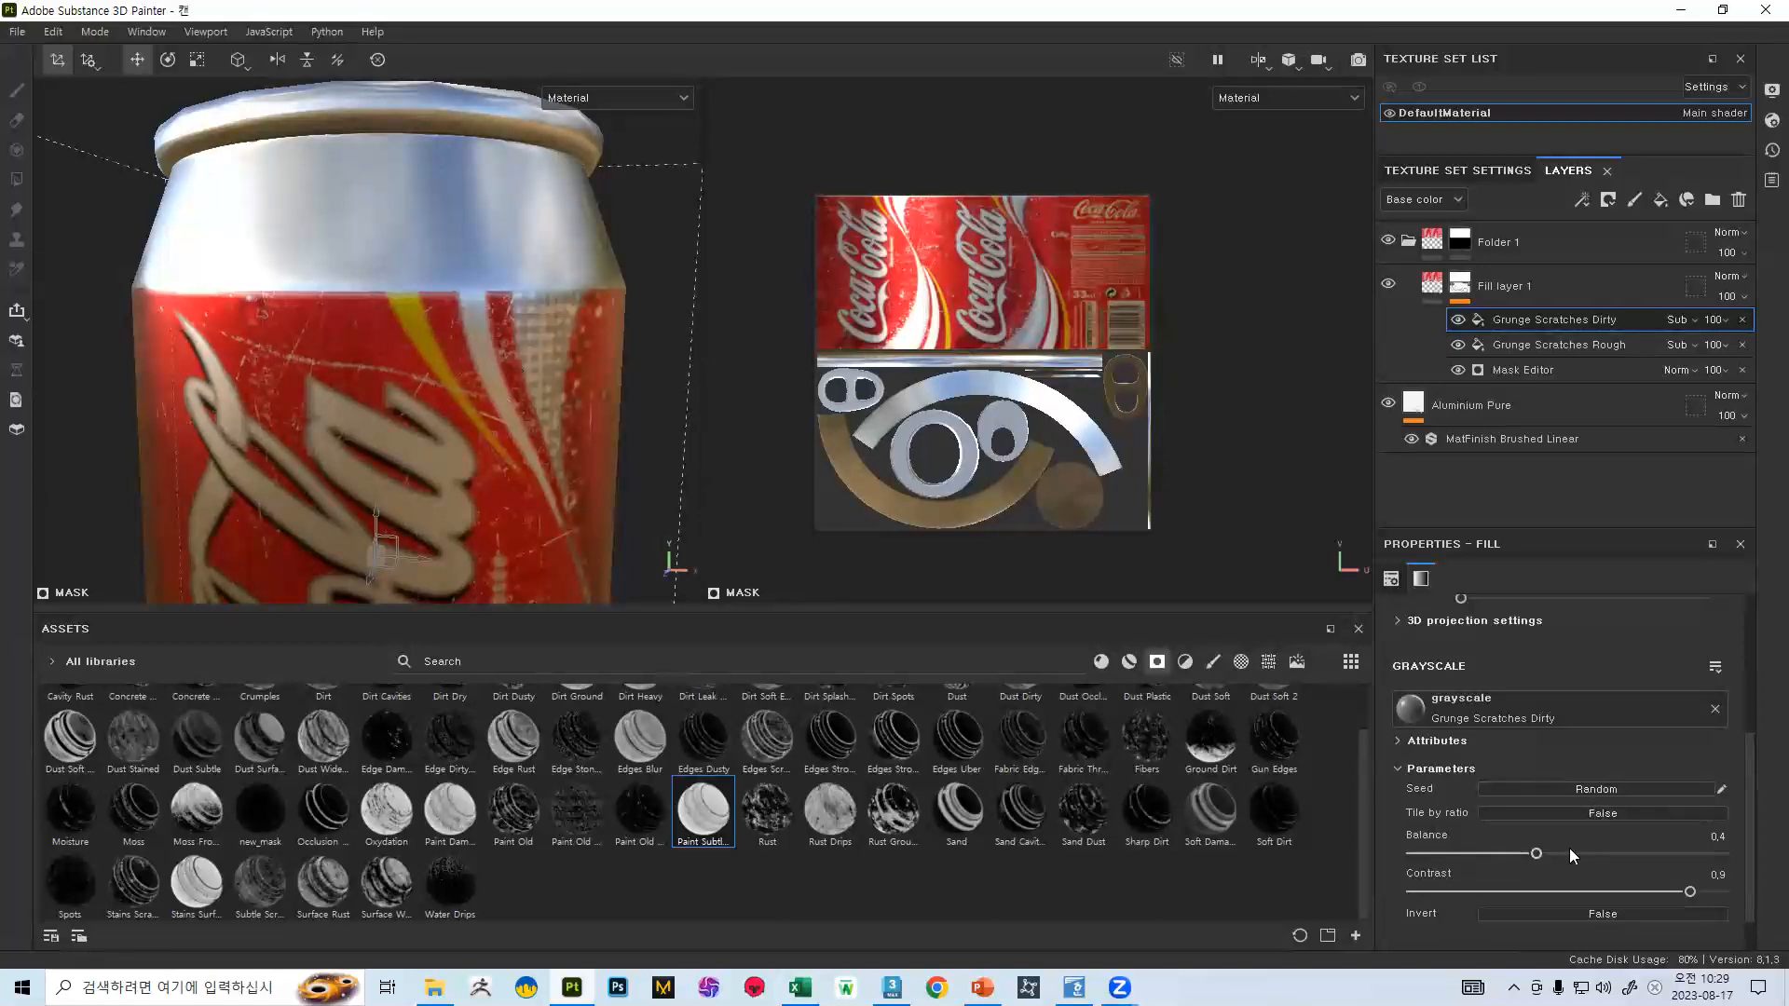
mouse_move(1530, 856)
left_mouse_down()
mouse_move(1653, 842)
mouse_move(1532, 849)
left_mouse_up()
right_click_drag(290, 282, 212, 124, "alt")
middle_click_drag(350, 382, 341, 149, "alt")
left_click_drag(560, 326, 459, 352, "alt")
right_click_drag(460, 351, 503, 348, "shift")
key("alt+Tab")
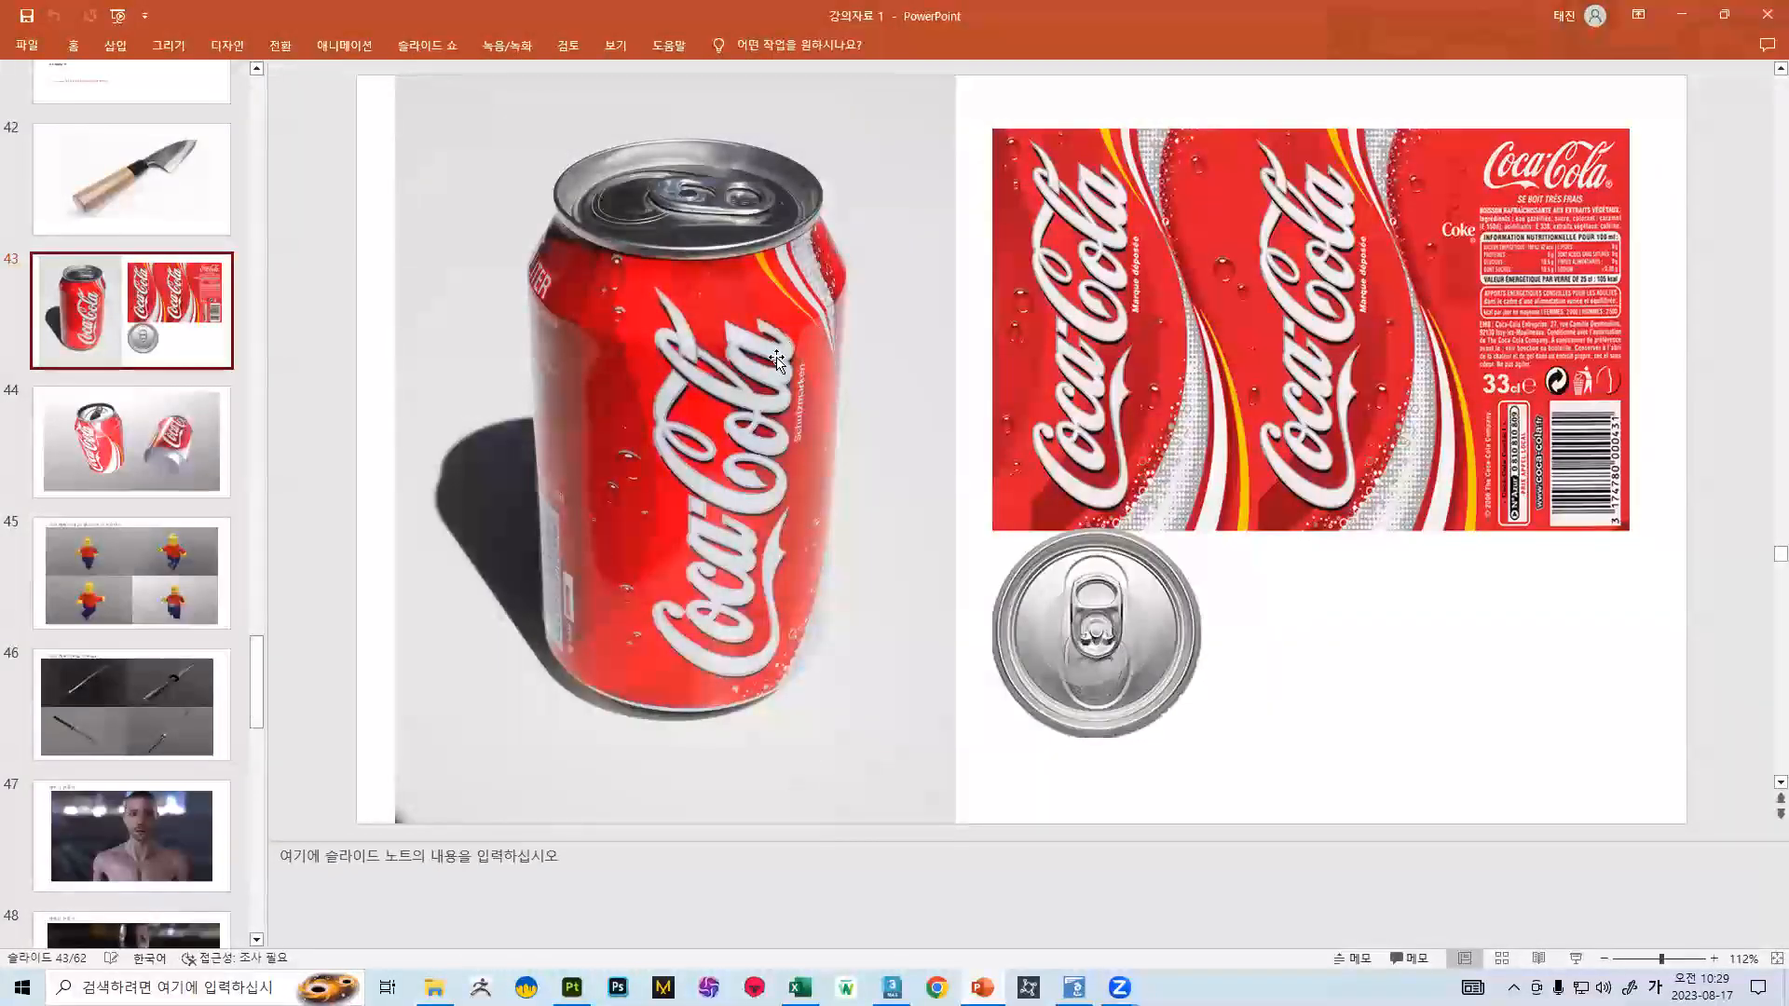
key("alt+Tab")
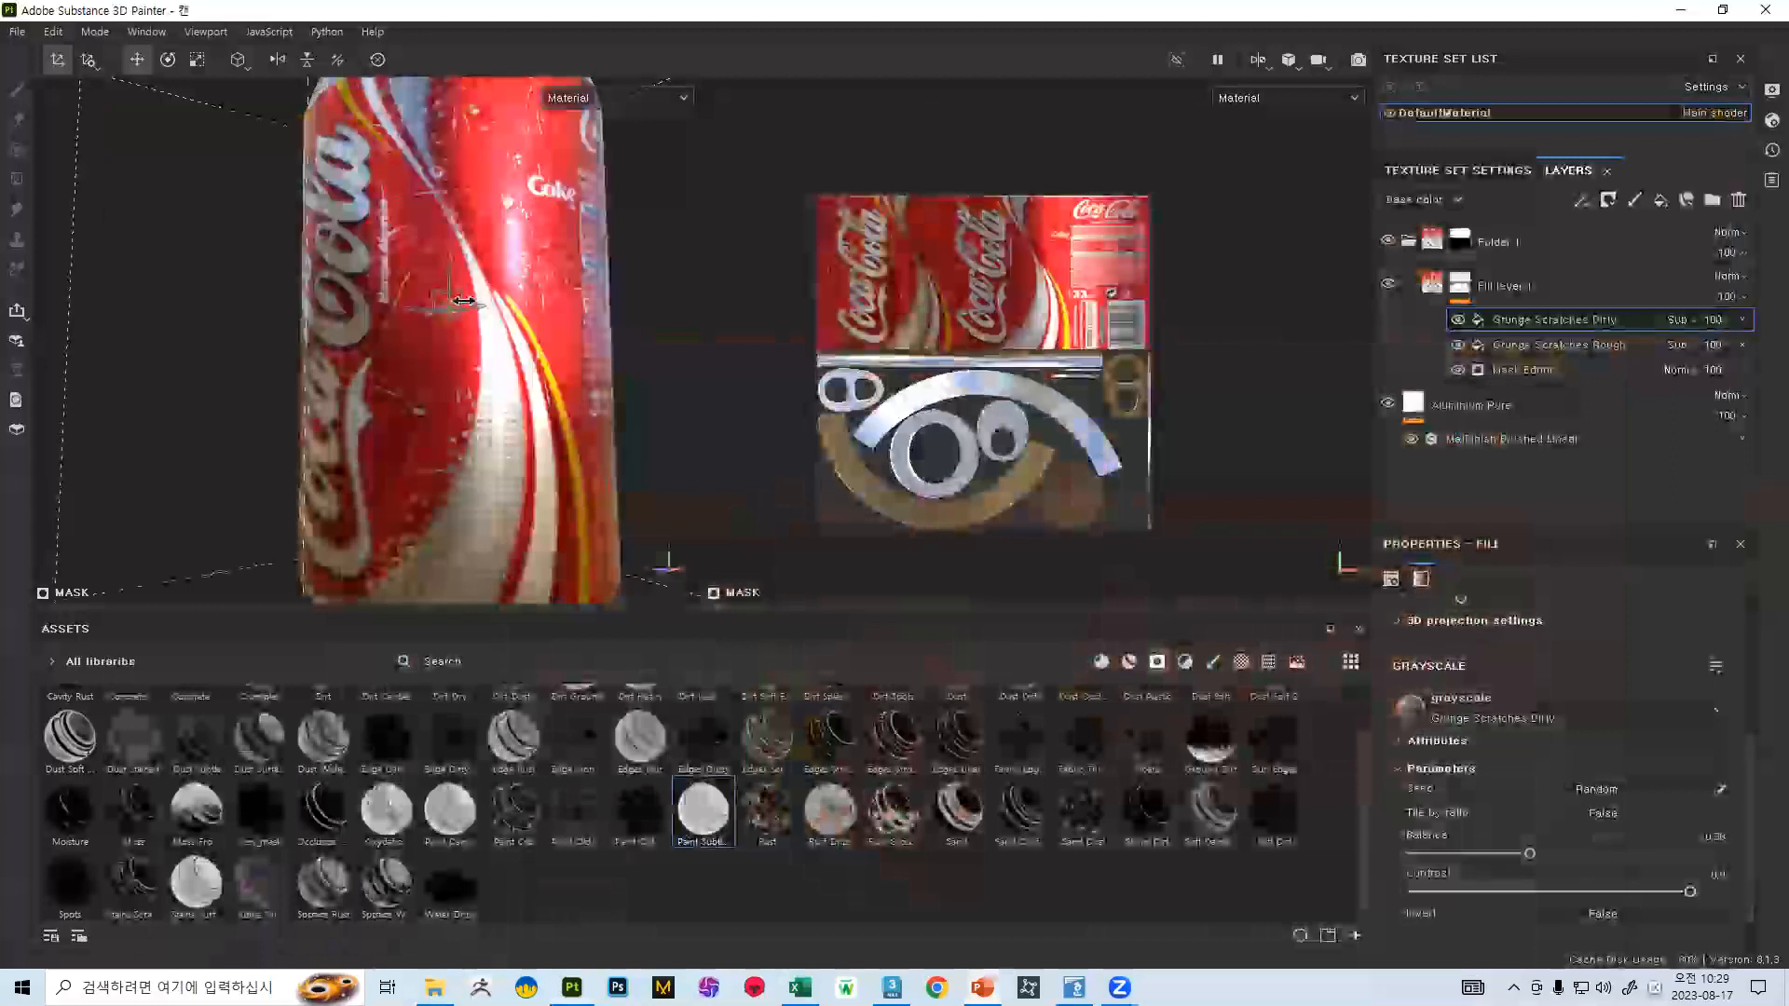
- Enable the roughness channel on Fill layer 1, try a roughness of 0.1311, and set it to 0.2835
left_click(1495, 286)
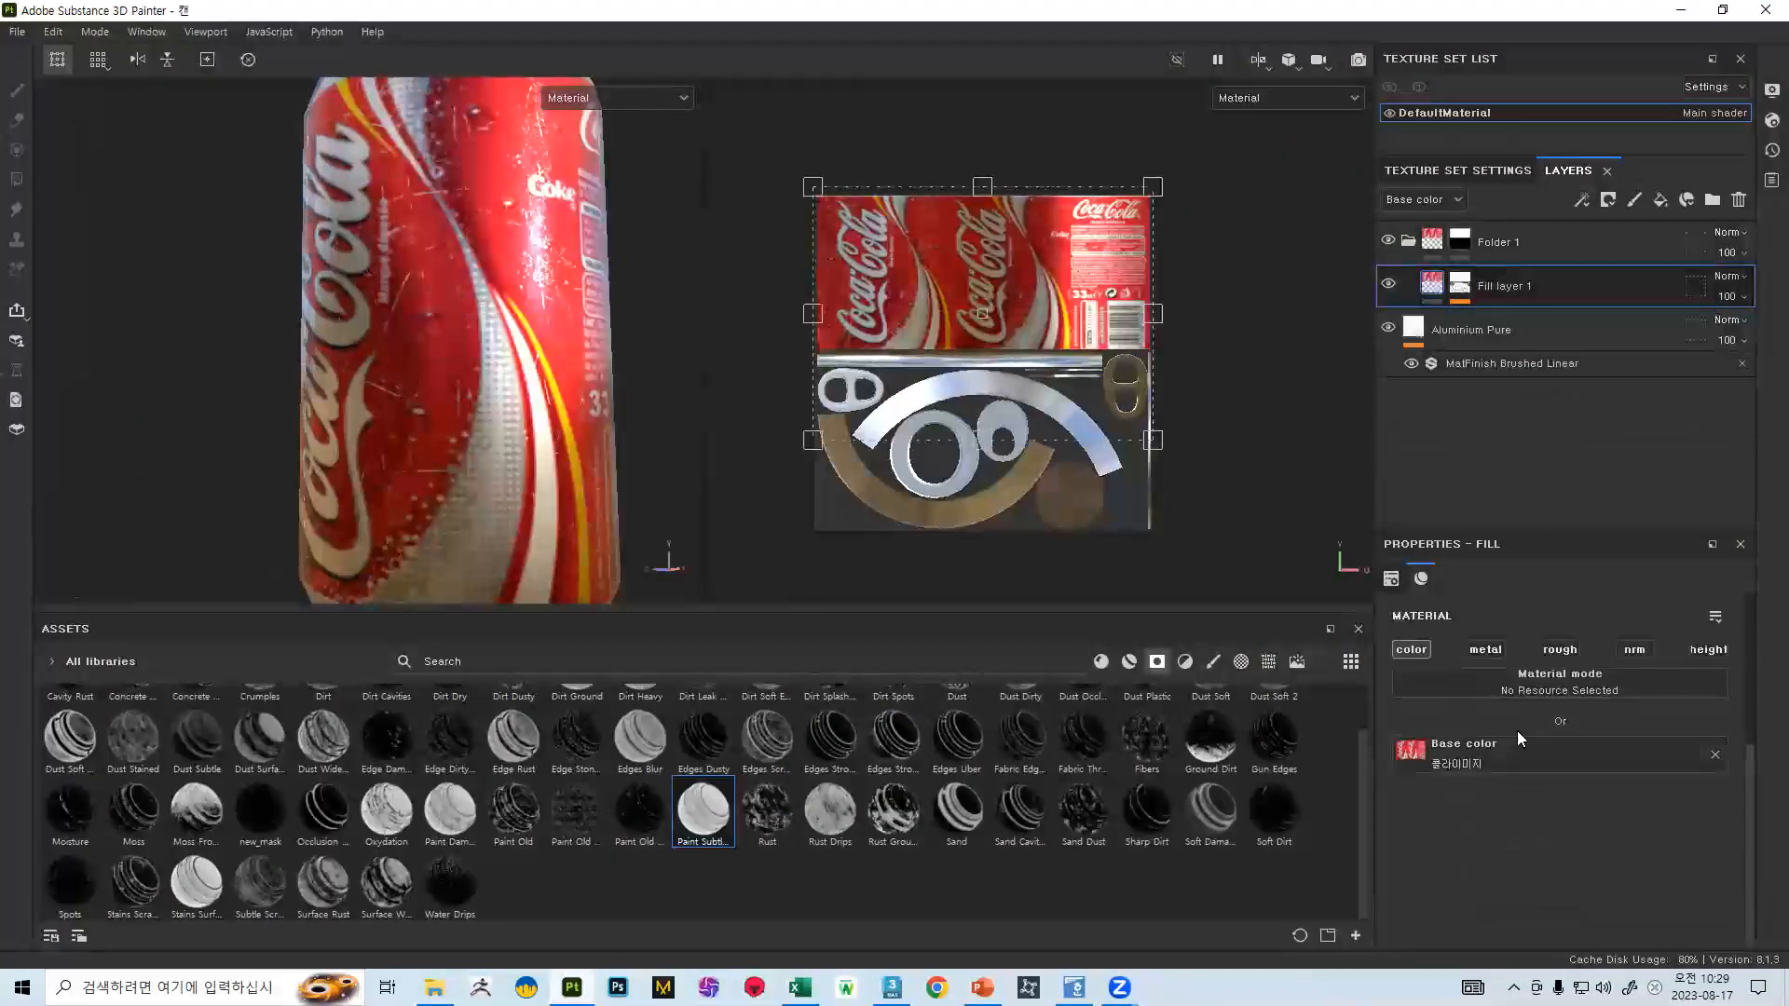
left_click(1559, 650)
left_click_drag(1490, 838, 1433, 829)
left_click_drag(453, 272, 435, 376, "alt")
right_click_drag(435, 376, 473, 397, "shift")
left_click_drag(473, 397, 475, 347, "alt")
right_click_drag(475, 347, 521, 373, "shift")
middle_click_drag(483, 327, 434, 121, "alt")
left_click_drag(434, 121, 459, 280, "alt")
right_click_drag(459, 279, 498, 251, "shift")
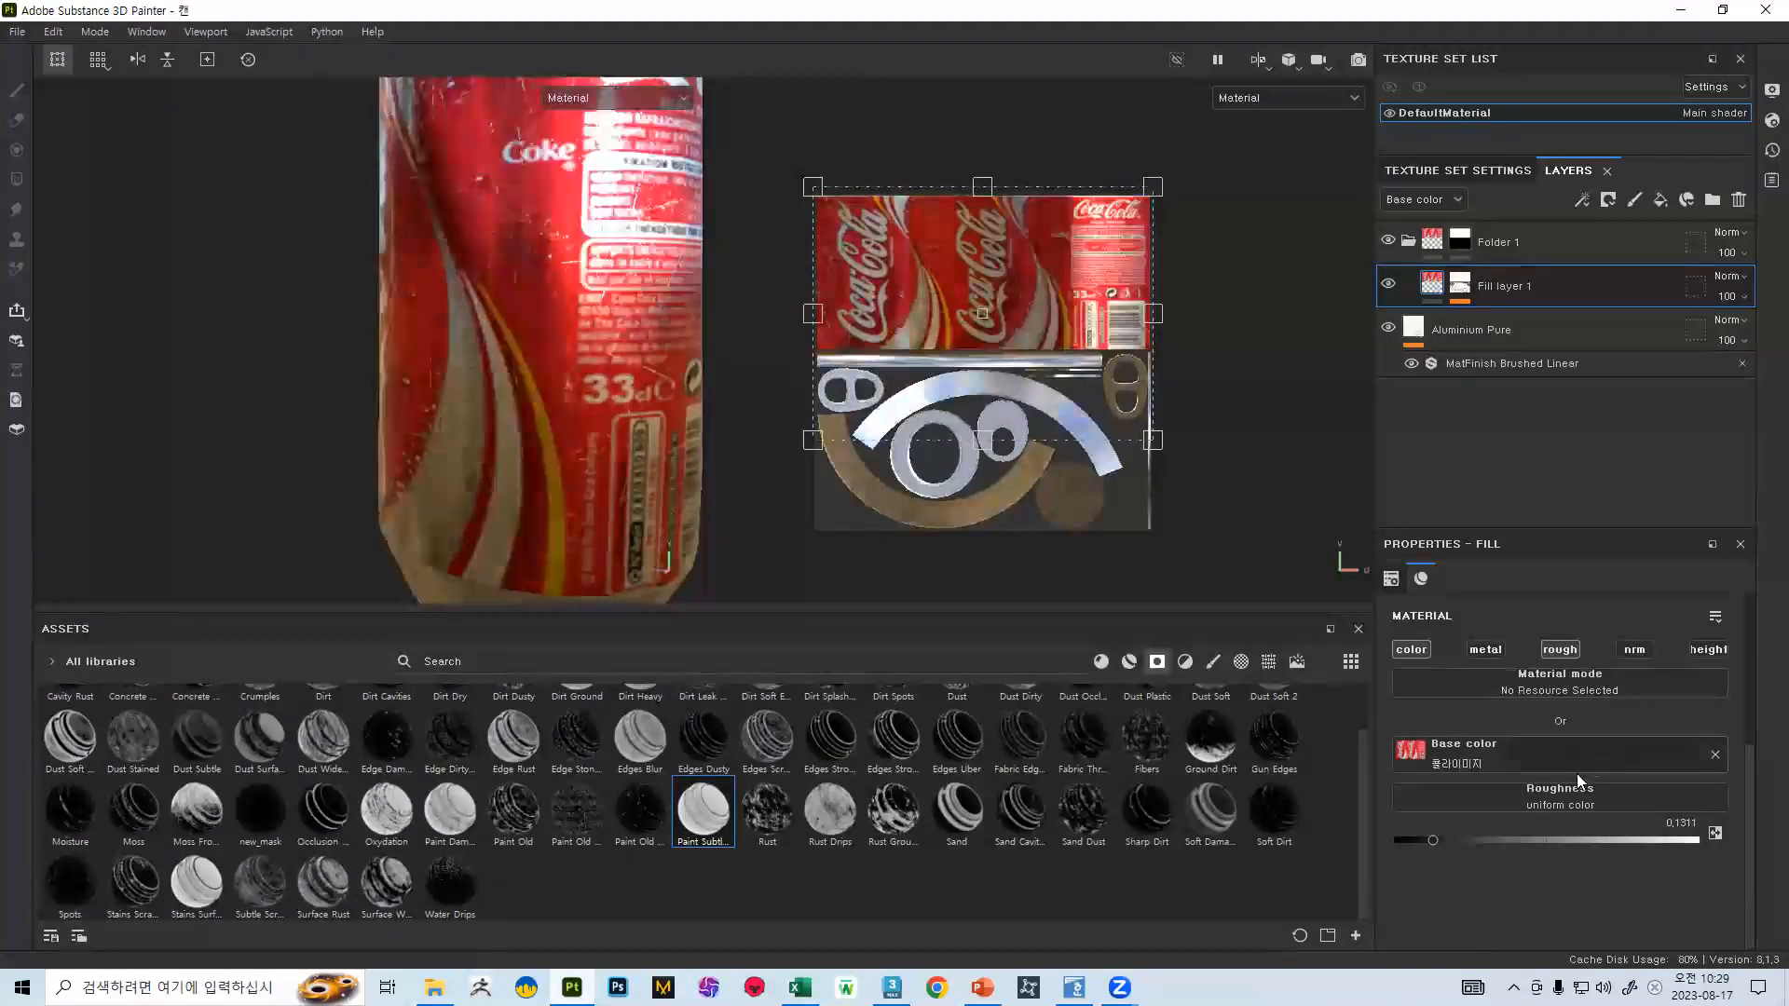
left_click_drag(1435, 841, 1479, 840)
right_click_drag(327, 275, 573, 265, "shift")
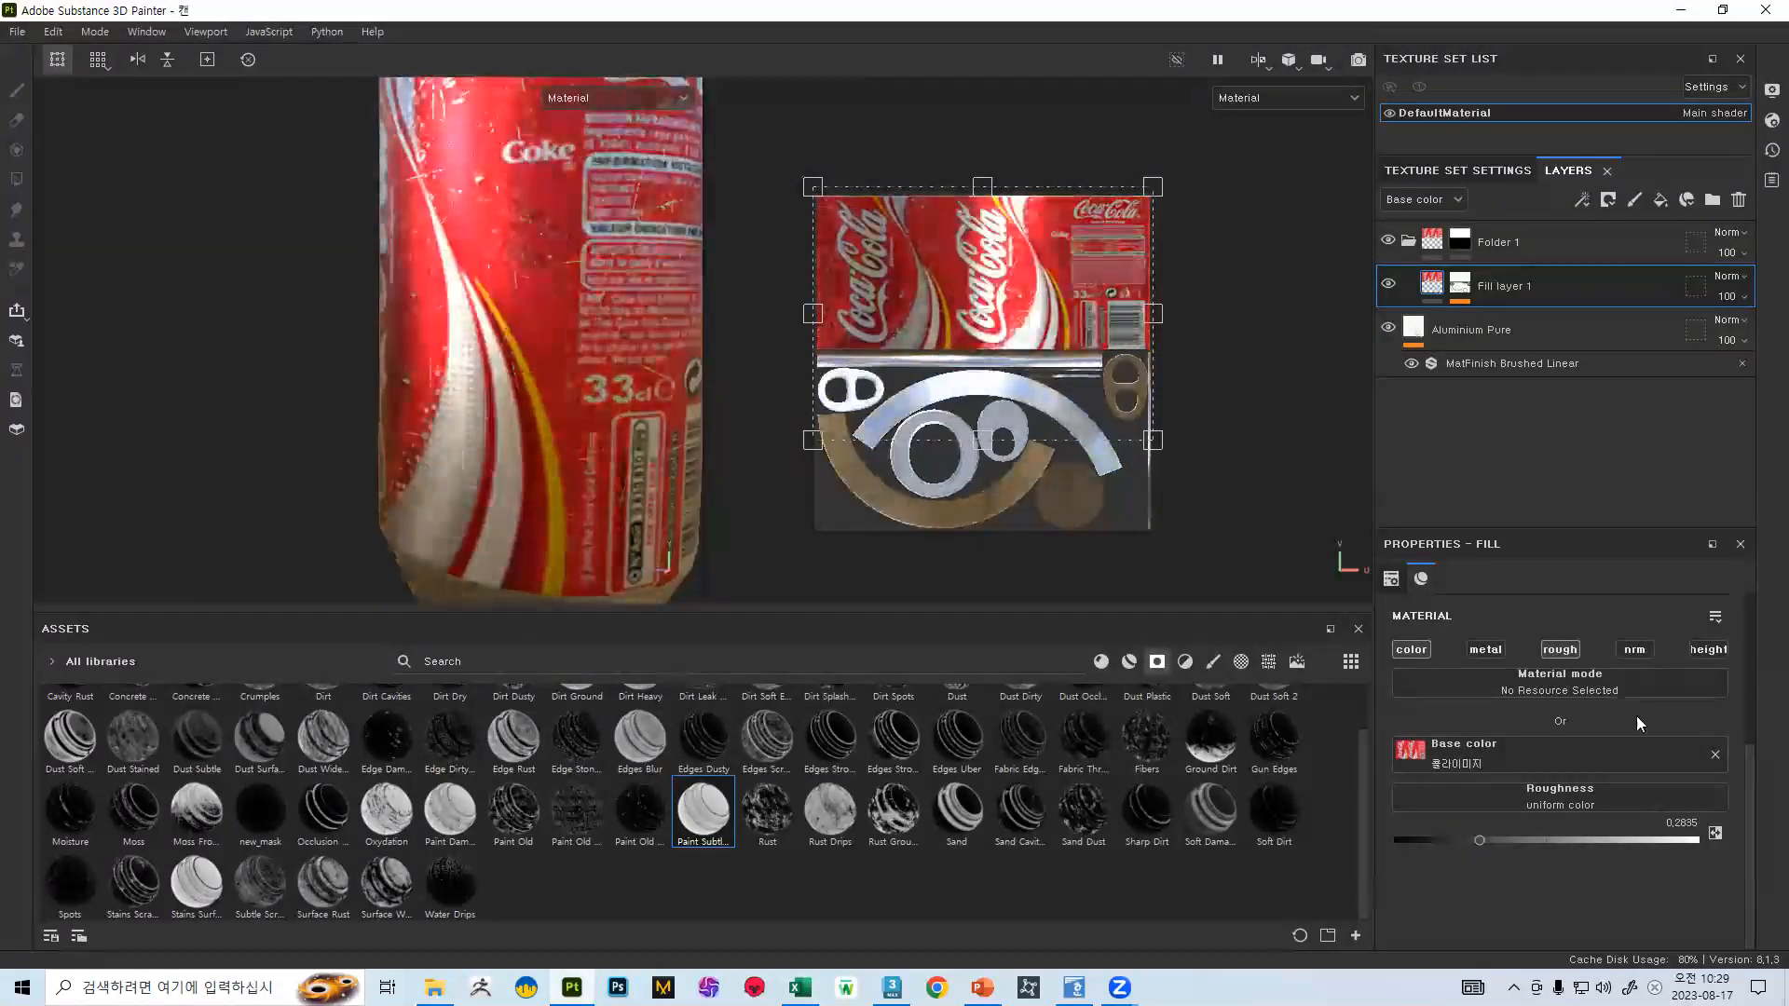
- Try the metallic channel on Fill layer 1 with a low value, and disable the channel
left_click(1484, 650)
left_click_drag(438, 261, 497, 339, "alt")
scroll(497, 339, "up", 3)
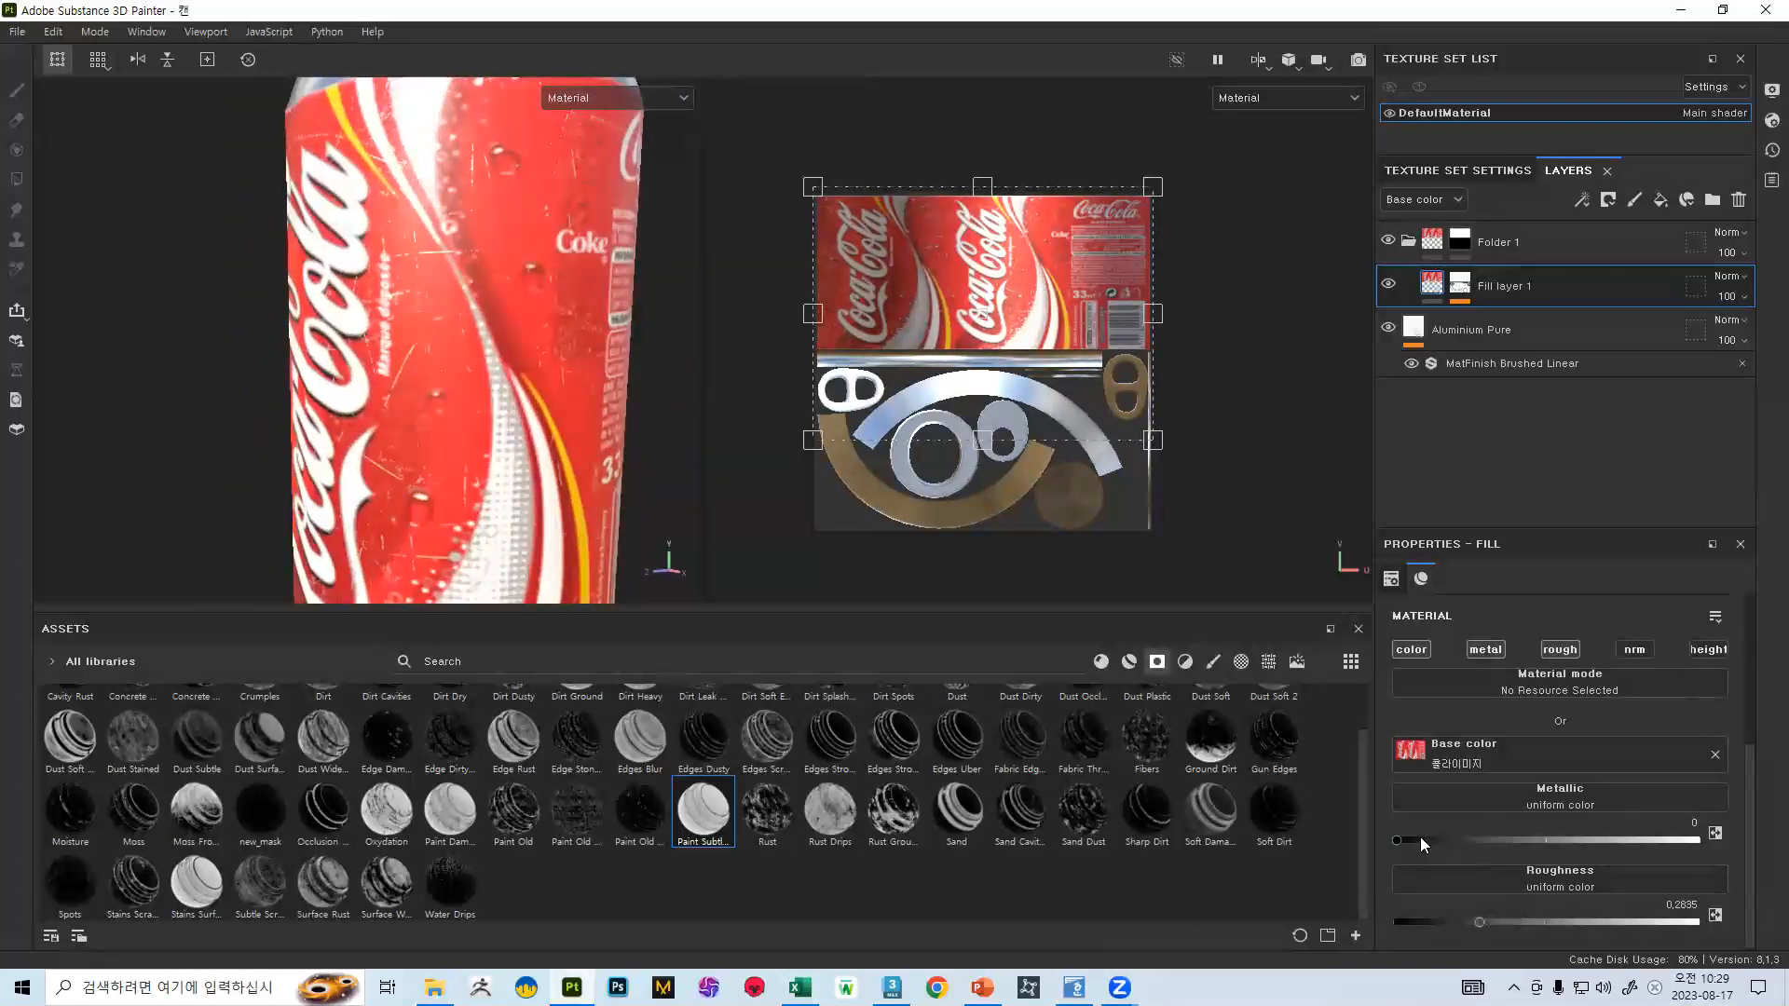
mouse_move(1401, 840)
left_mouse_down()
mouse_move(1759, 837)
mouse_move(1412, 822)
mouse_move(1518, 809)
mouse_move(1517, 836)
mouse_move(1543, 837)
mouse_move(1403, 833)
mouse_move(1429, 833)
left_mouse_up()
left_click(1487, 652)
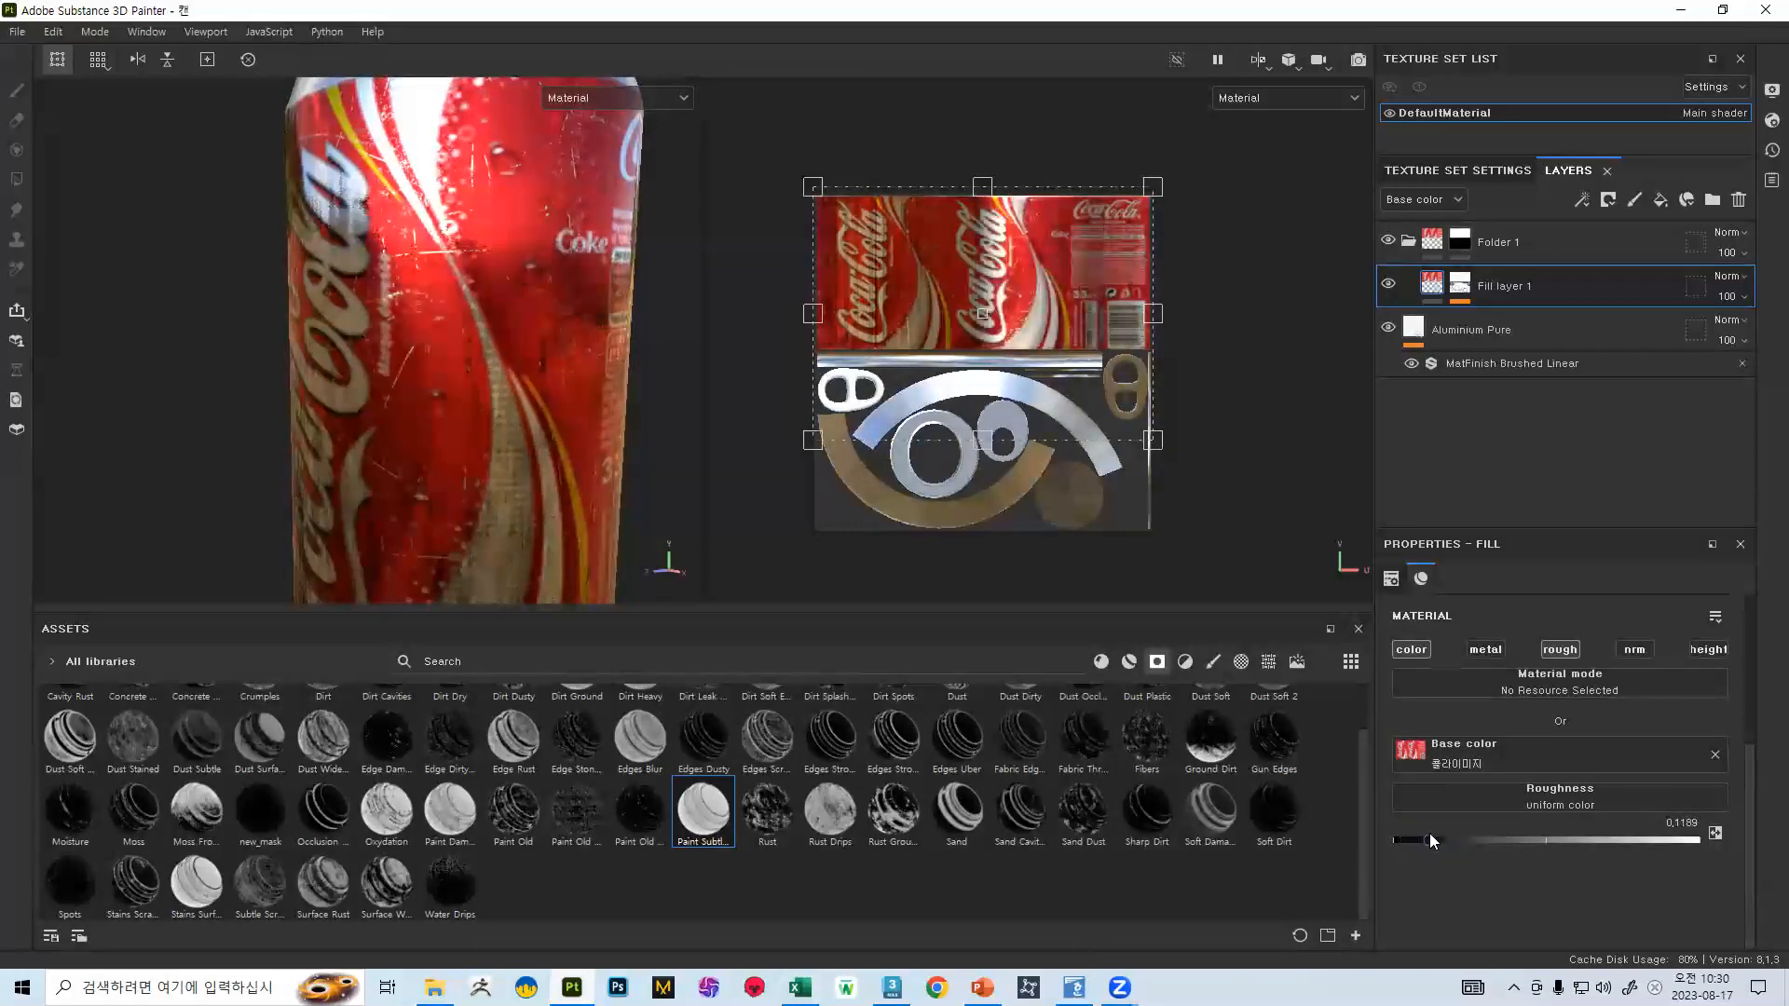
- Check the label's reflections over the whole can and set Fill layer 1's roughness to 0.2379
right_click_drag(508, 398, 675, 387, "shift")
right_click_drag(377, 89, 480, 180, "alt")
left_click_drag(480, 180, 628, 209, "alt")
left_click_drag(647, 111, 508, 306, "alt")
mouse_move(508, 306)
right_mouse_down("shift")
mouse_move(563, 310)
mouse_move(490, 308)
right_mouse_up("shift")
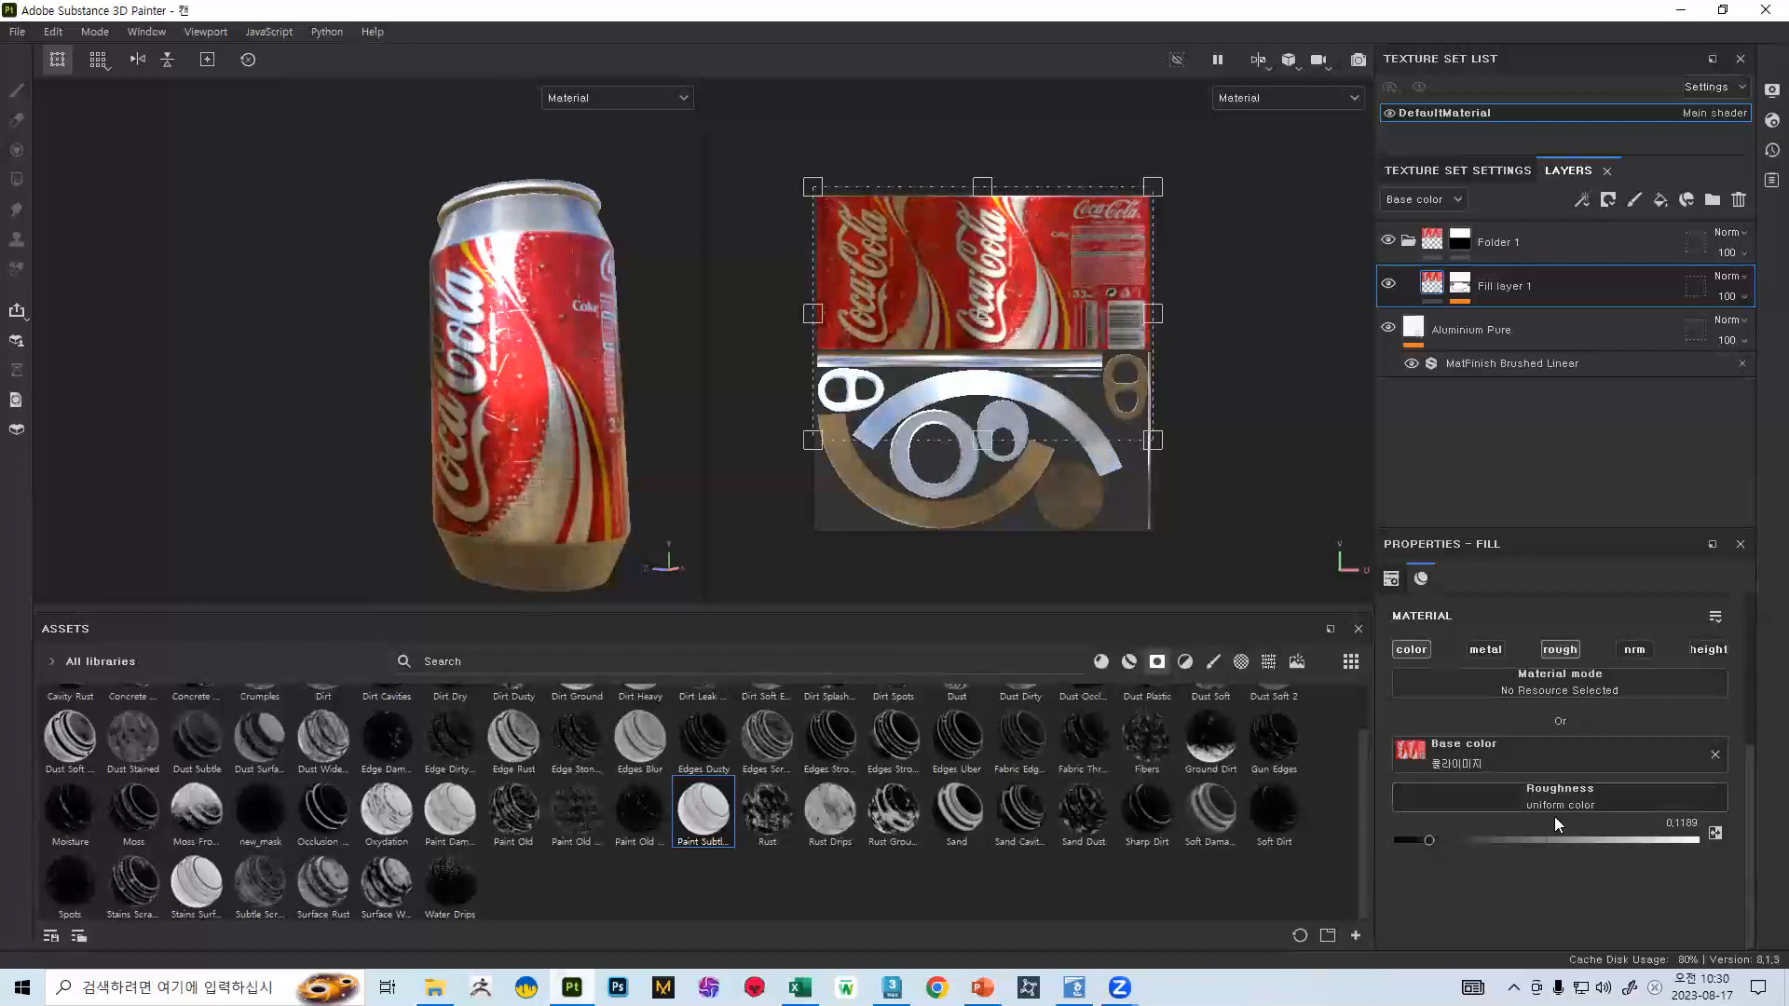
left_click_drag(1433, 841, 1464, 841)
right_click_drag(650, 480, 662, 451, "shift")
left_click_drag(662, 451, 564, 431, "alt")
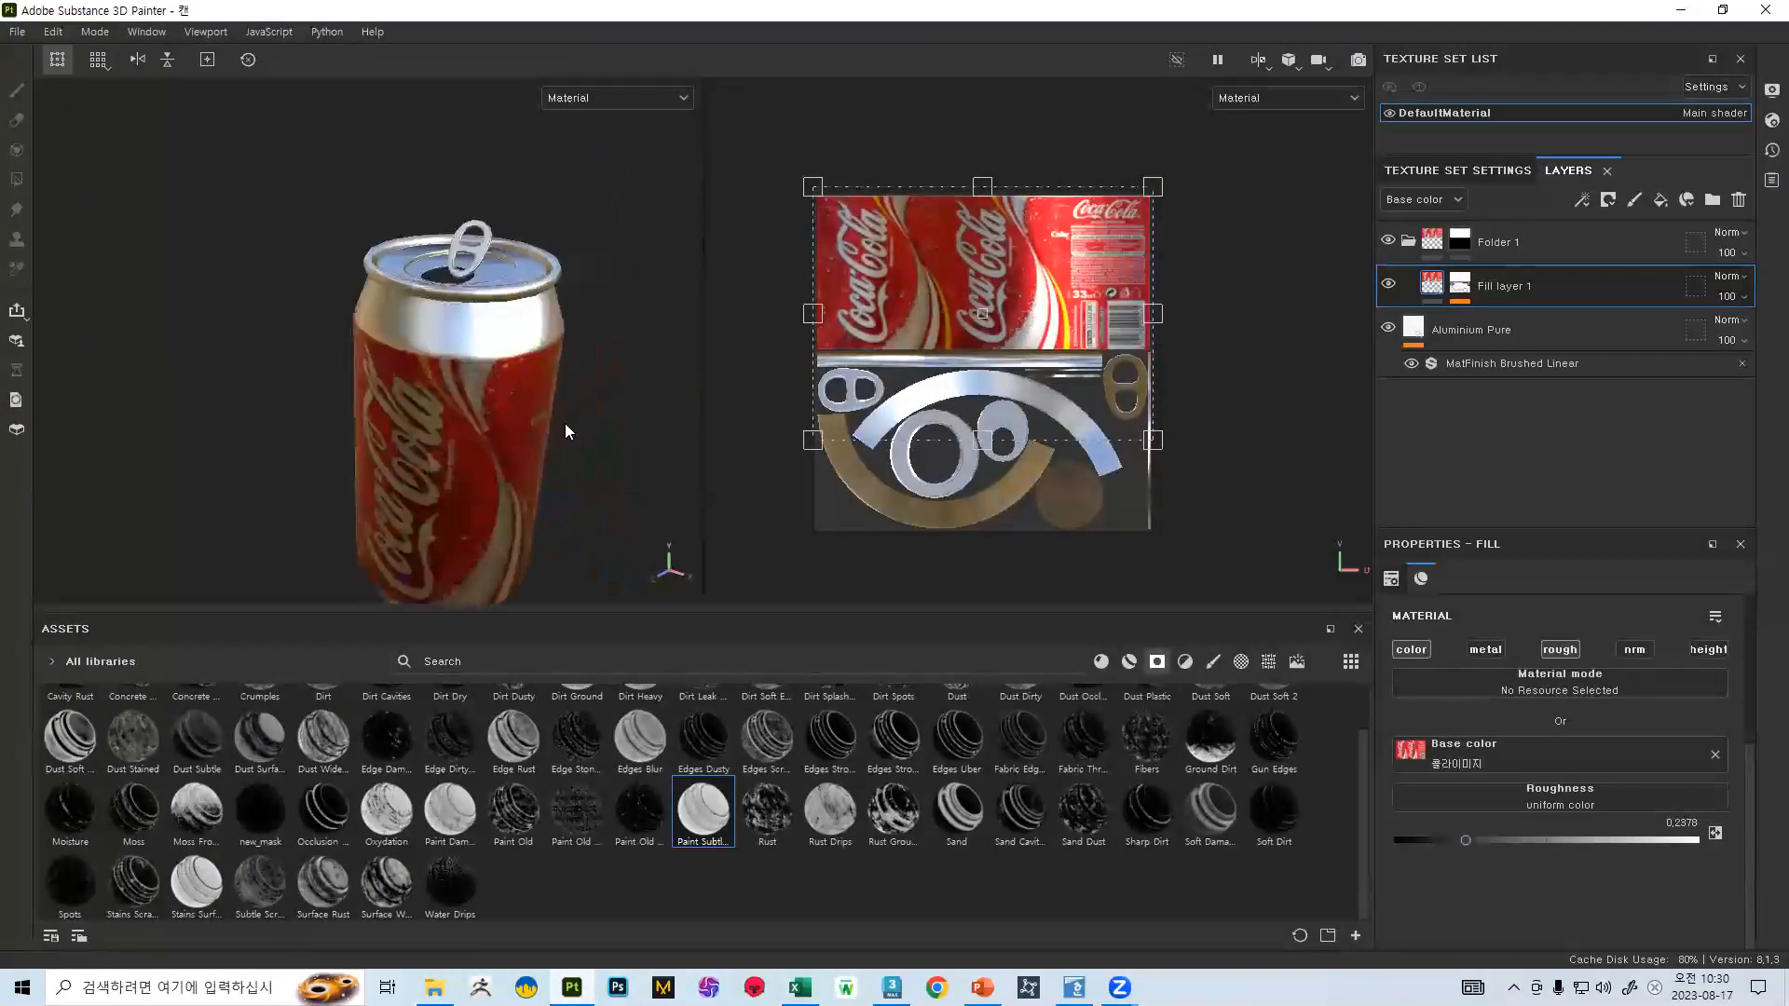
- Try roughness values of 0.25 and 0.1616 on the Aluminium Pure layer and restore its roughness to 0.2
left_click(1500, 332)
scroll(1556, 830, "down", 1)
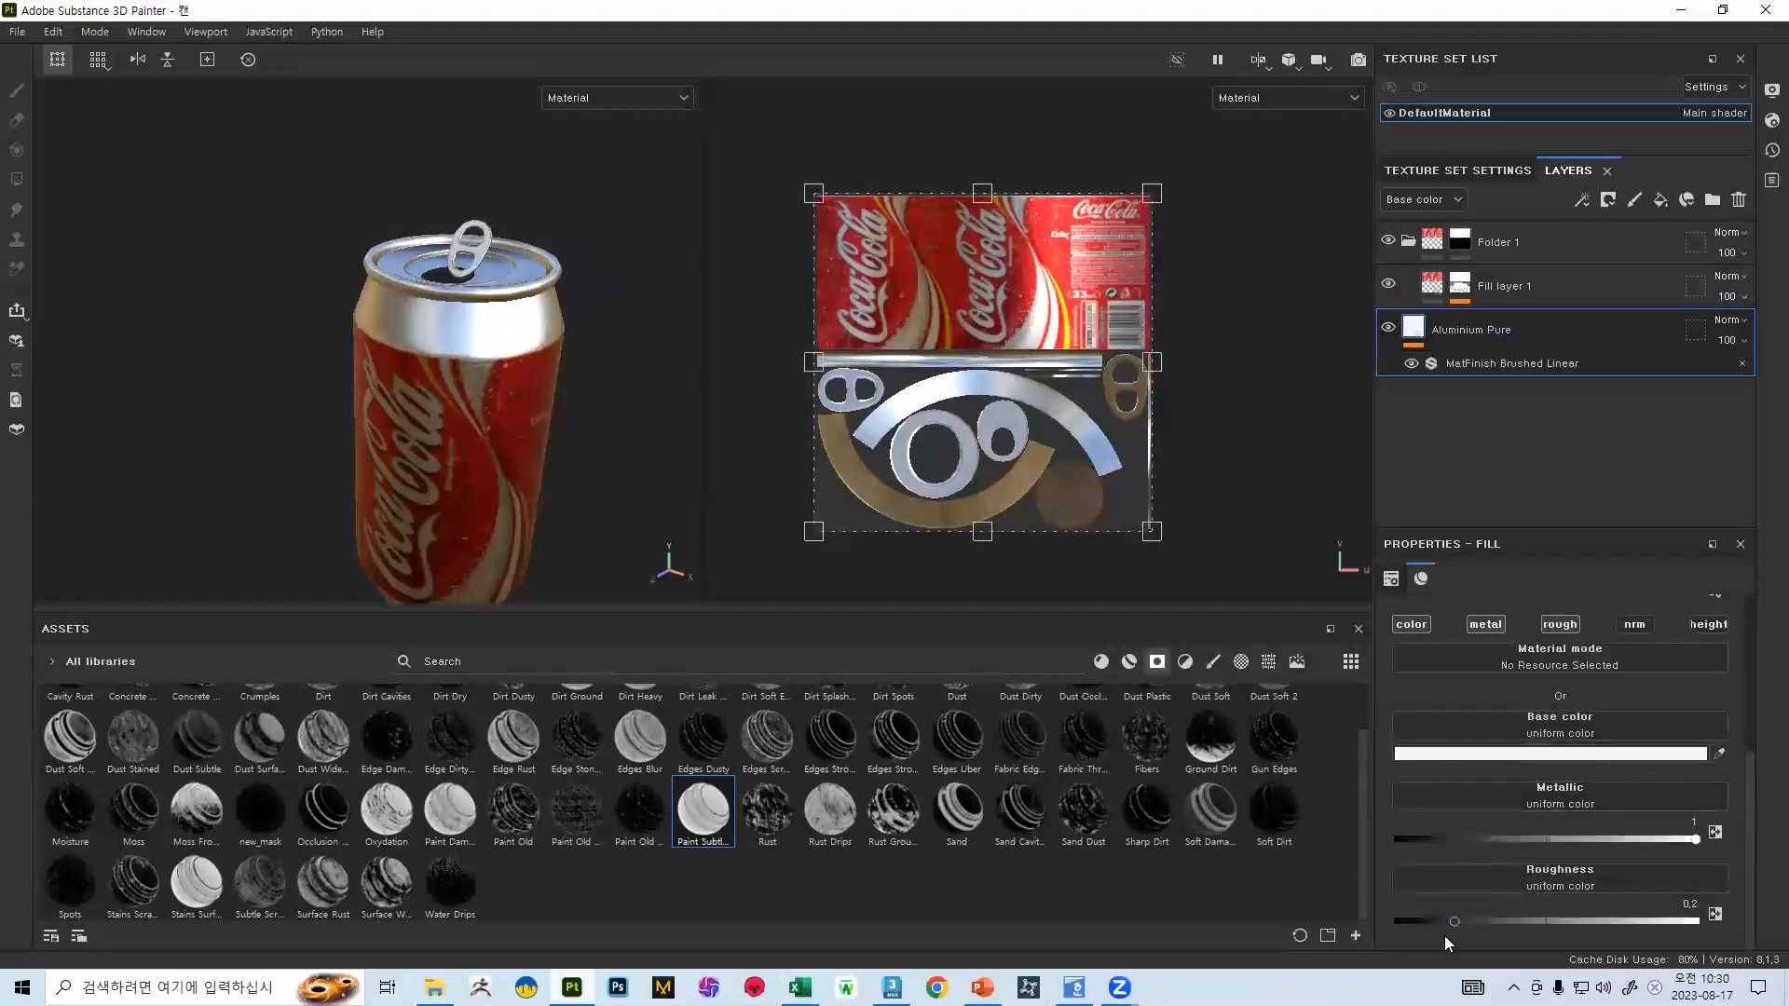
left_click_drag(1456, 923, 1470, 922)
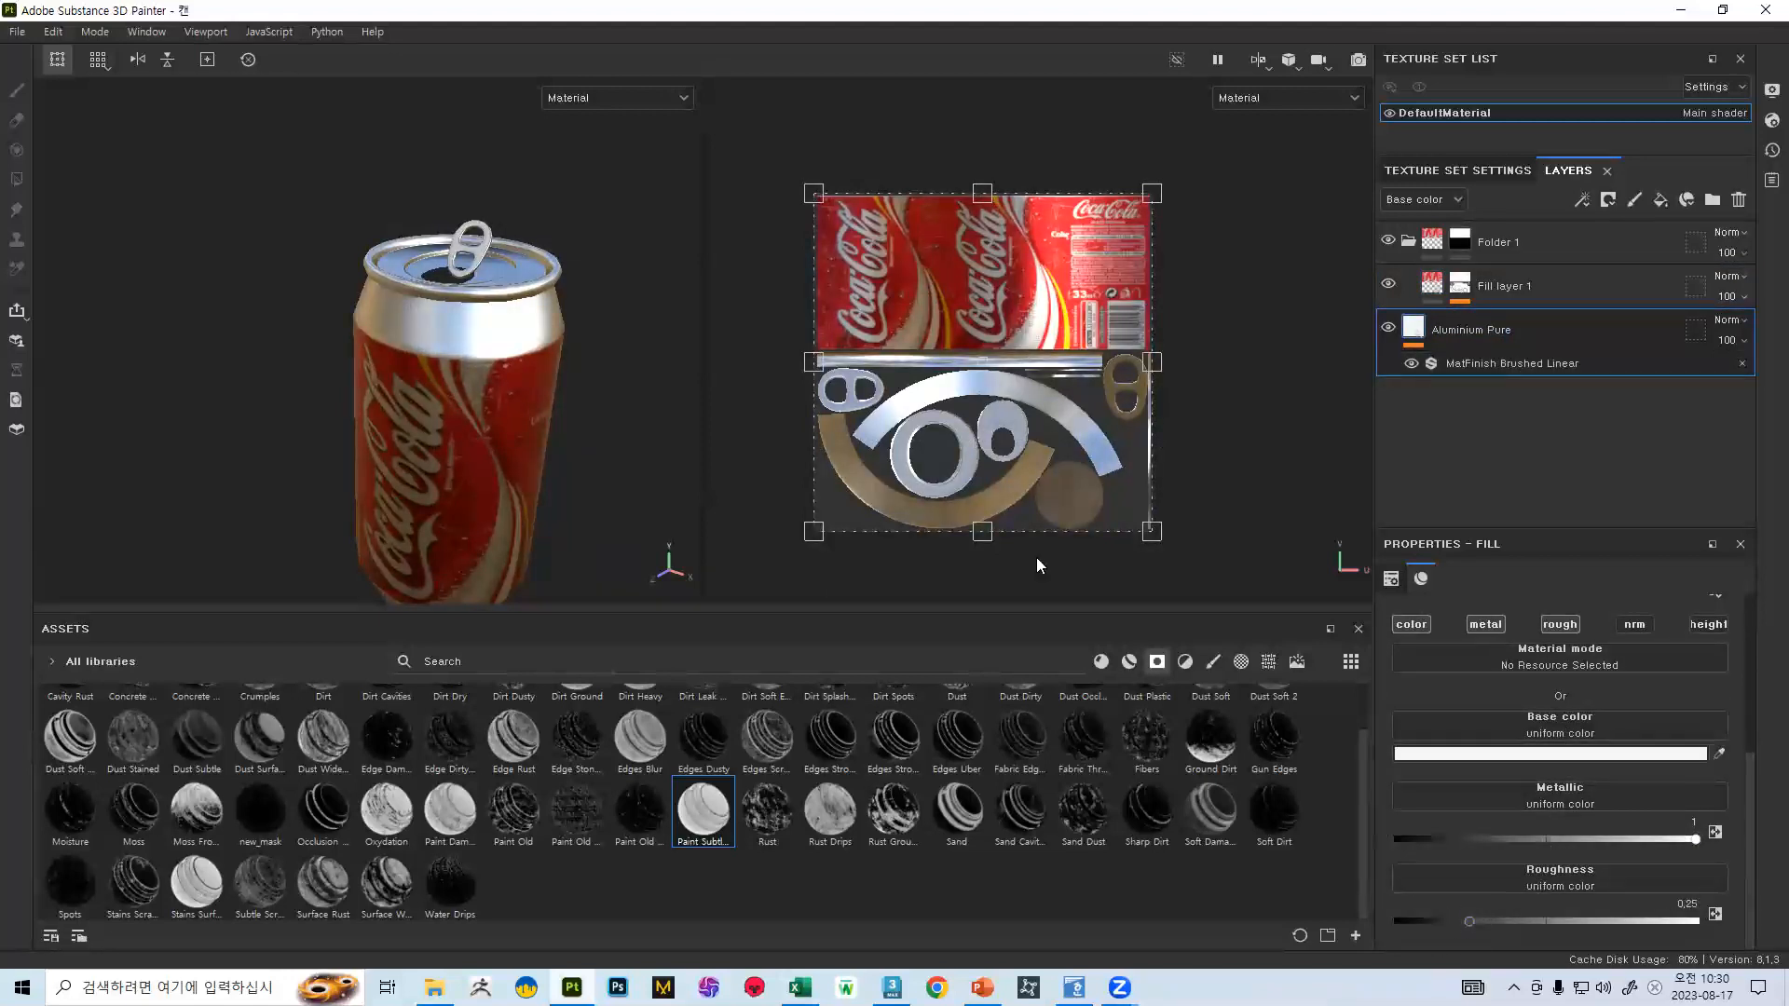
scroll(411, 423, "down", 5)
left_click_drag(411, 423, 489, 270, "alt")
scroll(488, 266, "down", 2)
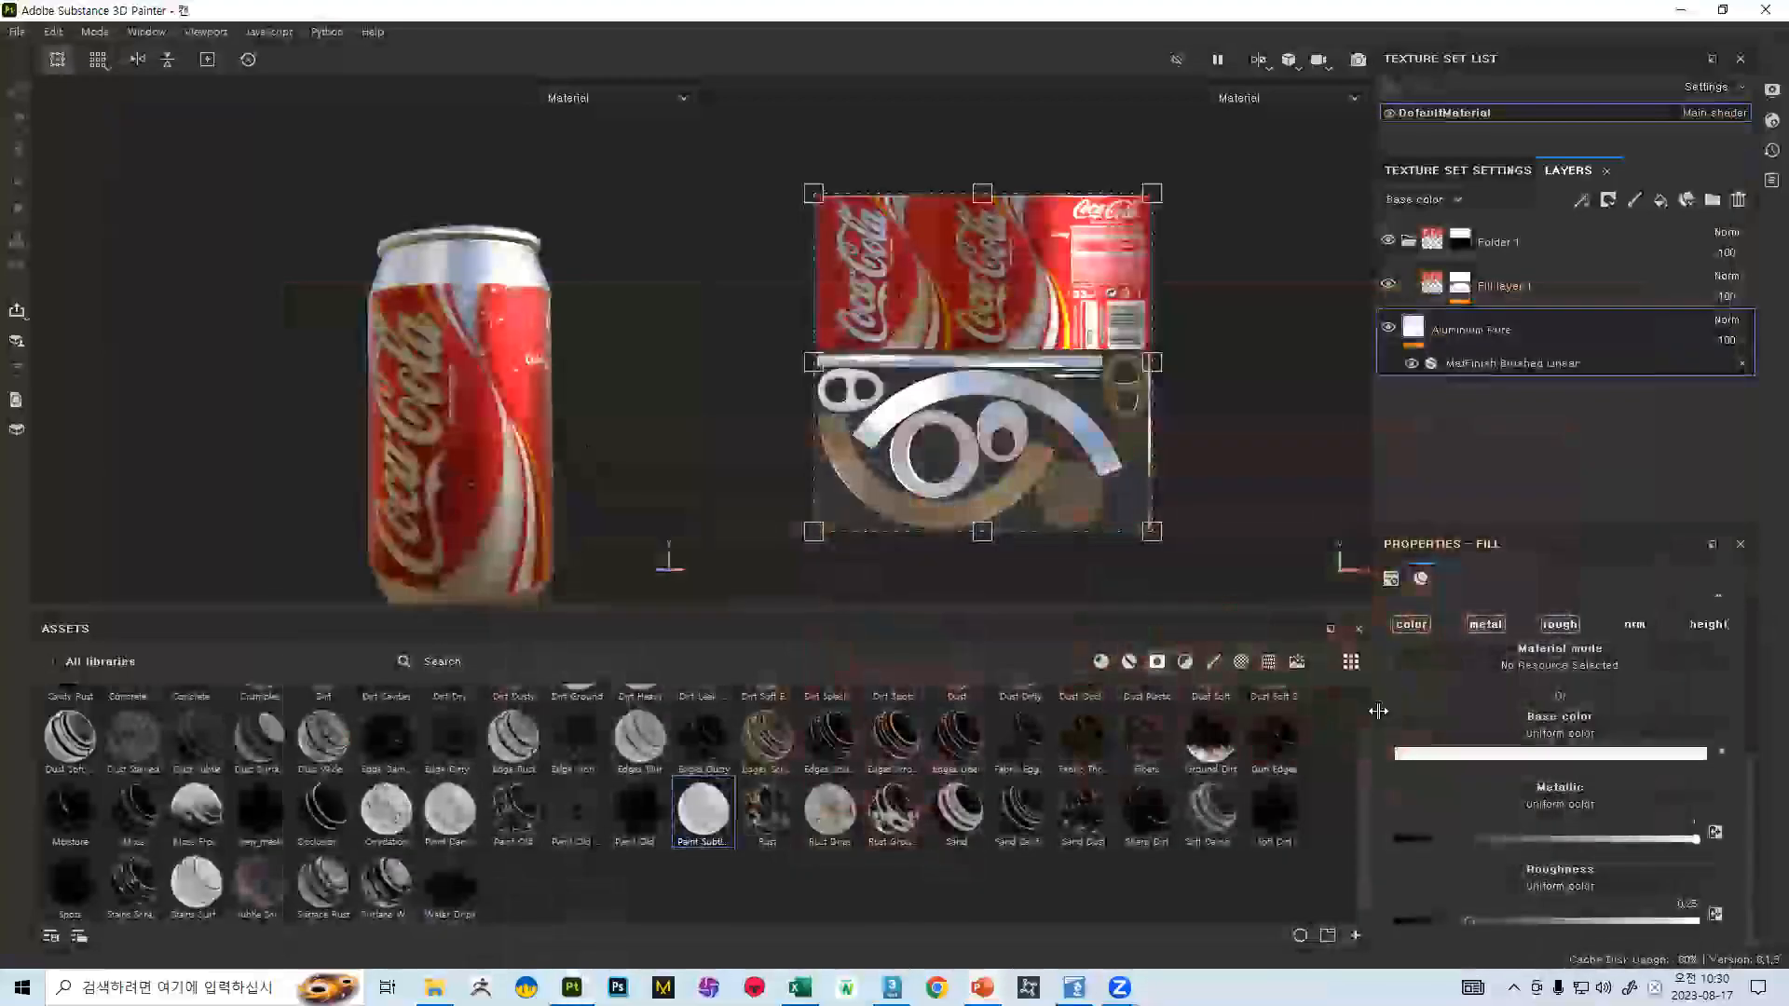
mouse_move(1470, 921)
left_mouse_down()
mouse_move(1433, 917)
mouse_move(1455, 918)
left_mouse_up()
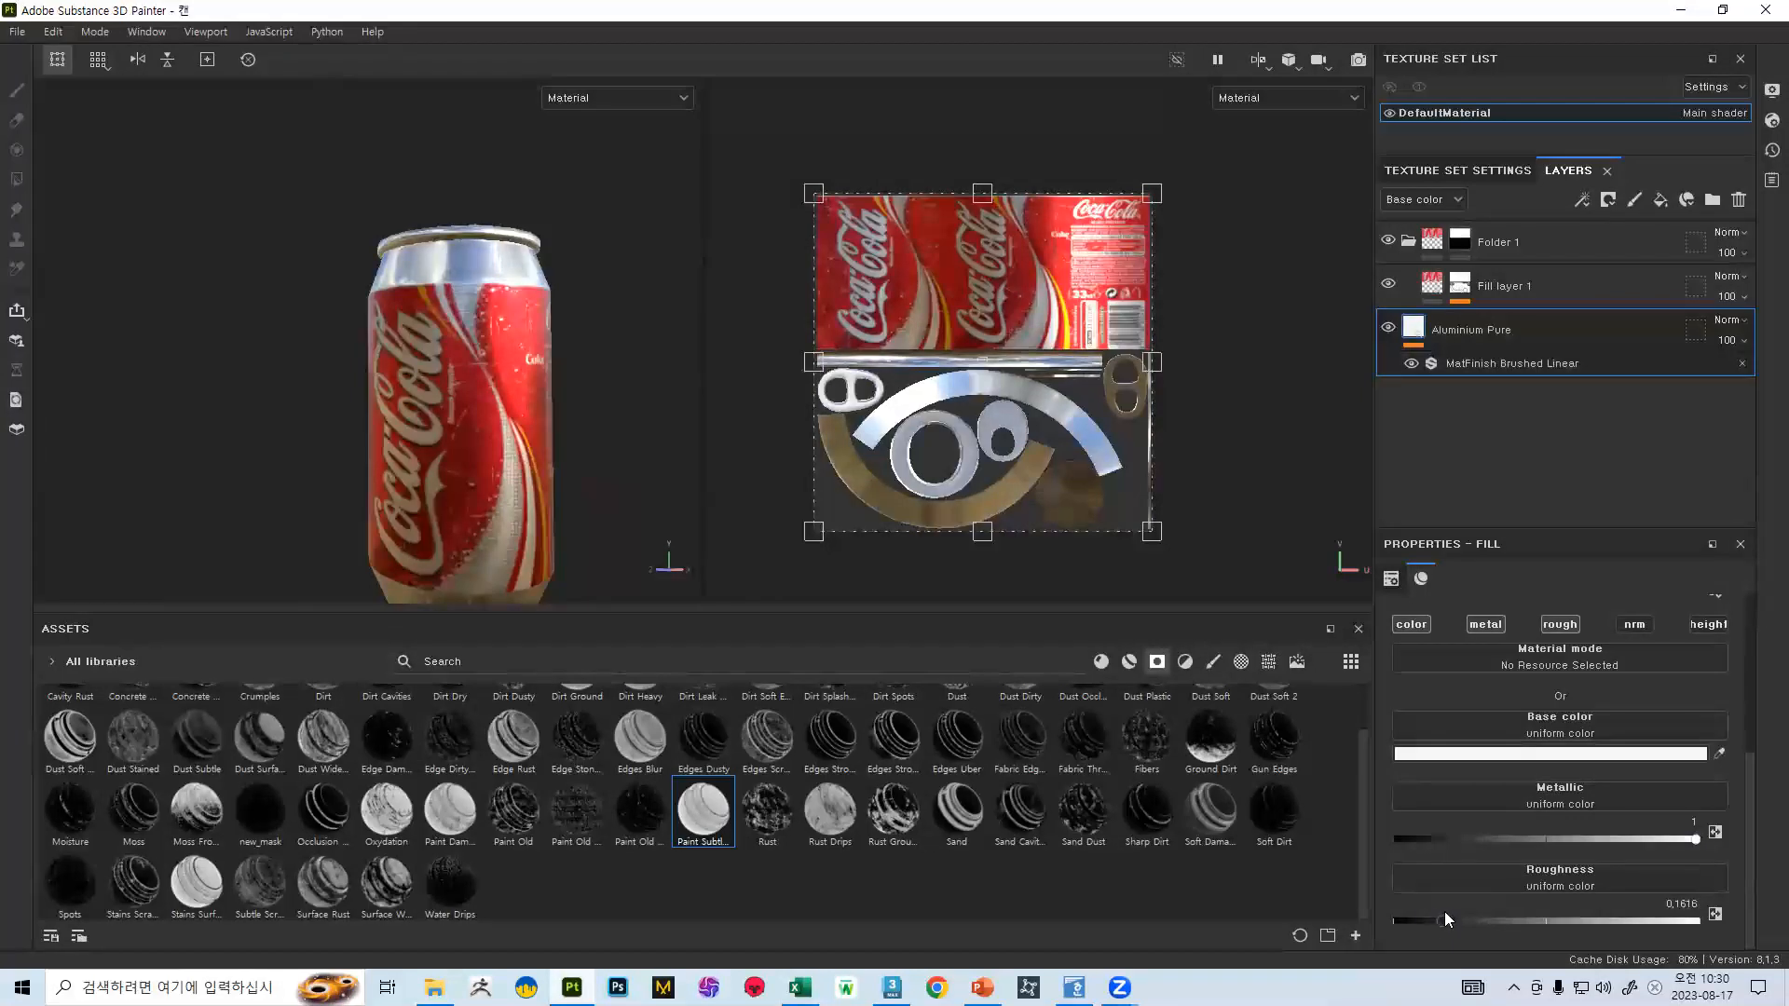
scroll(412, 296, "up", 3)
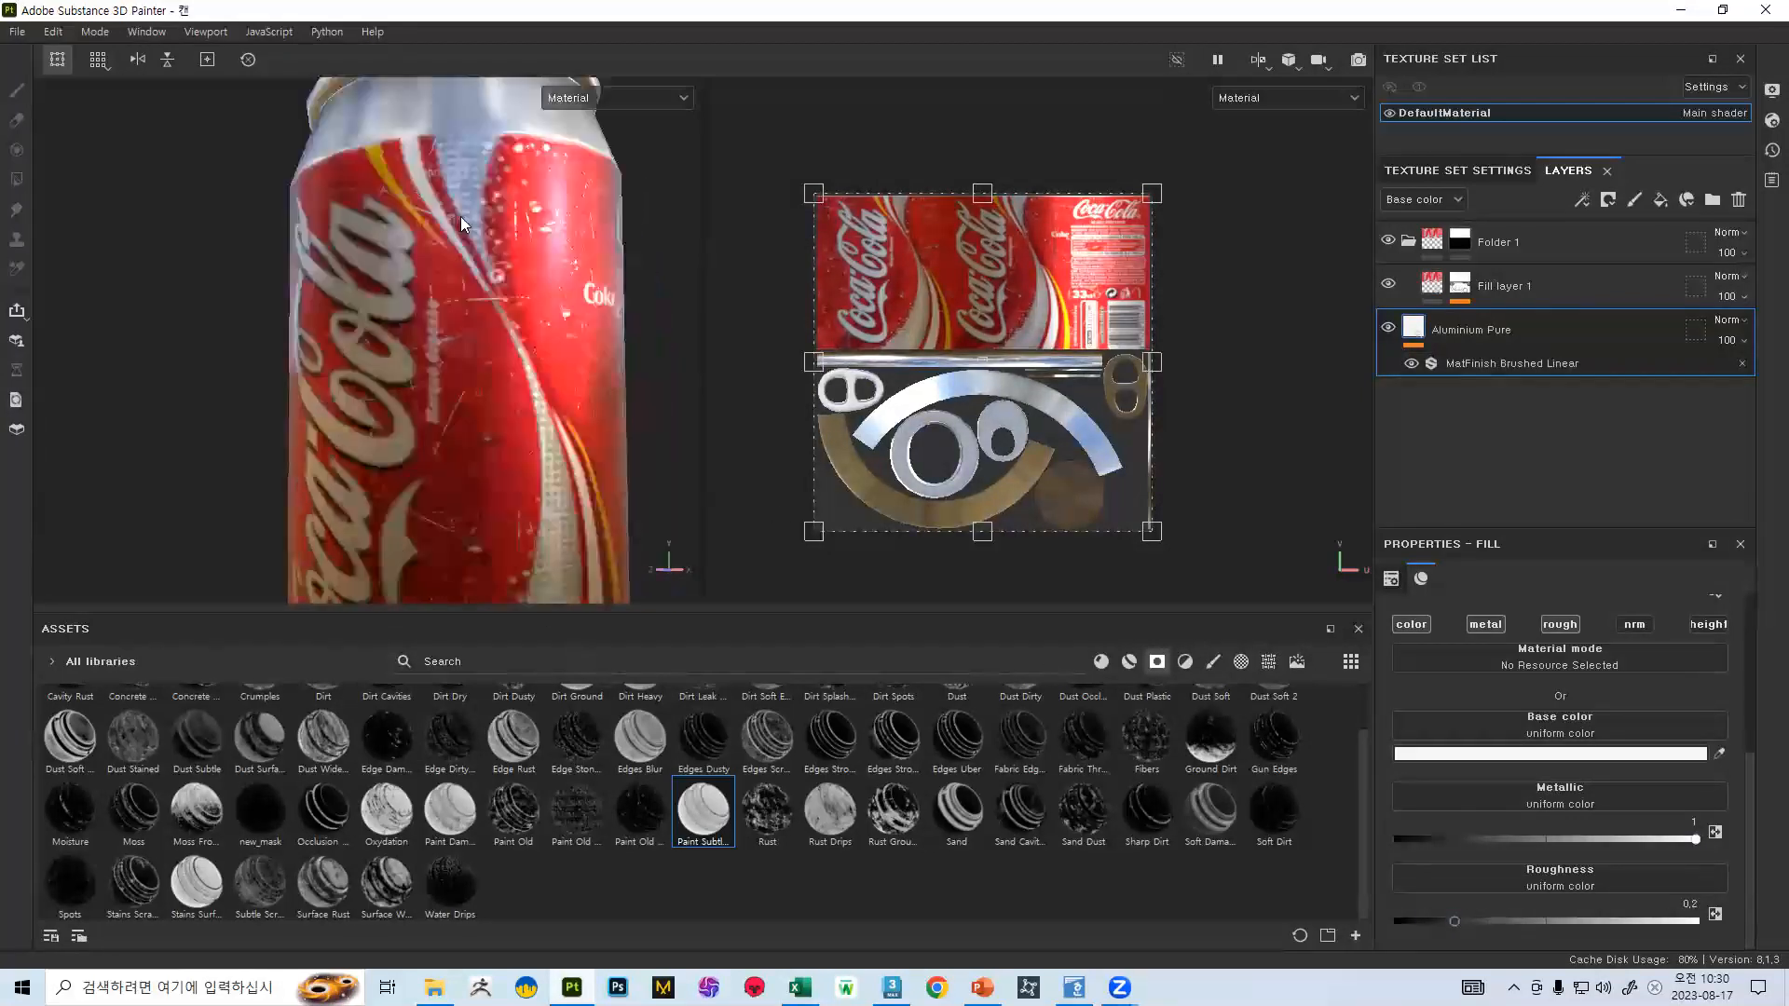
scroll(460, 217, "down", 5)
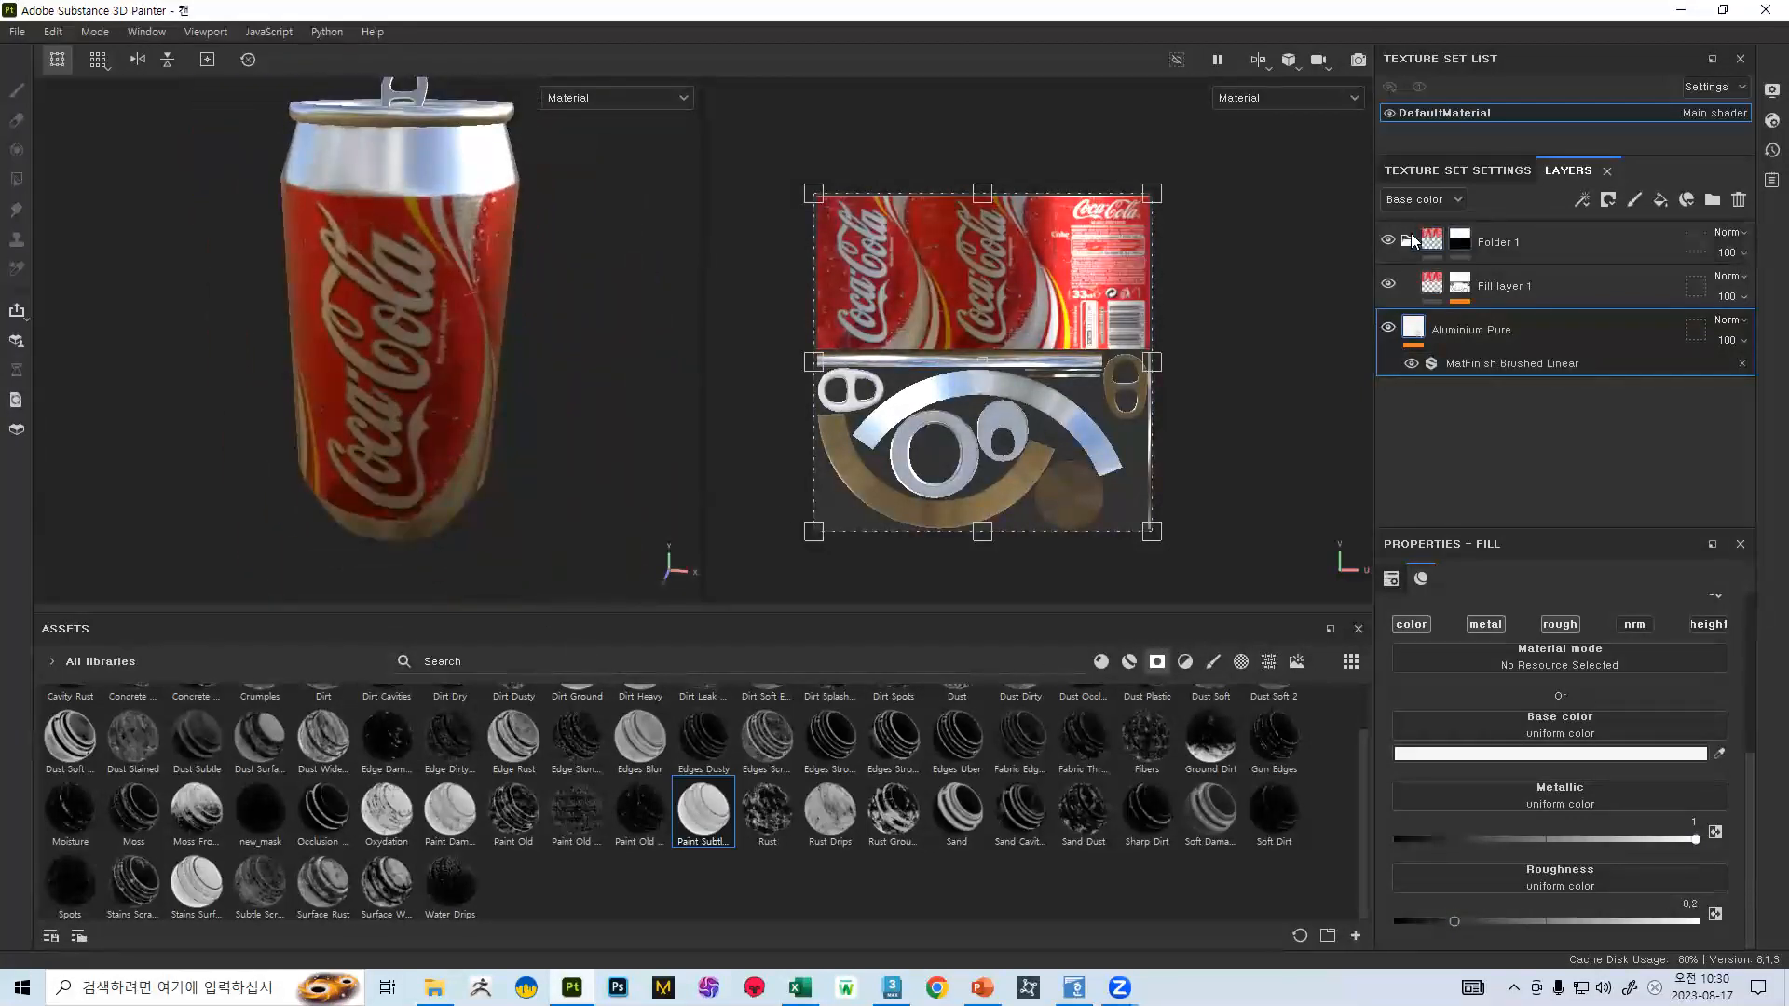
- Review the masks of Fill layer 1 and Folder 1, and compare the can's rim and lid with the reference photo in PowerPoint
left_click(1439, 285)
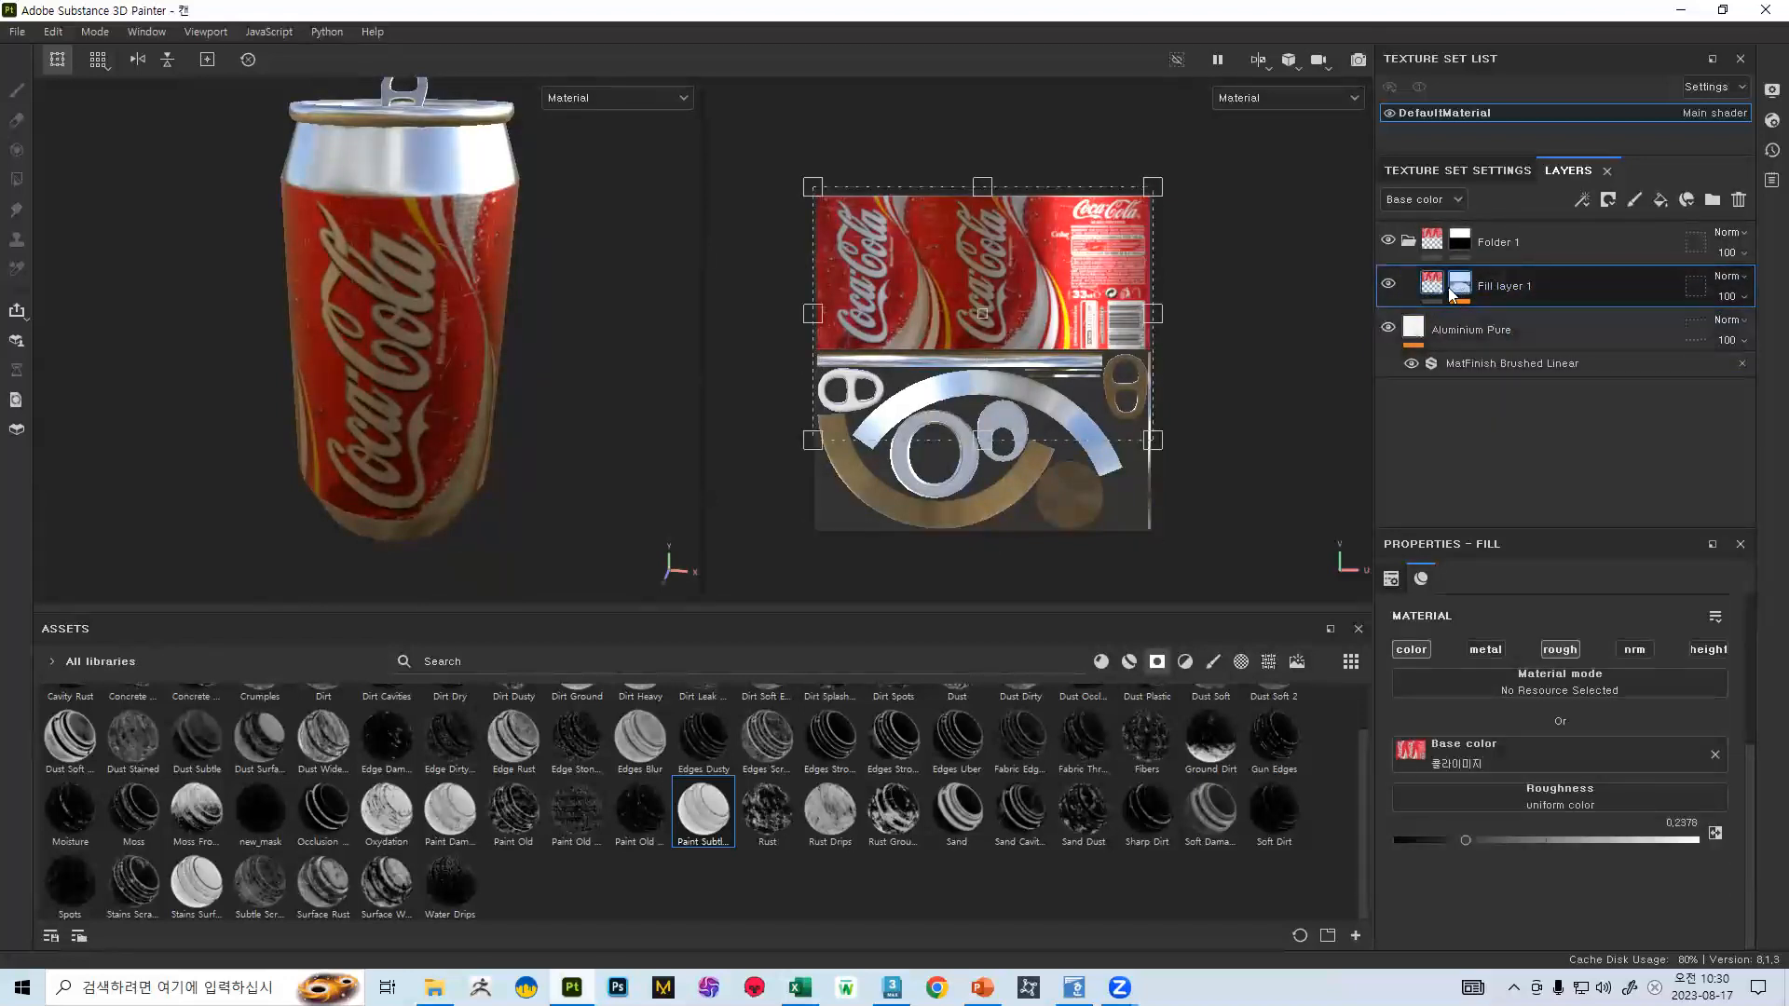
left_click(1458, 286)
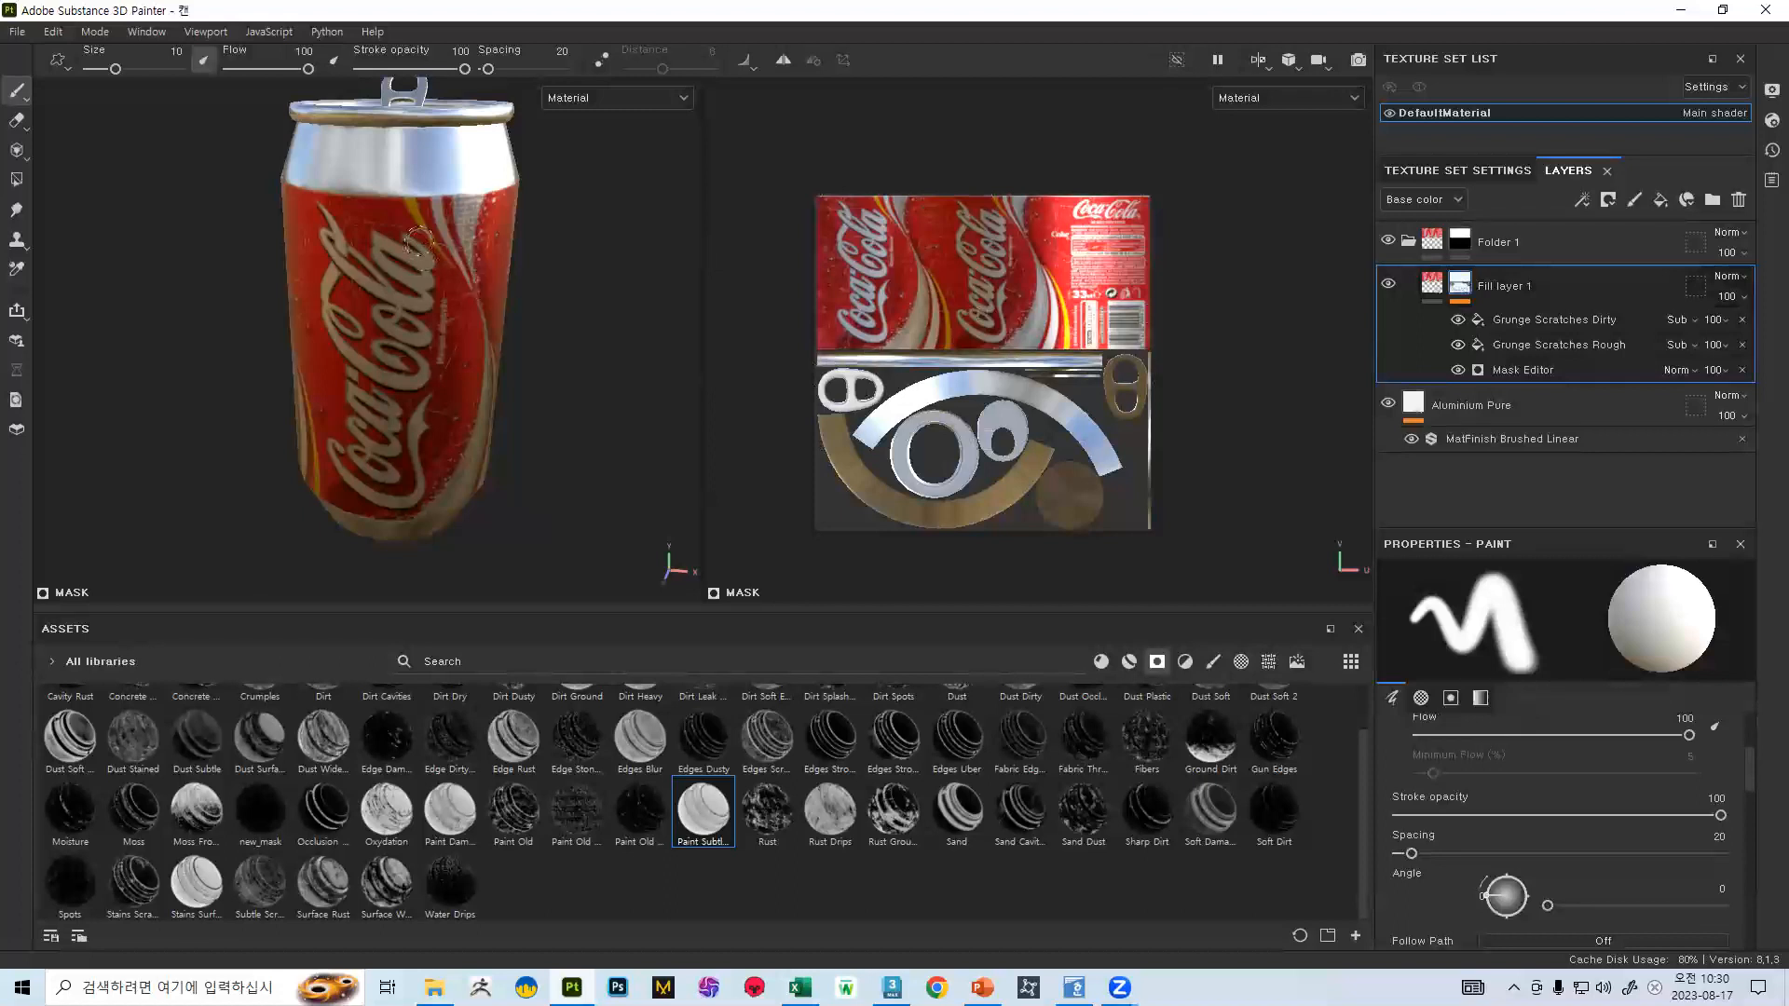
scroll(417, 242, "up", 5)
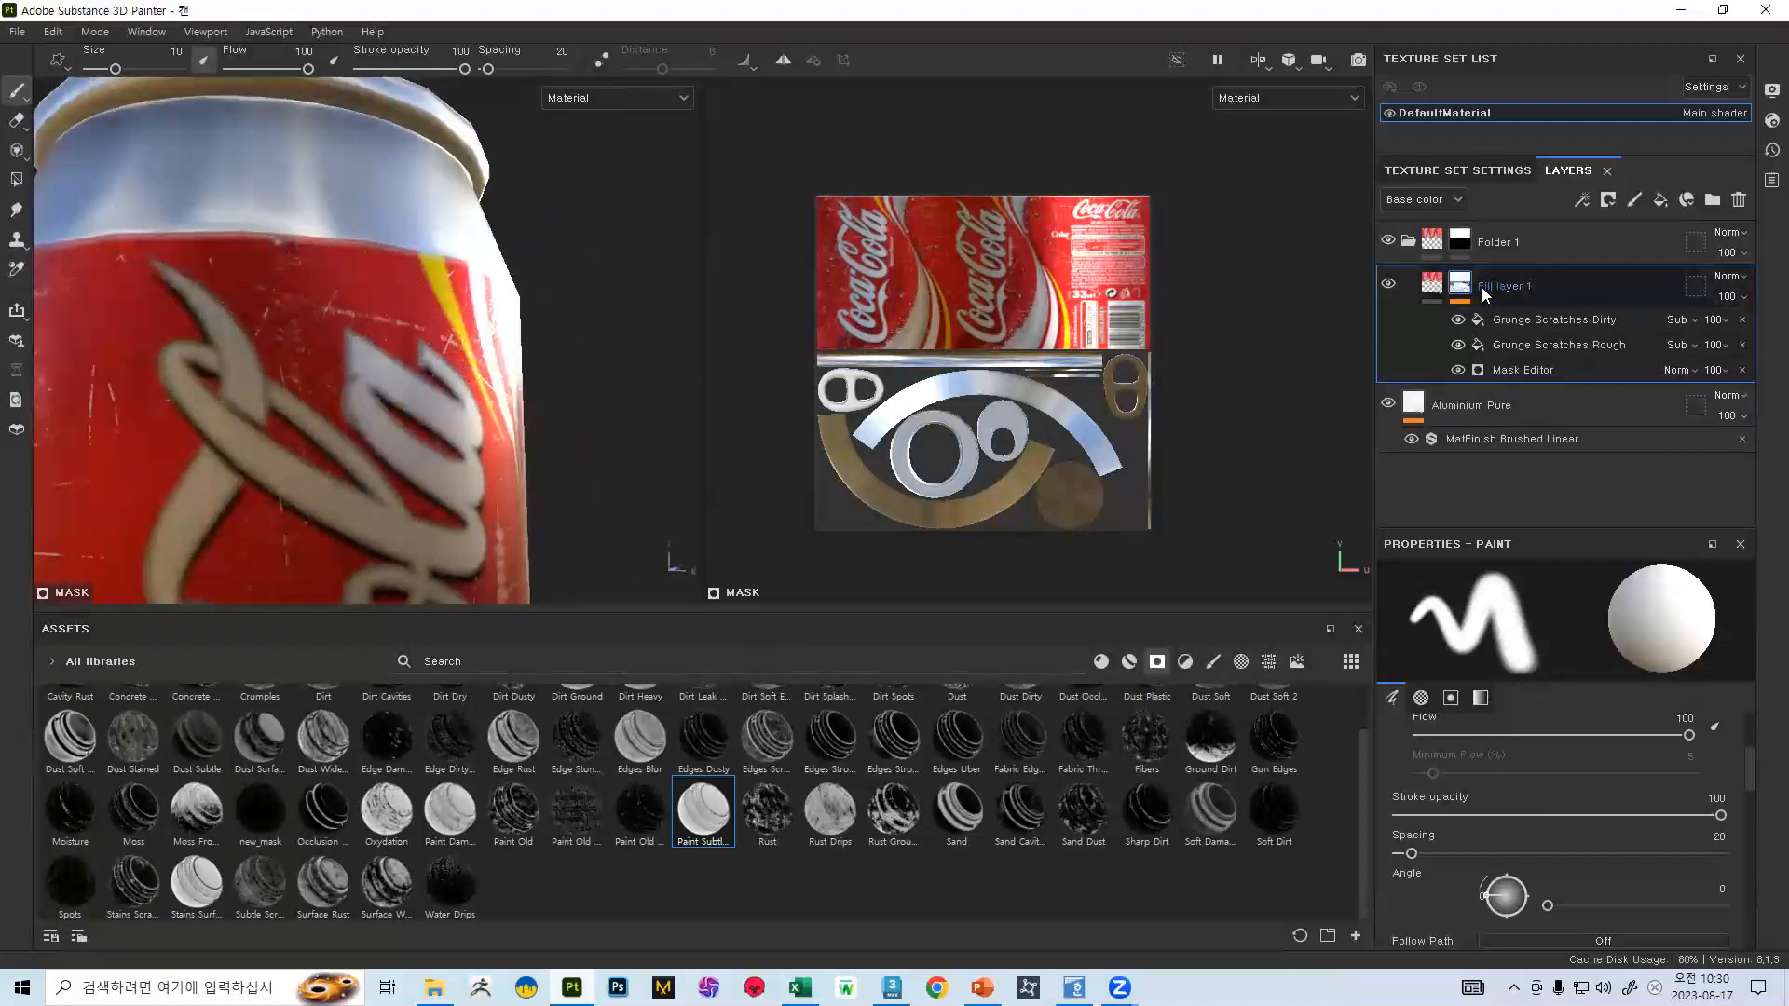
left_click(1467, 240)
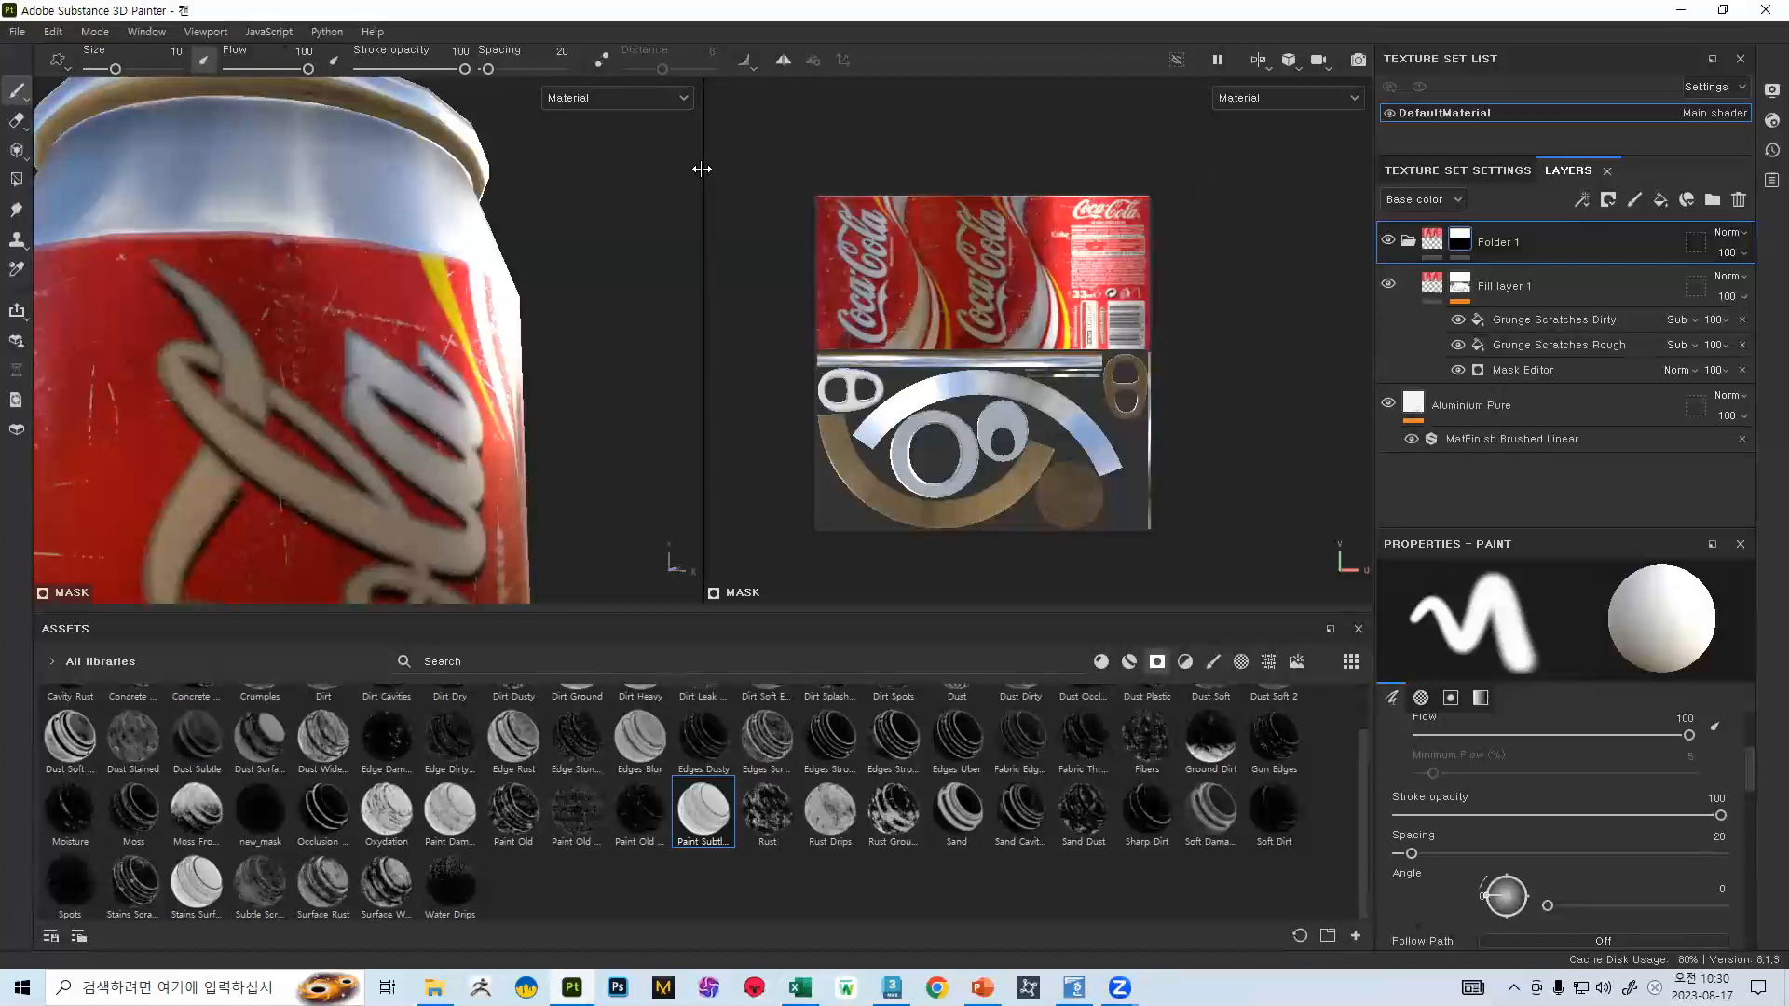
right_click_drag(598, 389, 117, 15, "alt")
left_click_drag(391, 279, 383, 323, "alt")
right_click_drag(383, 322, 499, 596, "alt")
middle_click_drag(396, 466, 400, 590, "alt")
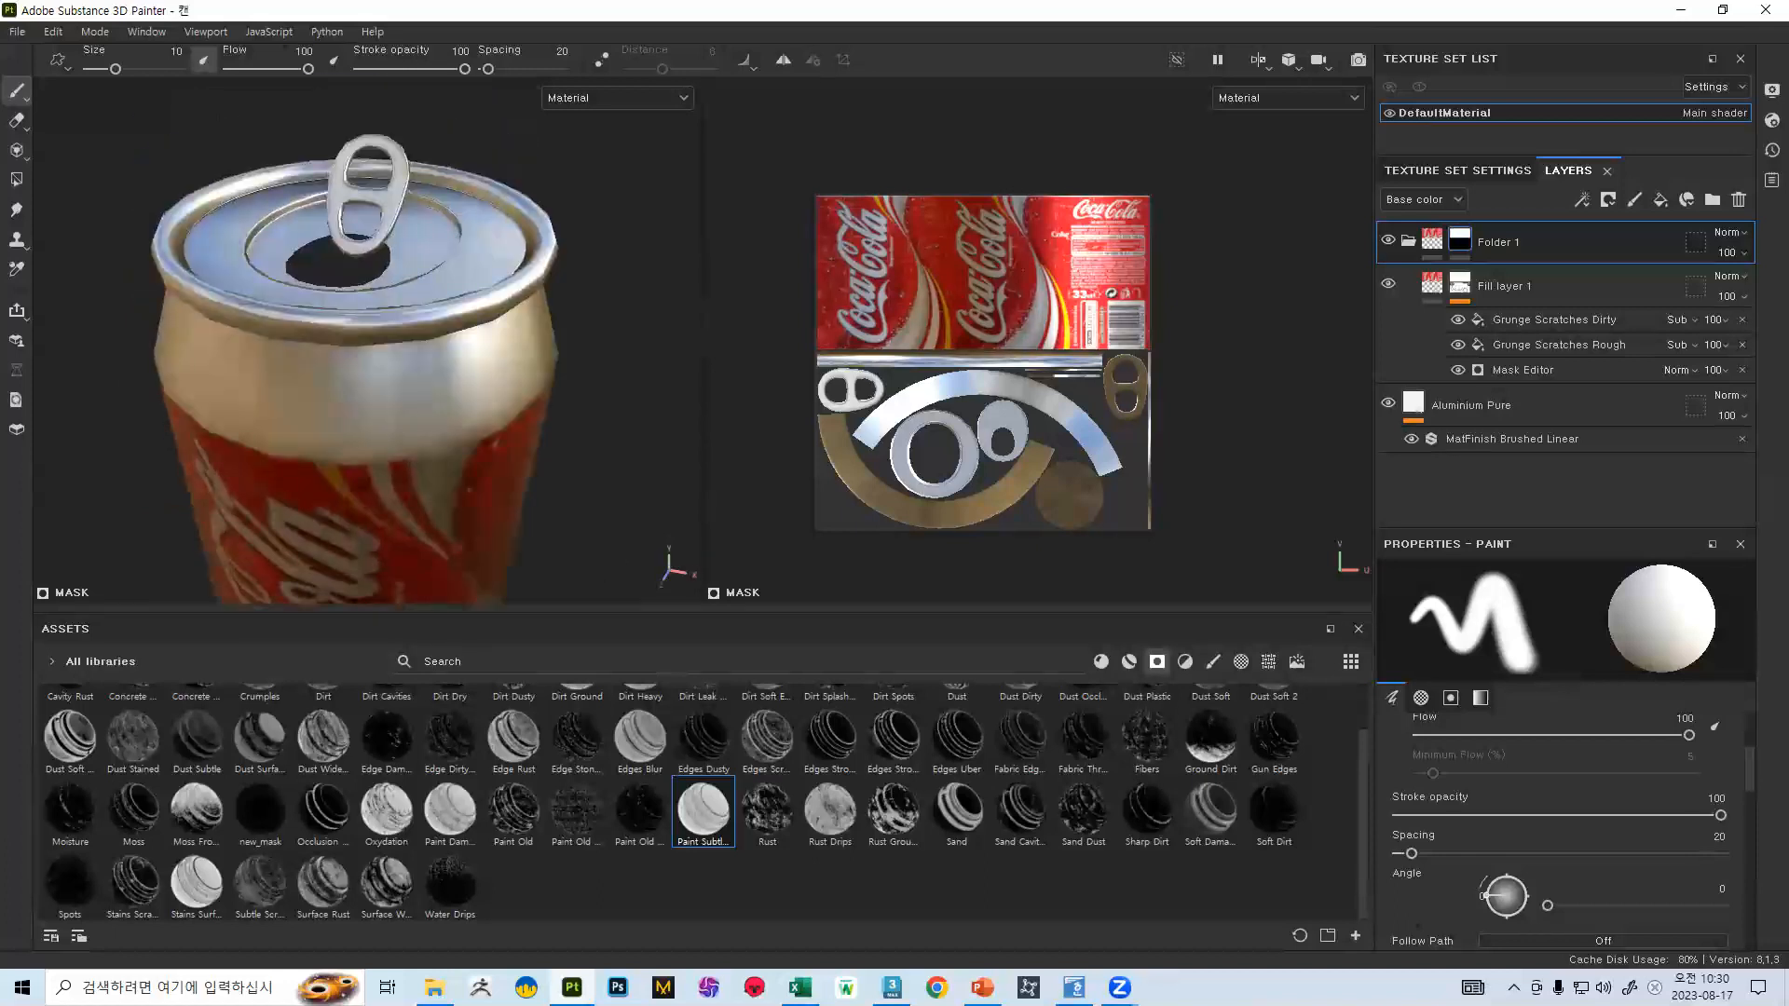
right_click_drag(400, 590, 480, 586, "alt")
left_click(986, 989)
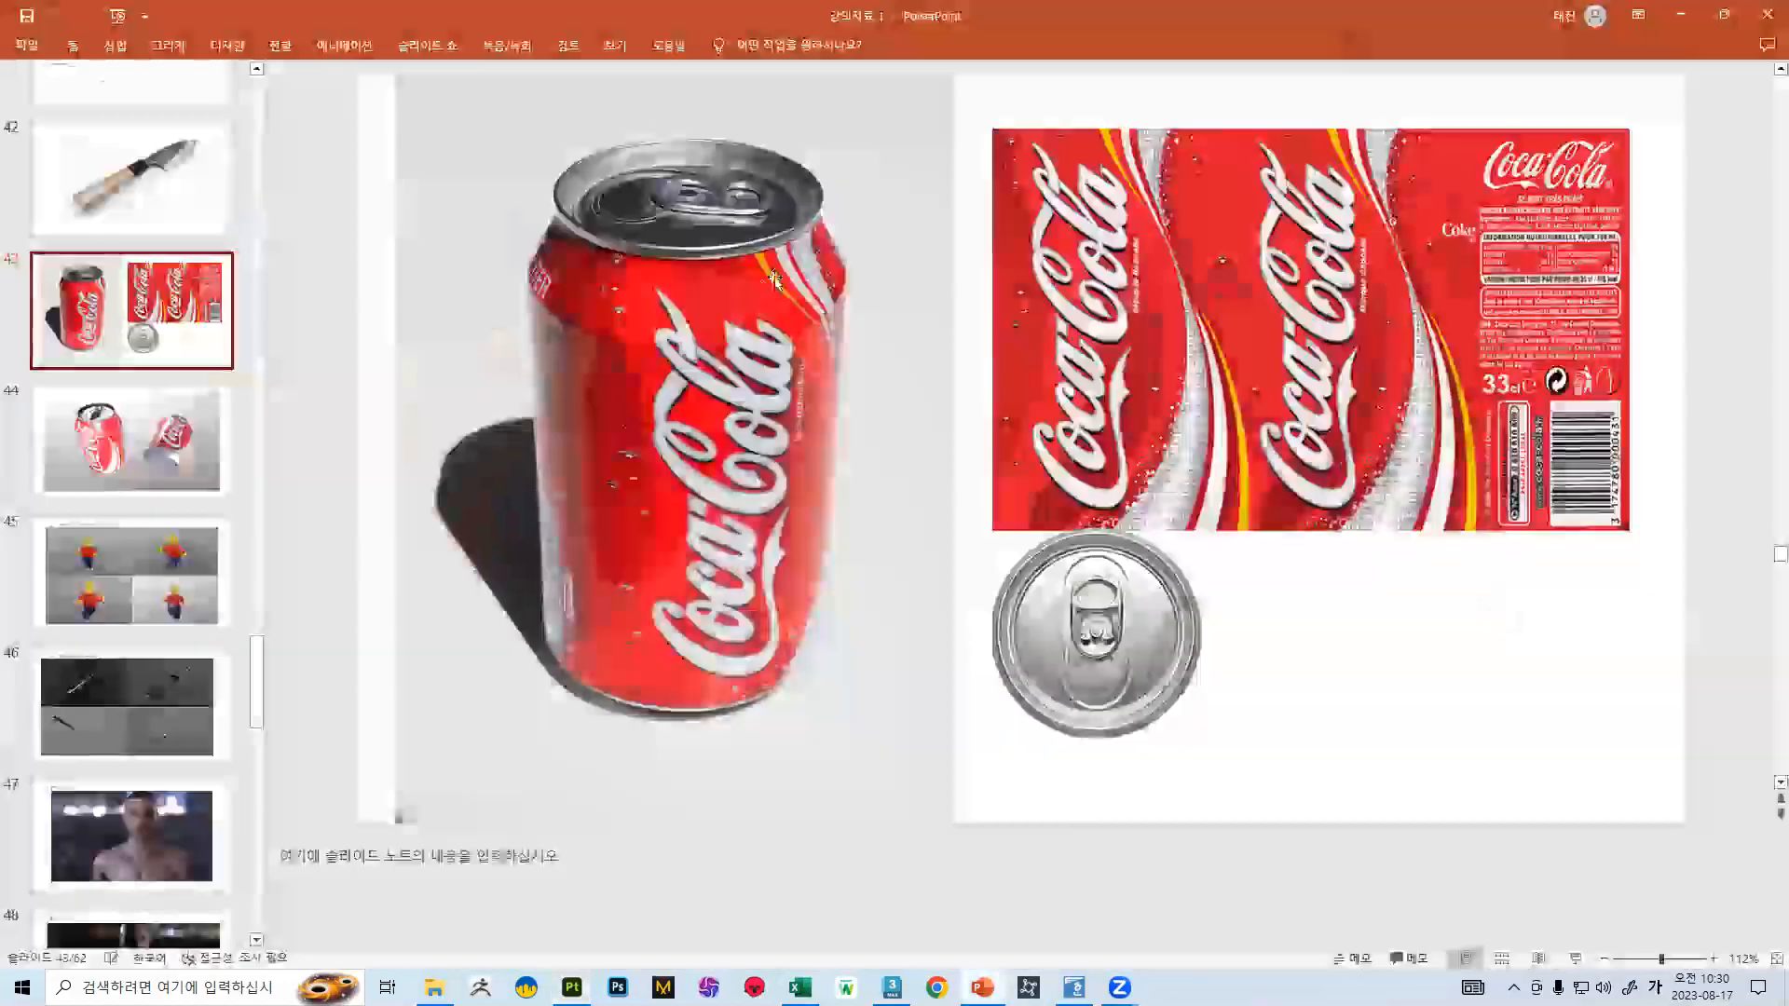
key("alt+Tab")
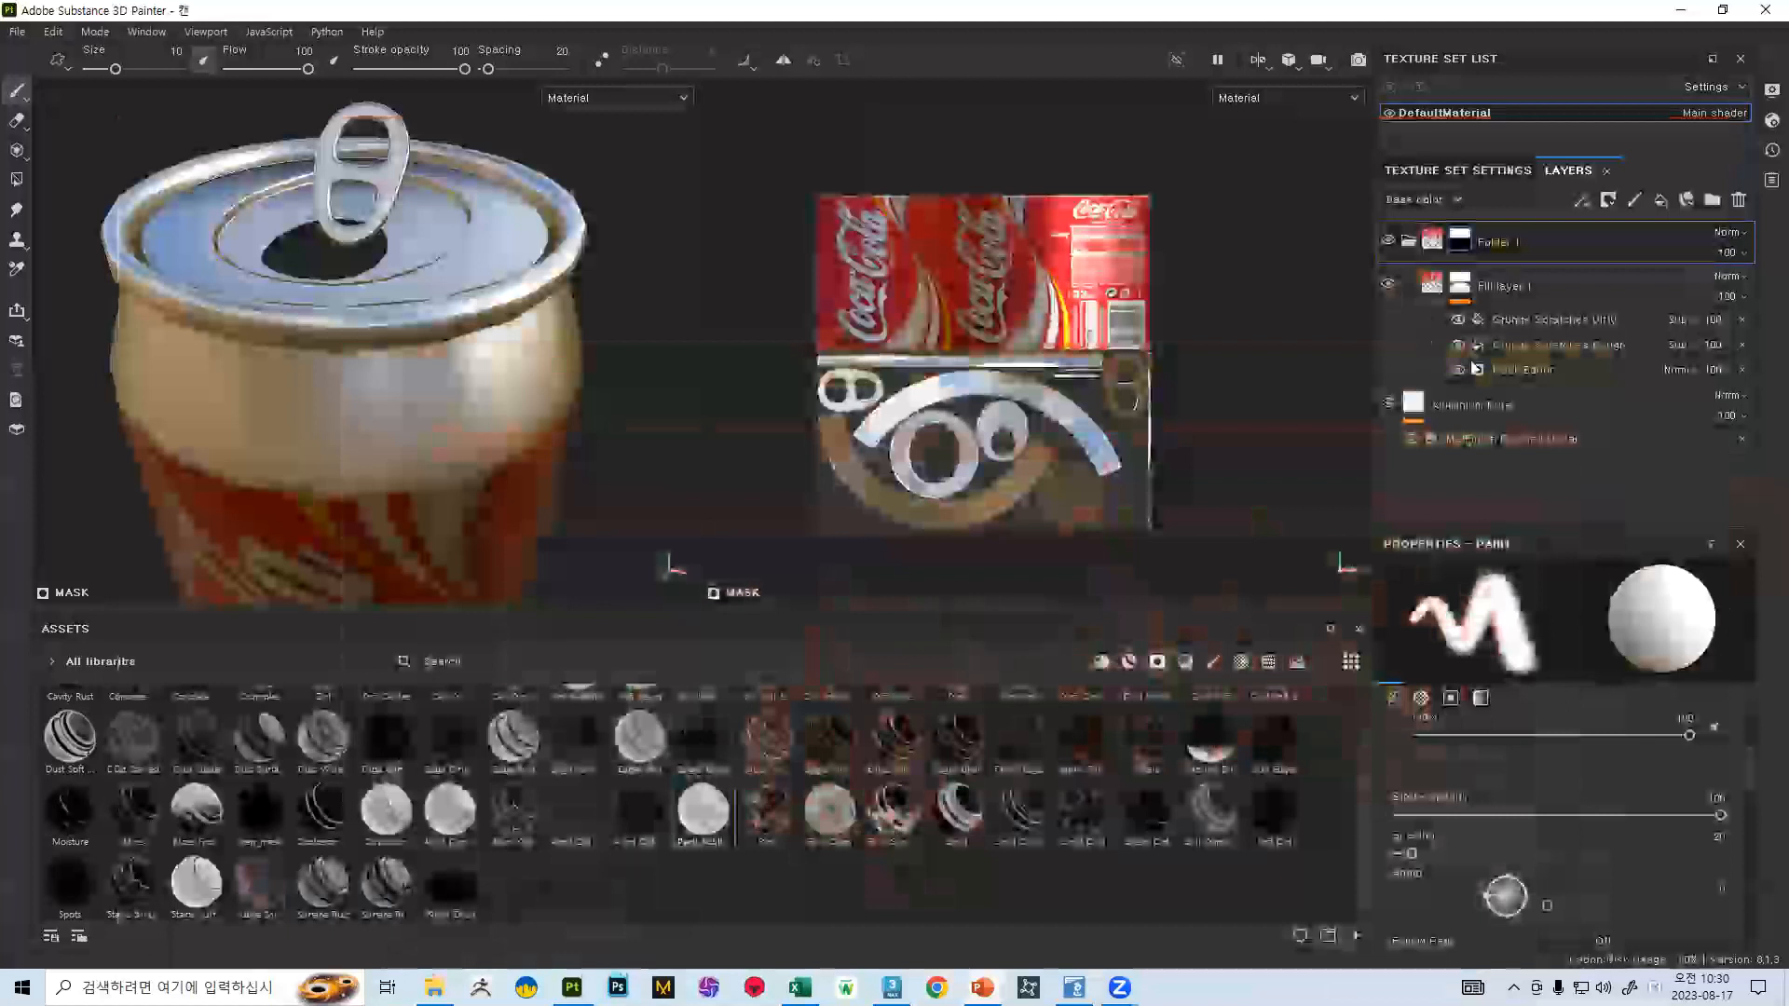
- Add a fill layer directly above Aluminium Pure and give it a bright blue base color
left_click(1487, 402)
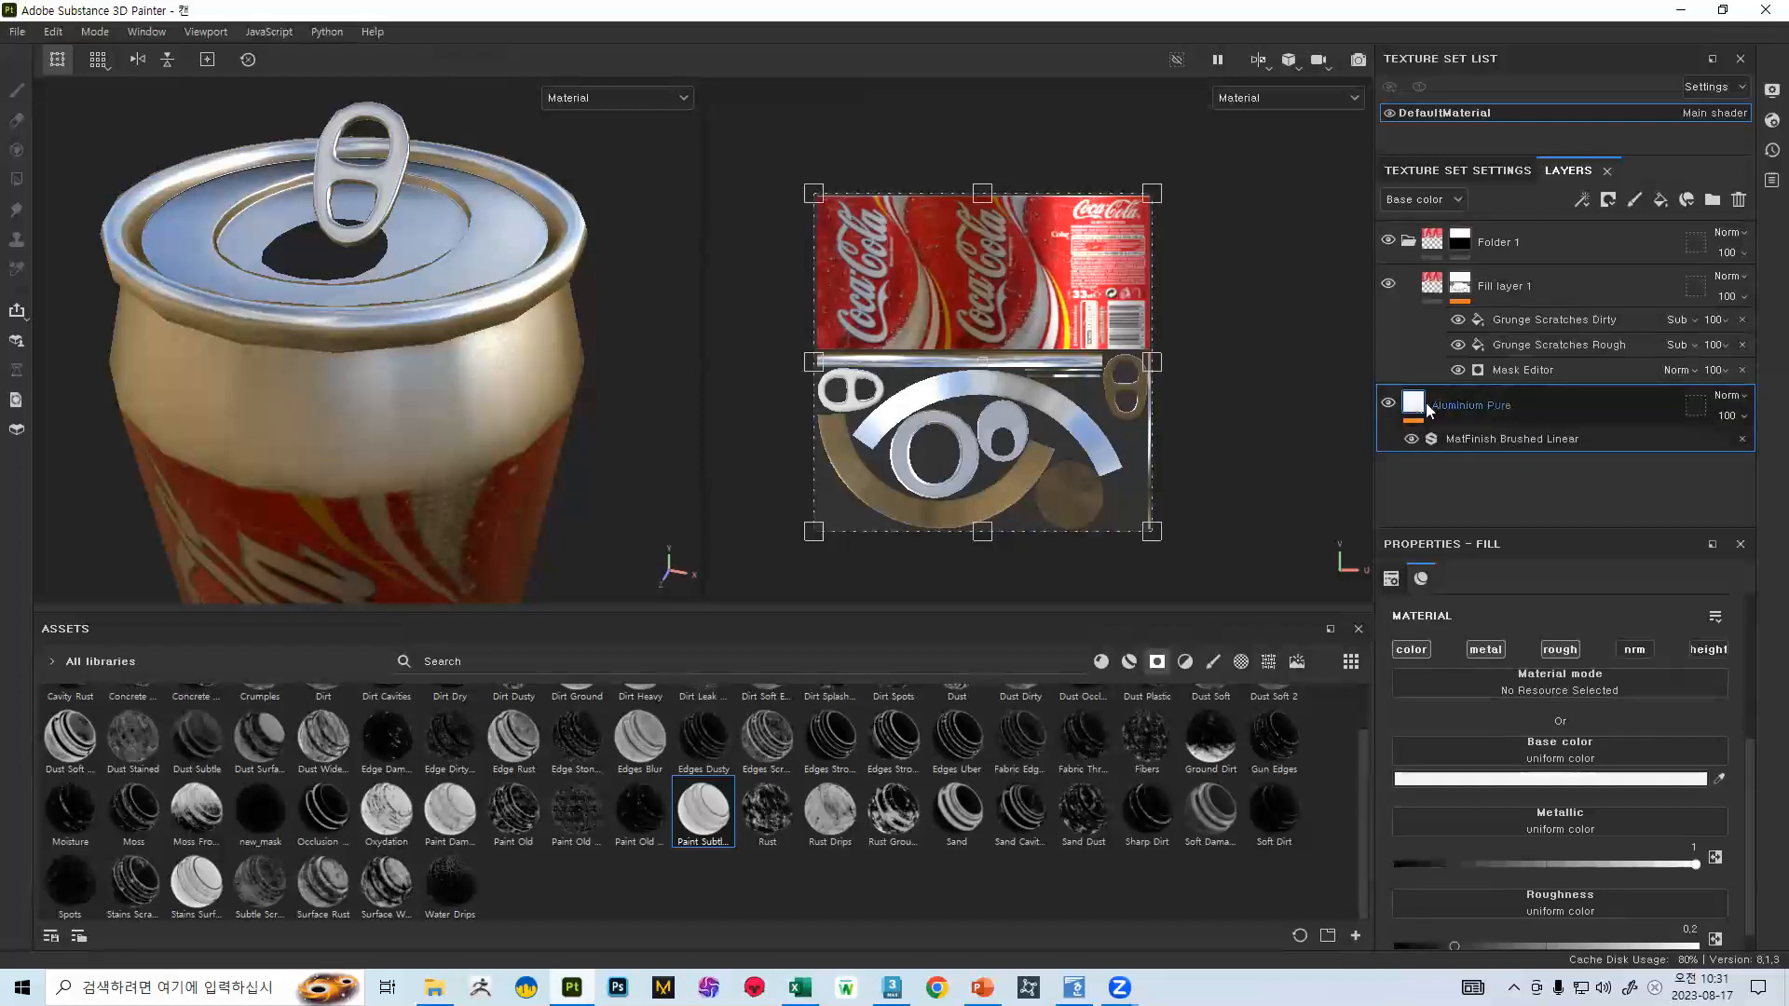
scroll(395, 313, "down", 2)
middle_click_drag(395, 313, 414, 229, "alt")
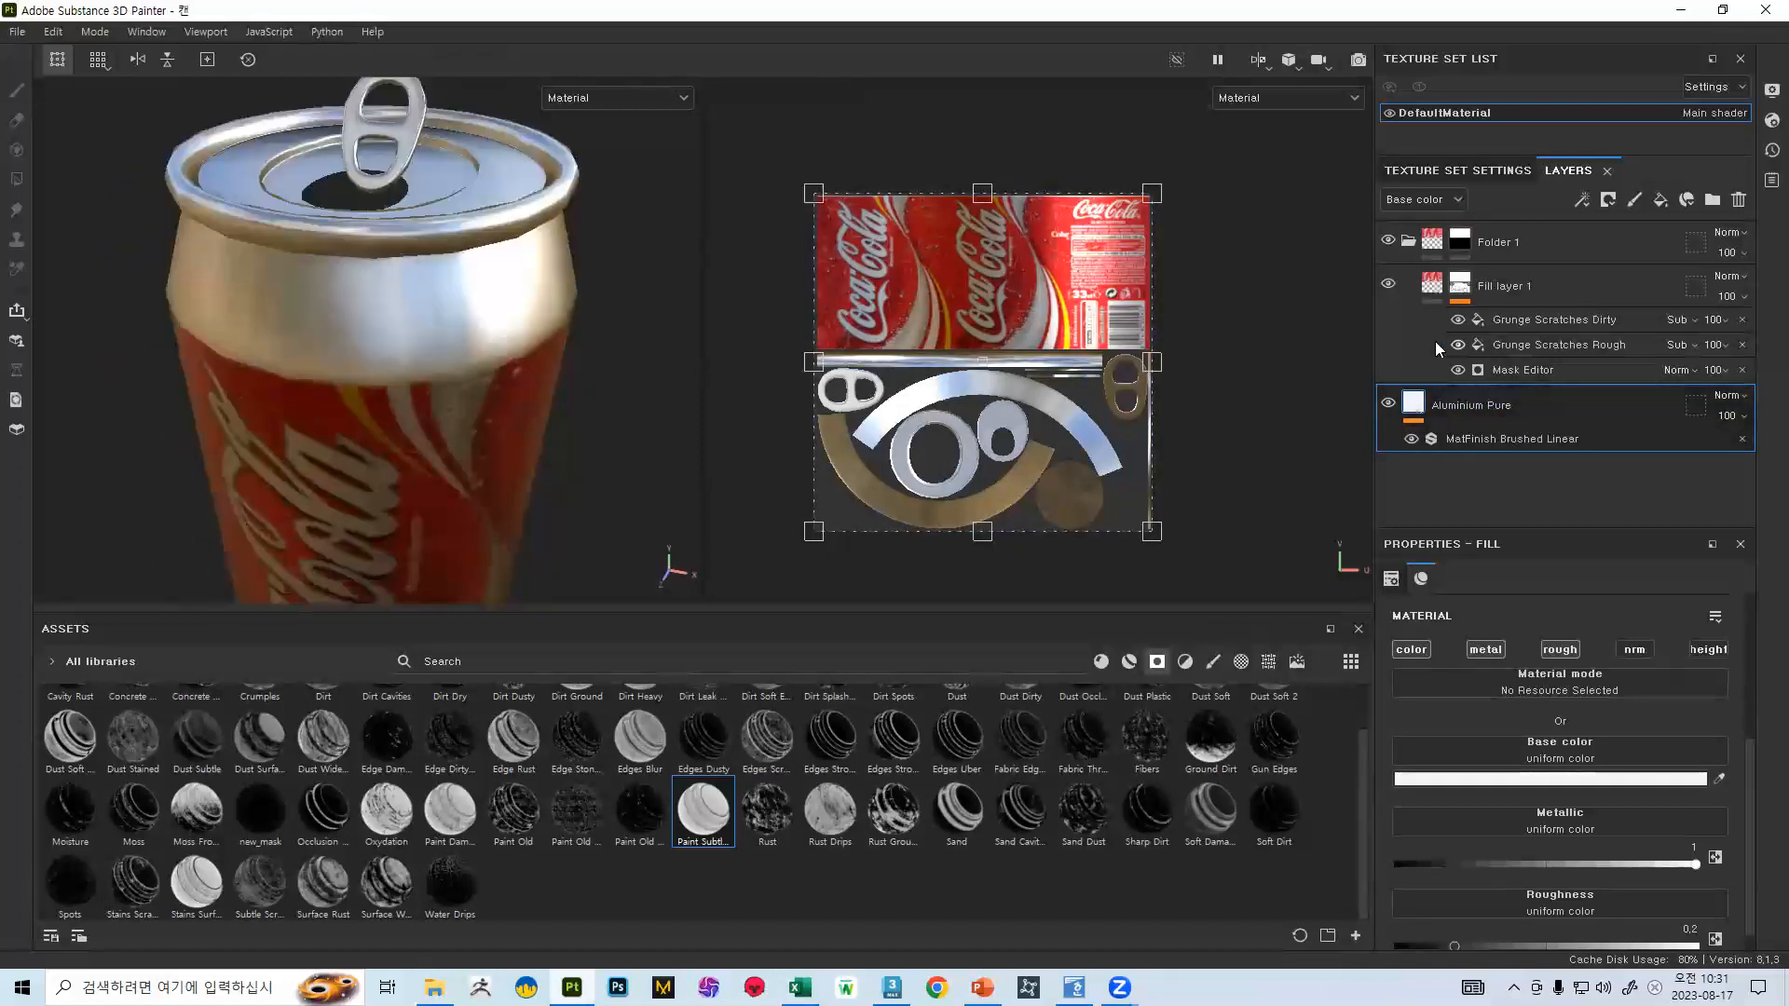
left_click(1662, 201)
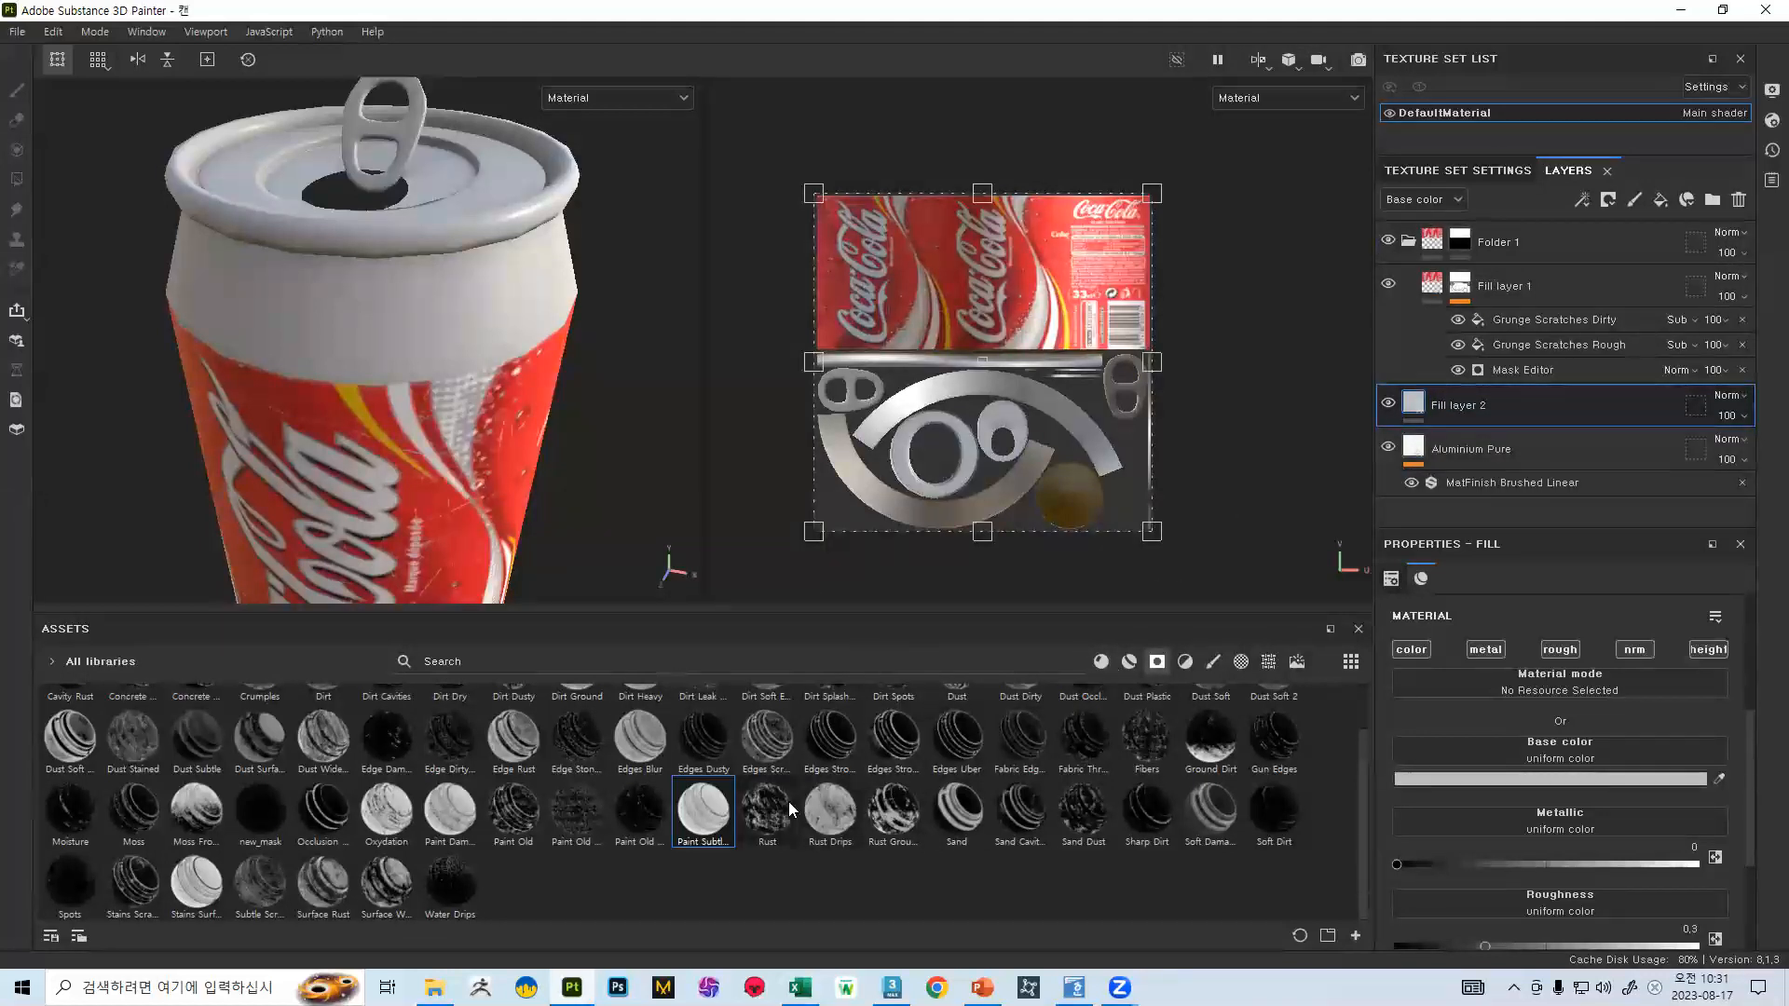
left_click(1465, 777)
left_click_drag(1537, 738, 1692, 641)
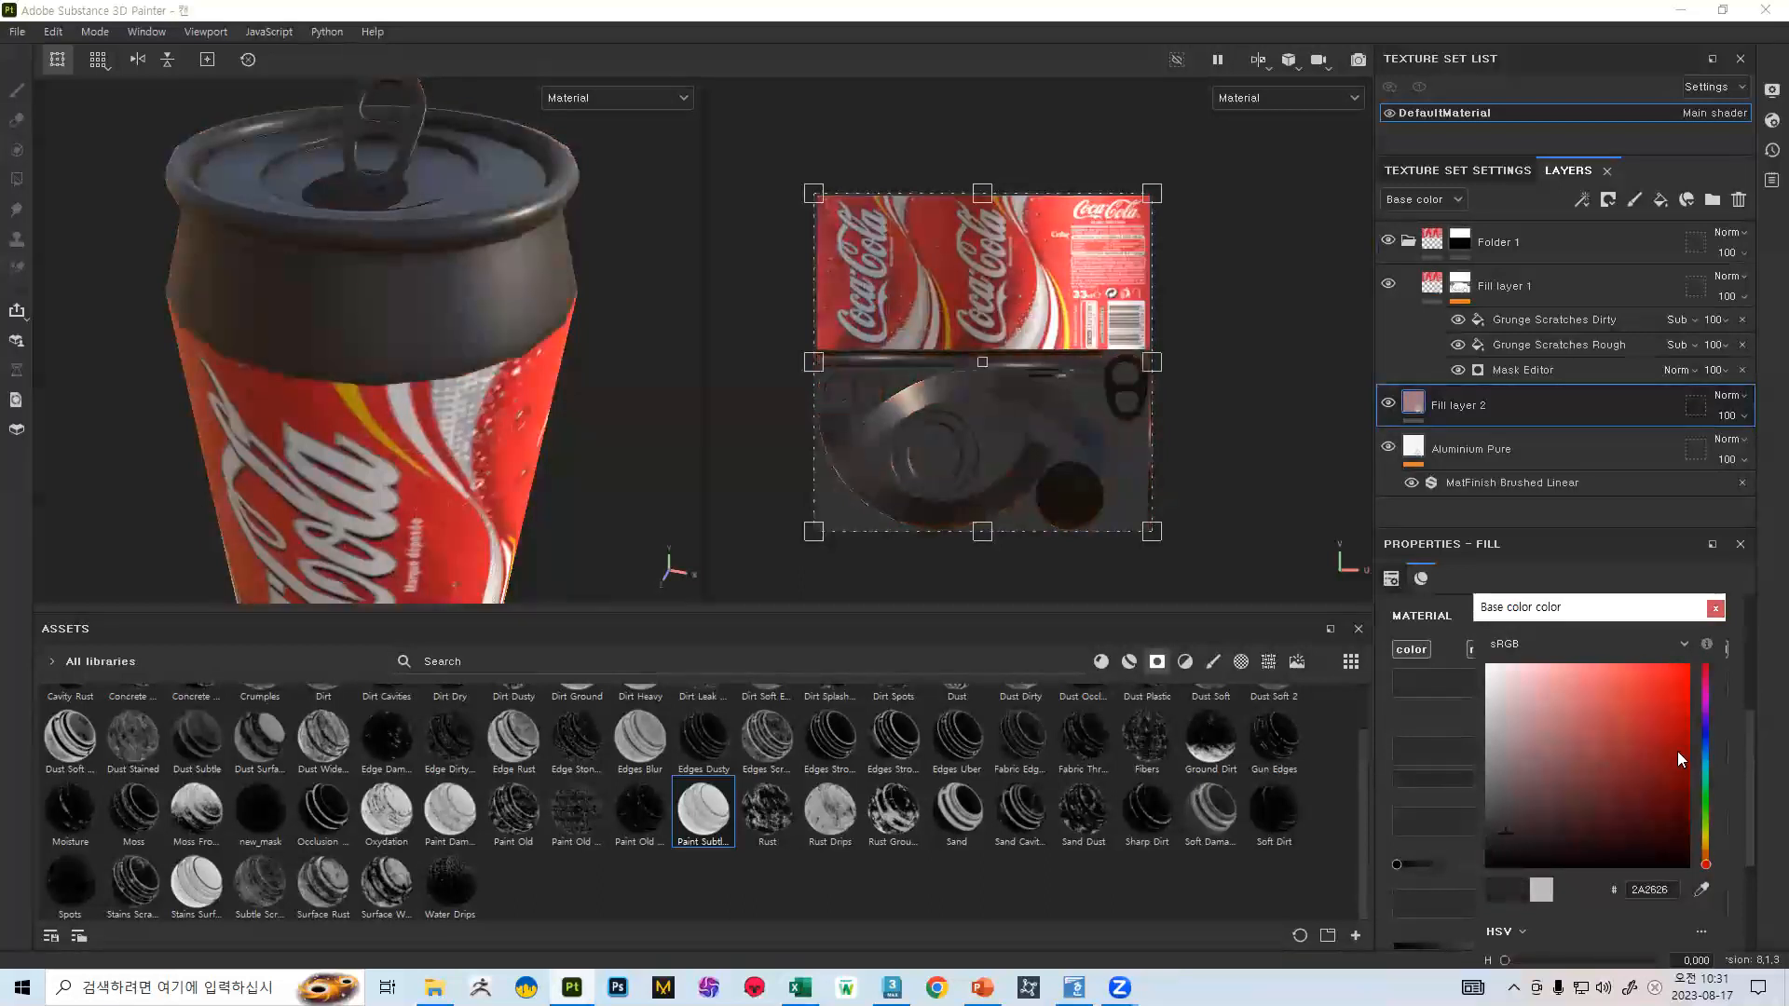
left_click(1708, 729)
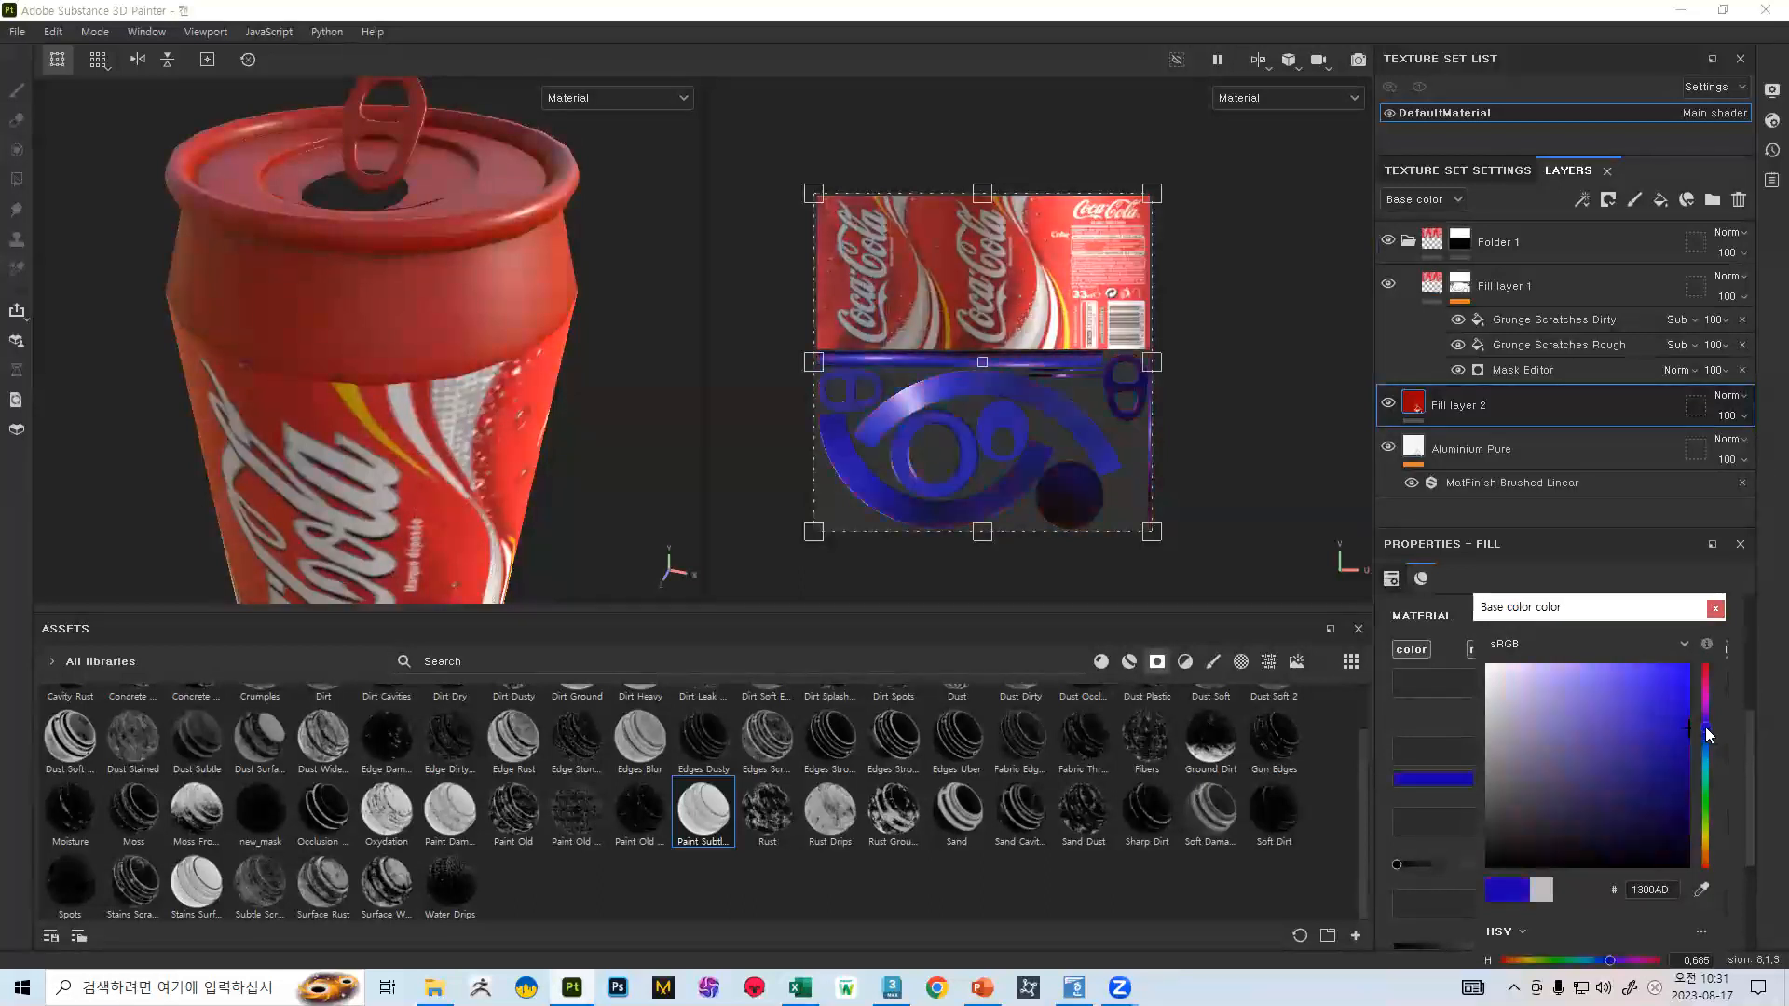
left_click(1715, 608)
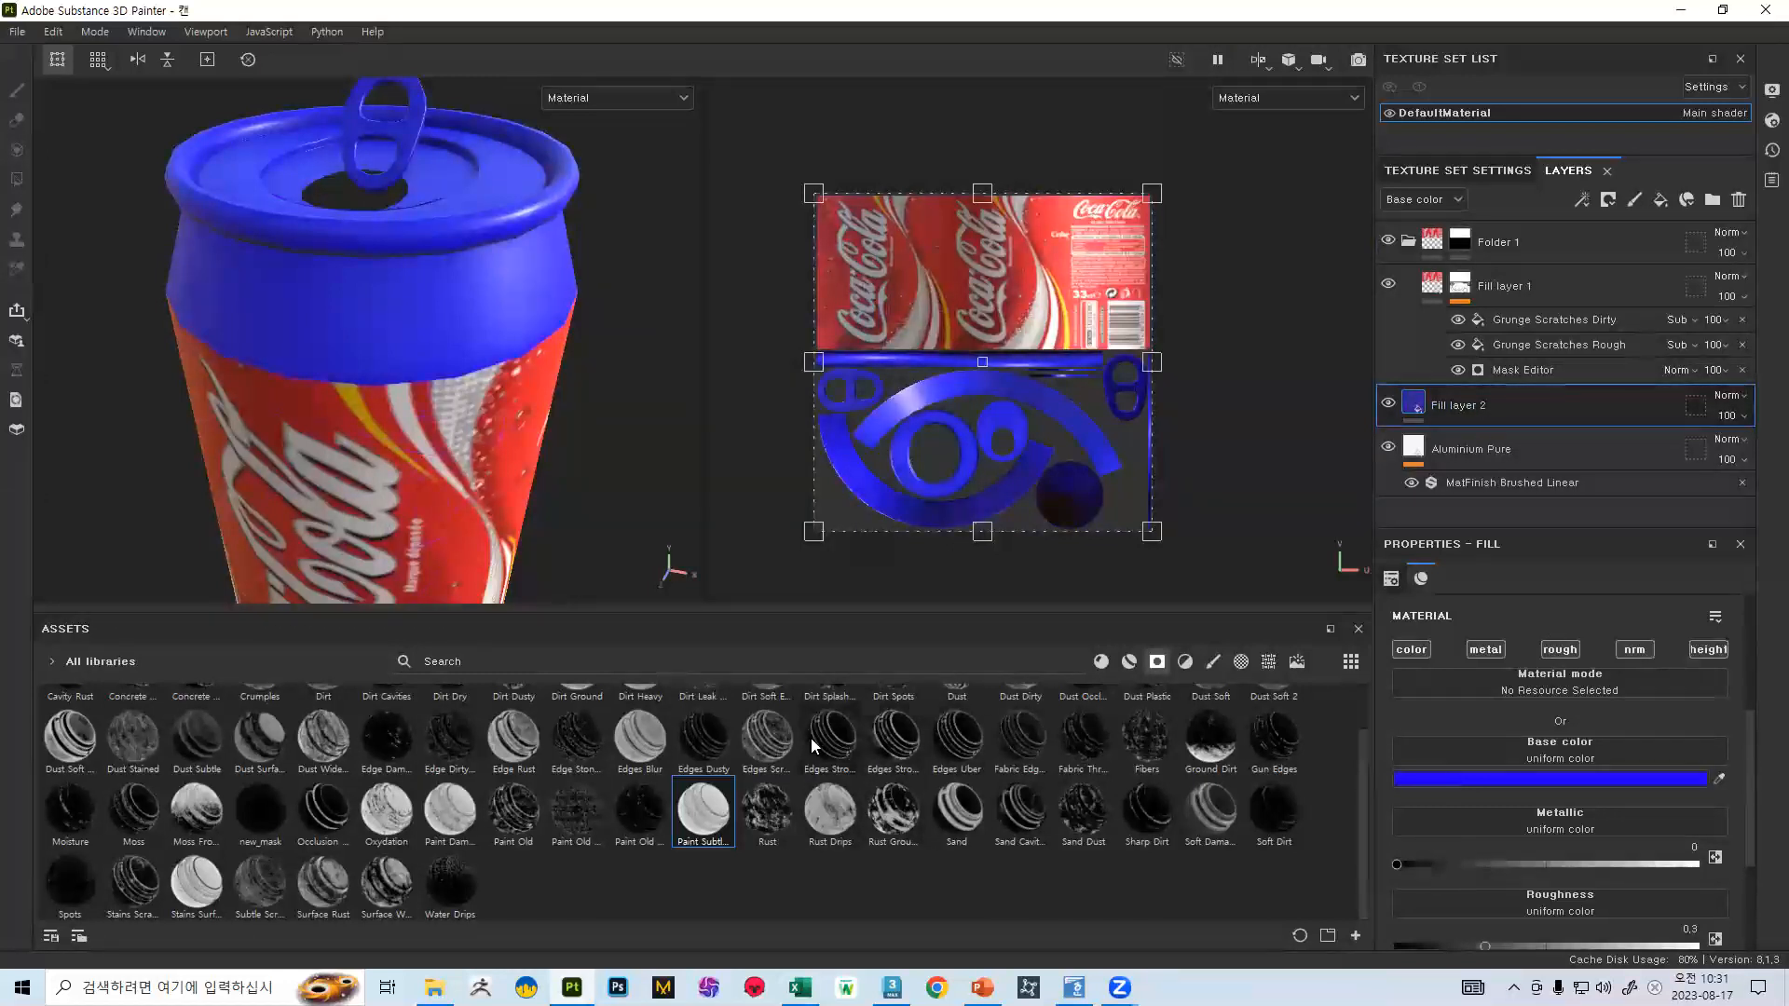
- Browse the smart masks and apply Stains Scratches to the blue fill layer
mouse_move(915, 741)
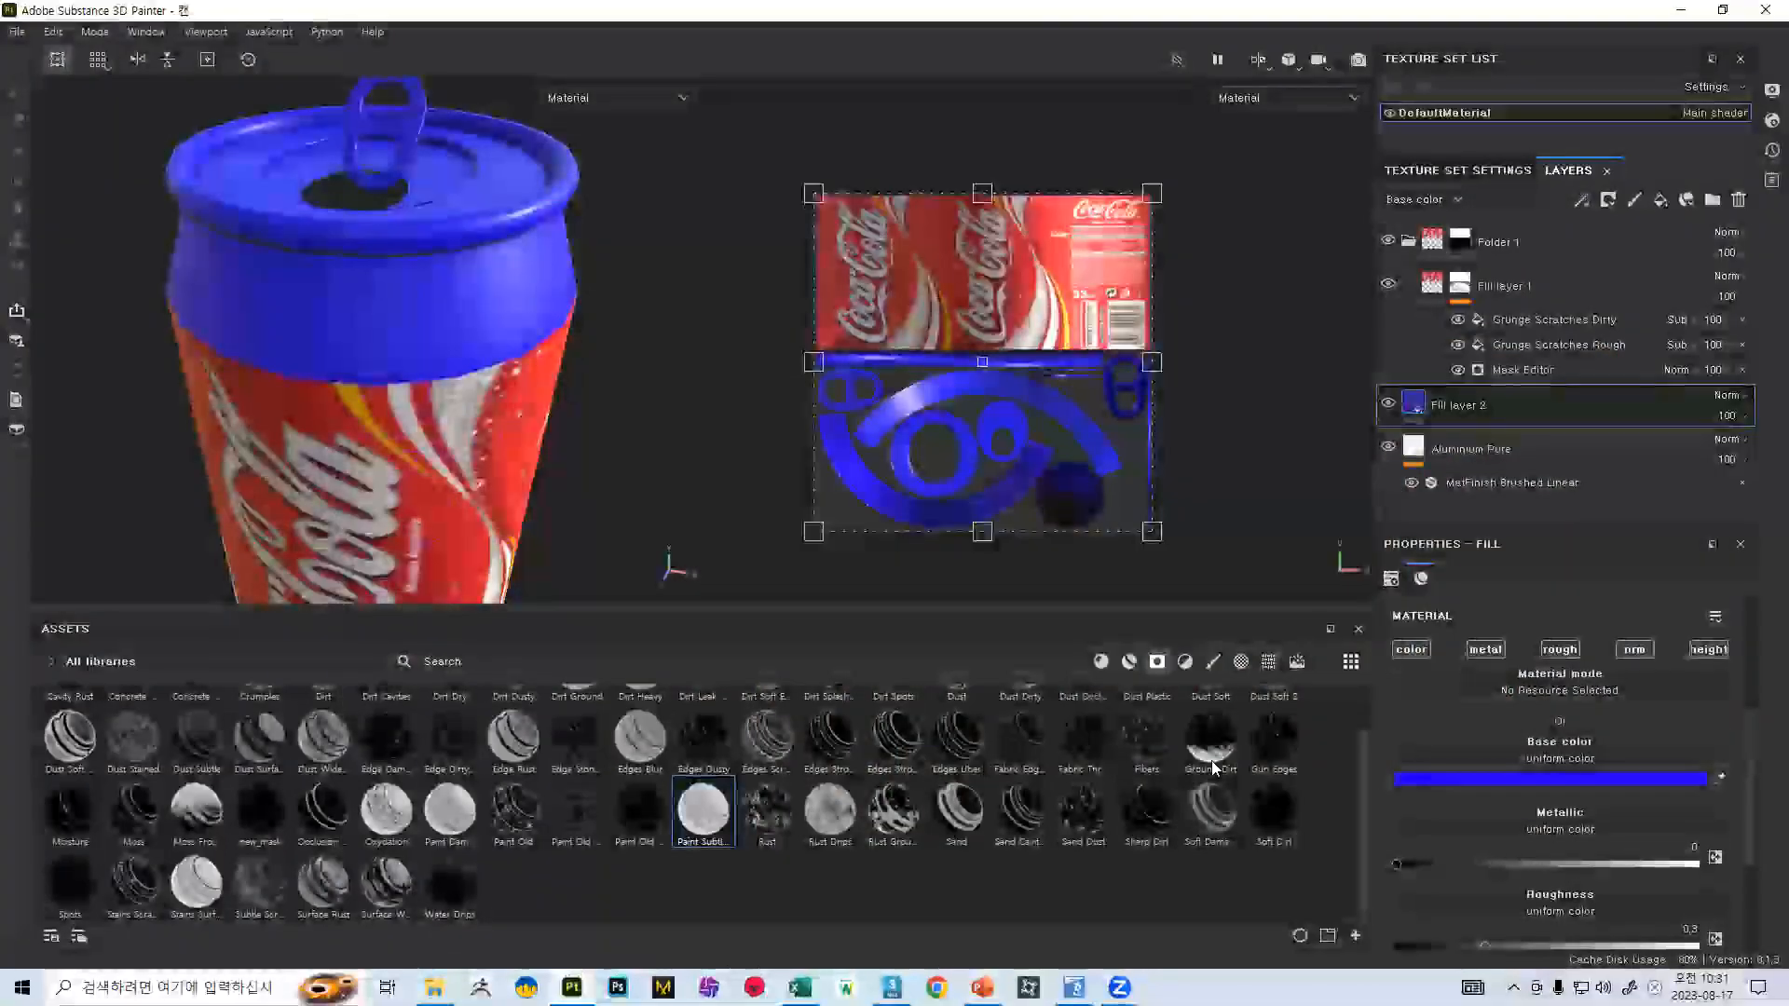
scroll(1213, 734, "up", 1)
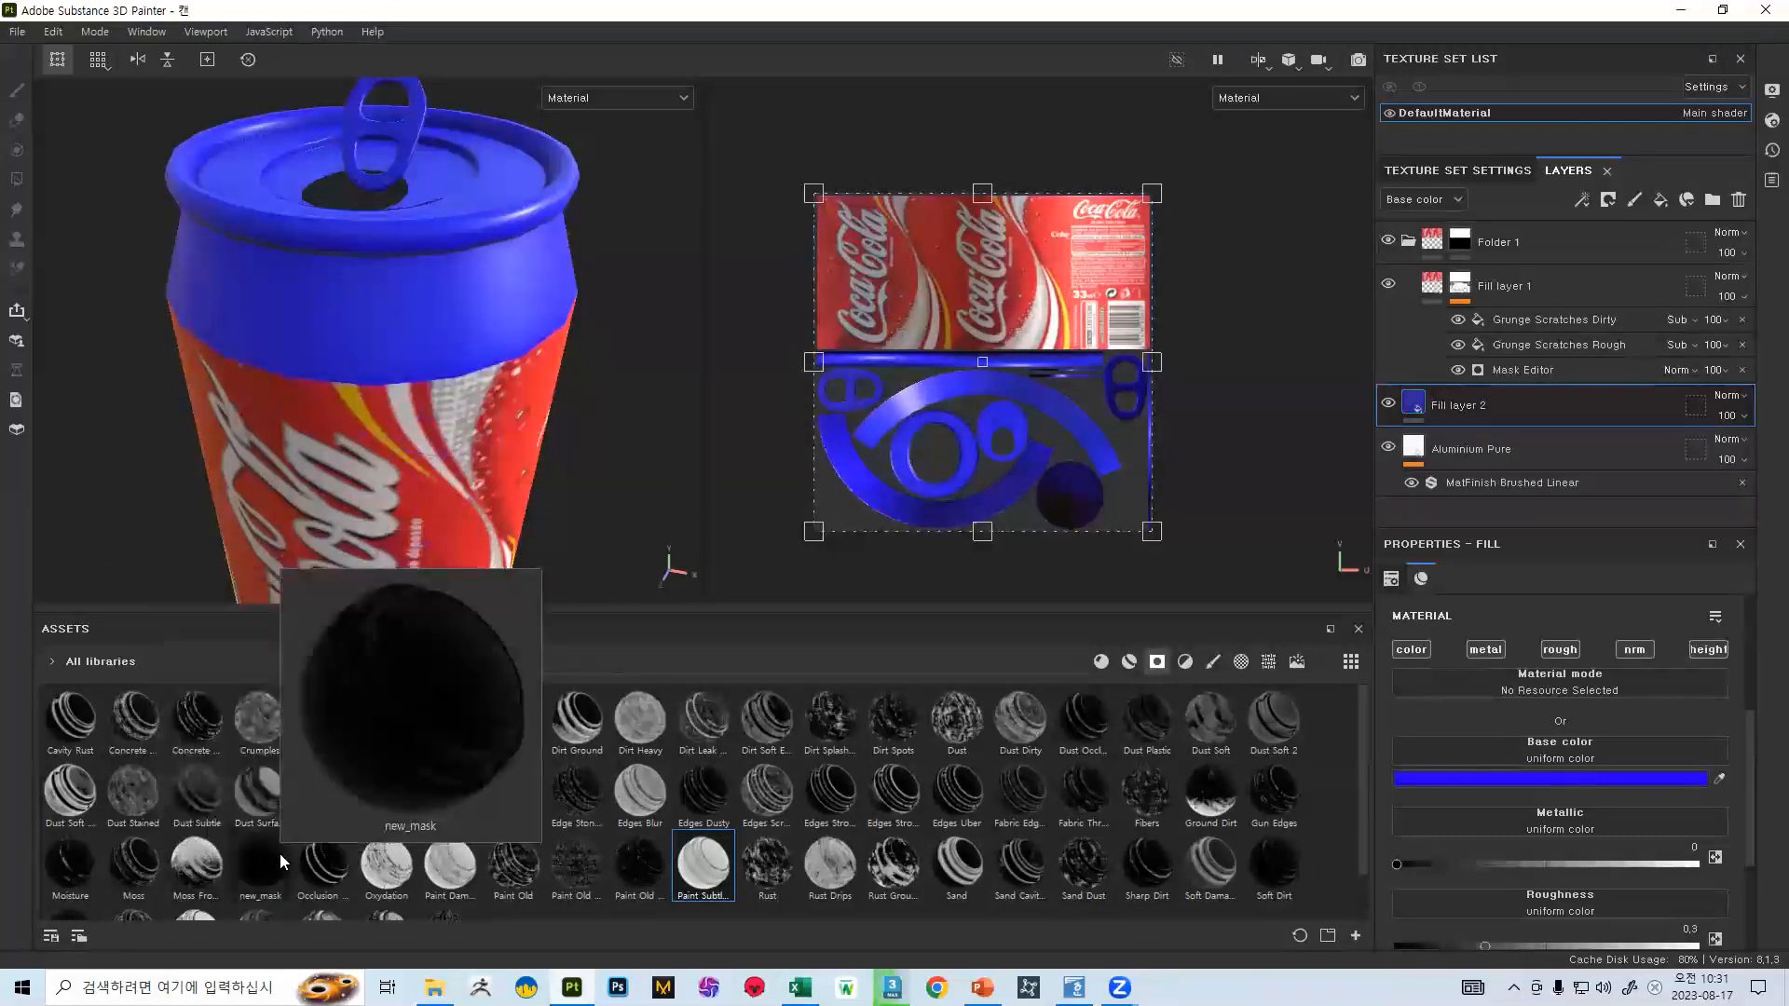
scroll(279, 853, "down", 1)
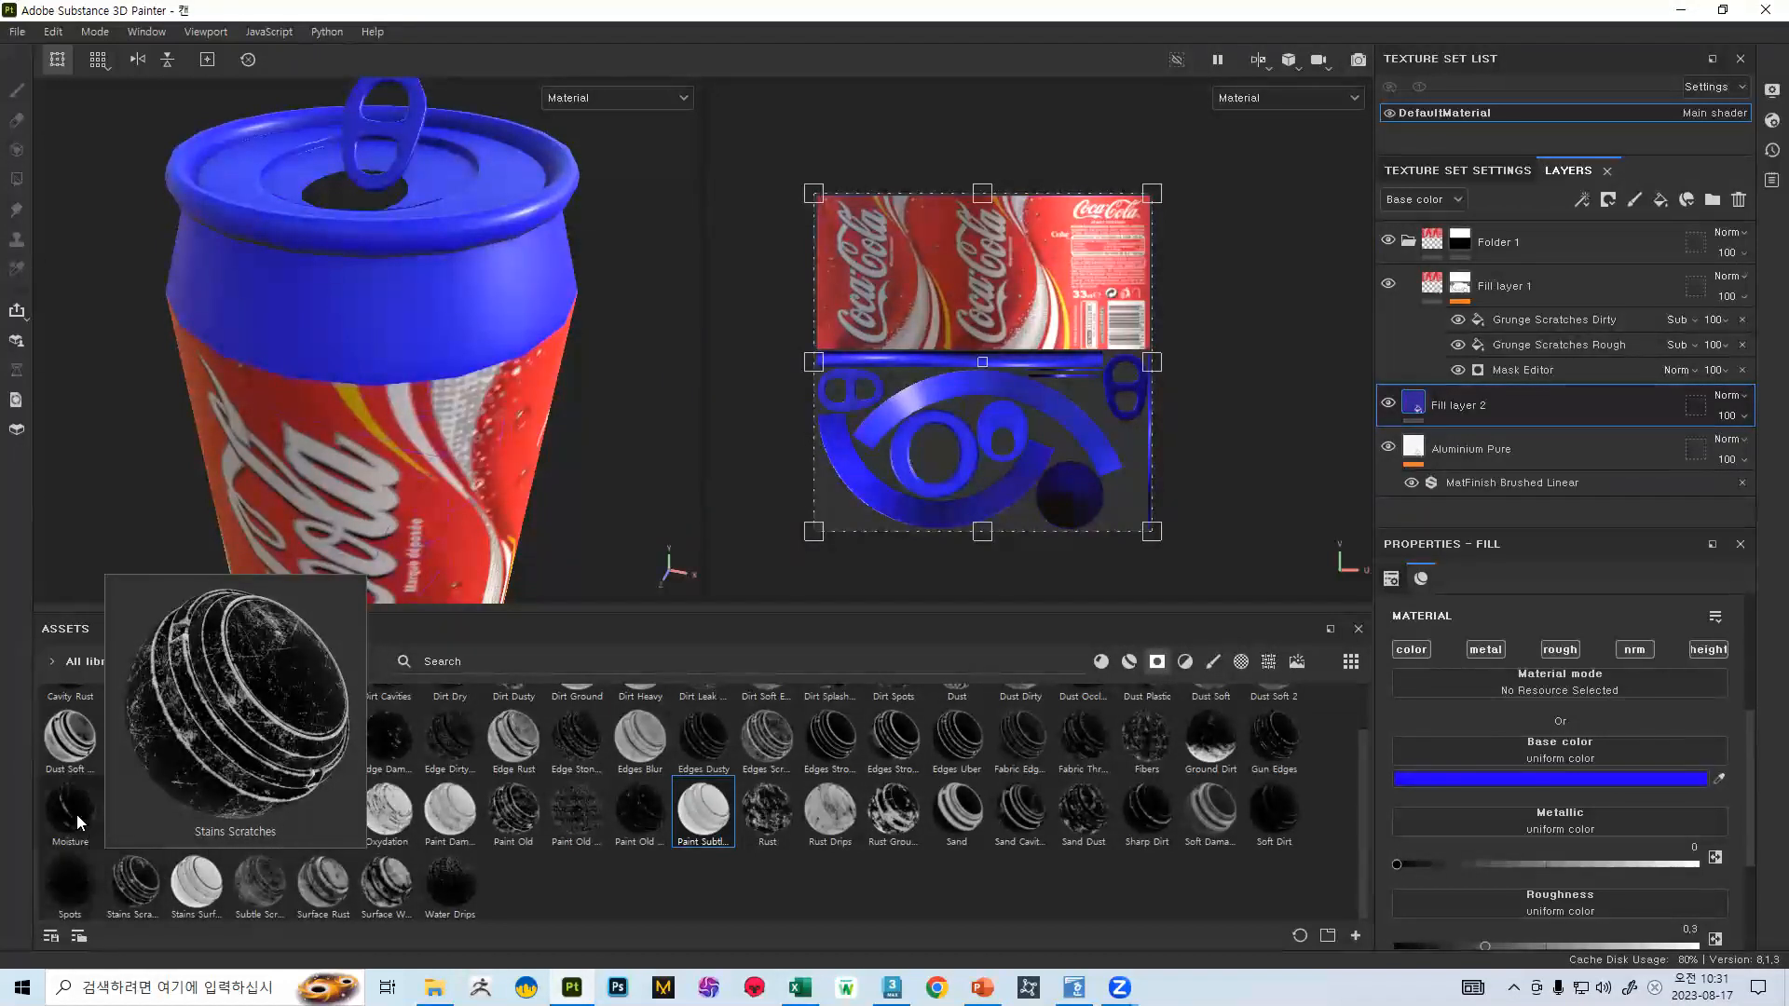
mouse_move(130, 828)
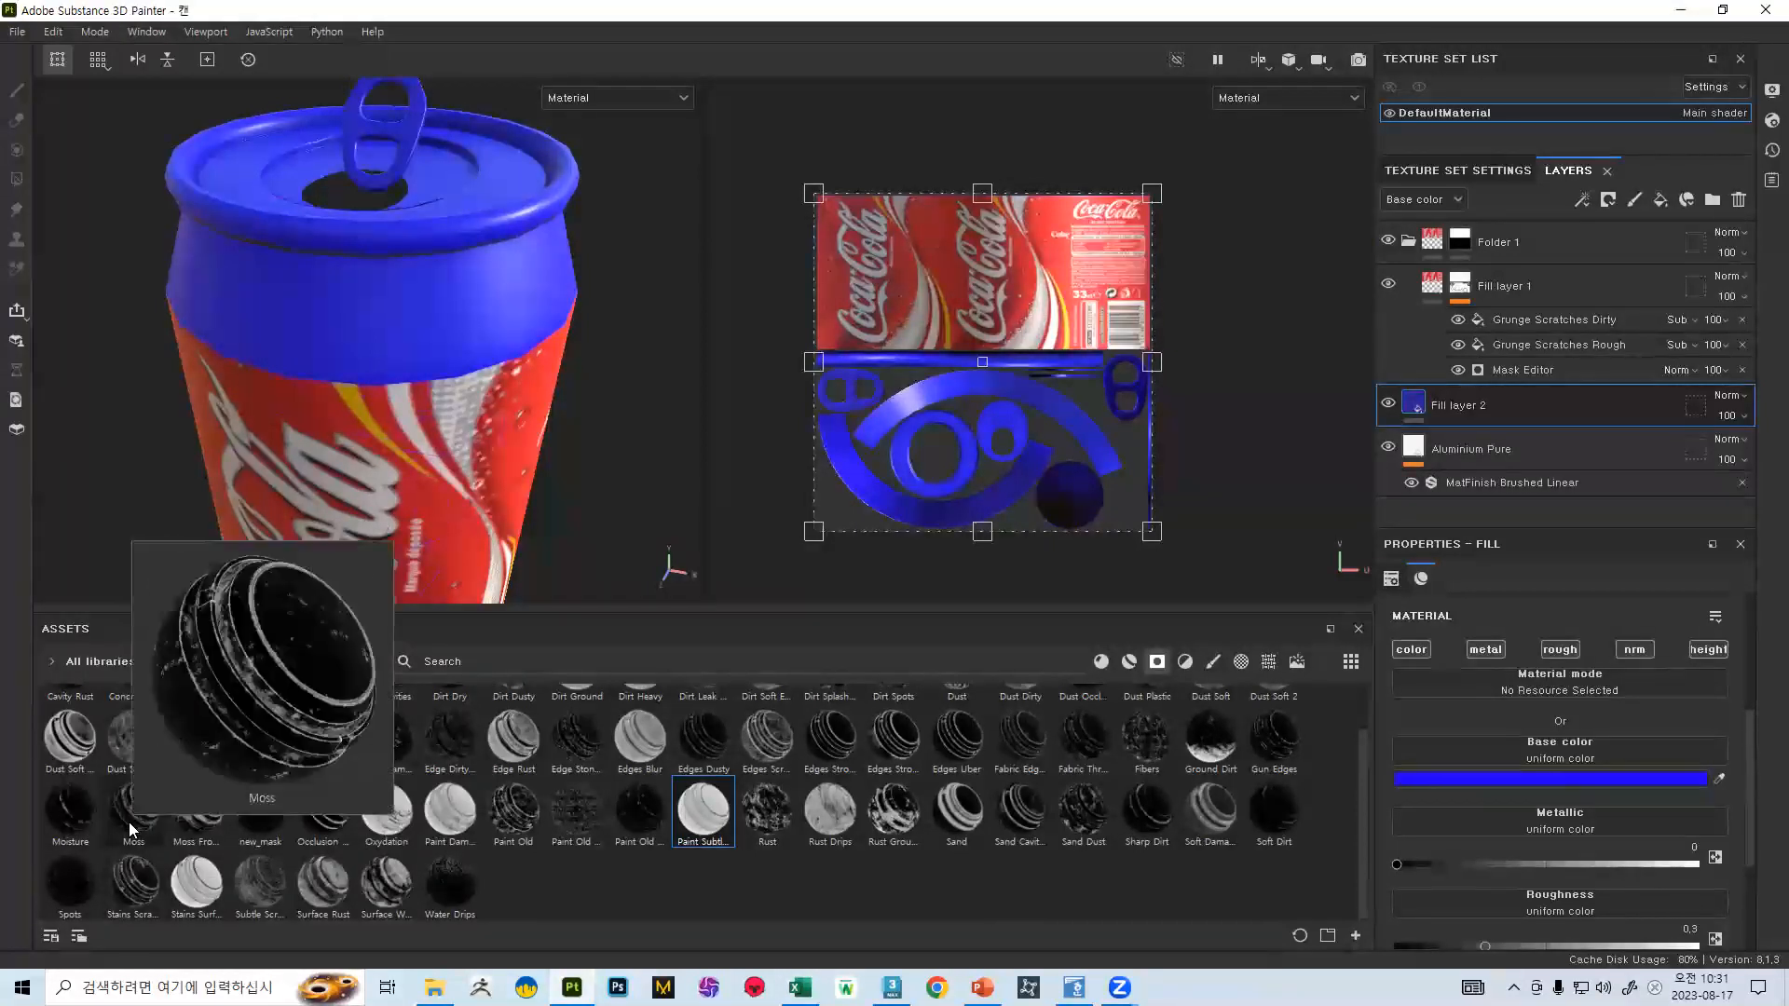
scroll(715, 750, "up", 1)
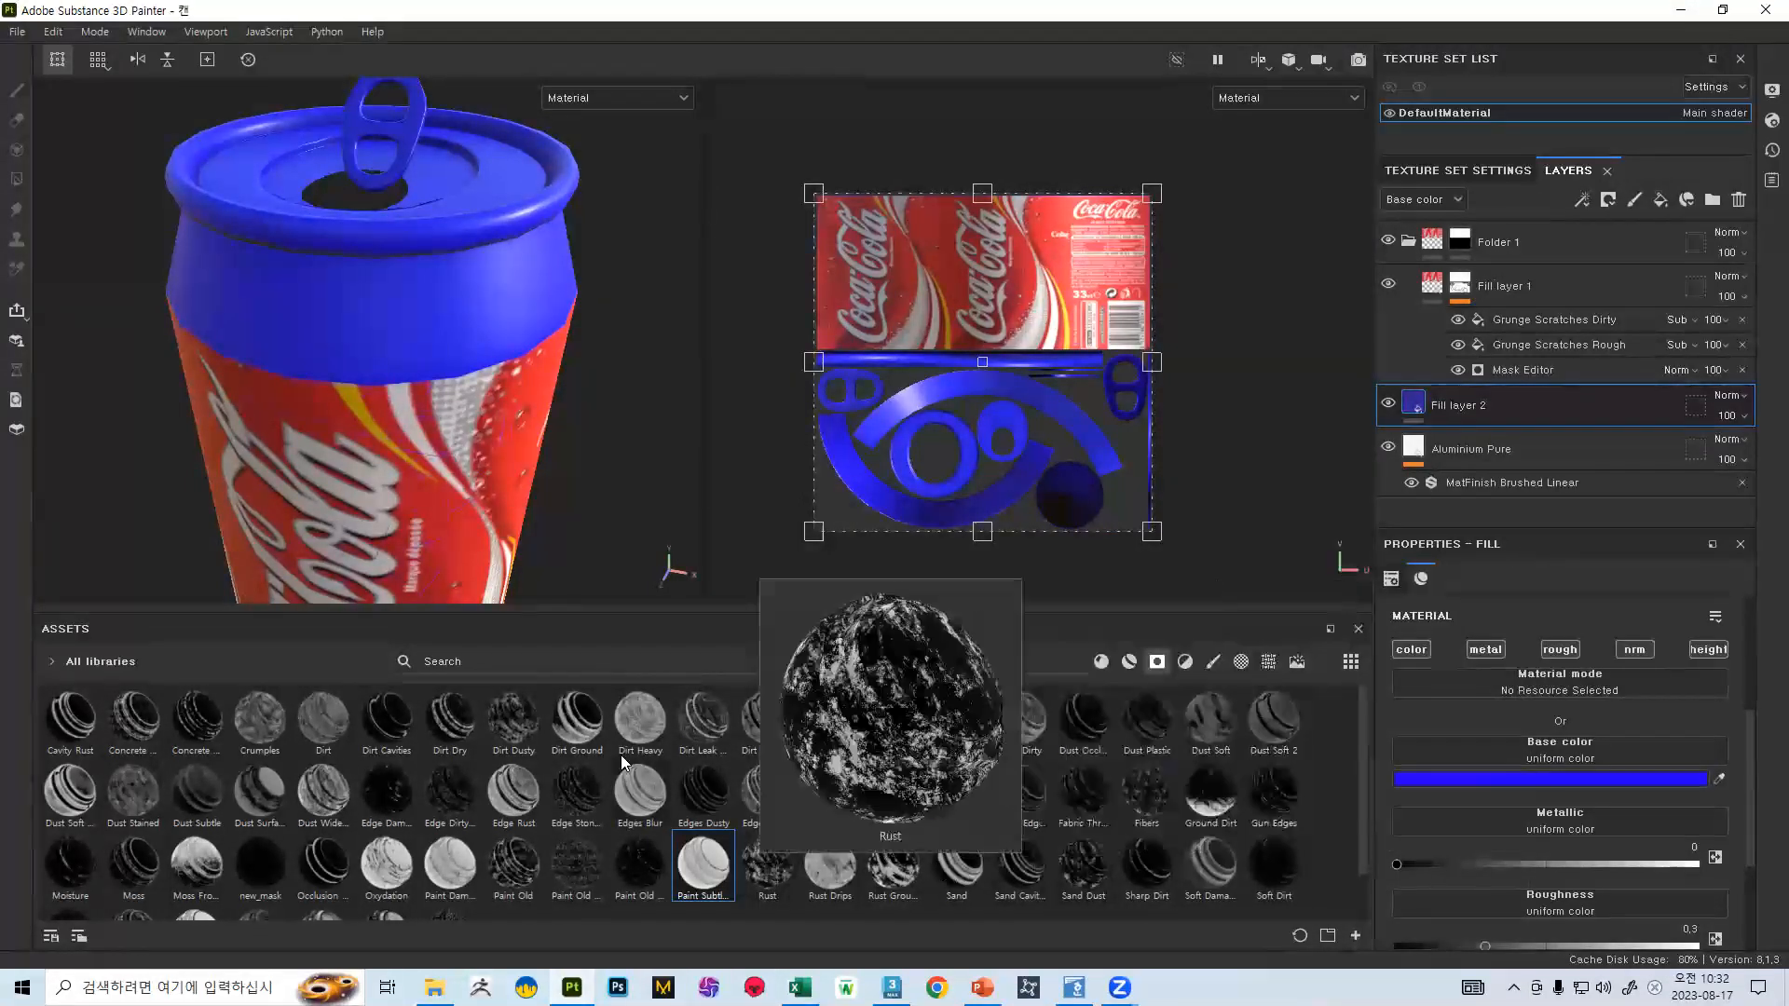
scroll(623, 762, "down", 1)
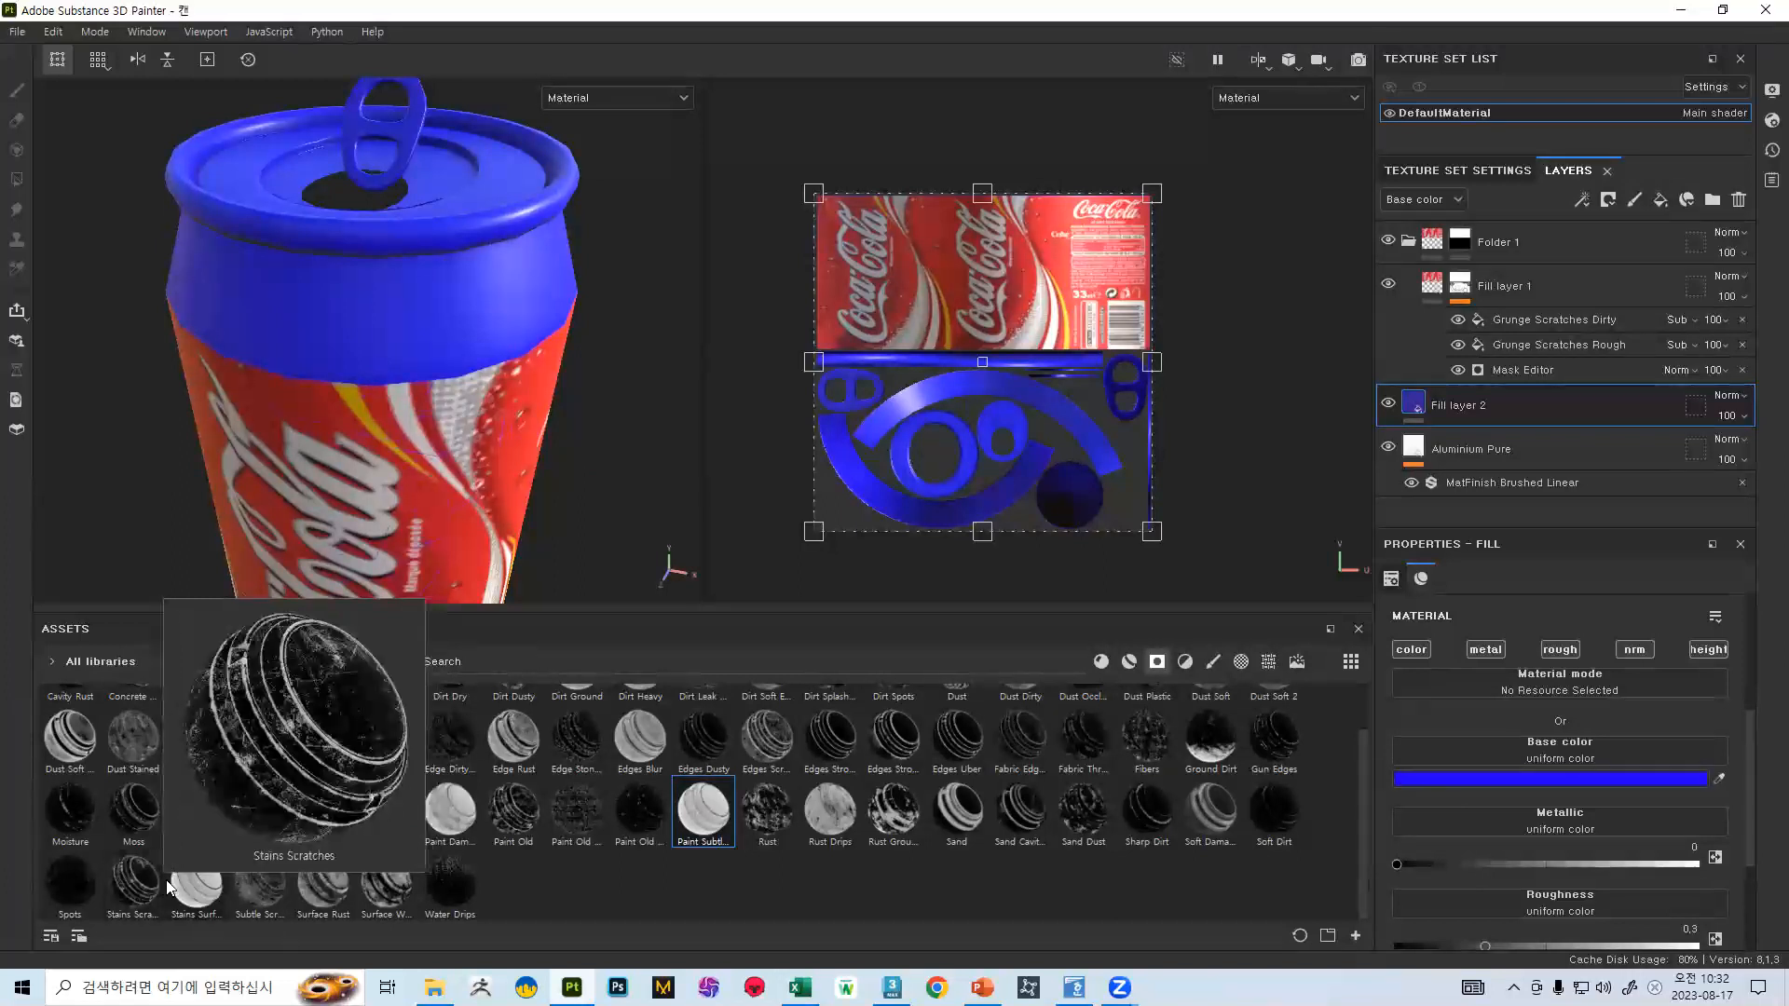
mouse_move(135, 887)
left_mouse_down()
mouse_move(201, 889)
mouse_move(1521, 482)
mouse_move(1507, 412)
left_mouse_up()
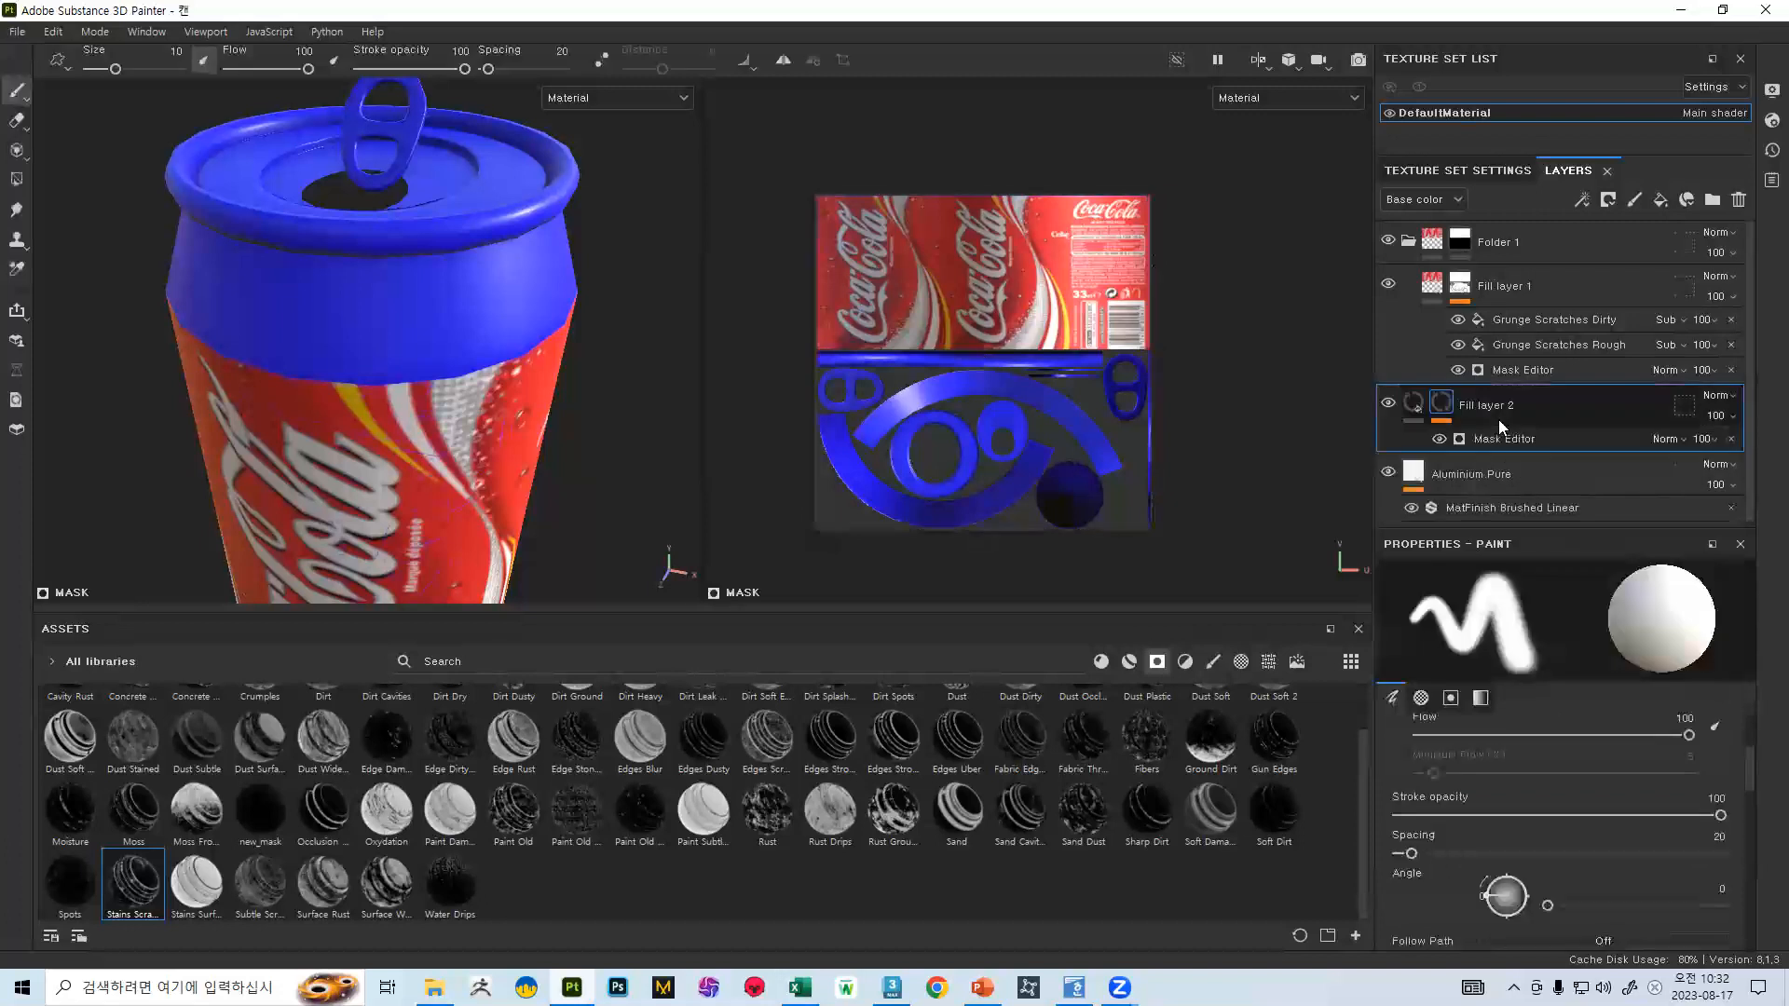
- Inspect the blue stains around the can's rim and select the fill content of Fill layer 2
left_click_drag(582, 338, 457, 336, "alt")
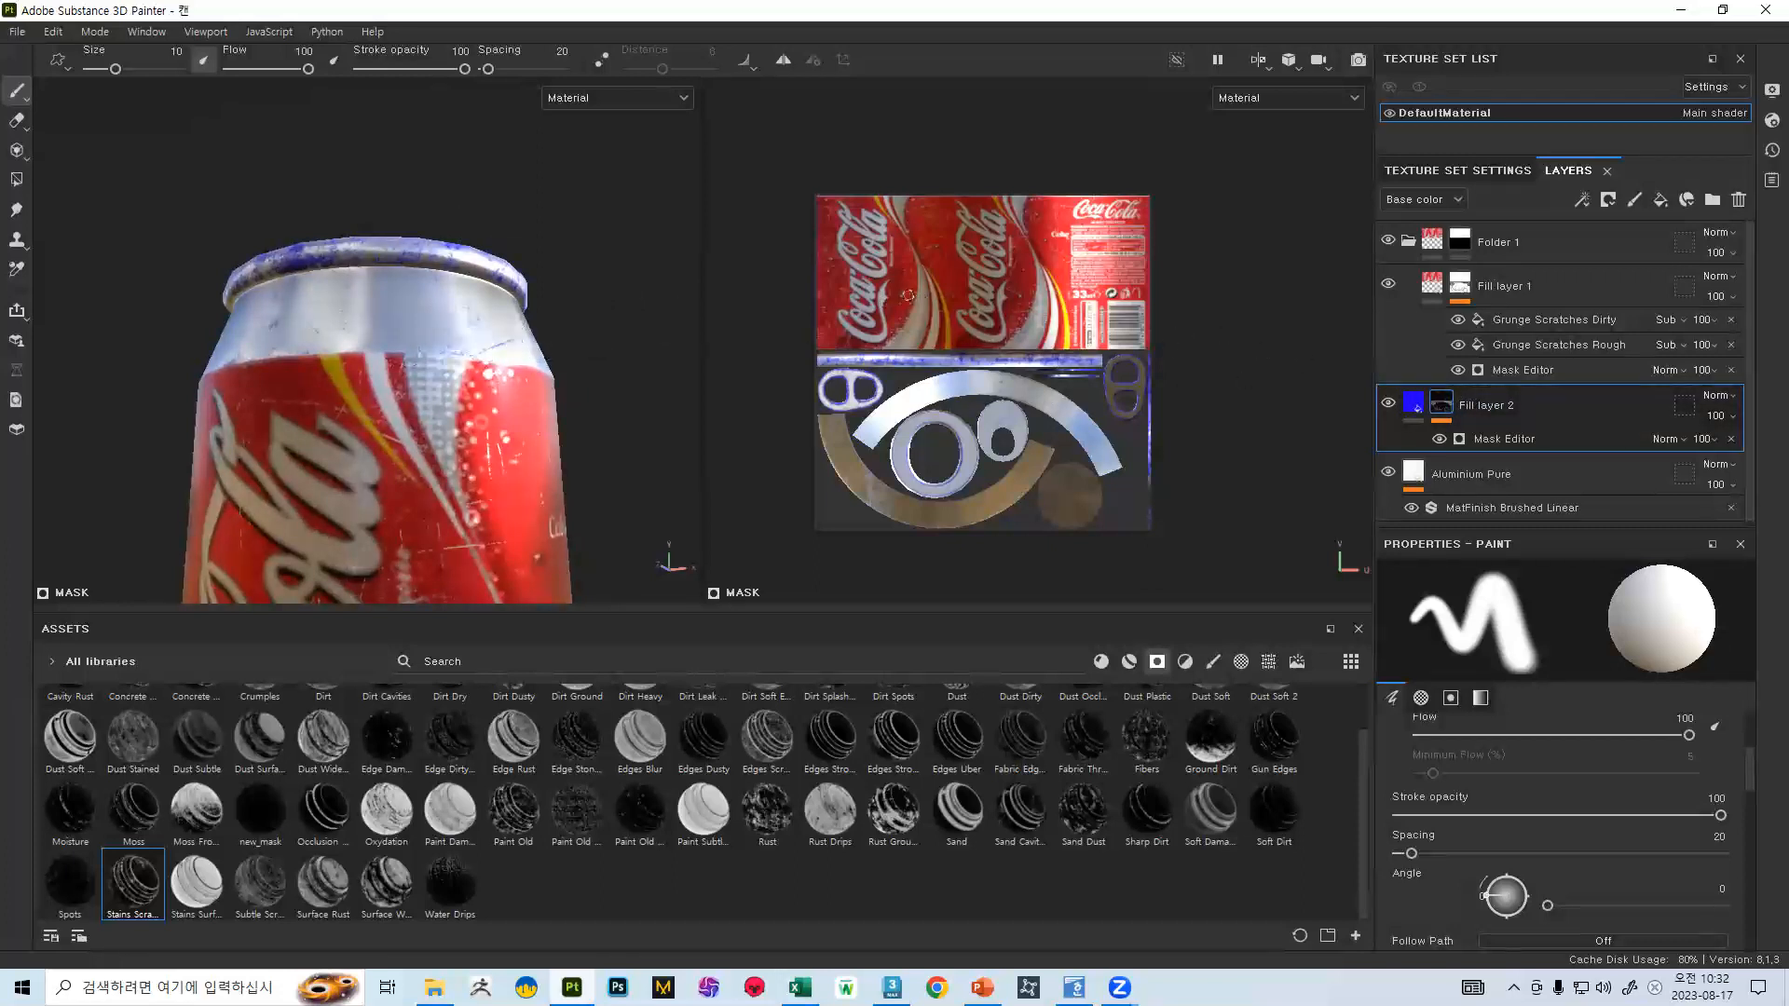
scroll(476, 271, "down", 3)
mouse_move(457, 232)
left_mouse_down("alt")
mouse_move(483, 288)
mouse_move(475, 246)
left_mouse_up("alt")
scroll(482, 288, "up", 4)
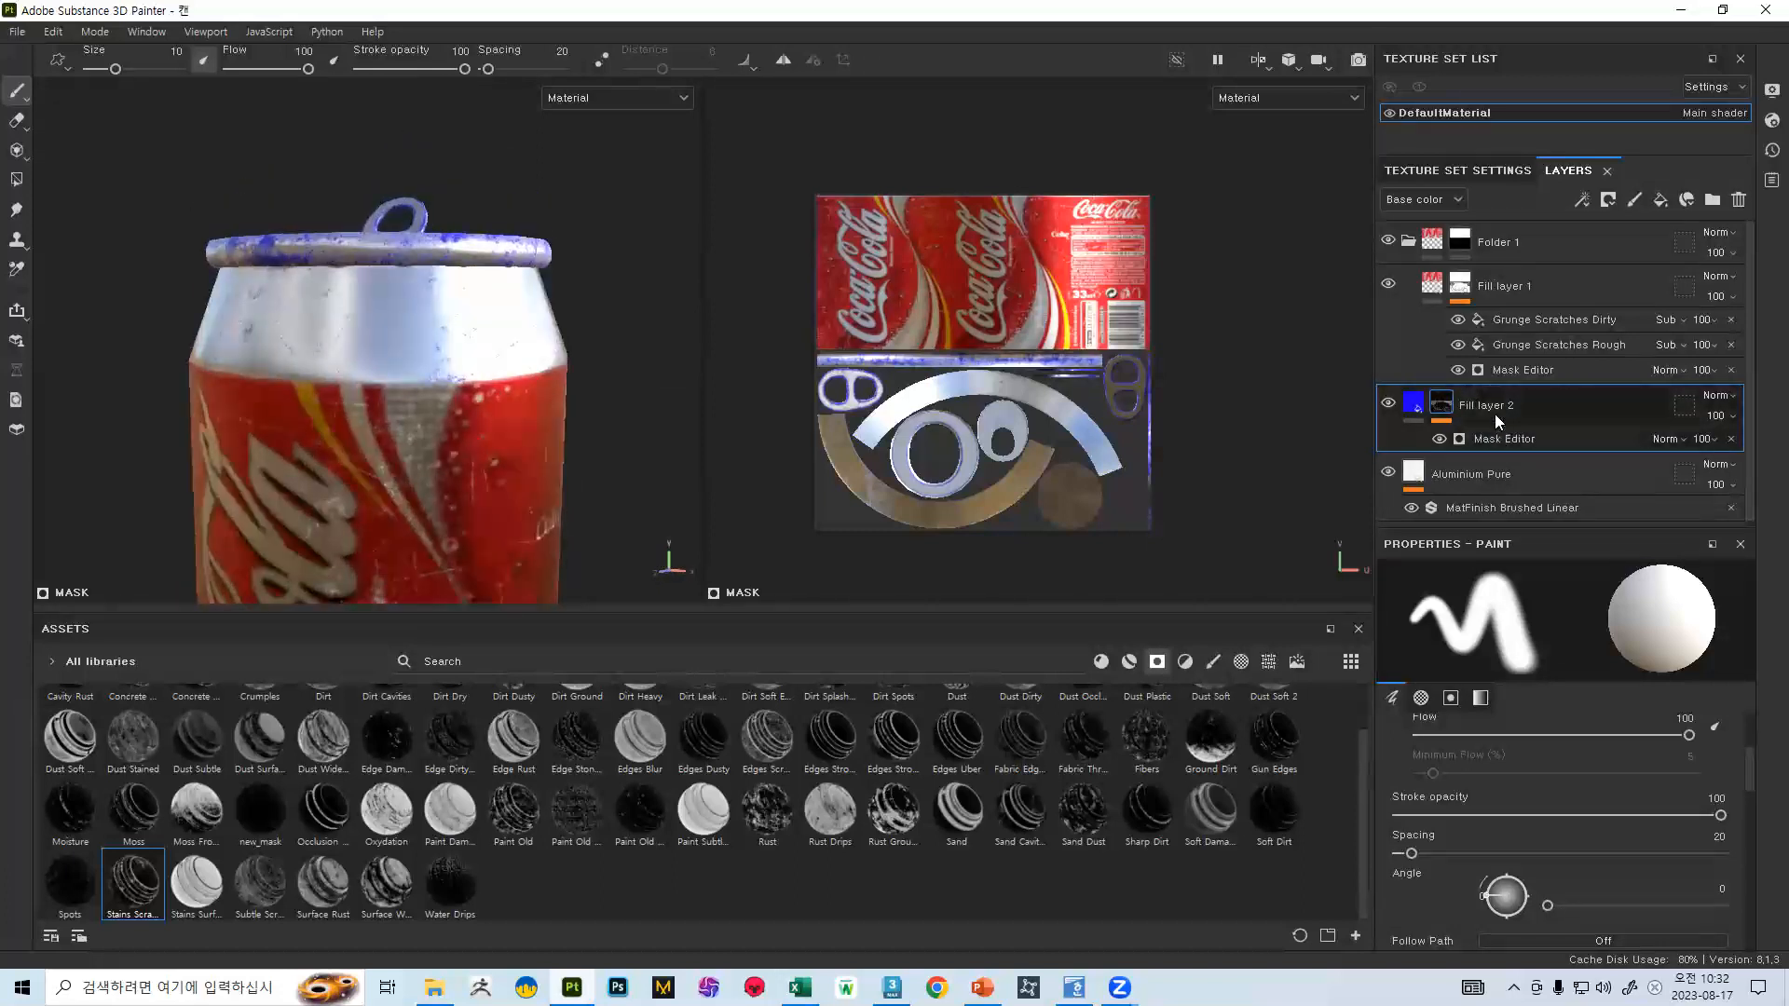
left_click(1496, 470)
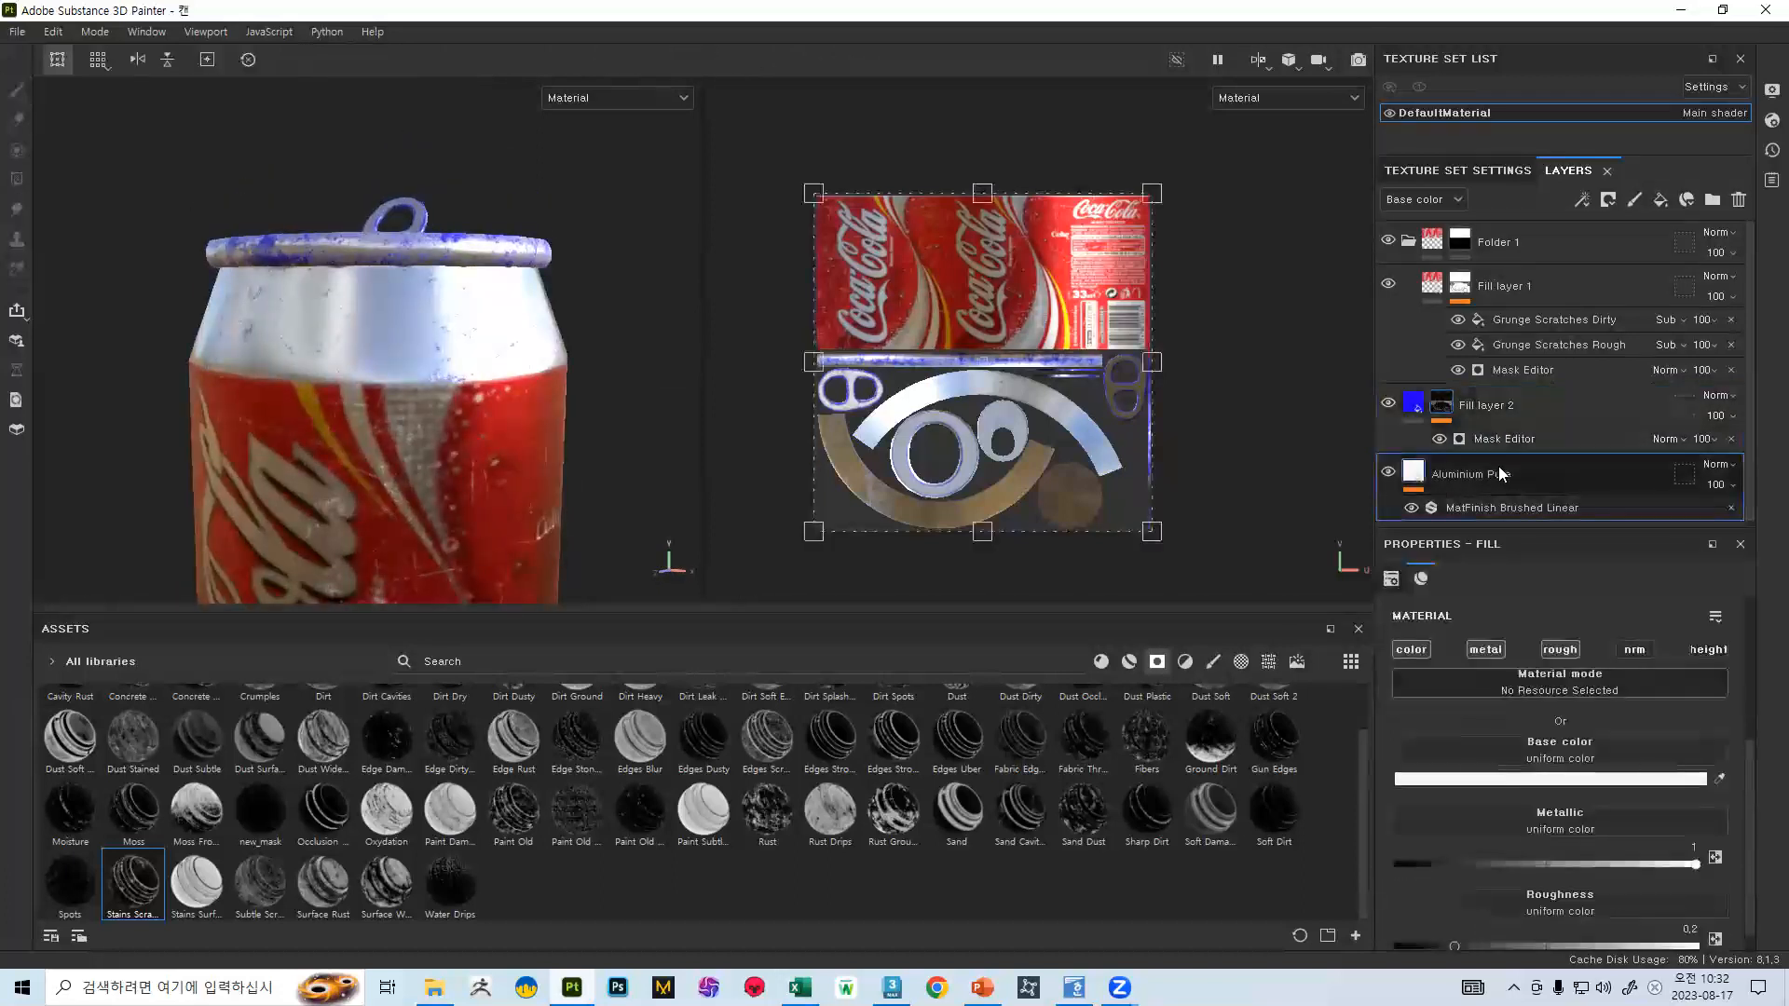
left_click(1505, 402)
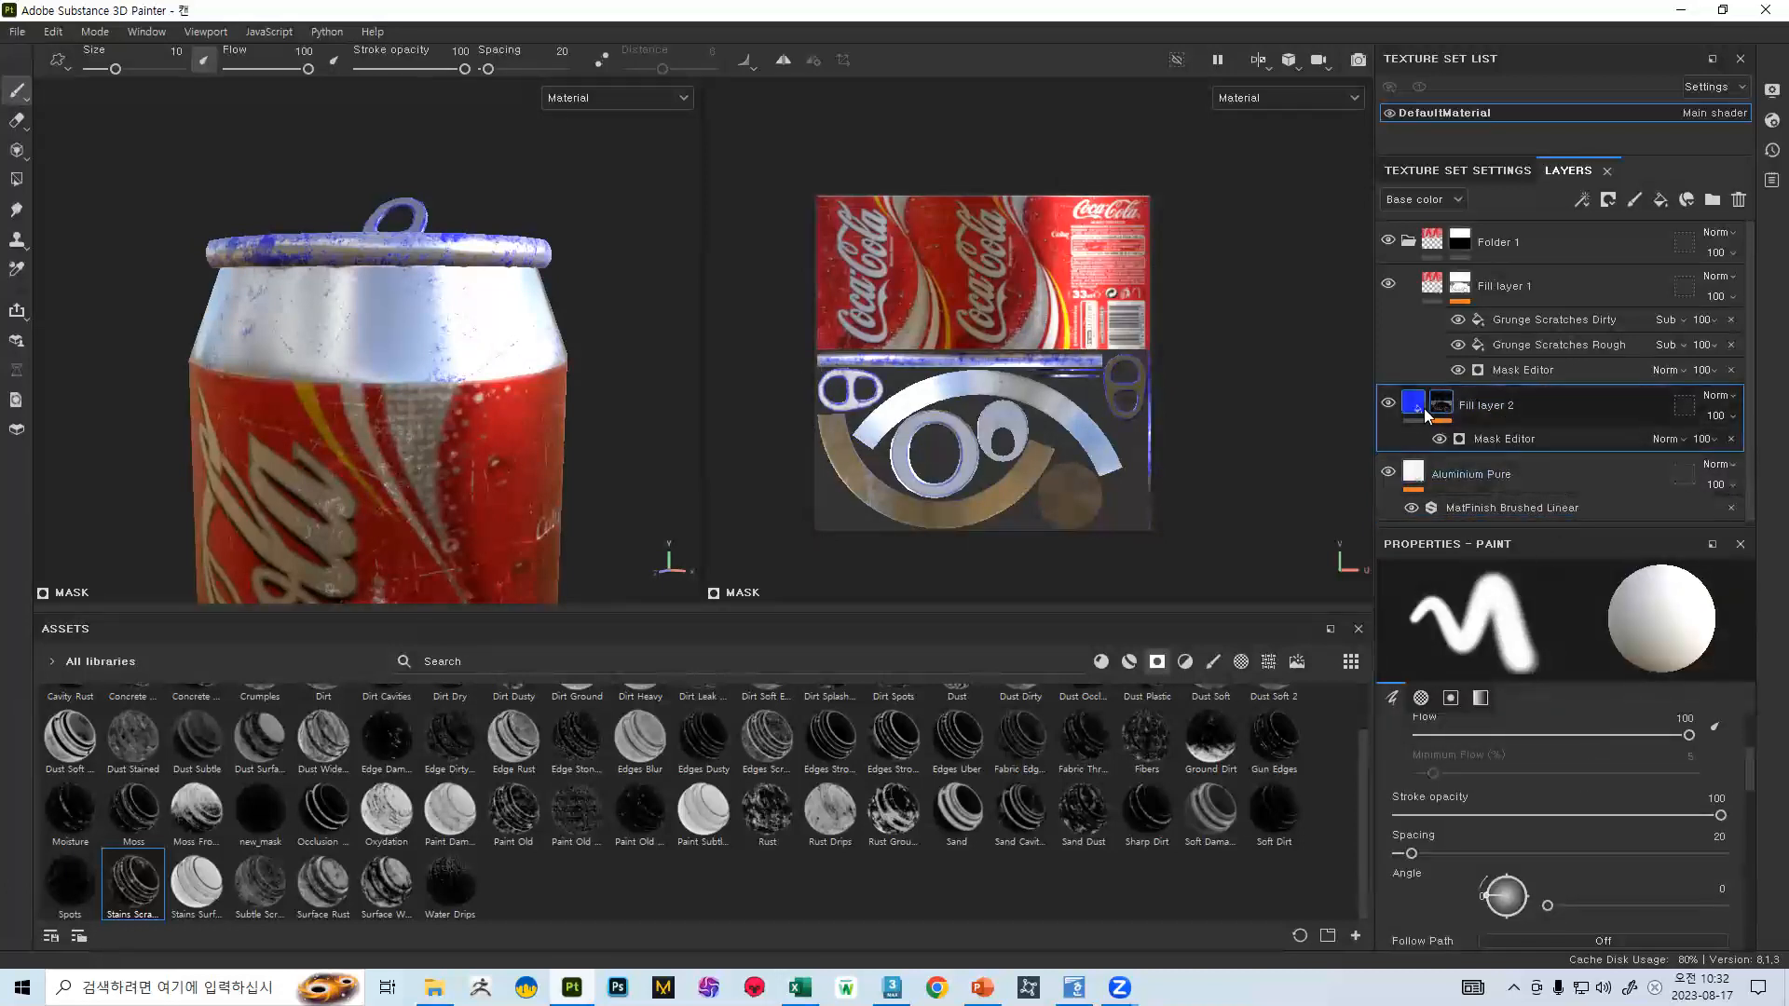
left_click(1514, 408)
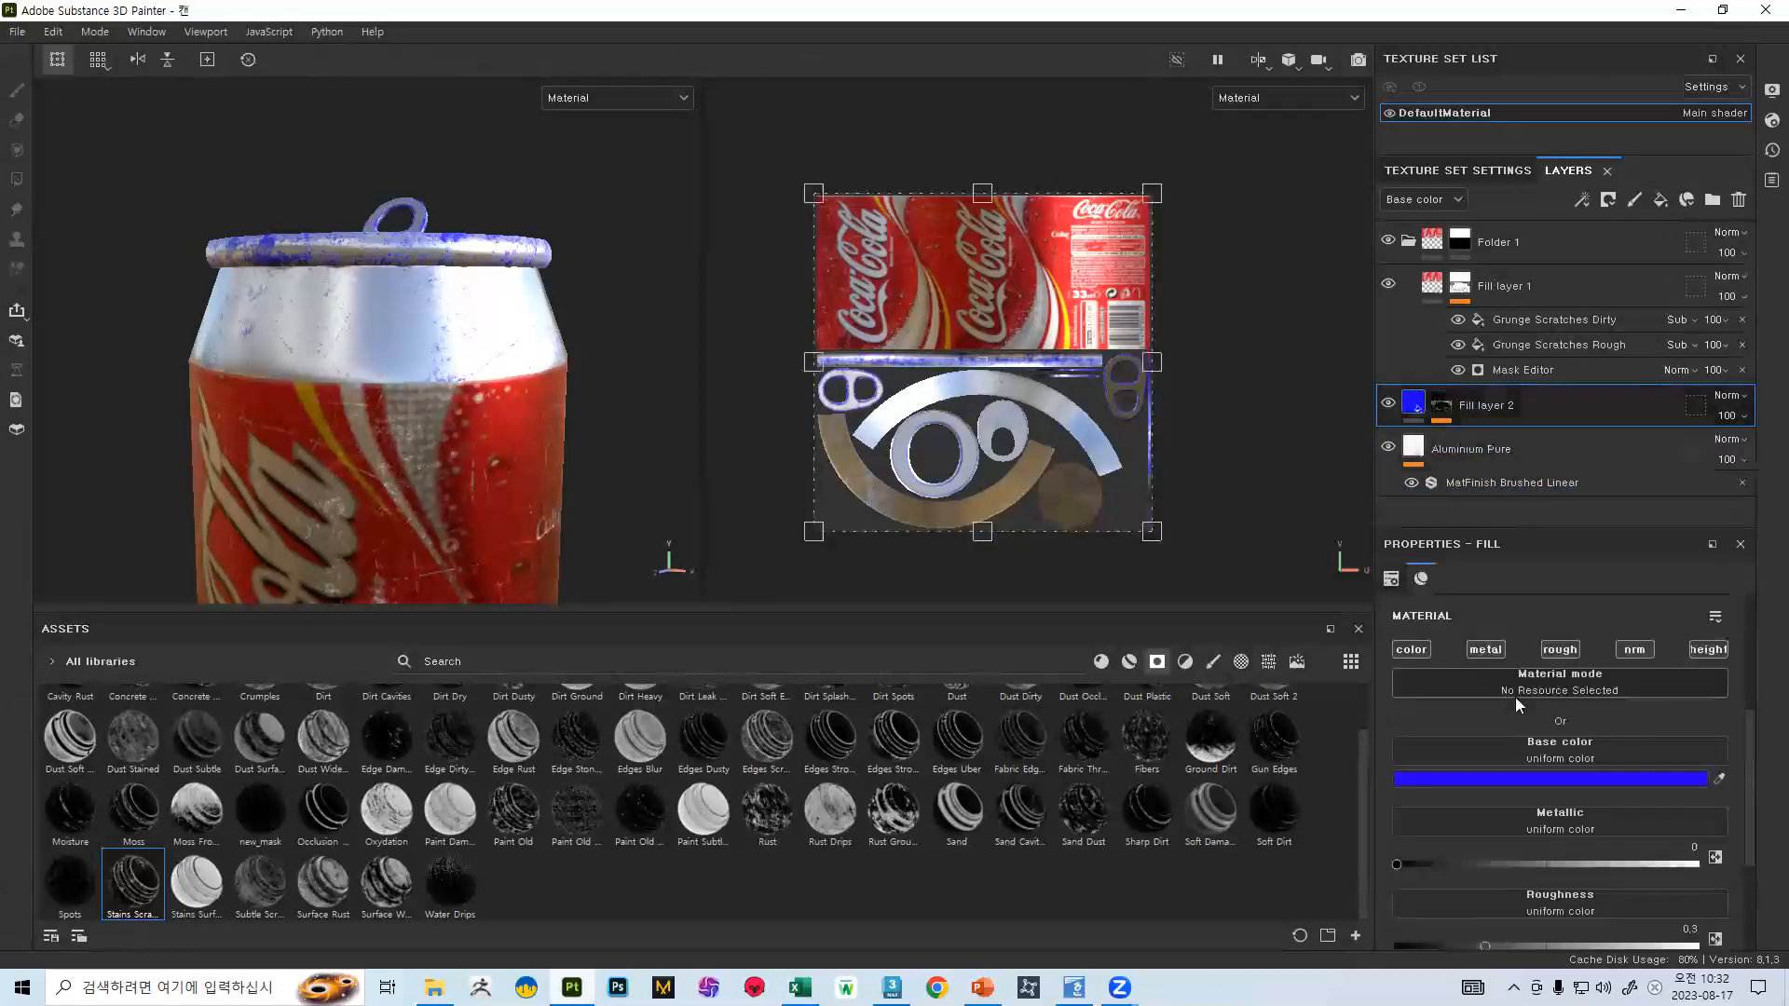
- Try Fill layer 2 without its color channel, check the rim, and enable the channel again
left_click(1412, 650)
scroll(546, 512, "up", 3)
left_click_drag(546, 513, 504, 364, "alt")
left_click(1416, 650)
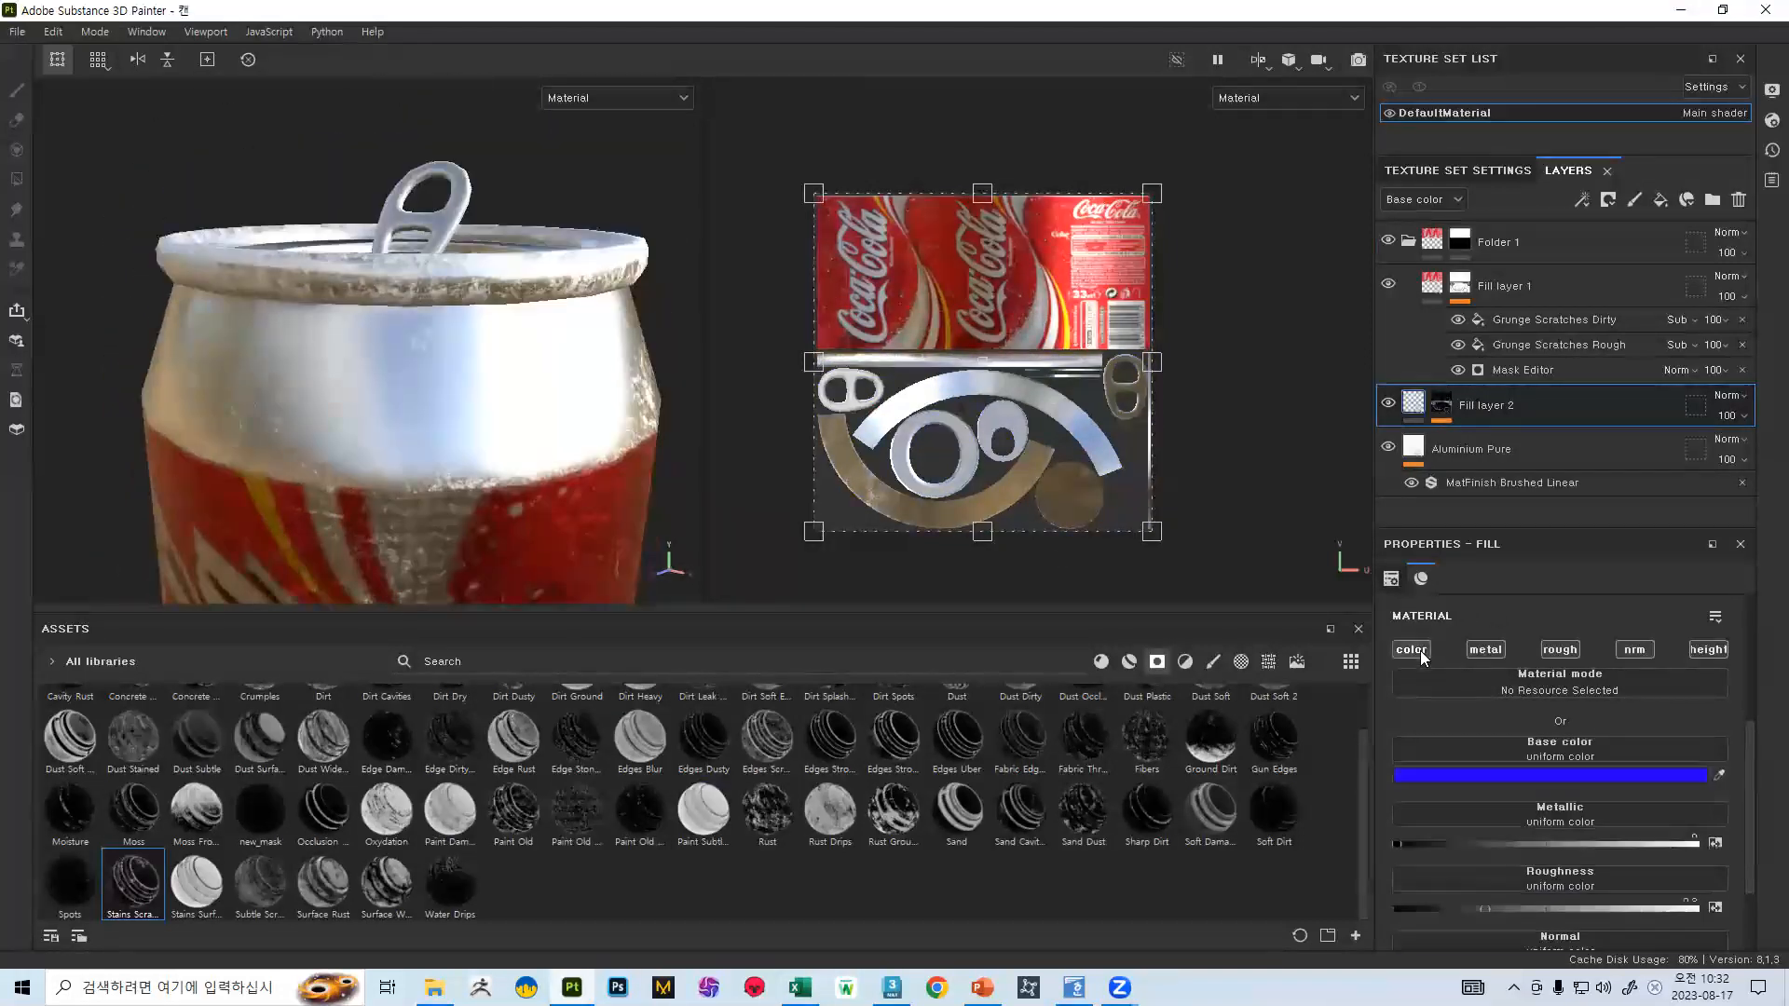
- Try a dark 2A2A2A base color on Fill layer 2 and set it to the mid grey 979797
left_click(1467, 782)
mouse_move(1575, 736)
left_mouse_down()
mouse_move(1526, 790)
mouse_move(1394, 835)
mouse_move(1527, 798)
mouse_move(1446, 859)
mouse_move(1551, 741)
left_mouse_up()
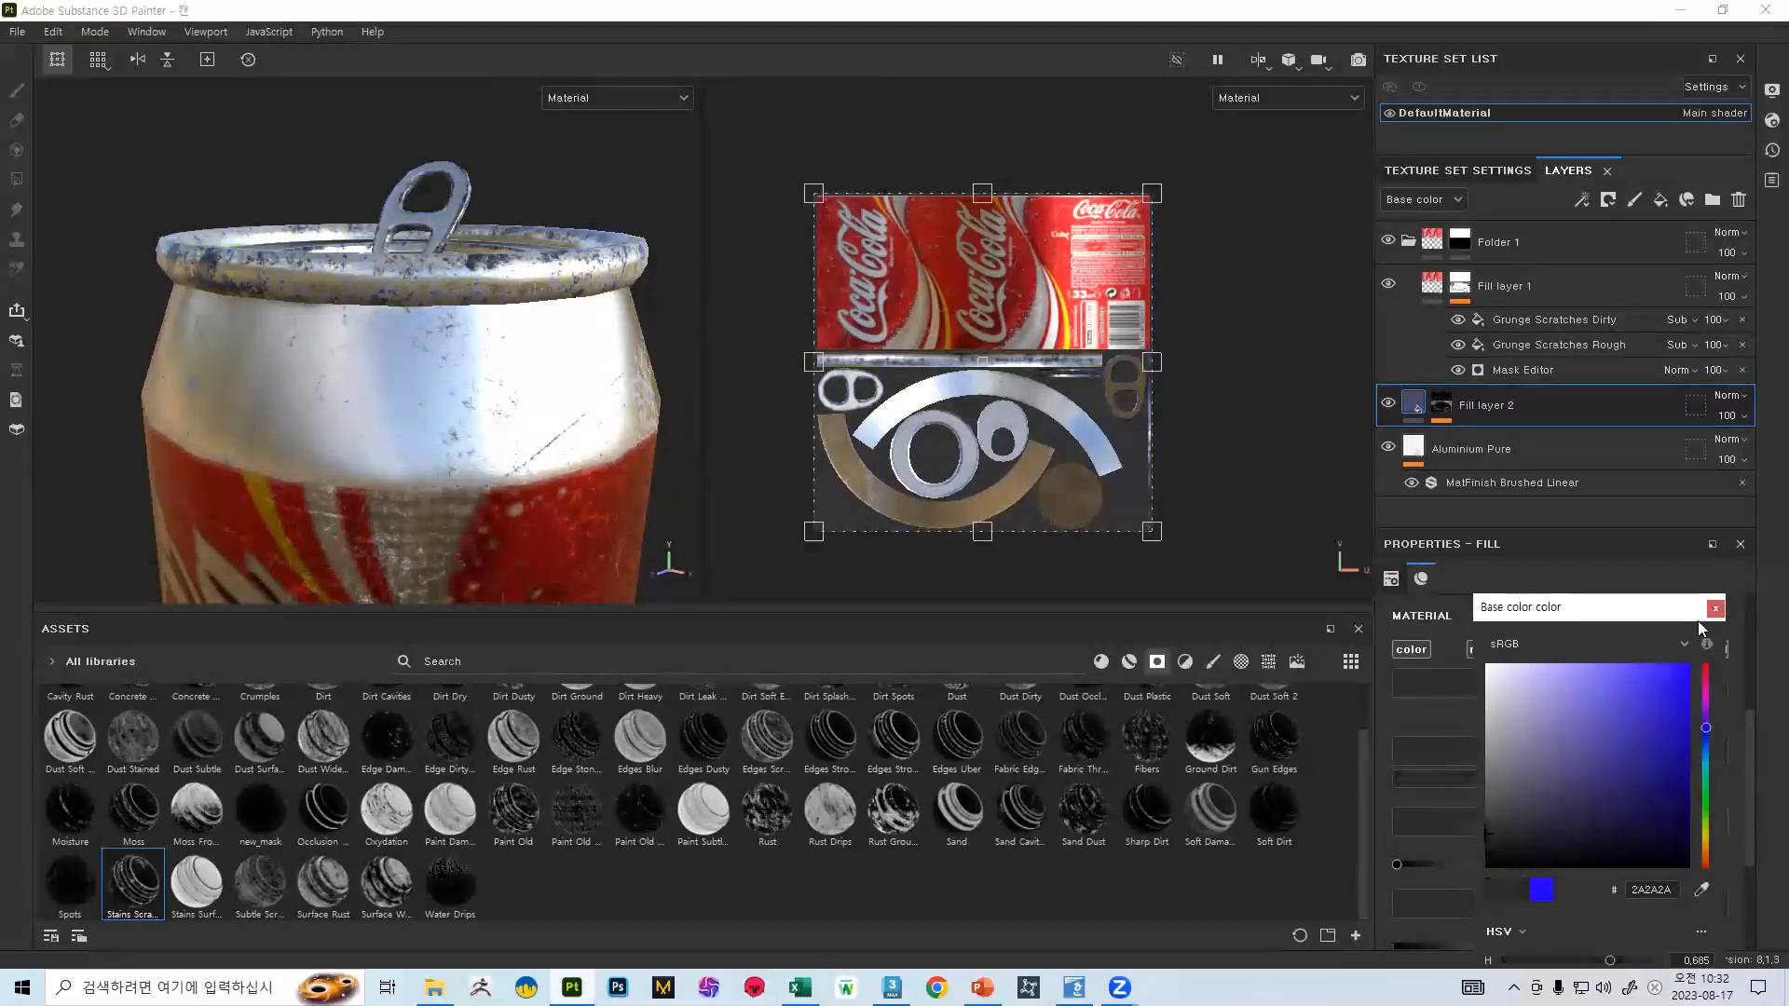
left_click_drag(1498, 798, 1420, 746)
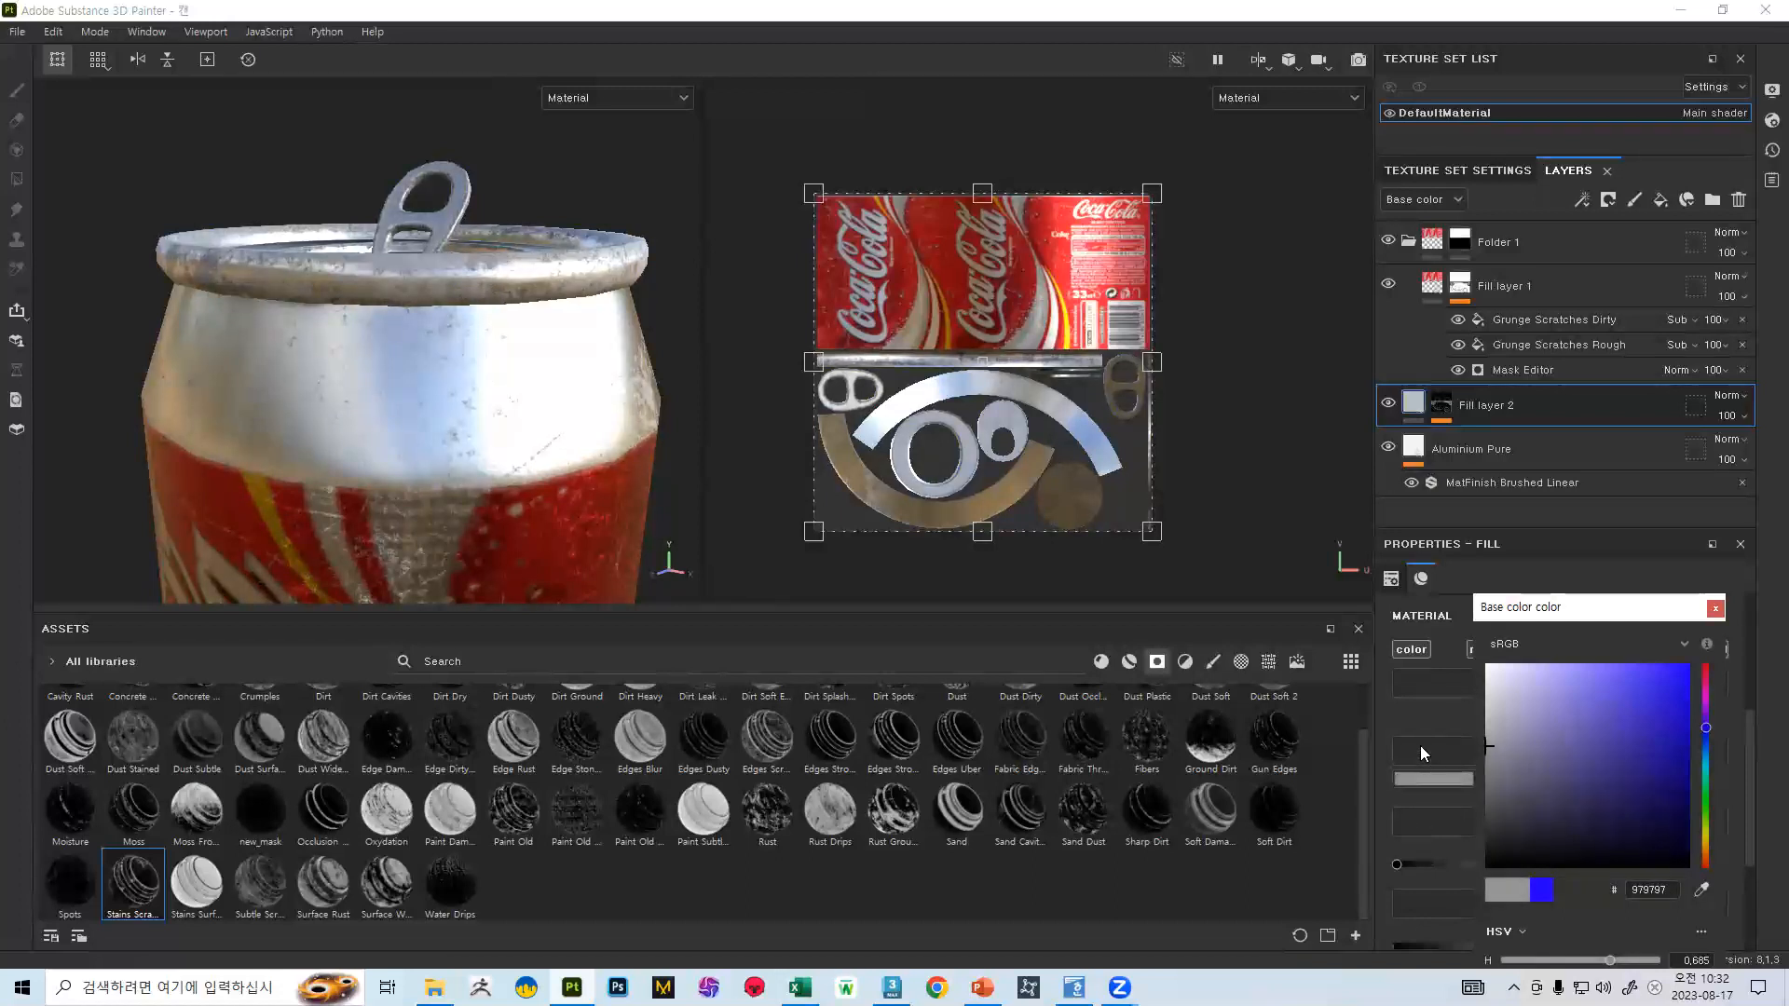
left_click(1714, 609)
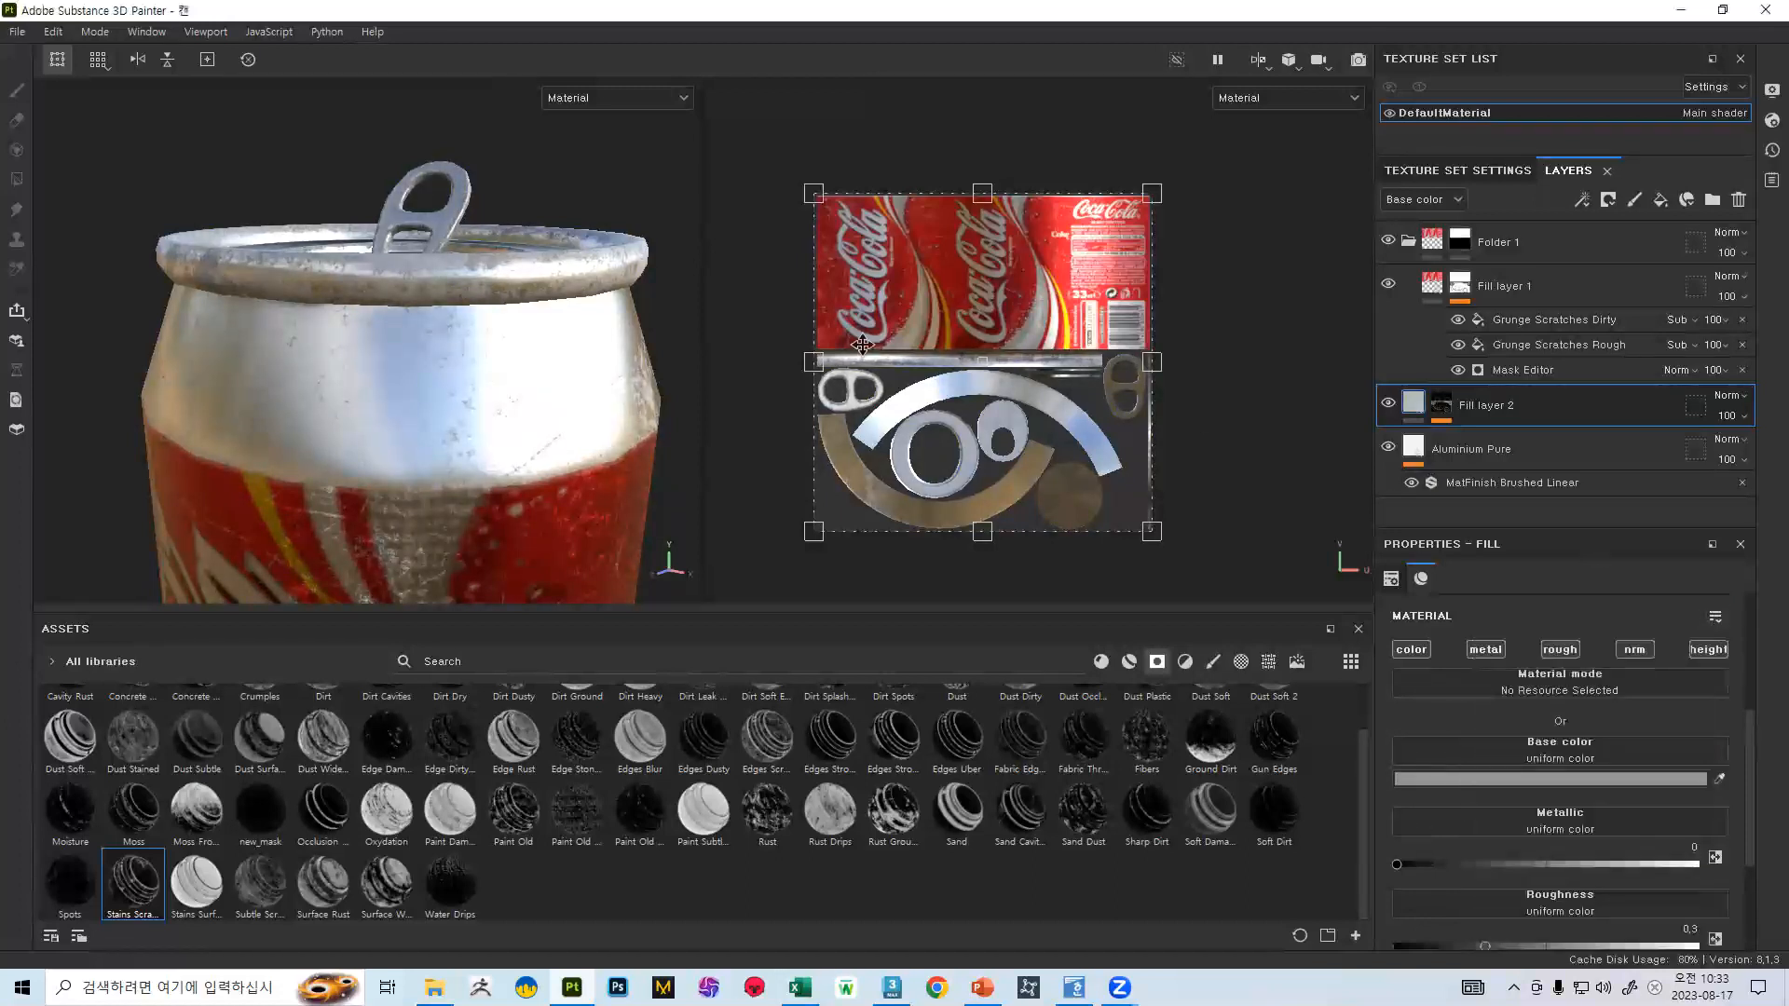
- Turn off the metallic and normal channels of Fill layer 2 and set its roughness to about 0.46
left_click(1483, 652)
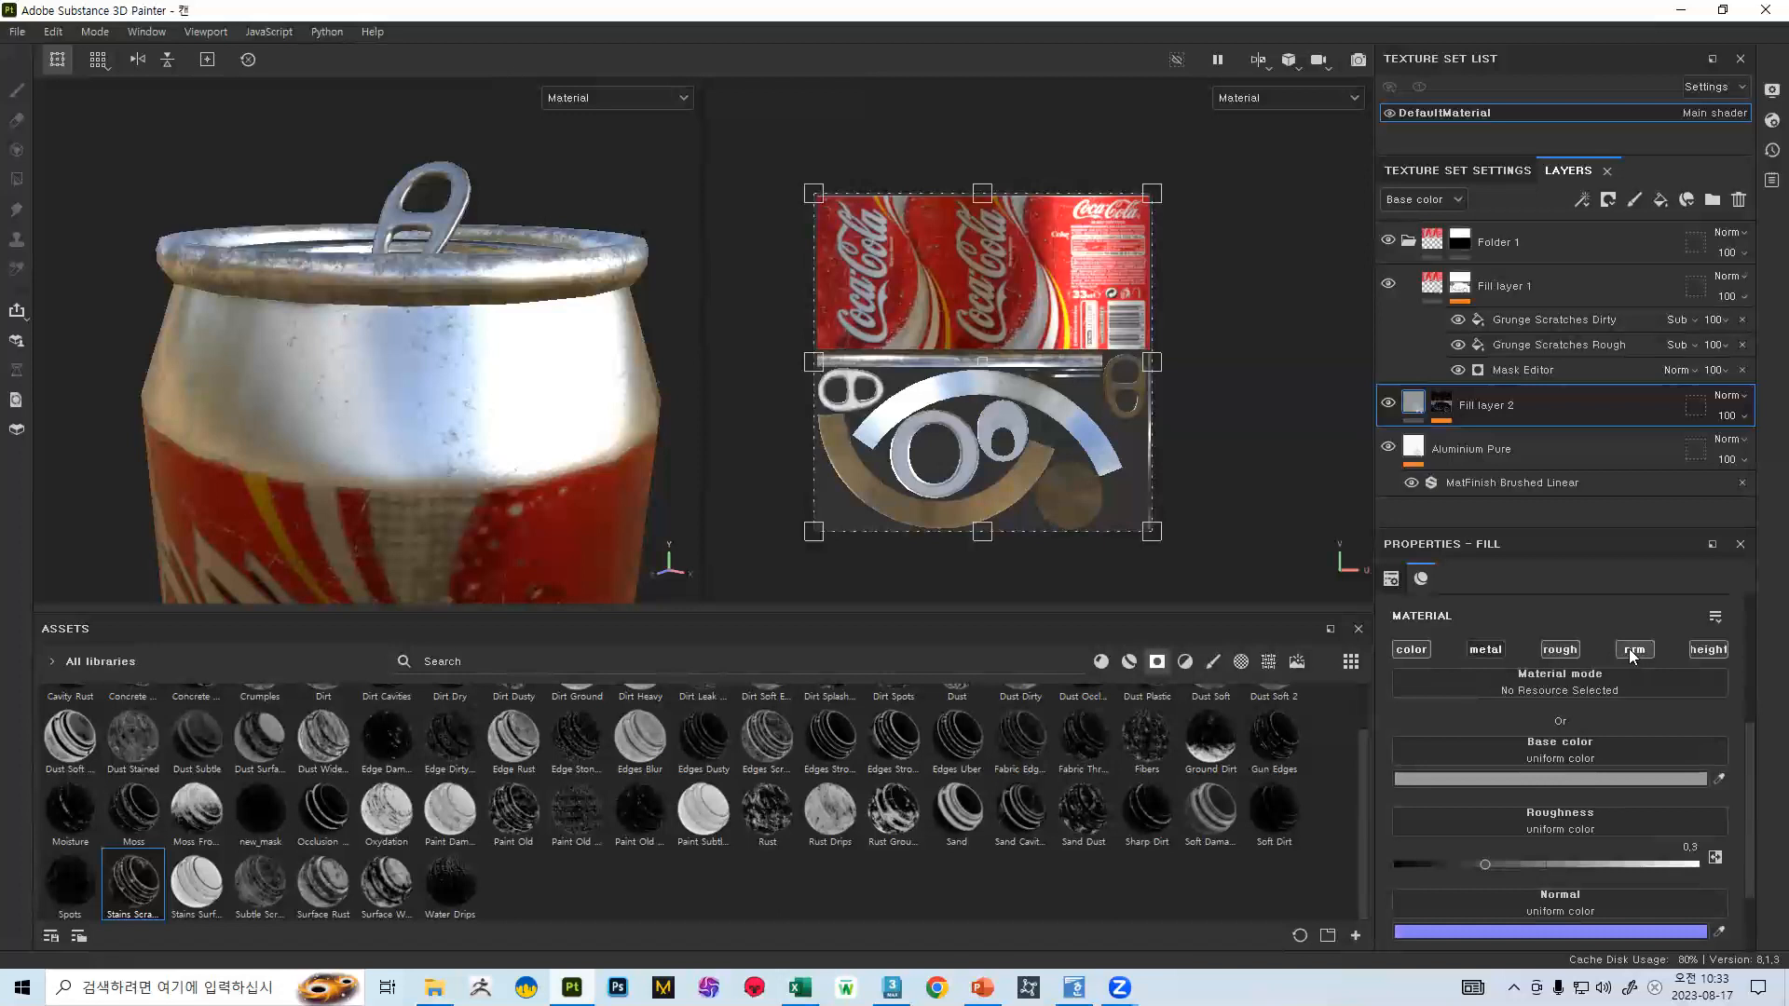
left_click(1633, 650)
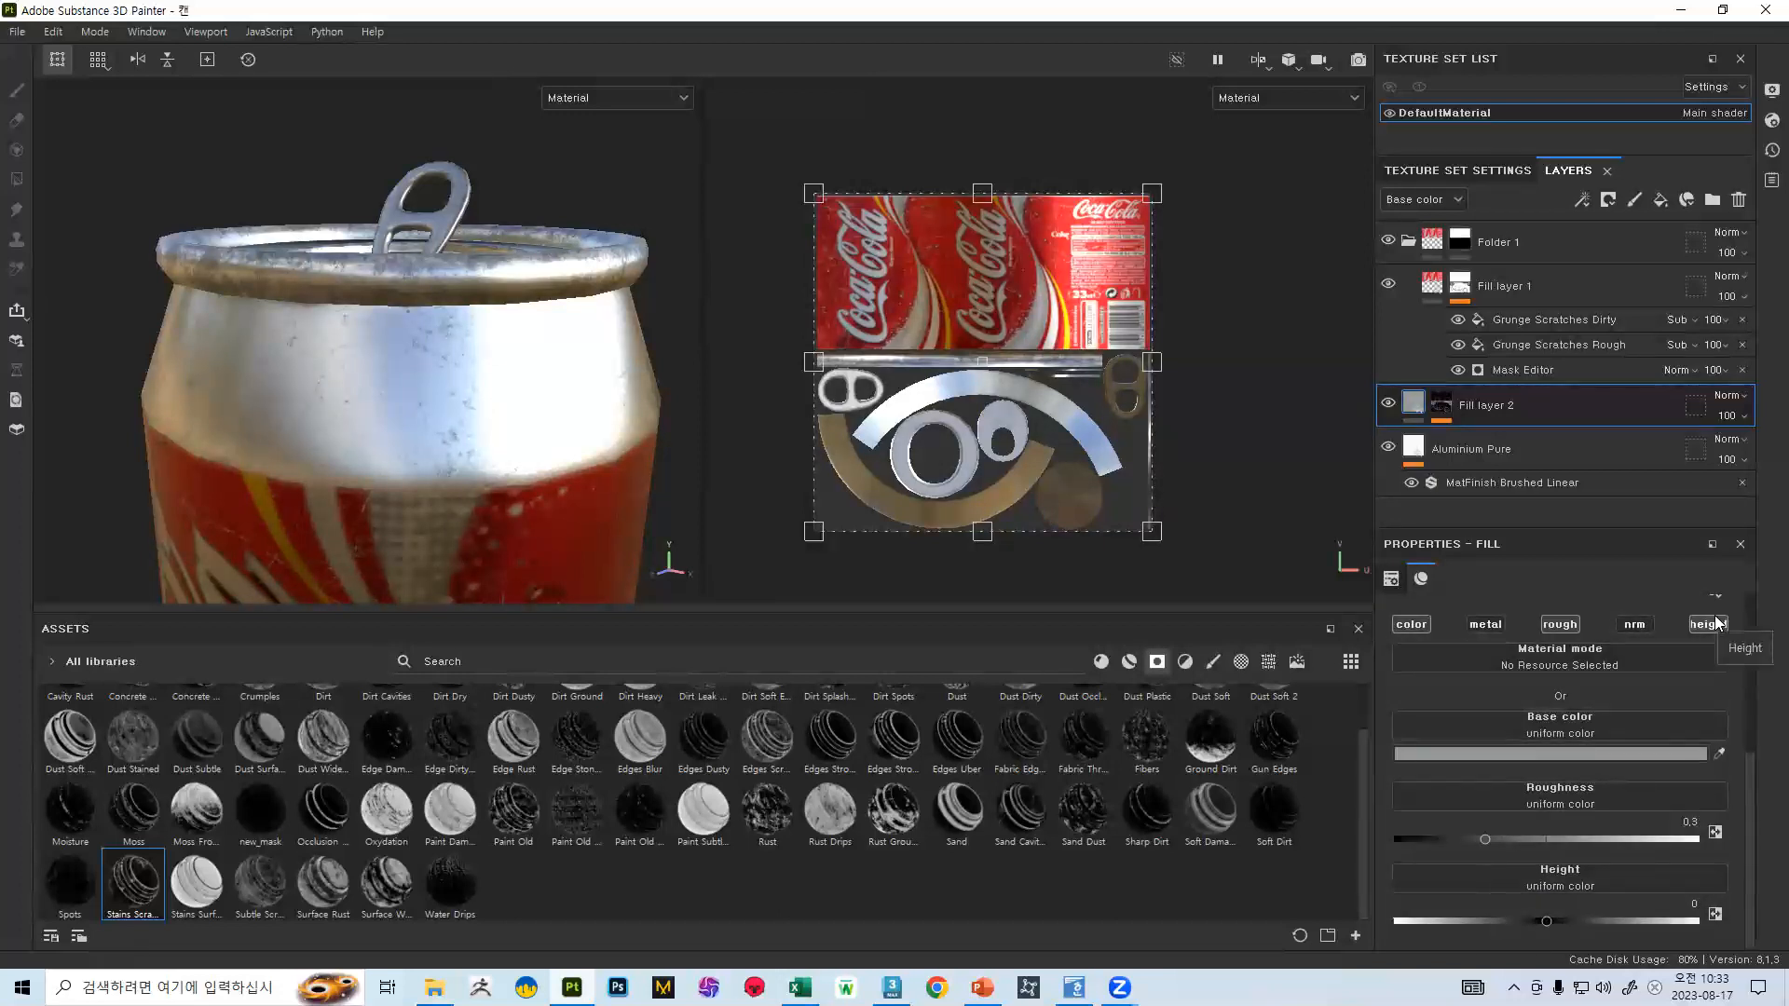
left_click_drag(1489, 837, 1539, 829)
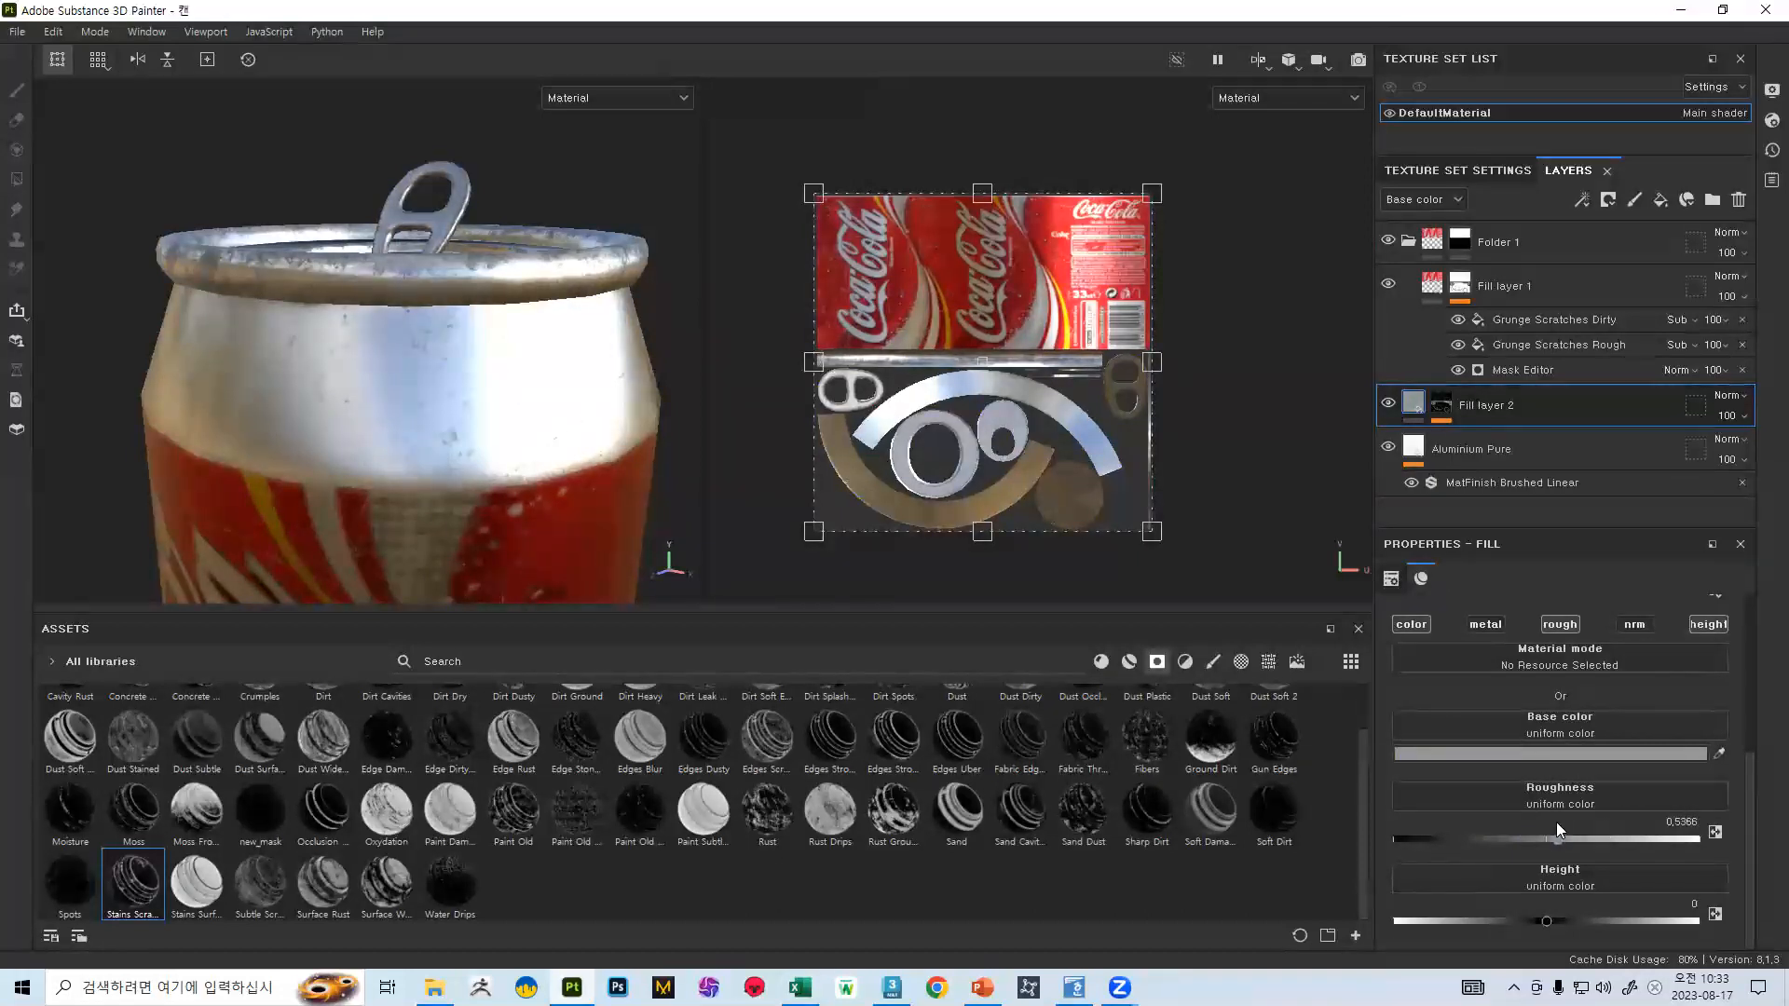
left_click_drag(1577, 824, 1532, 823)
- Try a height of about -0.006 for the stains of Fill layer 2, then turn its height channel off
right_click_drag(455, 274, 594, 626, "alt")
right_click_drag(559, 373, 350, 339, "shift")
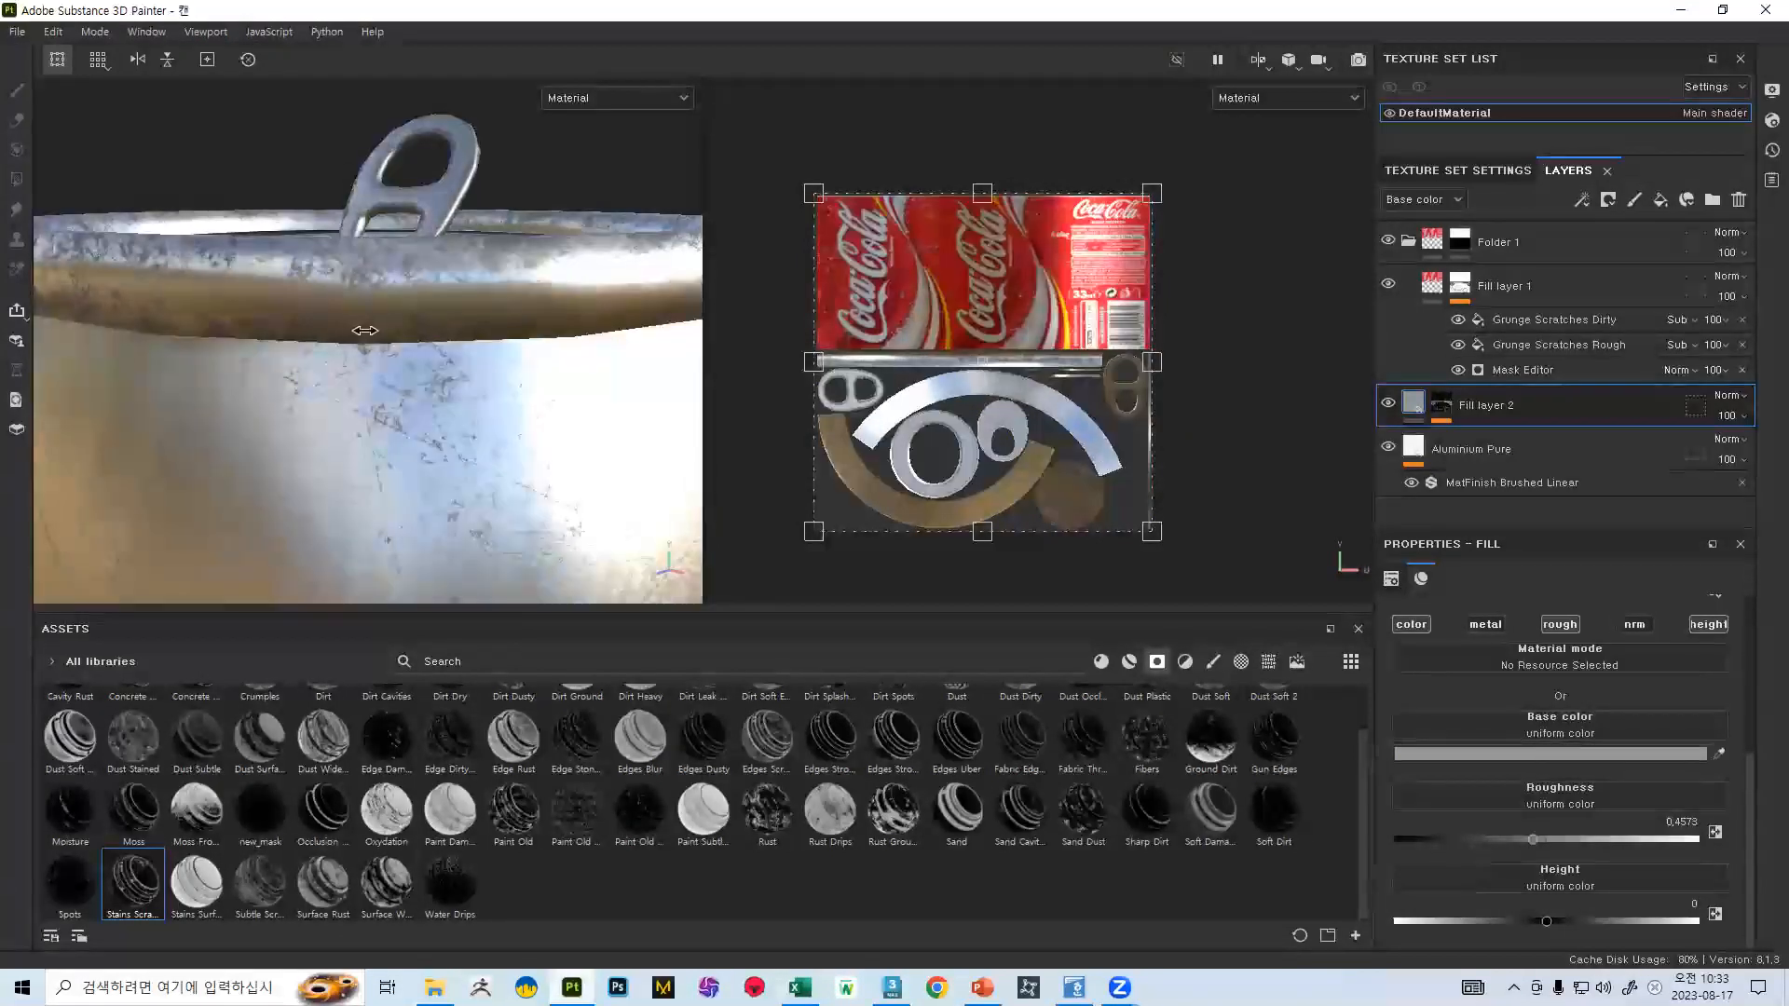
mouse_move(1547, 921)
left_mouse_down()
mouse_move(1525, 915)
mouse_move(1544, 910)
left_mouse_up()
right_click_drag(529, 389, 354, 101, "alt")
right_click_drag(471, 380, 537, 359, "alt")
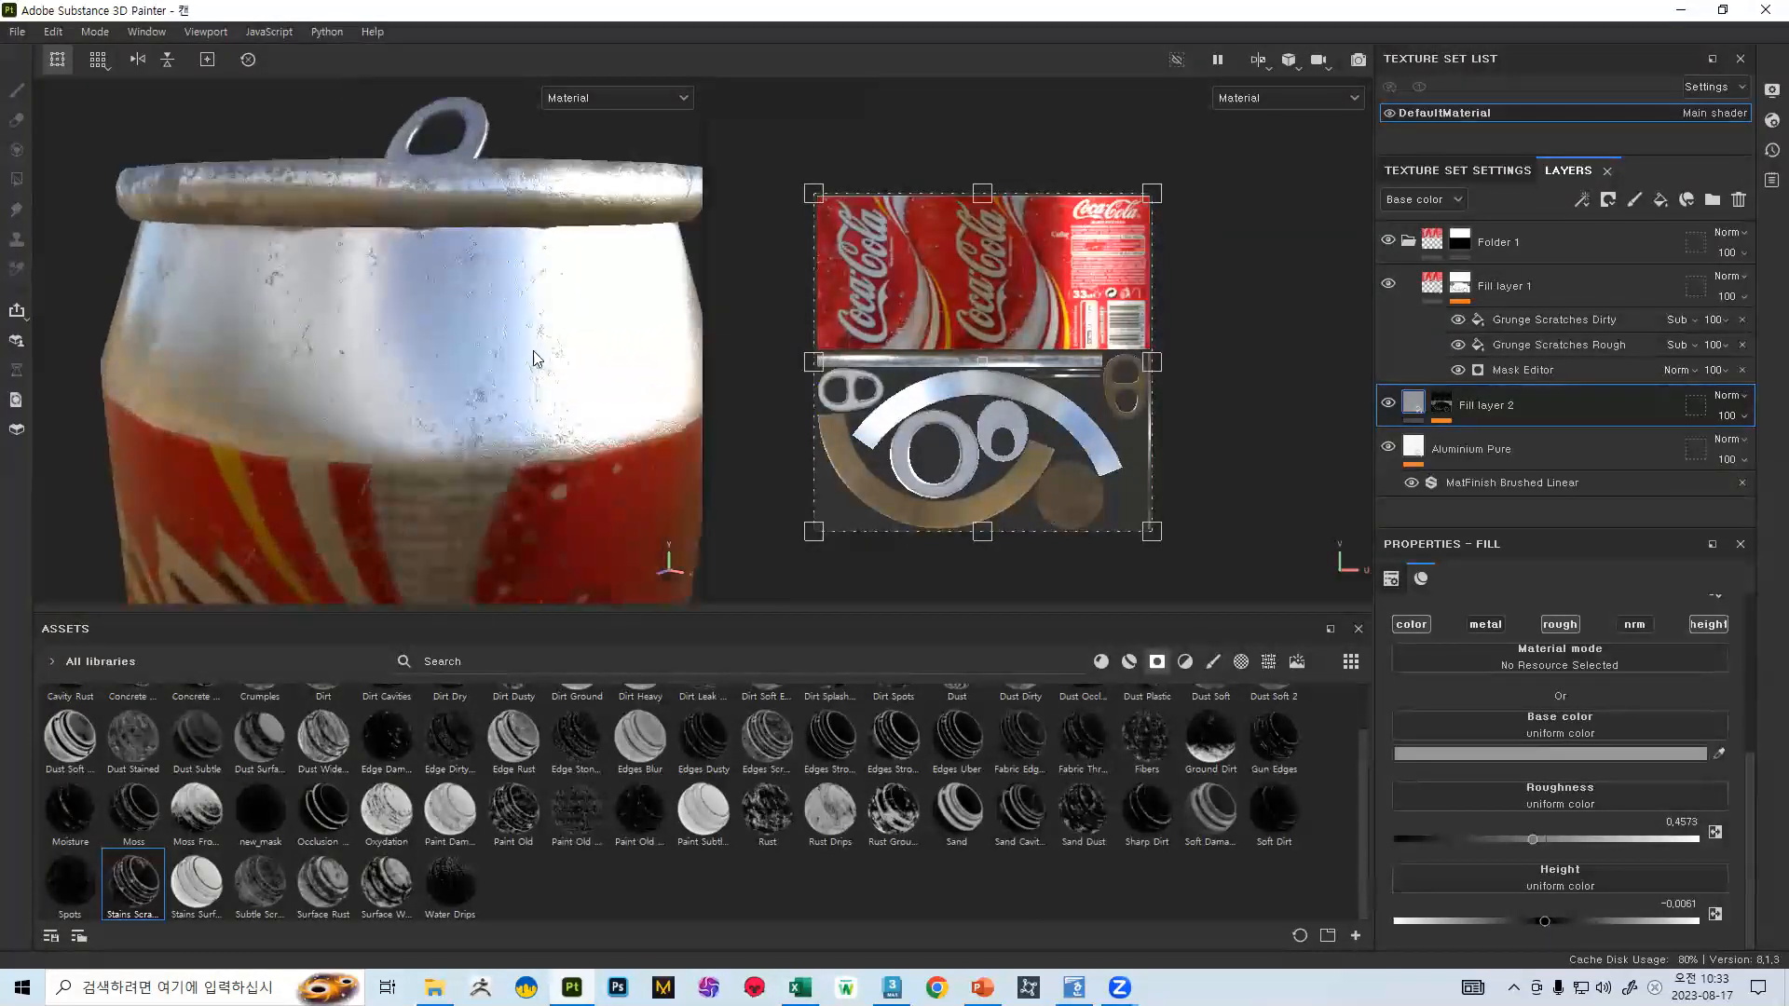
right_click_drag(560, 437, 640, 453, "alt")
left_click_drag(1545, 924, 1545, 922)
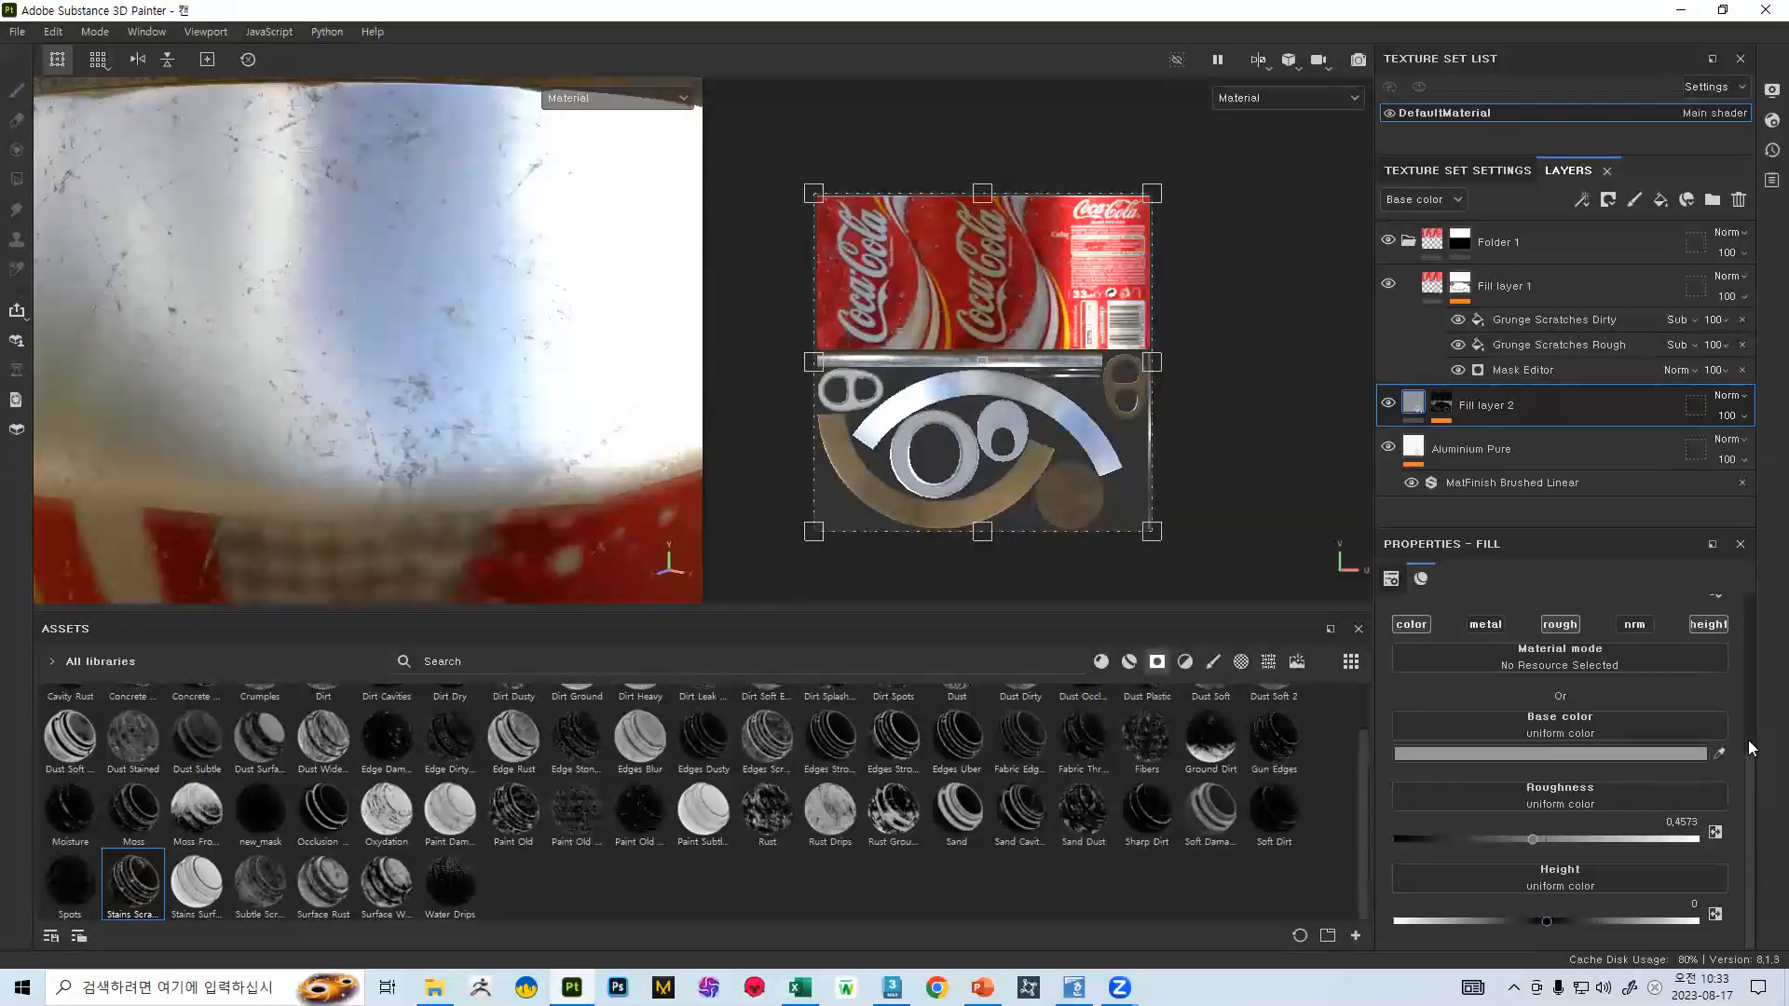
left_click(1712, 624)
- Lighten the base color of Fill layer 2 to the grey AFAFAF and check the stains around the can
right_click_drag(492, 457, 389, 221, "alt")
left_click_drag(389, 222, 460, 280, "alt")
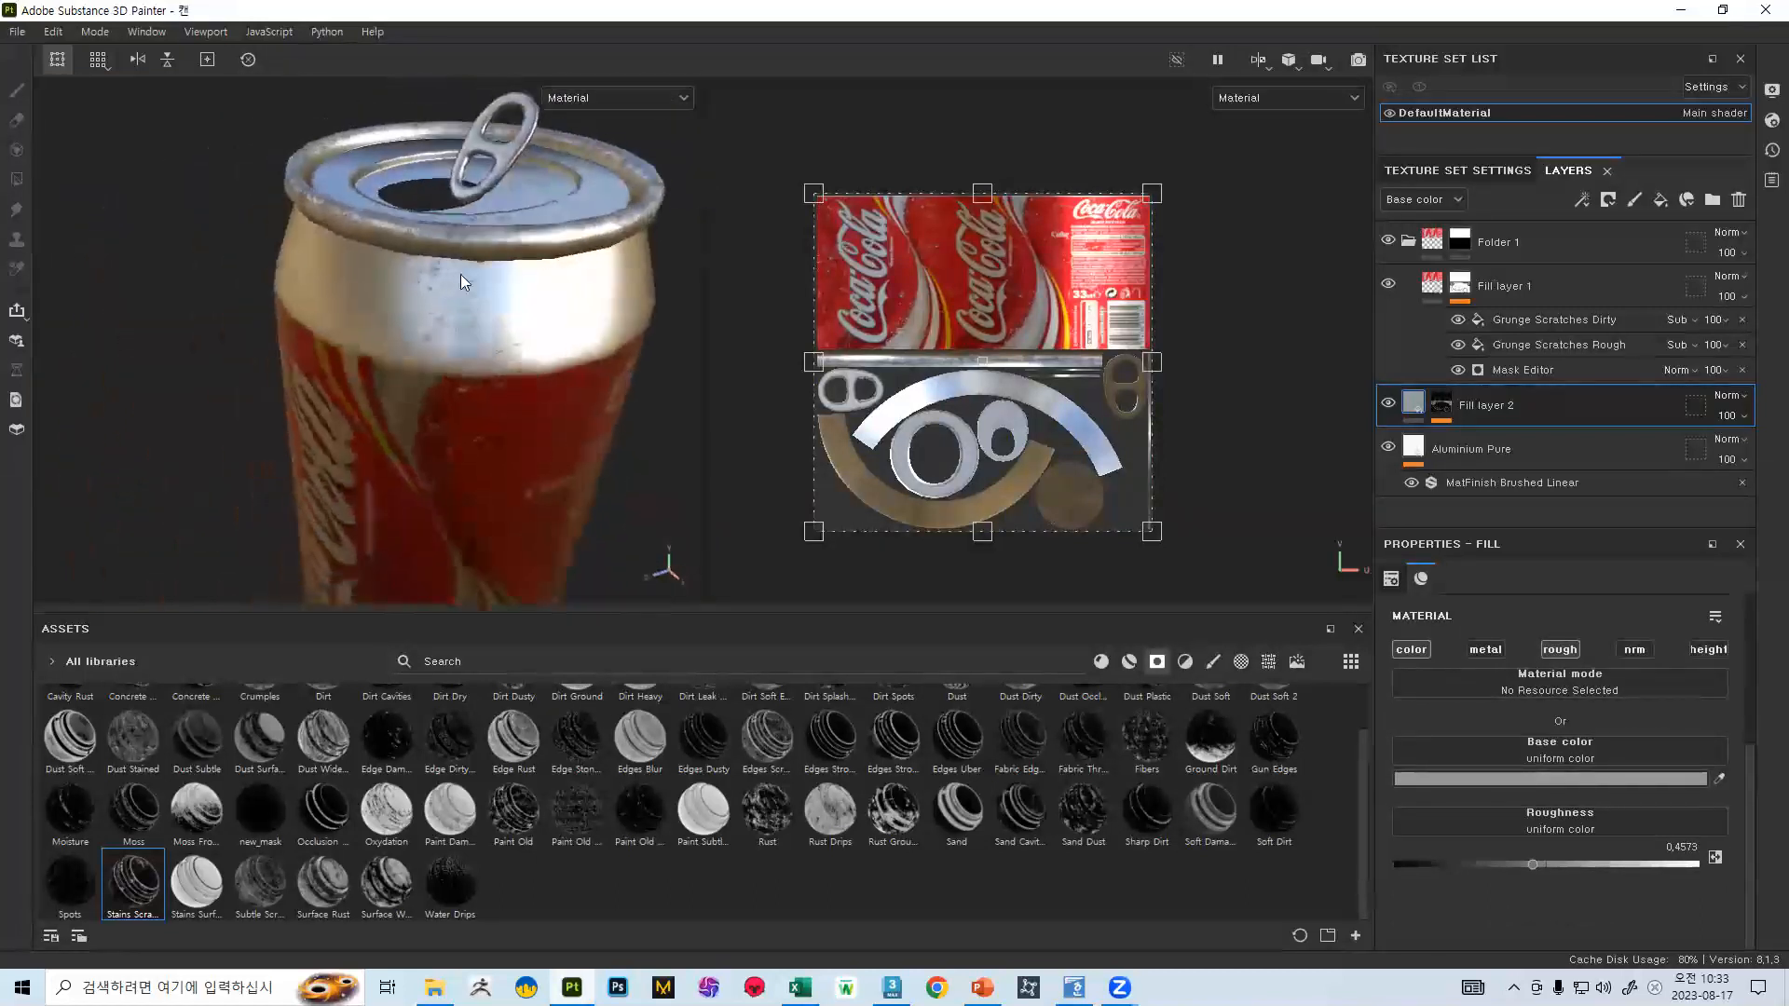
right_click_drag(460, 281, 512, 405, "alt")
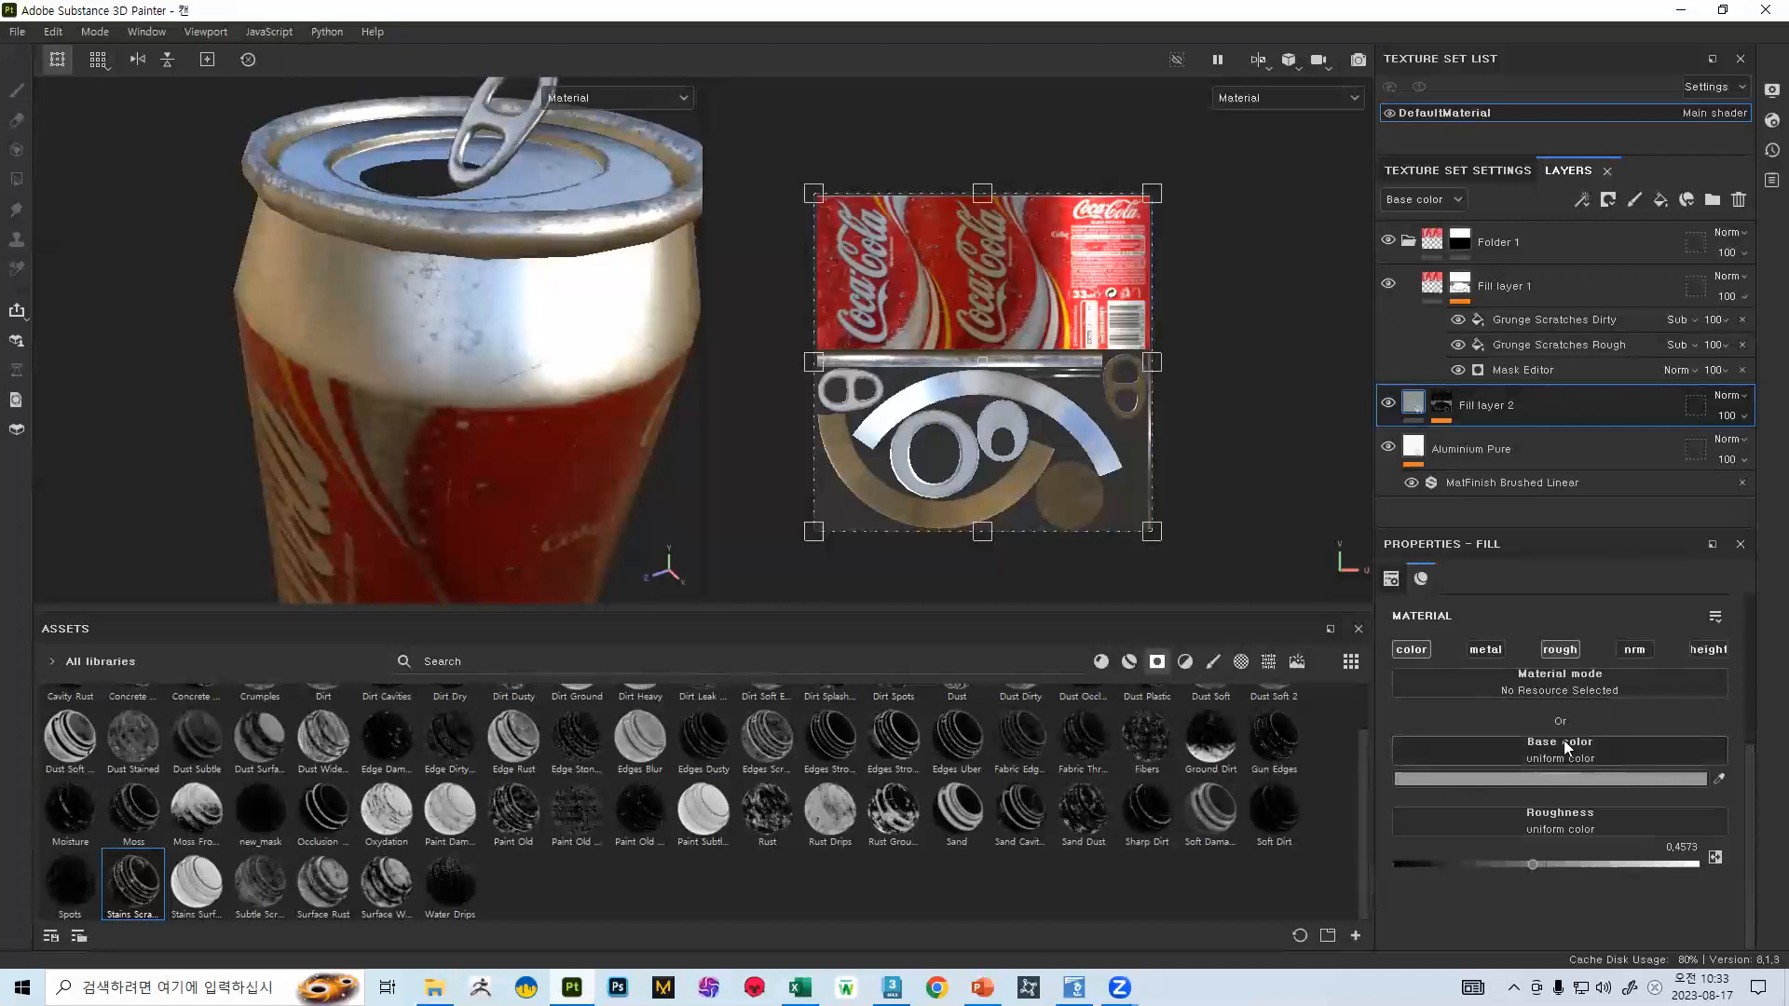
scroll(398, 321, "down", 2)
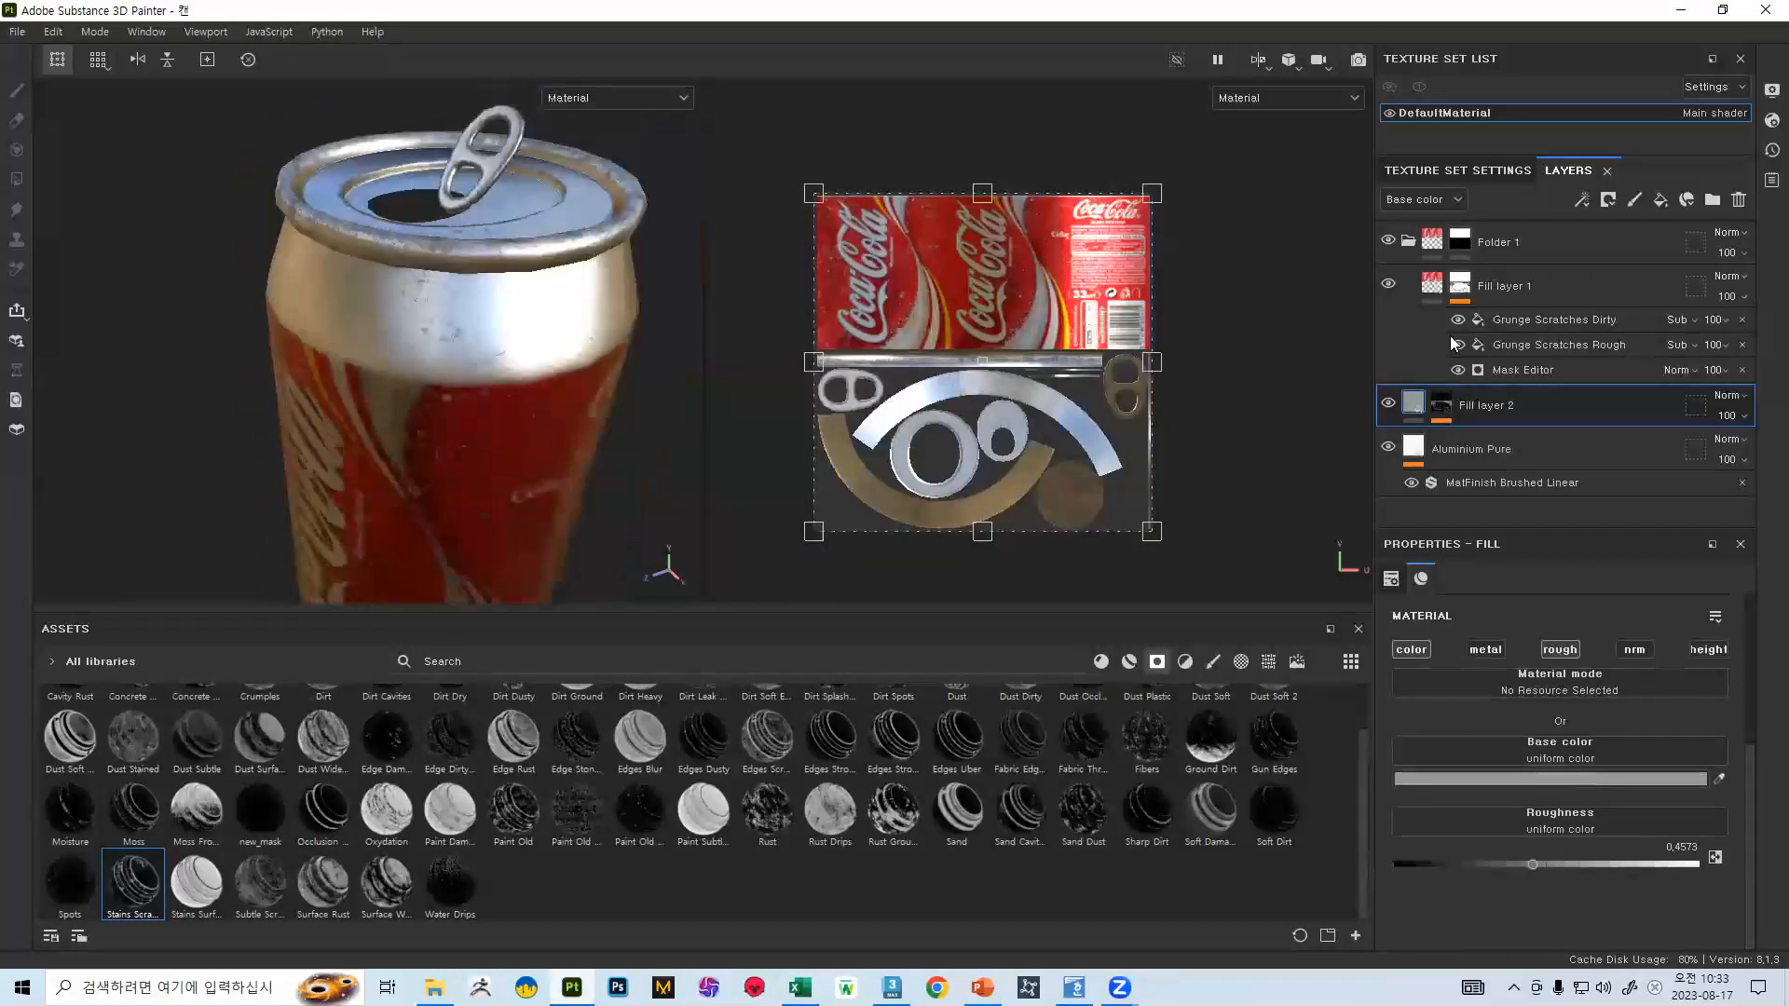
left_click(1604, 785)
left_click_drag(1494, 731, 1459, 727)
right_click_drag(421, 250, 312, 266, "alt")
left_click_drag(289, 270, 359, 186, "alt")
right_click_drag(358, 186, 402, 271, "alt")
left_click_drag(403, 271, 419, 429, "alt")
right_click_drag(419, 280, 376, 140, "alt")
middle_click_drag(376, 140, 366, 194, "alt")
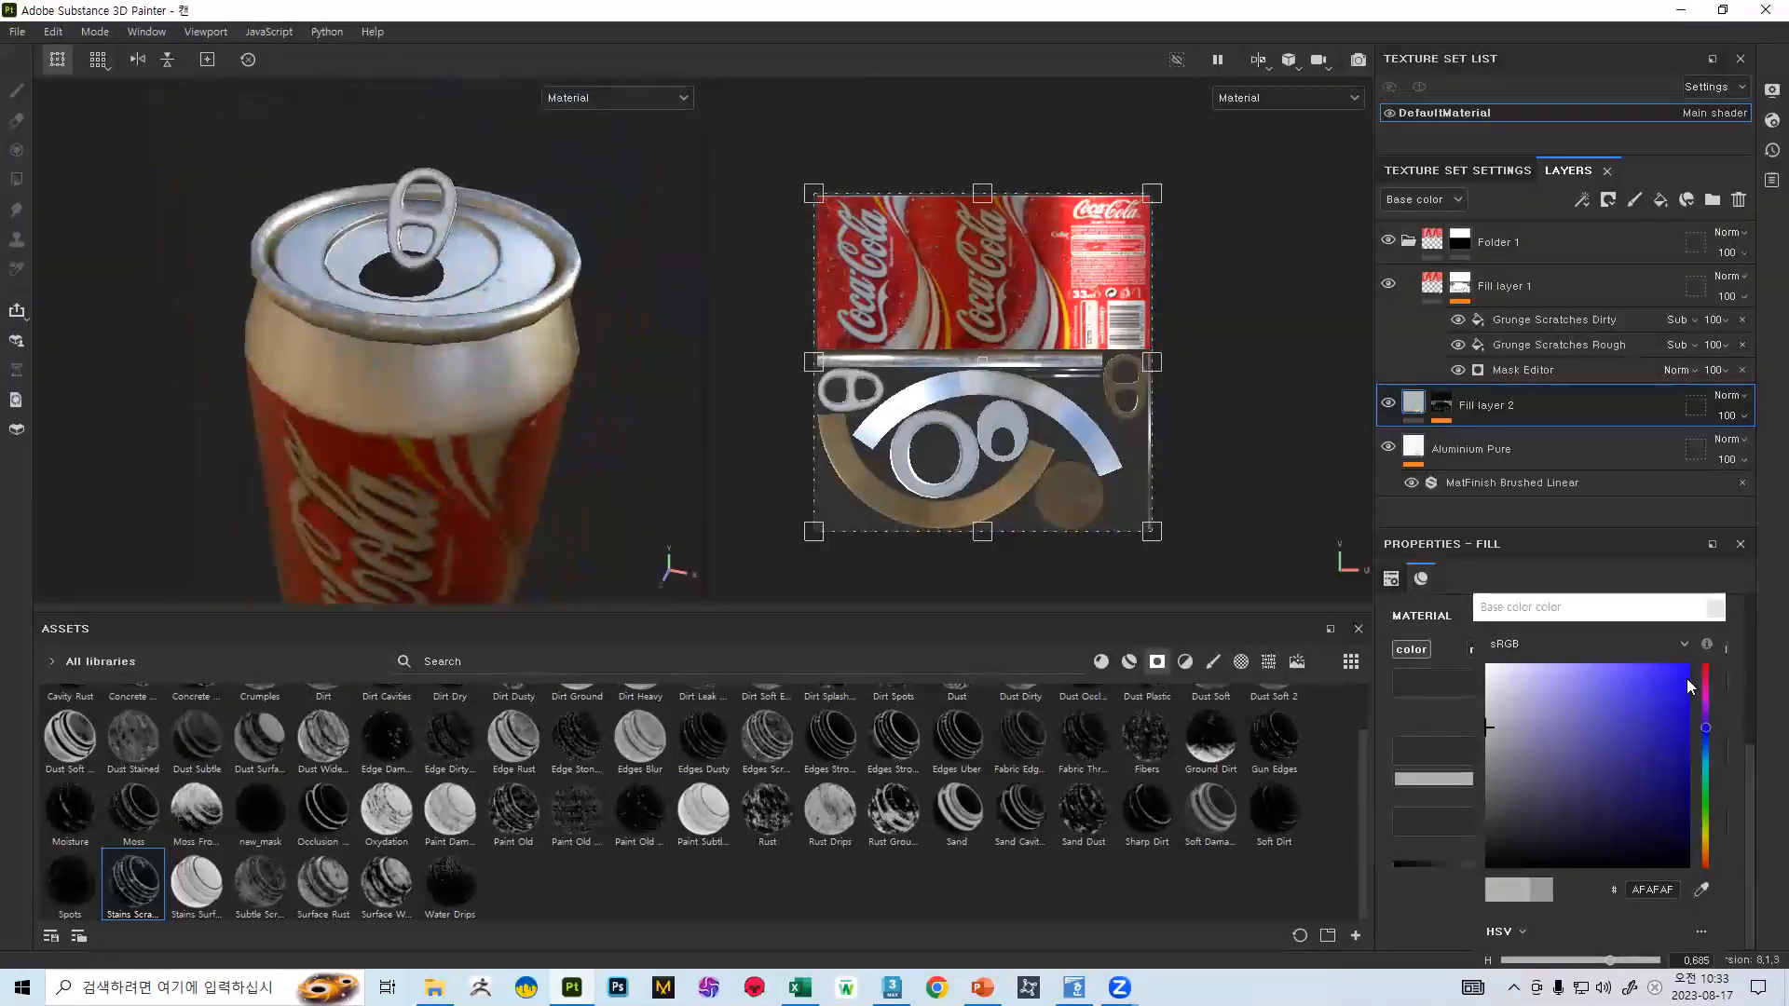
left_click(1720, 607)
- Try a Global Balance of 0.25 and a Global Contrast of 0.8 in the Mask Editor of Fill layer 2
left_click(1442, 404)
left_click(1528, 439)
scroll(475, 499, "up", 8)
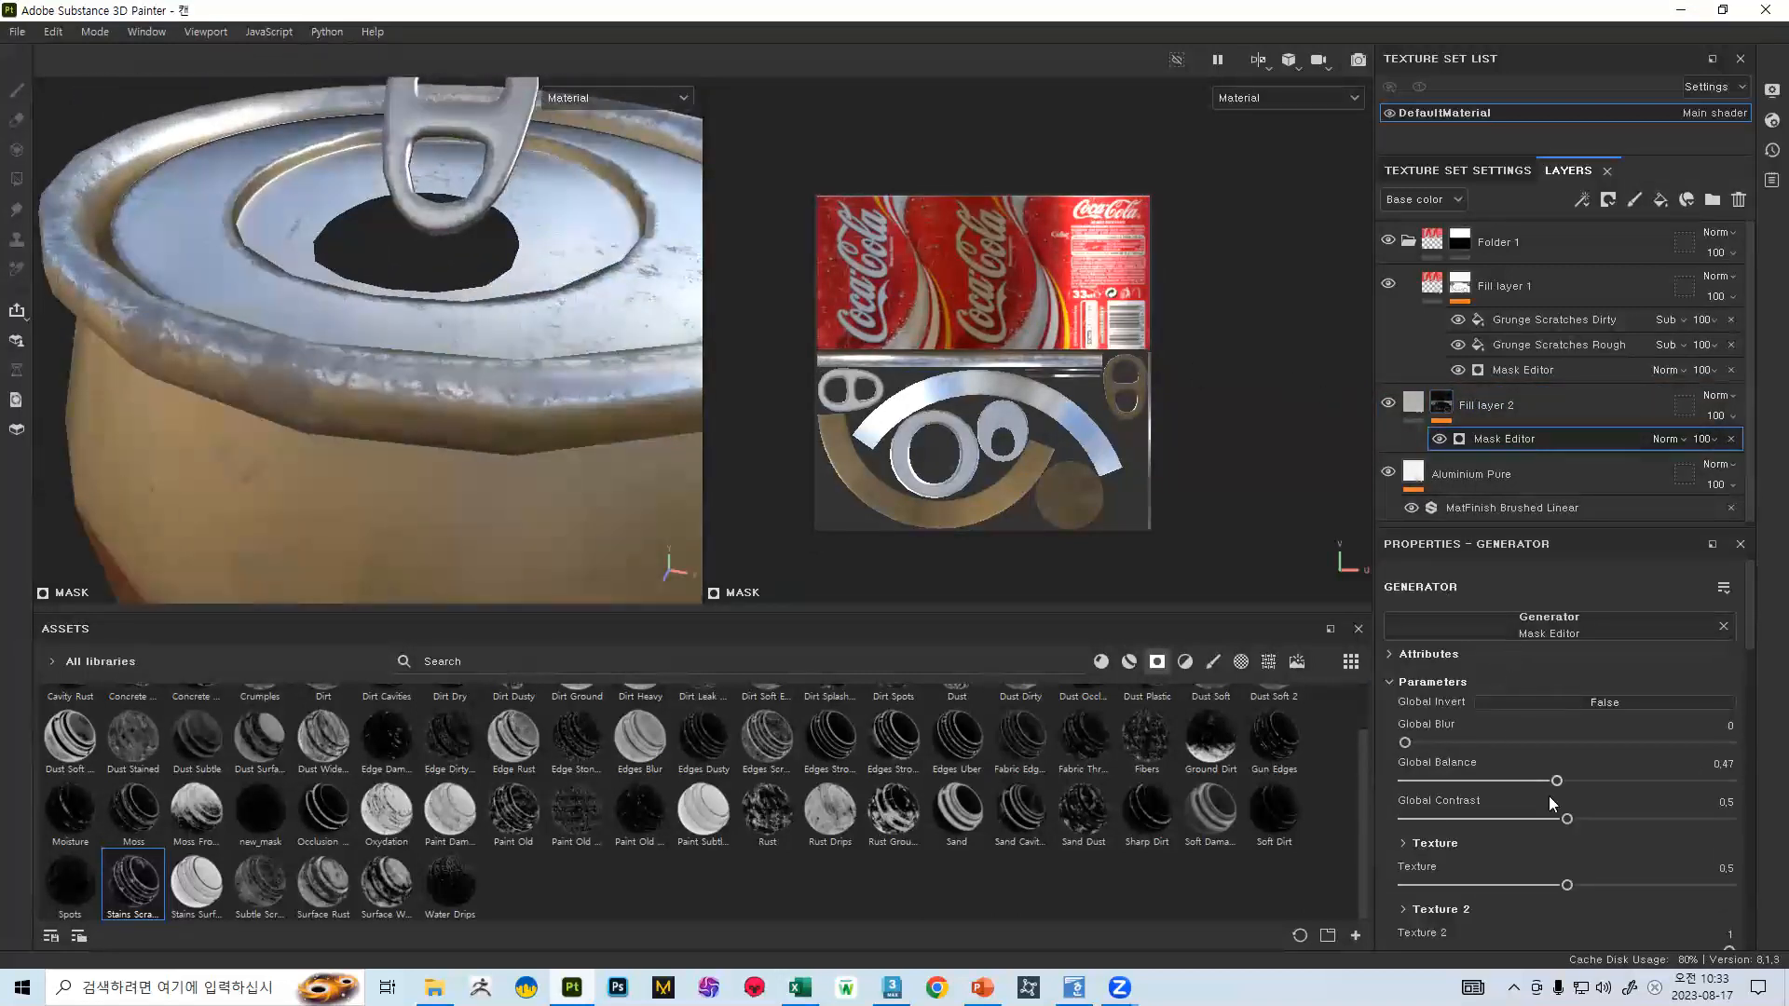
left_click_drag(1560, 776, 1511, 790)
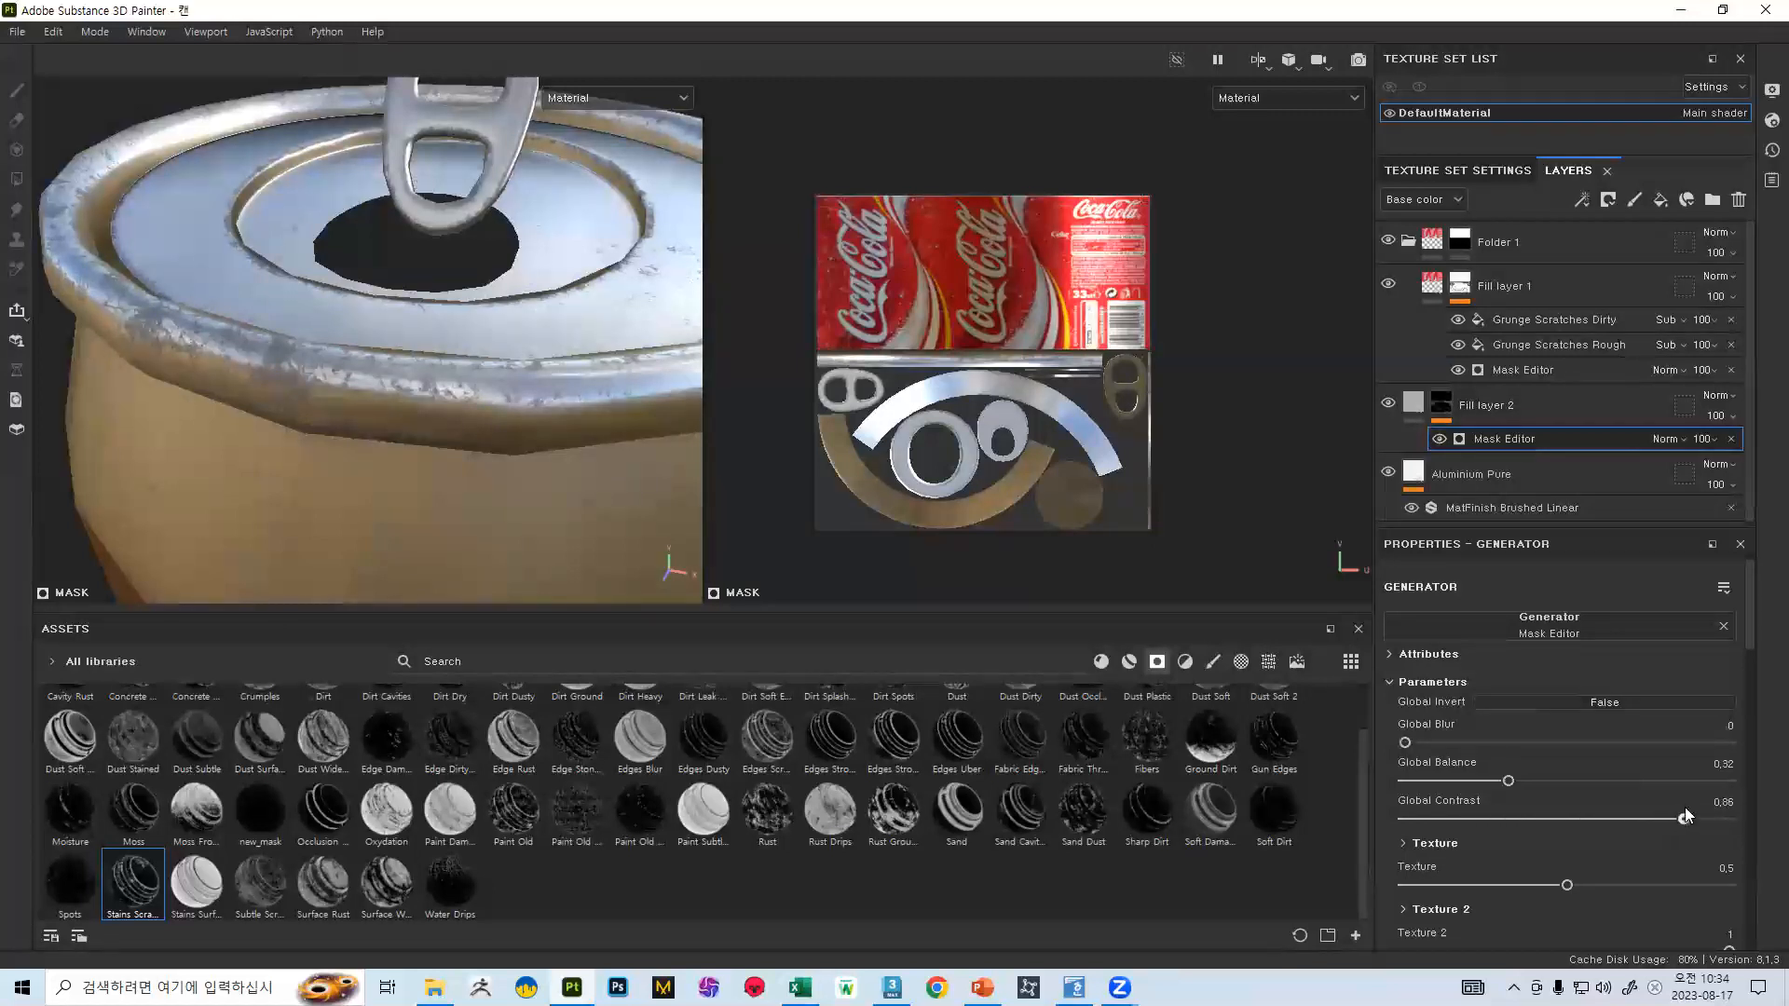
left_click_drag(1683, 809, 1489, 796)
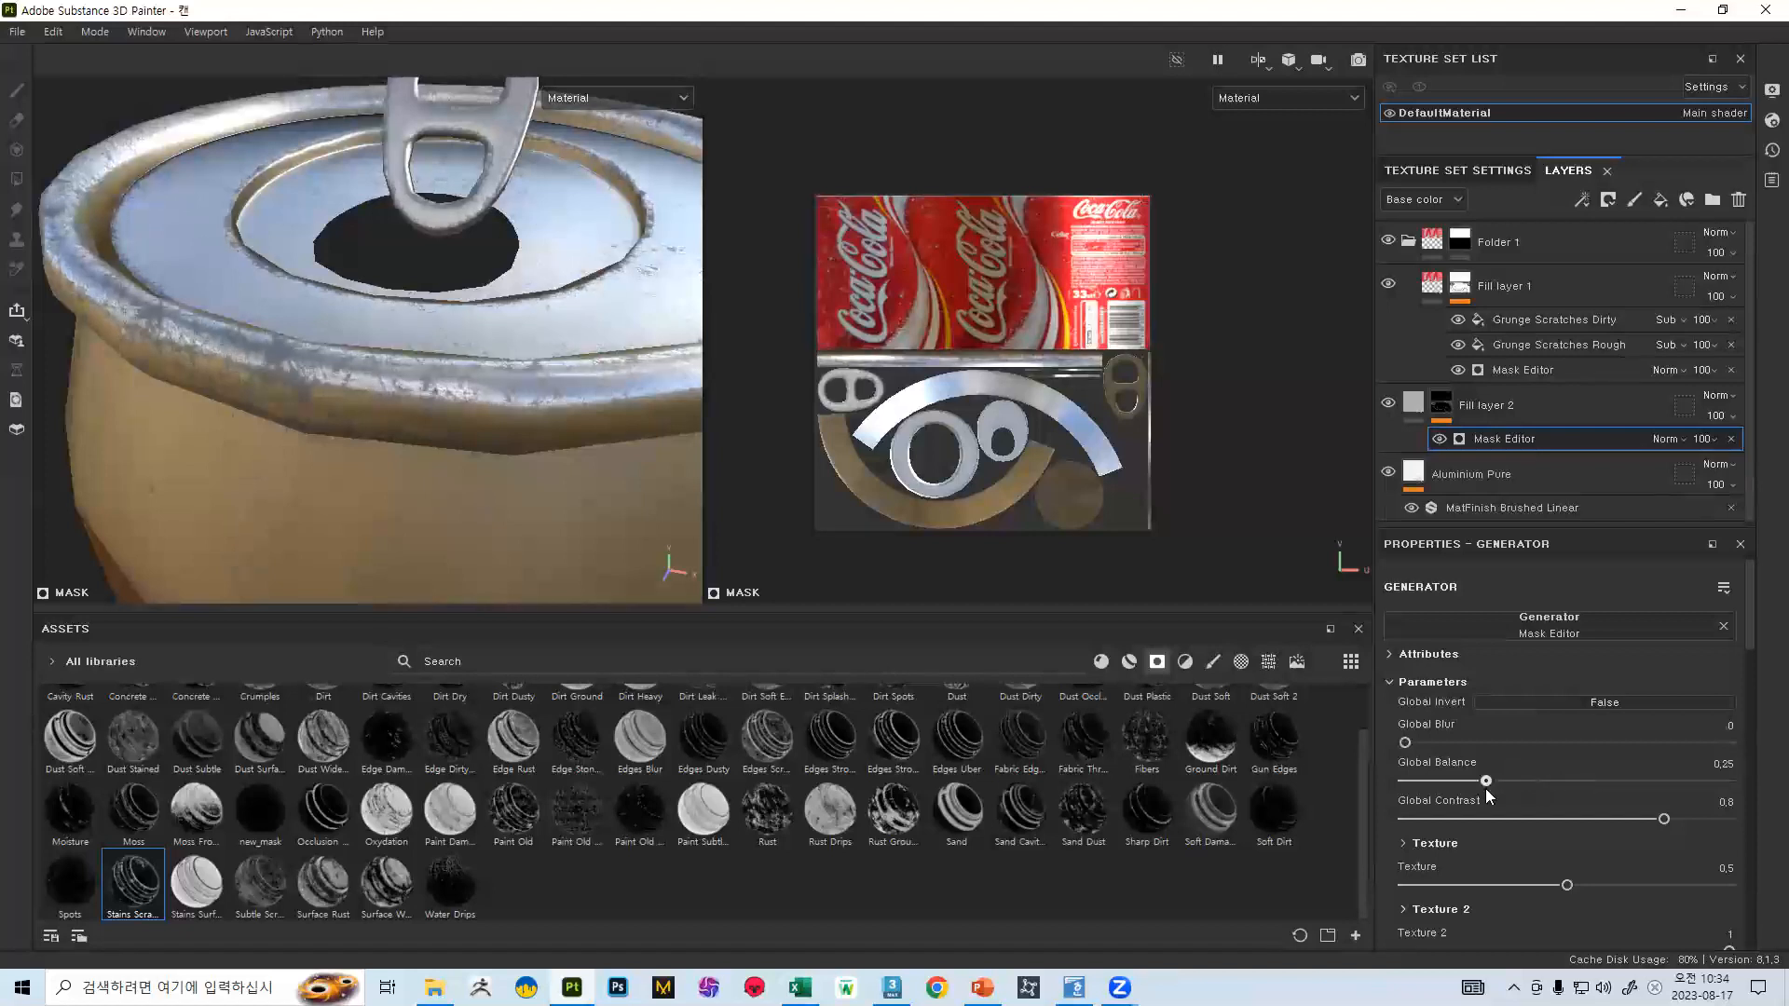
right_click_drag(673, 435, 224, 67, "alt")
left_click_drag(410, 280, 356, 161, "alt")
- Undo the Global Balance and Global Contrast changes of the Mask Editor while comparing the stains on the can
key("ctrl+z")
key("ctrl+z")
right_click_drag(572, 274, 610, 592, "alt")
left_click_drag(424, 289, 412, 388, "alt")
right_click_drag(412, 388, 379, 108, "alt")
key("ctrl+z")
left_click_drag(414, 307, 462, 181, "alt")
right_click_drag(596, 457, 563, 369, "alt")
middle_click_drag(598, 373, 602, 272, "alt")
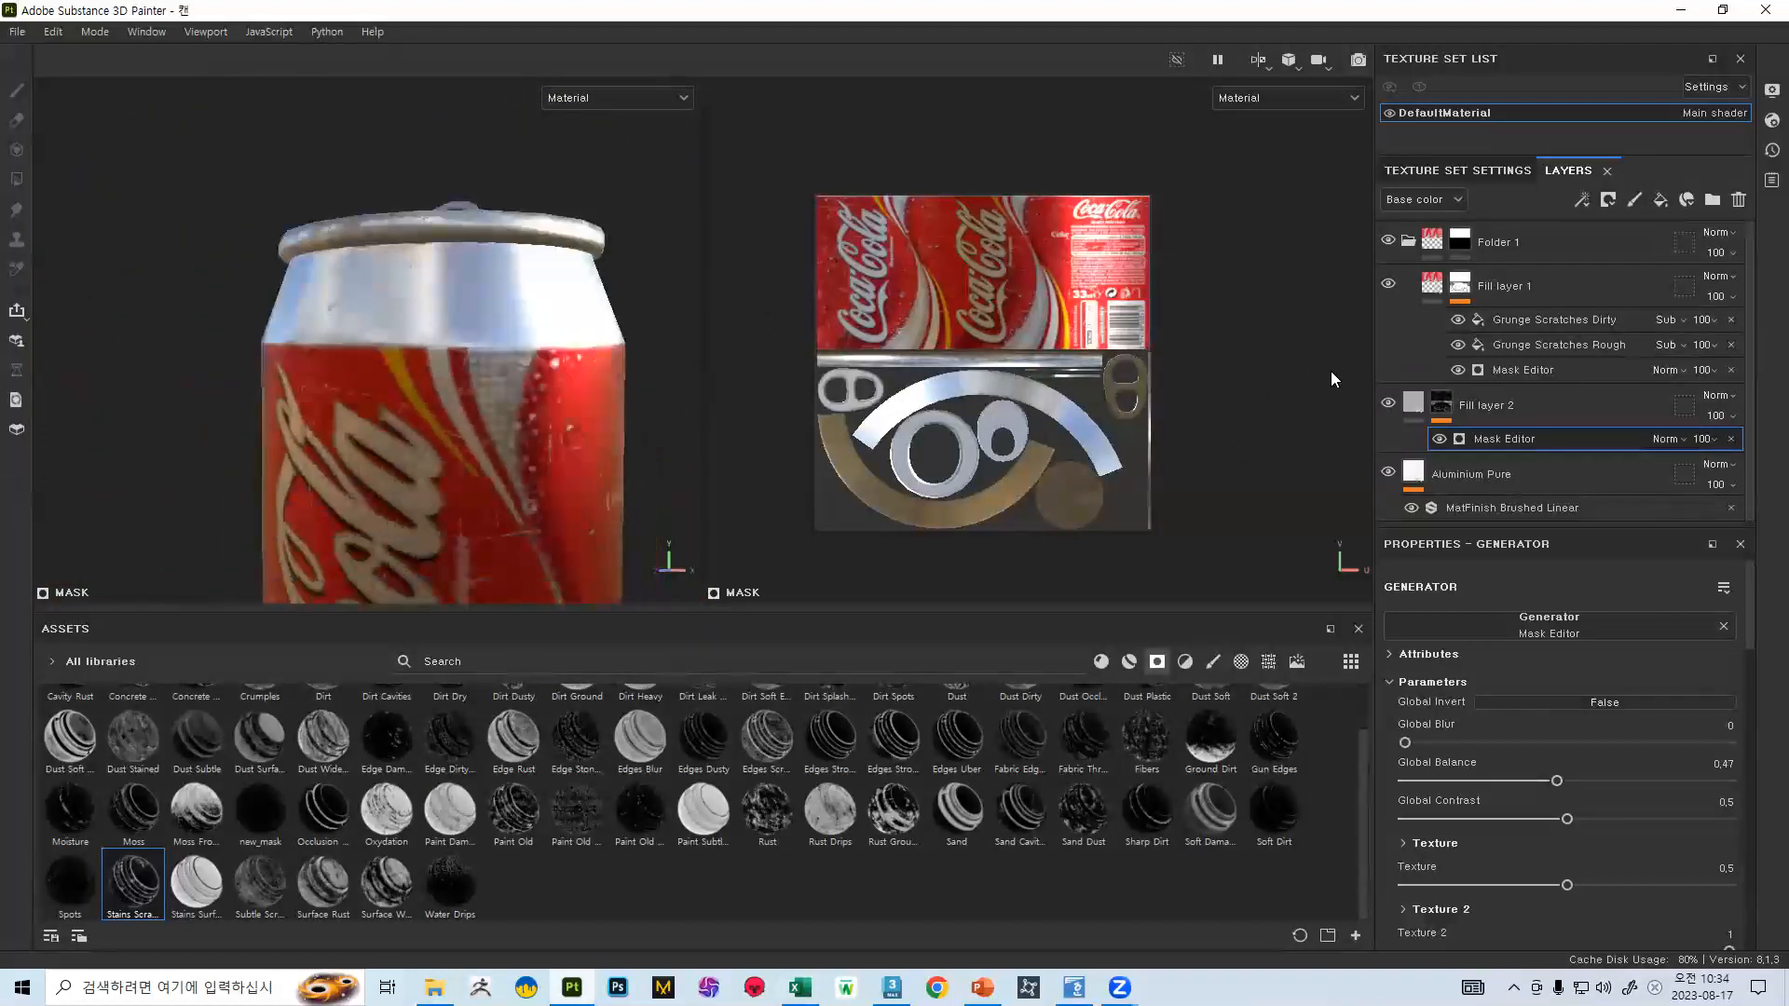
- Group Fill layer 2 into its own folder and add a black mask to that folder
left_click(1441, 403)
right_click_drag(484, 363, 466, 304, "alt")
mouse_move(466, 304)
left_mouse_down("alt")
mouse_move(621, 277)
mouse_move(561, 276)
left_mouse_up("alt")
right_click_drag(562, 276, 641, 452, "alt")
left_click_drag(640, 452, 568, 447, "alt")
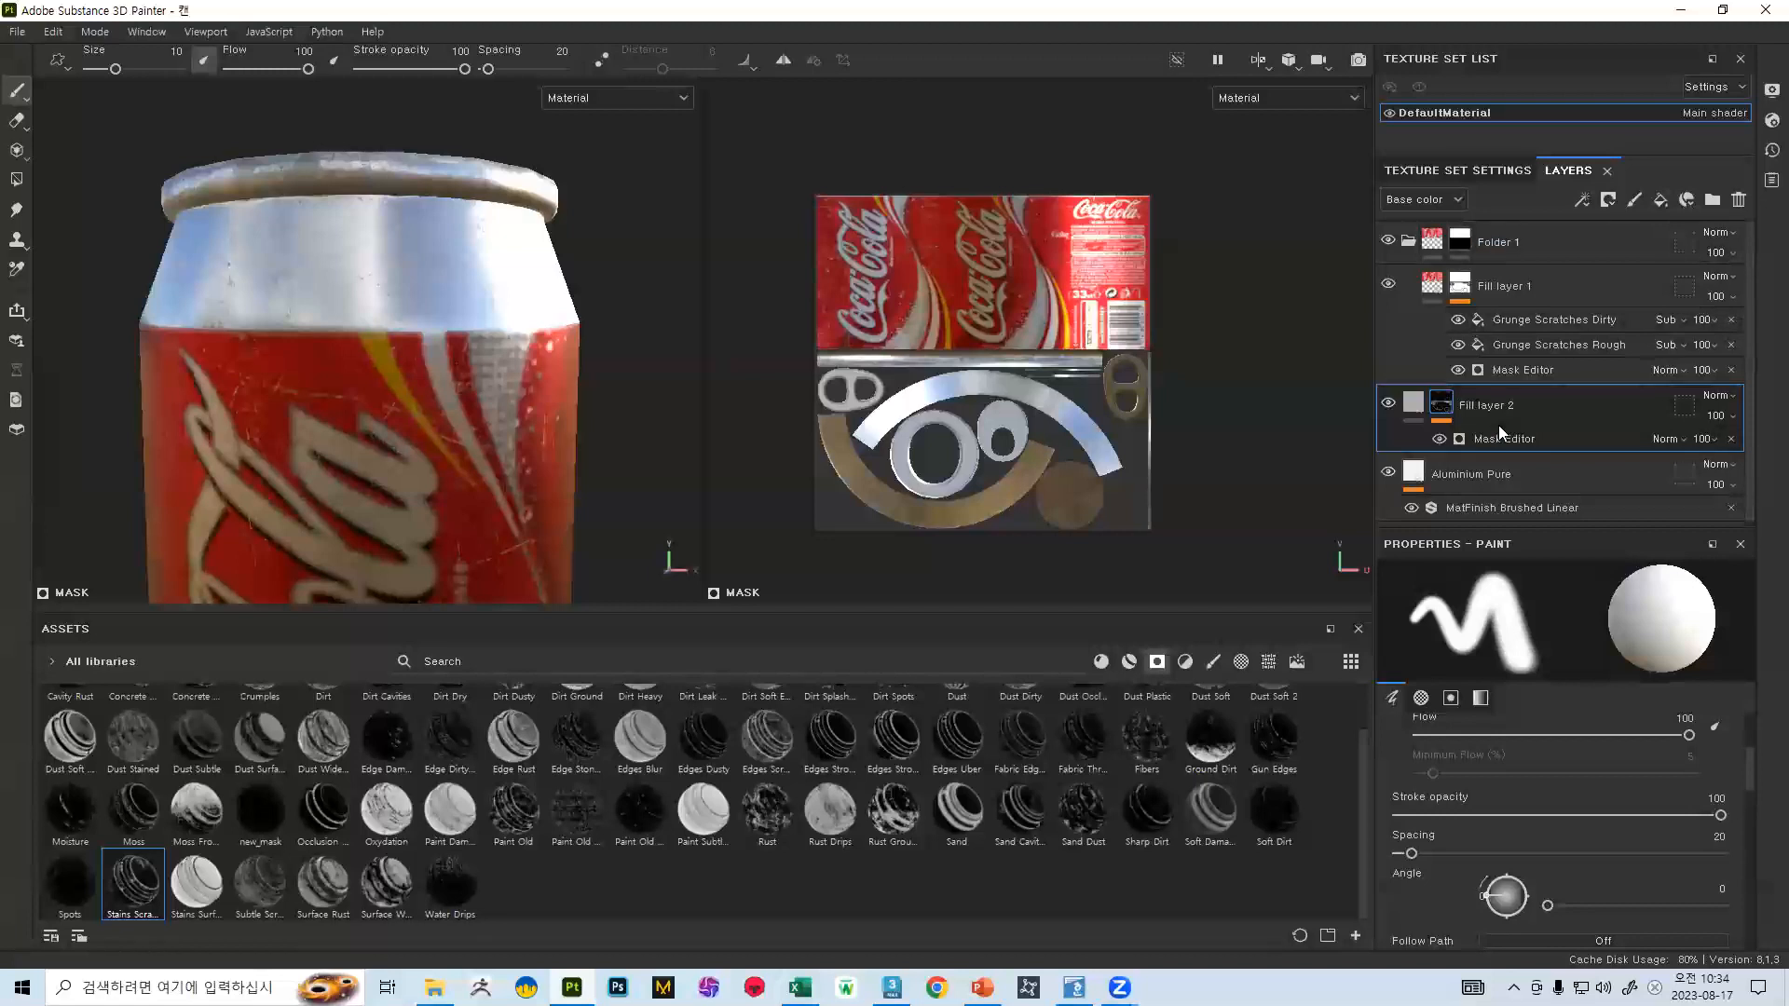
key("ctrl+g")
right_click(1450, 410)
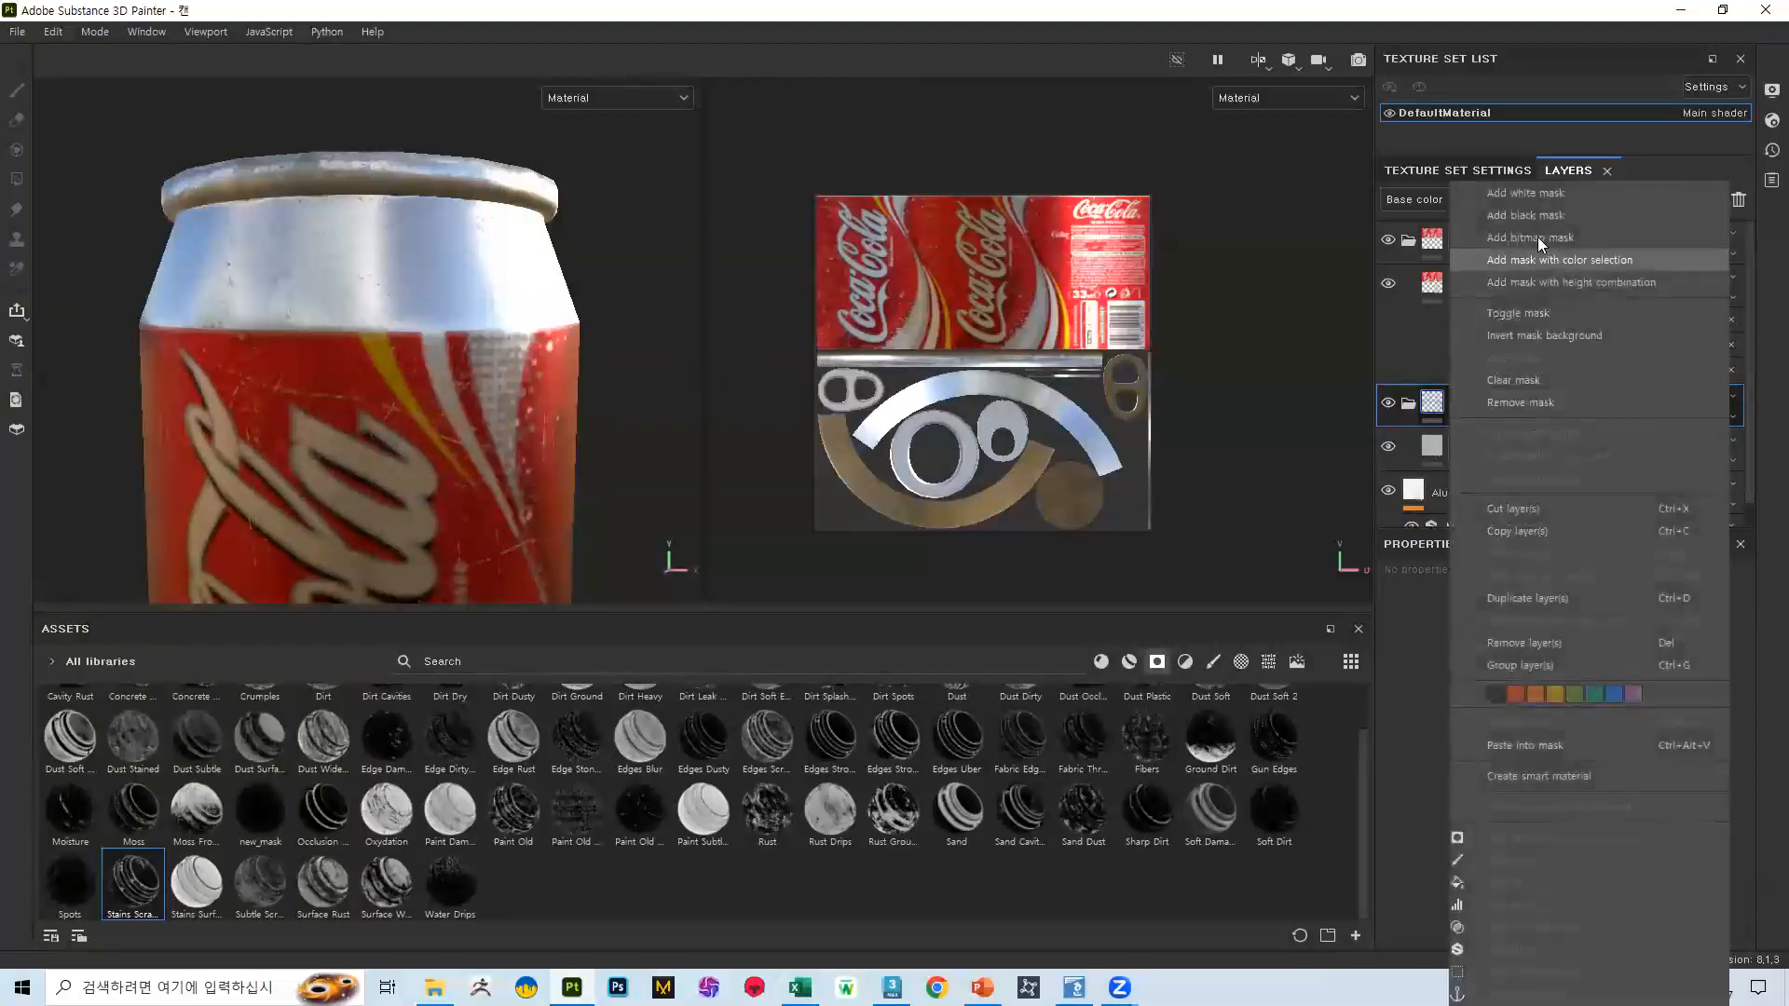
left_click(1537, 216)
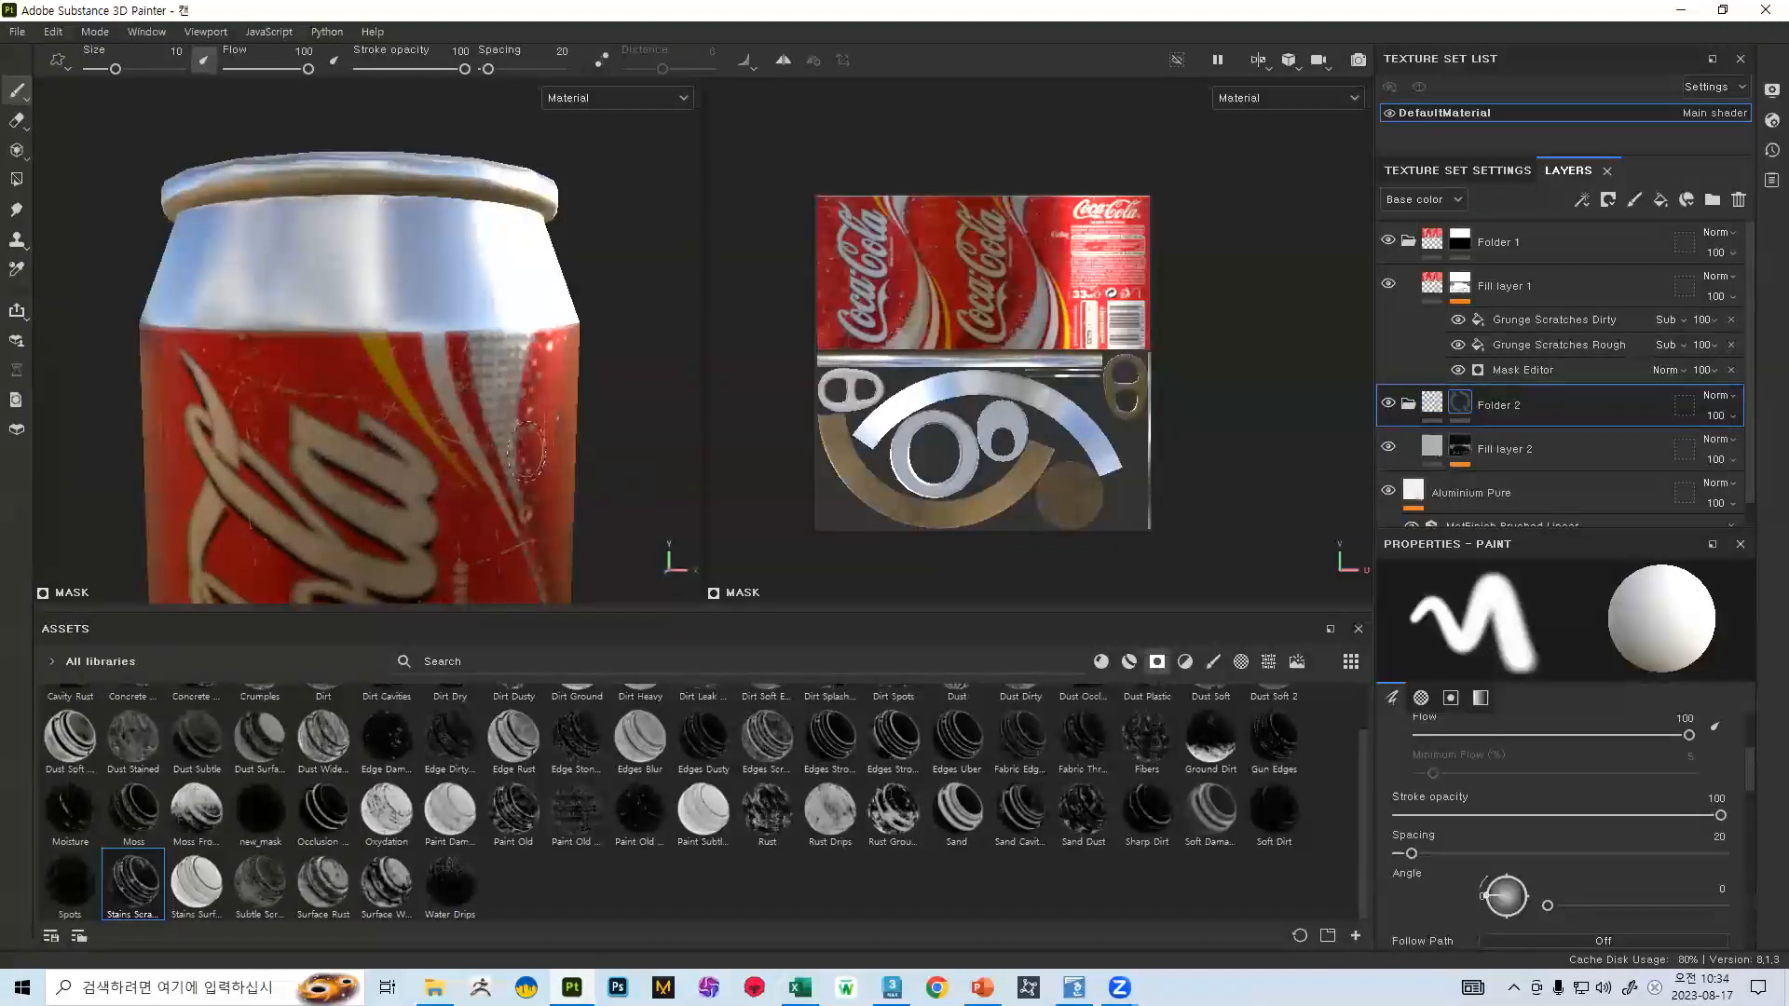
- Reveal the stains on the can's lid by filling its UV islands white in the mask of Folder 2 with Polygon Fill
scroll(459, 310, "down", 3)
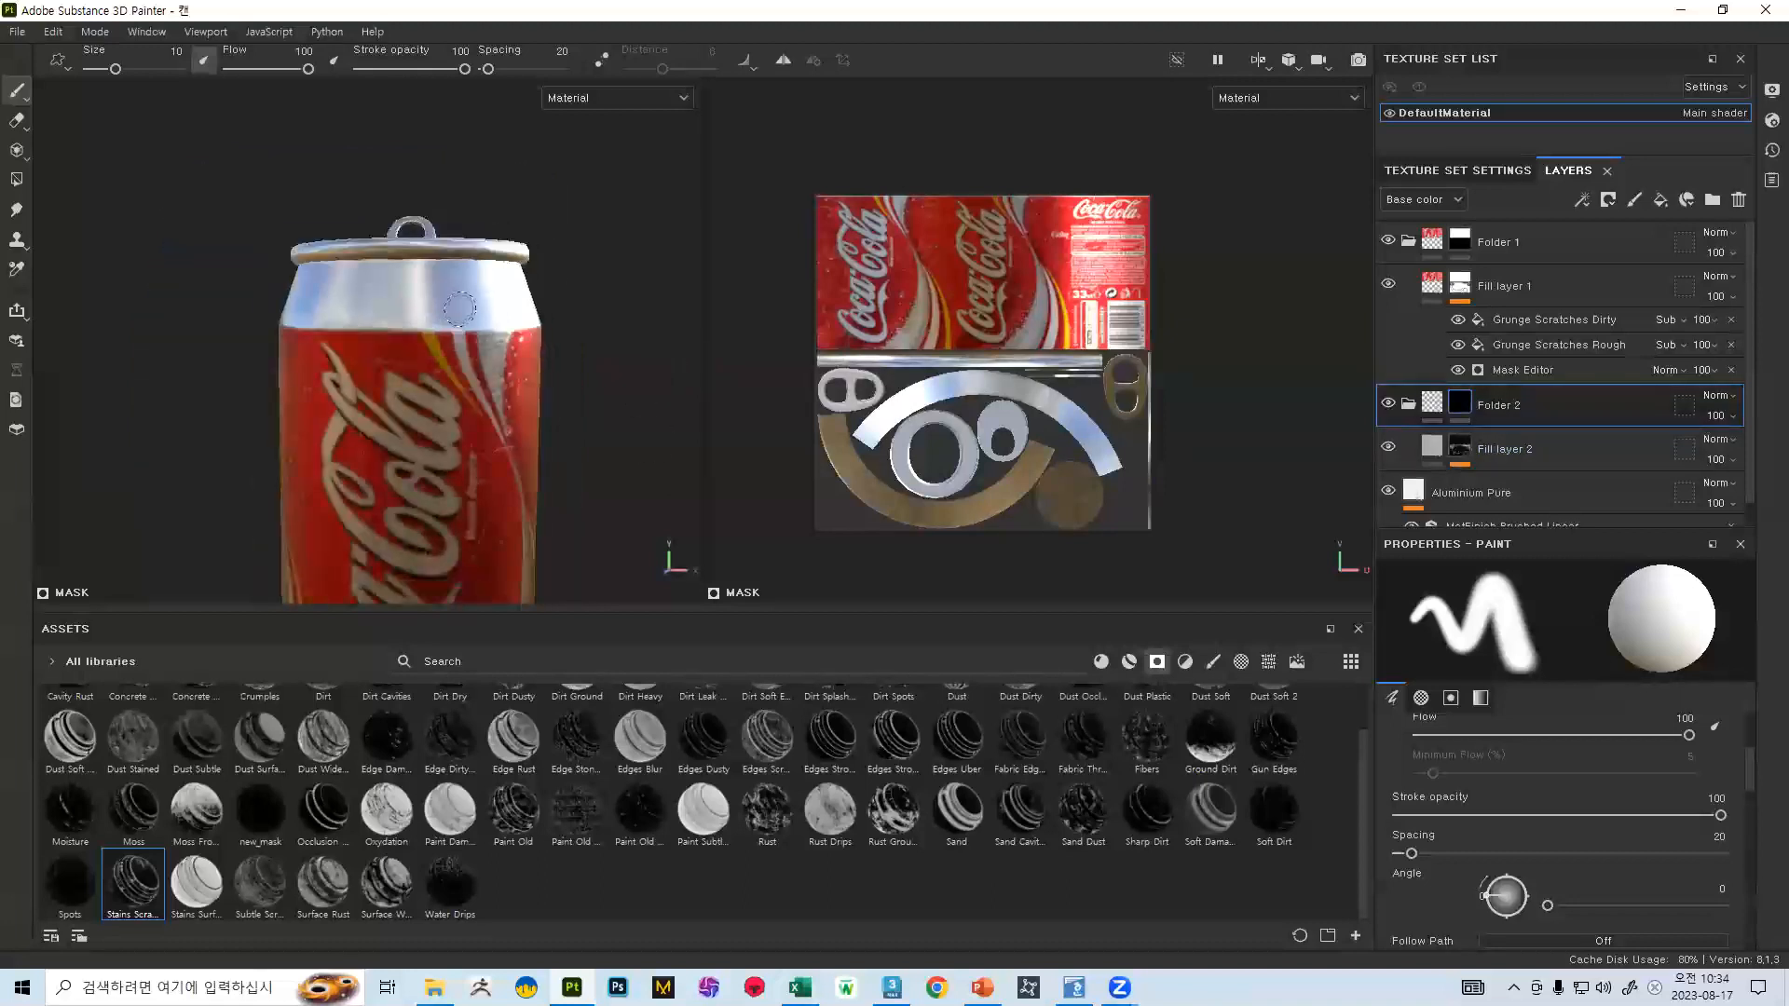
left_click_drag(459, 309, 445, 350, "alt")
scroll(477, 384, "up", 2)
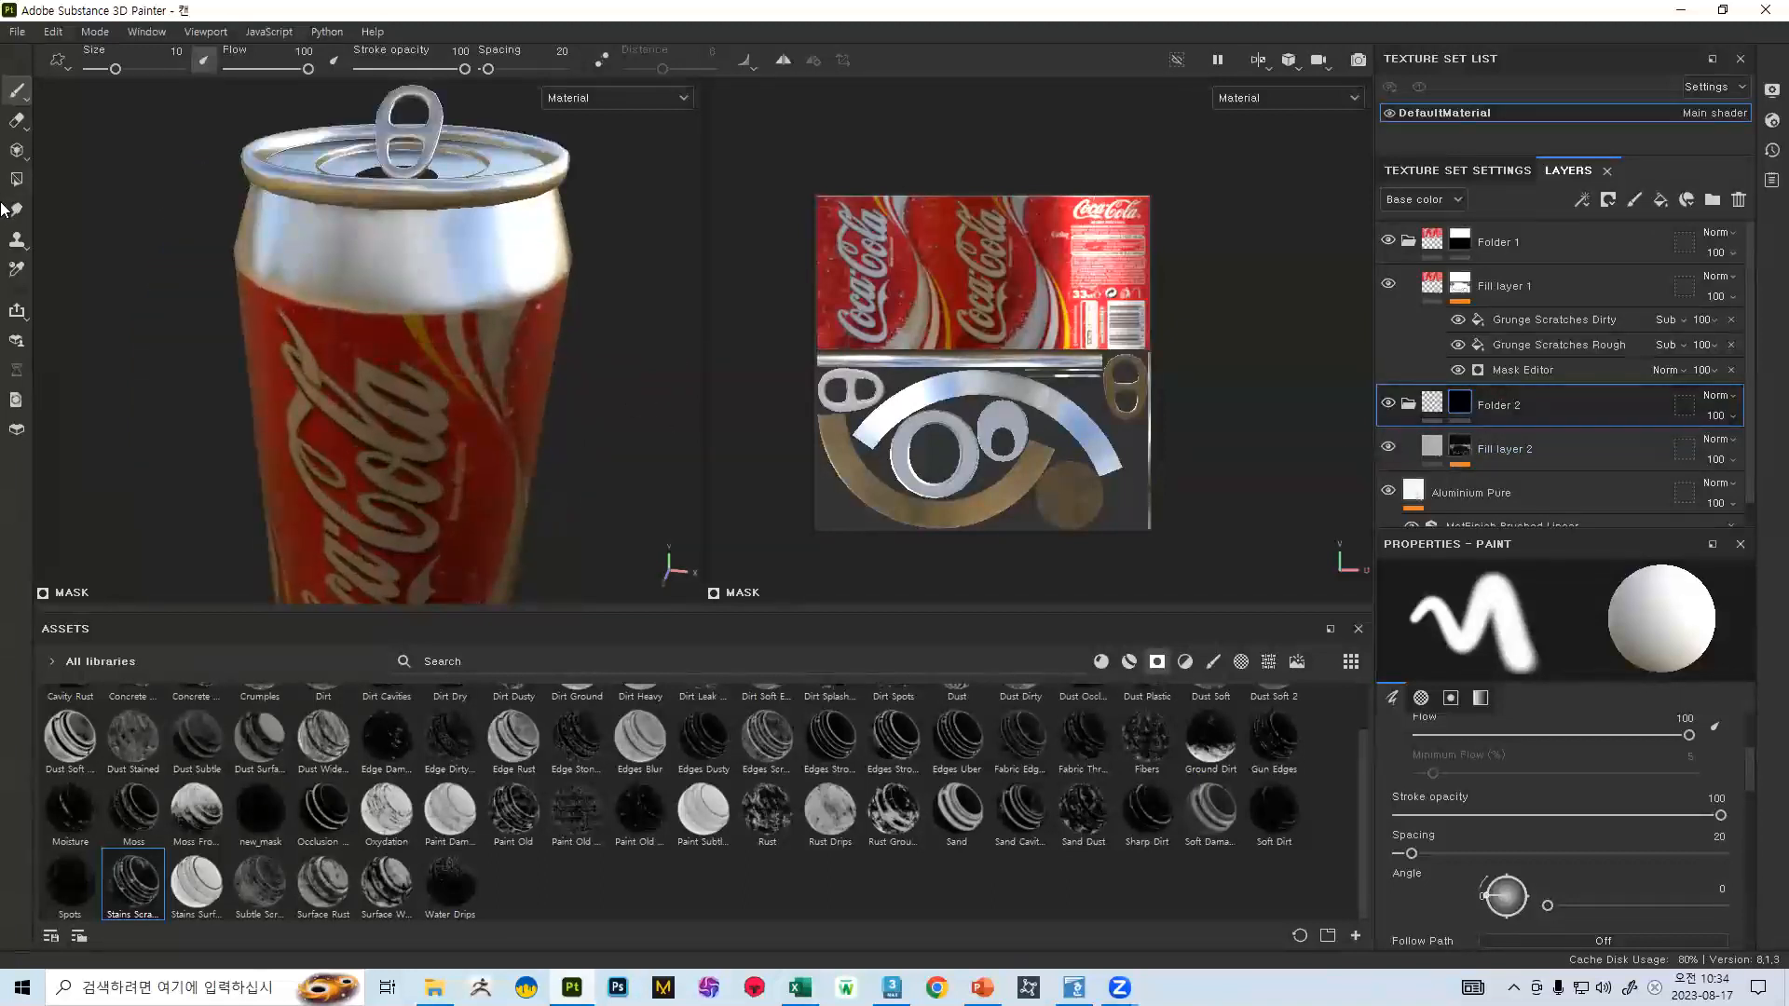
left_click(17, 180)
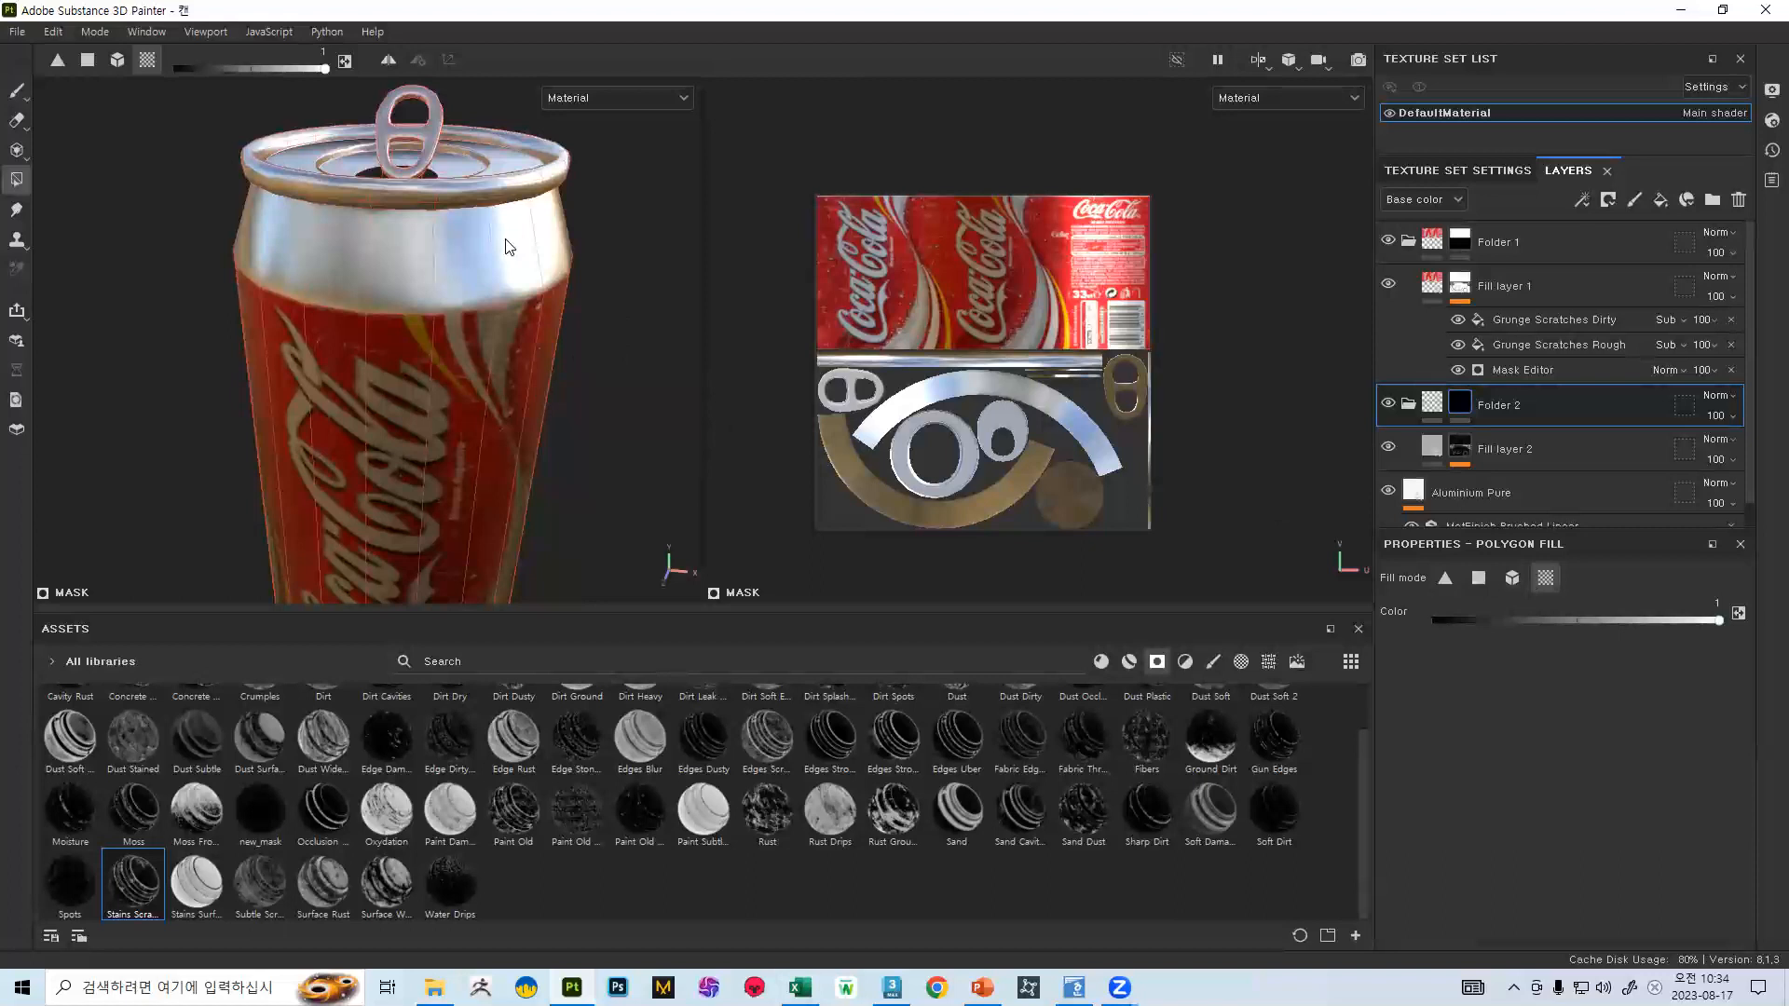
left_click_drag(438, 192, 519, 349, "alt")
scroll(516, 257, "up", 3)
middle_click_drag(517, 258, 380, 177, "alt")
left_click_drag(380, 177, 531, 292, "alt")
right_click_drag(531, 292, 315, 362, "alt")
left_click_drag(315, 362, 445, 321, "alt")
left_click_drag(425, 472, 458, 354, "alt")
scroll(456, 322, "up", 3)
middle_click_drag(456, 317, 438, 453, "alt")
mouse_move(438, 453)
left_mouse_down("alt")
mouse_move(397, 387)
mouse_move(416, 261)
mouse_move(425, 280)
left_mouse_up("alt")
left_click(417, 231)
left_click(17, 91)
mouse_move(469, 303)
right_mouse_down("alt")
mouse_move(478, 284)
mouse_move(473, 298)
right_mouse_up("alt")
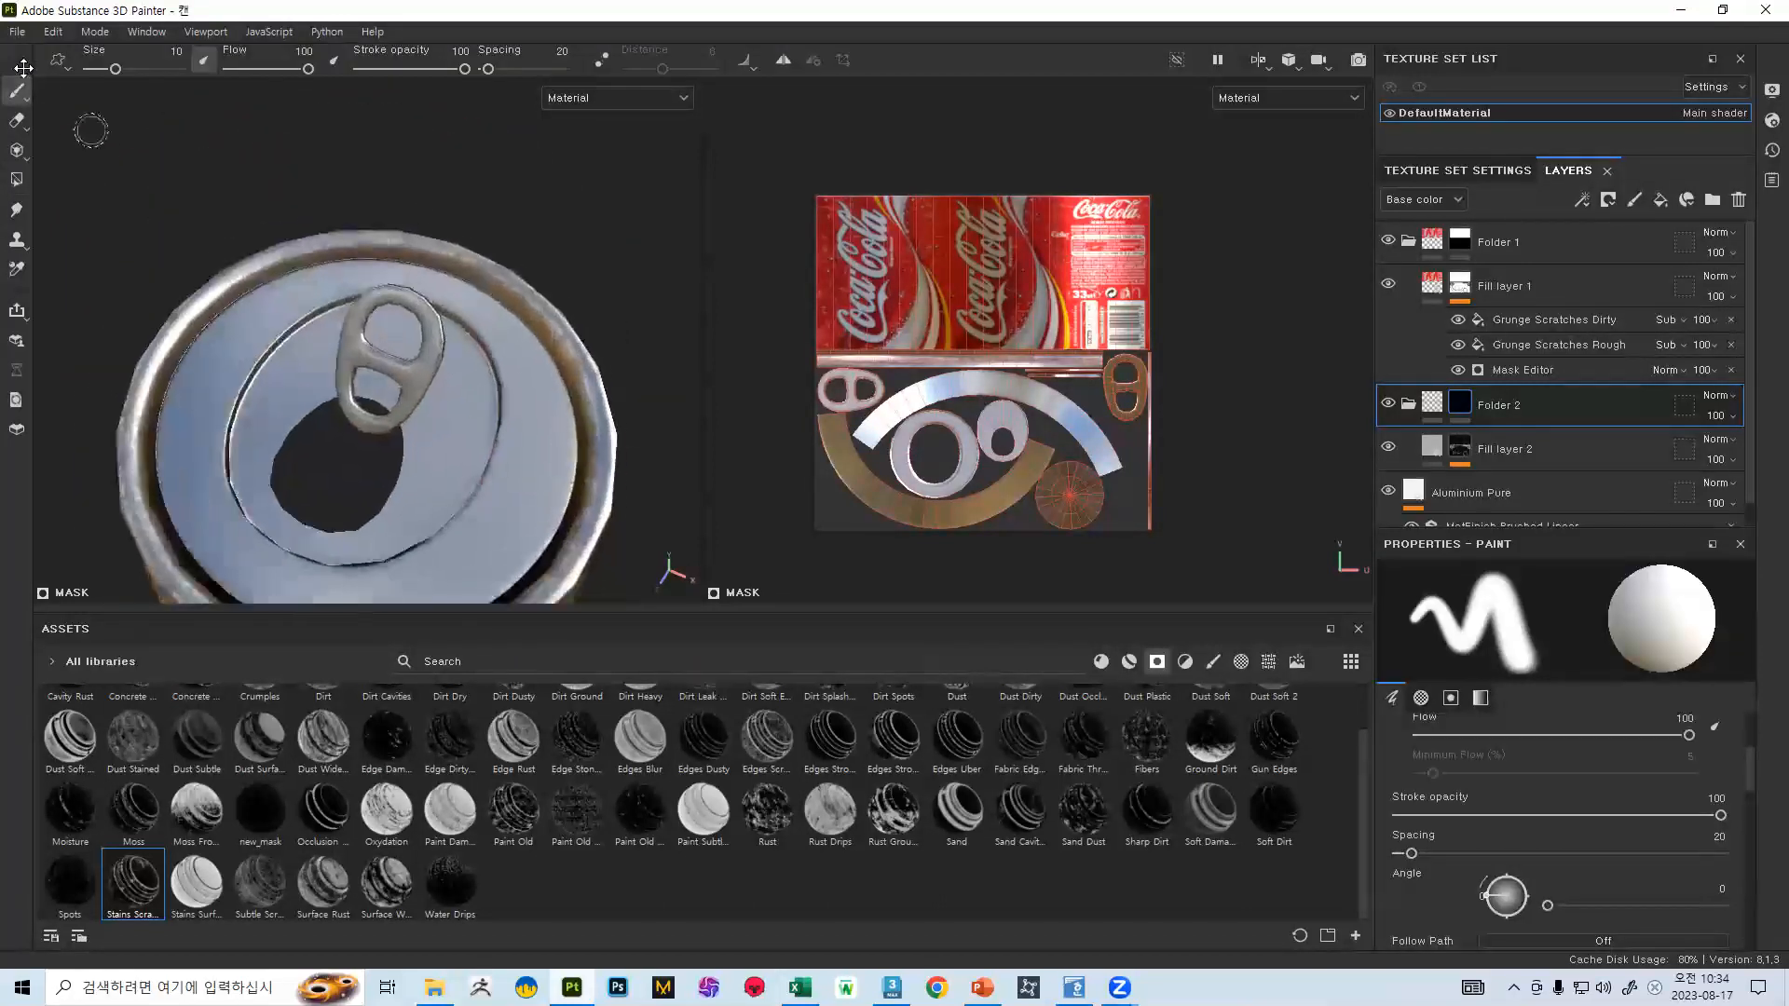
- Bring the pull tab close into view and set Polygon Fill to mesh mode for the mask of Folder 2
left_click(20, 181)
mouse_move(535, 336)
left_mouse_down("alt")
mouse_move(494, 247)
mouse_move(440, 217)
left_mouse_up("alt")
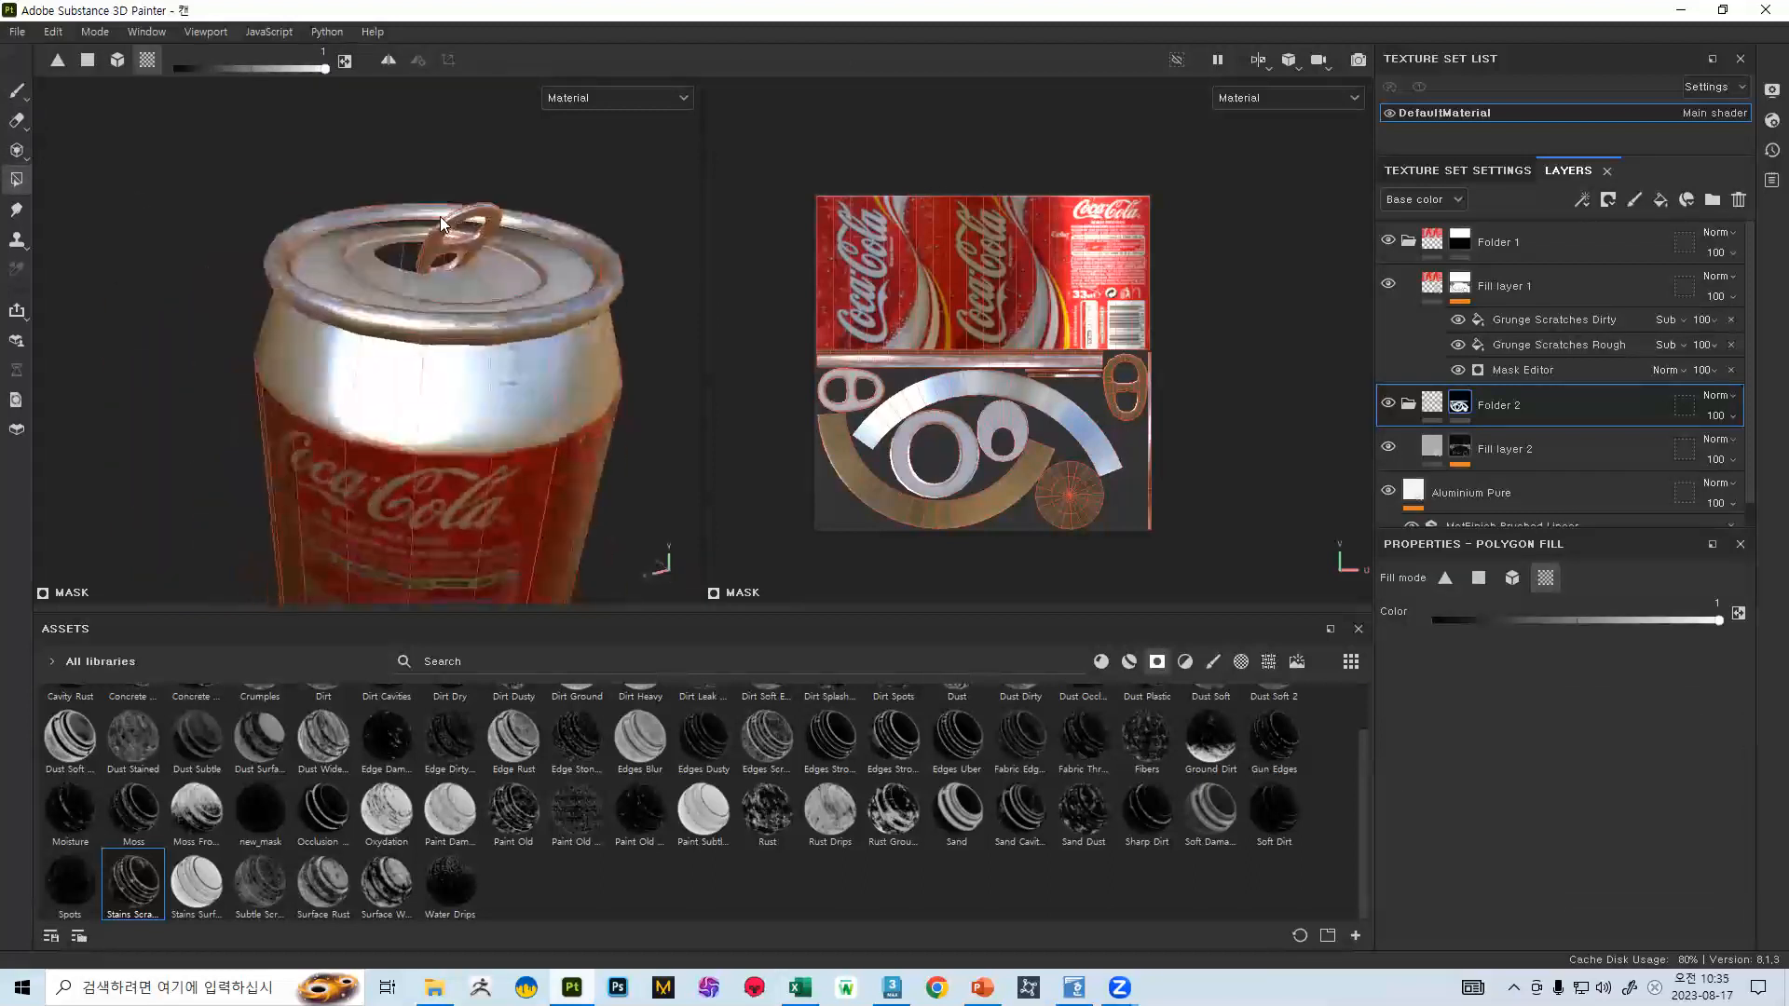
right_click_drag(459, 250, 732, 580, "alt")
key("F3")
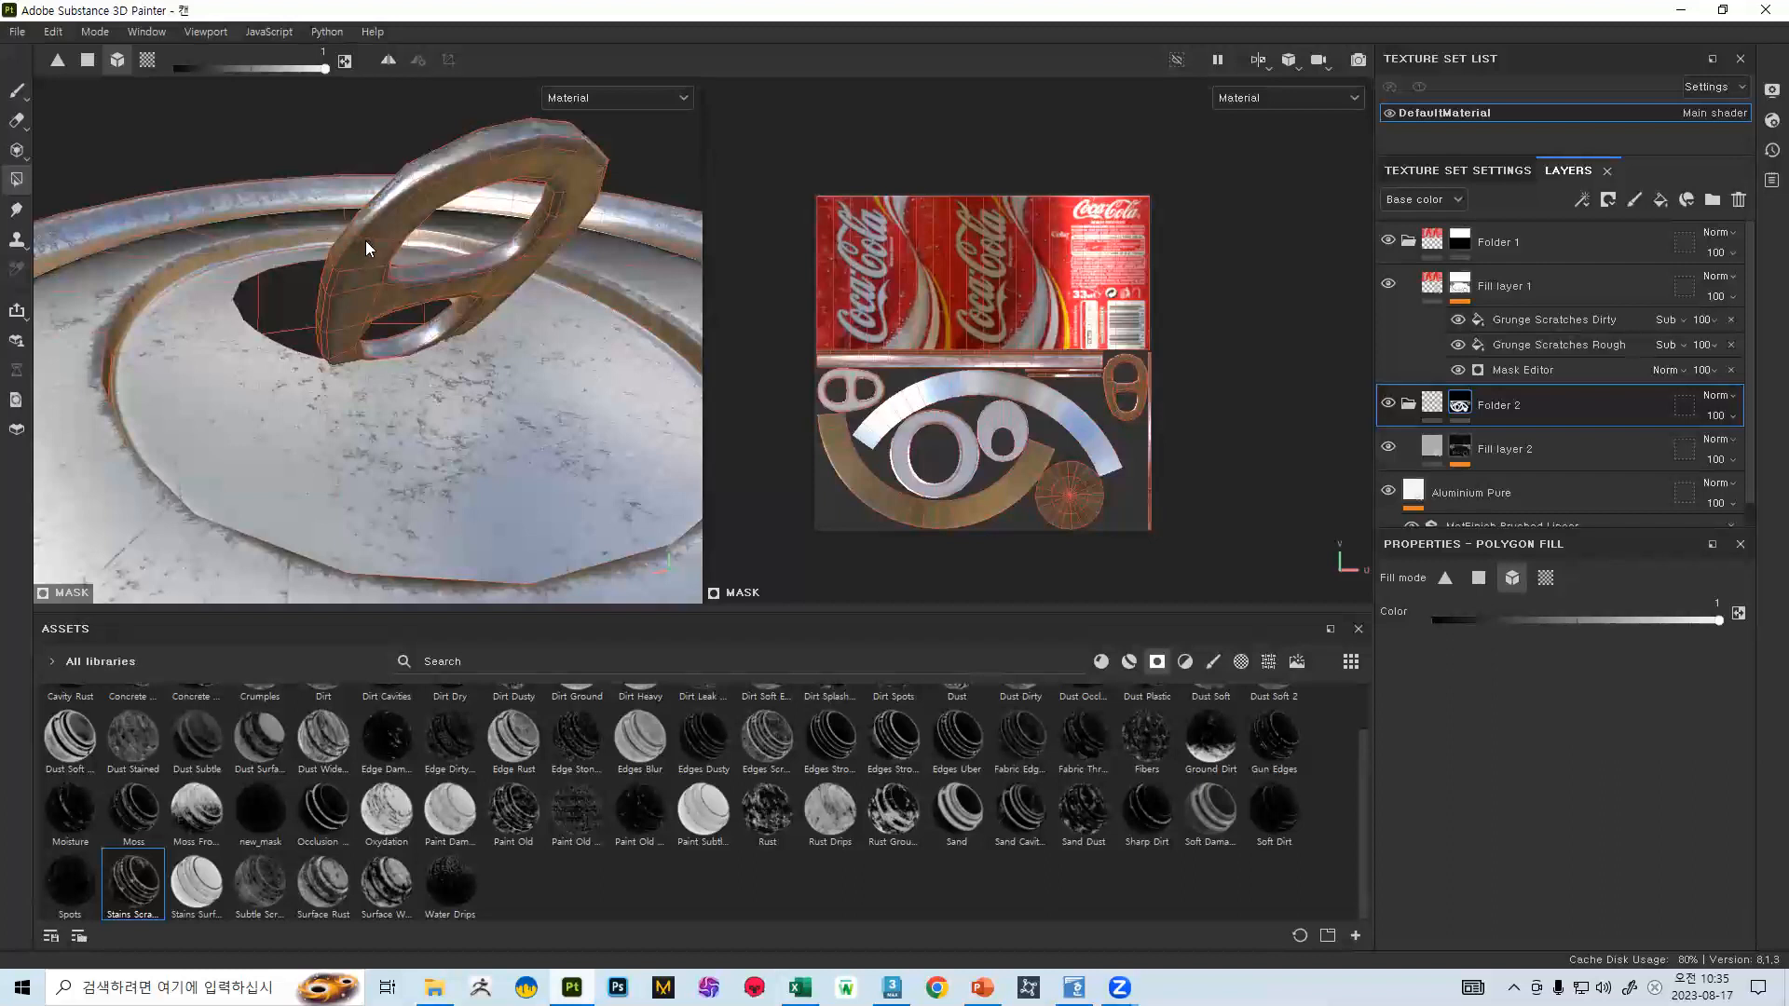
- Return to the Paint tool and examine the stains on the lid, rim and pull tab from several angles and under changed lighting
left_click(18, 92)
right_click_drag(475, 401, 210, 103, "alt")
left_click_drag(483, 279, 503, 243, "alt")
middle_click_drag(503, 243, 336, 115, "alt")
left_click_drag(336, 279, 359, 252, "alt")
middle_click_drag(342, 365, 482, 398, "alt")
right_click_drag(482, 398, 546, 457, "alt")
left_click_drag(452, 177, 457, 364, "alt")
right_click_drag(531, 410, 483, 347, "alt")
left_click_drag(484, 348, 471, 237, "alt")
middle_click_drag(484, 420, 462, 336, "alt")
right_click_drag(462, 336, 373, 347, "shift")
left_click_drag(373, 289, 359, 242, "alt")
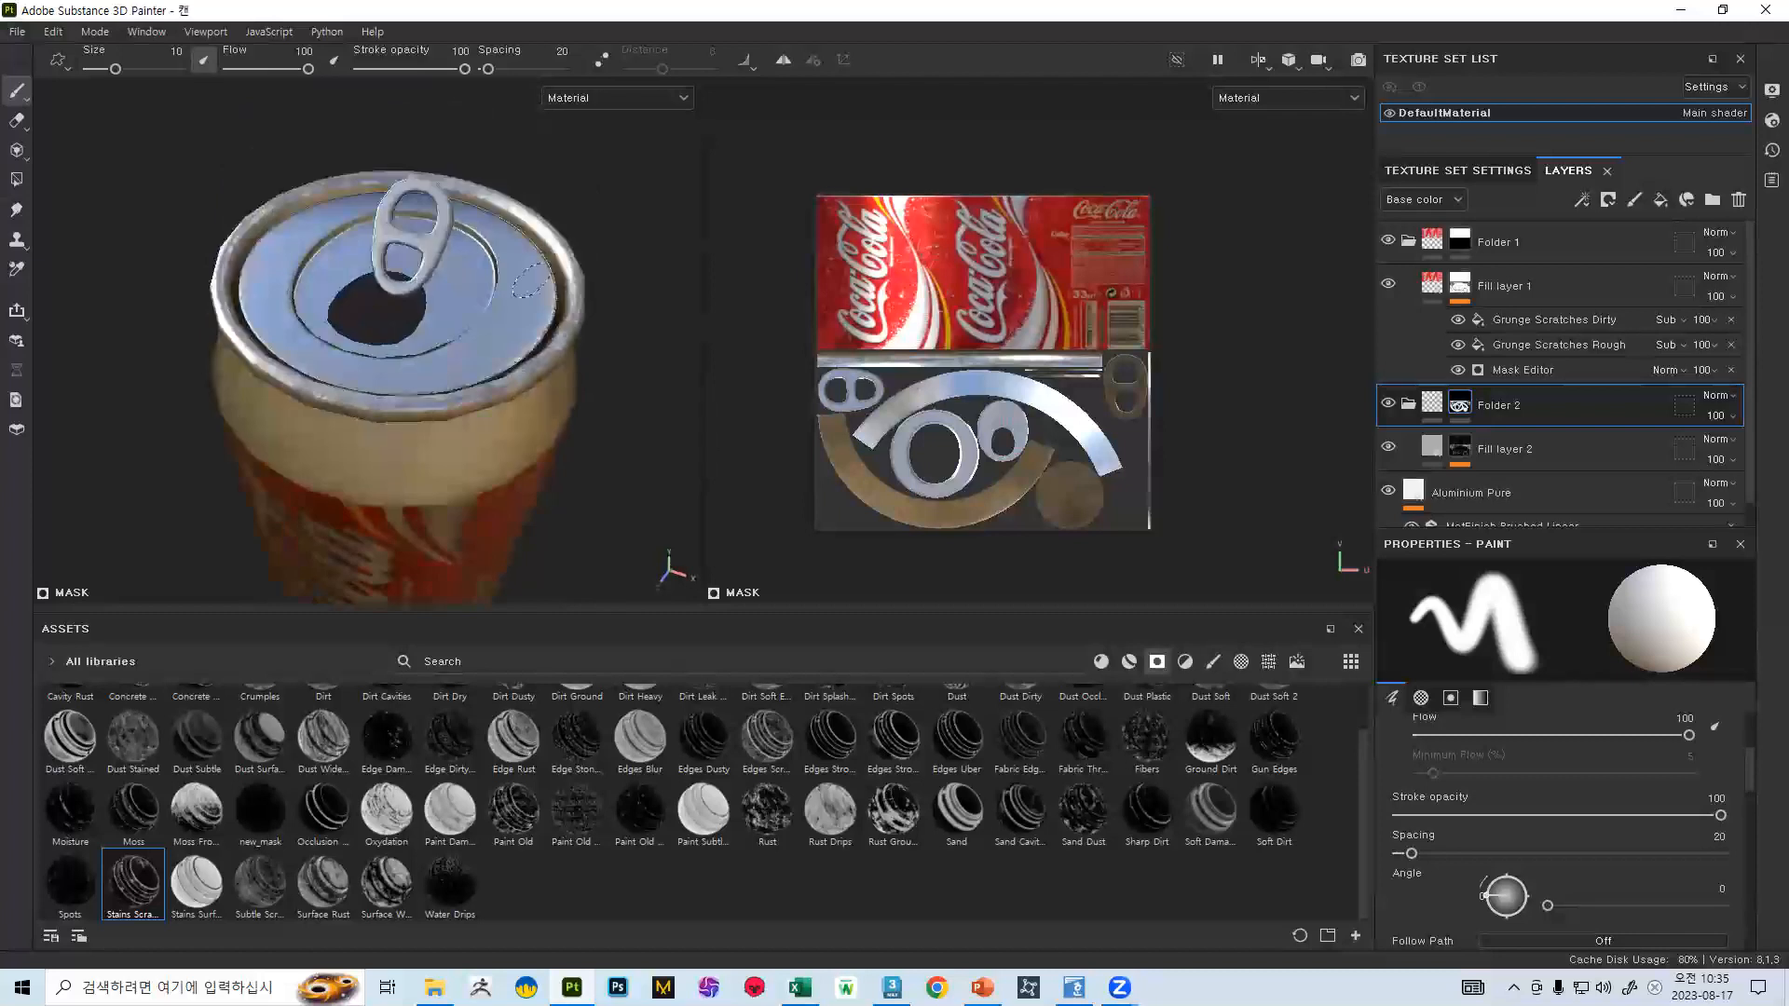
- Save the project, then collapse both folders and add an empty paint layer above Folder 1
left_click(17, 31)
left_click(51, 177)
left_click(1569, 250)
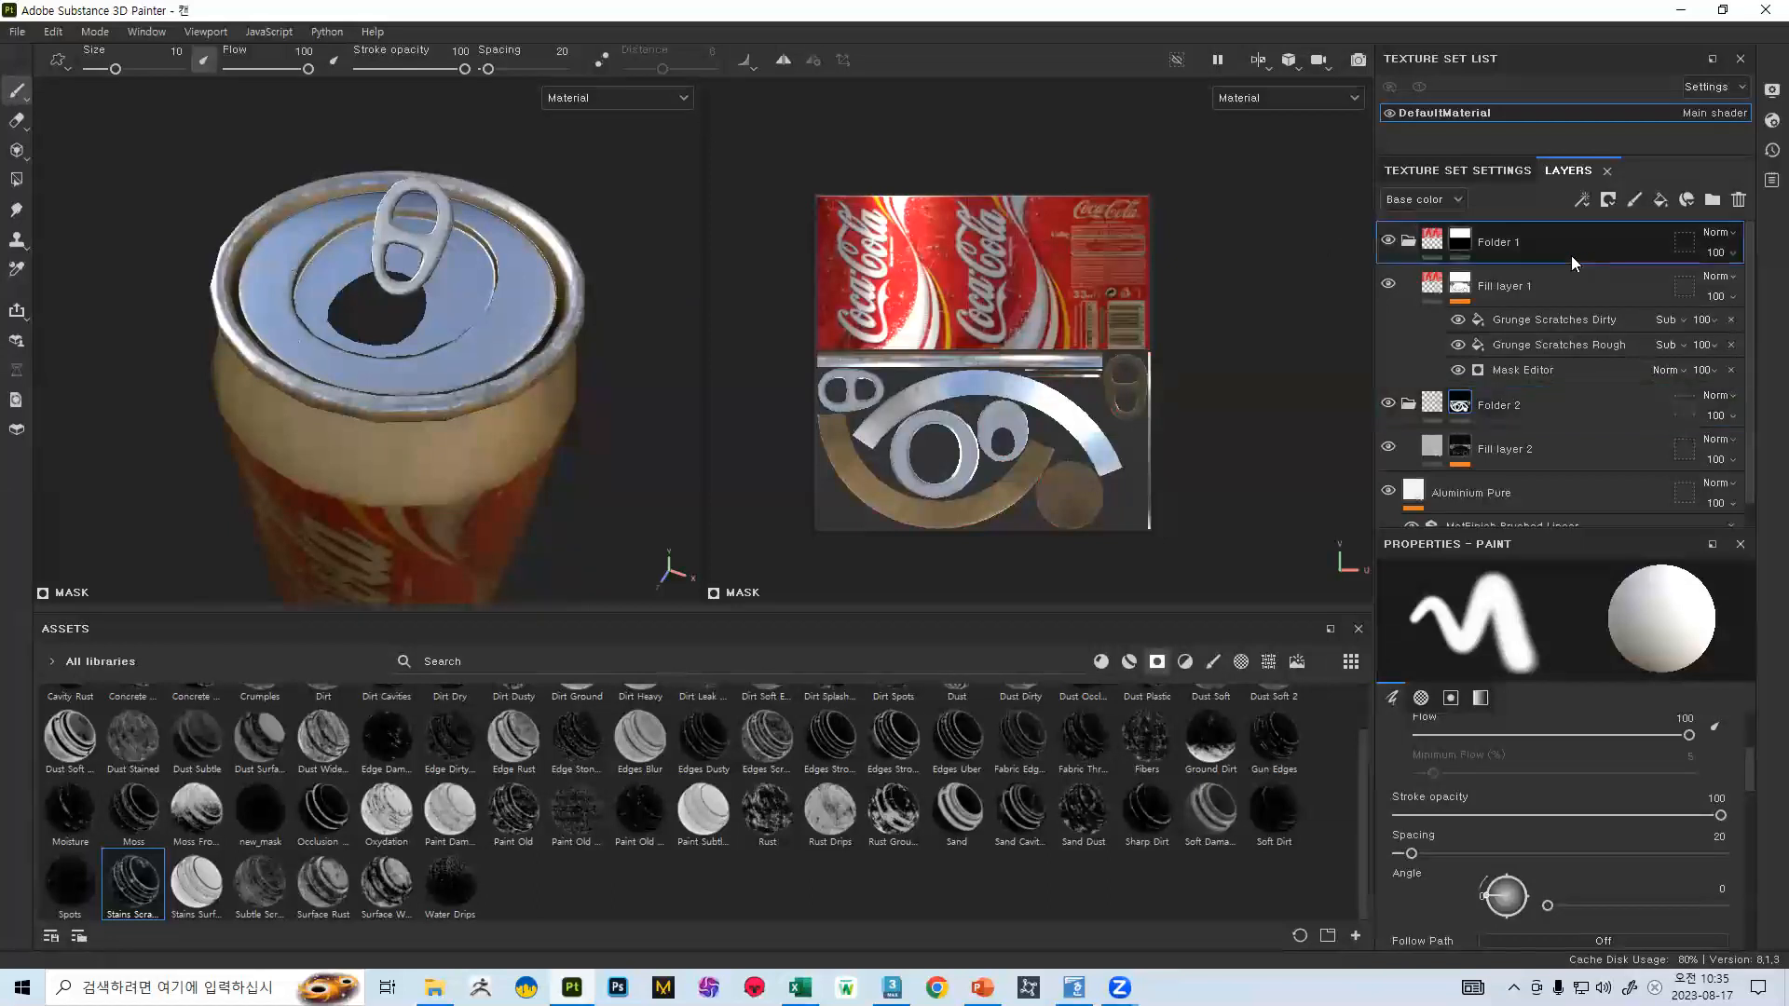
left_click(1408, 242)
left_click(1408, 285)
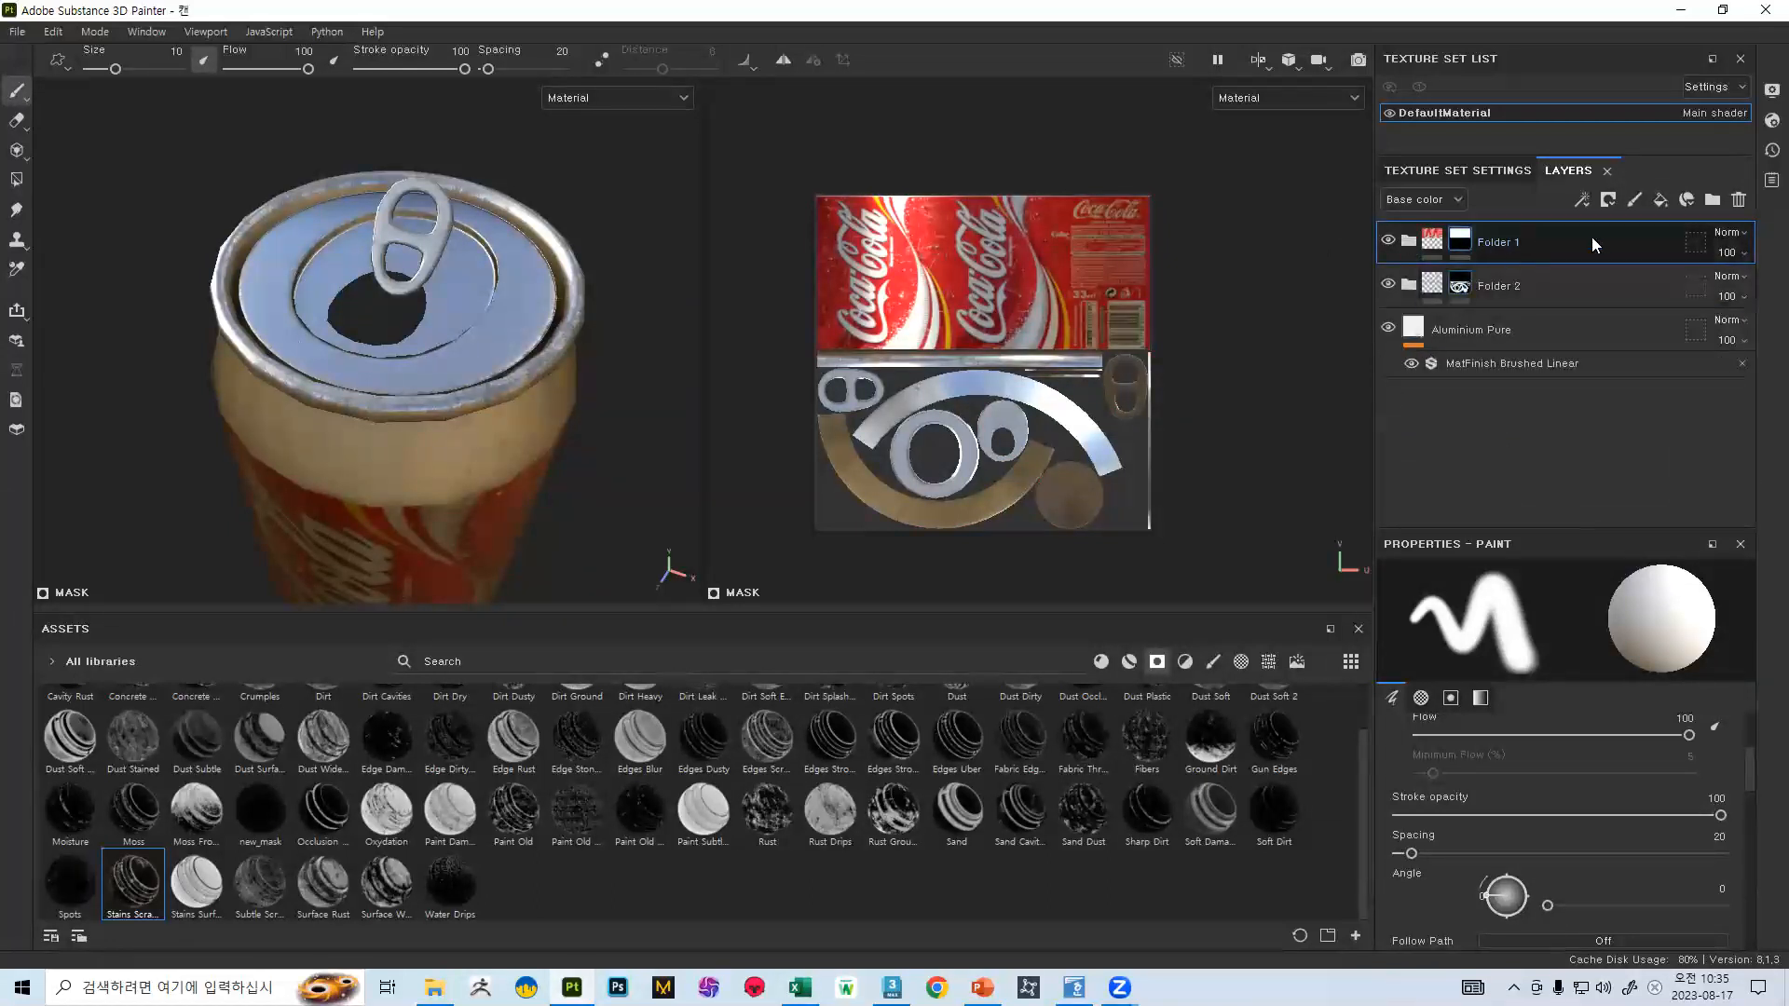
left_click(1636, 201)
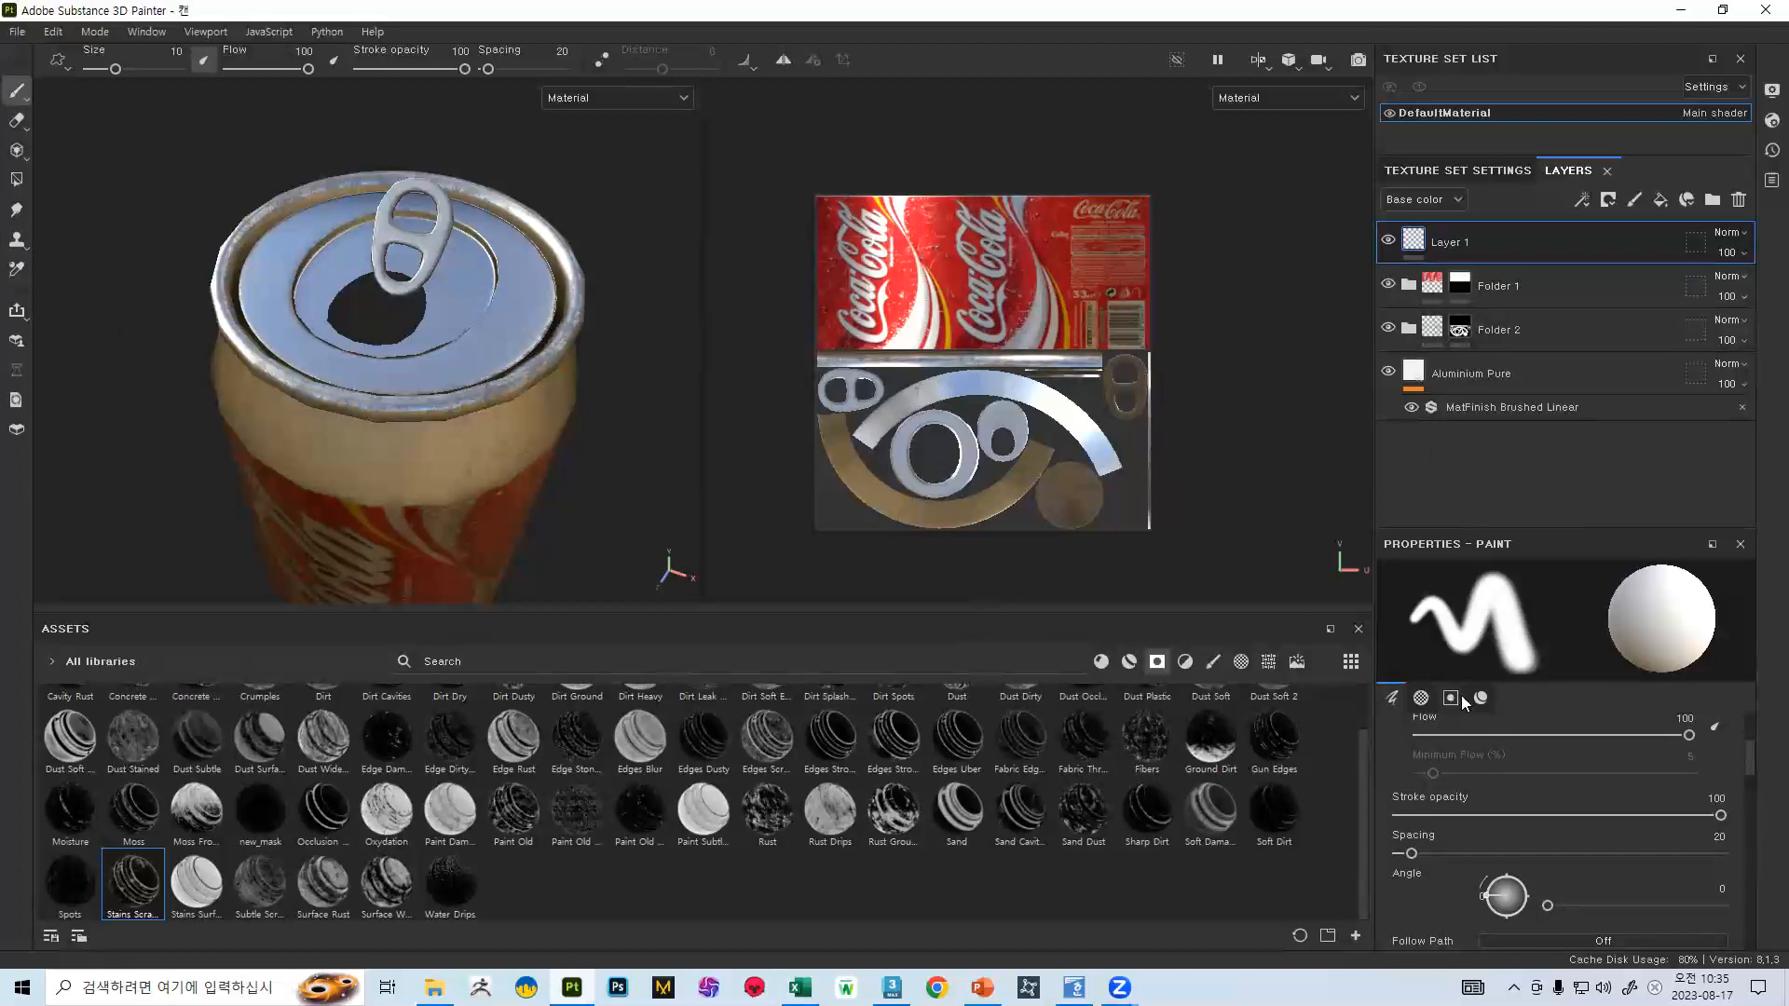
- Look through the brush presets and select the Kyle's Paintbox - Seurat brush for painting on Layer 1
scroll(1472, 718, "down", 3)
left_click(1210, 660)
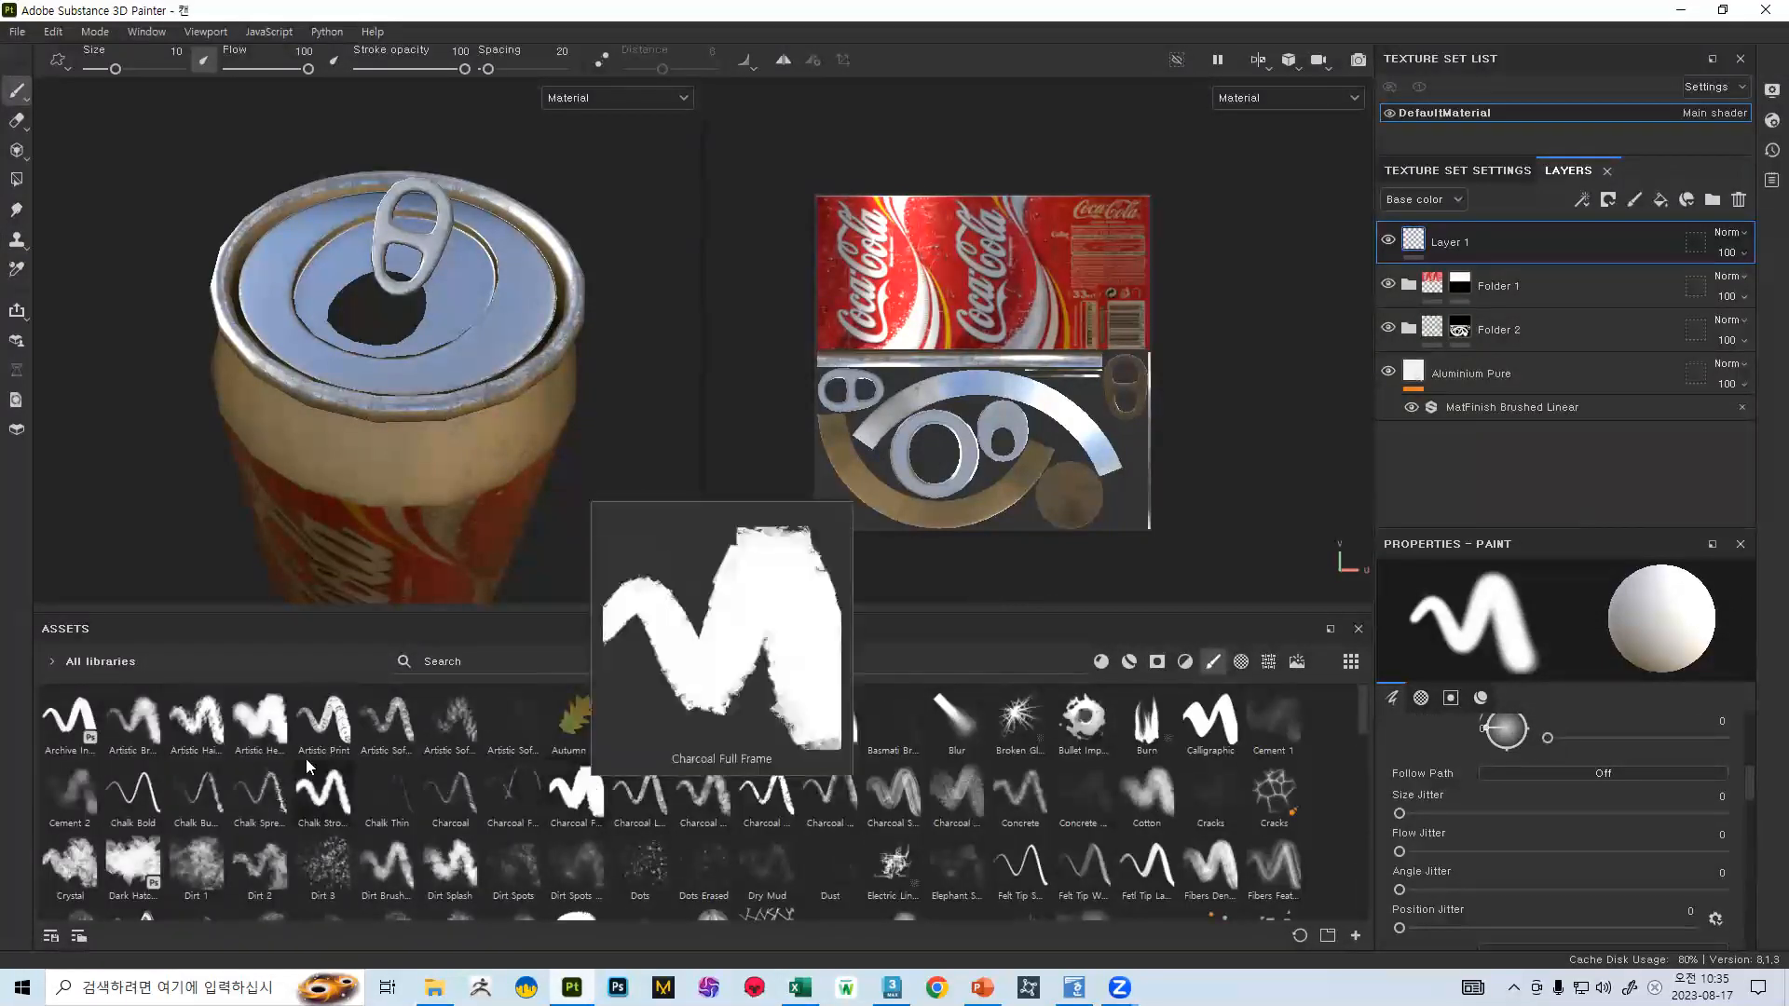
mouse_move(285, 753)
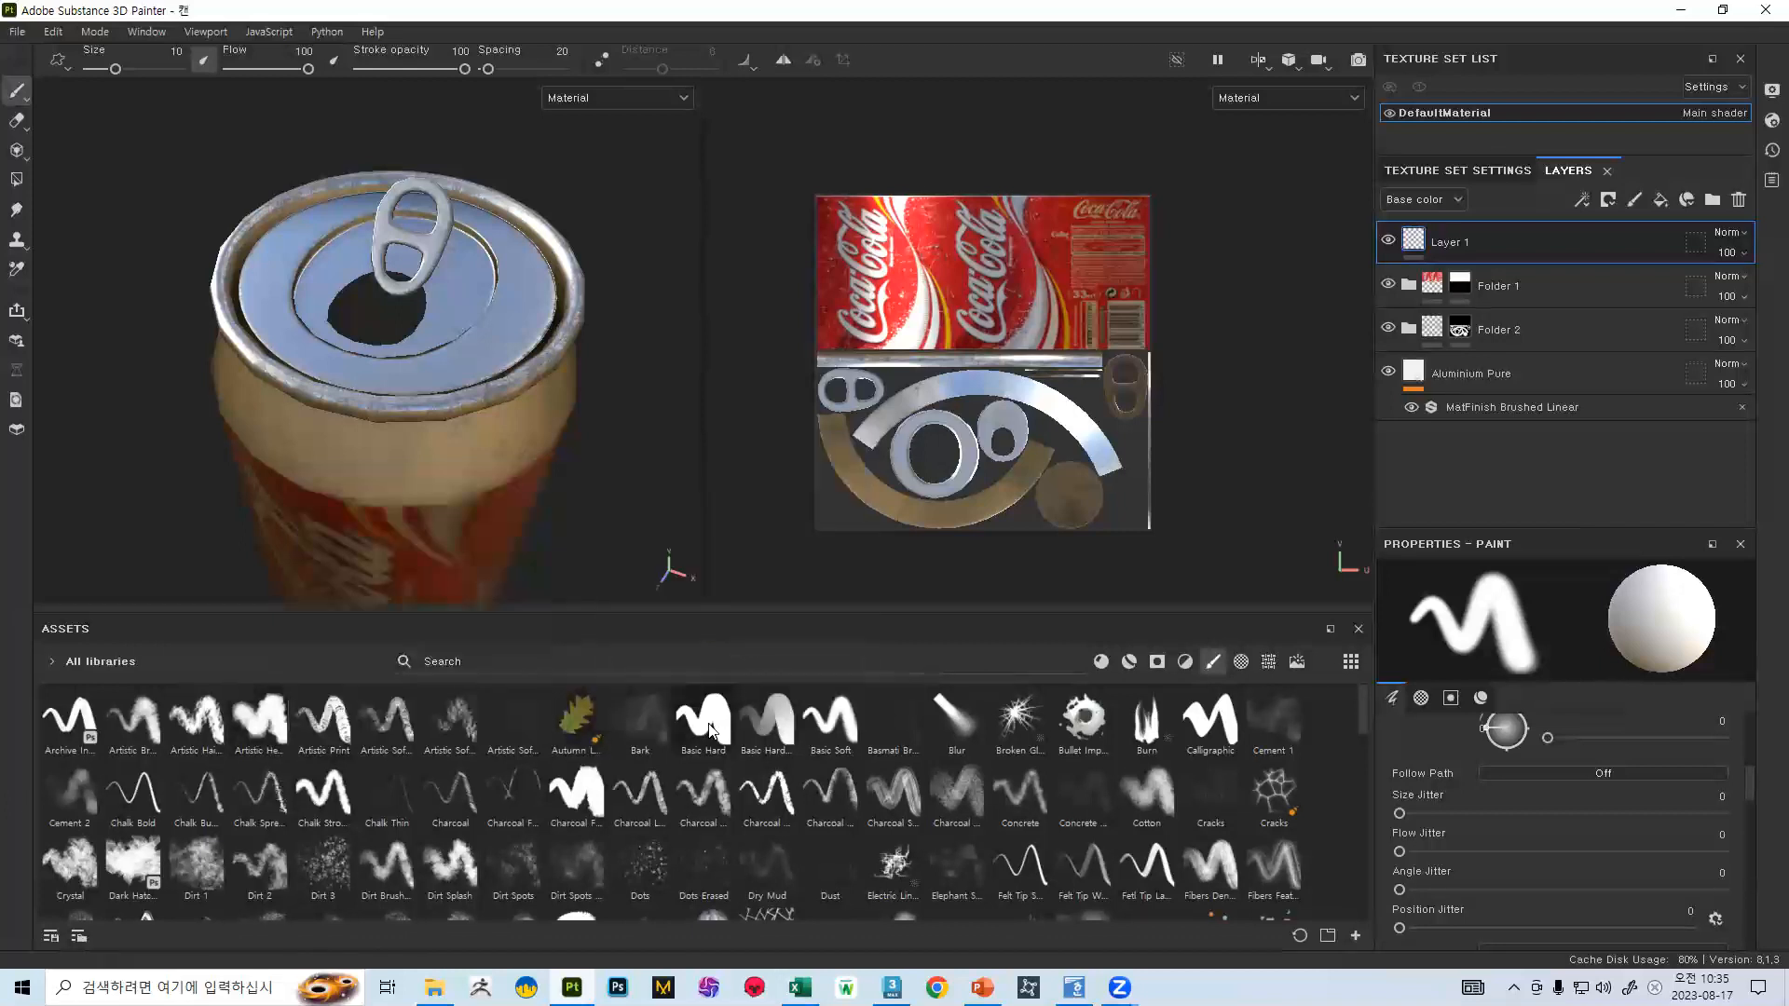
scroll(839, 773, "down", 5)
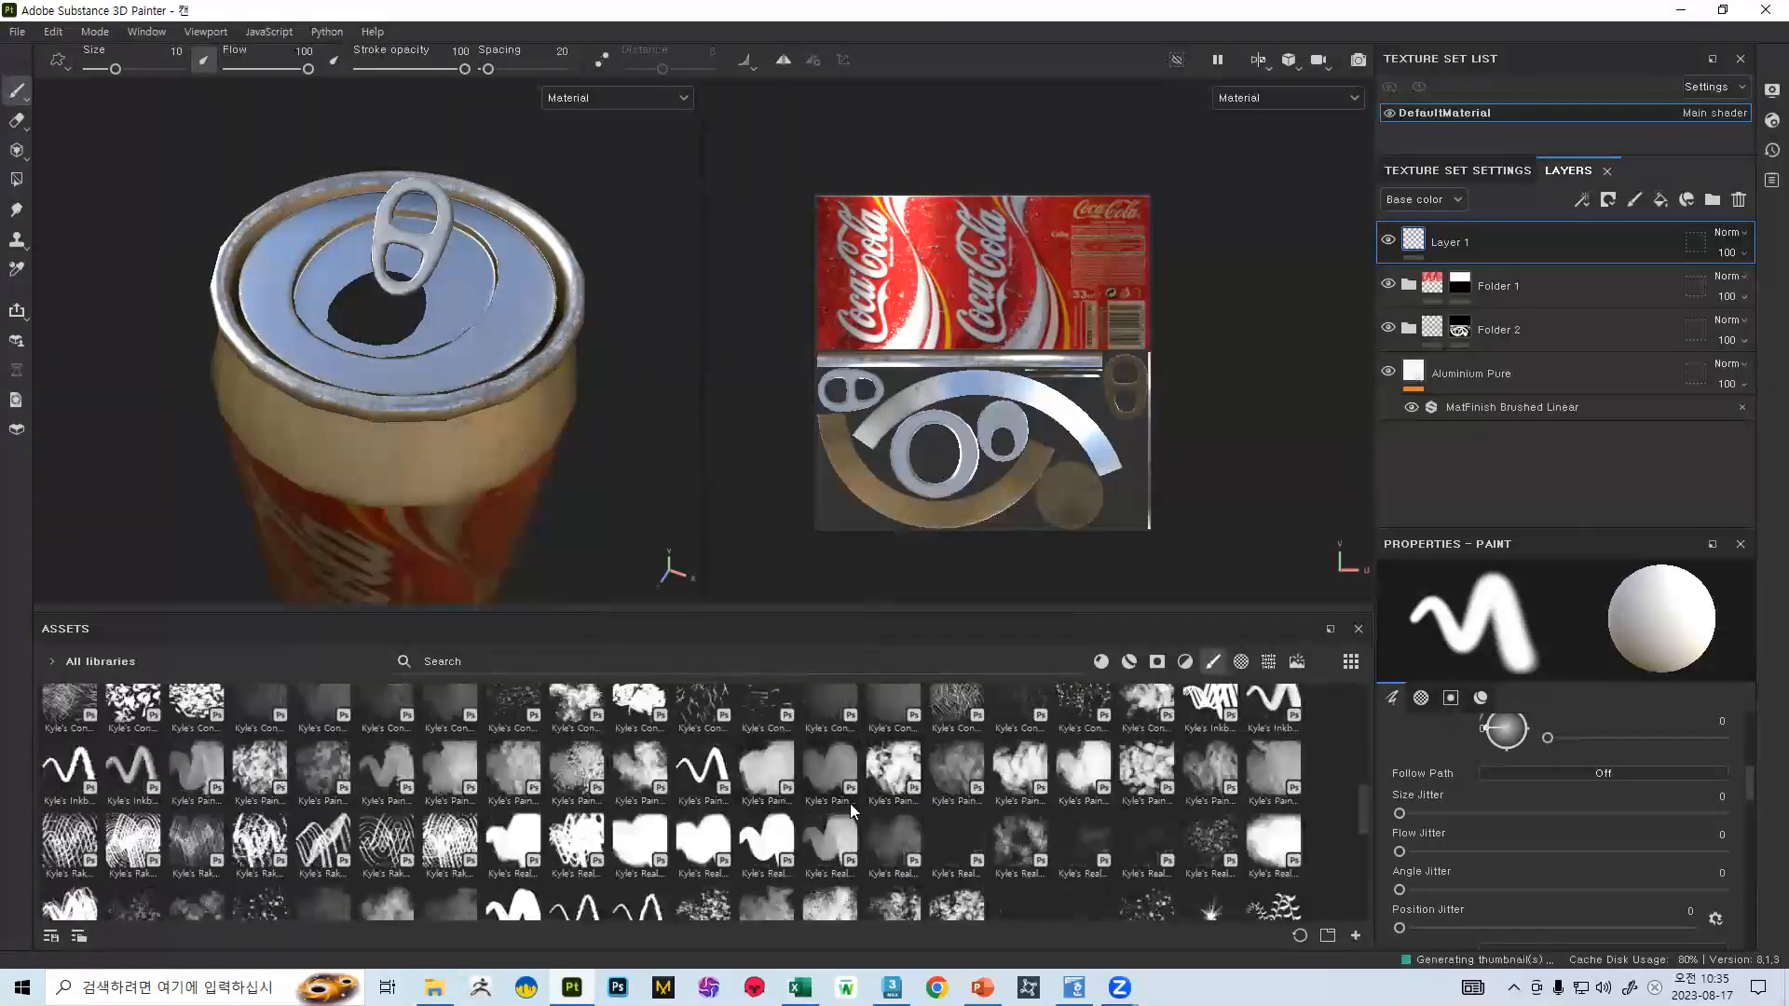
mouse_move(1155, 790)
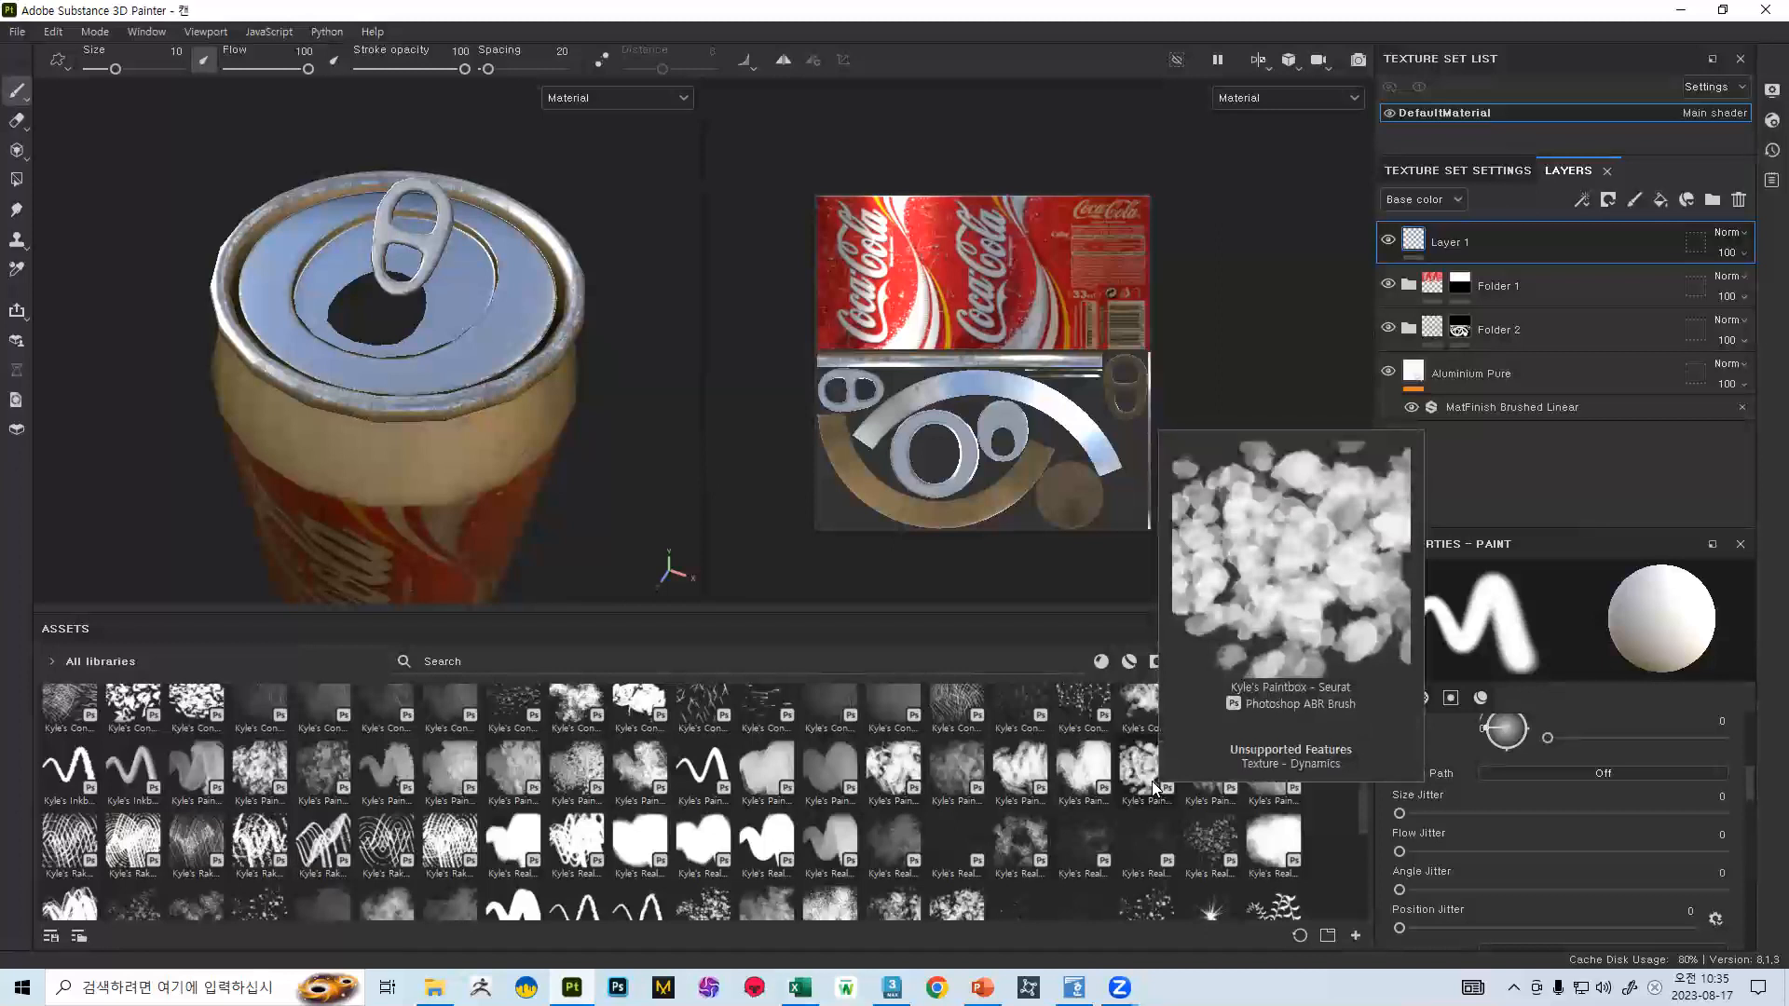
mouse_move(825, 806)
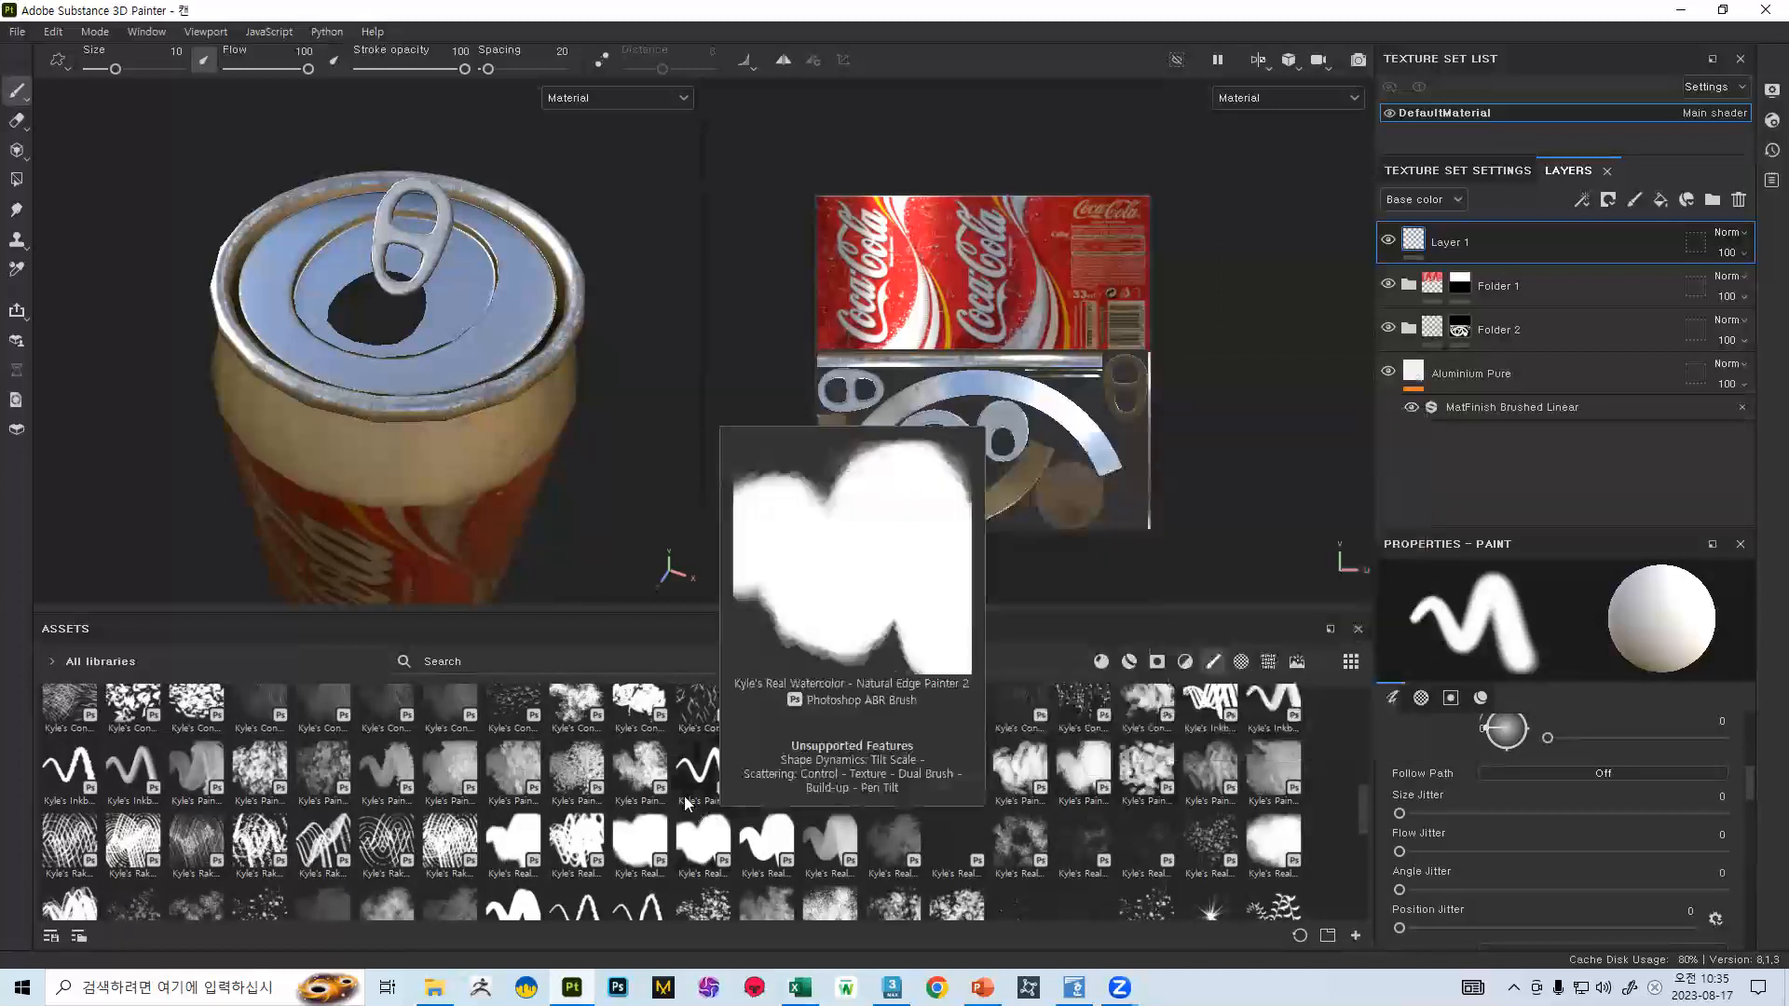
mouse_move(364, 787)
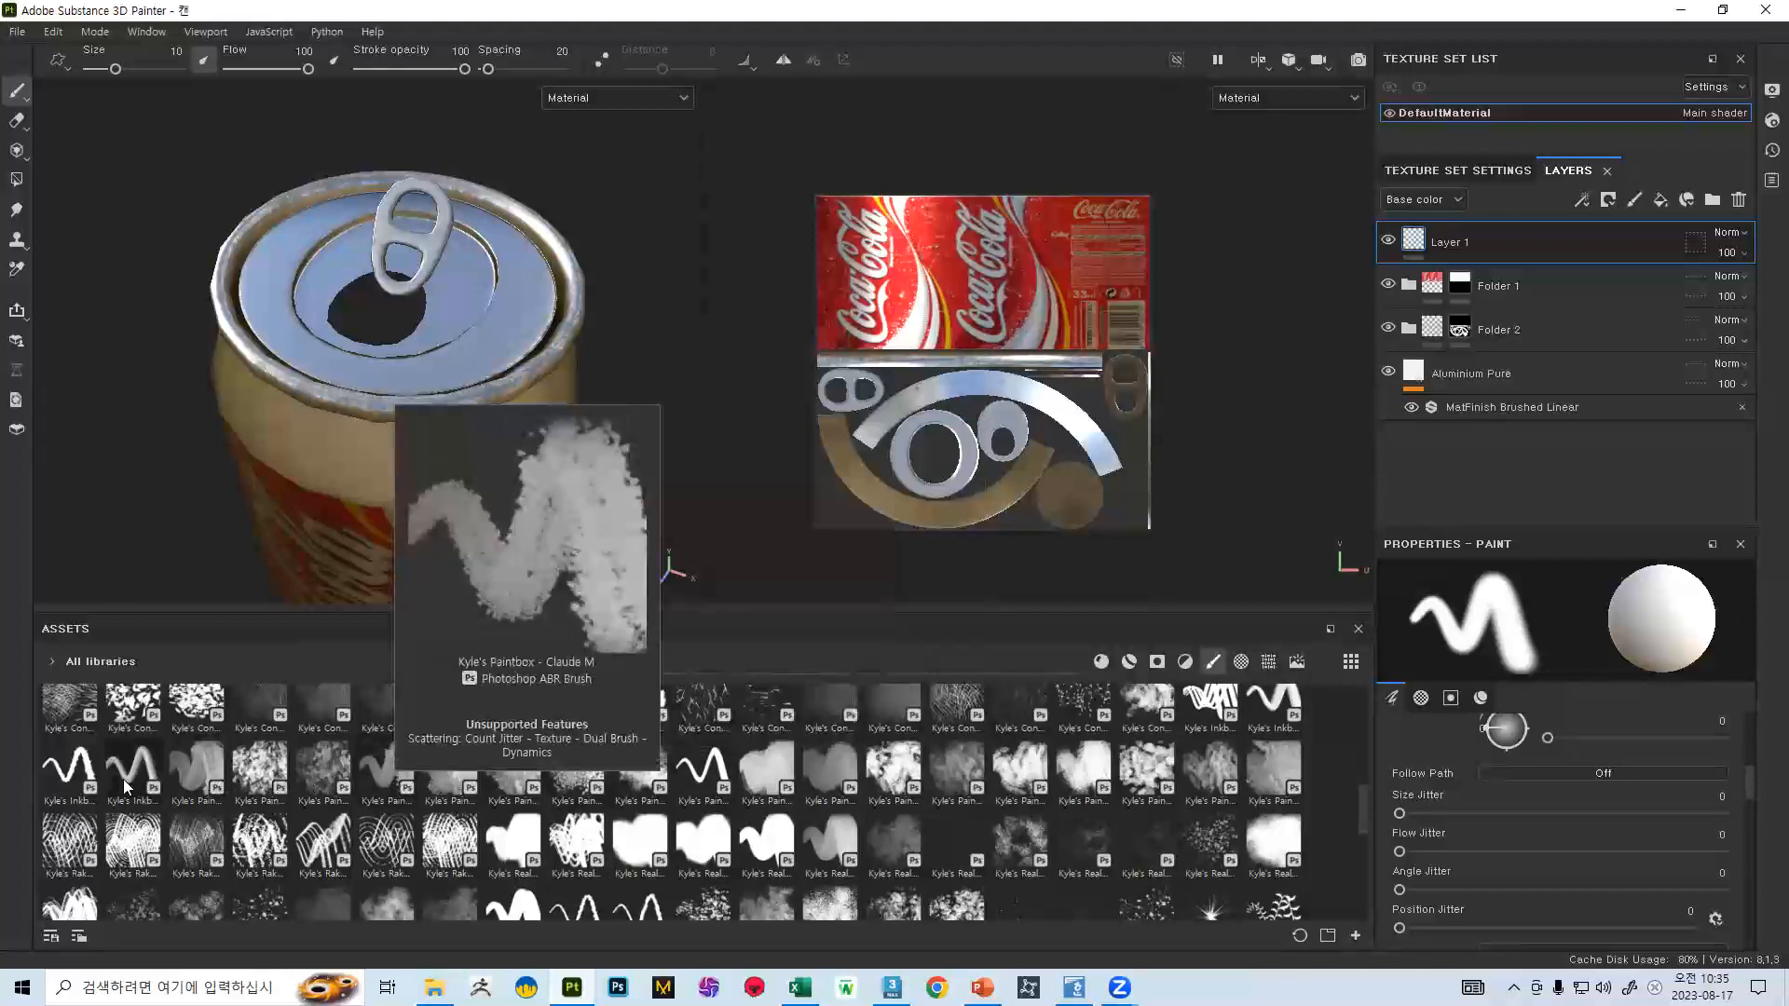
scroll(615, 745, "up", 1)
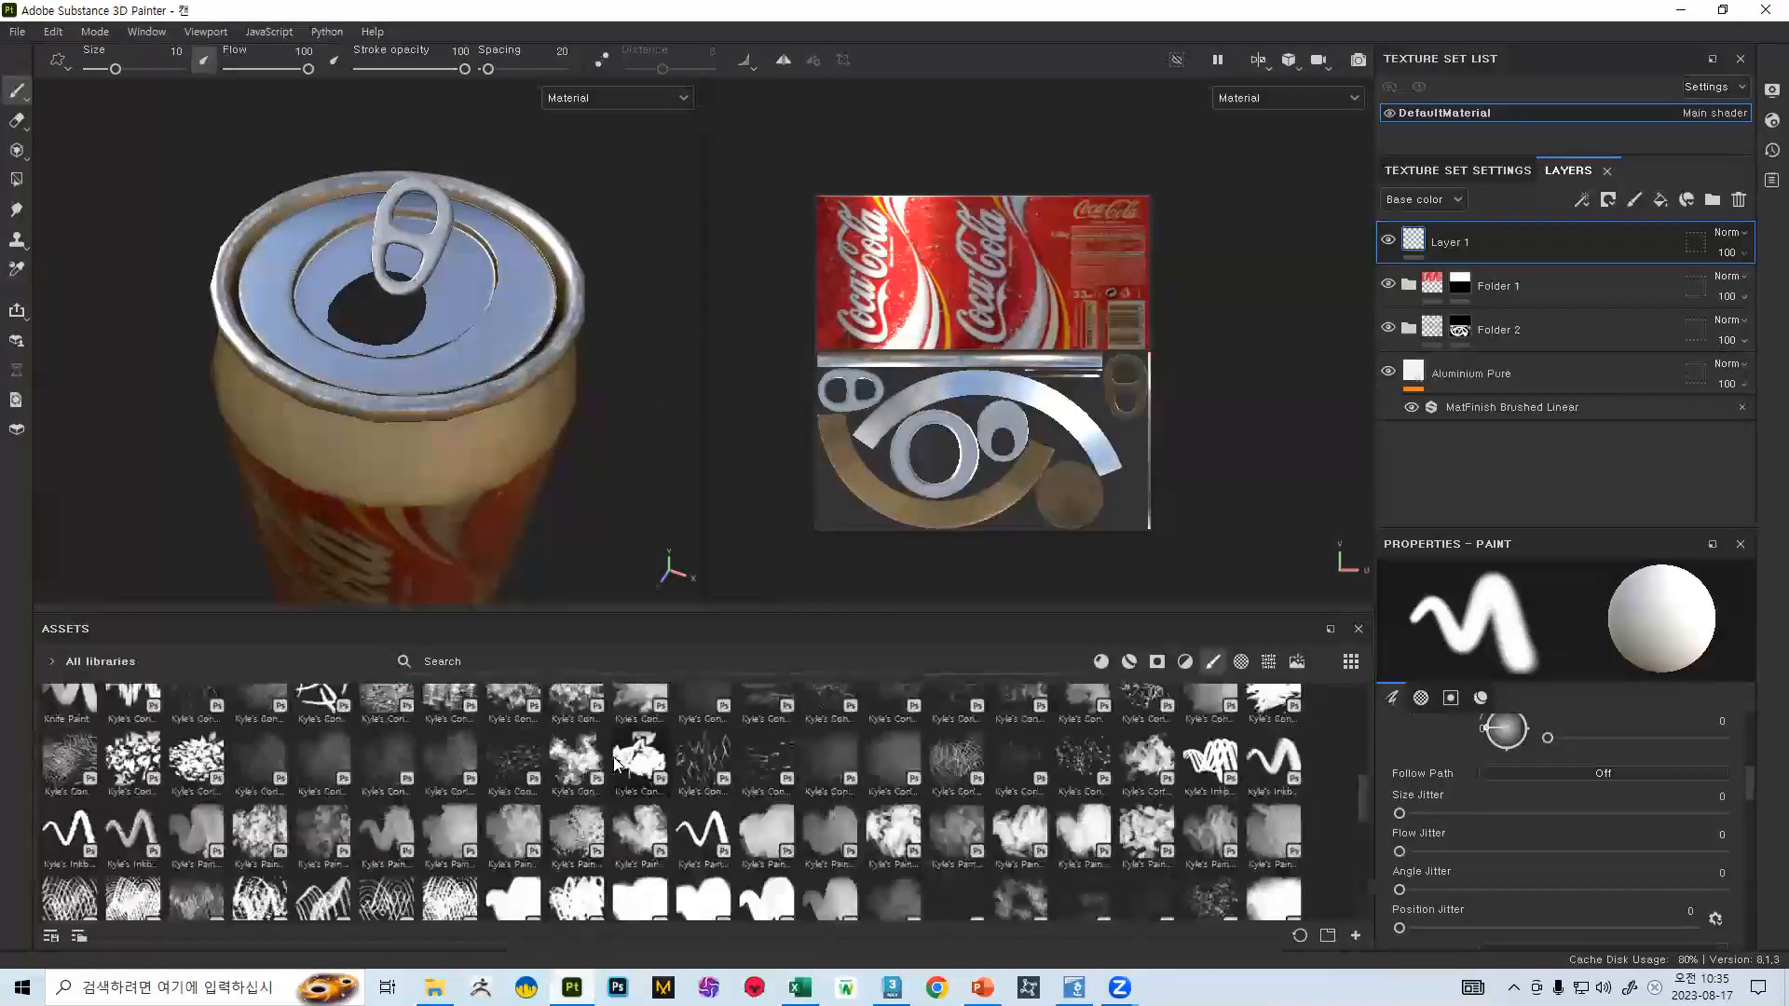
scroll(615, 763, "down", 5)
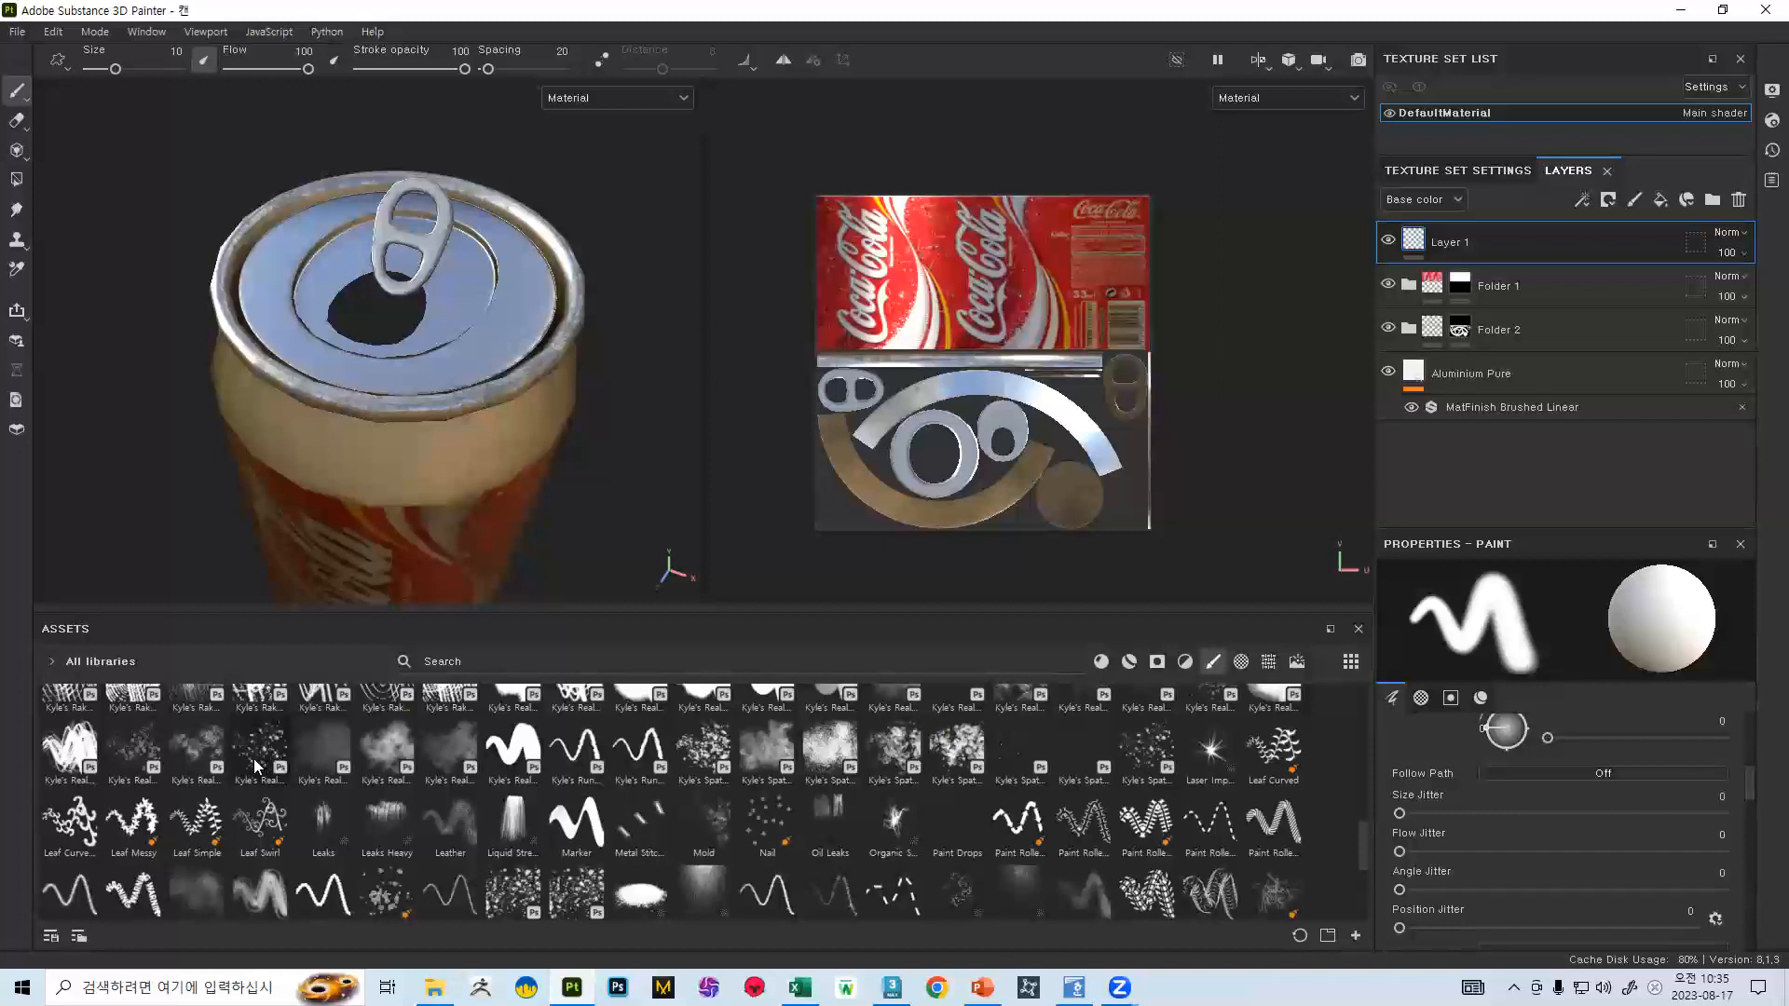
scroll(1164, 769, "up", 5)
scroll(1245, 775, "down", 3)
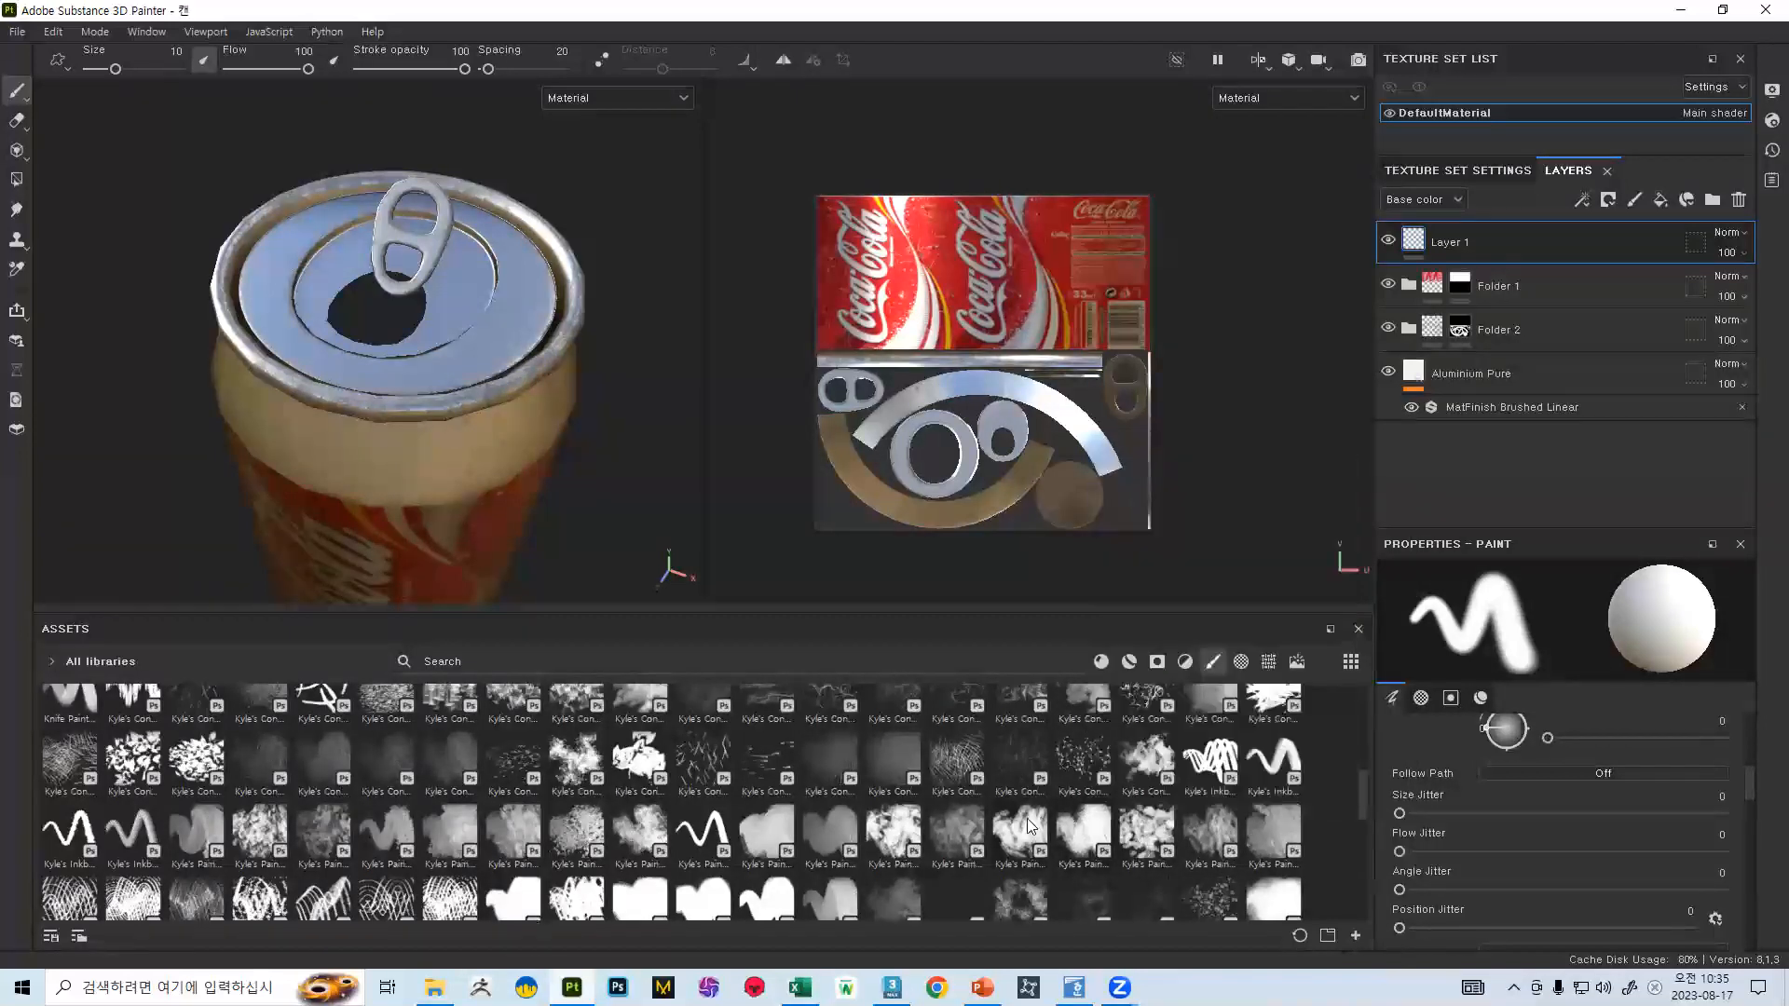
left_click(1130, 832)
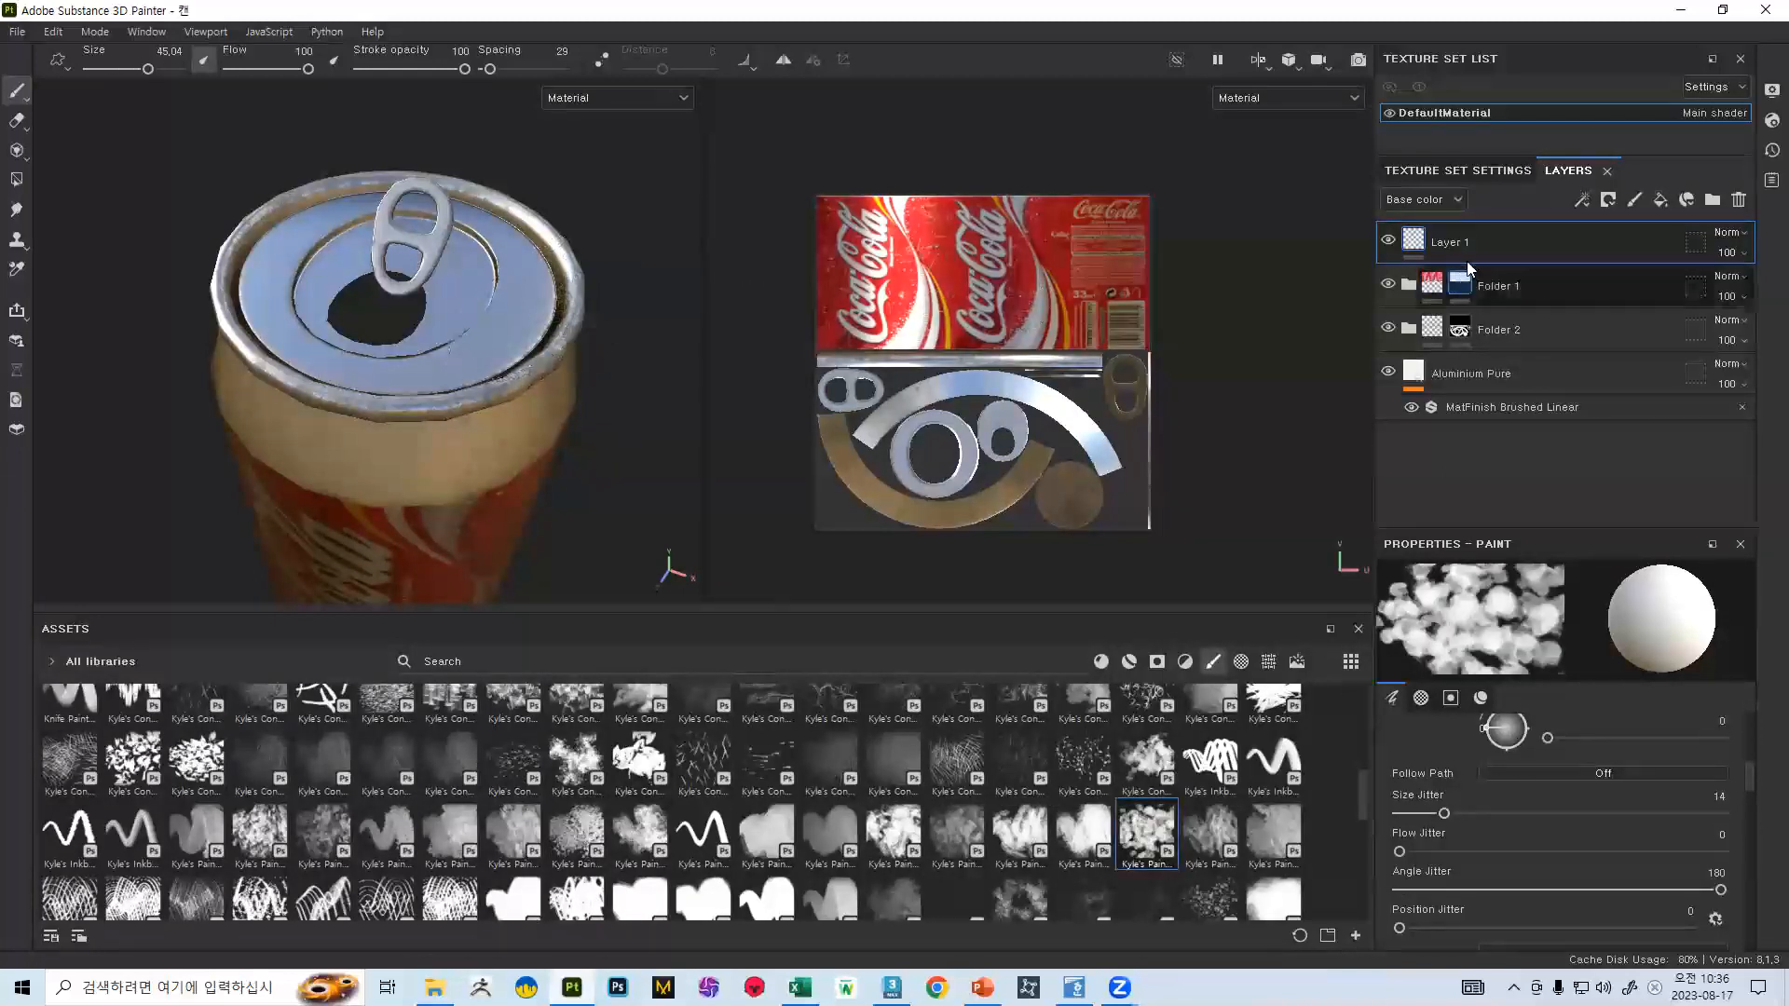
- Set the brush's base color to dark red 410000 and its roughness to 0
scroll(1626, 790, "down", 10)
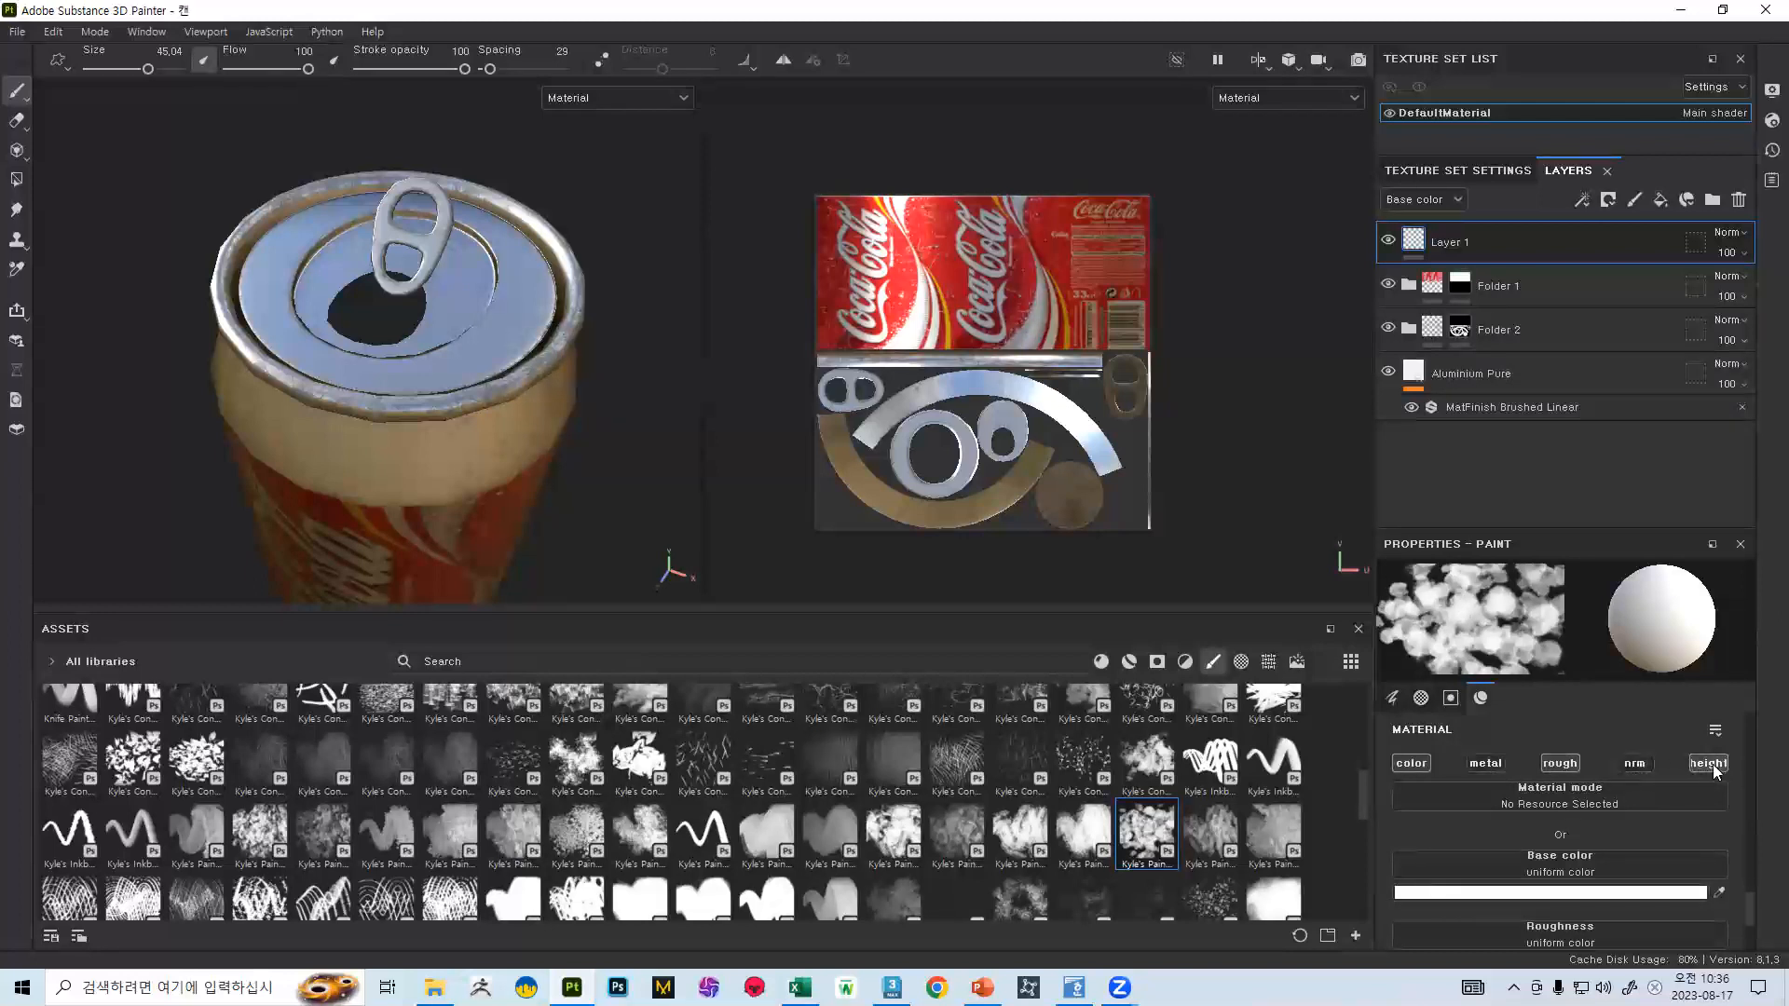
scroll(1630, 760, "down", 1)
scroll(1668, 762, "up", 1)
scroll(1639, 798, "down", 3)
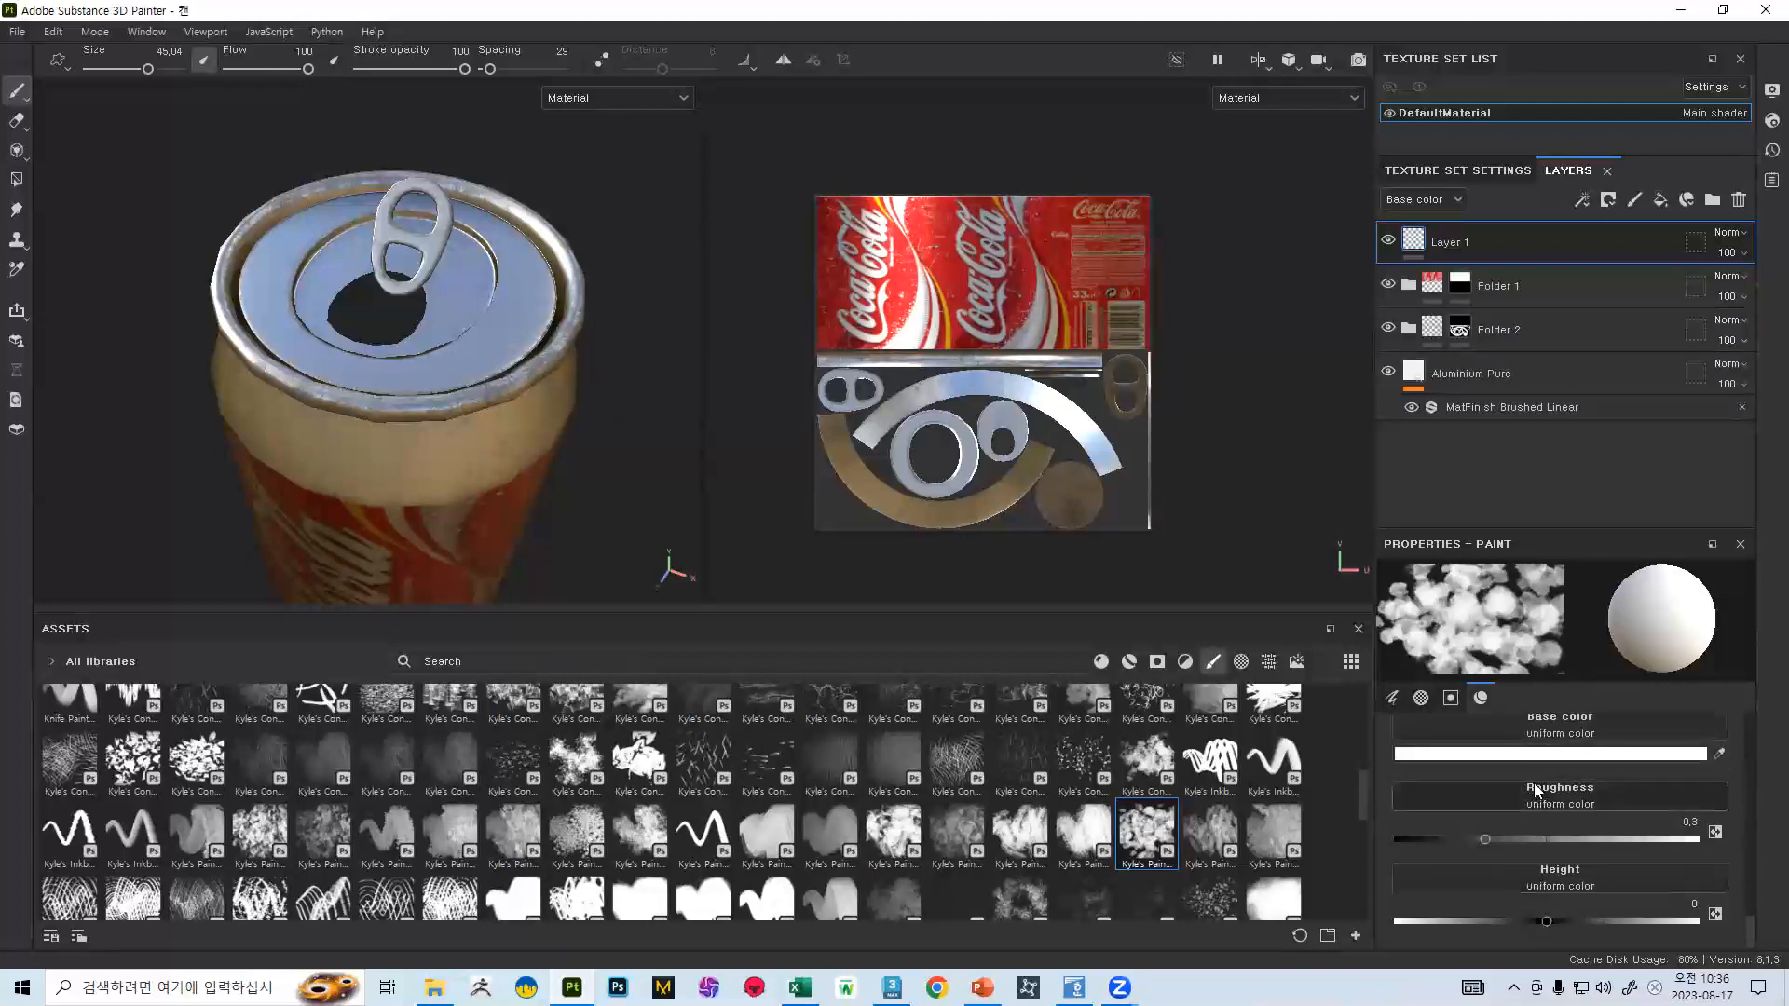
scroll(1533, 782, "up", 3)
scroll(1523, 872, "down", 1)
left_click(1565, 866)
left_click_drag(1589, 781, 1653, 812)
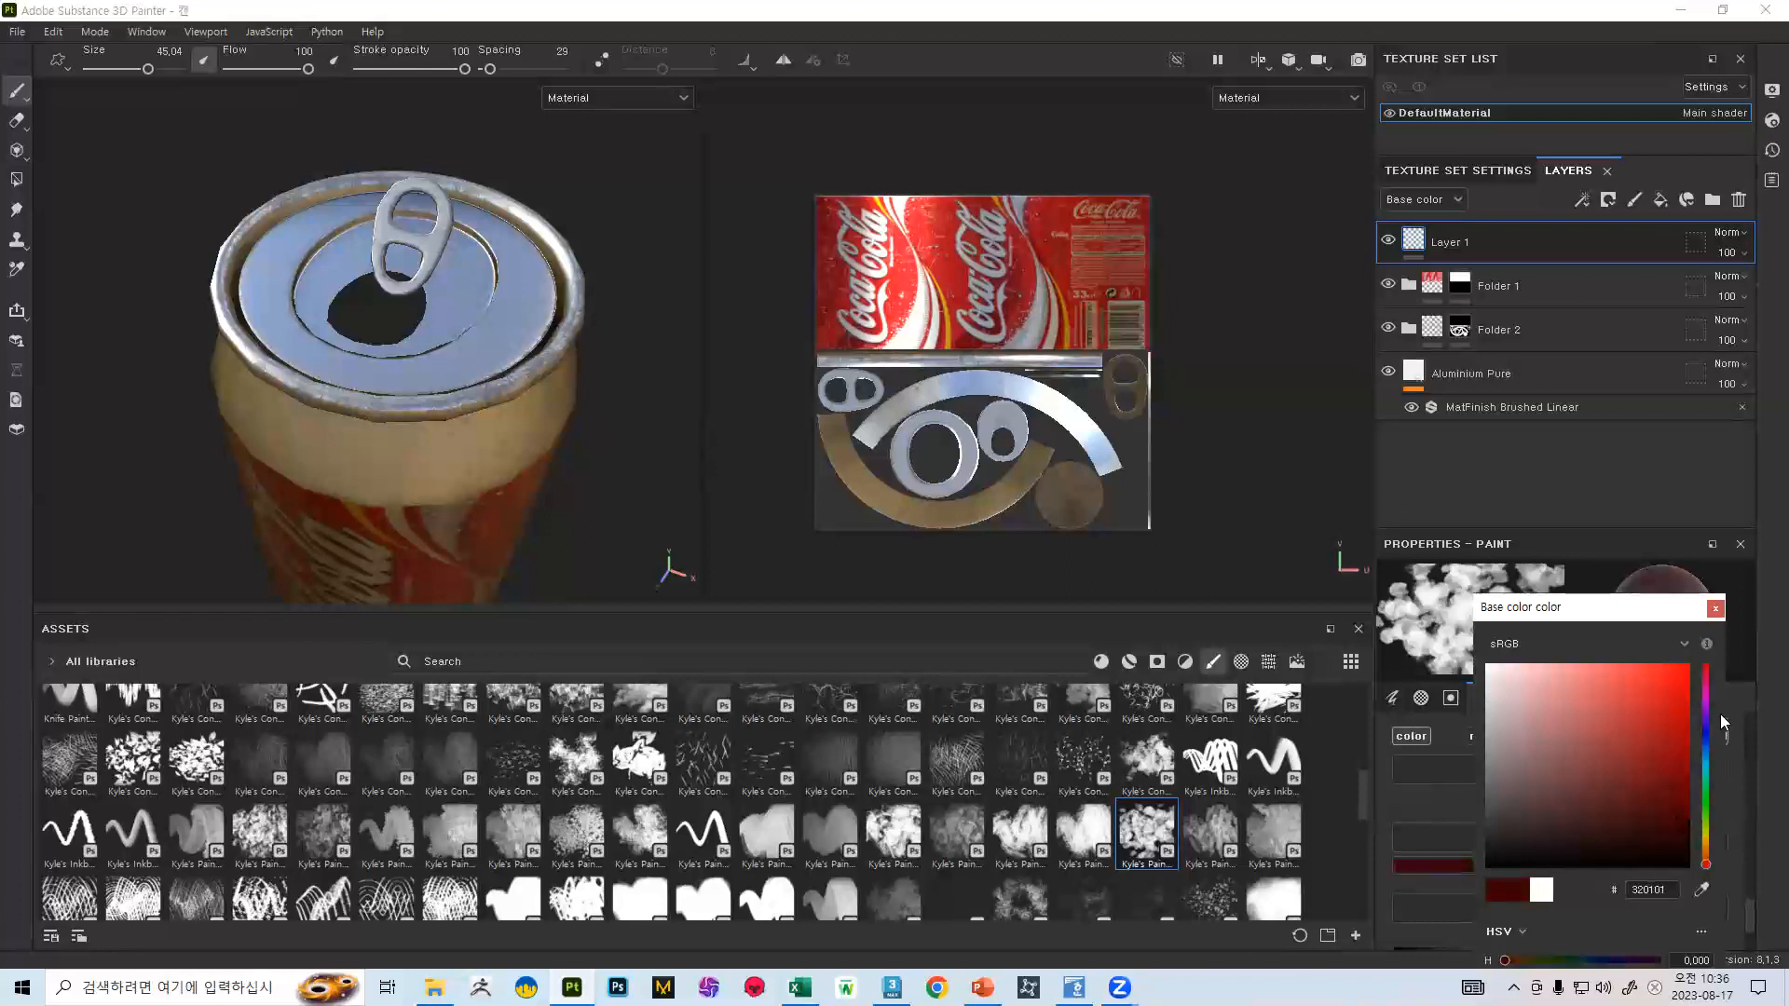
left_click_drag(1682, 827, 1703, 824)
left_click(1717, 609)
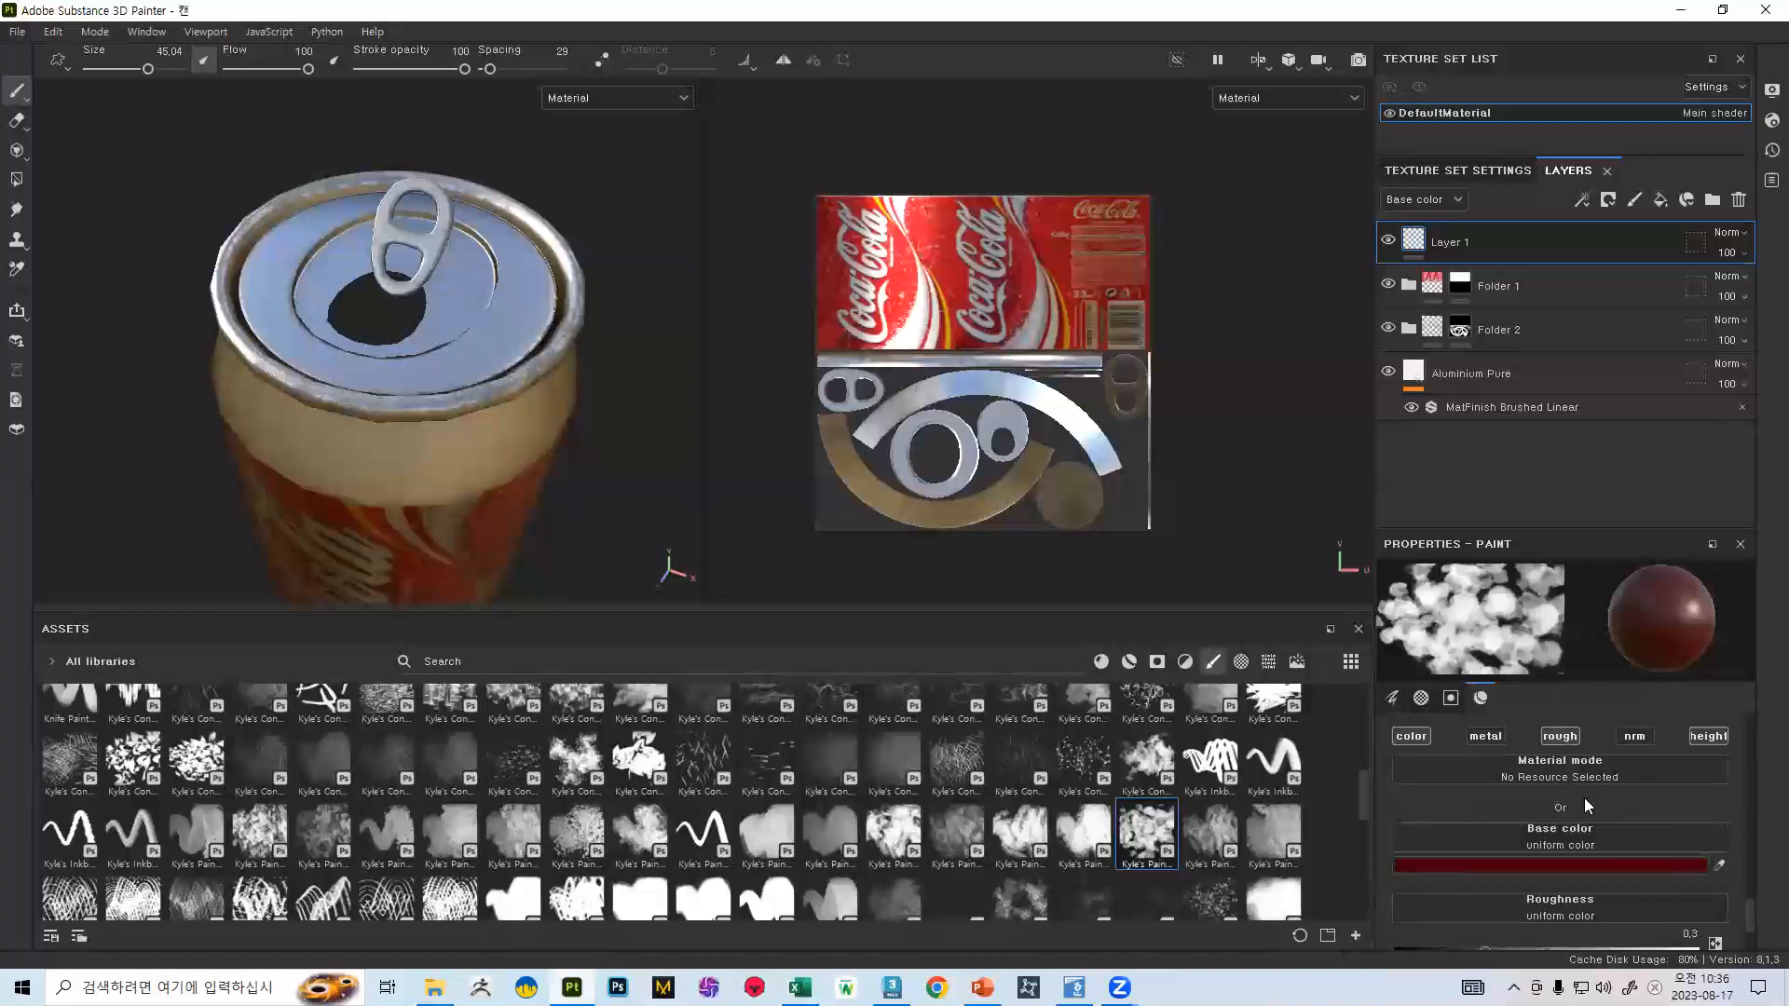
scroll(1584, 797, "down", 2)
left_click_drag(1492, 836, 1396, 839)
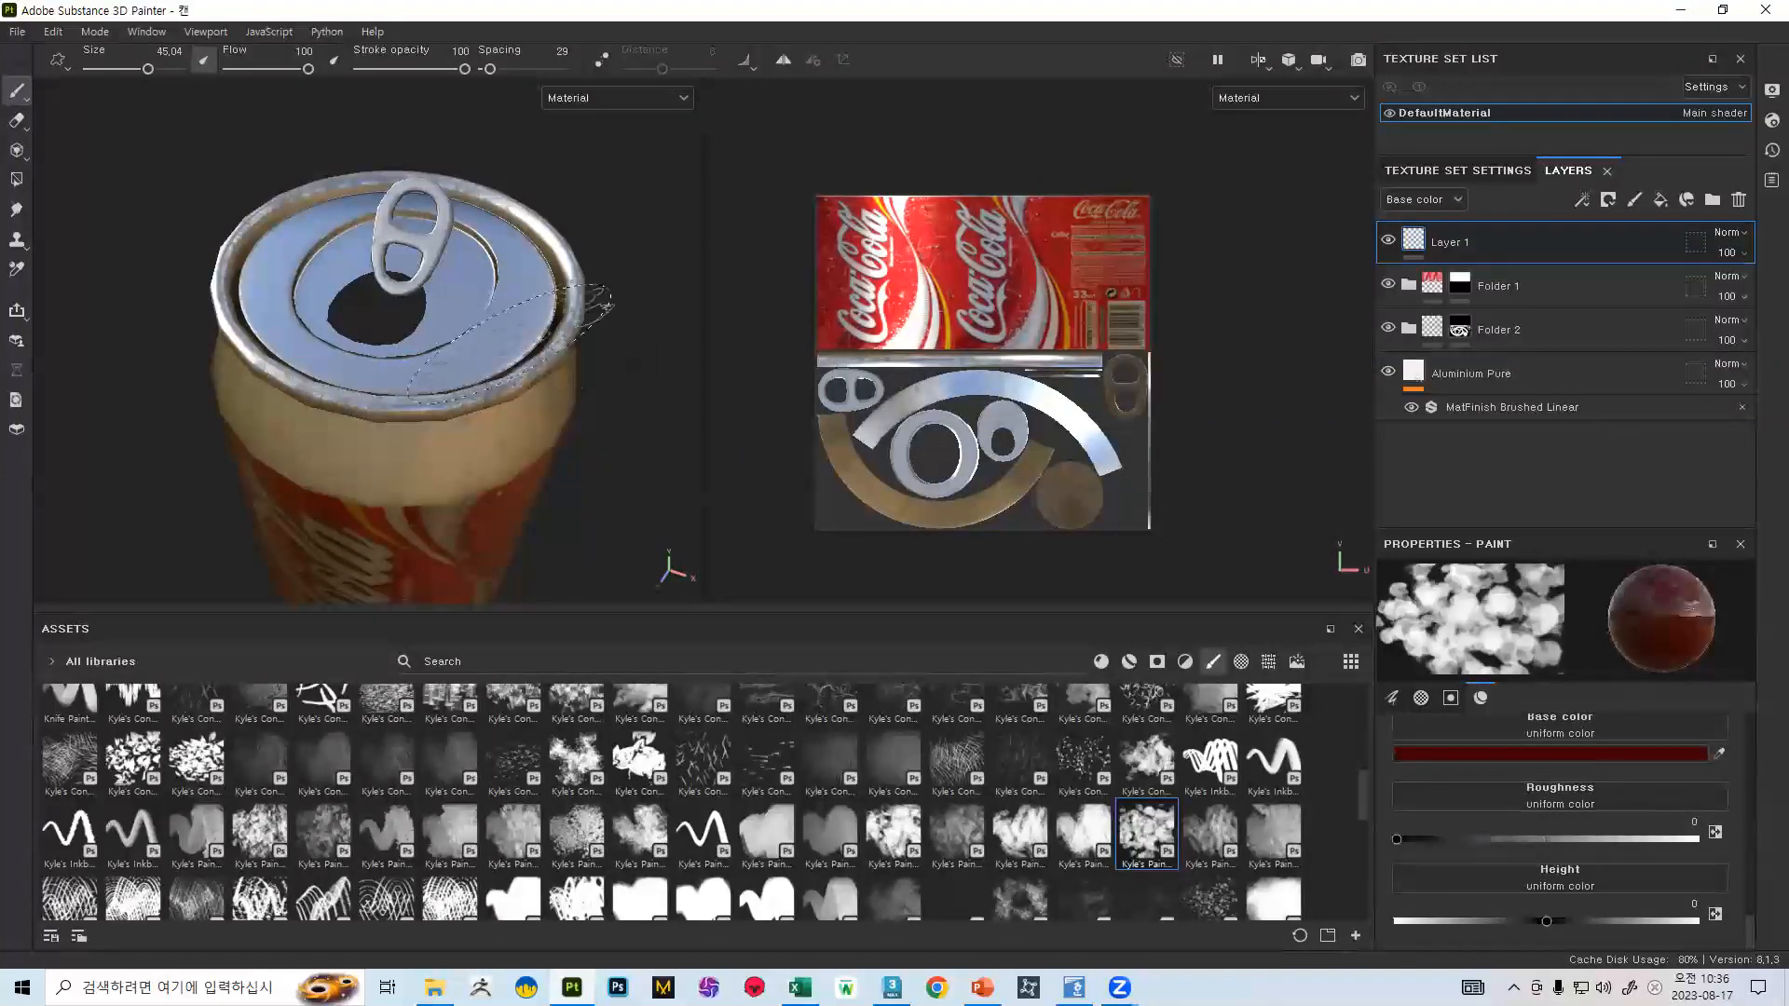
- Try a dark red stain dab on the can's upper part and undo it
scroll(511, 345, "up", 4)
left_click(475, 424)
left_click_drag(536, 420, 383, 438, "alt")
key("ctrl+z")
- Darken the brush's base color to brown 1C0700, try a stain on the lid and undo it
left_click(1687, 760)
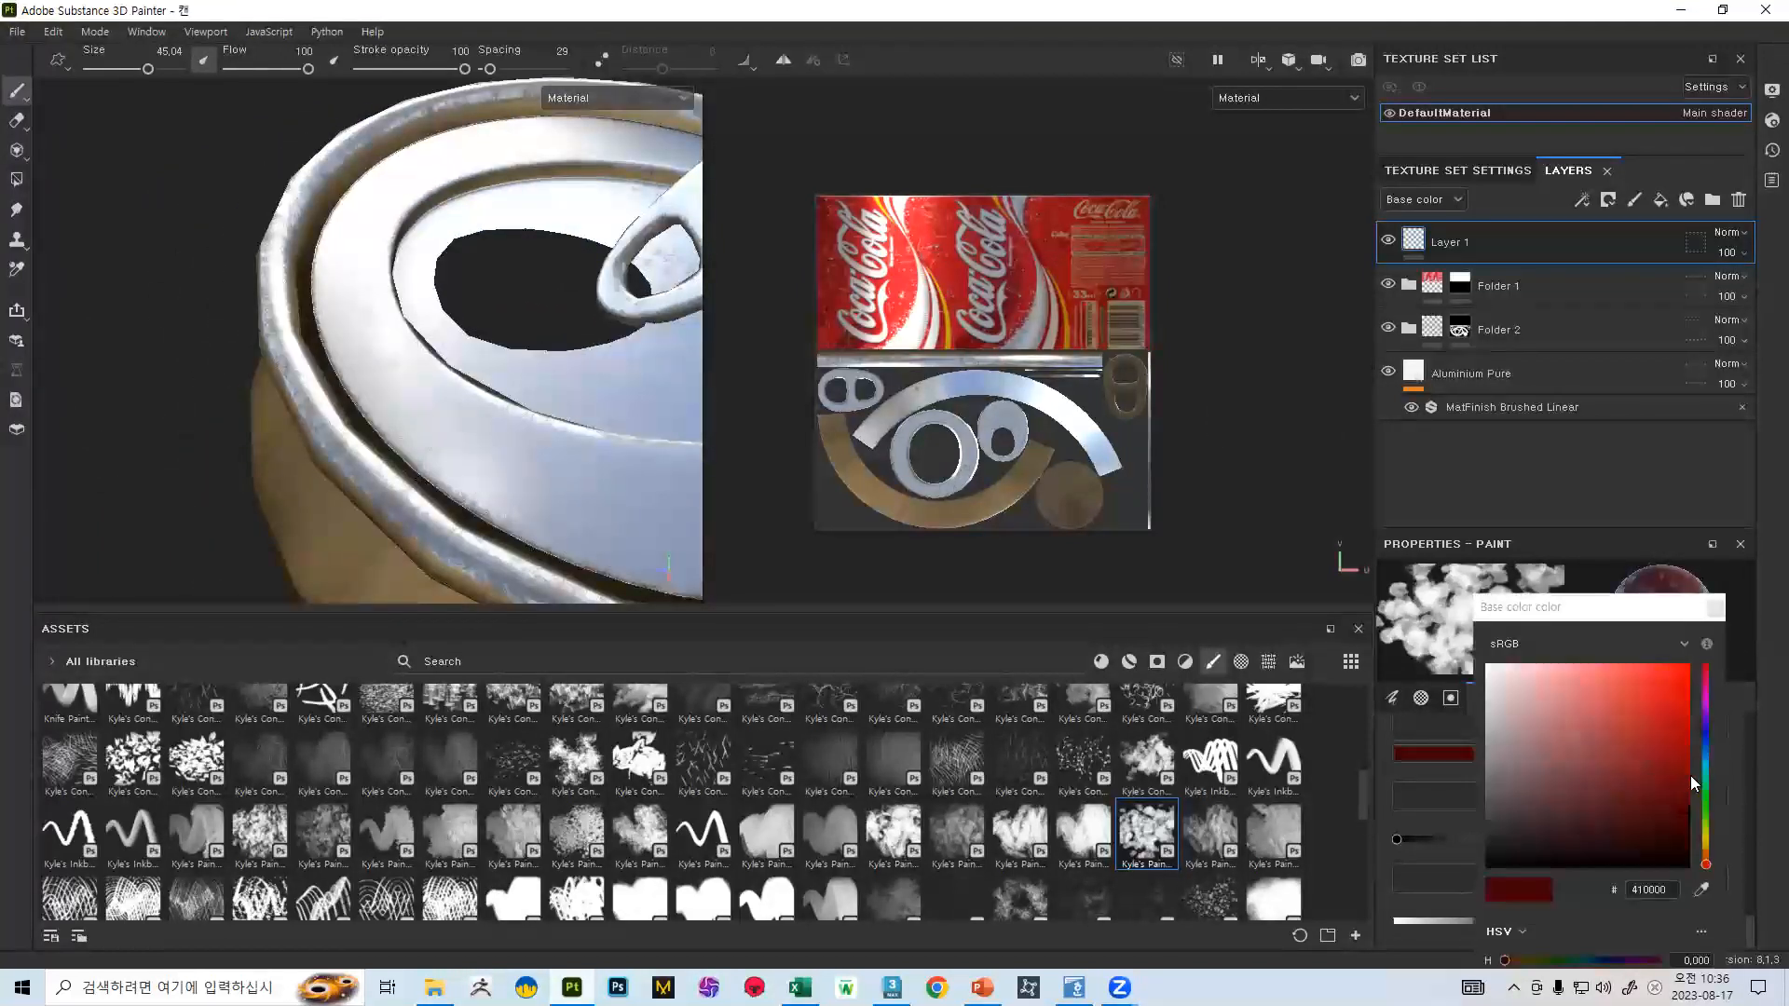
mouse_move(1686, 756)
left_mouse_down()
mouse_move(1624, 804)
mouse_move(1692, 795)
mouse_move(1696, 774)
mouse_move(1688, 849)
left_mouse_up()
left_click(1708, 863)
mouse_move(400, 349)
left_mouse_down()
mouse_move(451, 400)
mouse_move(396, 354)
left_mouse_up()
mouse_move(372, 238)
left_mouse_down("alt")
mouse_move(458, 291)
mouse_move(454, 233)
left_mouse_up("alt")
key("ctrl+z")
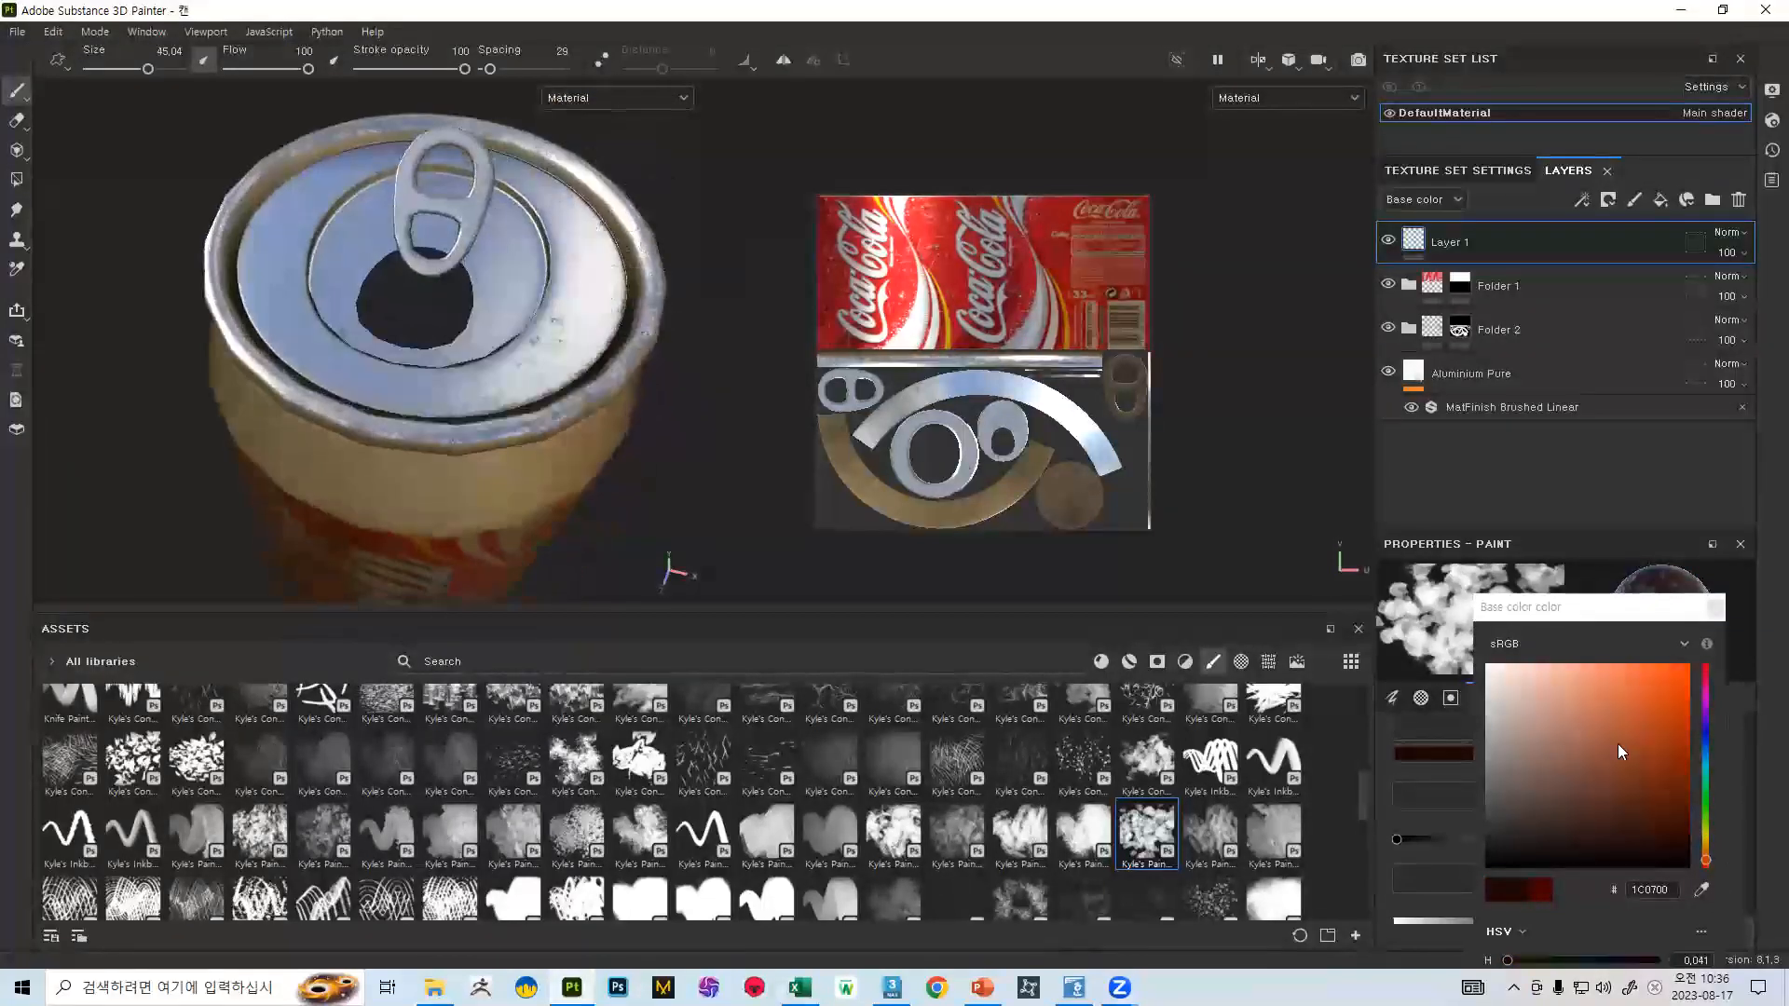
- Change the brush's base color to dark red 340000, try another stain on the can and undo it
left_click(1688, 843)
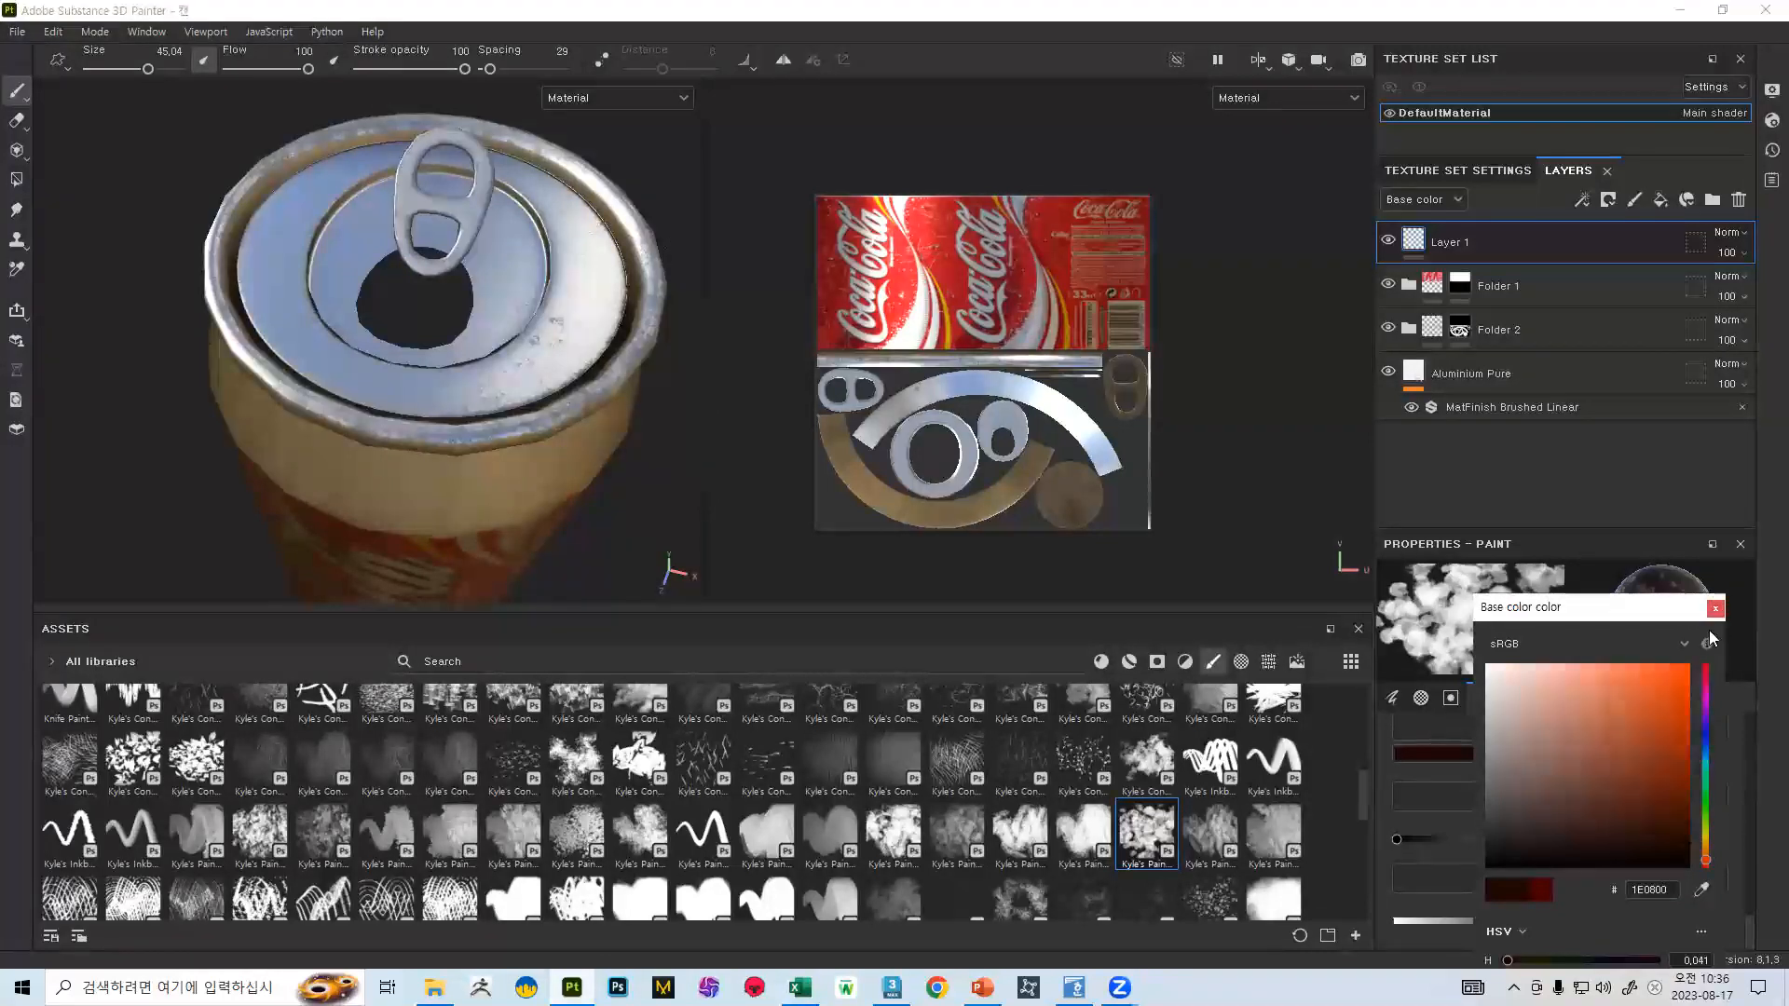
mouse_move(1708, 859)
left_mouse_down()
mouse_move(1707, 883)
mouse_move(1688, 823)
left_mouse_up()
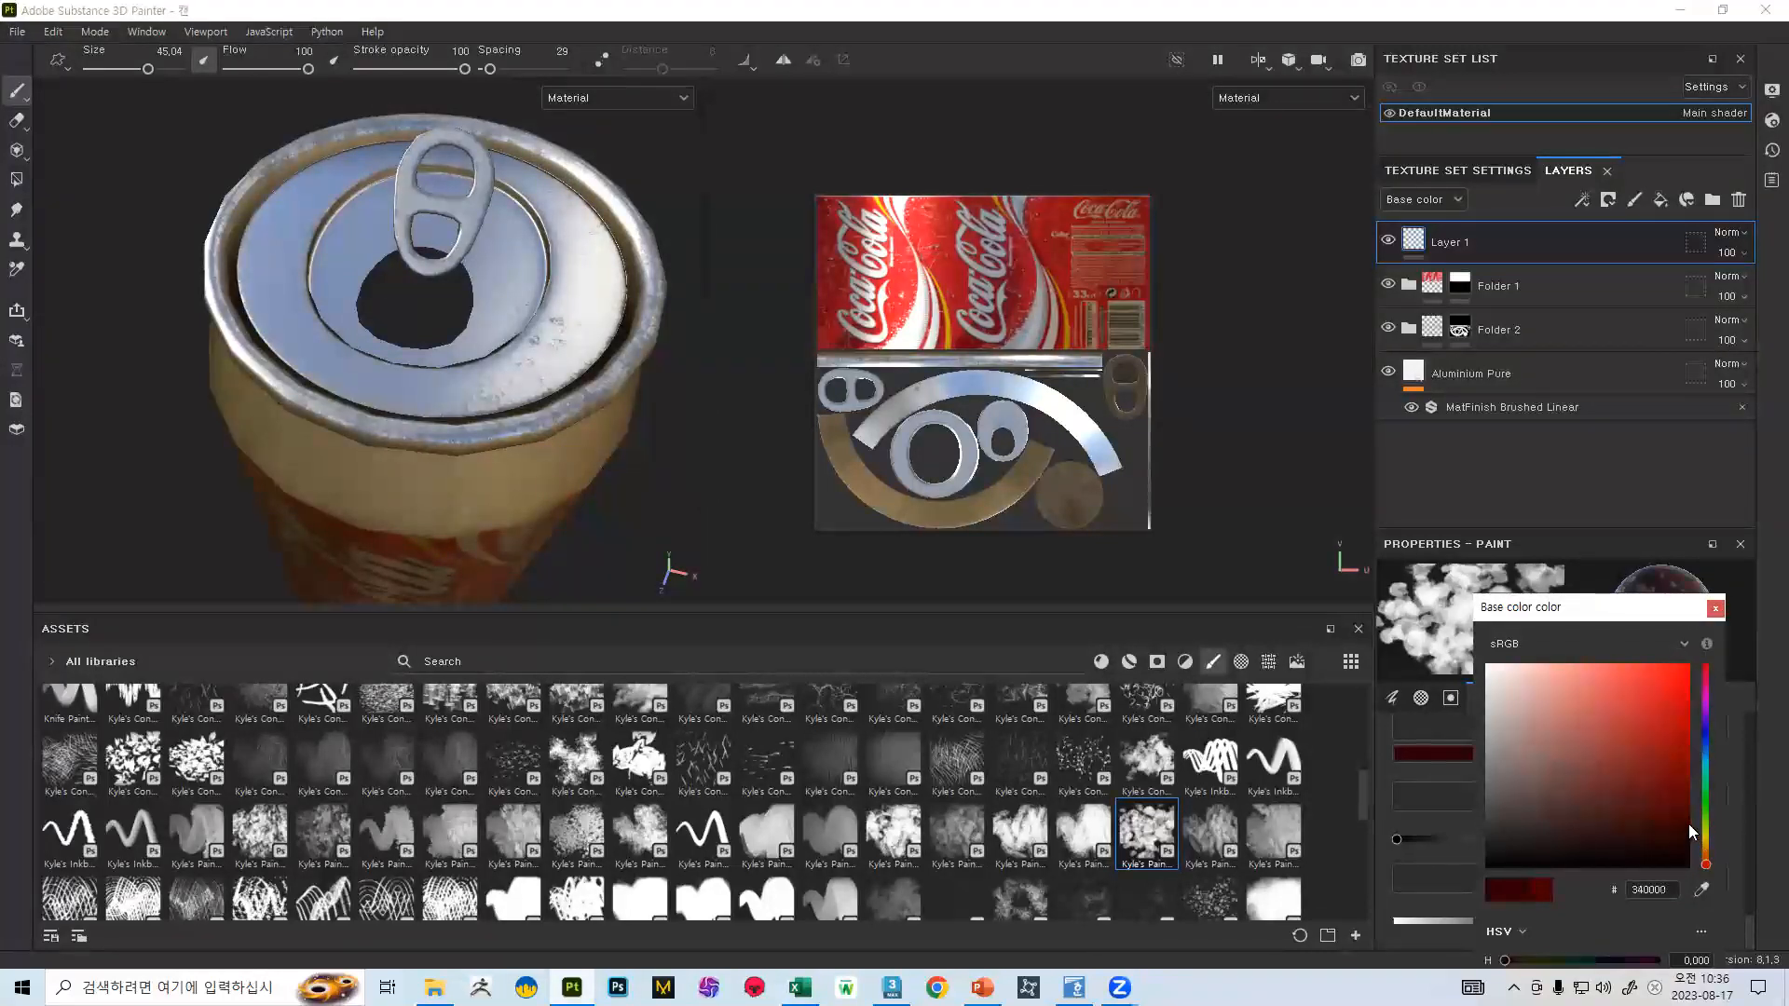
left_click(382, 370)
mouse_move(391, 326)
left_mouse_down("alt")
mouse_move(351, 339)
mouse_move(68, 292)
mouse_move(16, 317)
mouse_move(270, 251)
left_mouse_up("alt")
key("ctrl+z")
- Set the brush's base color to red 700000 and Layer 1's opacity to 42, testing stains on the can's shoulder
left_click_drag(1711, 781, 1711, 776)
mouse_move(312, 387)
left_mouse_down()
mouse_move(340, 406)
mouse_move(316, 401)
mouse_move(321, 382)
left_mouse_up()
key("ctrl+z")
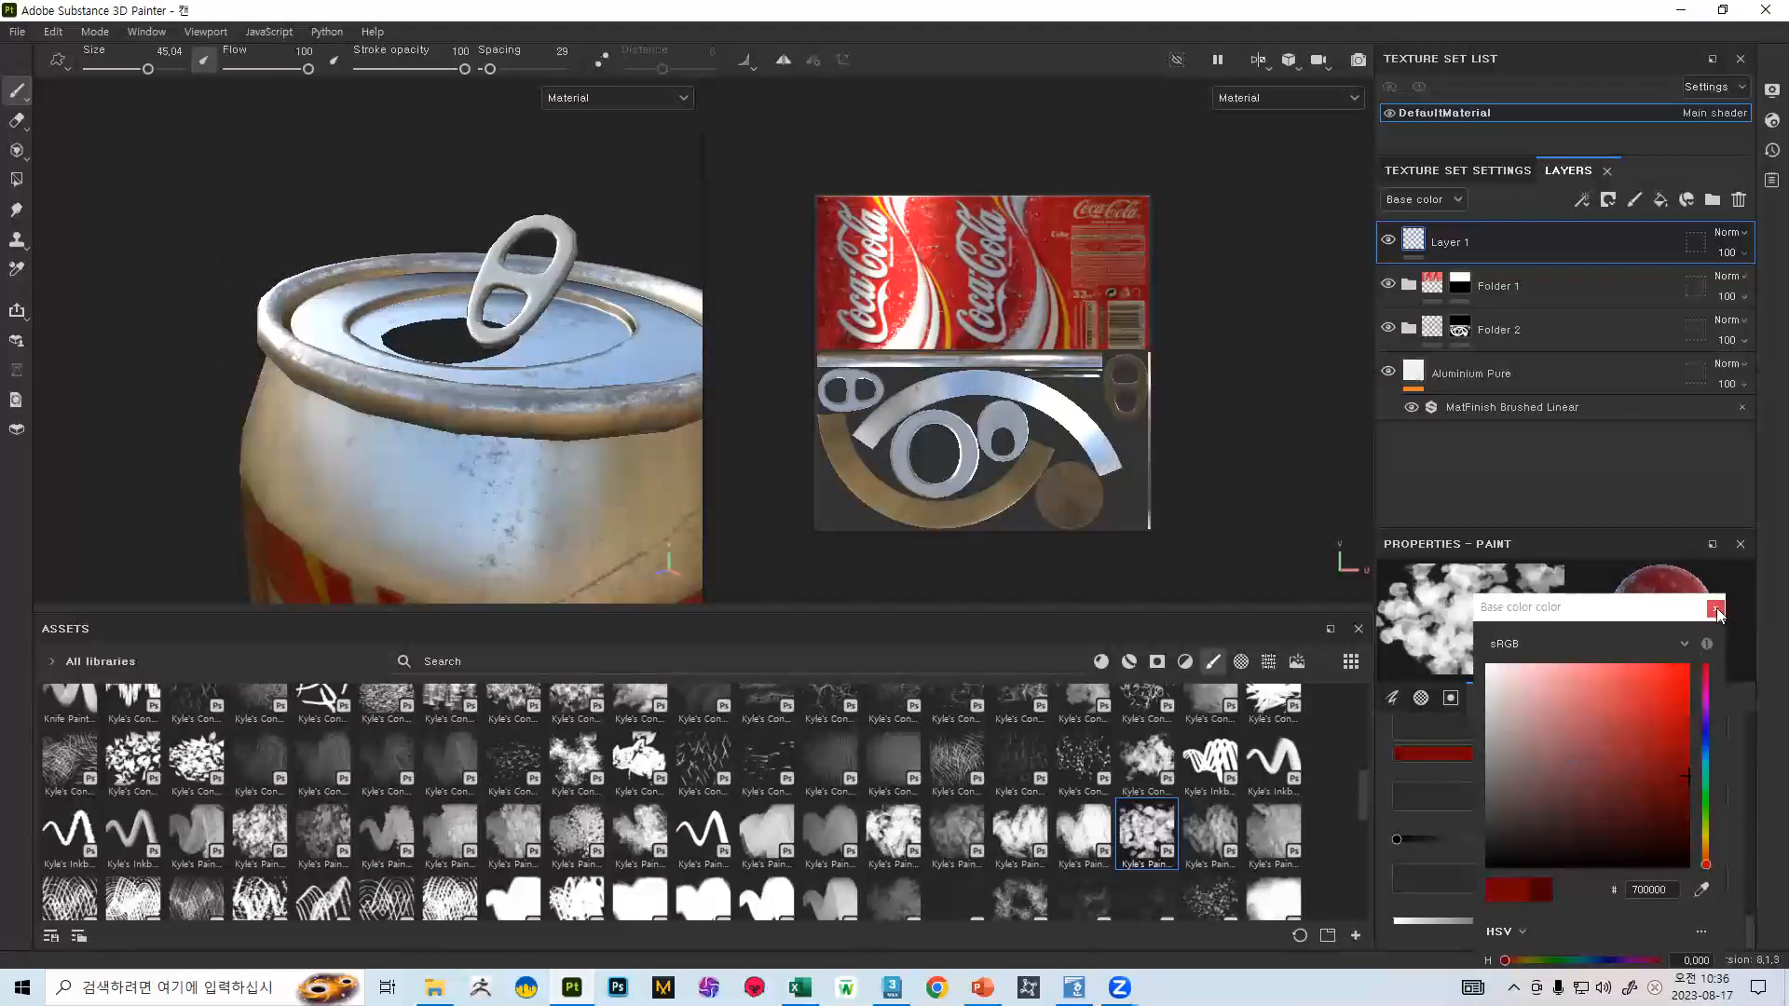
left_click(1717, 609)
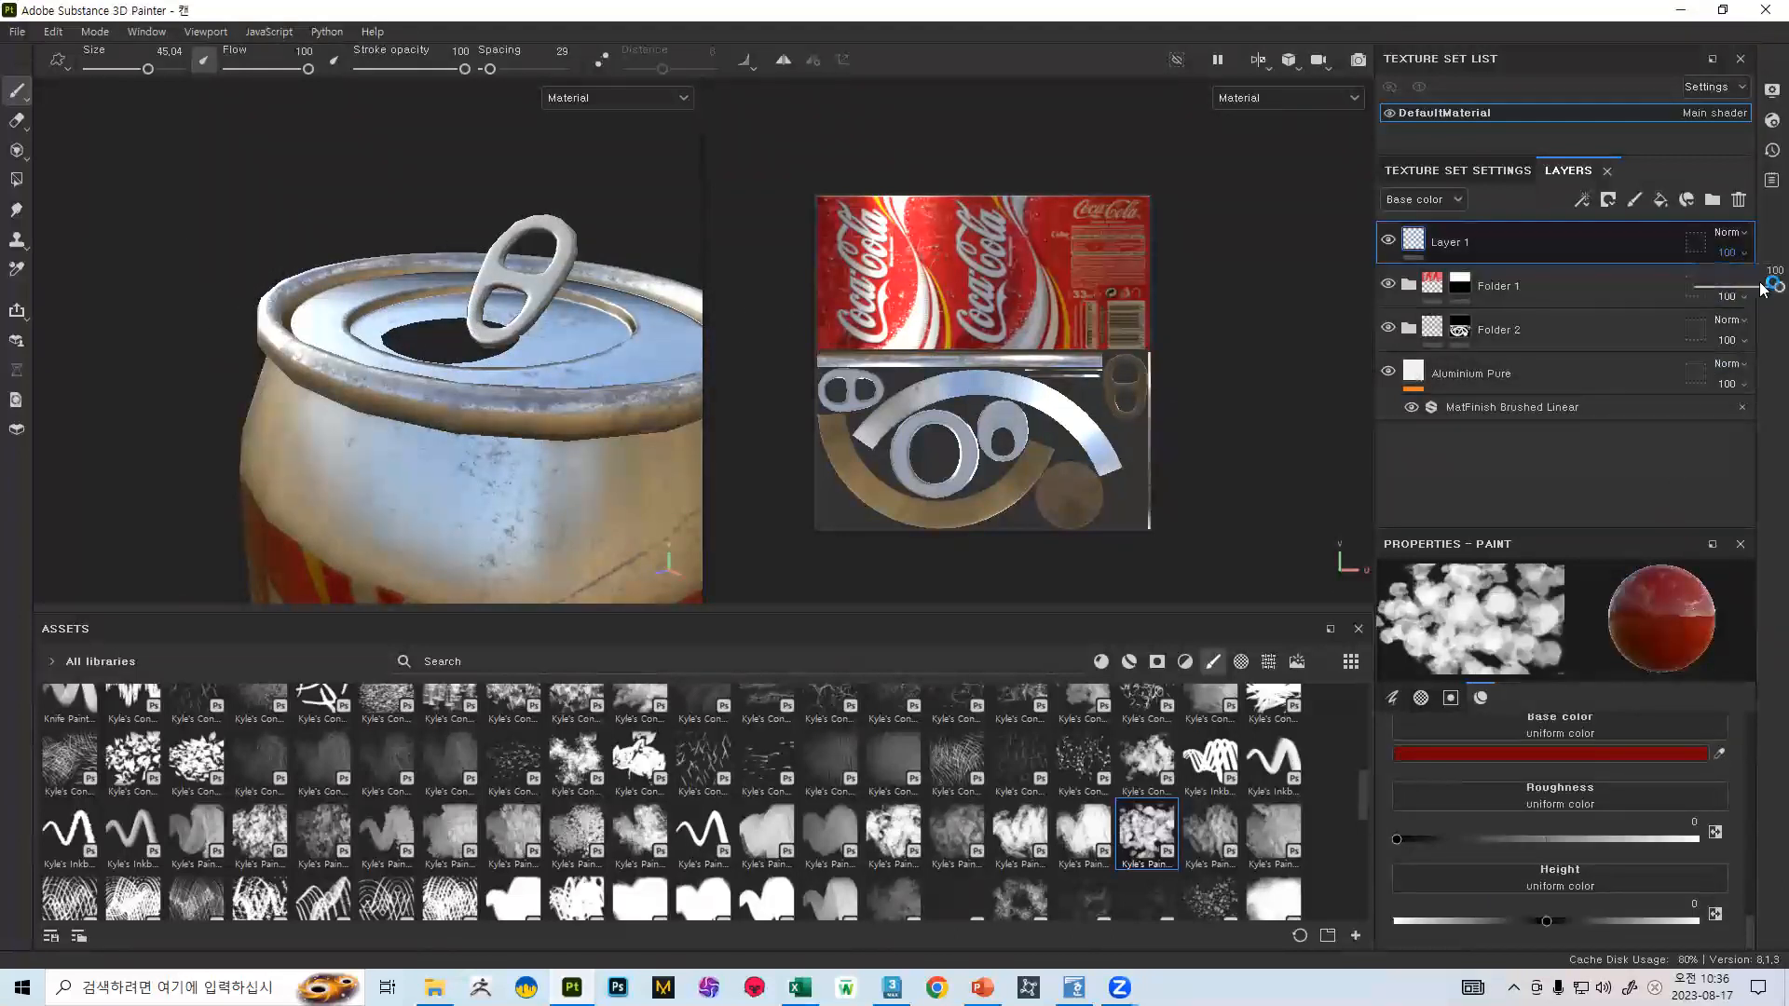
left_click_drag(1763, 288, 1729, 288)
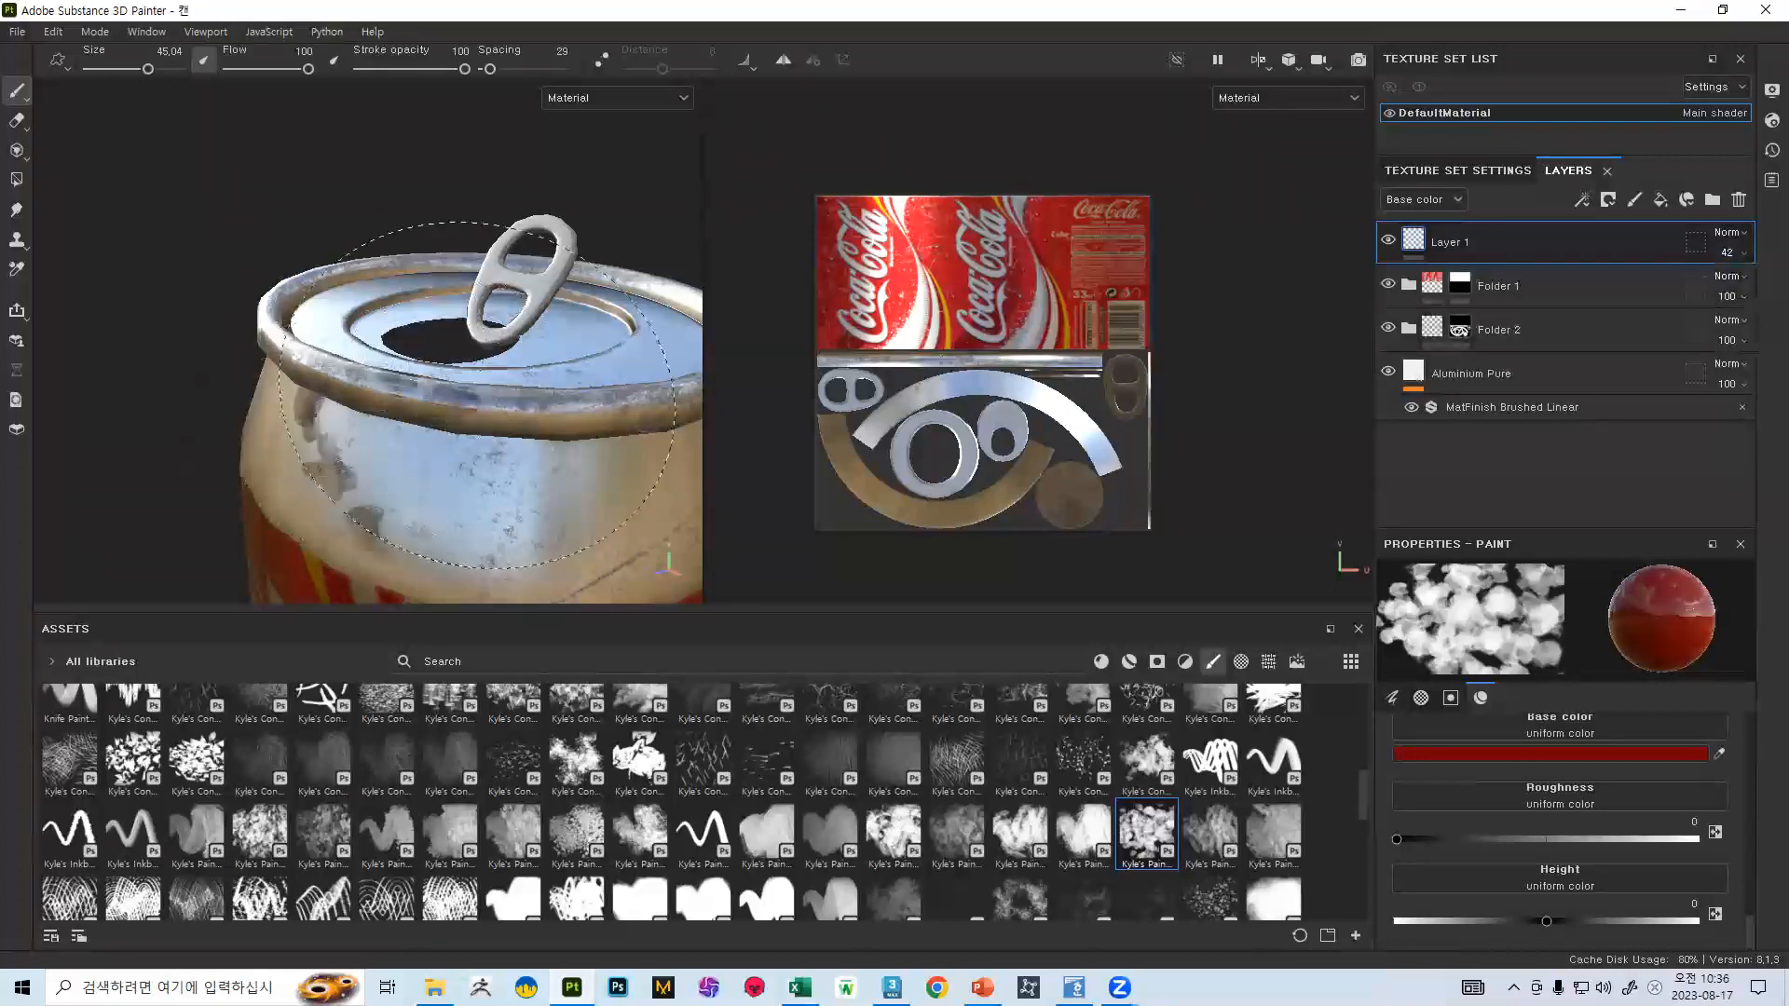
left_click_drag(415, 424, 522, 400, "alt")
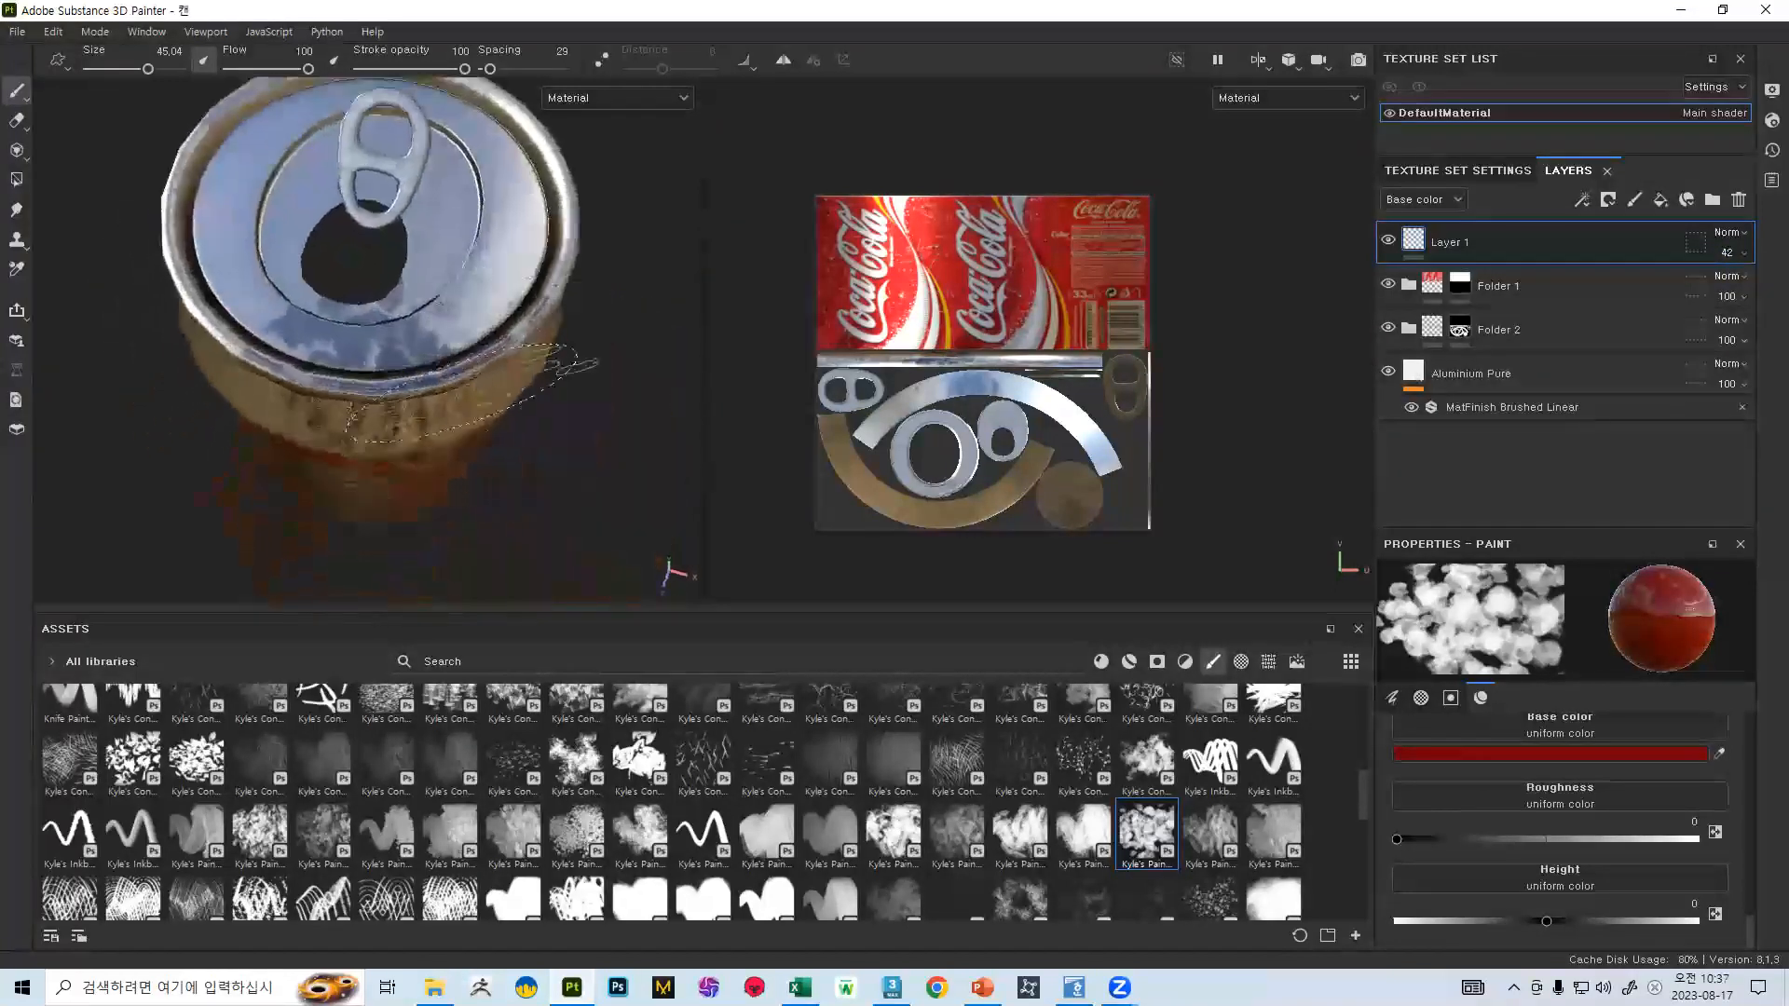
- Try a brush height of -0.0915 on the can's shoulder, and turn off the brush's height channel
left_click_drag(1546, 917, 1531, 918)
left_click_drag(337, 364, 323, 289, "alt")
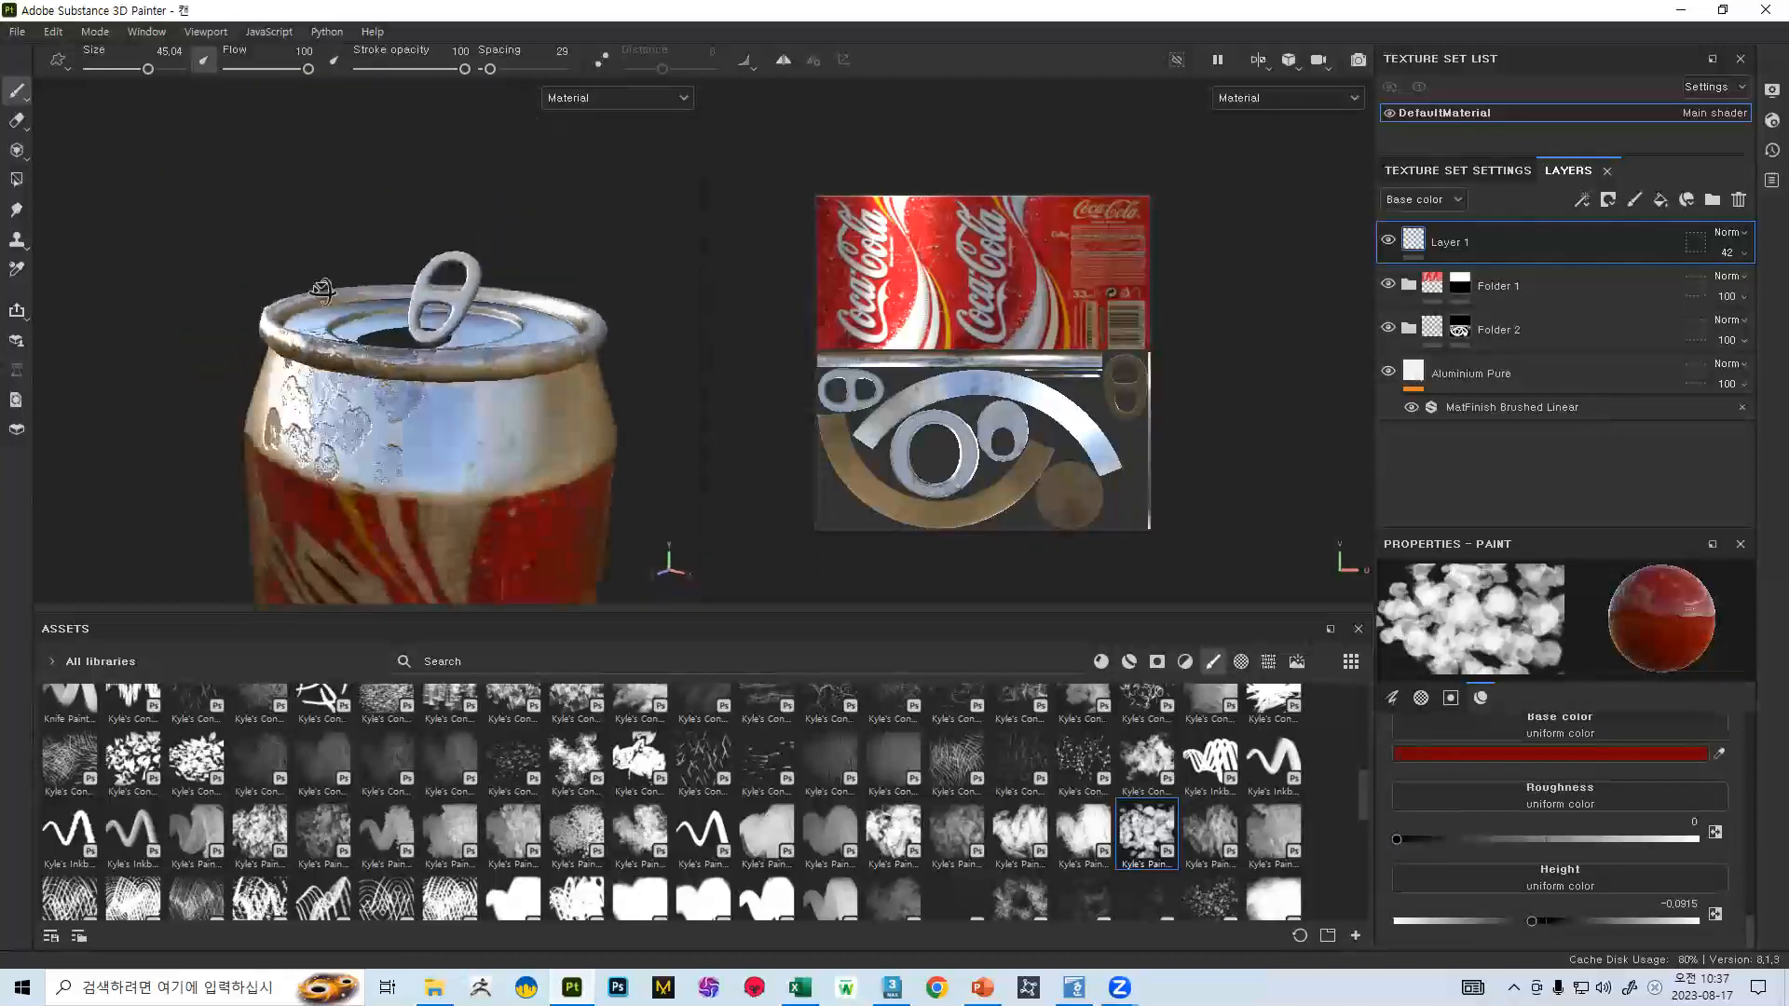
scroll(1709, 784, "up", 3)
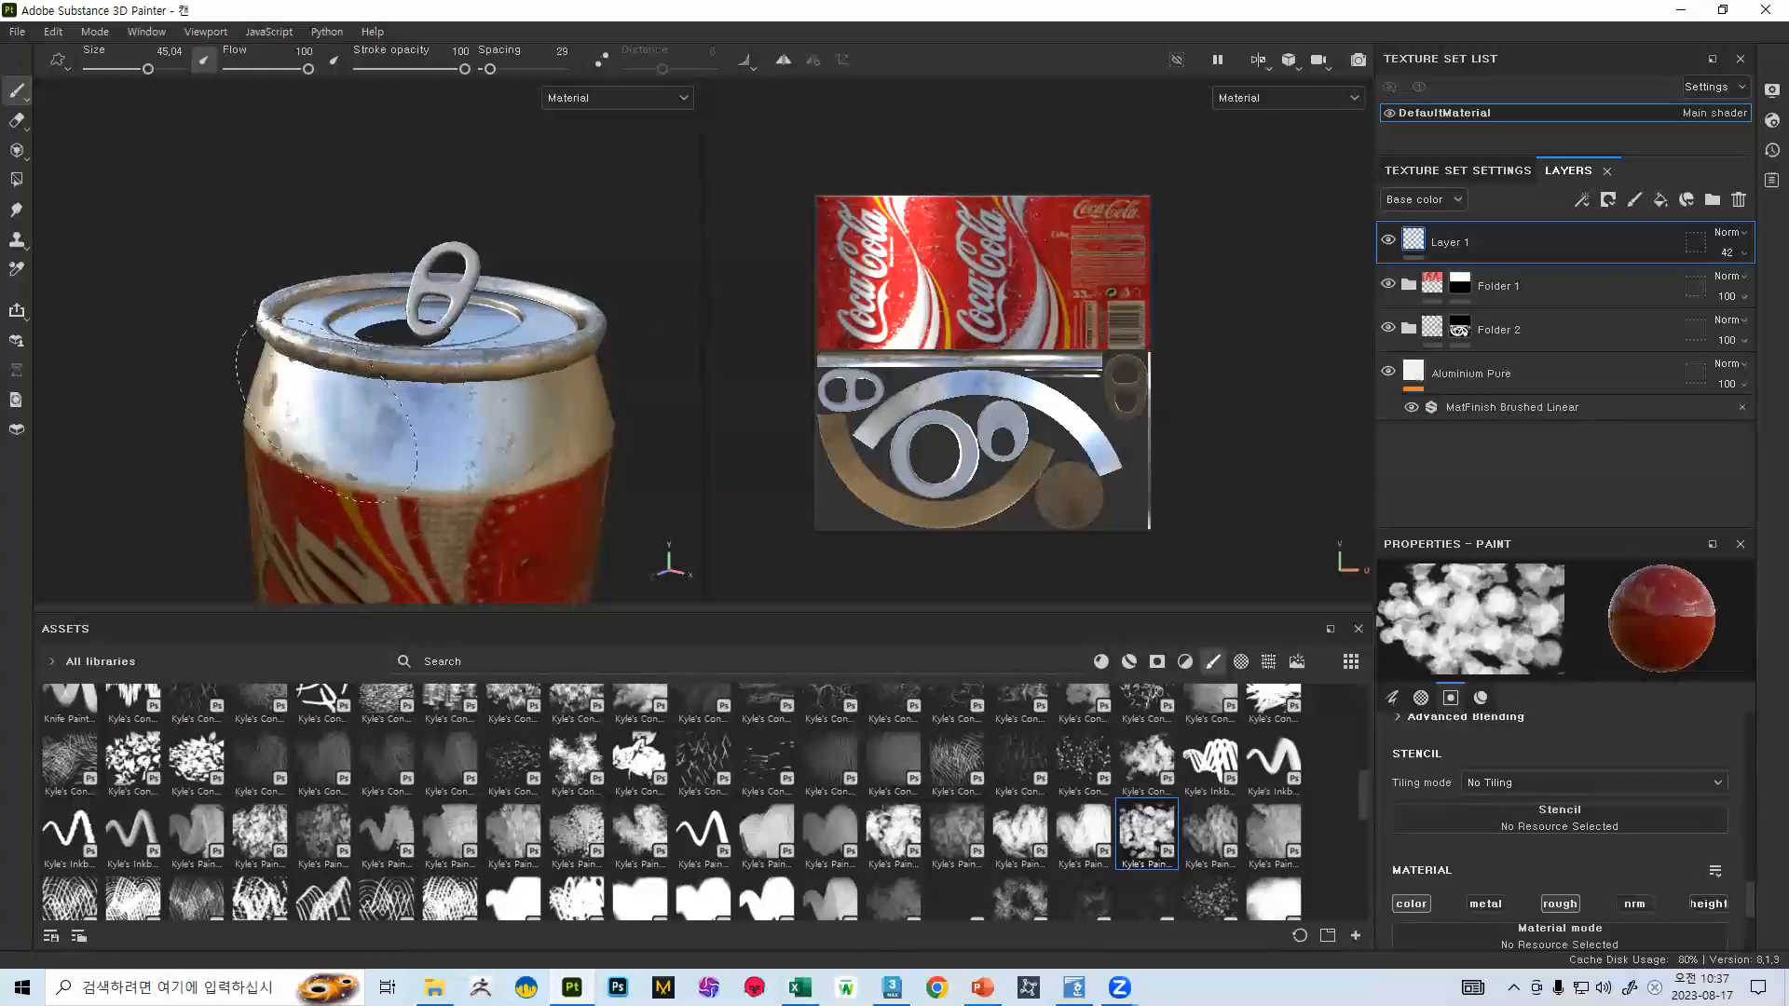
mouse_move(336, 380)
left_mouse_down("alt")
mouse_move(362, 452)
mouse_move(358, 382)
left_mouse_up("alt")
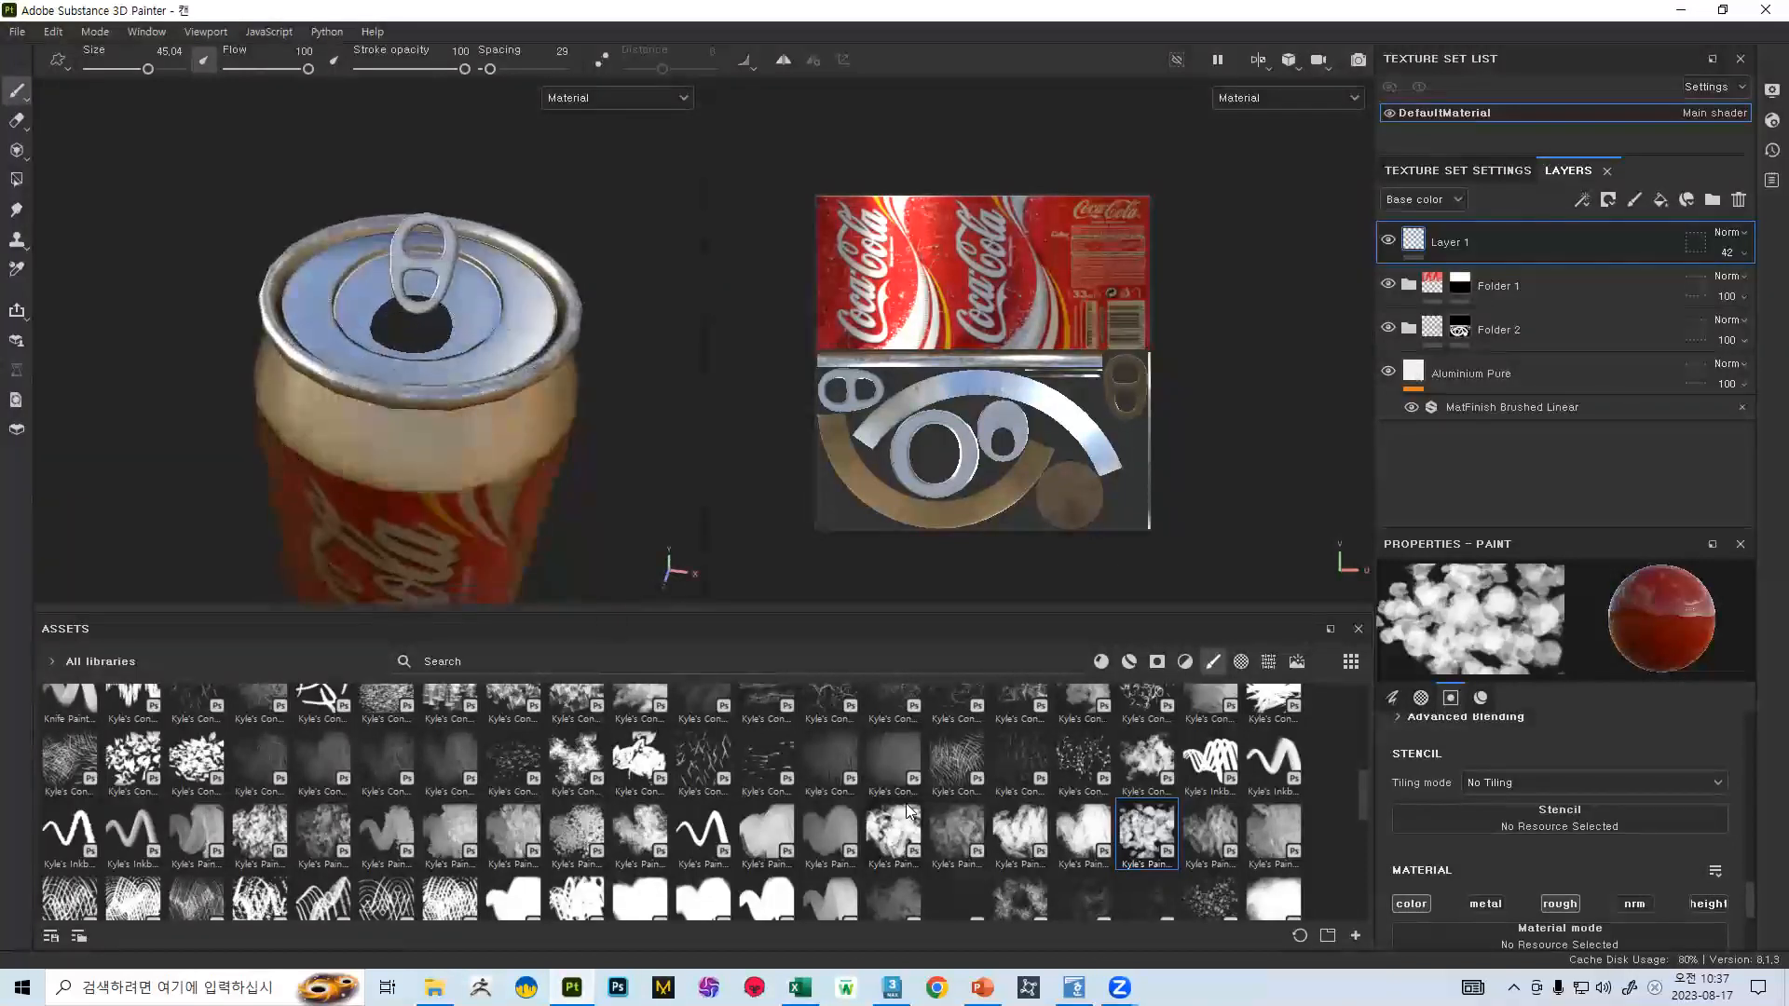
- Raise Layer 1's opacity to 80 and try red stain dabs on the can's lid and shoulder
scroll(1630, 792, "down", 3)
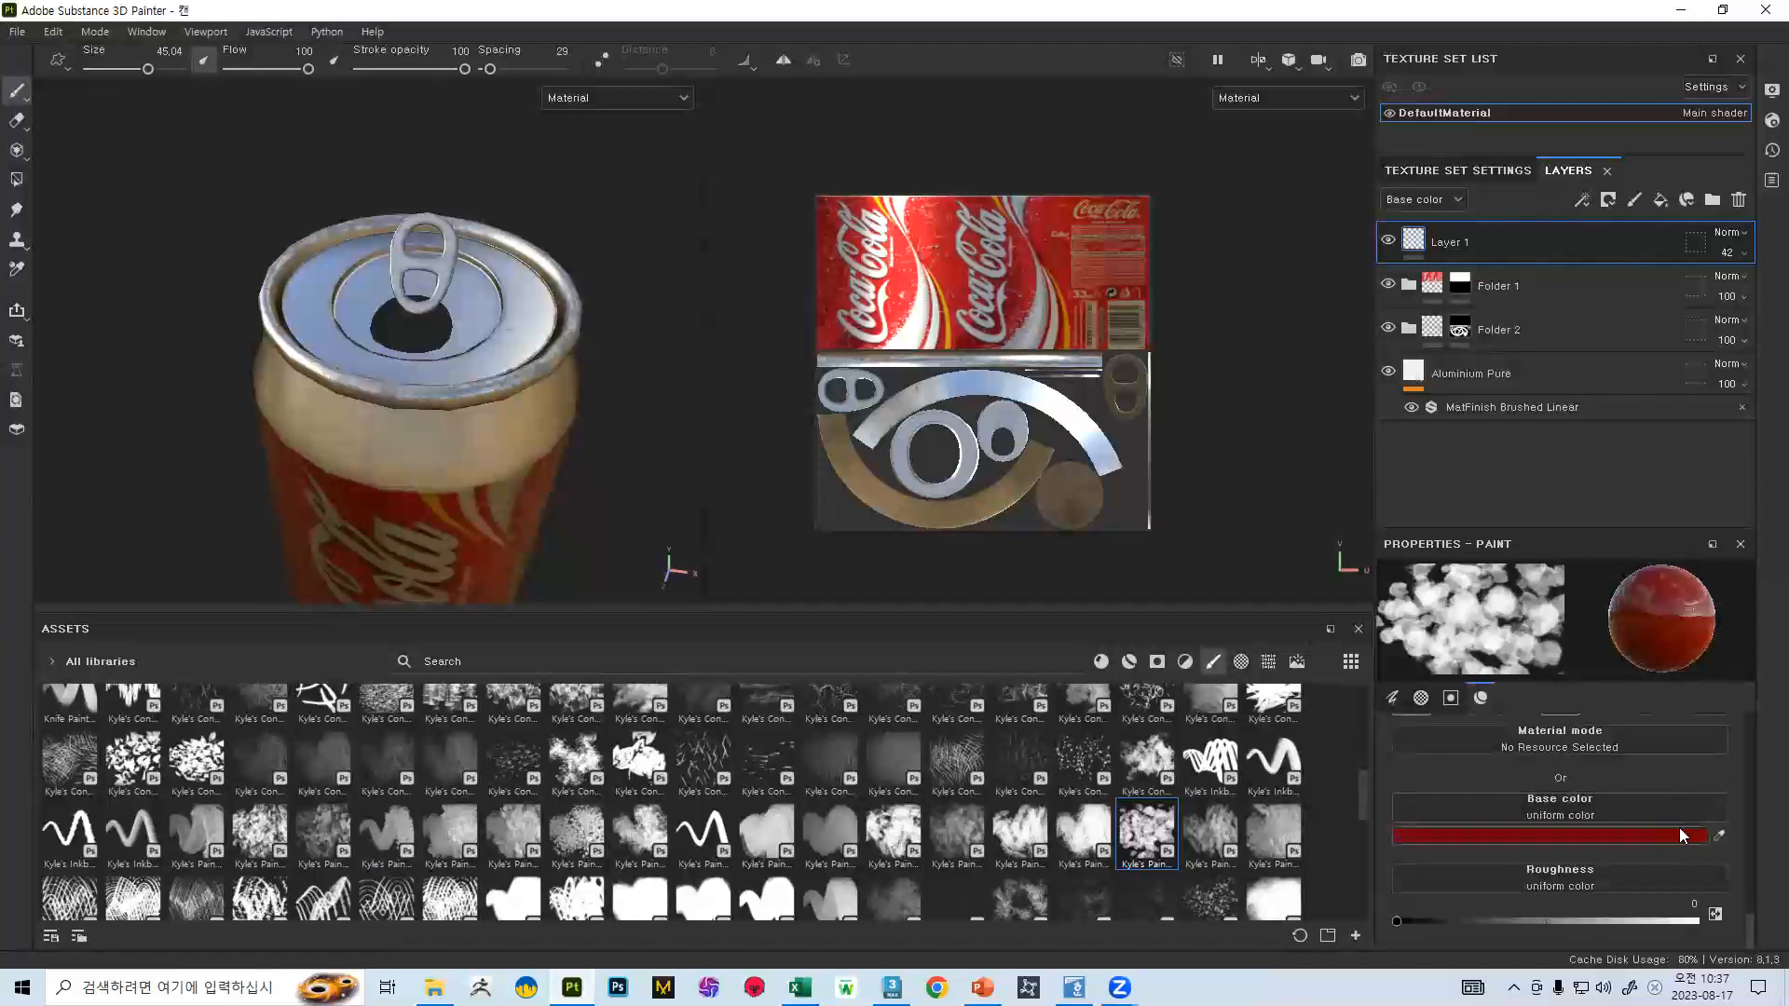
left_click_drag(1753, 291, 1757, 292)
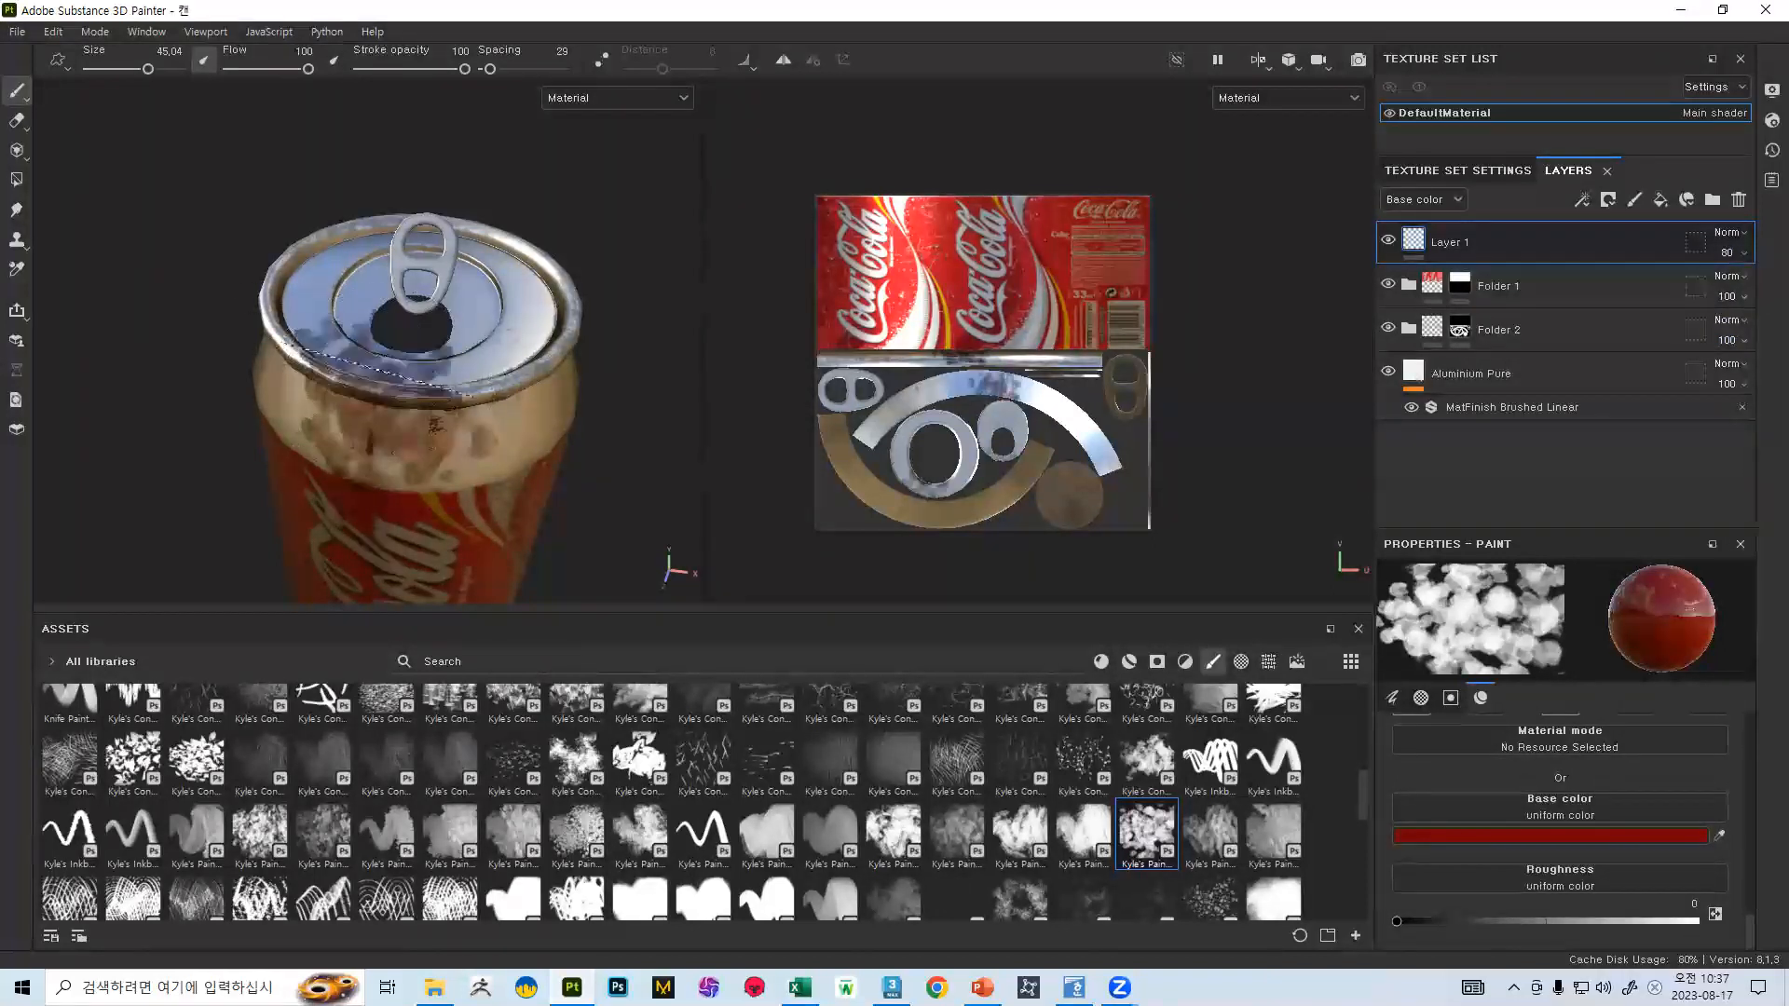
scroll(265, 444, "up", 8)
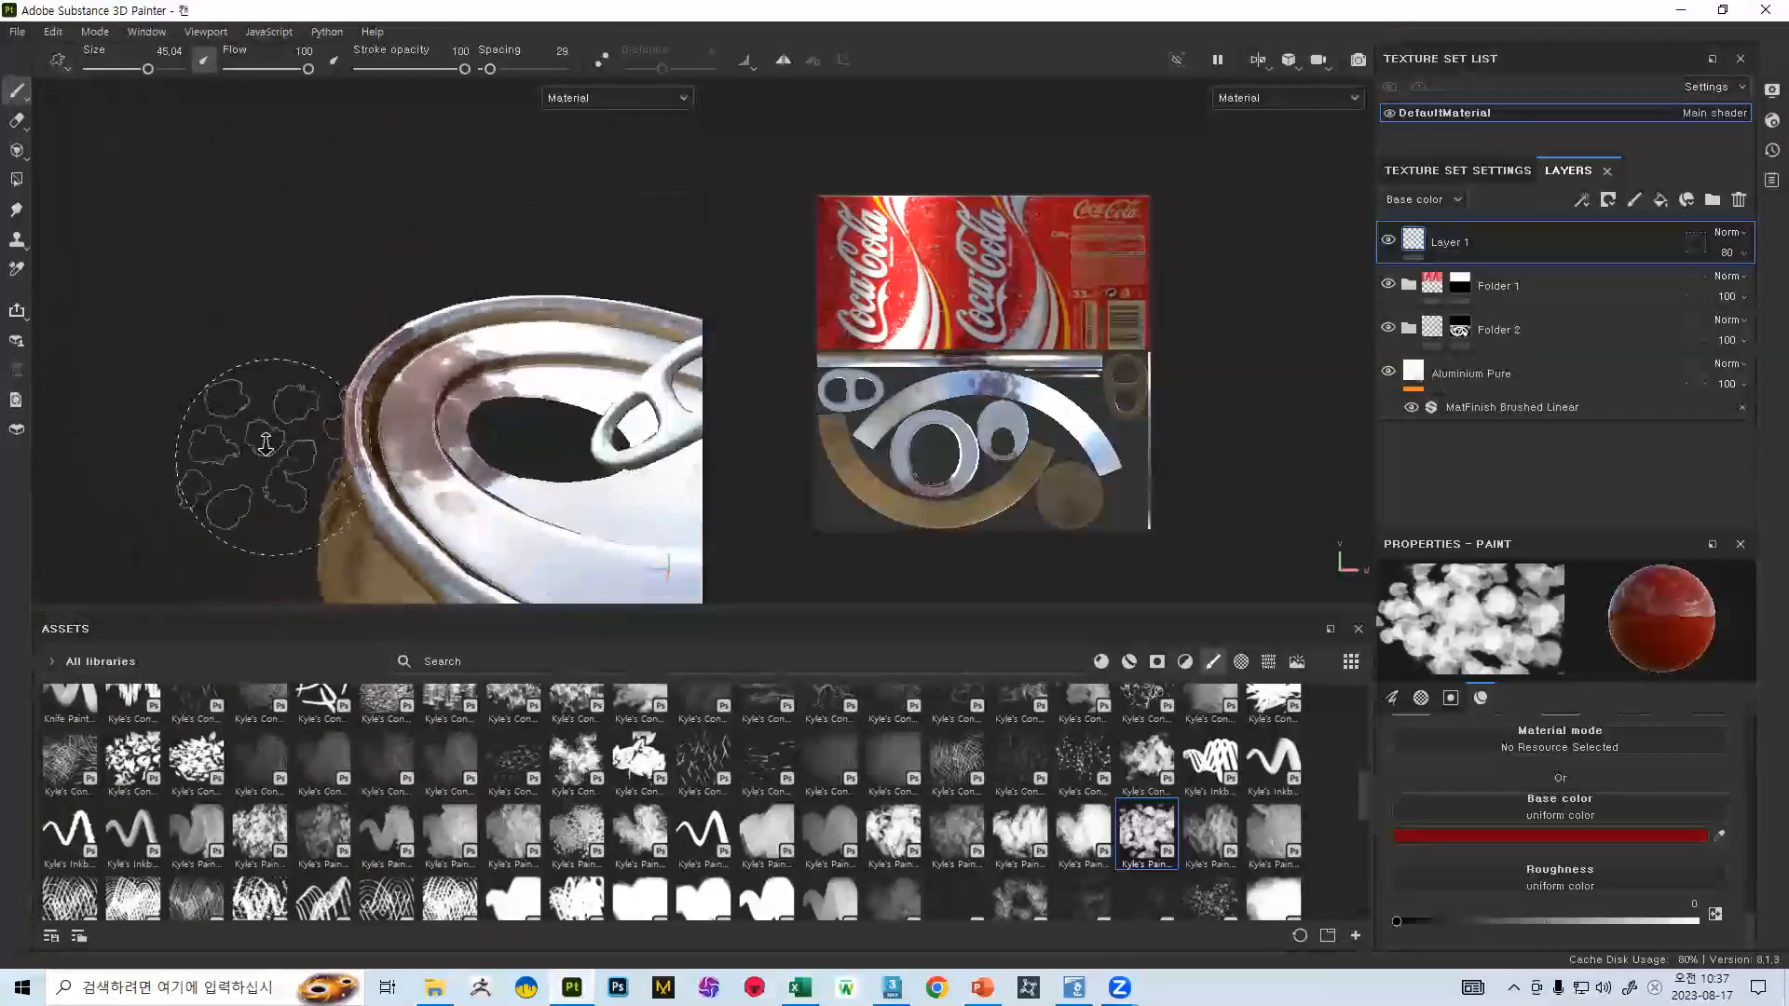
scroll(266, 444, "down", 8)
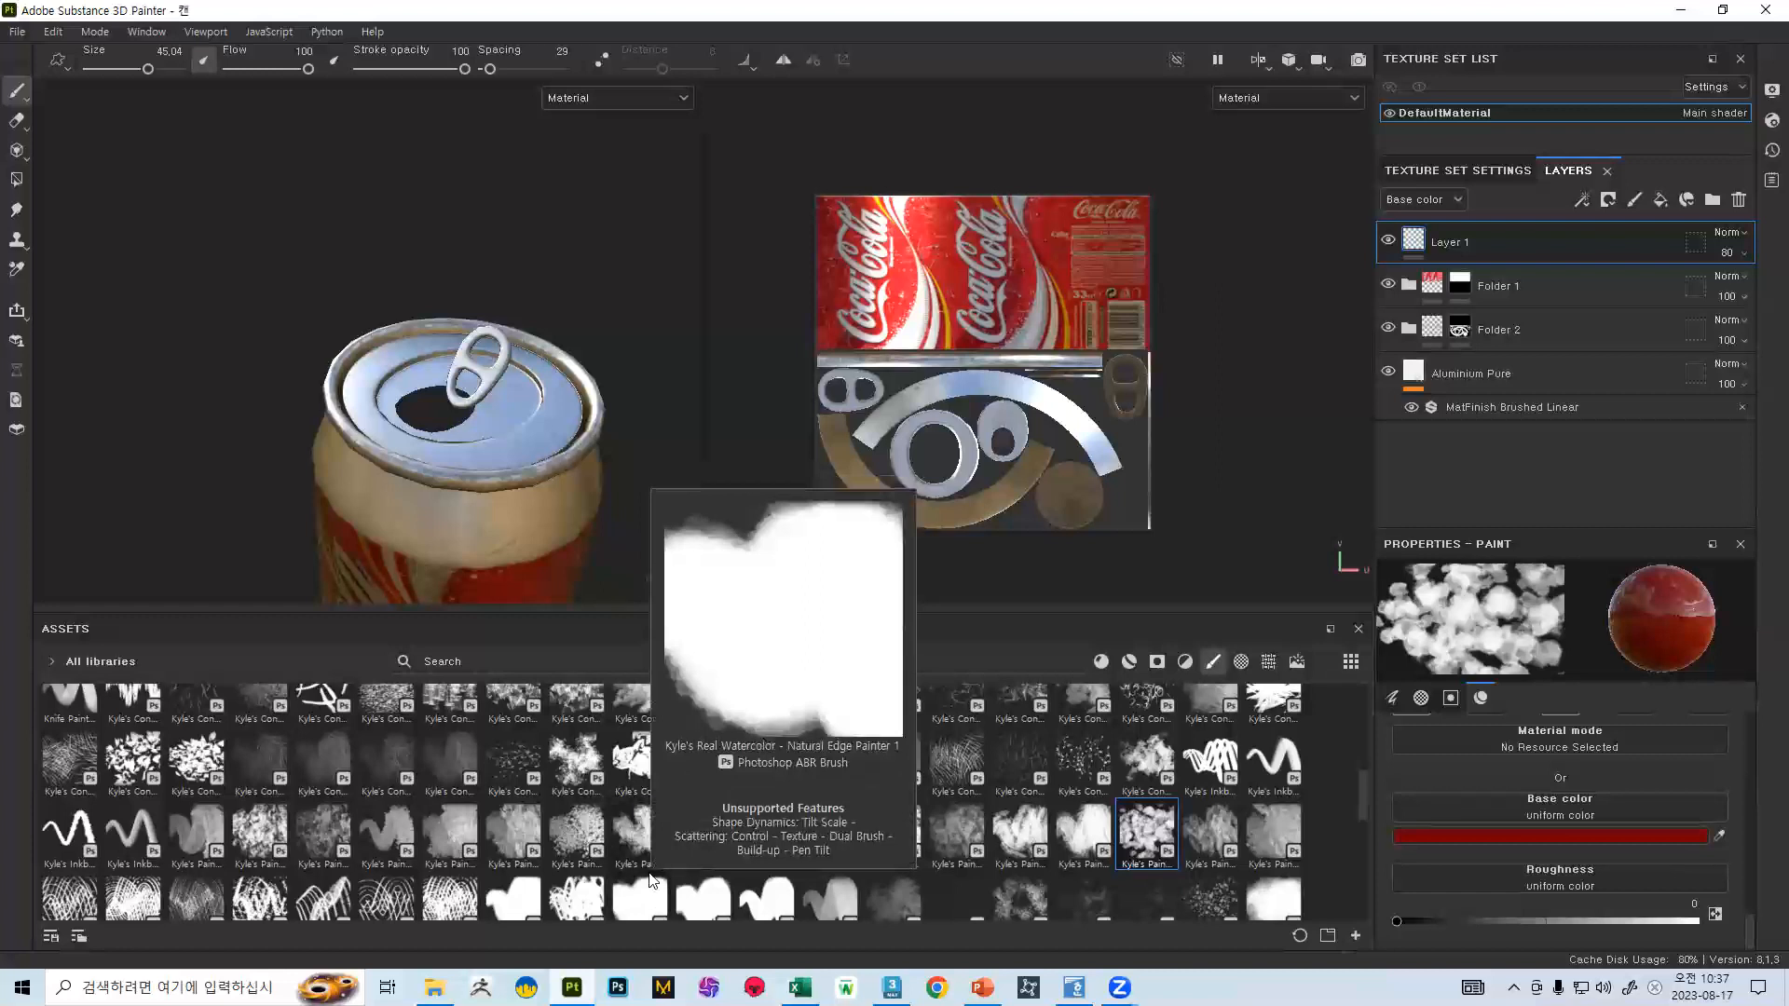
- Look through the brush library for a brush suited to drink stains
scroll(545, 786, "down", 10)
scroll(545, 785, "up", 3)
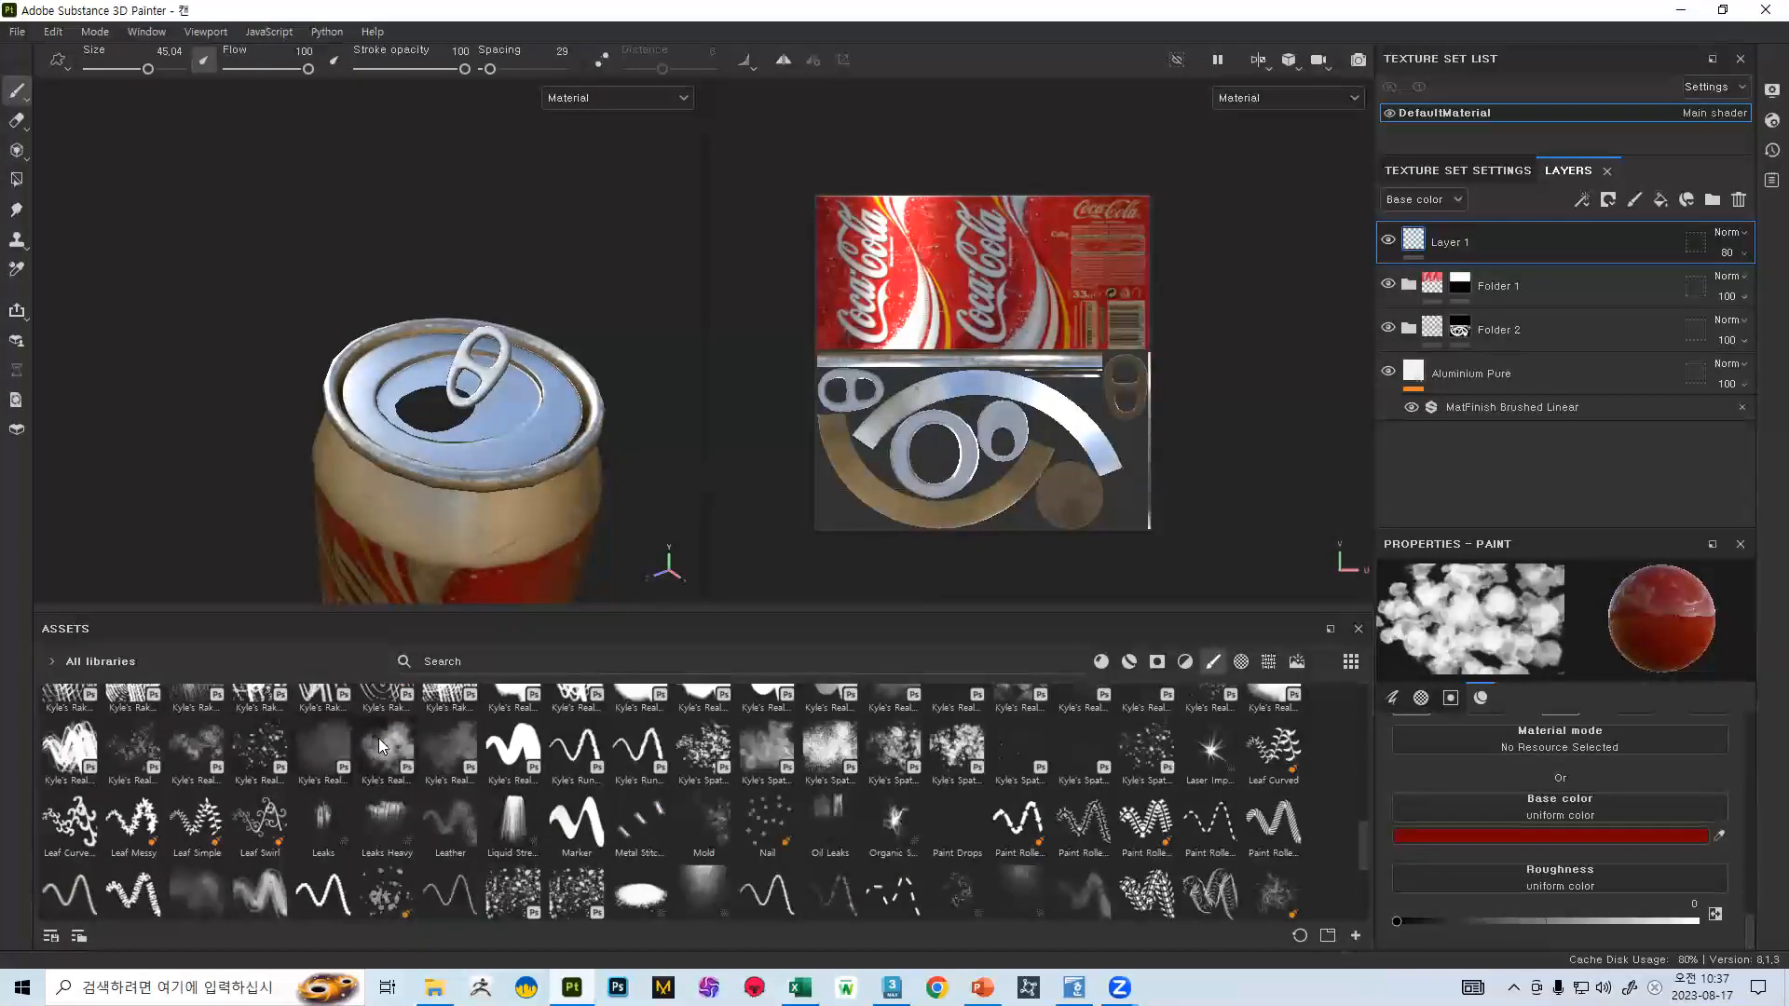
mouse_move(667, 775)
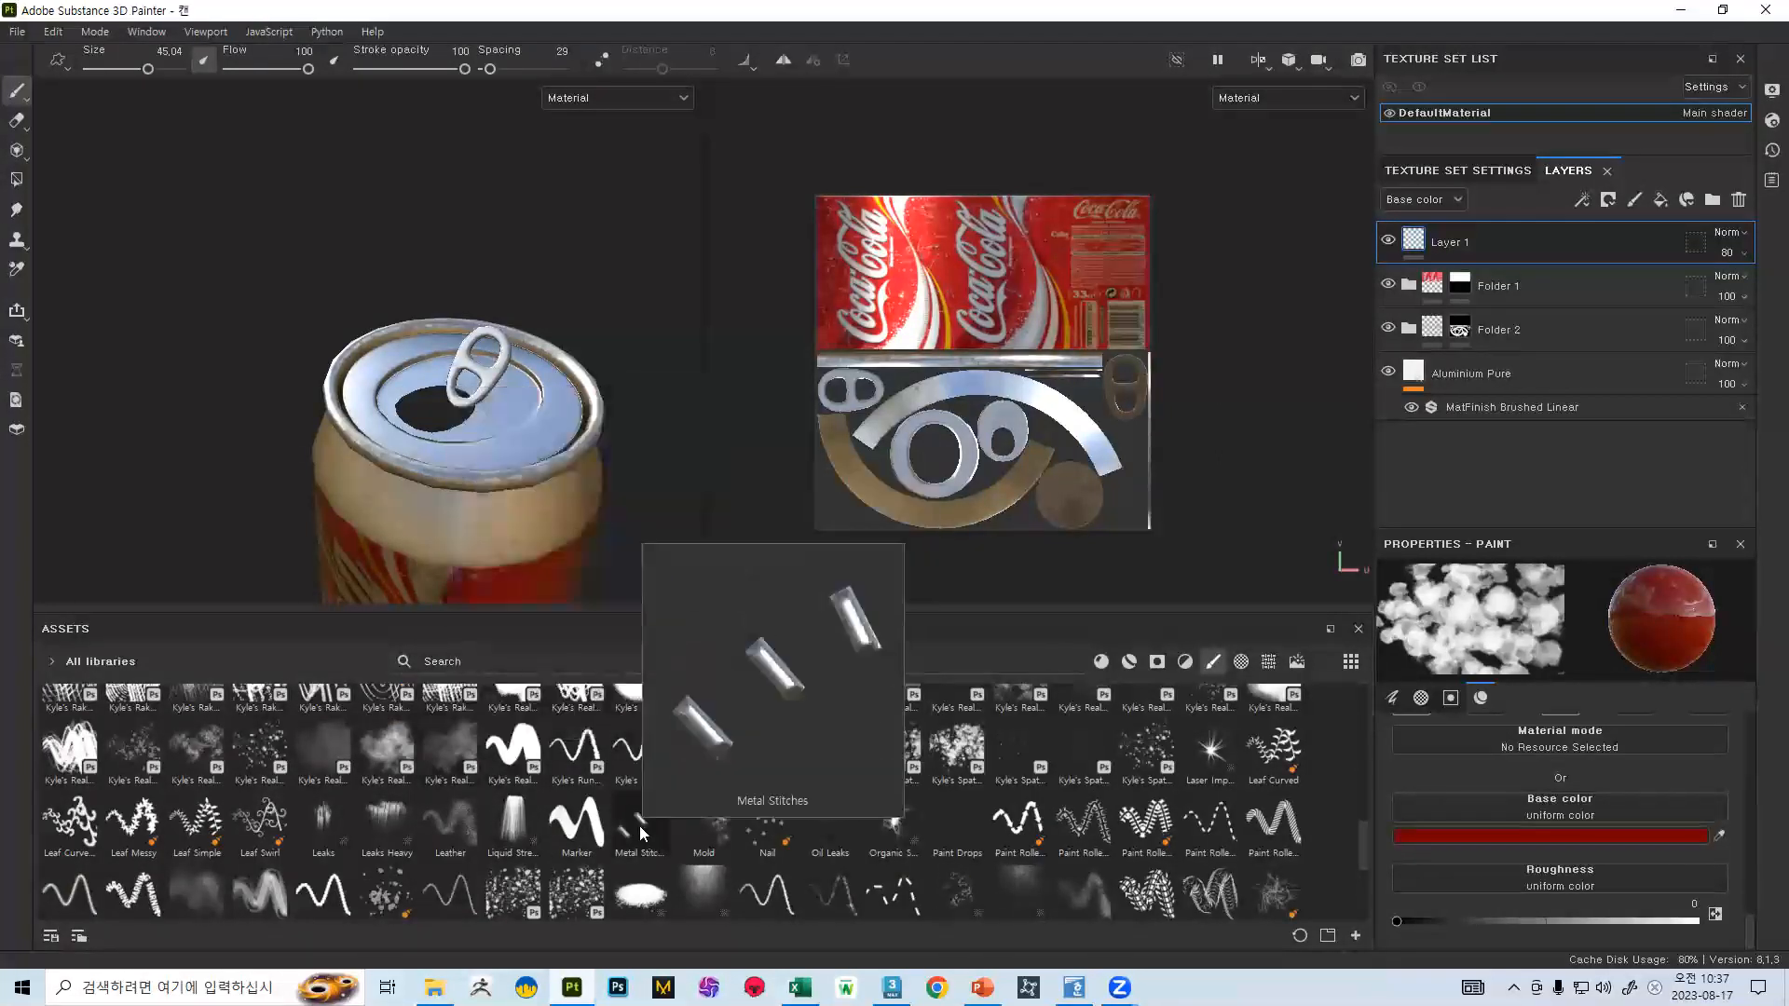
scroll(800, 840, "down", 3)
scroll(813, 756, "up", 10)
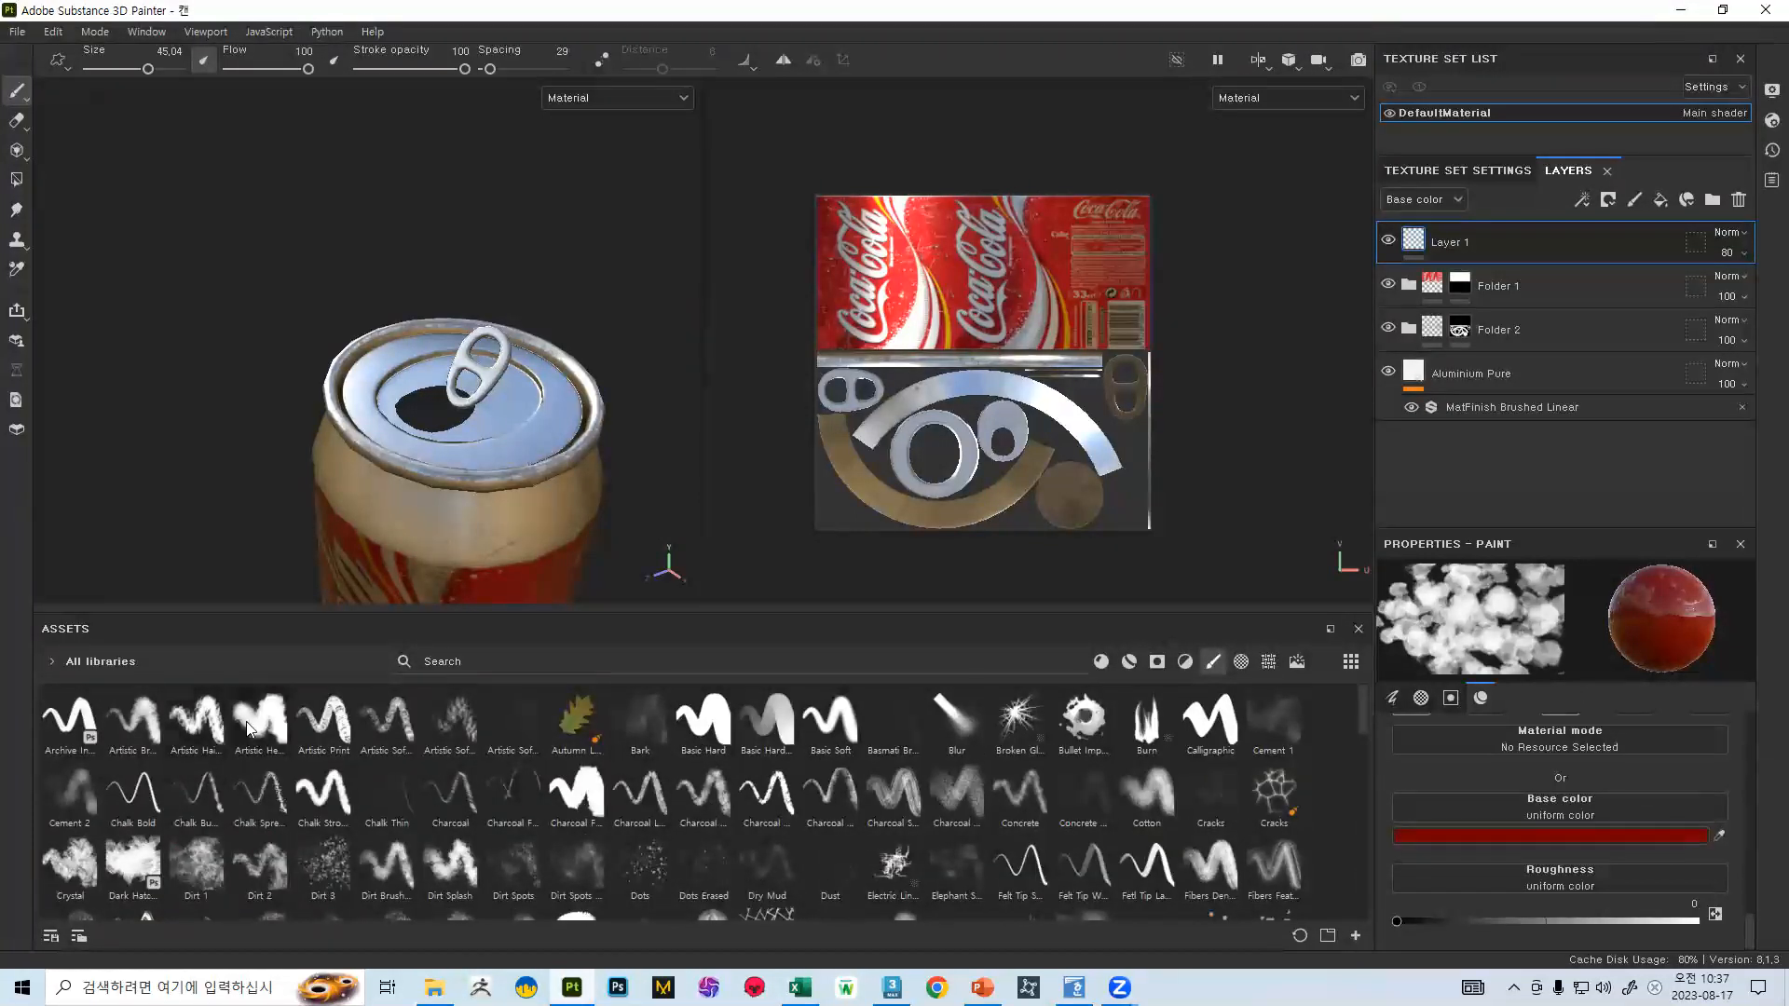
mouse_move(710, 803)
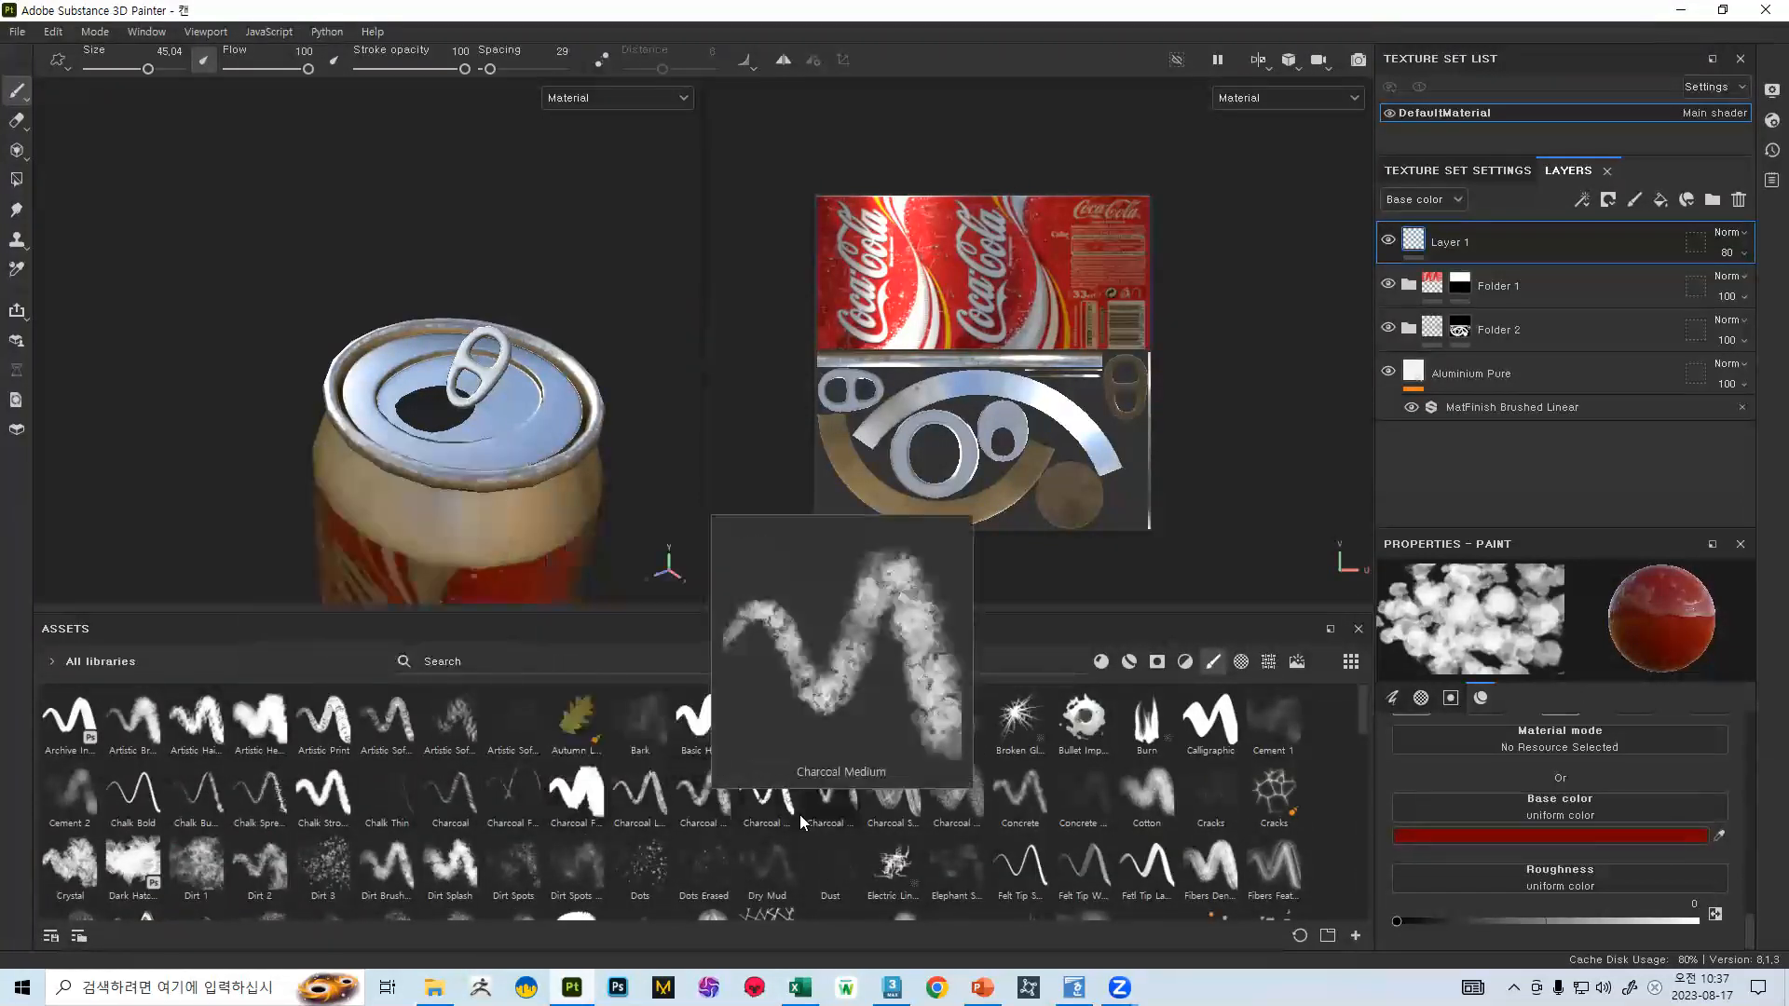
mouse_move(948, 865)
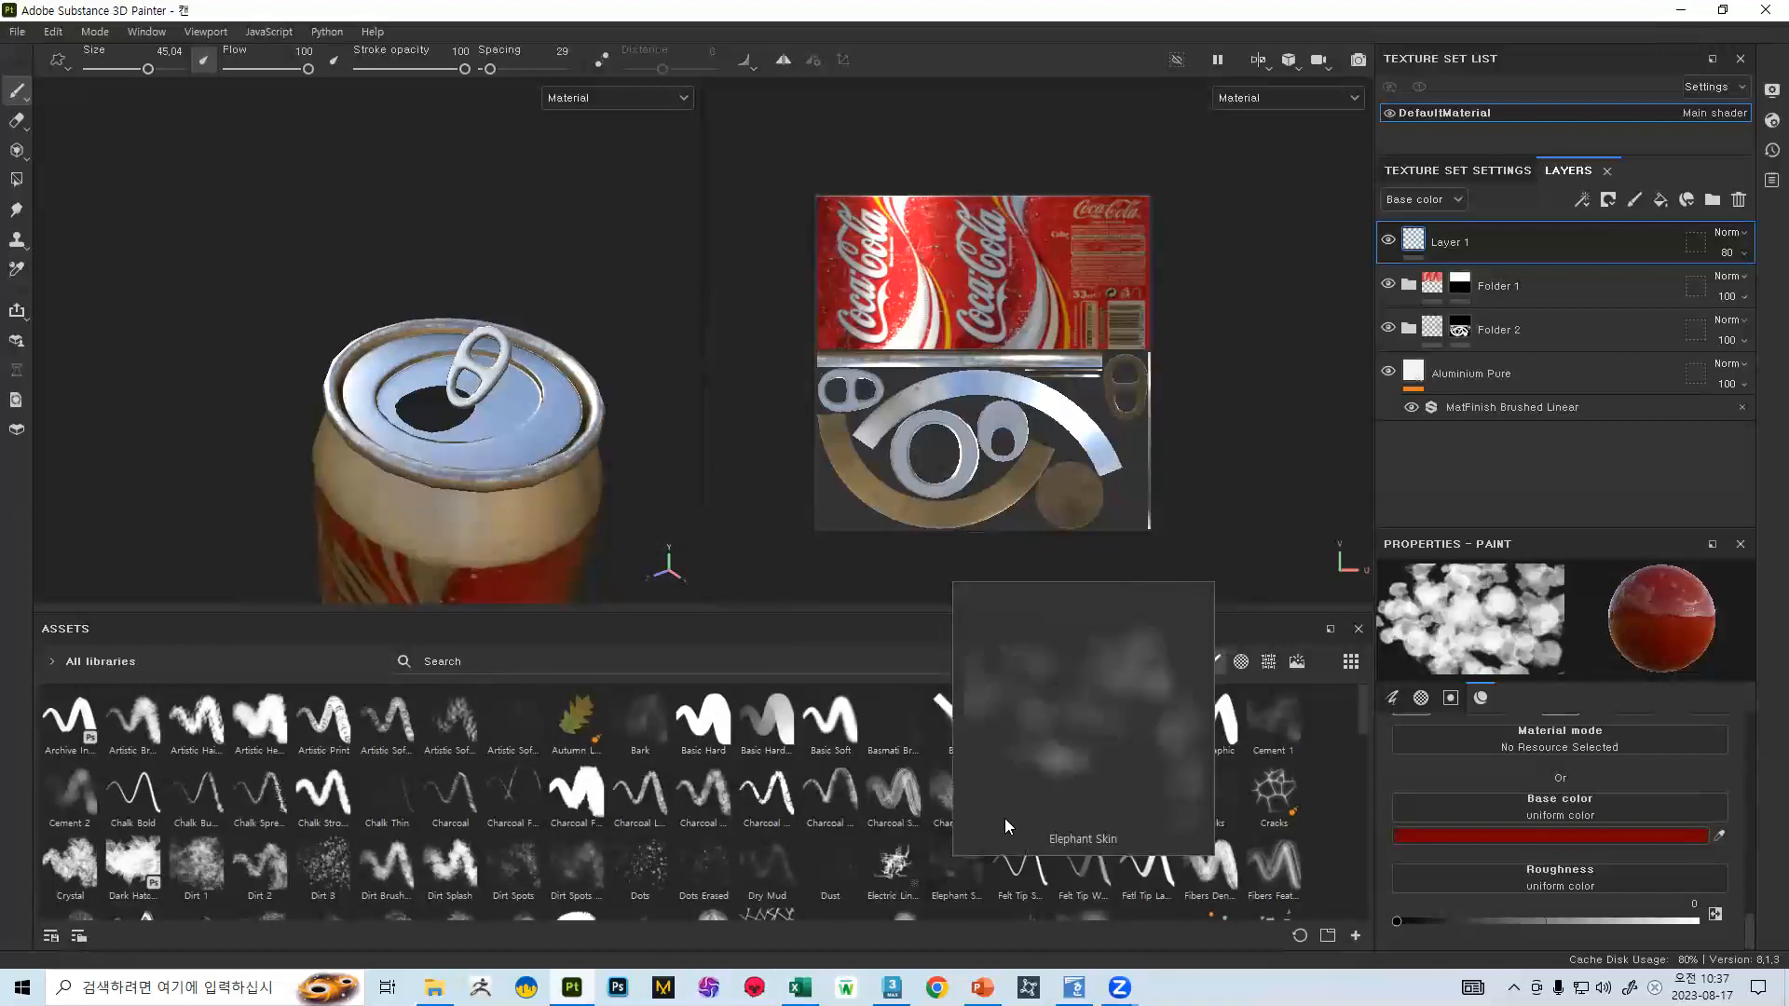
mouse_move(968, 809)
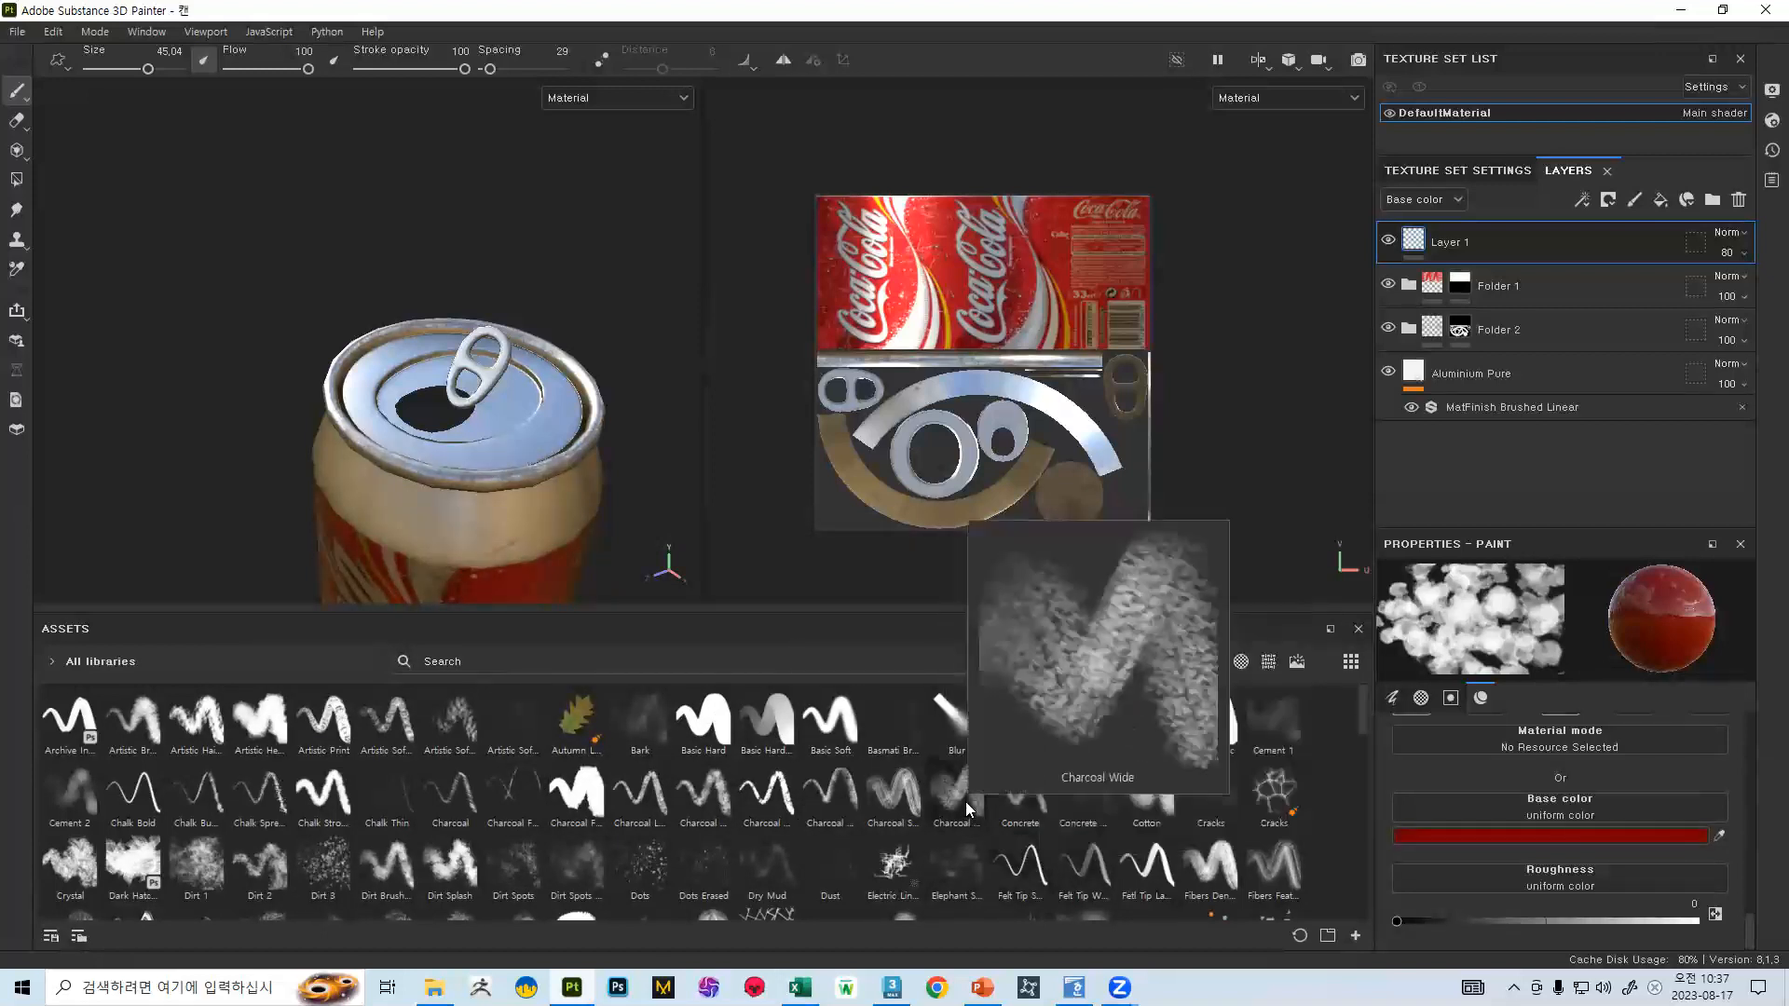
scroll(757, 783, "down", 10)
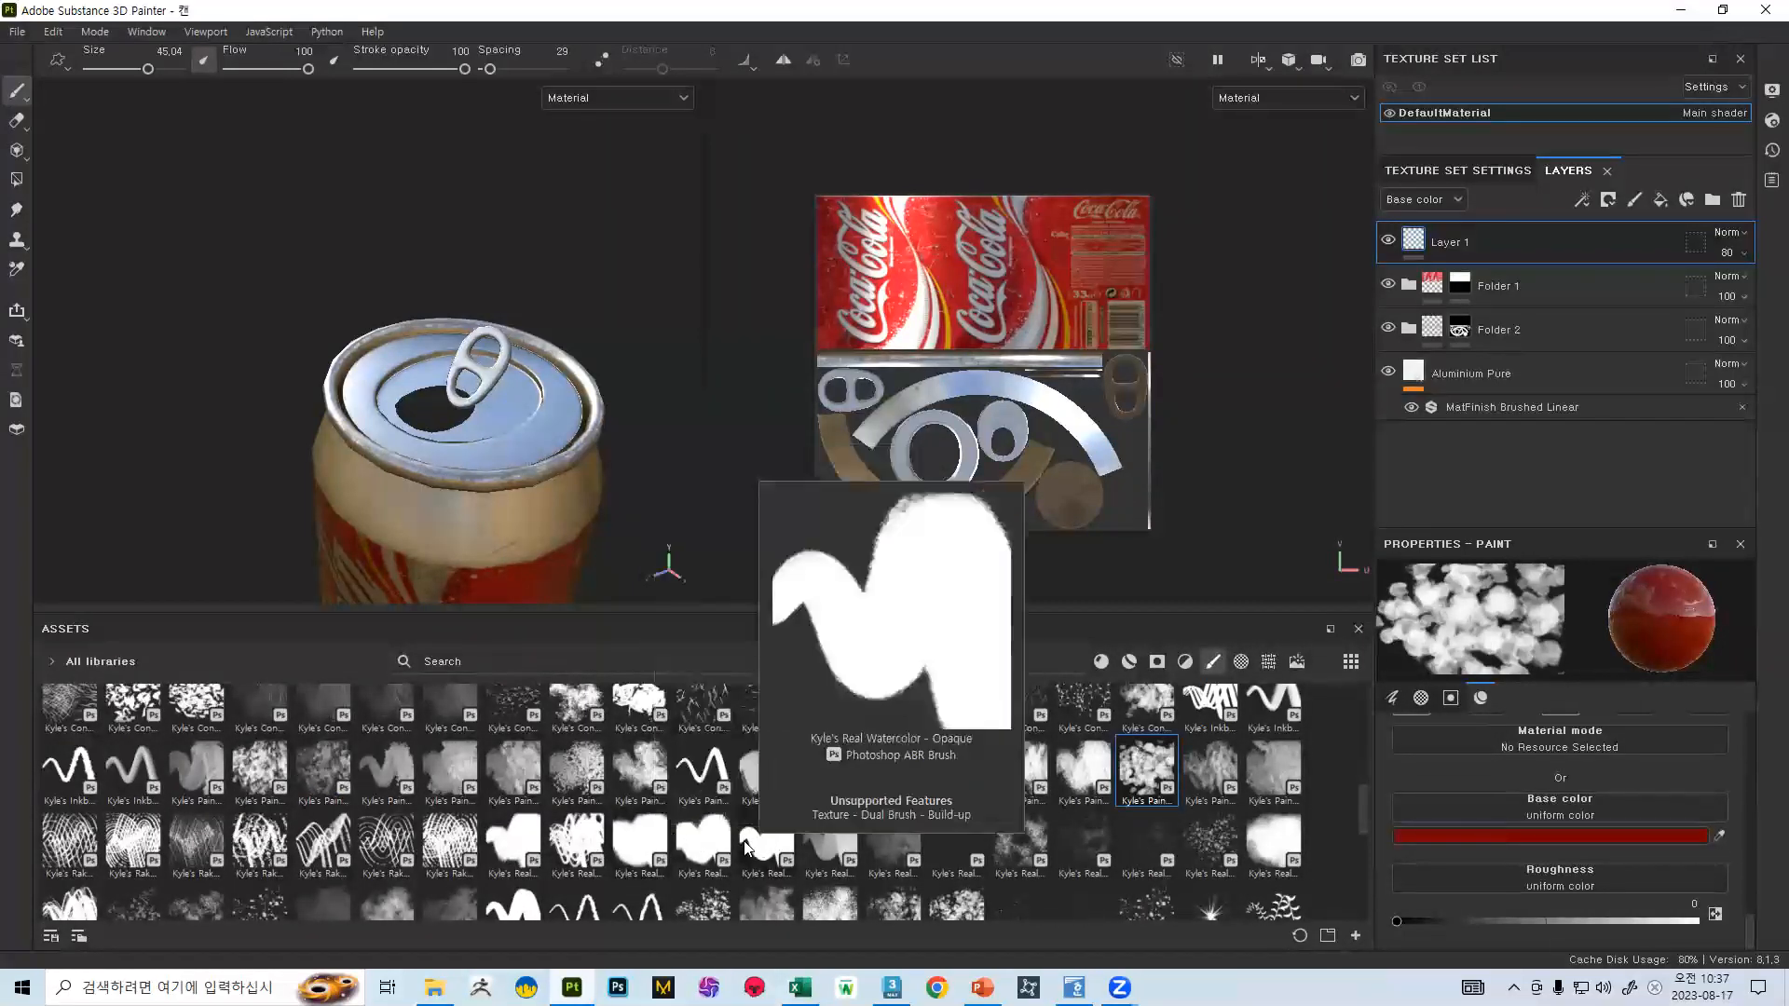
- Try the Kyle's Real Watercolor - Natural Edge Painter 1 brush on the can's lid and undo the stroke
left_click(623, 843)
left_click_drag(411, 453, 384, 483)
mouse_move(384, 483)
right_mouse_down("alt")
mouse_move(408, 634)
mouse_move(447, 587)
right_mouse_up("alt")
mouse_move(447, 587)
left_mouse_down("alt")
mouse_move(375, 443)
mouse_move(438, 428)
mouse_move(499, 571)
left_mouse_up("alt")
right_click_drag(499, 571, 417, 307, "alt")
key("ctrl+z")
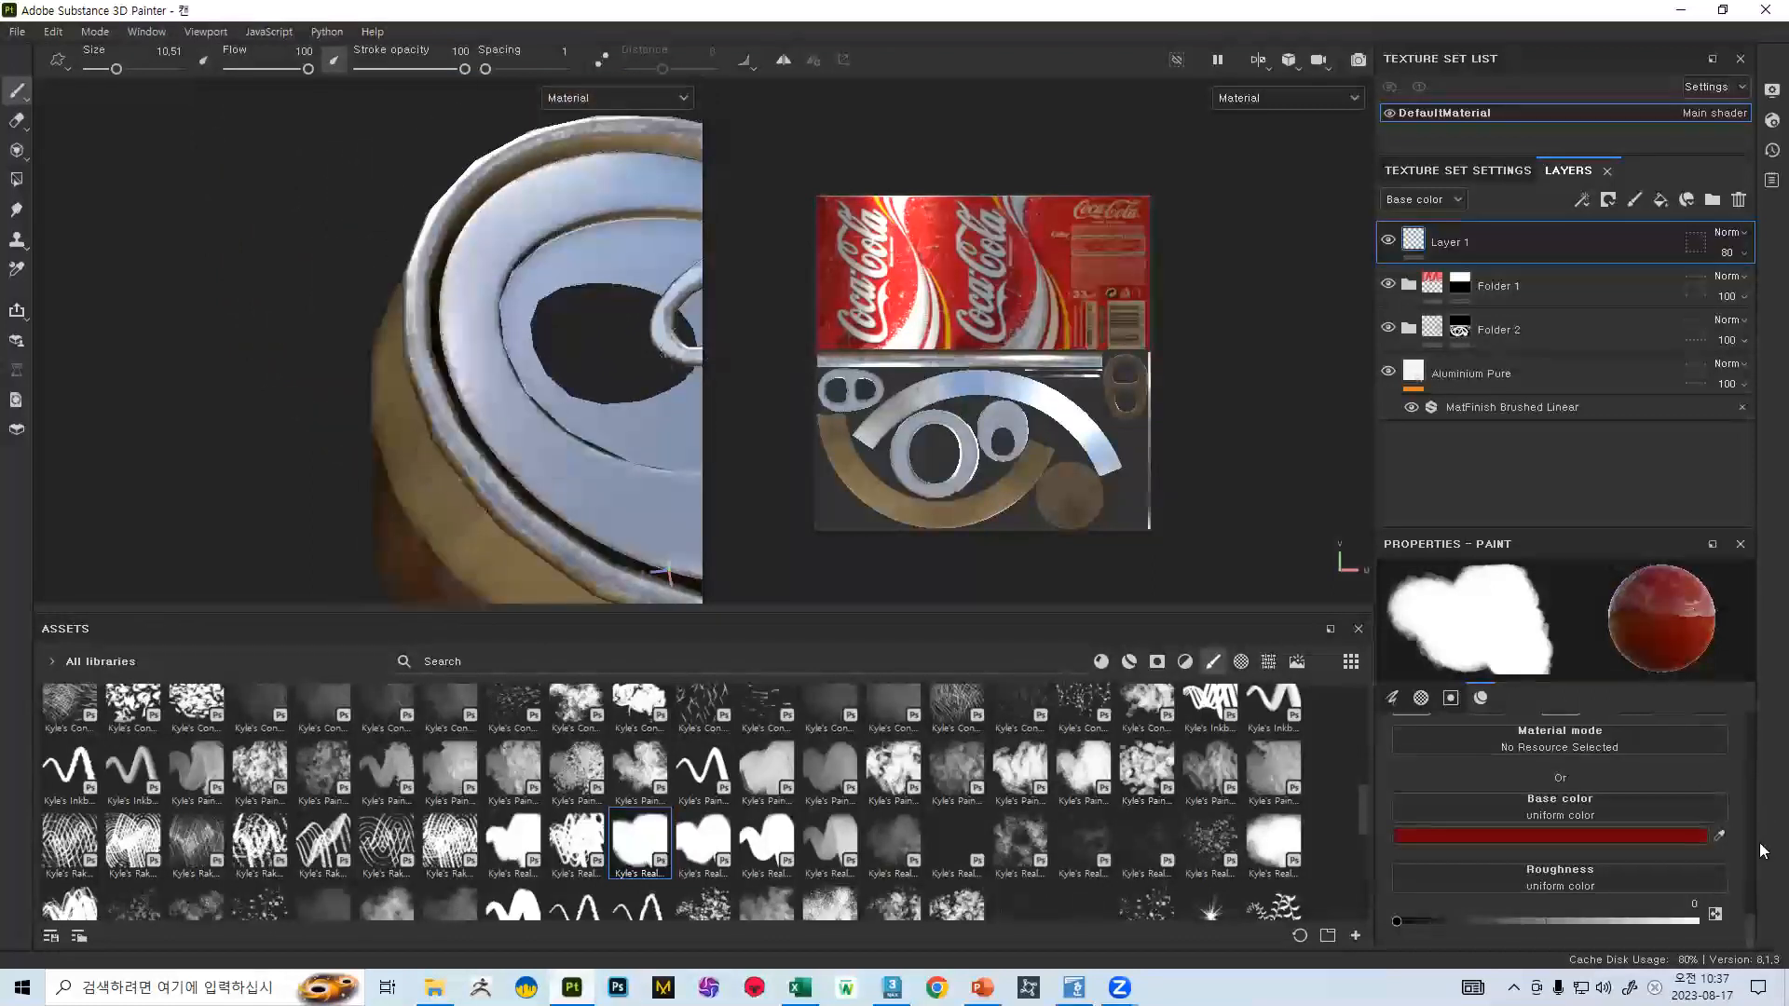
- Change the brush's base color to 180000, try a stain across the can's rim and shoulder, and undo it
left_click(1698, 844)
left_click(1689, 844)
left_click(1715, 612)
mouse_move(511, 406)
left_mouse_down()
mouse_move(485, 345)
mouse_move(427, 330)
left_mouse_up()
left_click_drag(443, 403, 522, 289, "alt")
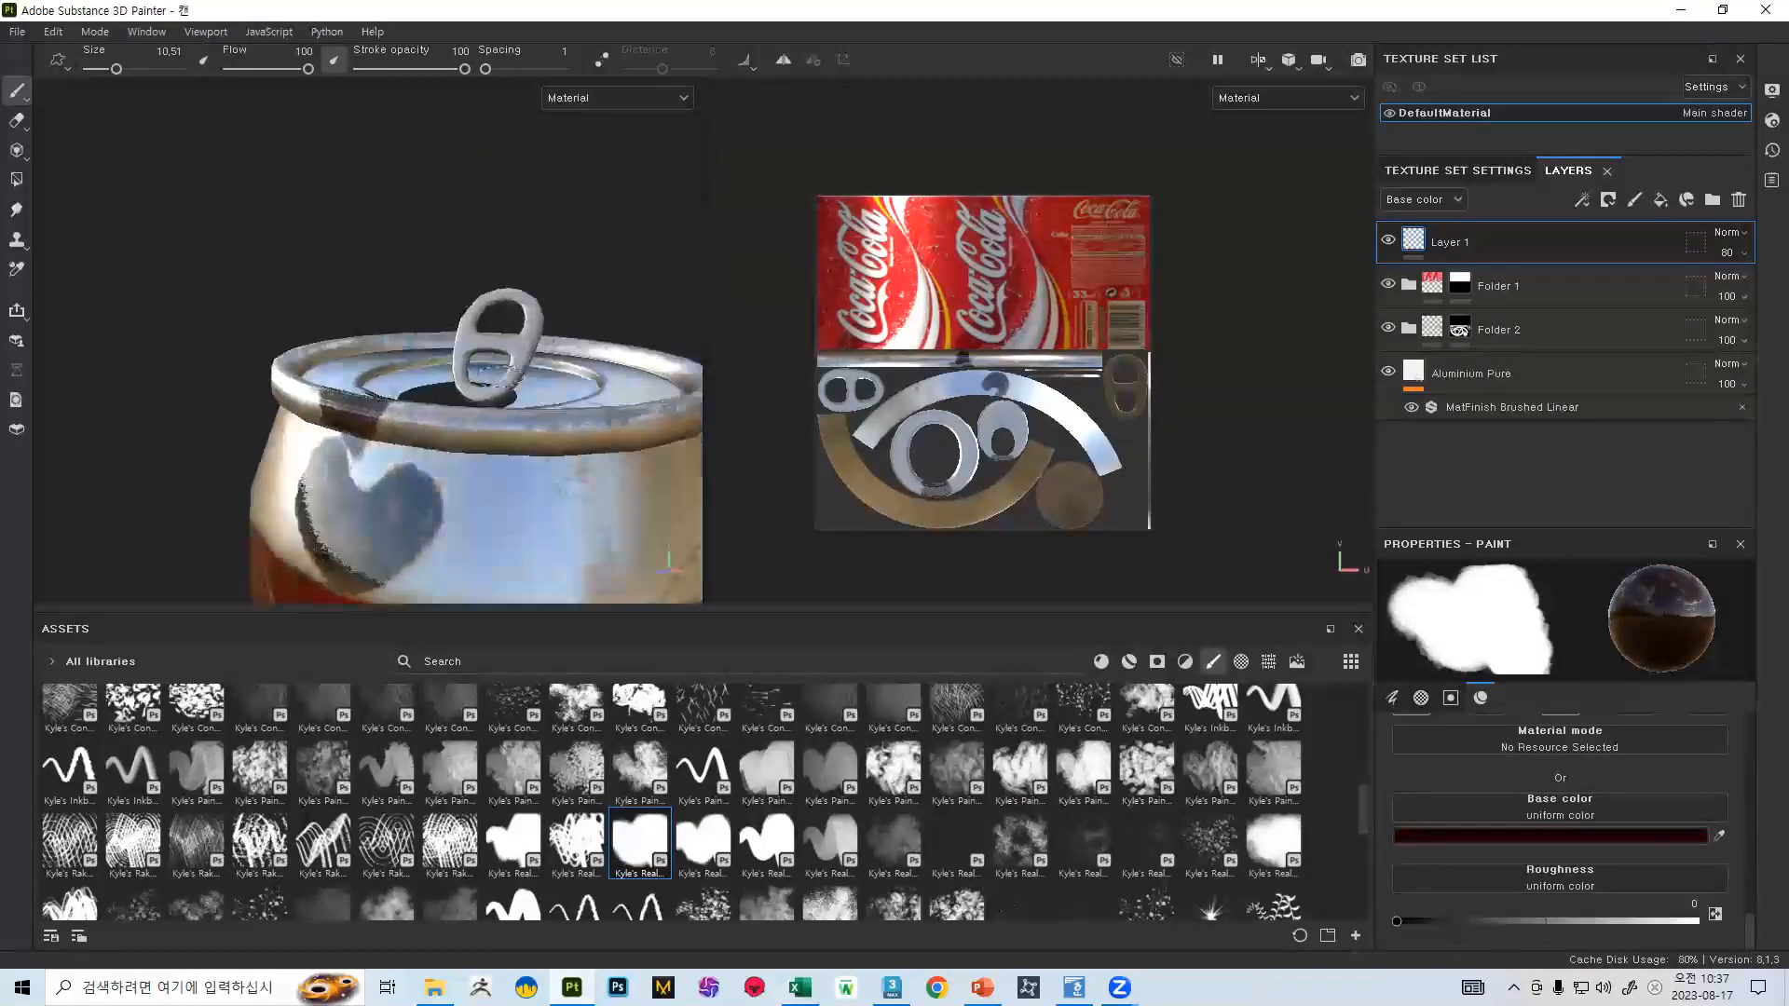
scroll(522, 289, "down", 3)
key("ctrl+z")
- Brighten the brush's base color to a medium dark red and try a watercolor stain down the can's shoulder
left_click(1687, 836)
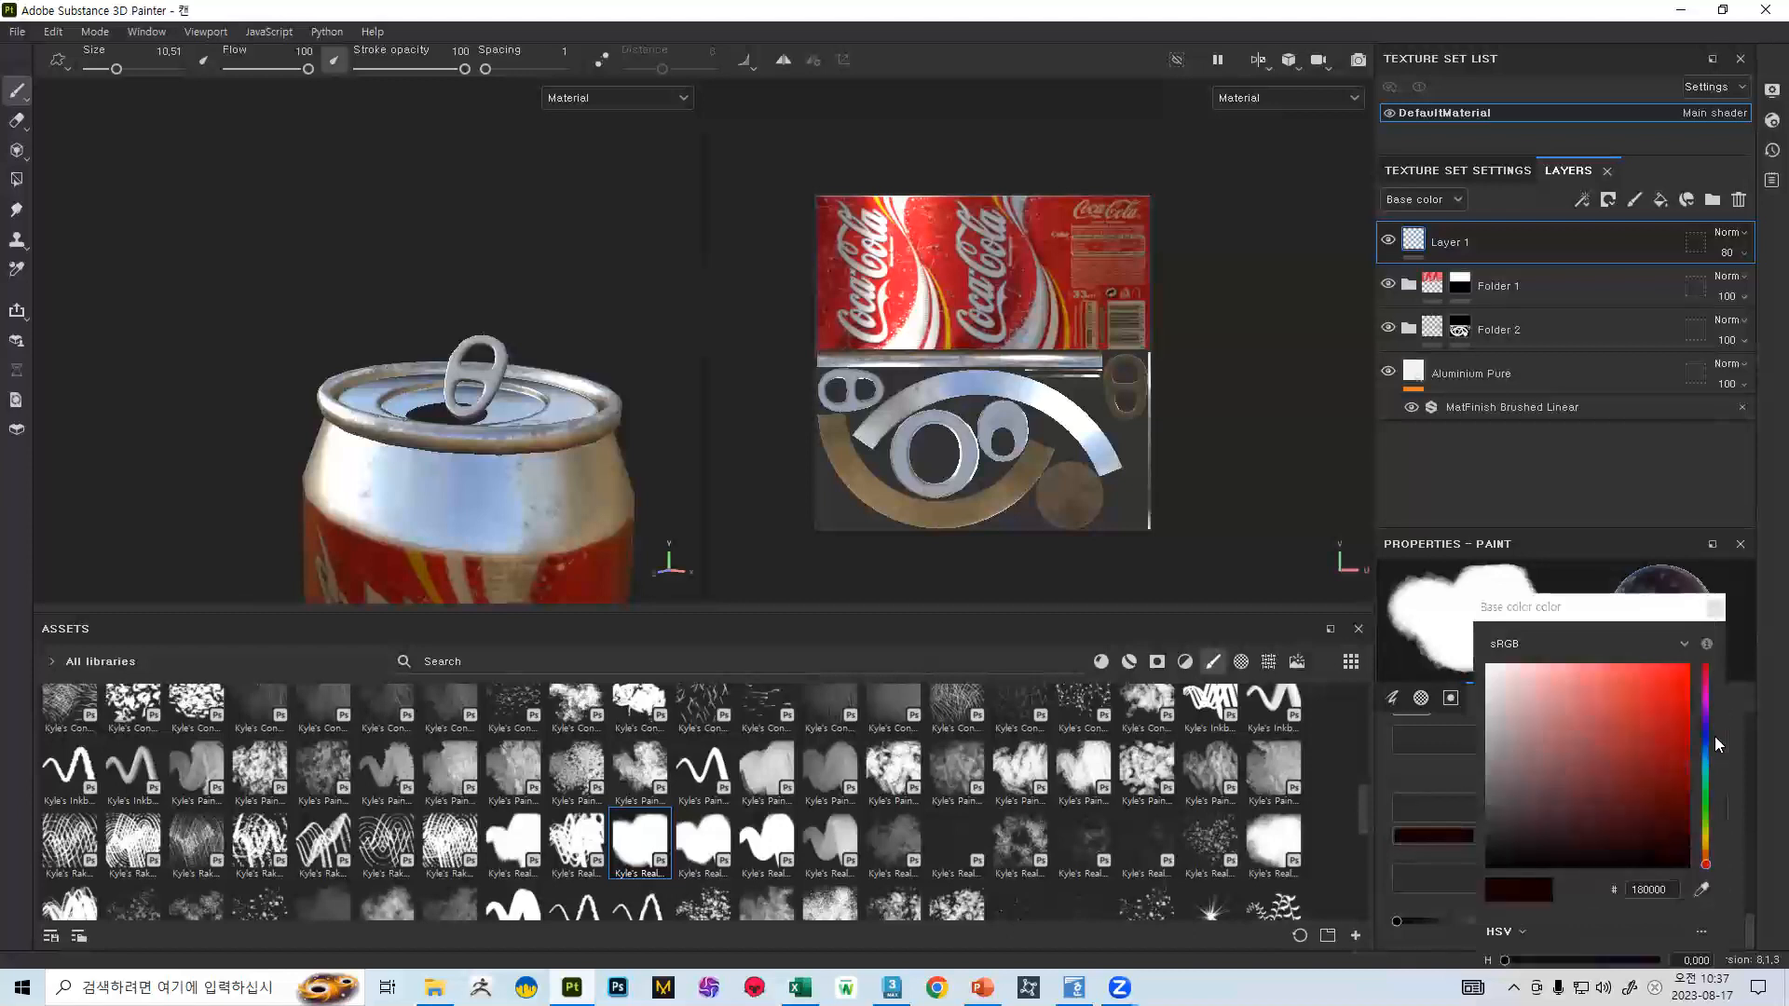
left_click(1684, 786)
left_click(1715, 607)
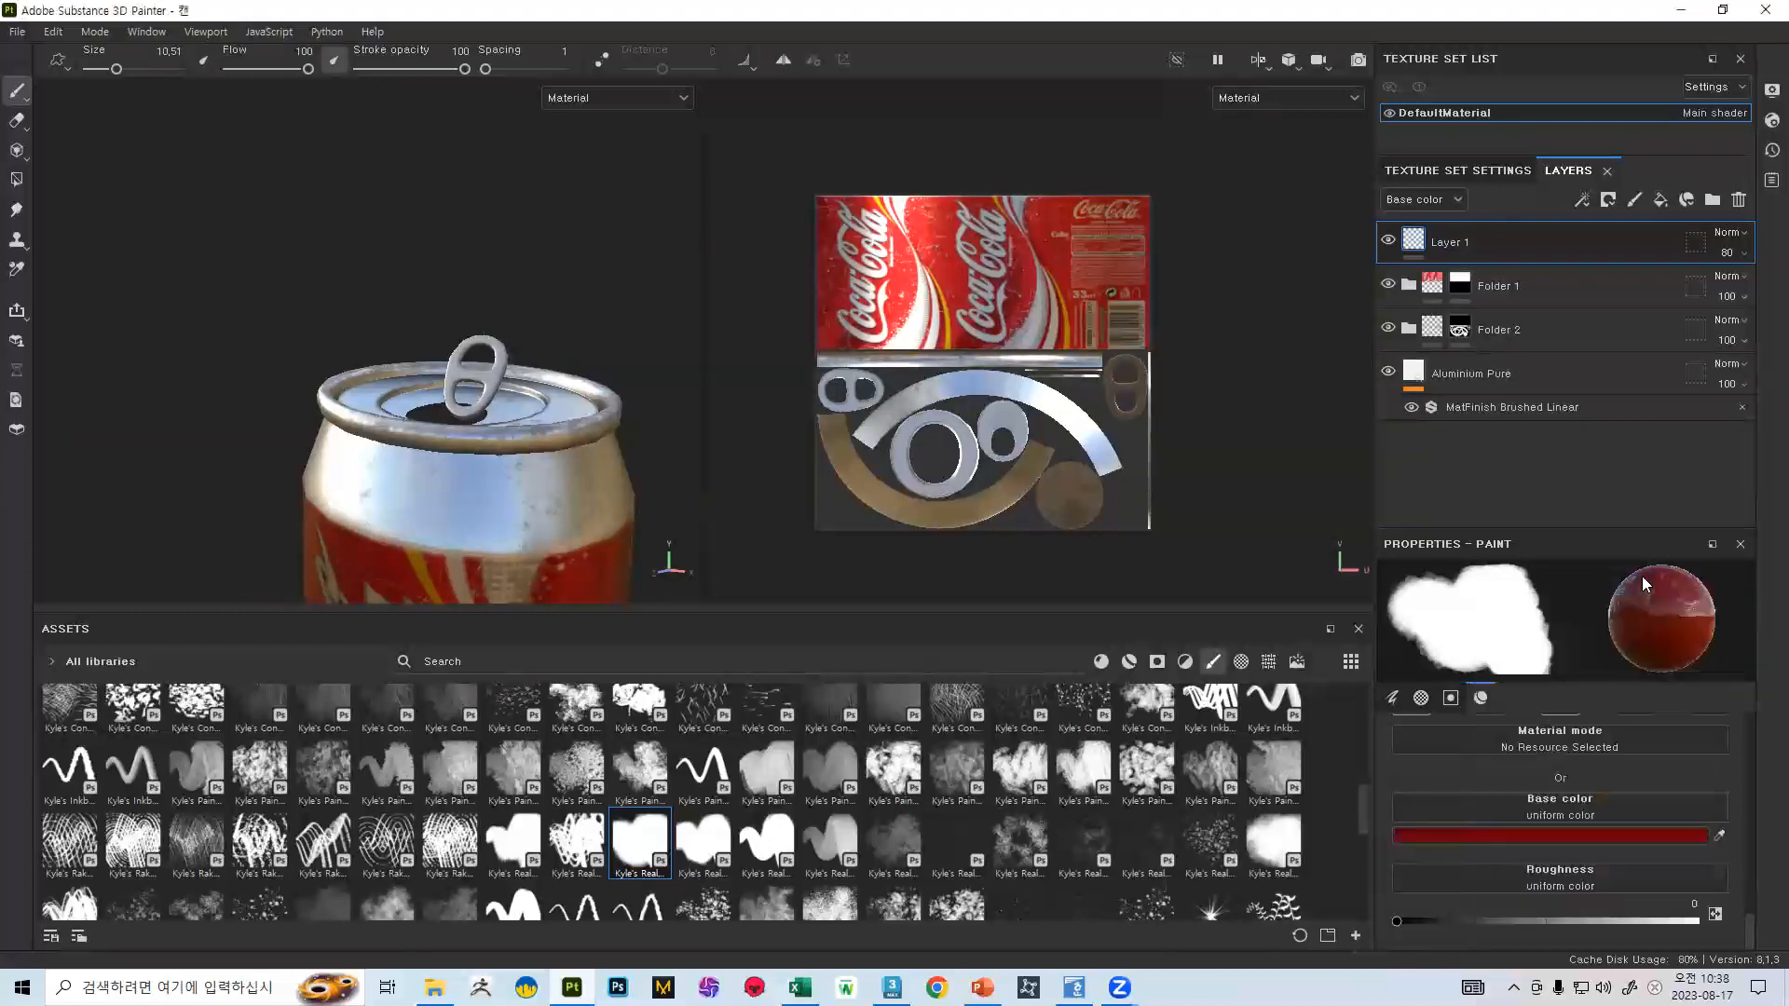
left_click_drag(404, 443, 396, 583)
right_click_drag(446, 358, 276, 117, "alt")
mouse_move(419, 352)
left_mouse_down("alt")
mouse_move(283, 352)
mouse_move(432, 349)
left_mouse_up("alt")
right_click_drag(433, 349, 555, 522, "alt")
mouse_move(550, 485)
left_mouse_down("alt")
mouse_move(481, 389)
mouse_move(373, 391)
left_mouse_up("alt")
- Try more watercolor stains on the can's shoulder and lid, and undo the test strokes
left_click_drag(488, 455, 429, 480)
right_click_drag(439, 517, 407, 223, "alt")
left_click_drag(427, 317, 460, 550, "alt")
mouse_move(482, 352)
left_mouse_down()
mouse_move(460, 412)
mouse_move(570, 373)
mouse_move(615, 299)
left_mouse_up()
right_click_drag(615, 299, 479, 471, "alt")
left_click_drag(479, 471, 420, 448, "alt")
right_click_drag(444, 473, 379, 186, "alt")
mouse_move(379, 186)
left_mouse_down("alt")
mouse_move(587, 531)
mouse_move(596, 582)
left_mouse_up("alt")
key("ctrl+z")
key("ctrl+z")
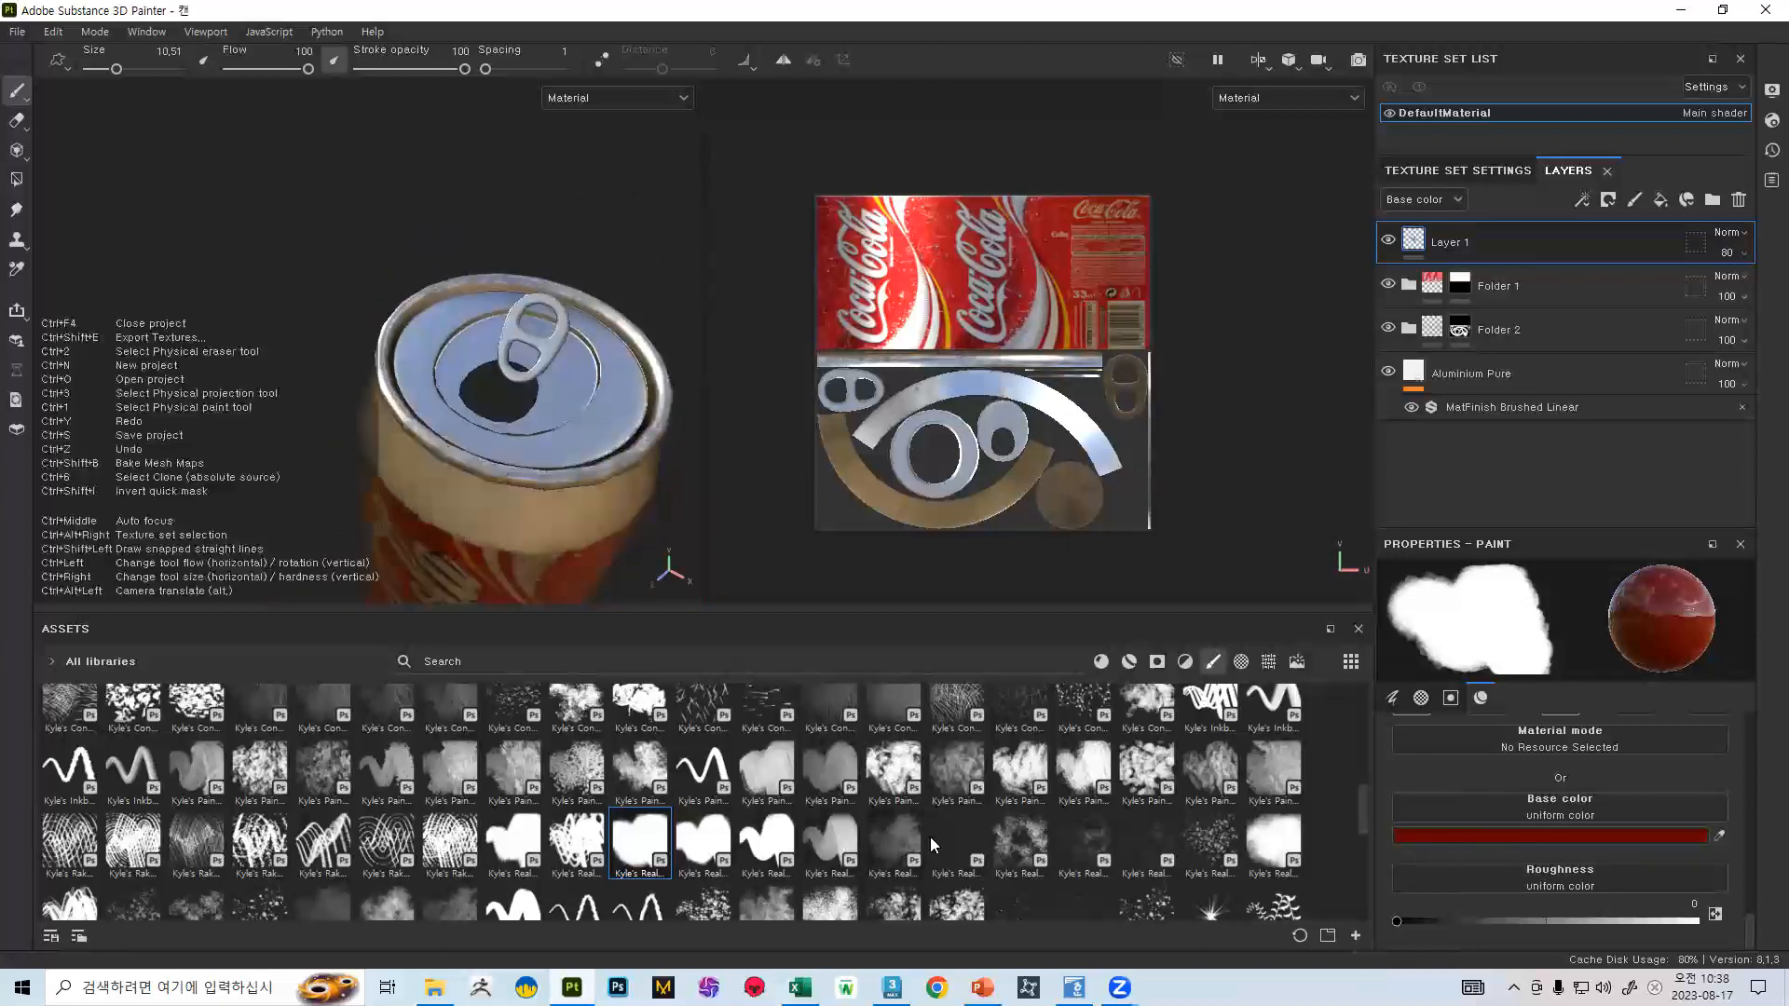
- Try one of Kyle's Spatter brushes across the can's lid and undo the stroke
scroll(980, 857, "down", 2)
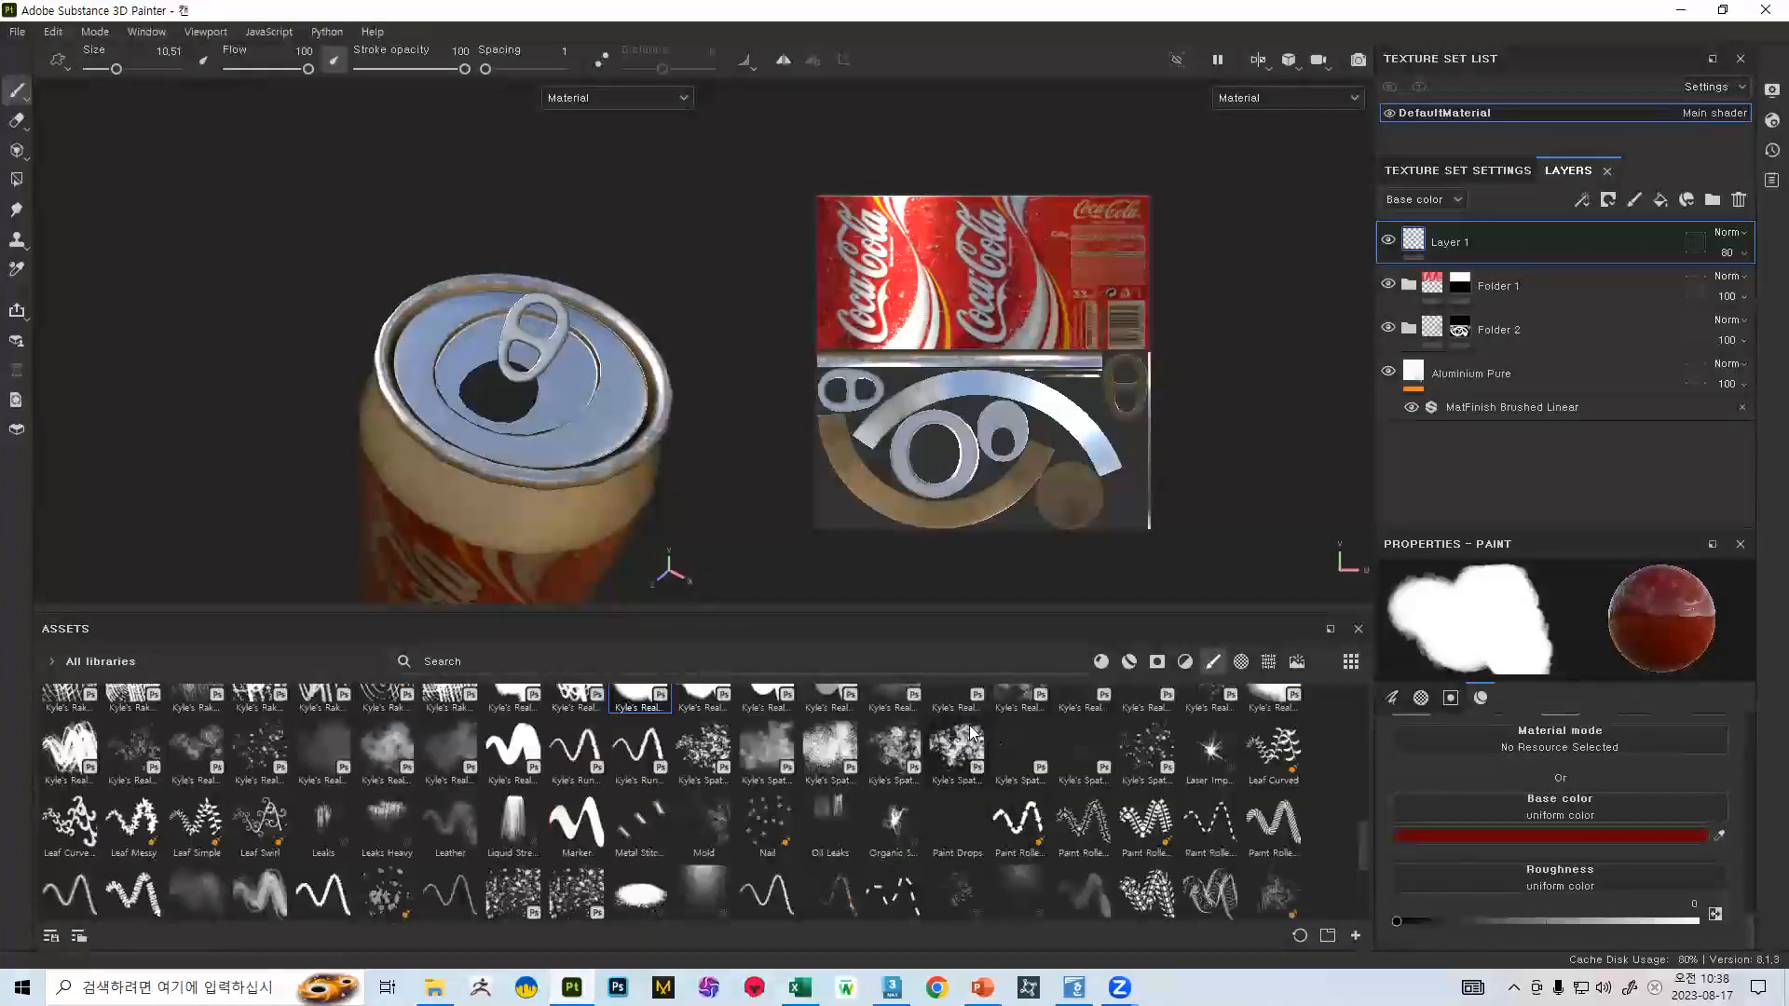
left_click(959, 745)
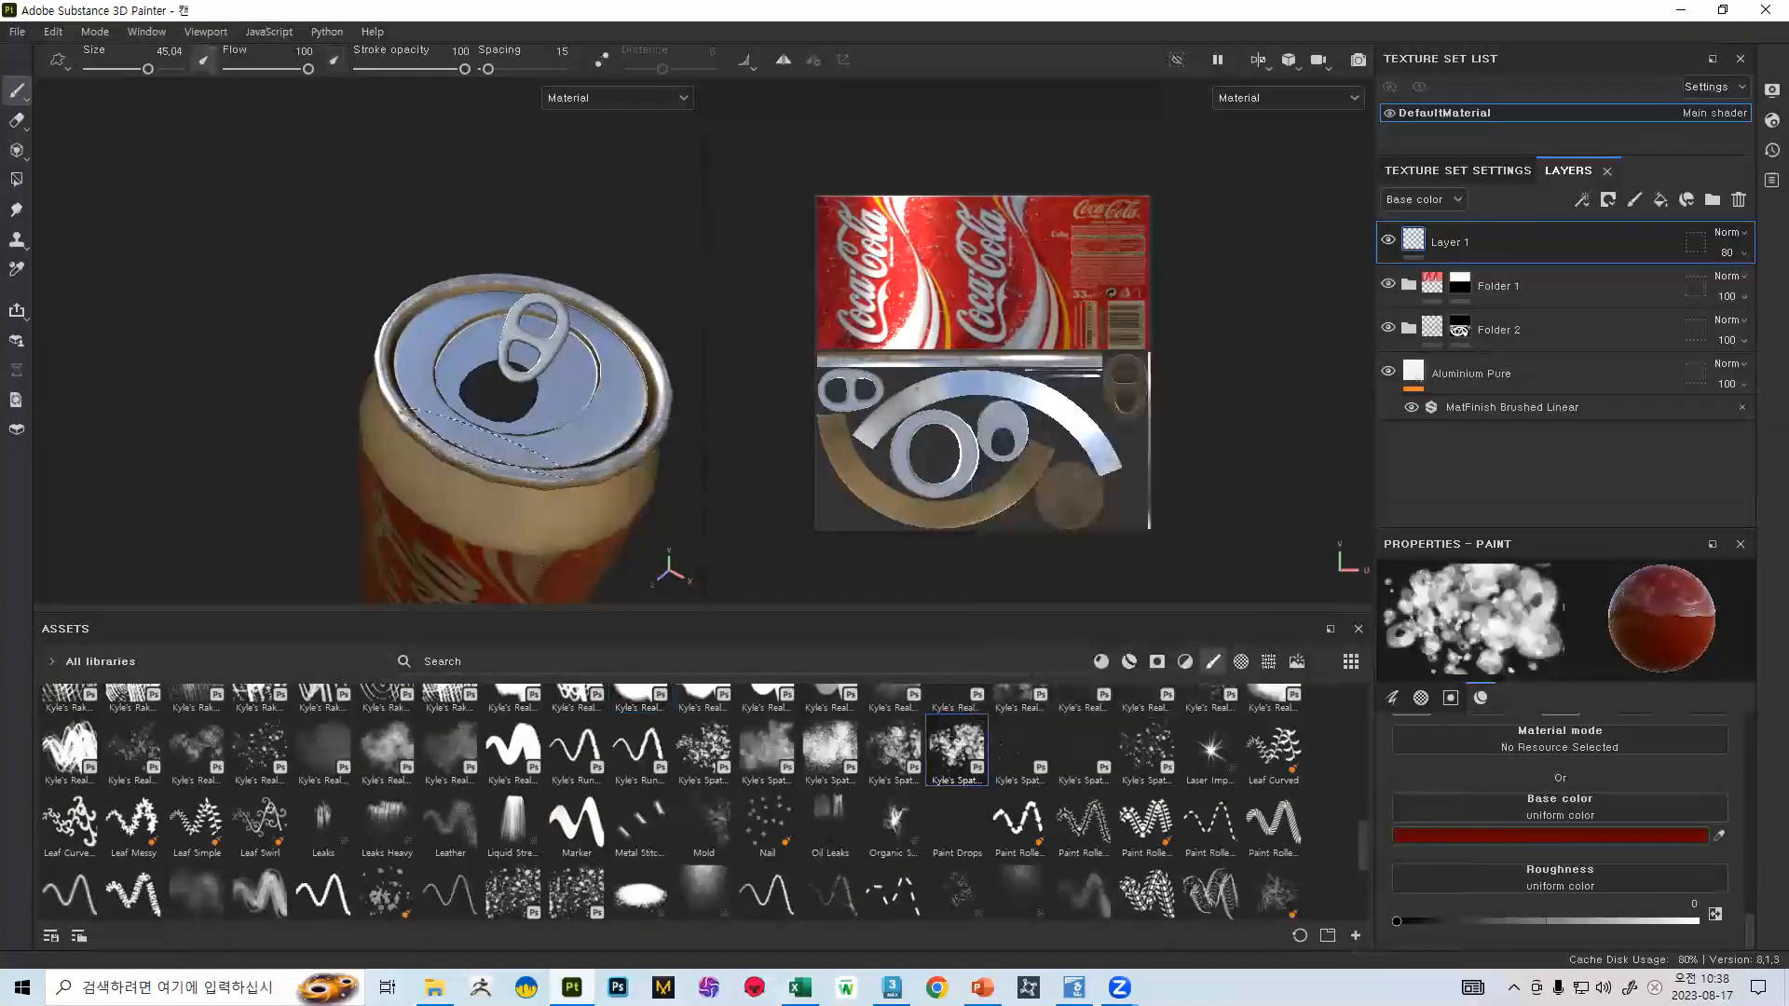
mouse_move(456, 430)
left_mouse_down()
mouse_move(431, 495)
mouse_move(593, 369)
mouse_move(610, 382)
left_mouse_up()
key("ctrl+z")
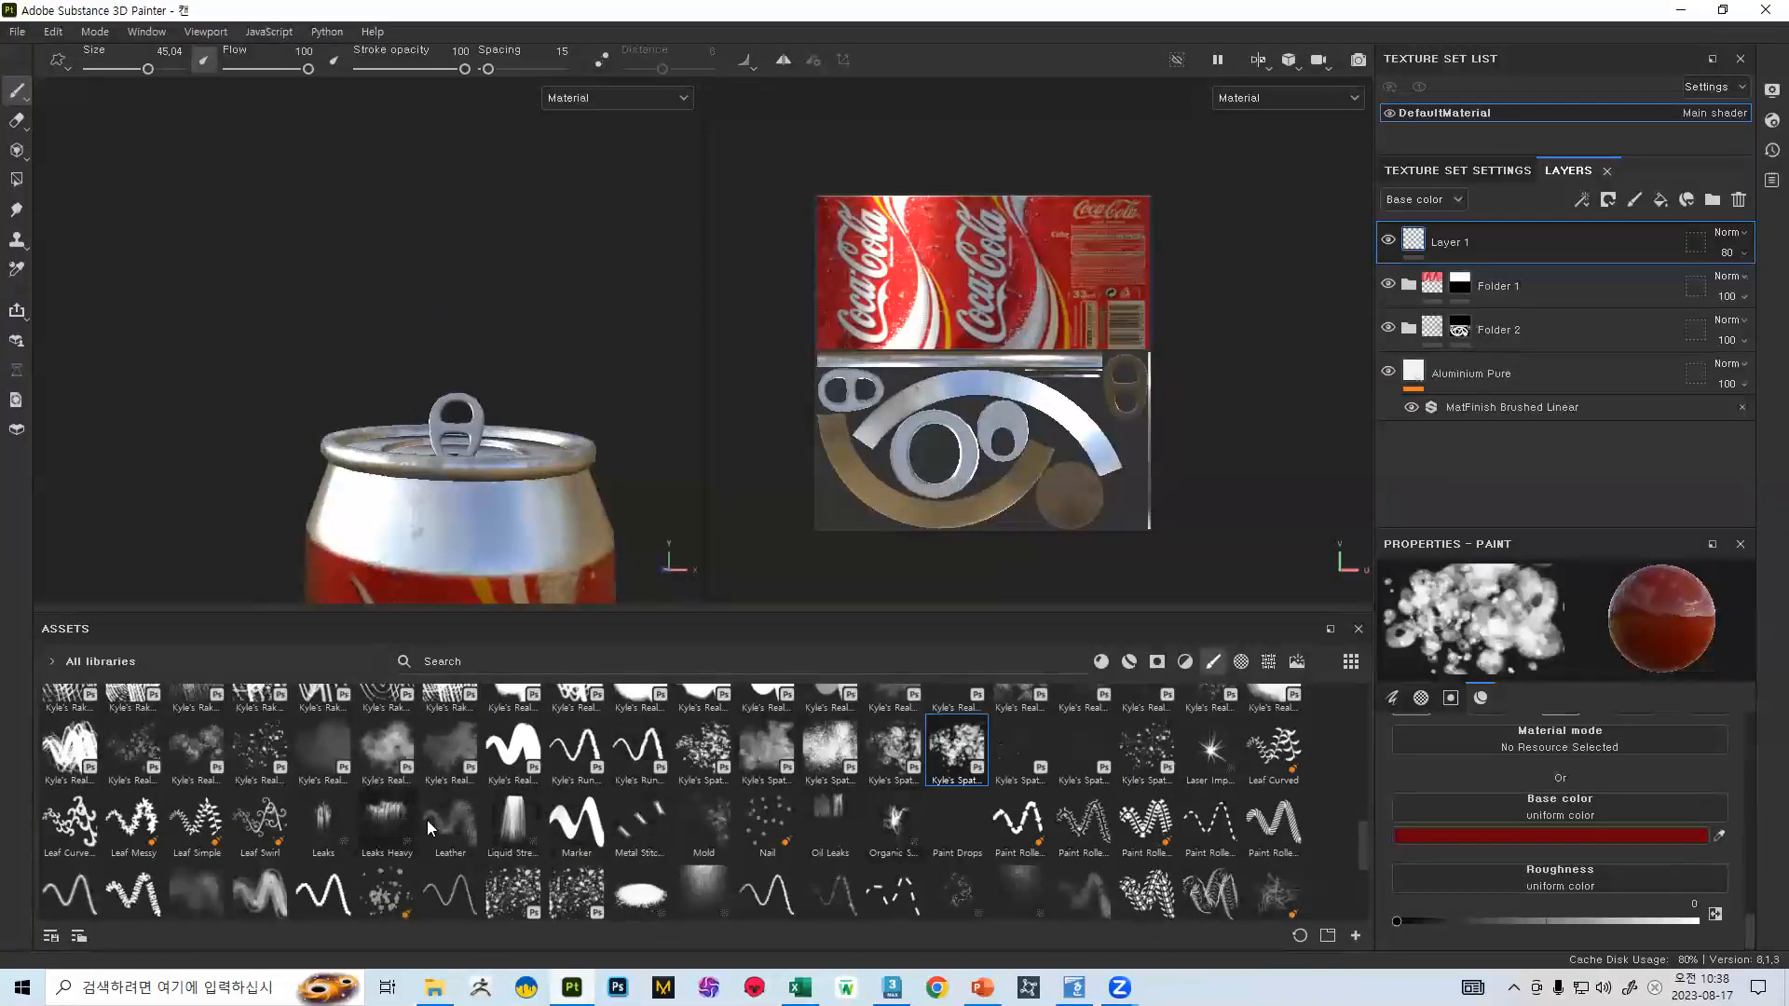
- Try the Liquid Stream particle brush along the can's rim so streaks run down the shoulder
left_click(513, 825)
left_click(438, 466)
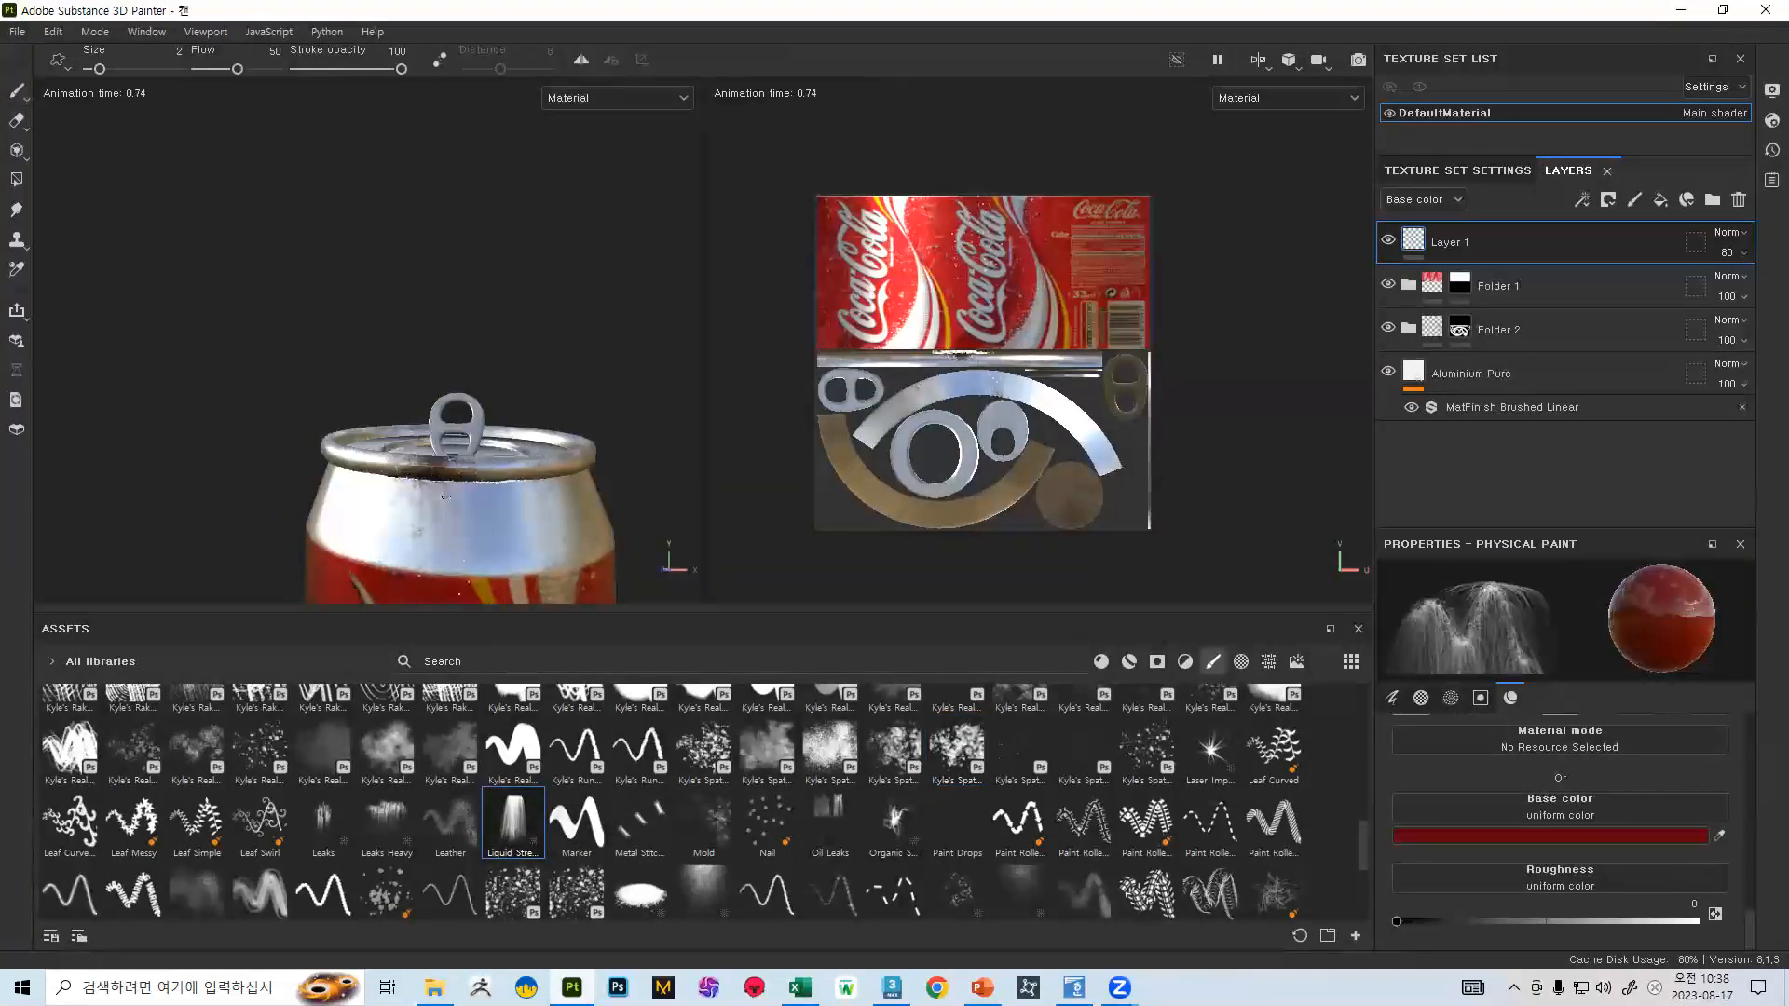
scroll(439, 496, "up", 4)
middle_click_drag(439, 498, 429, 387, "alt")
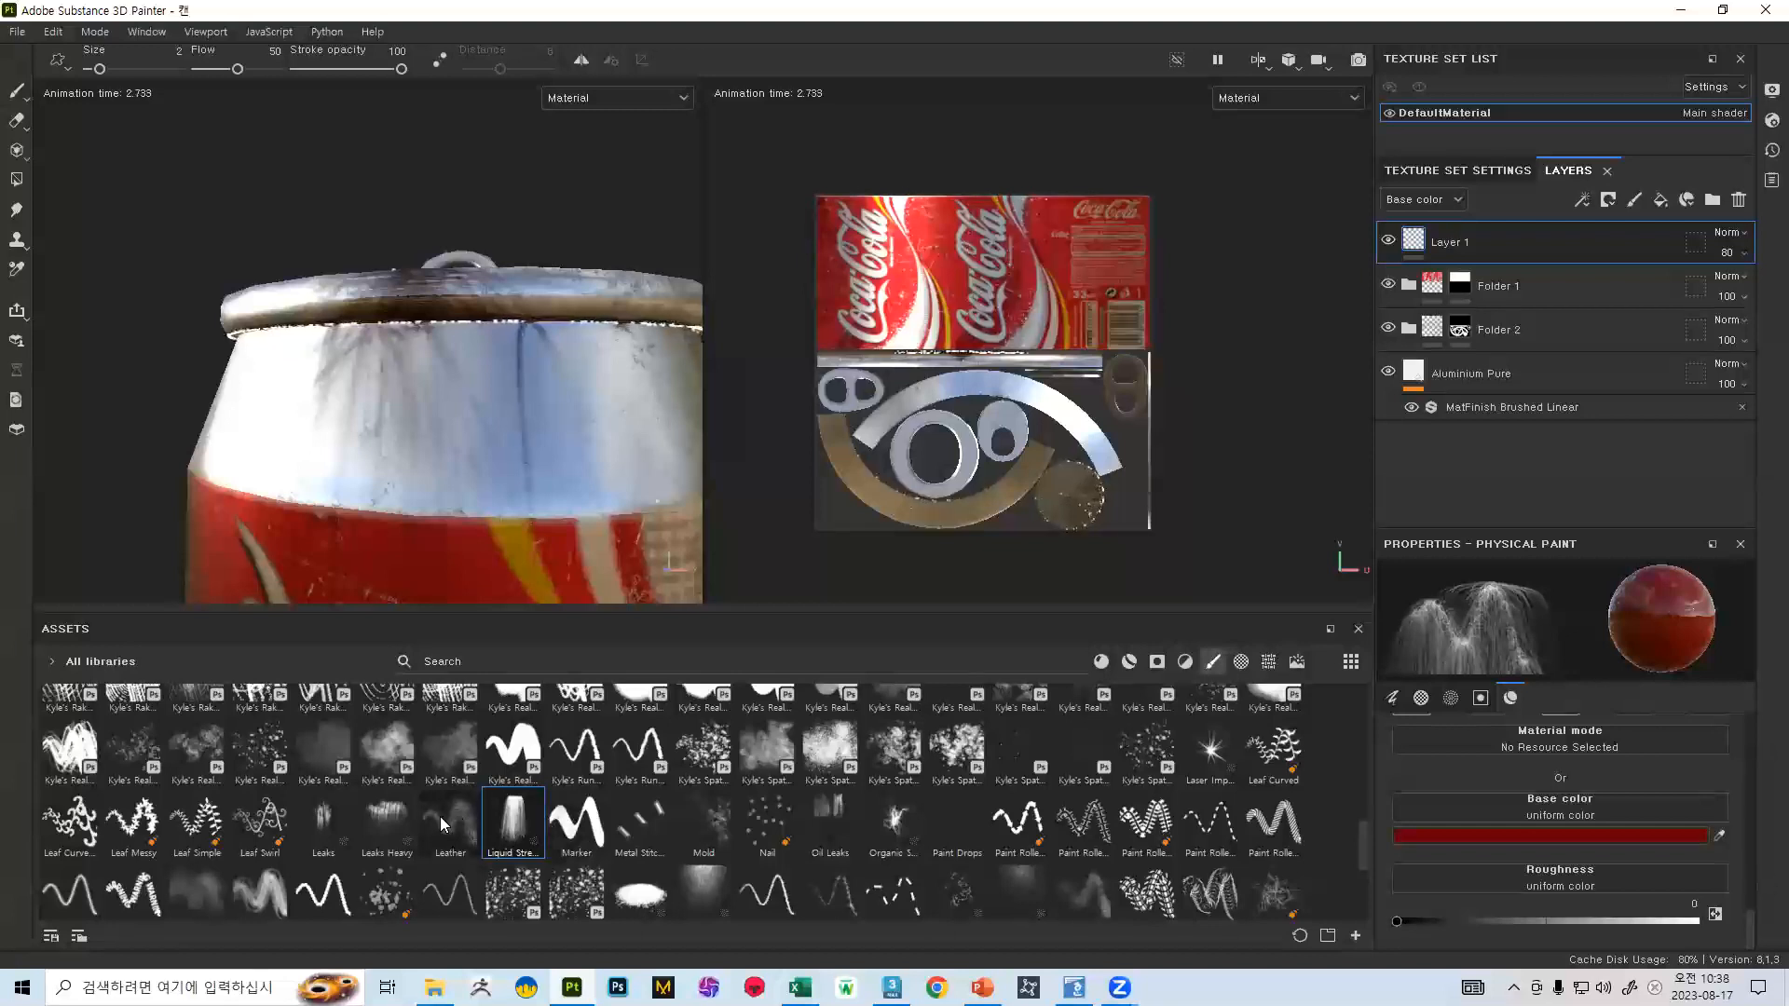
left_click_drag(431, 371, 368, 462, "alt")
left_click_drag(403, 319, 472, 266)
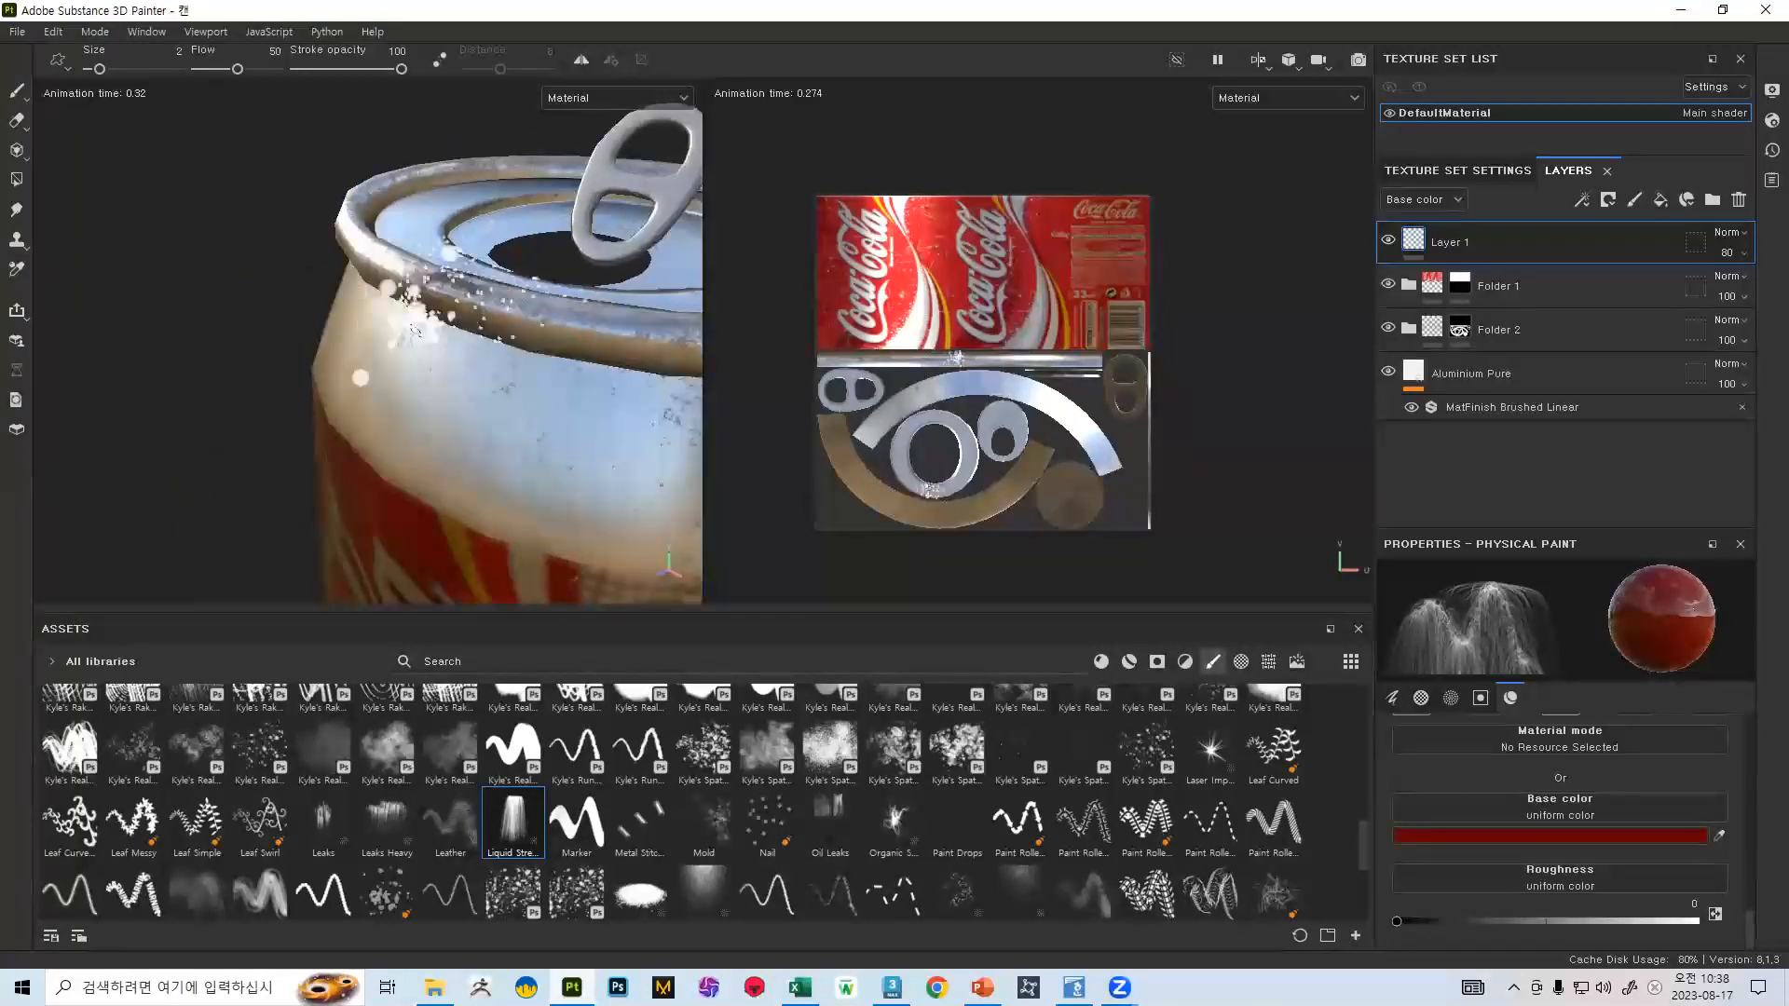
- Try the Leaks Heavy particle brush on the can's rim
left_click(387, 821)
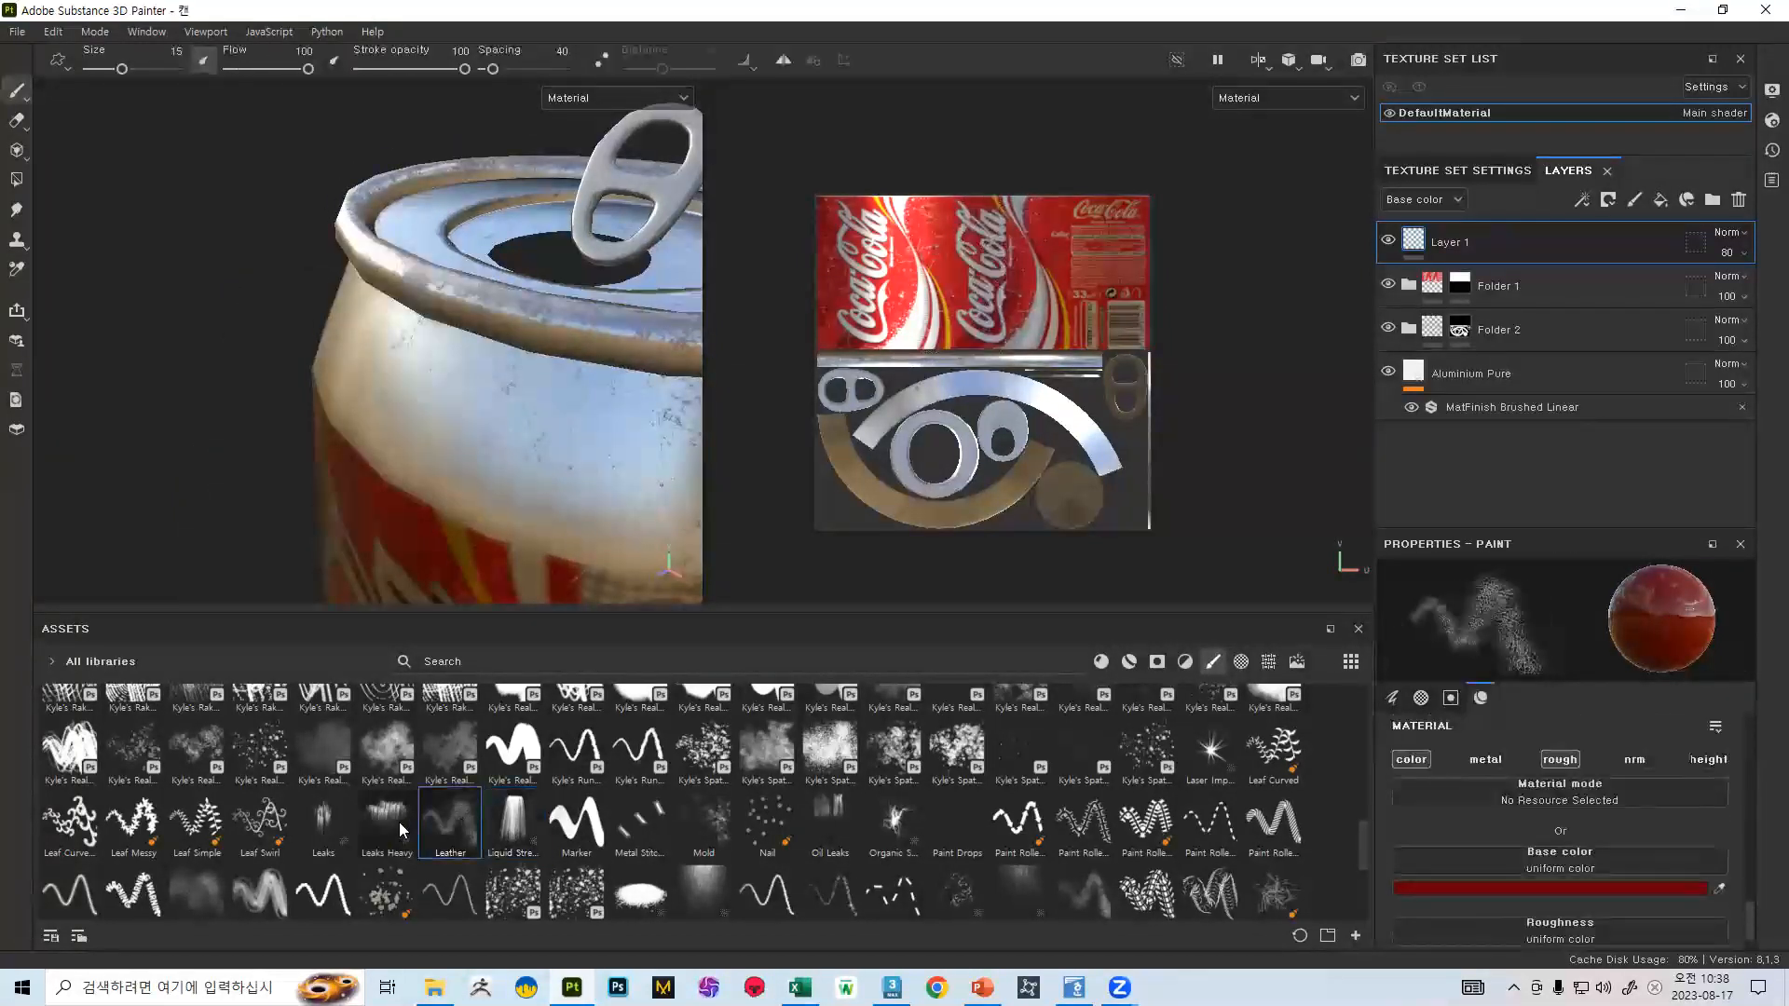
left_click(470, 310)
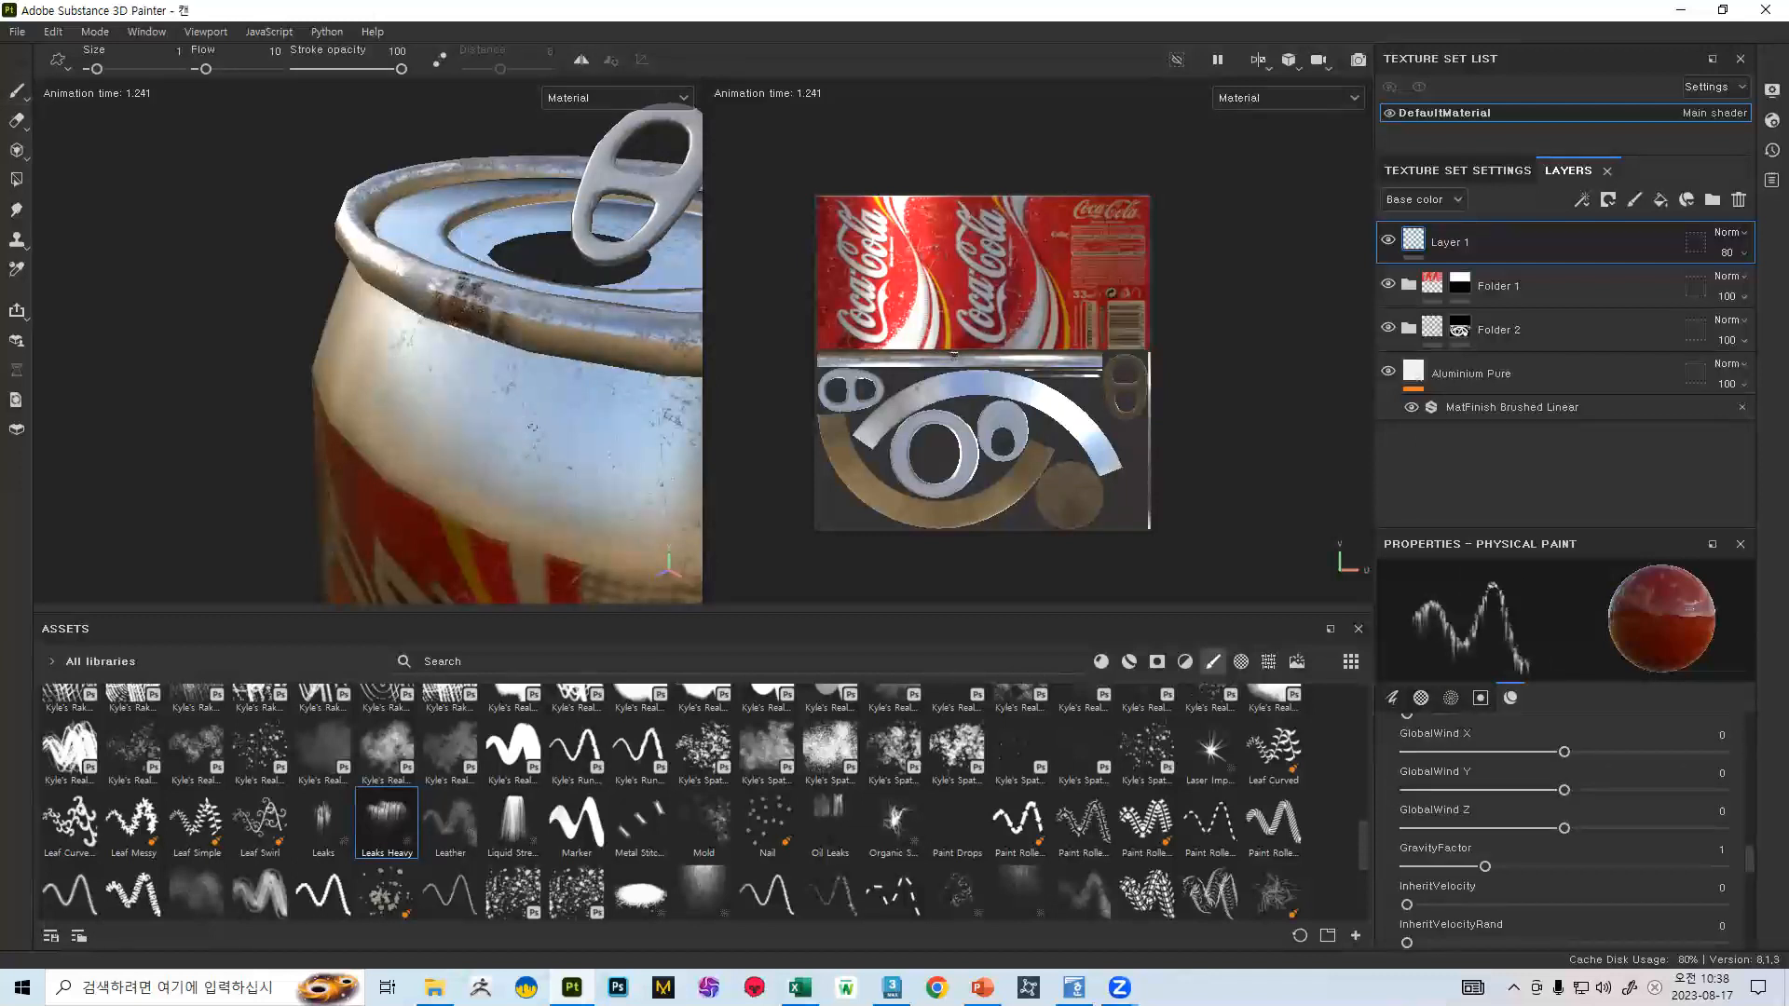
left_click(509, 824)
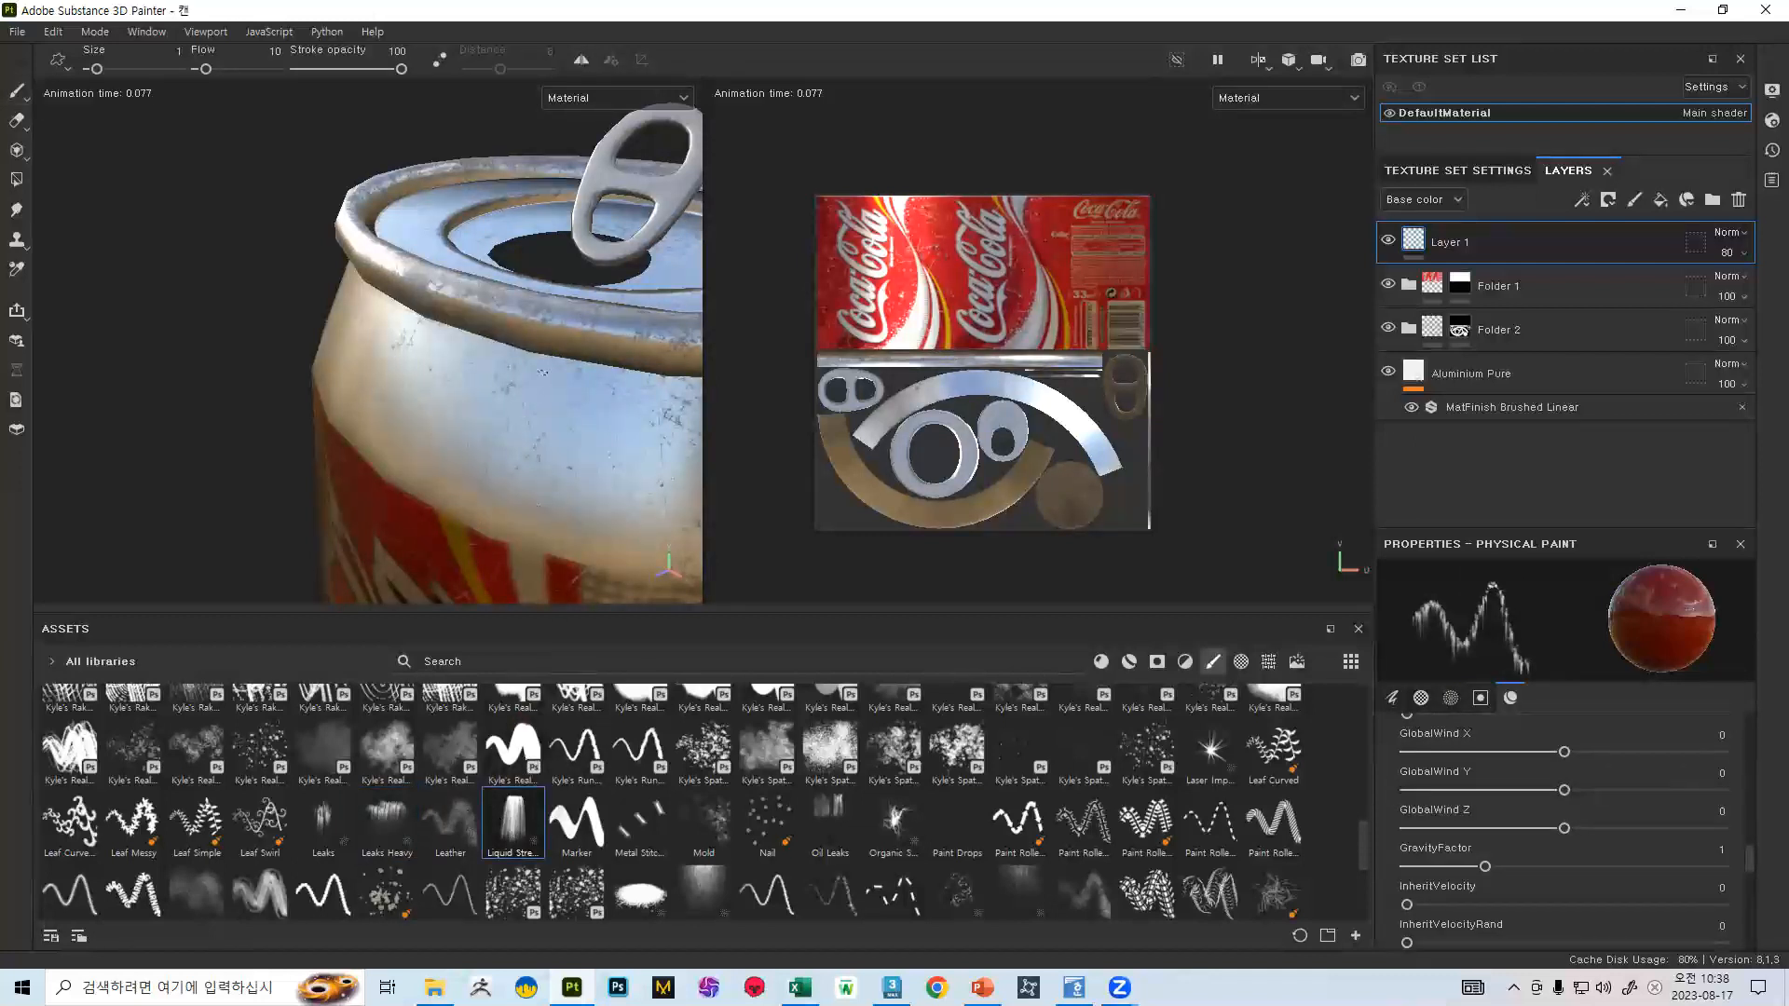
scroll(543, 373, "down", 4)
left_click_drag(545, 374, 515, 354, "alt")
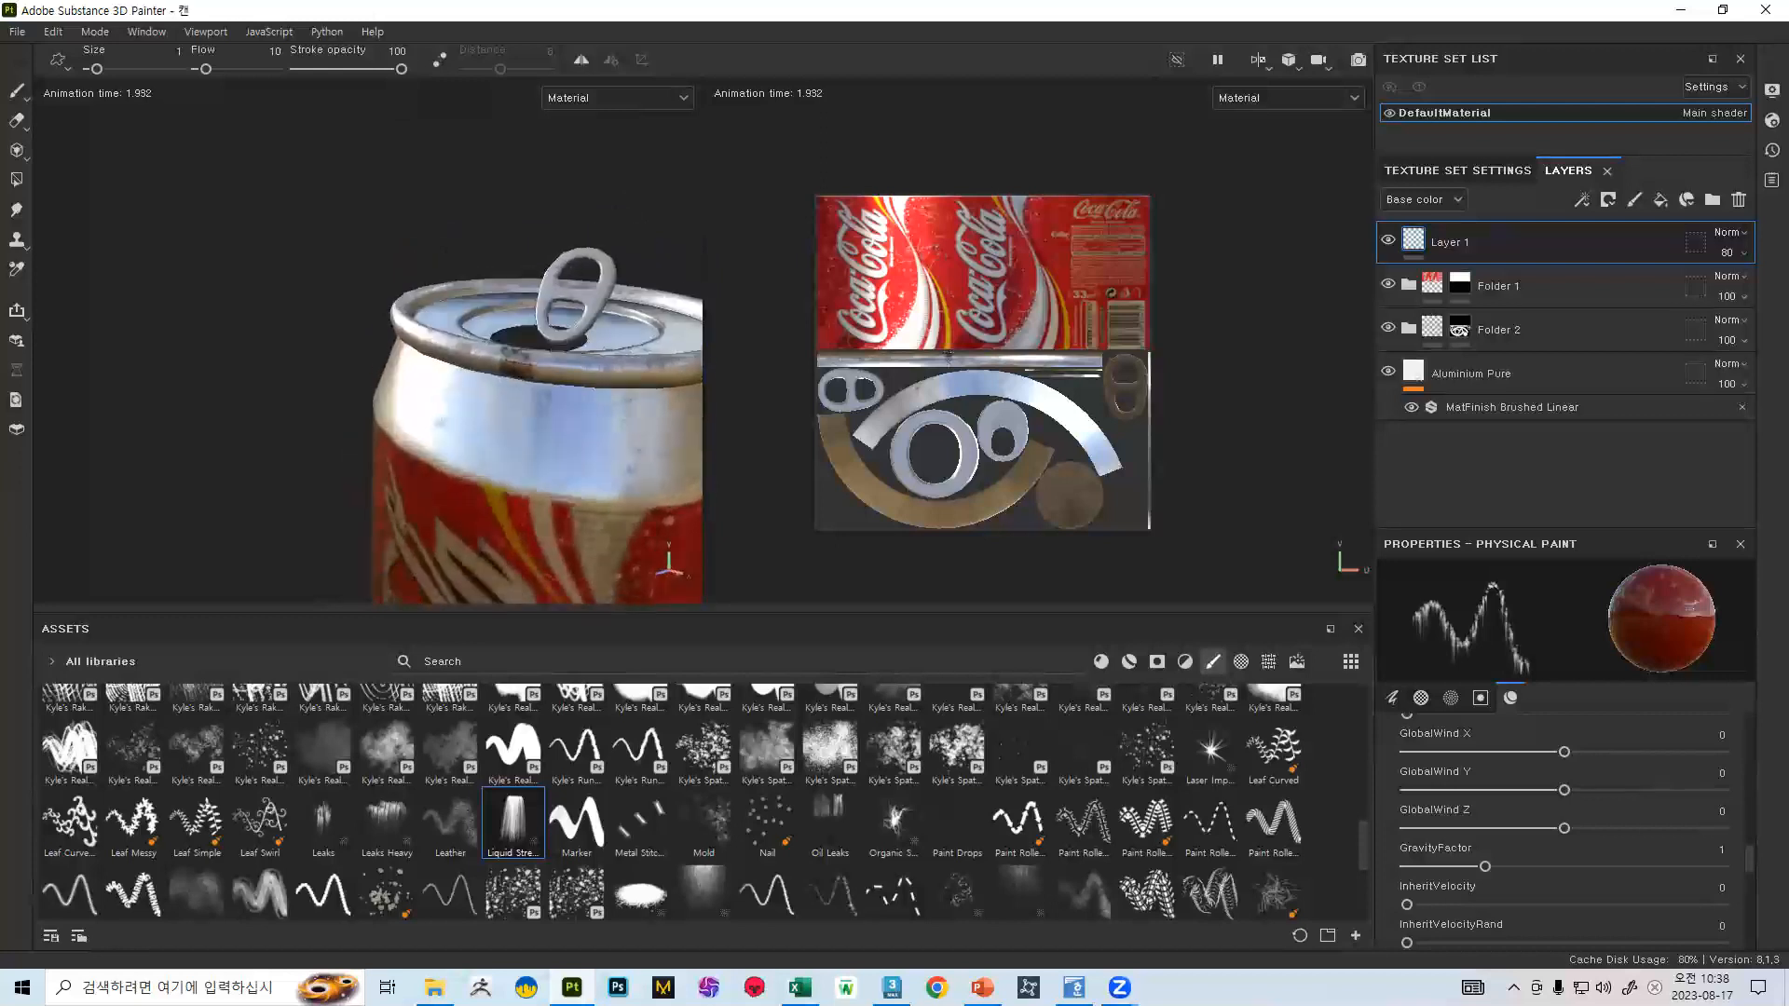
- Enlarge the particle brush and try leaks running from the can's rim down the shoulder
key("bracketright")
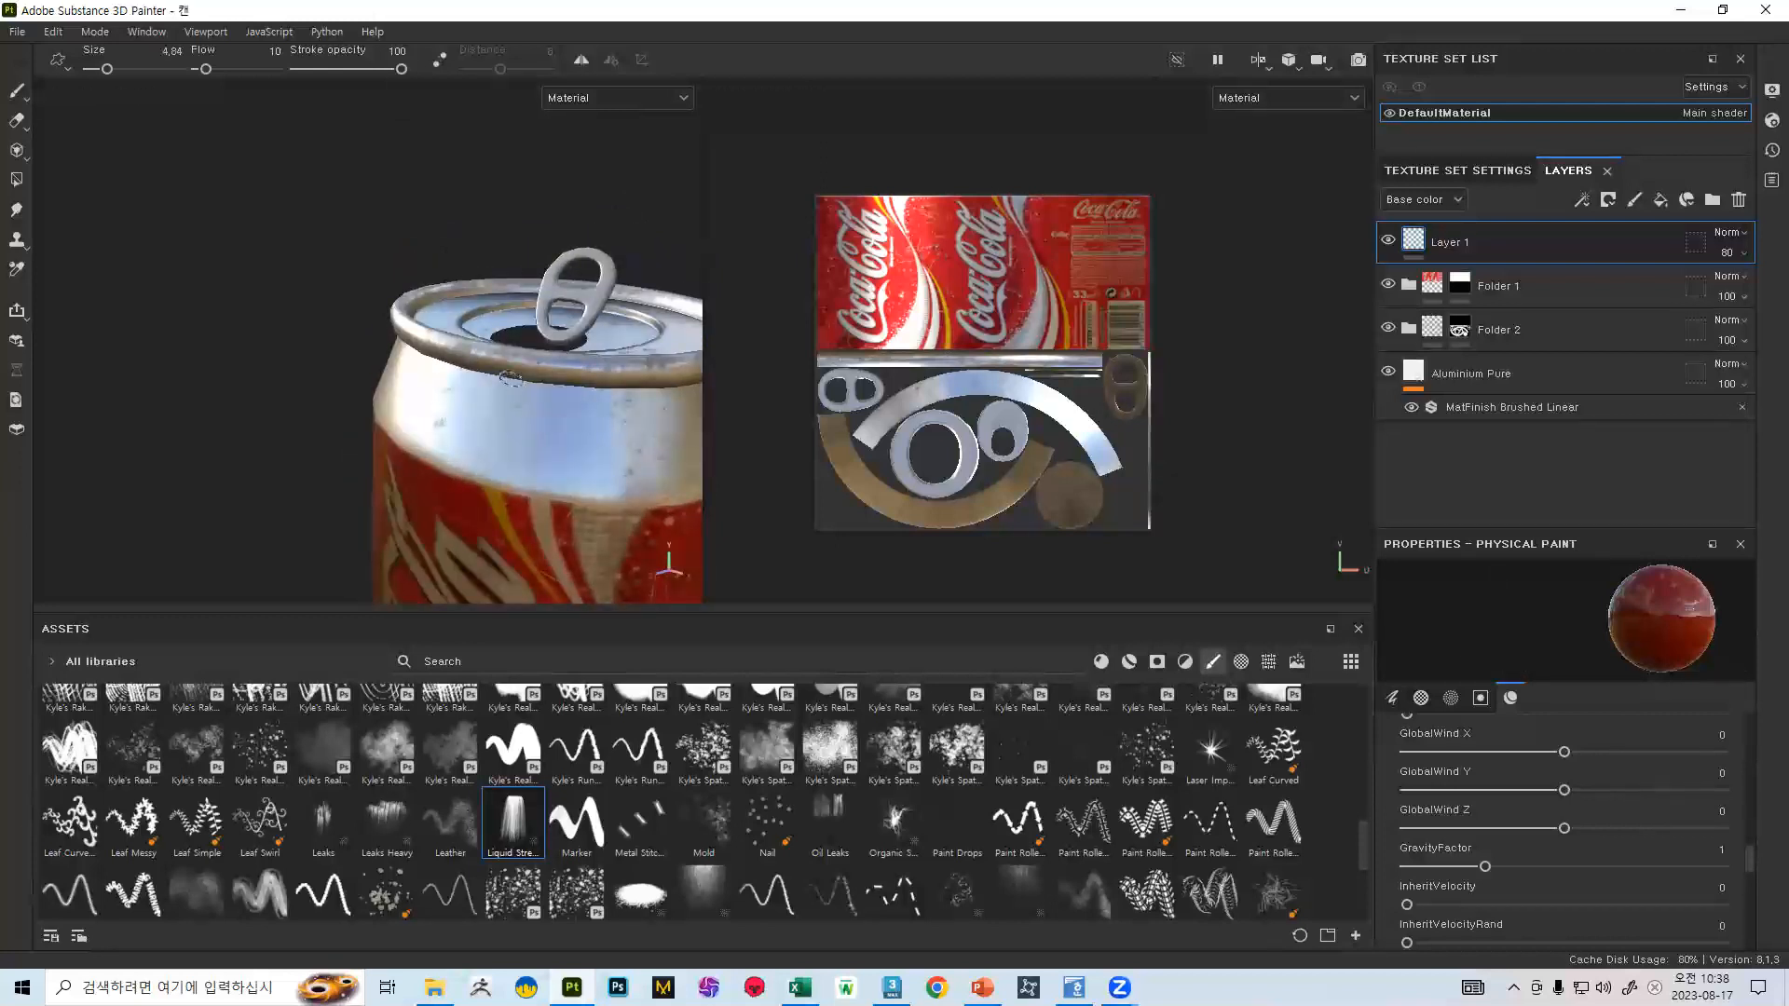
left_click(510, 377)
scroll(479, 264, "down", 3)
left_click_drag(479, 263, 423, 221, "alt")
left_click(529, 383)
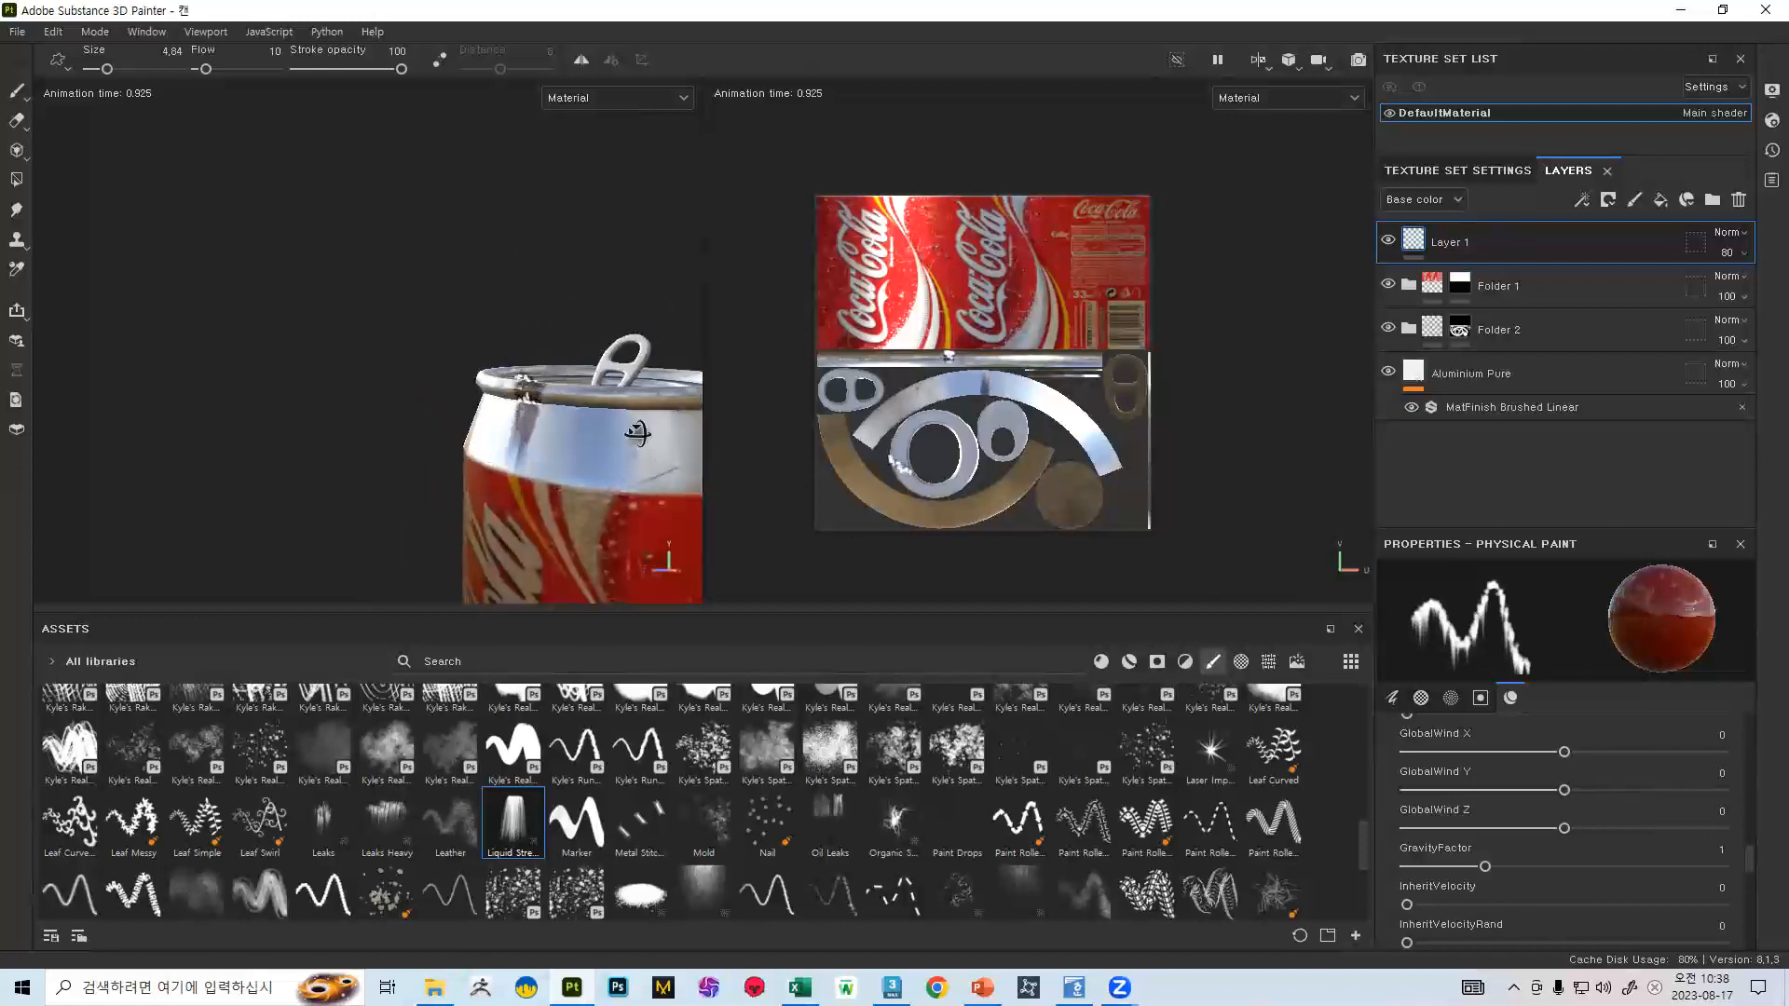
left_click_drag(528, 384, 519, 377, "alt")
left_click(520, 377)
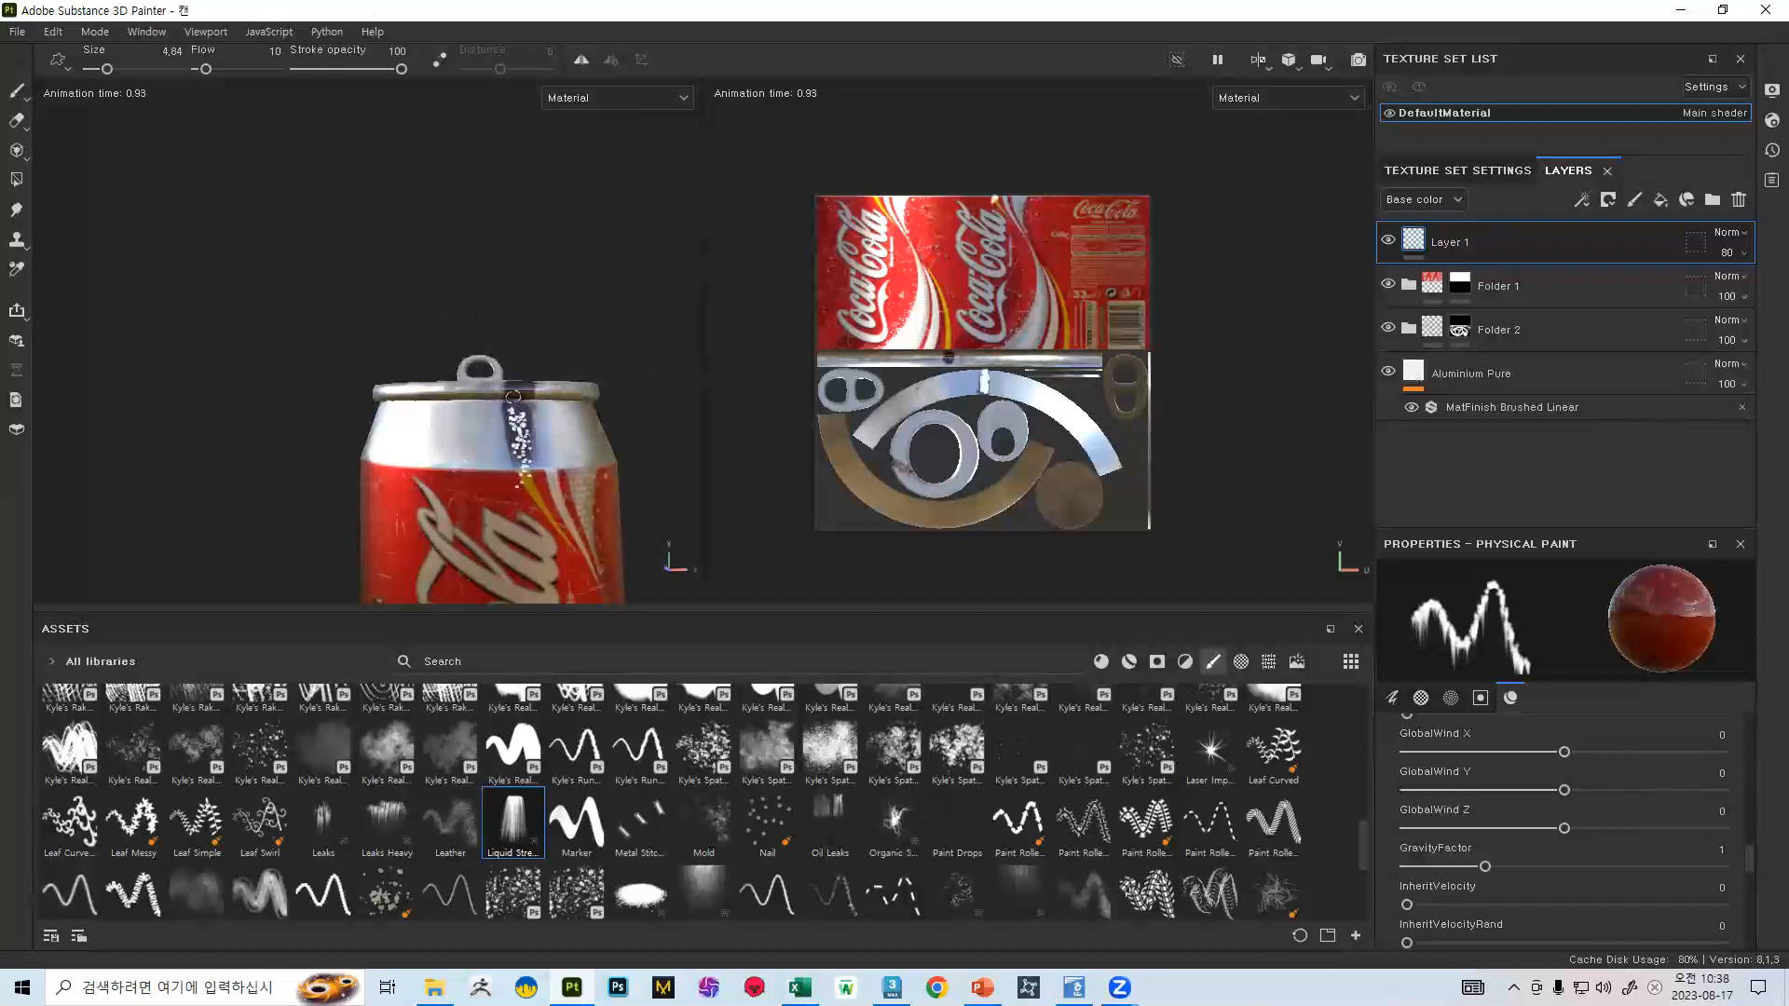
- Try one more leak near the can's rim, and undo the leak strokes
mouse_move(550, 391)
left_mouse_down("alt")
mouse_move(392, 416)
mouse_move(383, 438)
left_mouse_up("alt")
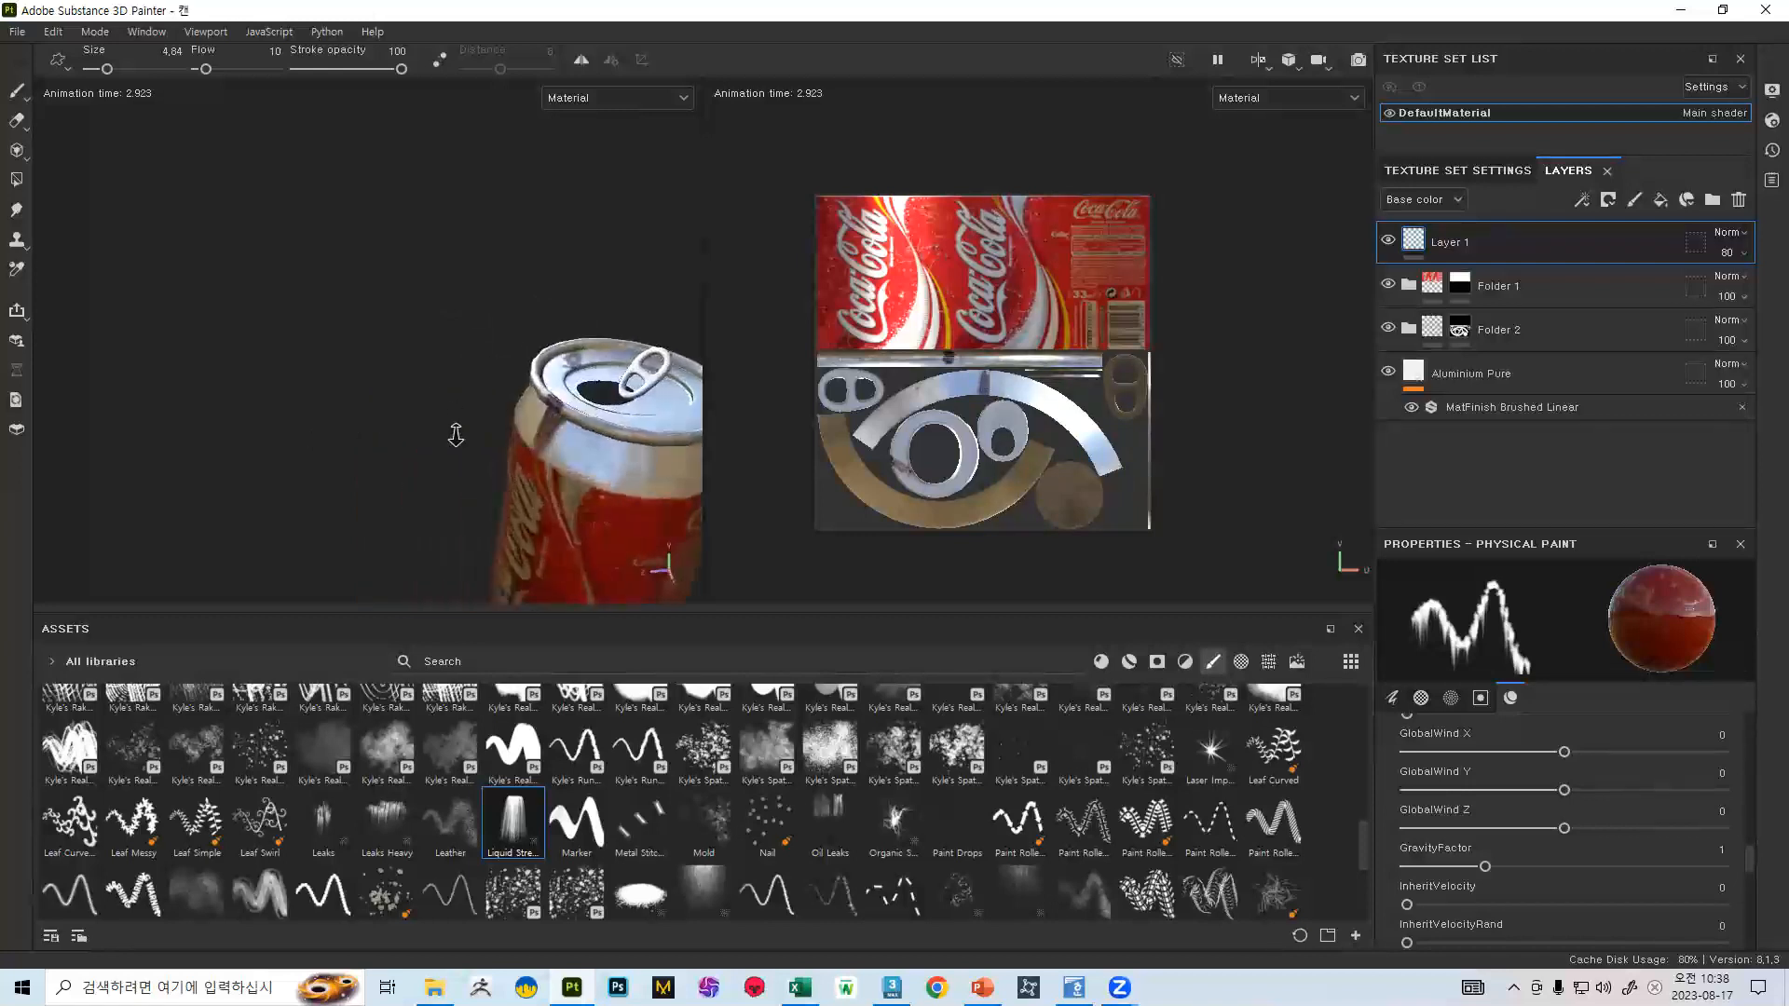
right_click_drag(455, 435, 549, 438, "alt")
middle_click_drag(550, 419, 410, 447, "alt")
left_click(415, 463)
key("ctrl+z")
key("ctrl+z")
key("ctrl+z")
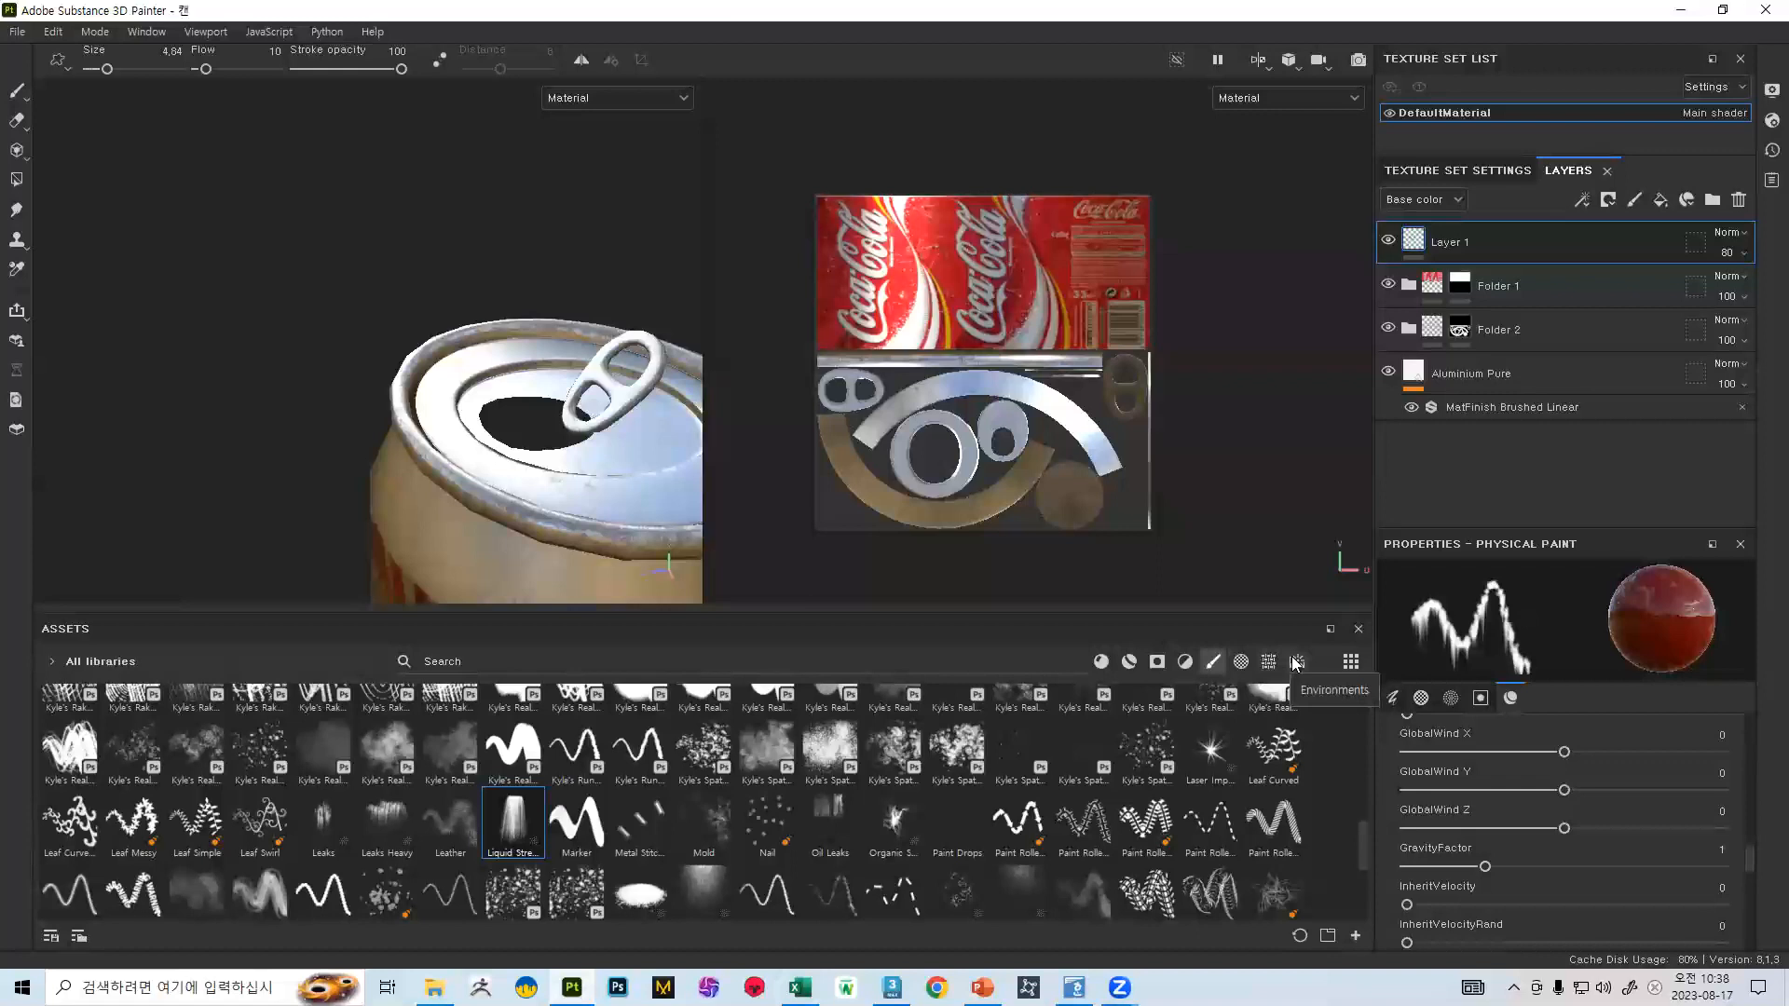
- Select the Kyle's Spatter Brushes - Dots 1 brush and try it on the can's shoulder
mouse_move(454, 839)
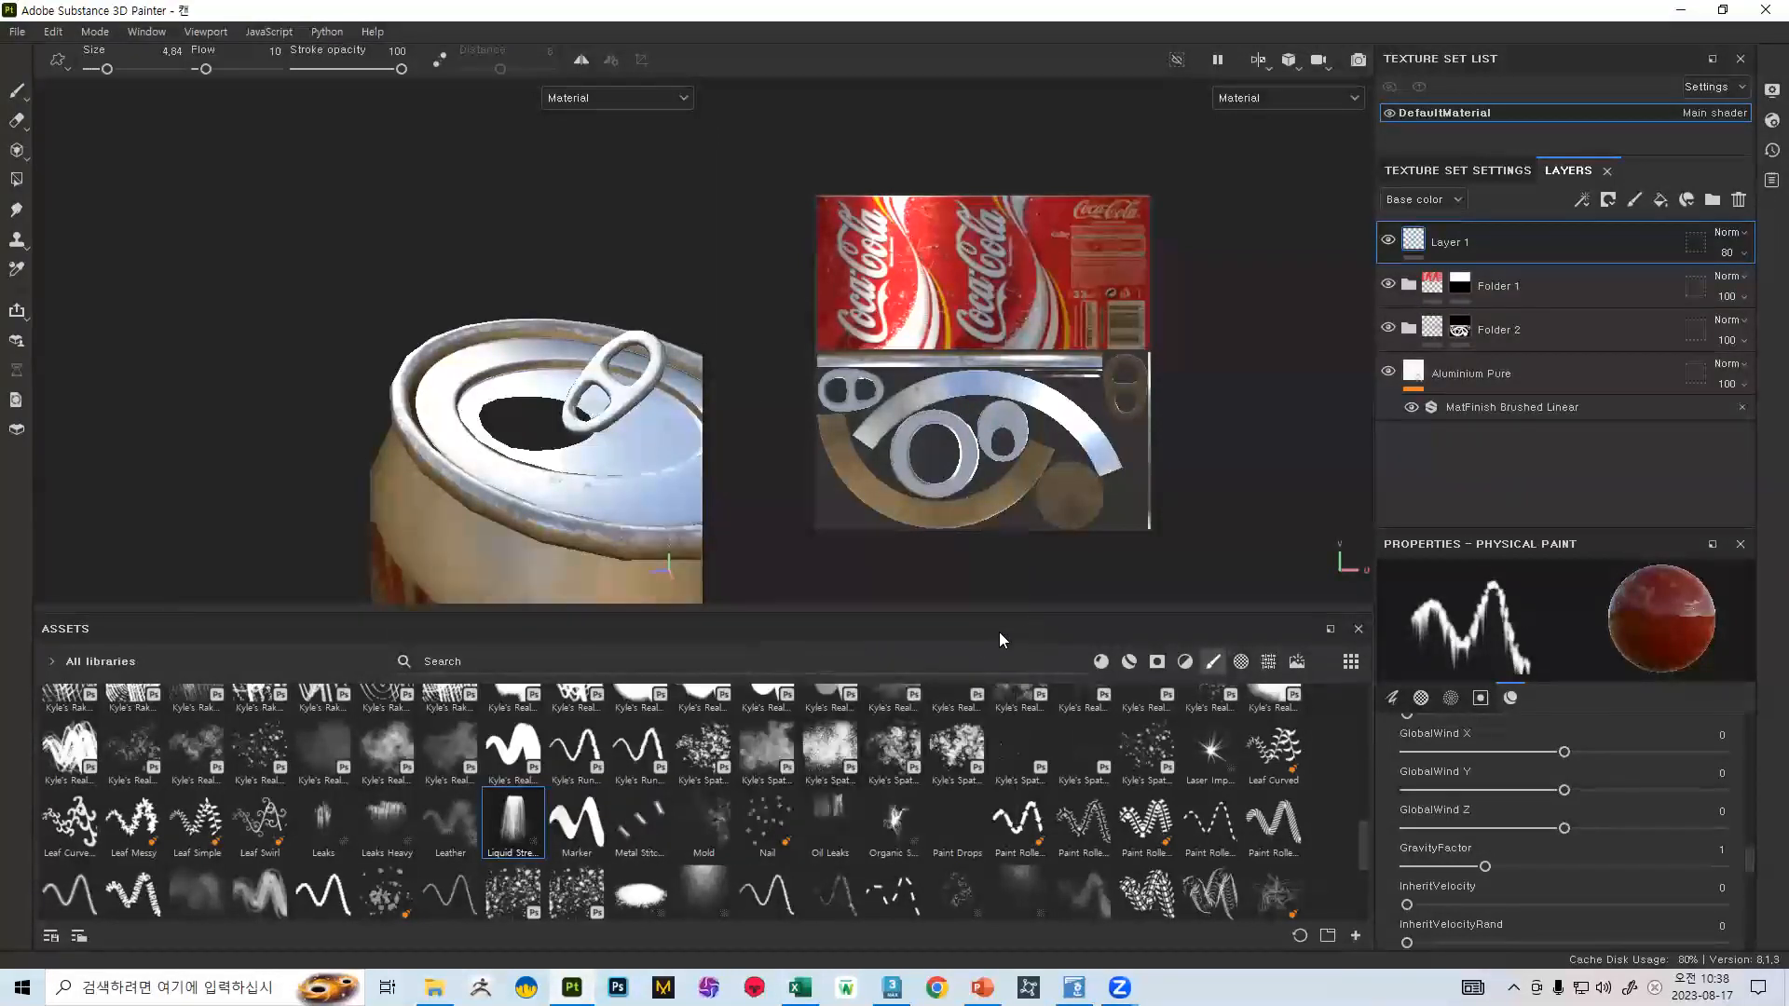
mouse_move(1028, 760)
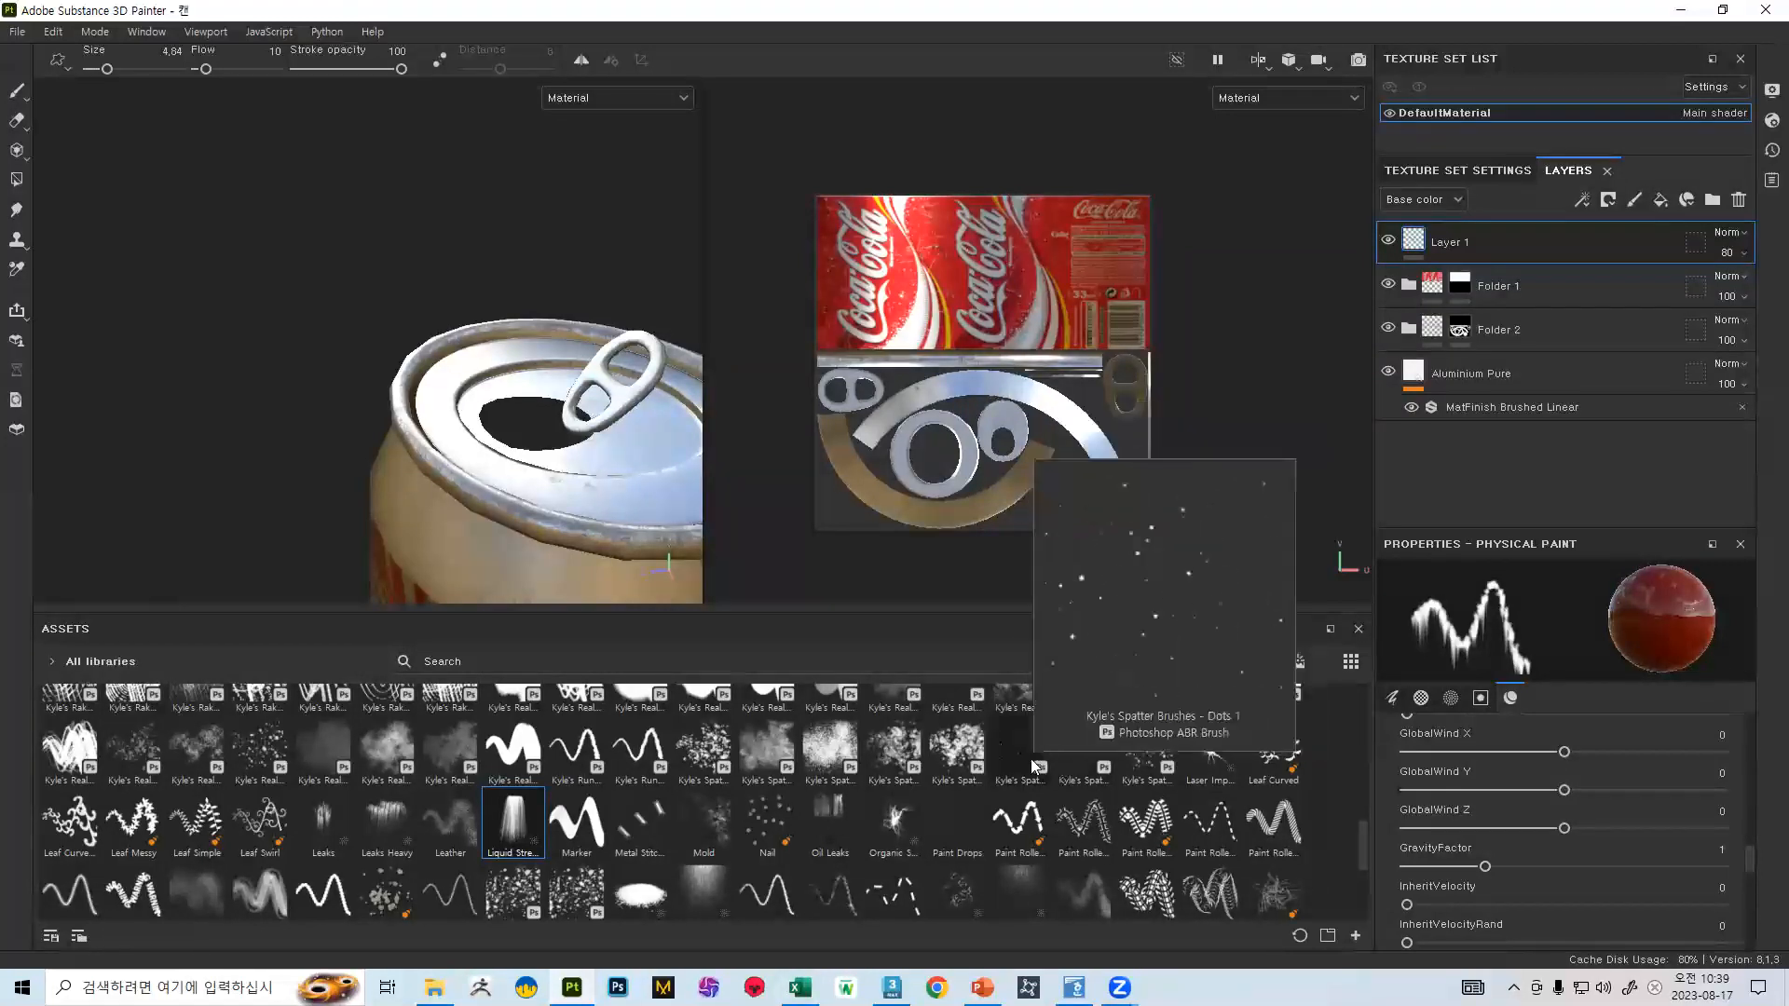
left_click(1030, 758)
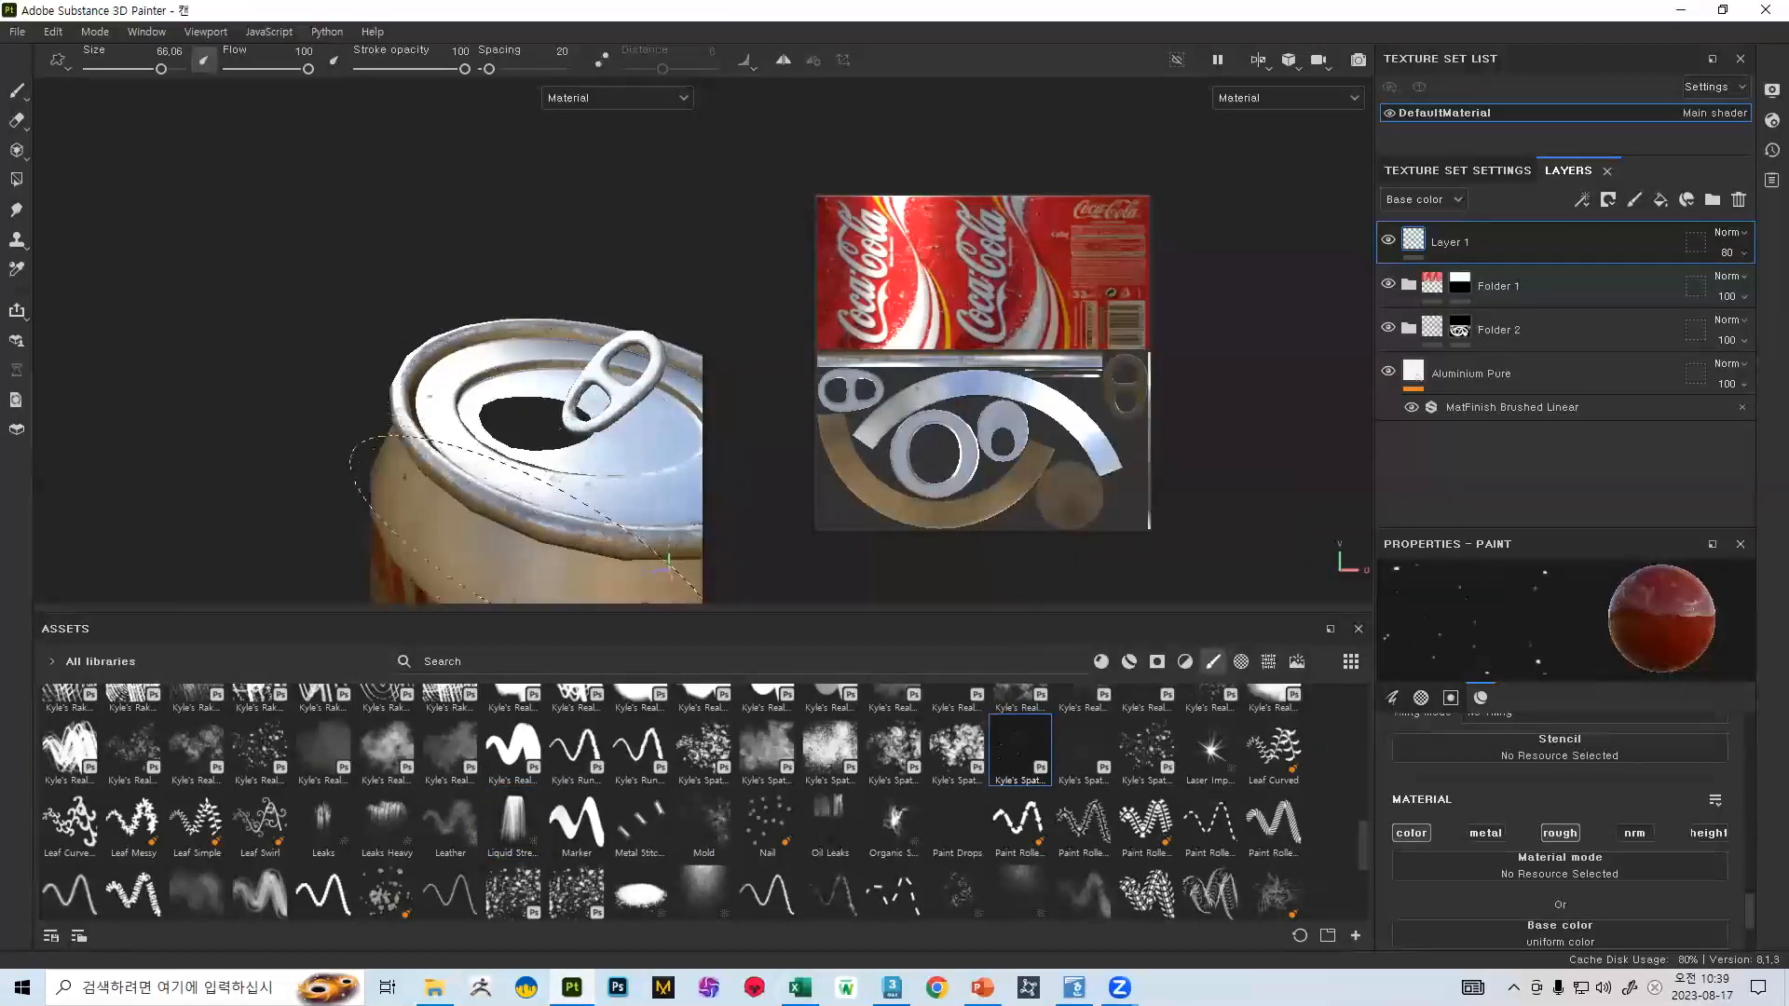
left_click_drag(562, 527, 685, 448, "alt")
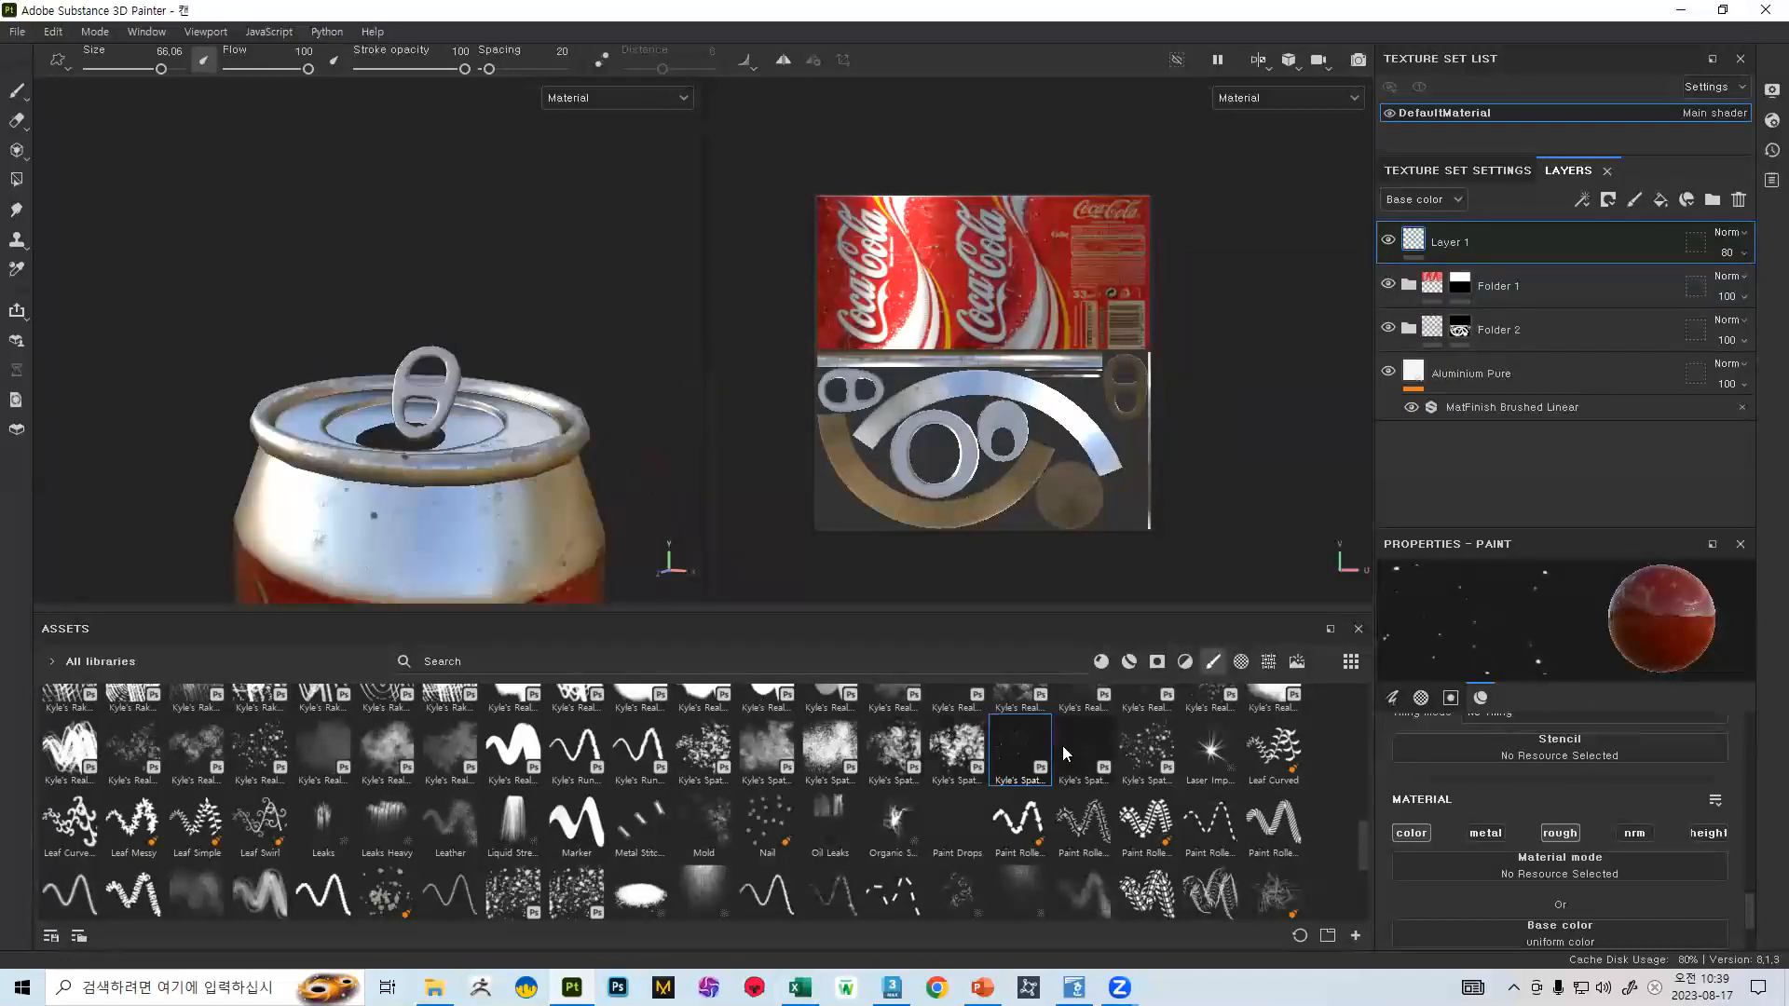
scroll(1659, 764, "down", 3)
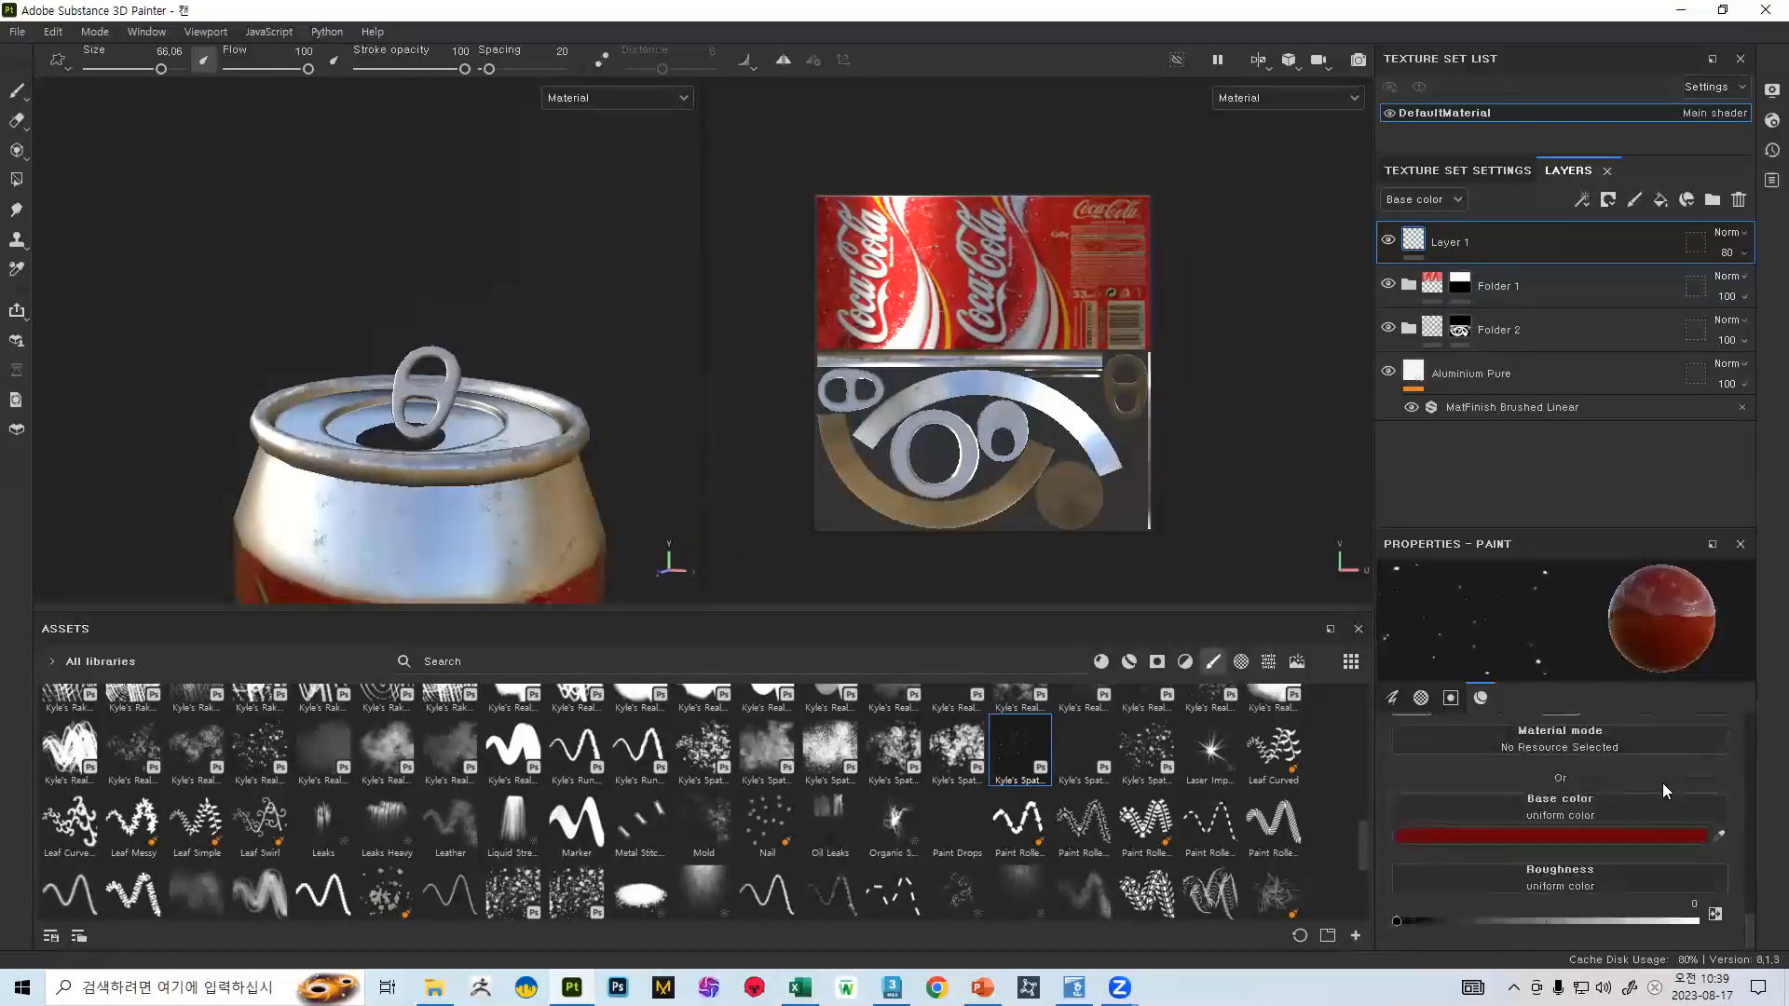
- Switch to the Leather brush and show the alpha assets in the library
scroll(1608, 838, "up", 2)
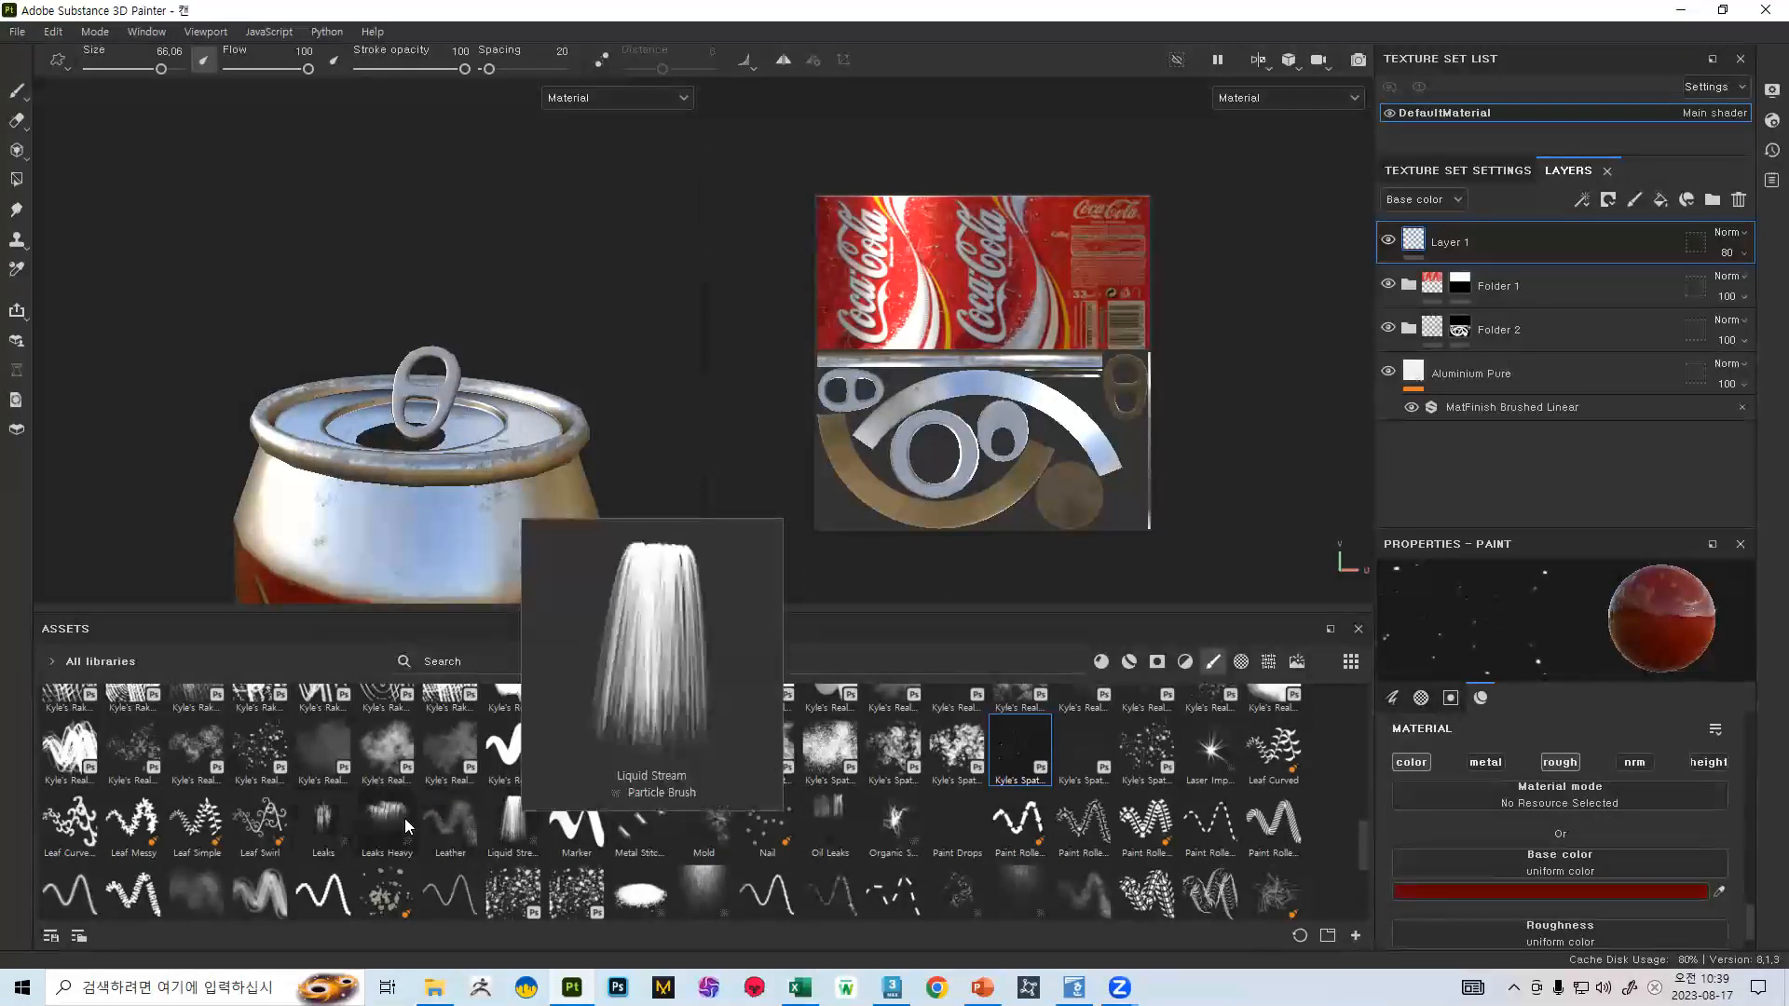
left_click(468, 826)
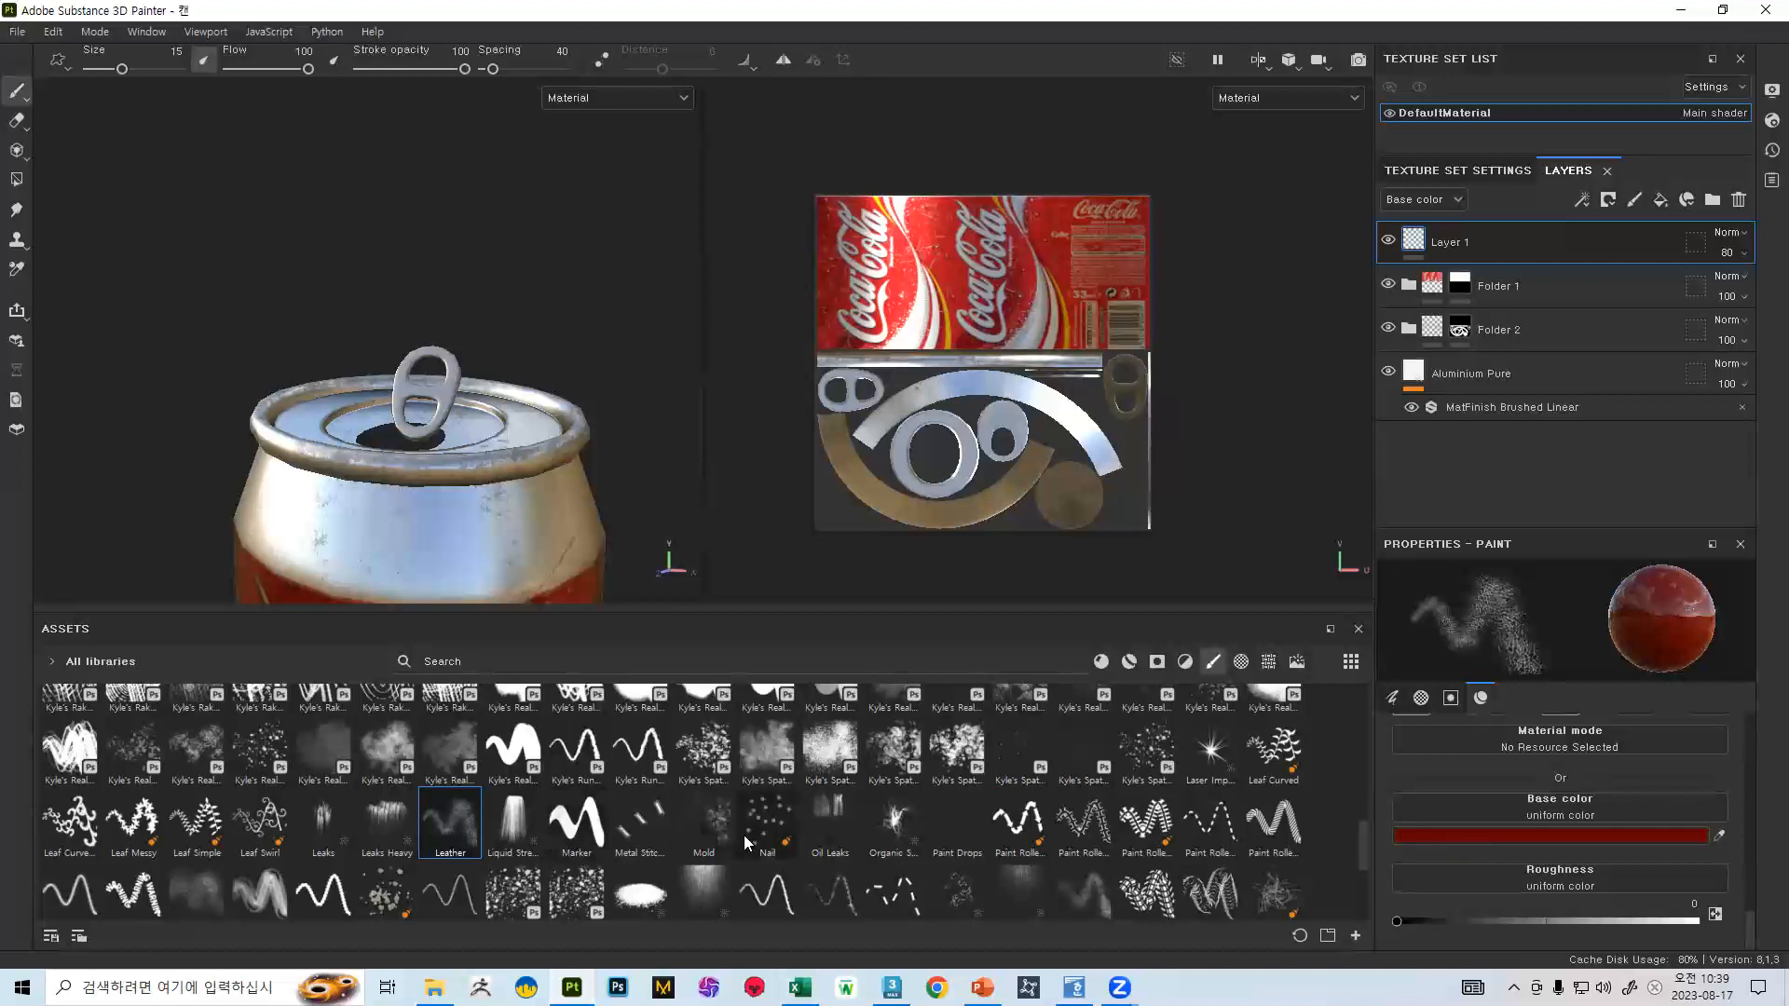
left_click(1241, 662)
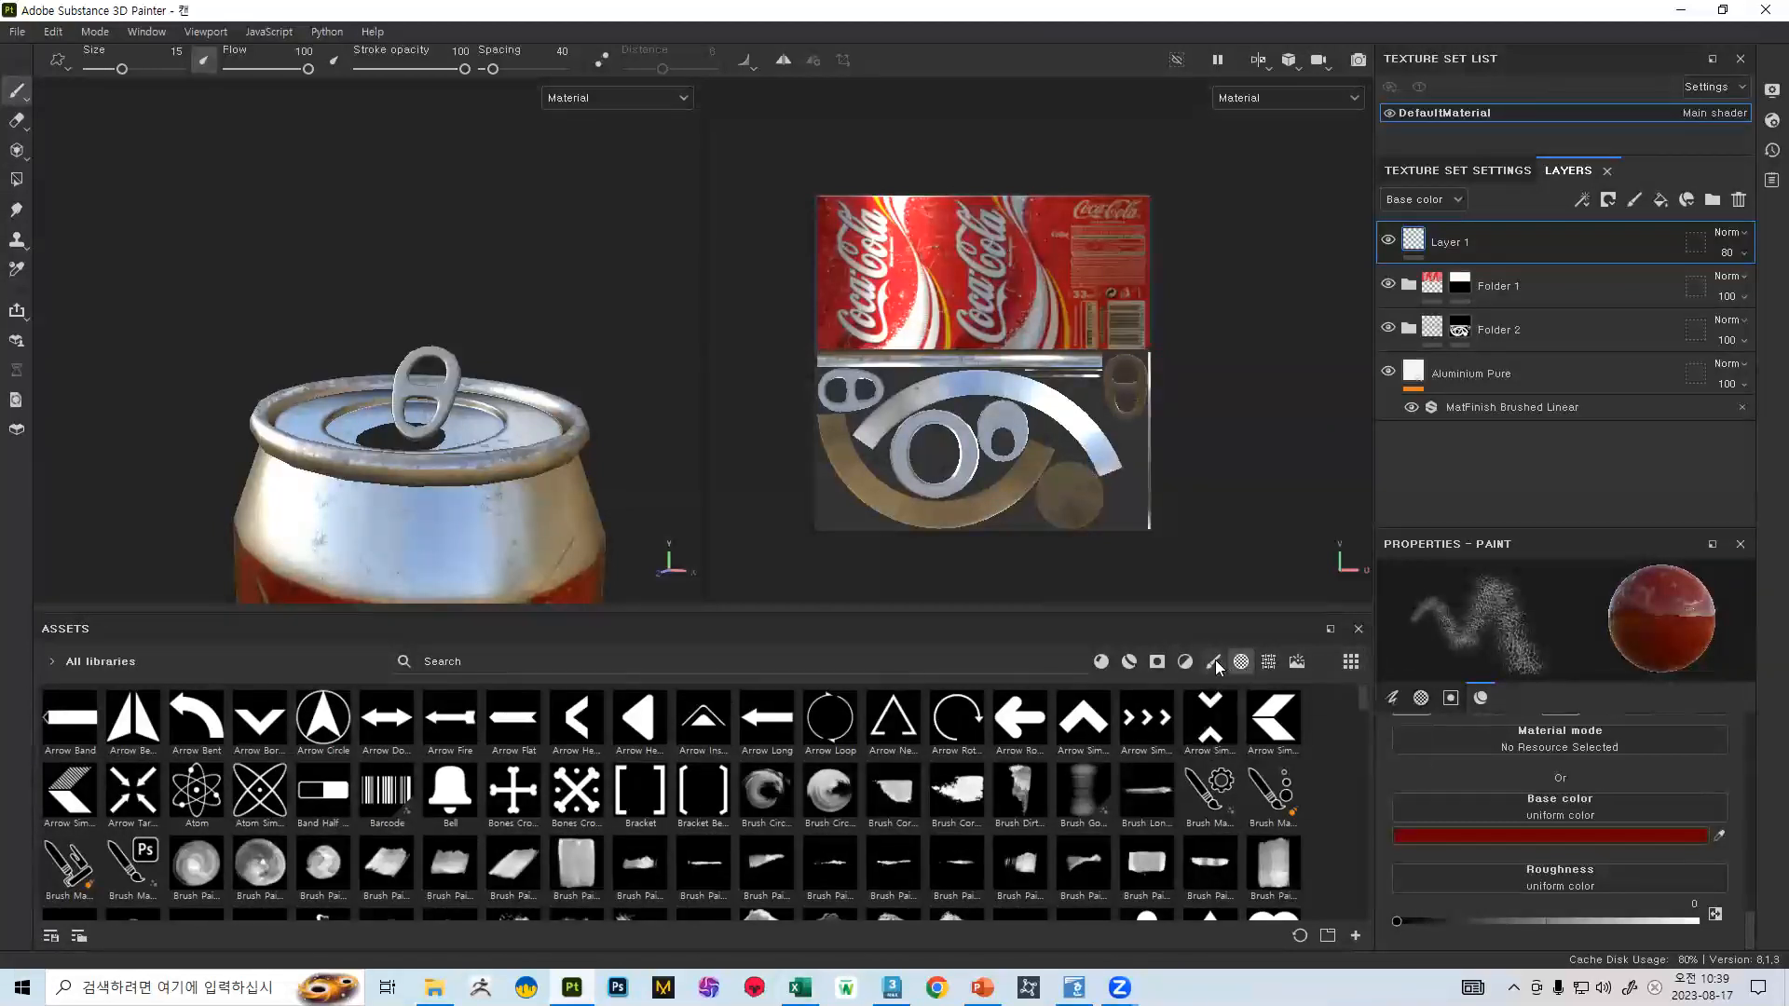
- Choose the Kyle's Real Watercolor - Spatter Spread brush and spatter dark red spots over the can's shoulder and rim
left_click(1214, 662)
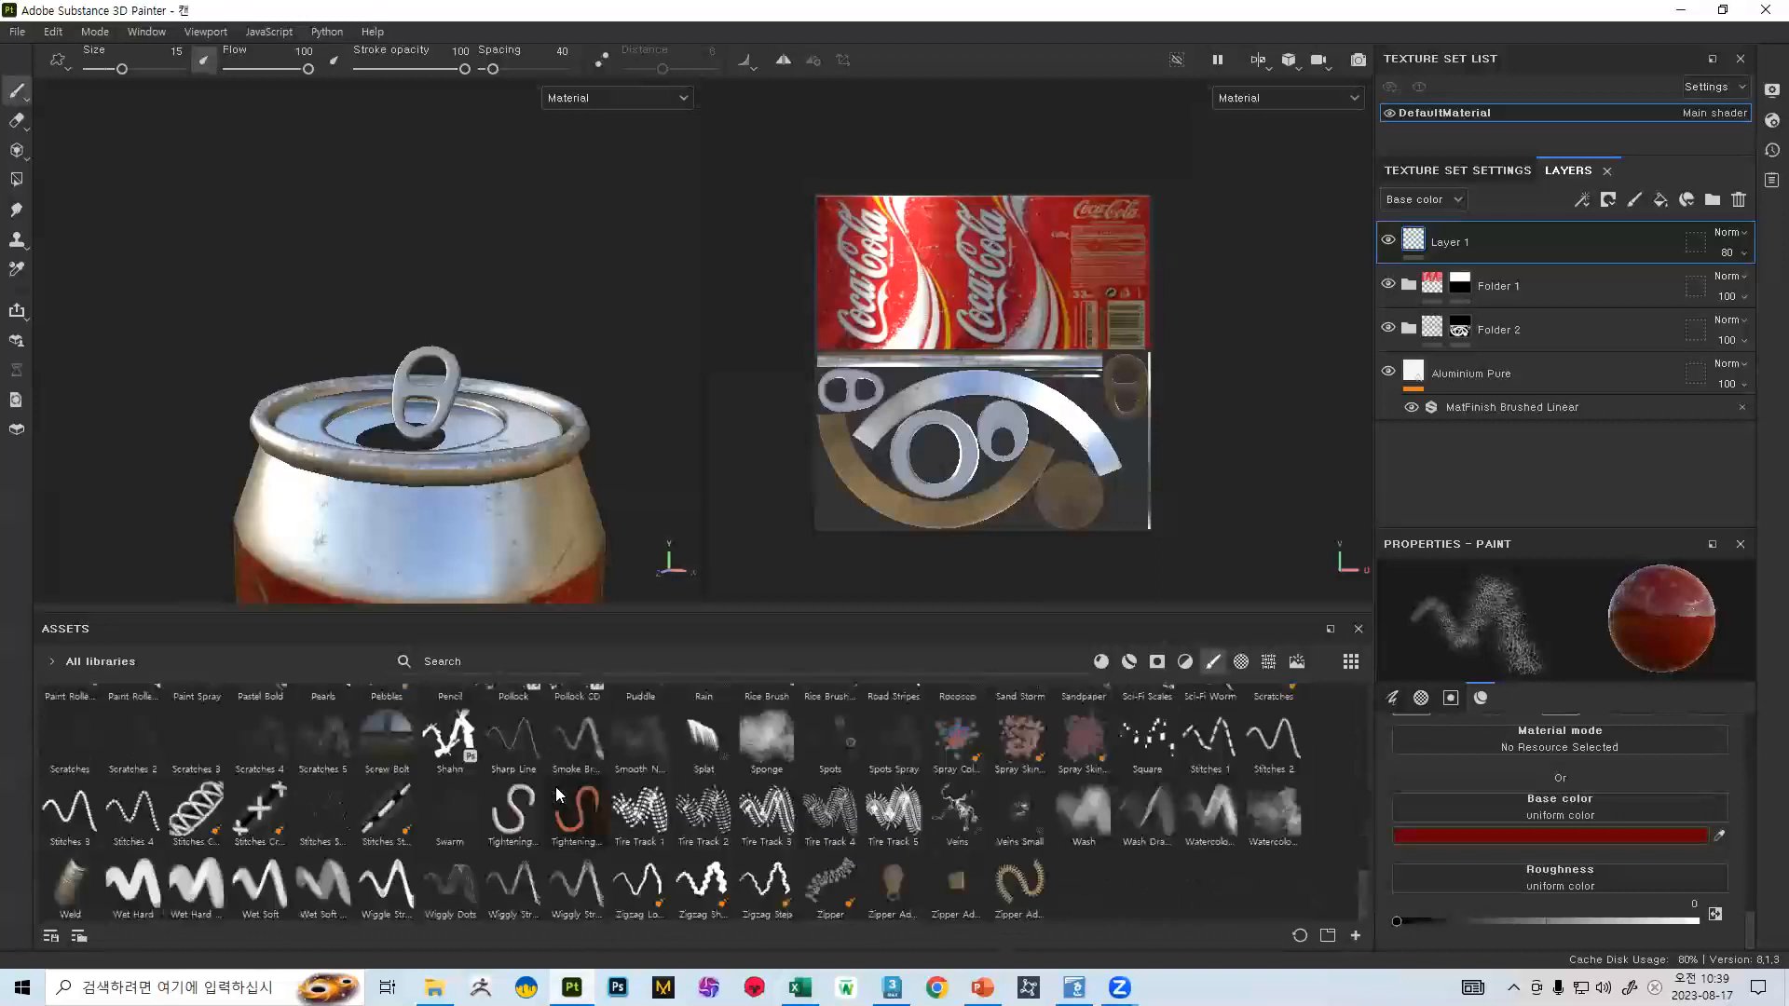
scroll(397, 771, "up", 3)
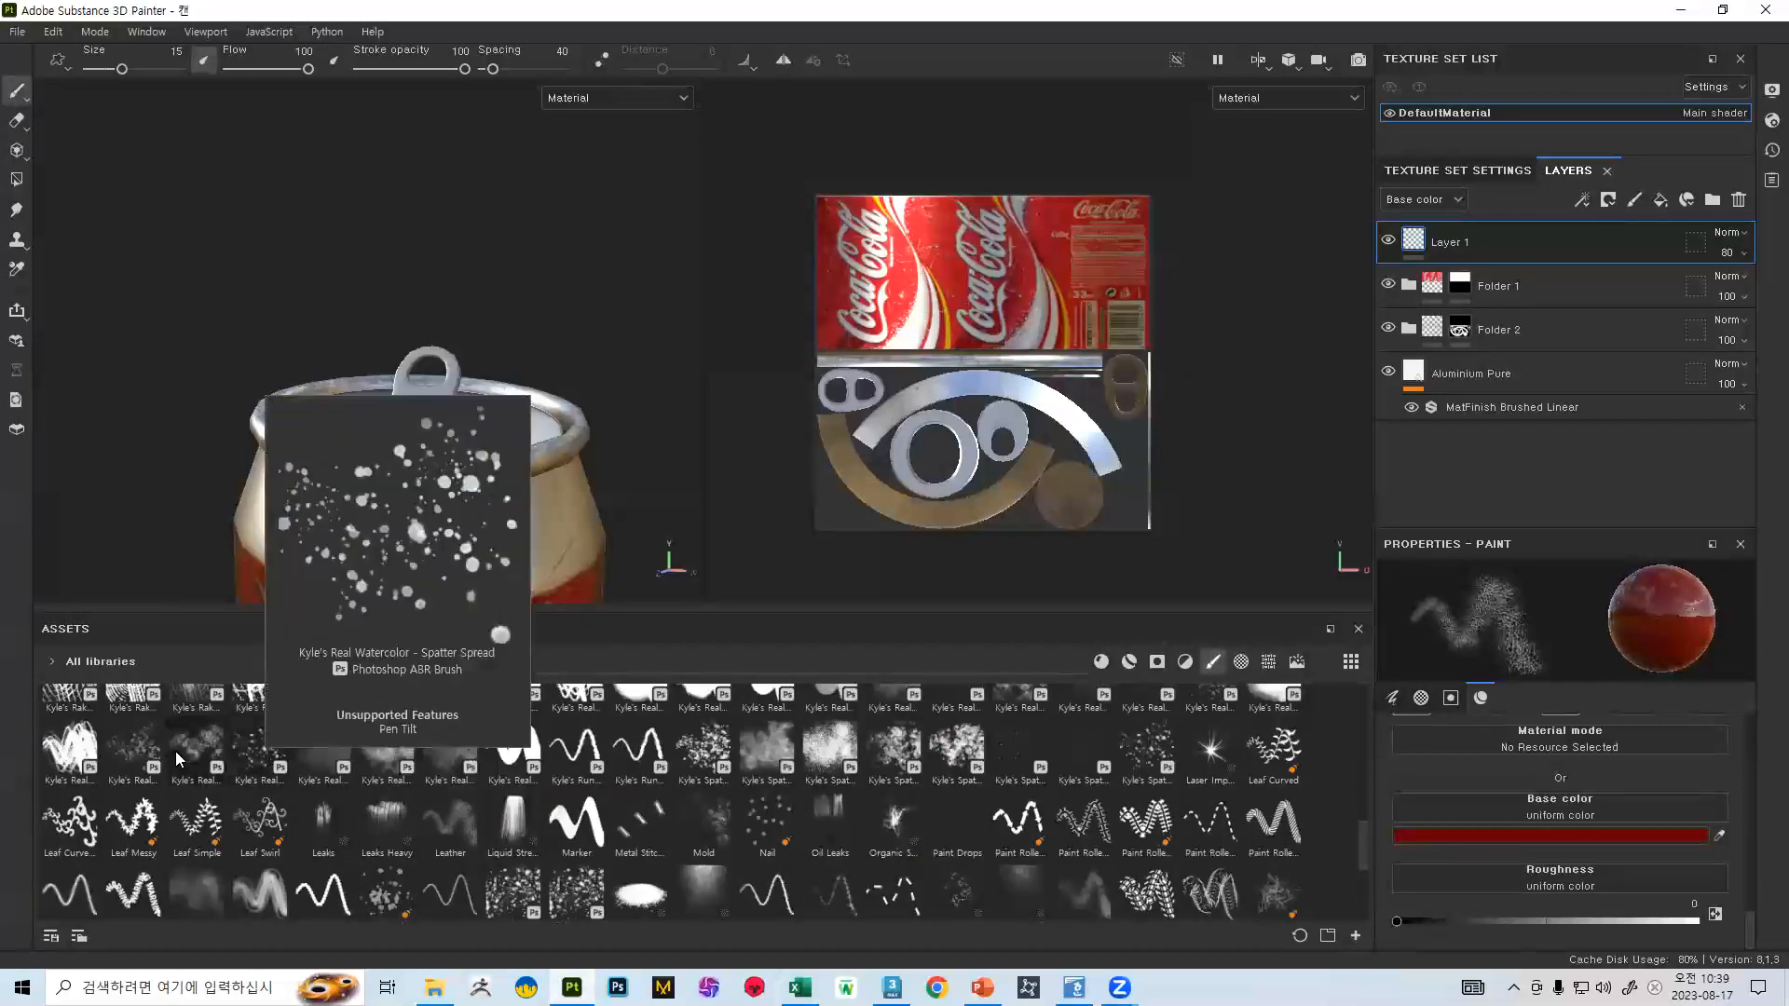
left_click(272, 756)
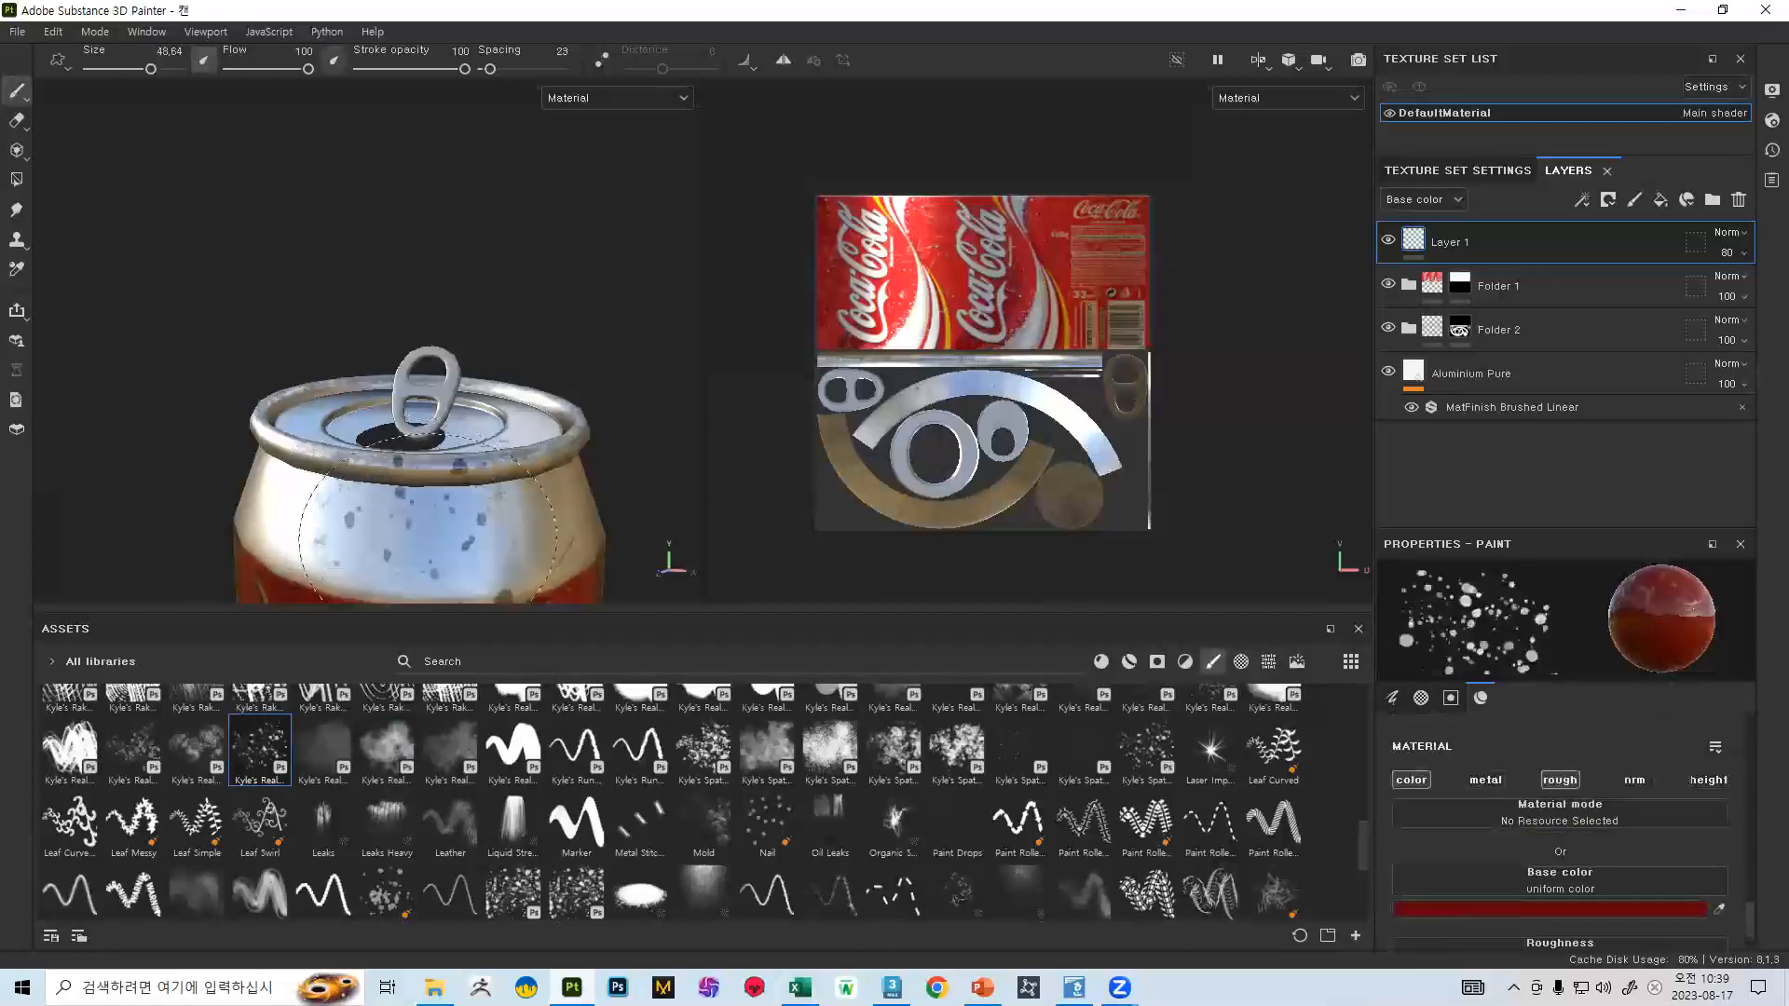
right_click_drag(385, 510, 485, 456, "alt")
left_click_drag(536, 401, 481, 449, "alt")
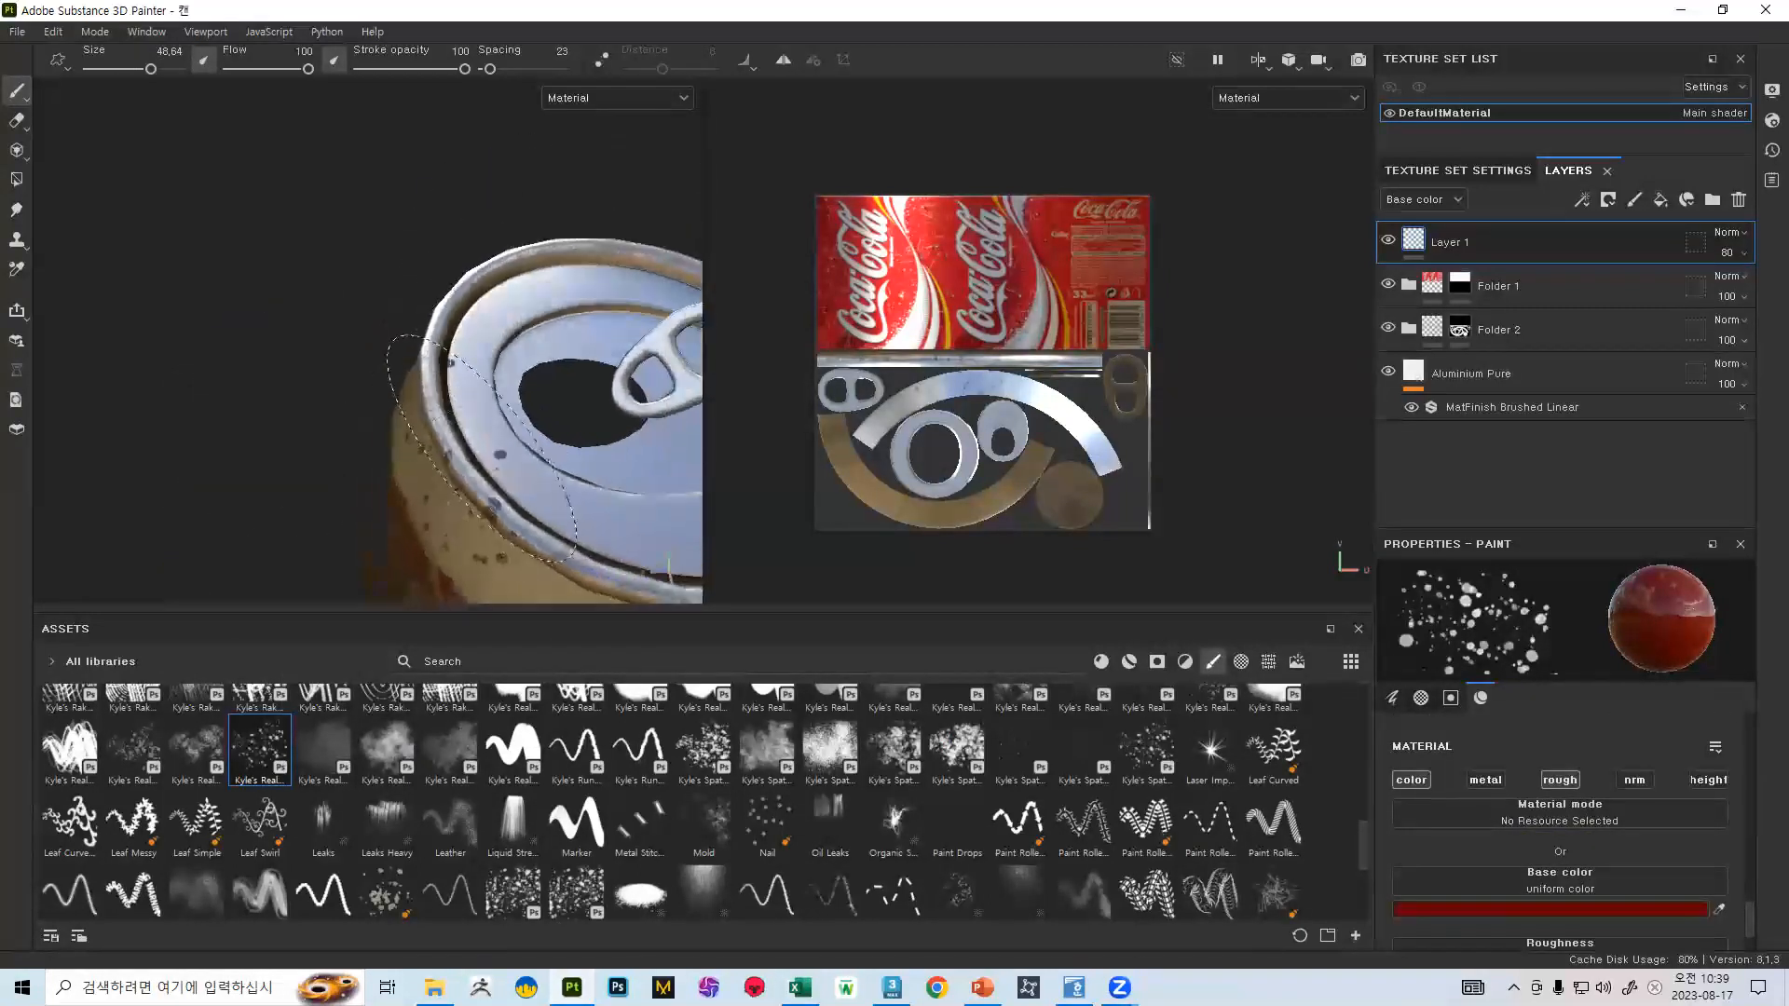
left_click_drag(564, 501, 744, 435, "alt")
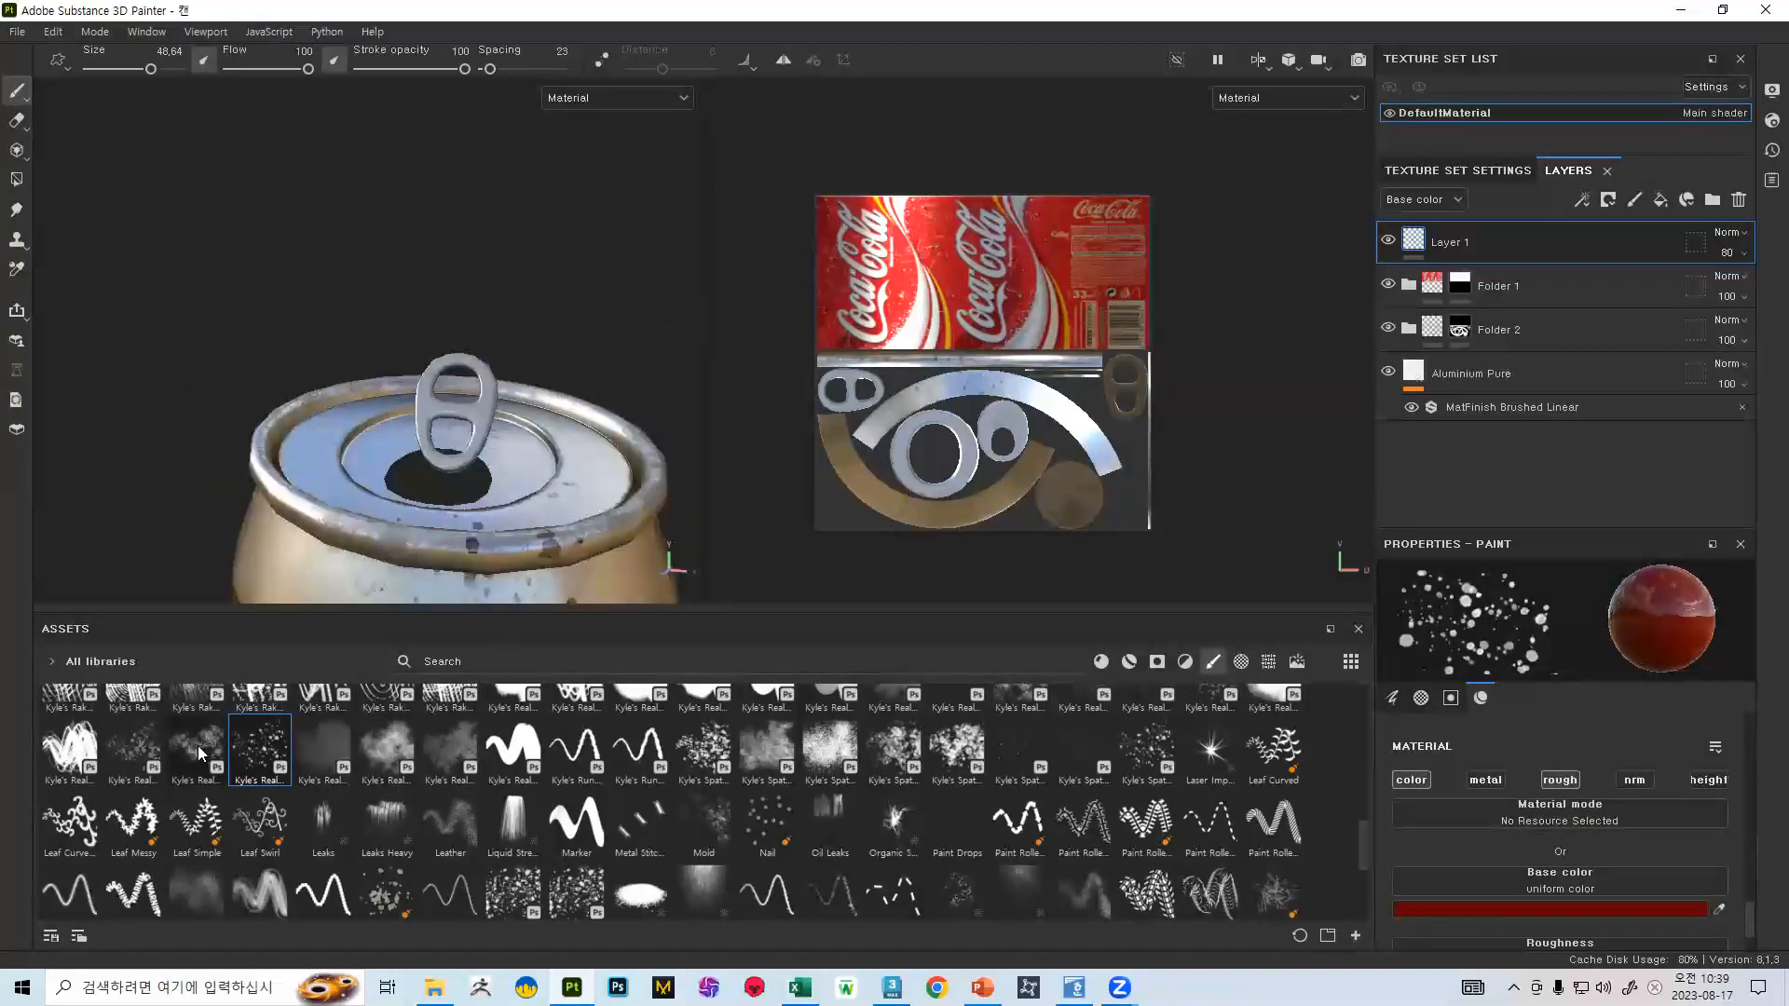
- Switch to the denser Kyle's Real Watercolor spatter brush and stain the lid near the opening and the shoulder below it
left_click(154, 748)
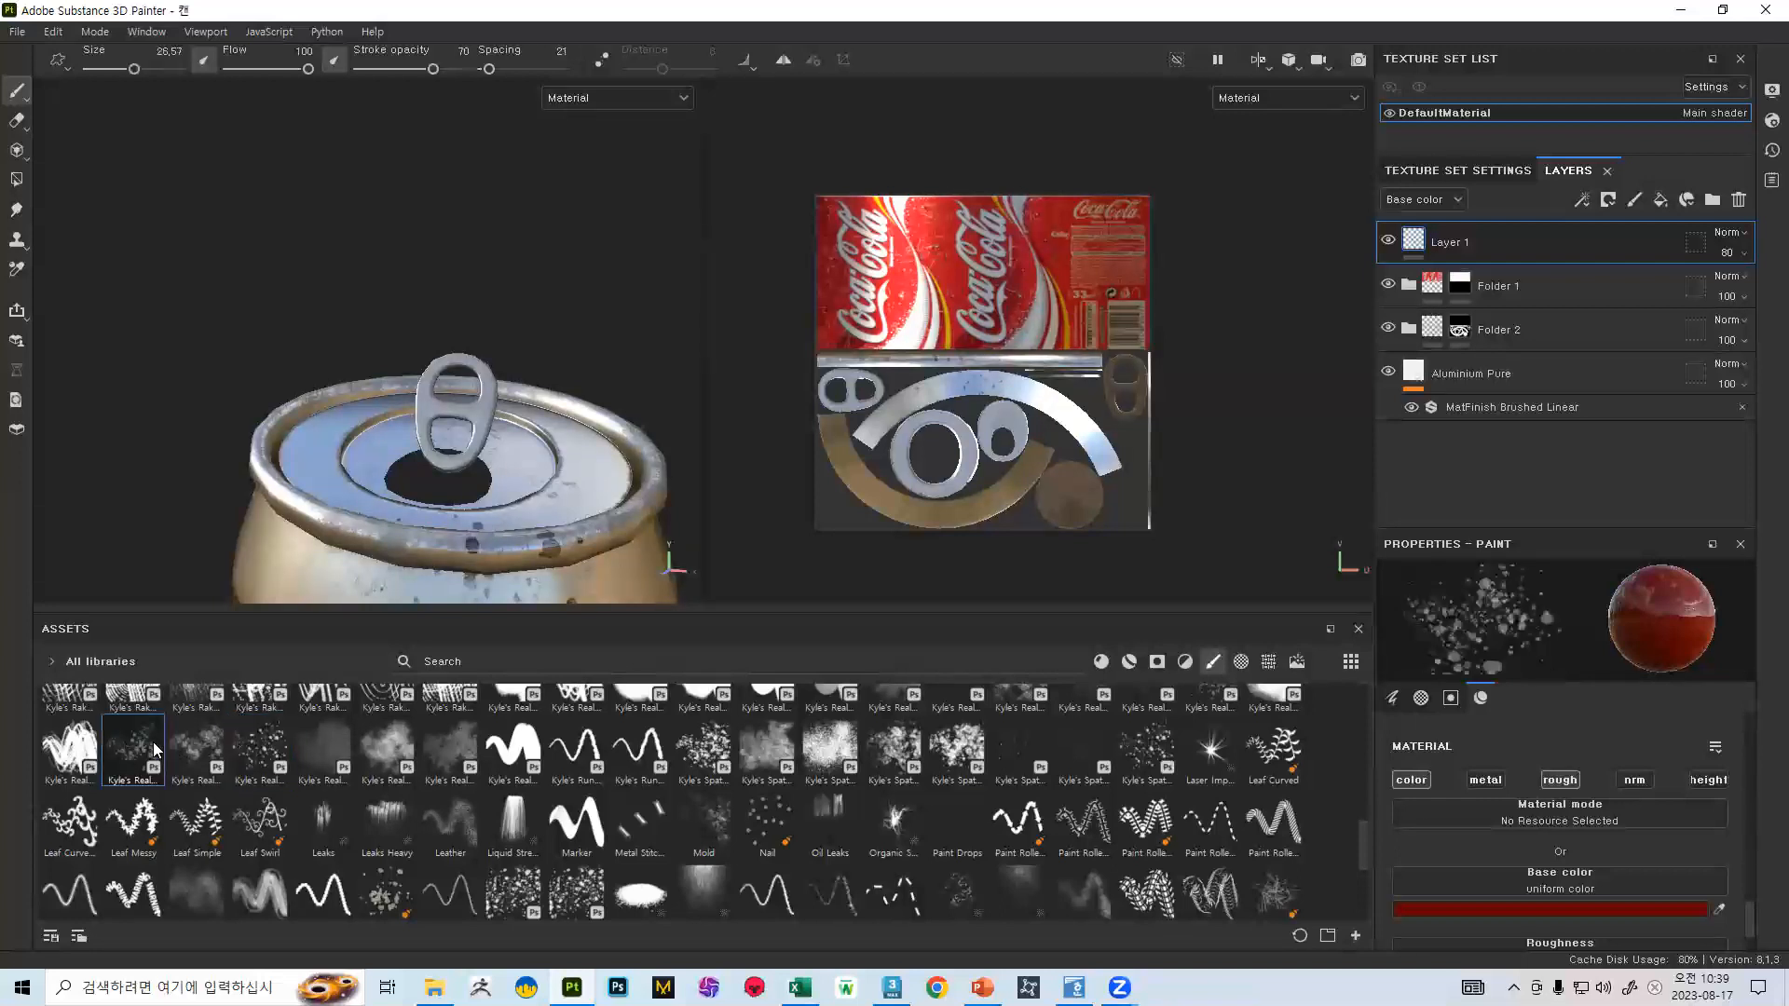
mouse_move(155, 748)
left_click_drag(449, 543, 444, 438, "alt")
middle_click_drag(458, 518, 454, 294, "alt")
mouse_move(454, 295)
left_mouse_down("alt")
mouse_move(494, 457)
mouse_move(610, 426)
left_mouse_up("alt")
left_click_drag(452, 515, 345, 546, "alt")
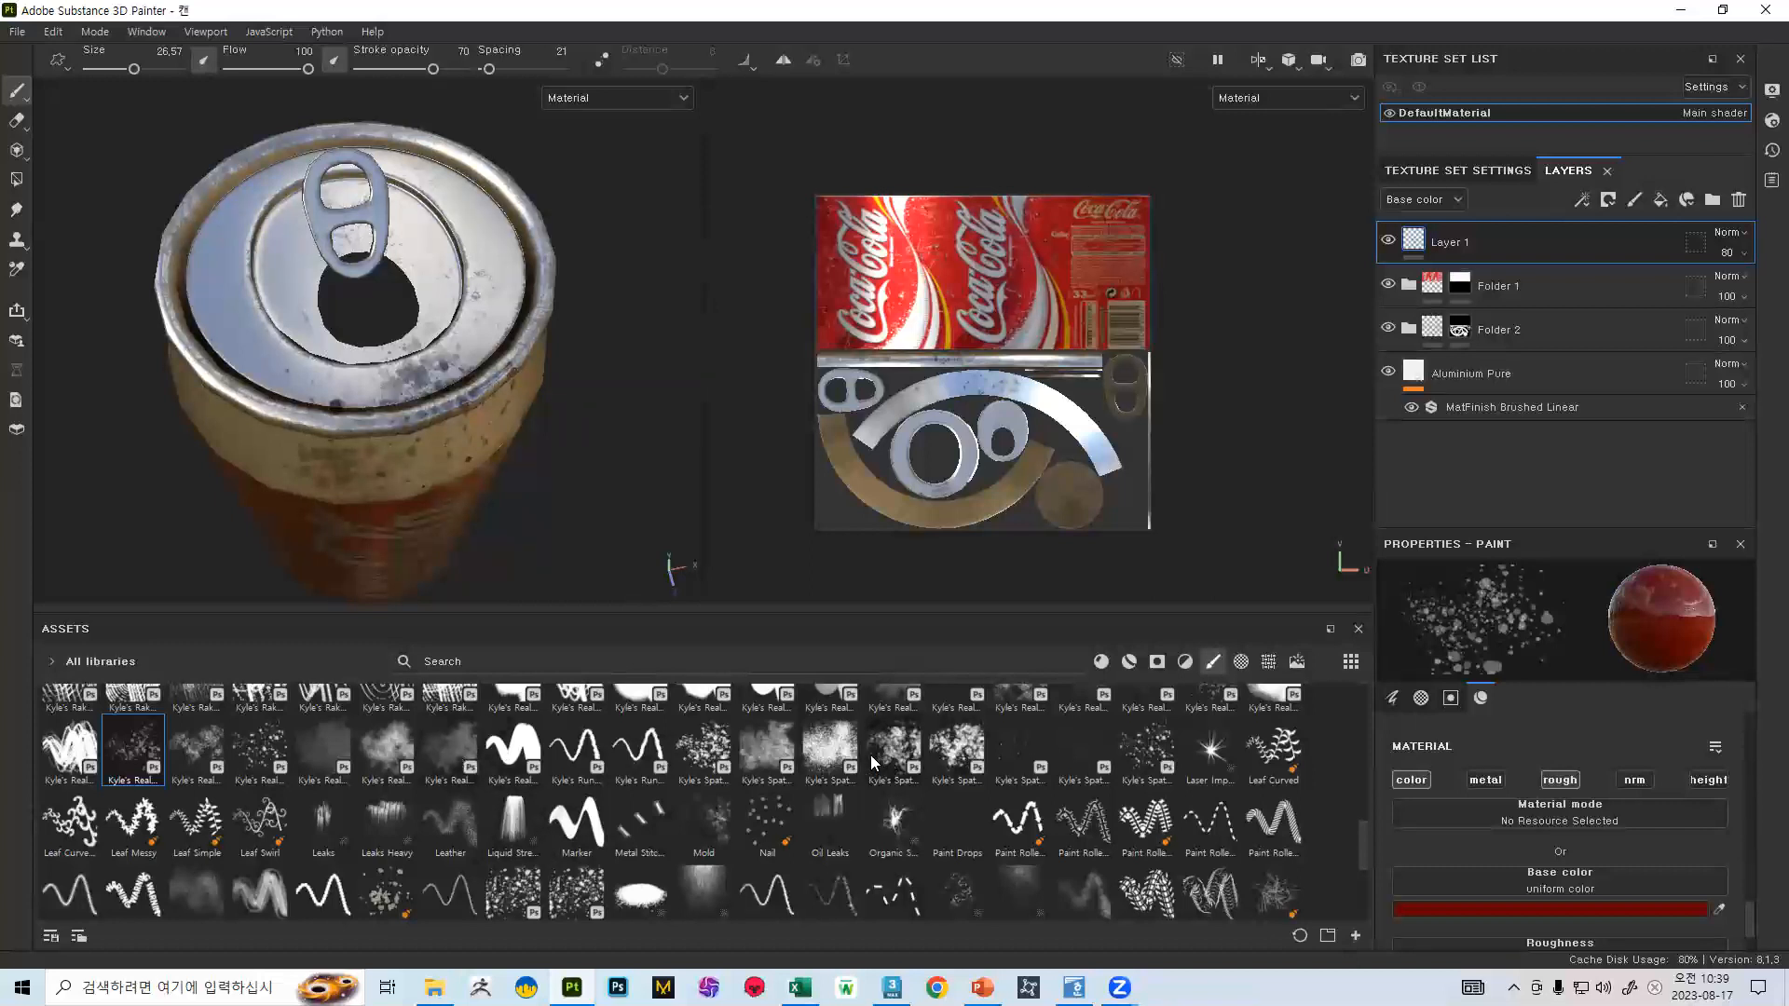
- Select a blotchy Kyle's Spatter brush, undo its oversized test stroke, and shrink the brush to about 30.6
left_click(902, 759)
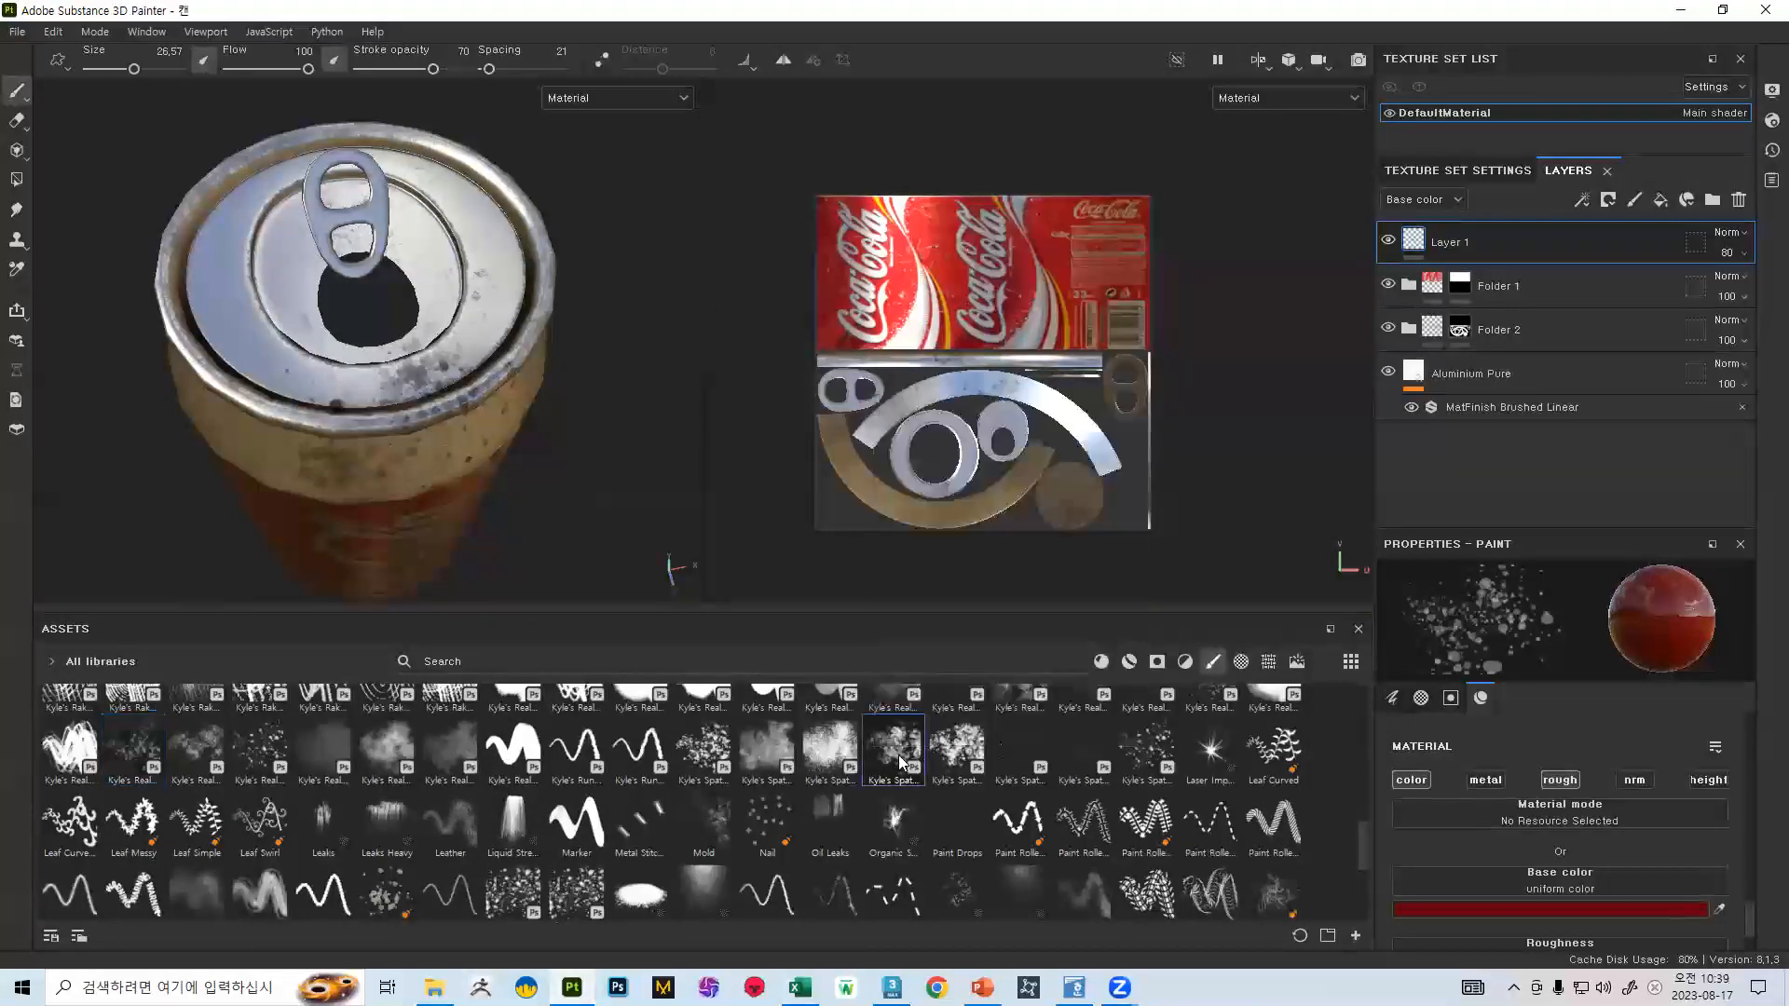
mouse_move(447, 373)
left_mouse_down()
mouse_move(319, 365)
mouse_move(322, 341)
mouse_move(371, 401)
left_mouse_up()
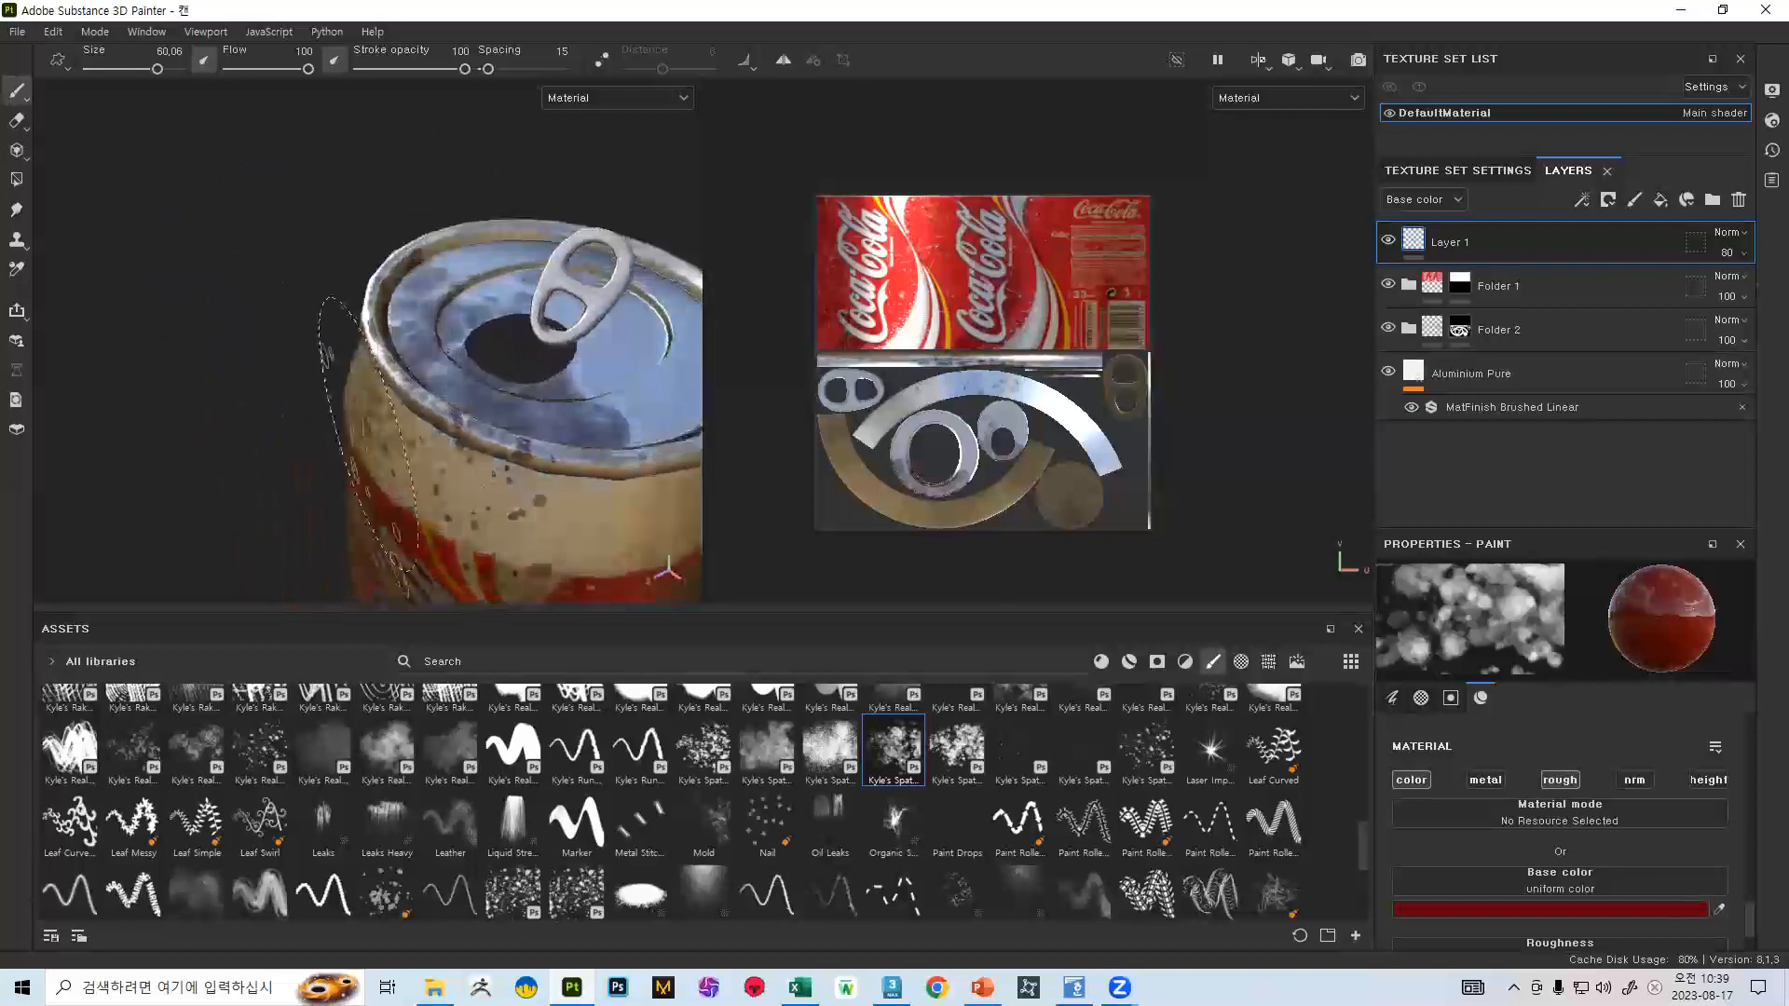
key("ctrl+z")
key("bracketleft")
key("bracketleft")
key("bracketleft")
key("bracketleft")
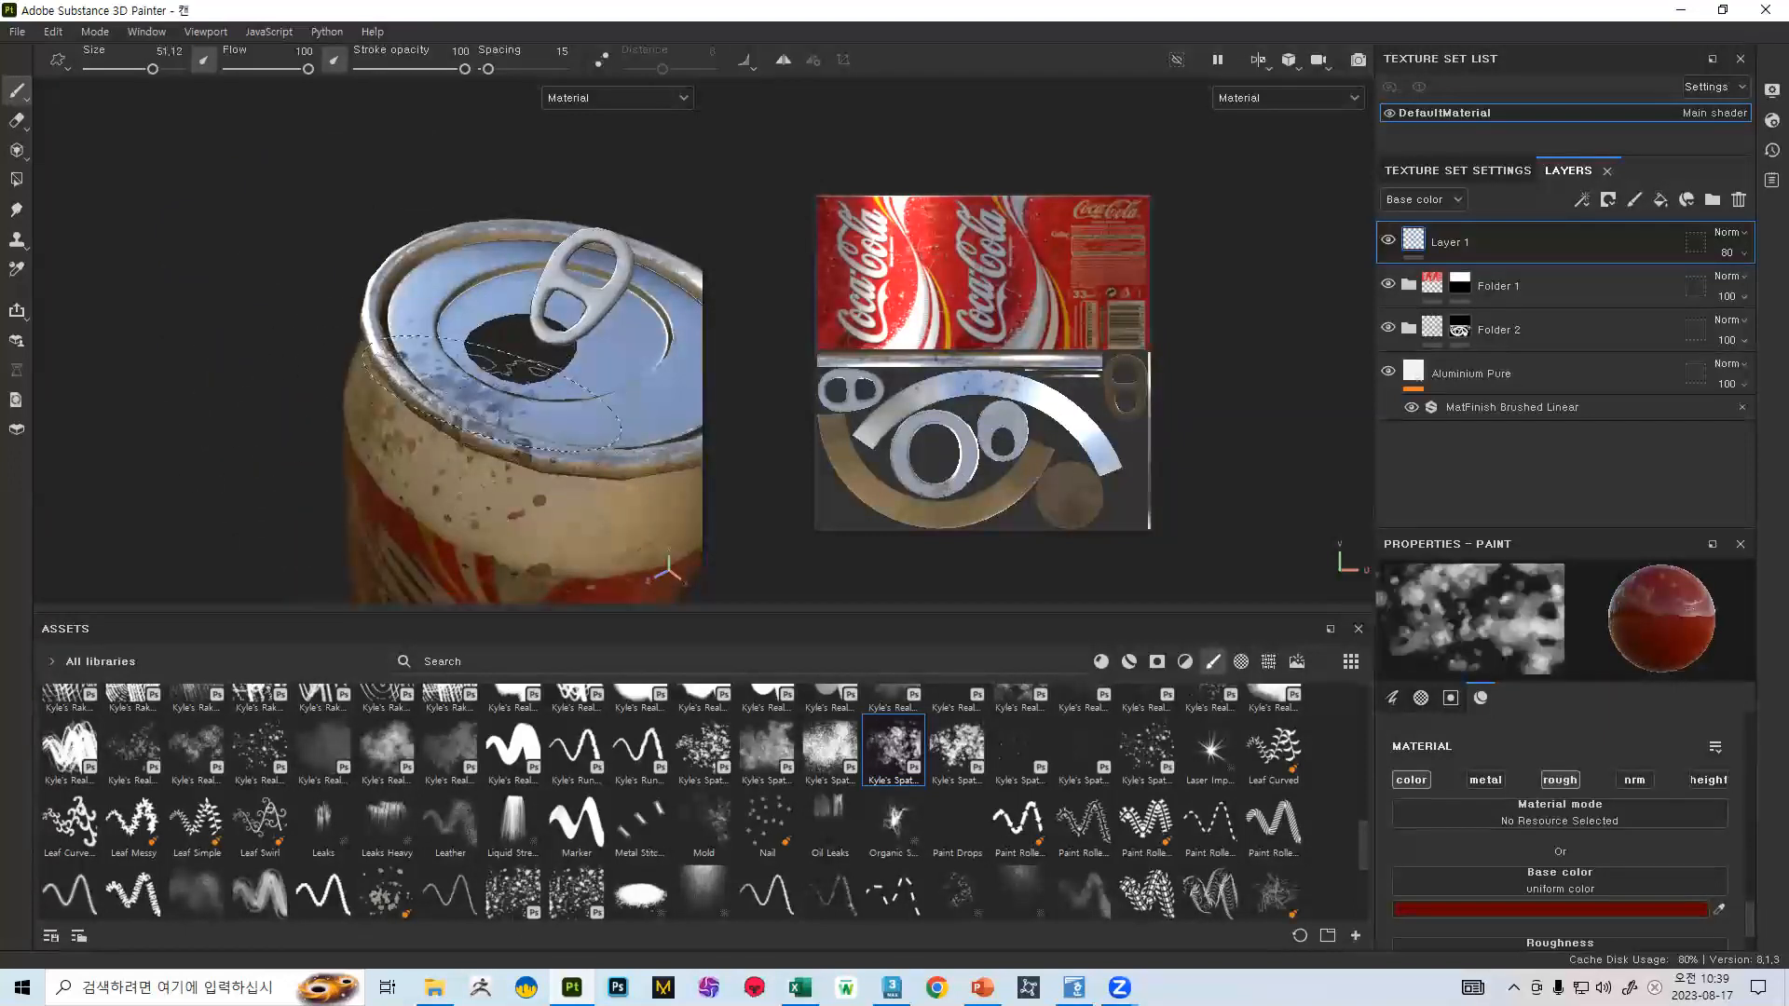
key("bracketleft")
key("bracketleft")
key("bracketleft")
key("bracketleft")
key("bracketleft")
key("bracketleft")
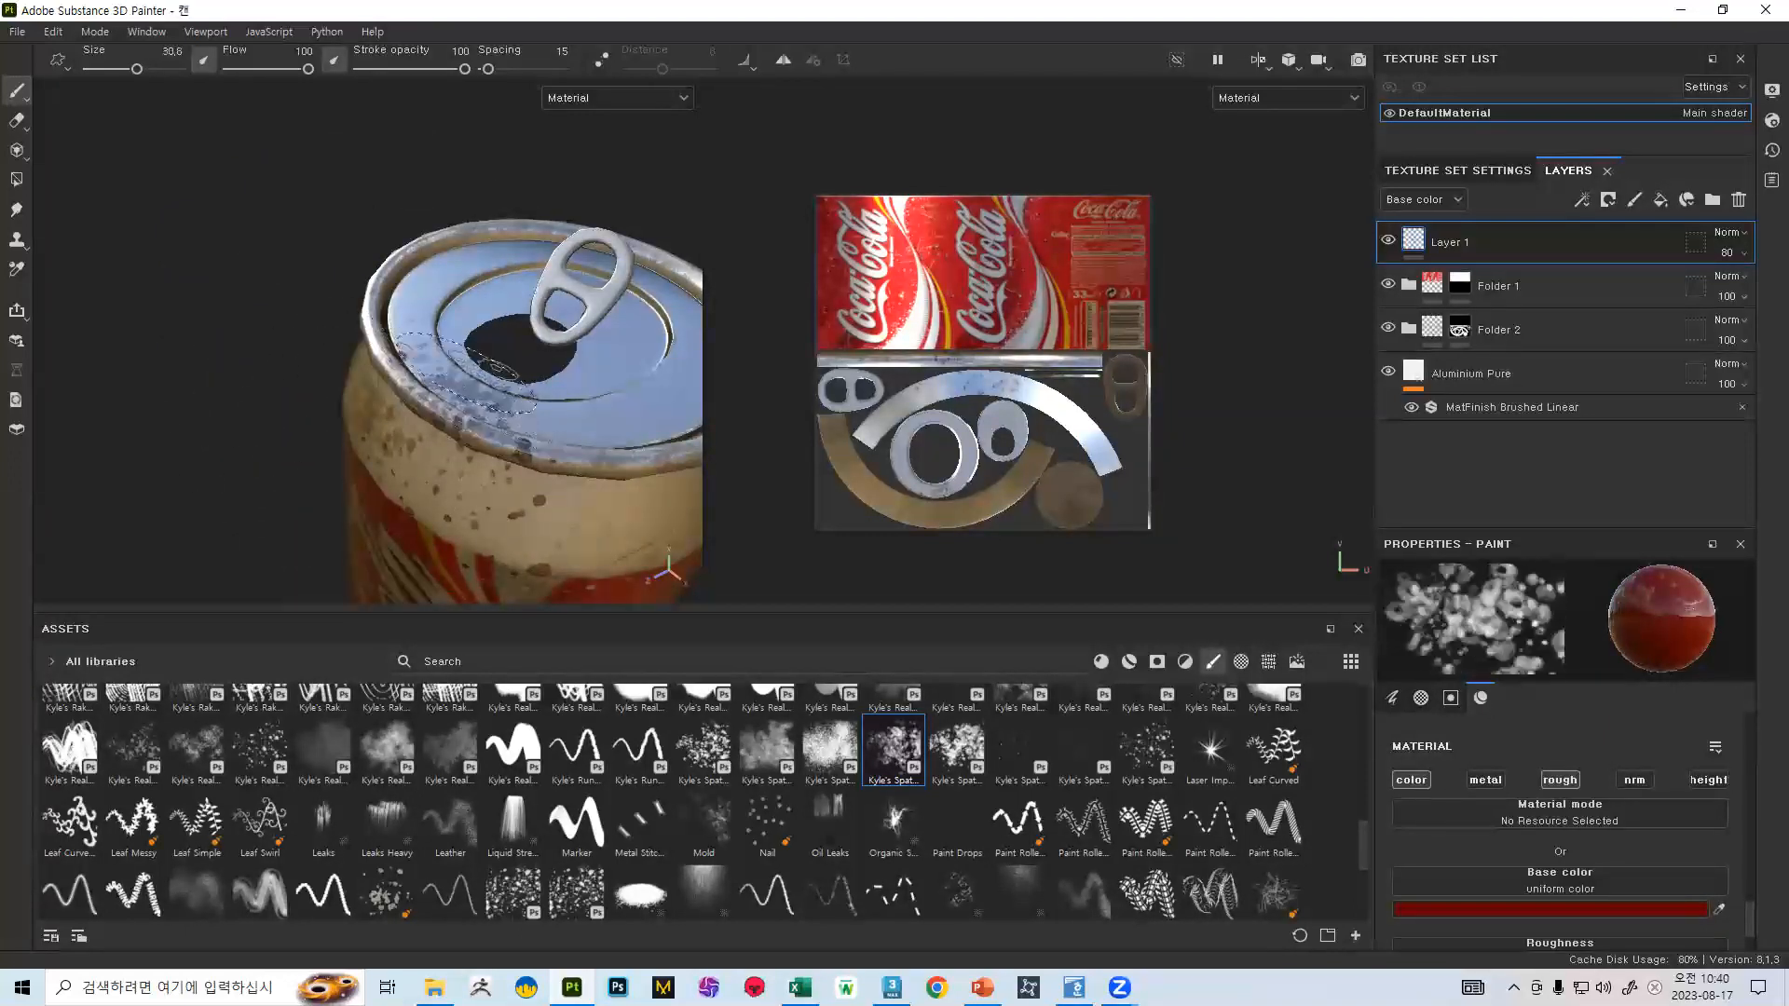
- Paint blotchy dark red stains beside the lid's opening and down the can's shoulder, reducing the brush to about 22.56
mouse_move(456, 368)
left_mouse_down()
mouse_move(396, 491)
mouse_move(515, 283)
mouse_move(494, 317)
left_mouse_up()
scroll(382, 471, "down", 3)
left_click_drag(391, 536, 415, 585)
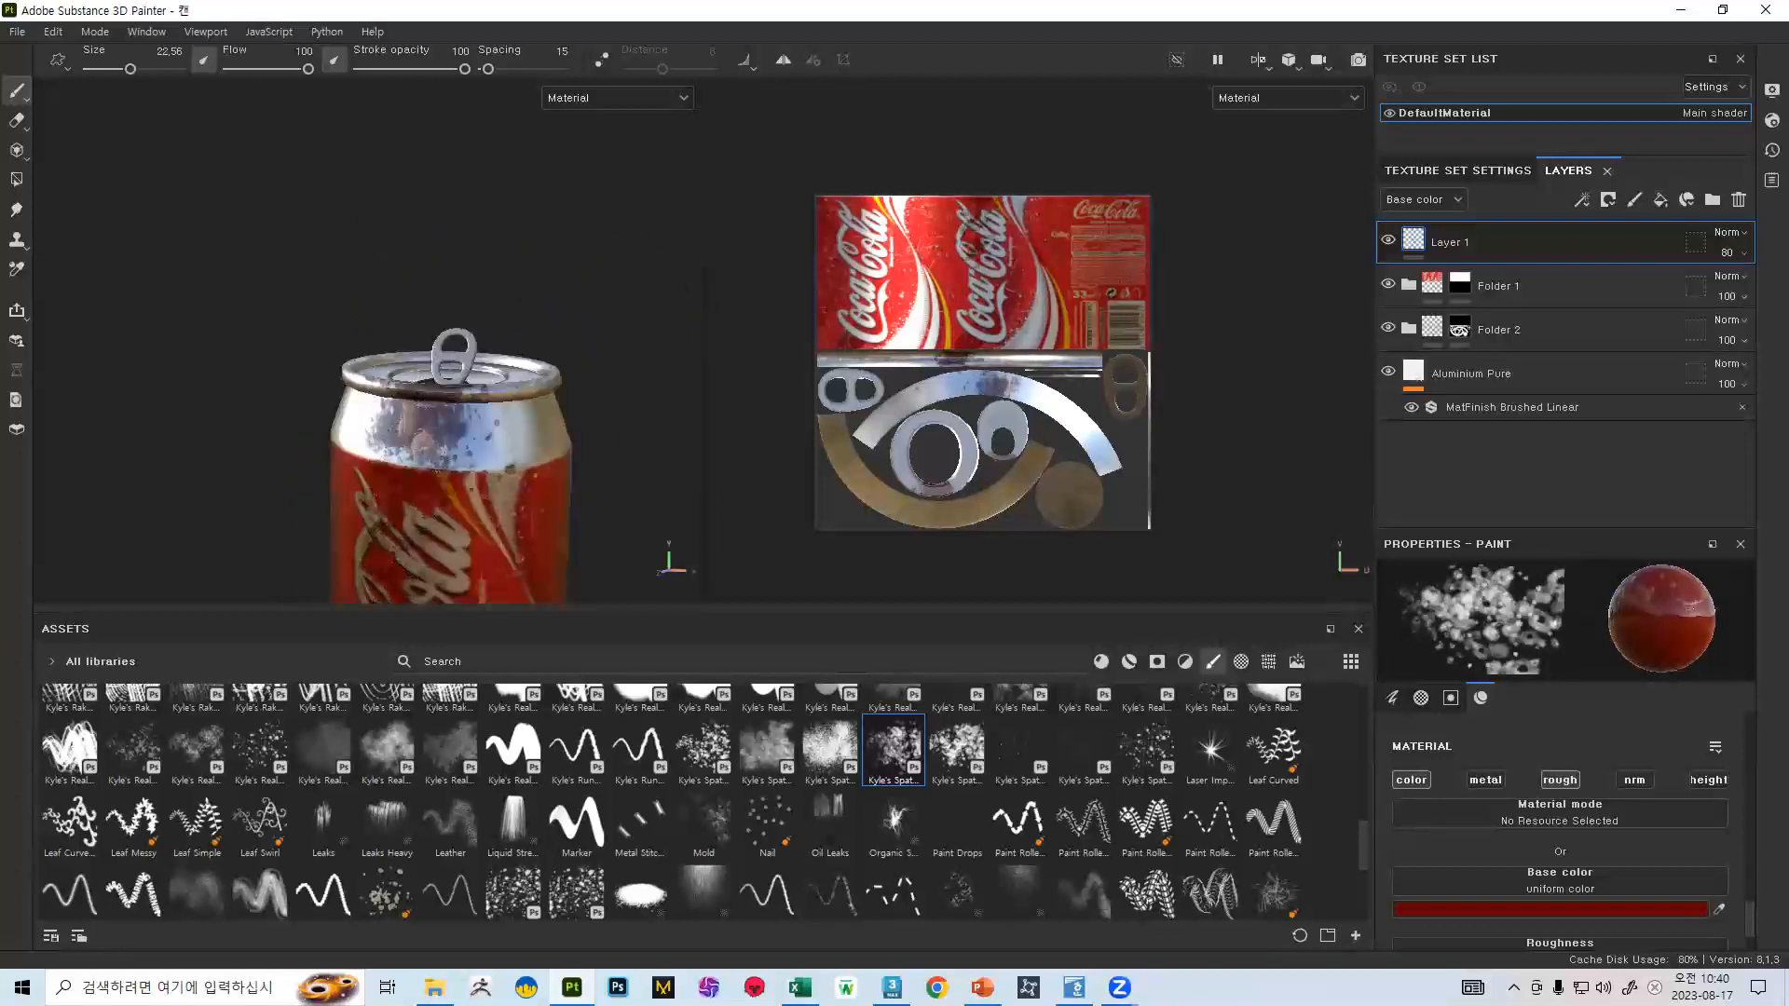
scroll(415, 559, "down", 3)
middle_click_drag(415, 559, 419, 410, "alt")
left_click_drag(419, 410, 457, 249, "alt")
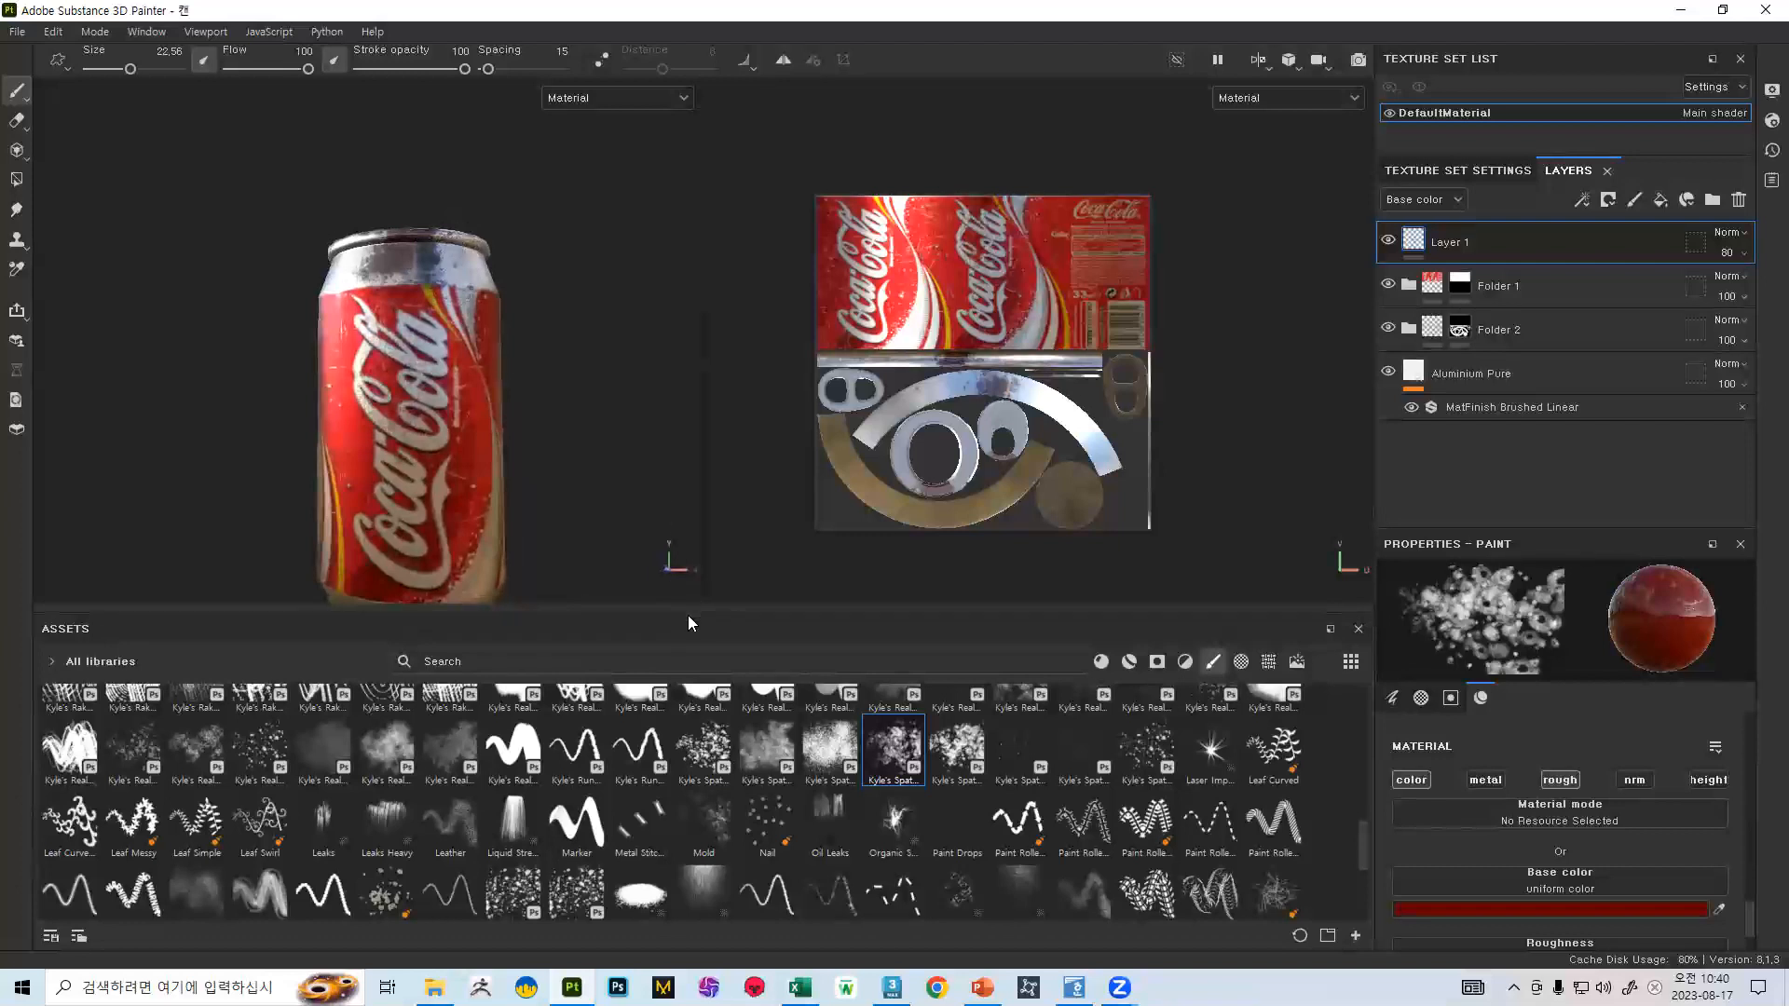
- Try the liquid stream particle brush running down from the can's rim, and undo its drips
left_click(514, 823)
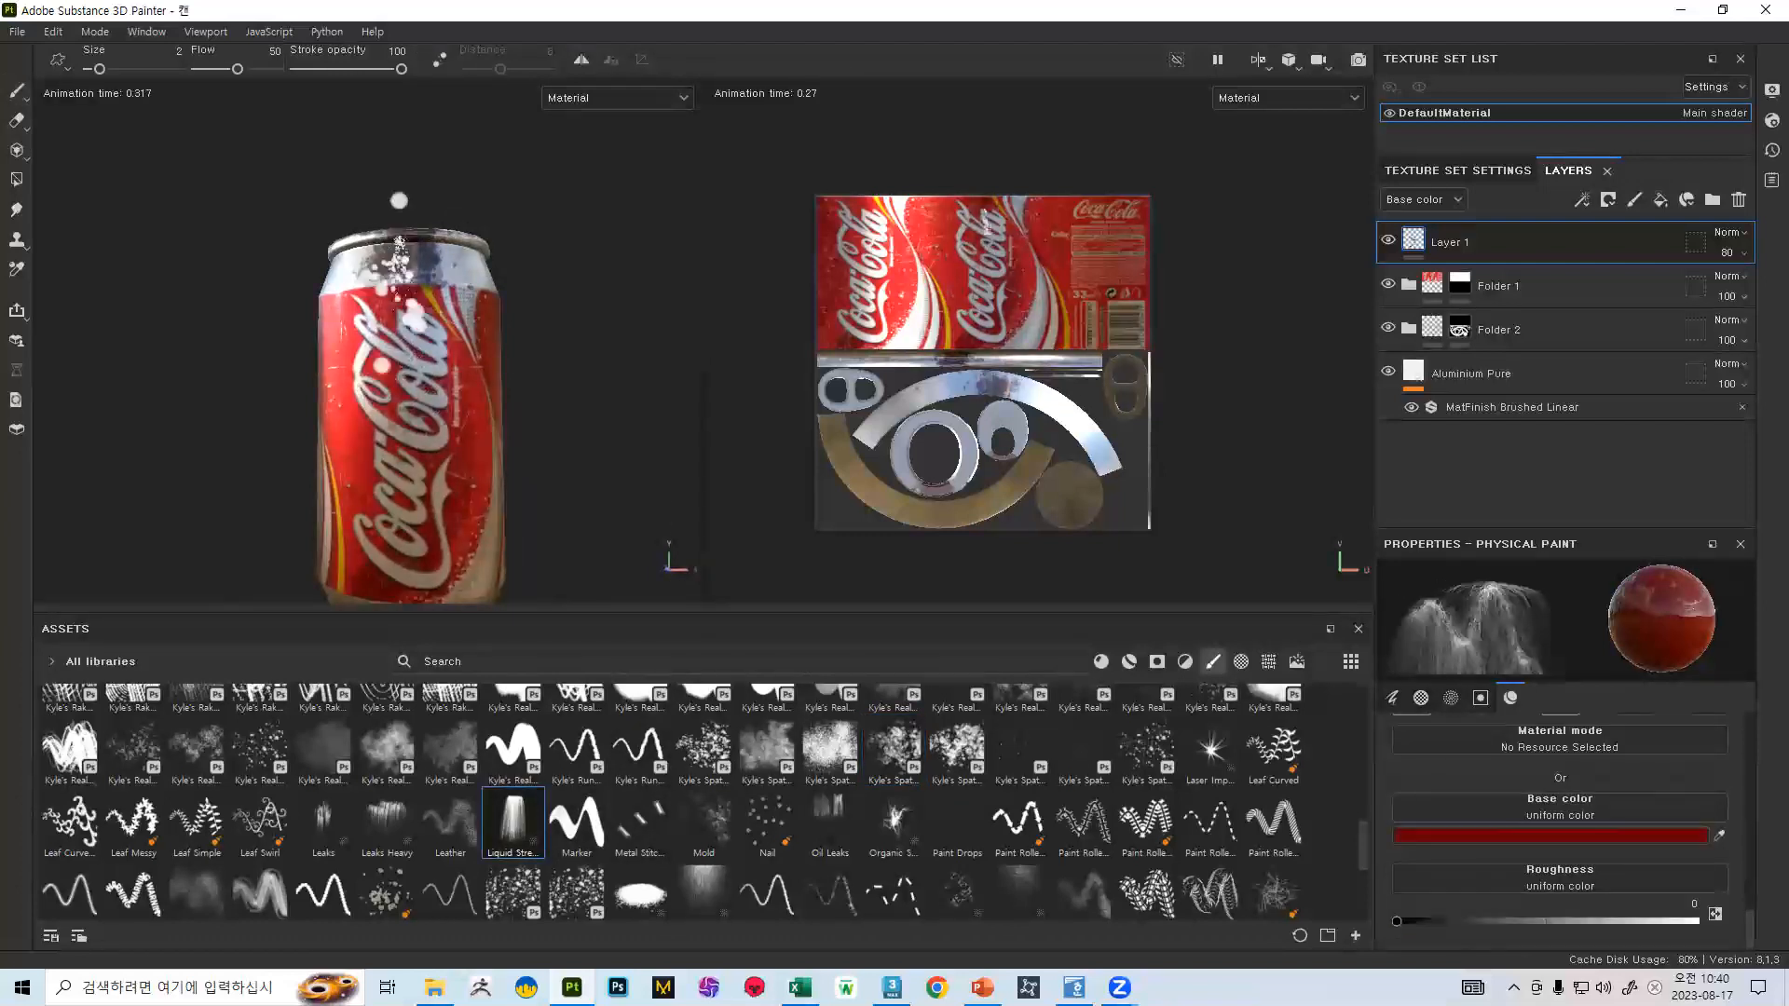
key("ctrl+z")
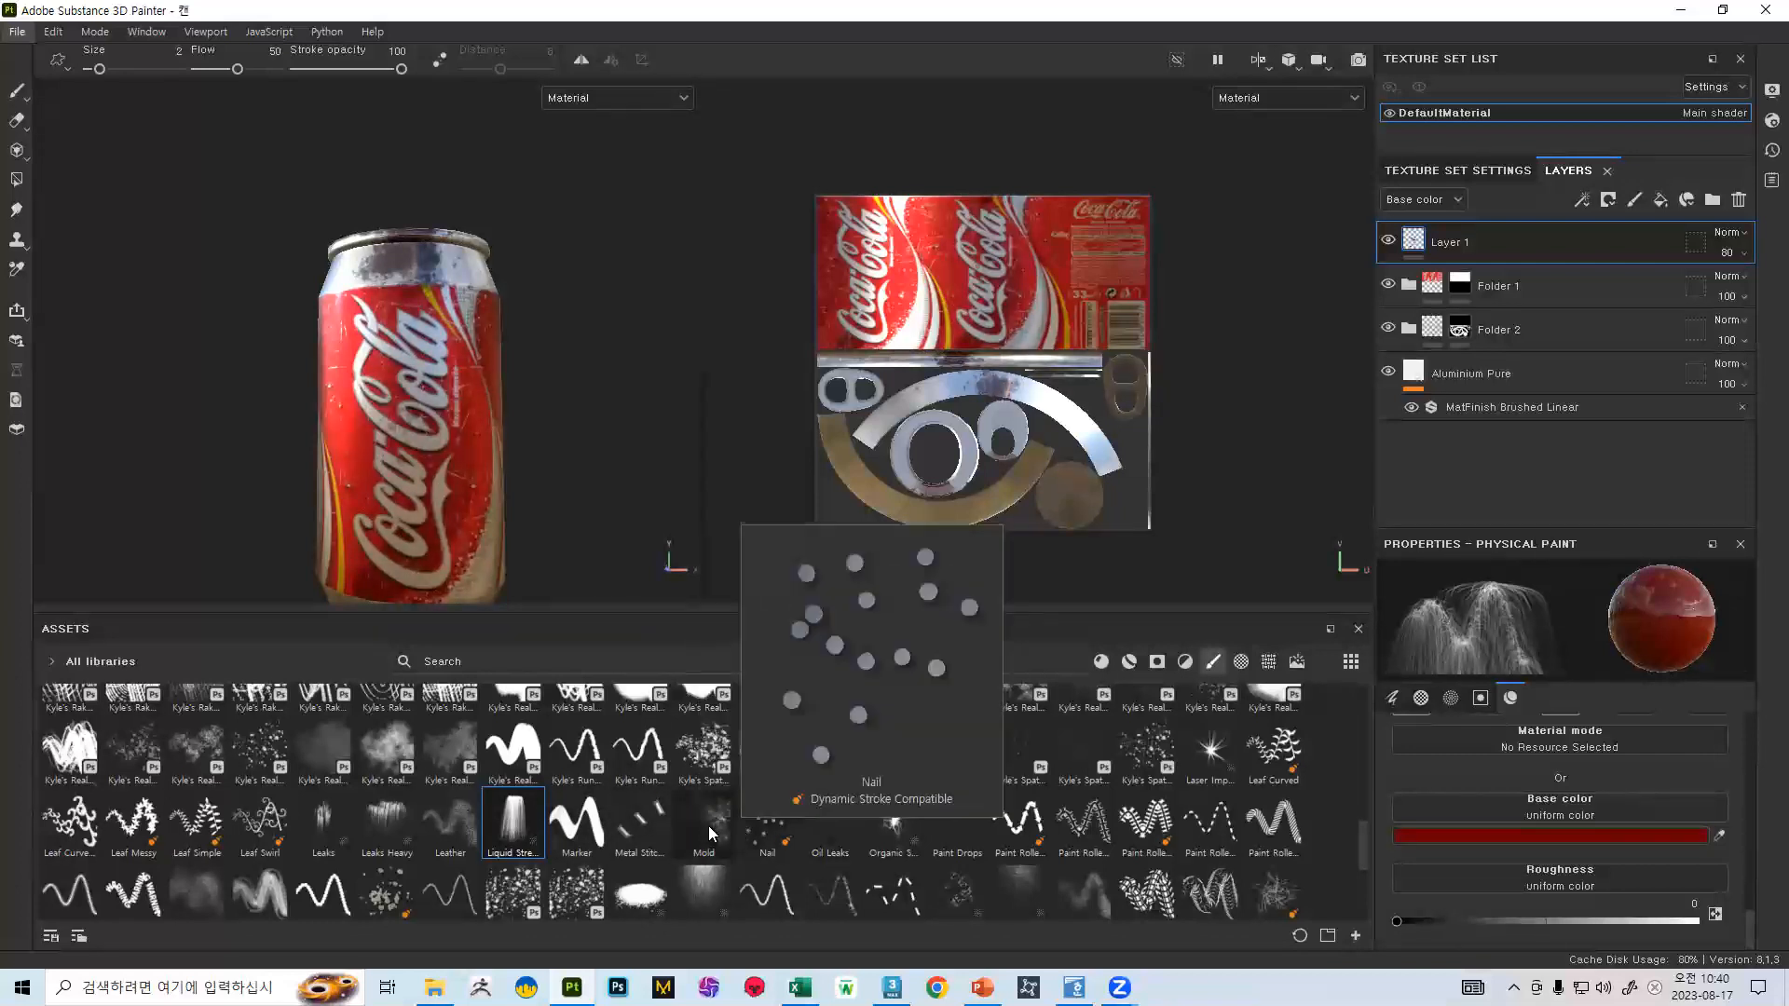
mouse_move(686, 839)
scroll(522, 839, "down", 3)
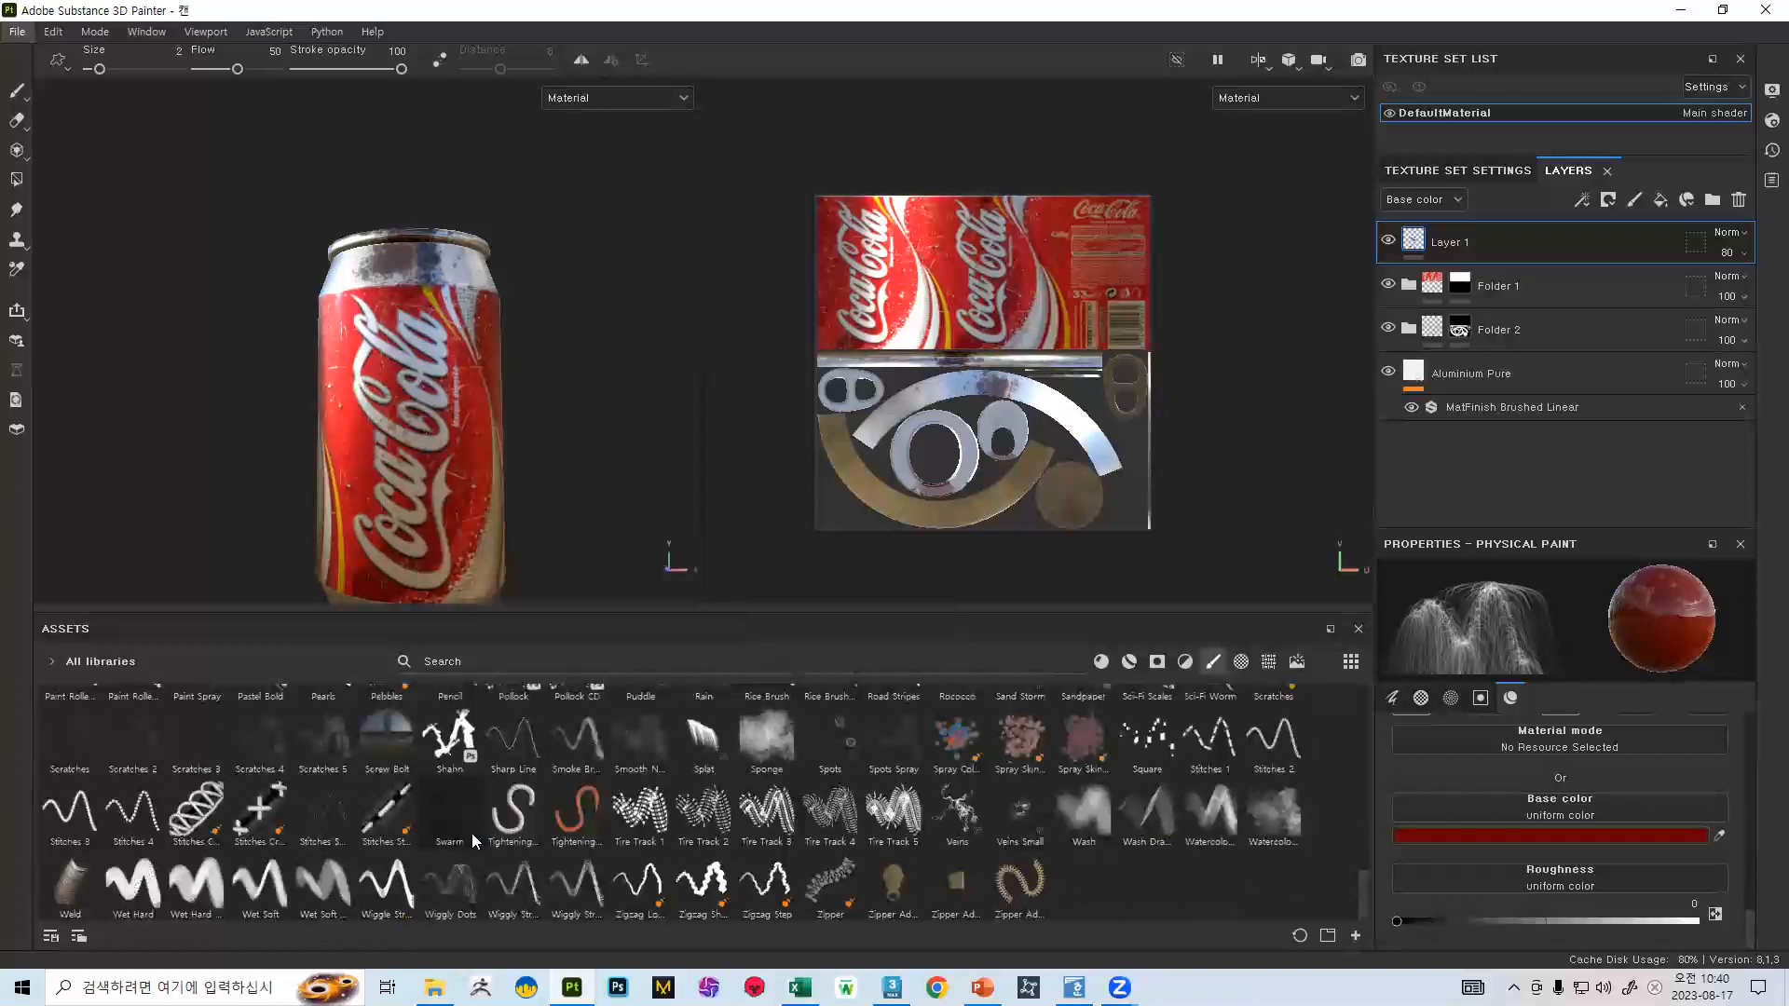
scroll(350, 285, "up", 3)
- Return to the Kyle's Real Watercolor - Spatter Spread brush and spatter dark red drops across the lid and shoulder
left_click_drag(373, 289, 280, 438, "alt")
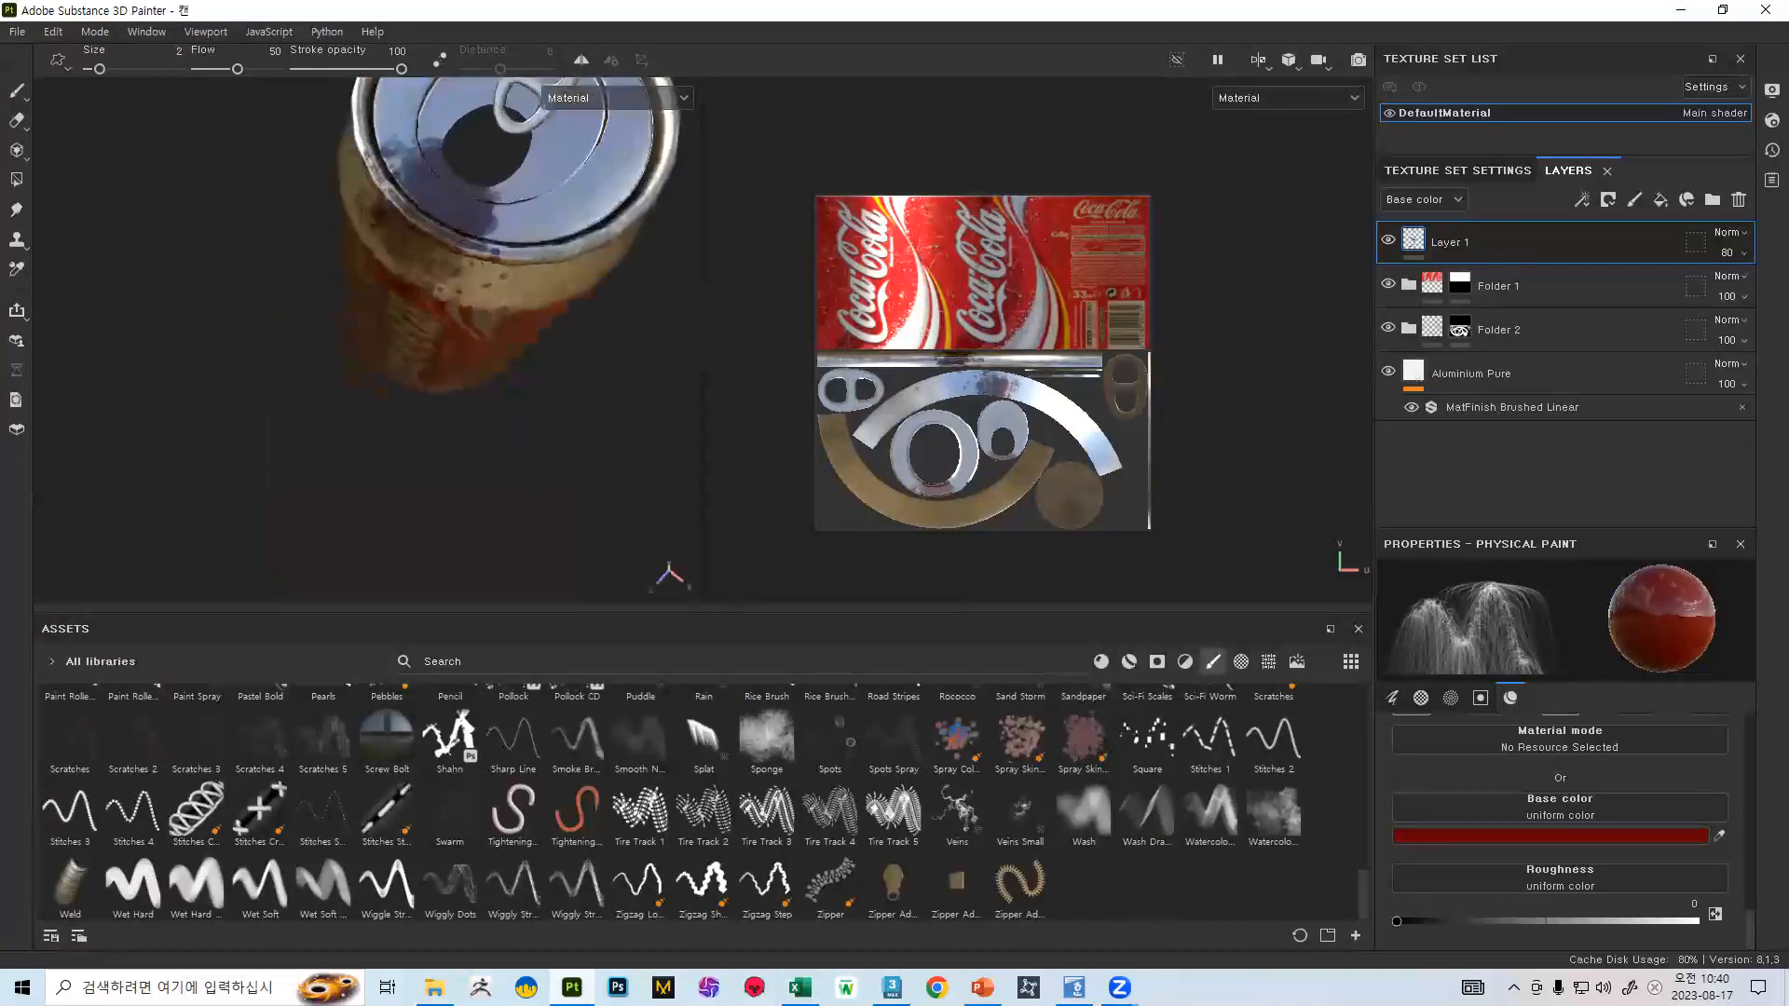
middle_click_drag(465, 187, 384, 400, "alt")
left_click_drag(384, 401, 401, 372, "alt")
scroll(473, 751, "up", 8)
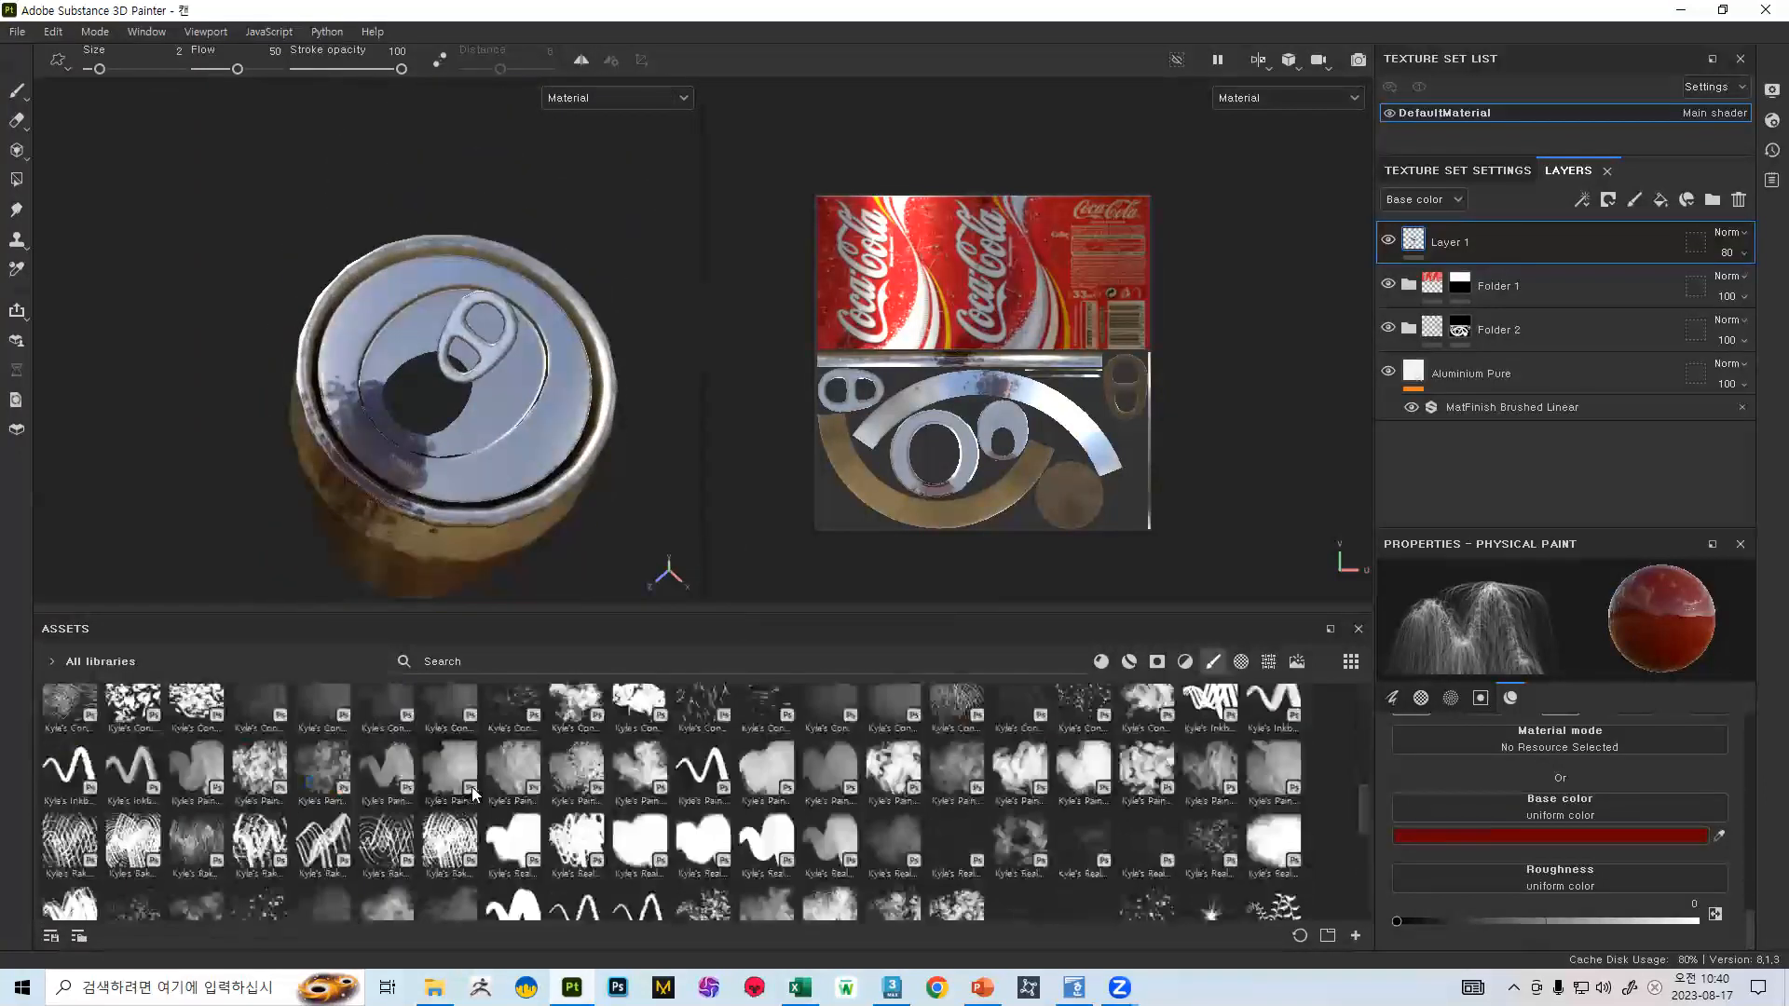
scroll(378, 788, "down", 3)
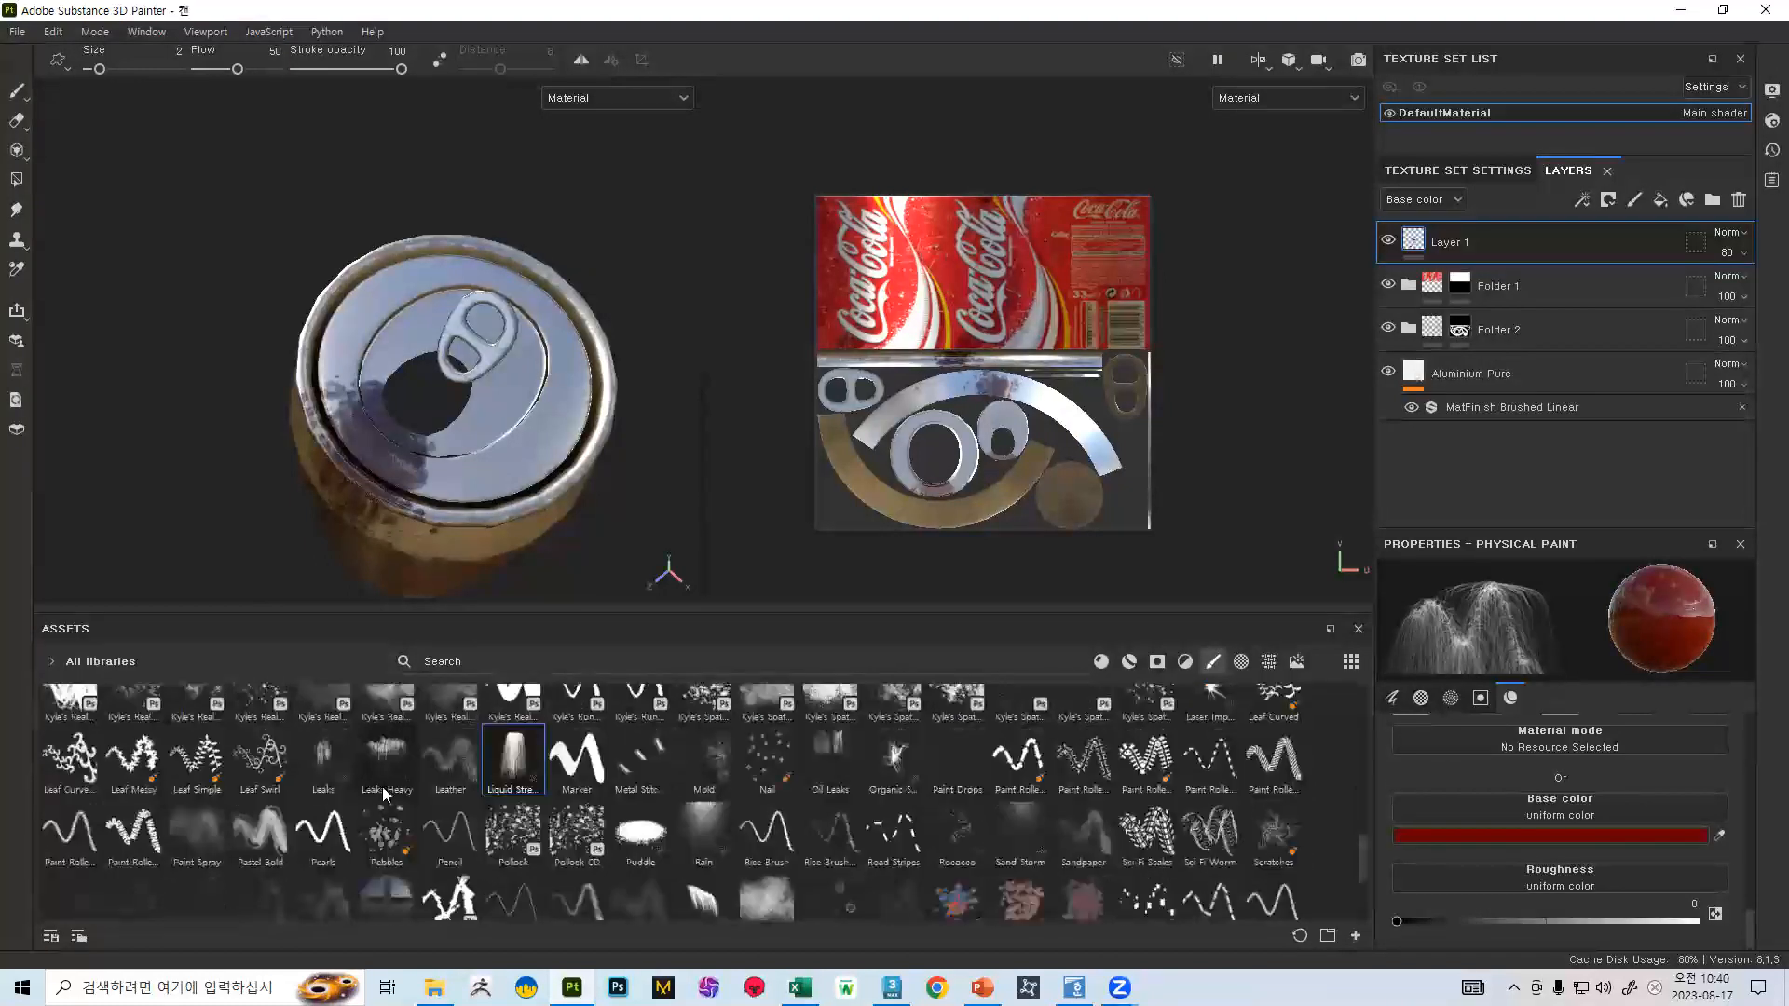
scroll(396, 824, "down", 2)
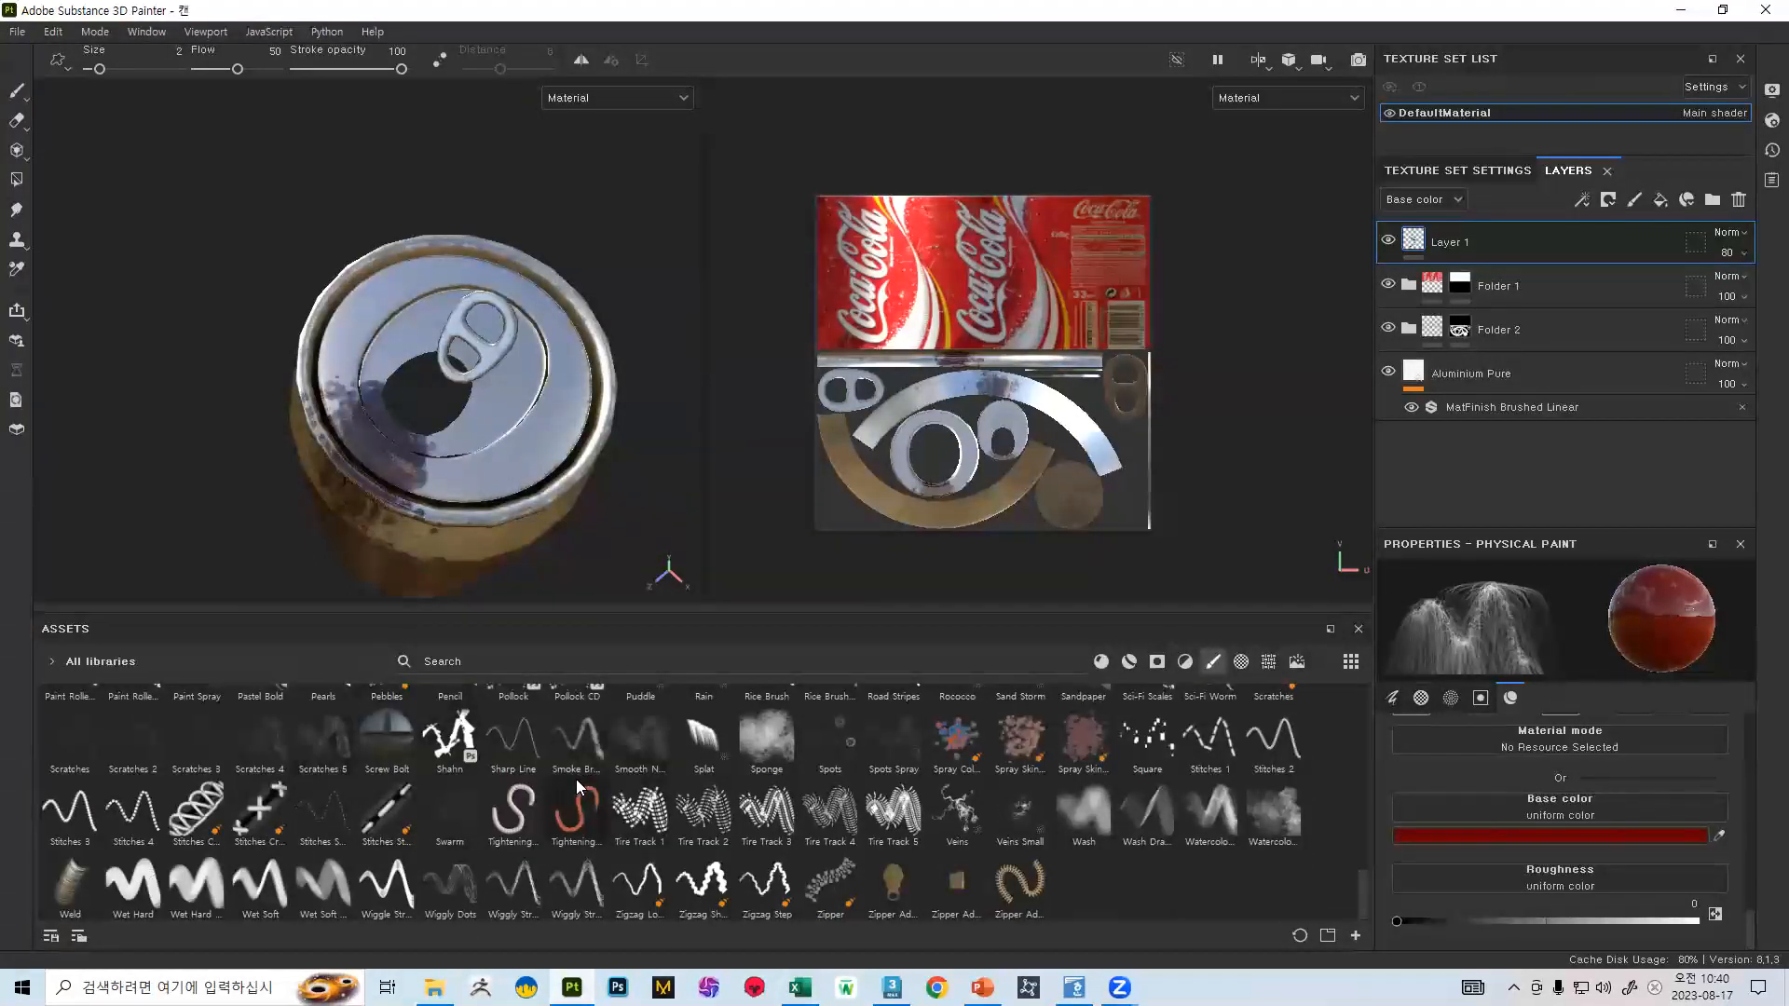
scroll(503, 806, "up", 3)
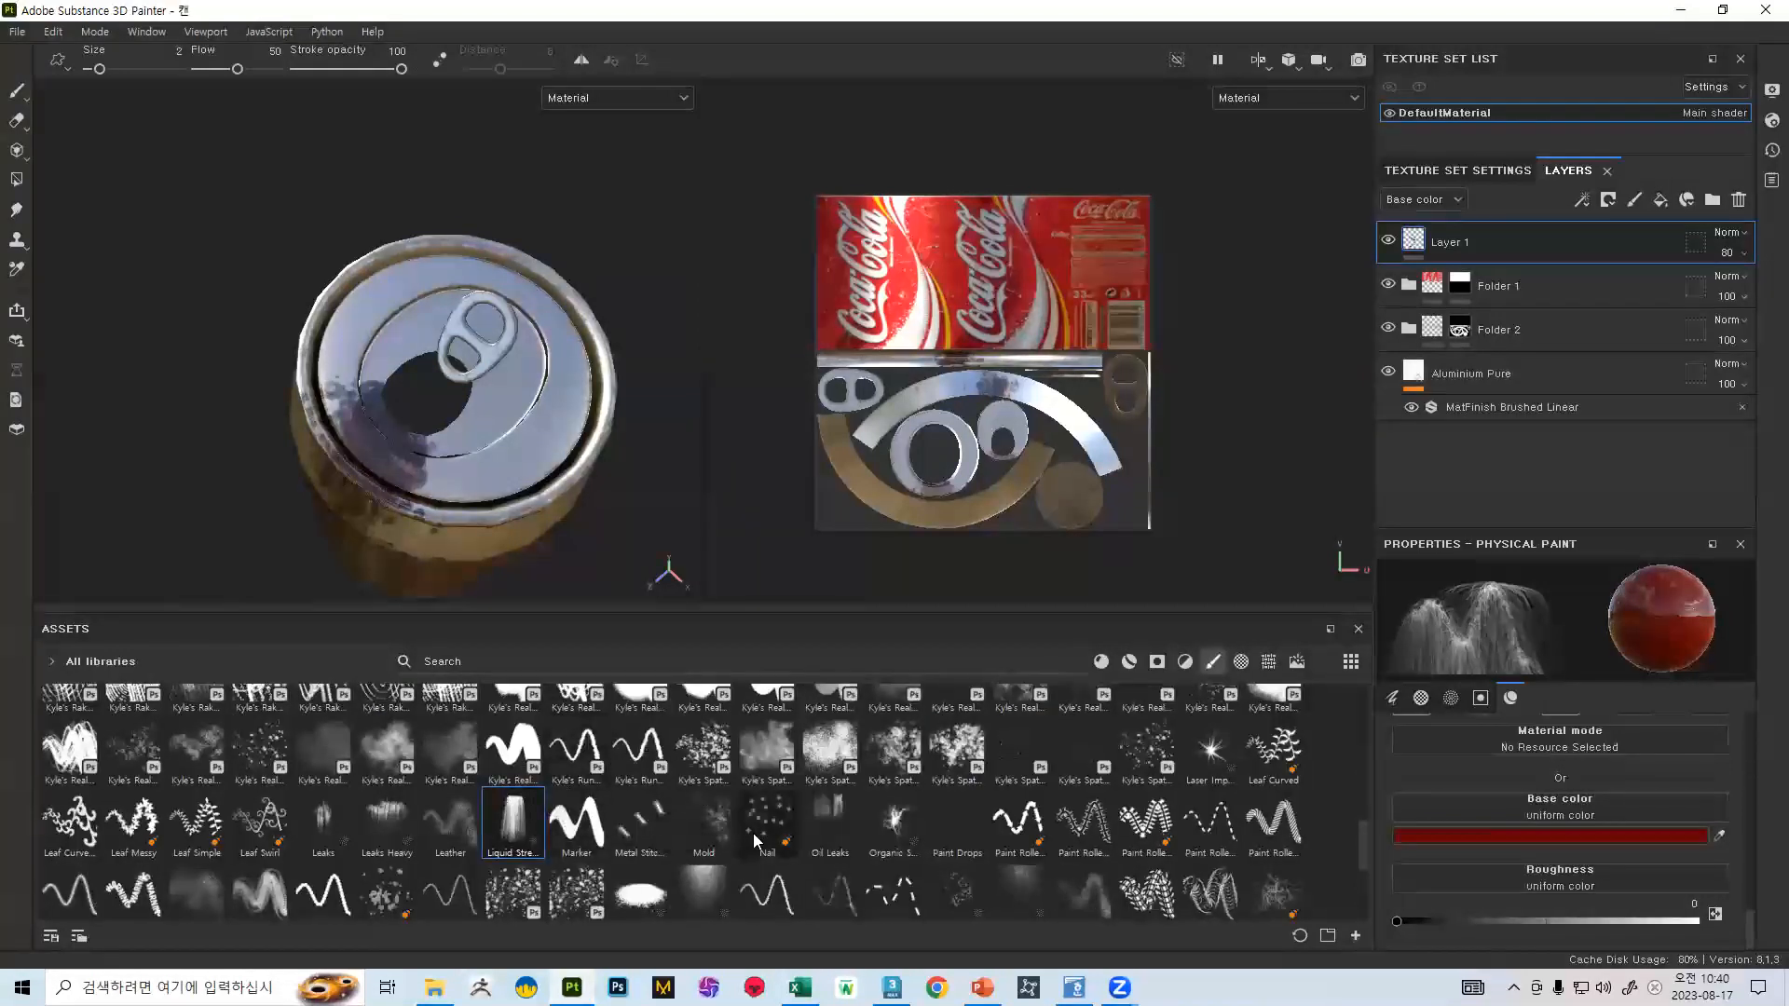
mouse_move(693, 826)
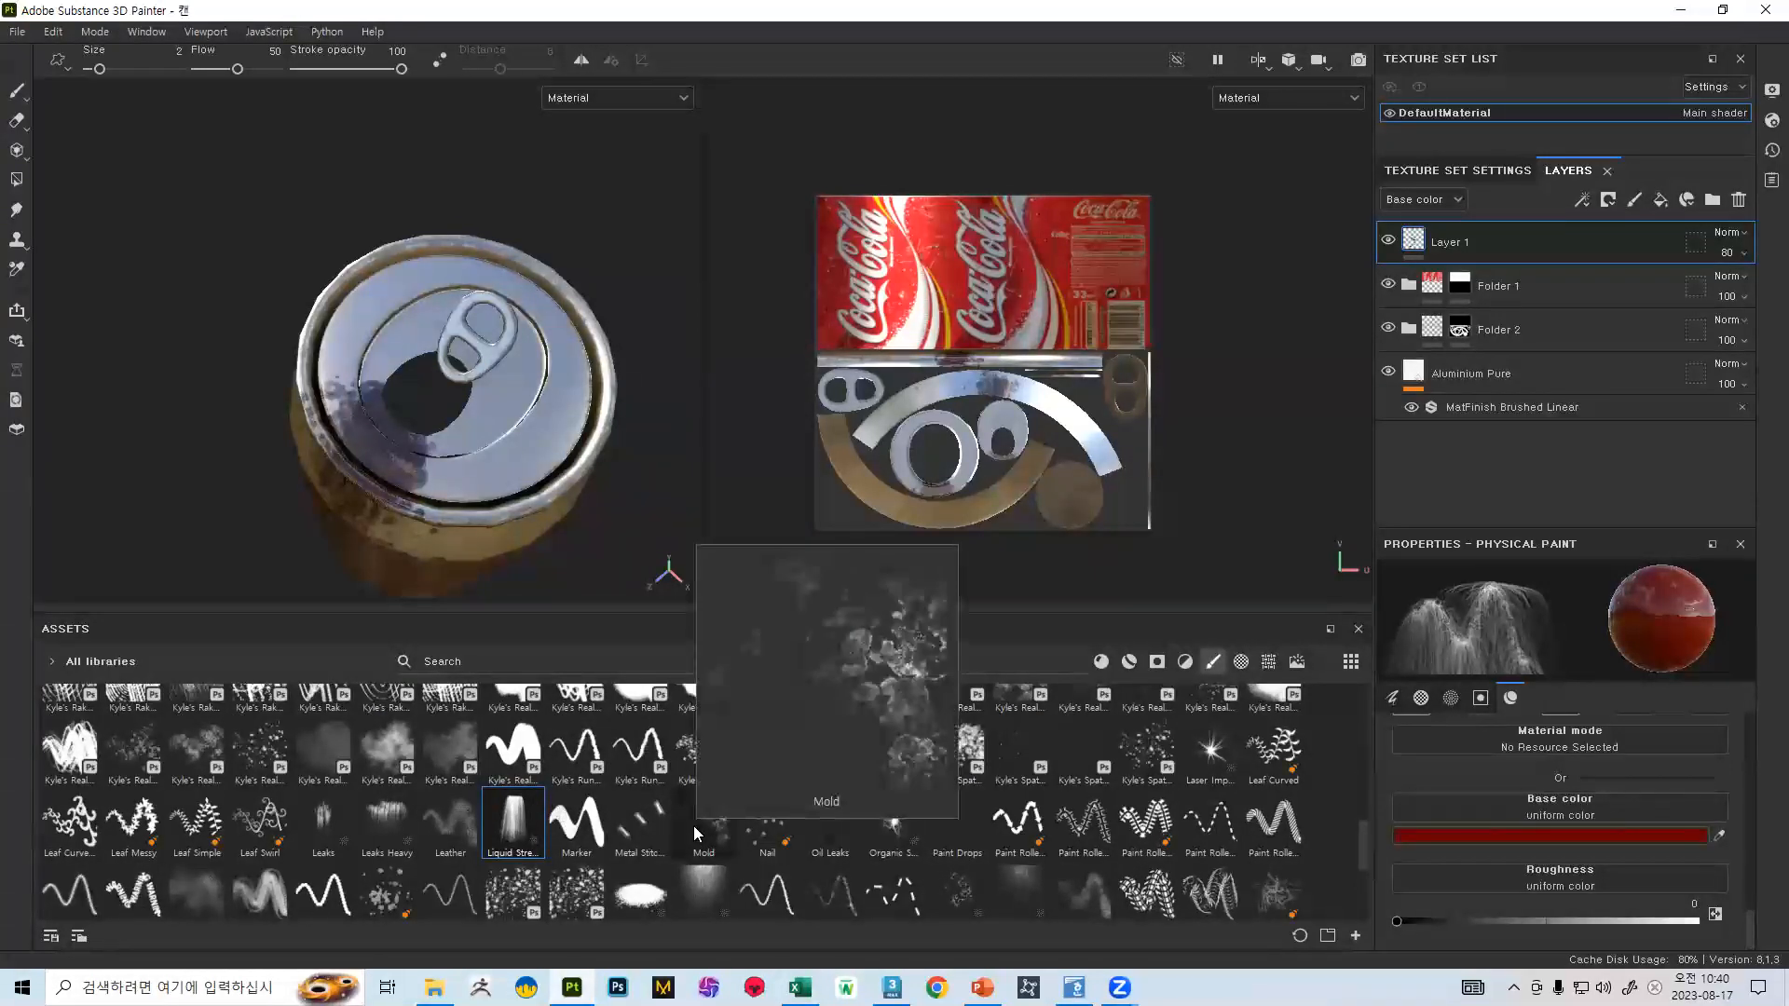
left_click(276, 766)
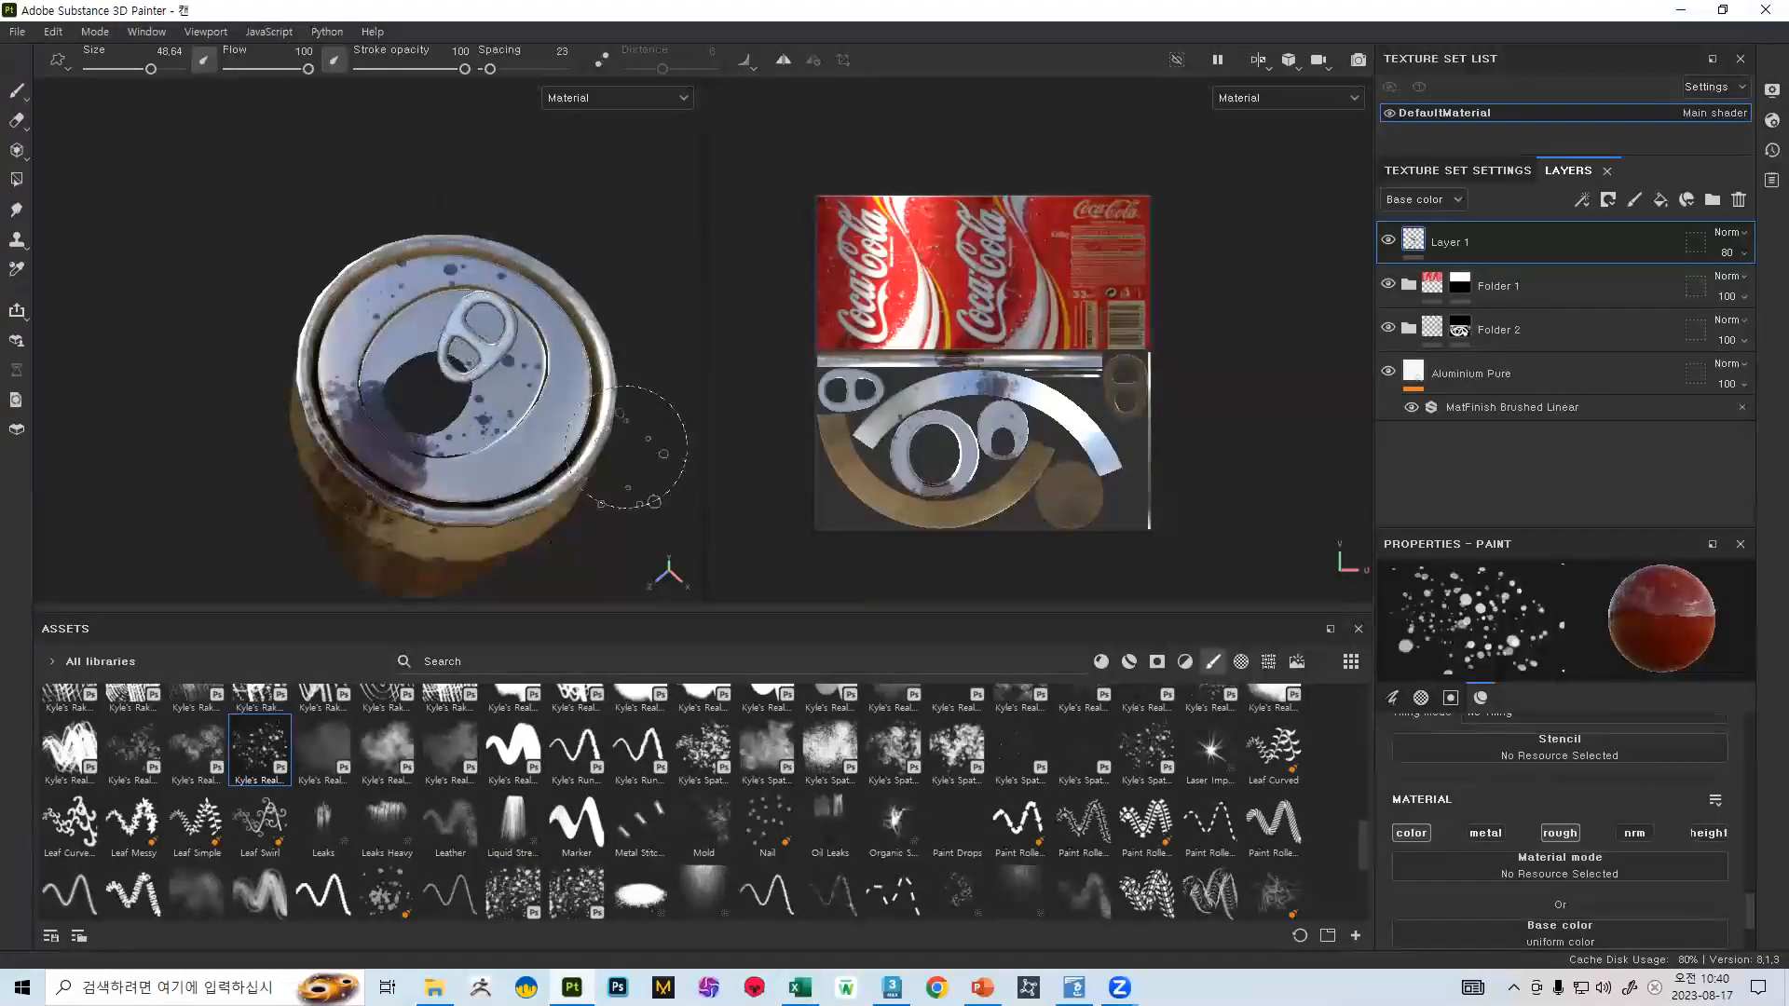
left_click_drag(579, 500, 287, 300, "alt")
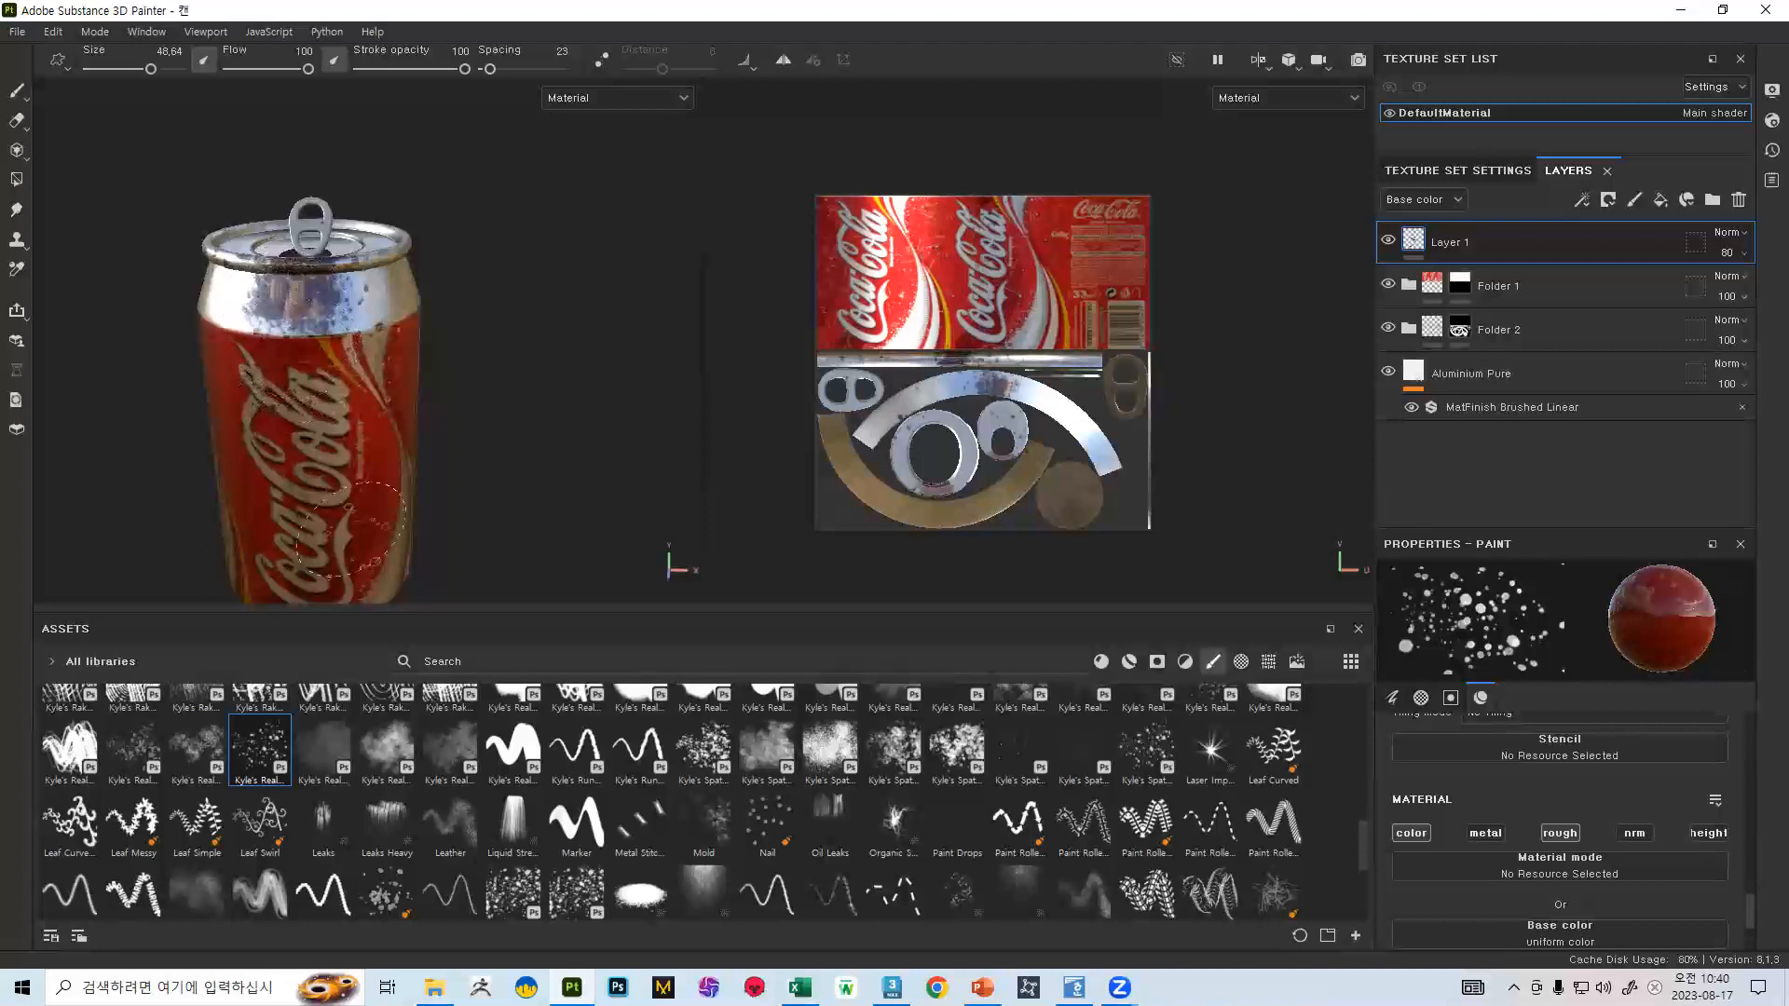
- Select the soft, cloudy Kyle's Real Watercolor brush and paint broad stains on the label, rim and lid beside the opening
left_click(324, 750)
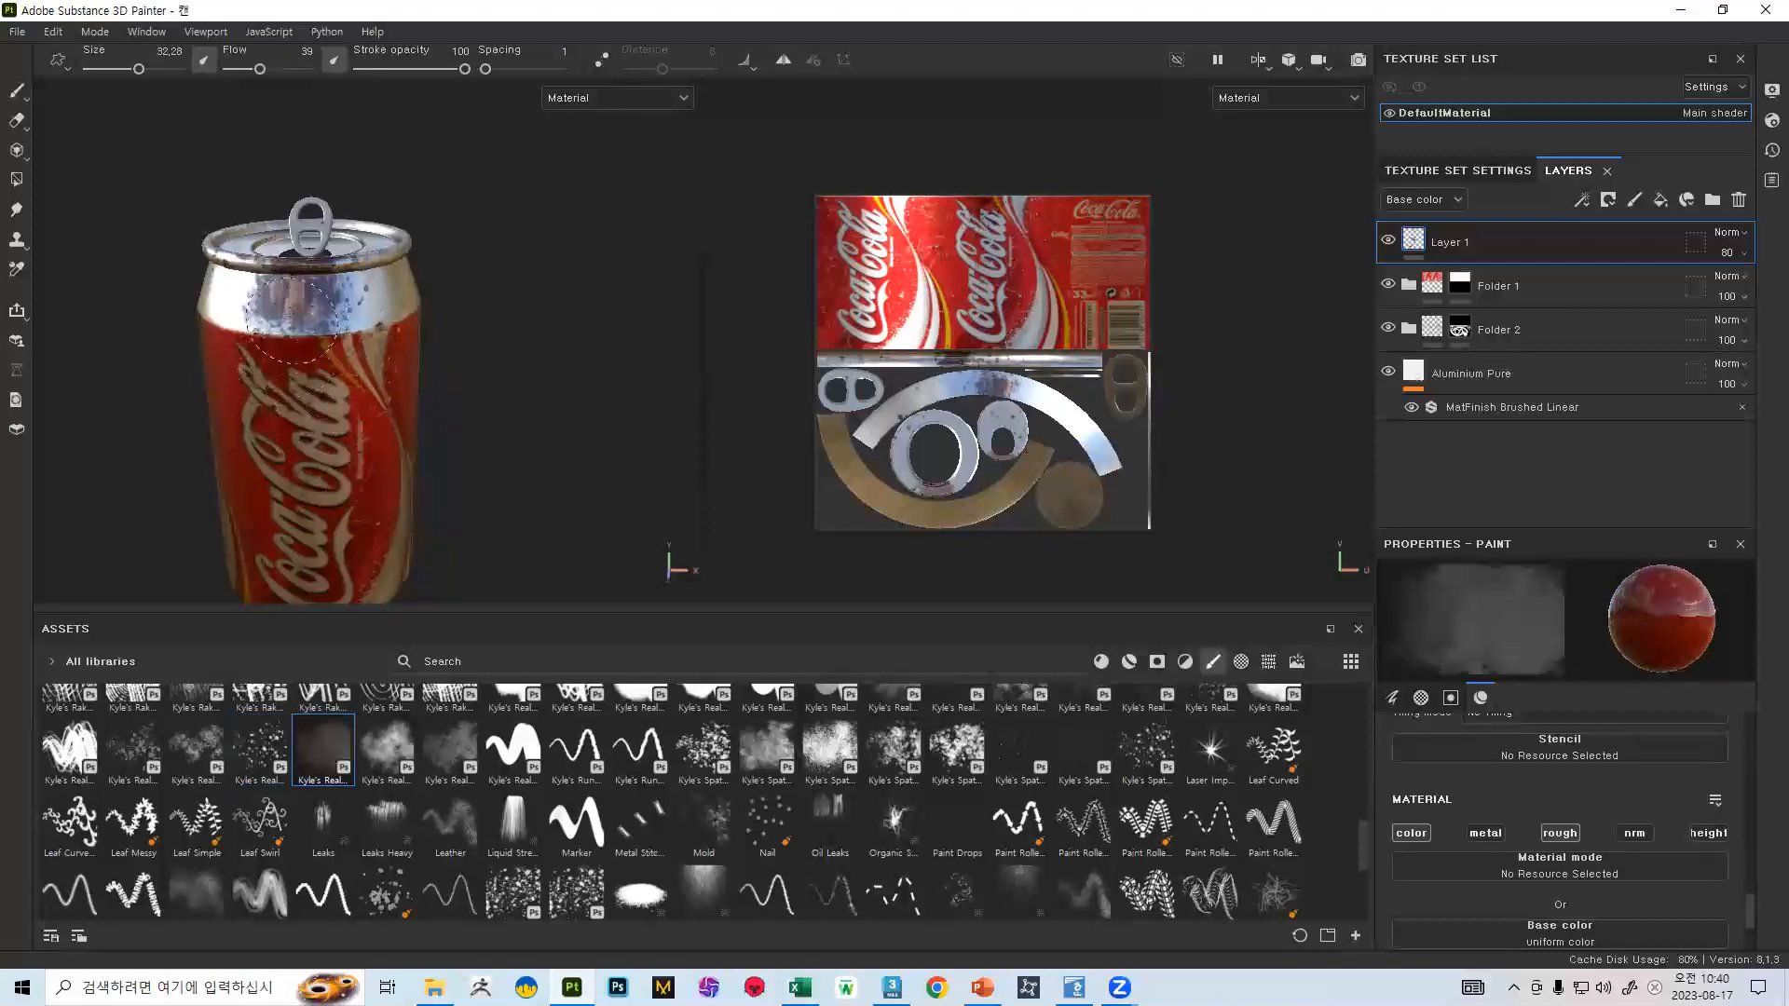
right_click_drag(292, 354, 300, 527, "alt")
left_click_drag(338, 253, 326, 168, "alt")
left_click_drag(270, 391, 233, 485)
right_click_drag(233, 484, 201, 379, "alt")
left_click_drag(201, 379, 163, 400, "alt")
mouse_move(164, 401)
middle_mouse_down("alt")
mouse_move(225, 330)
mouse_move(191, 360)
mouse_move(142, 363)
middle_mouse_up("alt")
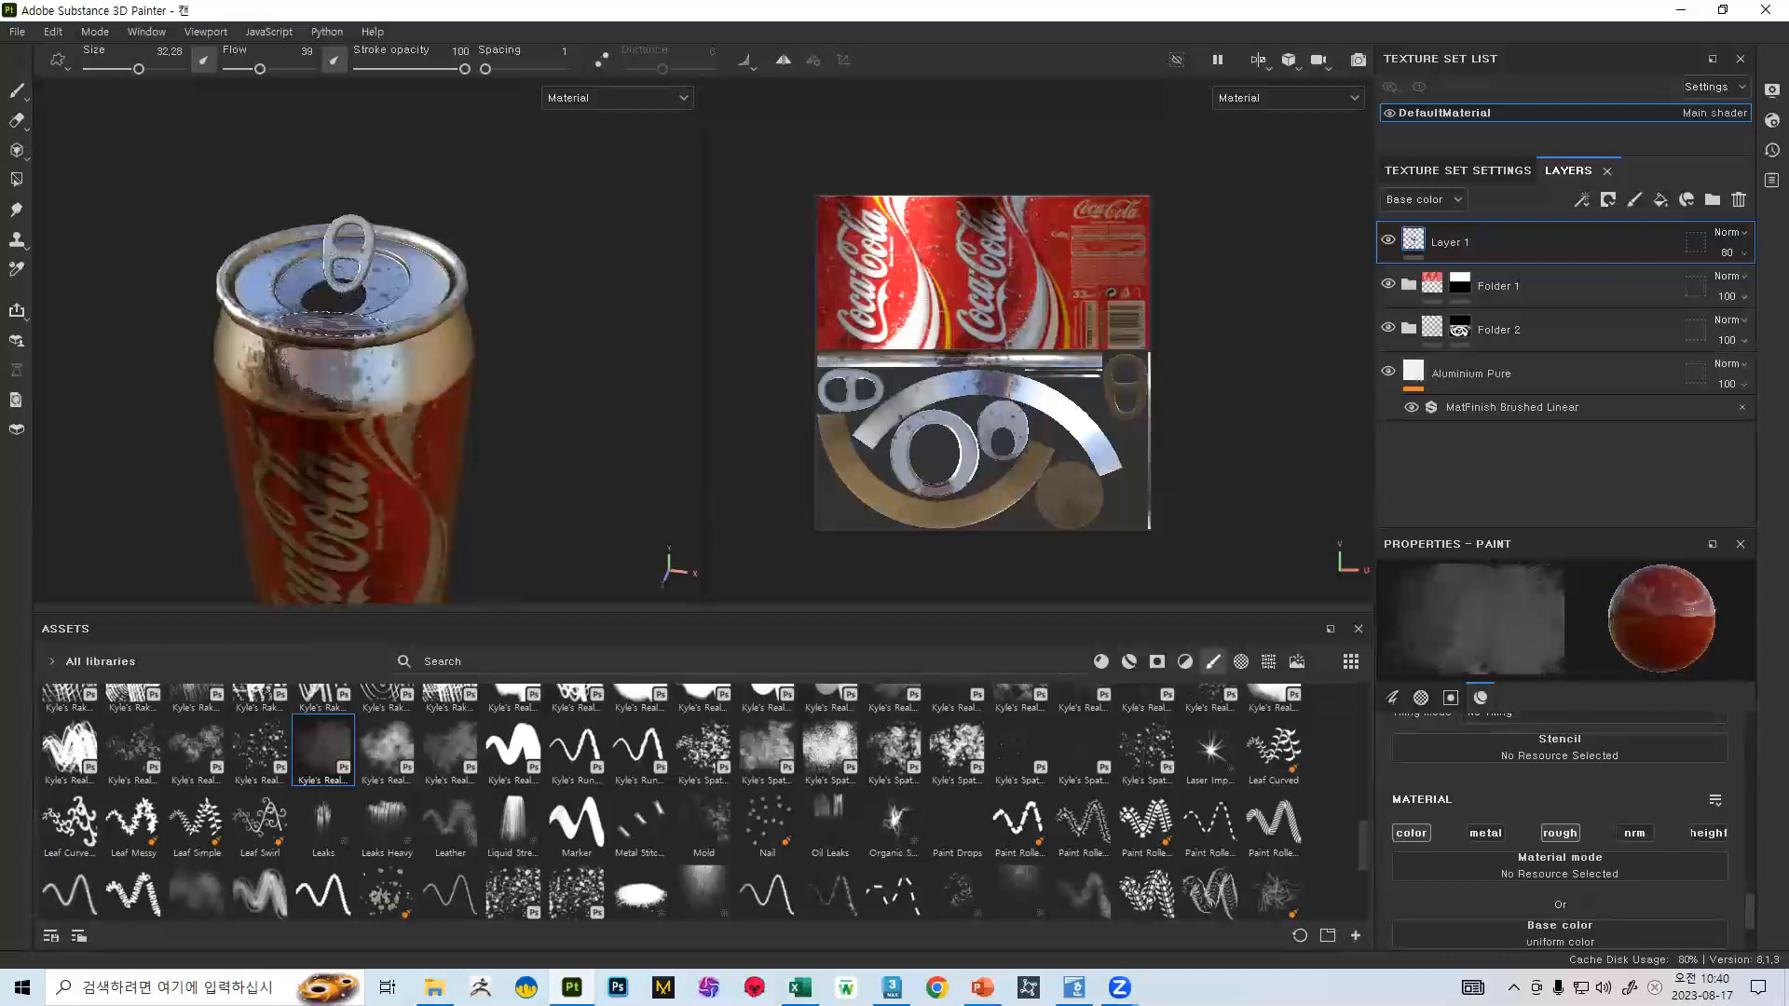
right_click_drag(335, 323, 343, 419, "alt")
mouse_move(343, 419)
left_mouse_down("alt")
mouse_move(307, 522)
mouse_move(140, 401)
mouse_move(72, 321)
mouse_move(333, 385)
left_mouse_up("alt")
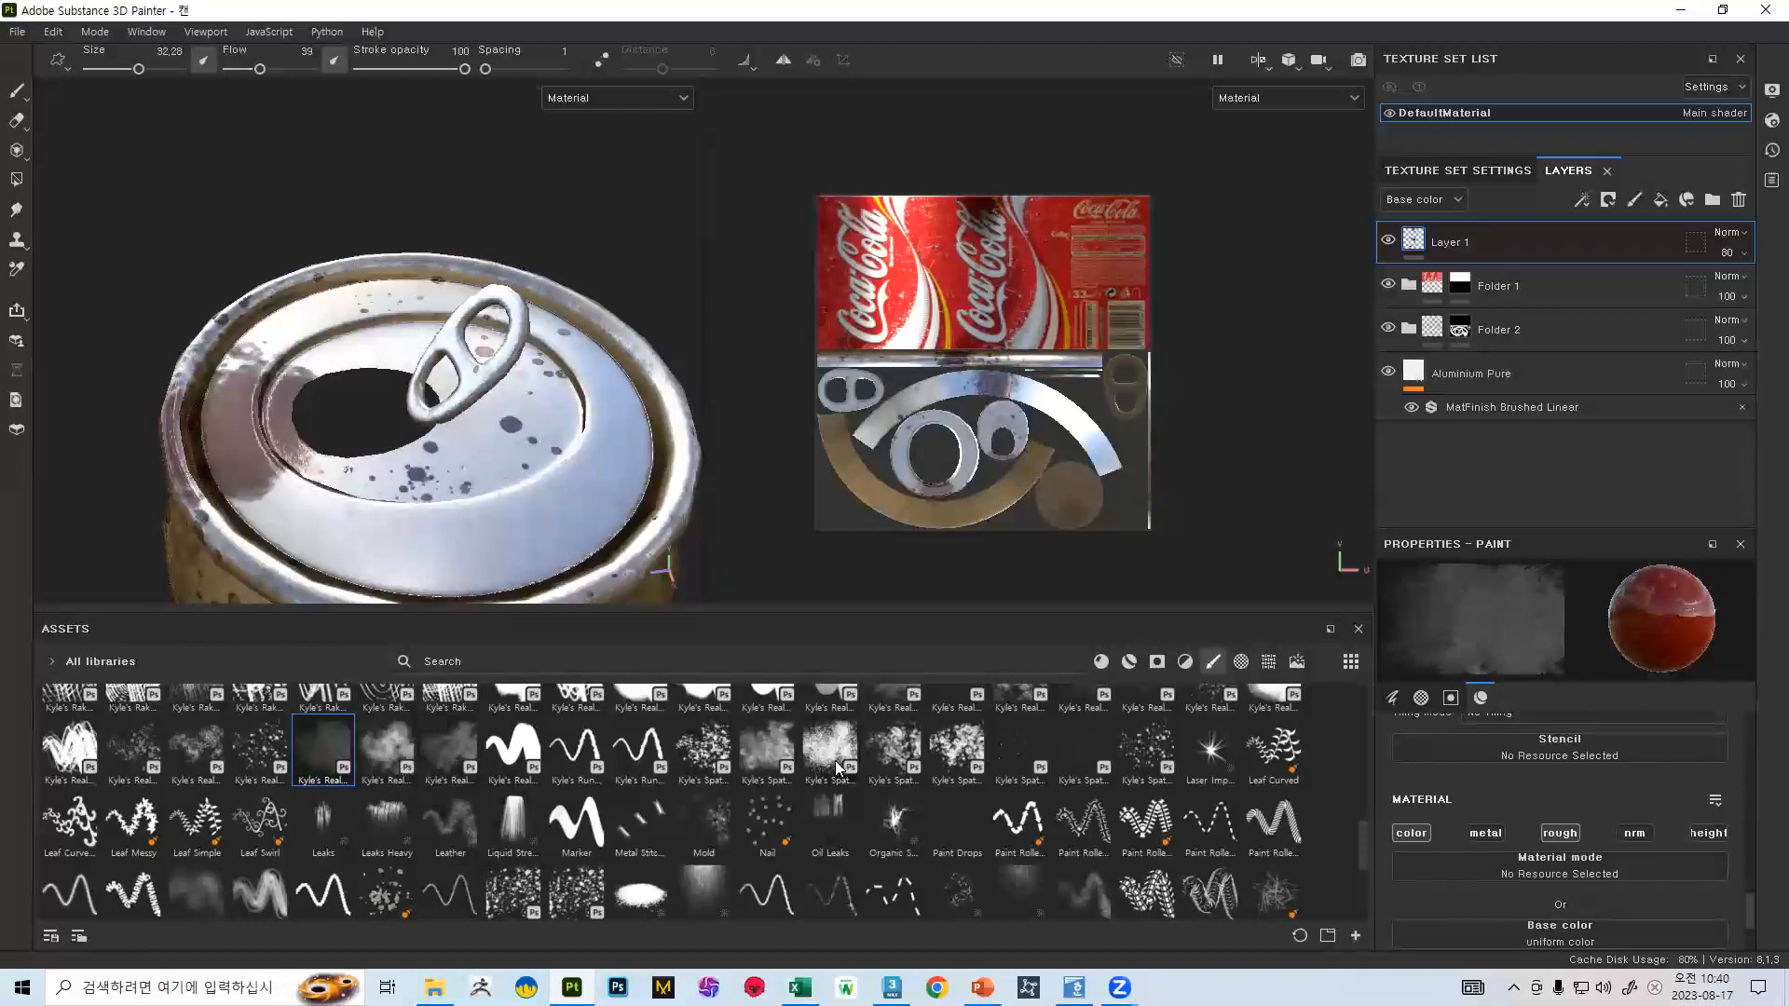
- Select another blotchy Kyle's Spatter brush, shrink it to about 9.69, and stain the edges of the lid's opening
left_click(957, 750)
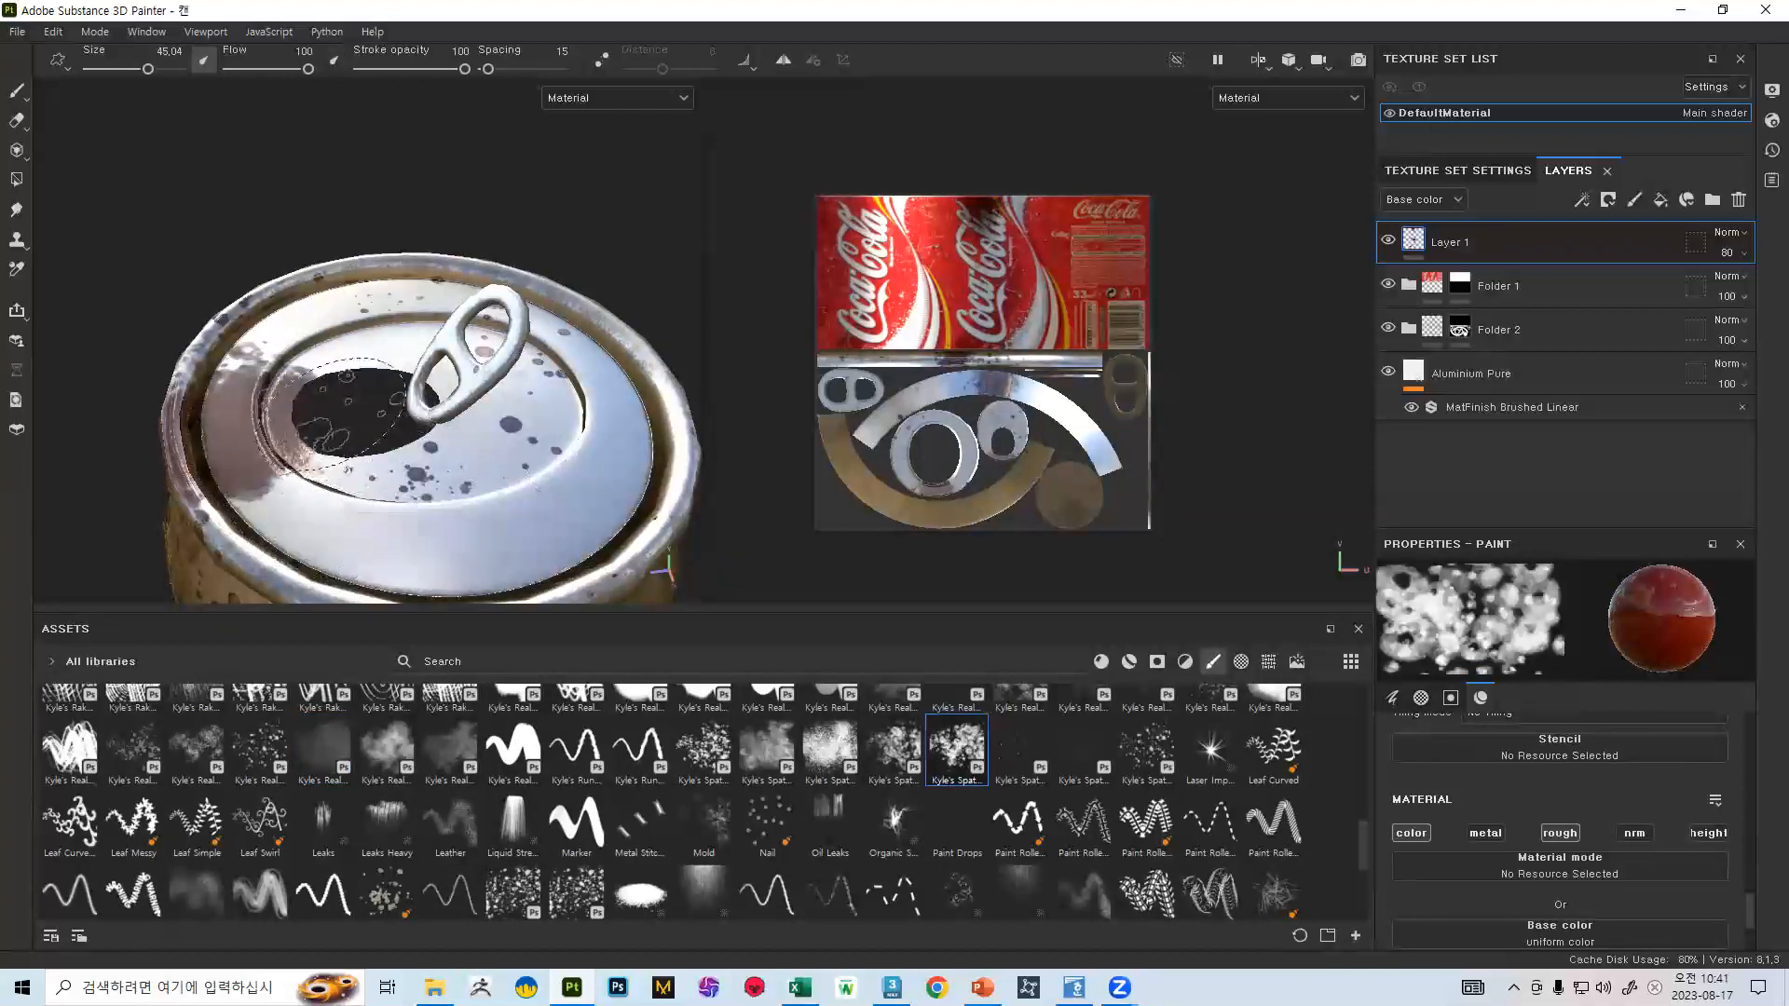
key("bracketleft")
key("bracketleft")
key("bracketleft")
key("bracketleft")
key("bracketleft")
key("bracketleft")
key("bracketleft")
key("bracketleft")
key("bracketleft")
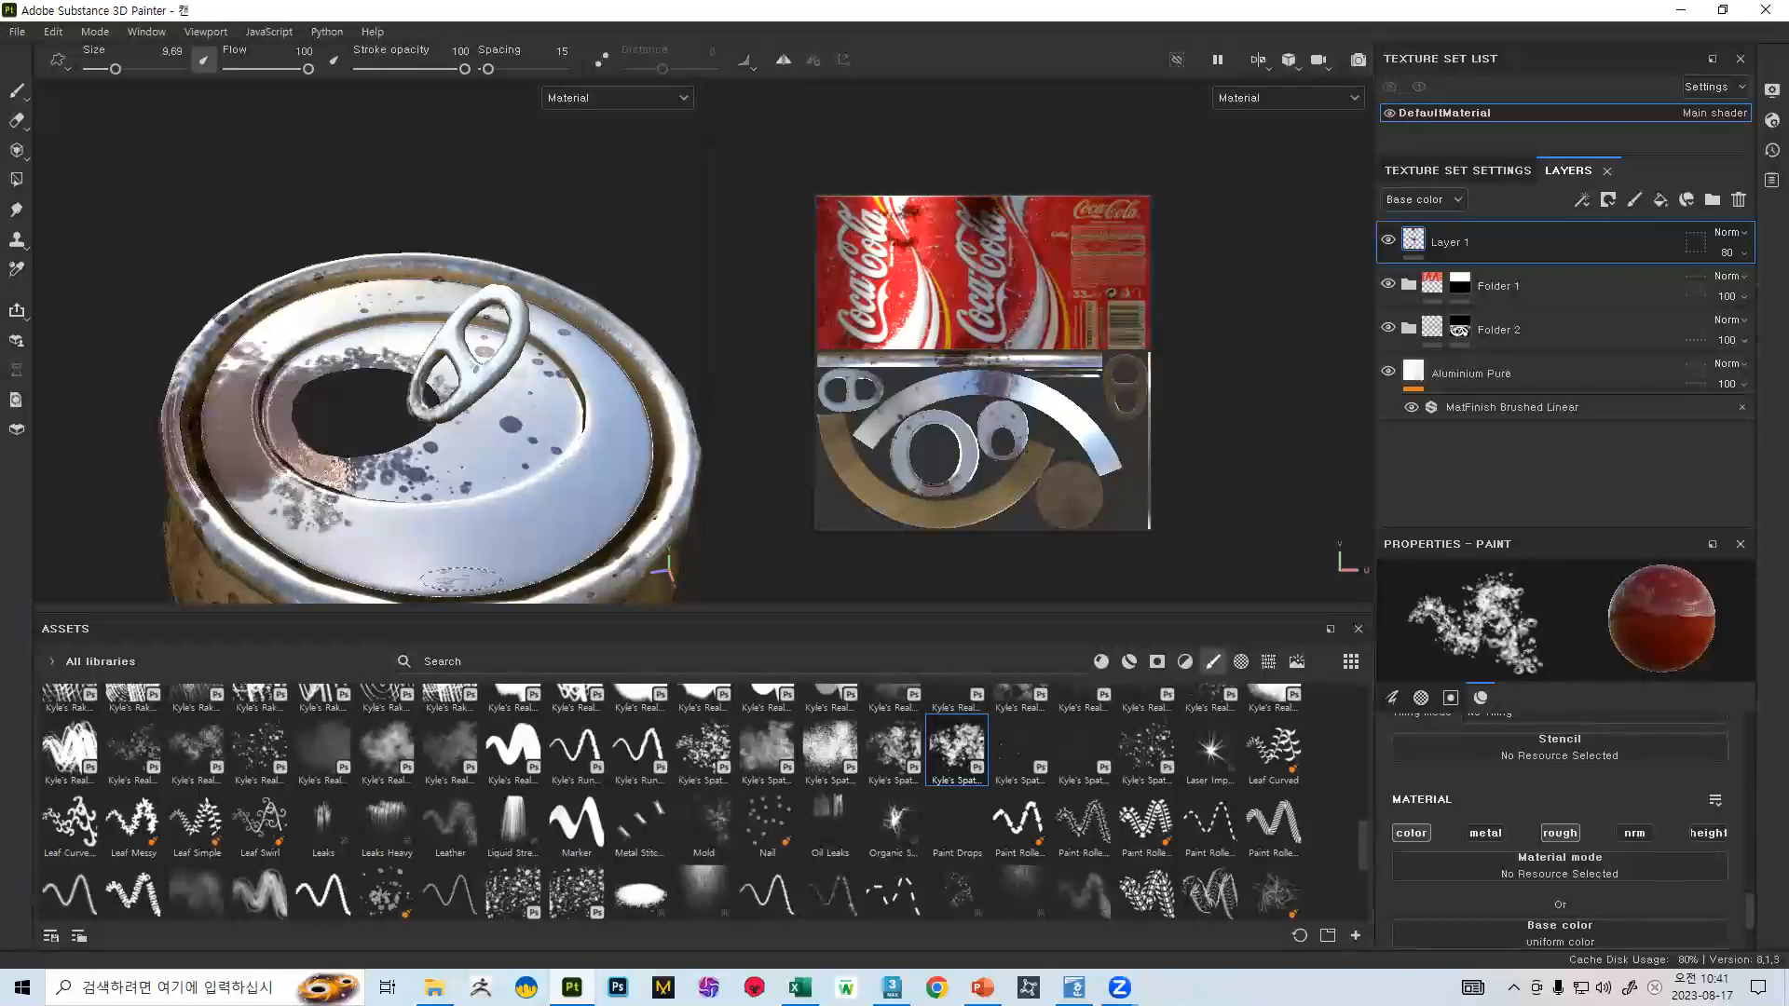
- Spatter dark red stains over the upper Cola lettering on the can's label
scroll(308, 221, "down", 2)
left_click_drag(308, 221, 466, 232, "alt")
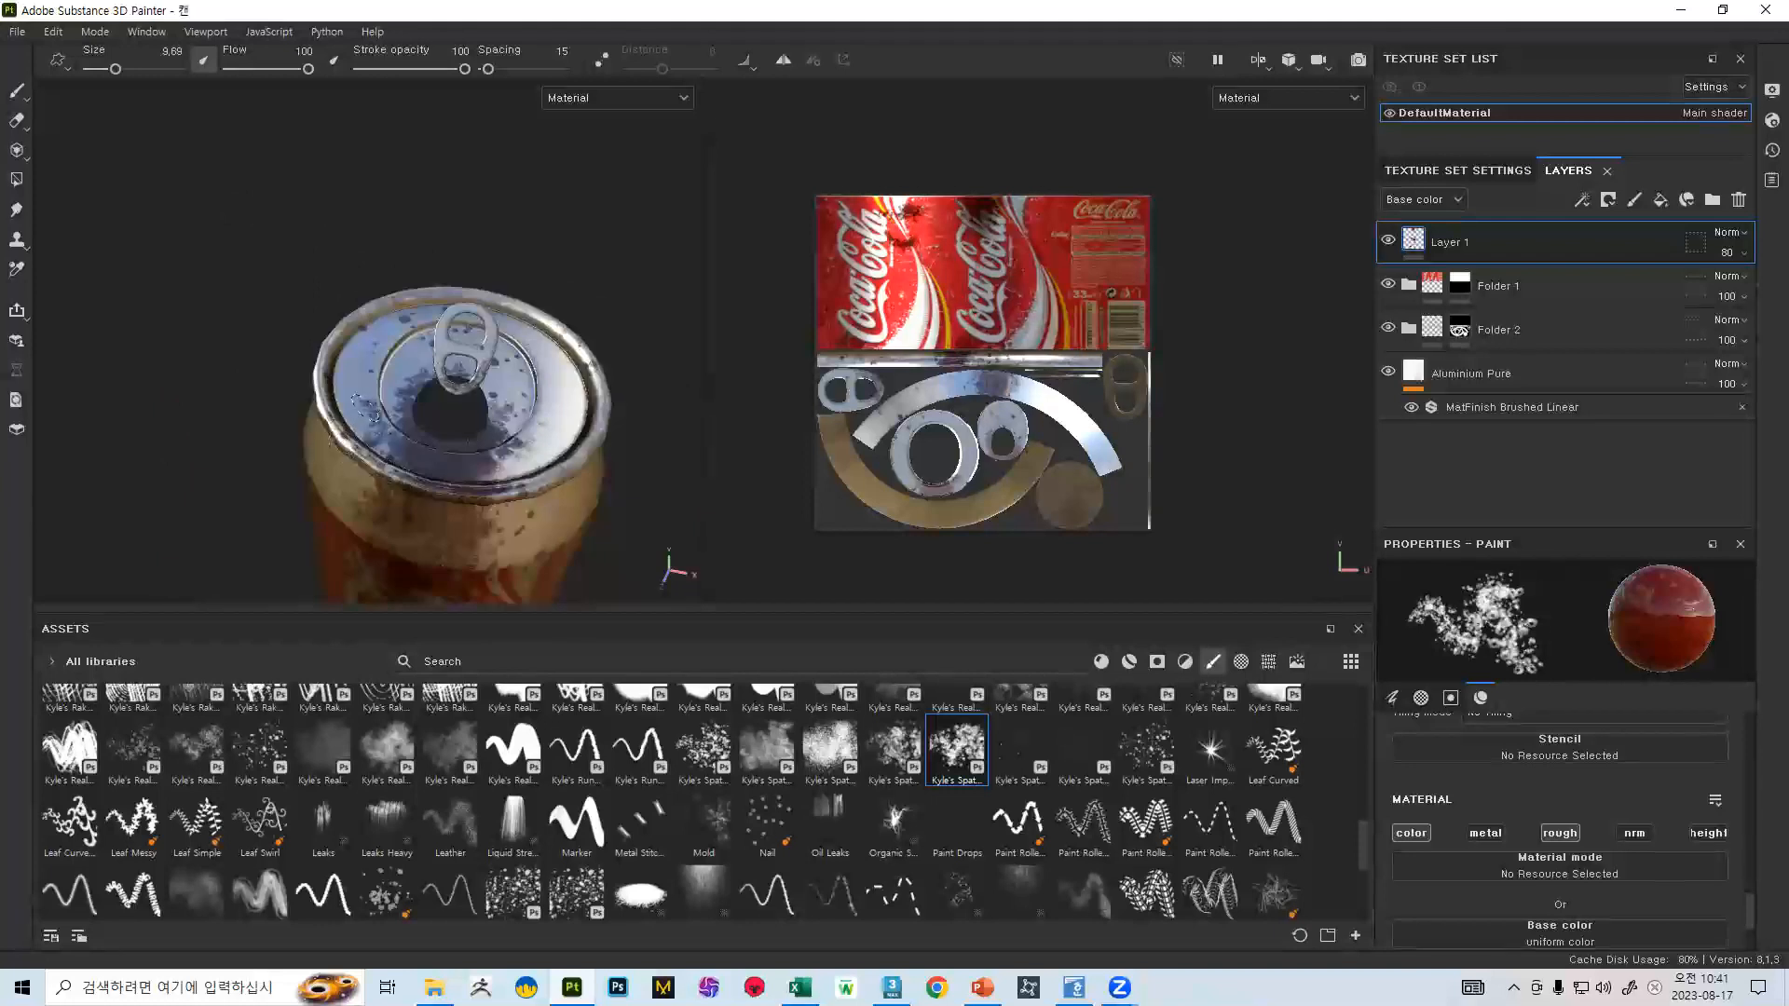
left_click_drag(435, 504, 318, 277, "alt")
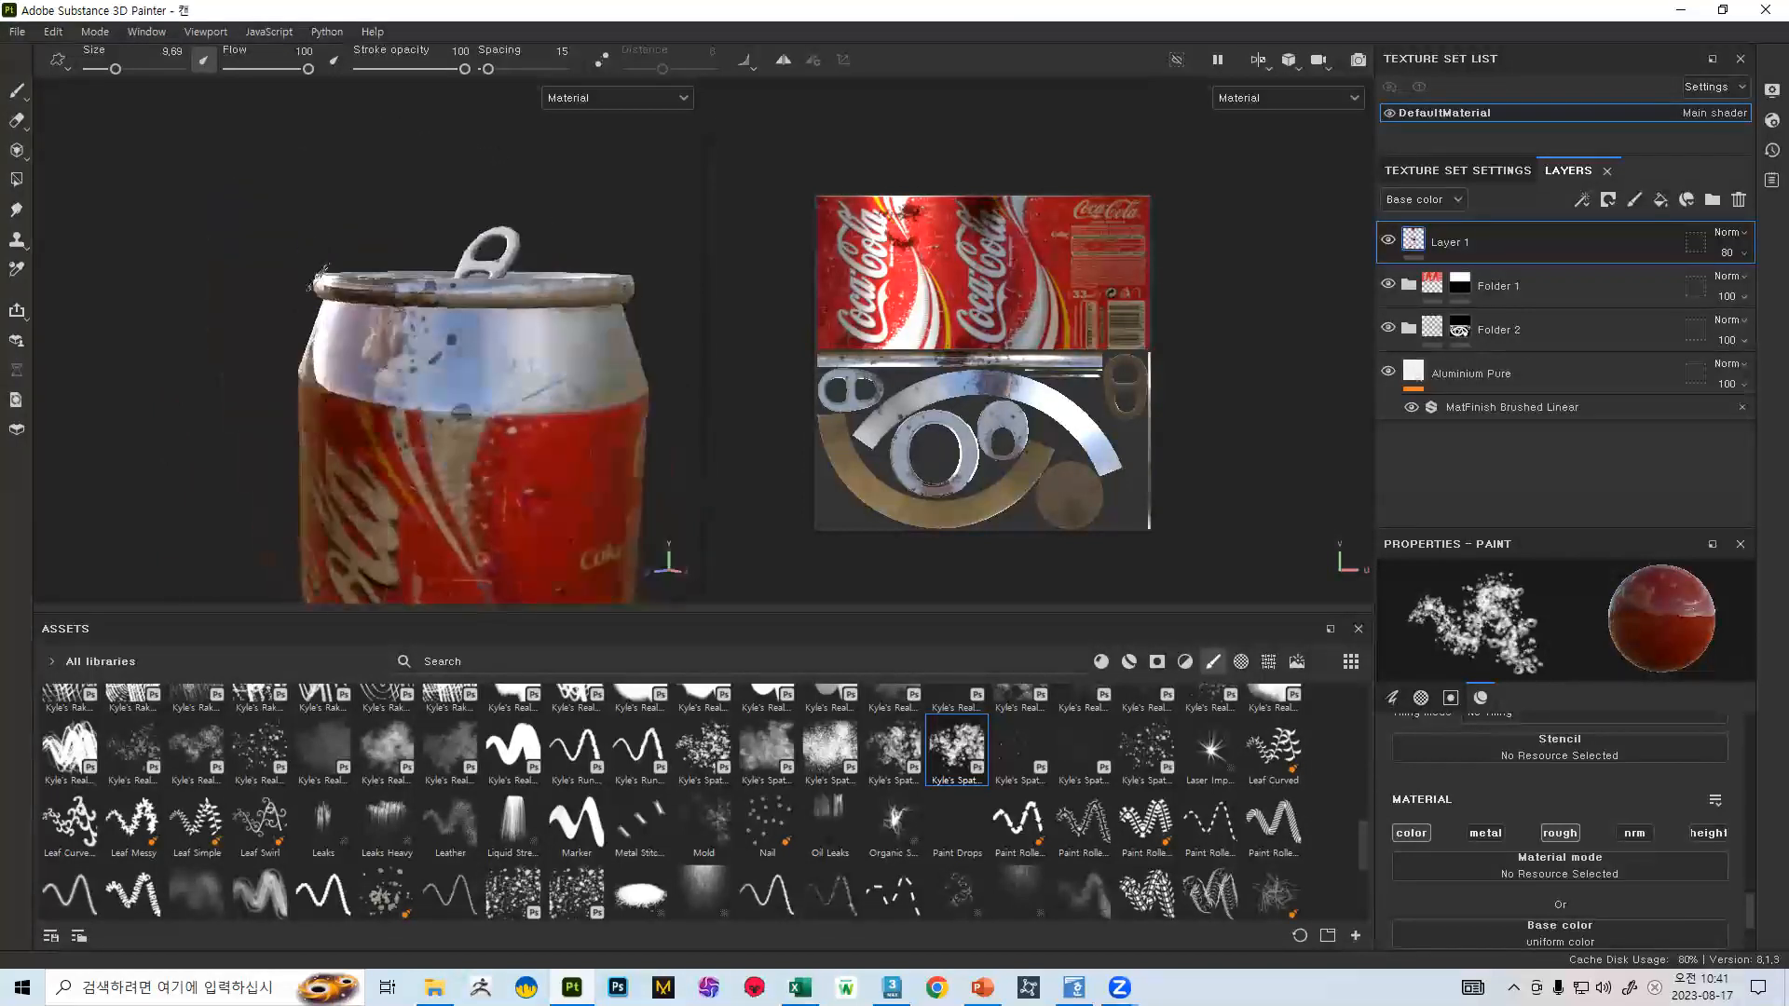
left_click_drag(354, 367, 444, 314, "alt")
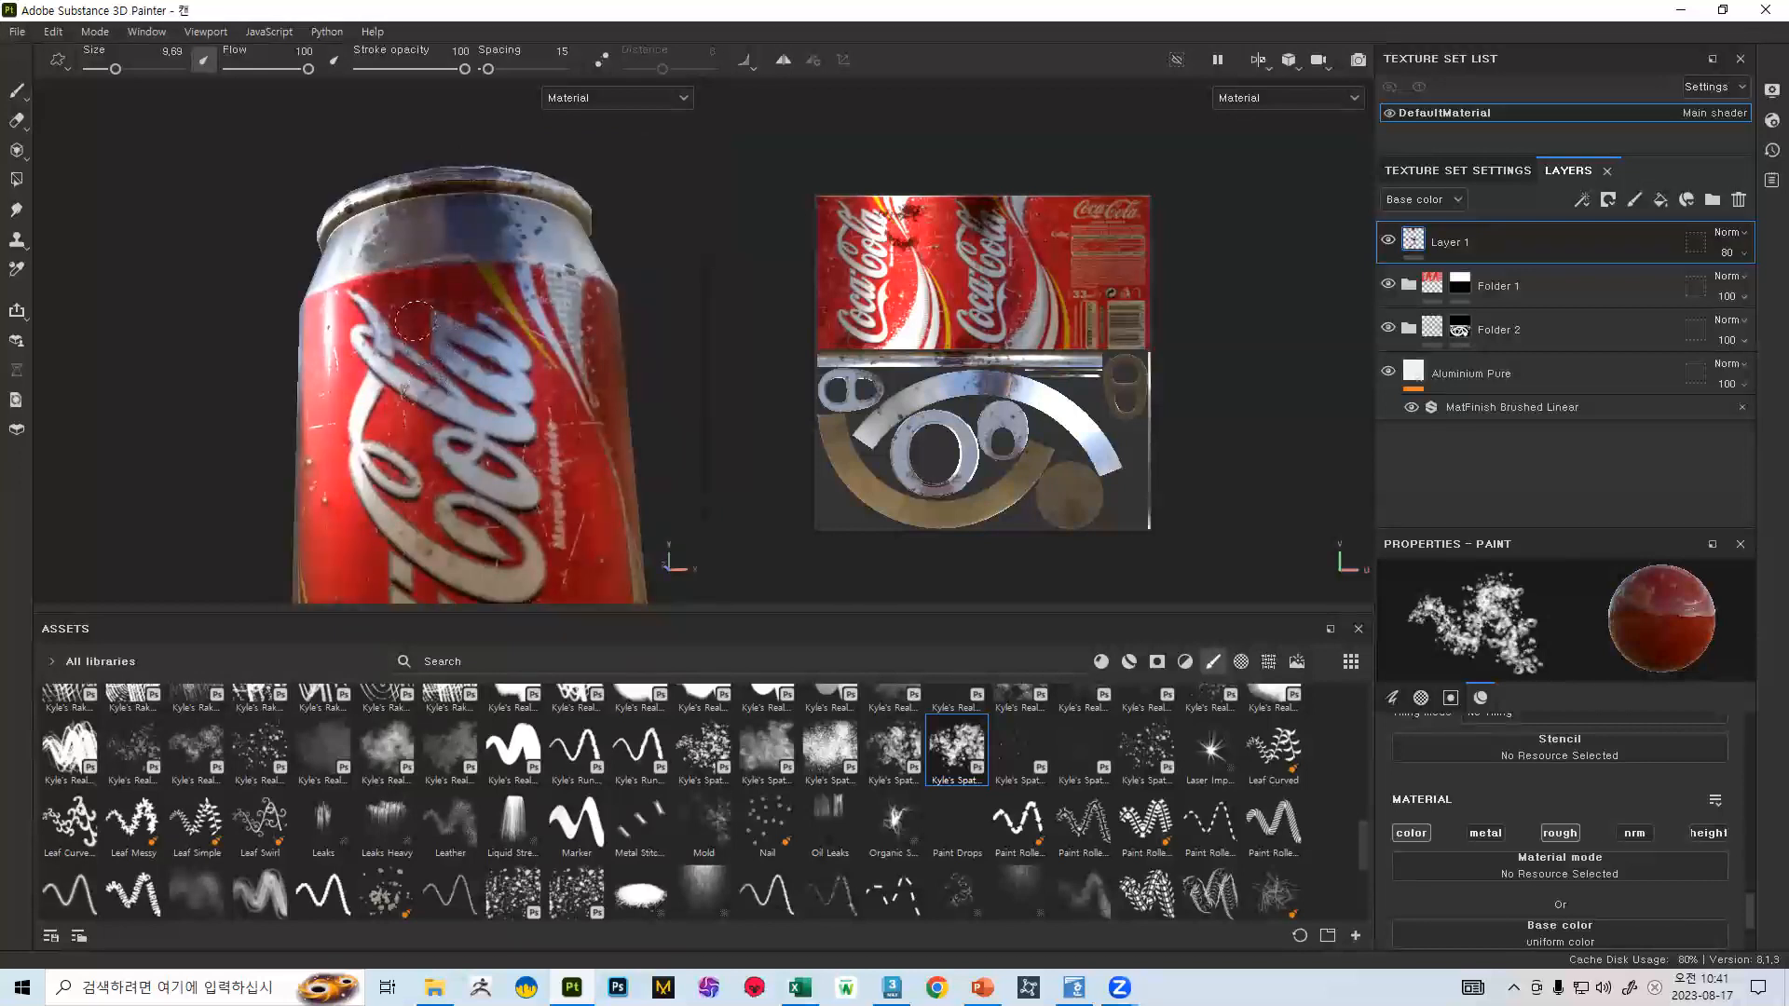
right_click_drag(523, 259, 488, 224, "alt")
left_click_drag(488, 223, 476, 270, "alt")
- Lower the opacity of the painted stain layer, Layer 1, to 76
left_click(1744, 254)
left_click_drag(1763, 294, 1758, 292)
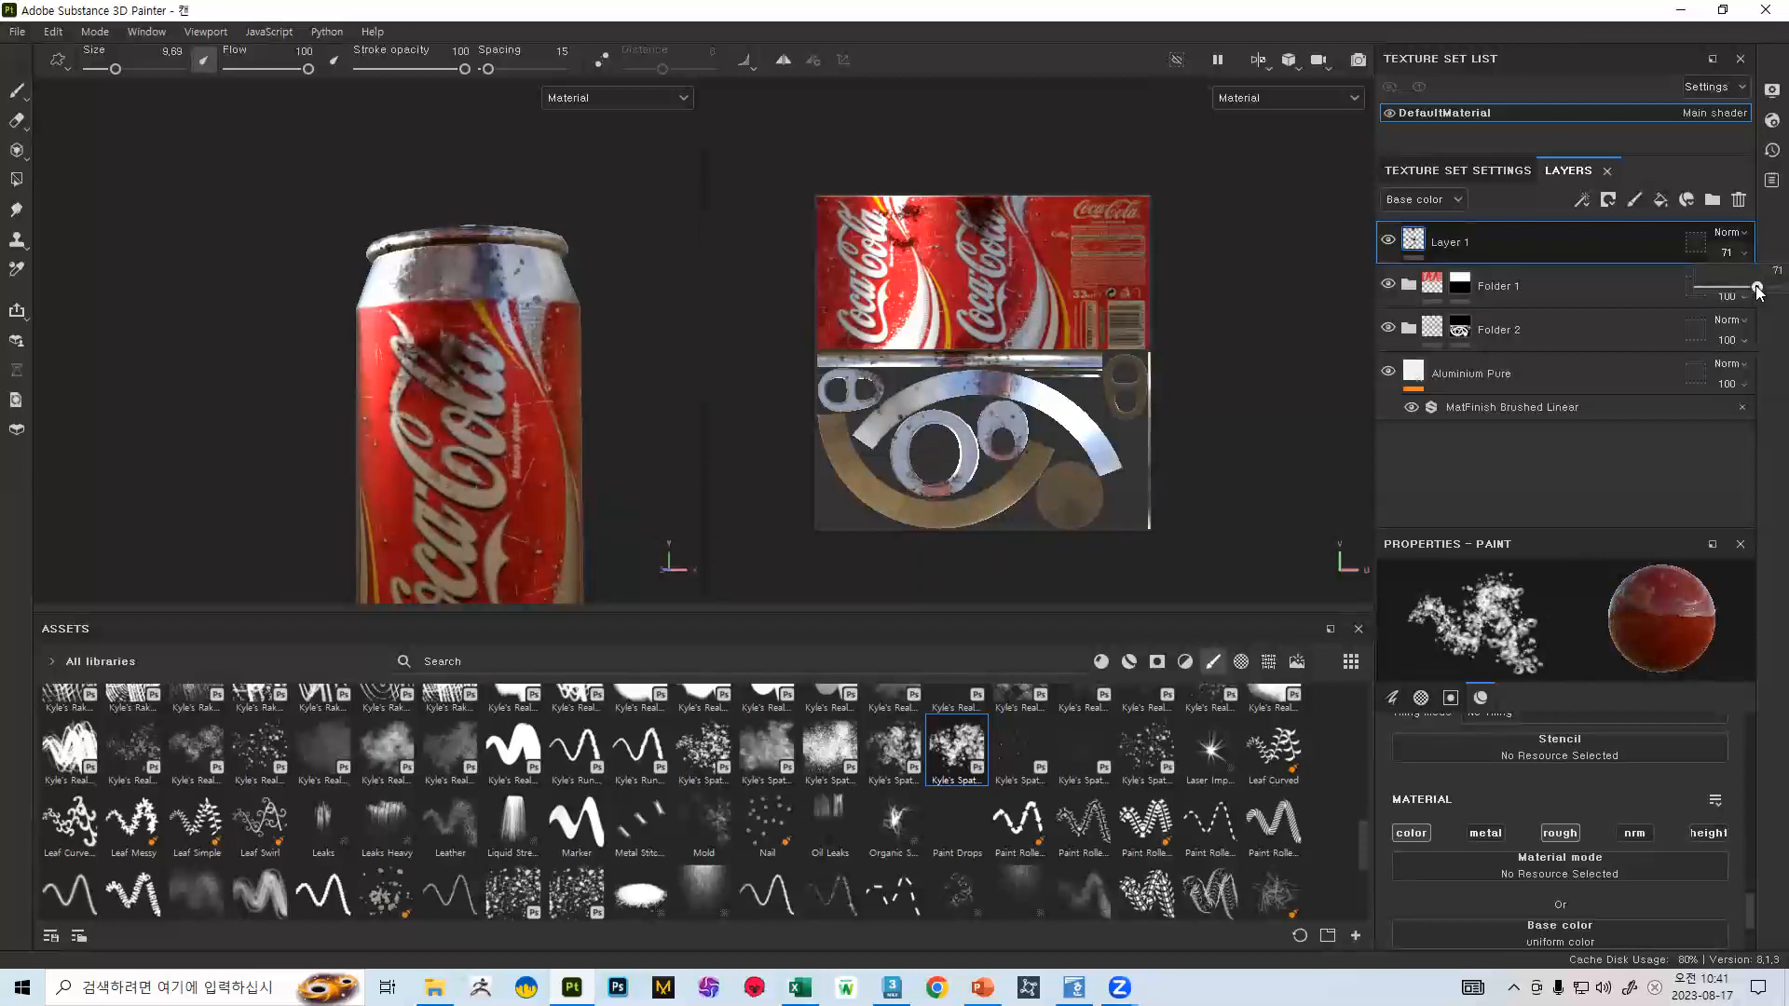
left_click_drag(571, 196, 309, 315, "alt")
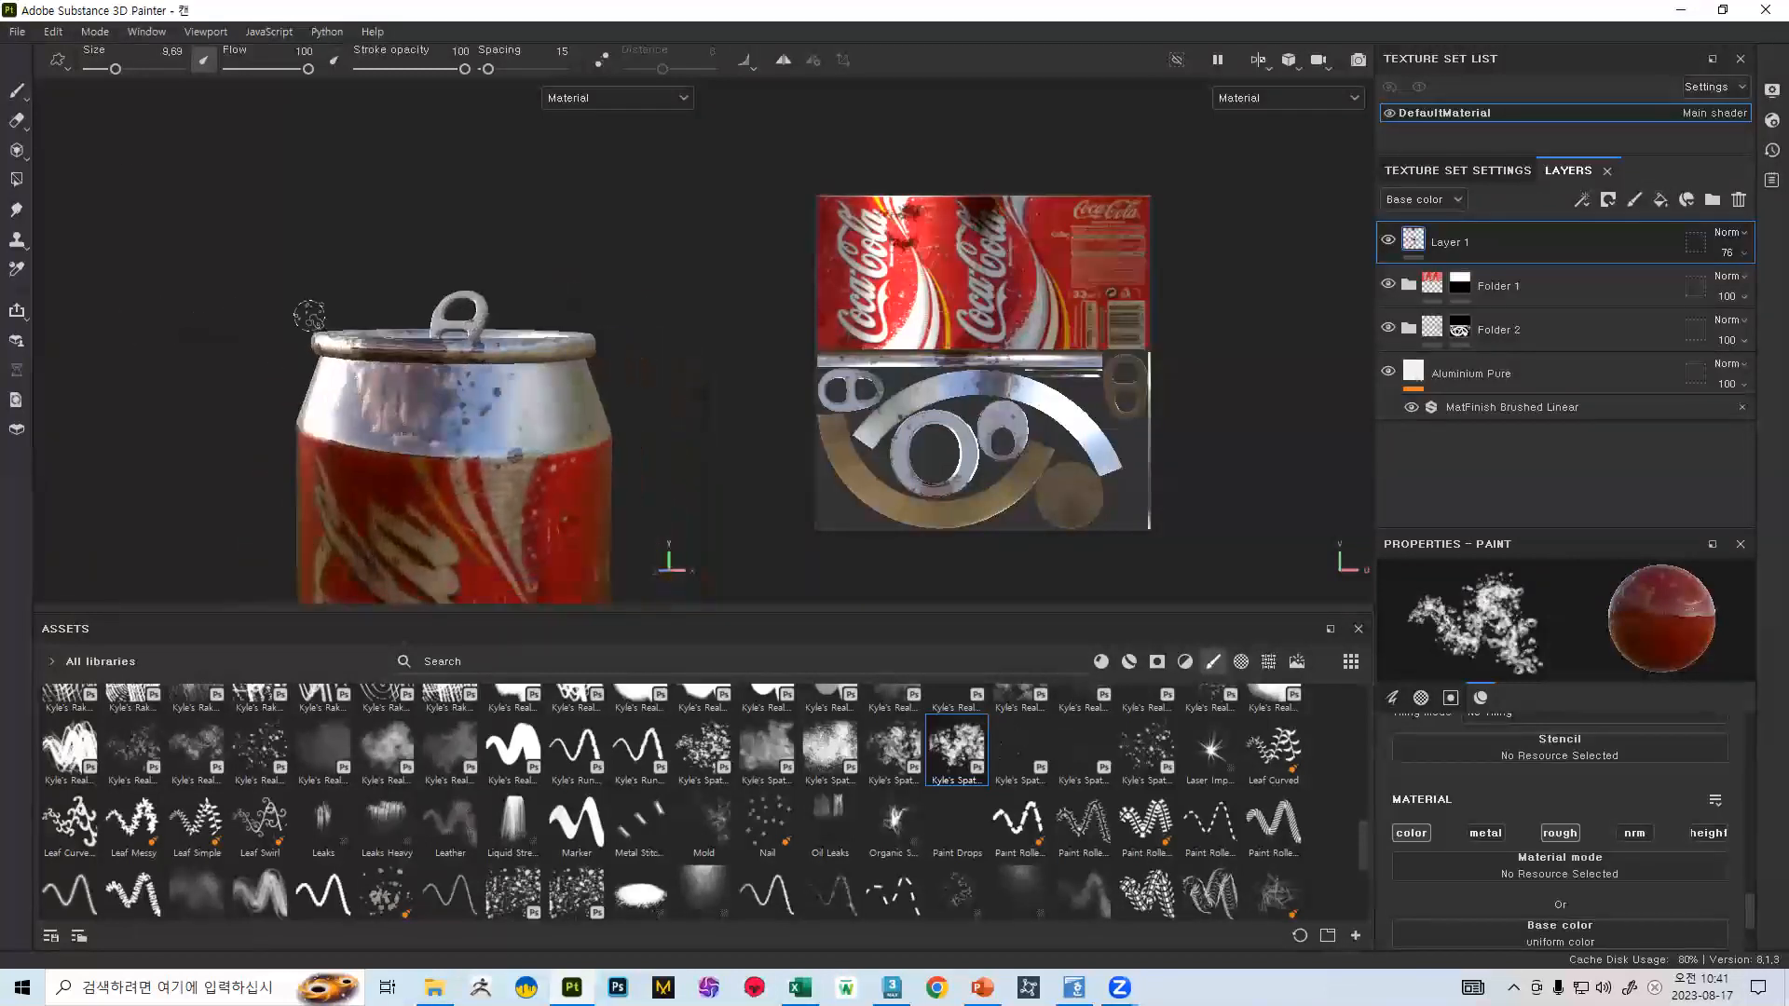
- Save the can project and open the texture export settings
left_click(13, 30)
left_click(70, 187)
left_click(13, 31)
left_click(166, 361)
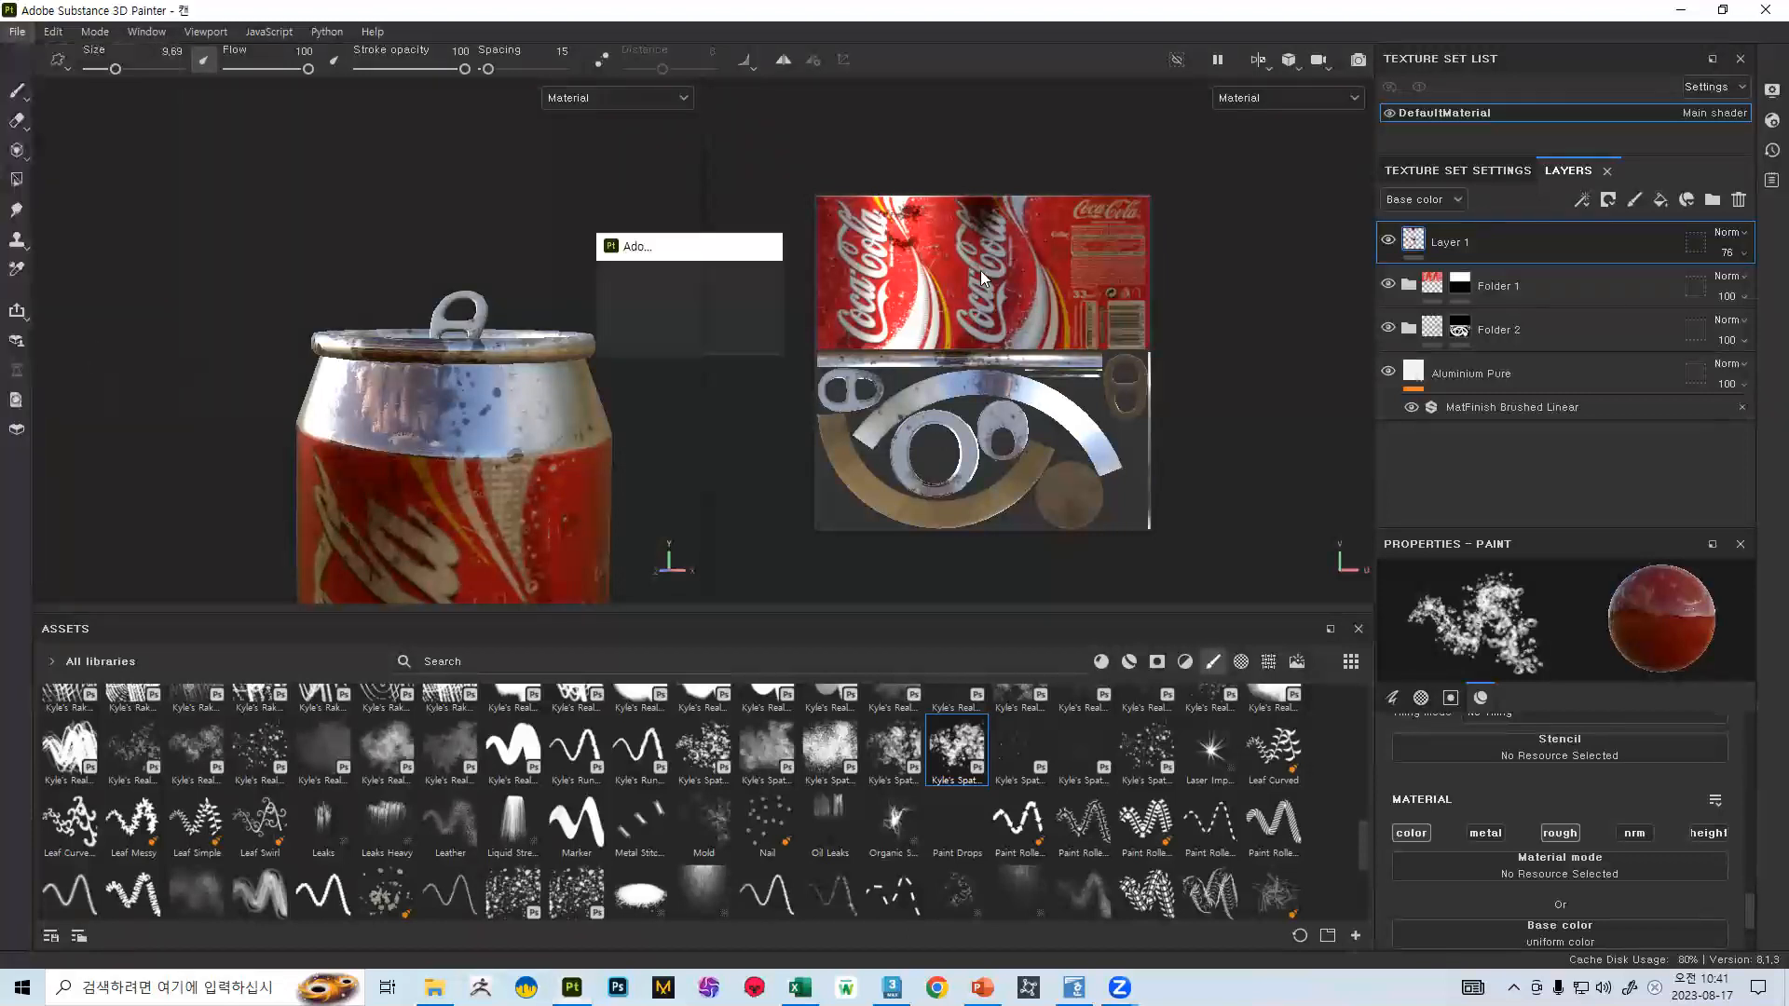
- Create a folder named 캔 on the desktop (바탕 화면) and make it the output directory for the exported textures
left_click(914, 261)
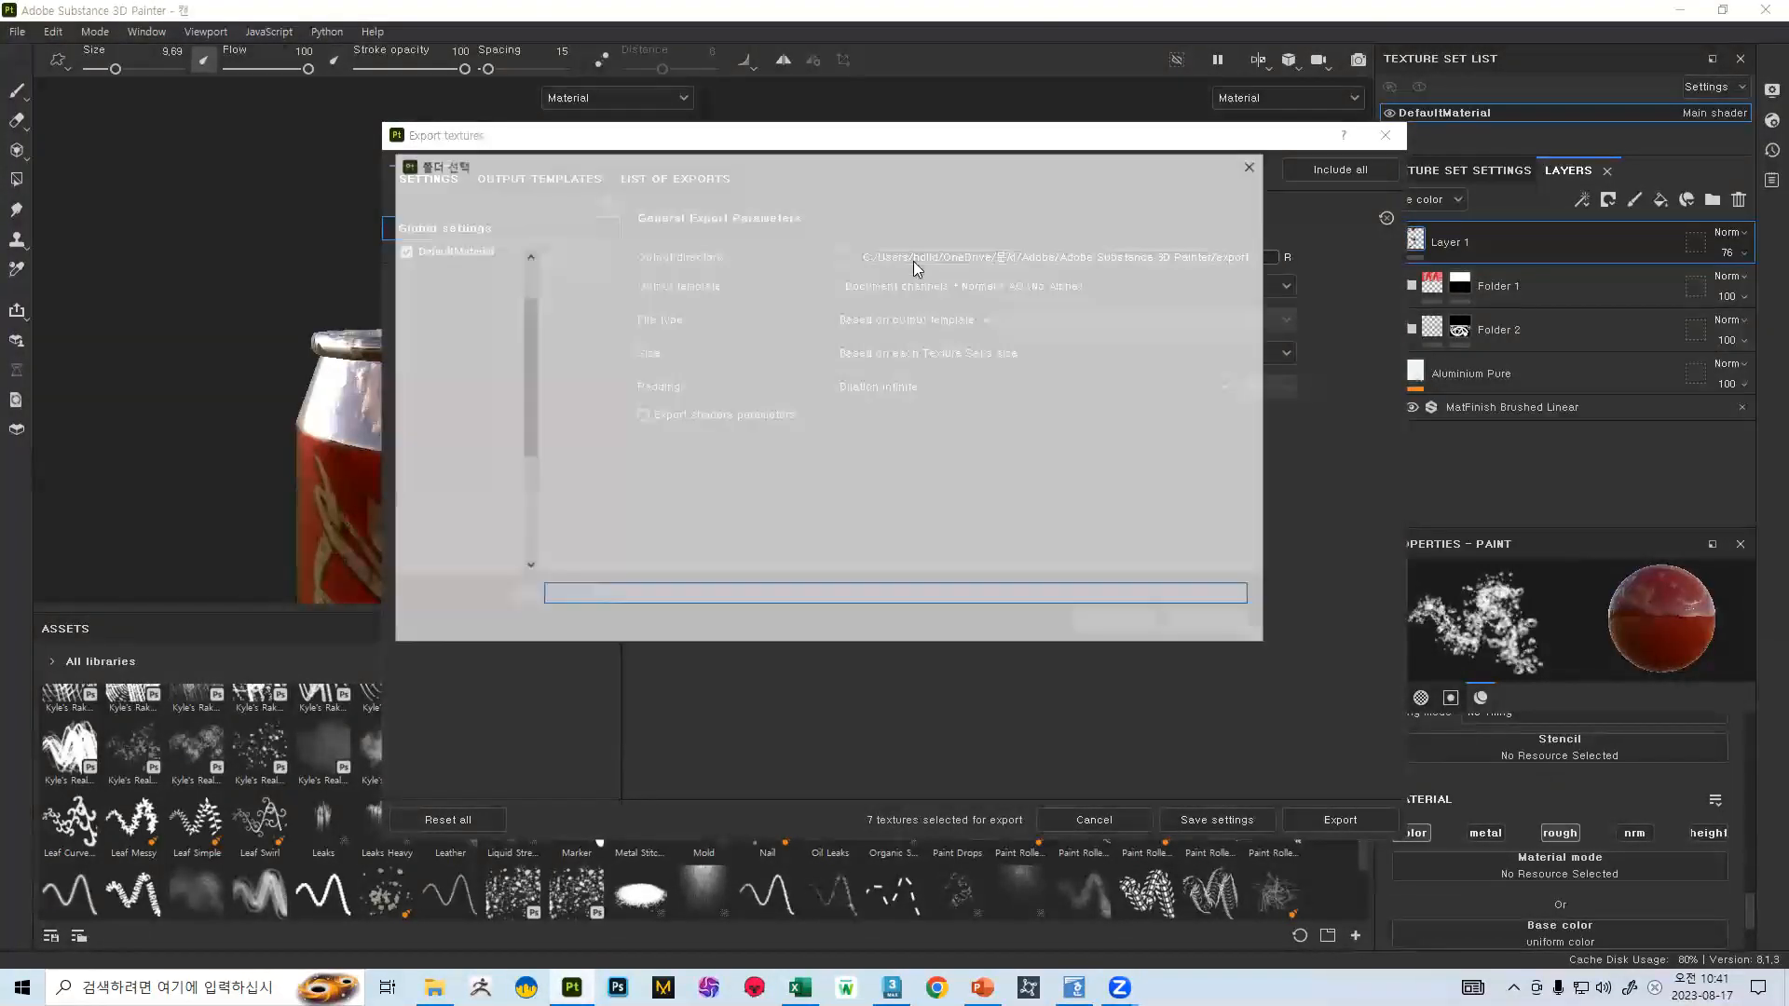
left_click(470, 279)
left_click(807, 594)
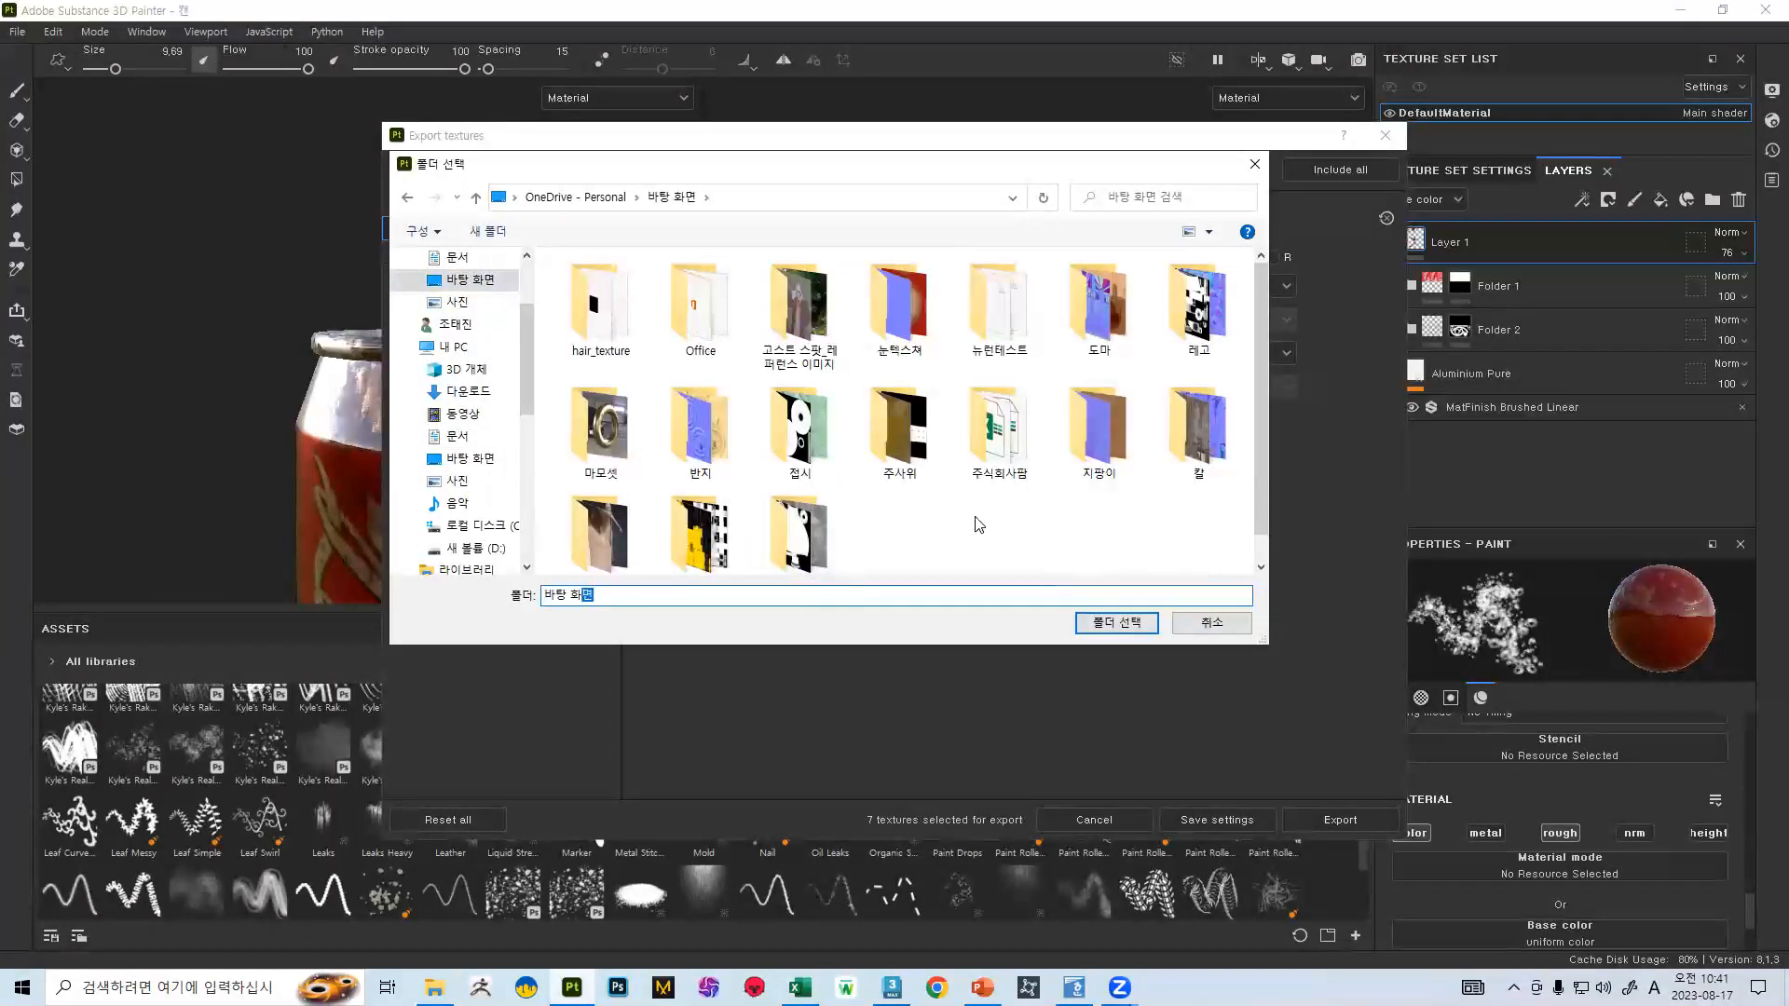
scroll(949, 523, "down", 2)
right_click(947, 523)
left_click(993, 538)
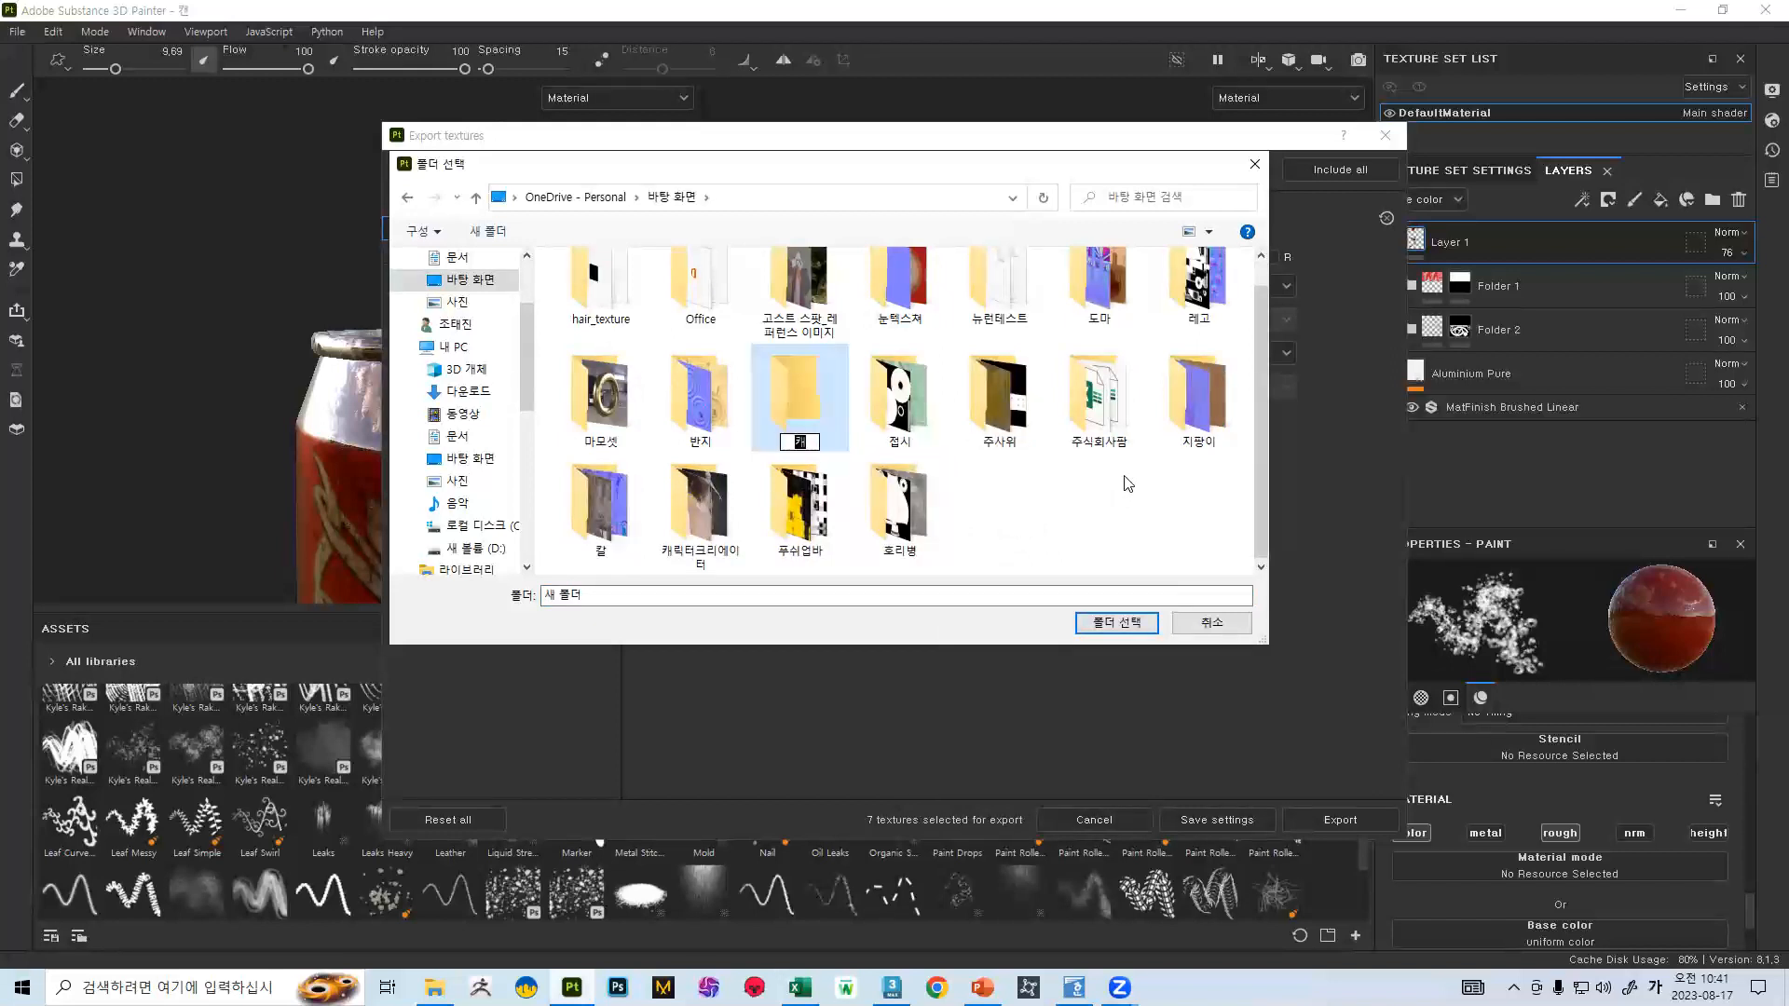
key("Return")
left_click(1116, 623)
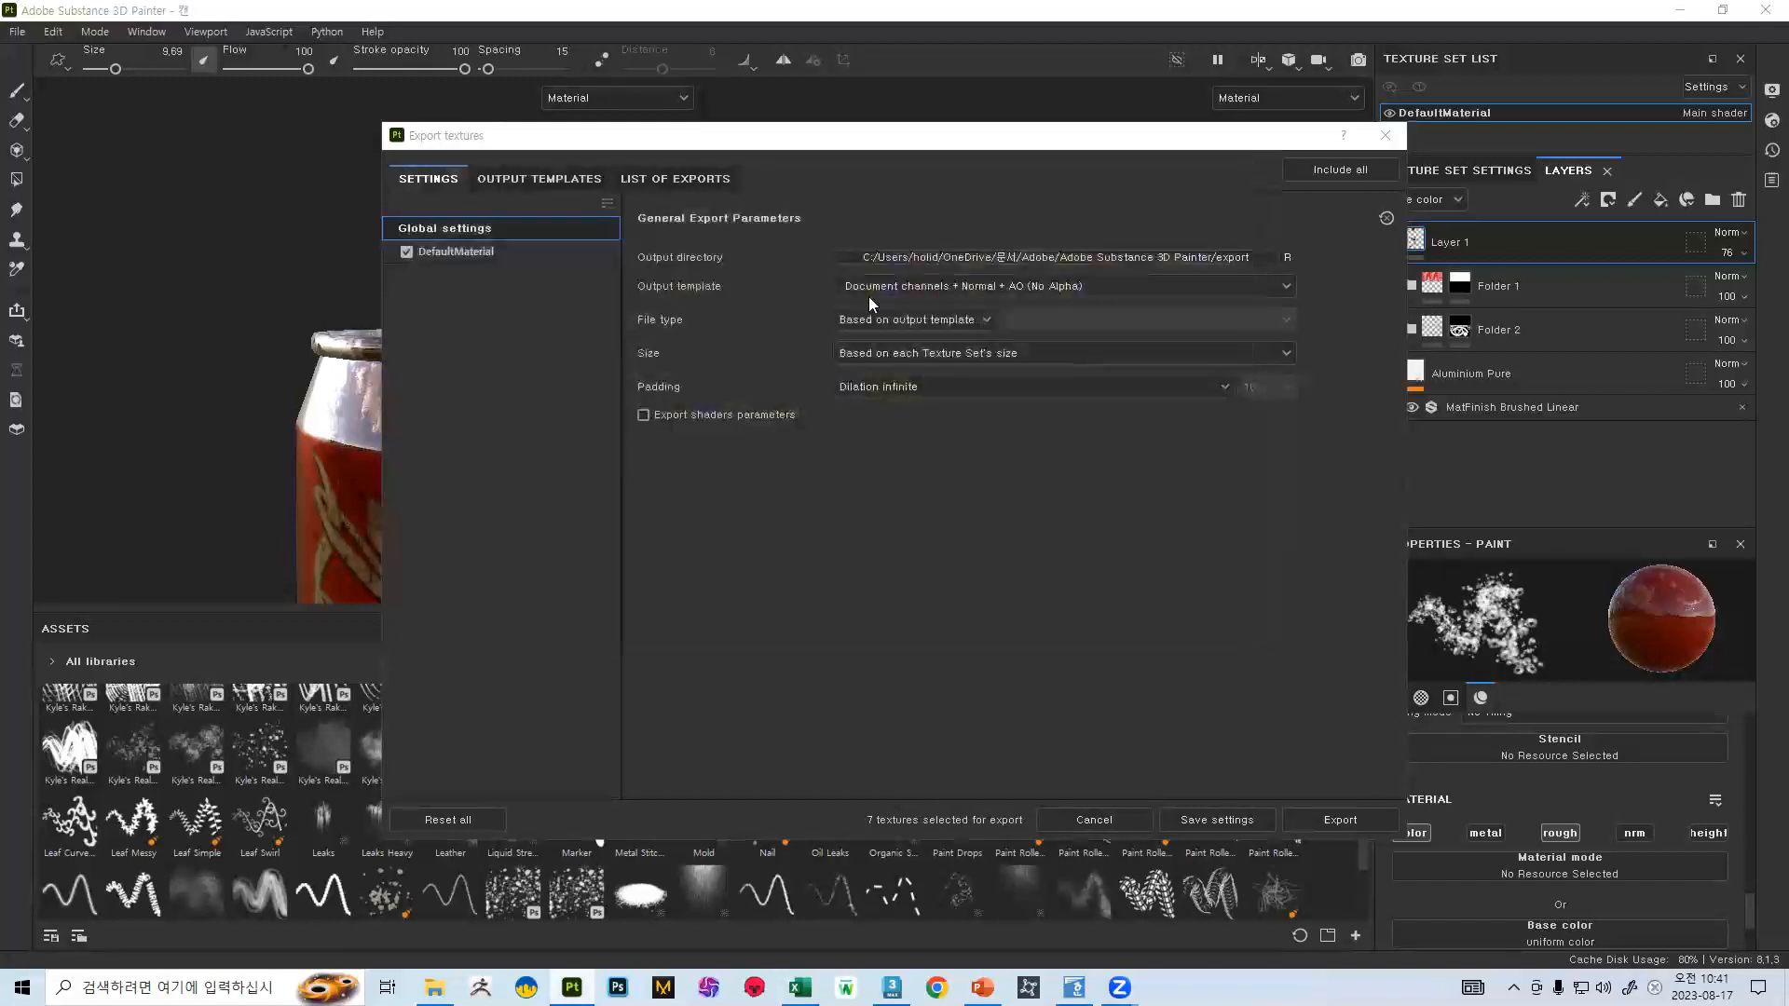
- Configure the texture export with the TJ marmoset output template, png files at 8 bits and a size of 4096
left_click(890, 285)
scroll(941, 373, "down", 5)
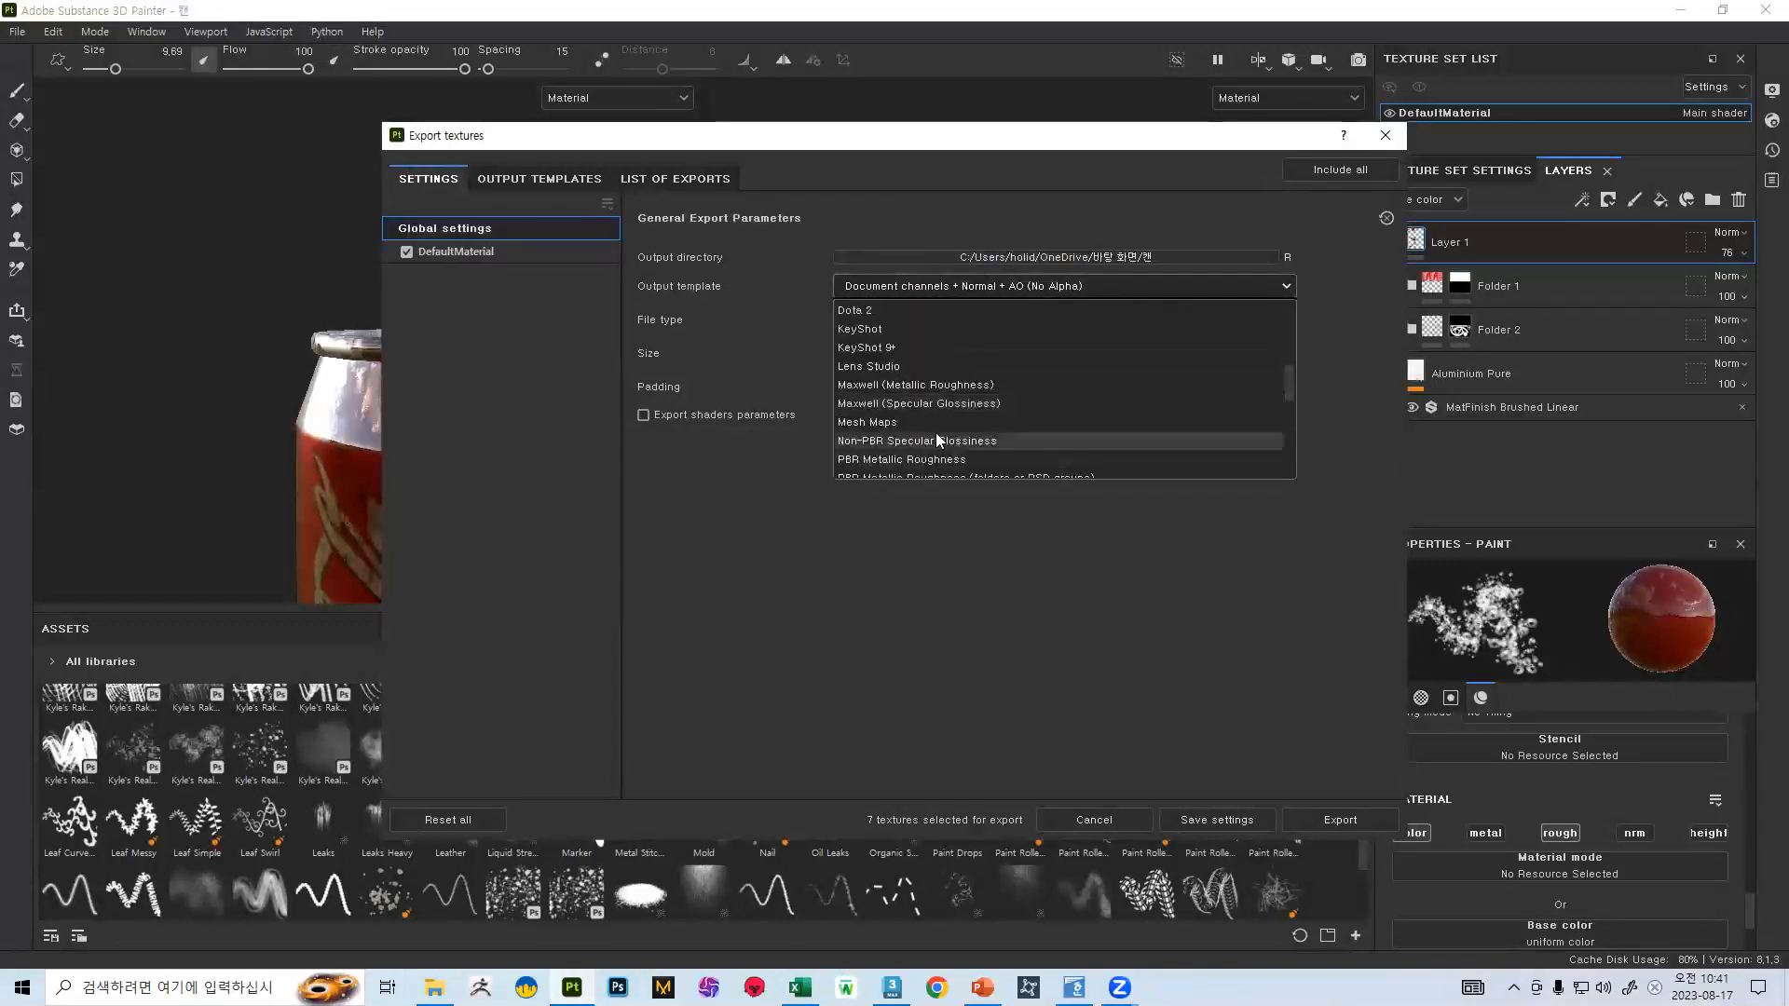
scroll(939, 387, "down", 5)
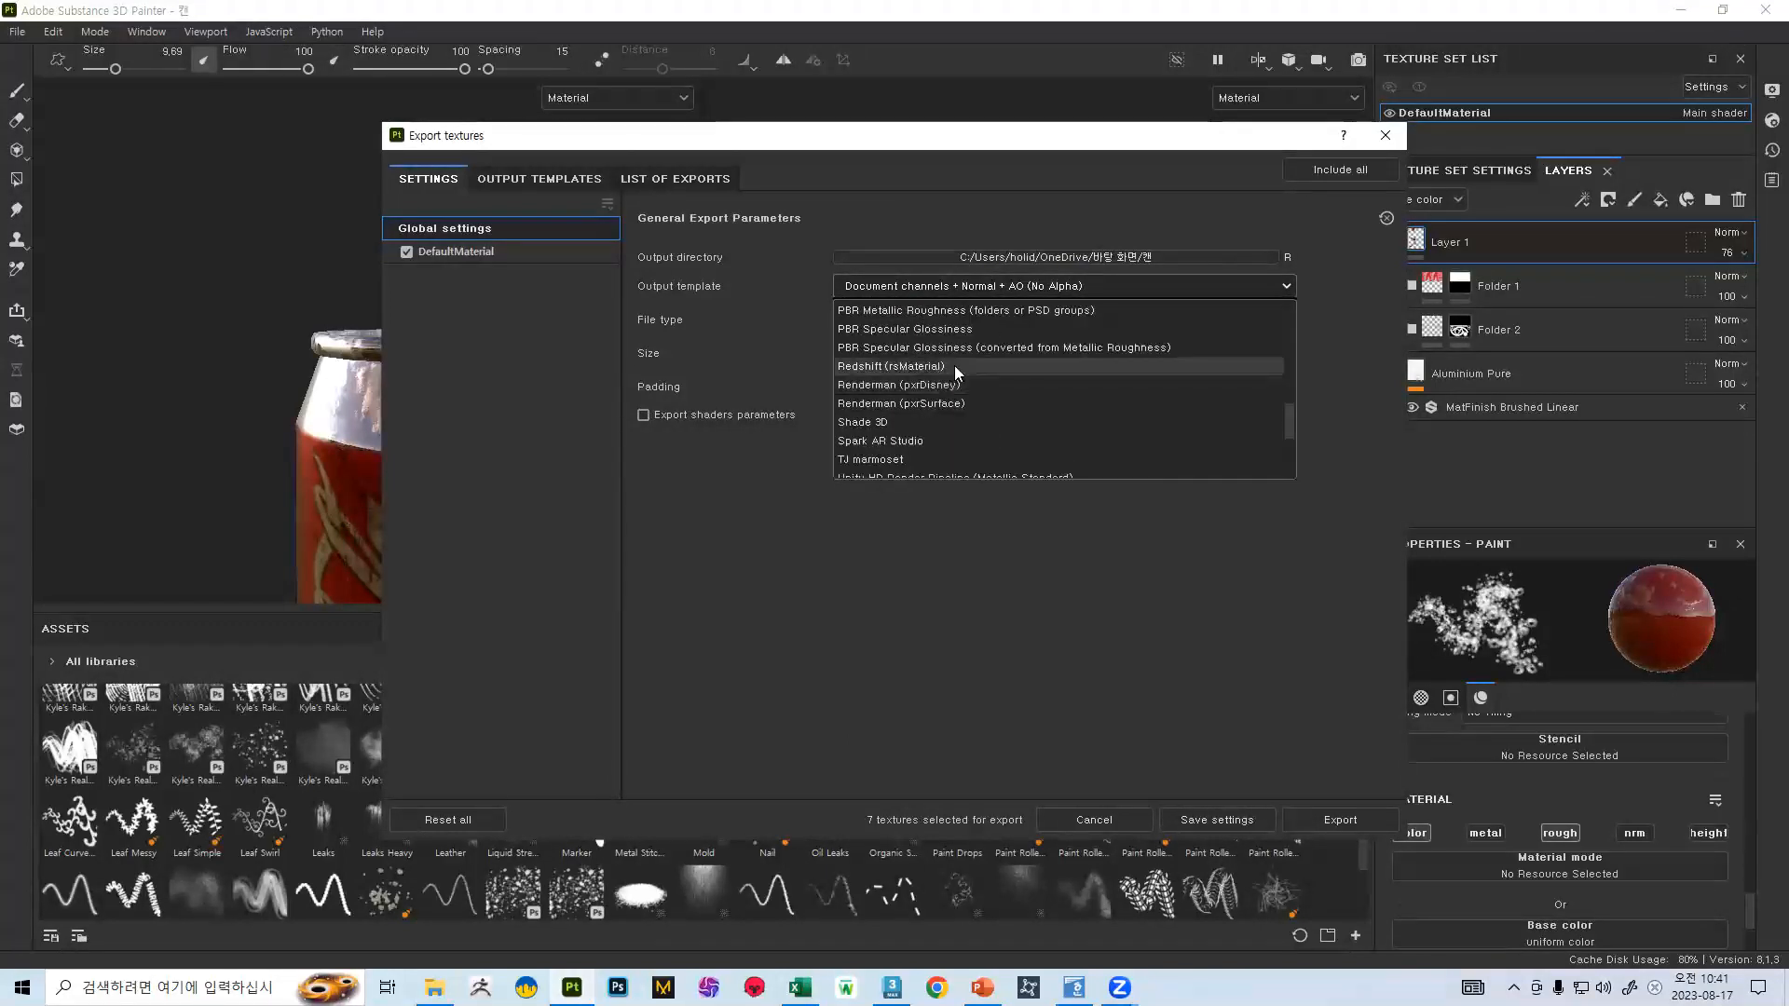
left_click(896, 399)
left_click(898, 319)
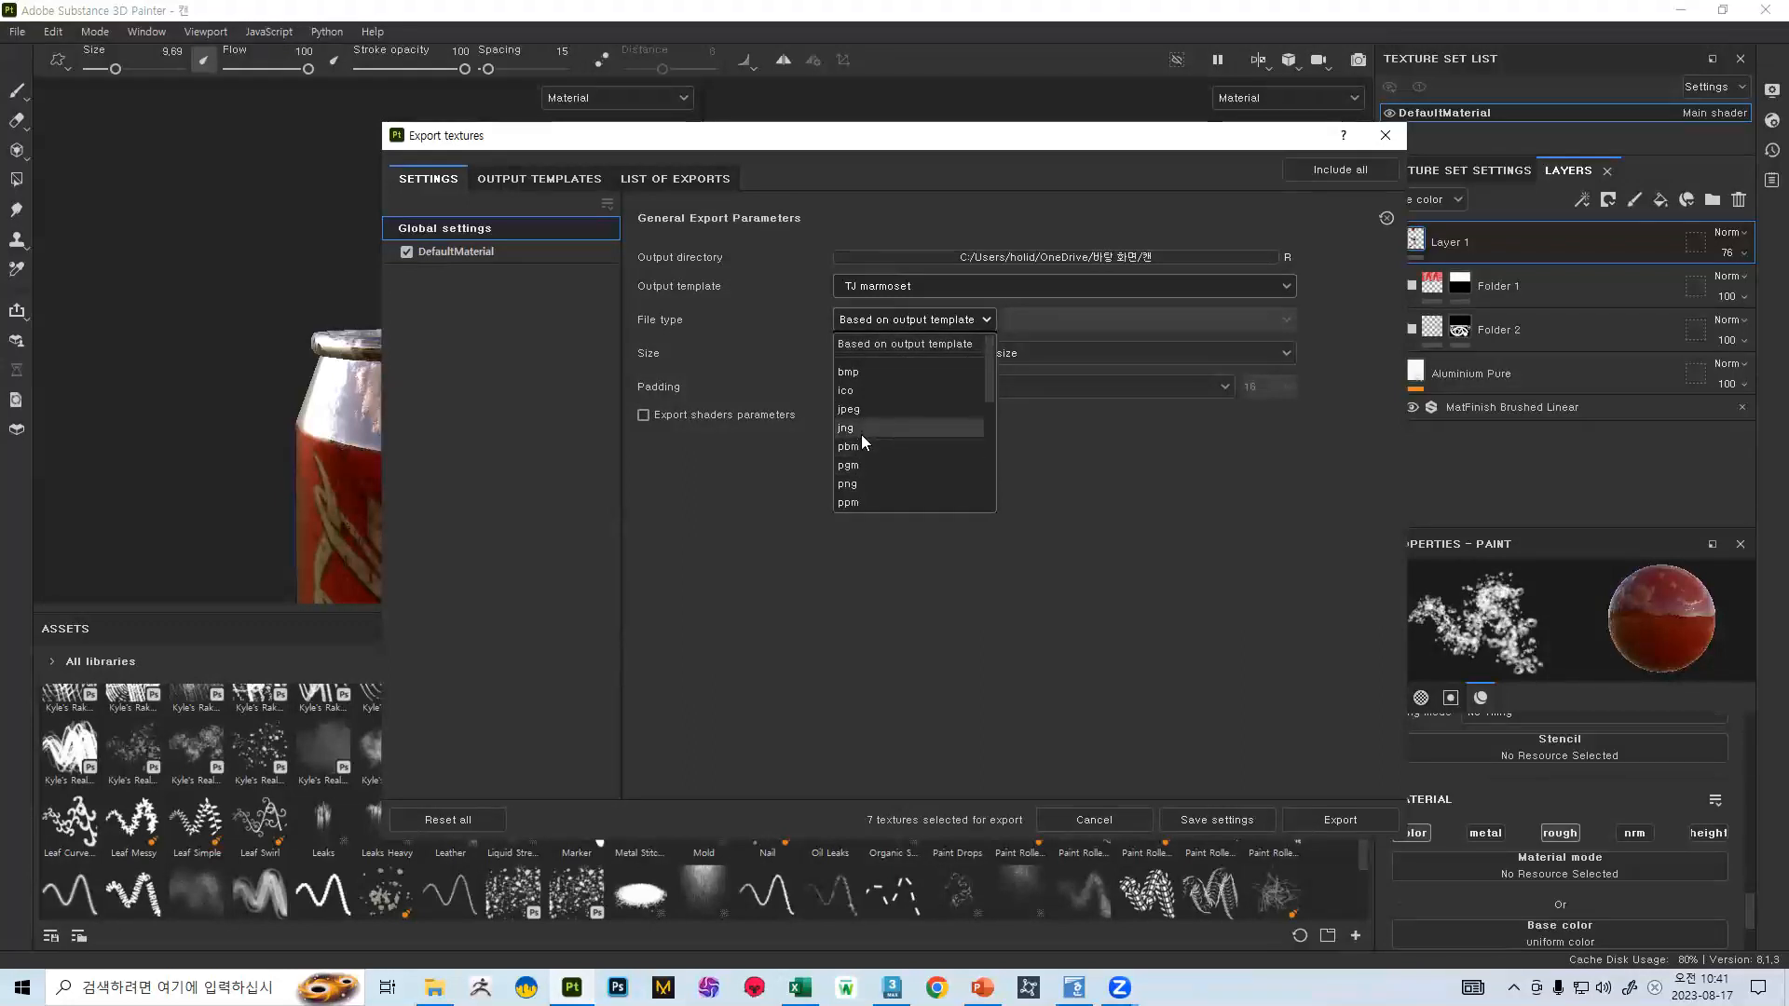
left_click(859, 487)
left_click(932, 322)
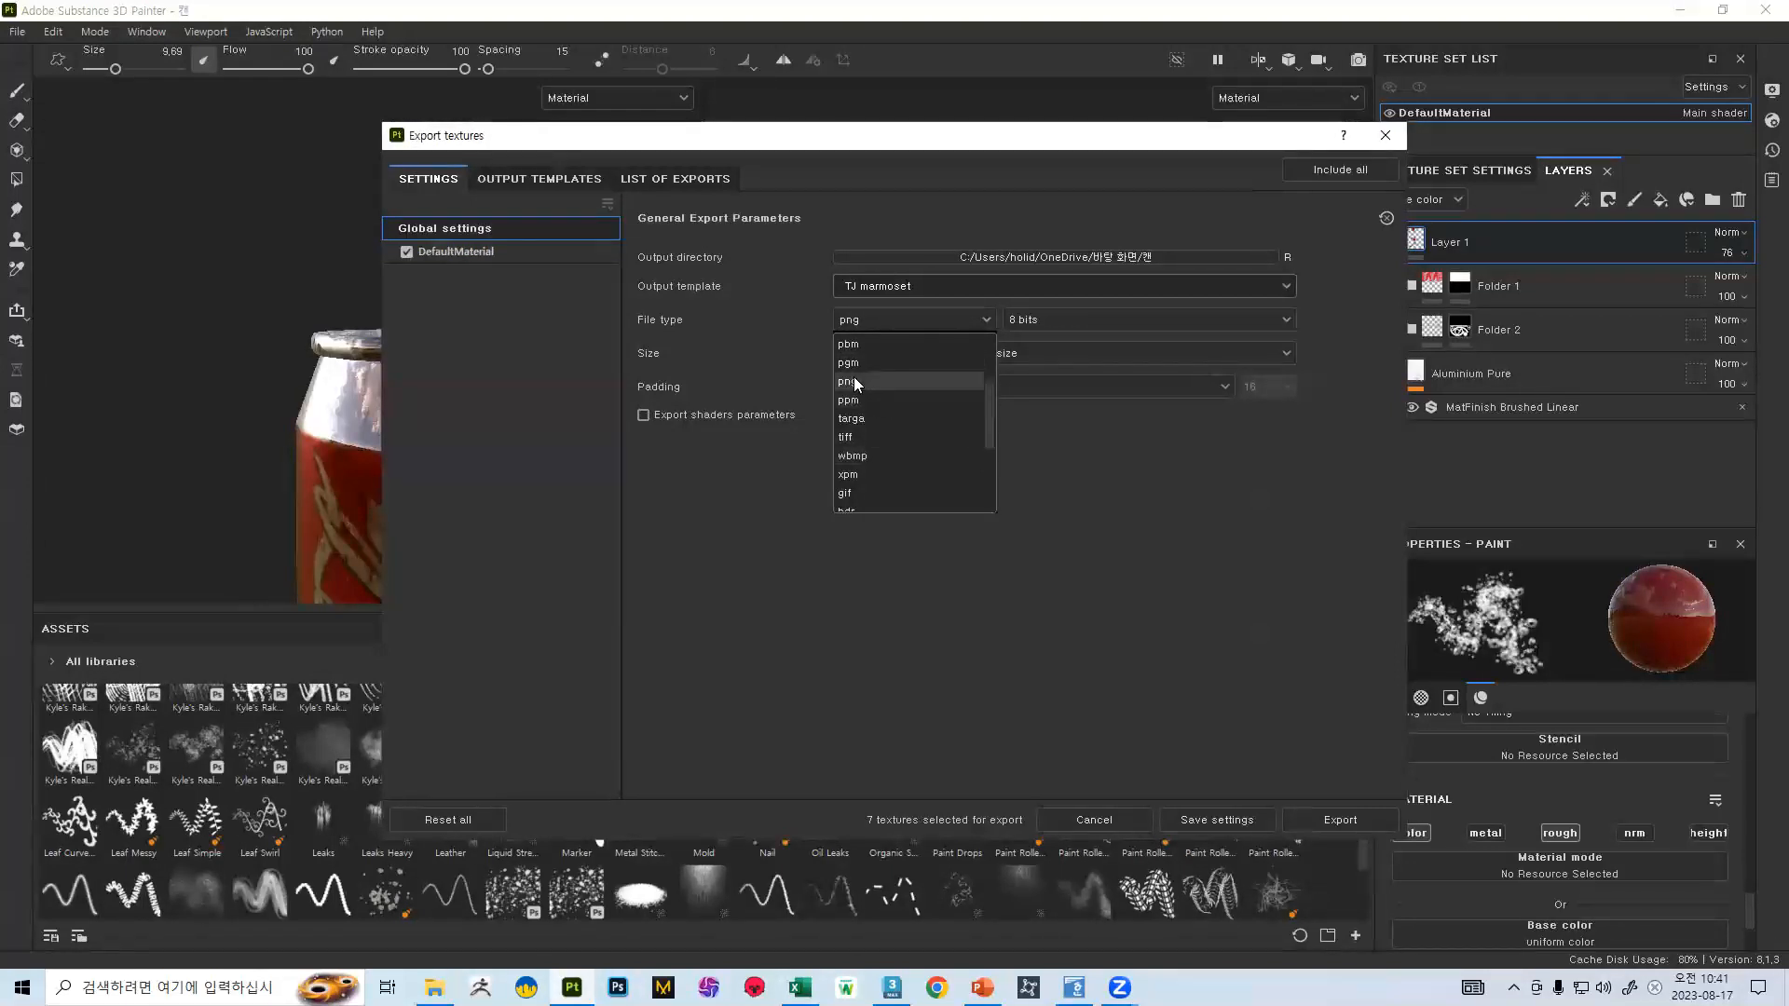
left_click(854, 376)
left_click(1002, 353)
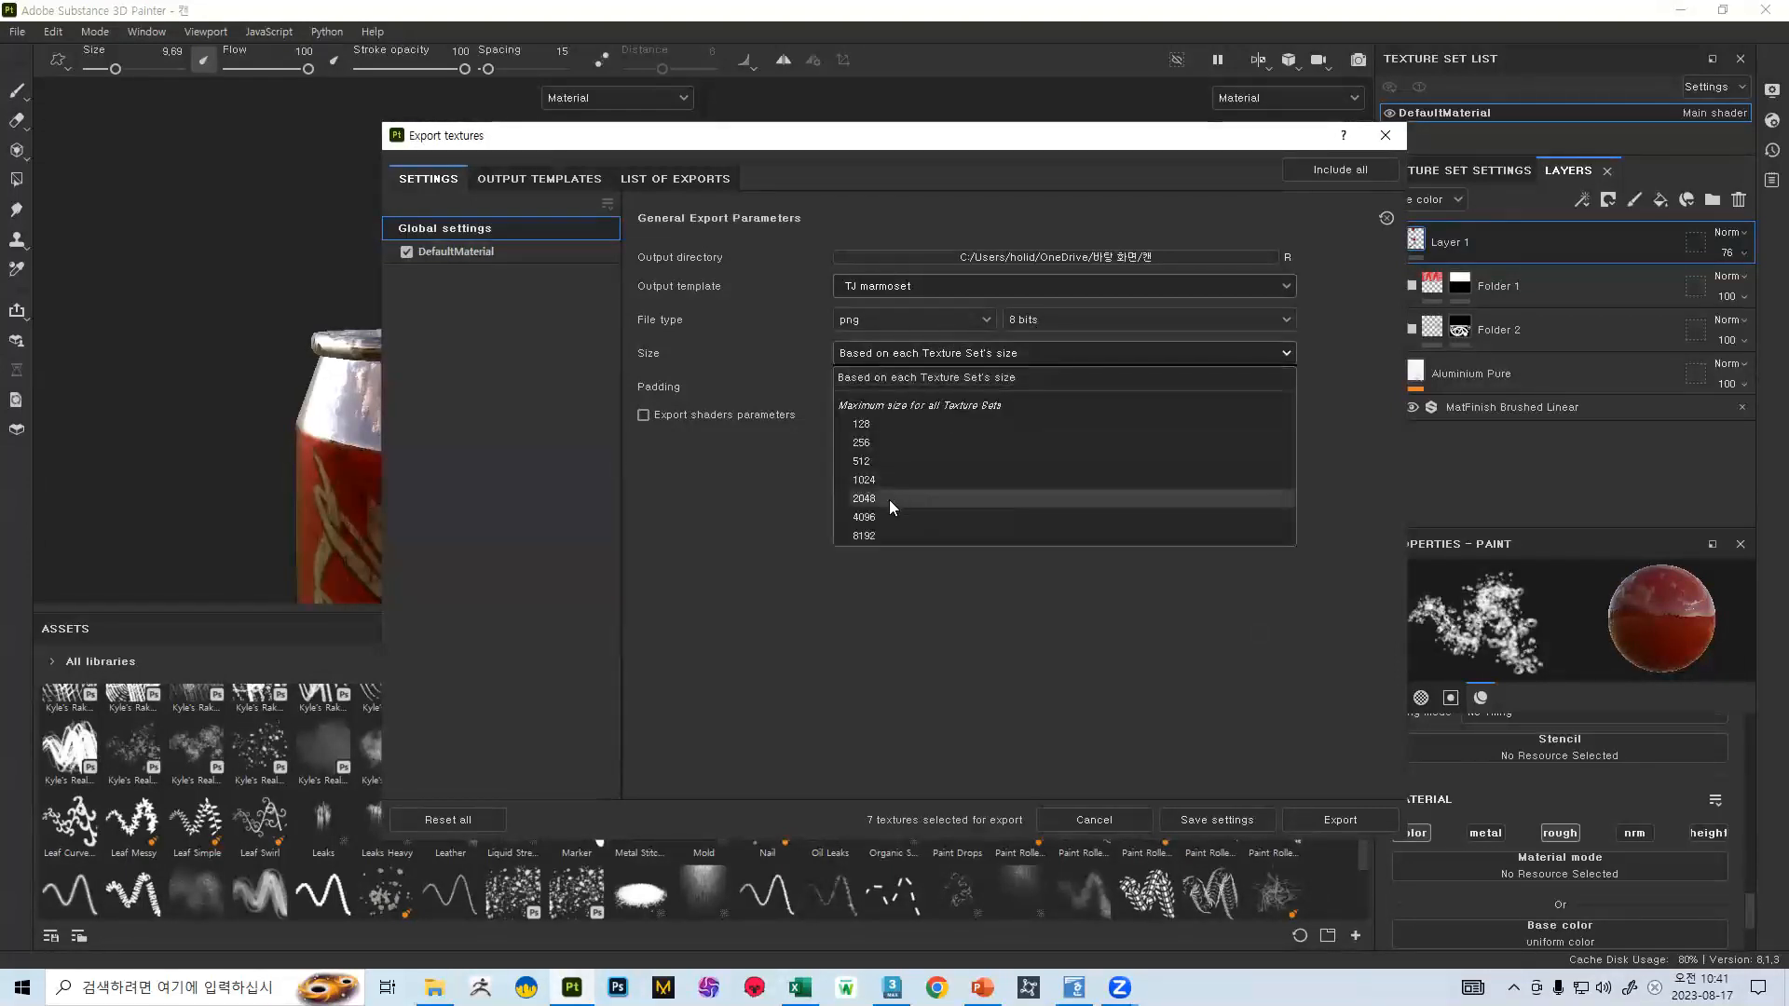
left_click(865, 518)
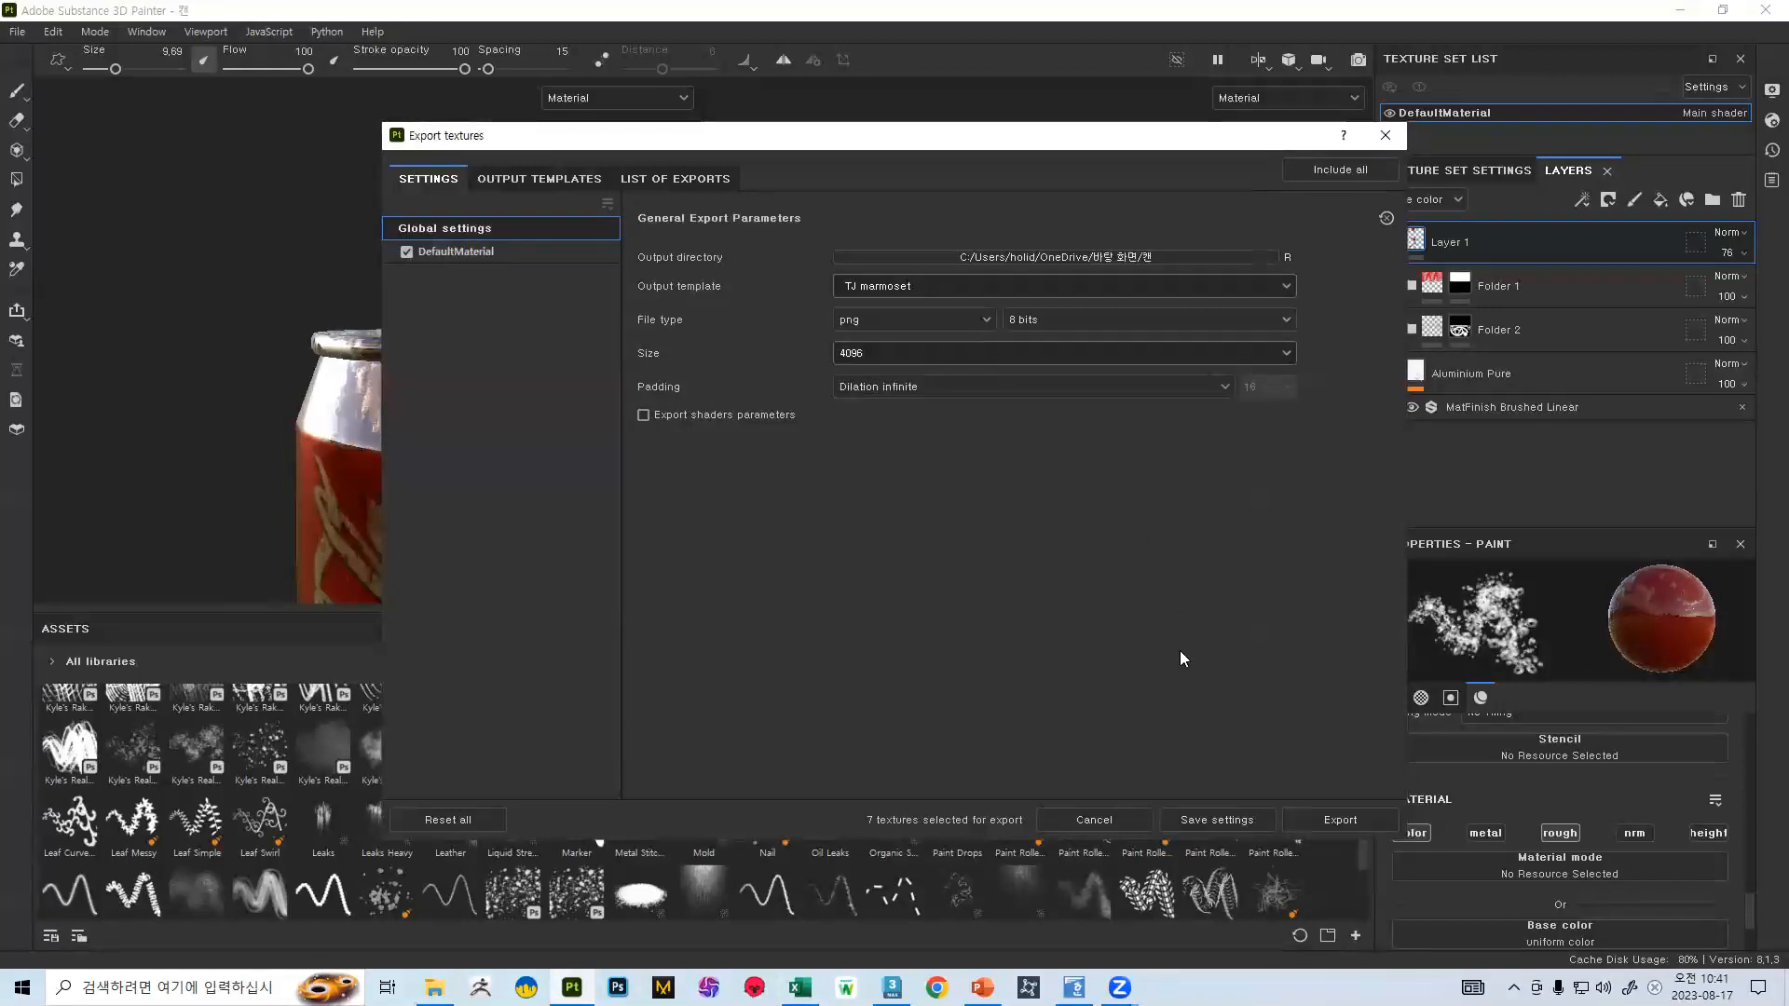
- Export the can's textures and save the project
left_click(1327, 811)
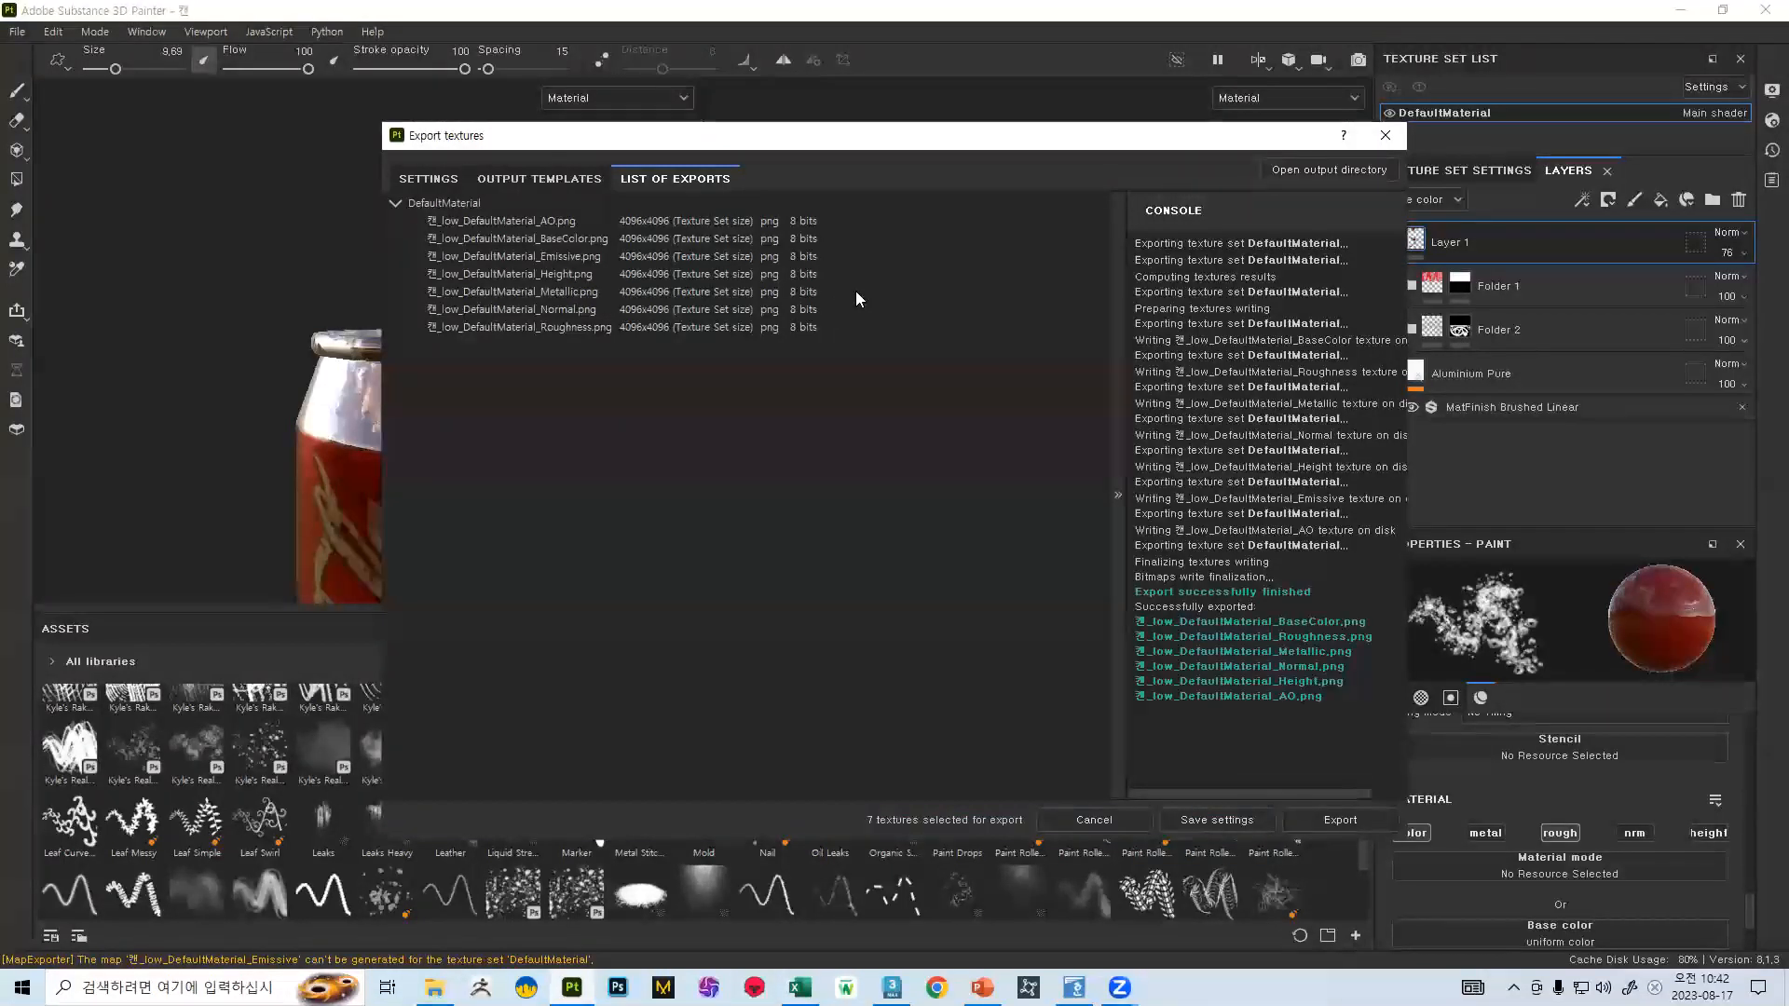
left_click(1385, 136)
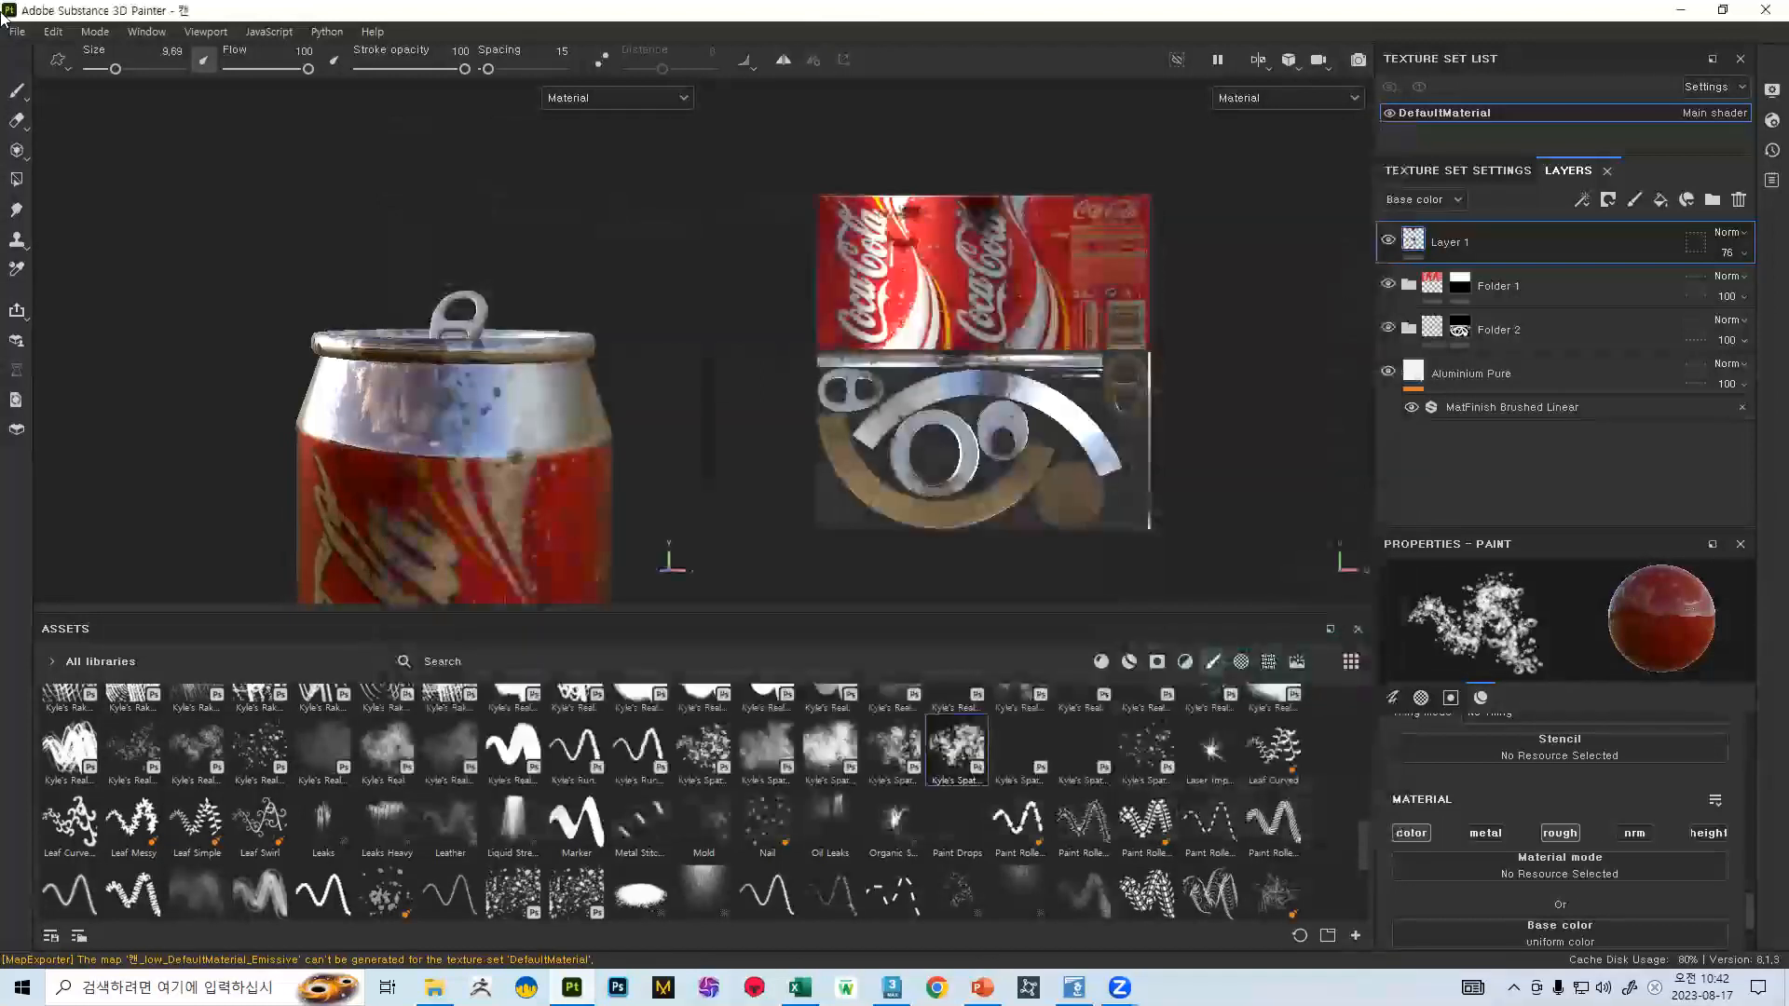
left_click(25, 33)
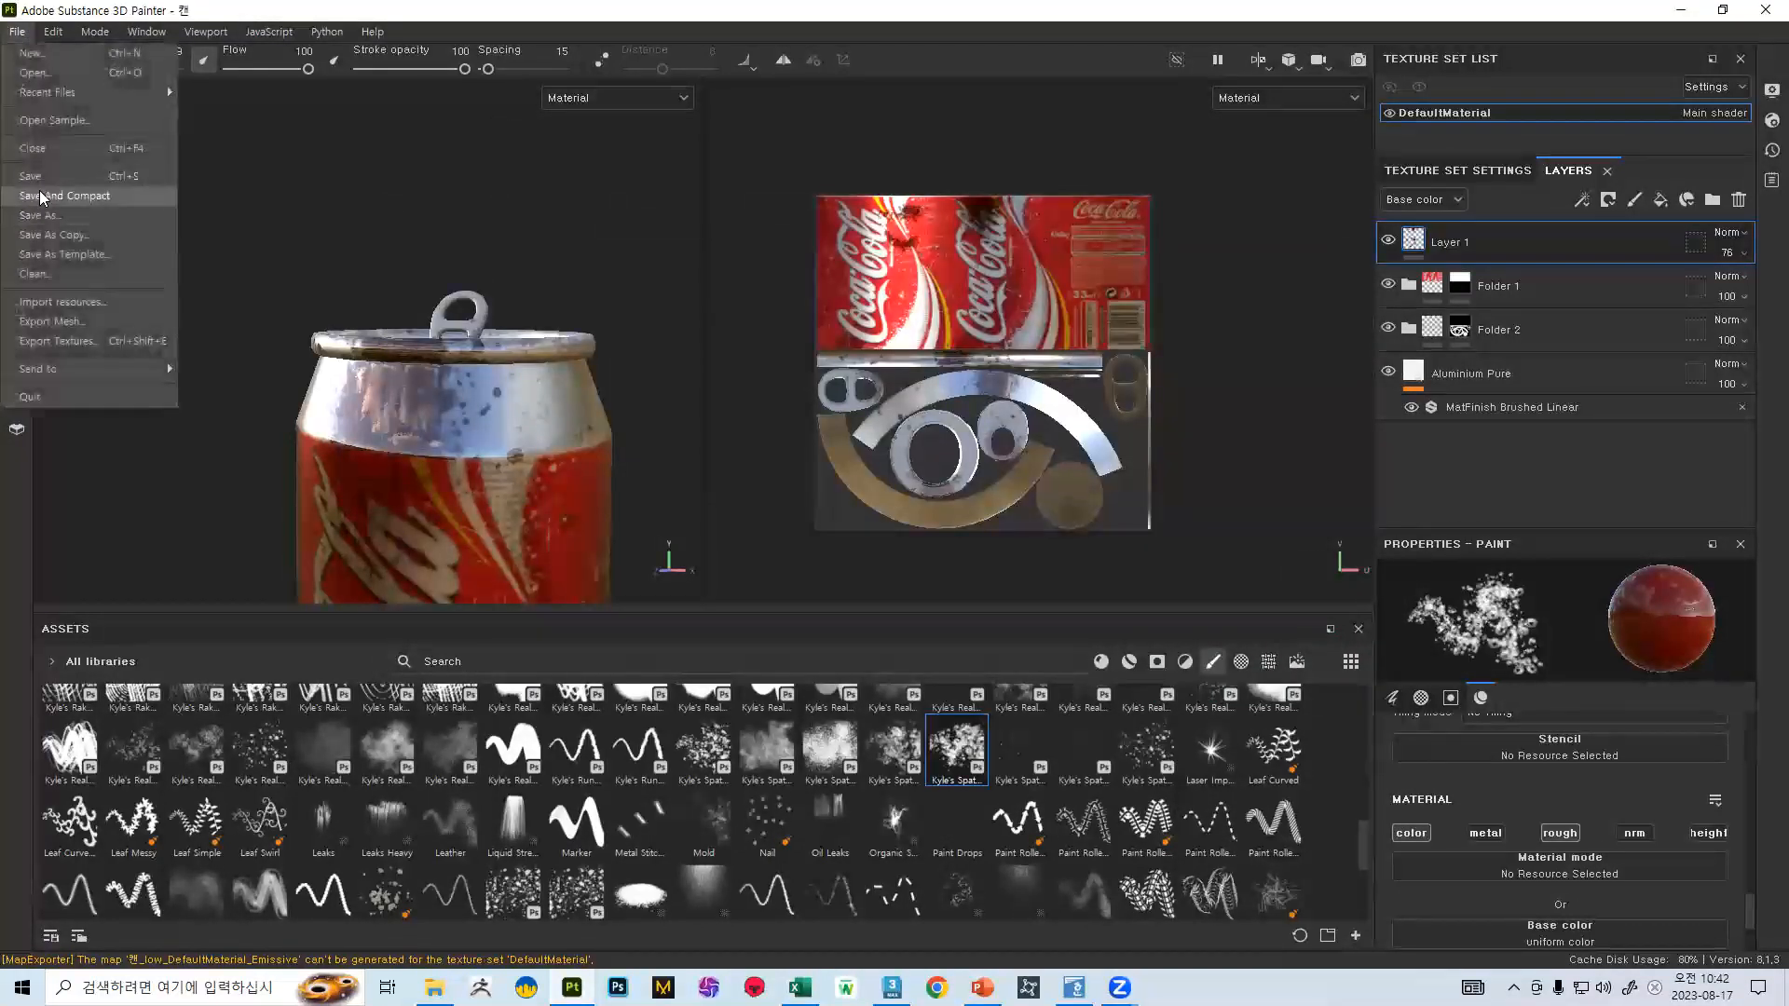
left_click(44, 177)
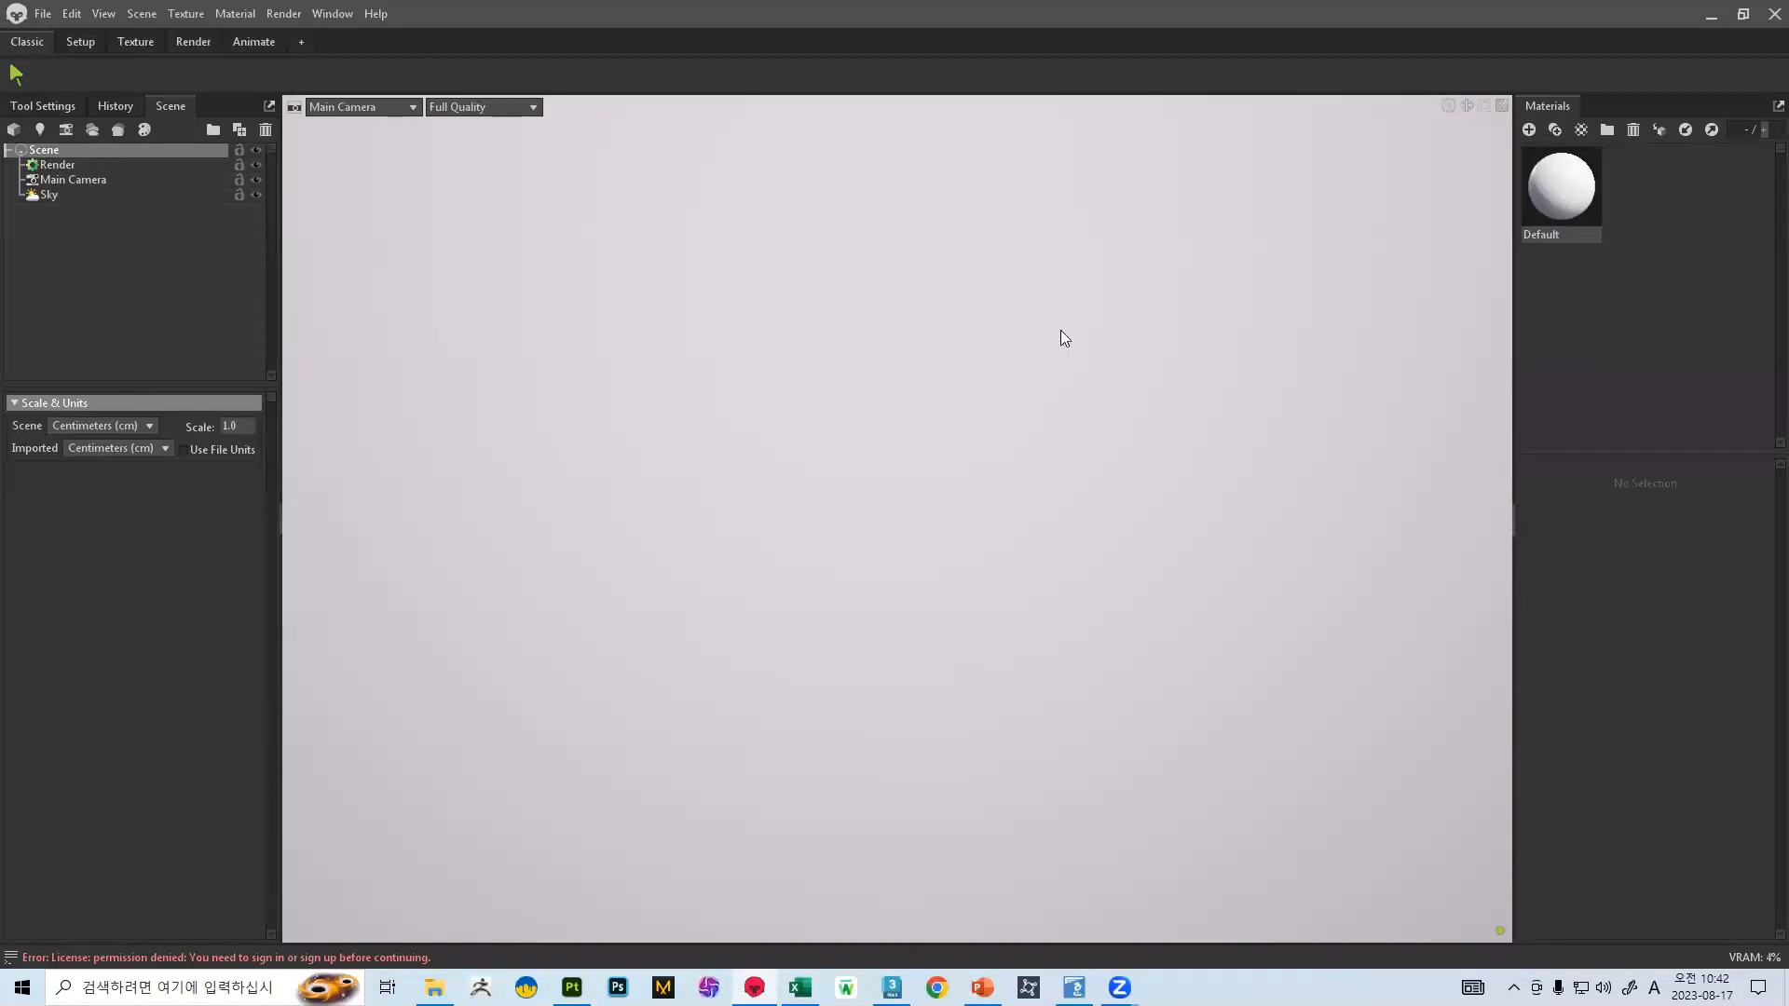
- In Marmoset Toolbag, import the 캔_low model from the desktop folder into the empty scene
left_click(434, 988)
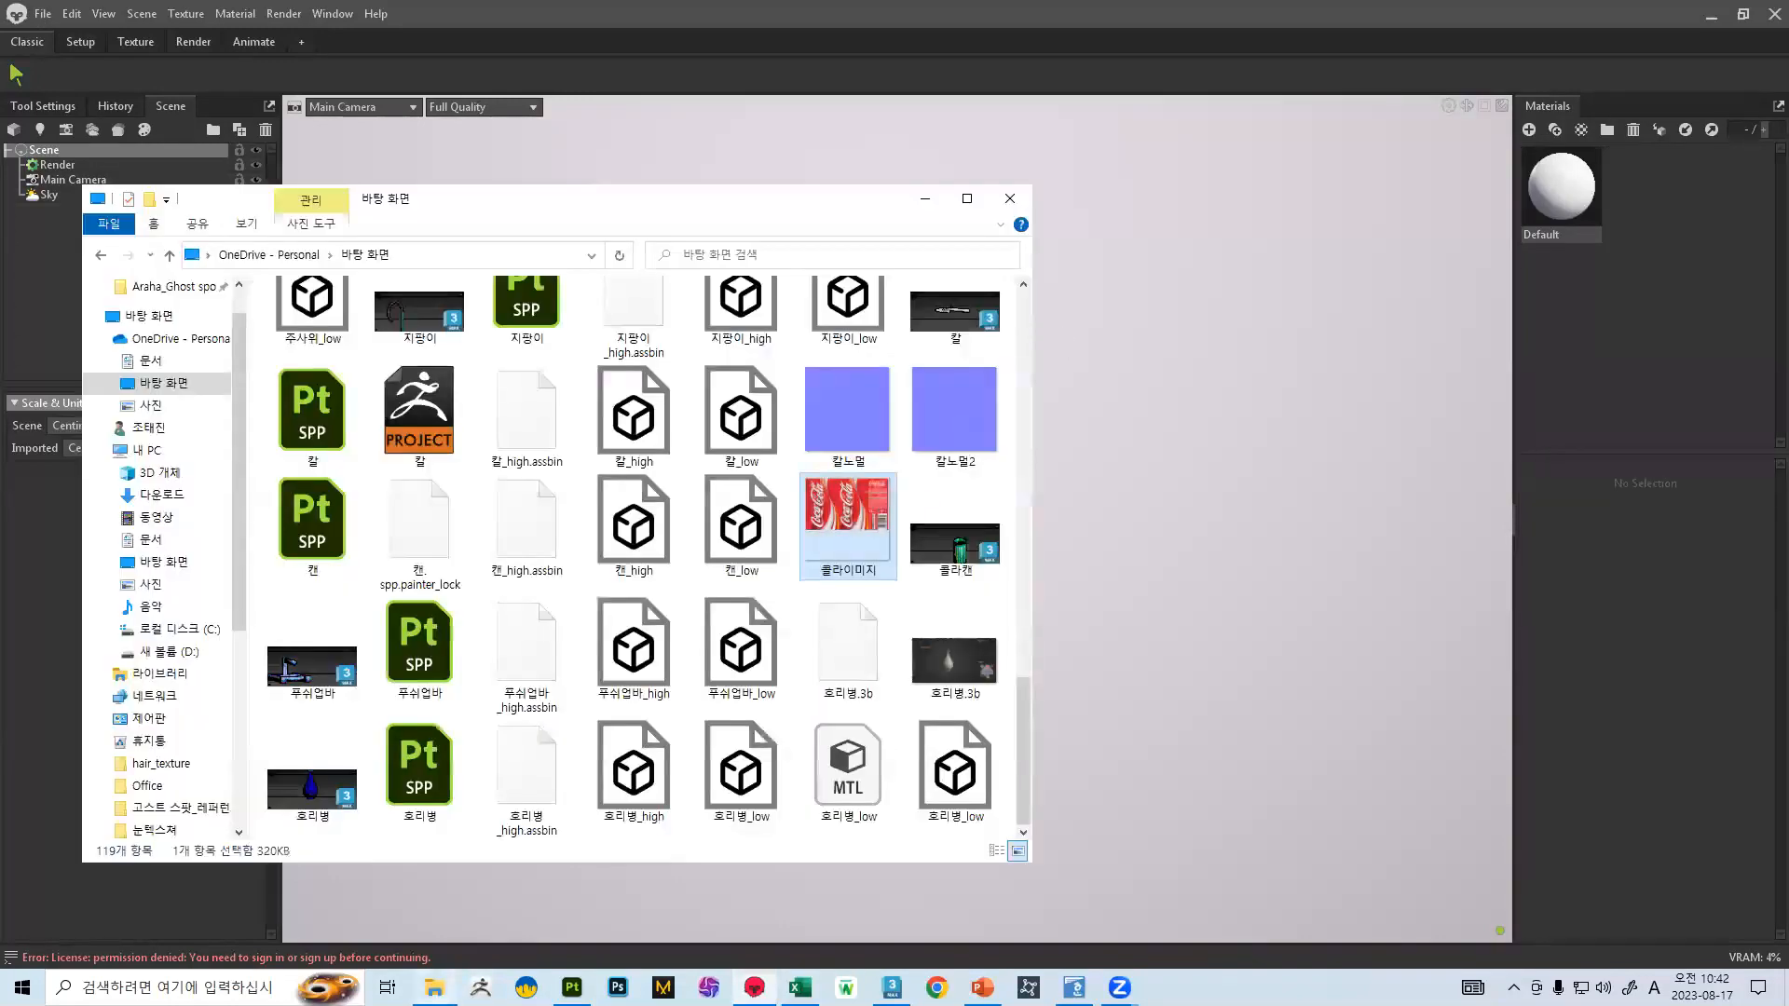
scroll(694, 493, "up", 4)
scroll(697, 517, "down", 4)
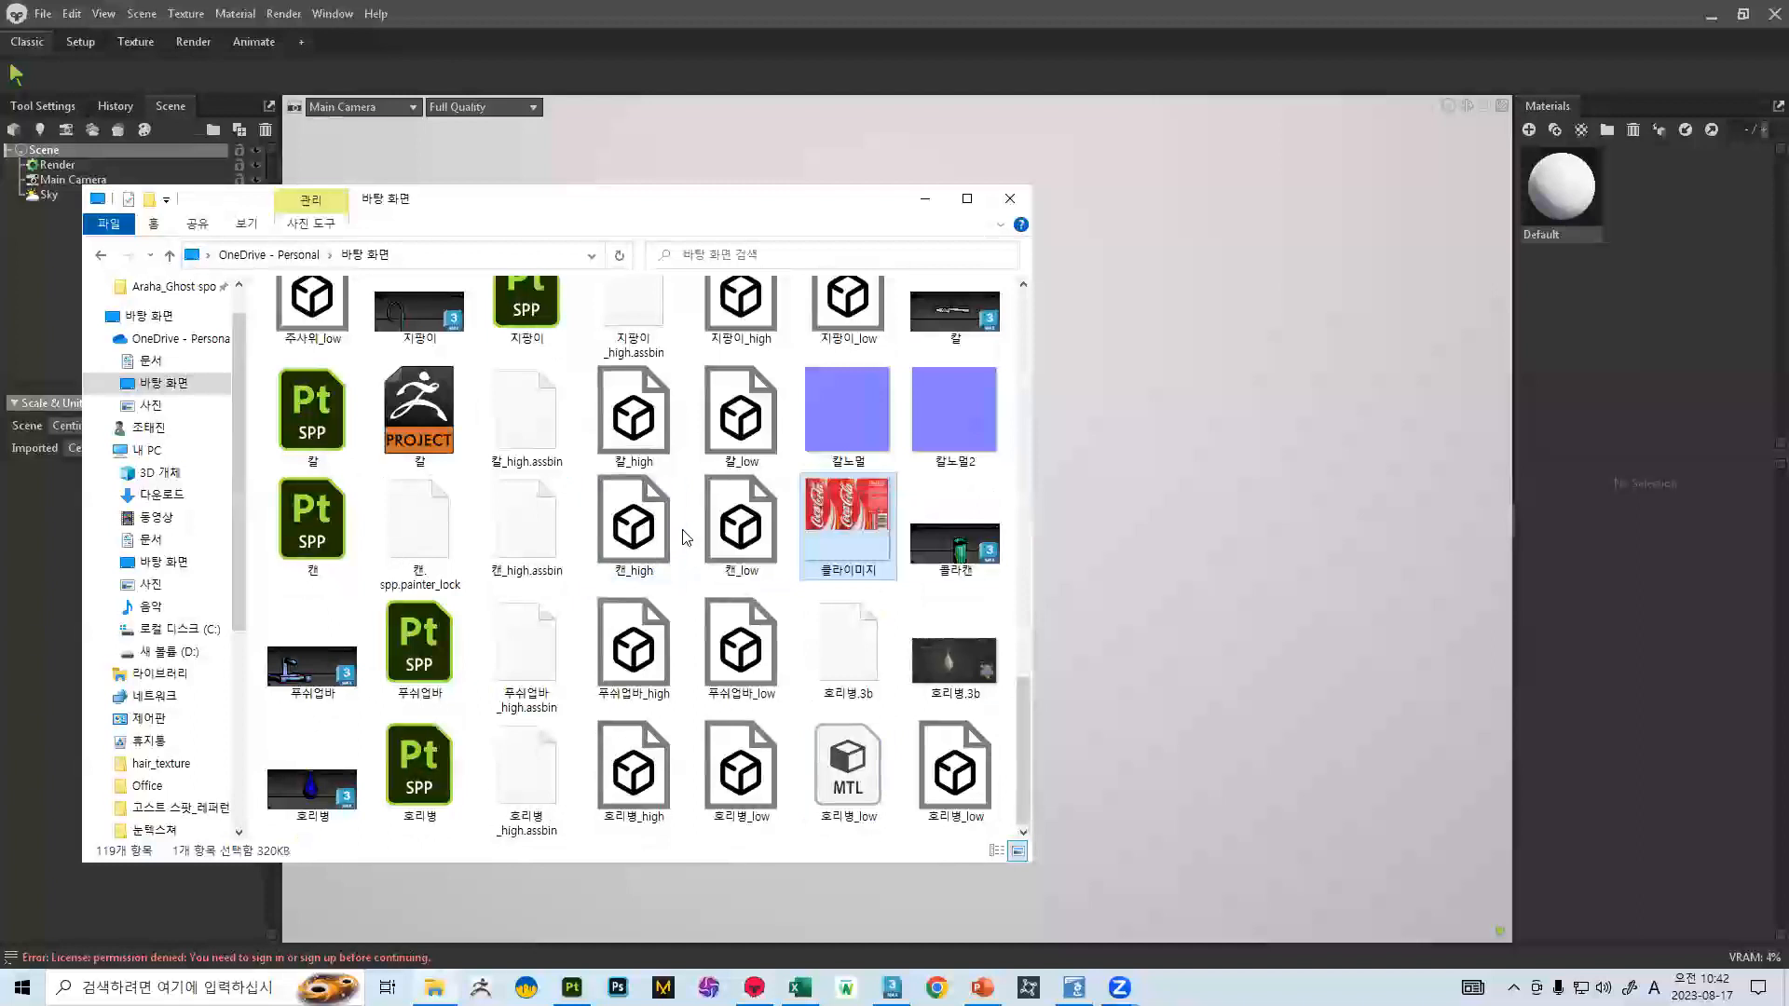
left_click_drag(736, 521, 1113, 533)
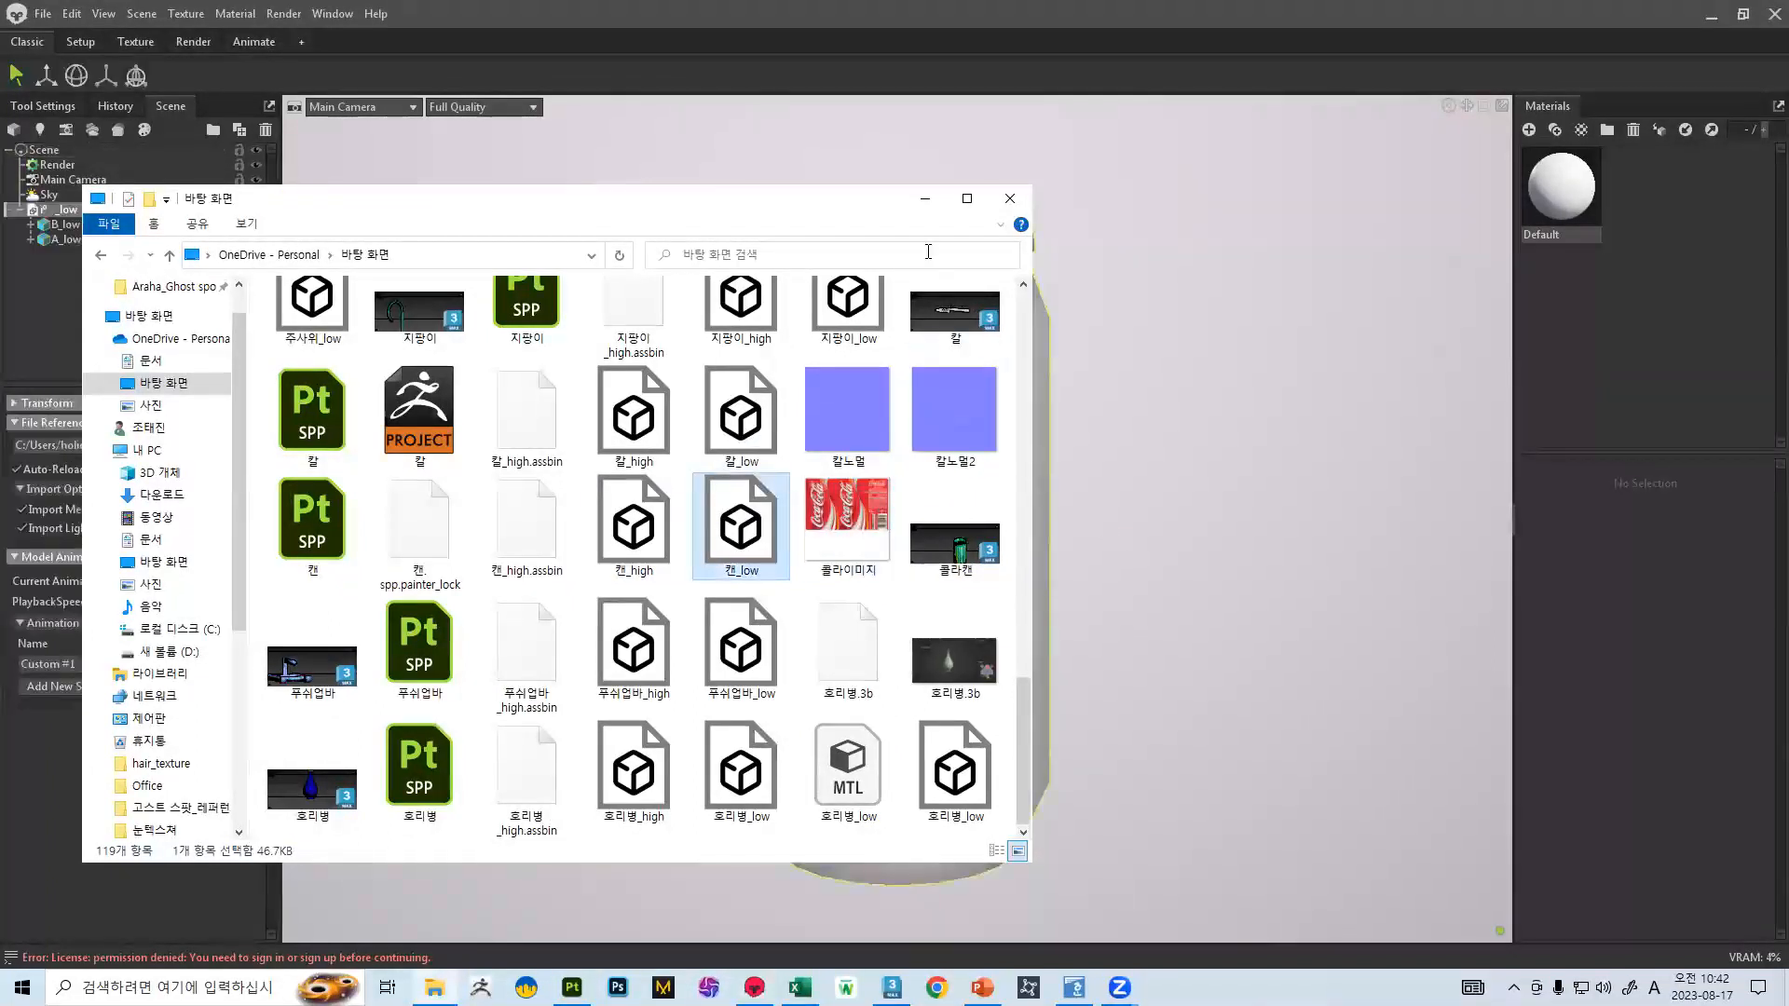
- Assign the BaseColor, Normal, Roughness and Metallic textures from the 캔 folder to the Default material's albedo, normal, roughness and metalness maps
scroll(591, 486, "up", 5)
scroll(592, 487, "up", 5)
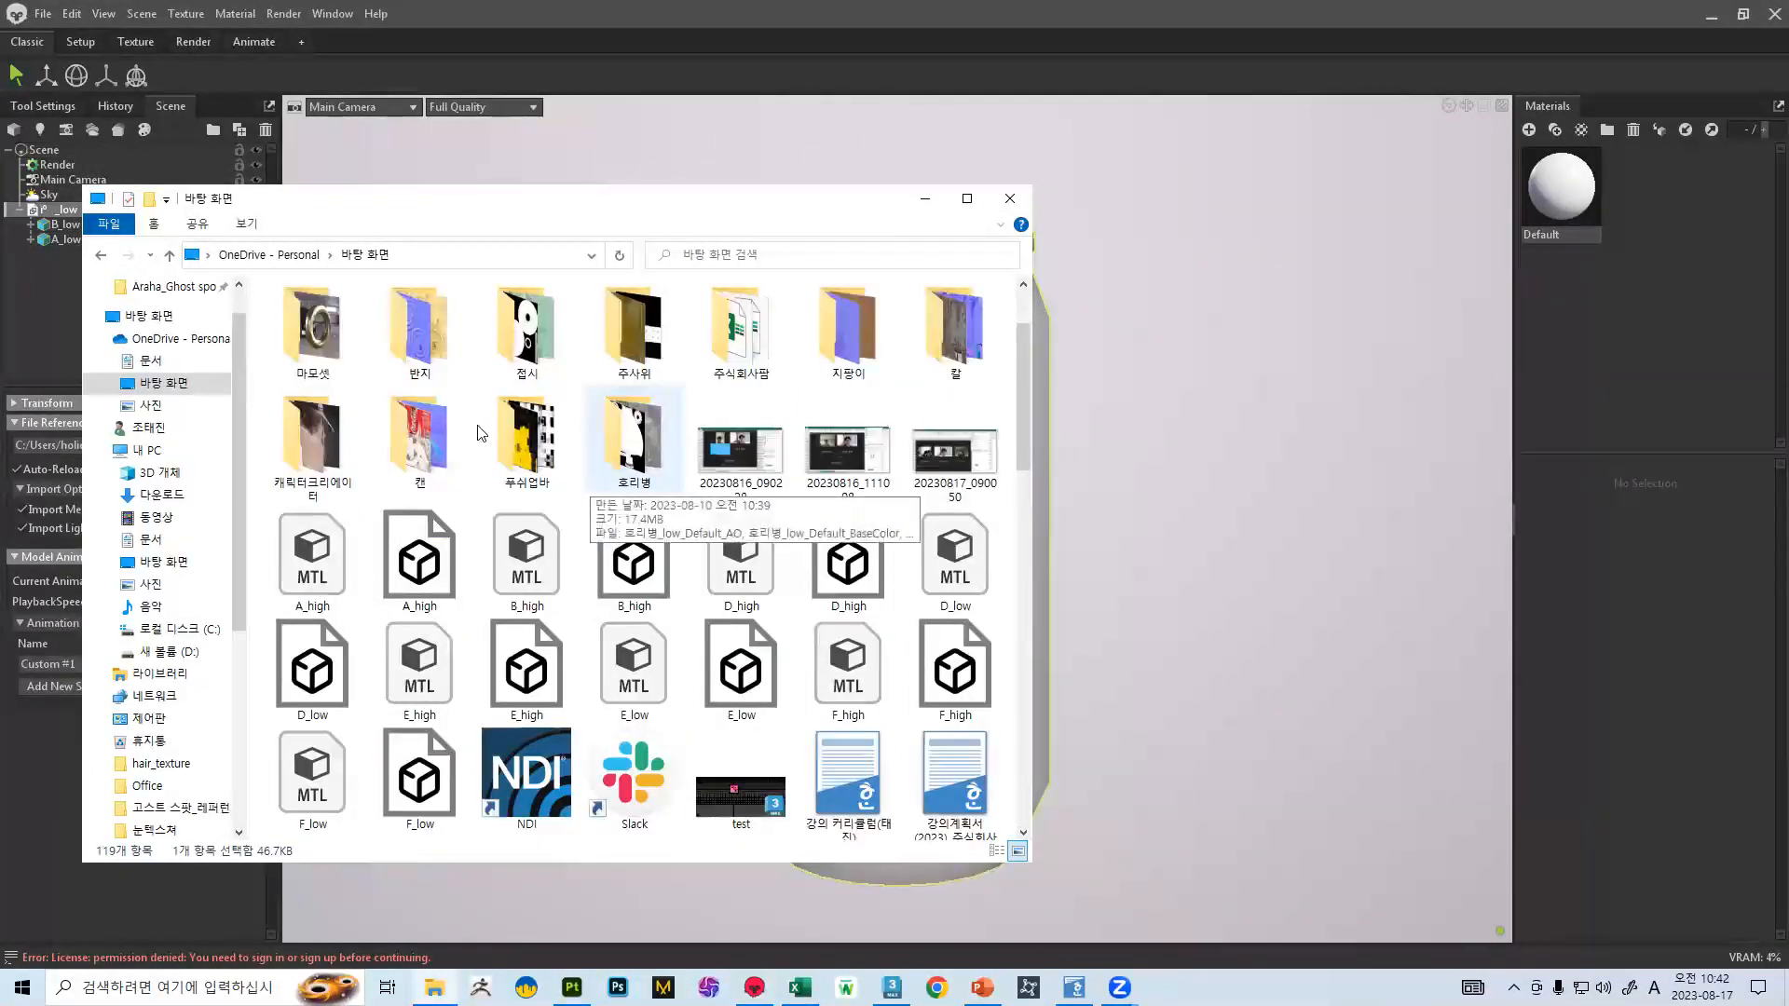
left_click(1094, 349)
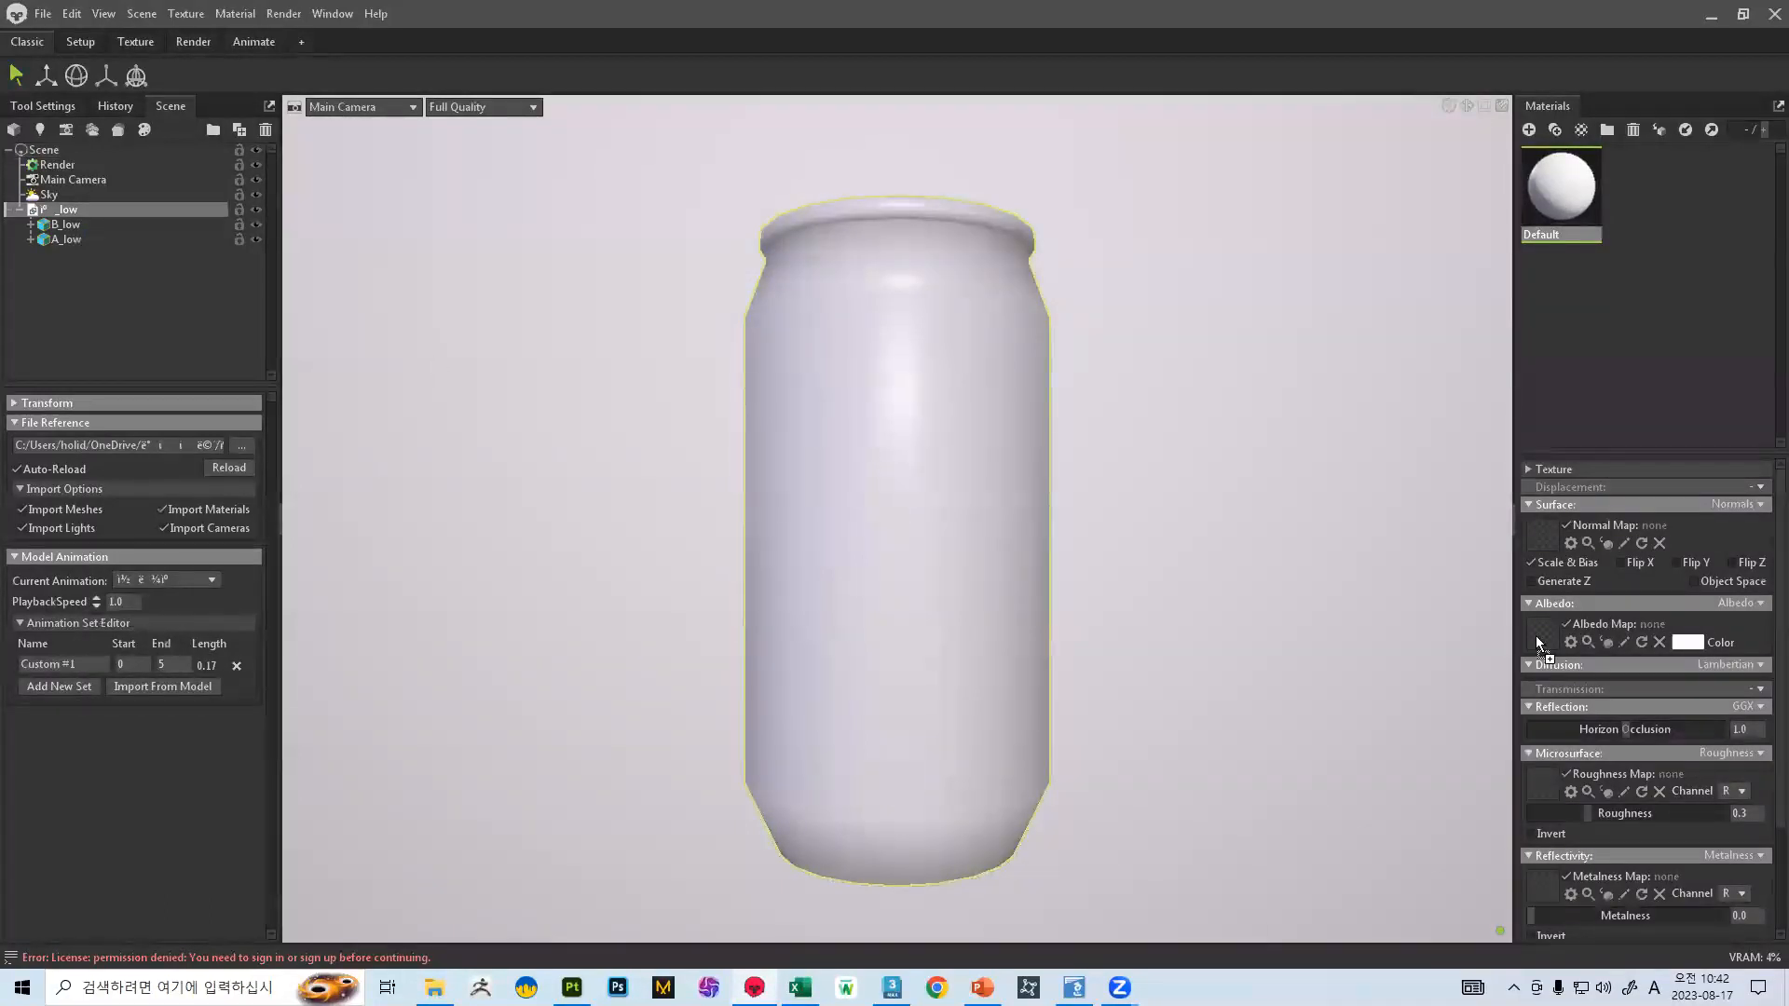
left_click_drag(1535, 635, 1540, 635)
left_click_drag(748, 349, 1549, 529)
left_click_drag(856, 331, 1542, 782)
left_click_drag(639, 347, 1542, 885)
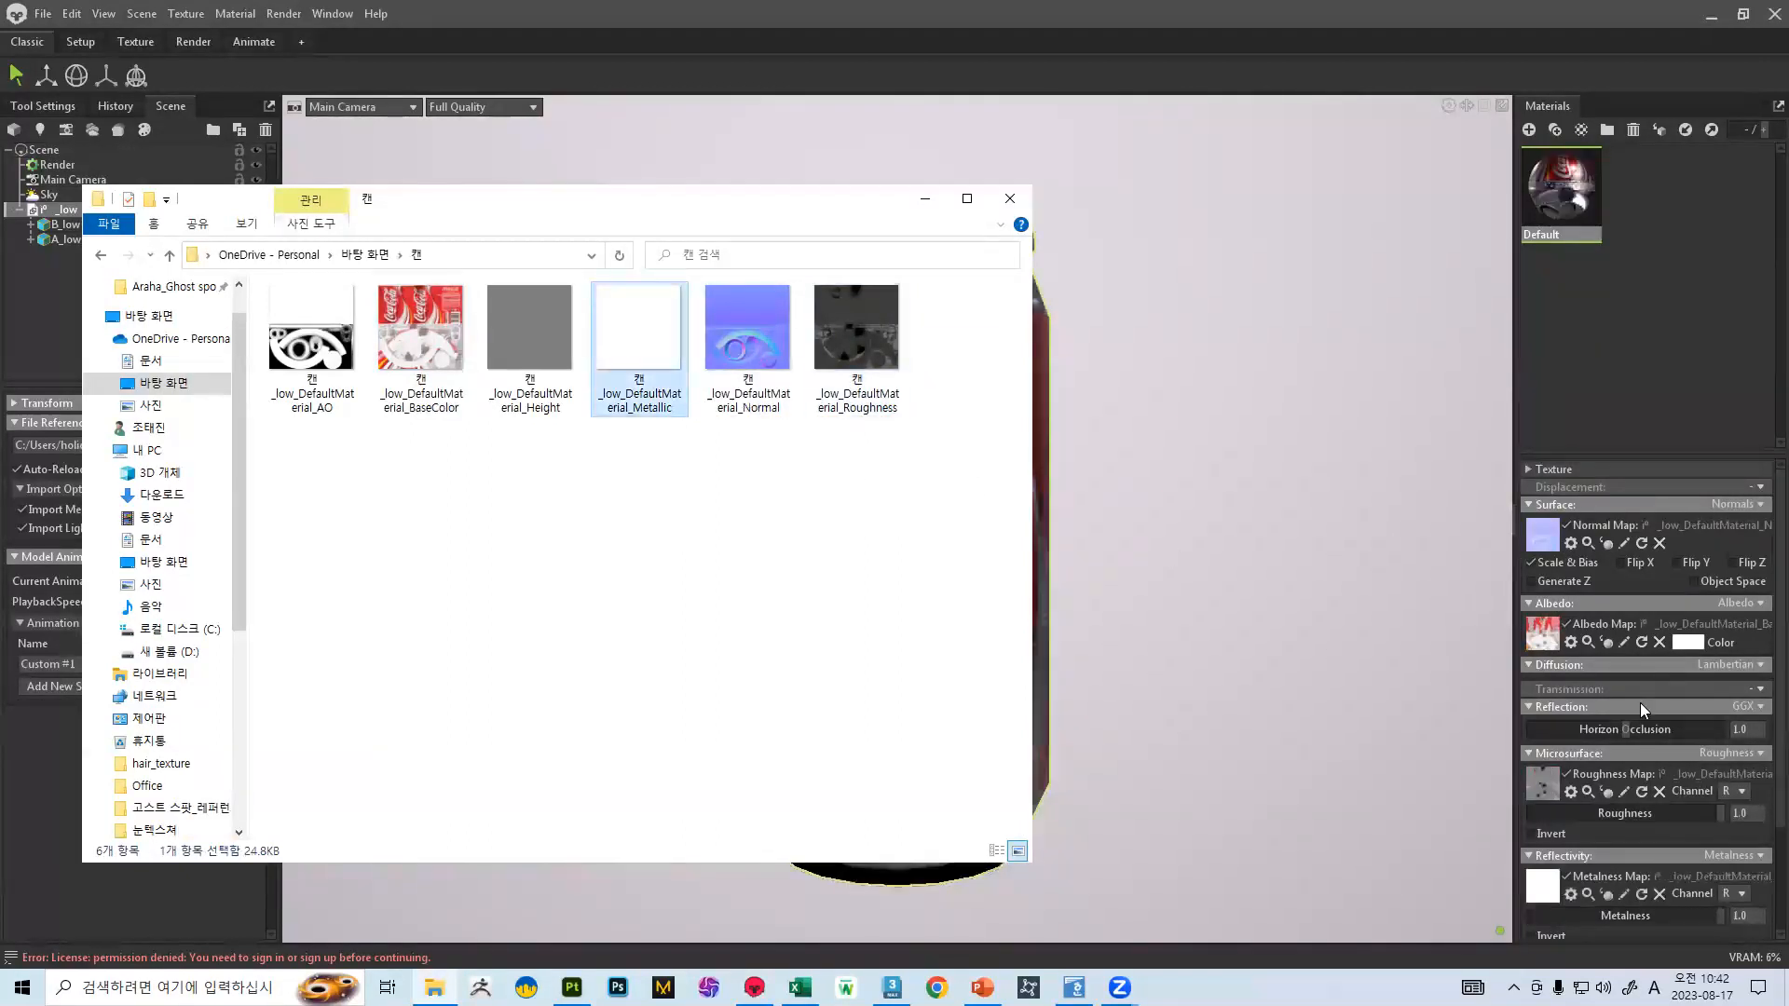
- Enable Occlusion on the Default material and assign the exported AO texture as its occlusion map
left_click_drag(1780, 667, 1733, 830)
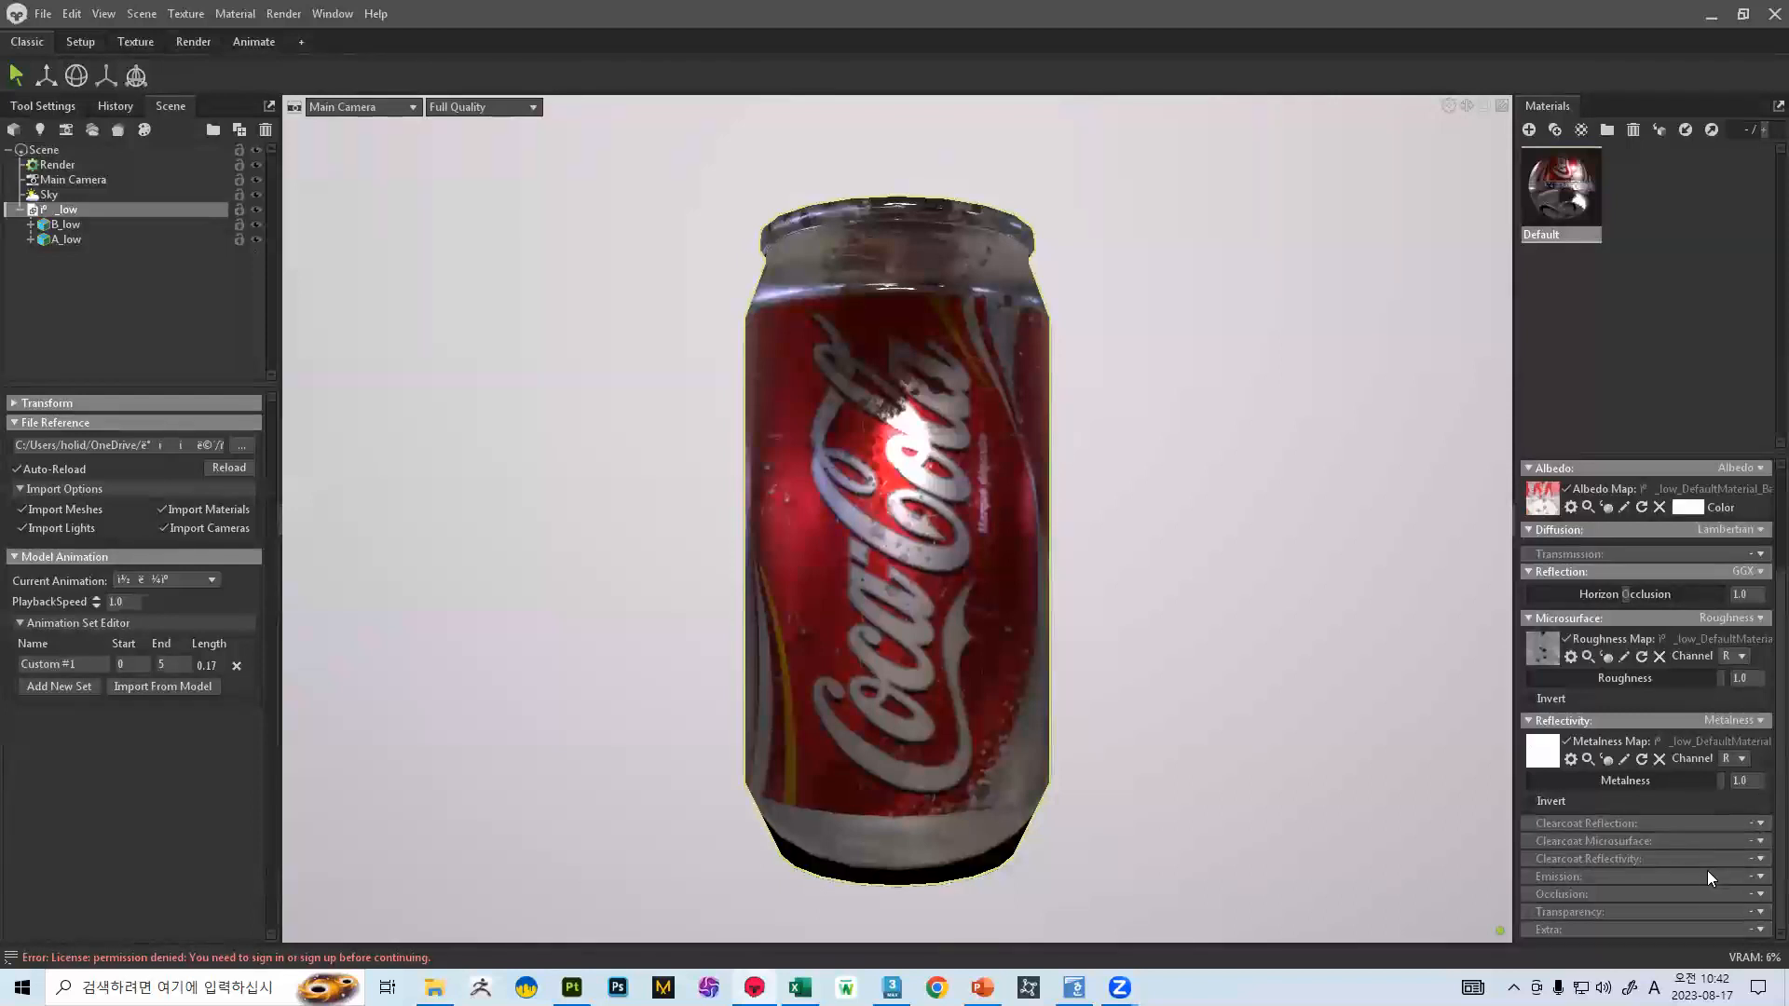
left_click(1759, 896)
left_click(1710, 933)
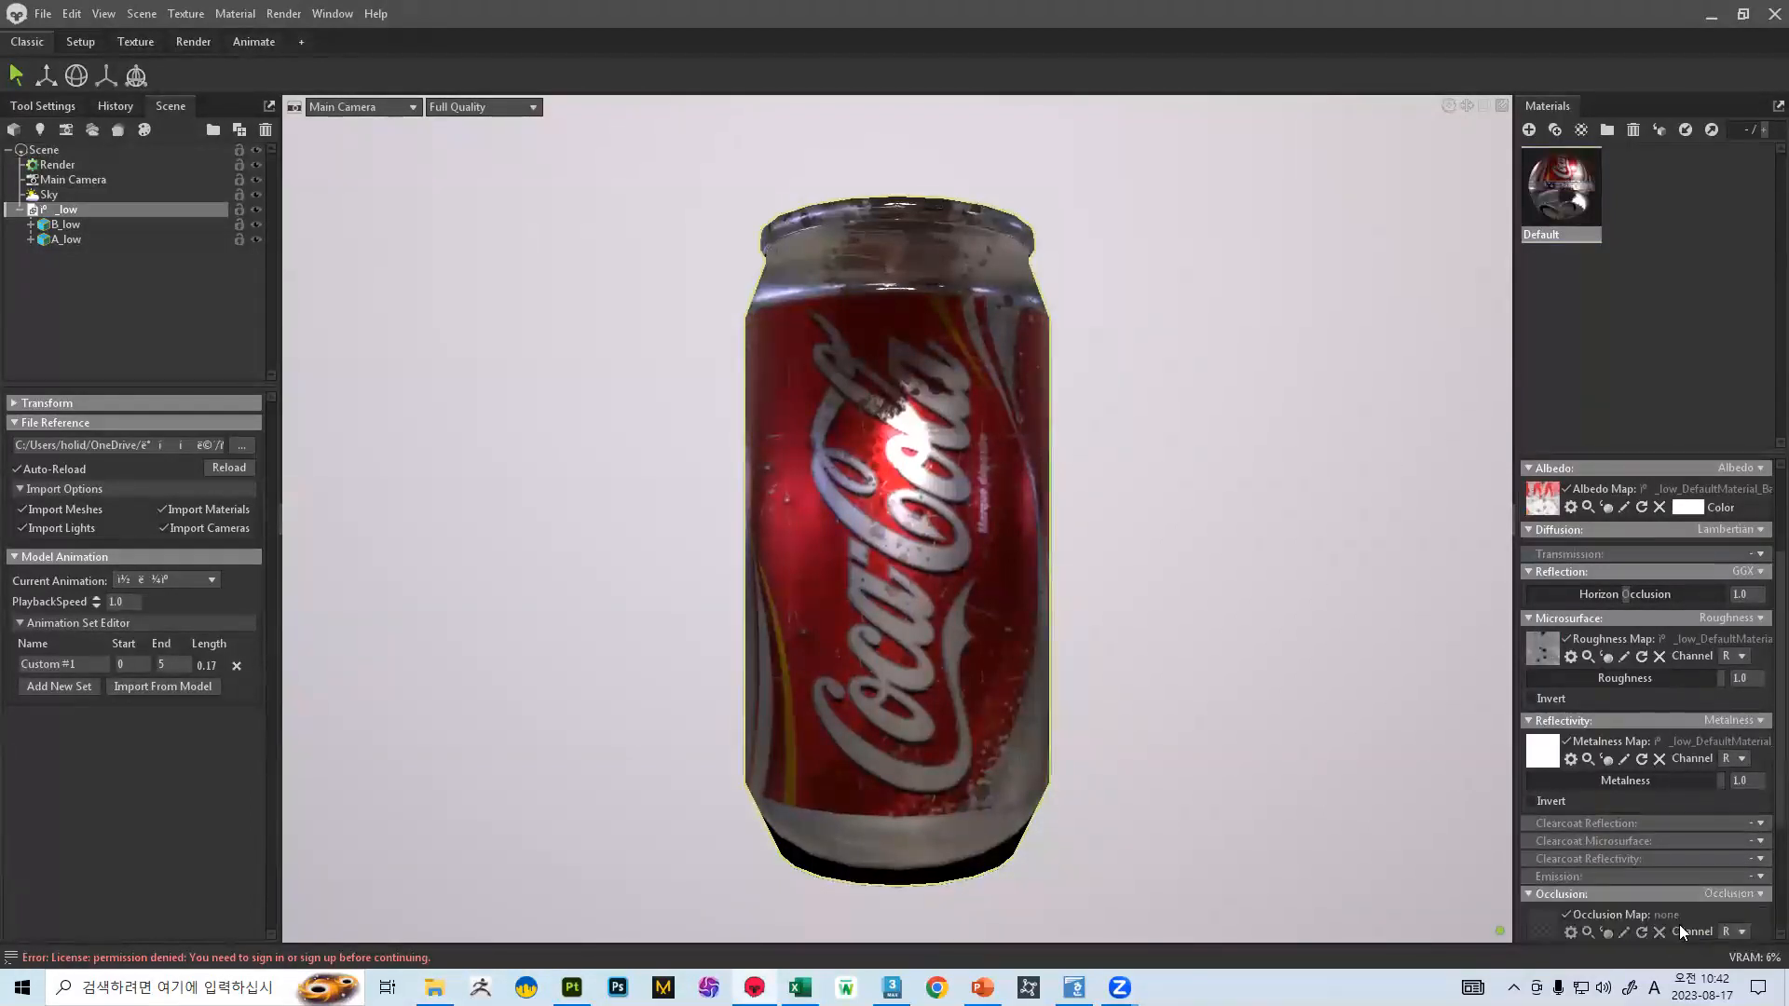
scroll(1620, 848, "down", 2)
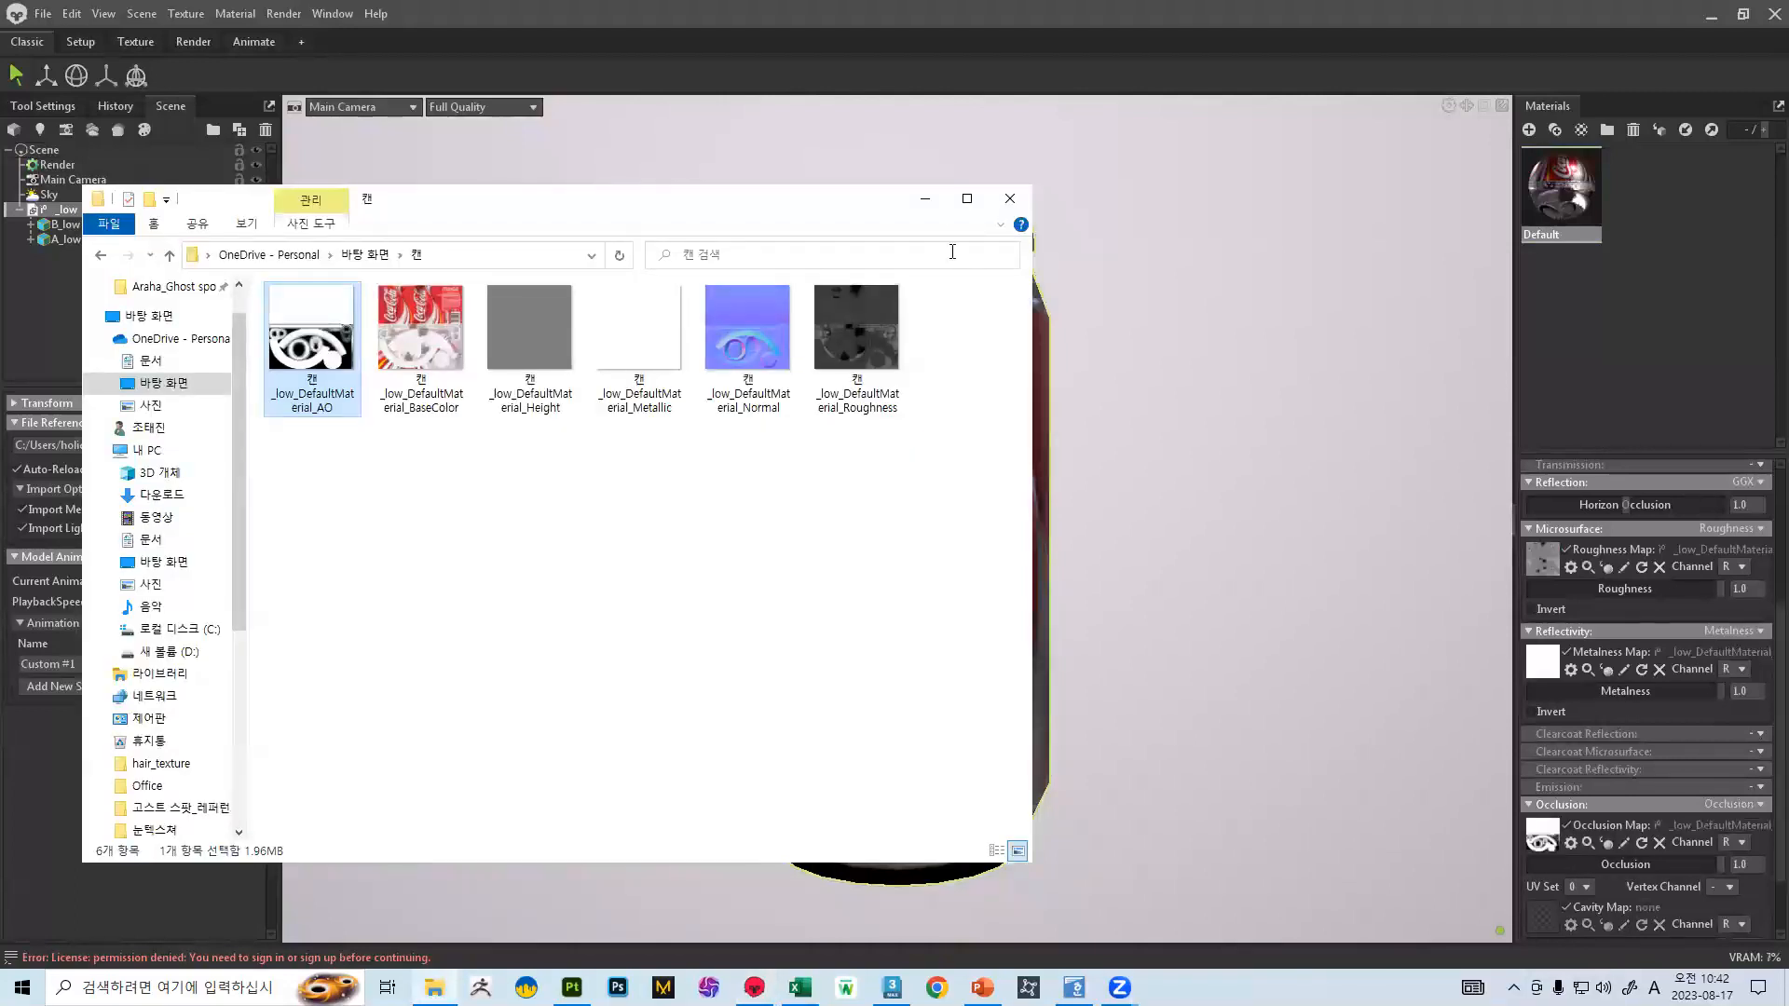
left_click(914, 207)
- Enable Flip Y for the Default material's normal map
left_click_drag(987, 457, 943, 518)
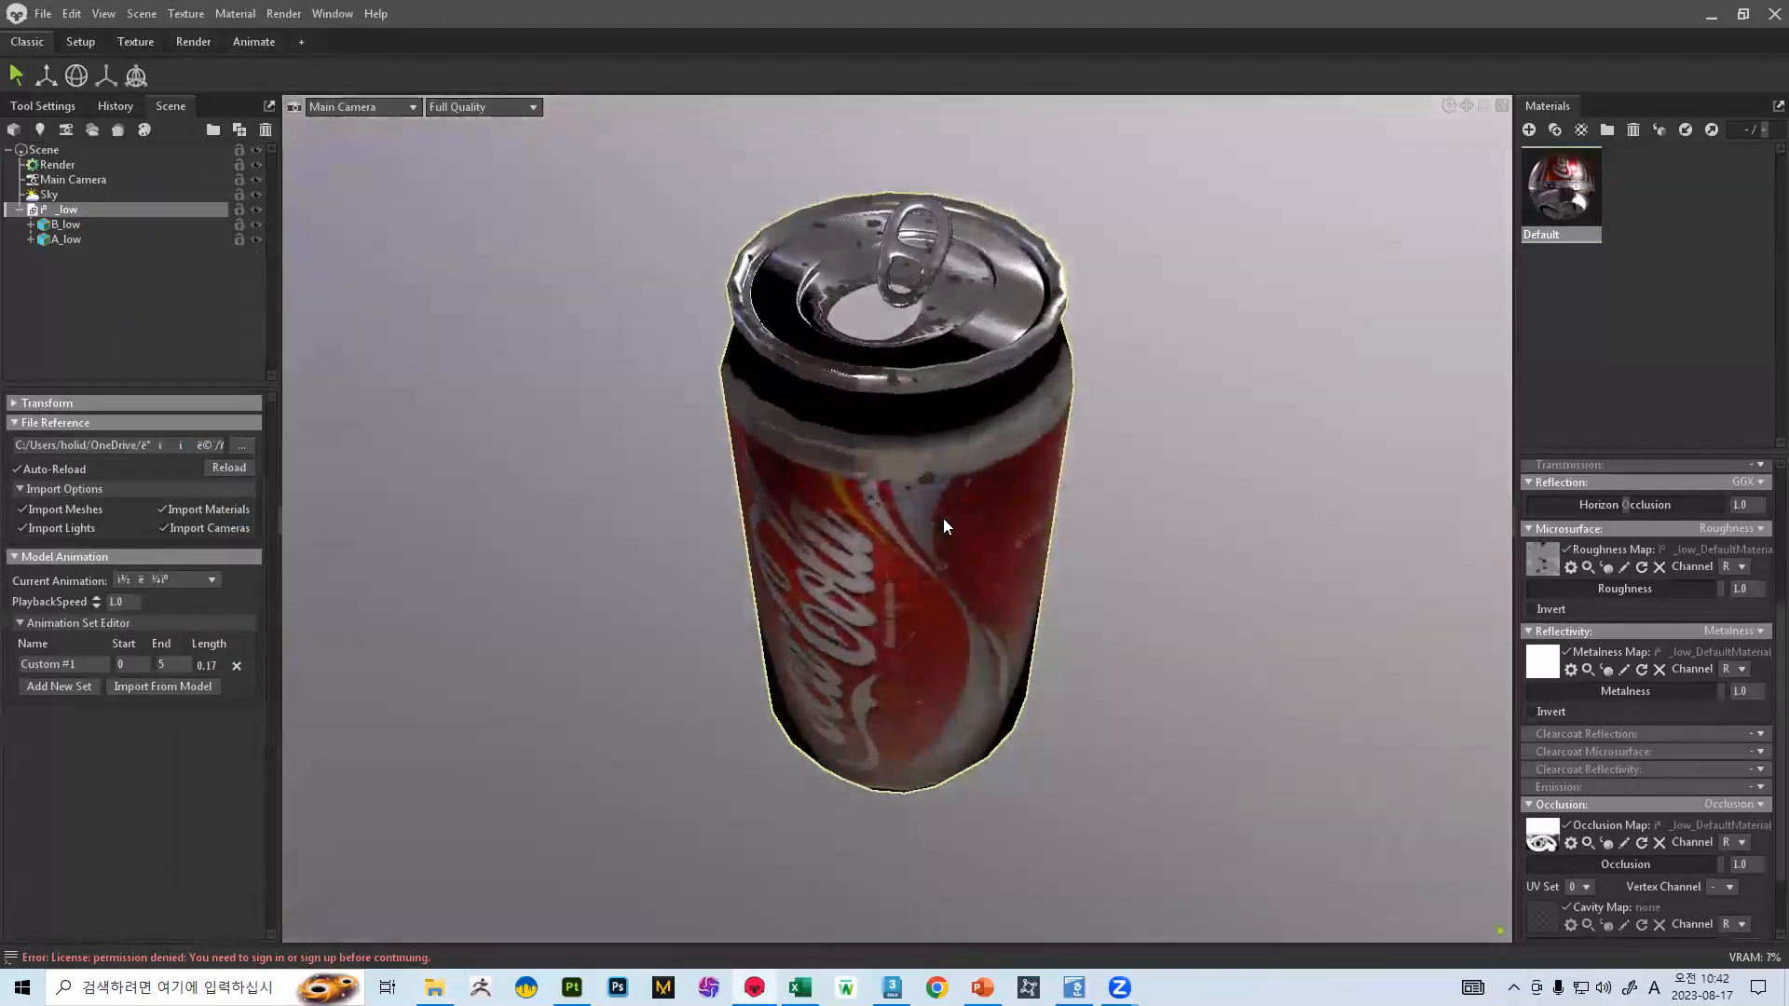
scroll(1745, 723, "up", 5)
left_click(1692, 564)
left_click_drag(1211, 420, 1405, 408)
scroll(1008, 447, "down", 3)
scroll(1008, 447, "down", 2)
left_click_drag(1008, 447, 972, 545)
scroll(1088, 477, "up", 5)
middle_click_drag(972, 545, 950, 525)
- Rotate the sky lighting to 338 and add a child light on the bright lamp in the sky image
left_click_drag(950, 533, 1156, 527, "shift")
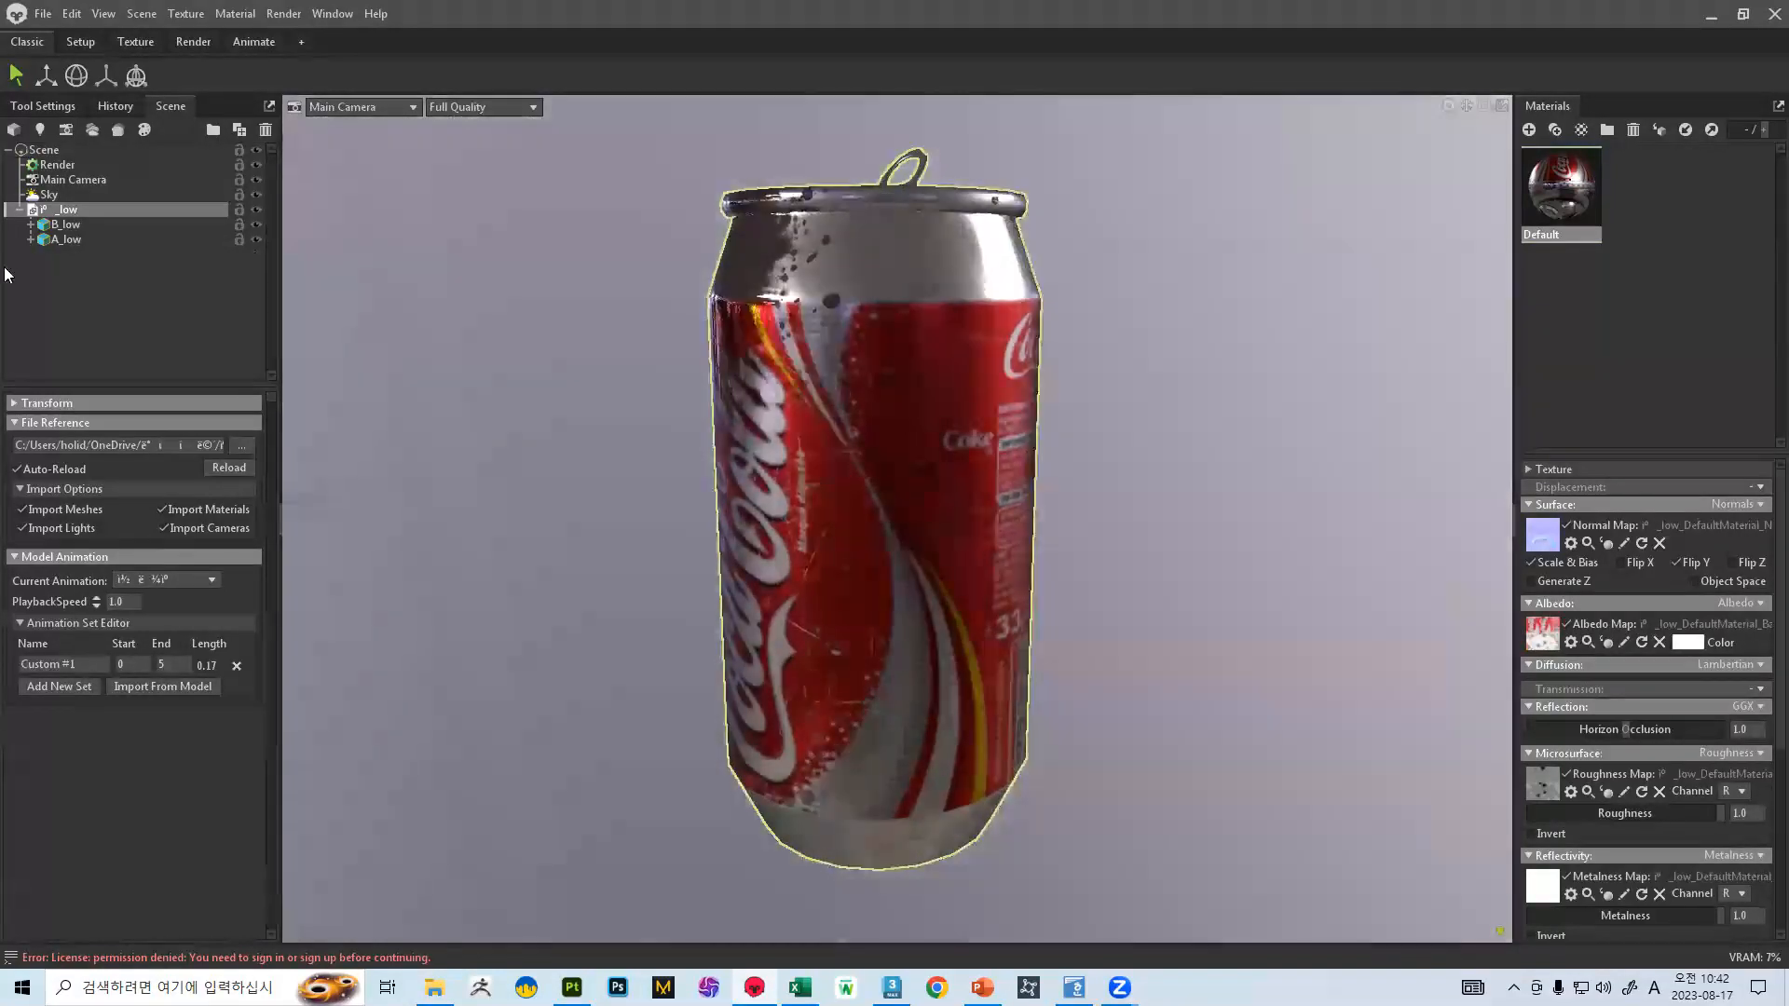
left_click(52, 194)
left_click(192, 578)
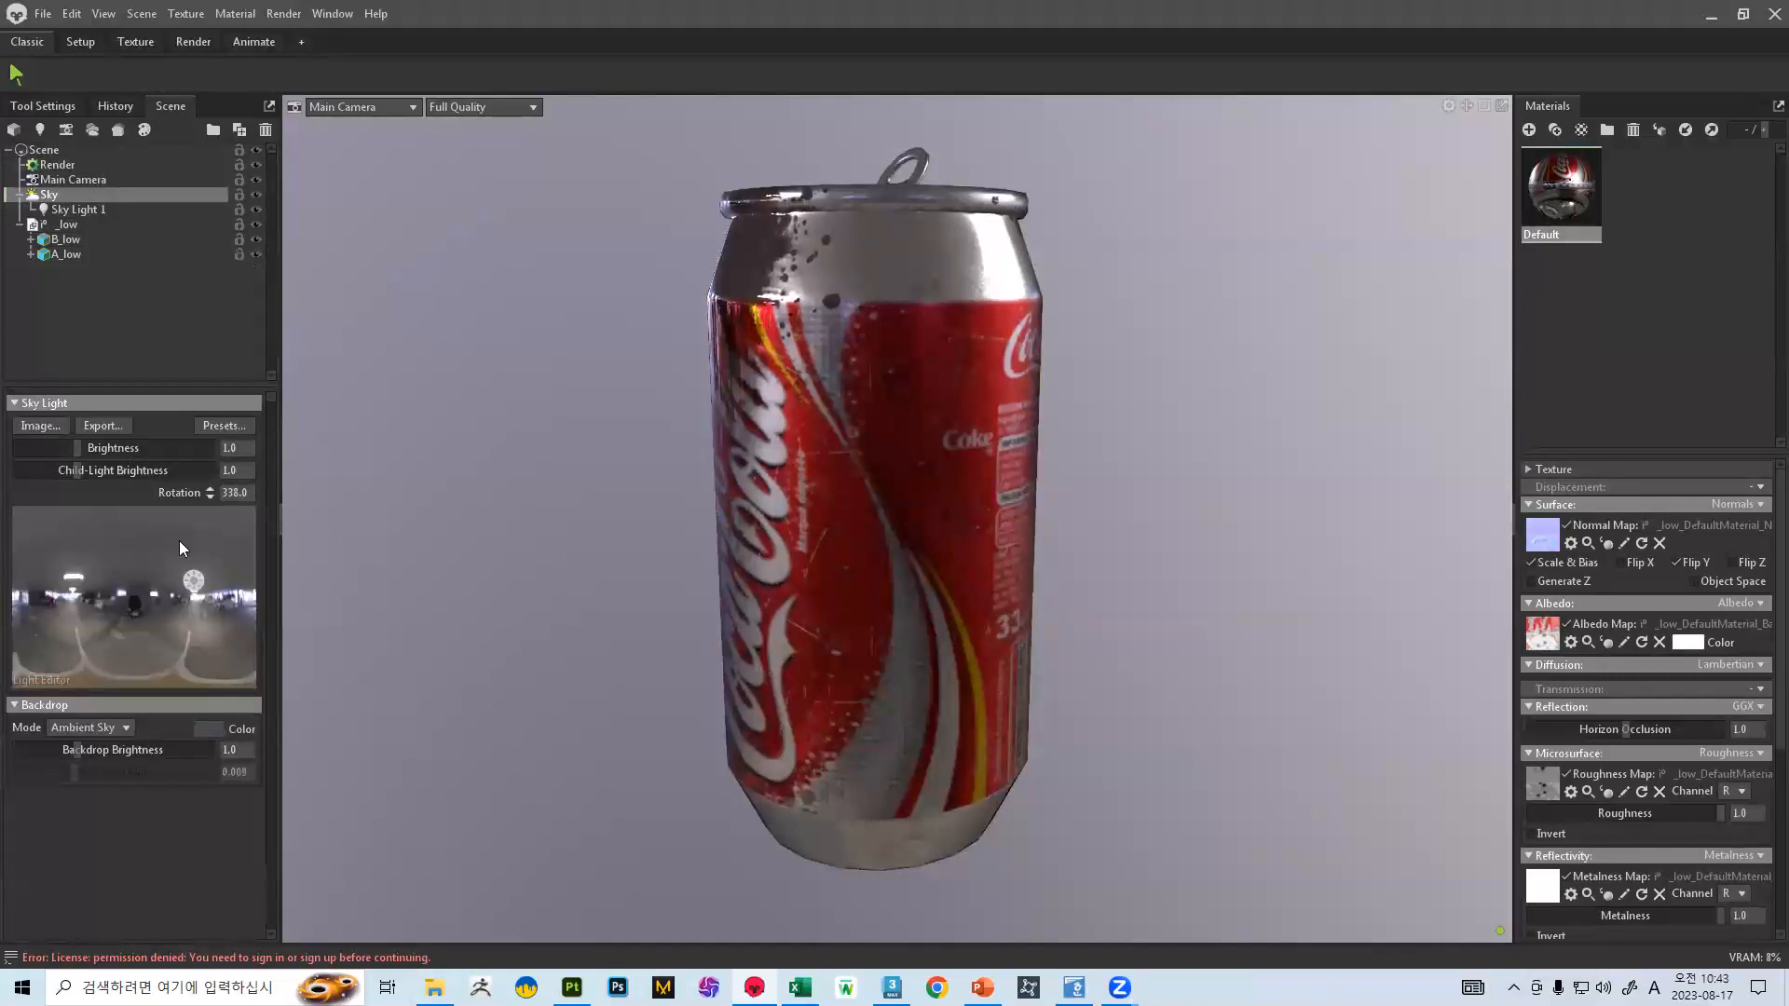
- Set the sky brightness to 3.861, child-light brightness to 13.9 and rotation to 476.5, with the backdrop mode on Sky
mouse_move(79, 471)
left_mouse_down()
mouse_move(136, 472)
mouse_move(62, 449)
mouse_move(99, 449)
left_mouse_up()
left_click_drag(736, 444, 1144, 526, "shift")
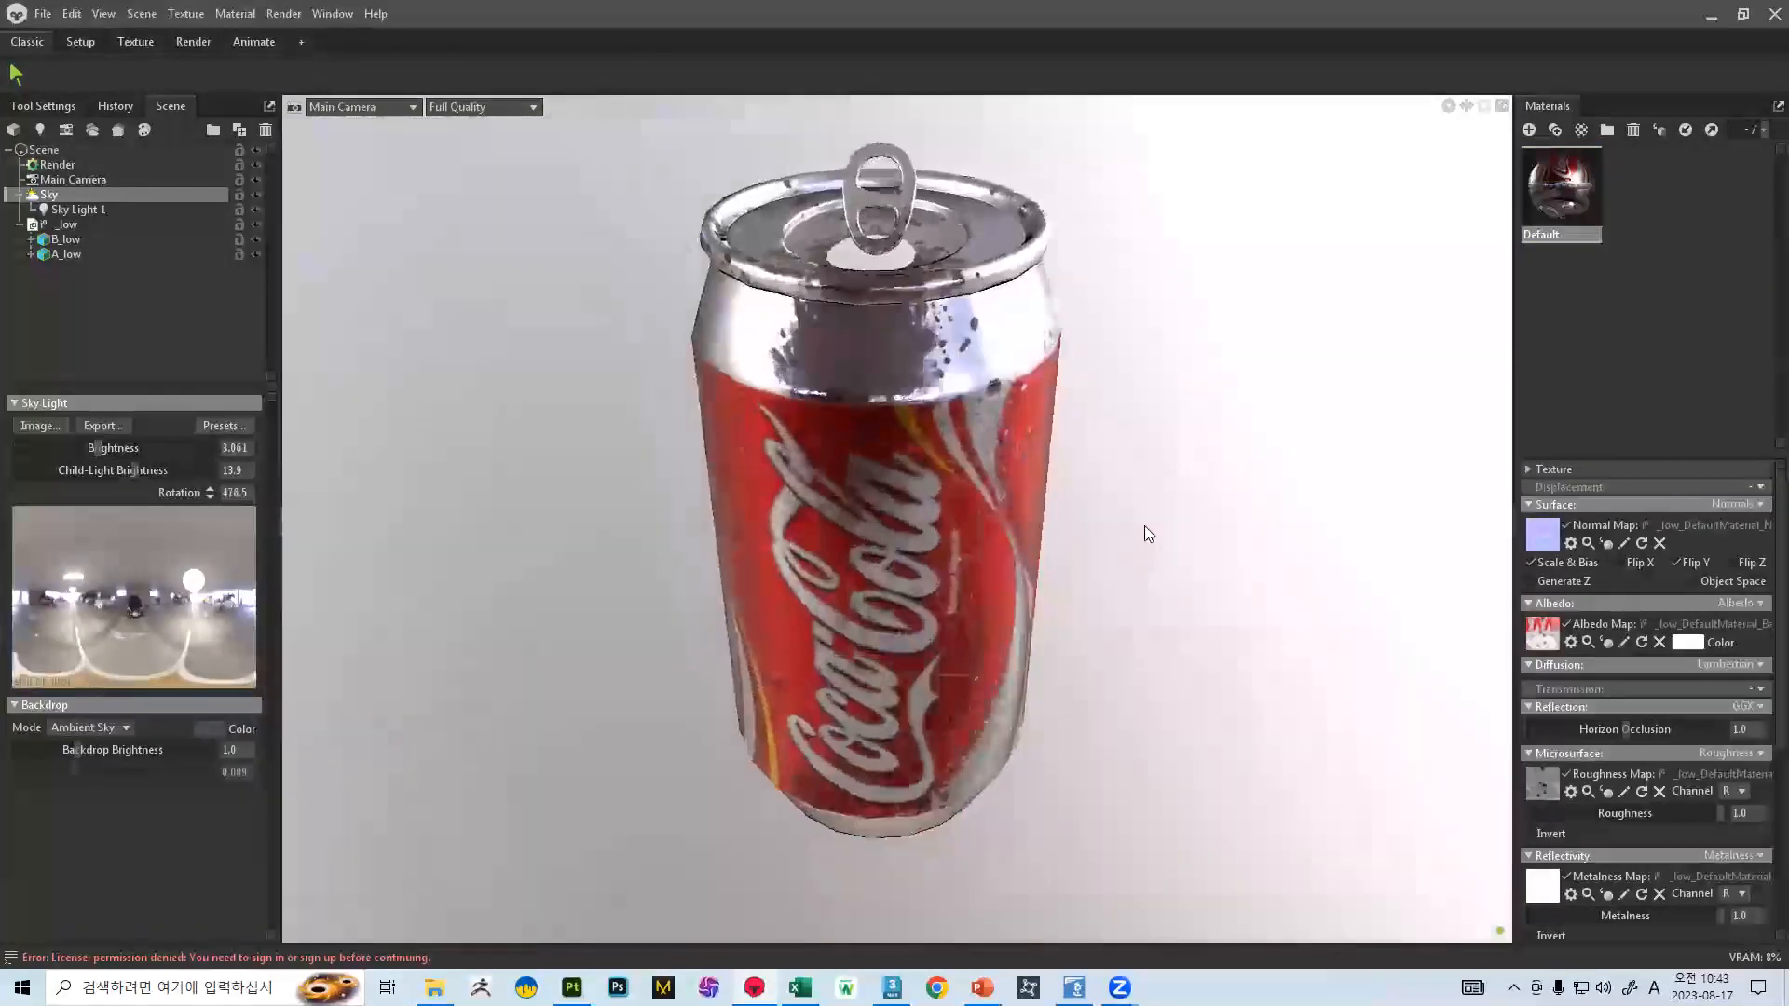
left_click(128, 731)
left_click(106, 764)
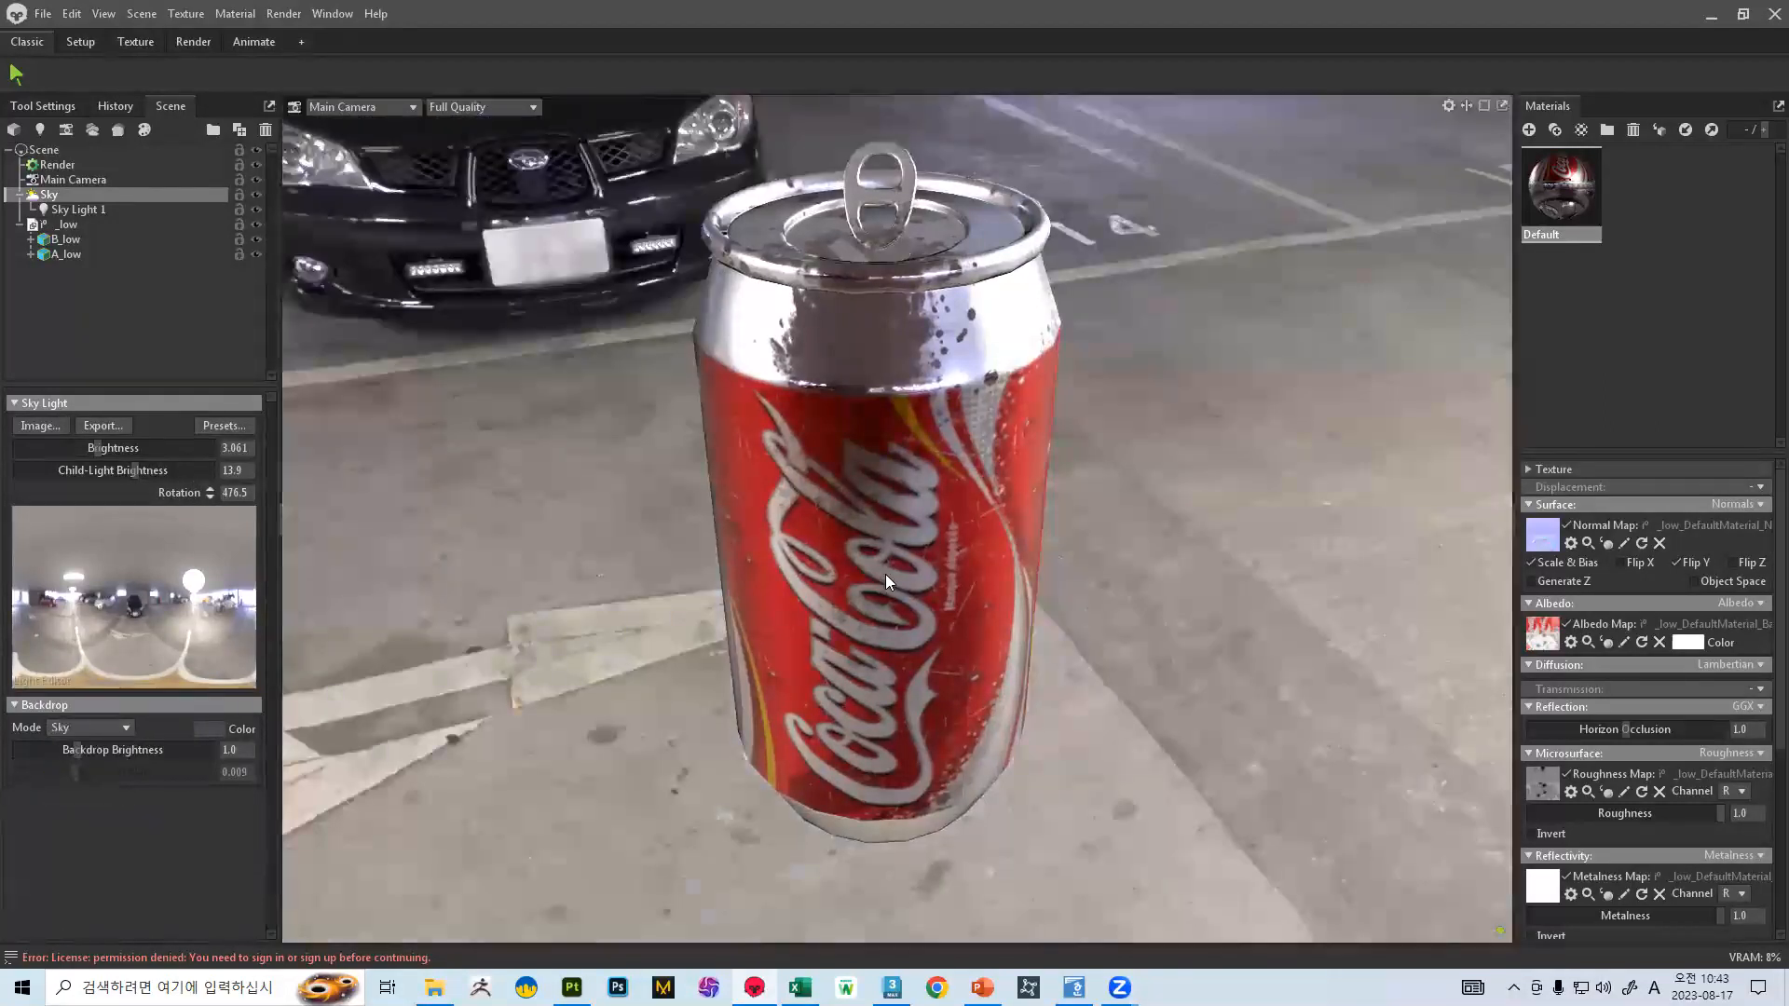
scroll(885, 583, "down", 10)
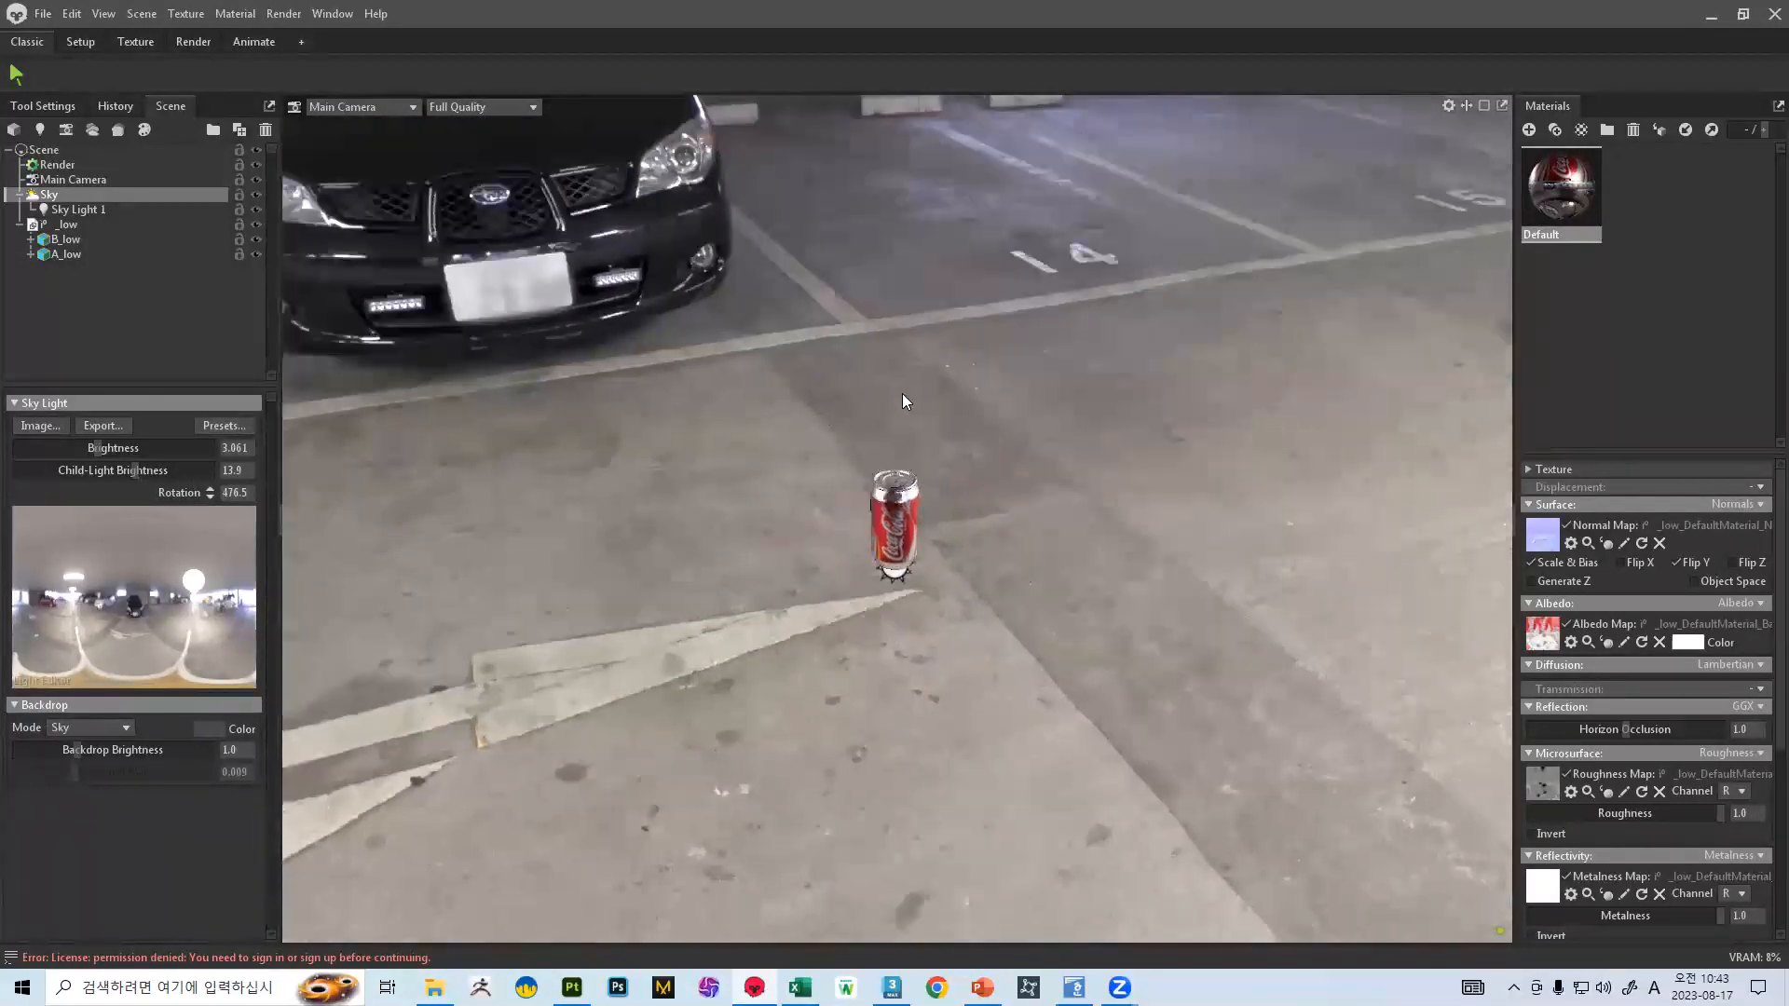
- Try to rotate and move the can body, B_low, within the scene
left_click_drag(902, 403, 998, 483)
left_click(902, 508)
key("e")
left_click_drag(1027, 389, 1029, 539)
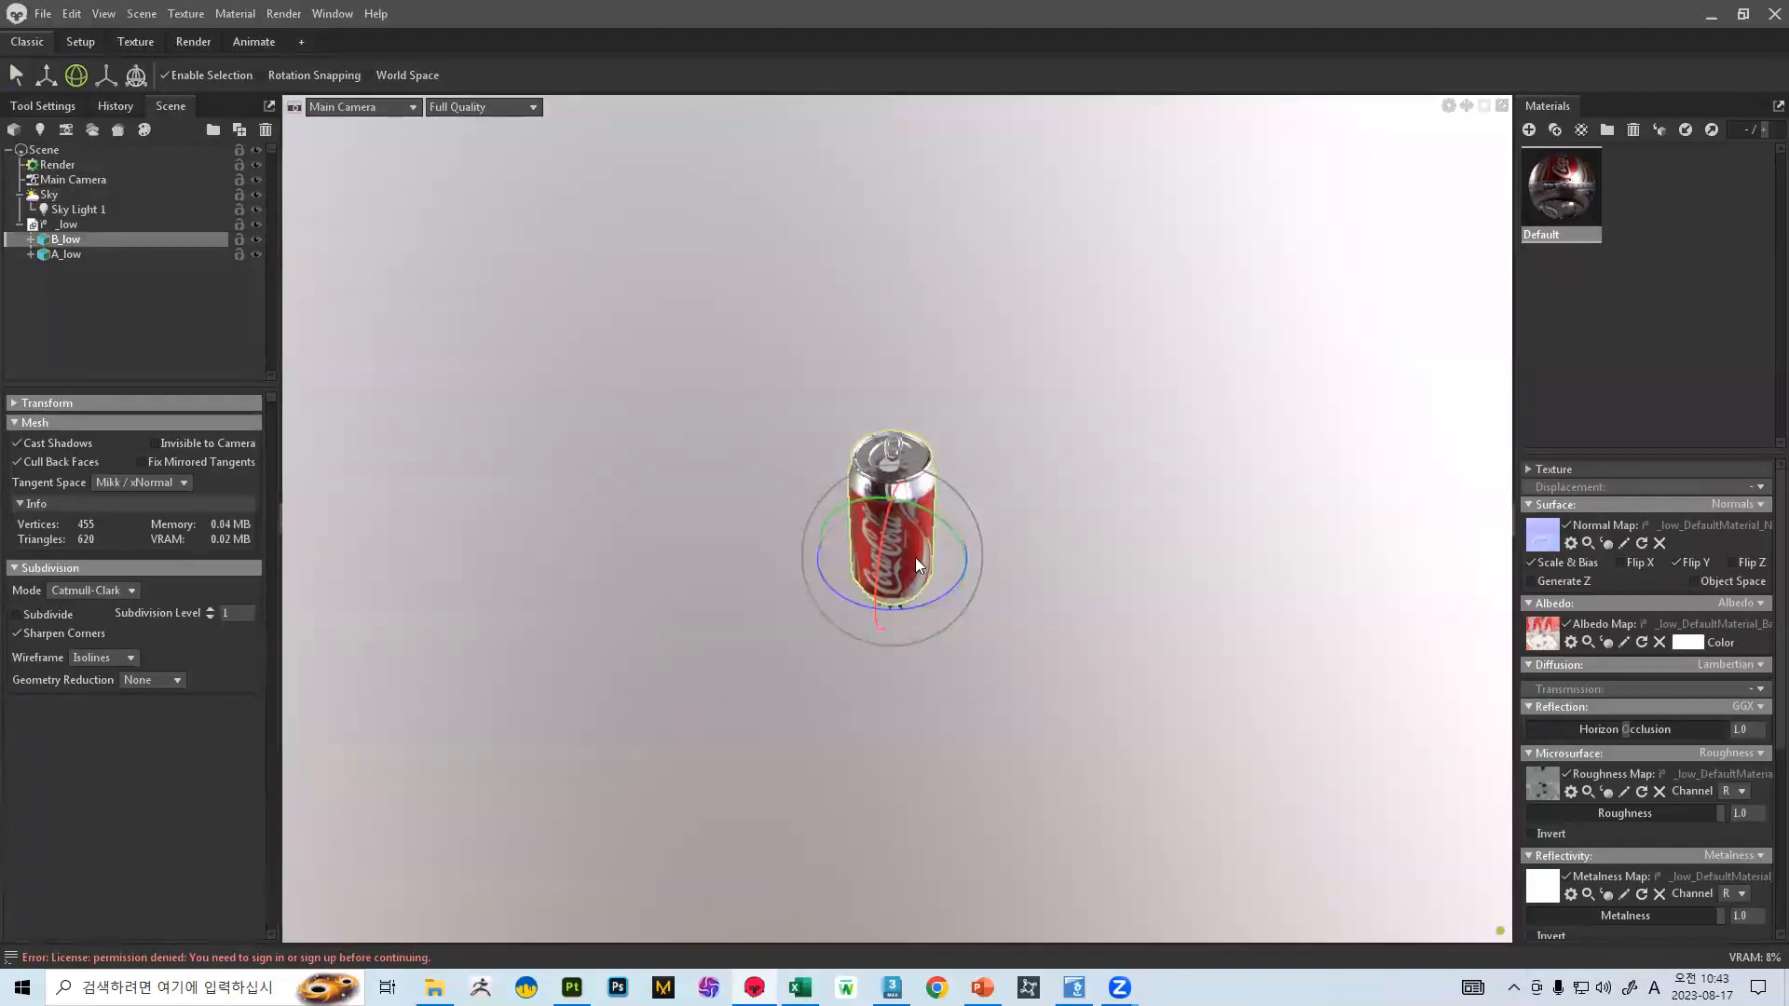
left_click(1068, 534)
left_click(931, 512)
key("w")
left_click_drag(892, 556, 1100, 486)
key("w")
left_click(1100, 486)
- Select the can body and the pull tab, B_low and A_low, together
left_click_drag(1038, 399, 978, 389)
scroll(967, 369, "up", 1)
middle_click_drag(965, 372, 941, 445)
scroll(931, 505, "up", 4)
left_click_drag(932, 505, 935, 385)
key("f")
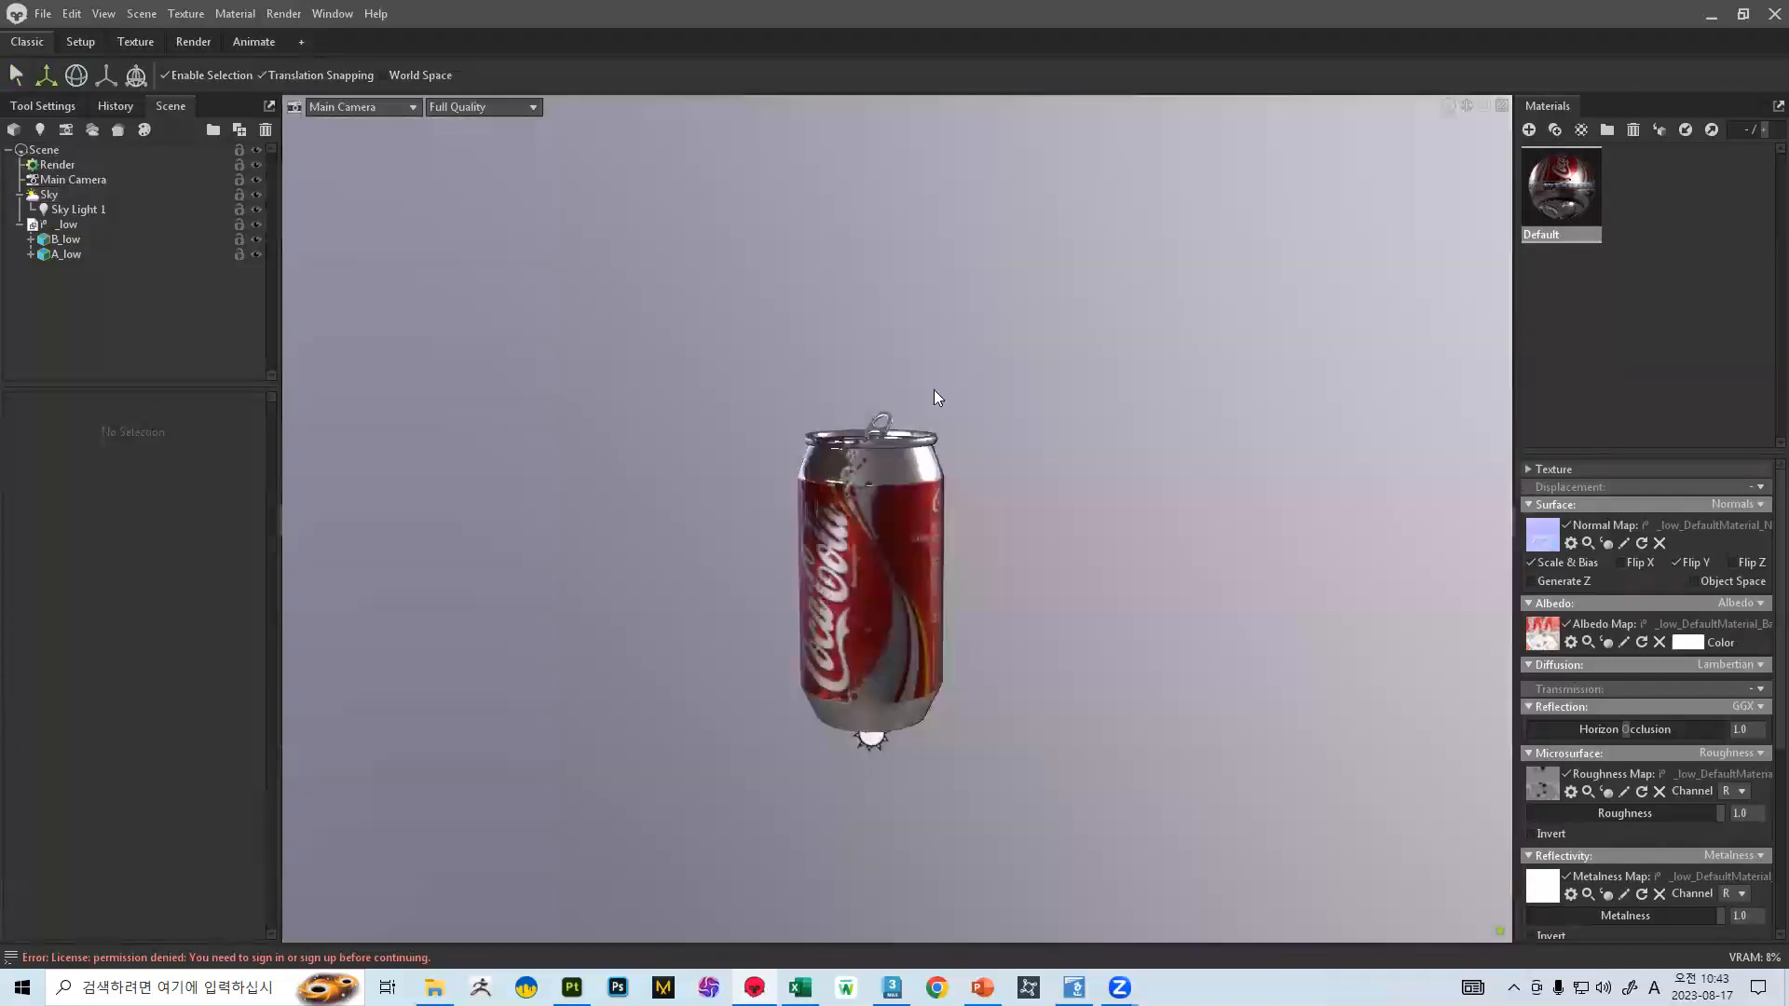
left_click(885, 471)
left_click(883, 412, "ctrl")
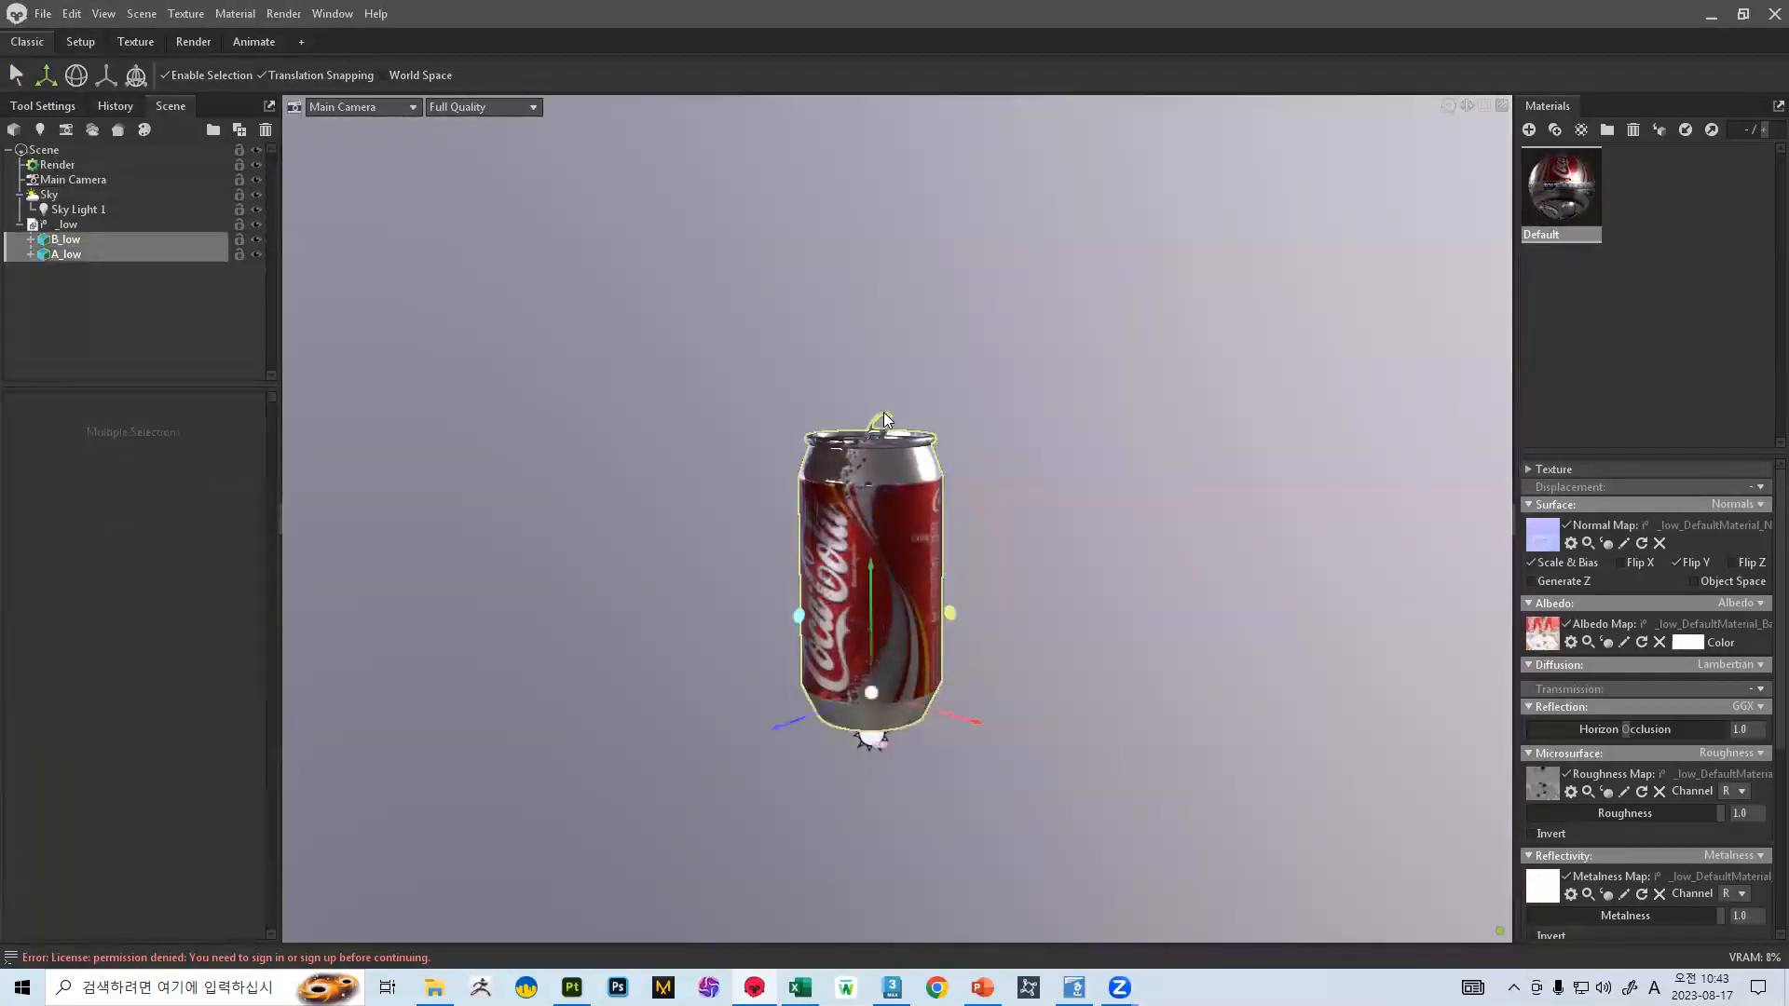
- Examine the stains around the lid opening and pull tab, and the scratched label on the can's side
right_click_drag(941, 496, 939, 691)
left_click_drag(882, 503, 883, 567)
right_click_drag(884, 567, 803, 460)
middle_click_drag(804, 460, 872, 453)
left_click_drag(872, 452, 794, 619)
right_click_drag(820, 578, 950, 792)
middle_click_drag(634, 373, 866, 597)
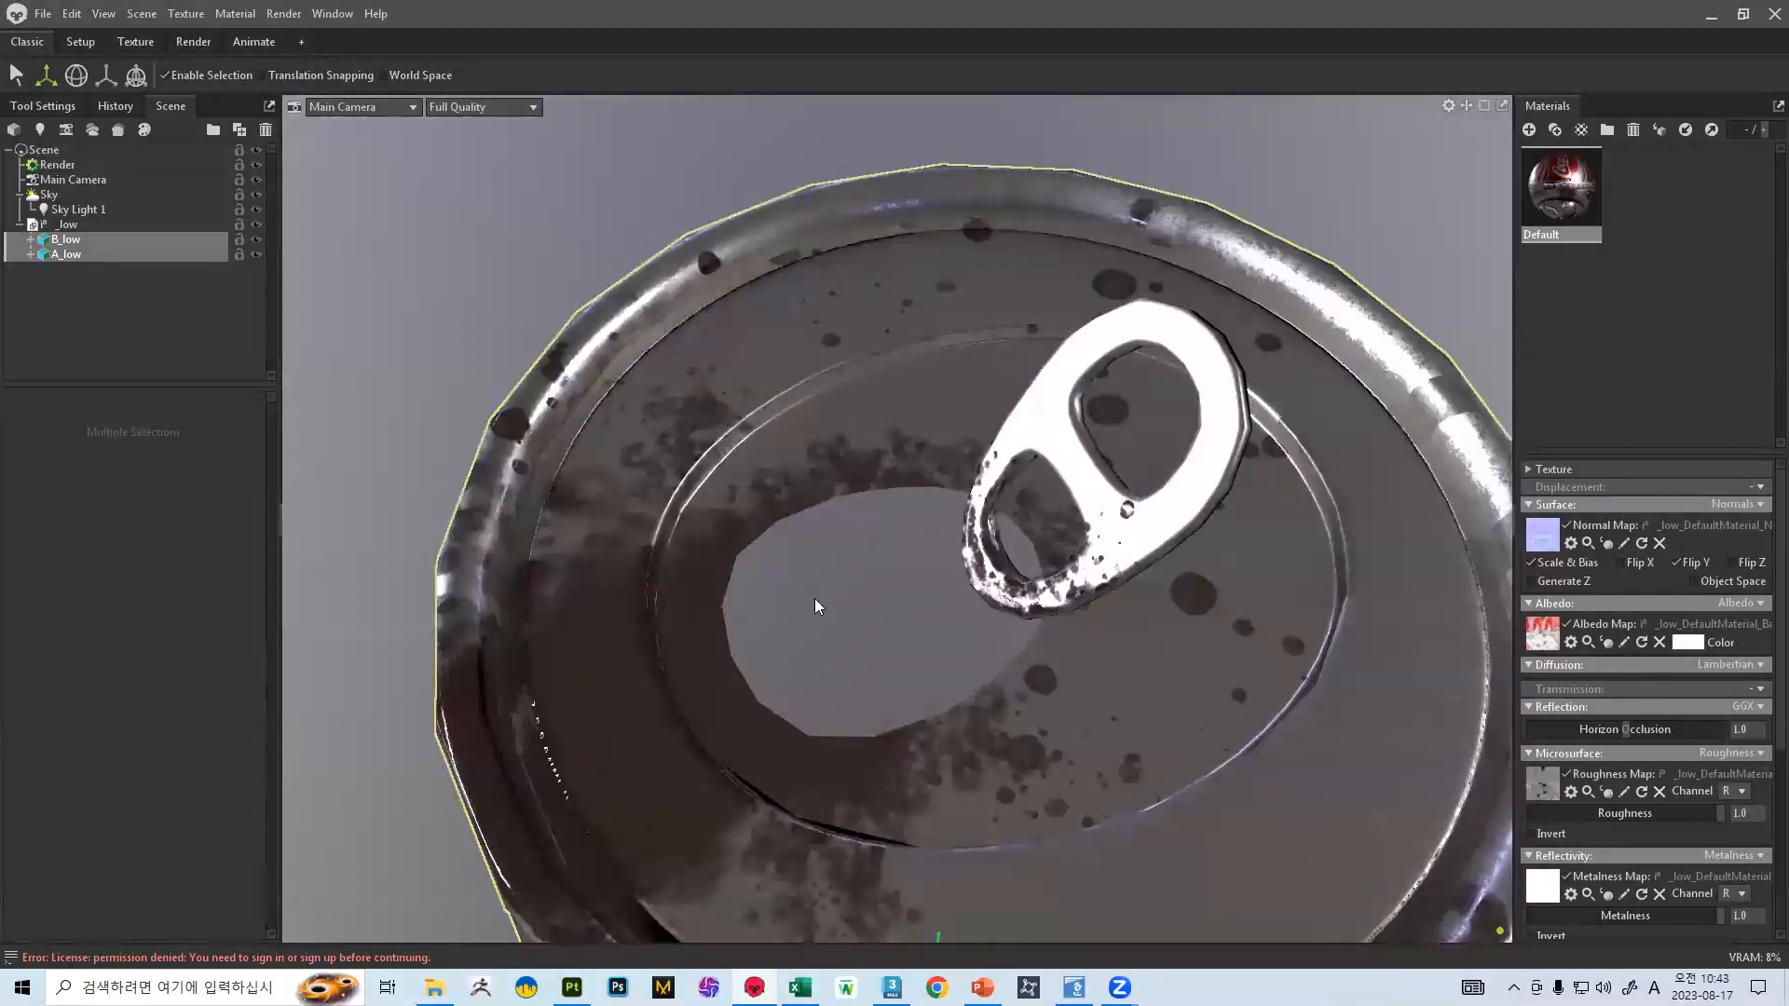
right_click_drag(815, 599, 869, 365)
left_click_drag(950, 480, 691, 477)
right_click_drag(692, 477, 790, 619)
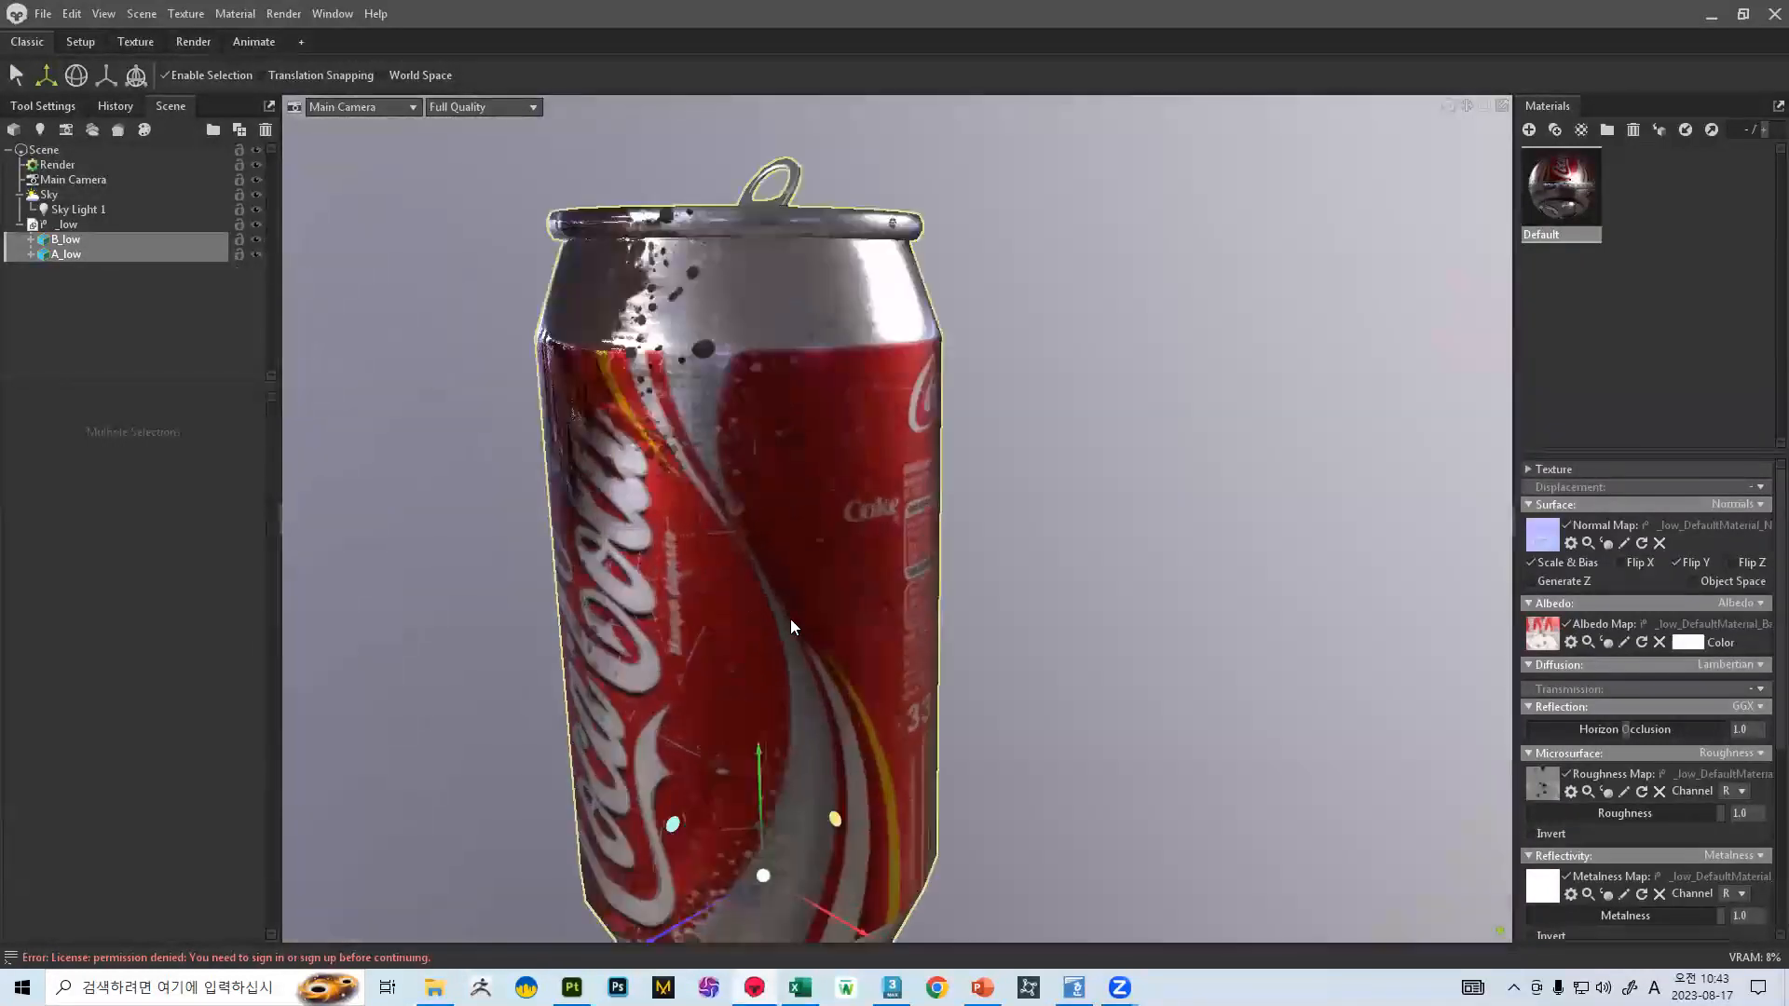
- Rotate the sky lighting around the can to compare highlights on its label and metal neck from several angles
left_click_drag(790, 619, 1055, 626)
left_click_drag(973, 552, 1036, 479)
left_click_drag(744, 322, 715, 434, "shift")
scroll(844, 447, "down", 5)
scroll(844, 447, "down", 3)
left_click_drag(845, 447, 904, 406)
scroll(890, 592, "up", 7)
left_click_drag(890, 593, 1042, 494, "shift")
- Examine the scratched label, metal rim and overall shape of the lit can up close and from a distance
scroll(1055, 483, "down", 3)
scroll(1055, 483, "down", 4)
scroll(1025, 632, "up", 7)
left_click_drag(1025, 631, 804, 479)
scroll(973, 492, "down", 4)
scroll(995, 618, "up", 6)
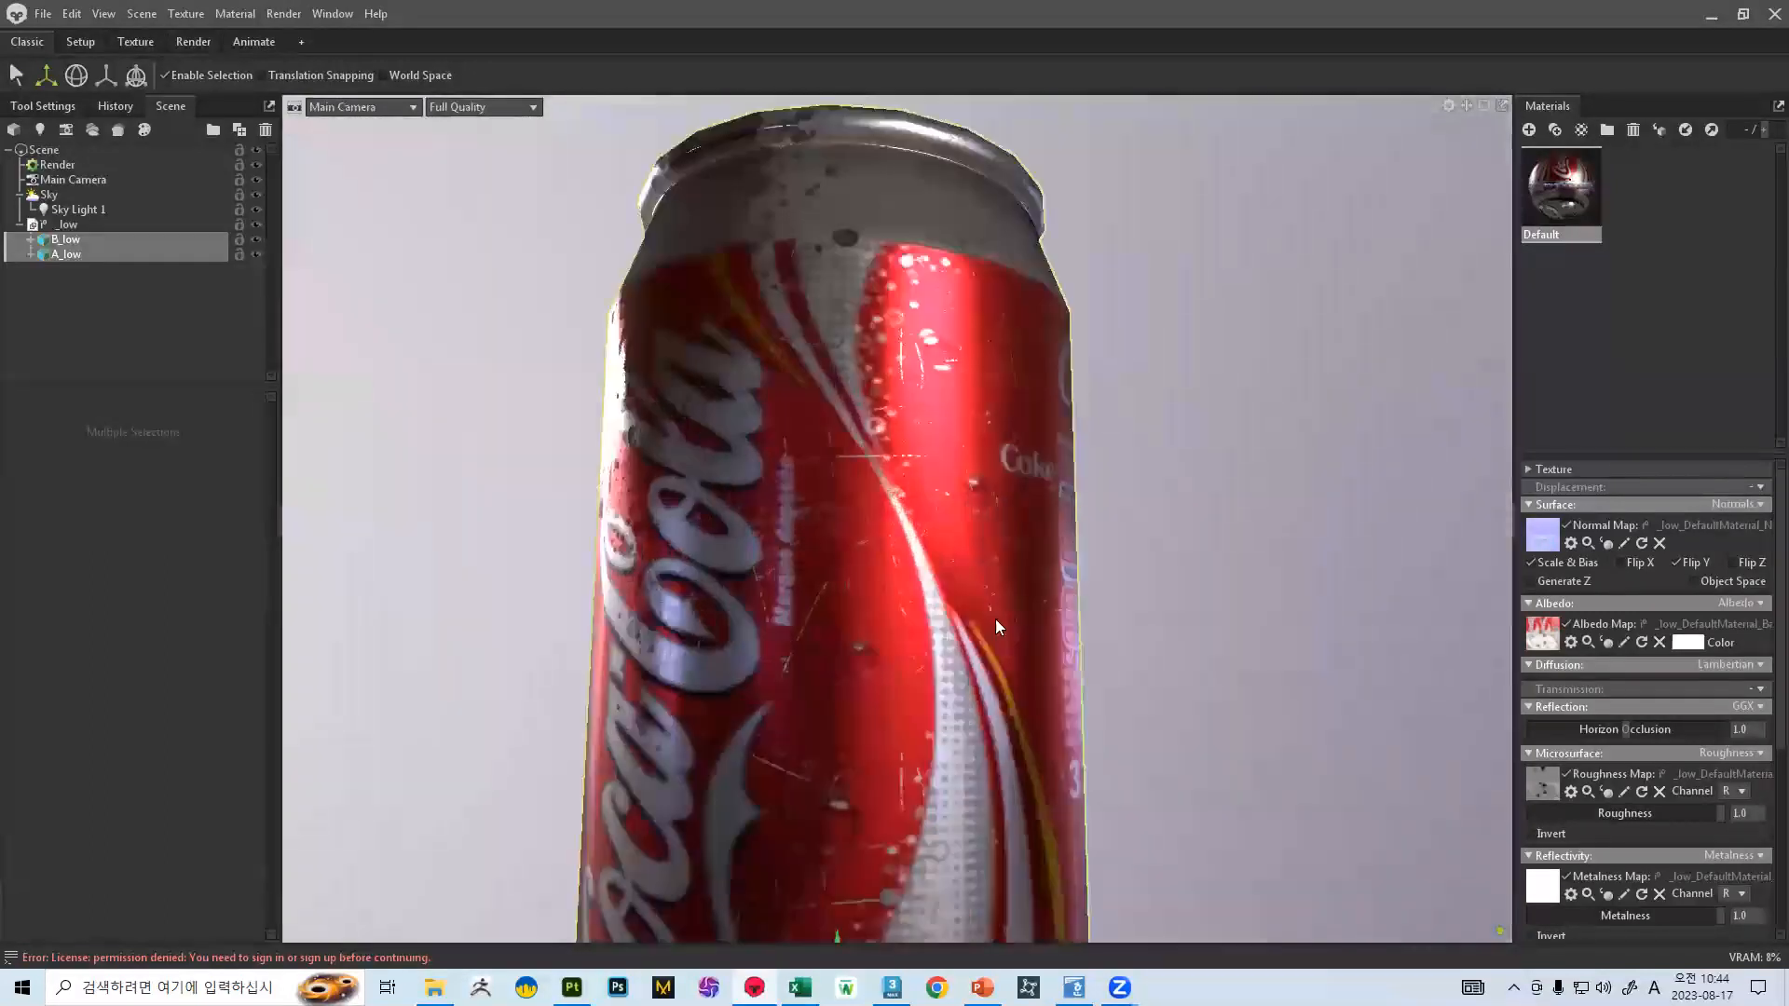
left_click_drag(995, 619, 881, 391)
scroll(1049, 468, "down", 5)
left_click_drag(870, 455, 1051, 481)
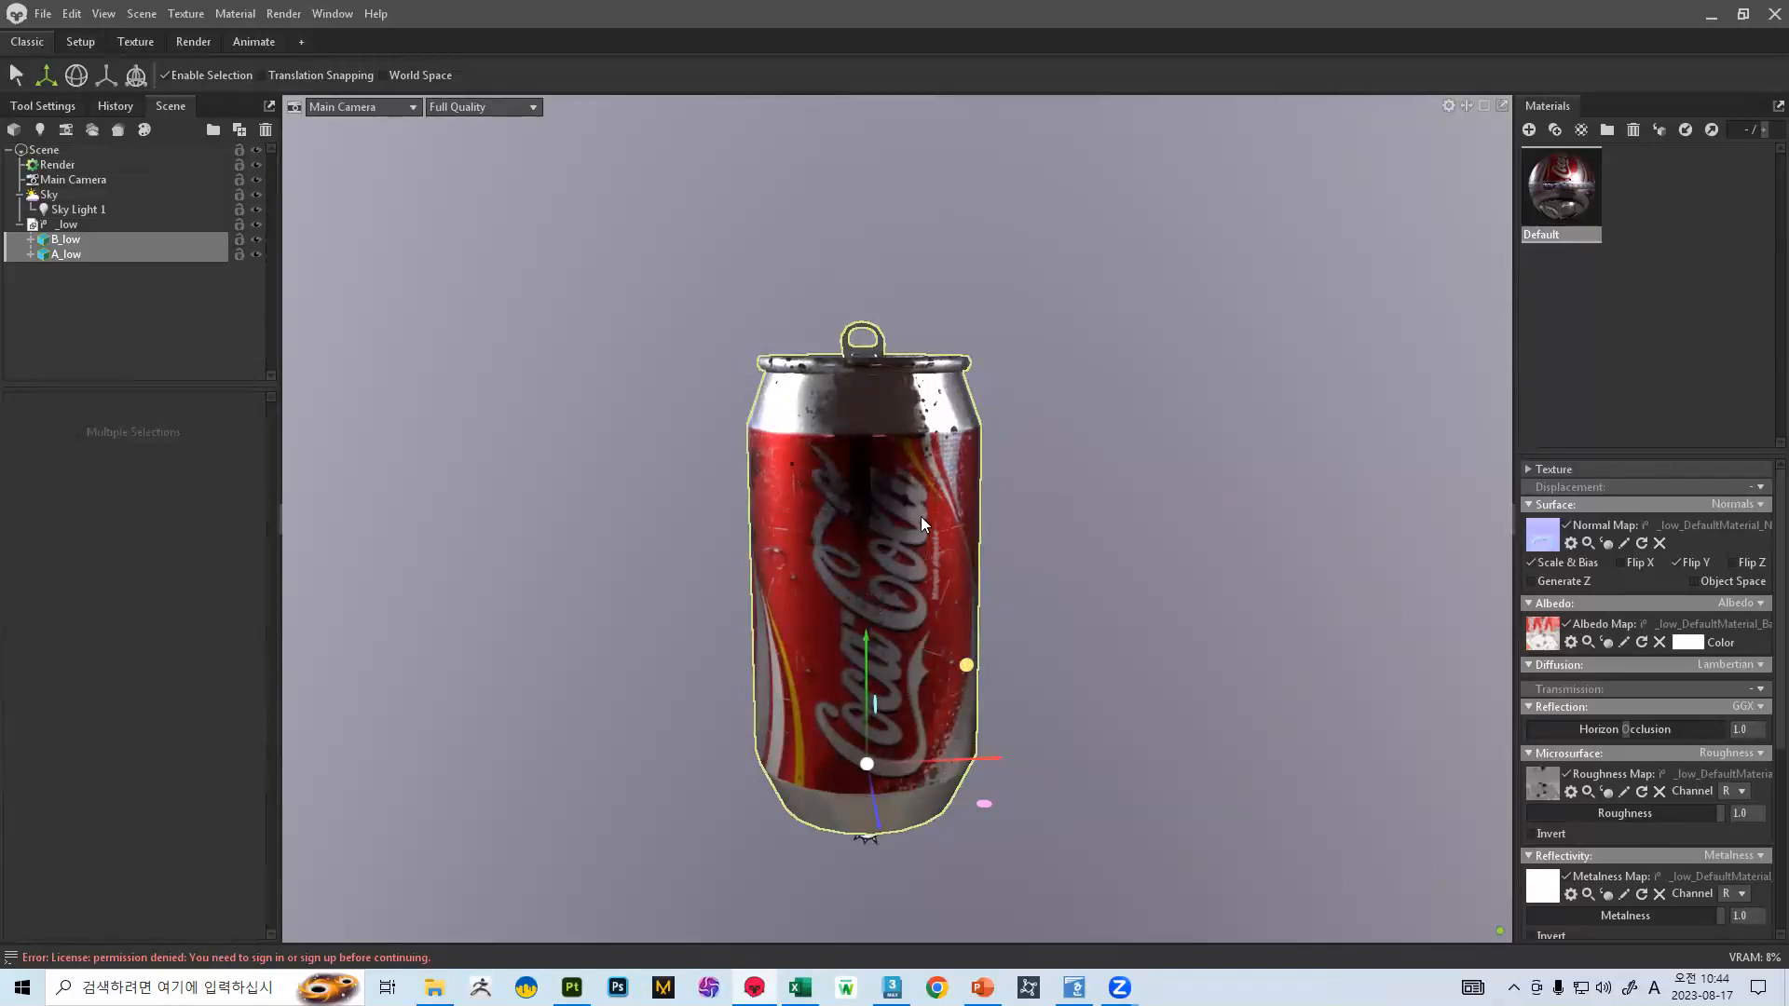
left_click_drag(953, 694, 904, 391)
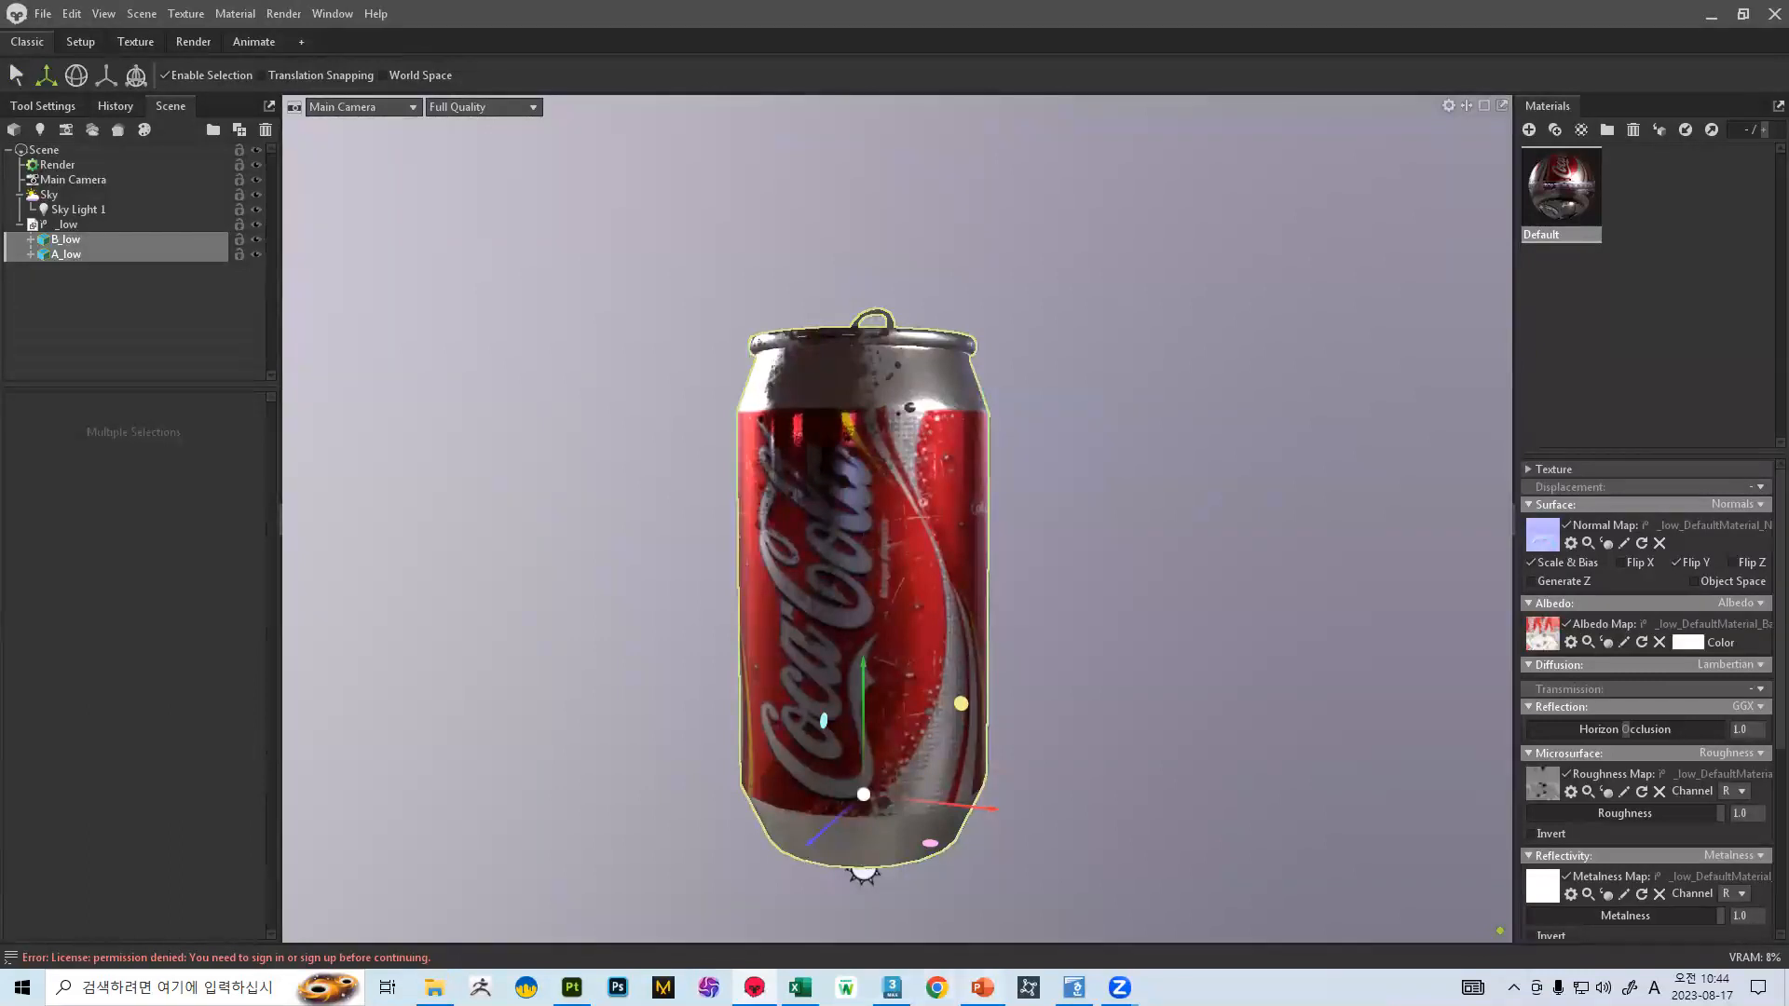
- Switch to the PowerPoint lecture deck and compare slide 43 with the Coca-Cola can references and slide 45 with the Lego figures
left_click(982, 988)
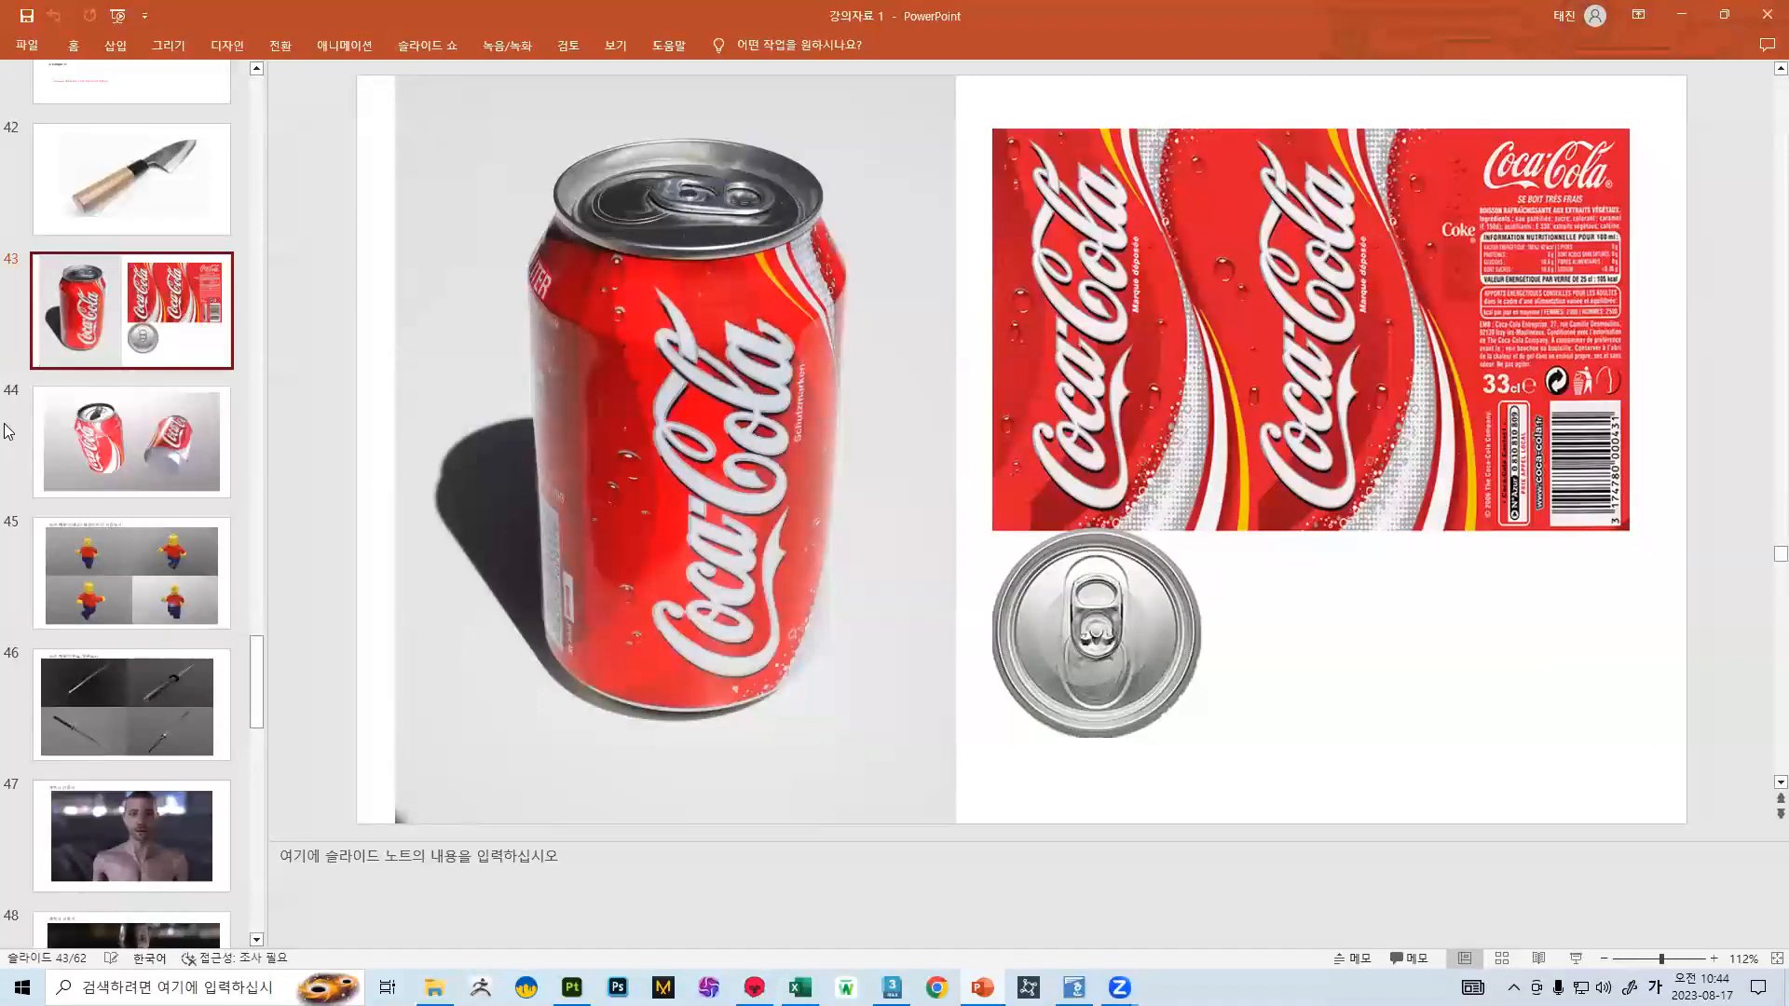
left_click(123, 554)
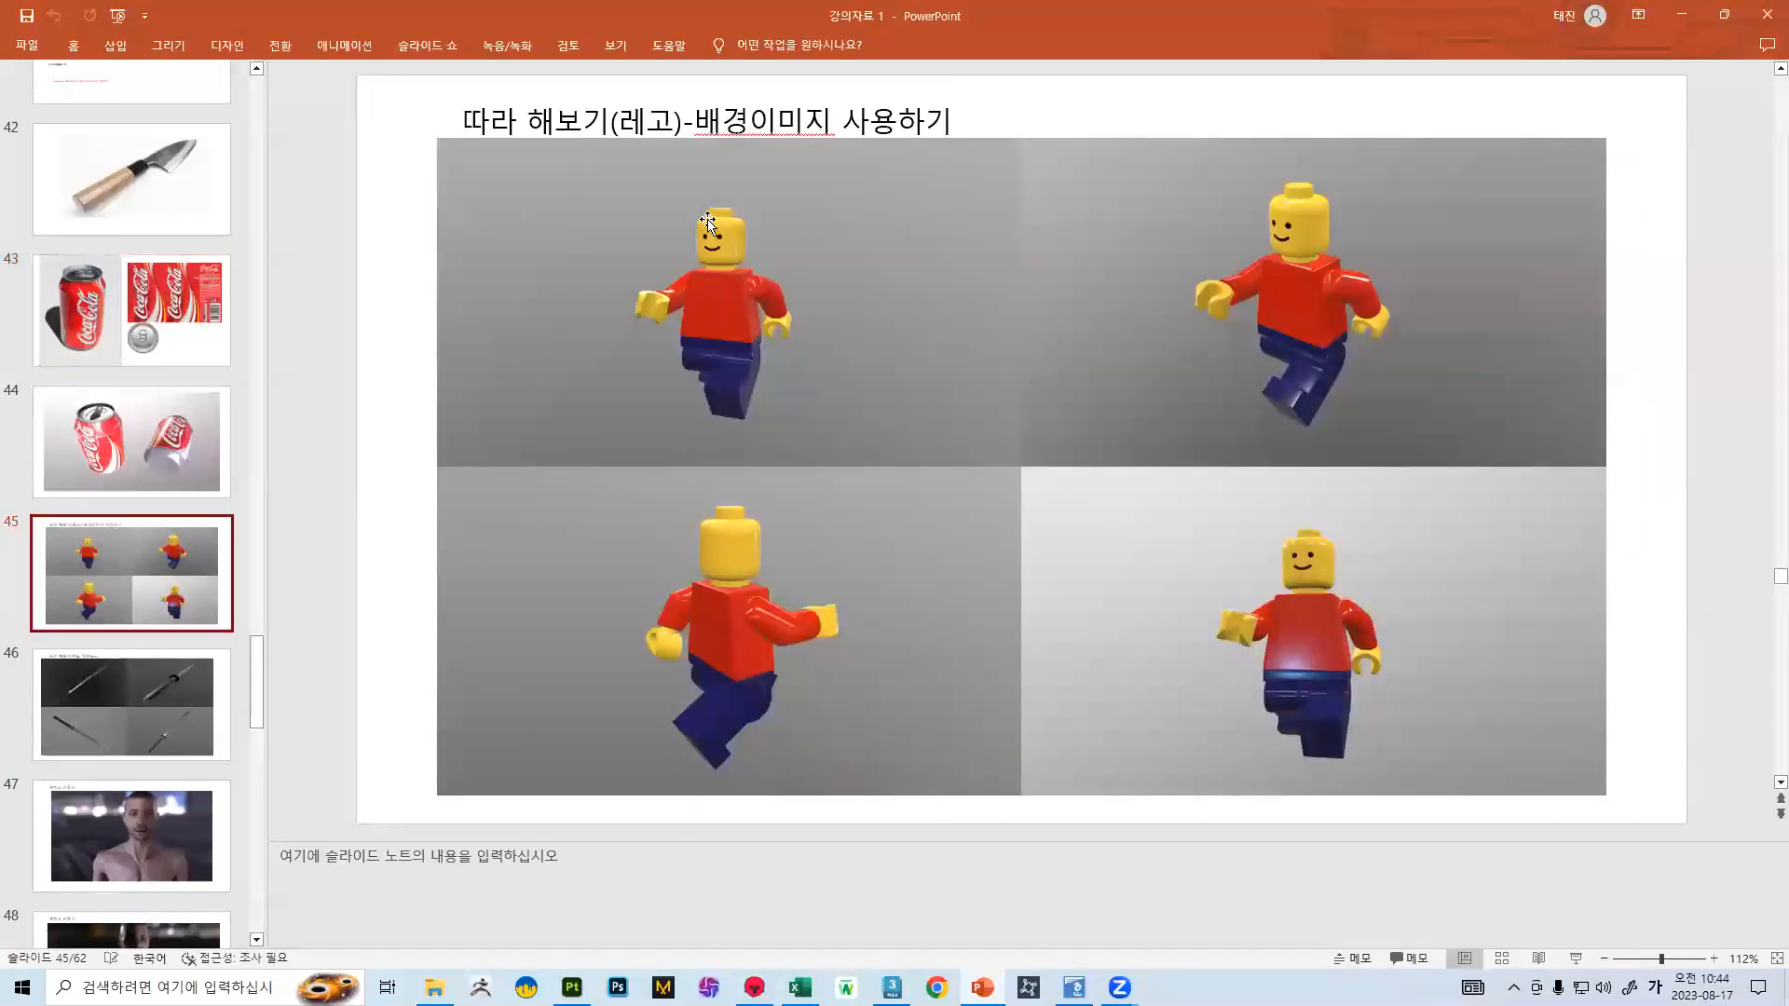
left_click(207, 303)
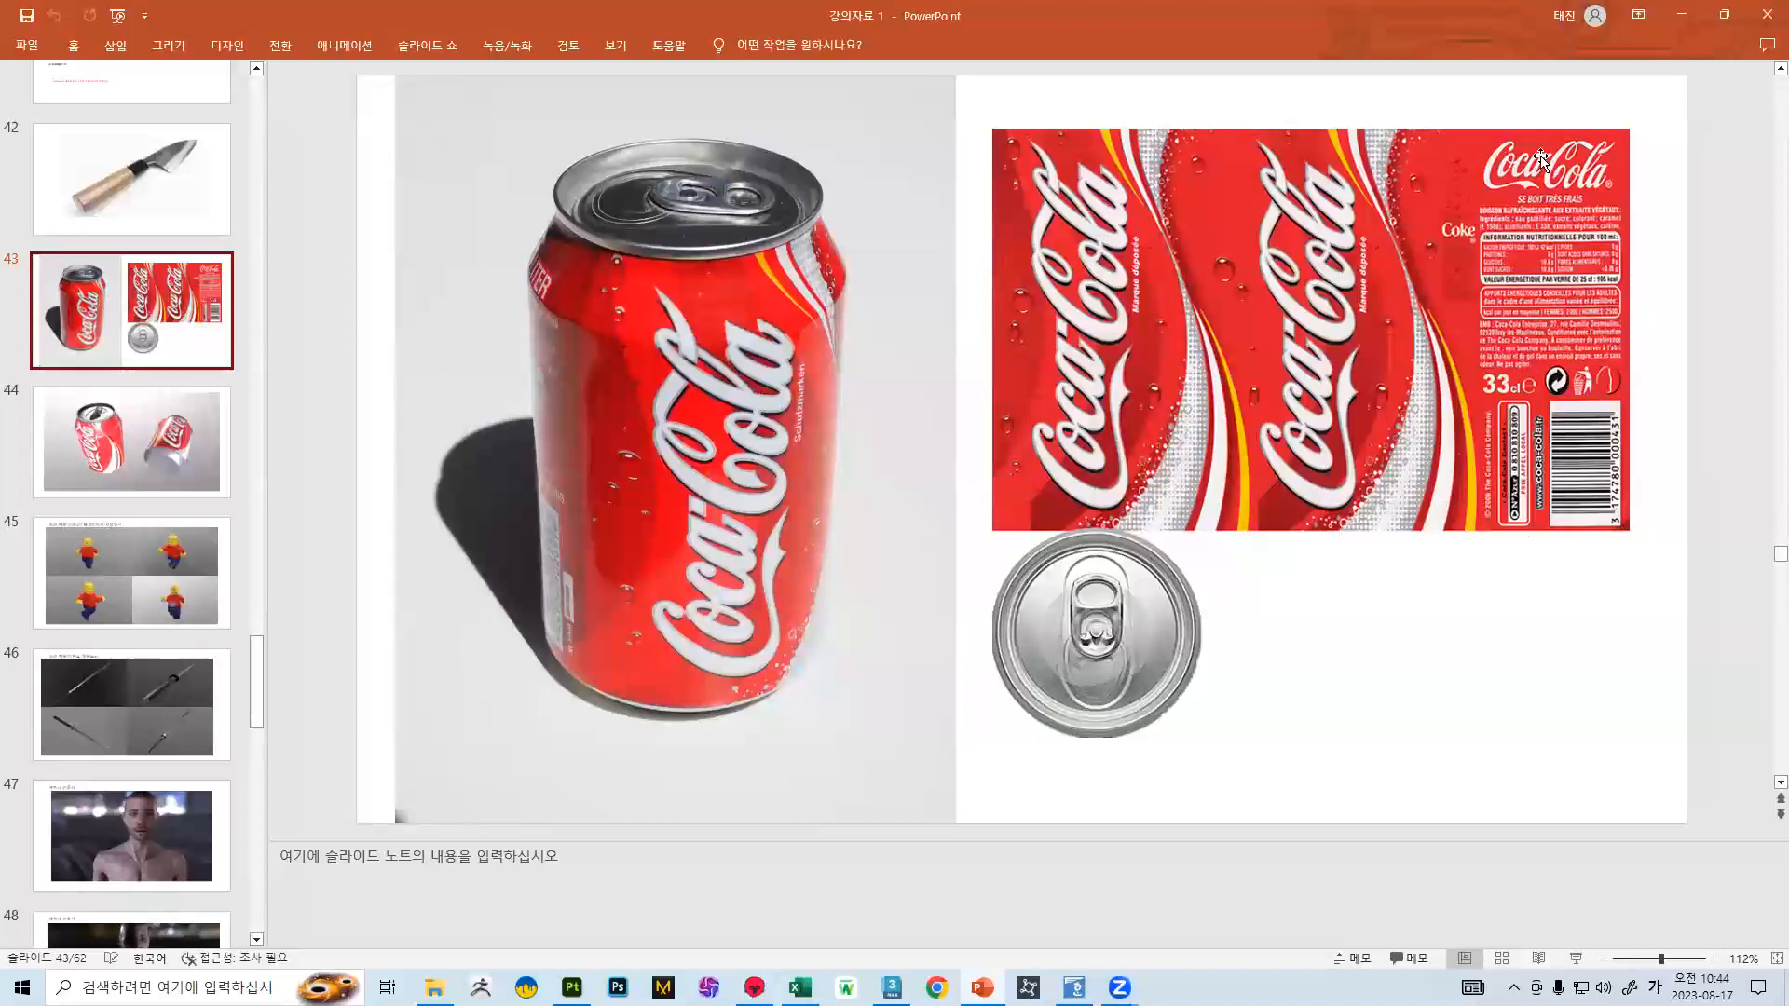
left_click(138, 531)
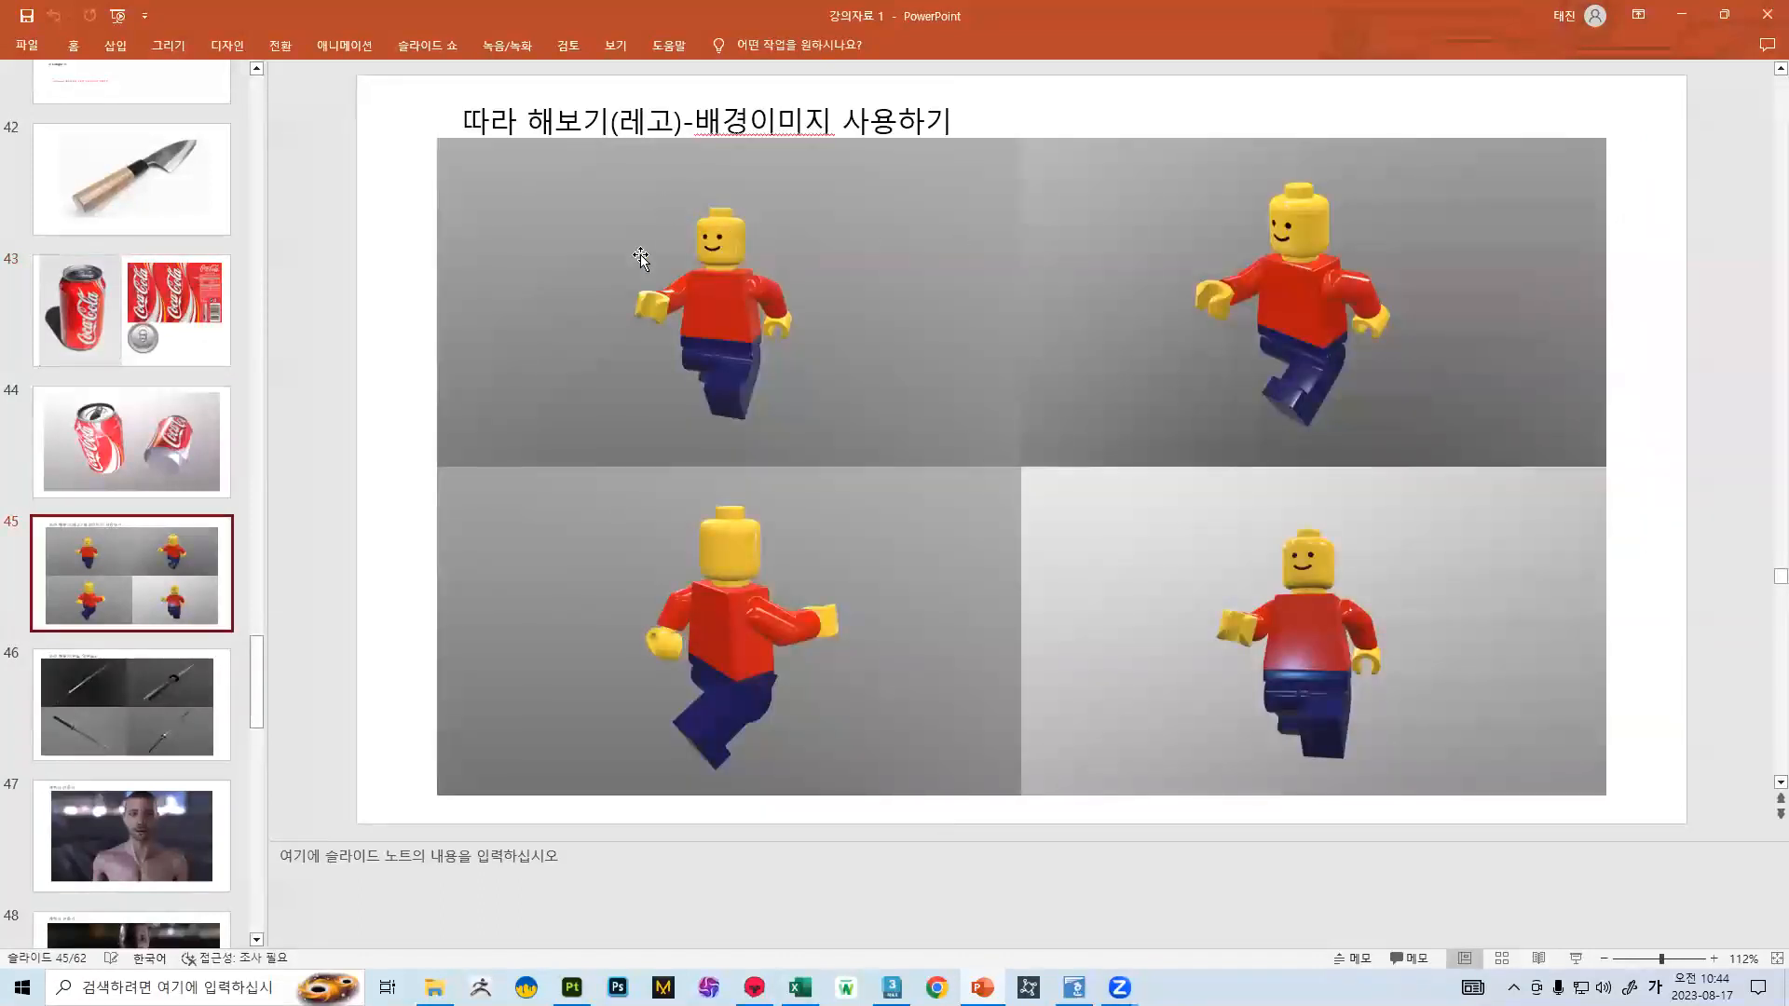
left_click(201, 322)
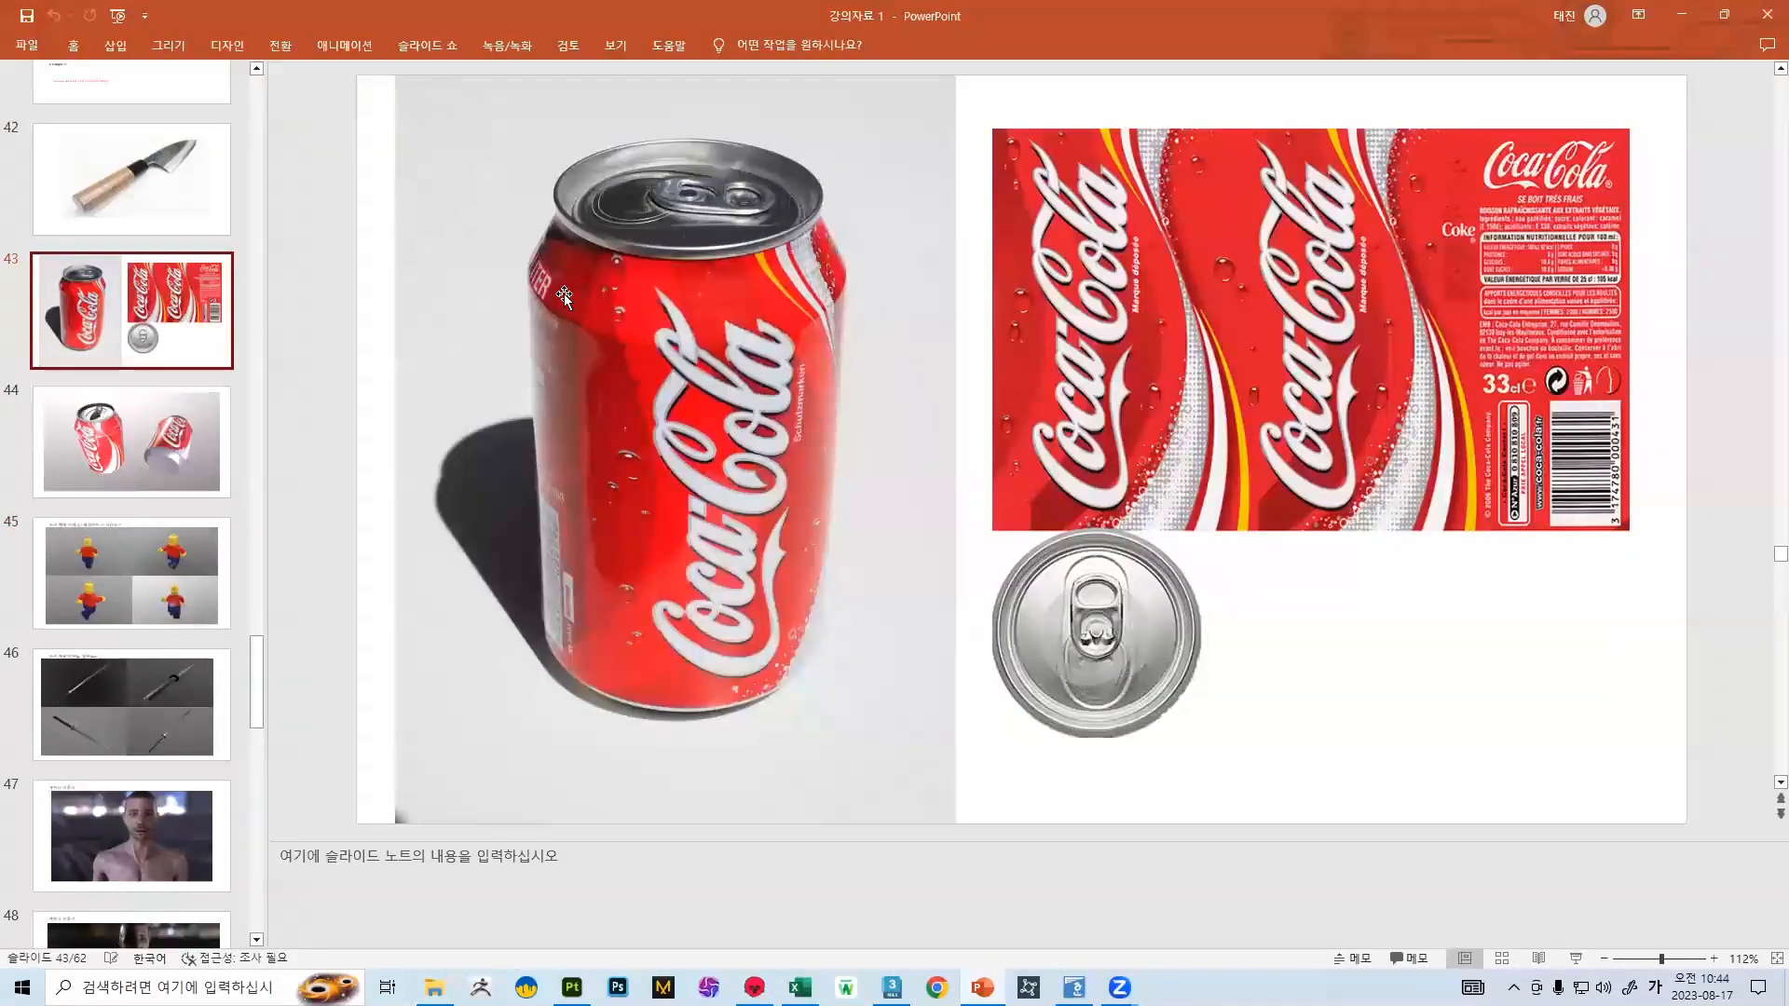
scroll(37, 475, "up", 2)
scroll(240, 501, "down", 3)
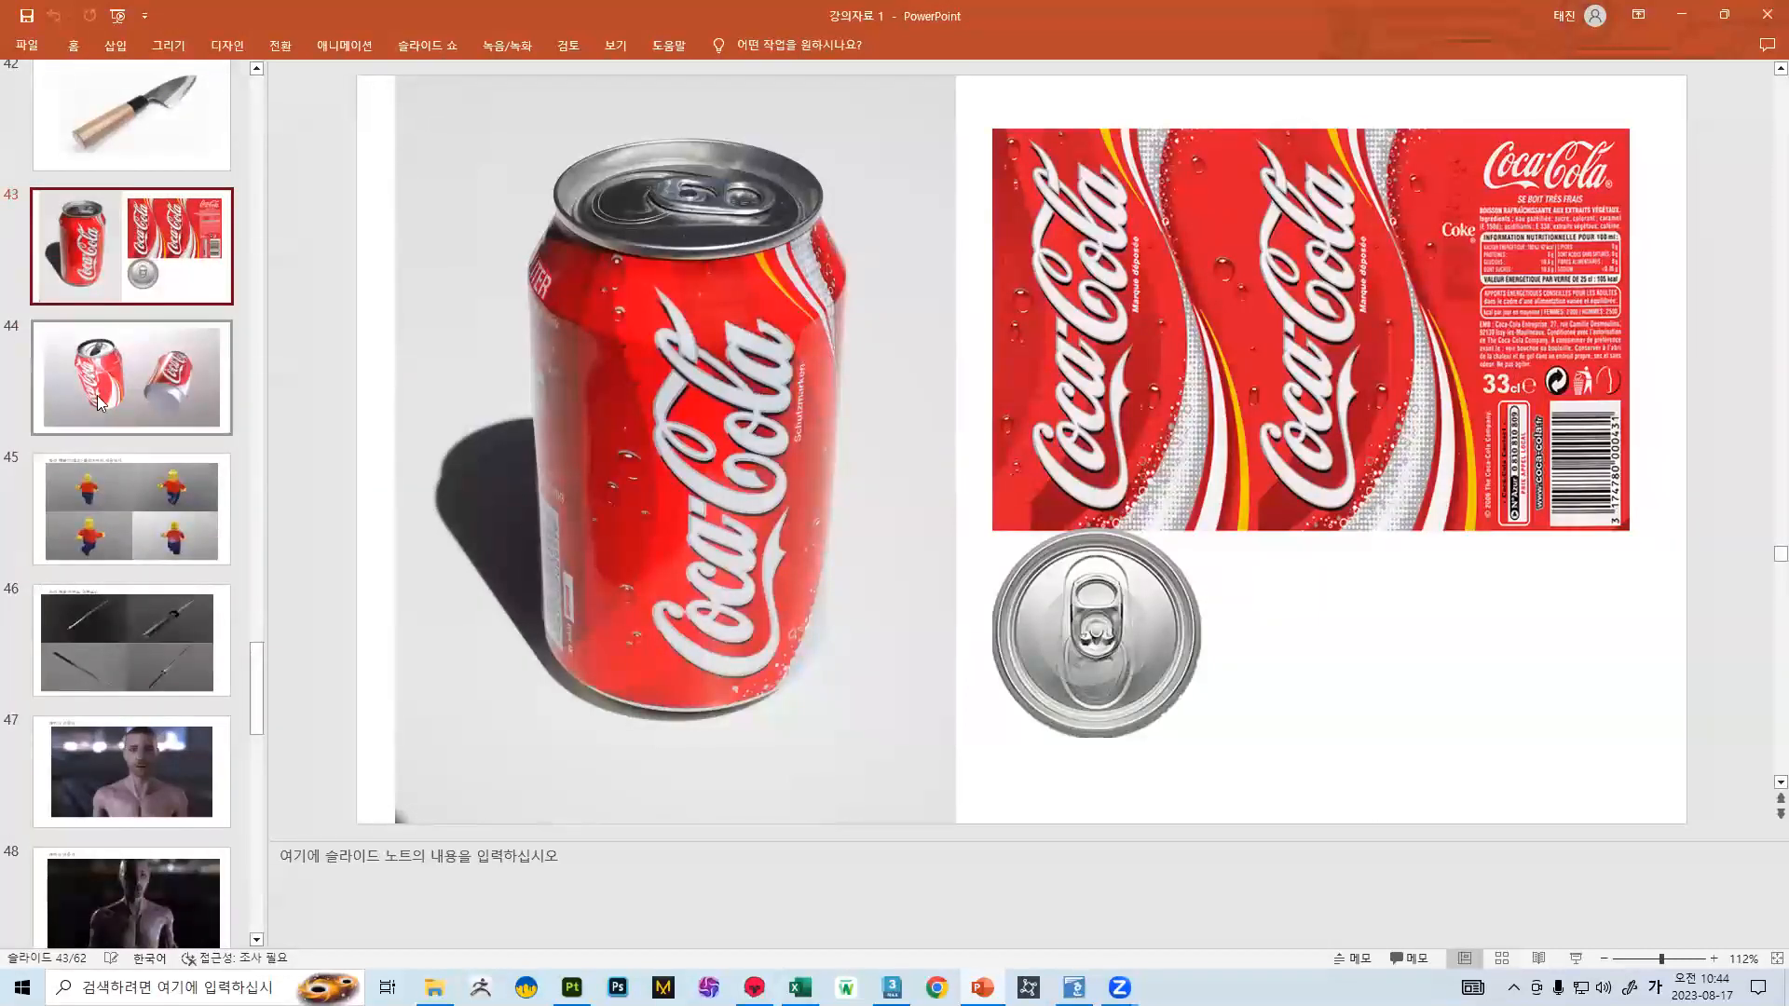
scroll(124, 362, "down", 4)
scroll(118, 376, "up", 3)
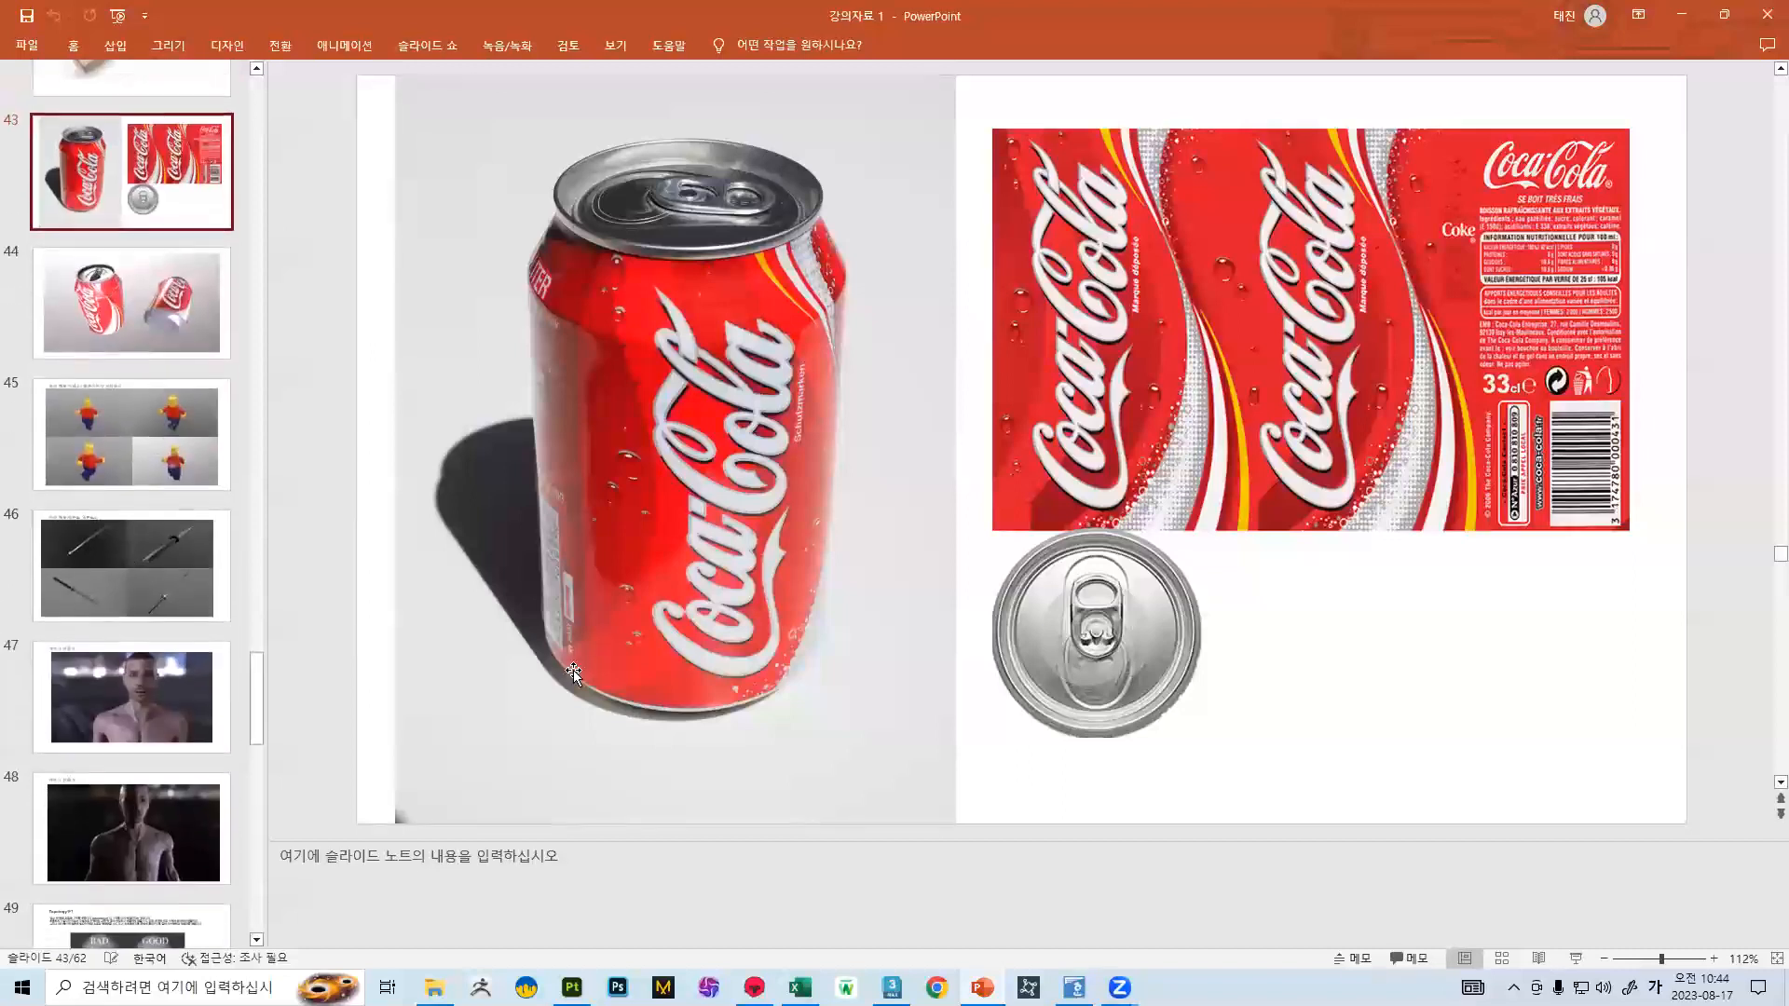
- Review the sword slide 46 alongside the kitchen knife slide 42 and the character-making slide 47
left_click(156, 556)
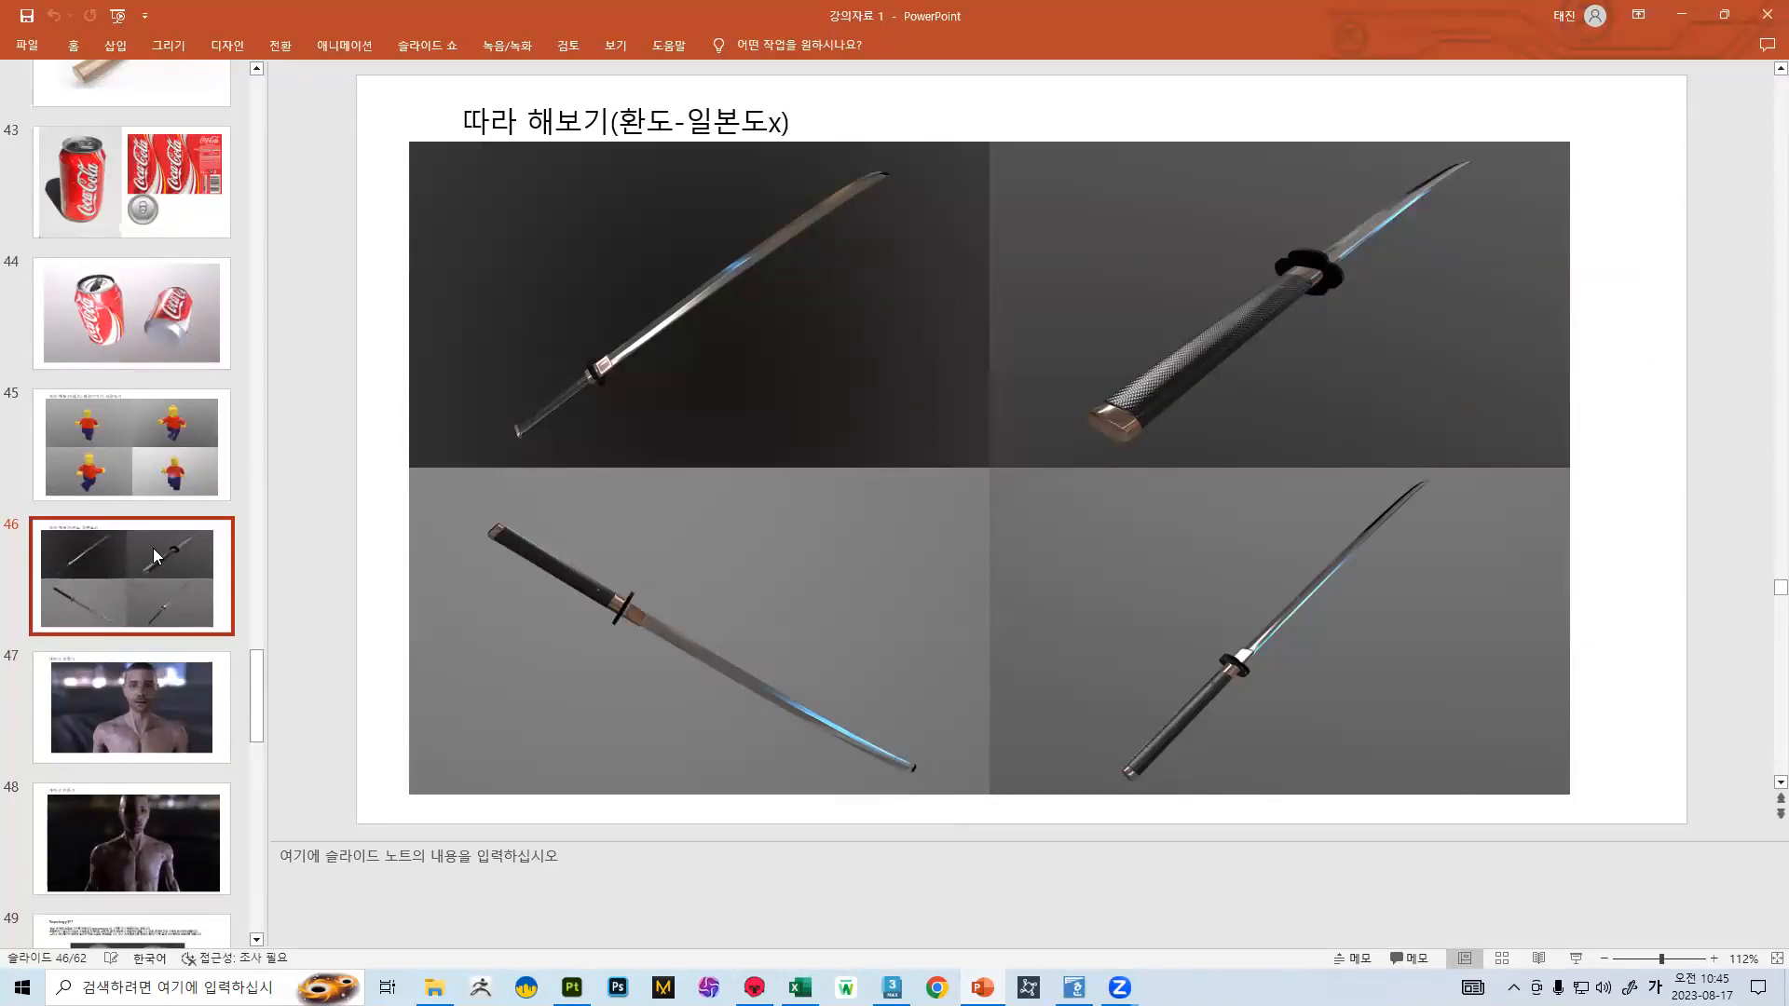
scroll(135, 501, "up", 3)
left_click(172, 289)
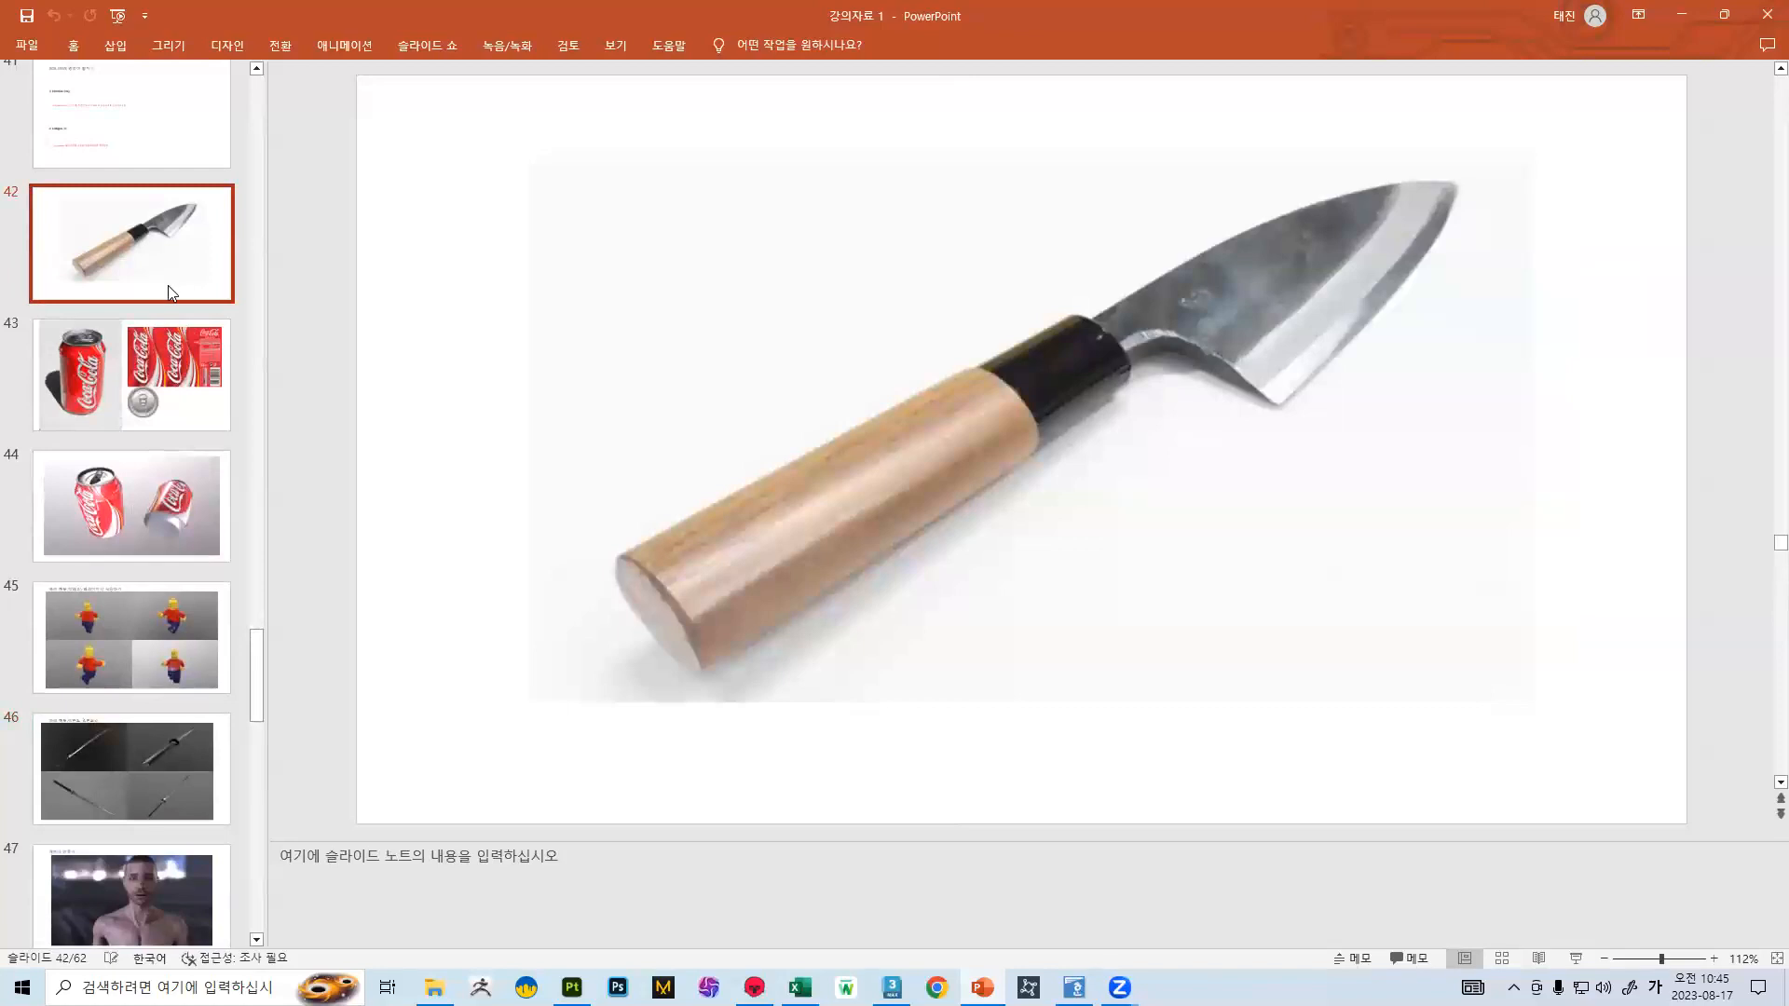
left_click(76, 758)
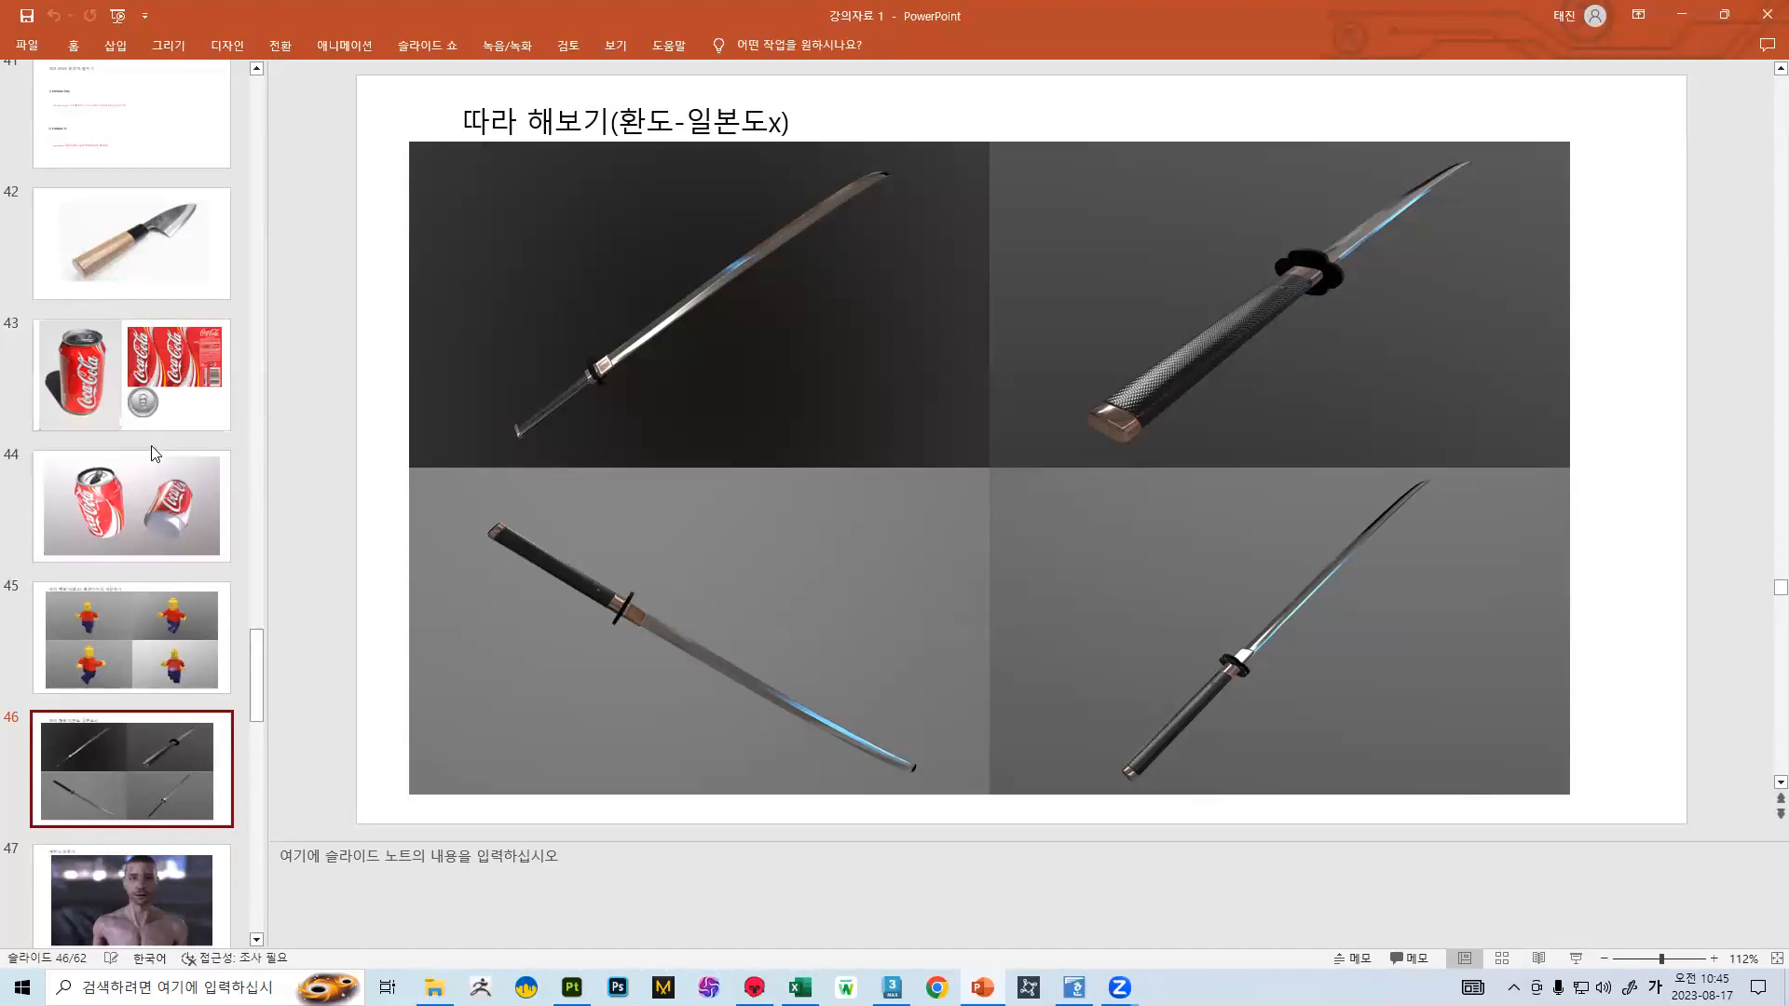
scroll(166, 445, "down", 2)
scroll(166, 445, "down", 8)
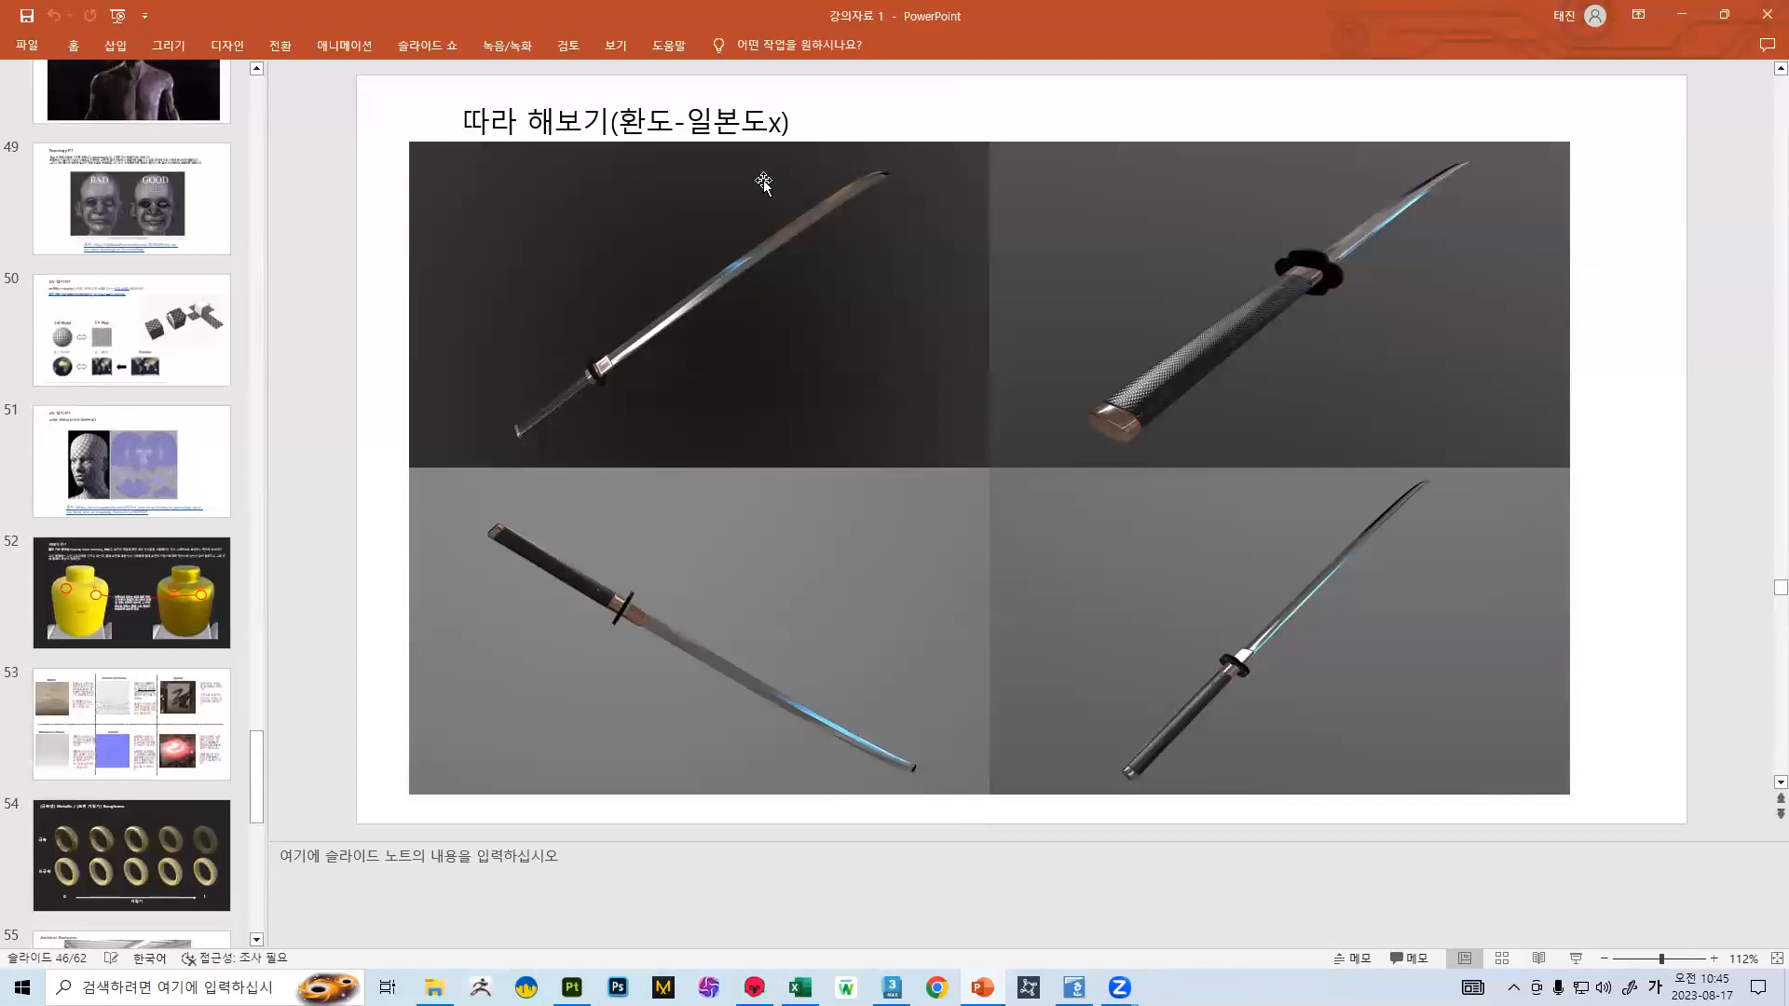
scroll(198, 414, "up", 4)
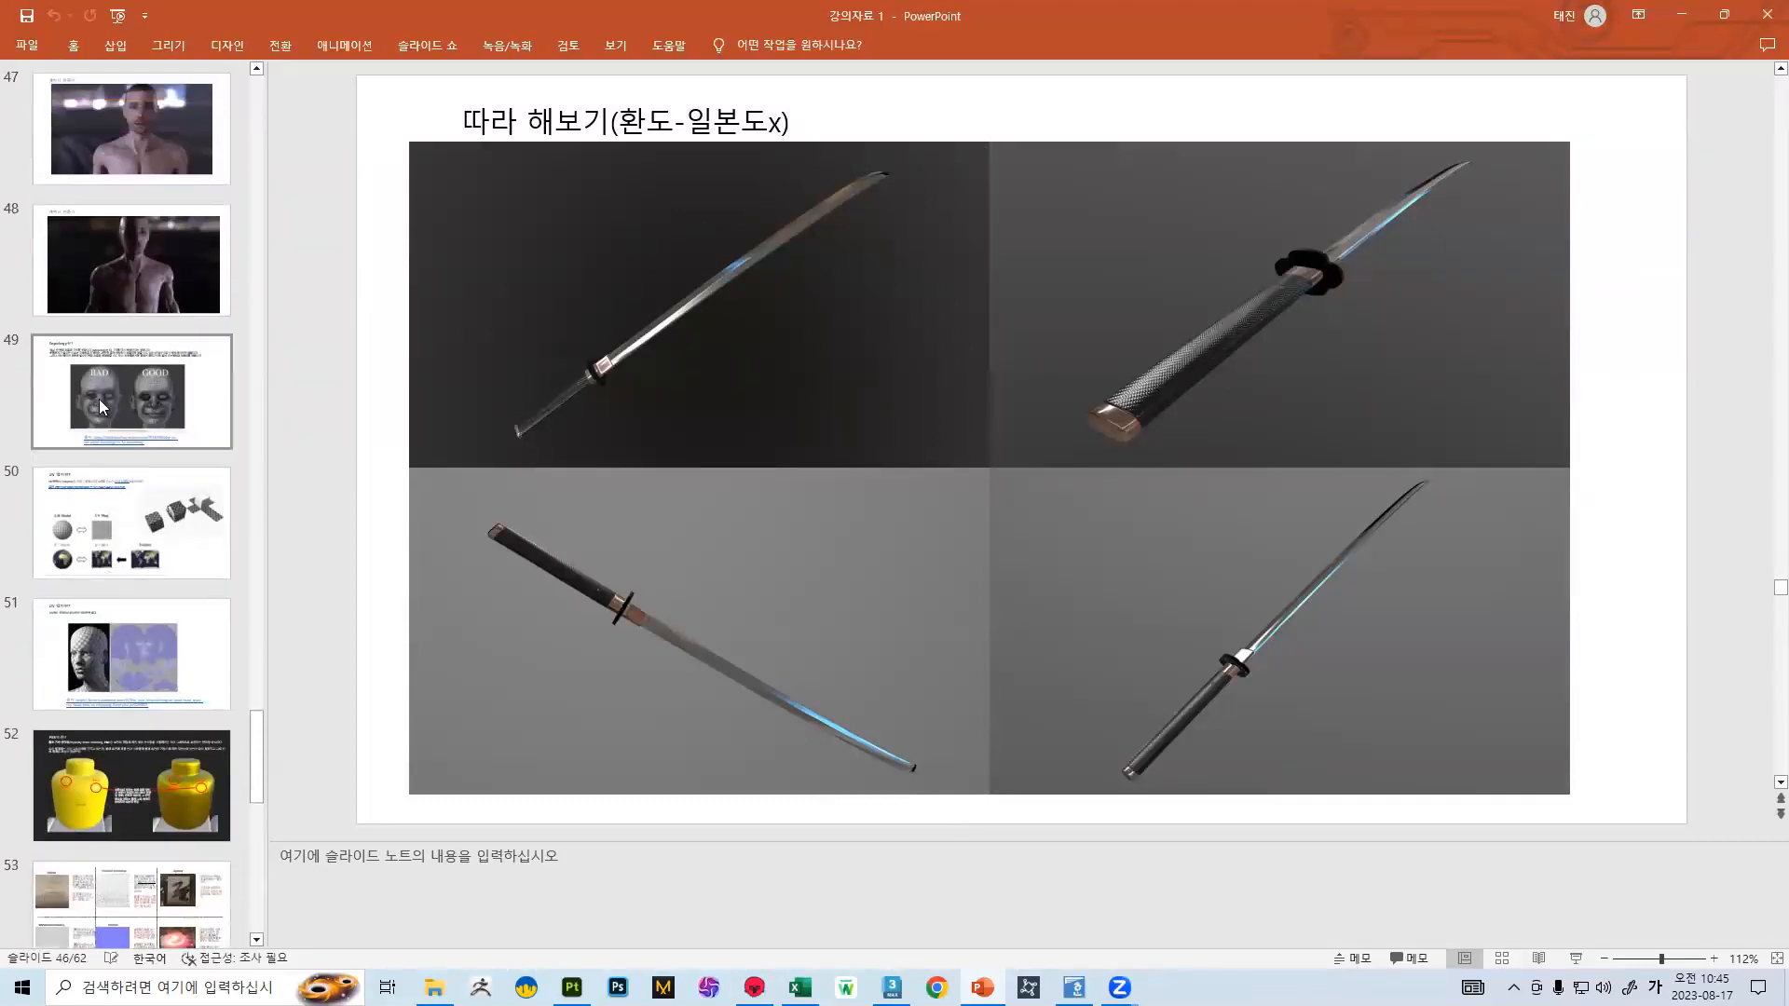
scroll(880, 233, "down", 1)
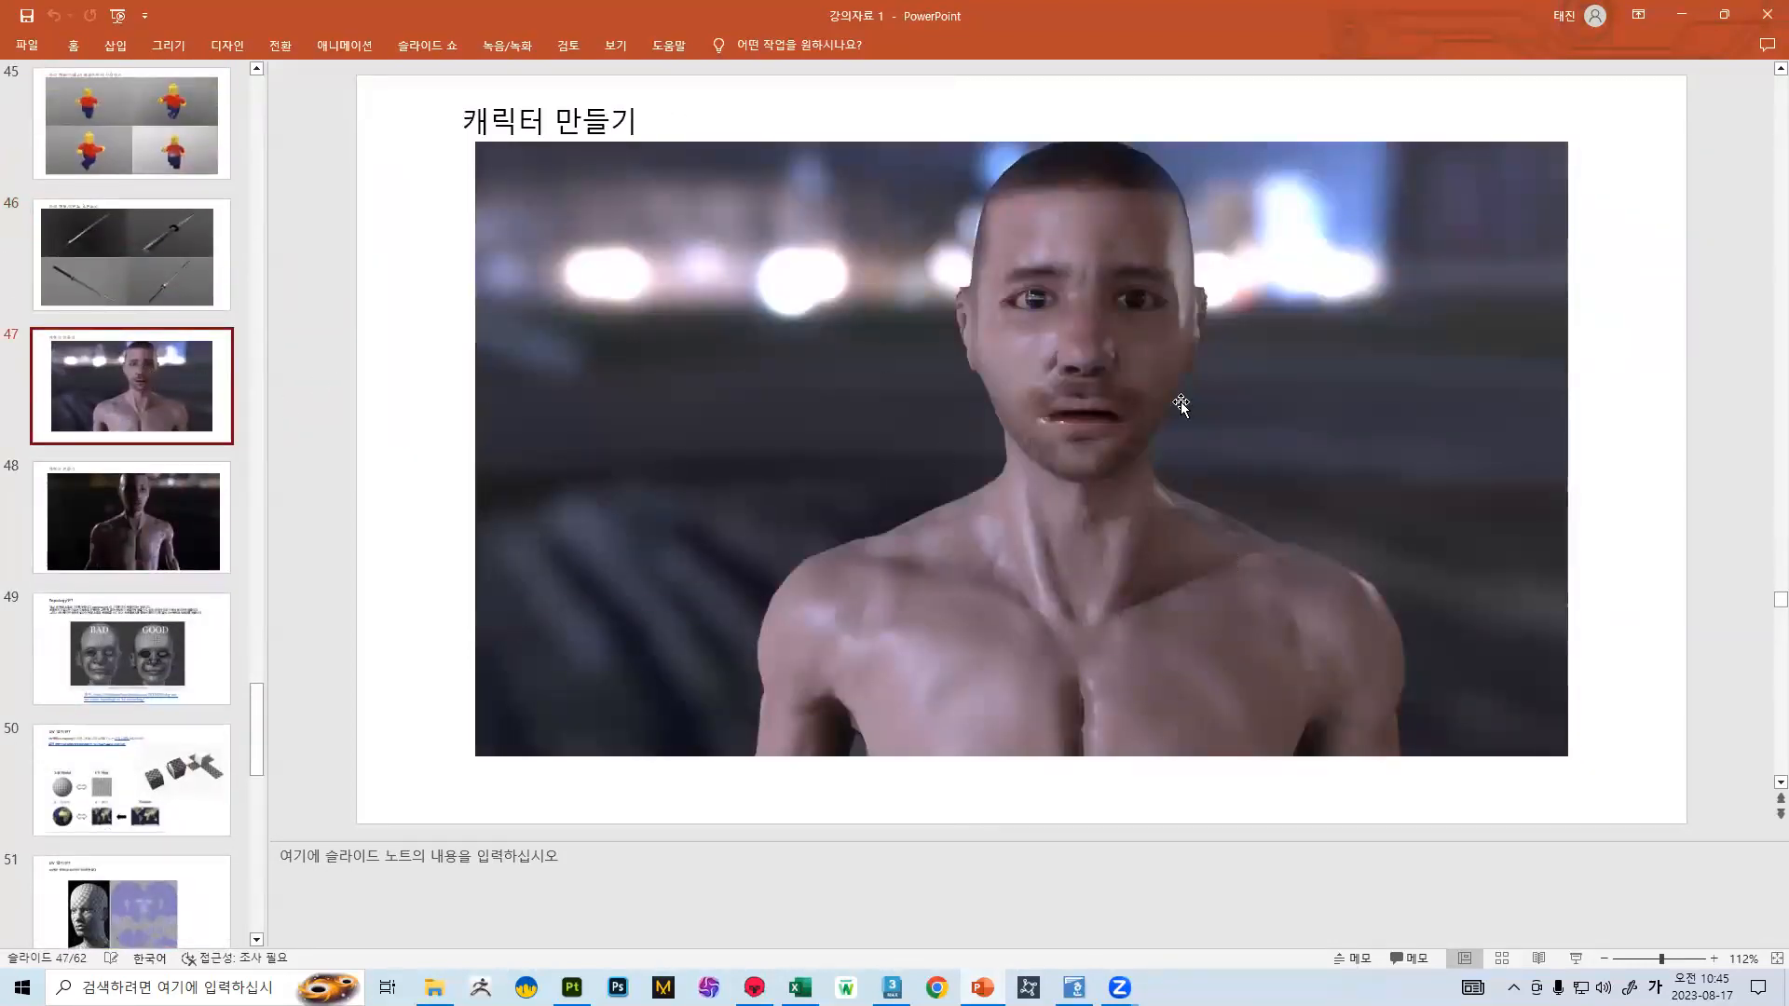
scroll(133, 466, "up", 2)
left_click(132, 466)
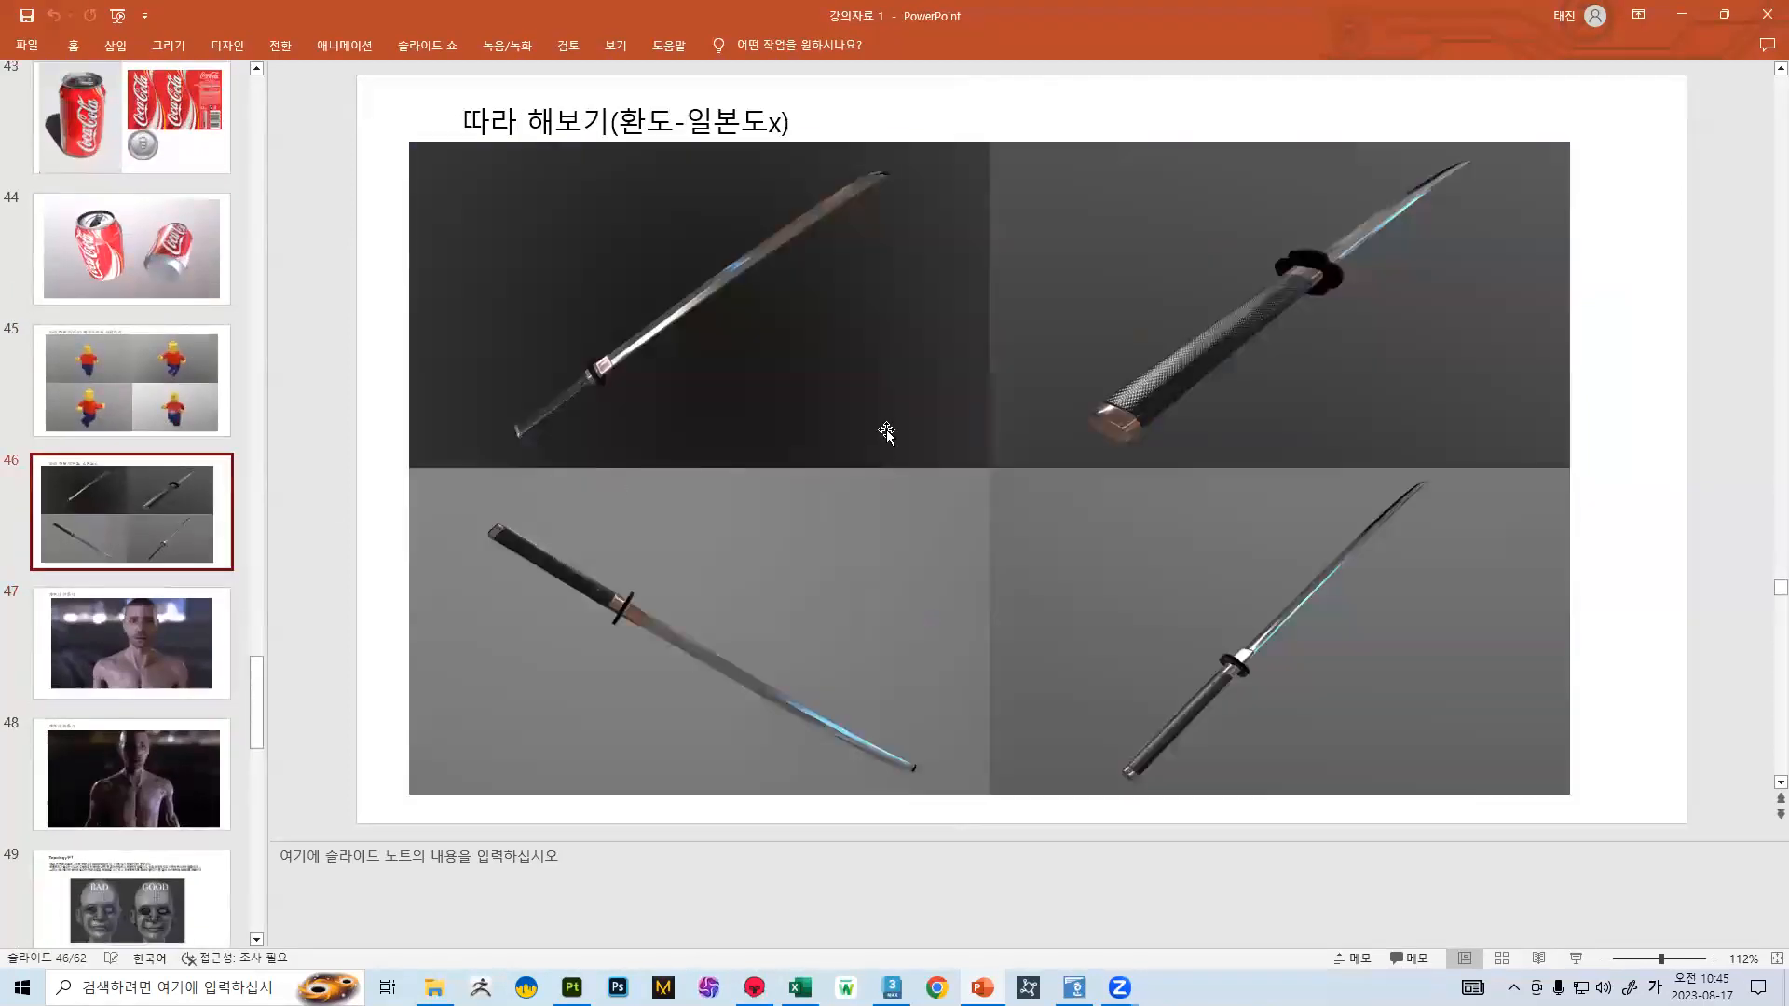
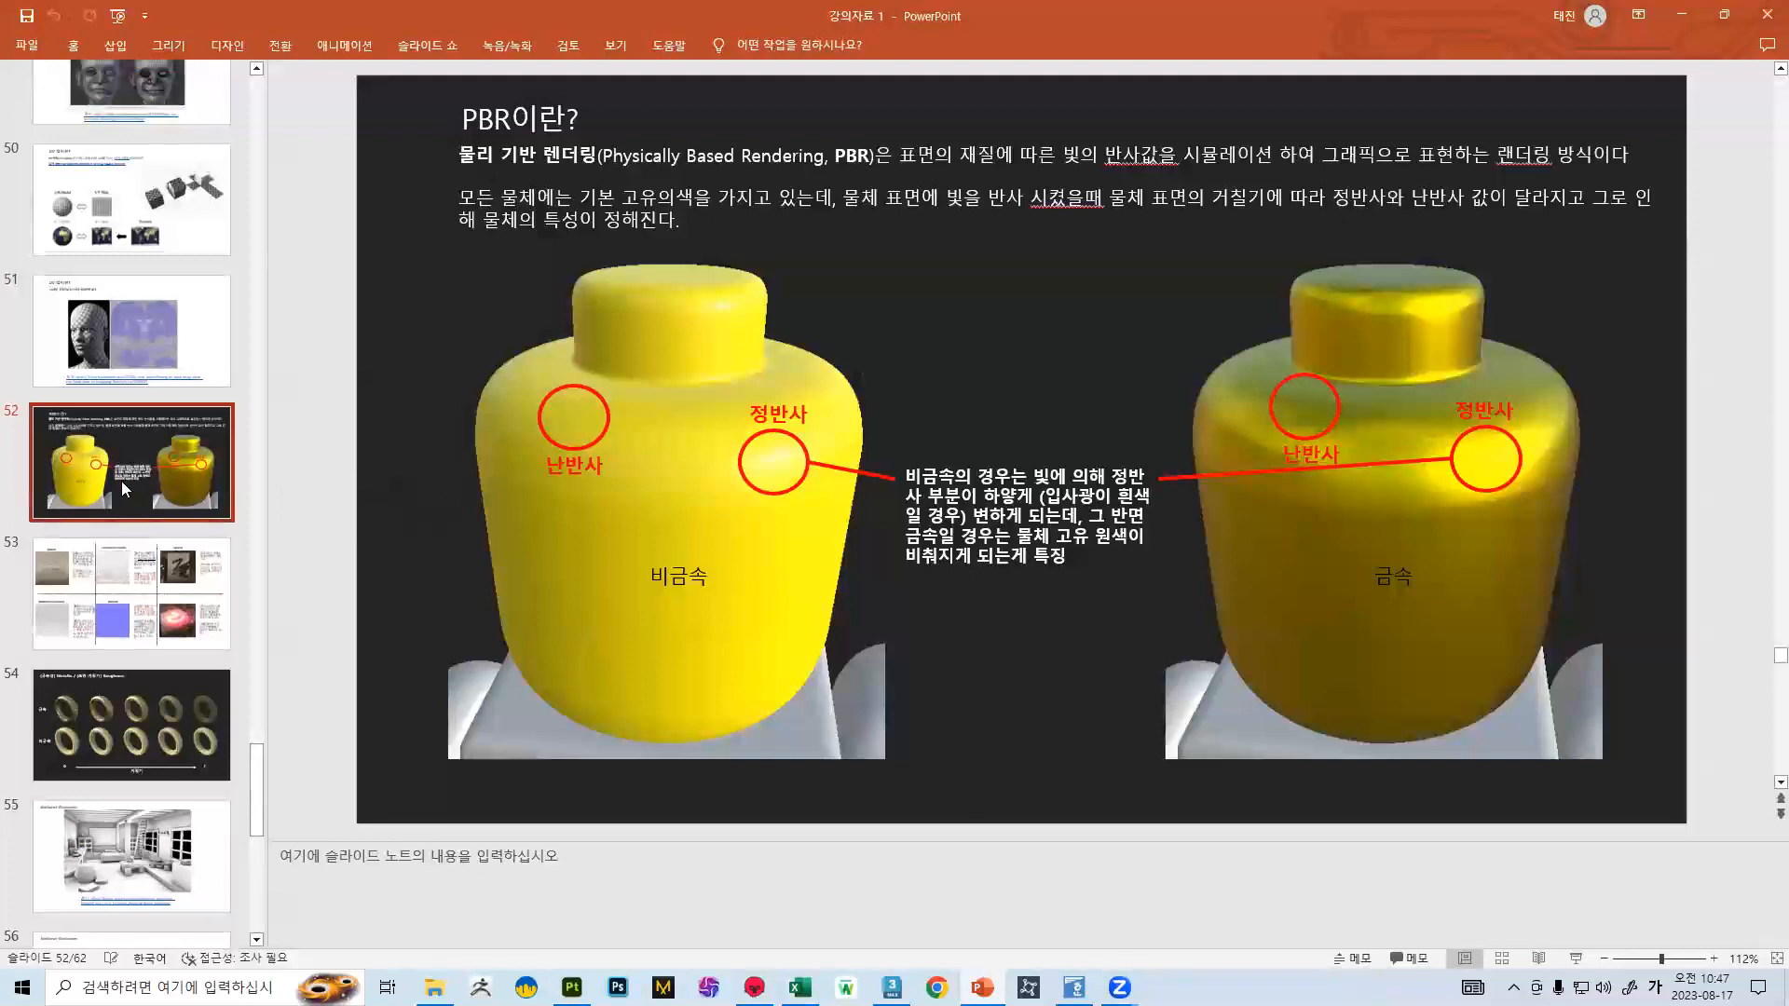
- Review the PBR slide 52 on diffuse and specular reflection of non-metal and metal surfaces
left_click(175, 351)
left_click(175, 452)
left_click(170, 233)
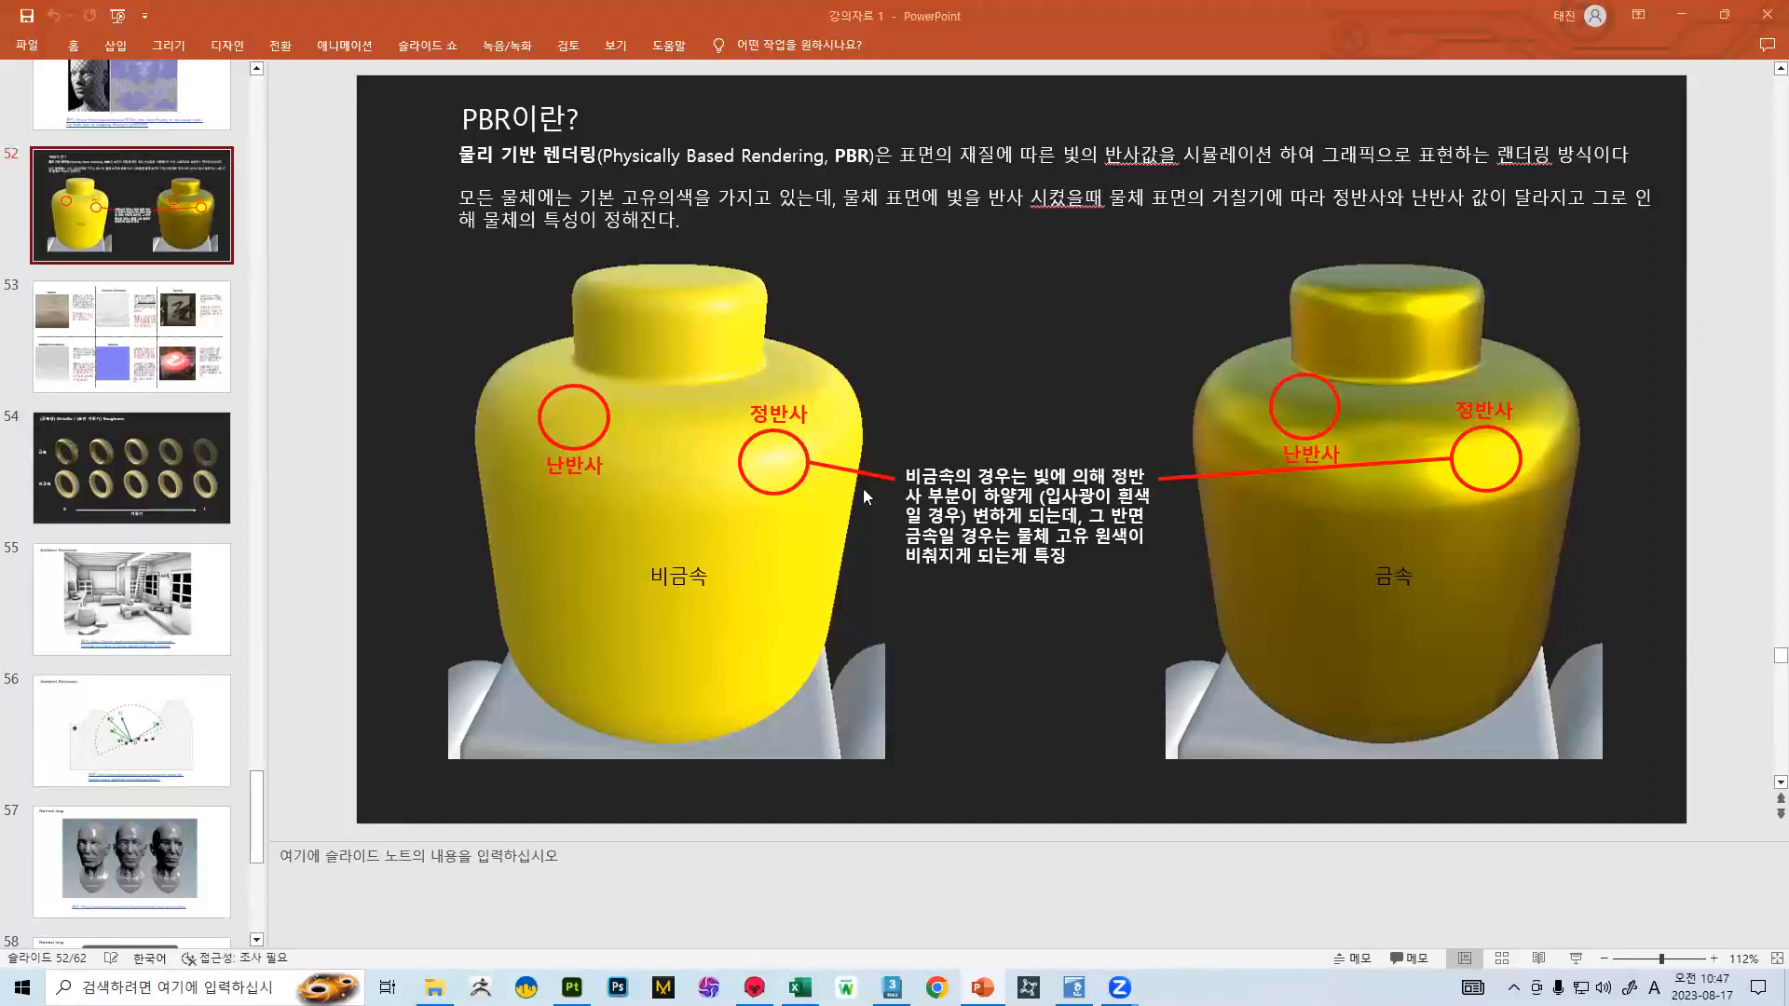
- Switch to Substance 3D Painter and inspect the metallic and roughness settings of the Aluminium Pure layer
left_click(572, 987)
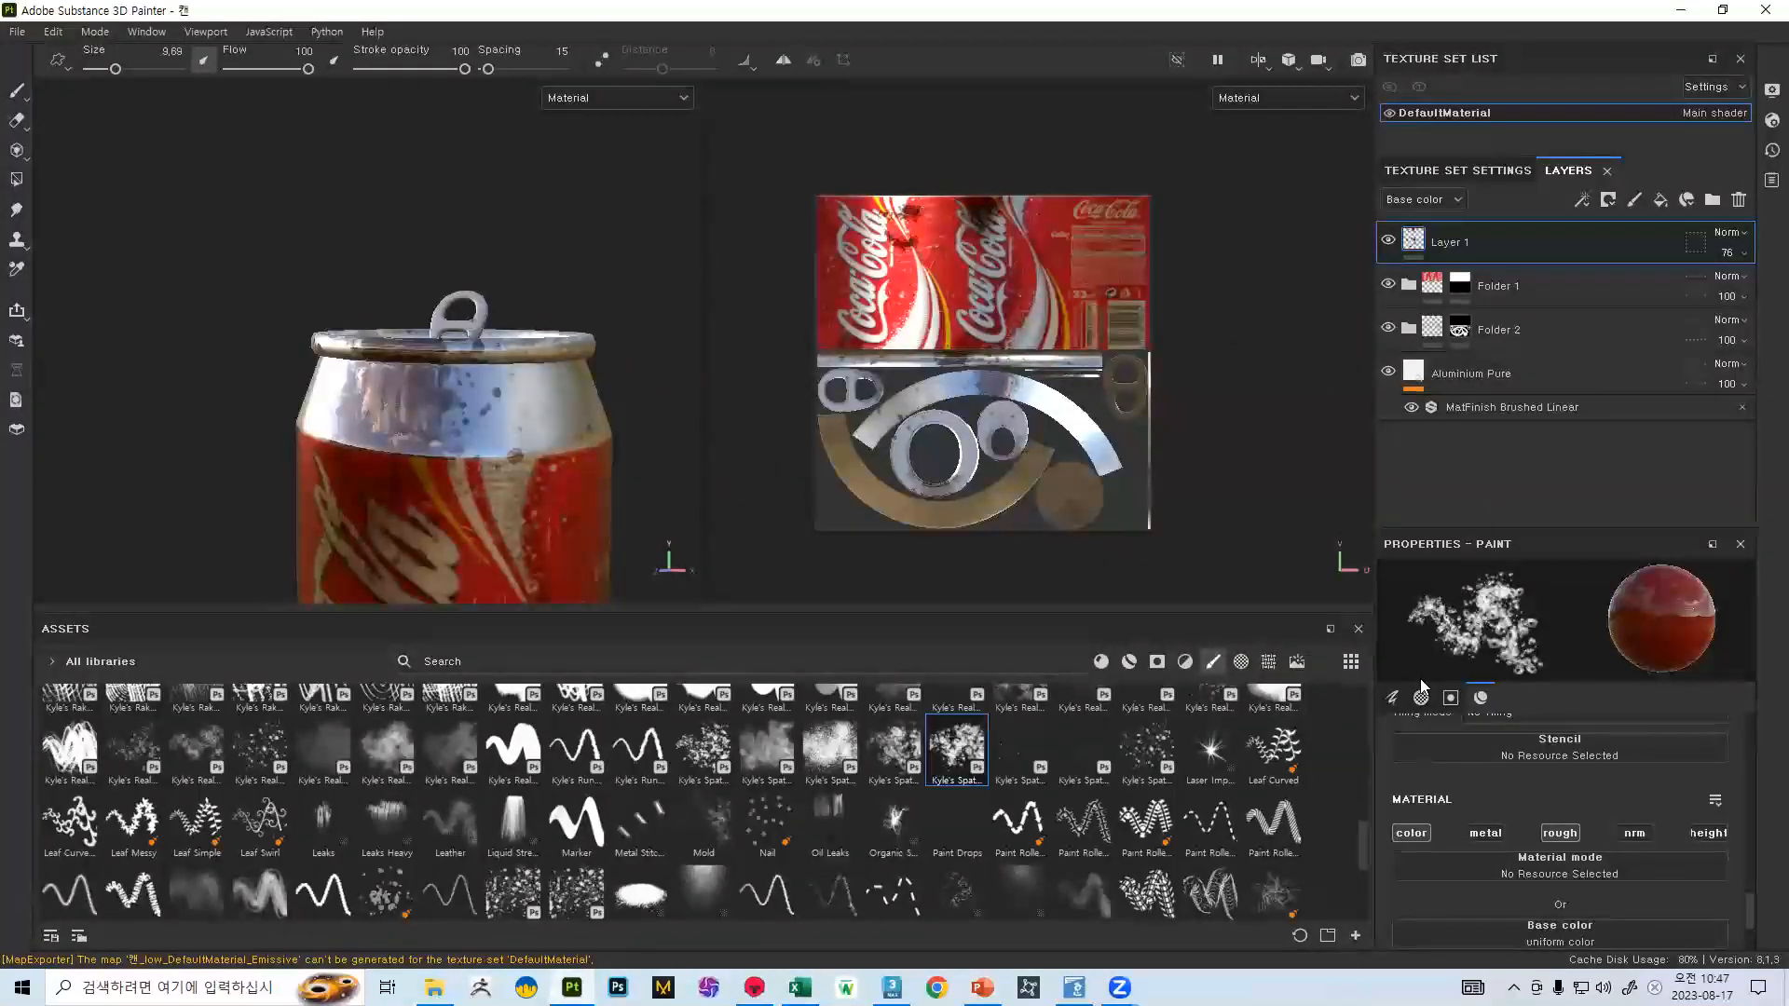
left_click(1423, 389)
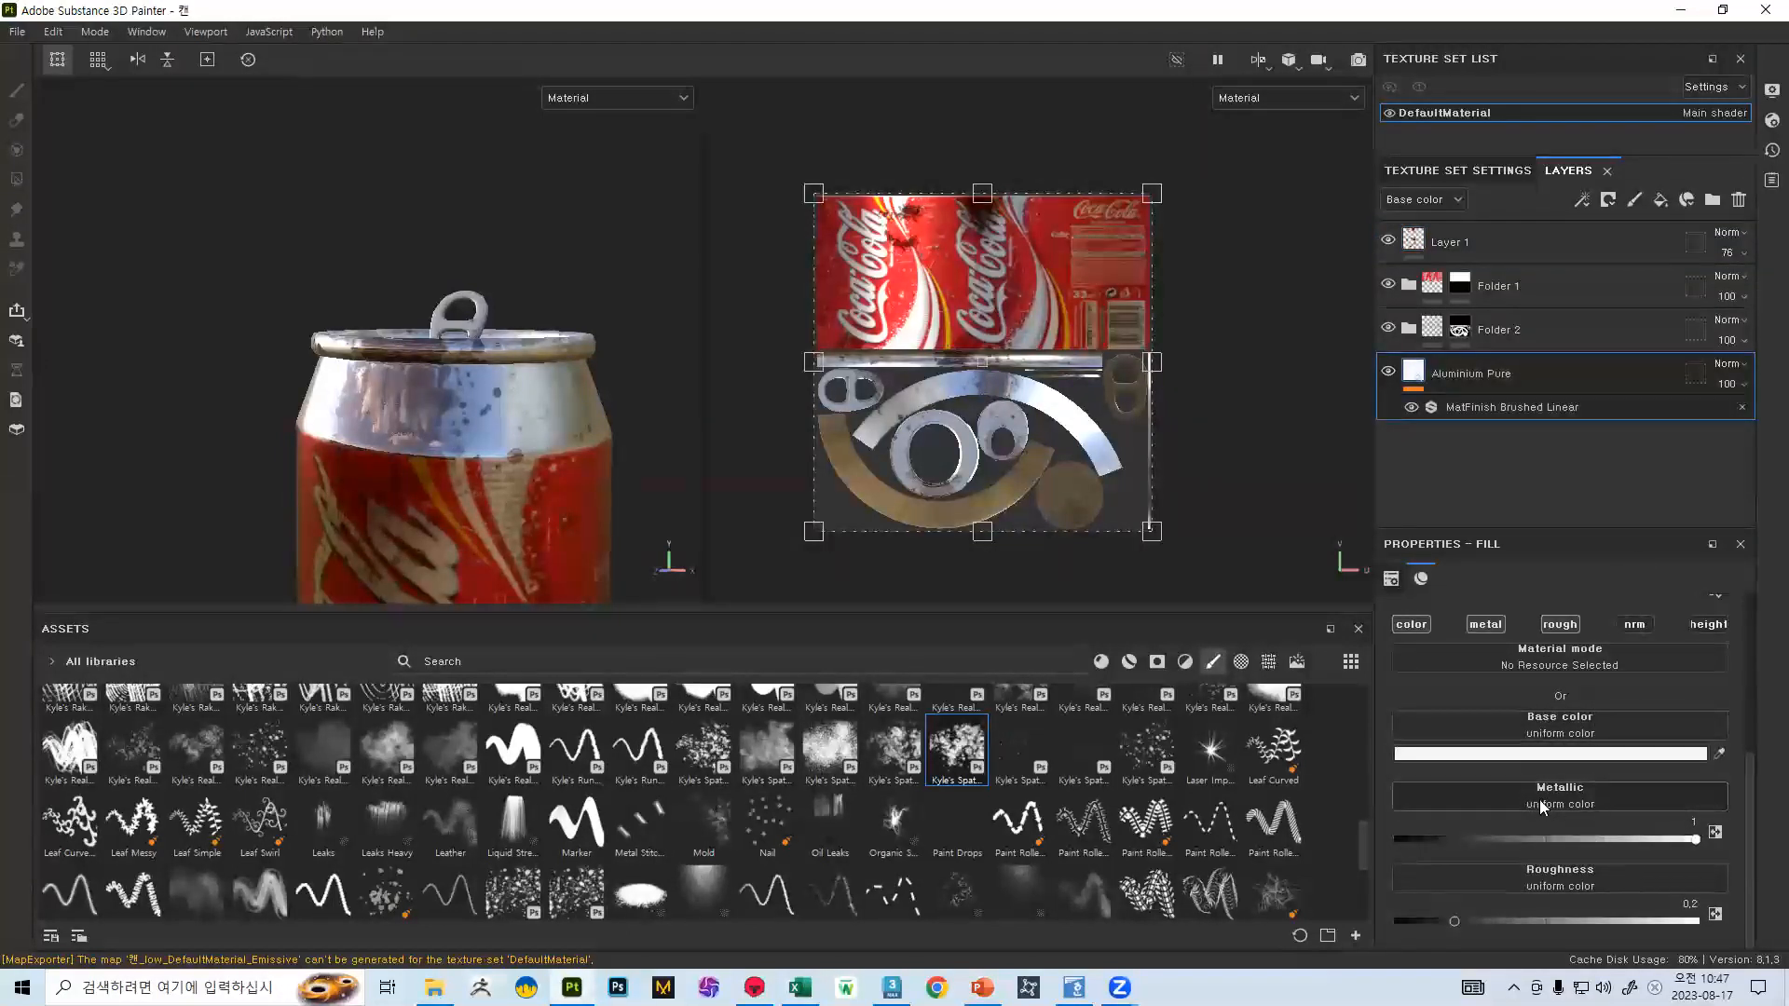
left_click(1408, 330)
left_click(1408, 330)
- Expand Folder 1 and inspect the mask, base color and roughness of Fill layer 1
left_click(1409, 284)
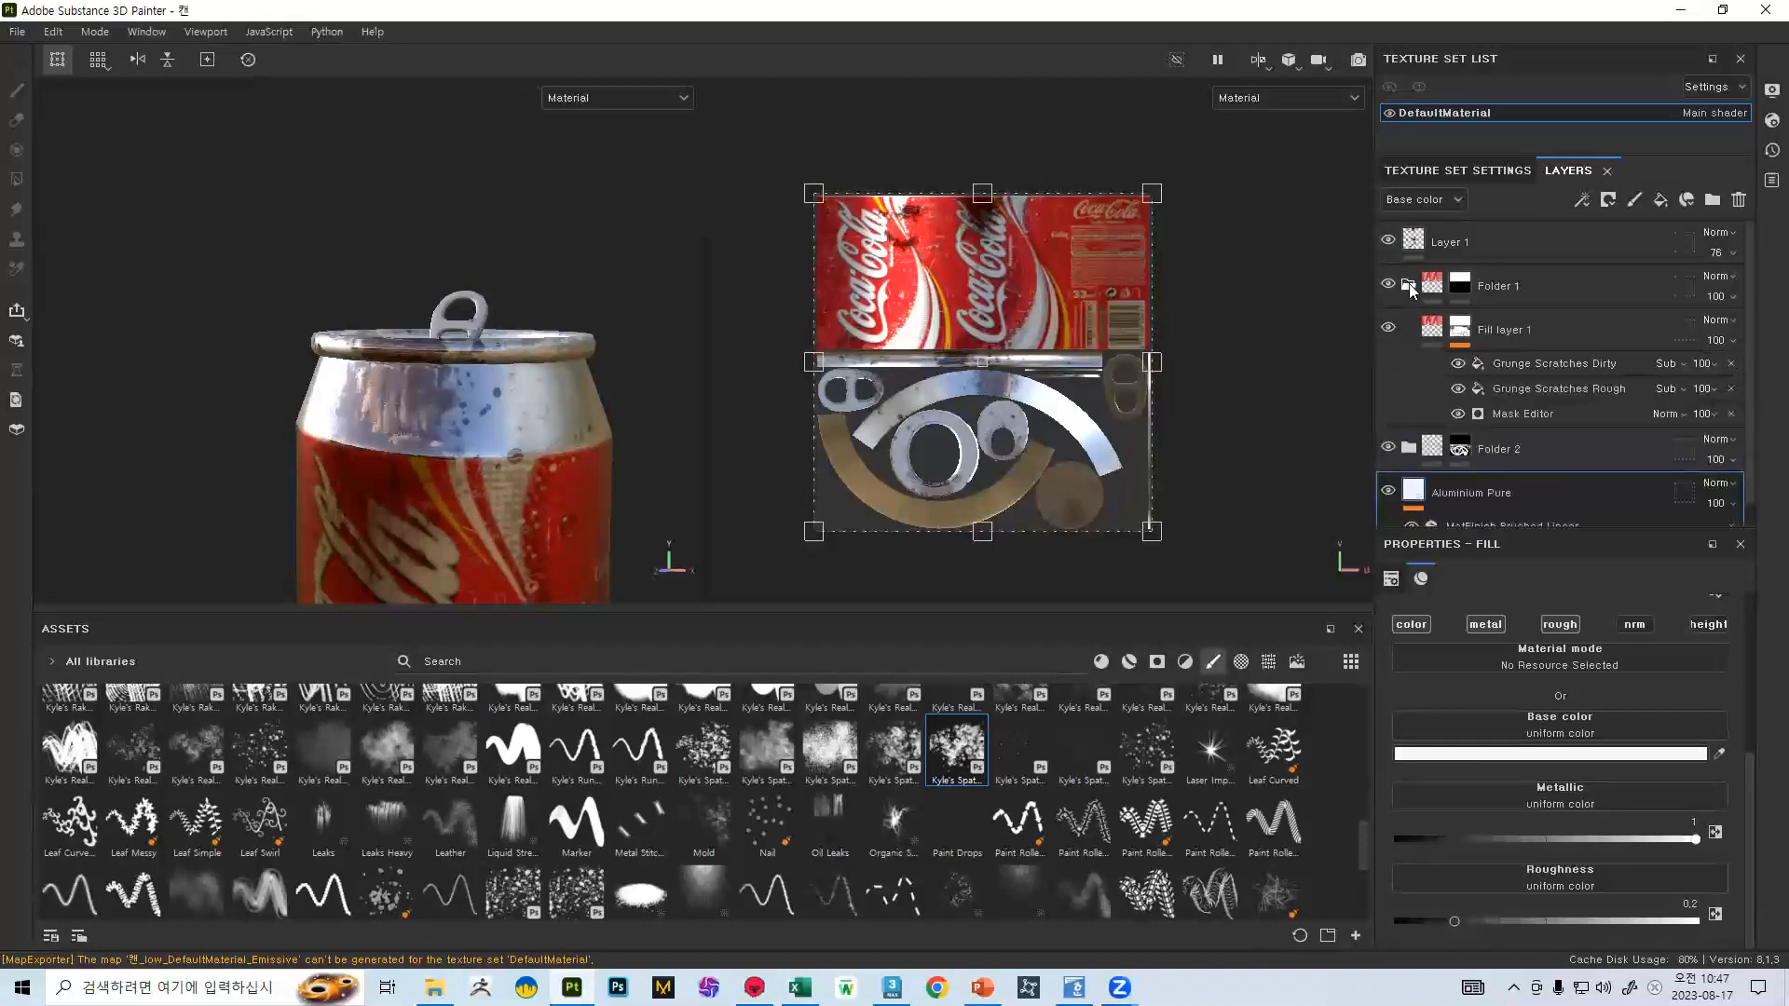
left_click(1476, 331)
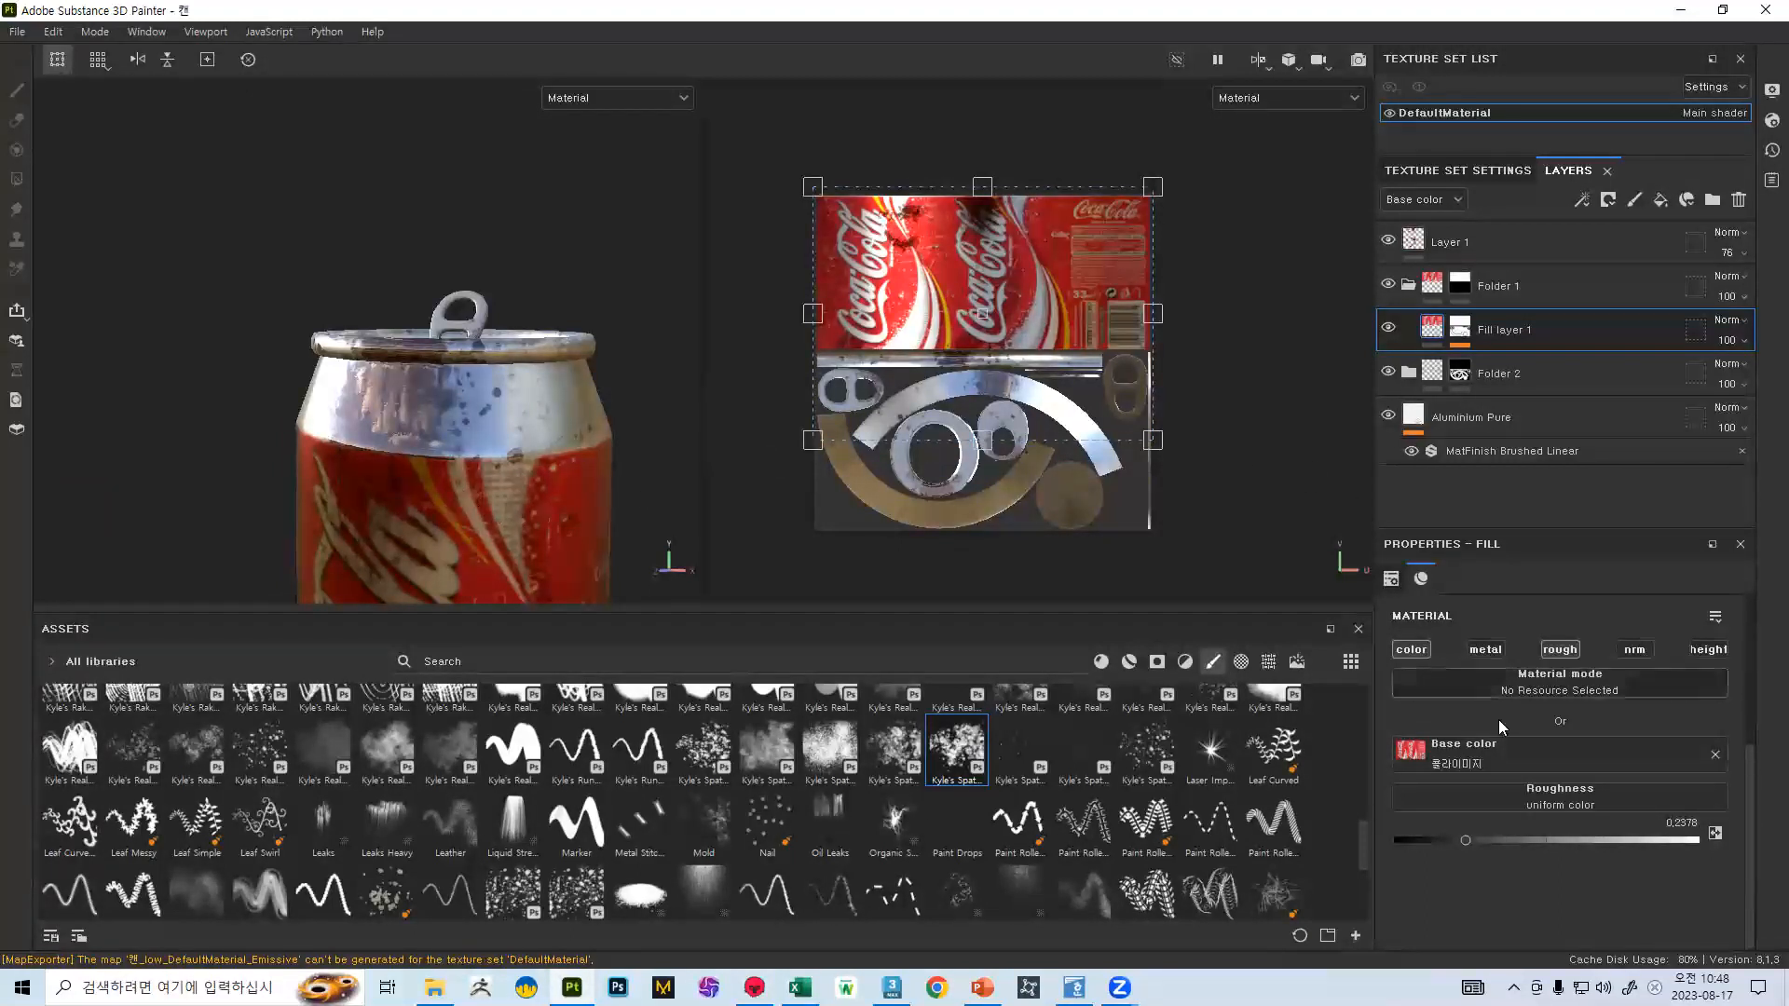
left_click(1462, 332)
left_click(1432, 324)
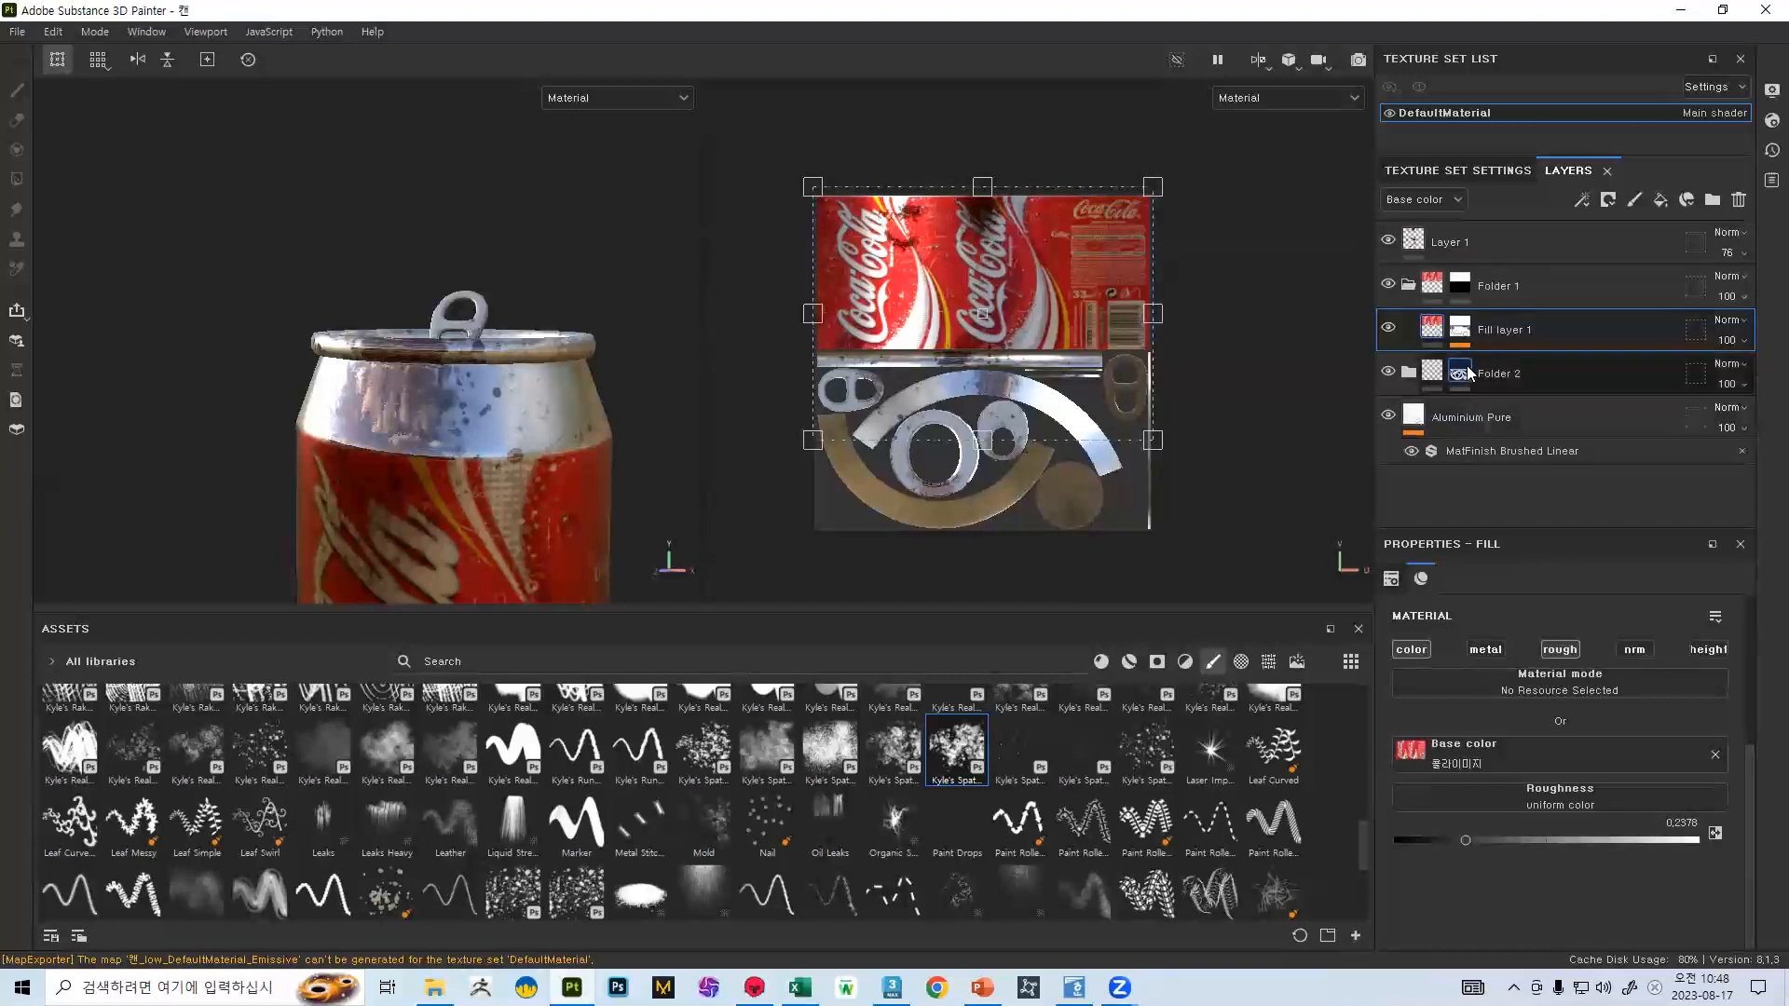
- Expand Folder 2, select the mask of Fill layer 2 and view the whole can from the side
left_click(1410, 373)
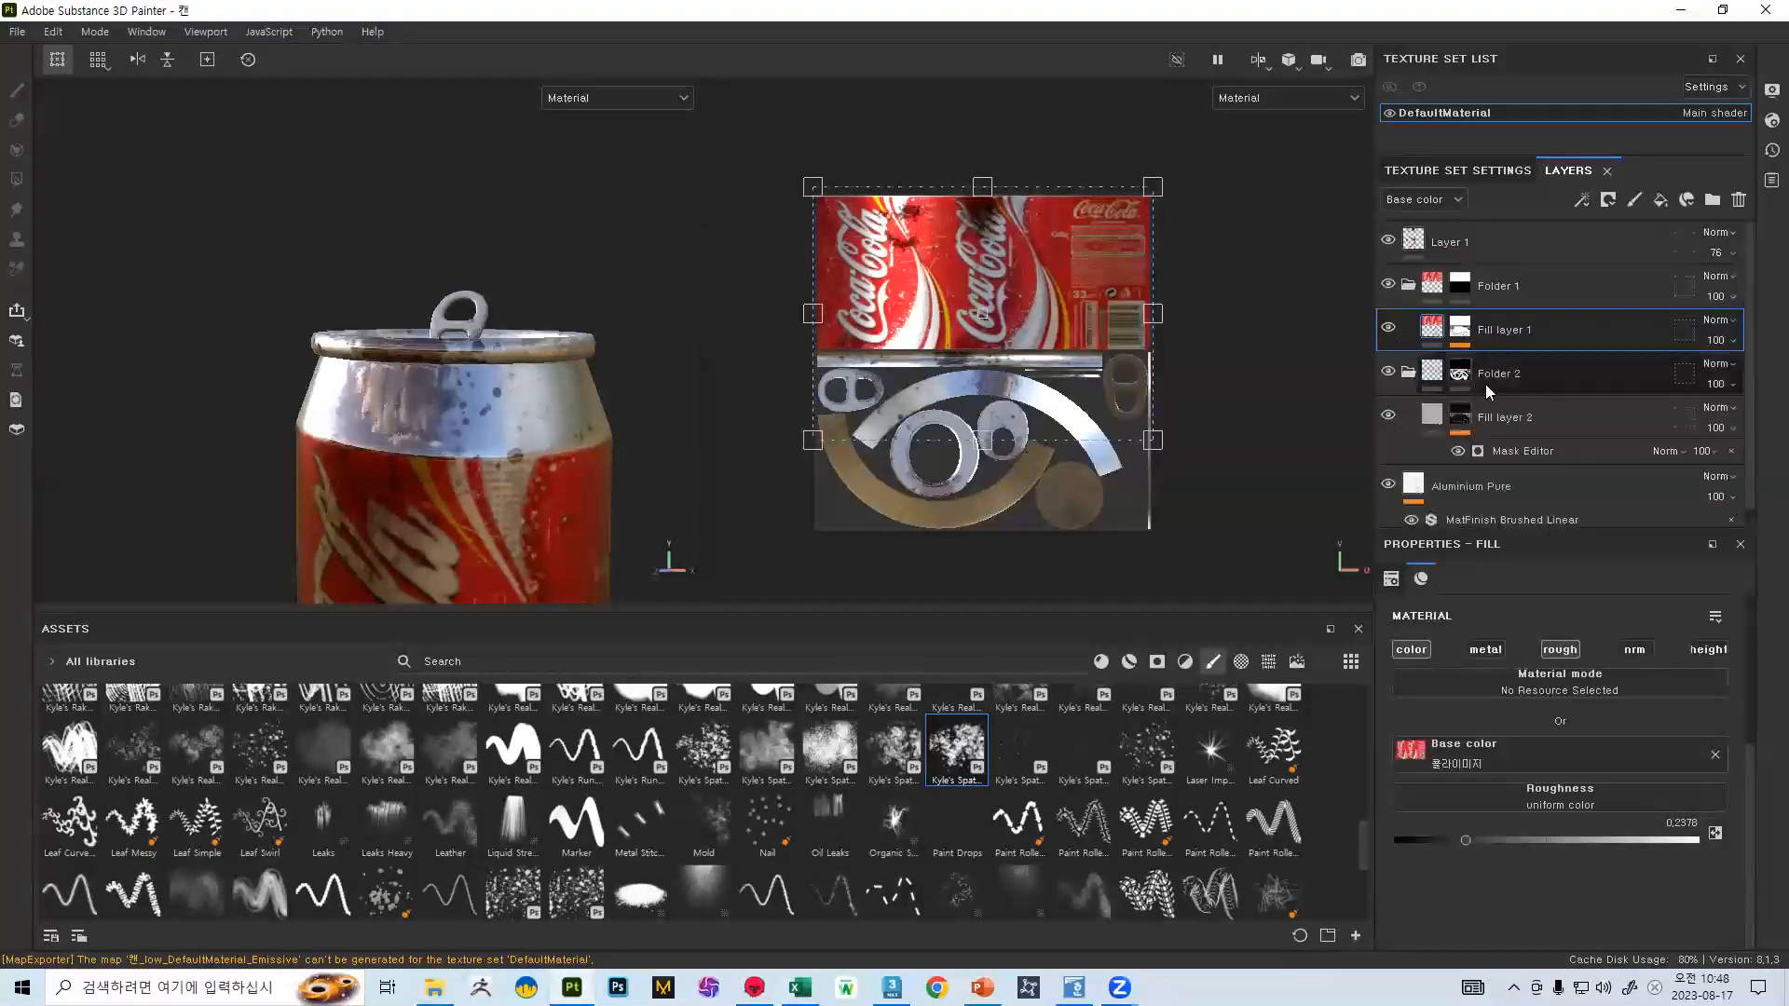
left_click(1506, 415)
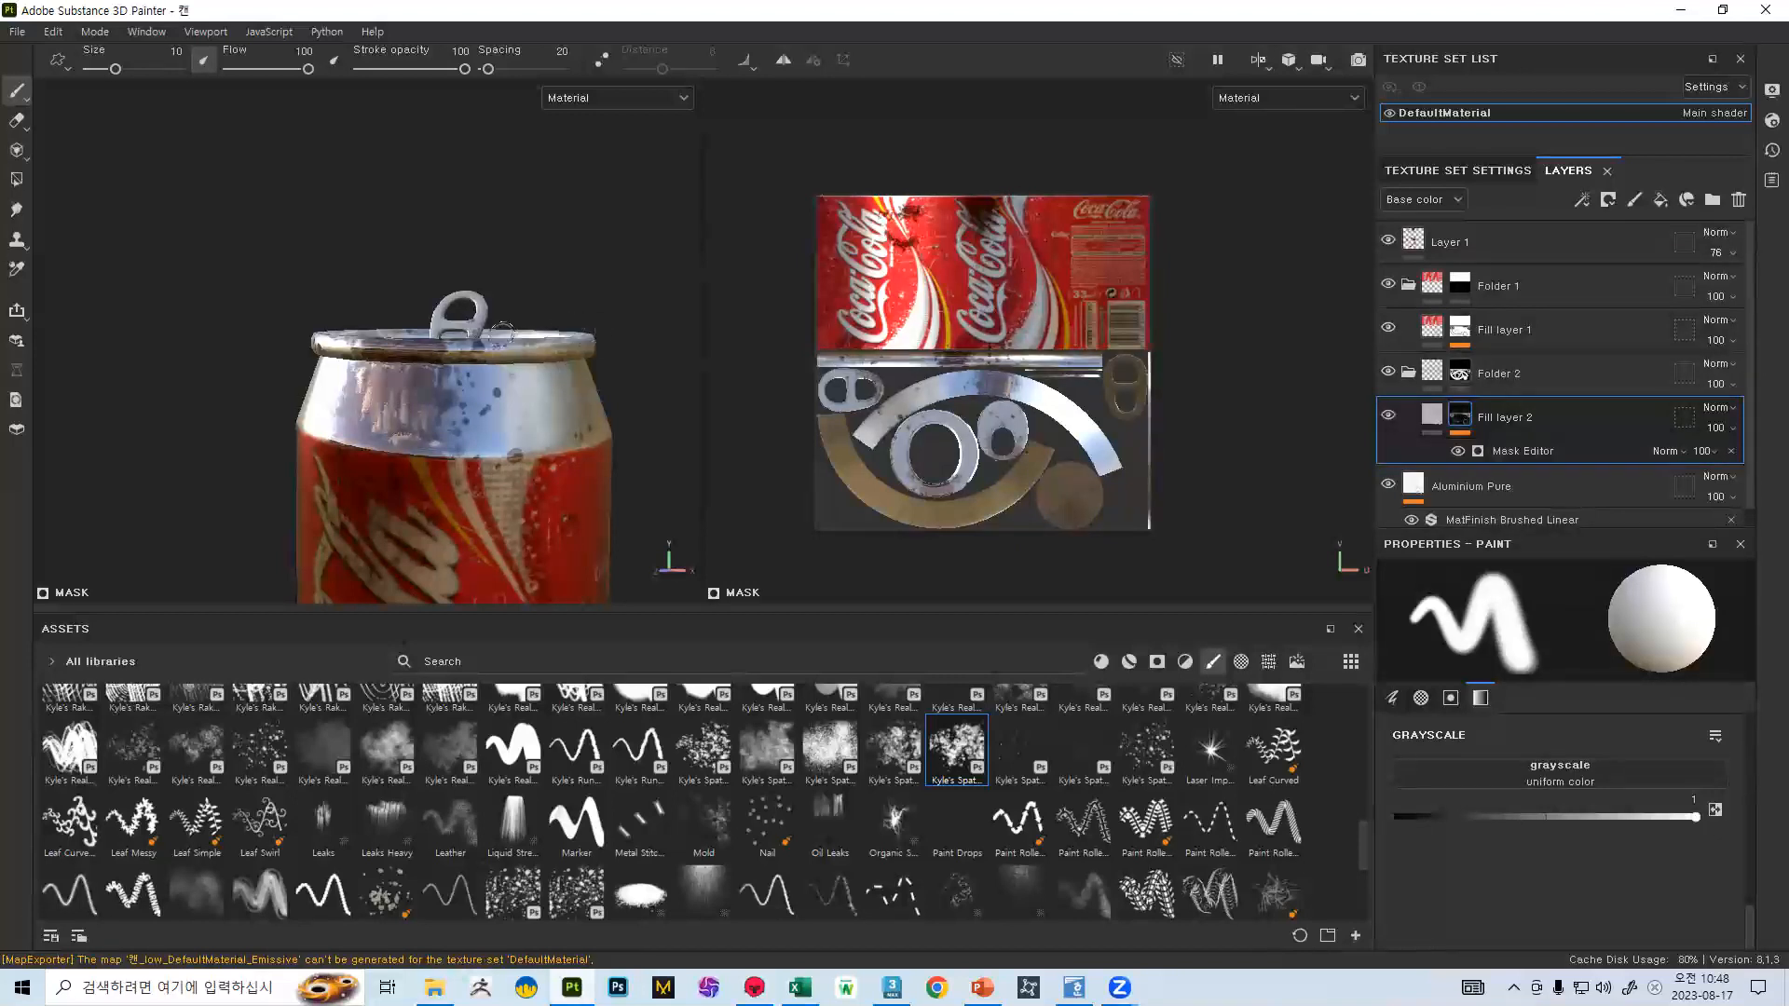
left_click_drag(538, 376, 503, 223, "alt")
right_click_drag(503, 224, 559, 261, "alt")
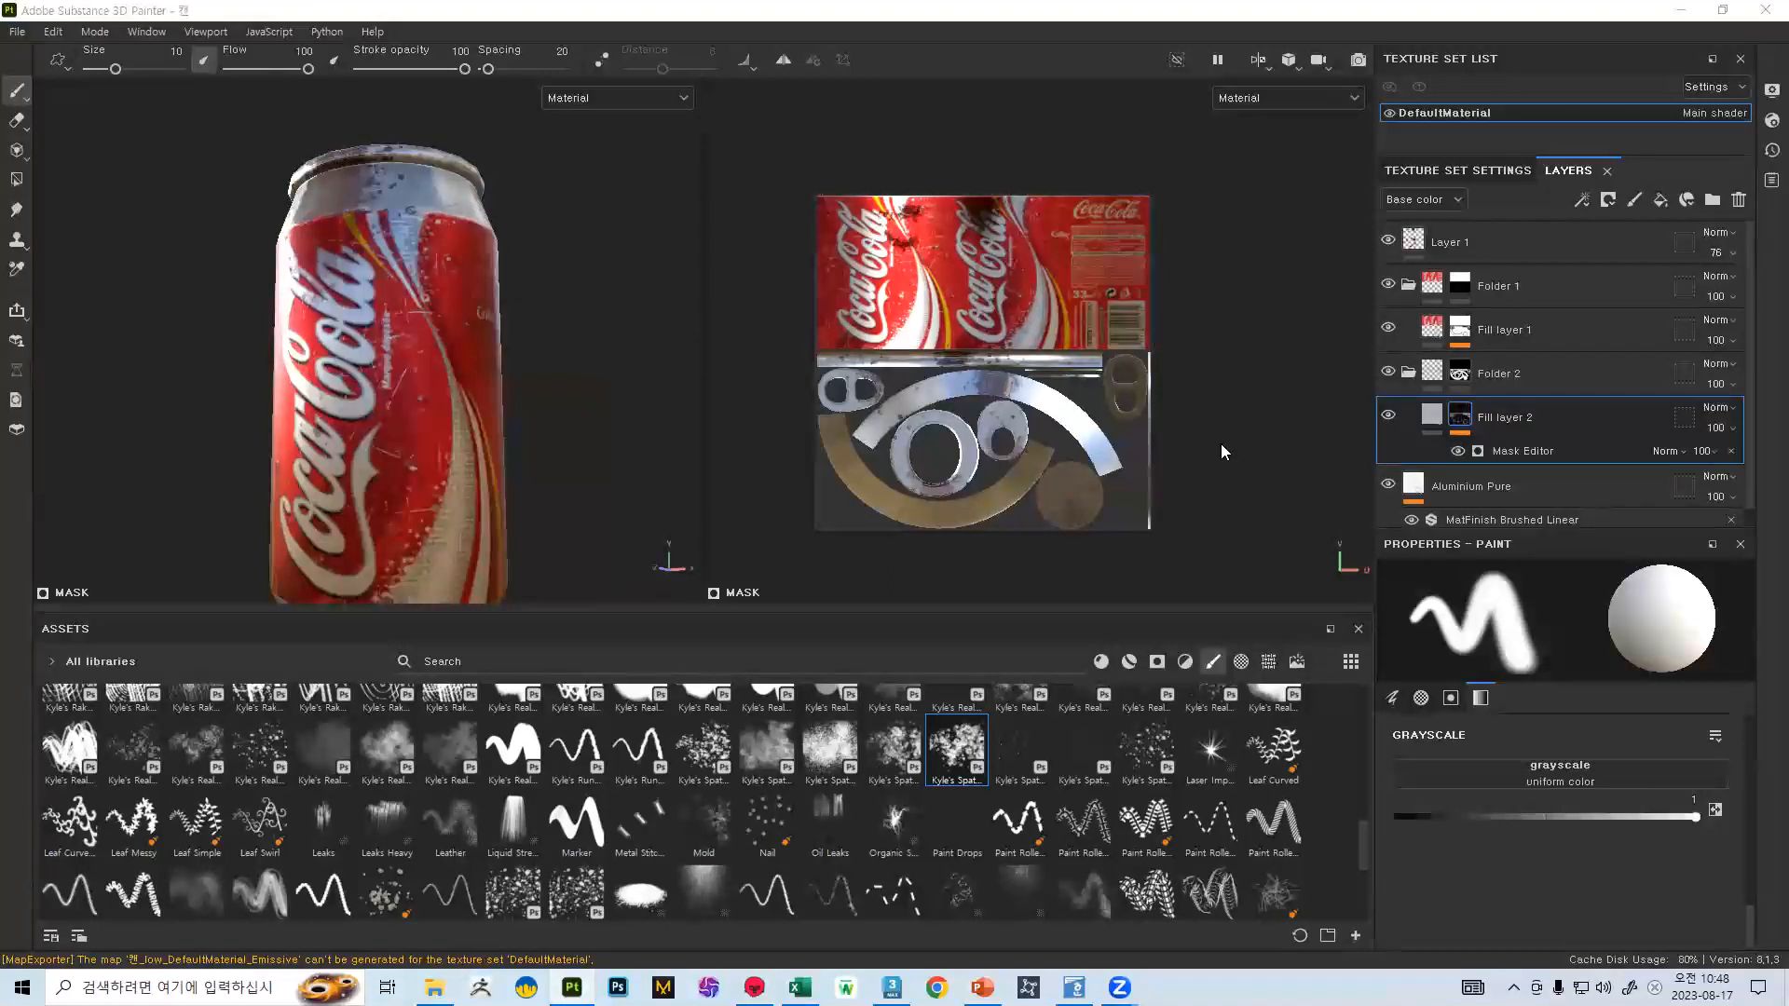
- Switch to PowerPoint and review the Normal map slide 59 and the perspective slides 60 and 61
left_click(982, 988)
scroll(205, 508, "down", 5)
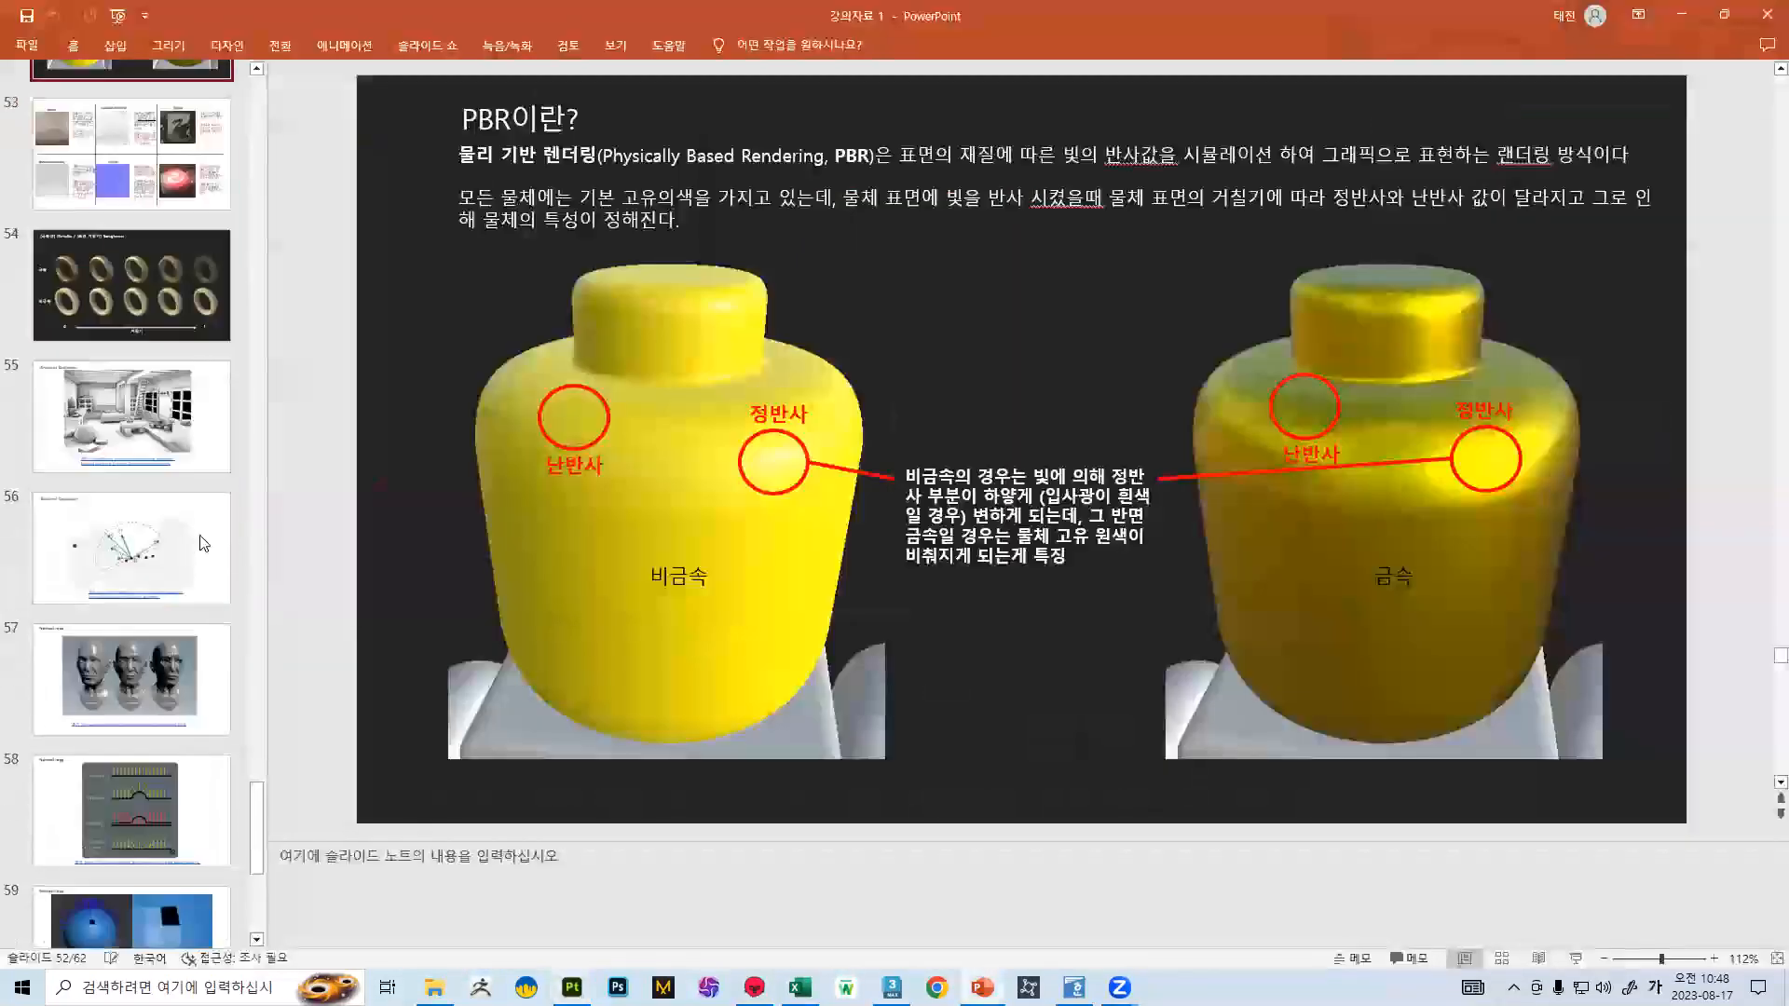
scroll(205, 507, "down", 2)
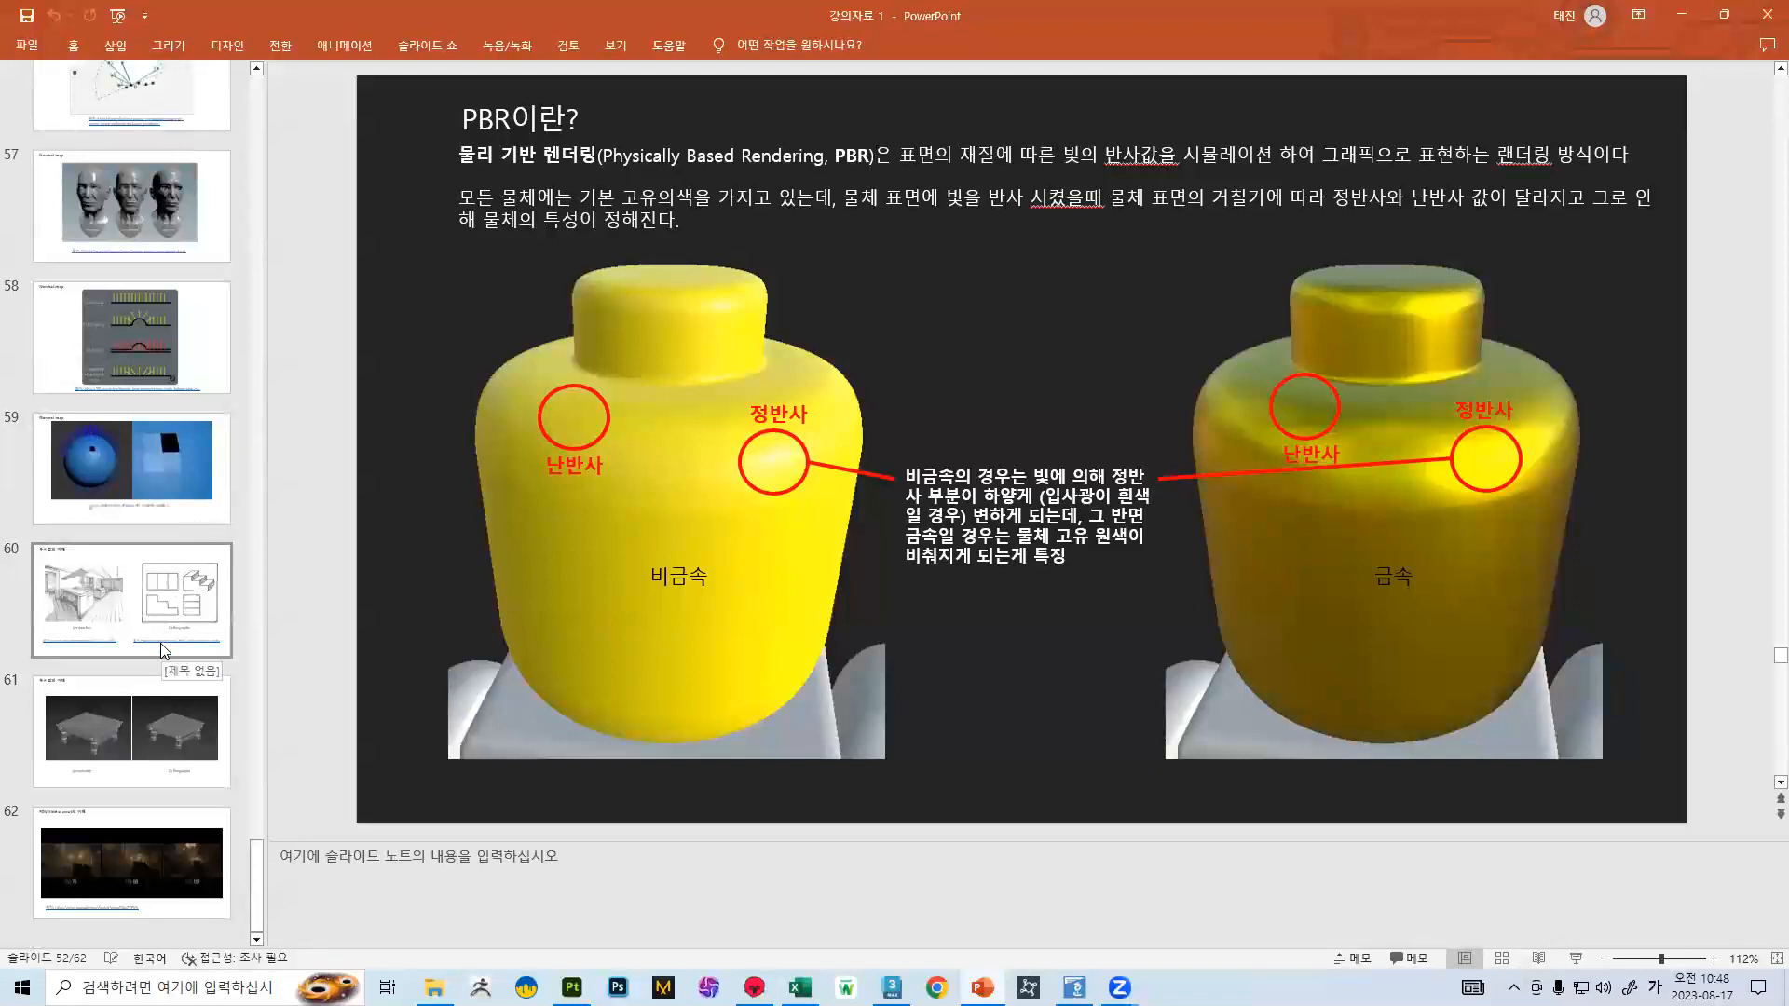
left_click(132, 454)
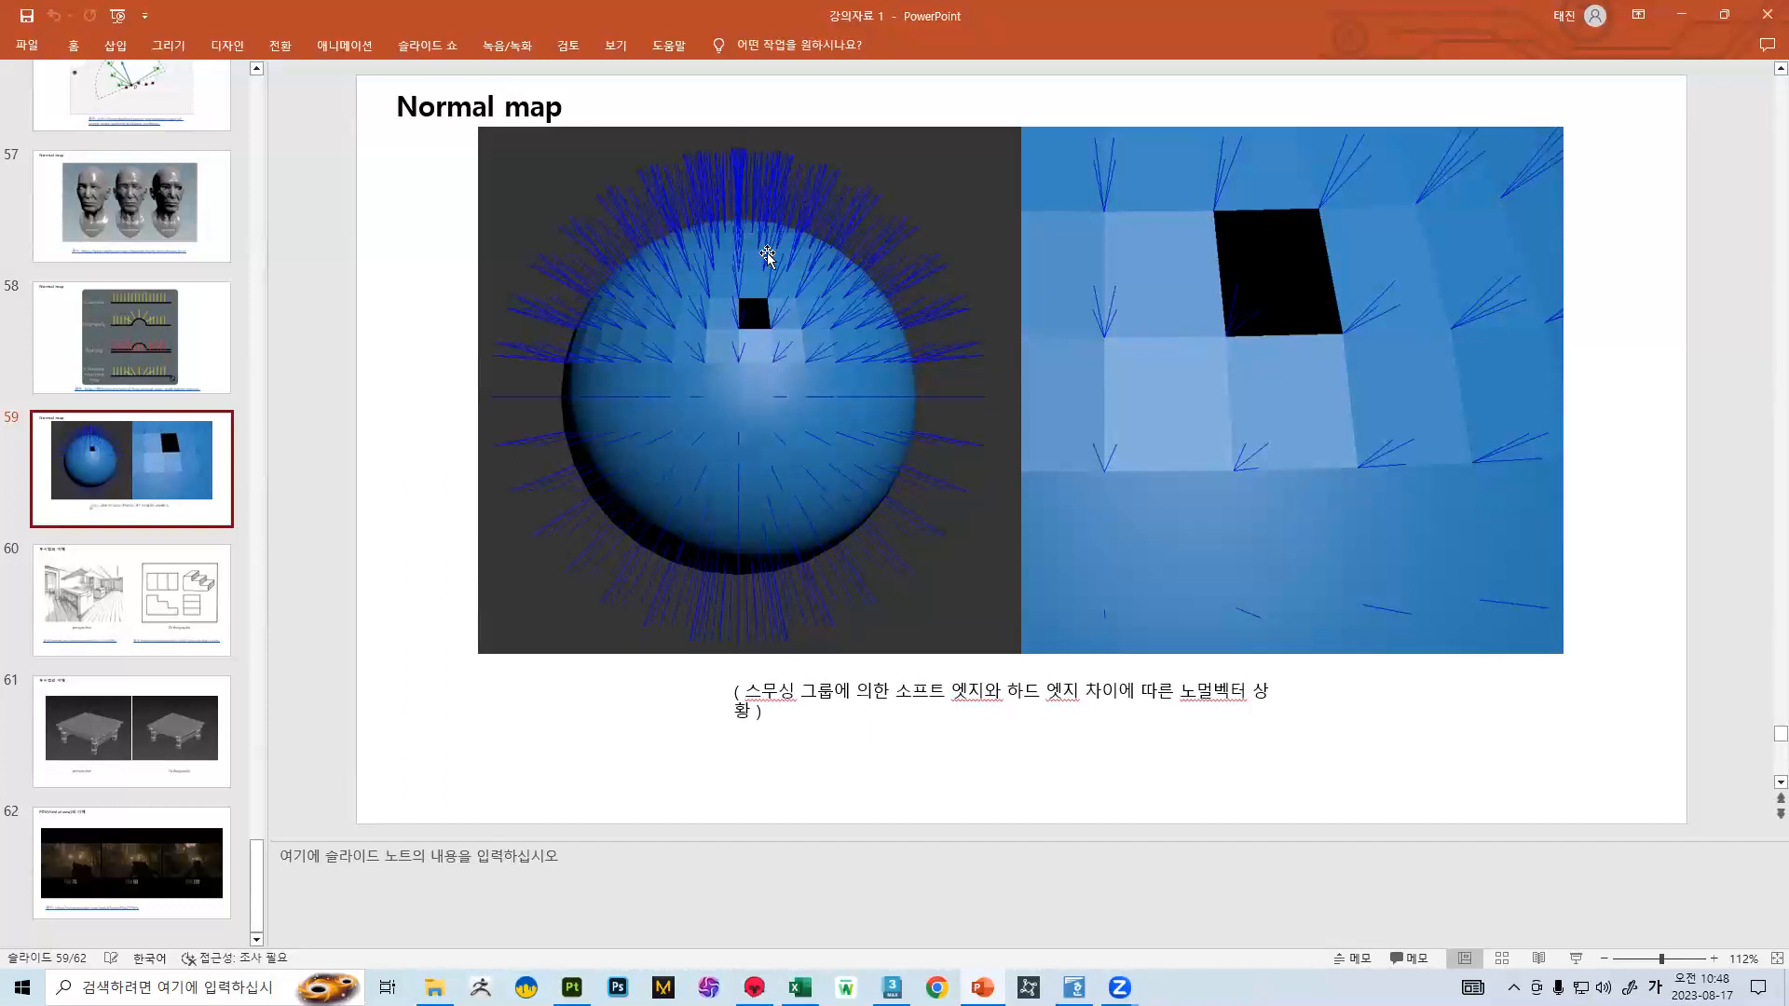
left_click(120, 643)
left_click(153, 736)
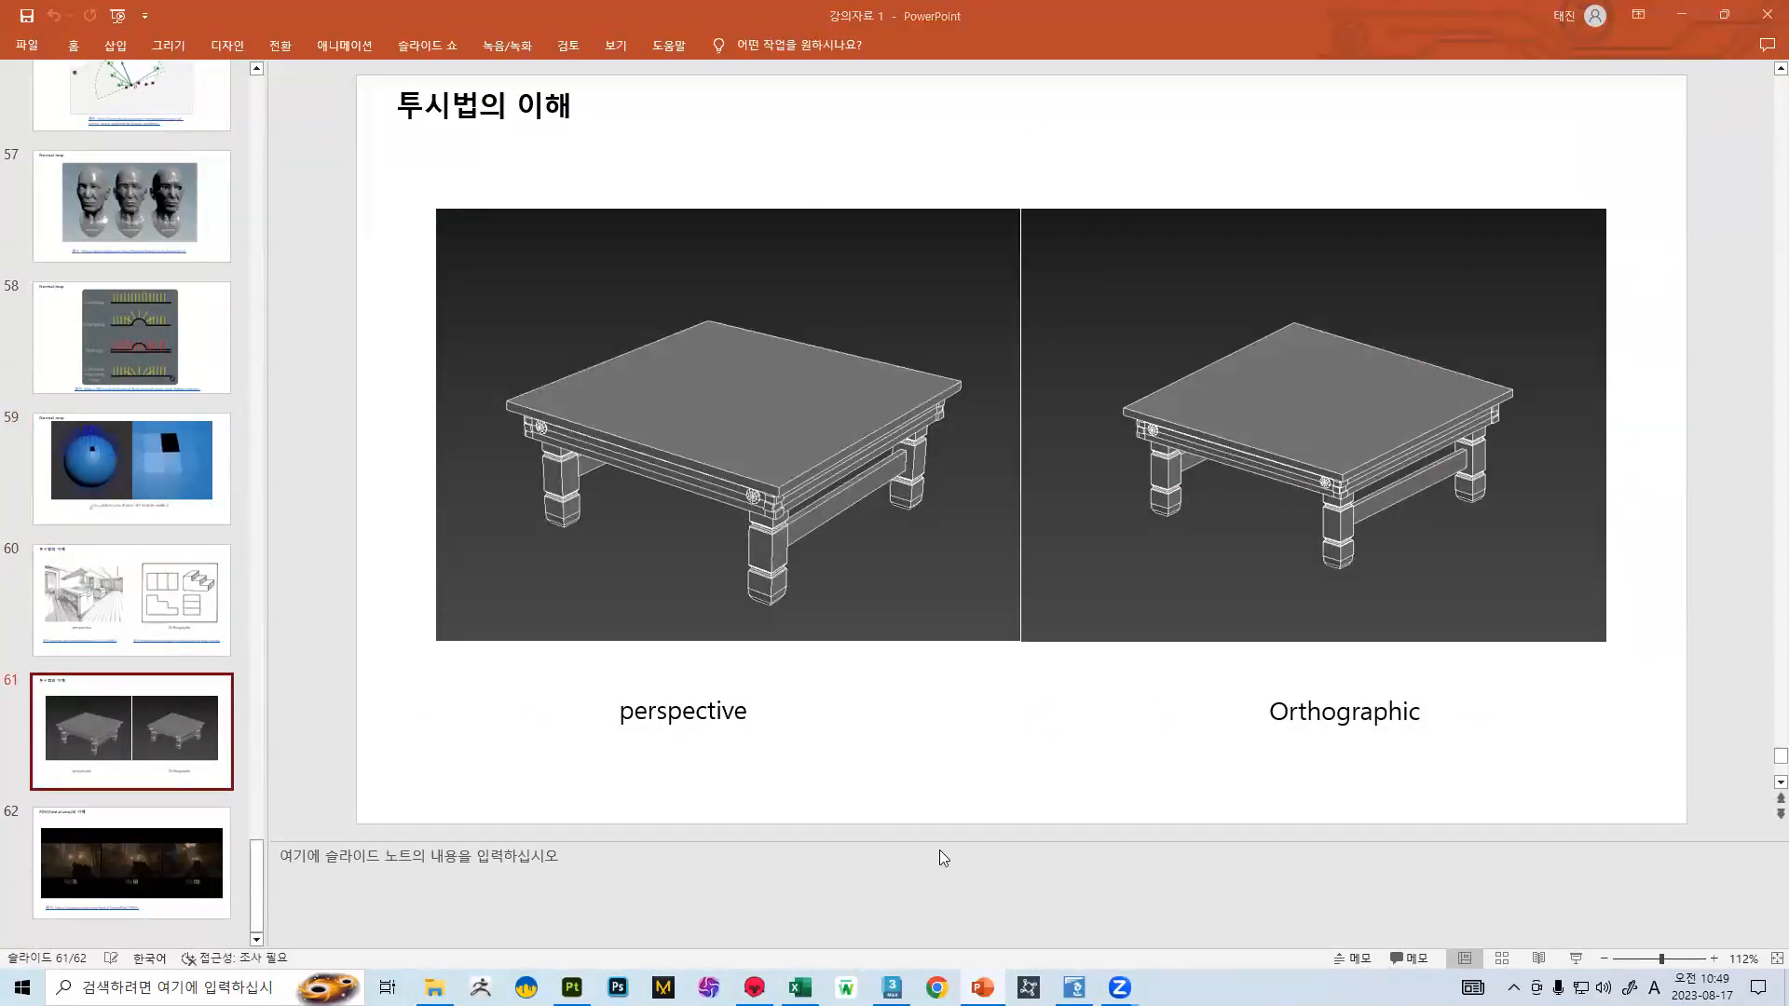
- Switch to 3ds Max and examine the can model in perspective projection
left_click(892, 988)
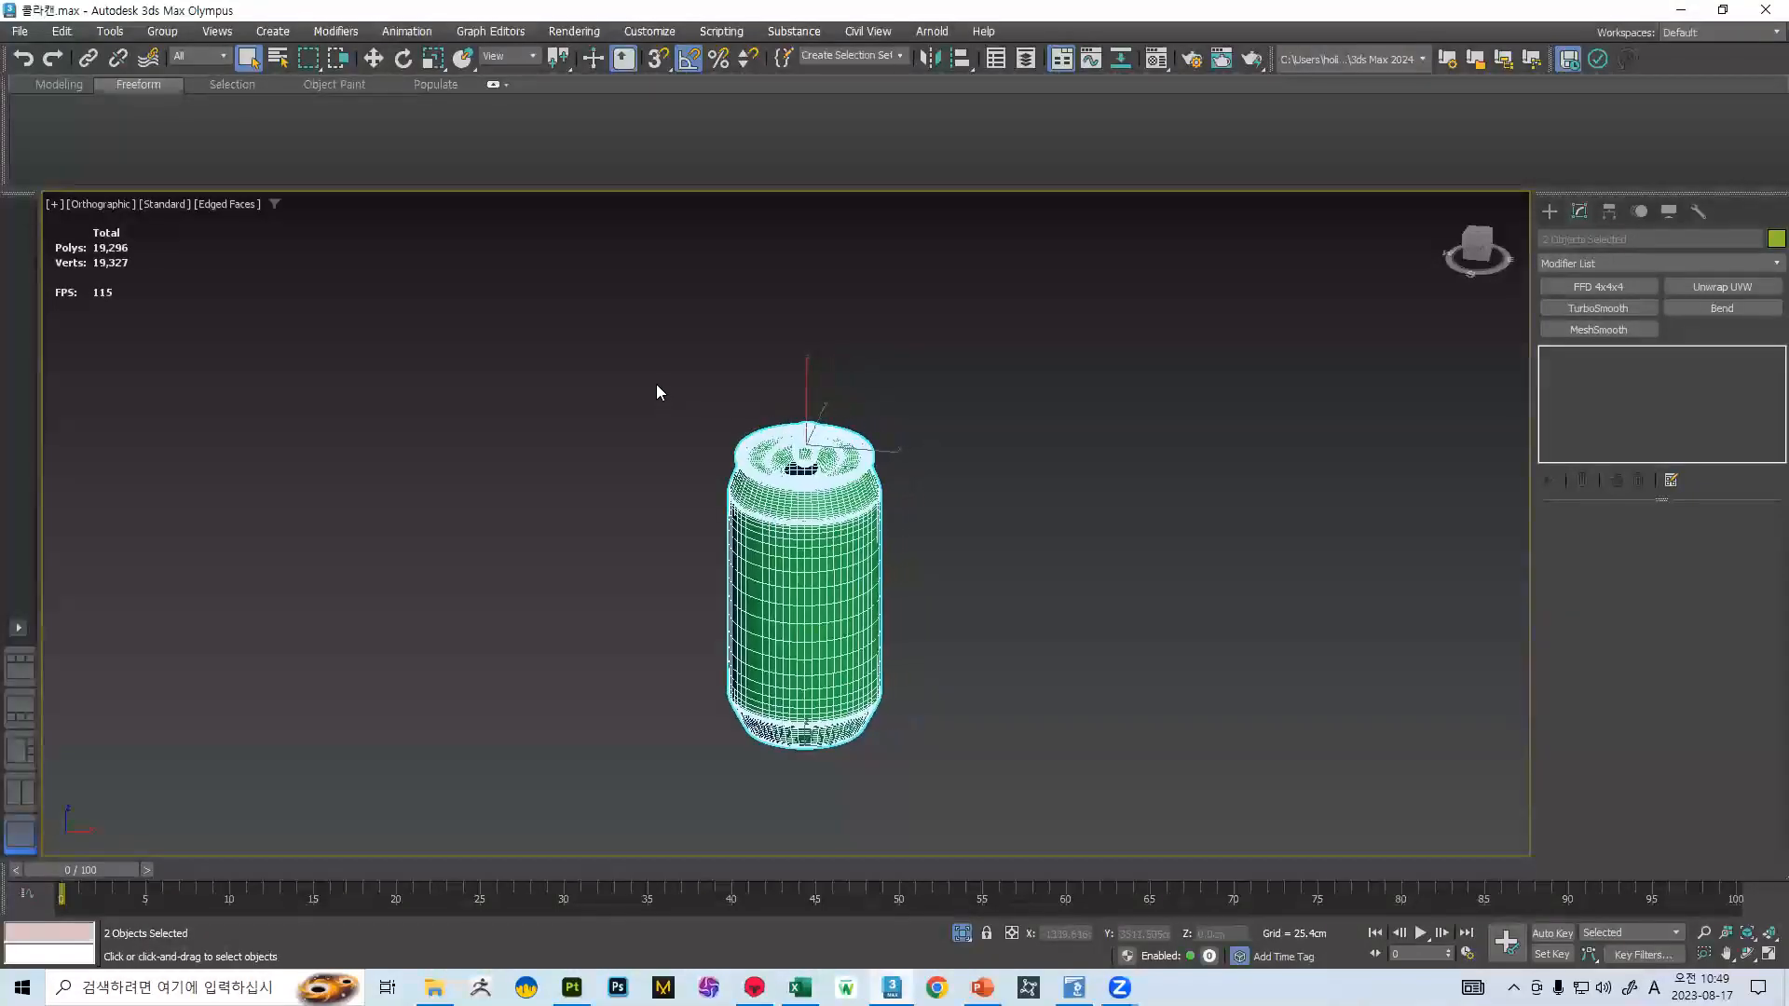
key("p")
scroll(675, 384, "down", 10)
middle_click_drag(664, 303, 652, 506)
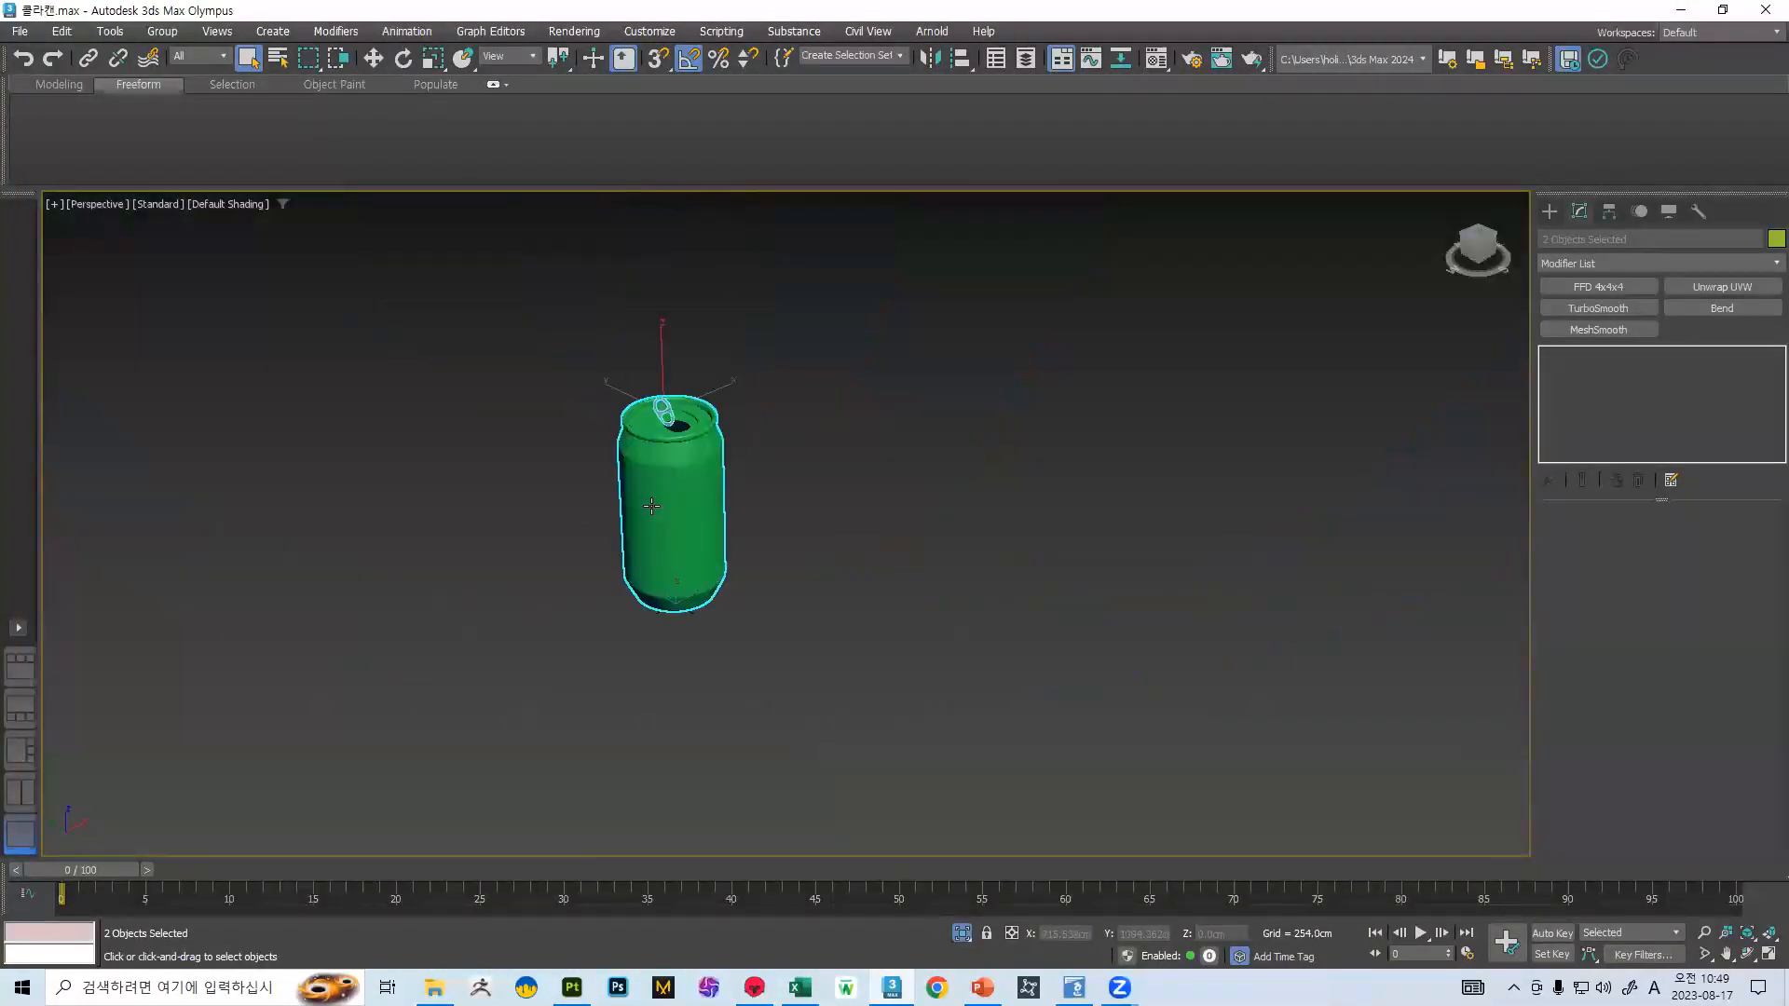
scroll(651, 506, "up", 5)
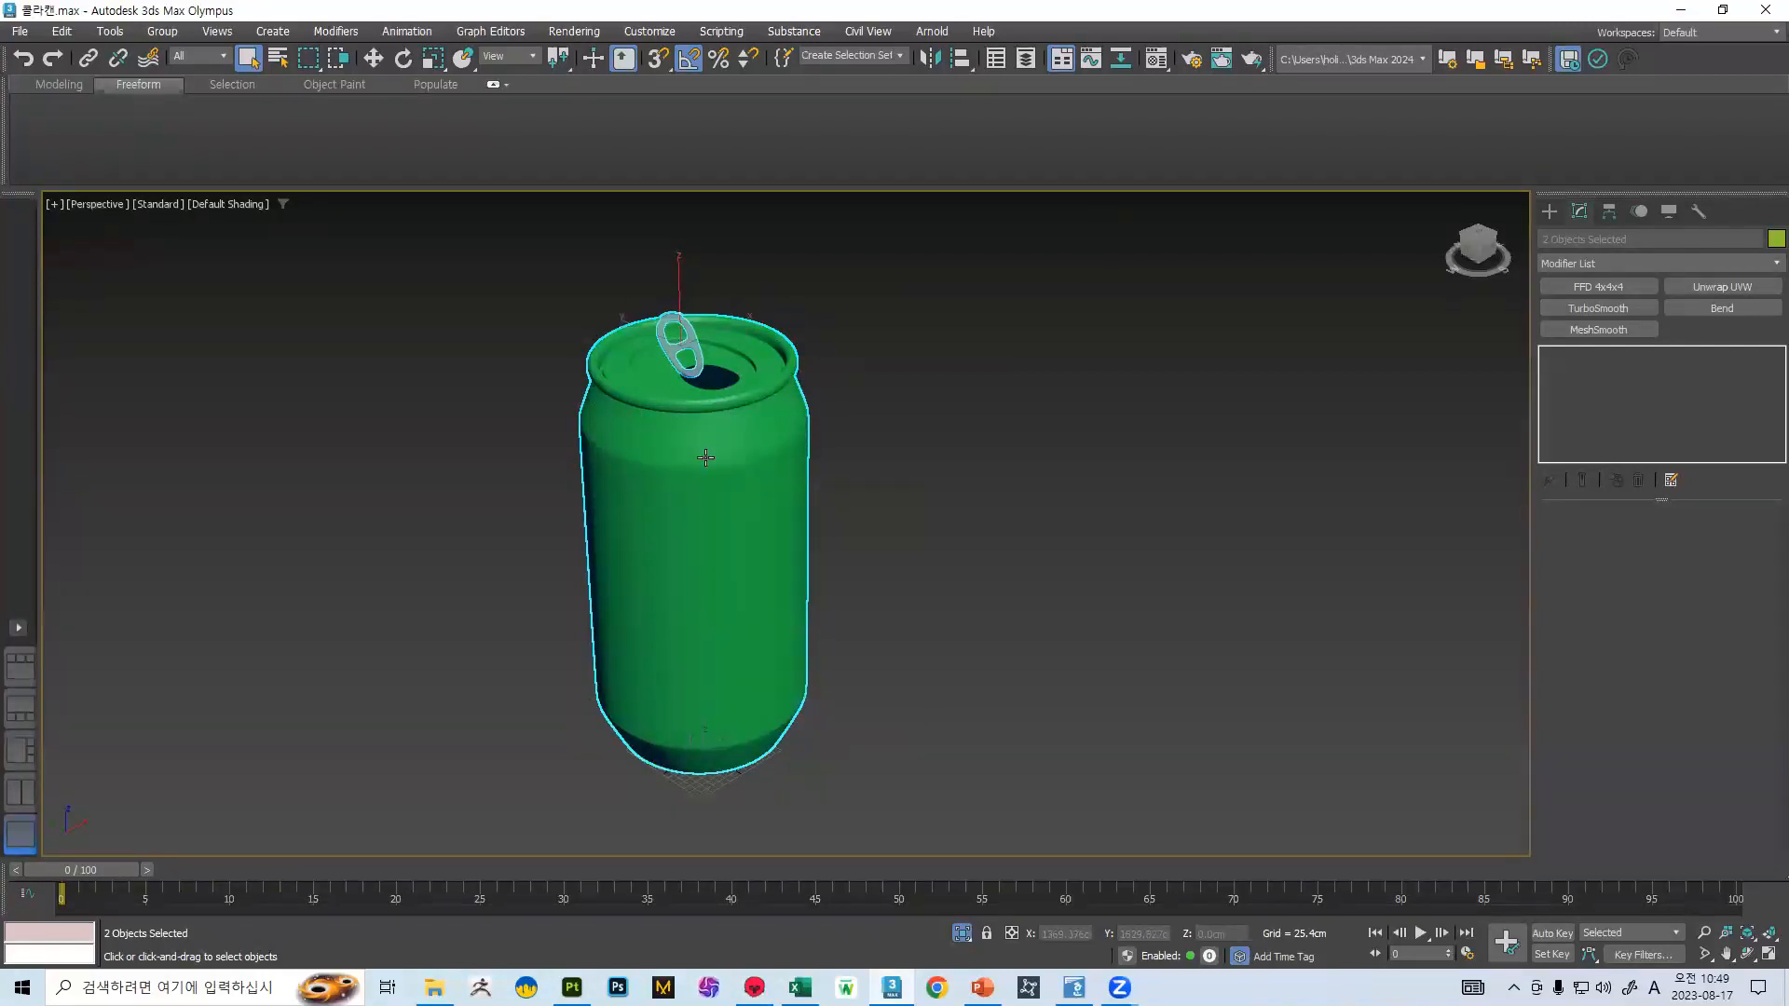
middle_click_drag(656, 356, 670, 364)
middle_click_drag(827, 380, 773, 382, "alt")
- Change the viewport from perspective to an orthographic projection and examine the can's shape for comparison
key("f")
scroll(774, 382, "down", 5)
middle_click_drag(738, 322, 689, 819)
scroll(750, 566, "down", 3)
scroll(784, 485, "up", 2)
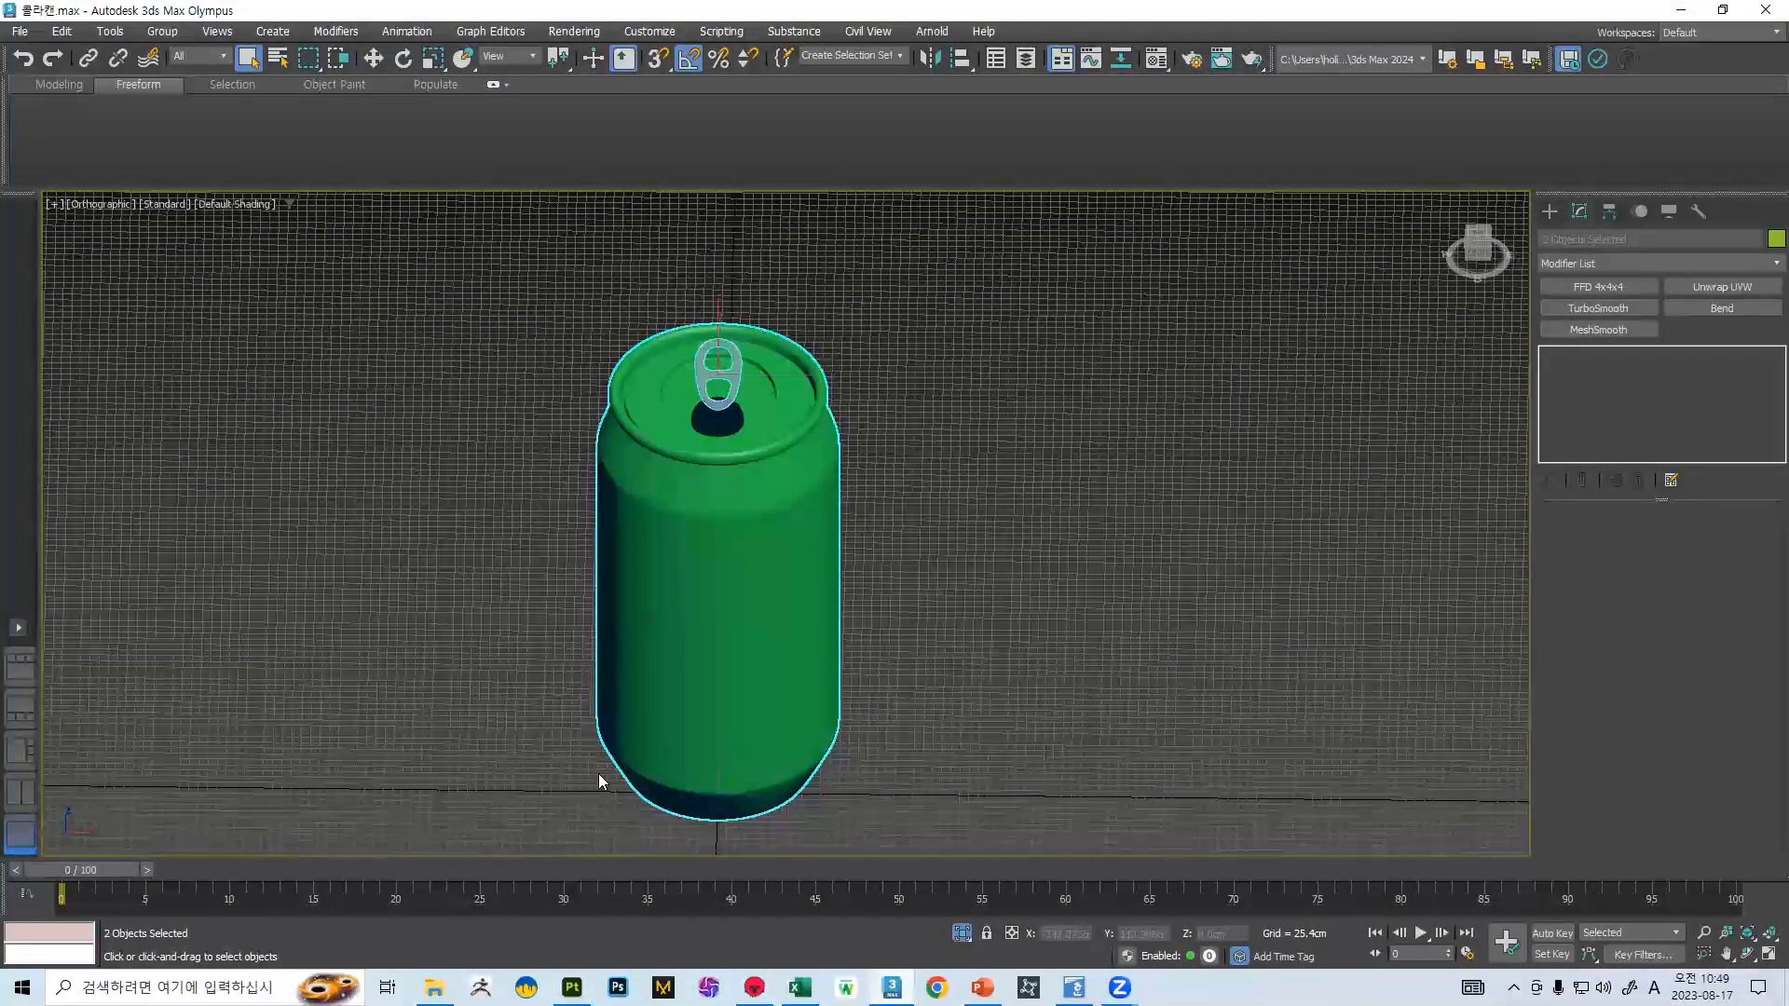
- Switch to PowerPoint, return to the perspective slide 60 and review the Ambient Occlusion slide 55
left_click(982, 987)
scroll(208, 520, "up", 3)
scroll(179, 477, "down", 2)
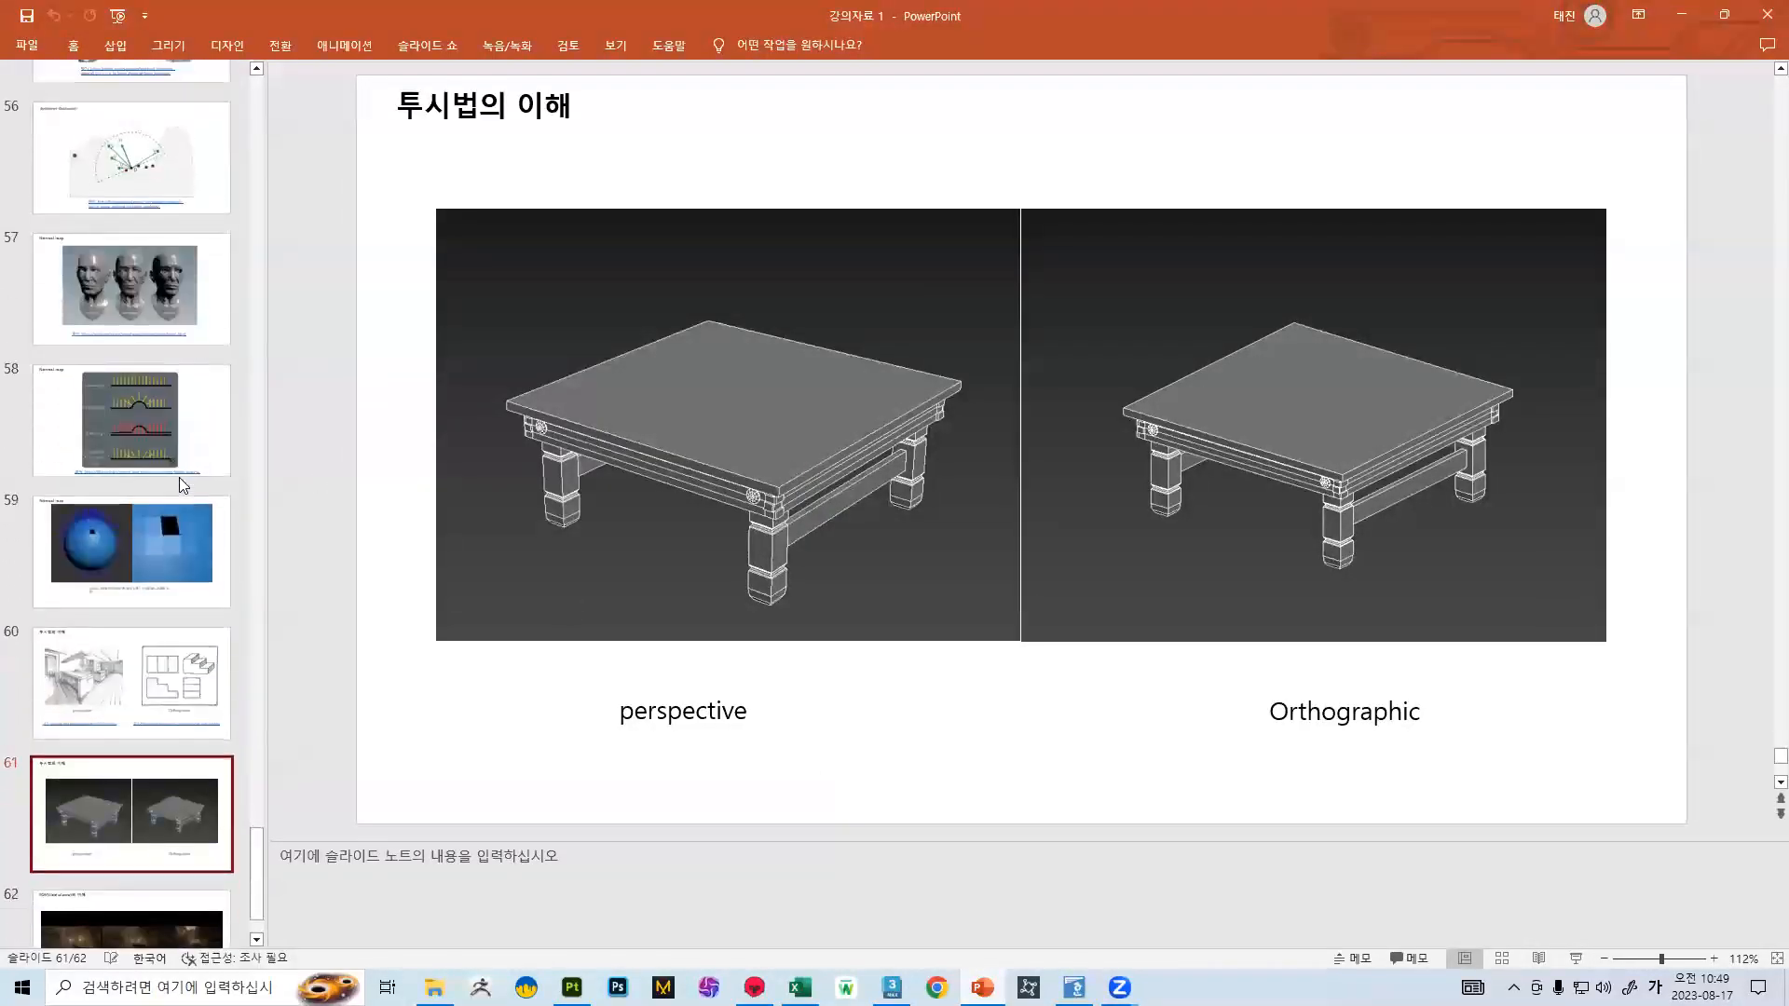
left_click(168, 665)
scroll(132, 455, "up", 5)
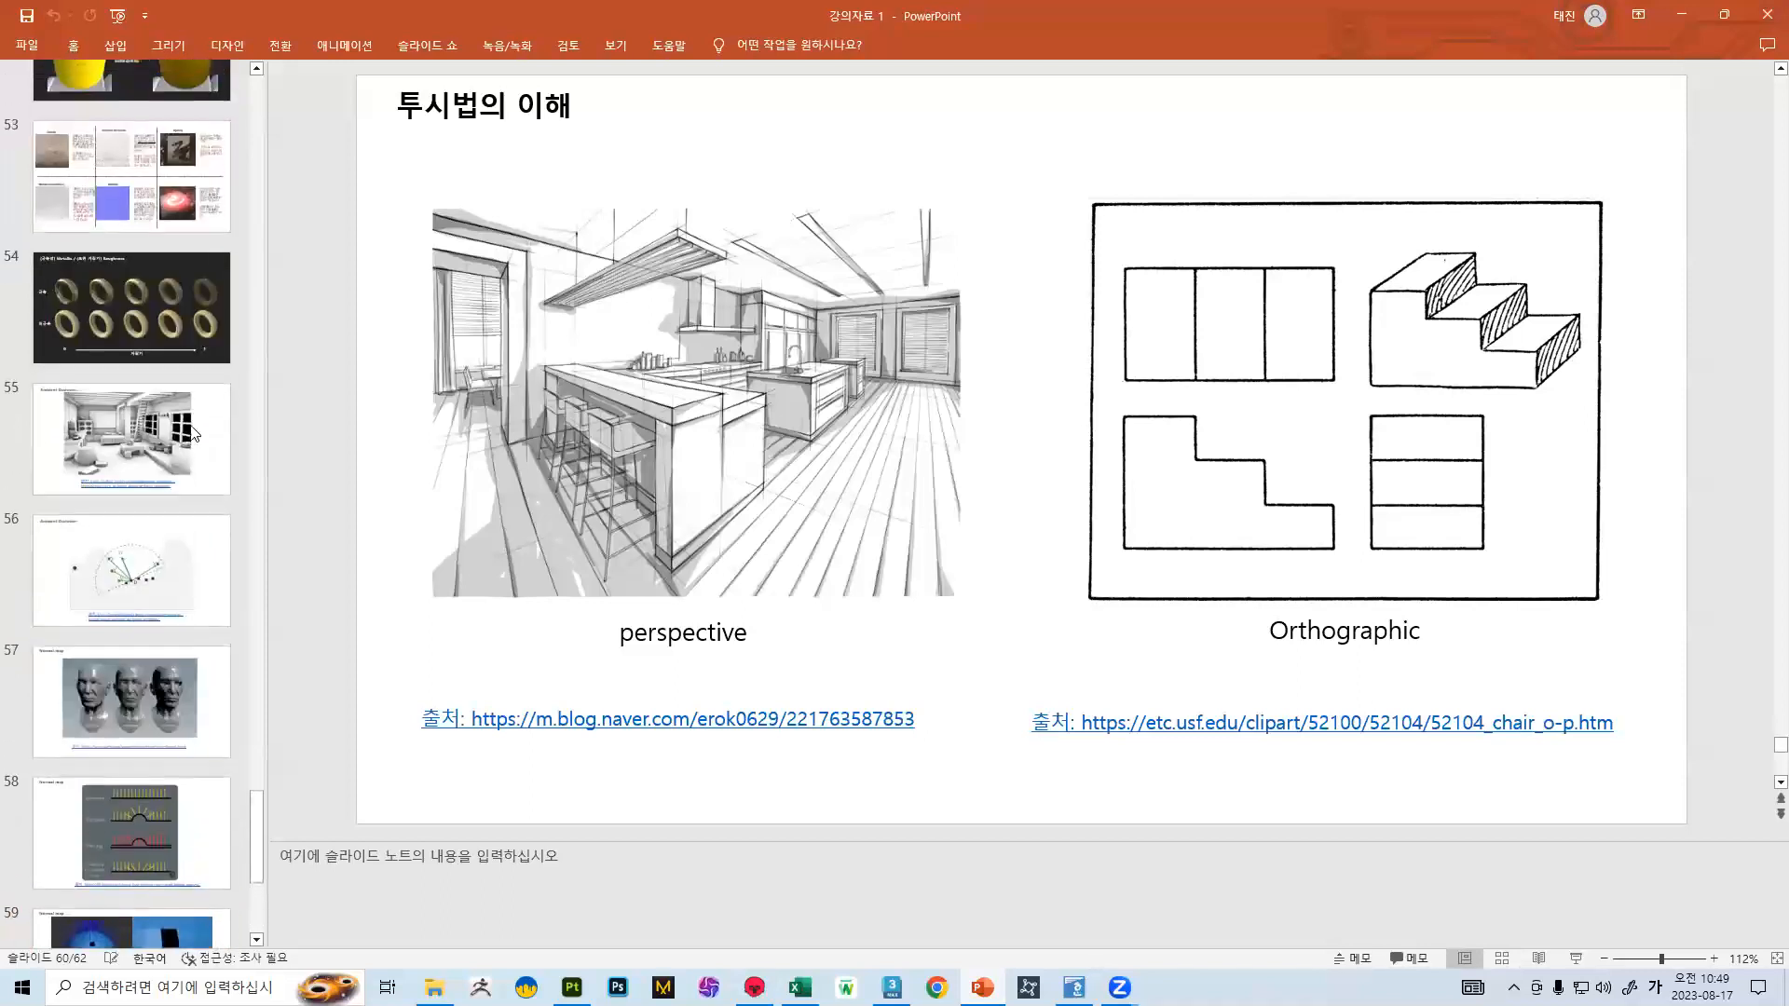
left_click(133, 460)
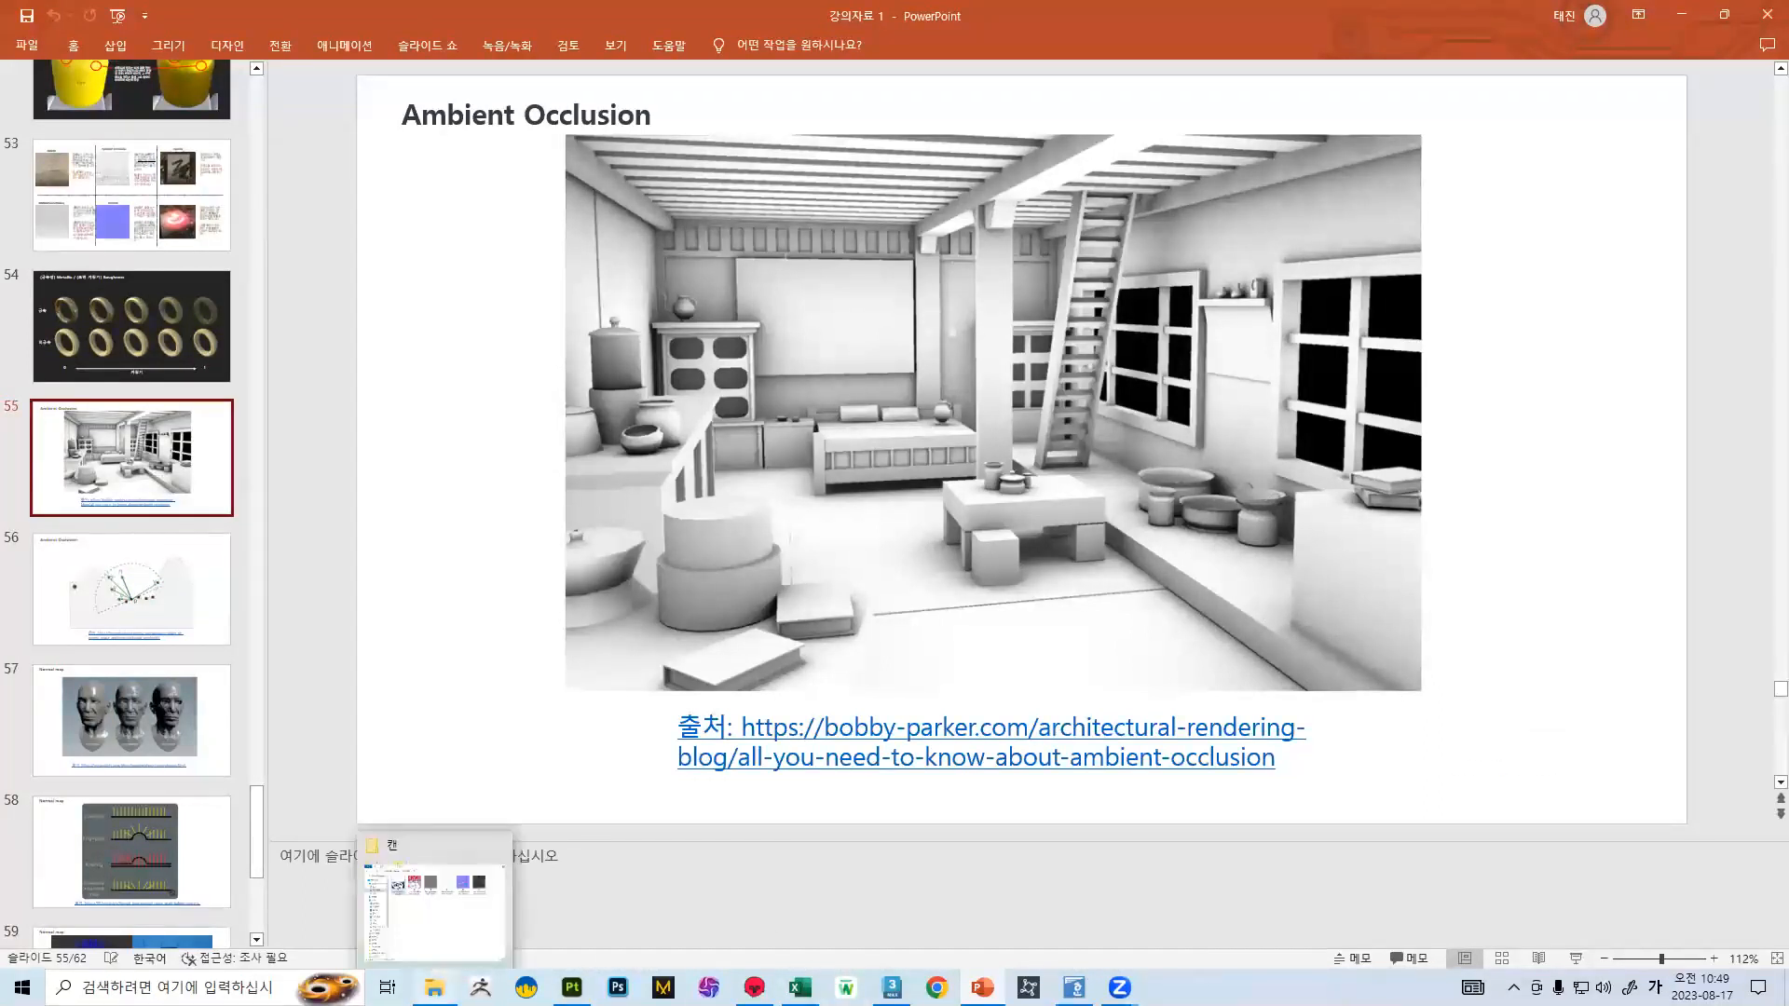
- Switch to Marmoset Toolbag and open the traditional tile-roofed house scene from the modelling subfolder 남도진성 최종
left_click(663, 988)
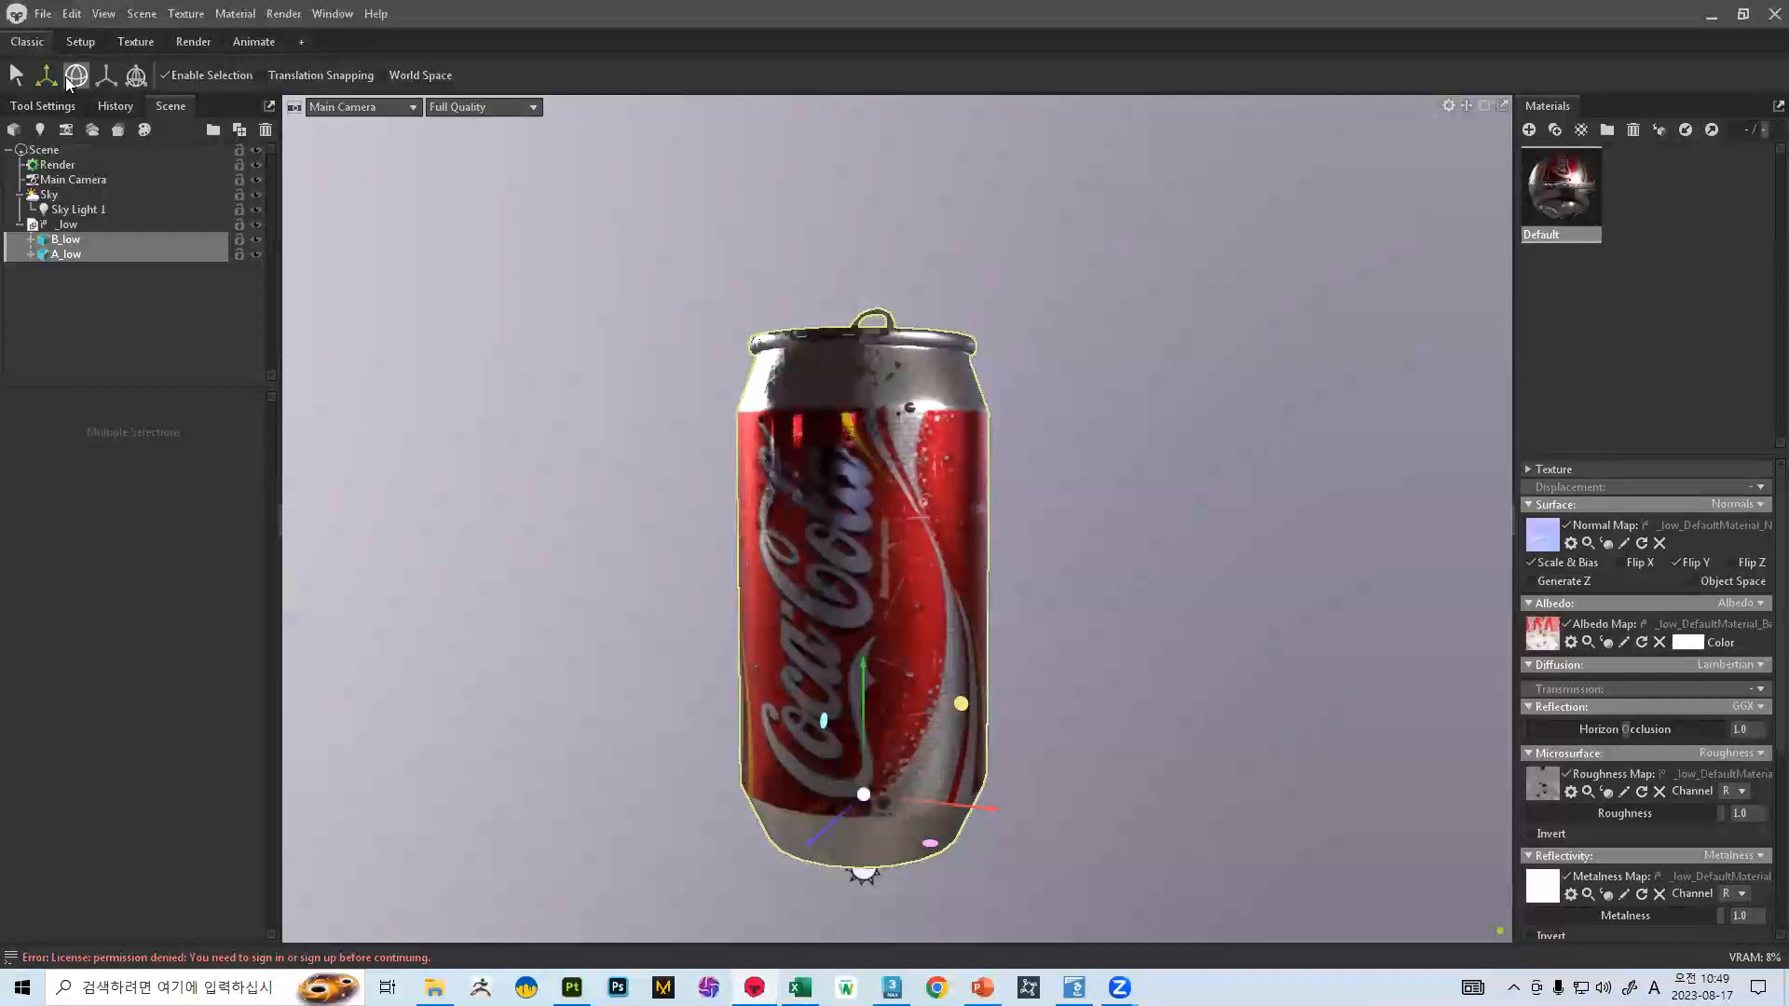
left_click(42, 14)
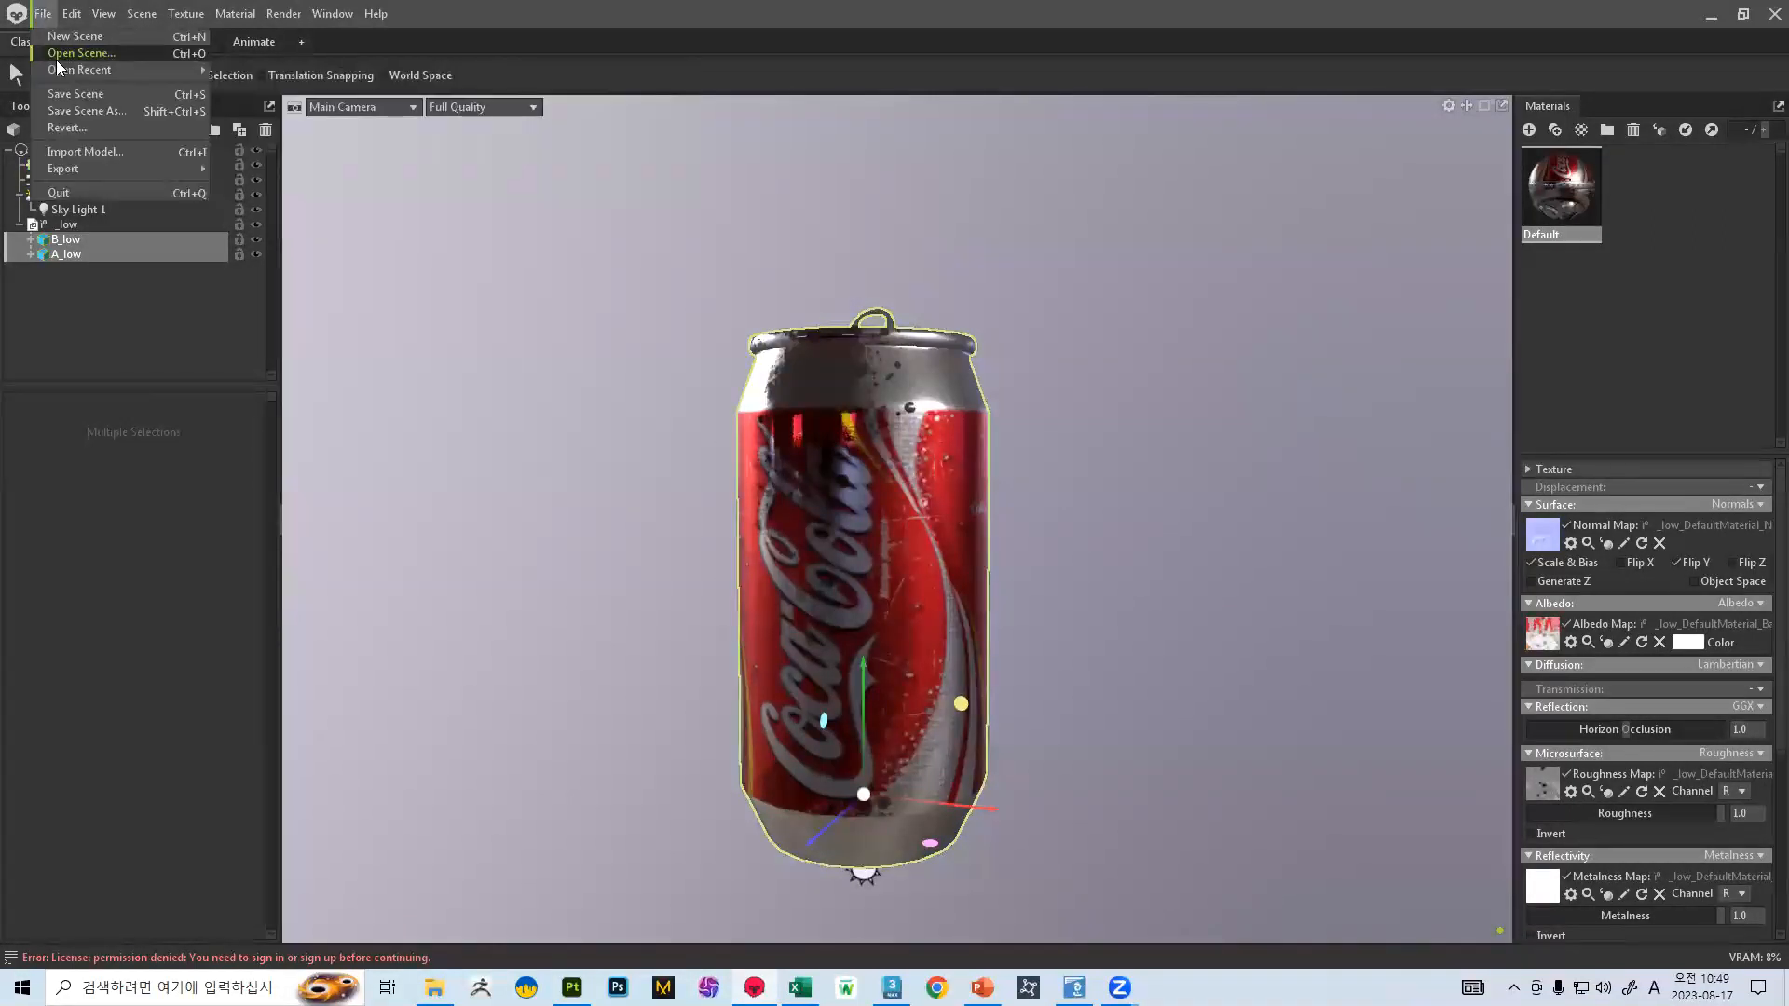
left_click(79, 53)
left_click(945, 557)
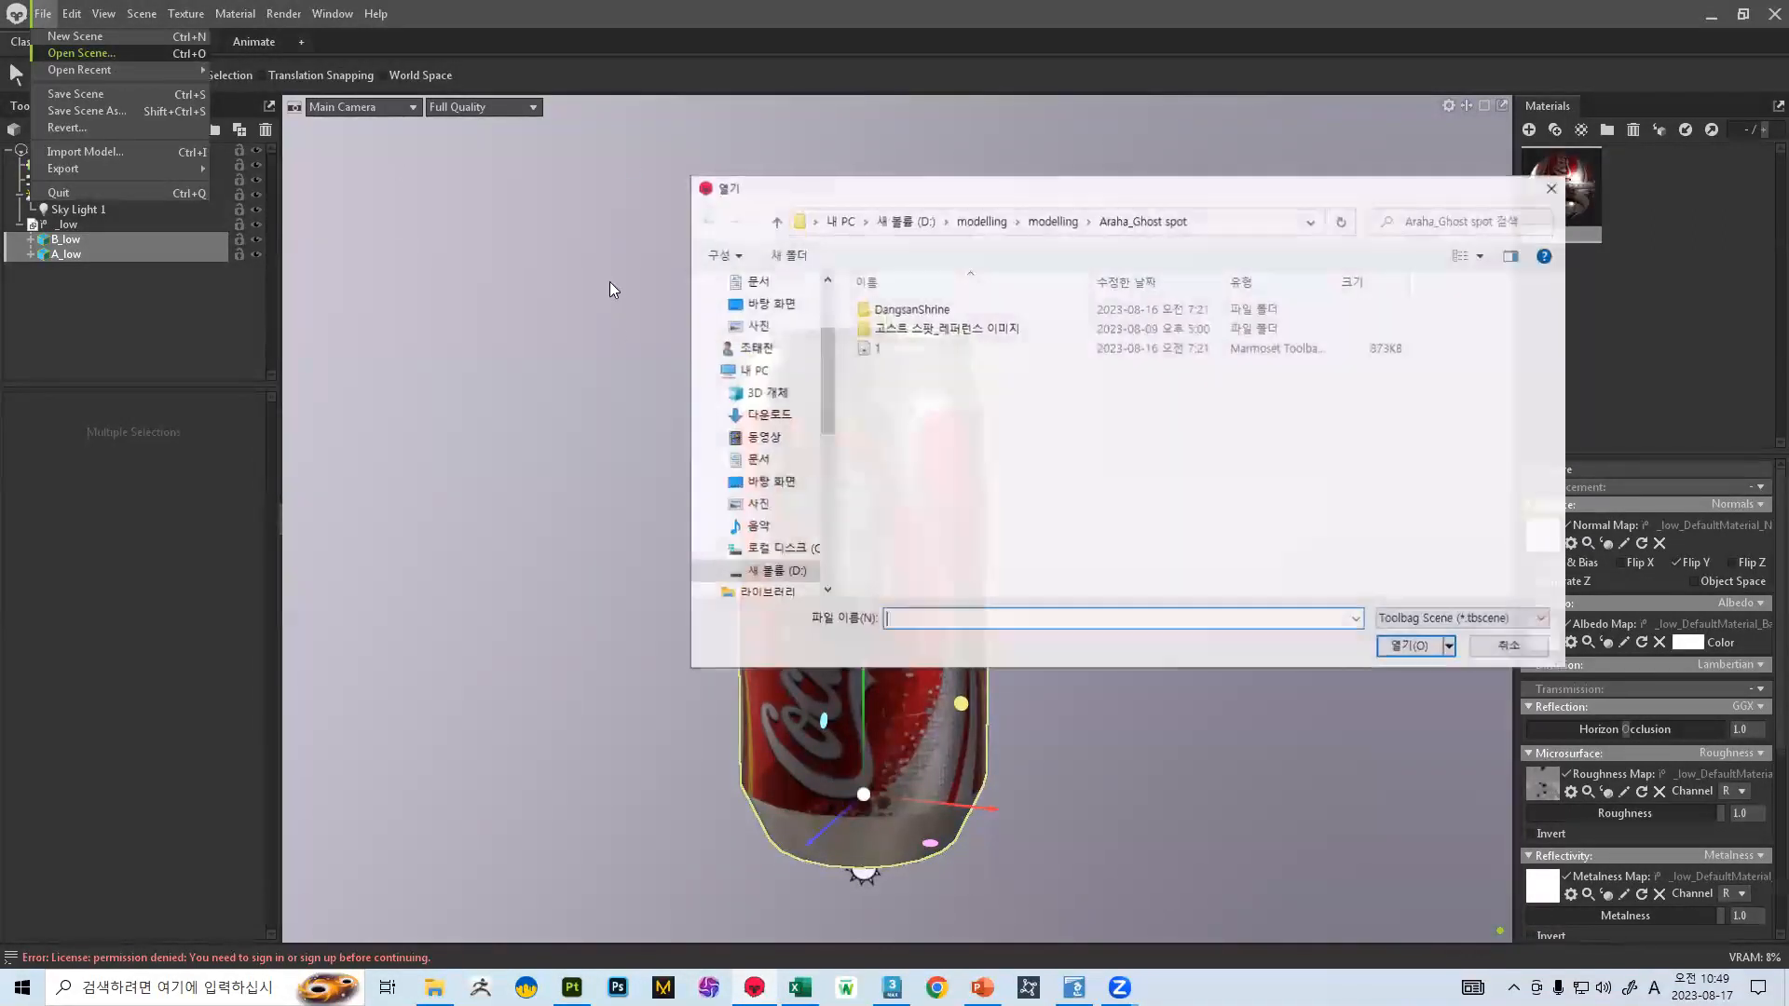
left_click(1052, 220)
scroll(978, 364, "down", 10)
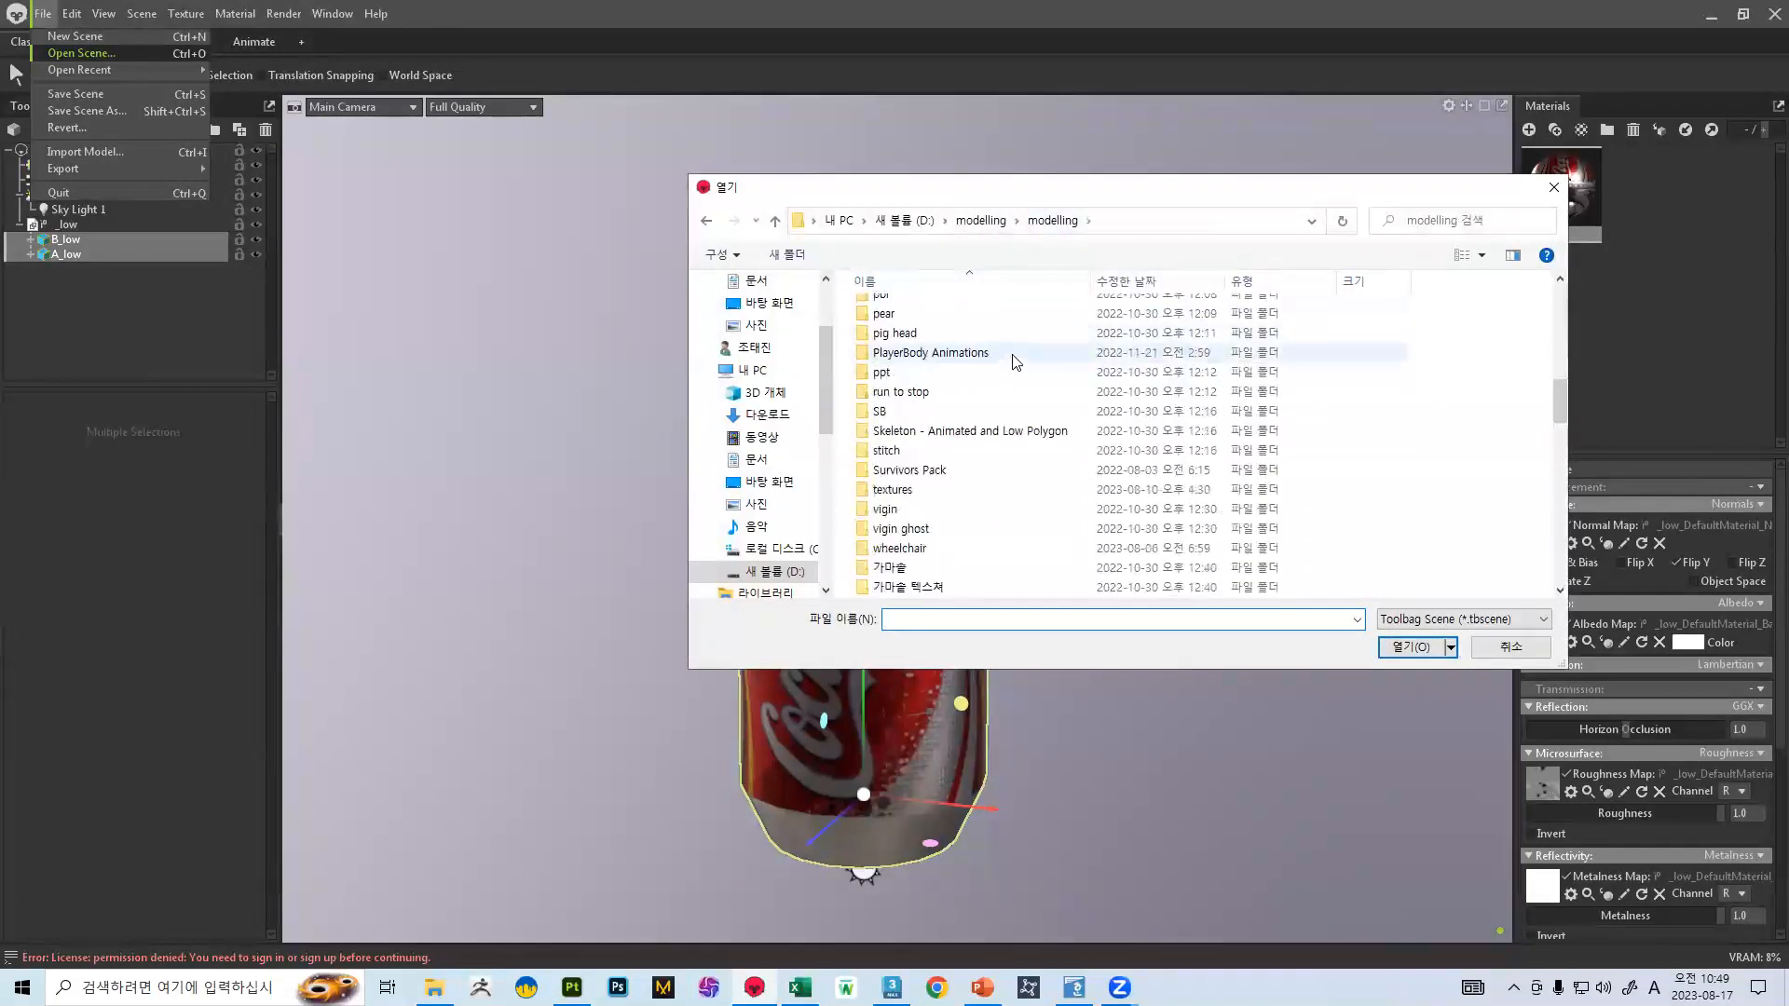
scroll(982, 403, "up", 6)
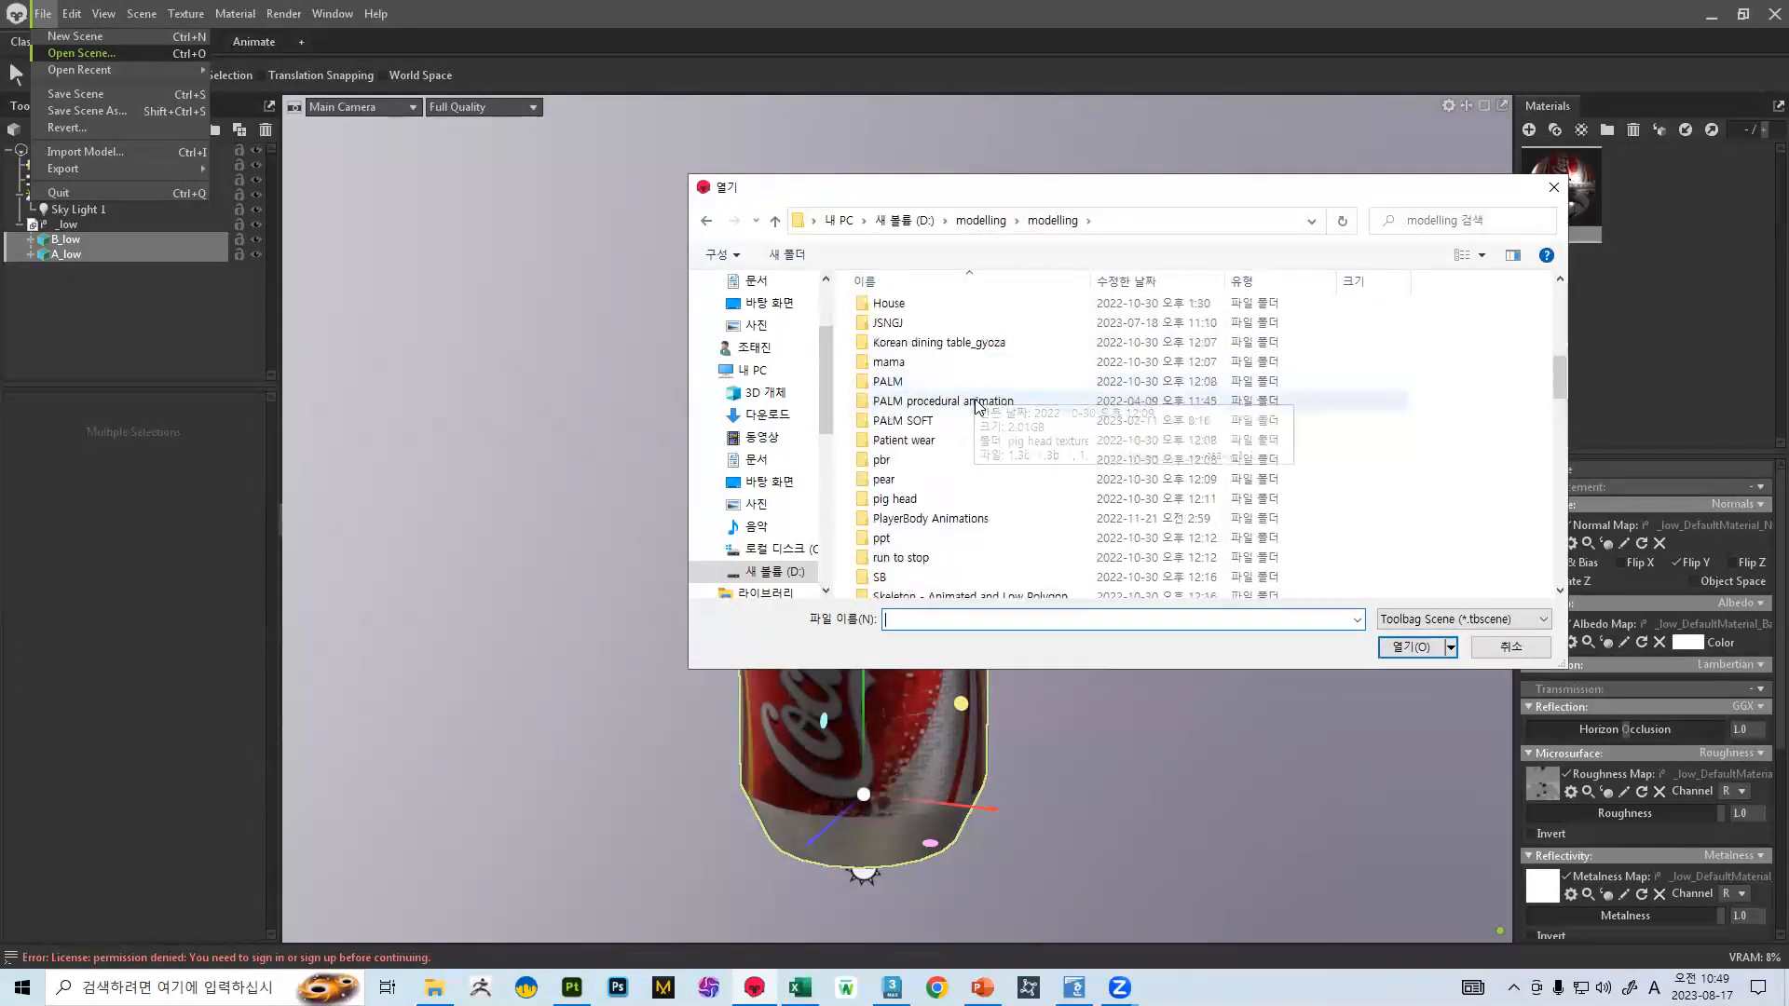
scroll(982, 408, "down", 10)
scroll(978, 395, "down", 2)
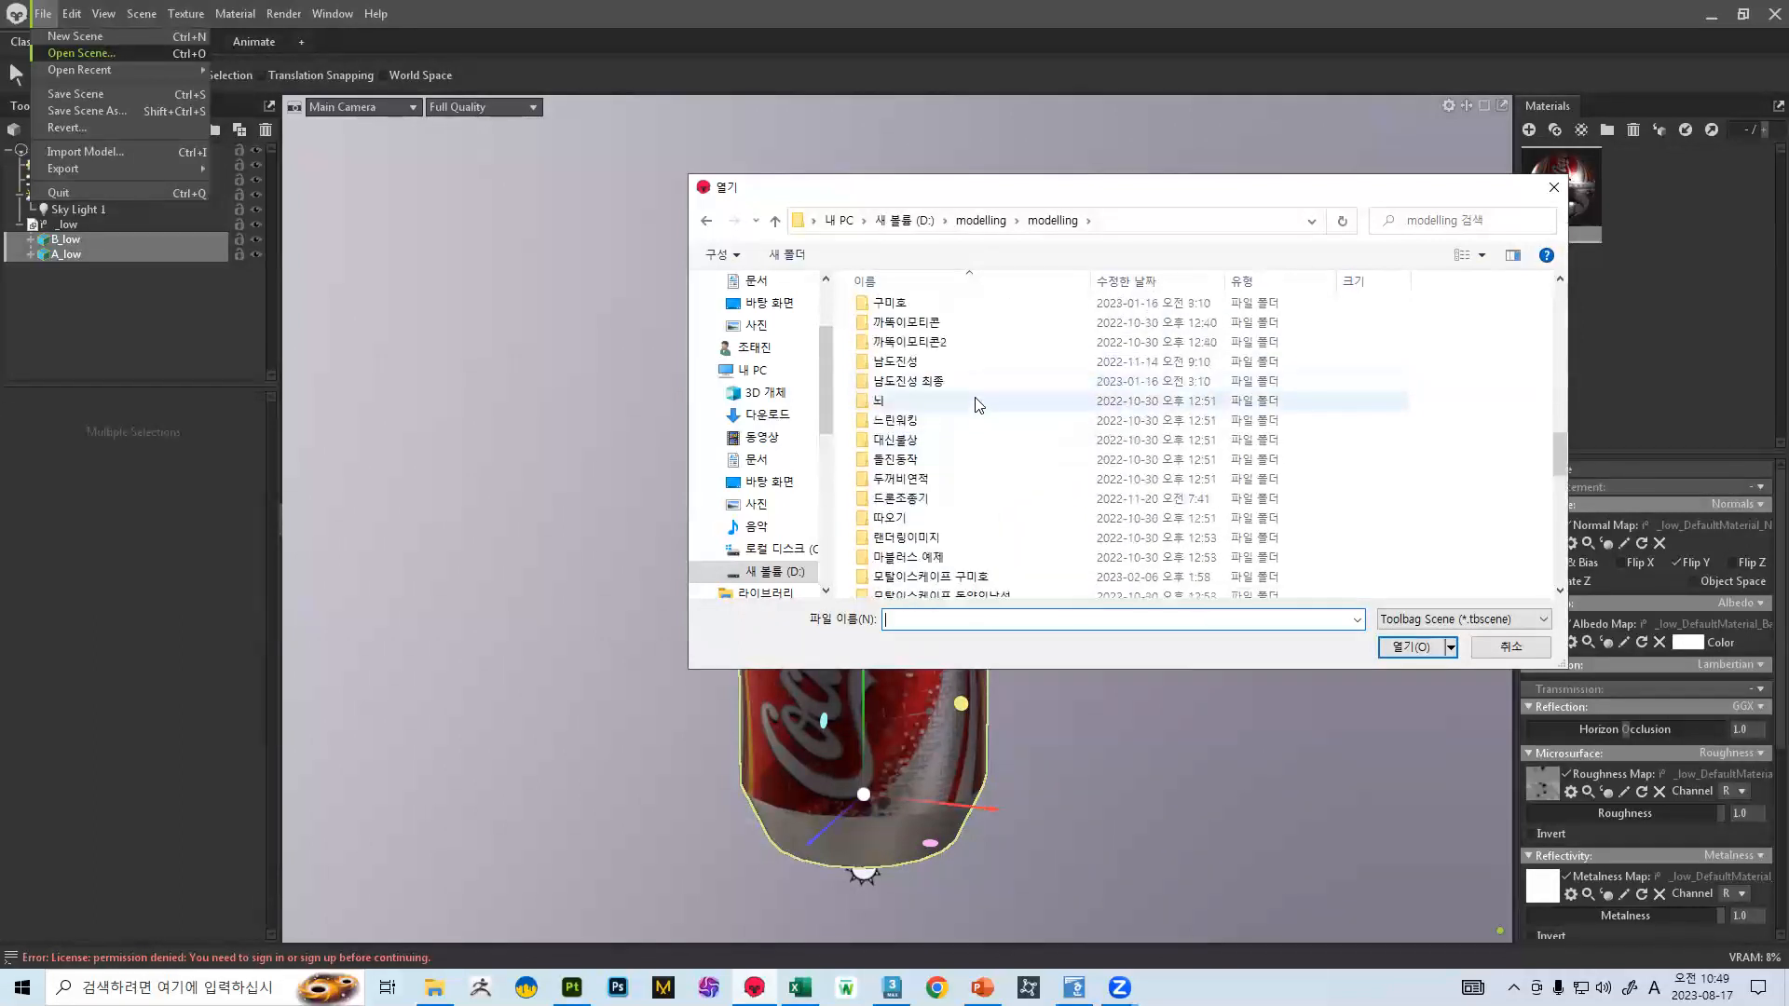
left_click(923, 367)
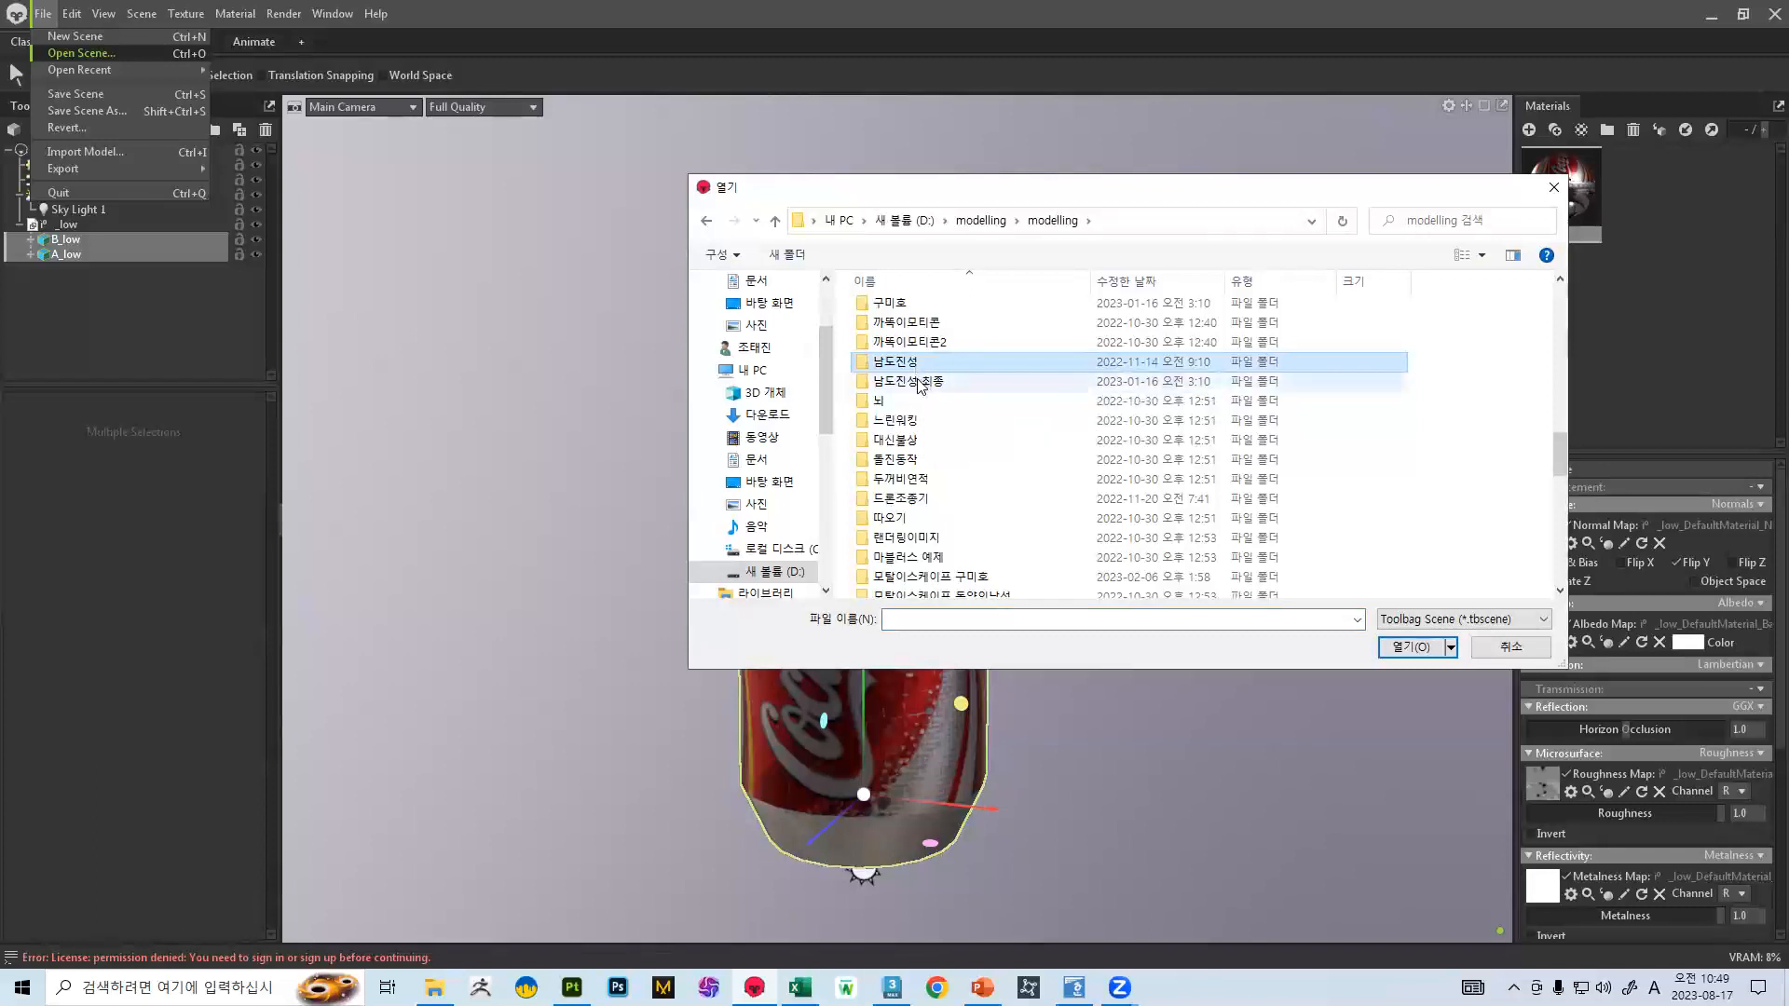
double_click(922, 386)
double_click(899, 446)
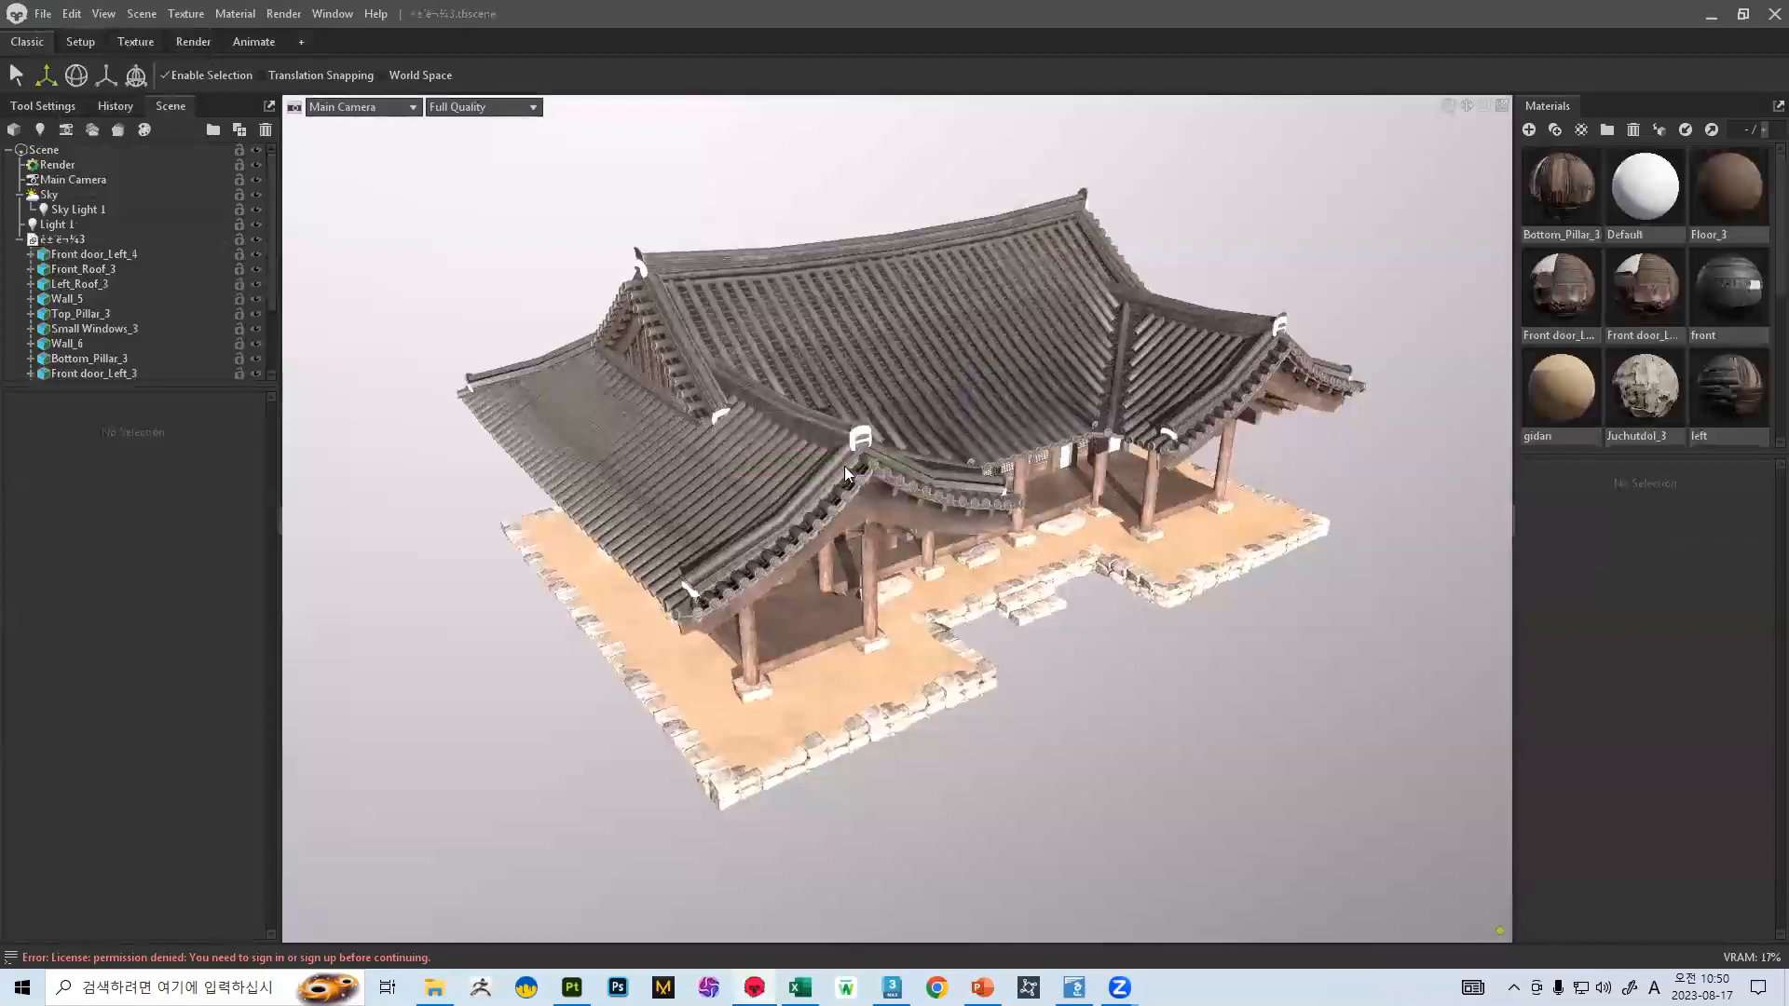
- Select the Wall_5 mesh beneath the eaves and show the occlusion settings of the wall_5 material
scroll(904, 492, "up", 7)
mouse_move(904, 492)
left_mouse_down()
mouse_move(928, 526)
mouse_move(803, 484)
mouse_move(907, 487)
mouse_move(835, 491)
mouse_move(783, 414)
mouse_move(844, 506)
mouse_move(872, 514)
mouse_move(911, 479)
left_mouse_up()
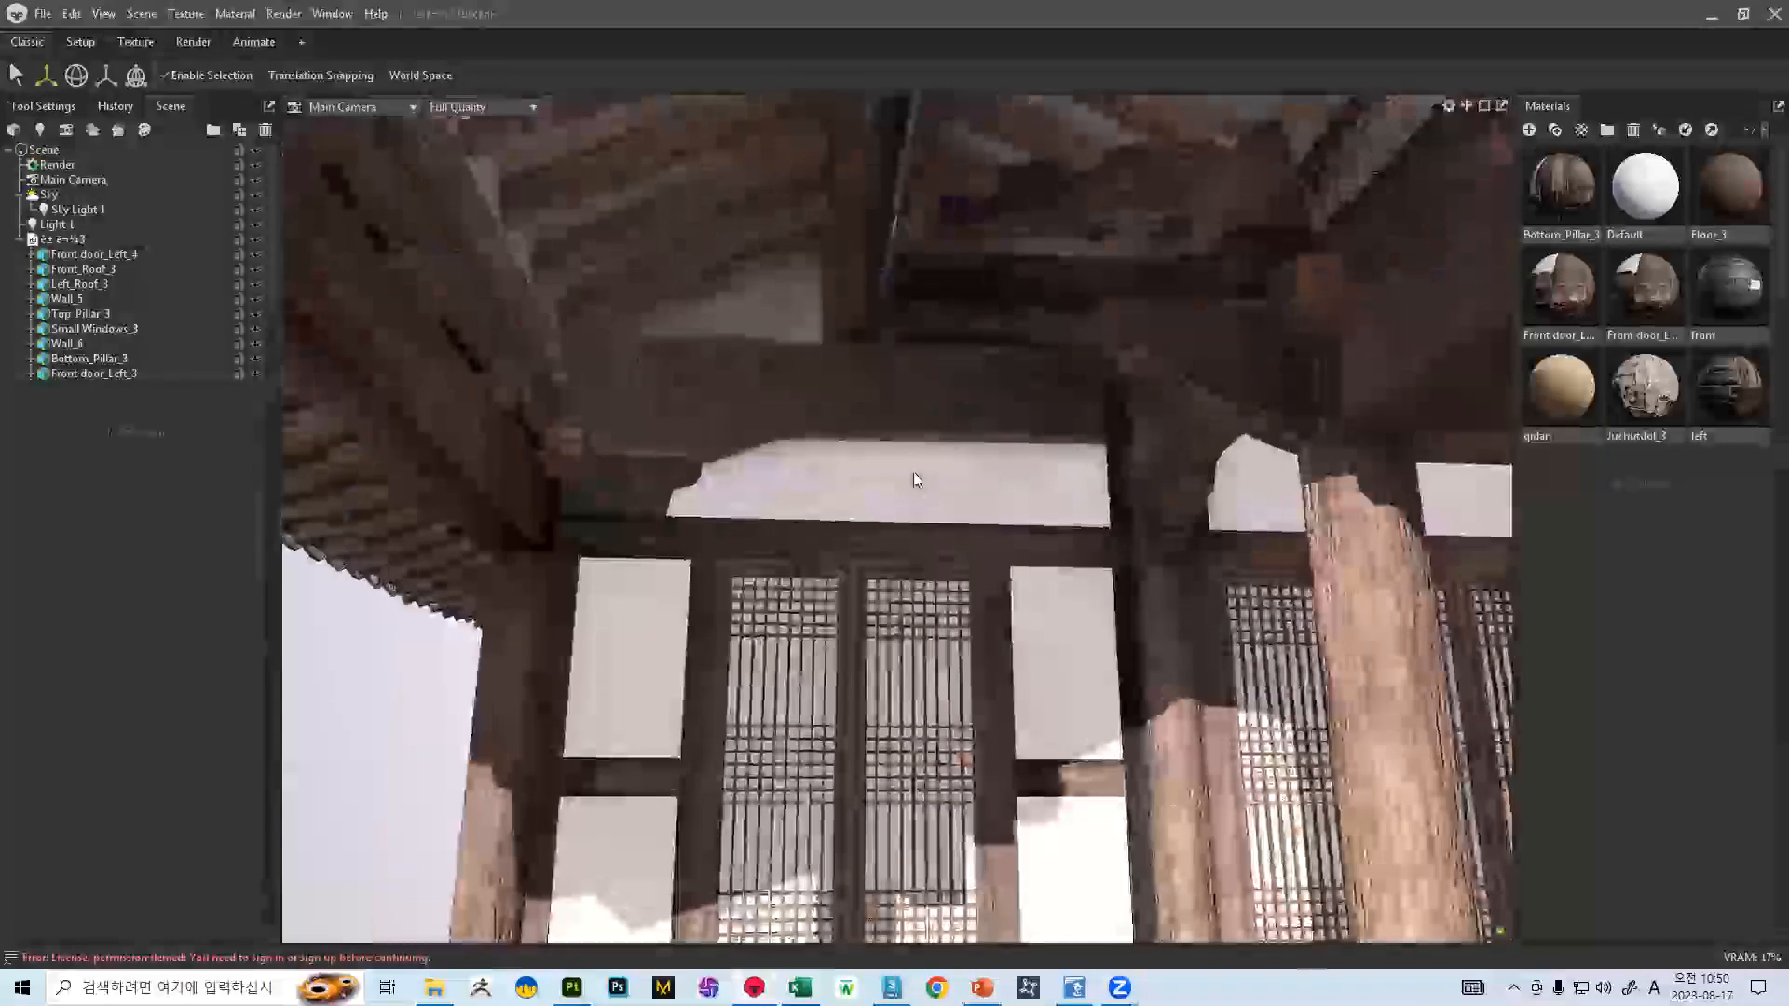
left_click(700, 285)
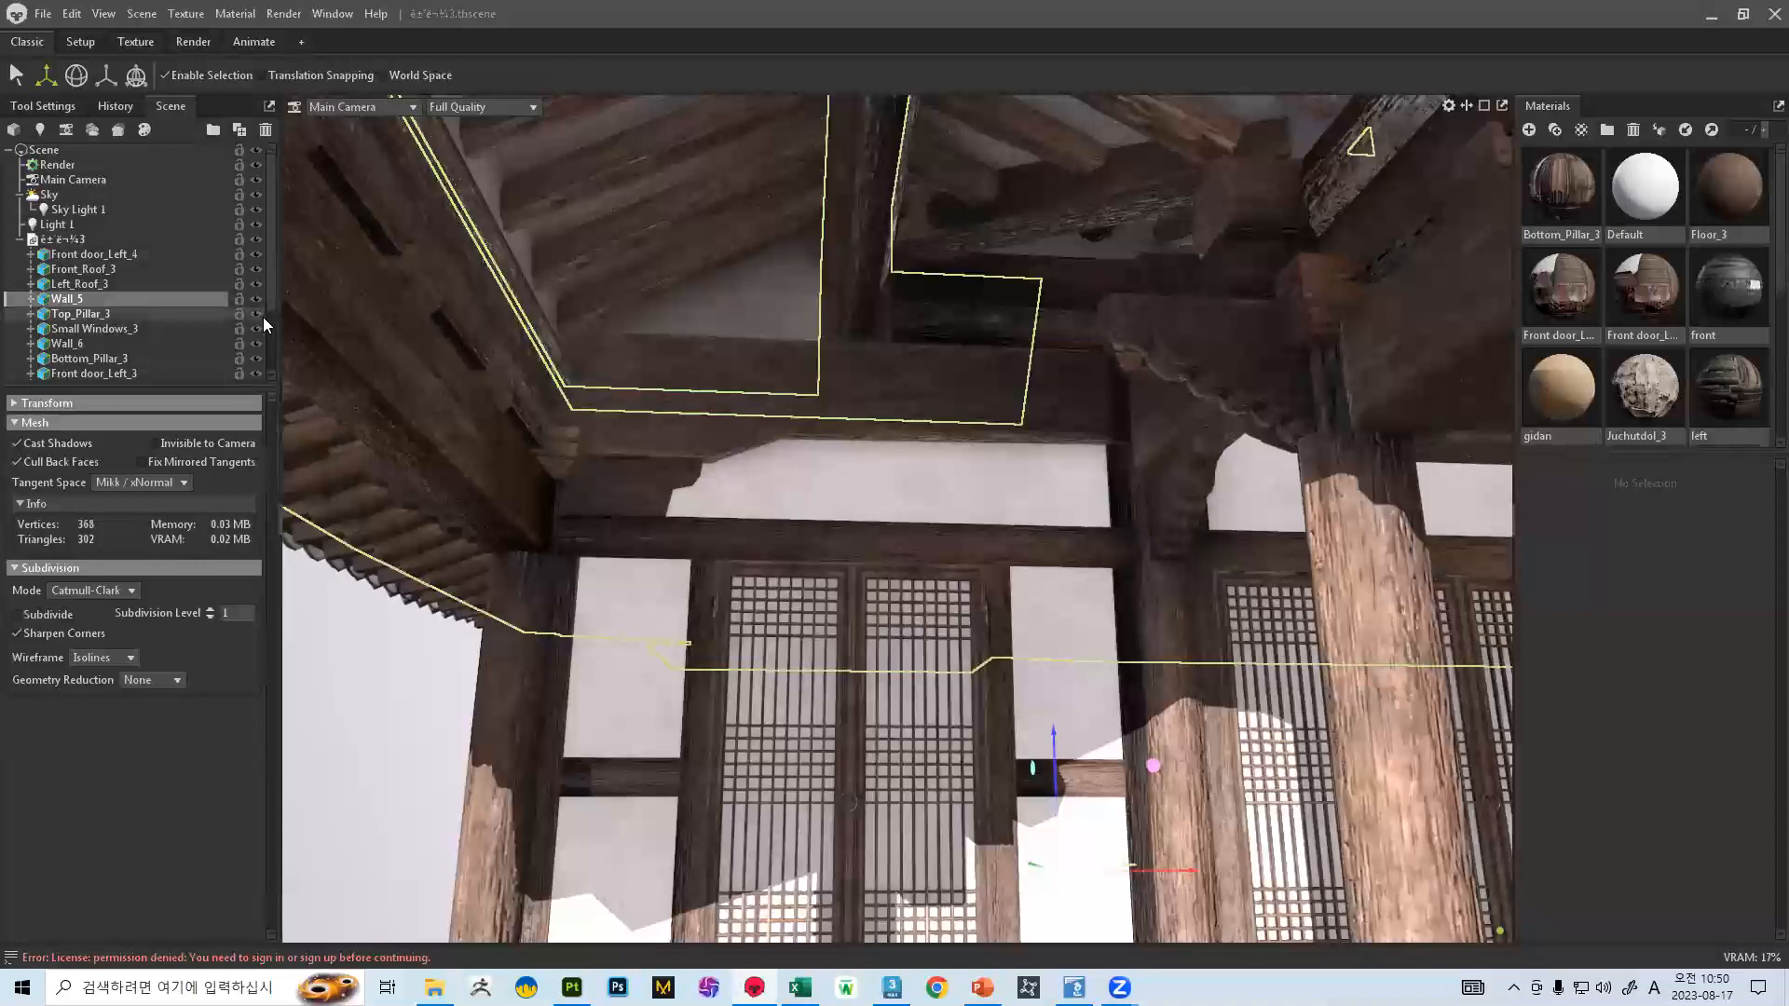
scroll(1697, 351, "down", 5)
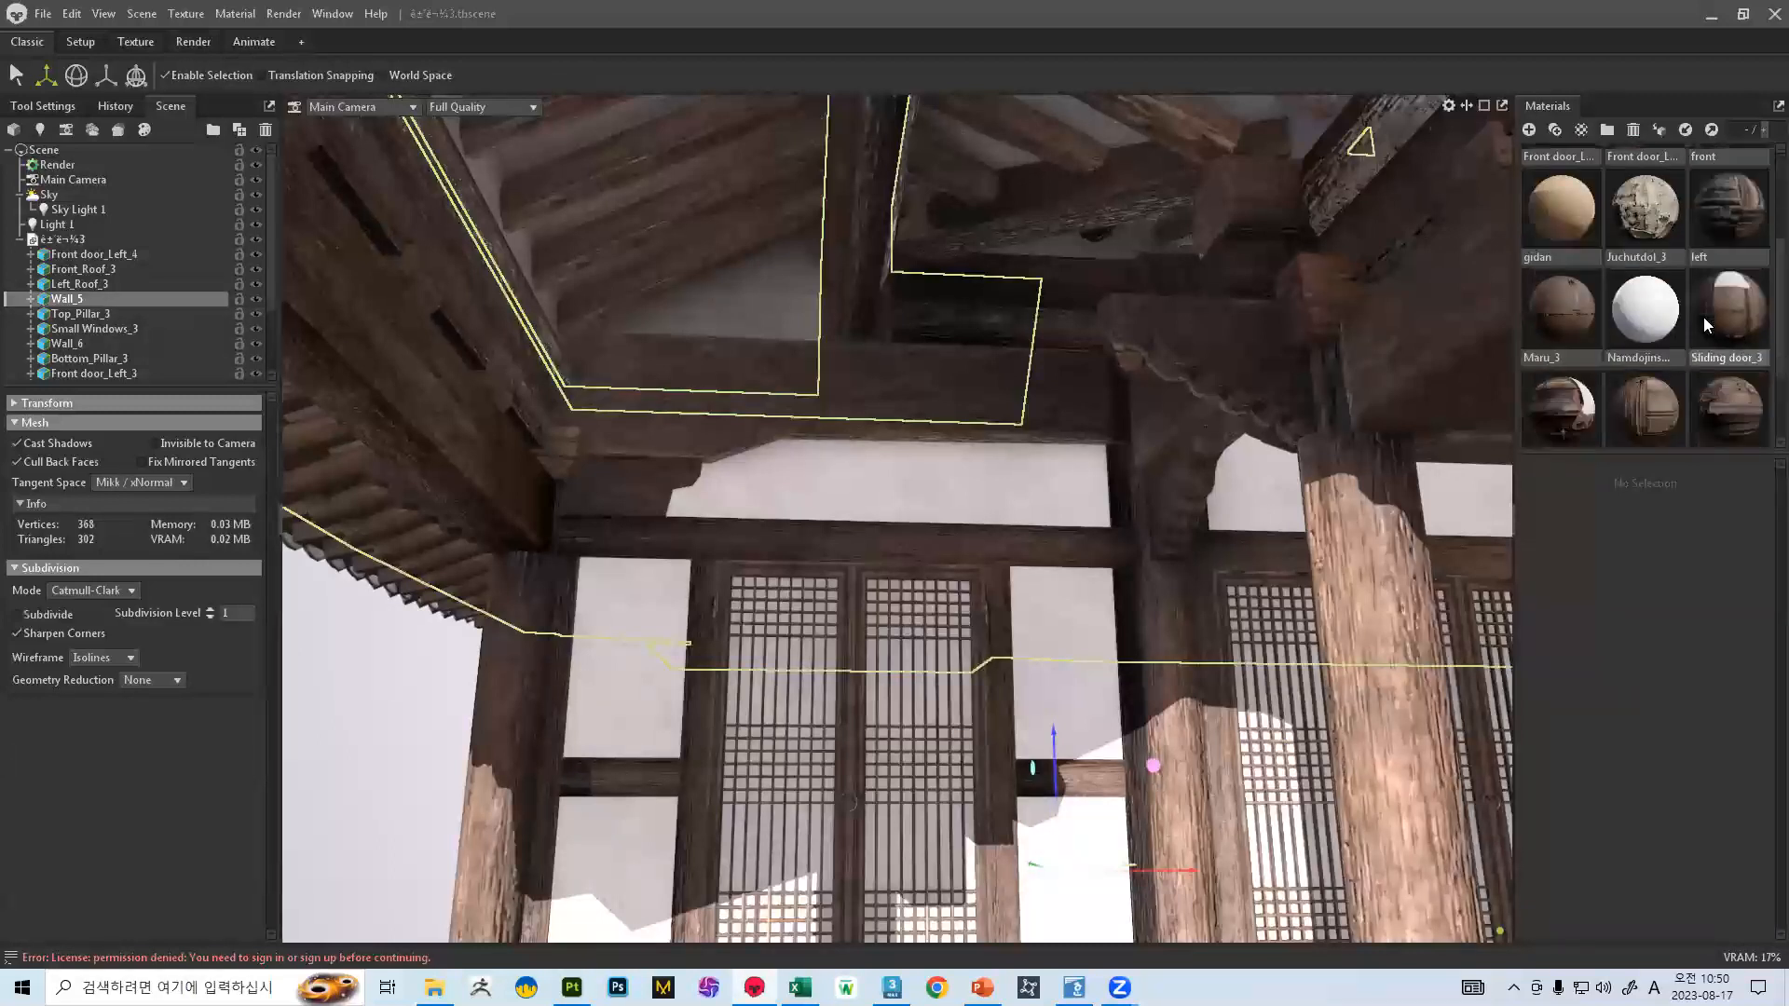
left_click(1532, 384)
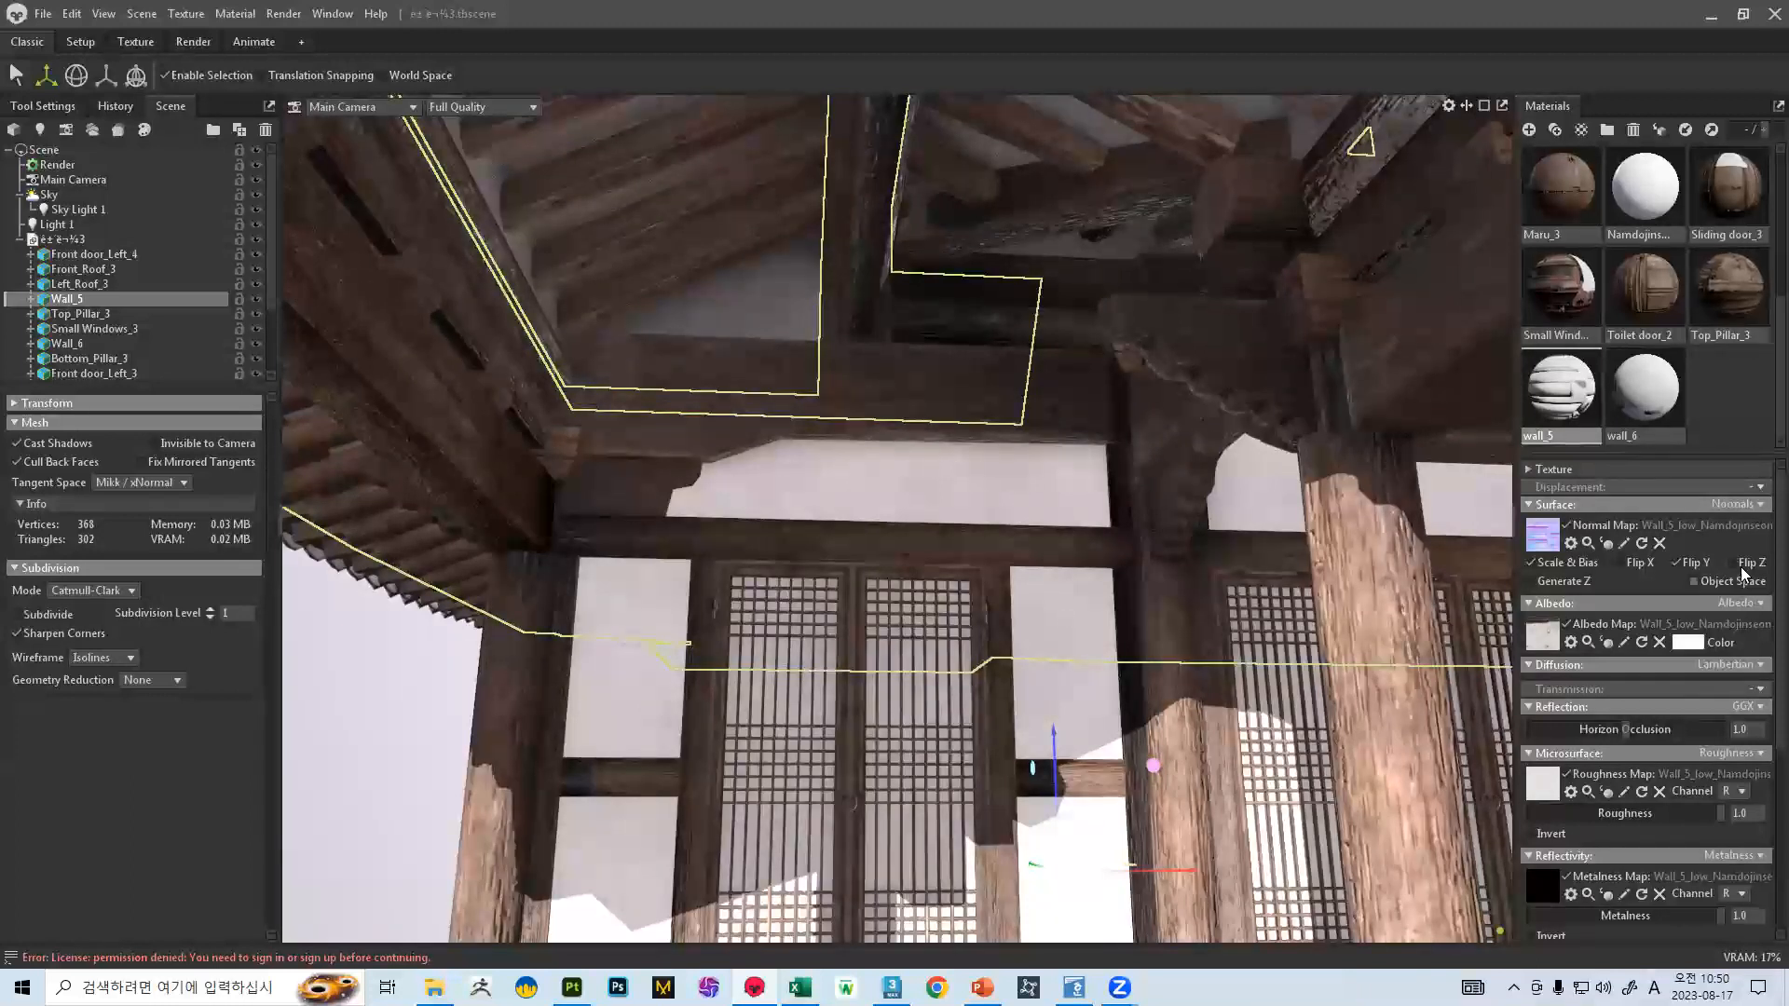
scroll(1714, 596, "down", 7)
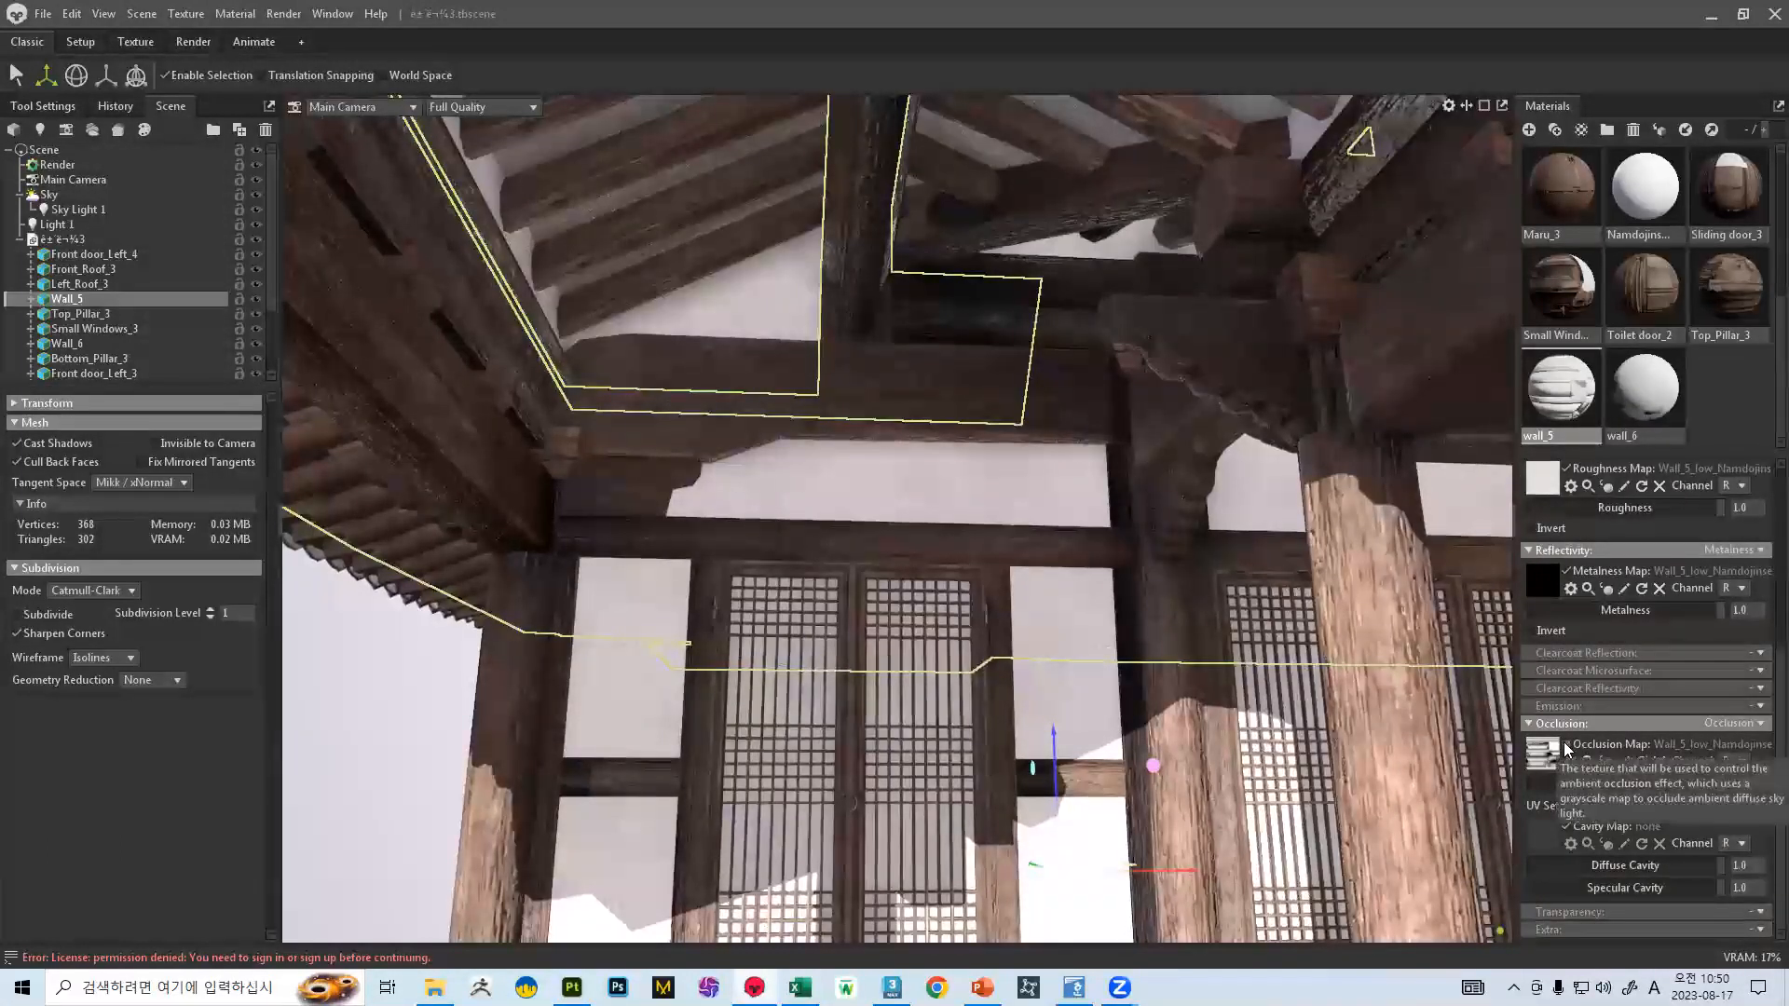
- Enable the wall_5 material's occlusion map and examine the shading between the rafters
scroll(984, 468, "up", 5)
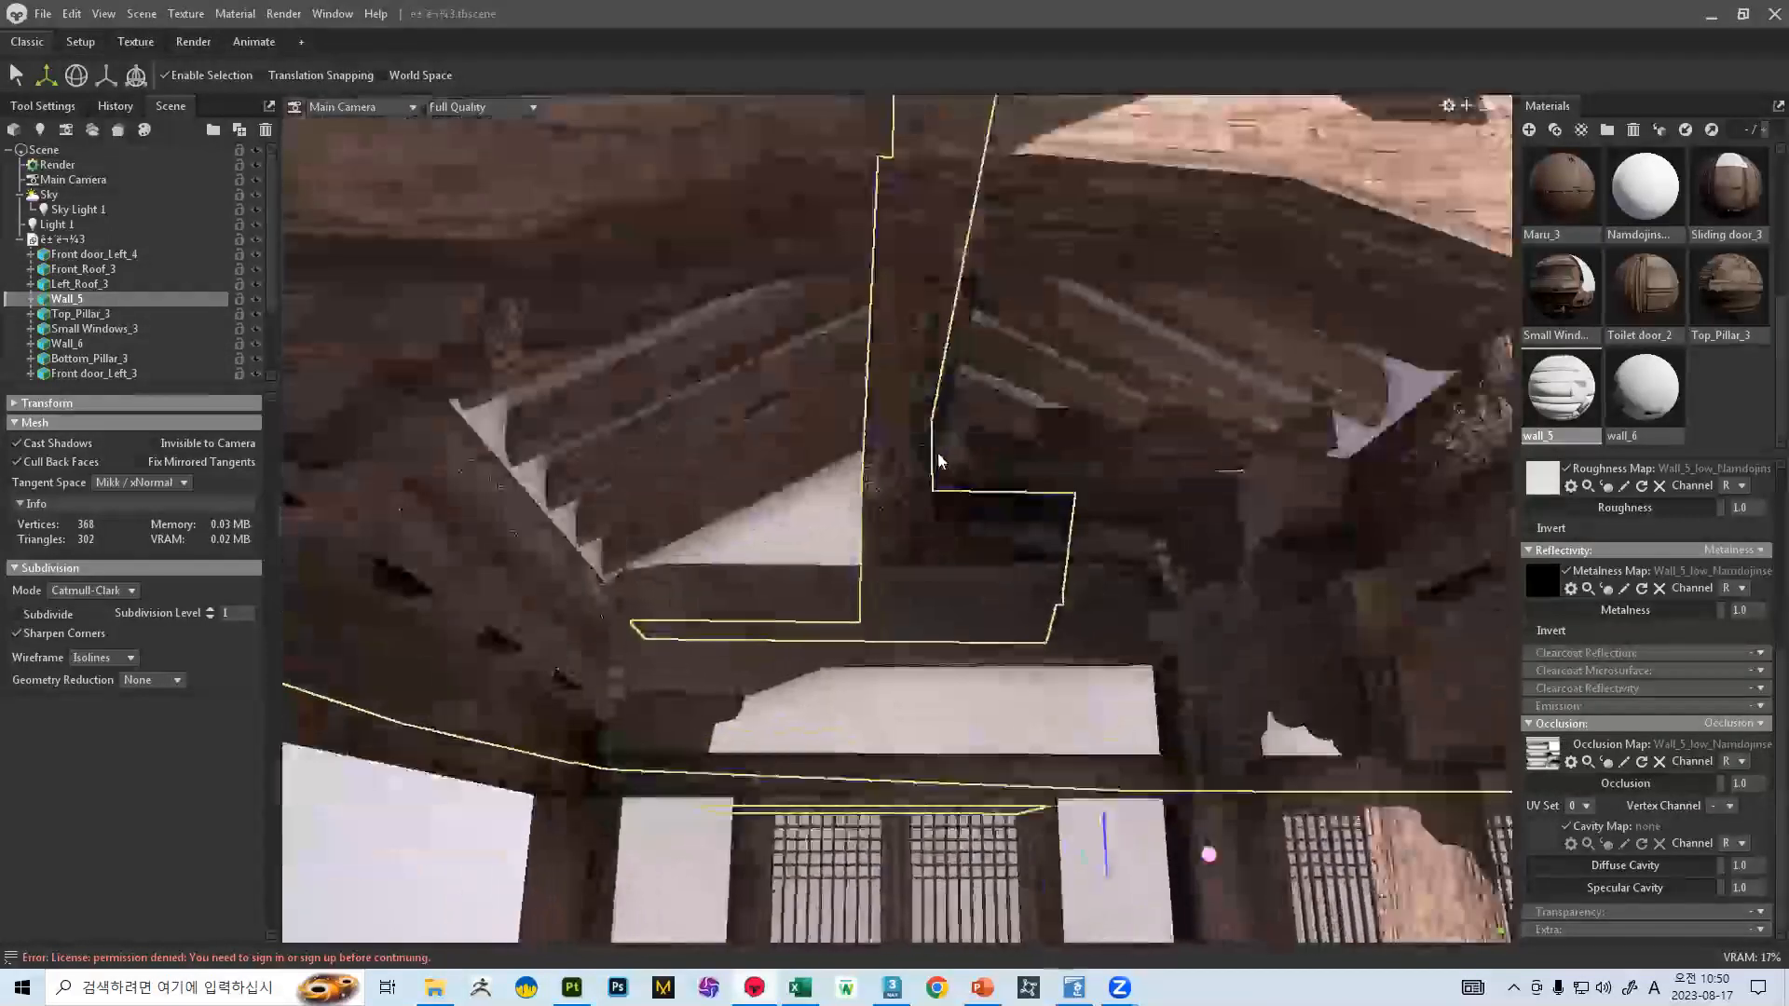
scroll(937, 451, "down", 3)
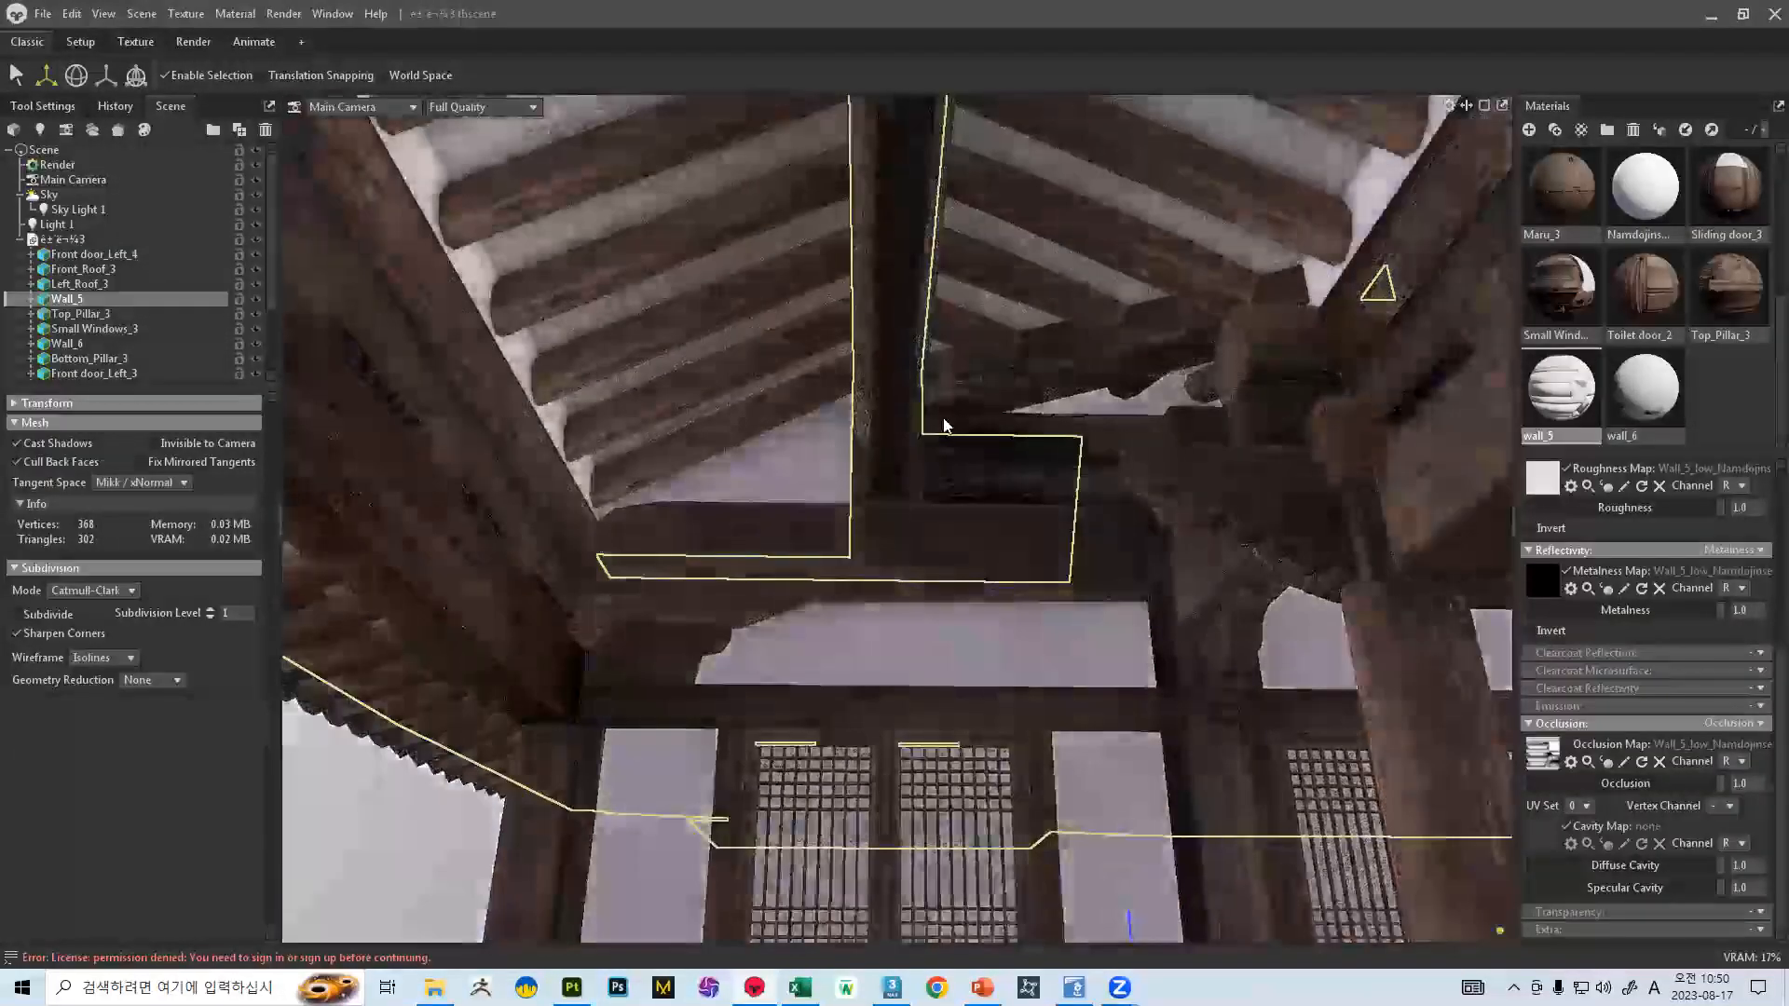
left_click(1568, 747)
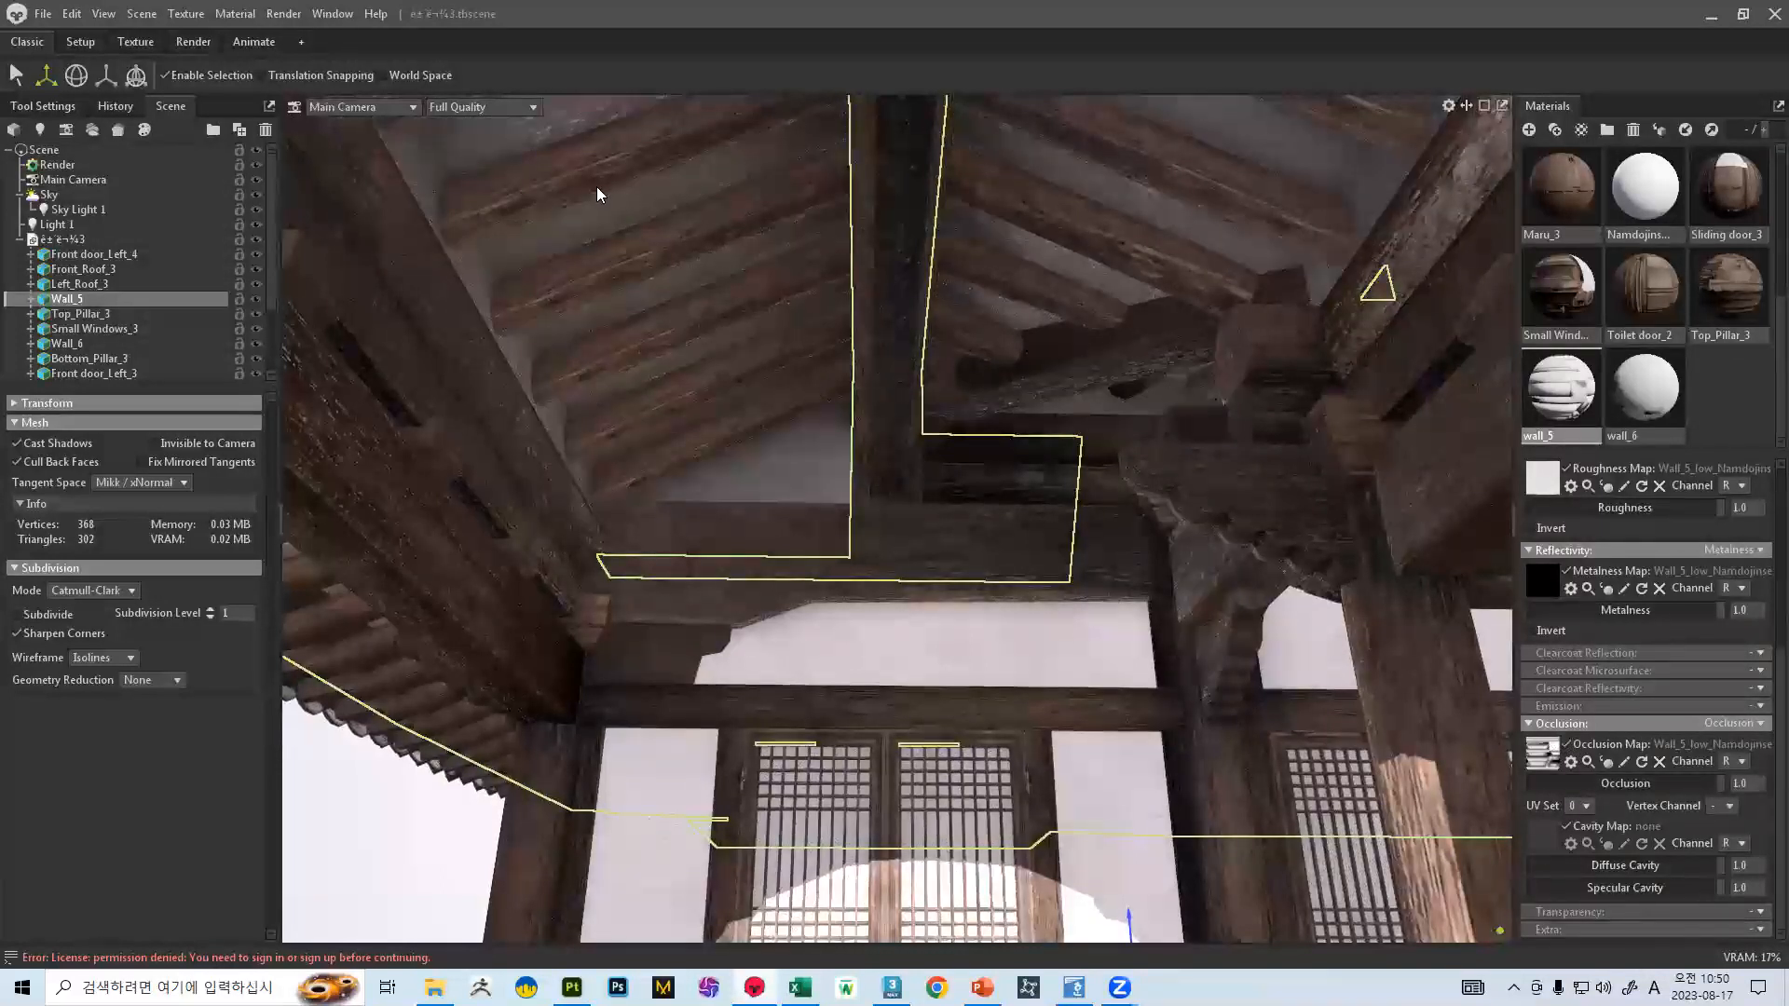
left_click_drag(816, 509, 930, 580)
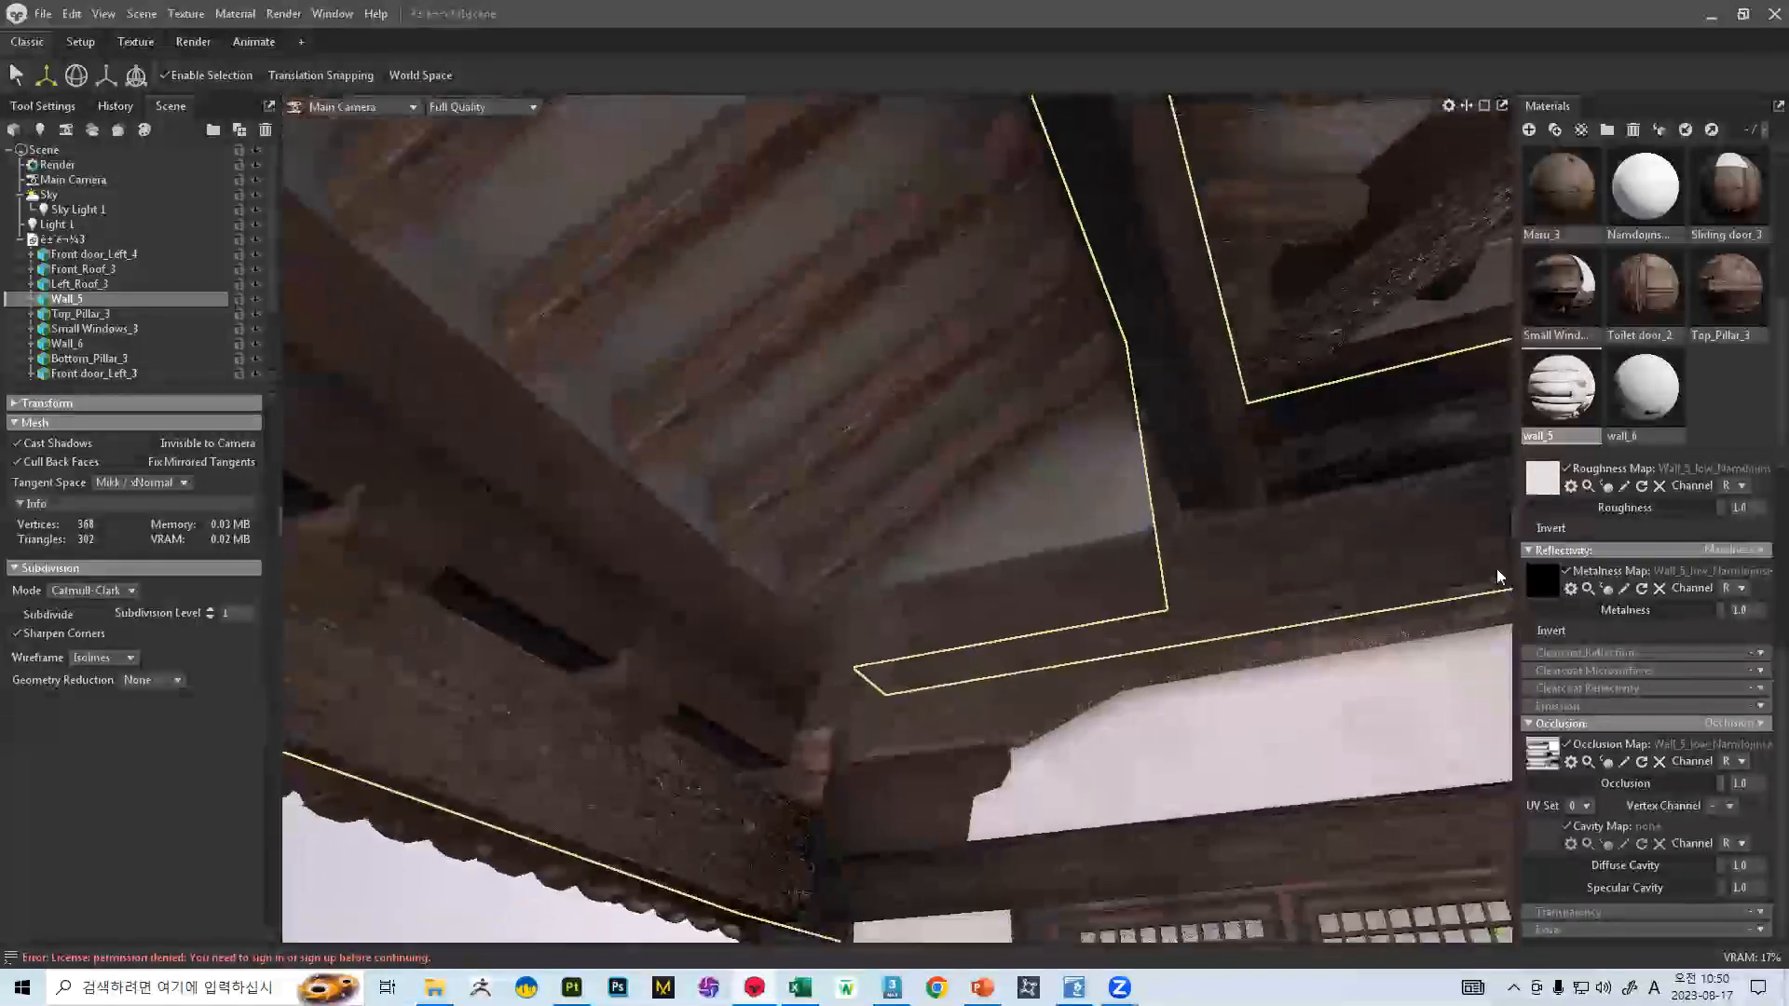
- Toggle the wall_5 occlusion map off and on to compare the rafter shading from near and far, leaving it enabled
left_click(1565, 746)
left_click(1565, 745)
left_click(1565, 745)
scroll(845, 500, "down", 1)
scroll(846, 507, "down", 3)
scroll(913, 520, "up", 4)
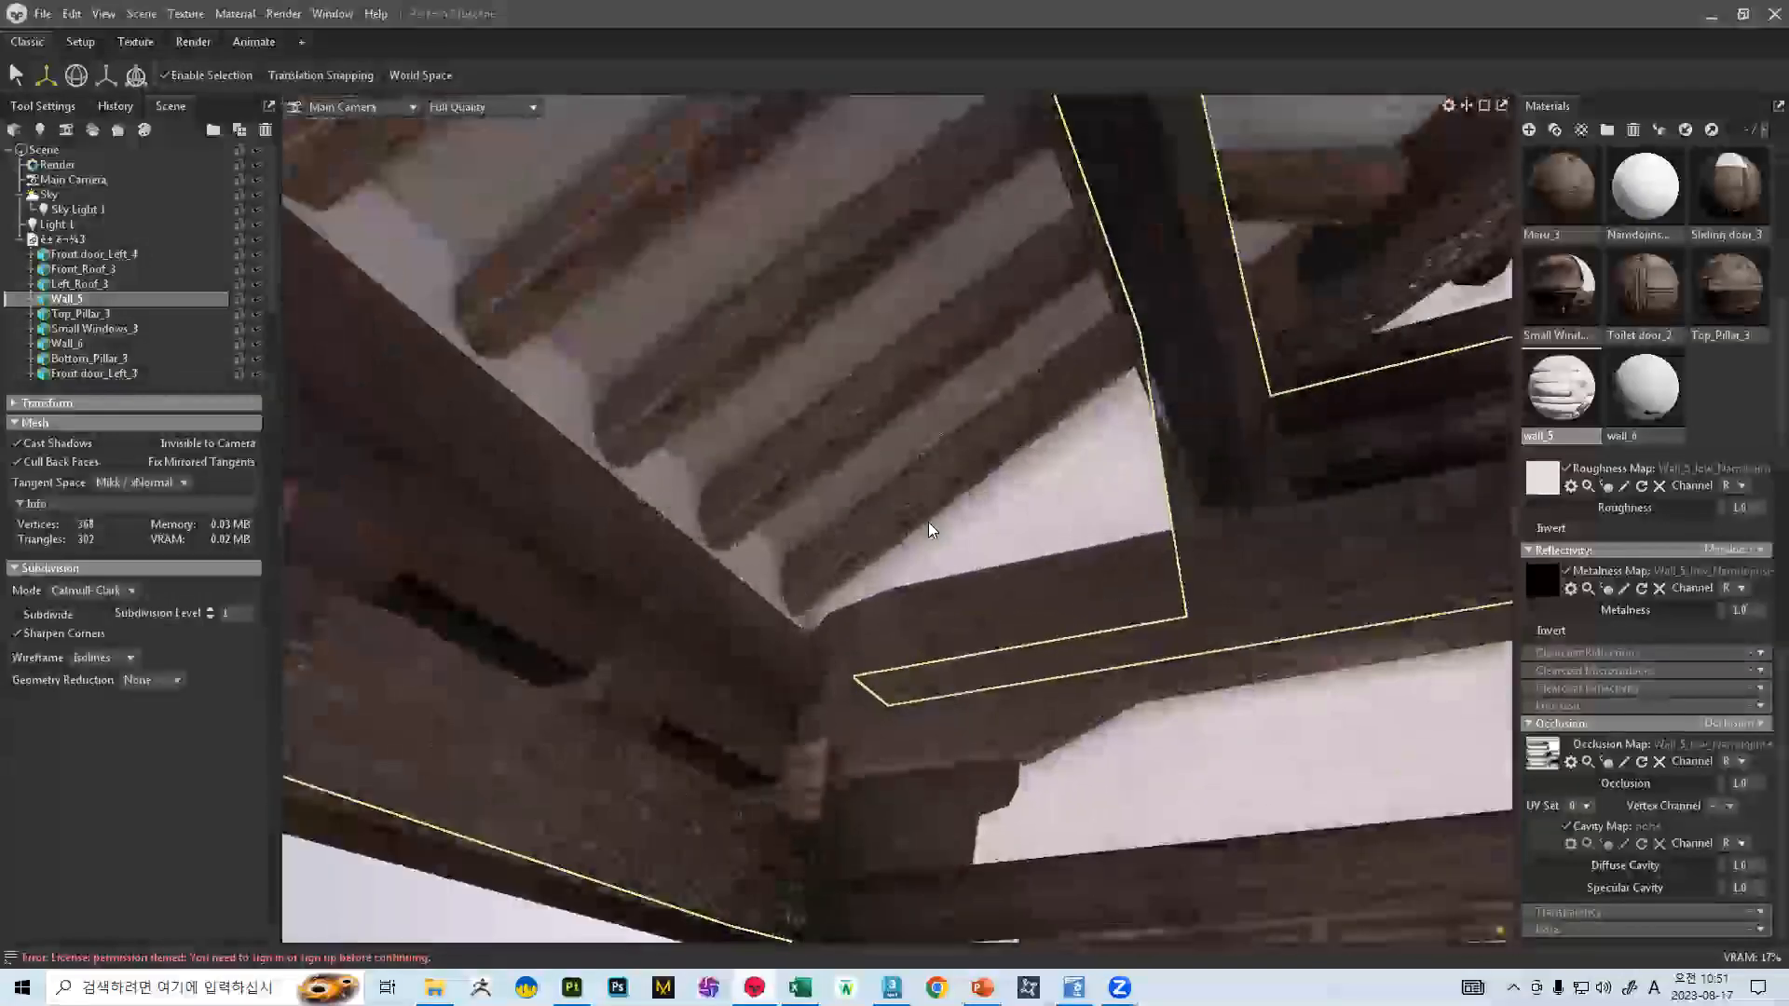
scroll(886, 449, "down", 7)
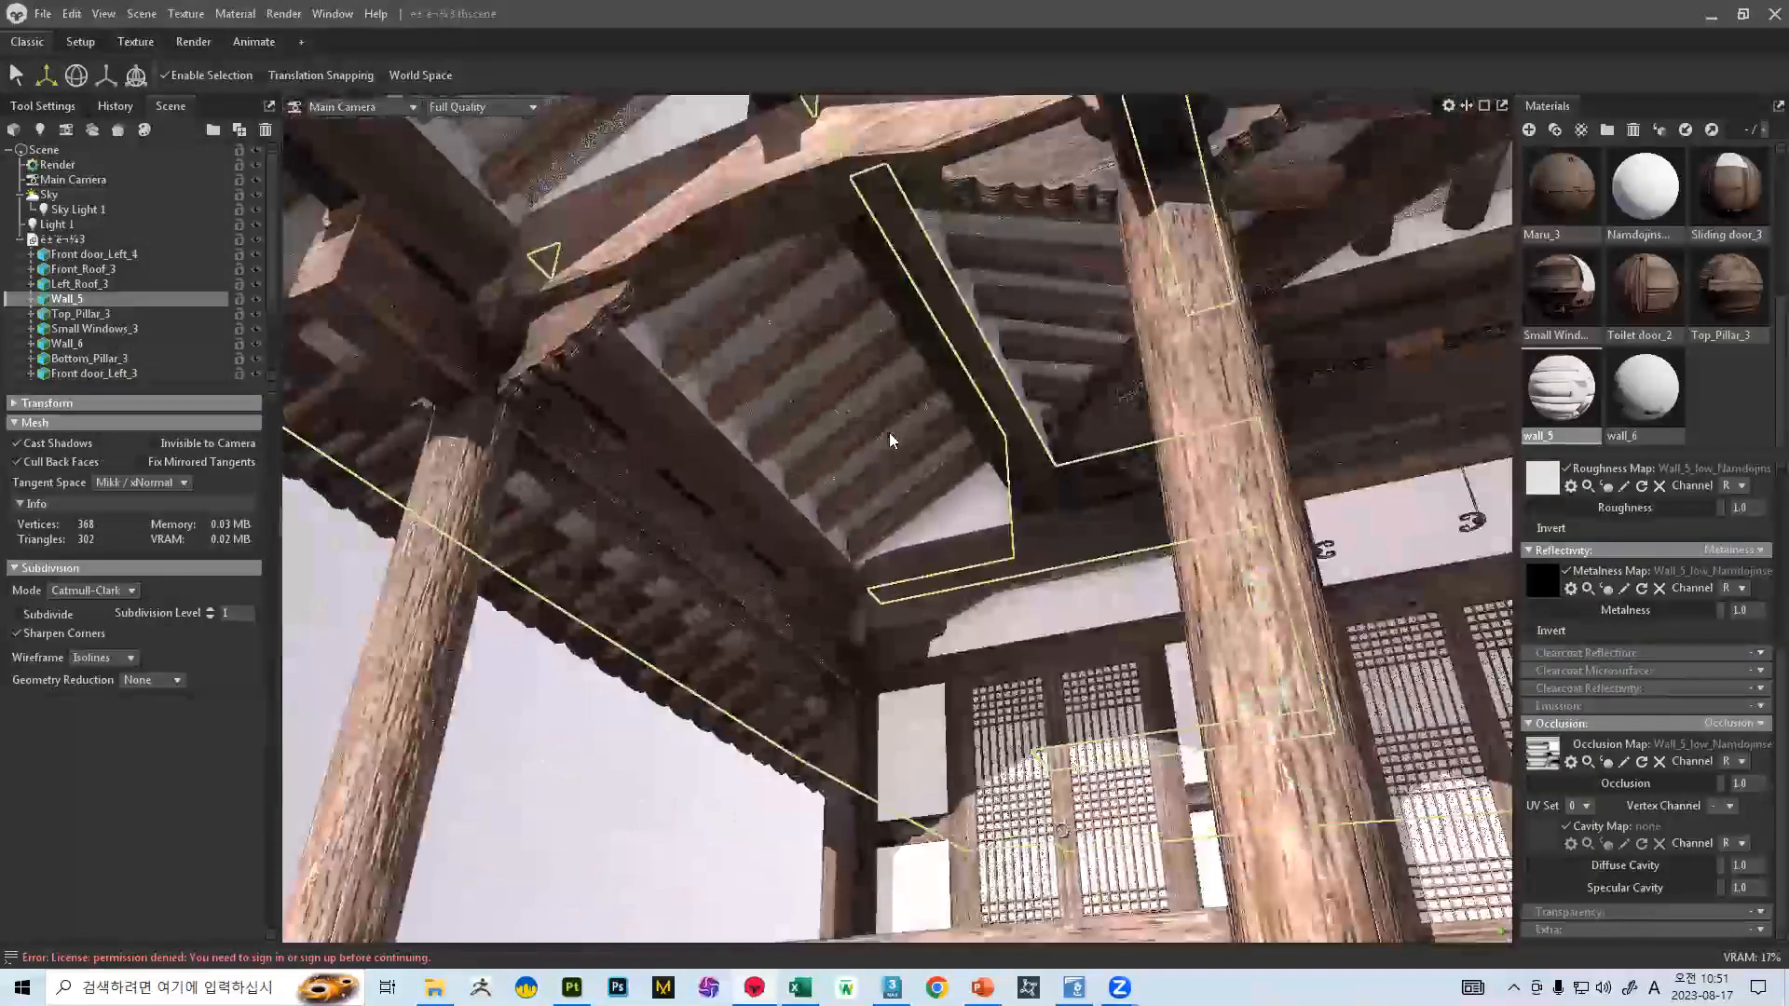
scroll(889, 434, "up", 2)
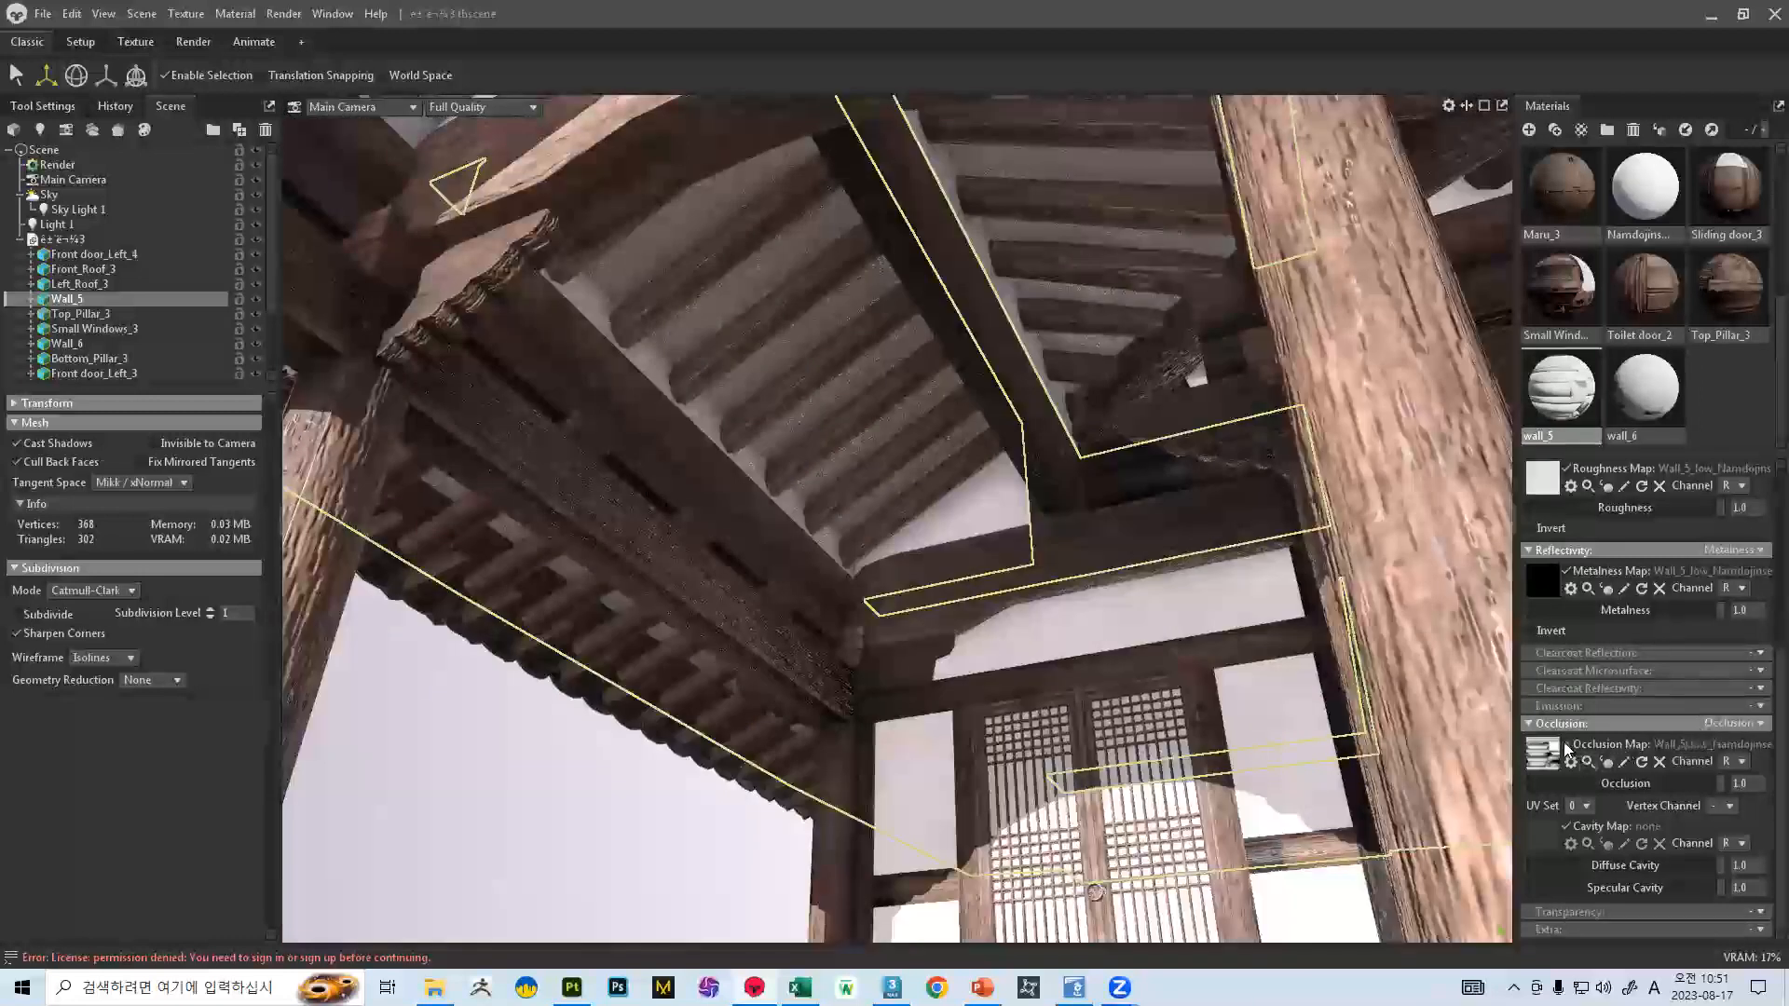
left_click(1566, 746)
- Lower the Sky's brightness to 0.361 and raise its child-light brightness to 8.711
scroll(654, 395, "down", 4)
scroll(654, 395, "down", 2)
left_click_drag(712, 496, 969, 643)
left_click(49, 194)
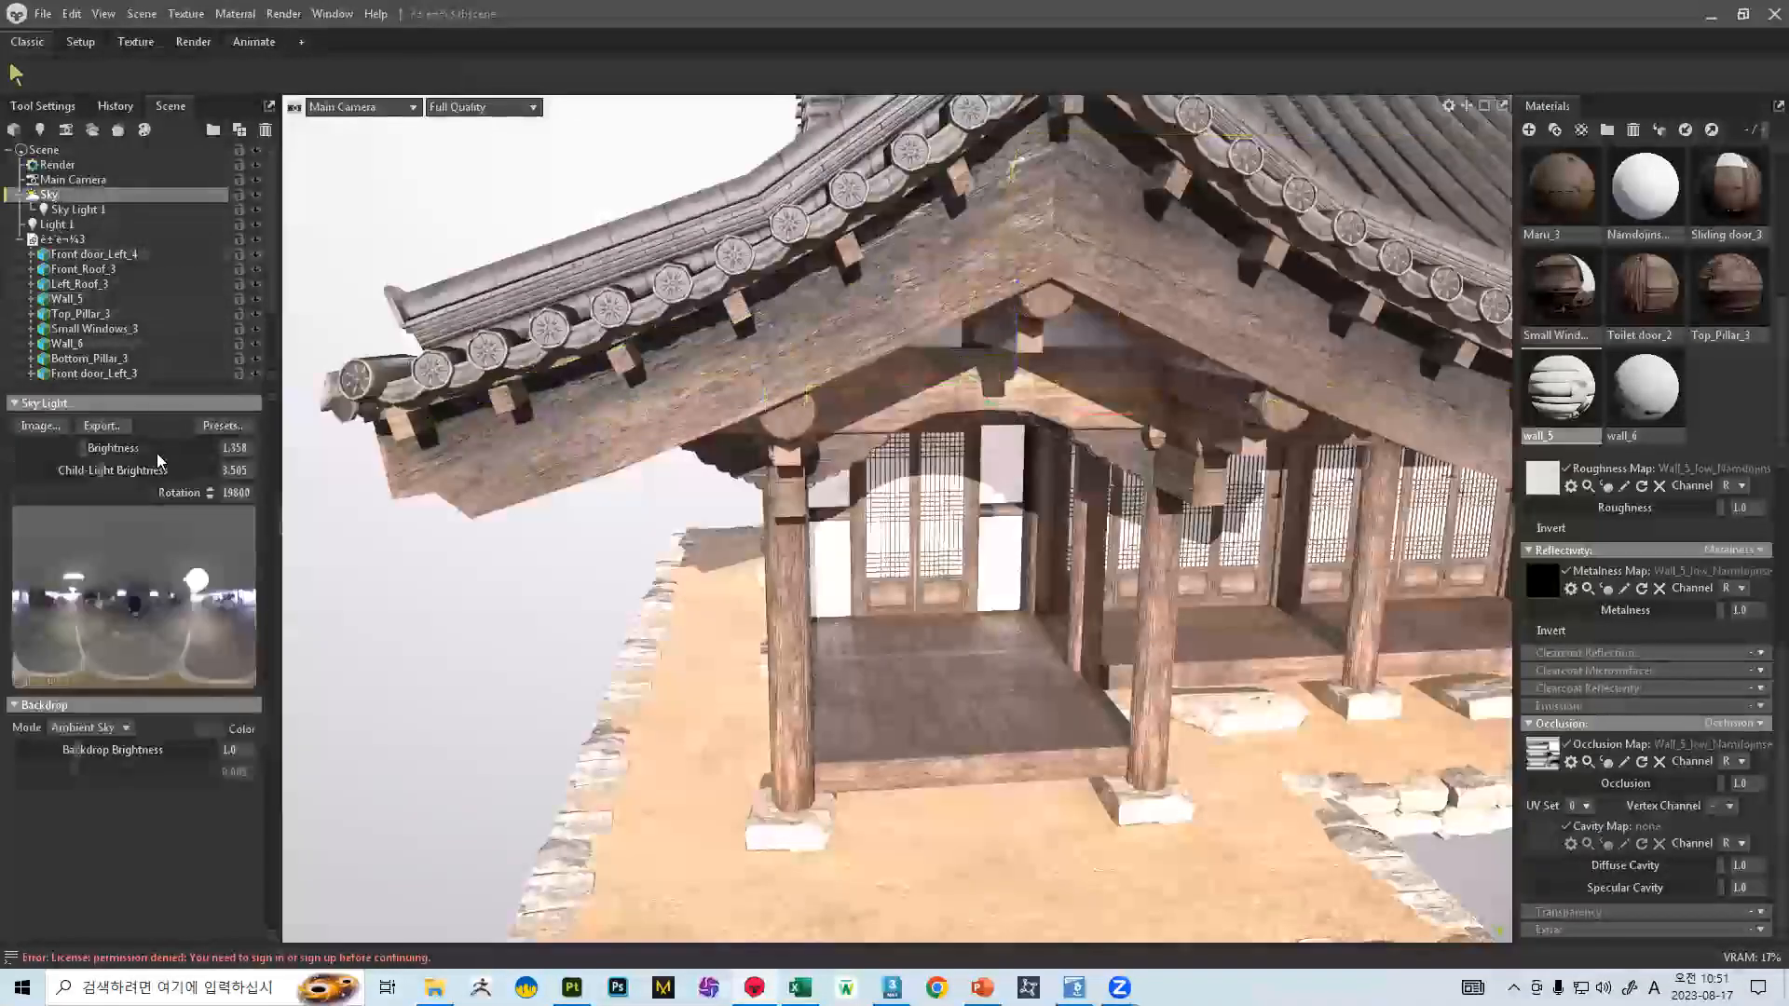
left_click_drag(84, 445, 122, 471)
- Examine the house's shaded walls, interior corner and floor, clearing mesh outlines by selecting the whole model
left_click_drag(882, 513, 833, 583)
scroll(834, 582, "up", 8)
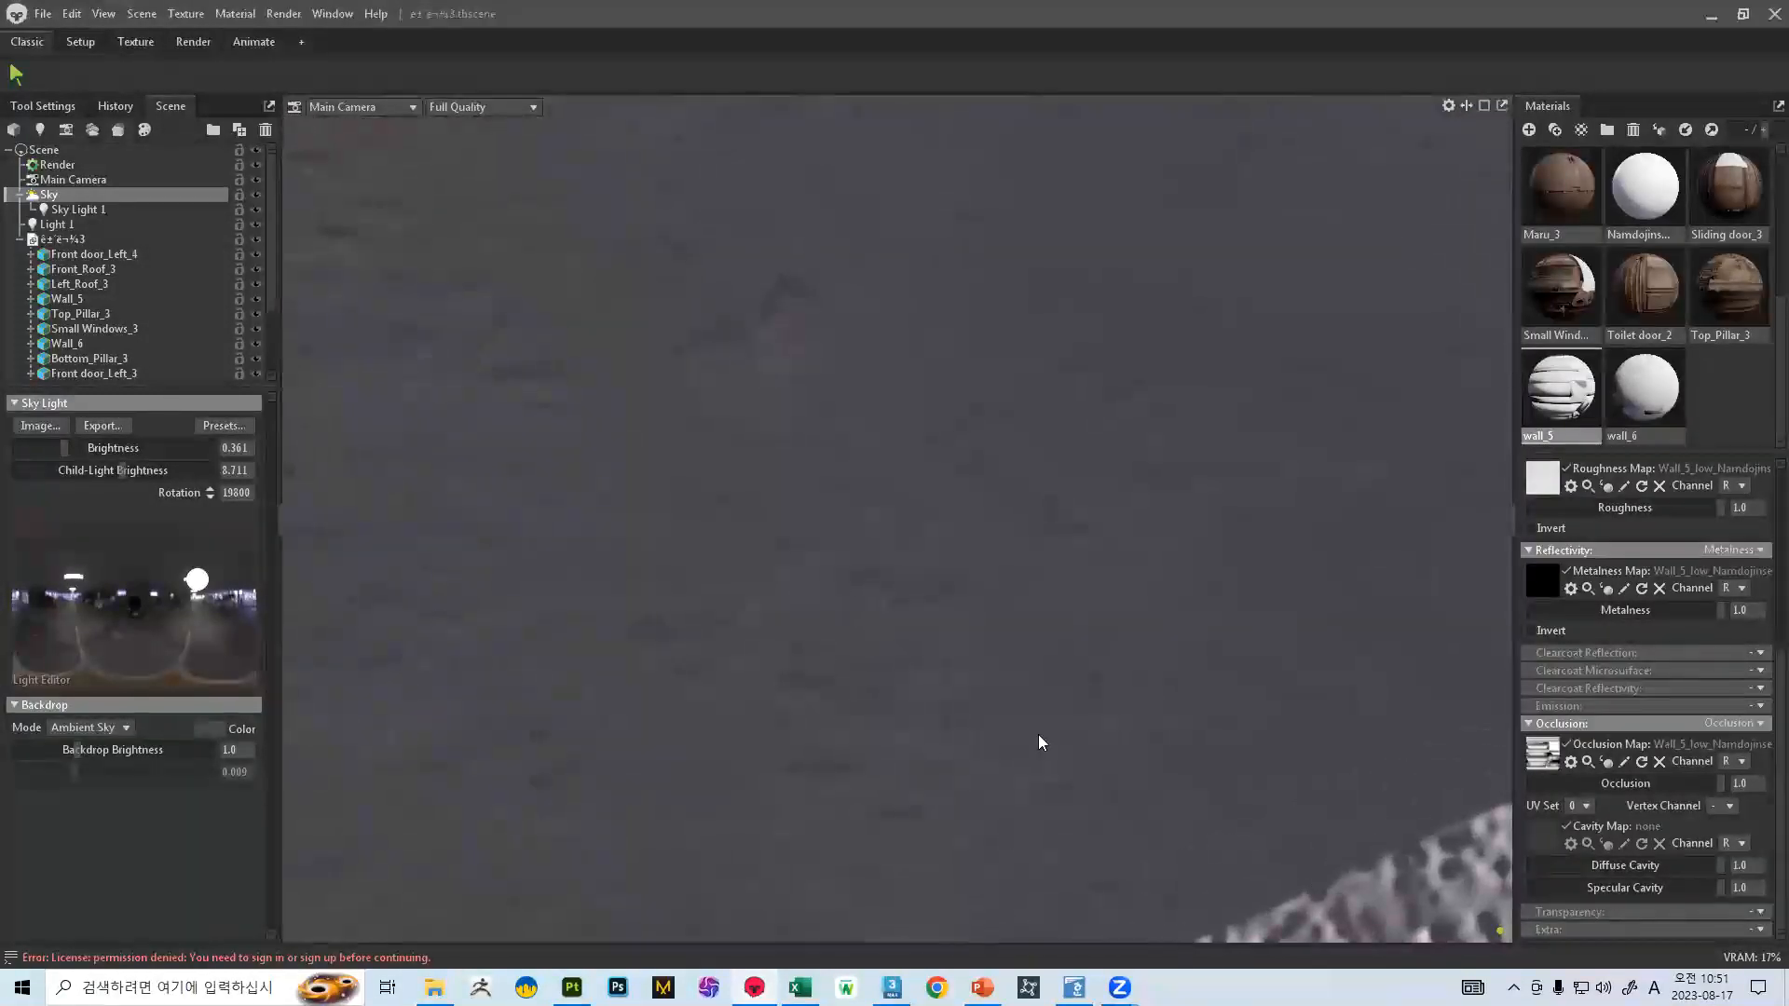
scroll(771, 372, "down", 6)
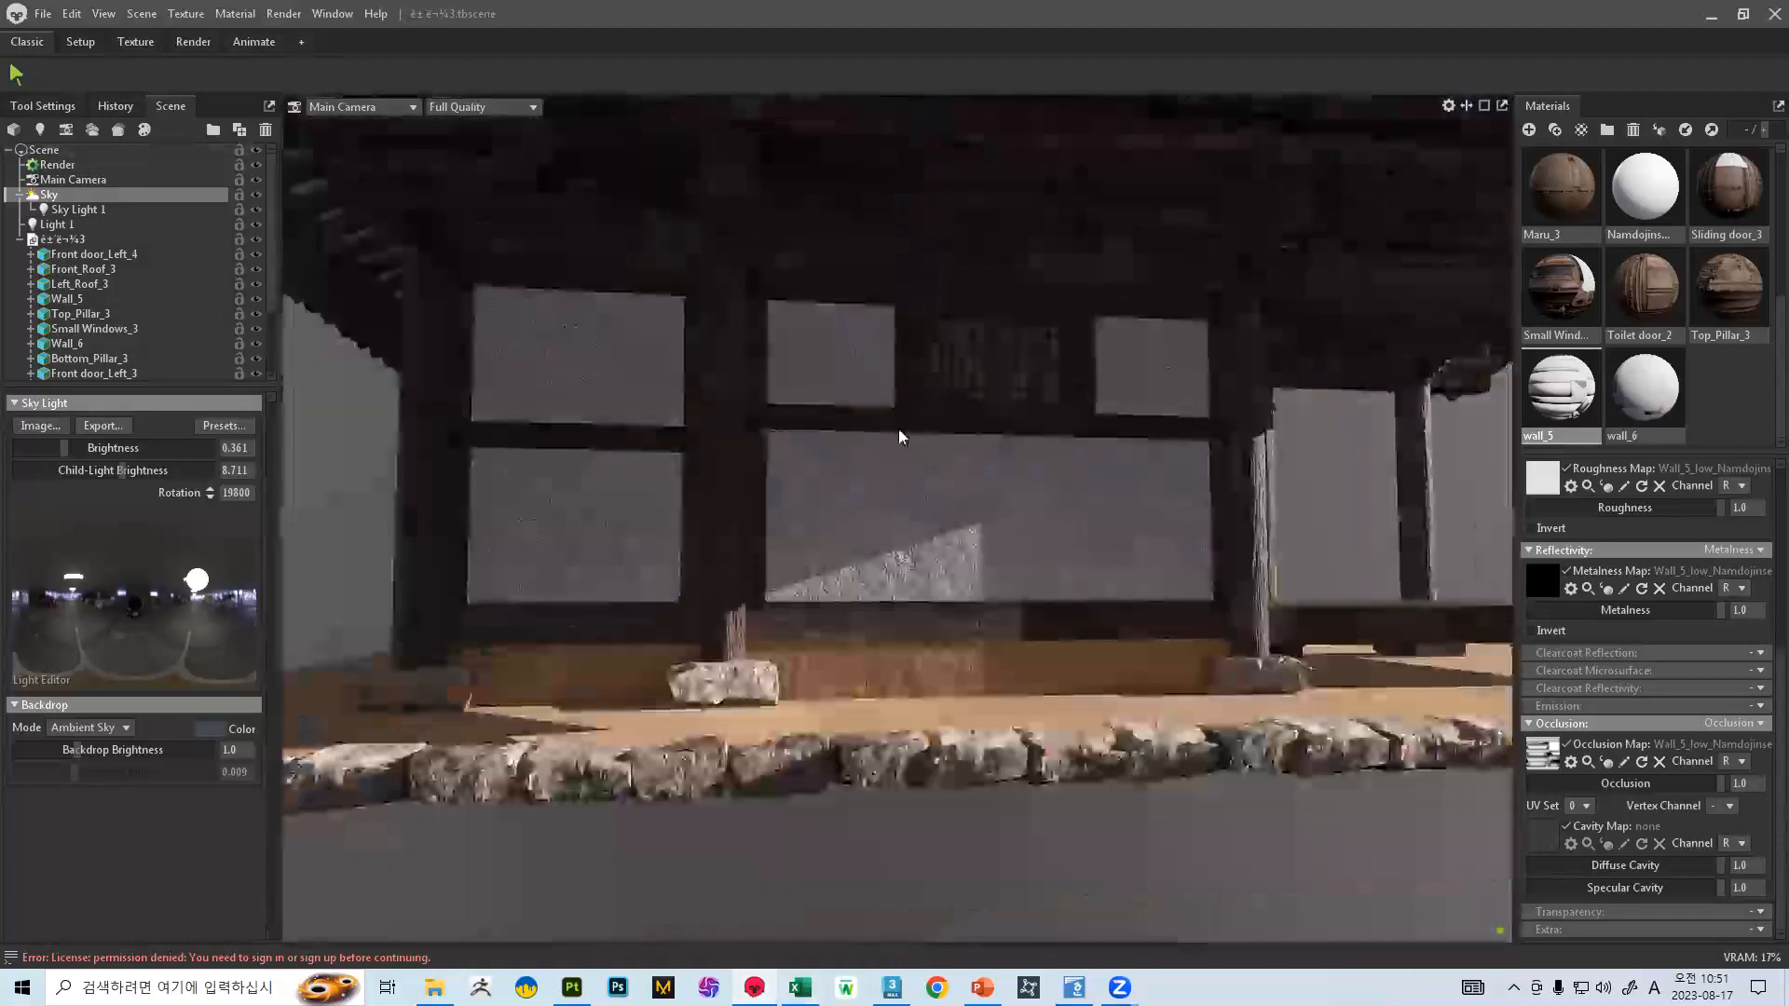
left_click(898, 428)
scroll(931, 541, "up", 6)
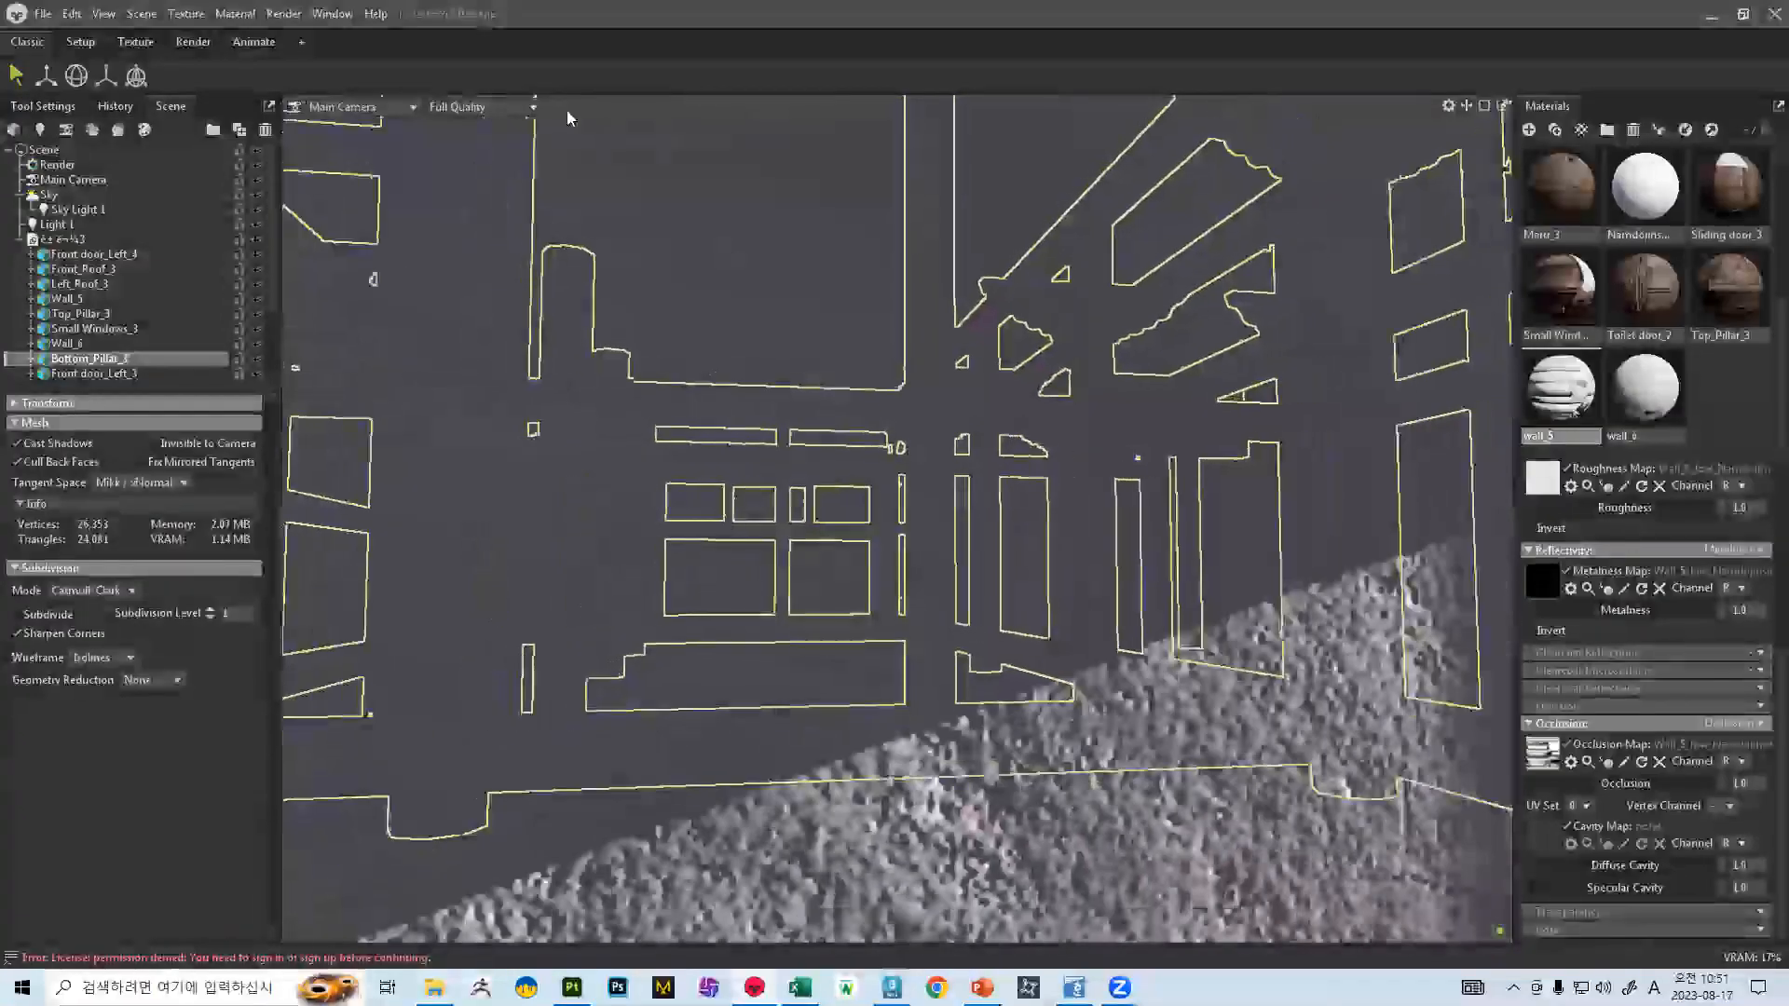
scroll(979, 559, "down", 5)
scroll(1025, 526, "up", 5)
left_click_drag(1066, 511, 887, 607, "alt")
left_click(787, 790)
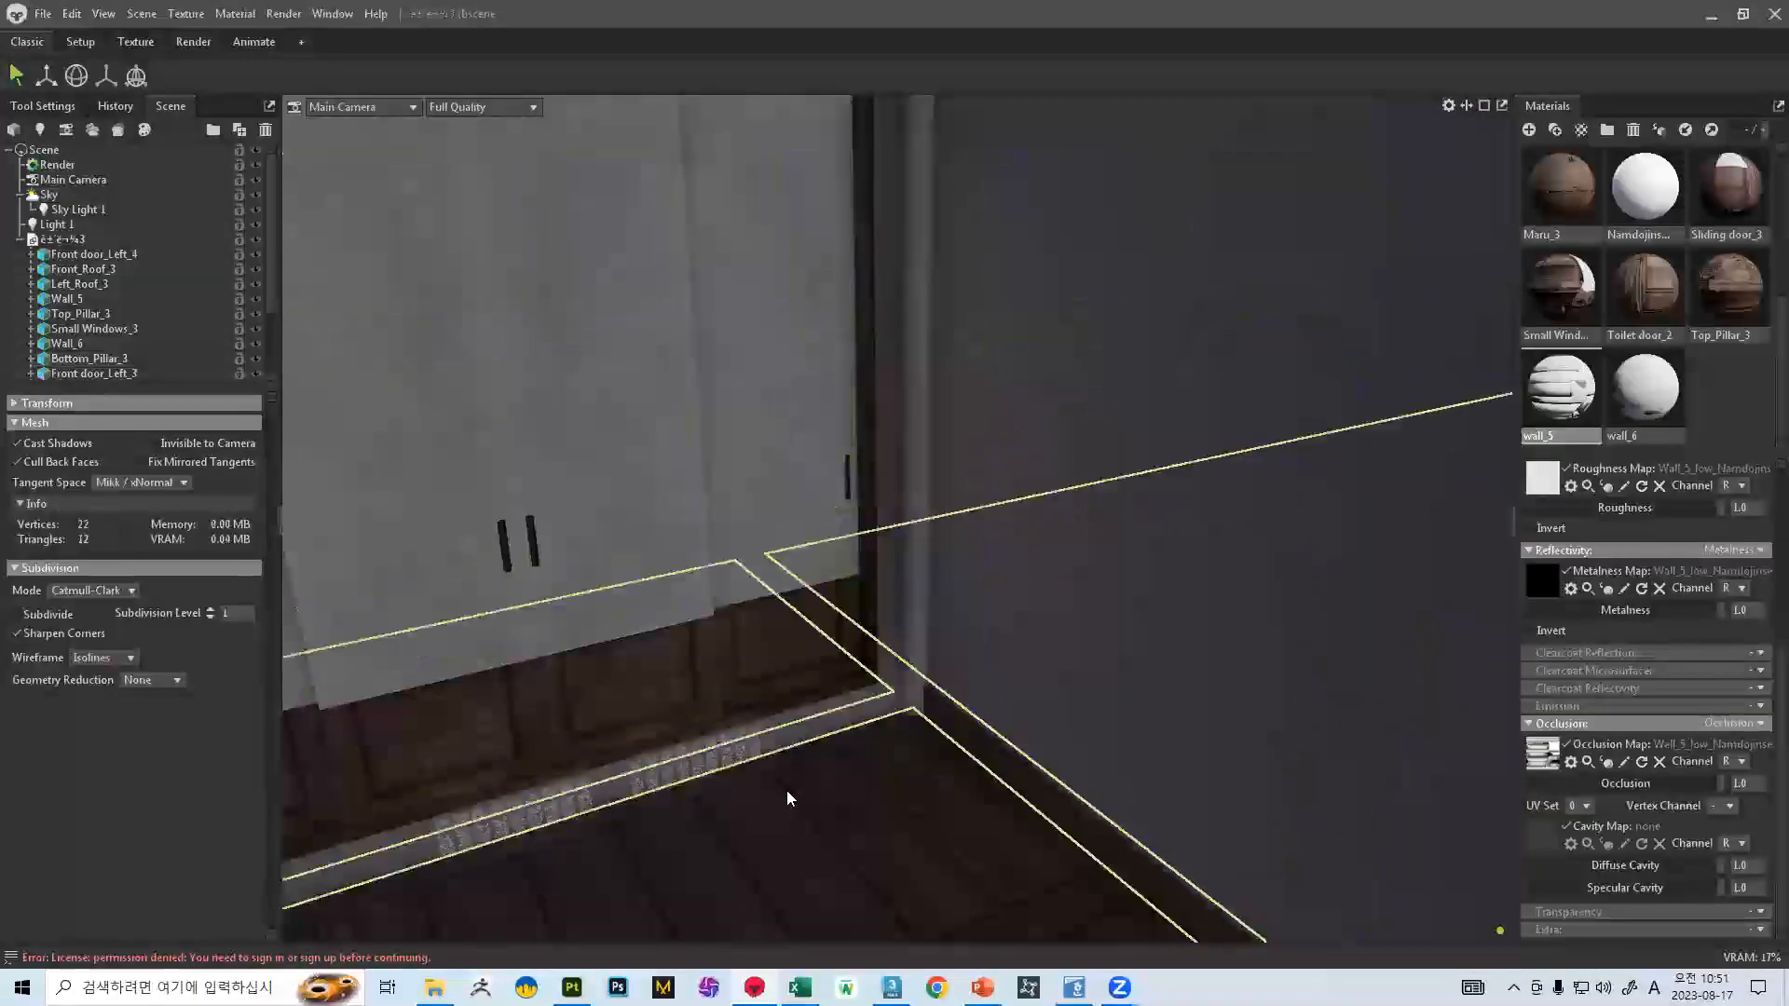
left_click(979, 612)
left_click(75, 239)
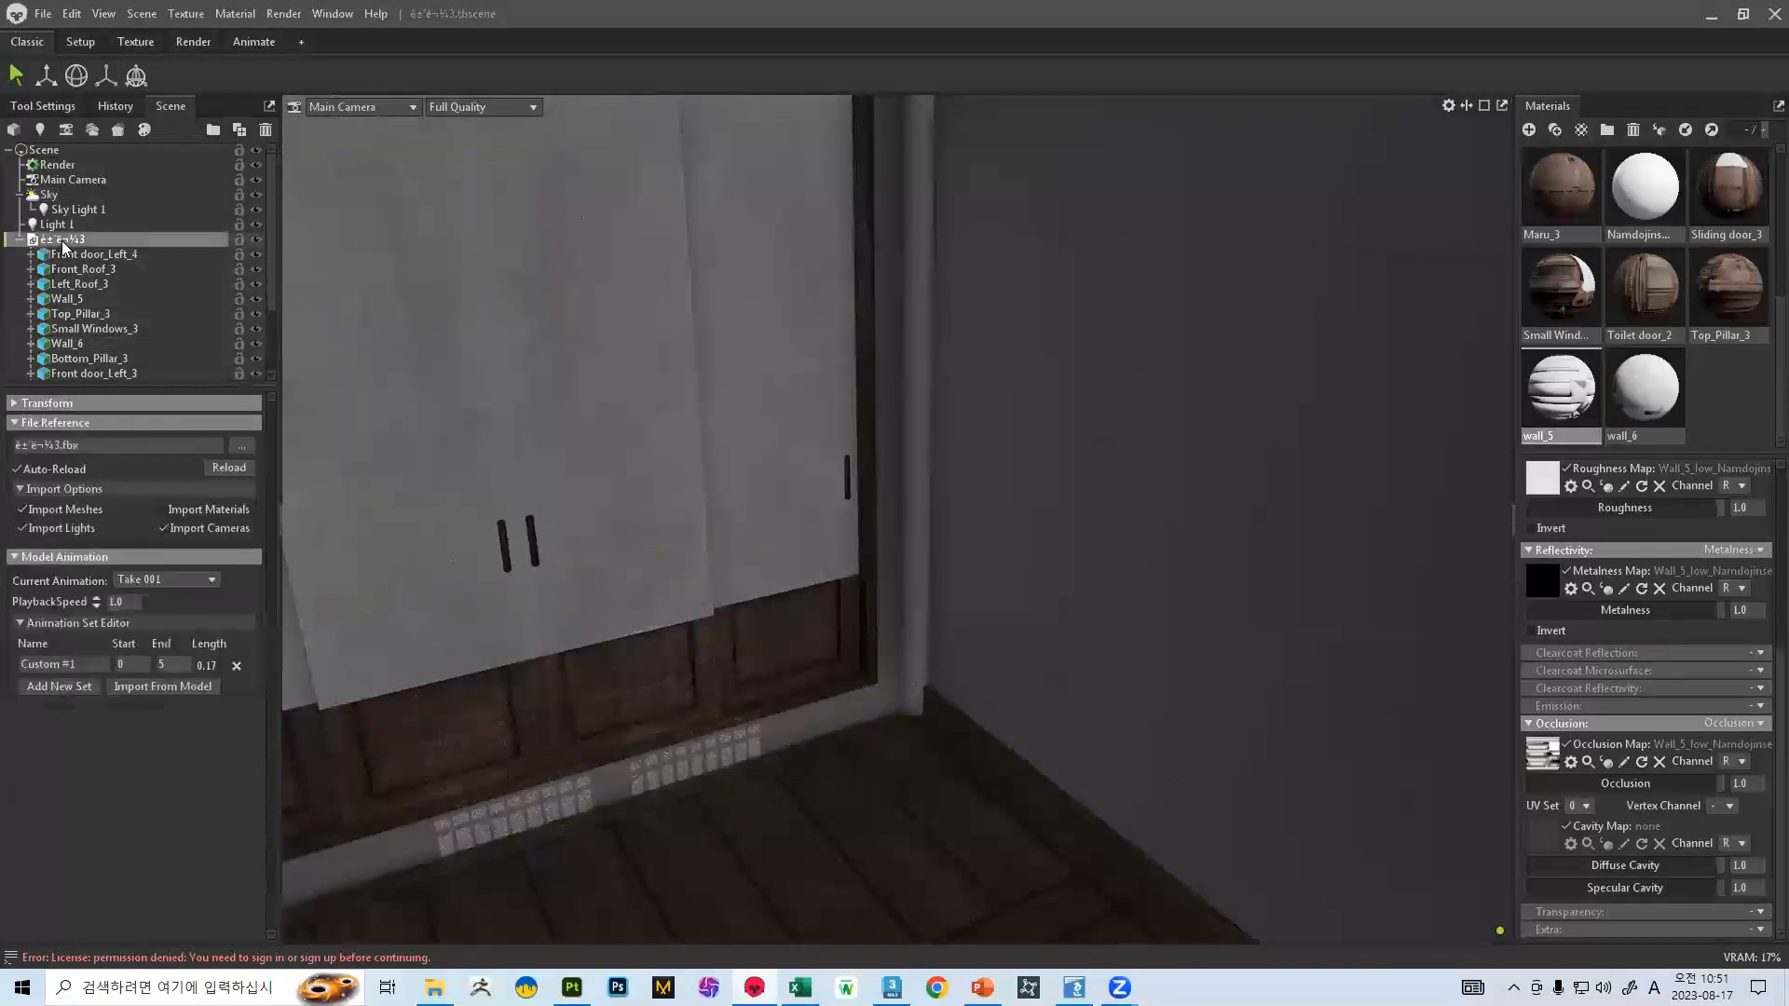
left_click_drag(980, 594, 1051, 377, "alt")
- Identify the Wall_6 mesh in the interior corner and compare its shading with the wall_6 material's occlusion map off and on
left_click(792, 413)
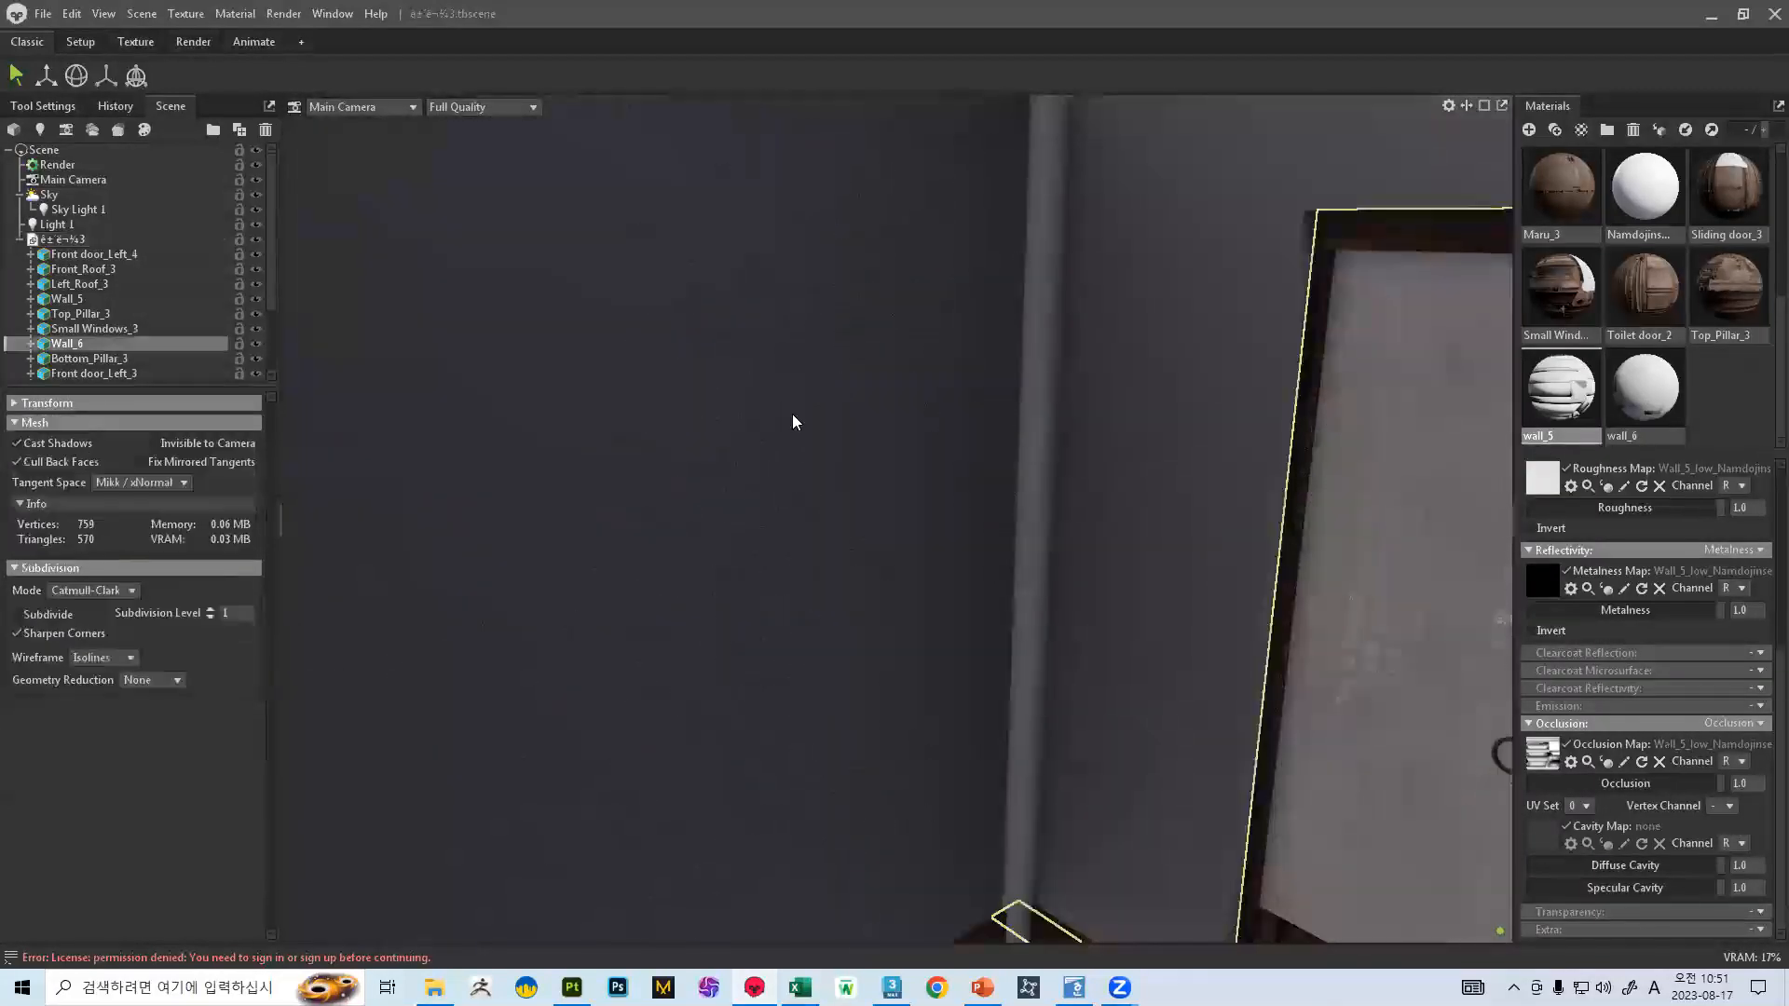
left_click(63, 239)
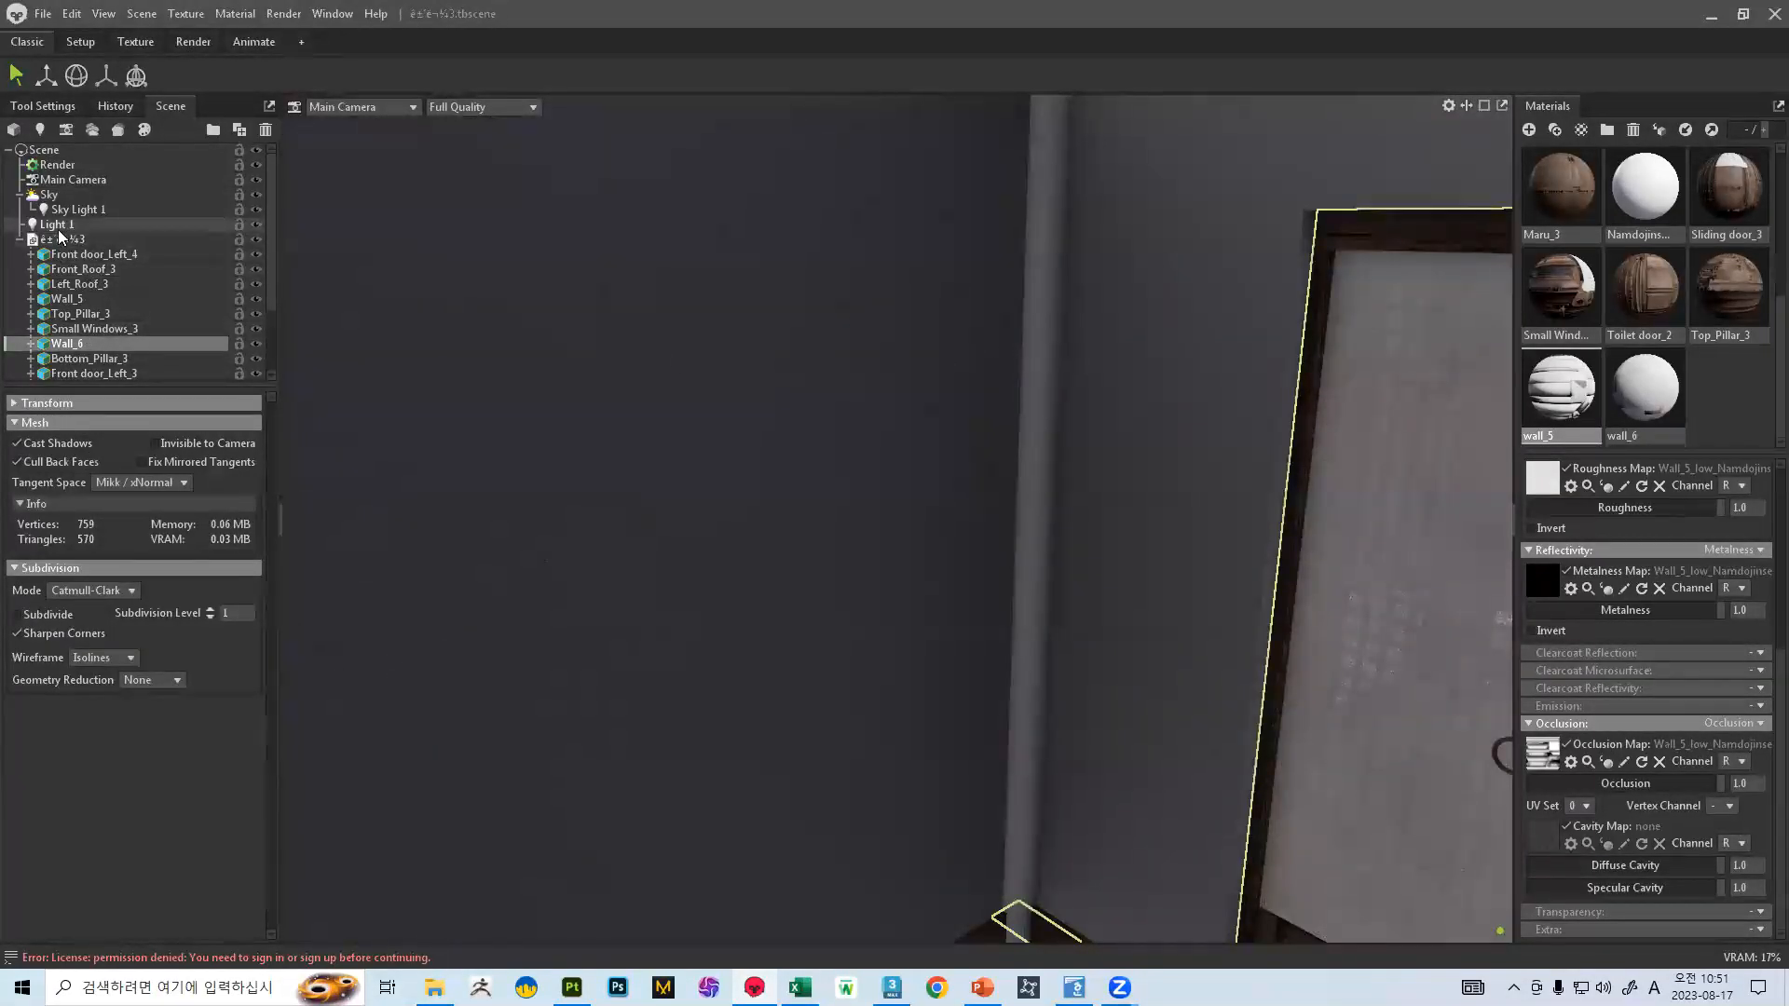
left_click(1666, 378)
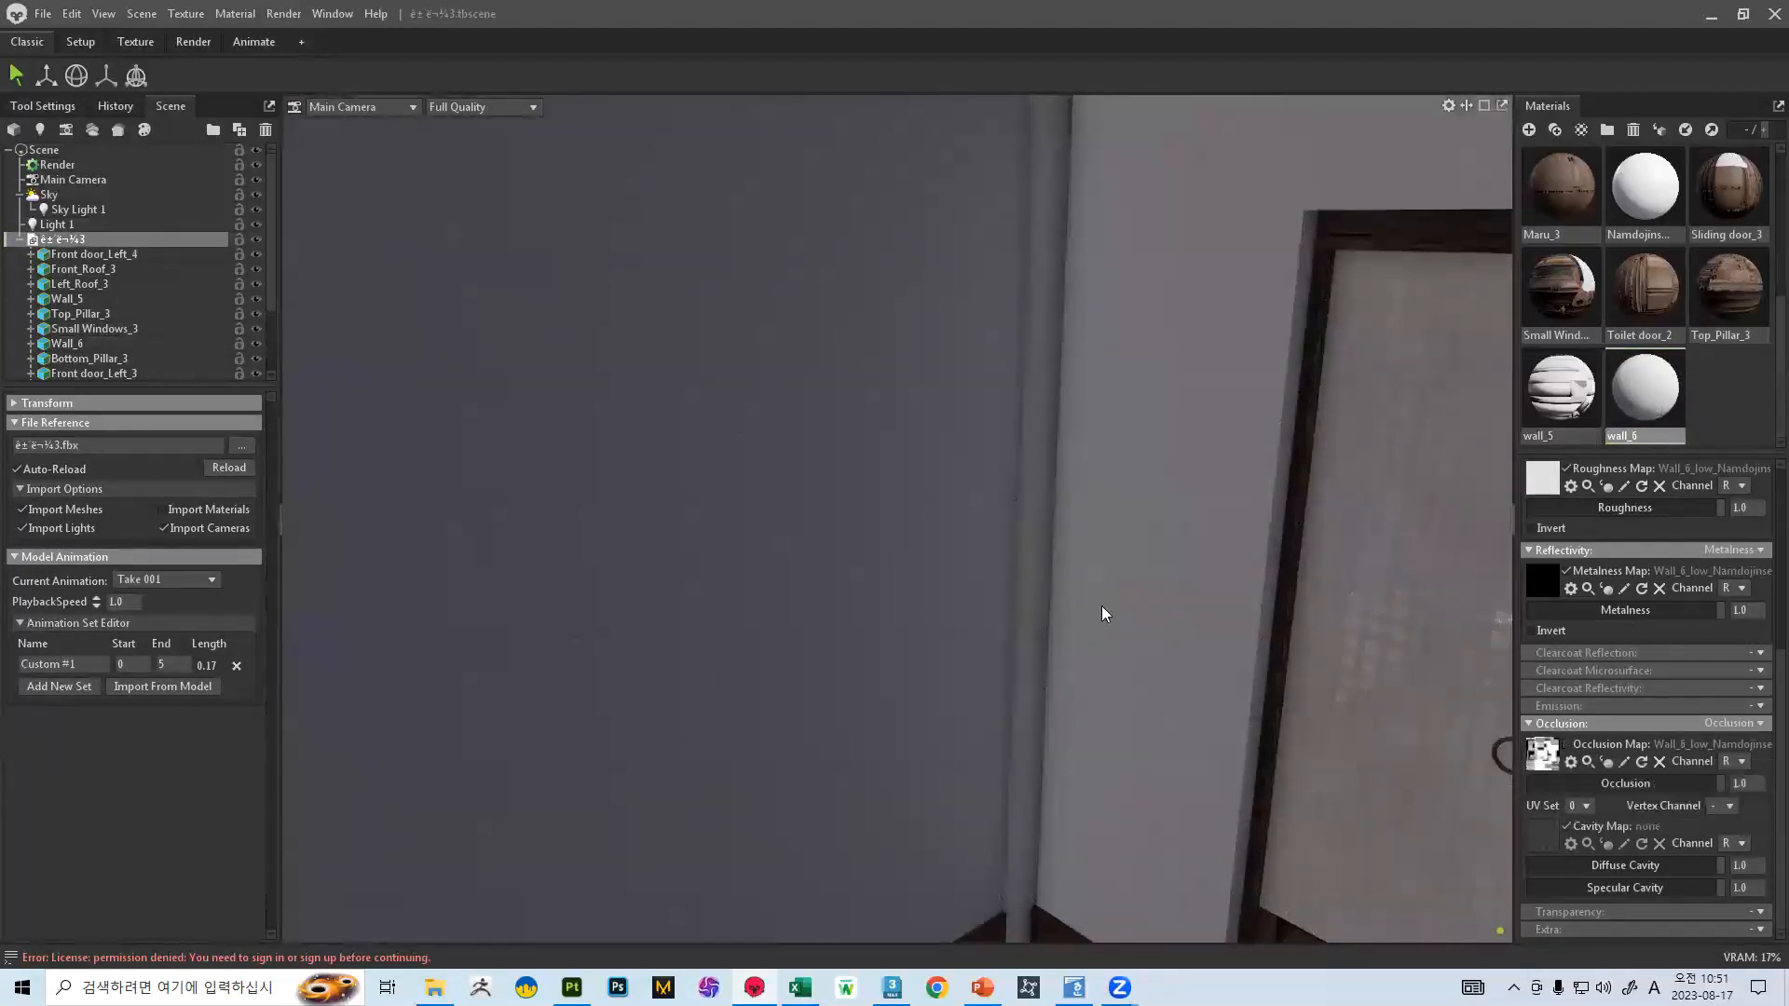
scroll(1102, 601, "down", 3)
left_click_drag(1103, 564, 1012, 217)
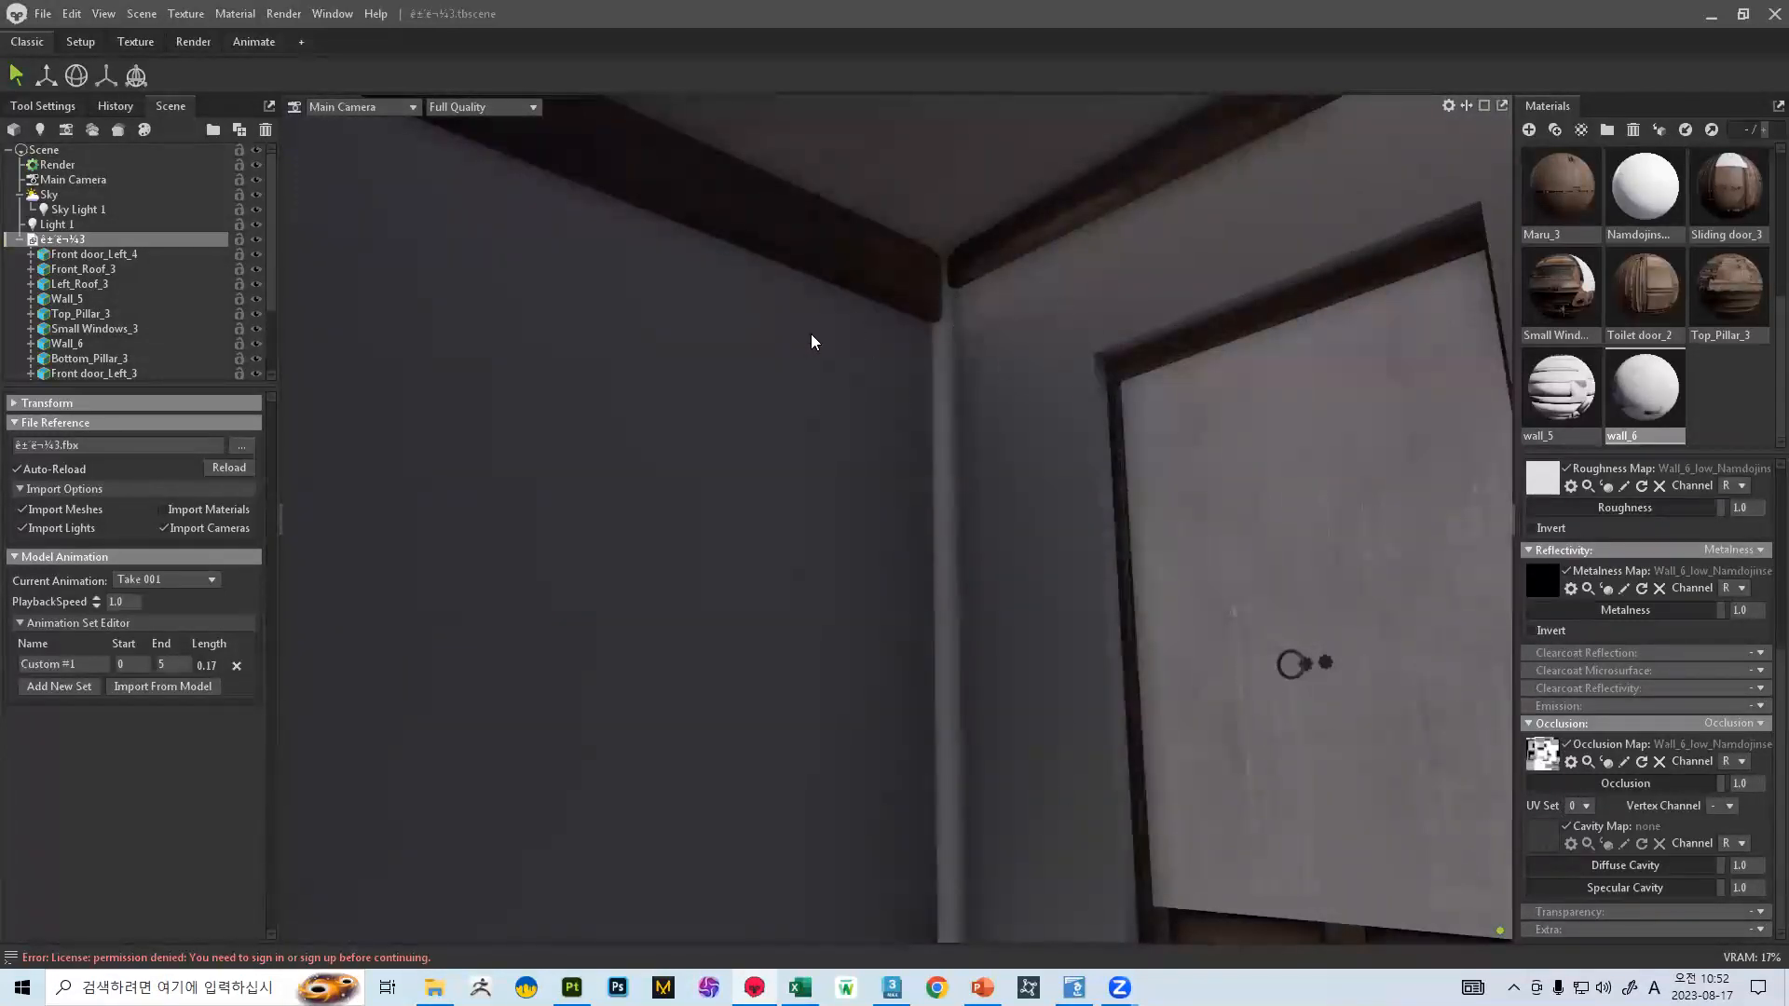
- Examine the interior wall corner and the rafters and beams under the roof from near and far
scroll(1002, 374, "up", 3)
scroll(1002, 374, "down", 3)
left_click_drag(1072, 396, 932, 423, "alt")
scroll(1012, 432, "down", 3)
scroll(924, 421, "down", 3)
scroll(986, 524, "up", 4)
left_click_drag(912, 344, 833, 488, "alt")
scroll(908, 546, "down", 5)
scroll(741, 568, "up", 5)
scroll(961, 449, "down", 3)
scroll(959, 487, "up", 2)
- Identify the Top_Pillar_3 mesh in the roof beams and inspect it with its Top_Pillar_3 material, clearing the outlines by selecting the whole model
left_click(818, 480)
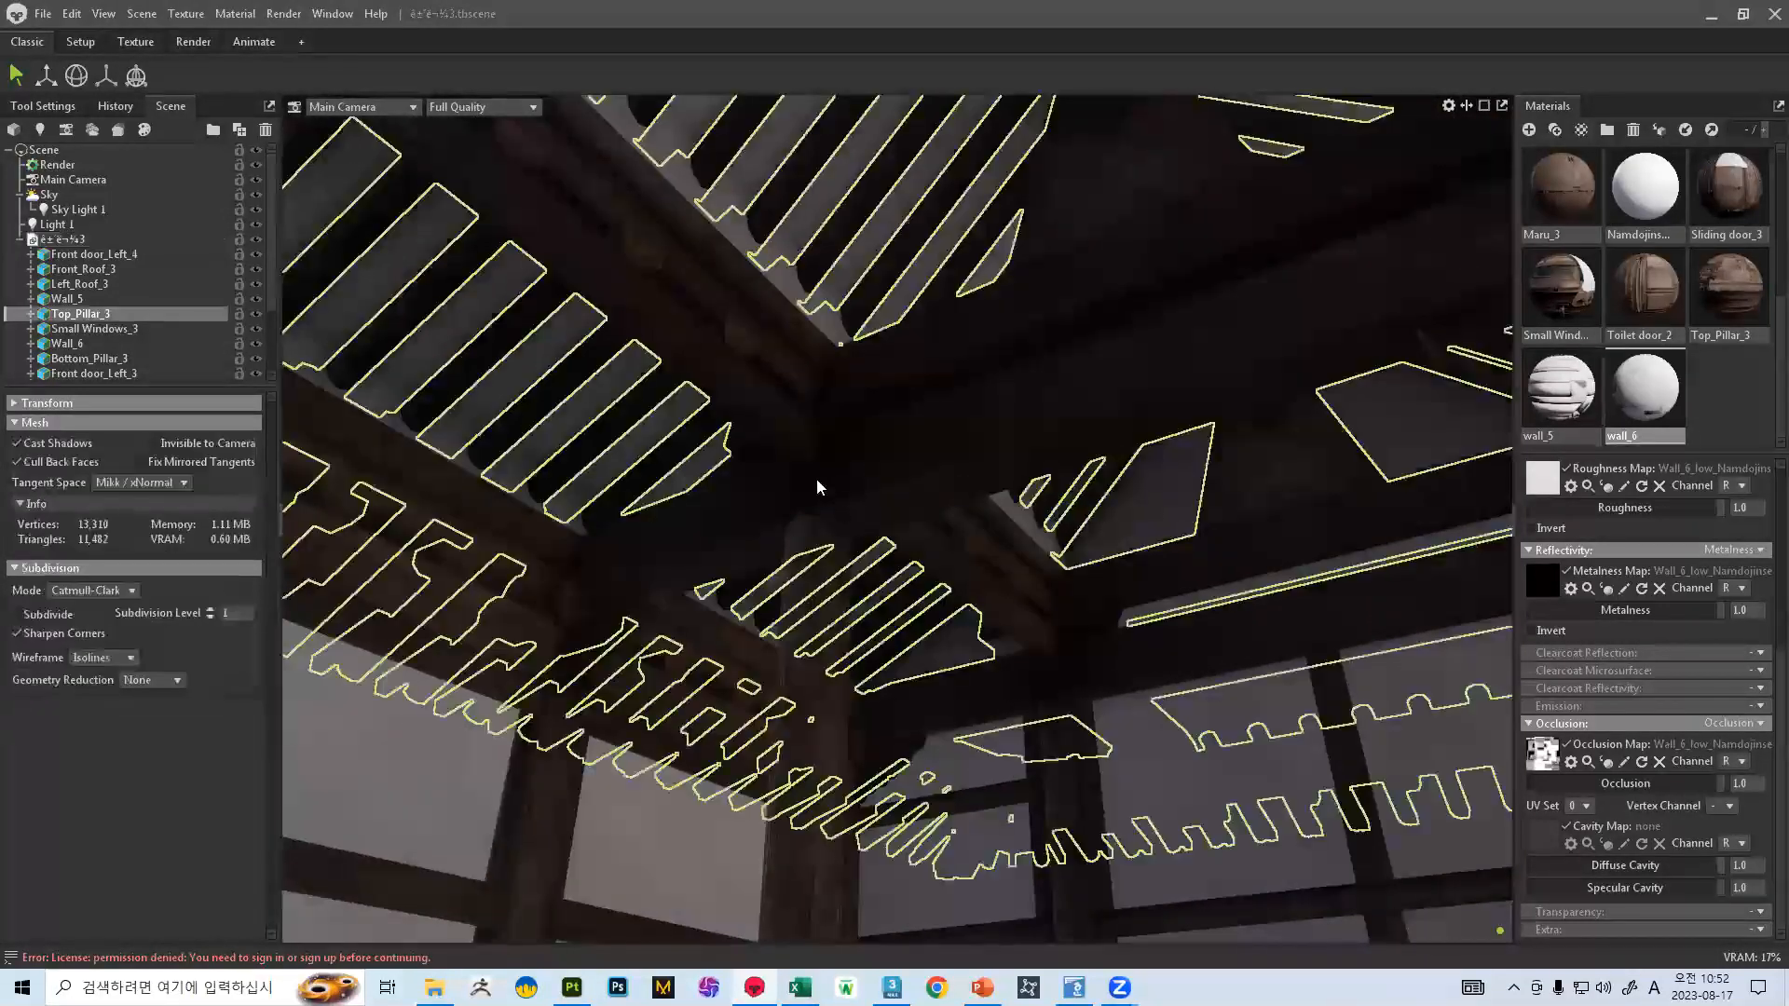
left_click(91, 241)
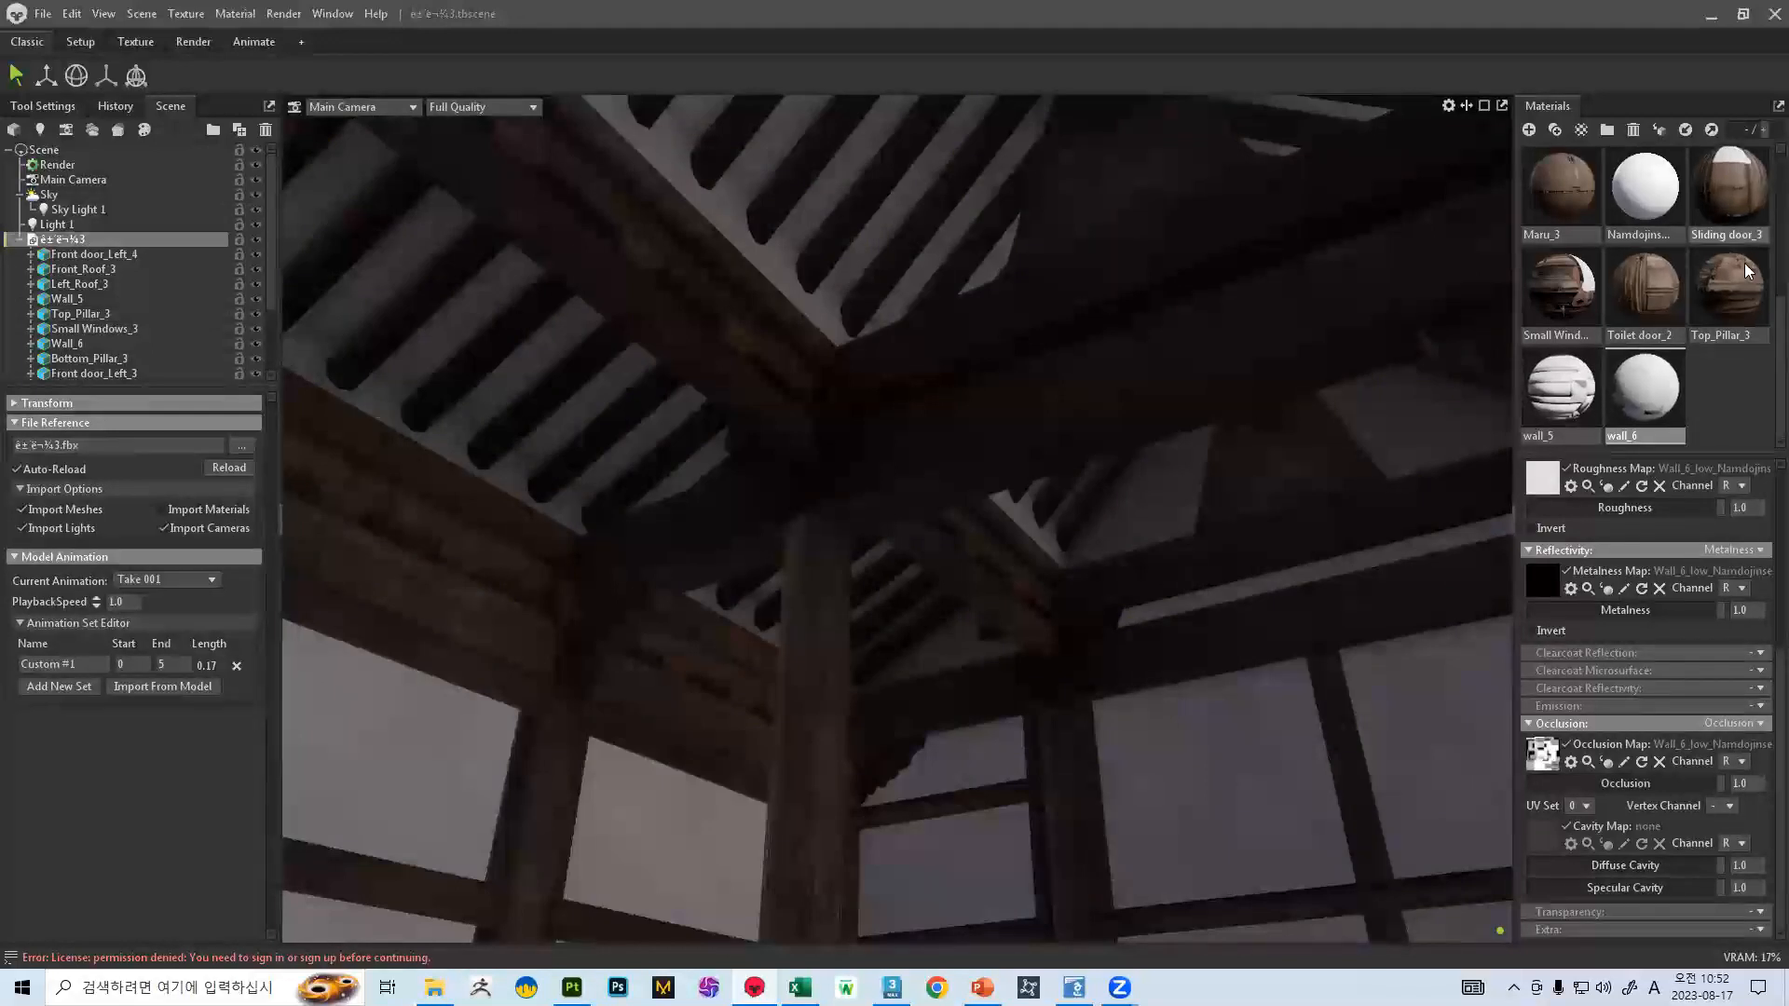
scroll(1744, 263, "up", 1)
scroll(1692, 300, "up", 3)
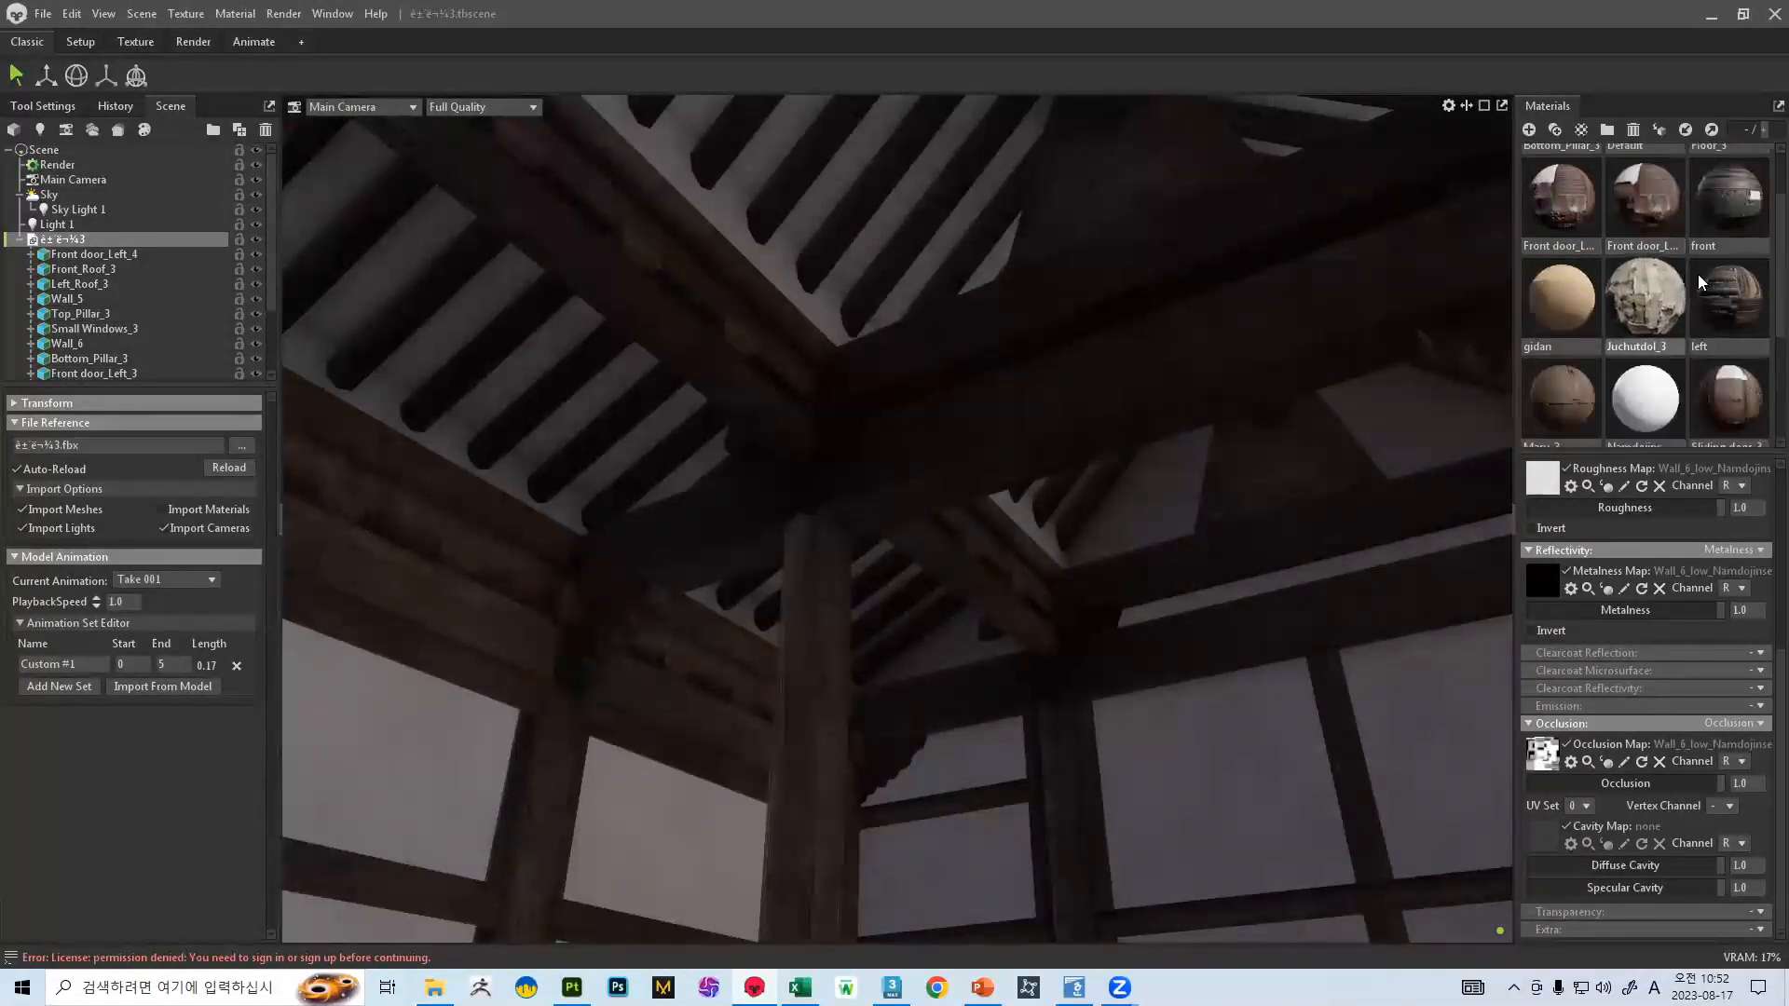
scroll(1724, 289, "down", 3)
scroll(1759, 302, "down", 2)
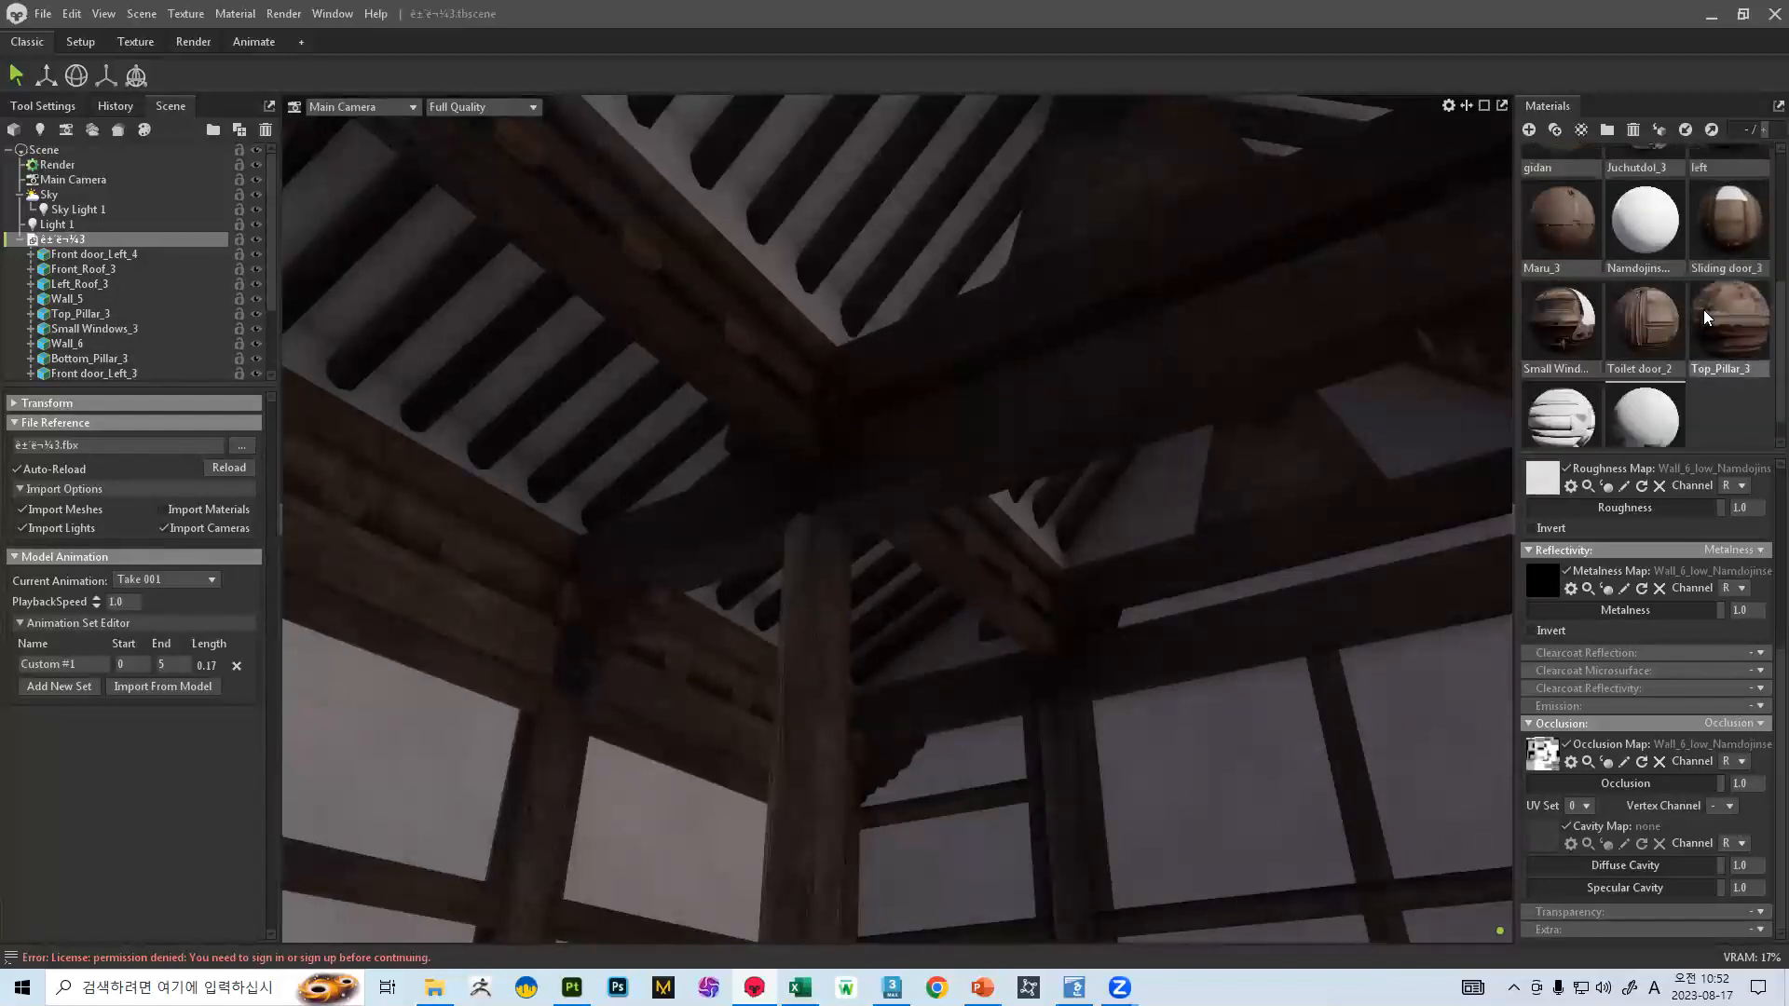
left_click(1750, 291)
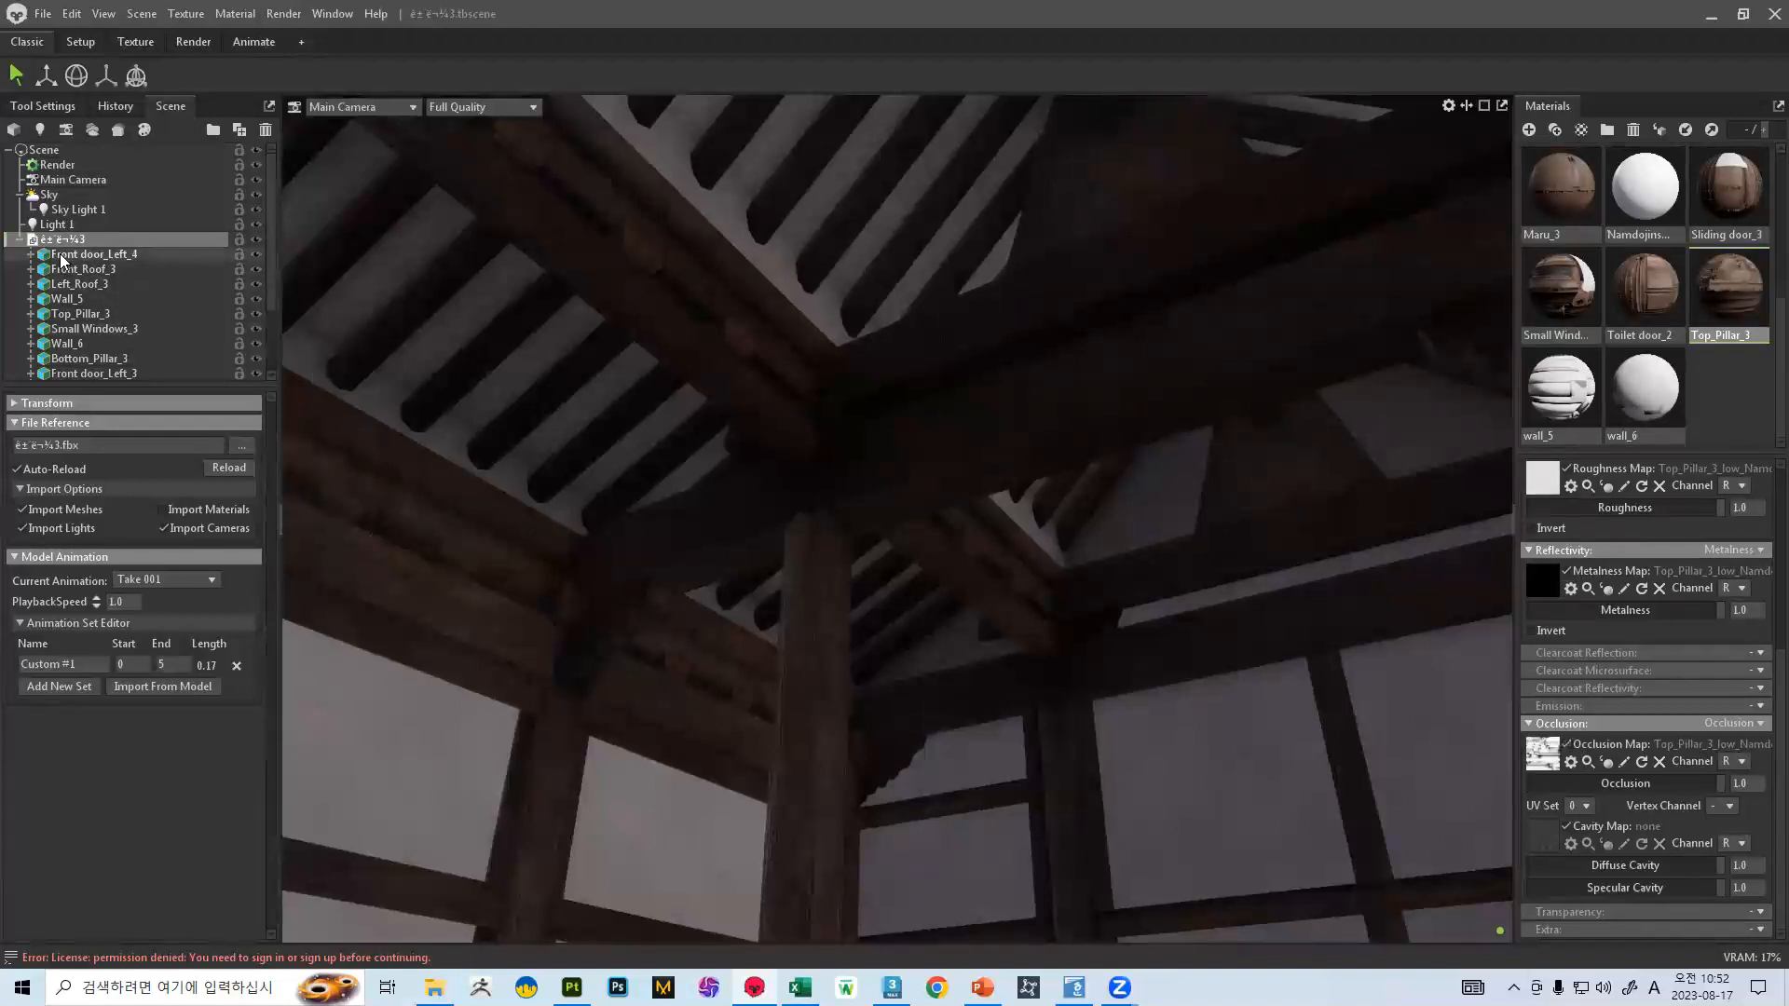
left_click(84, 314)
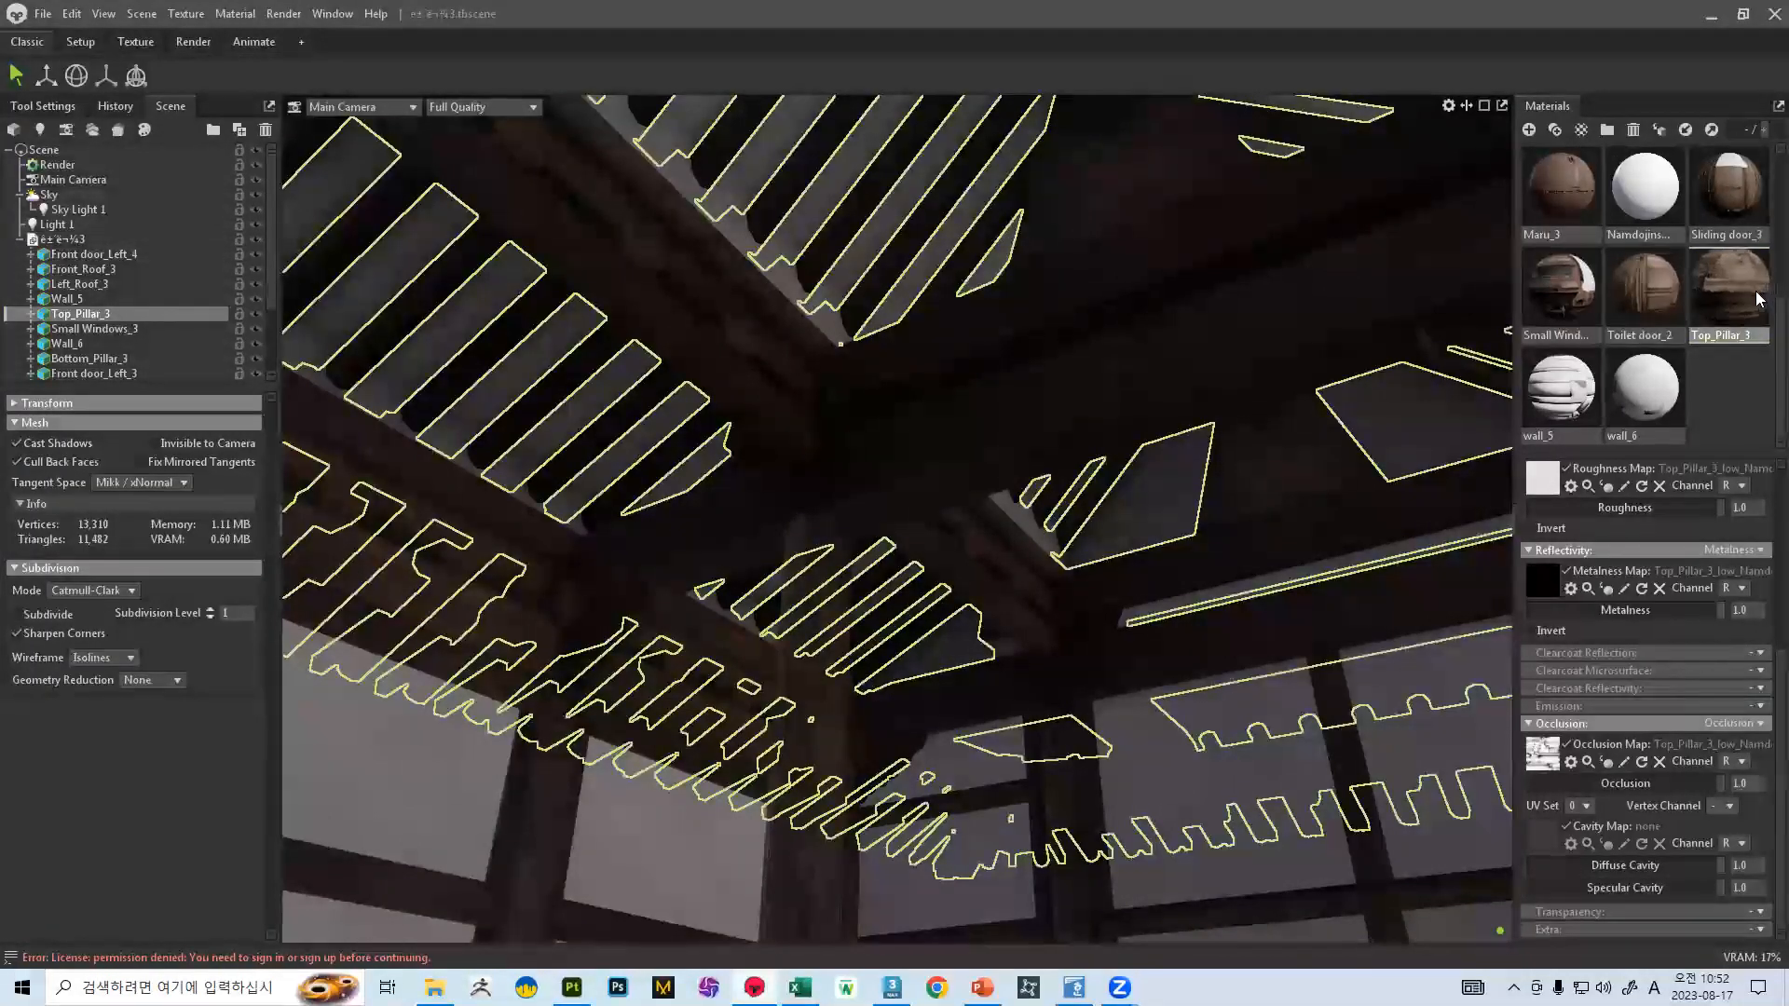
left_click(86, 237)
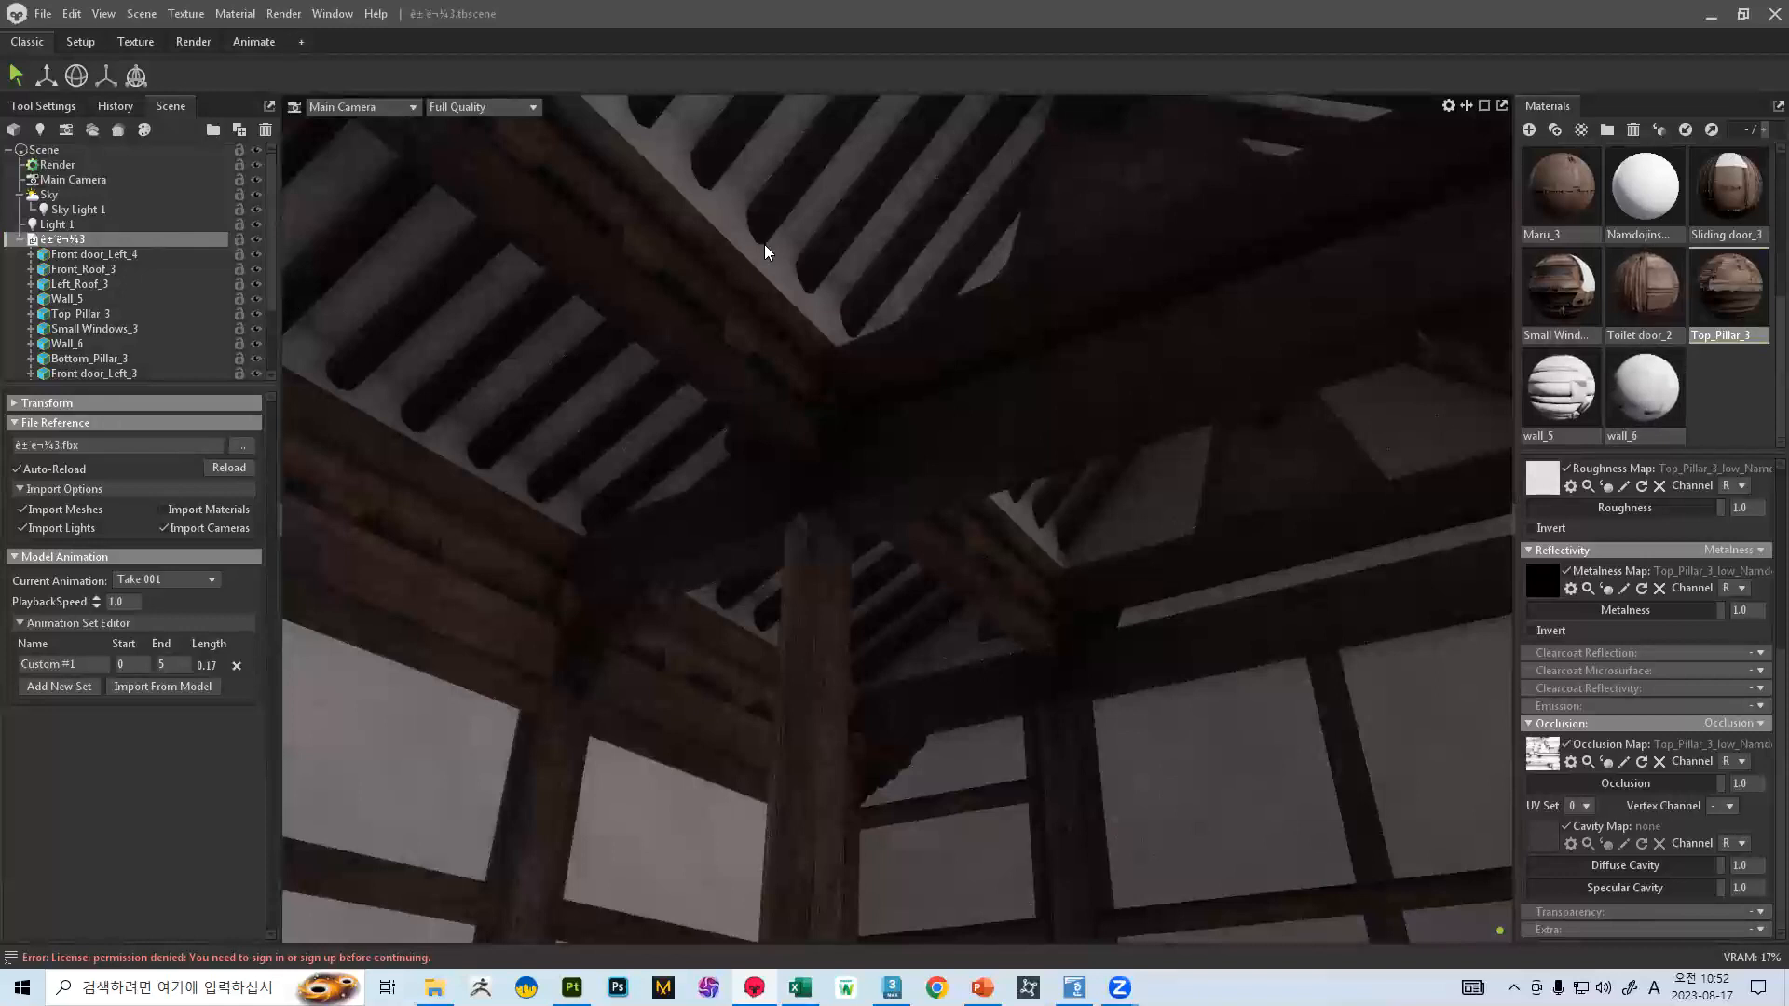
- Examine the house exterior, lattice doors, and rafters under the eaves from near and far
scroll(975, 539, "down", 2)
scroll(975, 540, "down", 6)
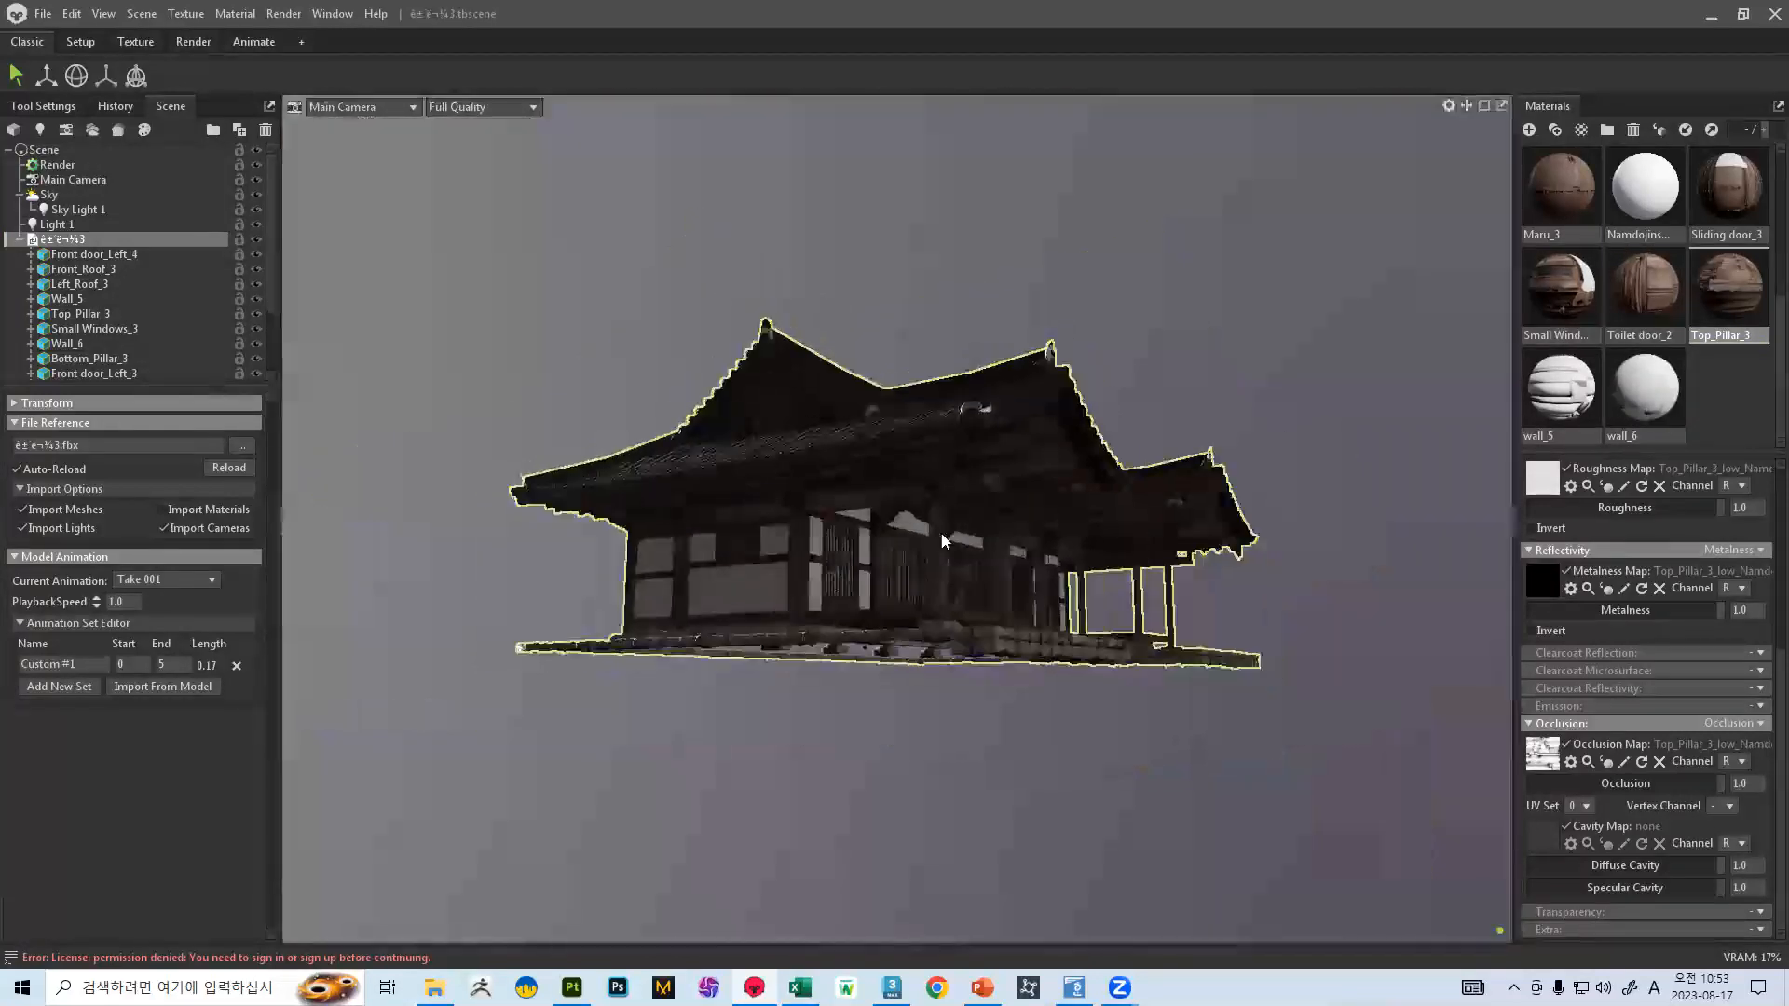
scroll(785, 522, "up", 8)
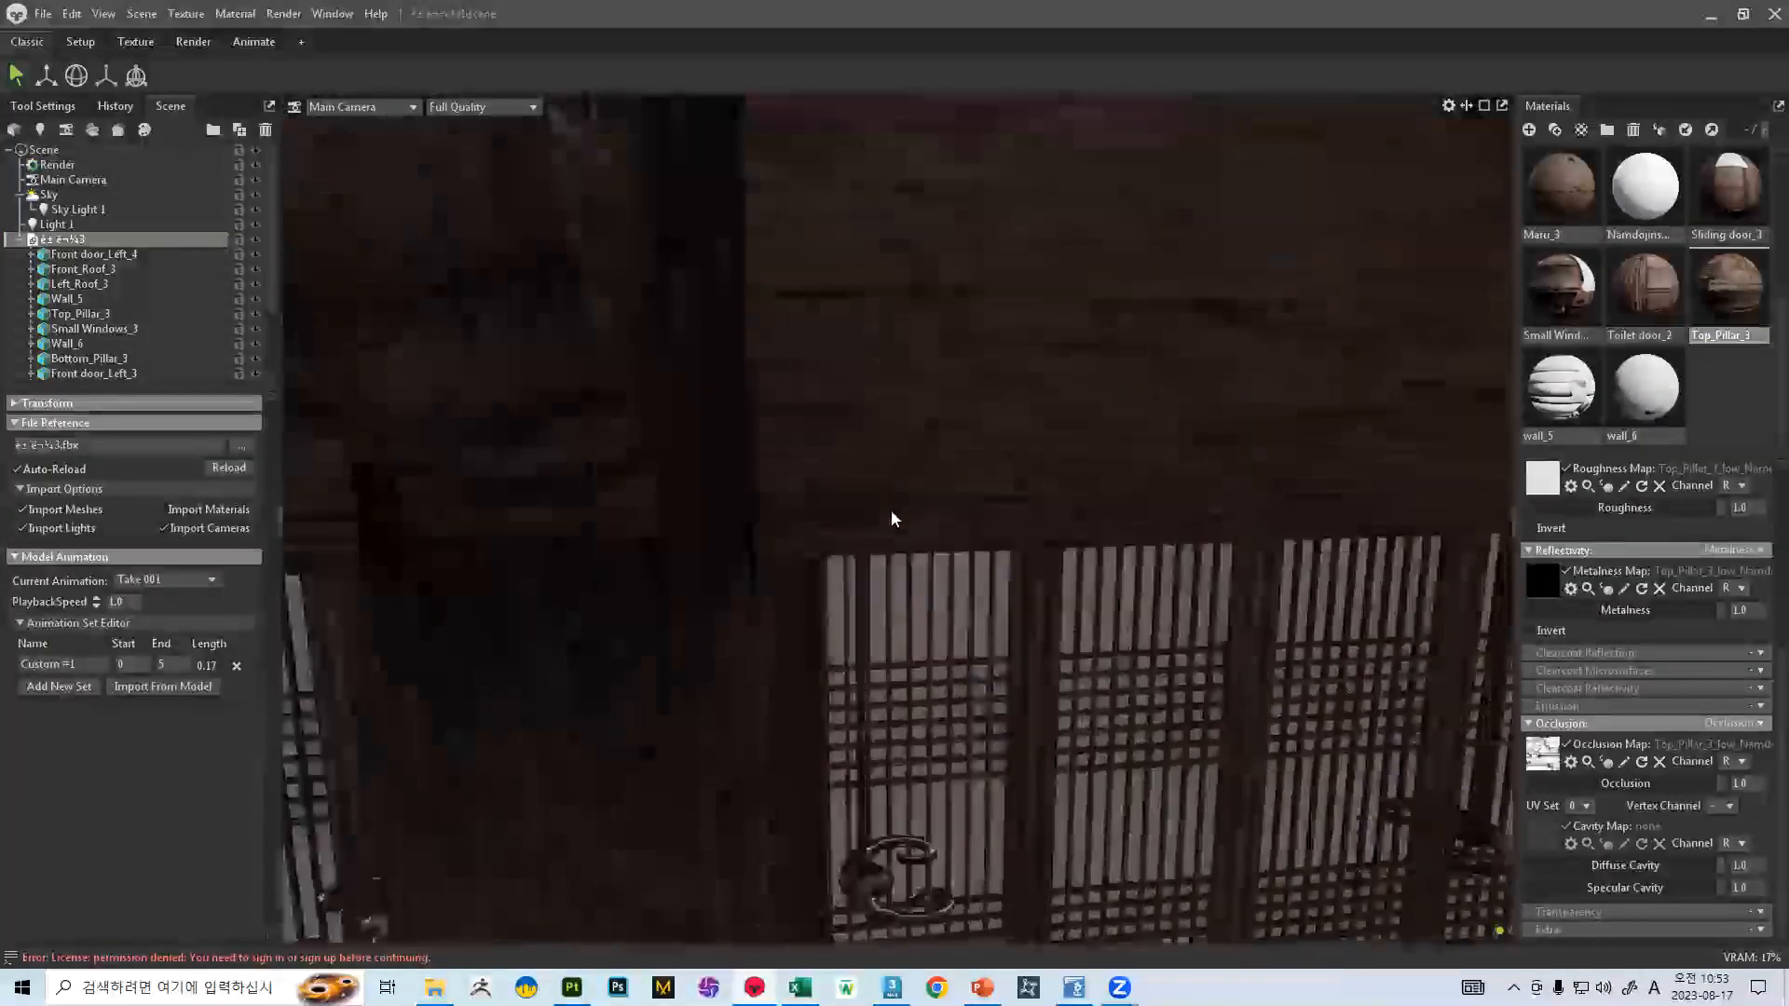
scroll(1023, 662, "down", 8)
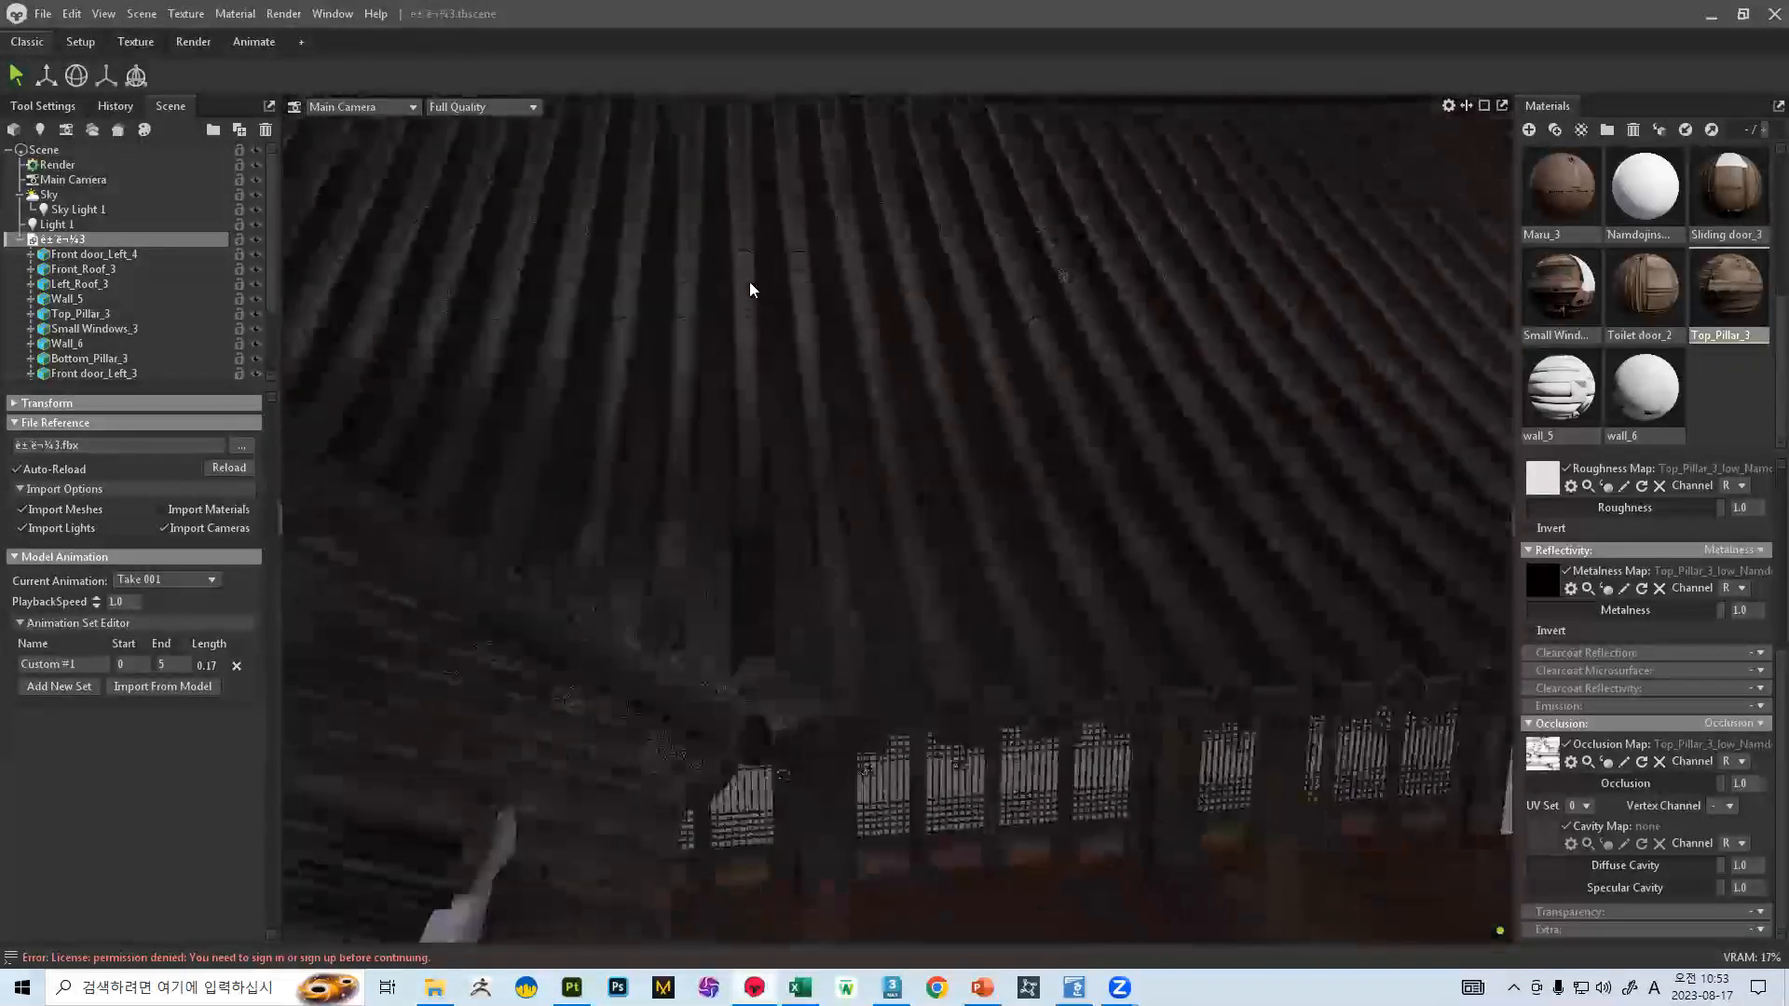
scroll(961, 503, "up", 10)
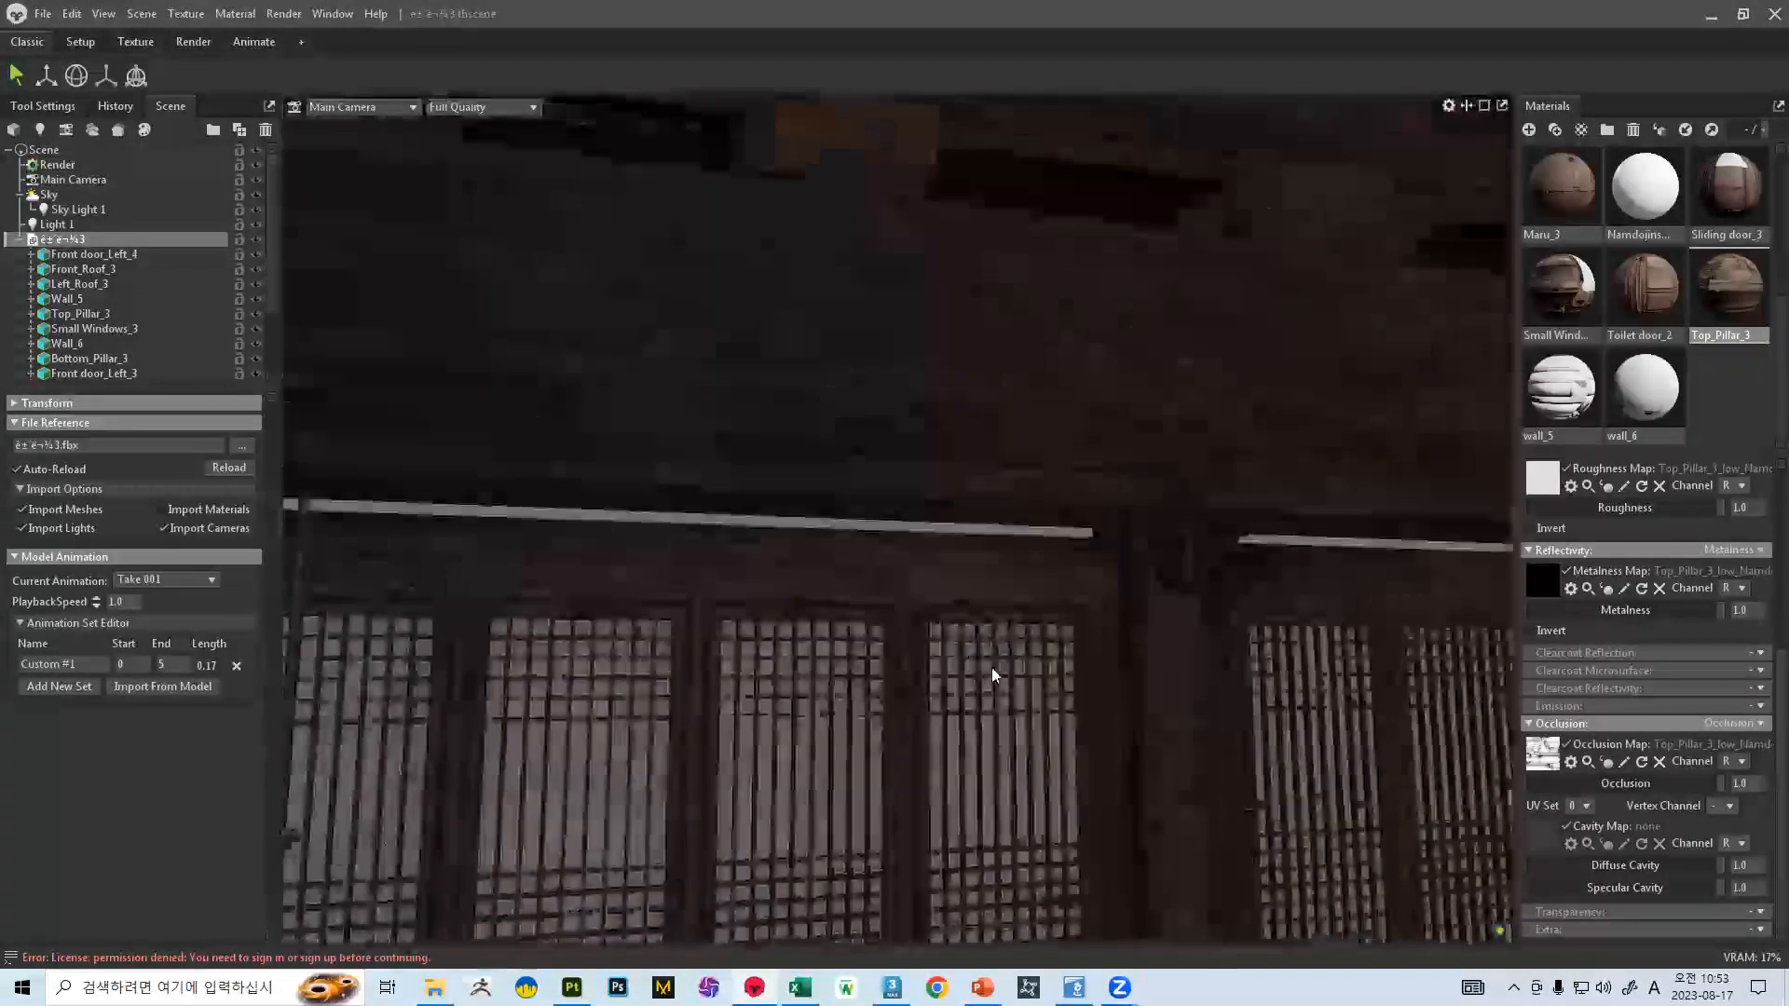
scroll(966, 571, "down", 6)
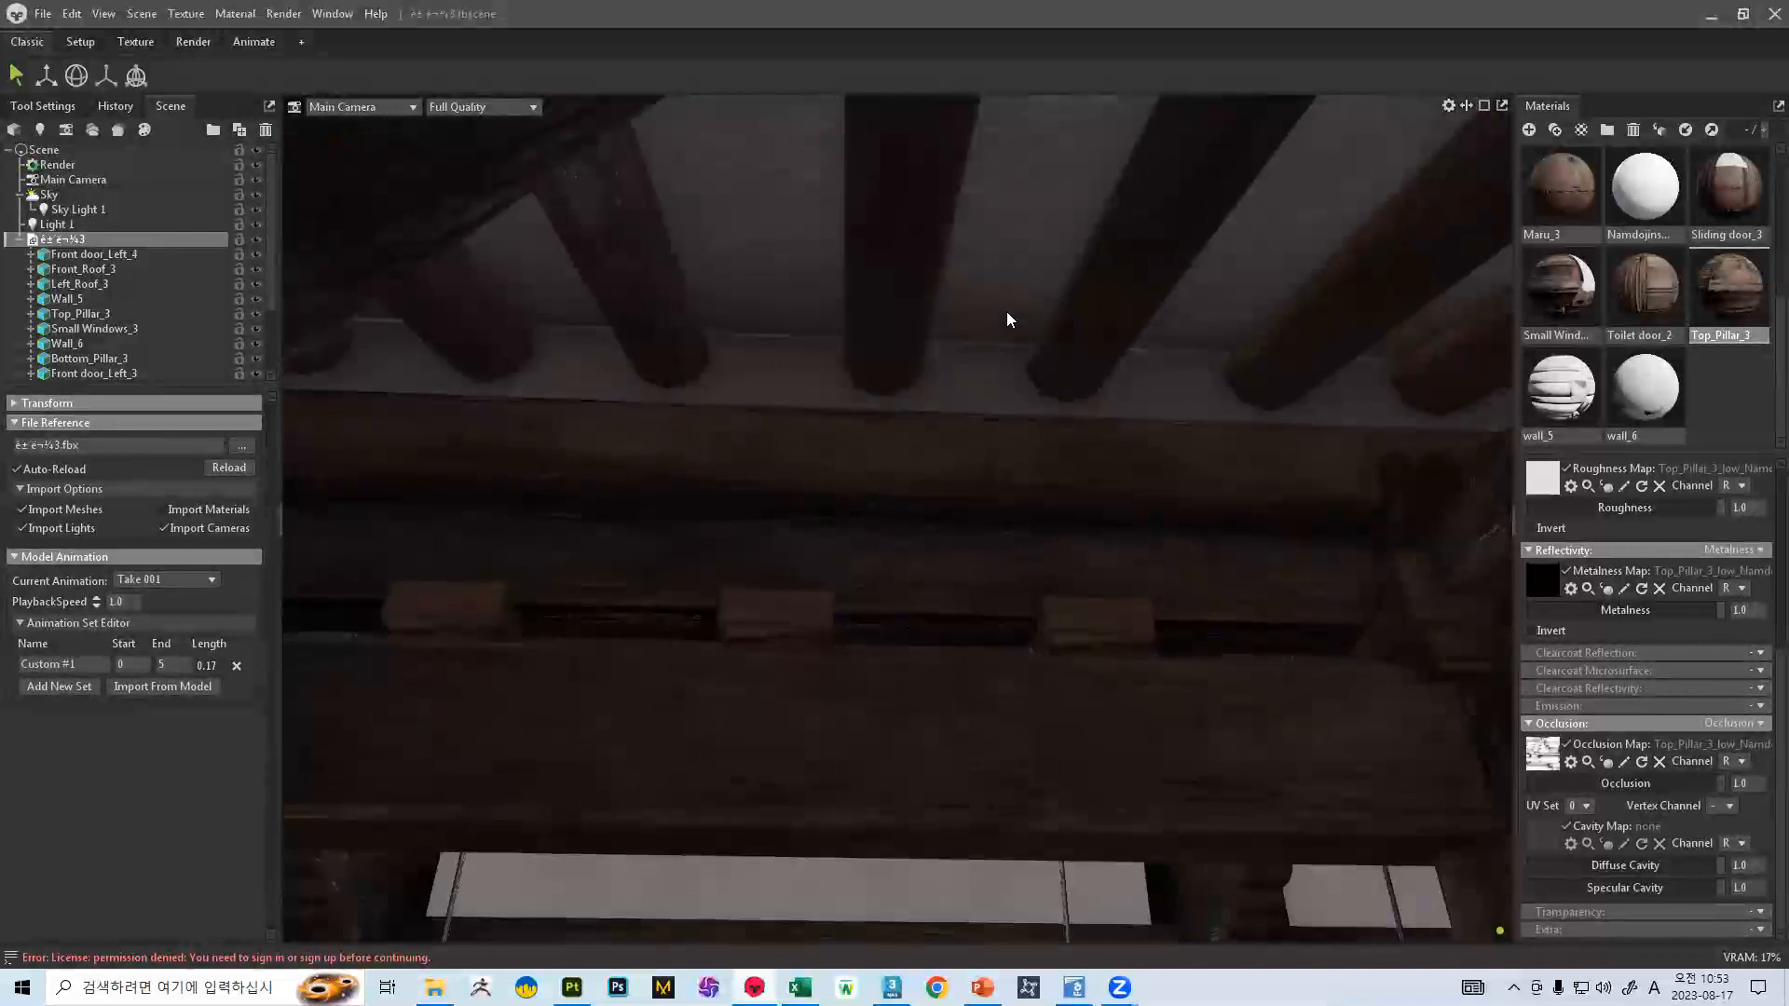
scroll(969, 308, "down", 3)
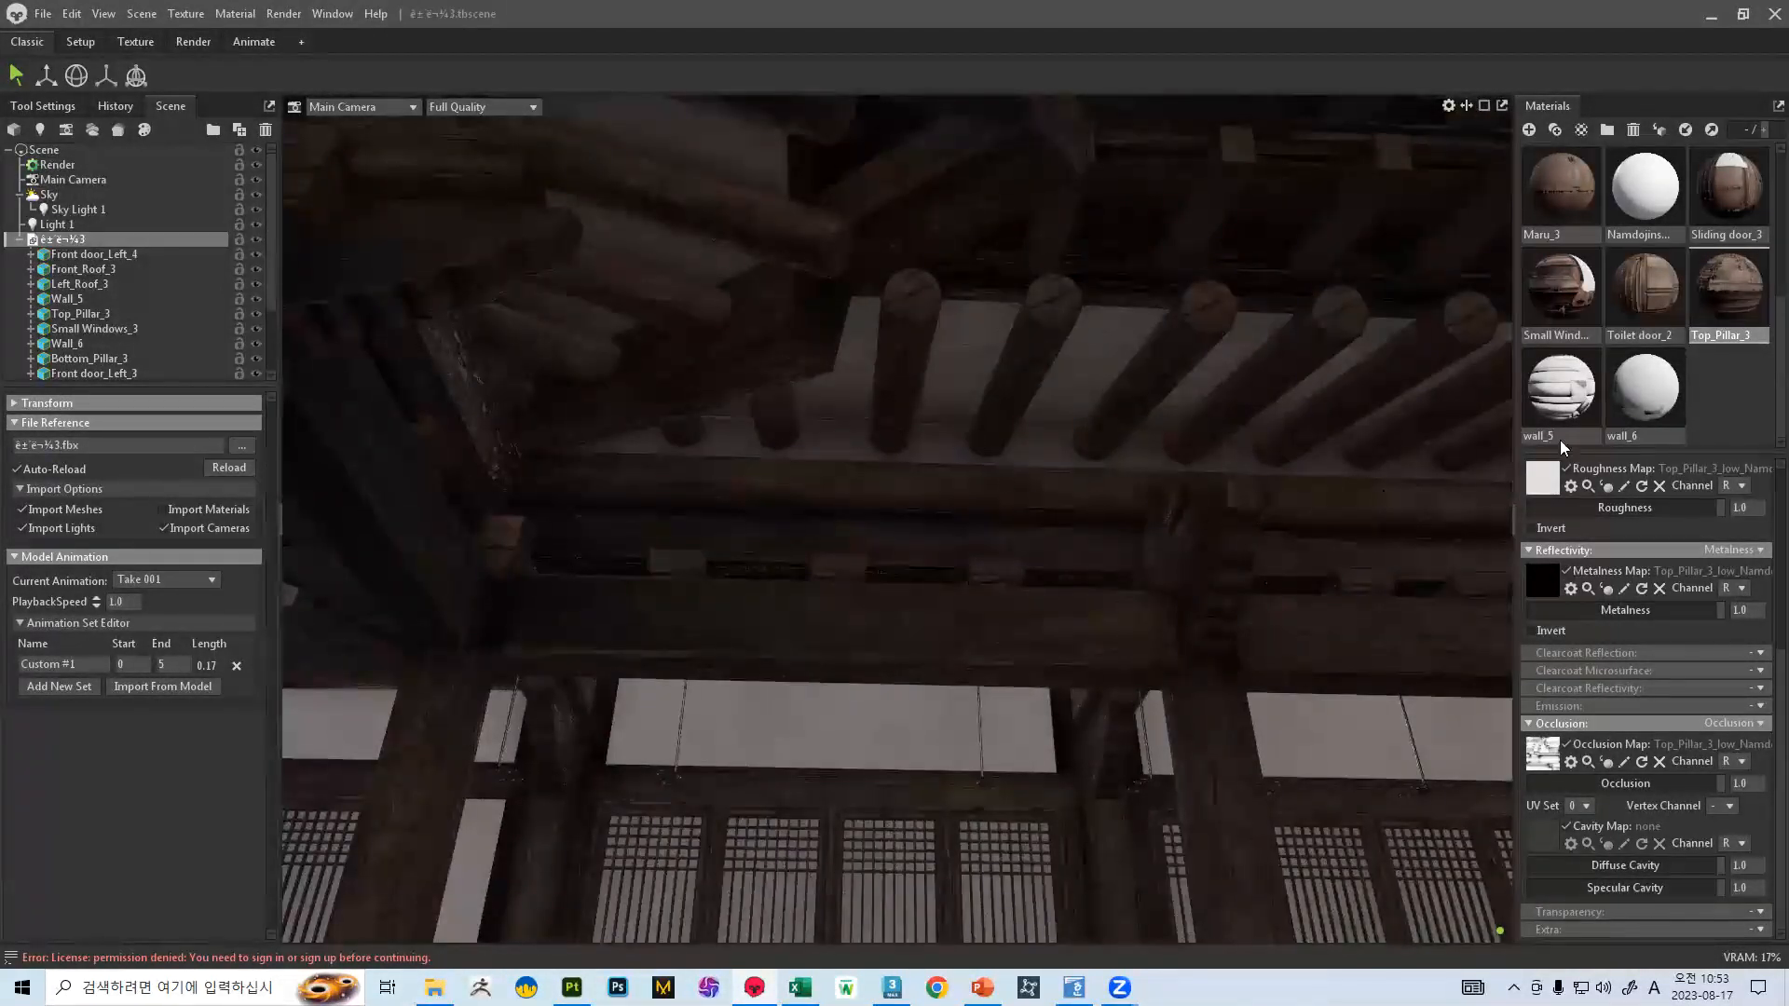
- Select the Wall_5 mesh and the wall_5 material, and compare the rafter shading with the occlusion map off and on, leaving it enabled
left_click(952, 412)
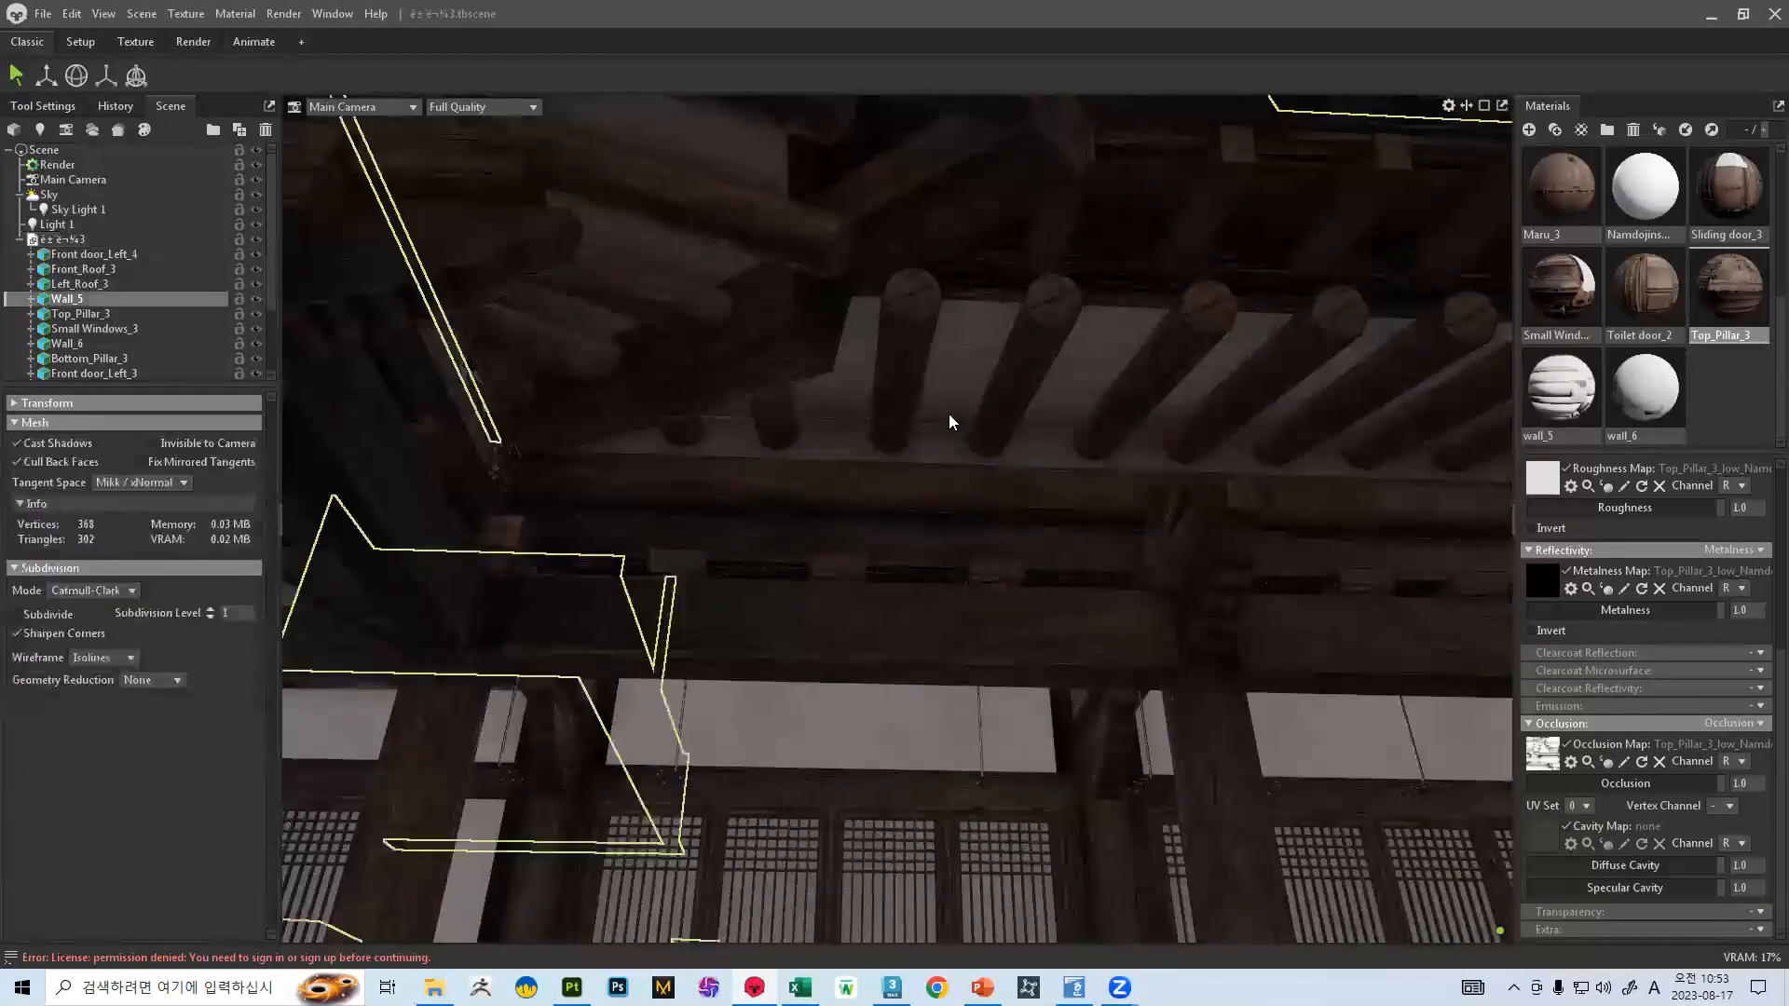
left_click(1560, 386)
left_click(1566, 747)
left_click(1565, 746)
left_click(1564, 746)
left_click(1564, 747)
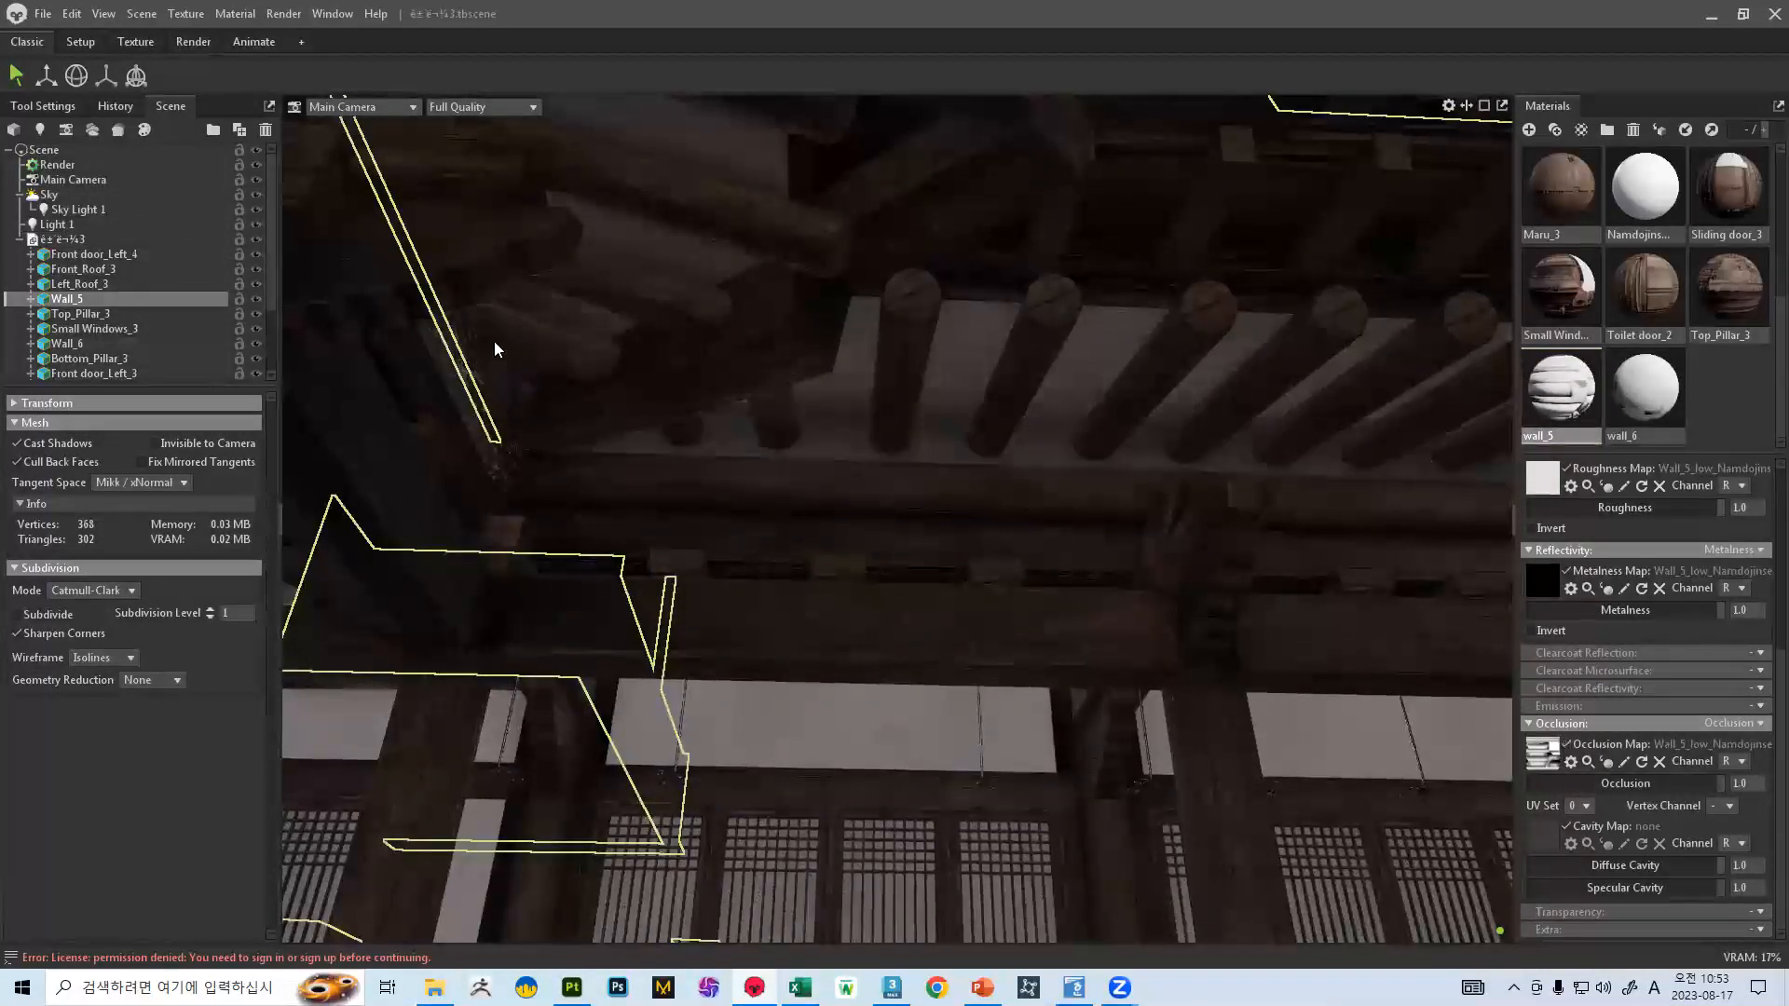
left_click(1566, 746)
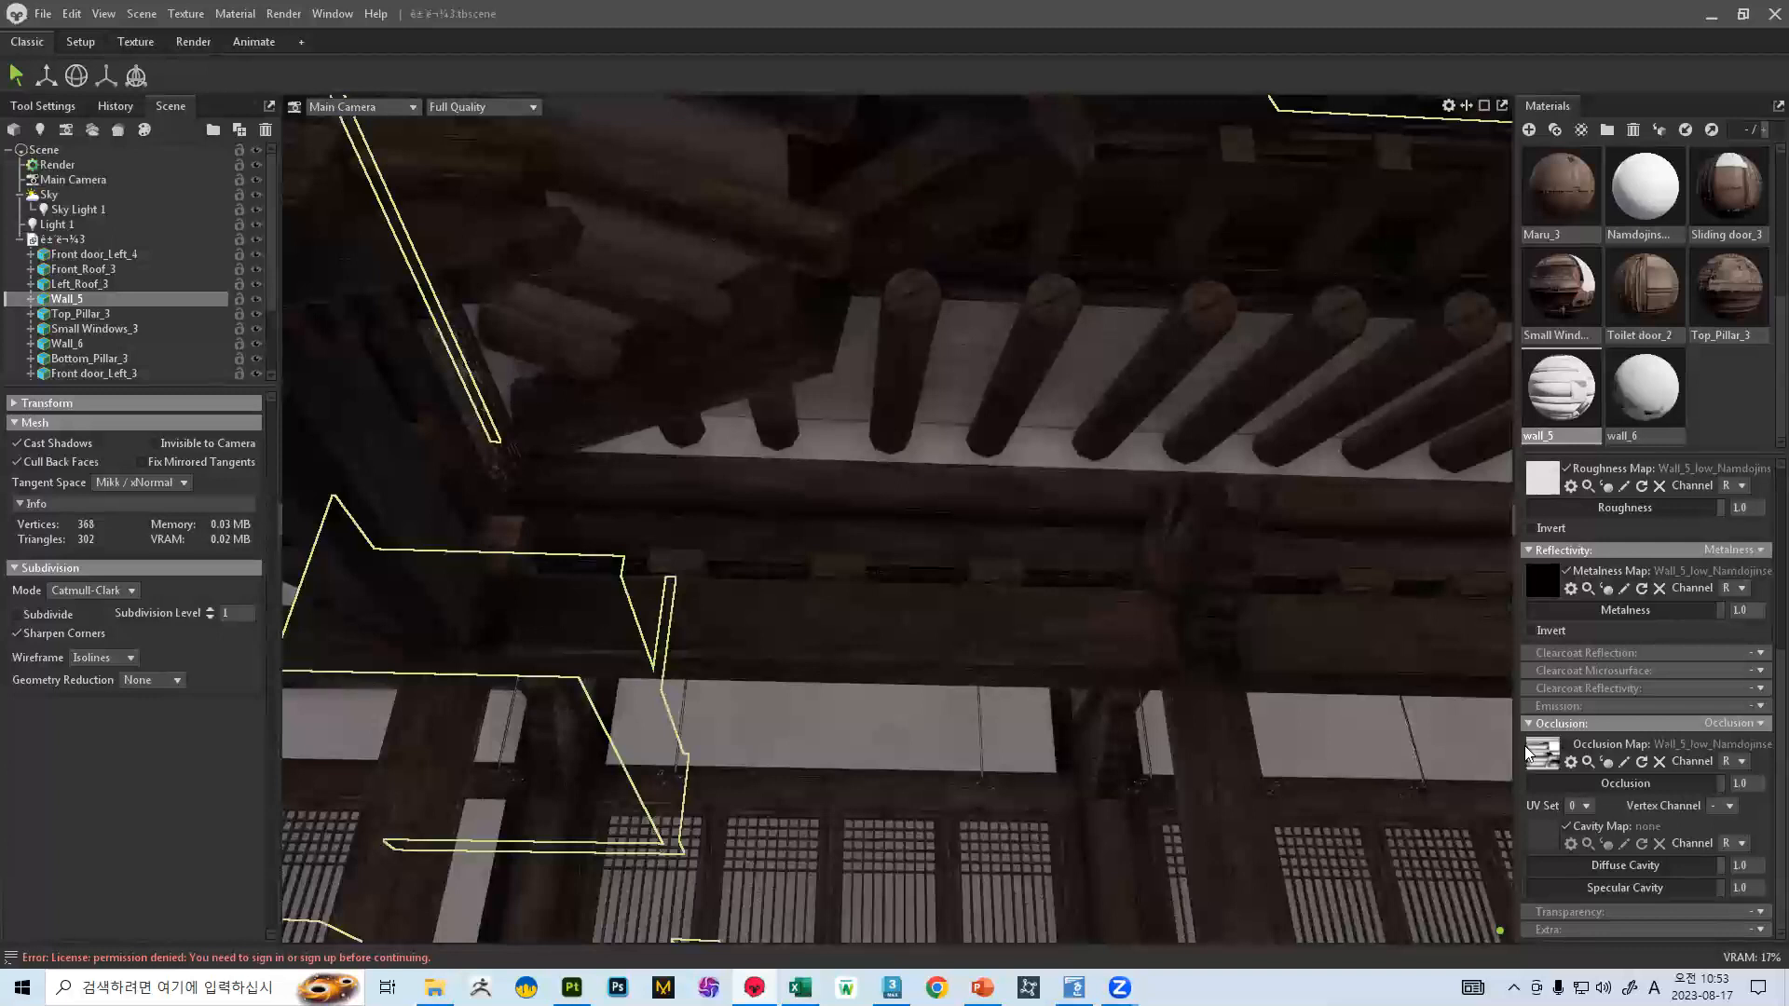
left_click(1573, 747)
left_click(1573, 747)
left_click(1572, 742)
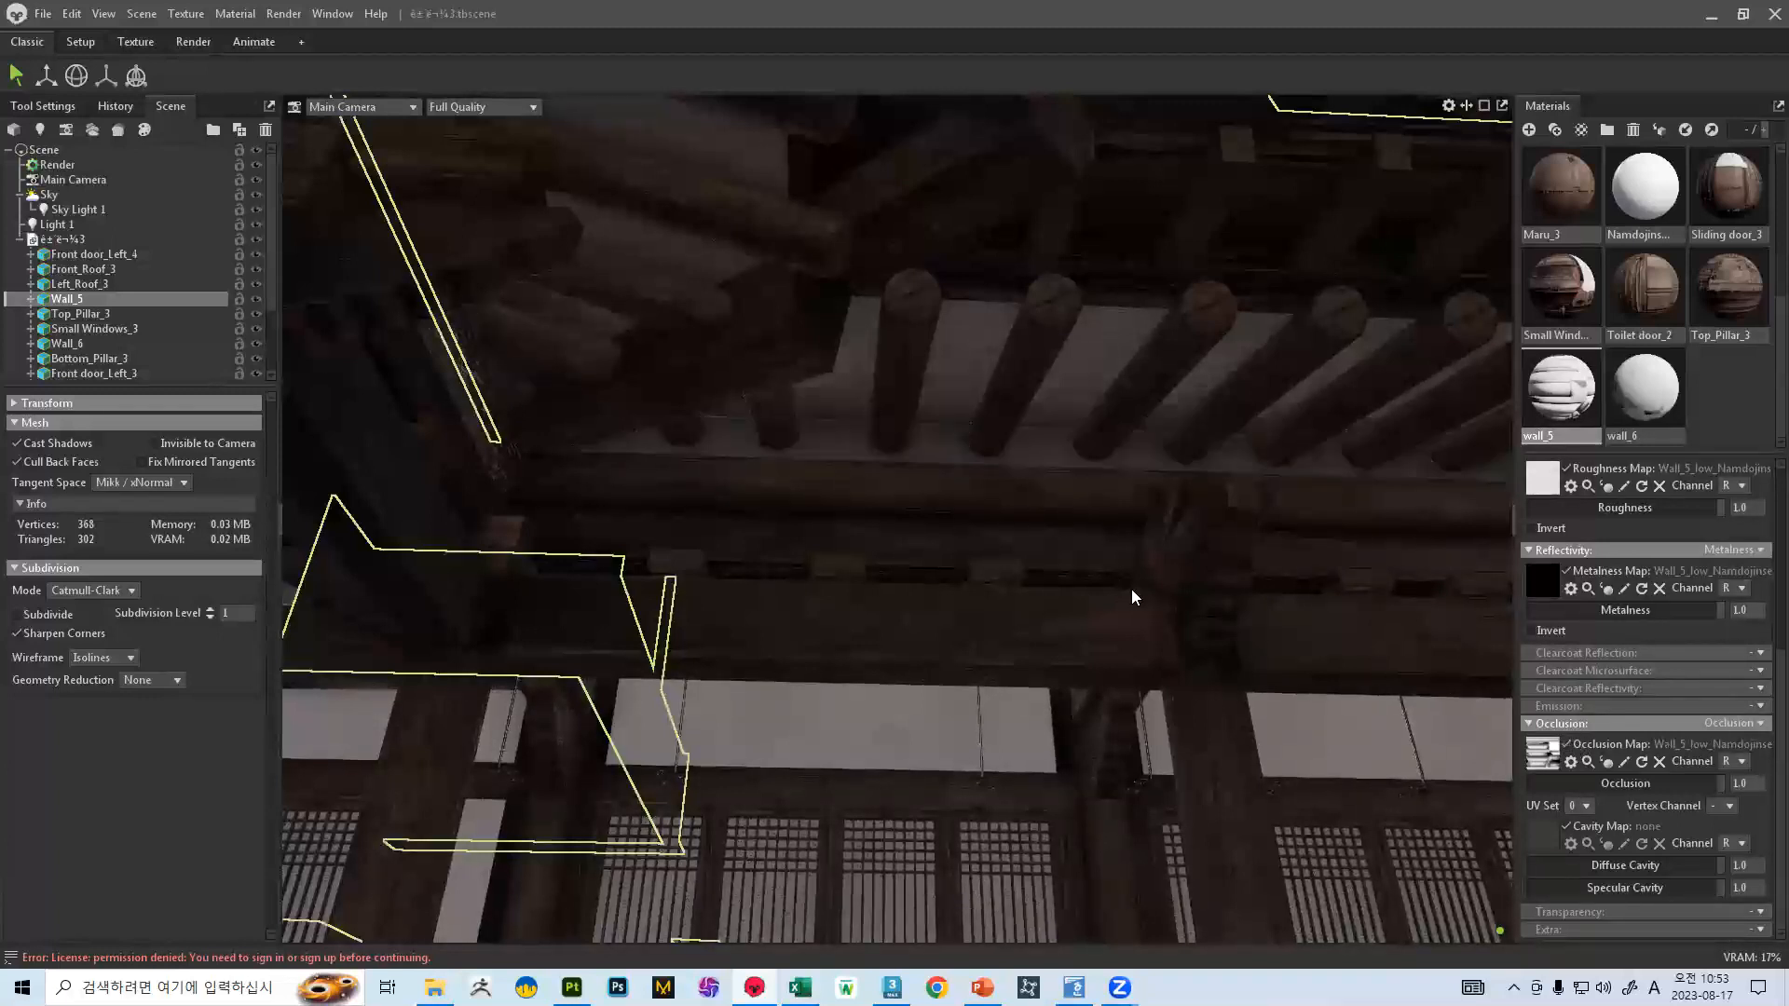
- Clear the mesh selection and examine the whole house exterior from several sides
scroll(1051, 399, "down", 5)
left_click_drag(1051, 399, 871, 490)
scroll(950, 563, "up", 5)
left_click_drag(950, 562, 615, 540)
scroll(906, 525, "down", 5)
scroll(925, 524, "down", 5)
scroll(776, 522, "up", 4)
left_click_drag(774, 515, 289, 466)
left_click(1170, 807)
scroll(1171, 807, "down", 5)
left_click_drag(1142, 696, 738, 671)
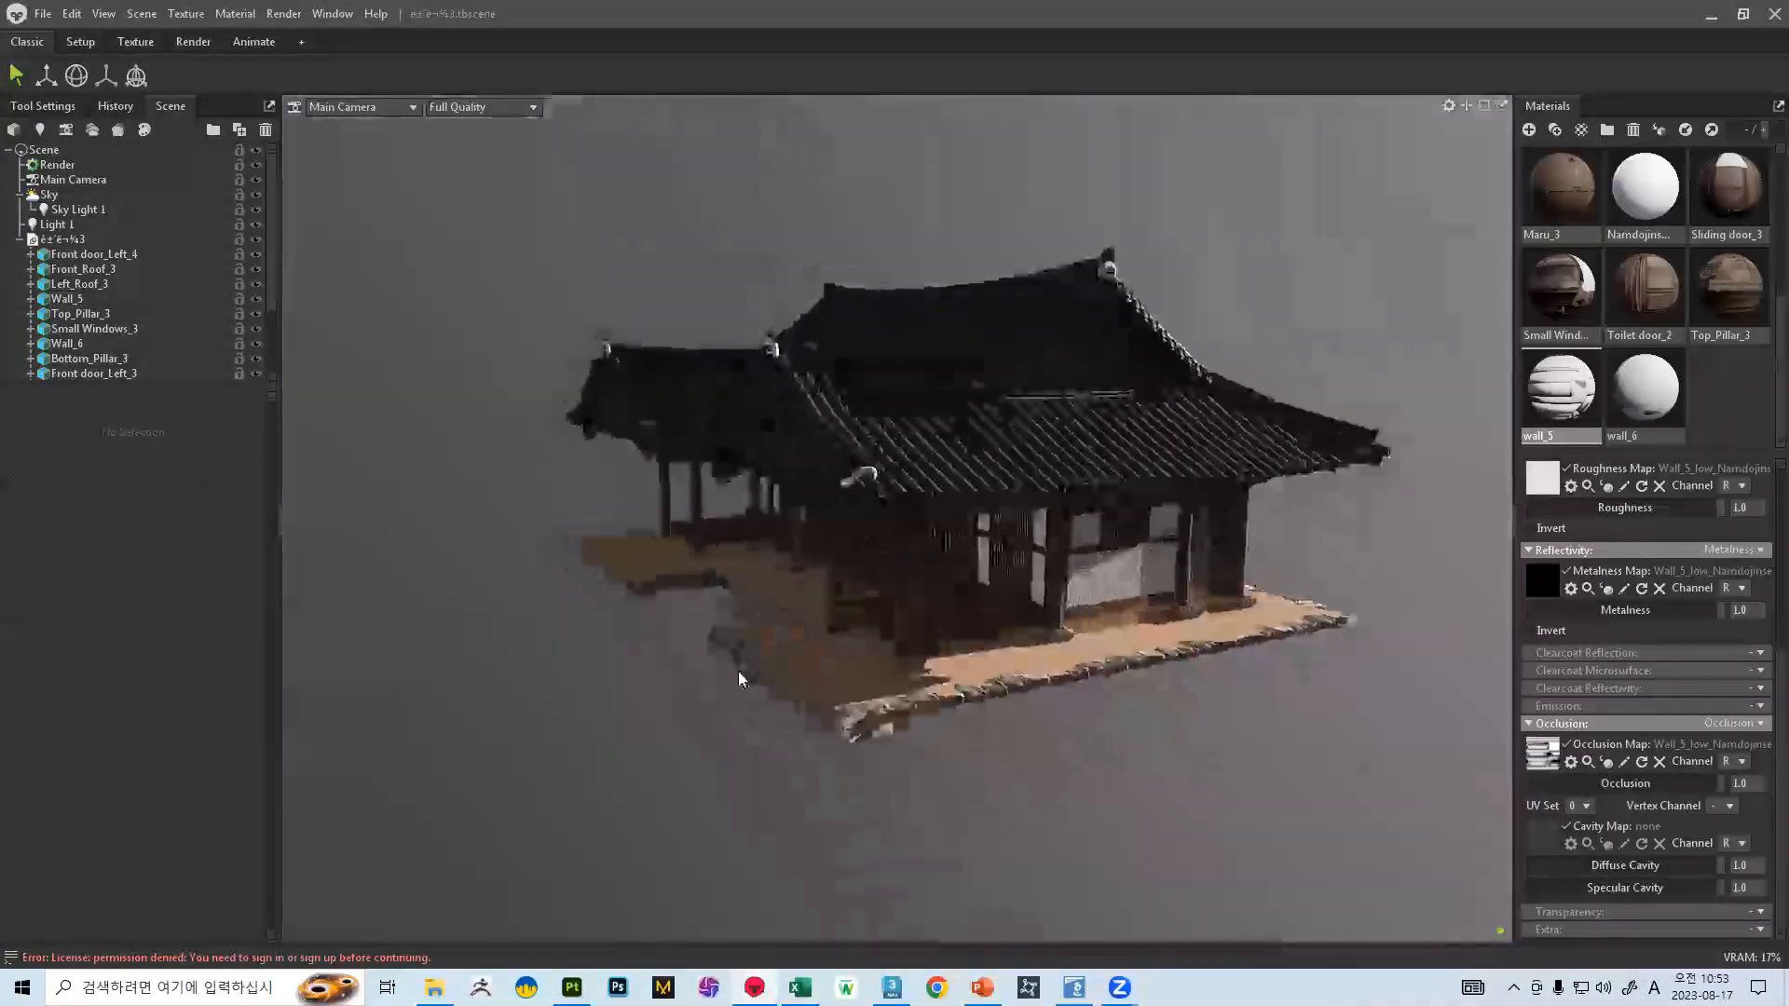
- Inspect the foundation stones at the platform corner, identify their mesh, and reselect the whole model
scroll(851, 758, "up", 5)
left_click_drag(852, 759, 751, 699)
middle_click_drag(751, 699, 703, 483)
left_click_drag(702, 482, 627, 404)
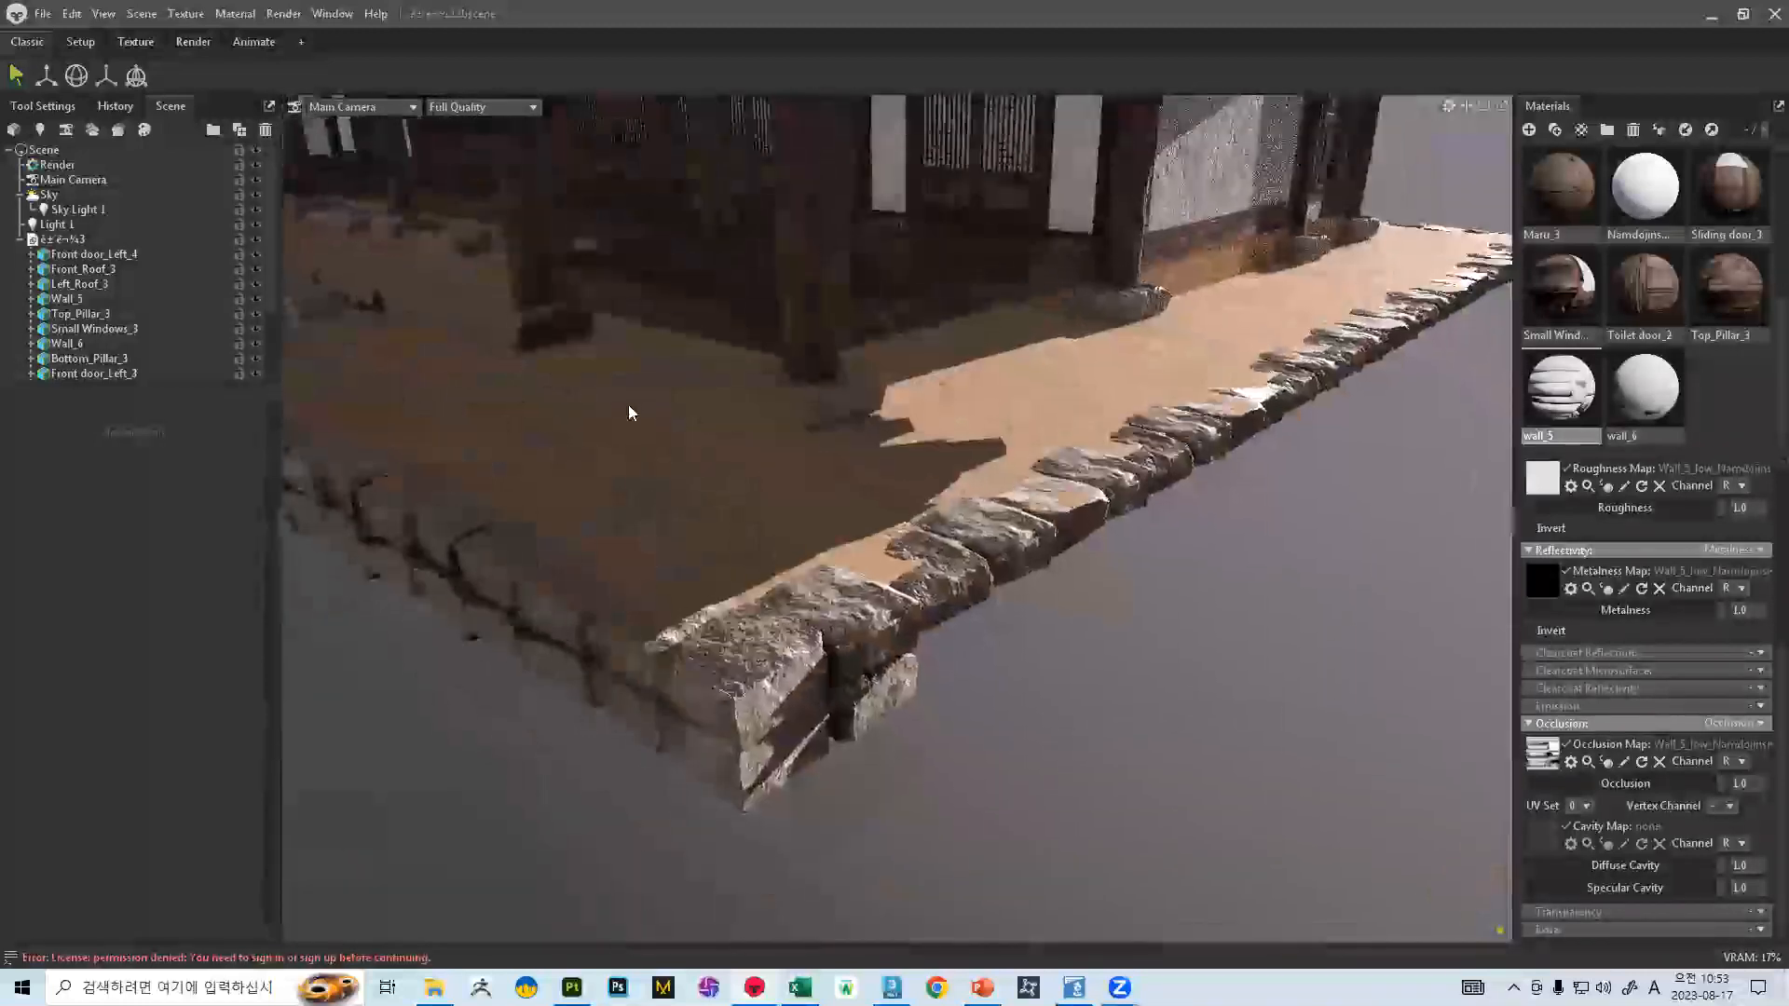
scroll(835, 679, "up", 5)
scroll(813, 613, "down", 3)
left_click(813, 613)
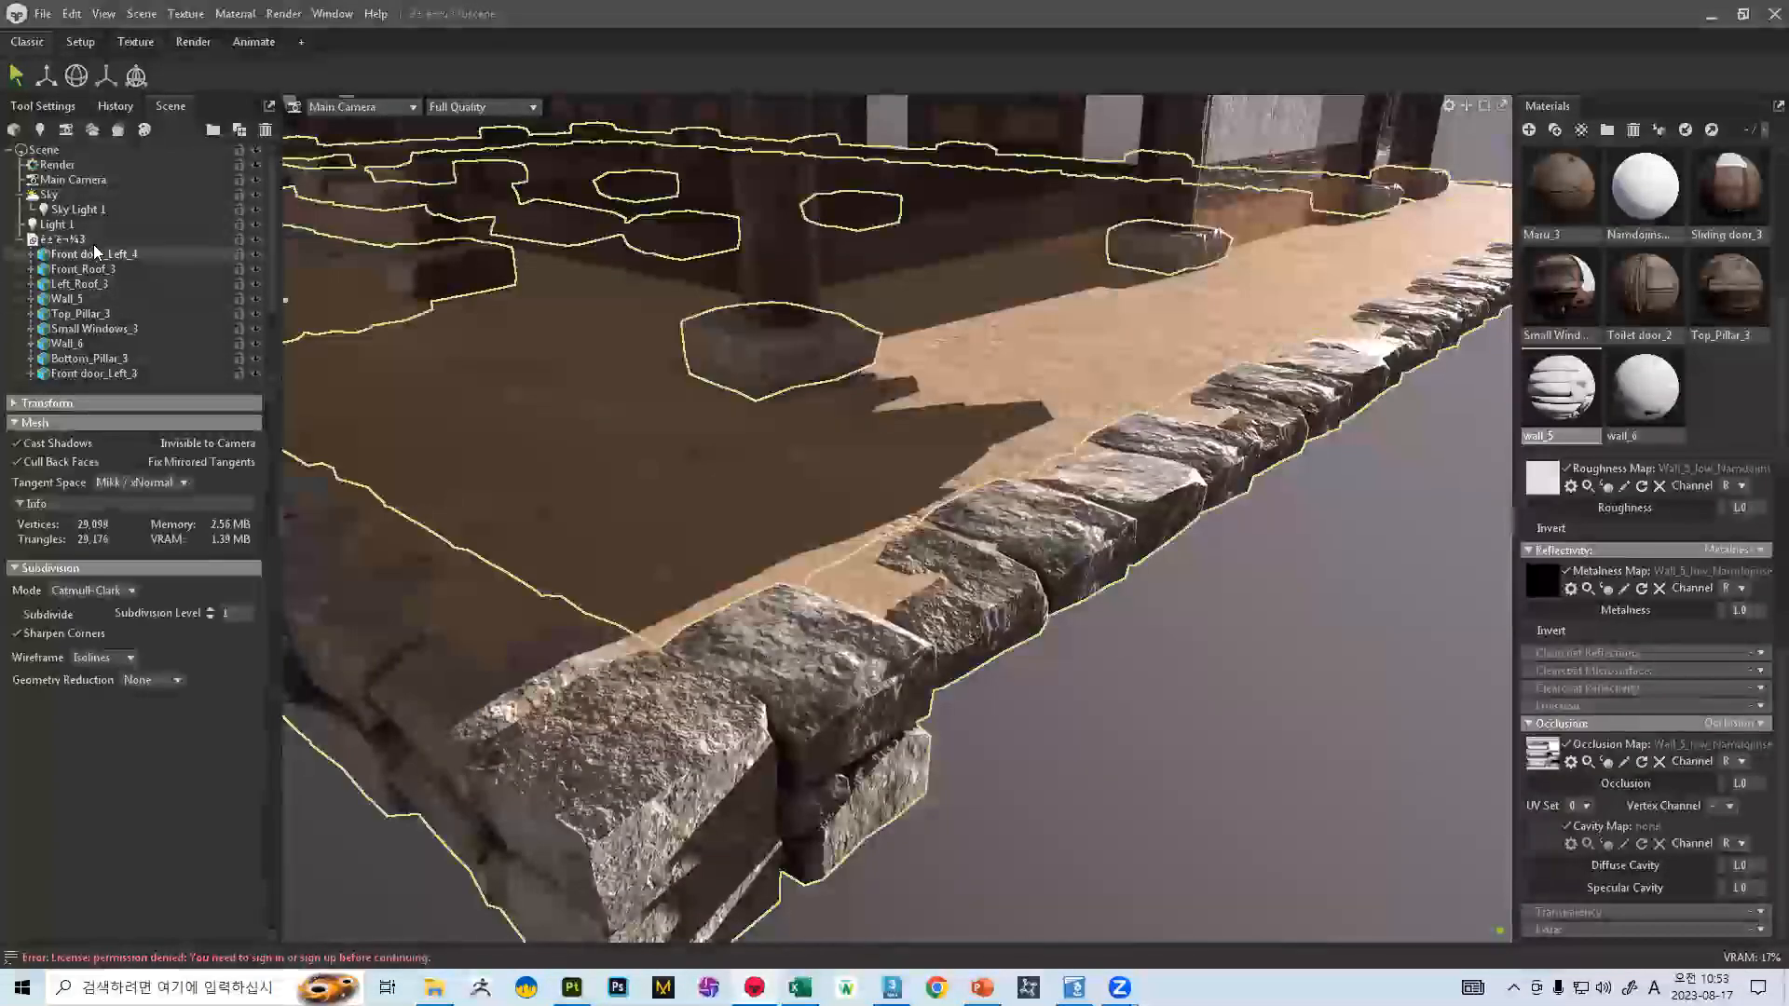
scroll(94, 245, "down", 2)
scroll(125, 223, "up", 3)
left_click(56, 239)
- Find the foundation stones' material and select Juchutdol_3
scroll(1675, 395, "up", 5)
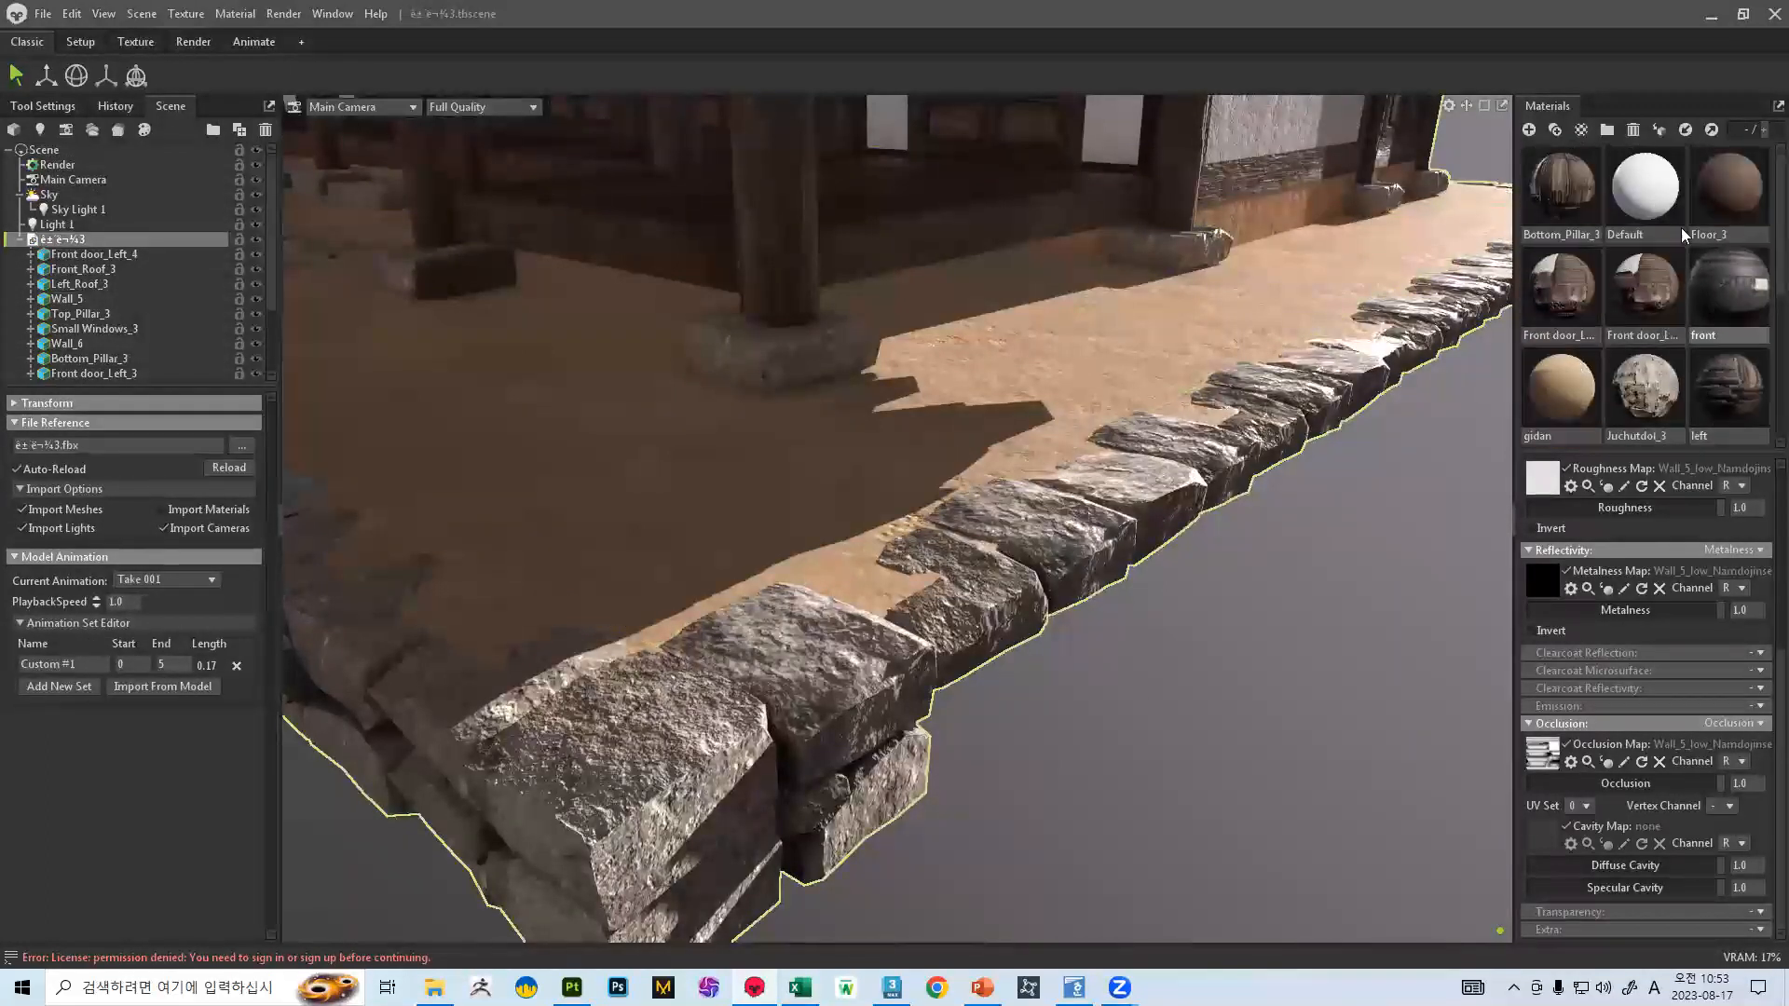
scroll(1673, 248, "down", 1)
scroll(1665, 271, "down", 3)
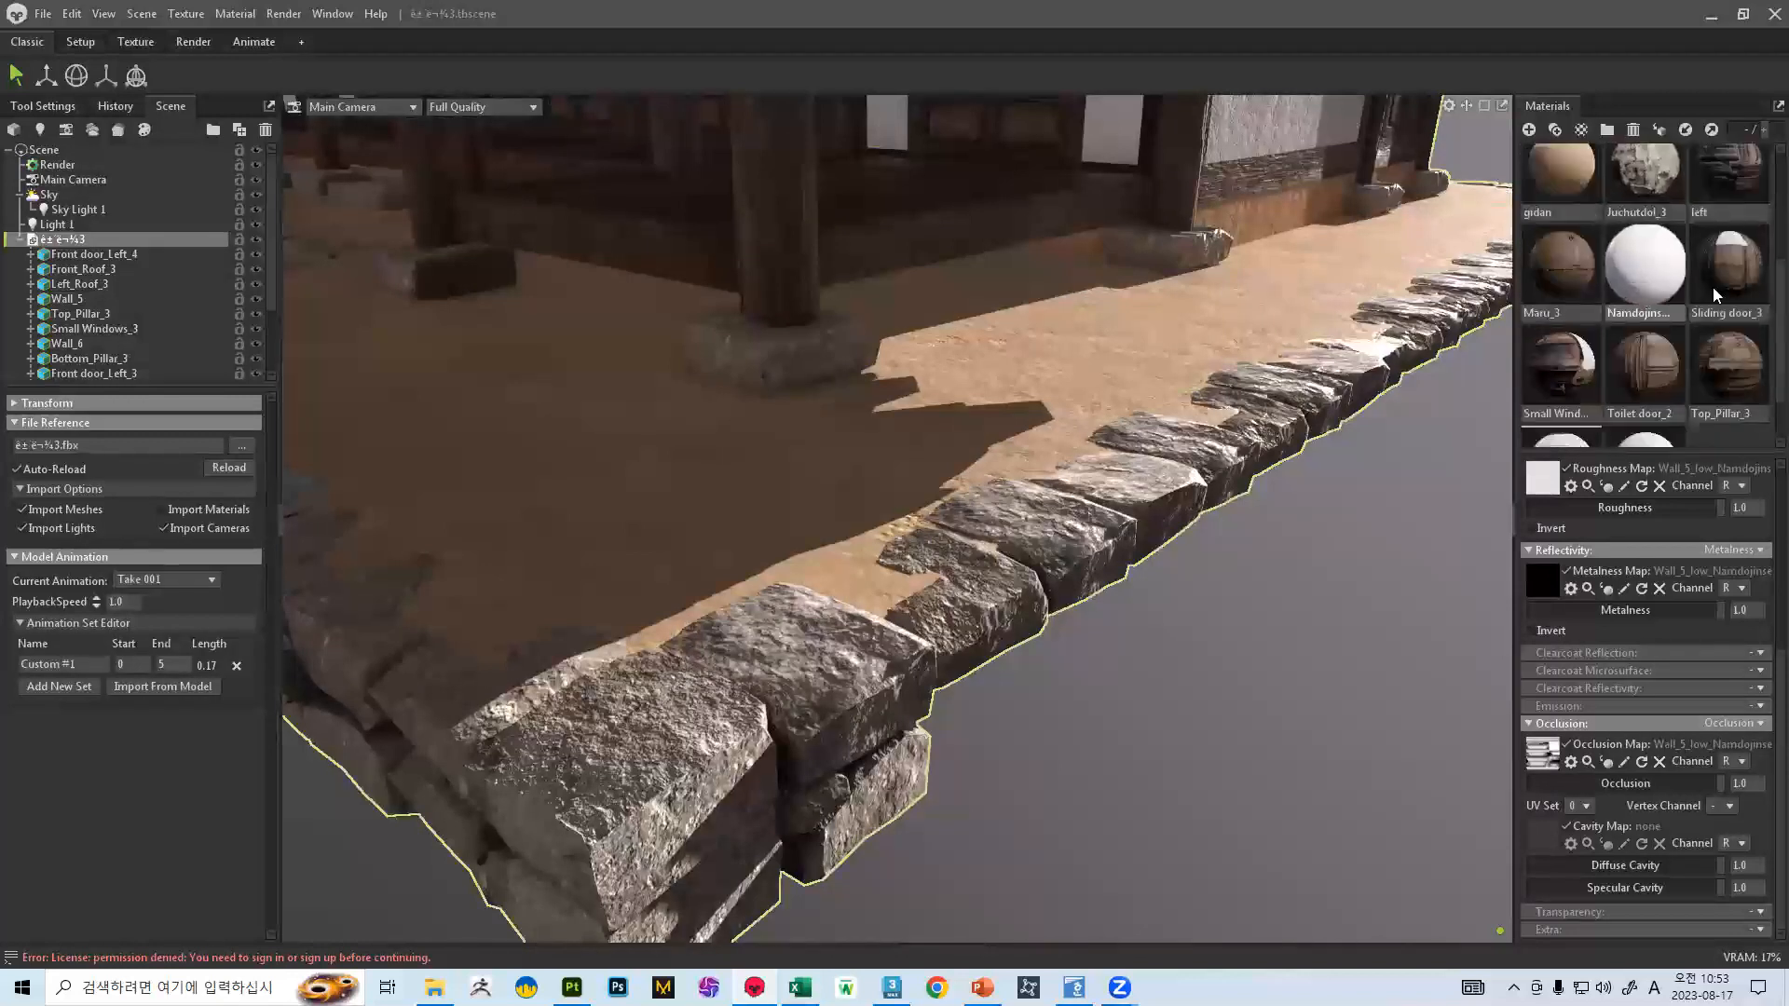
scroll(1710, 289, "up", 2)
left_click(1645, 265)
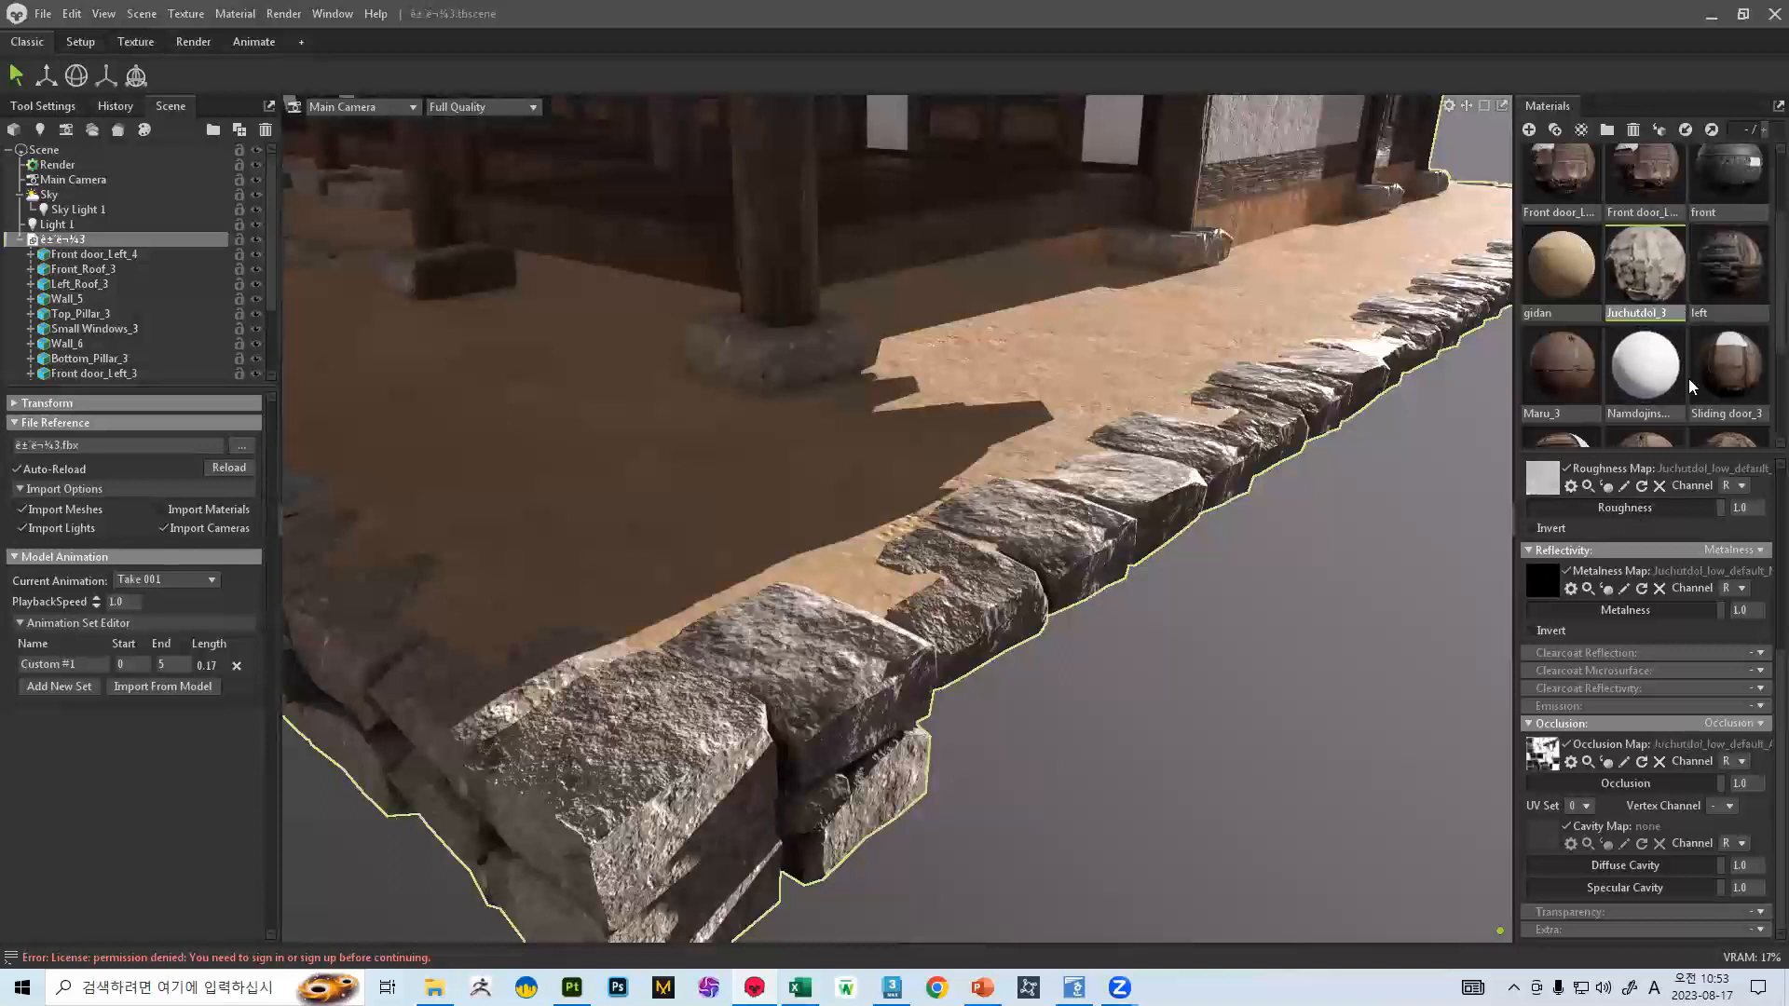
- Disable the Juchutdol_3 material's normal map and inspect the corner foundation stones without it
scroll(1684, 708, "up", 4)
left_click(1566, 525)
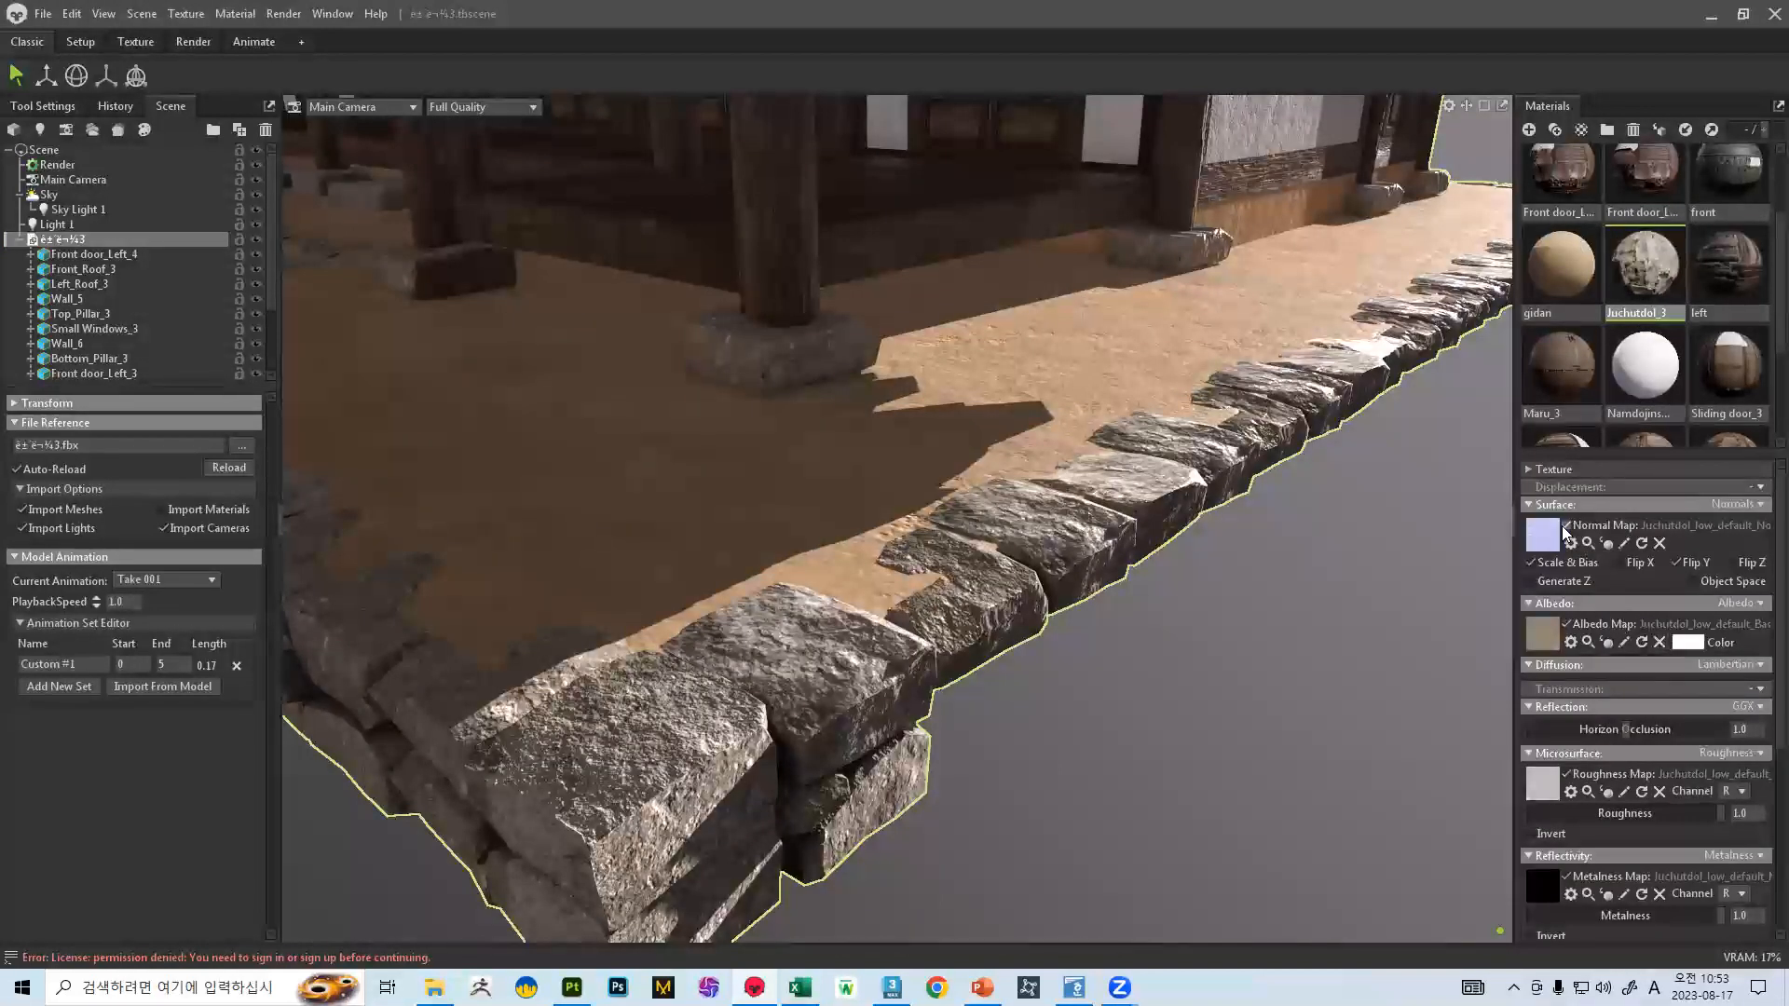
middle_click_drag(734, 661, 796, 628)
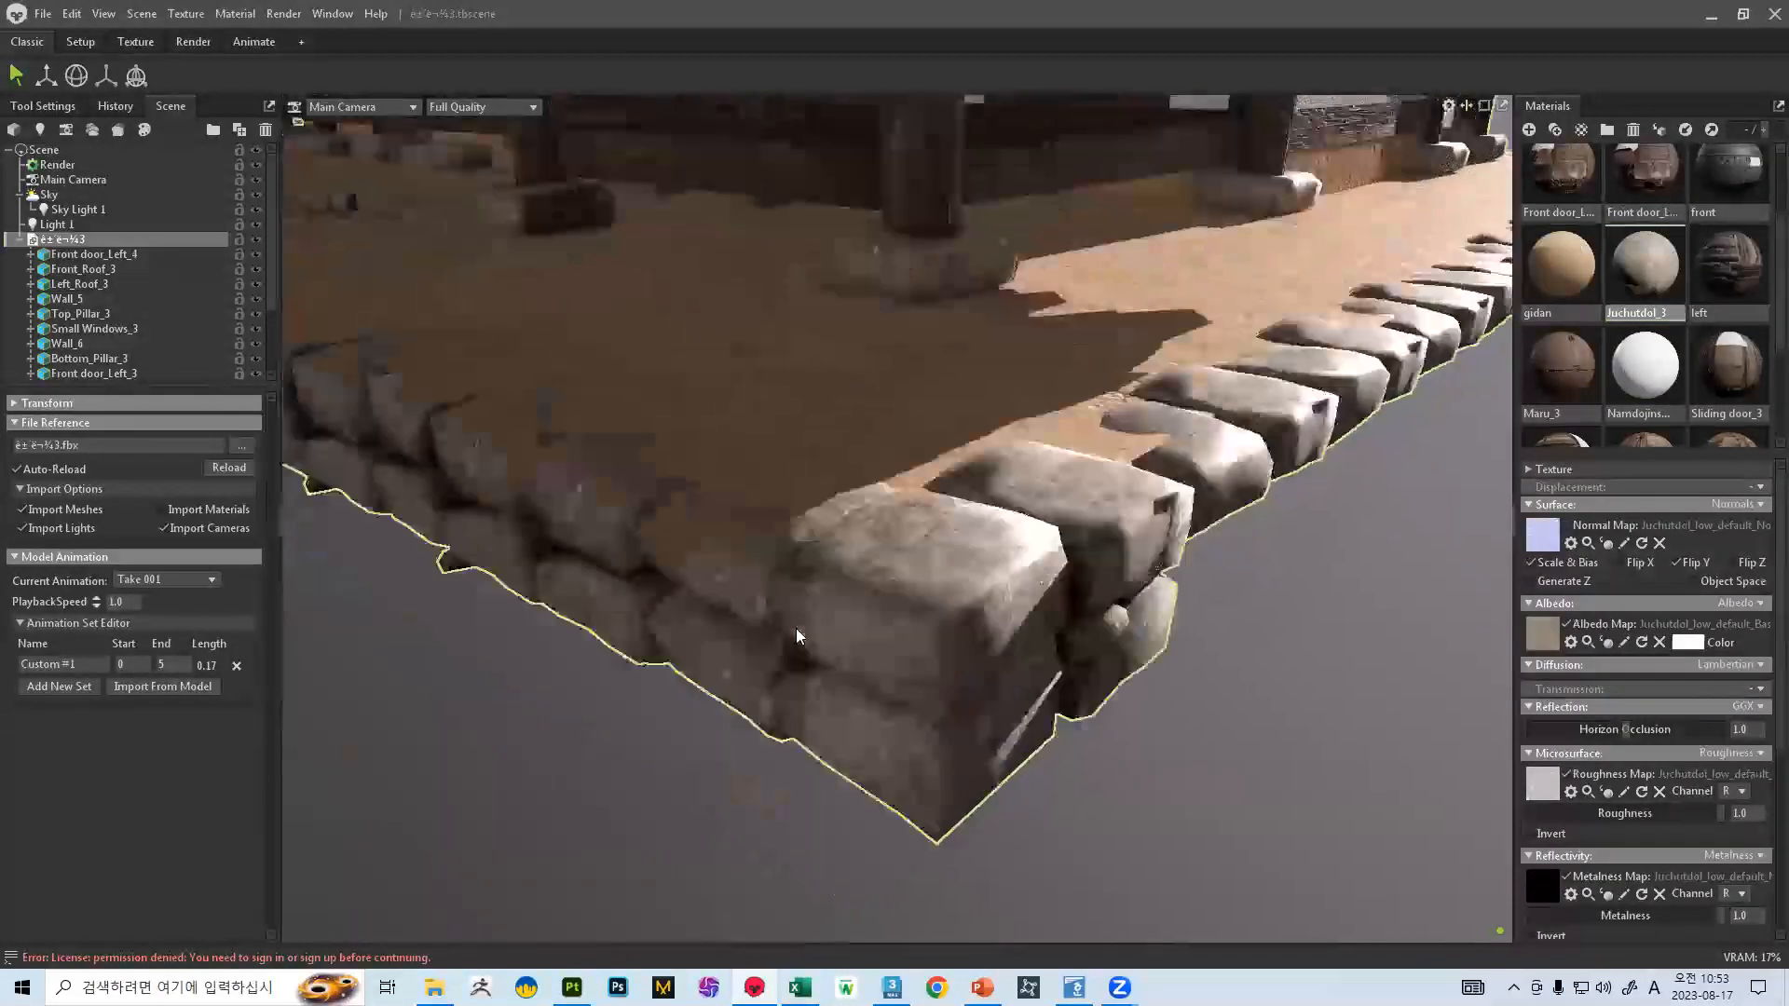
scroll(838, 638, "up", 4)
scroll(1304, 491, "down", 3)
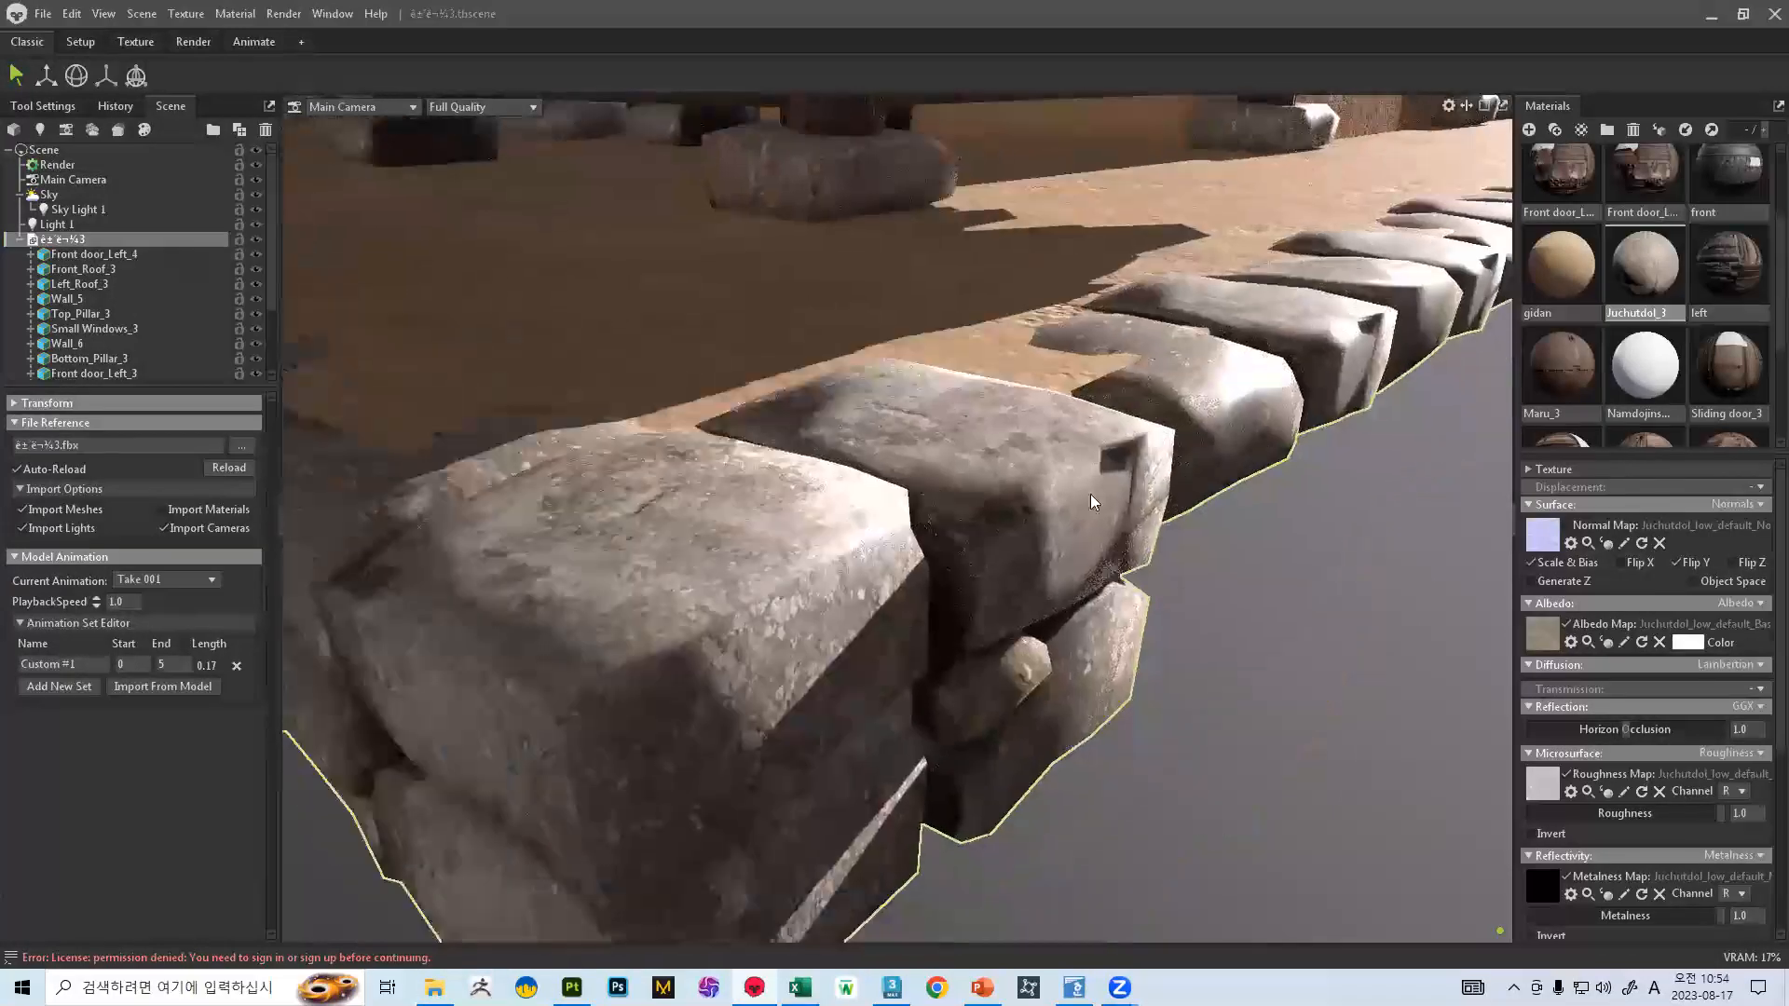
- Select the foundation stone mesh and compare its geometry with the viewport wireframe on and off, leaving the wireframe shown
left_click(1071, 490)
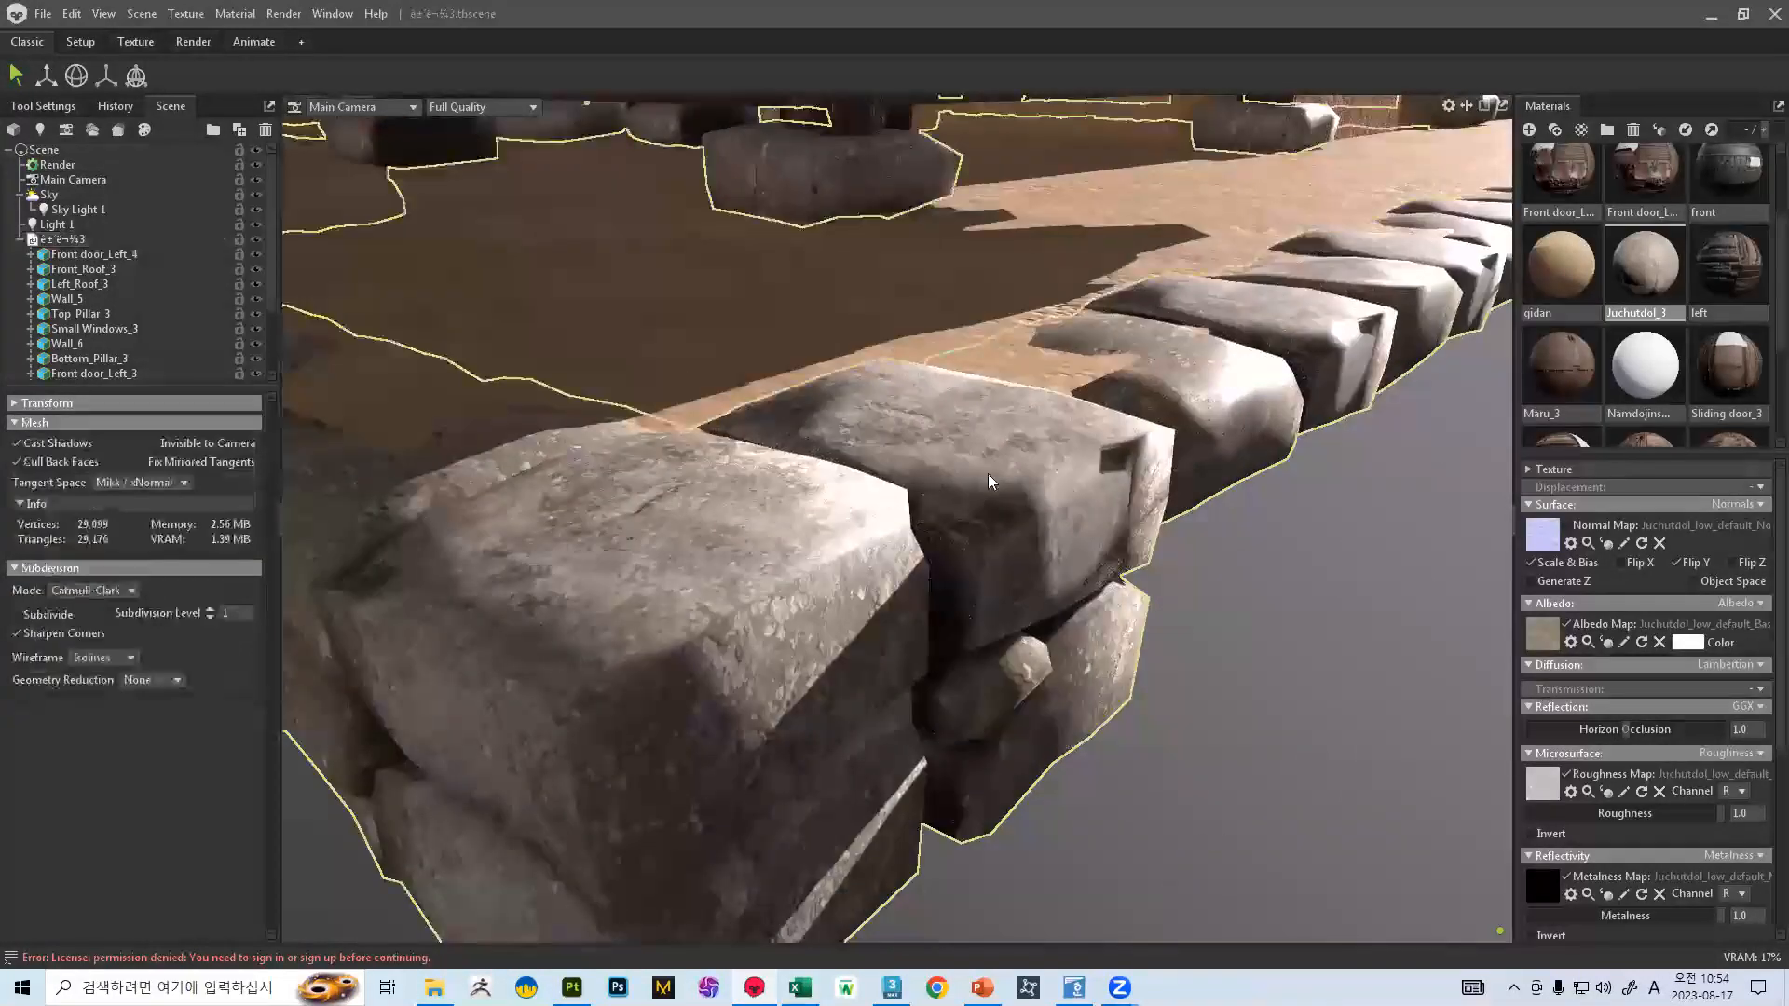
left_click(1449, 107)
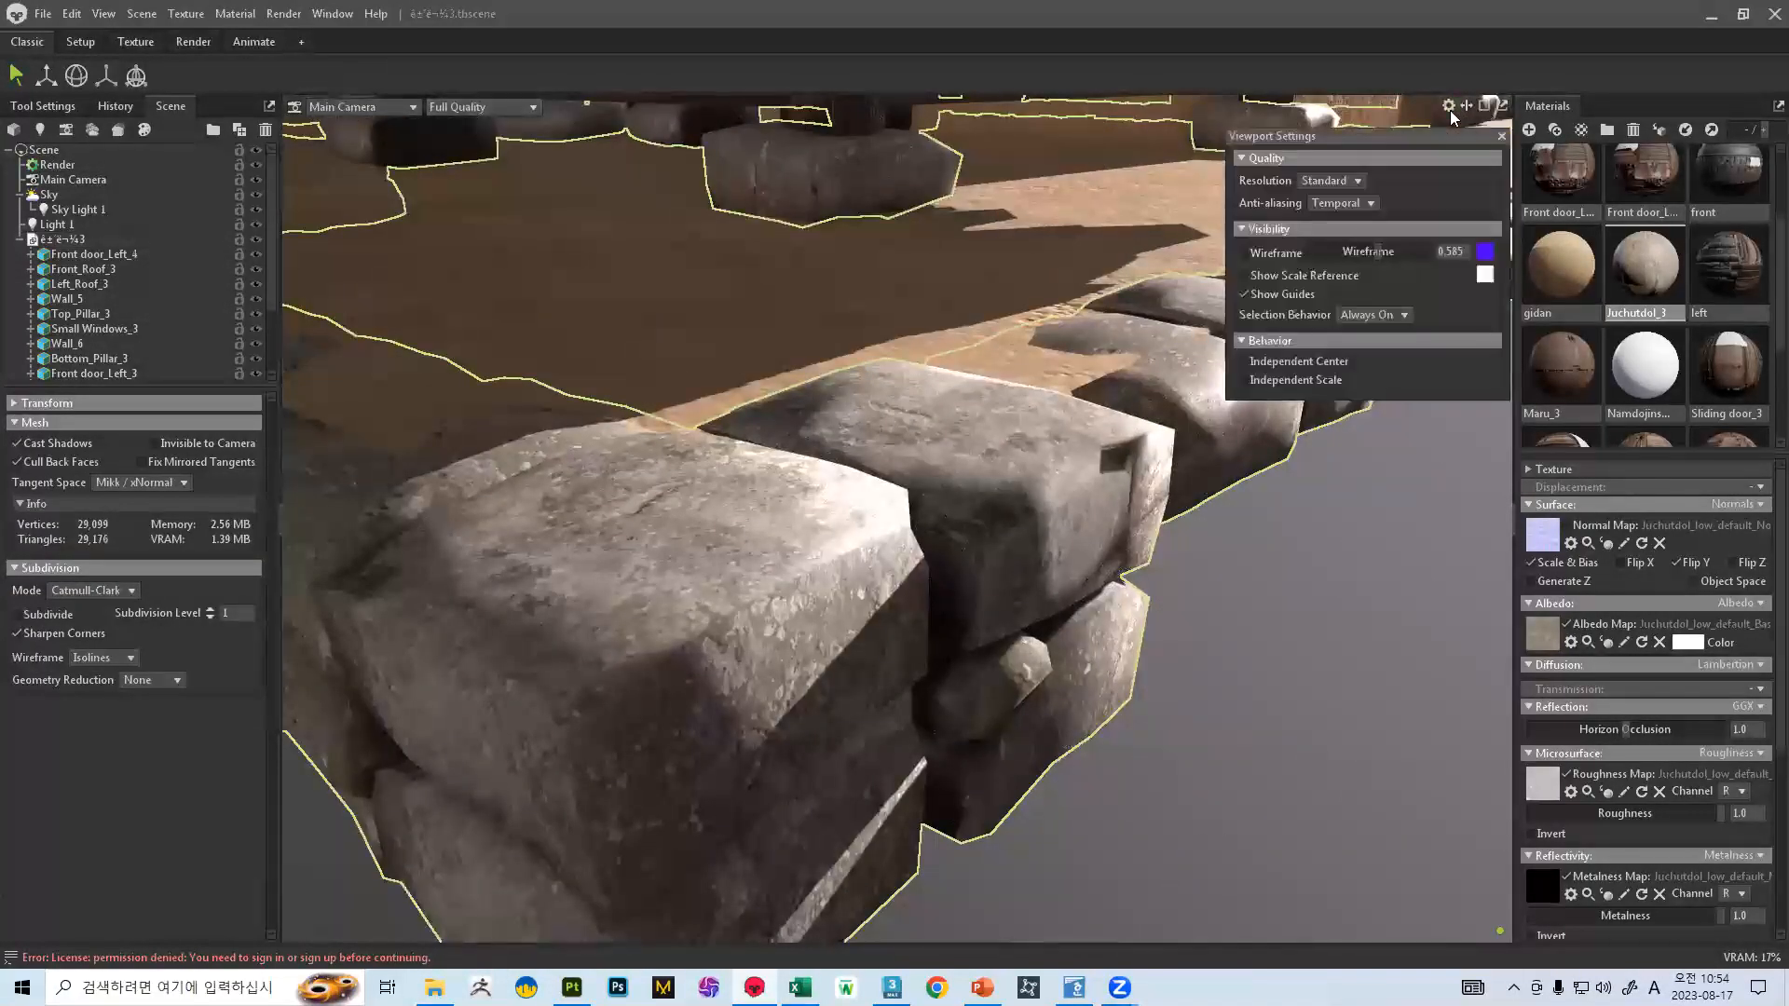
left_click(1245, 254)
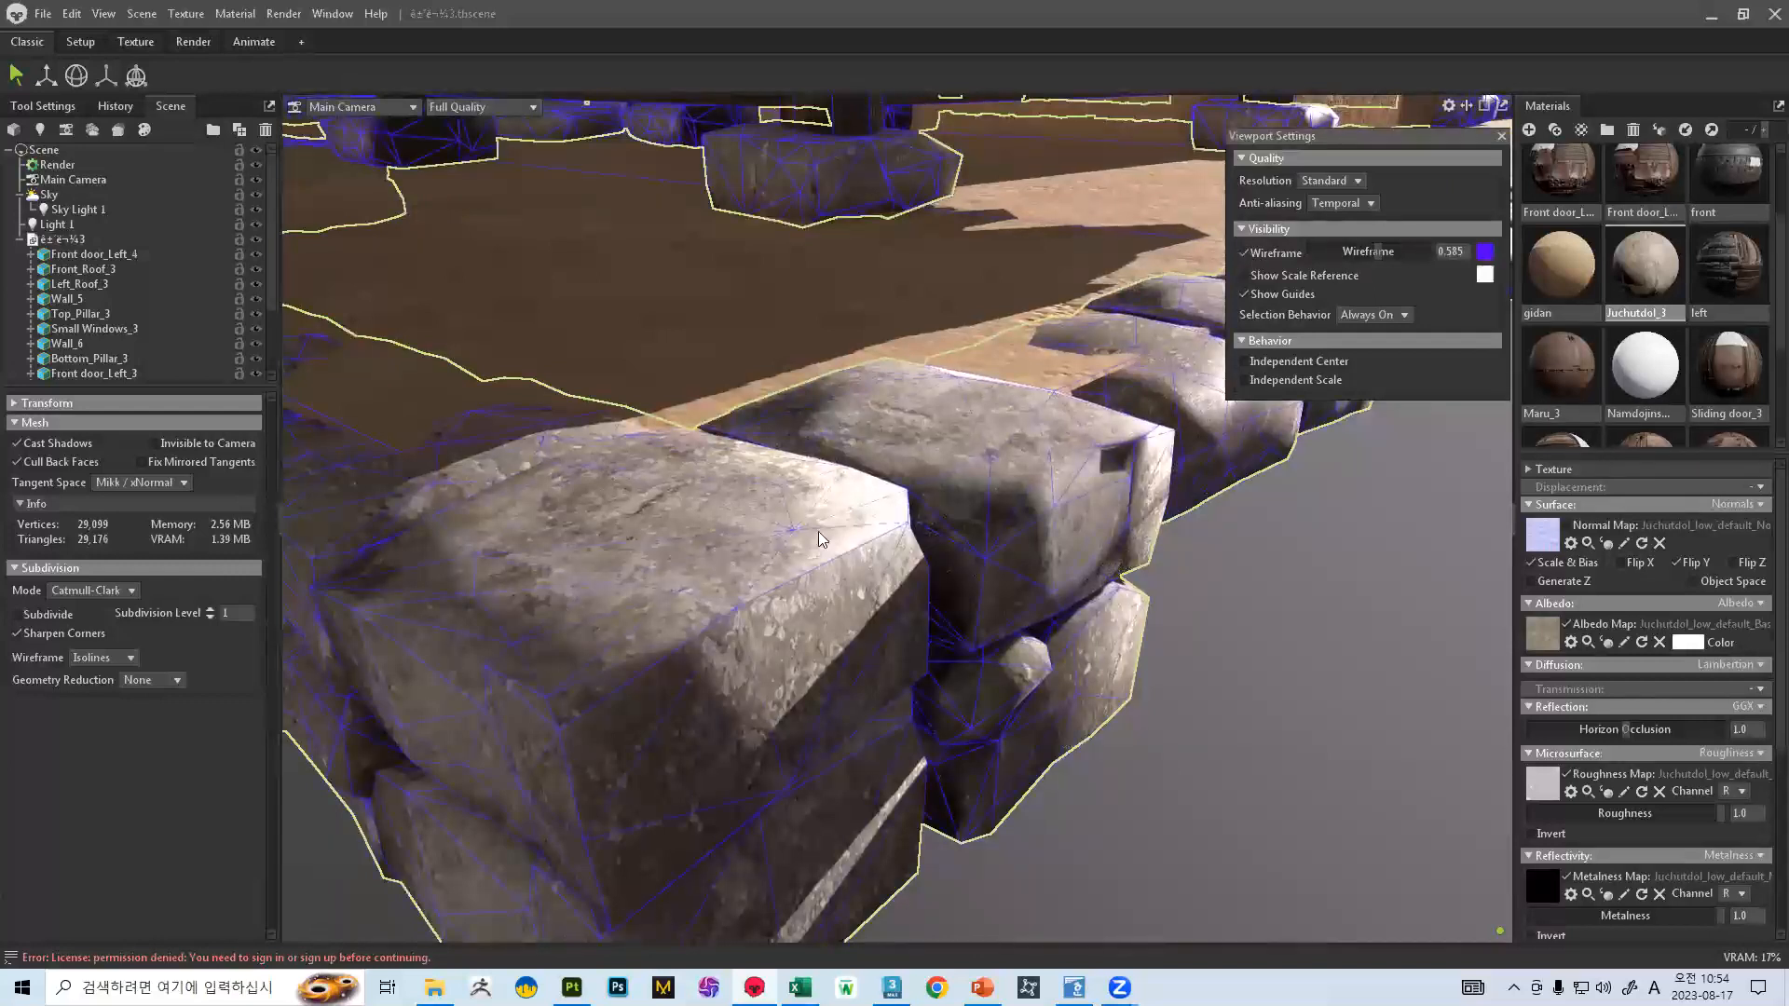
middle_click_drag(891, 512, 804, 468)
middle_click_drag(932, 685, 875, 662)
middle_click_drag(695, 631, 712, 640)
left_click(1273, 255)
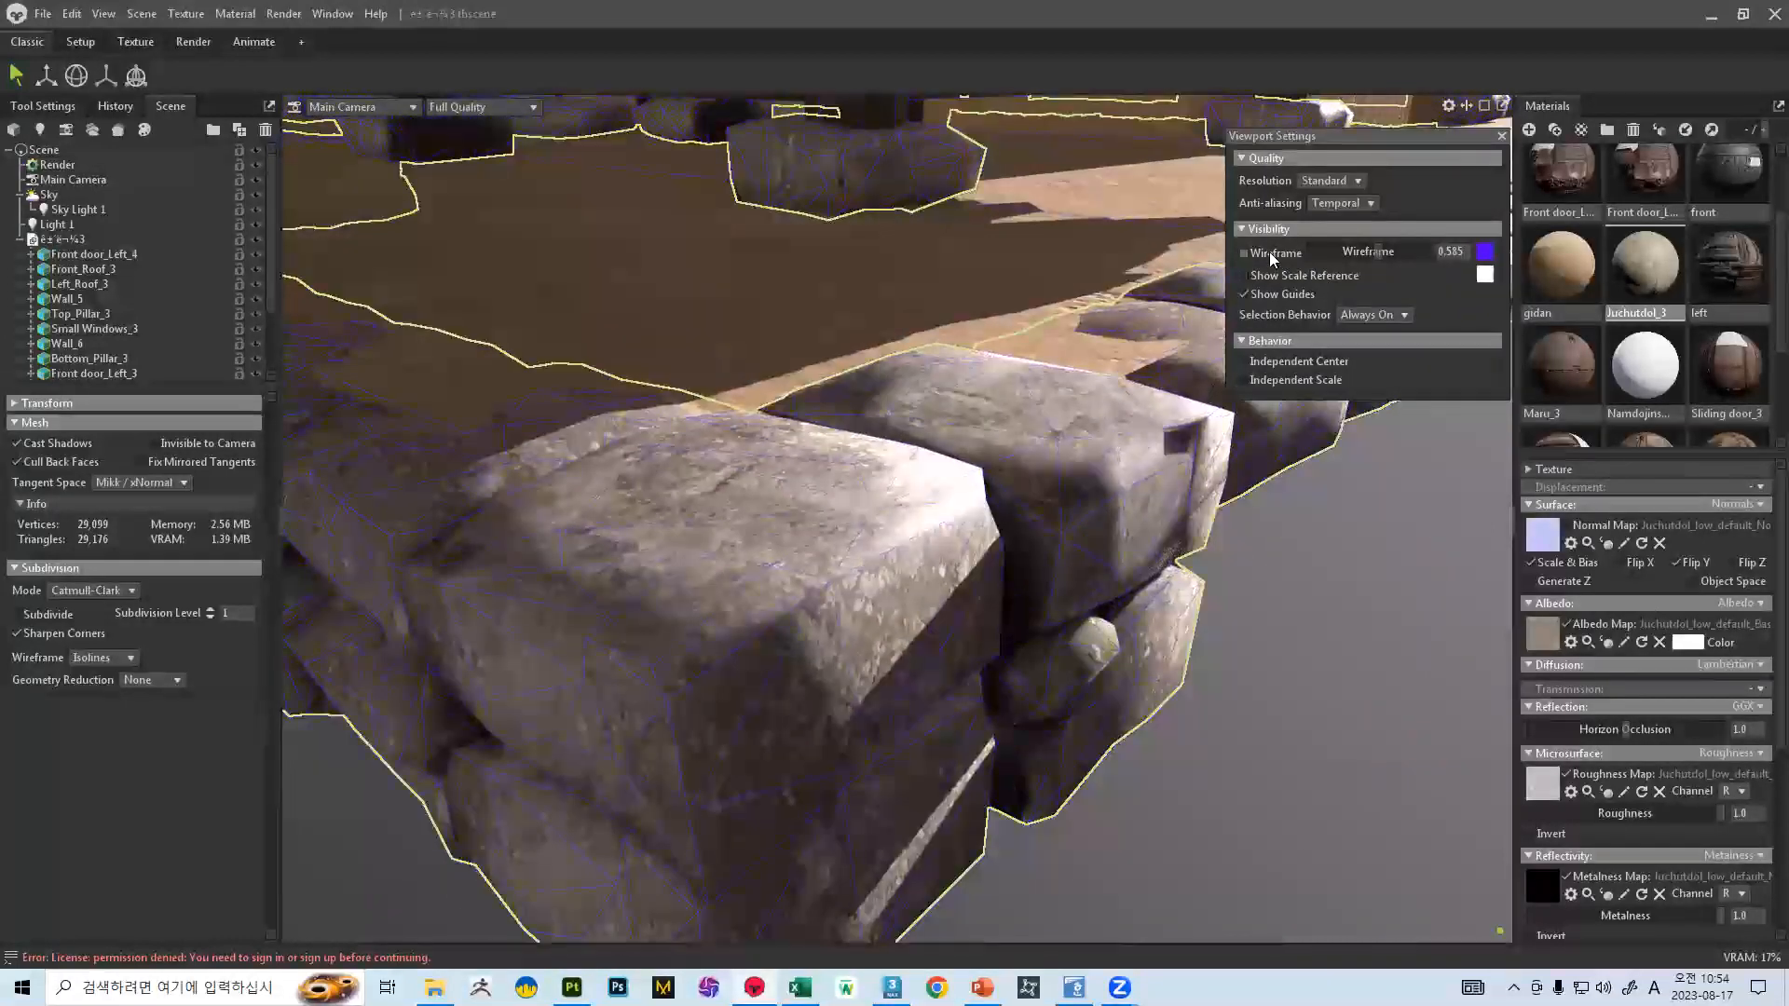
left_click(1273, 255)
left_click(1272, 256)
left_click(1270, 261)
- Re-enable the Juchutdol_3 normal map, hide the wireframe, and examine the foundation stones' surface from near and far
left_click(1566, 526)
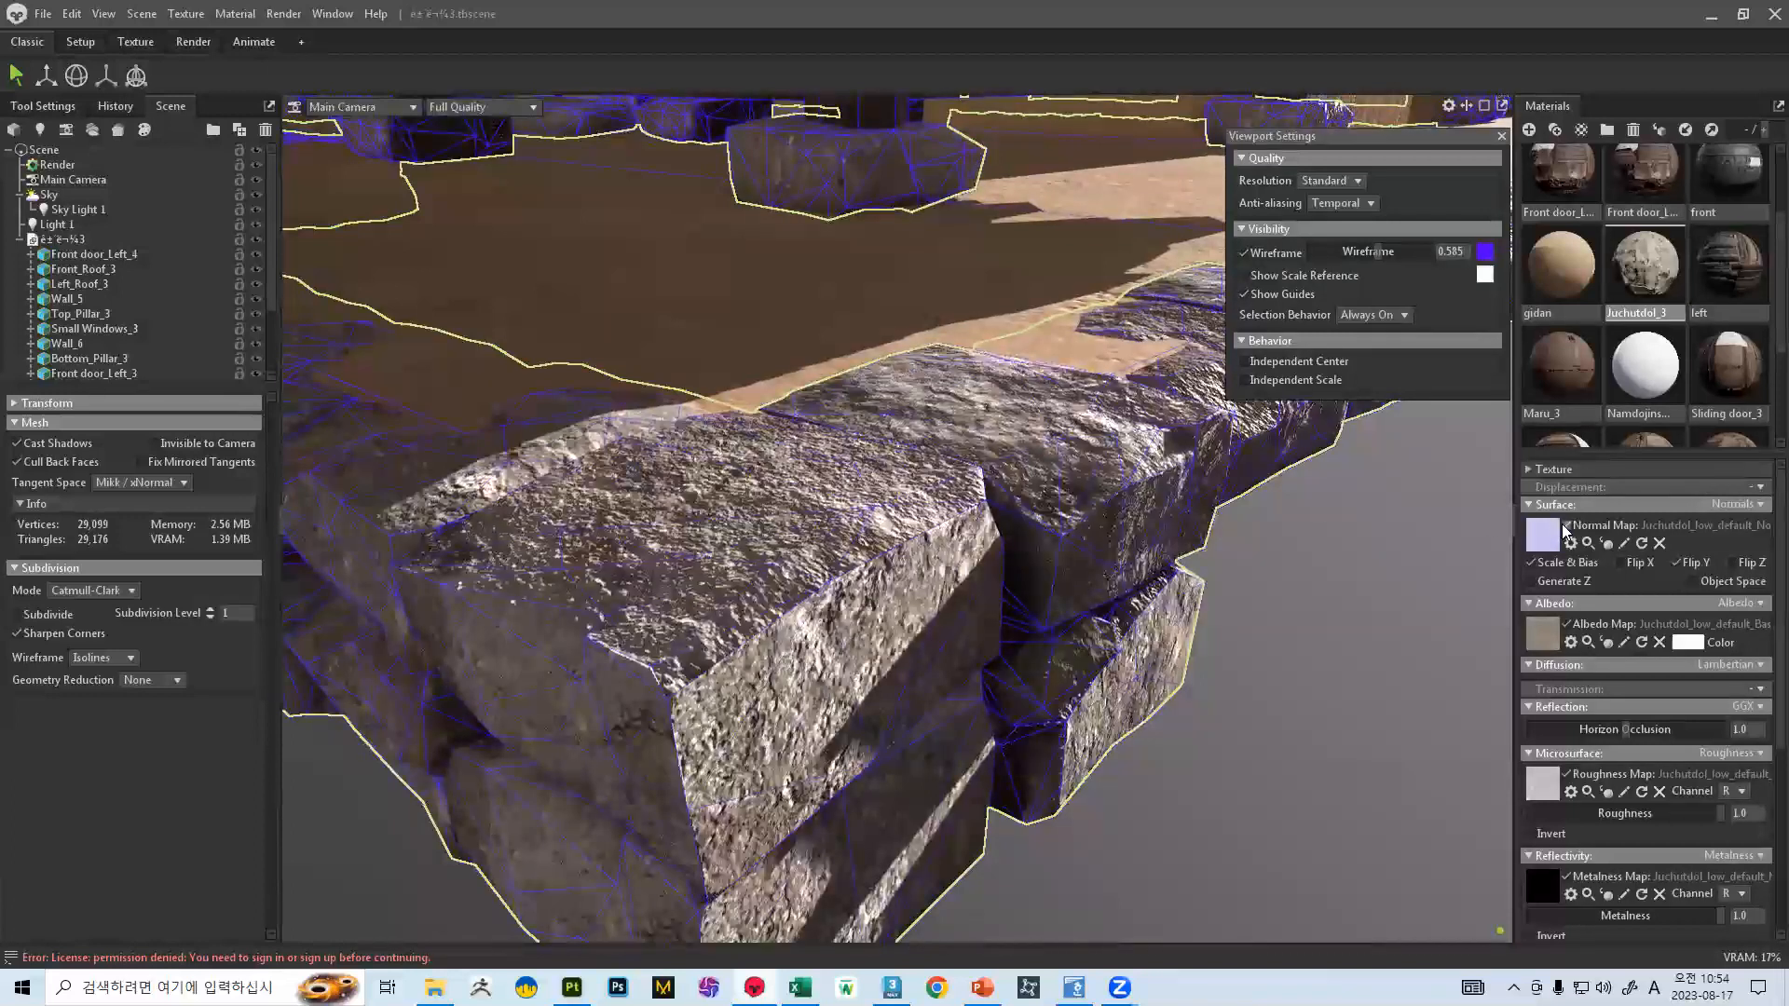
left_click(1242, 253)
scroll(962, 512, "down", 2)
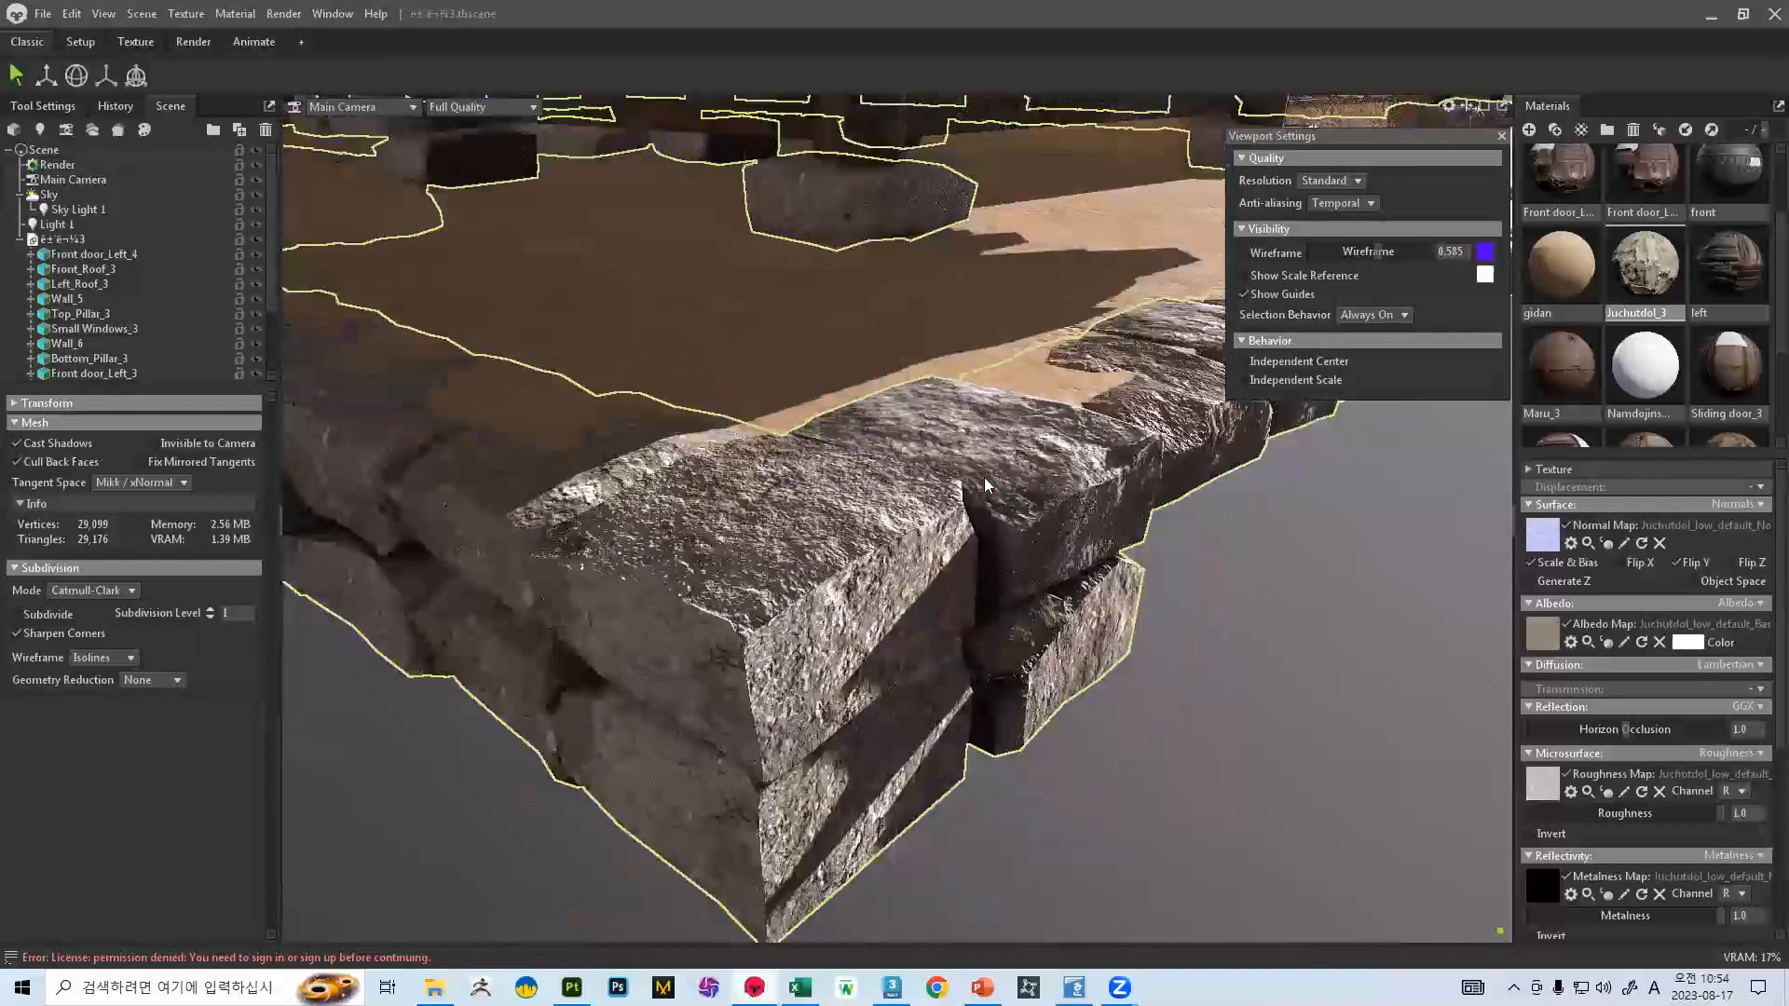
scroll(952, 509, "down", 3)
scroll(952, 510, "down", 6)
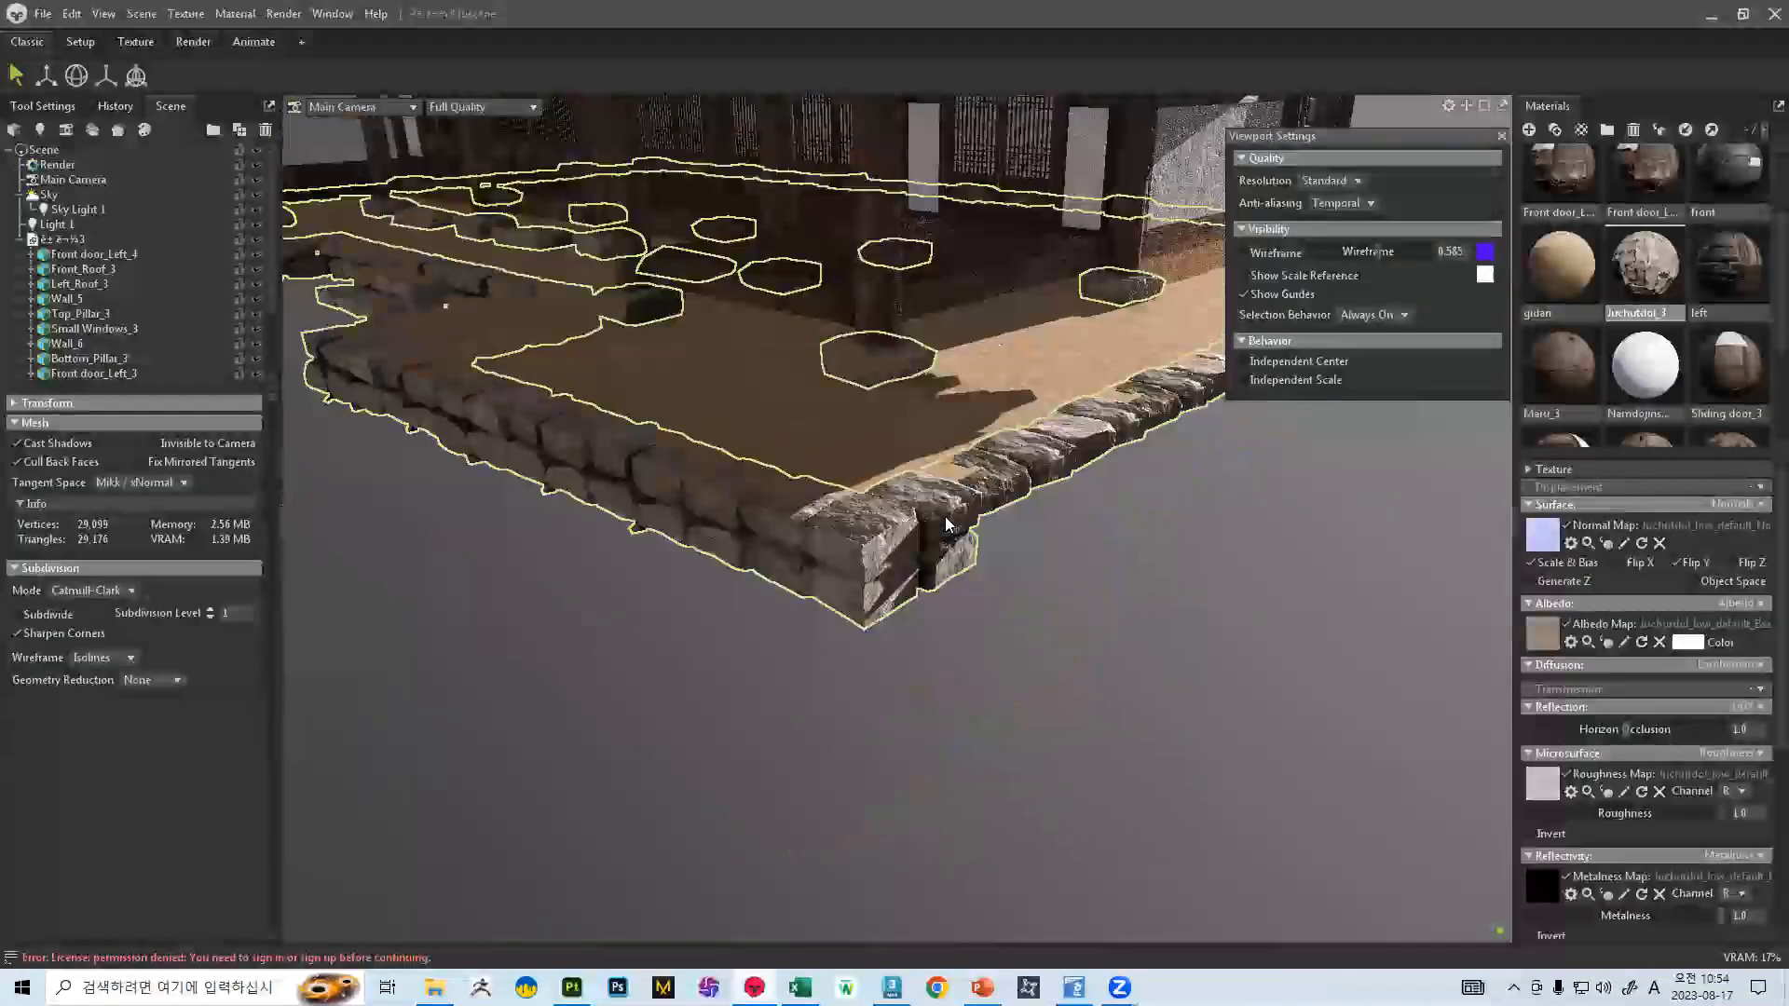
scroll(964, 494, "up", 10)
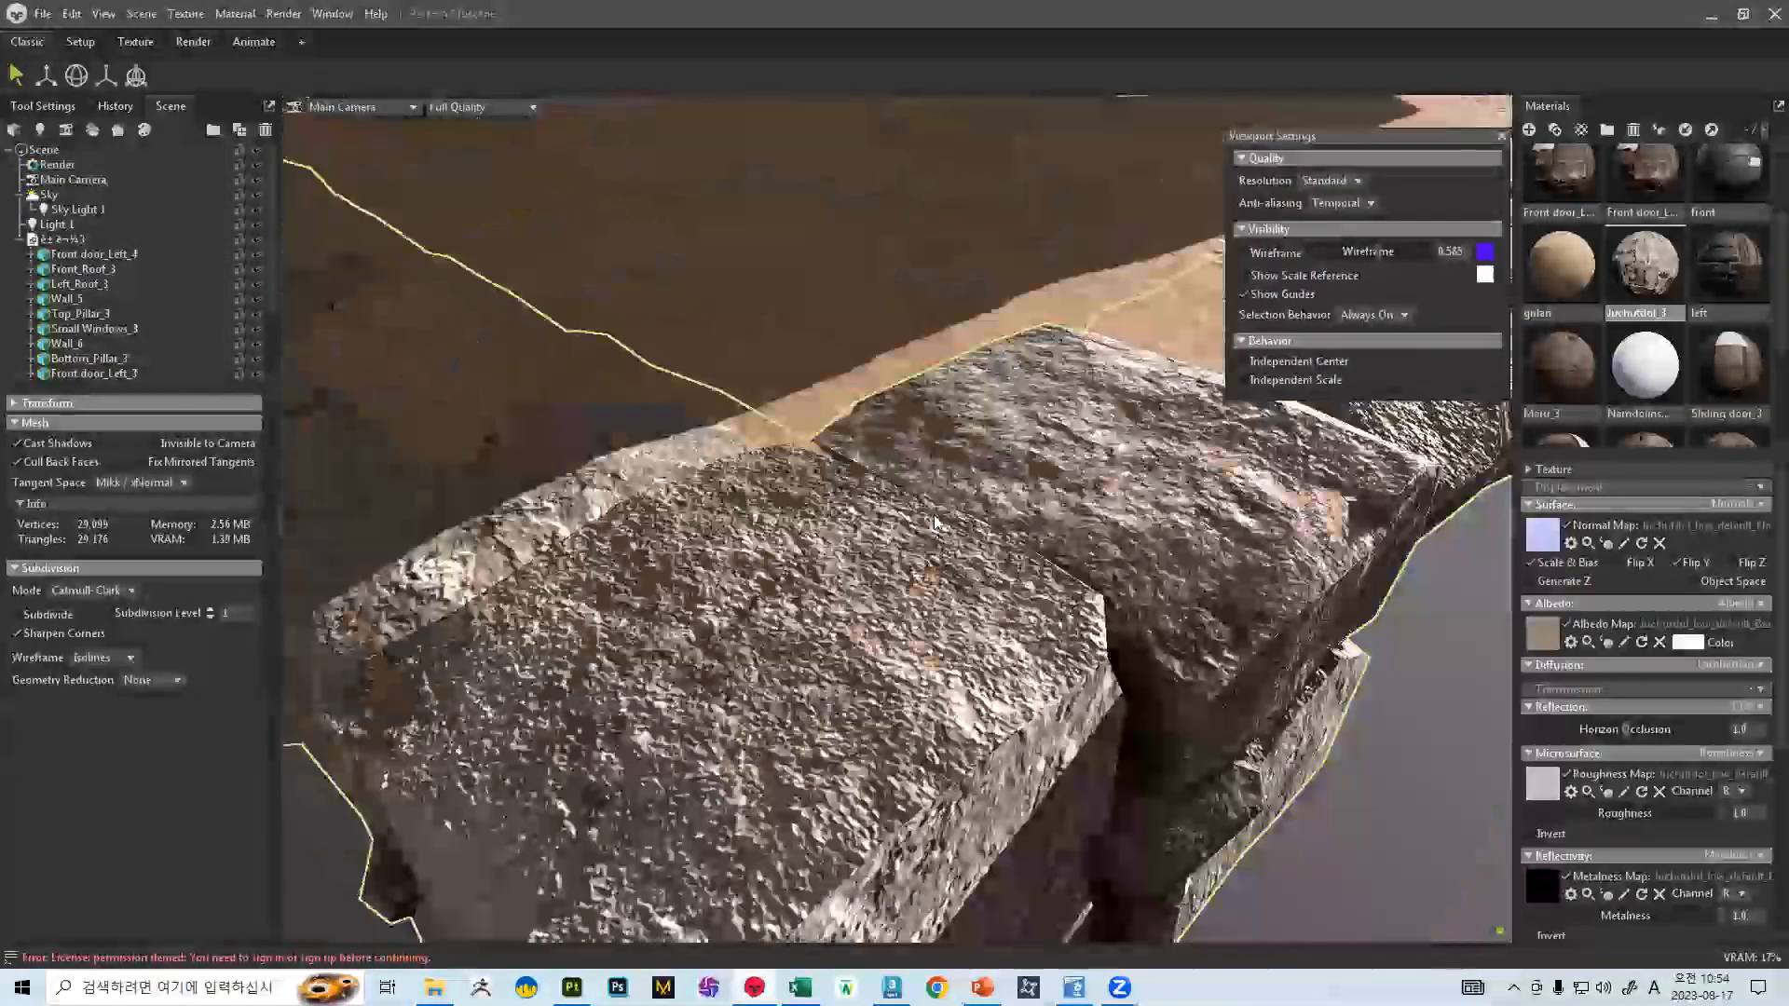
scroll(988, 589, "down", 6)
left_click_drag(974, 550, 942, 583)
scroll(943, 582, "up", 10)
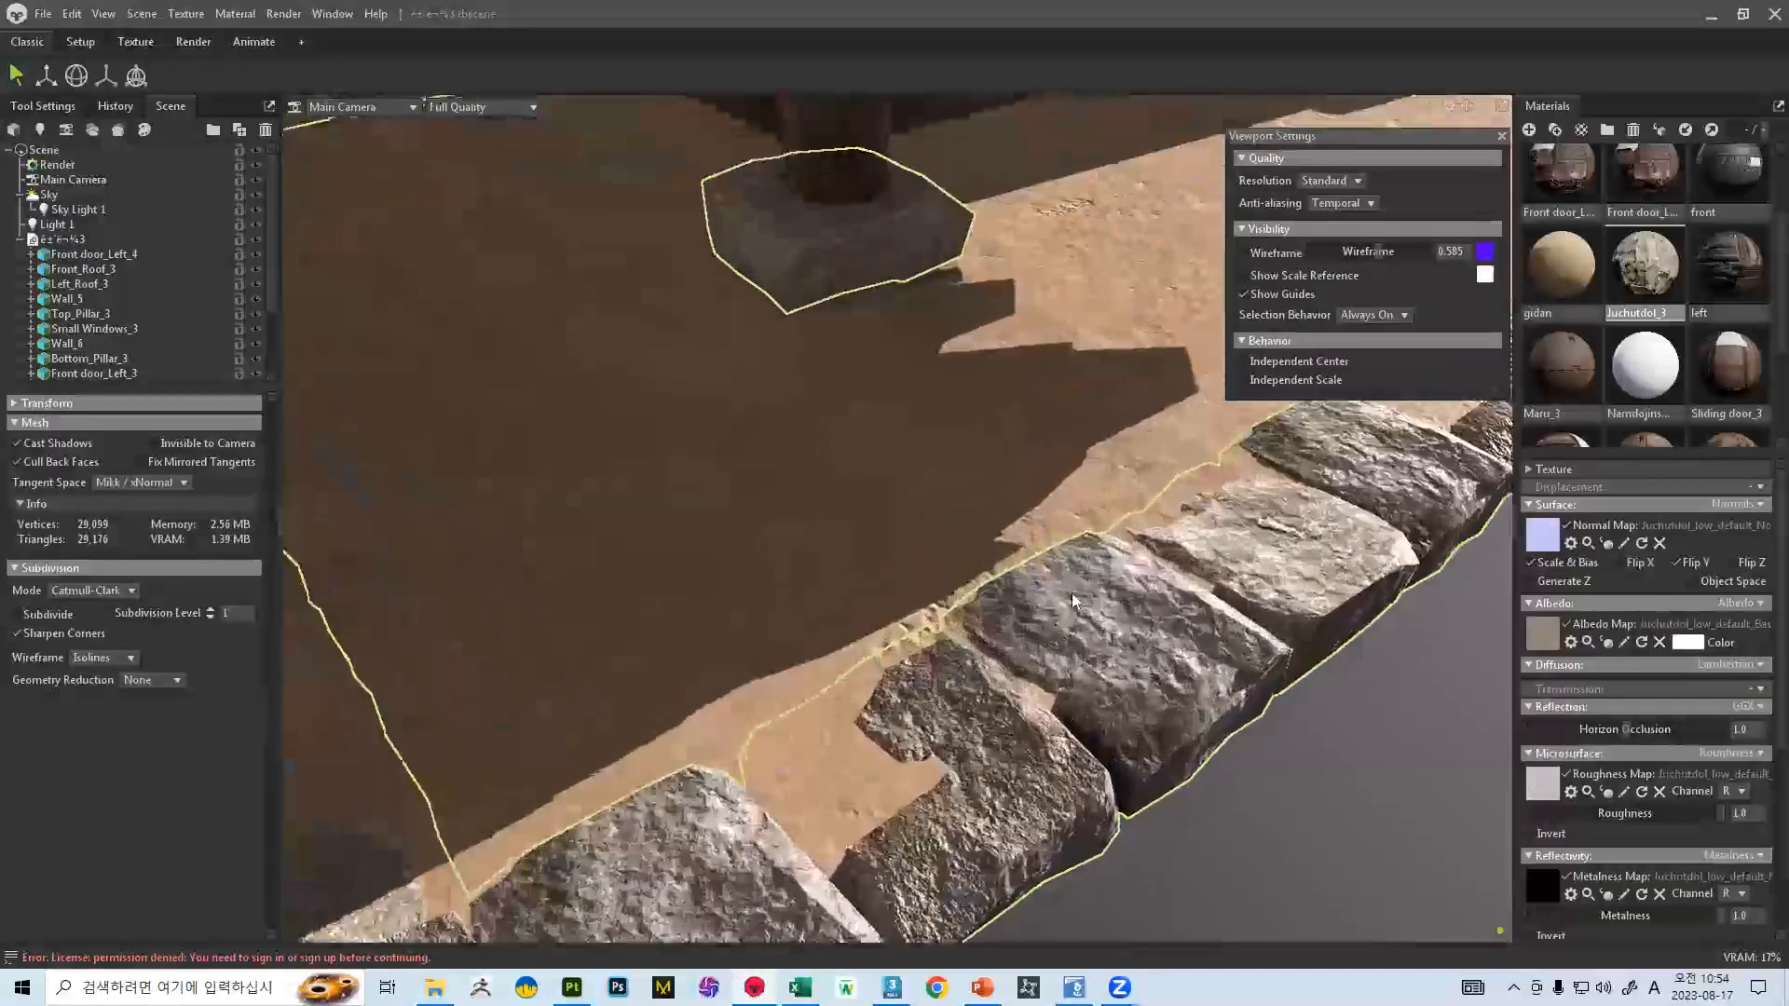
- Examine the normal-mapped foundation stones along the platform edge, deselect their mesh, and inspect the corner stones up close
scroll(904, 573, "down", 8)
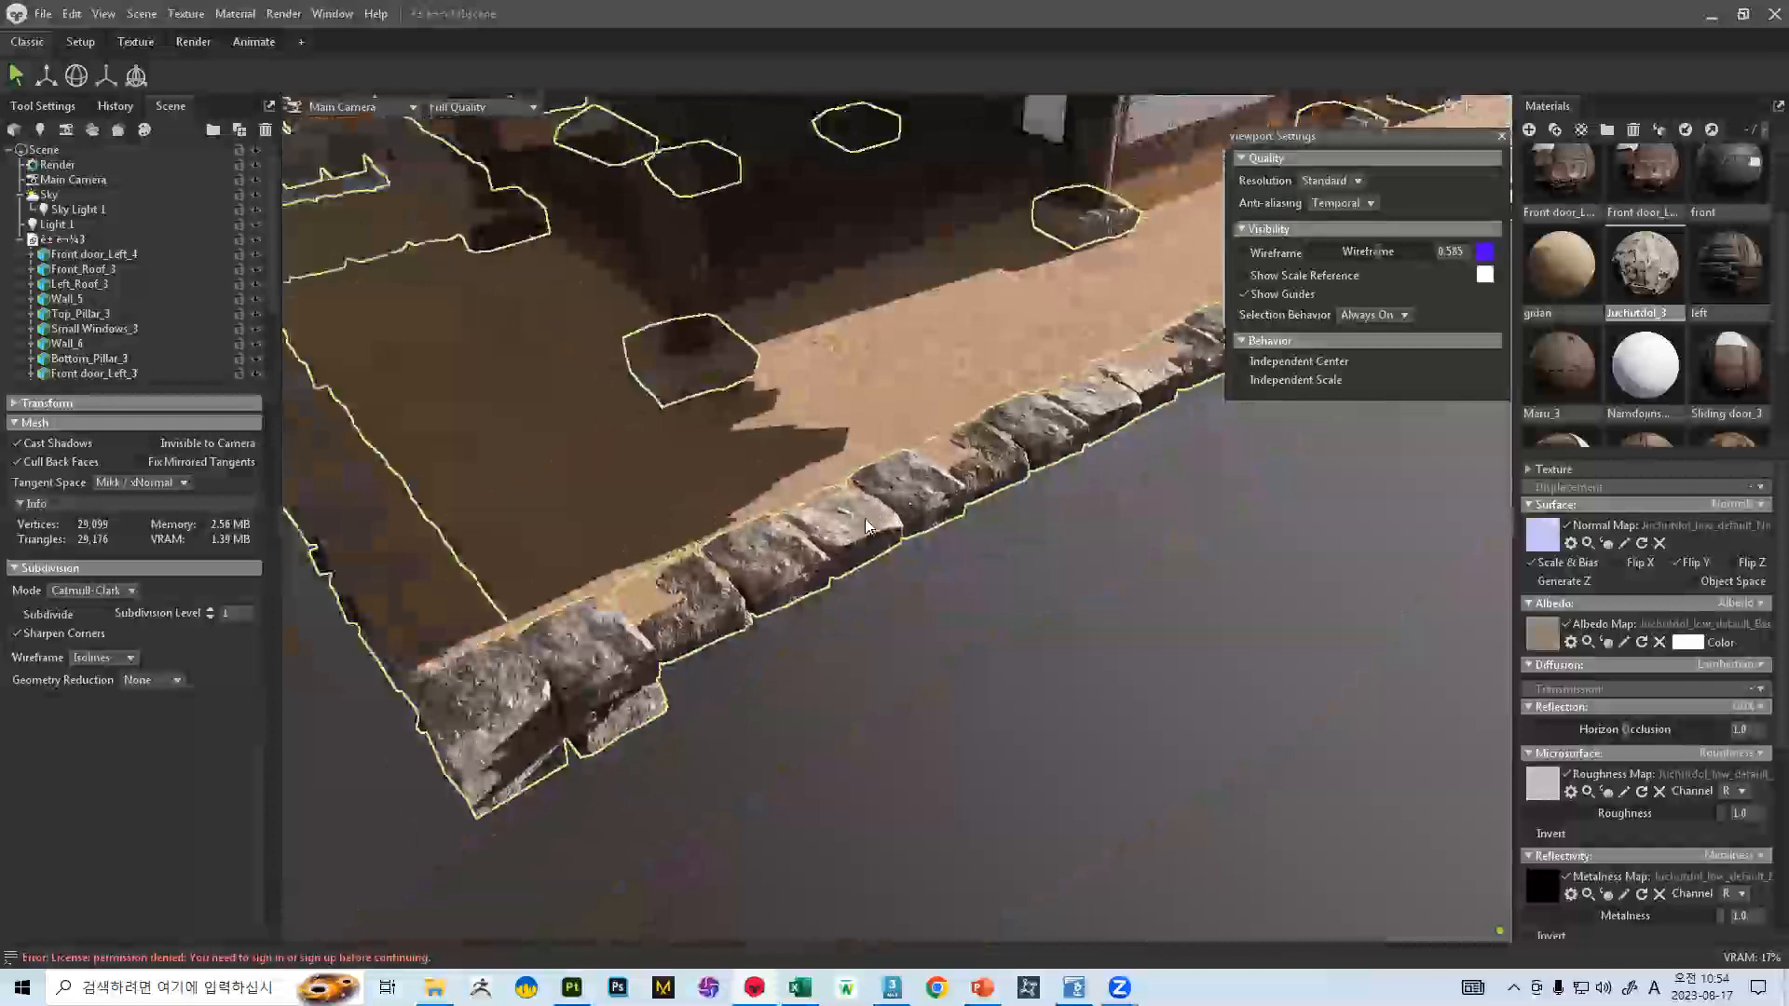
scroll(899, 580, "up", 6)
scroll(897, 575, "down", 5)
left_click_drag(829, 570, 700, 556)
scroll(806, 536, "down", 4)
scroll(805, 535, "down", 3)
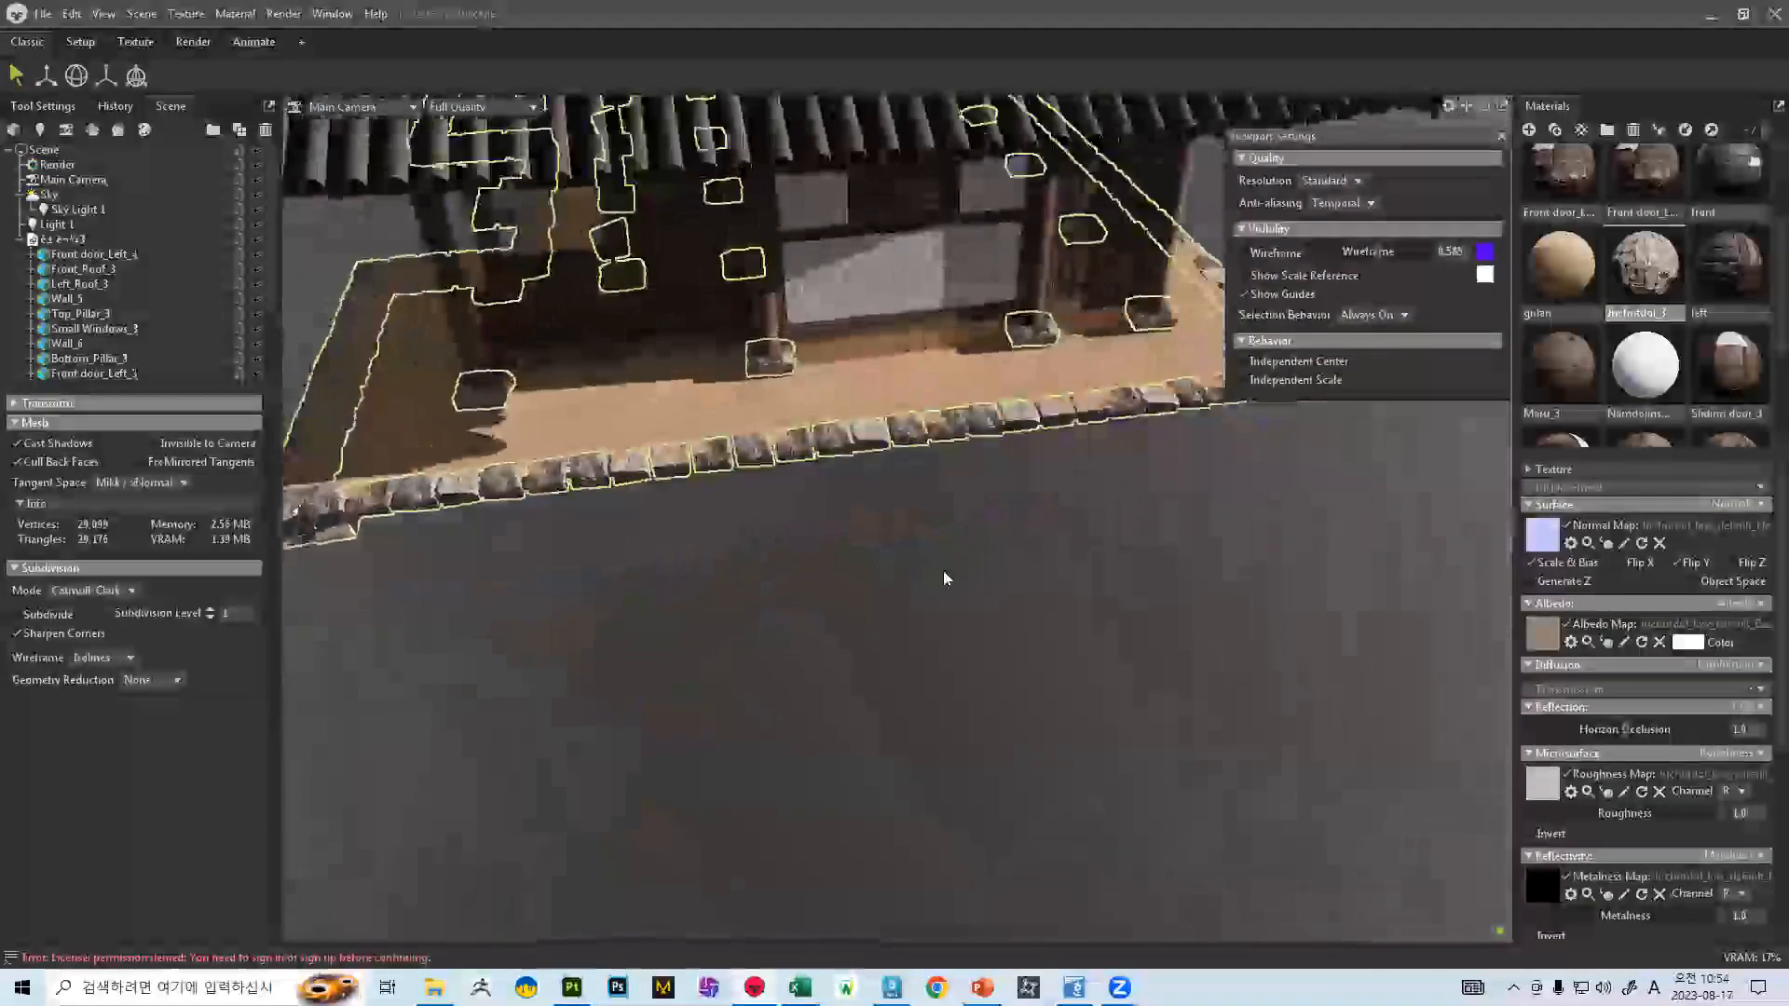
left_click(943, 572)
left_click_drag(803, 590, 932, 570)
scroll(932, 578, "up", 5)
left_click_drag(908, 634, 887, 468)
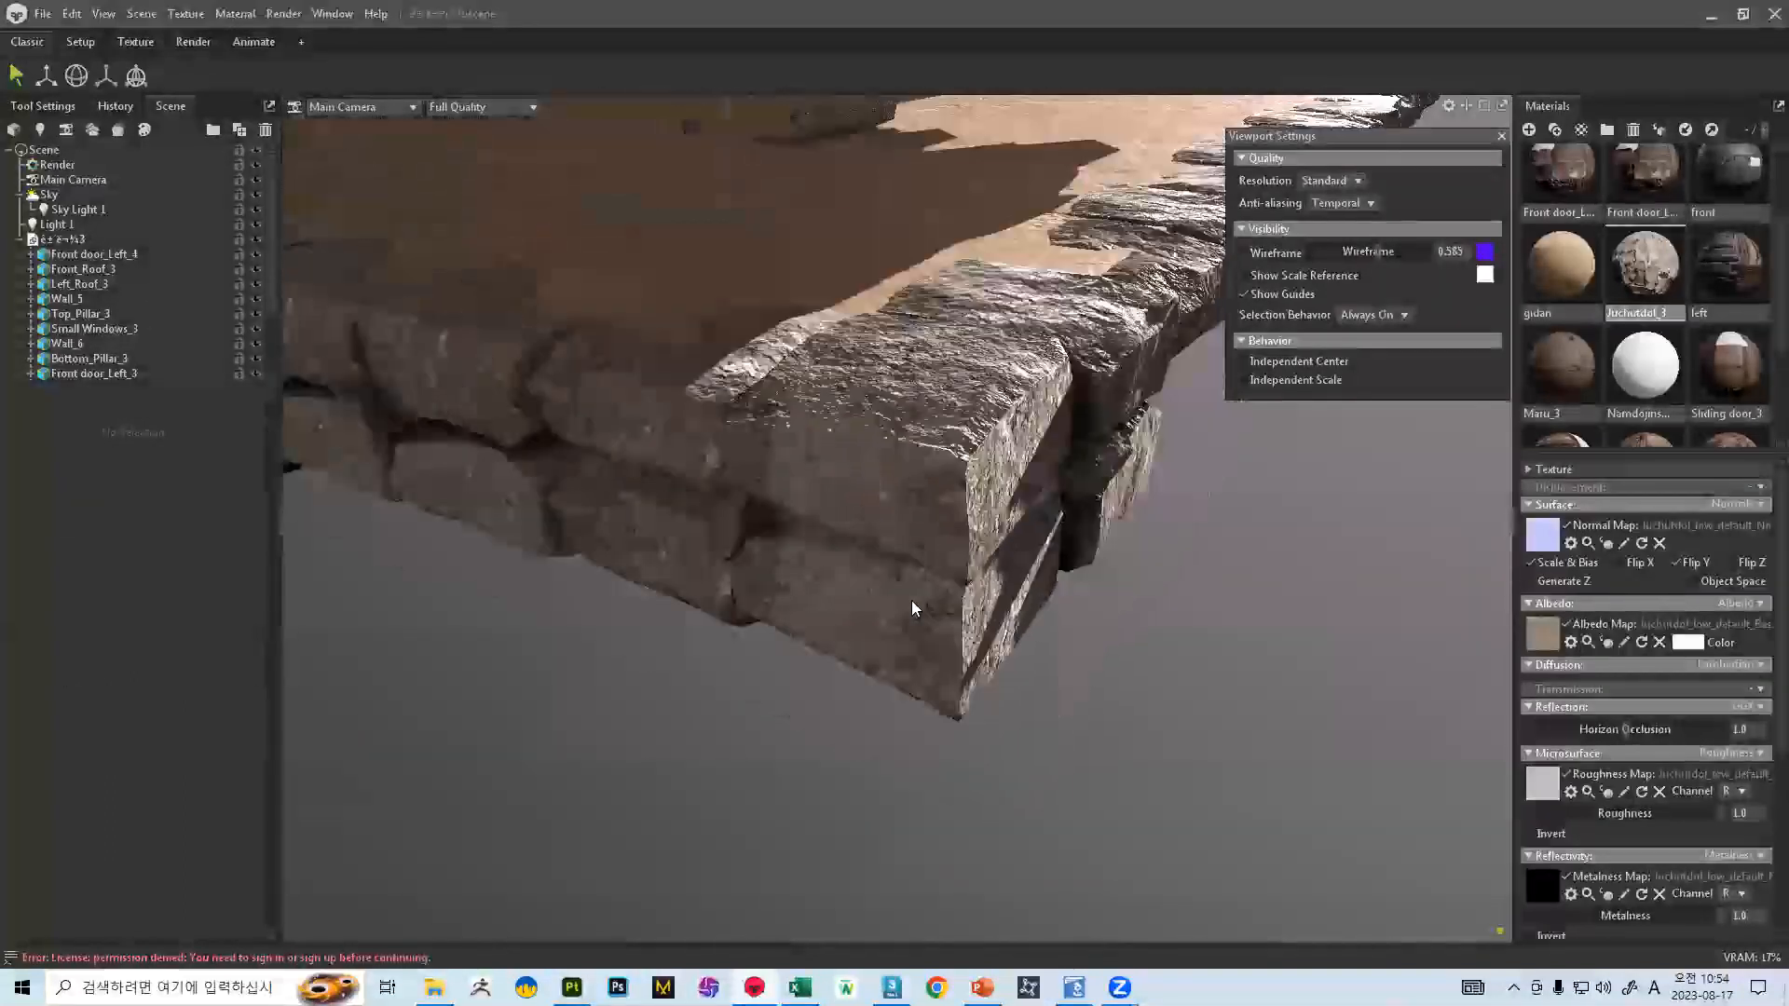
- Inspect the whole house from outside, including the platform edge and the tiled roof, at several distances
scroll(749, 483, "down", 5)
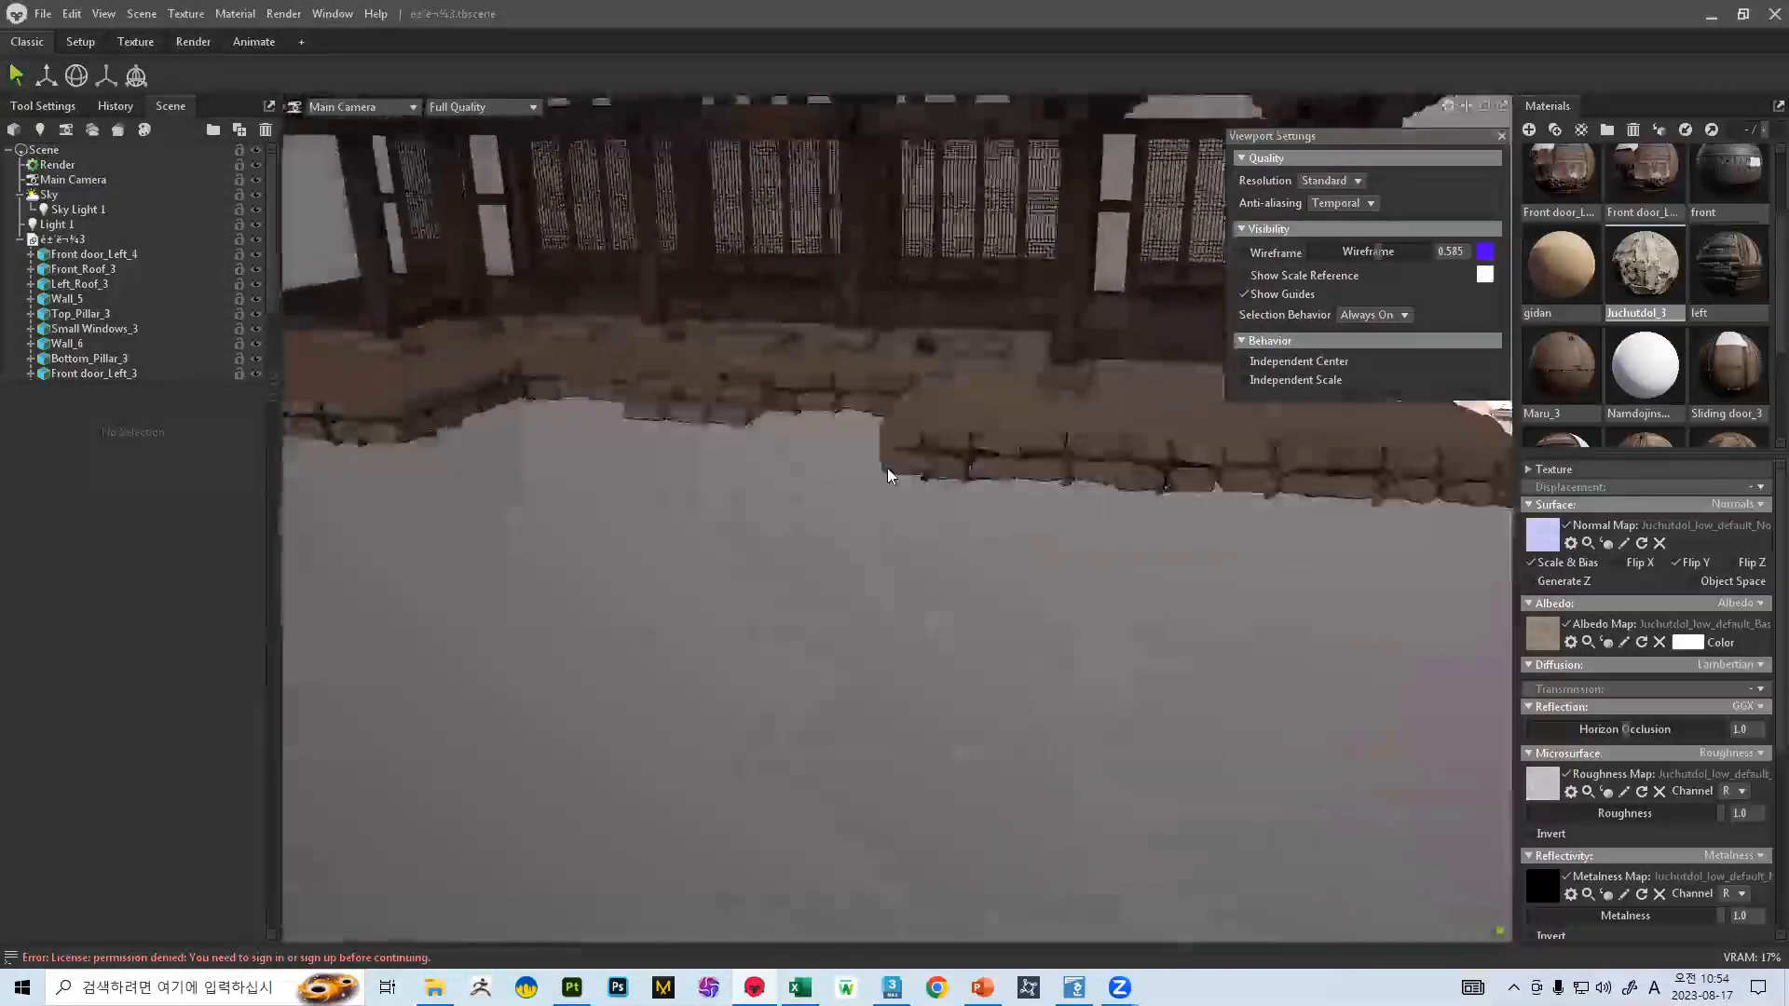
middle_click_drag(887, 467, 939, 657)
scroll(833, 410, "down", 5)
left_click_drag(833, 410, 656, 455)
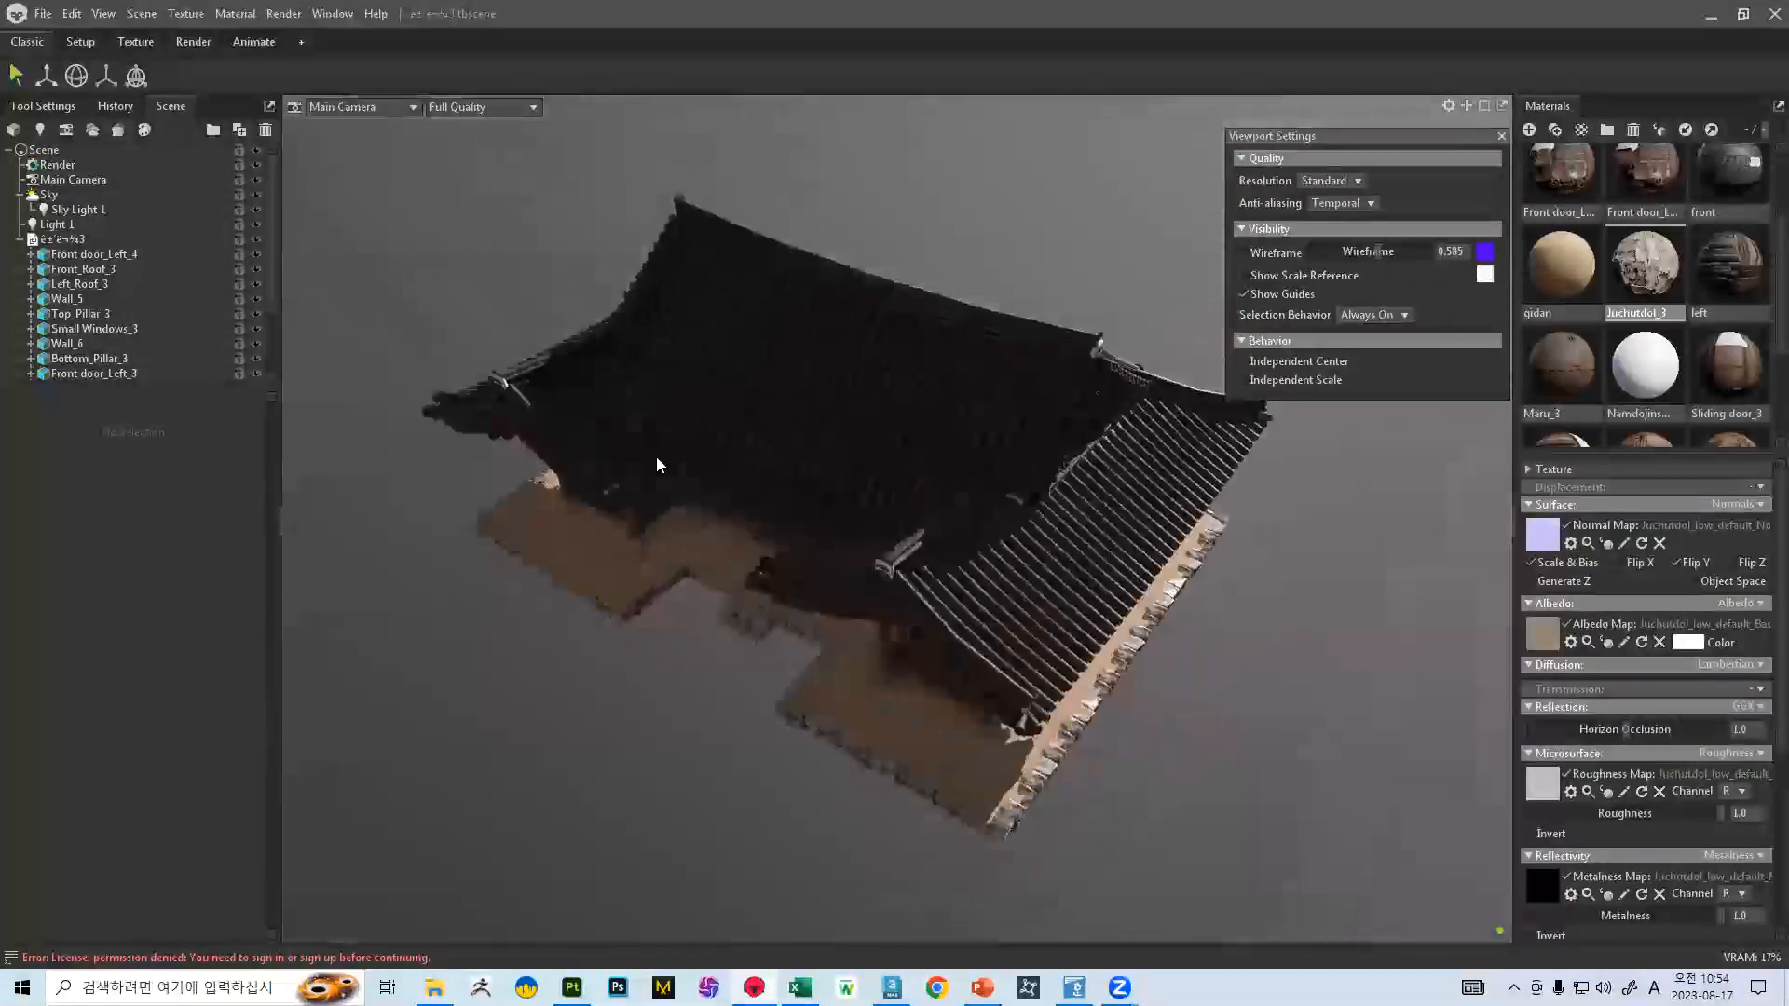
scroll(656, 455, "up", 5)
left_click_drag(708, 669, 792, 484)
scroll(719, 552, "down", 5)
- Close the house scene and return to the Ambient Occlusion slide in PowerPoint
left_click(1766, 11)
left_click(966, 560)
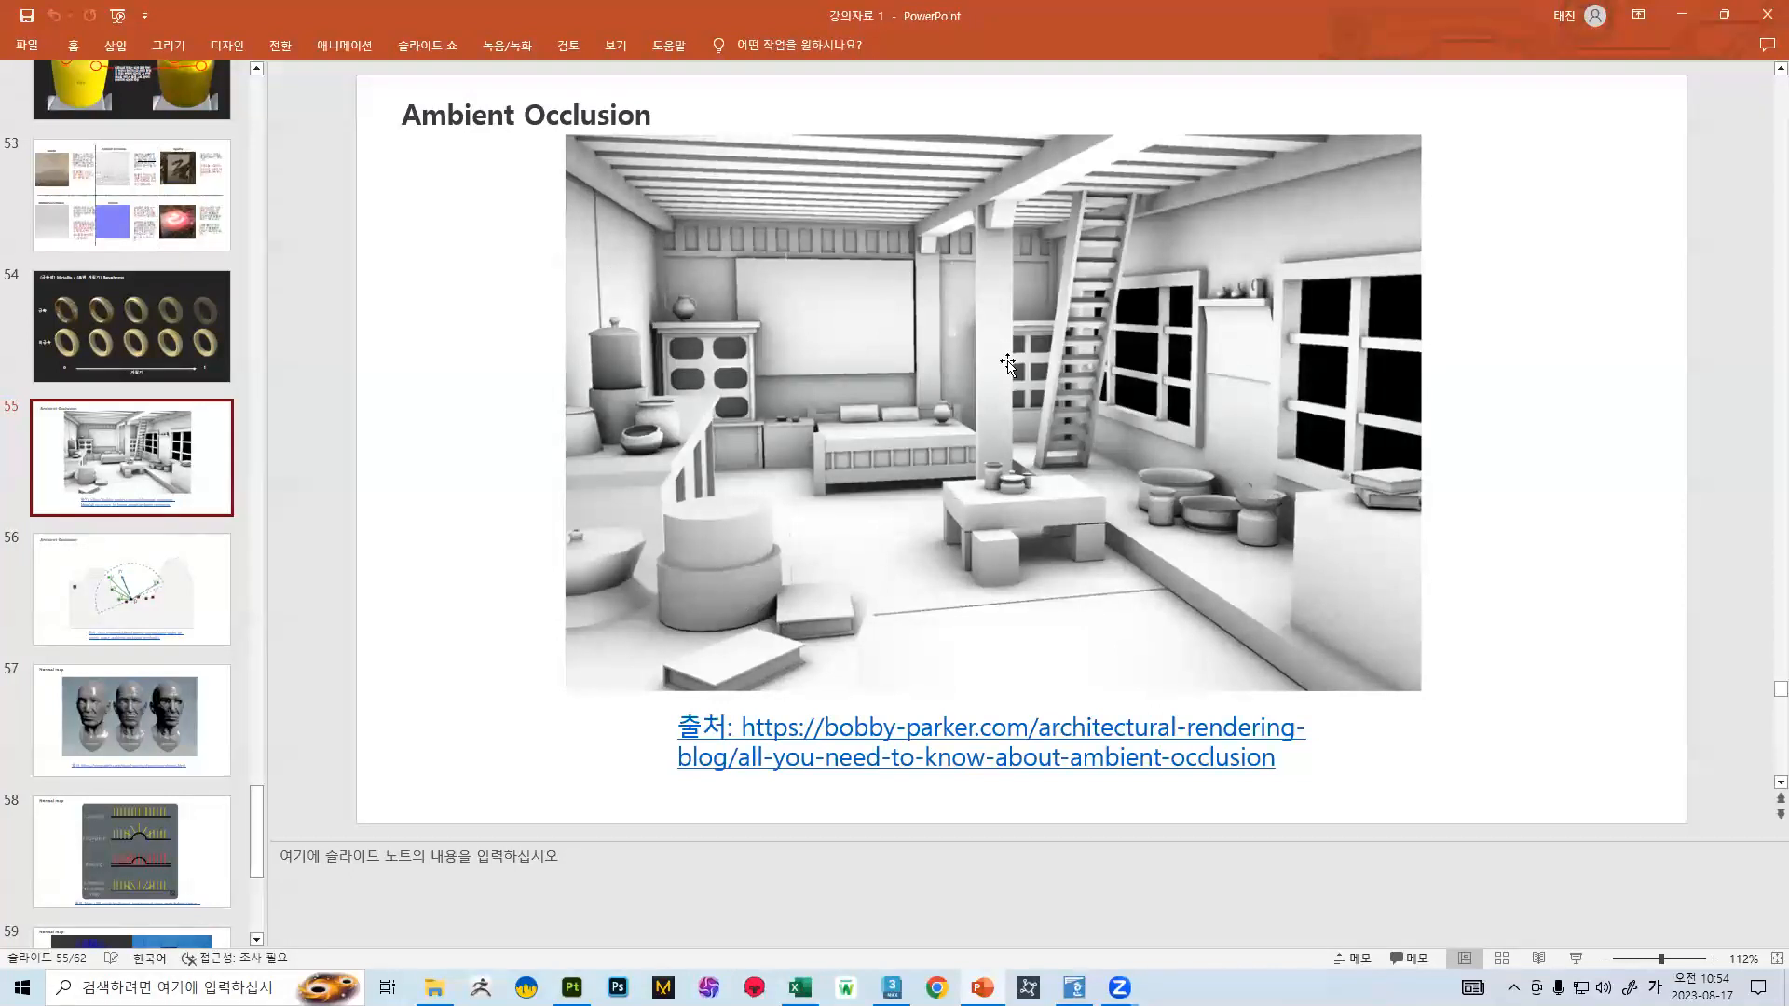
- View the ambient occlusion diagram on slide 56, return to the room render on slide 55, and look through the slide thumbnails to slide 62
left_click(192, 584)
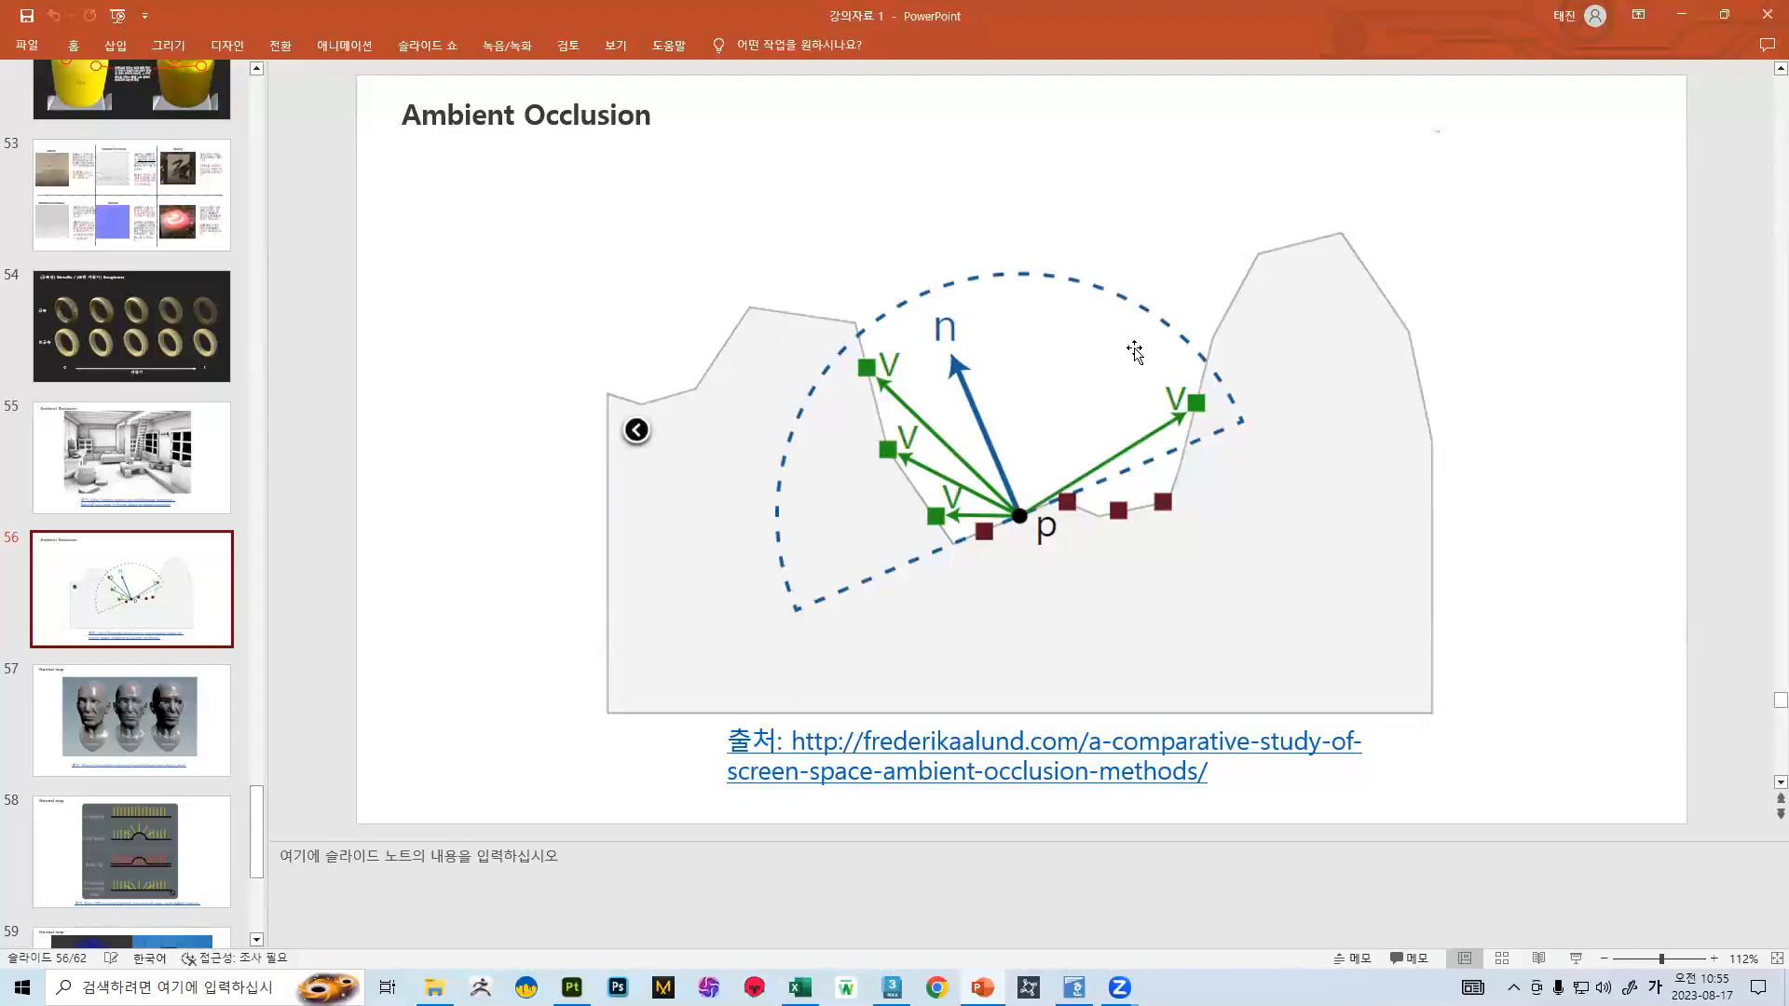
key("Page_Up")
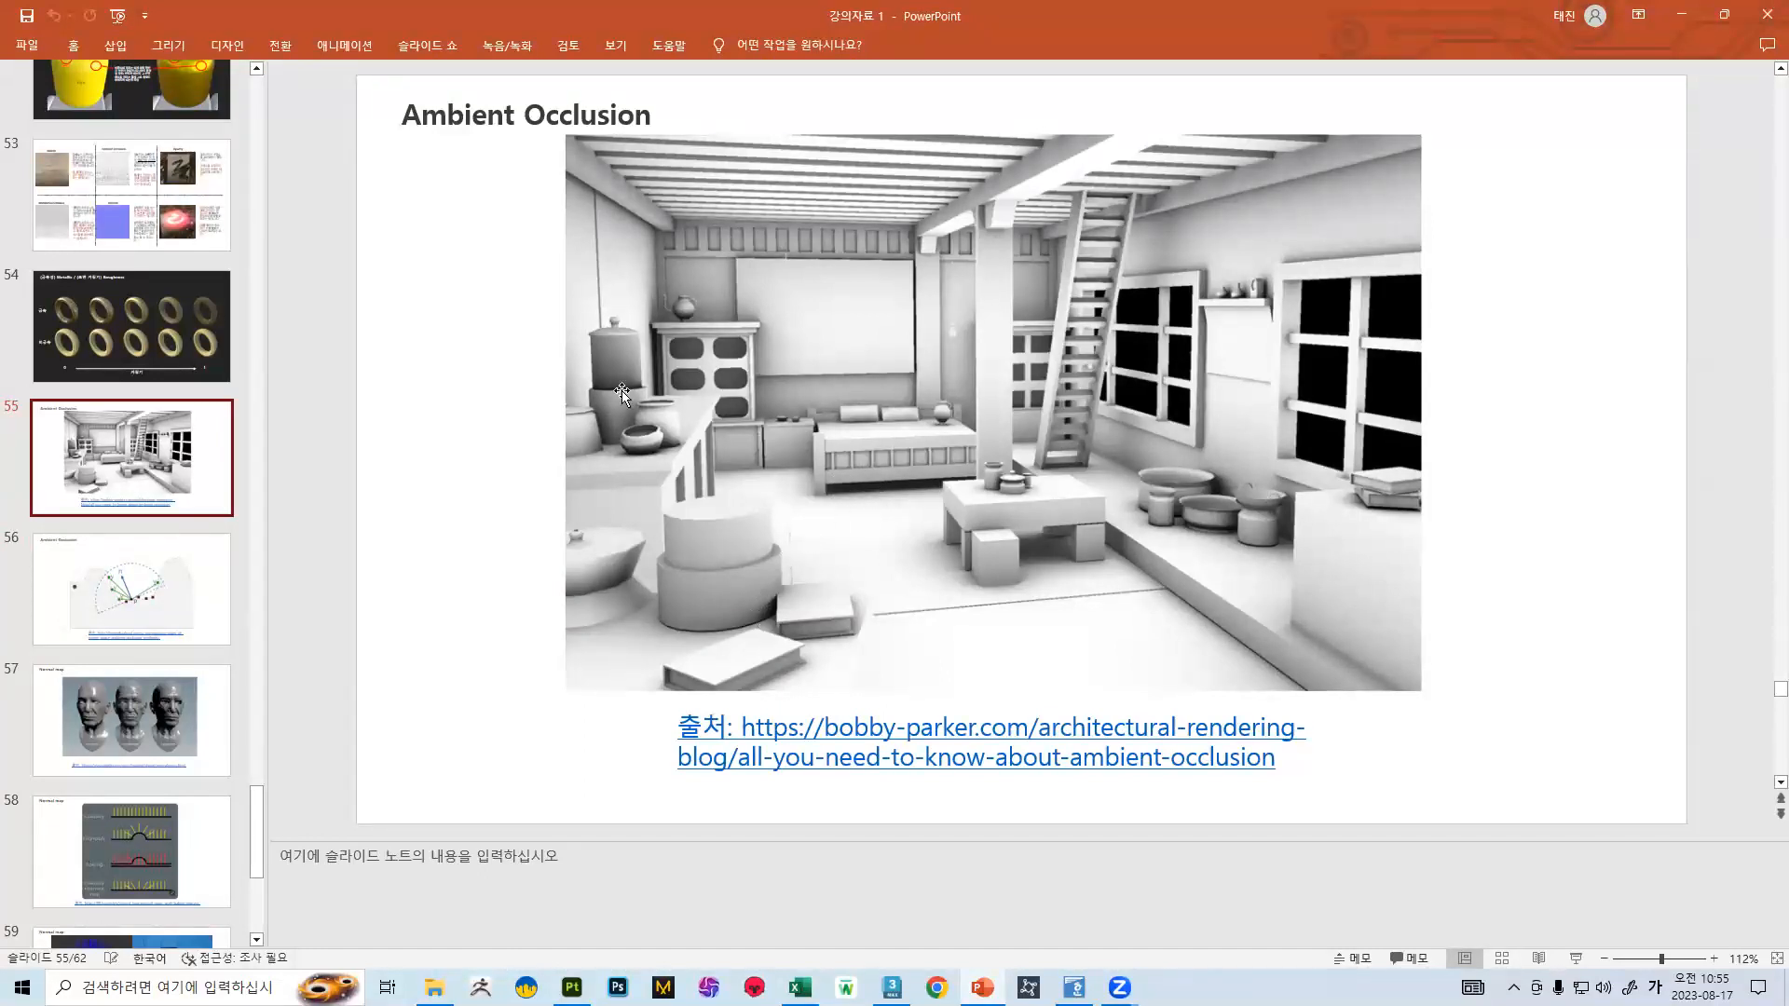
scroll(116, 422, "up", 3)
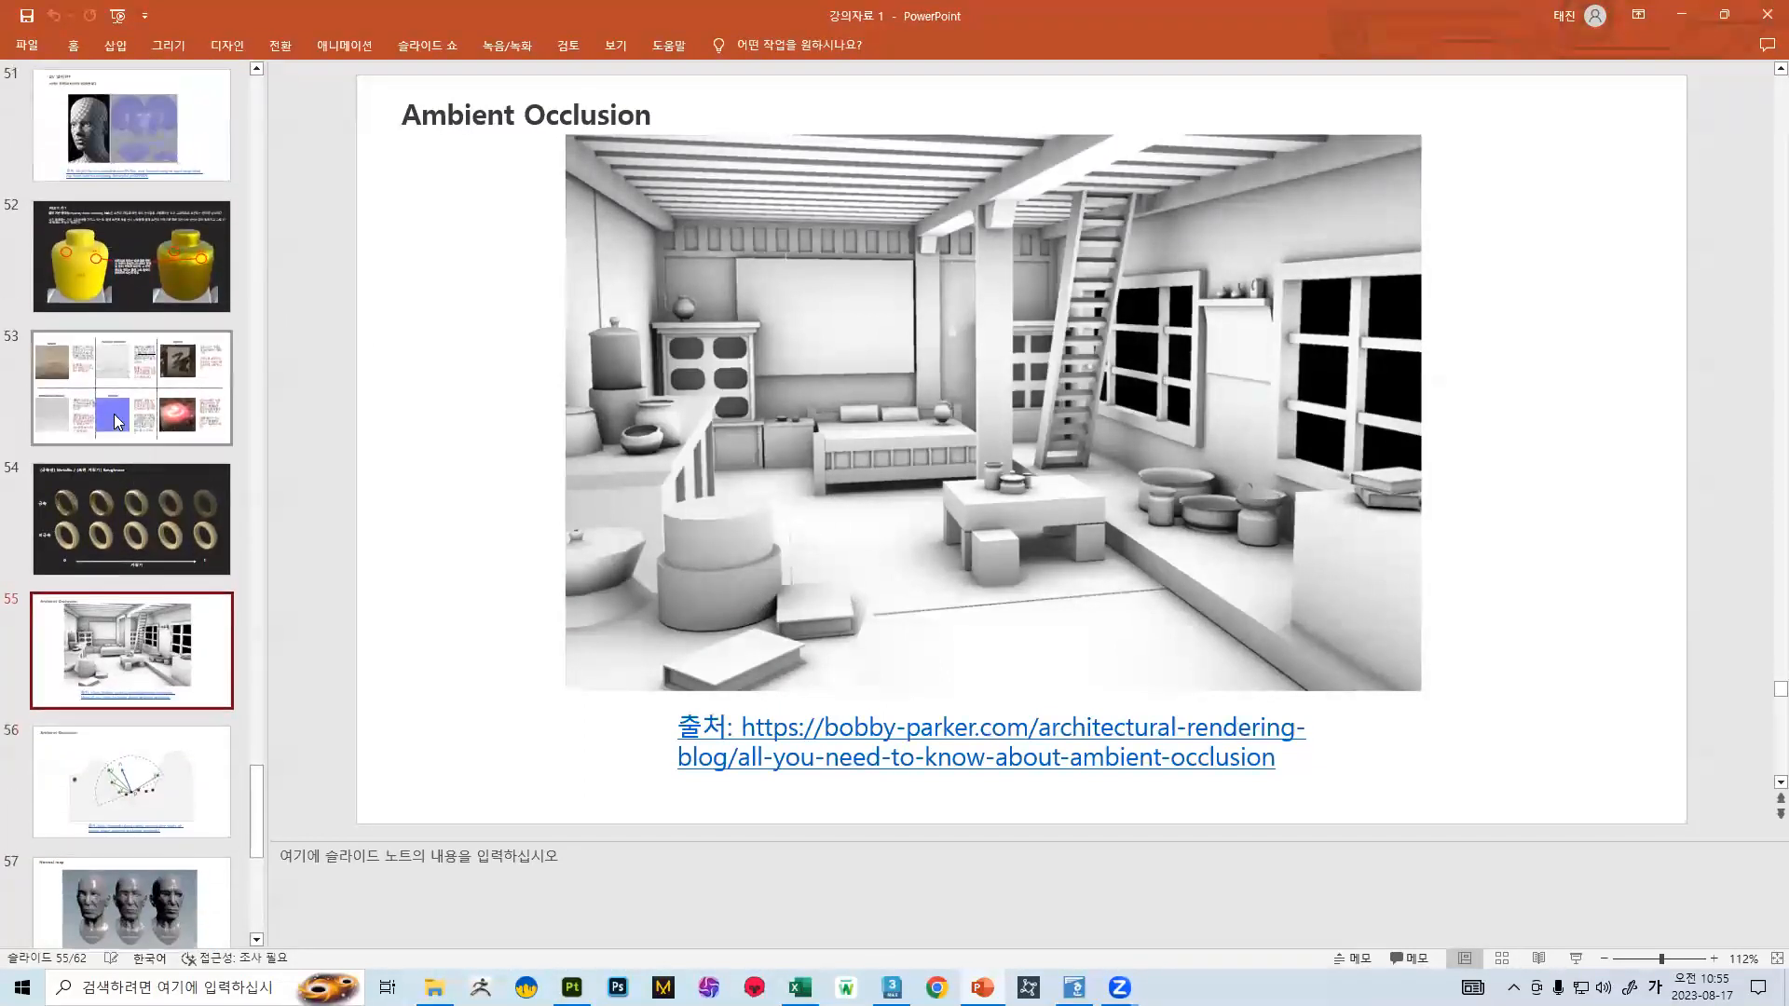
scroll(207, 298, "up", 3)
scroll(207, 298, "up", 15)
scroll(156, 372, "down", 17)
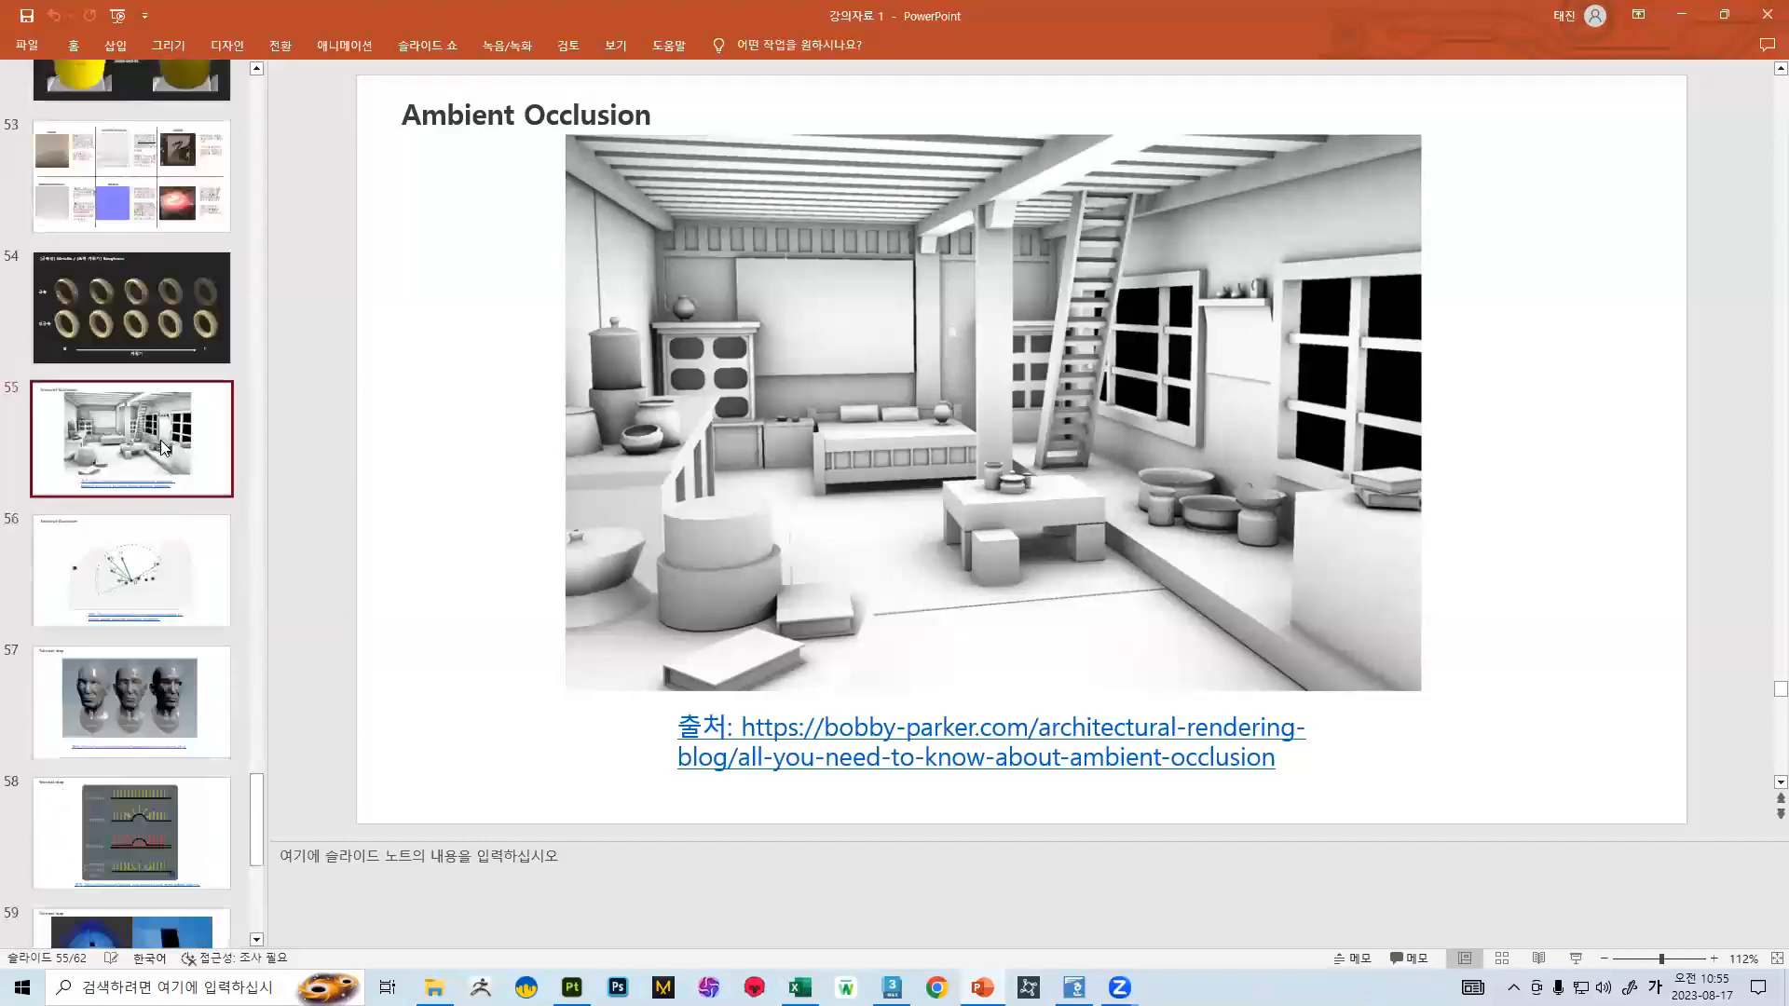
scroll(162, 448, "down", 4)
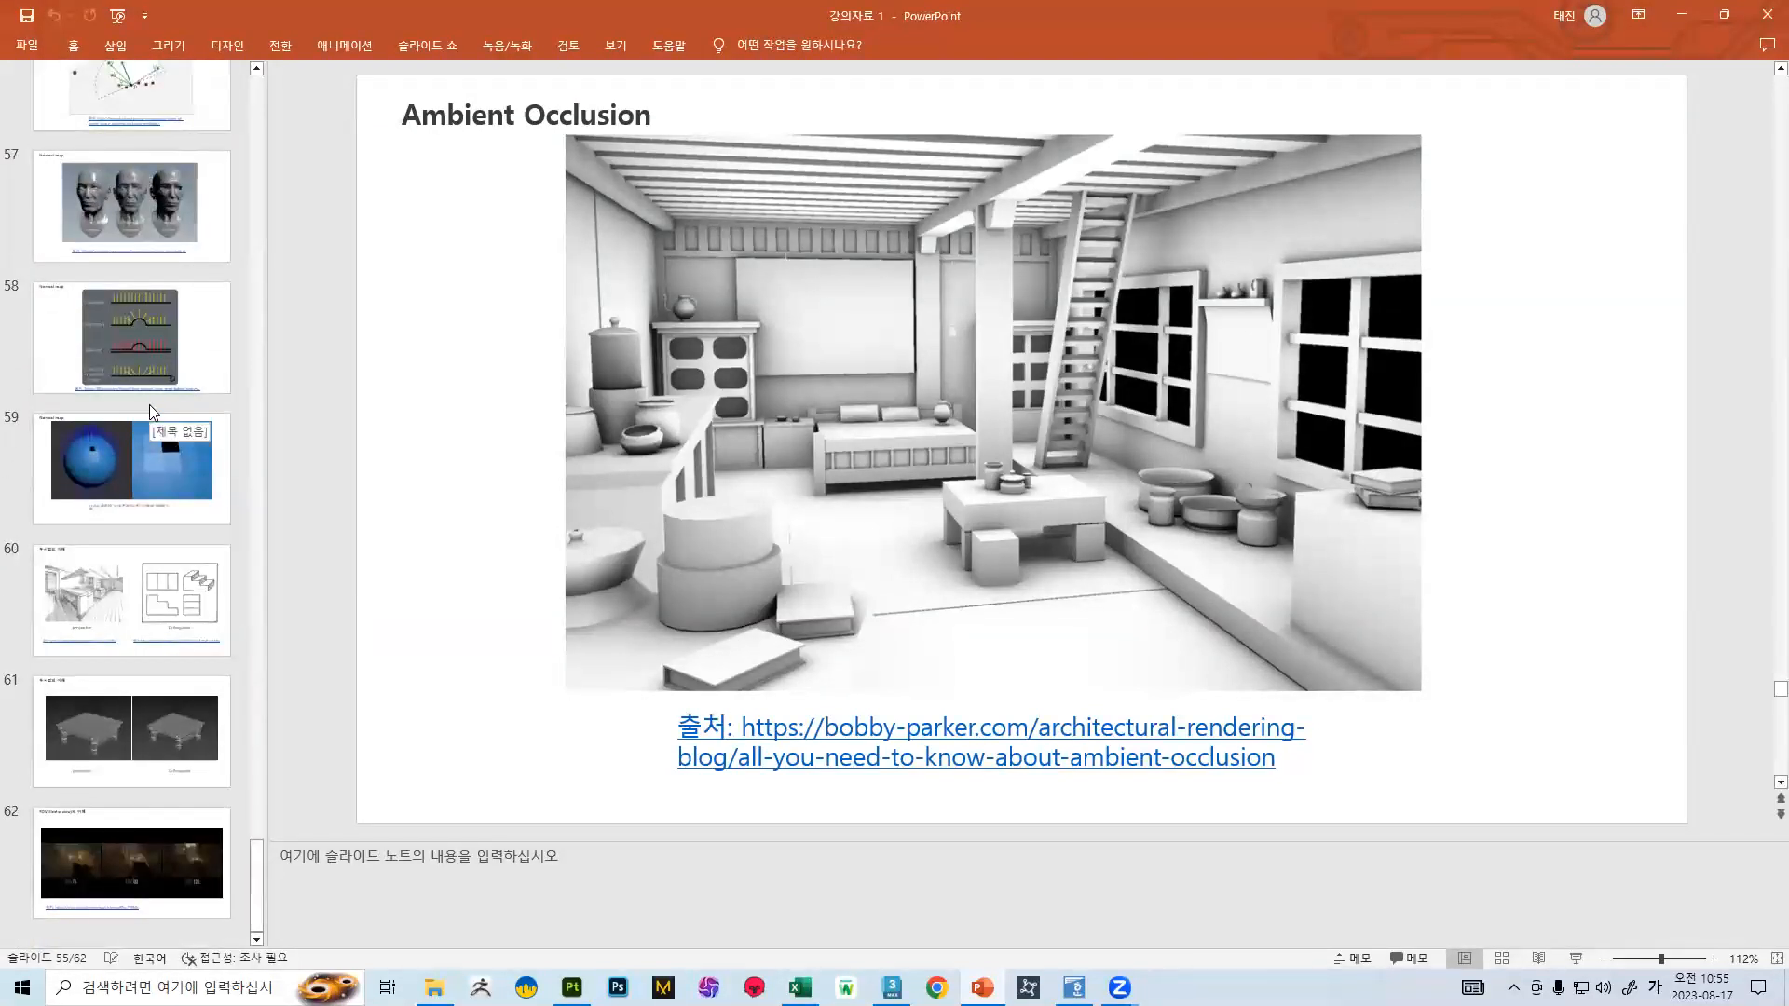